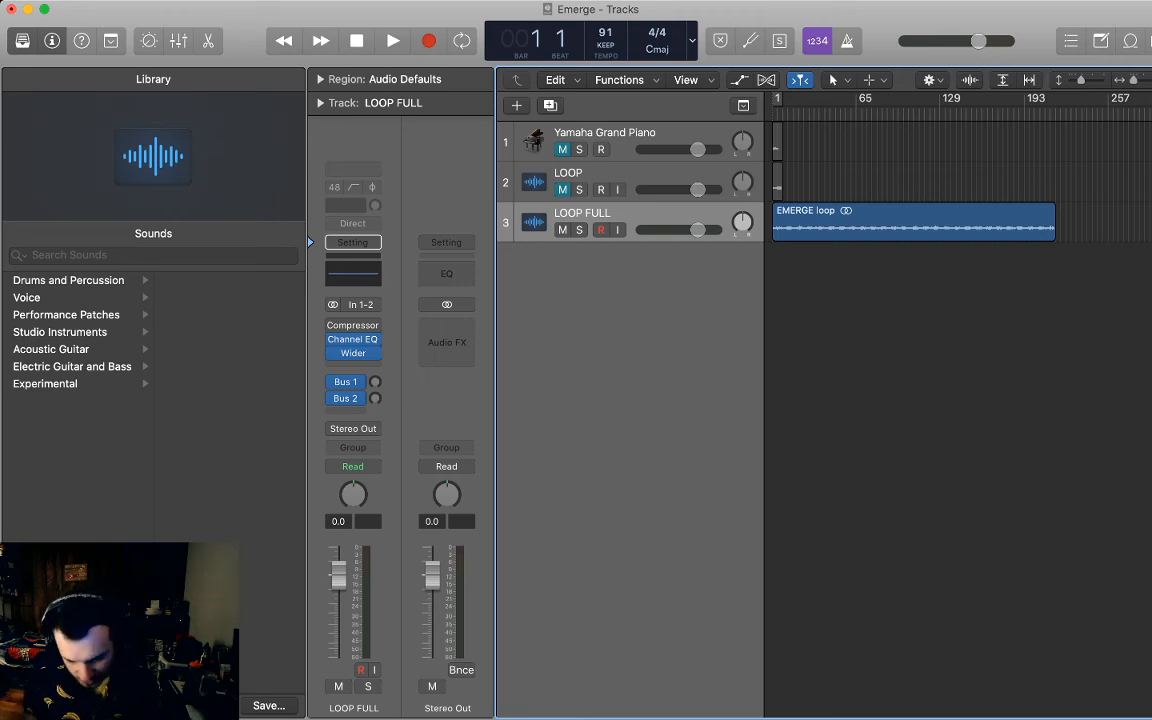
Play back the EMERGE loop on the LOOP FULL track from the start of the project and stop.
key(space)
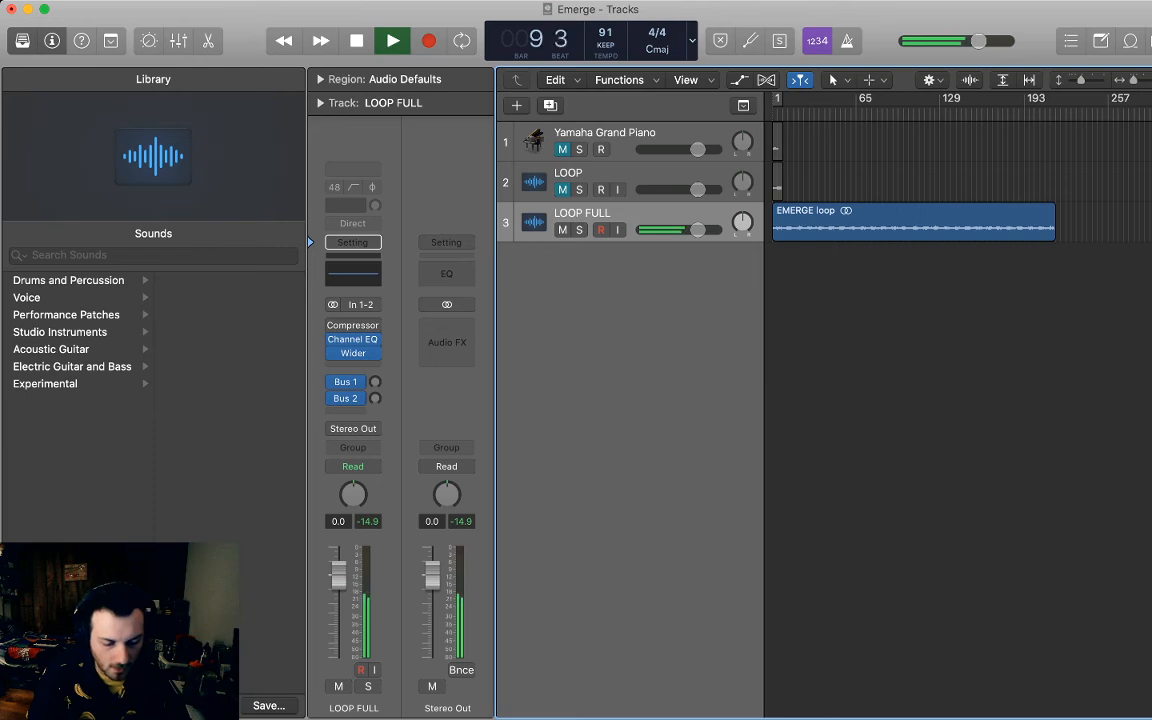
key(space)
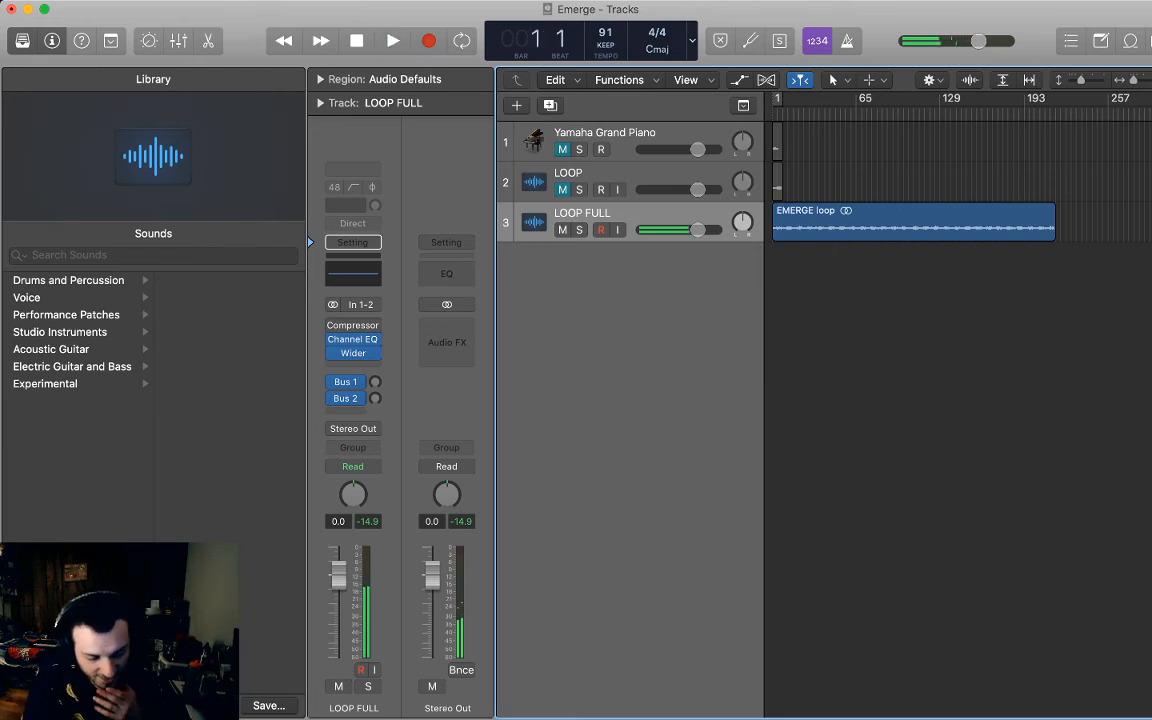
Duplicate the Yamaha Grand Piano track, unmute the copy and place it below the LOOP FULL track.
click(605, 133)
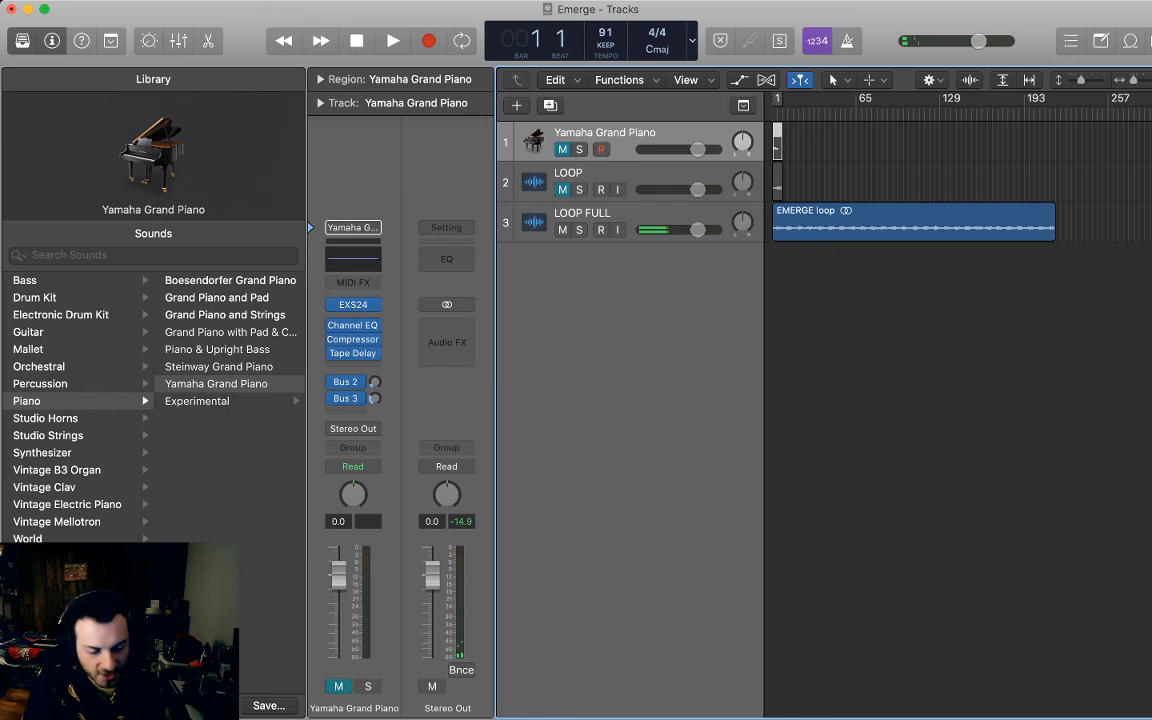
key(super+d)
key(m)
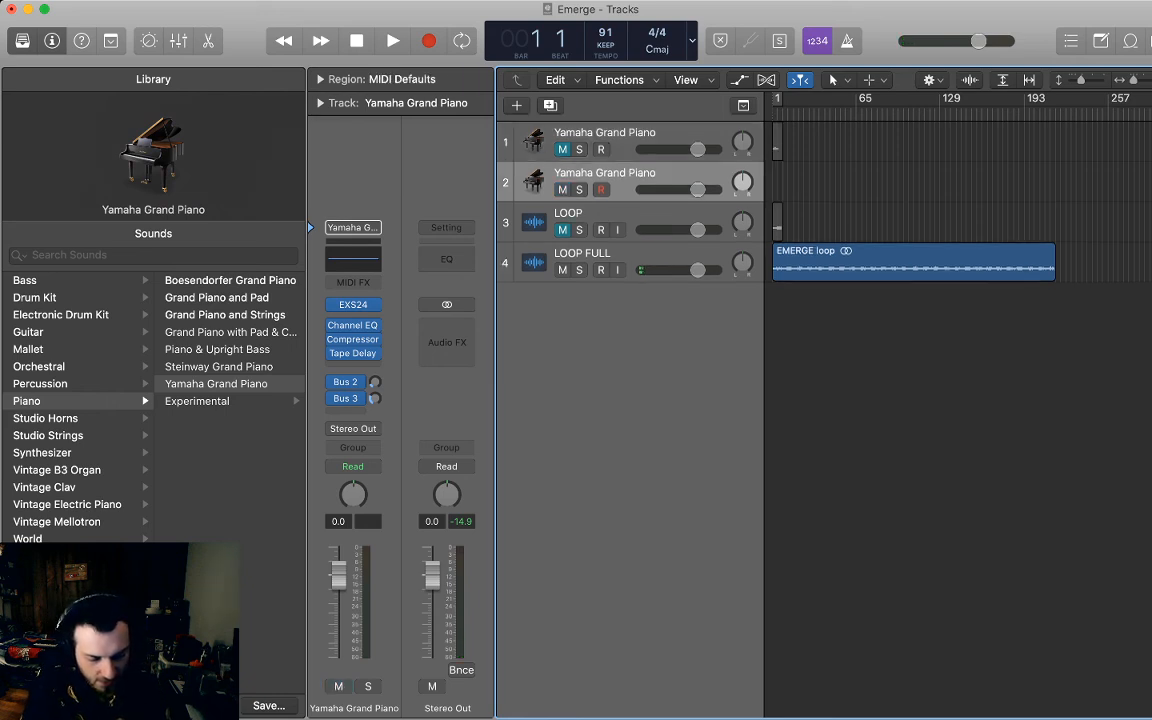
drag(605, 175, 605, 268)
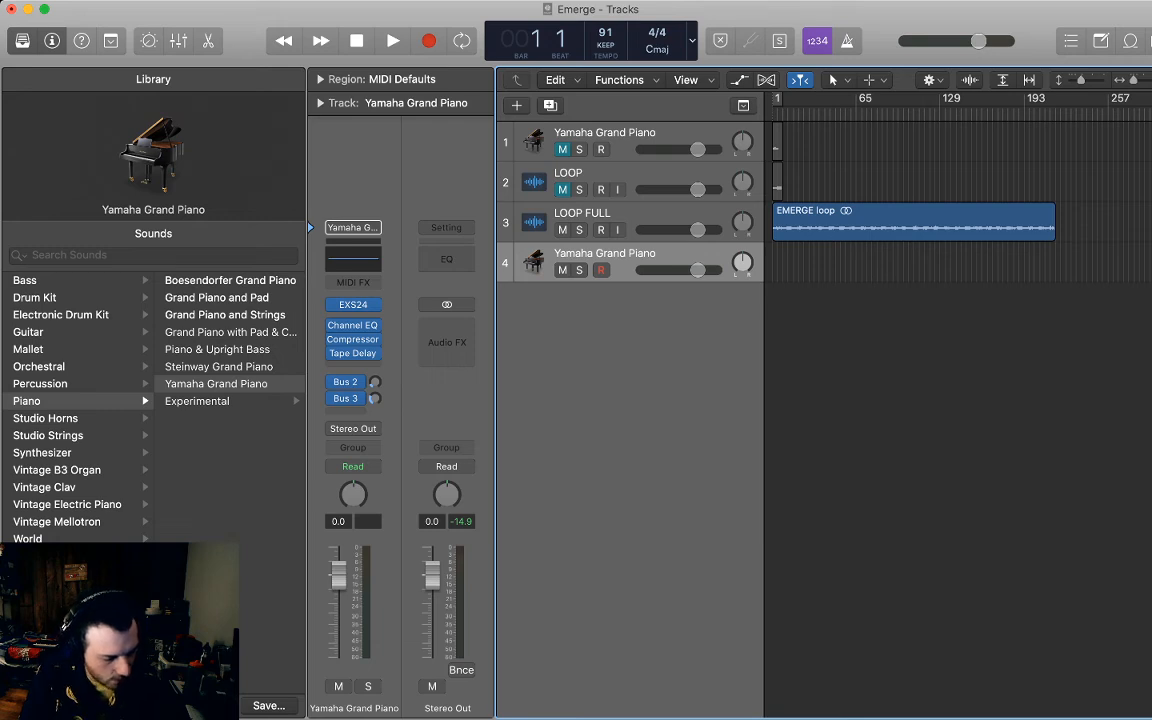
Load the Indie Disco GB patch from the Drum Machine GB group of the electronic drum kits.
click(61, 315)
click(209, 315)
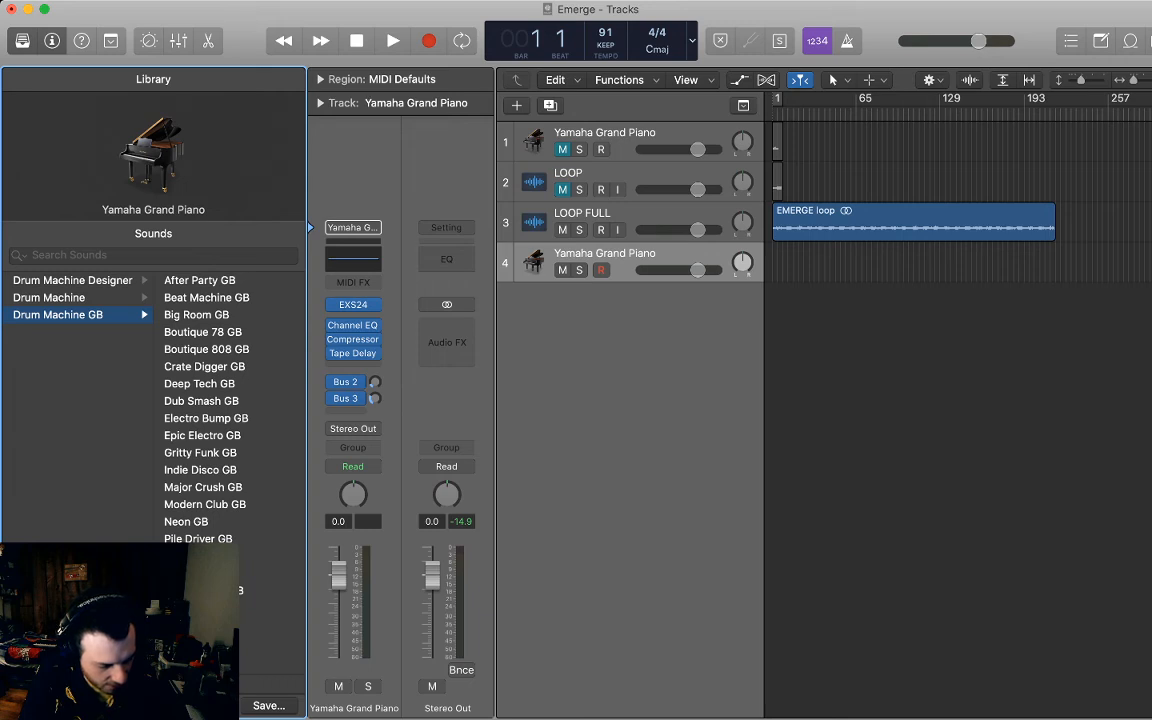
click(200, 470)
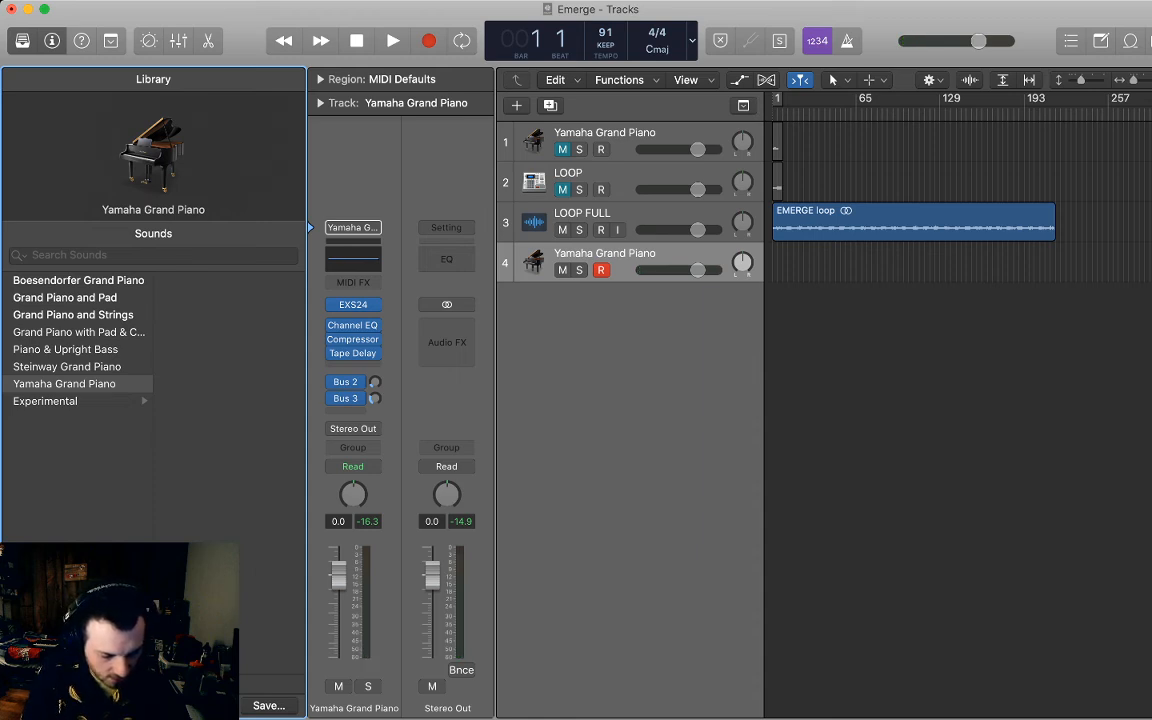
Delete the duplicated Yamaha Grand Piano track and unmute the LOOP track.
click(620, 175)
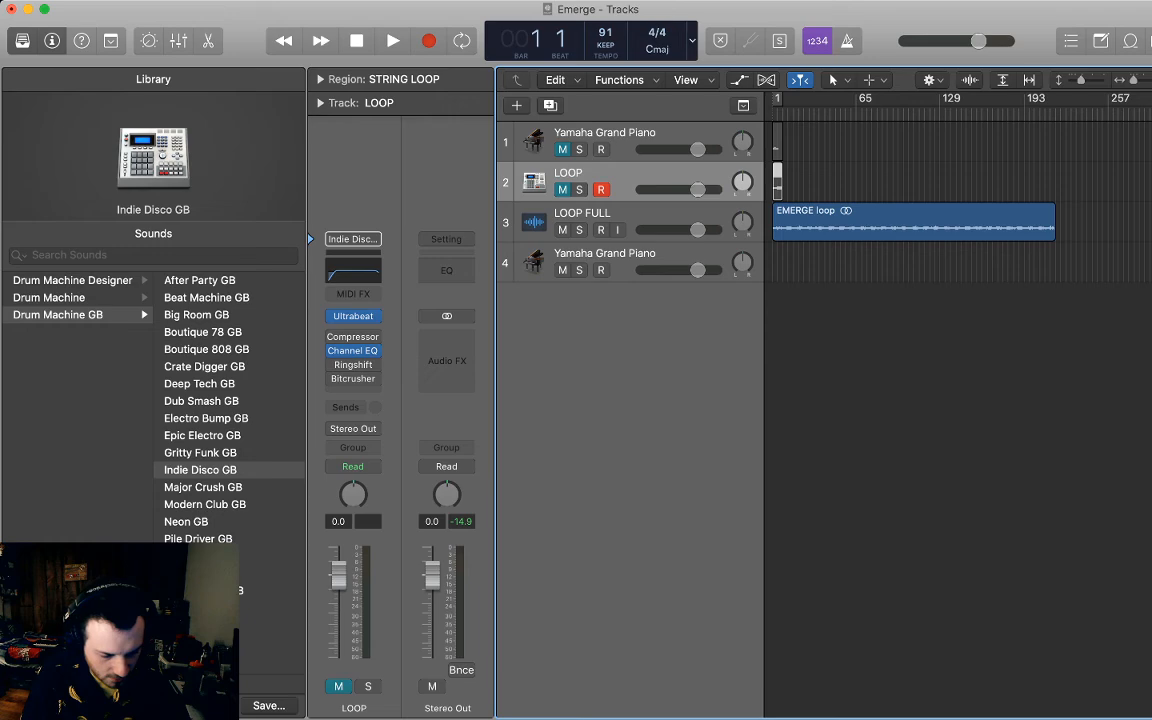
drag(620, 256, 620, 146)
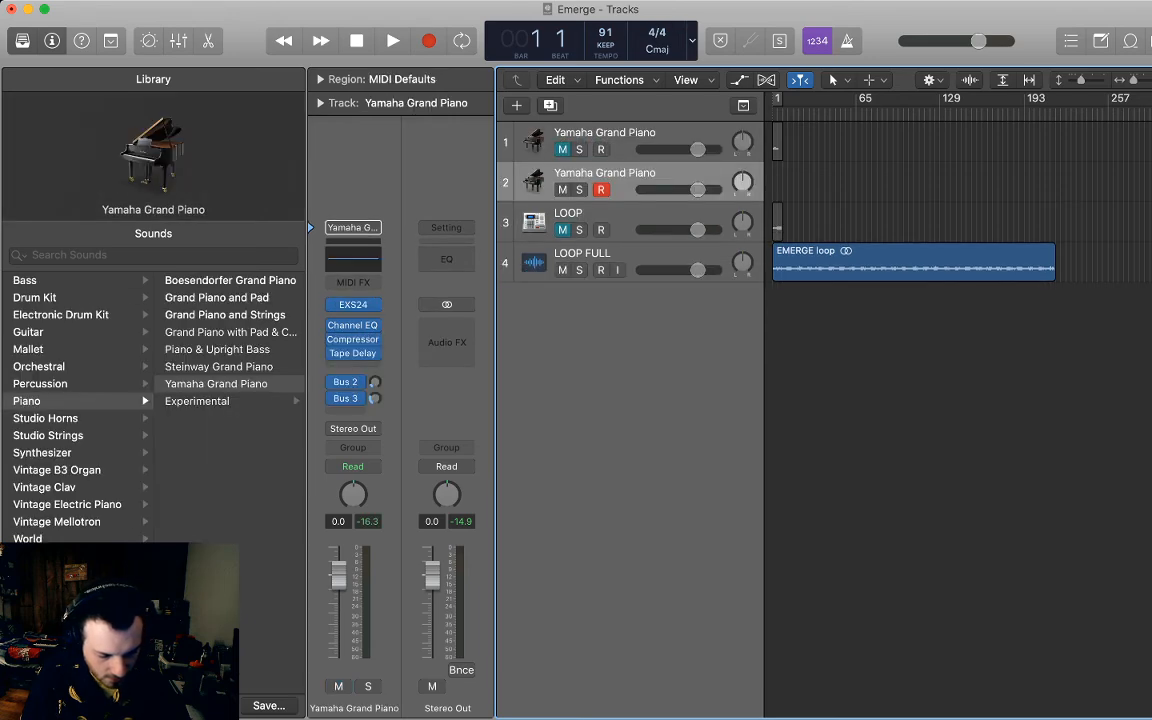
key(Down)
key(Up)
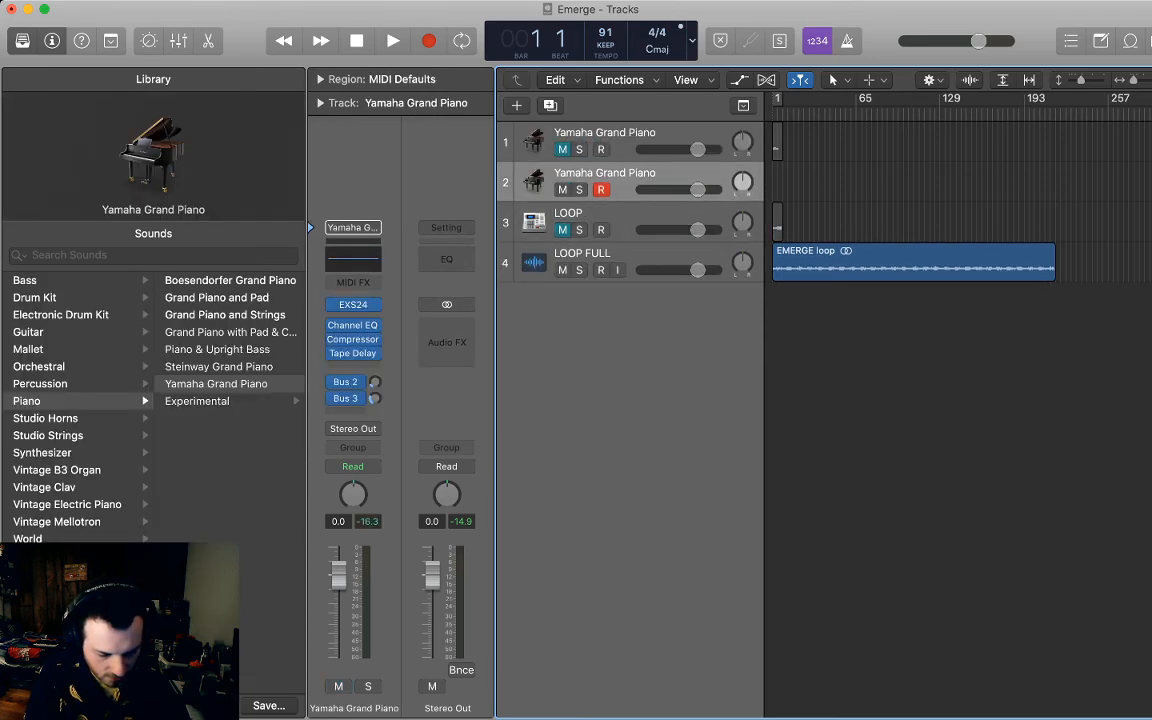
key(BackSpace)
key(ctrl+m)
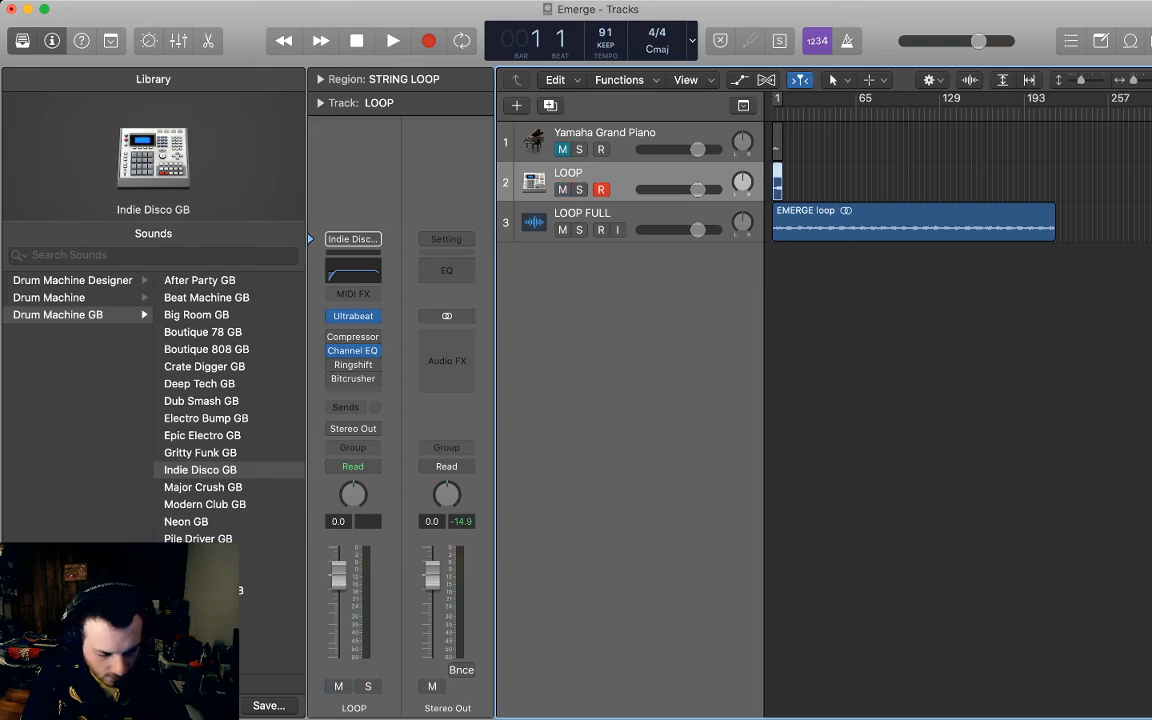
Move the LOOP track below LOOP FULL and duplicate it, leaving the empty copy selected.
drag(620, 178, 620, 244)
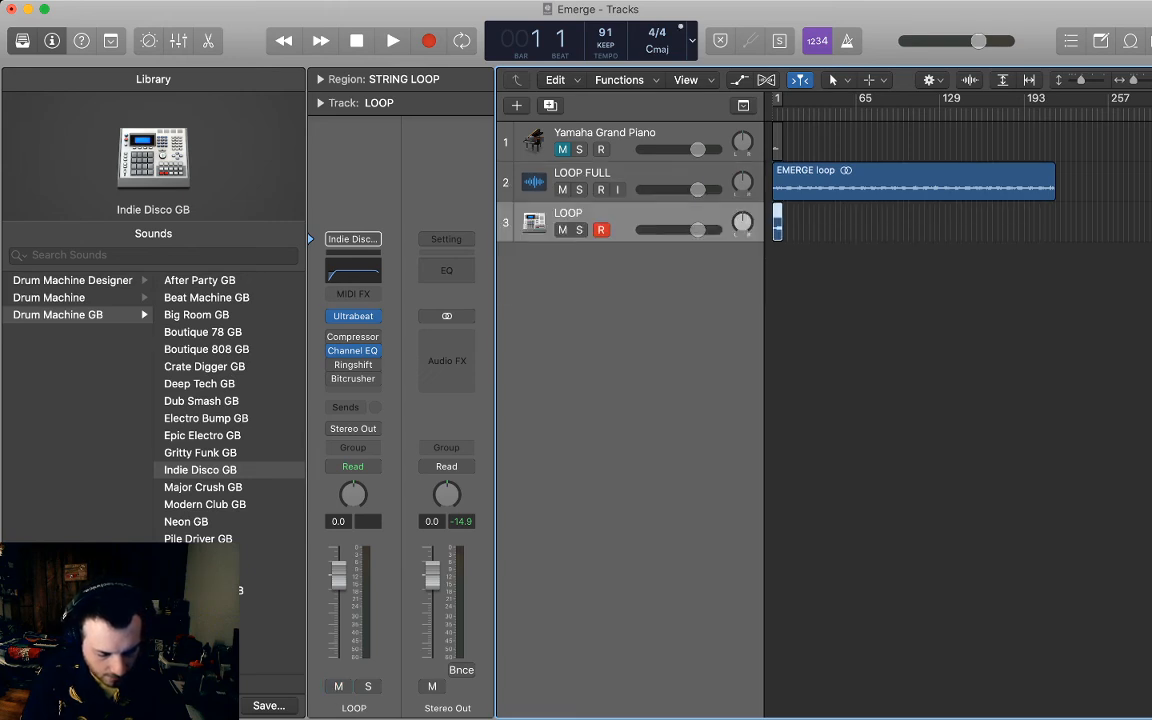
key(super+d)
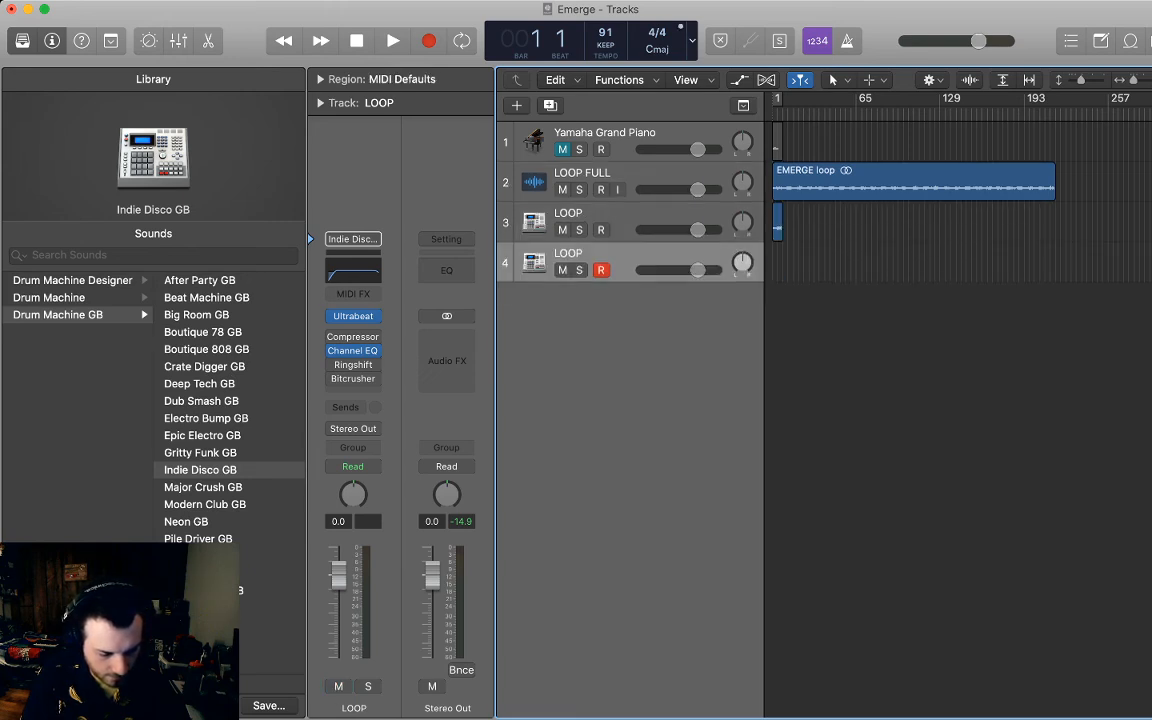
click(620, 222)
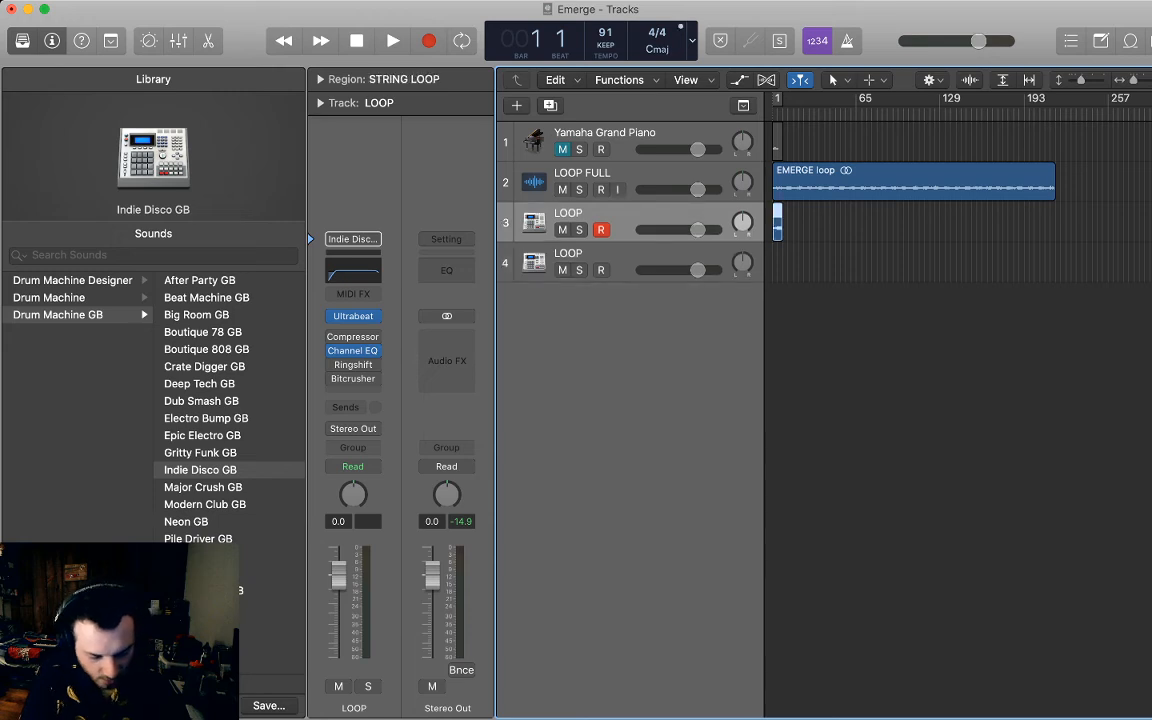
click(620, 262)
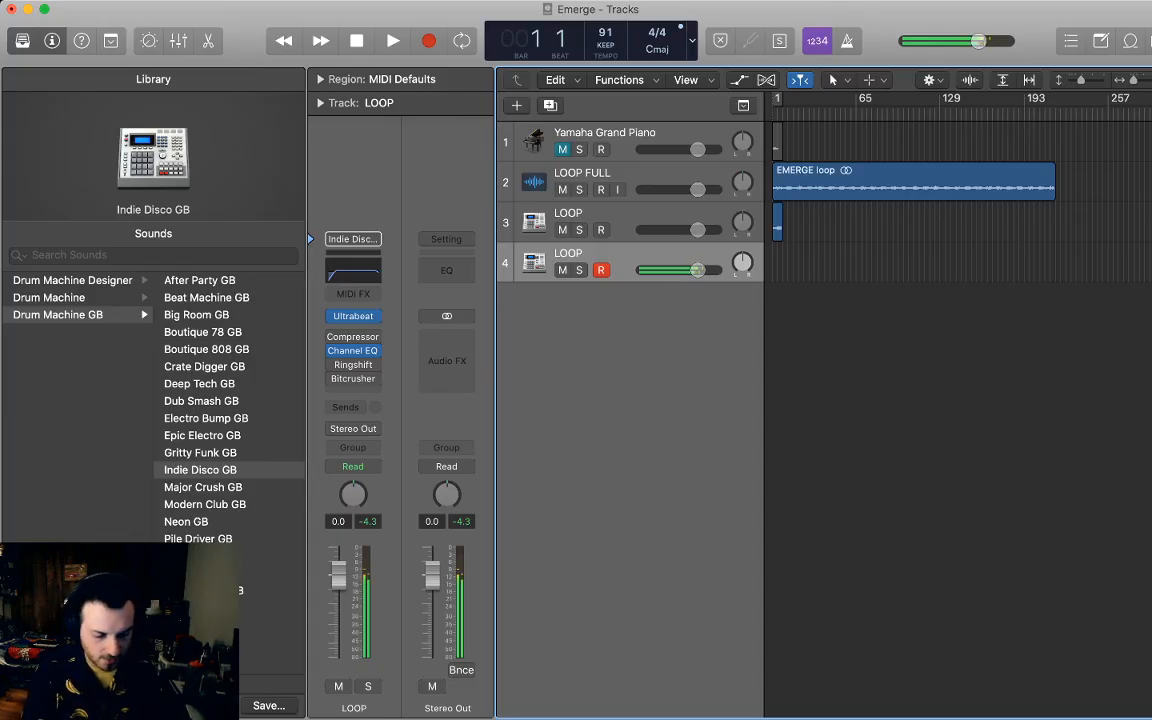
Mute the original LOOP track holding the STRING LOOP region and move it to the top of the track list.
click(562, 230)
drag(534, 223, 534, 142)
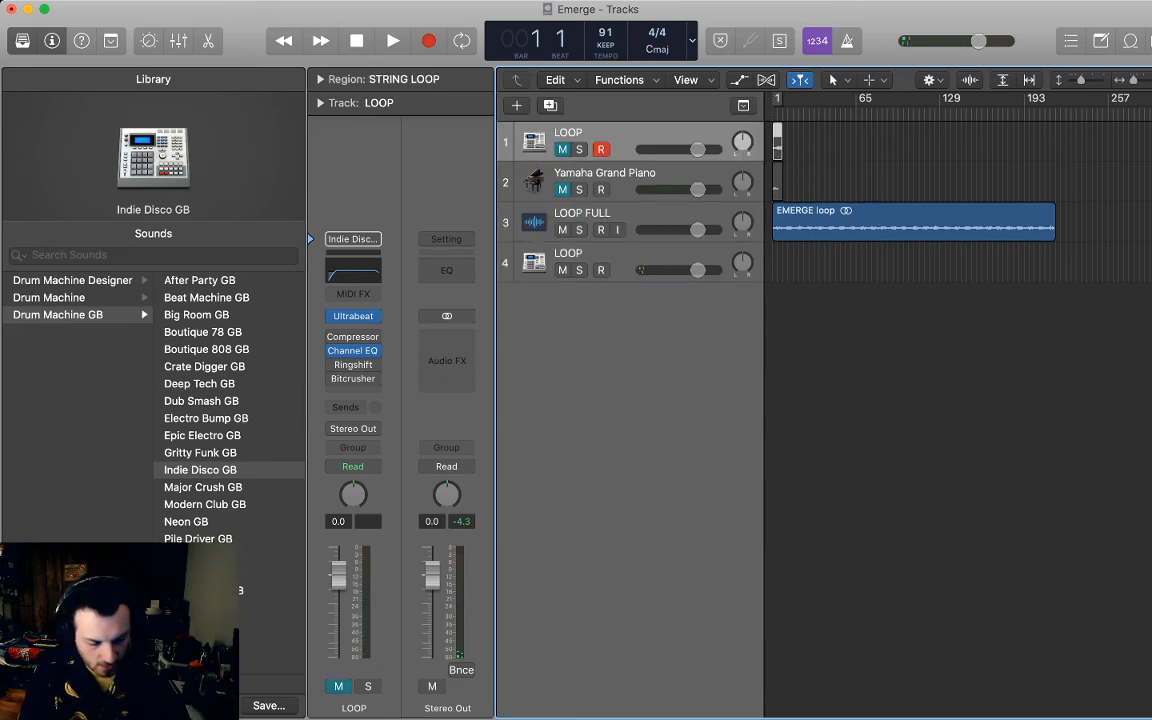
Record a drum take on the duplicated LOOP track below LOOP FULL, and delete the recorded region.
click(620, 256)
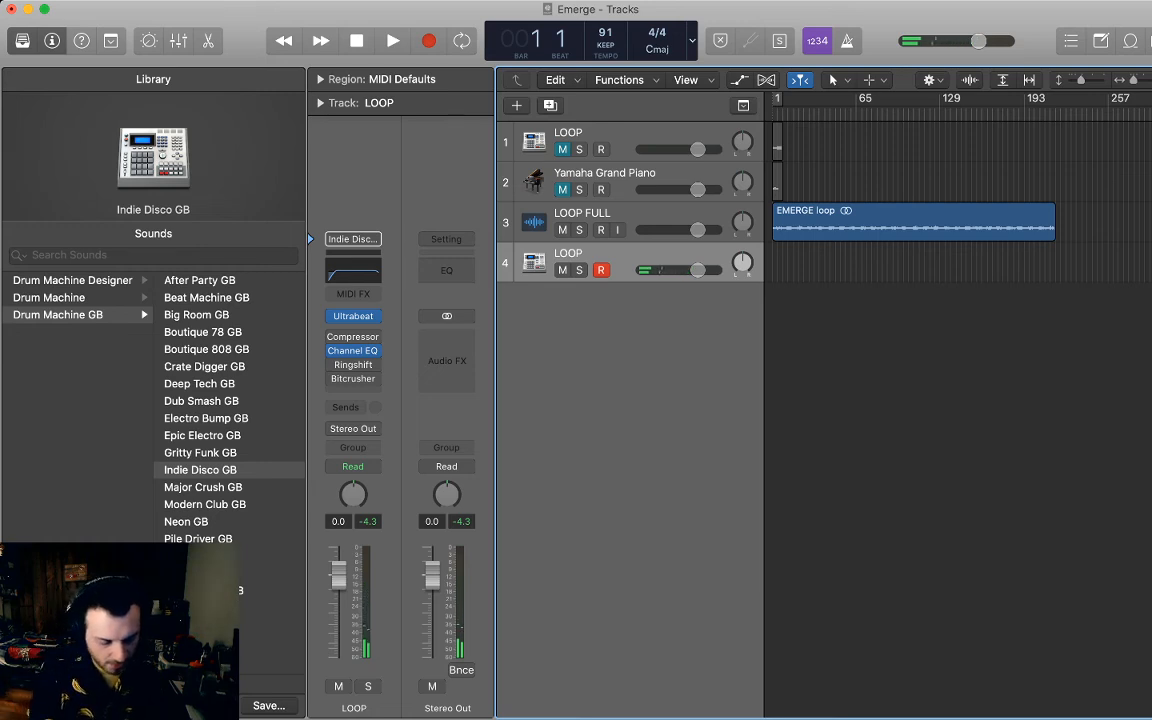
key(r)
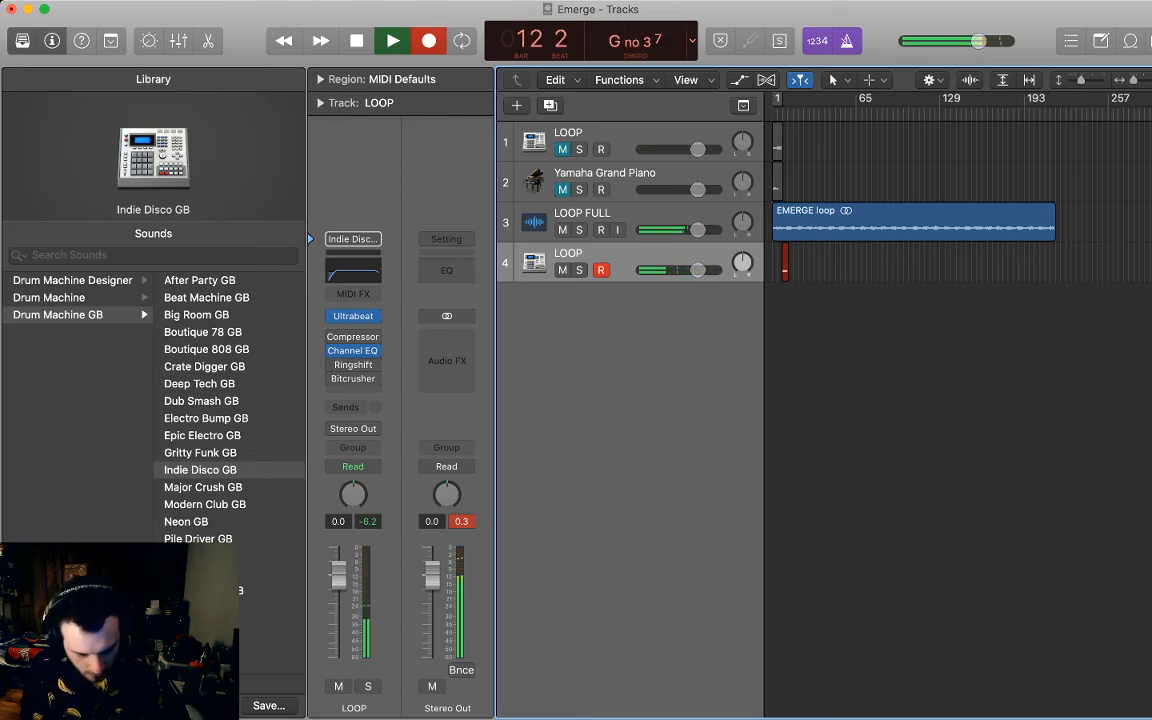
key(space)
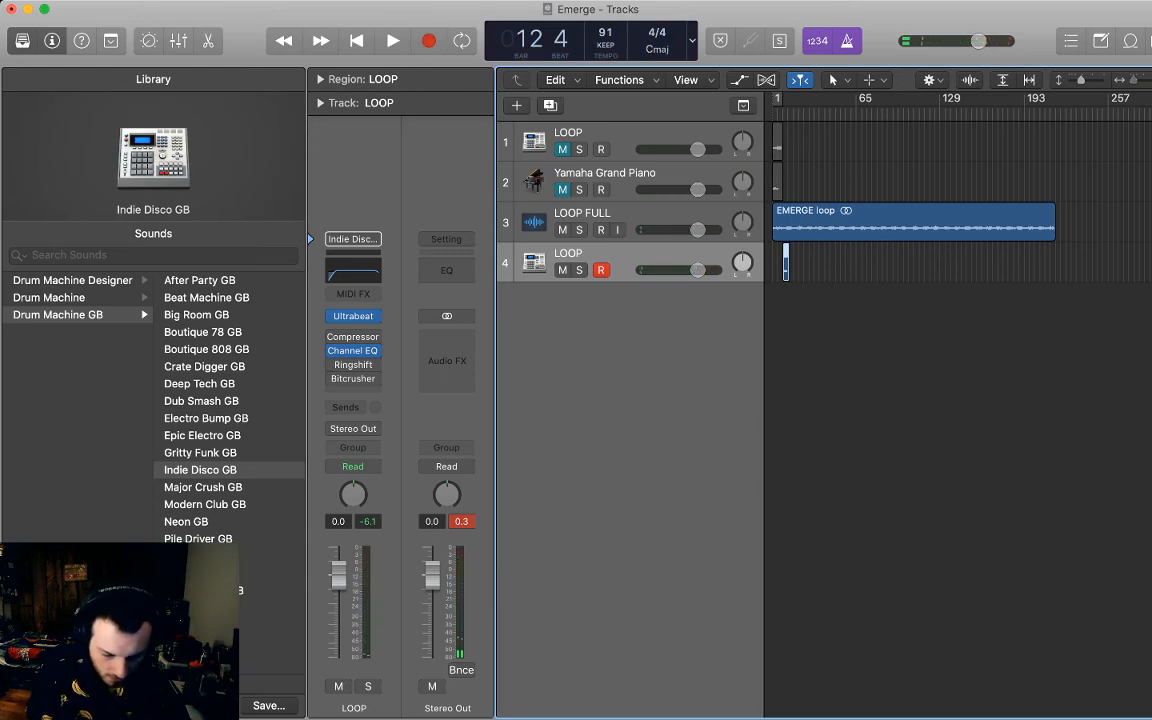
scroll(790, 262, up, 5)
scroll(790, 262, left, 3)
key(Delete)
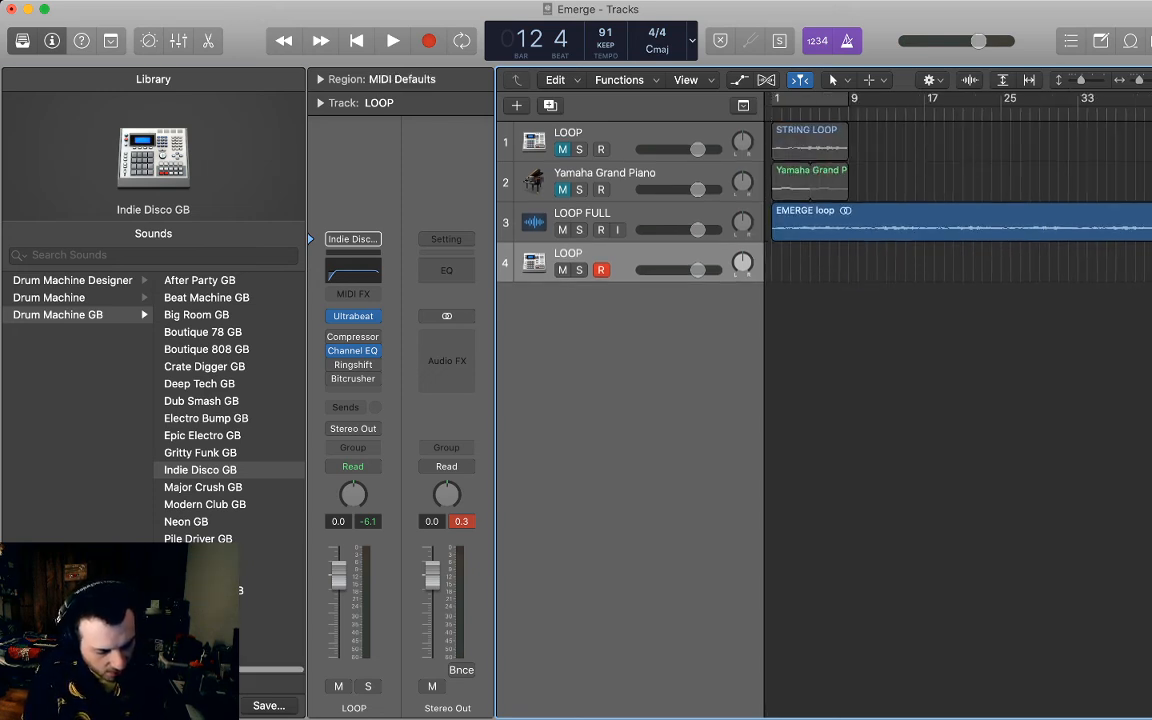
Duplicate the empty LOOP drum track again and return the playhead to bar 1.
key(Tab)
key(Right)
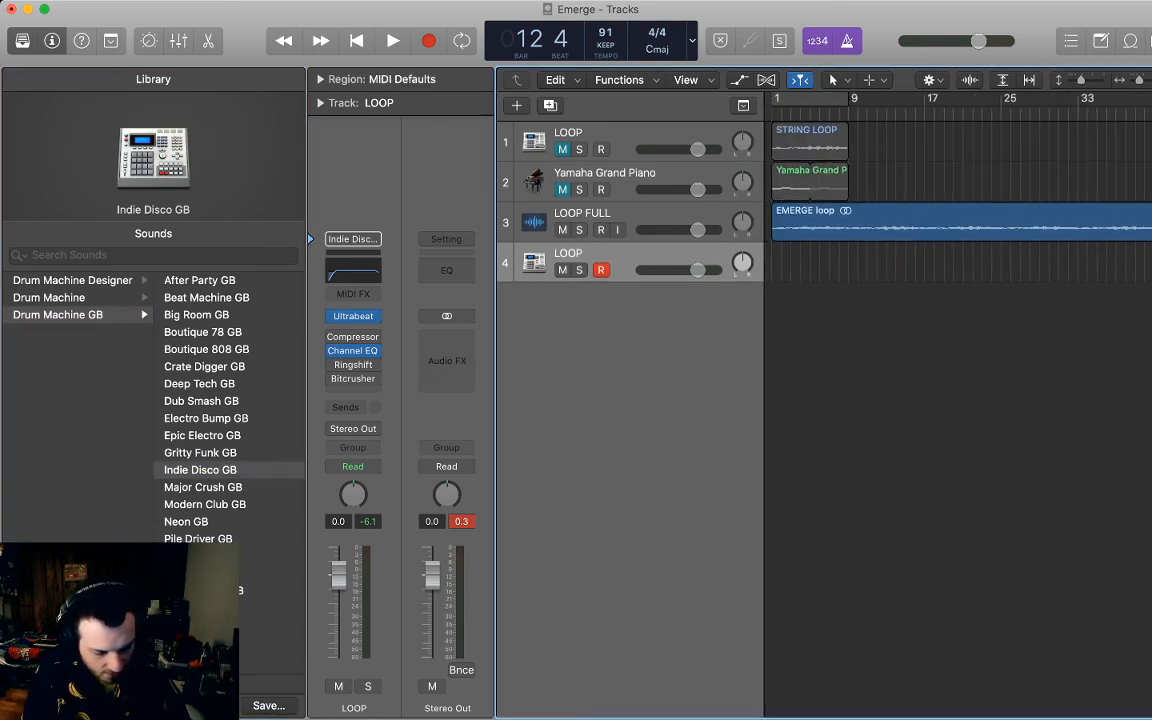
key(super+d)
key(Return)
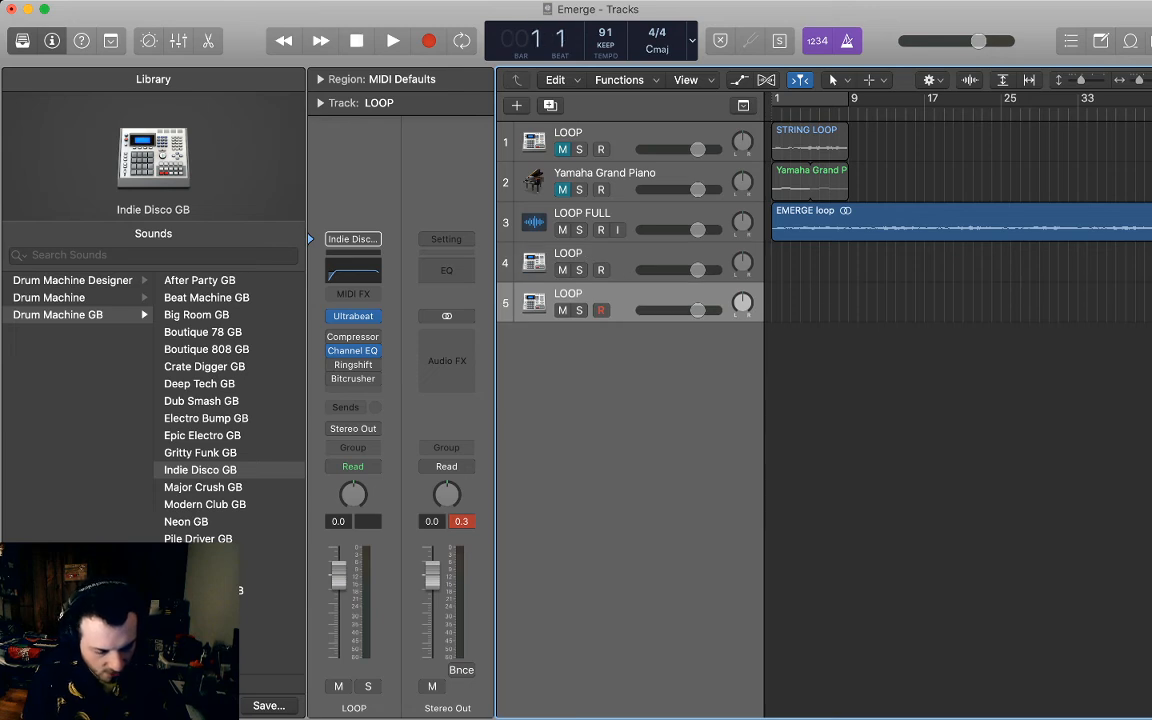
Record a short drum take on the newest LOOP copy, and delete it along with both duplicated LOOP tracks.
key(r)
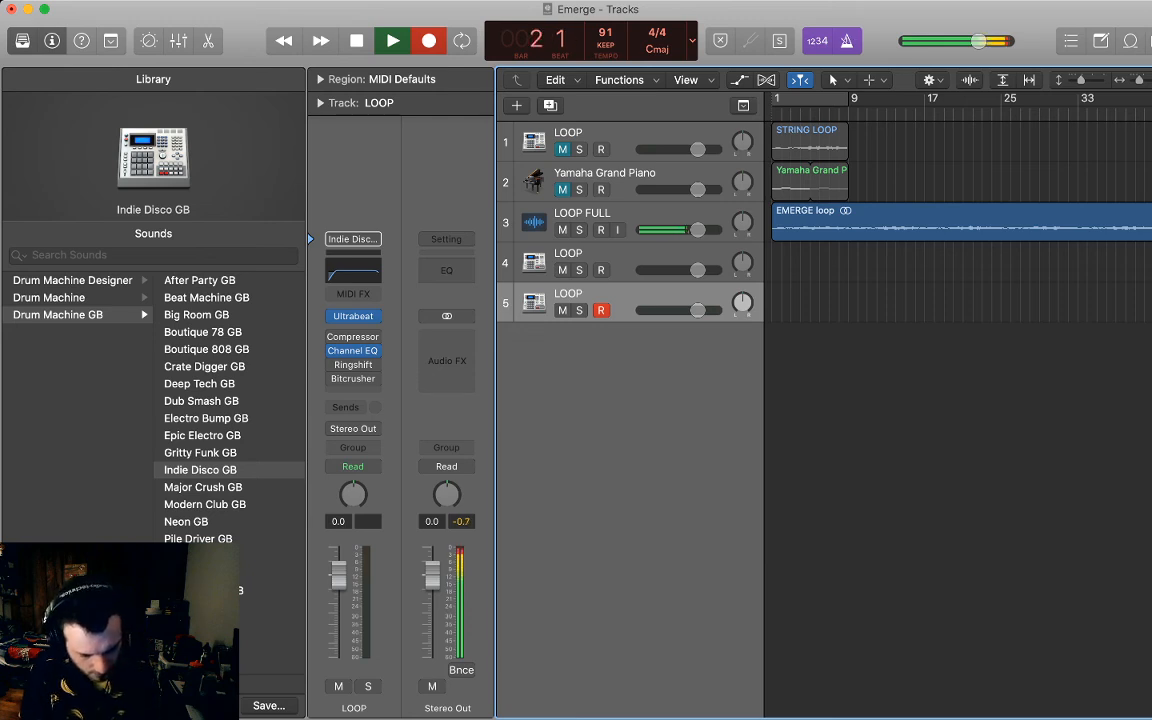
key(space)
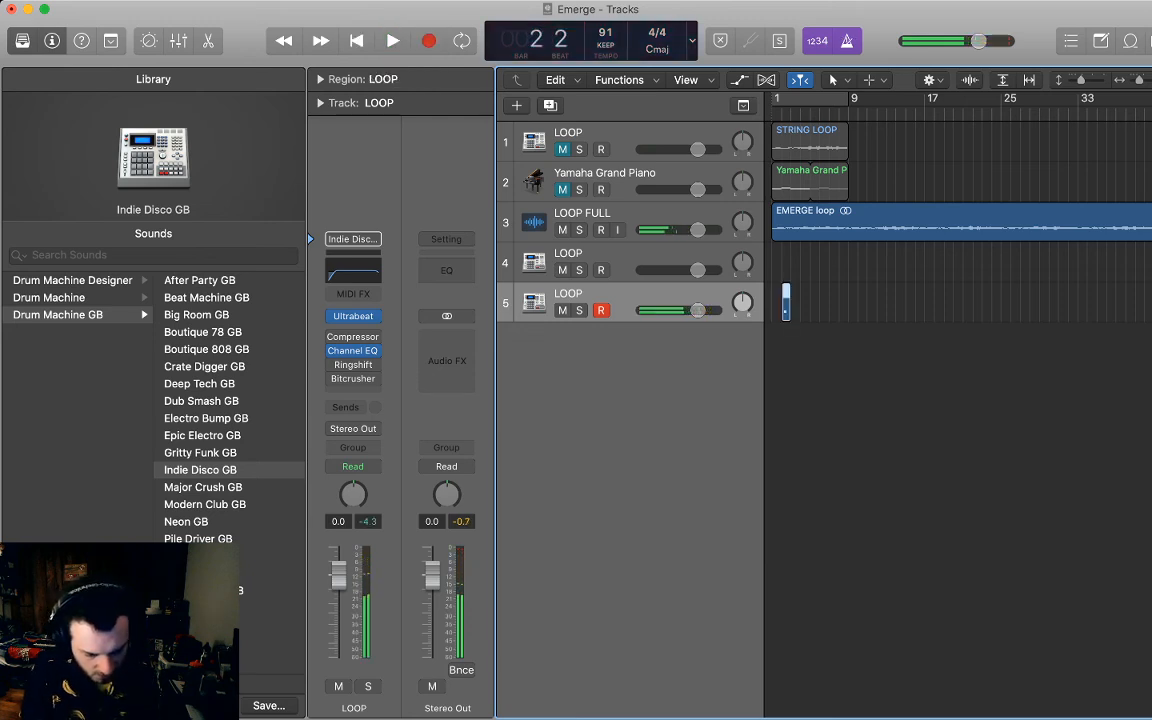
key(Delete)
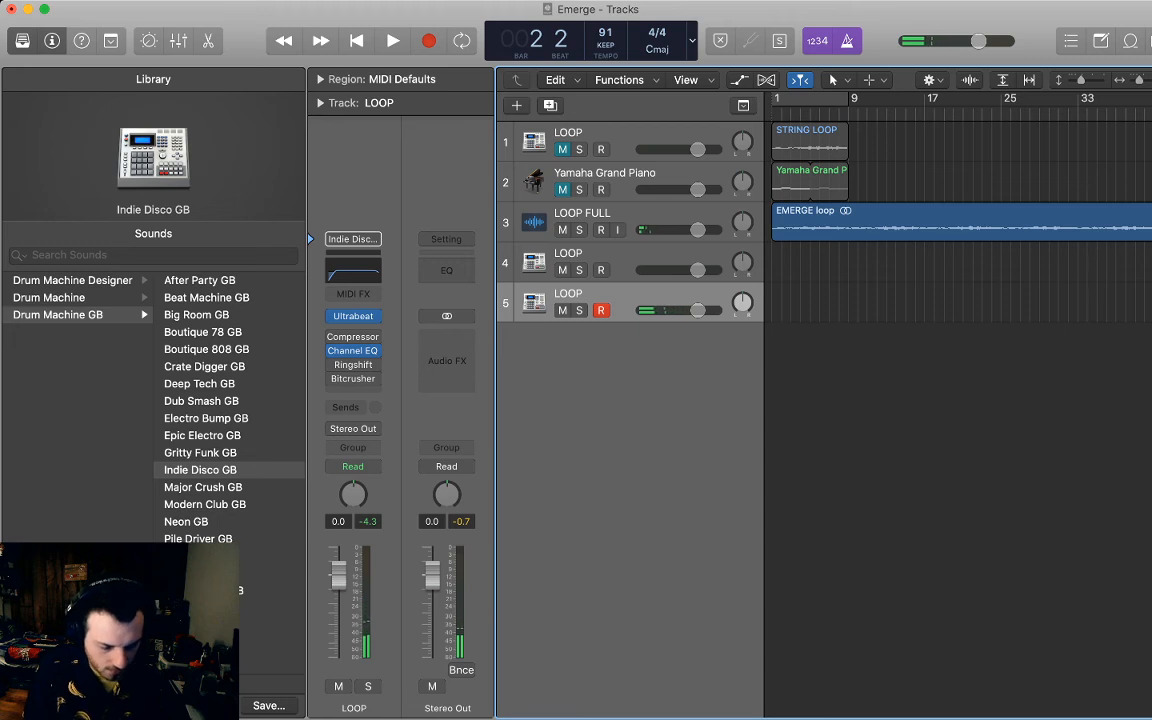
key(Delete)
key(Delete)
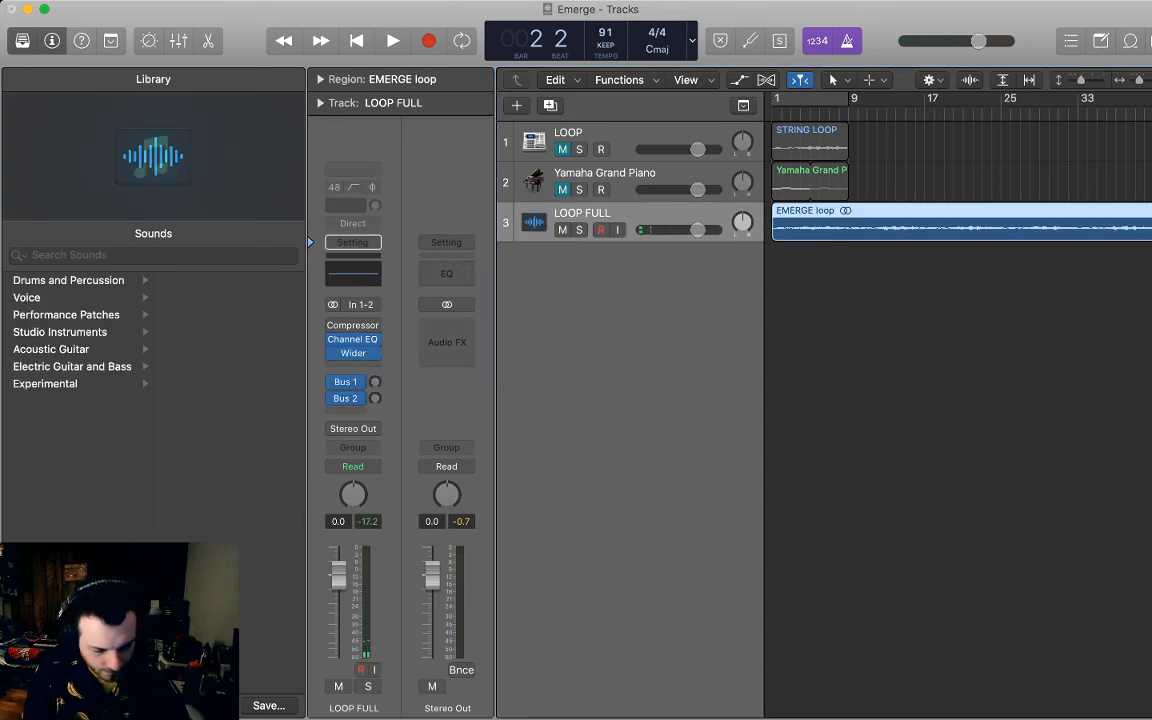
Create a new software instrument track below LOOP FULL and load the Indie Disco GB drum machine patch on it.
key(alt+super+s)
key(Return)
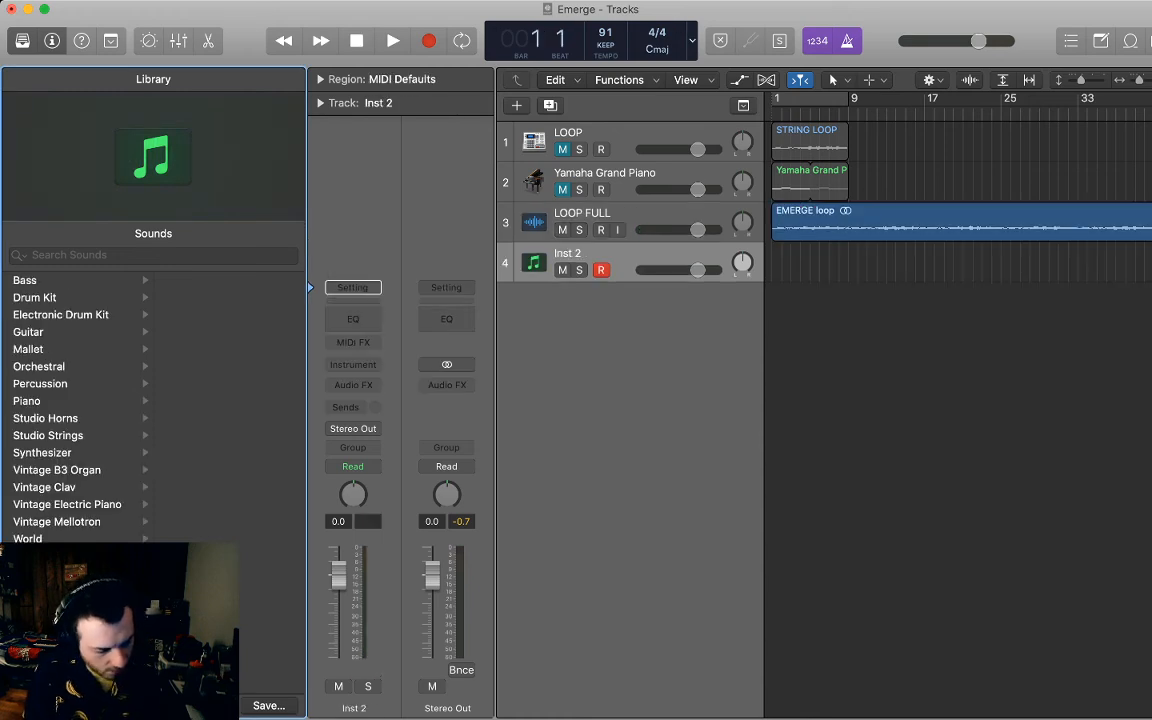
click(60, 314)
click(205, 314)
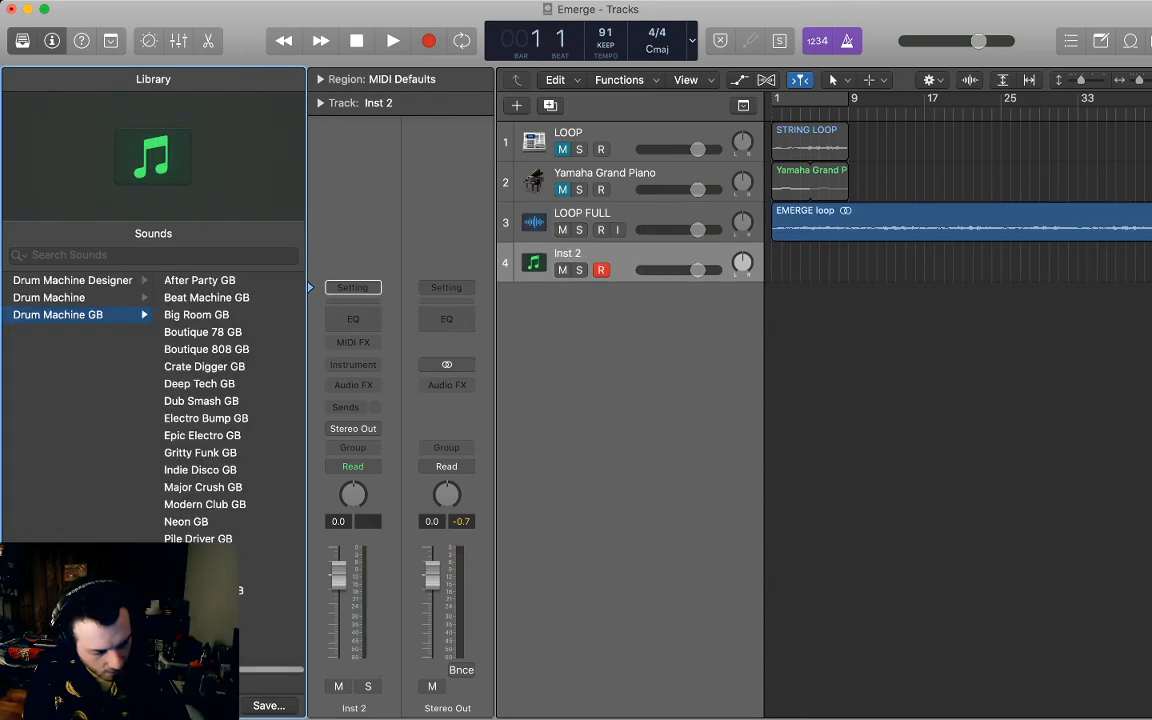
click(200, 469)
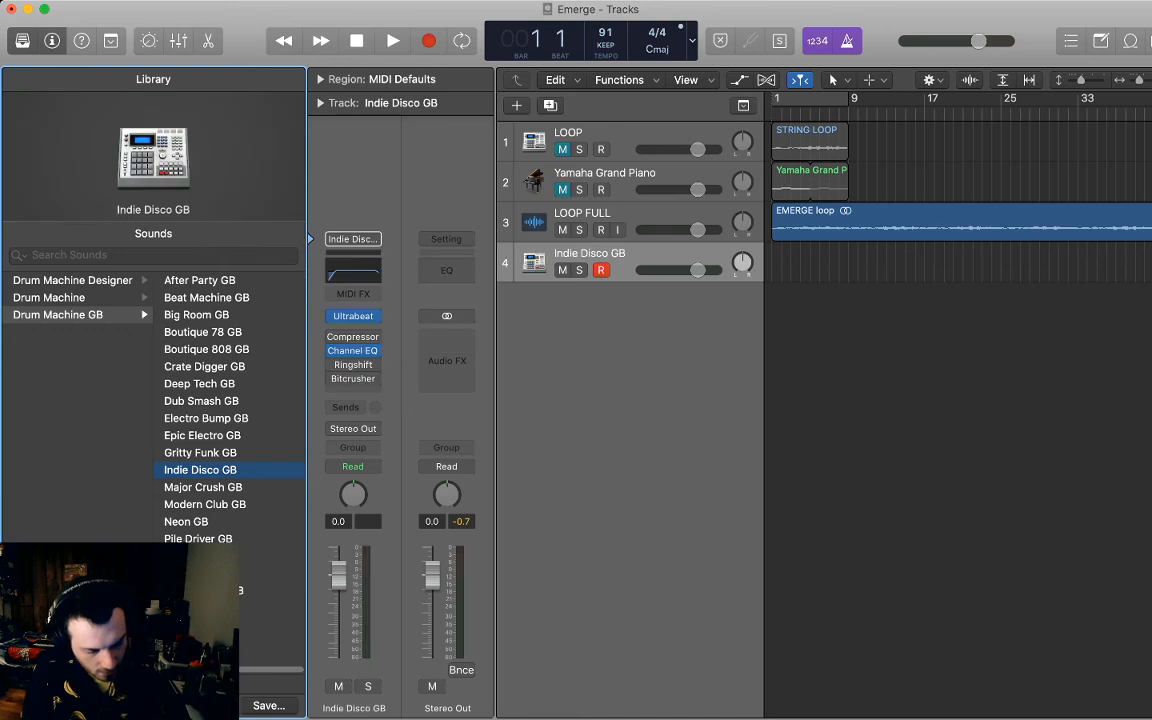
Record a four-bar tom pattern on the Indie Disco GB track from bar 9 to bar 13.
key(r)
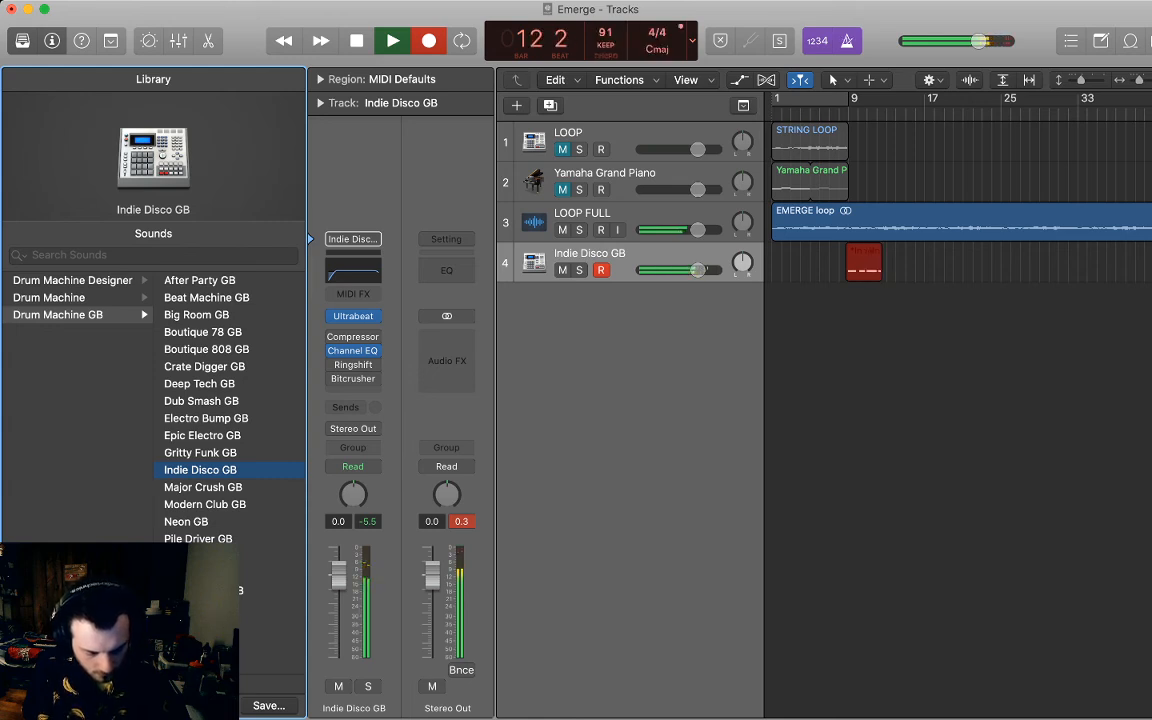
key(space)
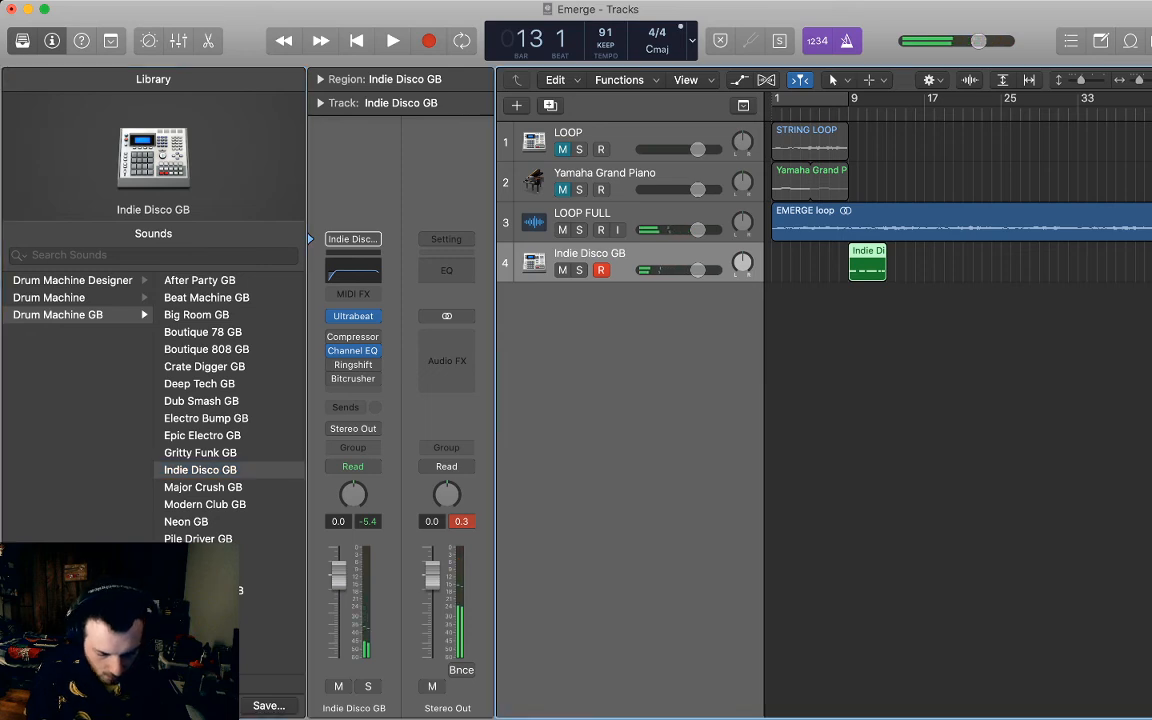
Quantize all the Mid Tom and Low Tom notes of the Indie Disco GB region to 1/16 notes in the Piano Roll.
key(p)
drag(1139, 622, 815, 598)
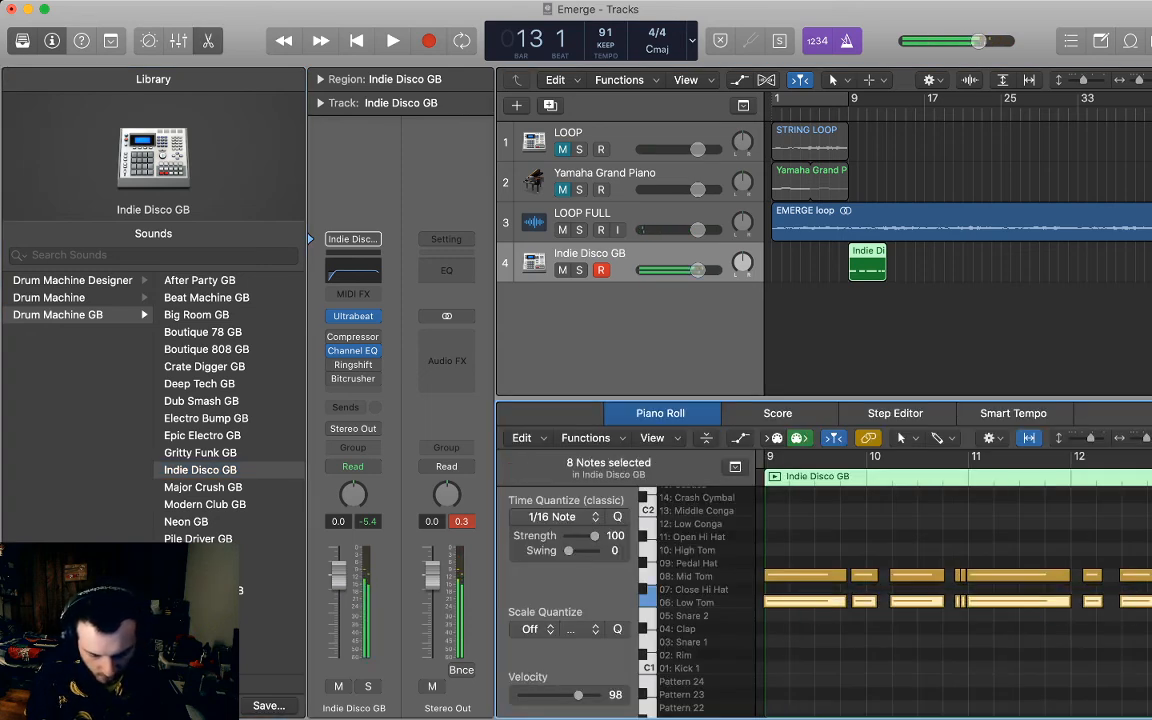
drag(1132, 629, 786, 560)
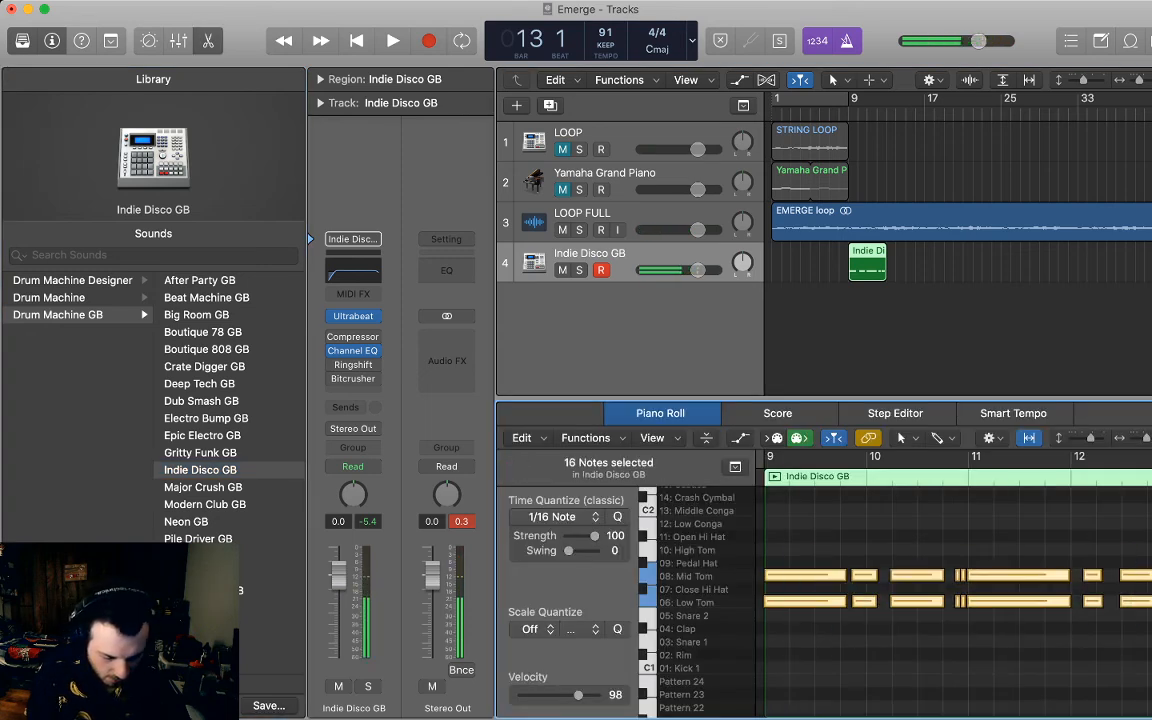
key(q)
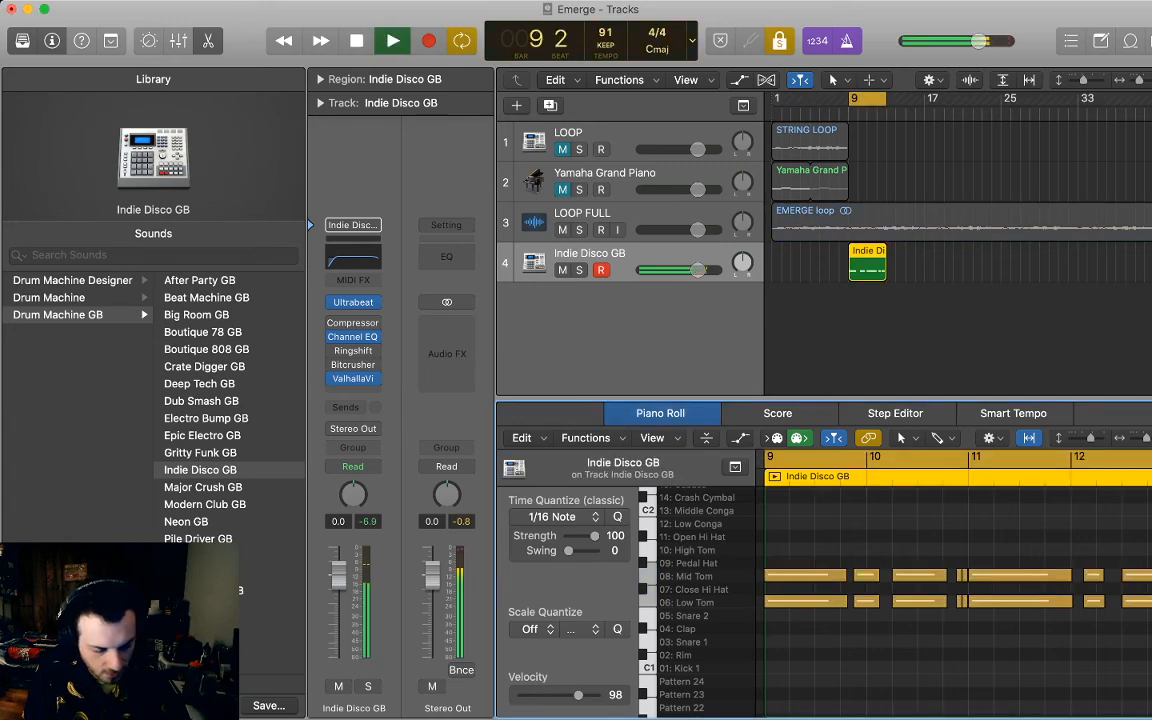
key(super+k)
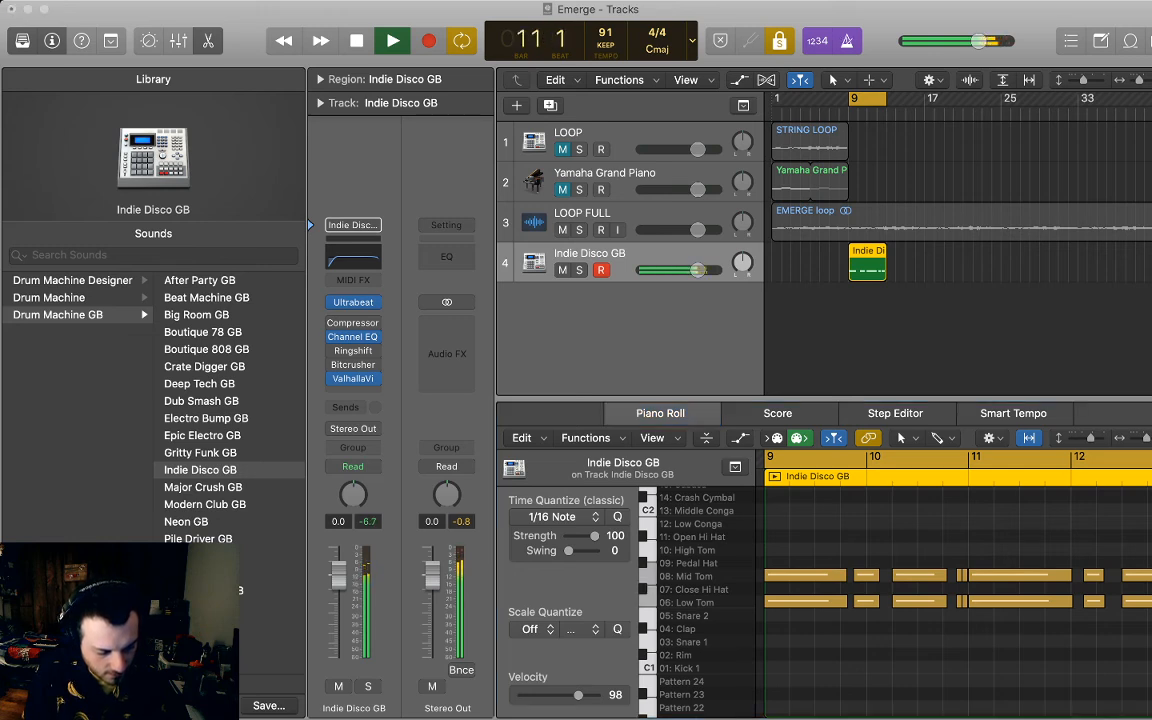
Turn off the cycle range and insert FF Pro-Q 3 as the last effect on the Indie Disco GB track.
key(super+k)
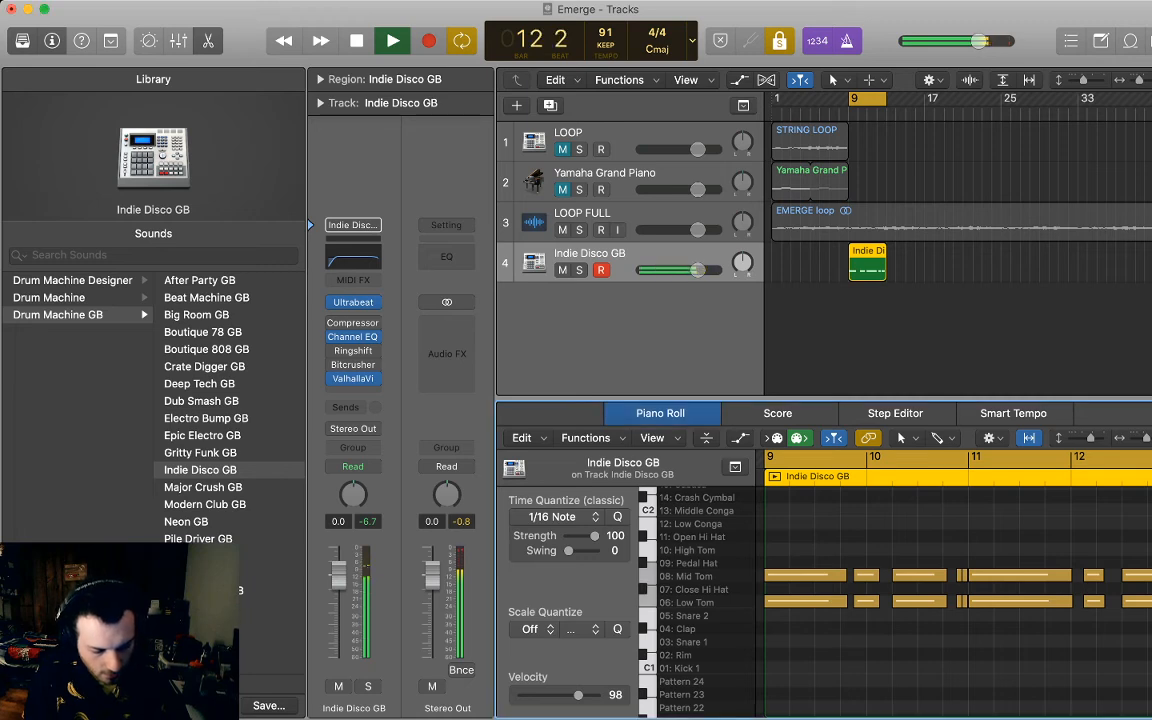
key(space)
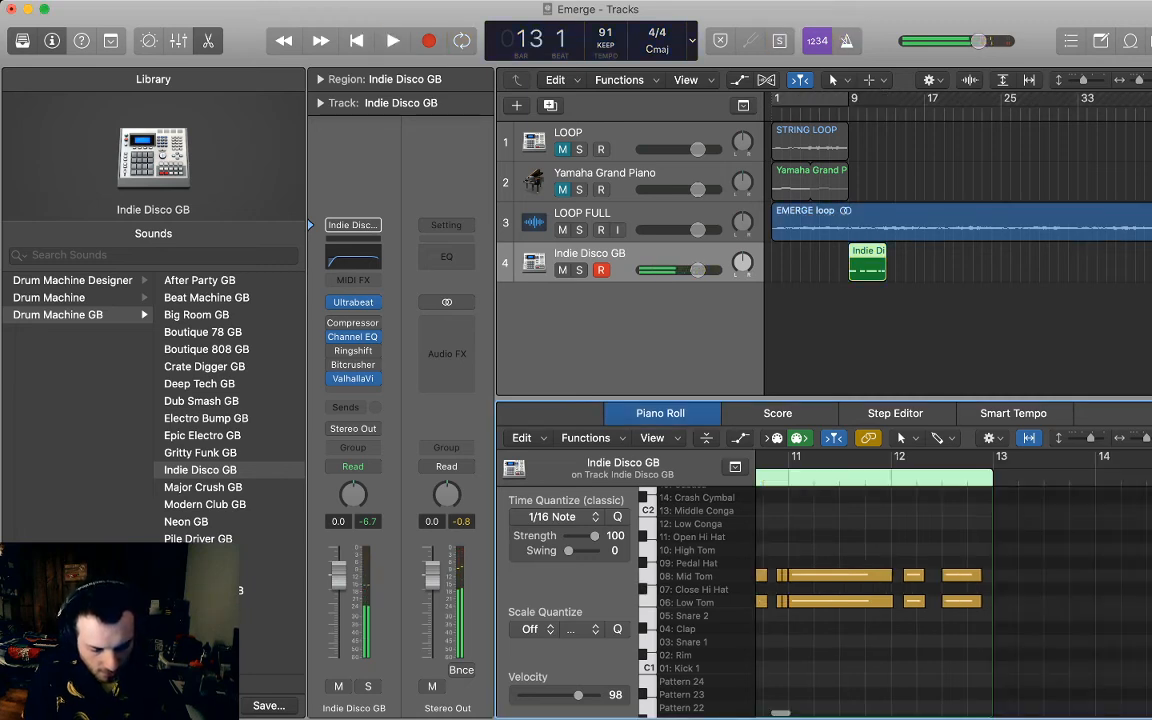
click(960, 338)
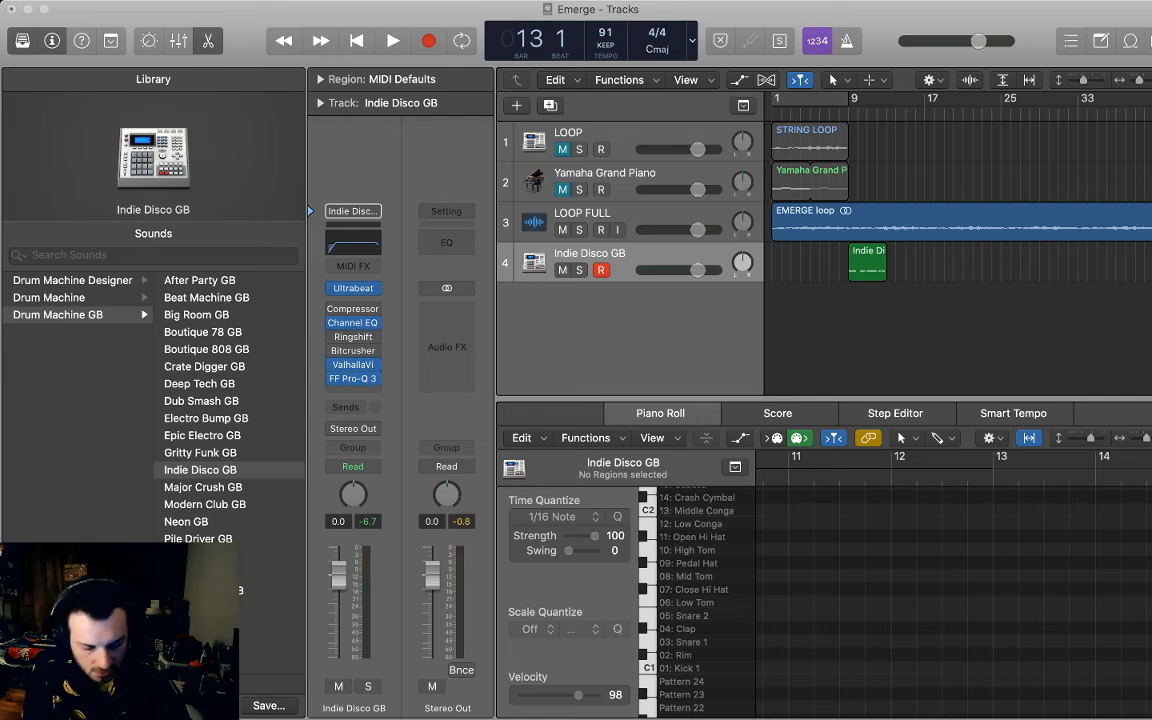
key(space)
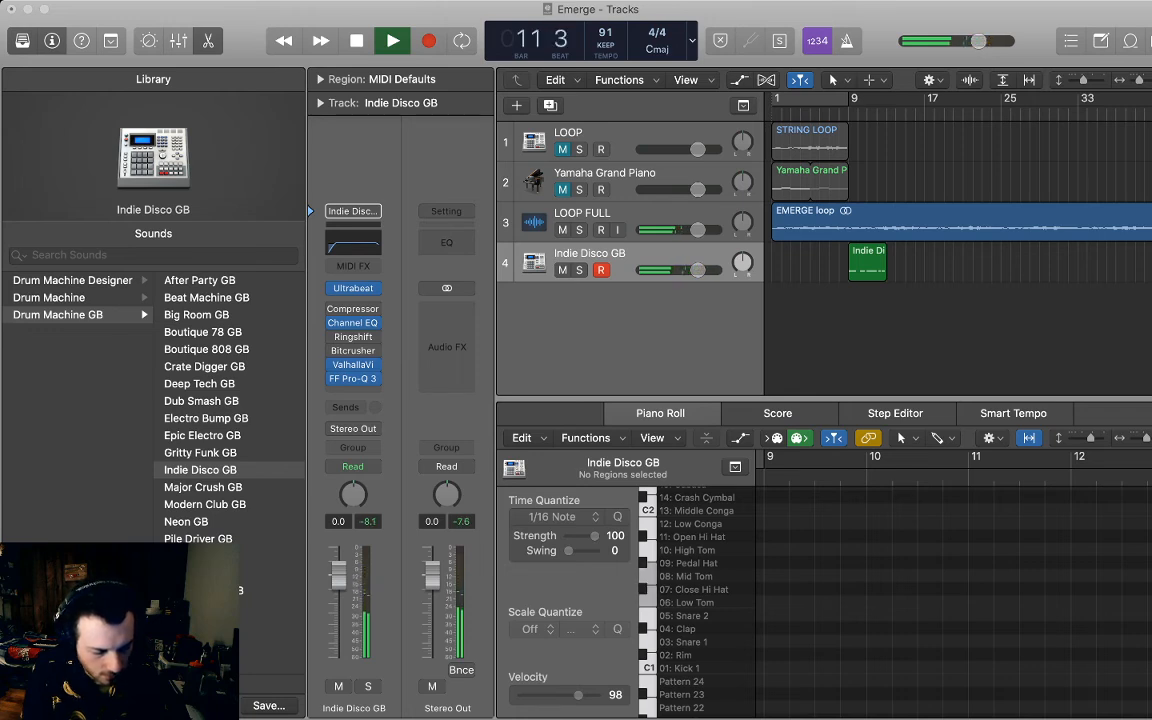
Raise the Indie Disco GB track's volume to 3.0 dB during playback from bar 9, and close the Piano Roll.
key(super+k)
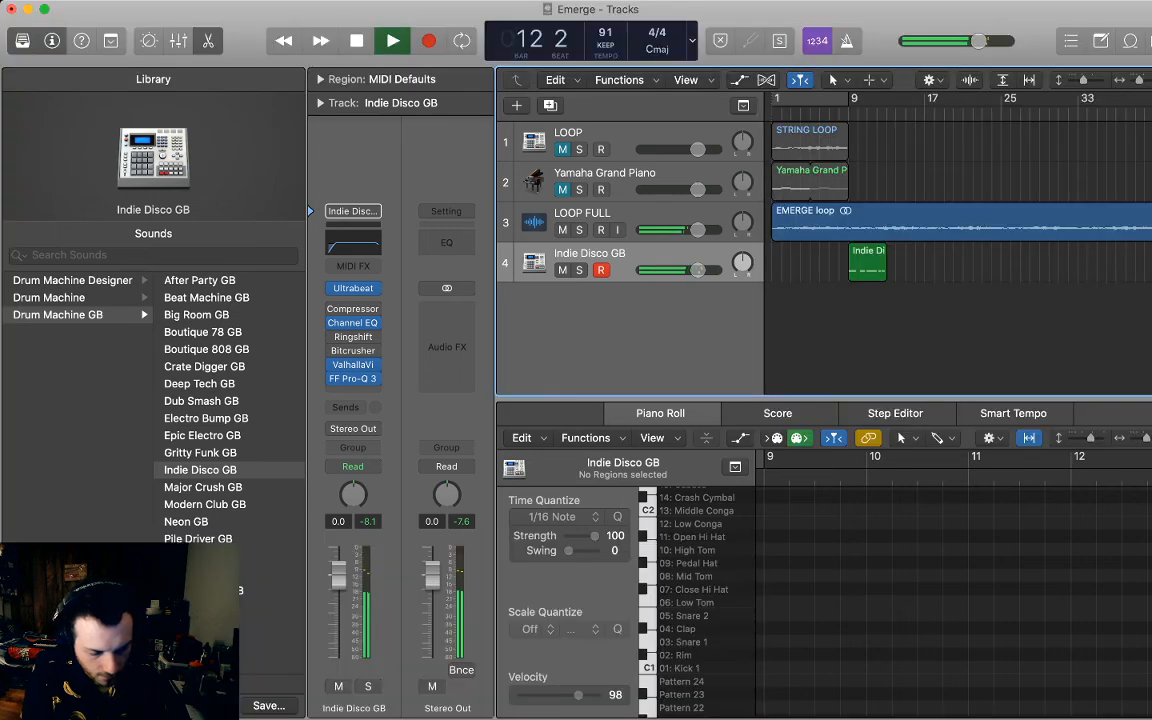
key(space)
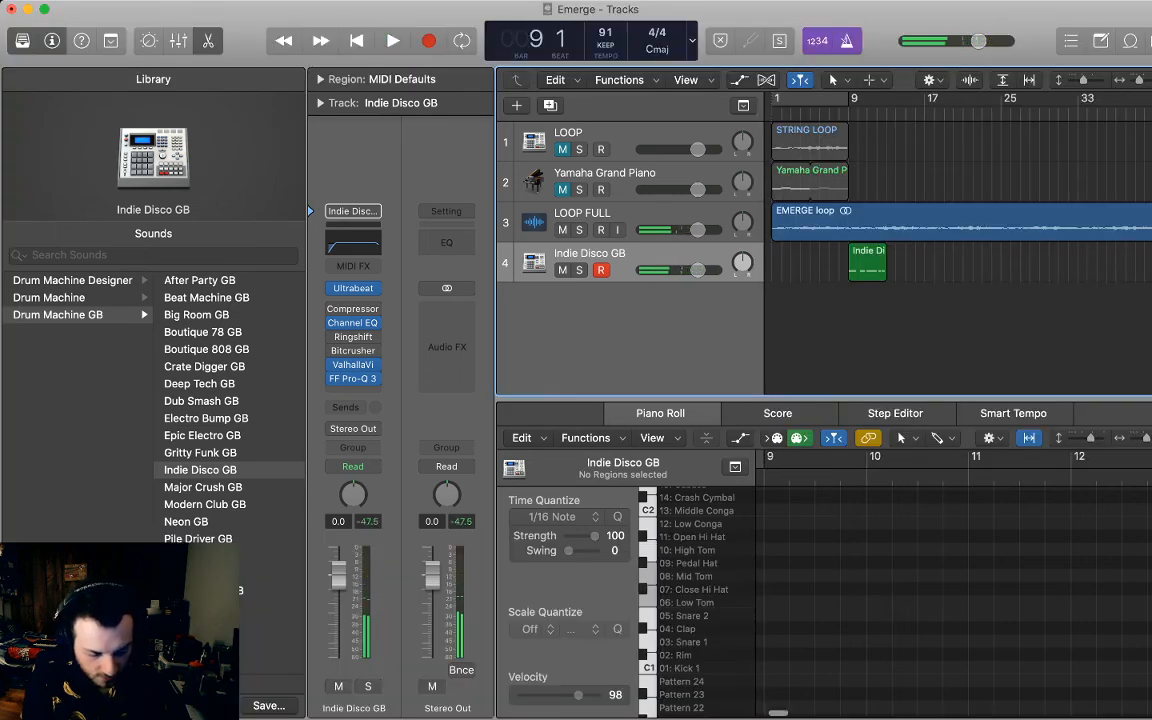
key(space)
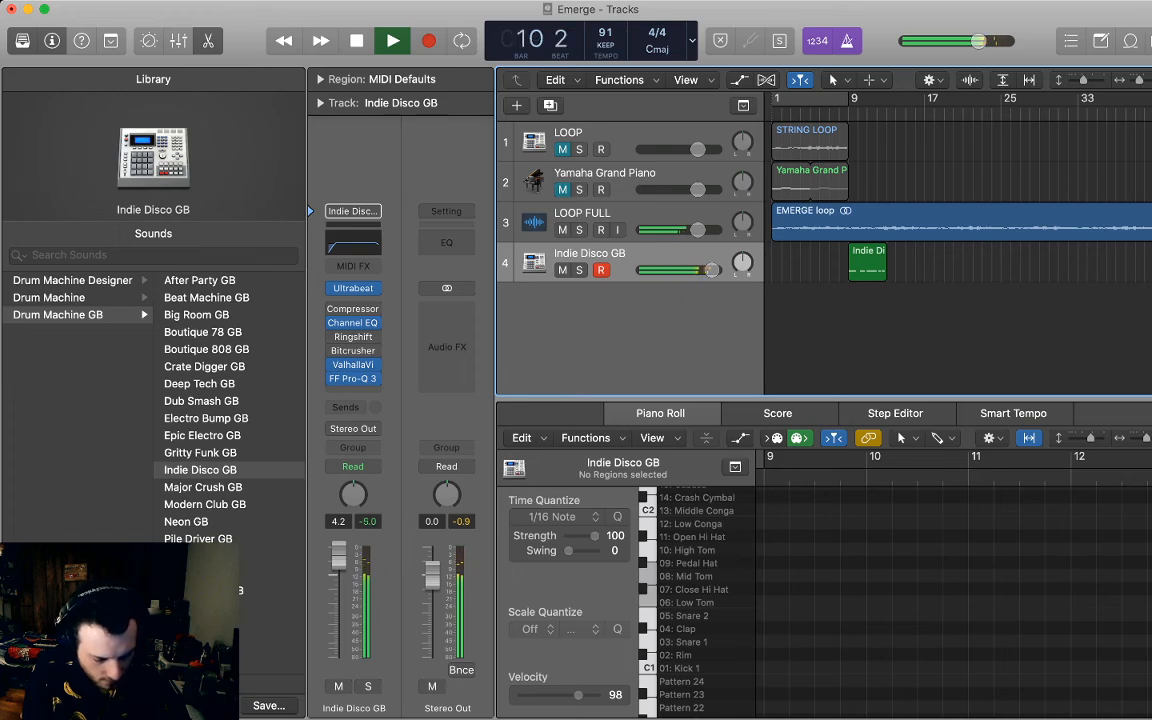
key(p)
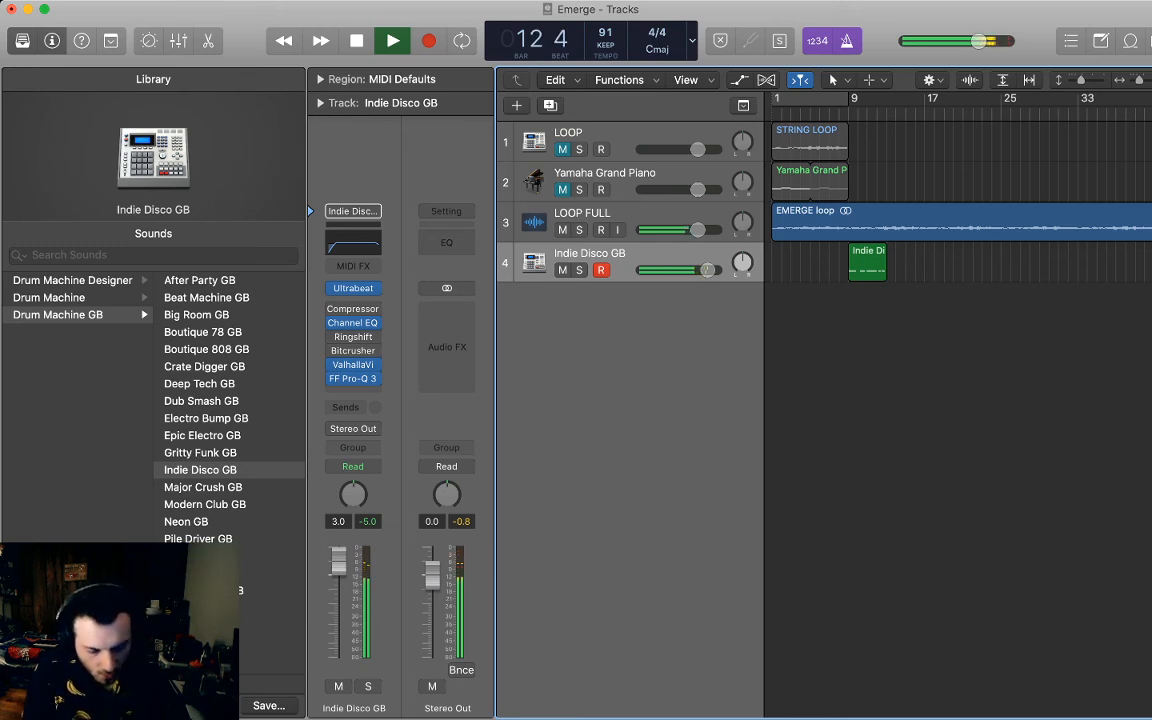
key(space)
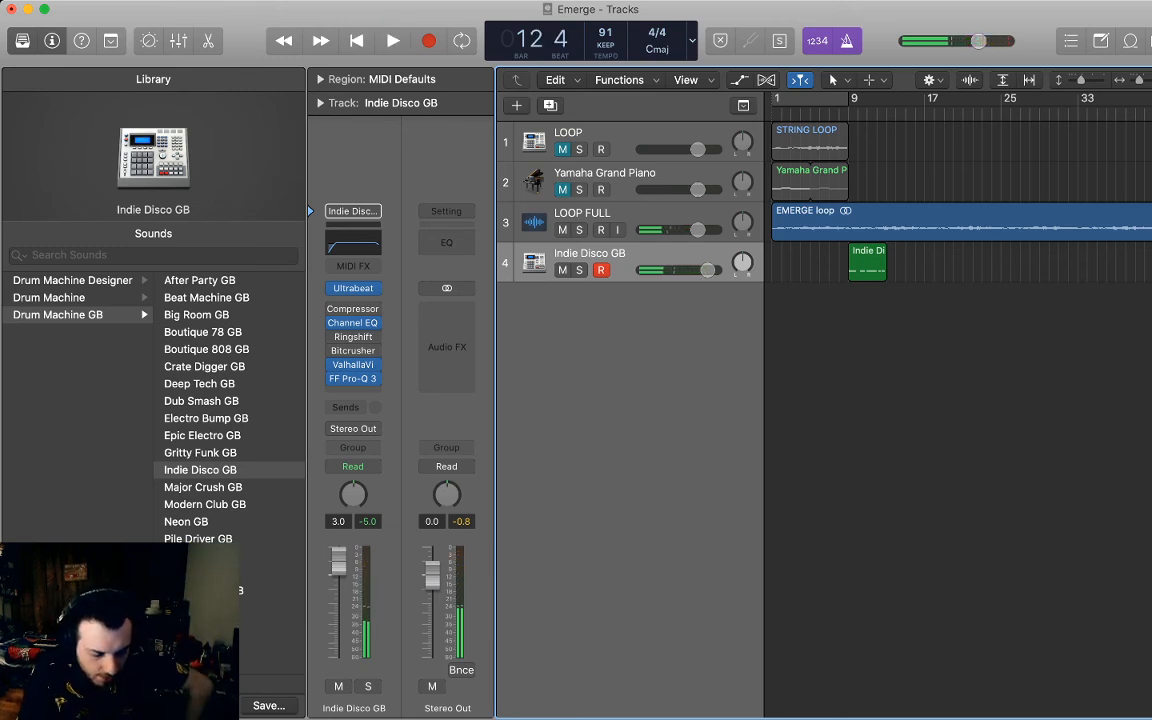
Duplicate the Indie Disco GB track and load the Authentic Strings synthesizer patch on the copy, at a volume of -2.4 dB.
key(super+d)
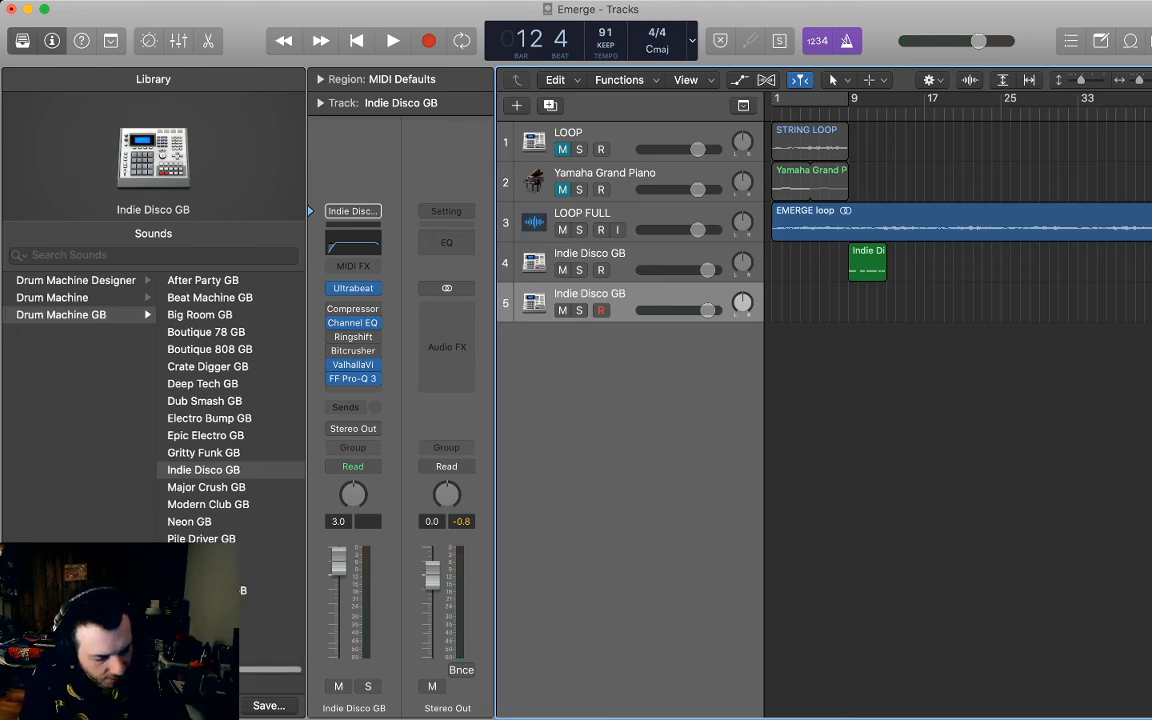
scroll(153, 400, left, 5)
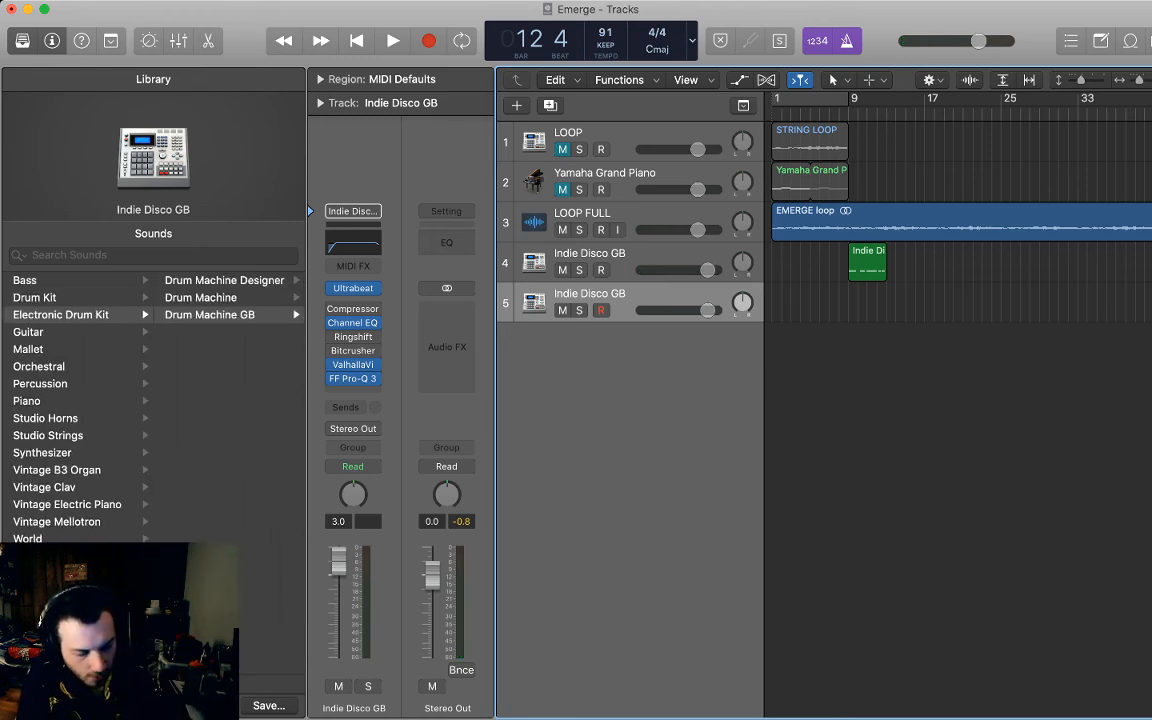
click(48, 436)
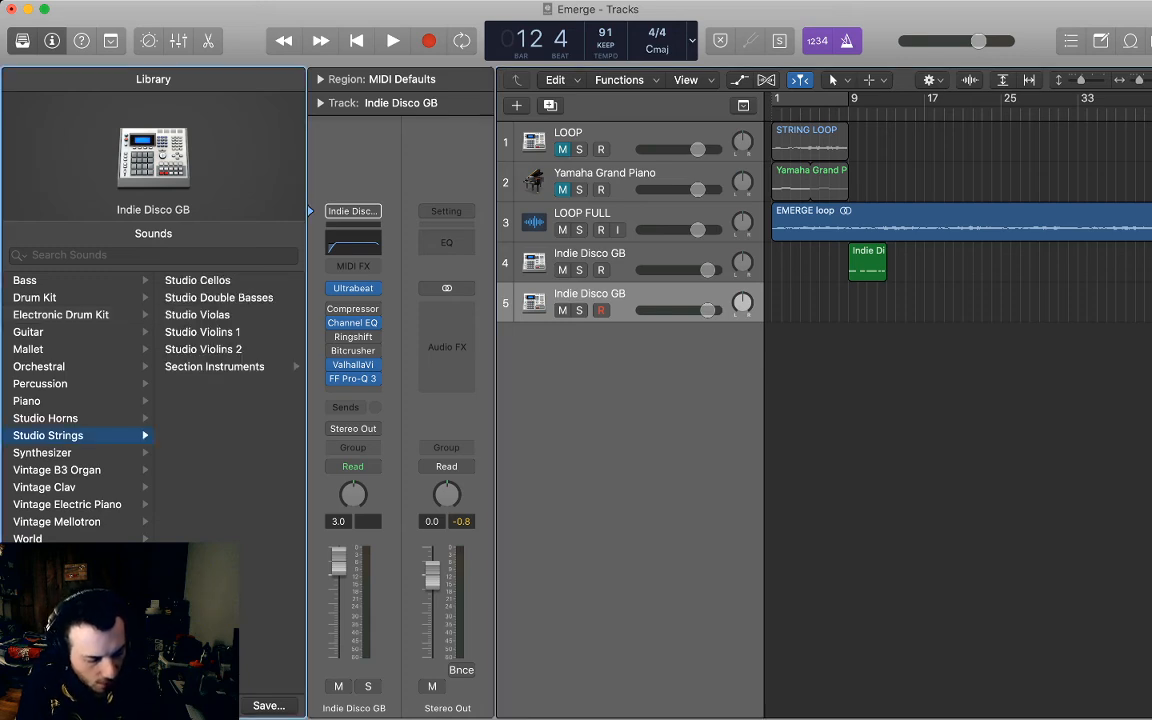
click(42, 453)
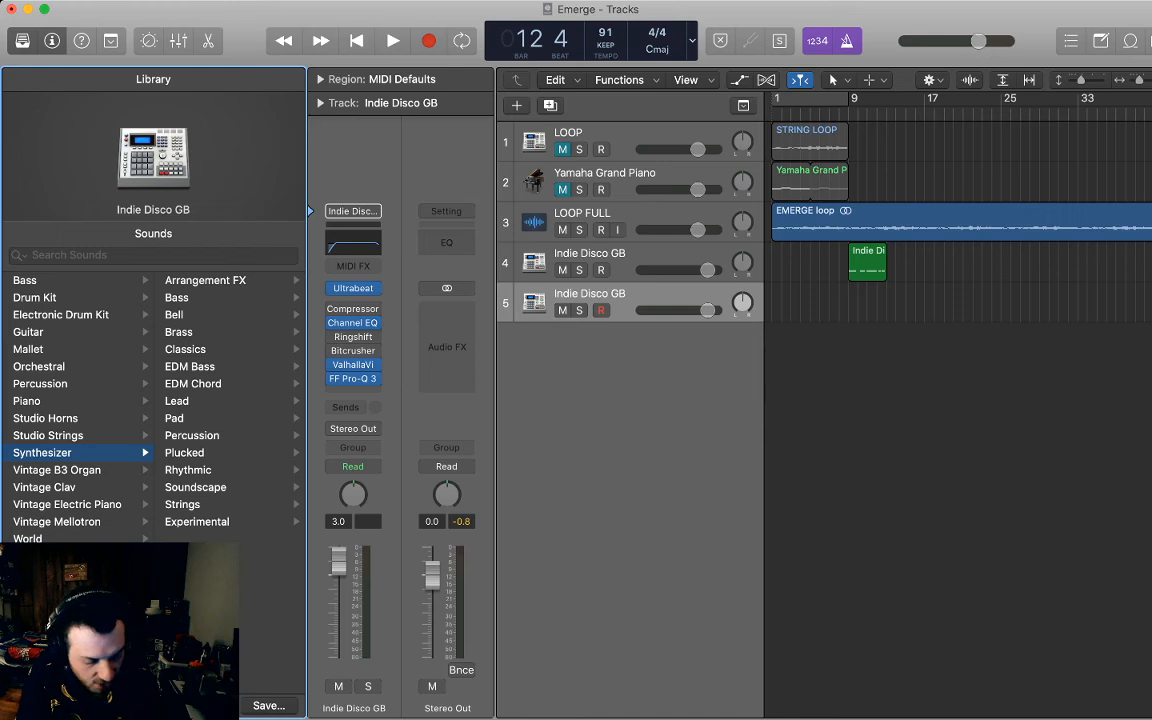
click(182, 504)
click(207, 281)
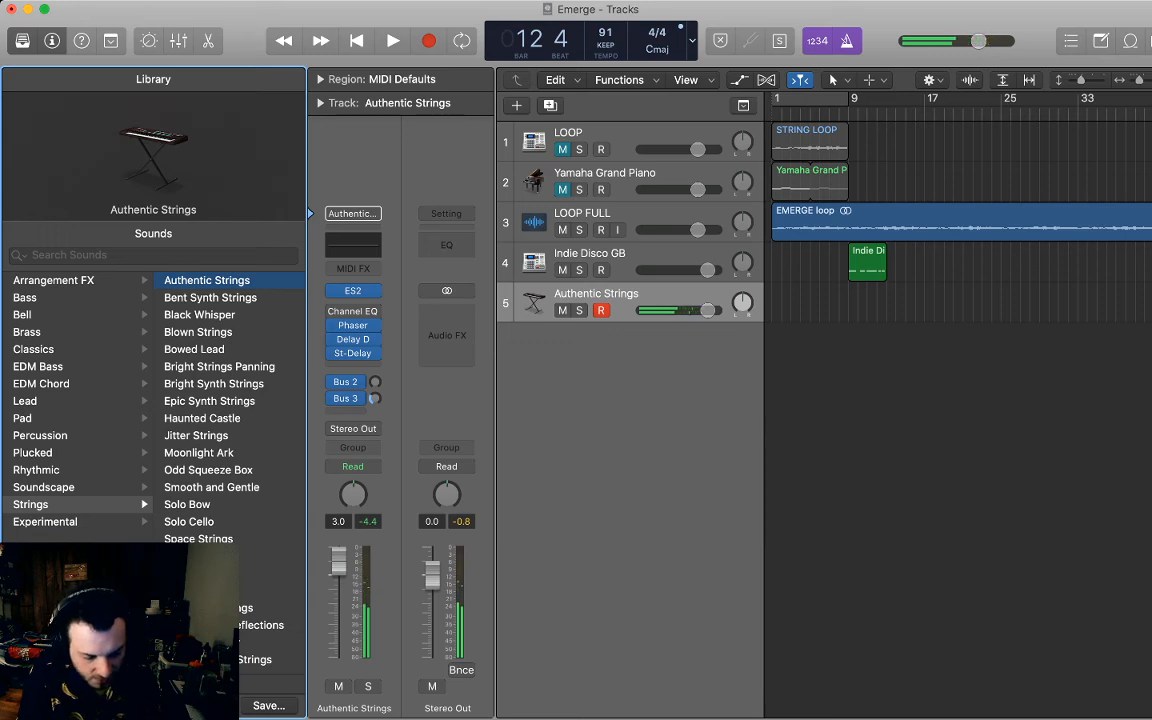
drag(708, 310, 689, 310)
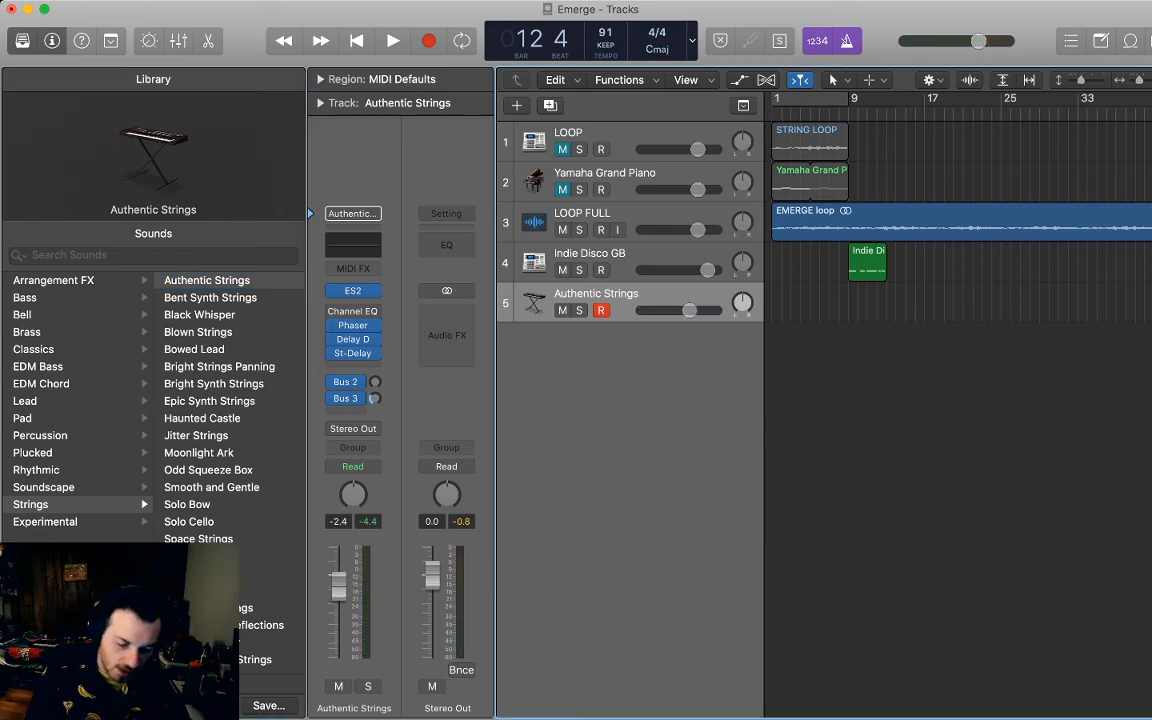
Copy the Yamaha Grand Piano region onto the Authentic Strings track, starting at bar 9.
click(859, 115)
click(812, 183)
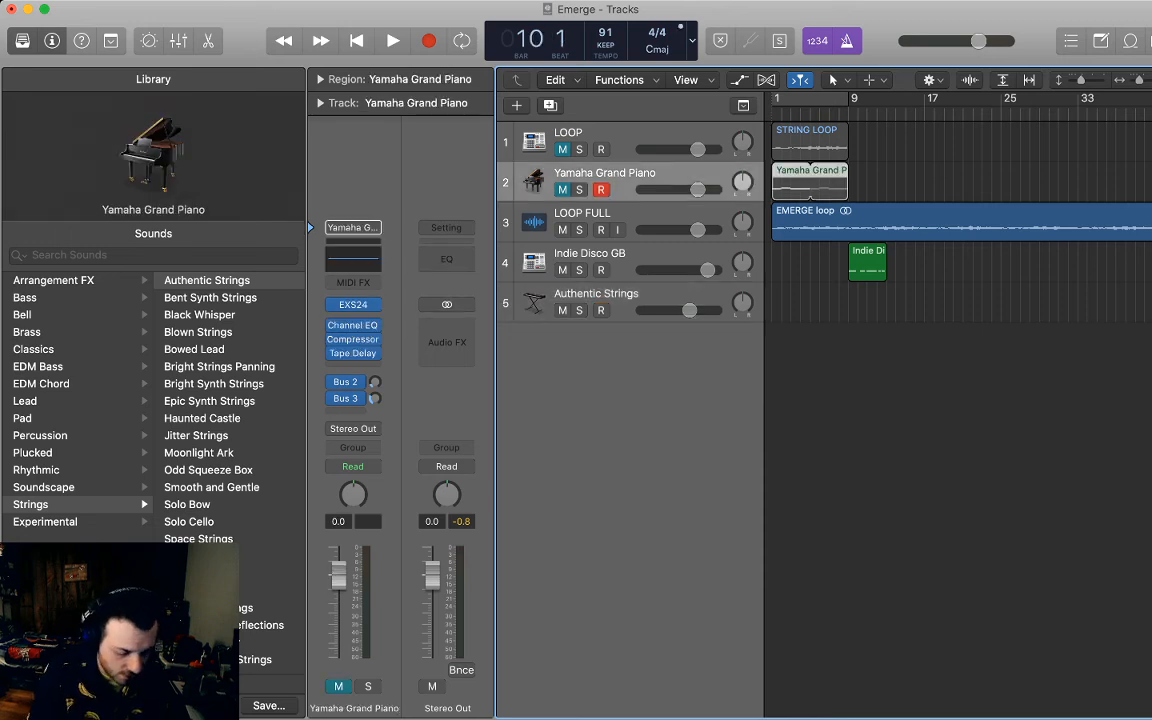
key(Return)
click(662, 294)
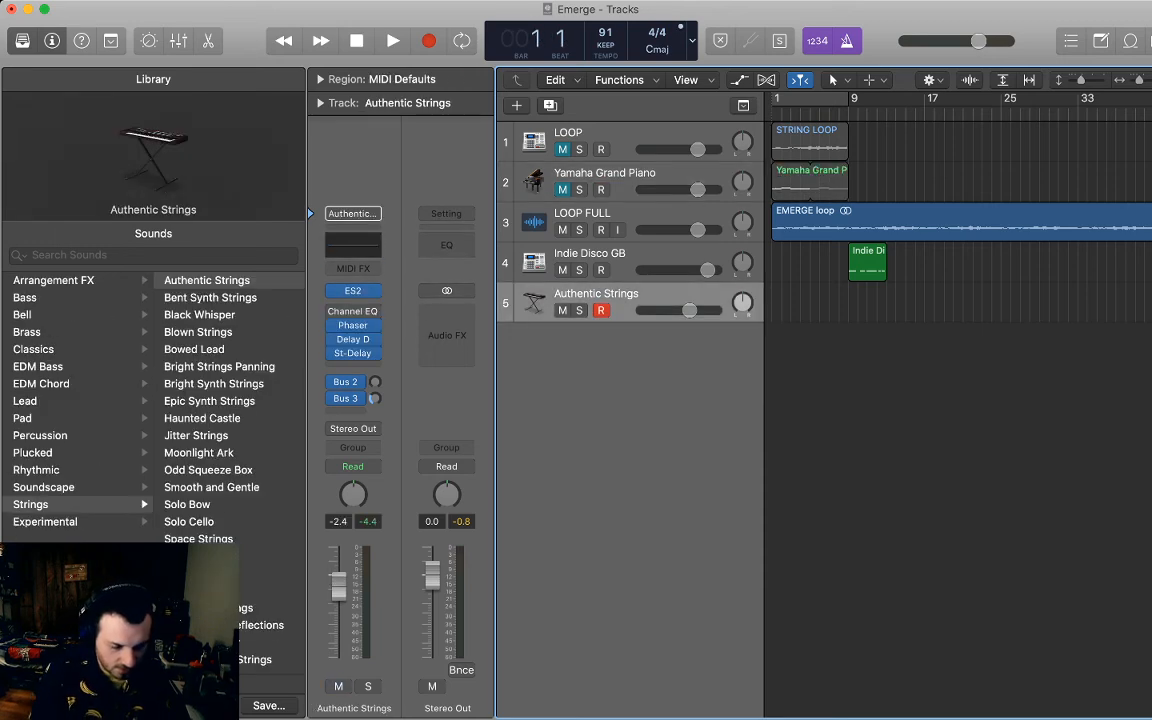
key(super+v)
drag(811, 300, 888, 300)
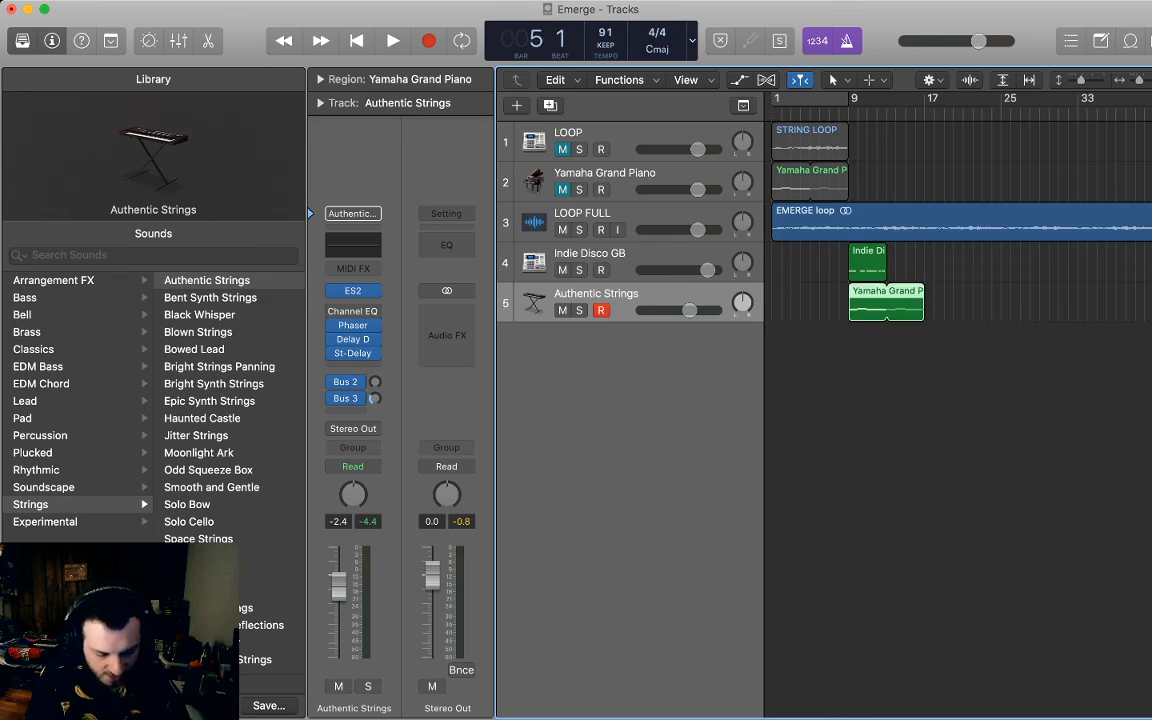
Move the four notes of the copied strings region up one octave, keeping their start at bar 9.
key(p)
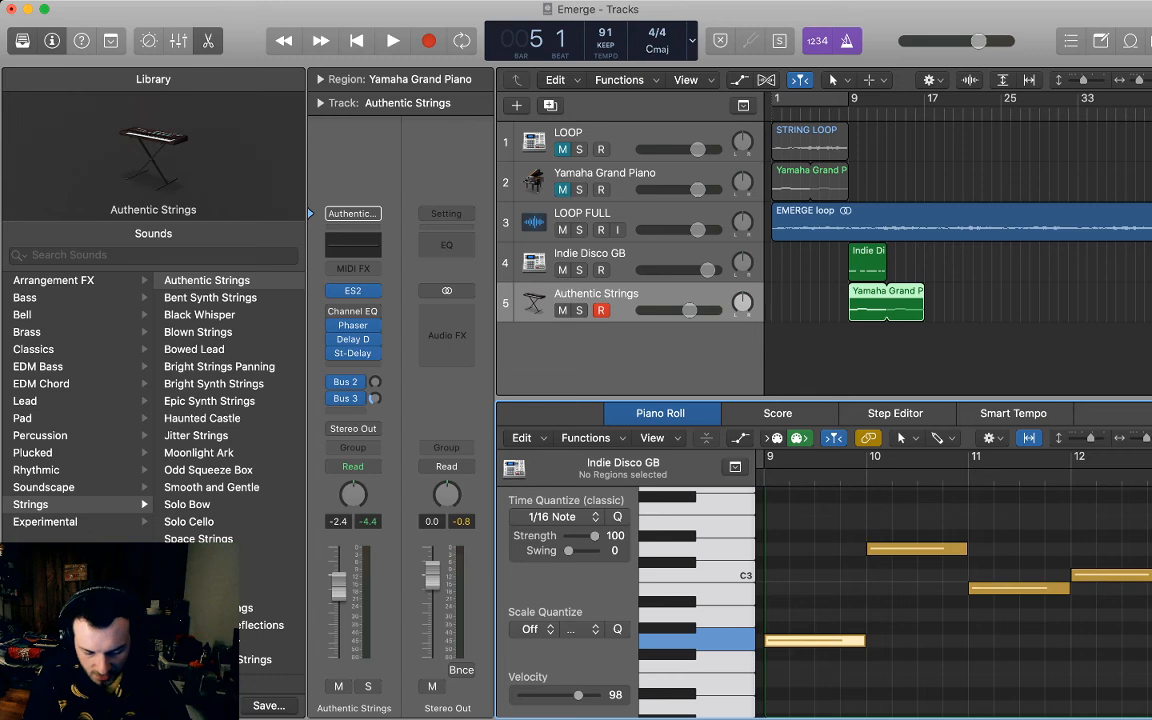
double_click(886, 303)
drag(771, 659, 904, 523)
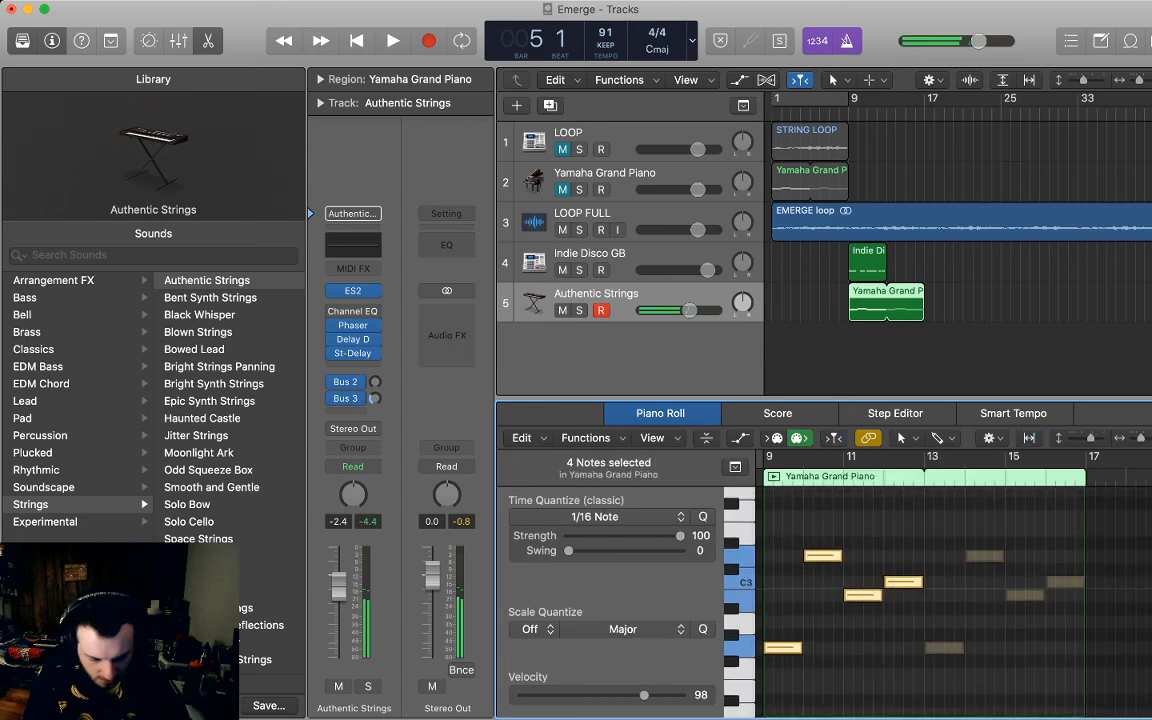
scroll(904, 523, up, 1)
drag(784, 660, 793, 503)
scroll(793, 503, up, 4)
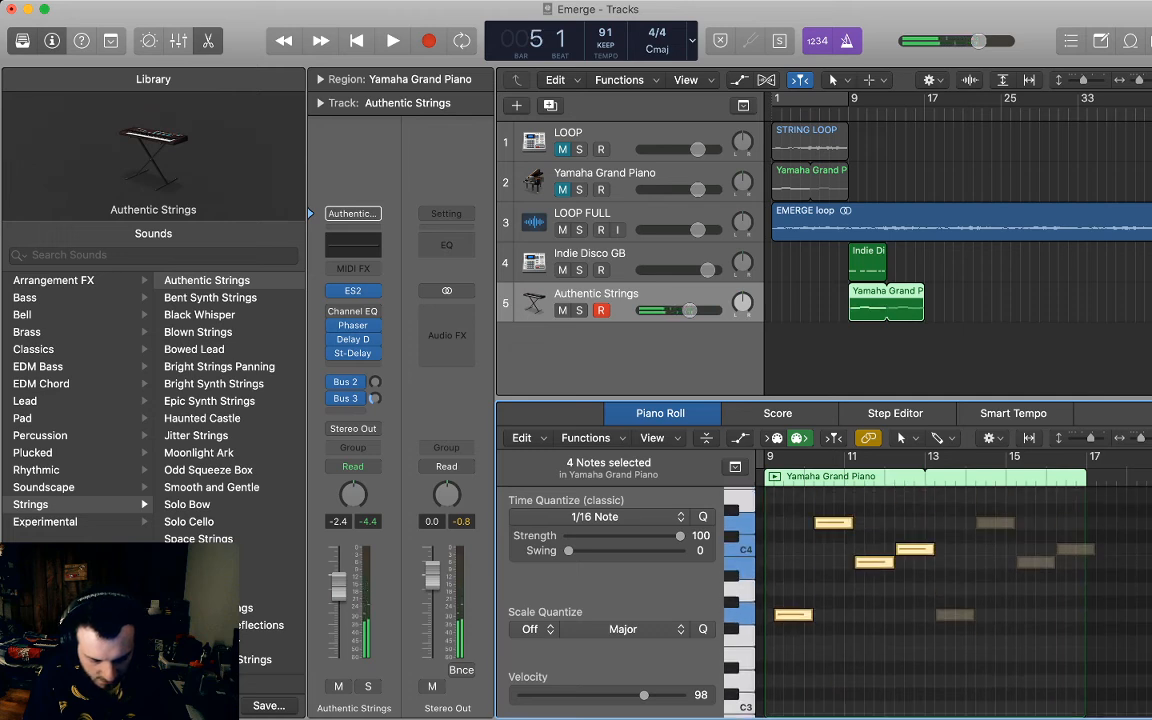
drag(793, 615, 784, 615)
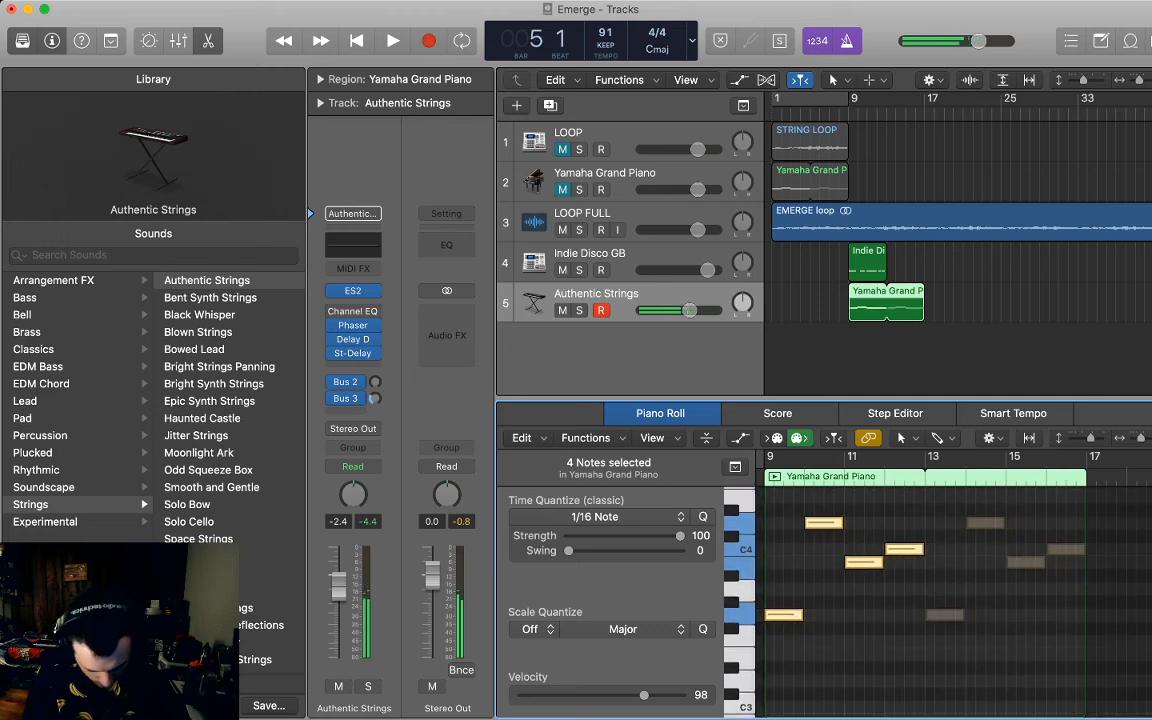
click(835, 640)
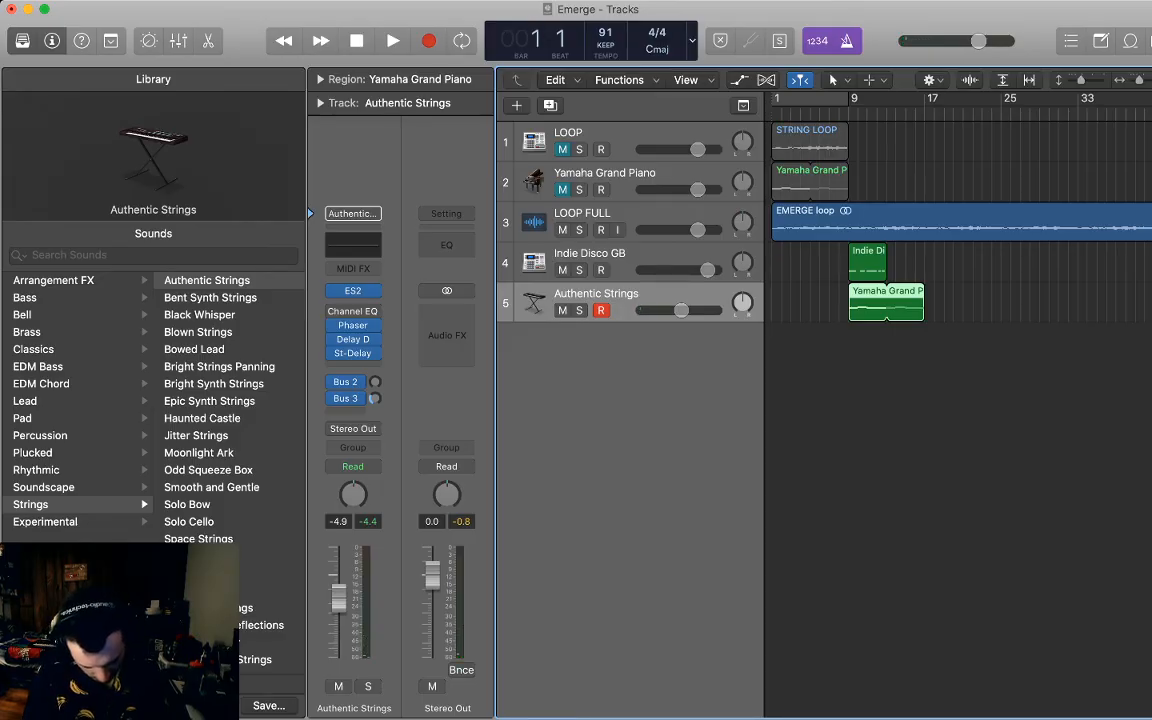
Repeat the Indie Disco GB region up to bar 17, and set Authentic Strings to -15.0 dB and Indie Disco GB to 3.8 dB.
key(space)
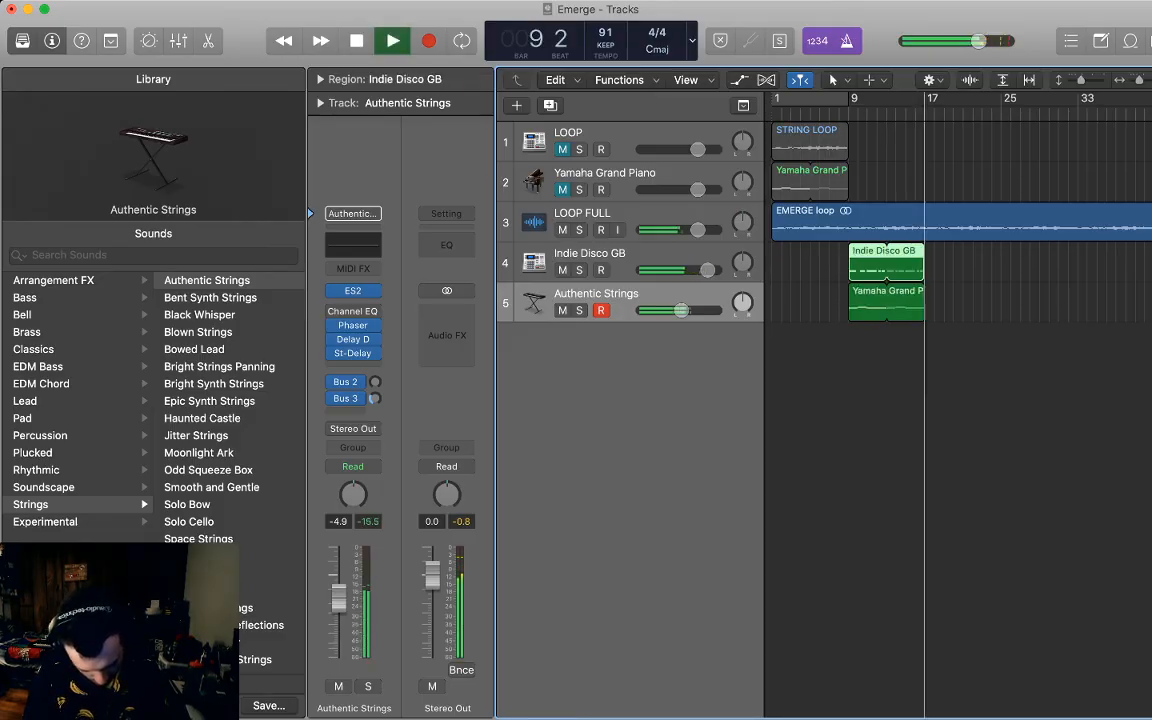
click(600, 263)
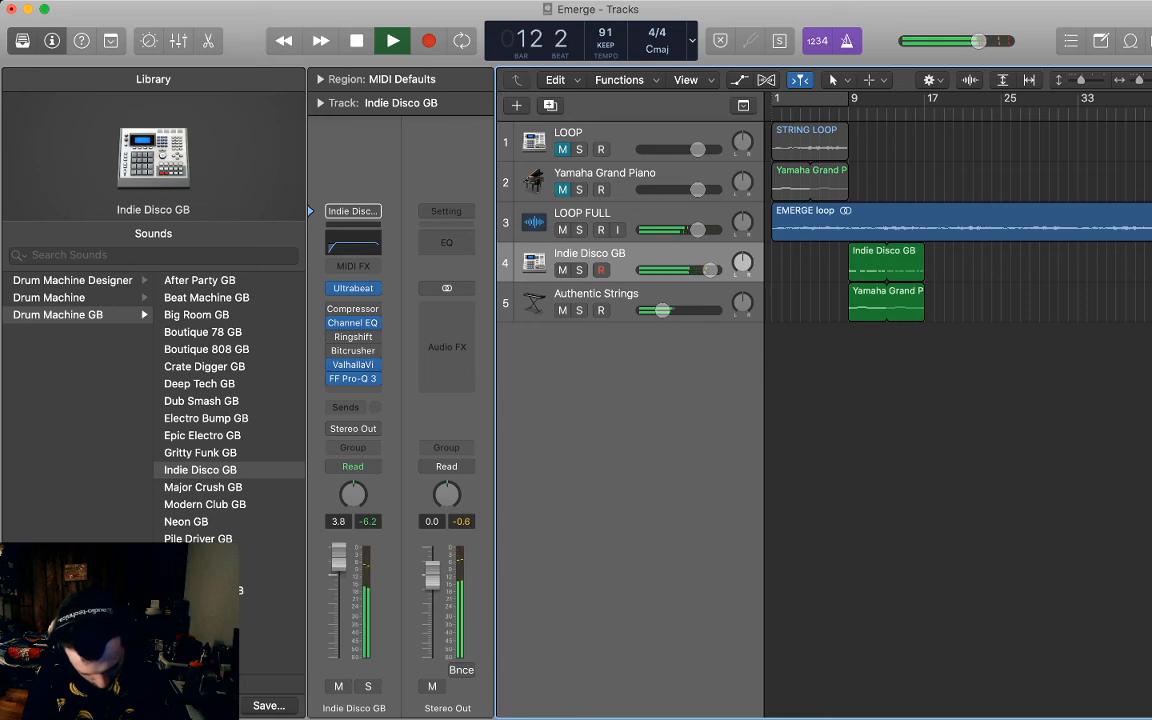
key(space)
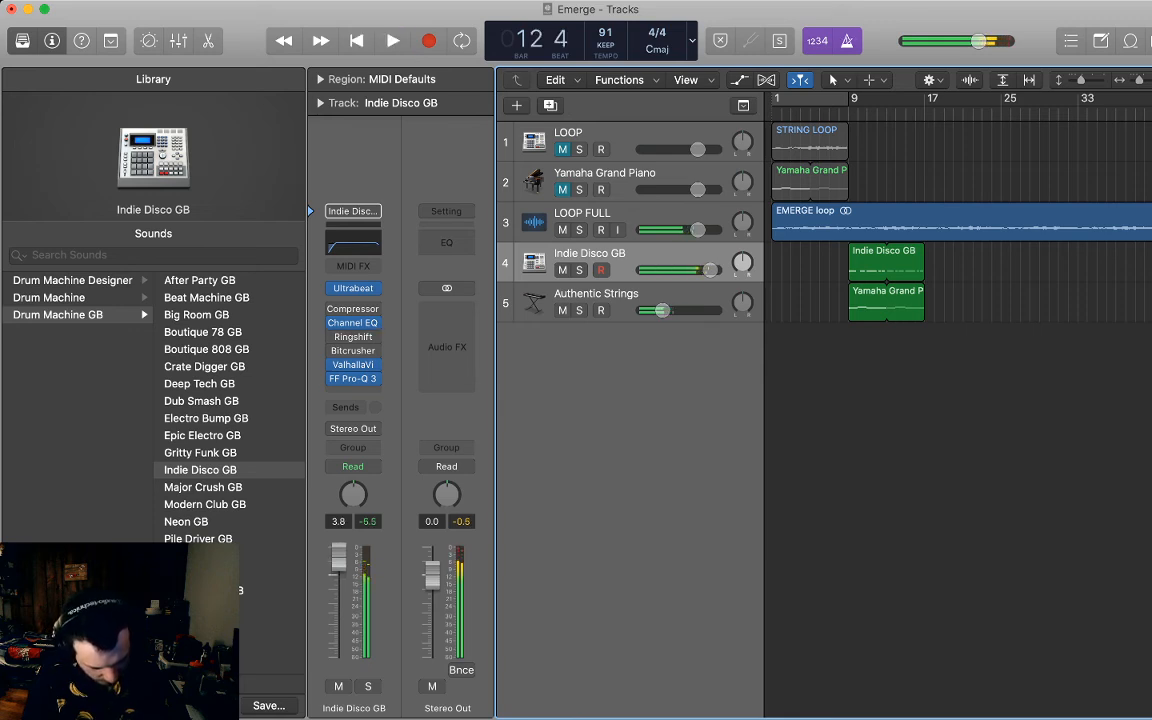
Play the arrangement from bar 9 through bar 16 to check the drums and strings against the EMERGE loop.
key(super+Tab)
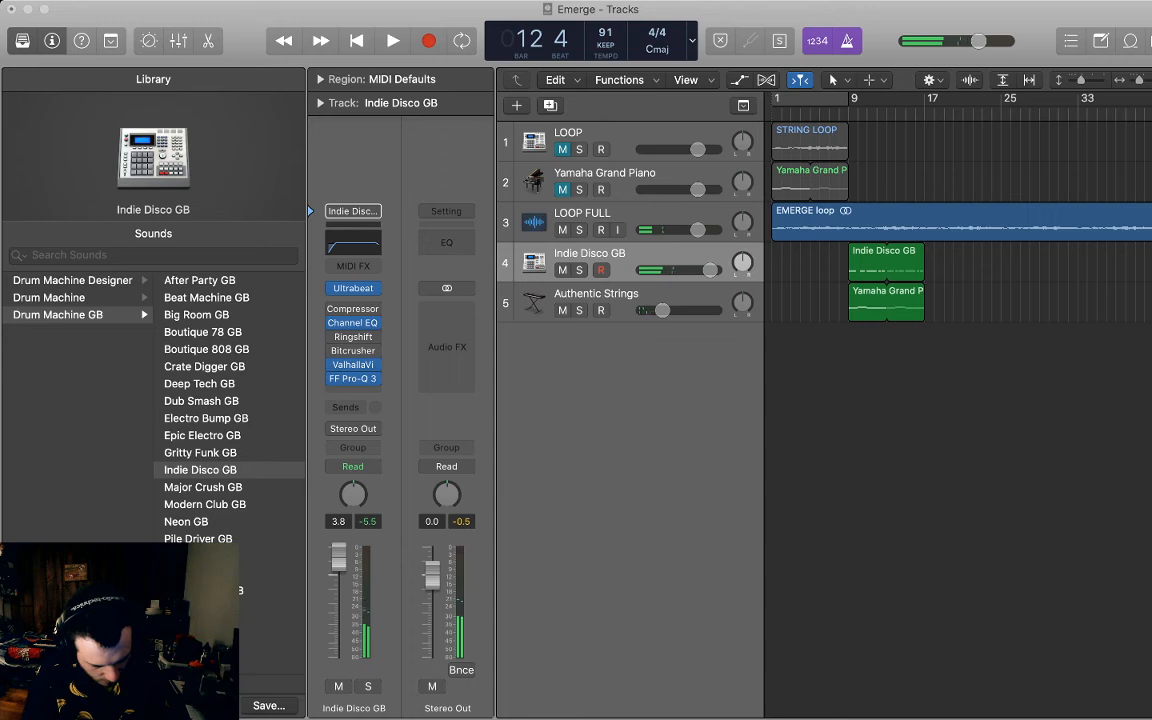
click(849, 113)
key(space)
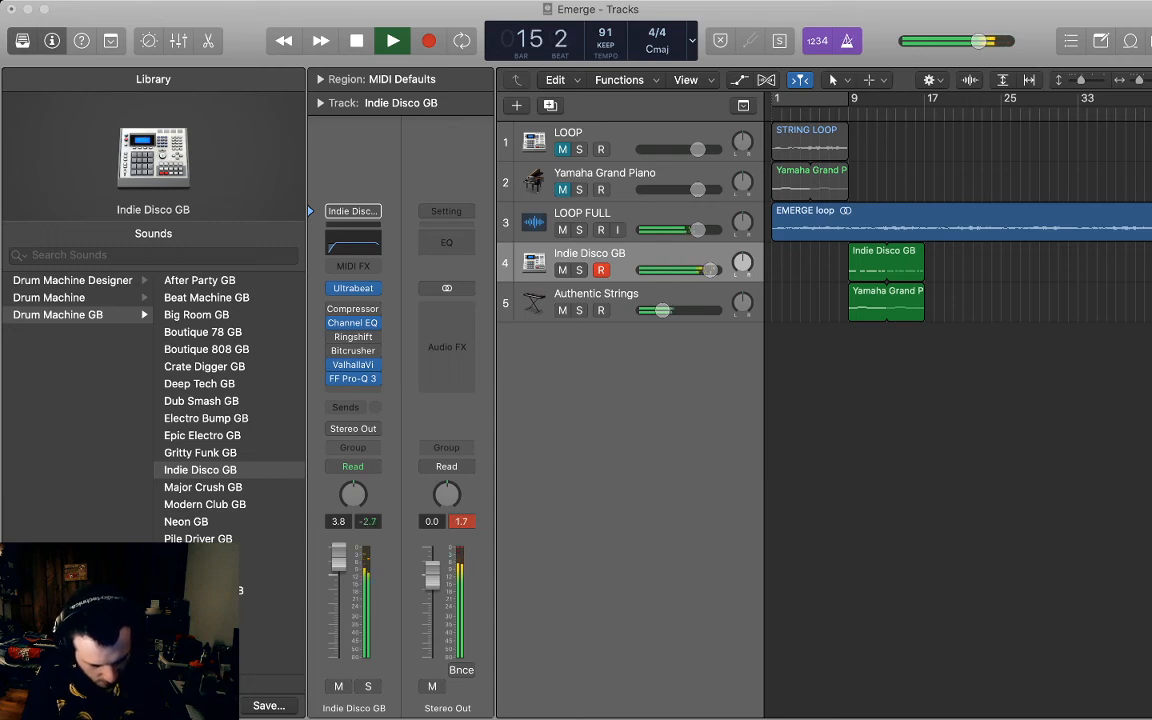
key(super+Tab)
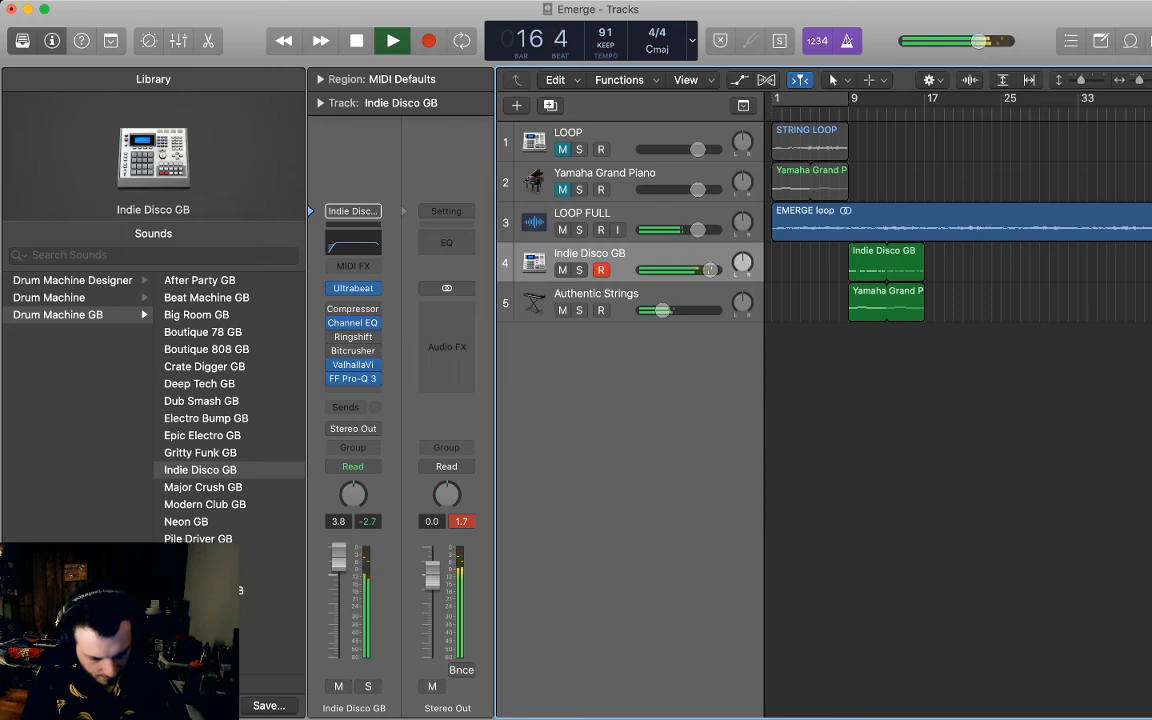
key(space)
key(super+Tab)
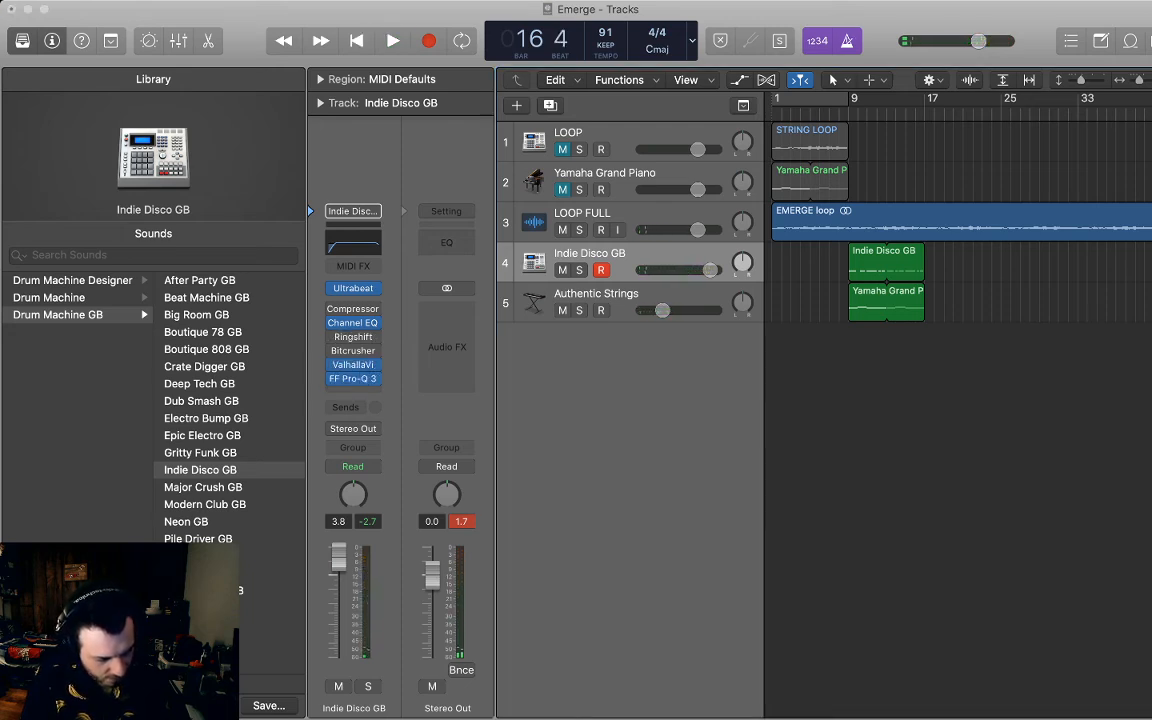
key(super+Tab)
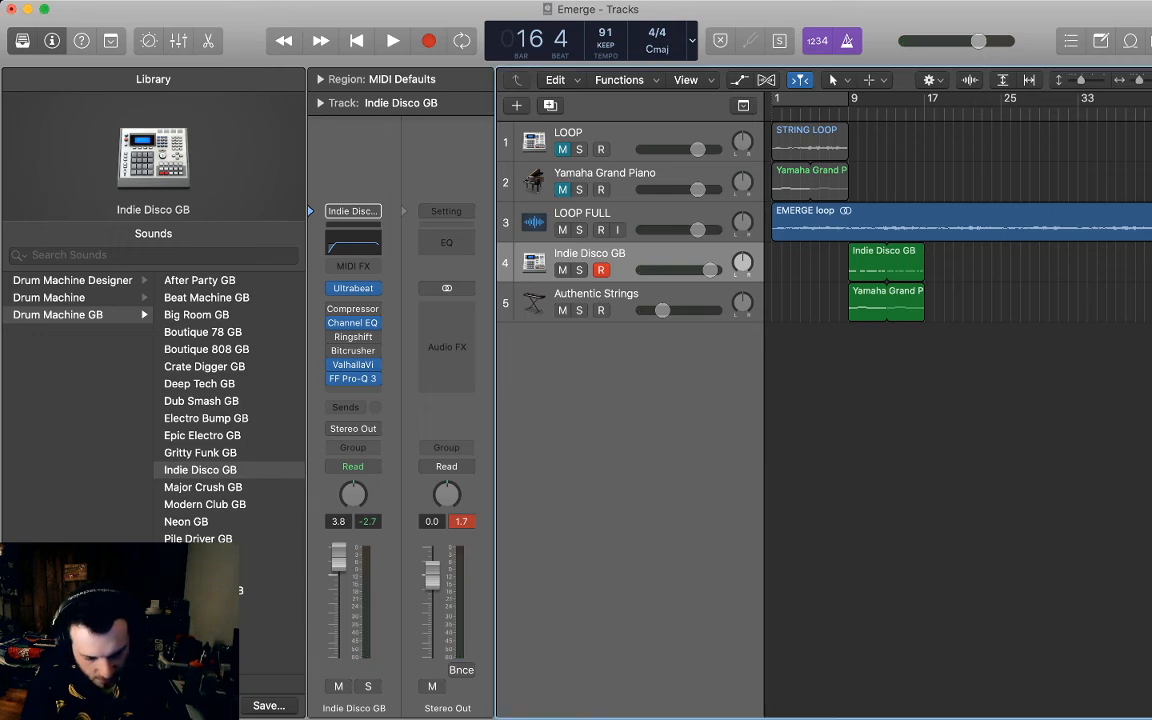
Lower the Indie Disco GB track's volume to 2.5 dB during playback from bar 9, and select the Authentic Strings region.
key(space)
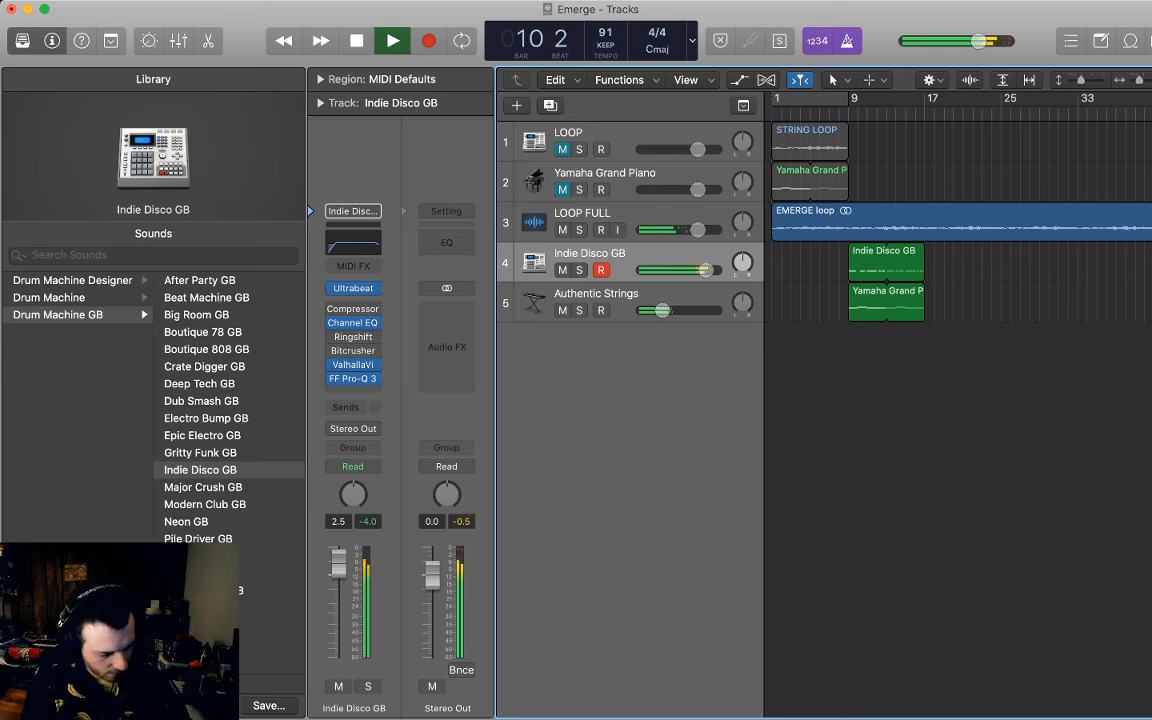
key(super+Tab)
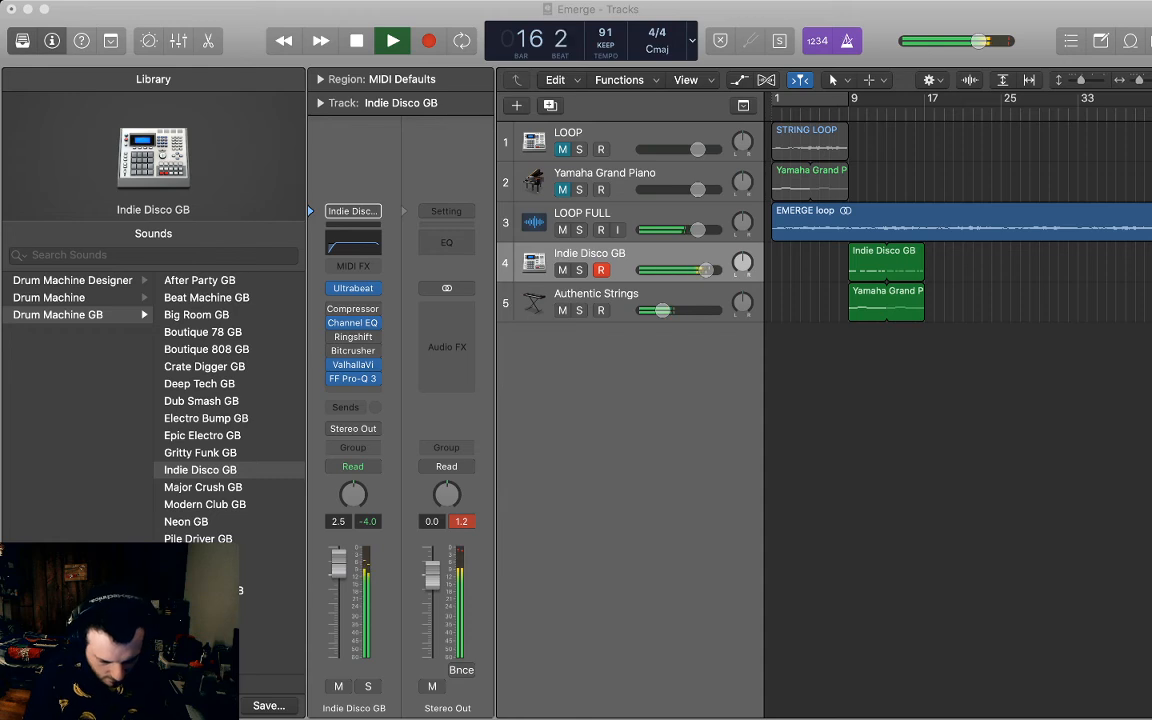
scroll(958, 400, right, 1)
scroll(958, 220, right, 2)
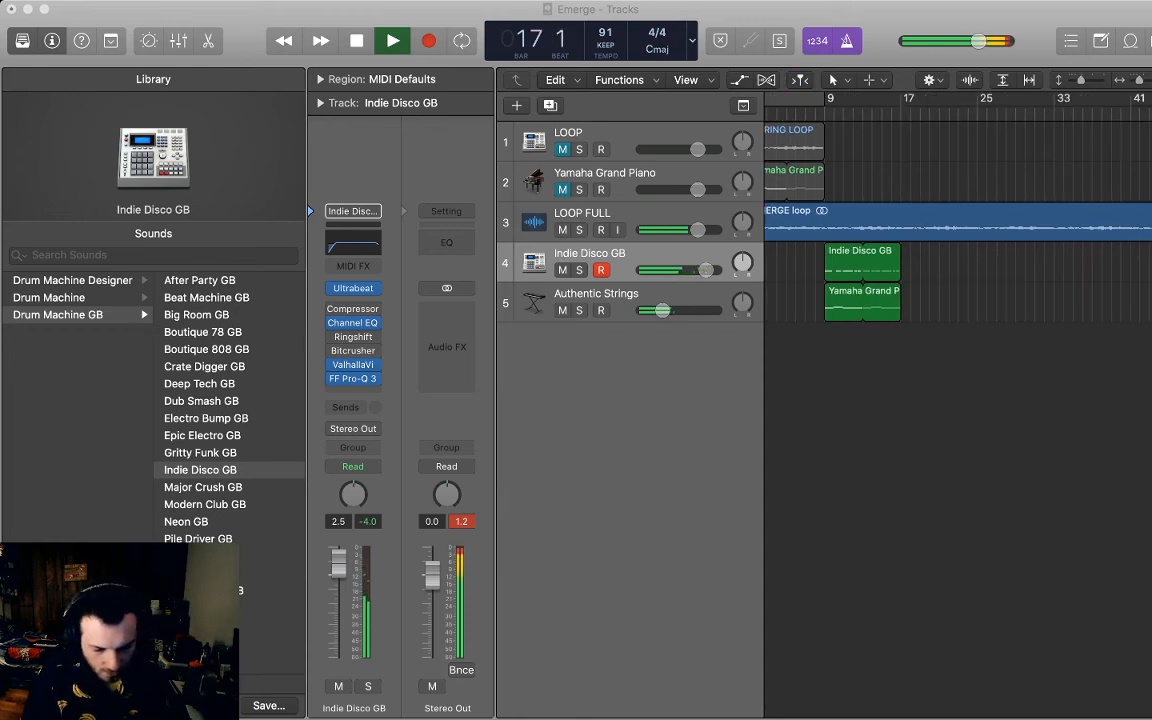
click(862, 300)
key(space)
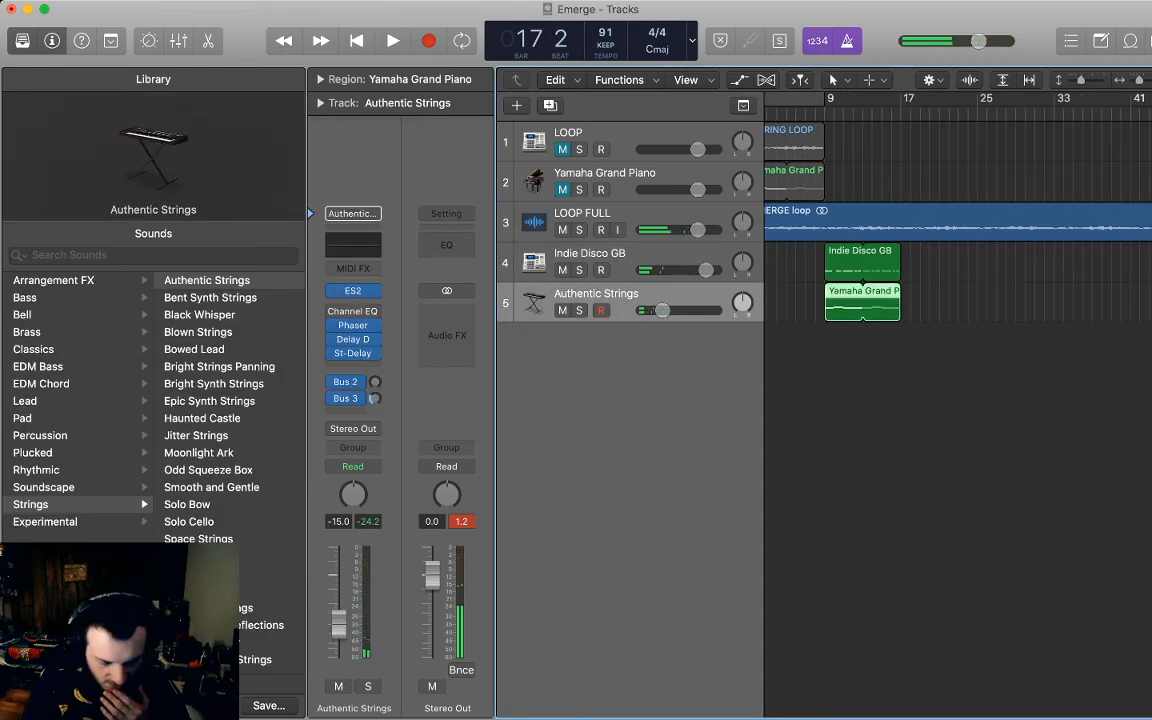
Move the Indie Disco GB region to start around bar 28 and rename its track TOMS.
scroll(862, 300, left, 2)
drag(872, 262, 1054, 262)
key(shift+Return)
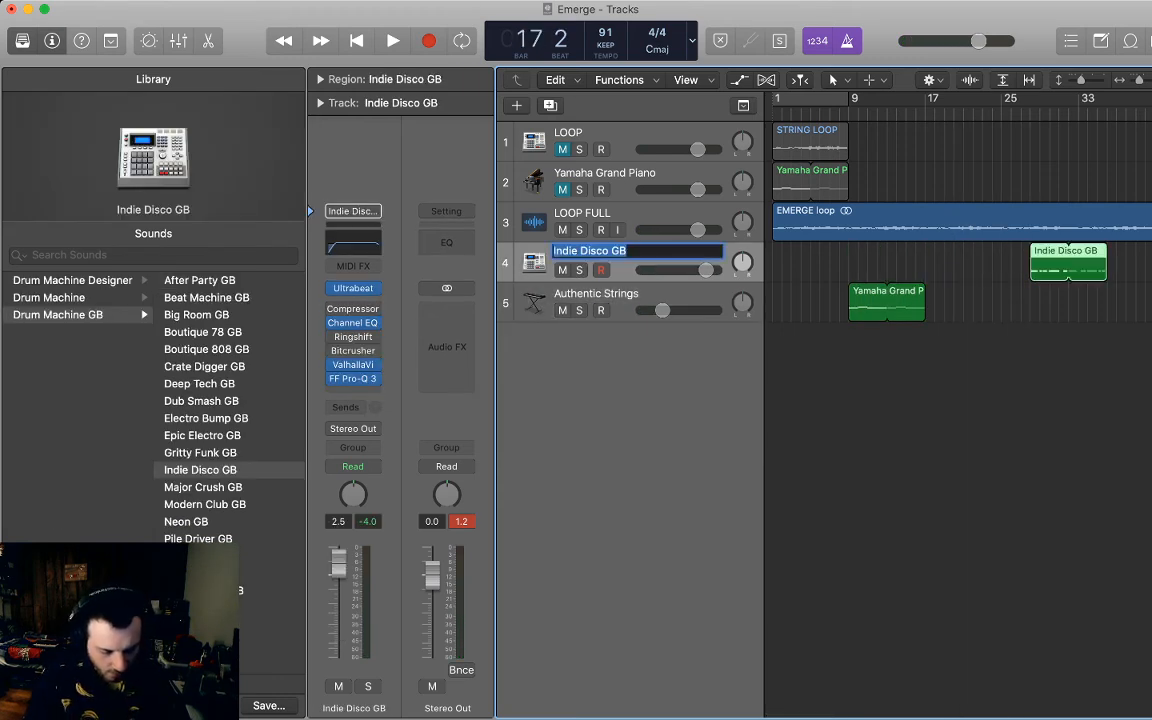
text(TOMS)
key(Return)
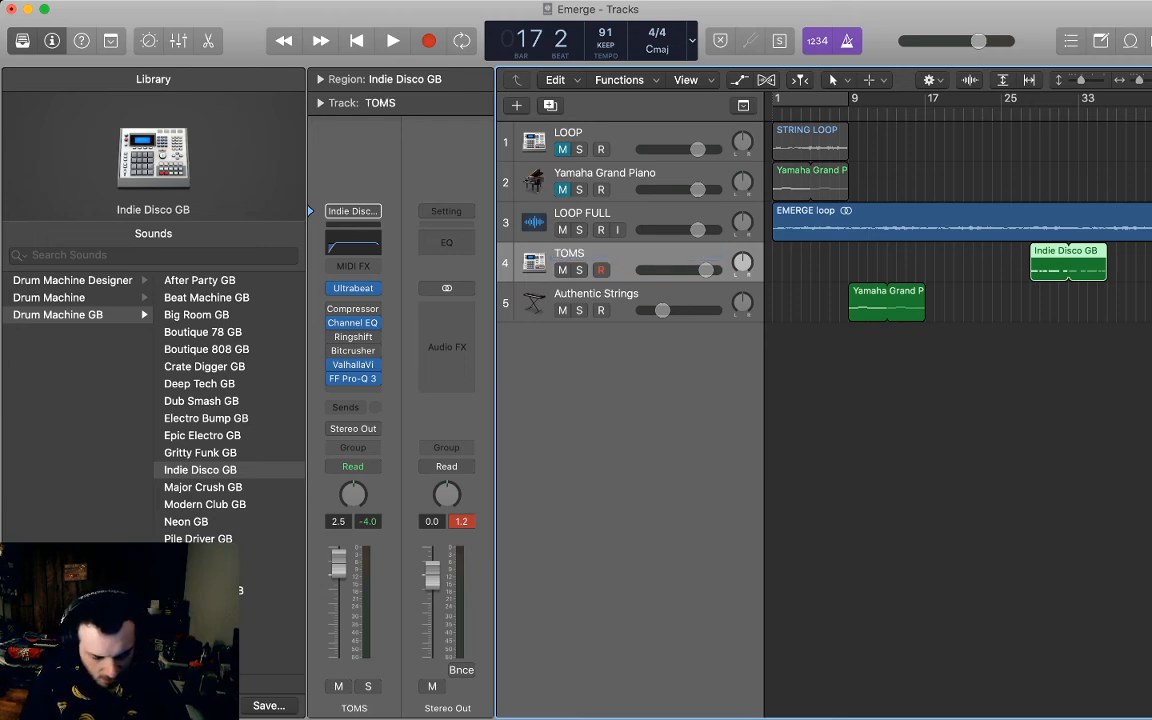
Reorder the Authentic Strings track above TOMS, keeping its region at bar 9, and play from bar 9 to bar 11.
drag(886, 305, 886, 265)
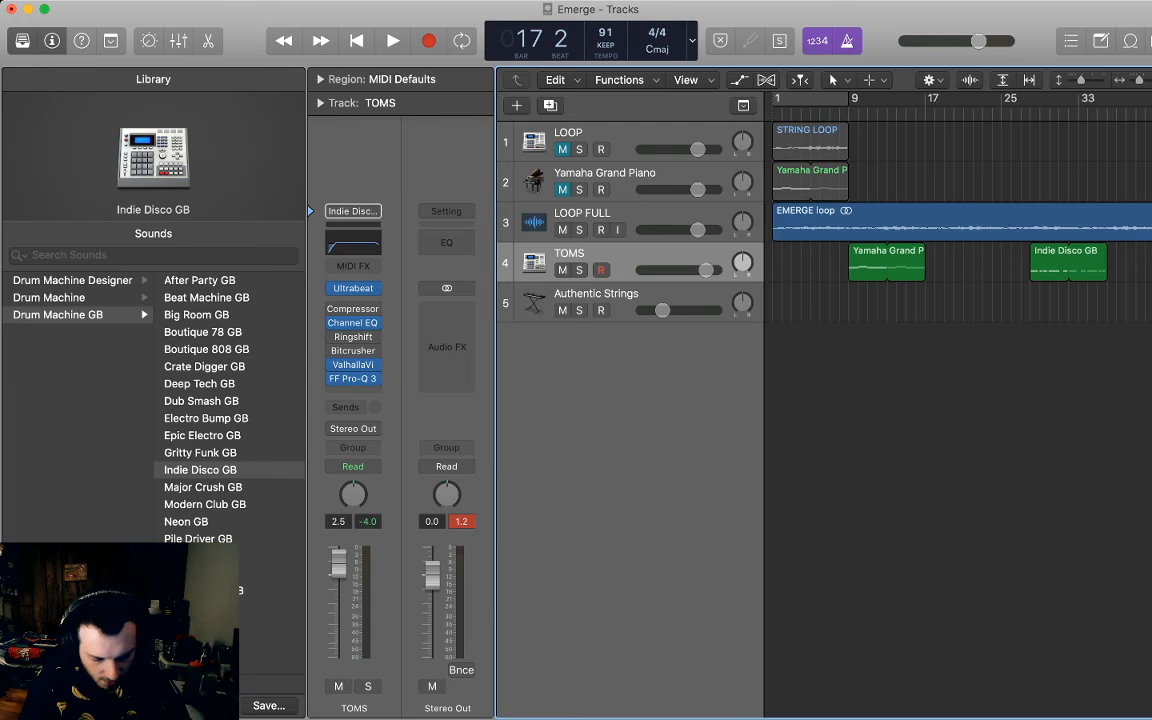
drag(886, 264, 886, 304)
drag(650, 296, 650, 257)
key(space)
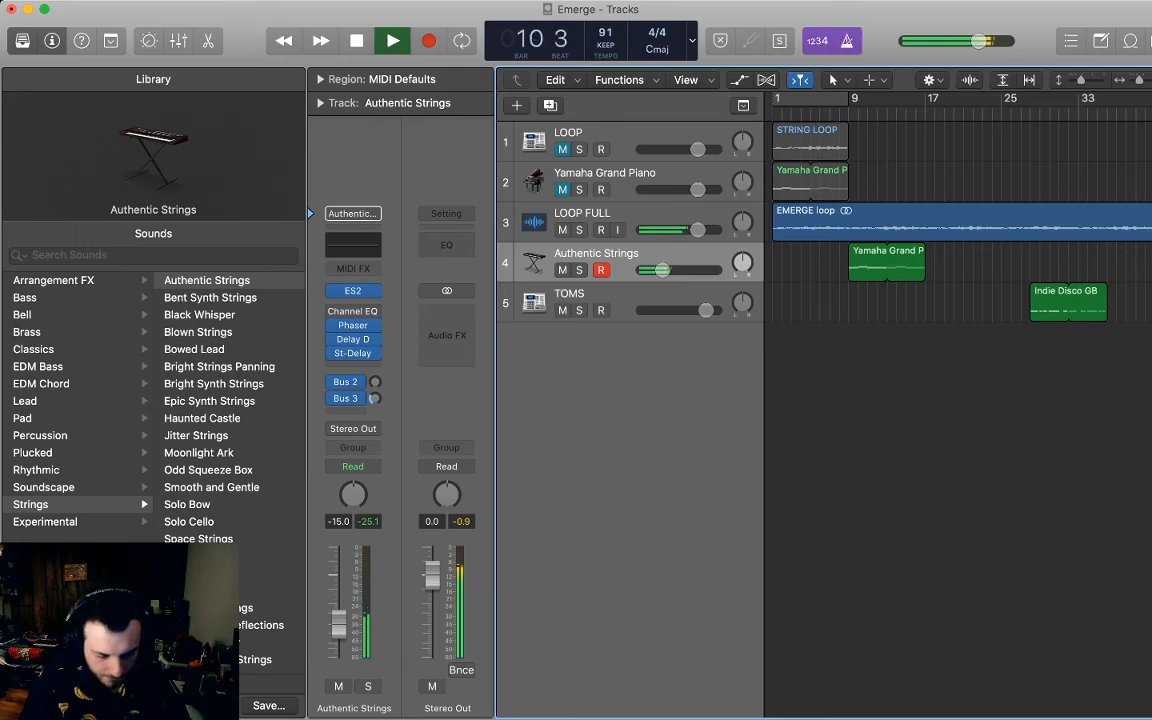
key(space)
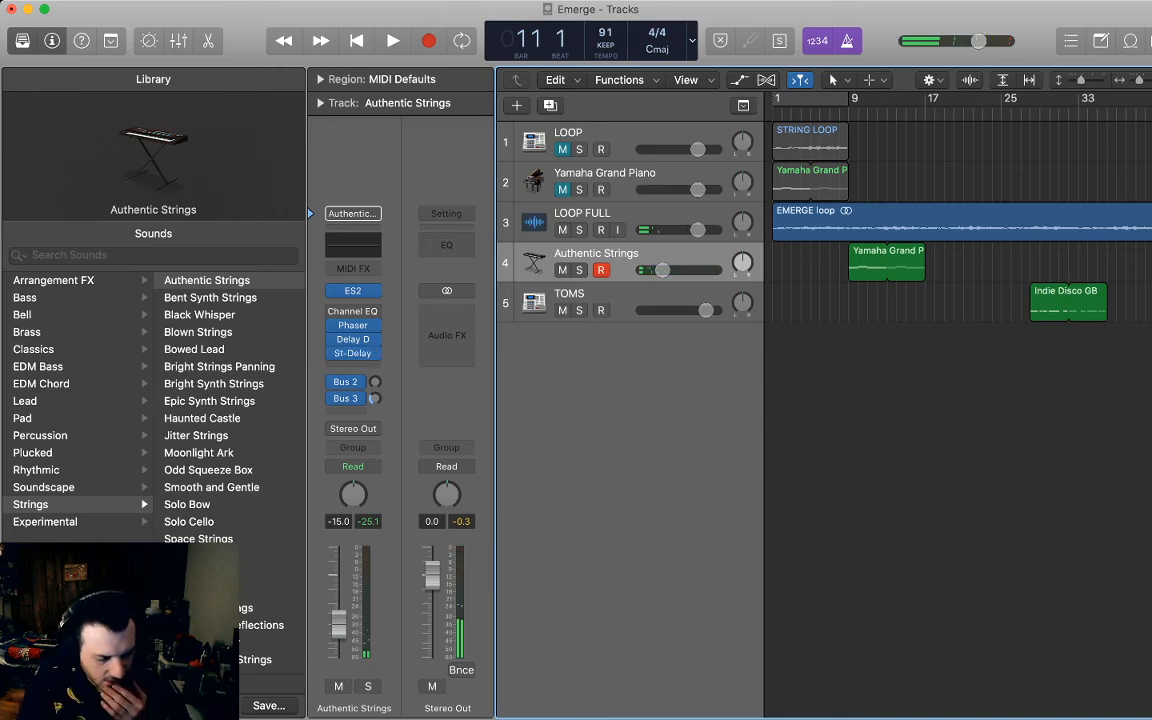
Duplicate the Authentic Strings track without its region and load Studio Alto Sax 1 from the Studio Horns single instruments.
key(super+d)
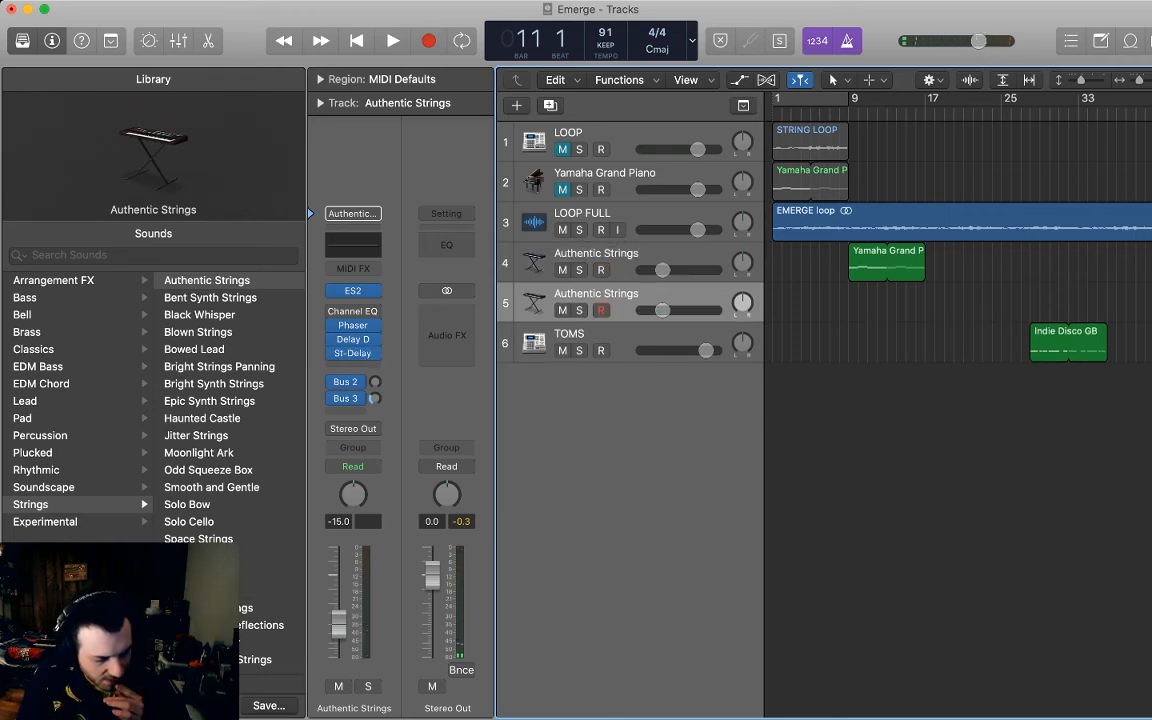
click(28, 332)
scroll(40, 345, left, 3)
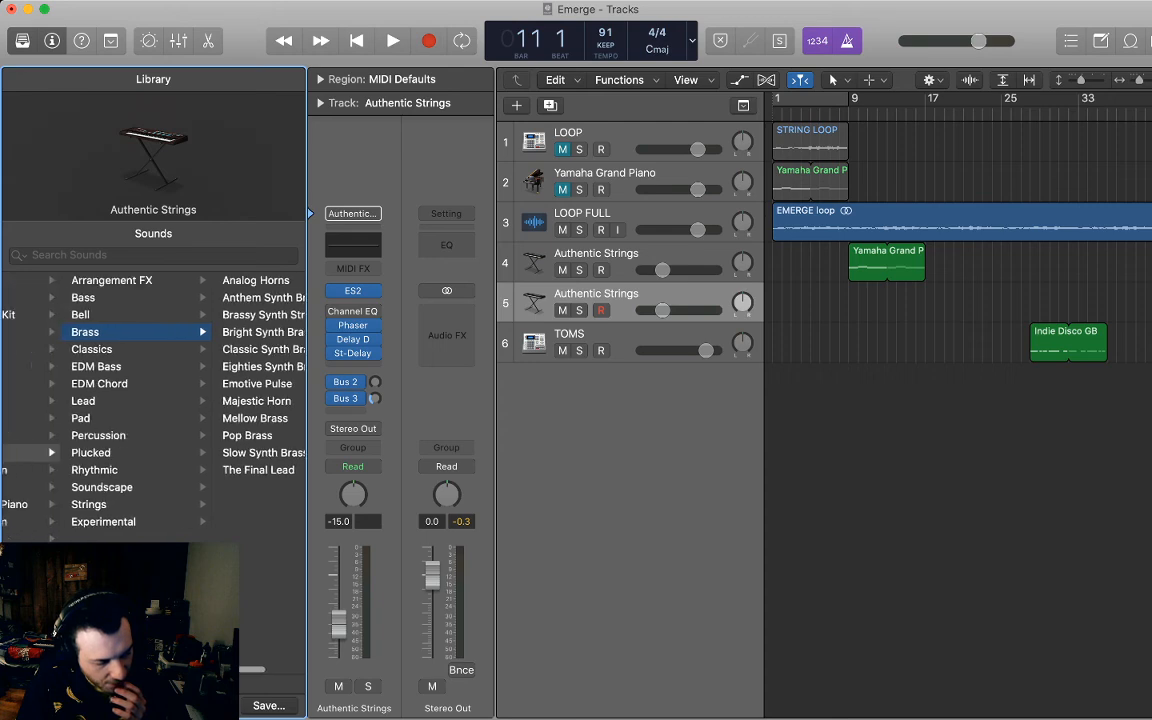
scroll(100, 380, left, 3)
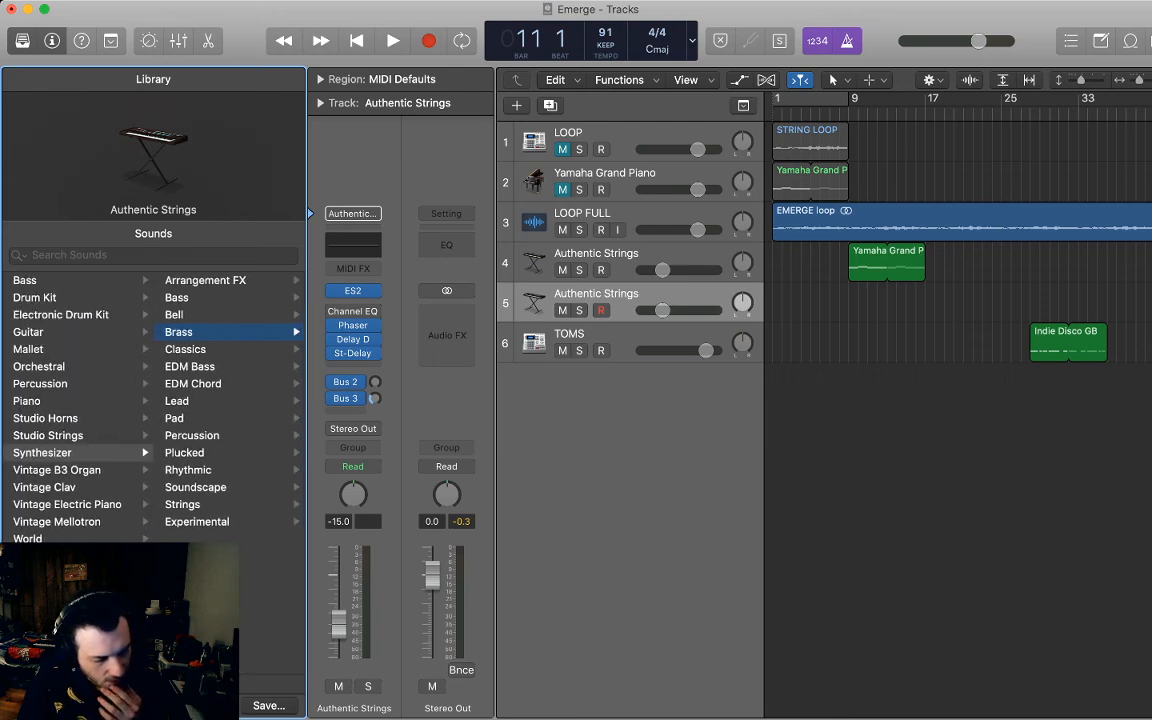
click(46, 418)
click(211, 332)
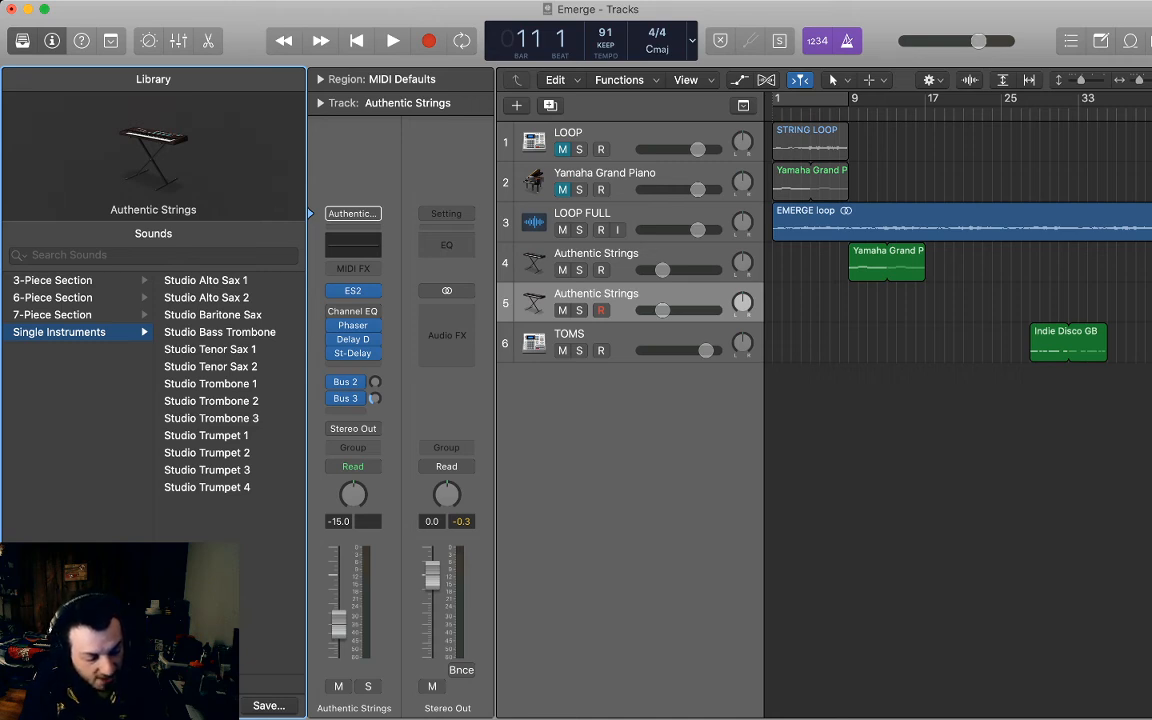
scroll(150, 400, left, 5)
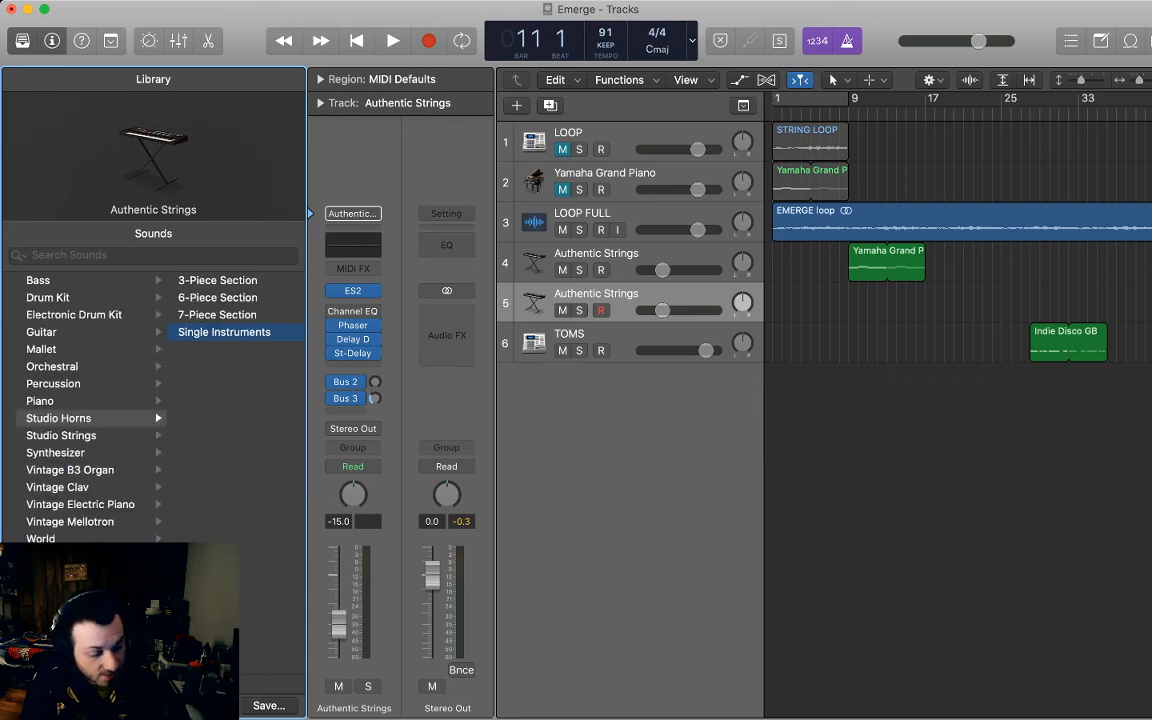
scroll(150, 400, right, 5)
key(Right)
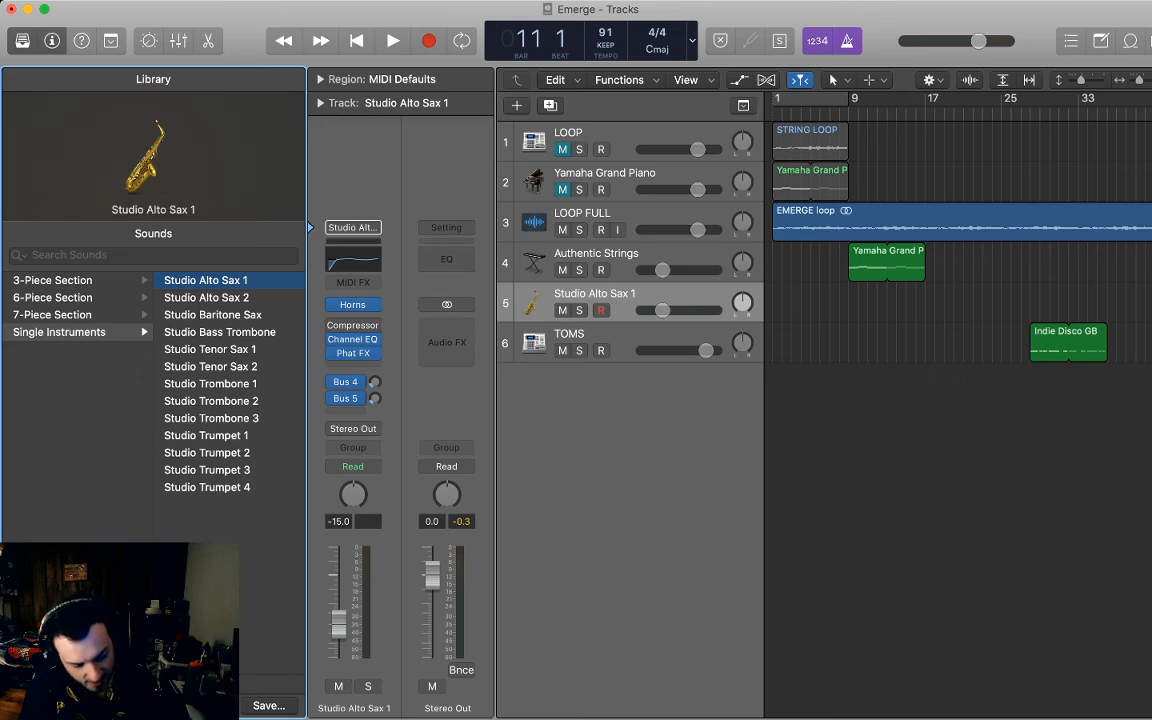
Raise the new horn track to -4.5 dB and audition trombone and trumpet sounds, settling on Studio Trombone 1.
drag(662, 310, 682, 310)
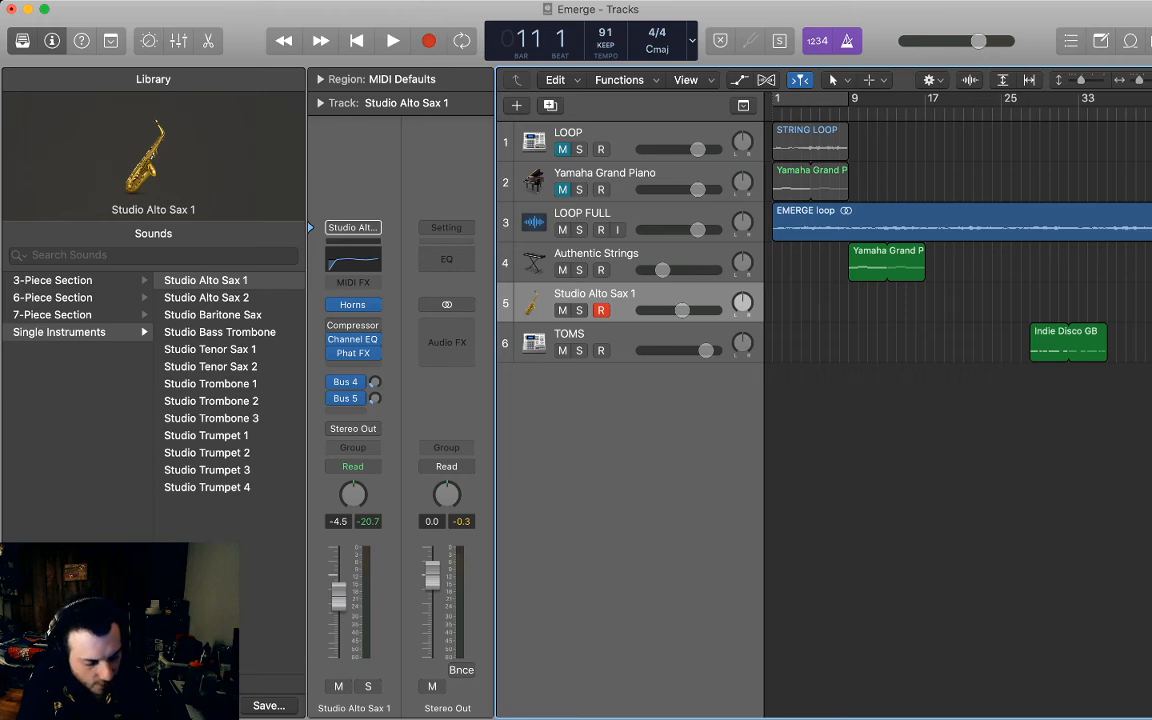
click(210, 384)
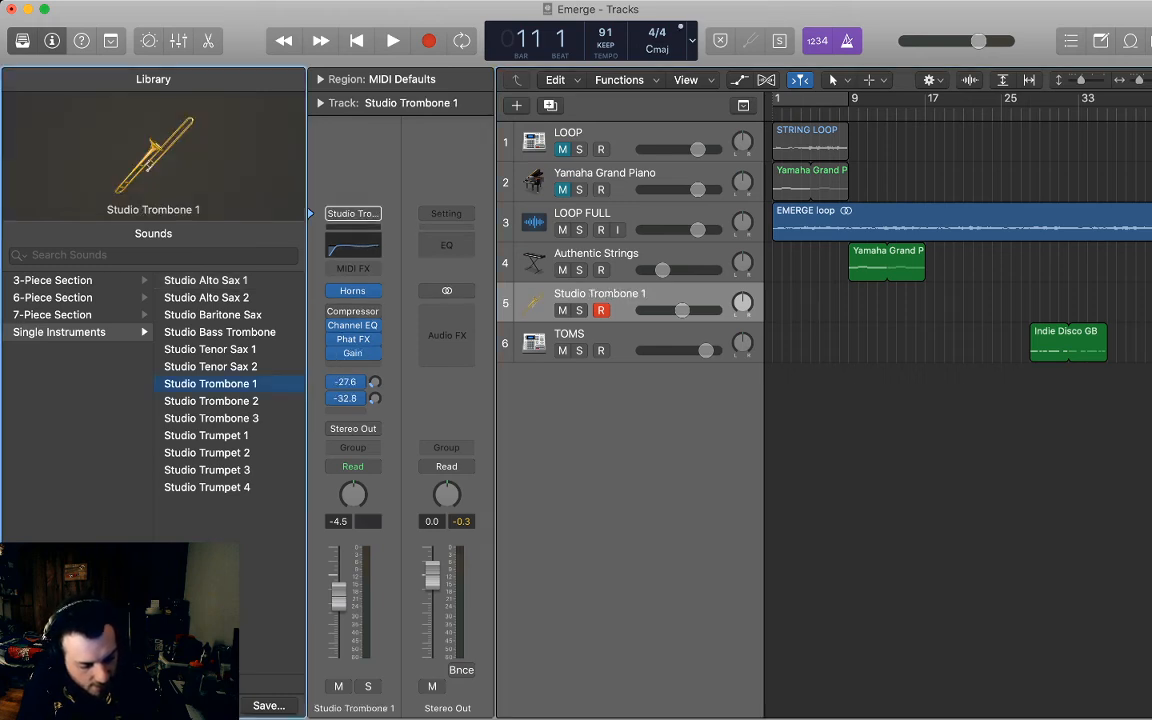
click(211, 418)
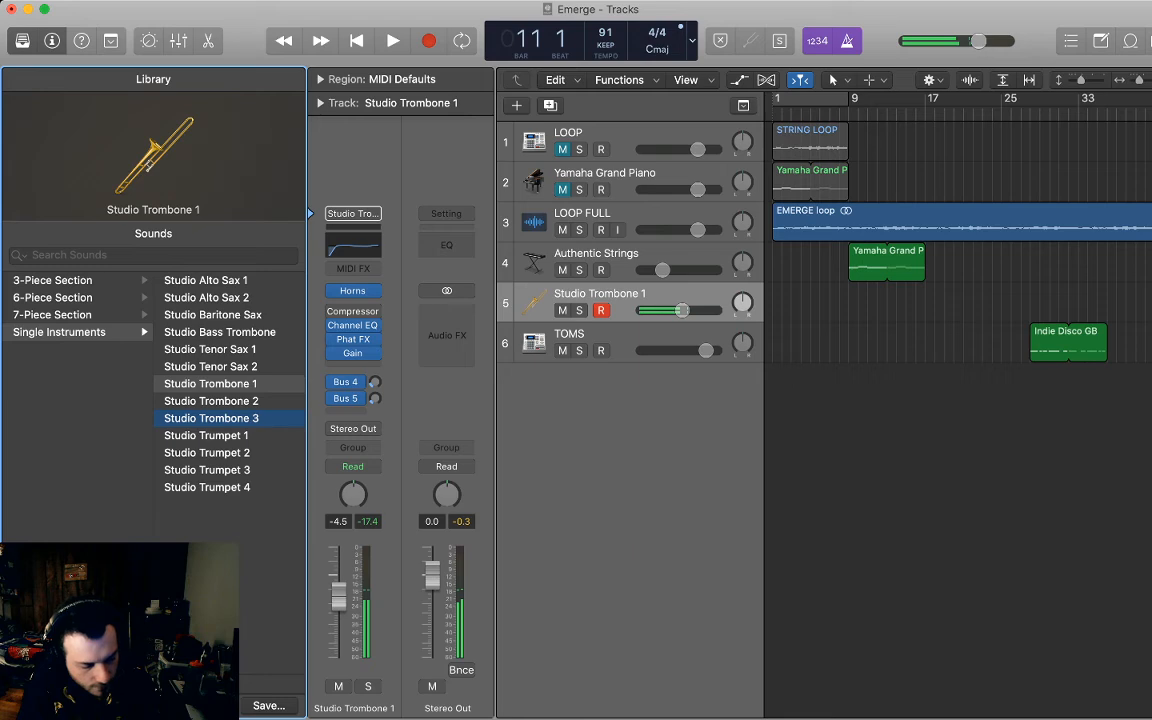
key(Down)
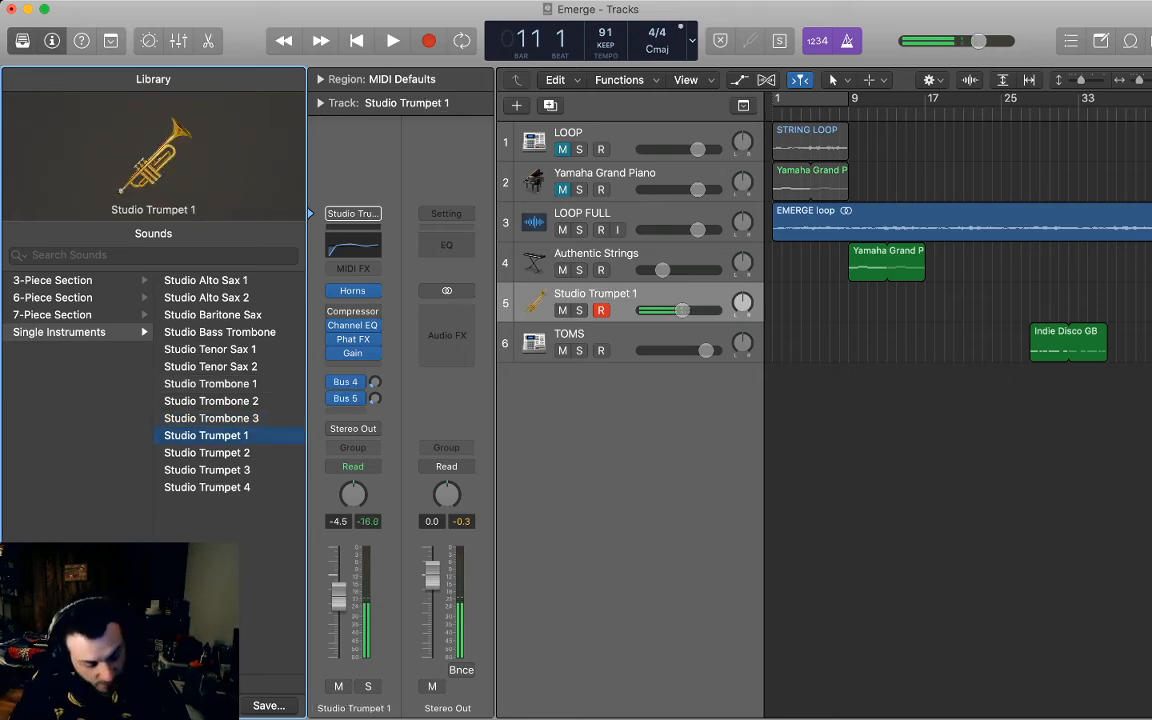
key(Down)
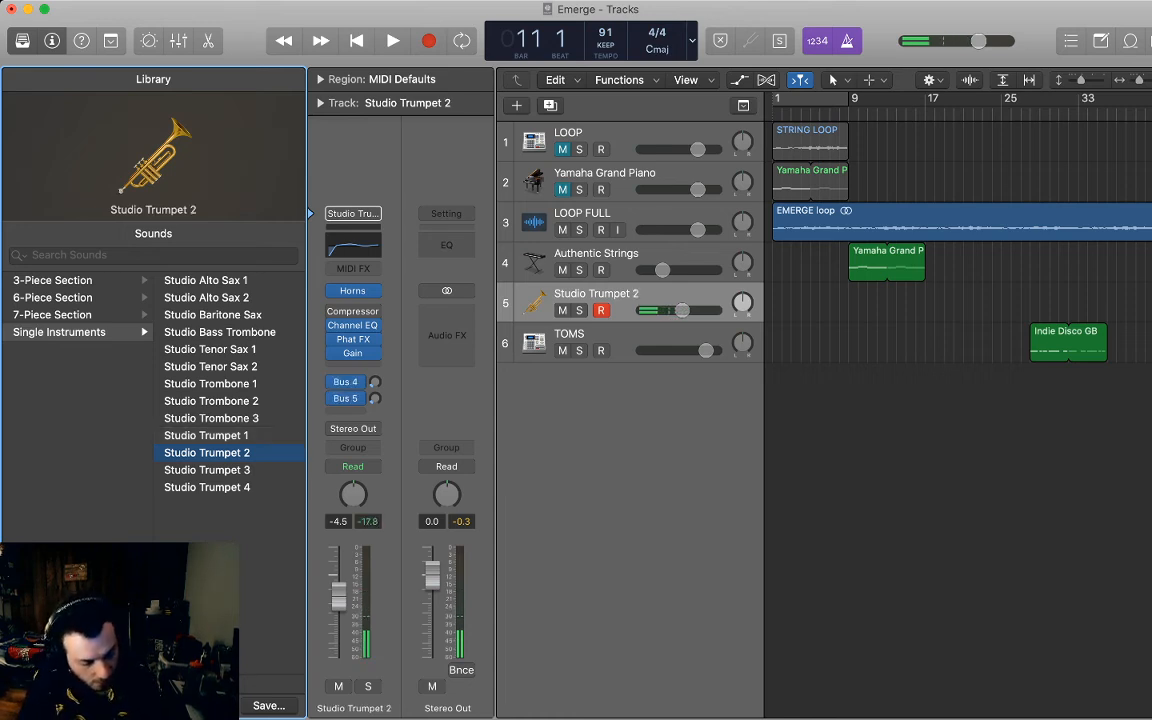
click(212, 315)
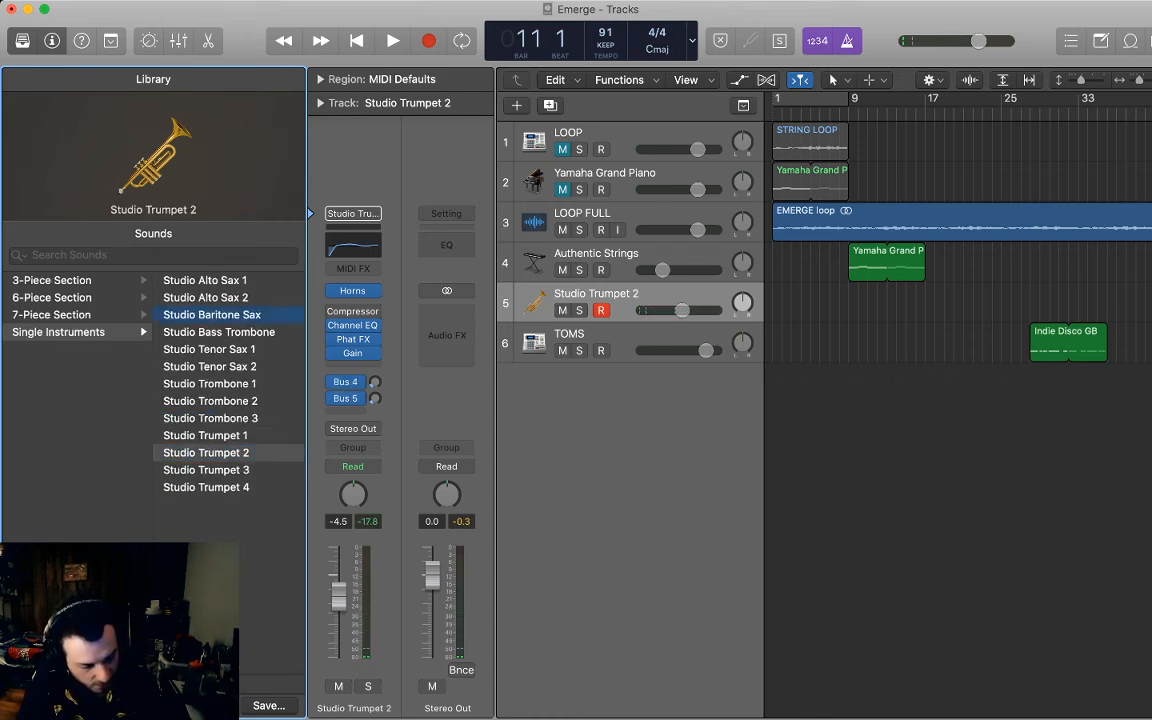
click(210, 384)
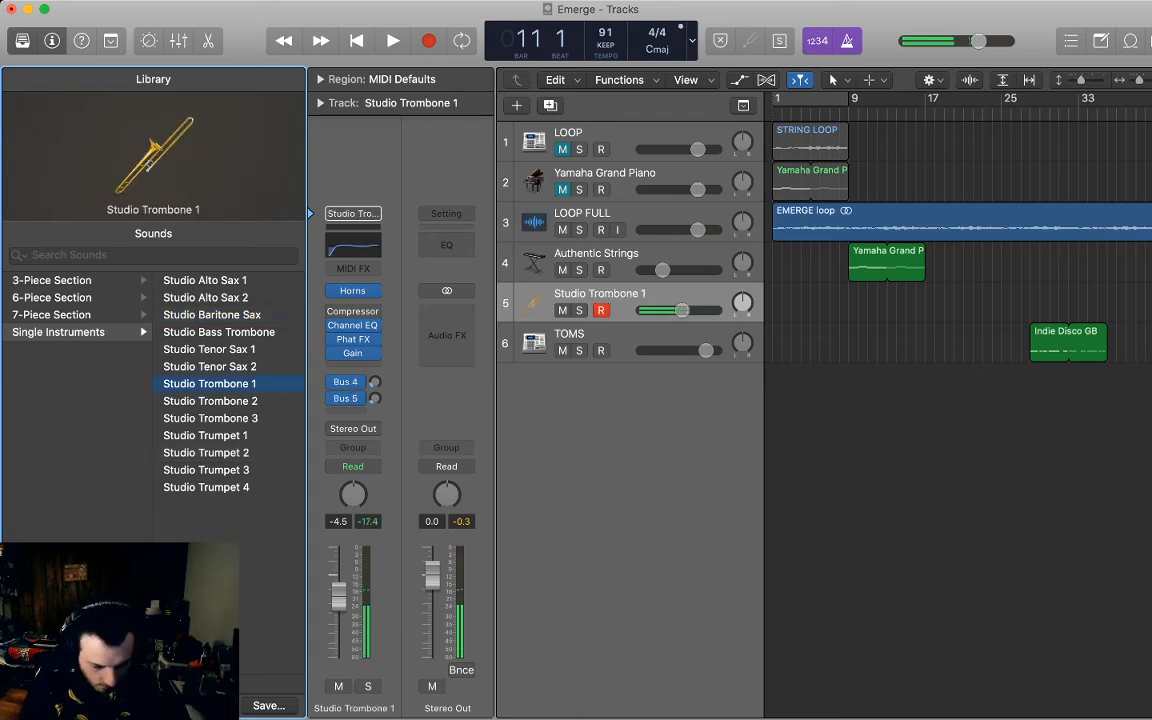
Copy the Authentic Strings region onto the Studio Trombone 1 track at bar 9.
click(887, 262)
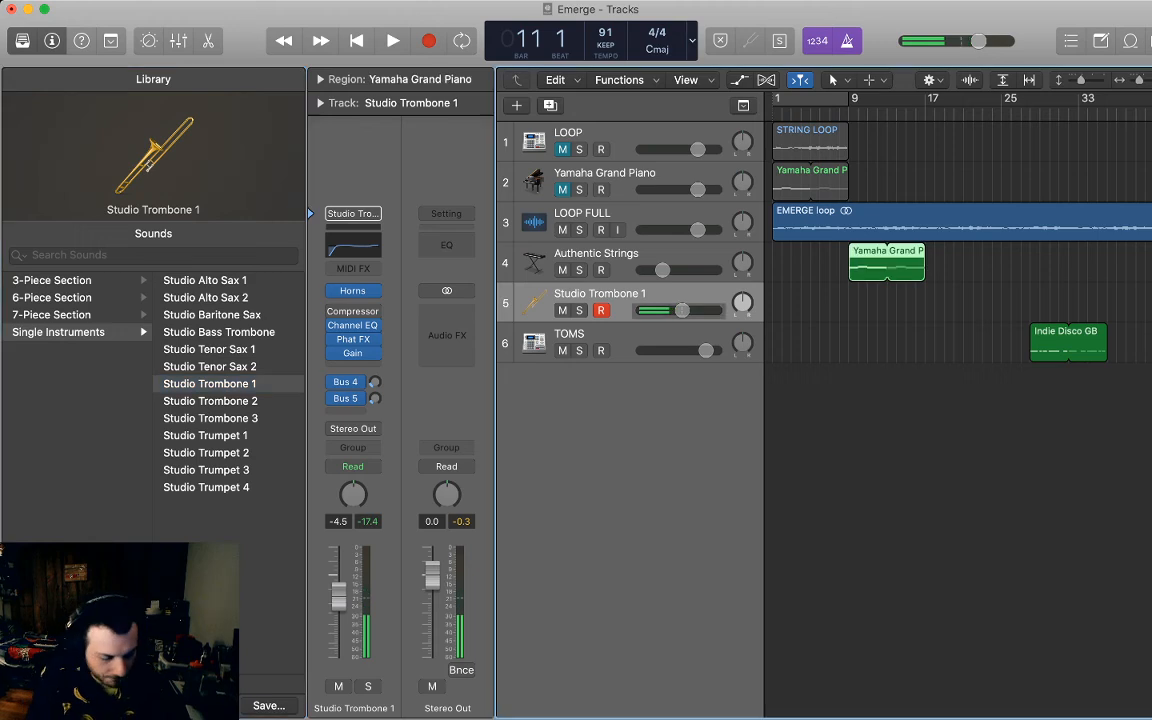
click(600, 294)
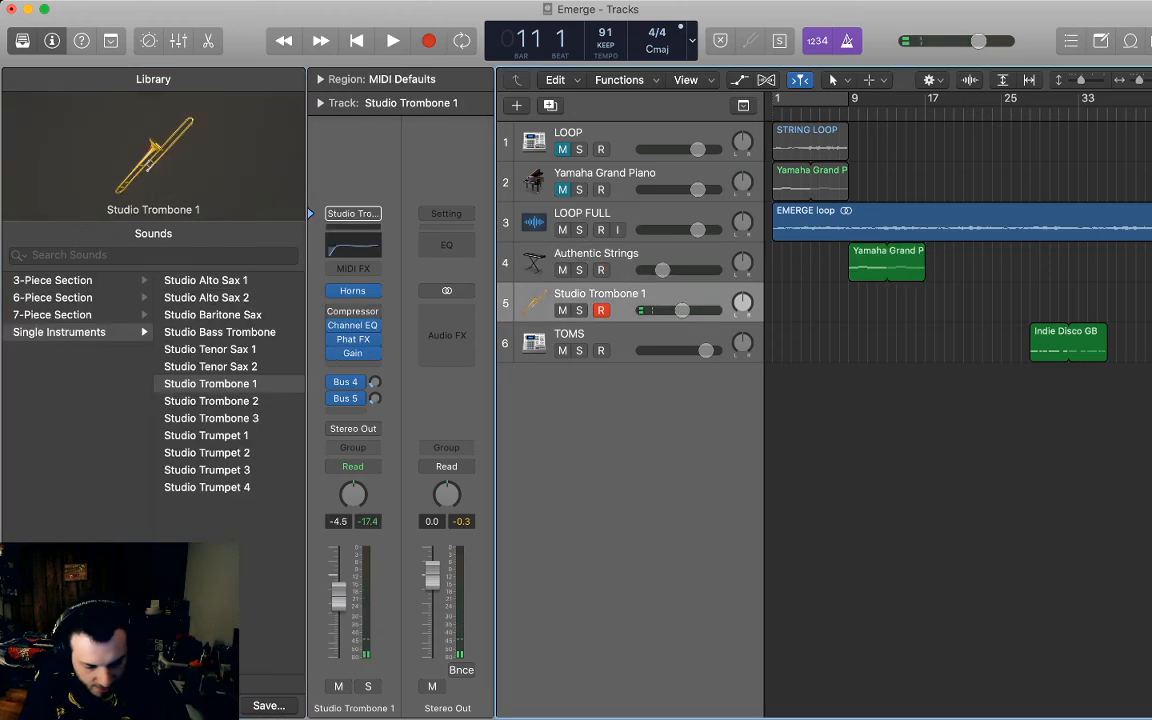
key(comma)
key(comma)
key(super+v)
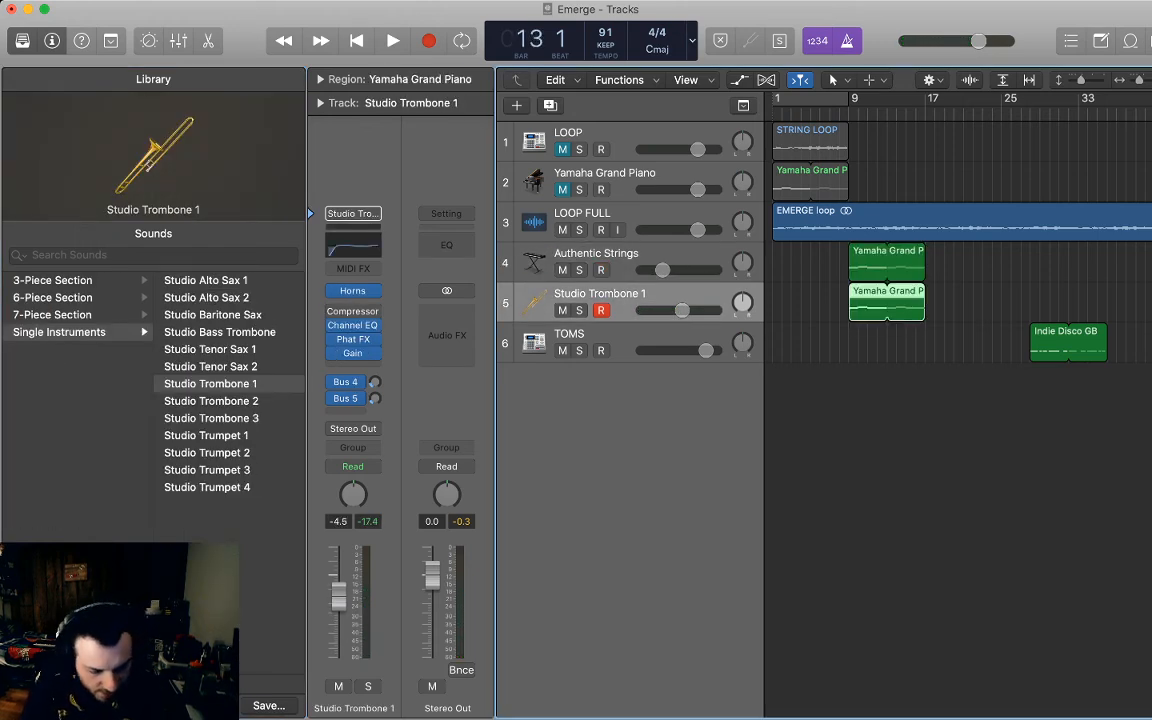
Lower the Studio Trombone 1 track to -15.0 dB while playing from bar 9, and deselect all regions.
drag(682, 310, 665, 310)
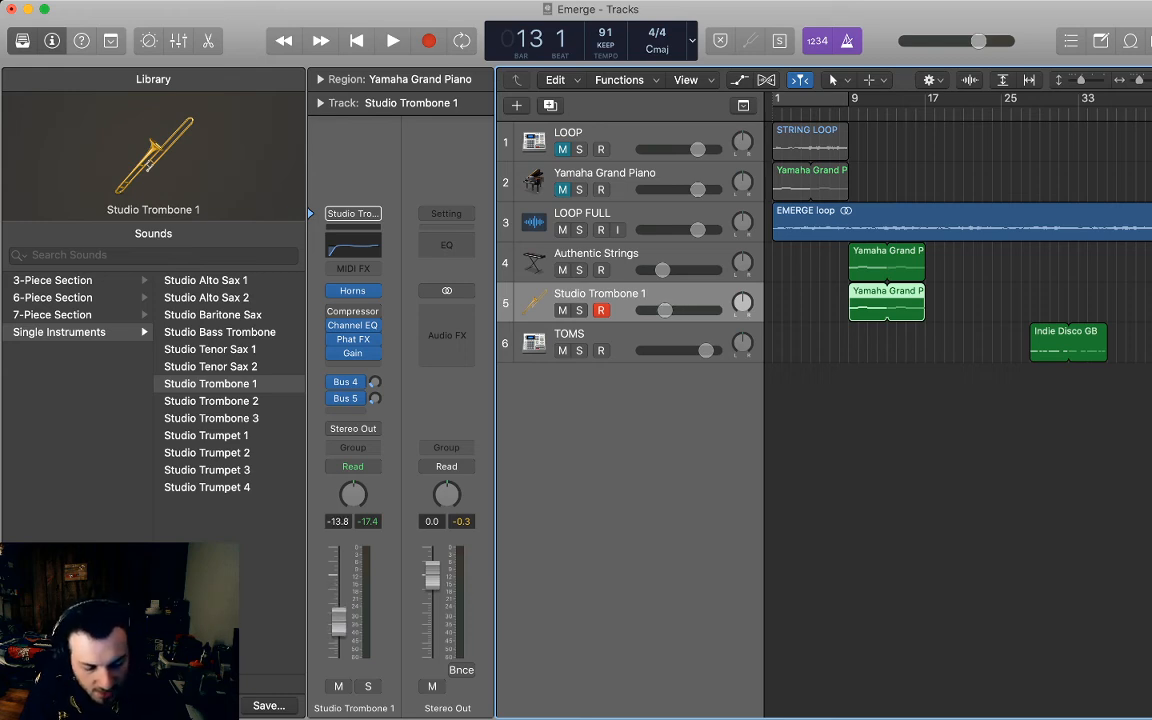
key(shift+space)
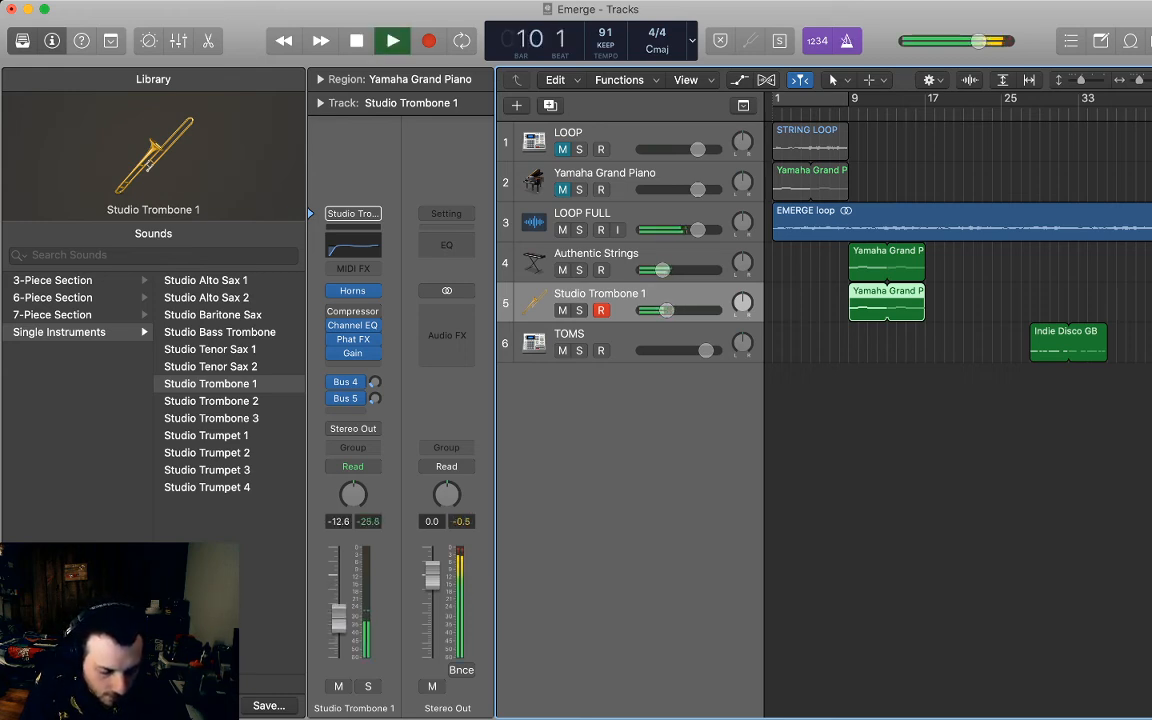
key(alt+shift+d)
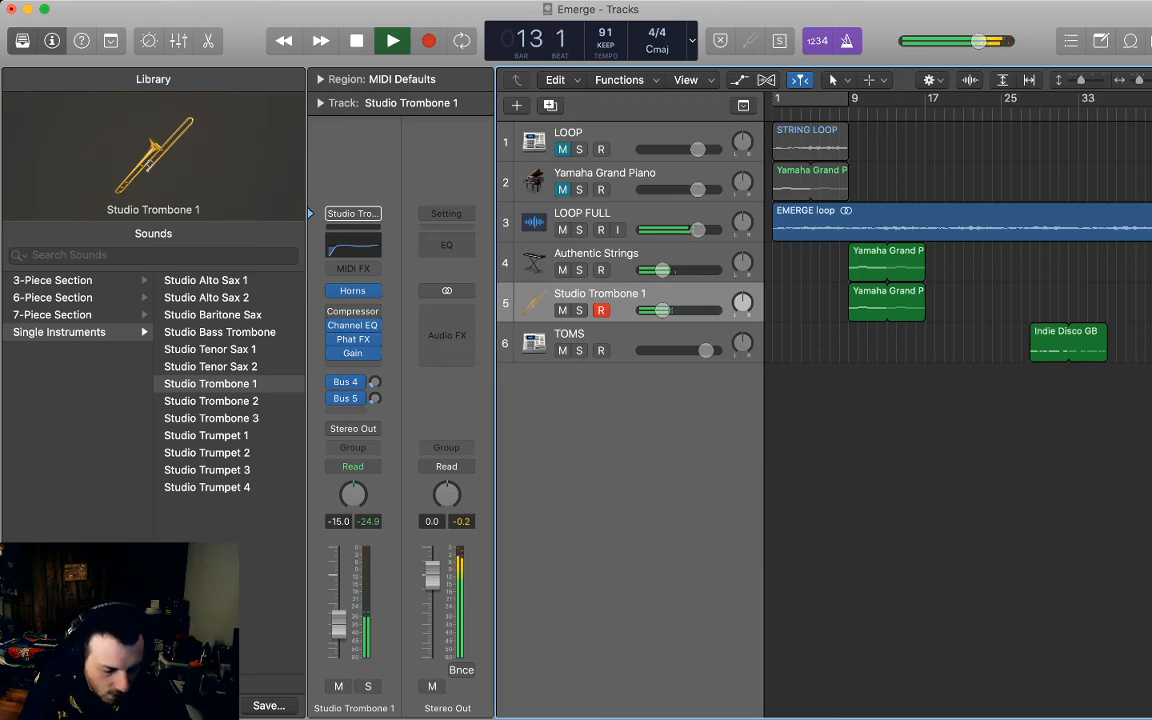
Duplicate the Studio Trombone 1 track without its region and load Flutes from the Orchestral Woodwinds sounds.
key(super+d)
key(space)
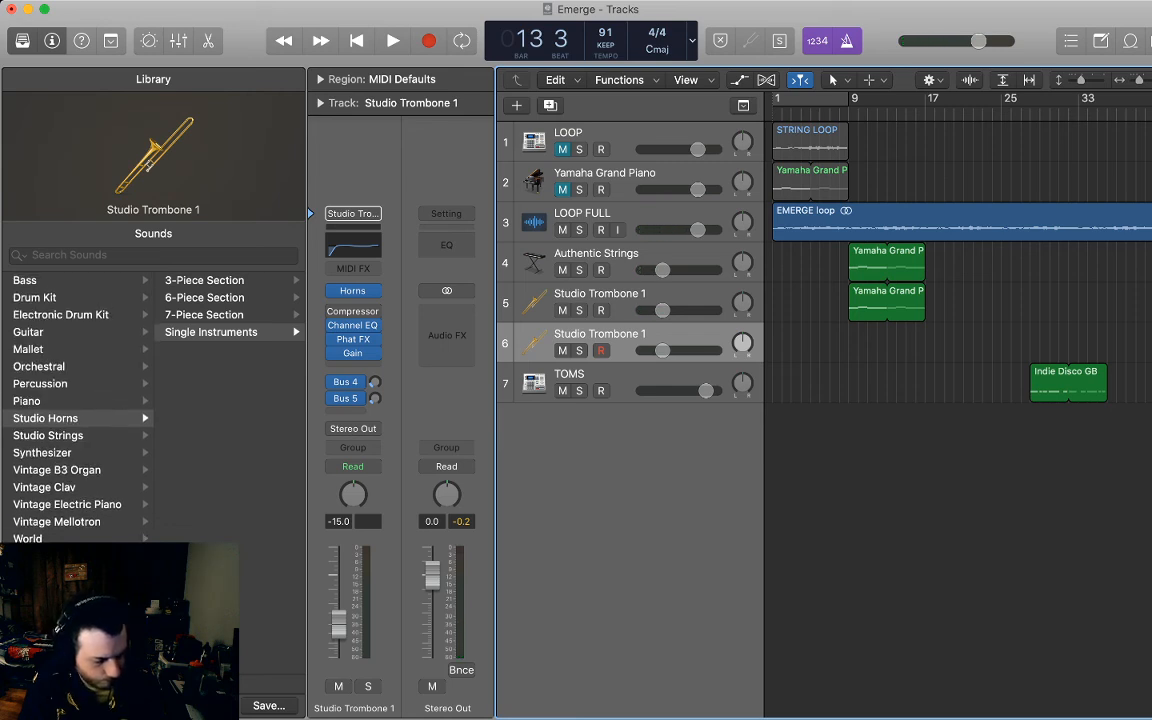
click(39, 367)
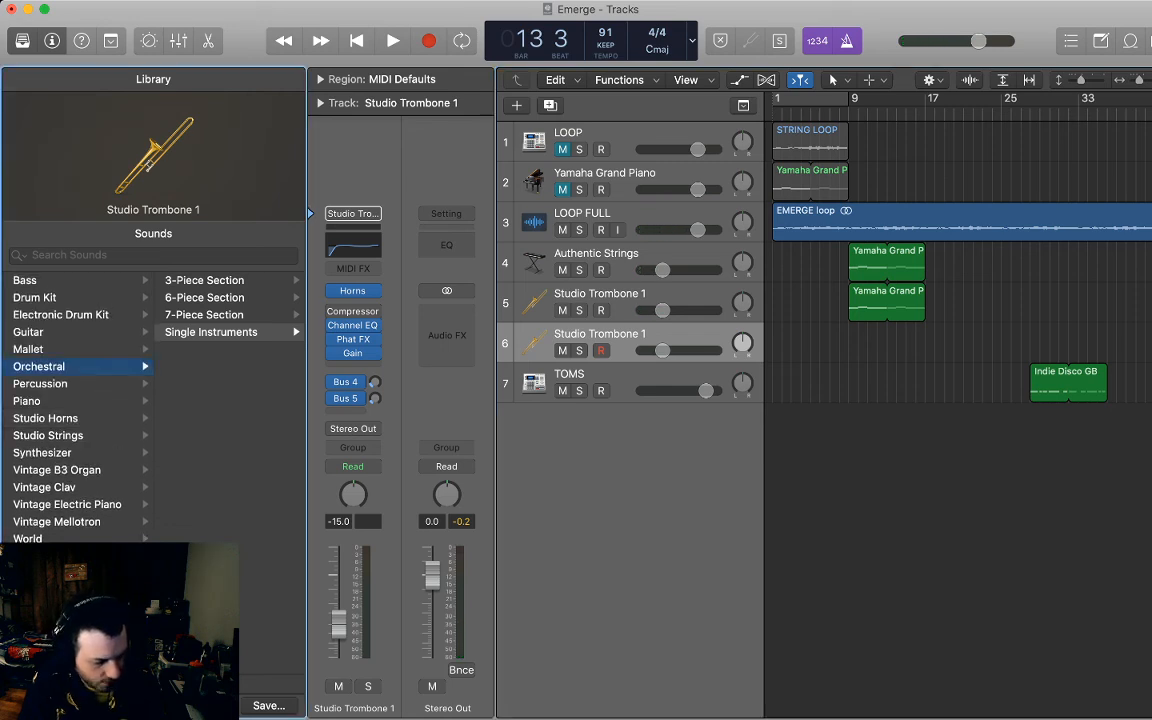
click(184, 384)
click(202, 401)
click(42, 401)
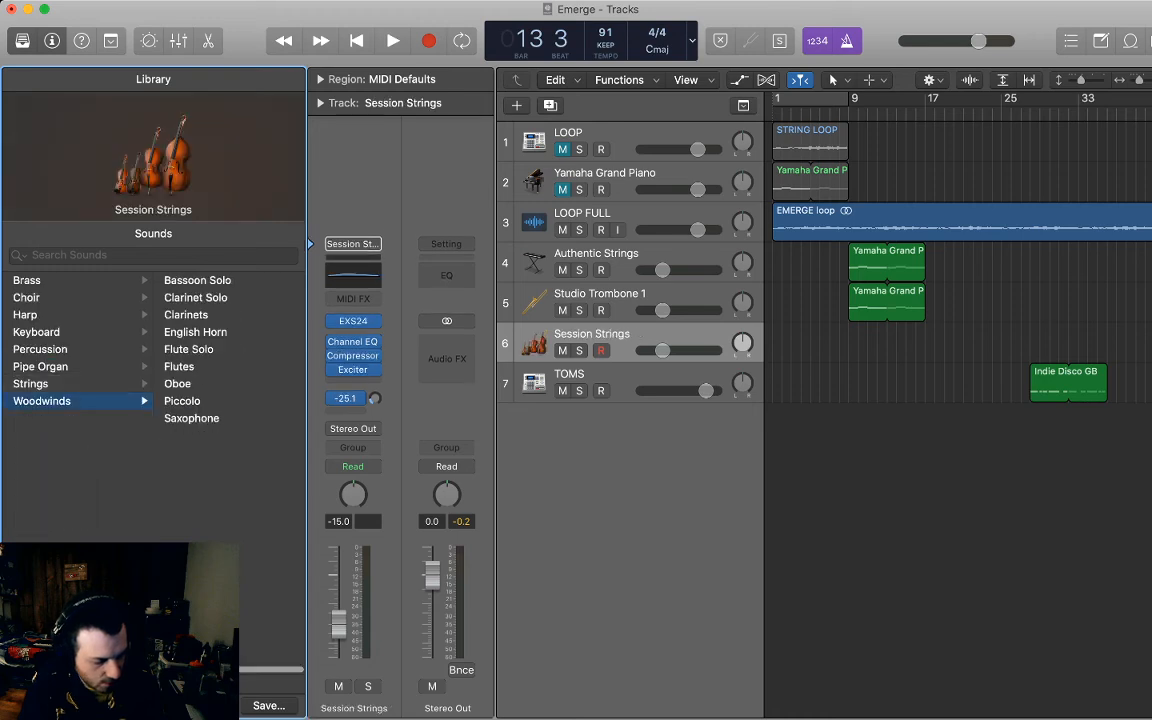
click(180, 367)
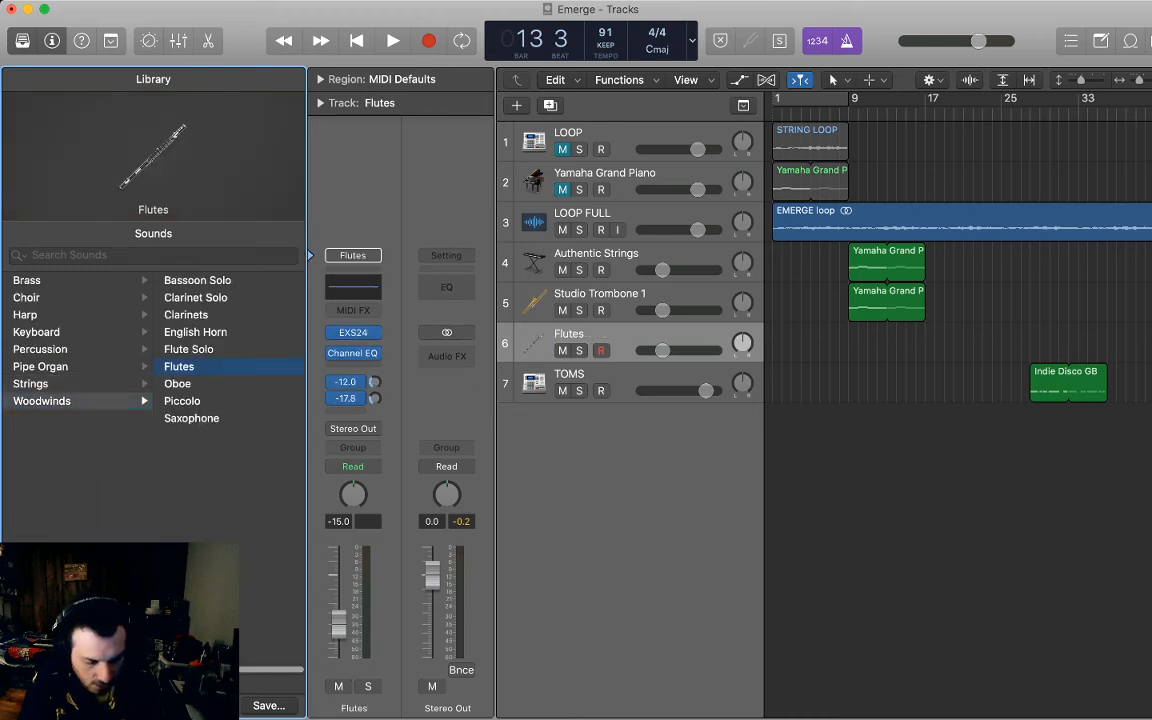
Paste the copied strings region onto the Flutes track at bar 9.
click(849, 113)
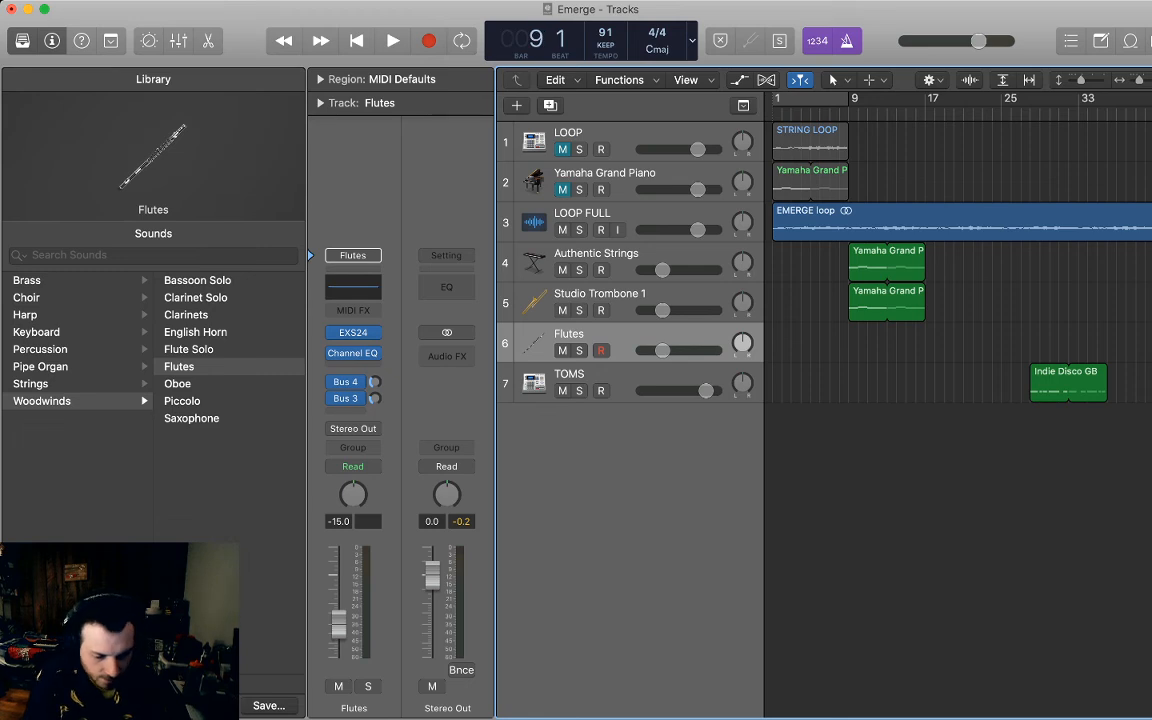
key(super+v)
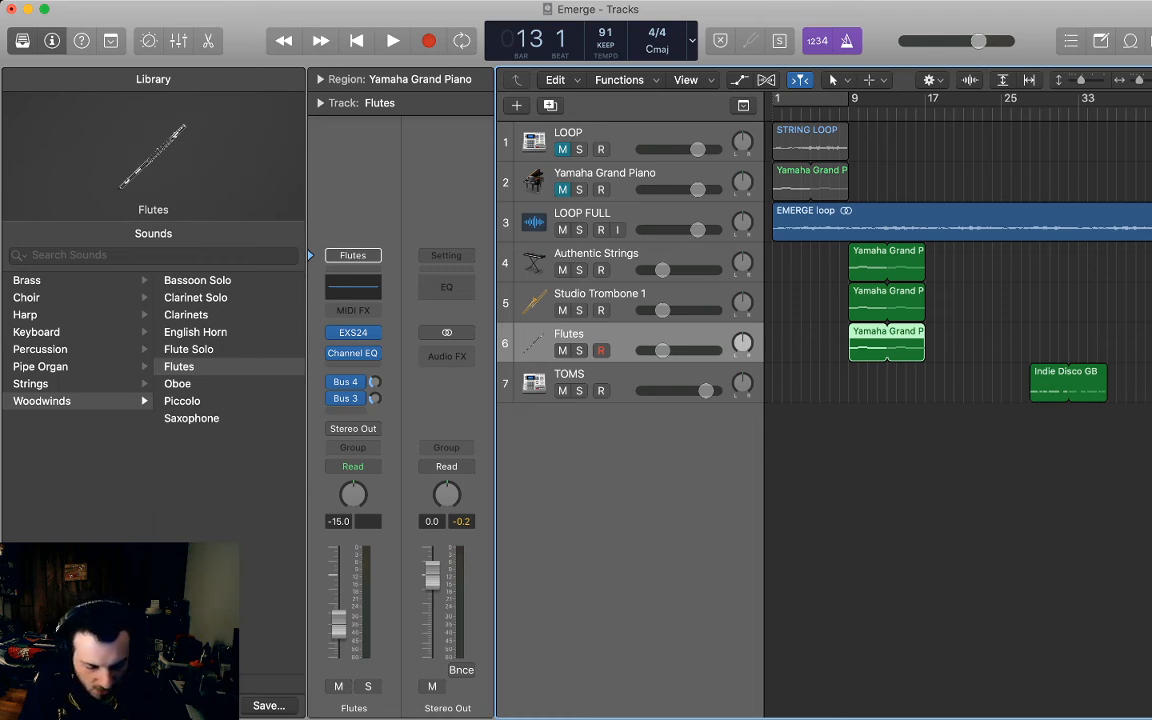
Audition individual notes of the Flutes region in the Piano Roll, and close the editor.
key(p)
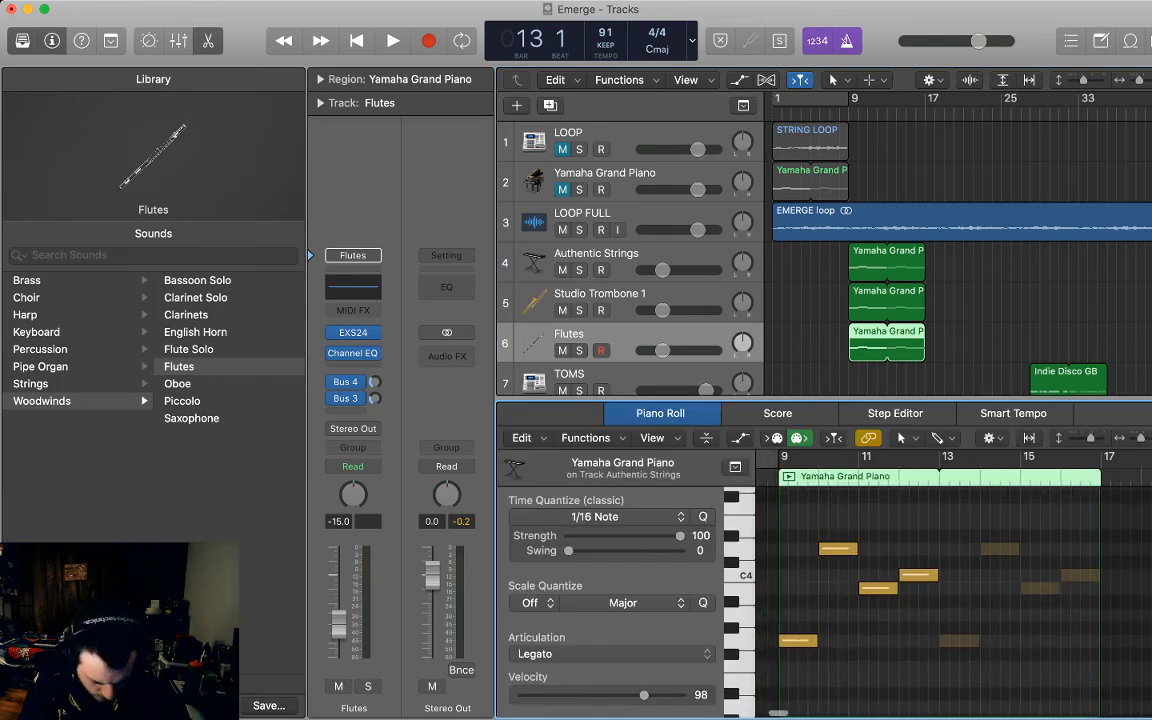
click(838, 549)
click(878, 588)
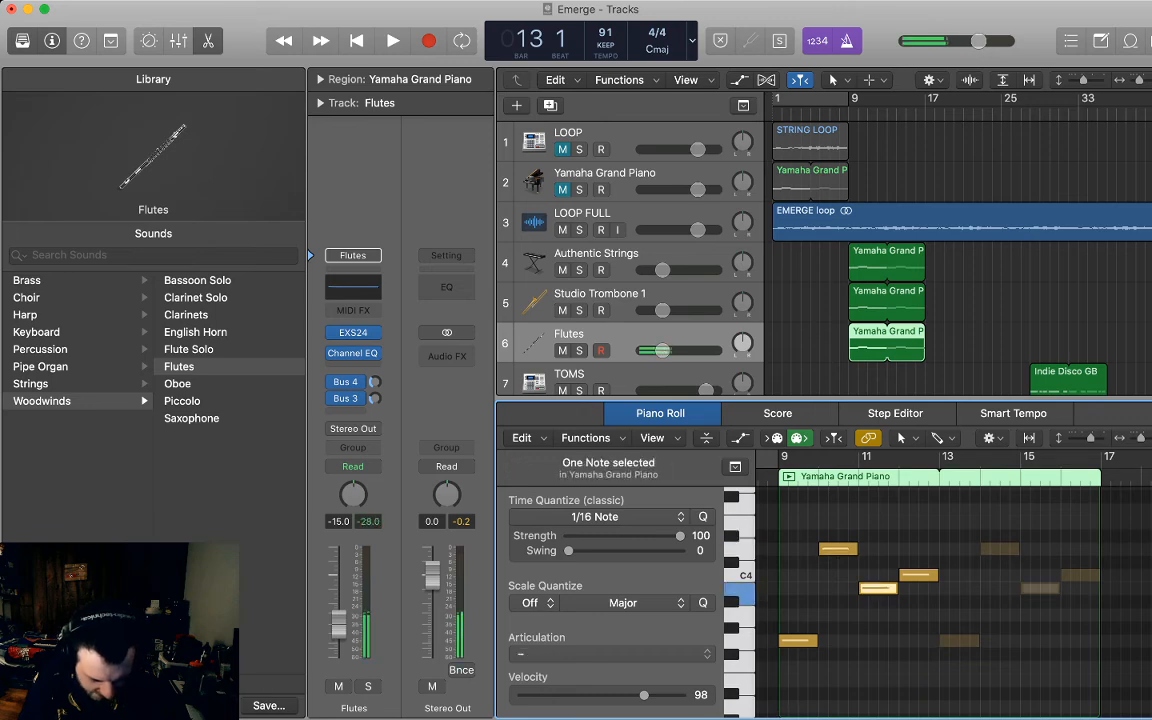
key(Right)
key(Left)
key(Left)
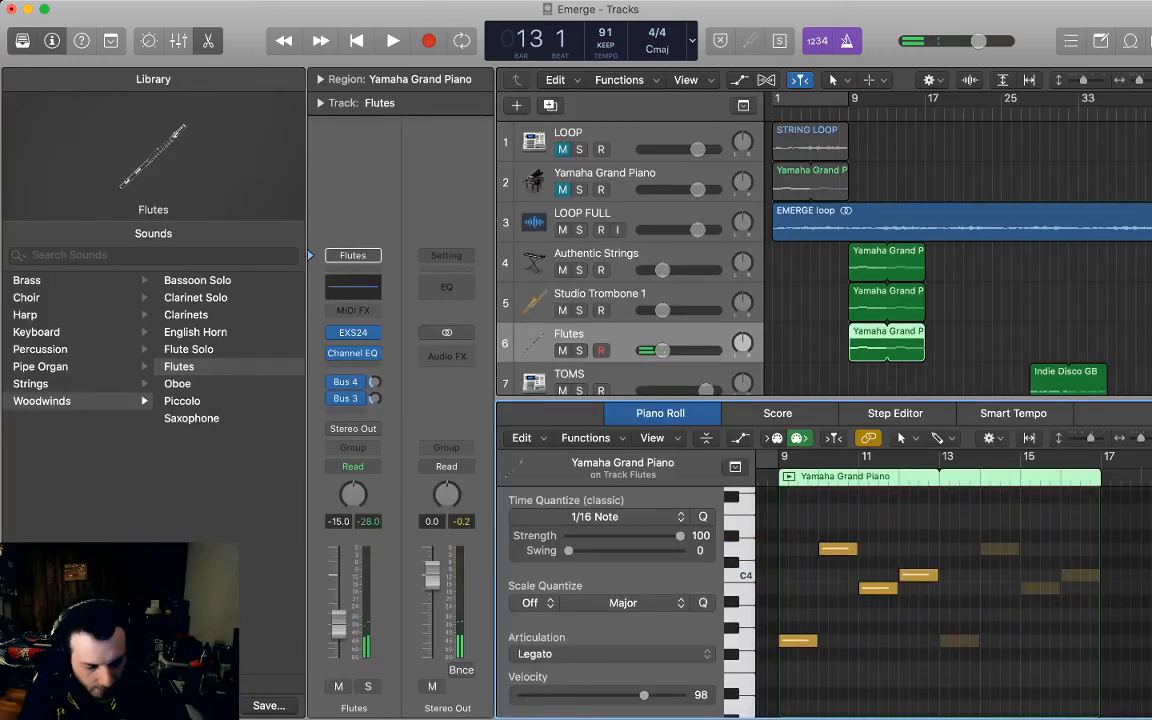
key(e)
Play the arrangement briefly from bar 1 and select the STRING LOOP region on the LOOP track.
key(Return)
key(space)
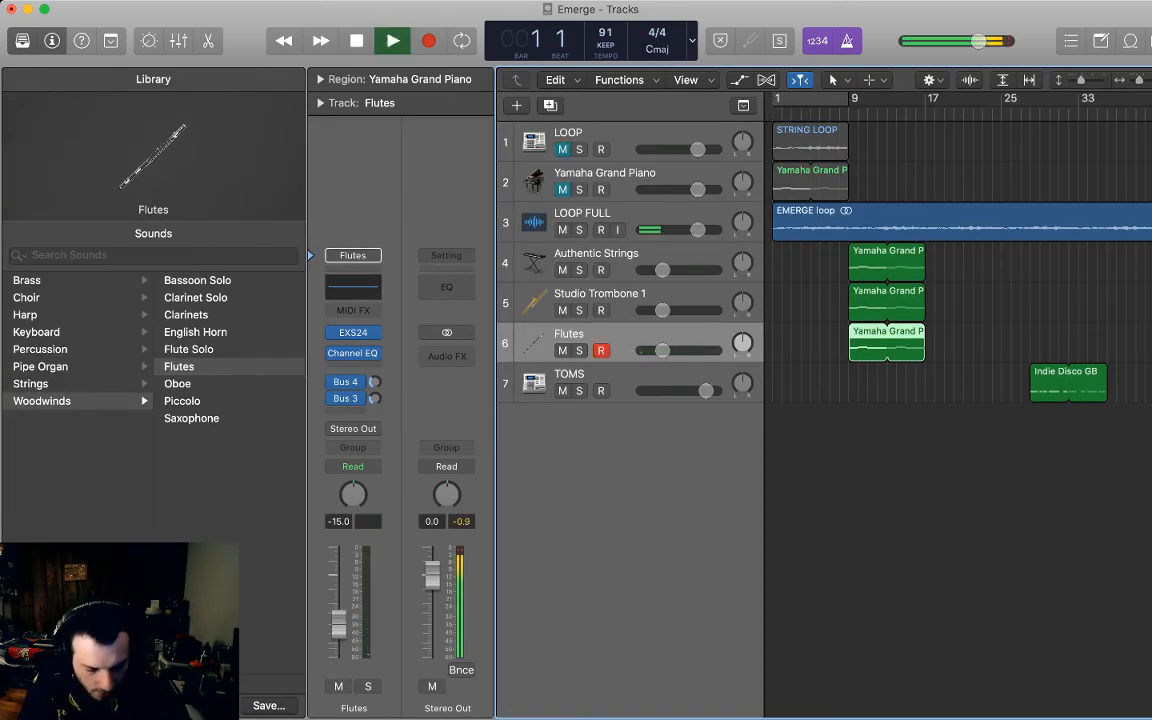
key(space)
click(810, 141)
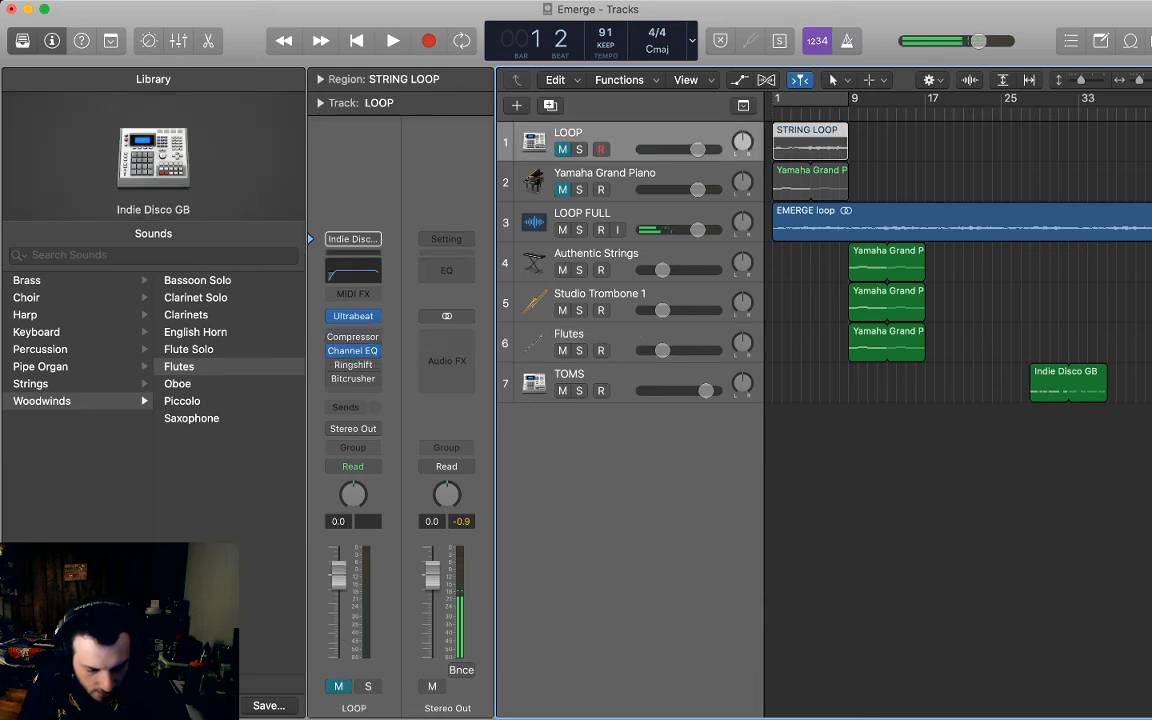
Play the arrangement and extend the Authentic Strings region so it runs to bar 25.
key(space)
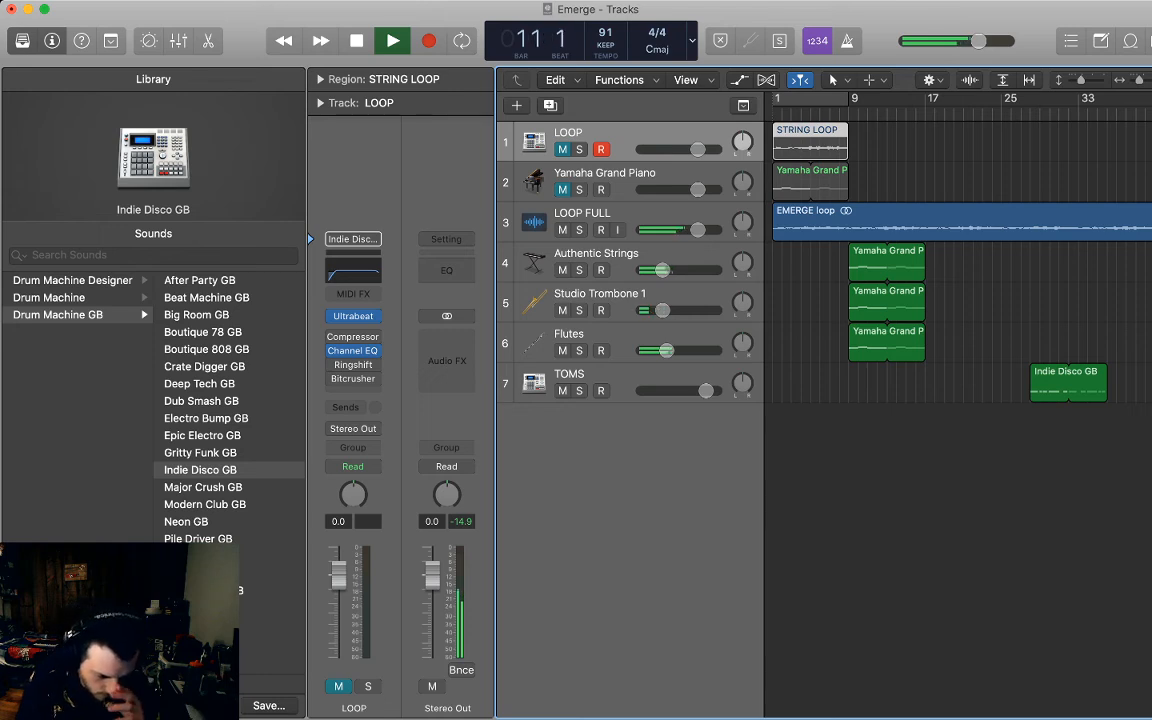
drag(923, 255, 1000, 258)
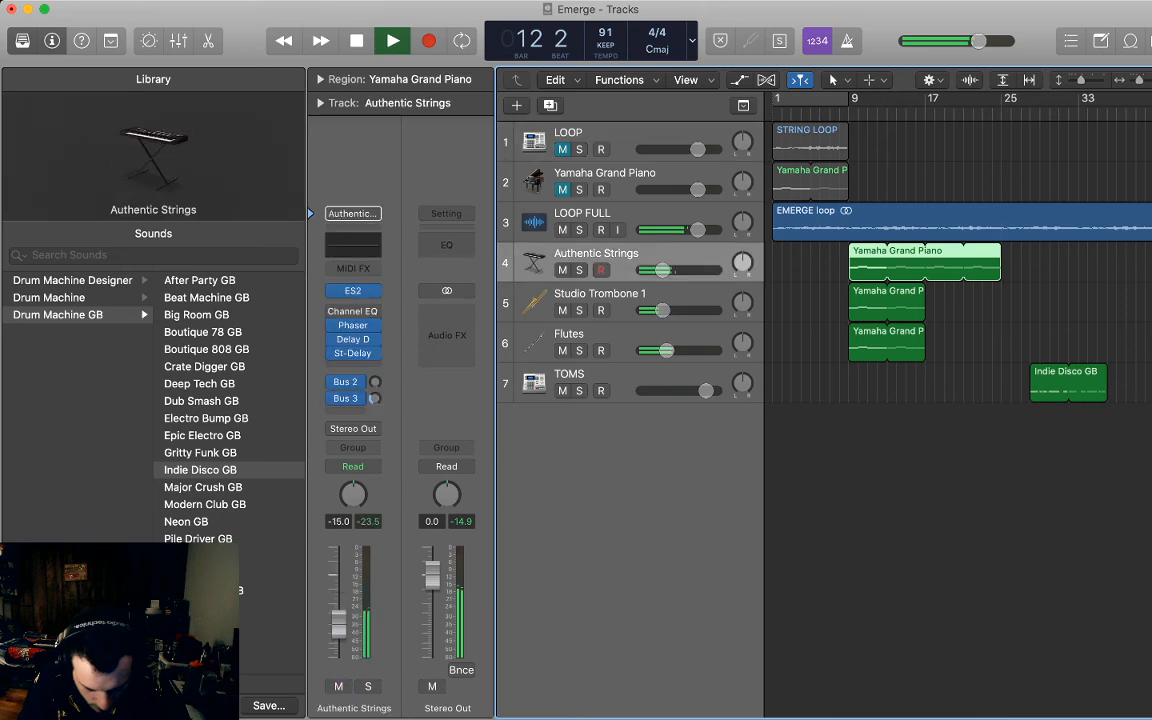
click(1035, 264)
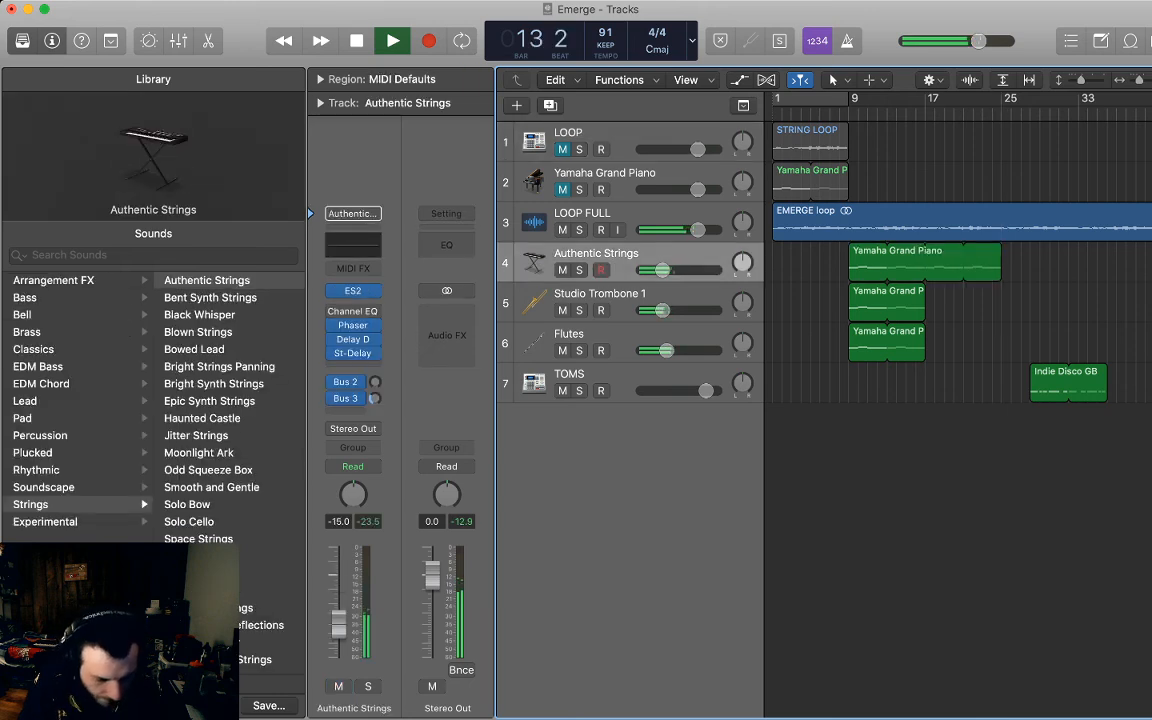
Duplicate the Flutes track without its region and stop playback.
click(888, 343)
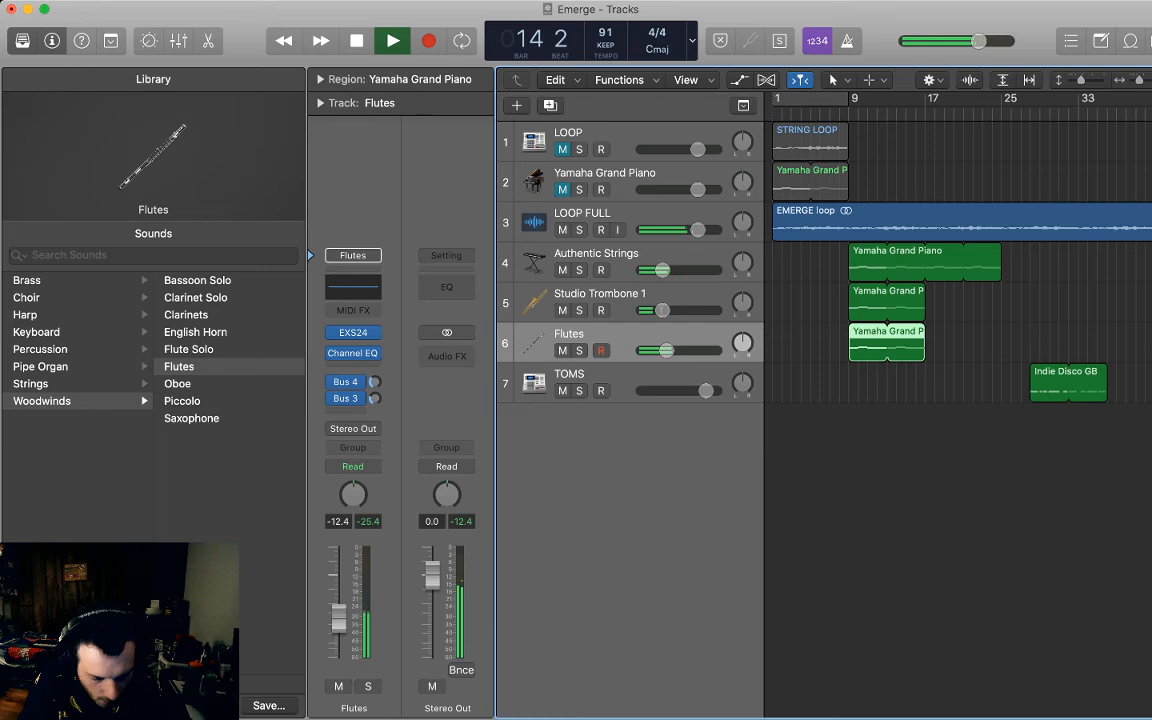
key(super+d)
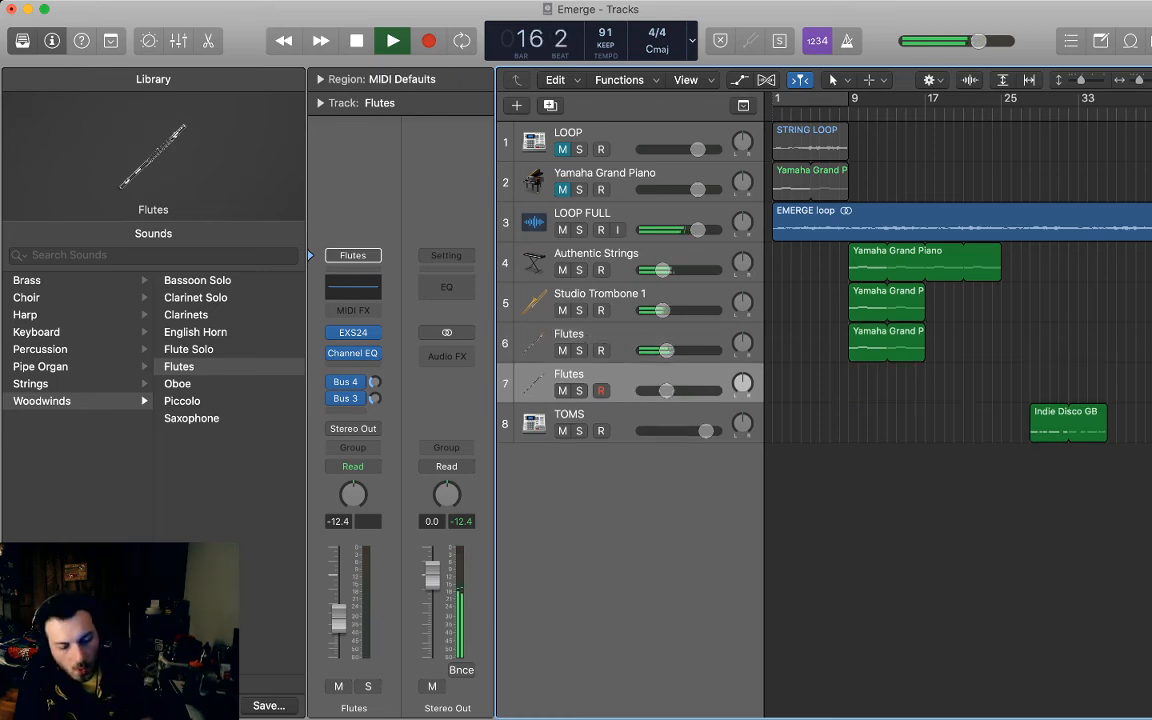
key(space)
Transpose all notes of the Studio Trombone 1 region, moving the phrase up and then an octave down so it starts on D3.
double_click(887, 303)
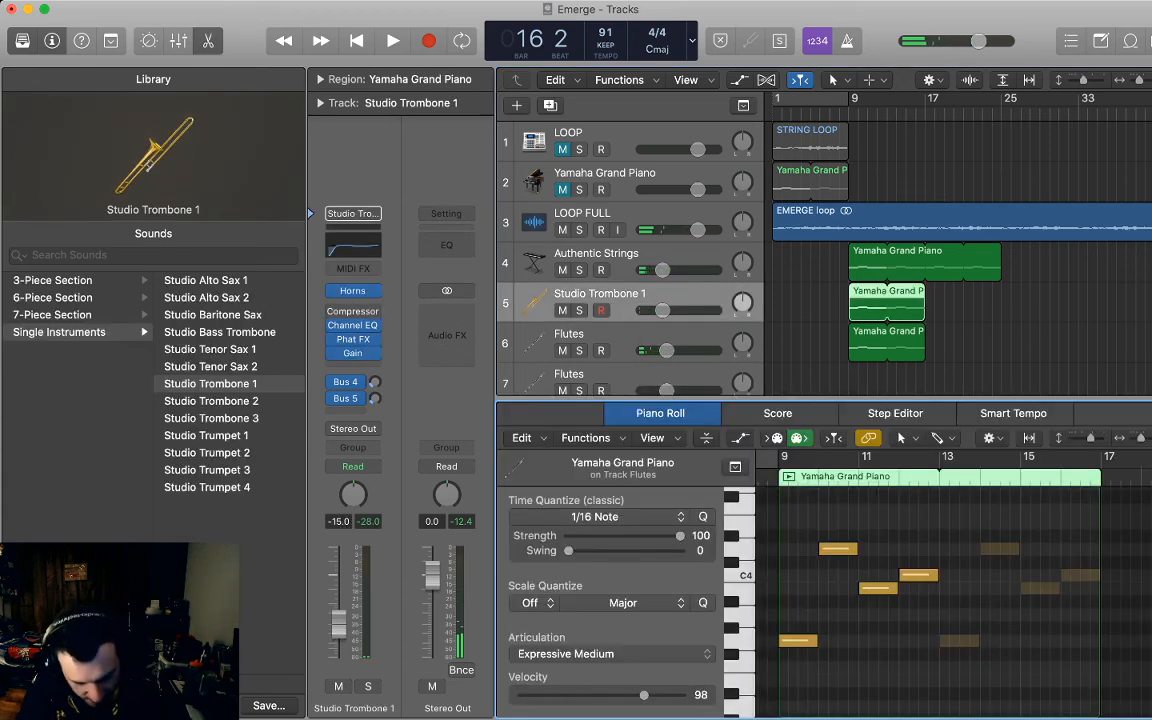
key(super+a)
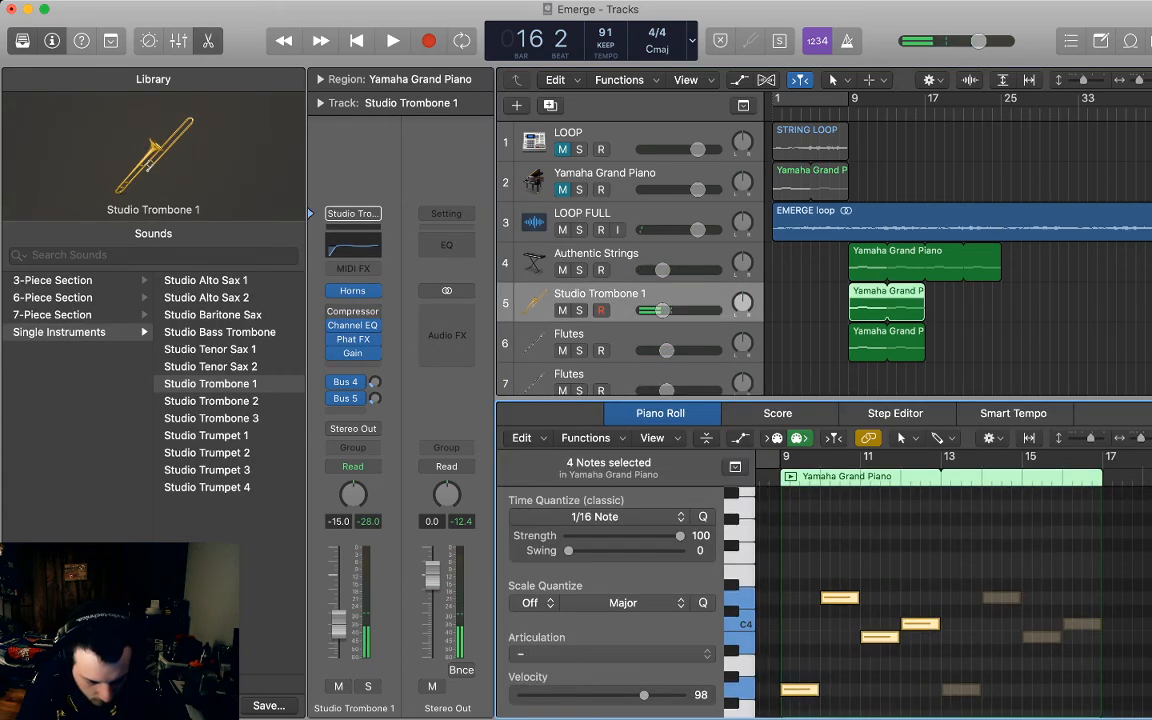
scroll(940, 600, down, 1)
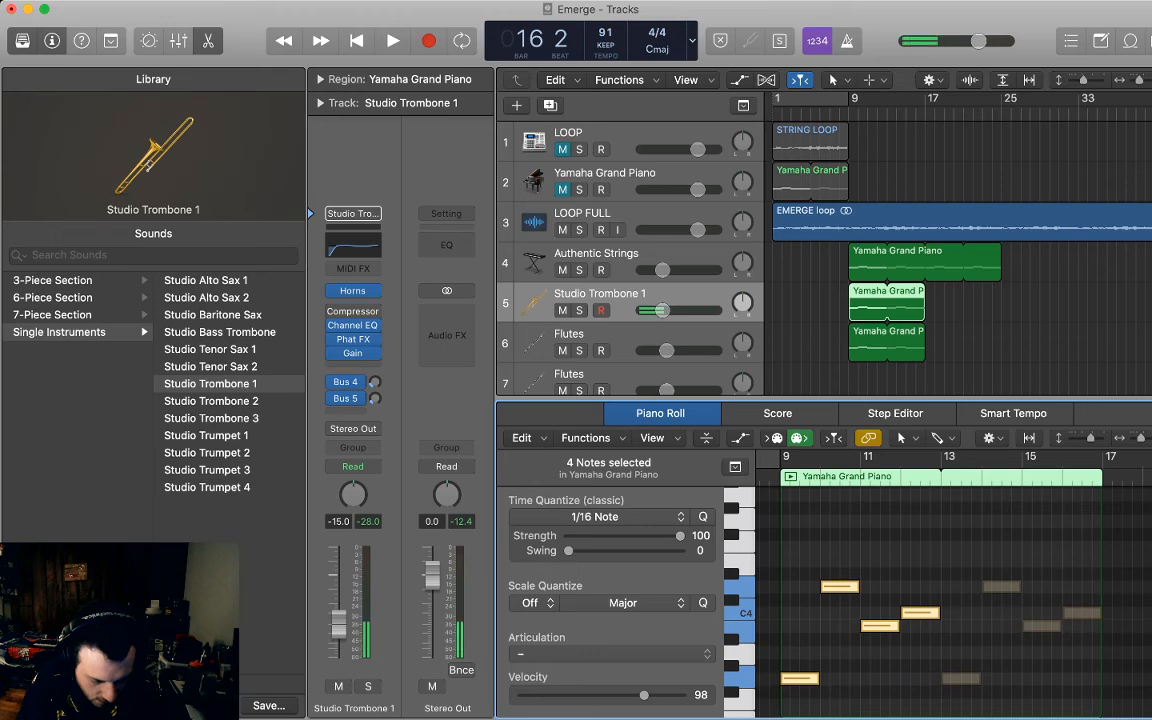
drag(800, 679, 800, 586)
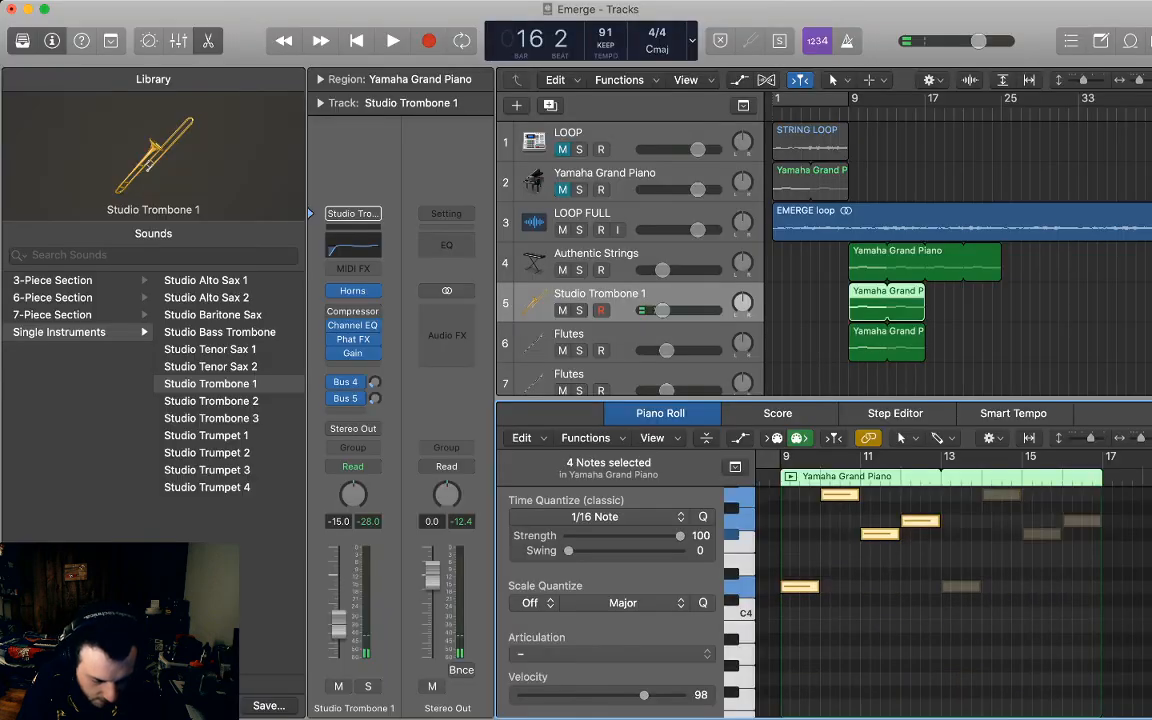
scroll(940, 600, down, 2)
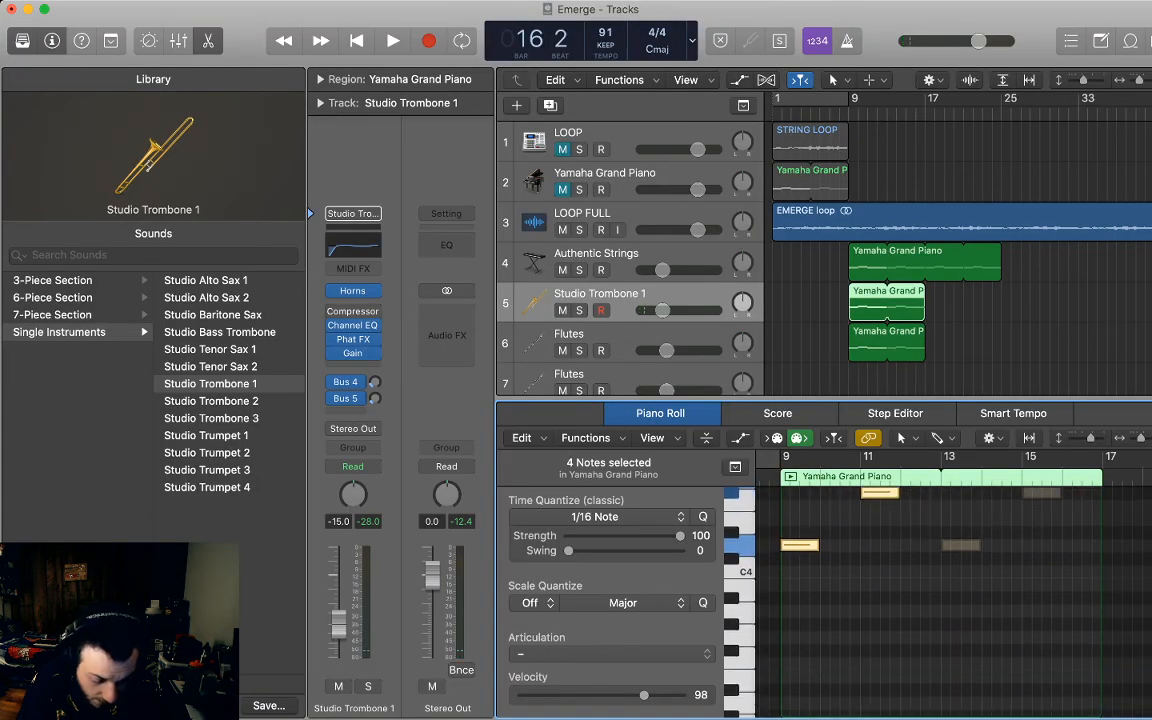
scroll(940, 590, up, 2)
drag(800, 578, 800, 607)
scroll(800, 640, down, 1)
Try lowering the third trombone note by one semitone, and undo that move.
click(860, 640)
drag(880, 554, 880, 567)
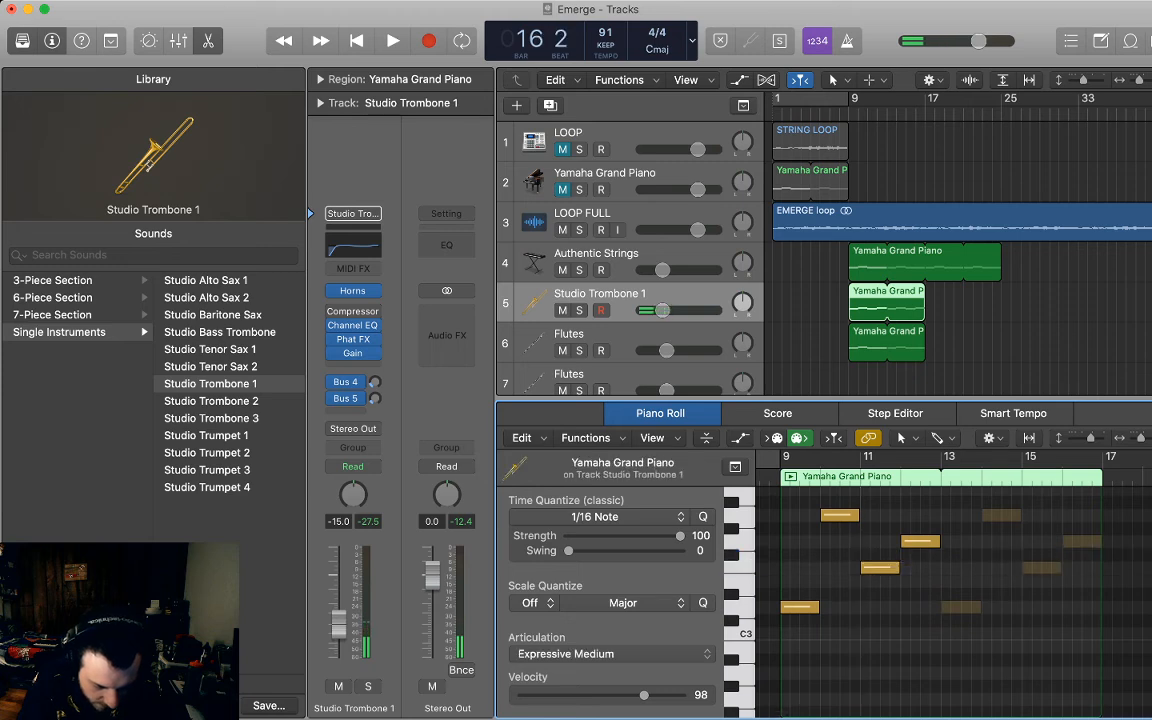
key(super+z)
Audition the transposed trombone region alone and within the arrangement from bar 9, and close the Piano Roll.
click(790, 476)
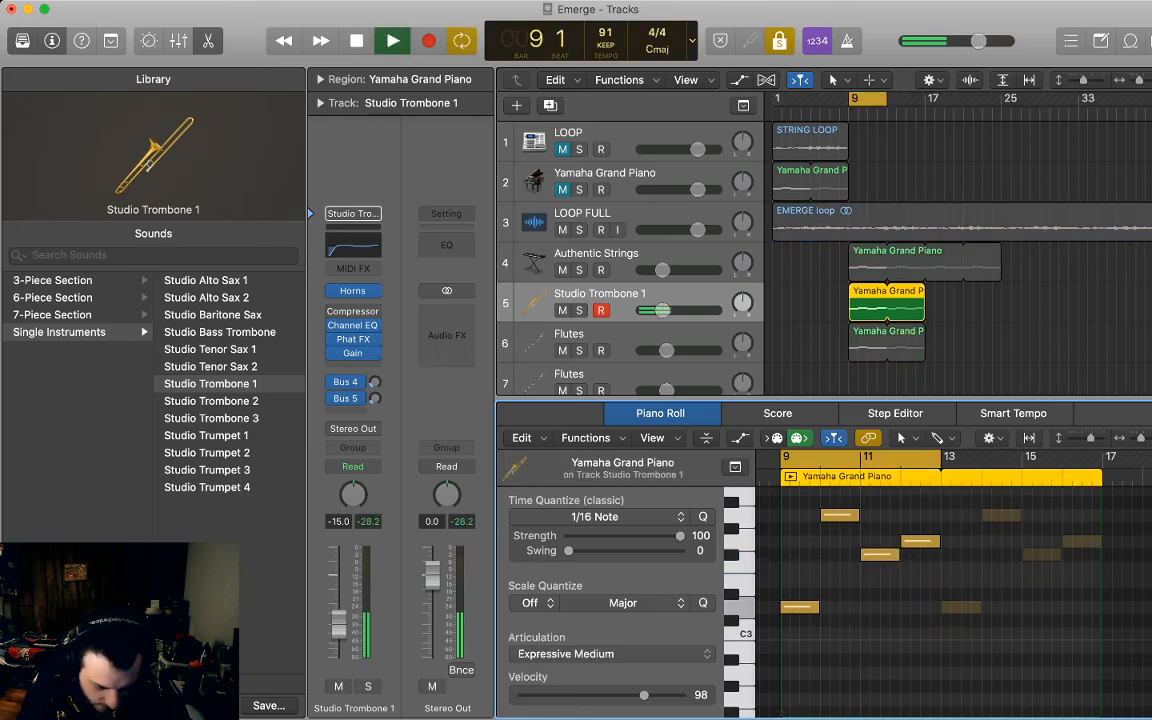
click(840, 515)
key(space)
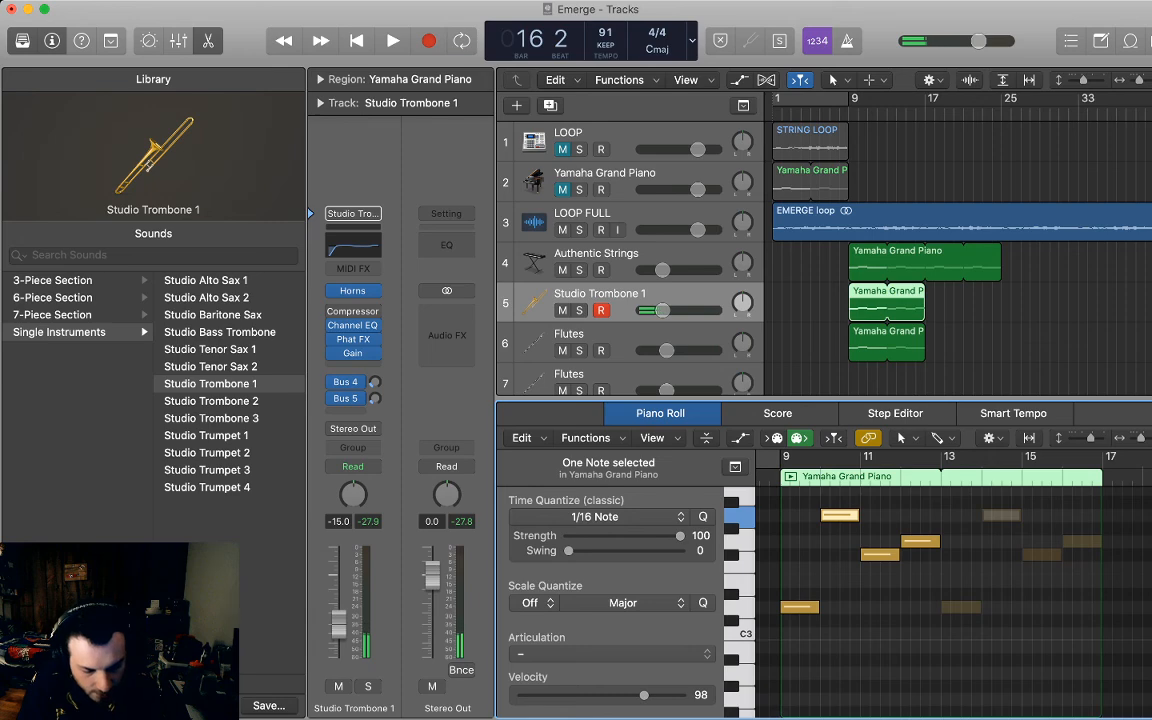
key(space)
key(shift+d)
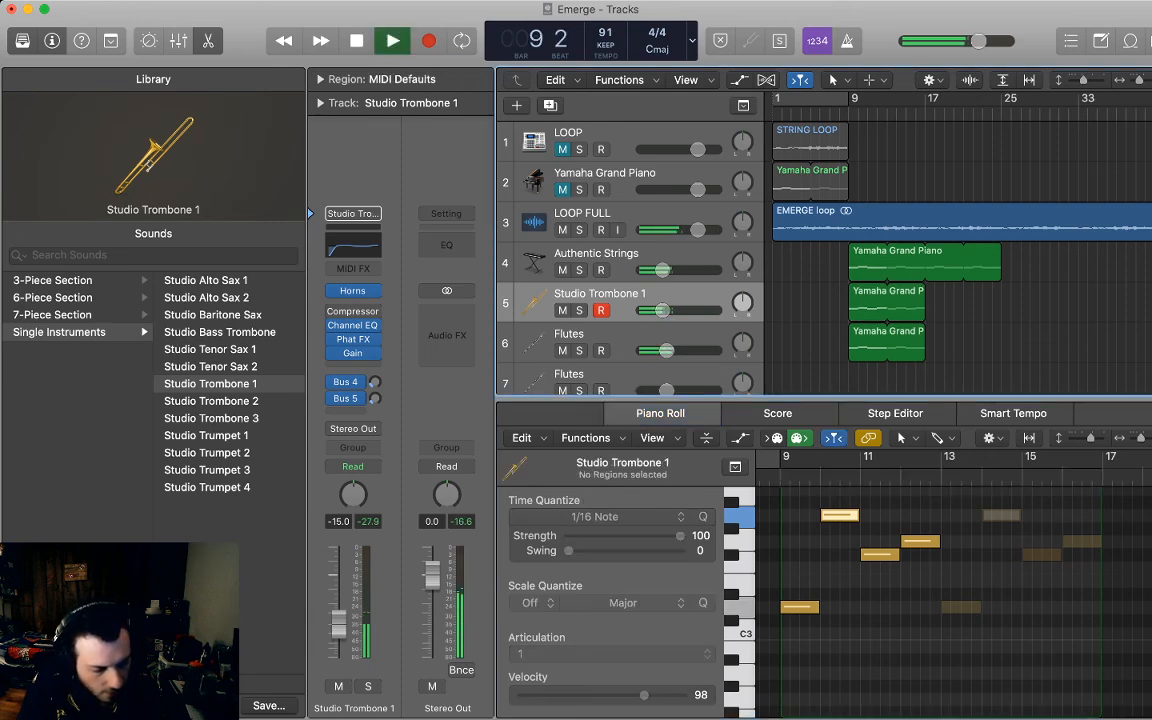
key(p)
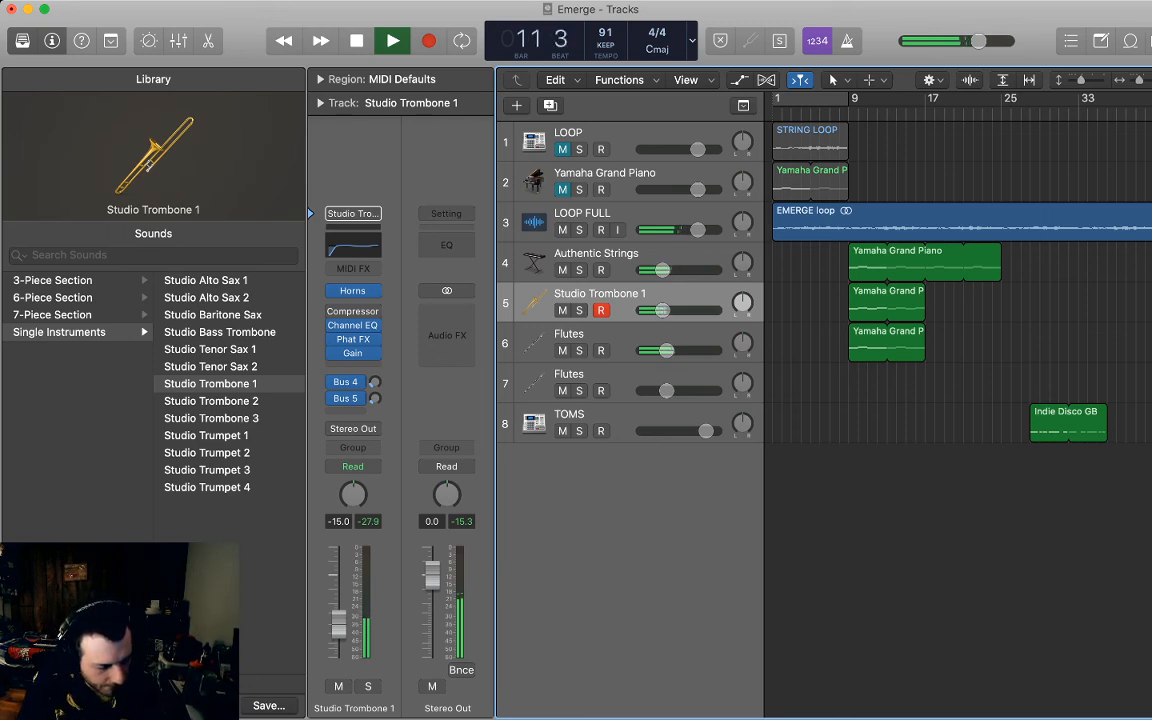
Load the 8th Wonder sound from the Synthesizer Pad category onto the empty duplicate Flutes track, with playback stopped.
click(600, 377)
key(Left)
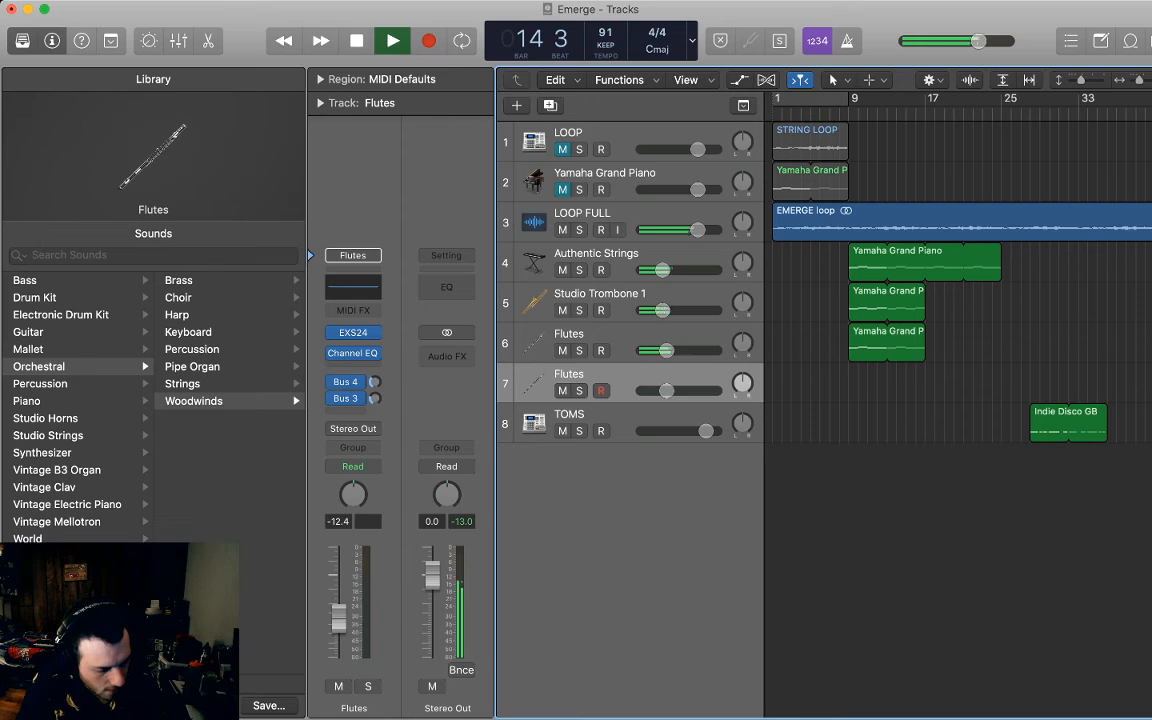
click(42, 453)
click(176, 418)
scroll(200, 418, down, 5)
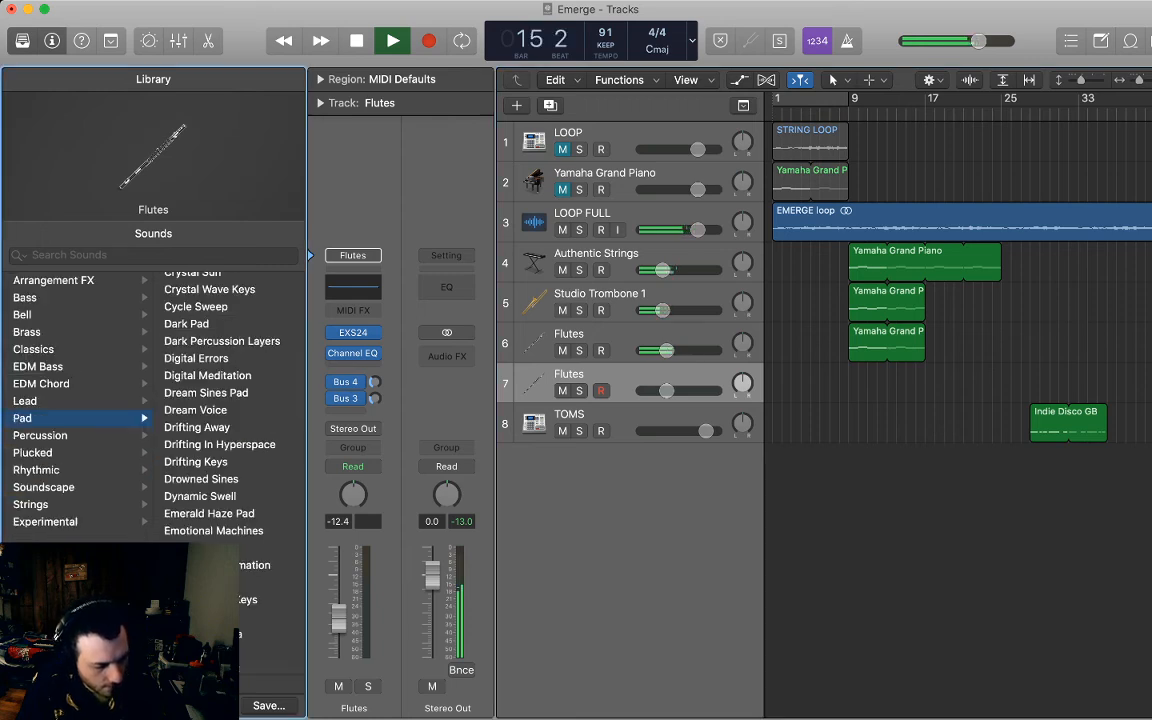
scroll(220, 410, up, 10)
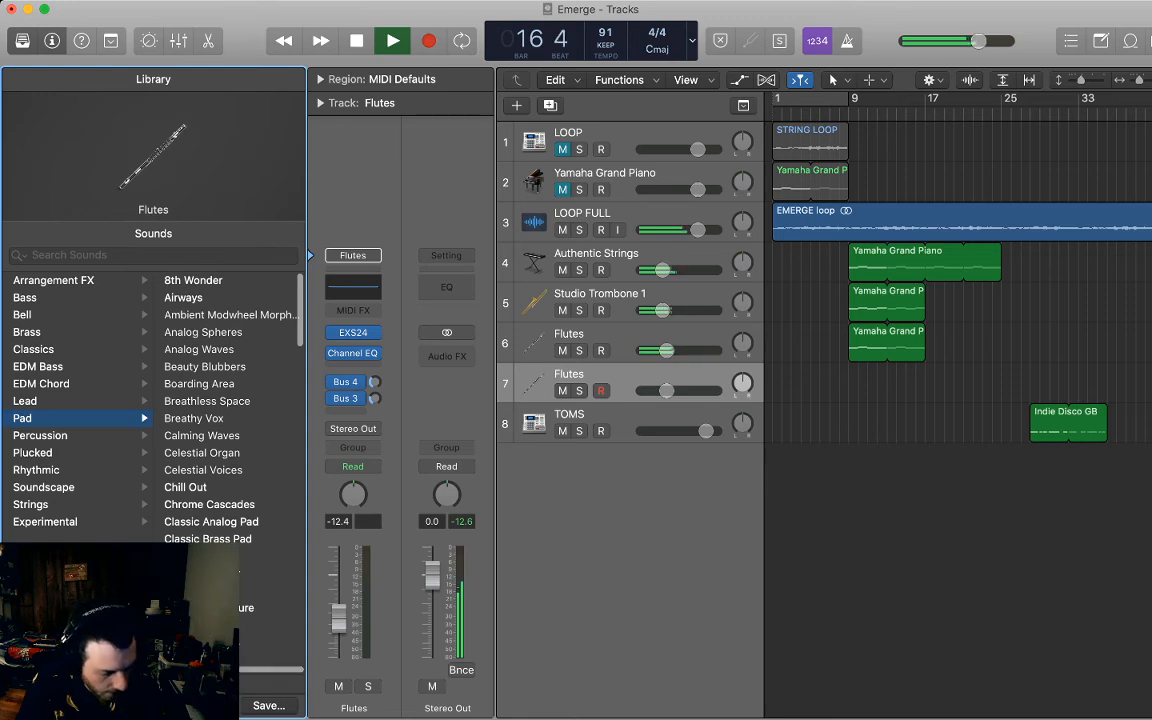
key(space)
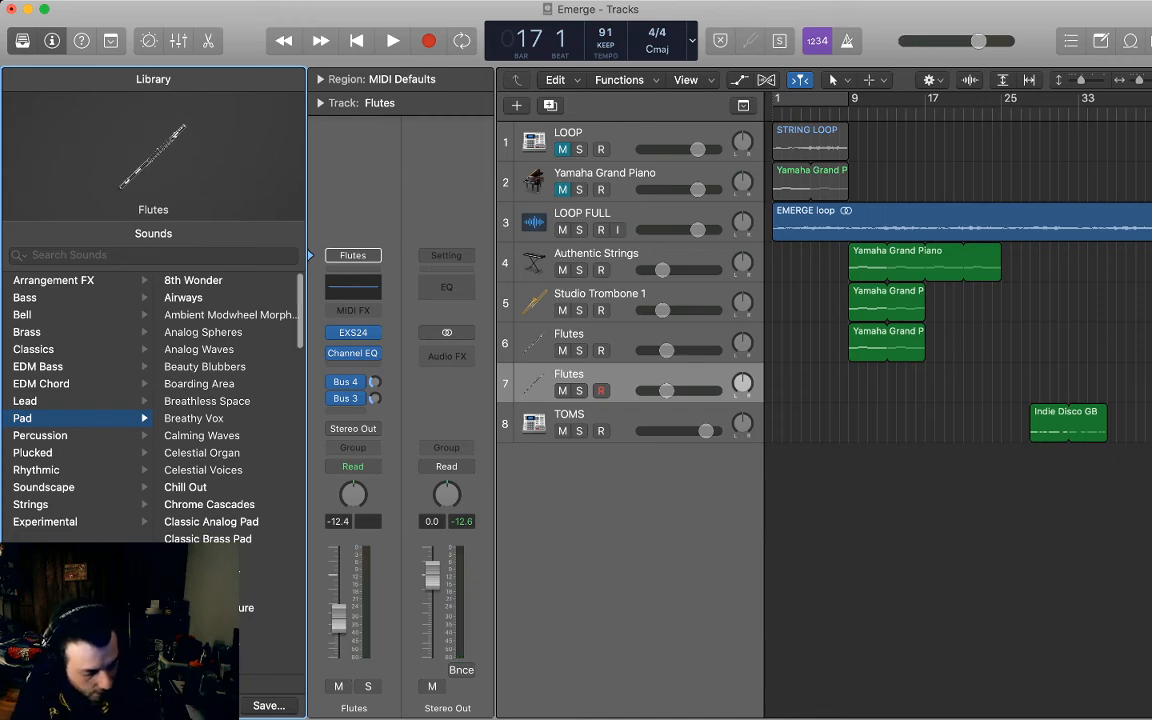
key(Right)
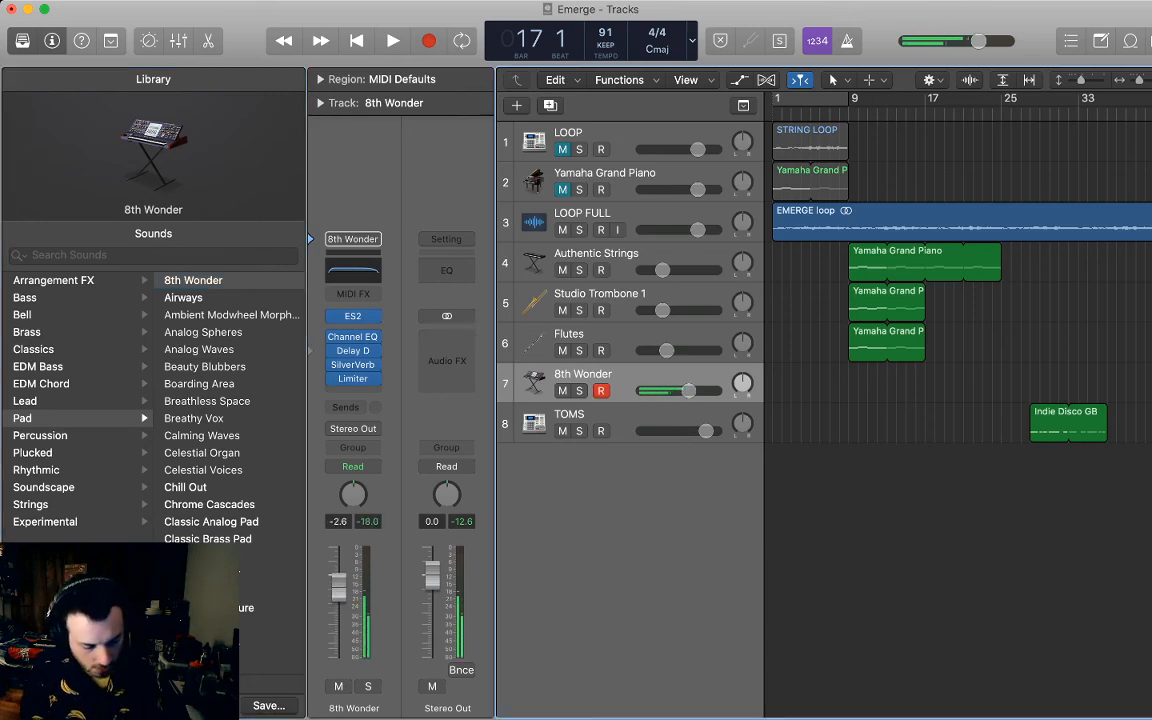
Try the Airways, Chill Out and Classic Brass Pad sounds on track 7, and load Cosmic Dust.
key(Down)
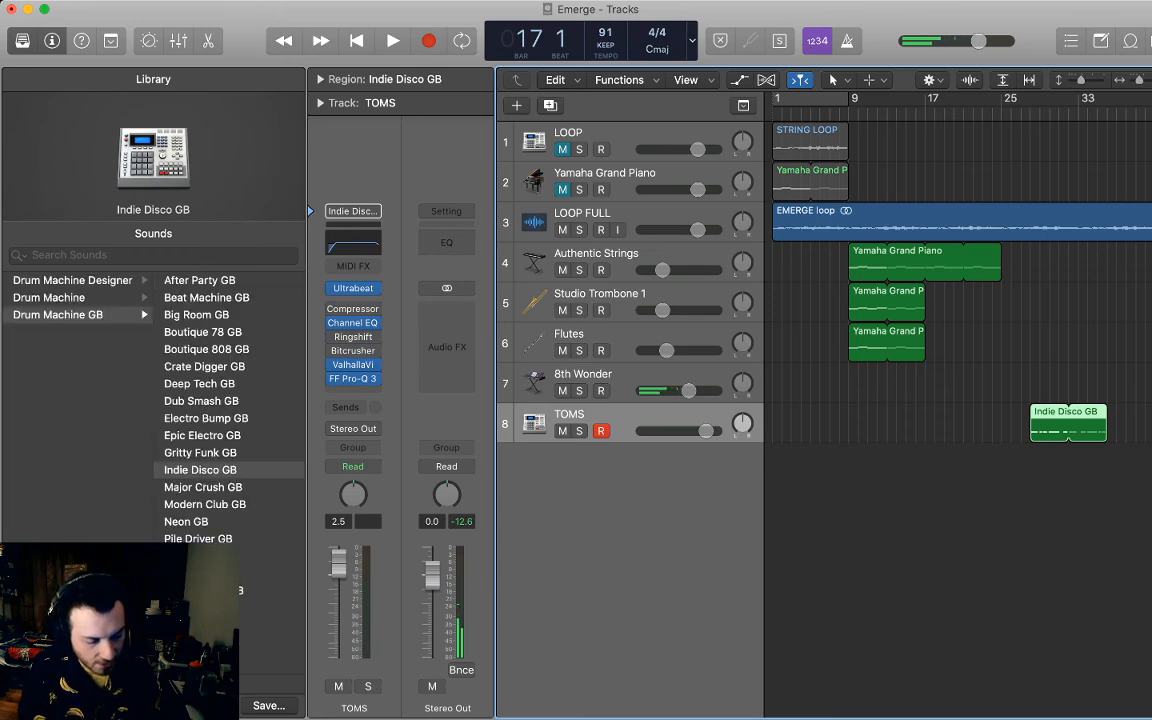
key(Up)
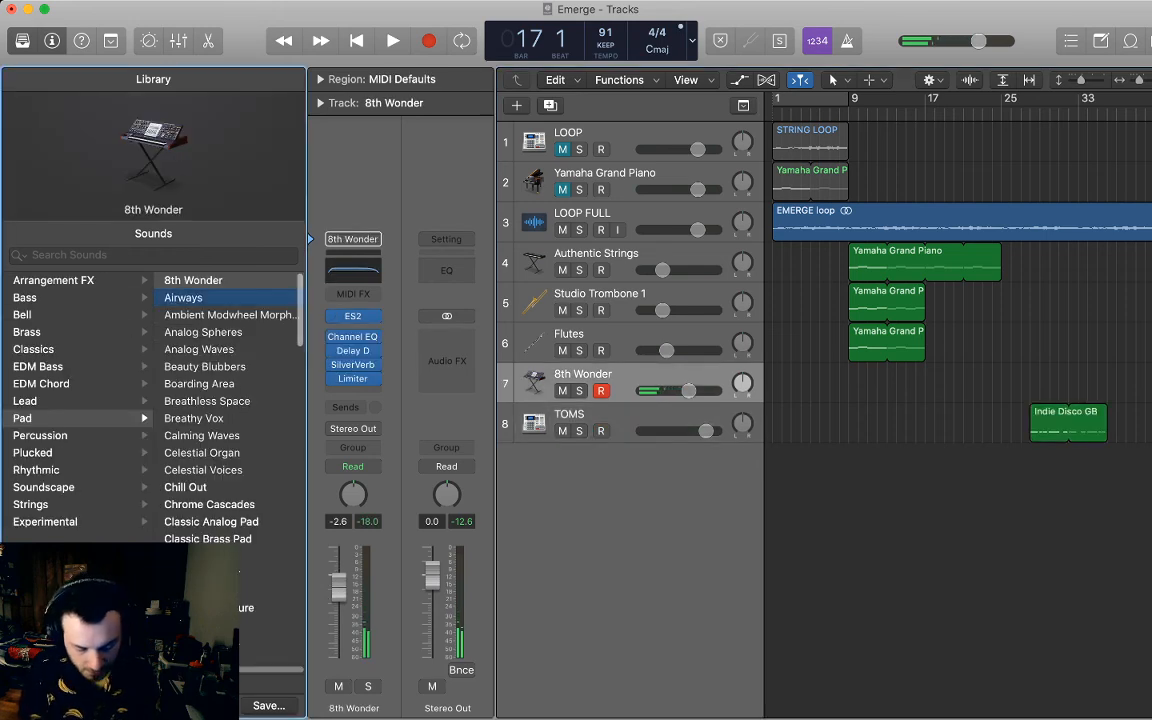
key(Down)
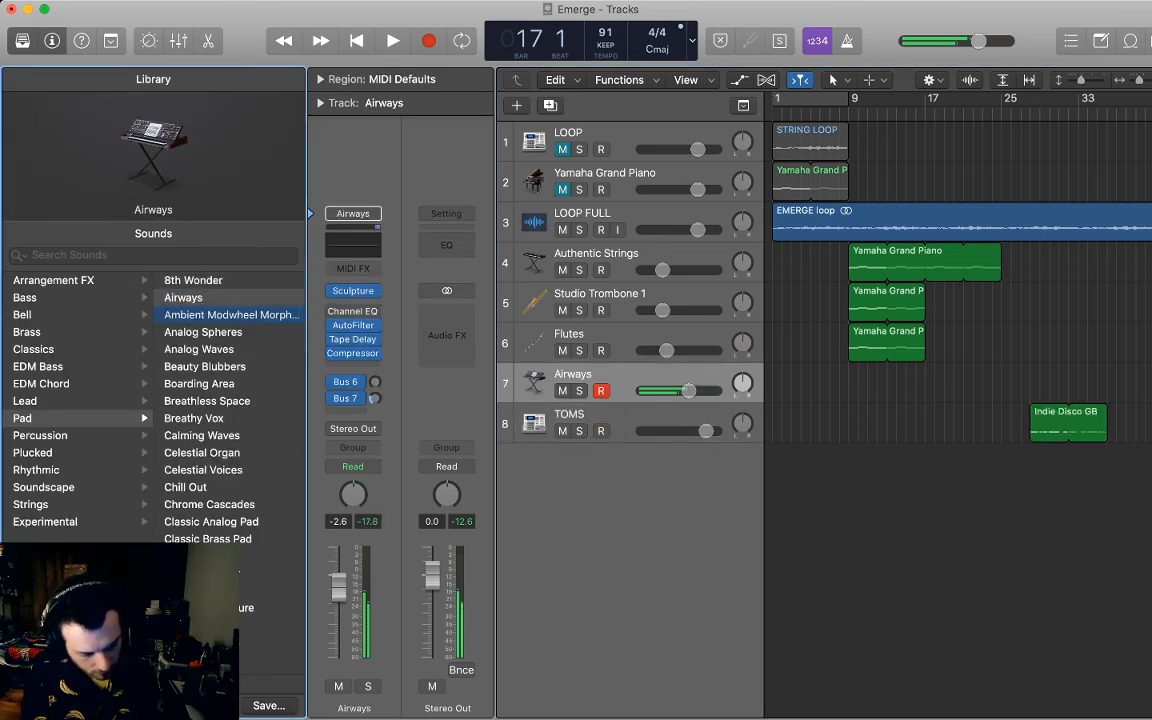
key(Down)
scroll(225, 400, down, 3)
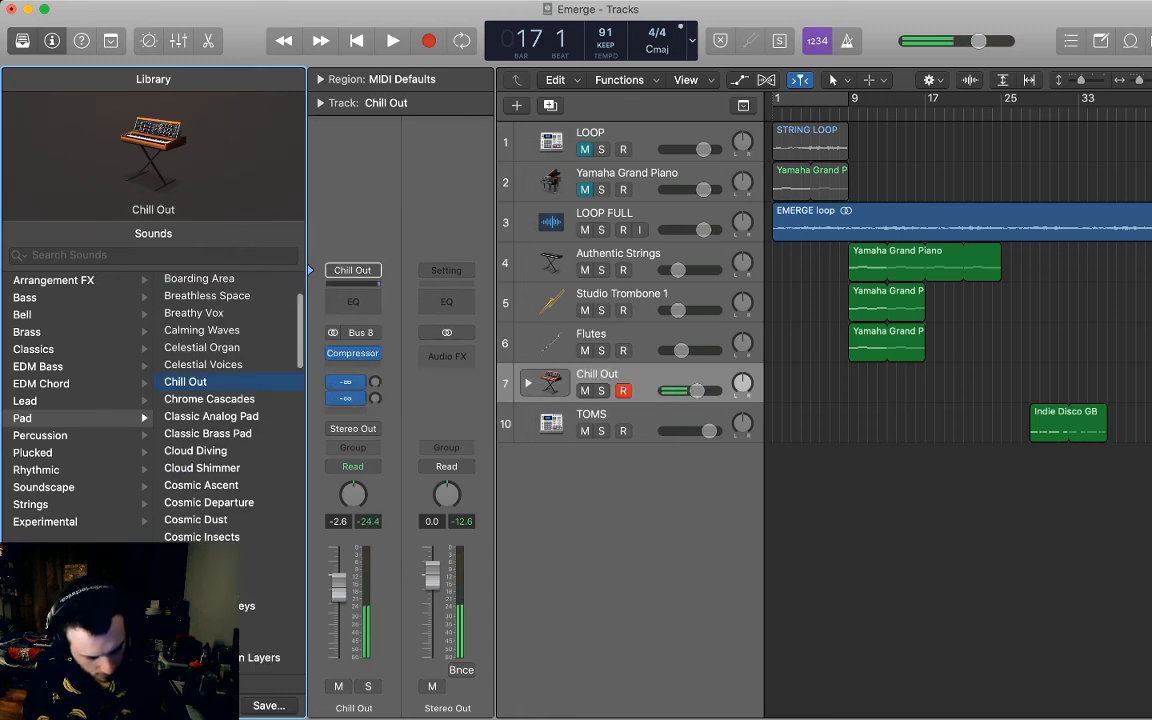
click(208, 433)
click(196, 520)
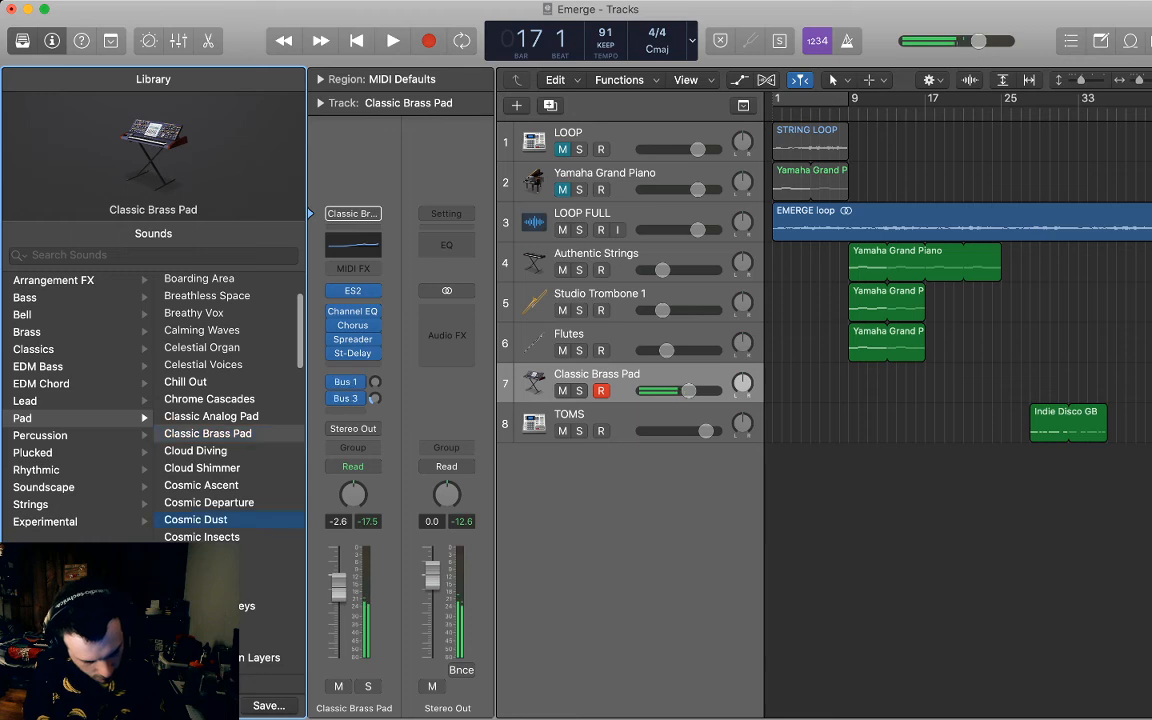
scroll(225, 400, down, 3)
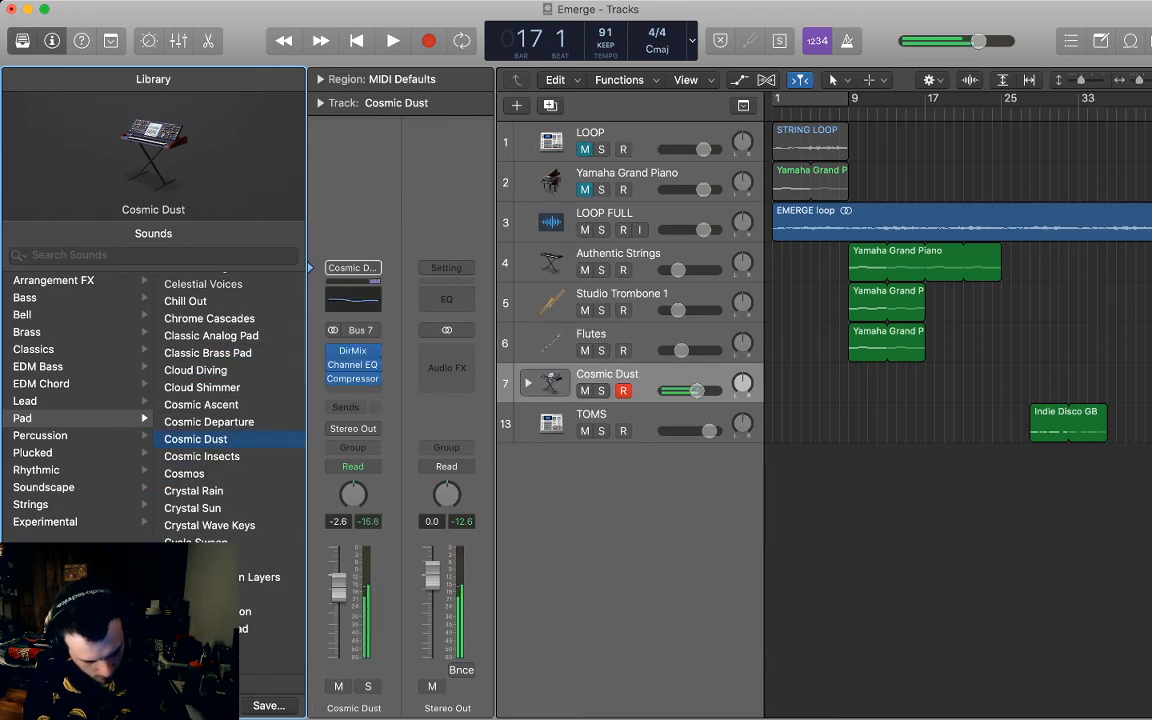
Compare the Cosmic Departure and Cosmic Ascent pads on track 7, and return to Cosmic Dust.
click(209, 422)
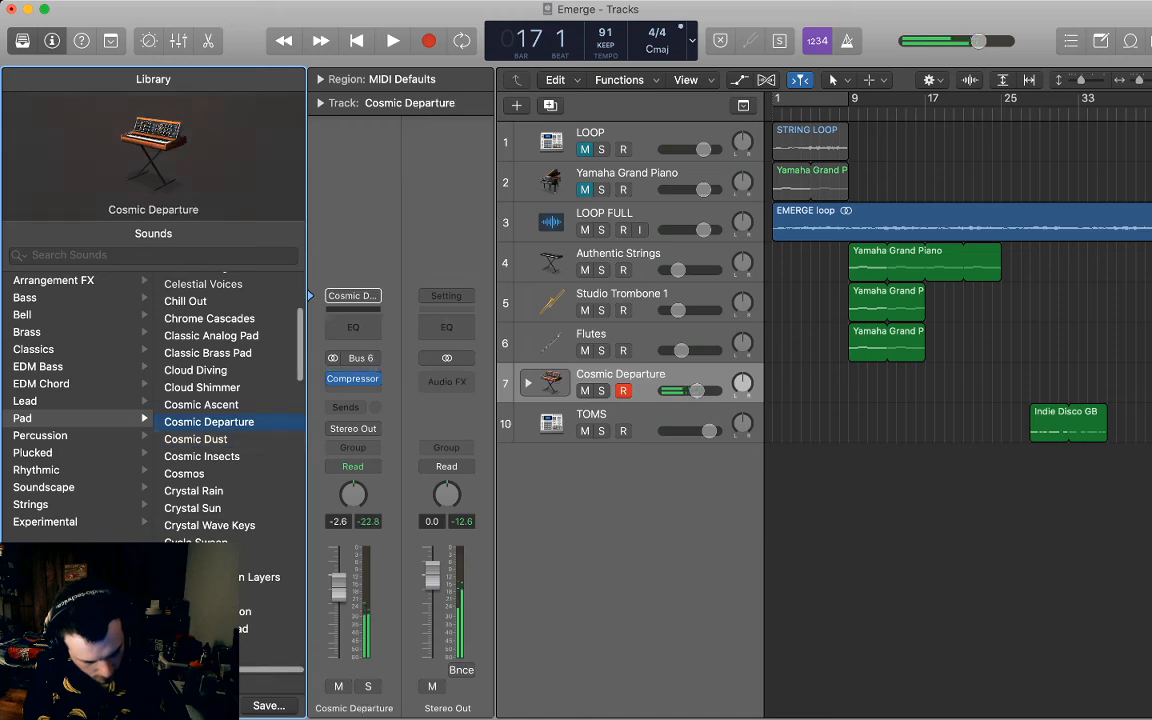
click(201, 405)
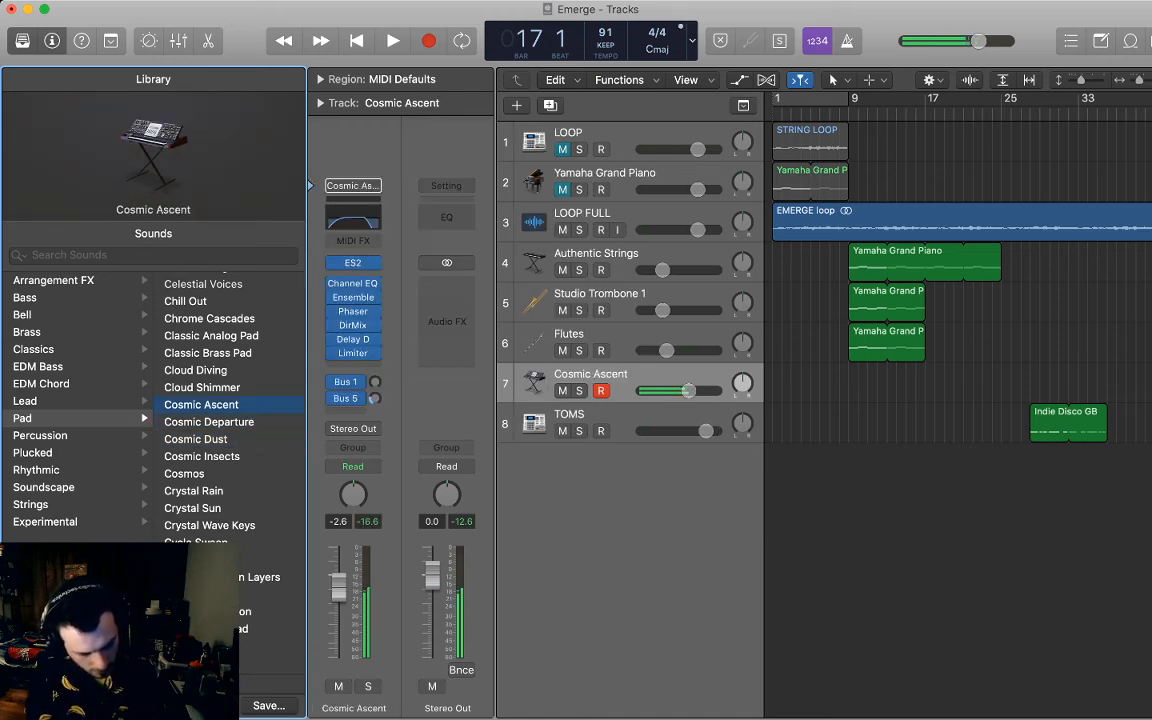
key(Down)
key(Down)
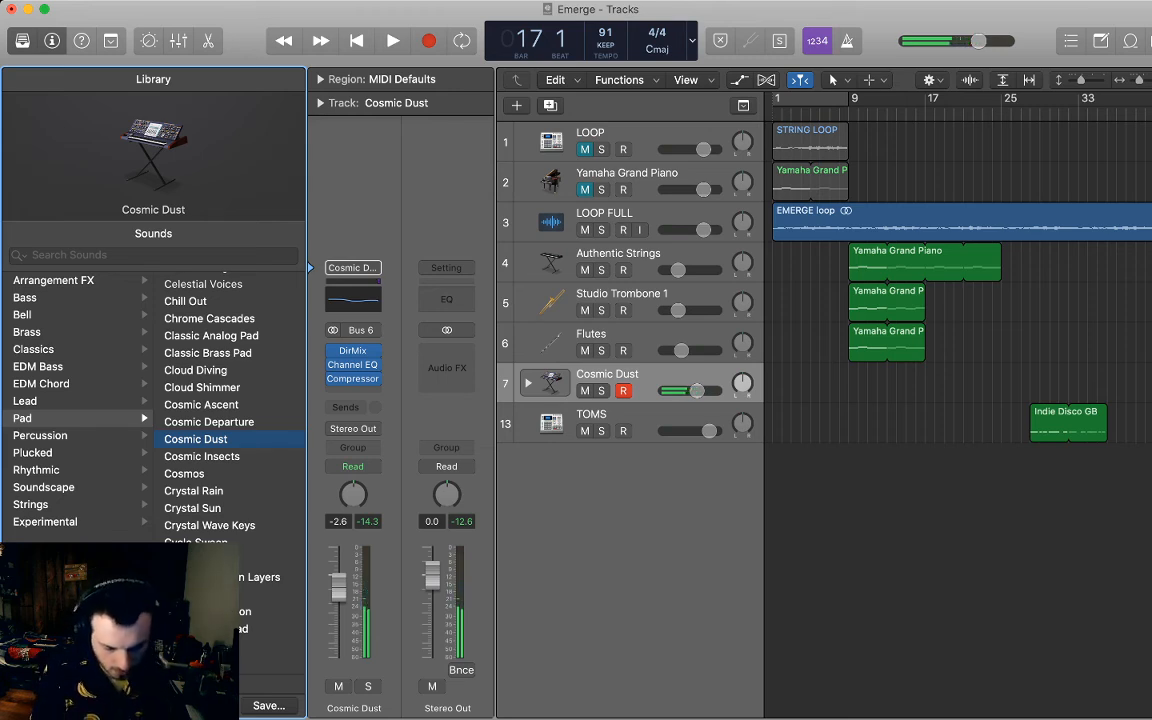
Start and stop a test recording with Cosmic Dust, and check Cosmic Departure and Cosmic Ascent again before reloading Cosmic Dust.
key(space)
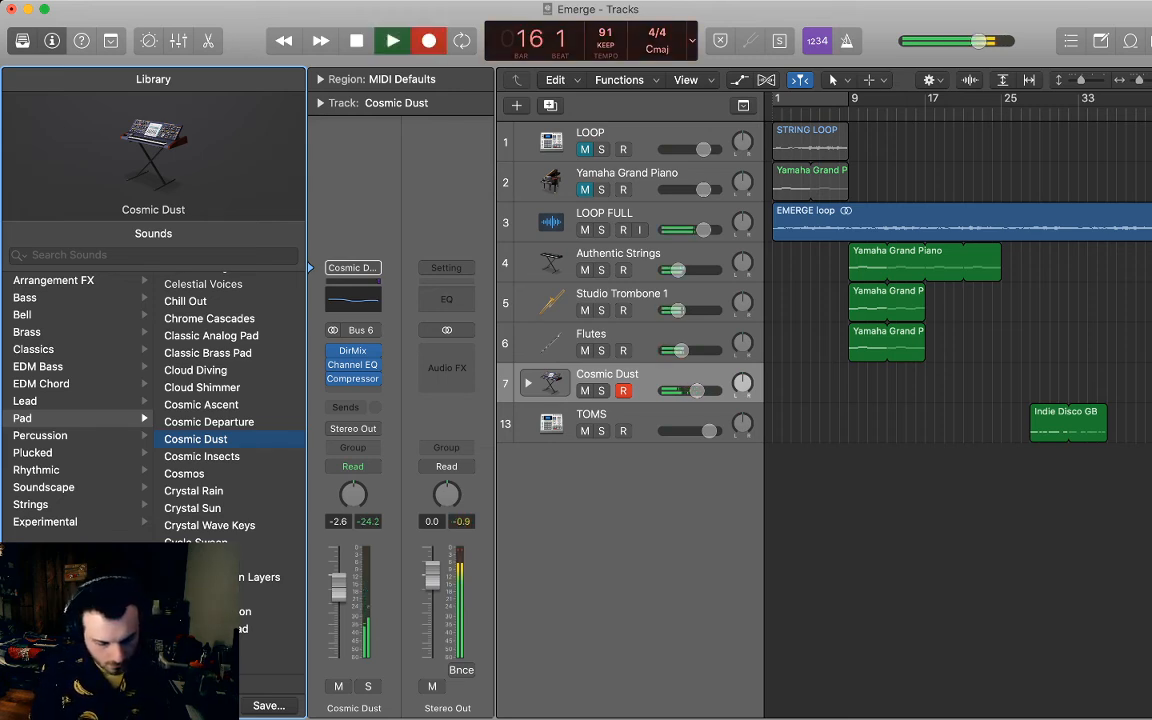
key(space)
key(Up)
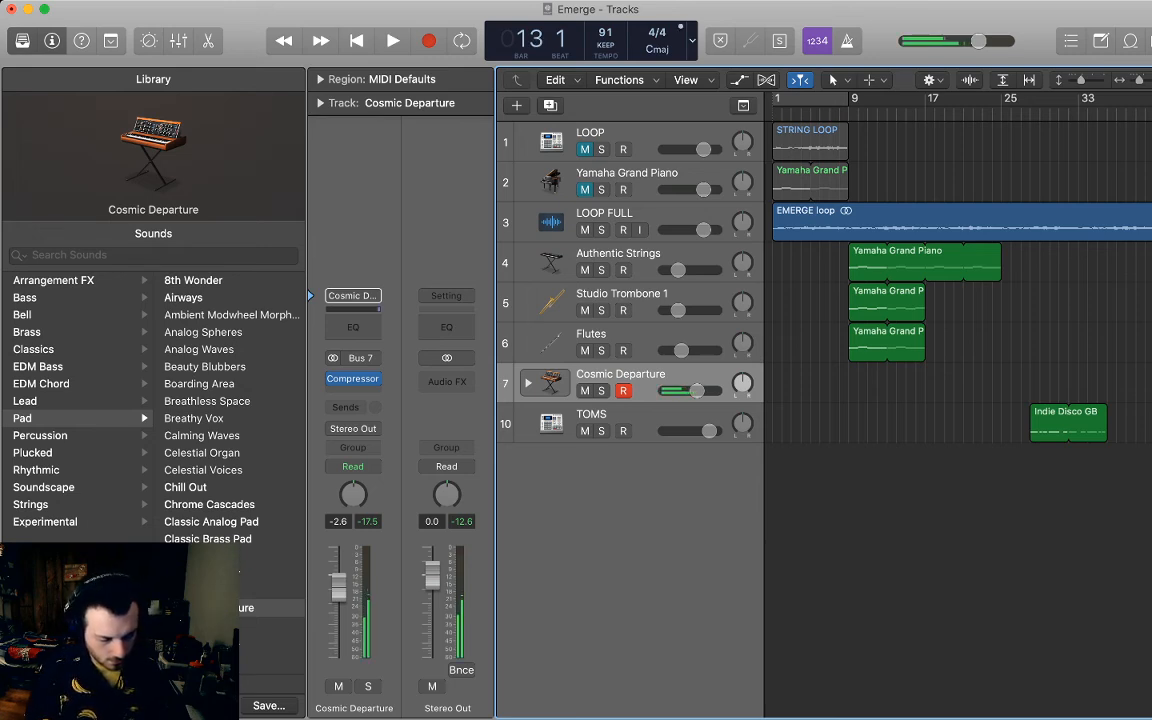
key(Down)
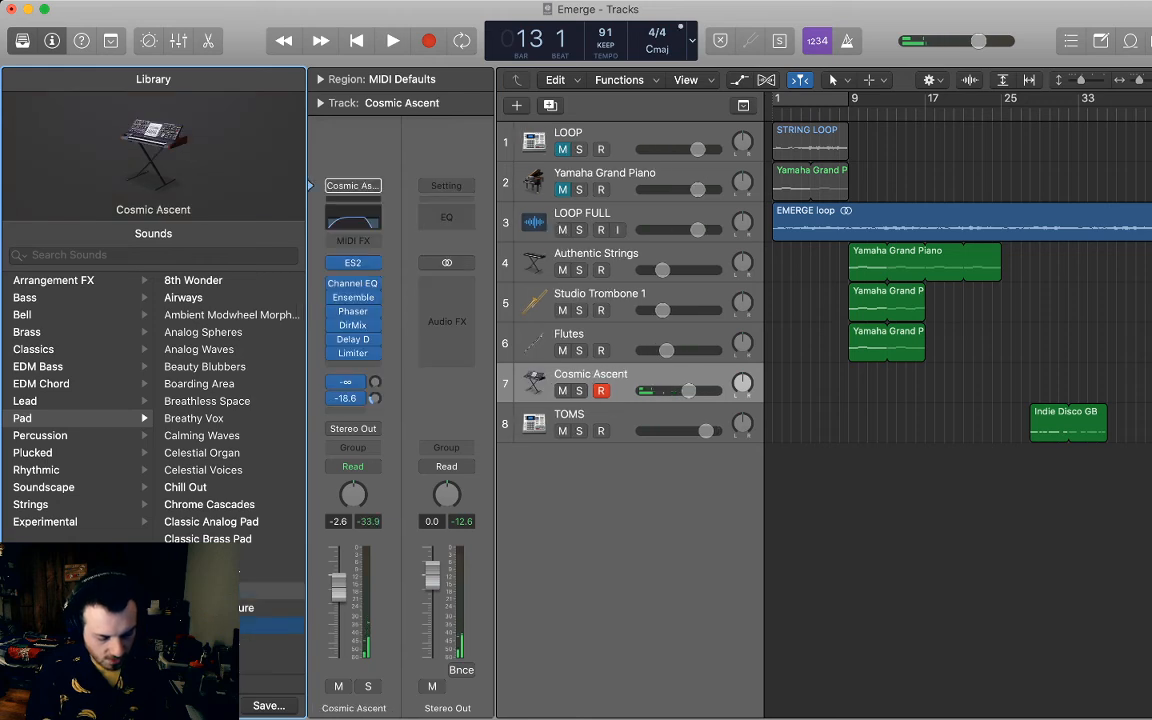
key(Down)
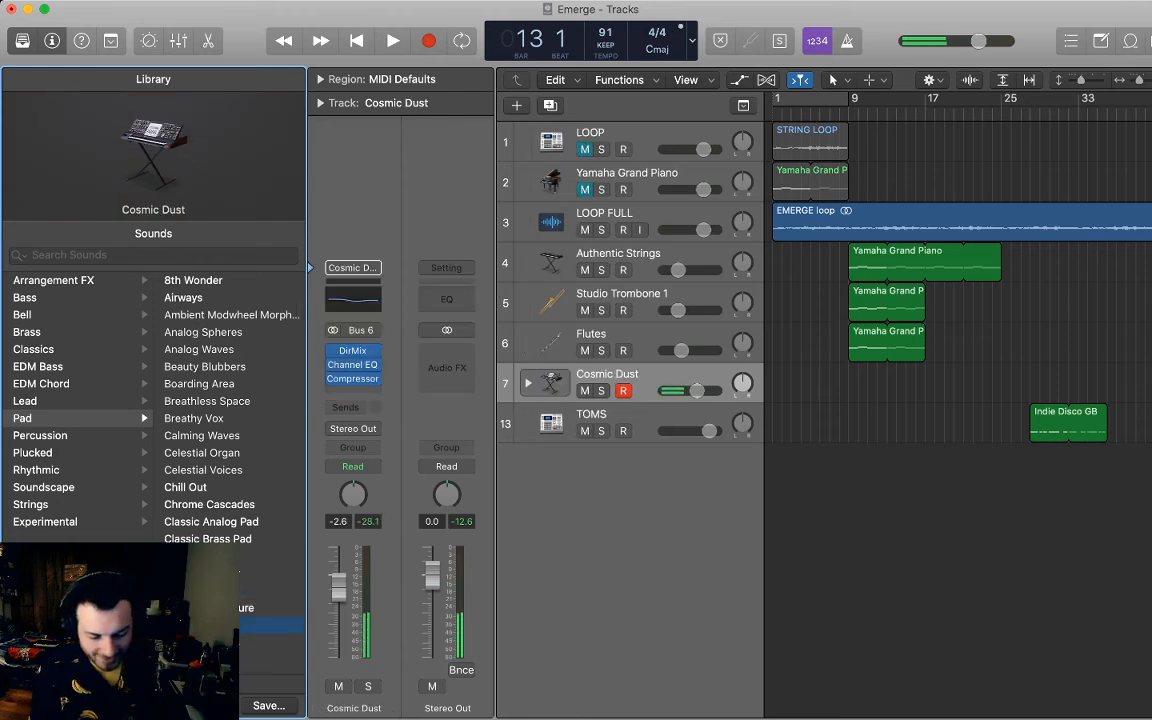
Record a pad region on the Cosmic Dust track from bar 13 to bar 17.
key(space)
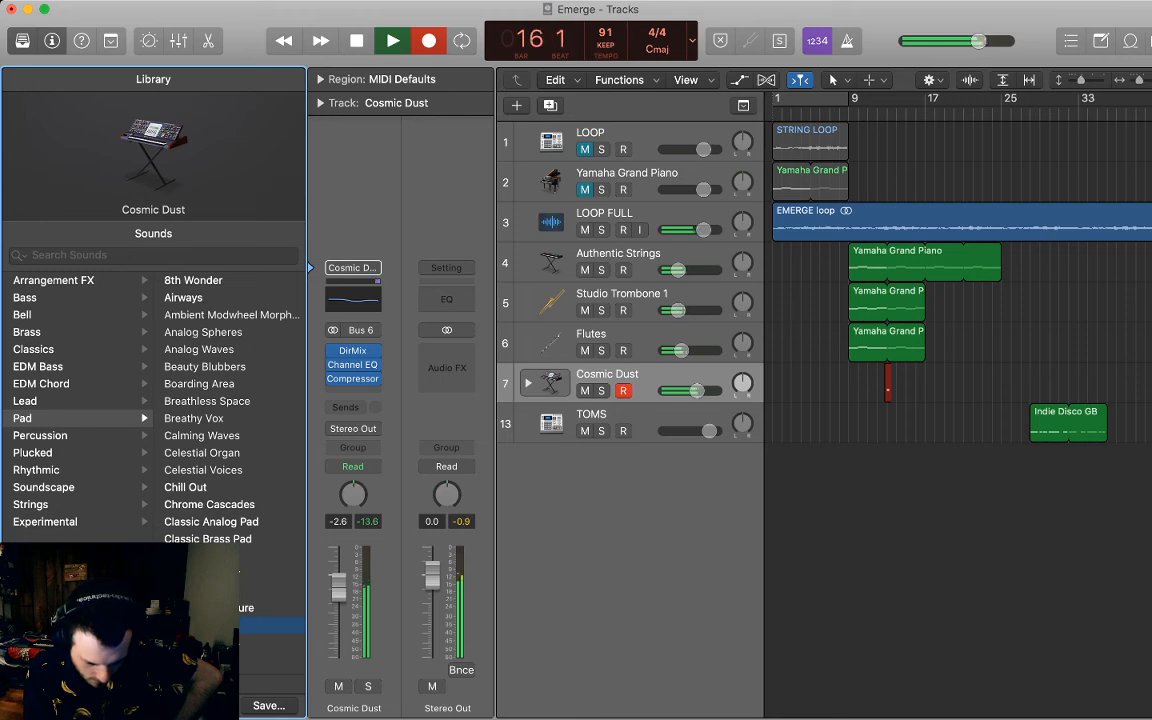
key(space)
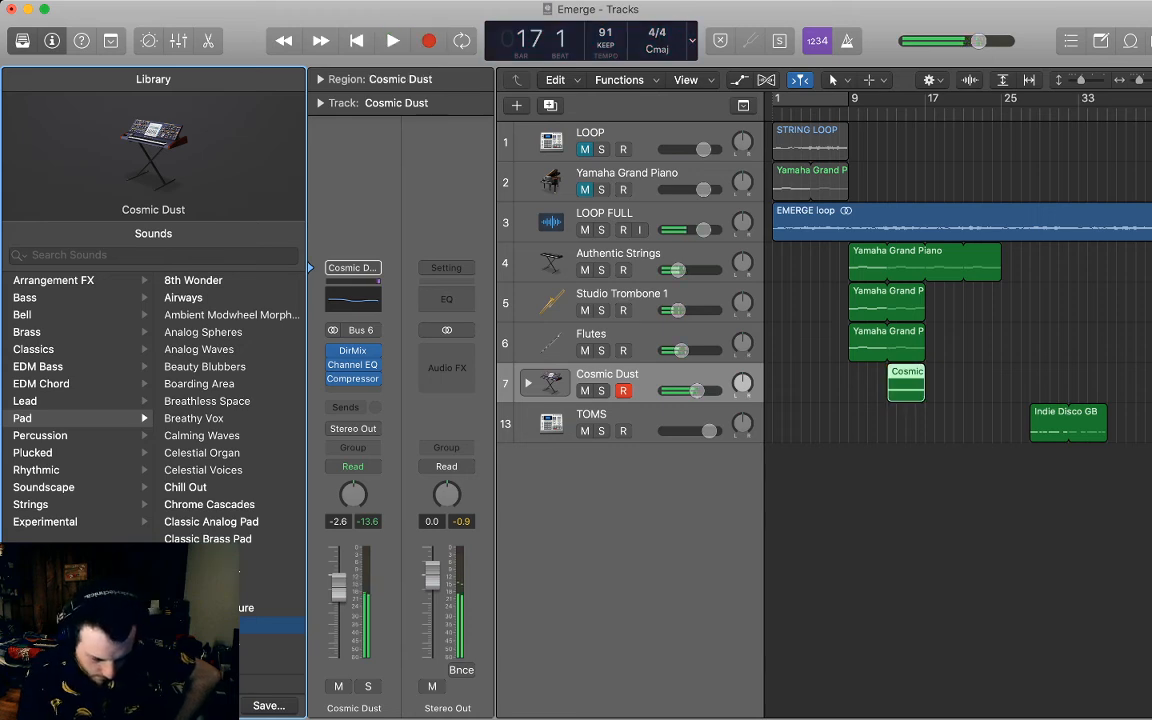
Move the TOMS region to start at bar 17 and open its notes in the Piano Roll.
key(p)
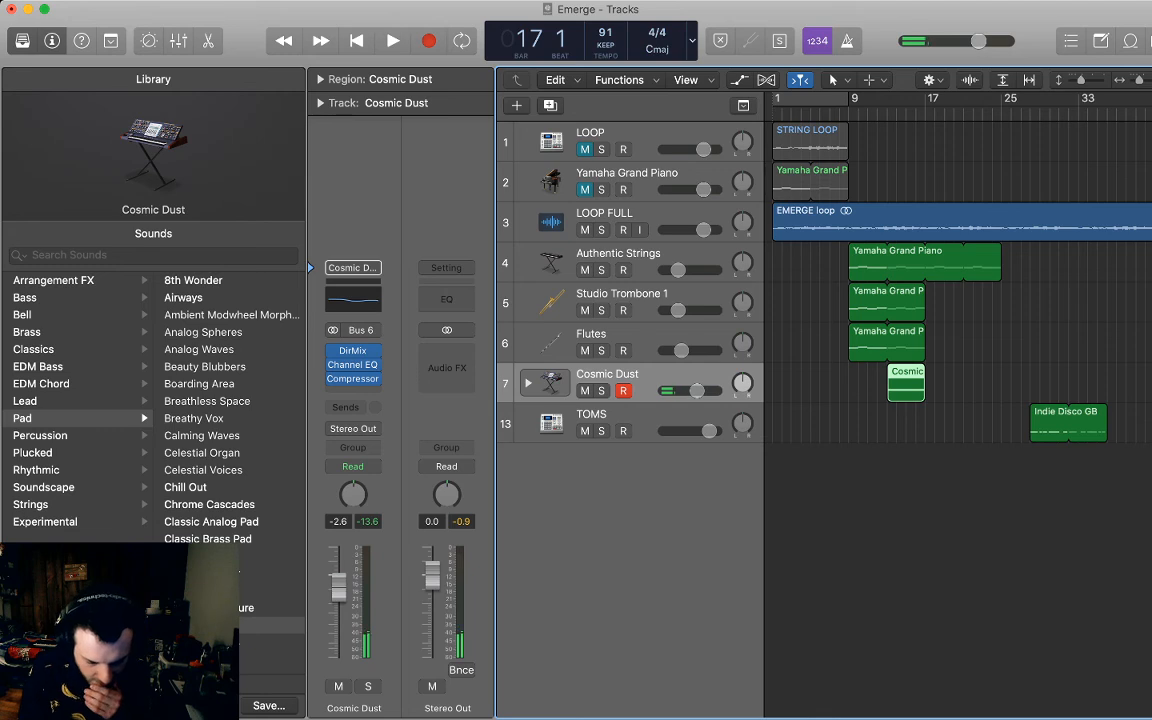
drag(1068, 425, 963, 425)
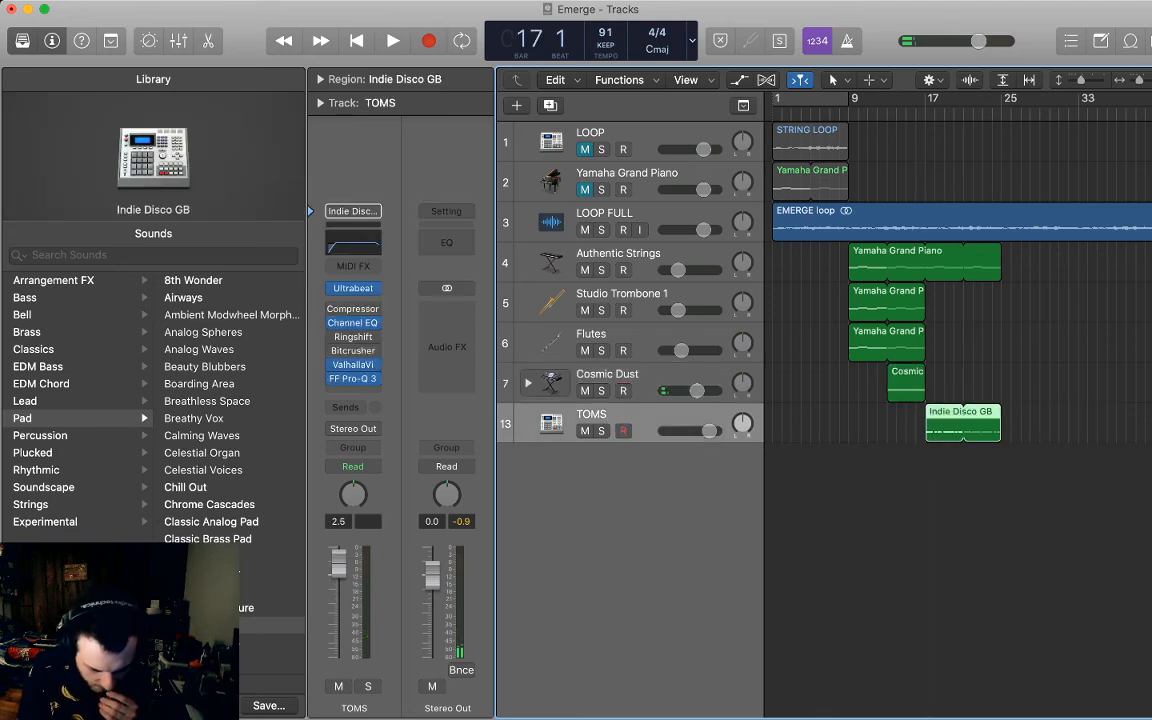
click(963, 500)
double_click(963, 424)
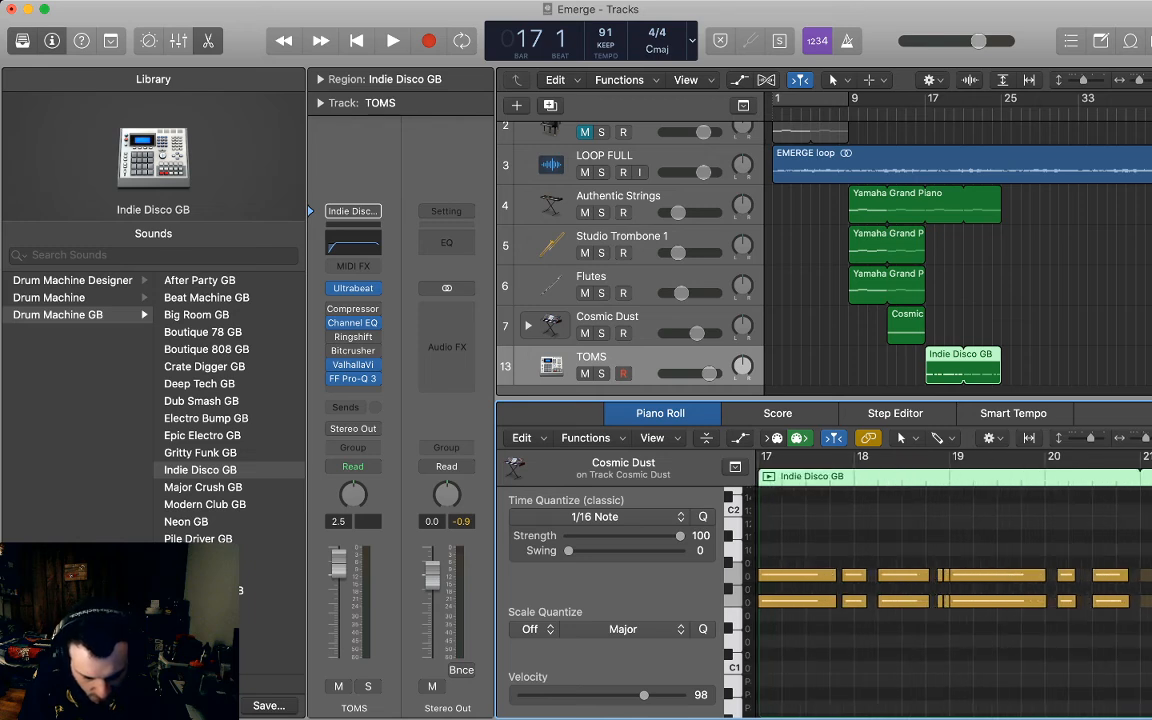
Move the original TOMS region to about bar 30 and paste a copy of it at bar 17.
drag(963, 368, 1088, 368)
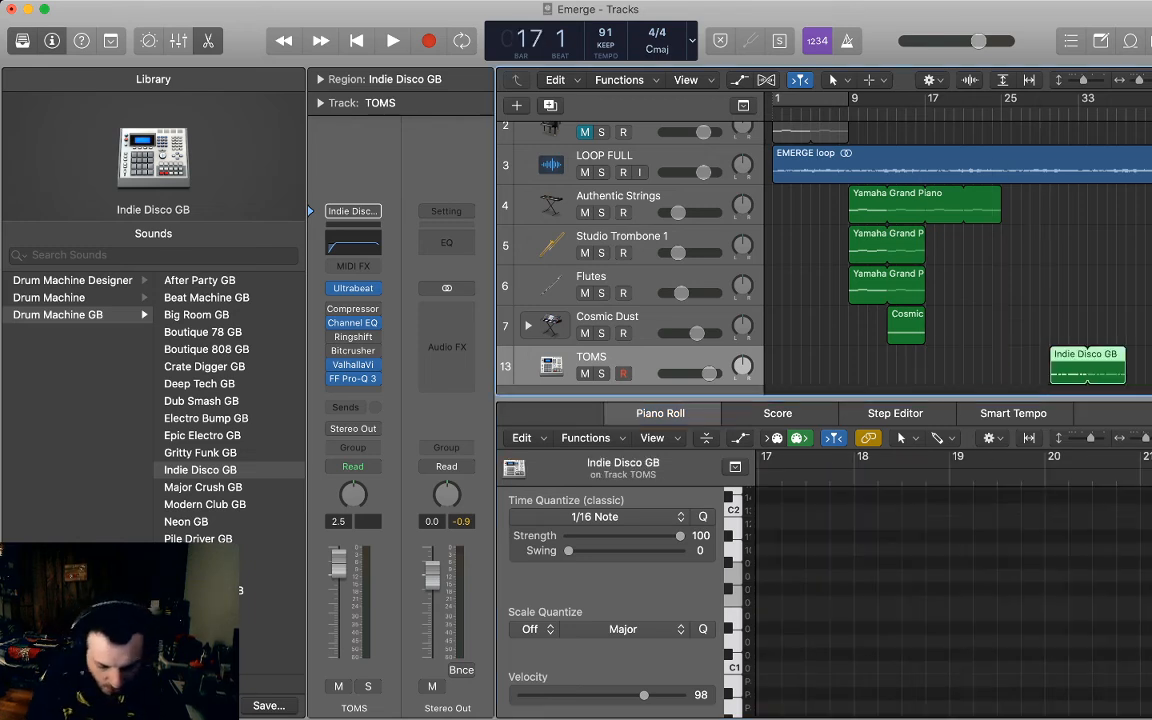
key(super+v)
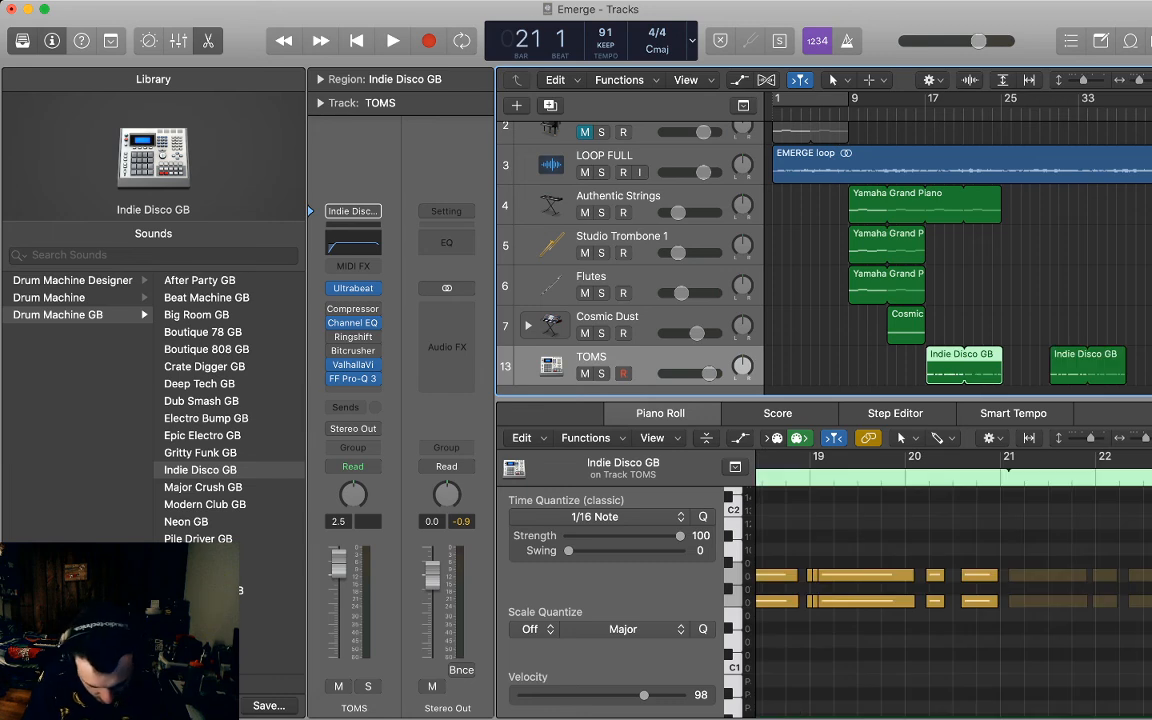
Play the pasted TOMS region in solo over a cycle from bar 17 to 21, and stop.
key(super+u)
key(space)
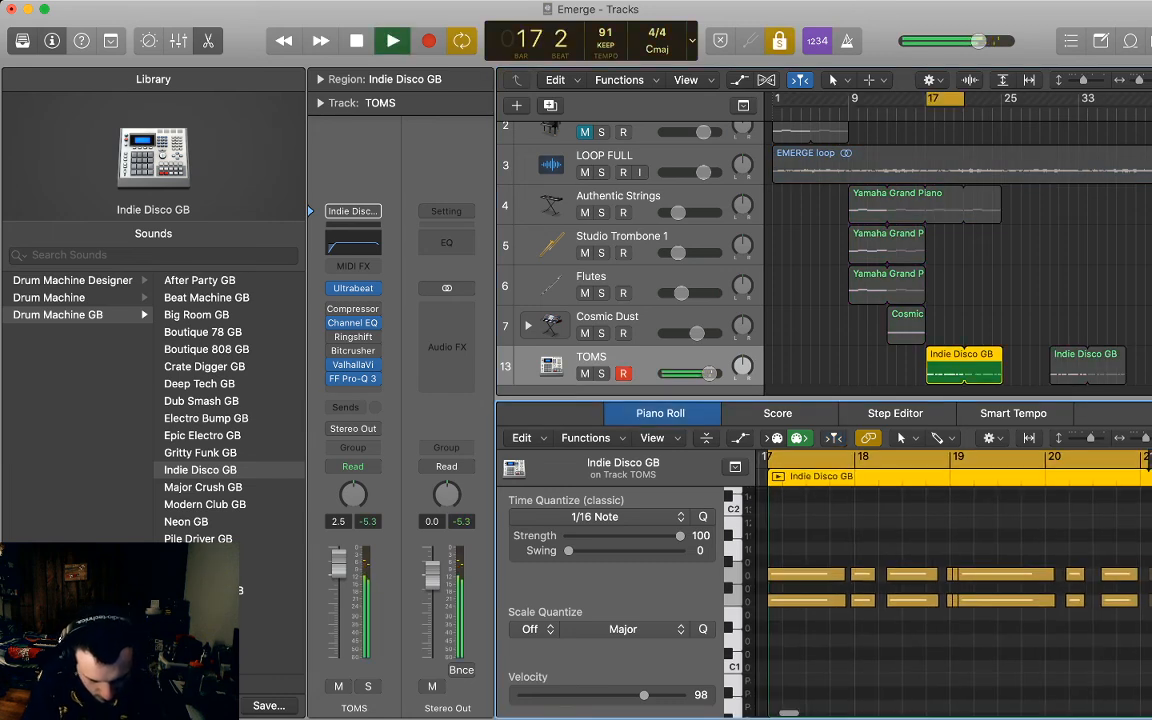
key(c)
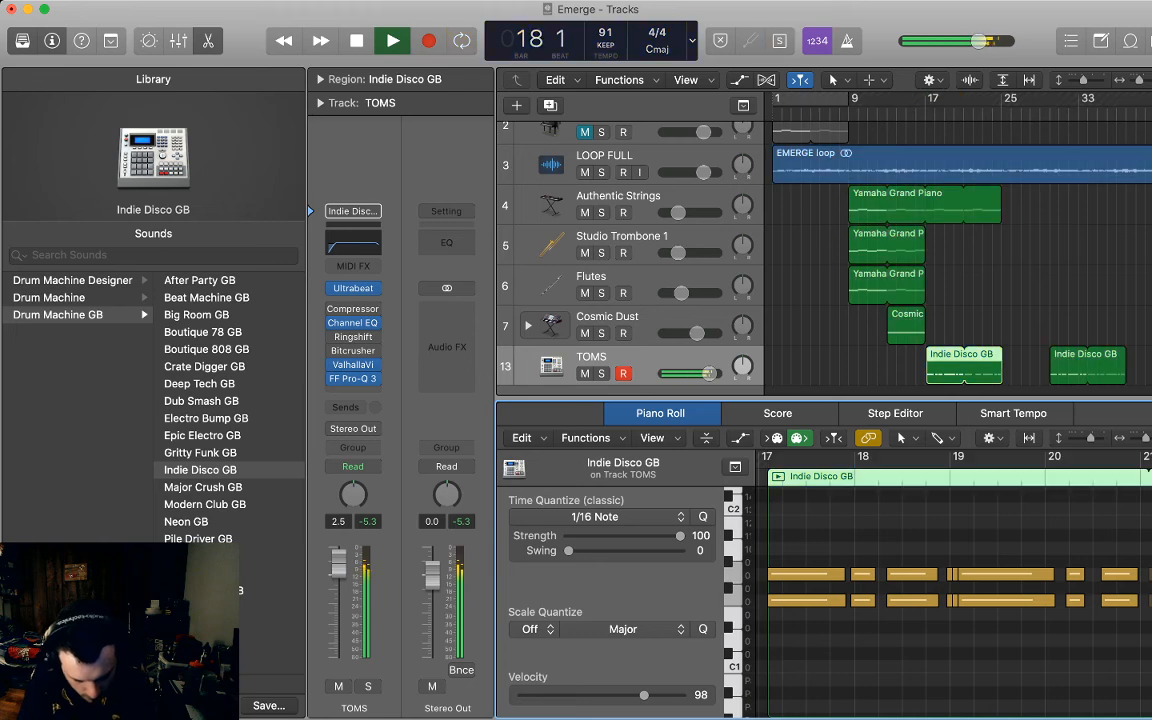
key(space)
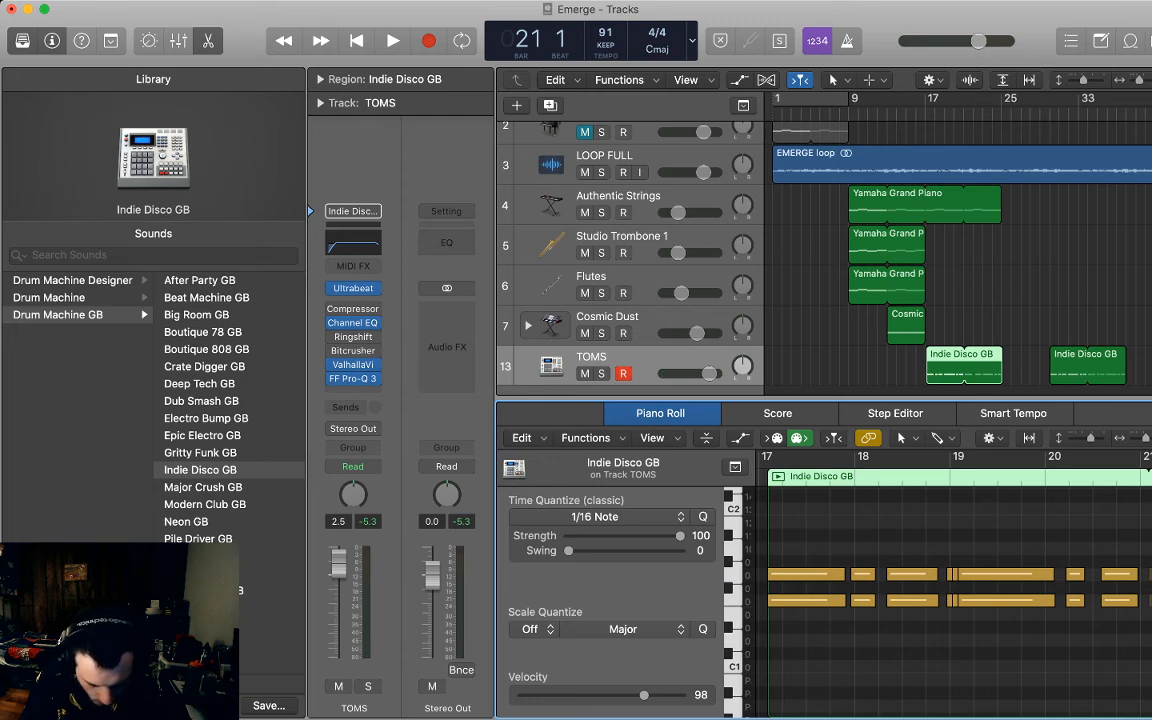
Delete all the Mid Tom and Low Tom notes from the pasted TOMS region.
drag(812, 532, 1115, 606)
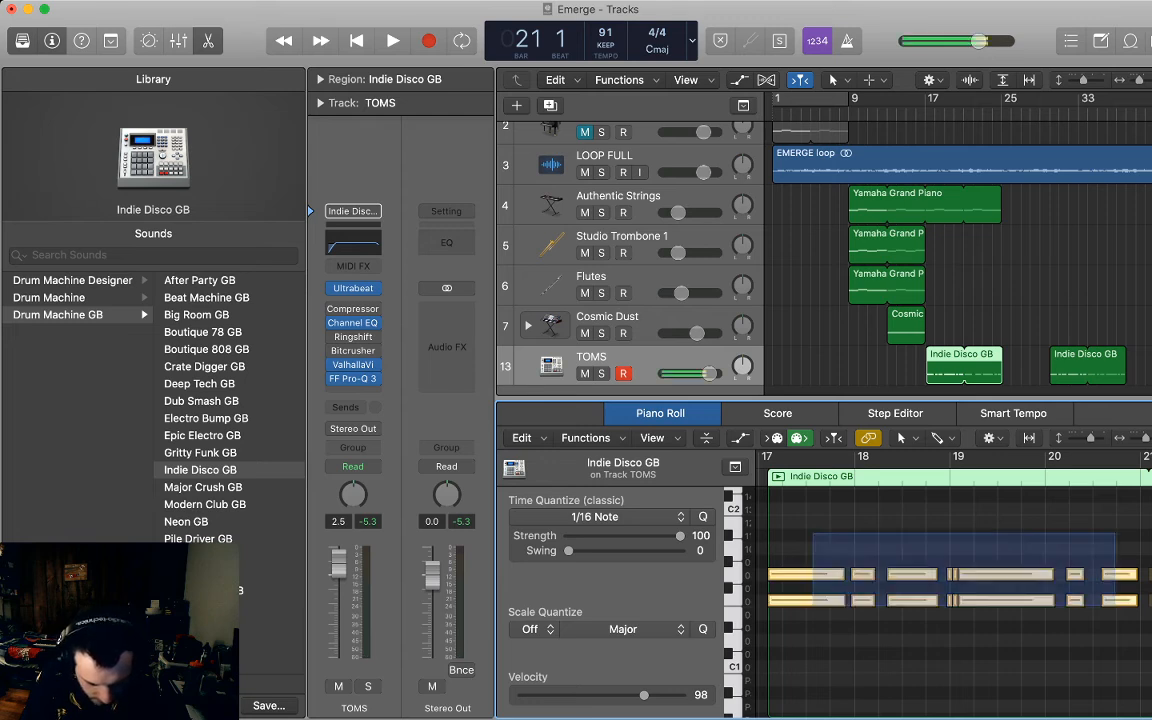
key(super+c)
key(super+v)
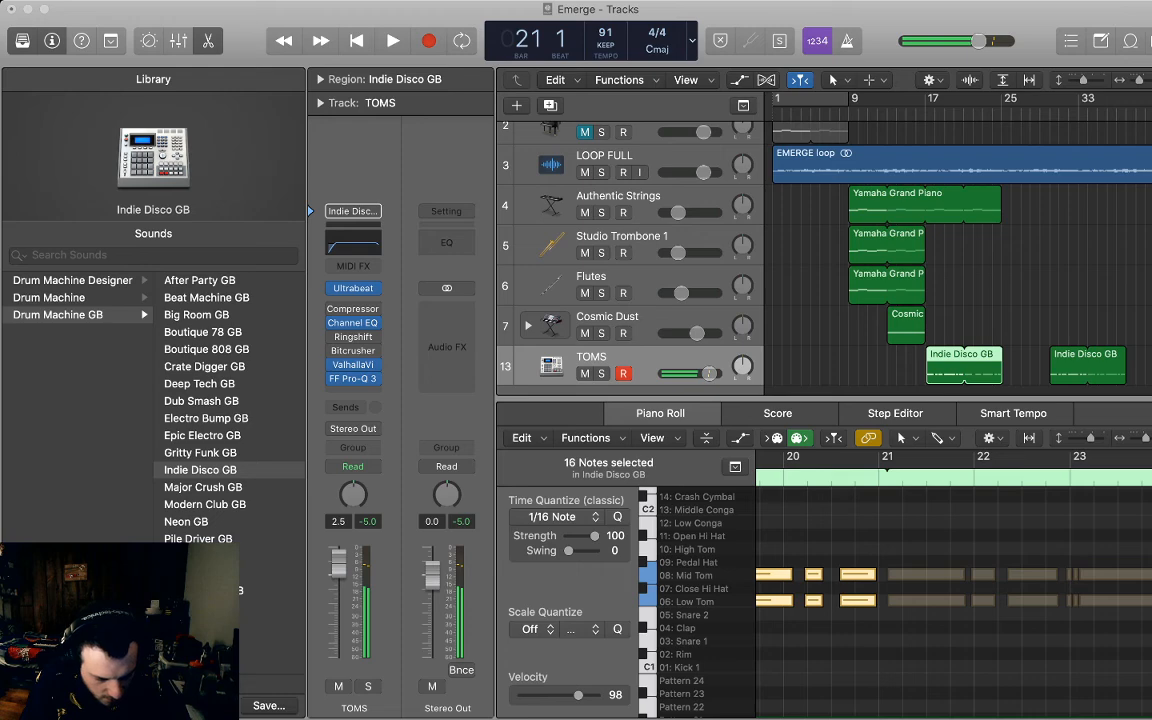
key(Return)
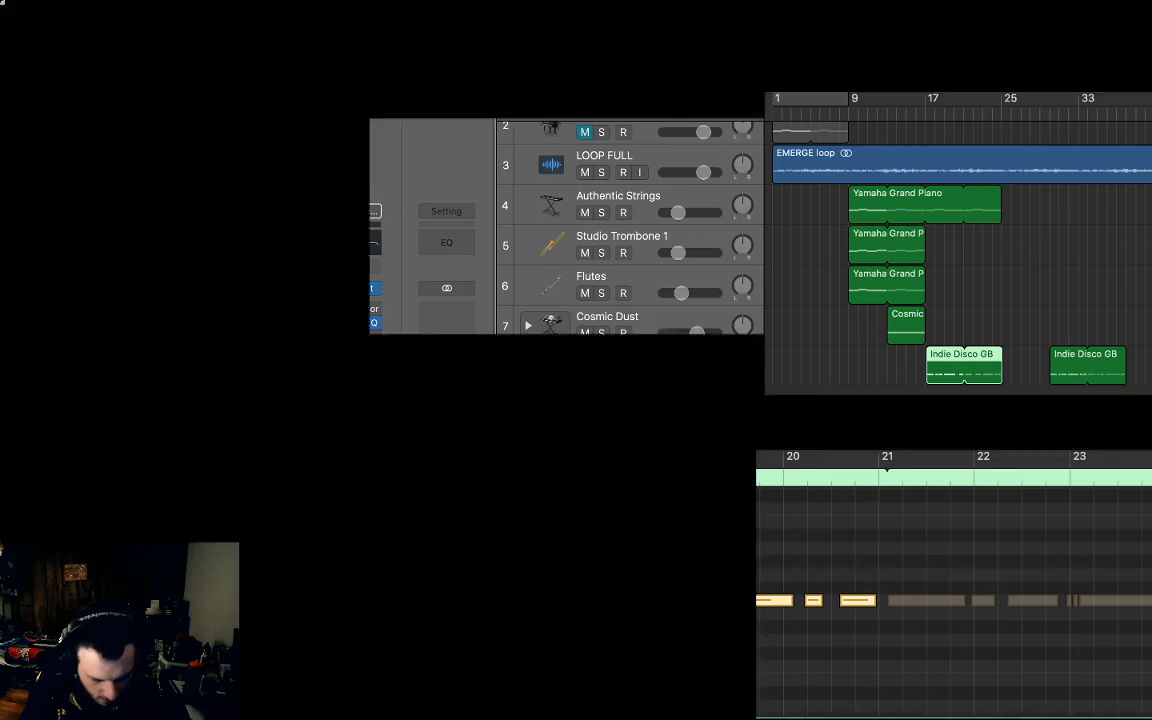
scroll(950, 600, left, 5)
key(Delete)
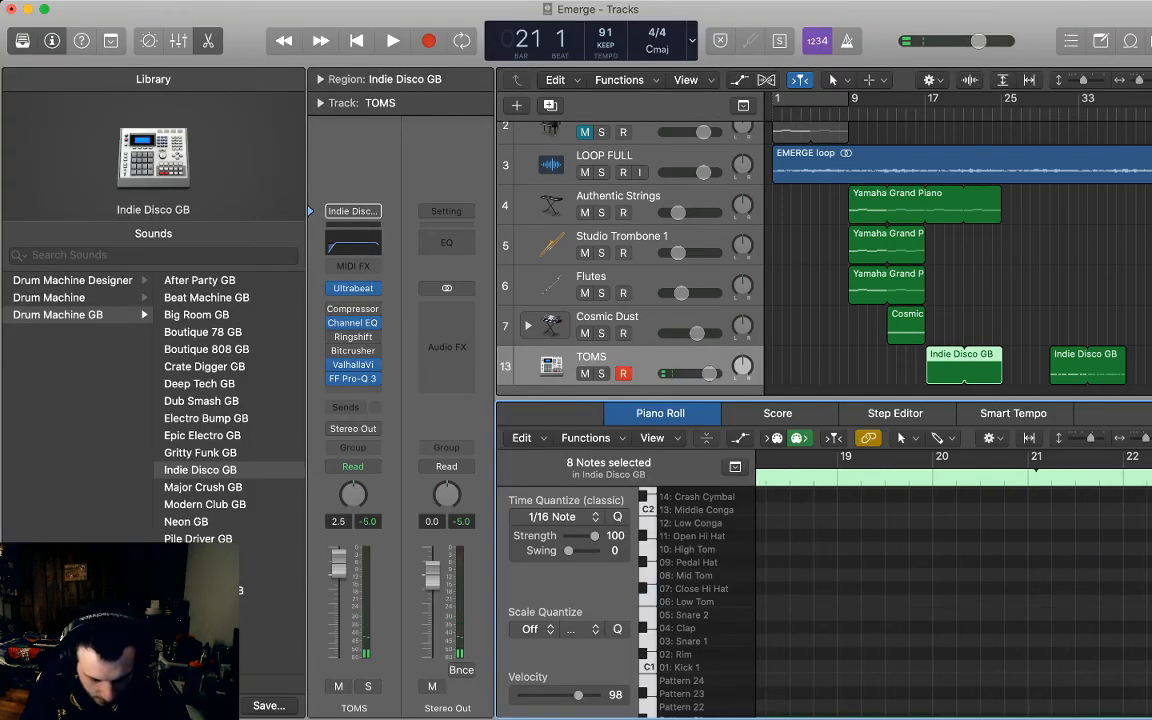
scroll(950, 600, left, 5)
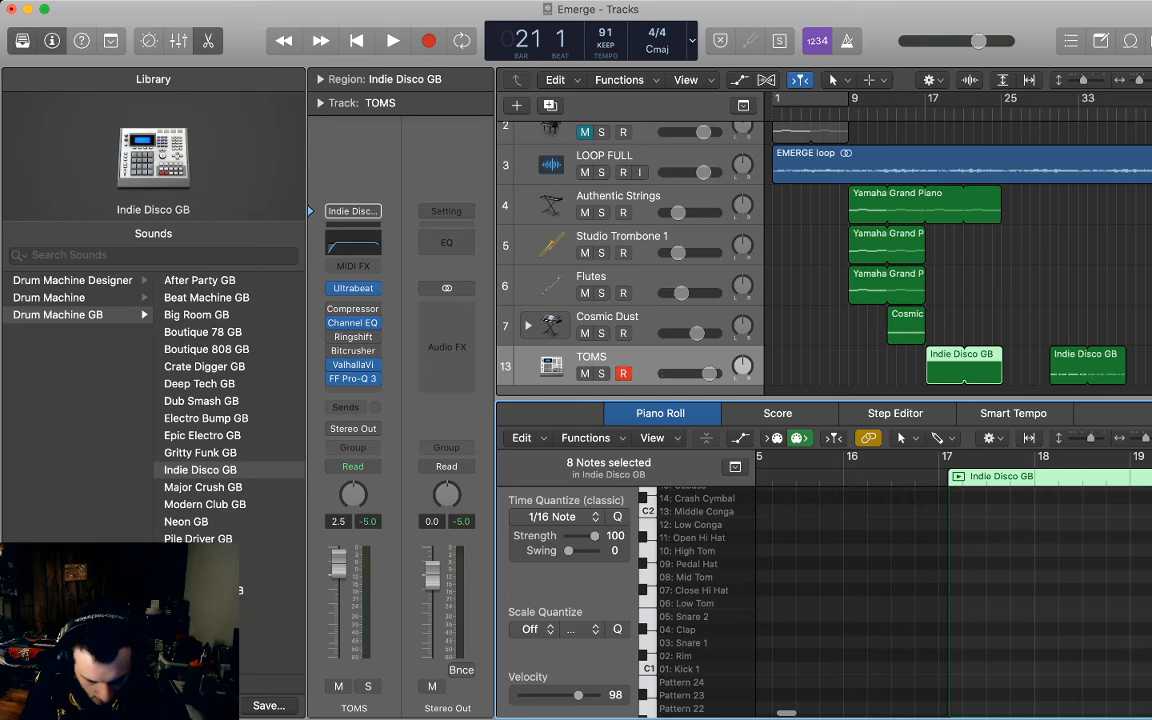
key(super+z)
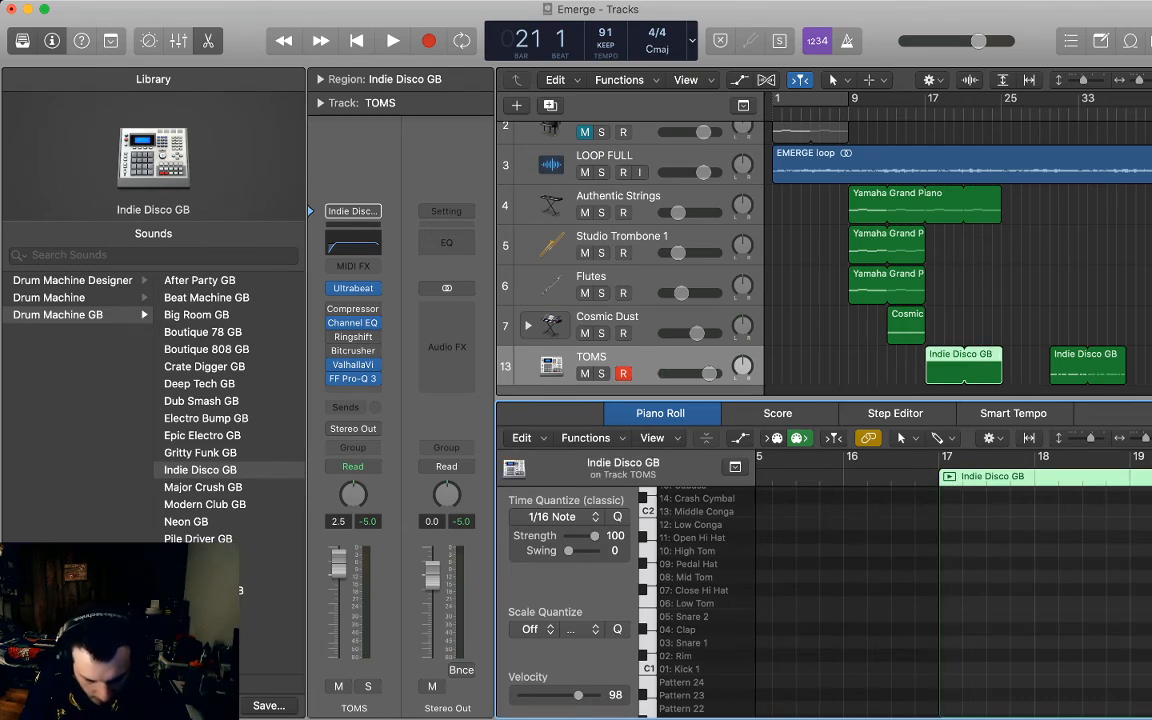
Extend the start of the emptied TOMS region back to bar 16 and add a Mid Tom note there.
drag(941, 477, 839, 477)
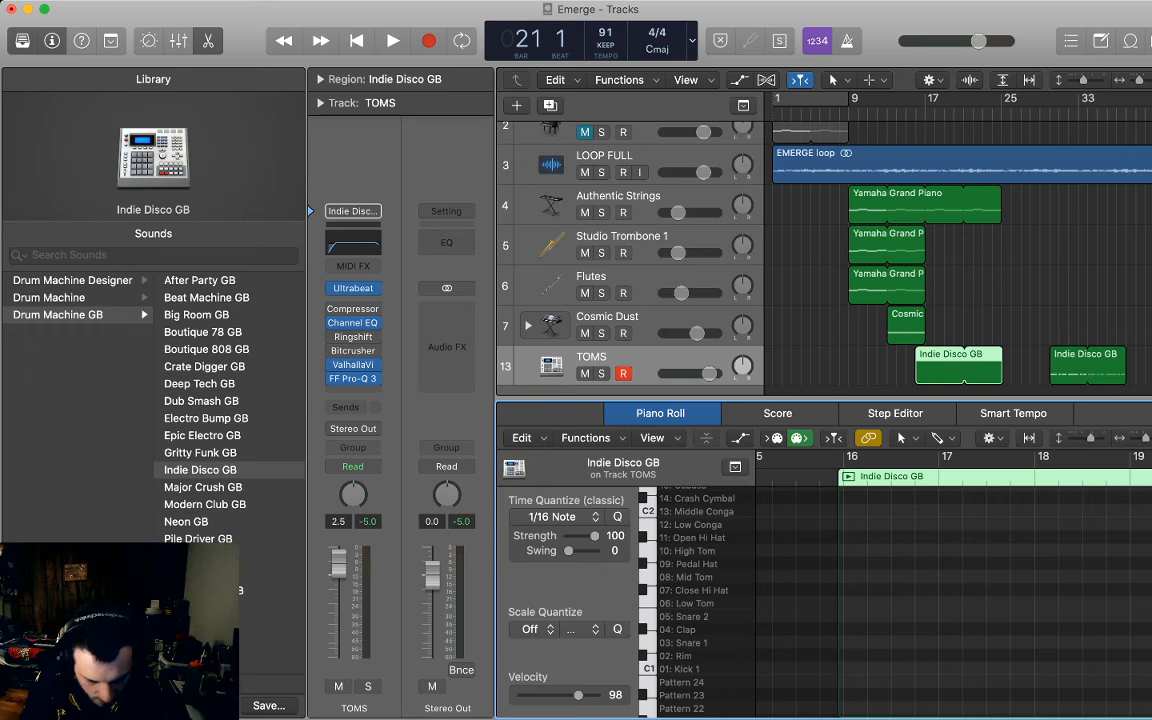
super+click(860, 563)
drag(862, 563, 851, 576)
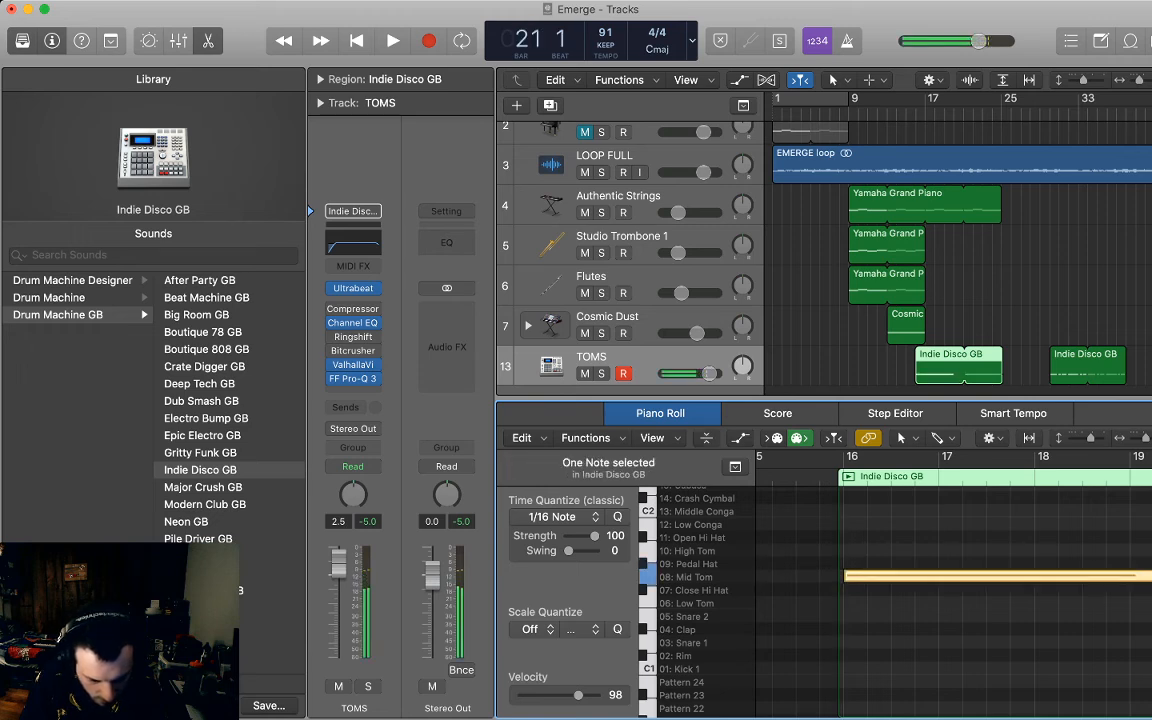
Shorten the Mid Tom note to about one beat and space out three such hits across bars 16 and 17.
scroll(1000, 577, right, 3)
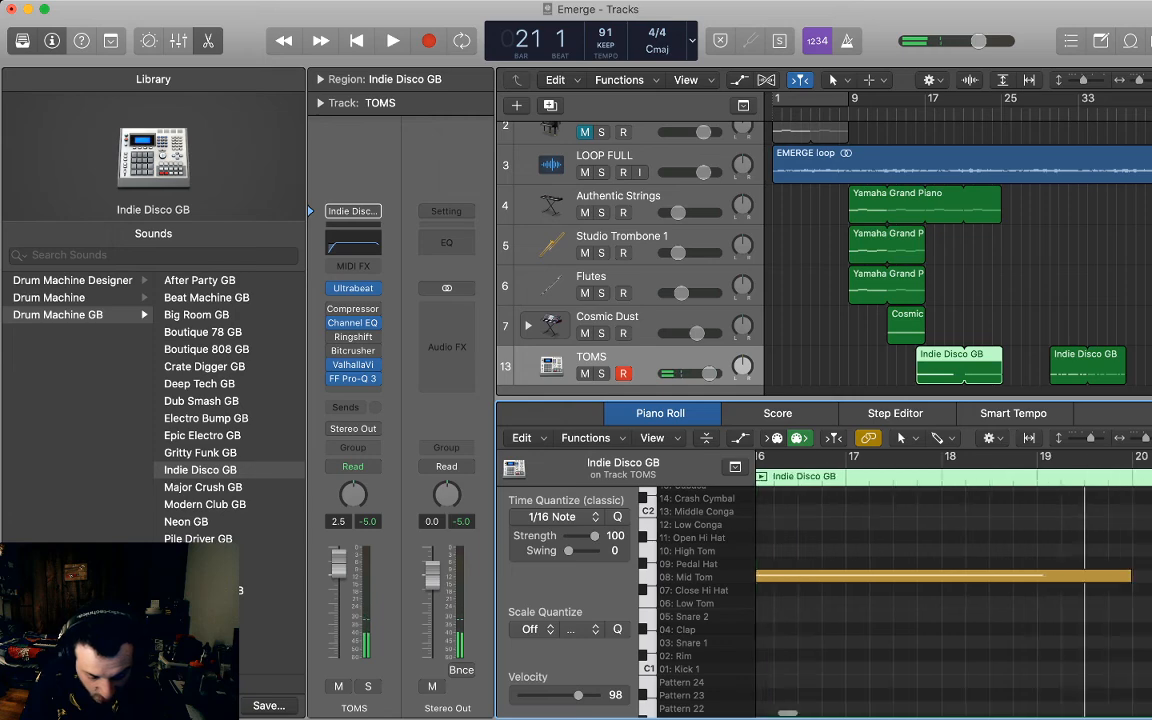
drag(1097, 576, 861, 576)
scroll(861, 576, left, 3)
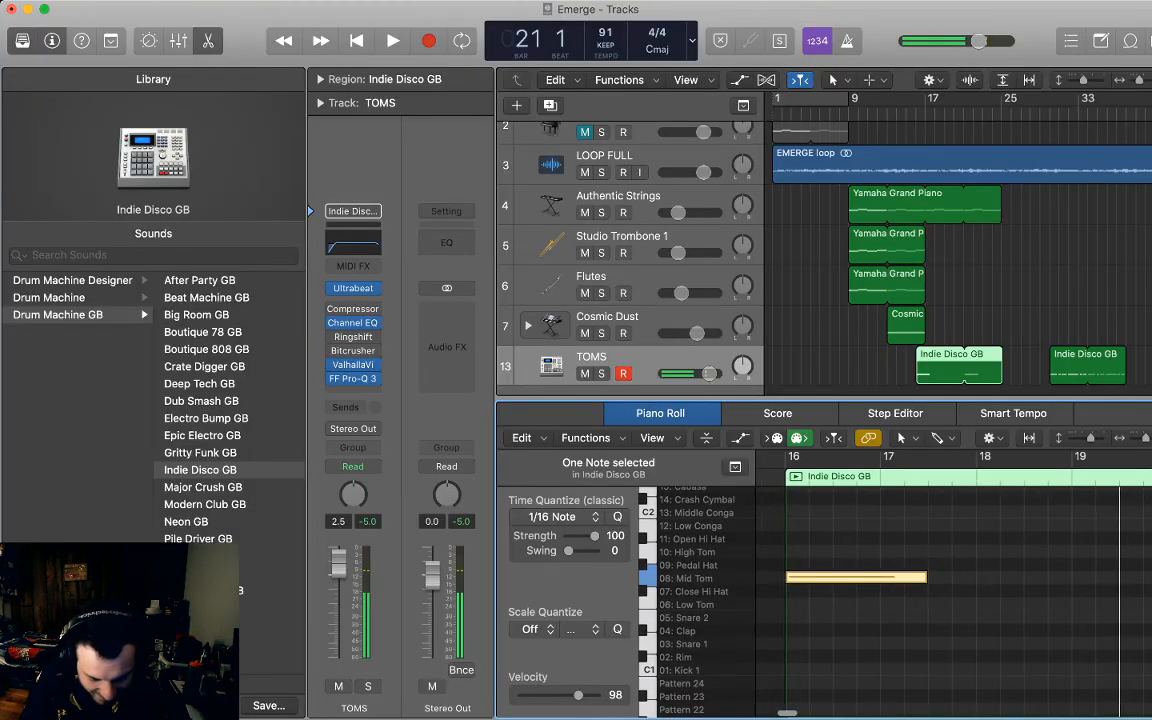
mouse_move(991, 577)
mouse_down()
mouse_move(869, 577)
mouse_move(975, 577)
mouse_up()
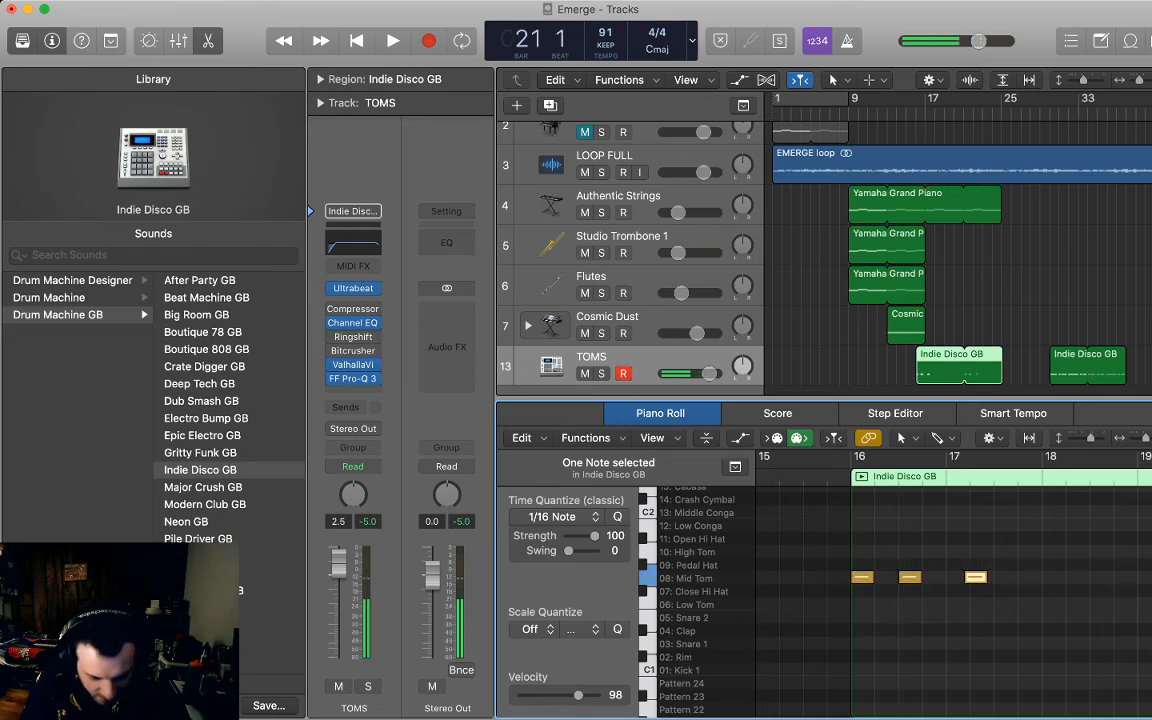
click(1000, 617)
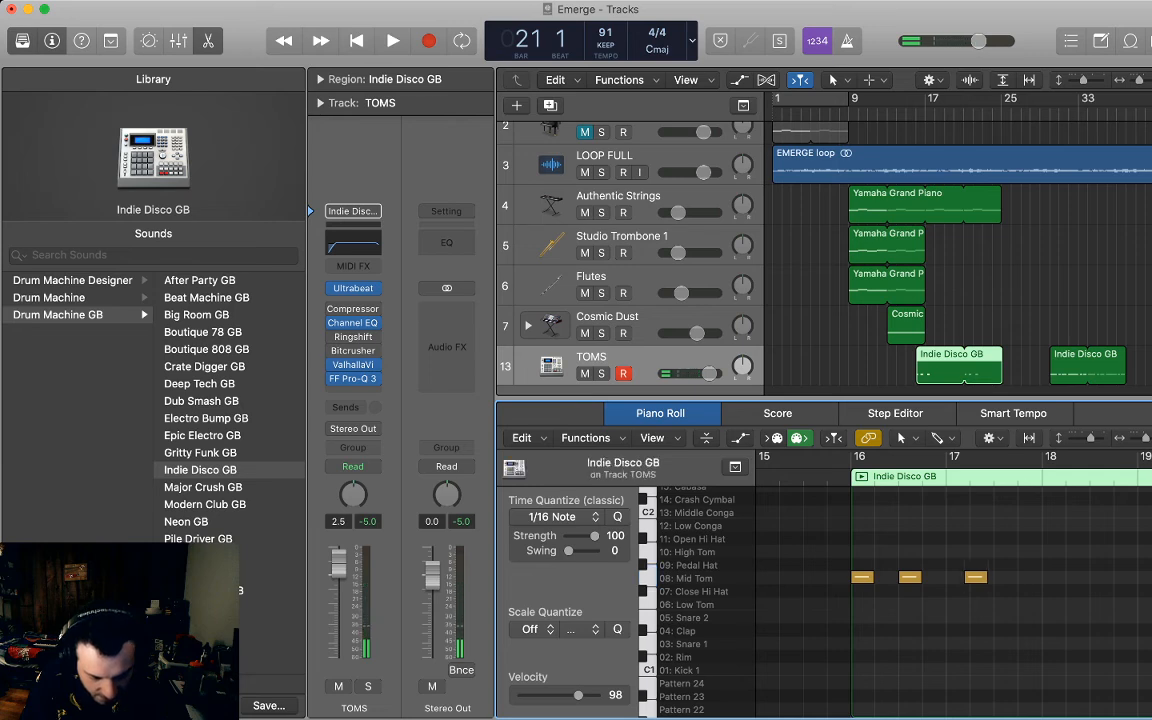
Add Low Tom notes on beats 1 and 3 of bar 16, aligned under the Mid Tom hits.
super+click(872, 604)
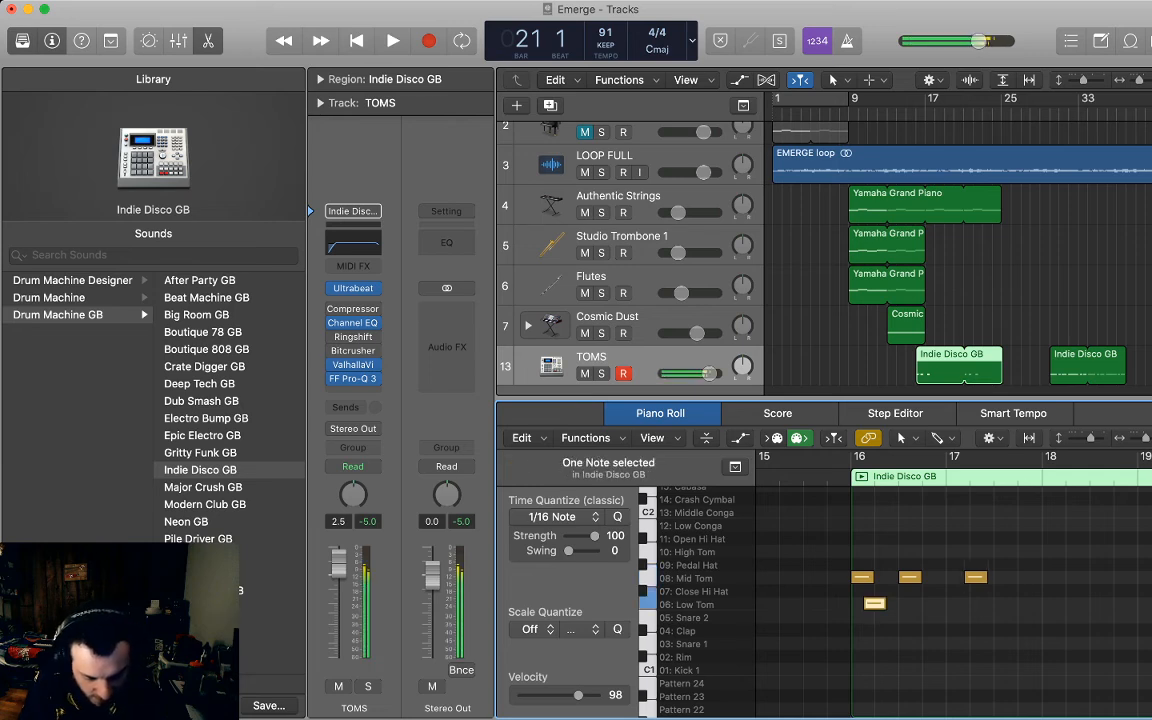
drag(874, 604, 862, 604)
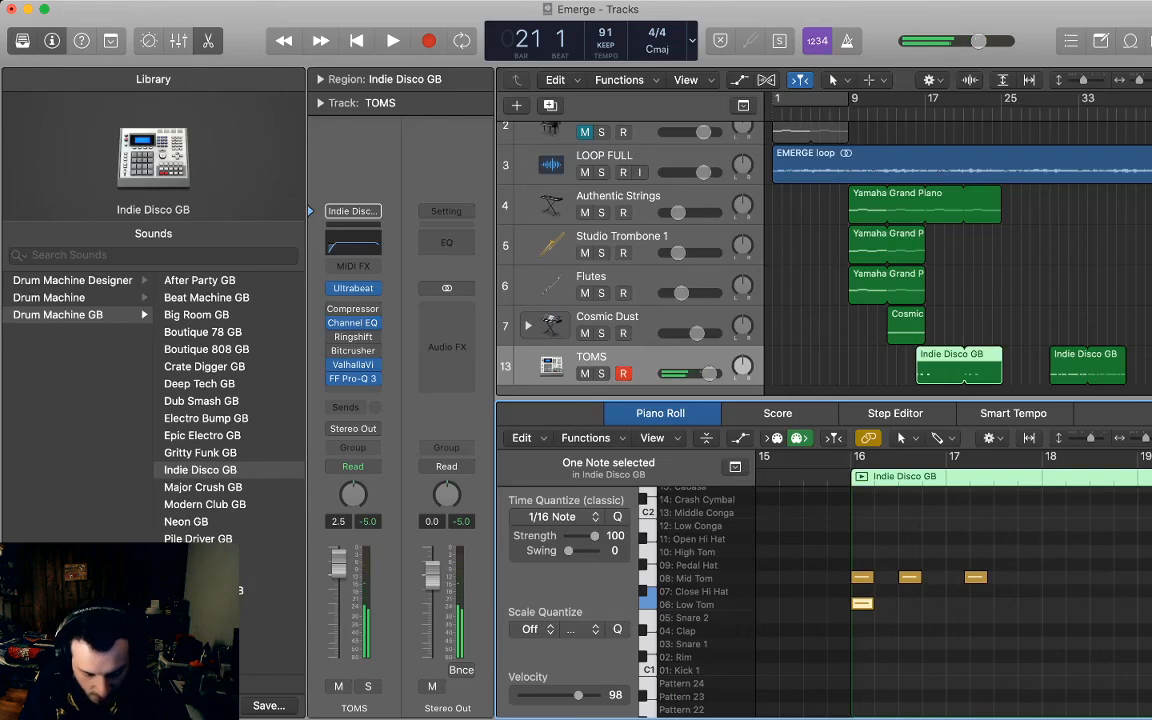
super+click(916, 604)
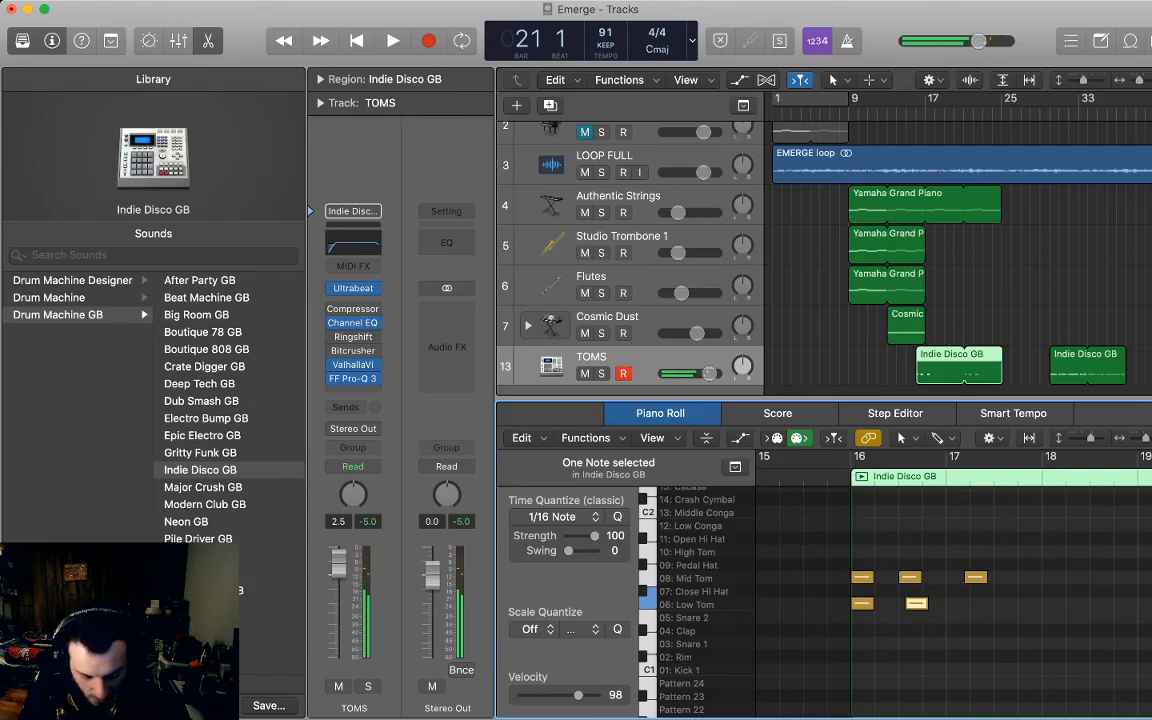
drag(917, 604, 910, 604)
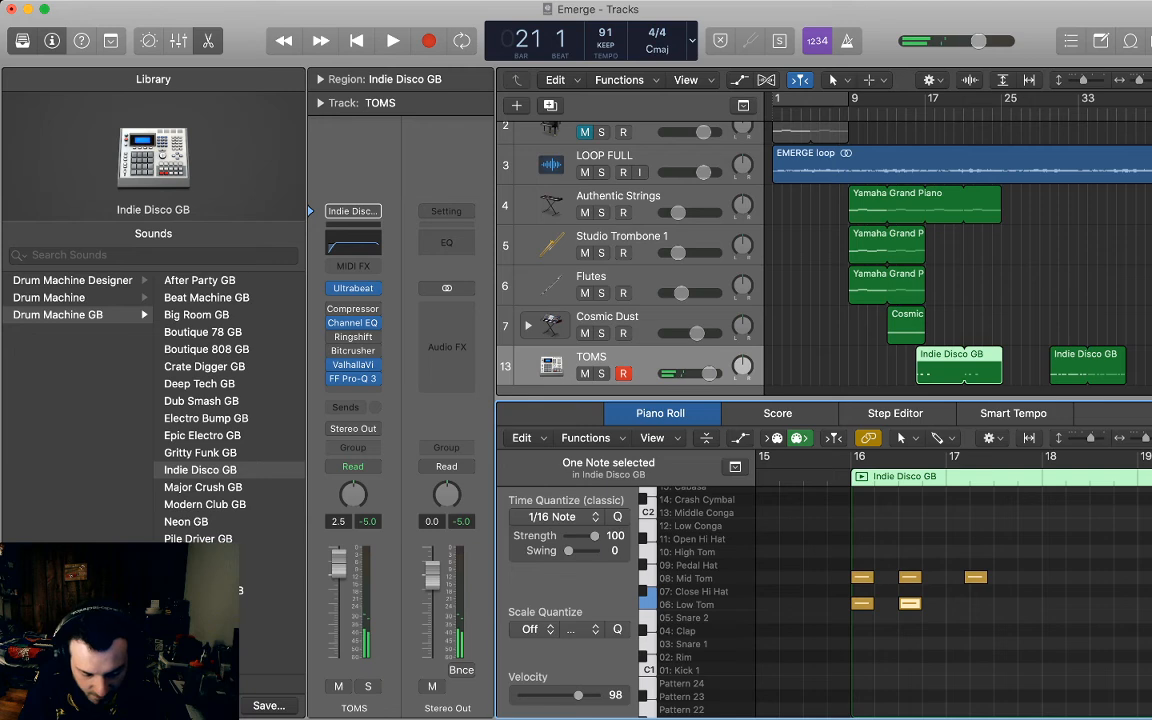
Align the third Mid Tom note to the start of bar 17 and place a matching Low Tom note under it.
super+click(966, 604)
click(976, 577)
click(992, 579)
drag(976, 577, 958, 604)
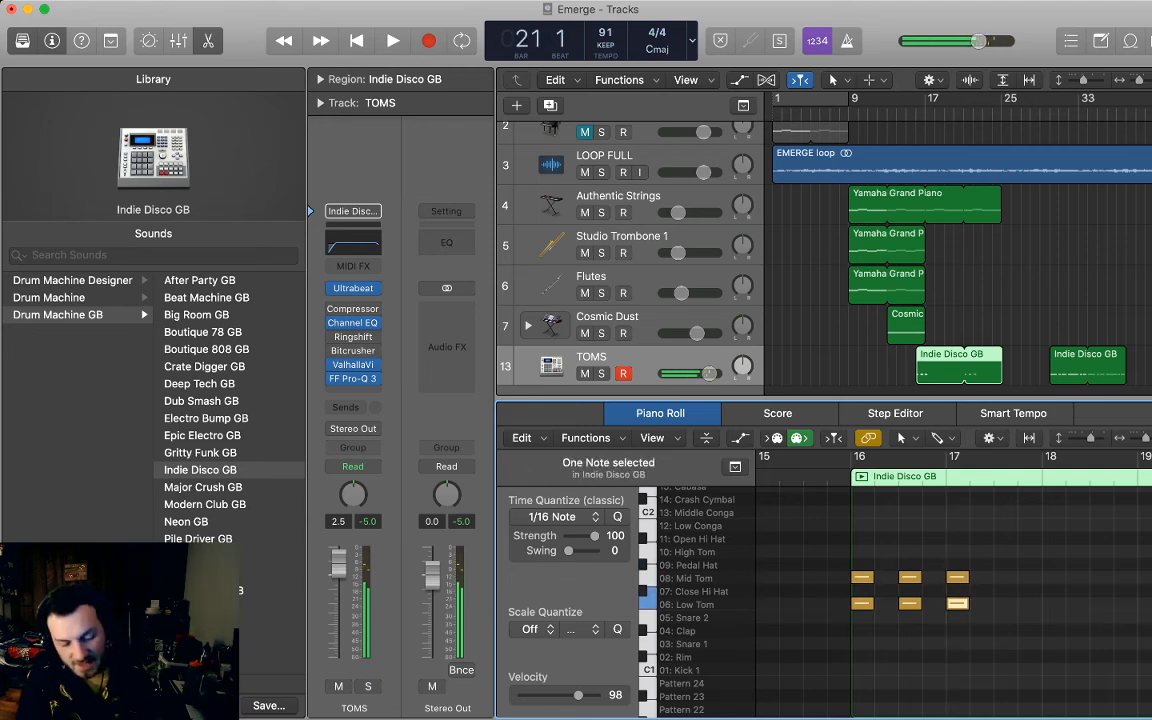
click(992, 604)
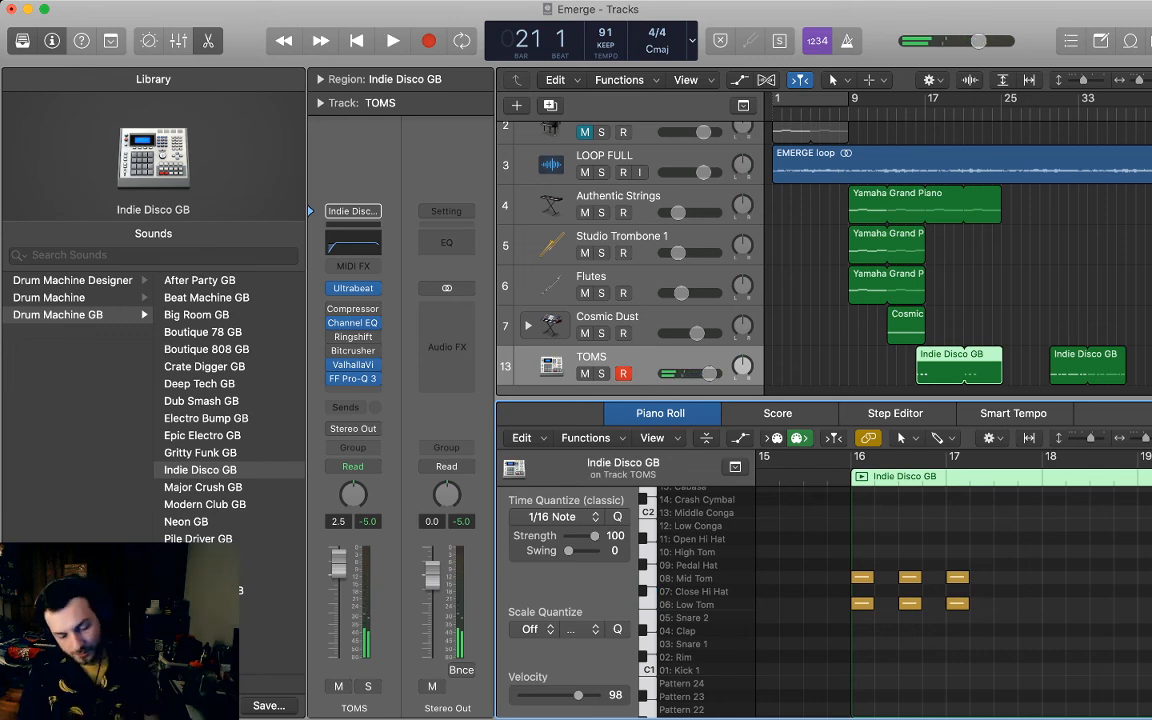
Move the first Mid Tom and Low Tom pair to beat 4 of bar 16 and audition the fill.
key(alt+space)
key(alt+space)
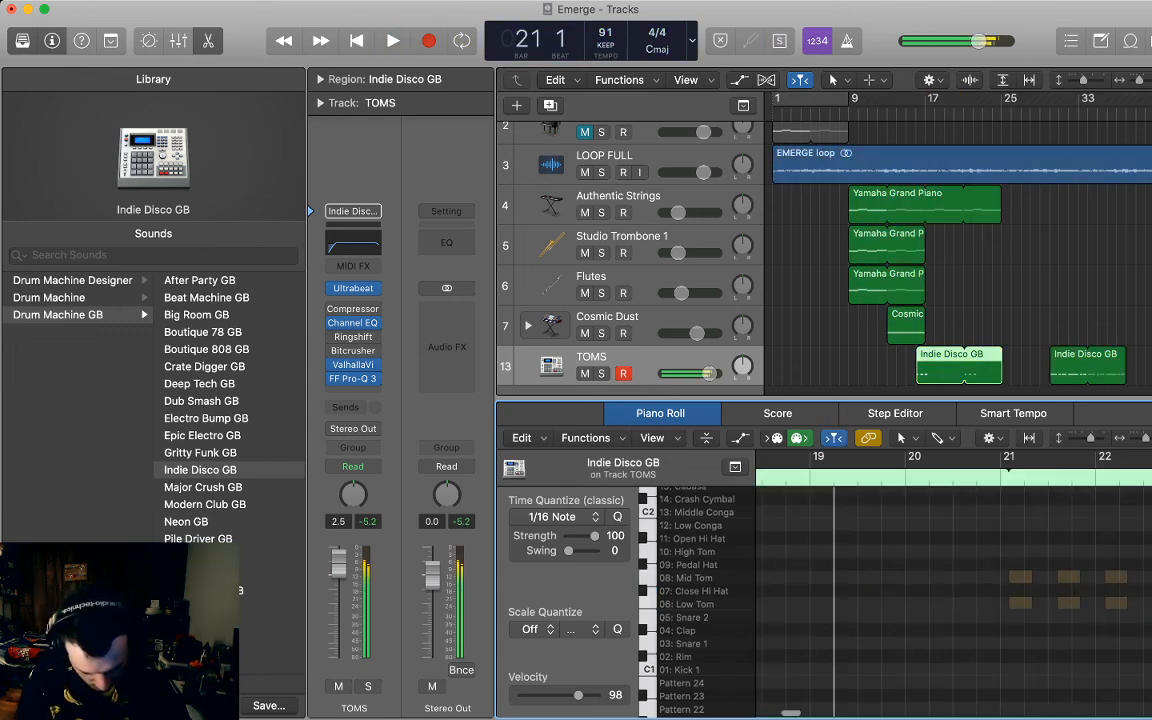
scroll(950, 580, left, 5)
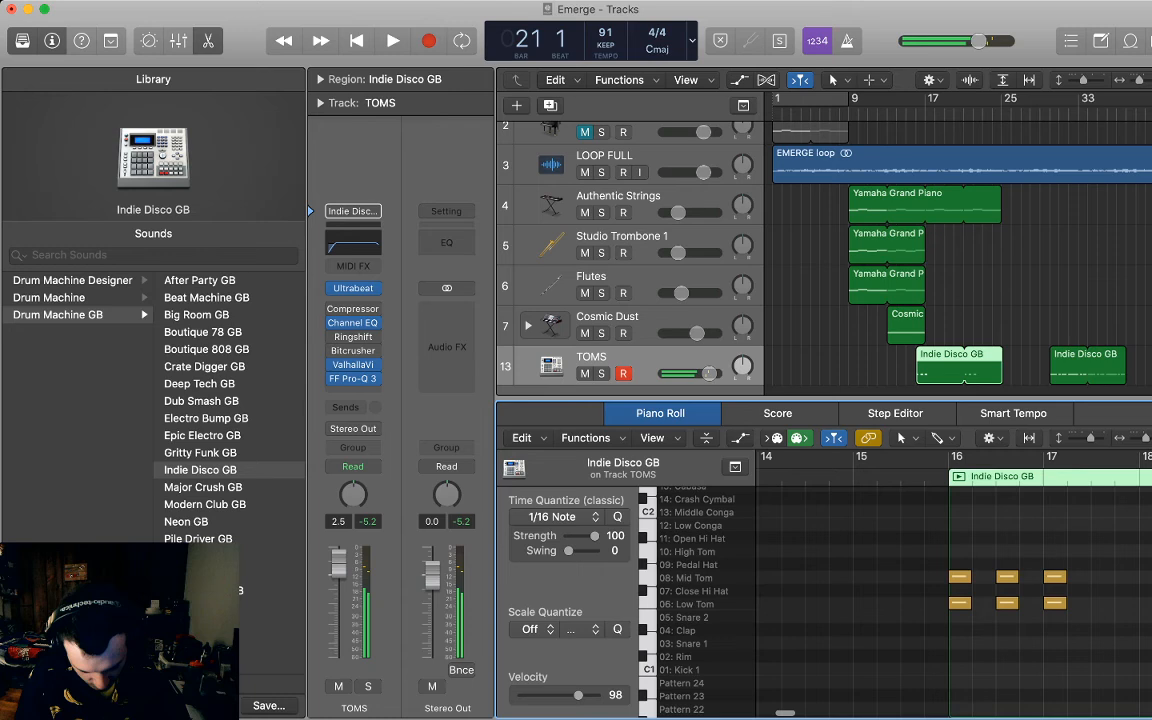
scroll(1000, 580, left, 1)
drag(1041, 548, 1021, 629)
scroll(1021, 629, right, 1)
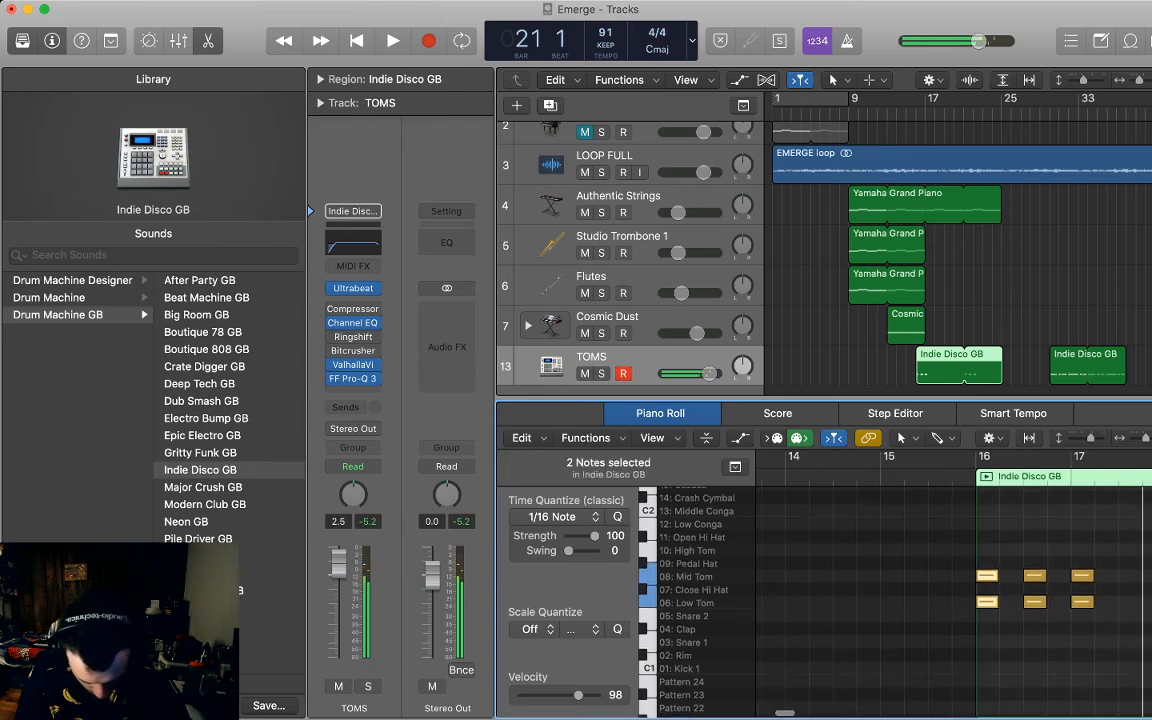
drag(987, 575, 1058, 575)
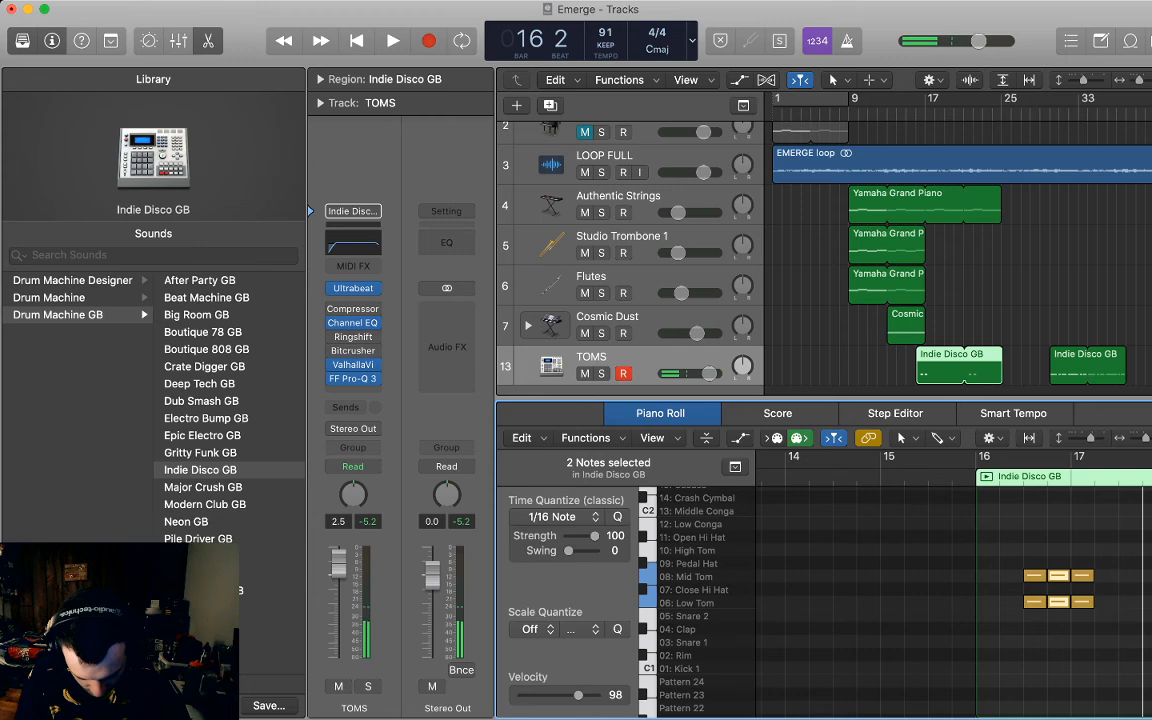
key(space)
key(space)
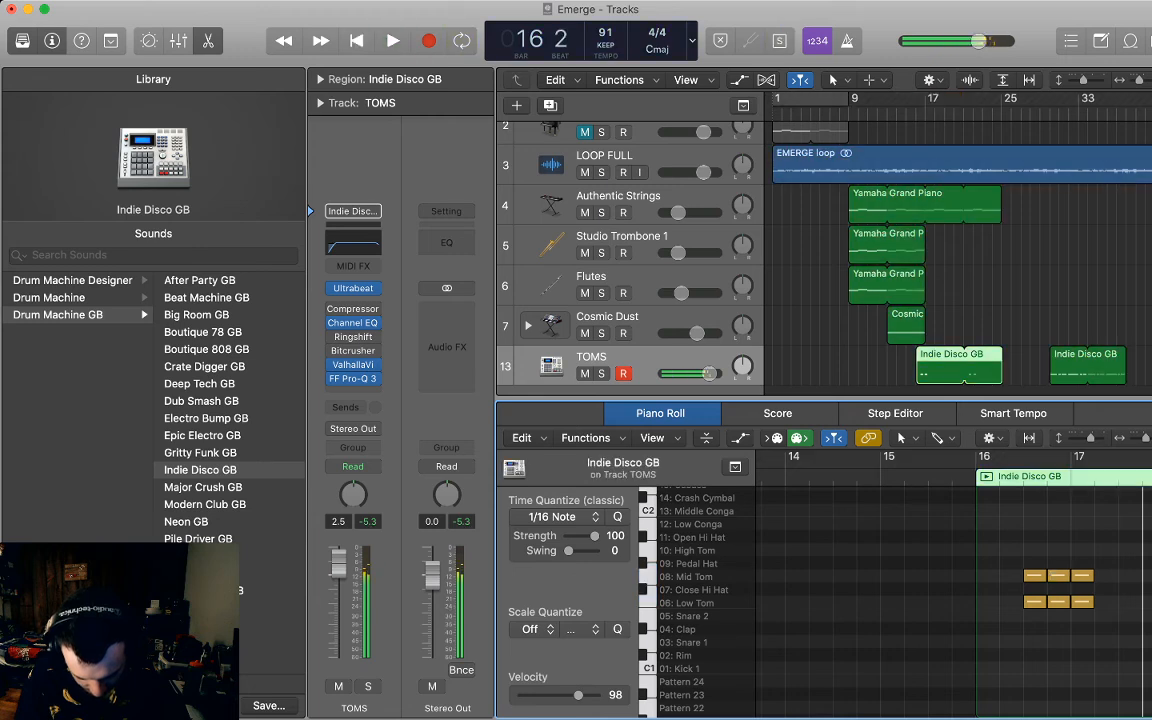
Shorten the tom pairs on beats 3 and 4 of bar 16 to about half a beat and play the fill.
key(super+a)
key(alt+shift+d)
drag(1008, 556, 1062, 616)
key(space)
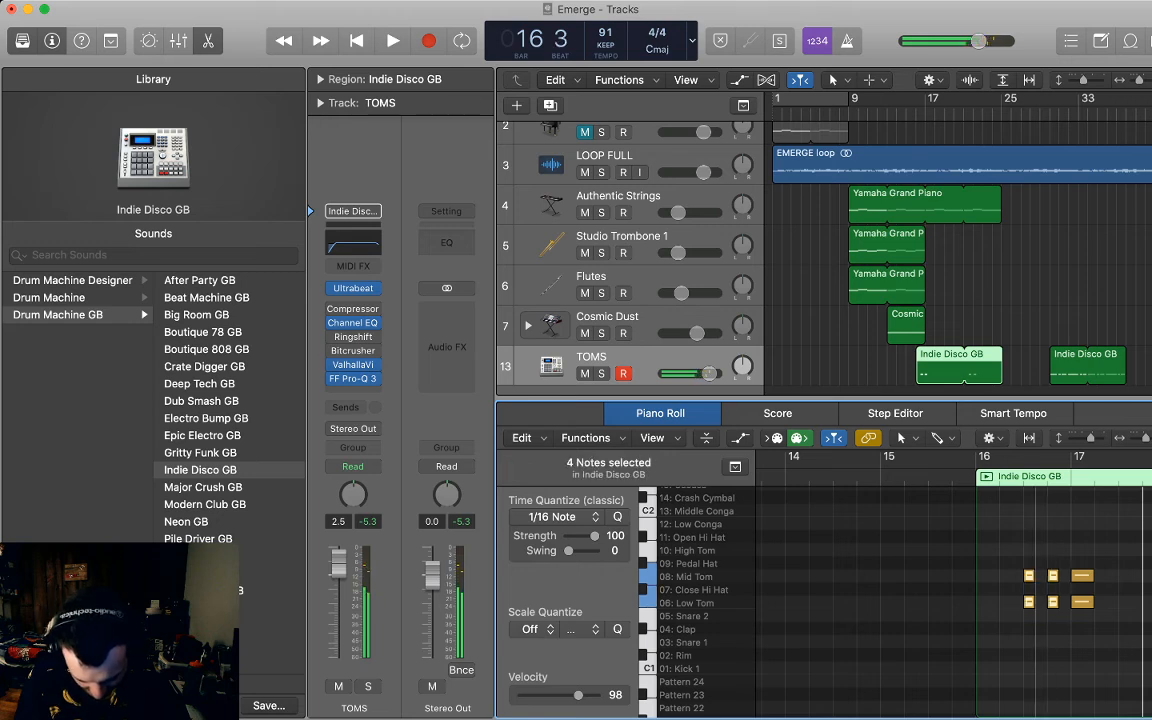
key(space)
Move the beat 3 tom pair to the second half of beat 4 in bar 16 and play the region in solo.
key(shift+super+a)
drag(1018, 552, 1060, 602)
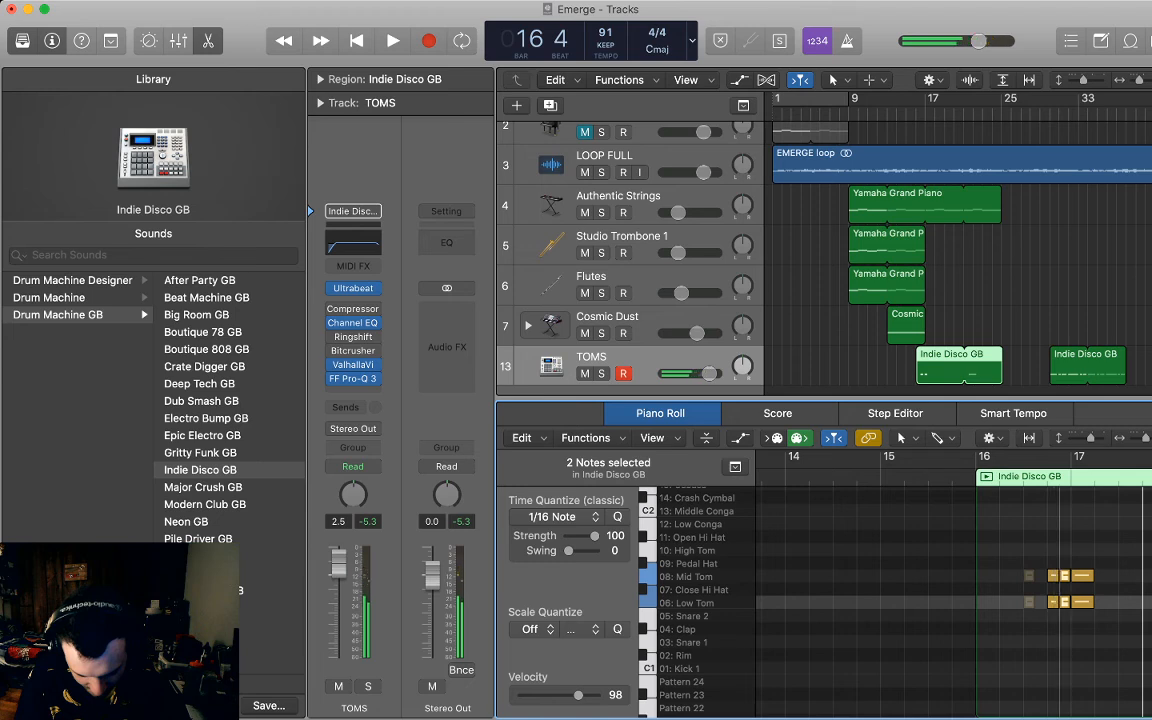
key(shift+super+a)
scroll(950, 590, right, 3)
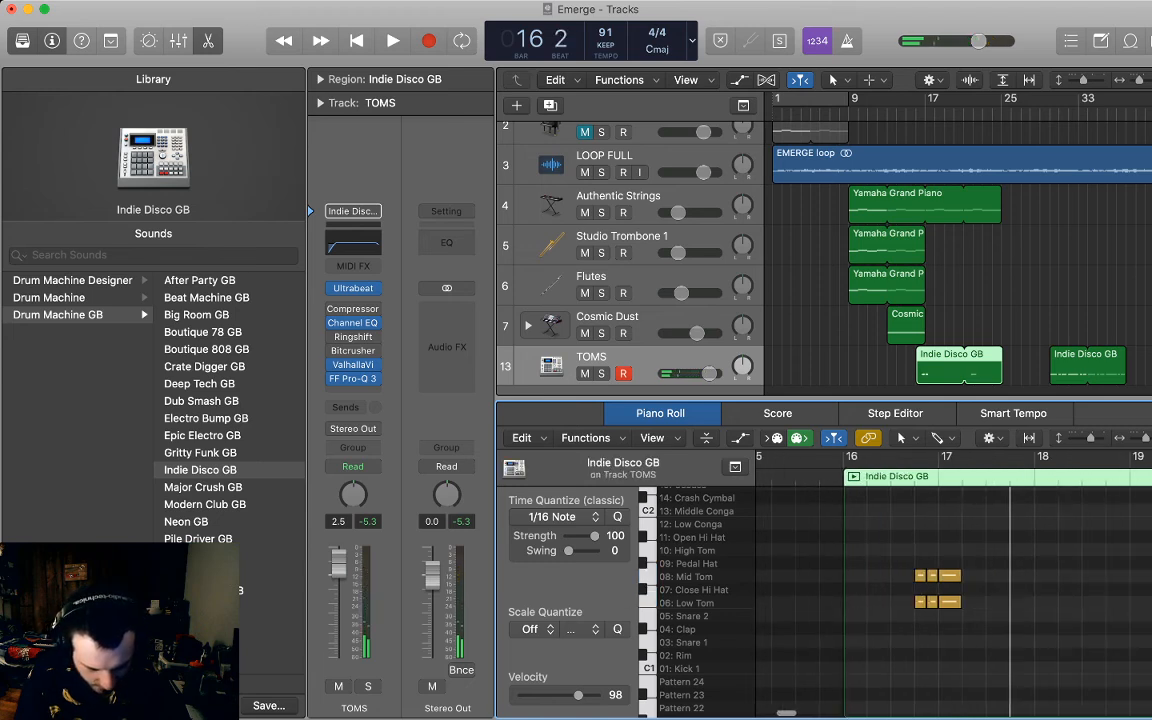
key(alt+space)
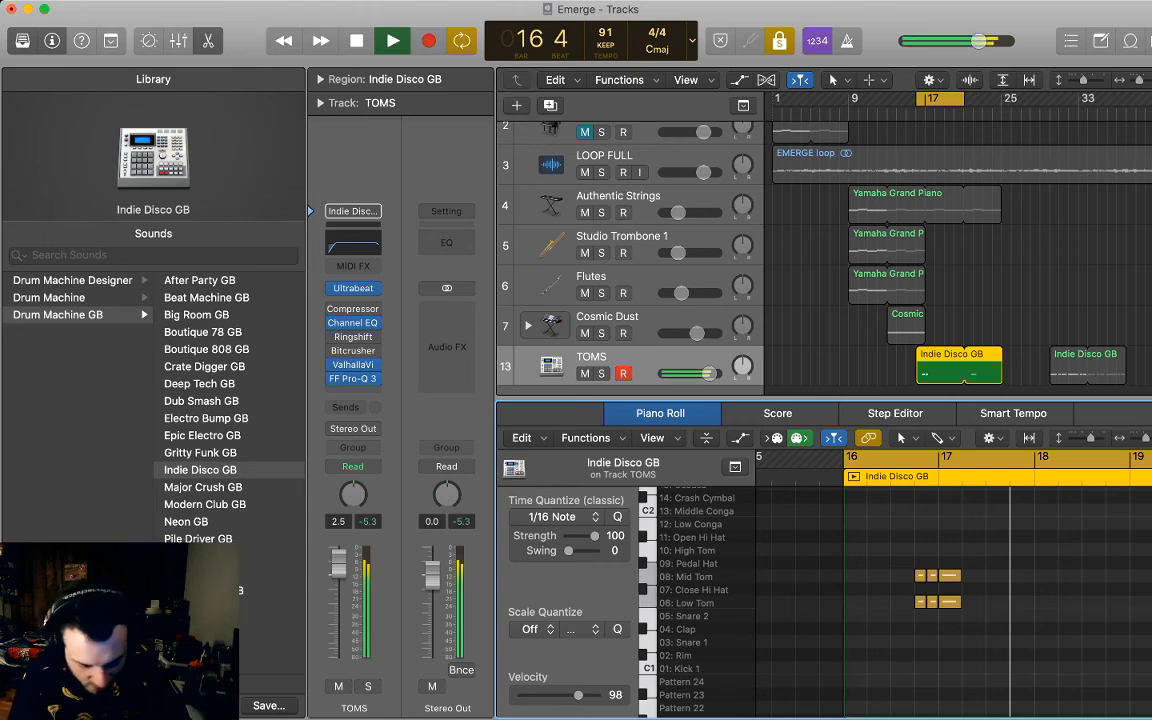
Shorten the first two Mid and Low Tom pairs to sixteenth notes, pack them into the last half of beat 4 in bar 16, and play.
key(alt+space)
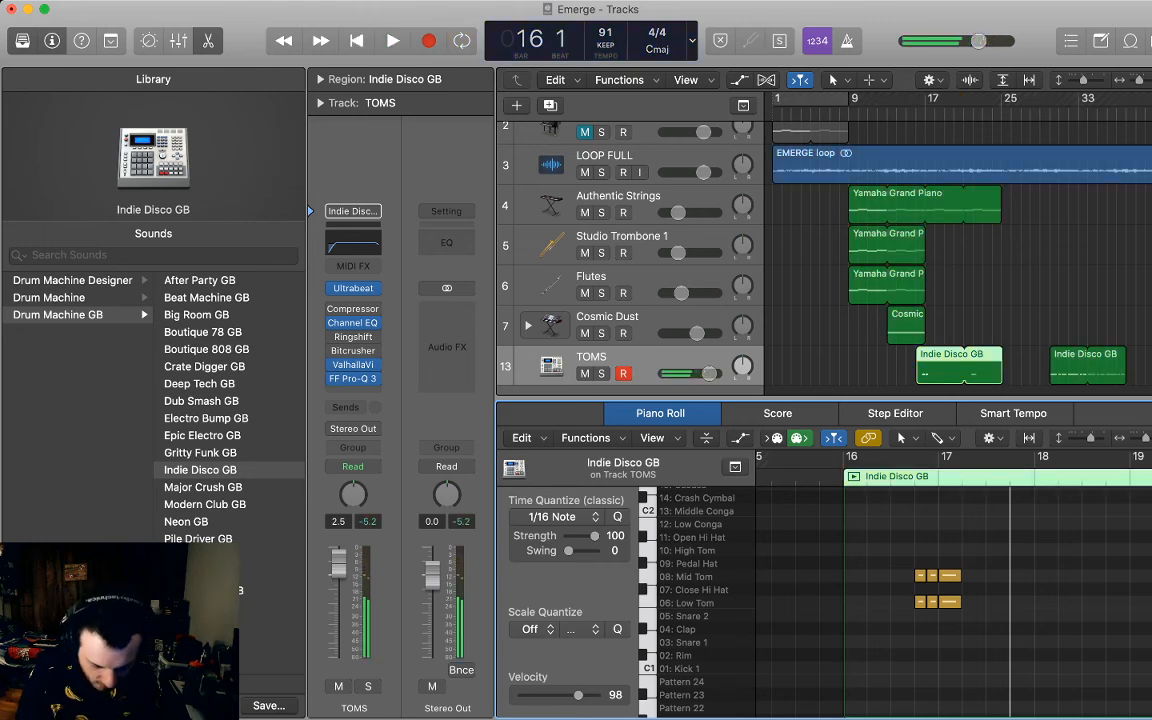
key(super+Right)
key(super+Right)
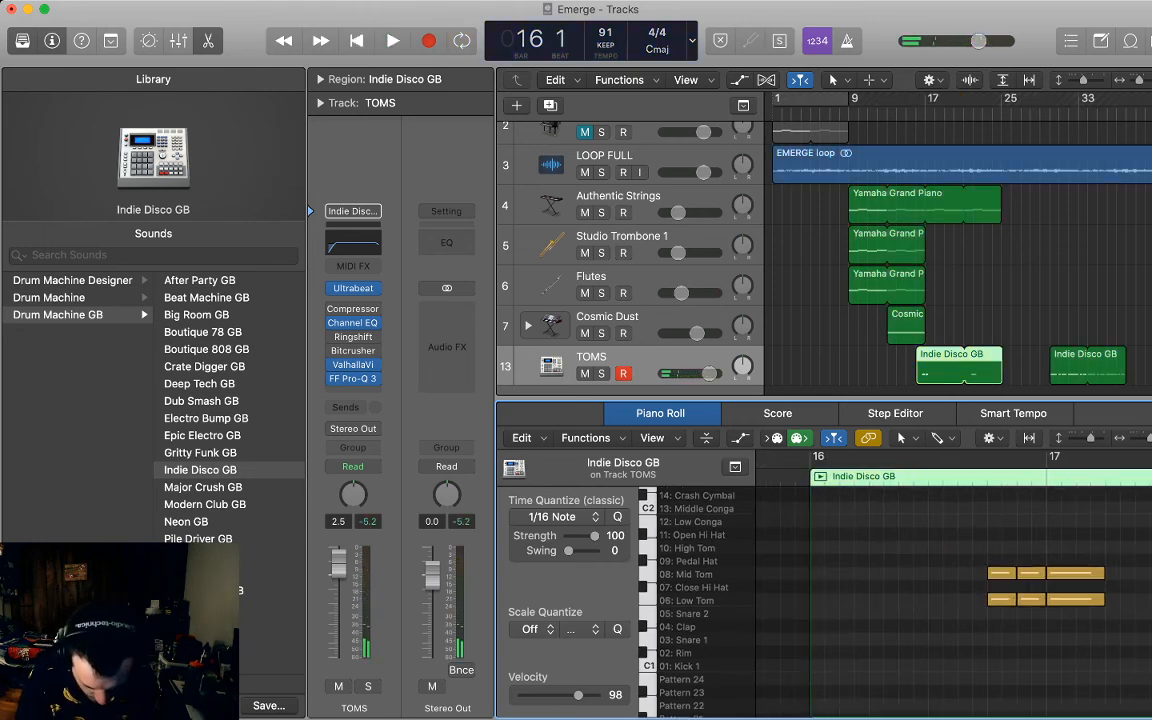
key(super+a)
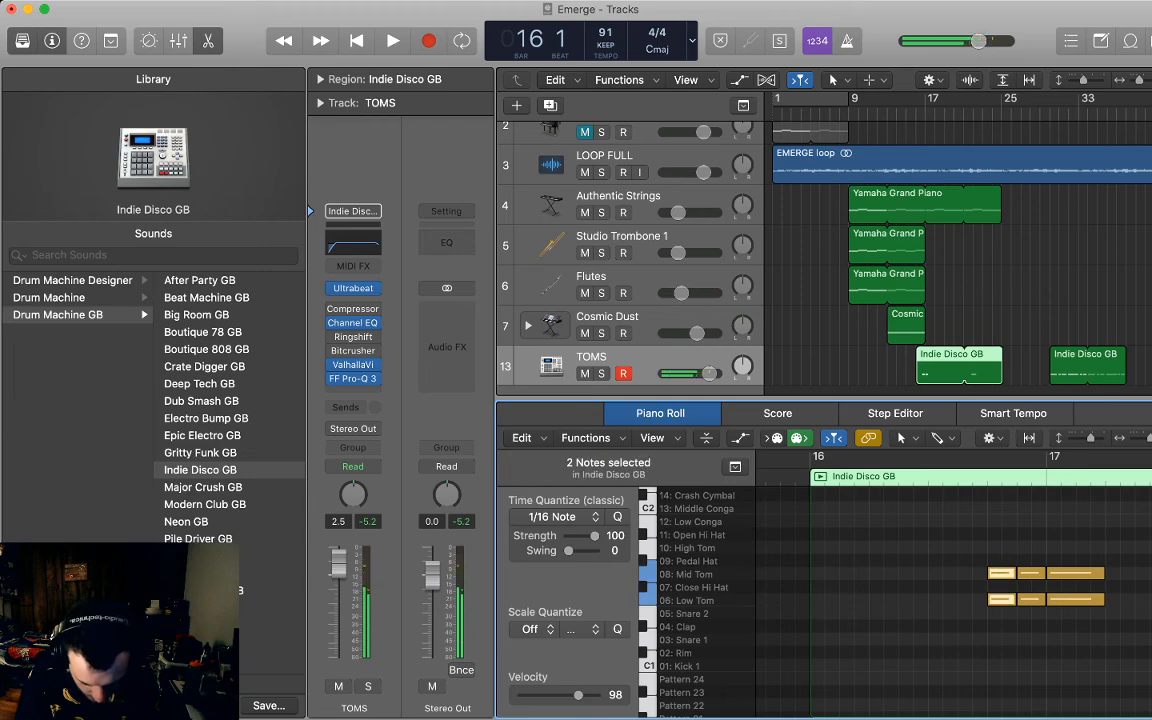
drag(1015, 573, 1001, 573)
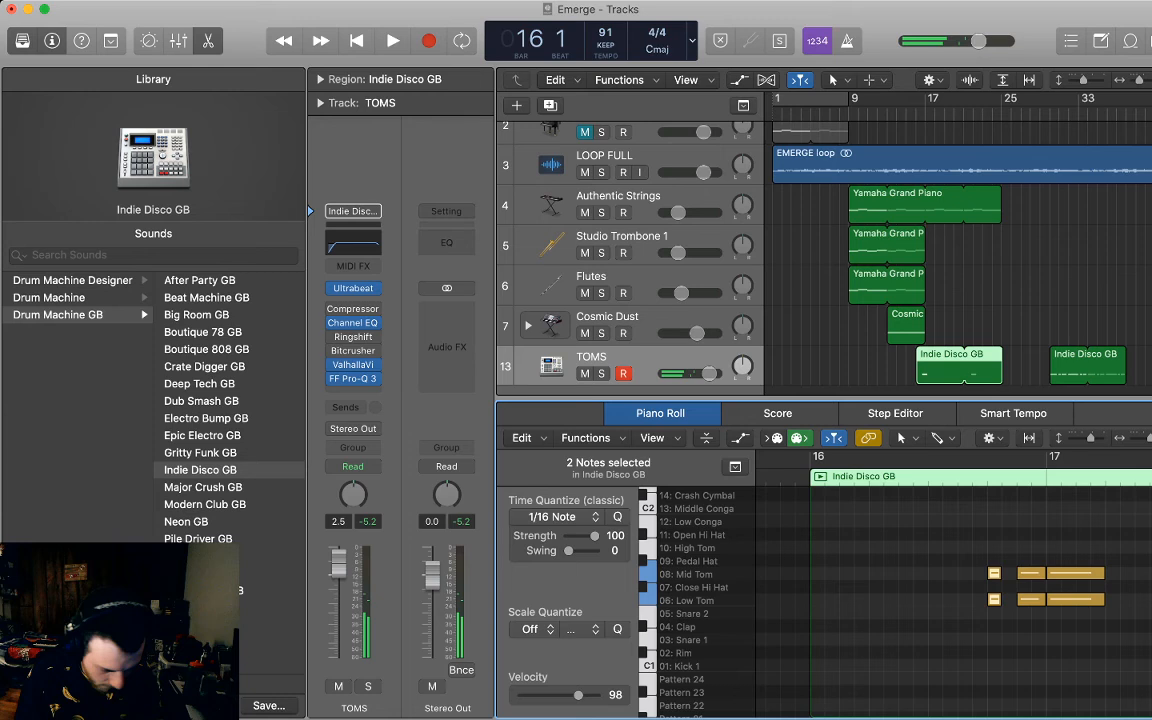
drag(1012, 545, 1024, 625)
drag(1043, 573, 1038, 600)
key(space)
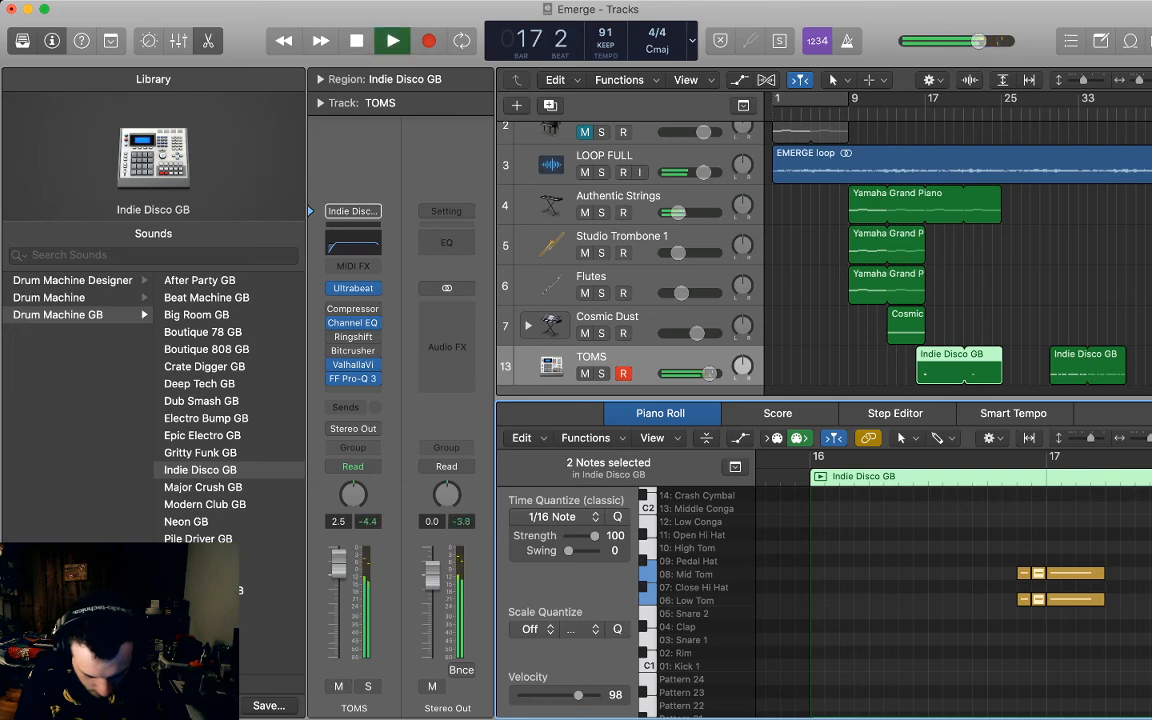
key(space)
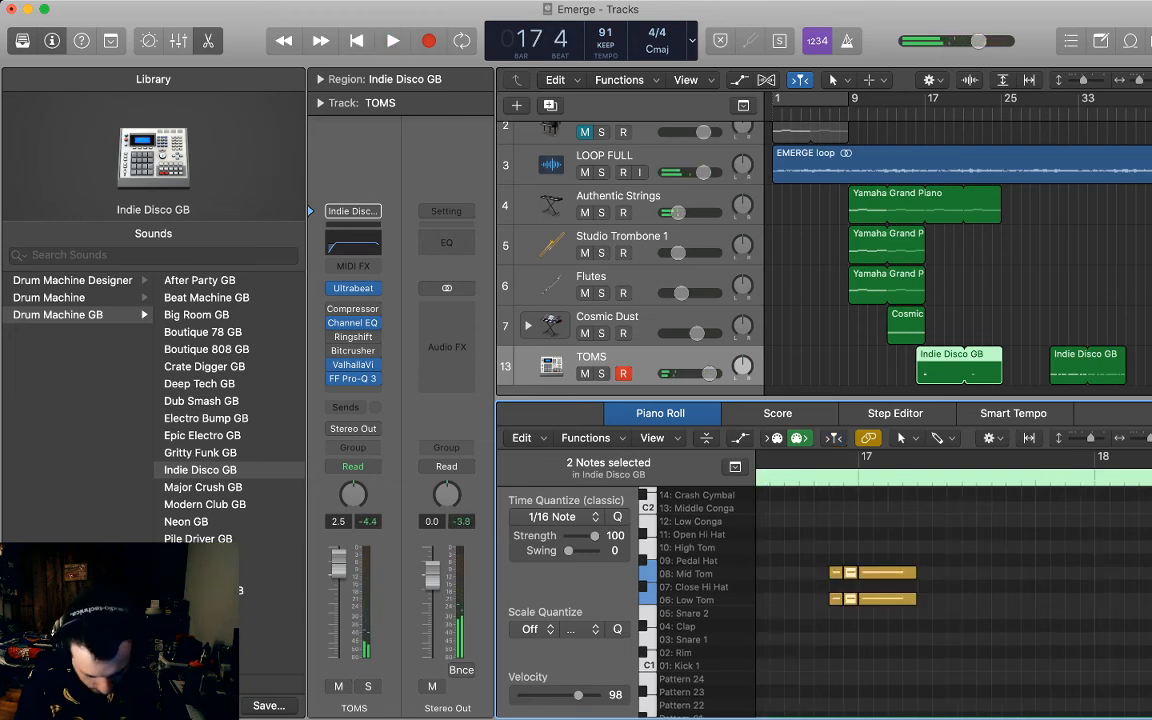
Copy the six-note tom fill so it leads into bar 19 with the long pair on its downbeat, and play it.
scroll(950, 580, right, 5)
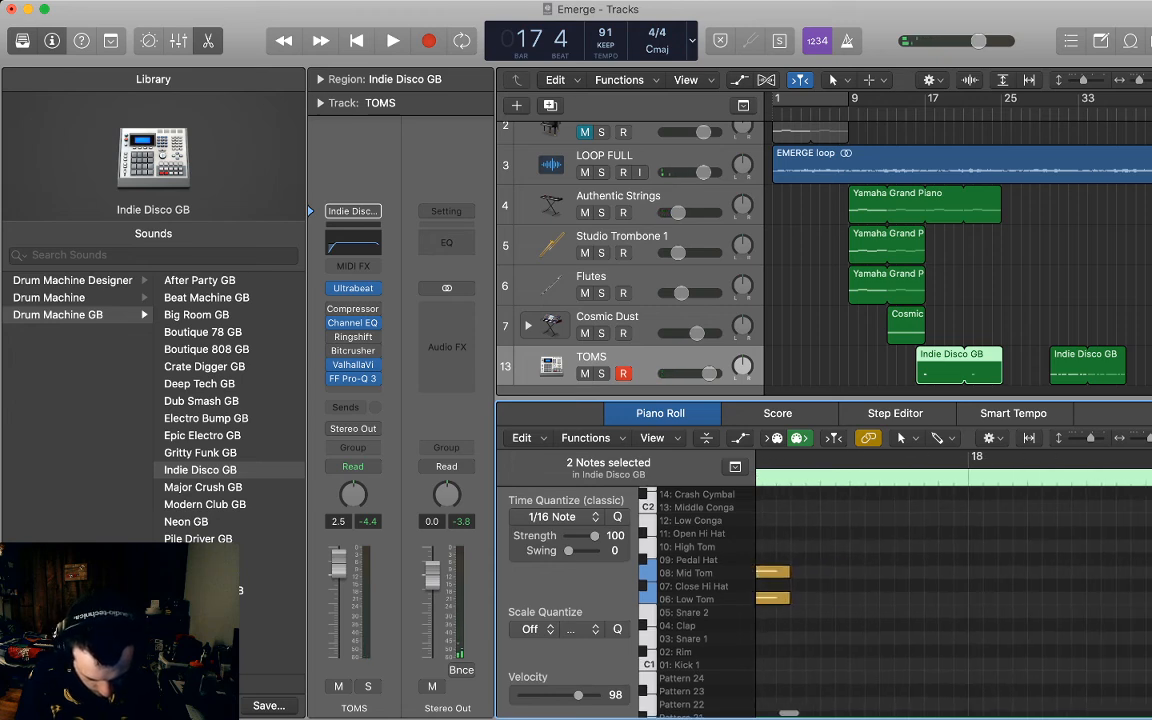
scroll(950, 580, right, 2)
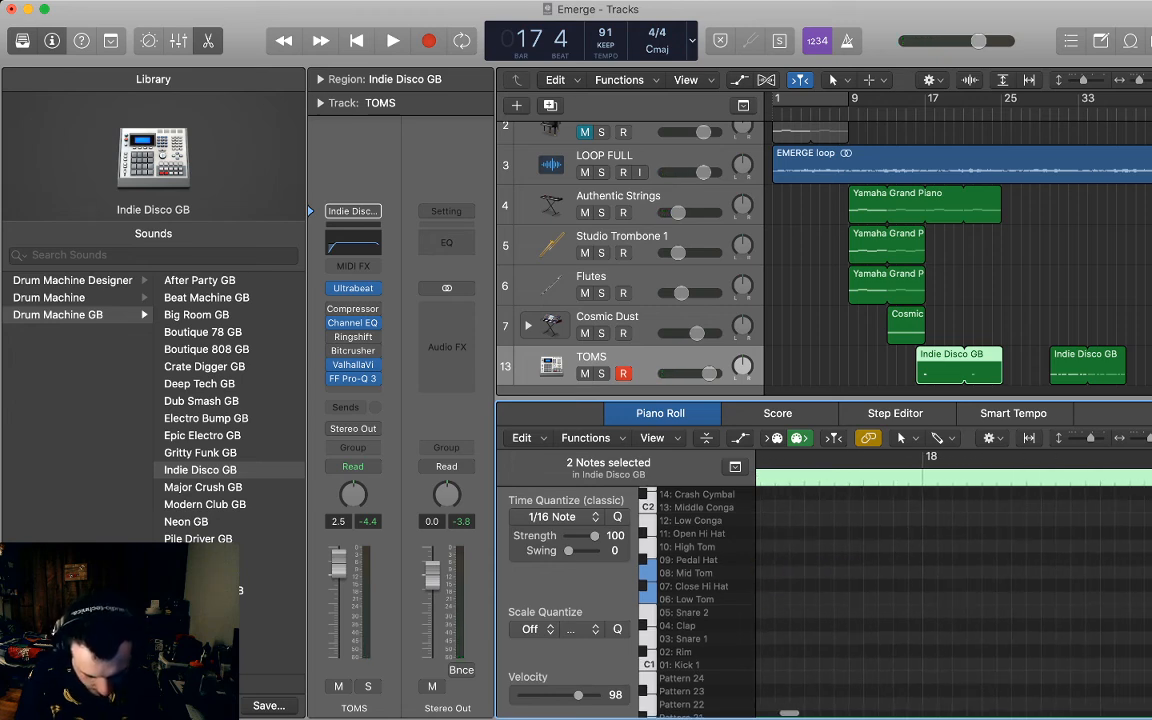
scroll(950, 580, left, 7)
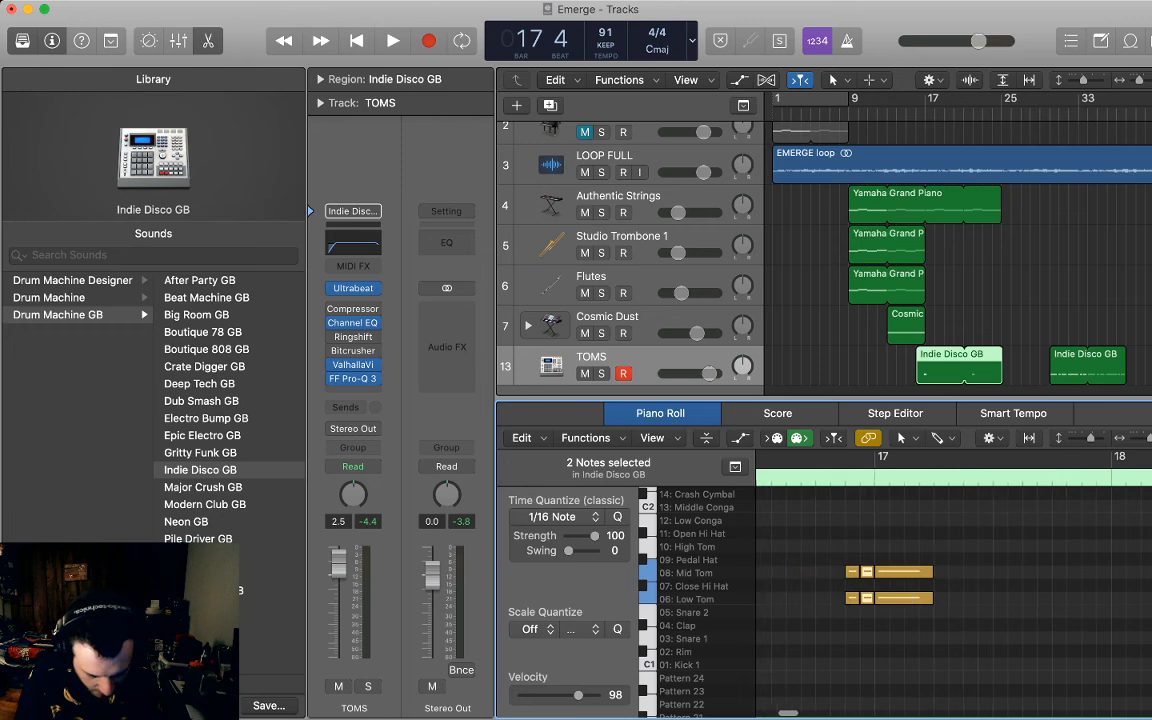
drag(820, 556, 958, 606)
scroll(950, 580, right, 4)
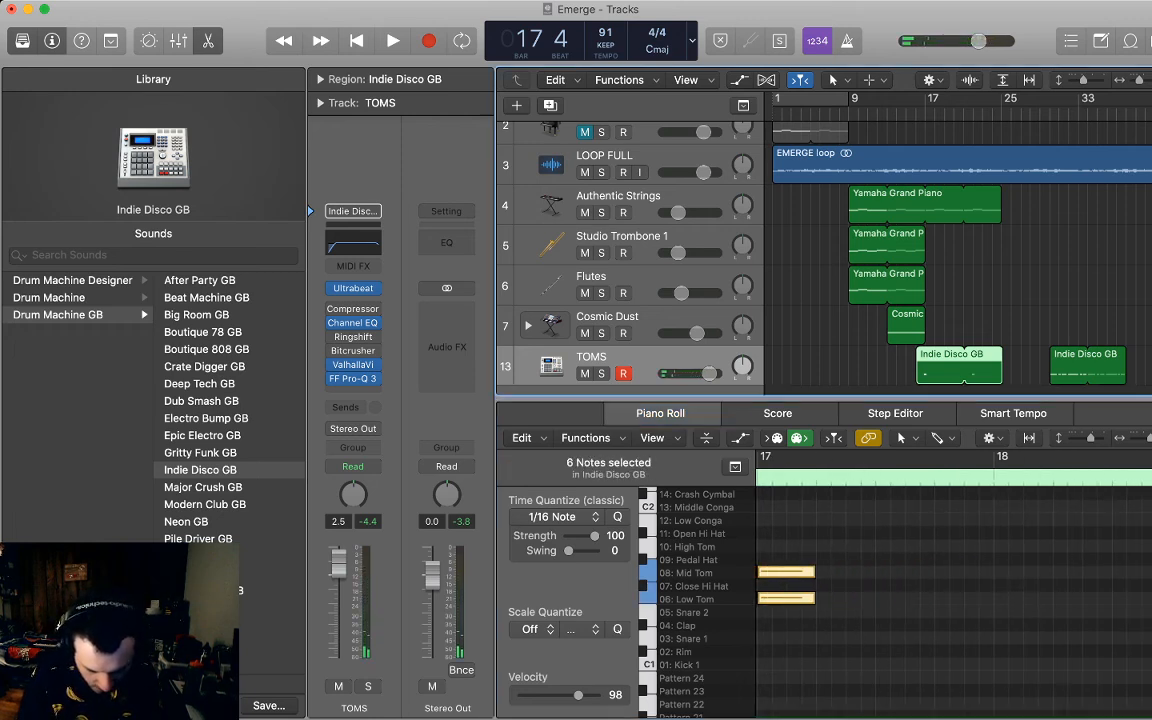
scroll(950, 580, right, 5)
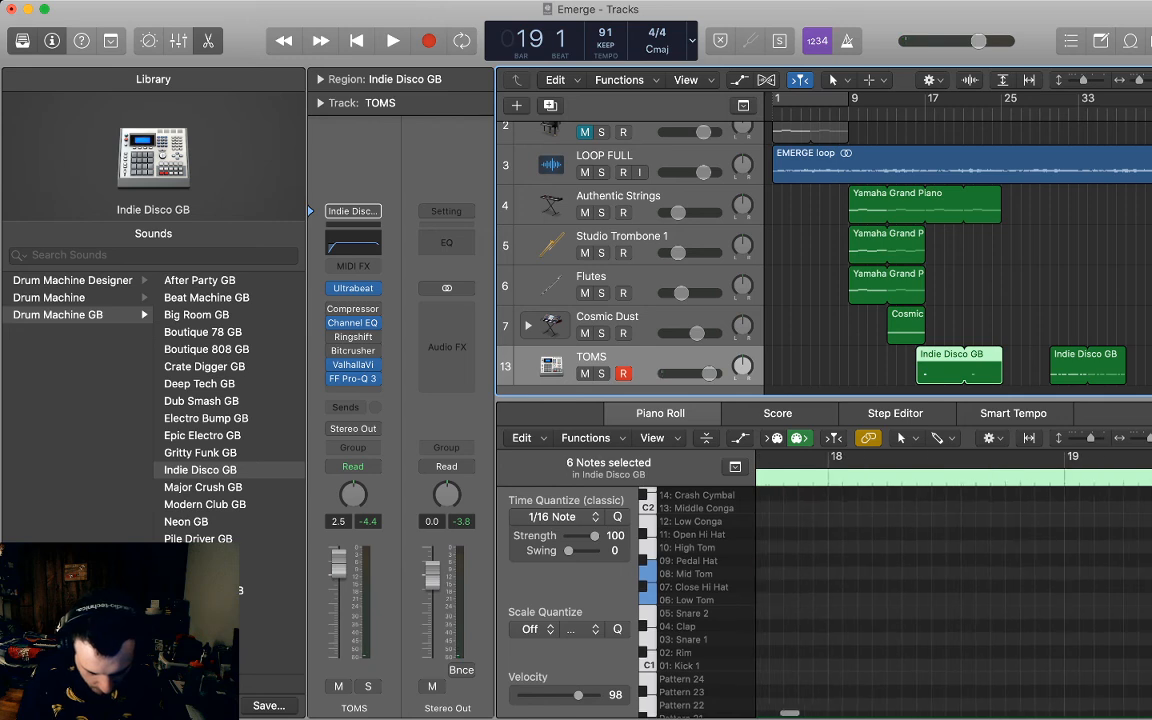
scroll(950, 580, right, 1)
click(950, 580)
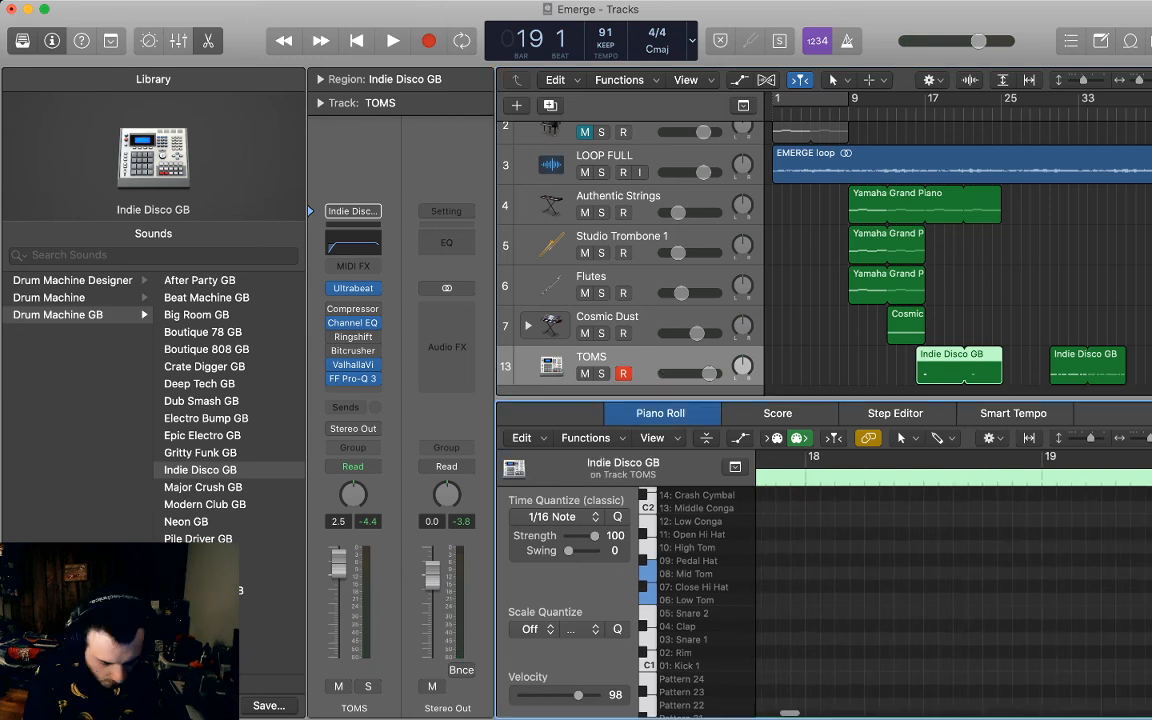
key(super+v)
drag(1080, 573, 1050, 573)
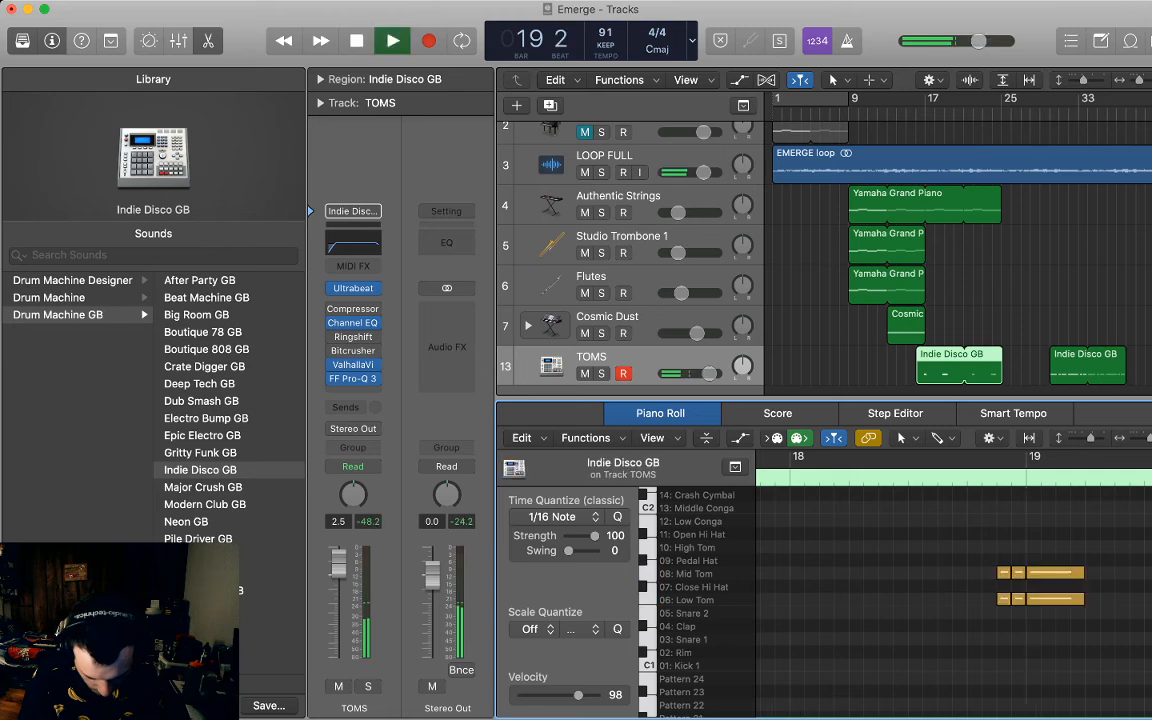
key(space)
click(982, 457)
key(space)
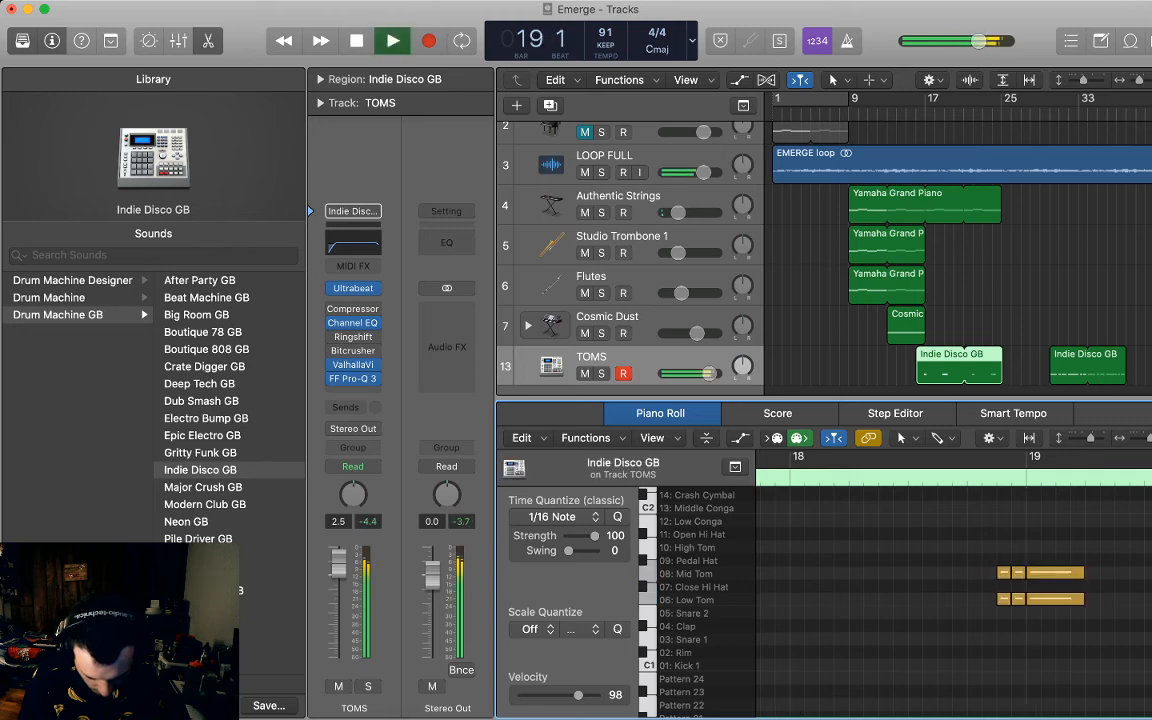
key(space)
Lower the velocity of the six copied tom notes around bar 19 to 38.
drag(972, 534, 1076, 653)
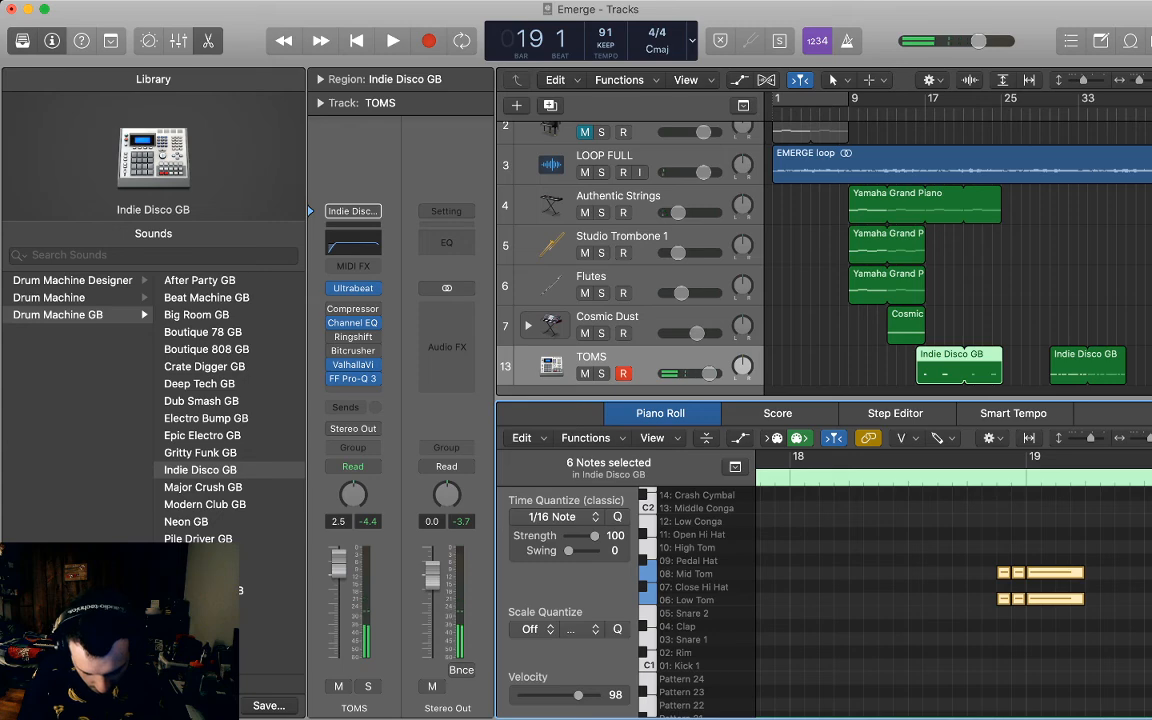
key(t)
key(v)
drag(1055, 599, 1055, 659)
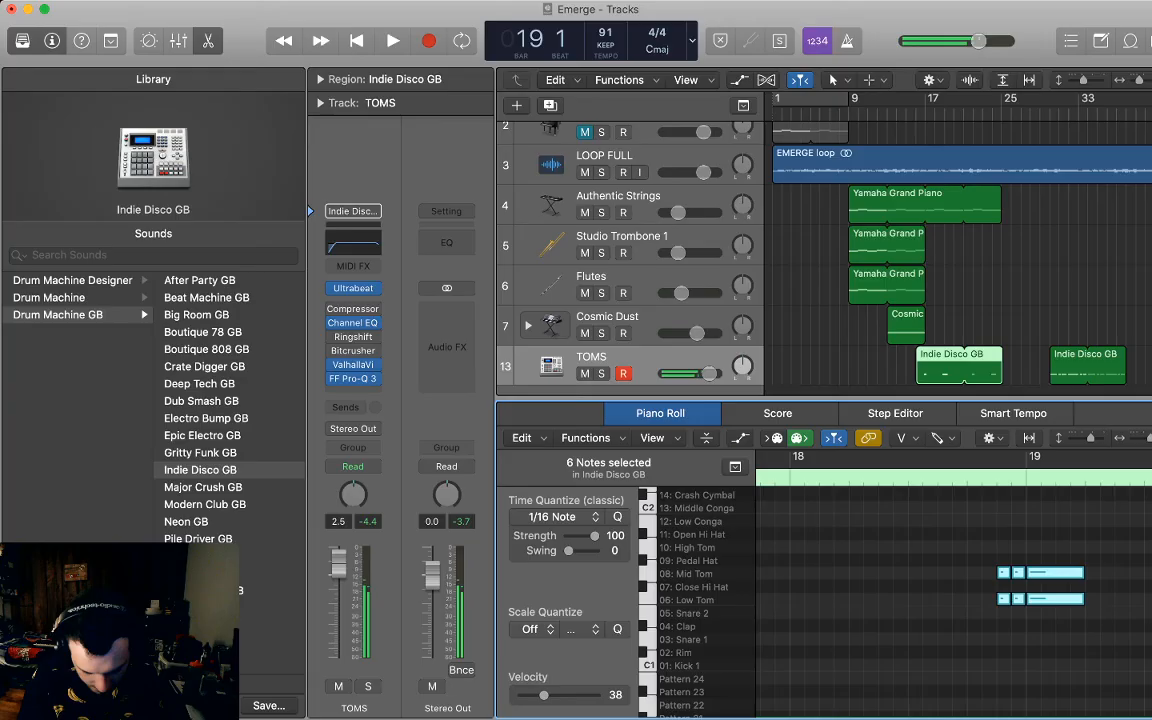
click(1055, 659)
key(t)
key(t)
Add a short Mid Tom and Low Tom pair on the second half of beat 2 in bar 19 and audition it.
scroll(1055, 640, right, 5)
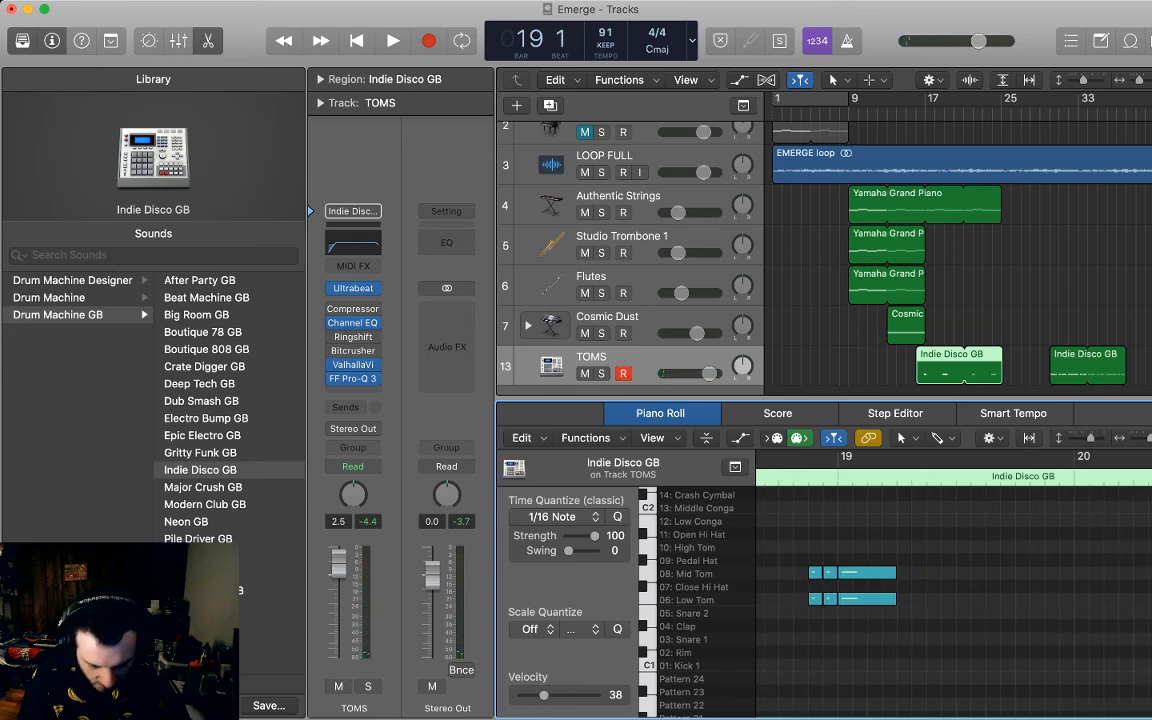
drag(815, 573, 918, 573)
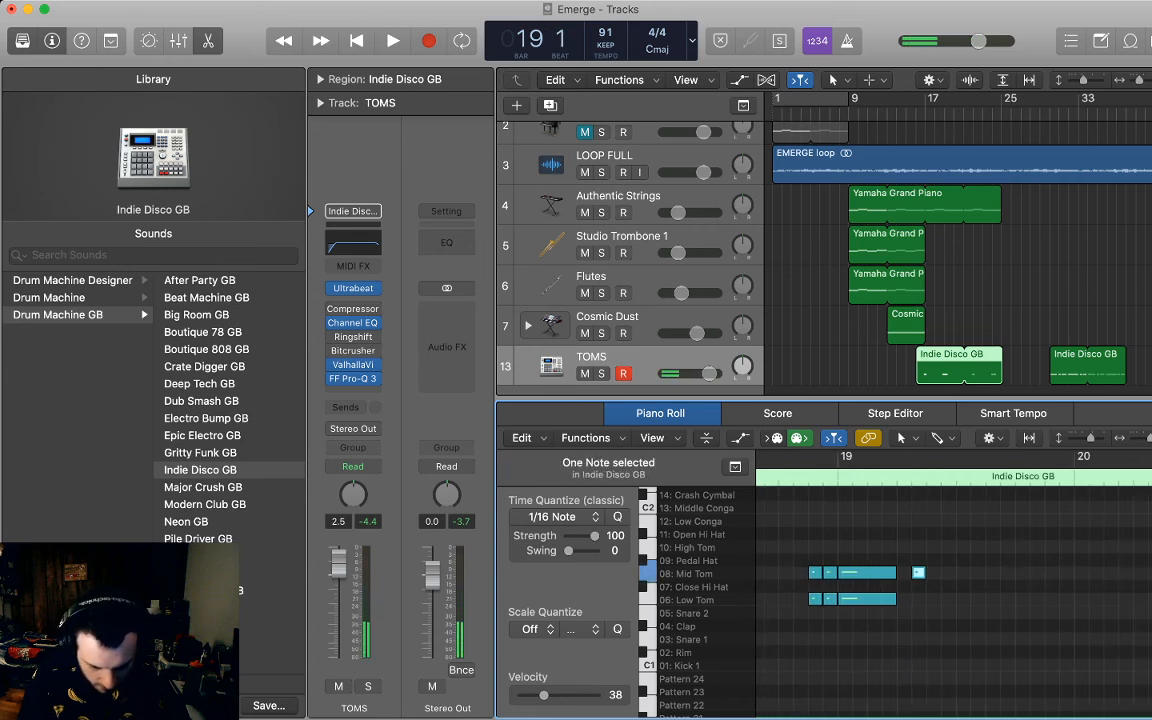
key(space)
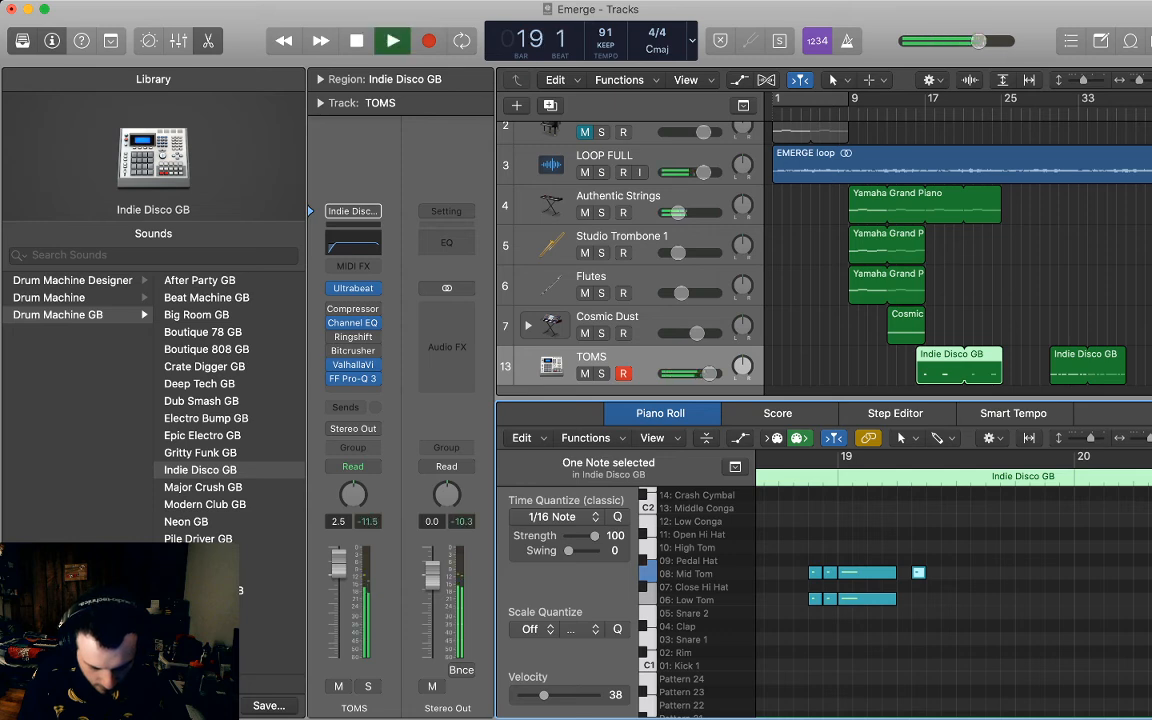
key(space)
key(alt+Right)
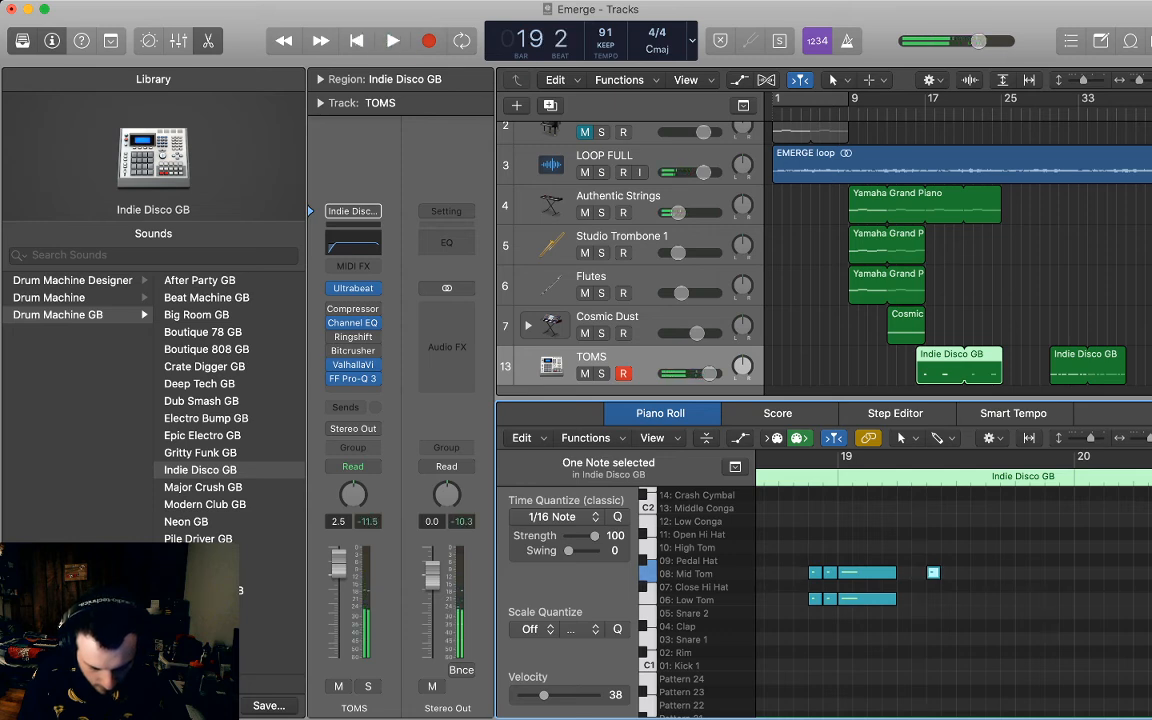
drag(933, 573, 933, 599)
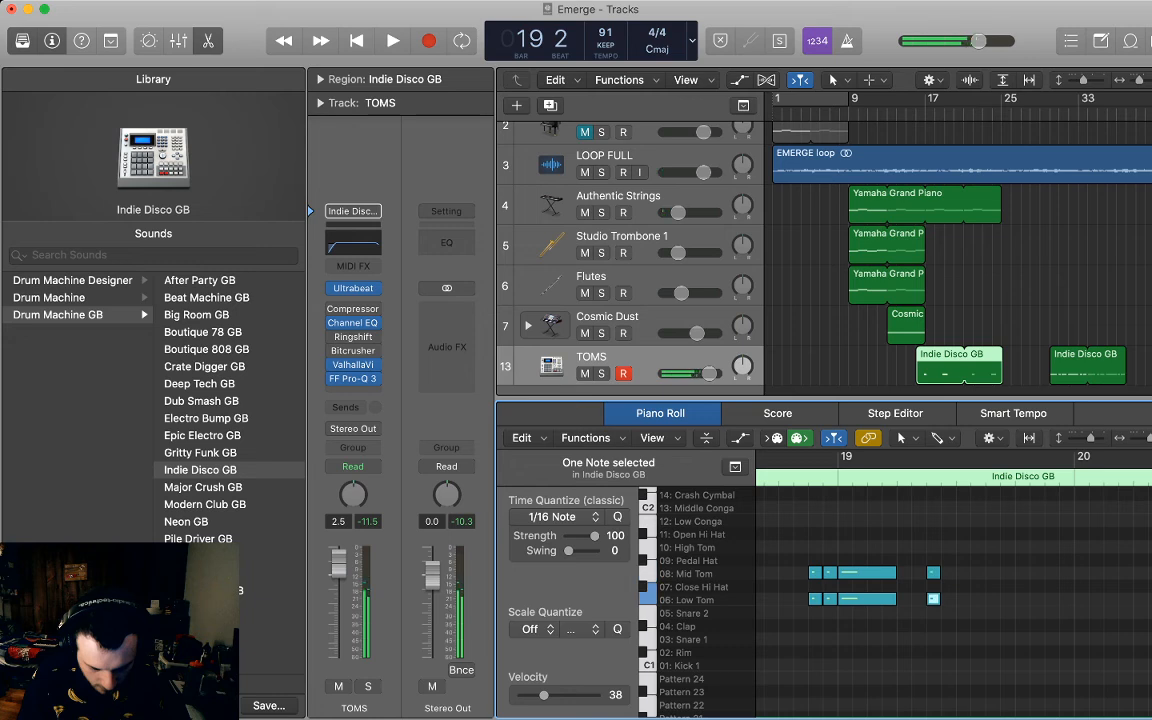
key(space)
key(space)
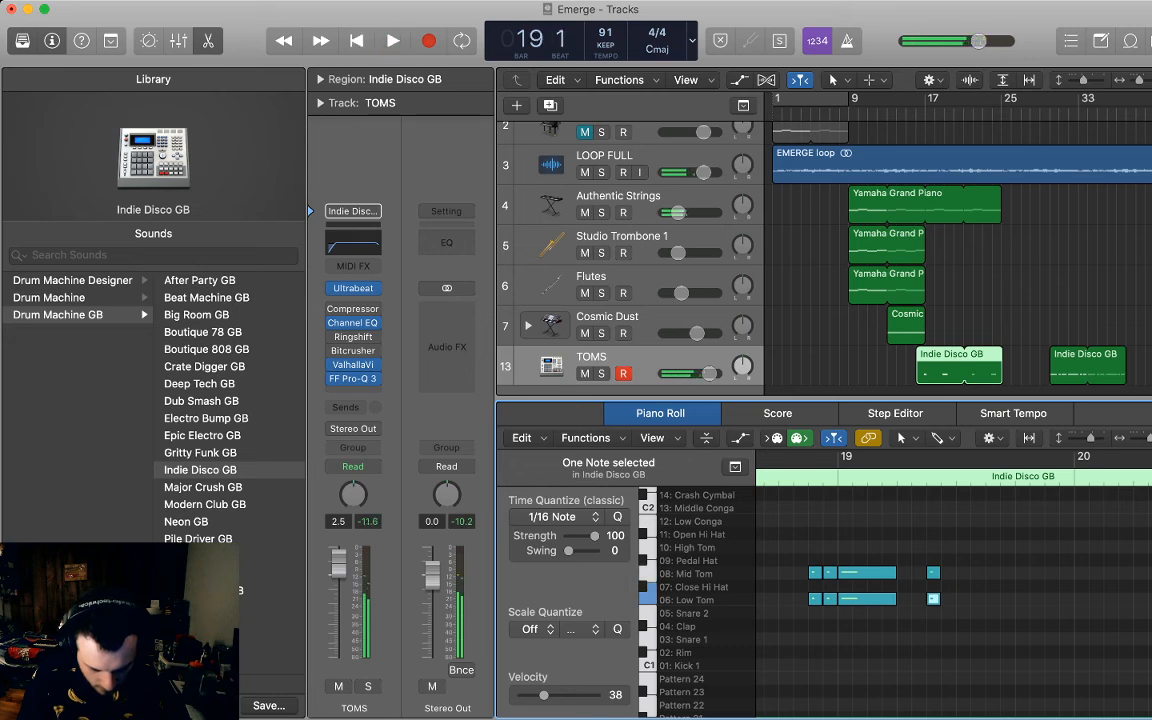
Shorten the long tom pair at the start of bar 19 and shift the short pair to the last sixteenth of beat 1.
key(Left)
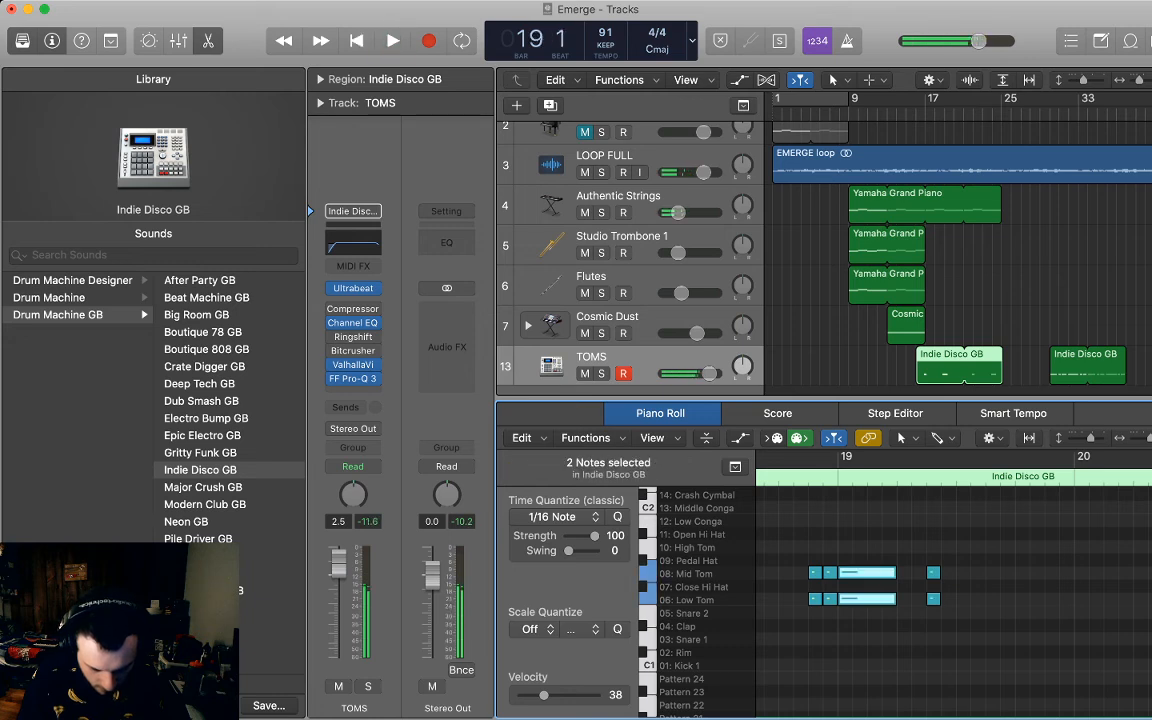
key(space)
drag(894, 573, 889, 599)
key(space)
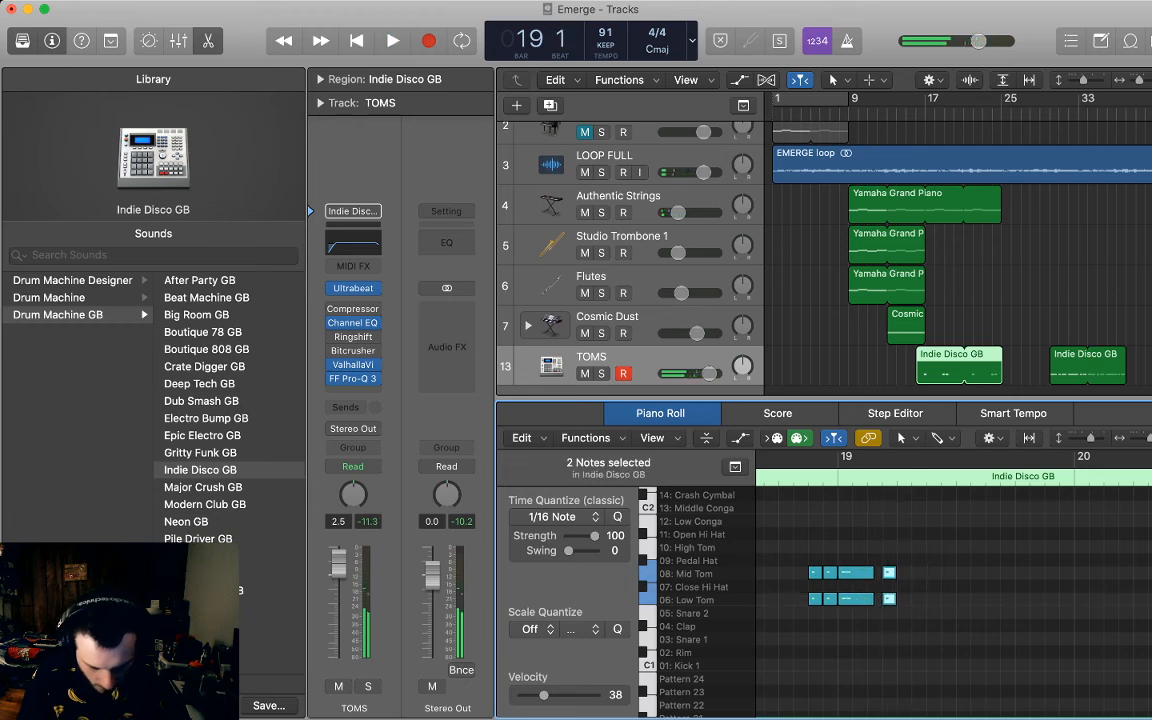
Add another Mid and Low Tom pair in beat 2 of bar 19, move it to the beat's second half, and play.
click(915, 632)
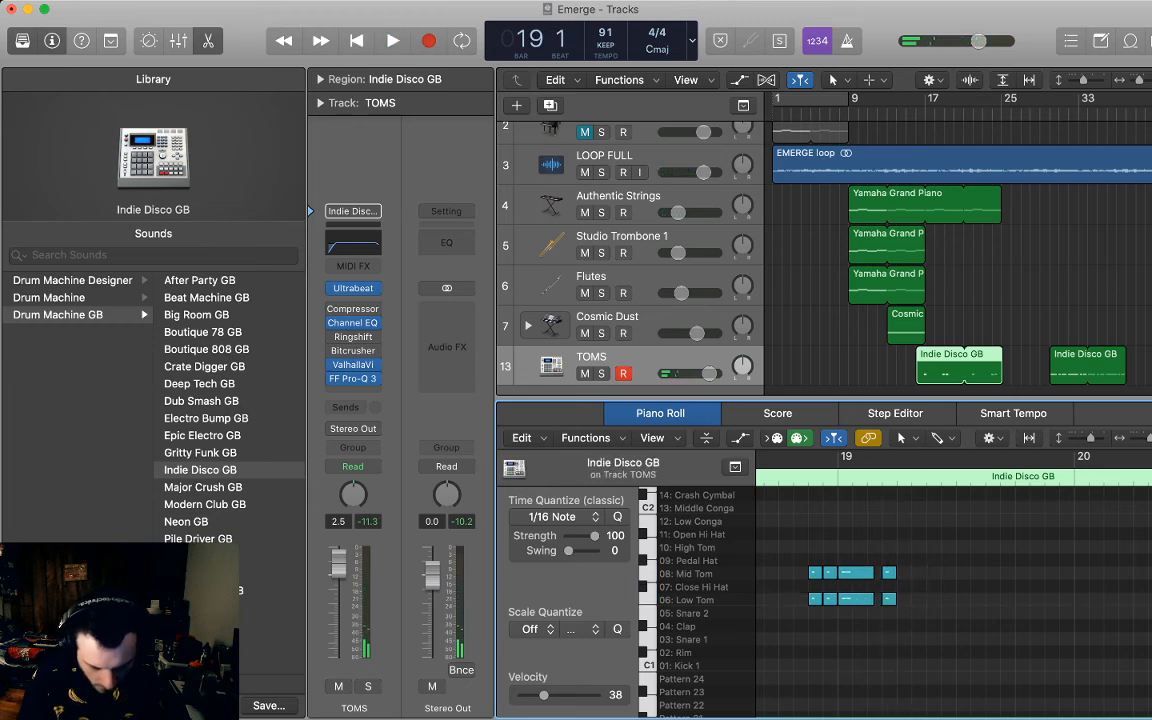
super+click(918, 573)
super+click(918, 599)
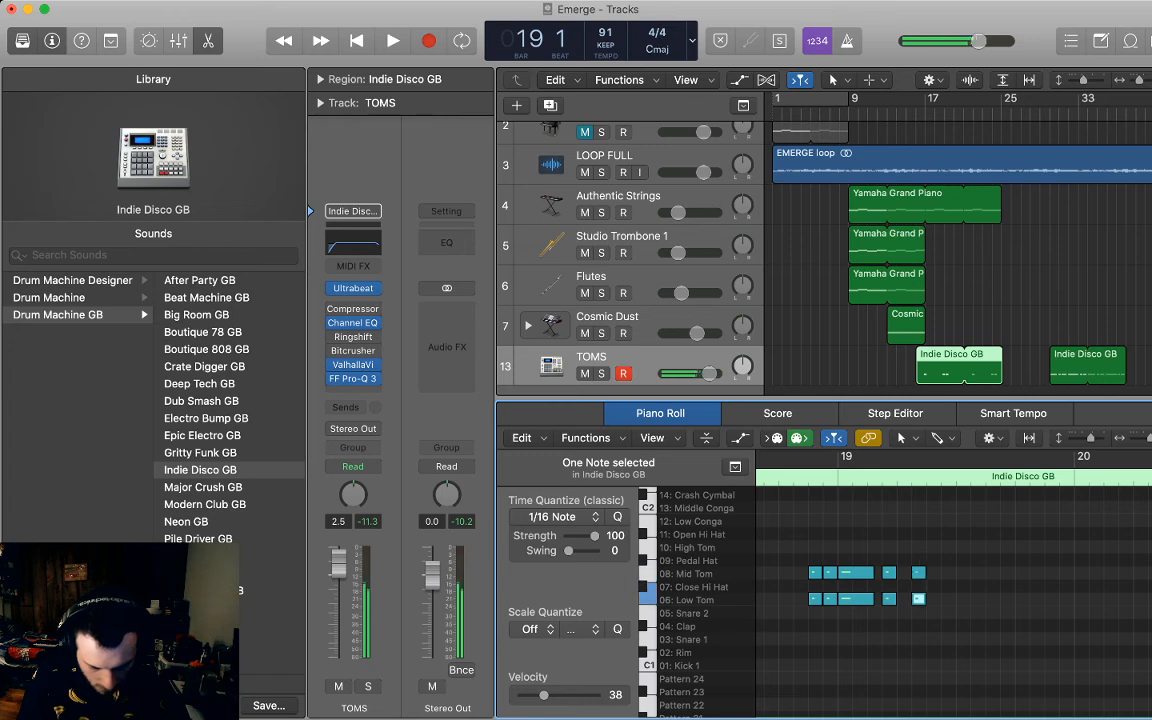
key(space)
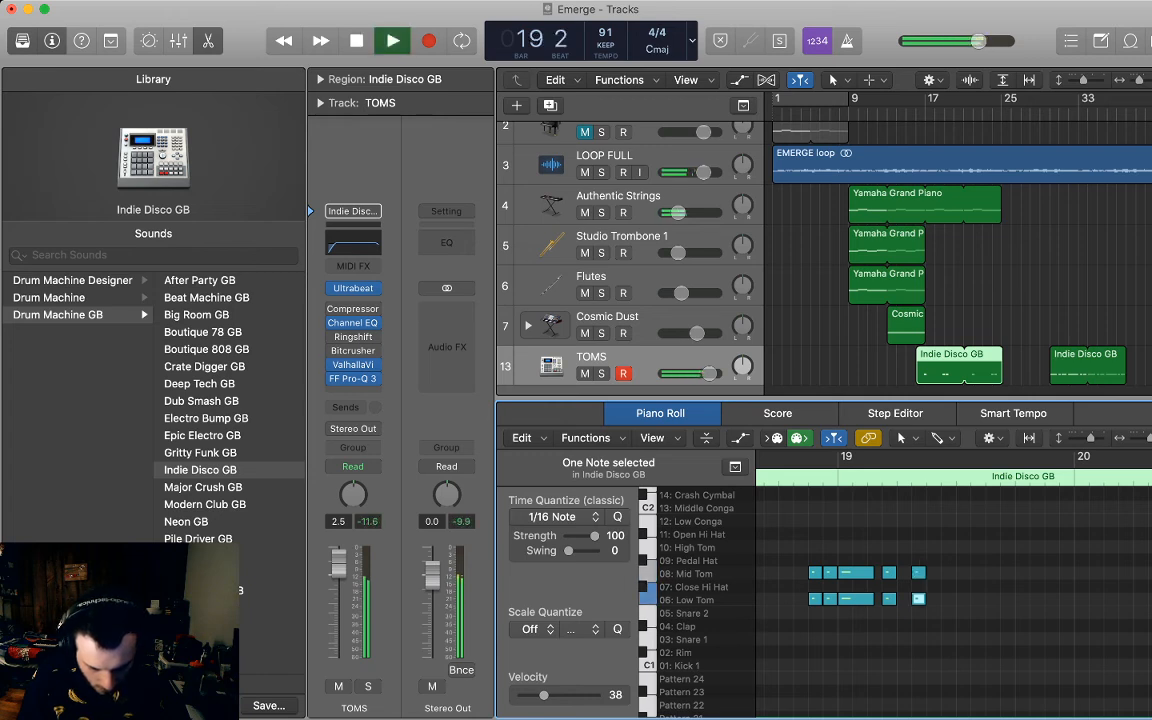
key(space)
drag(938, 560, 933, 599)
key(space)
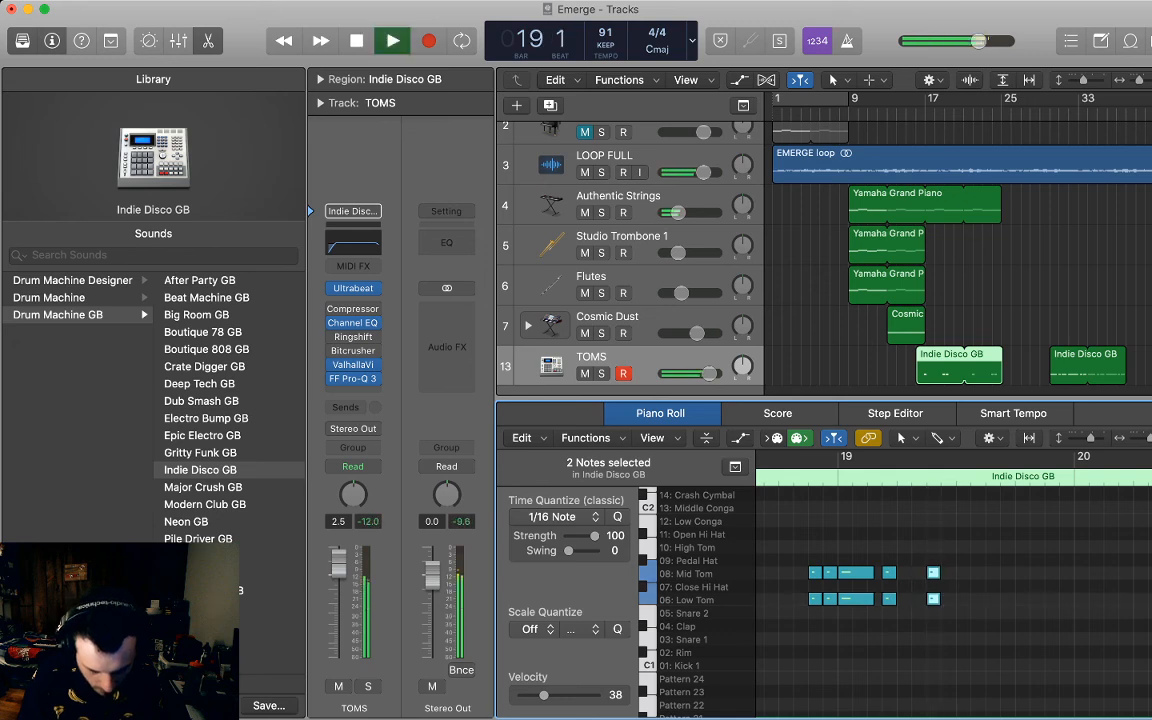
key(space)
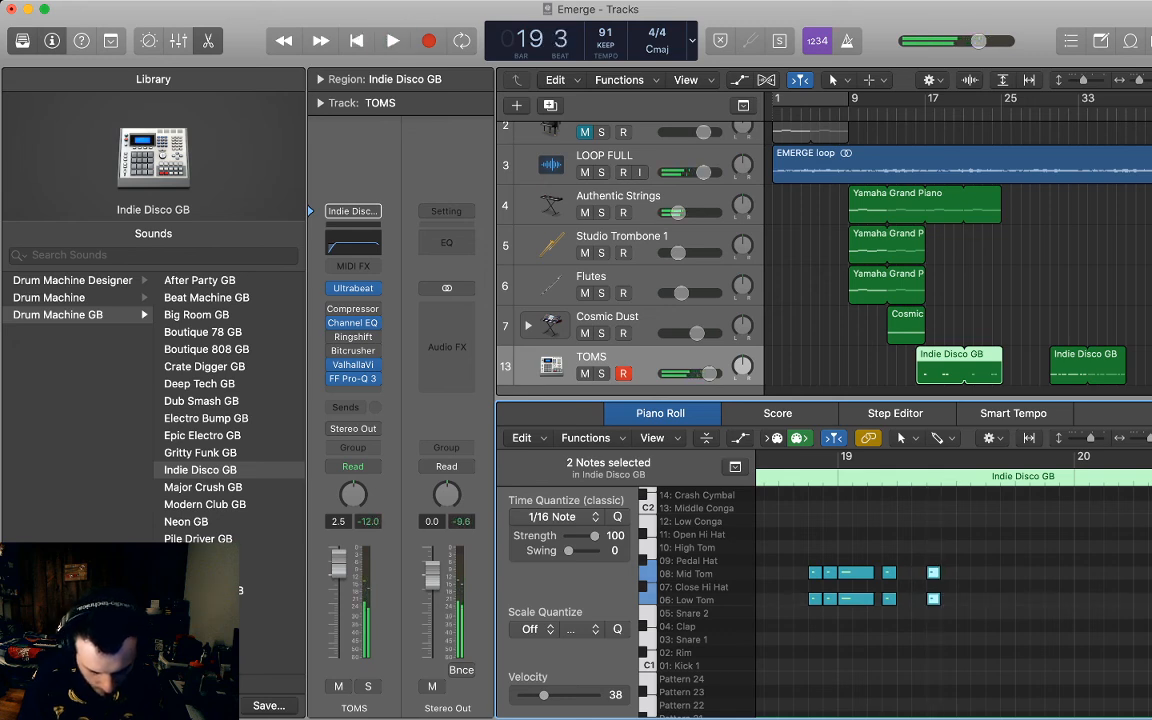
Set the velocity of the long tom pair on the downbeat of bar 19 to 73 and audition it.
drag(857, 536, 841, 617)
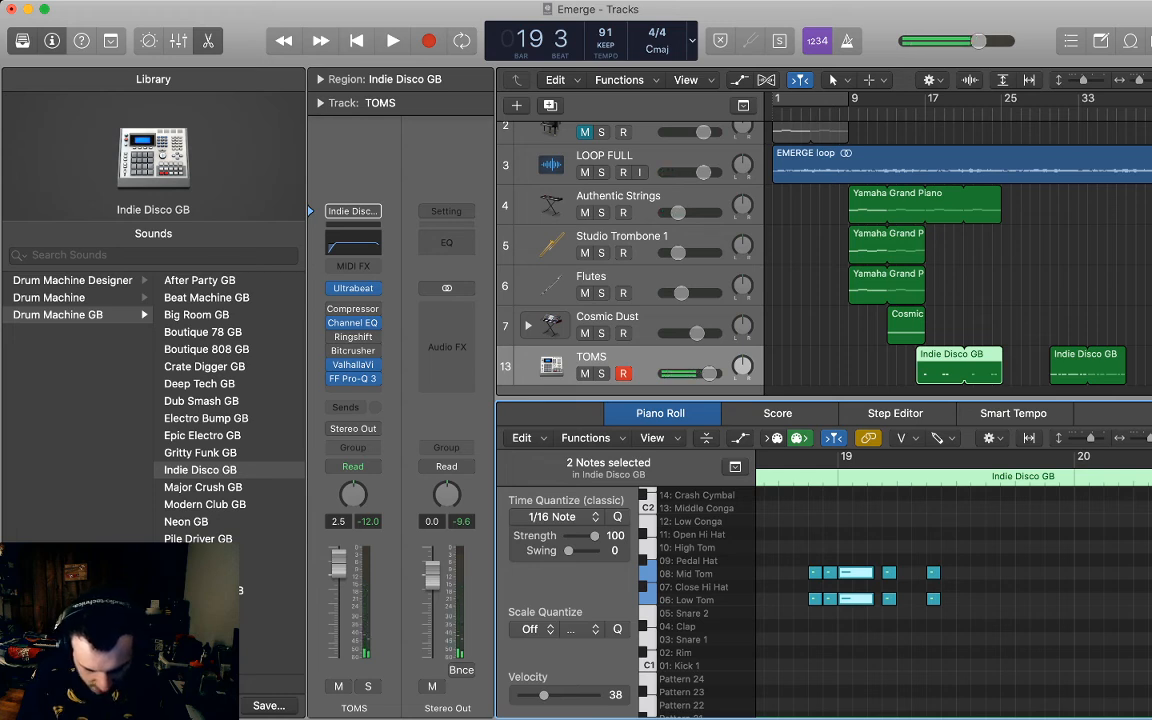
drag(543, 695, 563, 695)
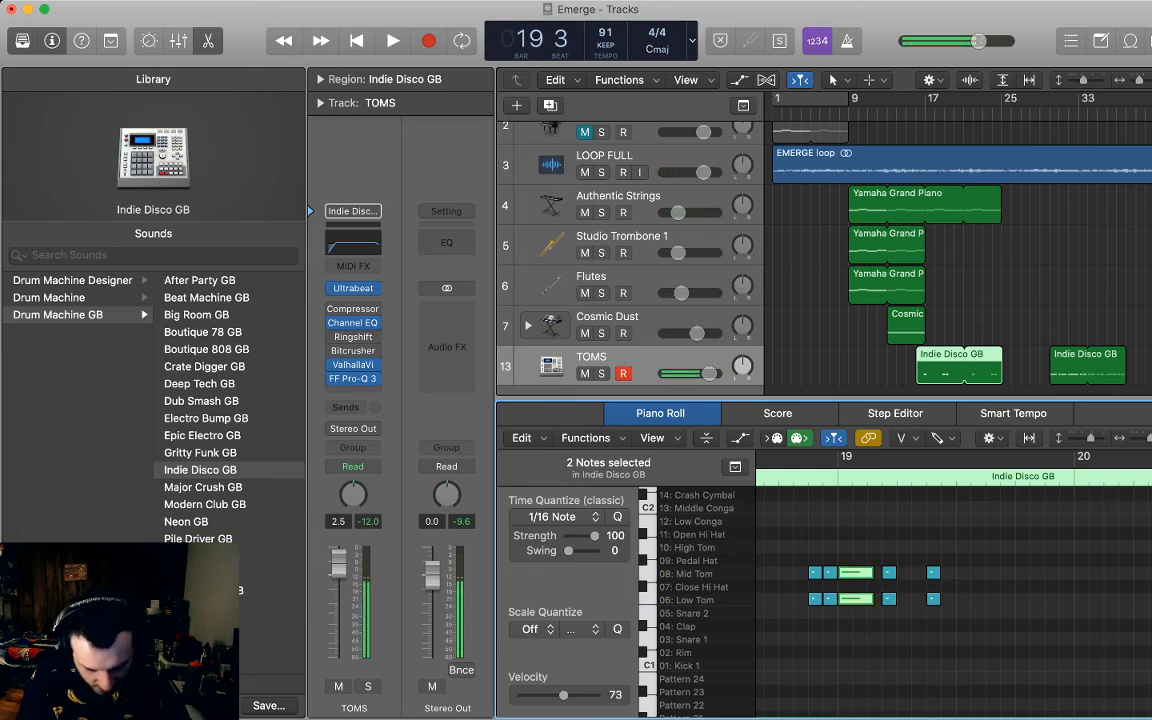
key(space)
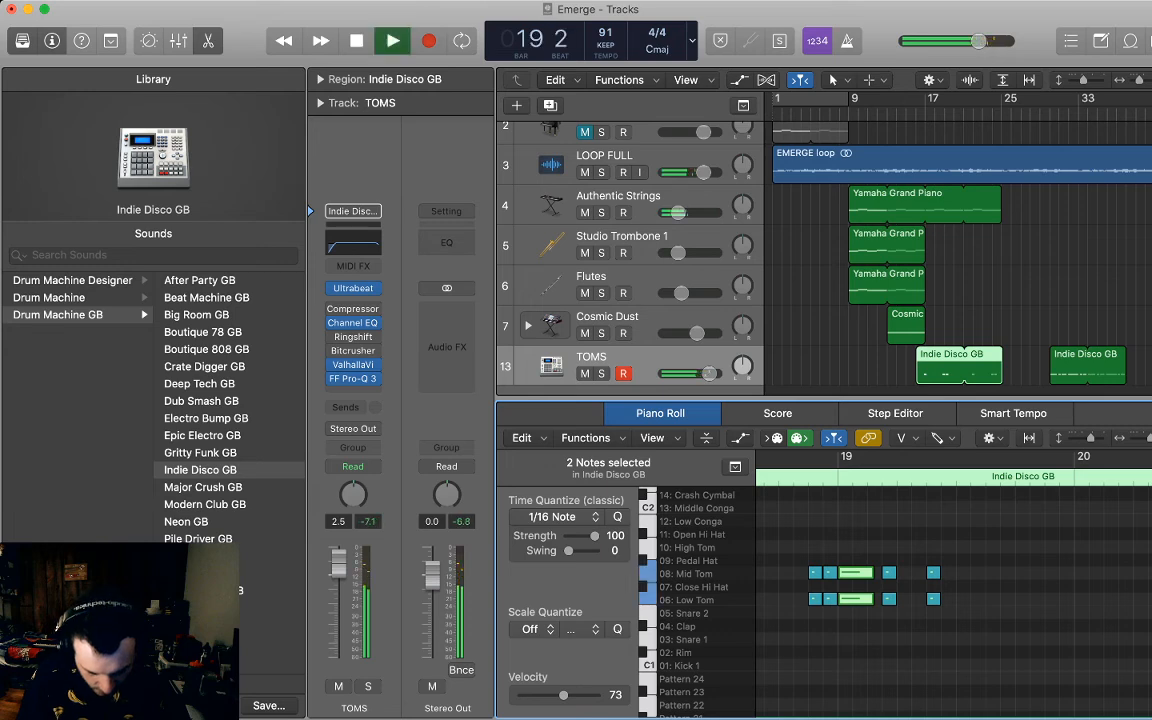
key(space)
Raise the velocity of the last tom pair in bar 19 slightly and set the pair before it to 28.
drag(920, 543, 950, 613)
drag(543, 695, 551, 695)
drag(907, 551, 884, 632)
drag(543, 695, 538, 695)
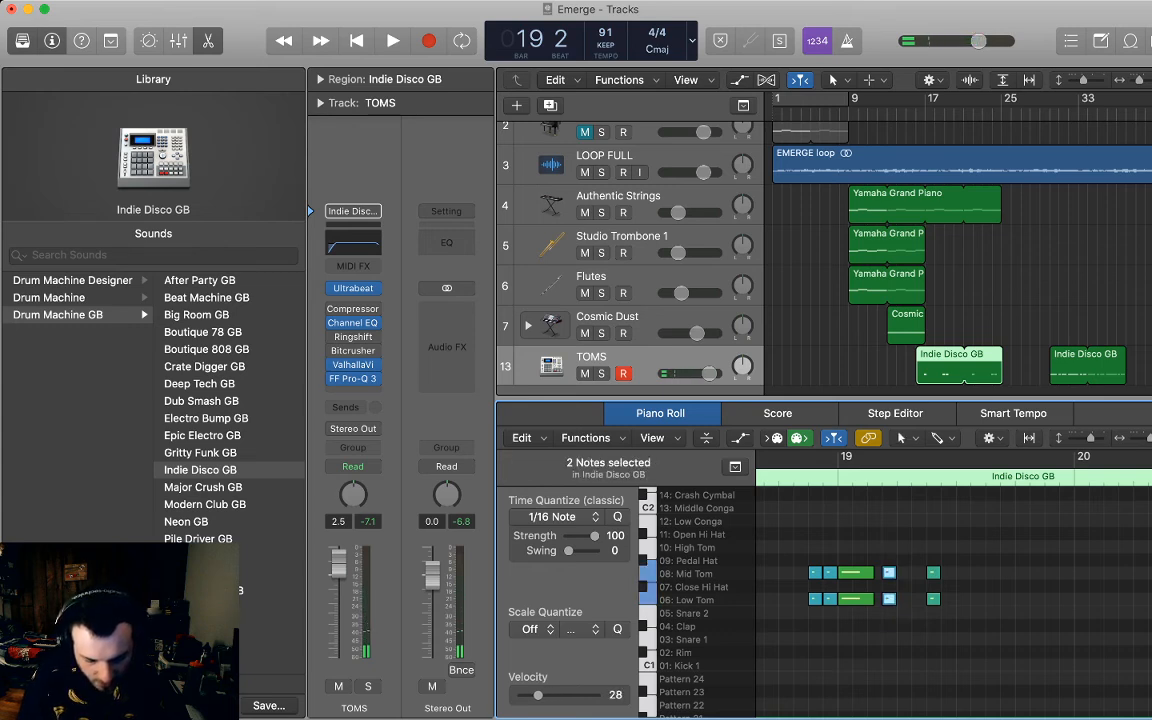
Play the arrangement from bar 9 through the tom fills and hide the note editor.
click(850, 112)
key(space)
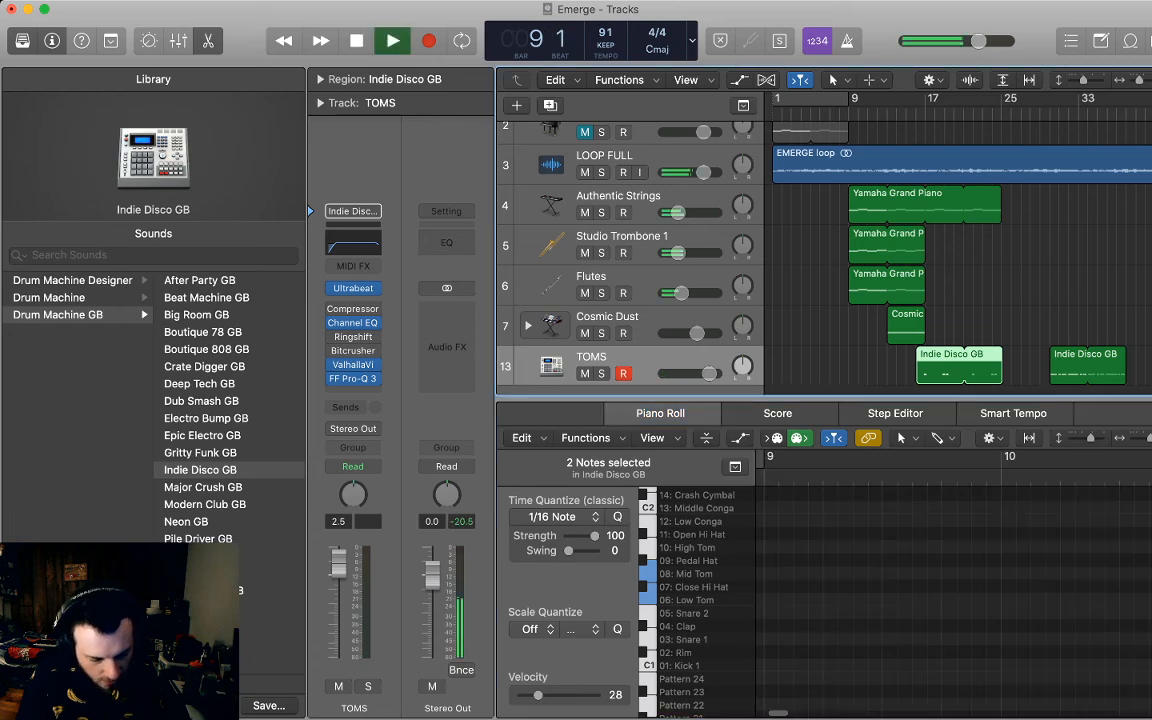
key(e)
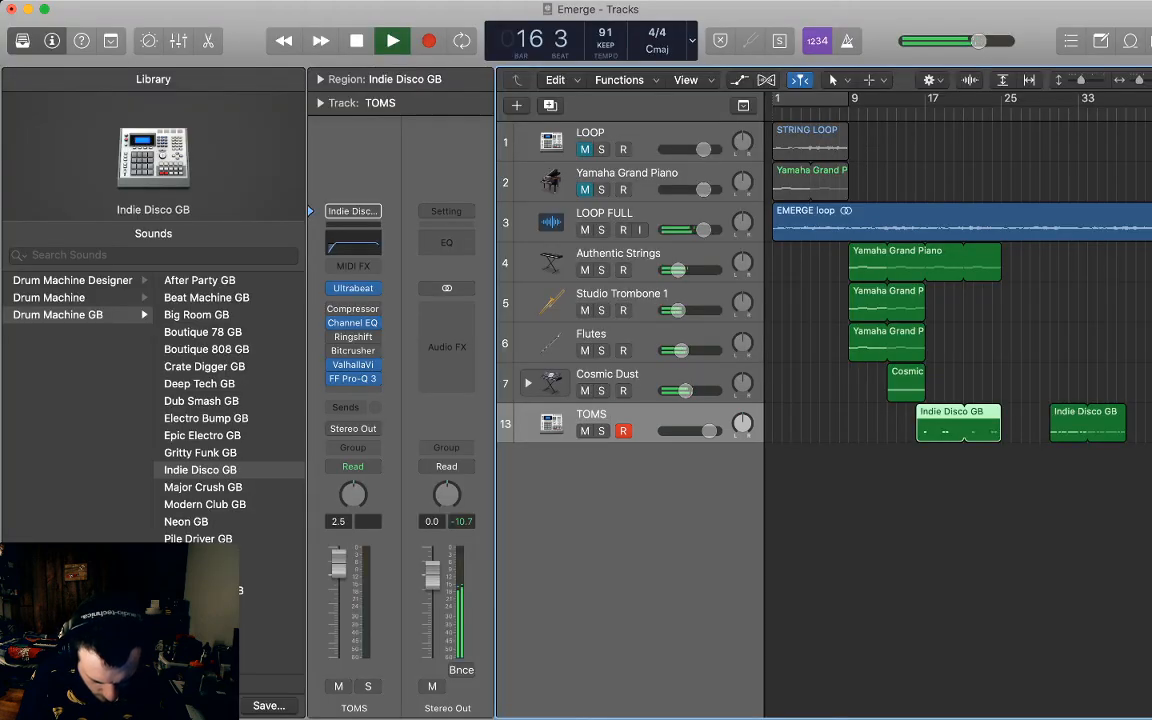
Stop playback, duplicate the Cosmic Dust track and load the Infinity Pad sound onto the copy.
key(r)
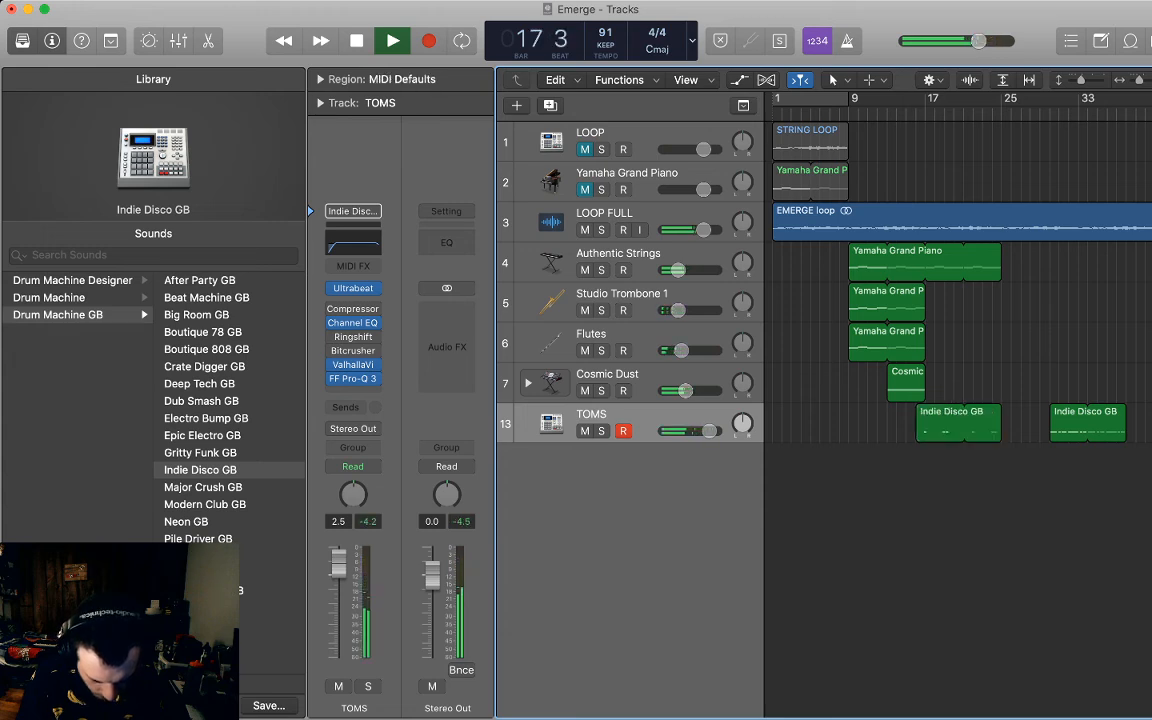
key(space)
key(Up)
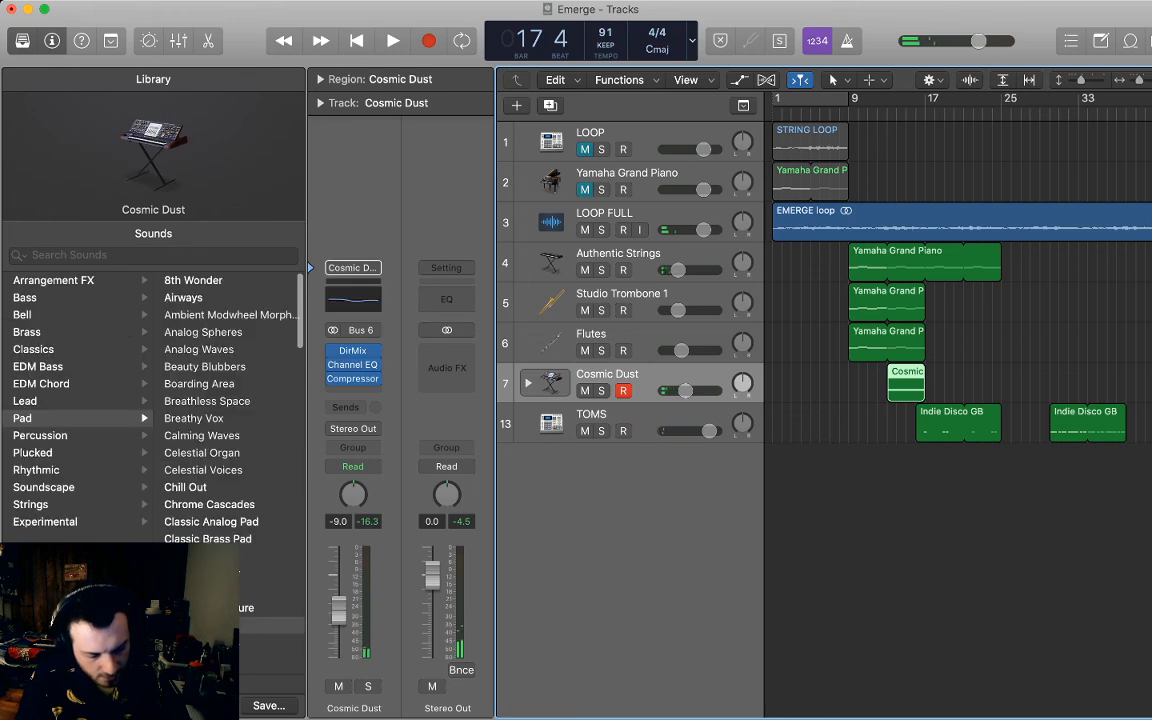
key(super+d)
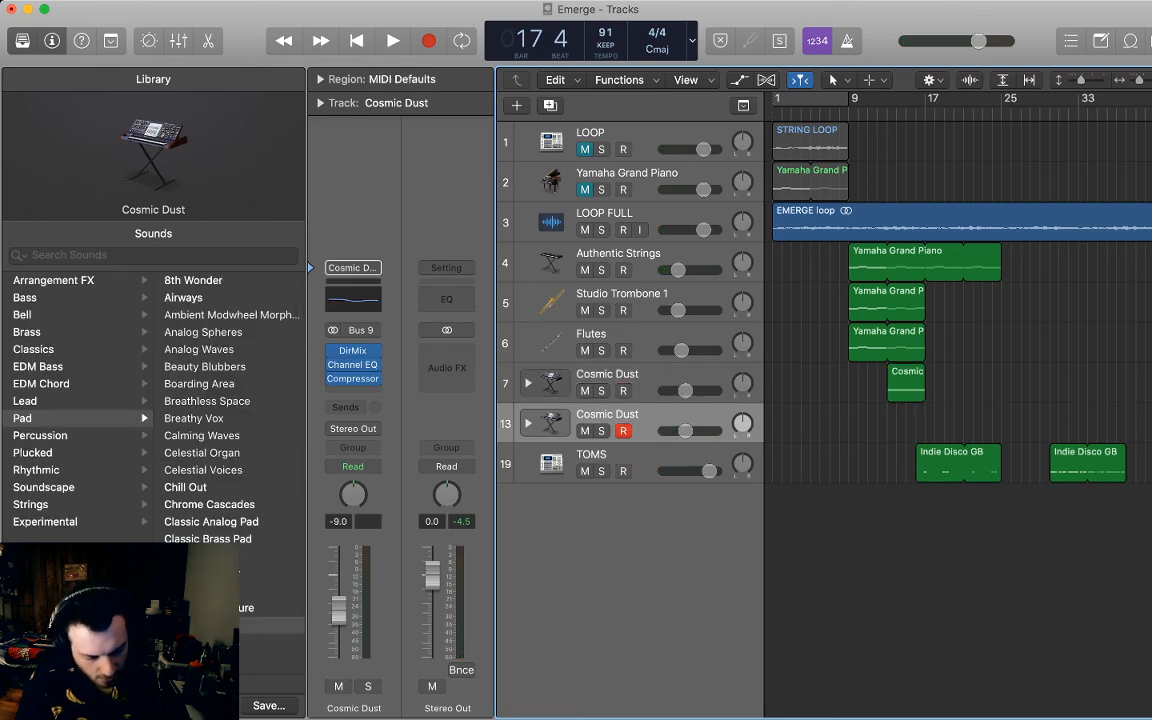
scroll(215, 475, down, 14)
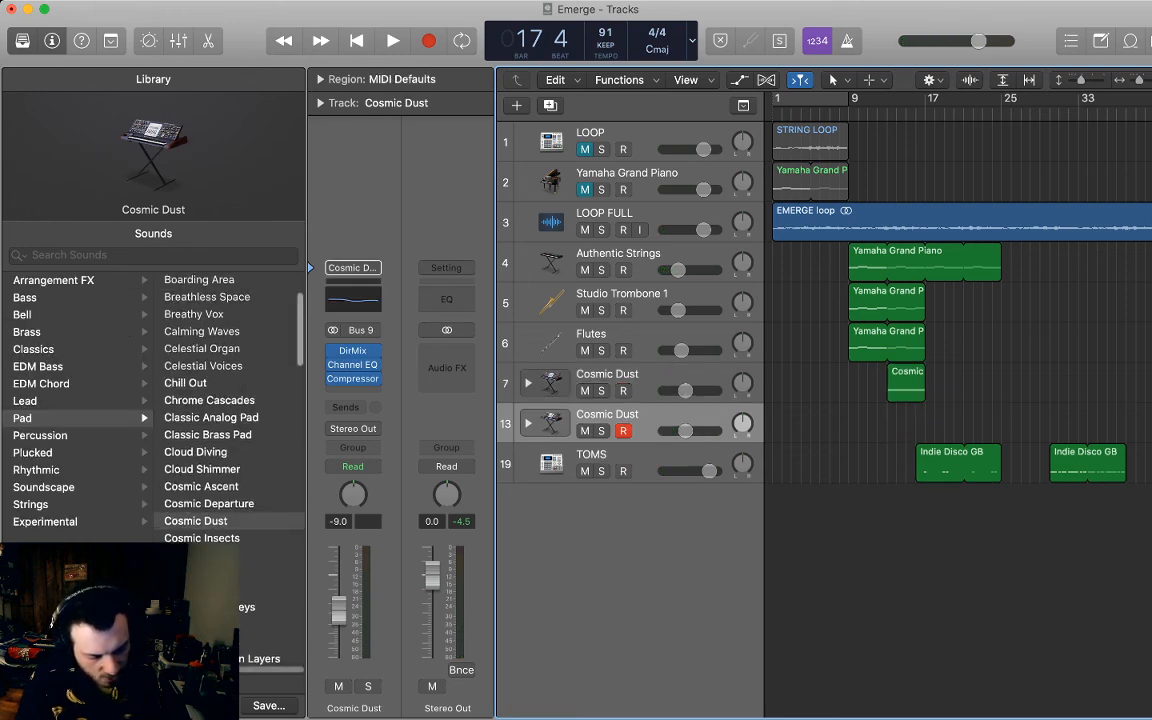
click(215, 475)
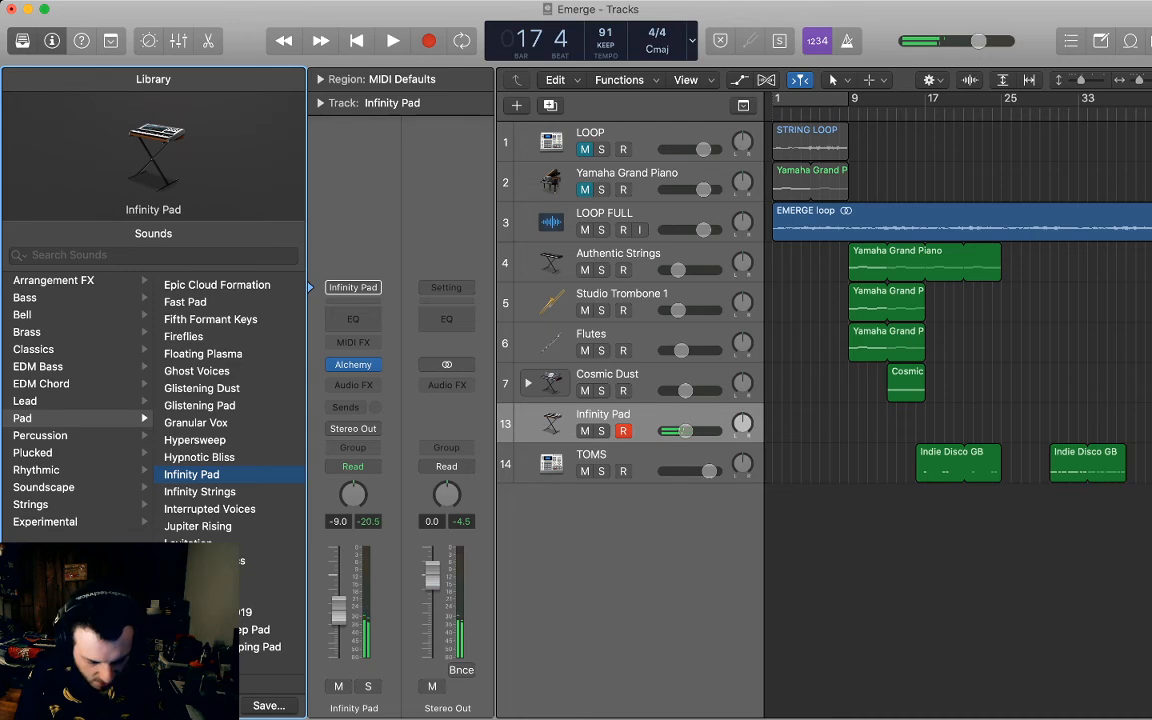
Copy the Studio Trombone 1 region onto the Infinity Pad track at bar 17 and show its notes.
click(887, 303)
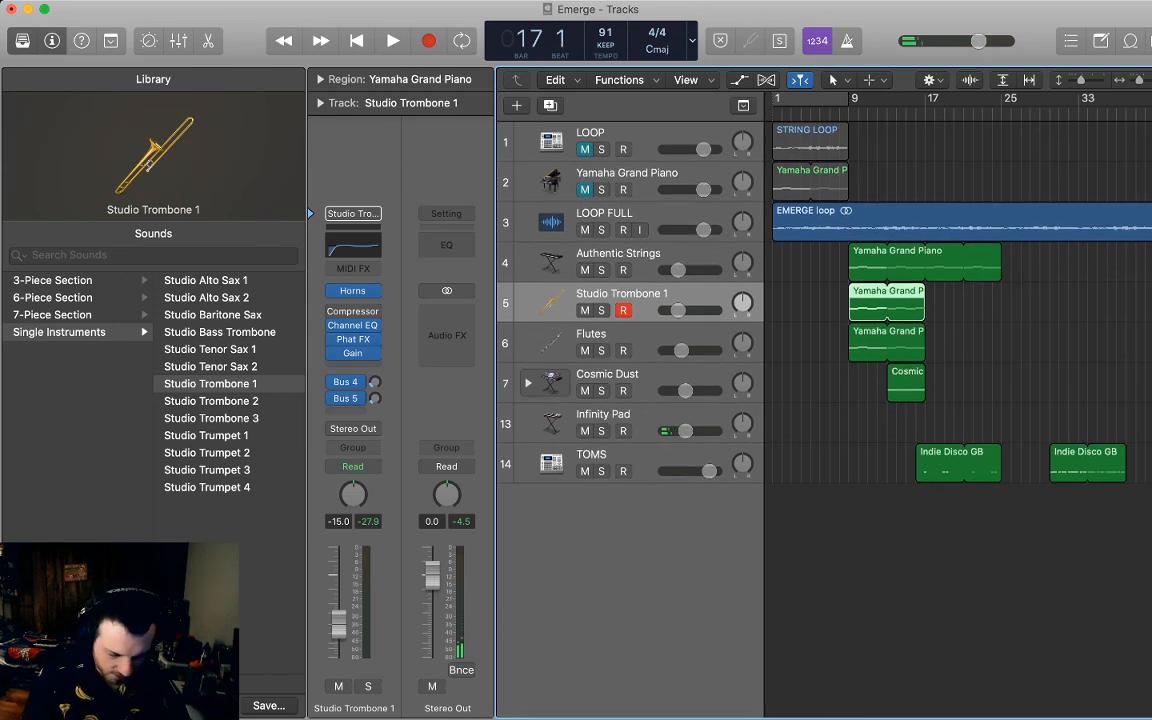
click(620, 415)
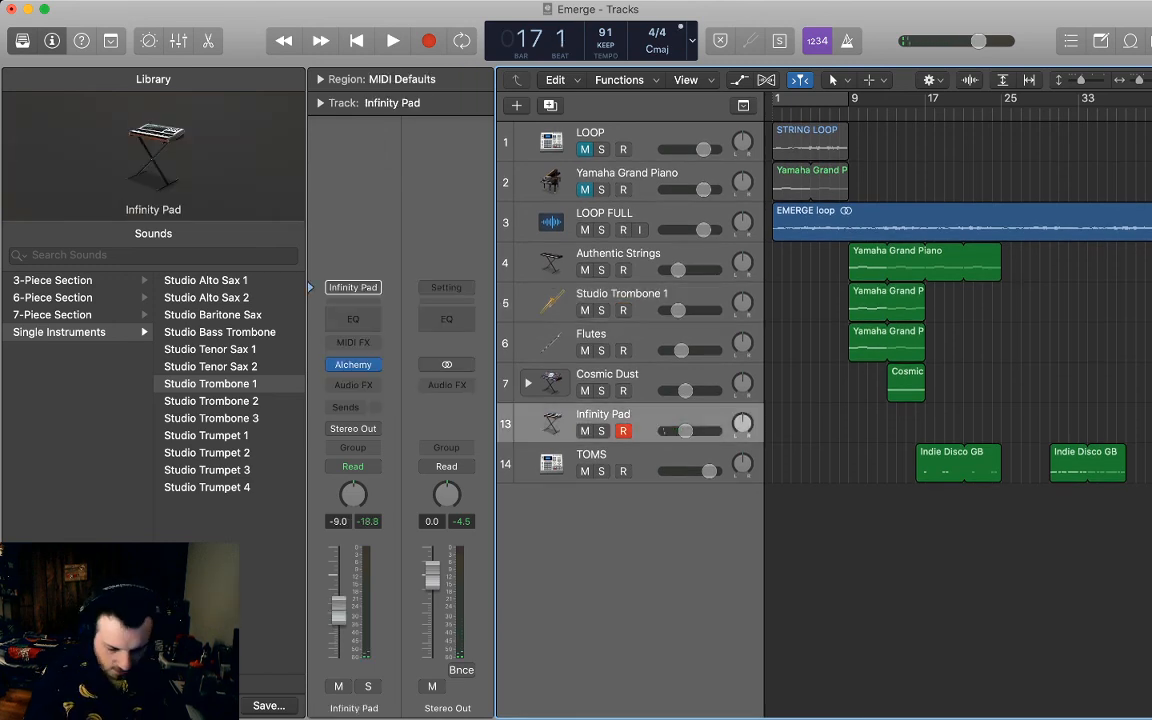
key(super+v)
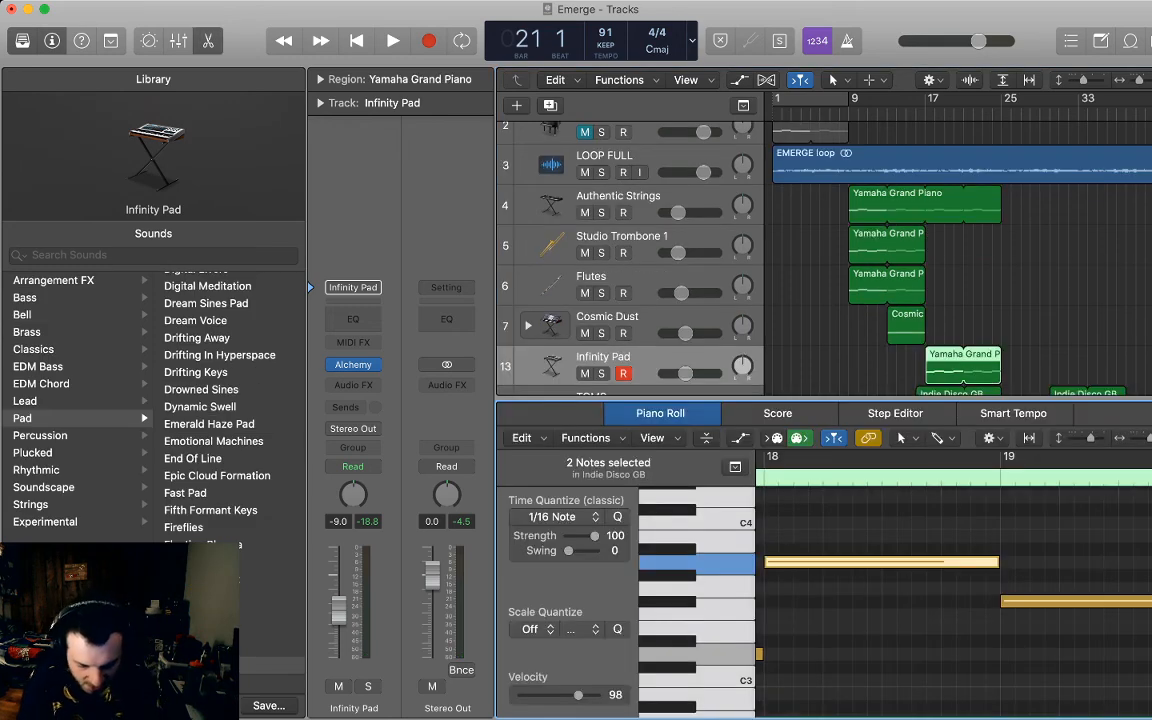
Select the four notes in bars 17 to 20 of the Infinity Pad region and audition the region on its own.
scroll(1005, 585, down, 5)
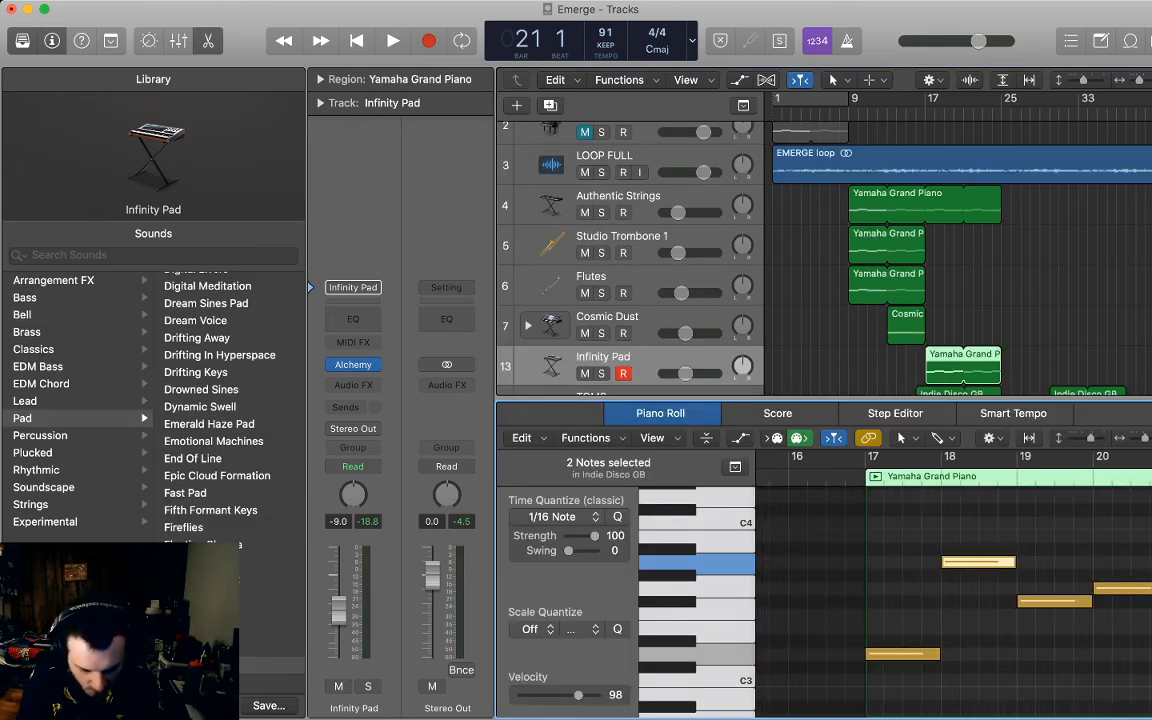
scroll(1005, 585, right, 1)
drag(862, 679, 1060, 531)
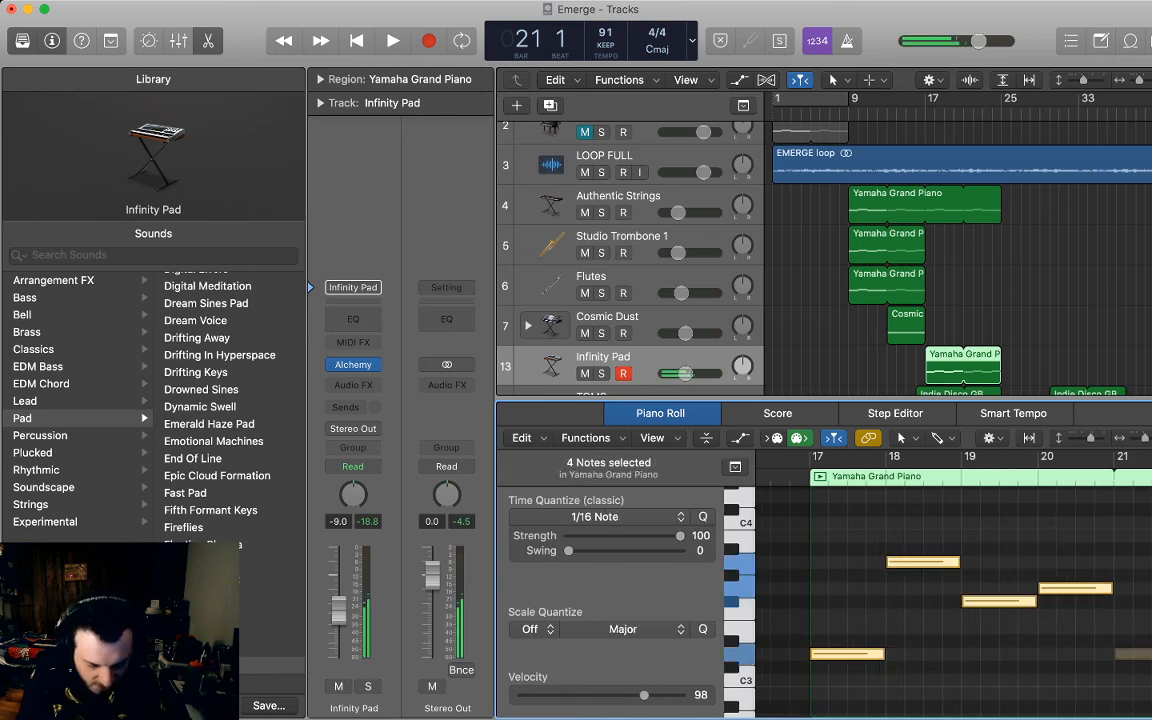
scroll(1060, 531, down, 4)
scroll(1060, 531, down, 1)
scroll(1060, 531, up, 4)
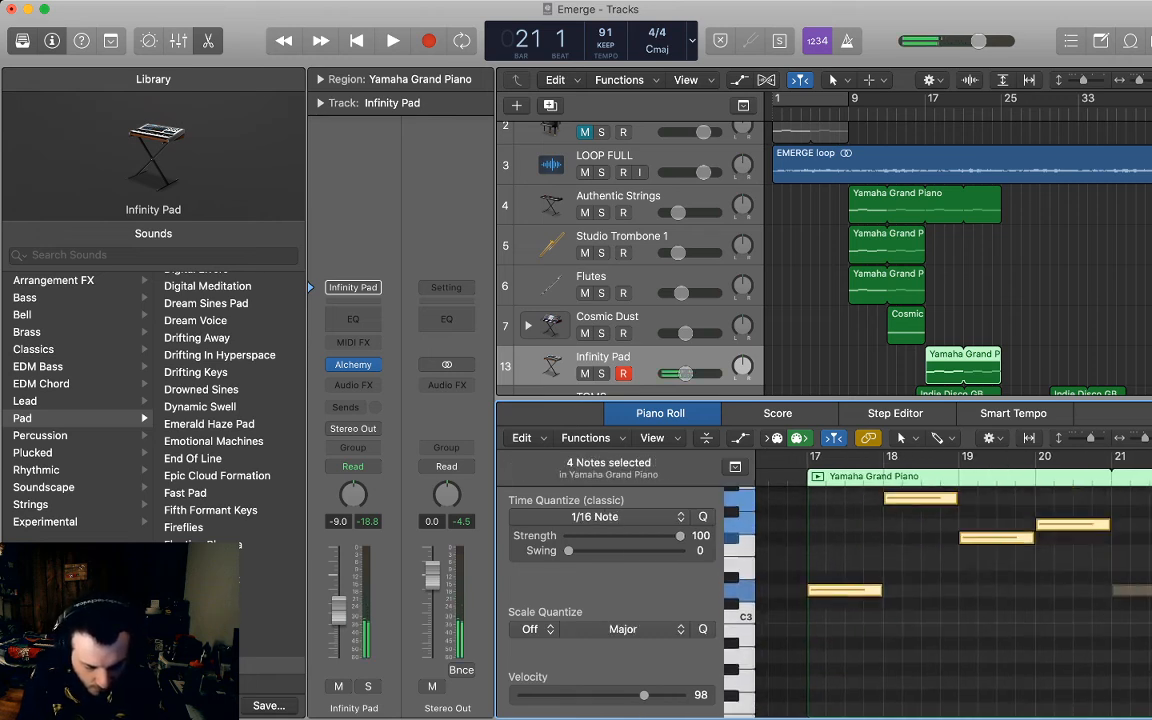
click(817, 477)
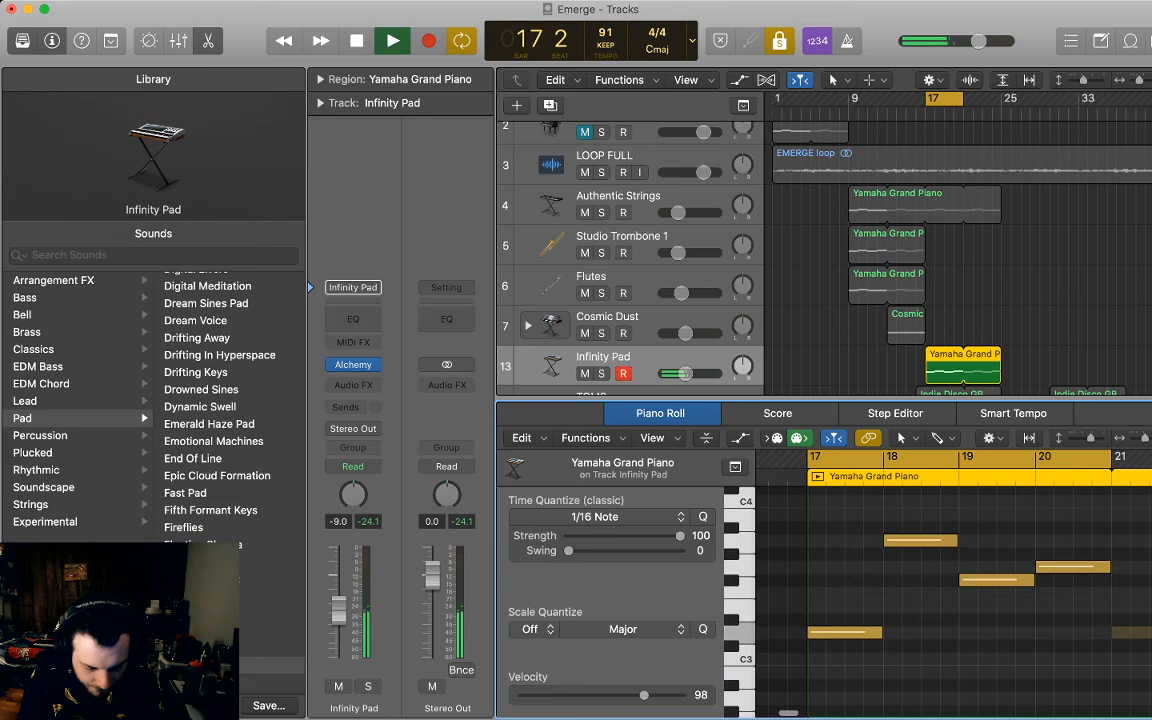
drag(849, 500, 1064, 656)
scroll(1063, 655, down, 3)
key(space)
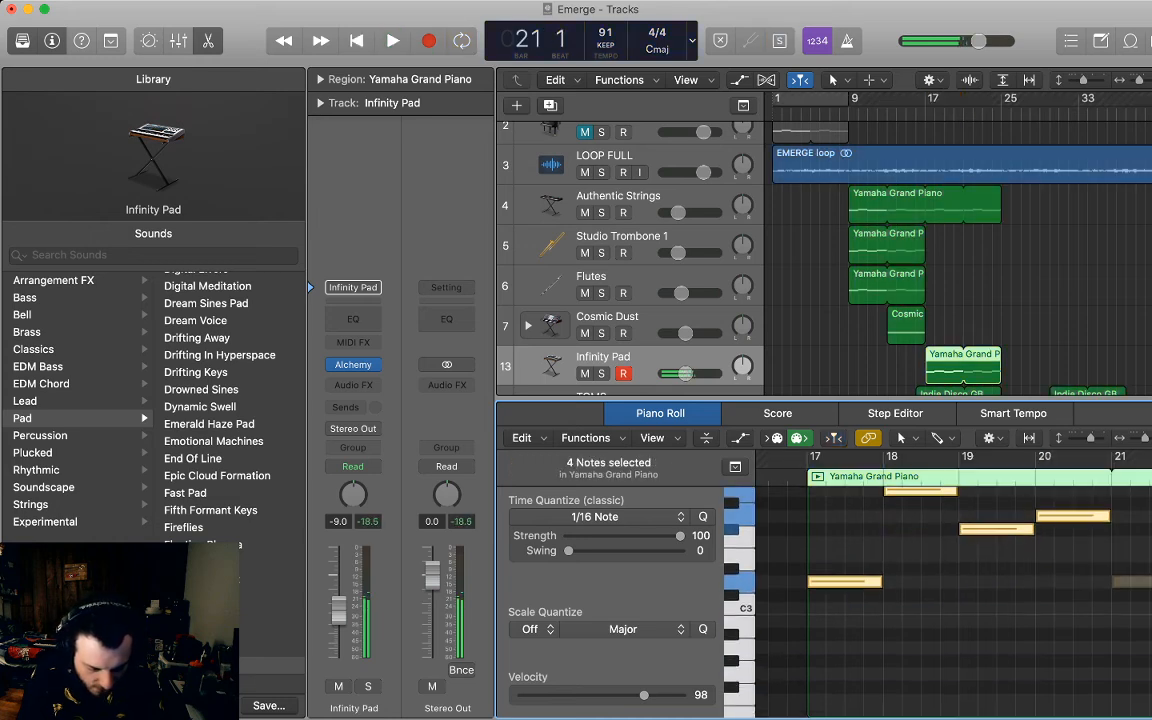
Transpose the four Infinity Pad notes in bars 17 to 20 down seven semitones, with the first note on G2.
scroll(1063, 655, down, 2)
click(1063, 655)
scroll(1063, 655, up, 2)
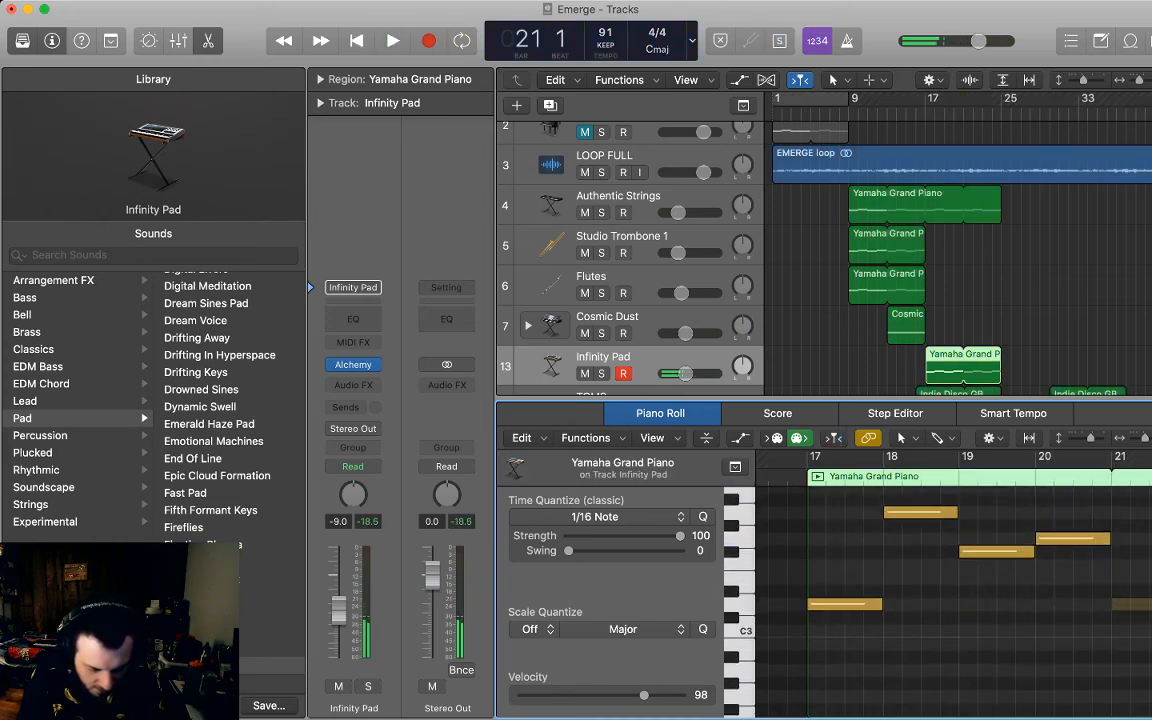
drag(848, 636, 1047, 493)
scroll(1047, 493, up, 3)
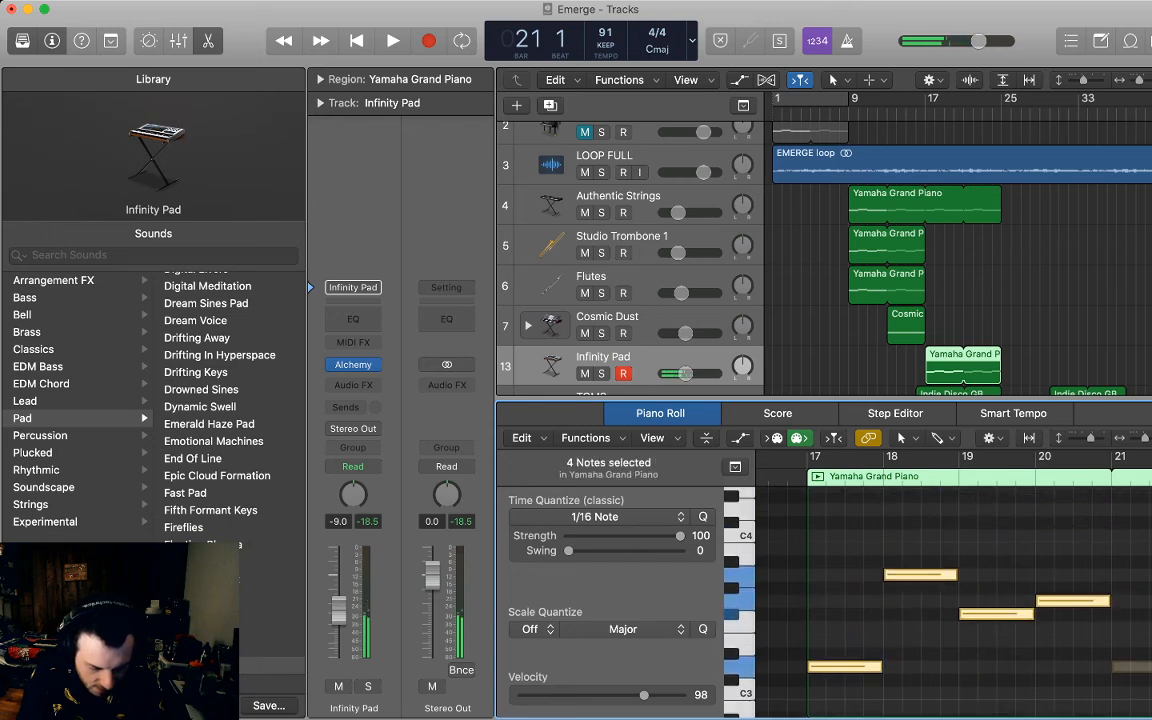
scroll(950, 590, down, 6)
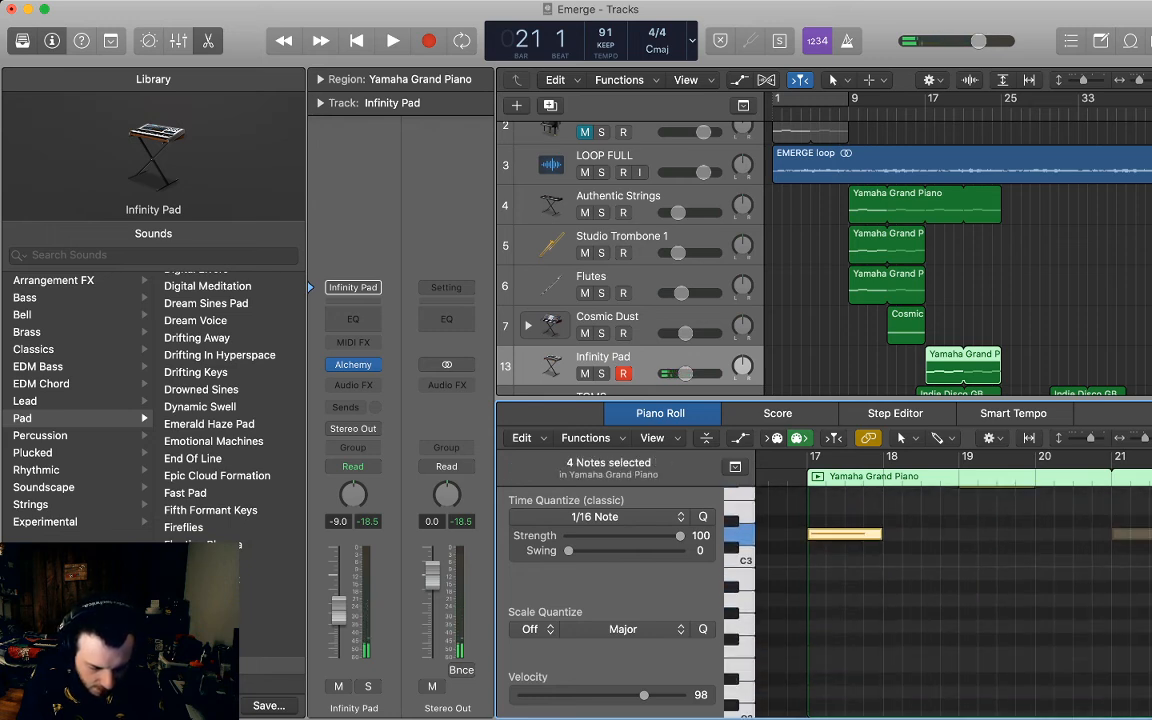
drag(845, 534, 845, 626)
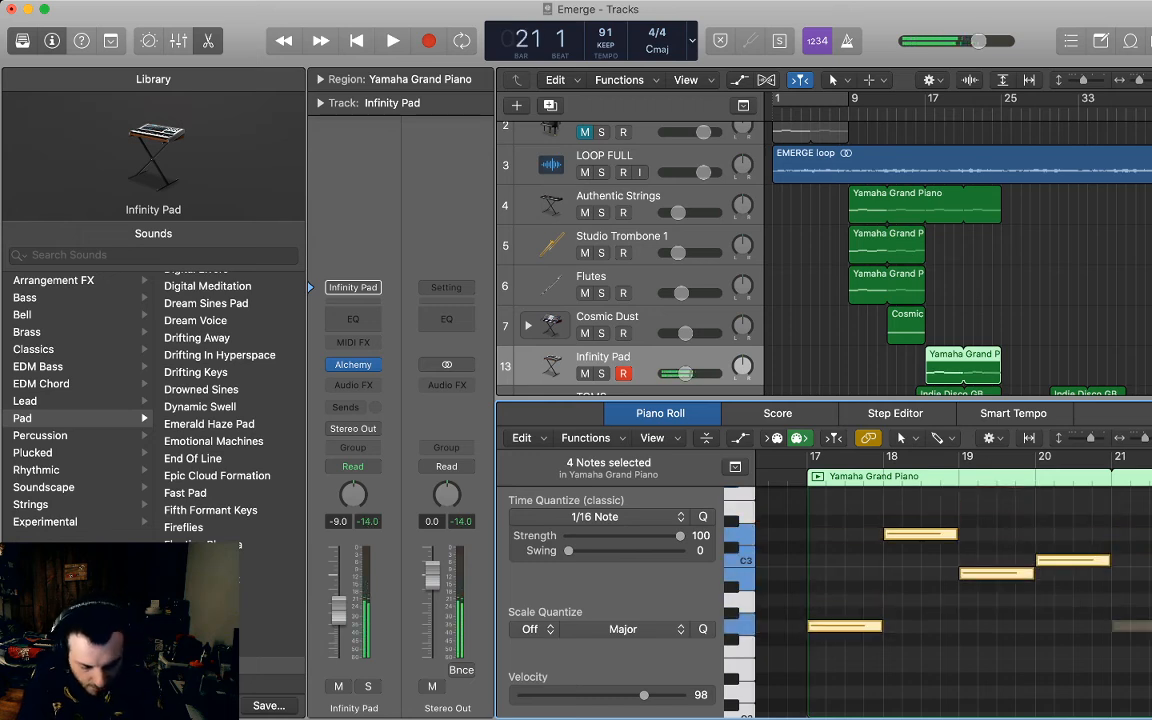
Play the arrangement from bar 17 with the note editor hidden and lower the Infinity Pad track volume to -11.8 dB.
key(space)
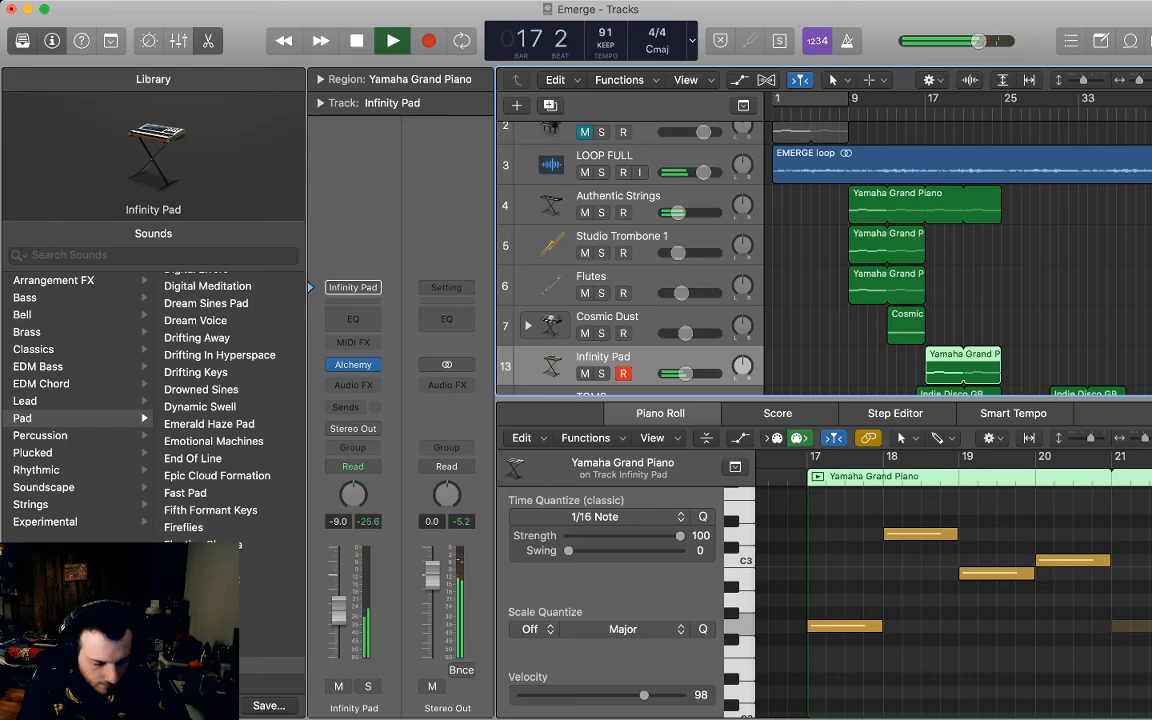
key(p)
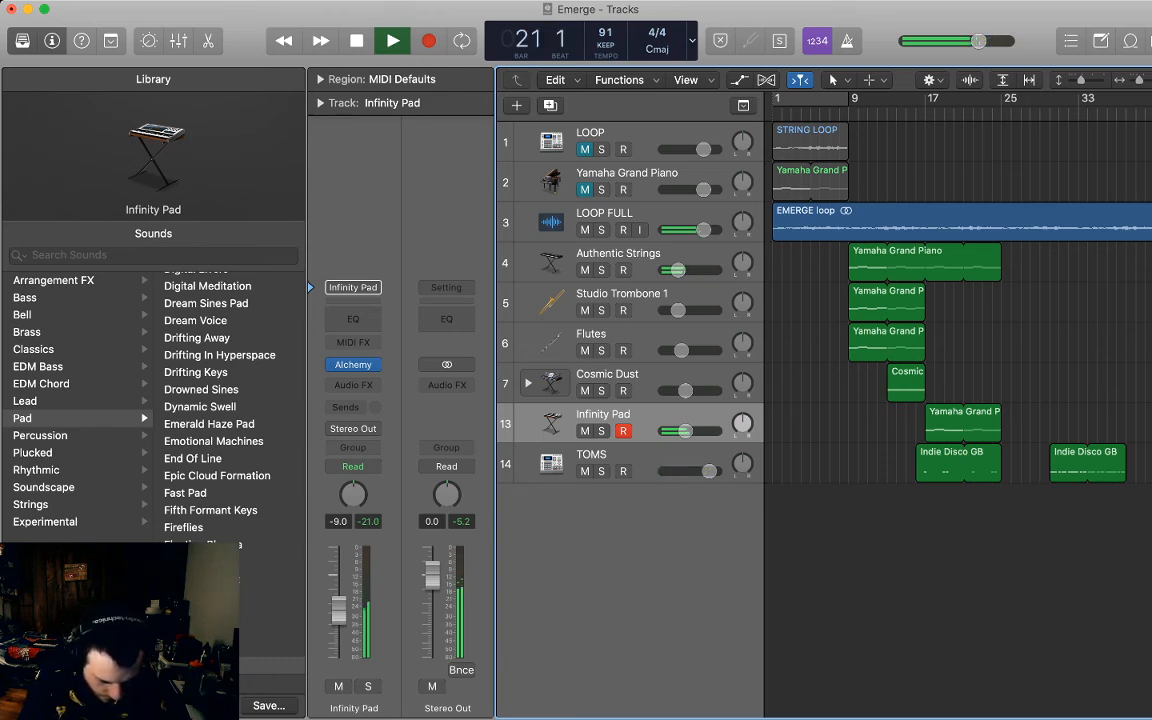
key(space)
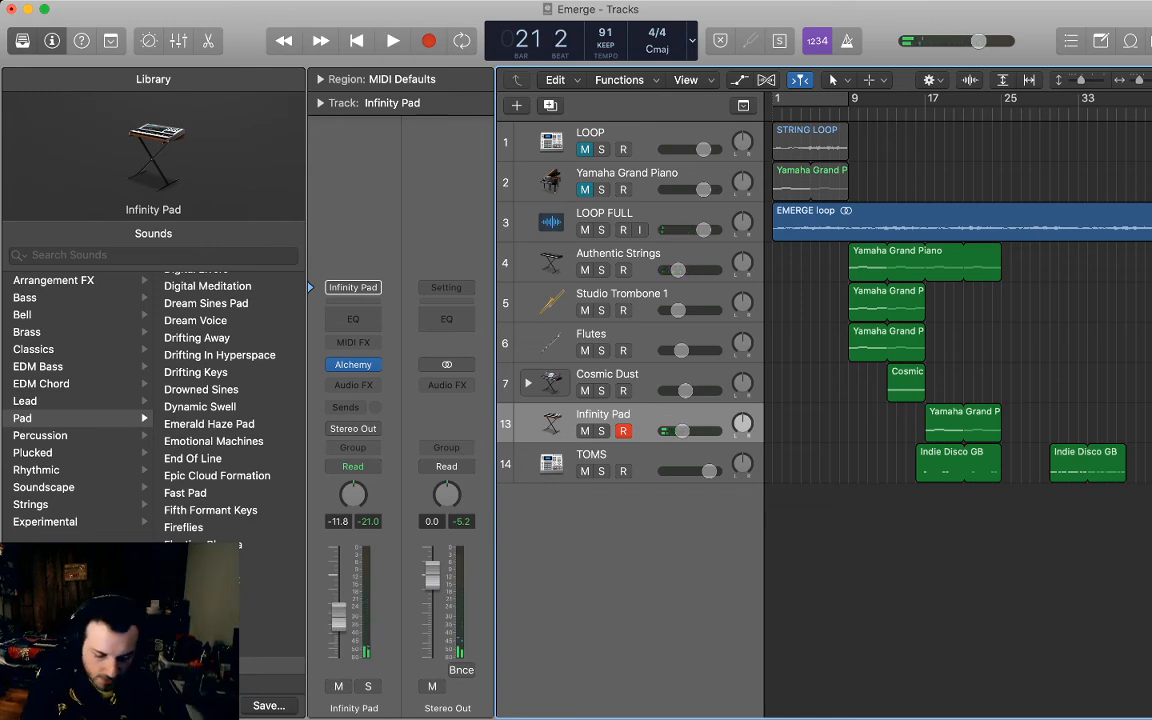
Move the second region on the TOMS track to start at bar 33.
drag(1085, 465, 1115, 465)
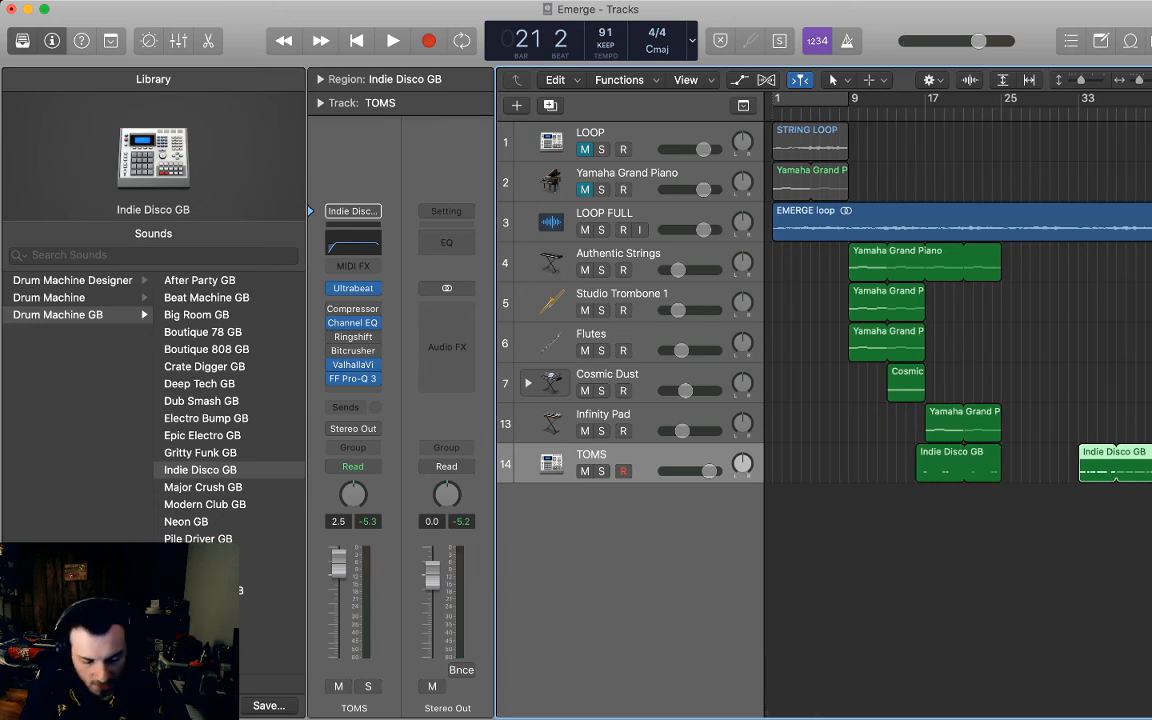
click(1110, 560)
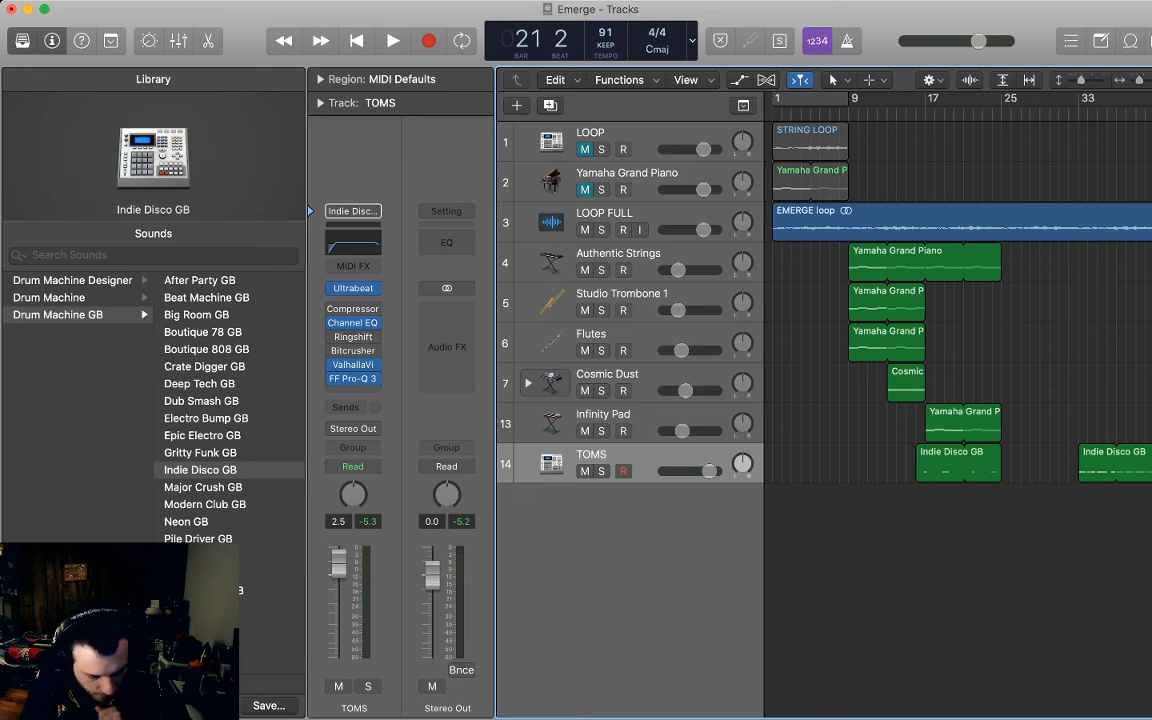
Duplicate the Infinity Pad track without its region and browse the Lead synthesizer sounds for the copy.
click(962, 424)
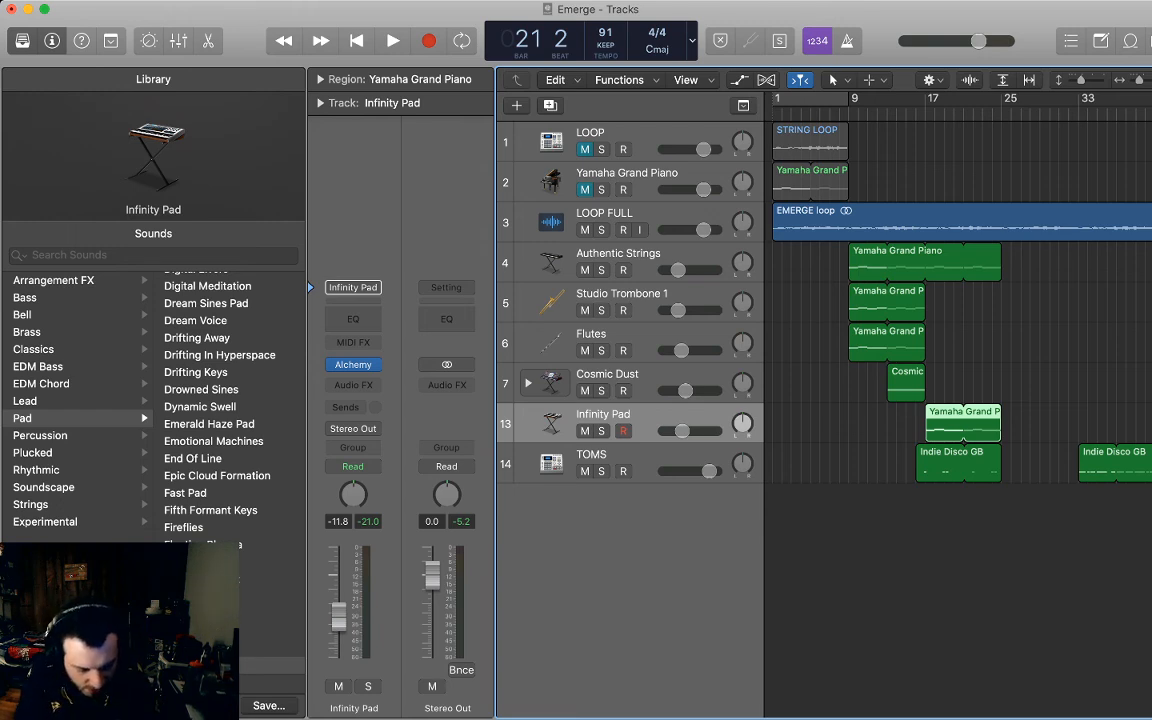
click(1038, 424)
scroll(140, 400, left, 5)
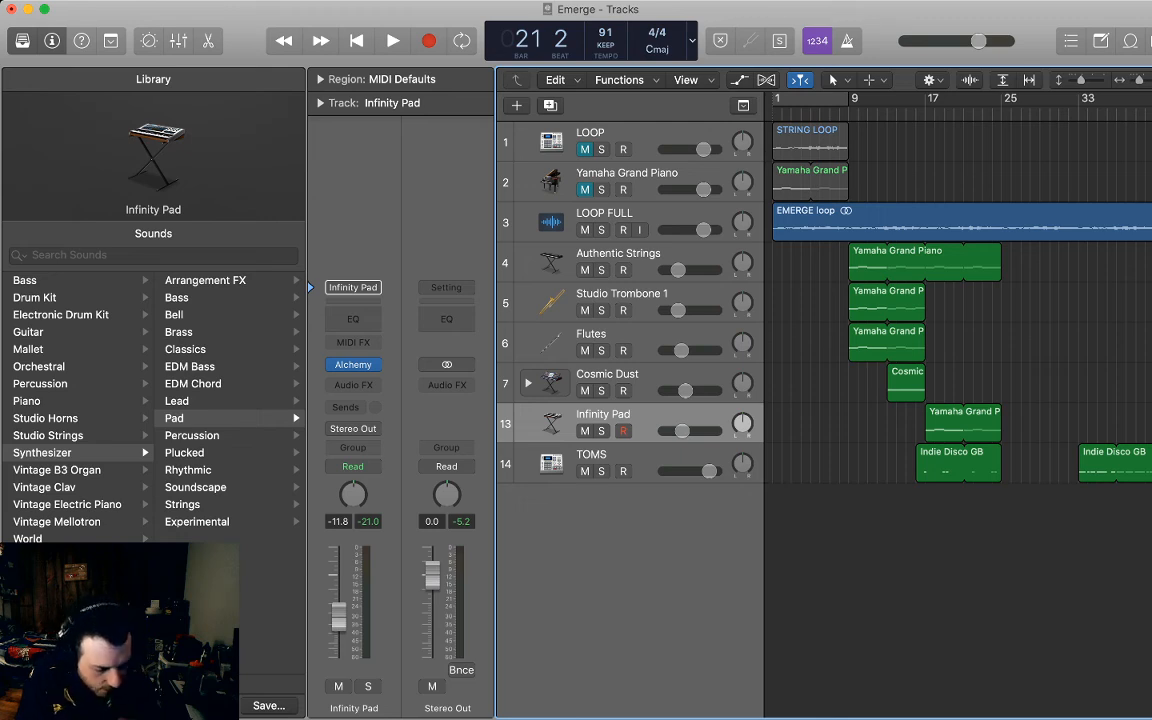
key(super+d)
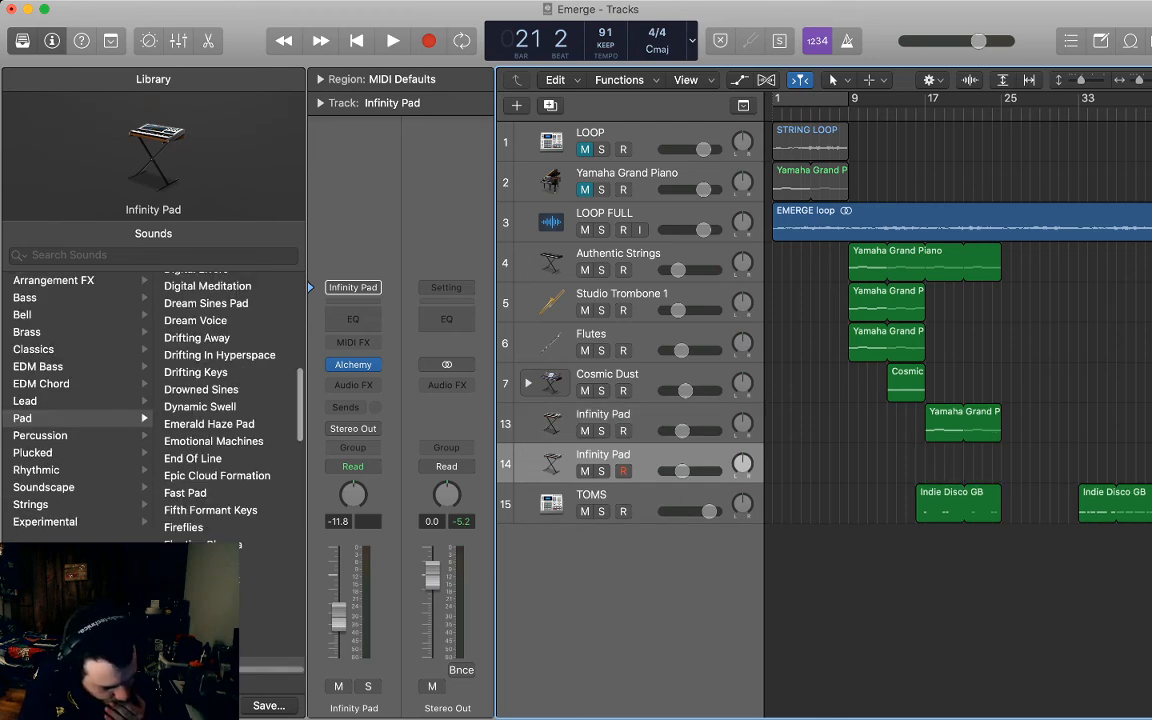
key(Up)
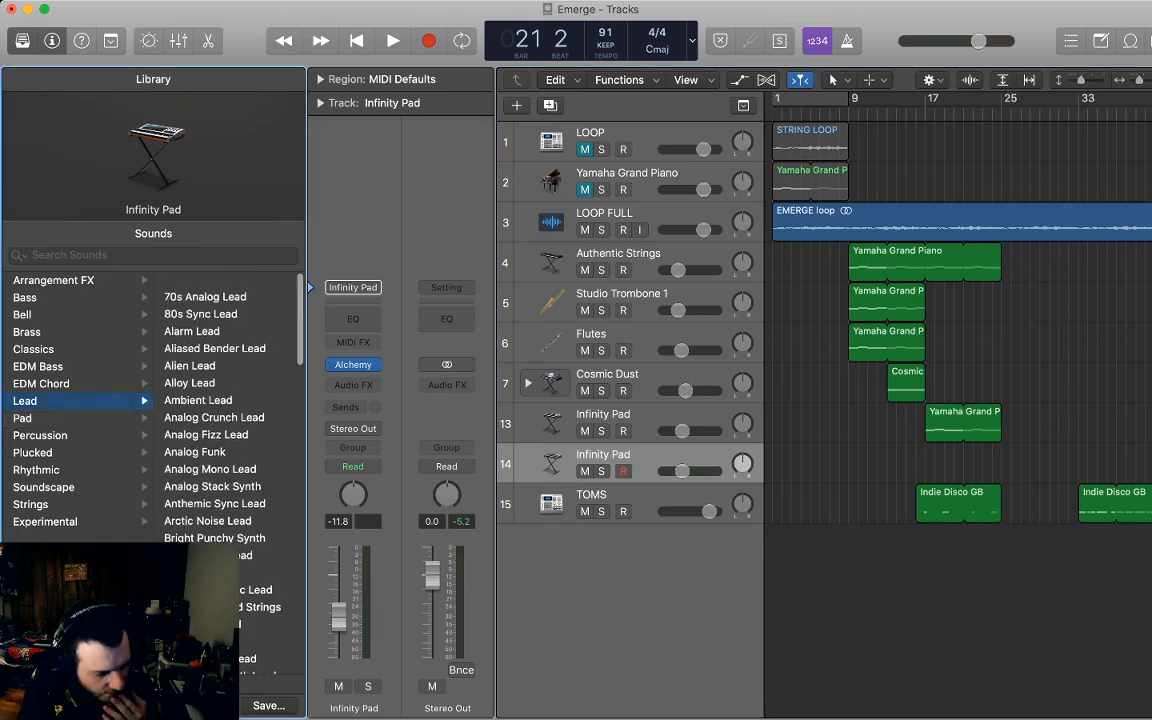
Audition the Lead sounds on the duplicated Infinity Pad track one after another, from 70s Analog Lead to Buzzing Metallic Lead.
key(Right)
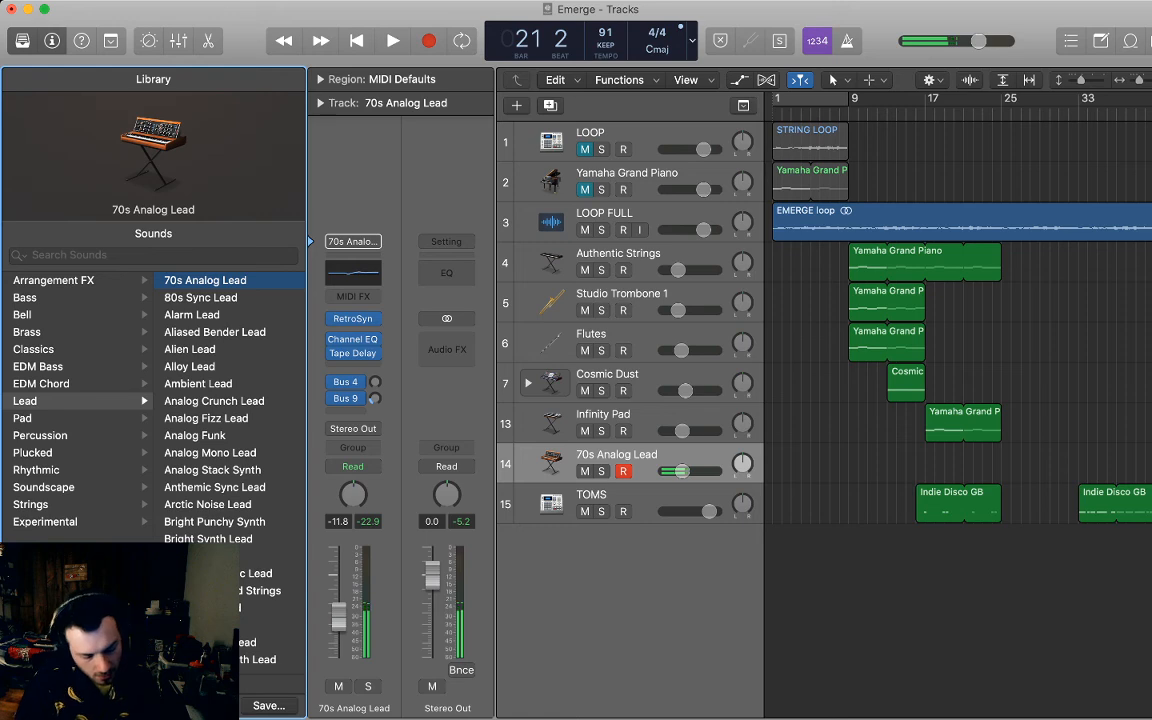
key(Down)
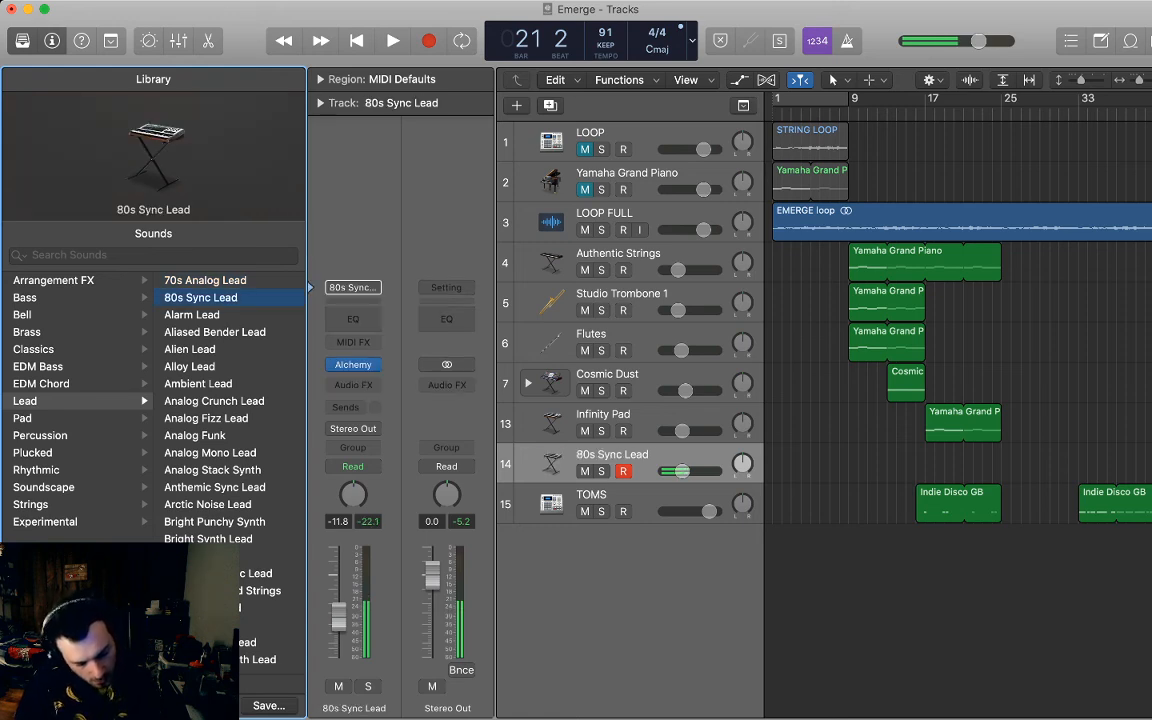
key(Down)
key(Down)
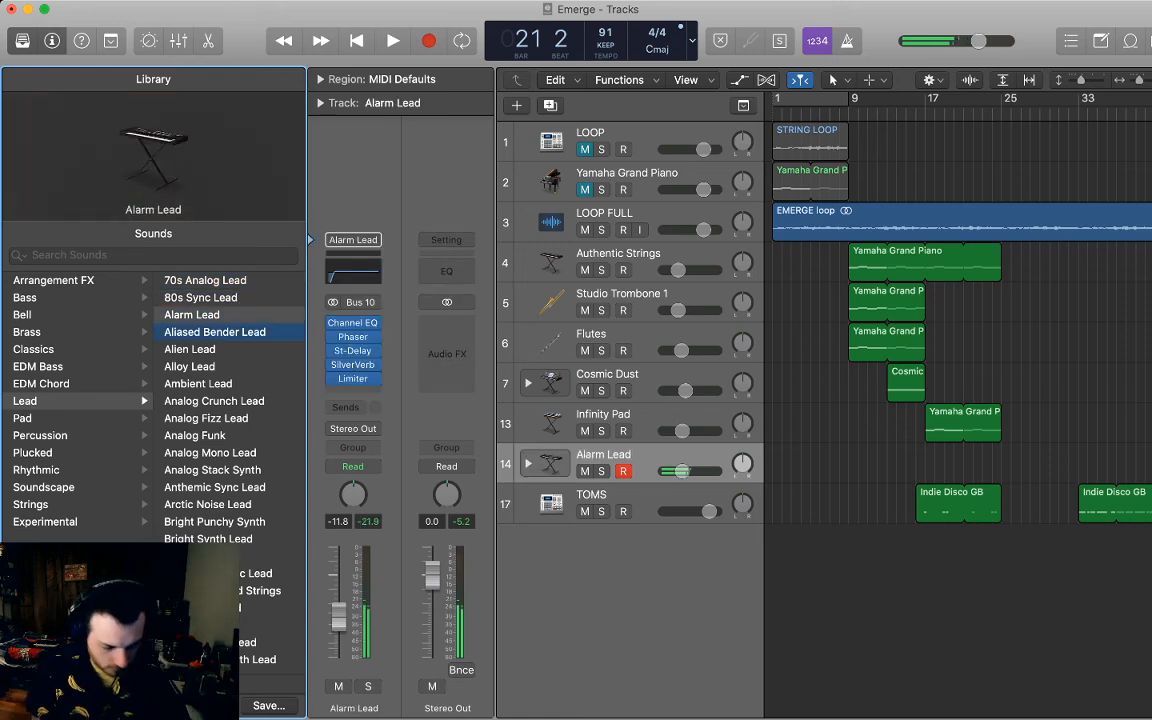
key(Down)
key(Down)
key(Down)
key(Down)
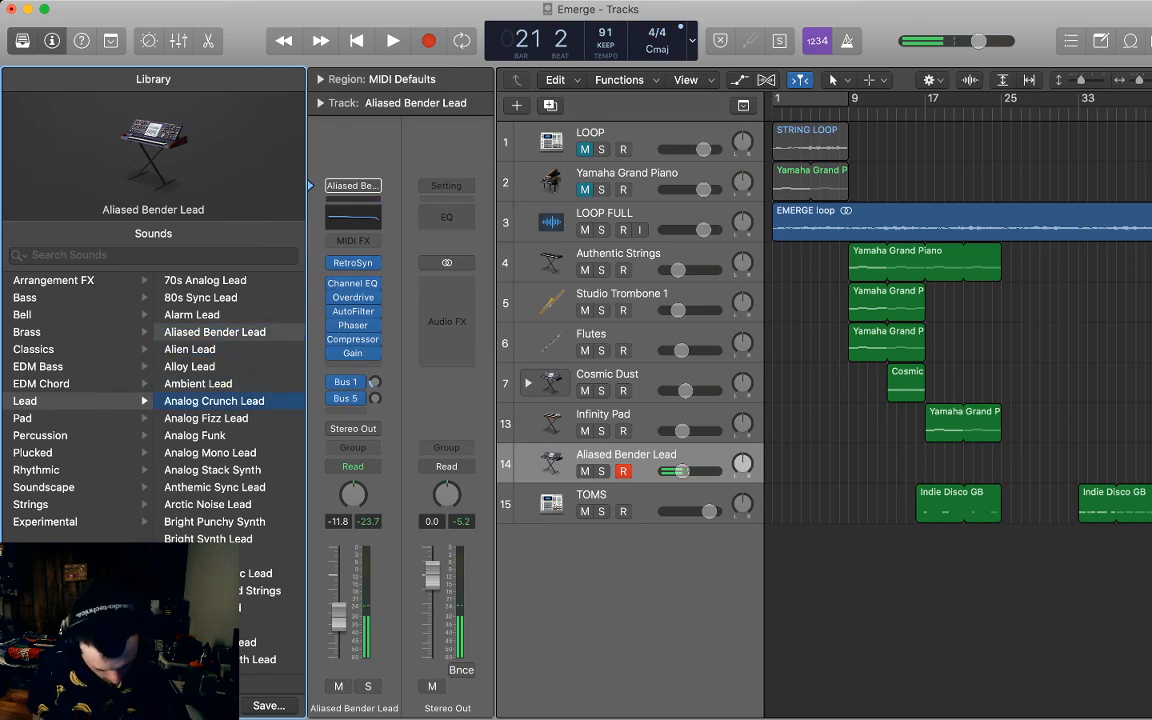
key(Down)
key(Down)
key(Down)
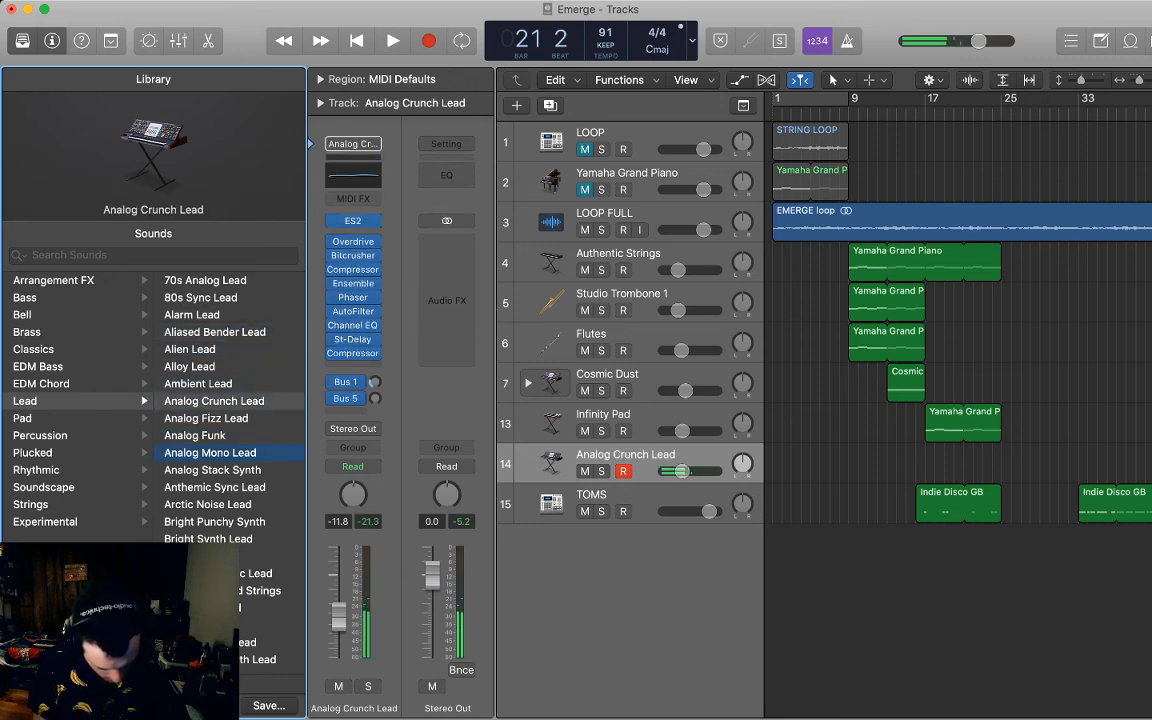
key(Down)
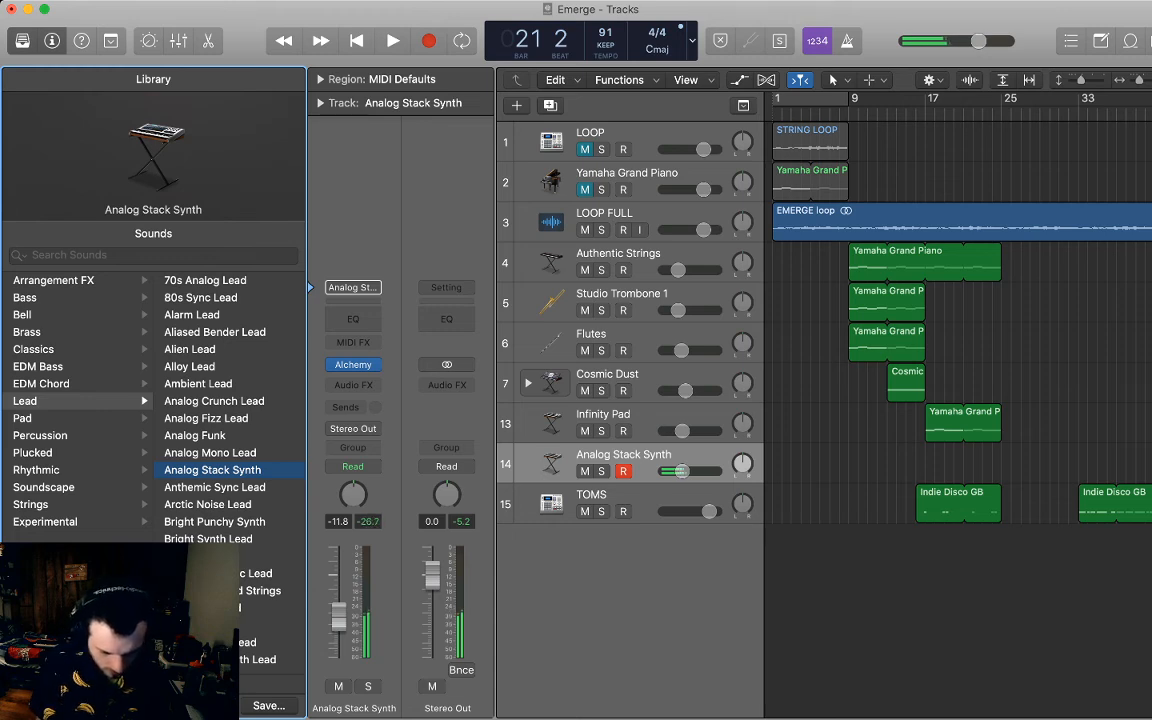
key(Down)
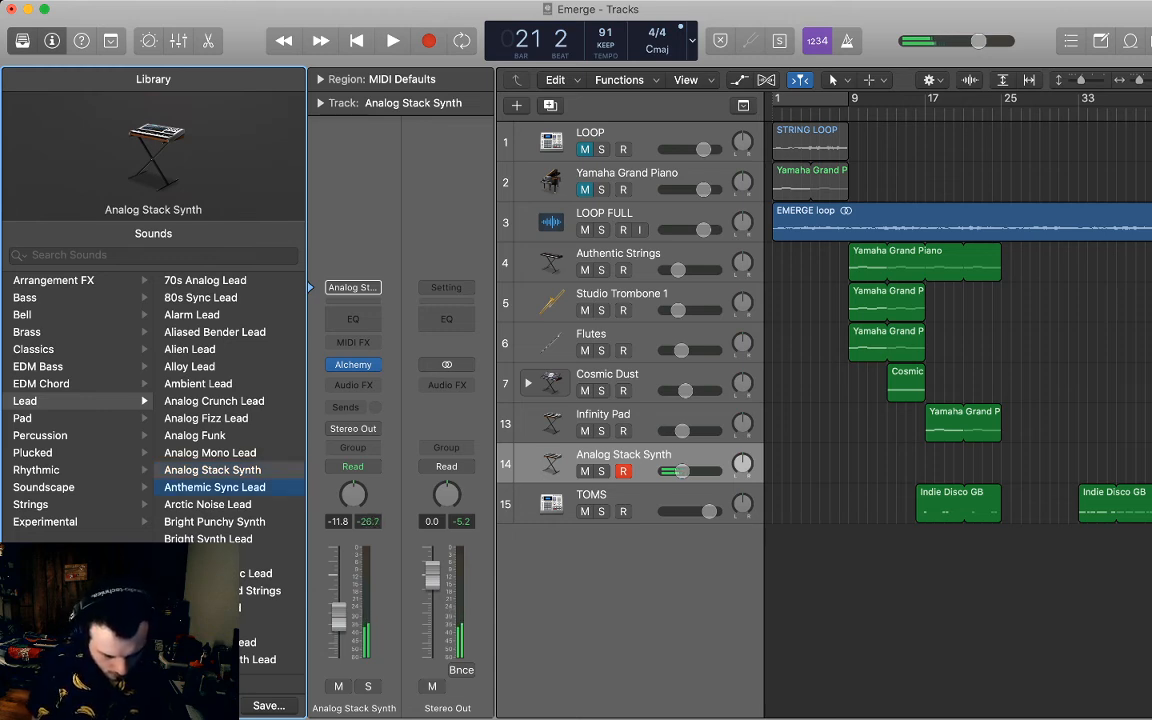
key(Down)
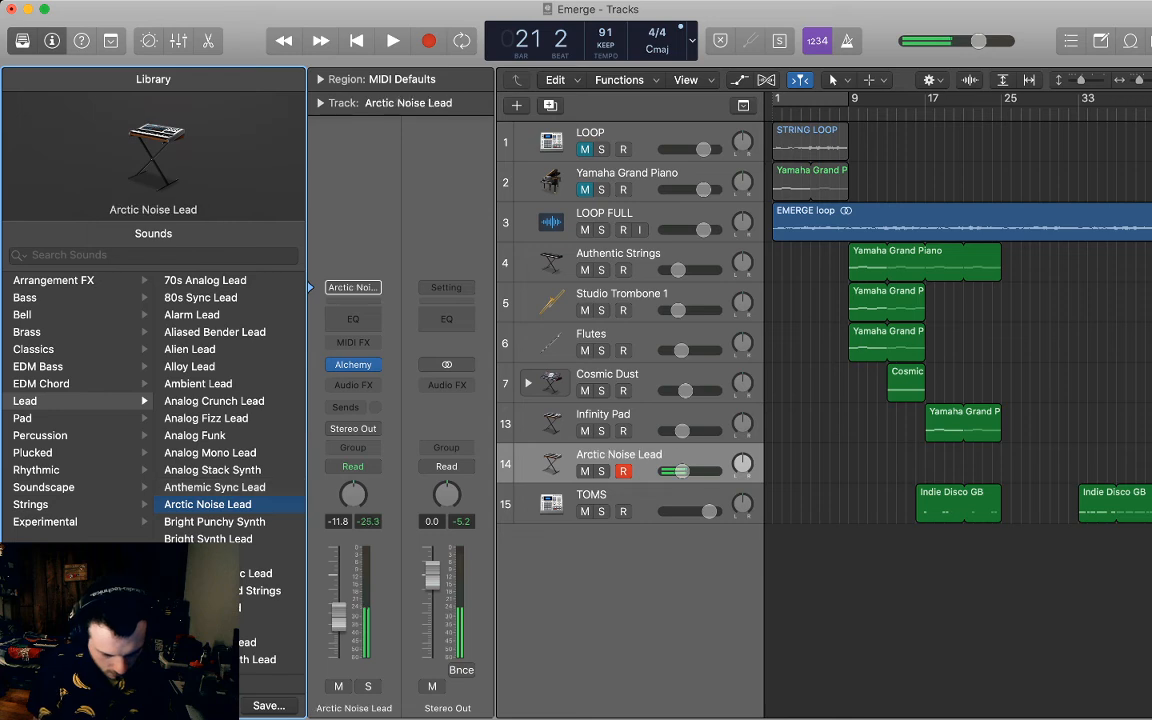
key(Down)
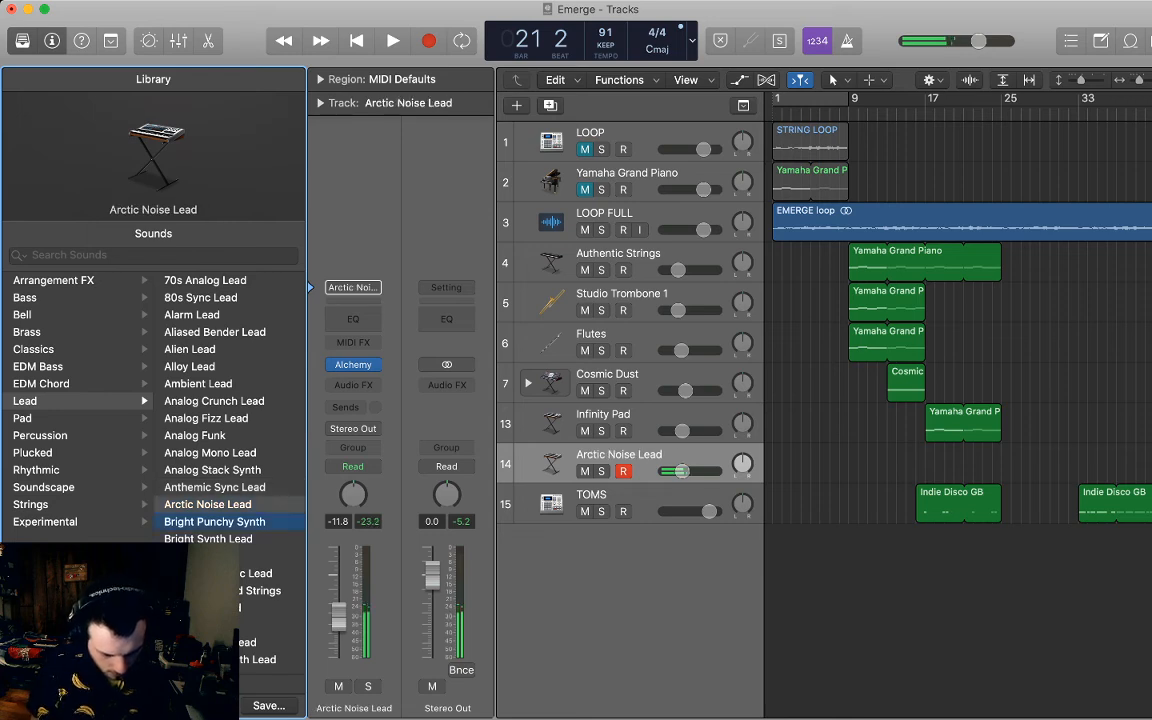
key(Down)
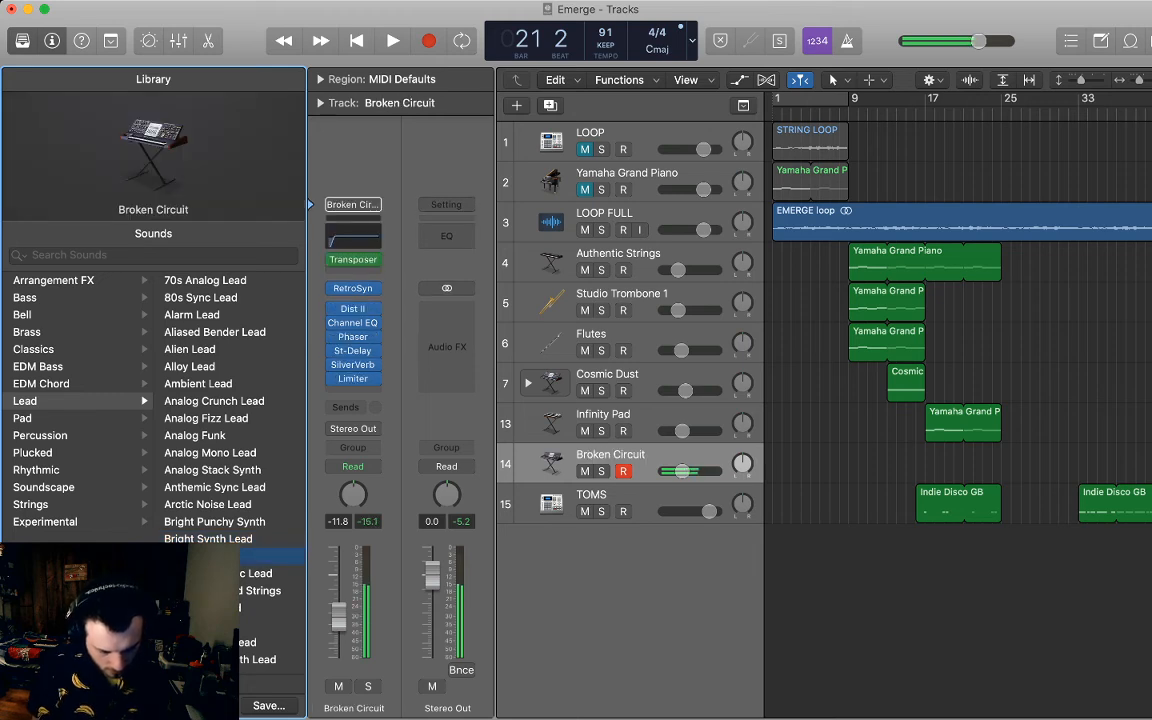
key(Down)
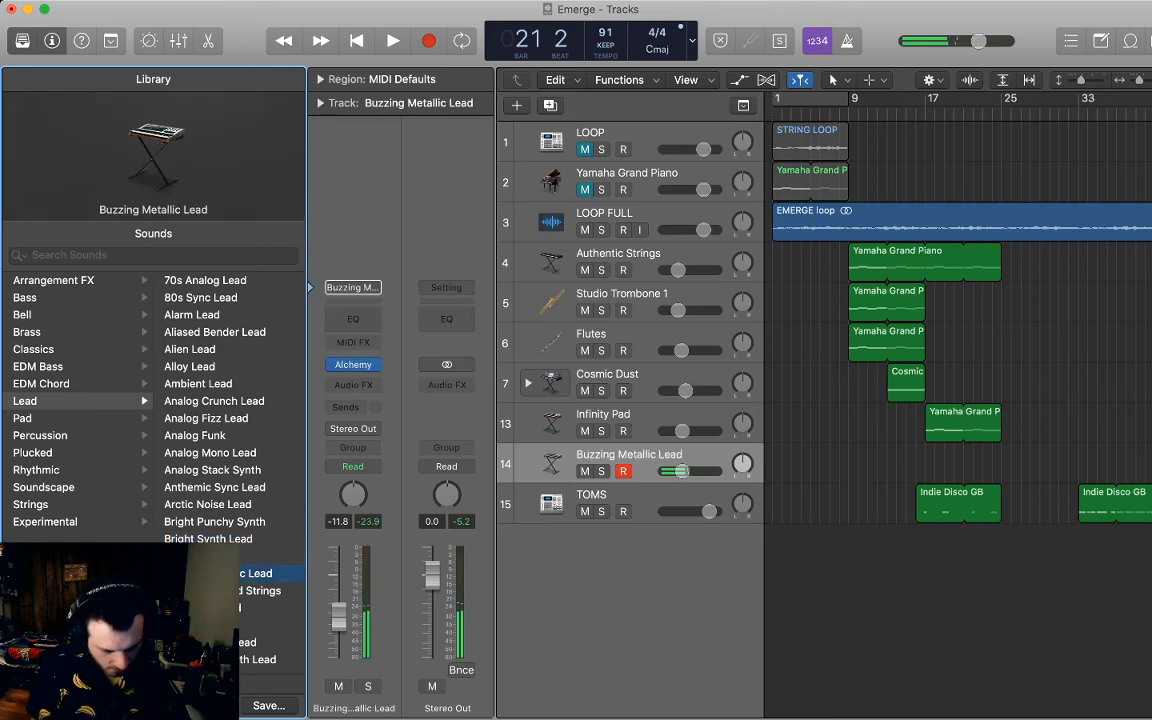
Audition further Lead sounds on the same track, from Citrus Fuzz through Dirty Big Lead to Evolving Currents.
scroll(220, 445, down, 4)
click(192, 445)
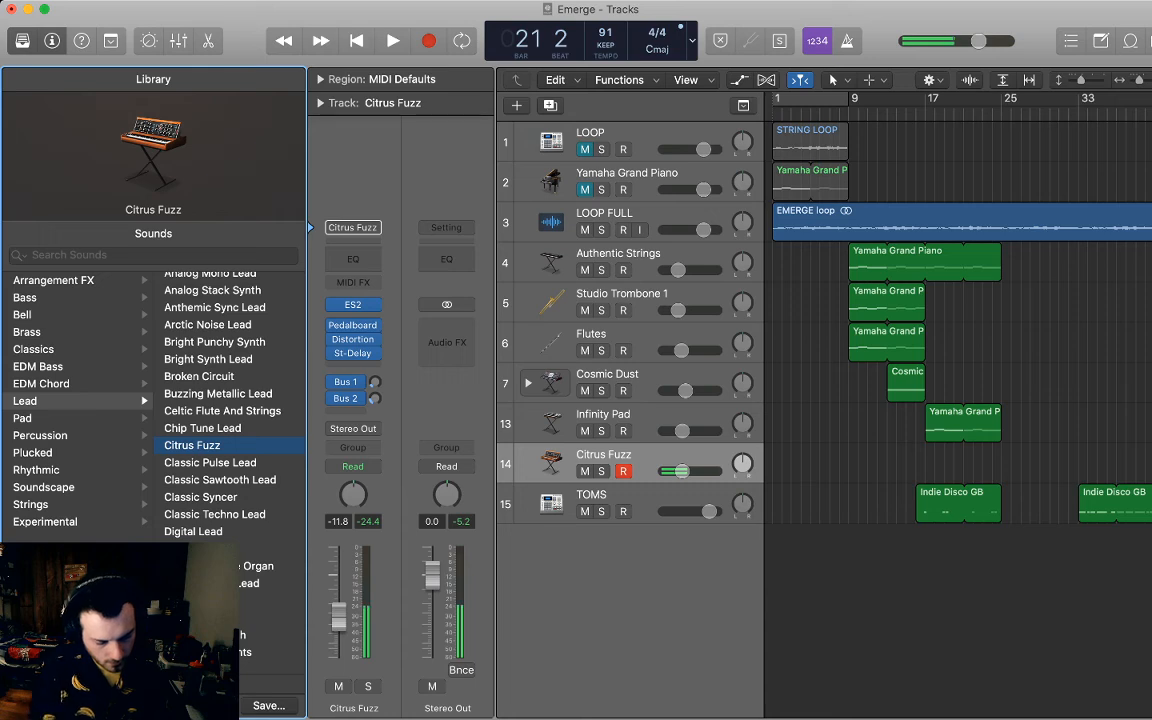
key(Down)
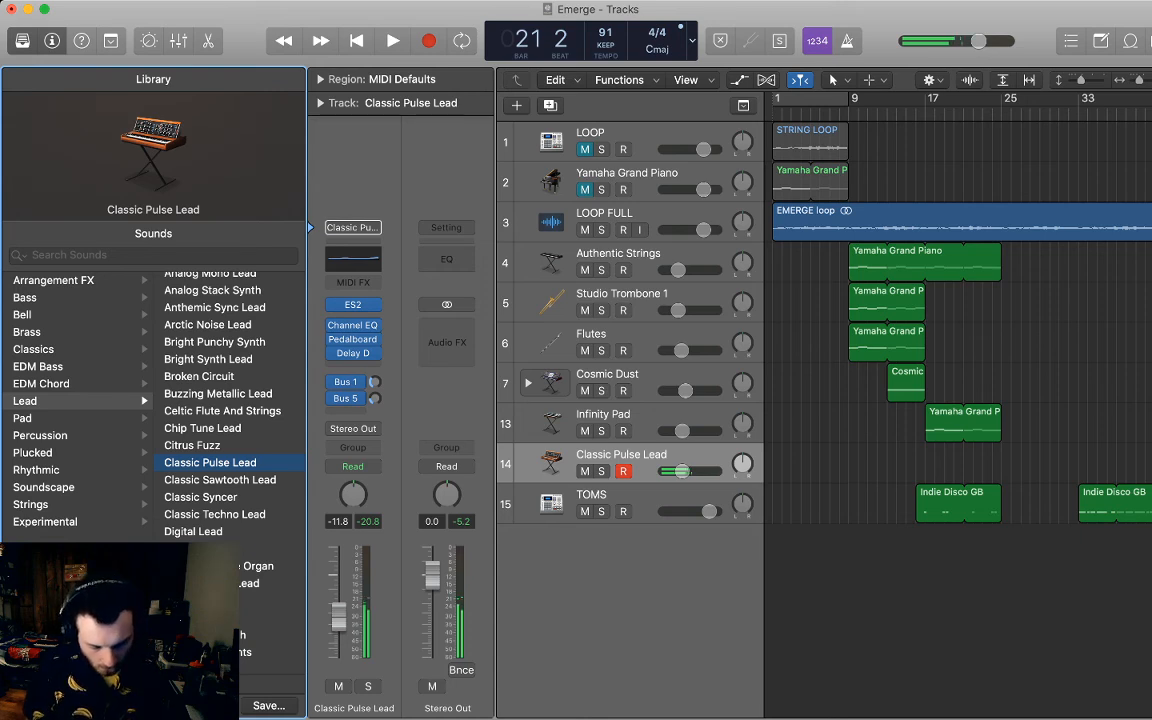
key(Down)
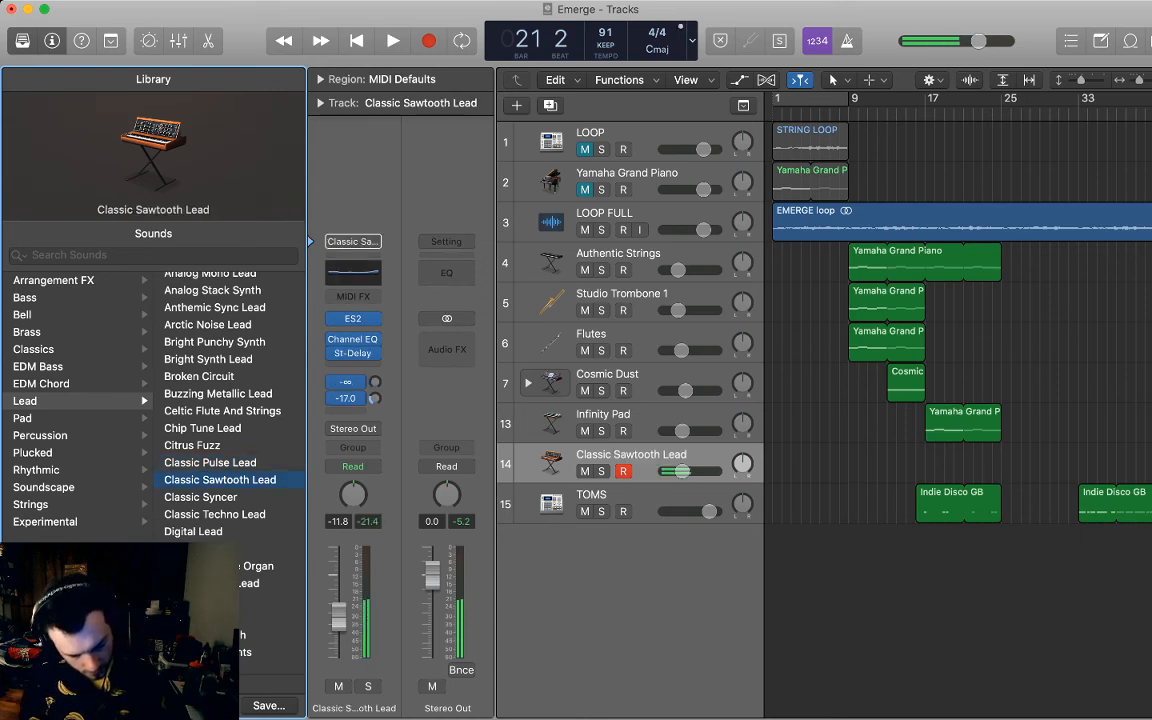
key(Down)
key(Down)
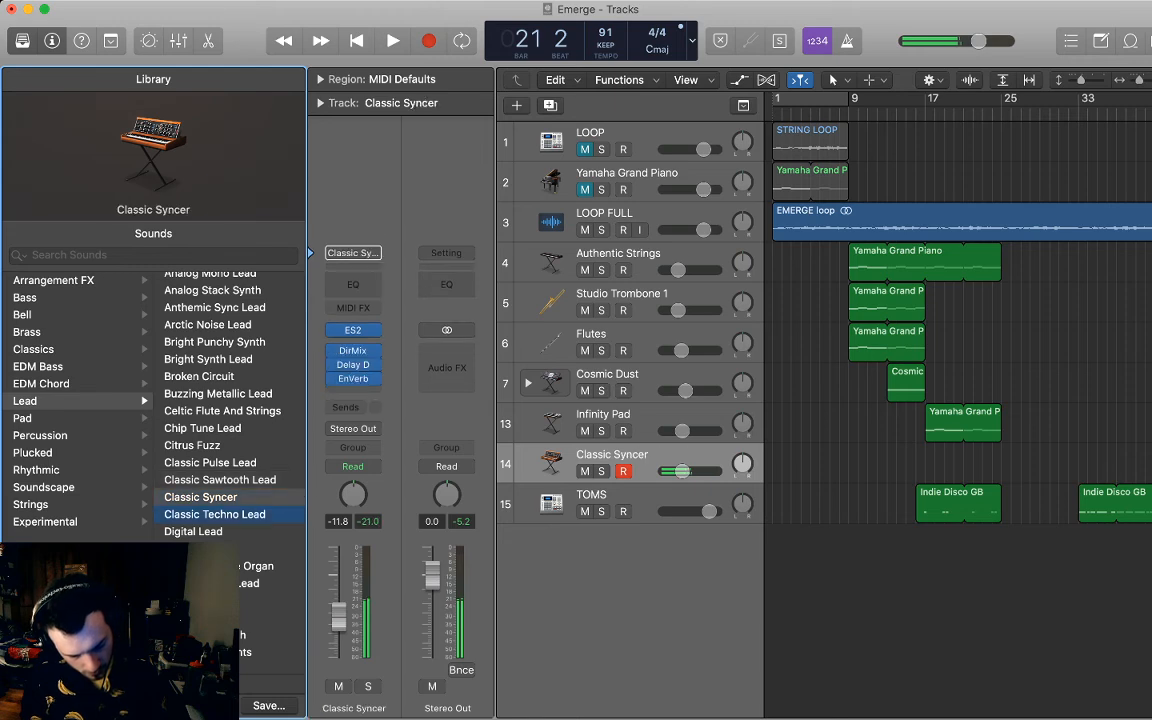
key(Down)
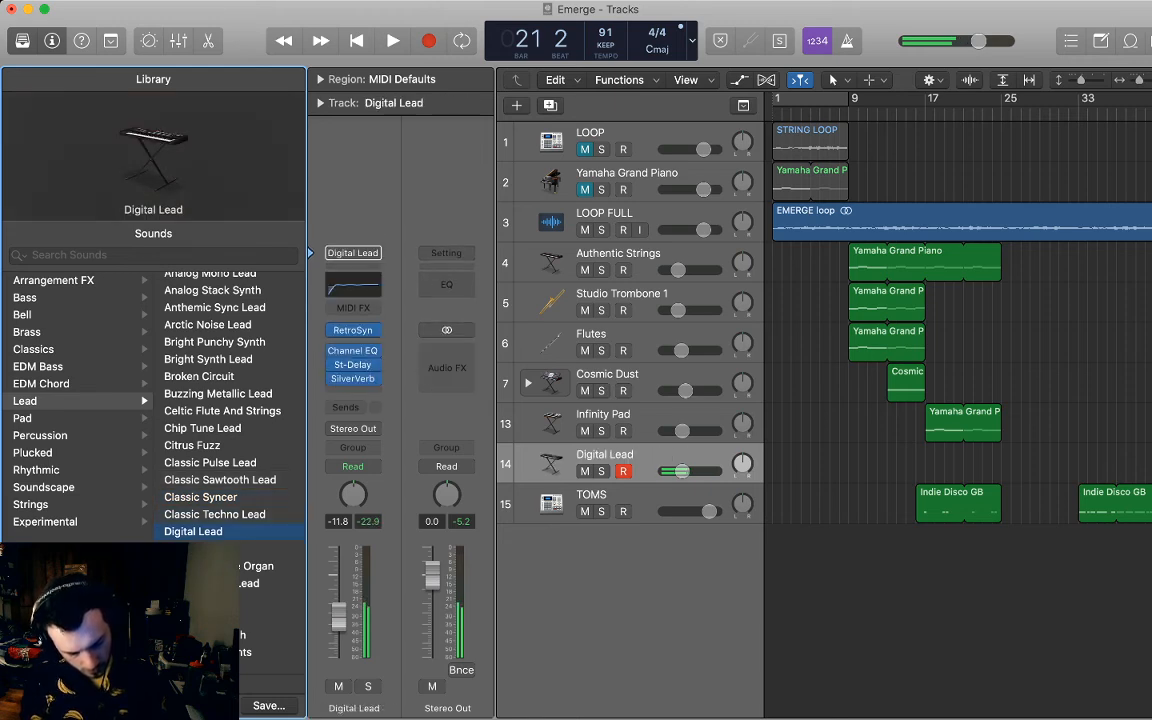
key(Down)
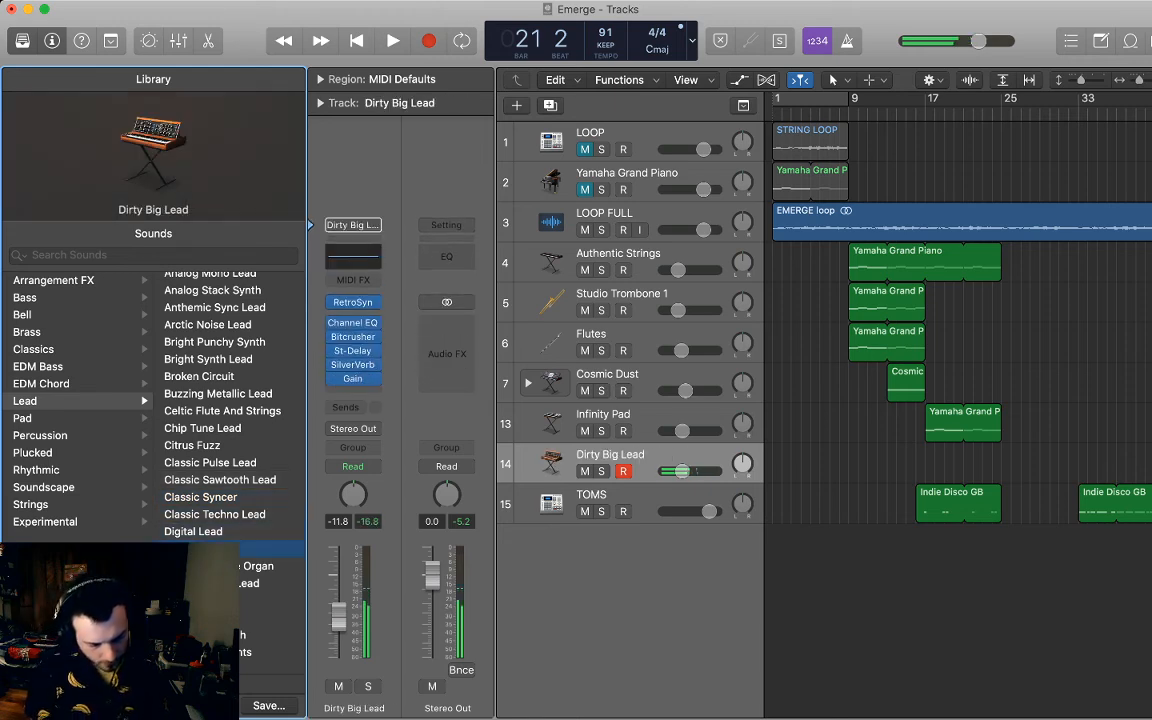
key(Down)
key(Down)
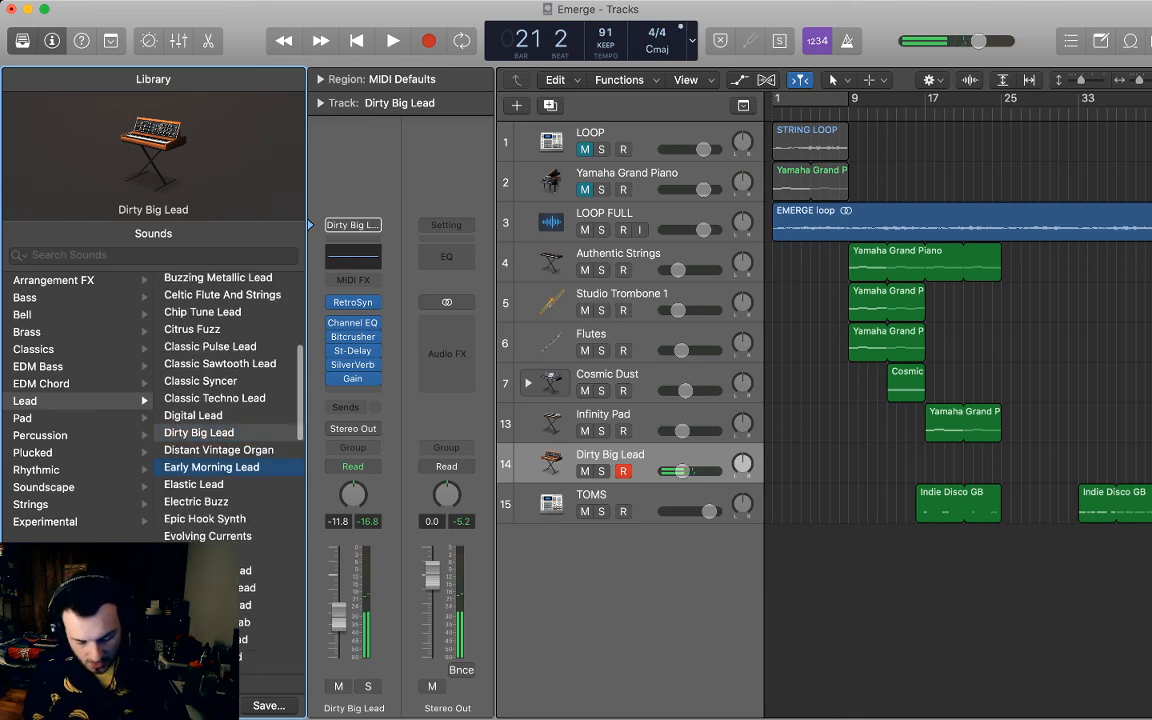
key(Down)
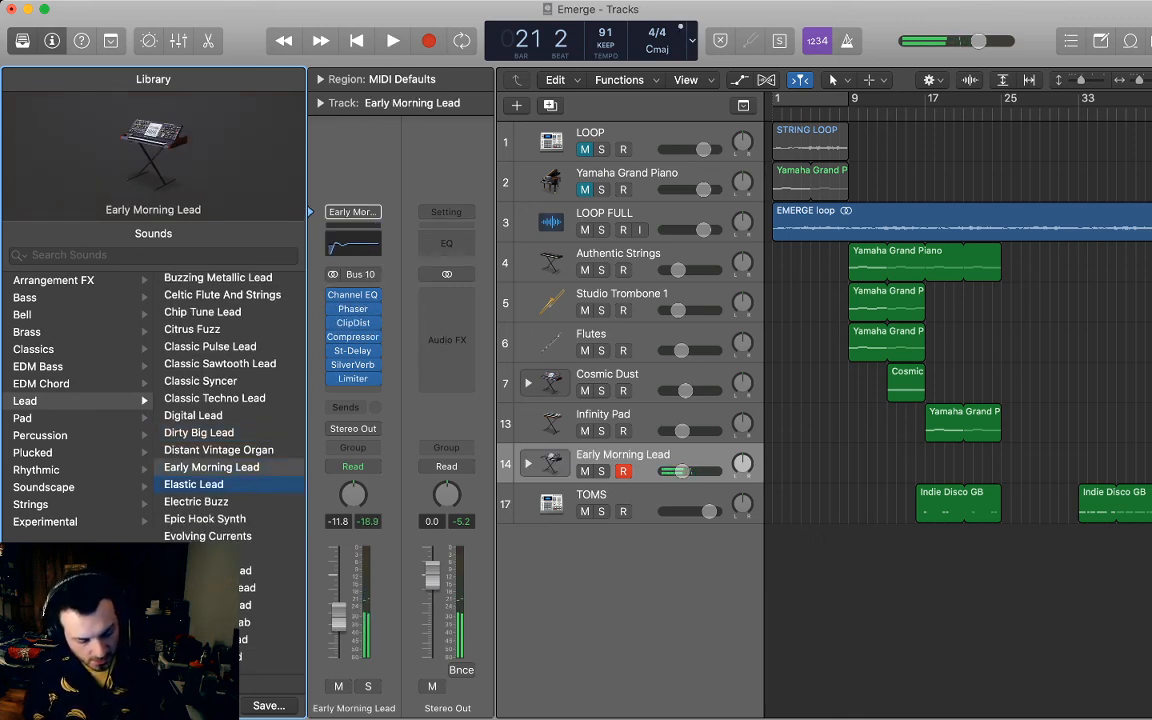
key(Down)
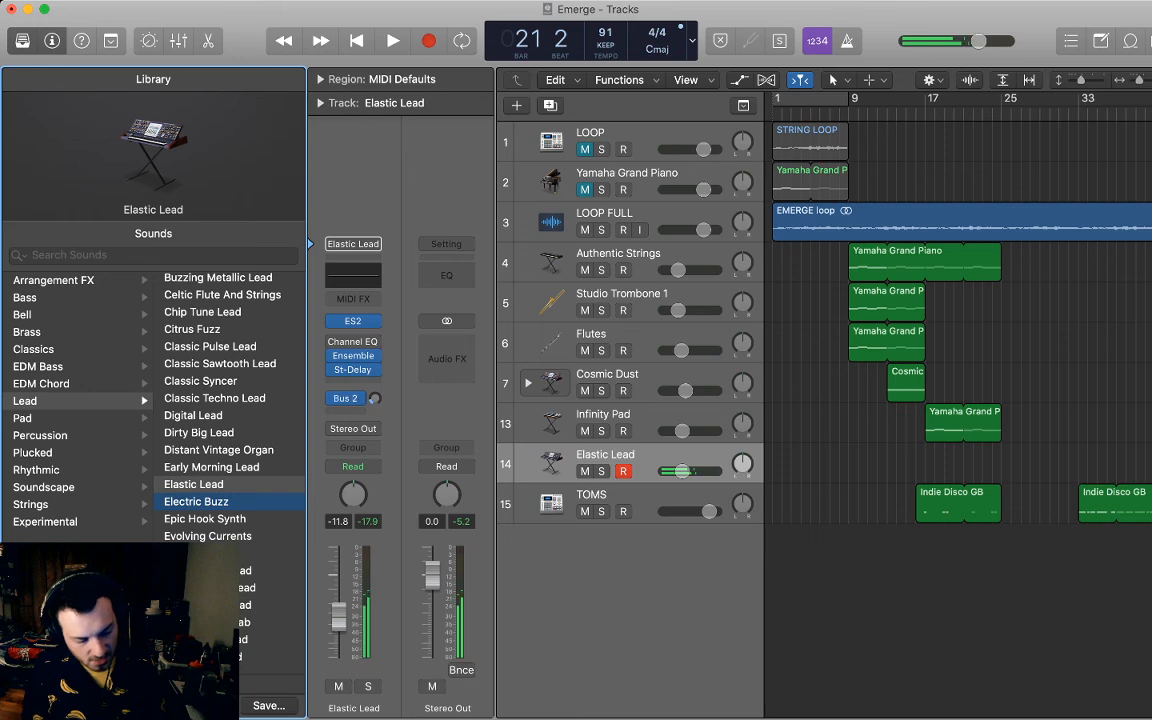
key(Down)
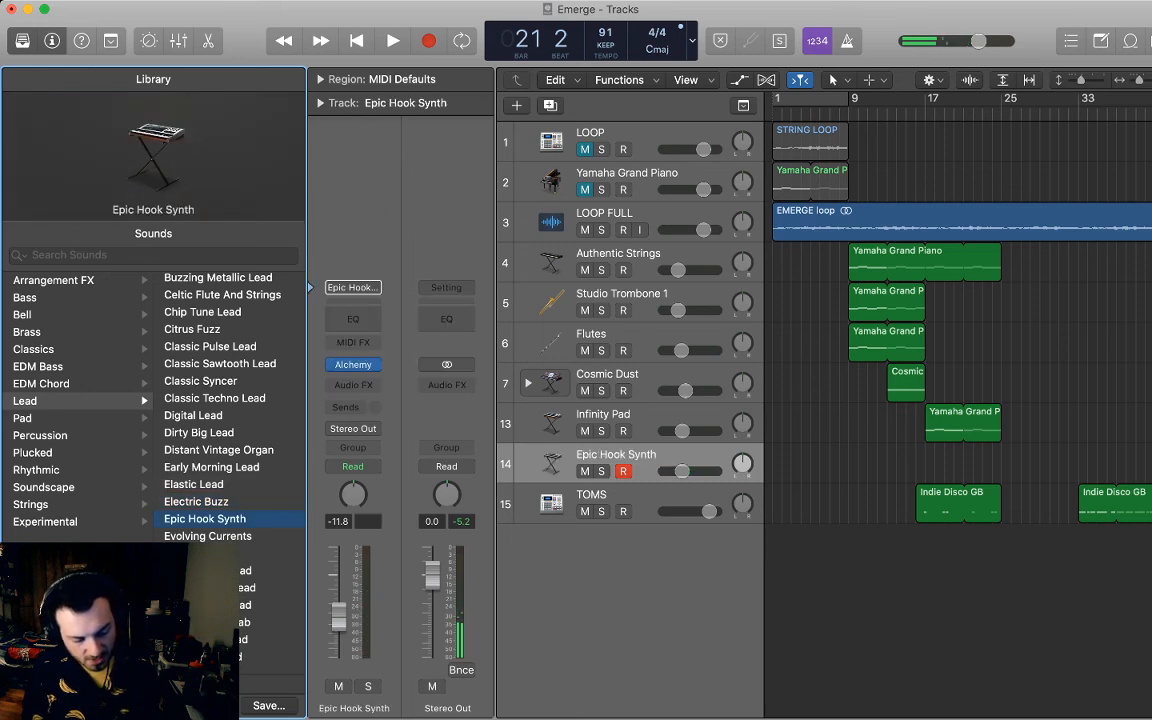
key(Down)
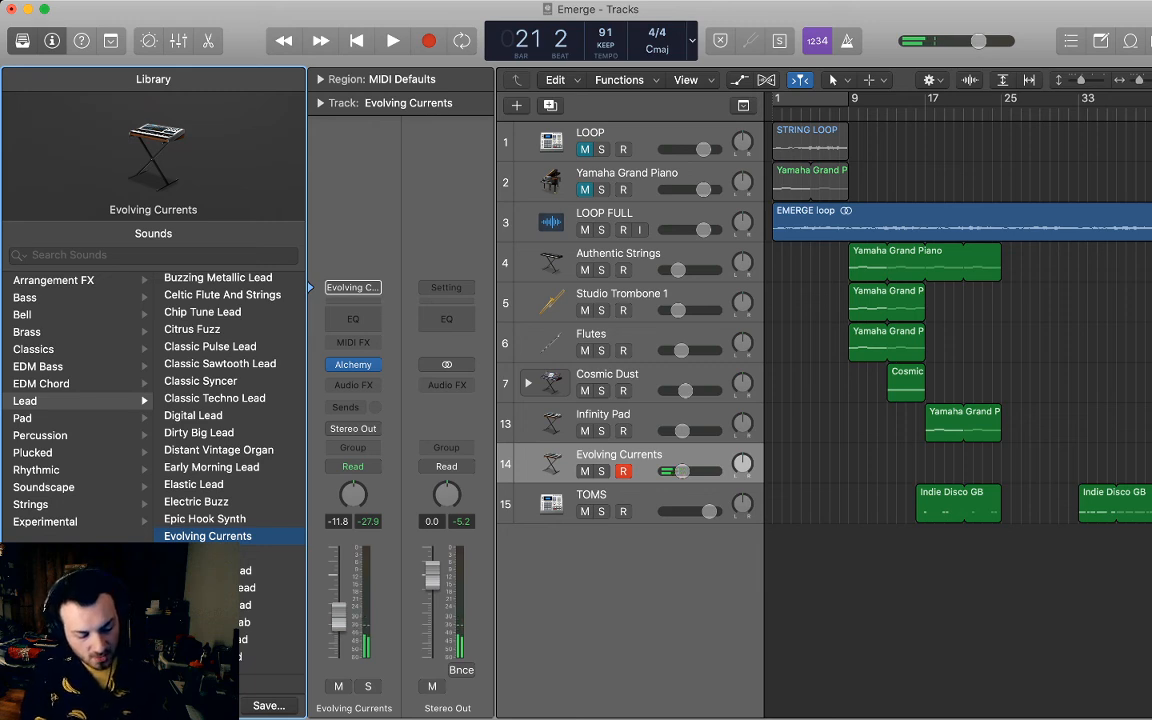
Compare Fizzy Techno Lead with Filtered Saw Lead and load Filtered Saw Lead on the new track.
scroll(210, 410, down, 3)
click(210, 538)
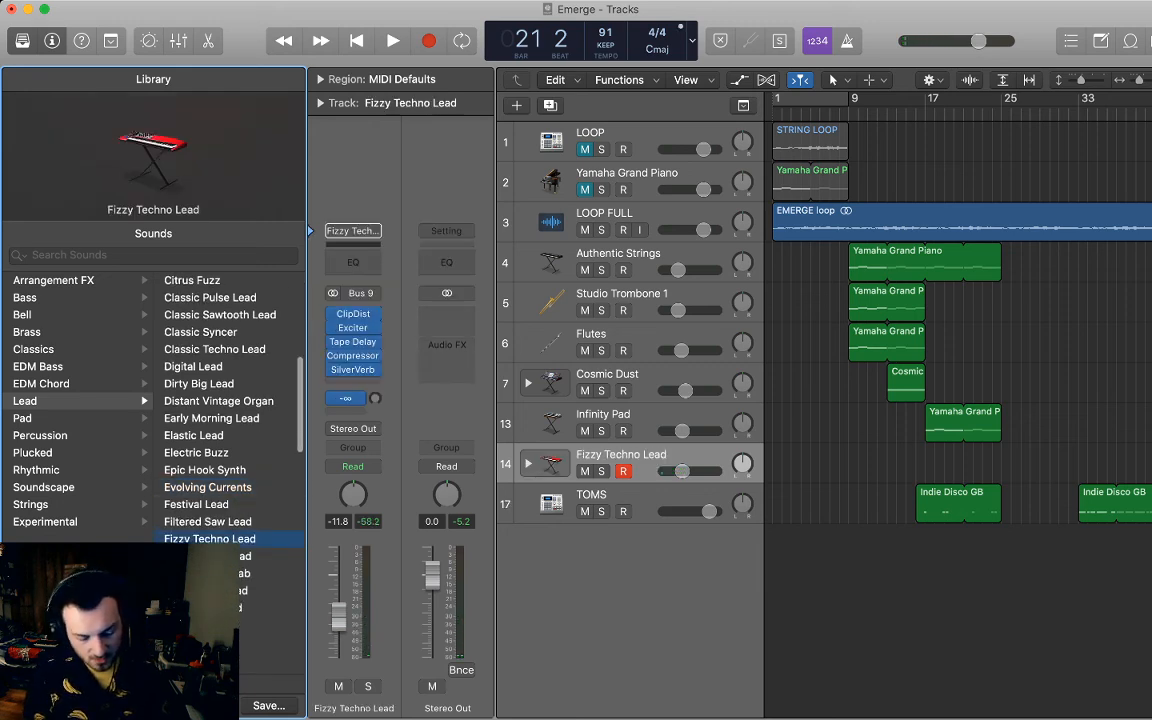
key(Up)
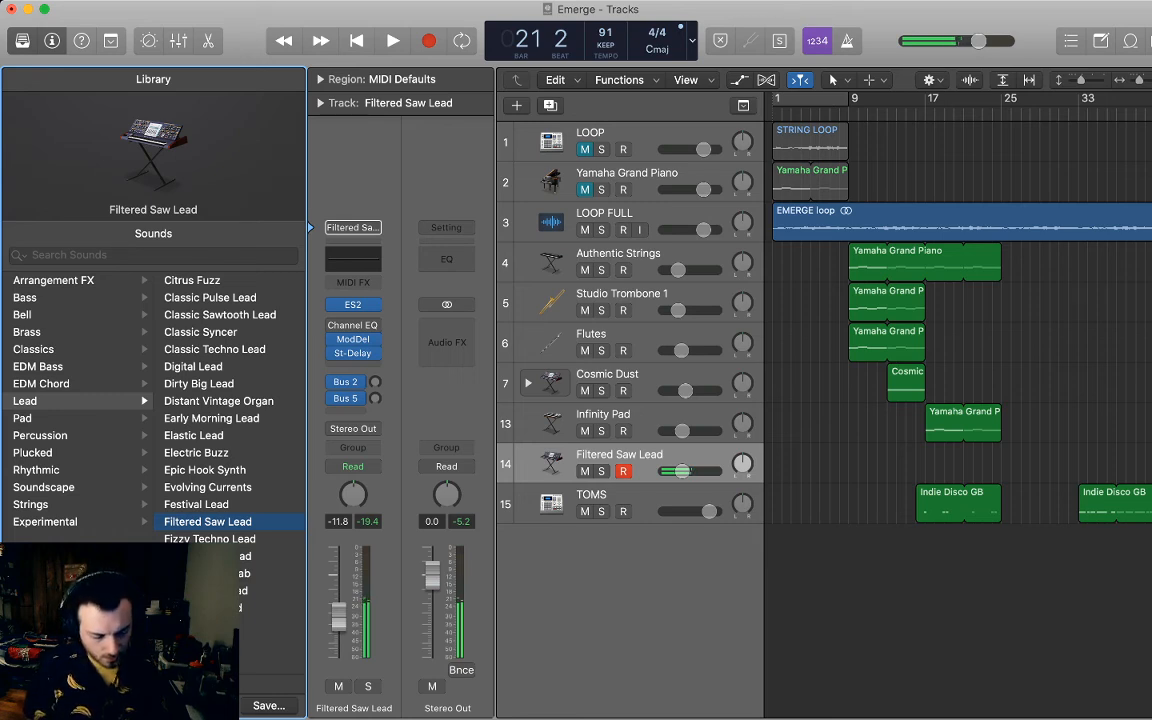
key(Down)
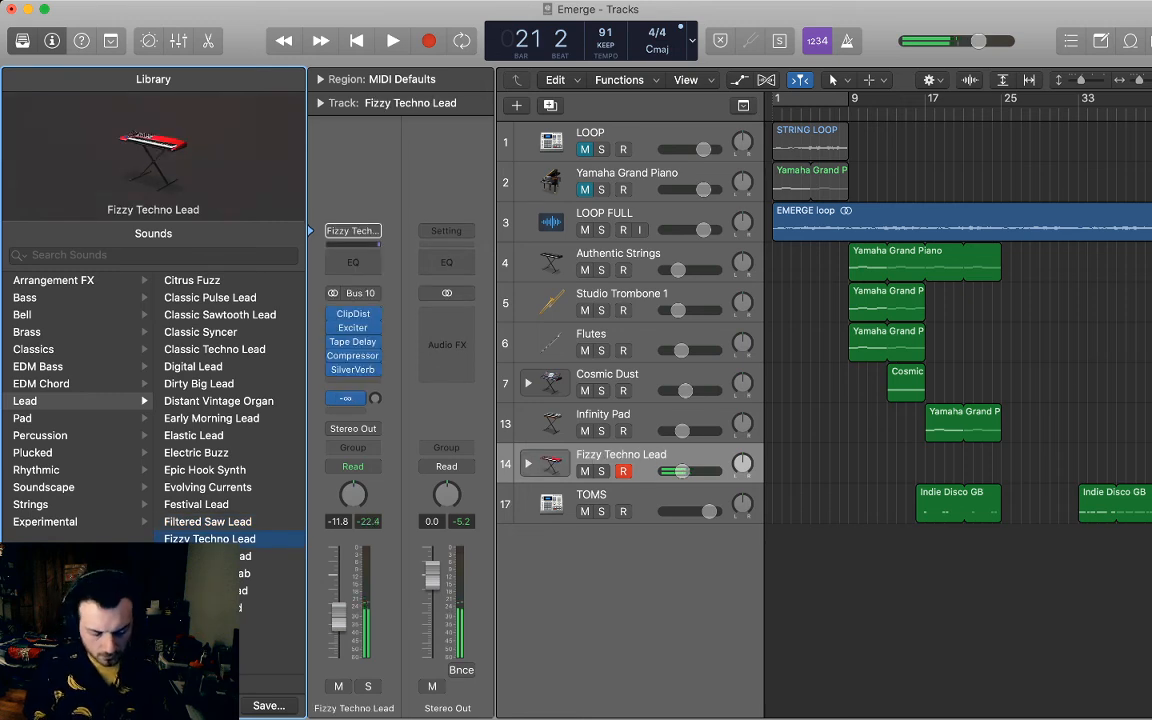
key(Up)
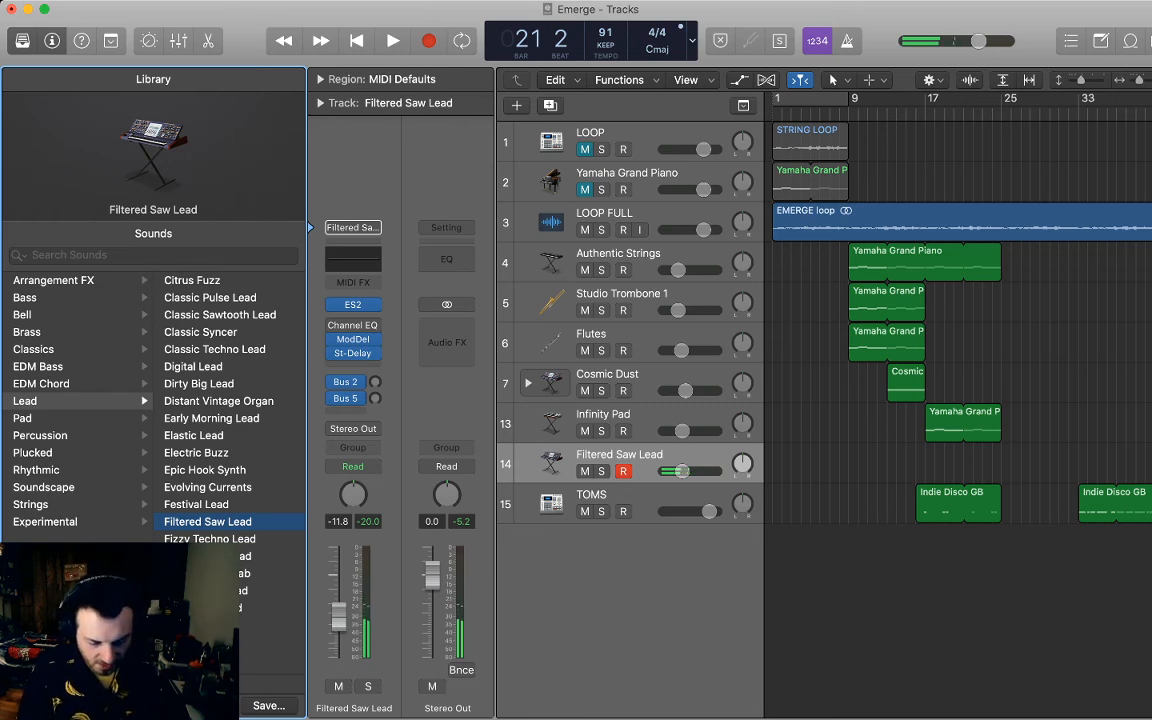
Record a trial lead take from bar 17, discard it, and set the Filtered Saw Lead track volume to -3.1 dB.
click(926, 110)
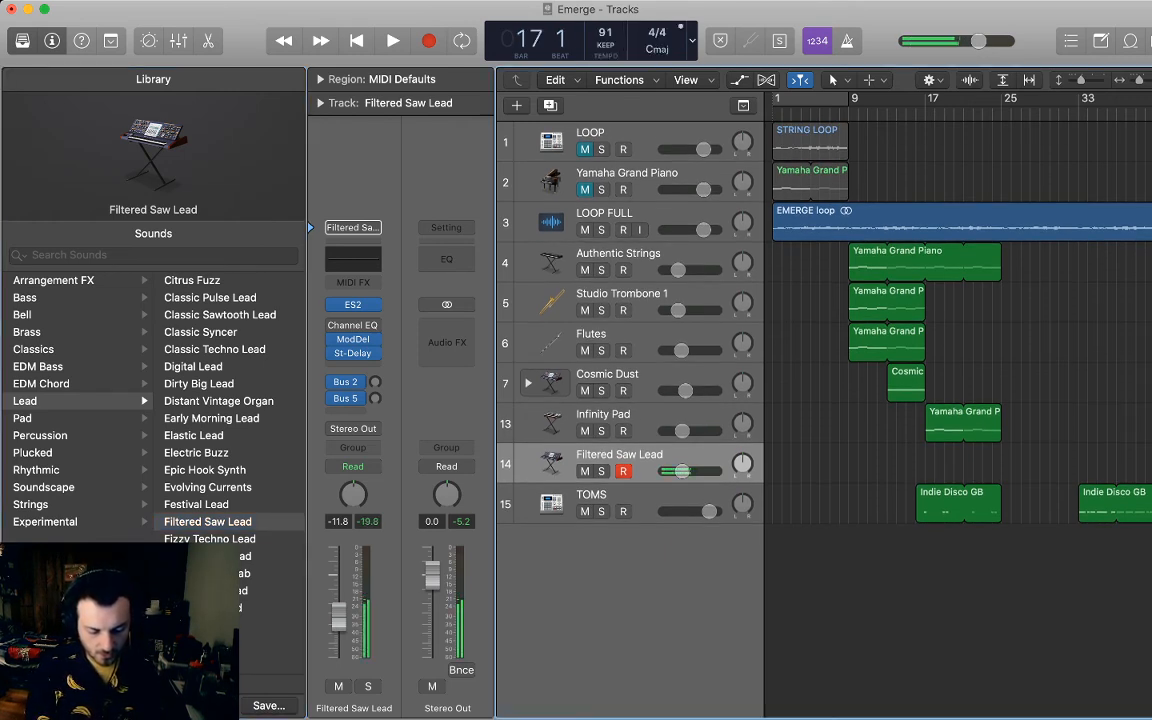
key(space)
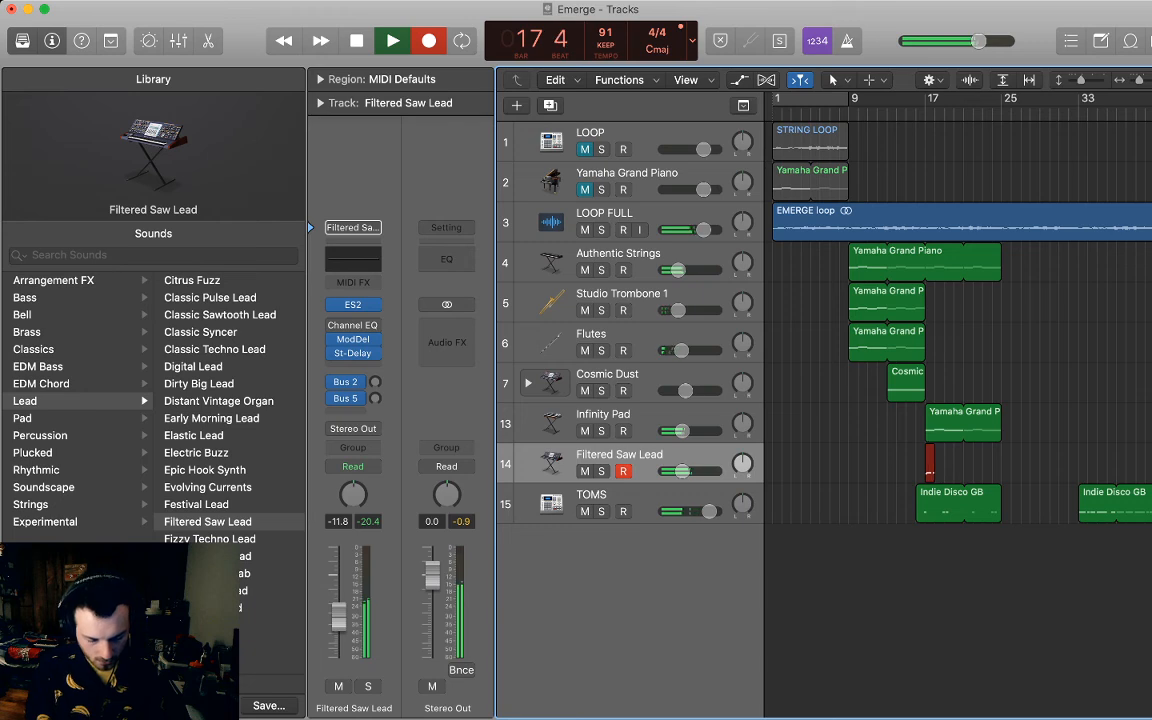
key(space)
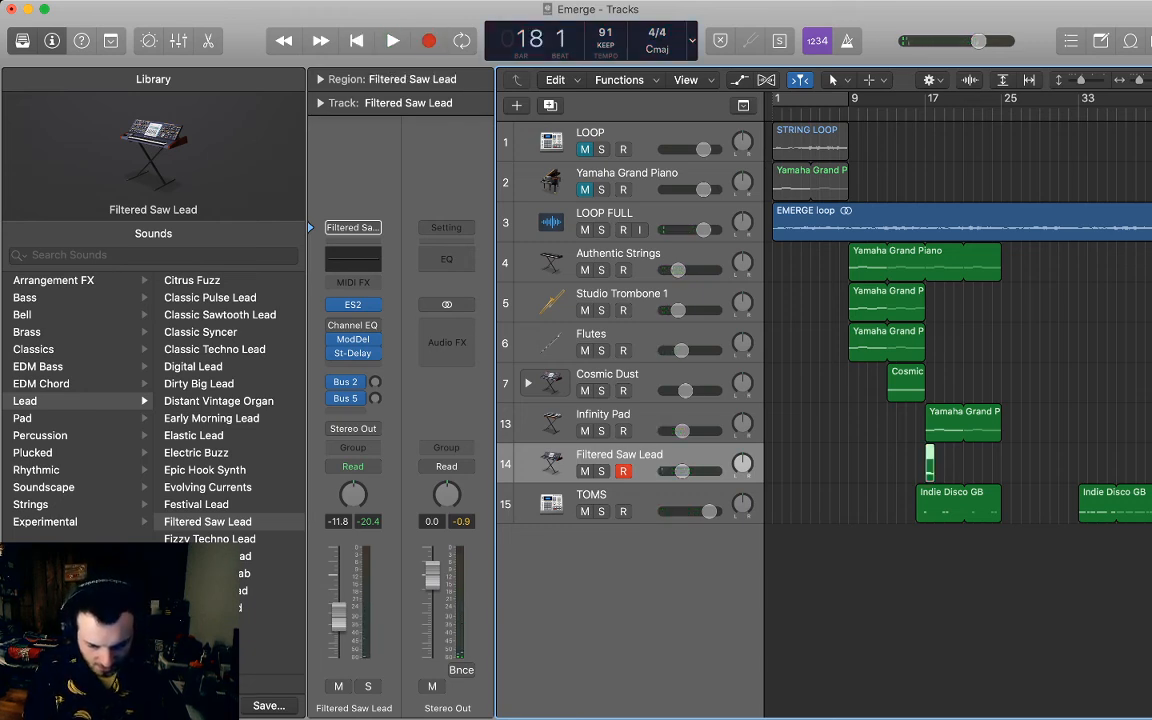
key(super+Left)
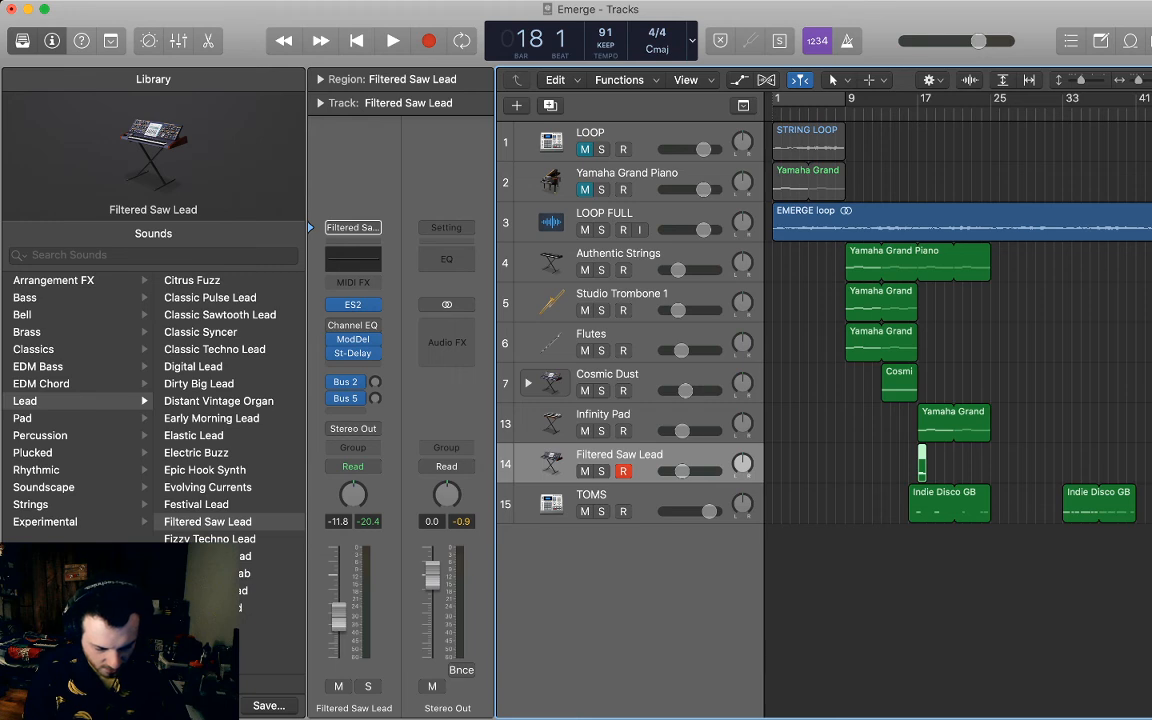
key(Delete)
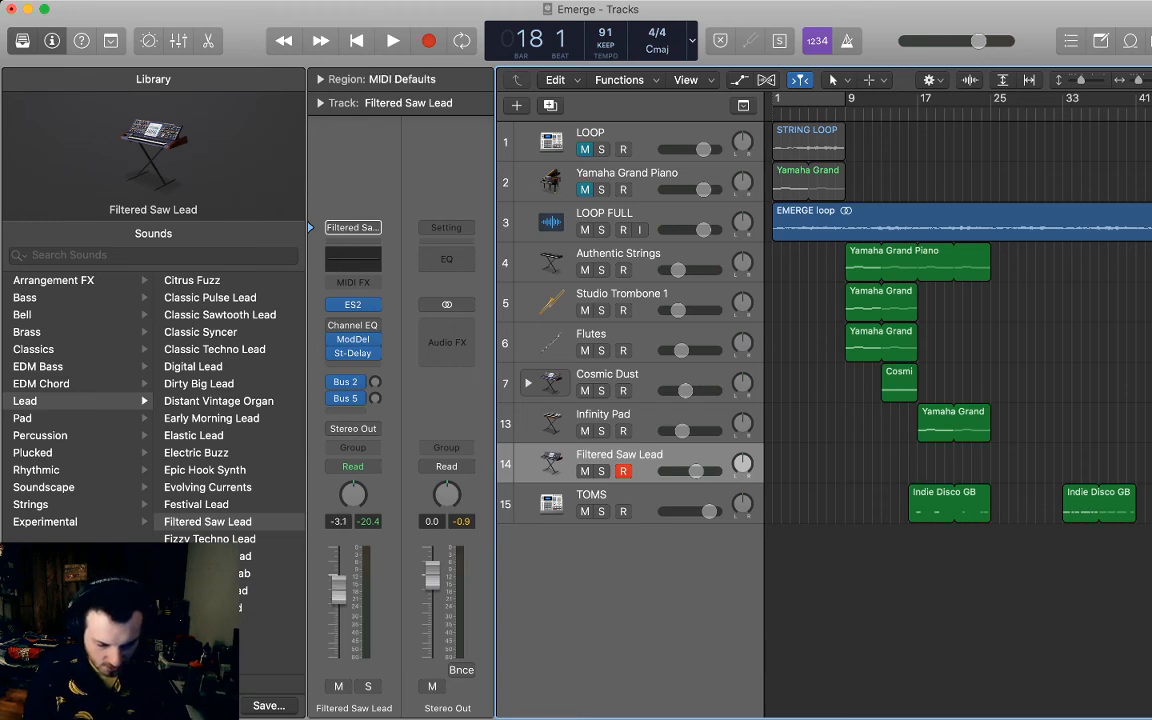
Try another short Filtered Saw Lead take at bar 17 and delete the recorded region.
key(comma)
key(r)
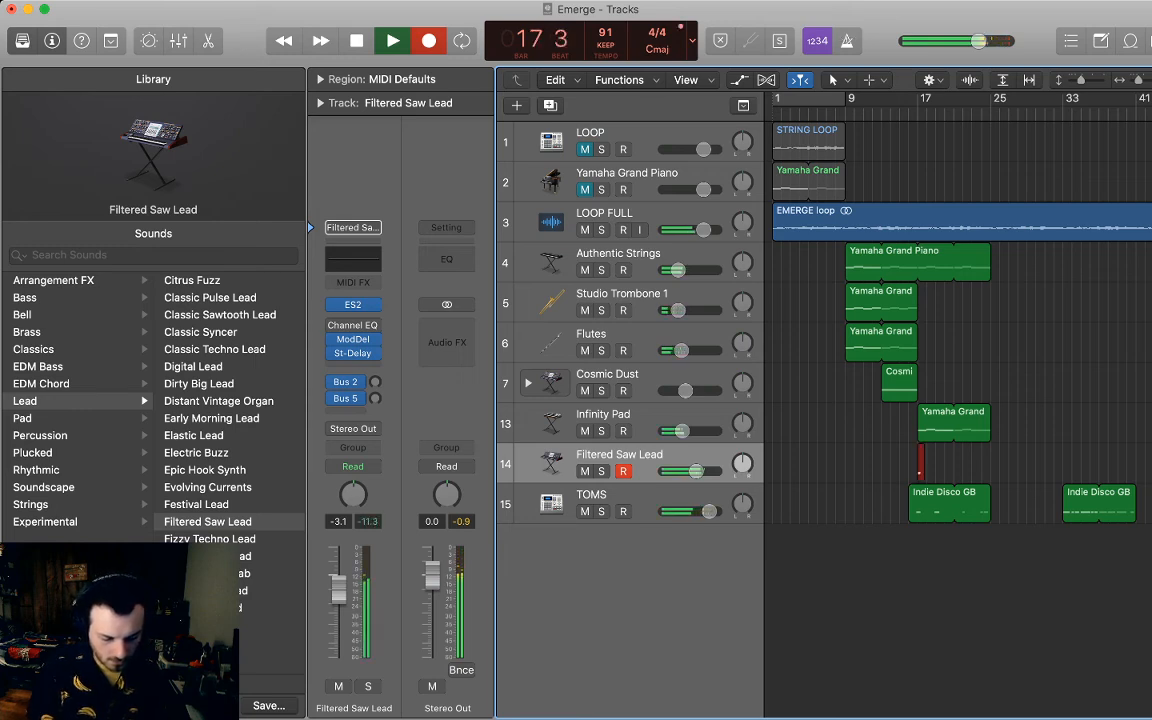
key(space)
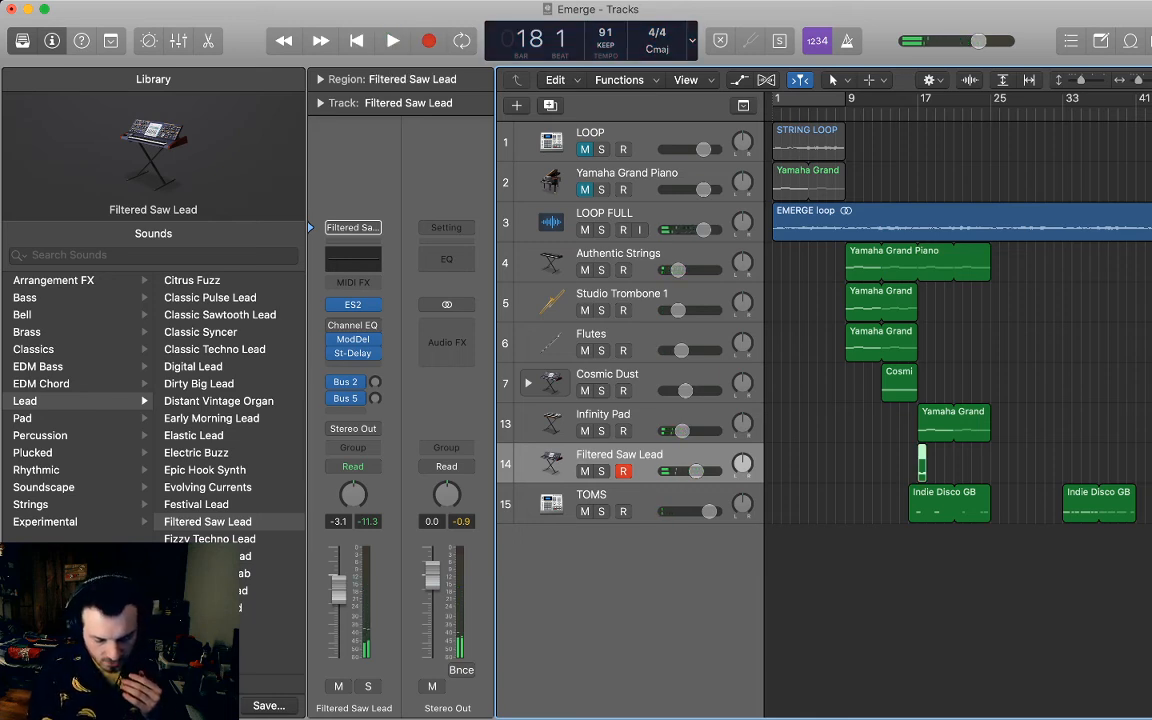
key(Delete)
Try two short Filtered Saw Lead takes from bar 17 and discard each recorded region.
key(comma)
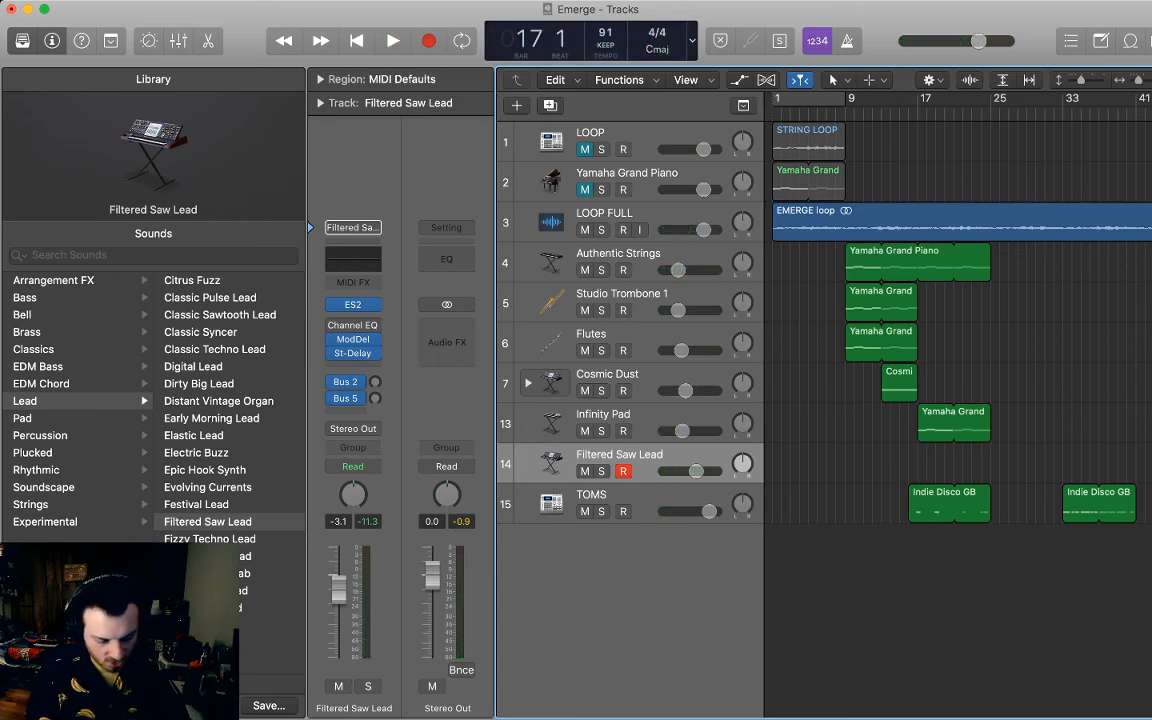
key(r)
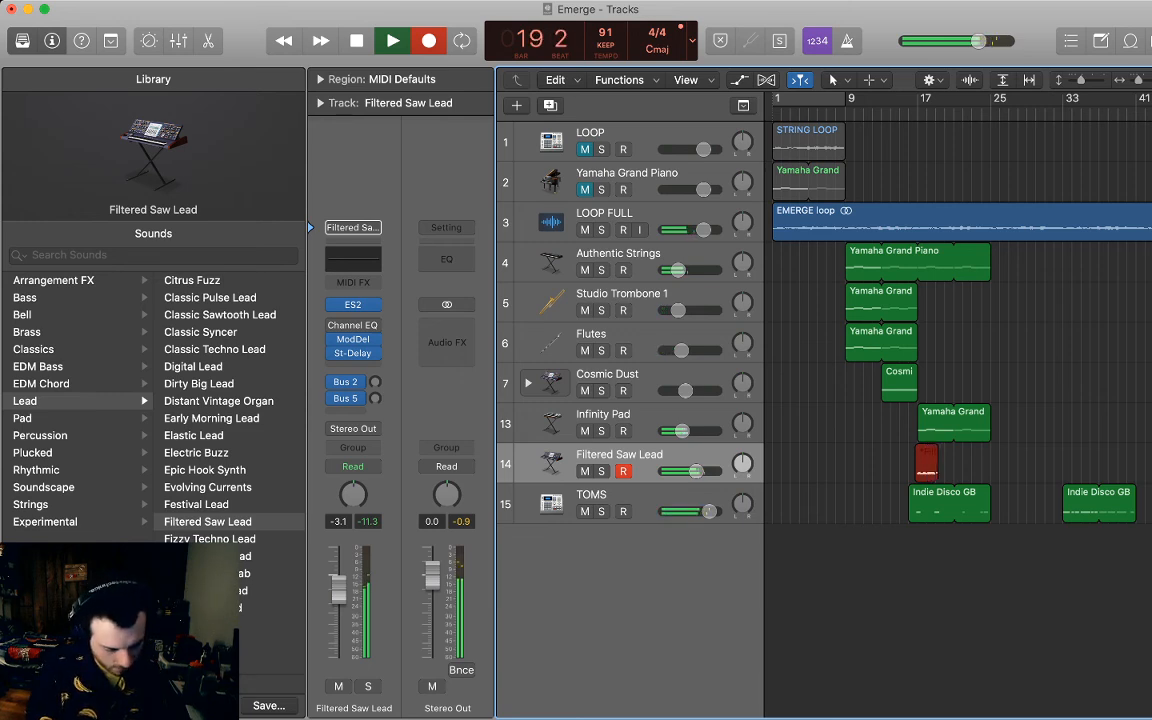
key(space)
key(super+z)
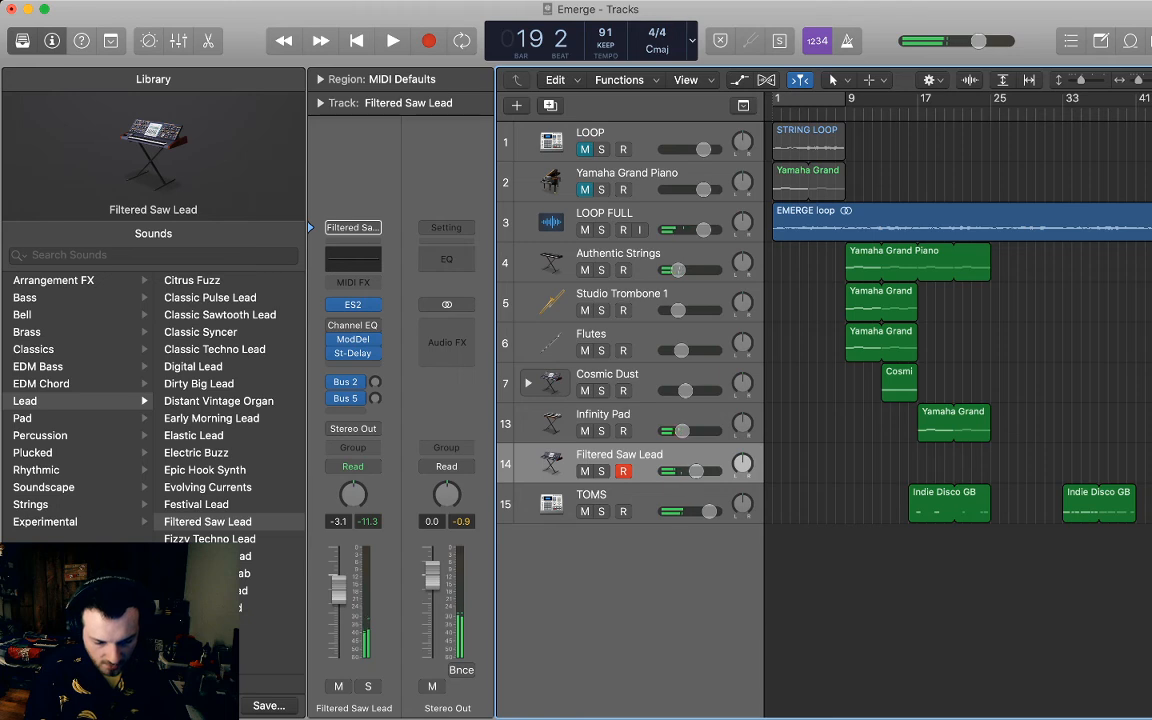
key(comma)
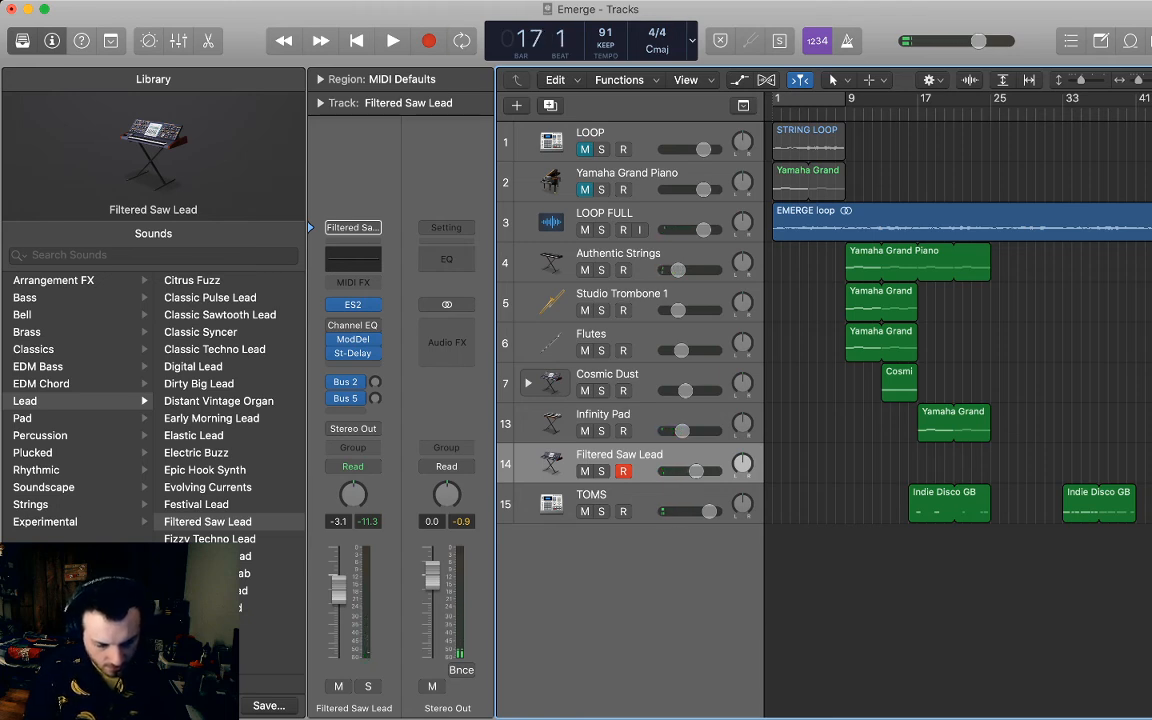
key(r)
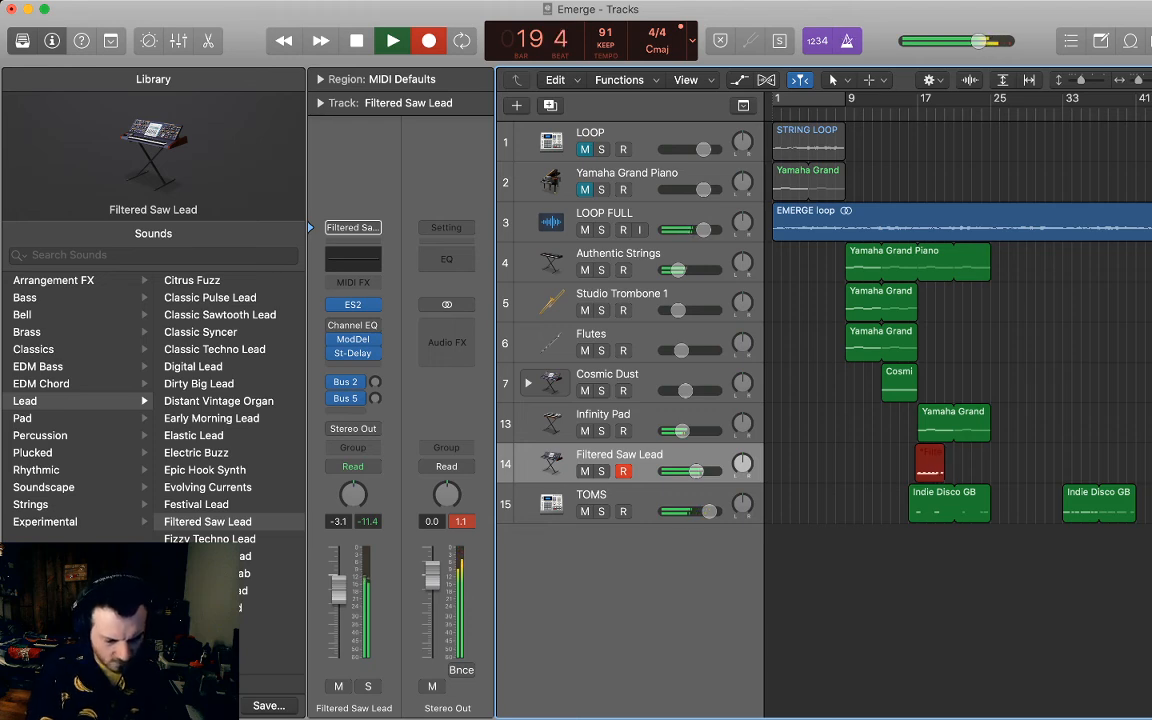
key(space)
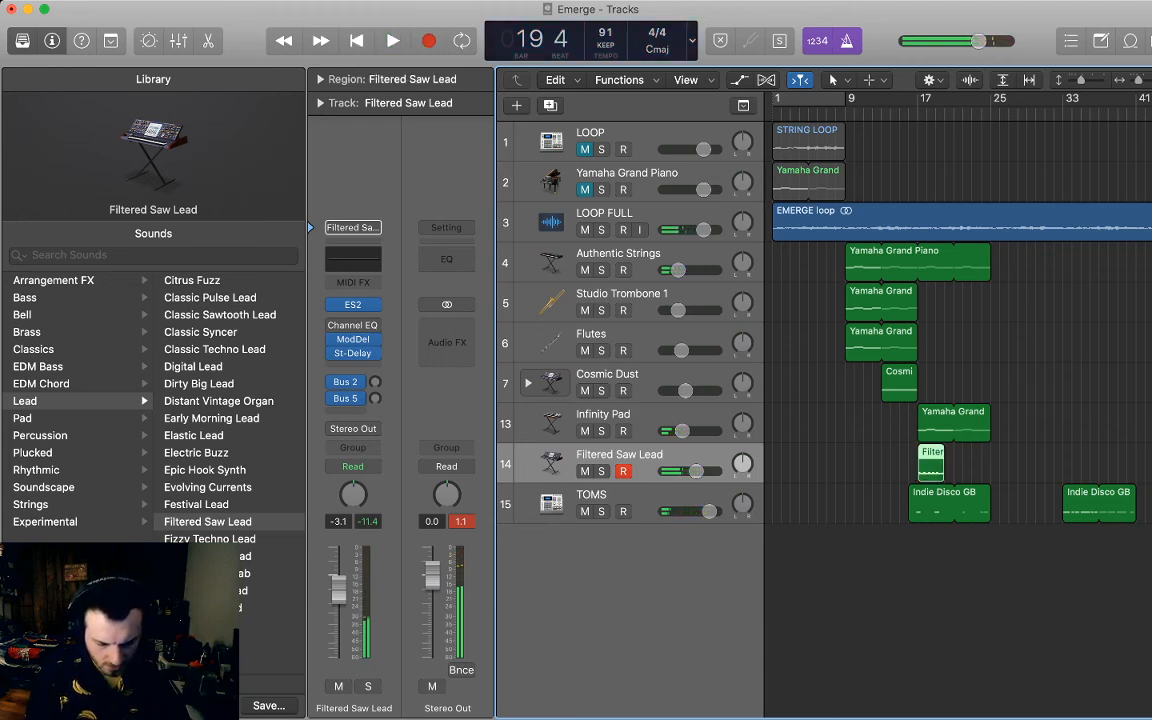
key(comma)
key(comma)
key(comma)
key(comma)
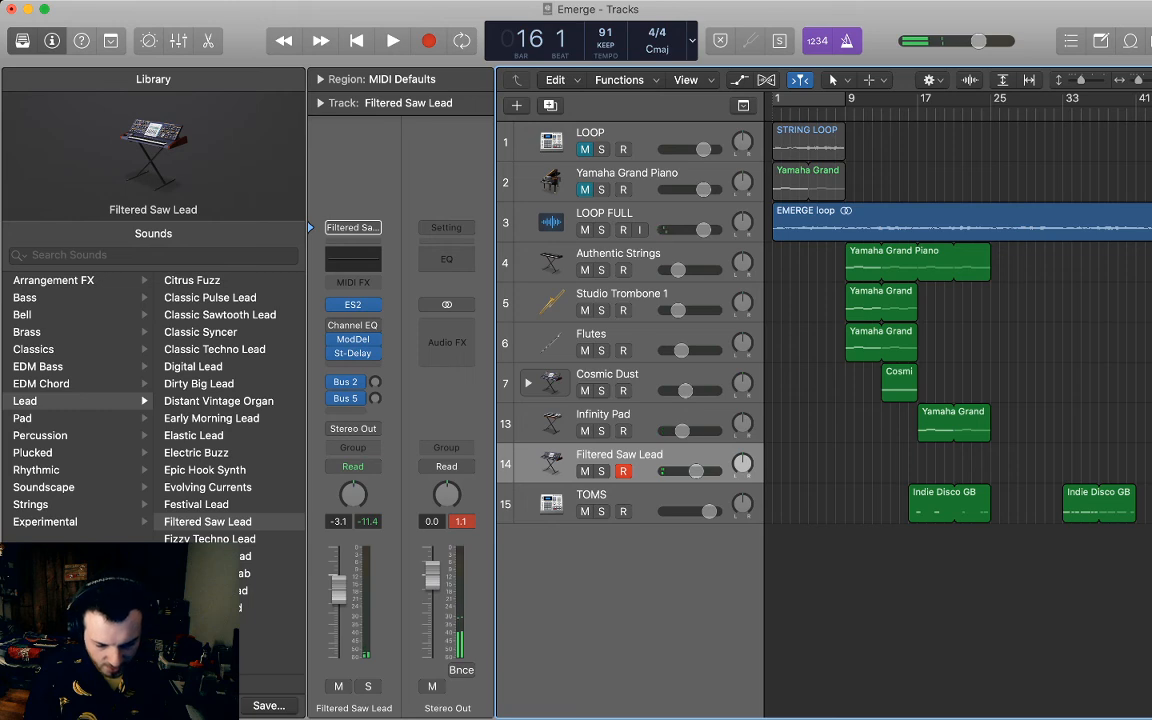
Record the Filtered Saw Lead part over bars 17 to 19, and record bar 20 as a second region.
key(period)
key(r)
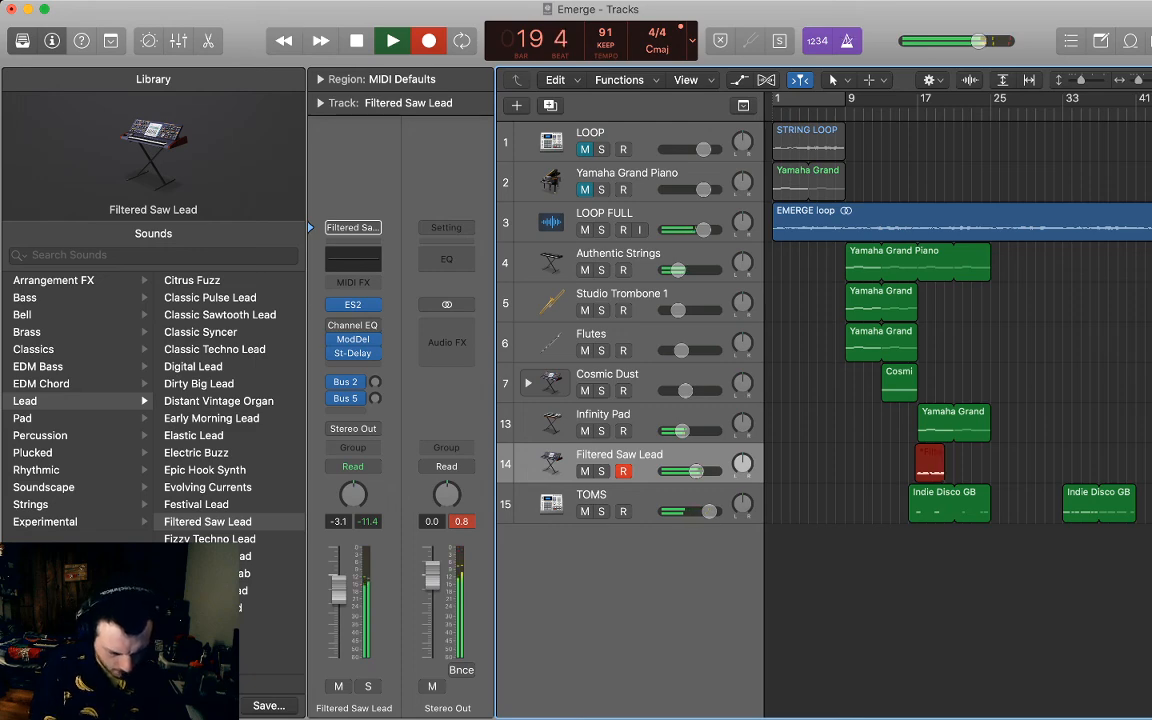
key(space)
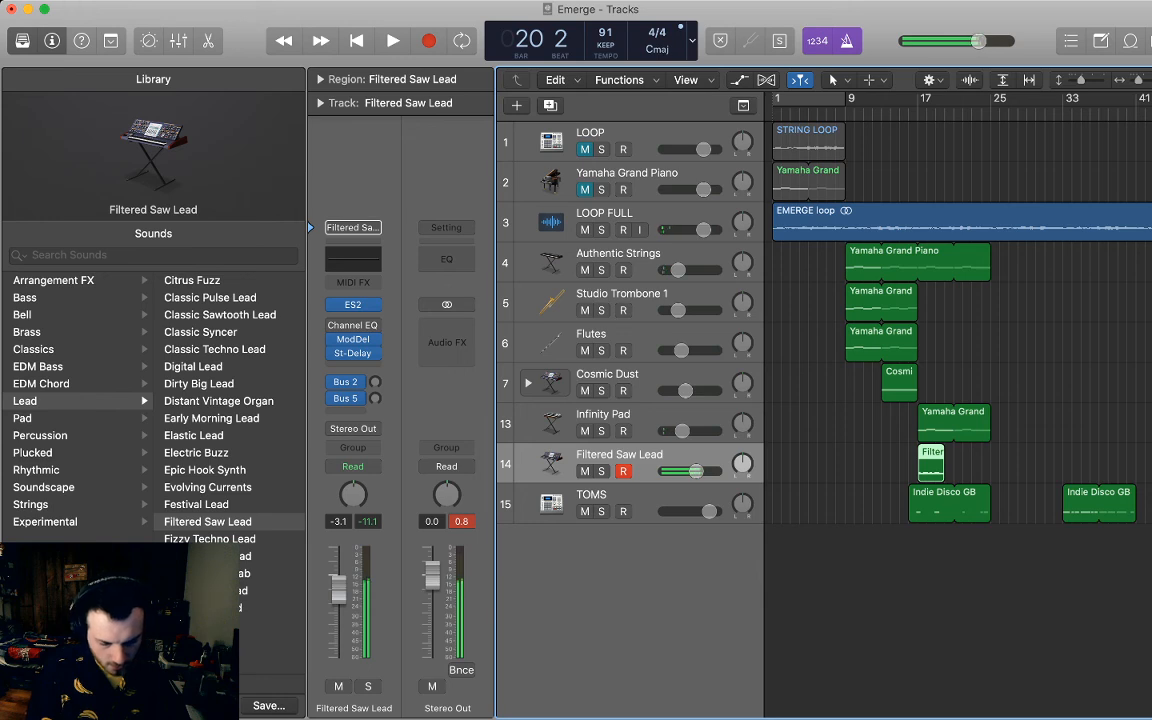
key(r)
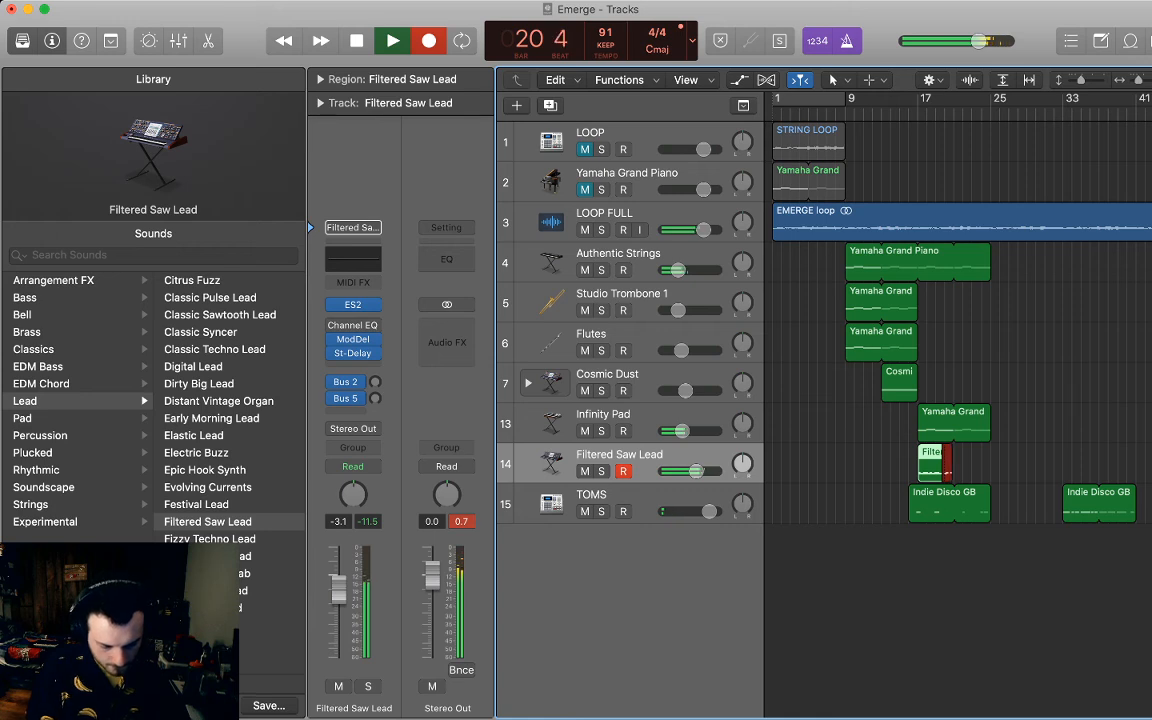
key(space)
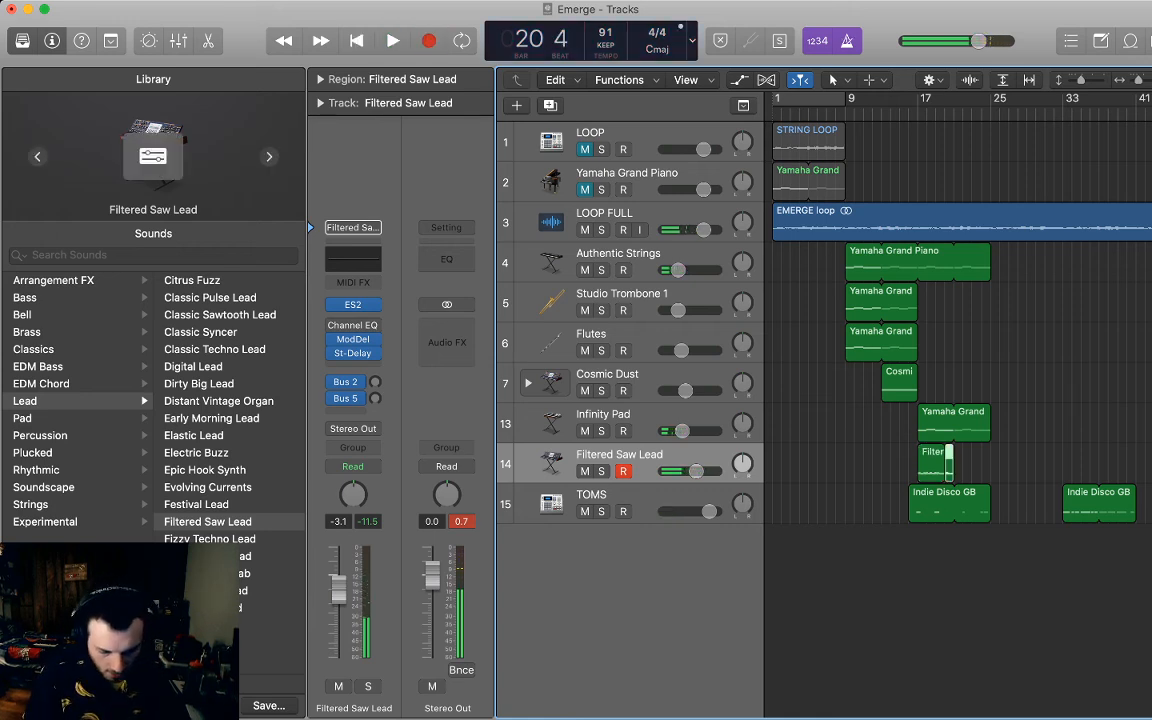
Quantize all notes in the first Filtered Saw Lead region to 1/16 notes and trim the end of its long bar 18 note.
scroll(953, 462, down, 1)
scroll(953, 462, up, 5)
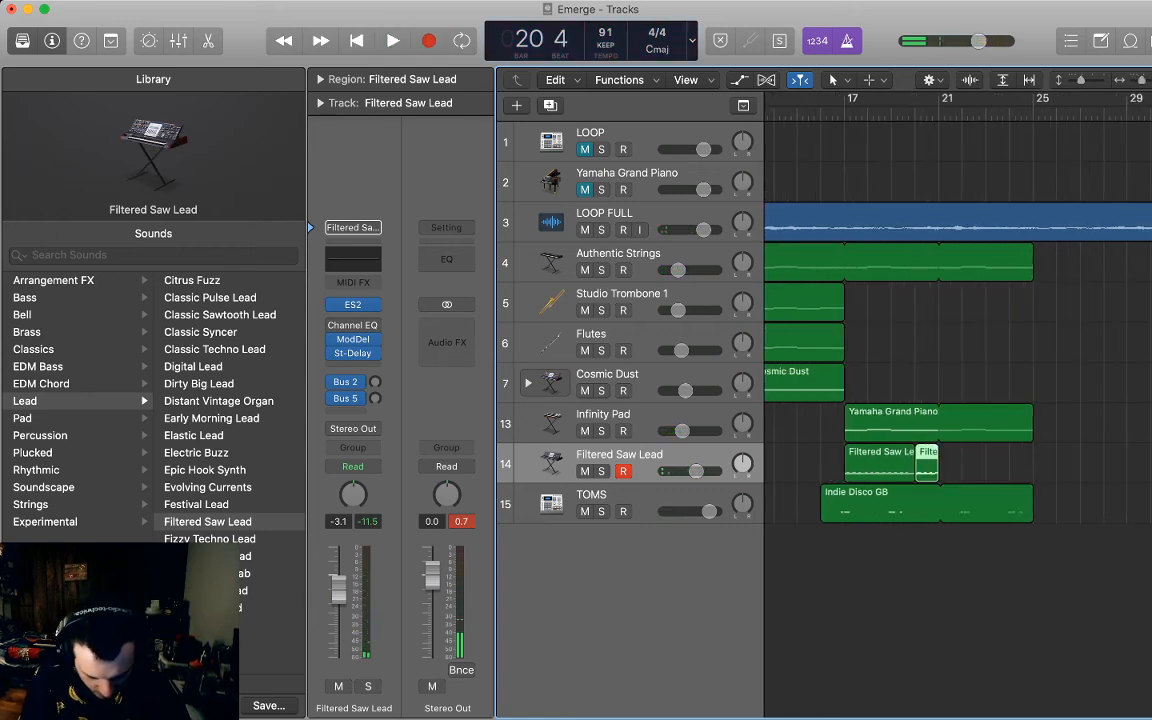
key(e)
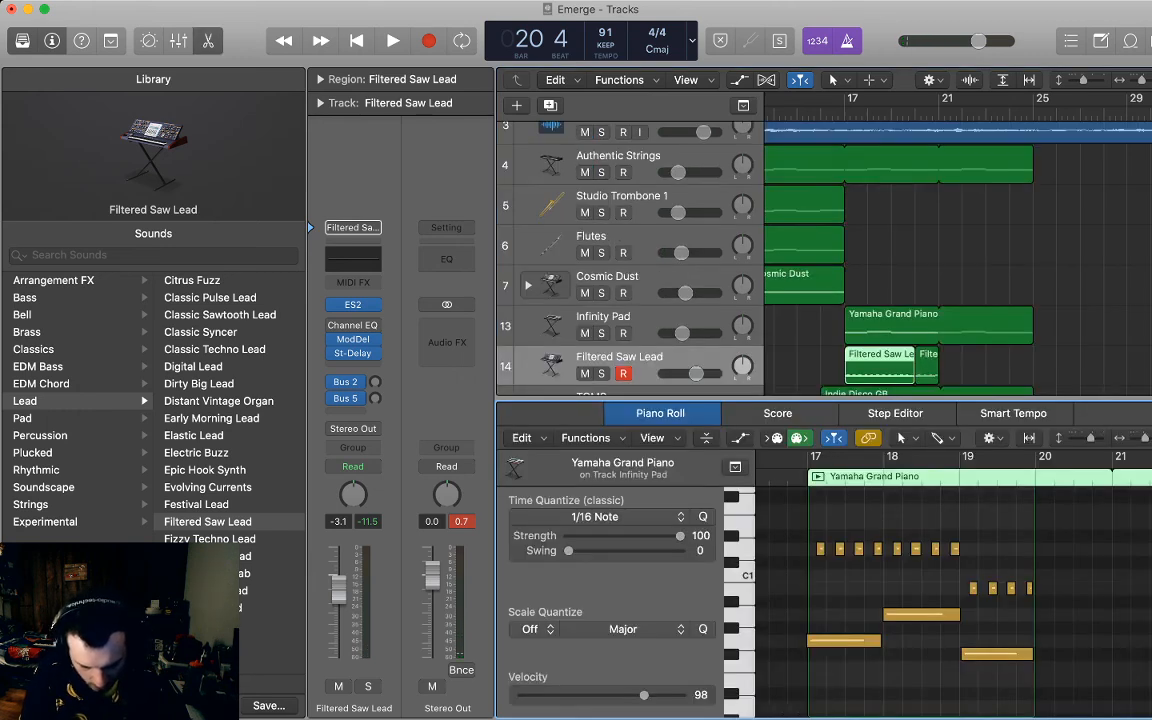
drag(806, 530, 1042, 664)
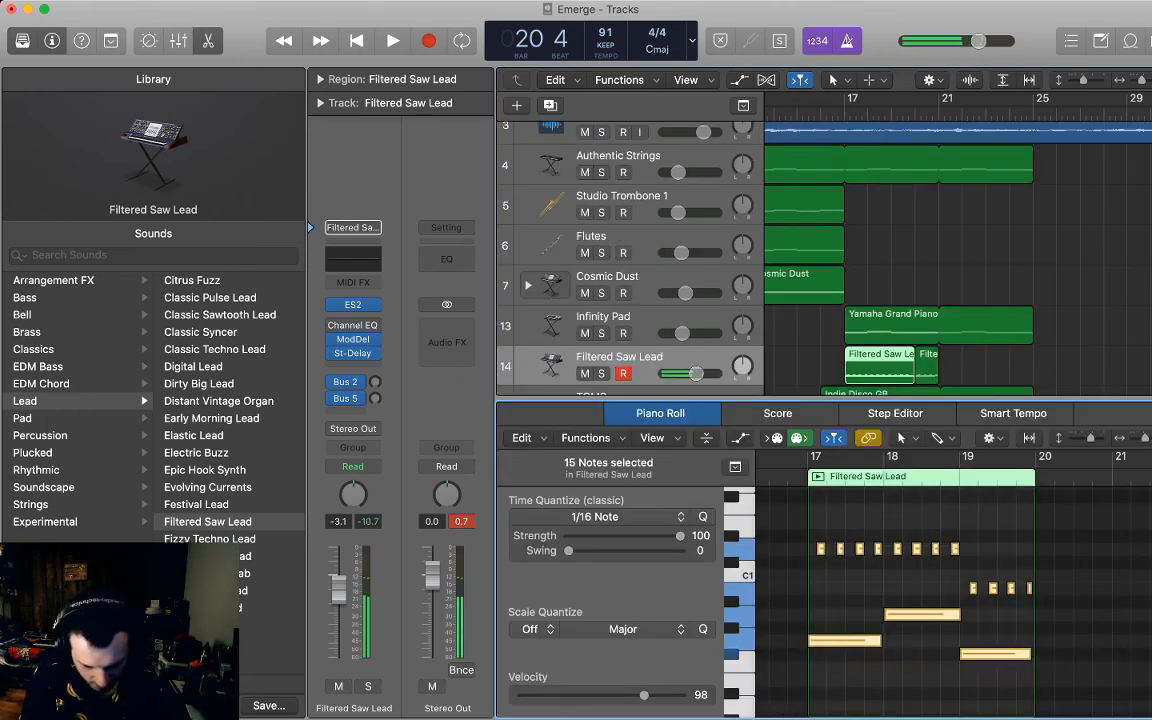
click(1042, 664)
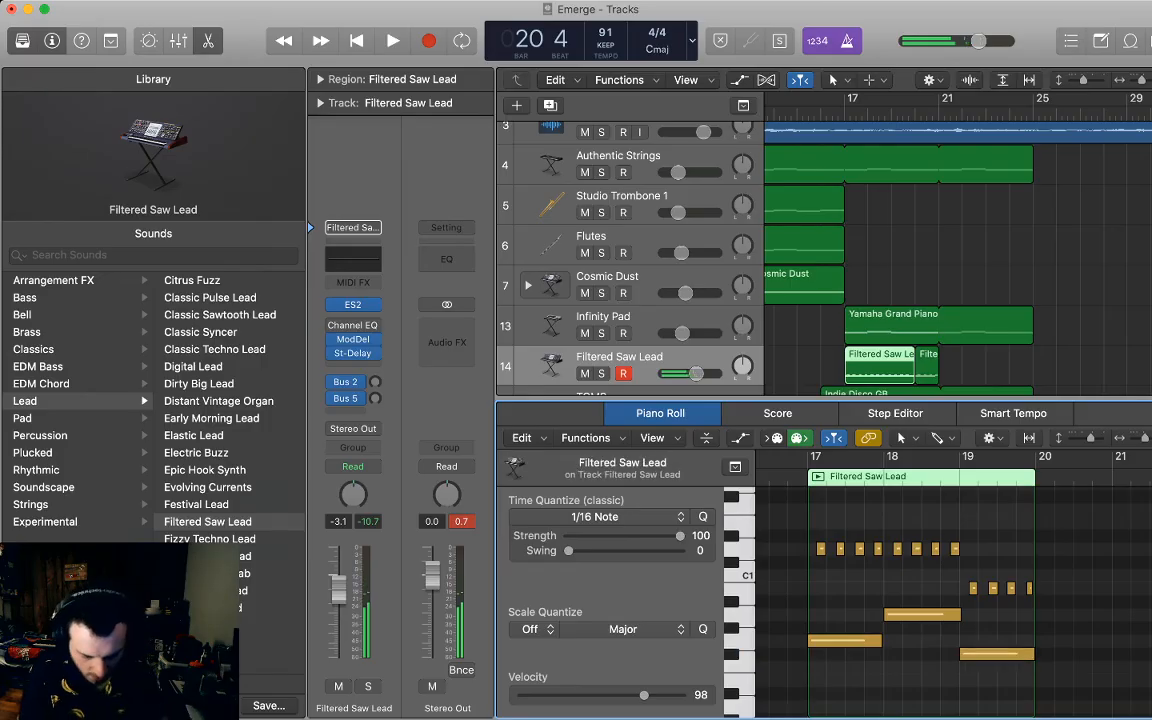
click(874, 641)
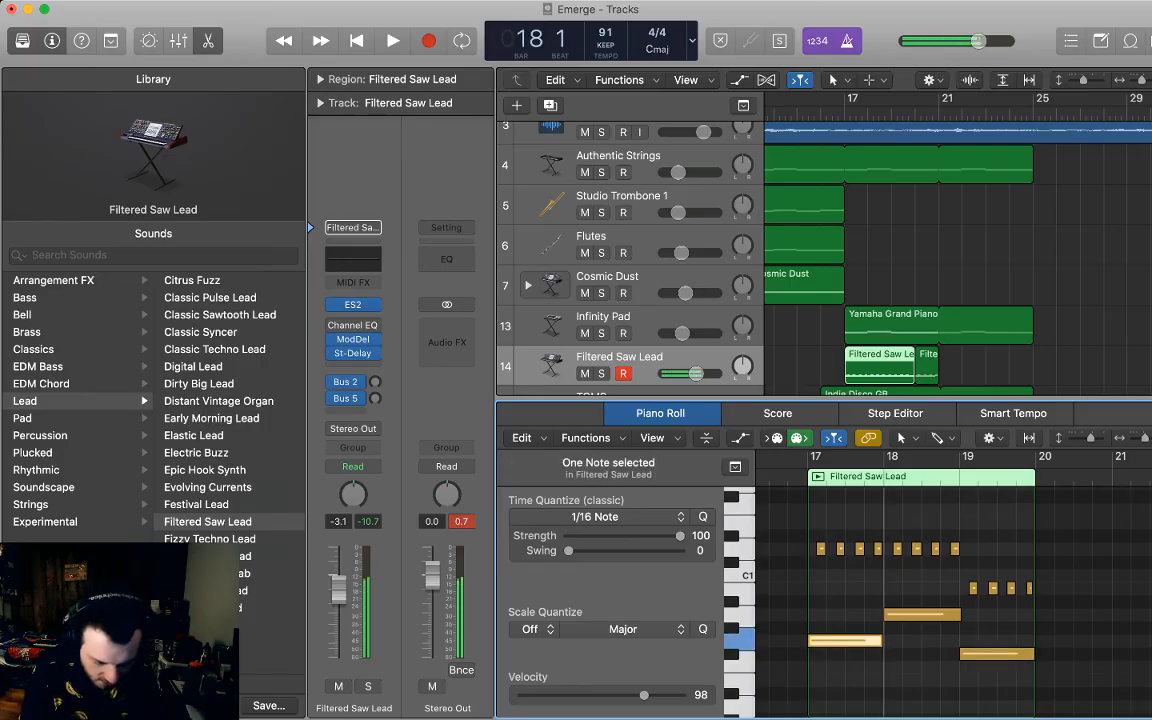
click(870, 667)
drag(959, 615, 956, 615)
click(950, 638)
Quantize the five notes in the bar 20 lead region to 1/16 notes and extend its long low note to bar 21.
click(927, 366)
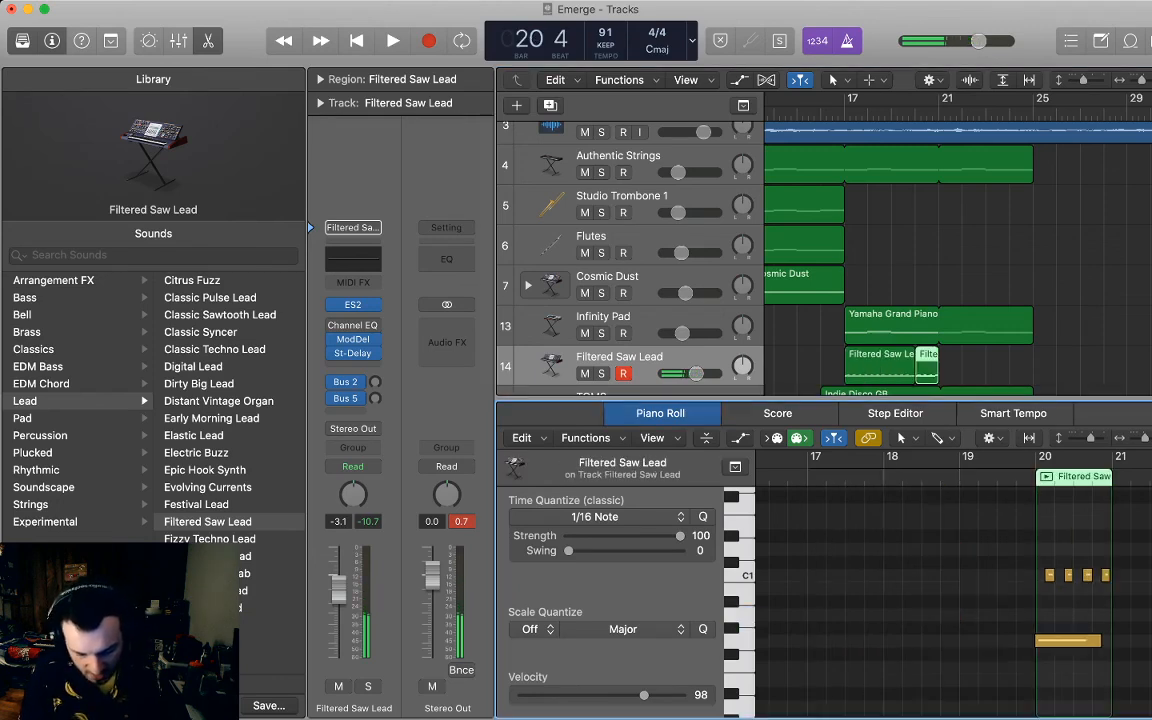
drag(1079, 671, 1022, 541)
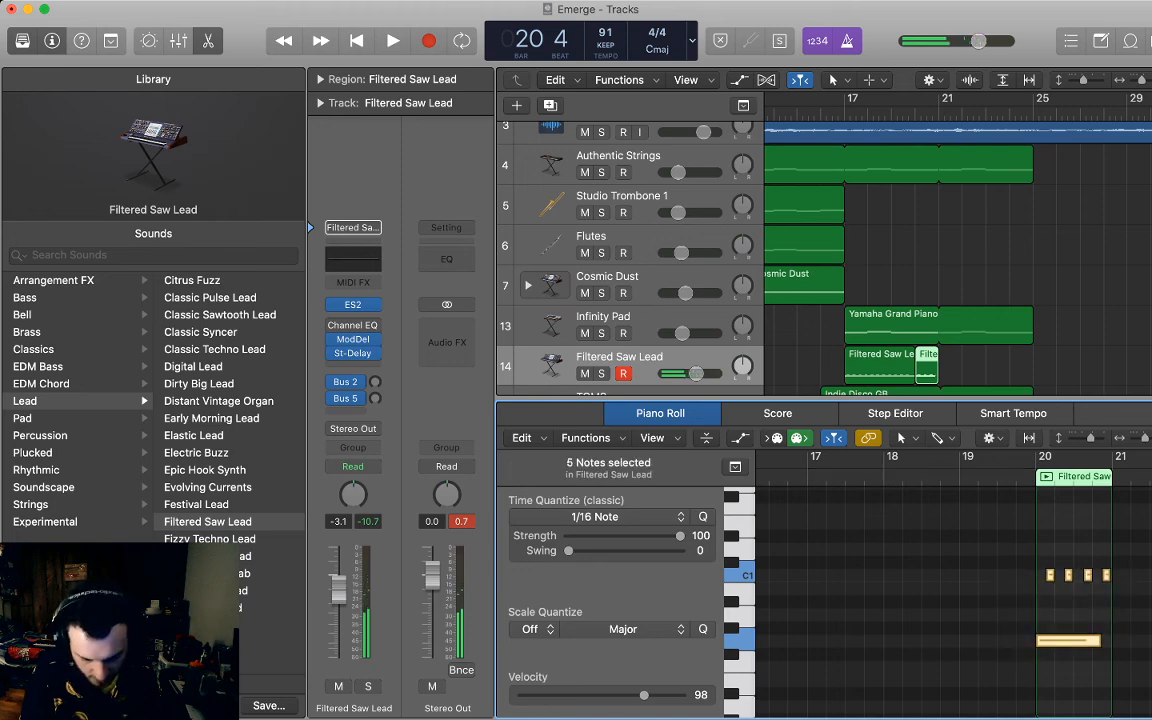
click(1022, 541)
drag(1099, 641, 1111, 641)
click(1094, 671)
Join the two Filtered Saw Lead regions into one region spanning bars 17 to 21.
drag(954, 355, 900, 371)
key(super+j)
key(space)
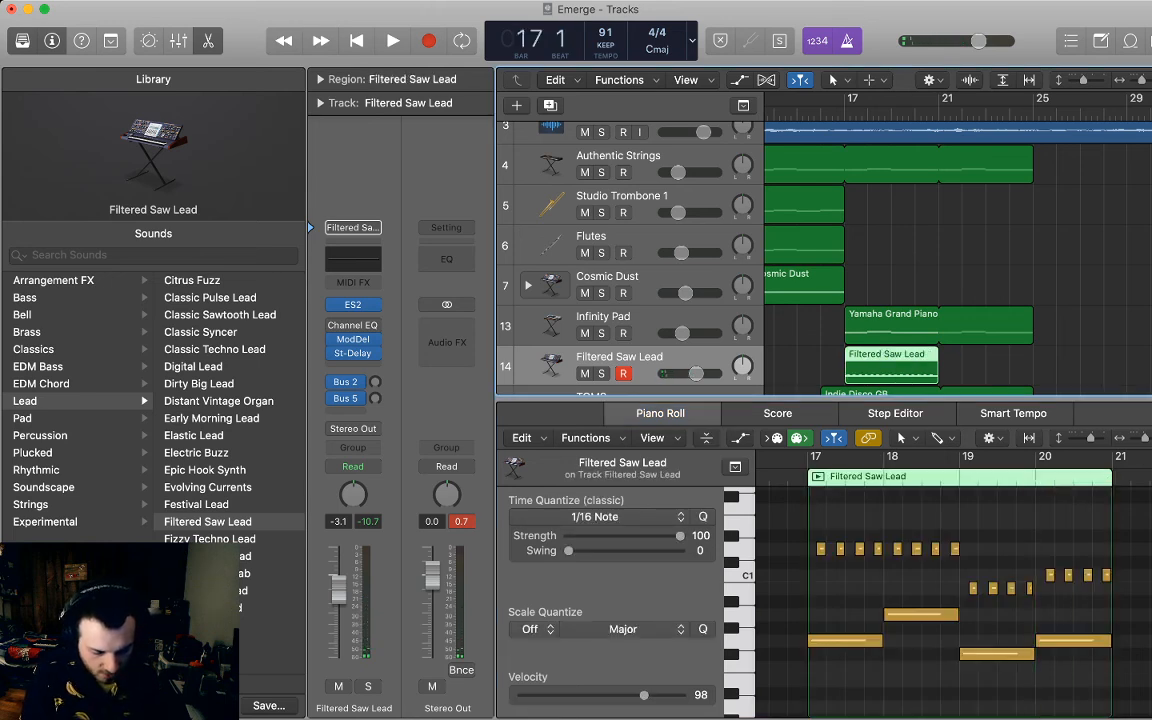
Set the Filtered Saw Lead volume to -7.6 dB while playing the arrangement from bar 1, and repeat its region up to bar 25.
scroll(900, 300, left, 2)
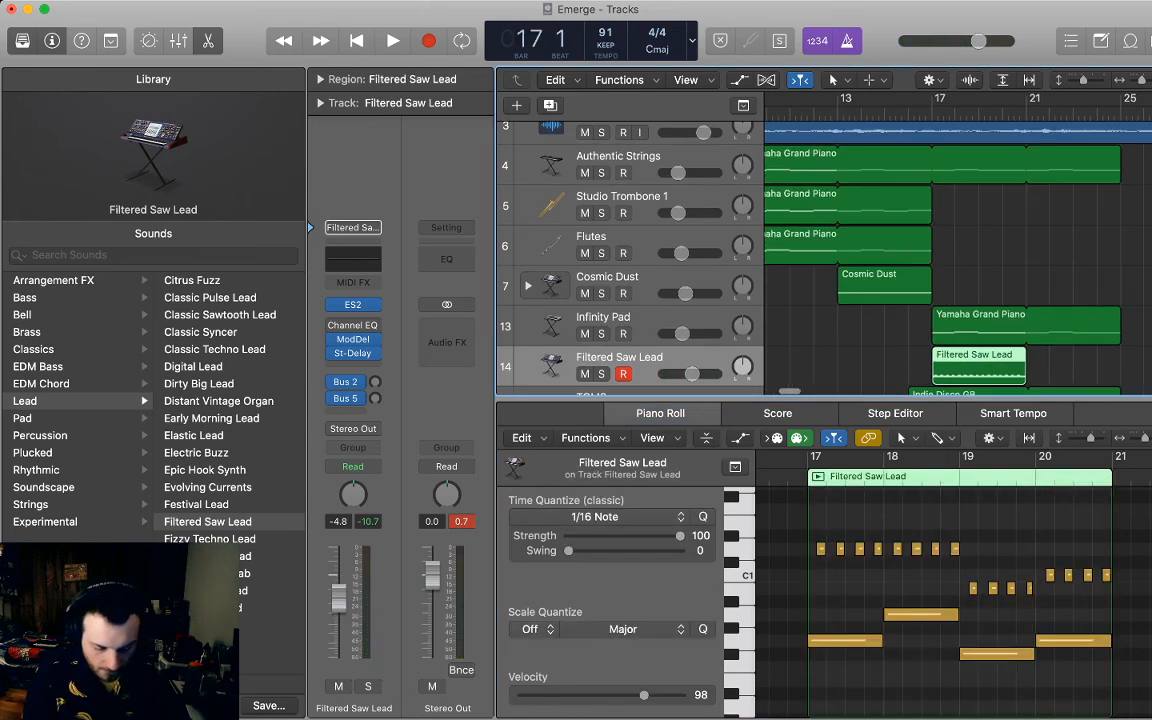
key(Return)
key(super+Left)
key(super+Left)
key(super+Left)
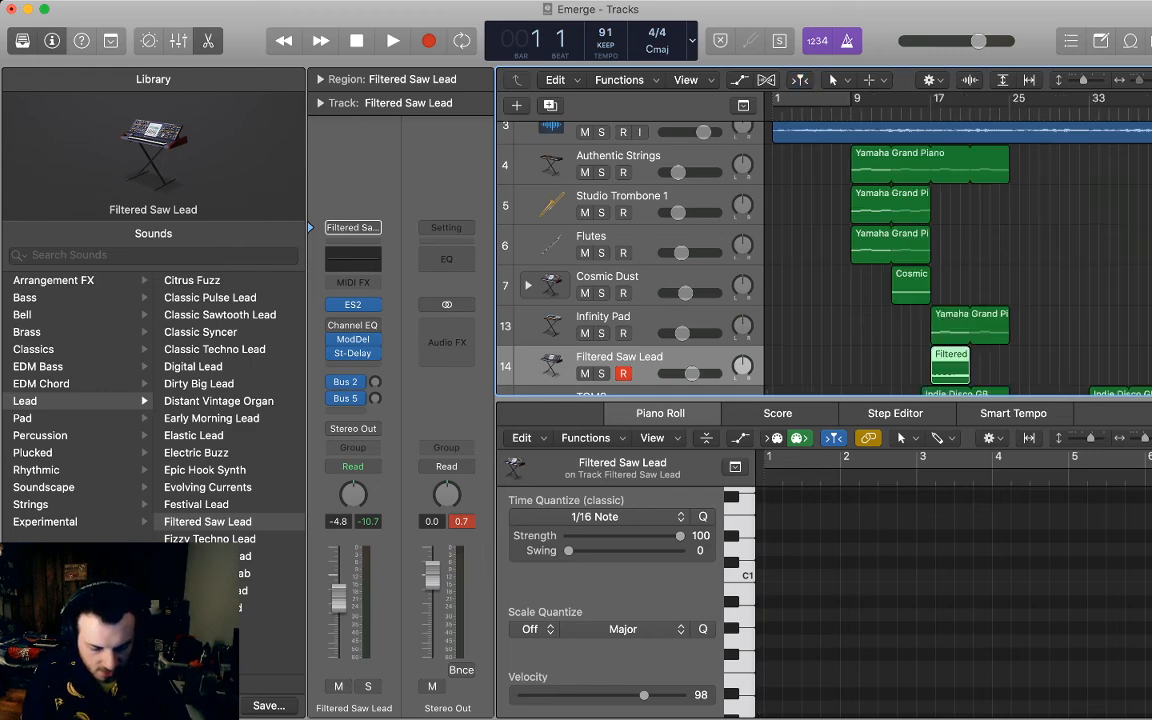
key(e)
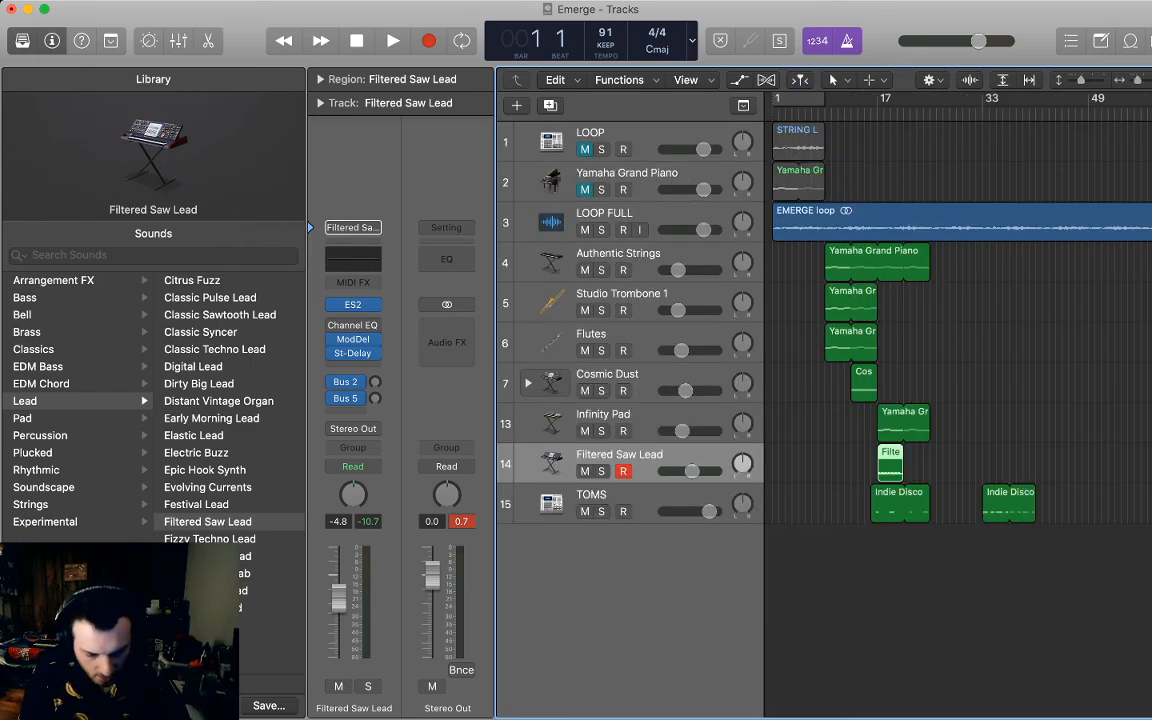
key(space)
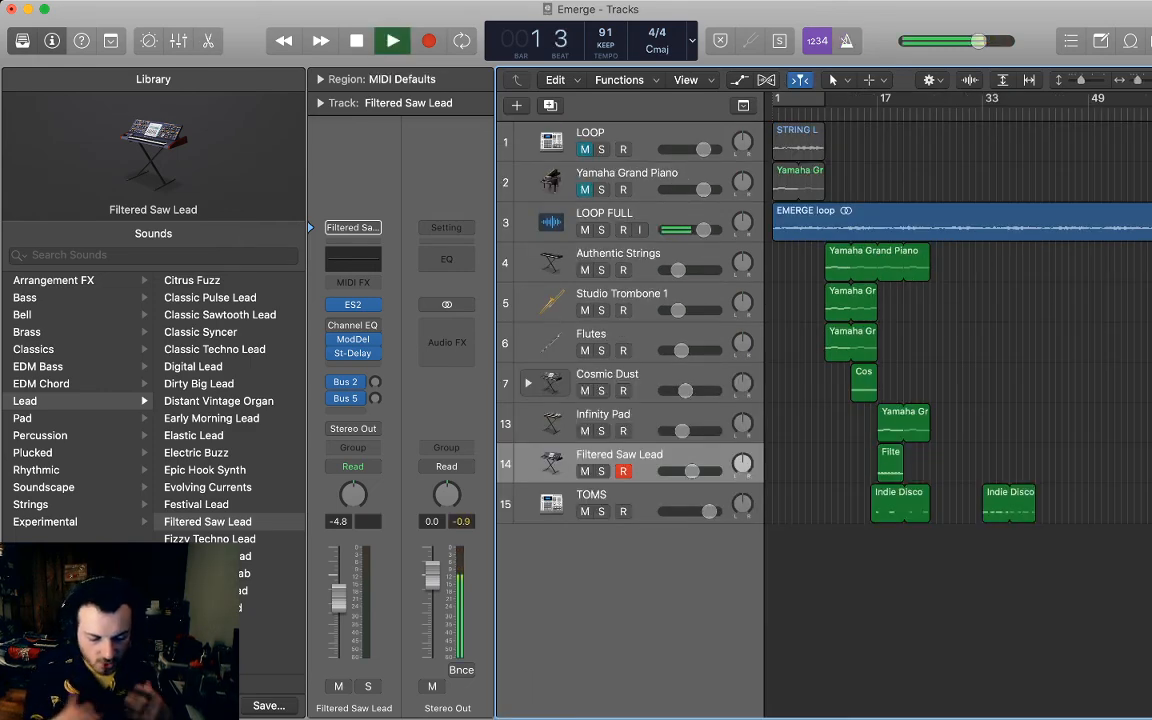
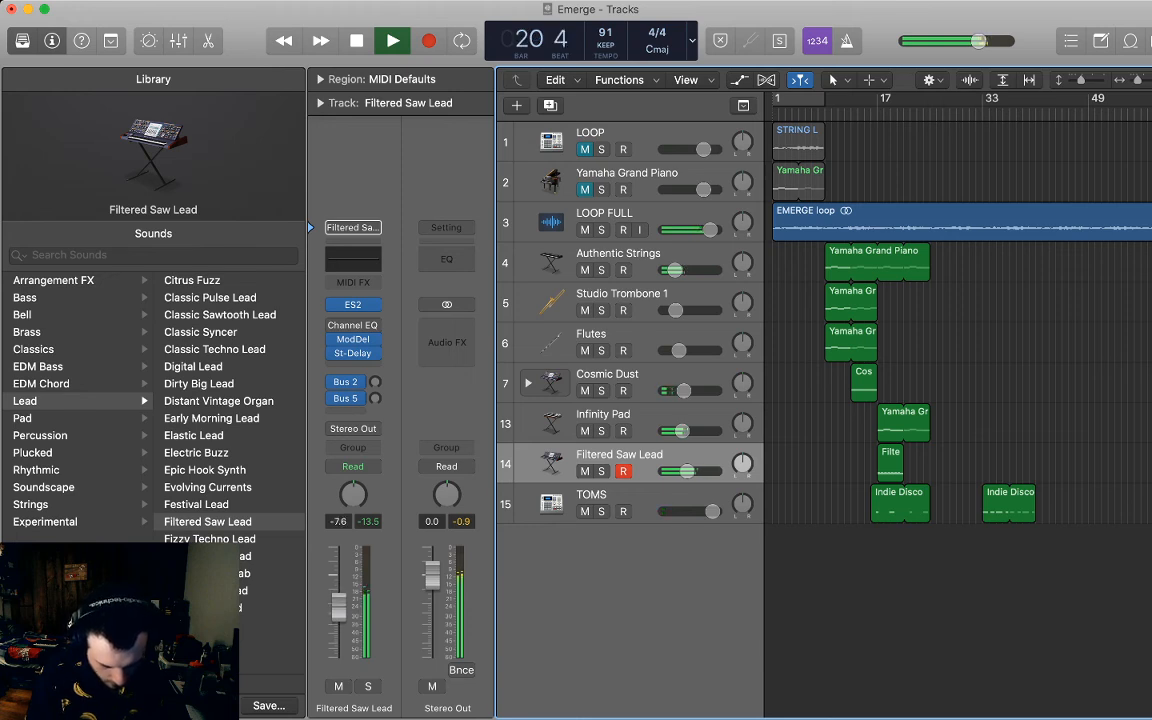
key(space)
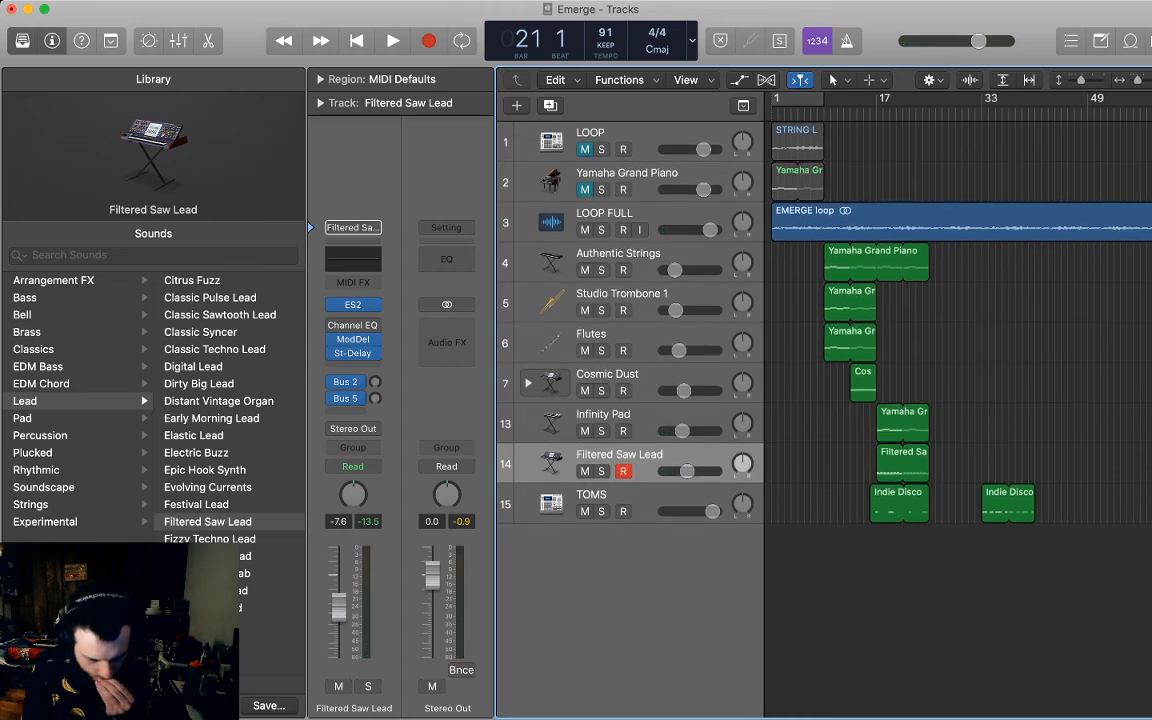
Import the sample Cymatics - Cobra Kick 7 - F# onto a new audio track below TOMS and place it at bar 17.
scroll(958, 380, right, 3)
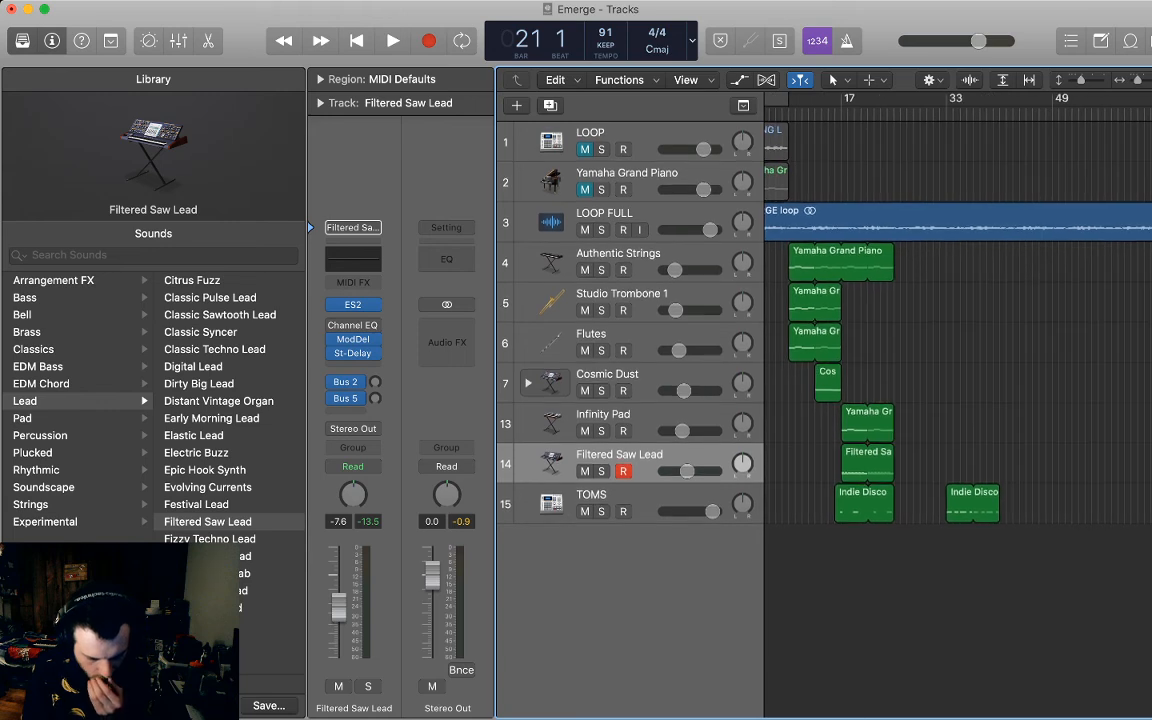
click(620, 495)
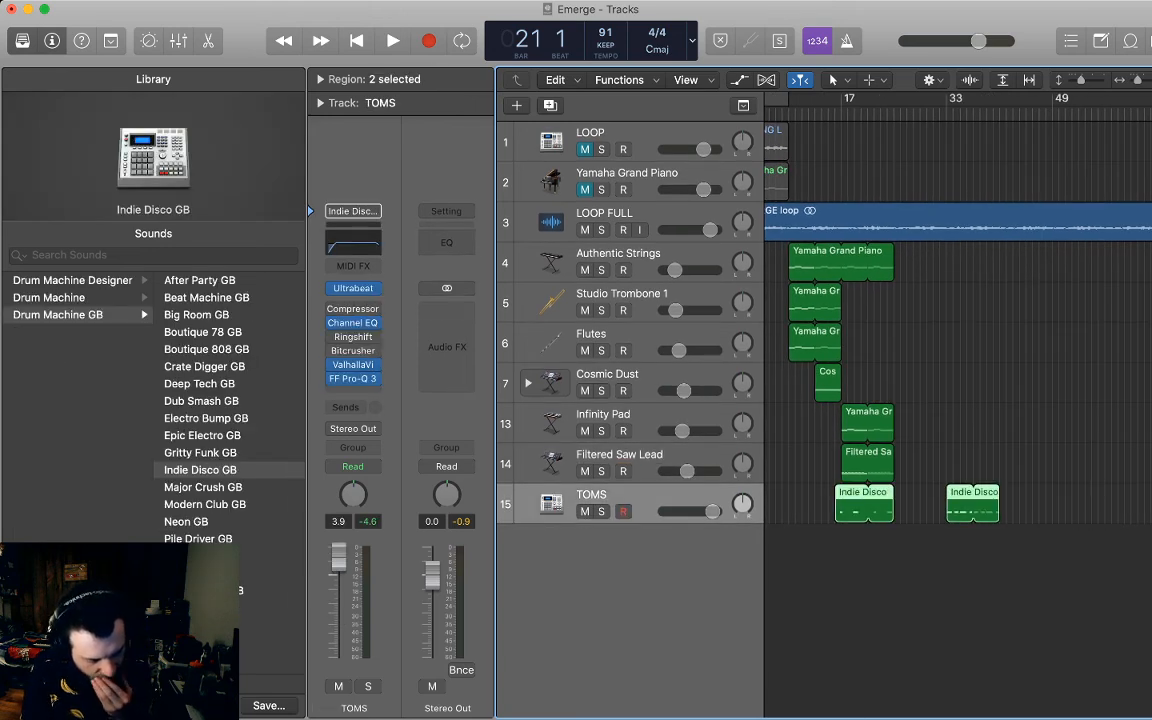
key(super+Tab)
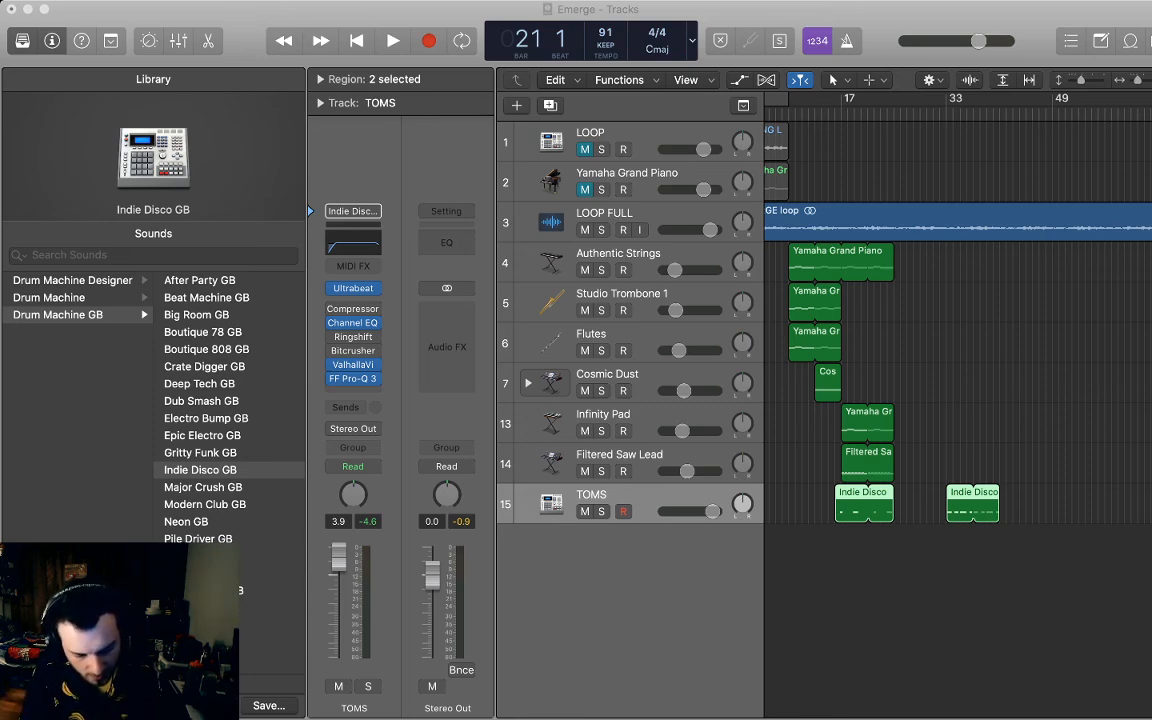
drag(868, 114, 859, 114)
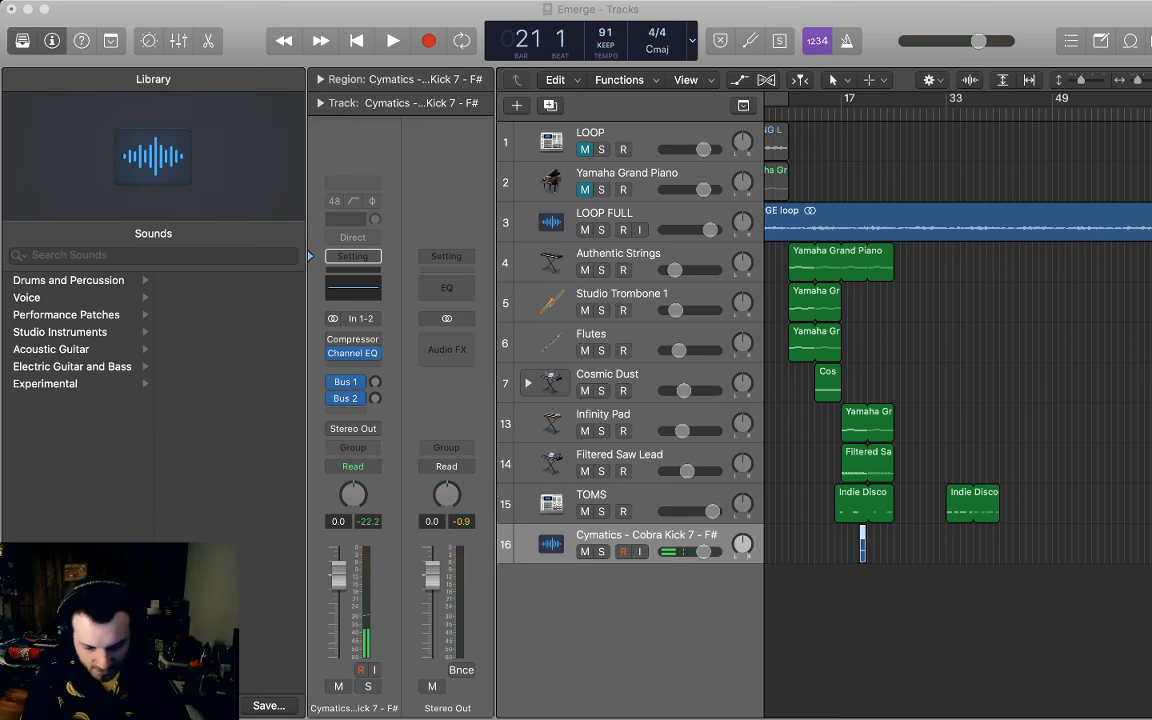
key(super+Right)
key(super+Right)
key(super+Right)
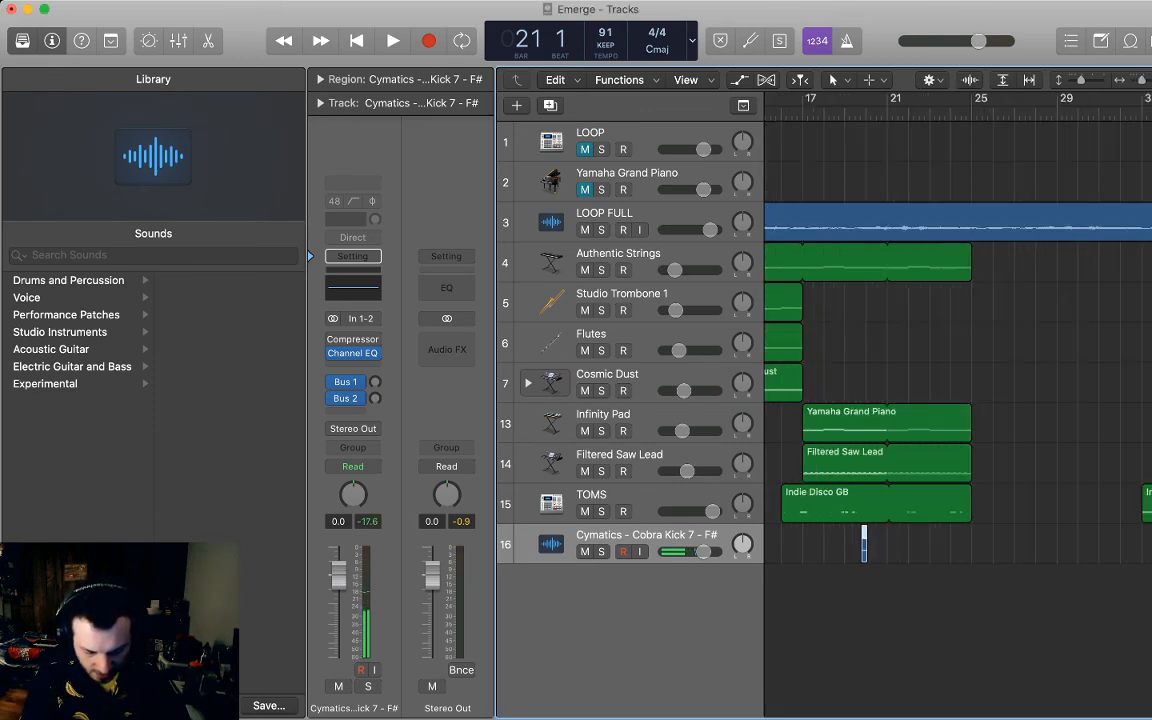
drag(864, 546, 805, 546)
Set the Cobra Kick track volume to -4.0 dB and paste copies of the kick on beats 2, 3 and 4 of bar 17.
key(super+Right)
key(super+Right)
key(super+Right)
key(super+Right)
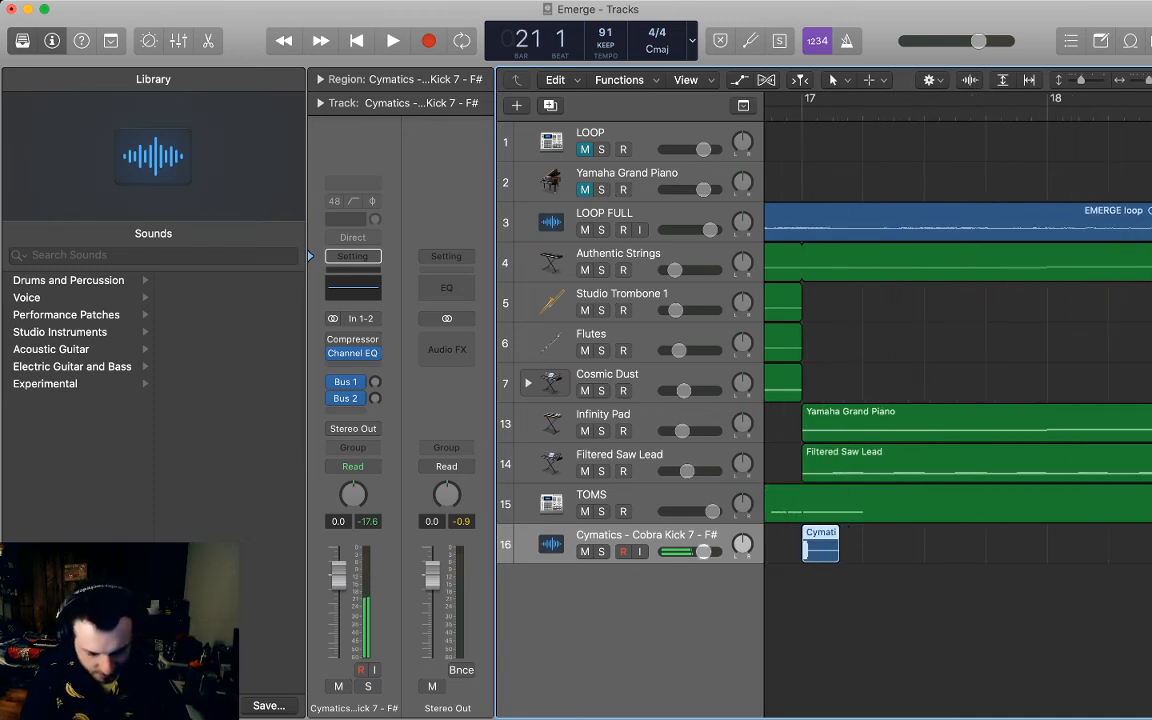
drag(704, 552, 694, 552)
key(super+v)
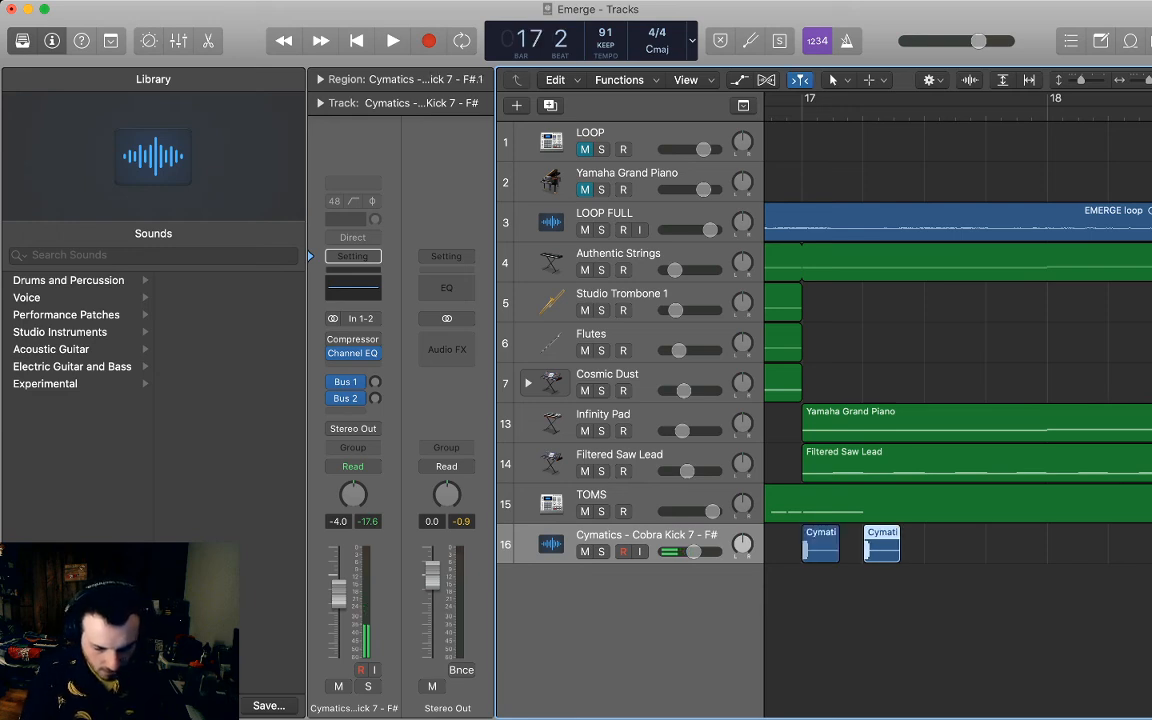
key(super+v)
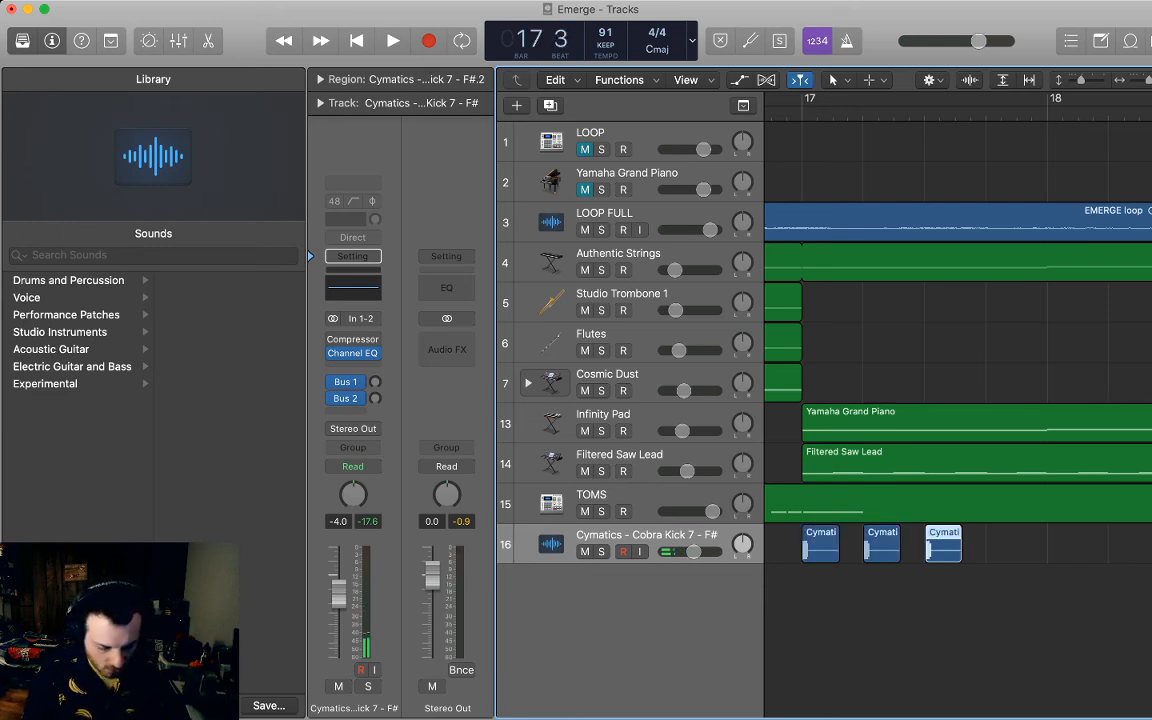
key(super+v)
Copy the four kick regions of bar 17 and paste them into bar 18.
key(shift+Left)
key(shift+Left)
key(shift+Left)
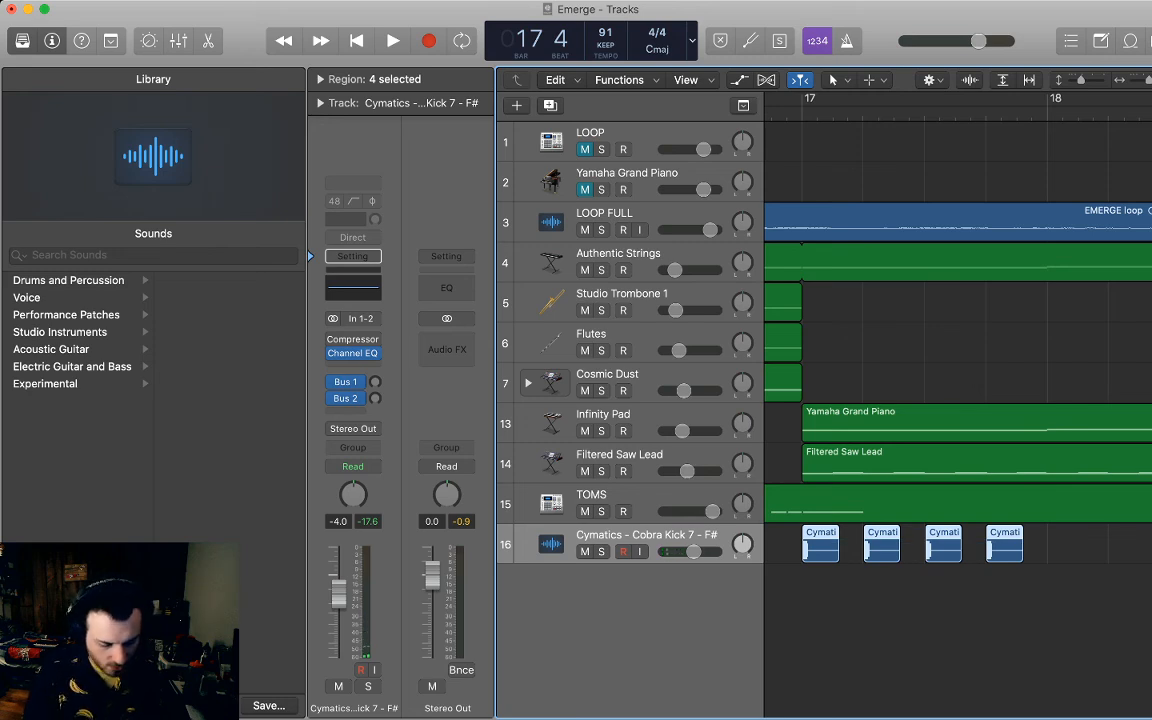
key(super+c)
key(super+v)
key(super+Left)
key(super+Left)
key(super+Left)
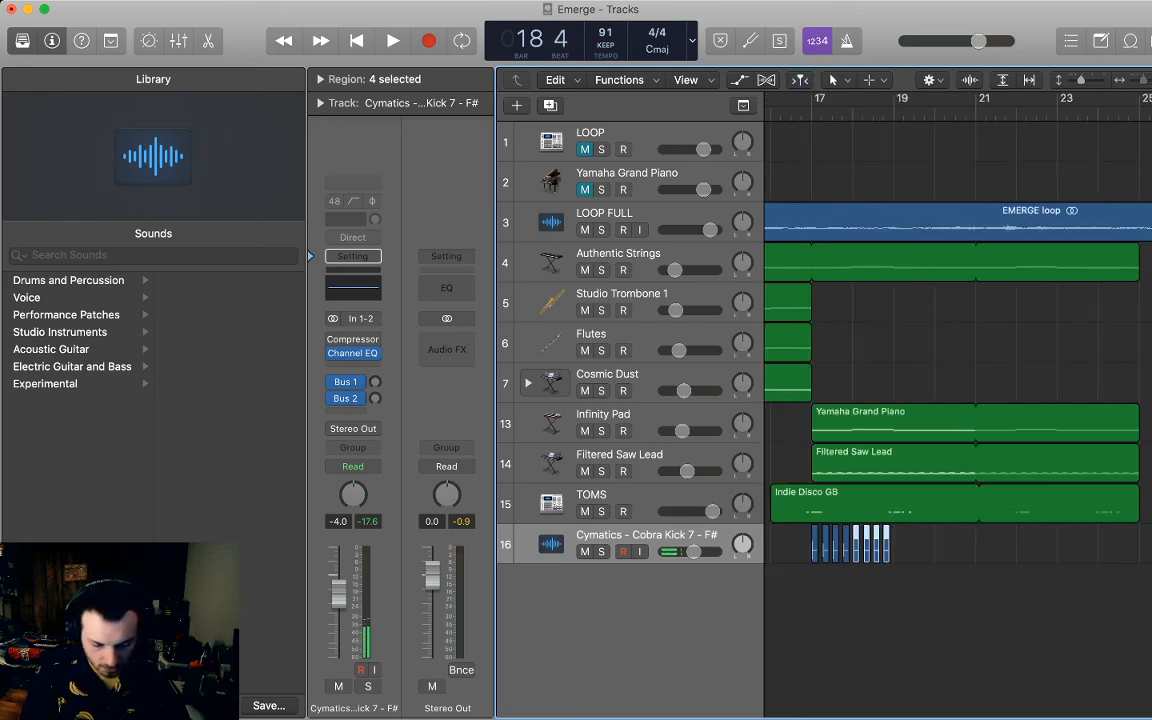
Copy the eight Cobra Kick regions of bars 17 and 18 and paste them repeatedly to fill the track up to bar 25.
key(shift+Left)
key(shift+Left)
key(shift+Left)
key(shift+Left)
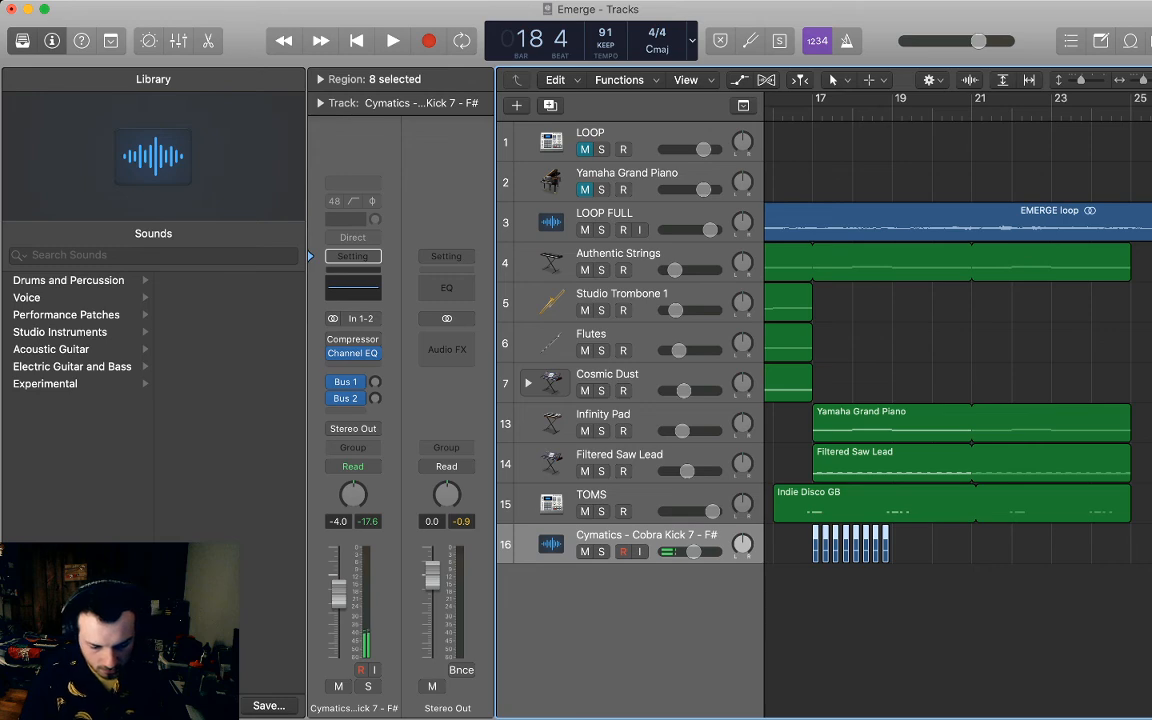
key(super+c)
key(super+v)
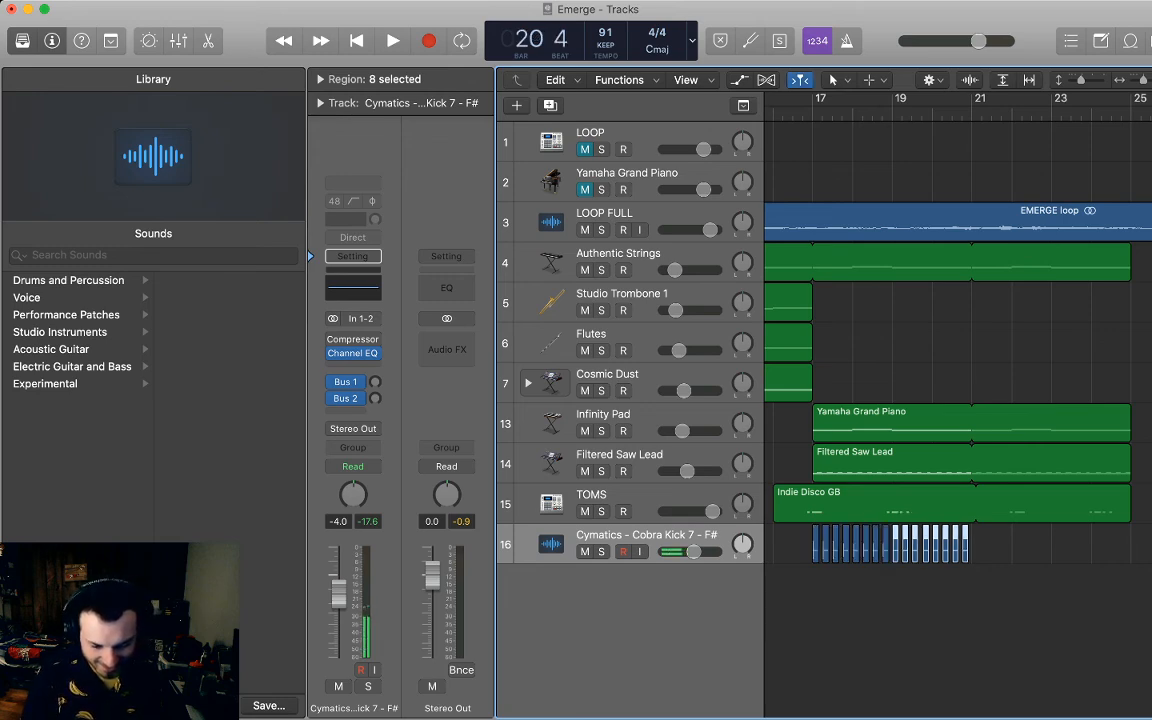
key(super+v)
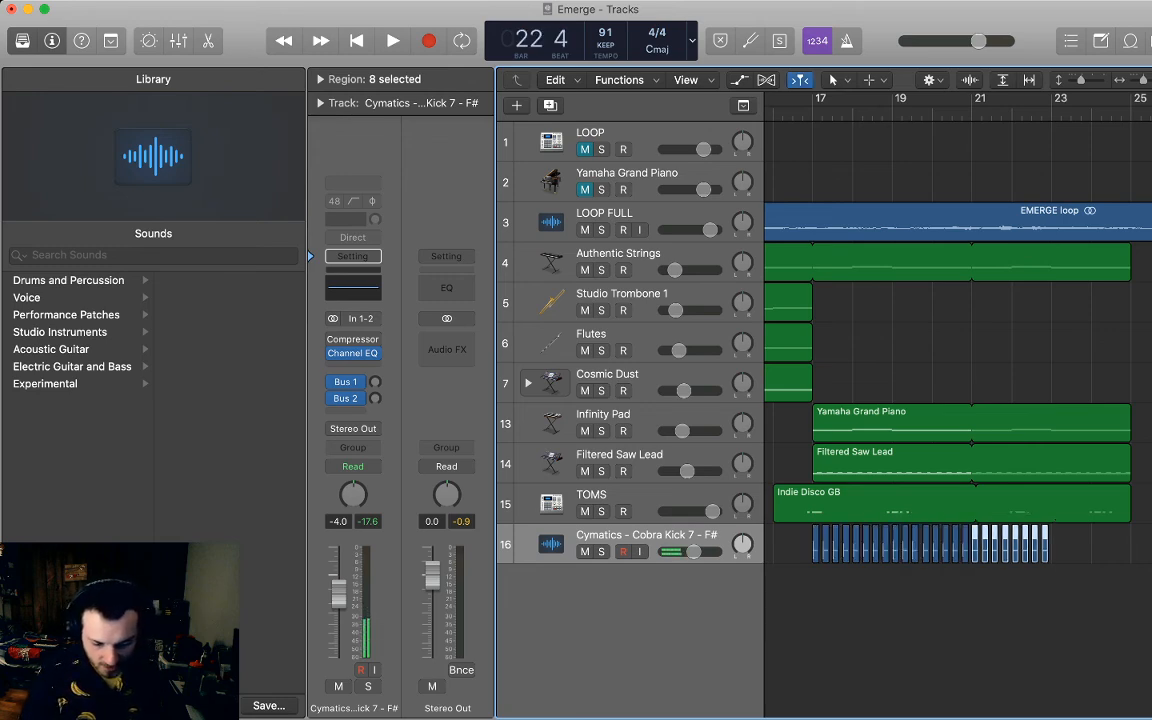
key(super+v)
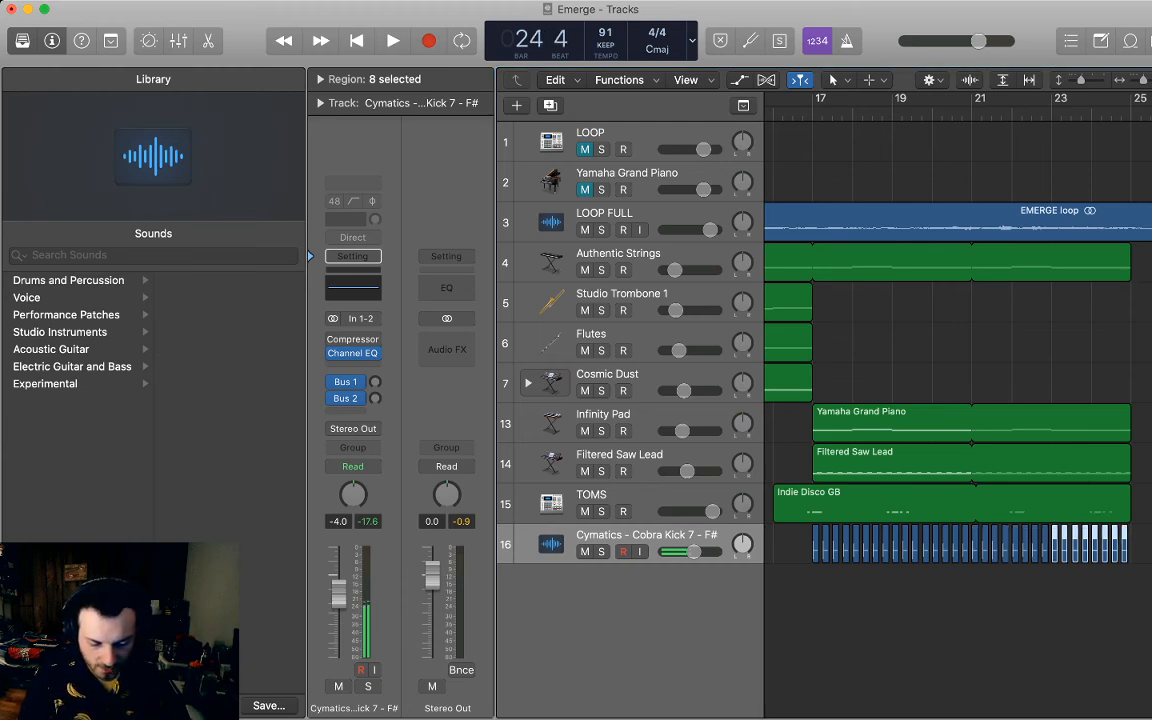
Set the Cobra Kick track volume to -3.6 dB and play the arrangement from bar 1.
key(super+shift+a)
key(Return)
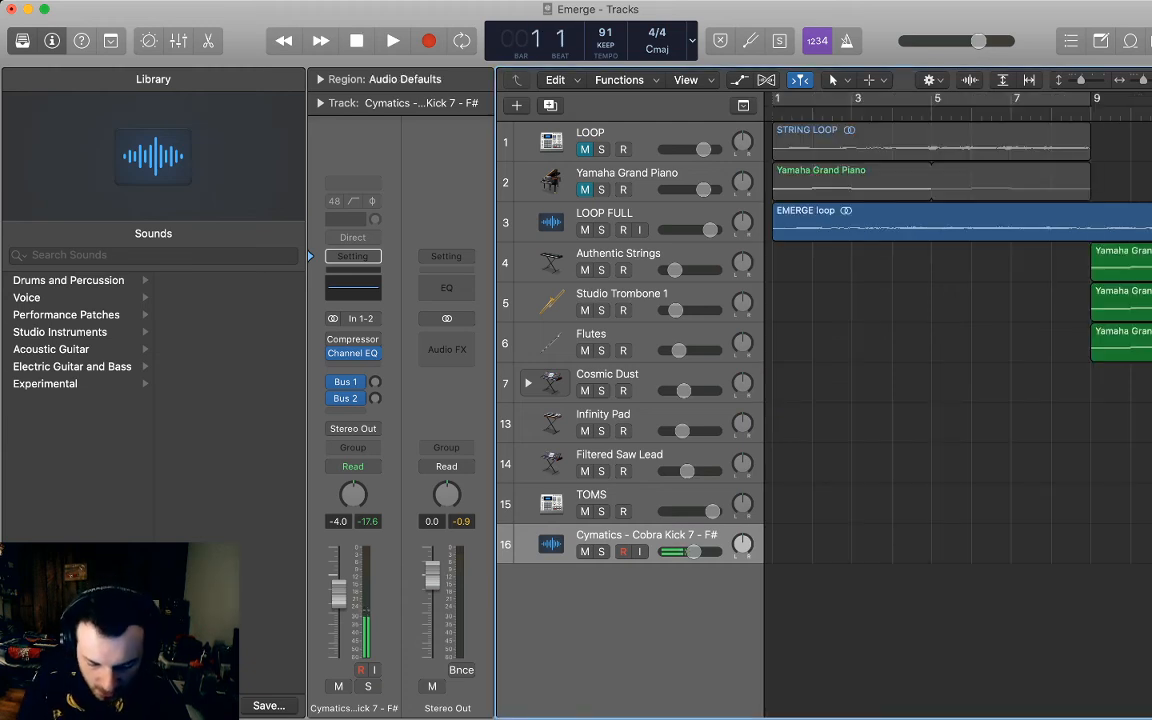
key(super+Left)
key(super+Left)
key(super+Left)
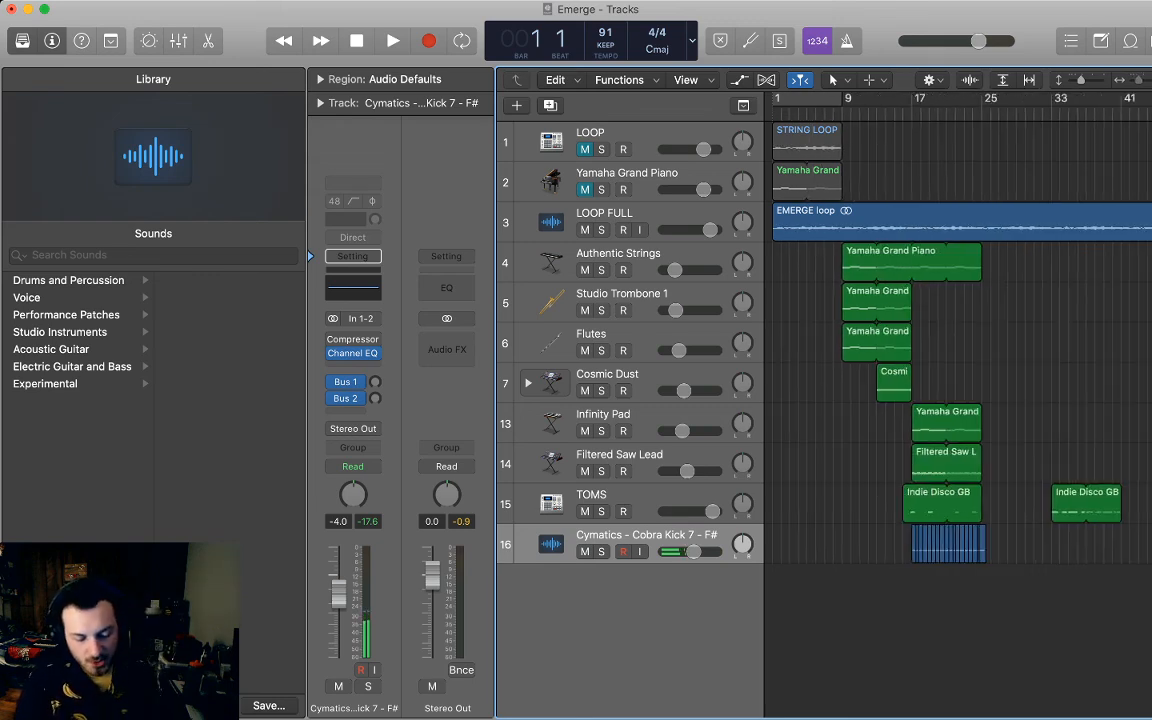
key(super+Left)
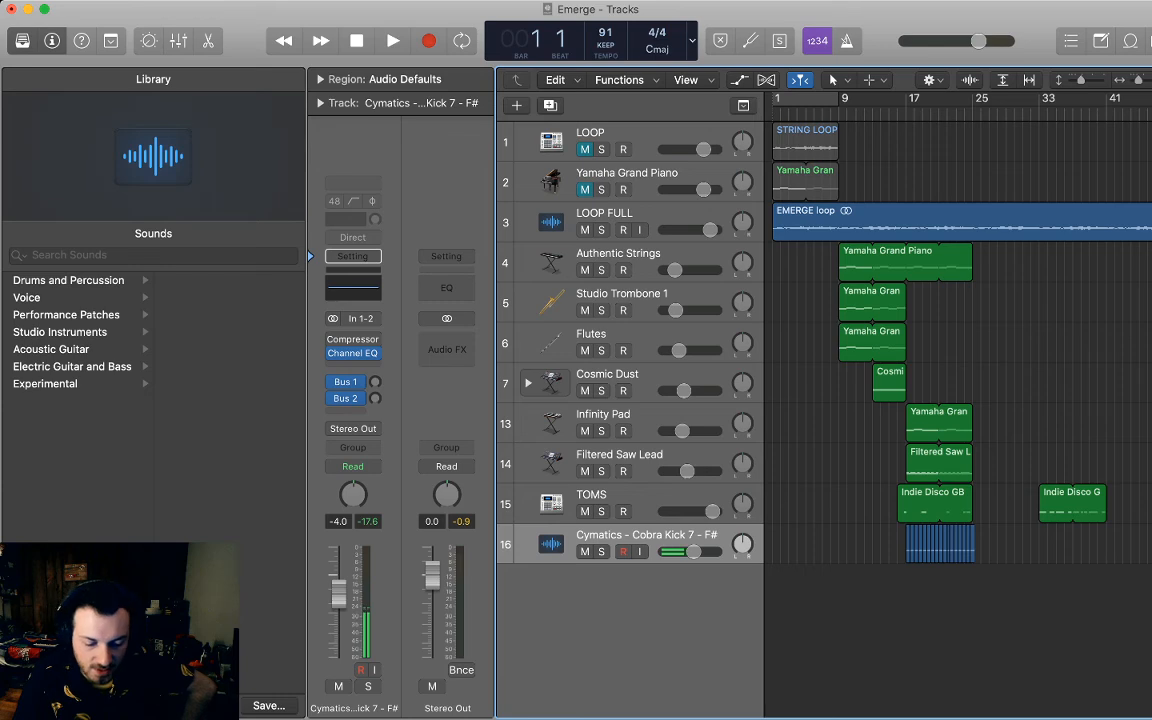
key(super+Left)
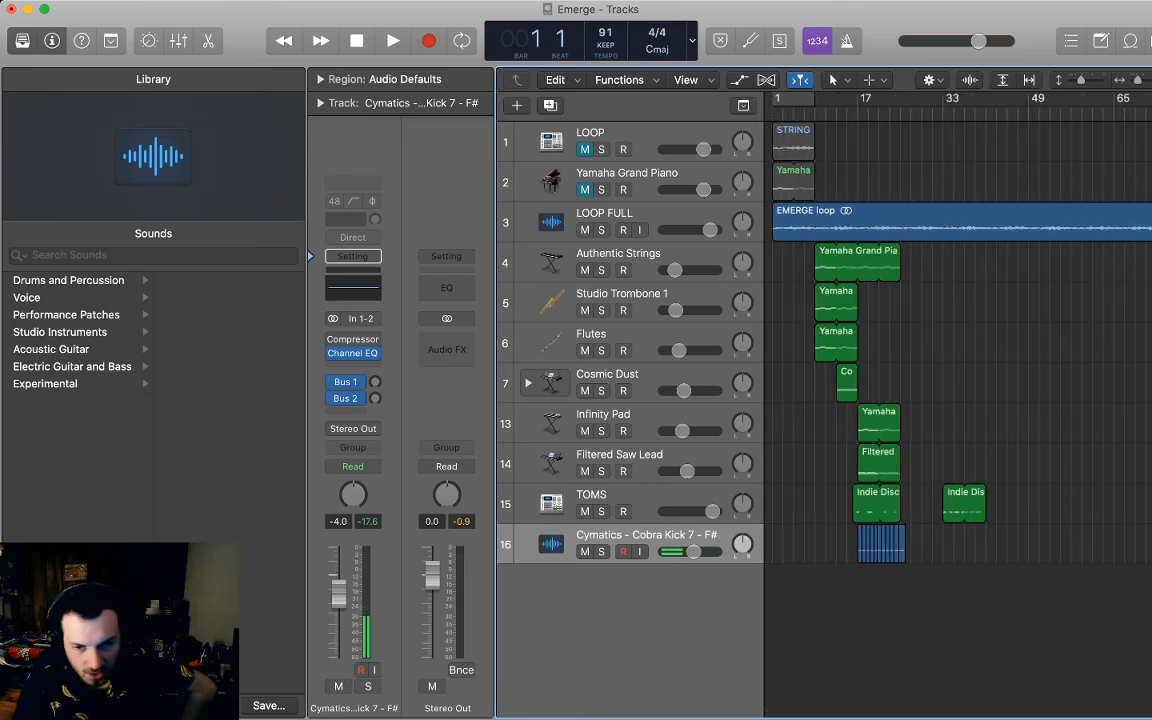
drag(339, 594, 339, 592)
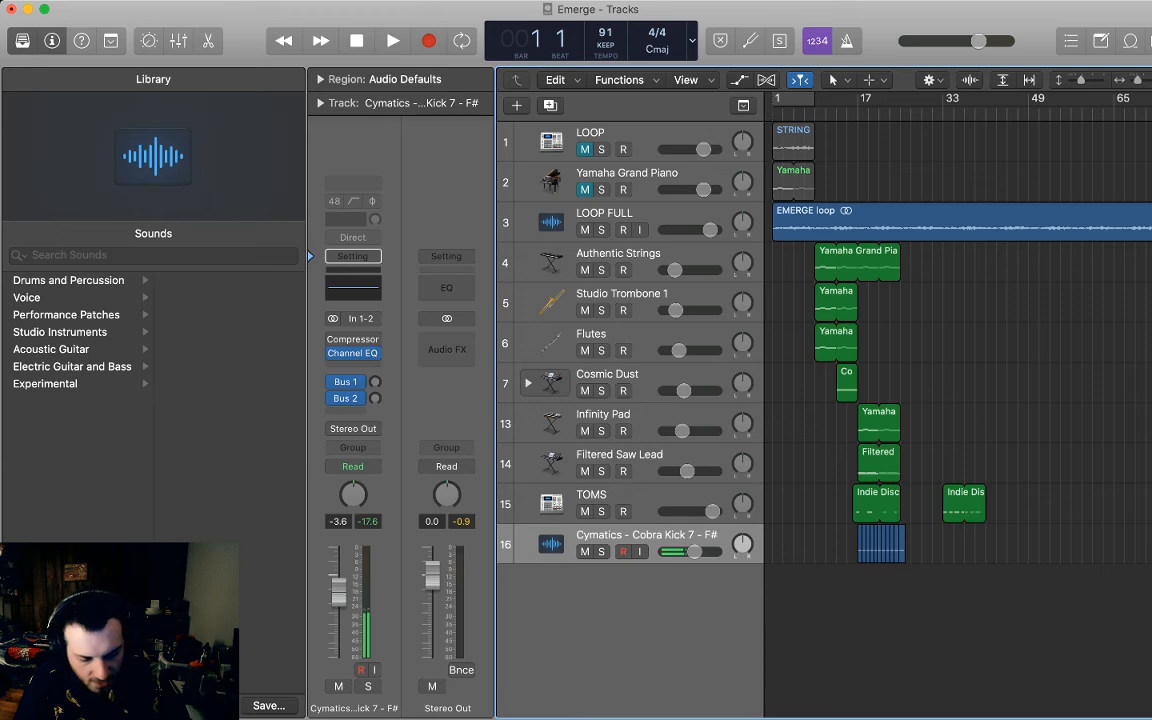
key(space)
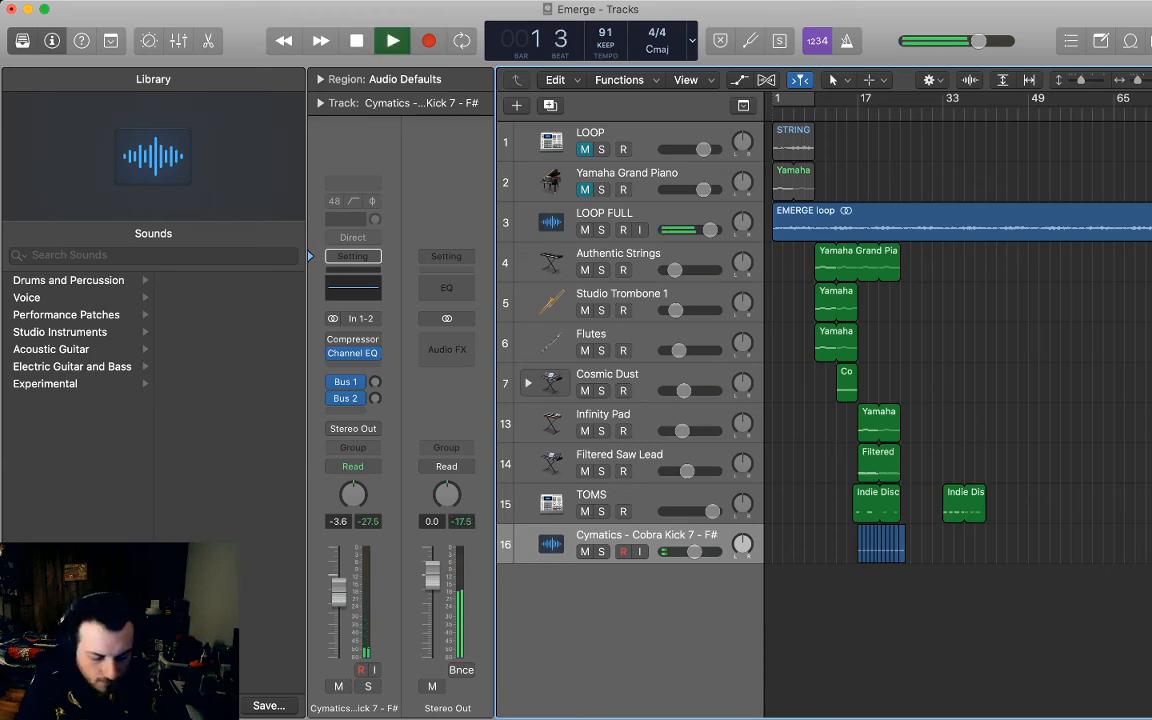
Rename the Cymatics - Cobra Kick 7 - F# track as KICK and the Filtered Saw Lead track as LEAD.
double_click(646, 535)
text(K)
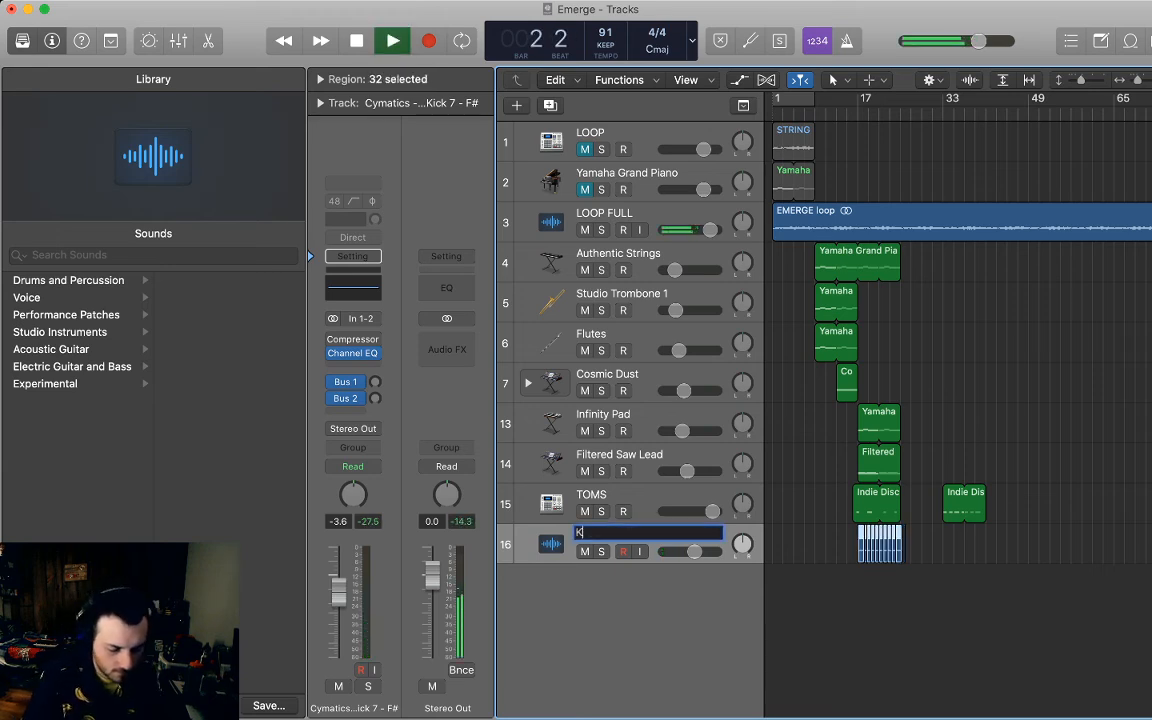
text(ICK)
key(Return)
double_click(619, 454)
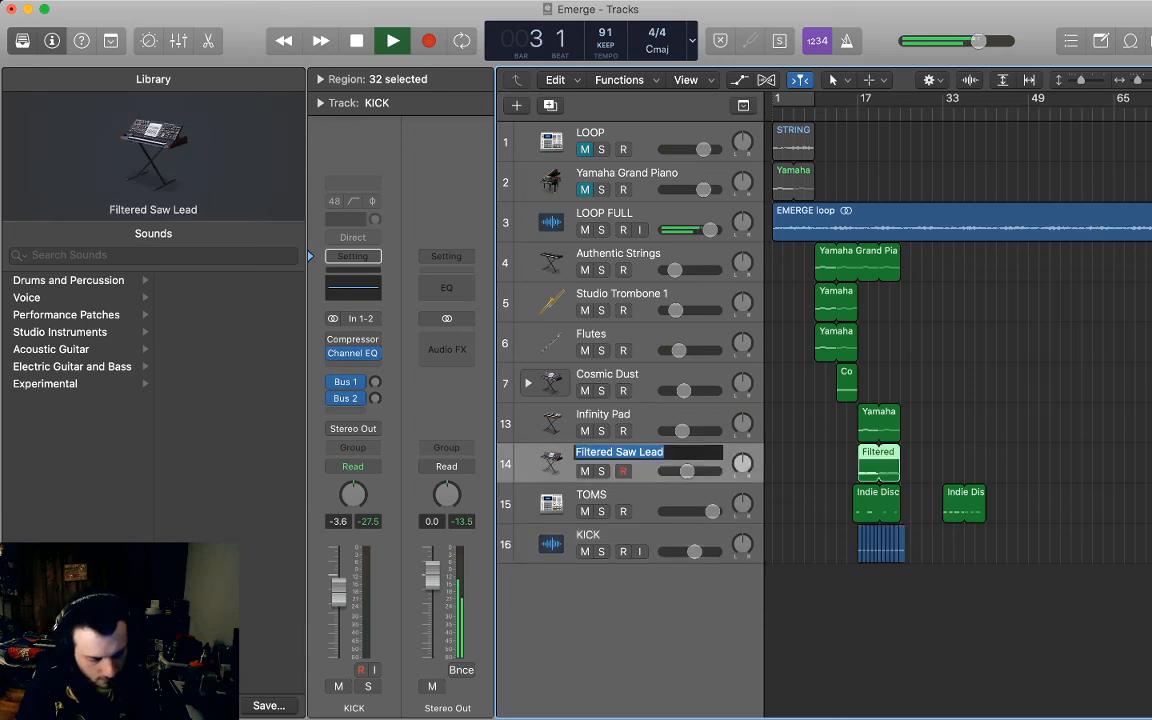
text(LEAD)
key(Return)
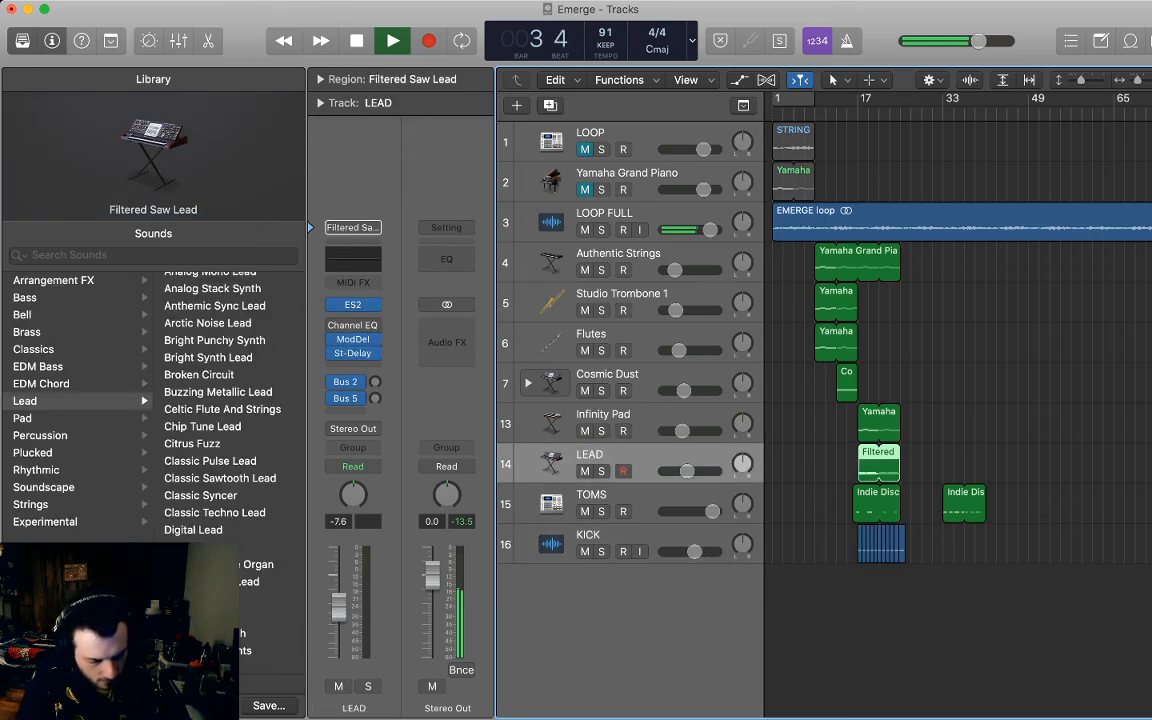
Rename the Infinity Pad track as PAD and the Cosmic Dust track as PAD INTRO.
double_click(619, 414)
text(PAD)
key(Return)
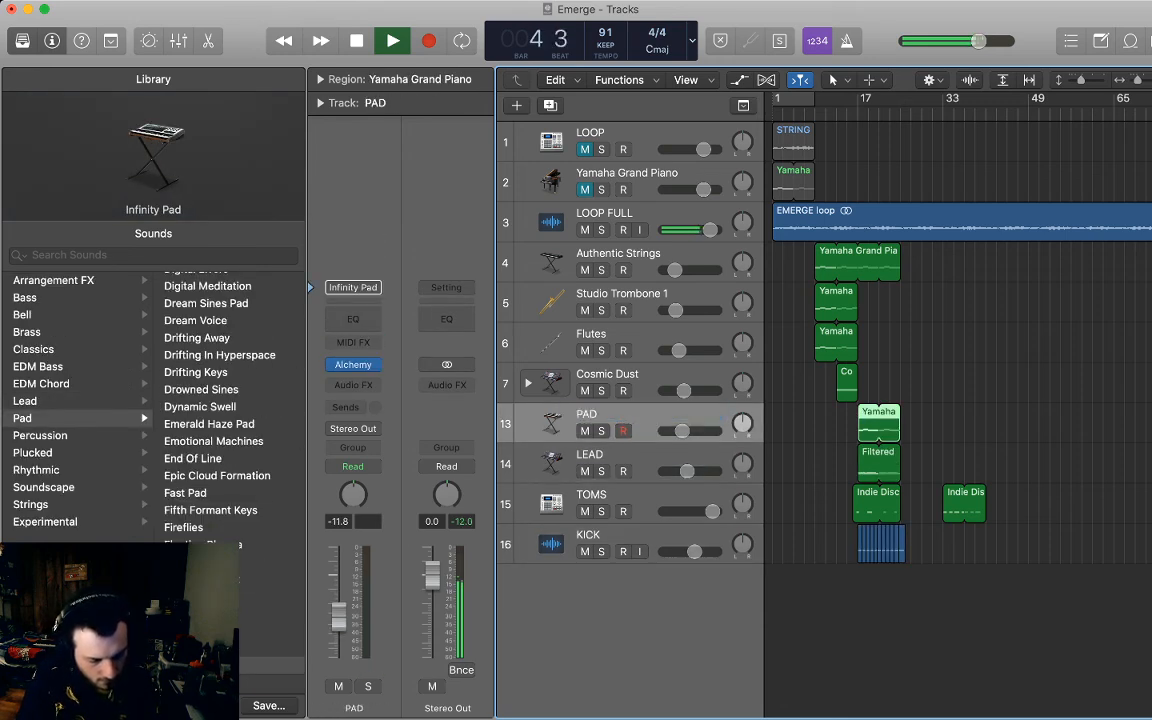
double_click(607, 374)
text(PAD)
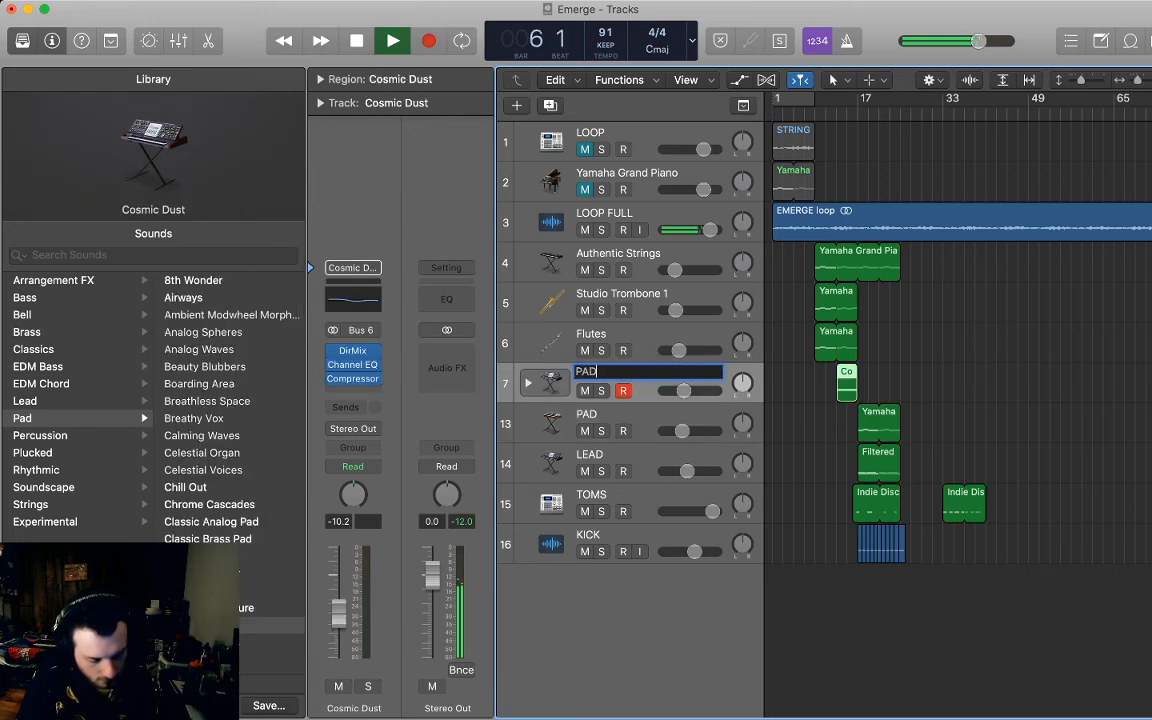
text( INTRO)
key(Return)
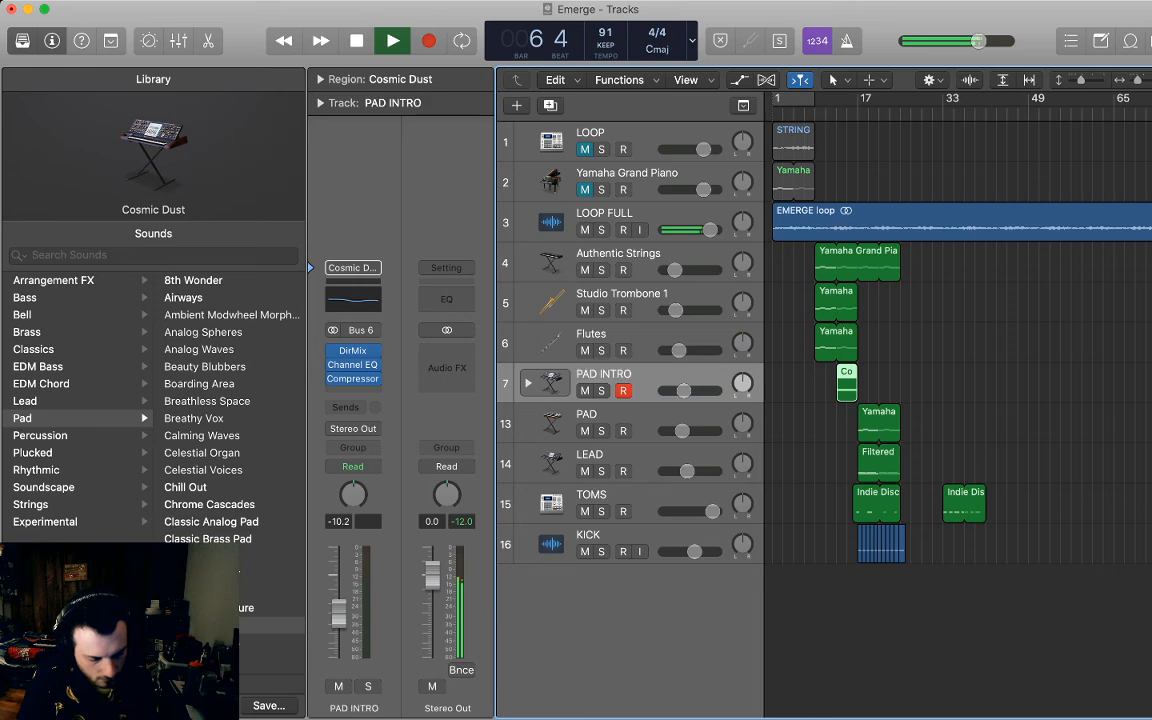
Rename the Flutes track as FLUTES and the Studio Trombone 1 track as TROMBONE.
double_click(591, 334)
text(FL)
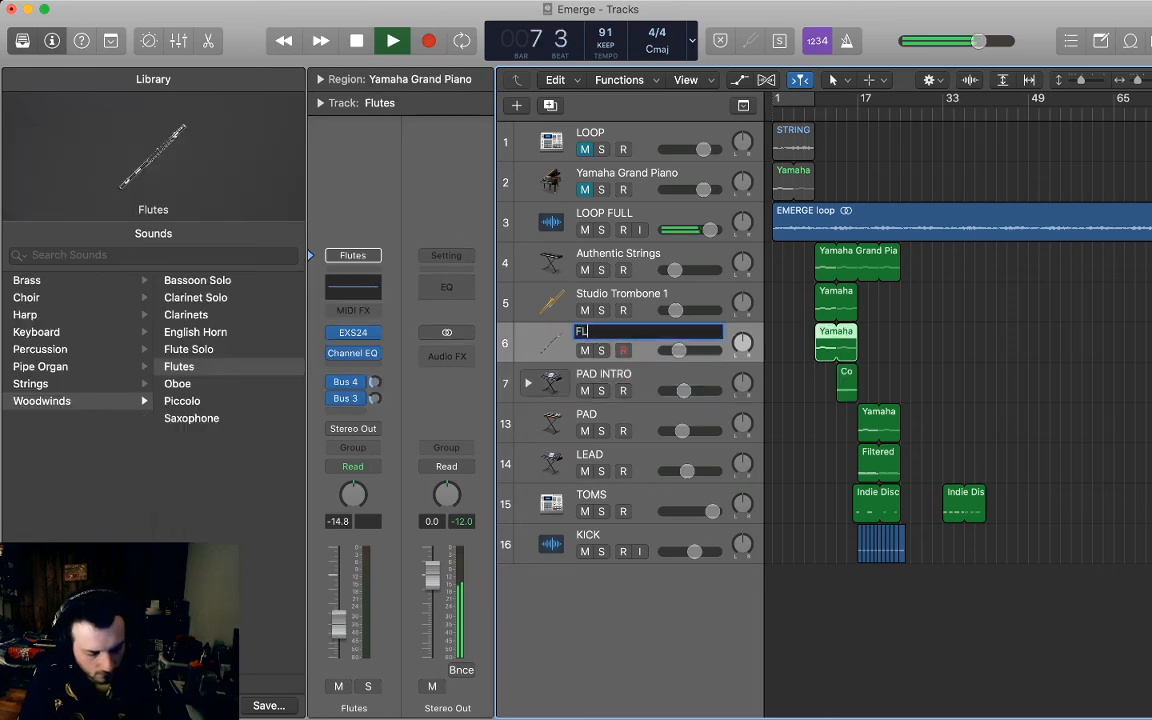
text(UTES)
key(shift+Tab)
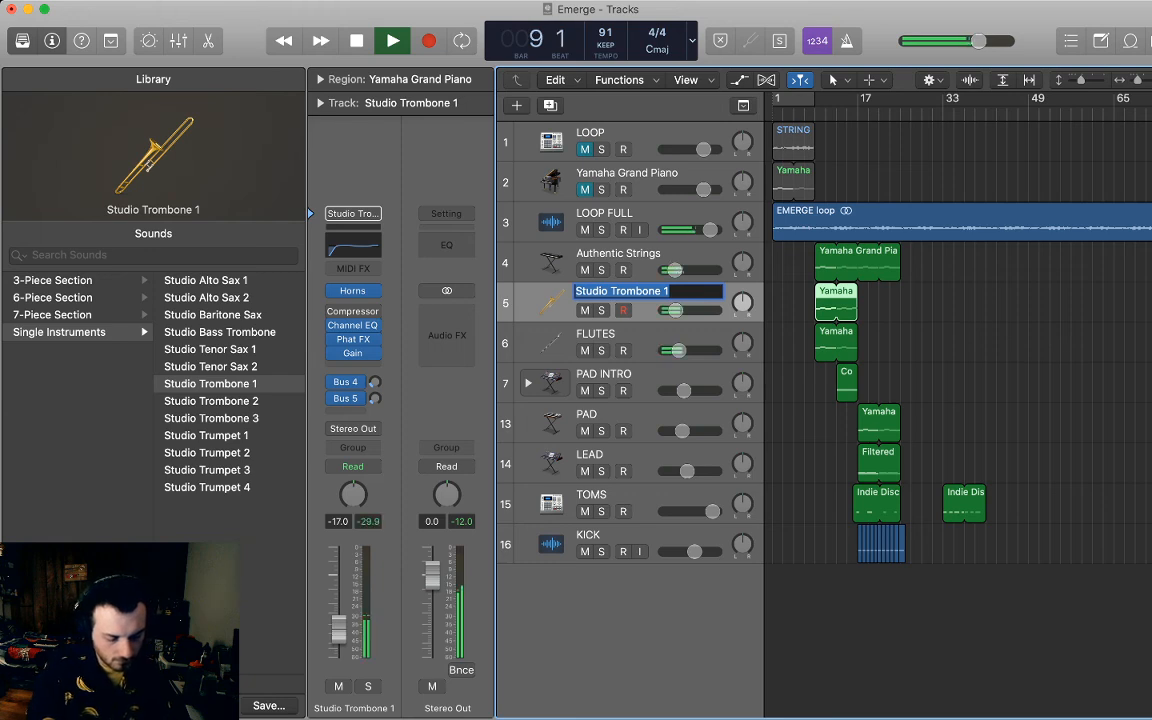
text(TROMO)
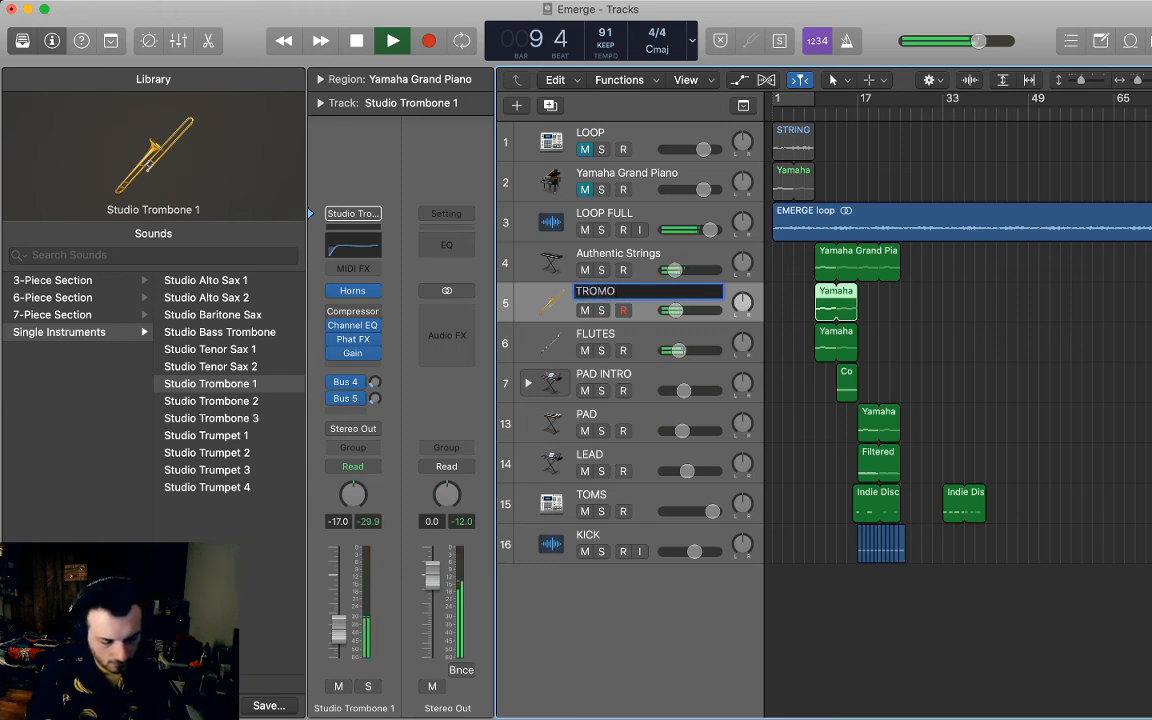
key(BackSpace)
text(BONE)
key(Return)
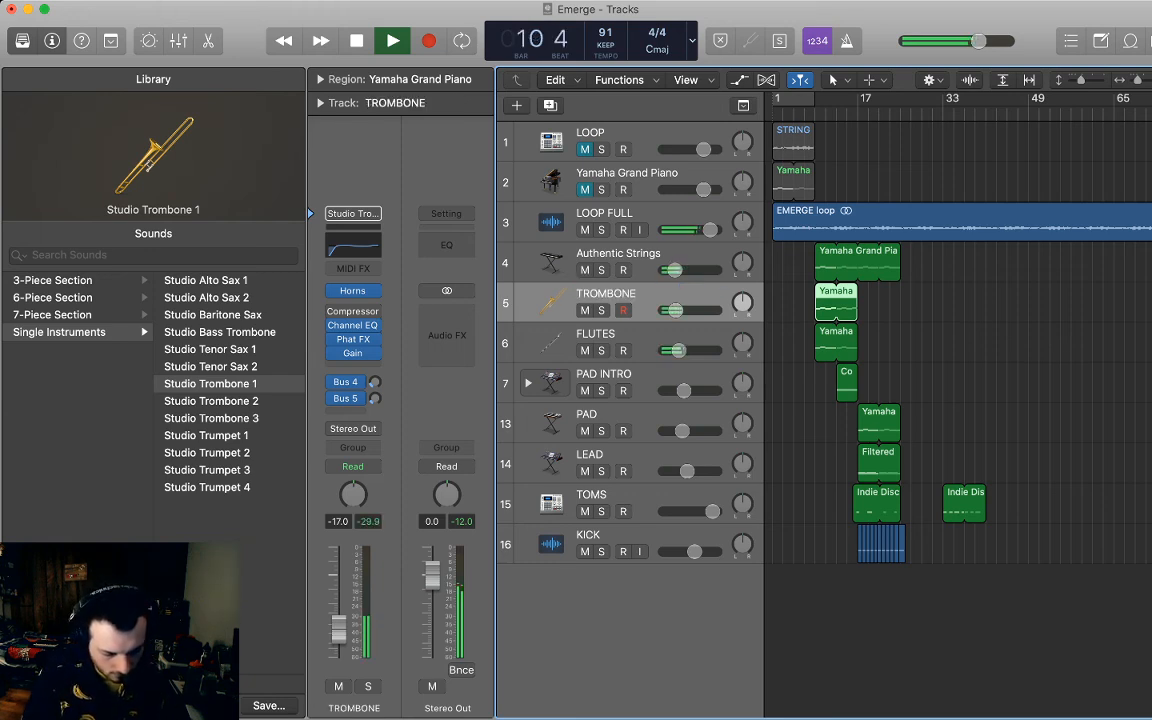
Rename the Authentic Strings track as STRING.
double_click(618, 253)
text(STRING)
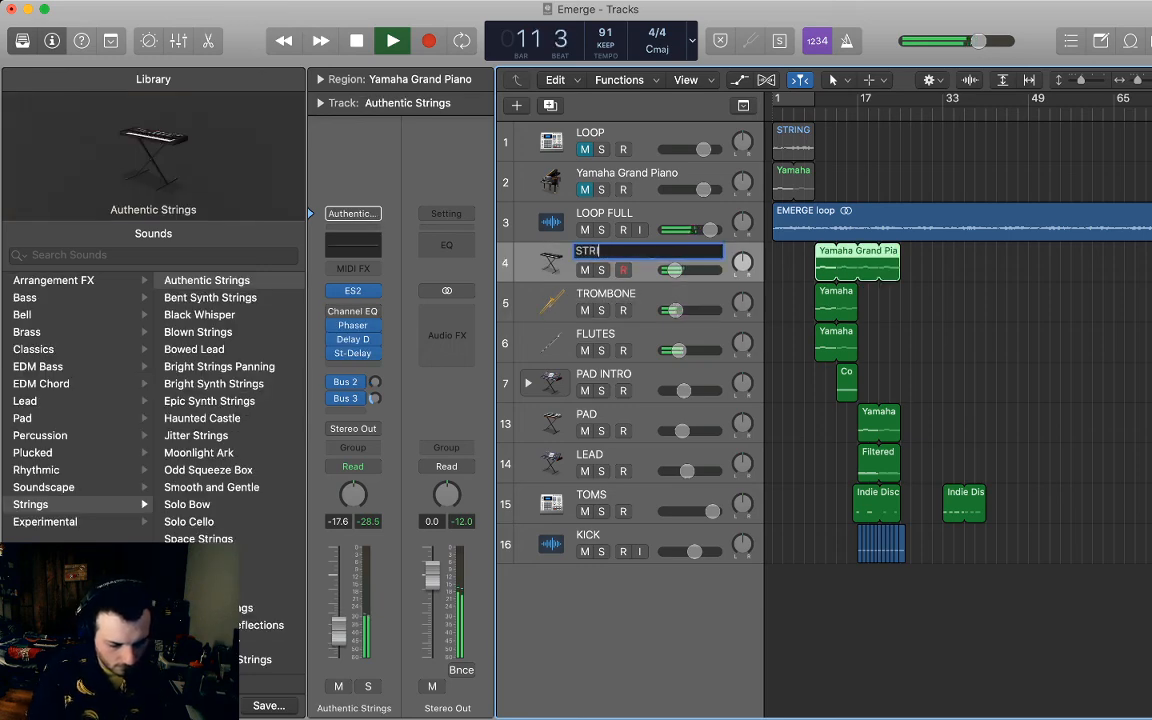
key(Return)
Show track automation and make the STRING volume rise from silence to -17.6 dB around its entry at bar 9.
key(a)
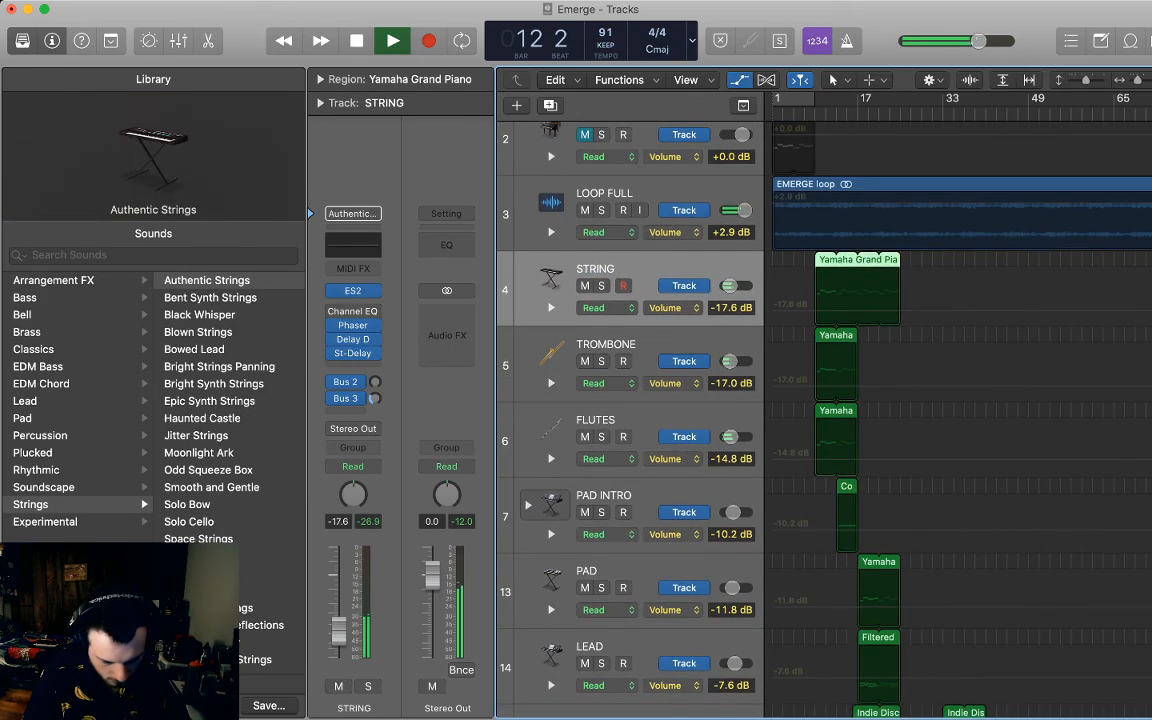
click(808, 311)
click(808, 311)
click(814, 311)
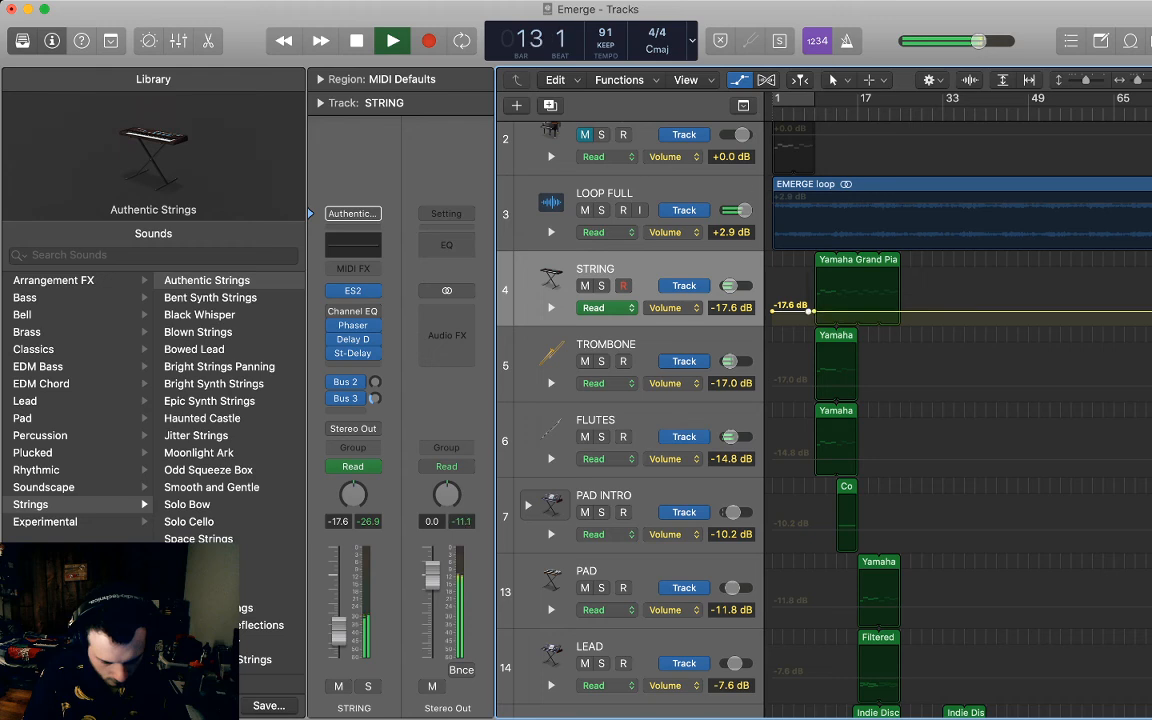
click(822, 311)
drag(822, 311, 814, 319)
Automate the TROMBONE and FLUTES volumes to rise from silence to -17.0 dB and -14.8 dB respectively at bar 9.
click(816, 386)
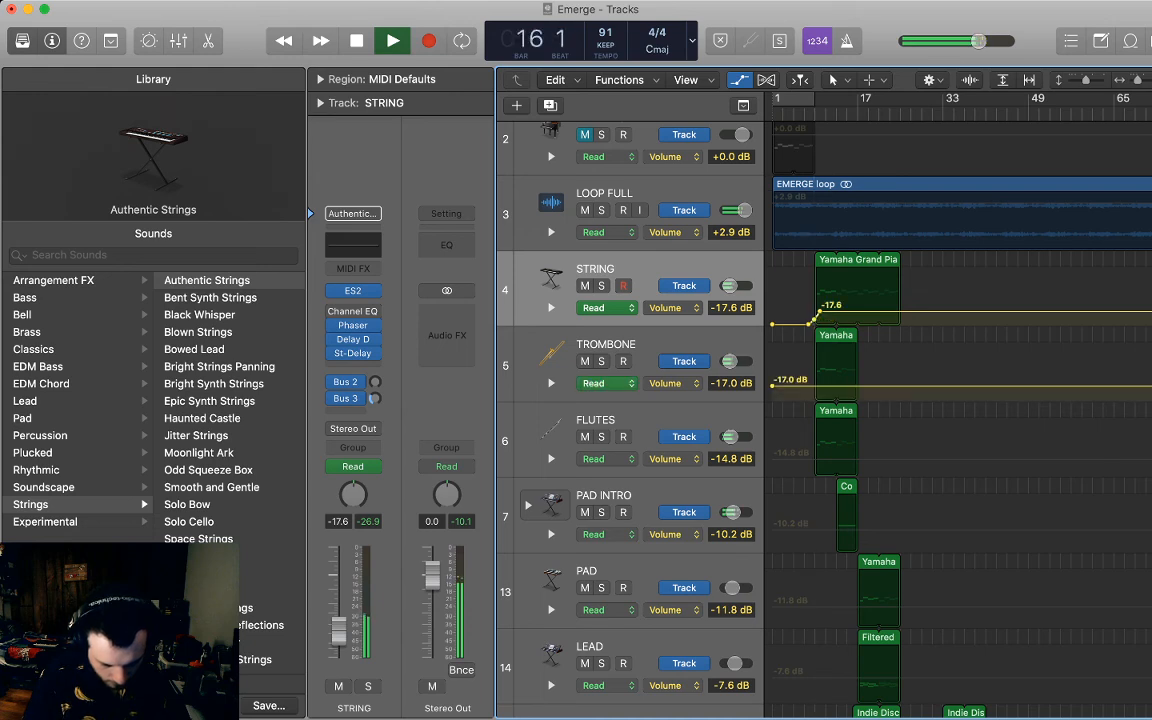
click(811, 386)
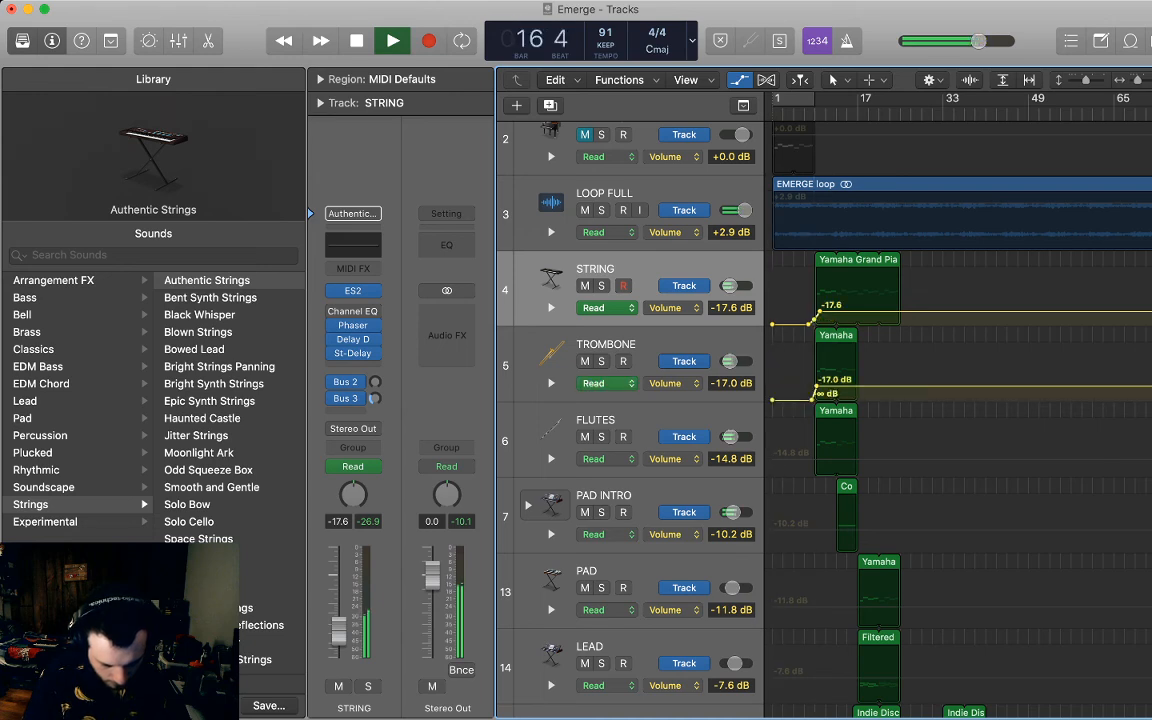
drag(813, 386, 814, 397)
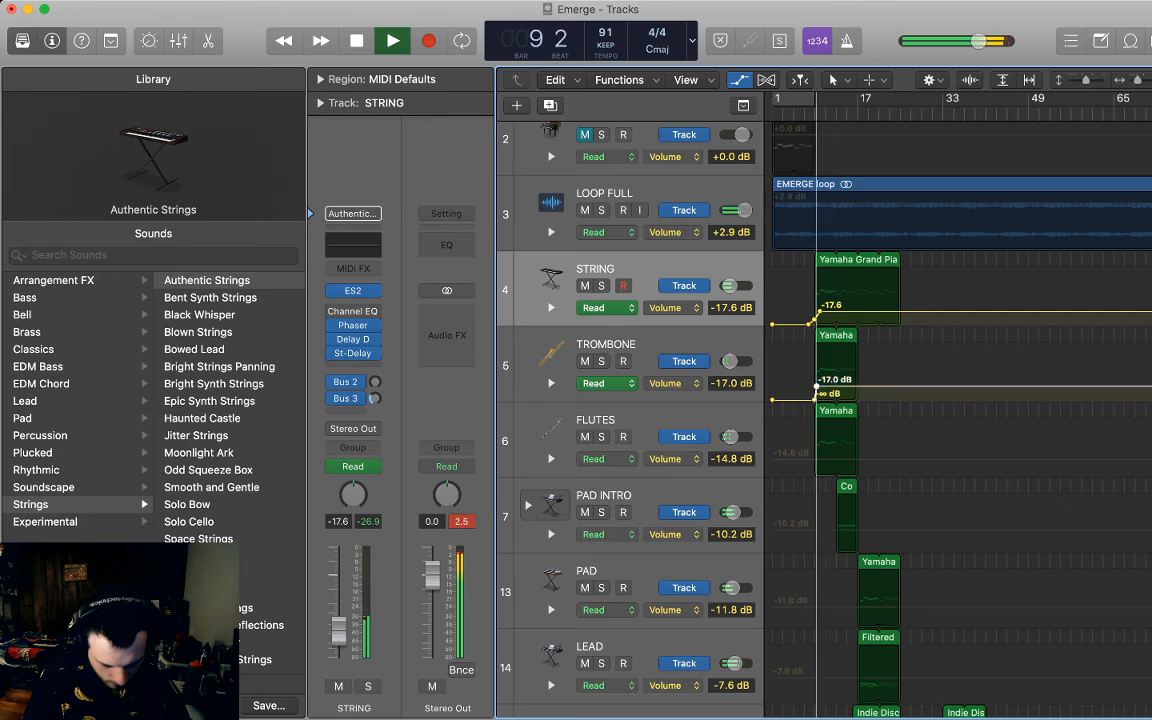
scroll(814, 397, down, 5)
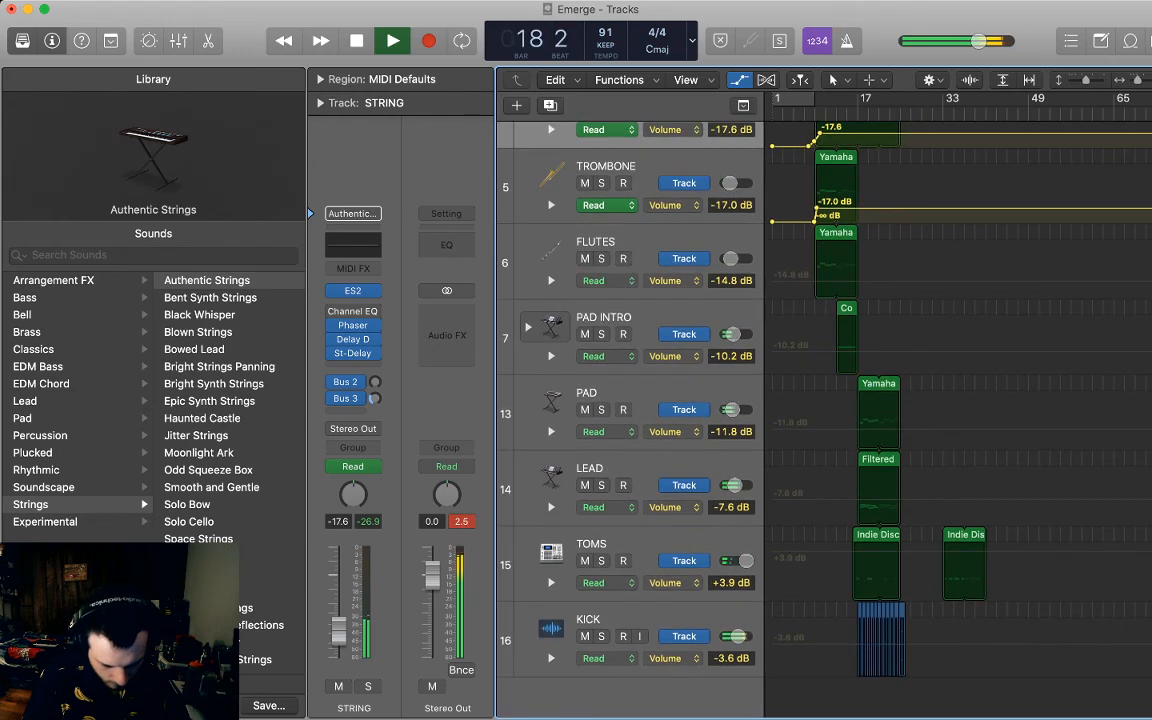
click(813, 281)
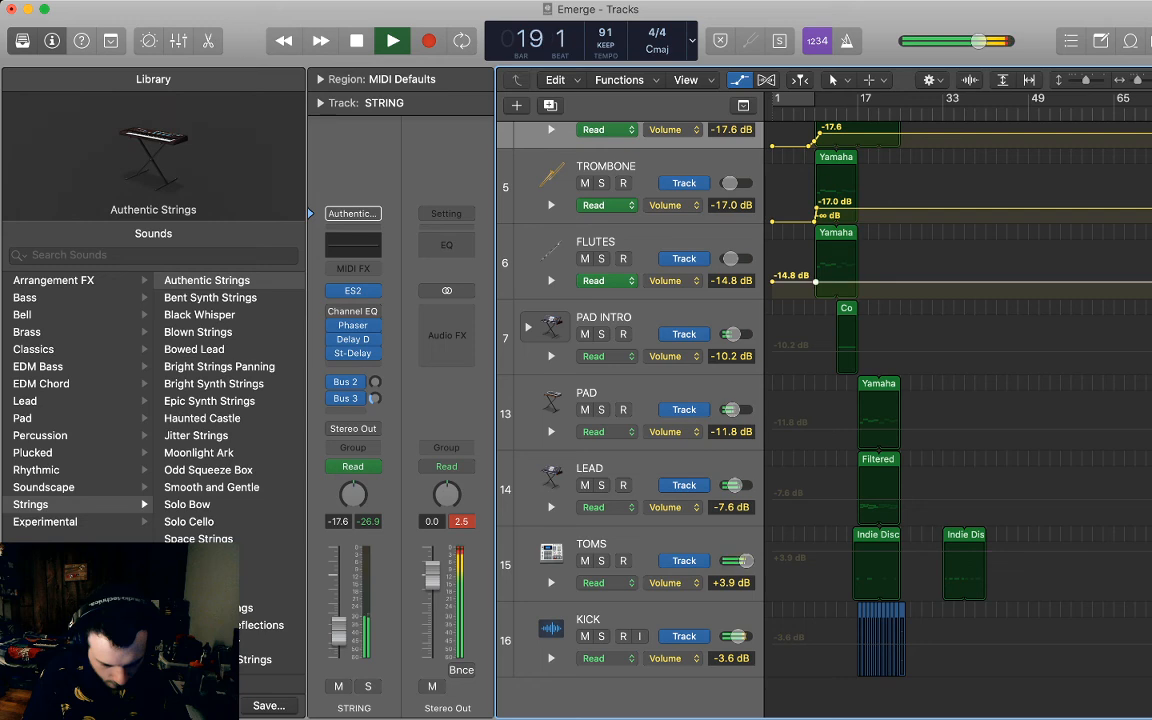
mouse_move(798, 281)
mouse_down()
mouse_move(798, 298)
mouse_move(815, 297)
mouse_up()
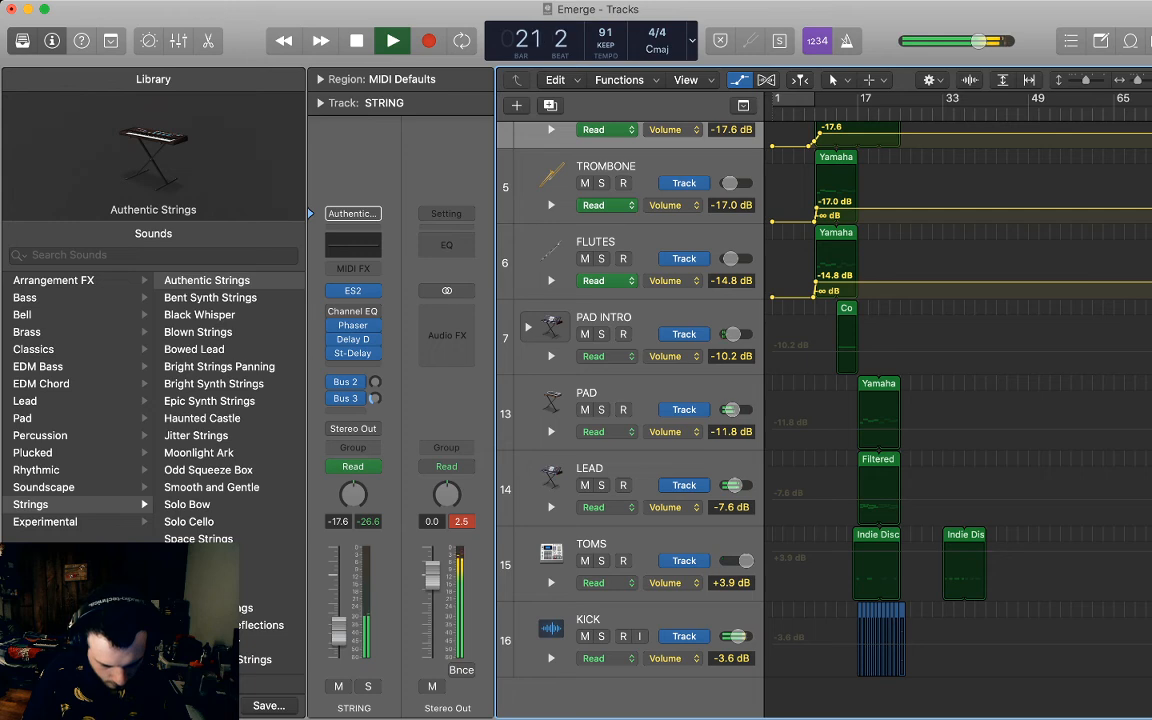
Automate the PAD INTRO volume to rise from silence to -10.2 dB at bar 13, and hide the automation with playback stopped.
click(828, 351)
click(833, 351)
click(828, 351)
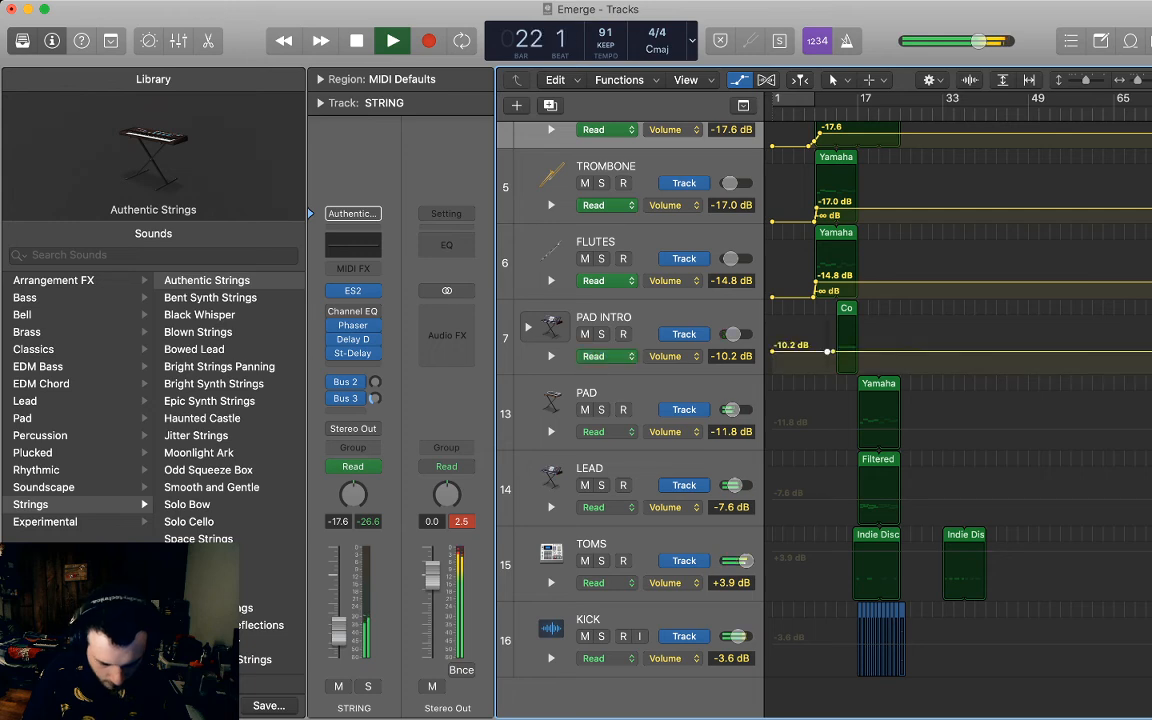
drag(805, 351, 839, 351)
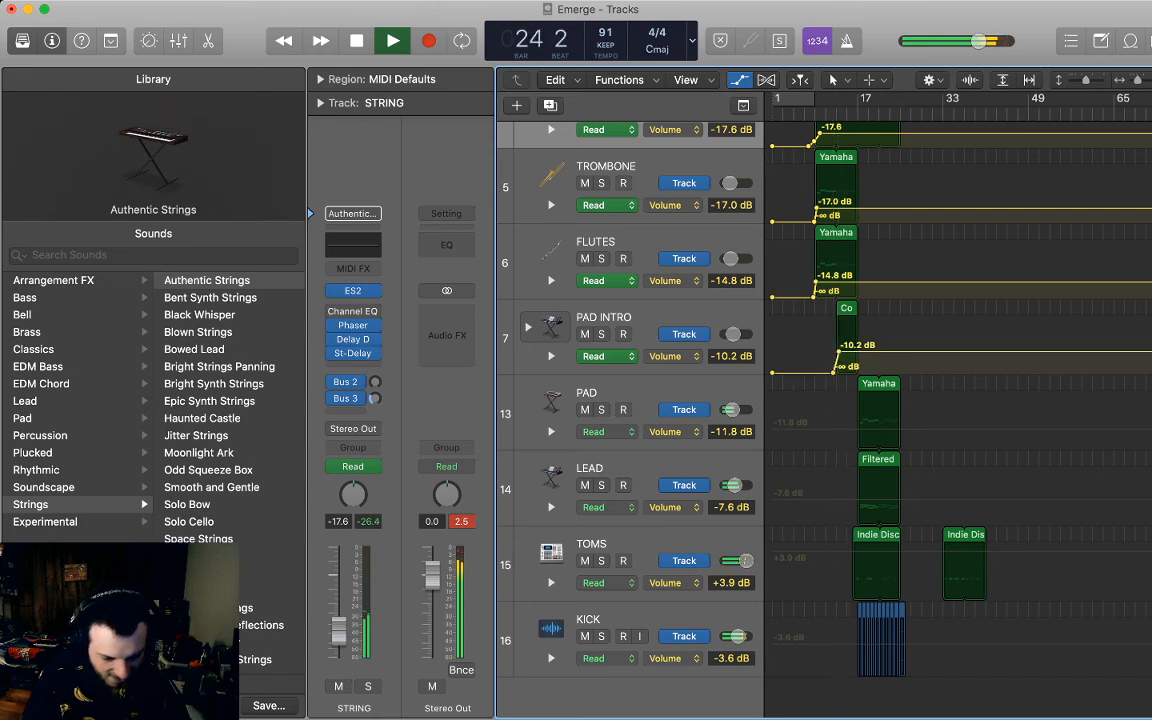
key(space)
key(a)
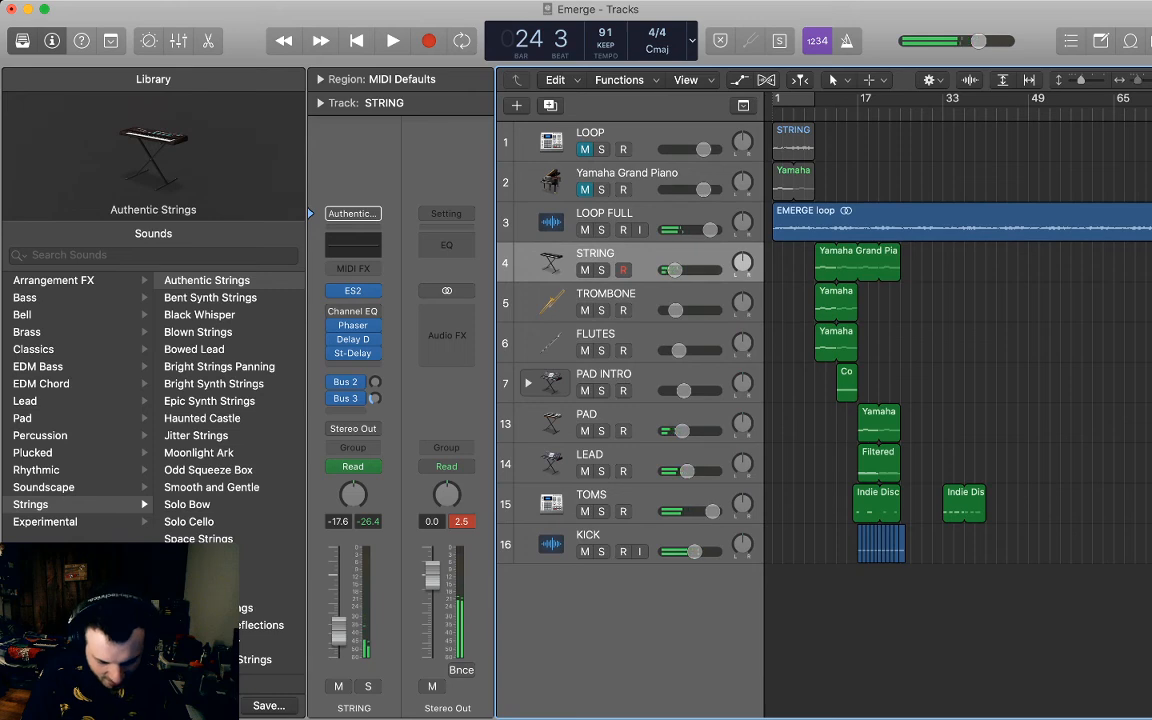
Adjust the TOMS region so its repeat starts at bar 21, and play the arrangement from bar 16.
scroll(898, 350, up, 10)
scroll(898, 350, left, 5)
scroll(958, 400, left, 1)
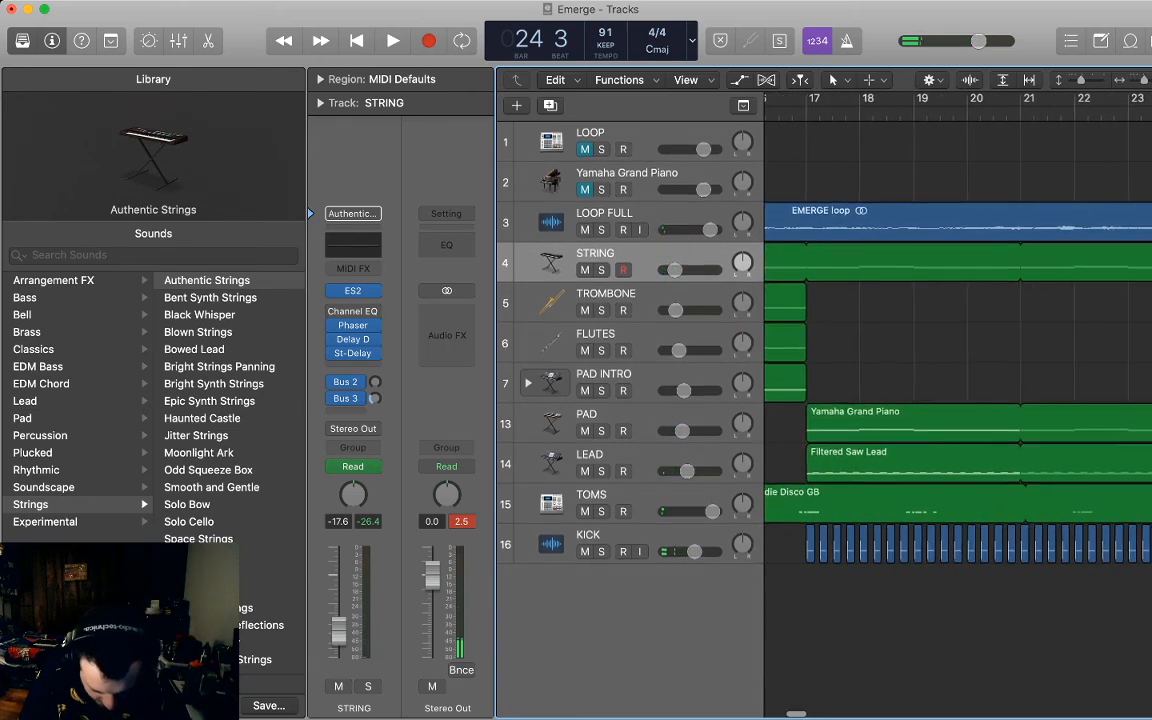
drag(1014, 514, 1060, 494)
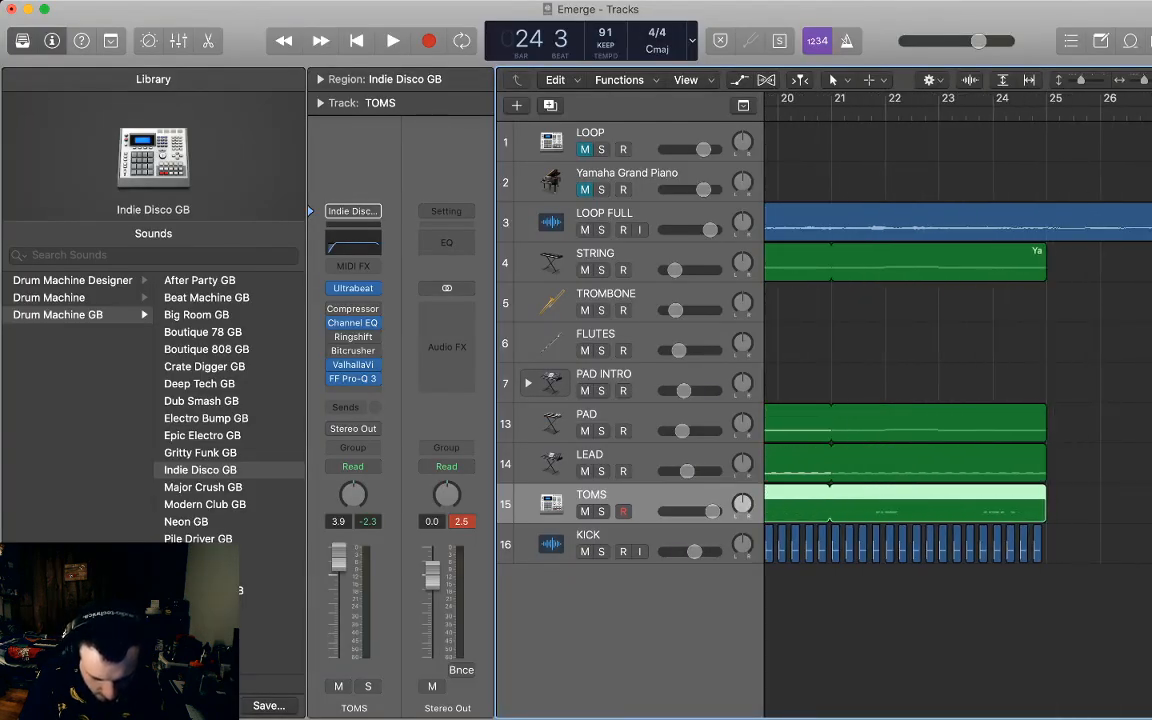
scroll(958, 400, left, 5)
scroll(958, 400, left, 1)
key(space)
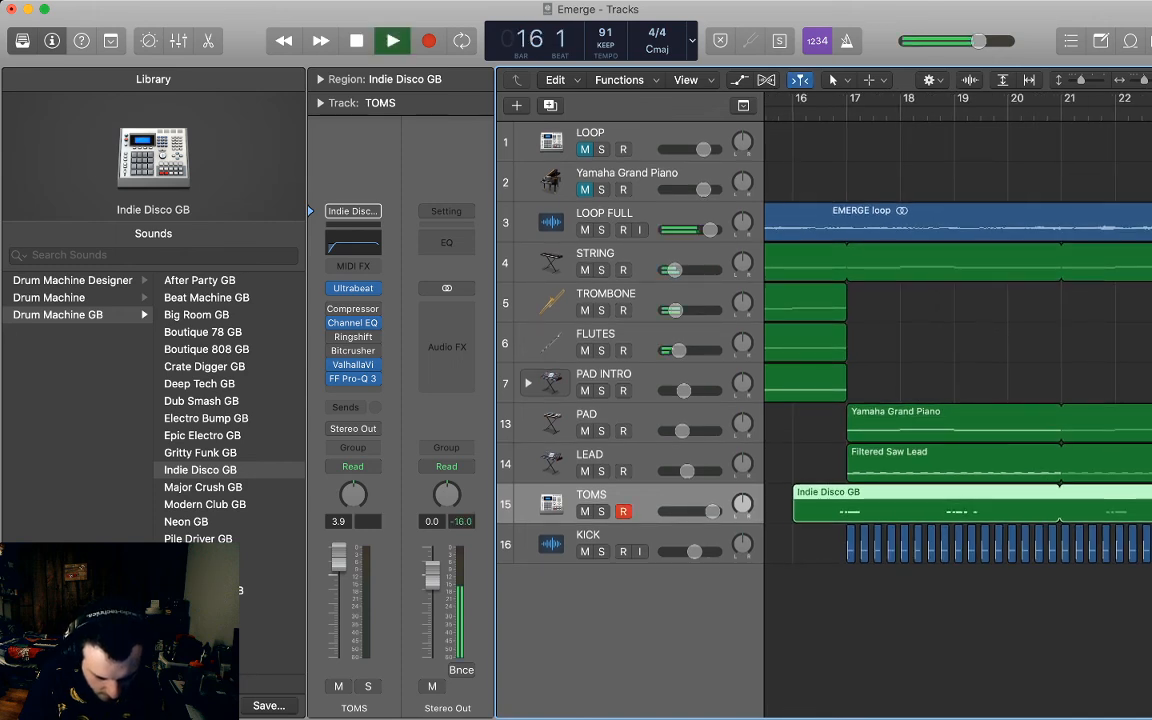
Stop playback, trim the start of the TOMS region to beat 4 of bar 16, and turn off its looping.
key(space)
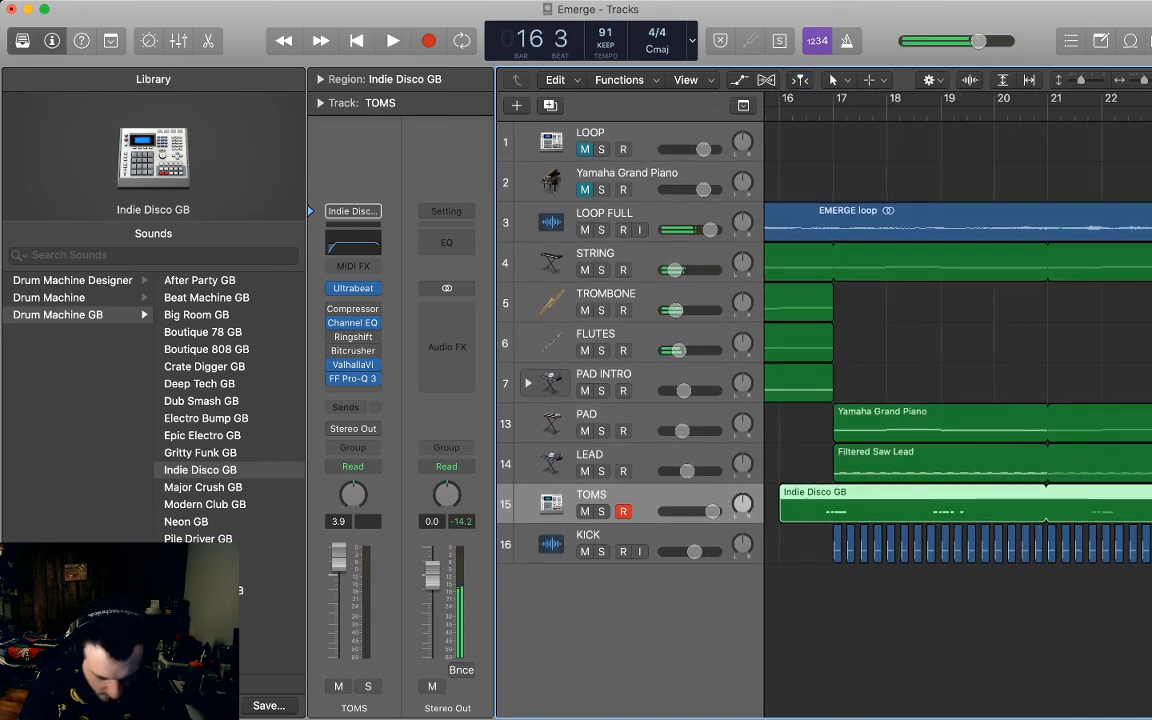
drag(782, 514, 821, 514)
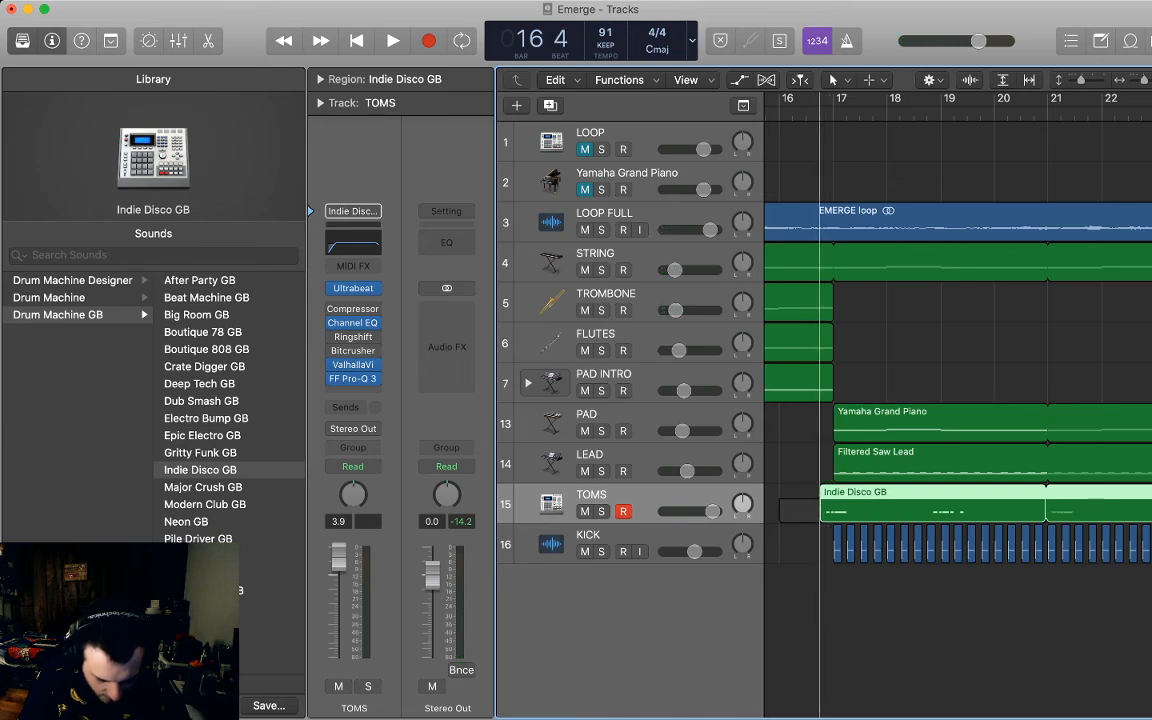
mouse_move(821, 514)
mouse_down()
mouse_move(781, 514)
mouse_move(820, 514)
mouse_up()
scroll(958, 400, right, 3)
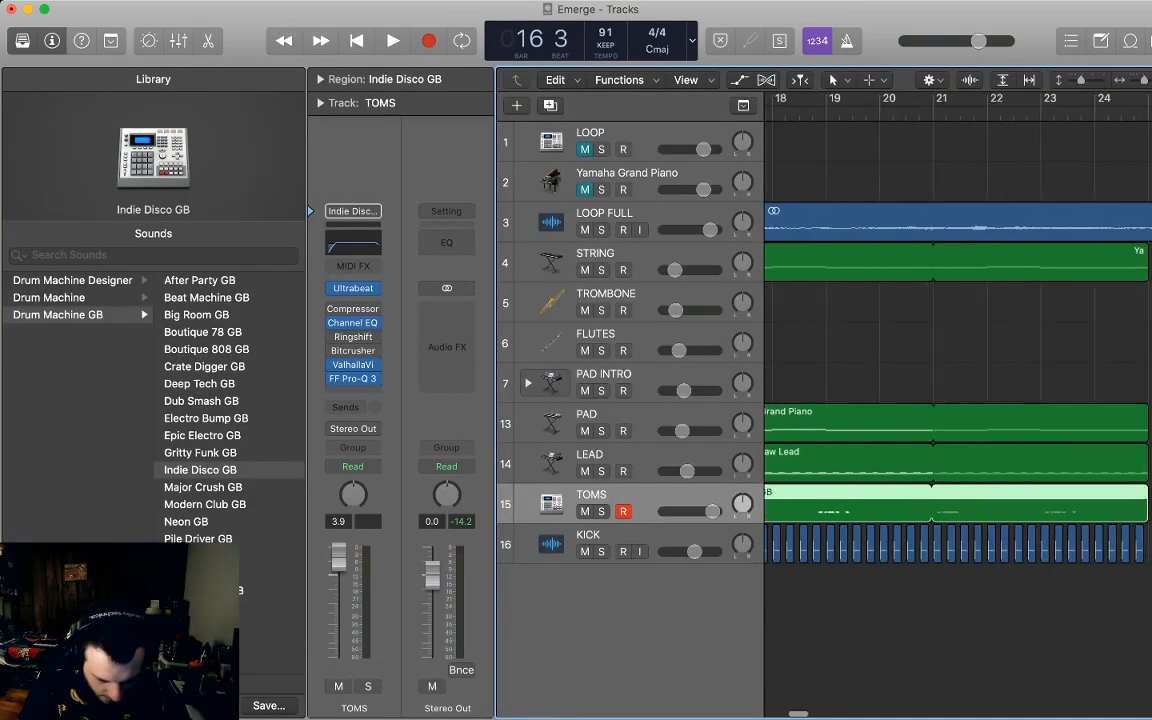
key(l)
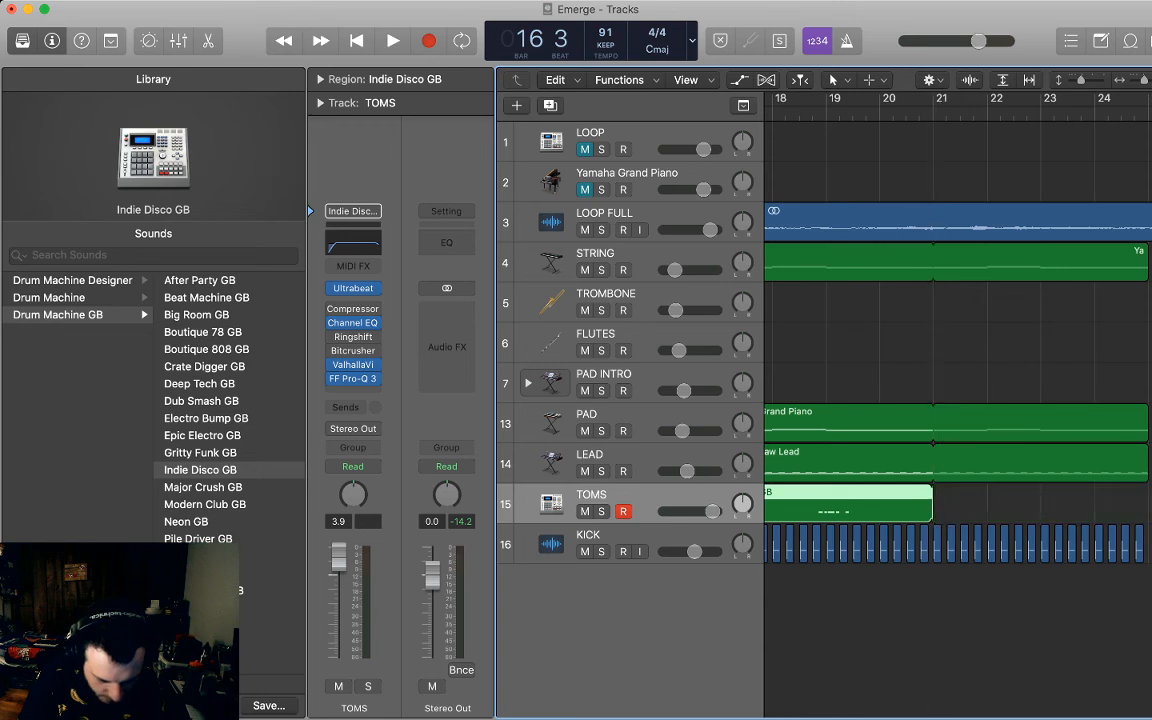
click(958, 610)
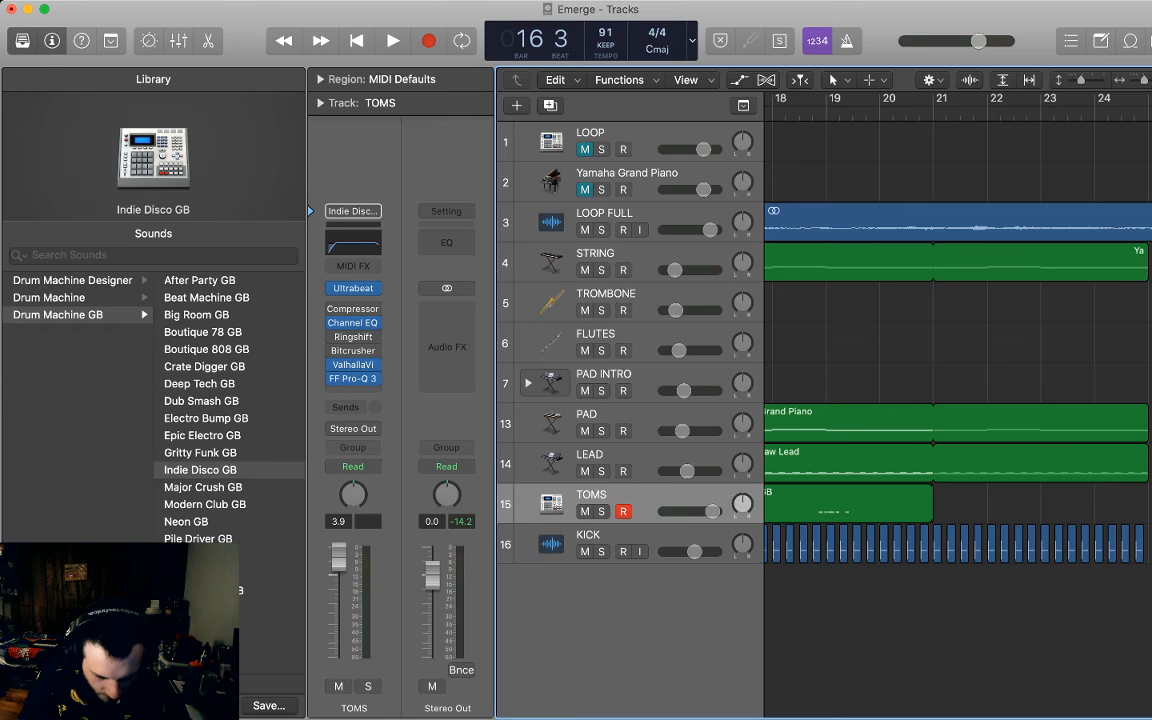
Shorten the end of the TOMS region to beat 4 of bar 20.
key(super+Right)
key(super+Right)
key(super+Right)
key(super+Right)
scroll(958, 400, right, 4)
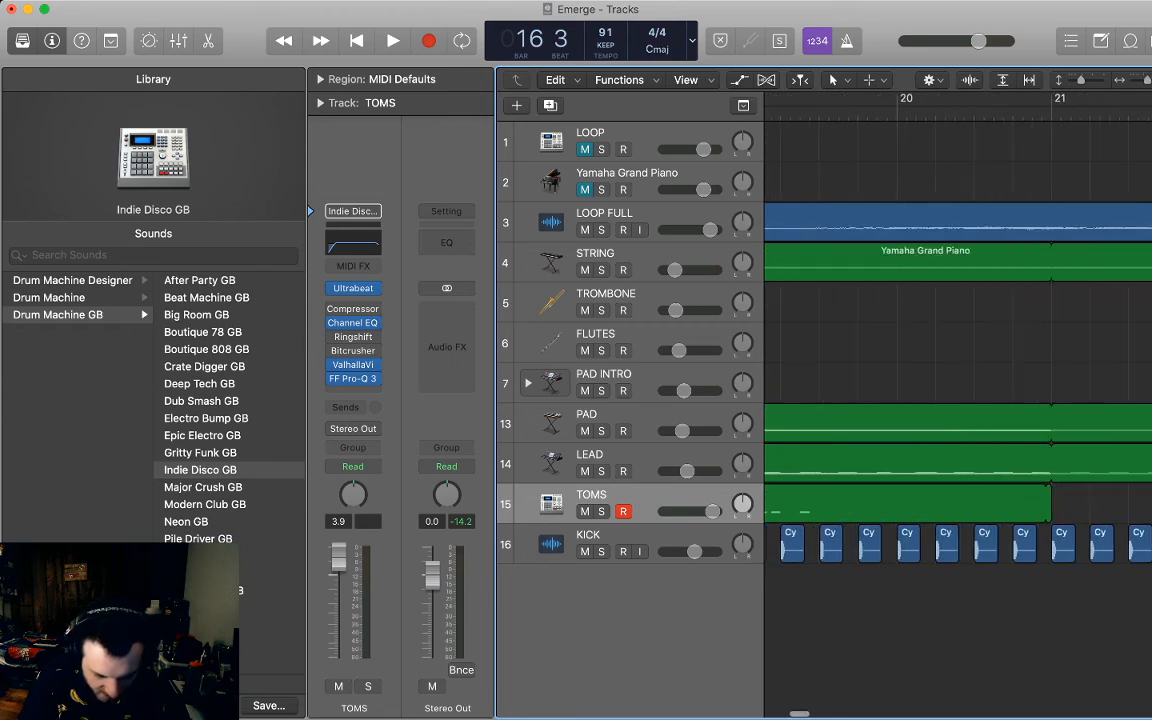
drag(1046, 512, 1043, 512)
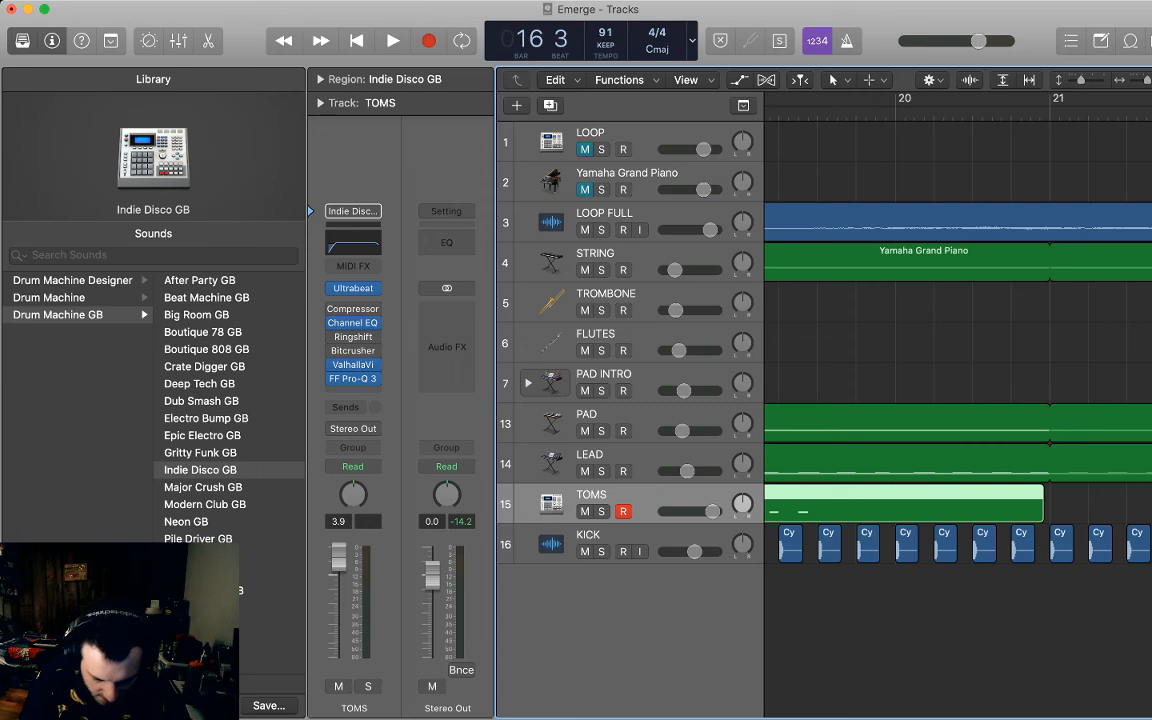
drag(1042, 512, 1011, 512)
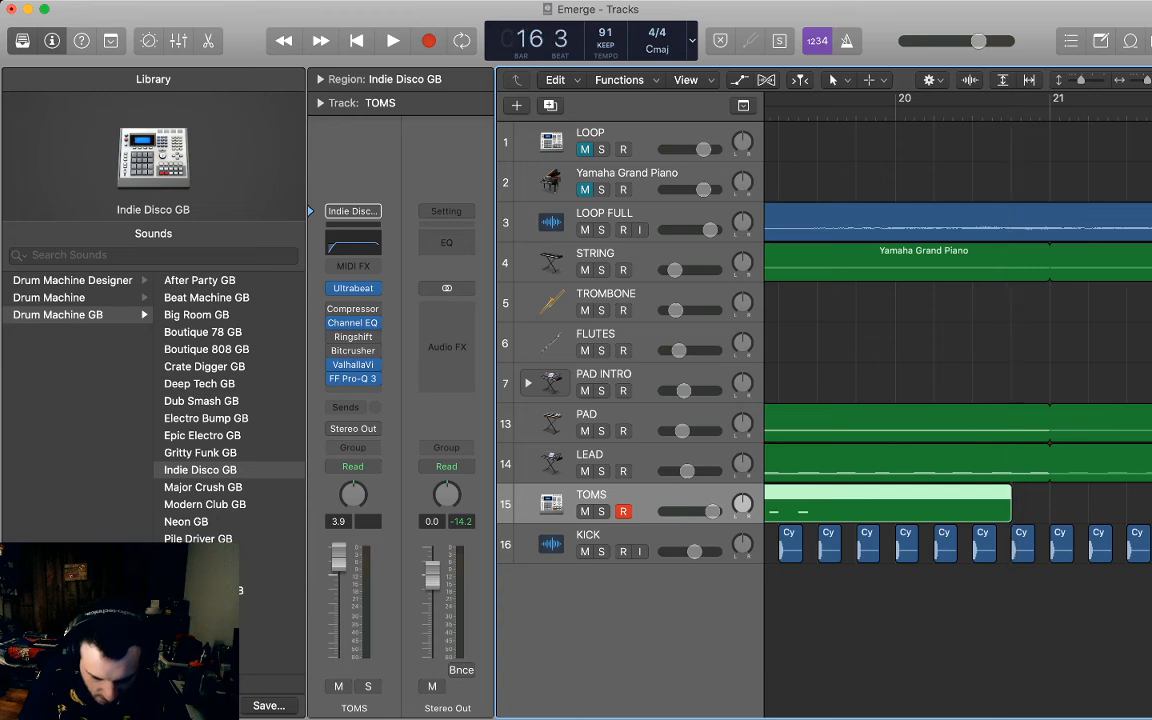
Paste a copy of the TOMS region at beat 4 of bar 20, directly after the original.
scroll(1011, 512, down, 5)
scroll(1011, 512, left, 5)
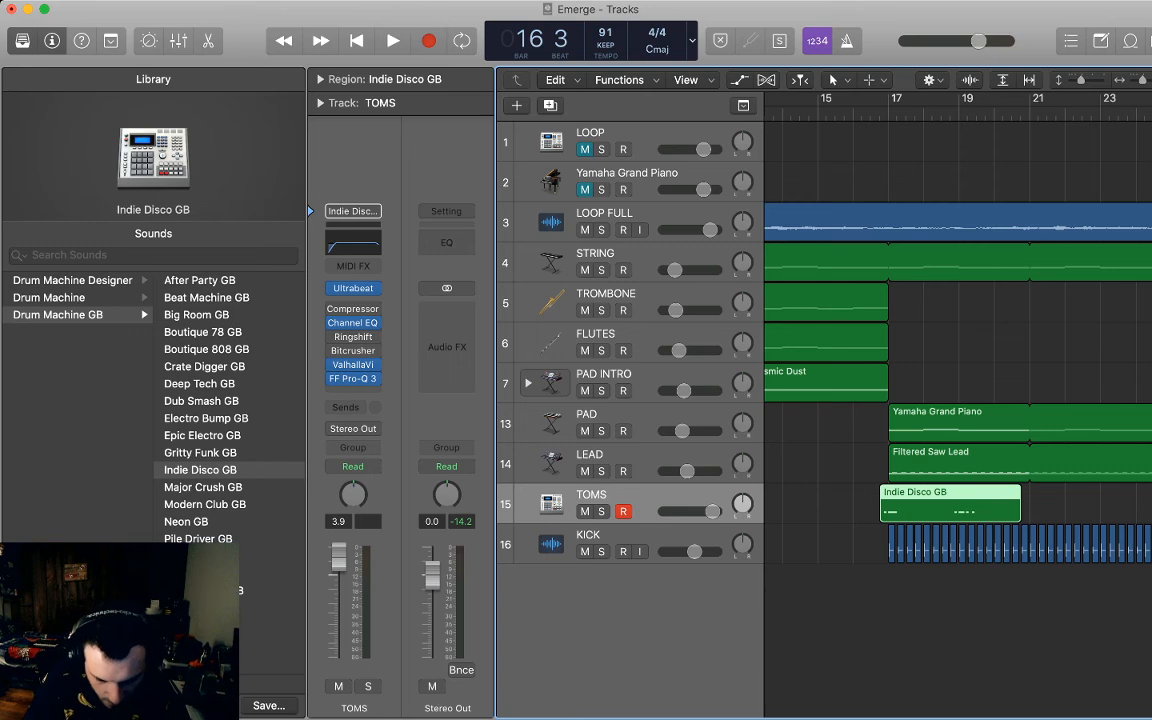
click(1031, 112)
scroll(881, 505, up, 5)
scroll(881, 505, right, 1)
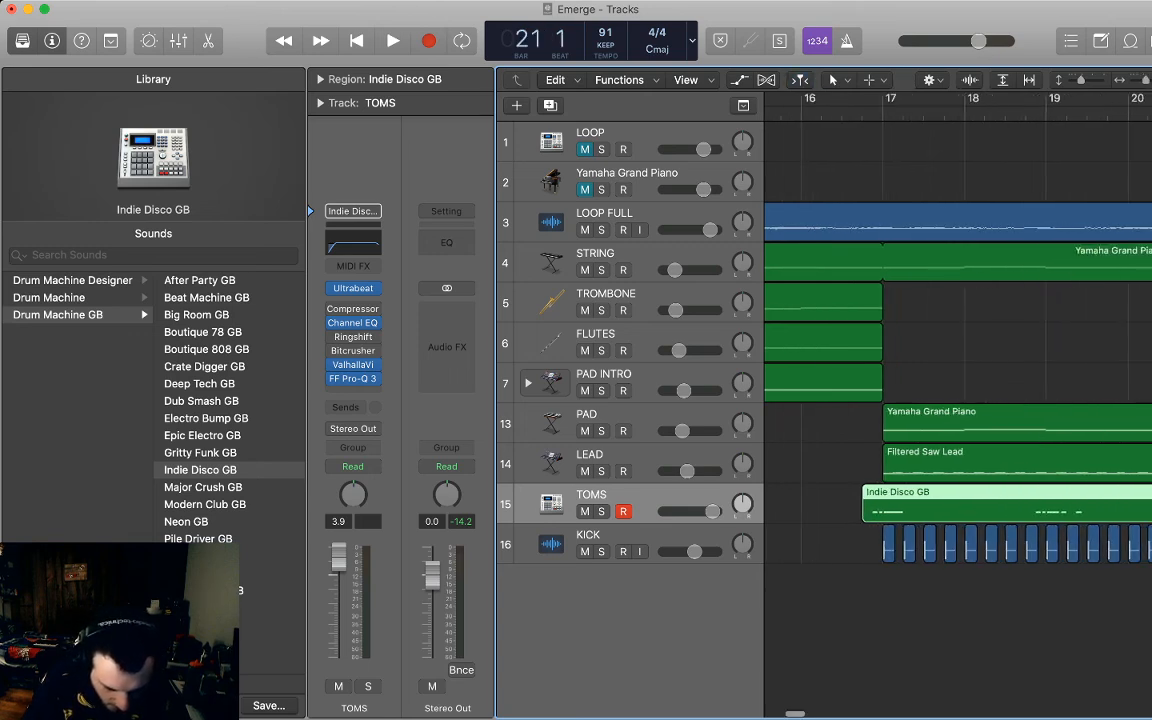
click(868, 112)
scroll(958, 400, right, 5)
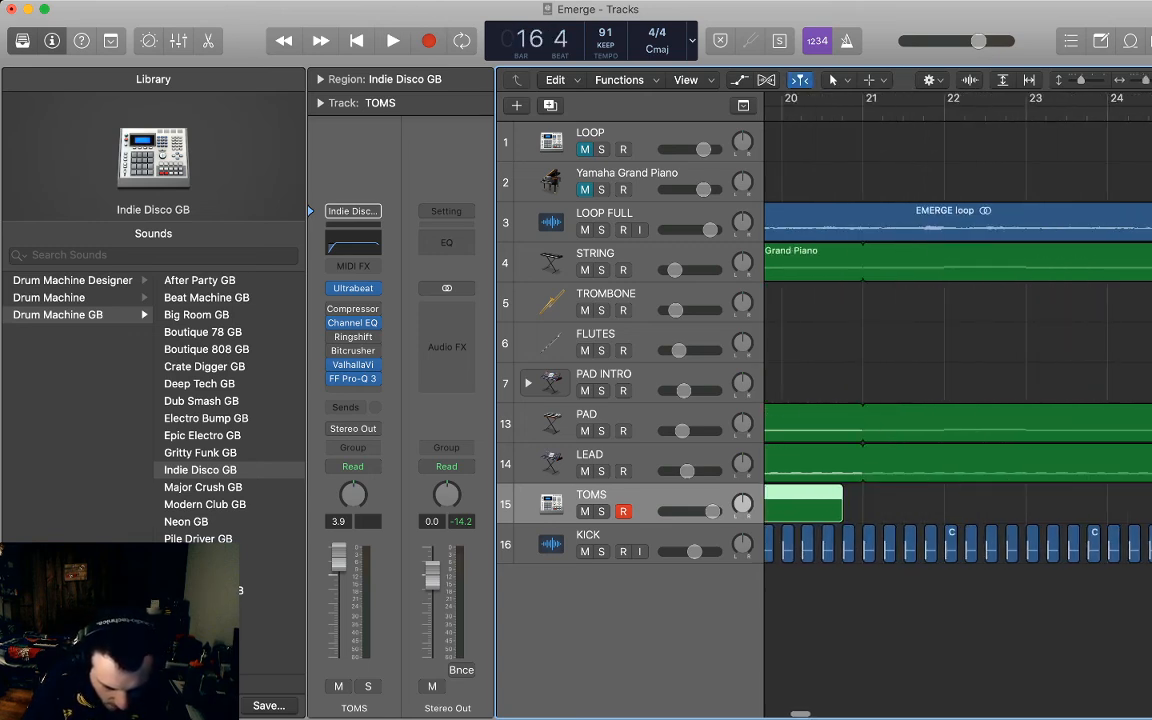
click(843, 112)
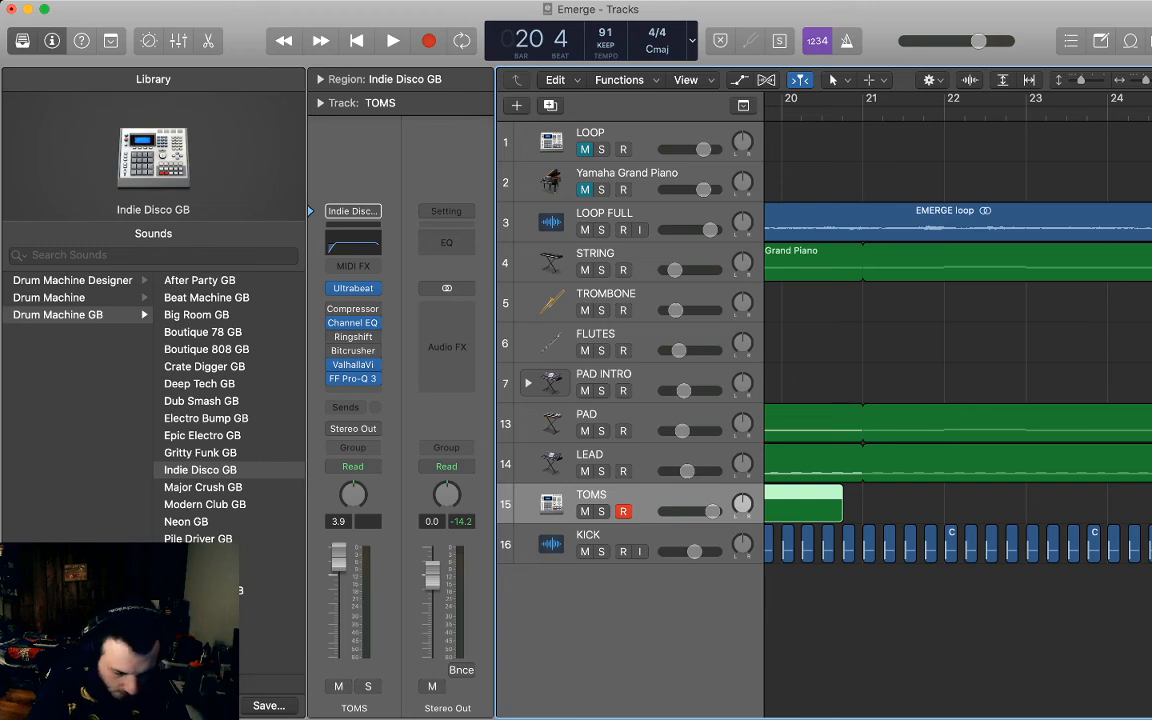
key(super+v)
scroll(958, 400, left, 5)
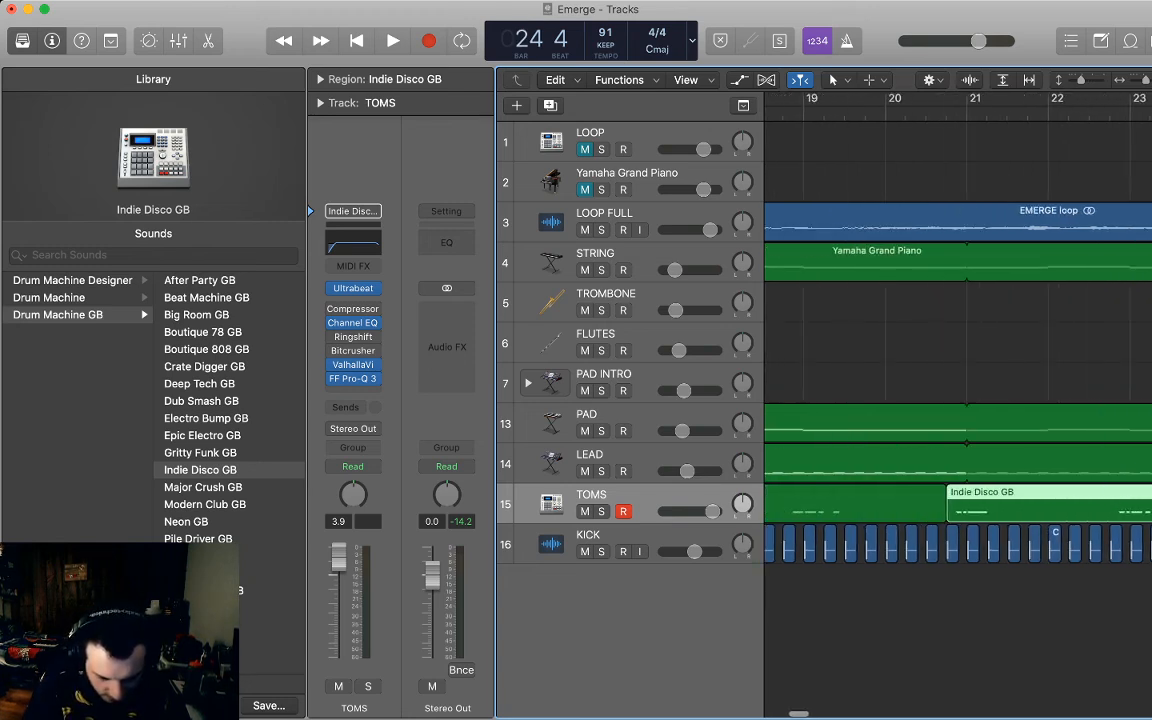
Play back the TOMS parts and open the second TOMS region in the Piano Roll.
click(875, 112)
key(space)
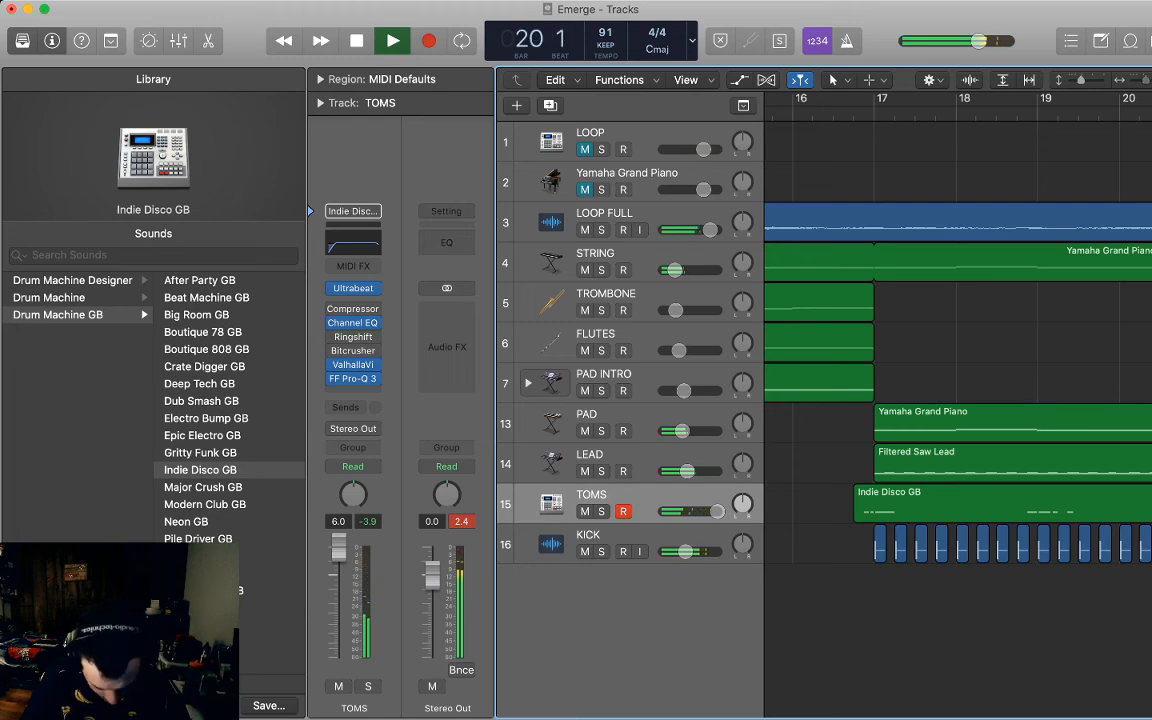
key(z)
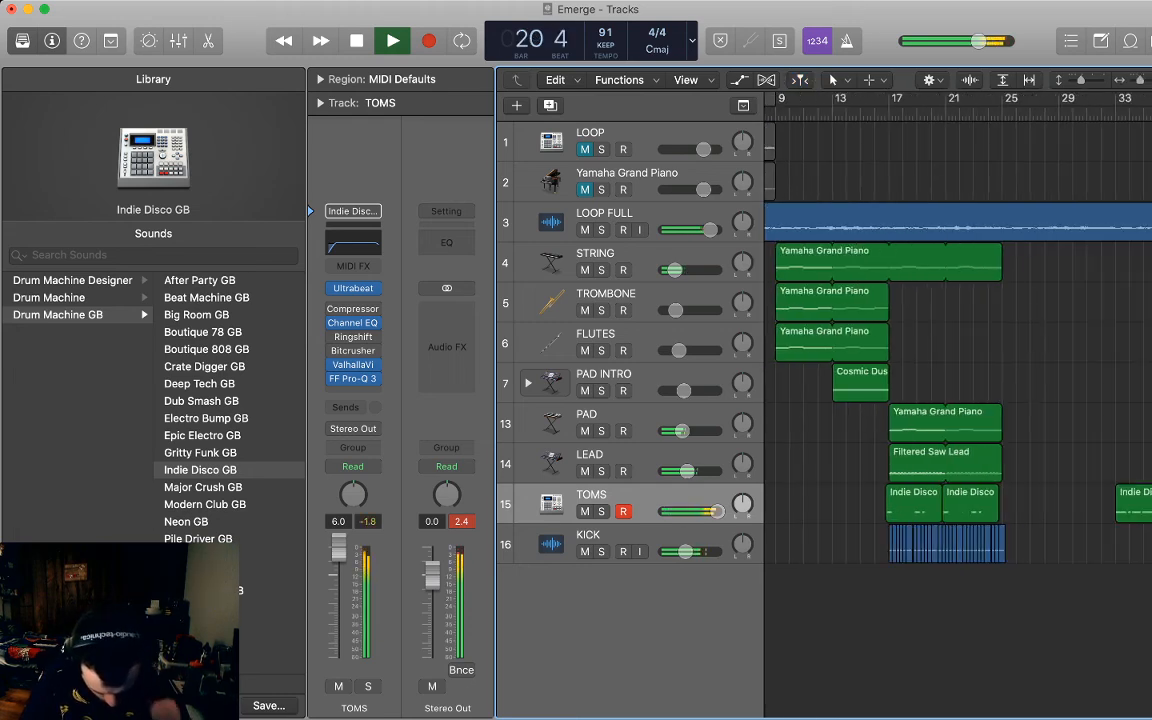
double_click(970, 506)
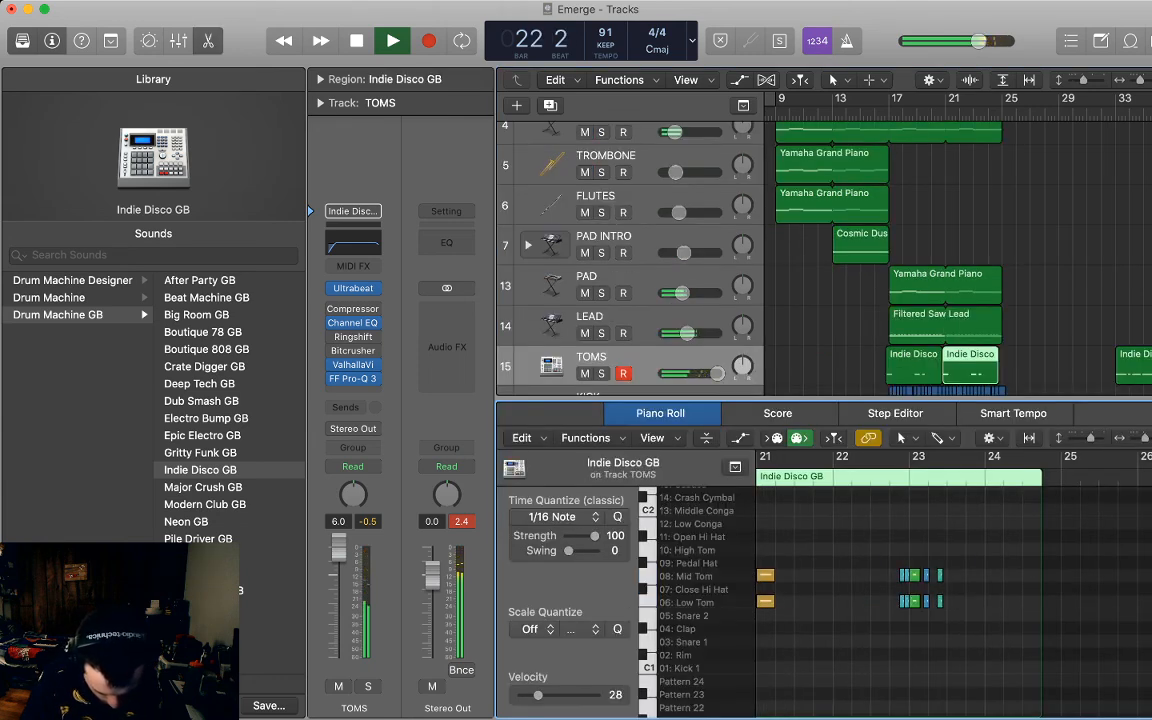
Stop playback and duplicate the six Mid Tom and Low Tom notes from bar 23 at bar 24.
drag(912, 561, 952, 613)
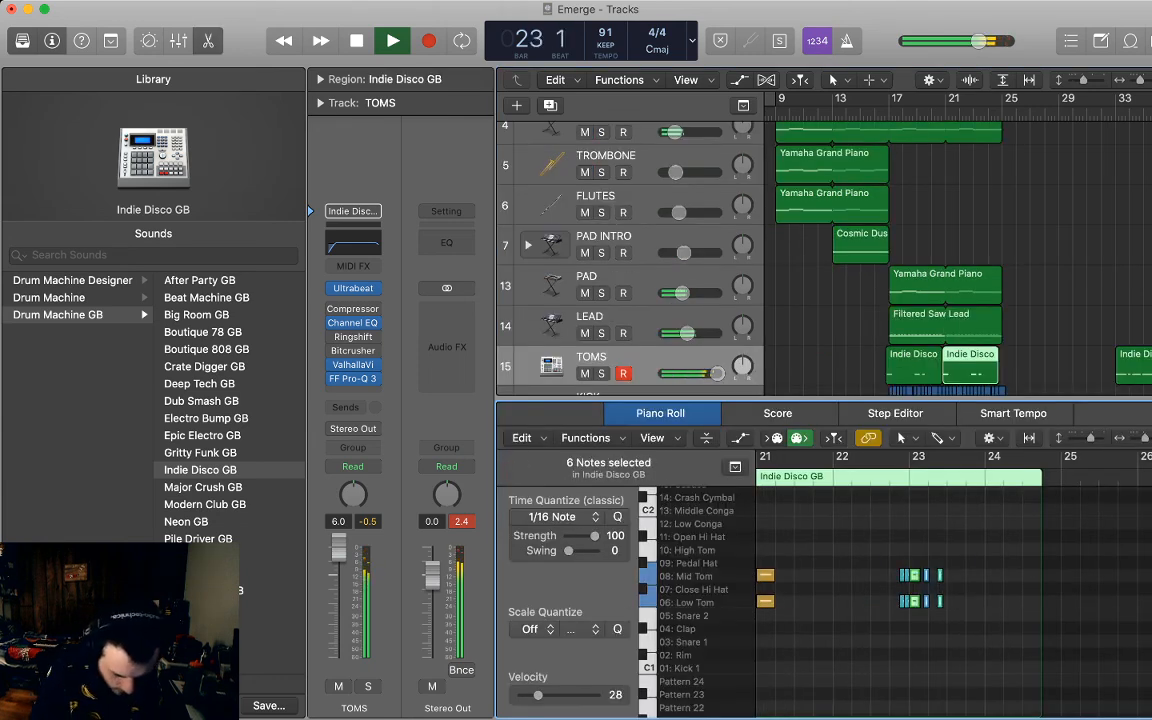
key(space)
key(period)
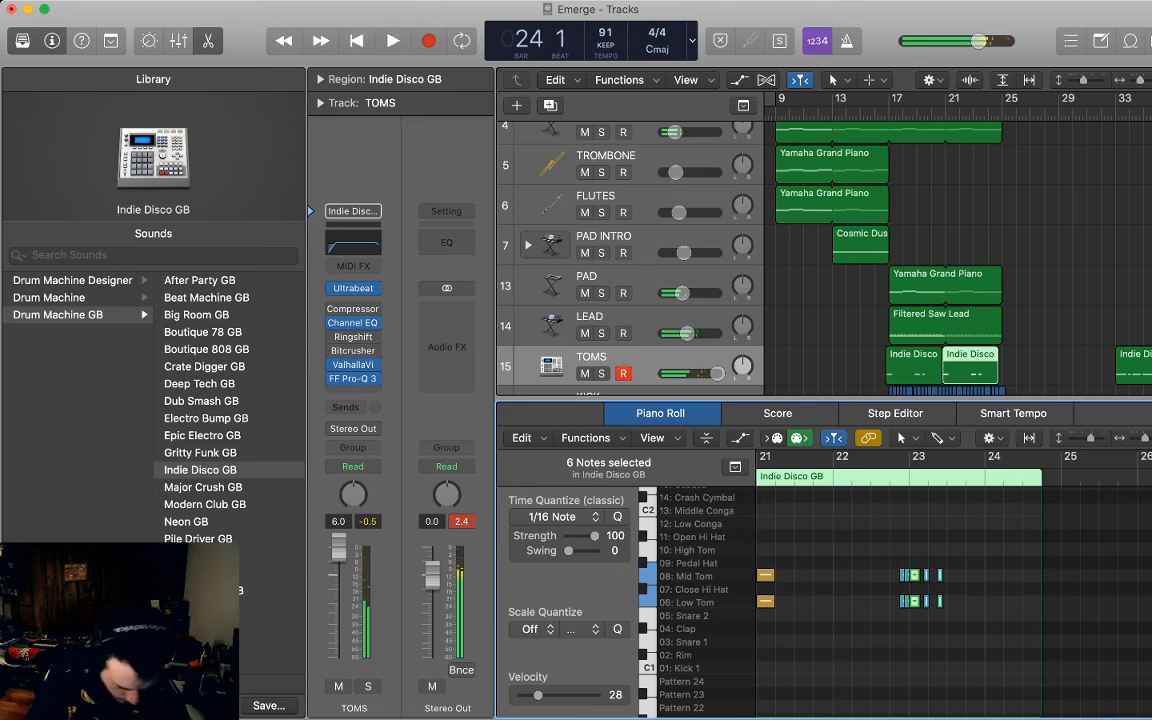
key(super+v)
click(952, 613)
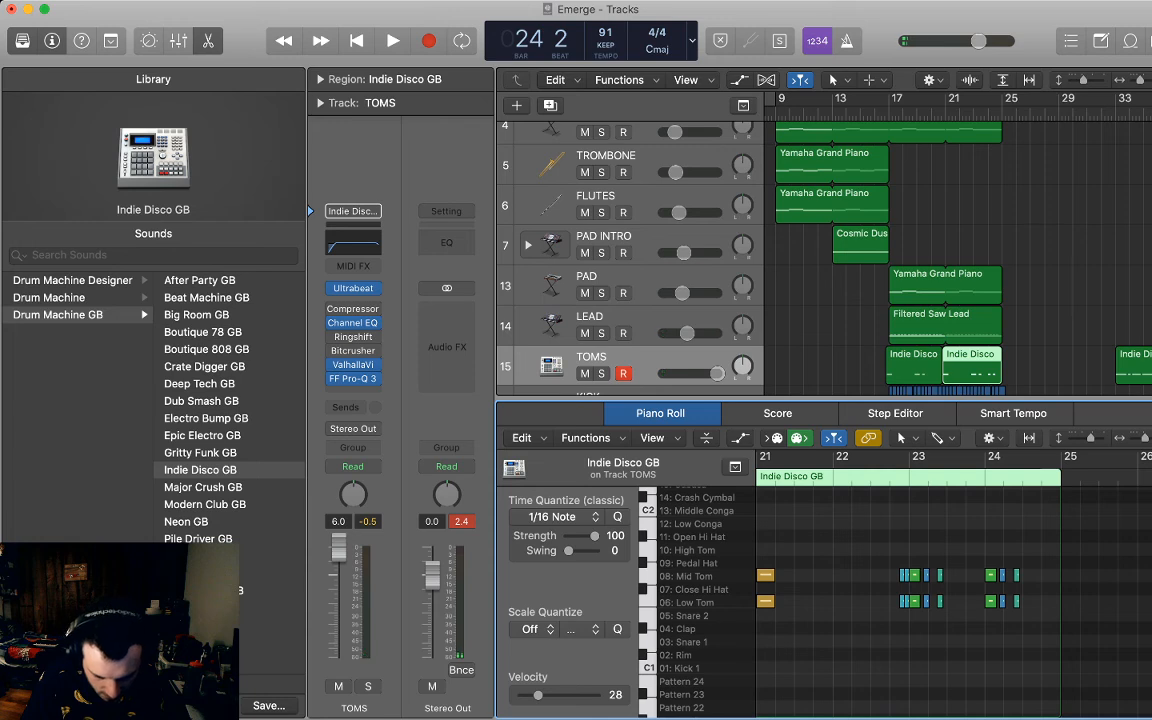
Trim the end of the second TOMS region to just after its last notes in bar 24, and play it back.
key(z)
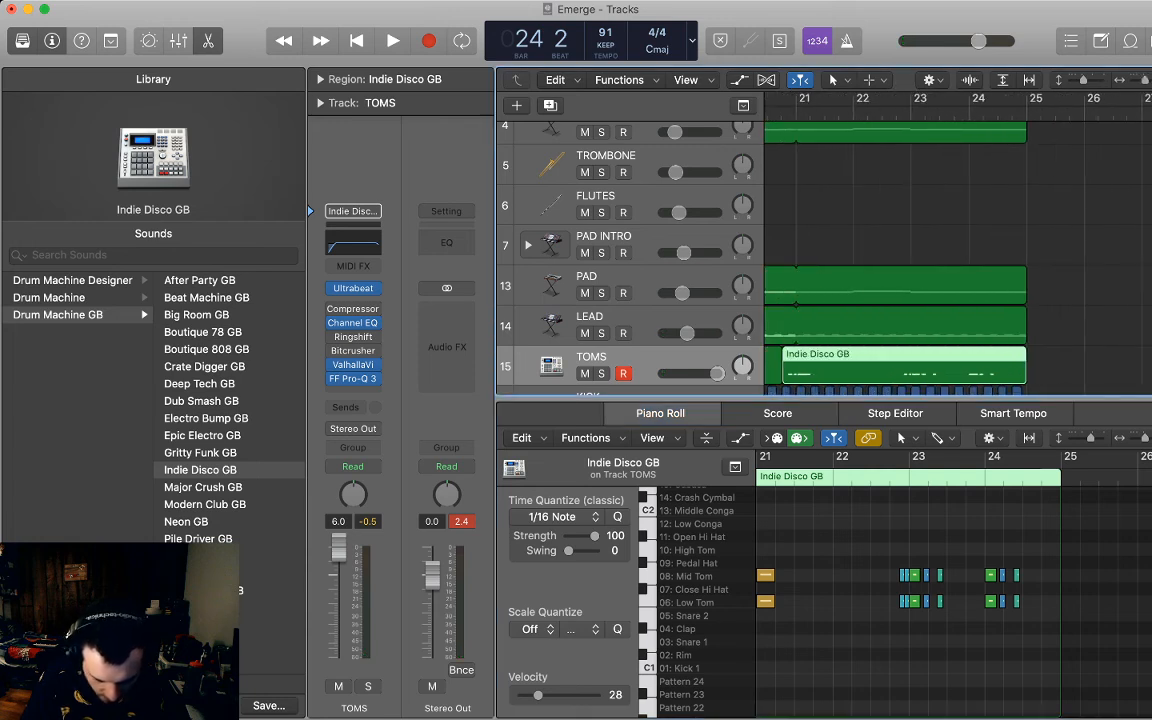
drag(1059, 481, 1022, 481)
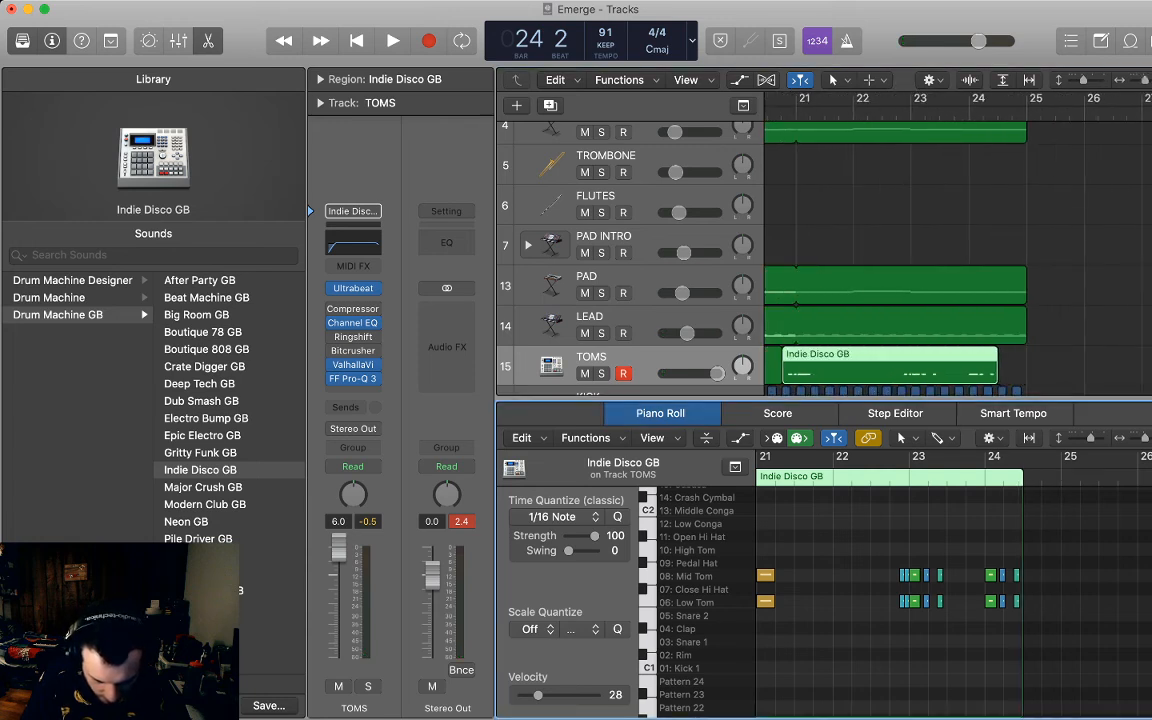
key(space)
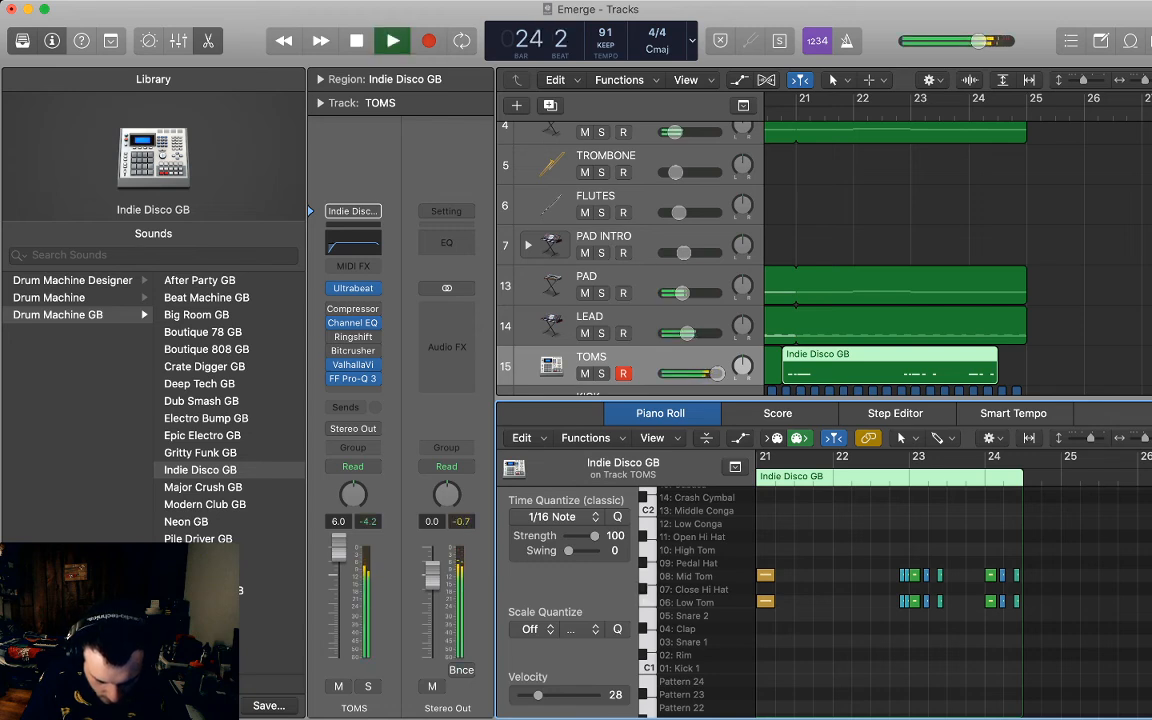
key(space)
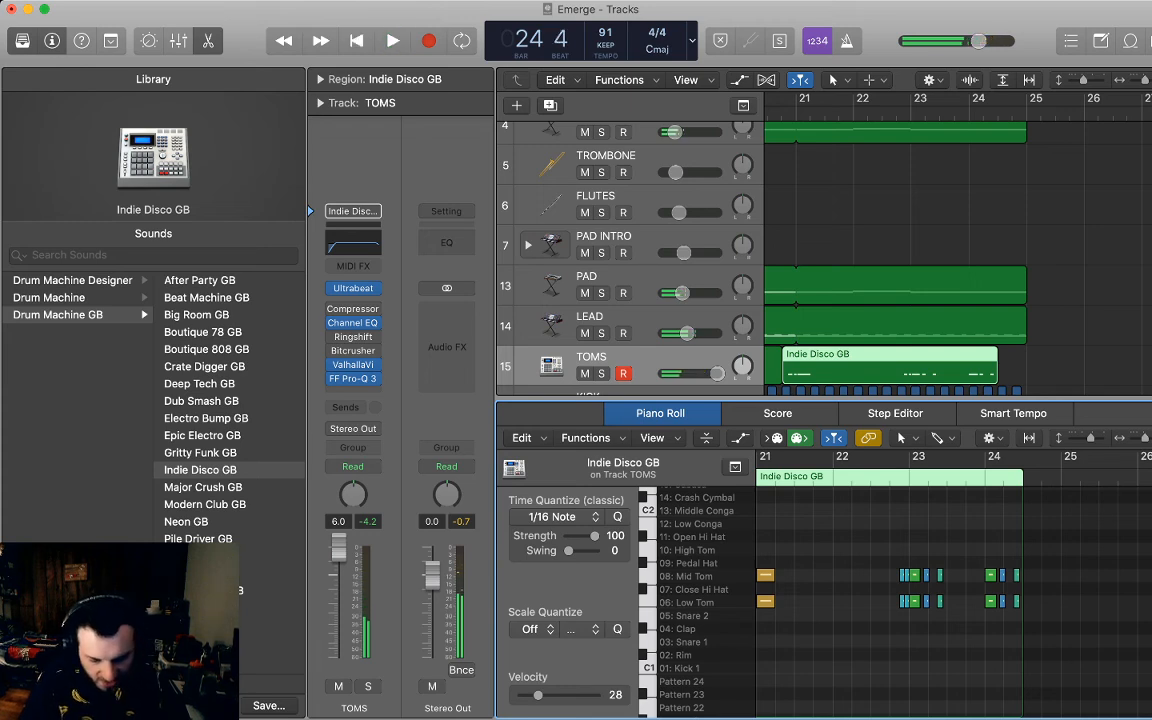
Close the Piano Roll and listen to the whole arrangement from bar 1.
scroll(900, 300, left, 3)
click(801, 390)
key(super+Left)
key(super+Left)
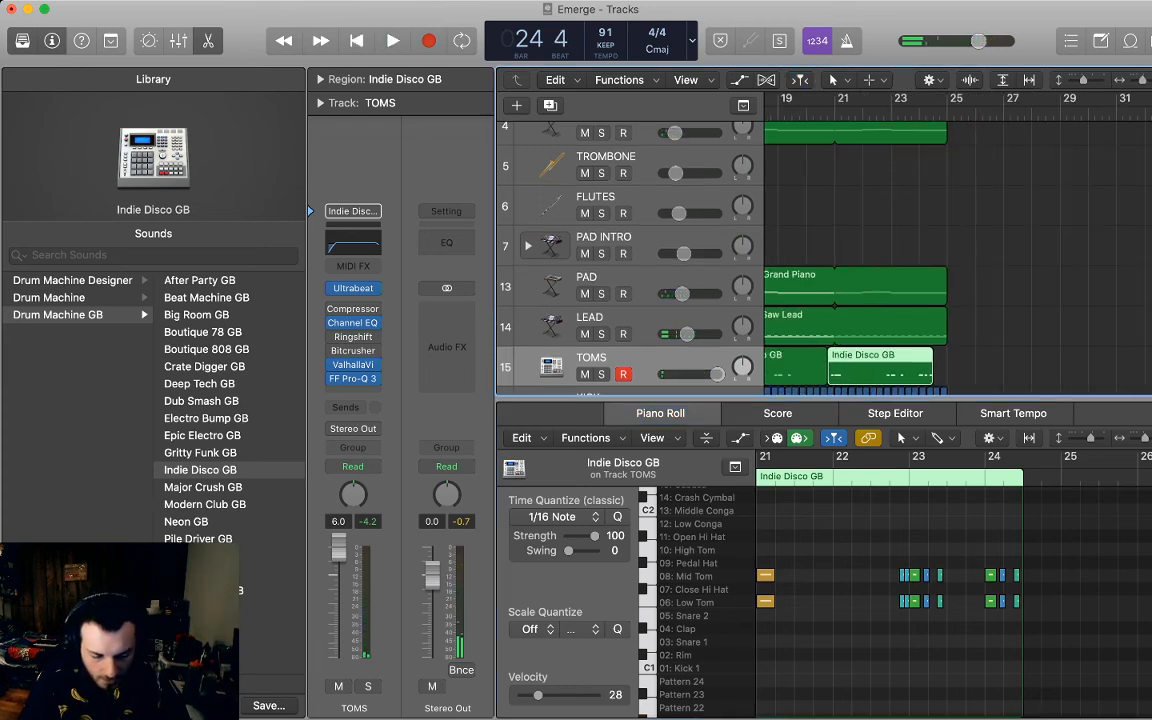
scroll(900, 300, left, 5)
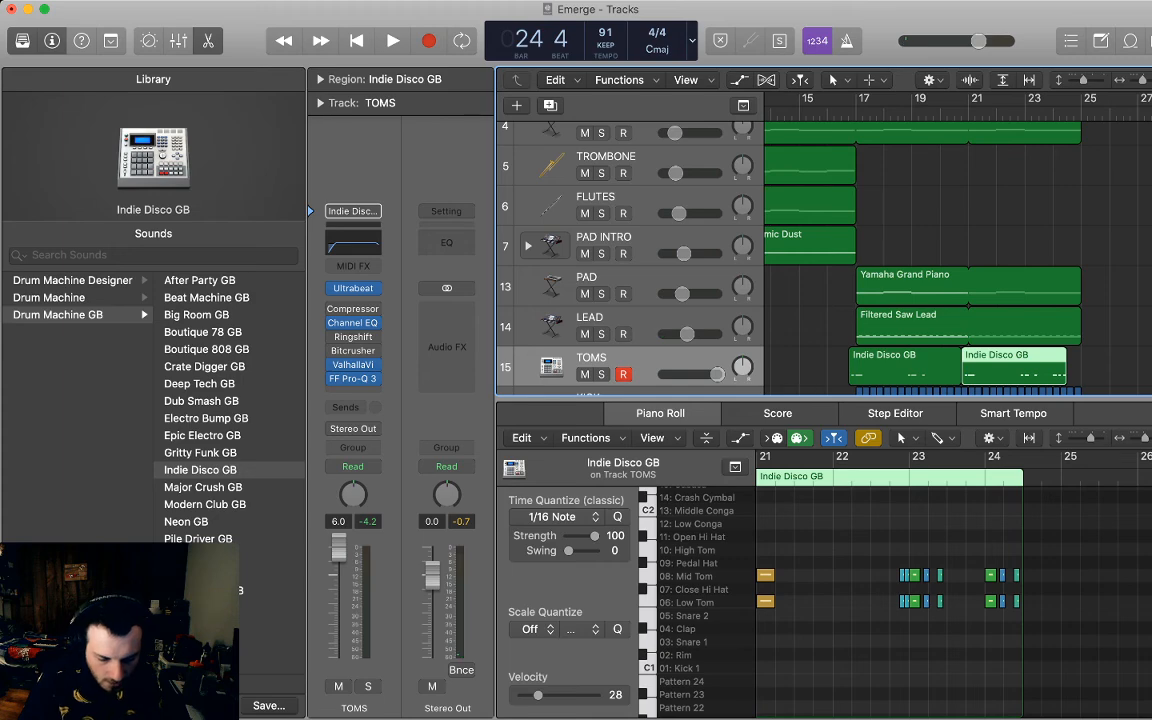
key(Return)
key(space)
key(p)
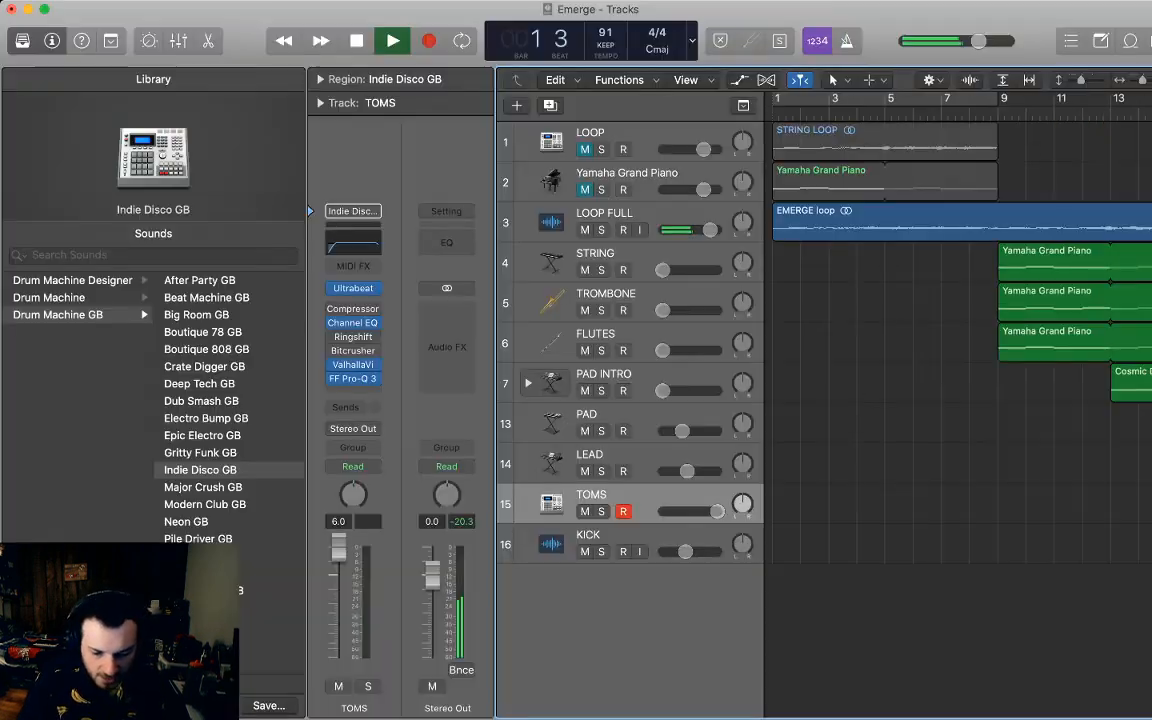
key(super+Left)
key(super+Left)
key(super+Left)
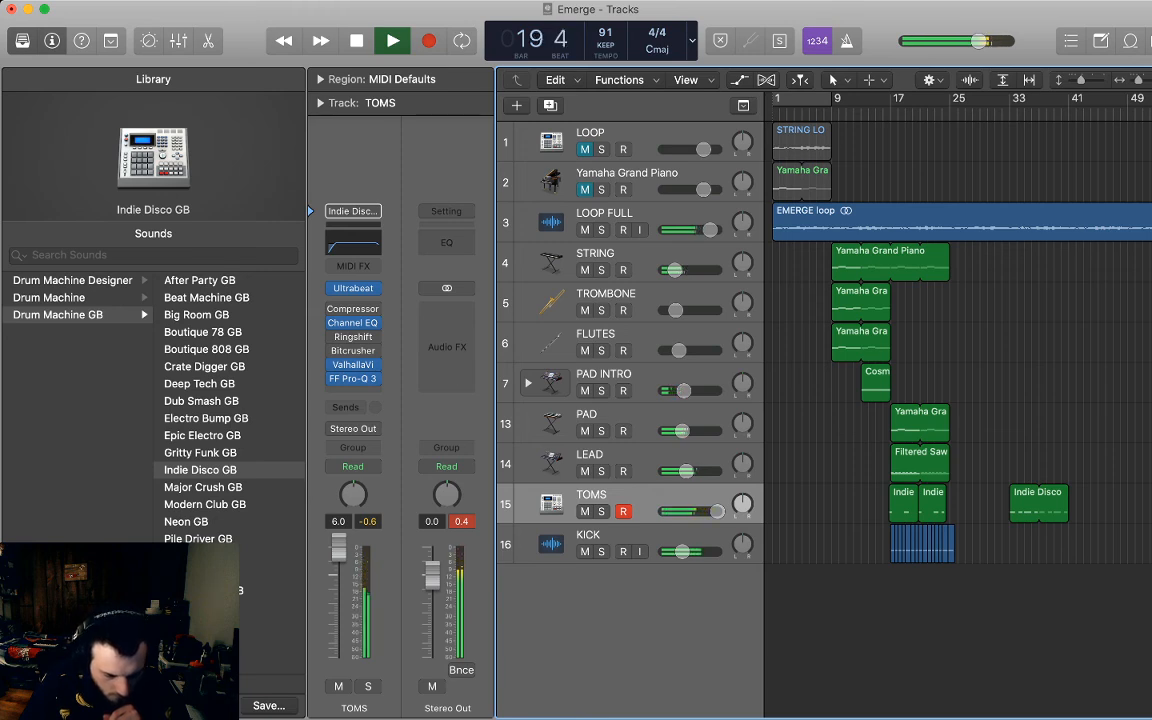
Rename the LEAD track as LEAD RHYTHM.
double_click(590, 452)
text(RH)
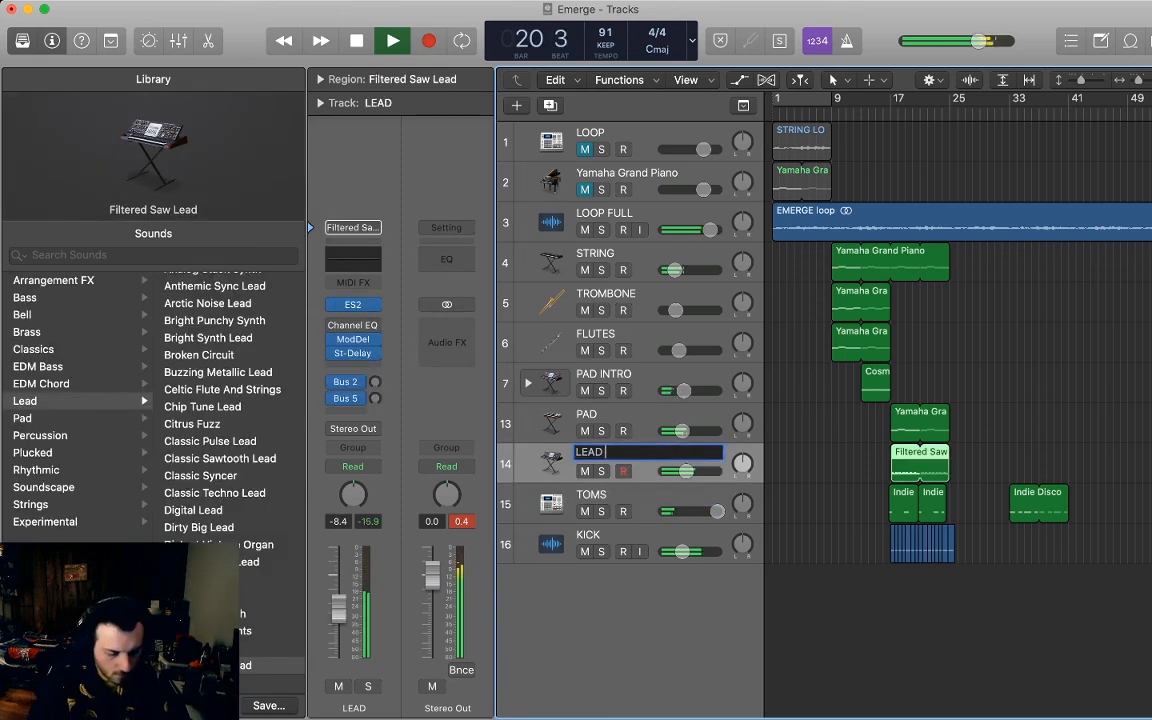
text(YTHM)
key(Return)
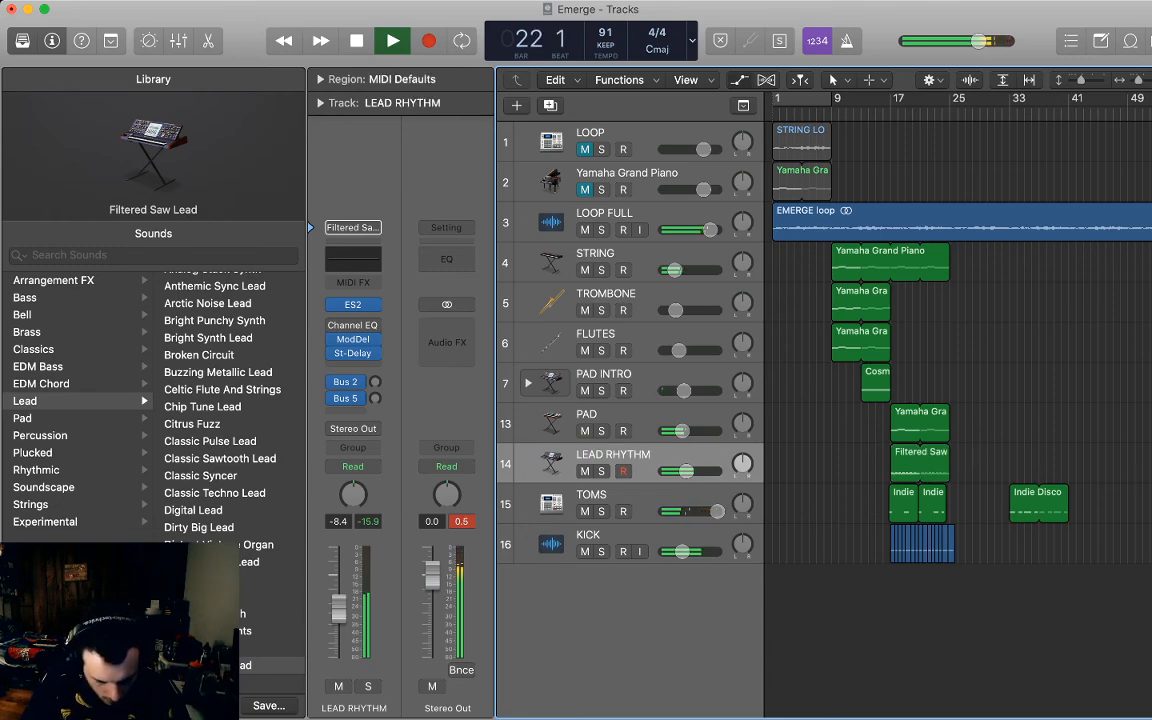
Check the volume automation across the tracks, hide it again, and stop playback.
key(a)
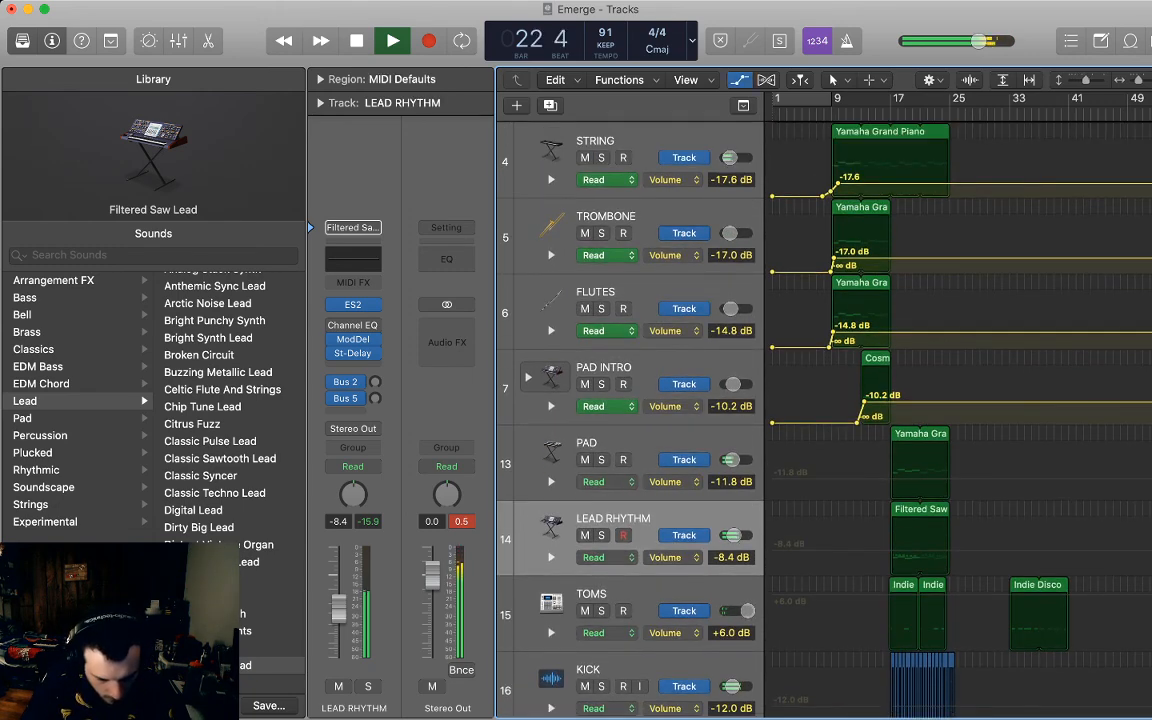
key(a)
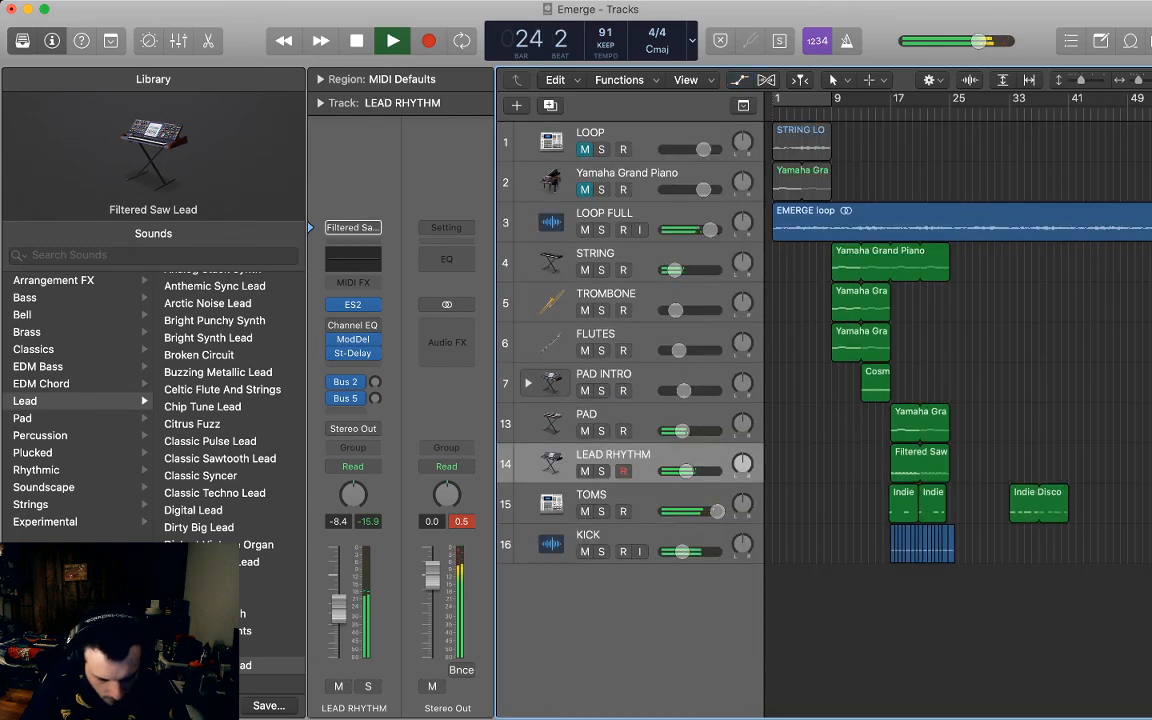
key(space)
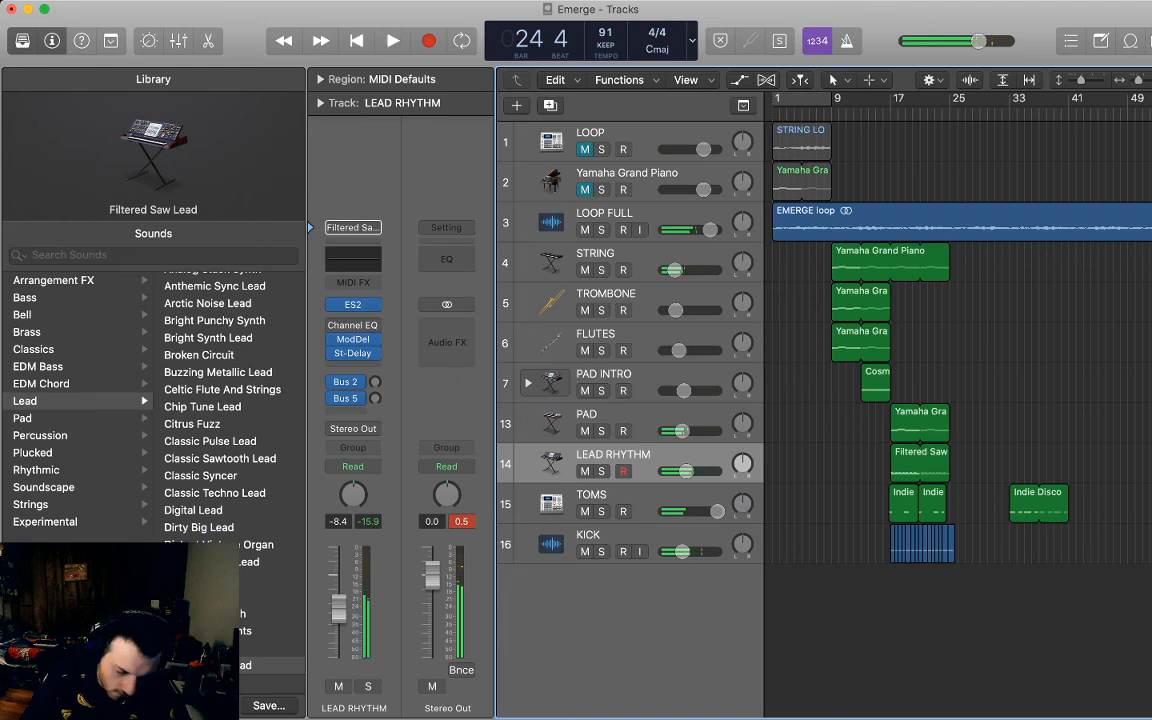
Copy the TROMBONE and FLUTES regions from bar 9 and paste them on the same tracks at bar 25.
scroll(958, 400, right, 2)
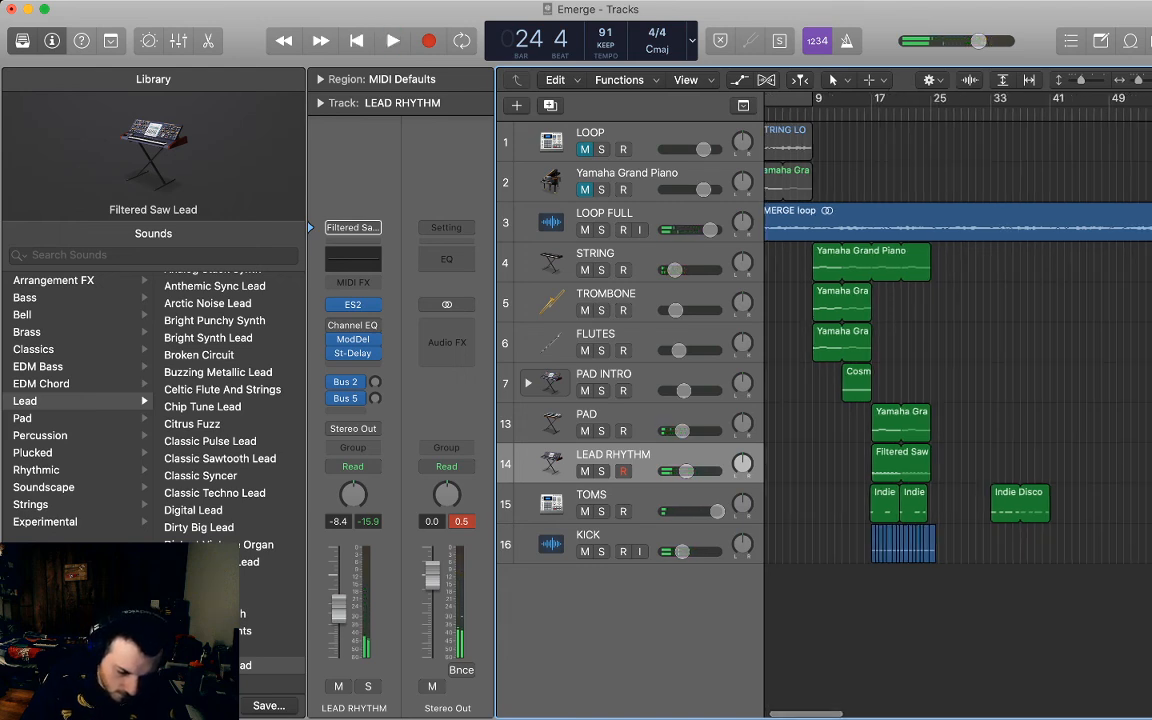
scroll(958, 400, right, 3)
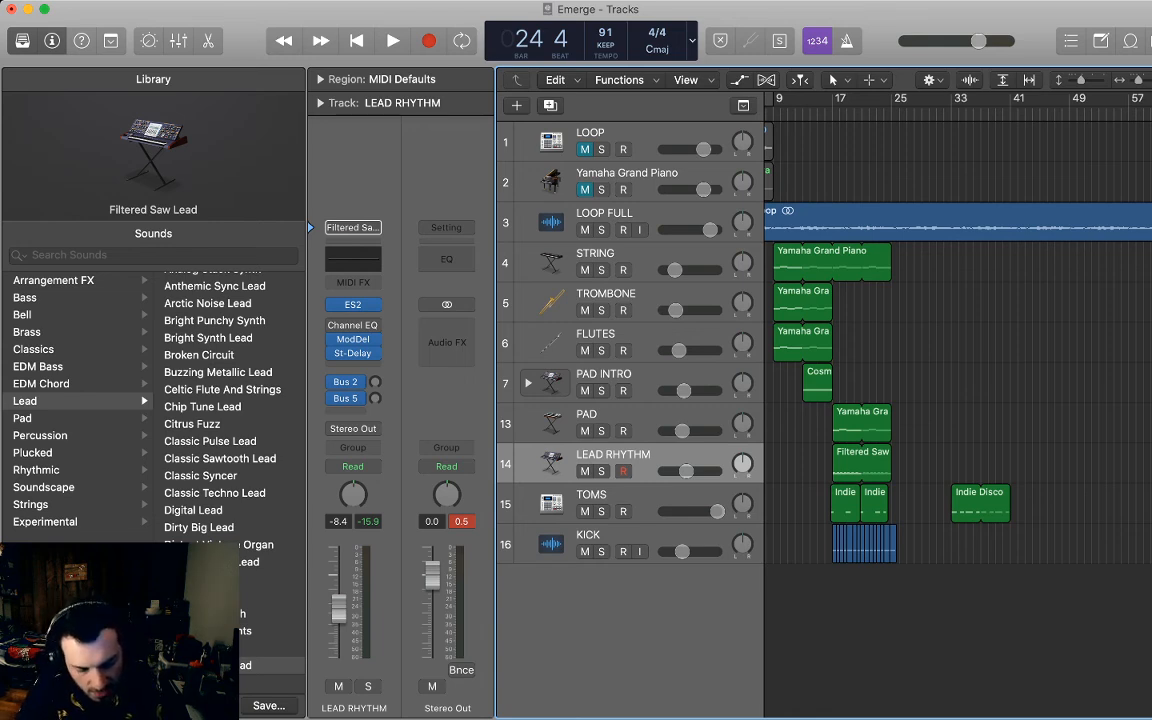
drag(850, 297, 814, 345)
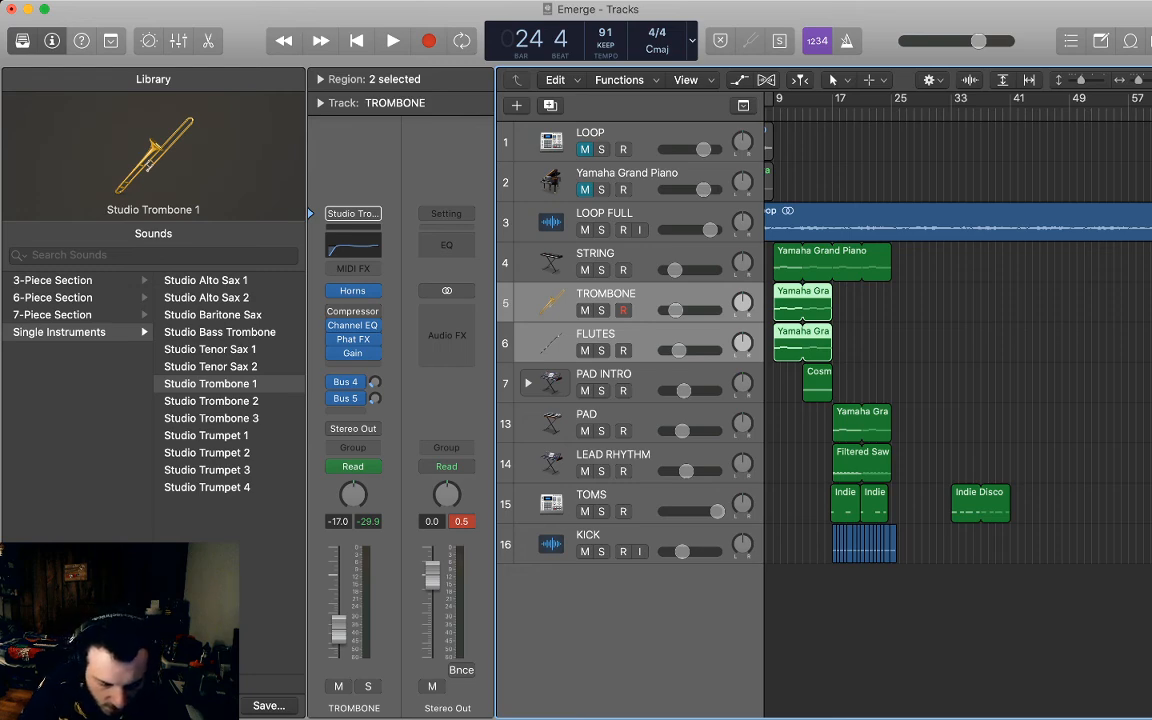
click(870, 303)
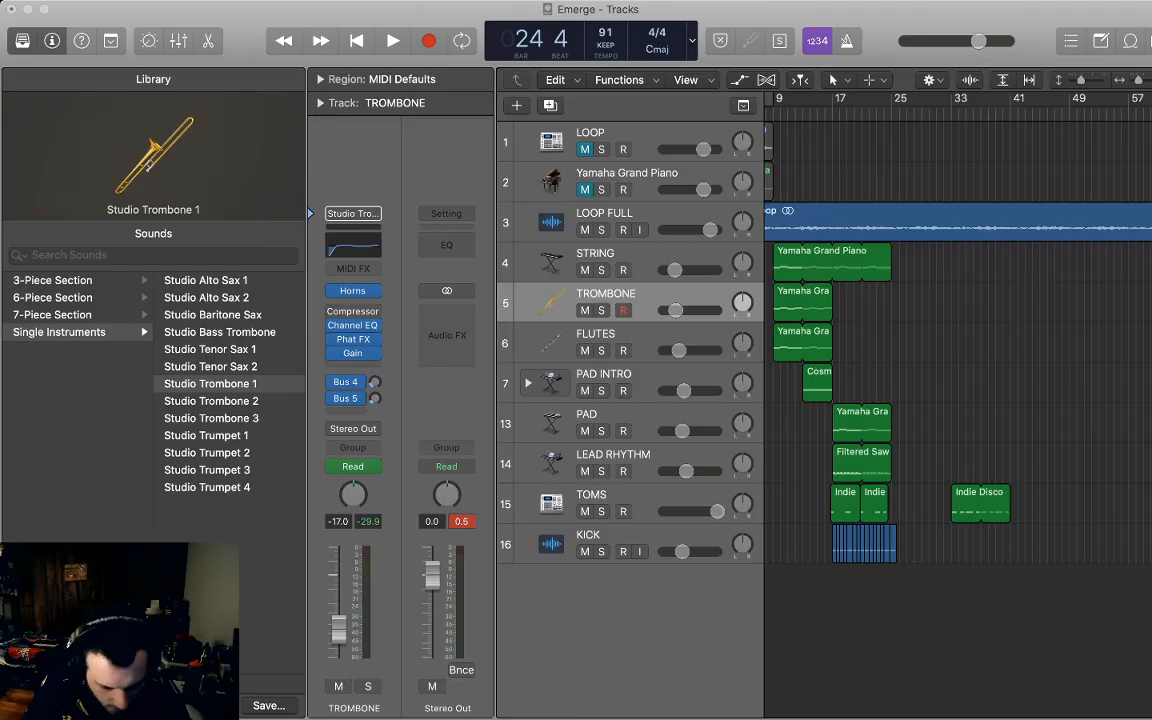
key(super+v)
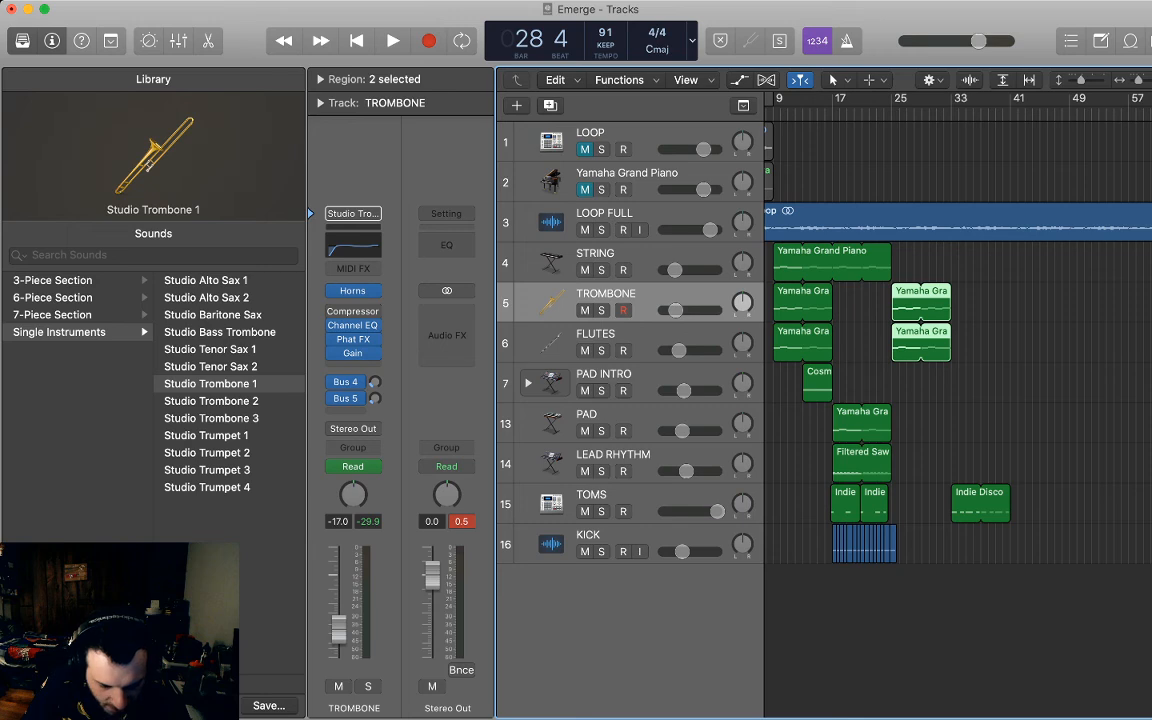
Open the Piano Roll and try shortening the four notes in bars 25–28 of the new TROMBONE region to about one beat each.
key(p)
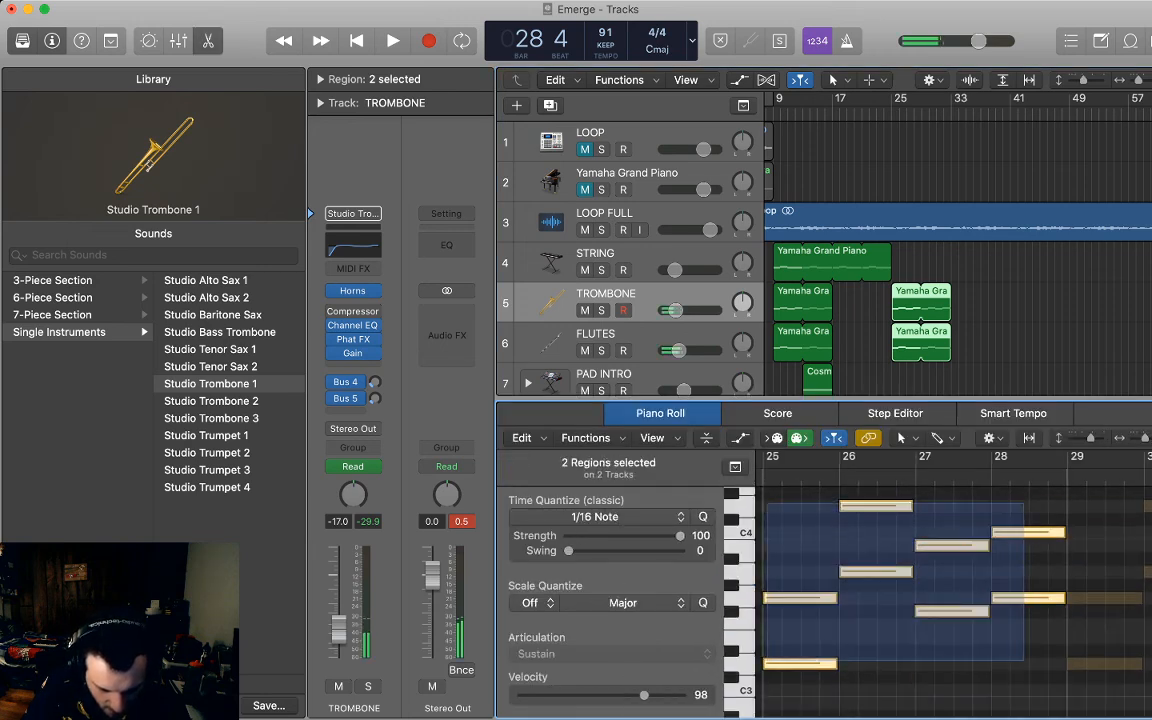
drag(767, 503, 1024, 661)
click(921, 302)
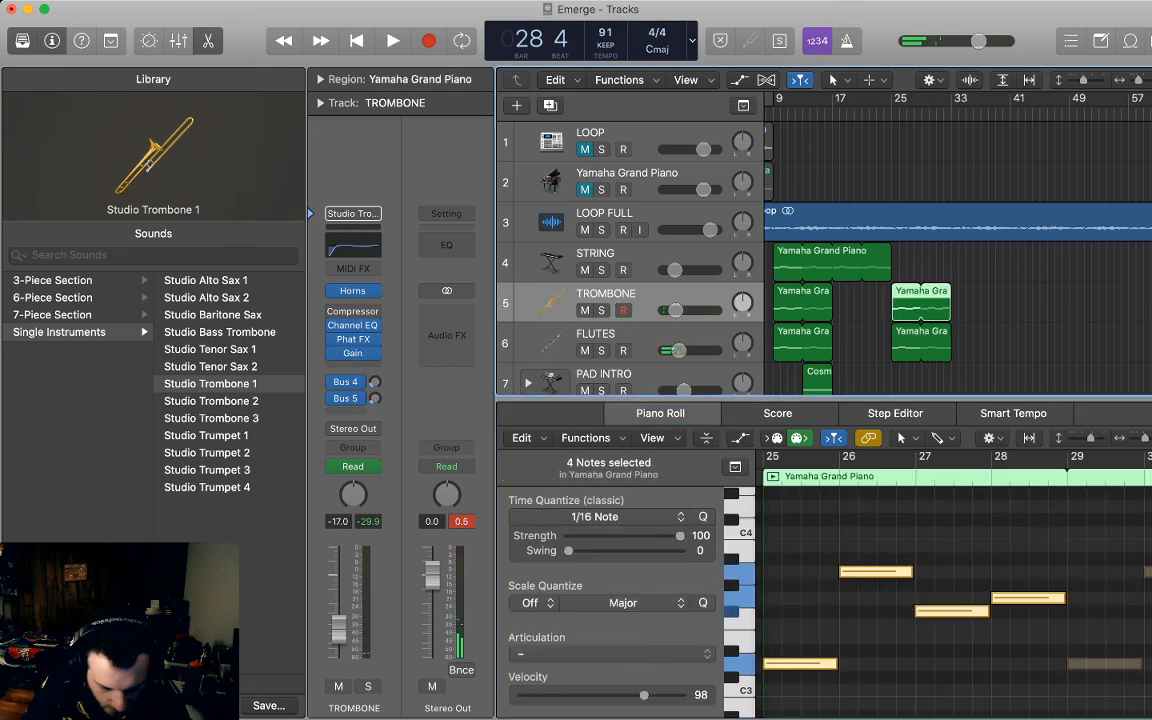
drag(835, 663, 779, 663)
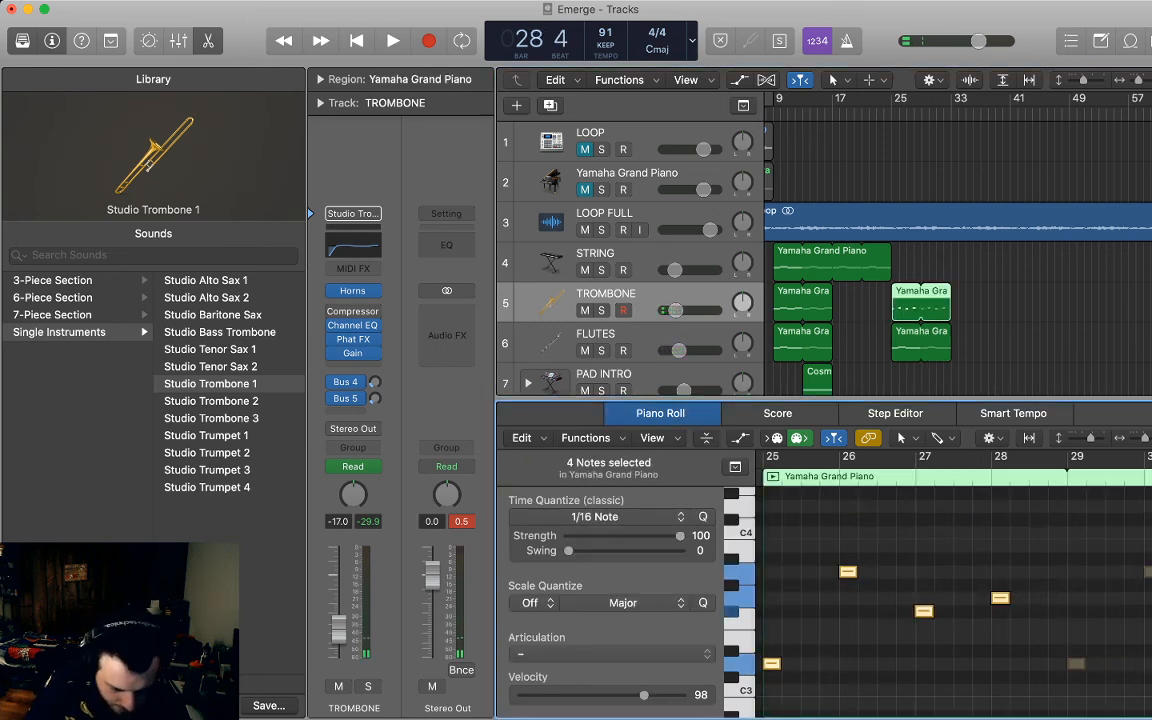
Paste a copy of the four short trombone notes one beat after the originals, and play the region back on its own.
click(784, 459)
key(super+v)
key(alt+space)
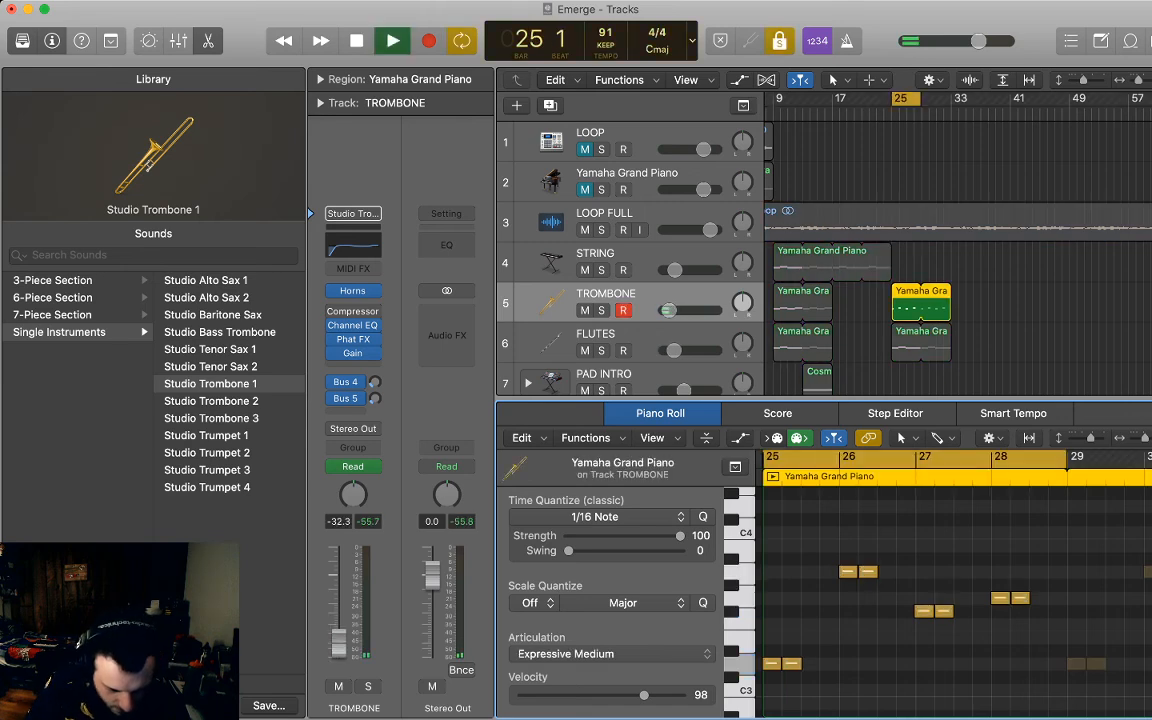
key(alt+space)
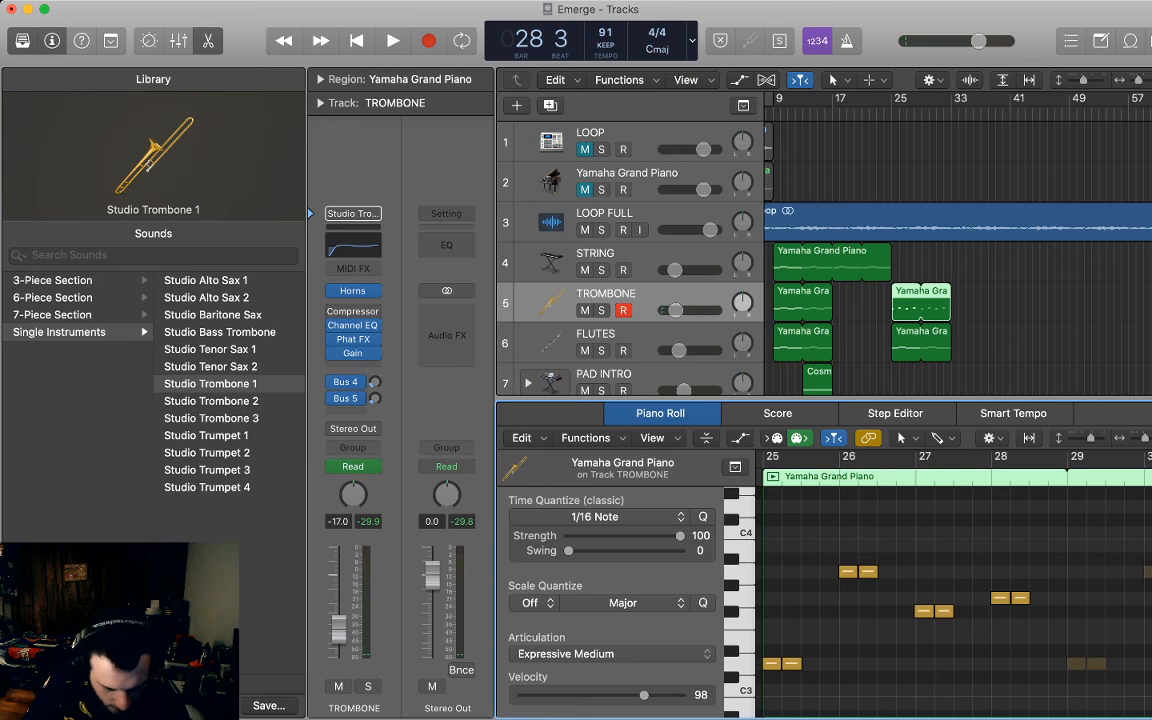
Undo the note duplication and shortening in the bar 25 TROMBONE region, and deselect the region.
key(super+z)
key(super+z)
click(990, 340)
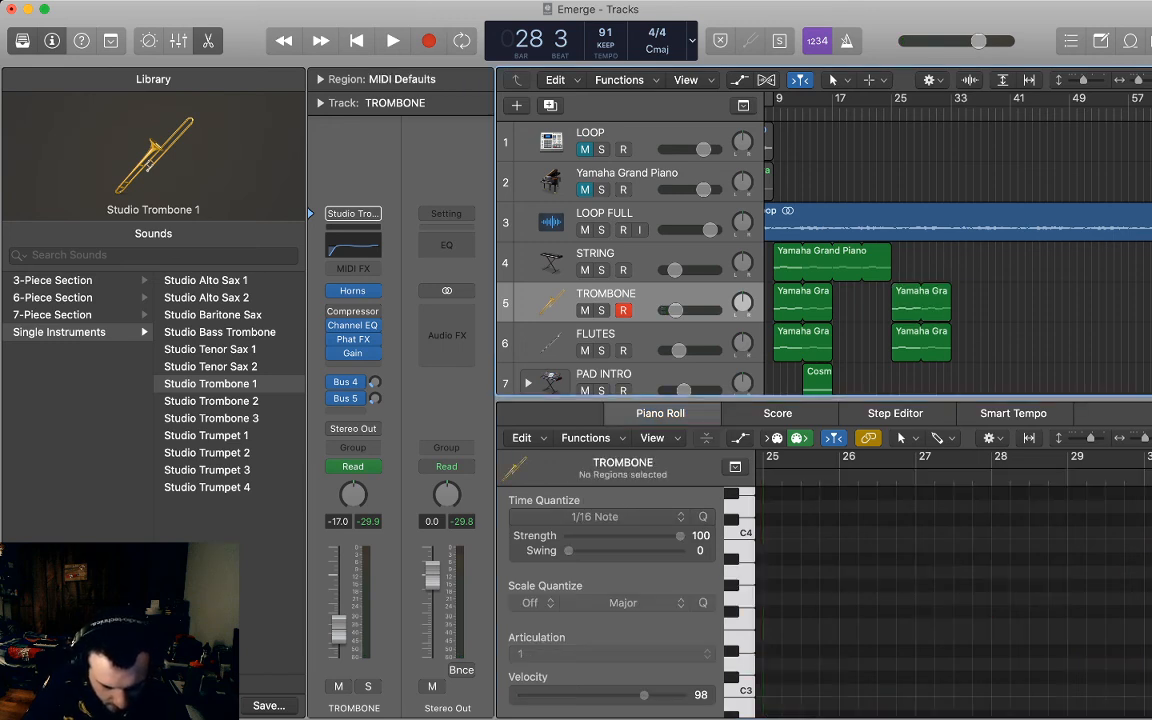
Try shortening and repeating the four notes in the FLUTES region at bar 25, and undo the changes.
click(921, 343)
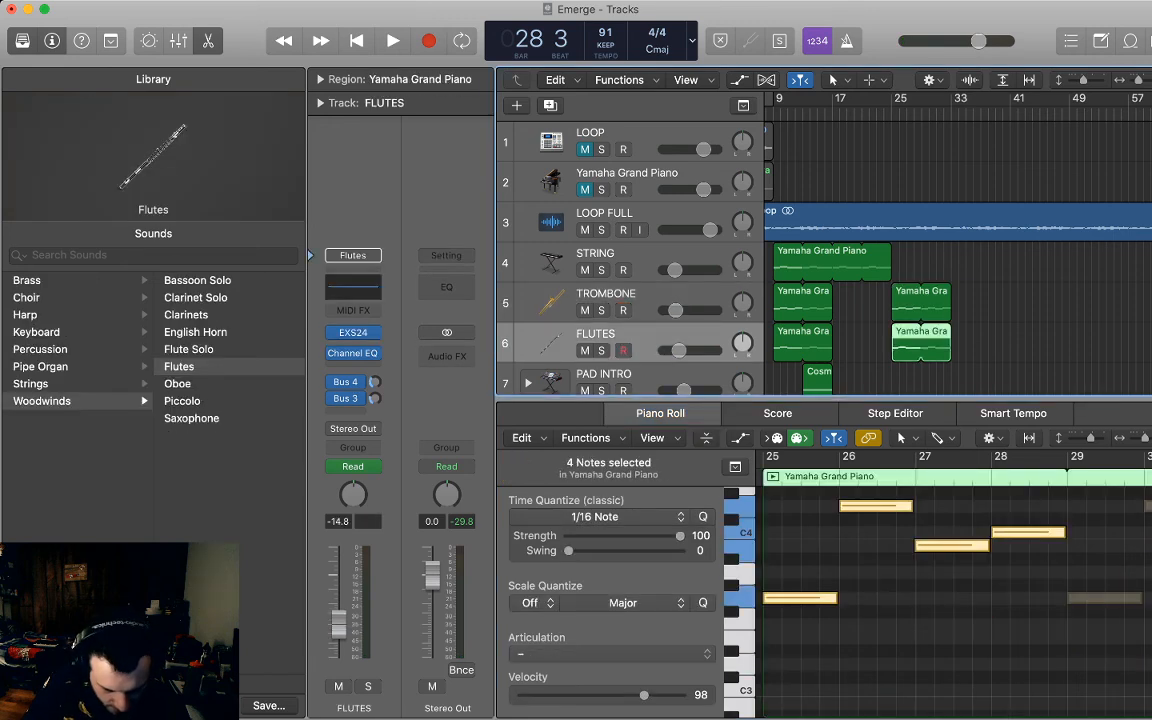
key(super+shift+z)
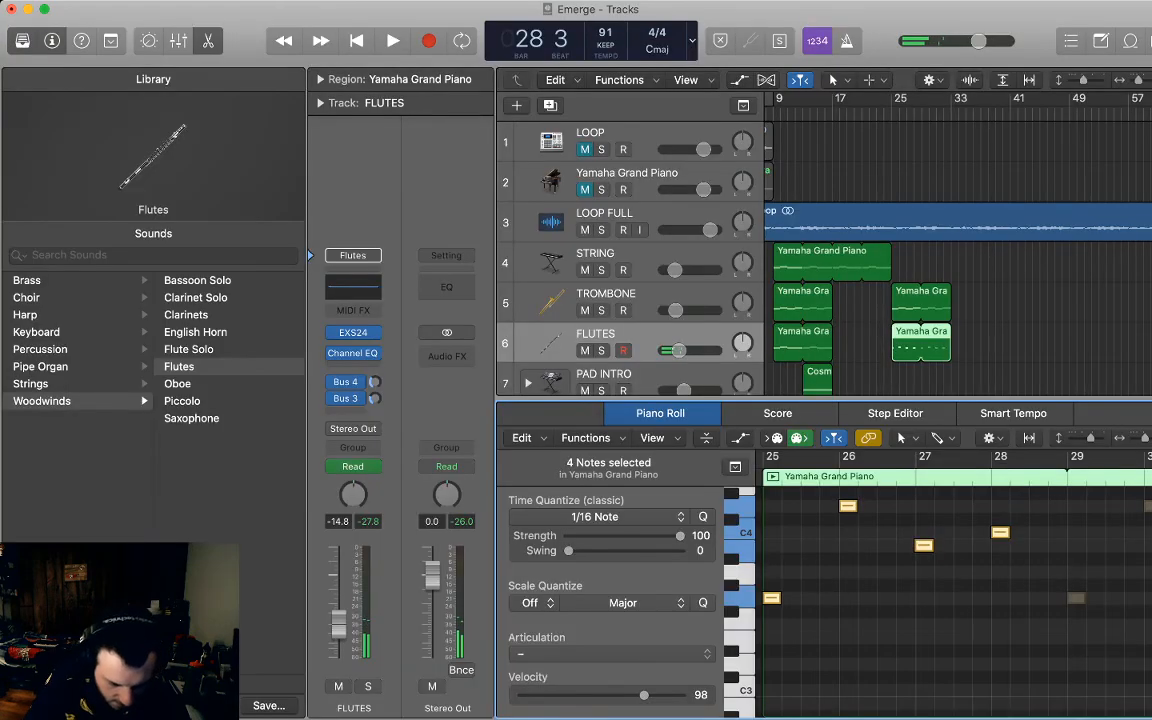
key(super+z)
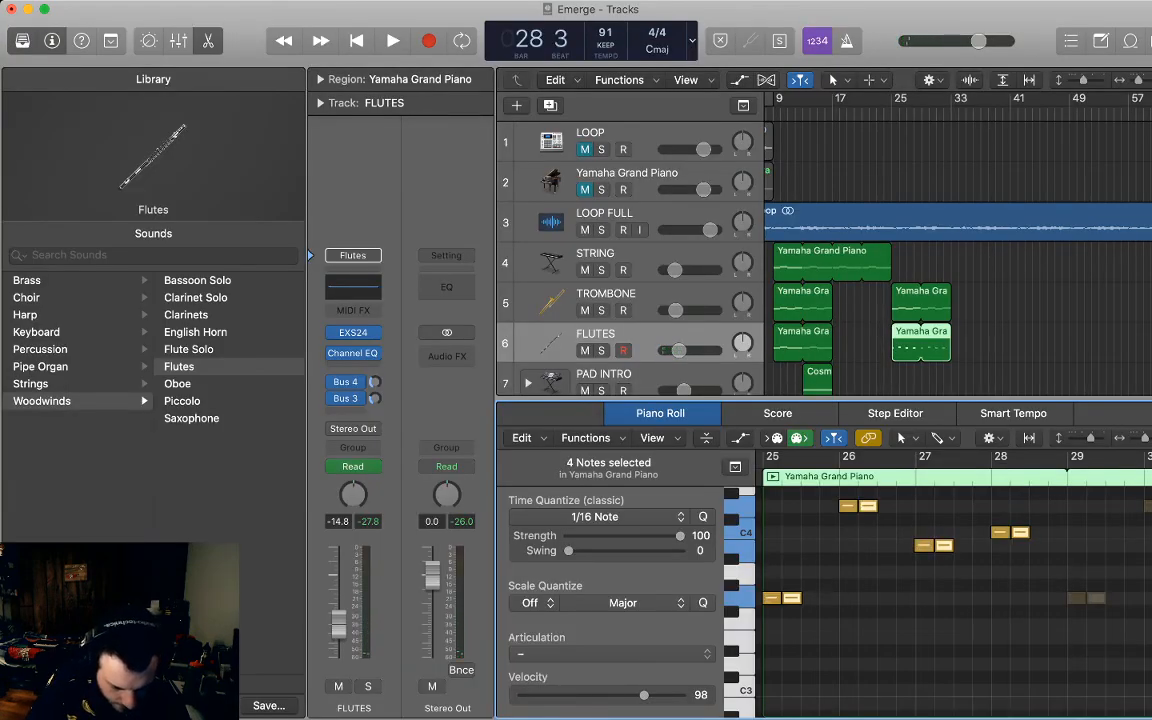
key(space)
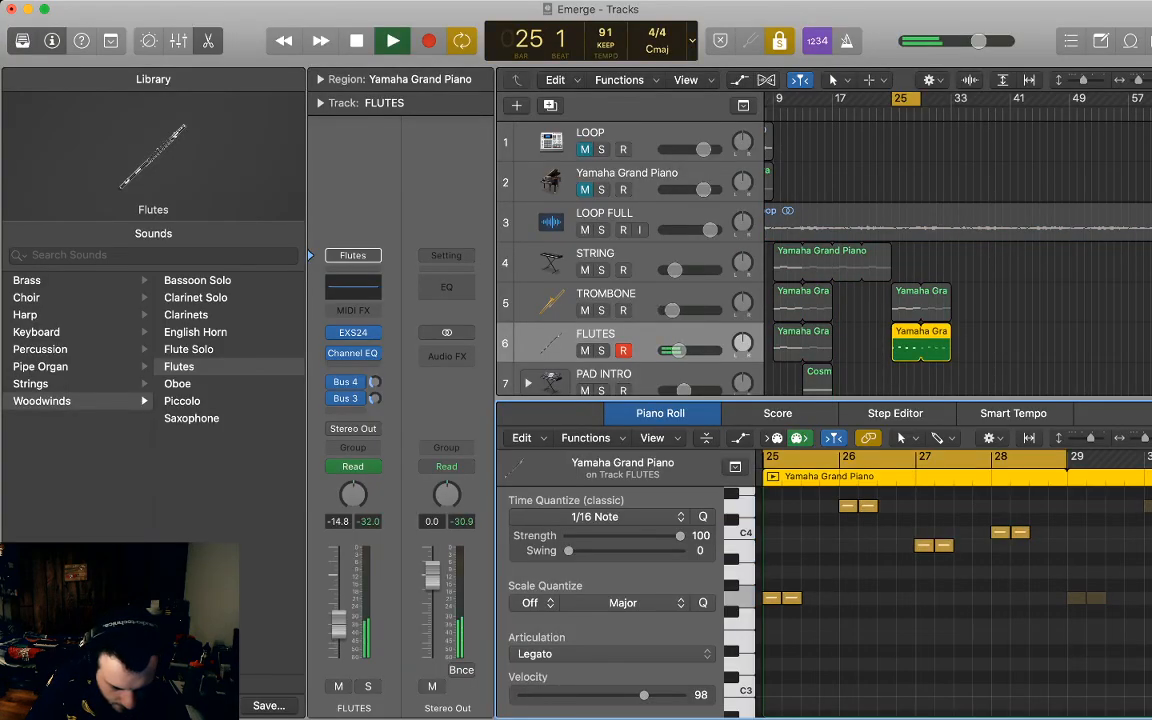
key(space)
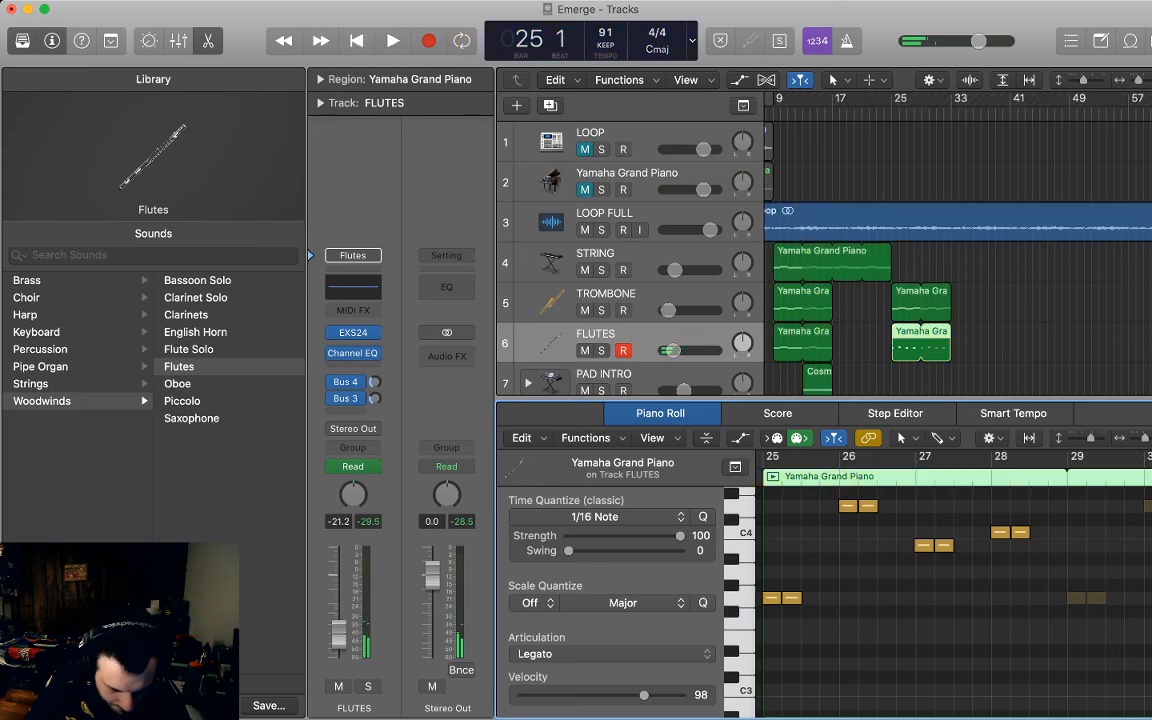
scroll(955, 598, up, 3)
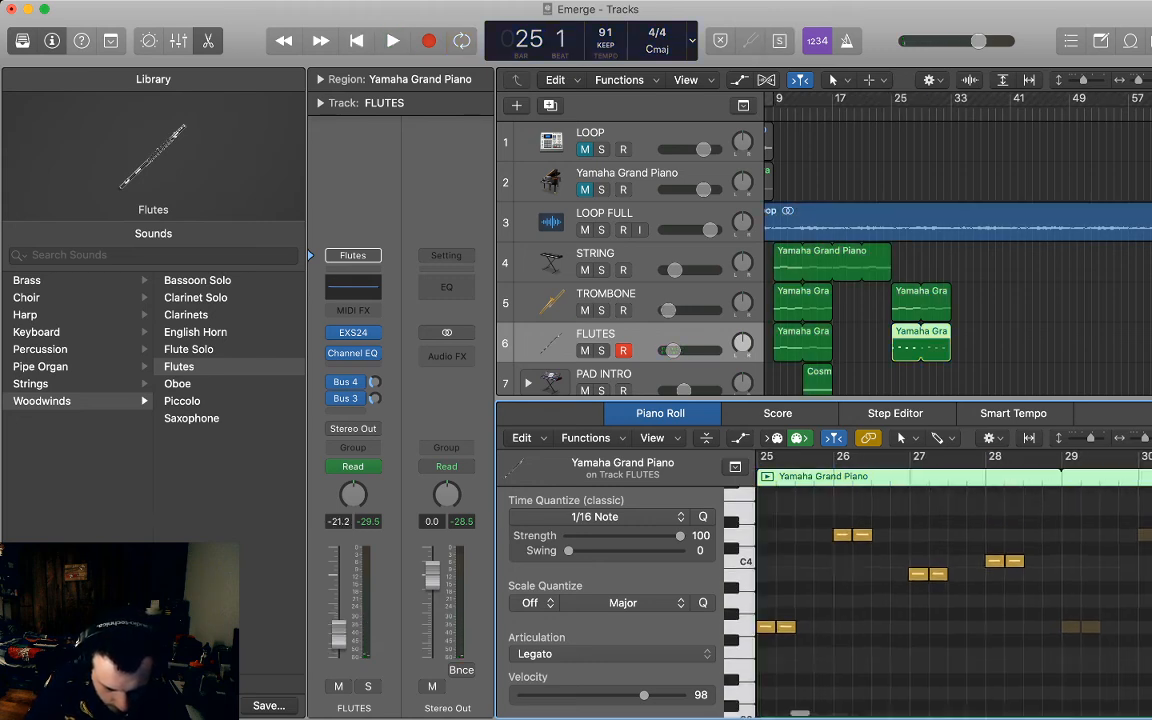
scroll(955, 580, left, 2)
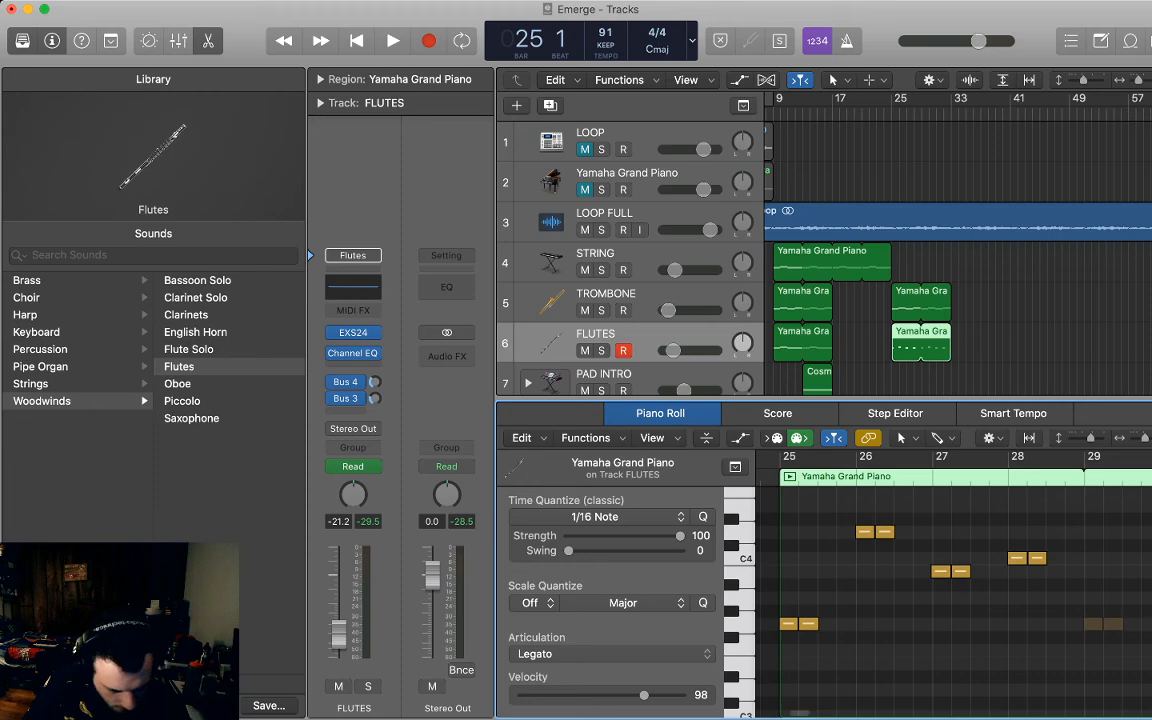
key(super+z)
key(super+z)
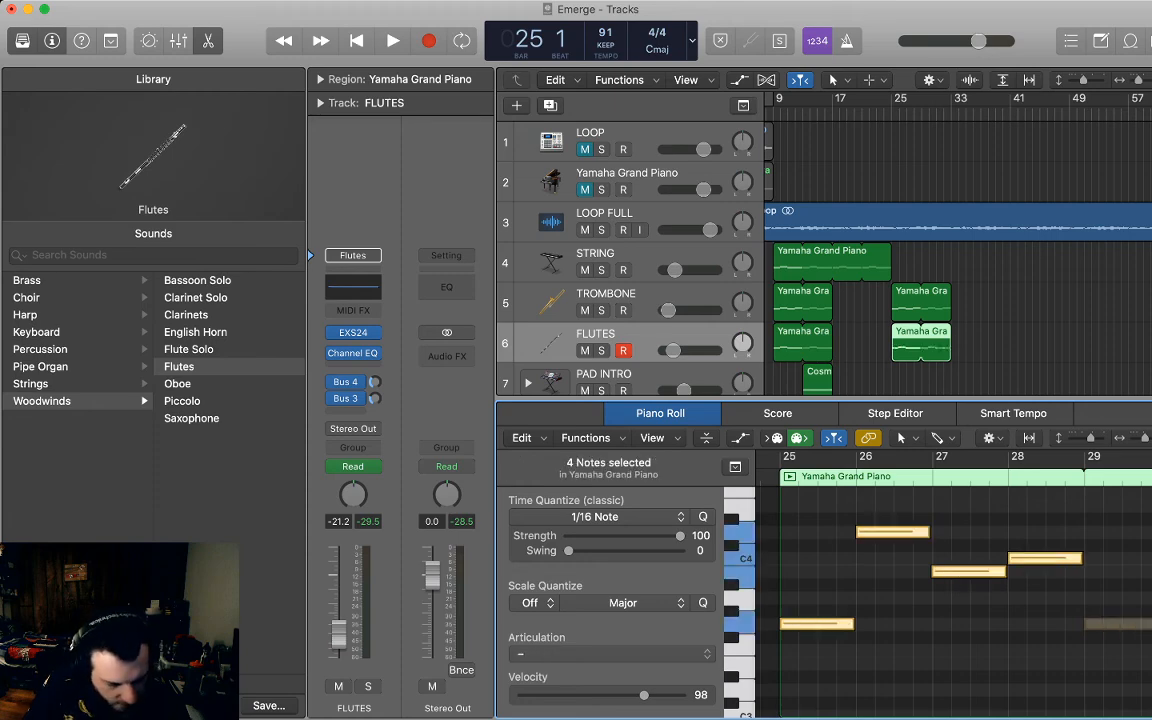
Duplicate the PAD track that uses the Infinity Pad sound.
key(p)
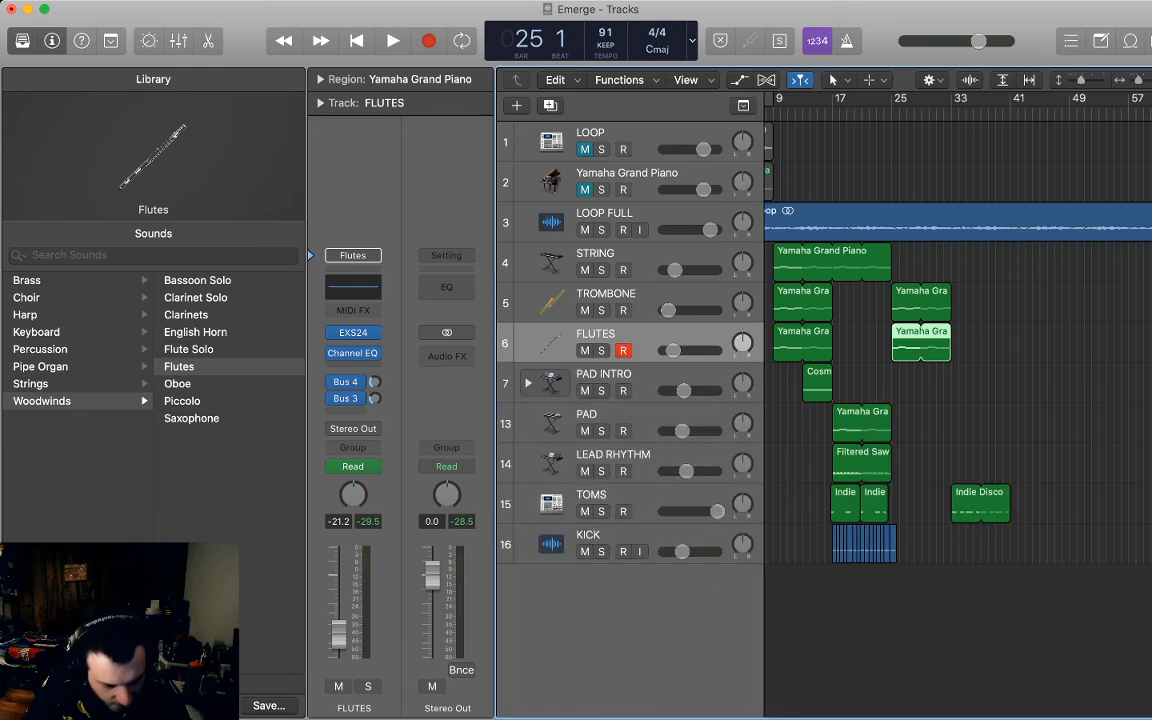
click(862, 423)
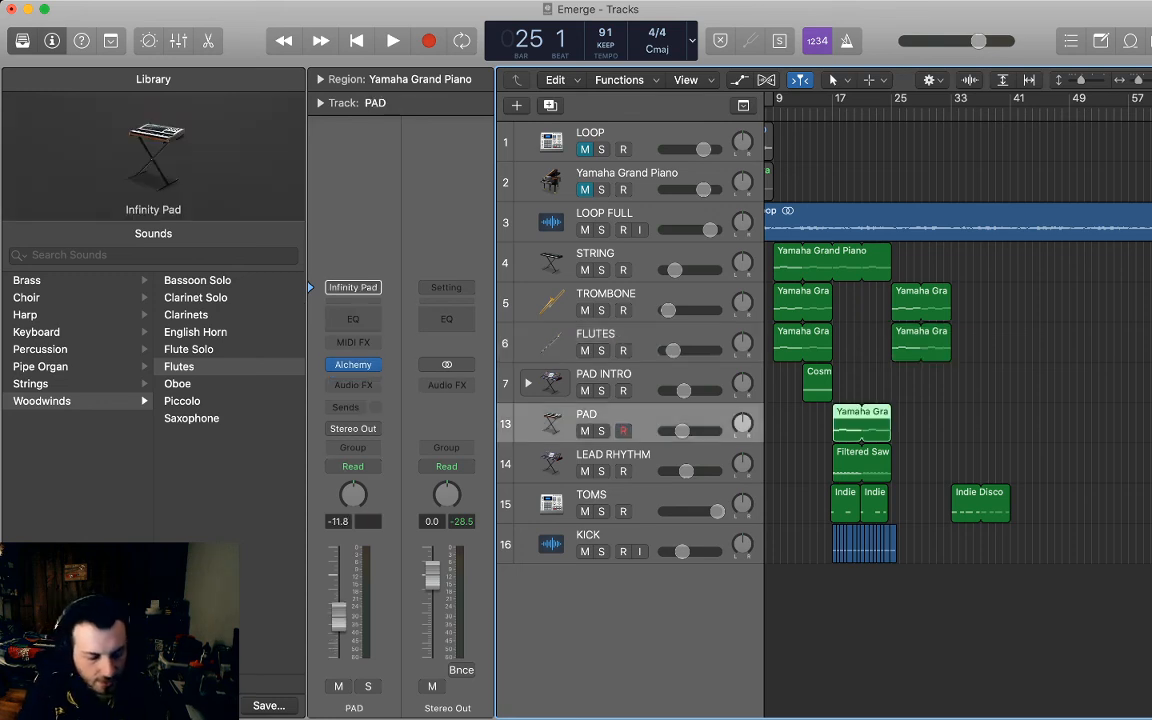
key(super+d)
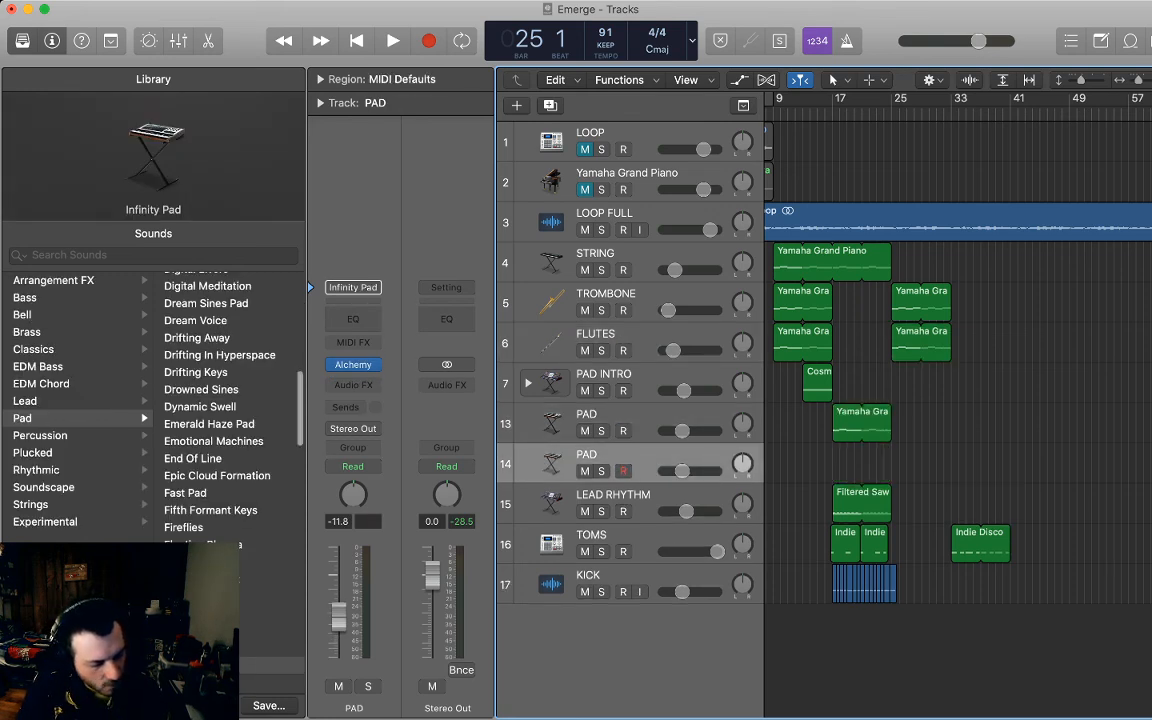
Audition Plucked sounds on the duplicated PAD track, from 16mm Dream Sequence to Buzzy Pluck, and load Ambient Plucked Strings.
click(33, 453)
scroll(212, 410, up, 2)
click(223, 281)
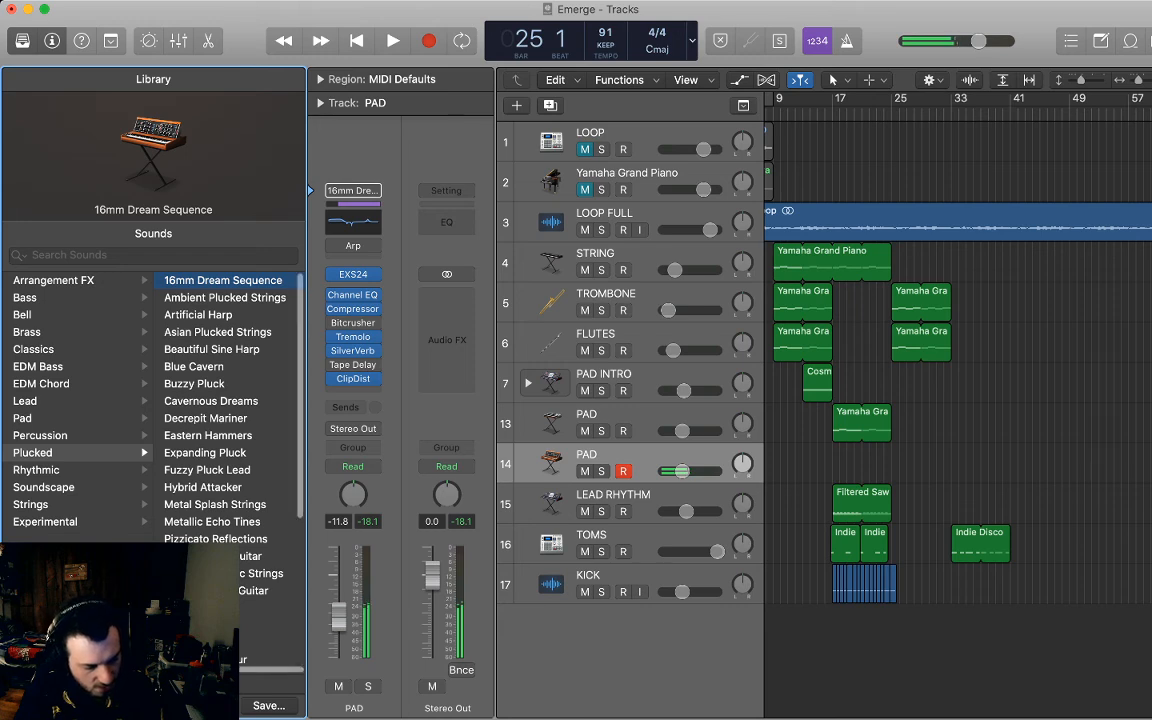
key(Down)
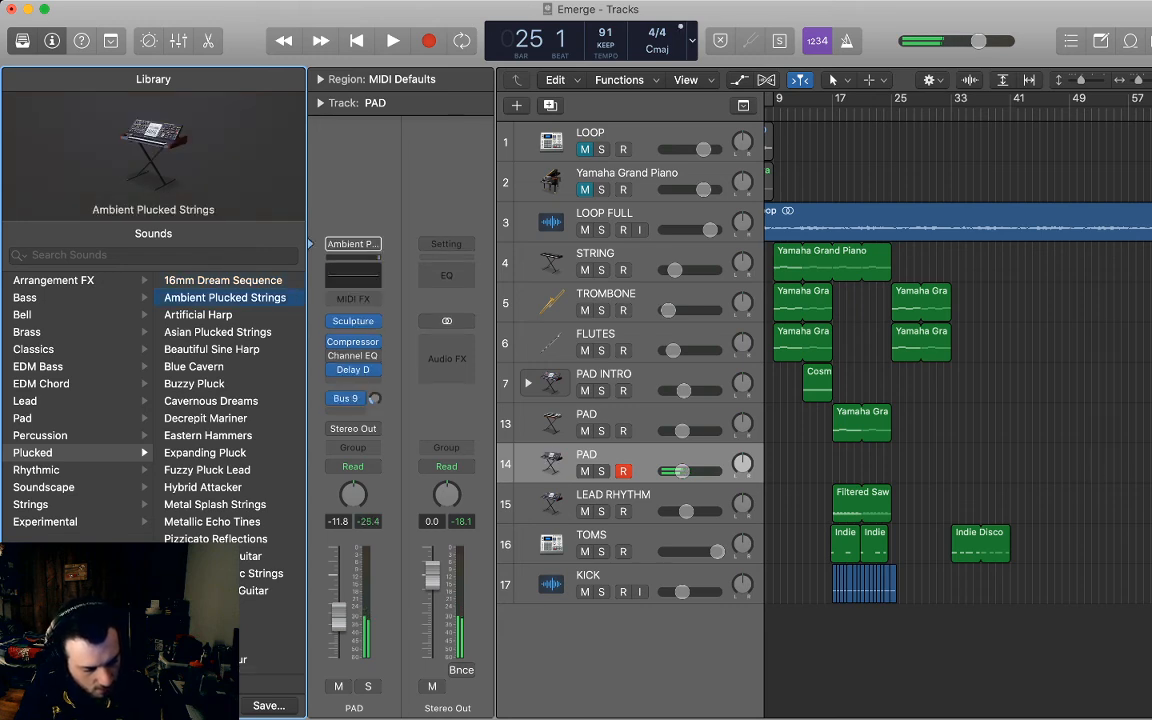
key(Down)
key(Down)
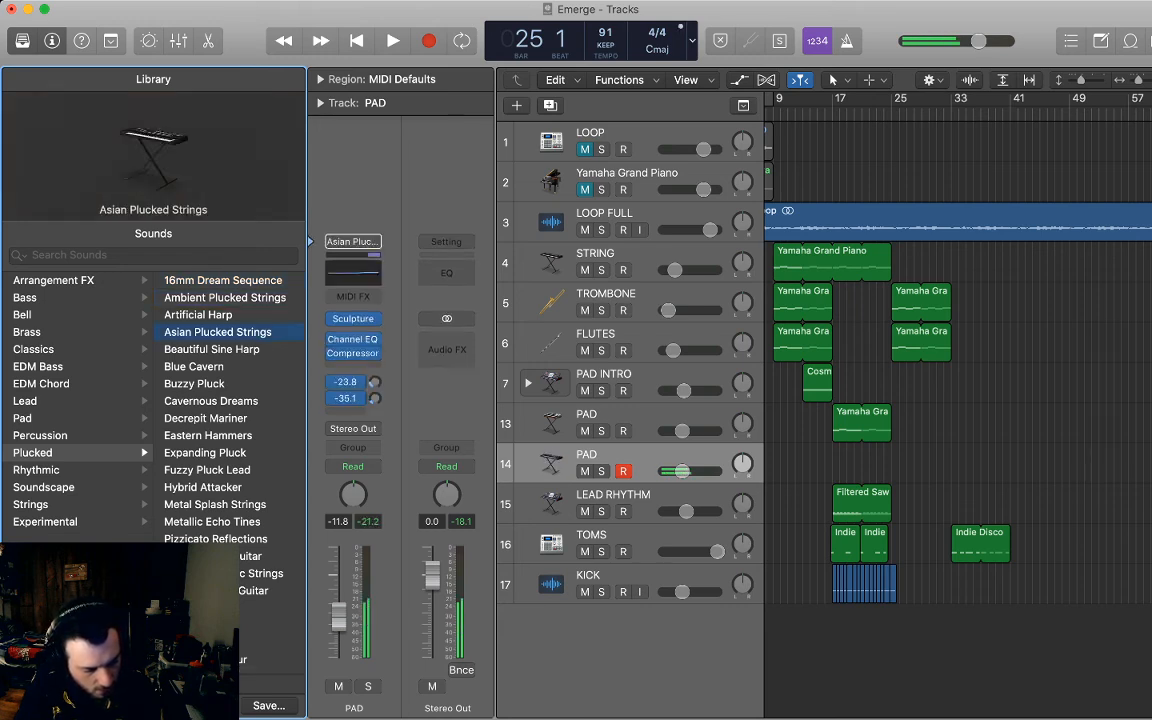
key(Up)
key(Down)
key(Down)
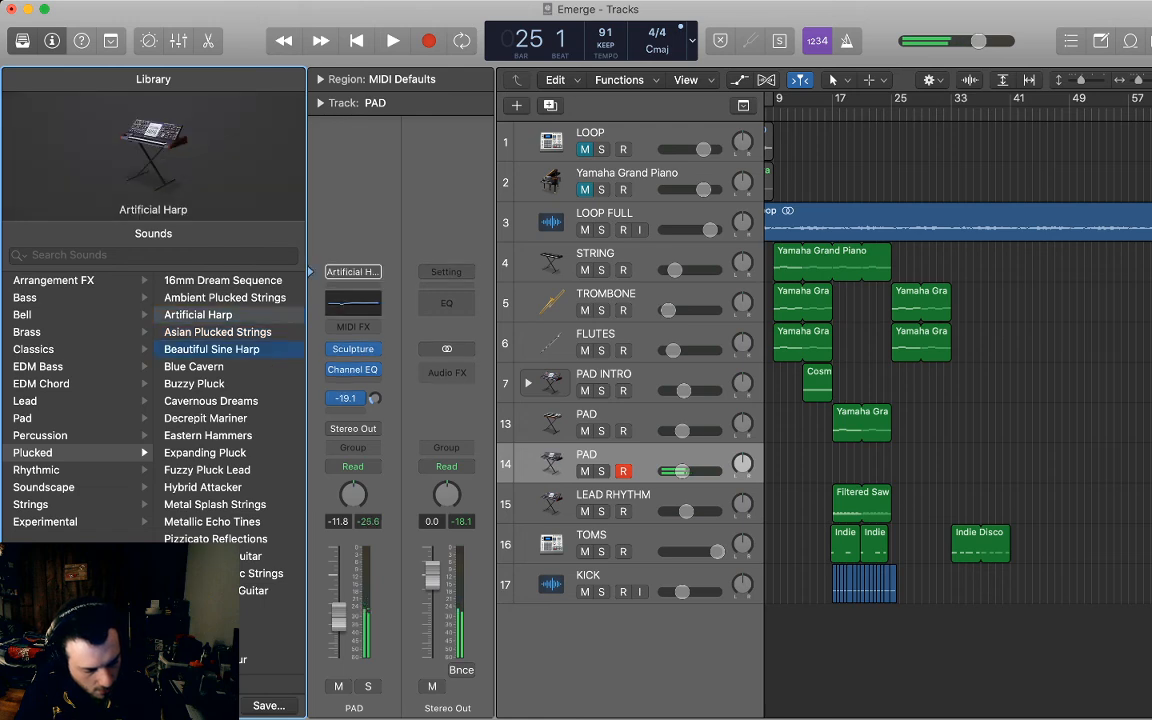
key(Down)
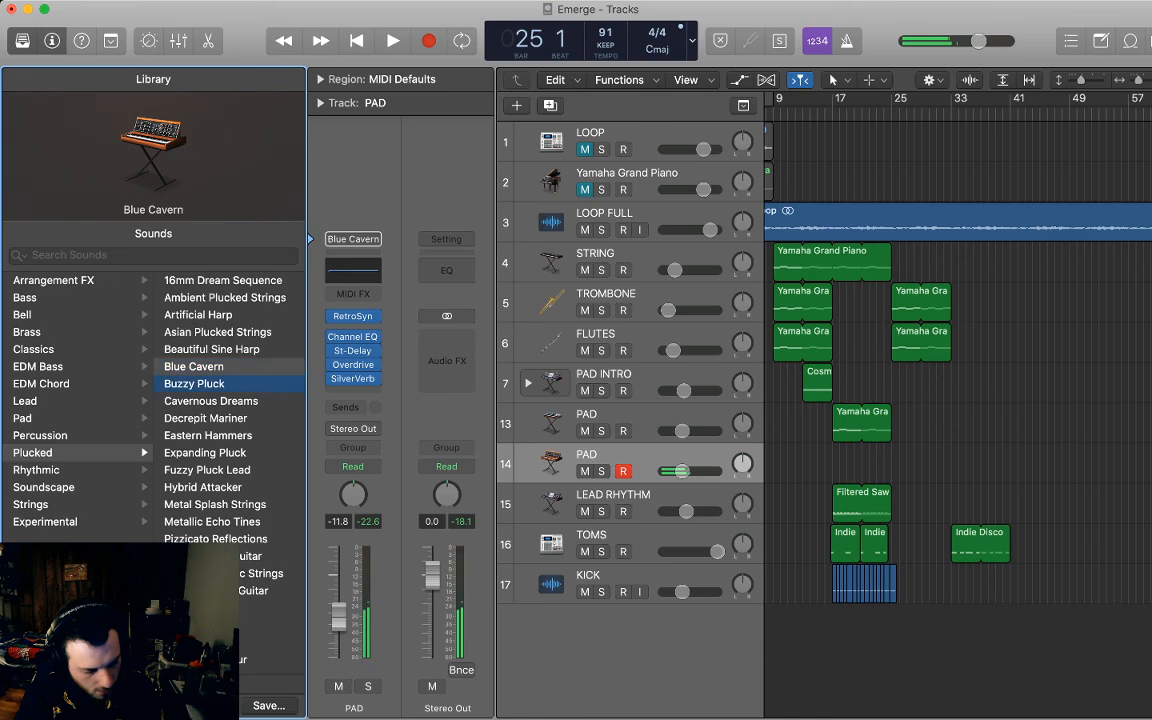
key(Down)
key(Up)
key(Up)
key(Up)
key(Up)
key(Up)
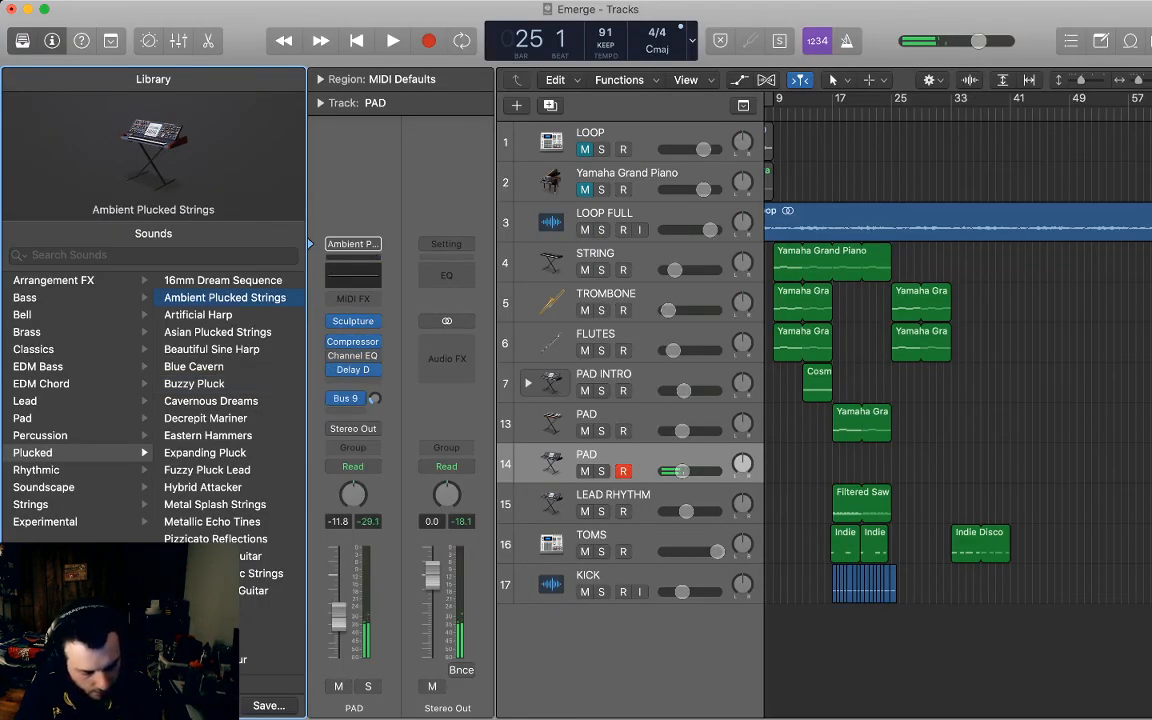
Try recording a plucked part on the duplicated PAD track from bar 25, and delete the short take.
key(space)
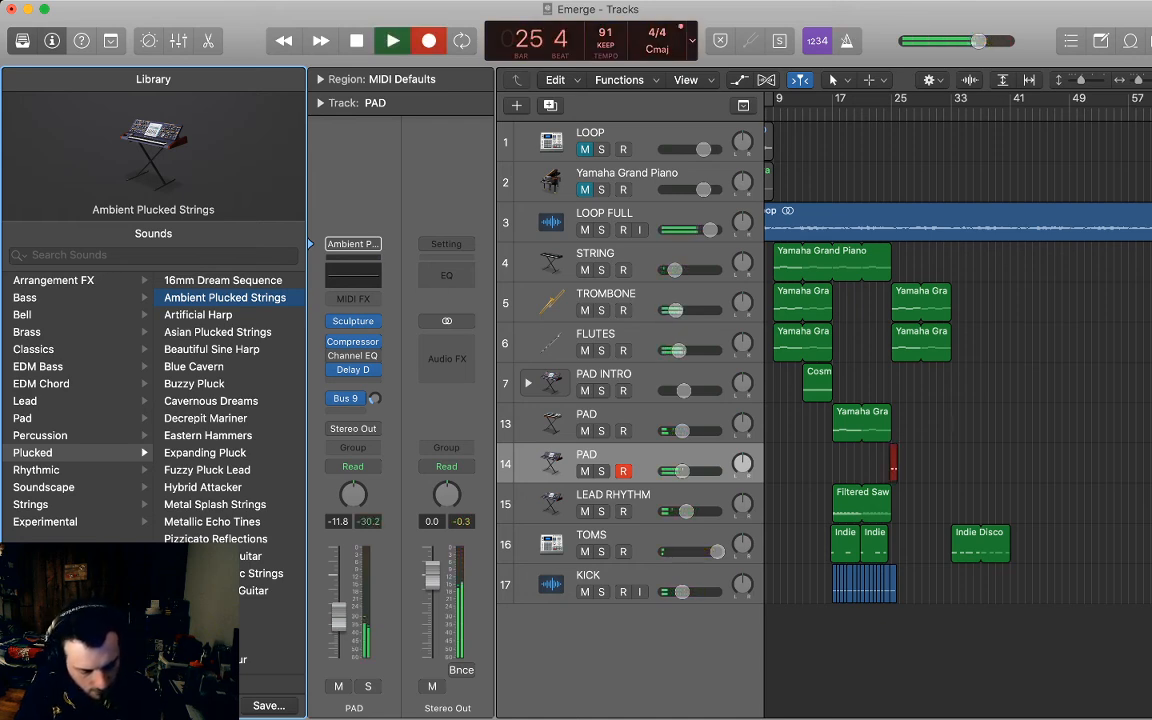
key(ctrl+s)
key(space)
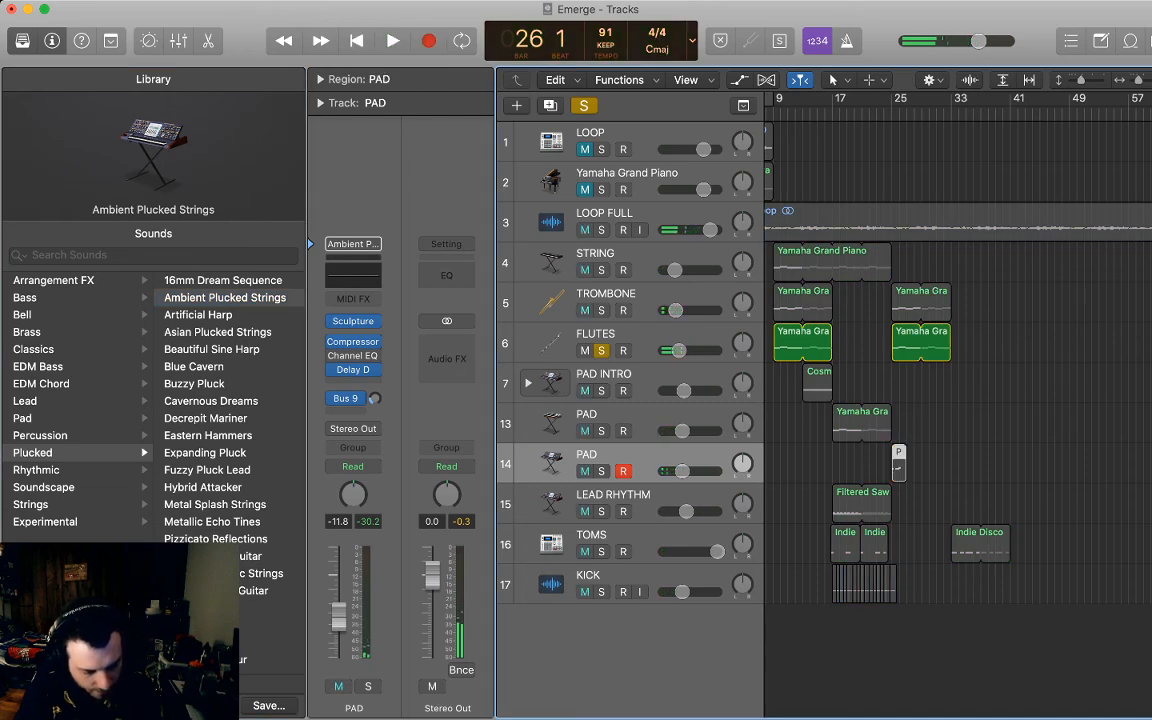
key(ctrl+s)
key(Delete)
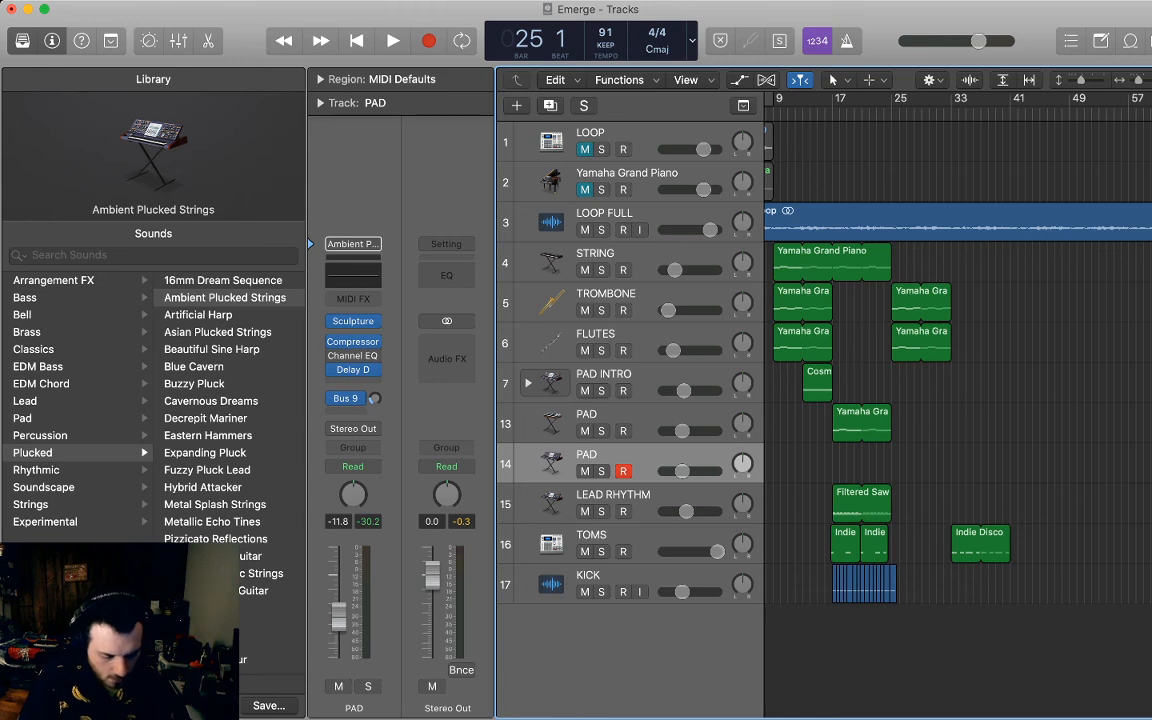
Record a four-bar plucked part on the duplicated PAD track from bar 25 and quantize all its notes to 1/16 Note.
key(r)
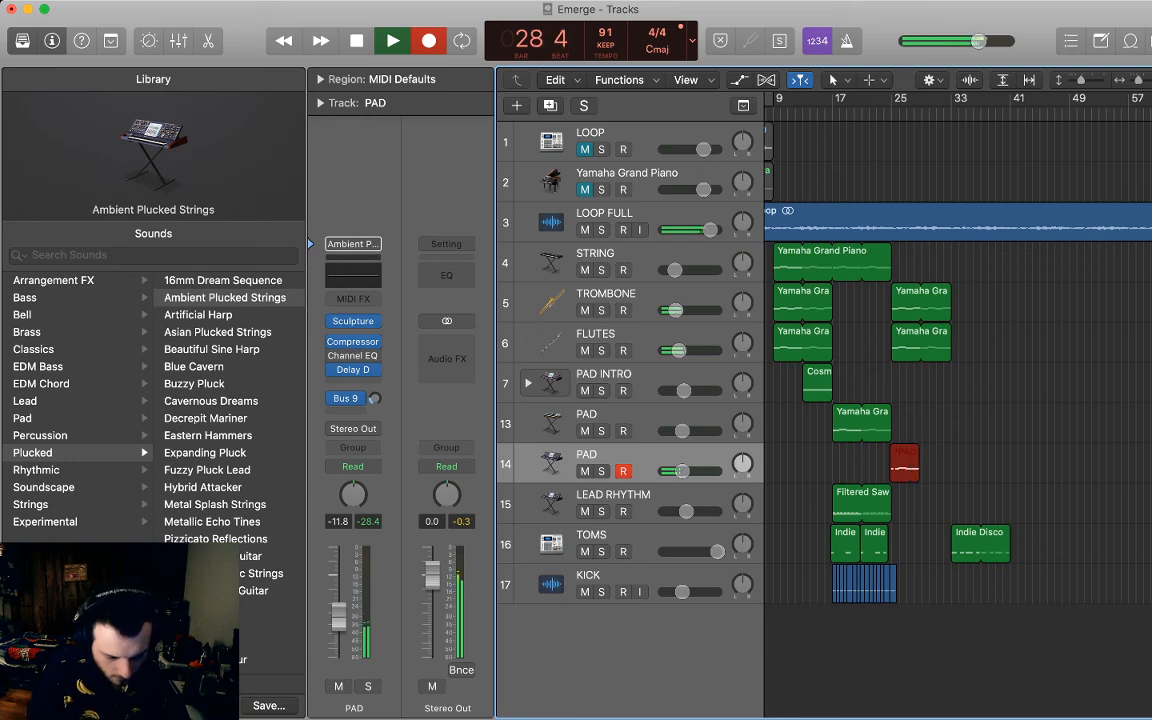
key(space)
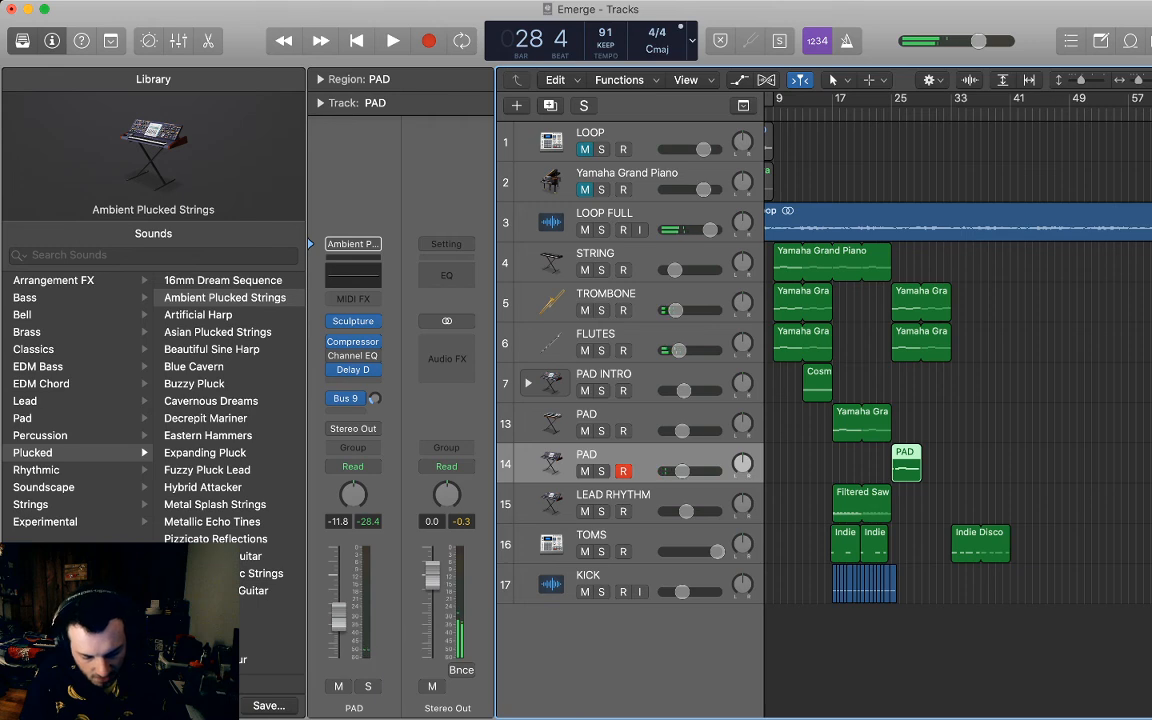
key(p)
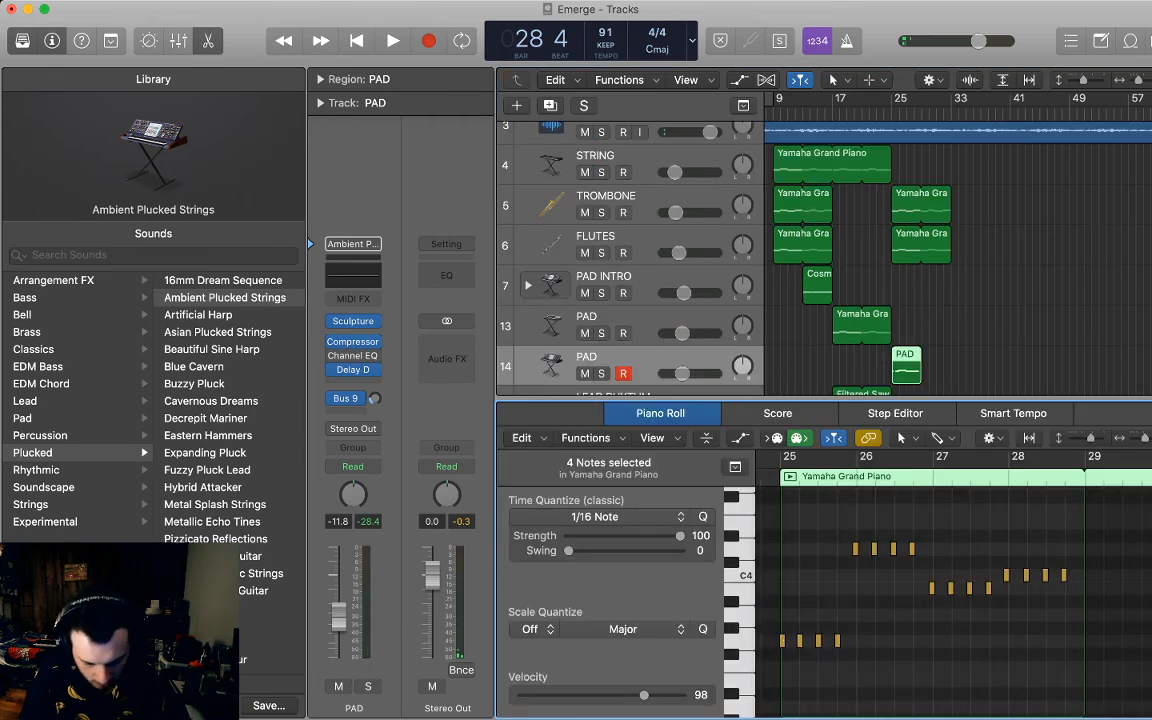
drag(1099, 642, 773, 525)
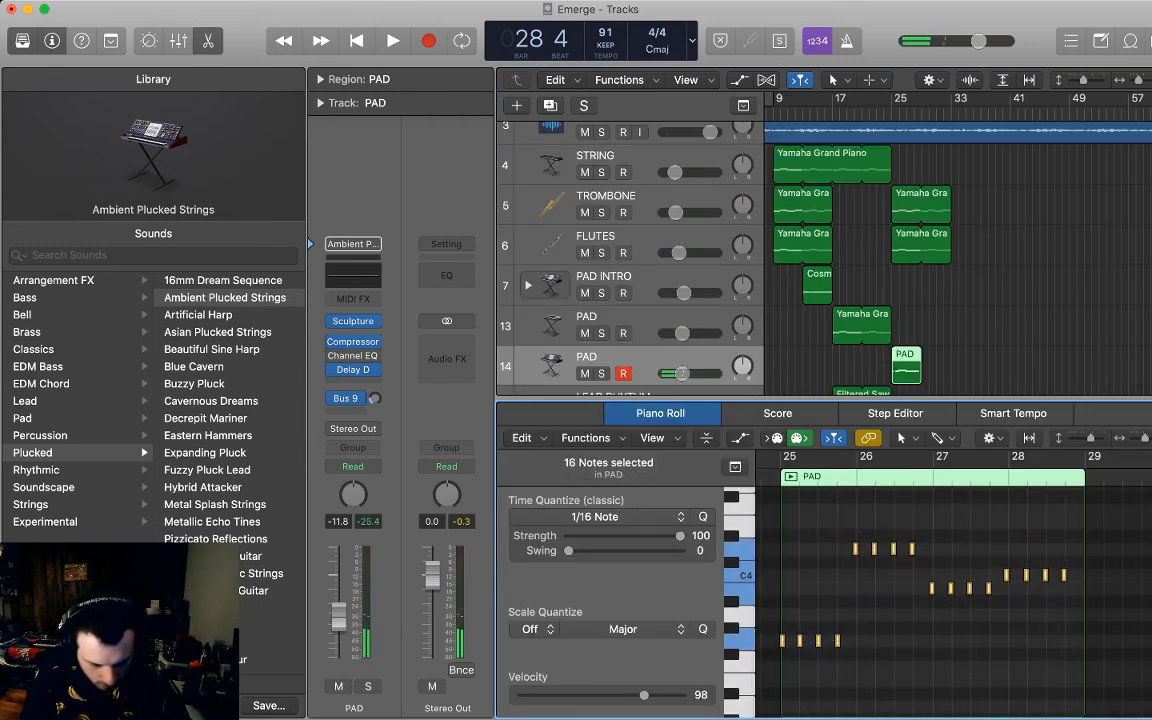
key(q)
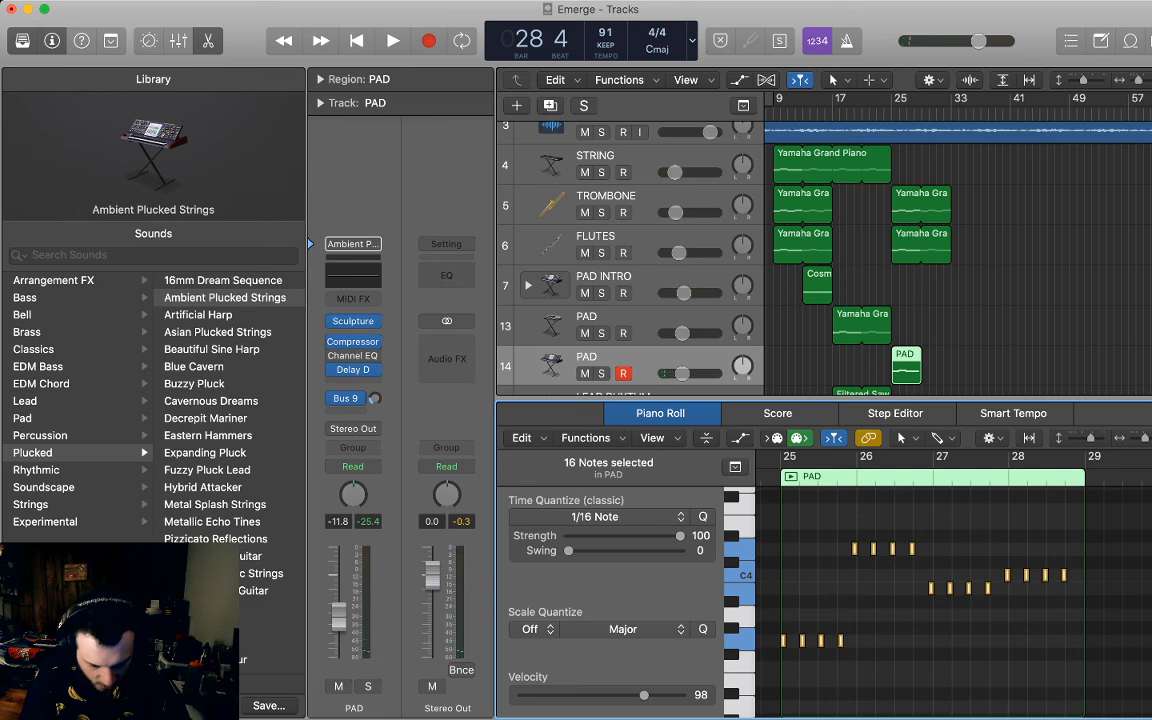
Shift the four early notes around bar 26 of the recorded PAD region so they start exactly on the bar line.
click(773, 525)
drag(842, 531, 924, 562)
key(space)
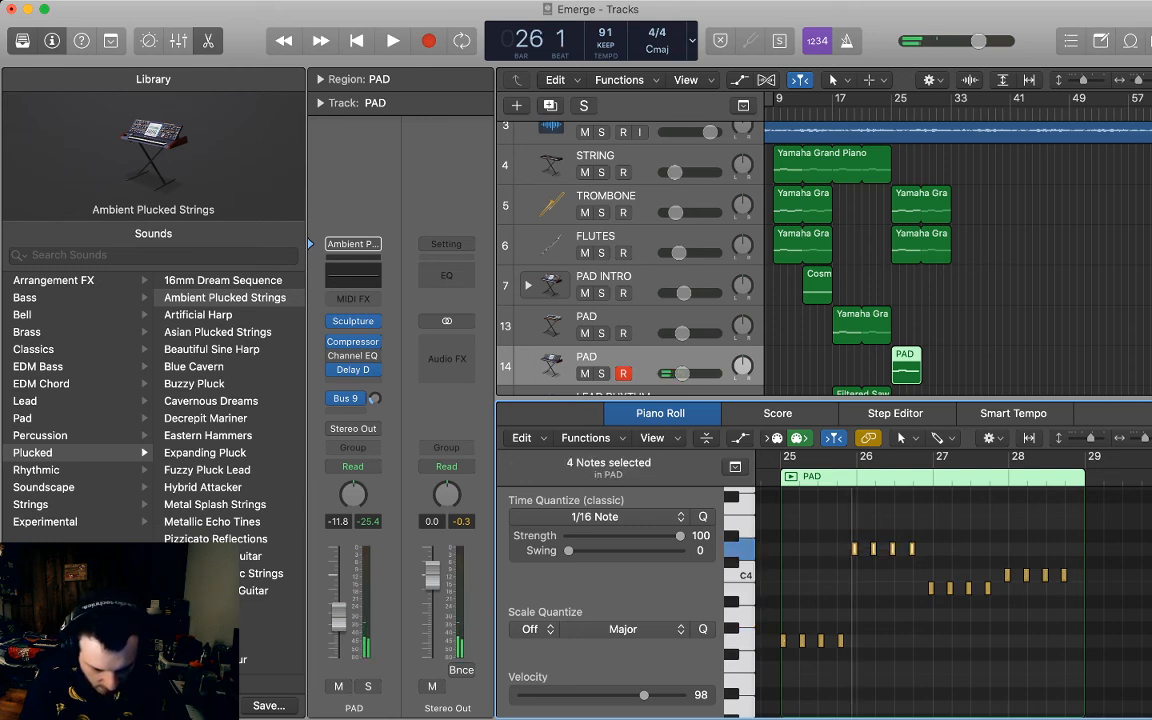
key(space)
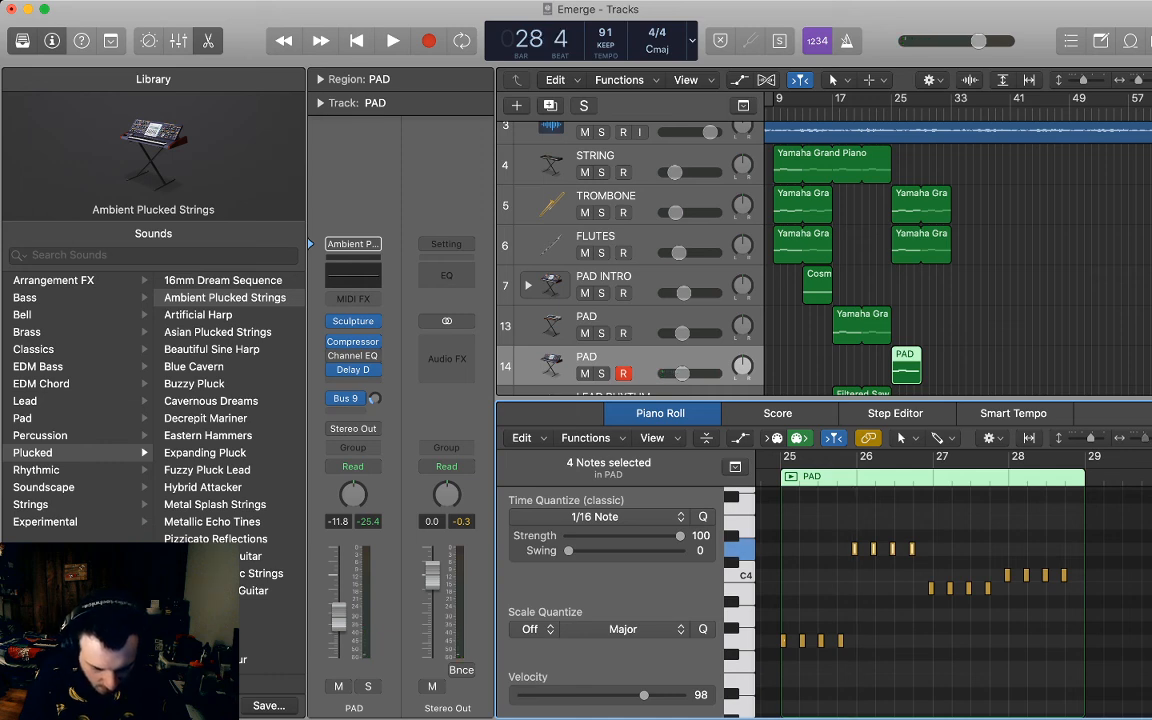
drag(1145, 438, 1148, 438)
scroll(954, 590, left, 8)
key(space)
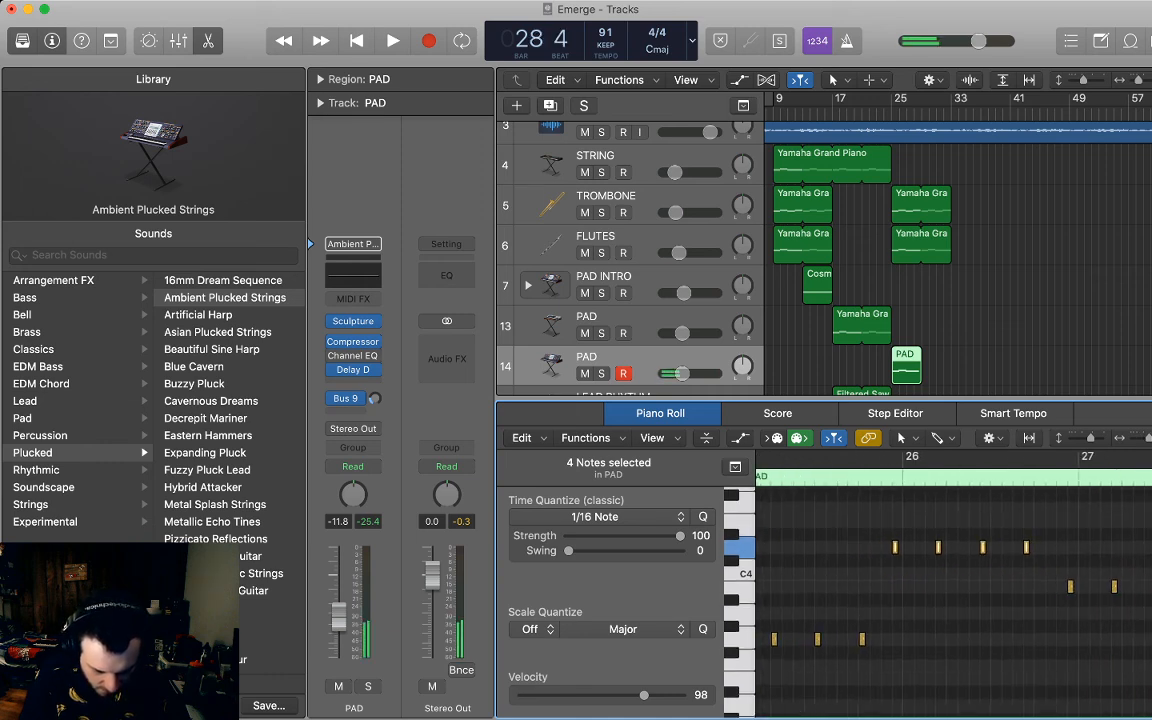
key(space)
Align the four-note groups at bars 27 and 28 of the PAD region with their bar lines, and close the note editor.
drag(887, 582, 1057, 590)
scroll(950, 590, right, 5)
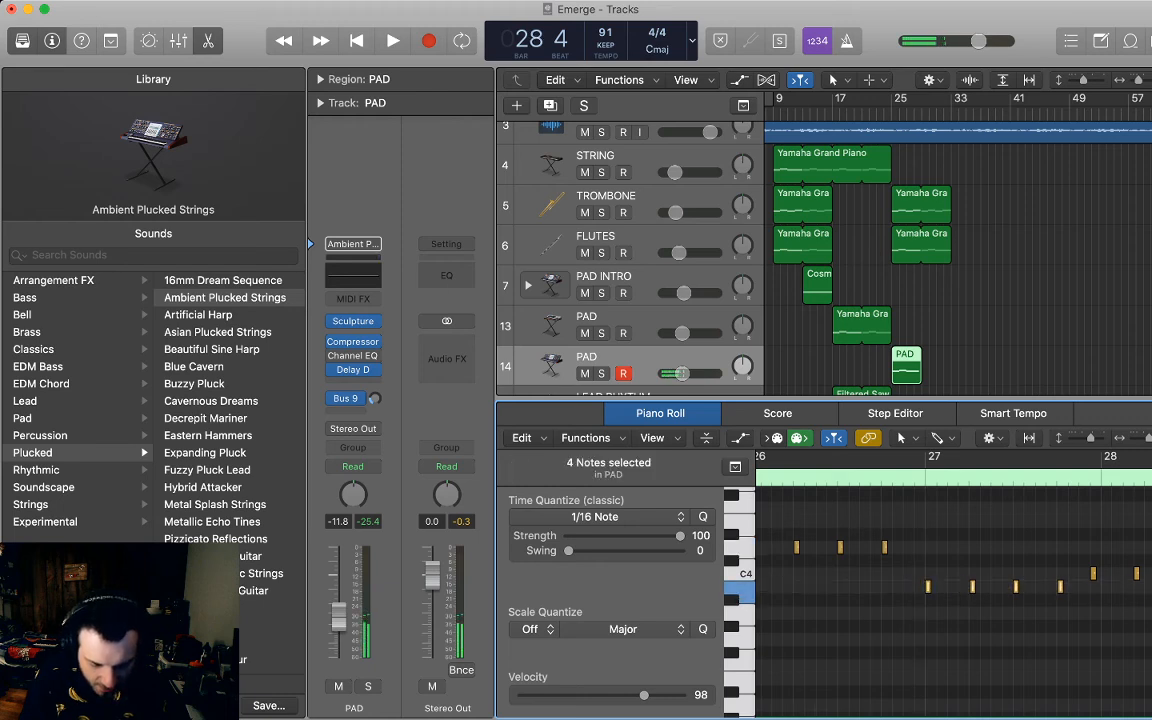
drag(867, 552, 961, 568)
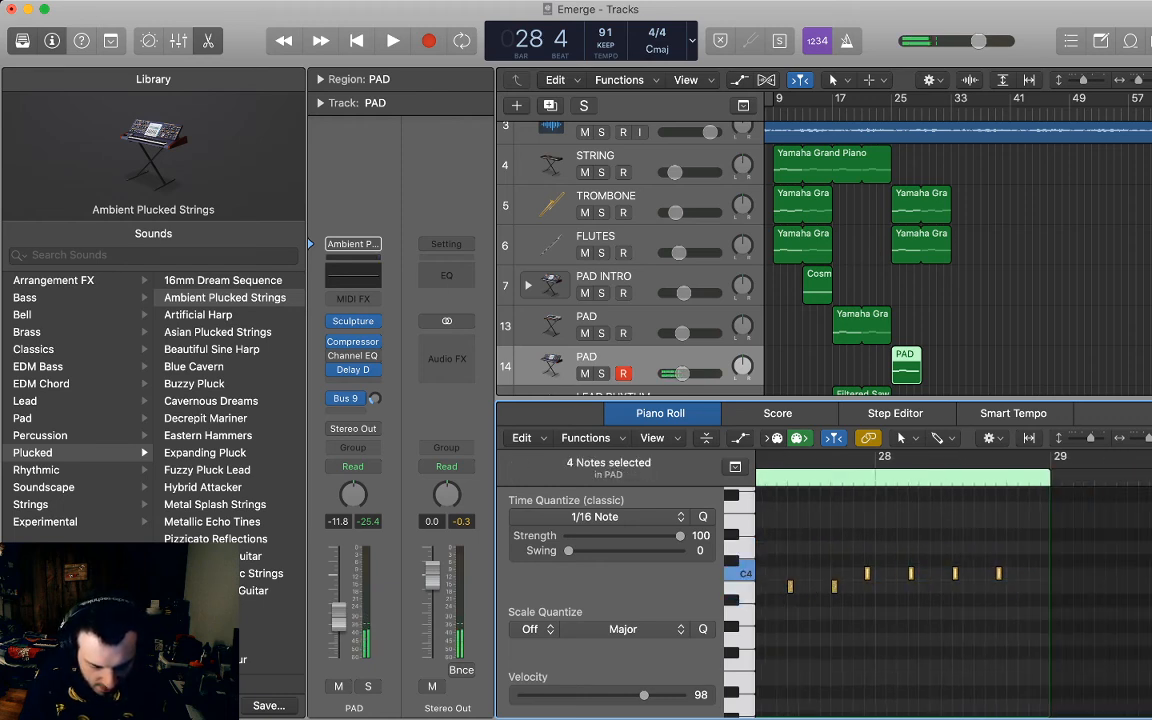
key(q)
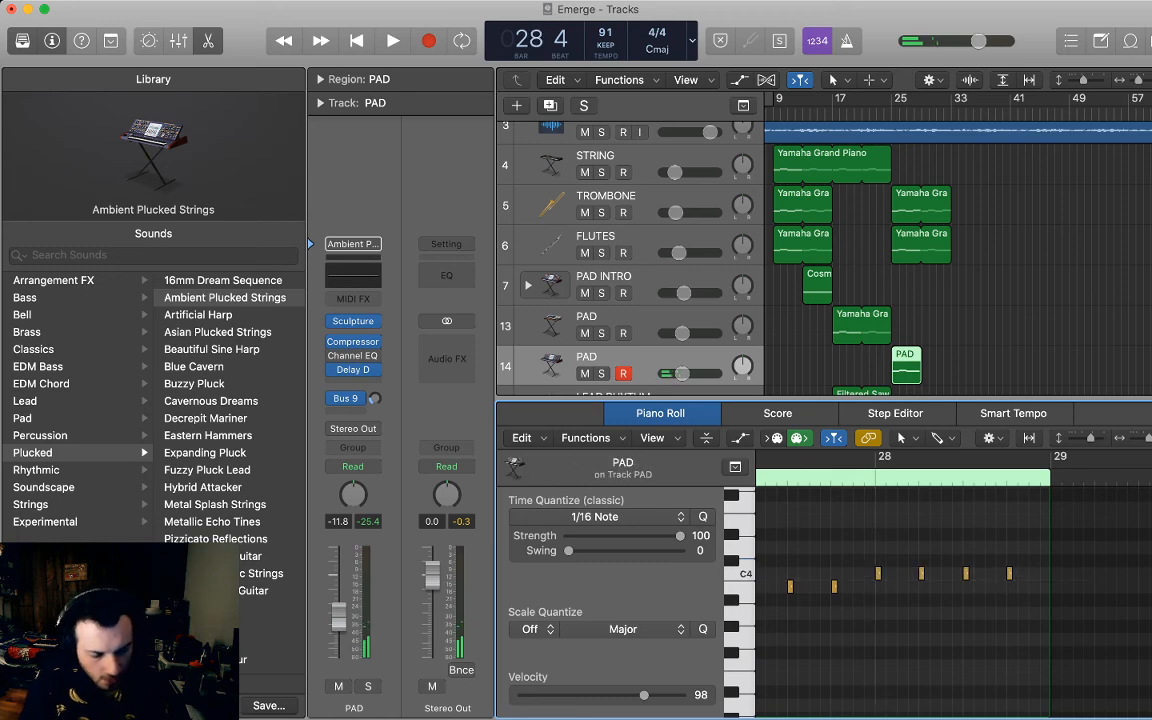
key(p)
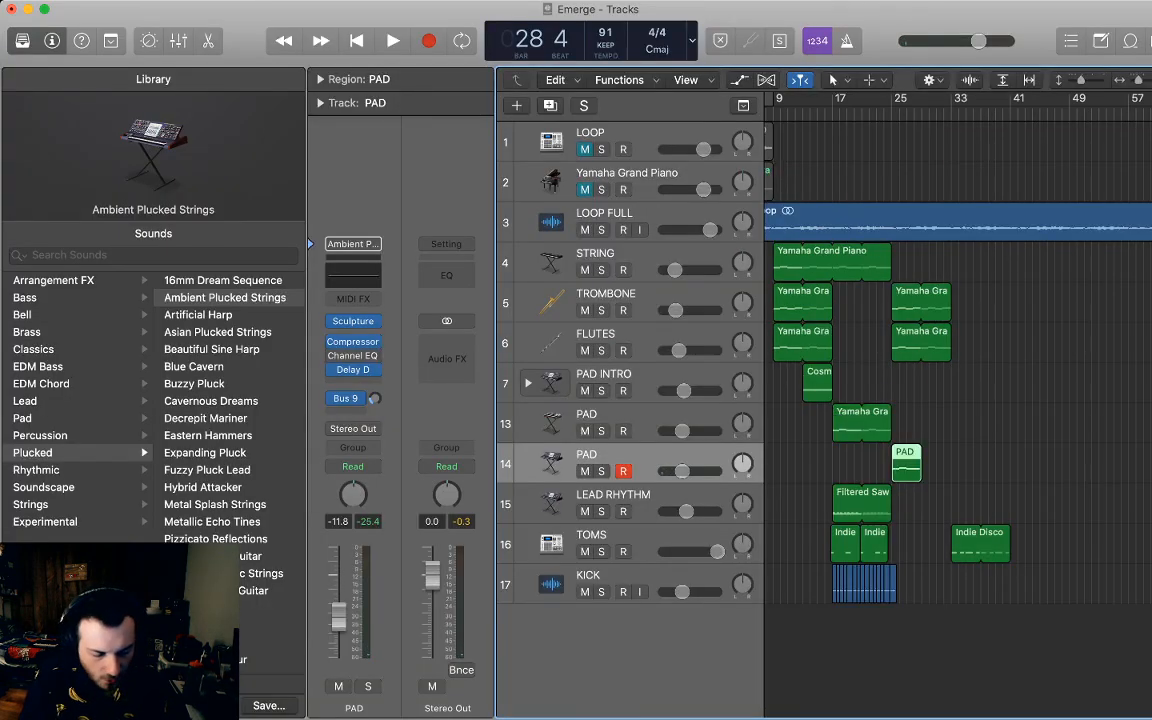
Unmute and select the Yamaha Grand Piano track, and reselect the duplicated PAD track.
click(961, 590)
click(585, 190)
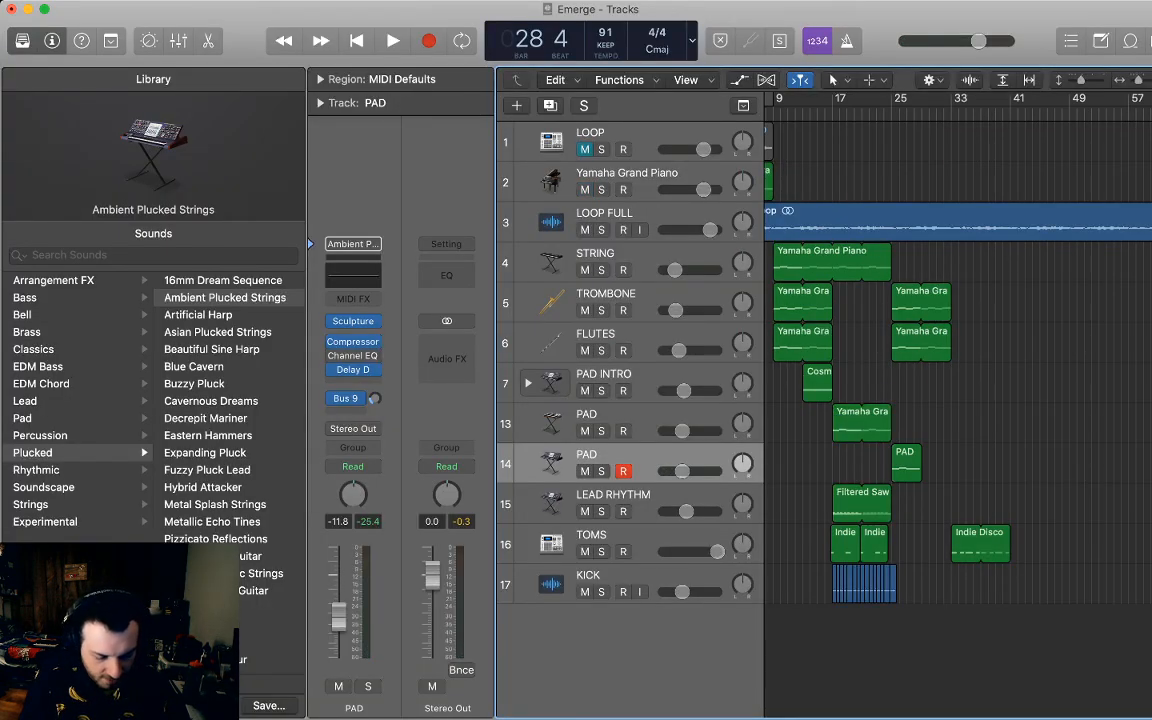
click(627, 175)
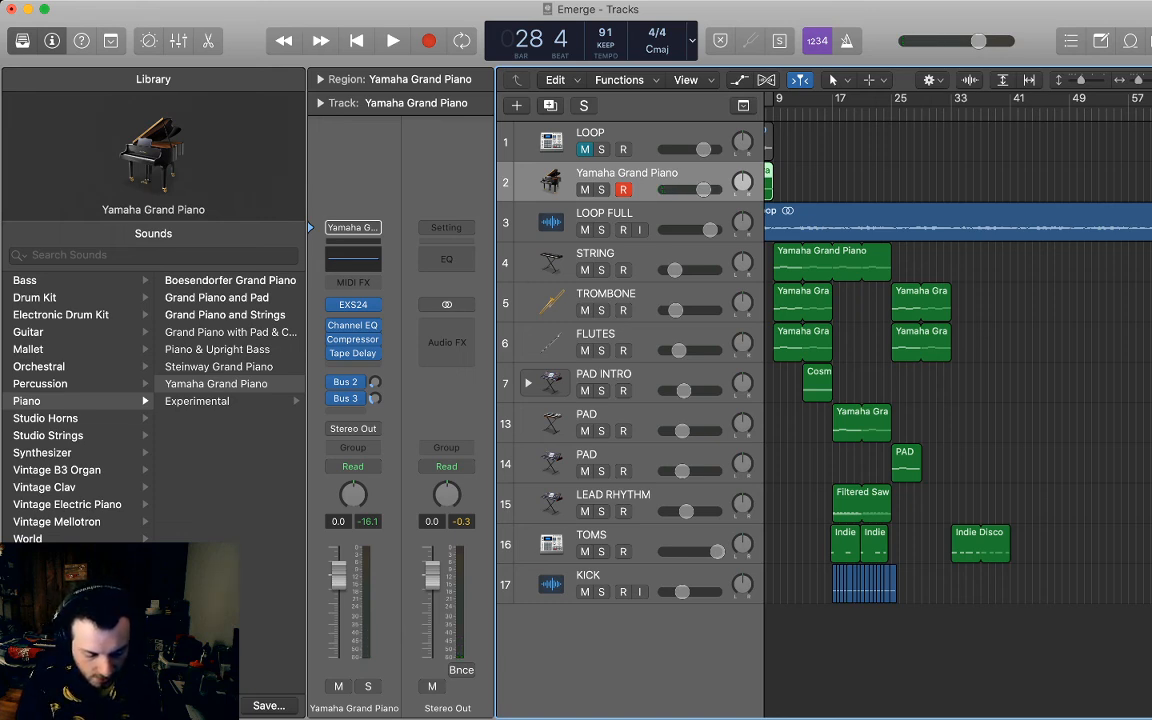
double_click(586, 452)
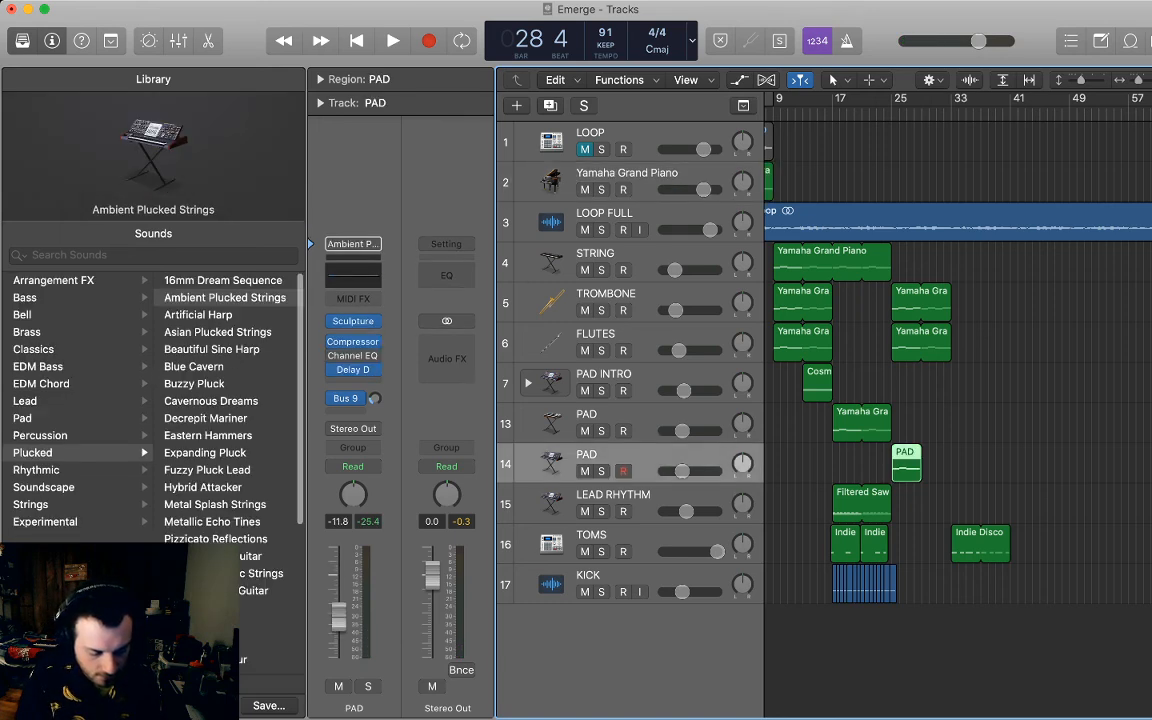
Rename the duplicated PAD track as PLUCK and return the playhead to bar 25 with its region's note editor showing.
text(PLUCK)
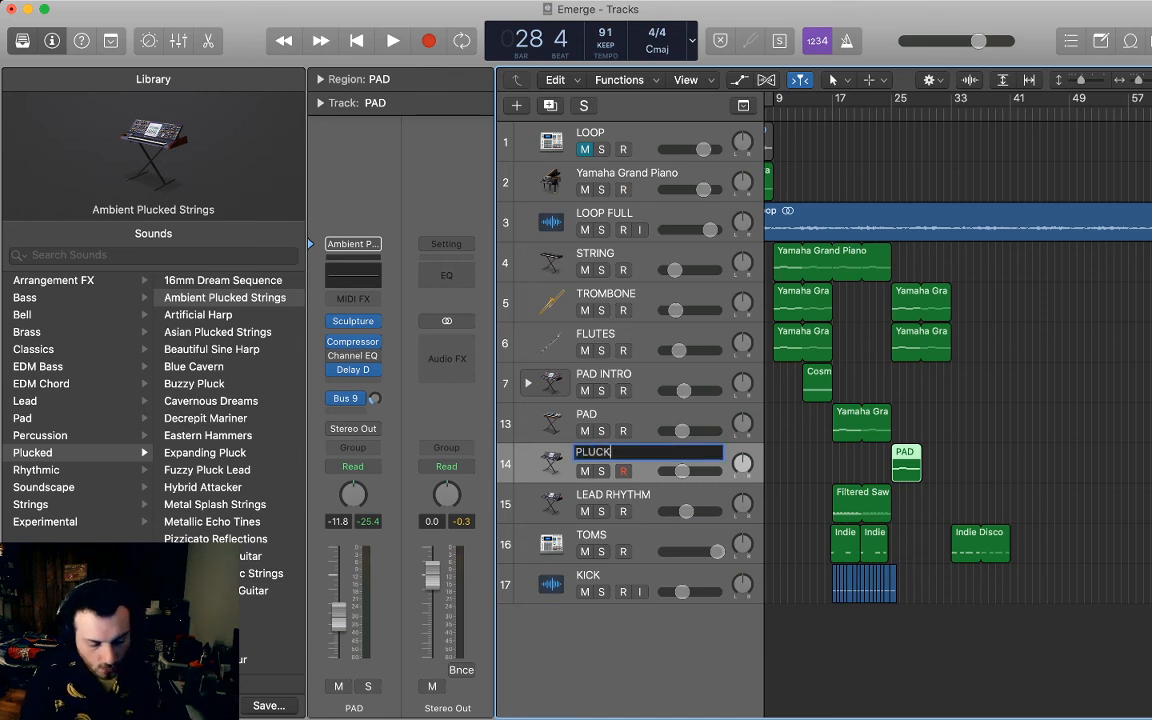
key(Return)
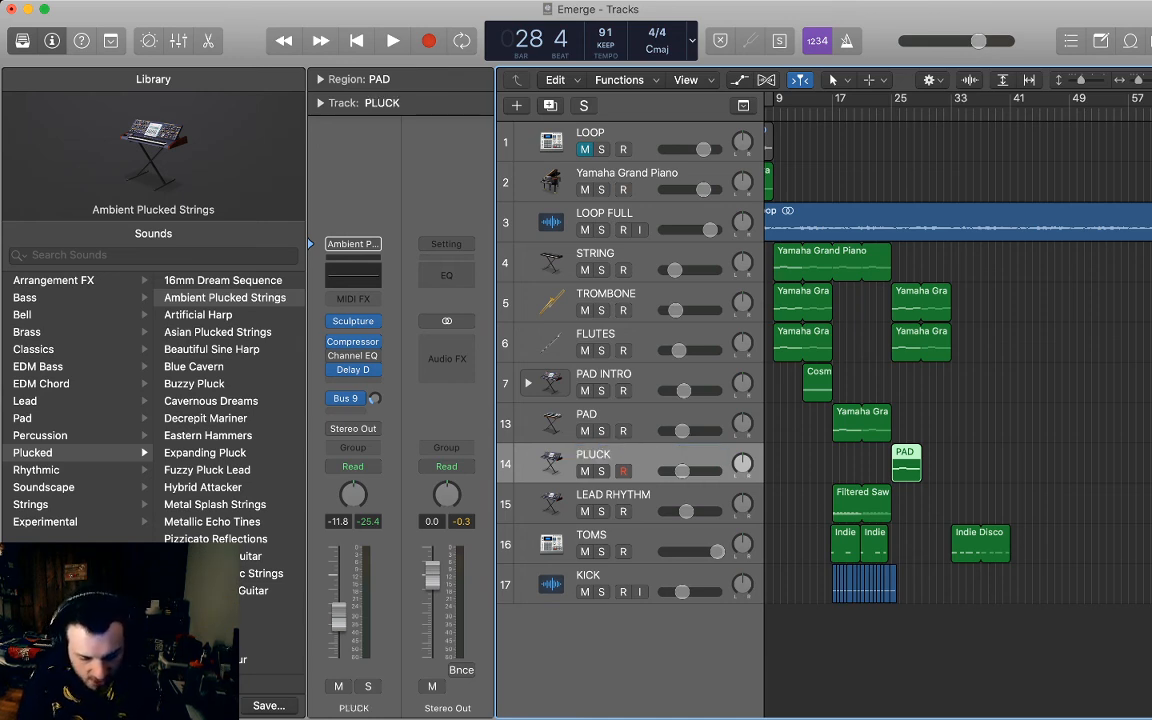
key(comma)
key(comma)
key(comma)
key(super+Right)
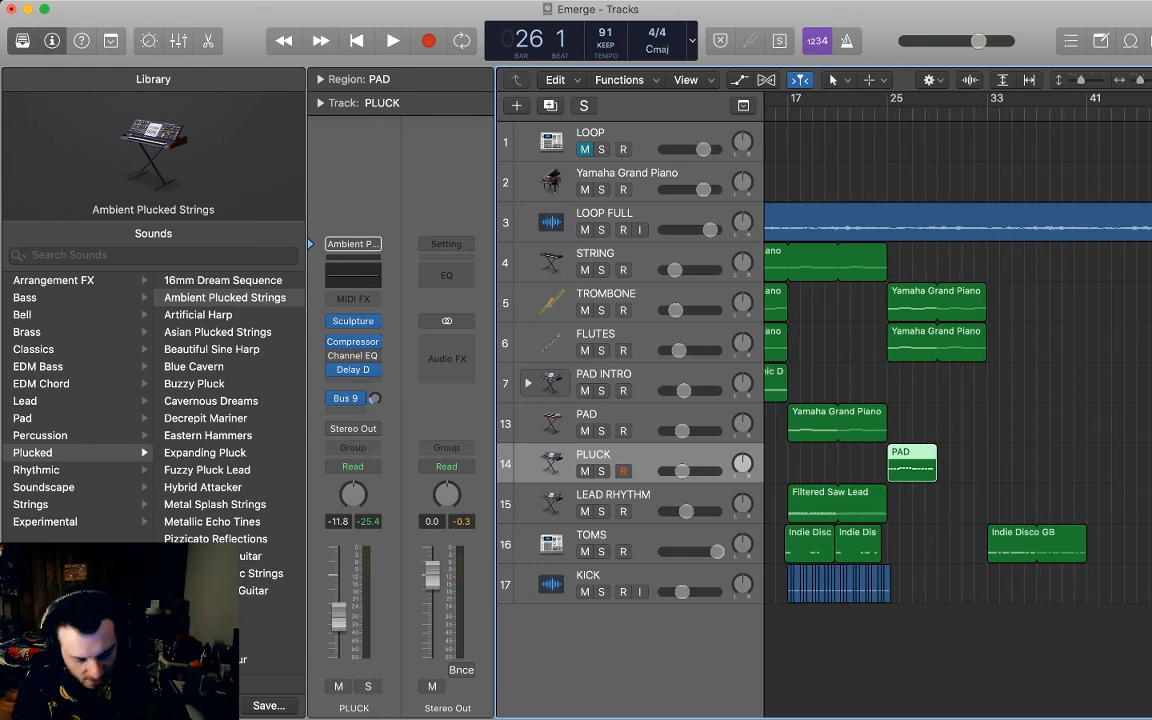
key(p)
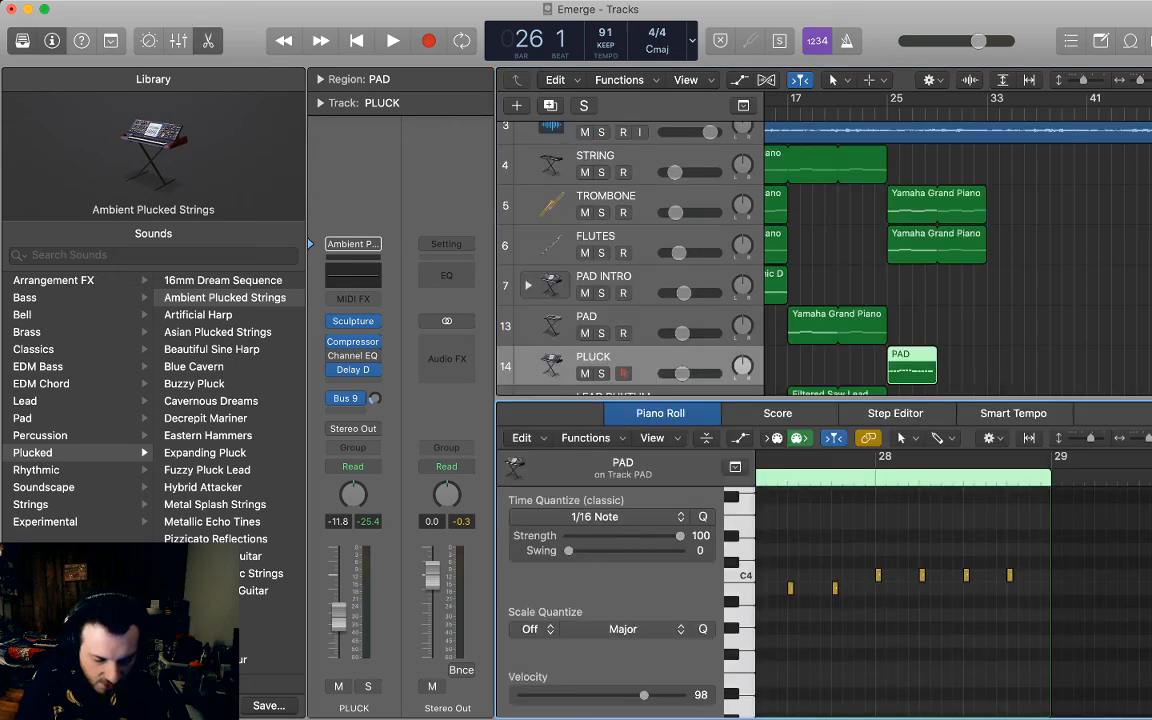
key(comma)
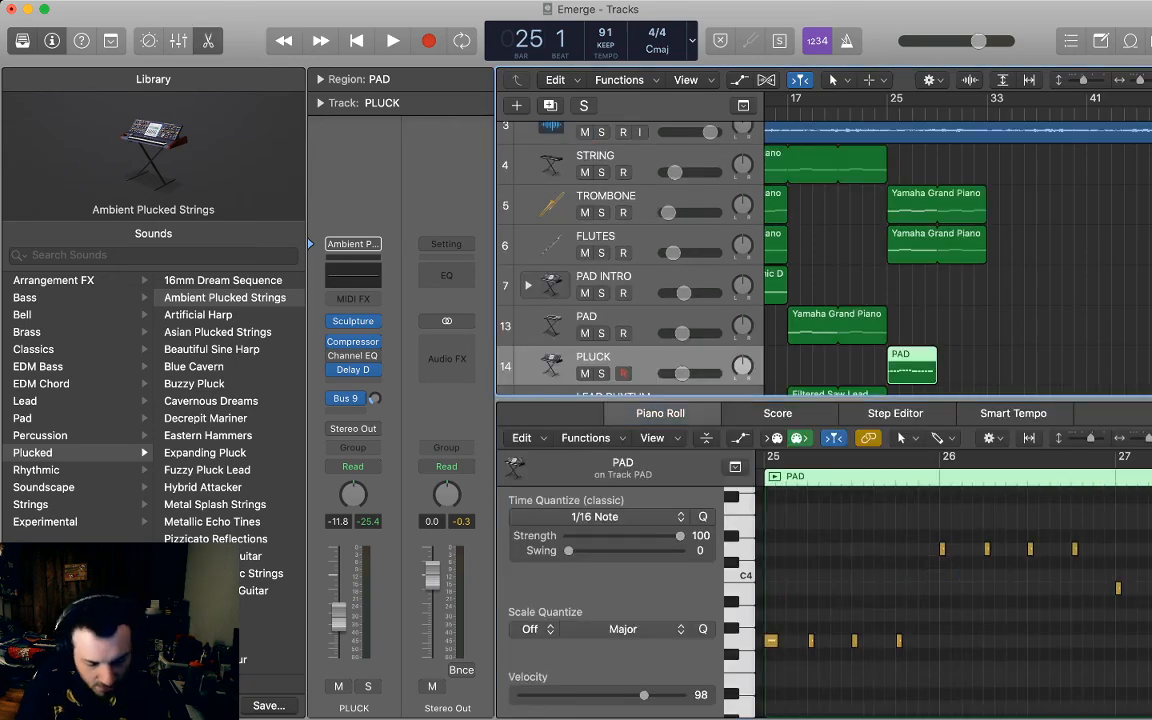
Close the note editor and open the ValhallaVi effect added below Delay D on the PLUCK track.
key(p)
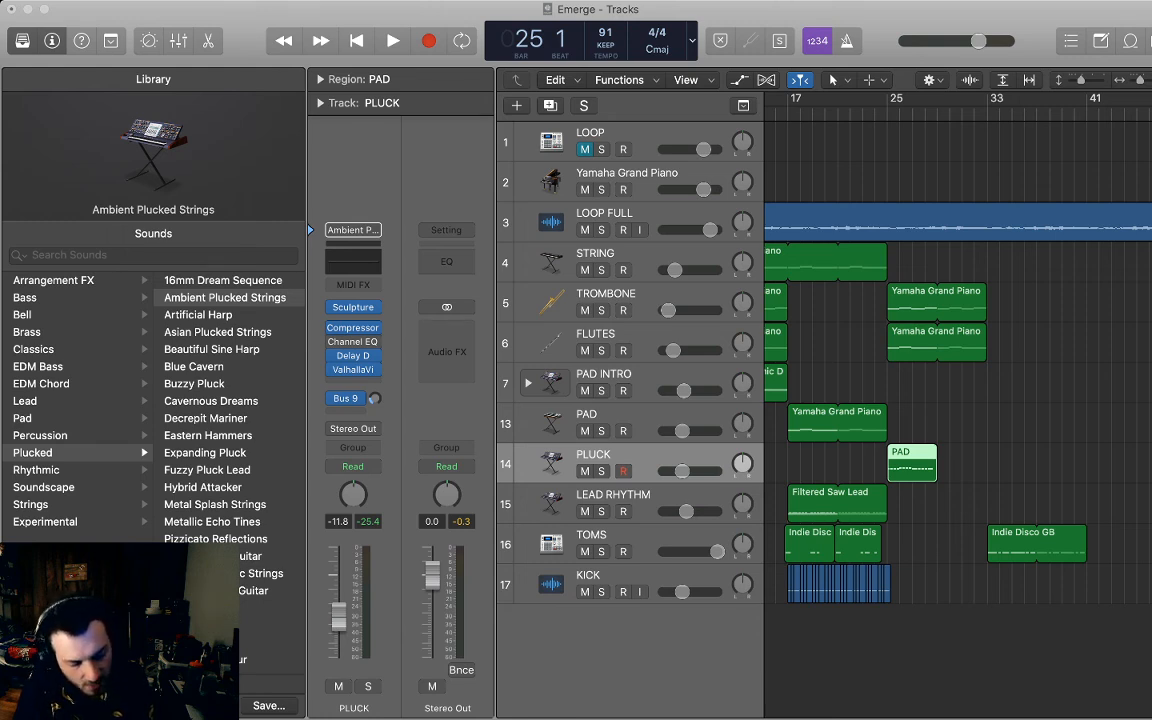
key(super+Tab)
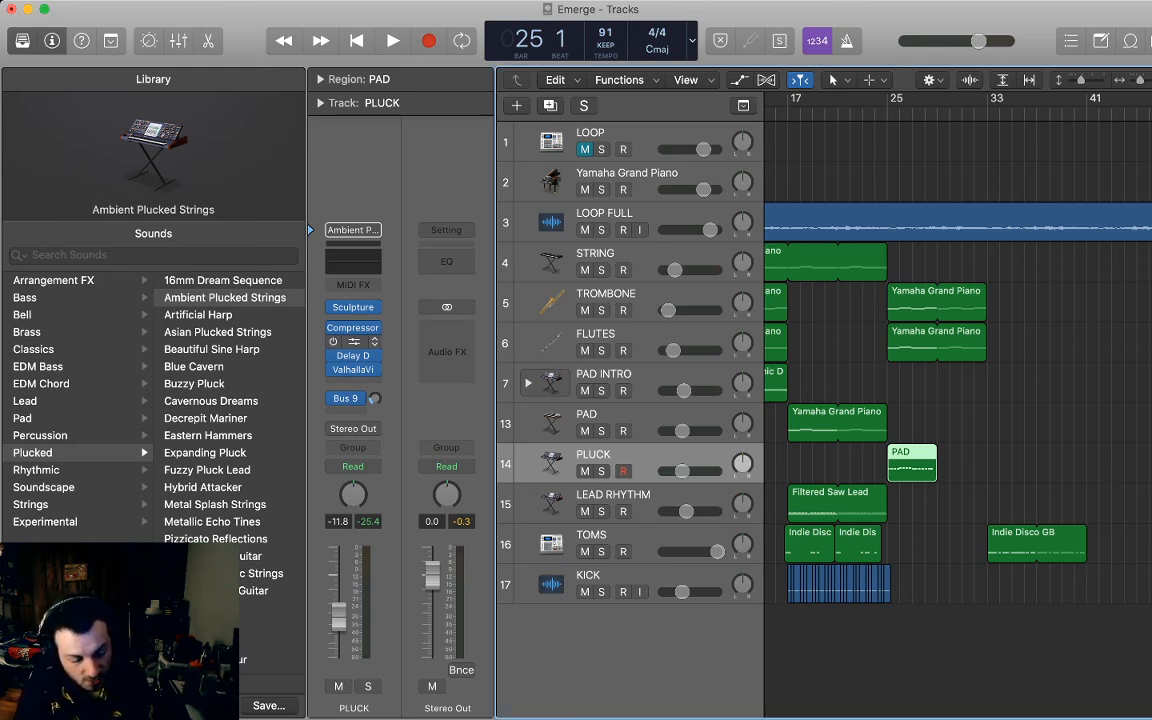
click(353, 370)
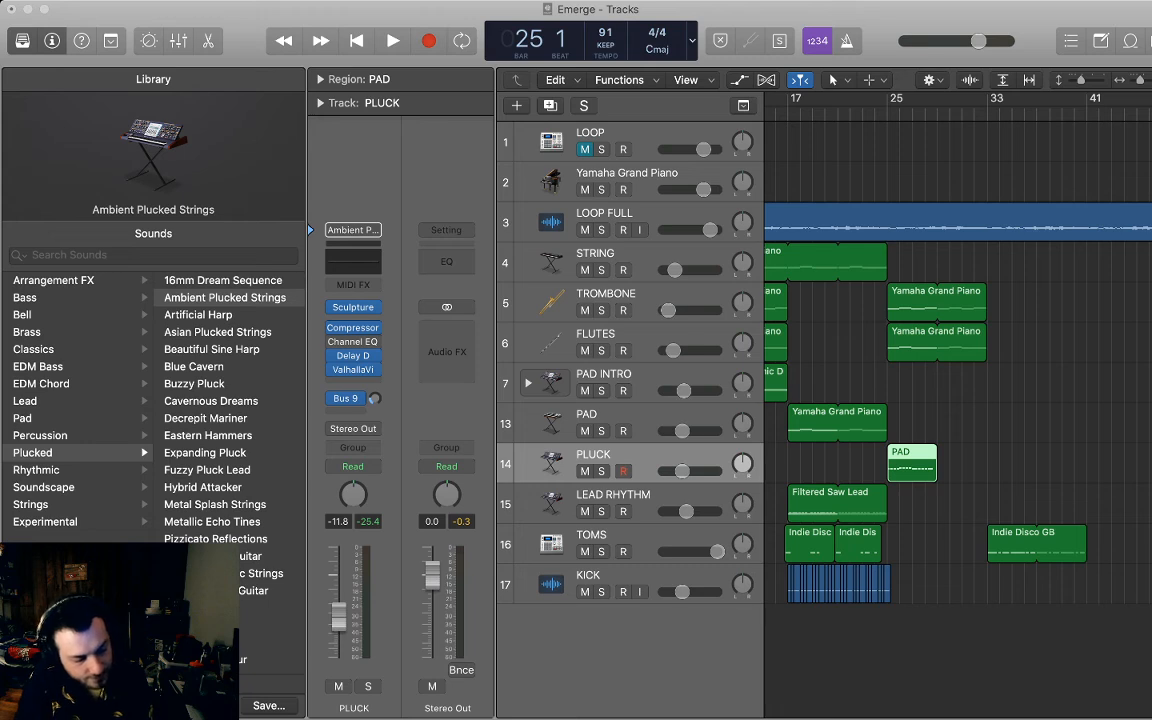
Play from bar 25 and extend the looped Filtered Saw Lead region on the LEAD RHYTHM track to bar 33.
key(space)
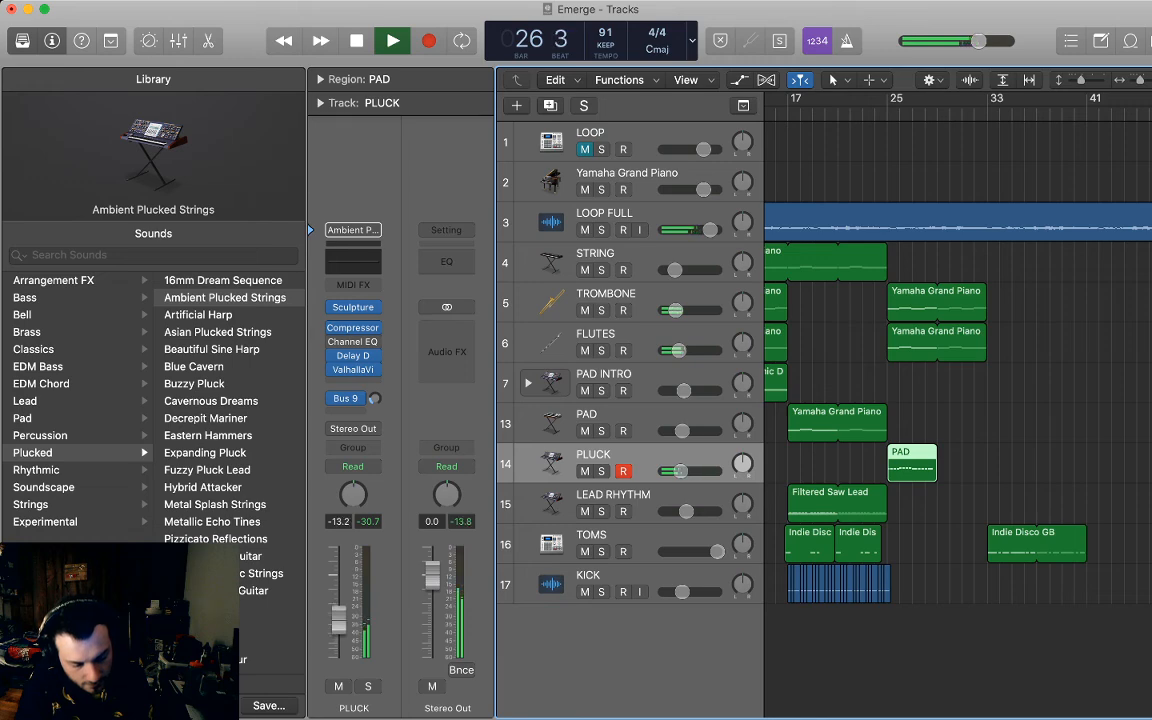
key(p)
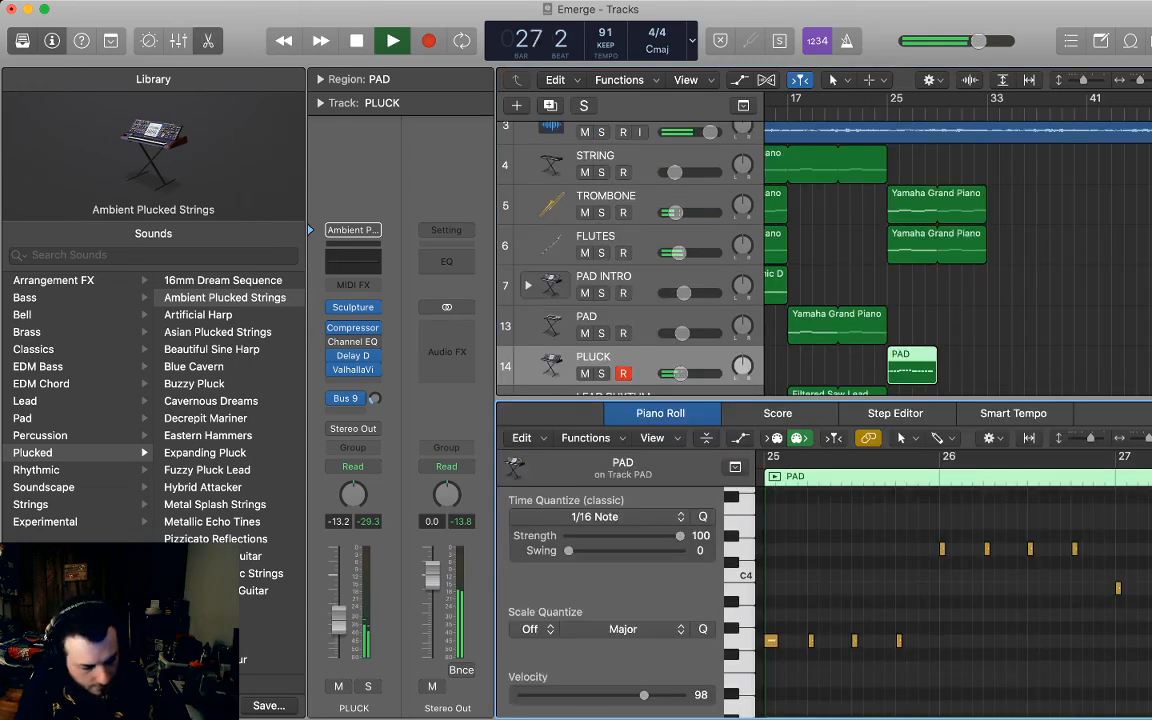
key(p)
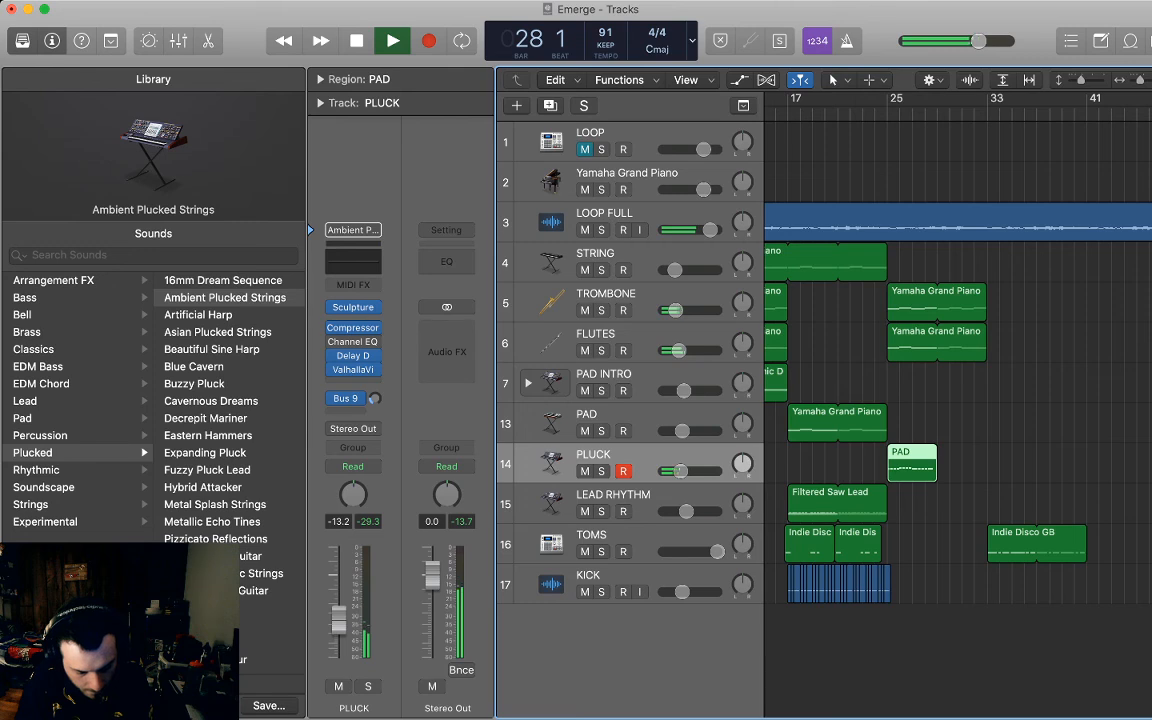
drag(885, 492, 987, 492)
click(1010, 500)
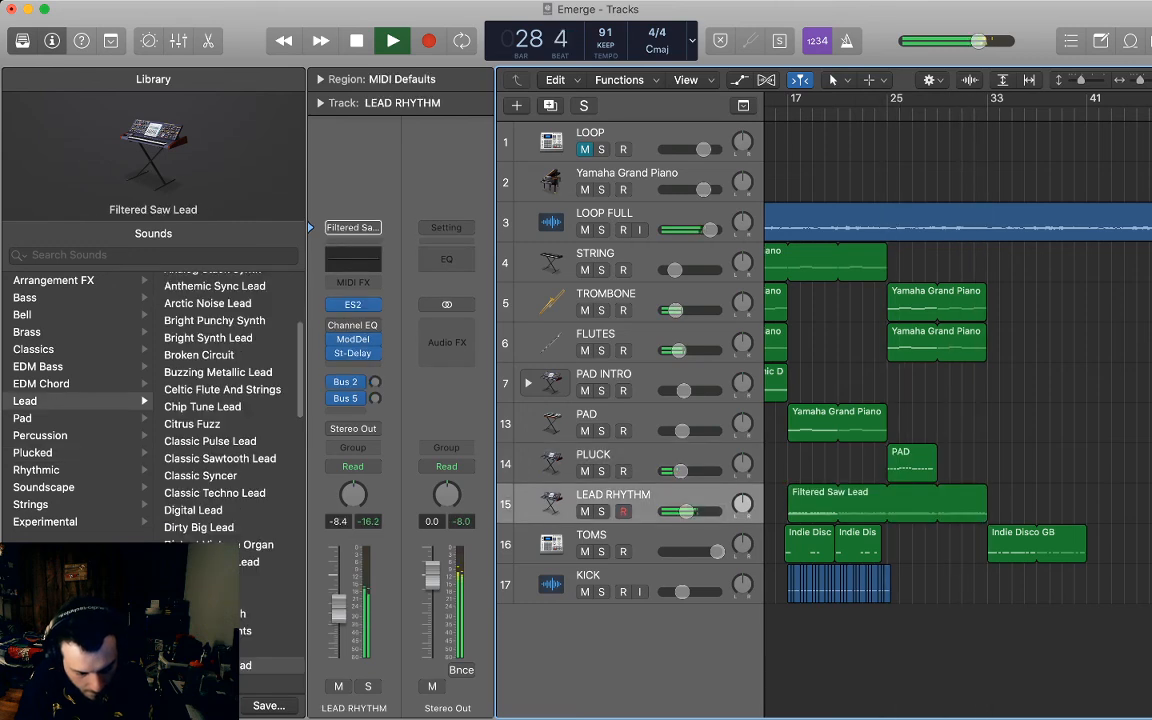
key(space)
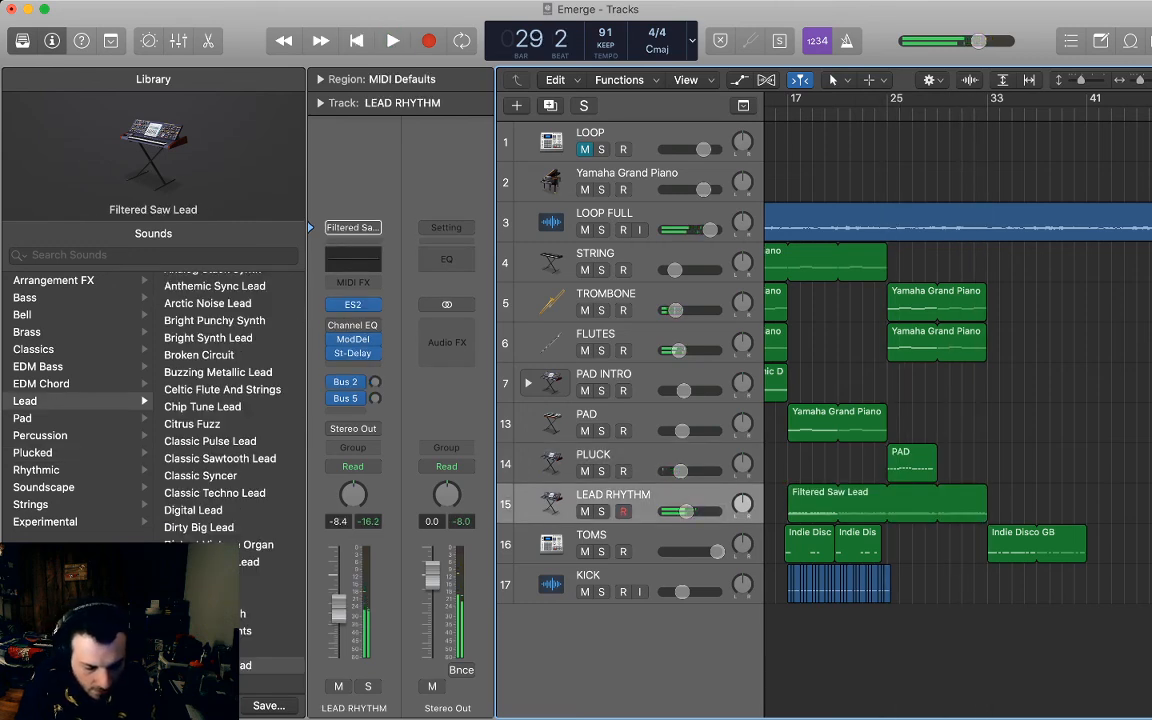
Play the section from bar 17 and inspect the notes of the second Indie Disco GB region on the TOMS track.
key(space)
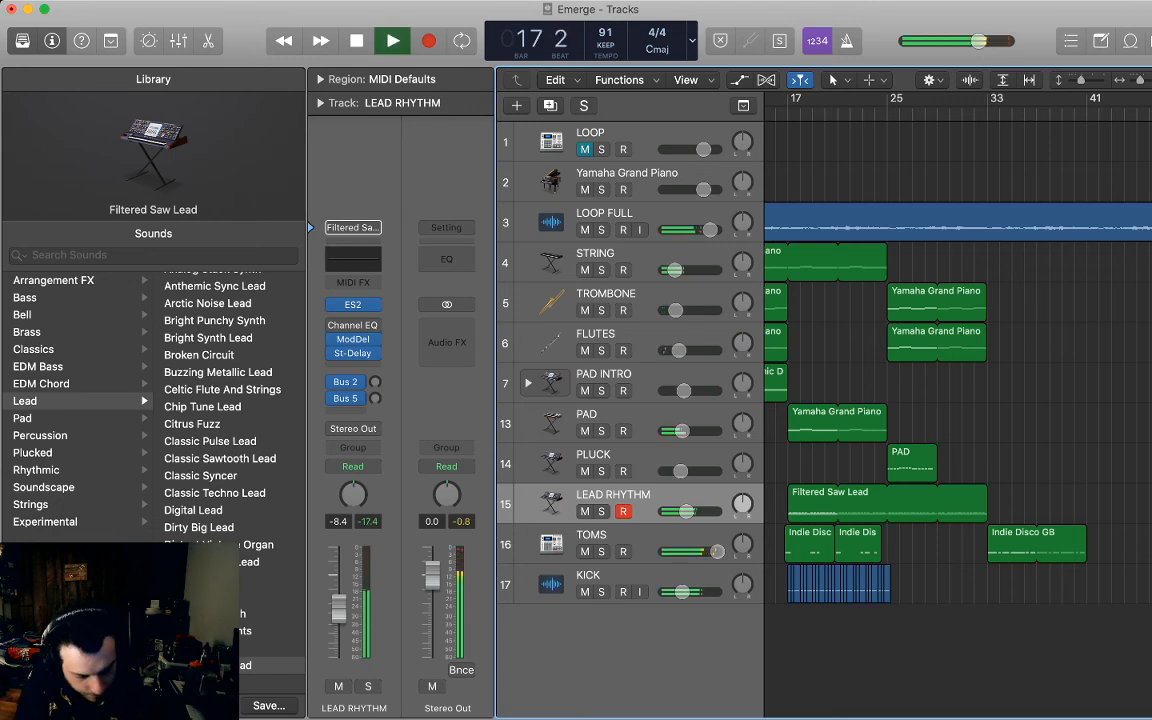
scroll(953, 580, left, 4)
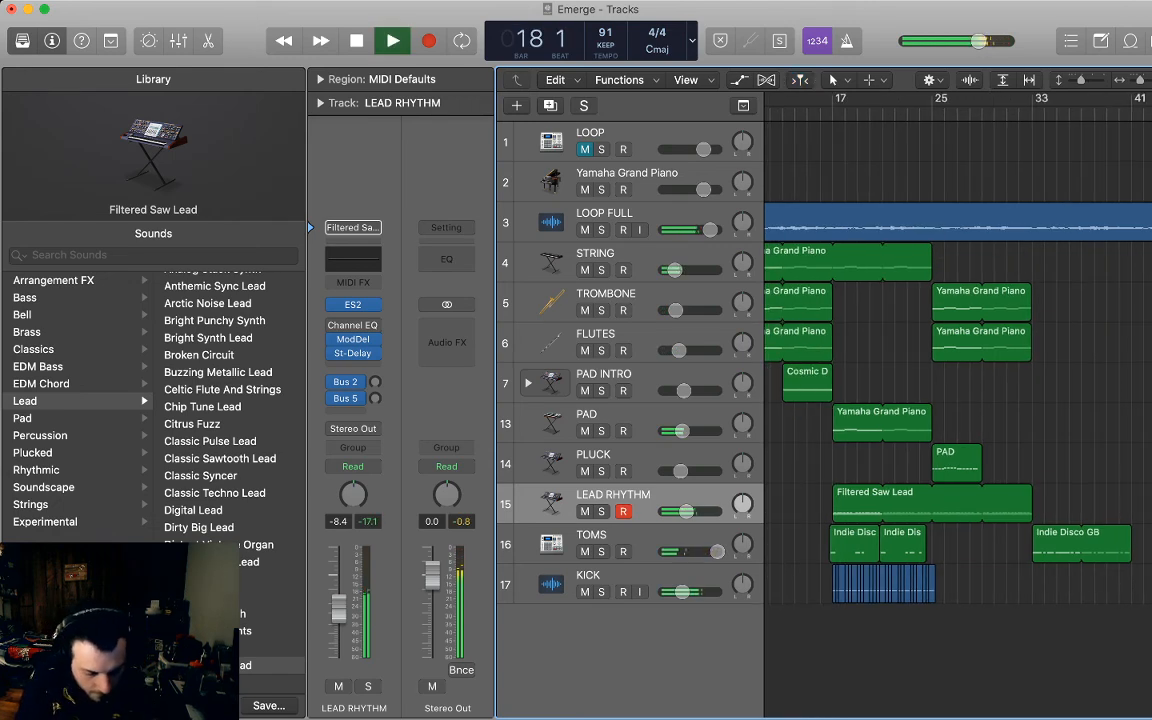
drag(953, 580, 827, 589)
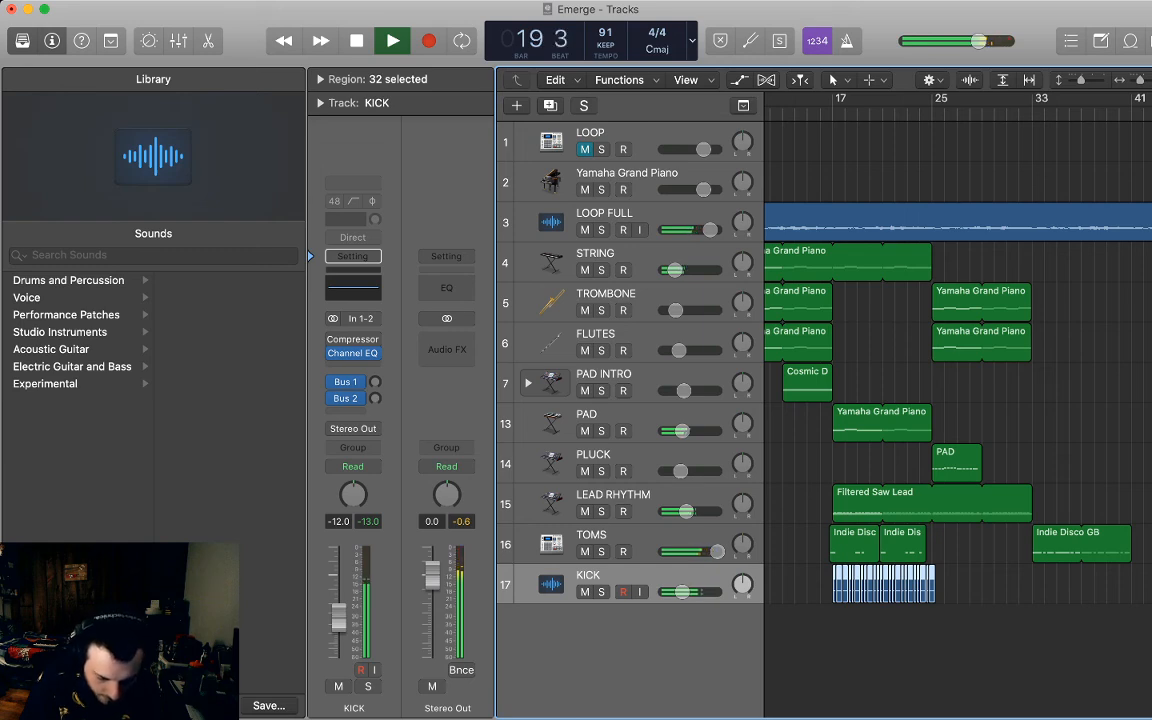
scroll(958, 412, left, 1)
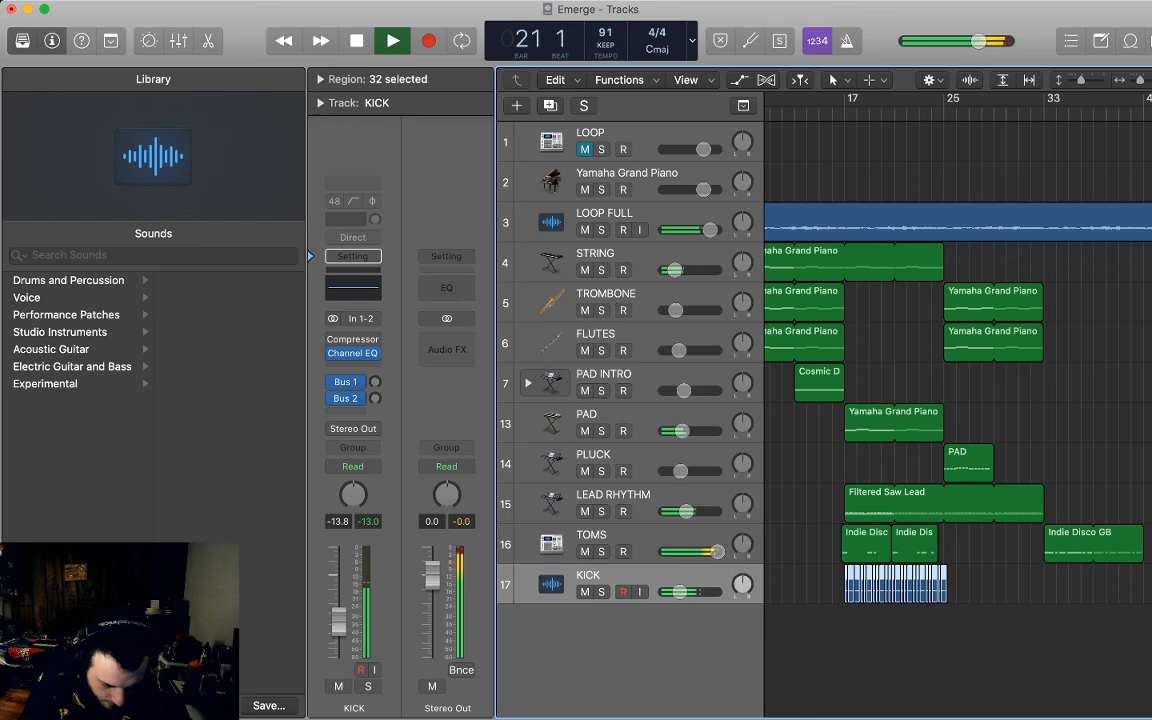
double_click(915, 544)
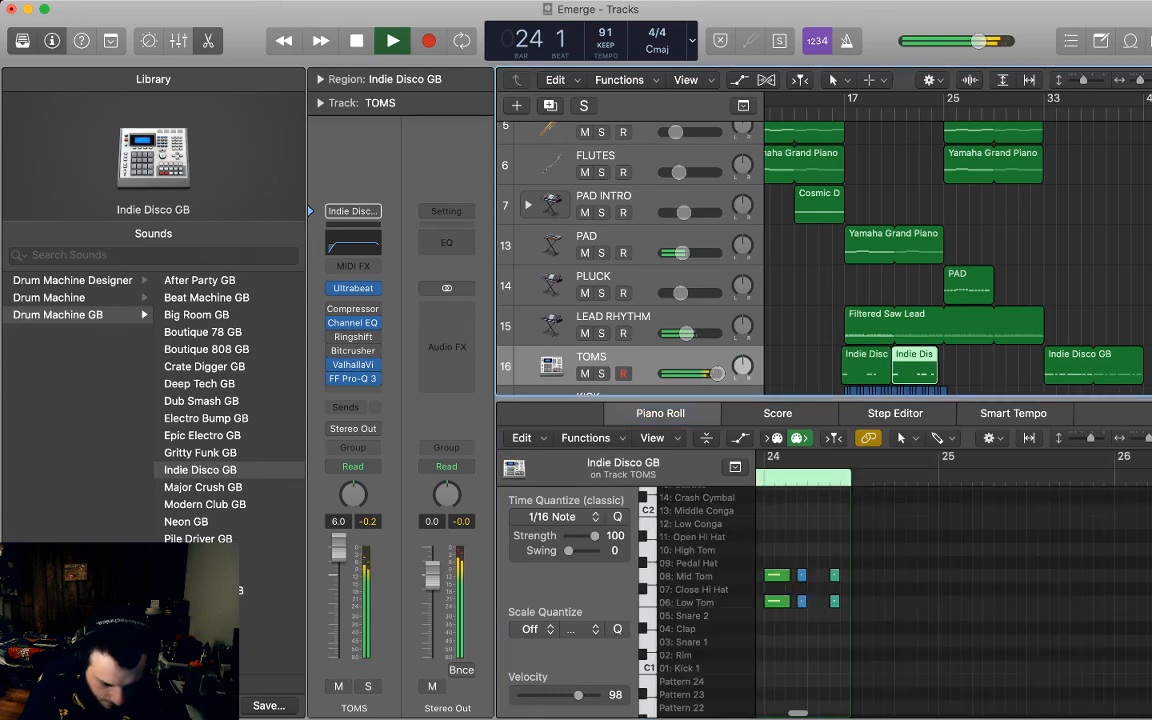
key(space)
key(e)
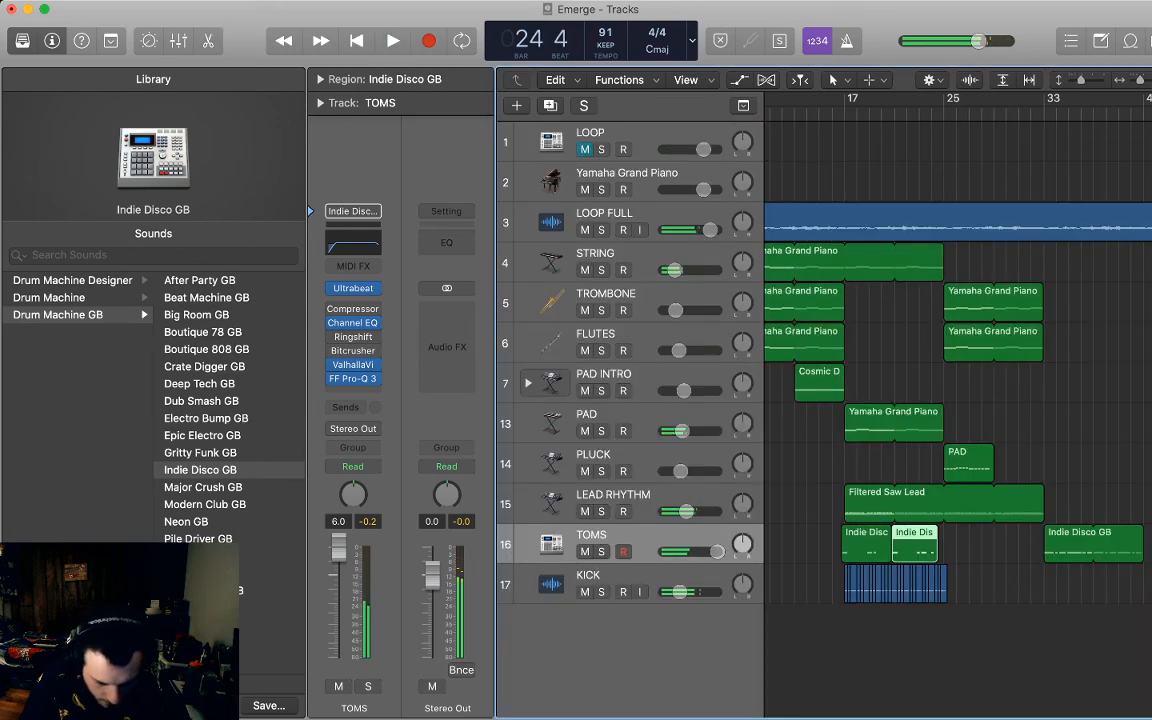
Copy all the KICK track's regions and paste them from bar 25.
key(period)
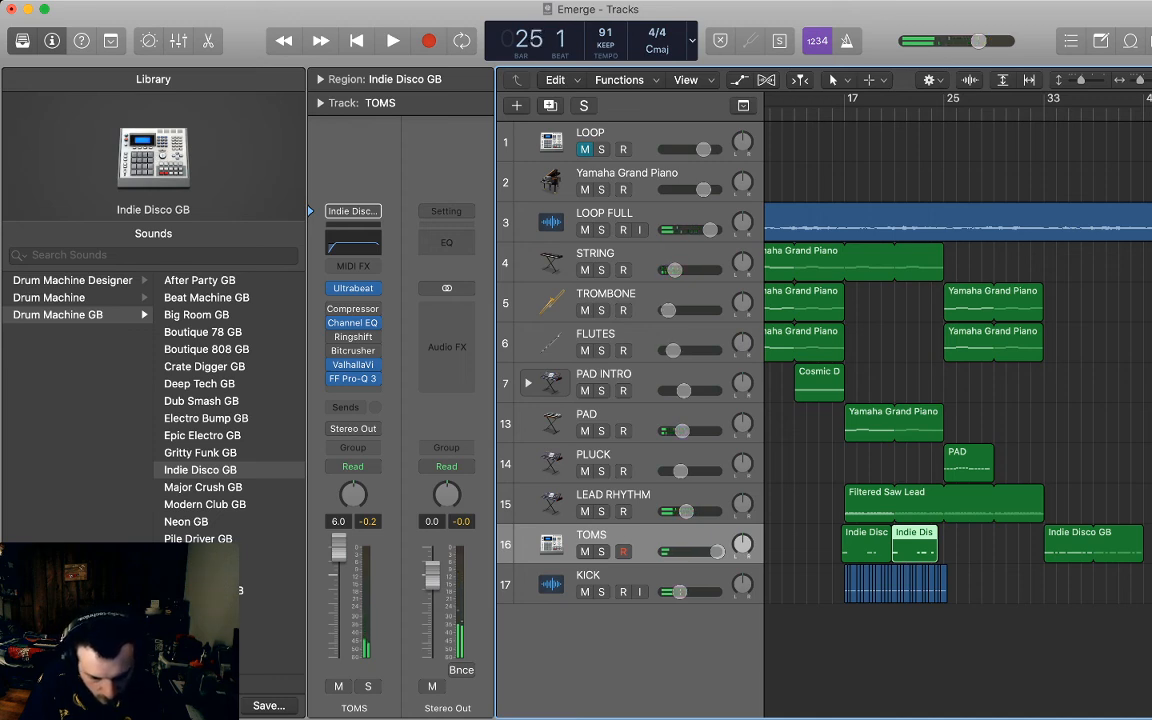
key(alt+shift+d)
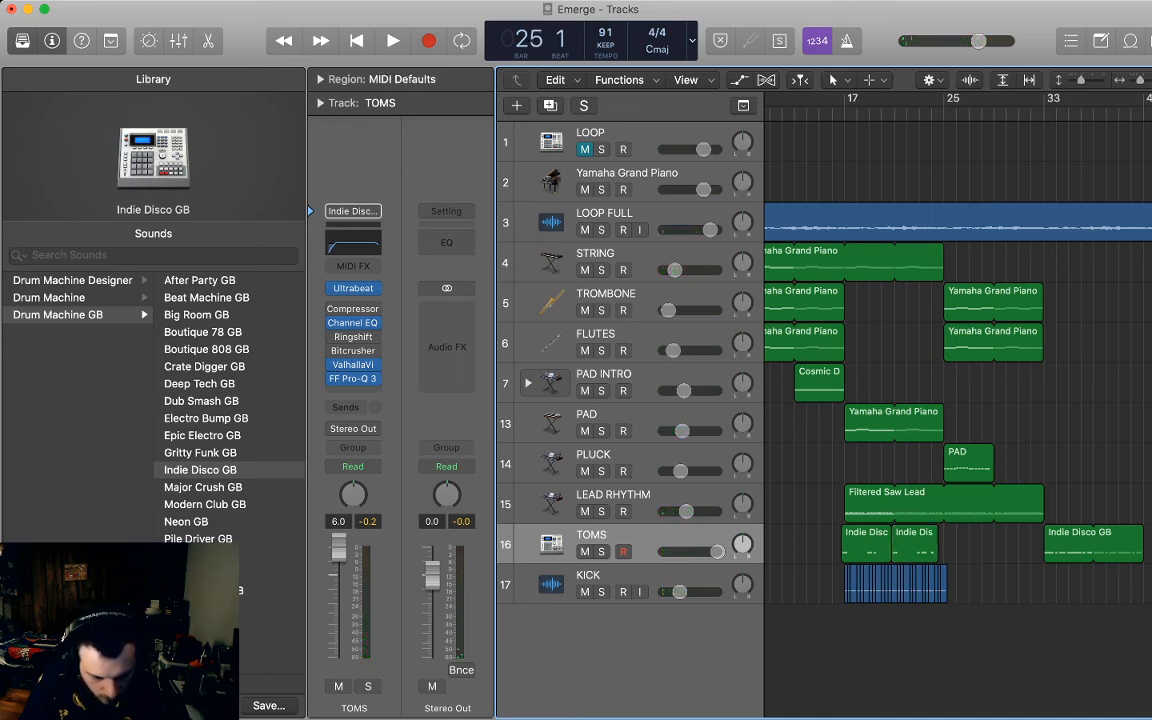
key(Down)
key(super+c)
key(super+v)
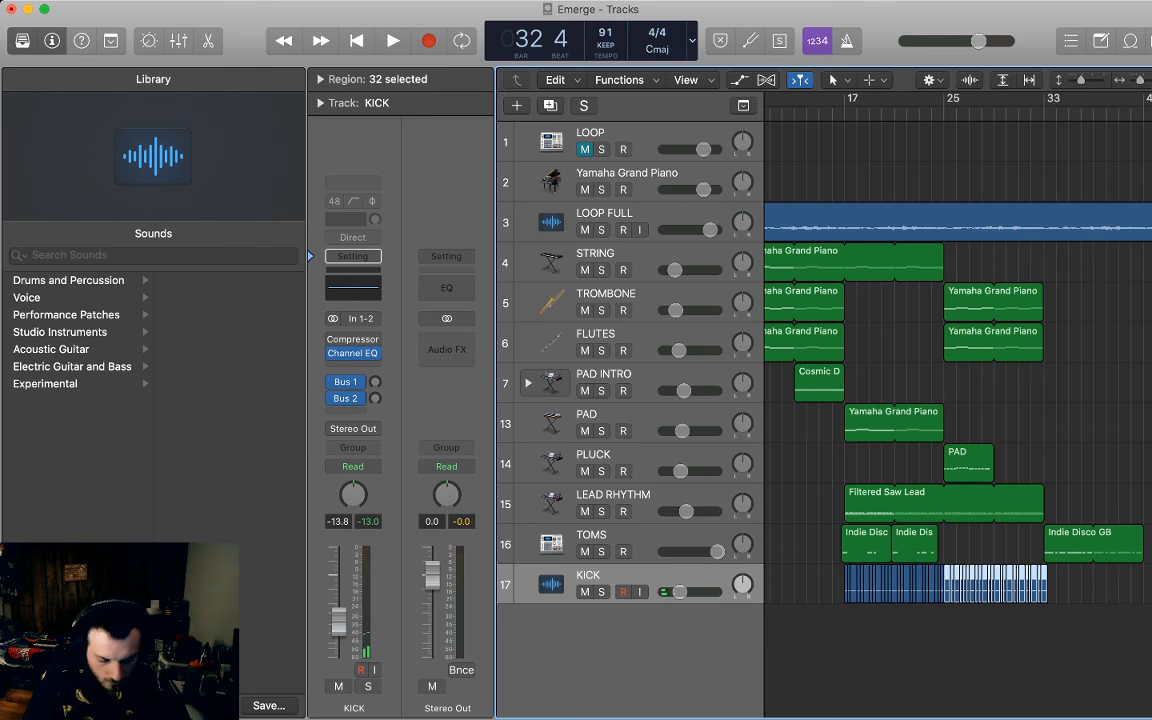
Copy the two Indie Disco GB regions that begin near bar 17 on the TOMS track to bar 24, beat 4.
drag(952, 540, 870, 518)
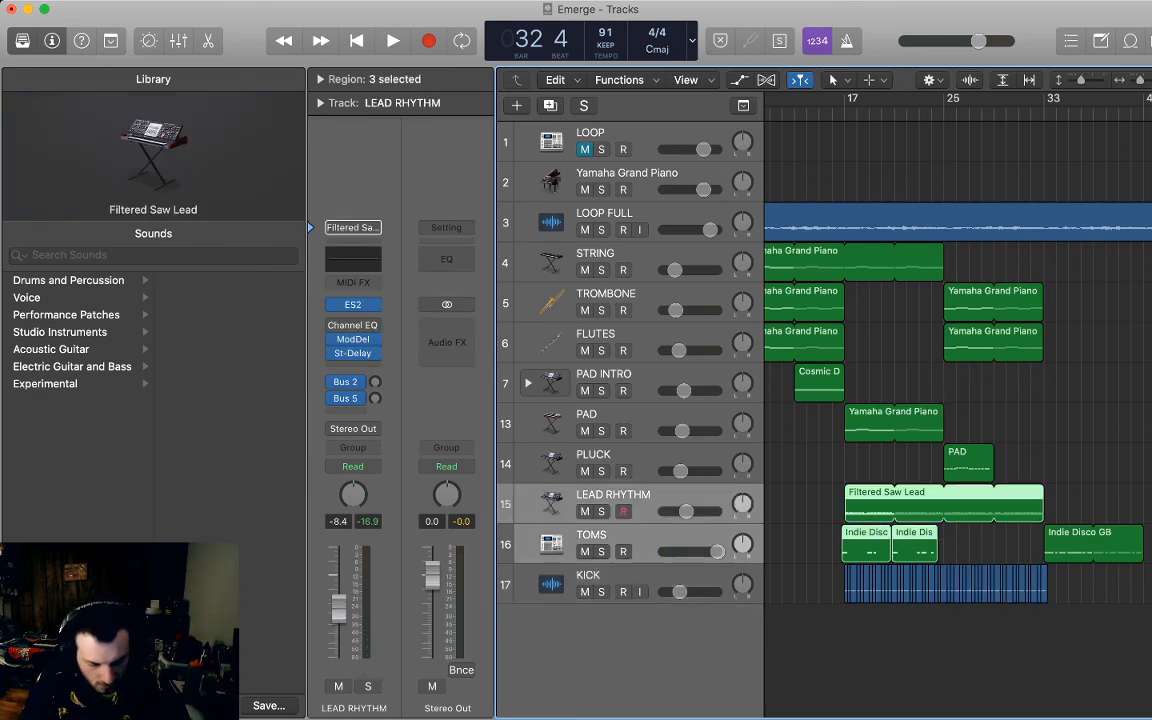
key(alt+shift+d)
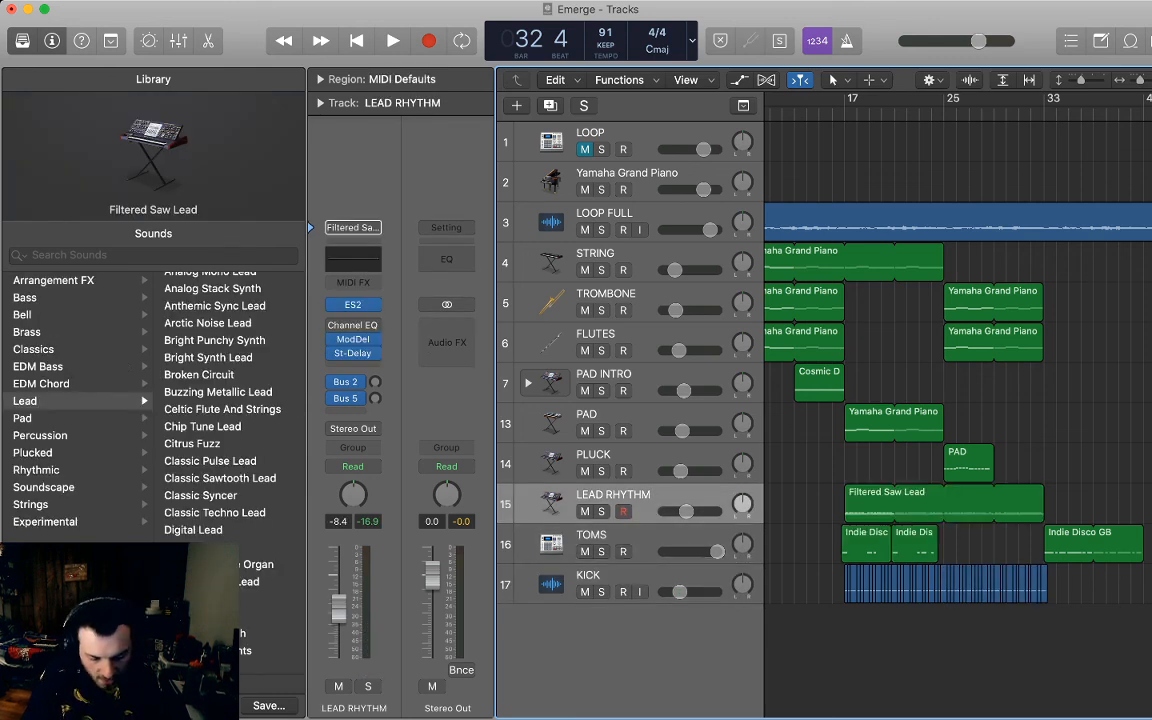
drag(962, 542, 871, 550)
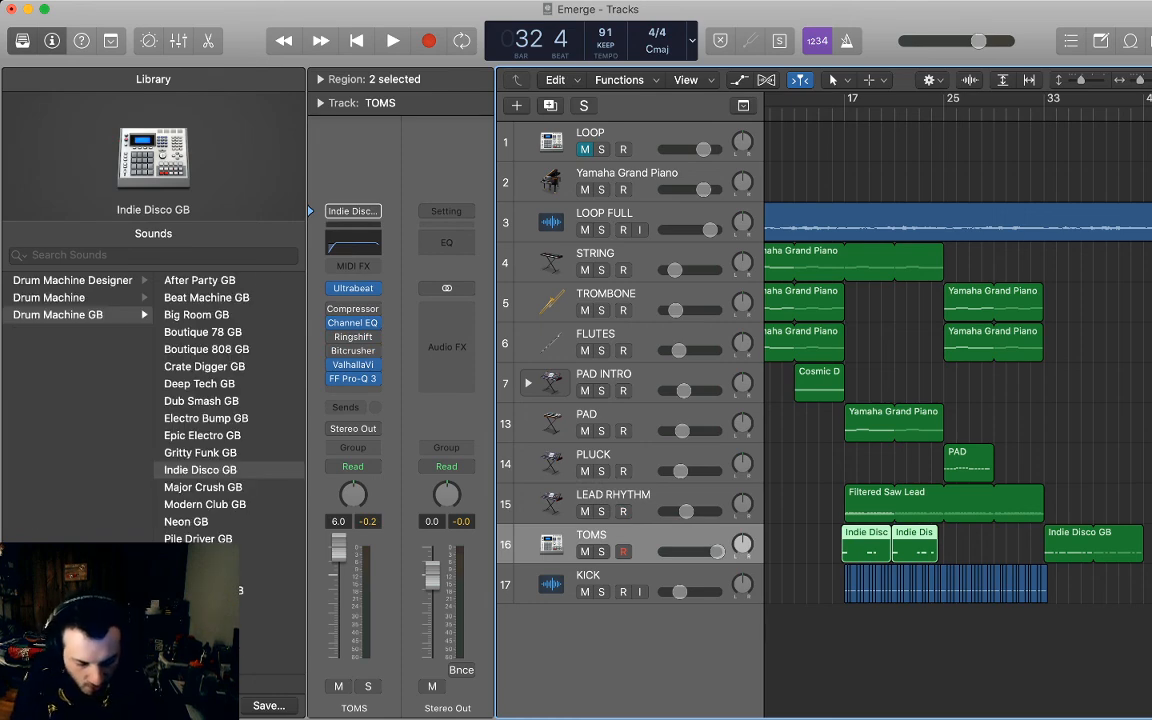
key(shift+comma)
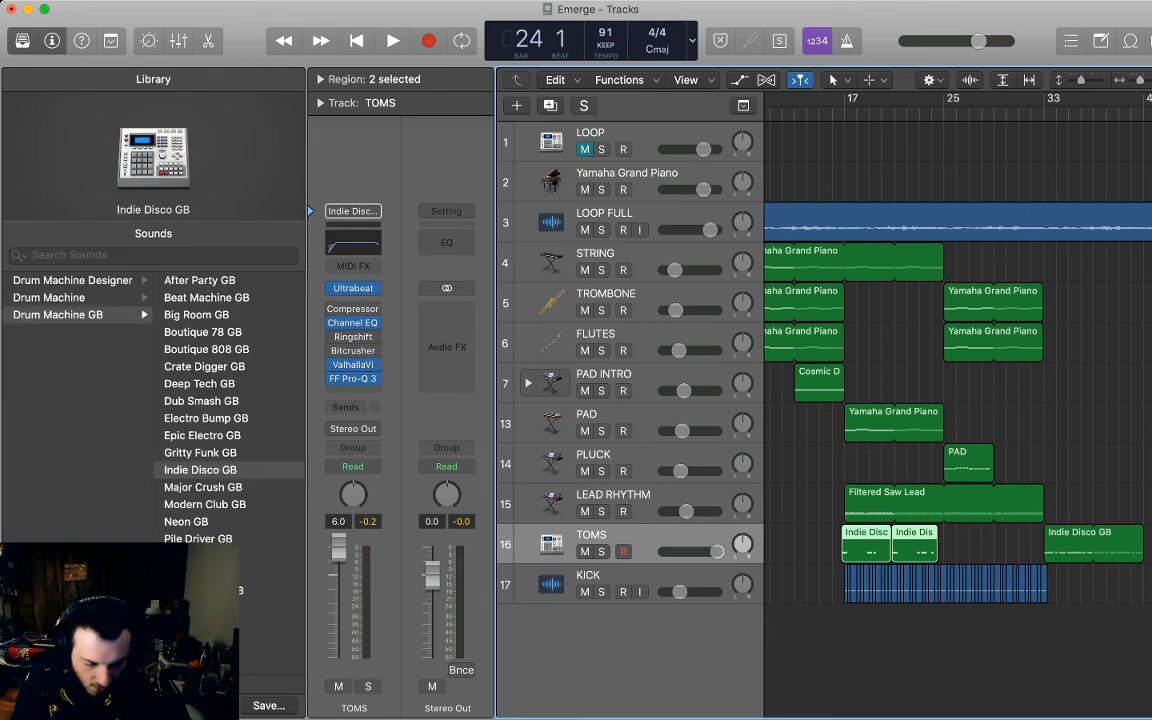
key(super+Right)
key(super+Right)
key(super+Right)
key(super+Right)
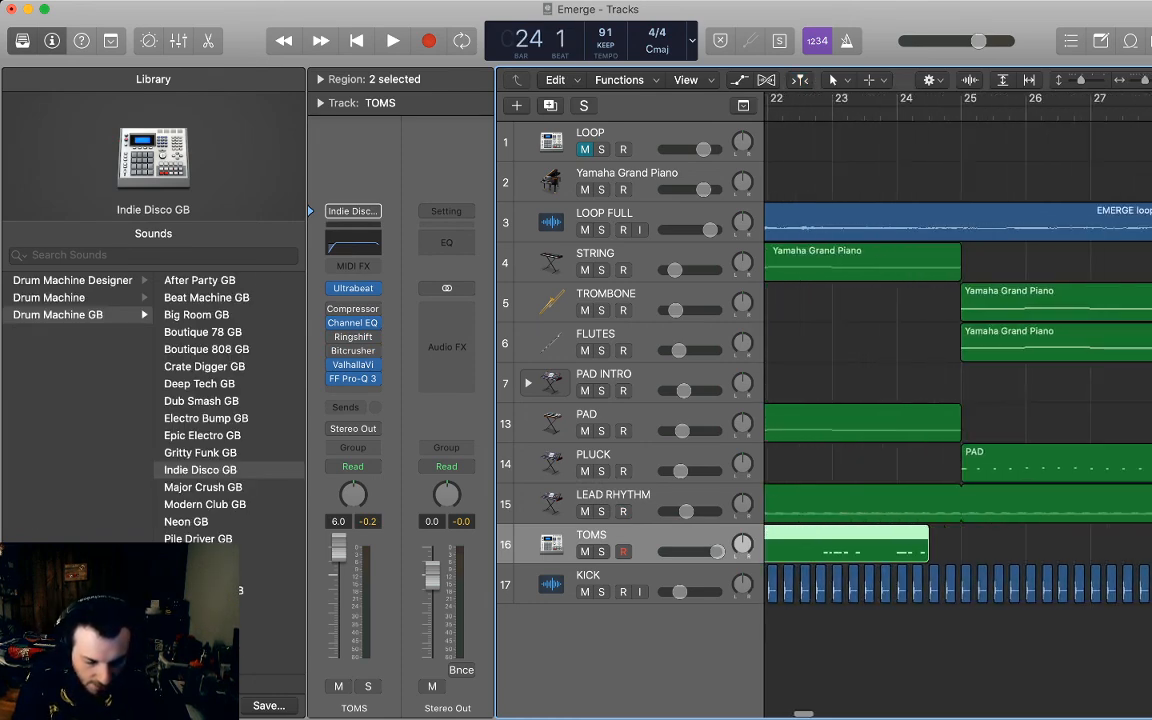
key(period)
key(period)
key(period)
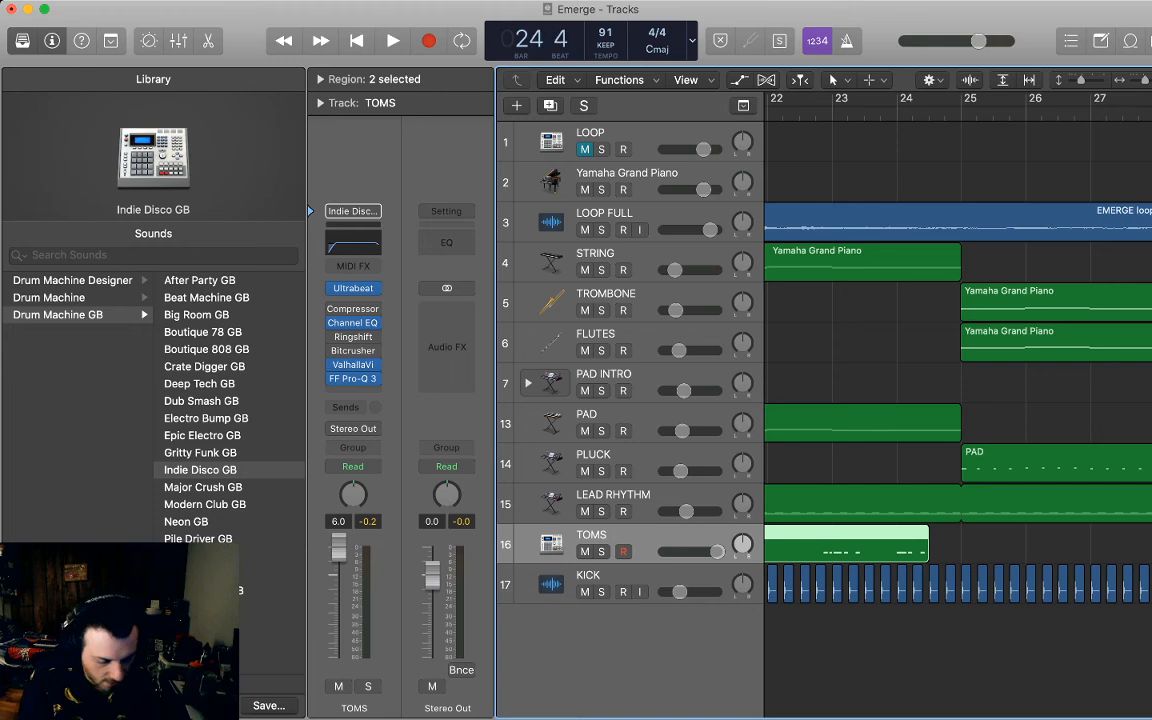
key(super+v)
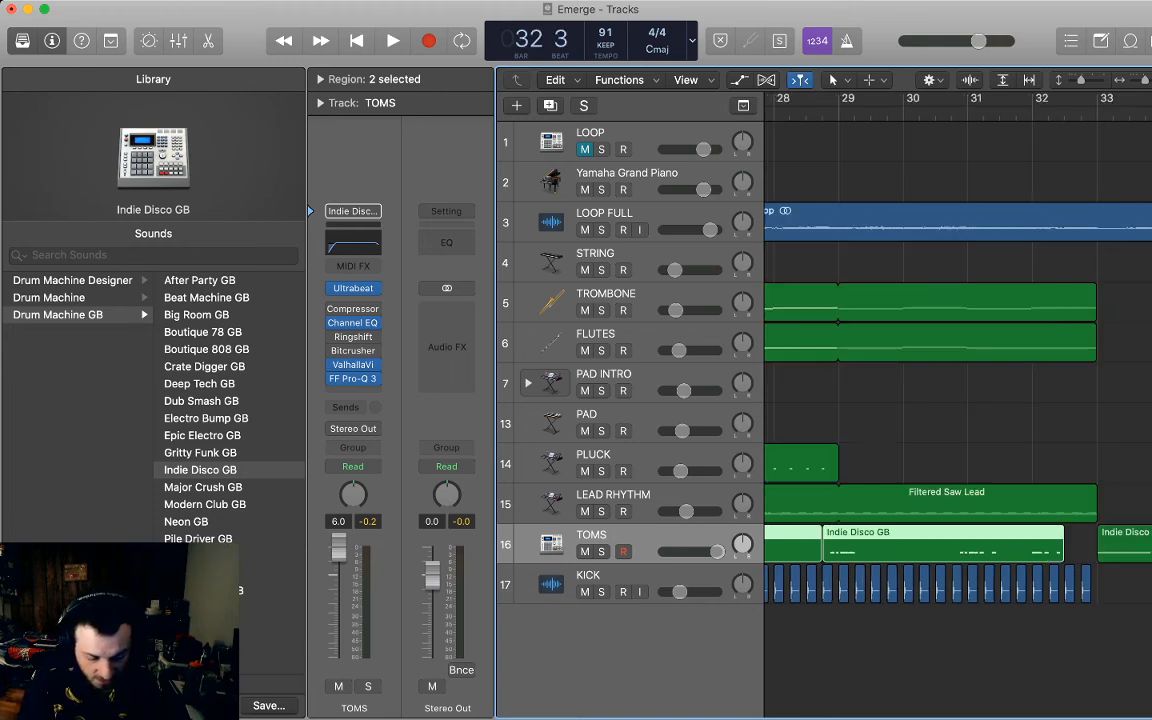
click(958, 650)
Lengthen the second Indie Disco GB region on the TOMS track so it ends where the pasted copy begins.
scroll(958, 650, left, 10)
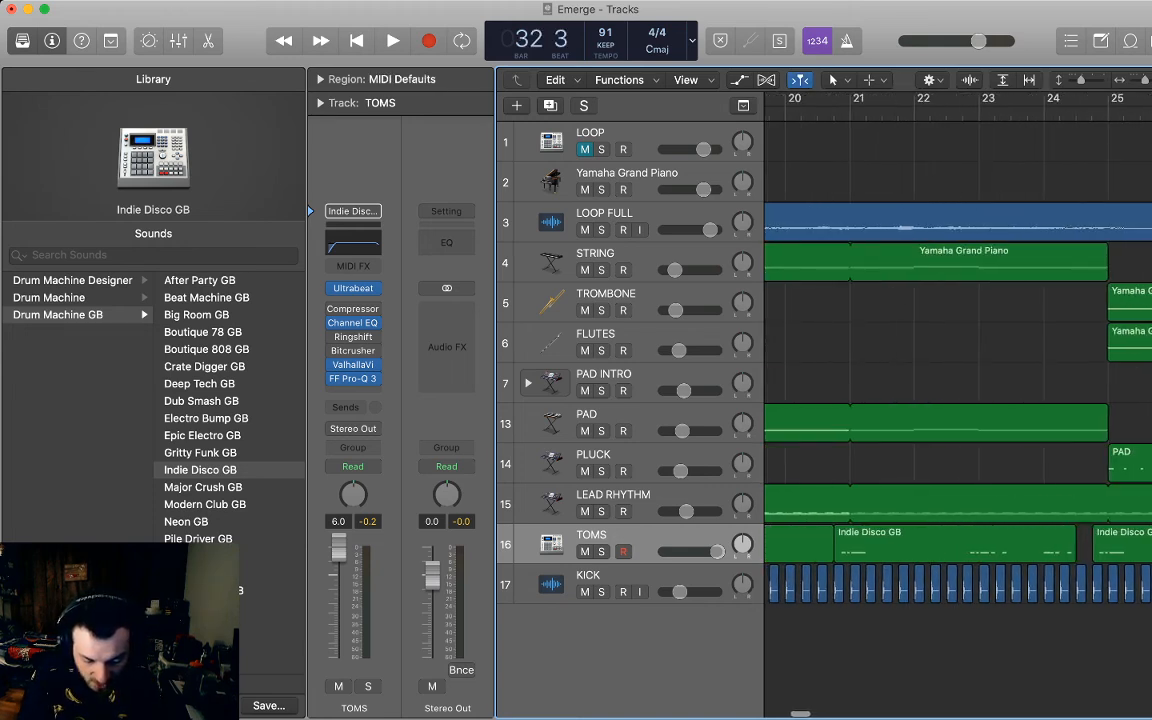
drag(1074, 555, 1092, 555)
click(1060, 650)
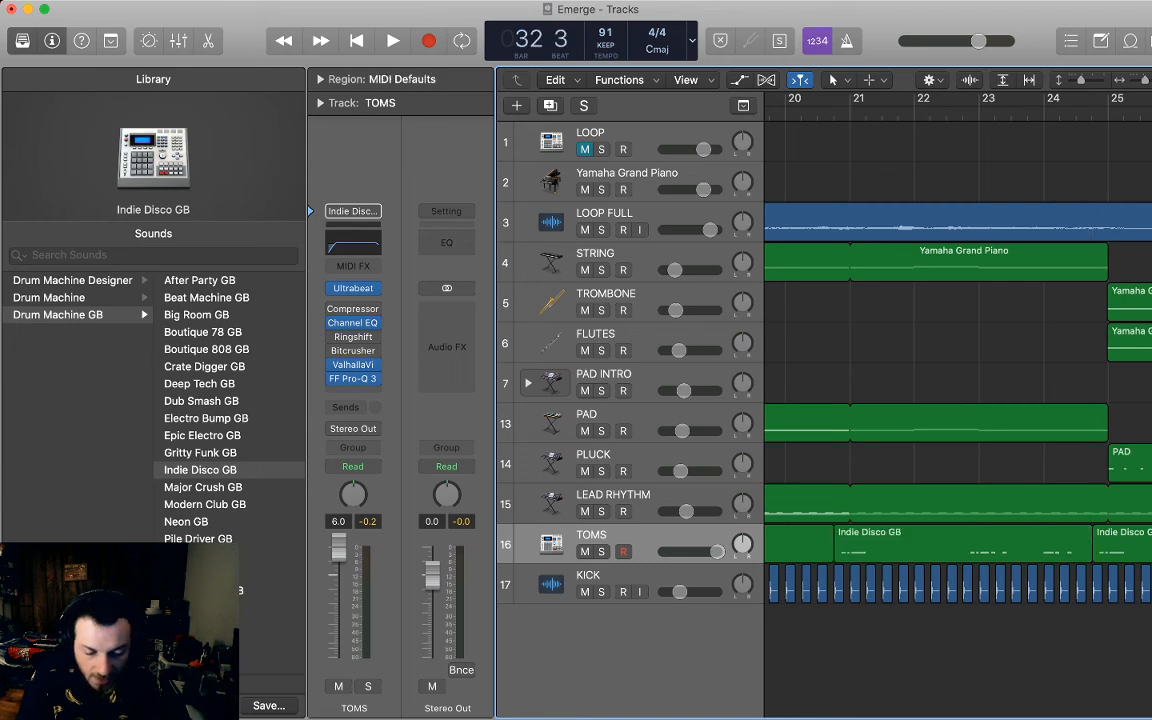
Show the Marker track and play the song from bar 1 with the Yamaha Grand Piano track muted.
drag(1145, 80, 1141, 80)
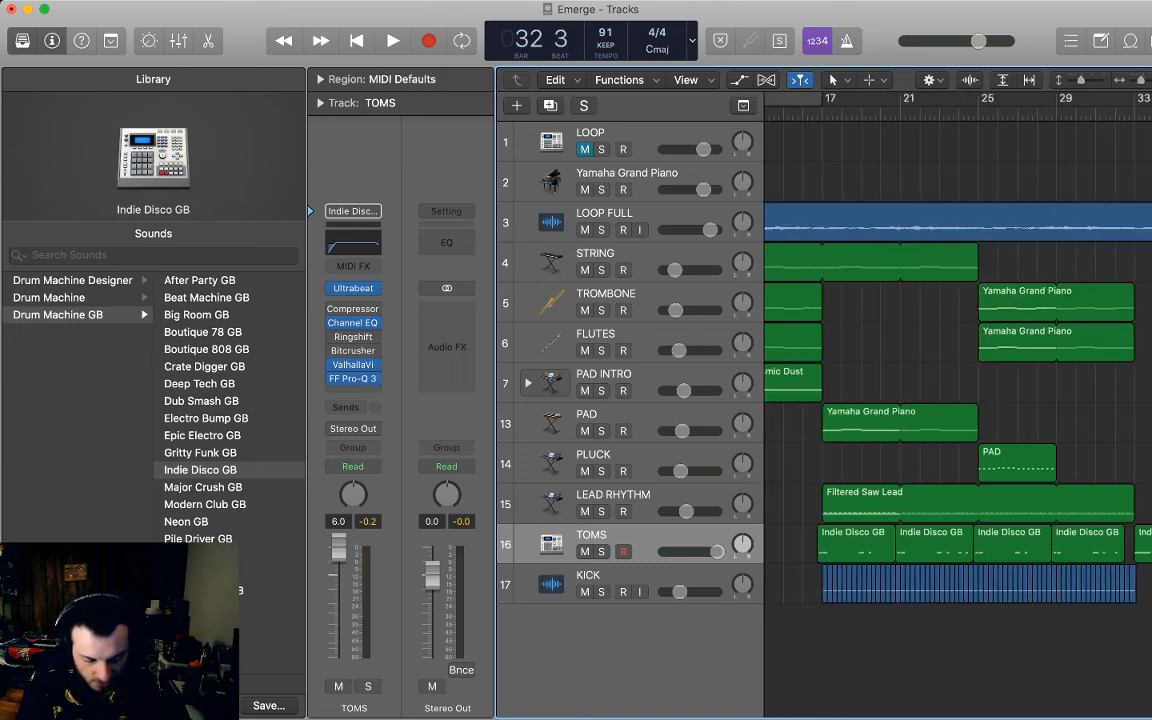
scroll(958, 400, right, 3)
scroll(958, 400, left, 10)
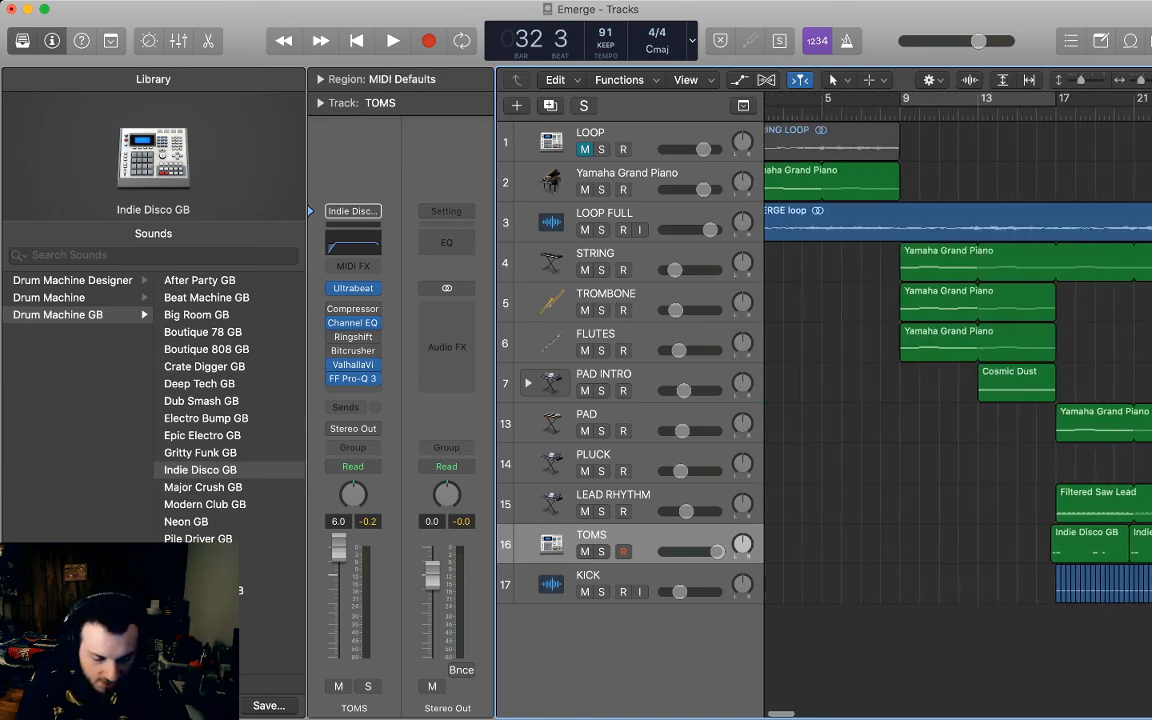
key(g)
key(Return)
key(space)
key(space)
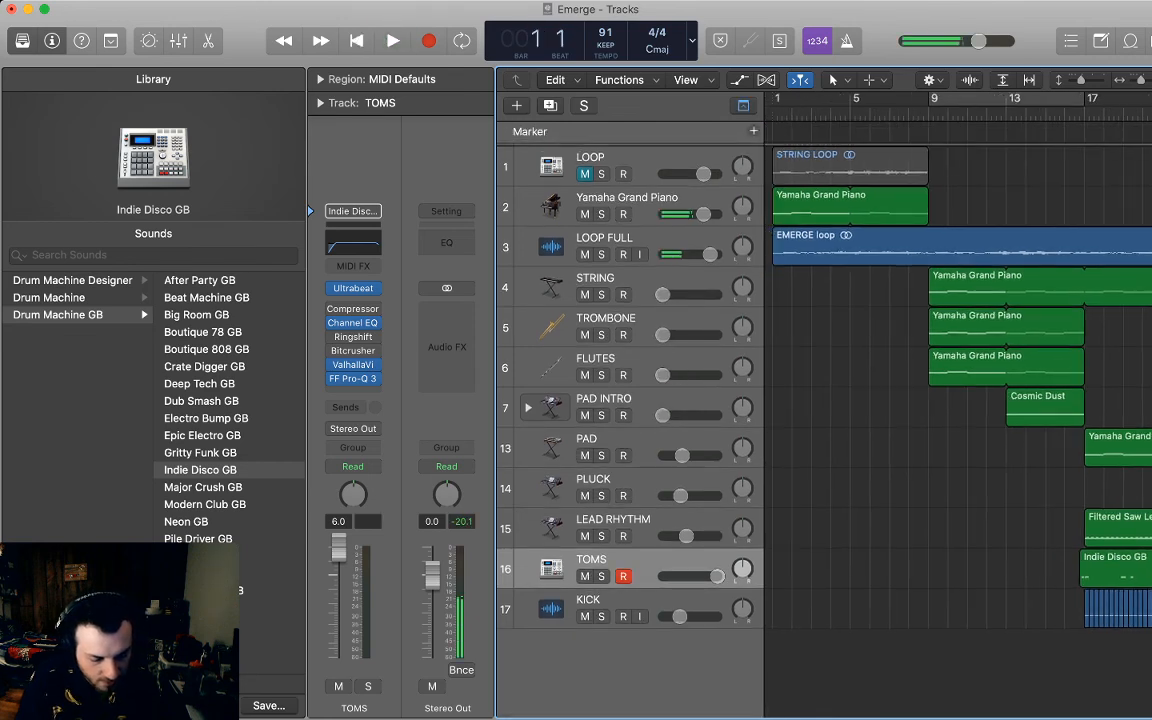
click(585, 214)
key(space)
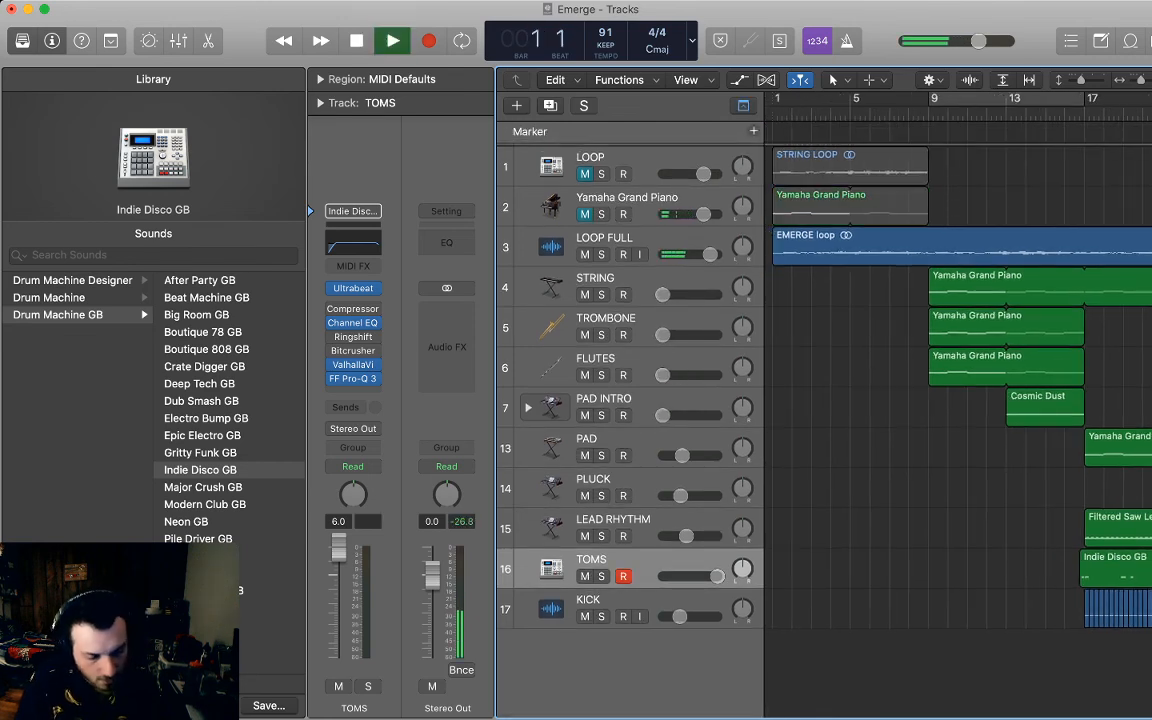
Show the automation and place a volume point at about bar 17 on the PAD INTRO track, and hide the automation.
scroll(958, 400, down, 5)
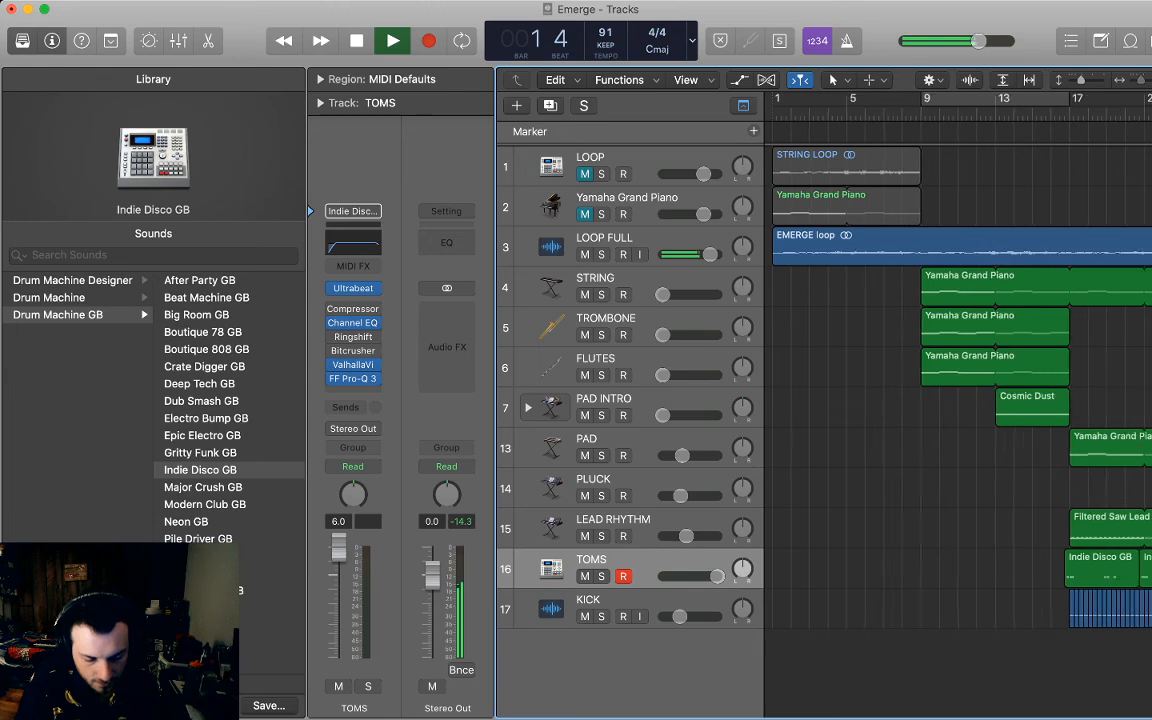
scroll(958, 400, down, 2)
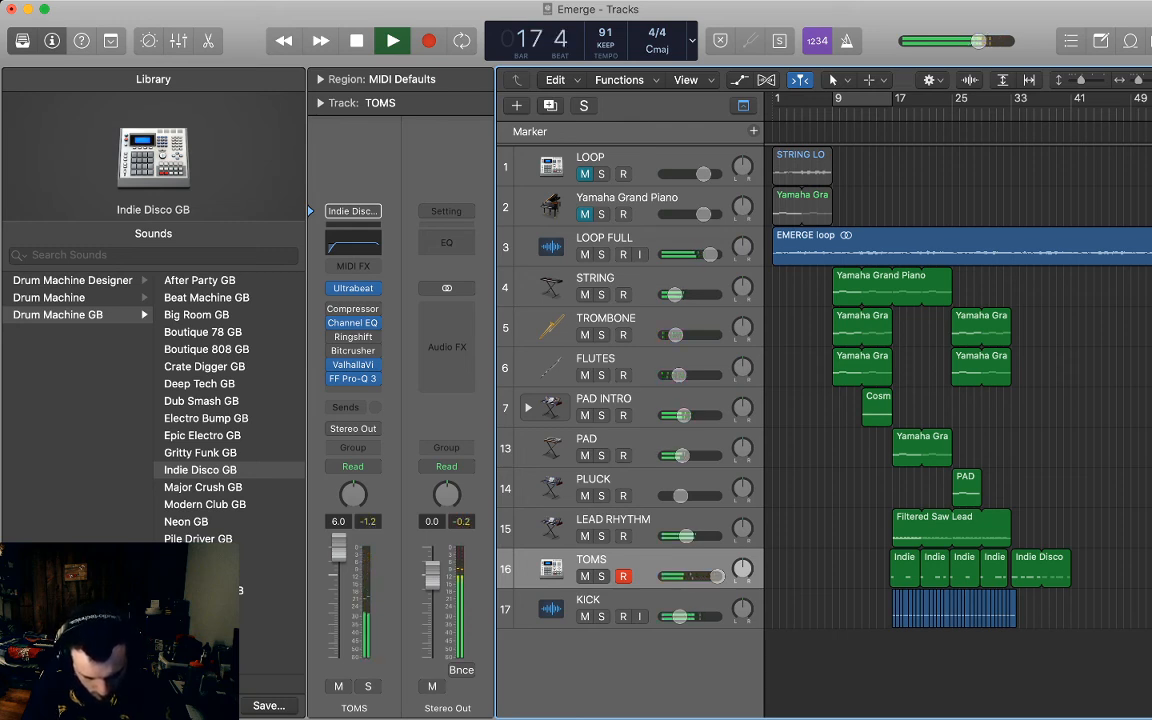
key(a)
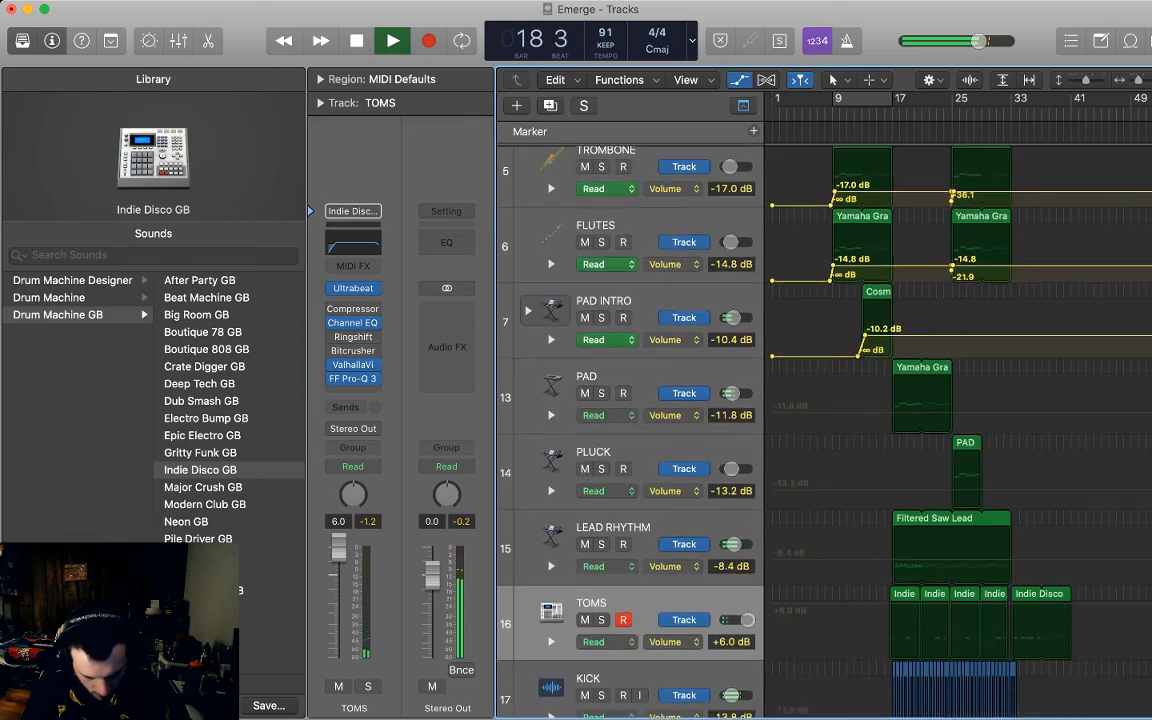
click(895, 331)
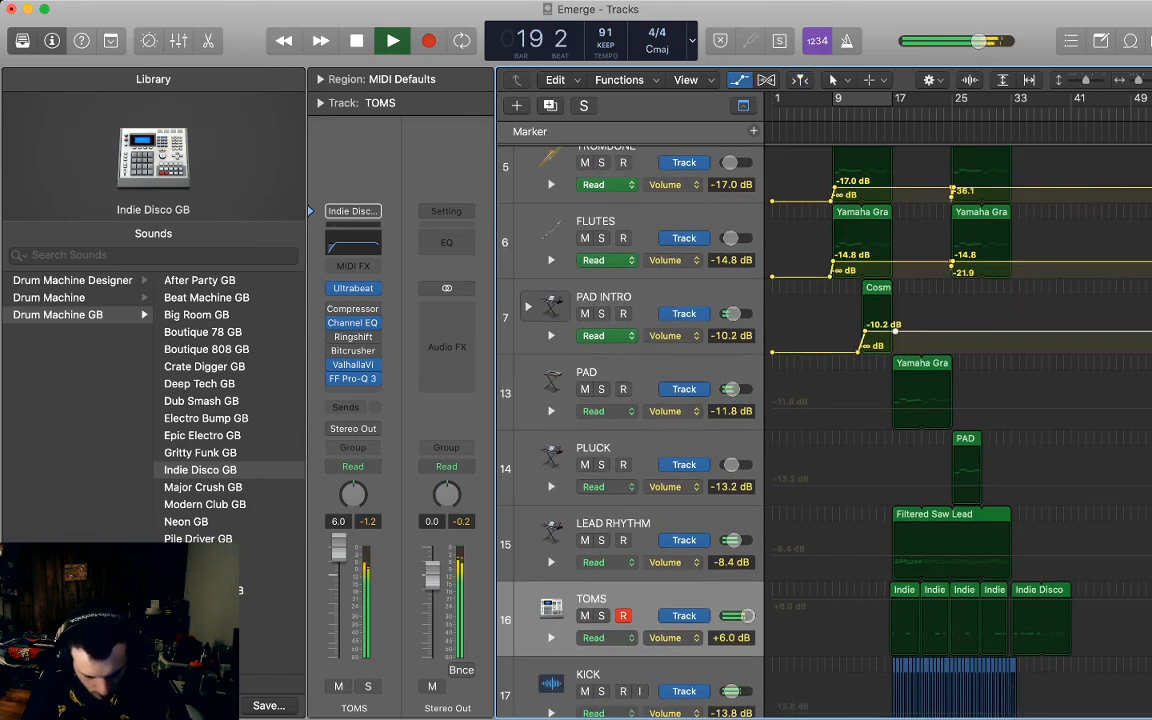
click(891, 331)
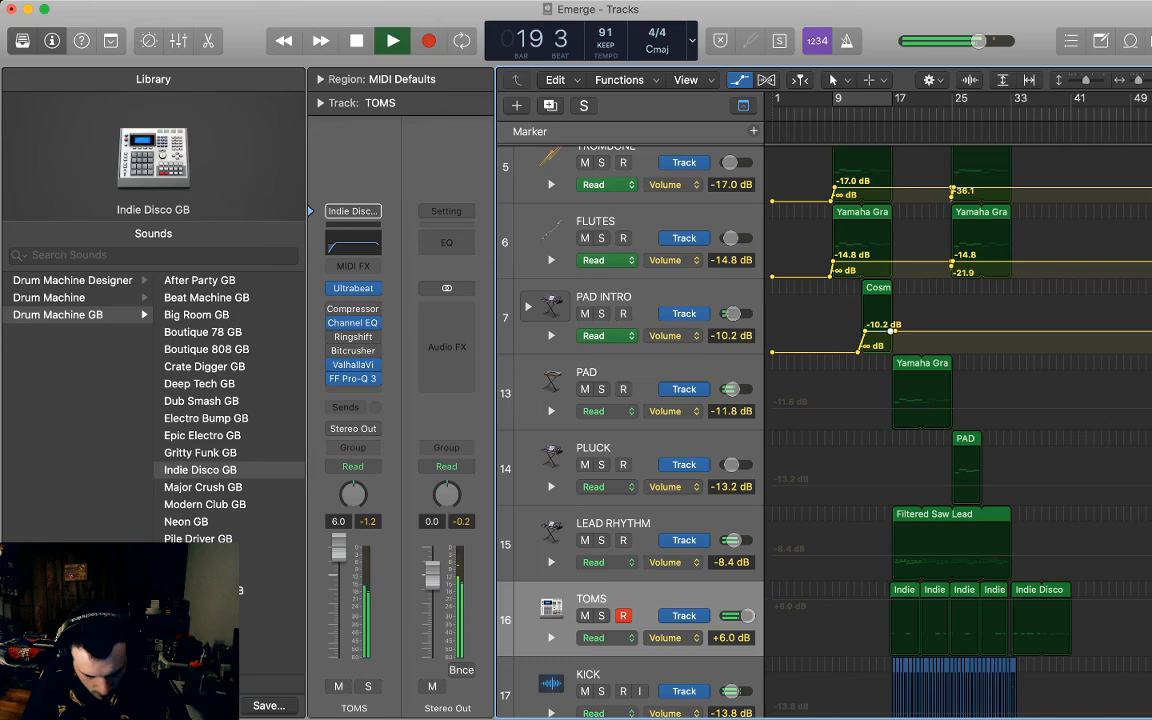
key(a)
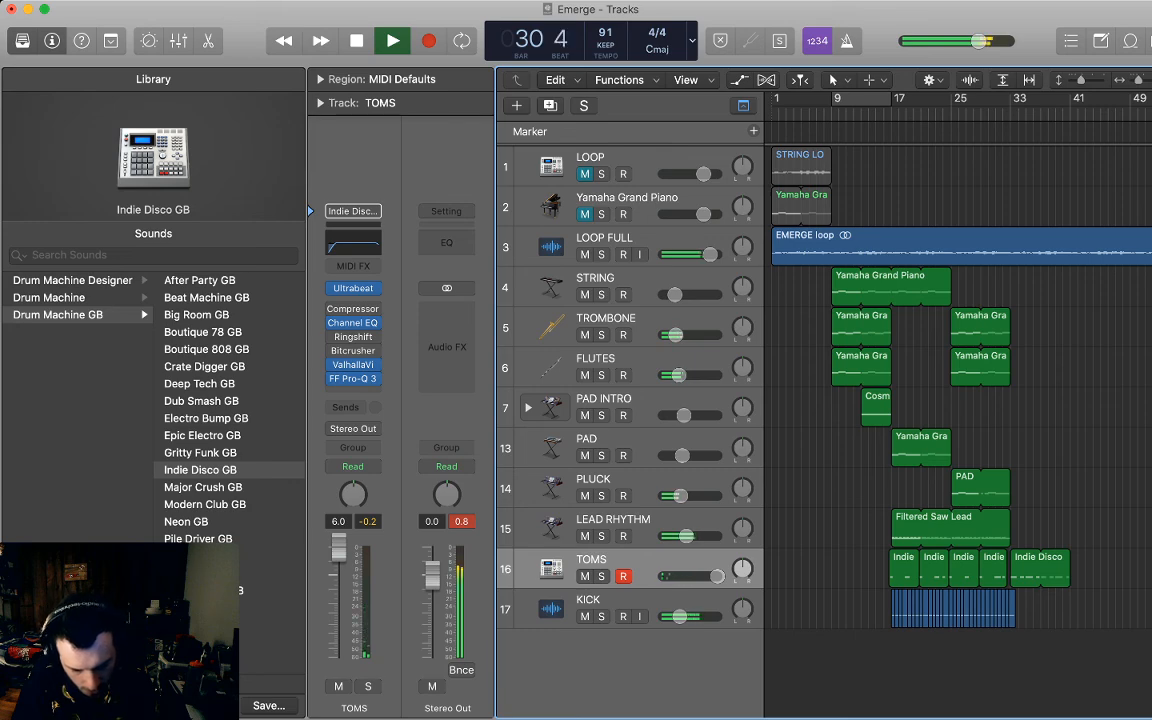
Move the last Indie Disco region on the TOMS track from bar 33 to about bar 39 and stop playback.
drag(1038, 557, 1085, 557)
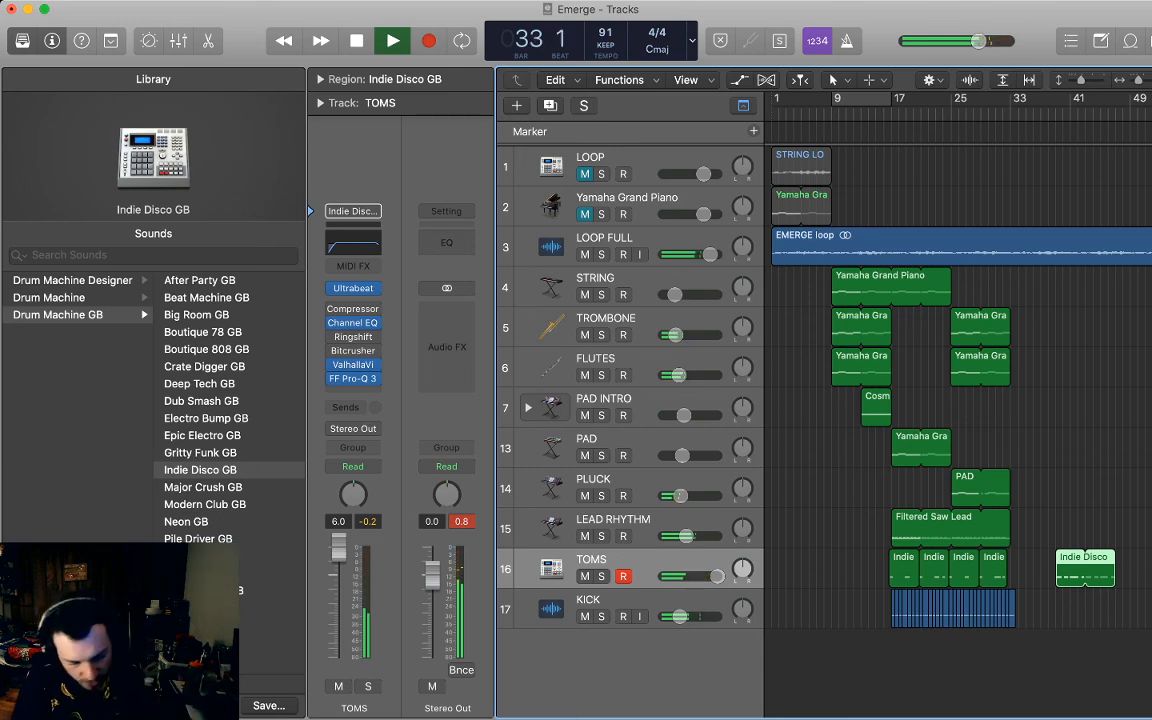
key(space)
click(1082, 640)
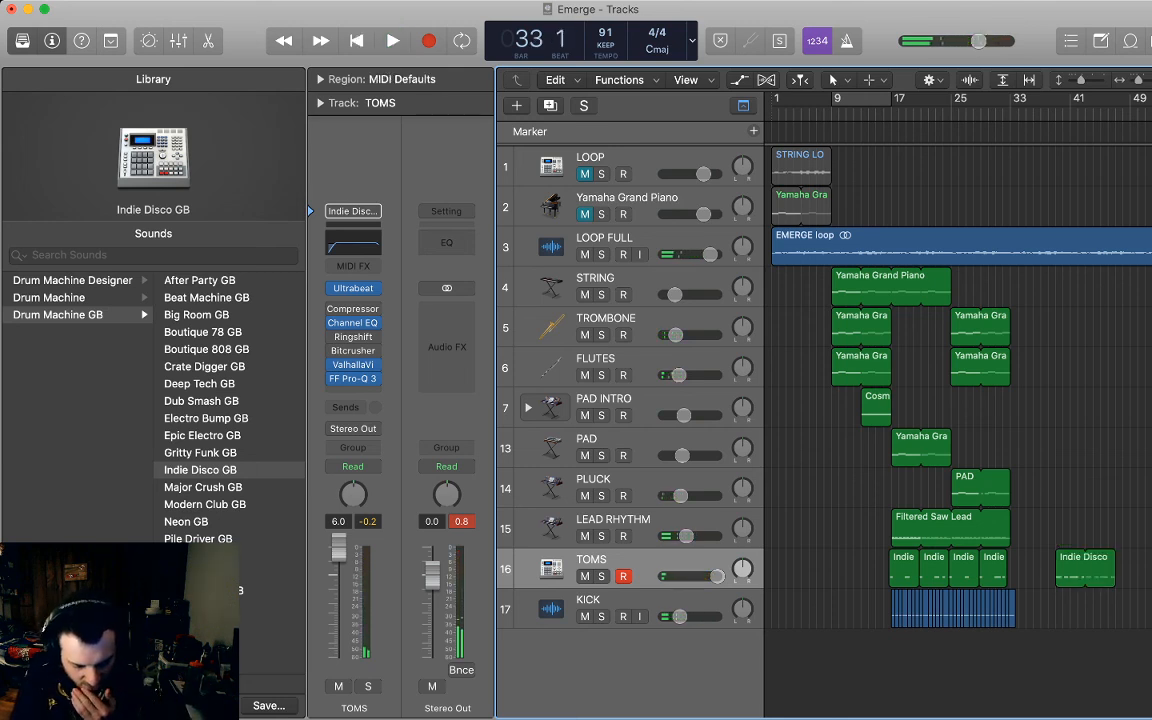
scroll(960, 400, down, 1)
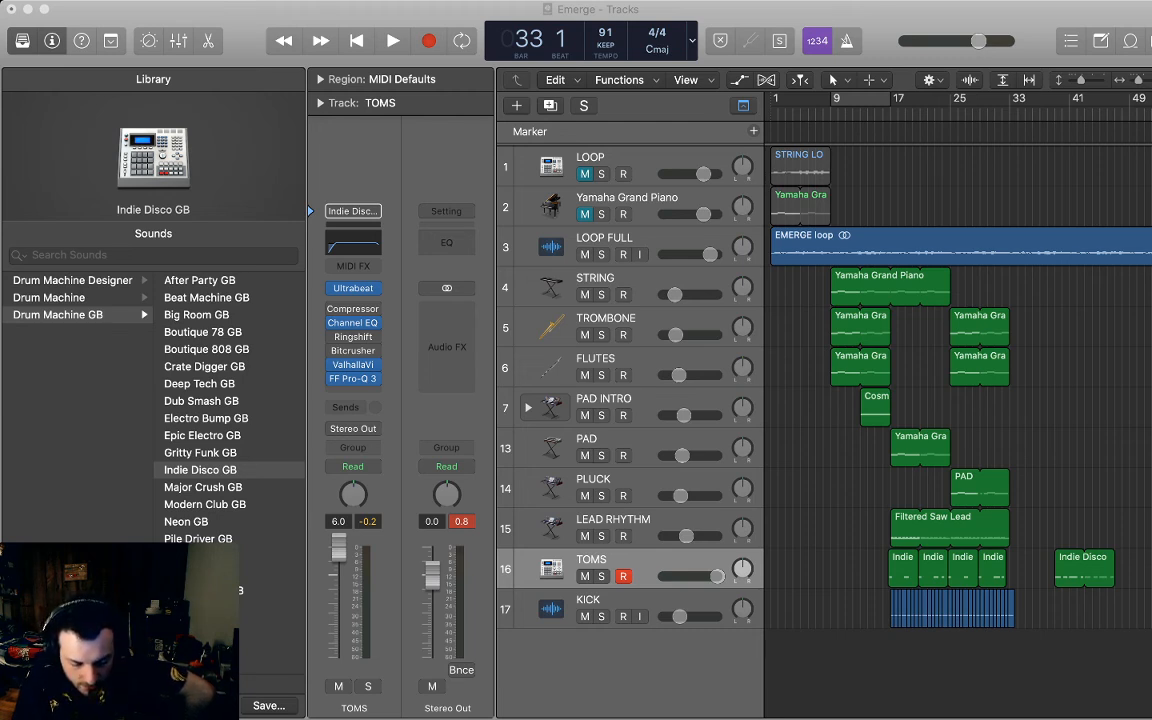
Add the Cymatics FX 5-24b audio file on a new track below KICK and name the track FX.
drag(868, 715, 970, 650)
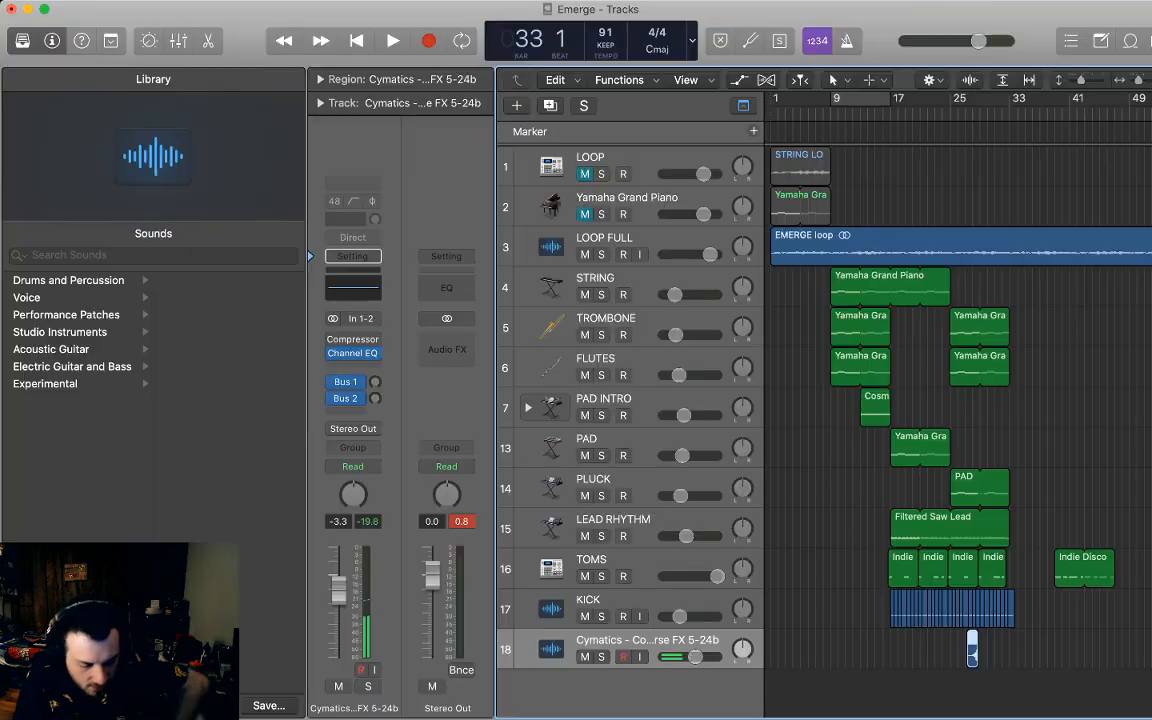
key(shift+Return)
text(FX)
key(Return)
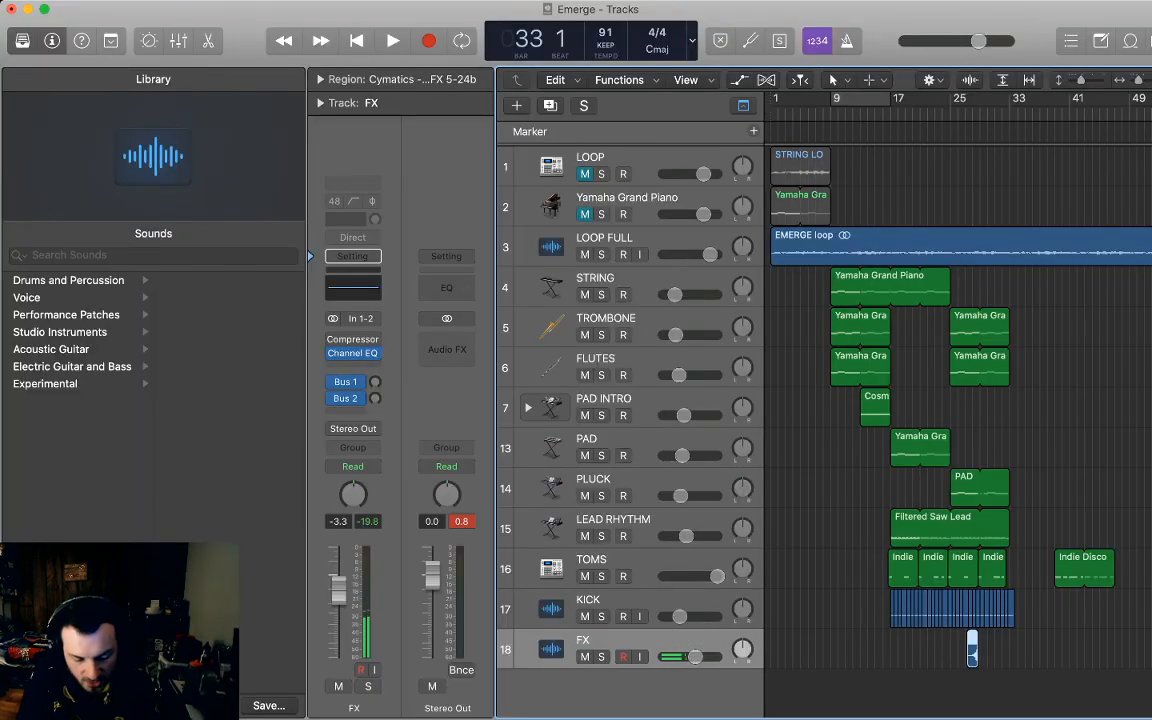
Move the Cymatics region on the FX track so that it ends at bar 33.
drag(972, 648, 1002, 648)
key(super+Right)
key(super+Right)
key(super+Right)
key(super+Right)
key(super+Right)
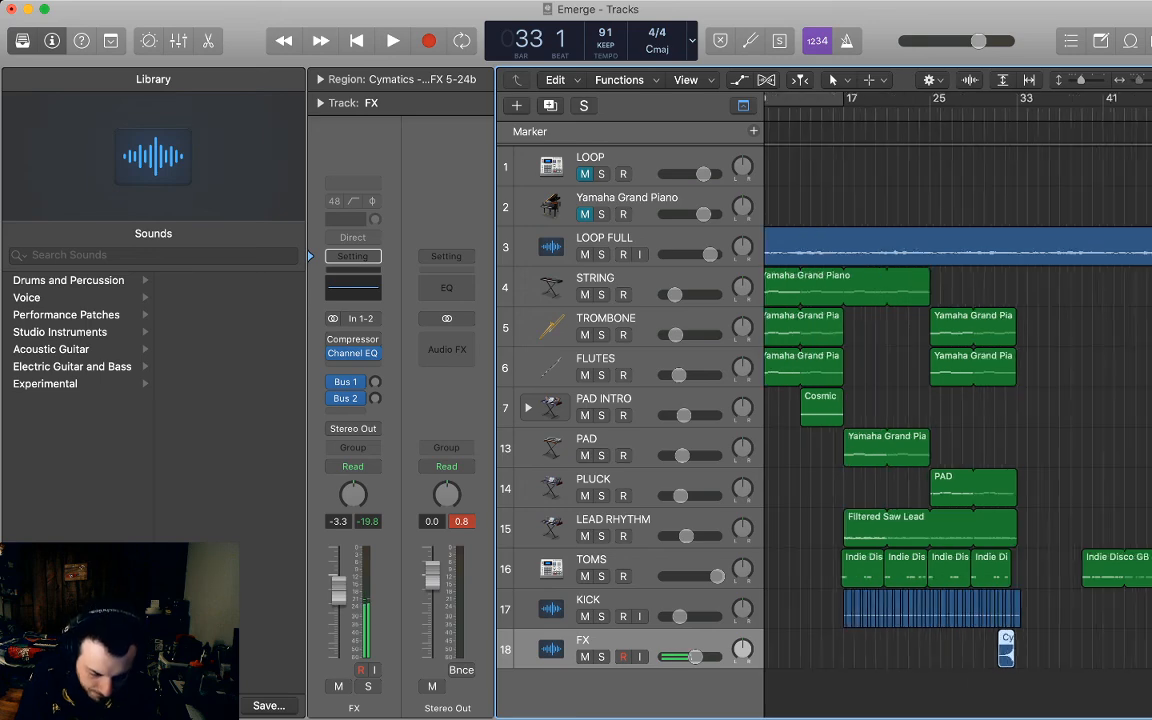
drag(1020, 650, 1031, 650)
Play the passage leading into bar 33 and set the FX track's volume to -6.8 dB.
key(space)
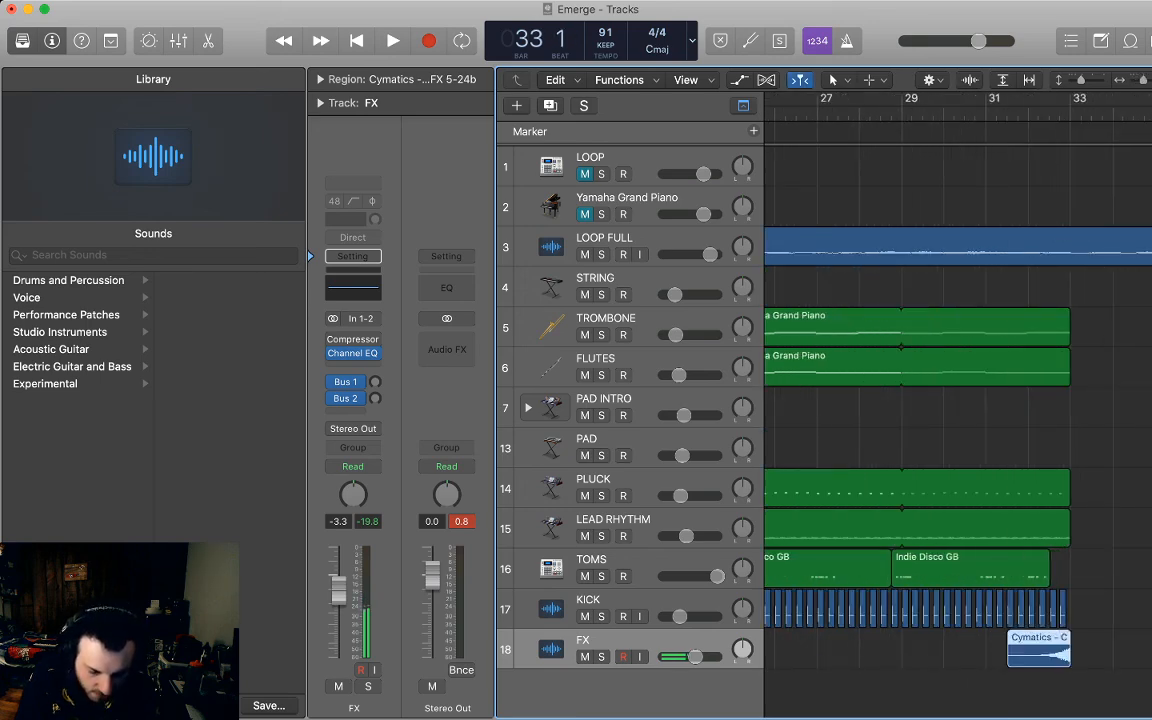
key(space)
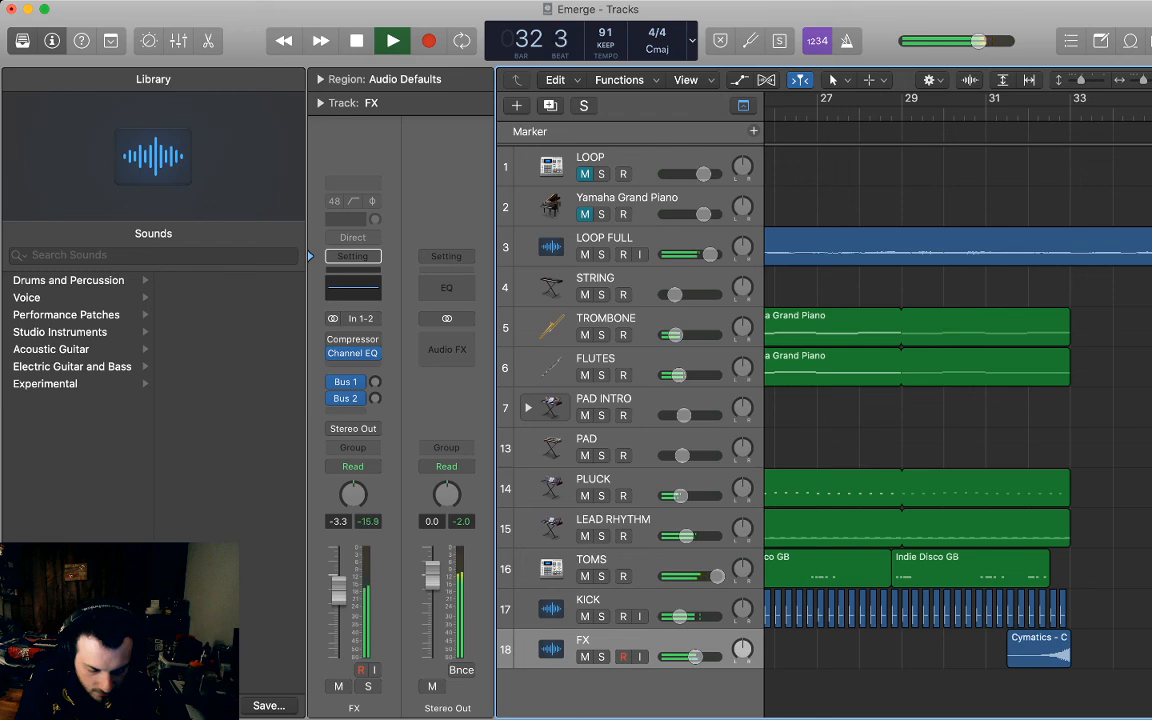
key(space)
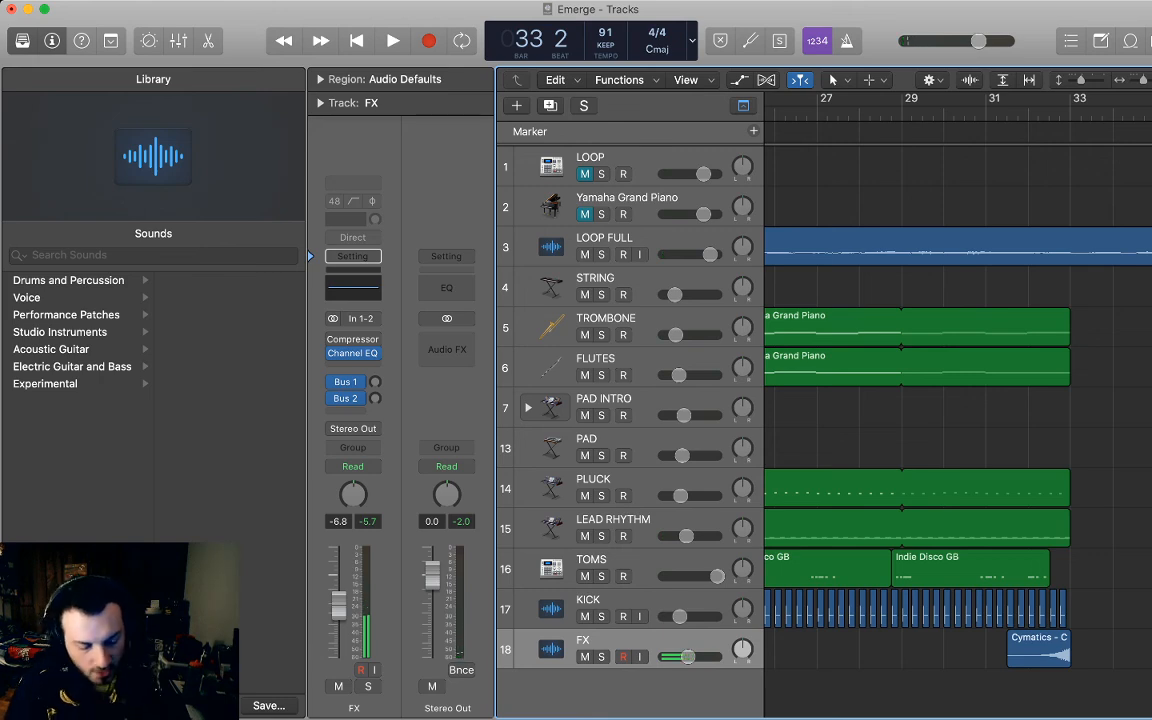
Add a new software instrument track directly below the PAD track.
click(604, 400)
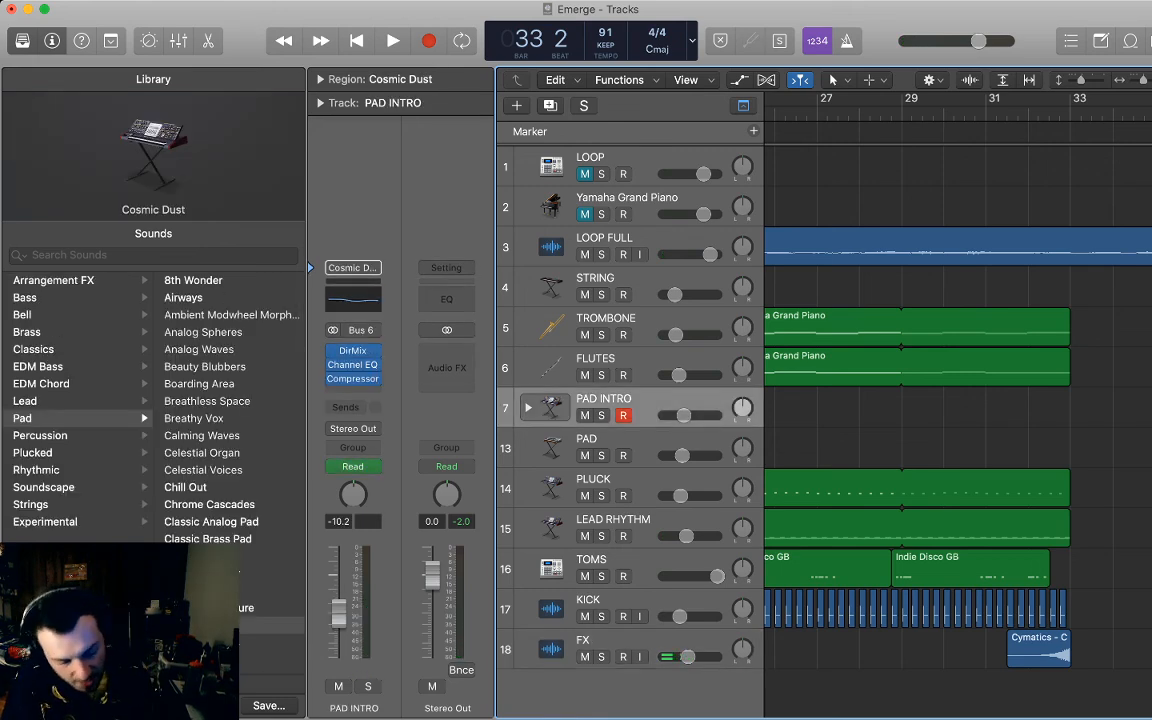
click(604, 441)
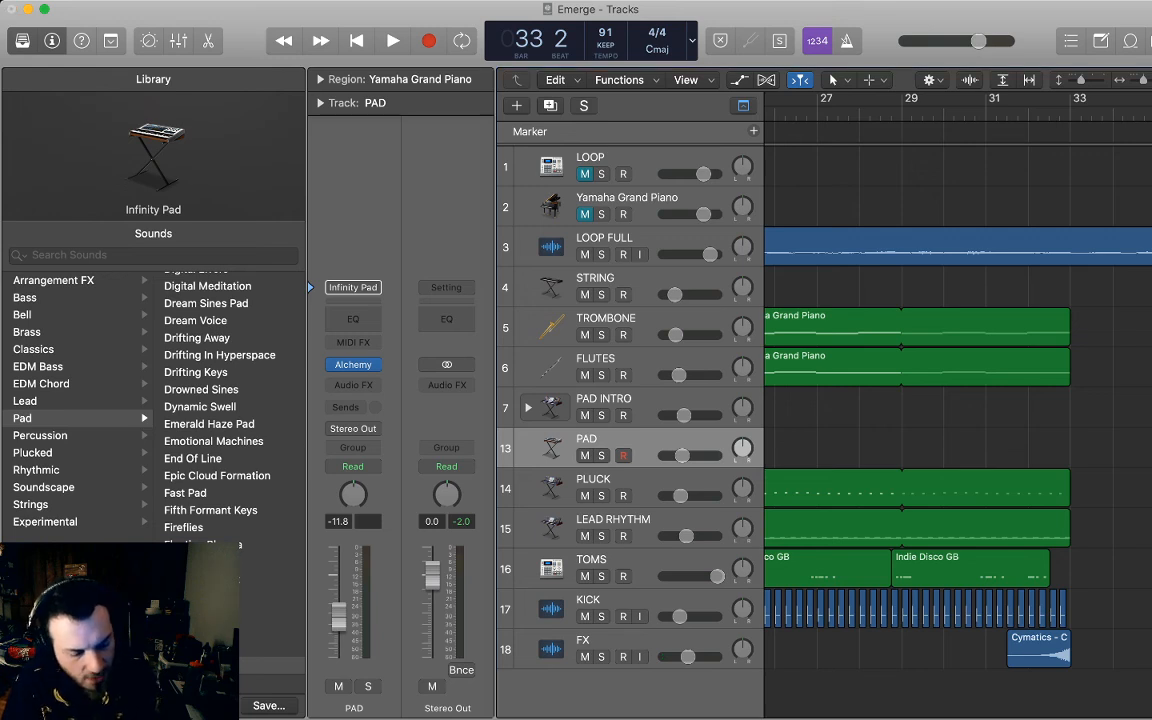
key(alt+super+s)
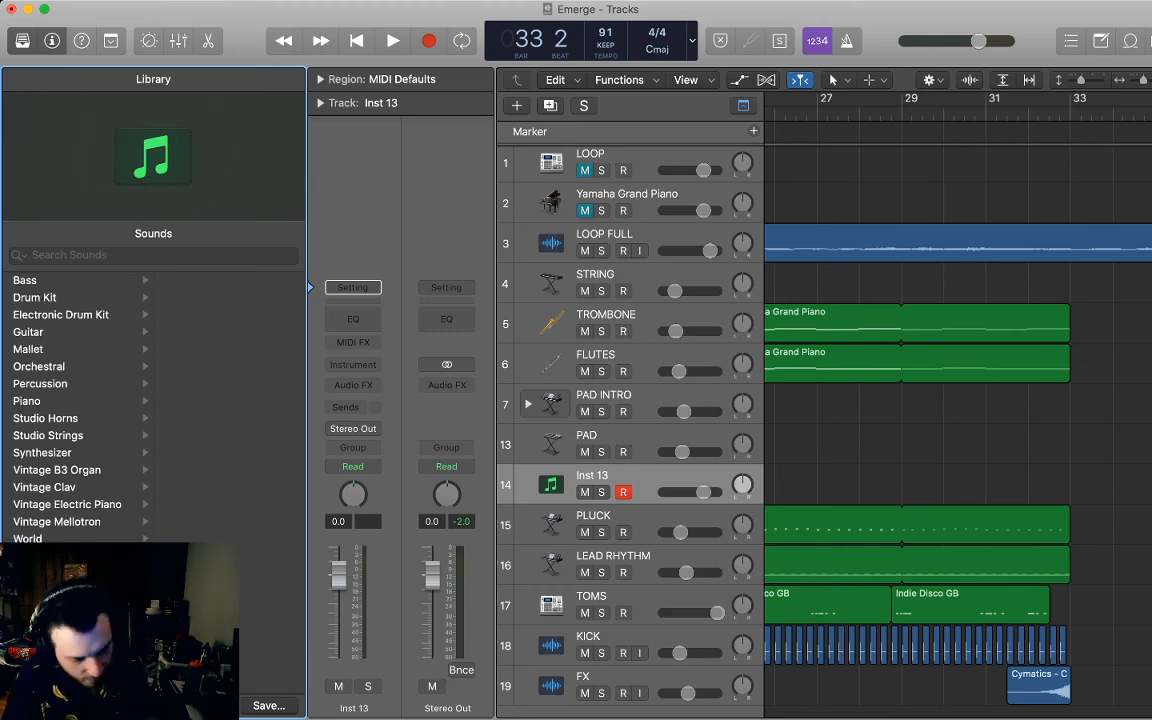
Search the sounds for Riser, load Wavey Riser on the new track and set its volume to -10.2 dB.
click(110, 255)
text(Rie)
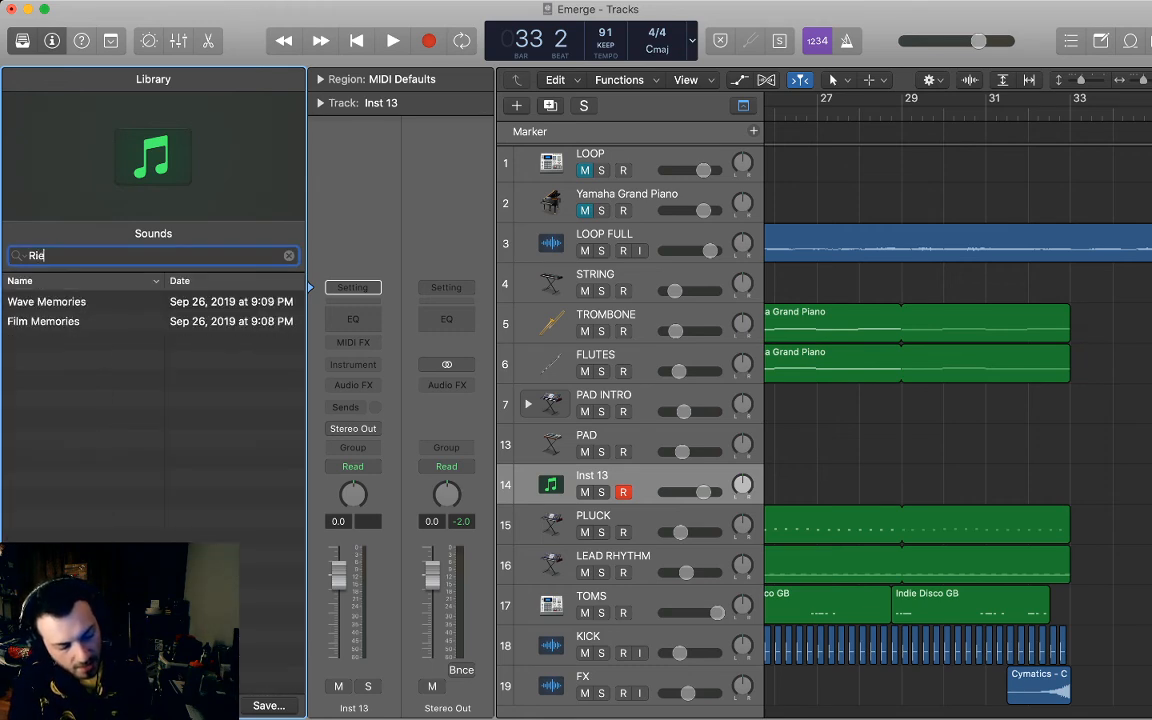
key(BackSpace)
text(ser)
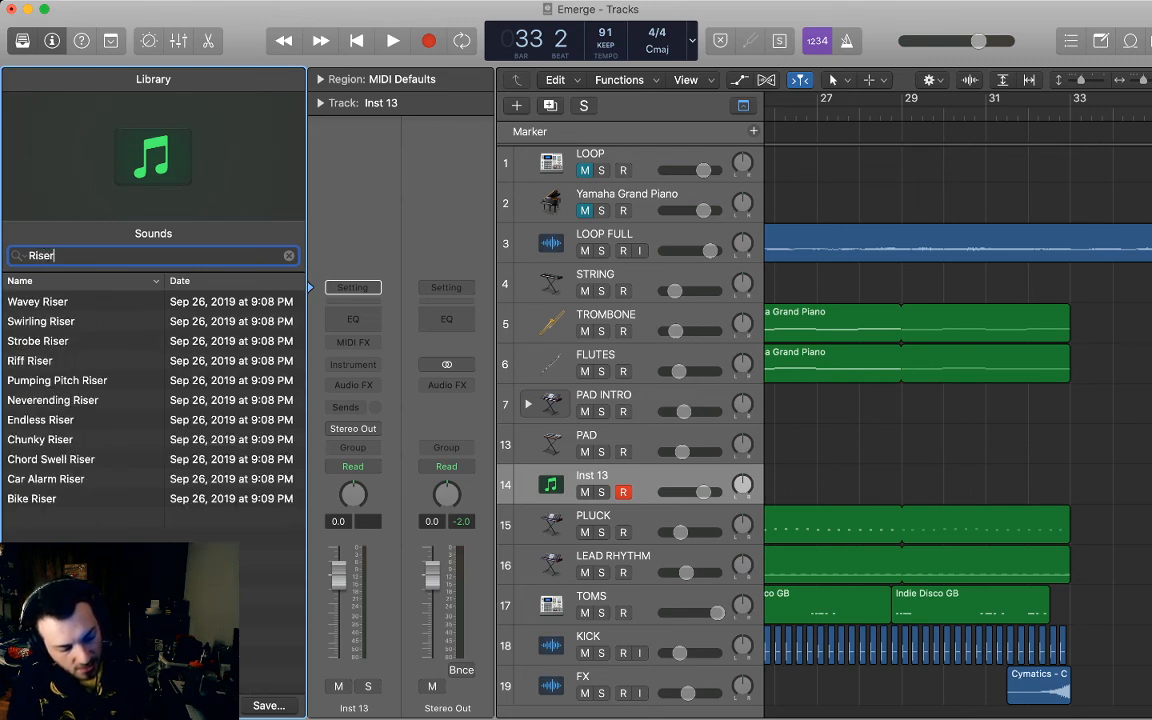
key(Down)
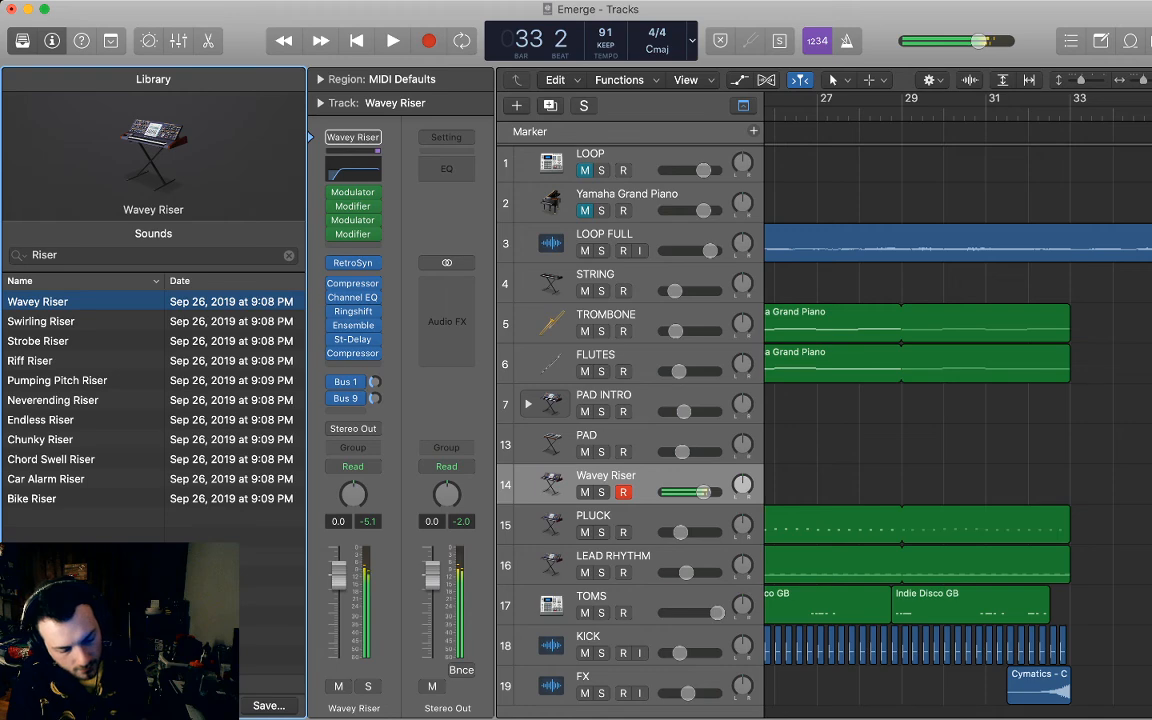
drag(704, 492, 686, 492)
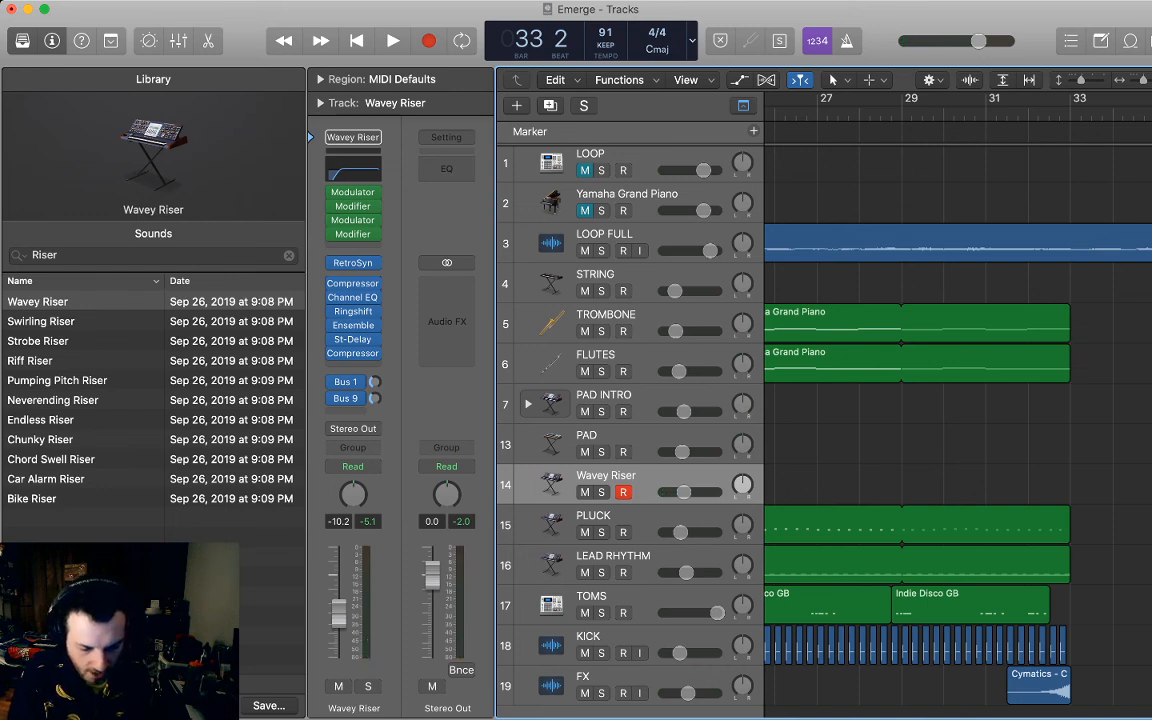
Record a Wavey Riser part from bar 32 to bar 33 and clear the sound search.
key(space)
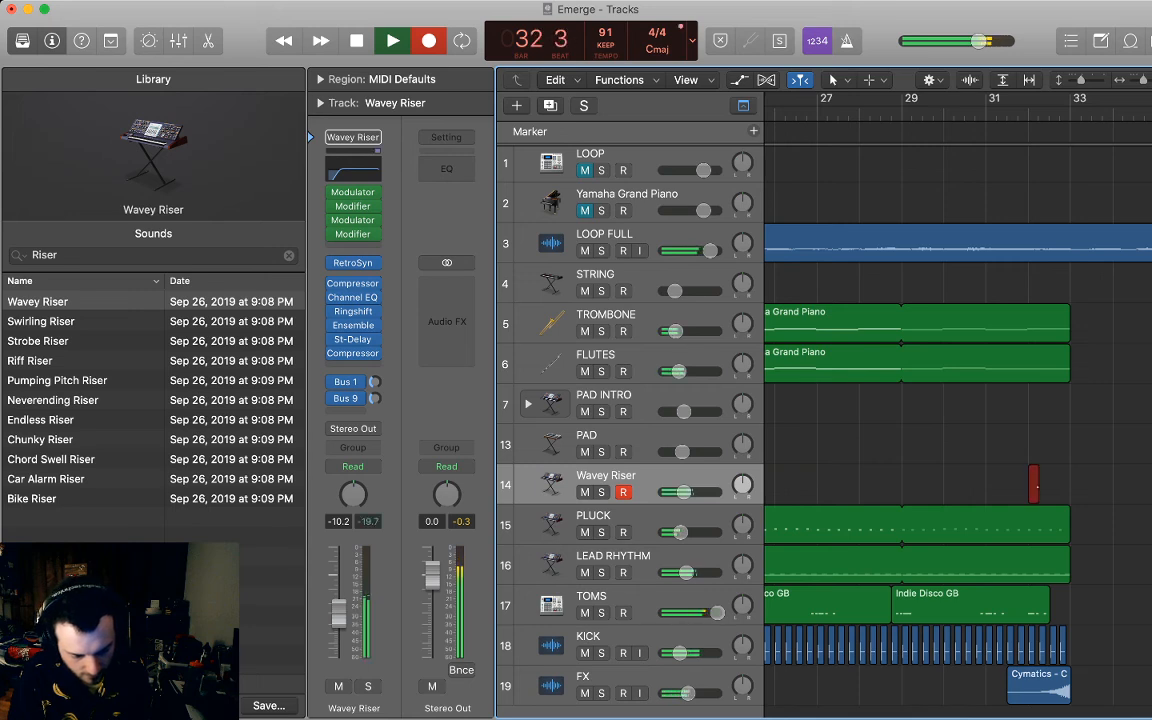
key(space)
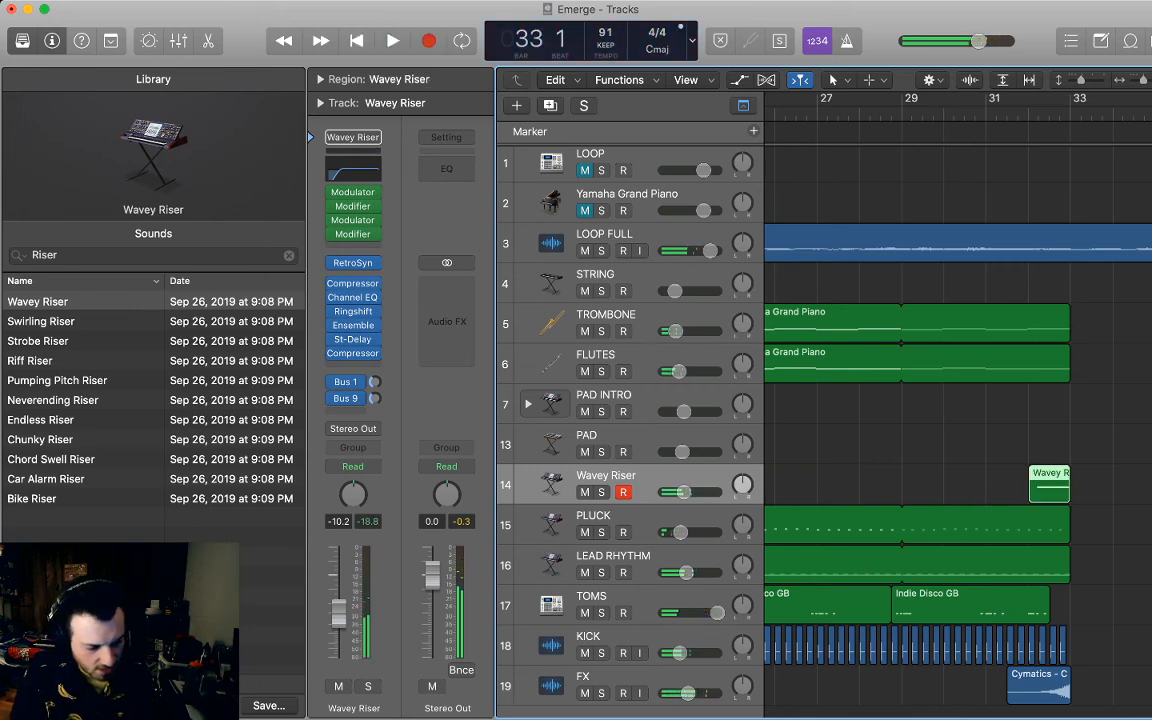
click(289, 256)
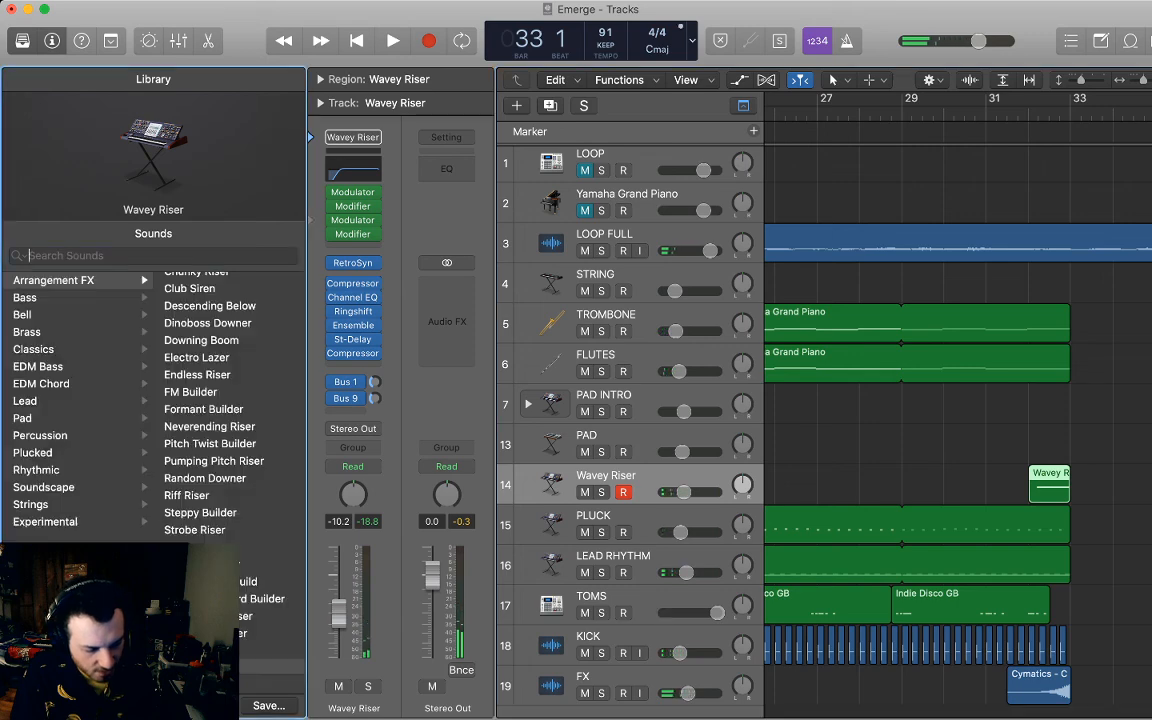
Open the recorded Wavey Riser region in the Piano Roll, select its note and close the editor.
double_click(1049, 485)
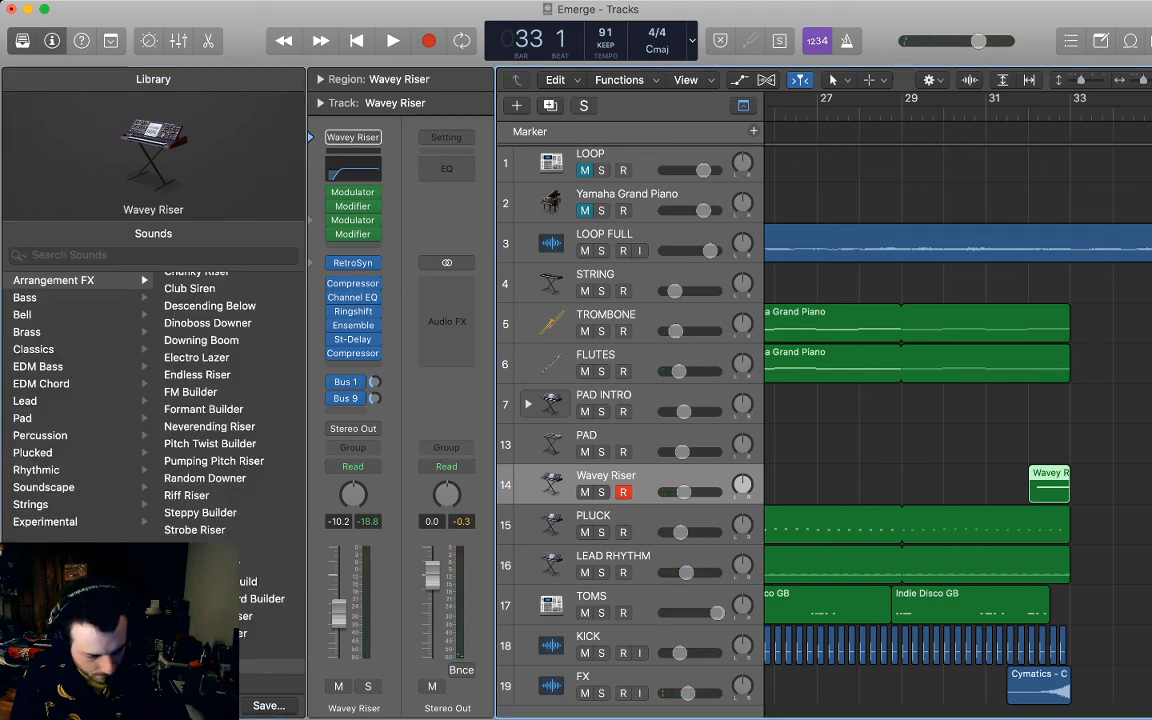
drag(885, 626, 936, 588)
click(937, 625)
key(p)
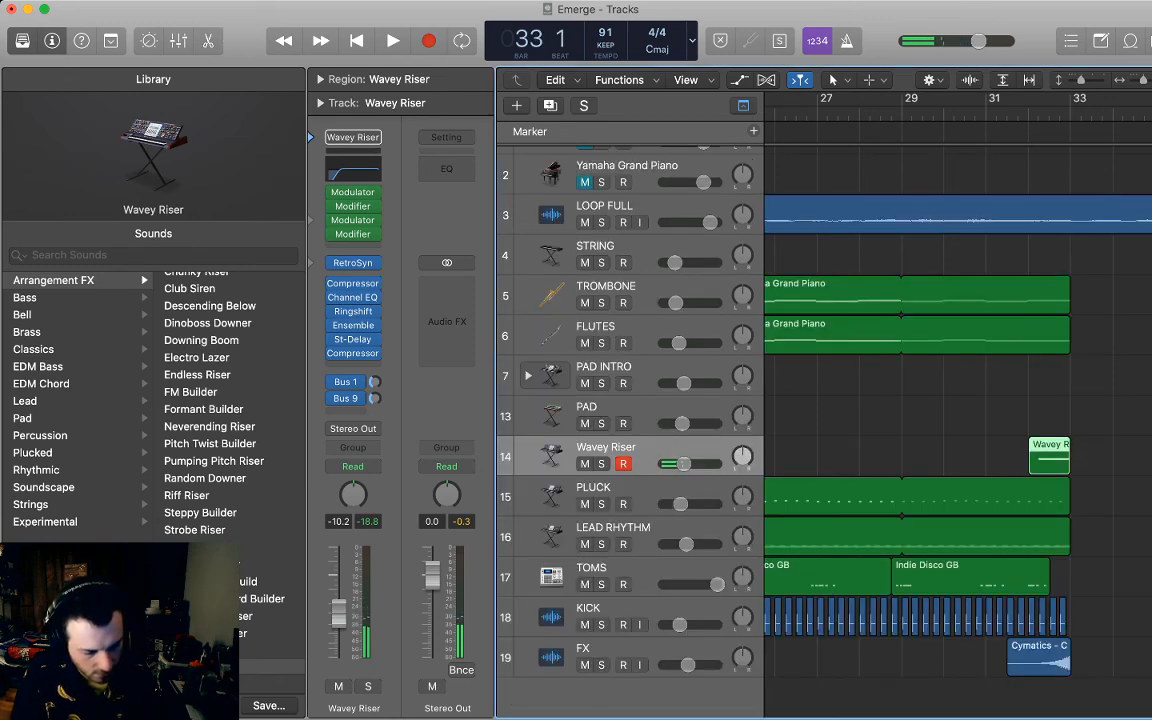
Rename the Wavey Riser track as WAVEY FX.
key(shift+Return)
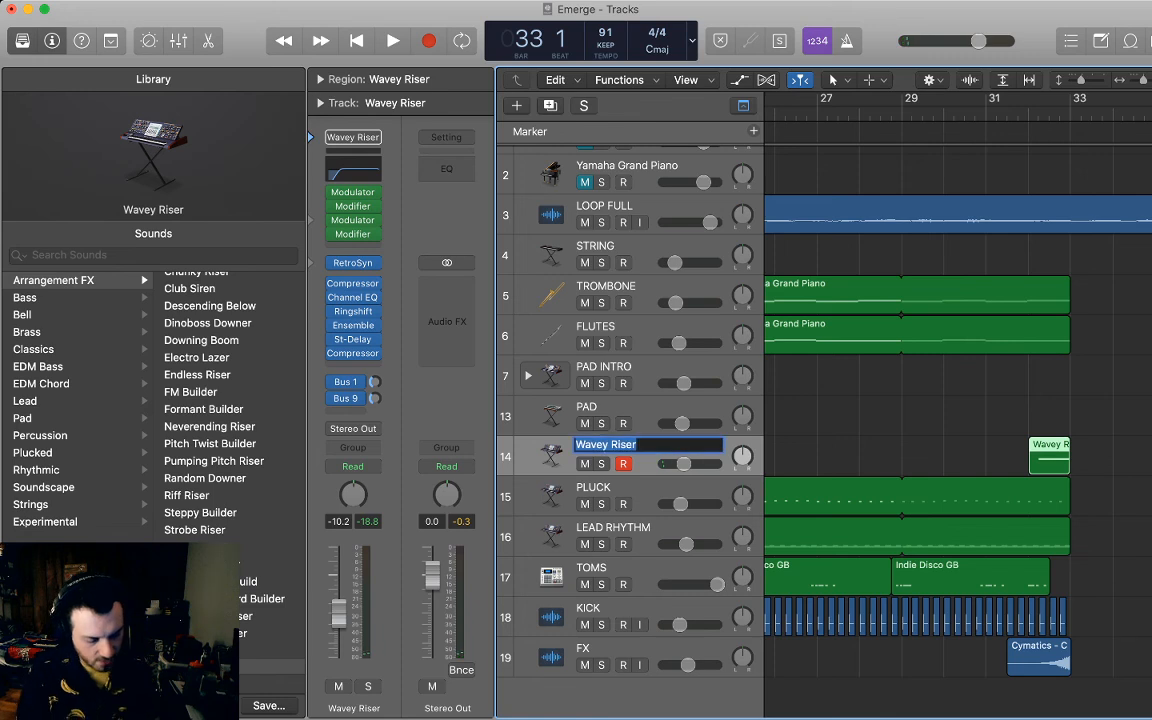
text(WAVEY FX)
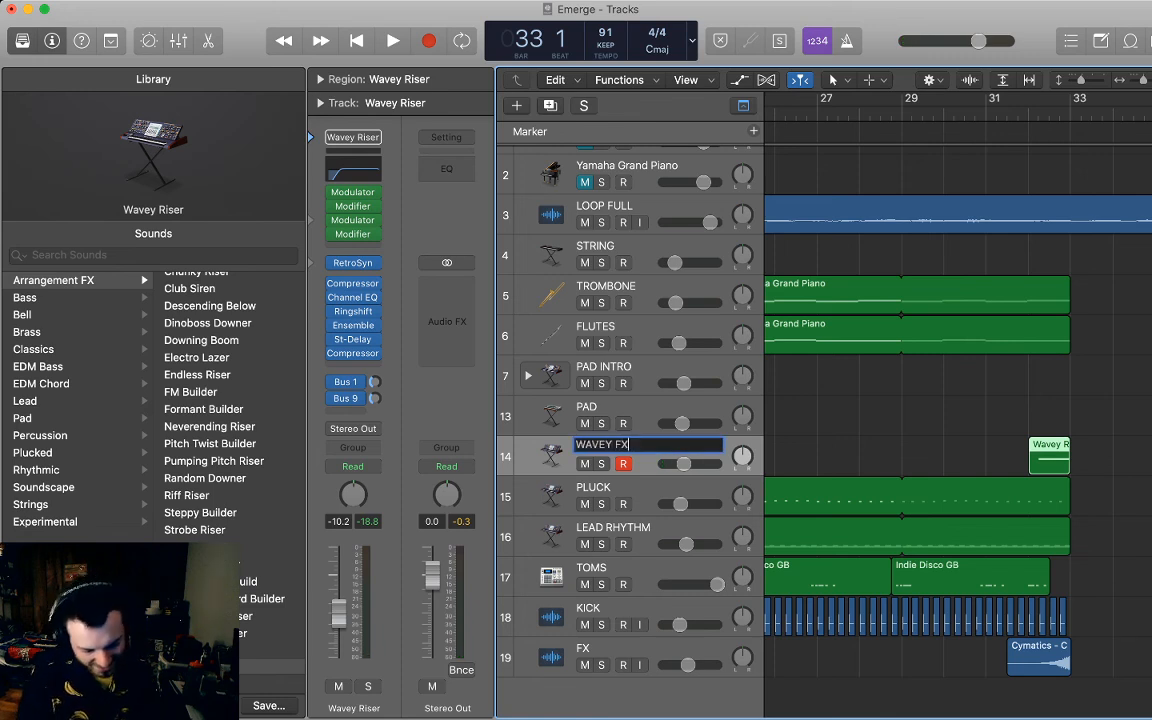
key(Return)
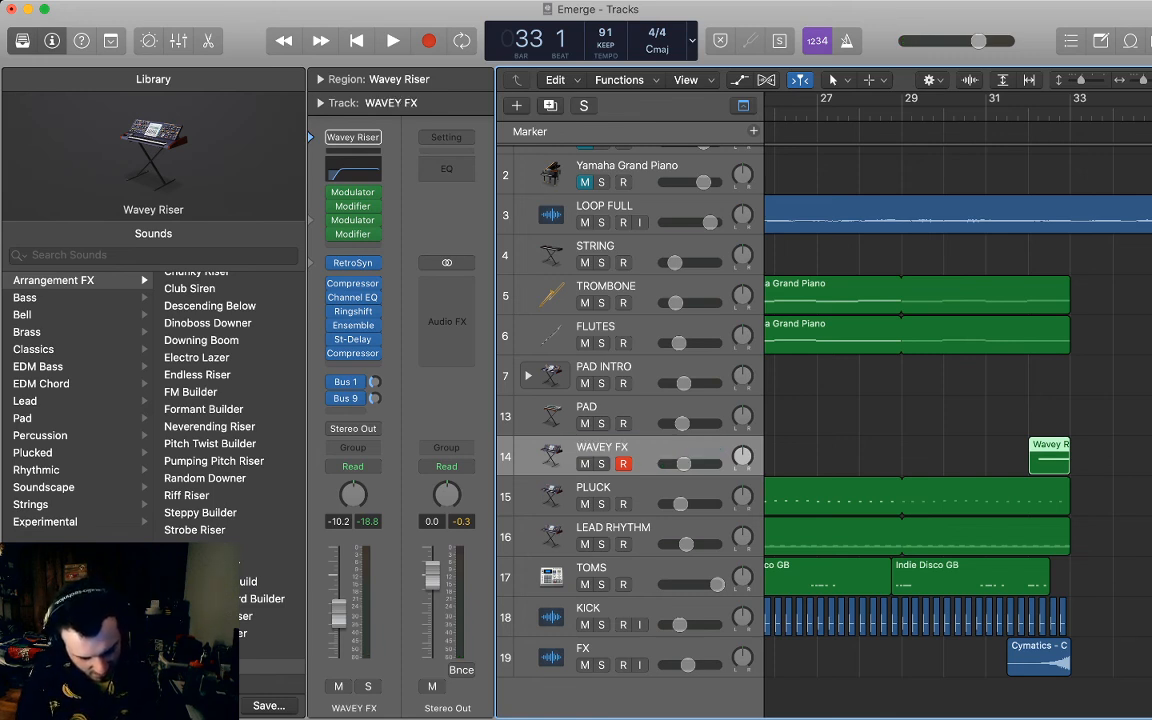
Reorder the tracks so PLUCK and LEAD RHYTHM sit below PAD, followed by WAVEY FX and FX.
drag(552, 657, 552, 500)
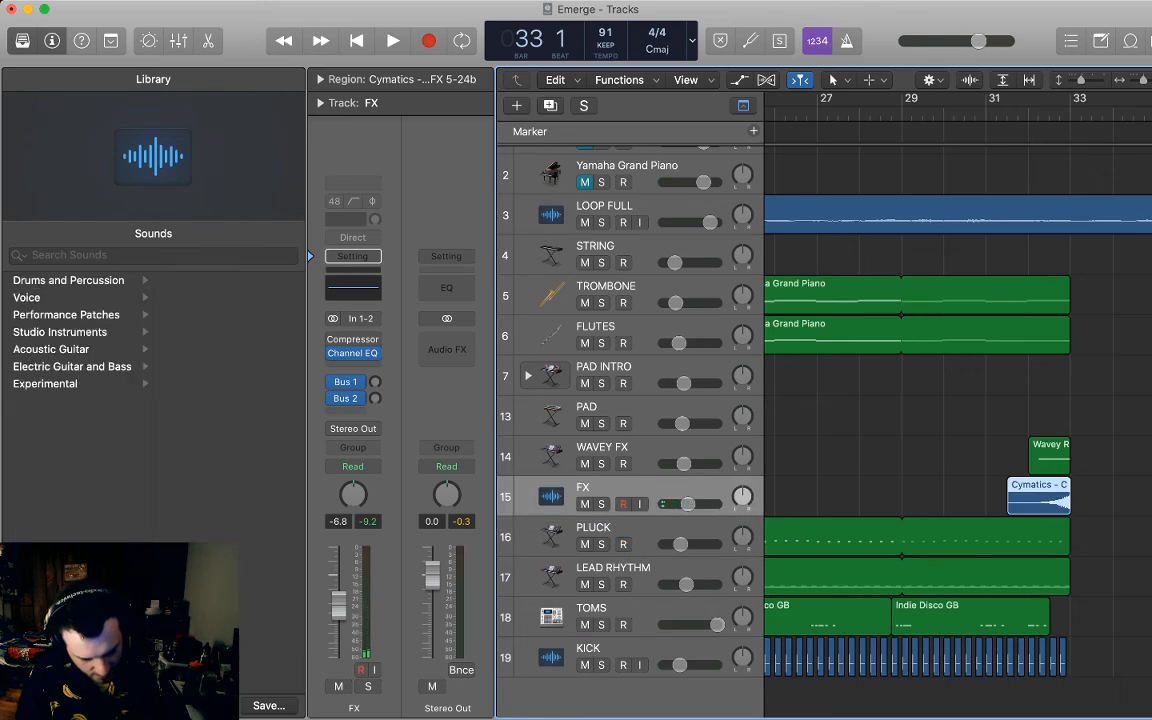
click(595, 528)
shift+click(612, 568)
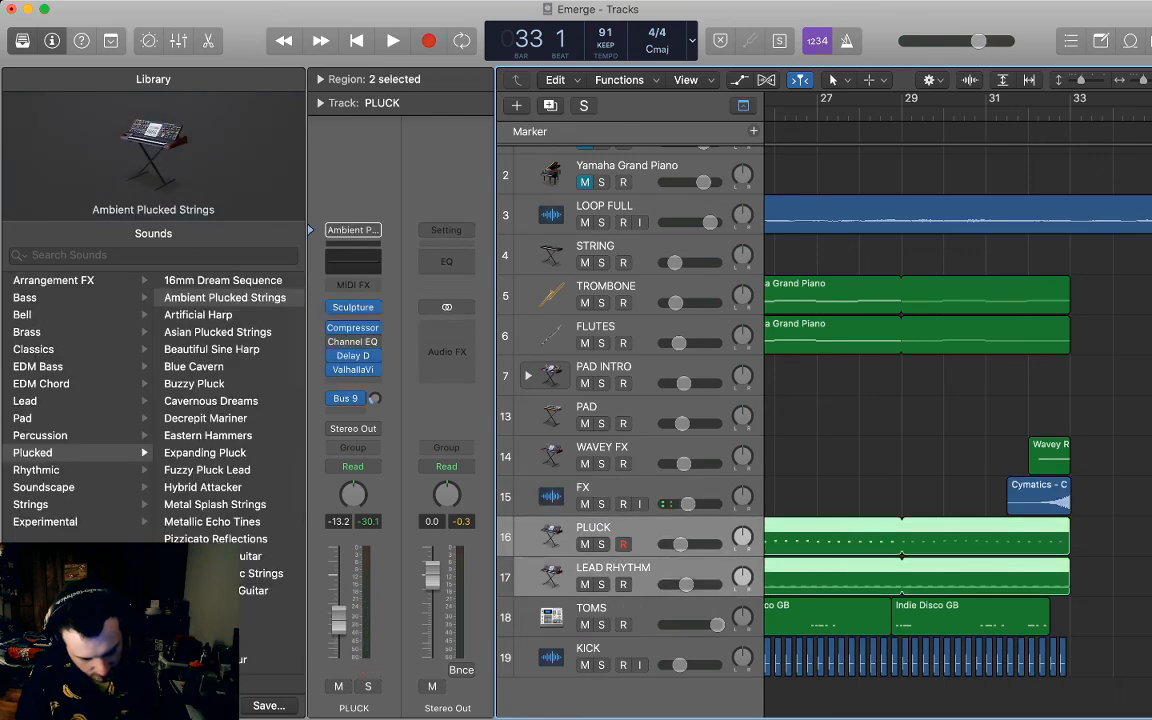
drag(612, 568, 612, 488)
key(super+shift+a)
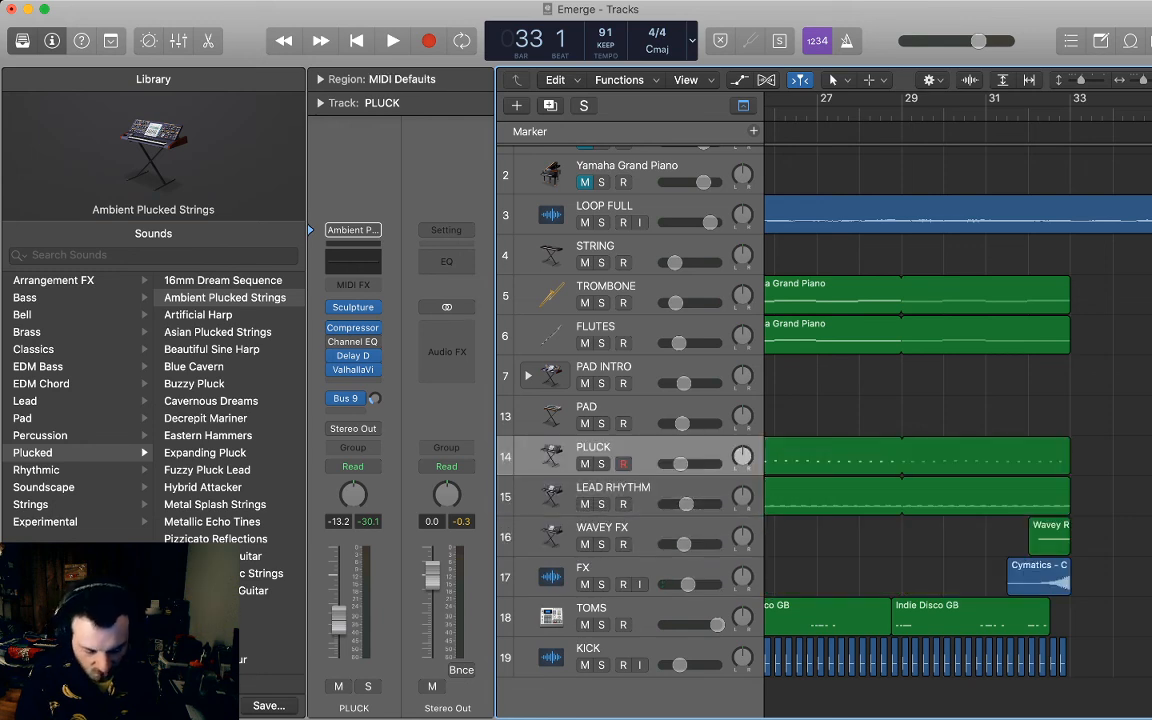
Place the playhead at bar 25.
scroll(958, 400, left, 2)
scroll(958, 400, right, 5)
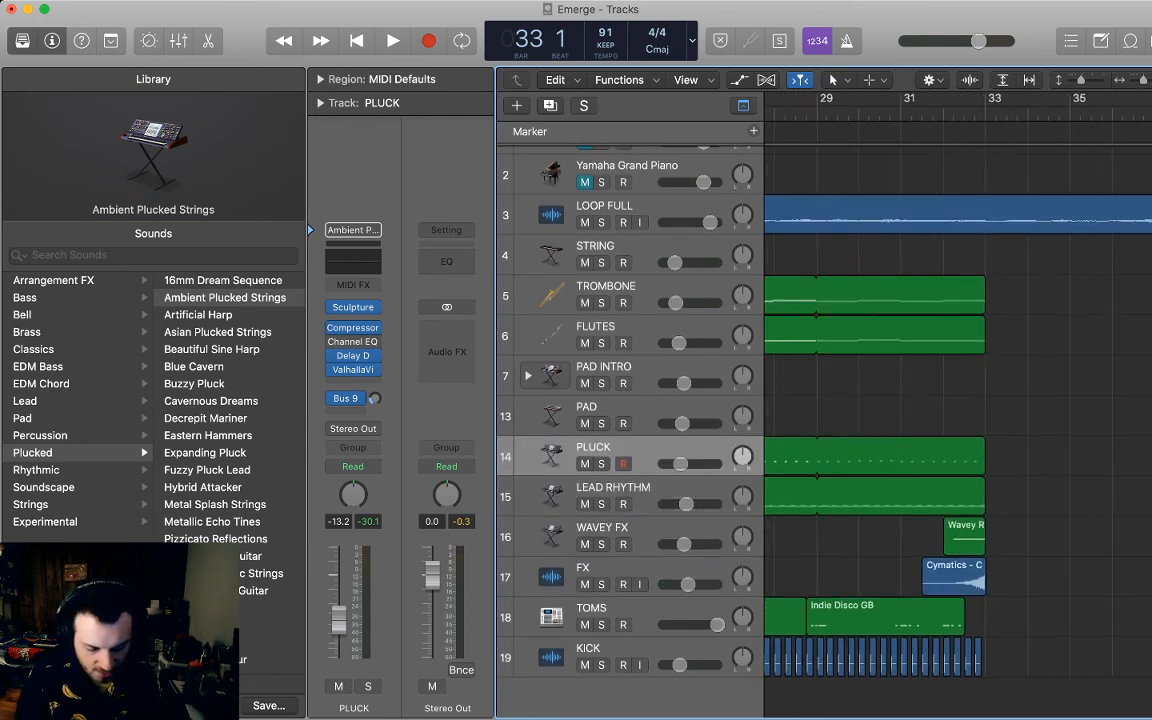
click(817, 116)
scroll(958, 400, left, 5)
click(887, 116)
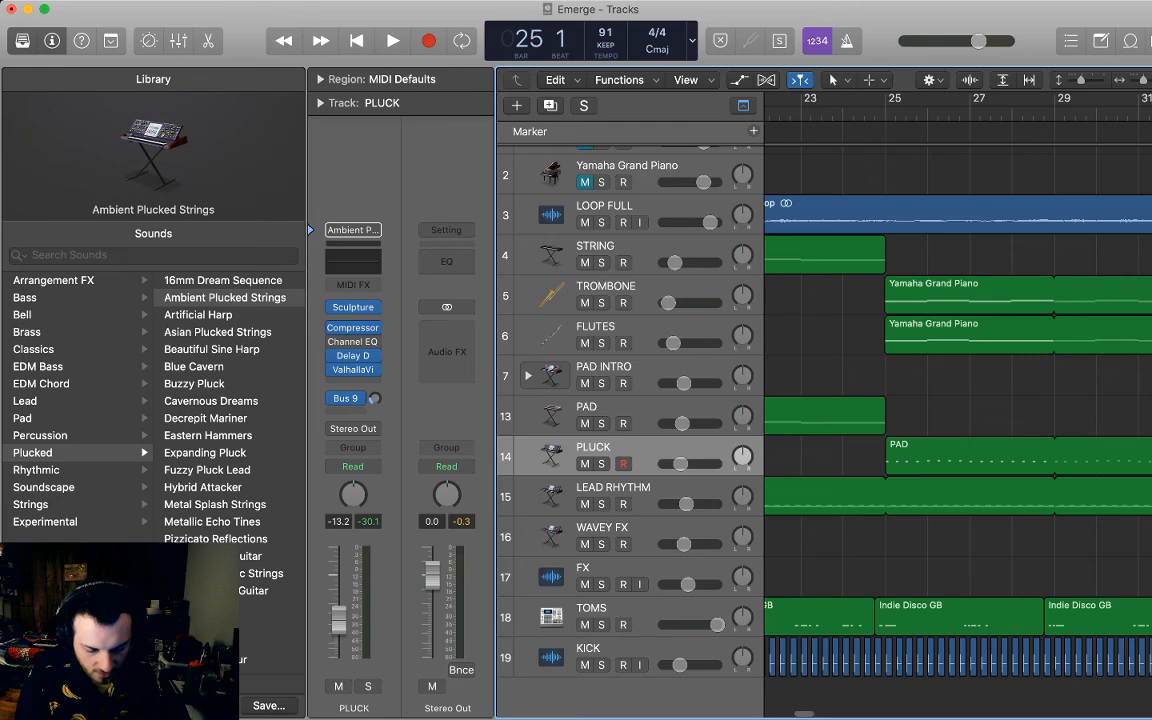
Play the arrangement from bar 25 into bar 33 to check the lead-in effects.
key(space)
scroll(958, 400, right, 3)
scroll(958, 400, left, 5)
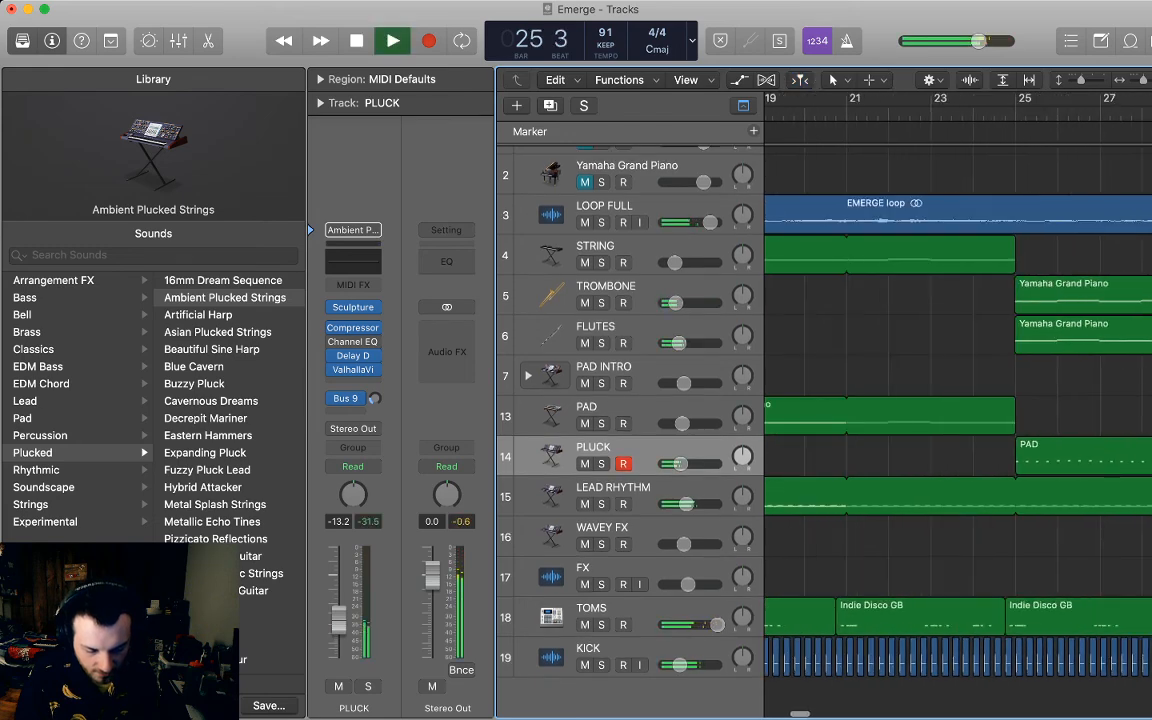
scroll(958, 400, right, 3)
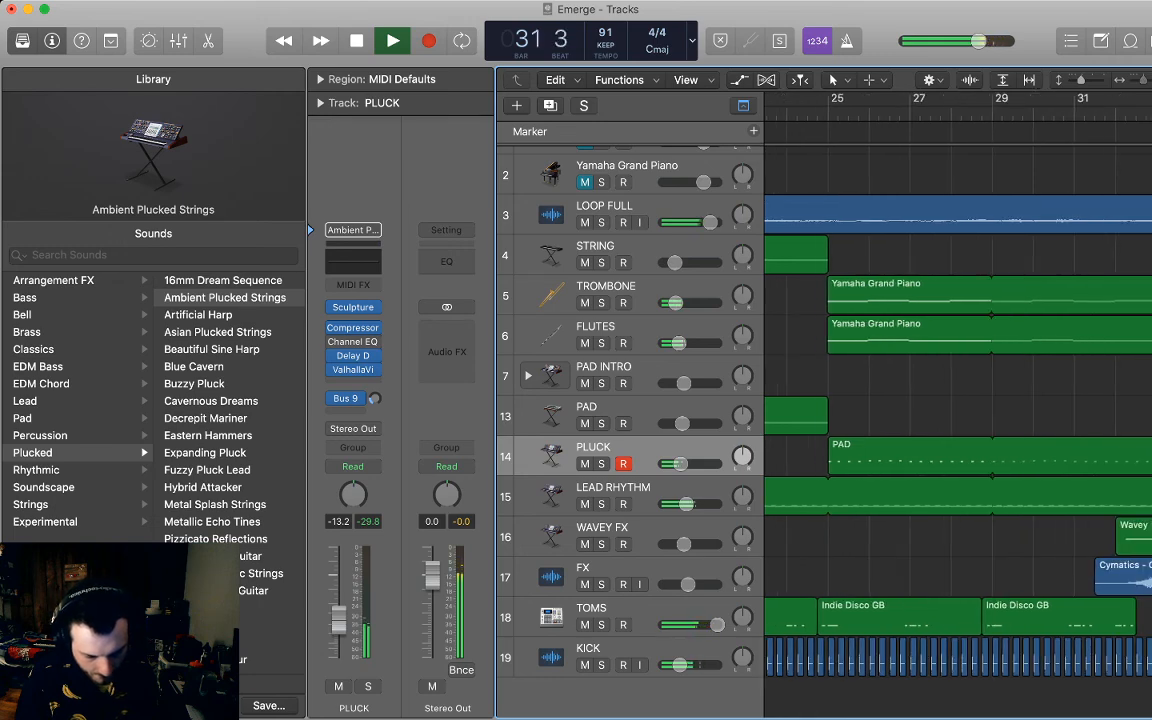
key(super+Left)
key(super+Left)
key(super+Left)
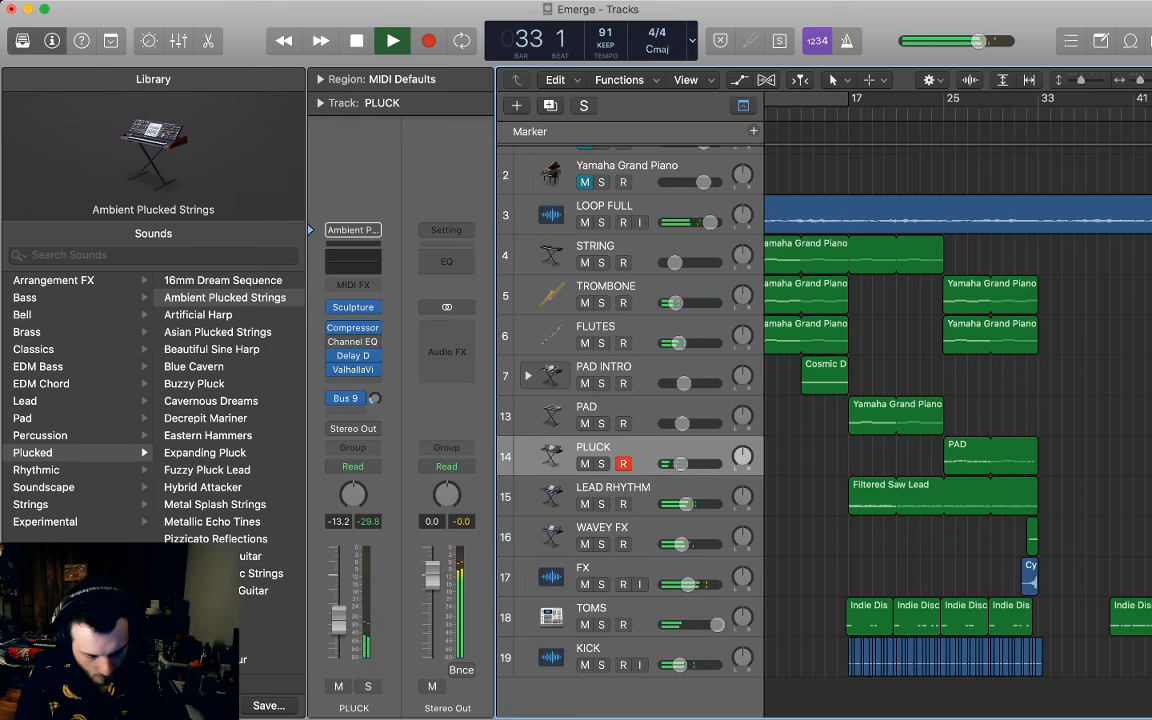
key(space)
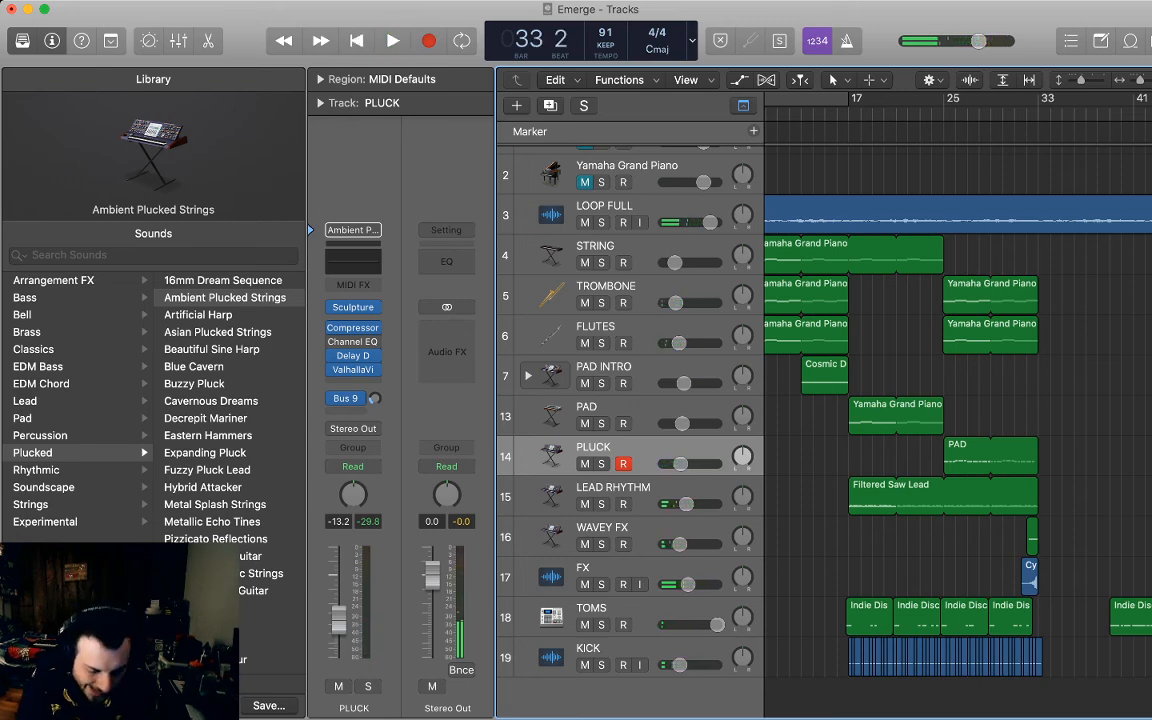
Automate the WAVEY FX volume to rise from -∞ to -14.0 dB at the start of its region before bar 33.
key(a)
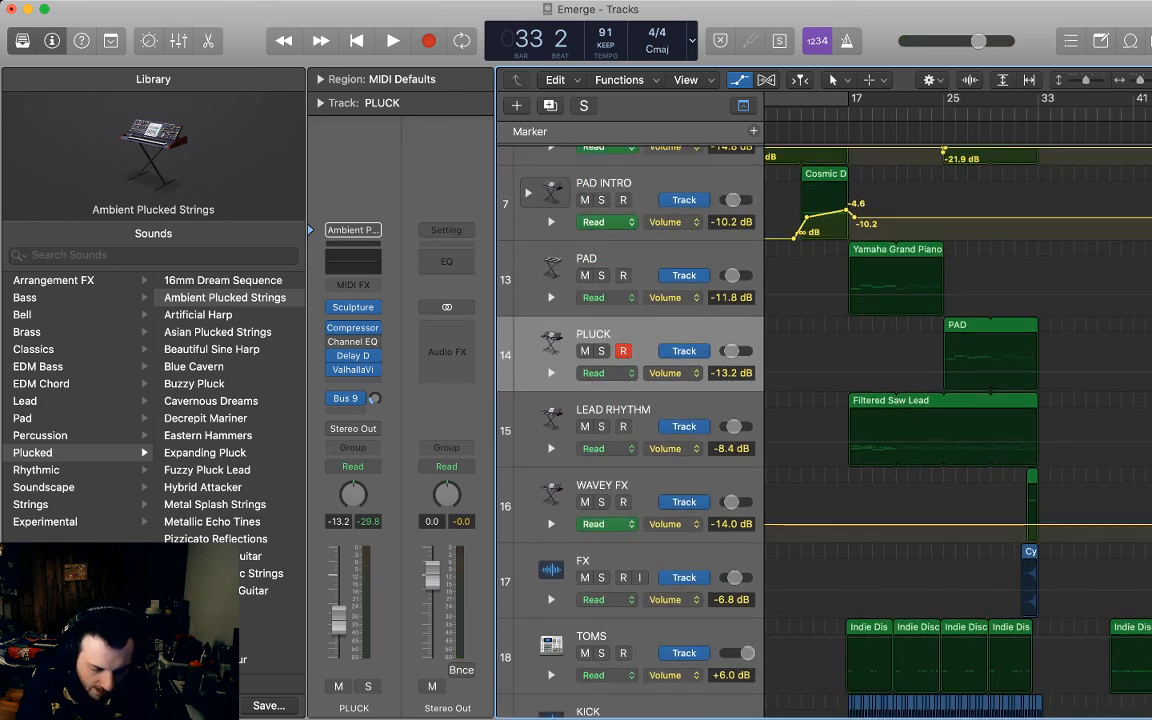
click(1029, 524)
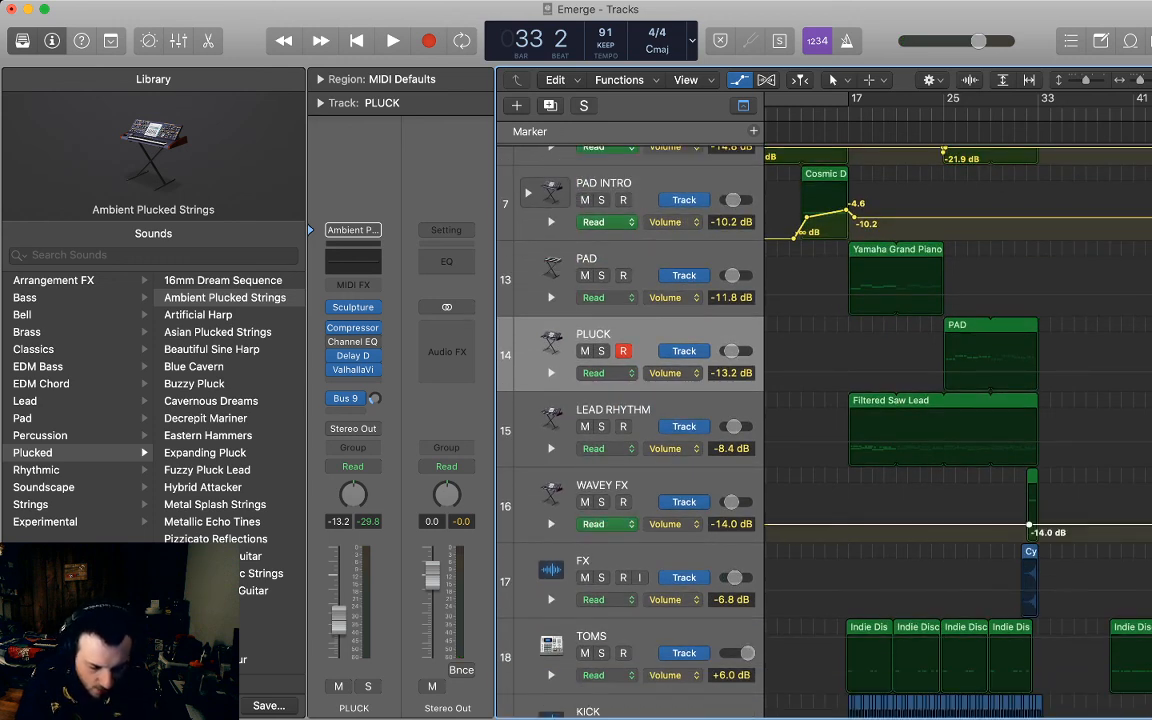
click(1024, 524)
drag(1024, 524, 1024, 541)
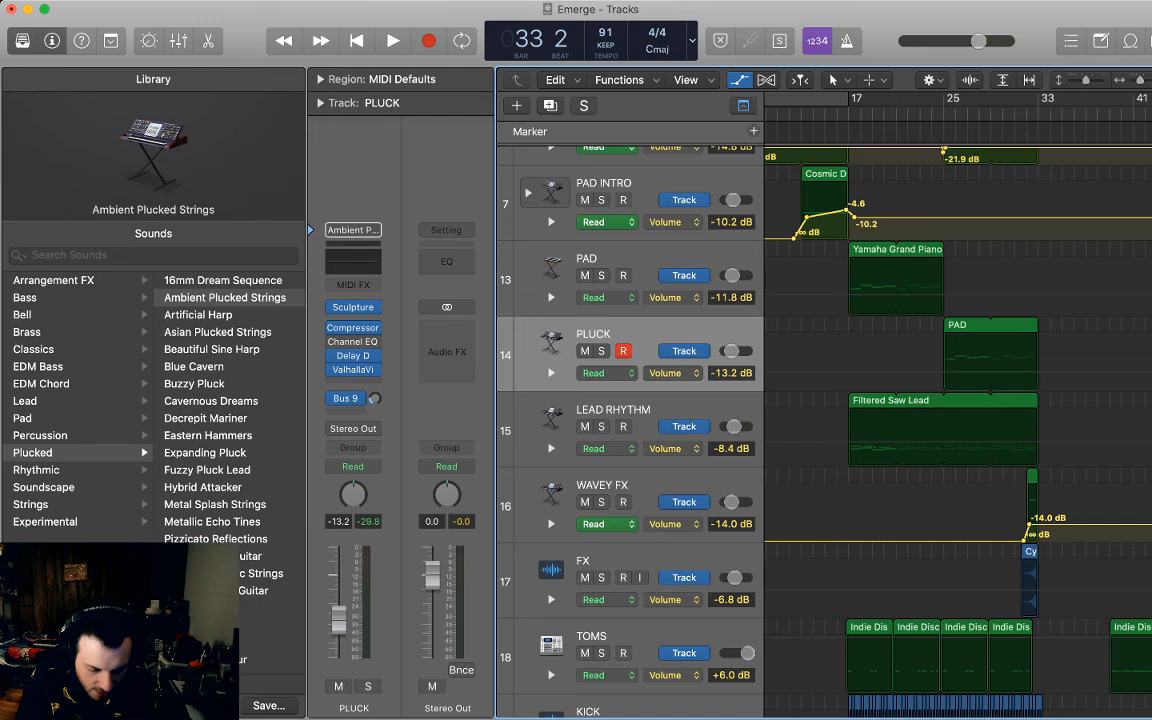
click(1029, 524)
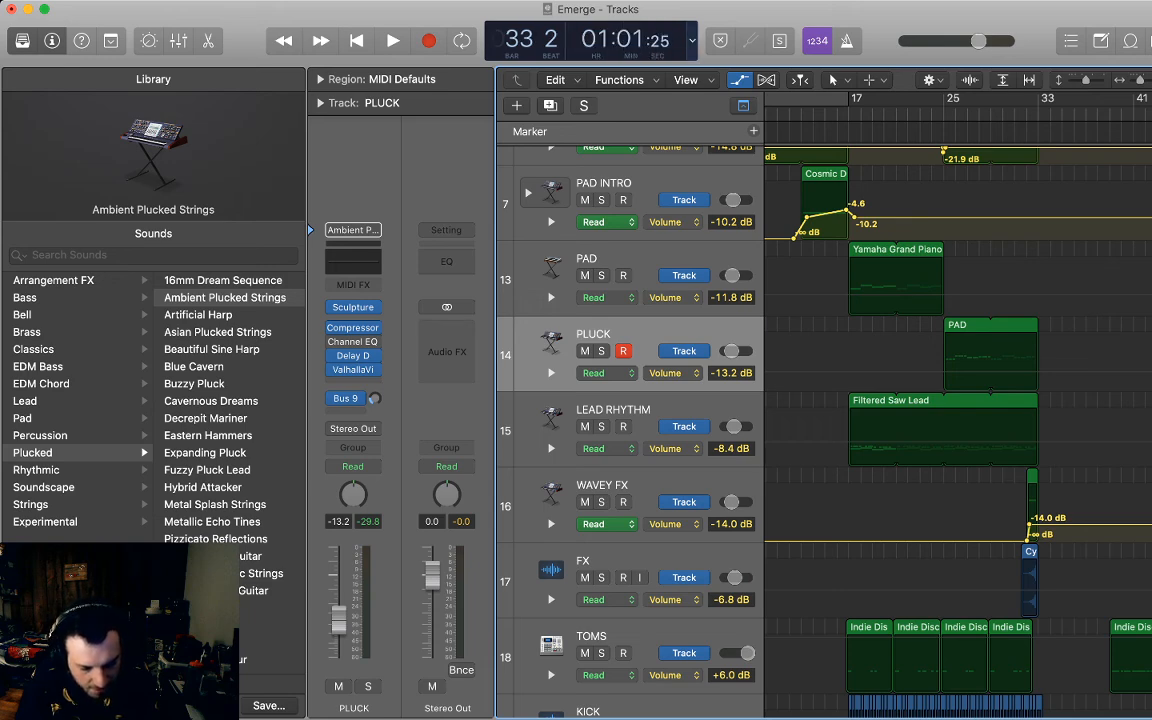
key(a)
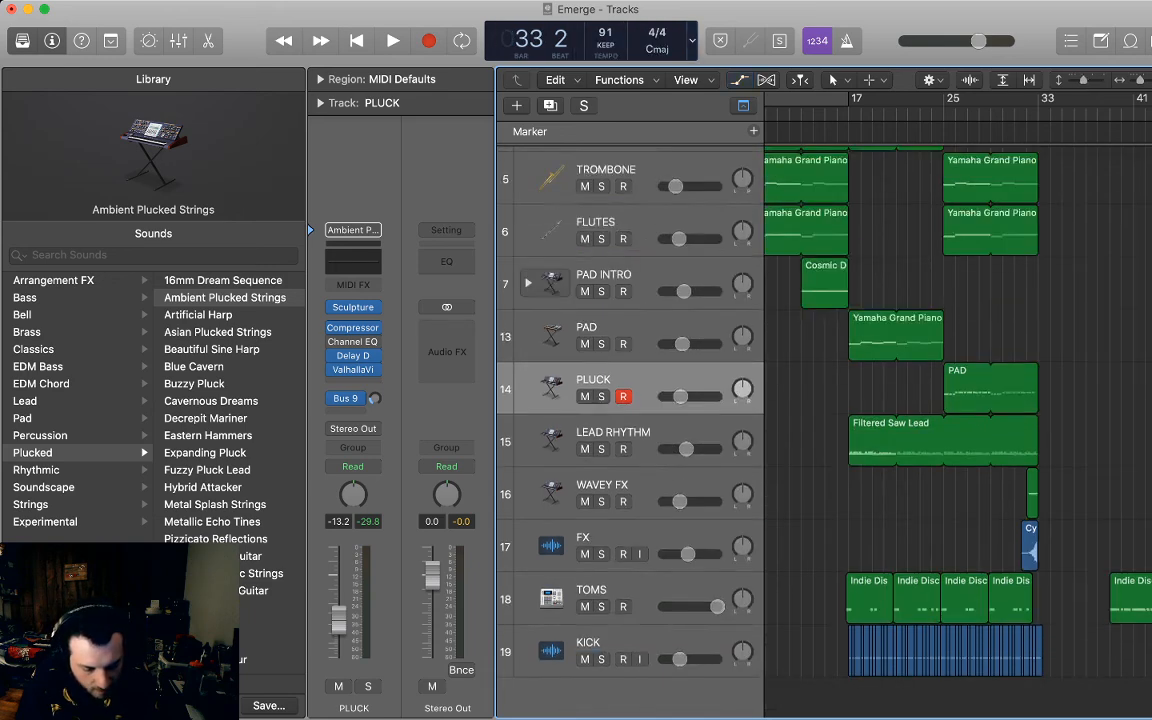
Play the section again from bar 25 to bar 30 to listen for what it needs.
scroll(958, 400, right, 6)
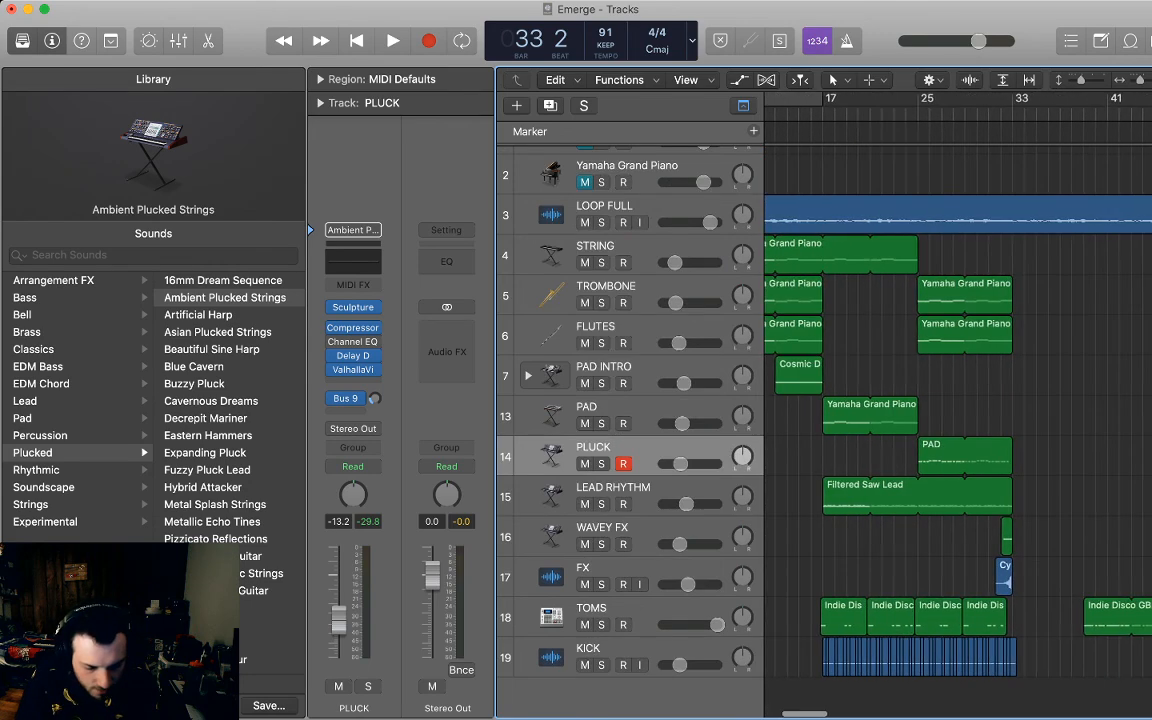
scroll(958, 400, up, 1)
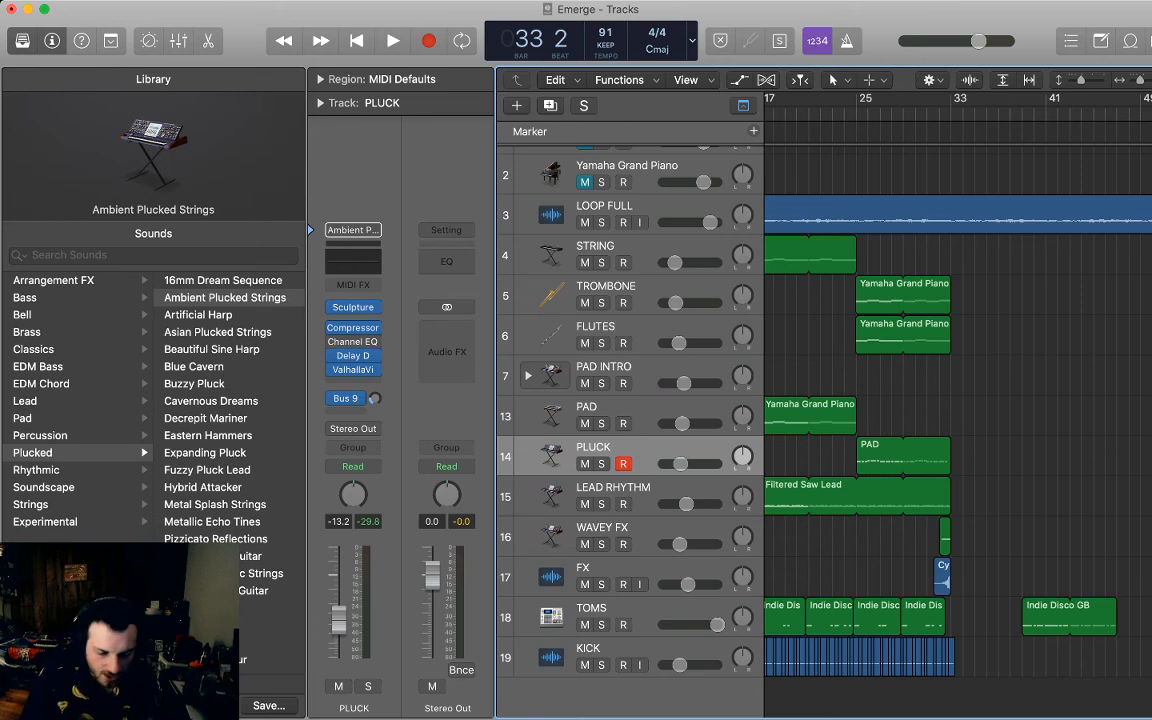
scroll(958, 400, left, 1)
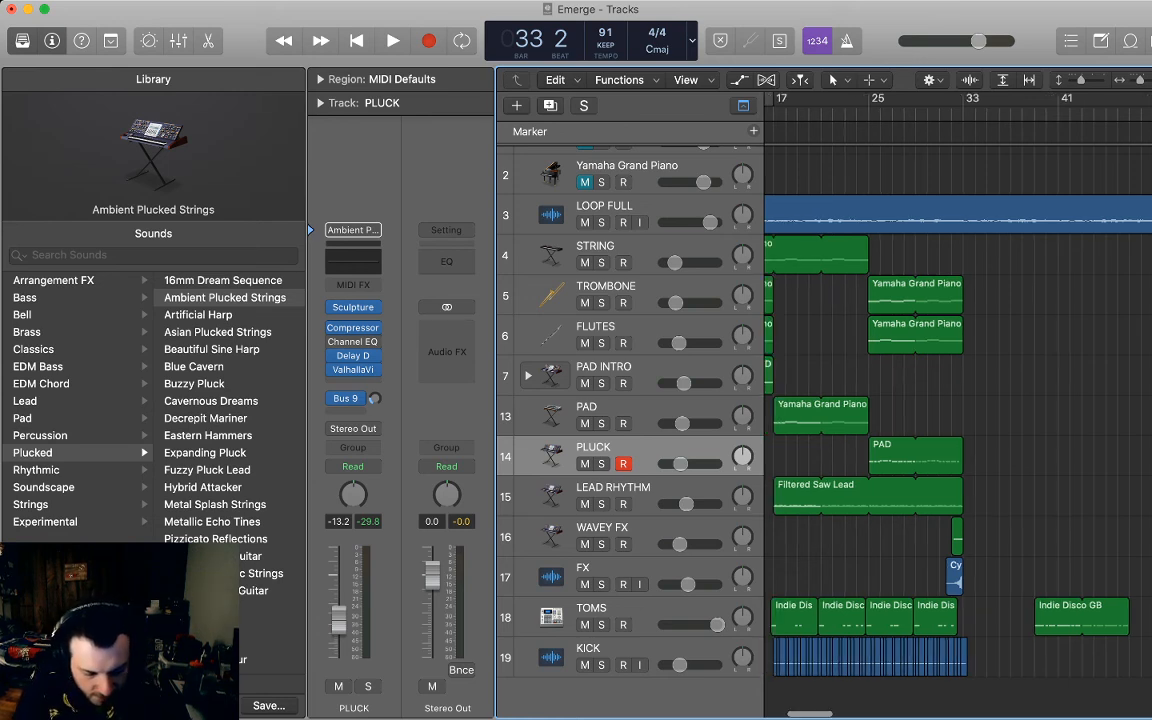
key(space)
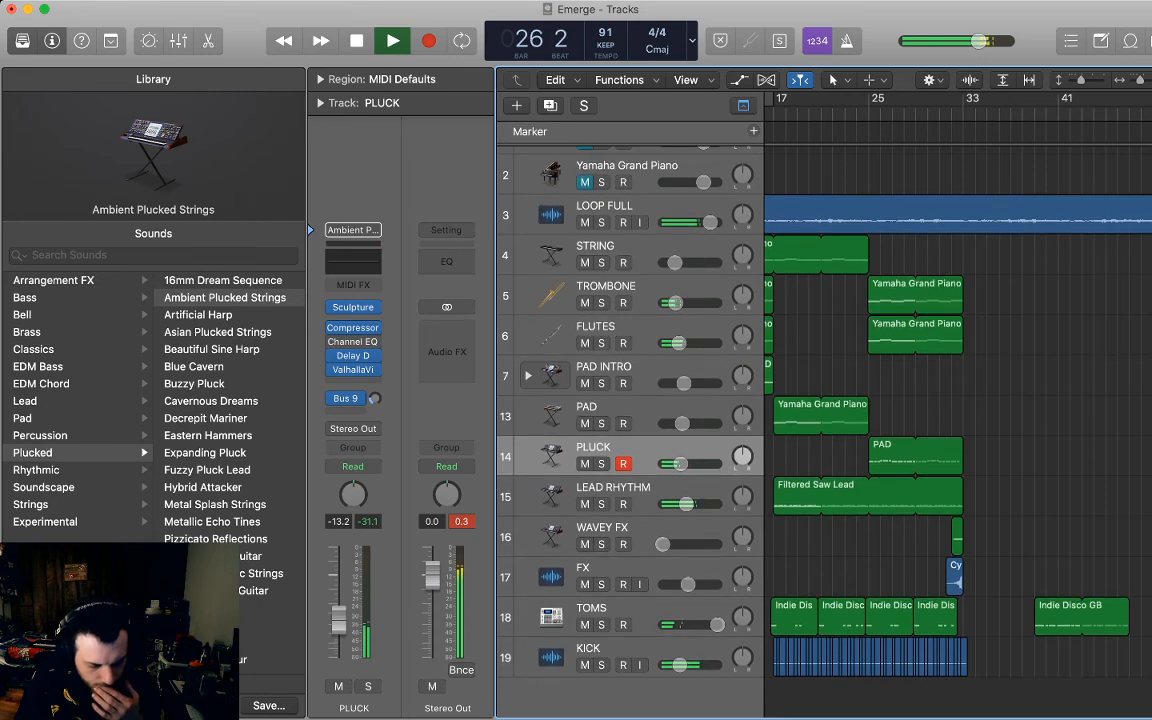
scroll(830, 400, up, 2)
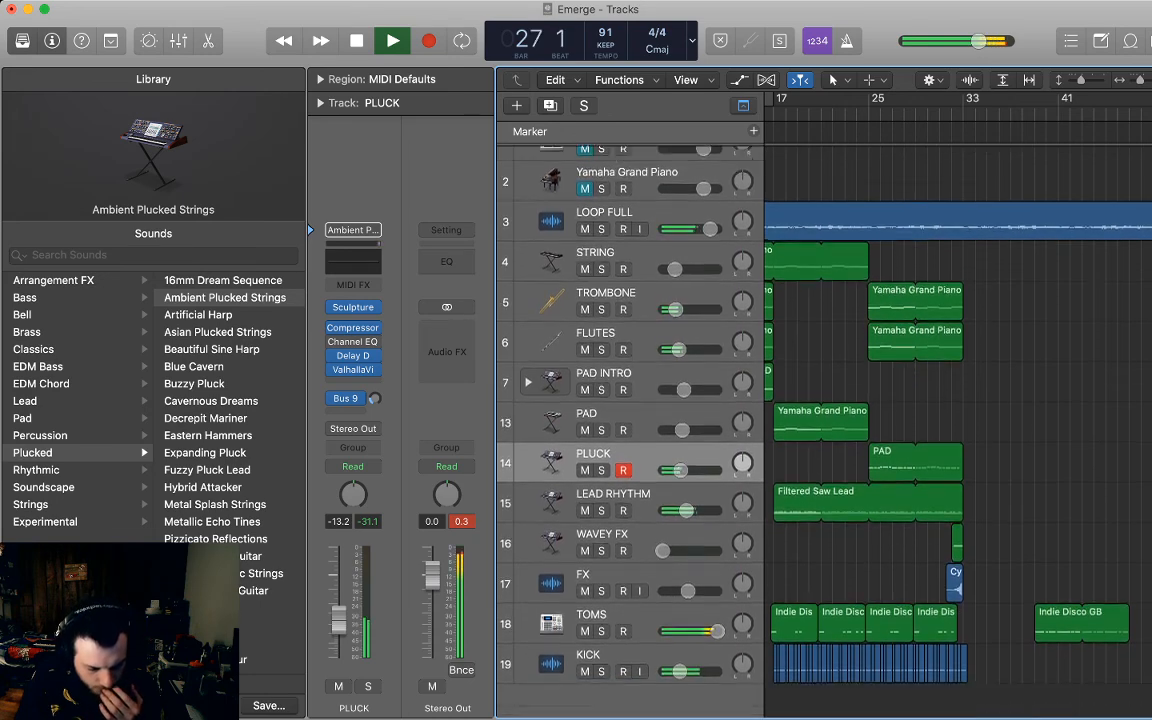
scroll(630, 400, down, 1)
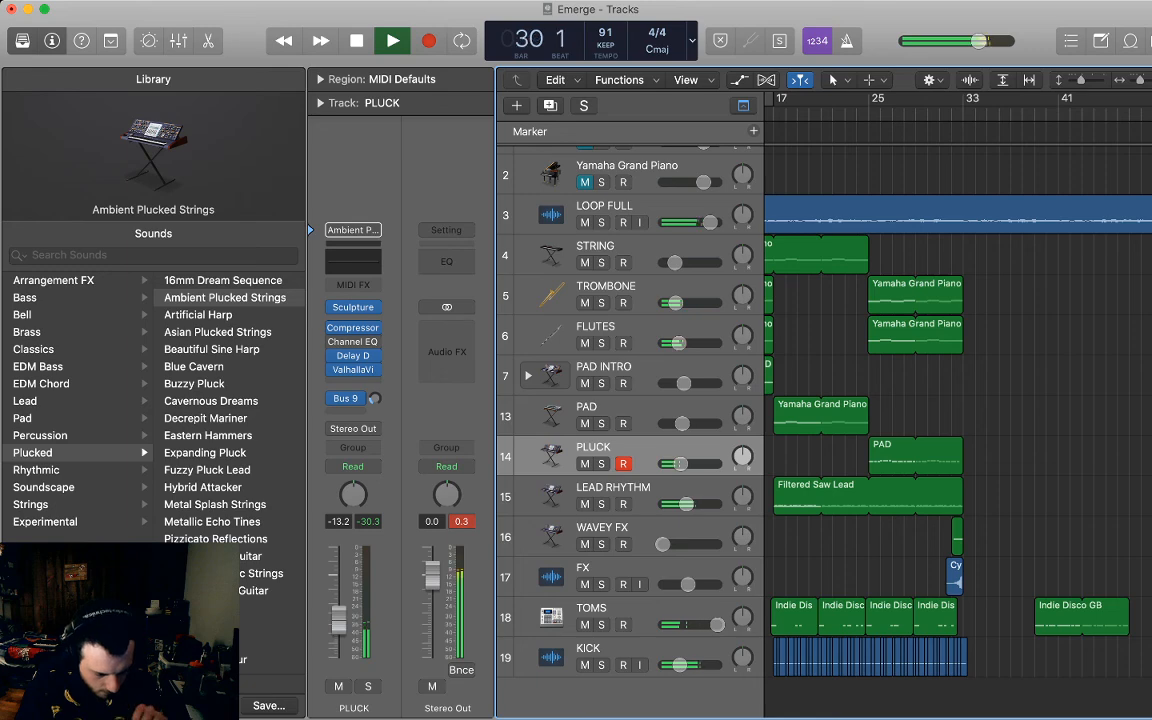
key(space)
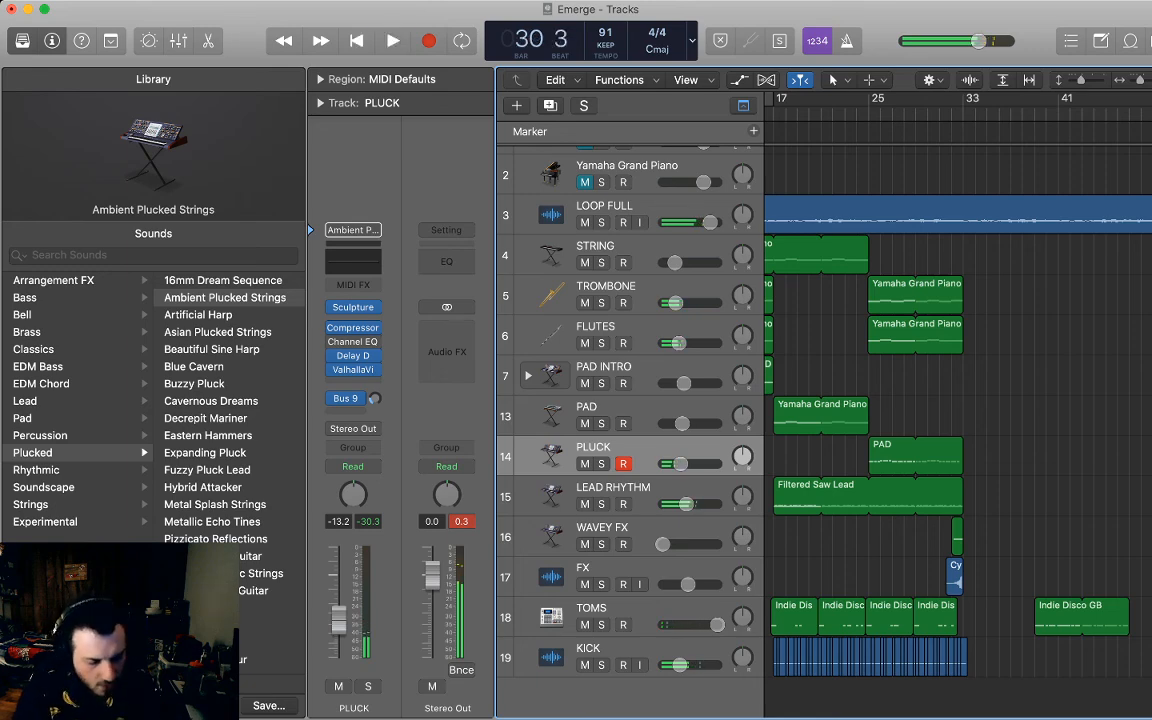
Add a software instrument track below FLUTES, load the Deep Wave Bass synthesizer patch and place the playhead at bar 25.
key(Up)
key(Up)
key(Up)
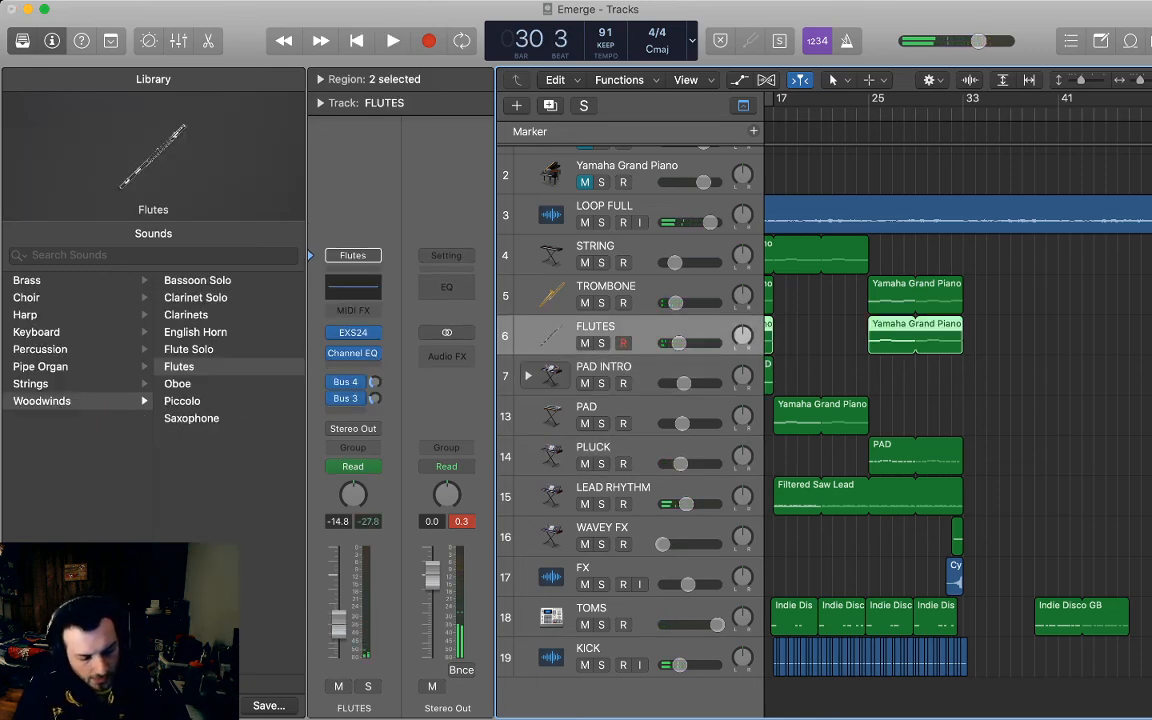
key(alt+super+s)
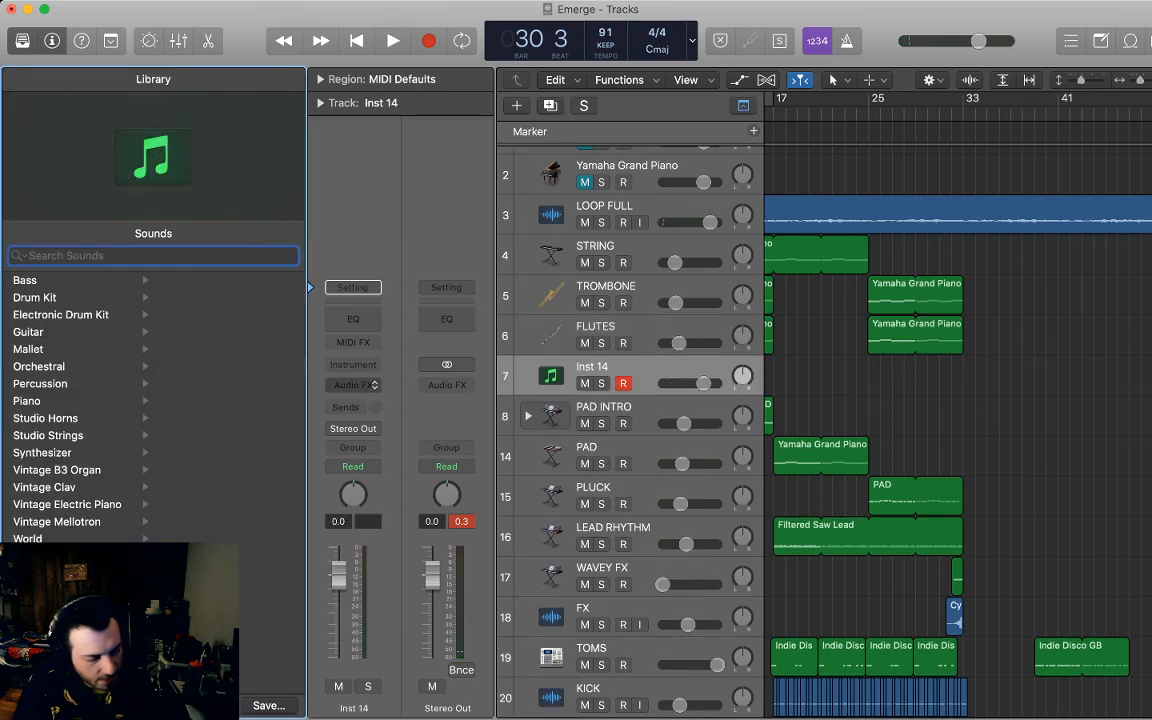
click(42, 453)
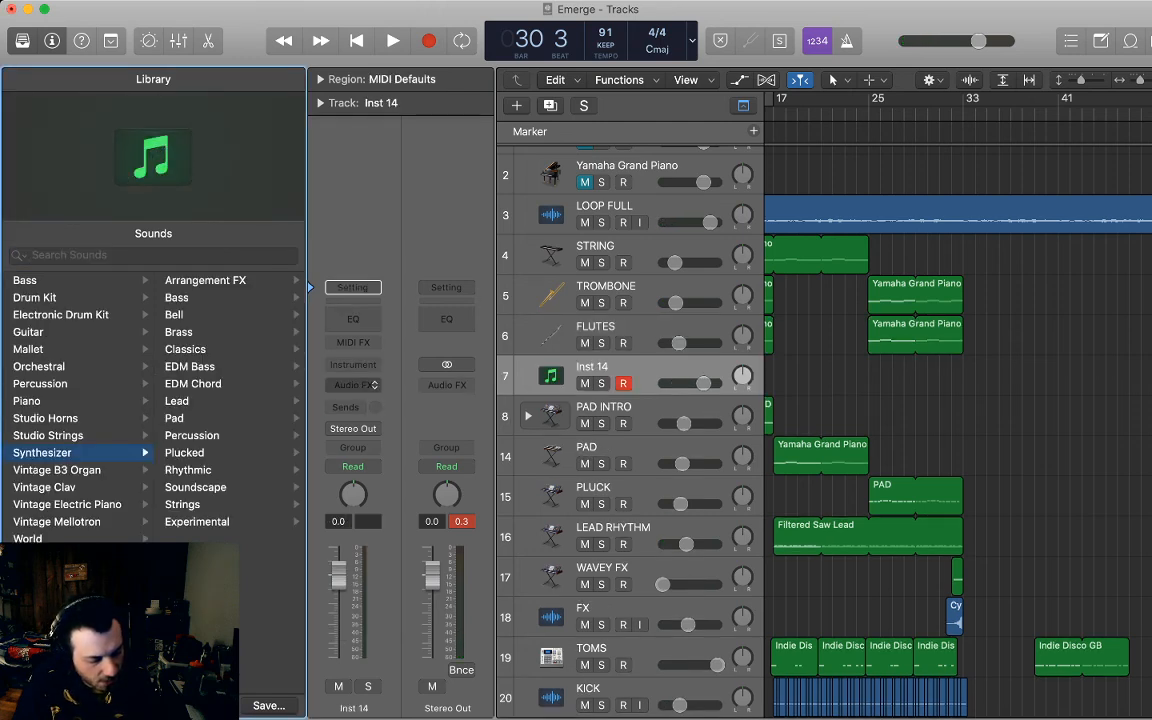
click(176, 297)
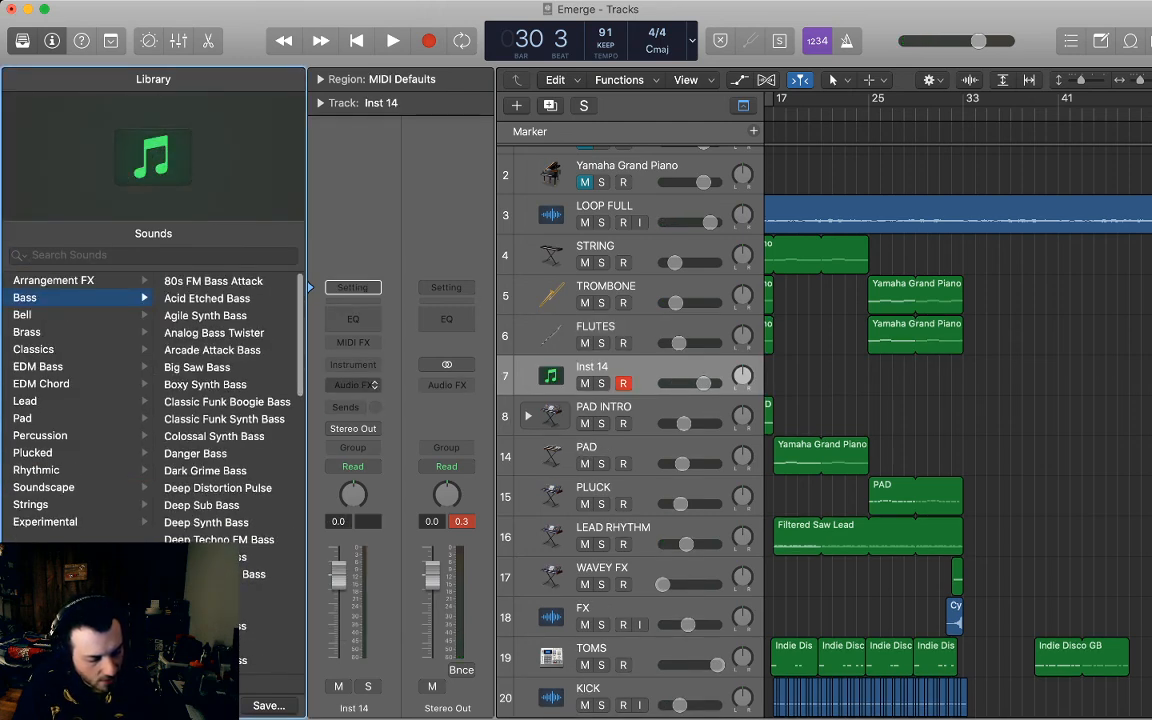
click(197, 367)
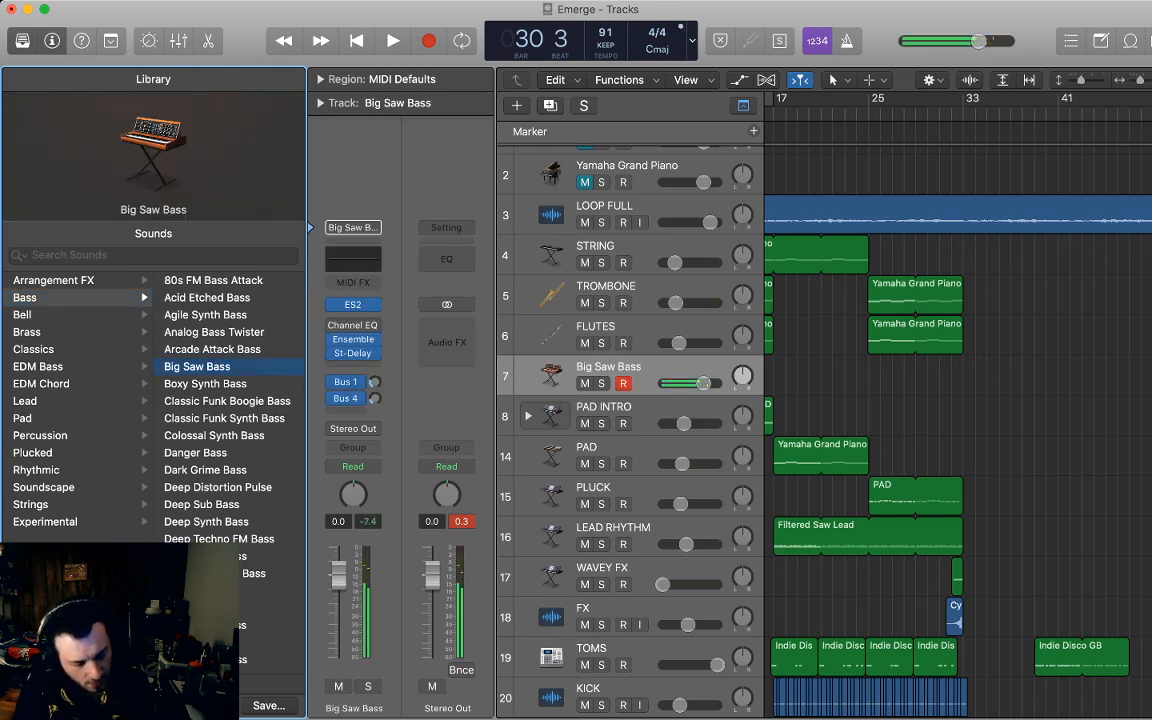
scroll(205, 456, down, 4)
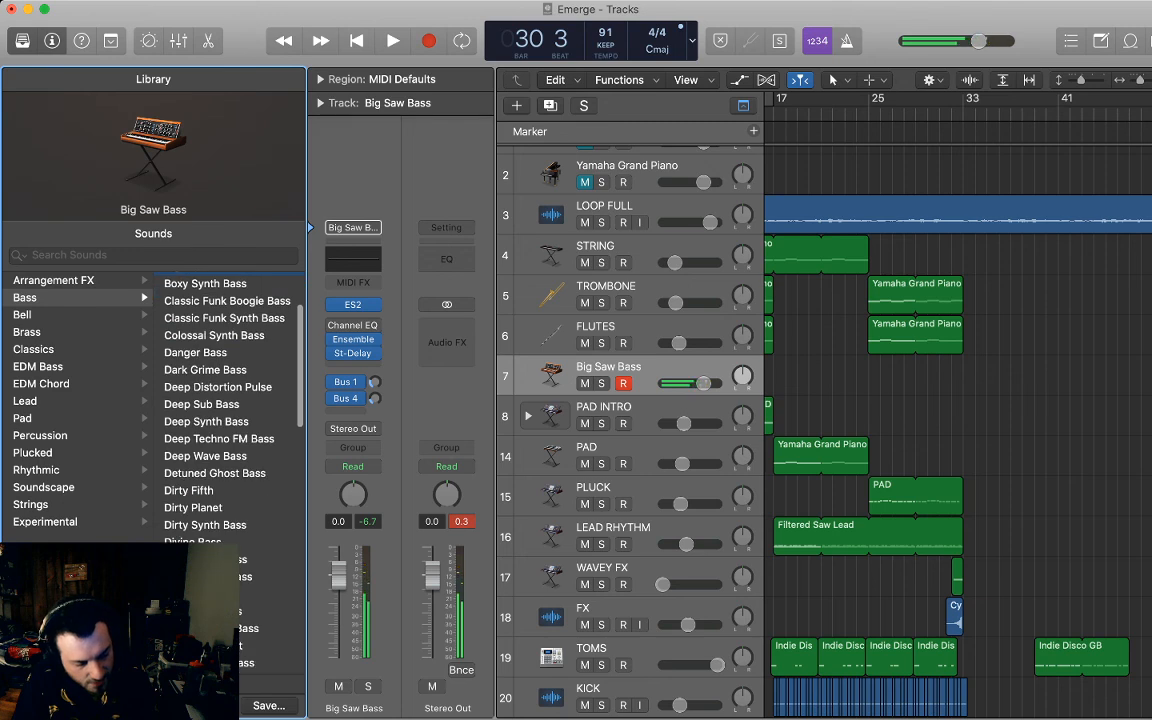
click(205, 456)
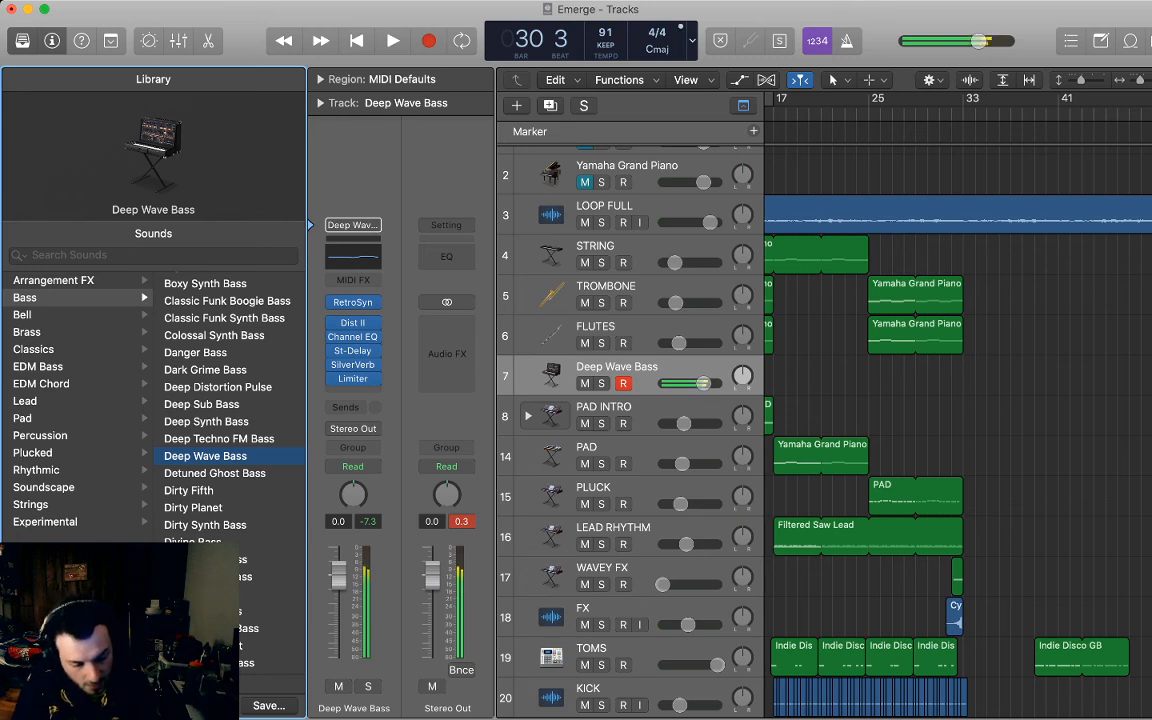
scroll(958, 420, left, 3)
click(950, 112)
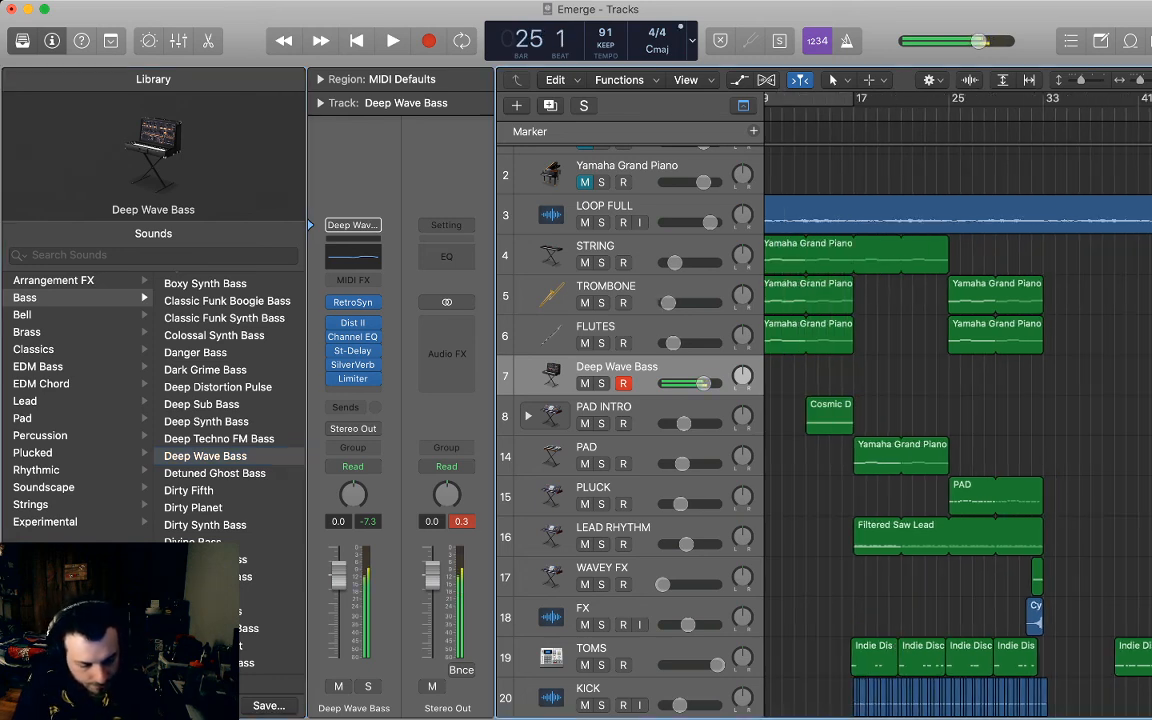
key(r)
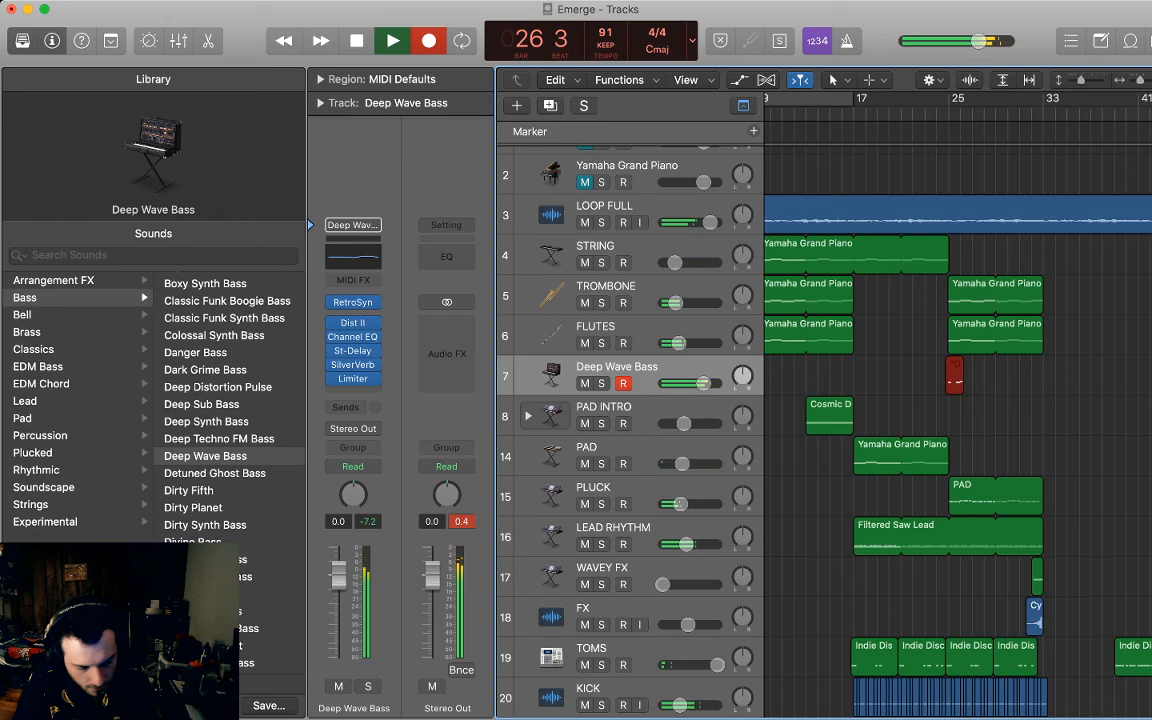
key(space)
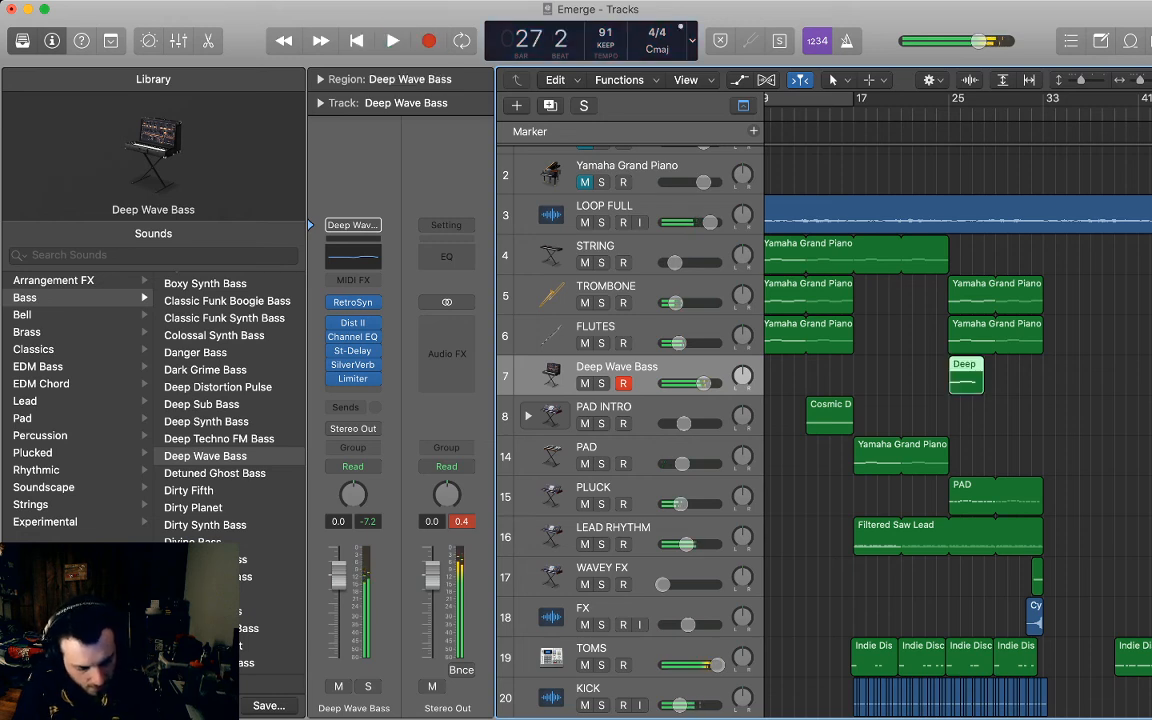
key(Delete)
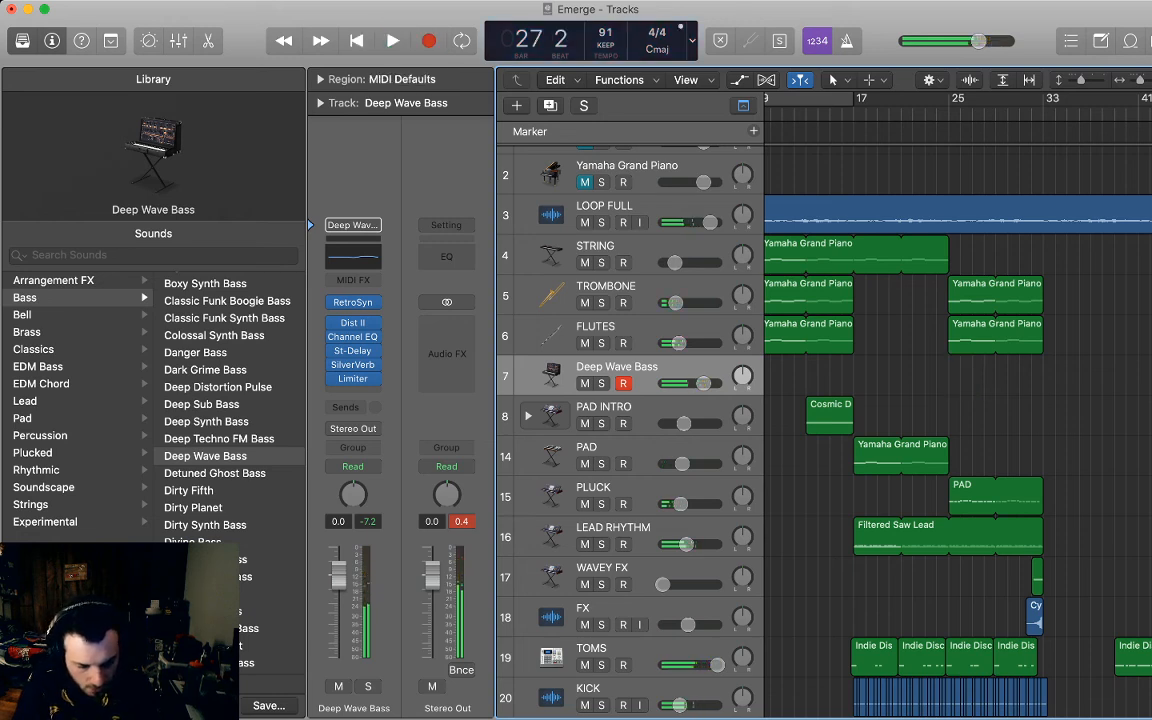
Record a four-bar part on the Deep Wave Bass track from bar 25 to bar 29.
key(r)
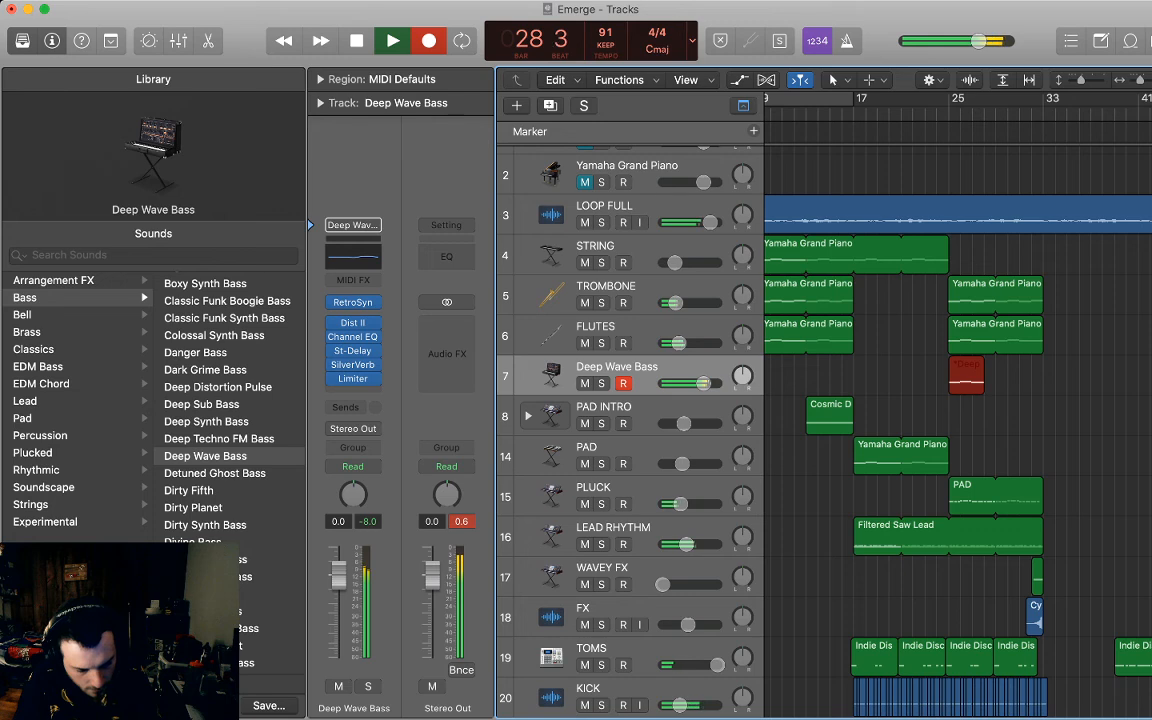
key(space)
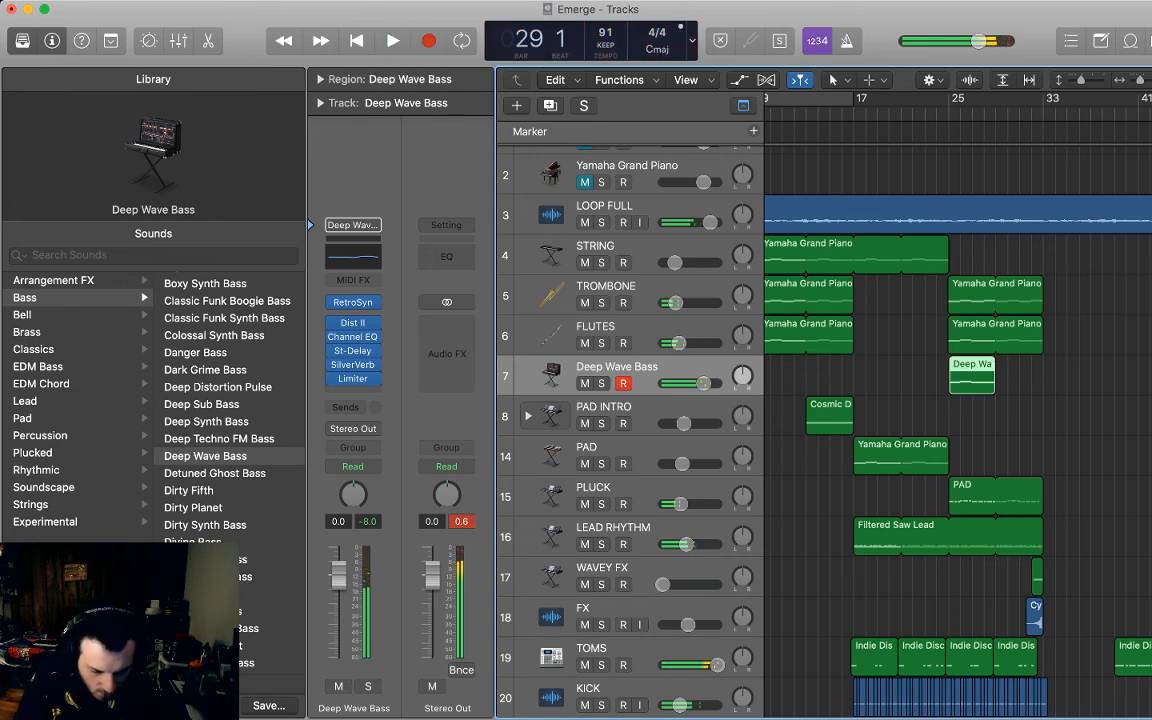
Quantize all recorded Deep Wave Bass notes to 1/16 in the Piano Roll, check the individual notes and close the editor.
key(p)
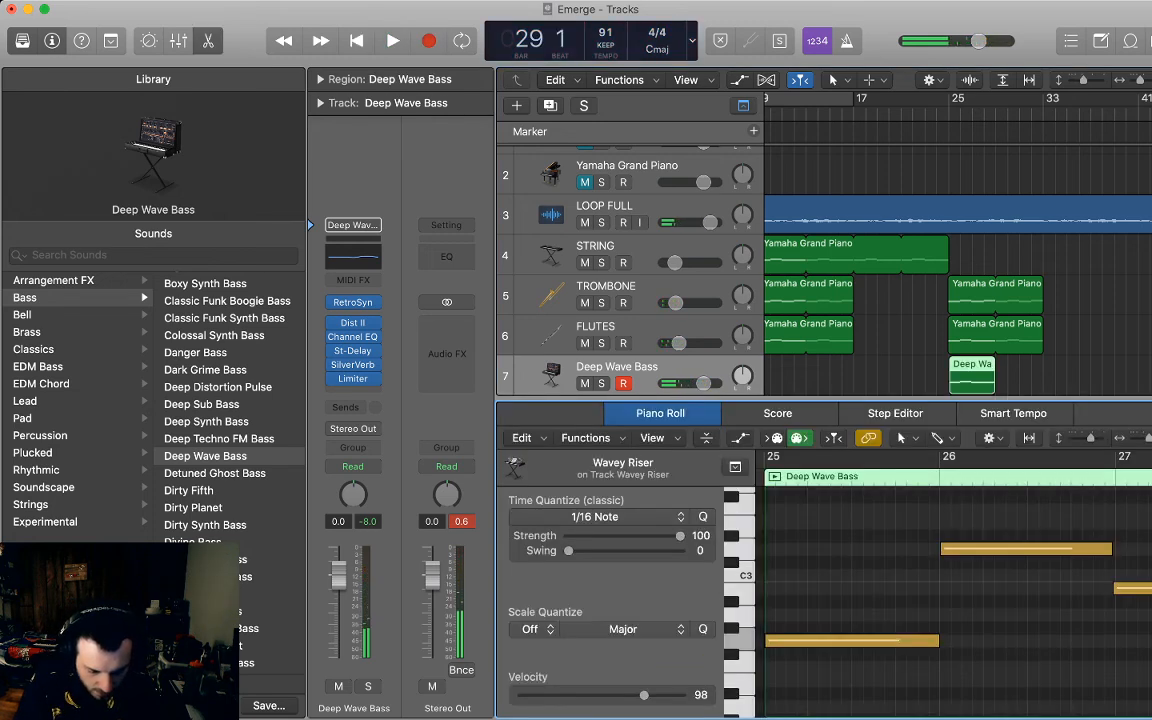
key(super+Left)
drag(843, 499, 1106, 662)
key(q)
click(1030, 638)
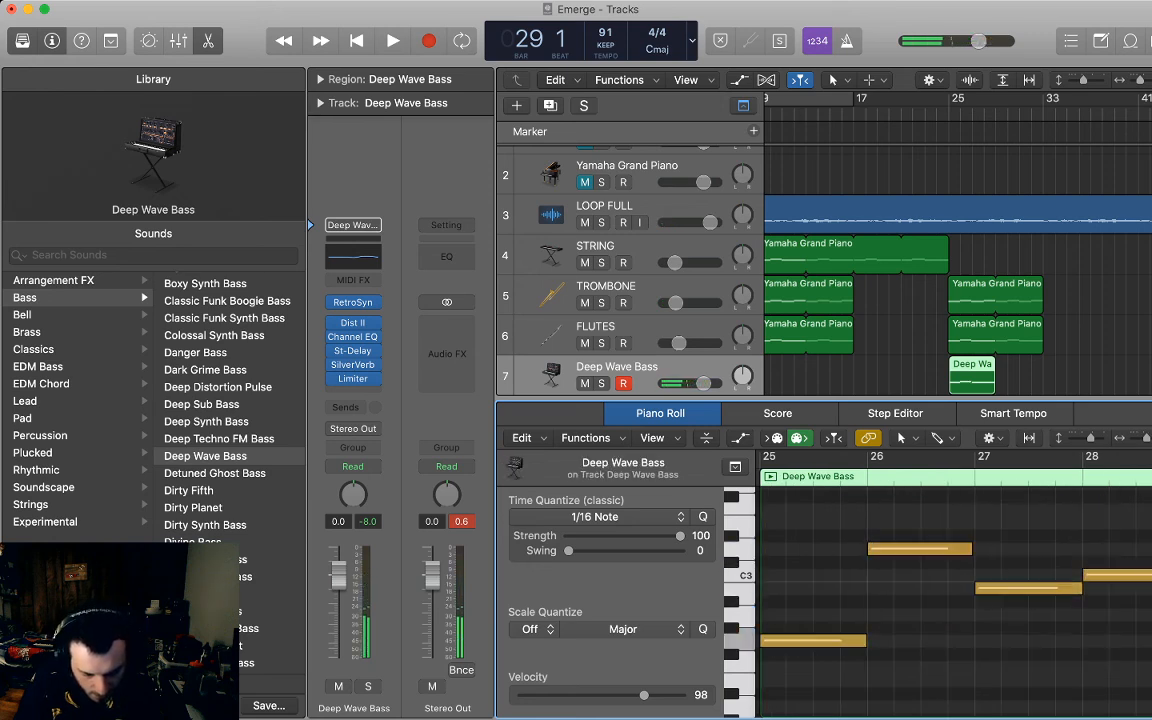
click(920, 549)
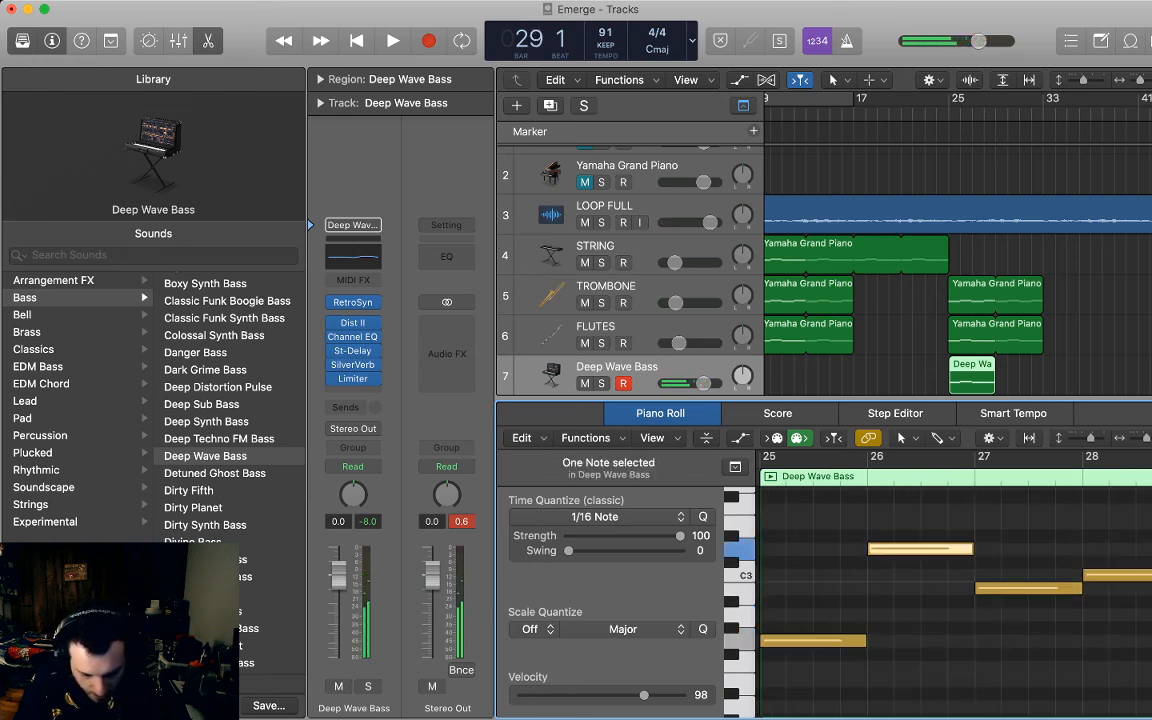
click(1028, 588)
scroll(1028, 588, right, 3)
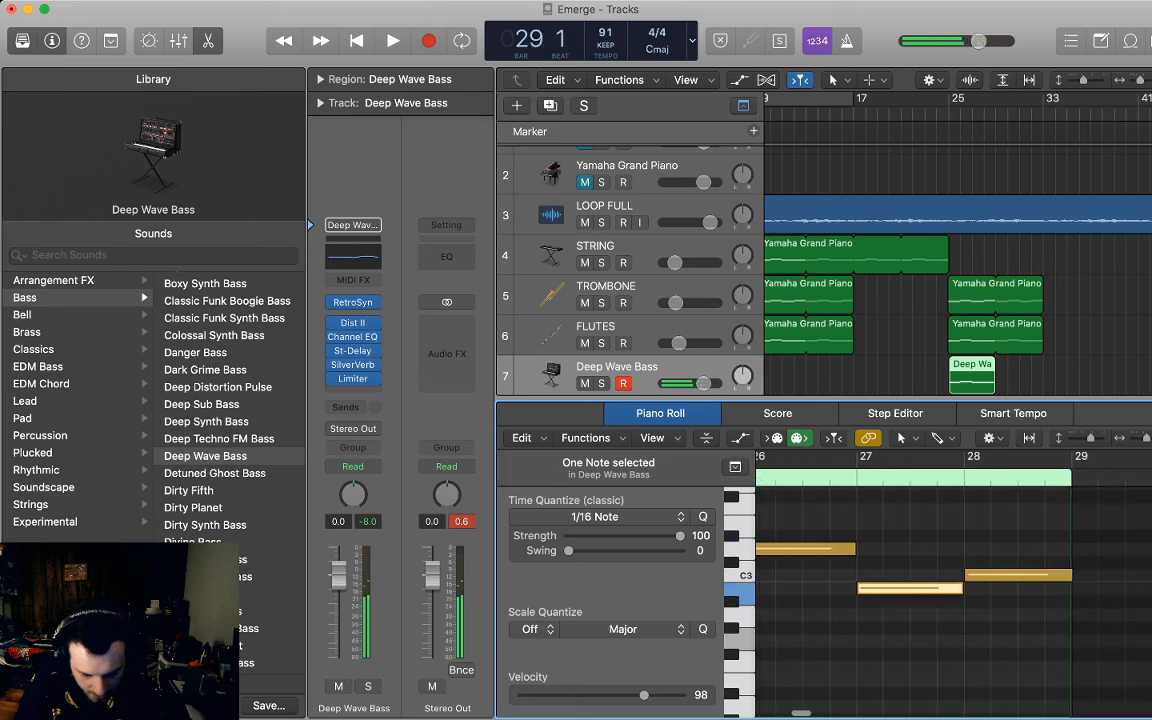
click(1018, 575)
click(1020, 640)
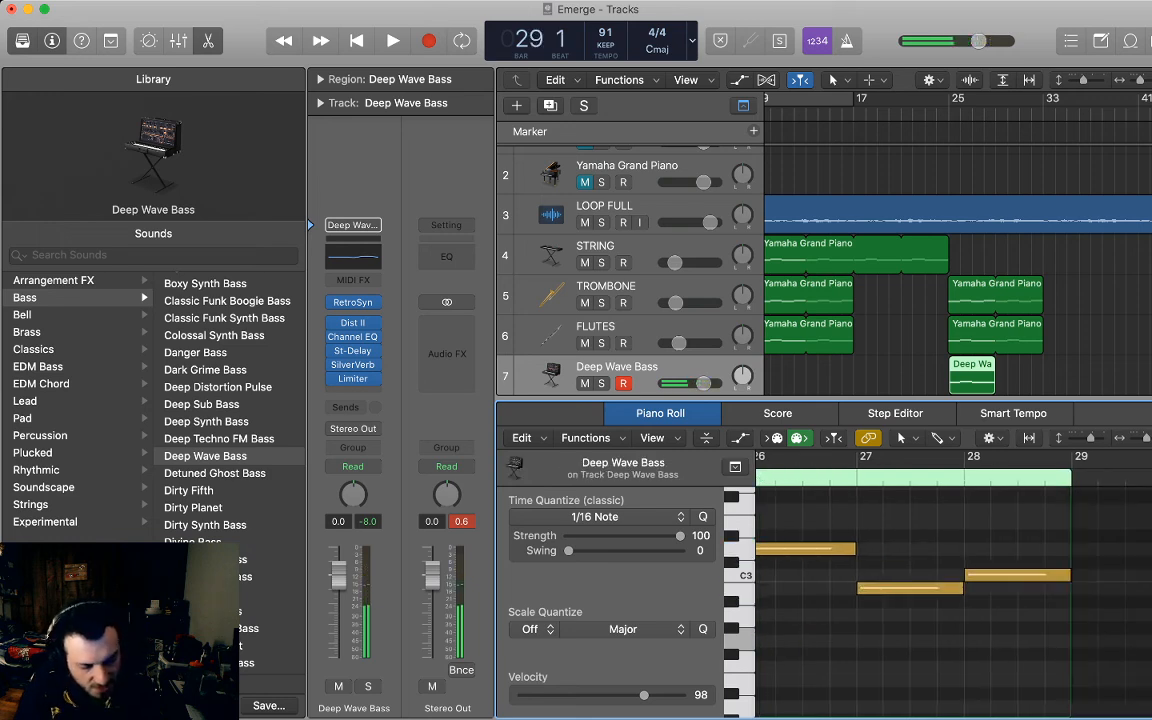
key(p)
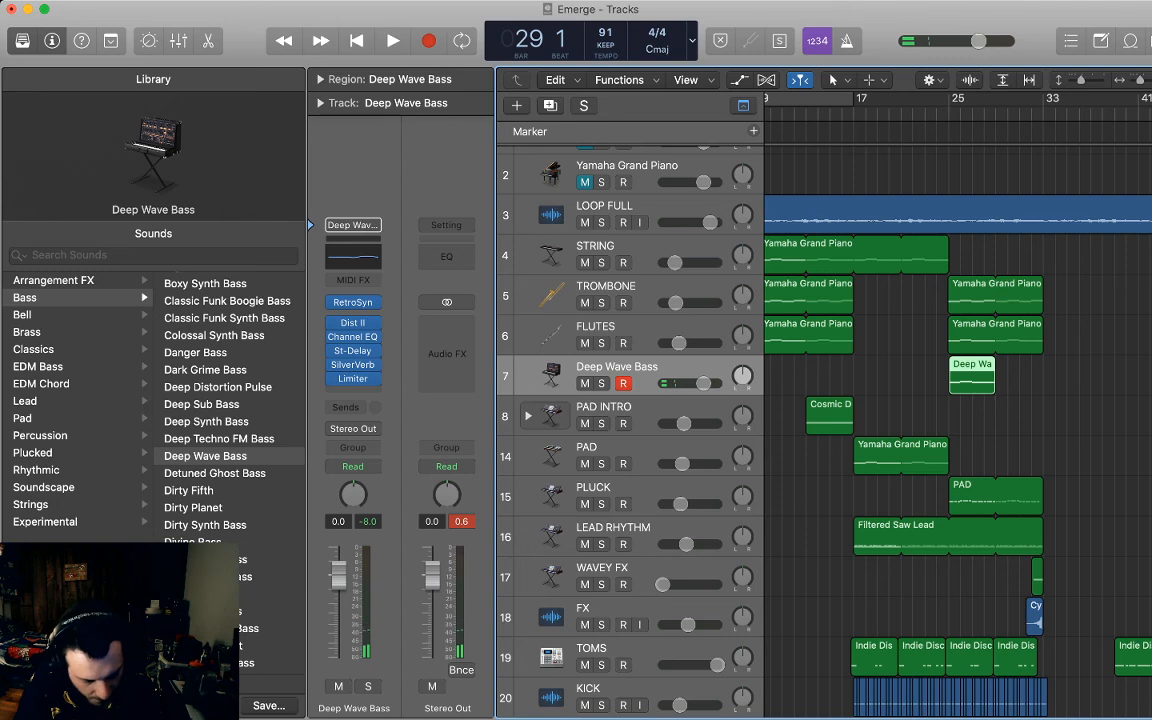
Move the Deep Wave Bass track between PLUCK and LEAD RHYTHM and audition it soloed together with LEAD RHYTHM from bar 25.
scroll(958, 432, down, 1)
drag(551, 358, 551, 490)
click(601, 527)
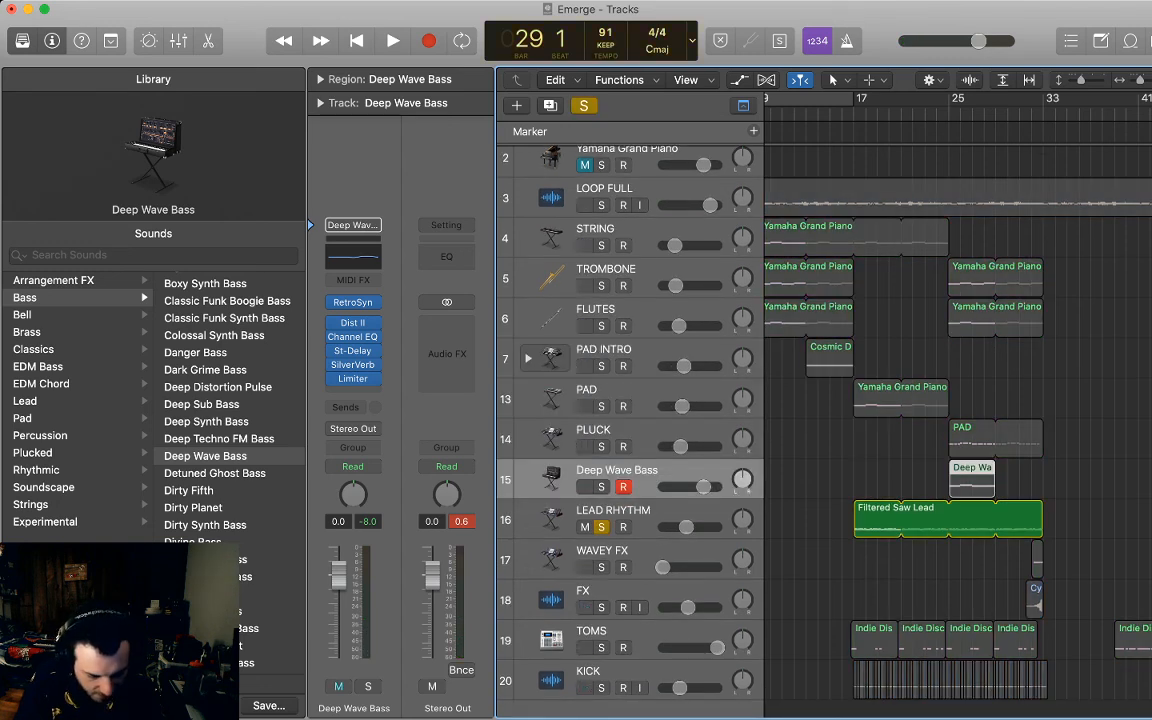
click(601, 487)
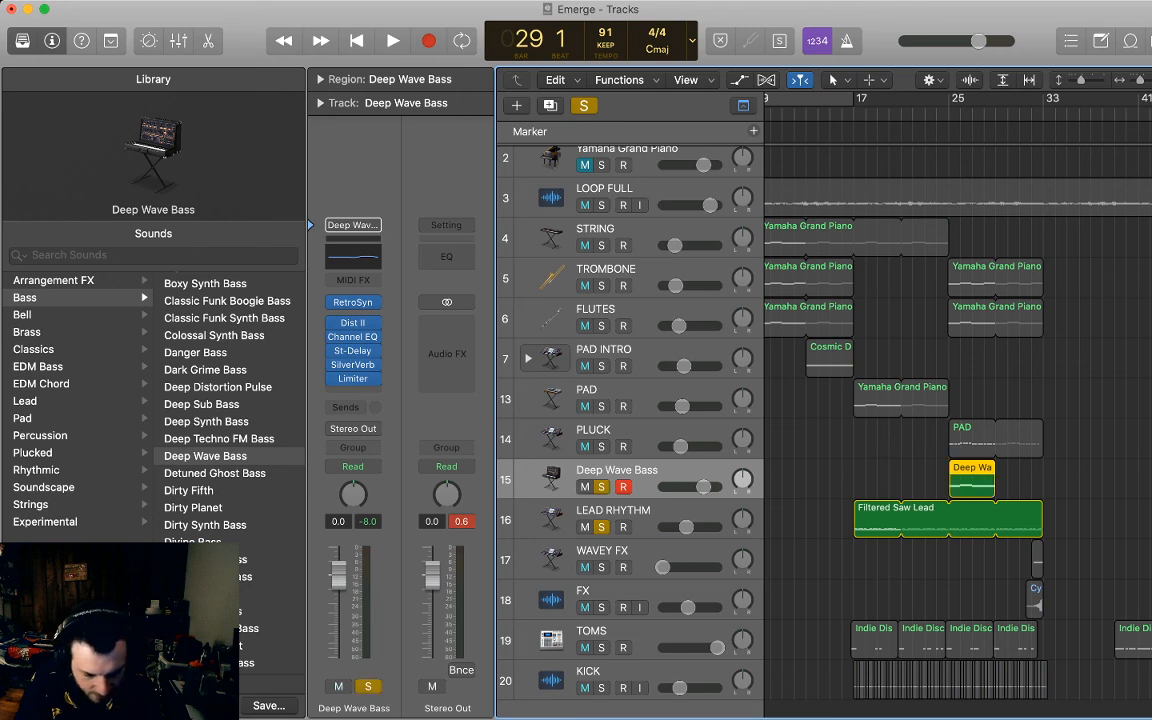
key(space)
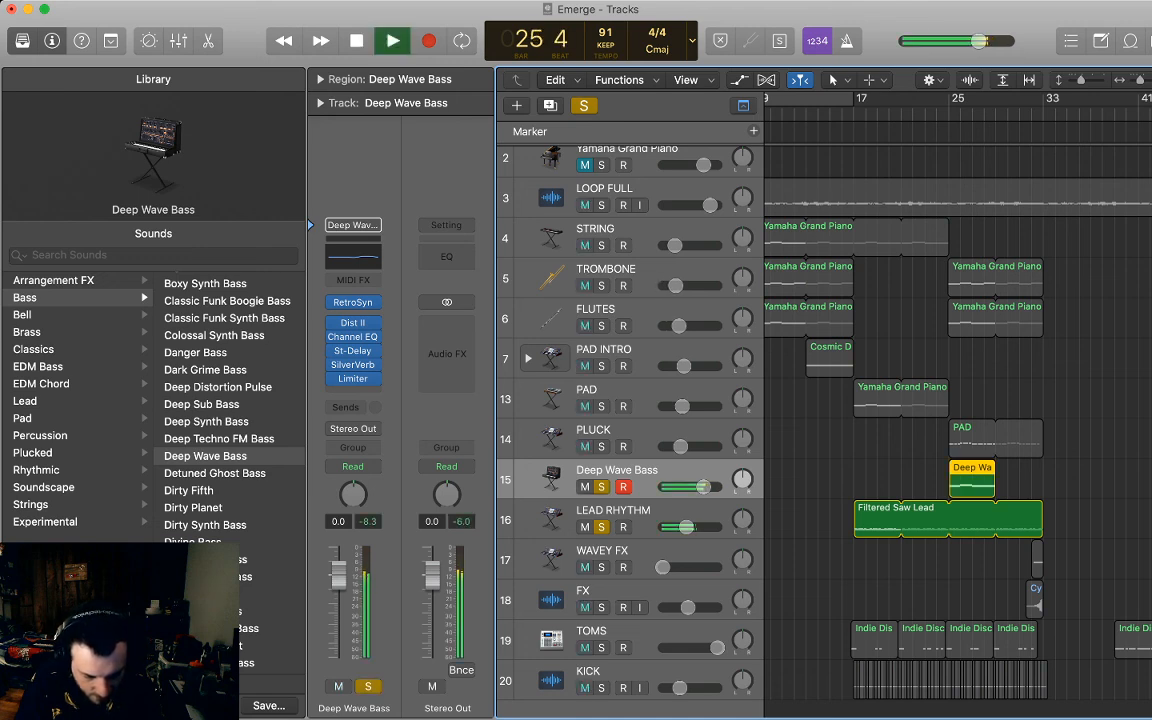
key(space)
key(s)
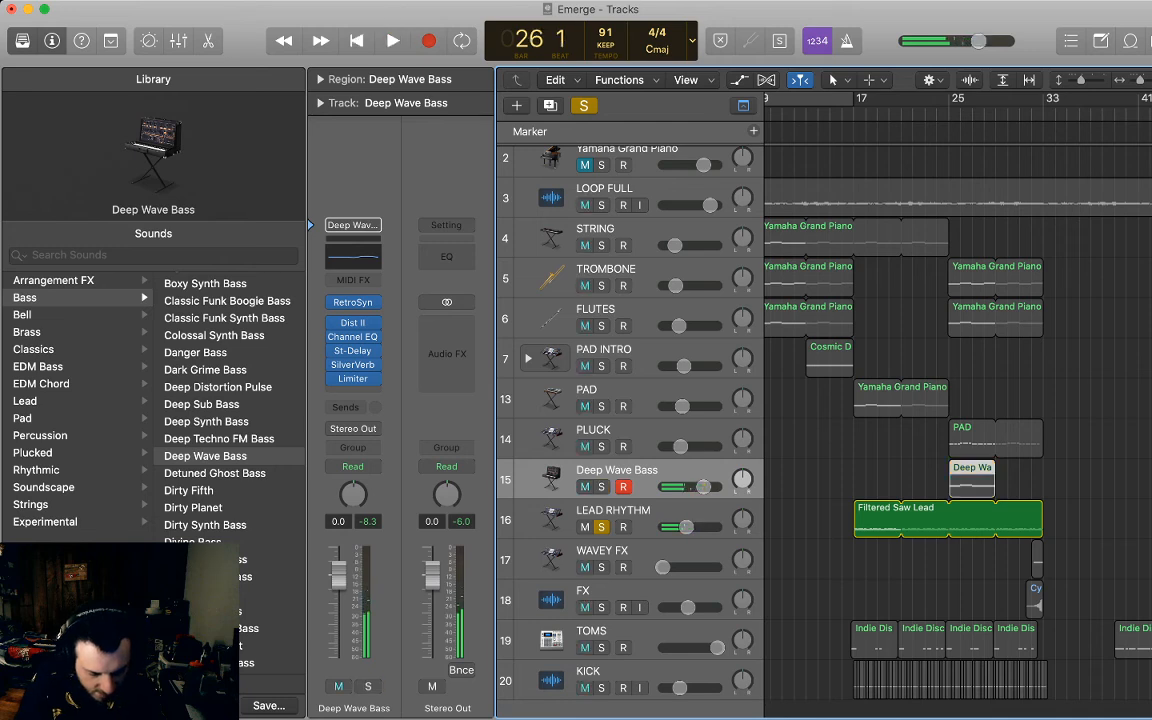
click(601, 527)
Split the Filtered Saw Lead region on the LEAD RHYTHM track at bar 25.
mouse_move(1040, 530)
mouse_down()
mouse_move(960, 530)
mouse_move(1042, 530)
mouse_up()
key(Down)
key(comma)
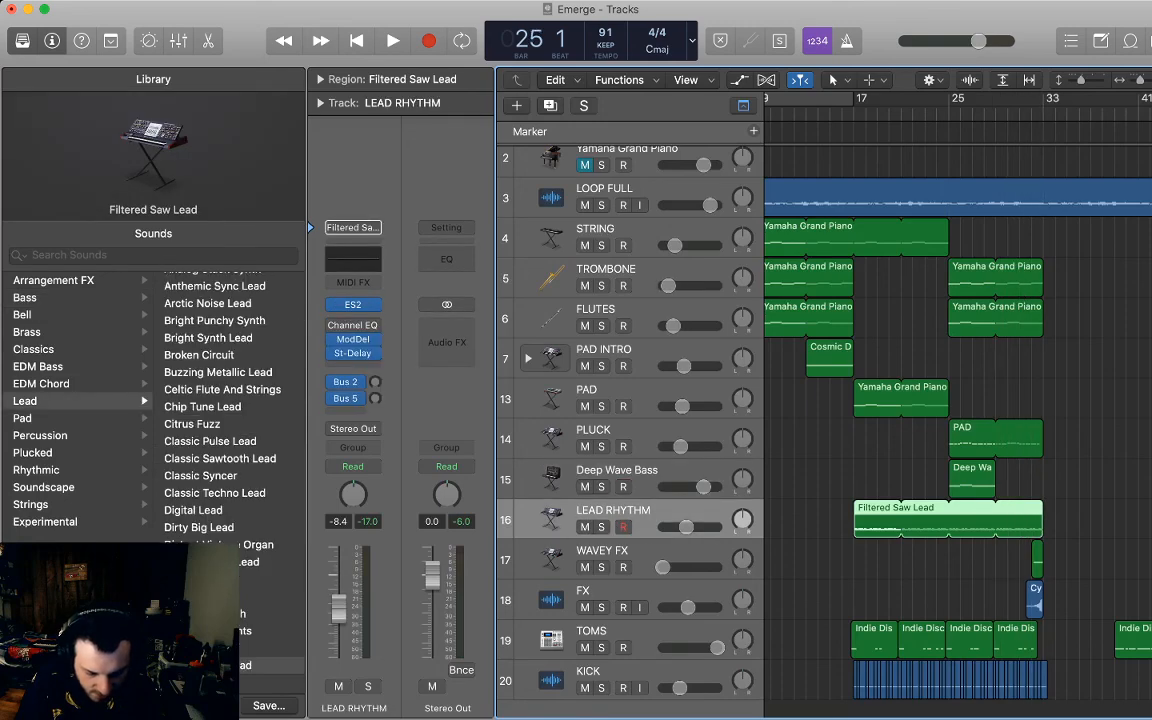
key(super+t)
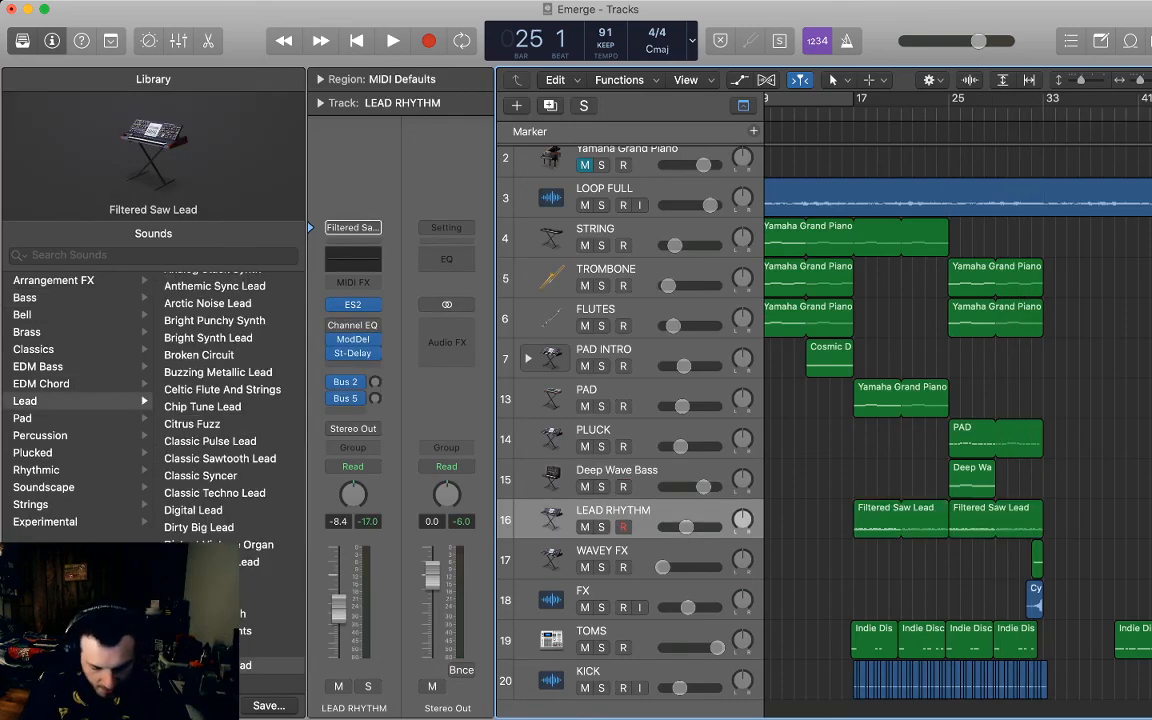
Transpose all notes of the second Filtered Saw Lead region, starting at bar 25, up one octave.
double_click(995, 520)
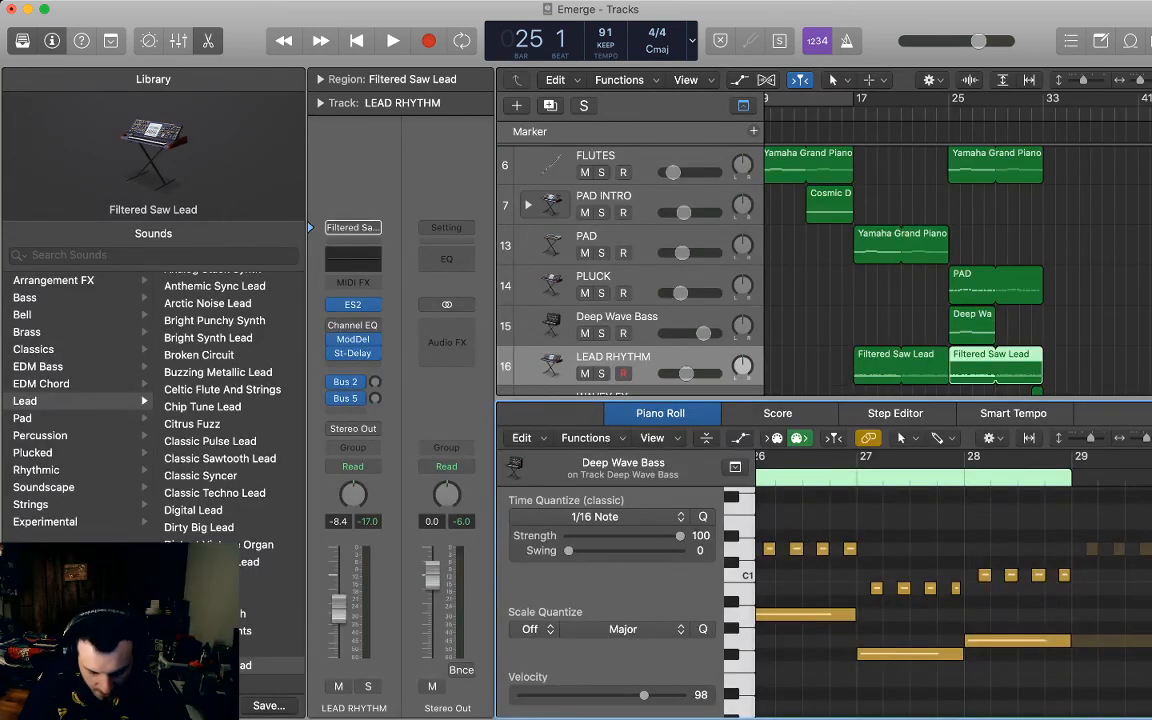
drag(1068, 678, 756, 517)
scroll(757, 517, up, 2)
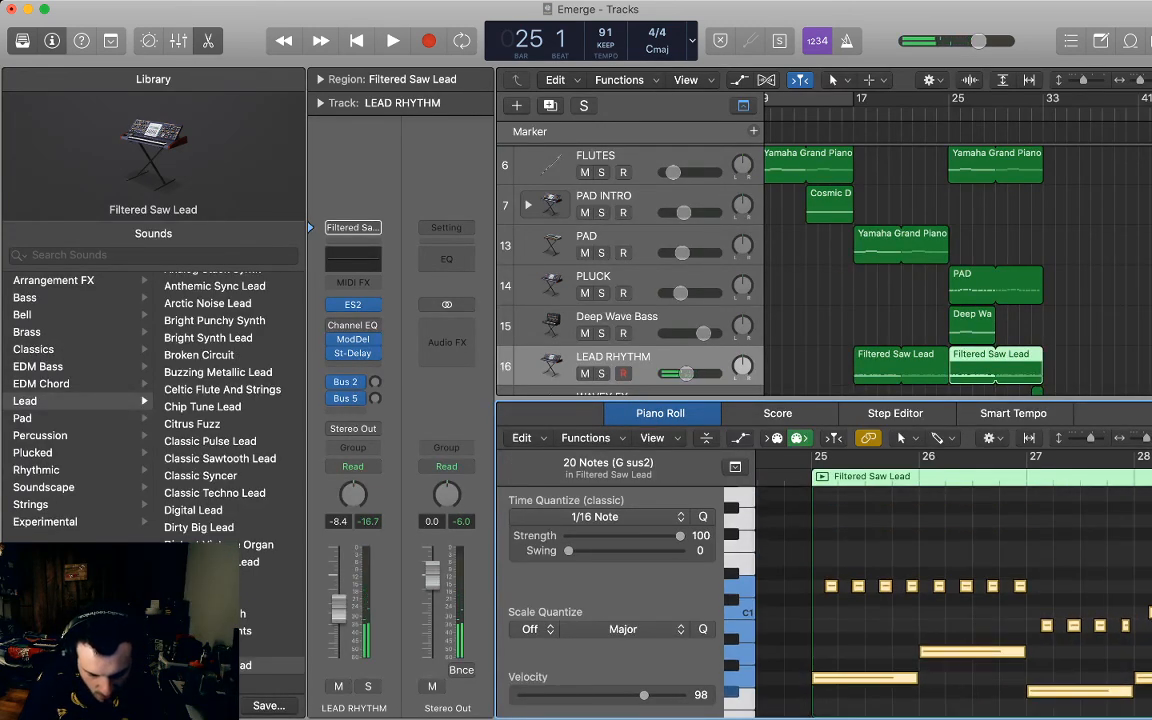
drag(865, 678, 865, 521)
Listen to the transposed Filtered Saw Lead region soloed and in the full mix from bar 25, and close the editor.
key(alt+space)
scroll(865, 521, up, 3)
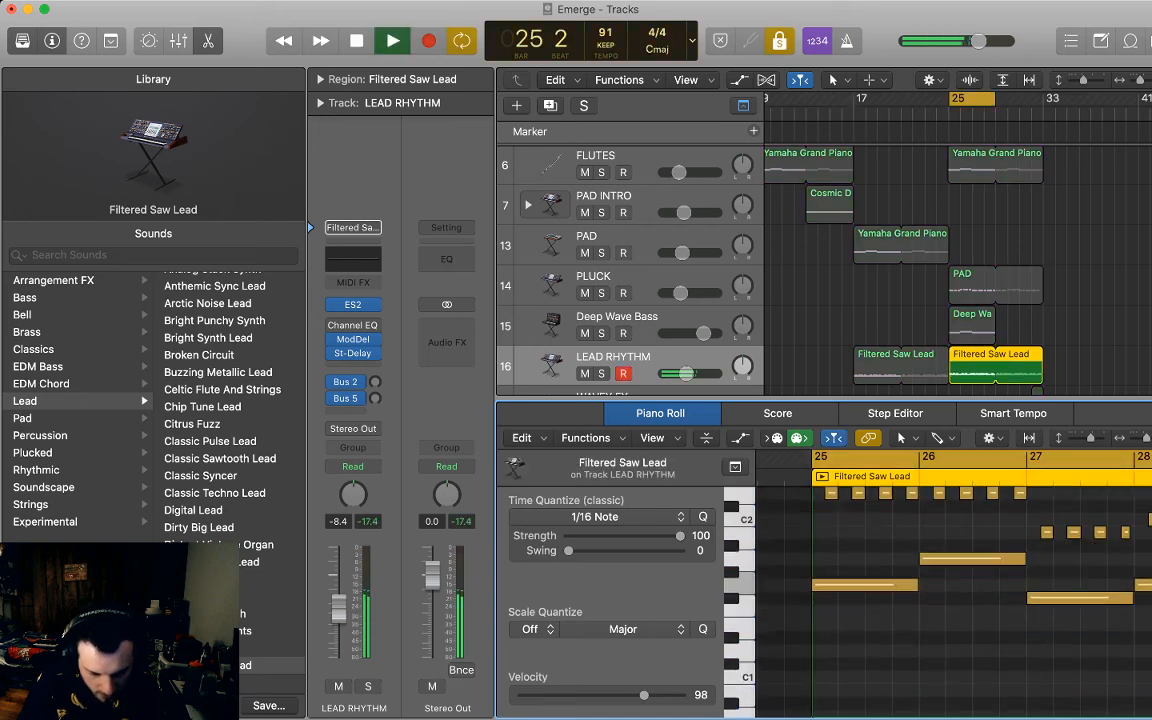
key(space)
key(space)
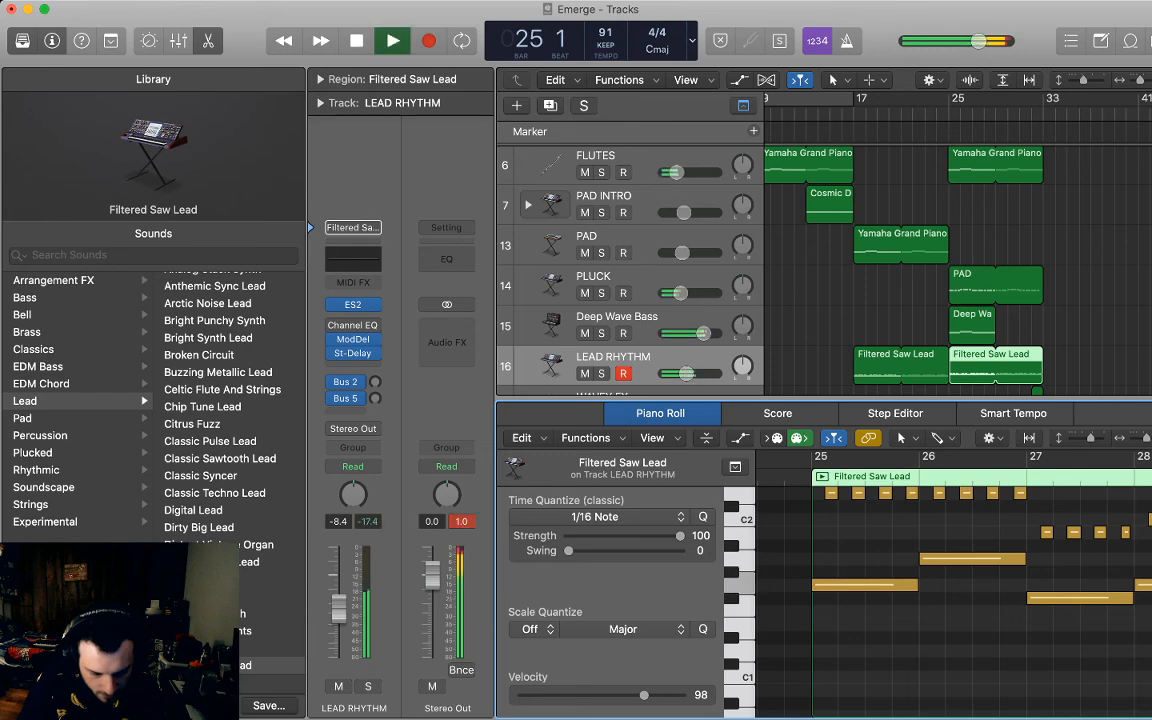
click(896, 328)
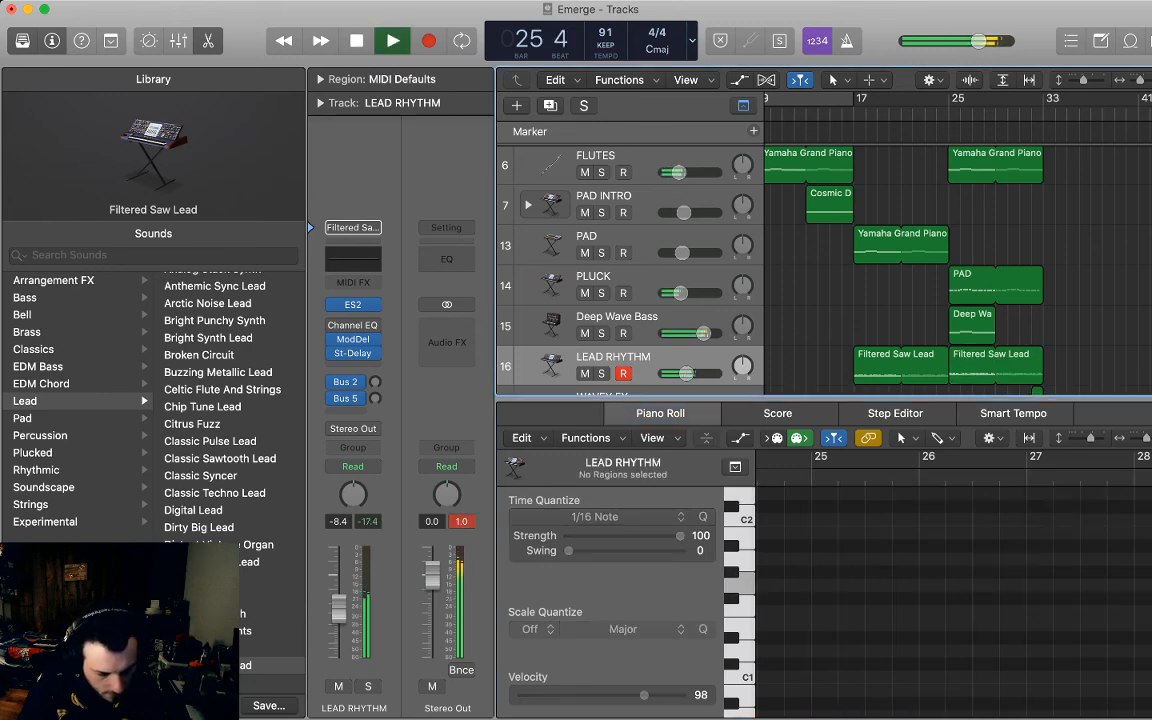
key(e)
key(space)
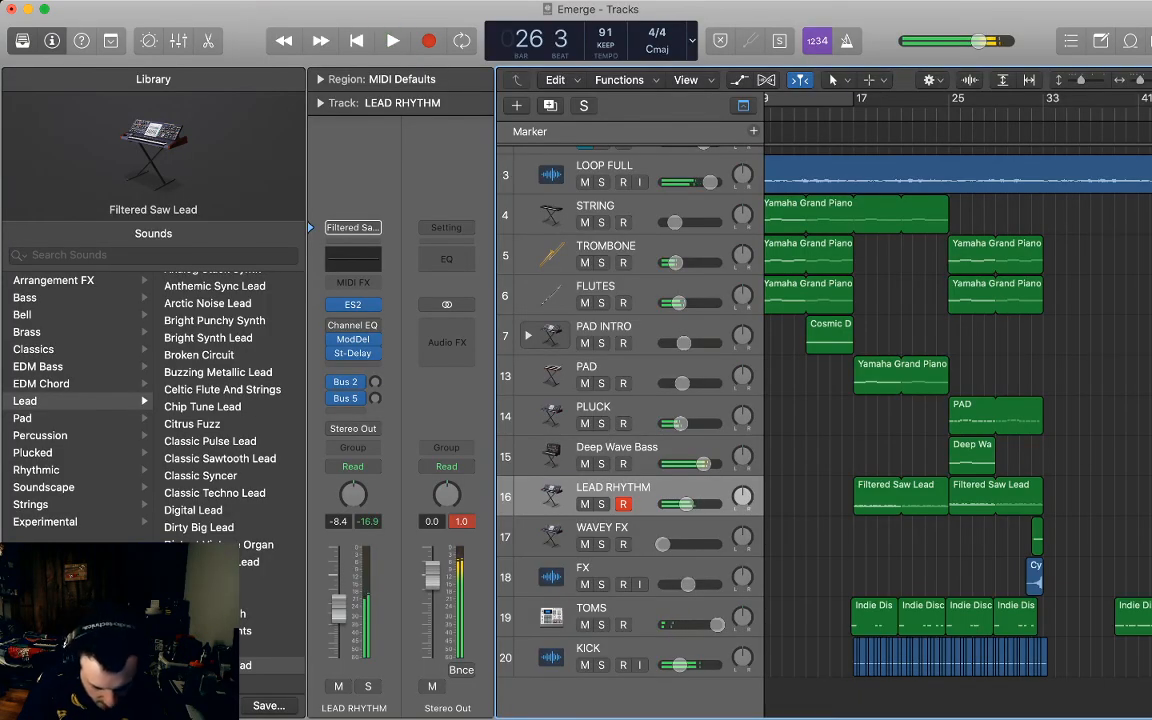
Examine the long notes of the Deep Wave Bass region up close between bars 25 and 28 in the Piano Roll.
double_click(972, 455)
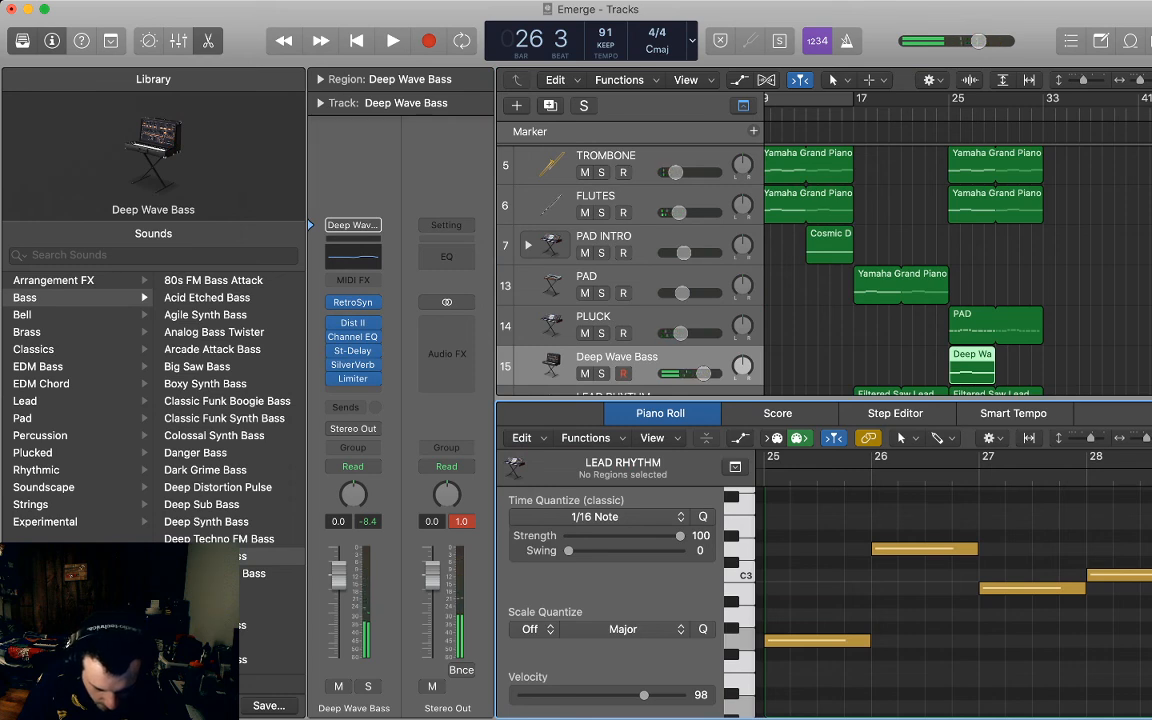
key(super+Right)
key(super+Right)
key(super+Right)
key(super+Right)
scroll(954, 600, left, 2)
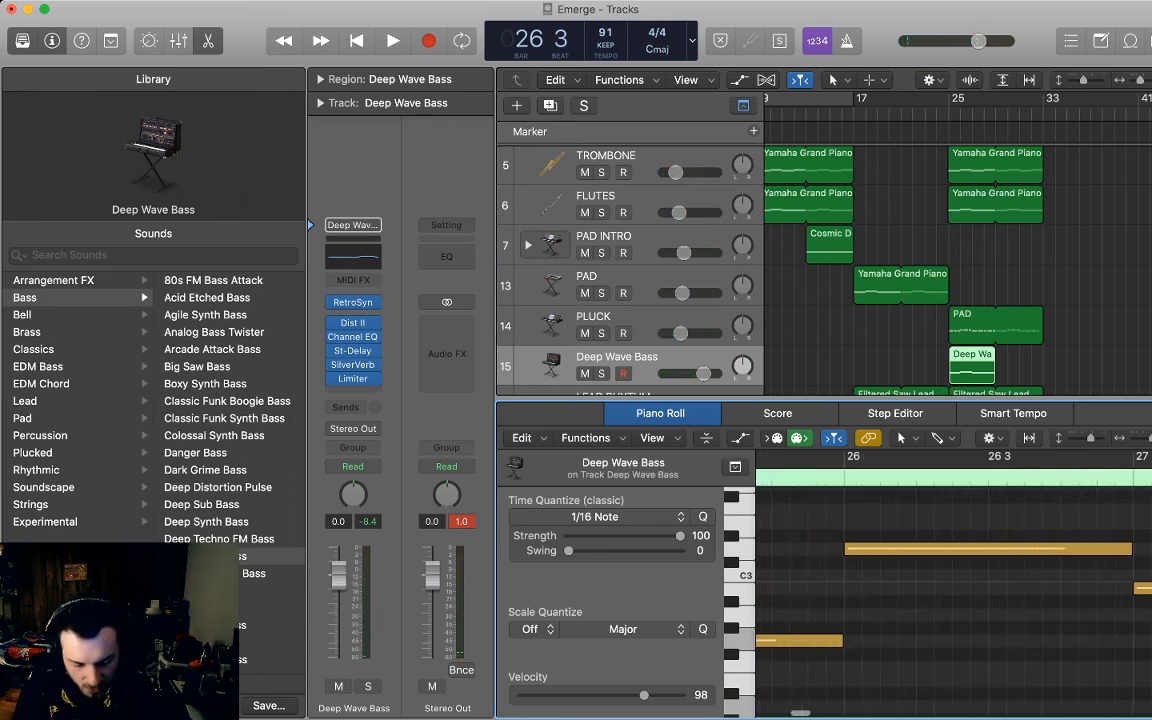
click(800, 640)
click(900, 548)
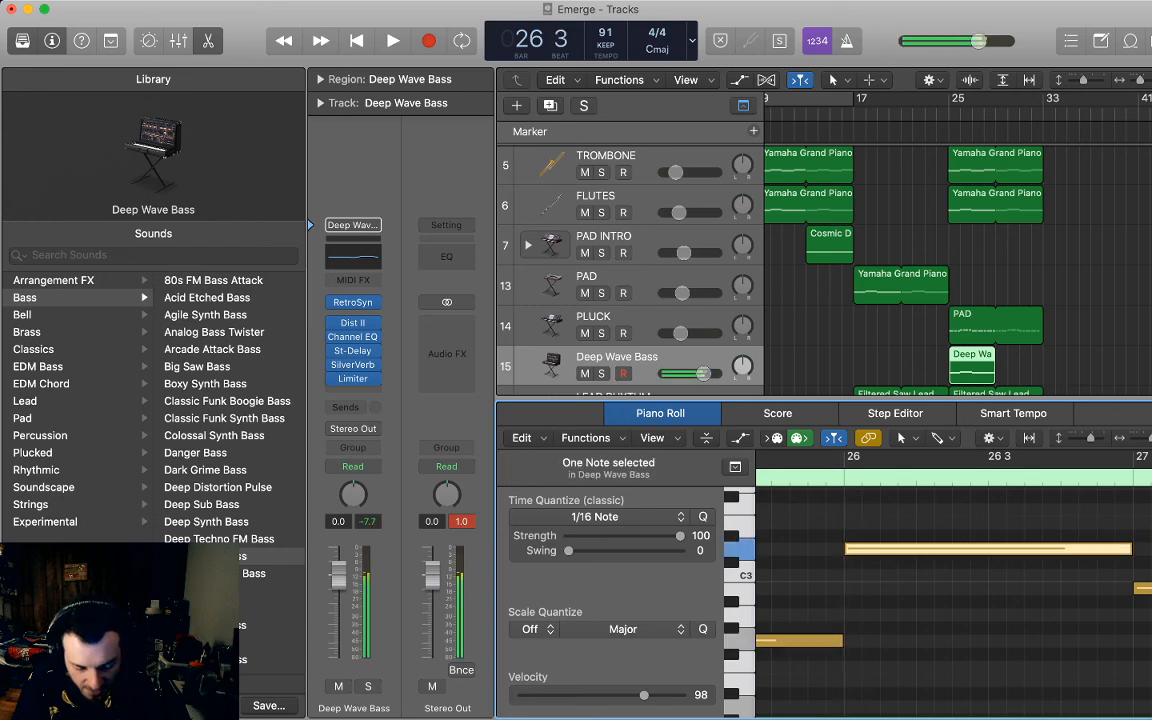
scroll(954, 600, right, 1)
scroll(954, 600, right, 1)
scroll(954, 600, right, 2)
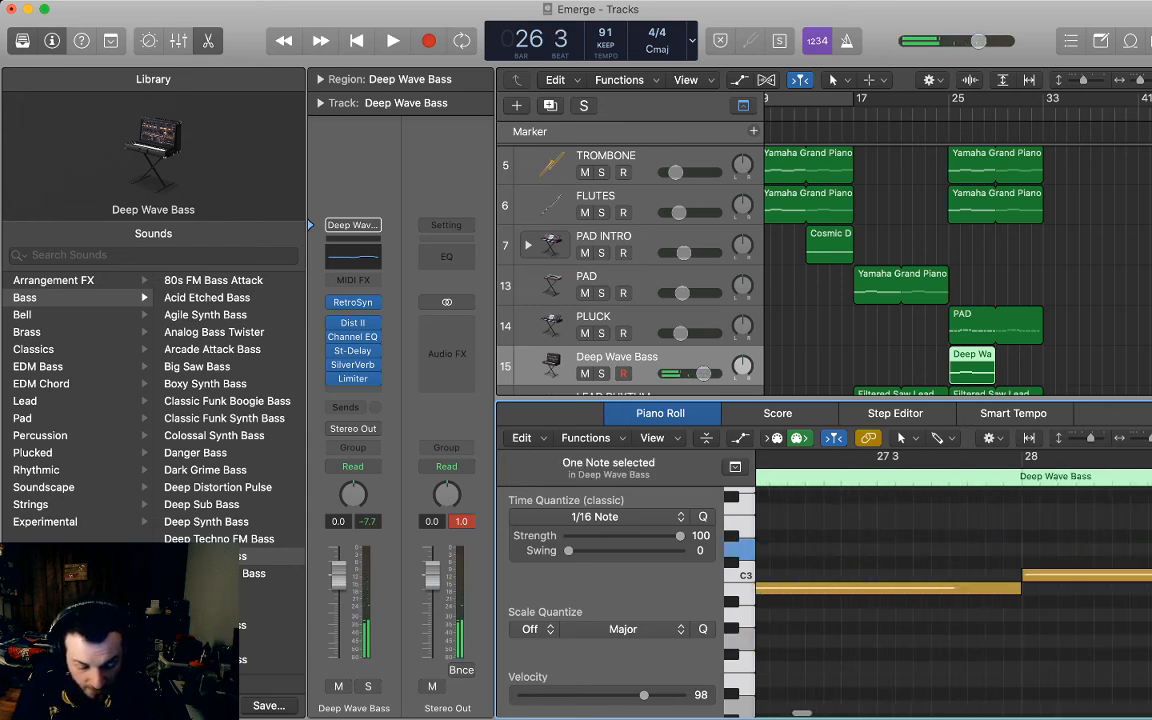
scroll(954, 600, left, 3)
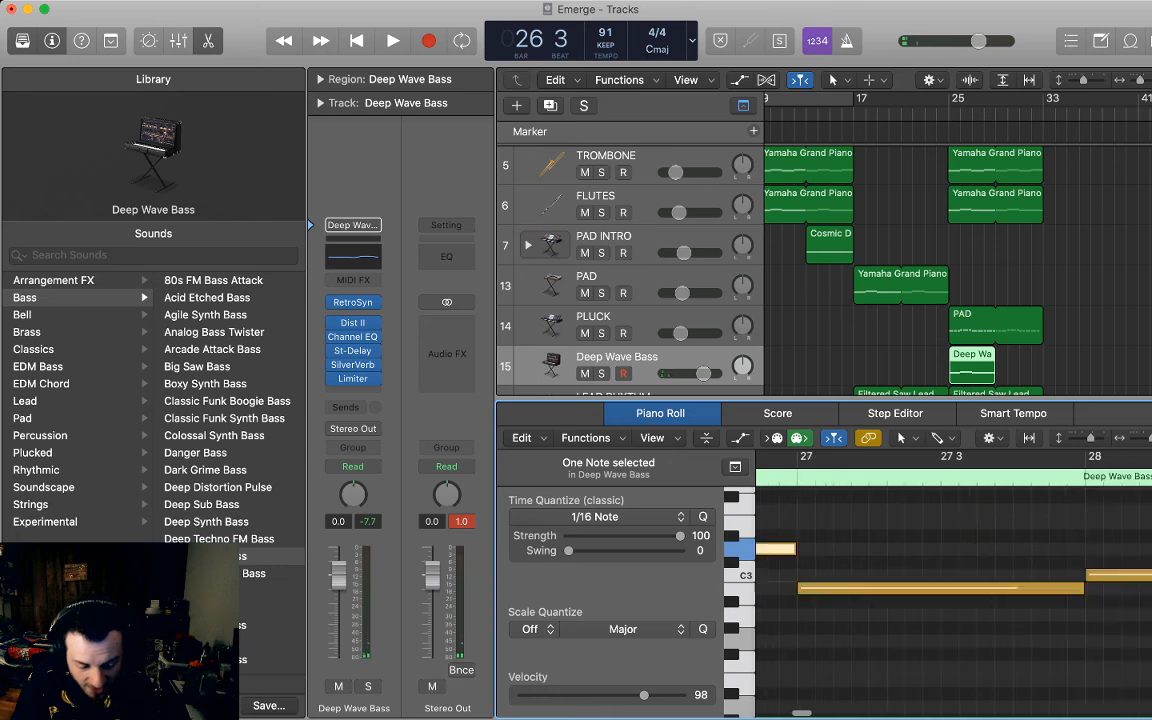
scroll(954, 600, left, 1)
Play the Deep Wave Bass region soloed and with the full mix, closing the Piano Roll.
click(1054, 477)
scroll(954, 600, right, 3)
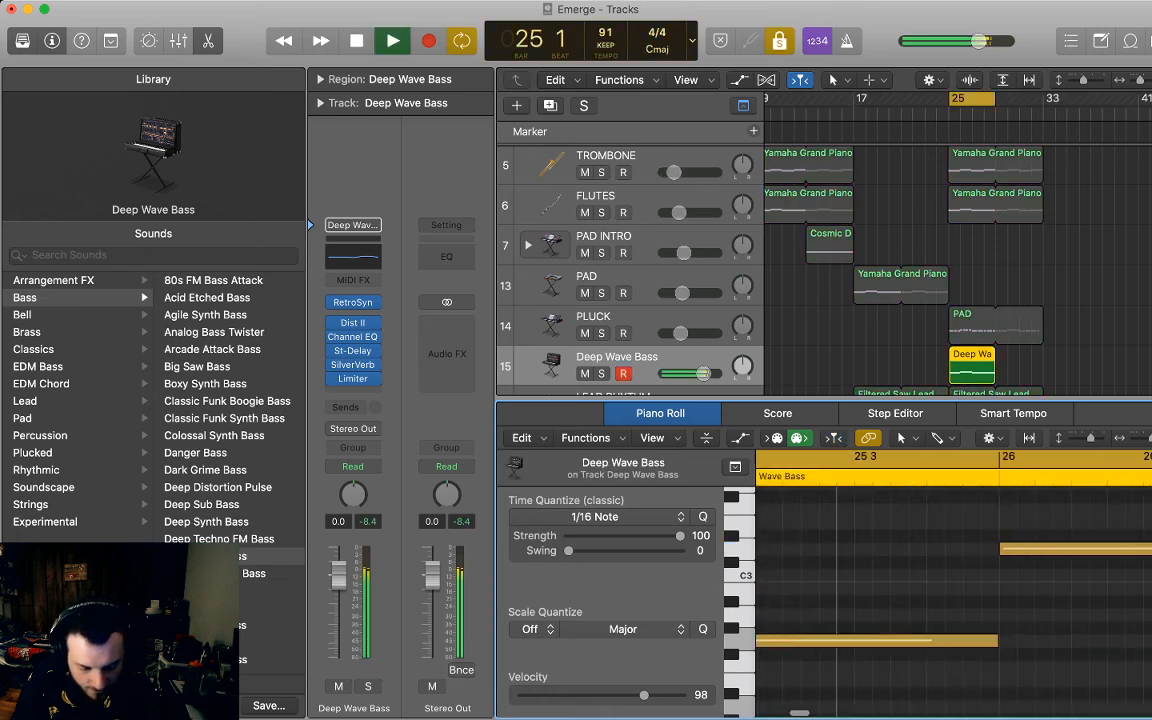
scroll(954, 600, right, 1)
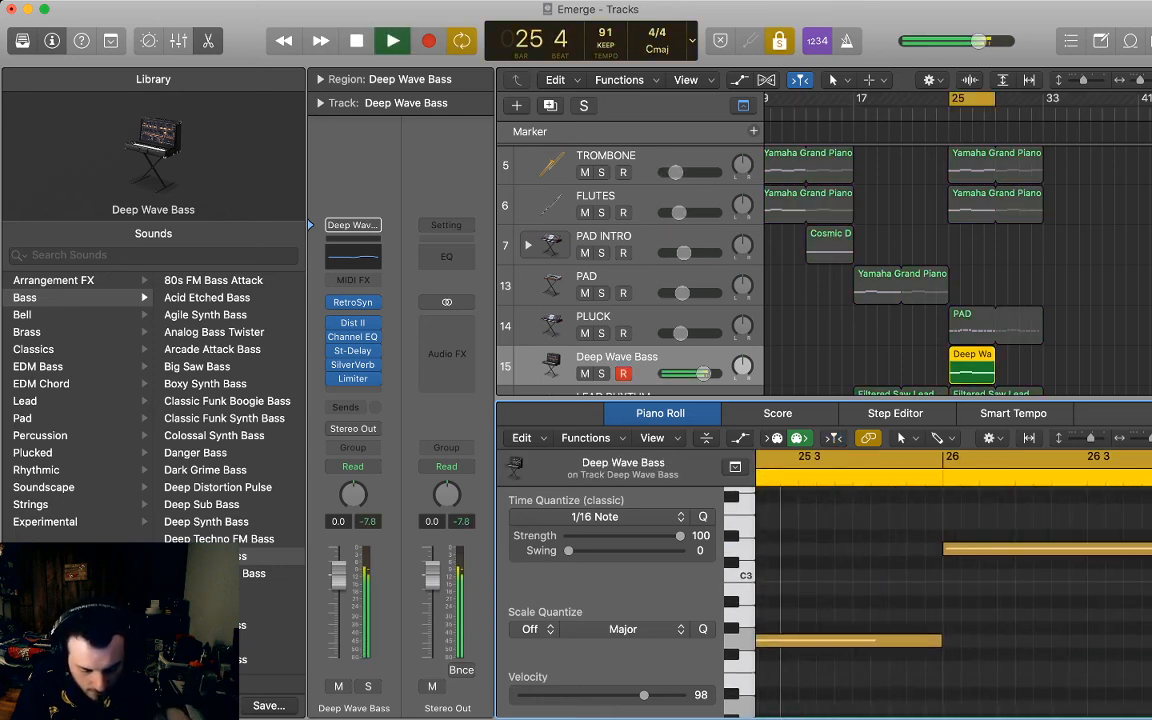
key(space)
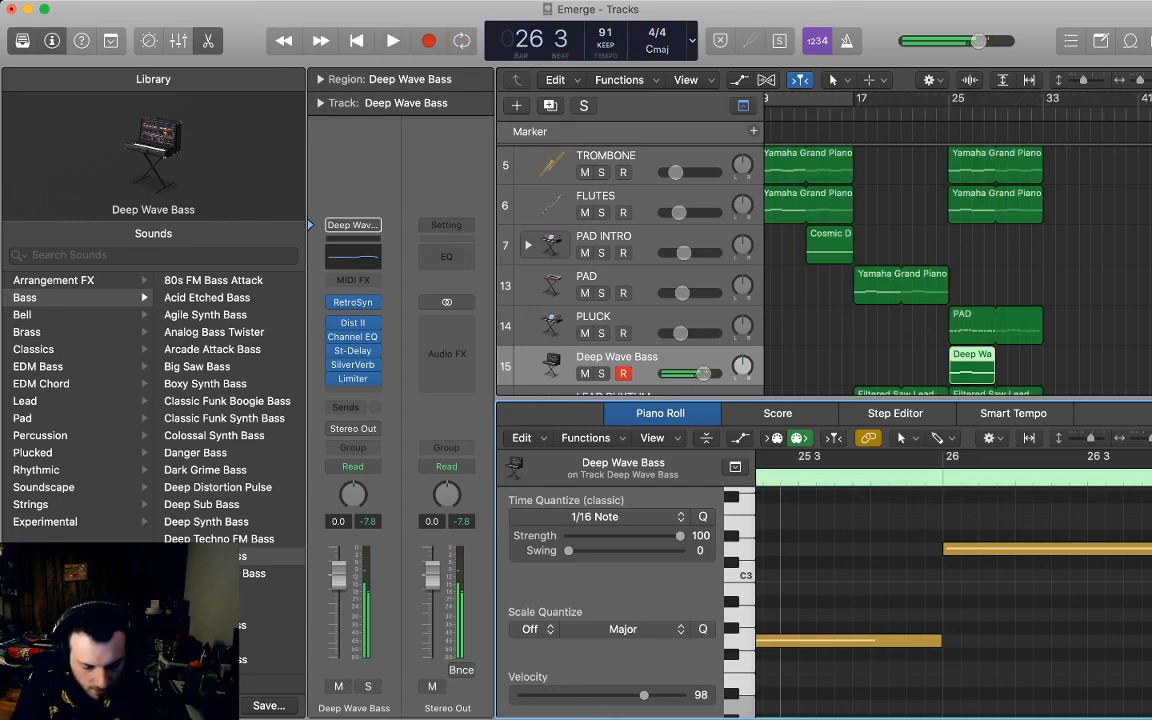
key(space)
key(e)
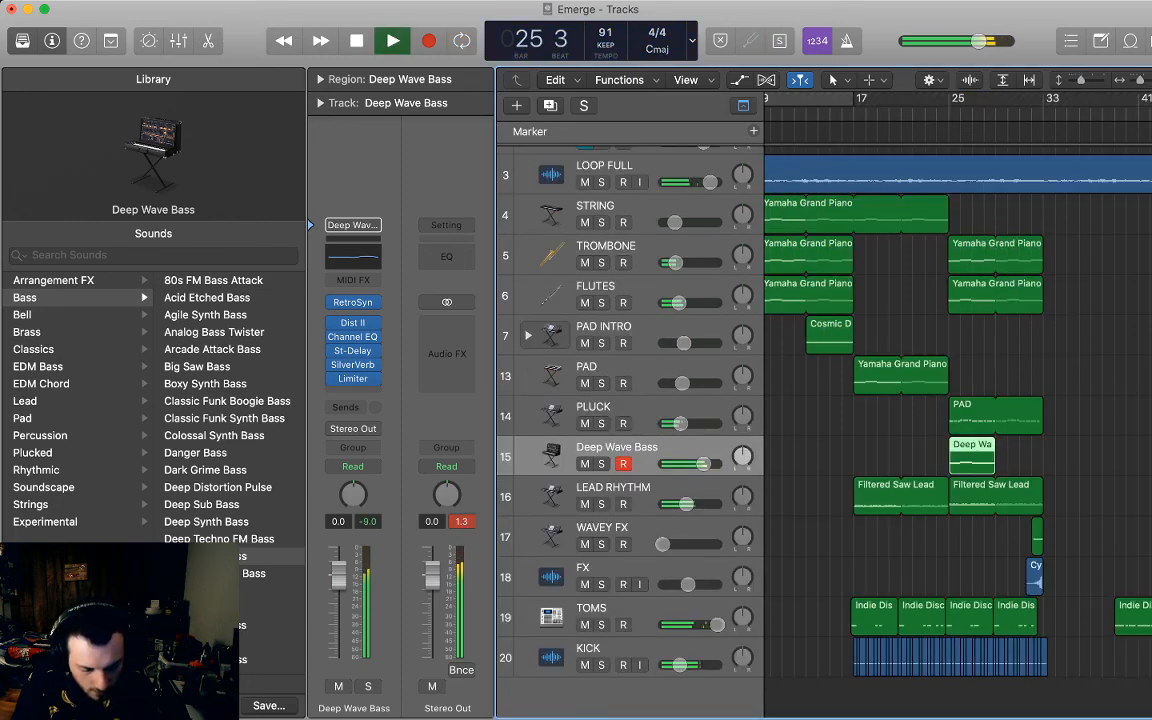
Set the Deep Wave Bass track to -4.8 dB with the new name SYNTH BASS, and loop its region up to bar 33.
click(875, 410)
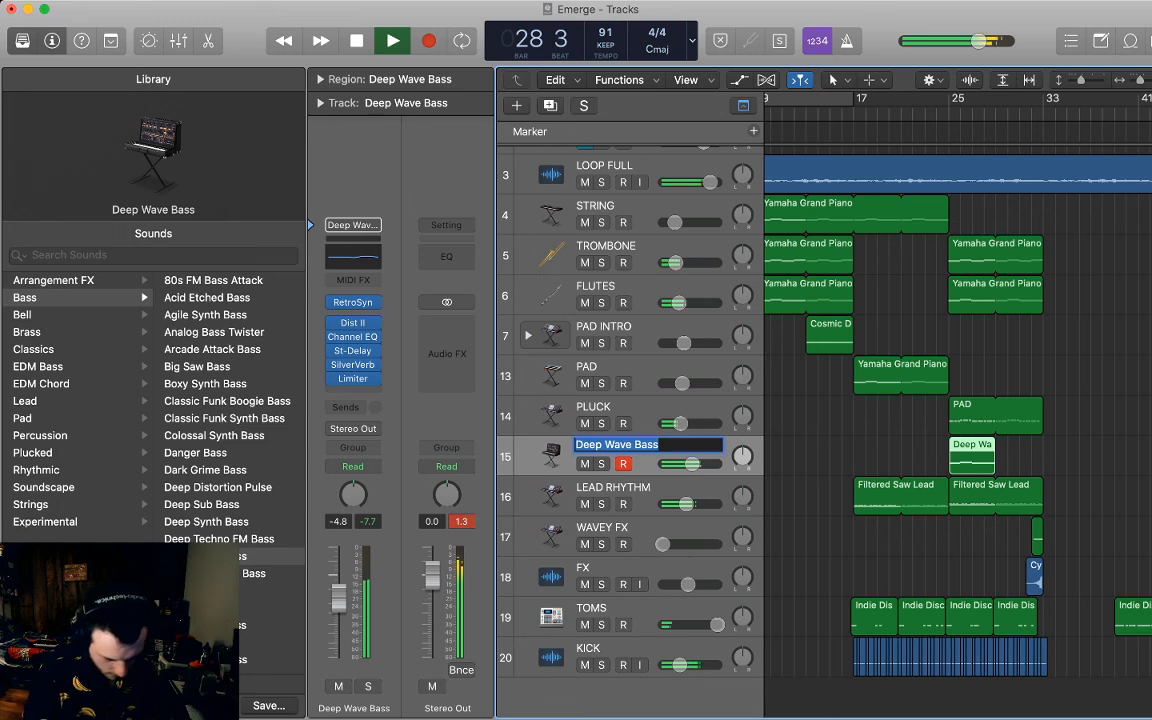
text(SYNTH BASS)
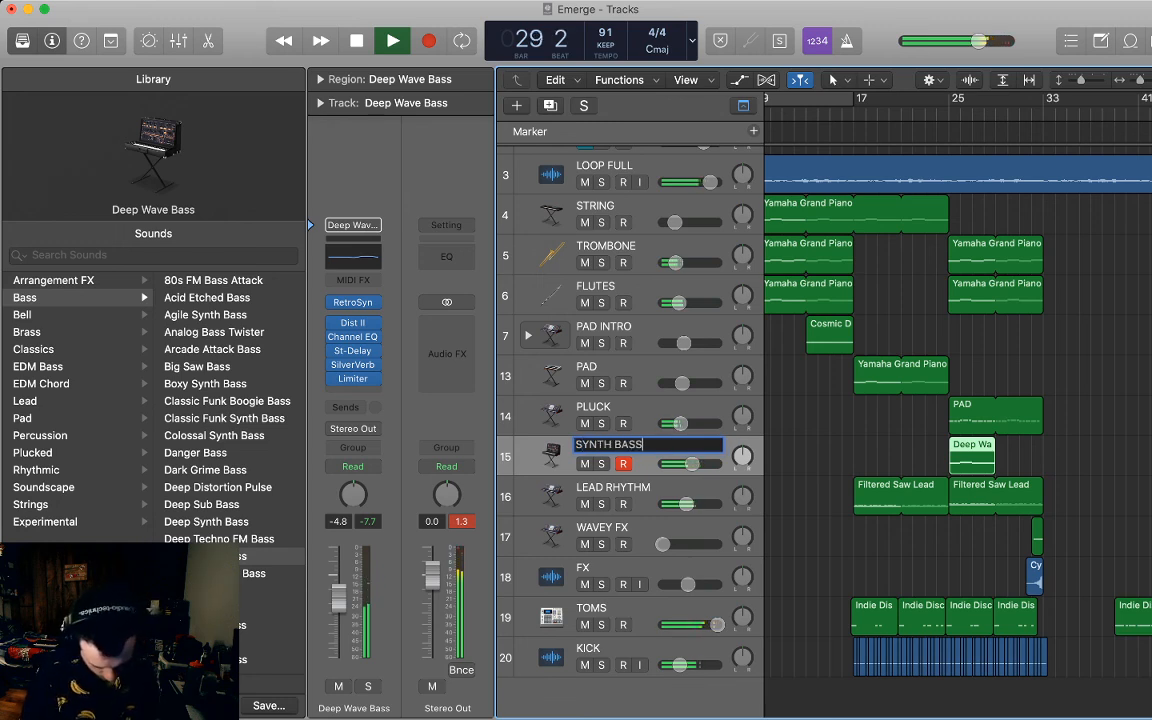
key(Return)
key(space)
drag(993, 446, 1043, 446)
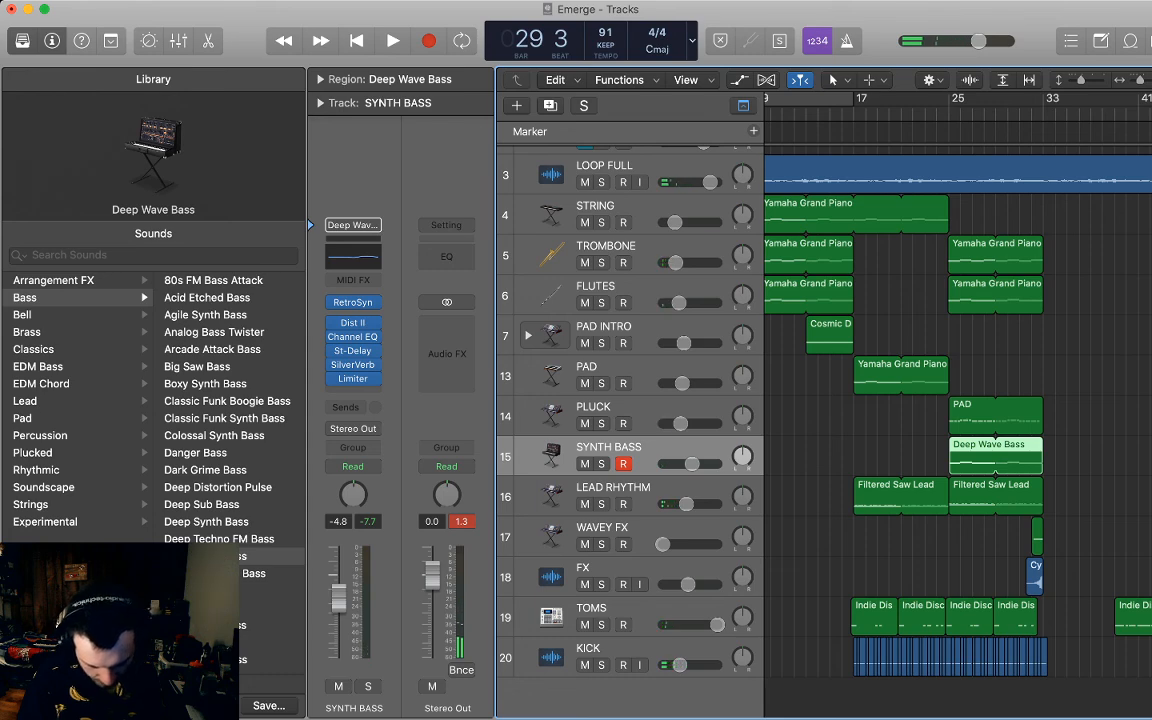
Automate the LEAD RHYTHM volume from -8.4 dB at bar 25 down to -13.8 dB just before bar 33, followed by a fade to silence.
key(a)
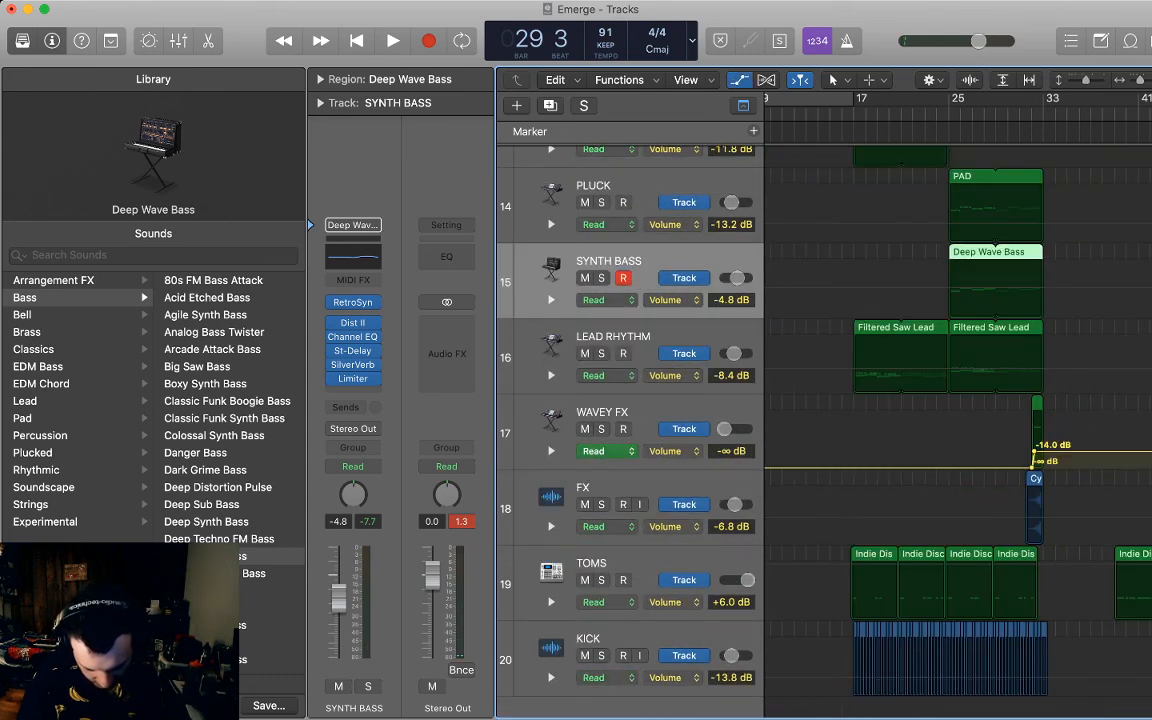
click(995, 366)
click(951, 370)
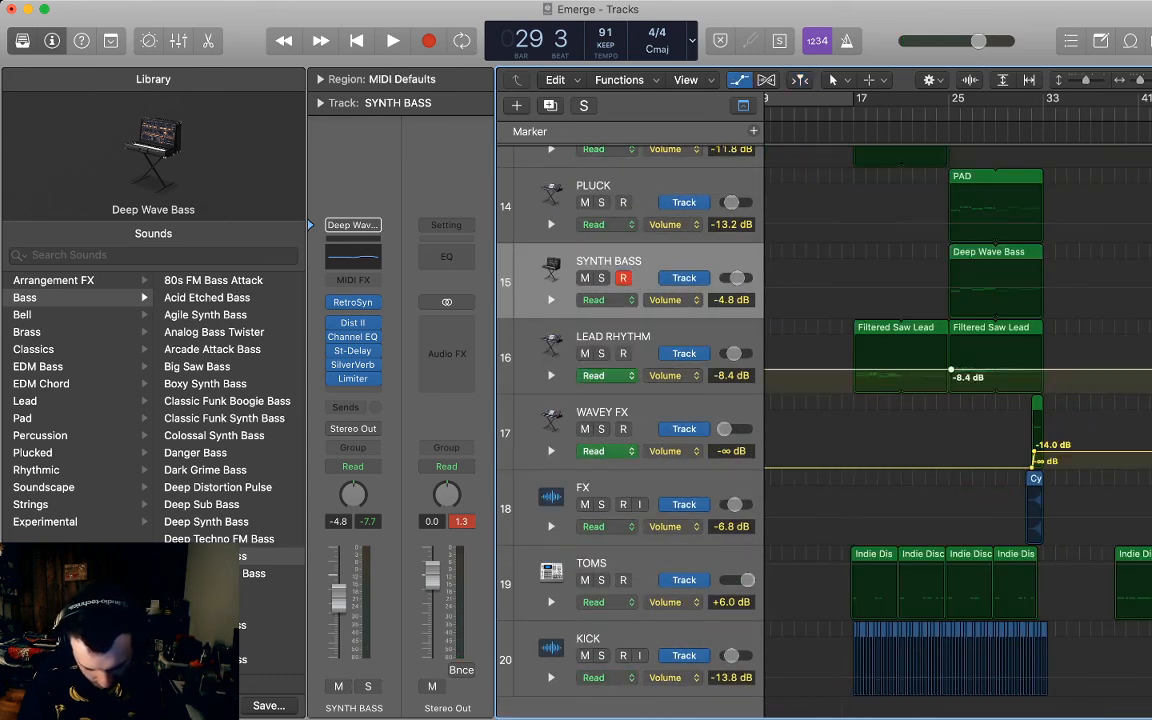
click(946, 370)
click(1047, 370)
mouse_move(1054, 370)
mouse_down()
mouse_move(1054, 391)
mouse_move(1044, 372)
mouse_move(1047, 385)
mouse_up()
click(1036, 373)
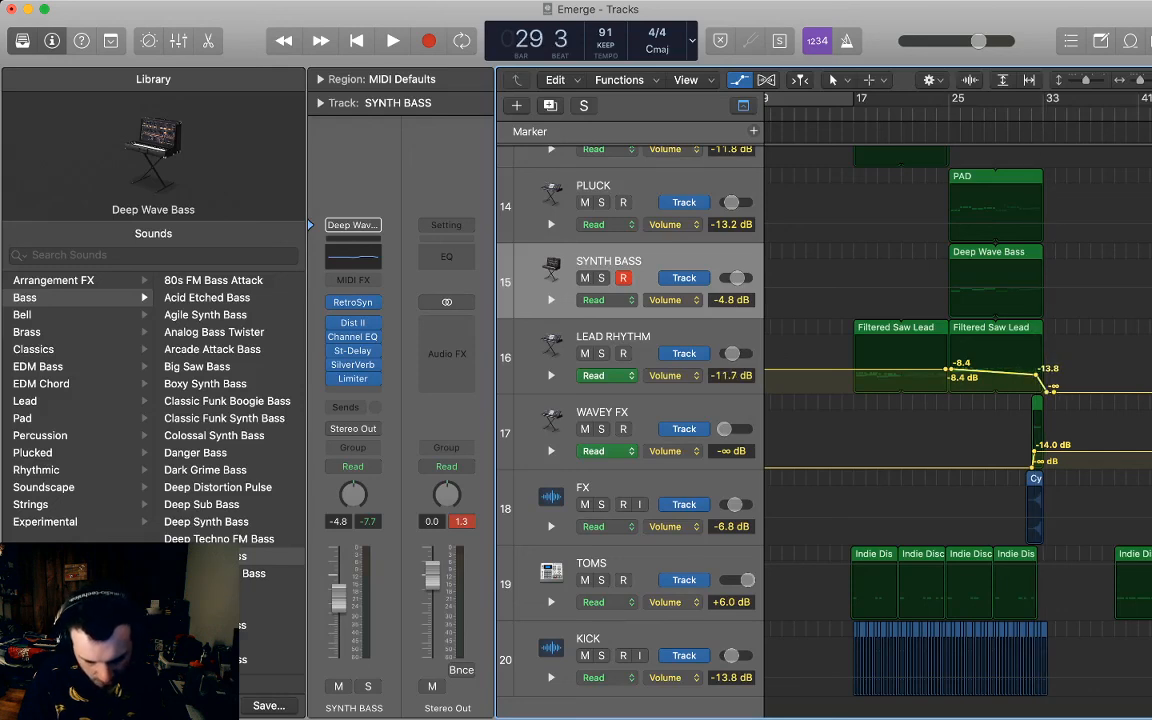
key(a)
Play the song from the beginning to review the arrangement so far.
key(Return)
key(space)
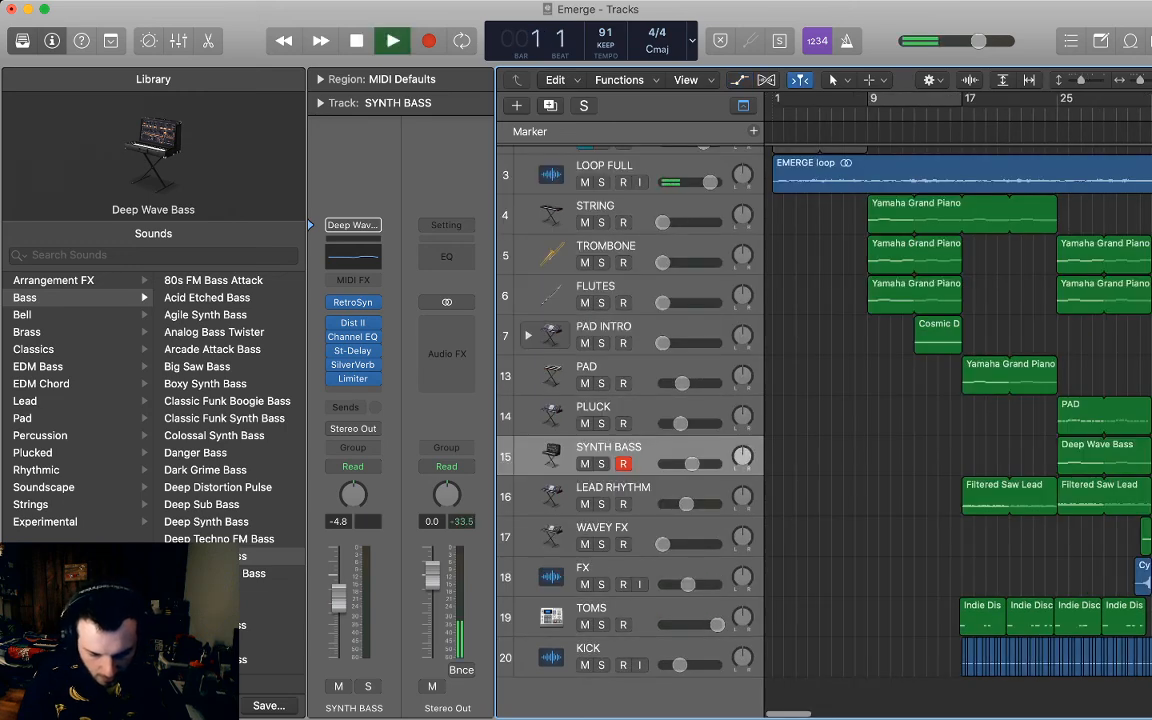
key(super+Left)
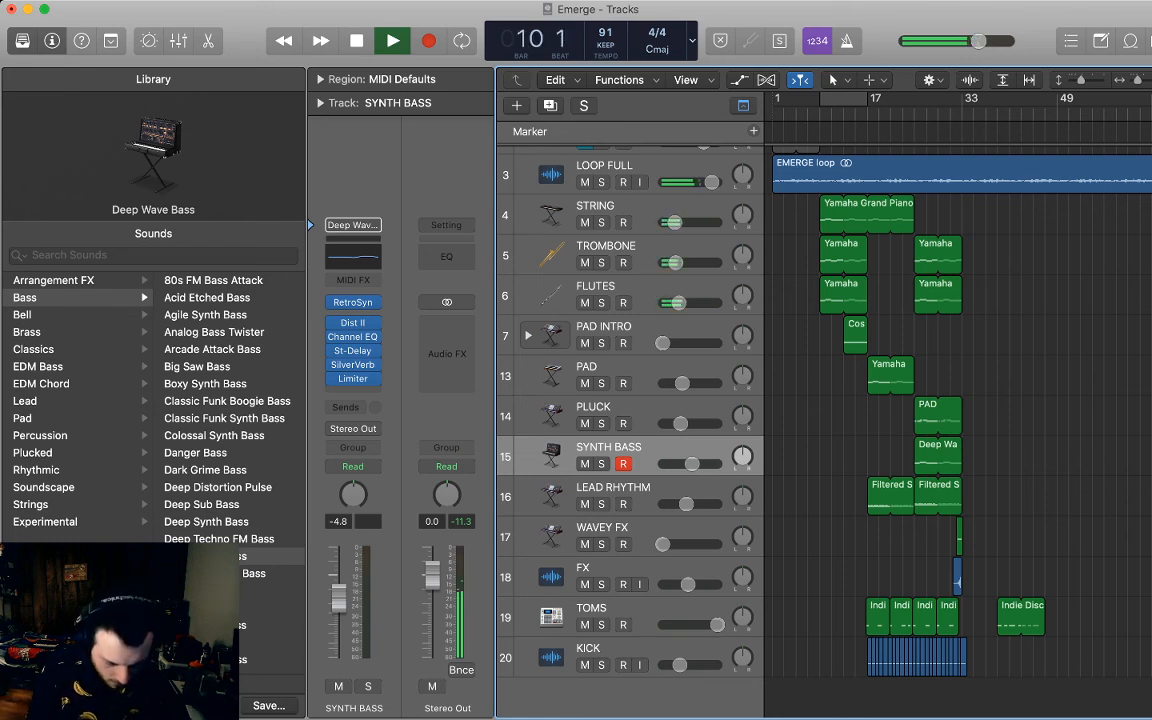
scroll(825, 400, up, 1)
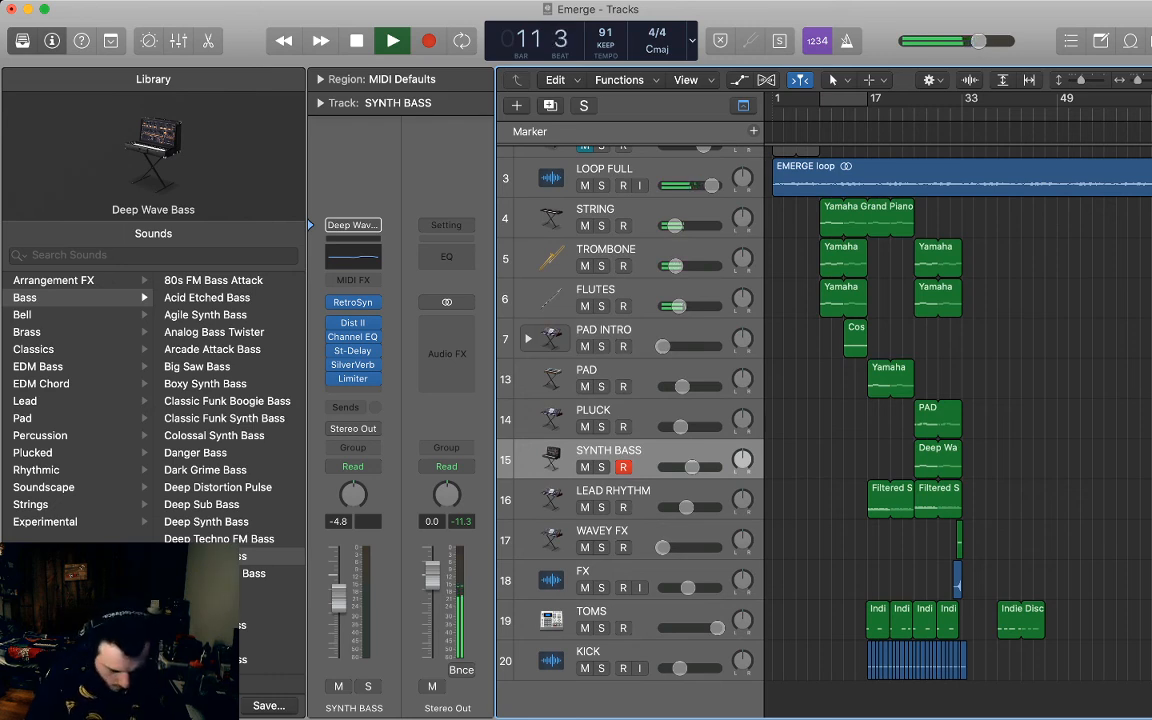
Add a software instrument track below TOMS and load the Orchestral Kit patch from the orchestral percussion sounds.
click(650, 618)
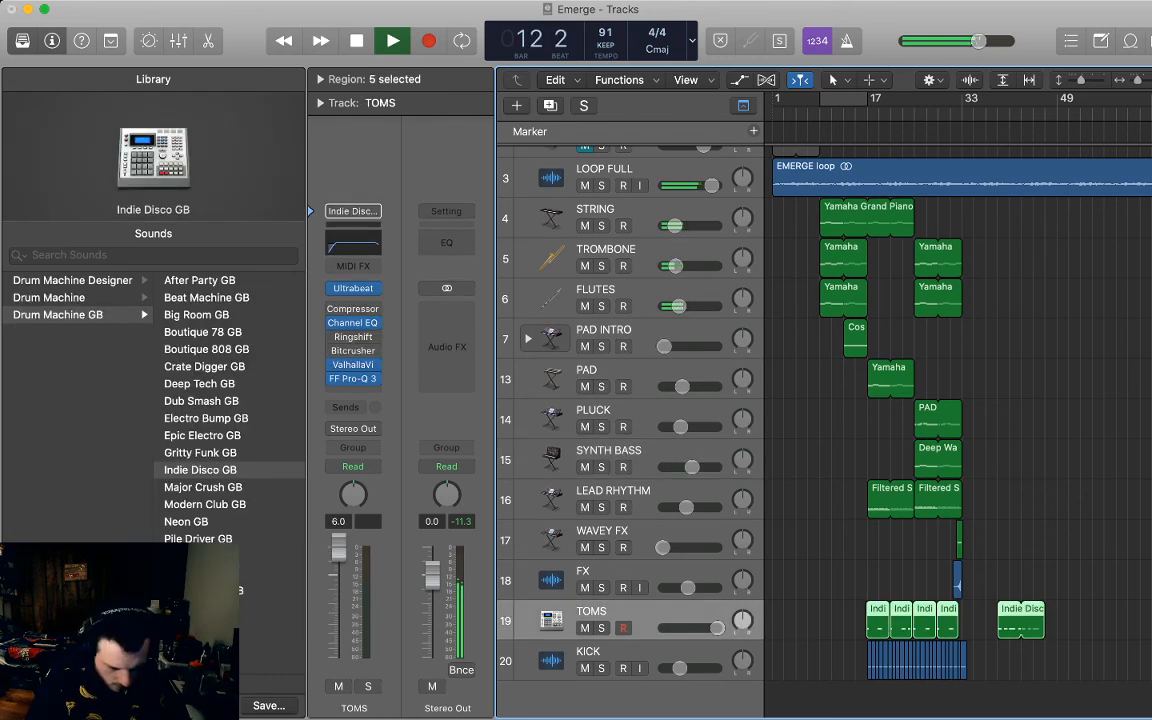
key(alt+super+s)
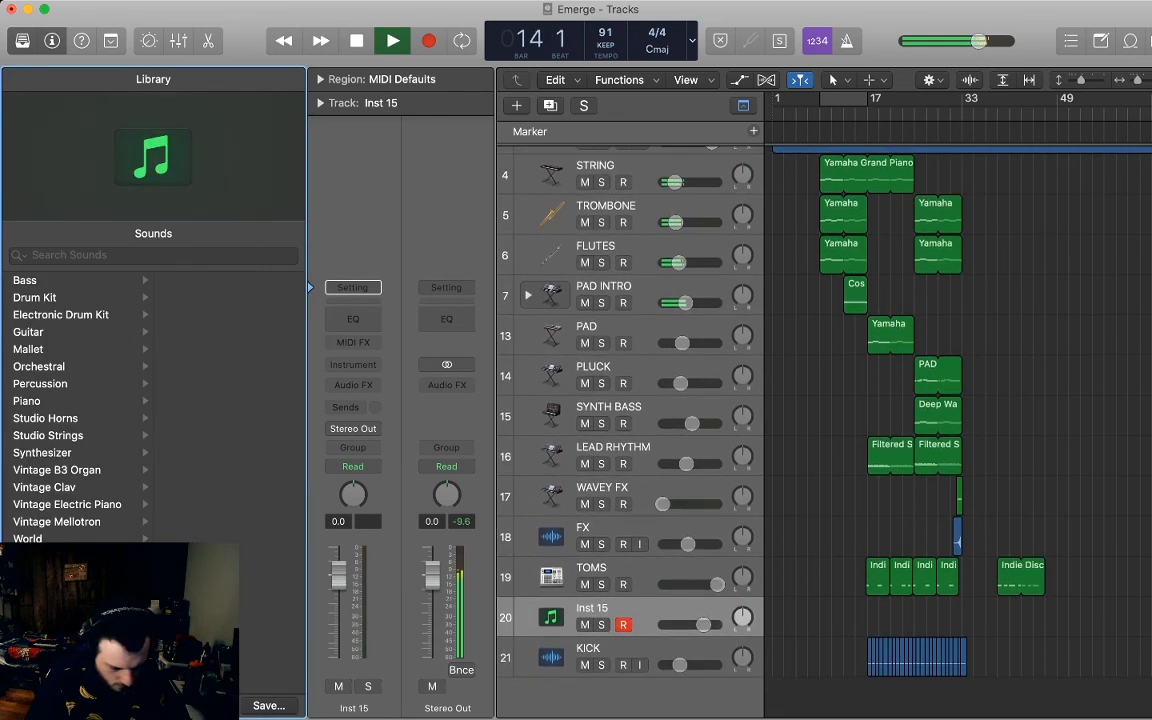
click(39, 366)
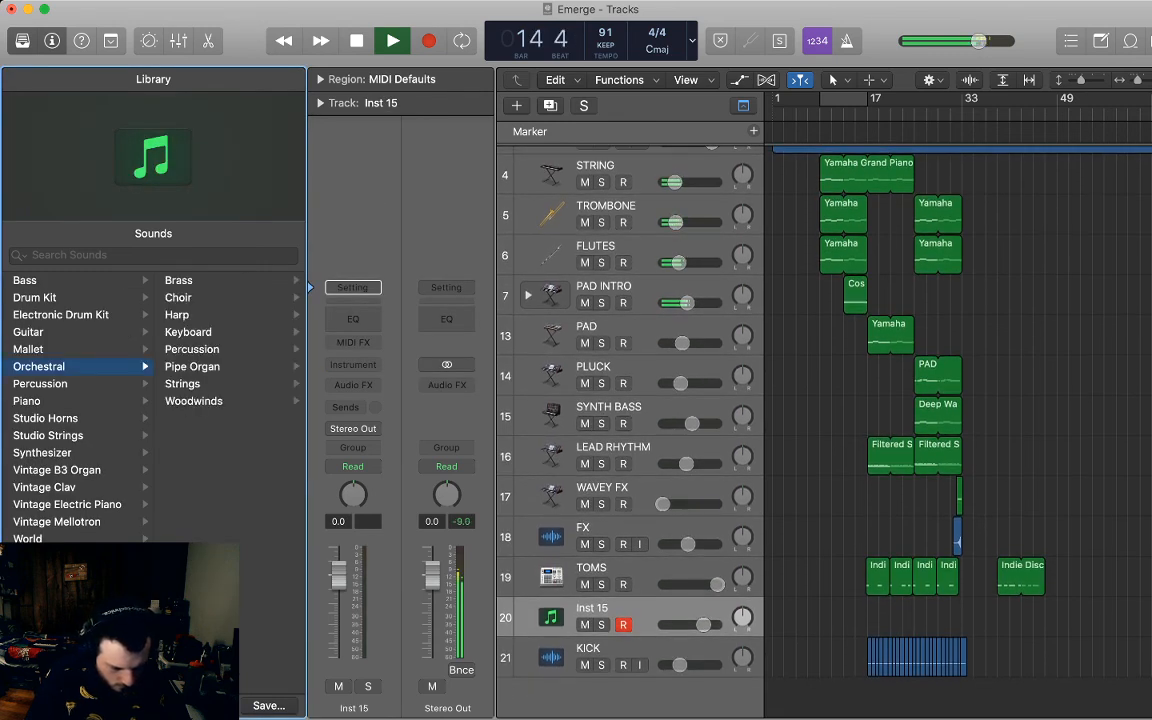
click(40, 383)
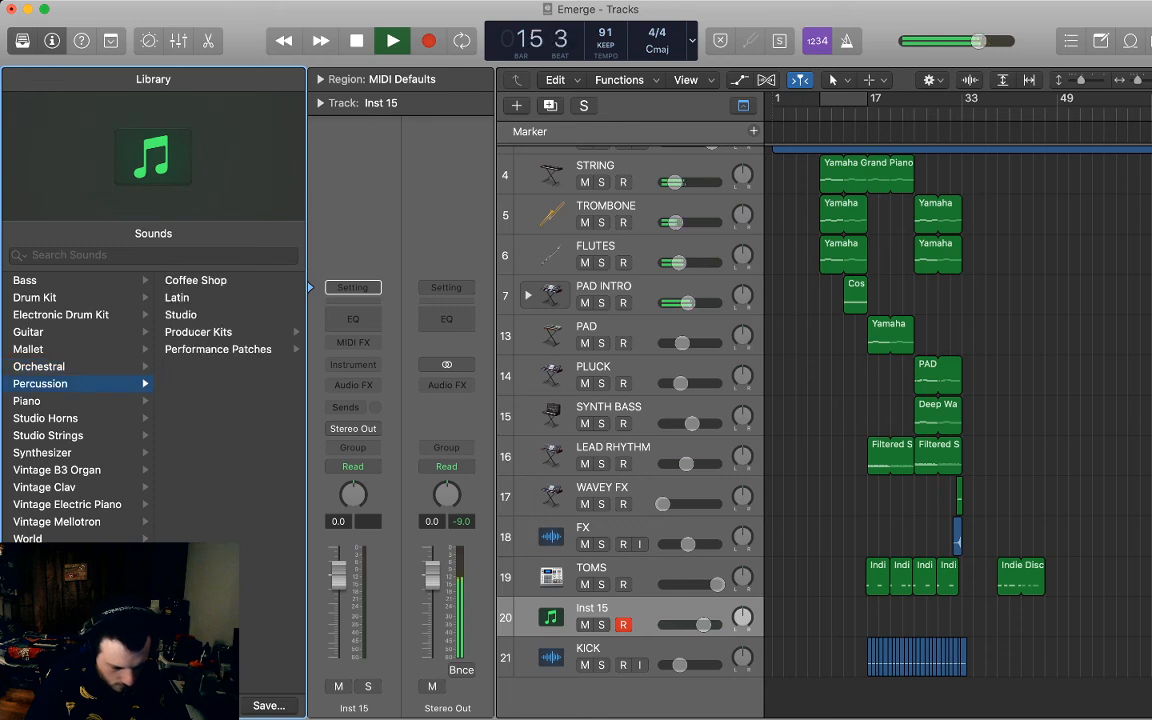
click(39, 366)
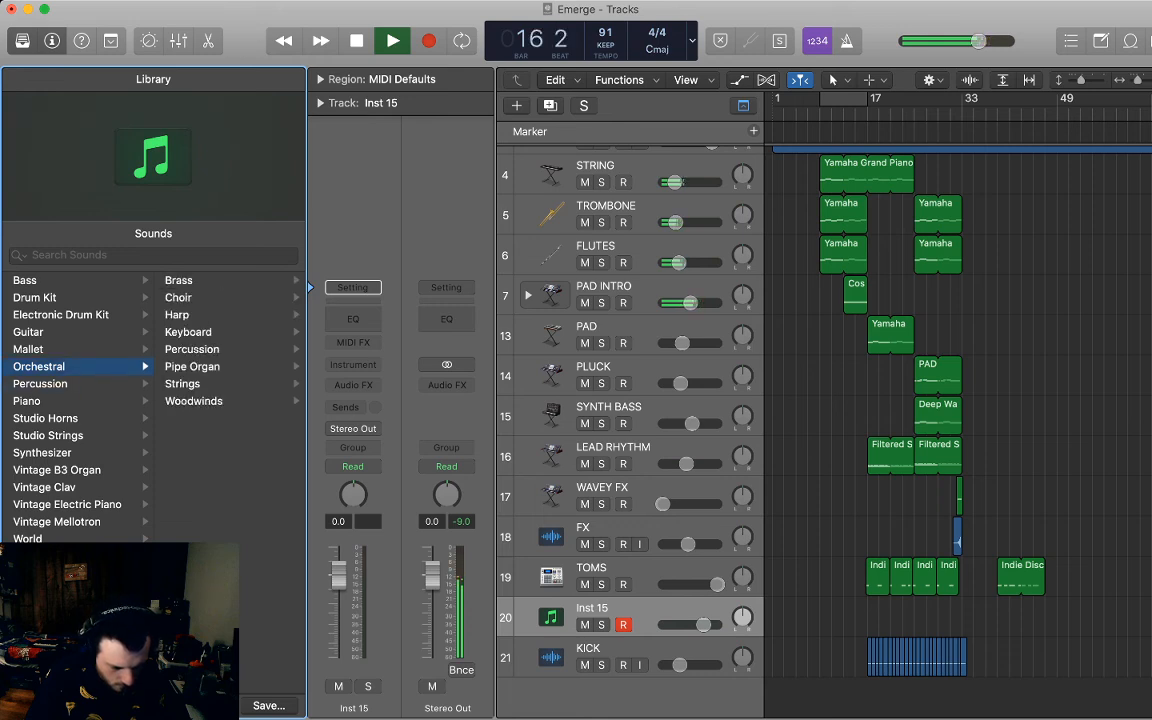
click(191, 349)
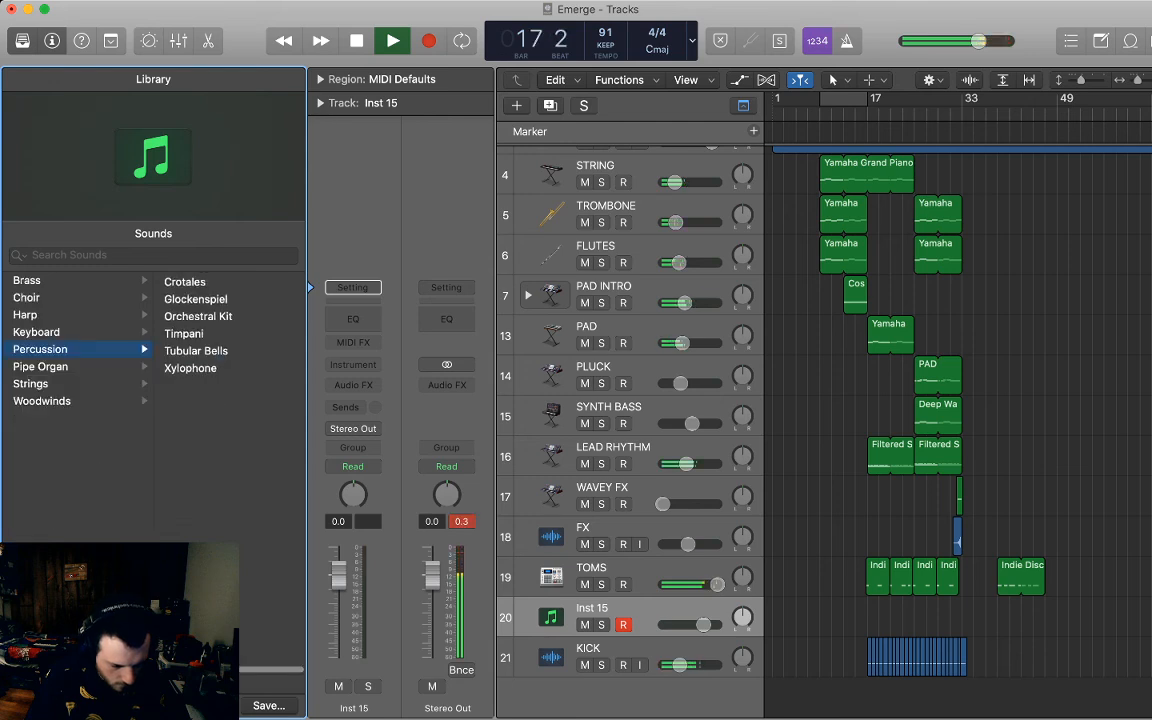
click(198, 315)
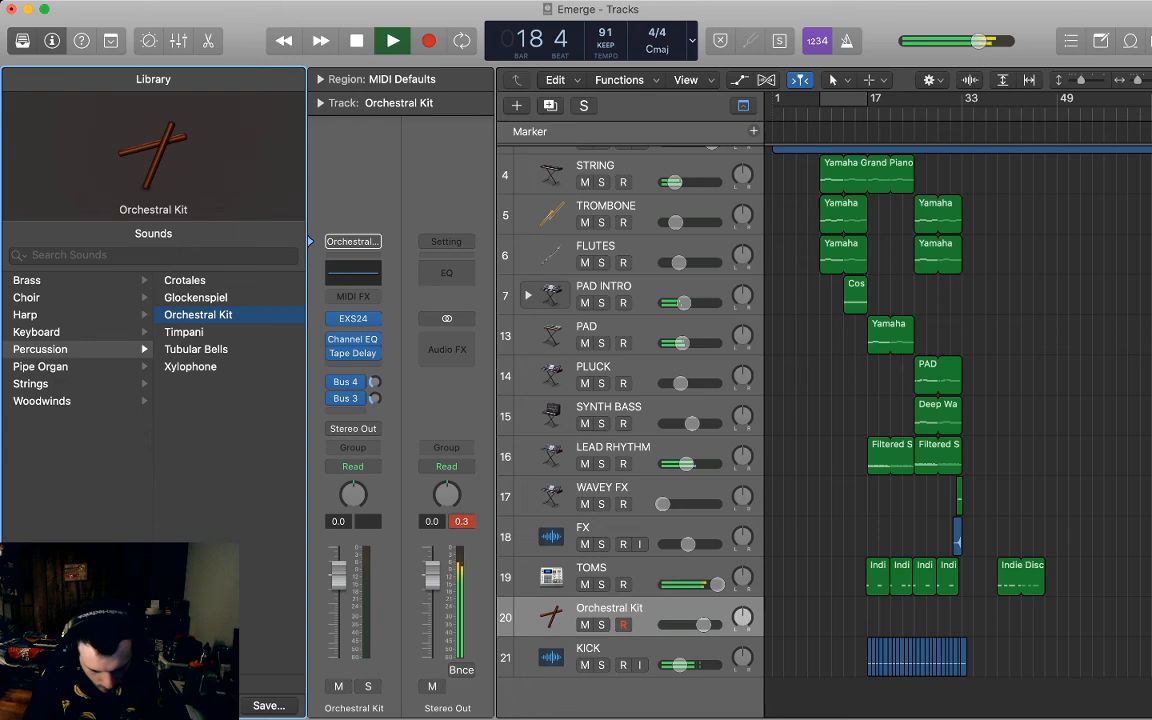
Lower the TOMS volume to 1.7 dB and the SYNTH BASS volume to -6.6 dB during playback, and stop the song.
drag(717, 584, 713, 584)
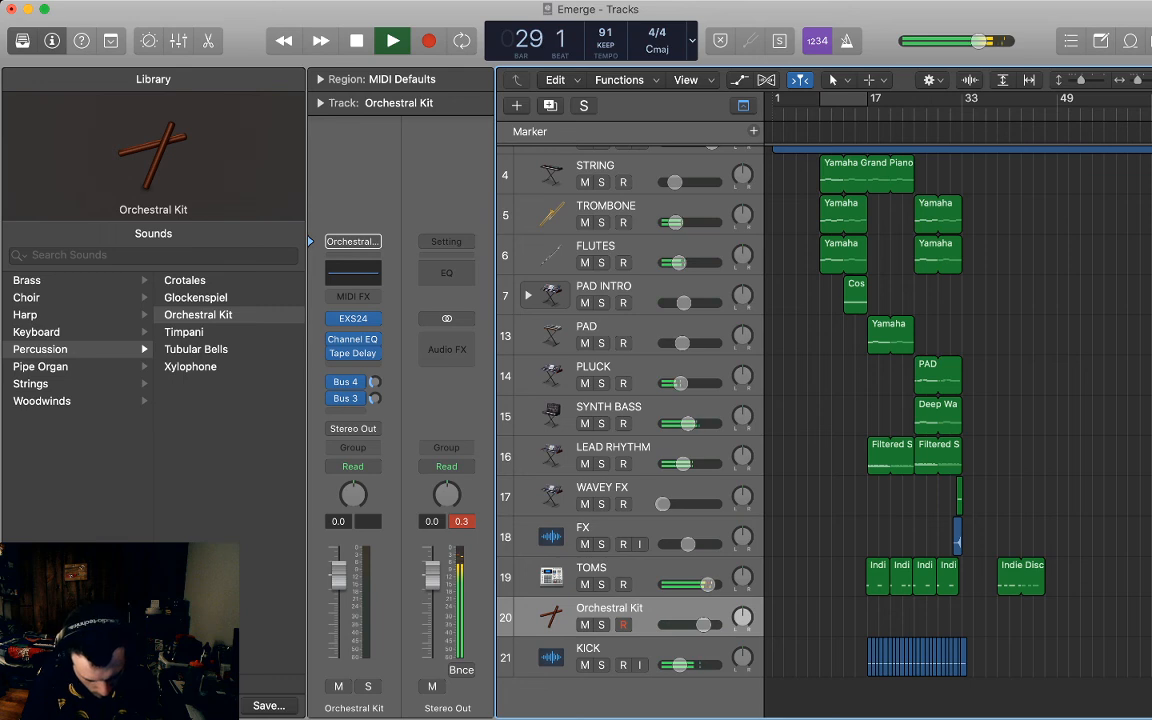
scroll(900, 420, up, 1)
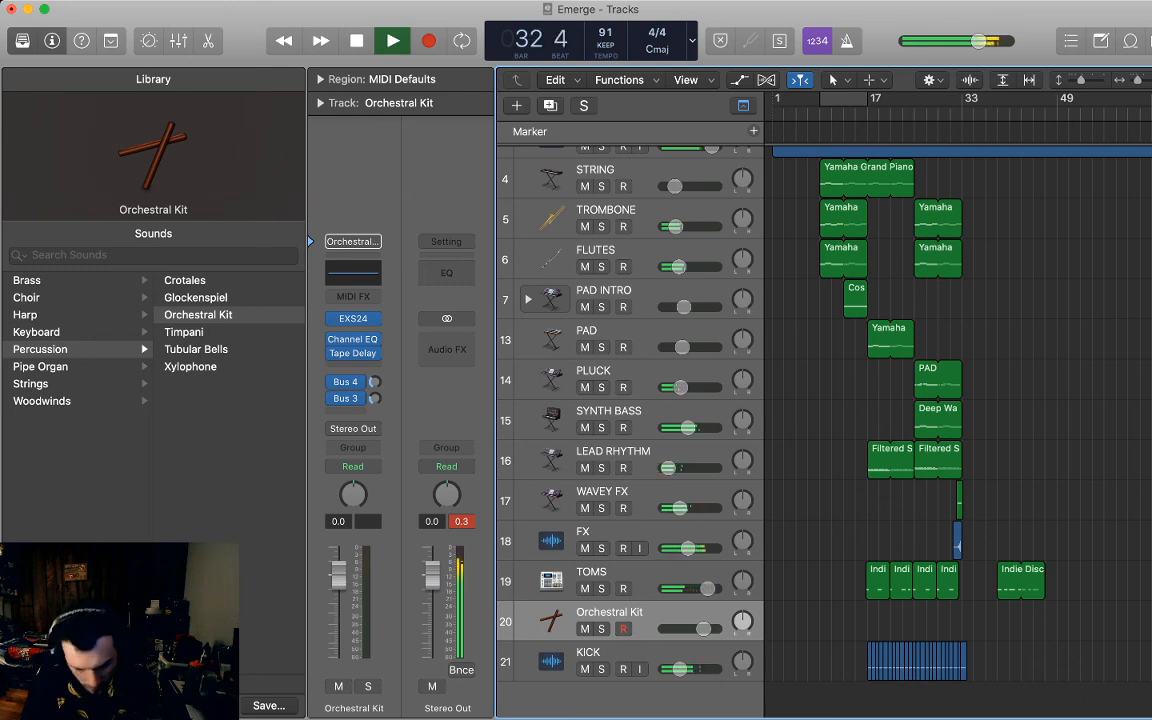
key(space)
Look through the Orchestral Kit sounds in the Piano Roll, and record a cymbal roll crescendo note at bar 32, starting from bar 30.
key(comma)
key(comma)
key(comma)
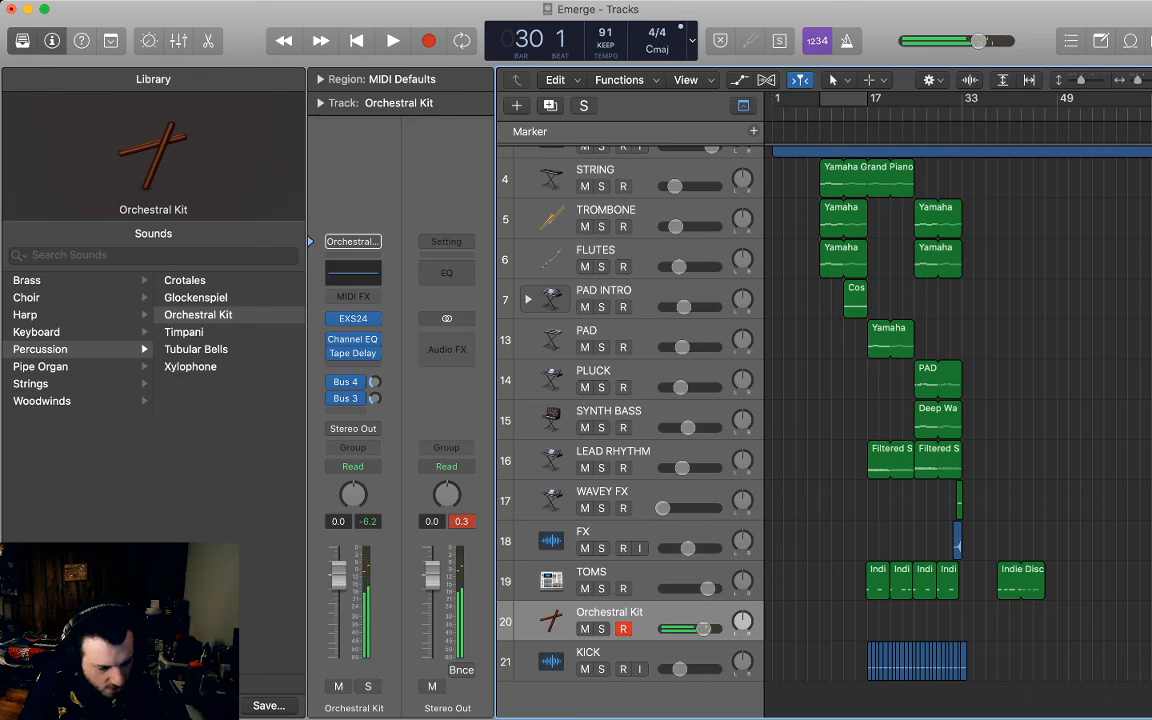
key(p)
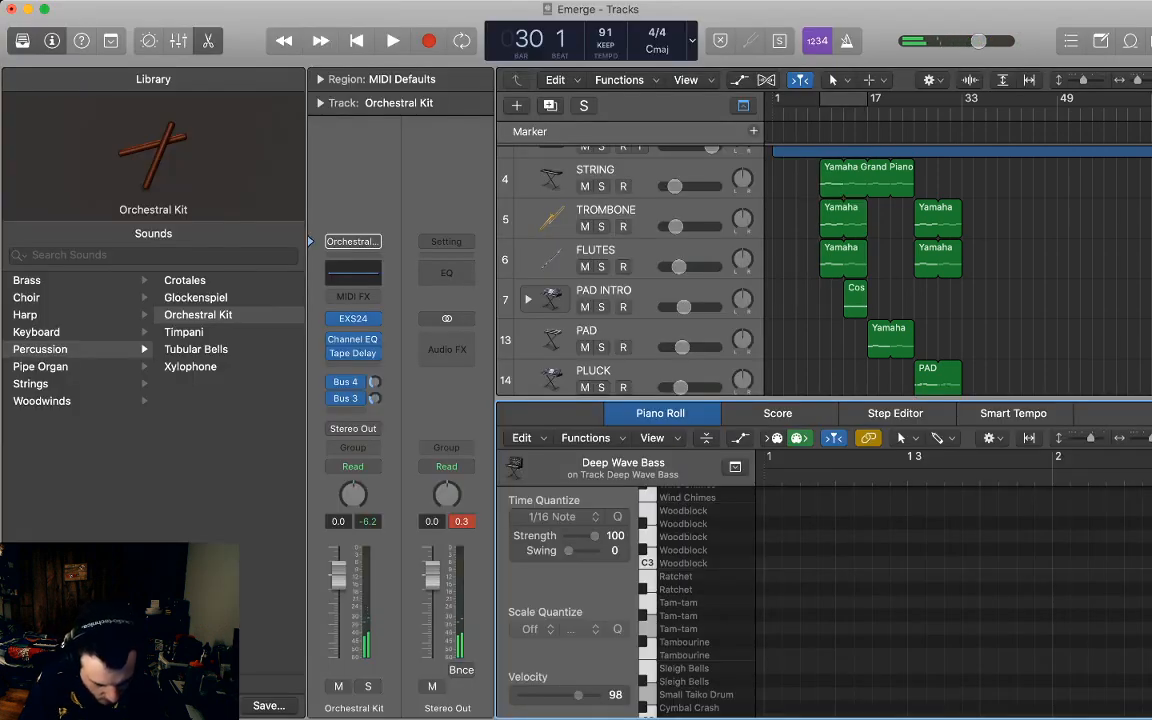
scroll(900, 600, up, 10)
scroll(900, 600, up, 6)
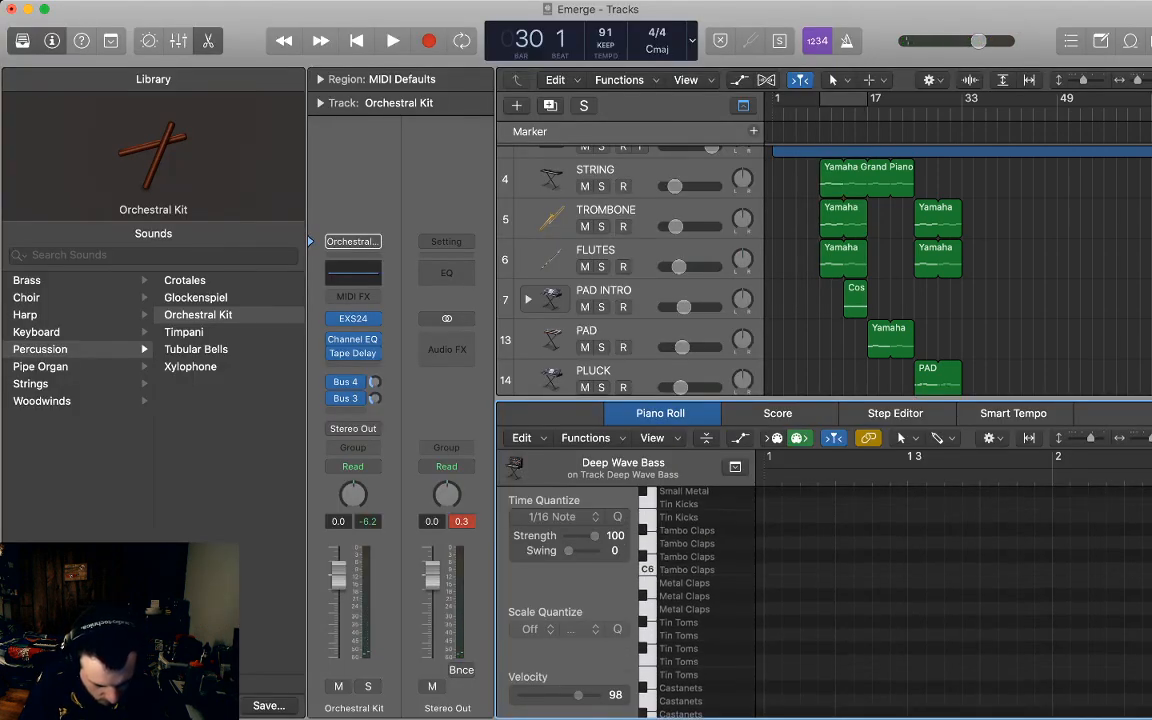
scroll(900, 600, down, 7)
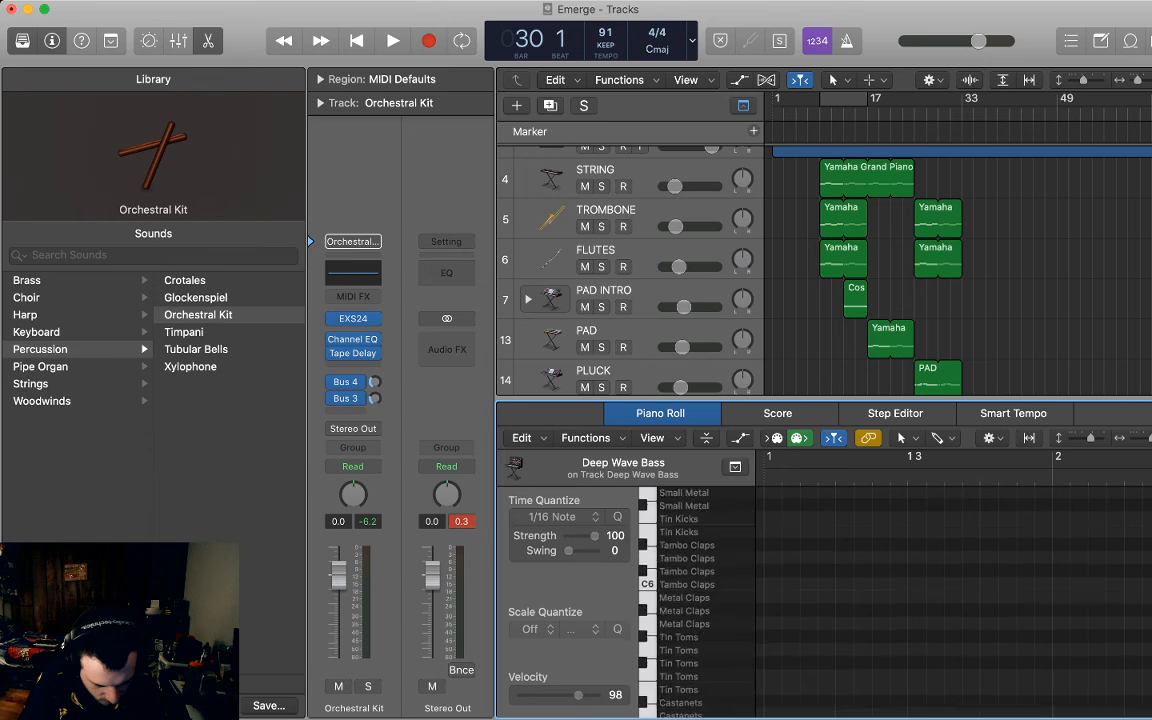
scroll(900, 600, down, 10)
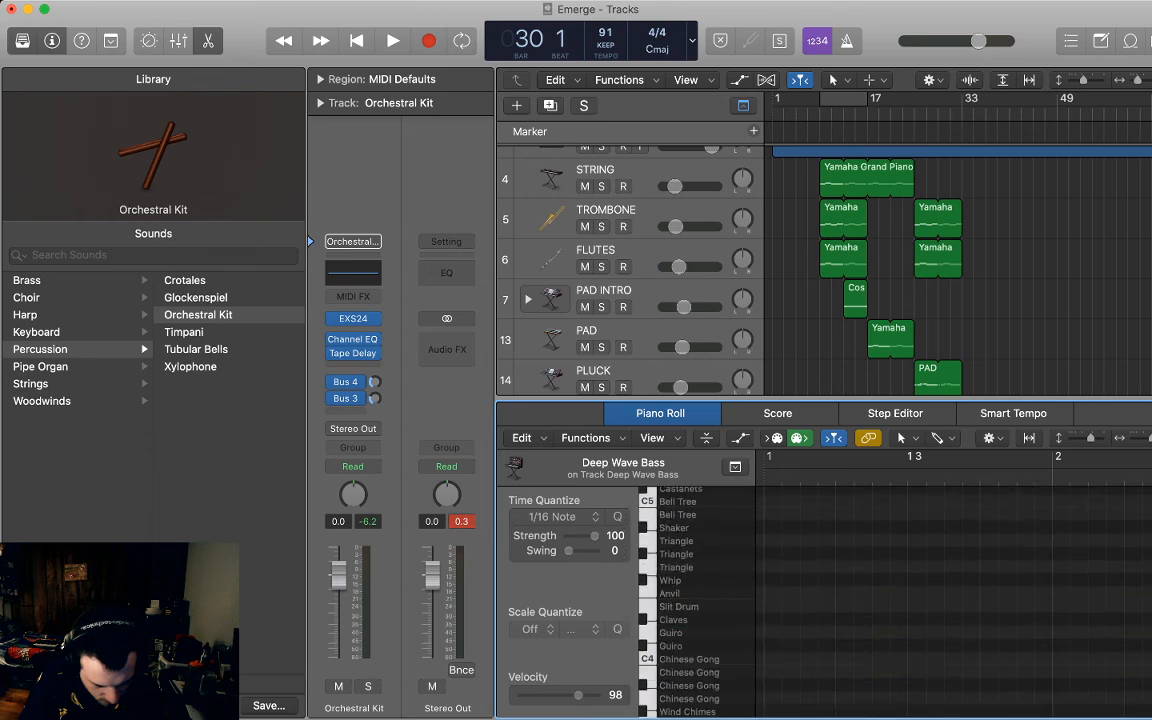
scroll(900, 600, down, 4)
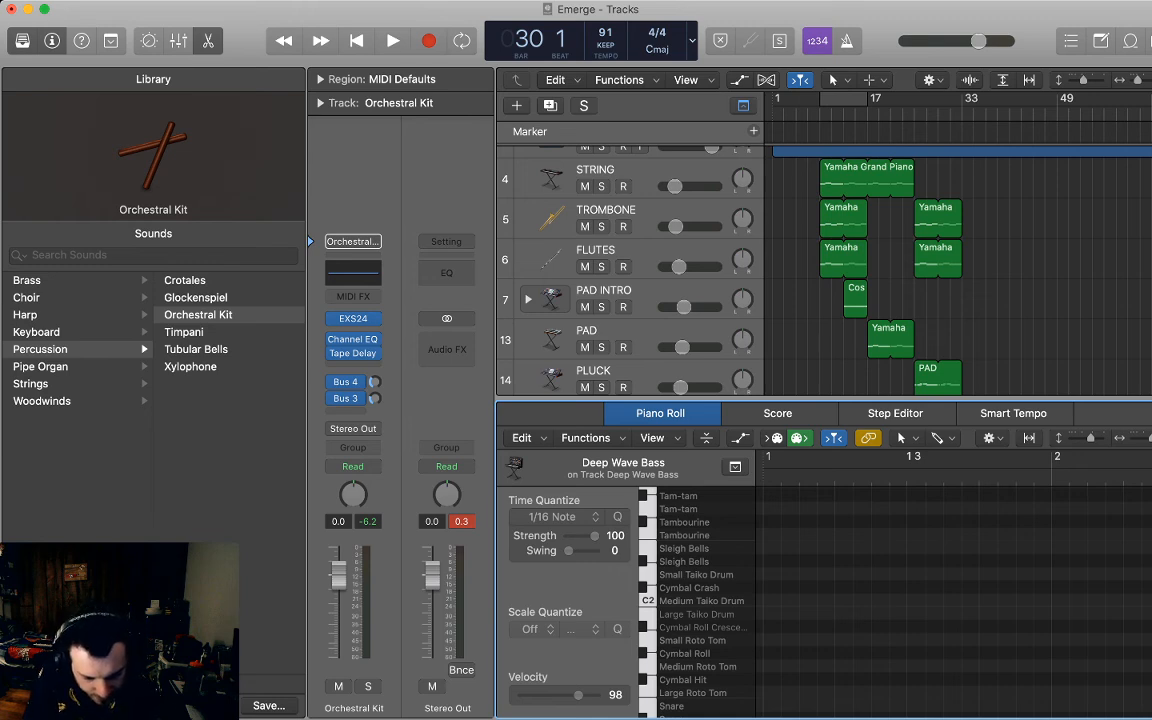
key(r)
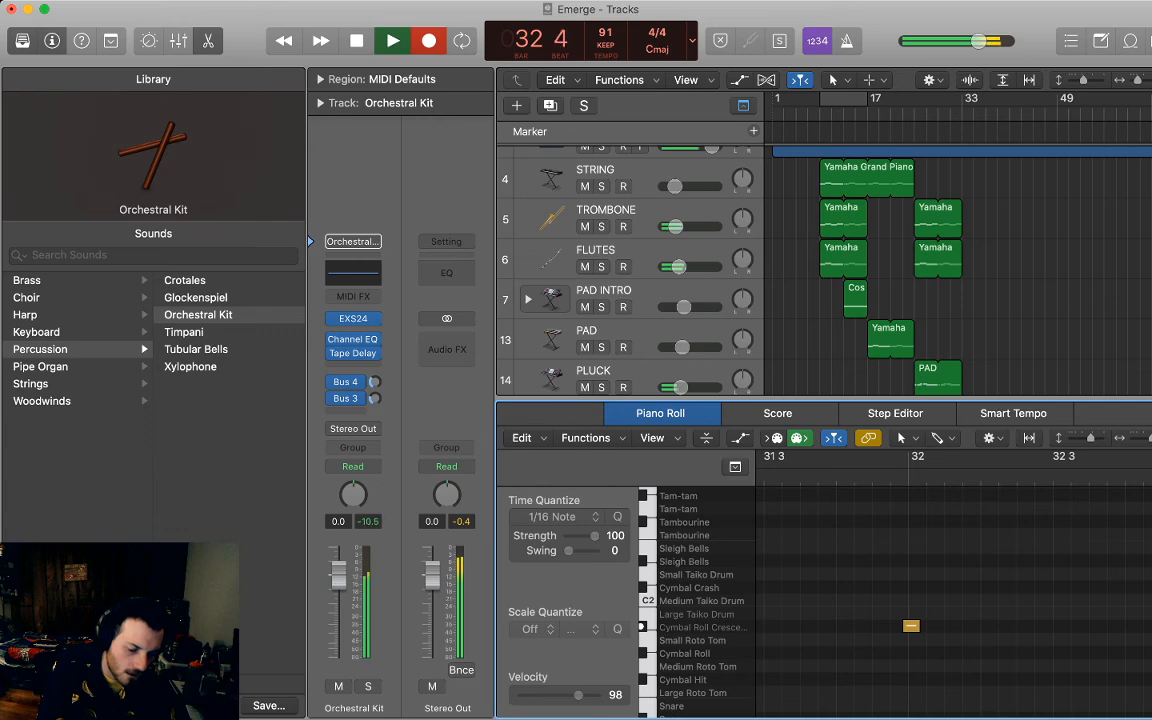
key(space)
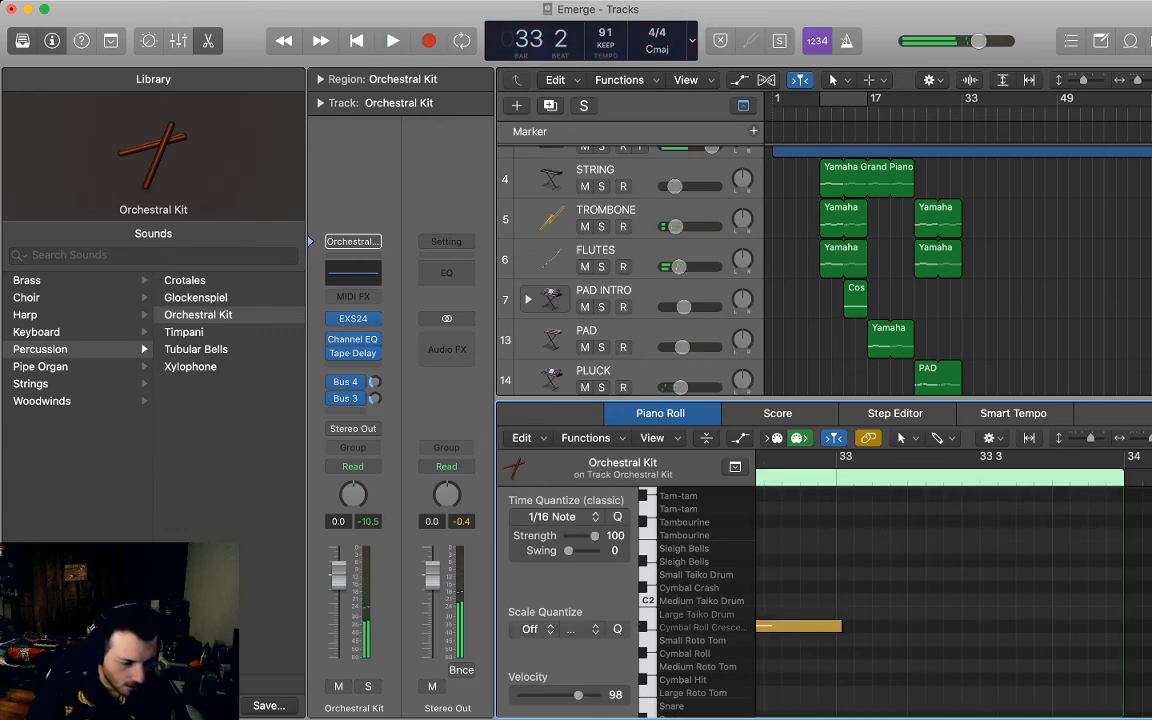
Quantize the recorded cymbal roll note to 1/16 and shorten its region to end at bar 33, closing the Piano Roll.
scroll(955, 648, left, 3)
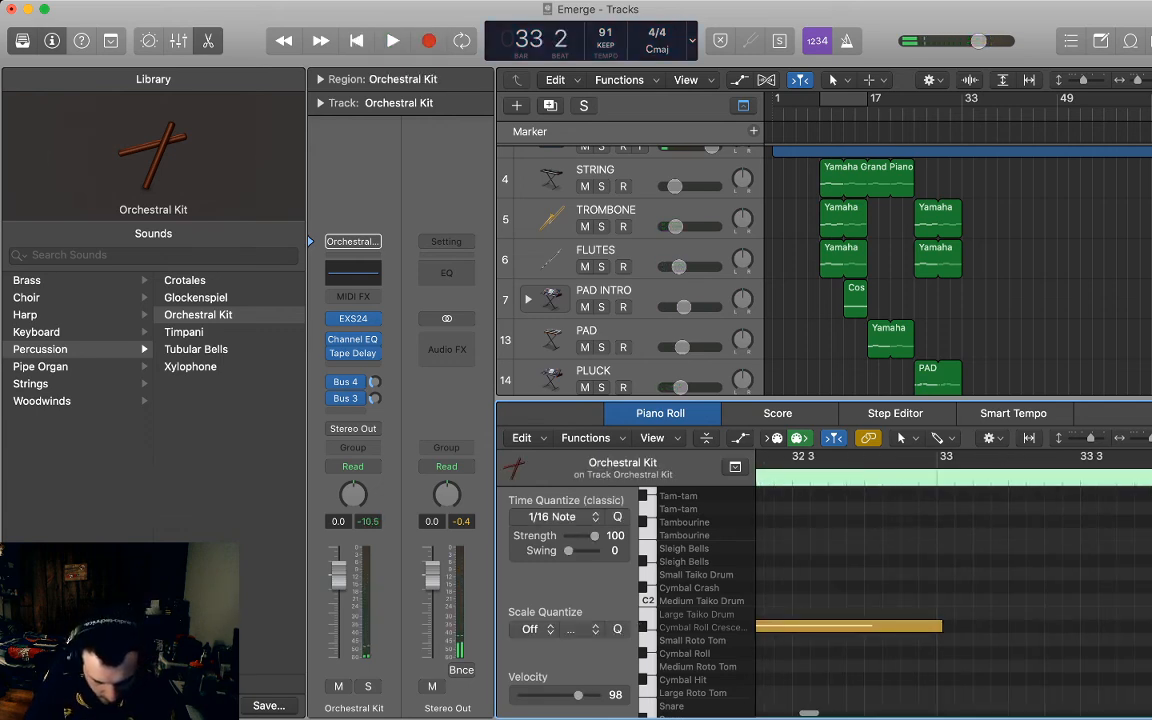
drag(955, 648, 918, 624)
key(q)
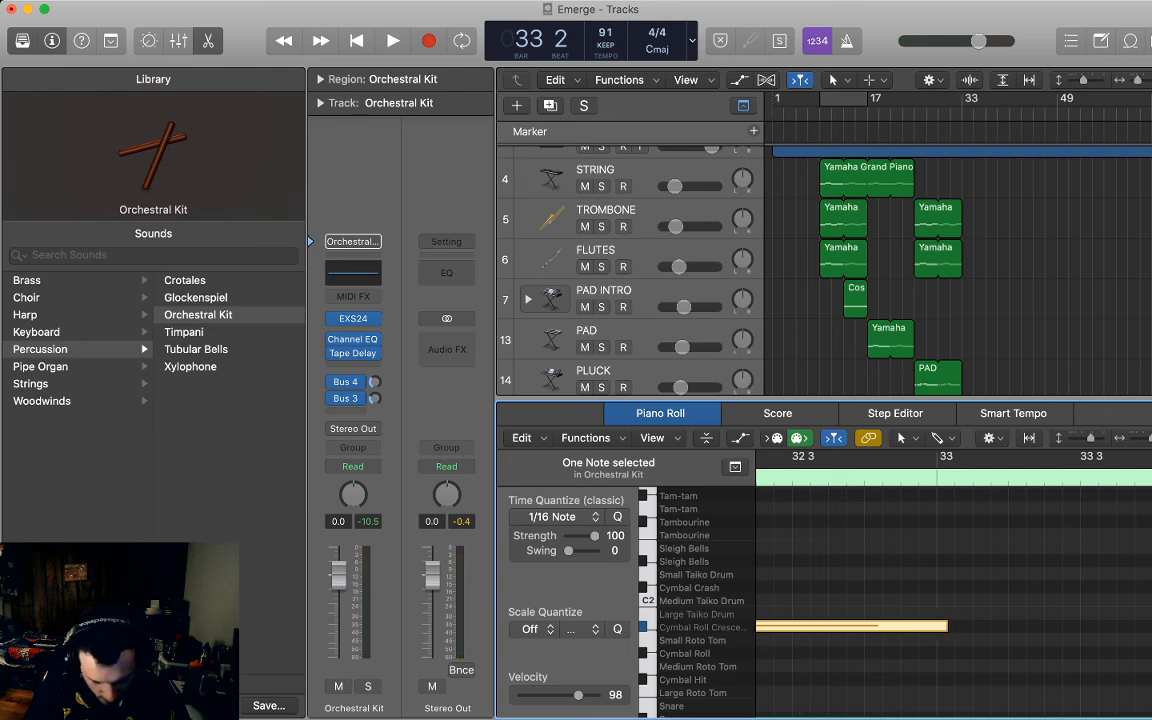
scroll(950, 580, left, 5)
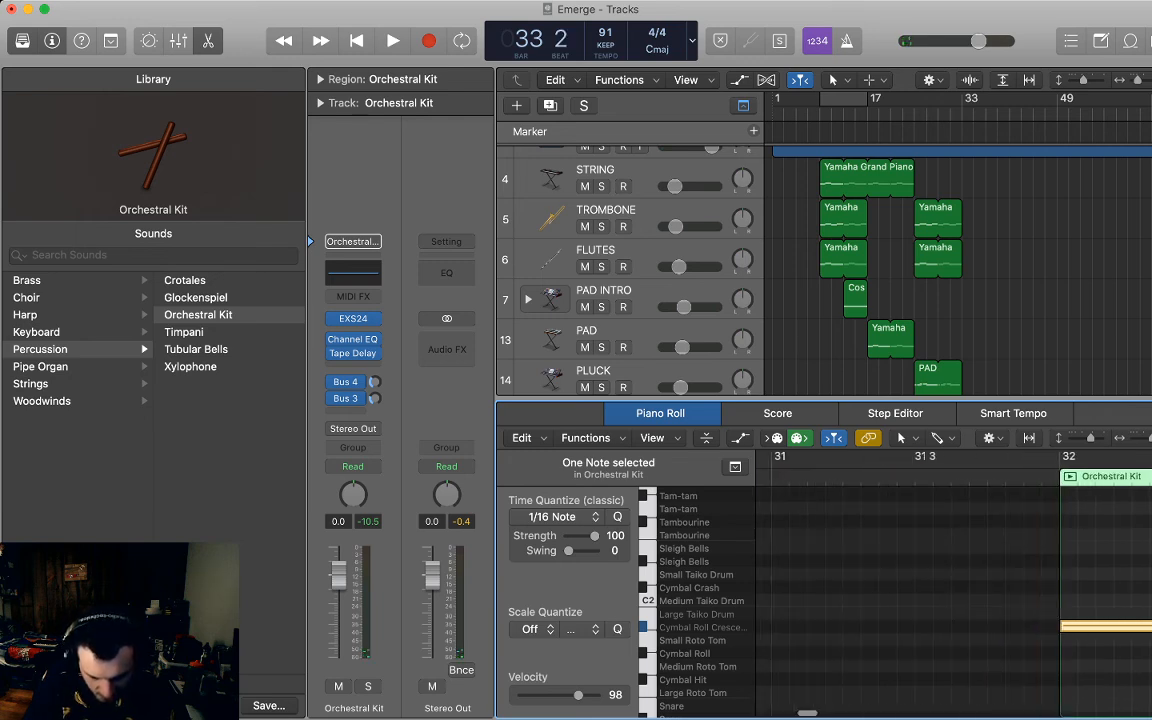
scroll(950, 580, right, 7)
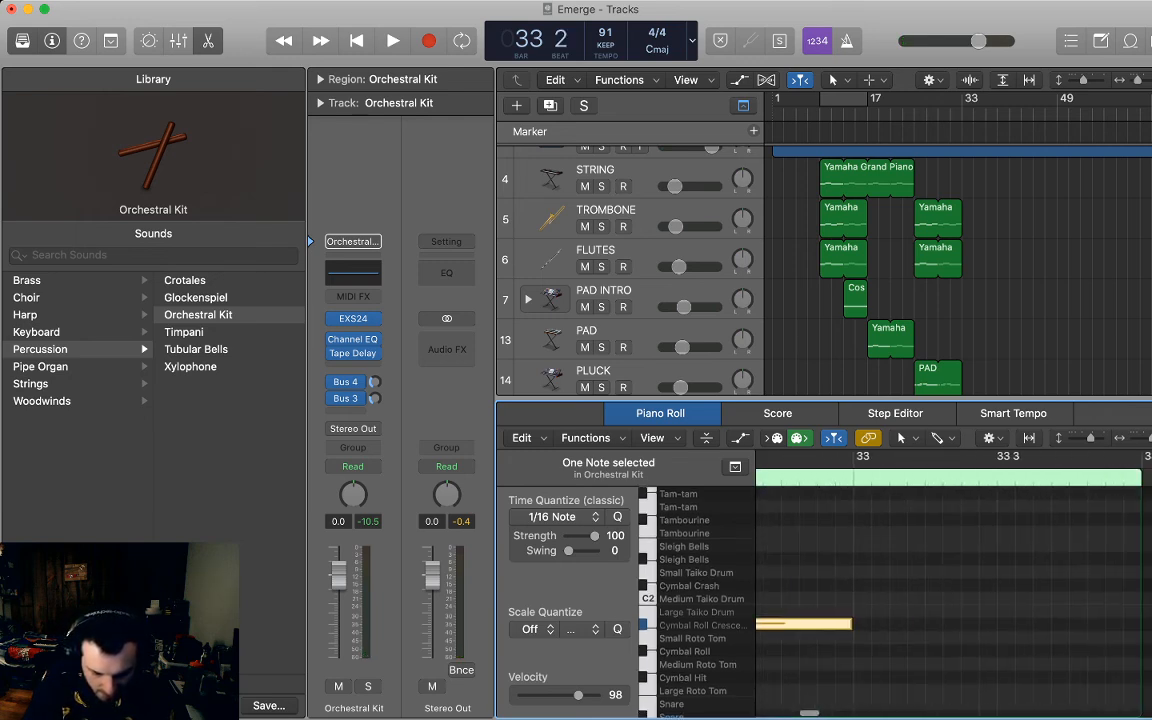
drag(1107, 482, 821, 482)
key(p)
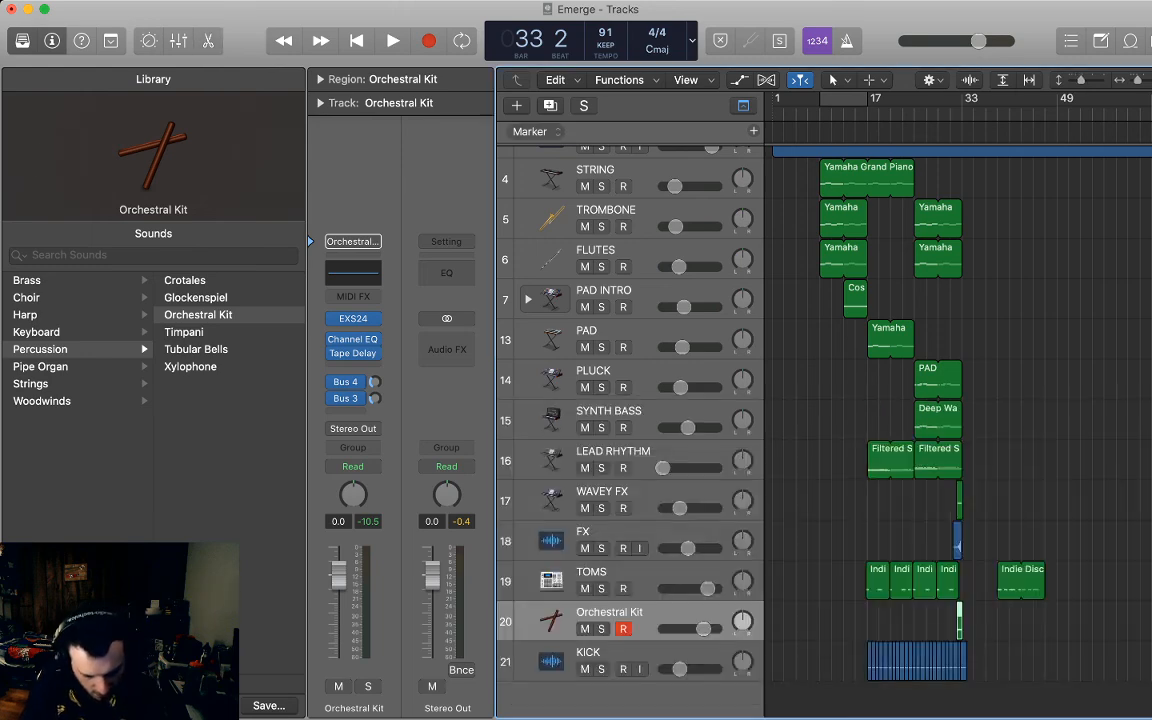
Rename the Orchestral Kit track CYMB ROLL, trying its volume at 1.4 dB and settling on 0.0 dB while playing the passage into bar 33.
drag(339, 575, 339, 568)
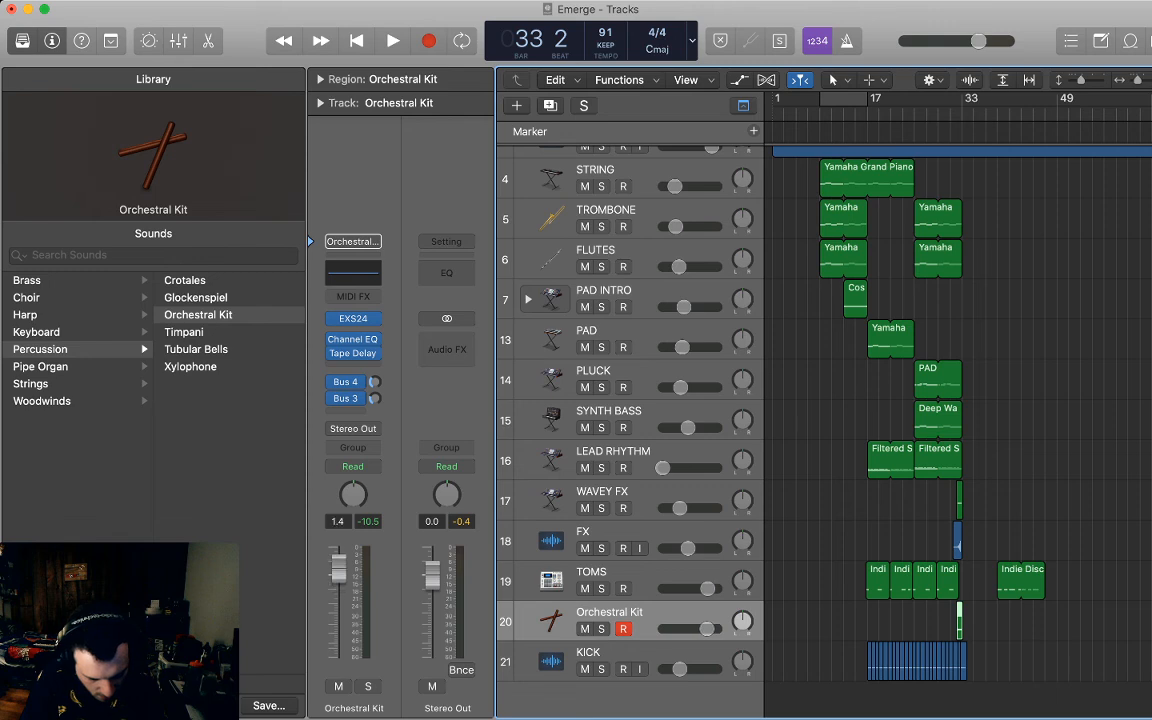
key(shift+Return)
text(CYMB)
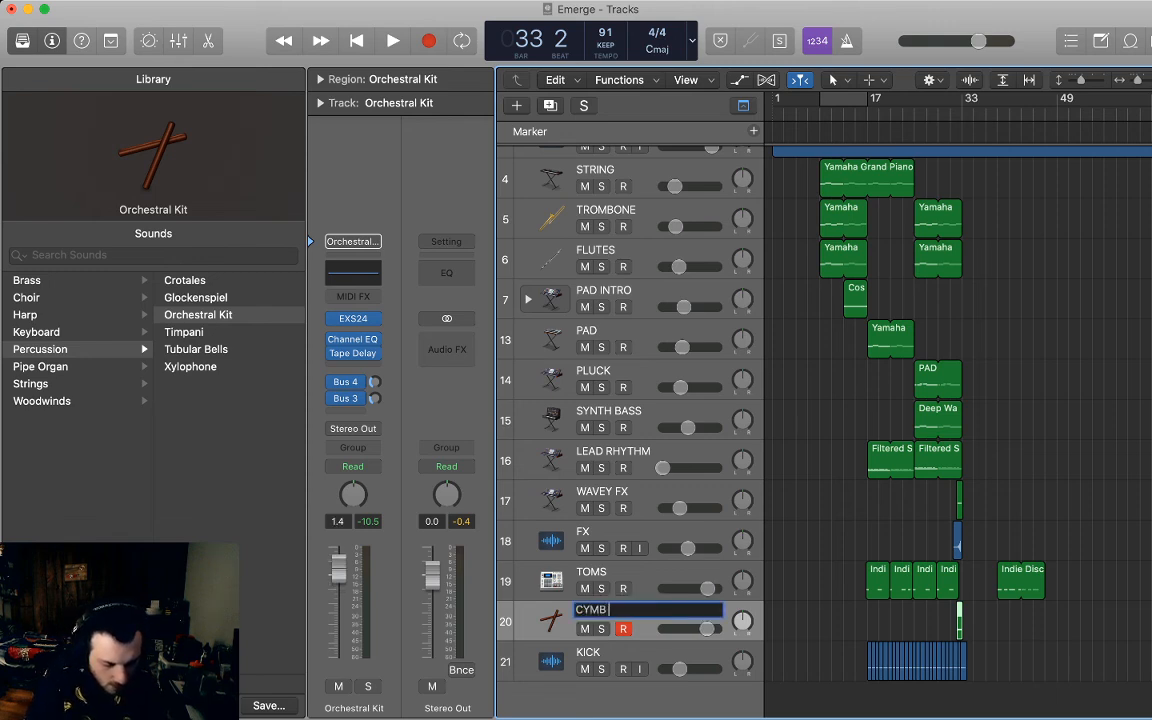
text( ROLL)
key(Return)
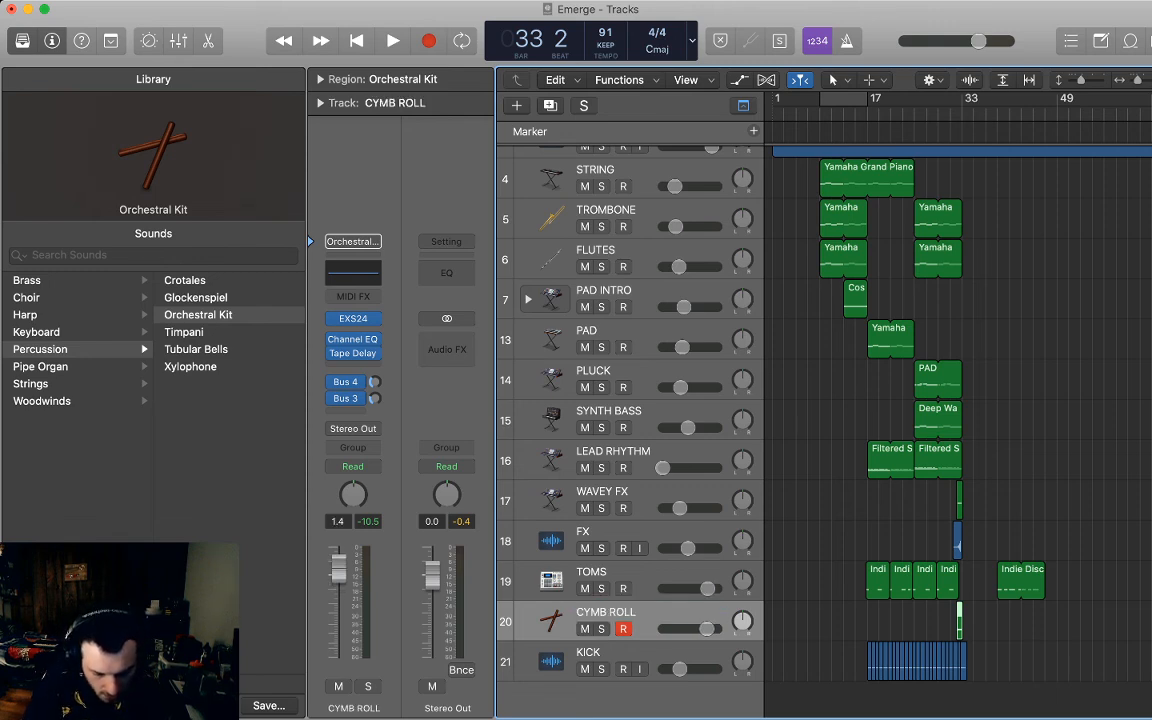
key(space)
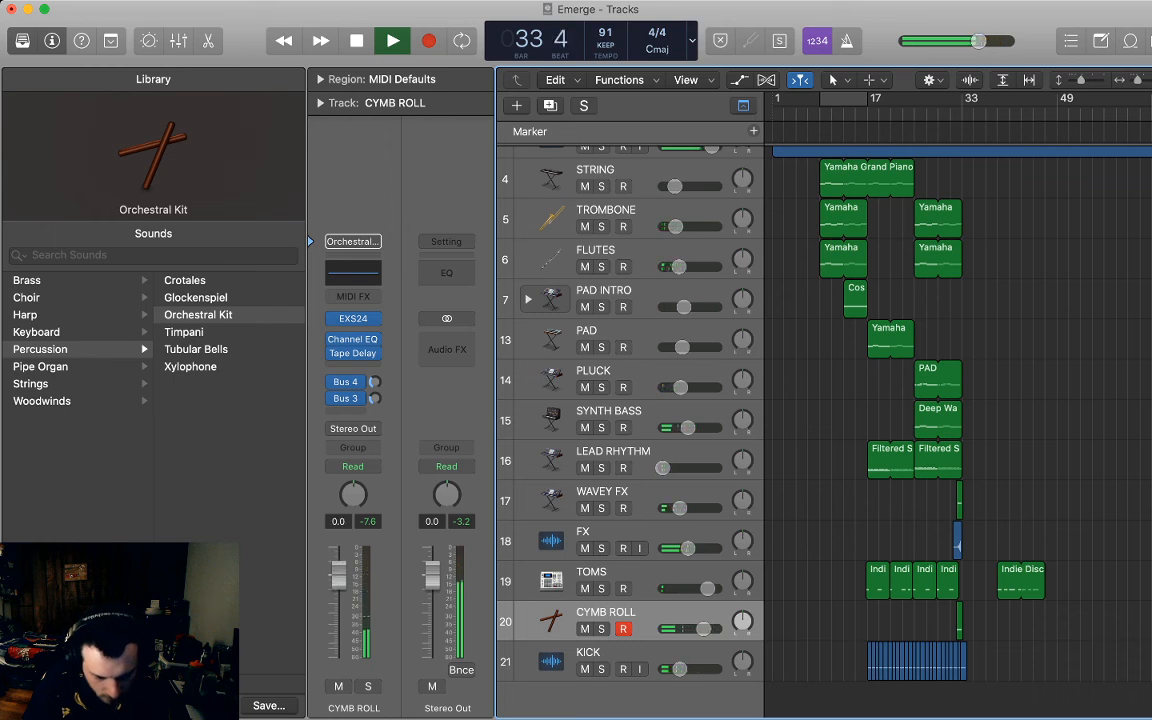
key(space)
Play the song from the start through to bar 28 and review the arrangement across all tracks.
key(Return)
key(space)
scroll(830, 420, up, 3)
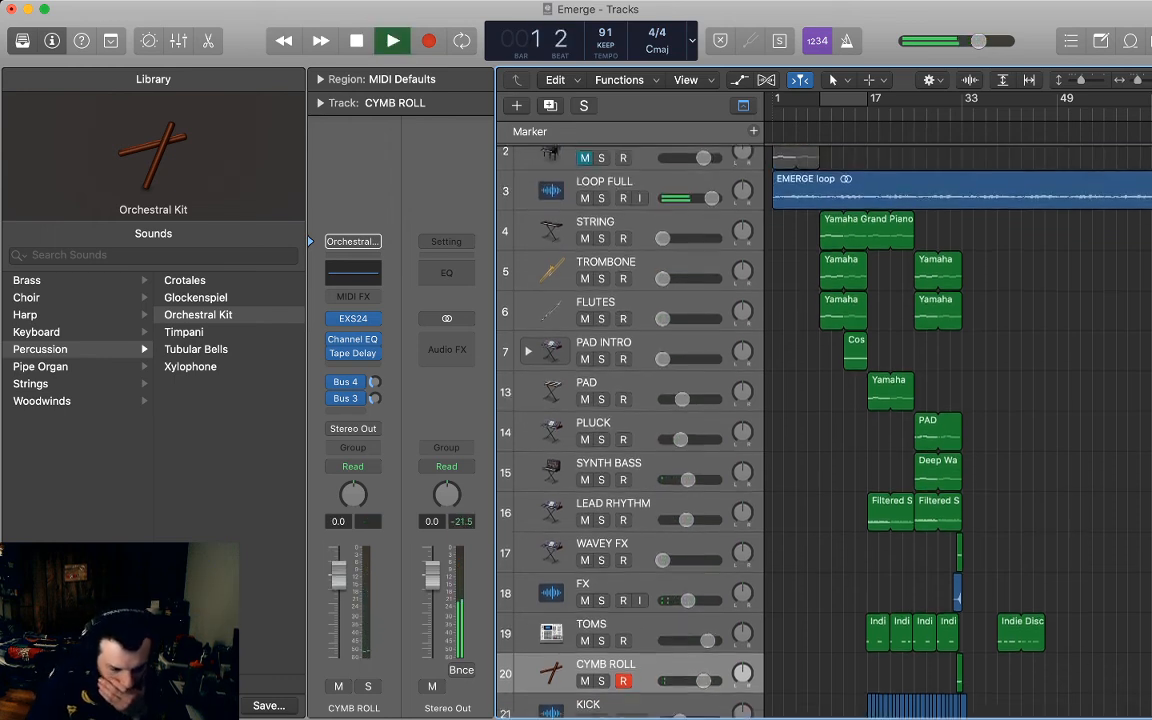
scroll(830, 420, down, 3)
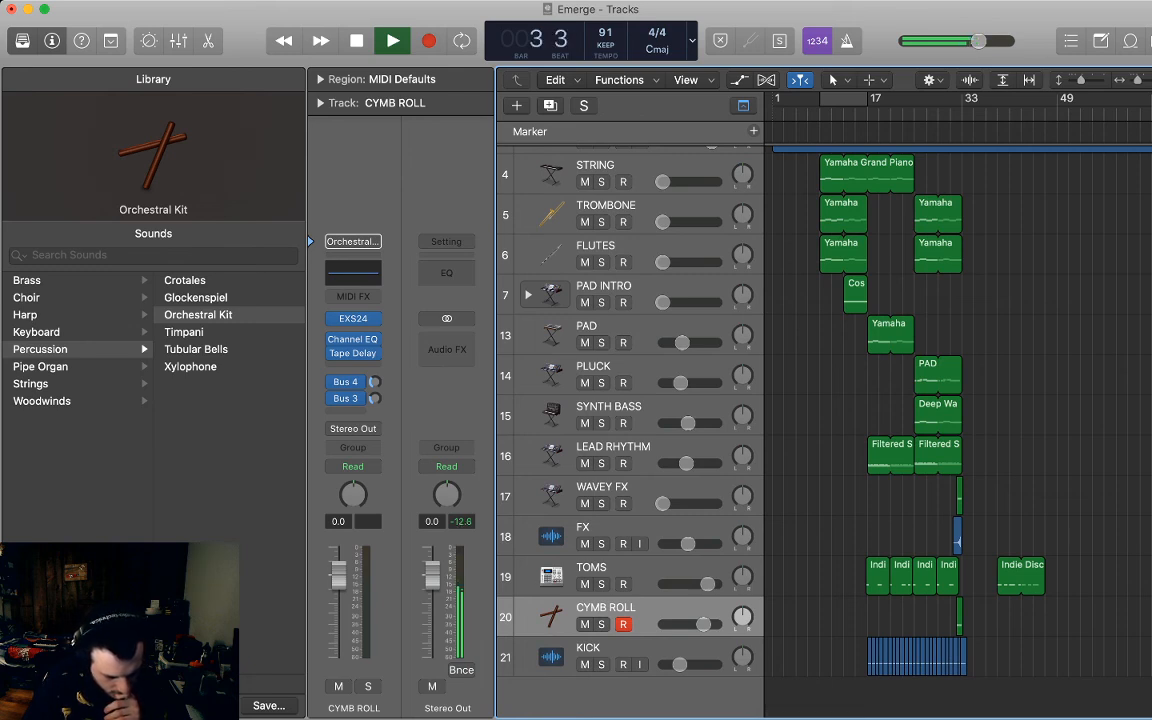
click(592, 568)
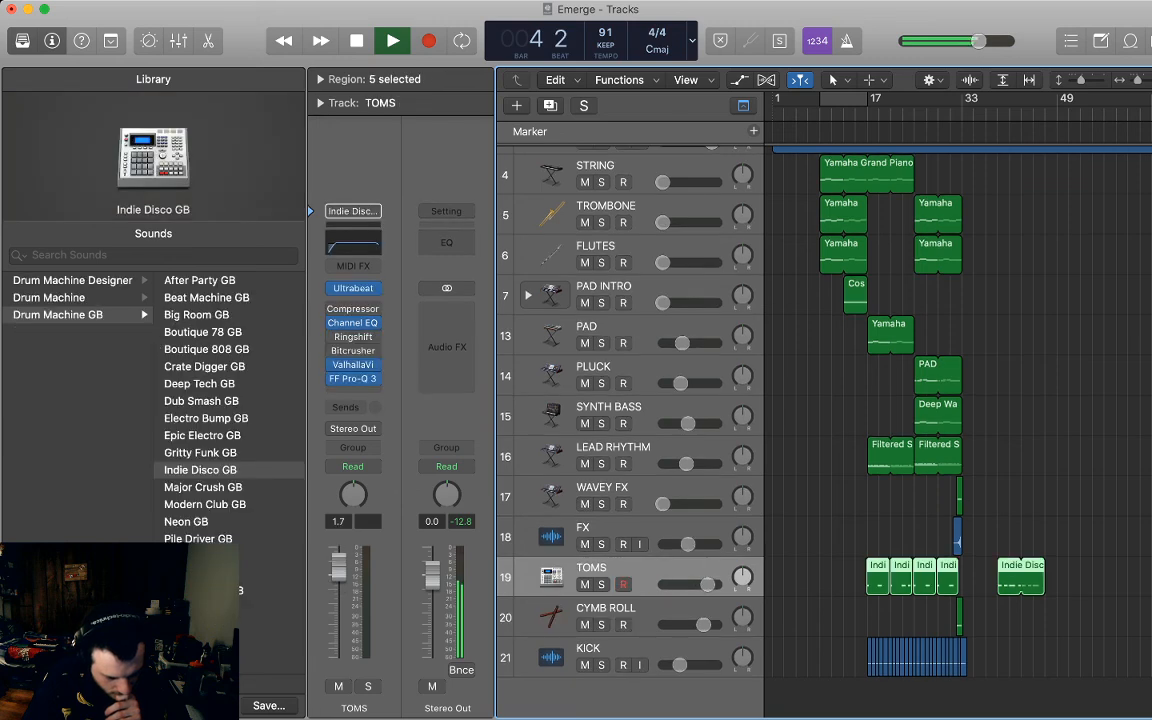
click(910, 520)
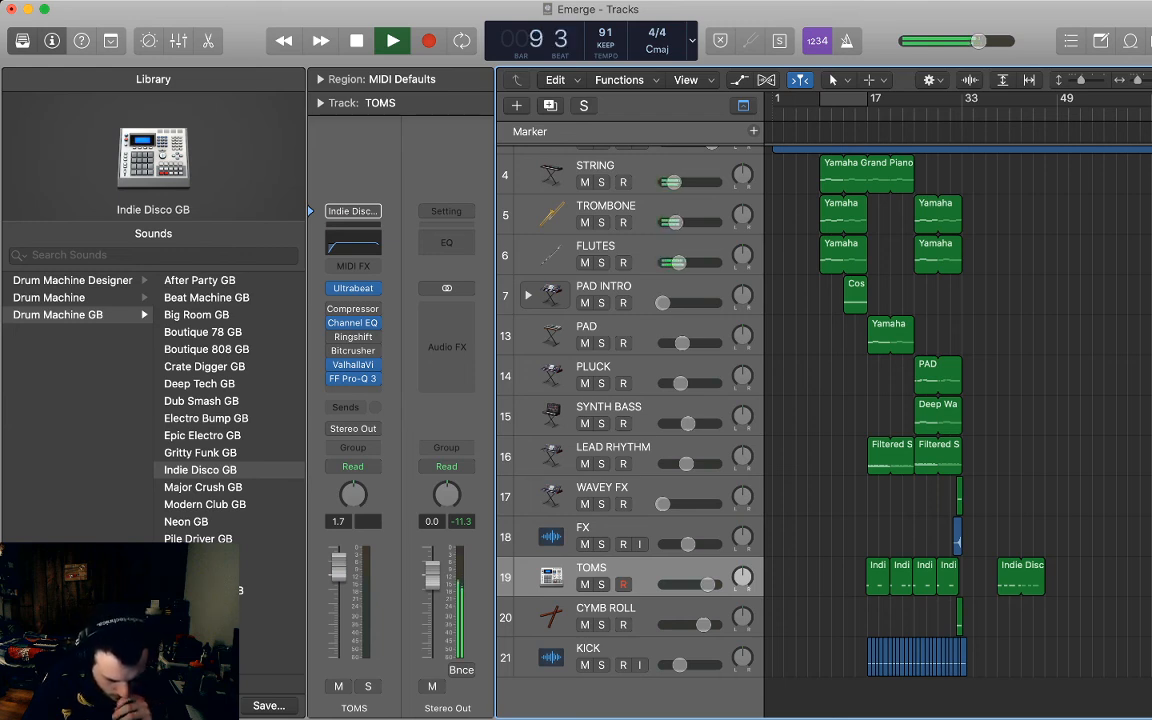
click(938, 410)
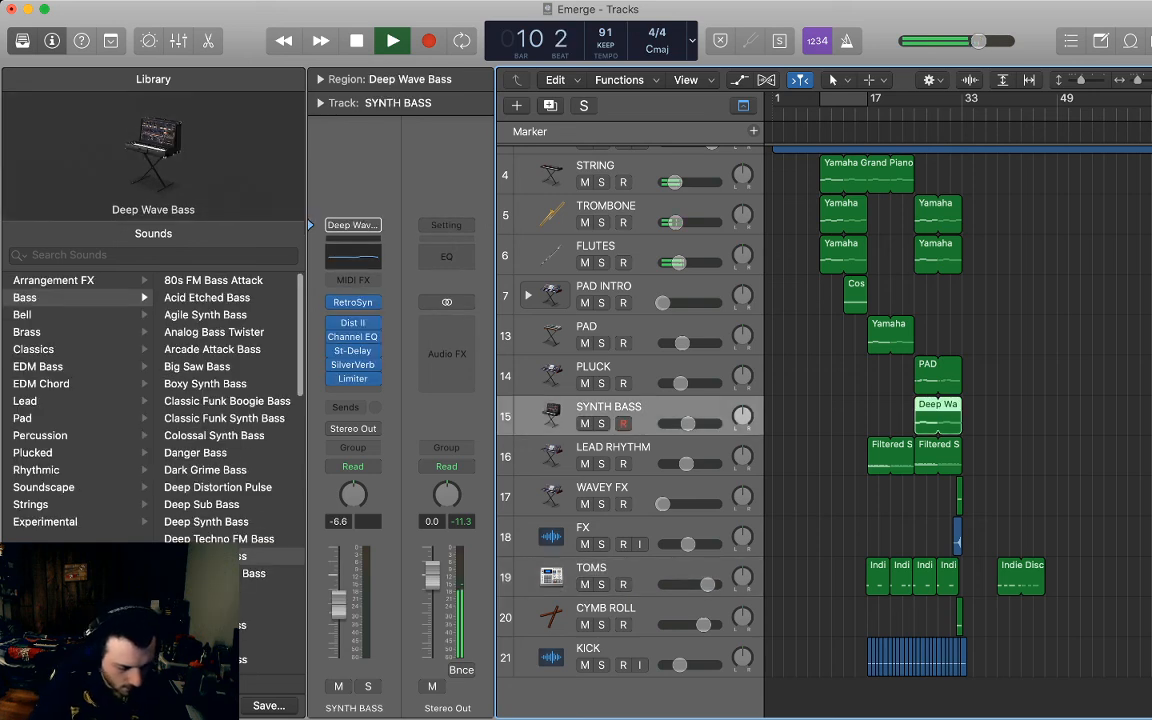
click(850, 378)
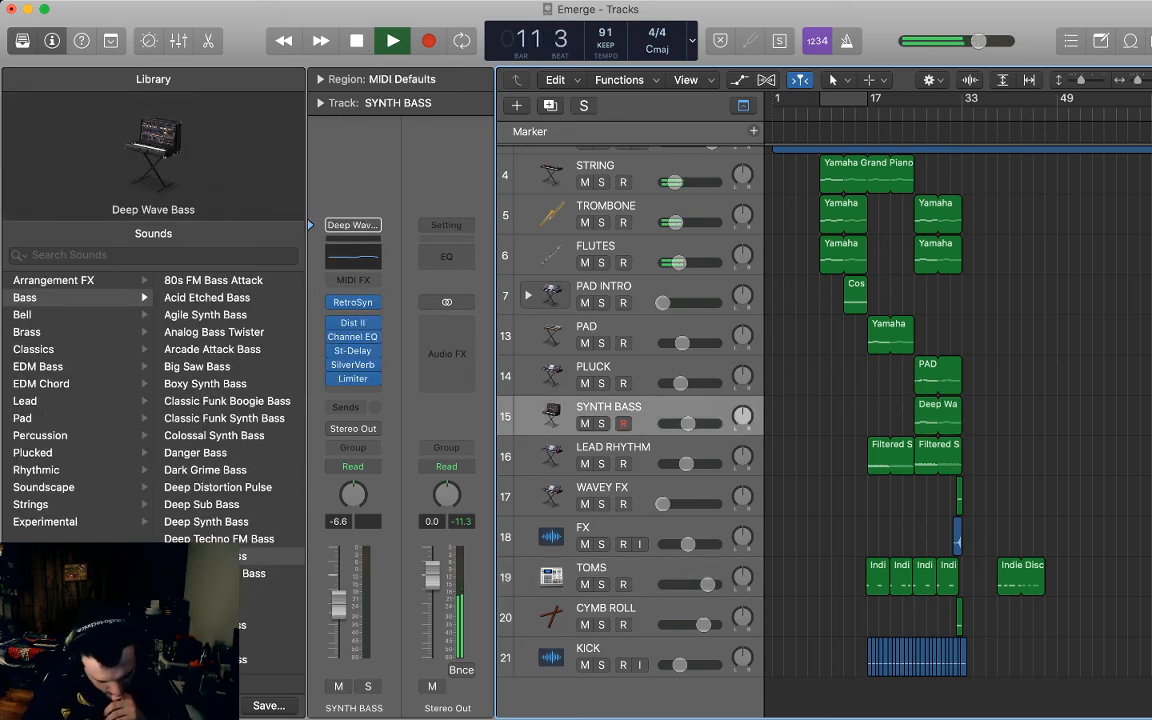
scroll(820, 400, up, 5)
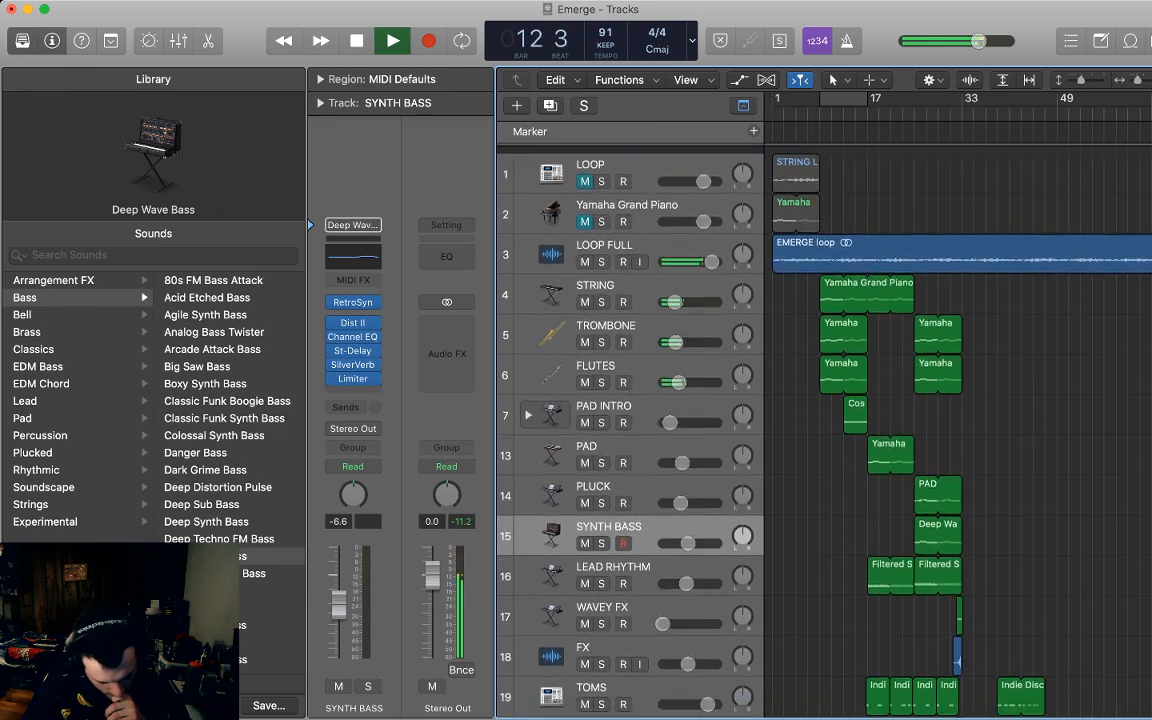
scroll(820, 400, down, 3)
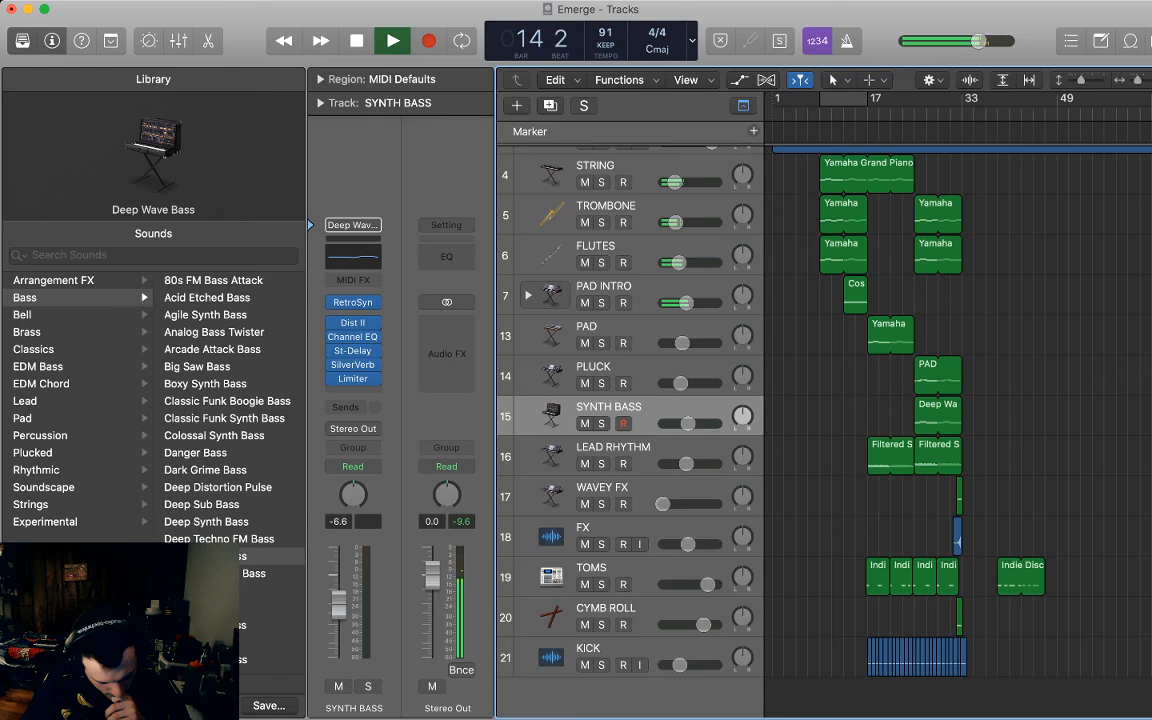
scroll(820, 400, up, 3)
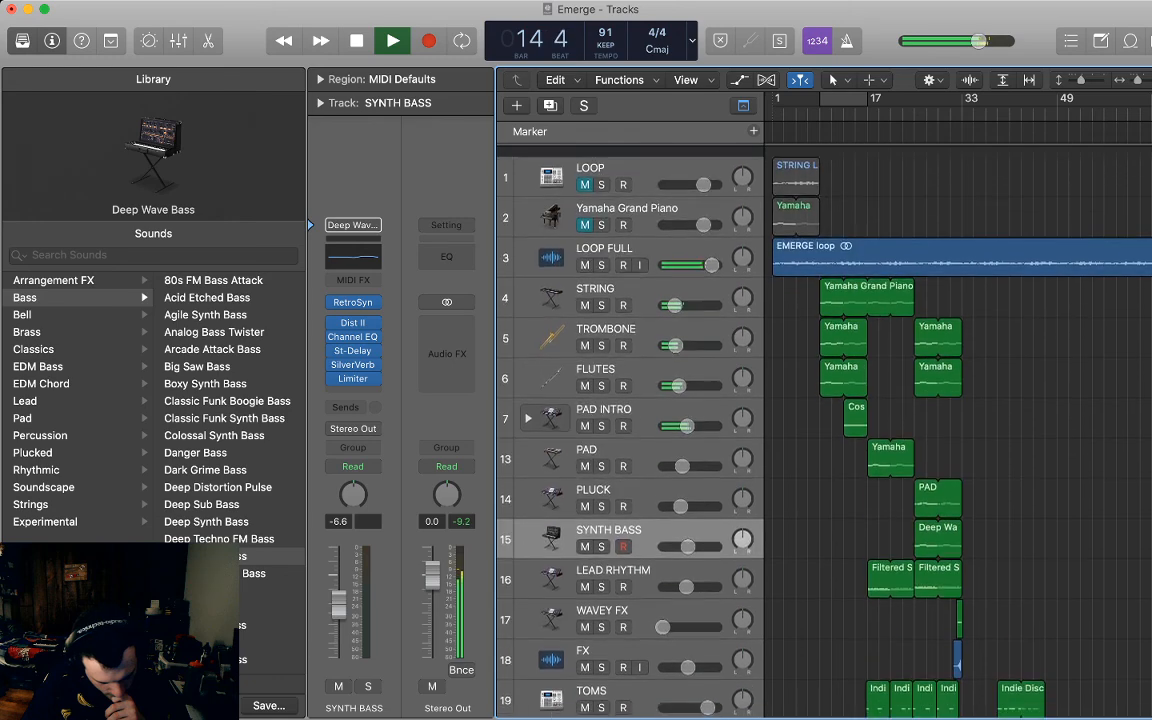
scroll(820, 400, down, 2)
scroll(824, 430, down, 1)
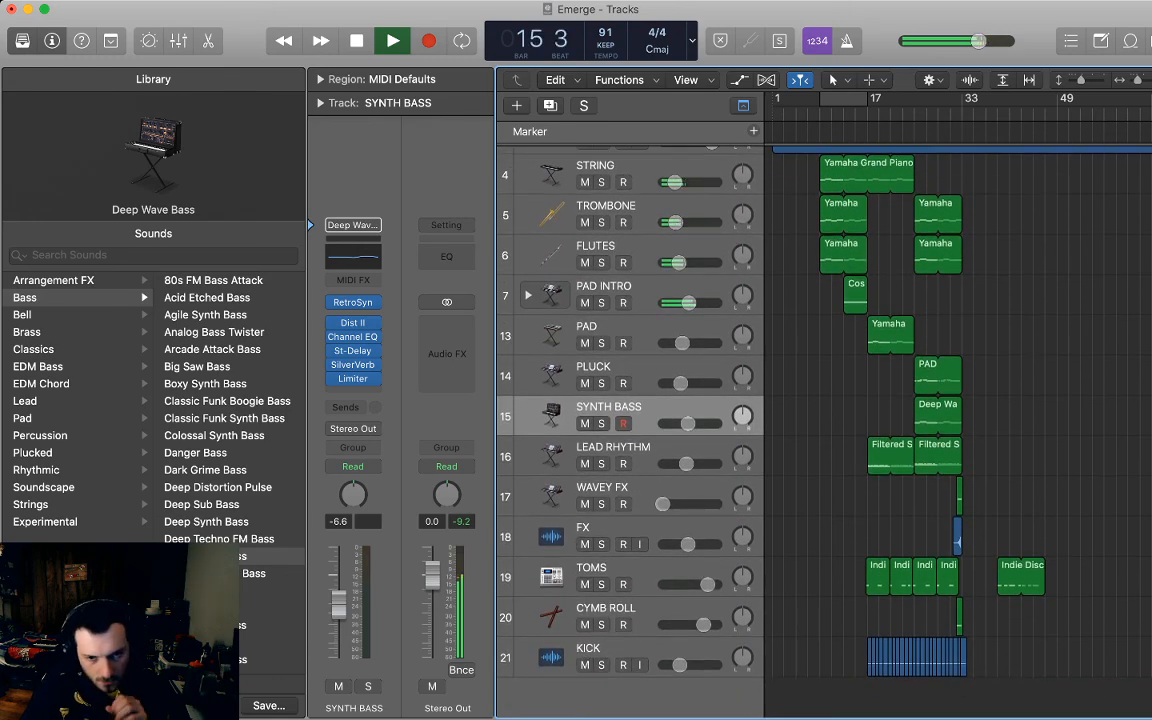
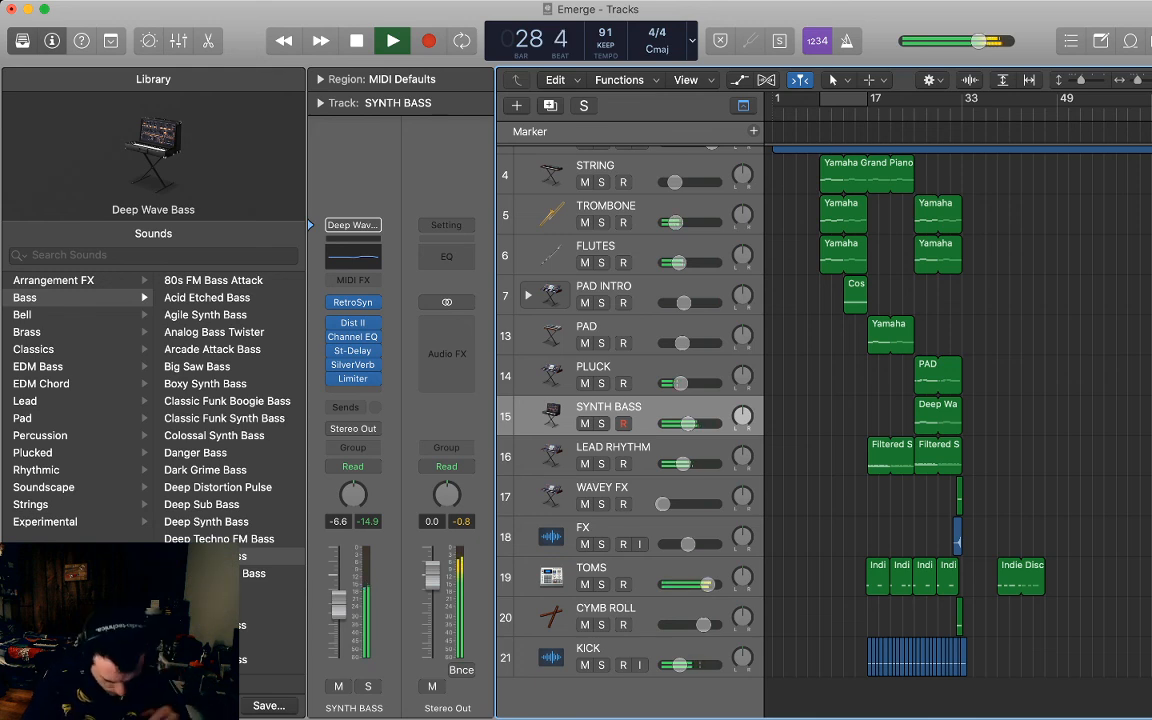
Duplicate the SYNTH BASS track and browse the Lead sounds in the Library for the new track.
key(super+d)
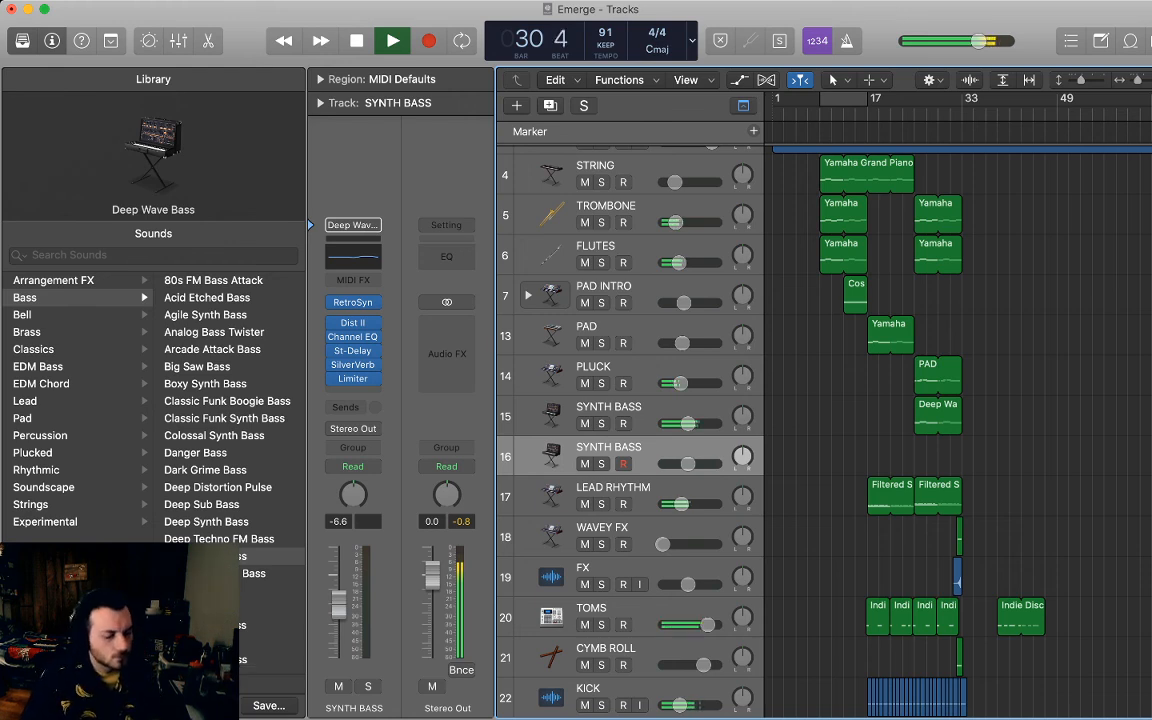
click(70, 401)
scroll(220, 440, down, 10)
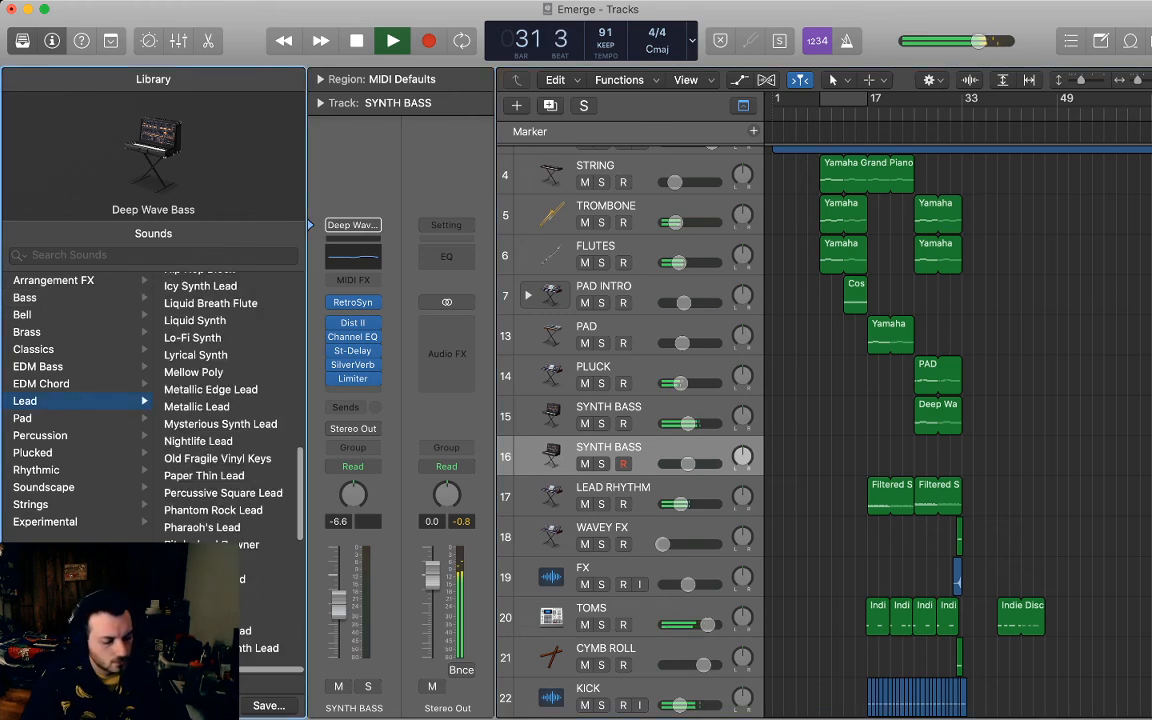
scroll(220, 440, up, 2)
scroll(220, 420, up, 1)
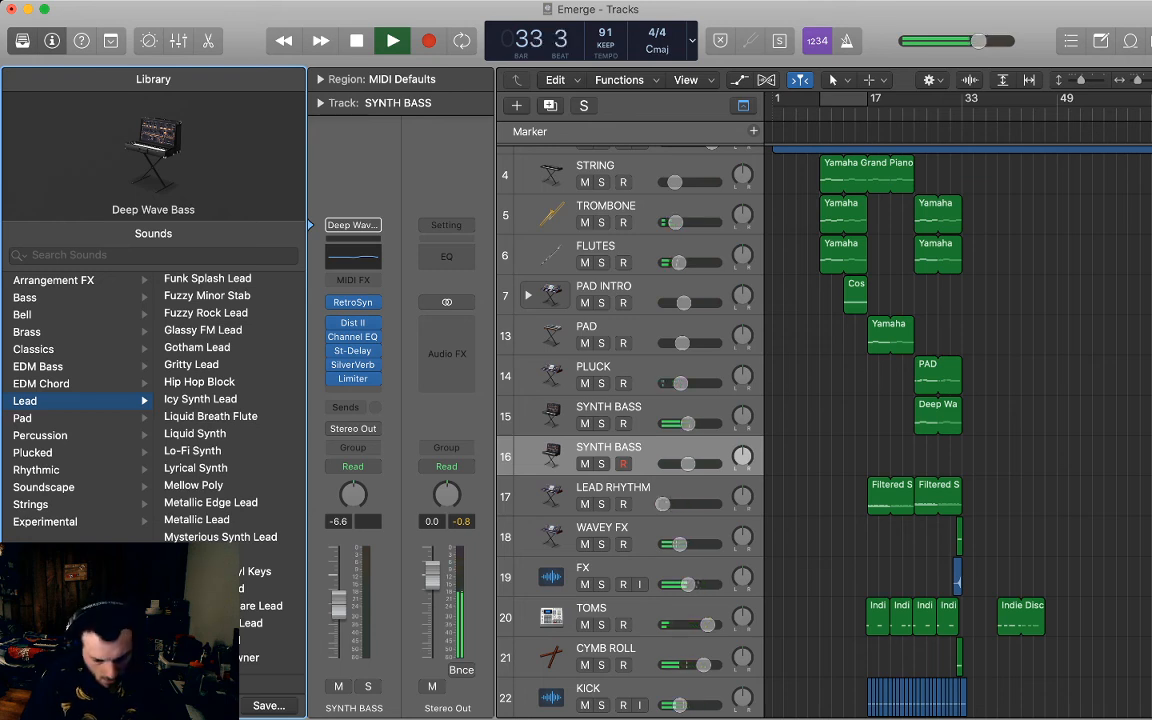
Stop the song and audition the Lo-Fi Synth, Lyrical Synth and Mellow Poly sounds on the duplicated track.
key(space)
click(193, 451)
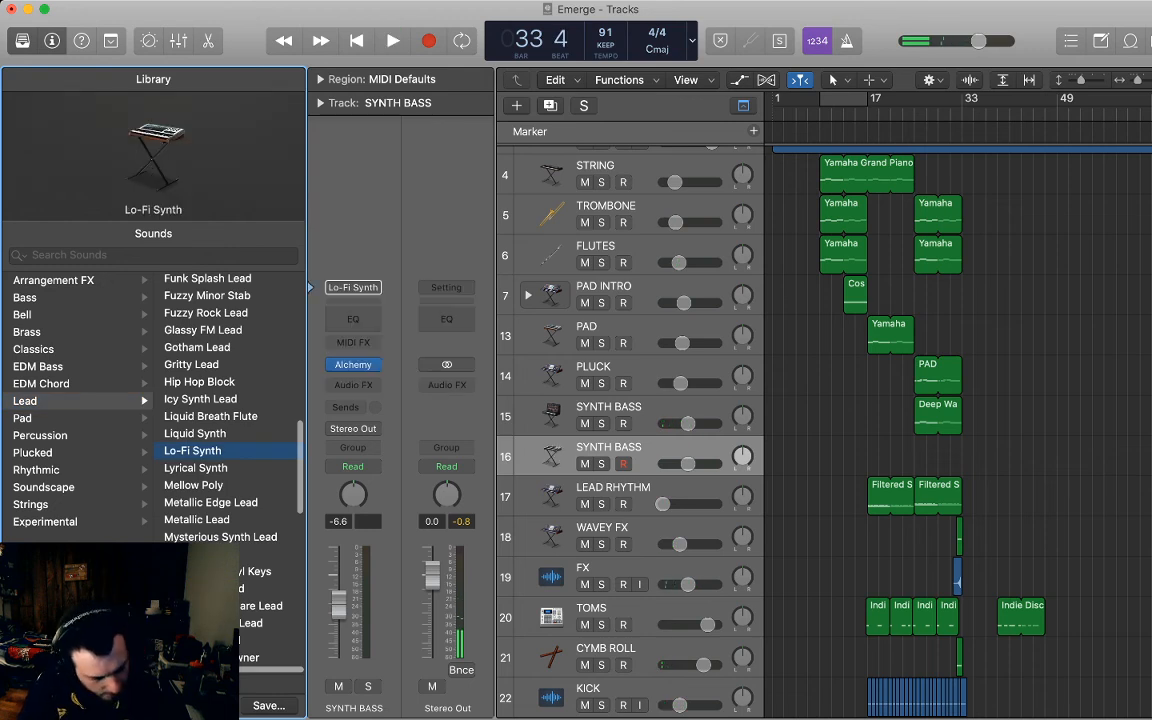
key(Down)
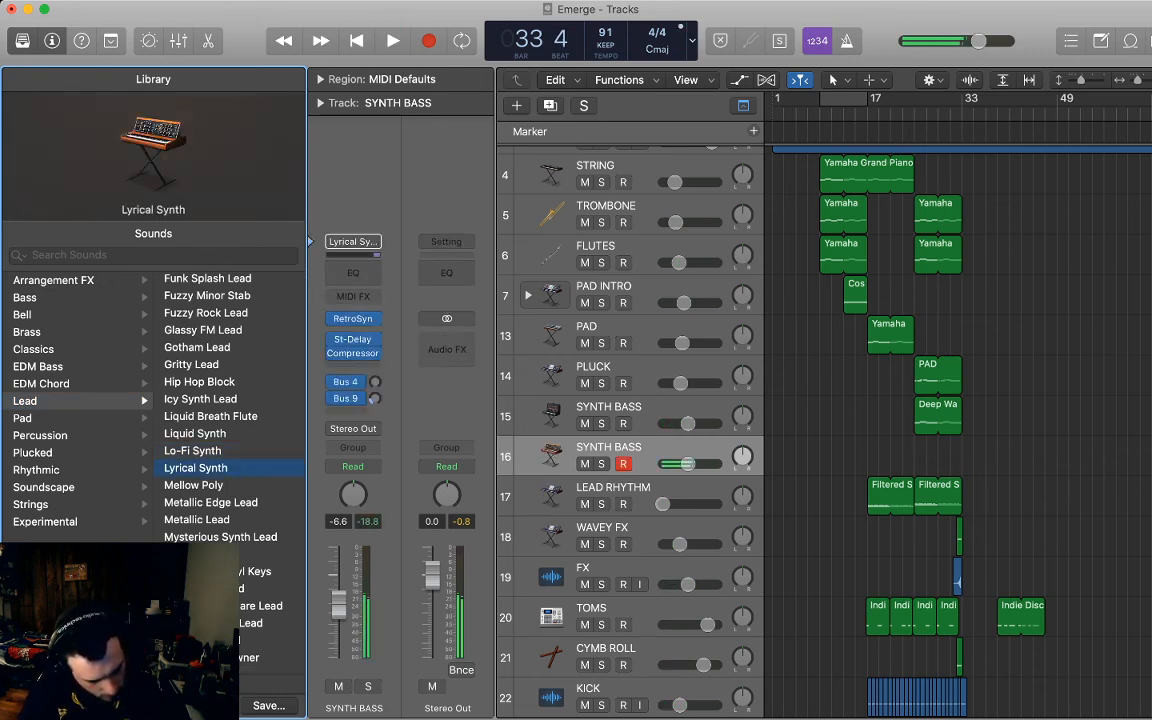
key(Down)
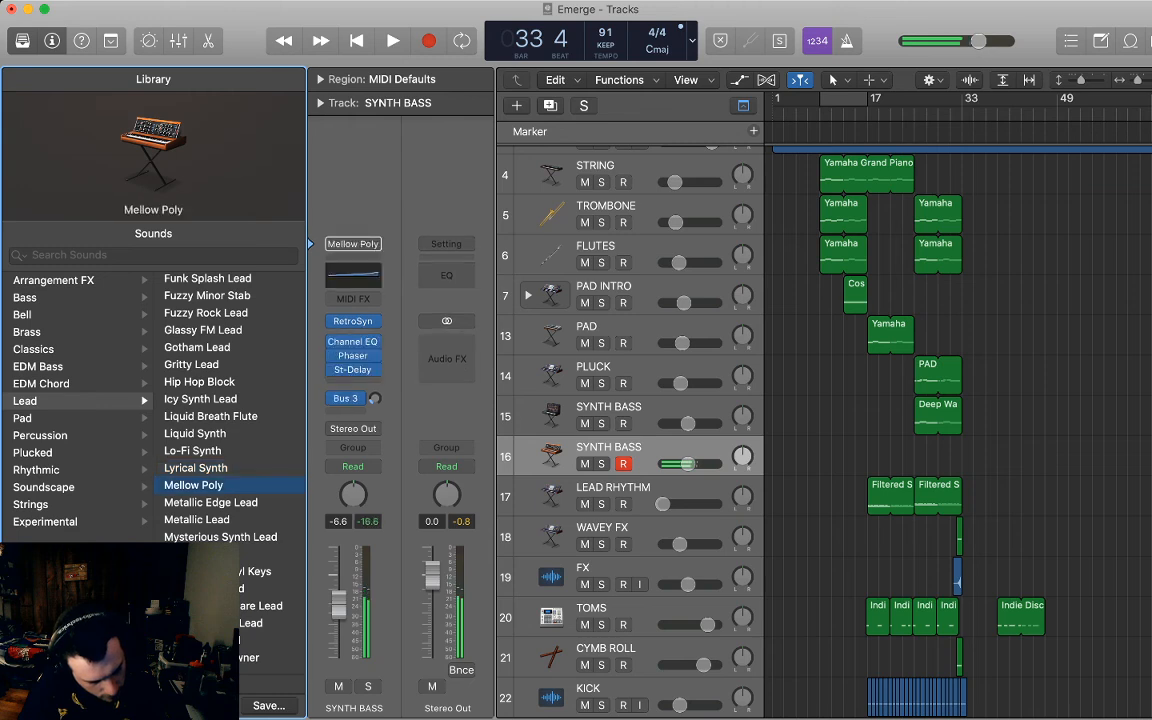
Audition the Elastic Lead, Festival Lead and Glassy FM Lead sounds on the duplicated track.
scroll(220, 420, up, 4)
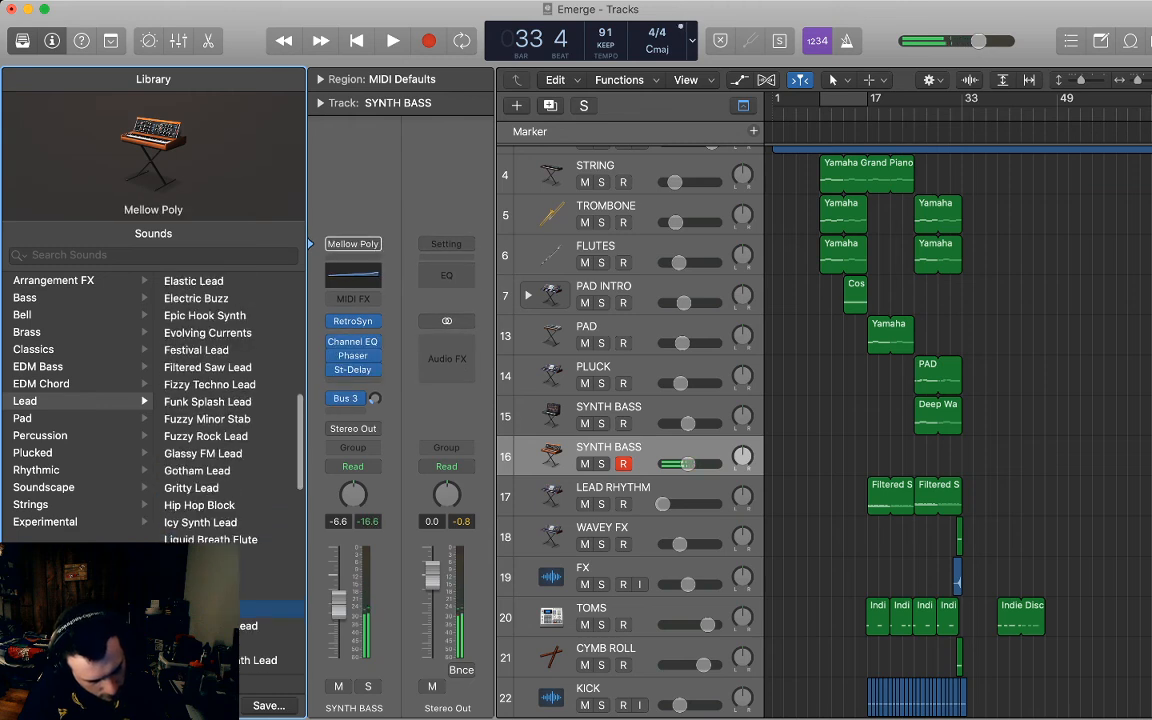
scroll(220, 410, up, 3)
scroll(220, 400, up, 1)
click(200, 395)
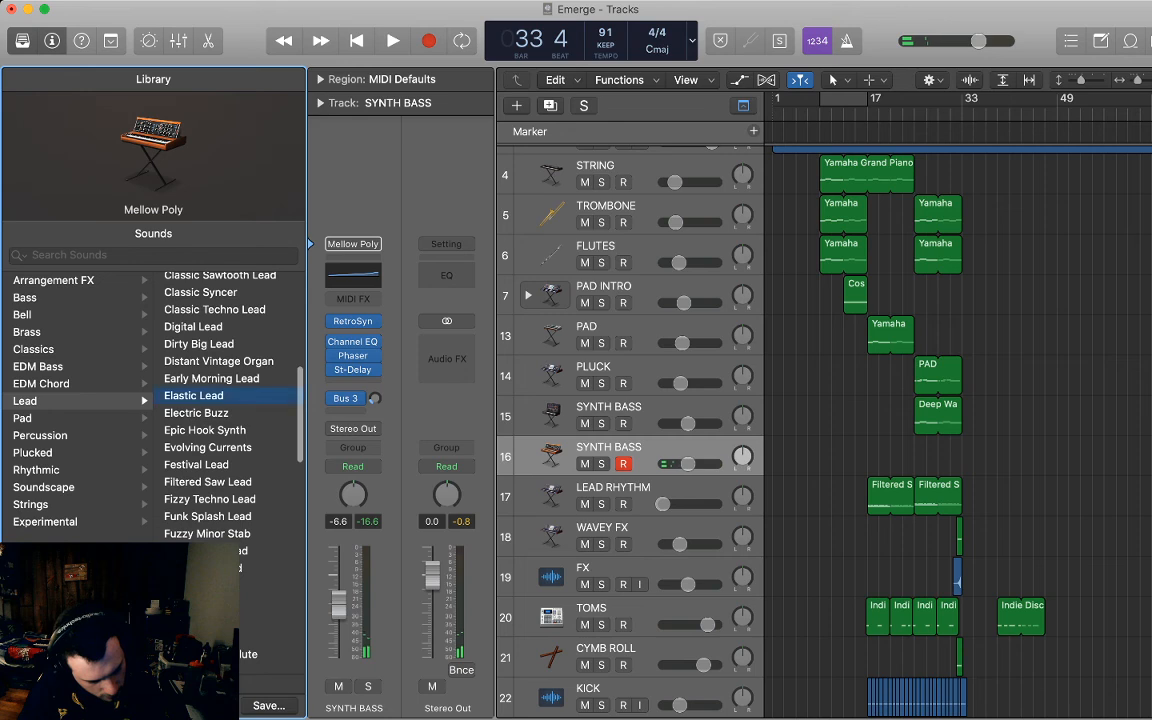
click(200, 464)
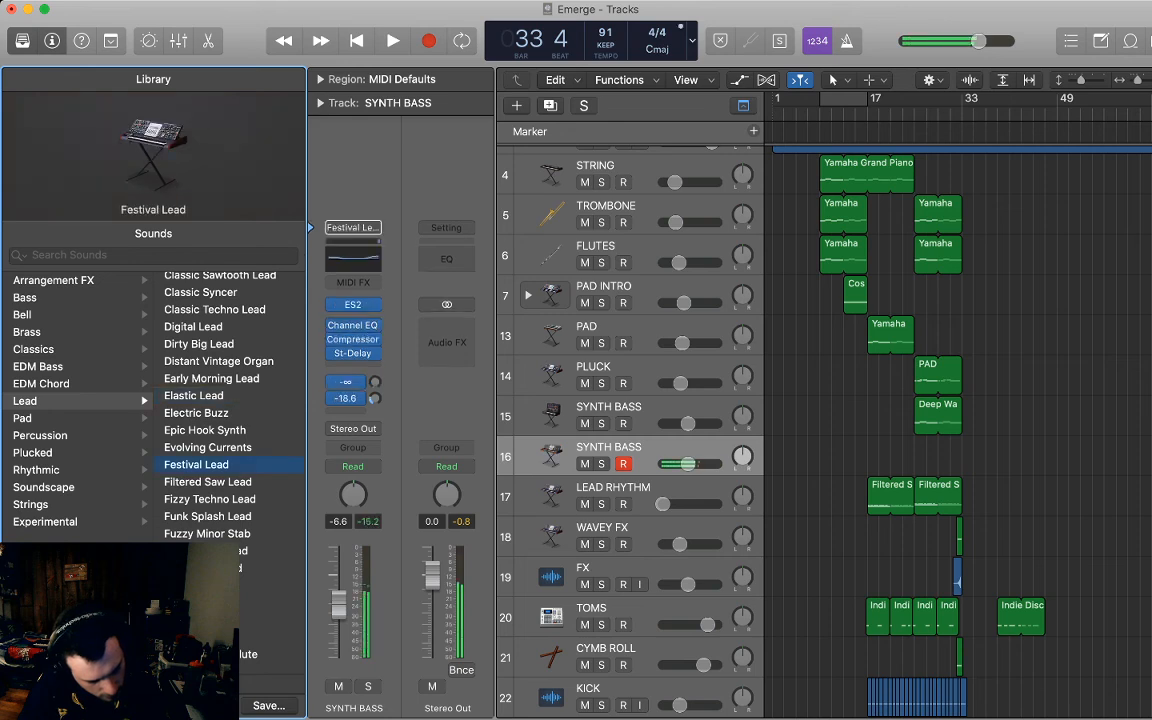
scroll(230, 420, down, 3)
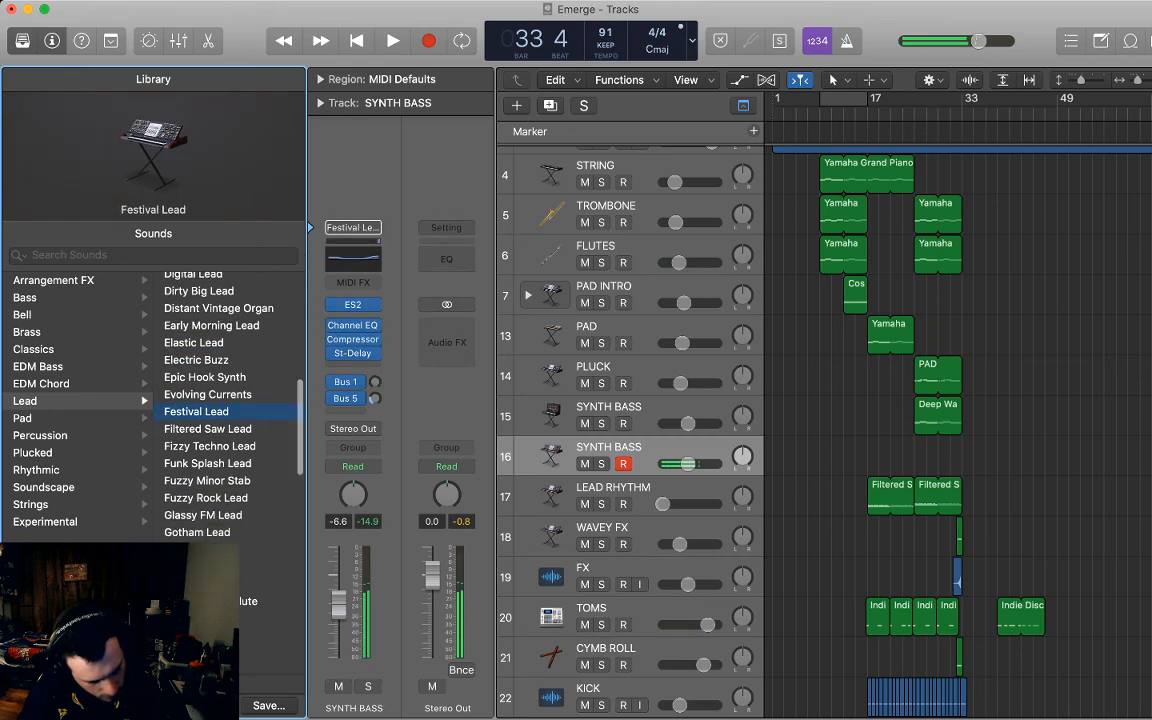
click(203, 515)
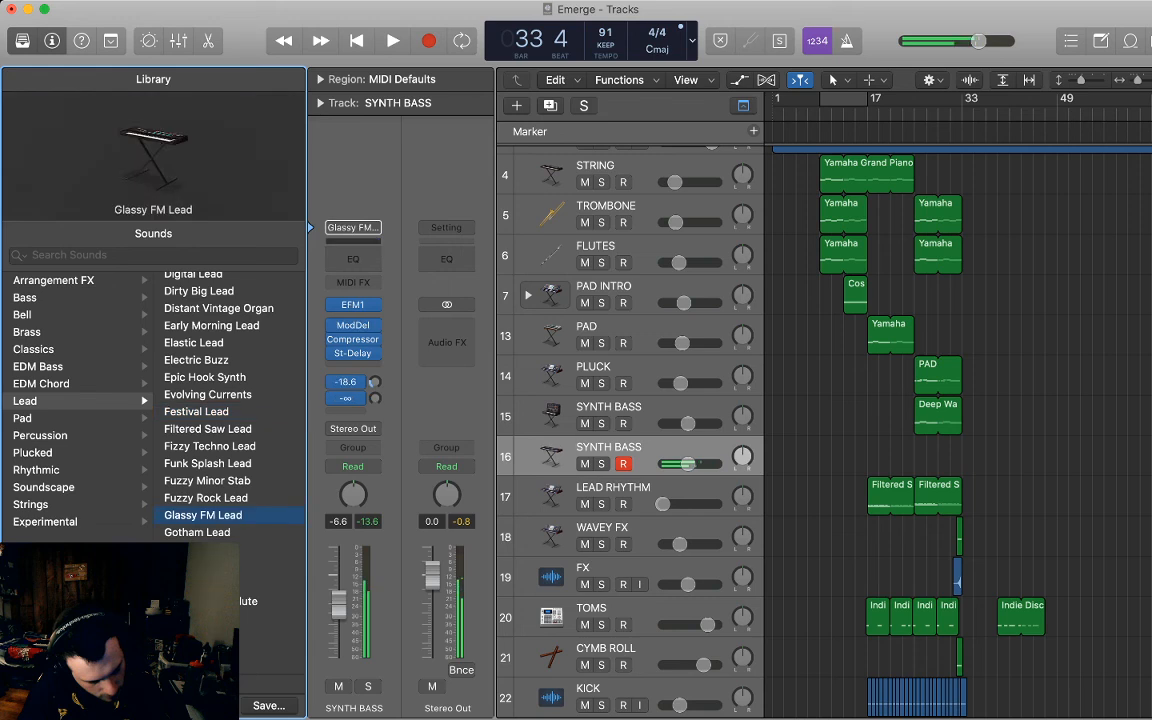
Audition the Mysterious Synth Lead, Metallic Edge Lead and Metallic Lead sounds on the duplicated track.
scroll(220, 450, down, 5)
click(220, 535)
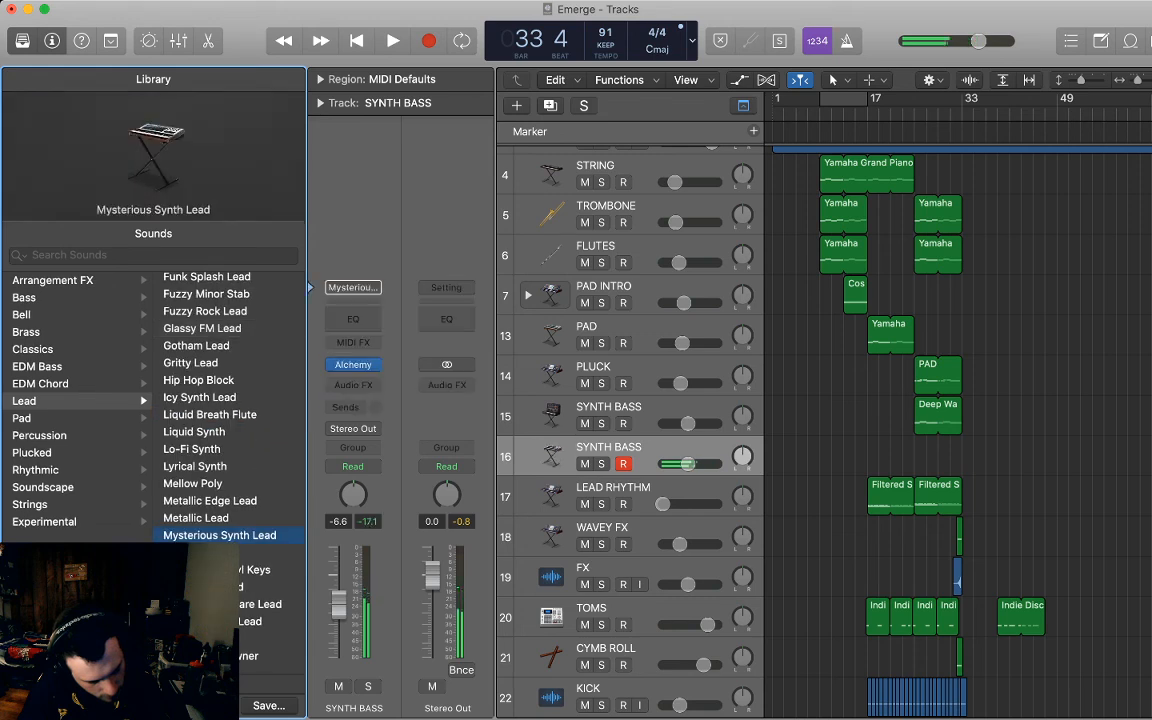
scroll(220, 520, down, 1)
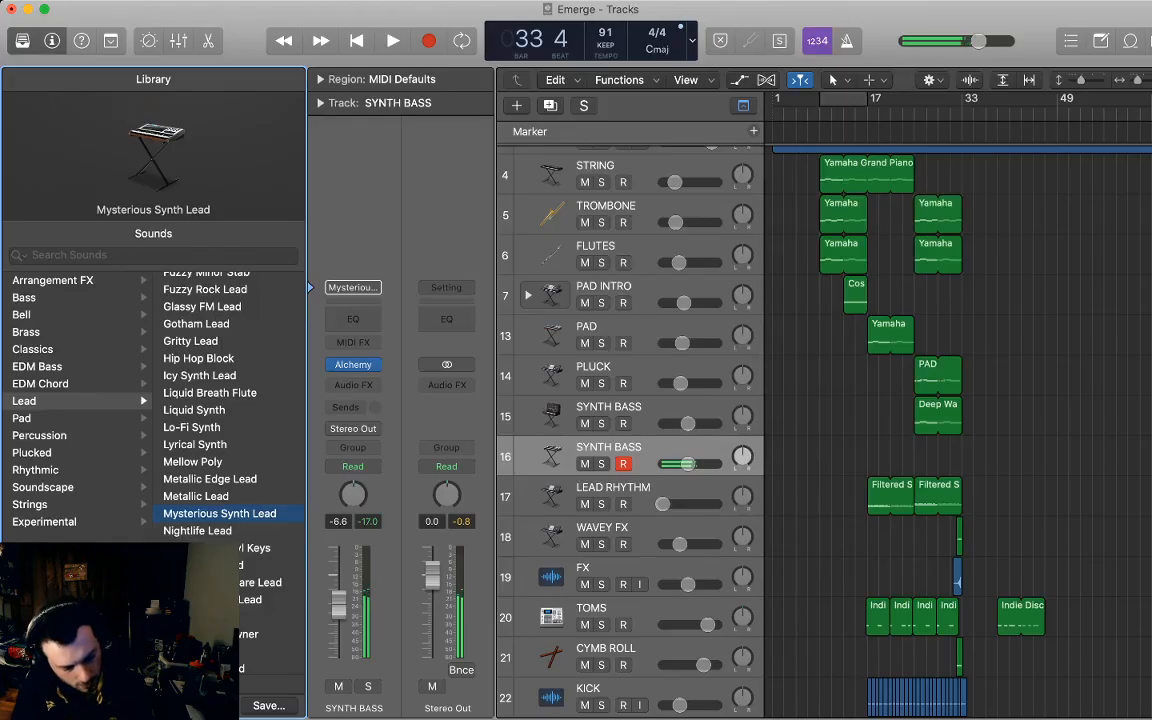
click(210, 479)
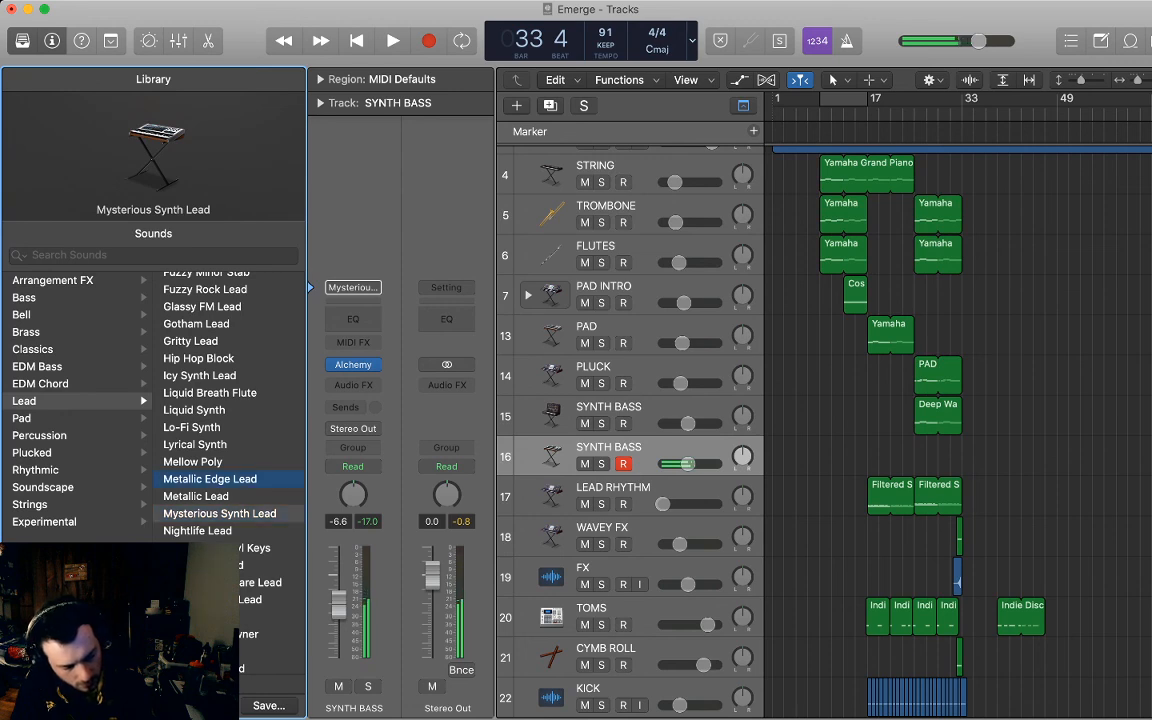
click(197, 496)
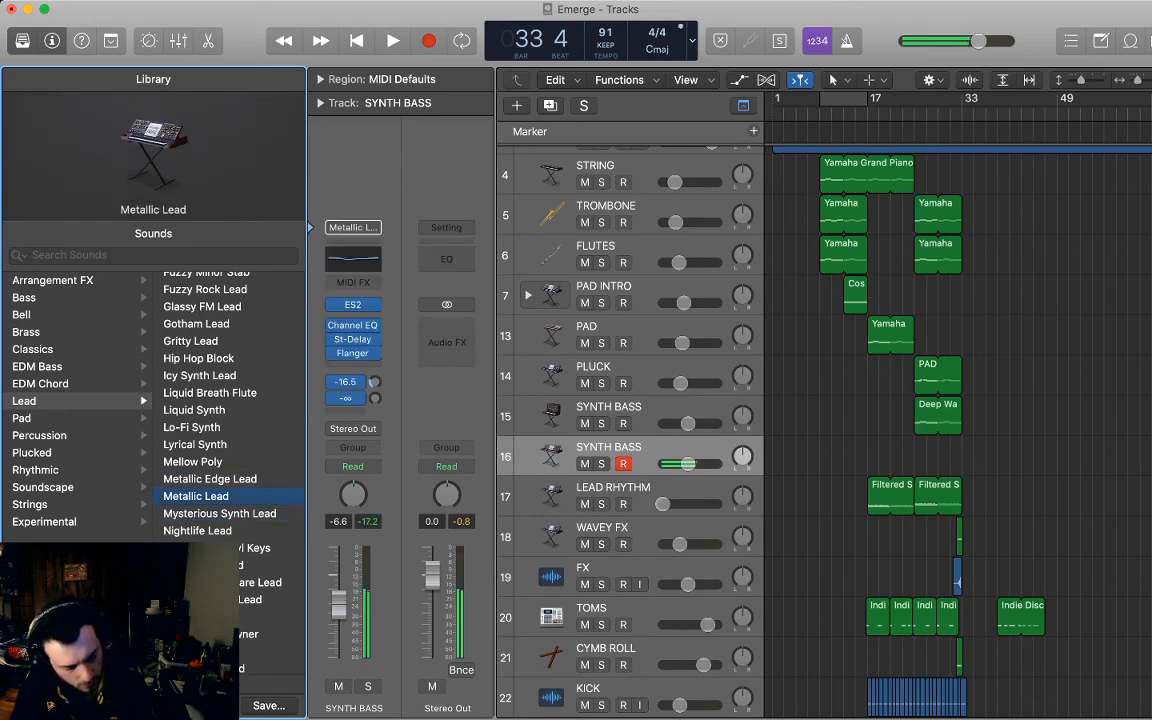
Audition Old Fragile Vinyl Keys, Paper Thin Lead, Percussive Square Lead and Phantom Rock Lead on the duplicated track.
click(218, 548)
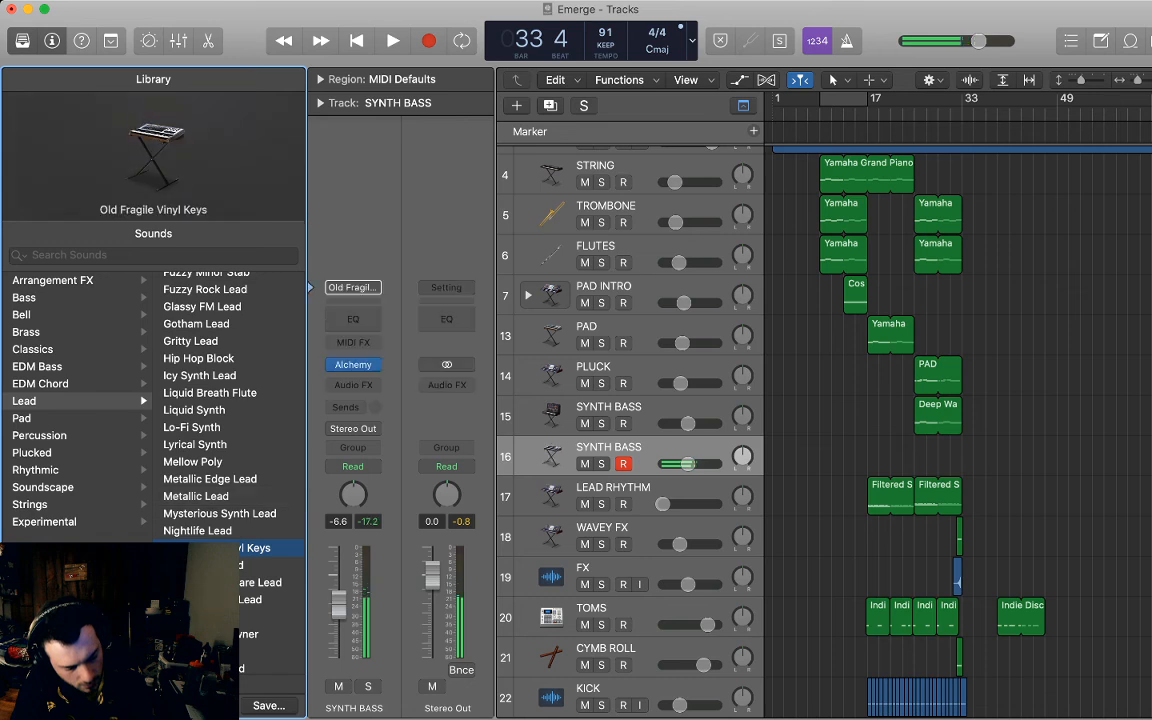
click(218, 565)
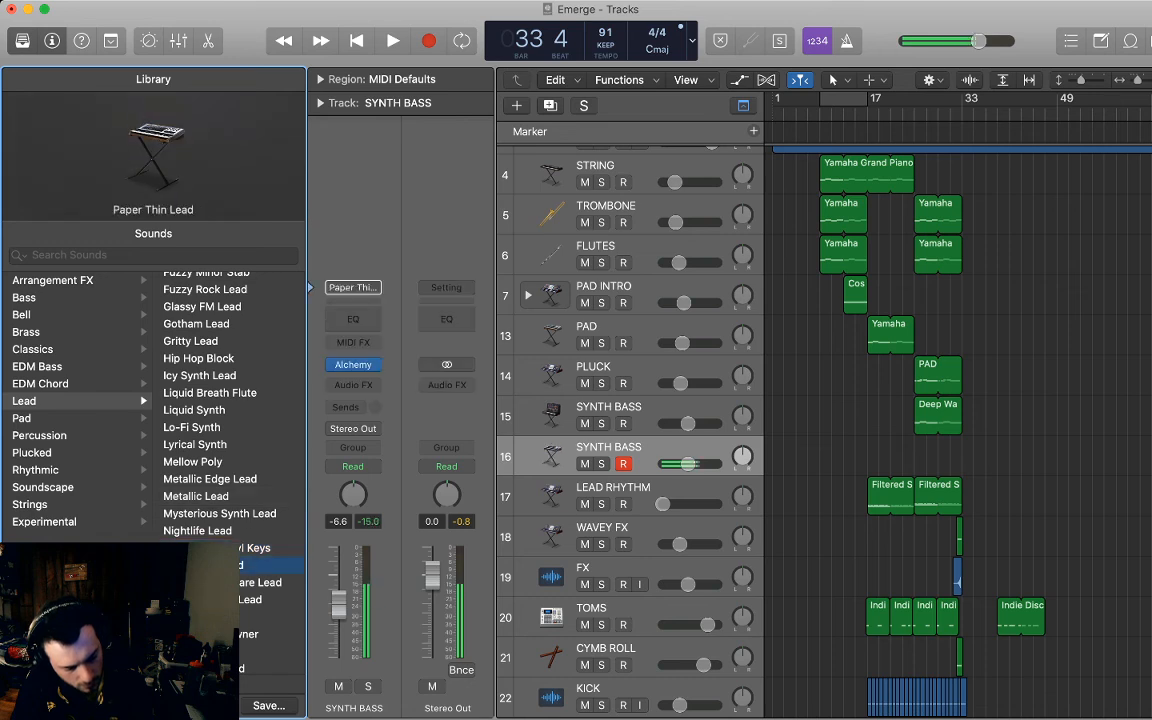
scroll(218, 540, down, 2)
click(220, 537)
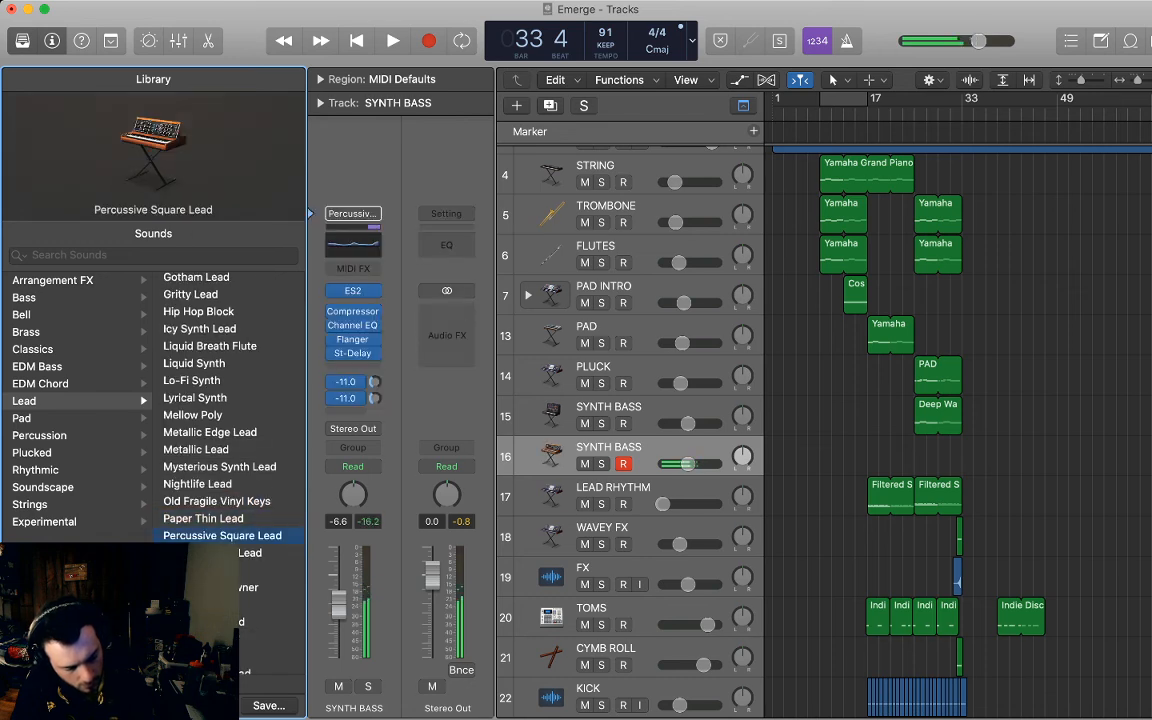
key(Down)
Try Screaming Lead on the duplicated track and settle on the Saturn Lead sound.
scroll(225, 548, down, 3)
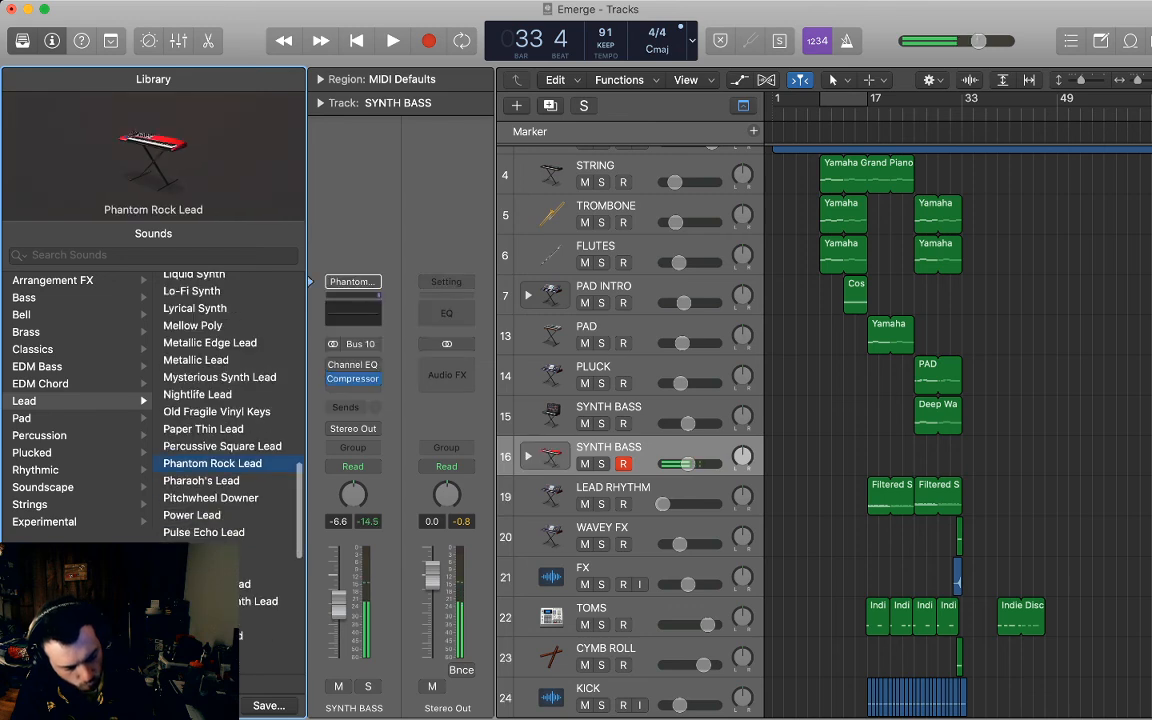
click(225, 549)
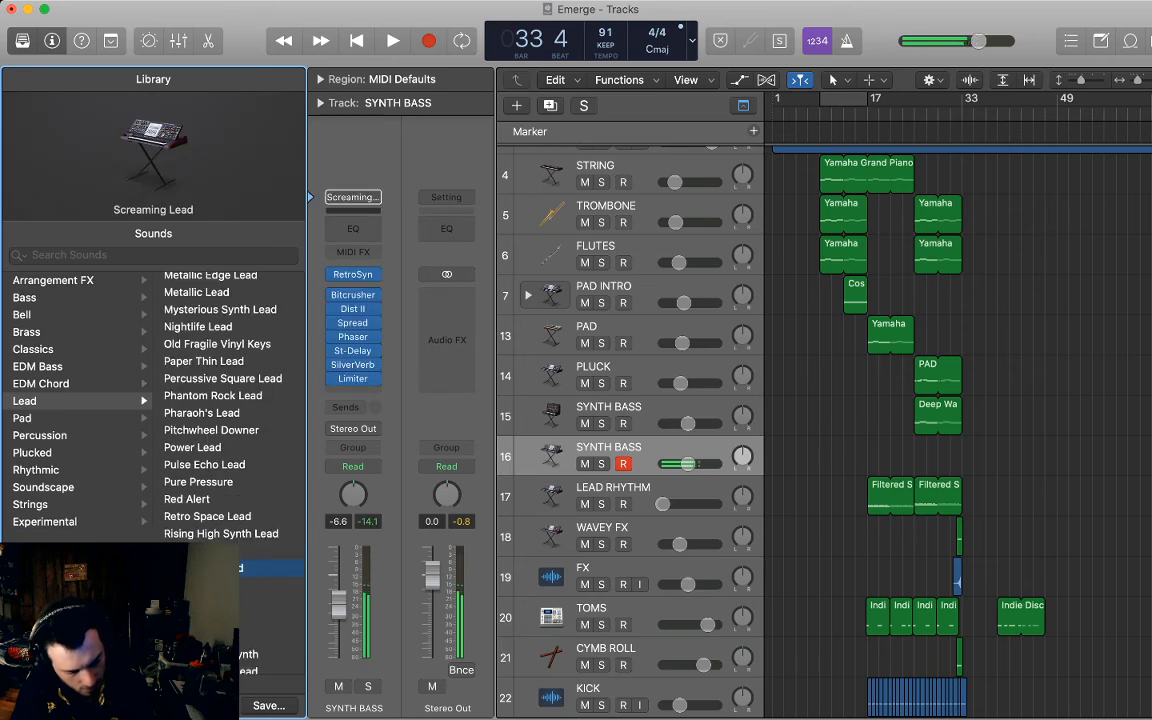
key(Up)
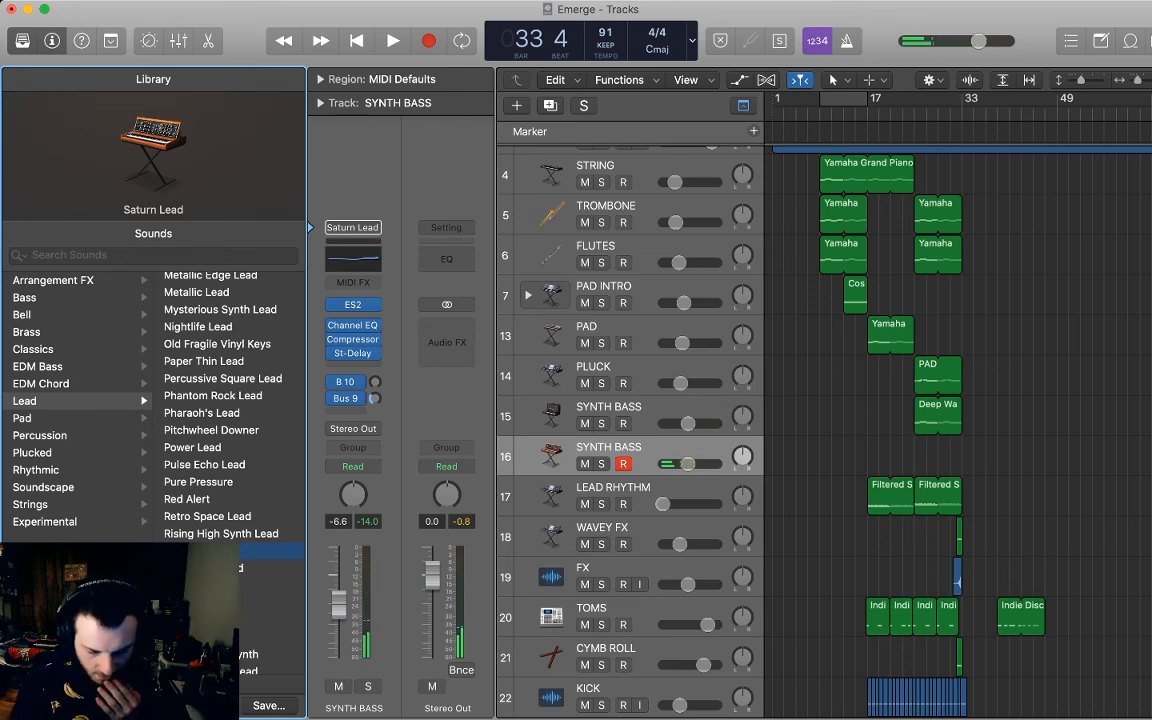
Record a one-bar Saturn Lead phrase on the duplicated track from bar 49 to bar 50.
click(1061, 114)
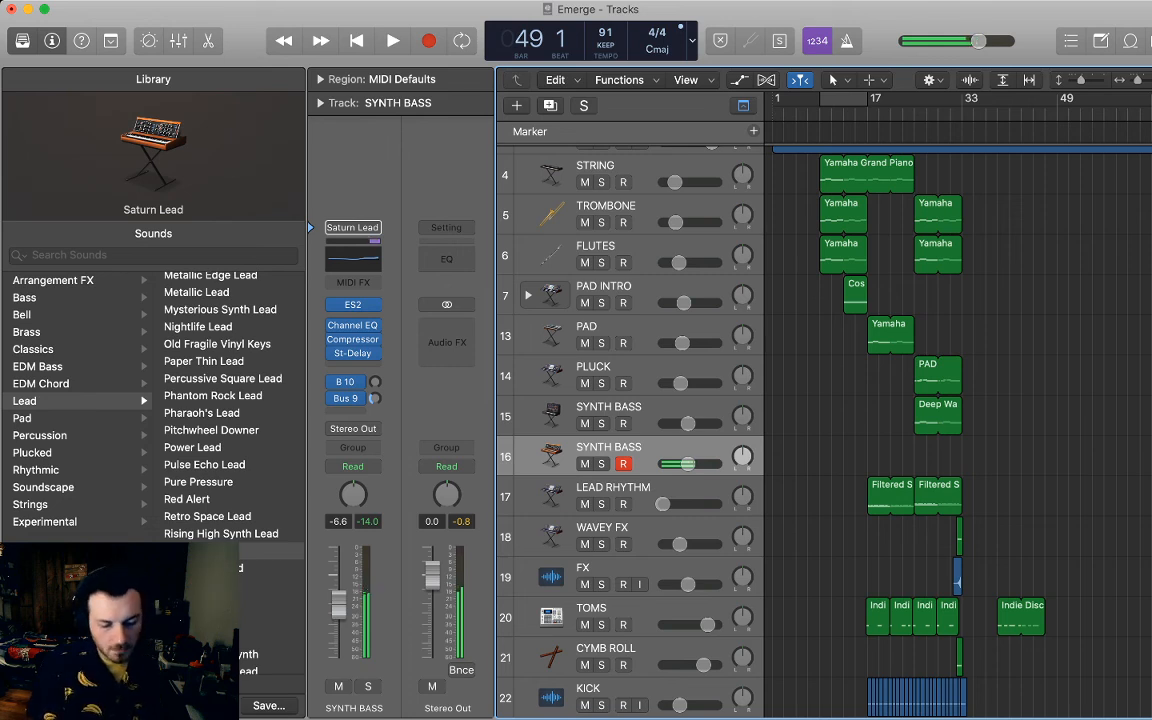
key(r)
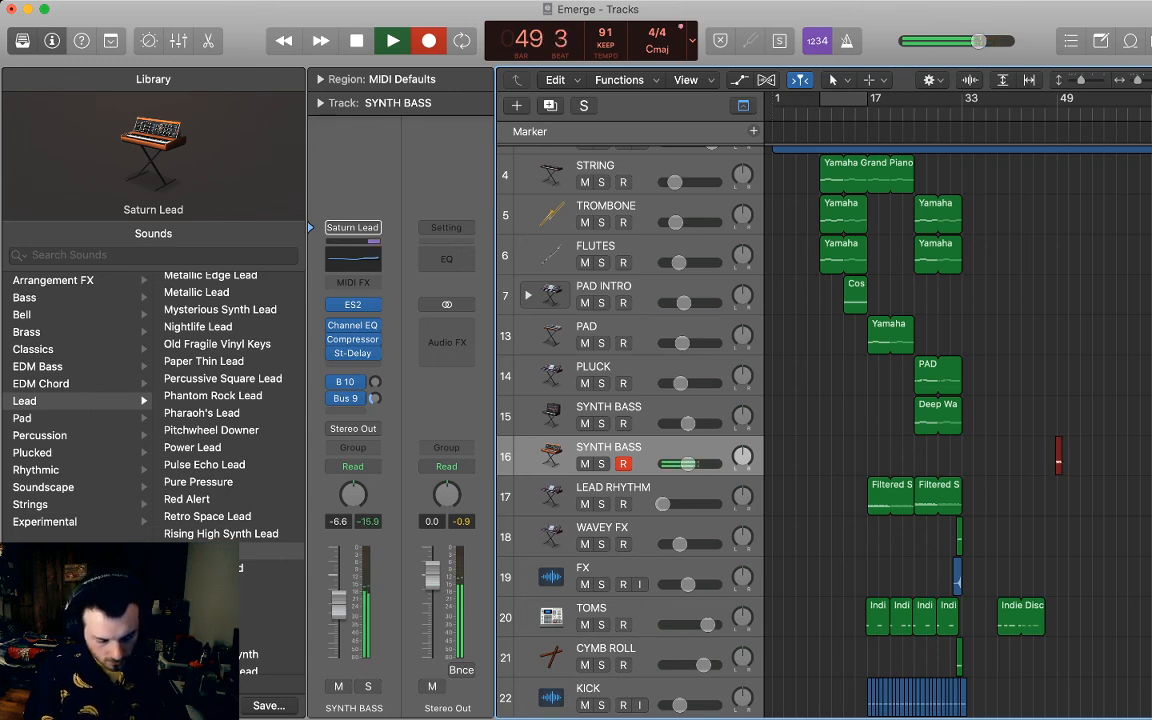
key(space)
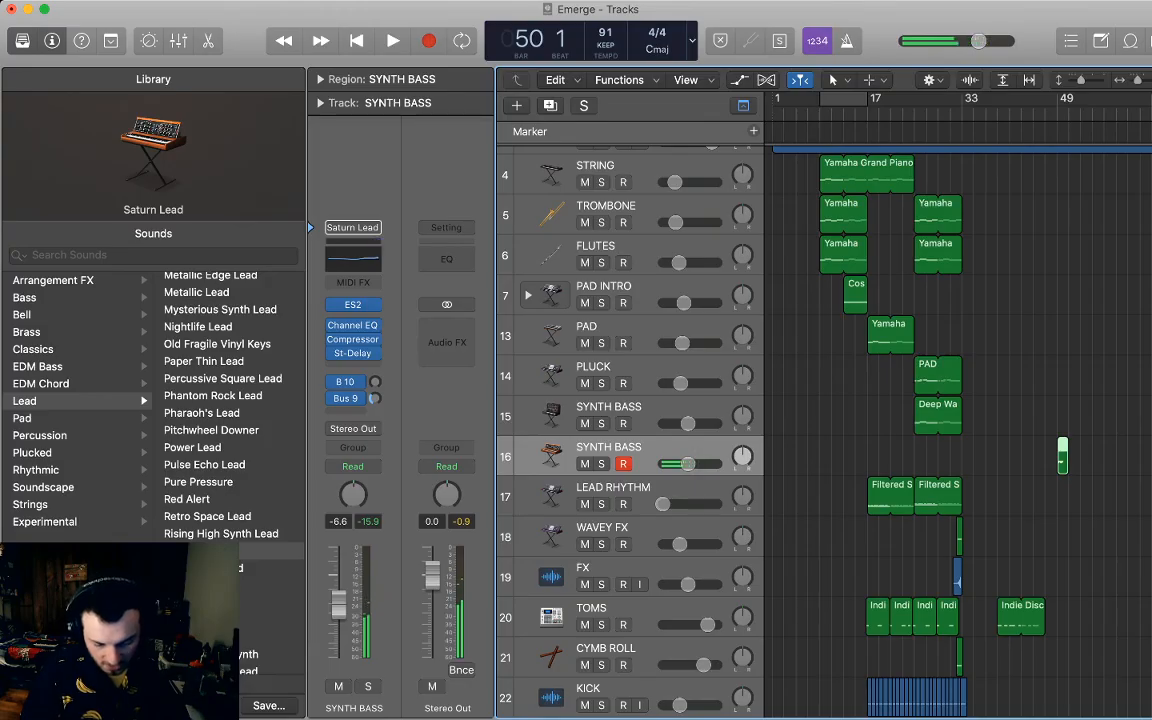
Quantize all eight notes of the recorded Saturn Lead phrase at bar 49 to 1/16 notes in the Piano Roll.
key(p)
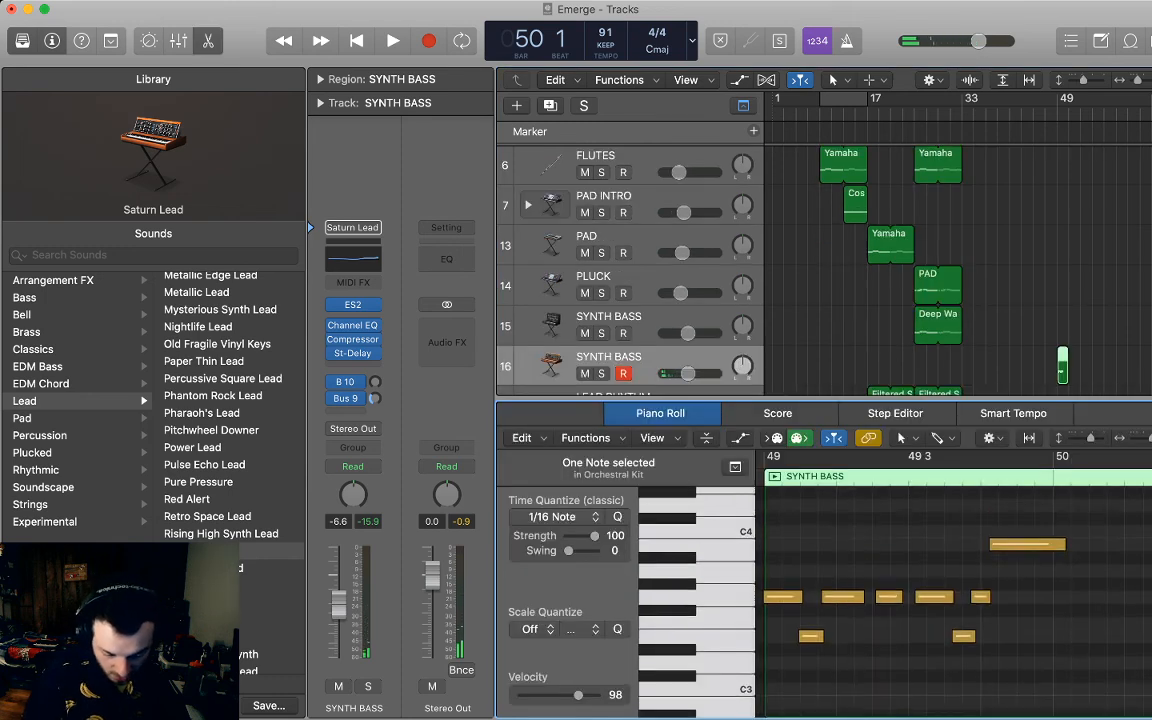
drag(809, 487, 768, 478)
key(q)
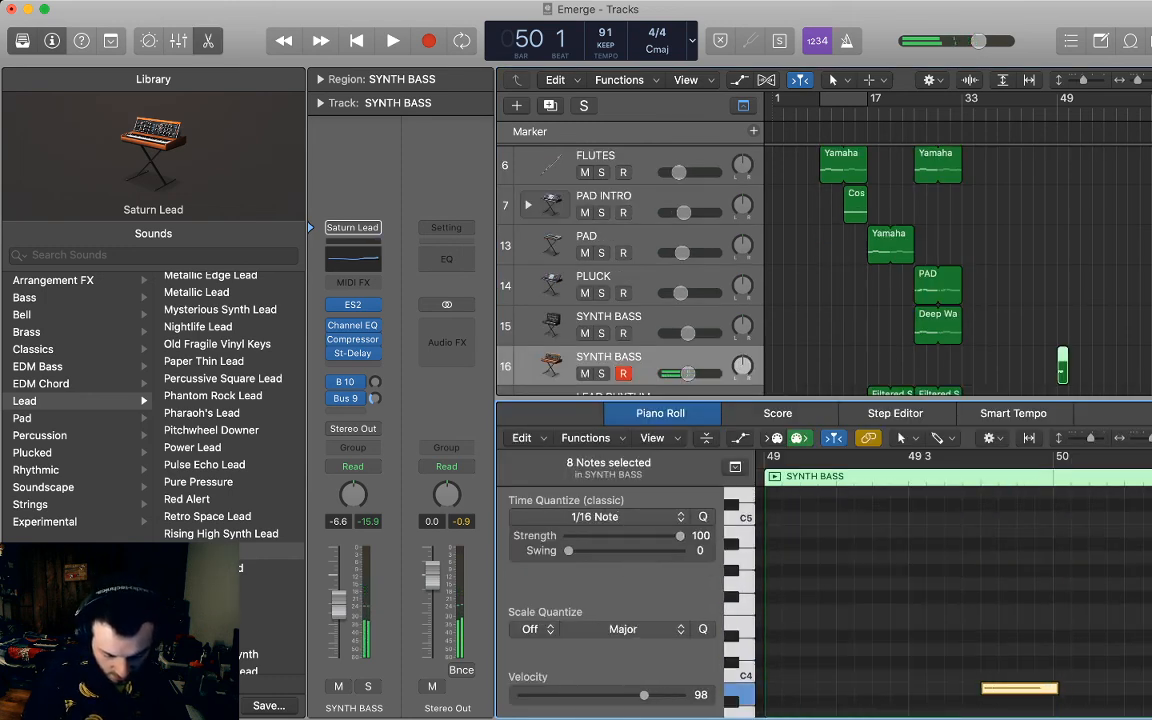
scroll(950, 600, down, 5)
scroll(950, 600, up, 2)
Shorten the phrase's last note to end at bar 50, and play back the region on its own.
click(950, 645)
click(1015, 523)
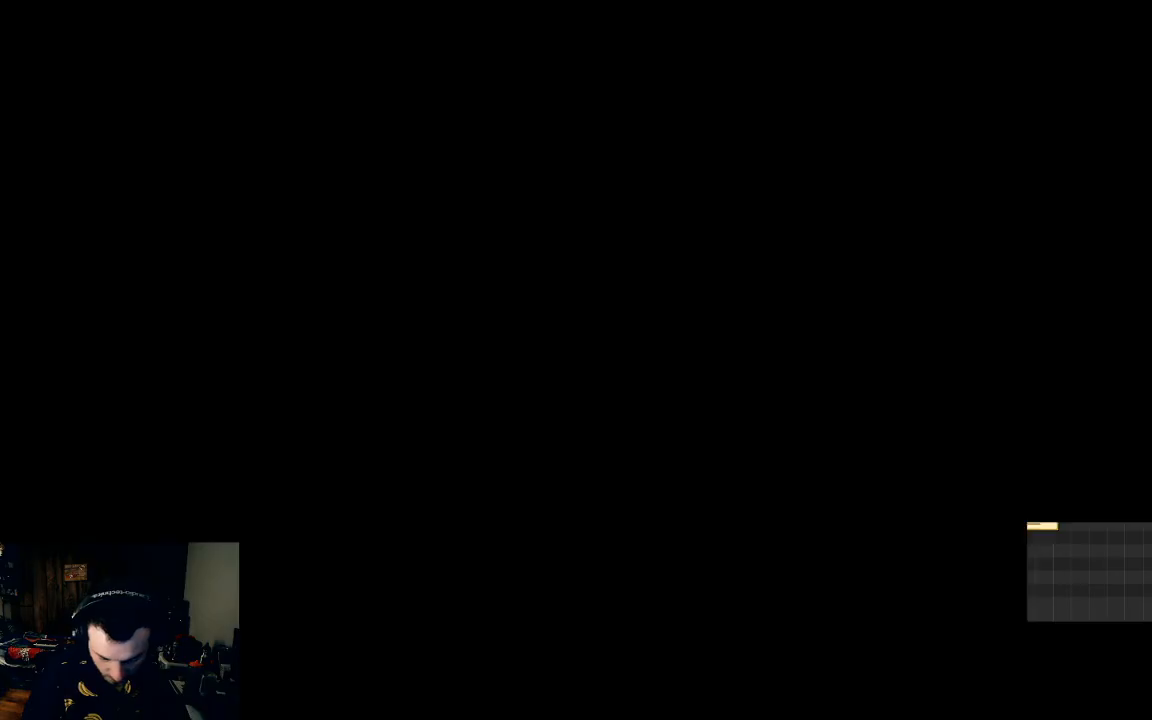
key(alt+space)
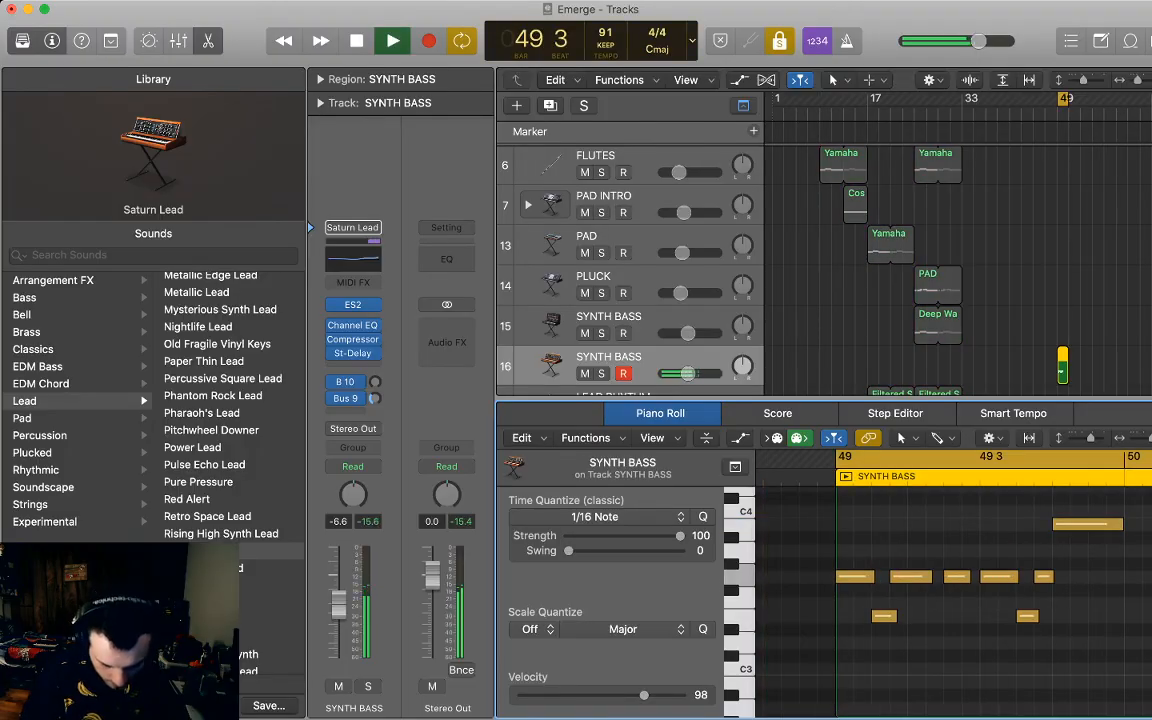
key(space)
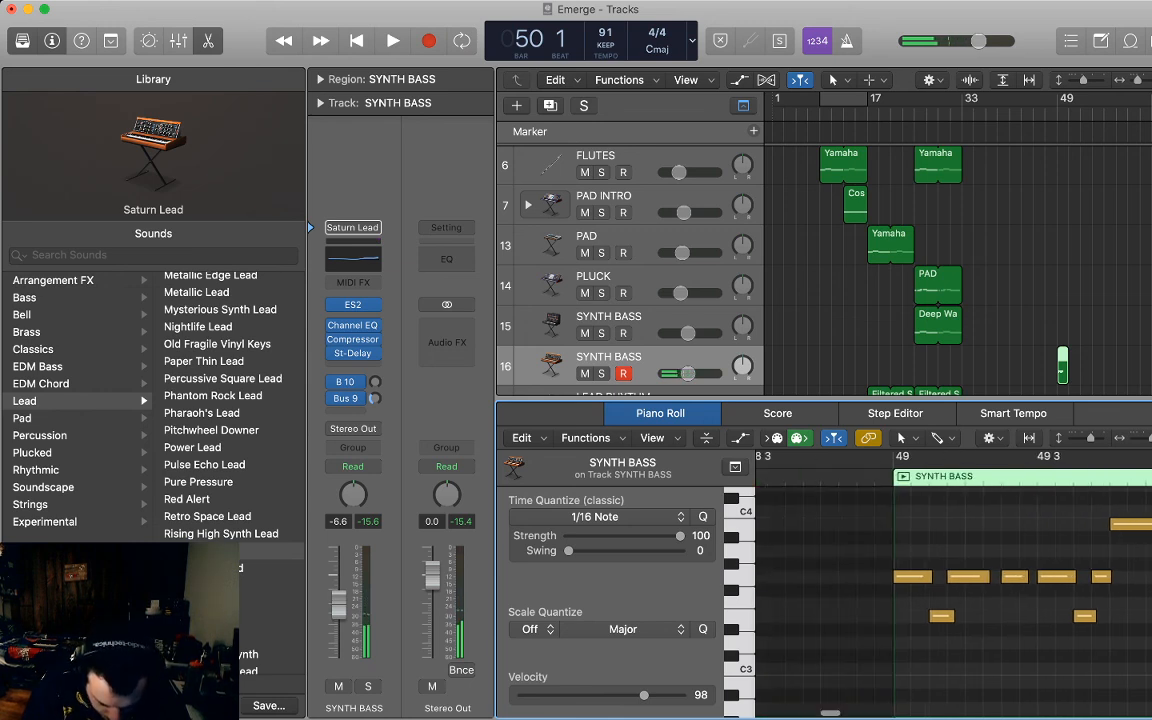
Shorten overlapping notes in the bar 49 phrase so each ends before the next, and trim the region to end at bar 50.
click(941, 615)
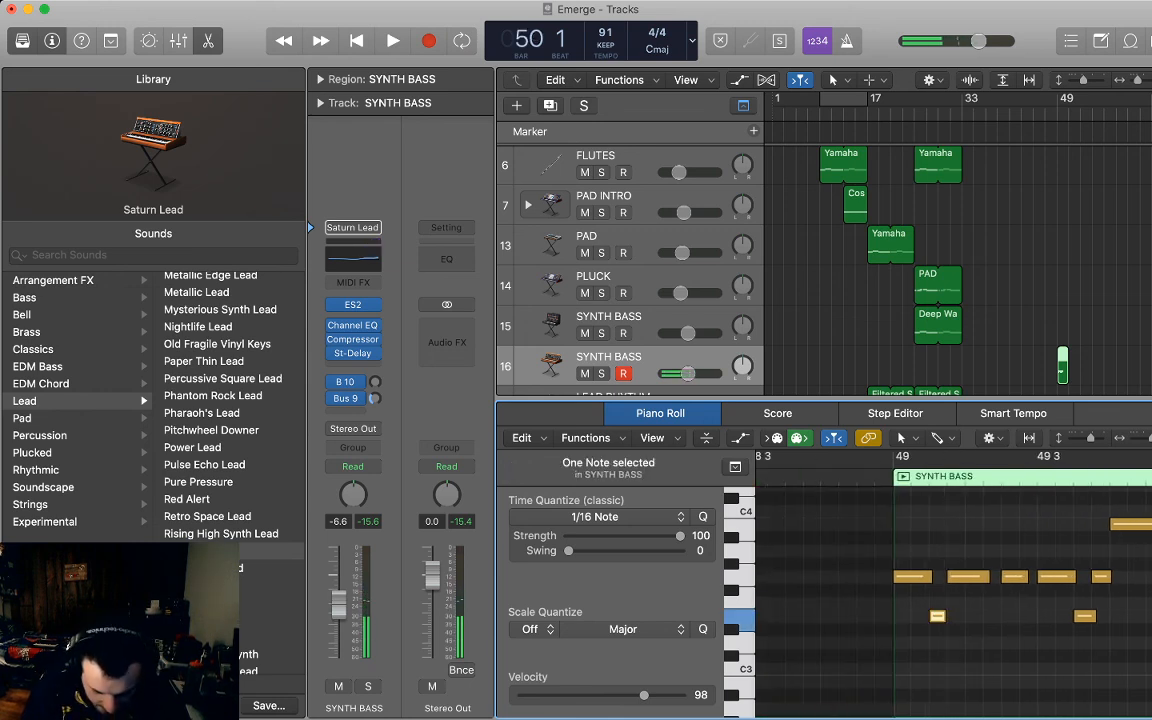
drag(987, 576, 1027, 576)
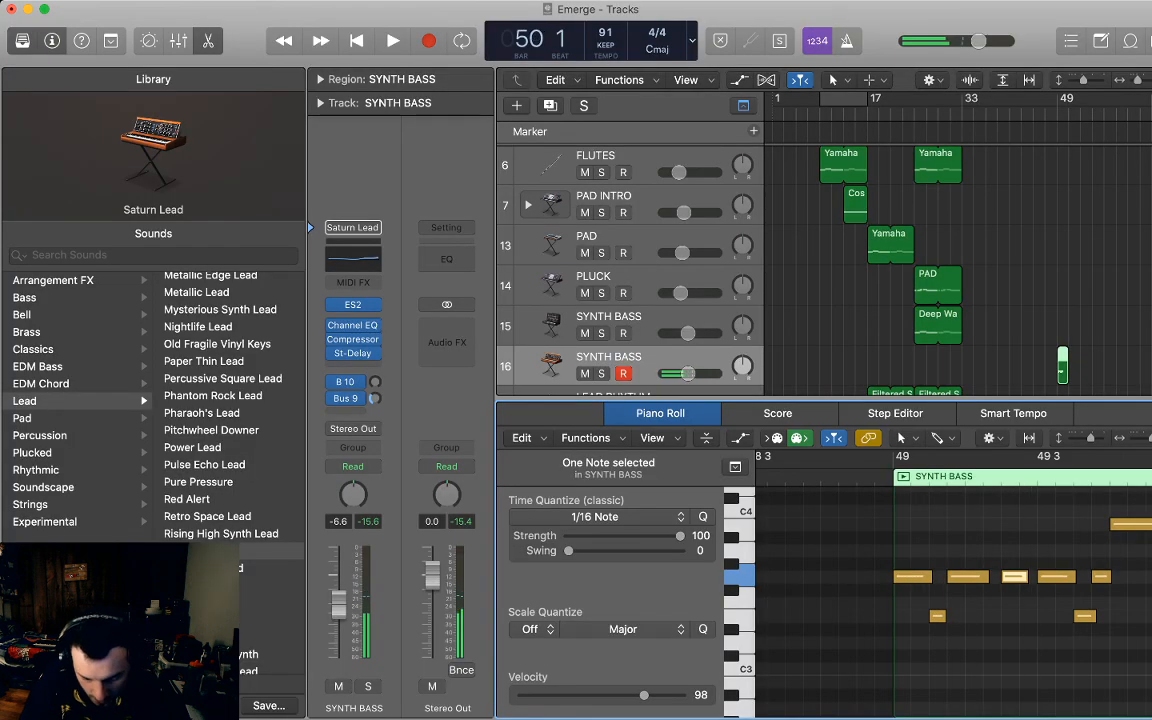
scroll(950, 590, right, 1)
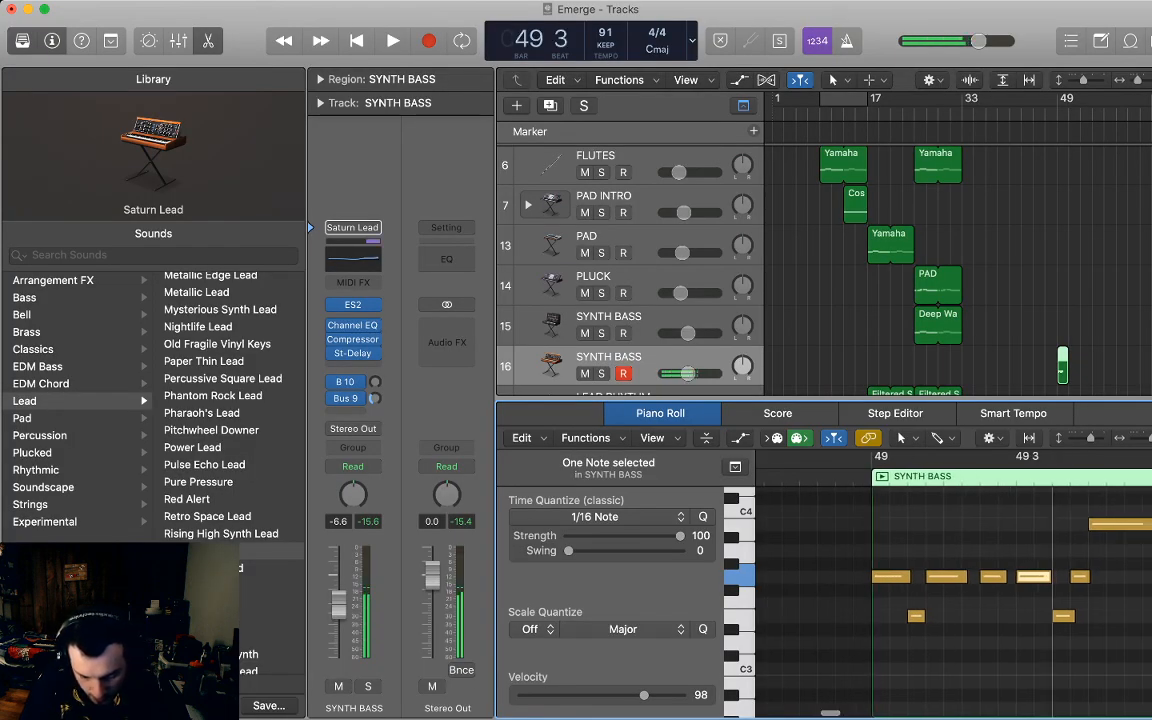
click(1063, 615)
drag(1073, 616, 1086, 577)
scroll(1086, 577, right, 4)
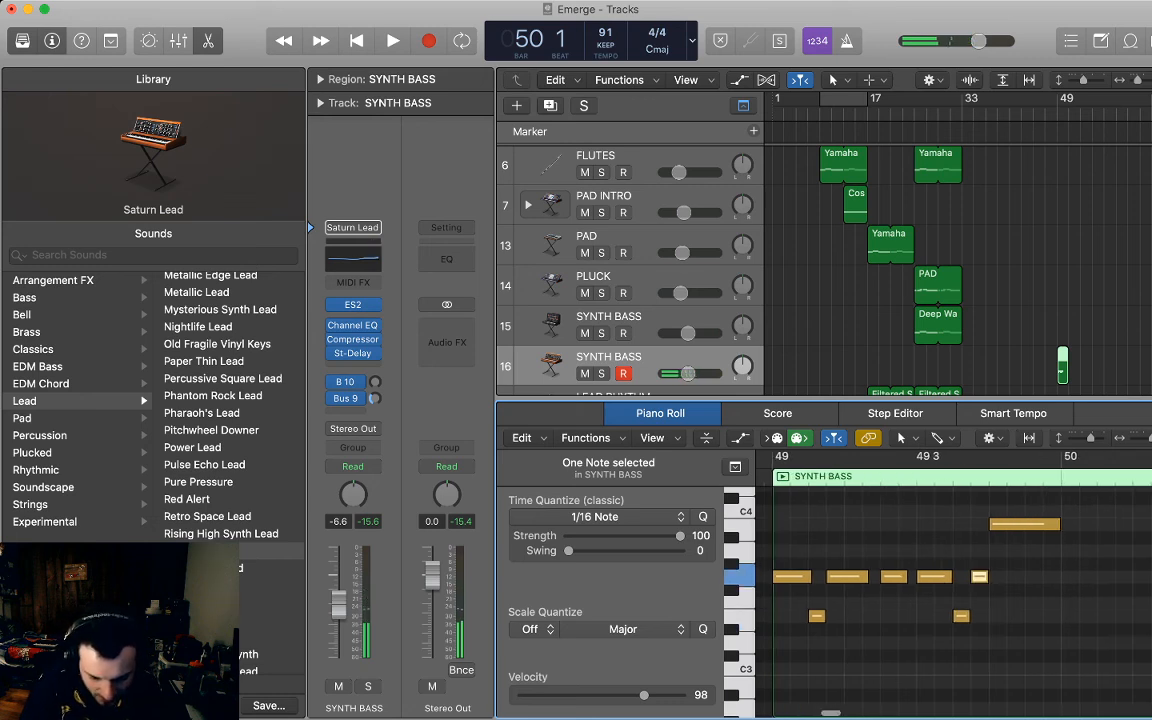
drag(1067, 378, 1062, 378)
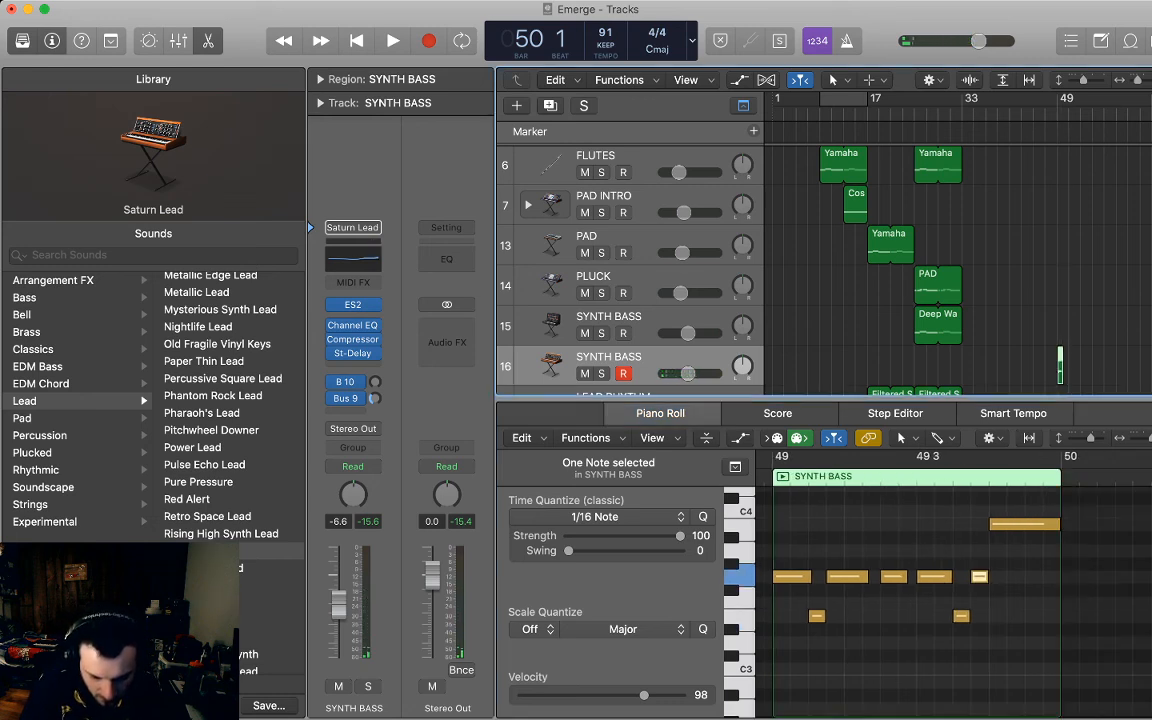
Try the Screaming Lead sound on the duplicated SYNTH BASS track, and return to Saturn Lead.
key(period)
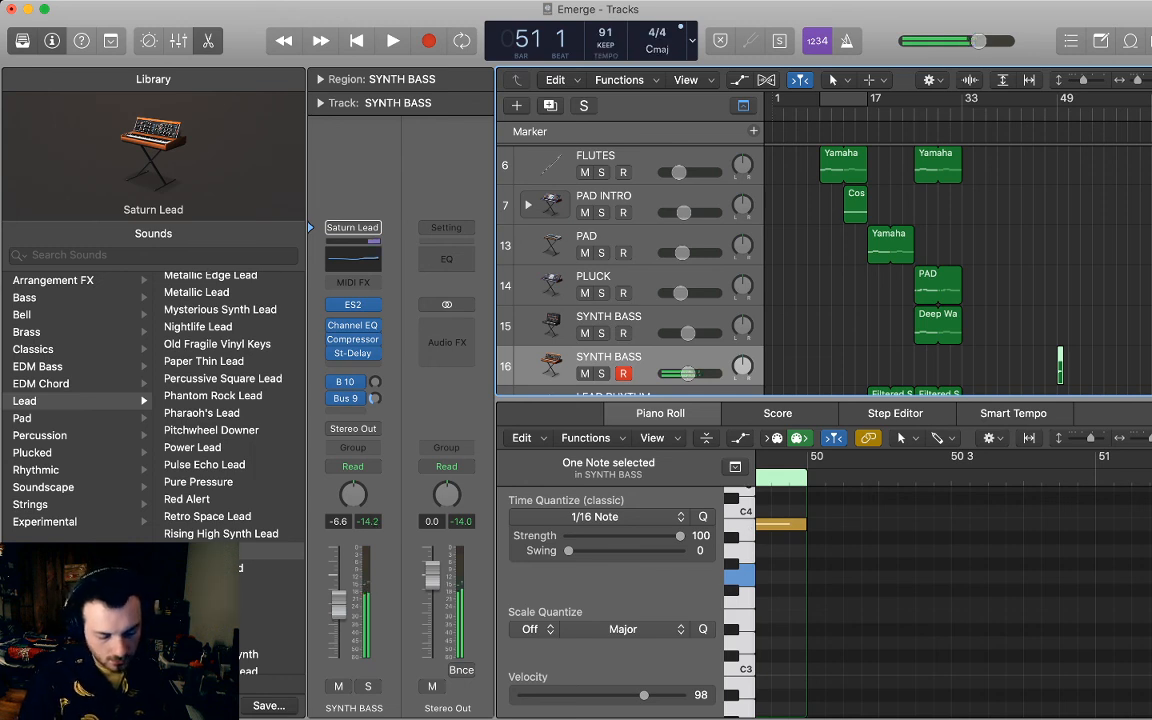
key(Down)
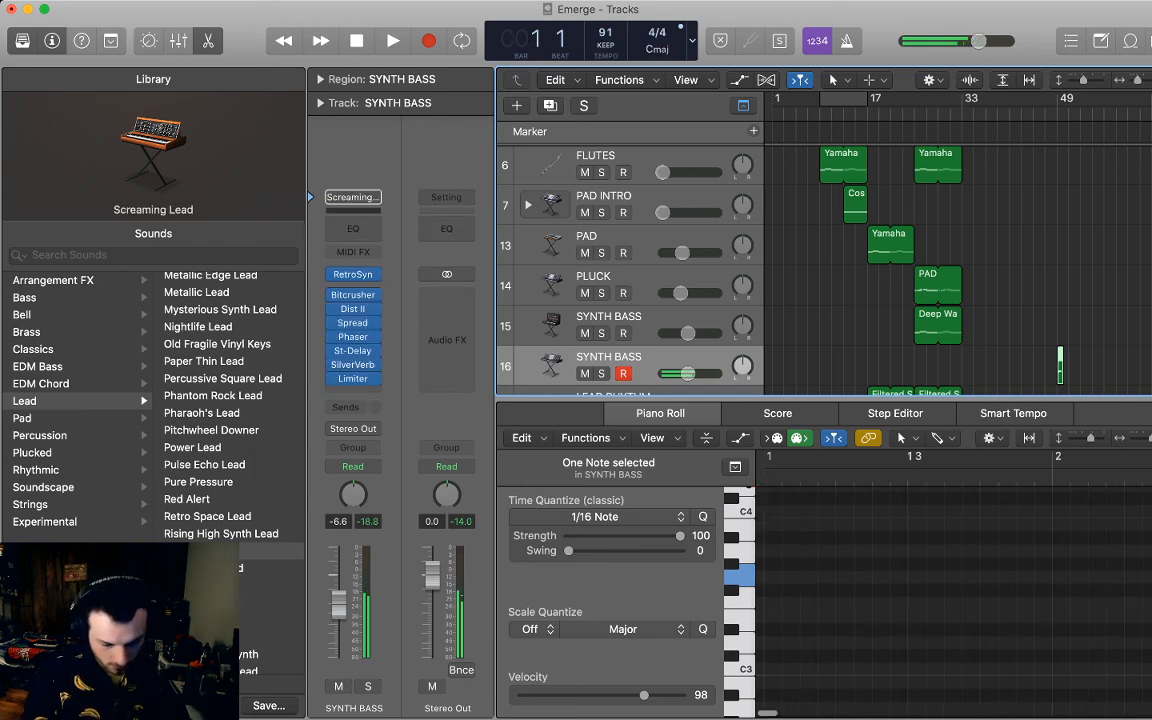
key(Return)
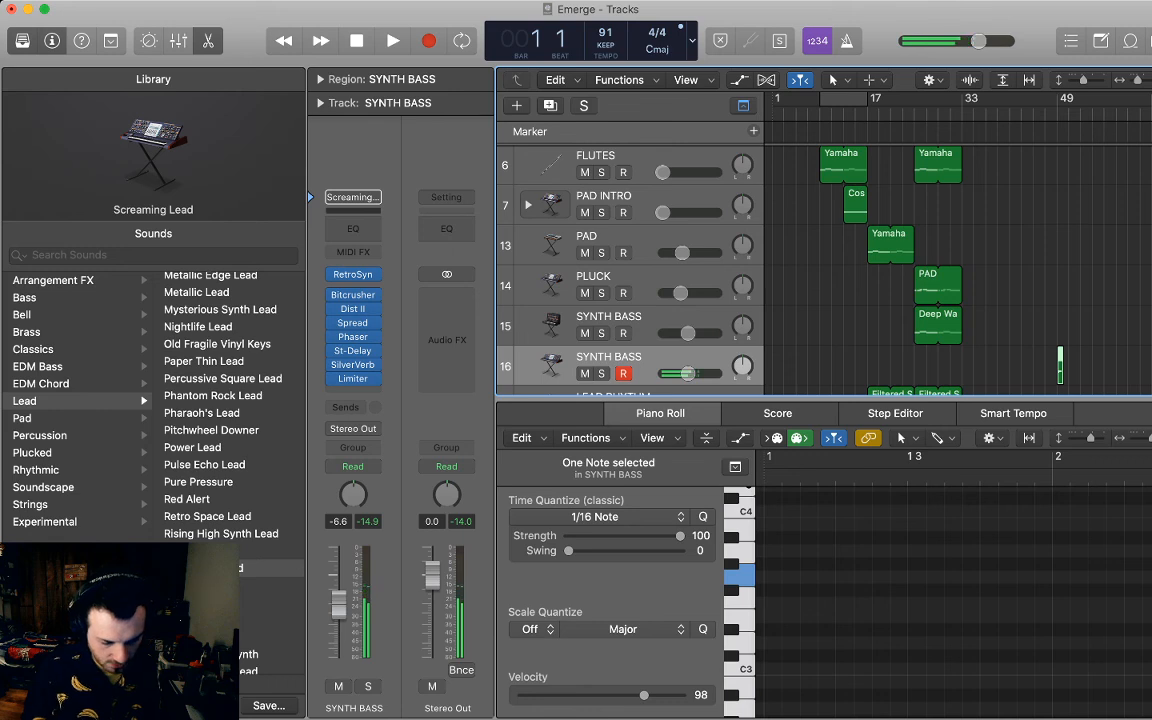
key(Up)
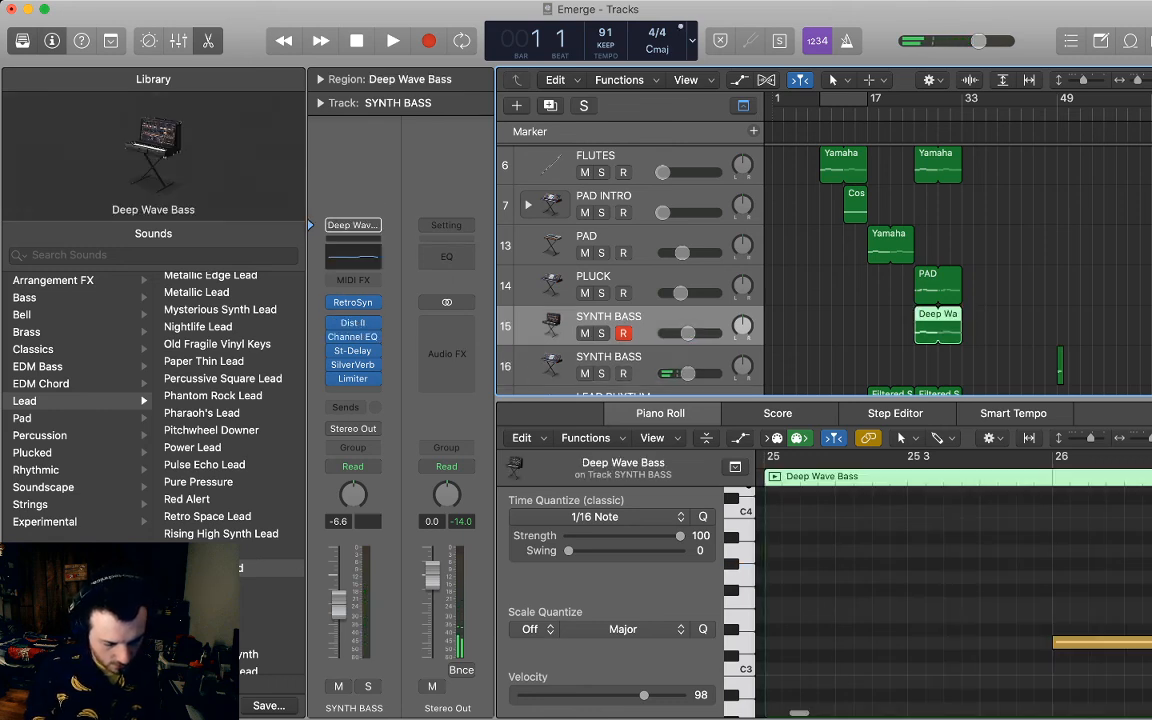
key(Down)
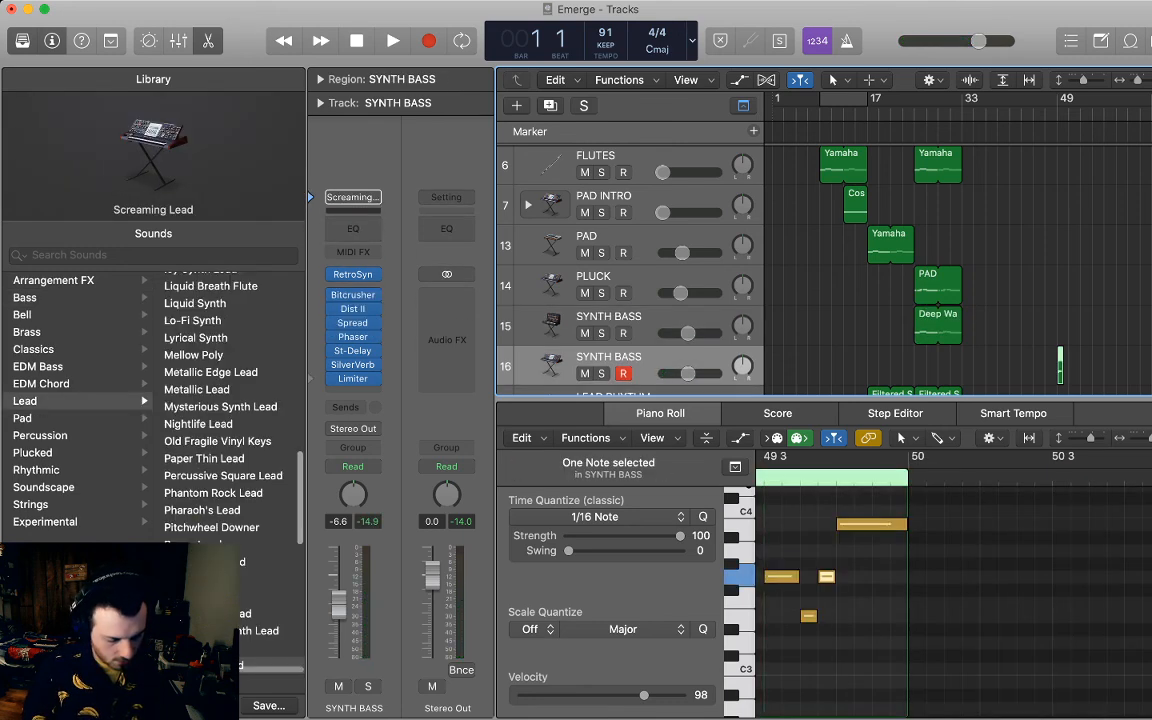
key(Up)
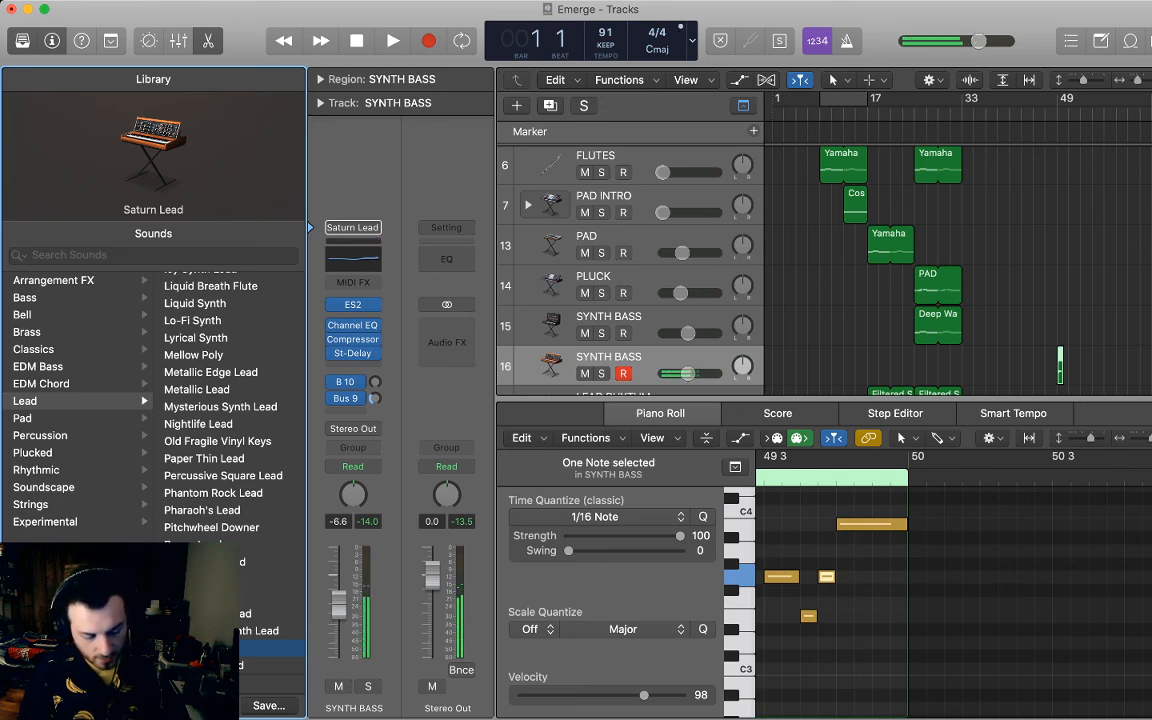
Record a second, higher Saturn Lead phrase on the duplicated track, starting in bar 2.
key(space)
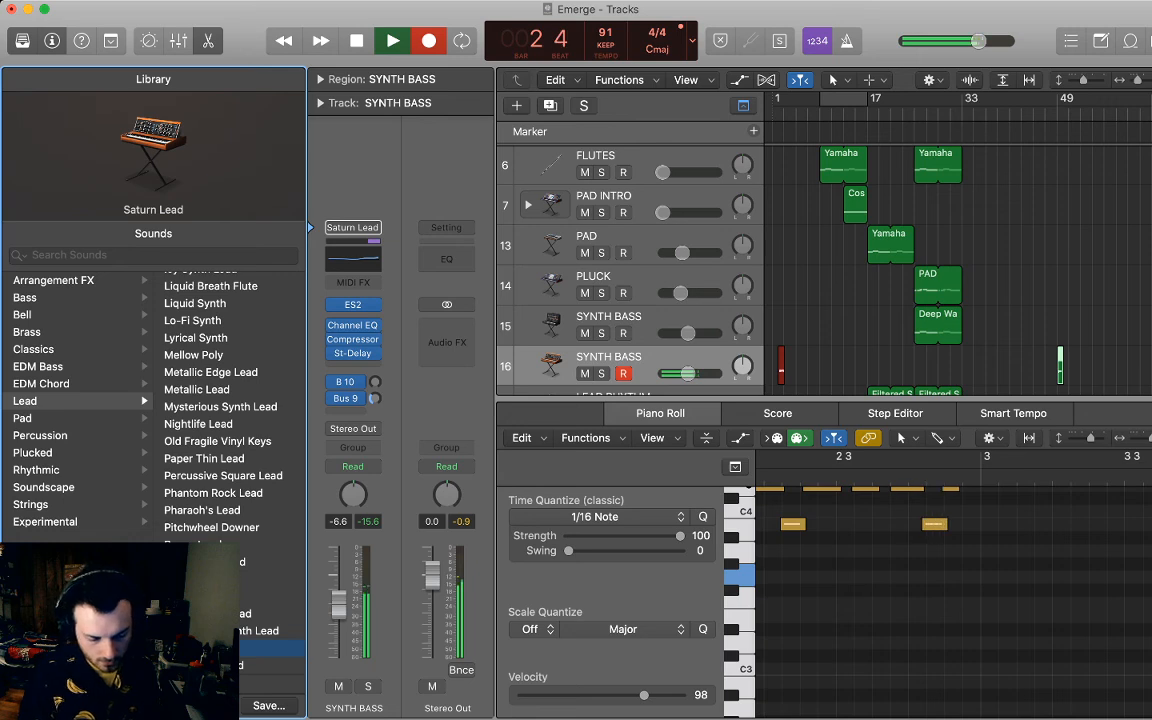
key(space)
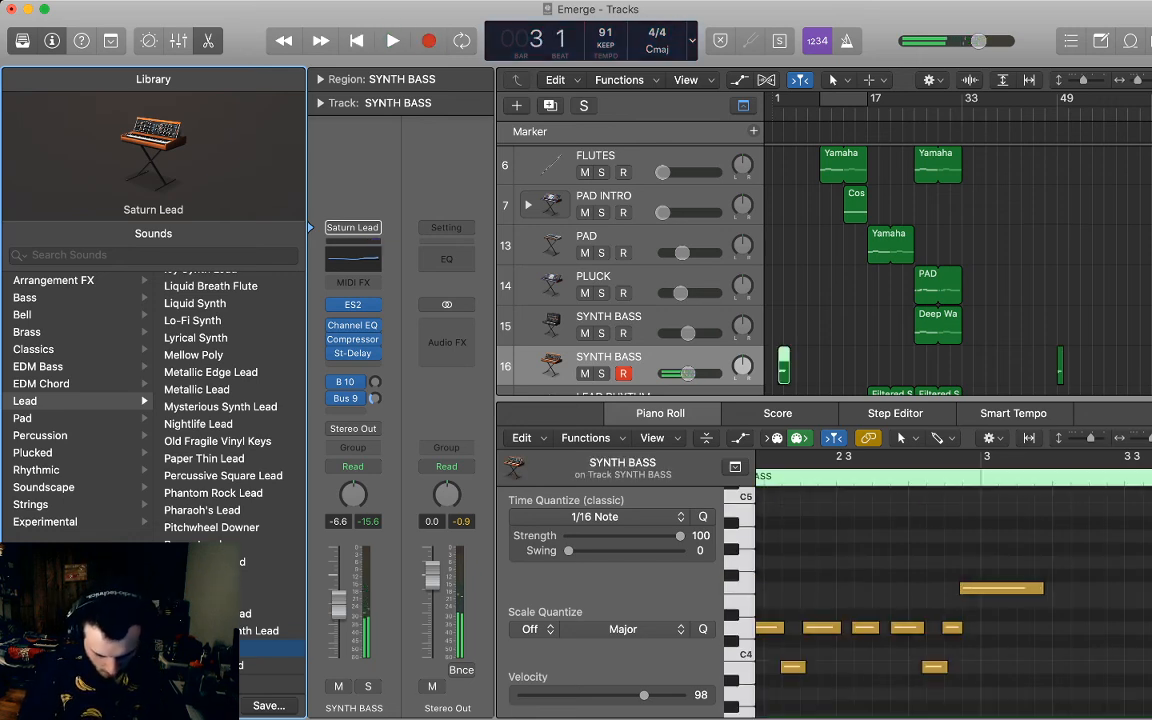
scroll(950, 590, left, 4)
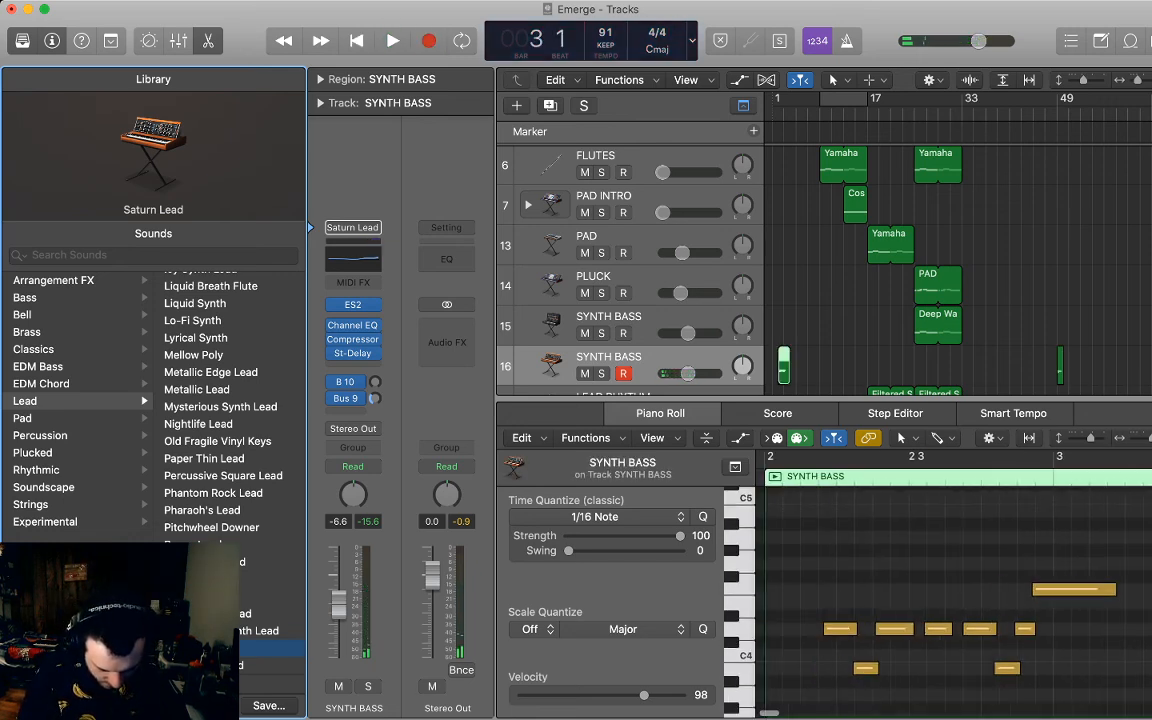
Quantize the second phrase's eight notes to 1/16 and shift them together one sixteenth later to start on beat 2 of bar 2.
click(900, 565)
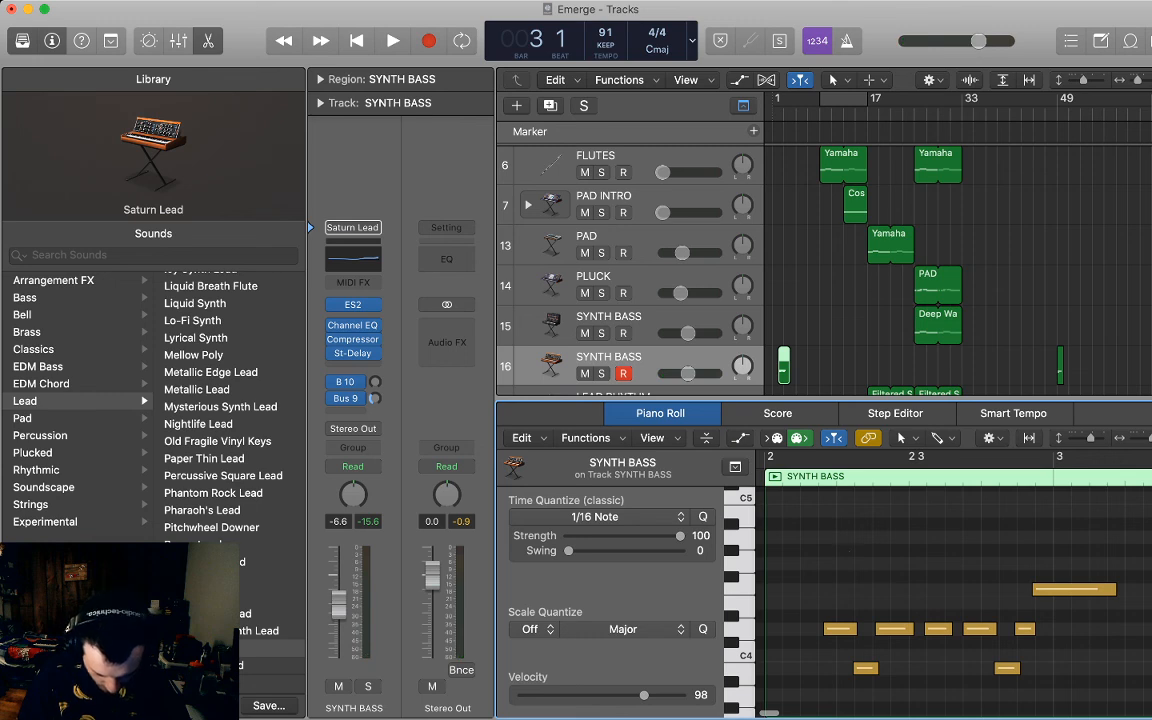
drag(763, 496, 1065, 680)
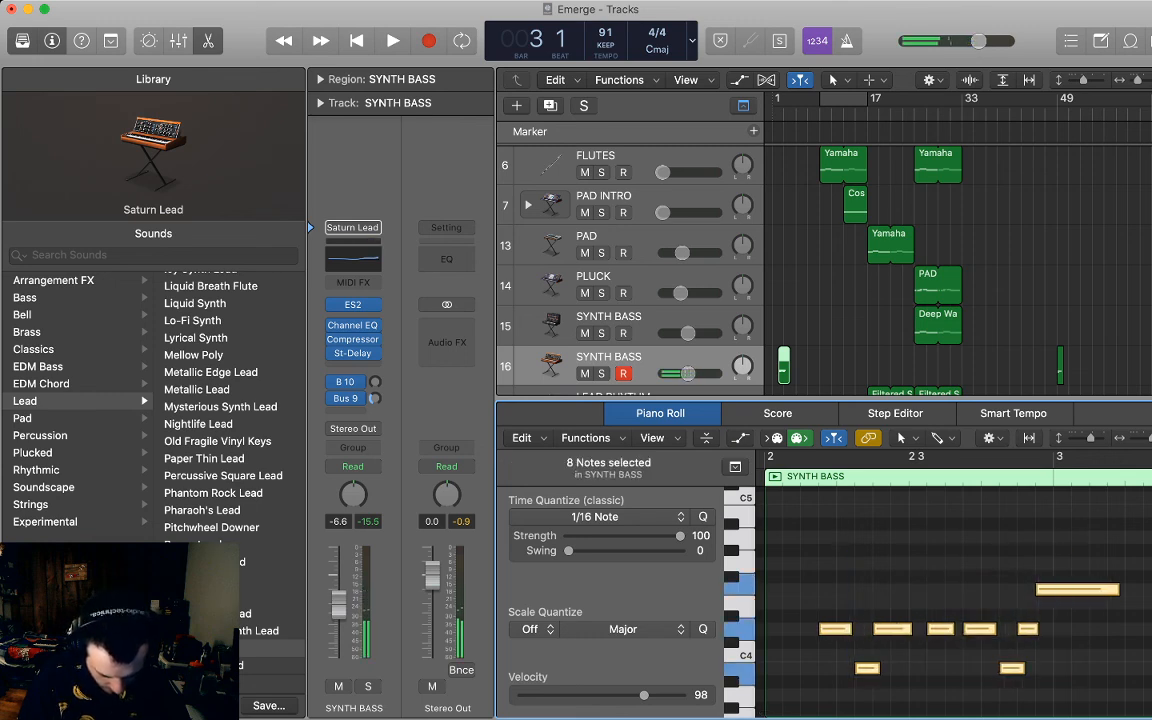
drag(835, 629, 853, 629)
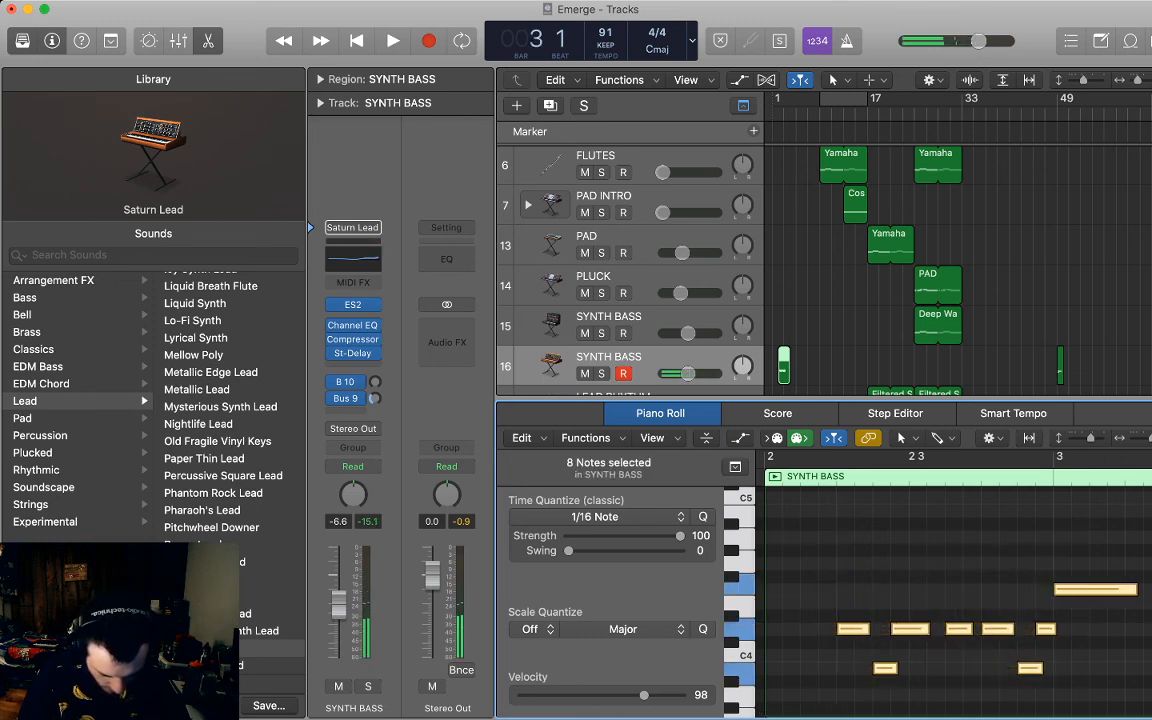
Trim the second region's start to its first note, move the region to bar 51 and open it in the Piano Roll.
drag(767, 480, 838, 480)
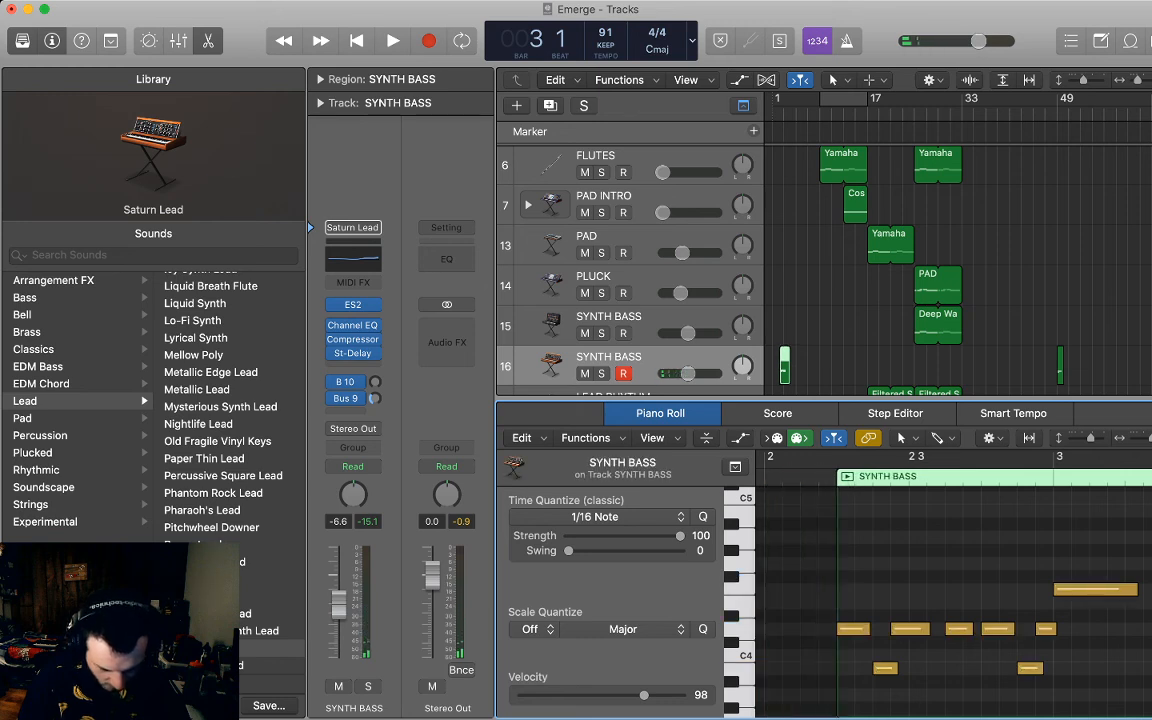
drag(785, 366, 1076, 366)
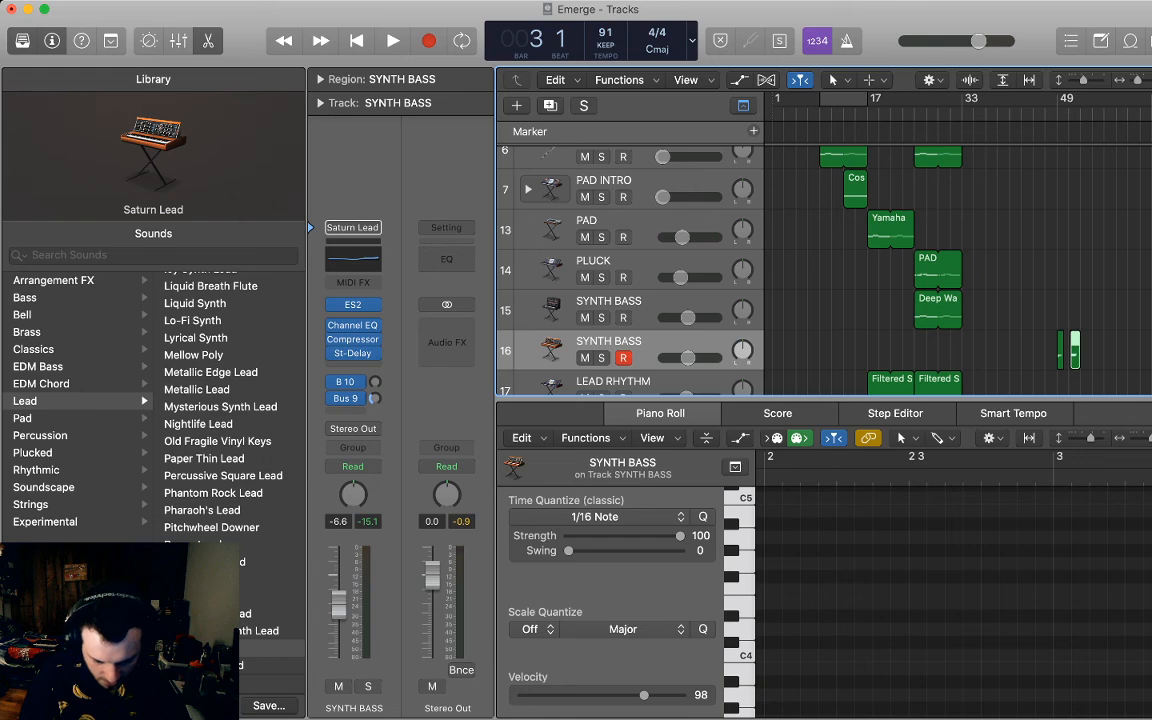
key(e)
key(e)
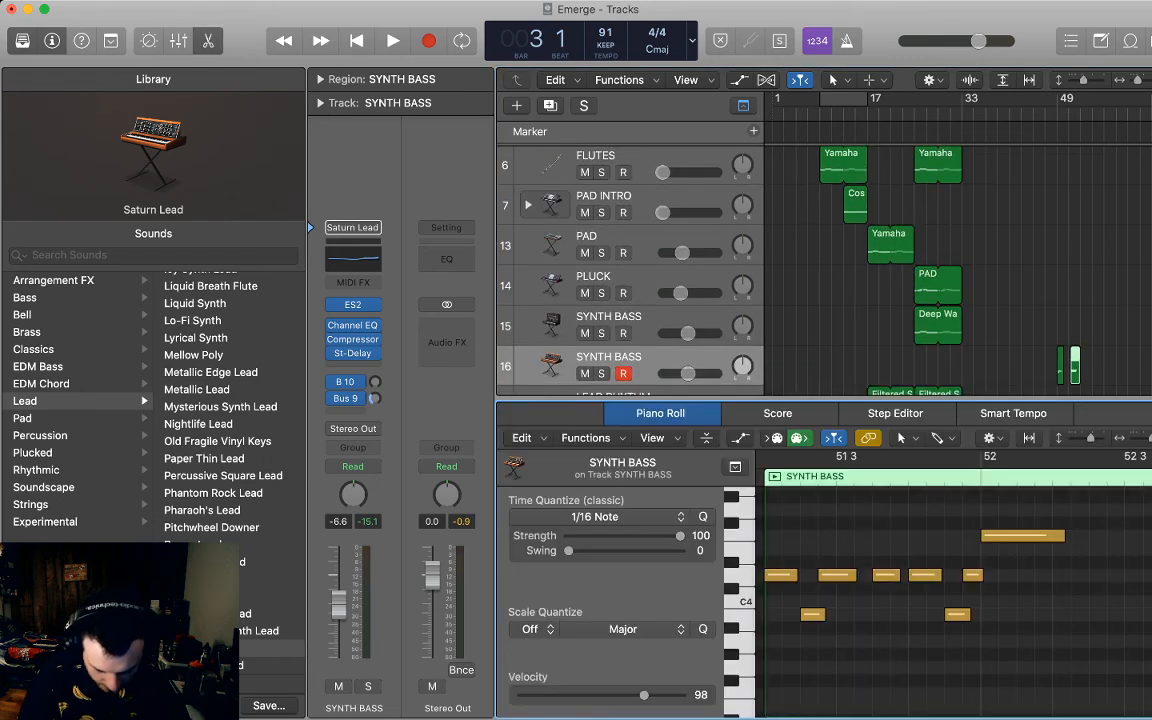
Adjust the note lengths in the second phrase, shortening the last note to one beat and tightening the short and low notes.
drag(1063, 536, 1050, 536)
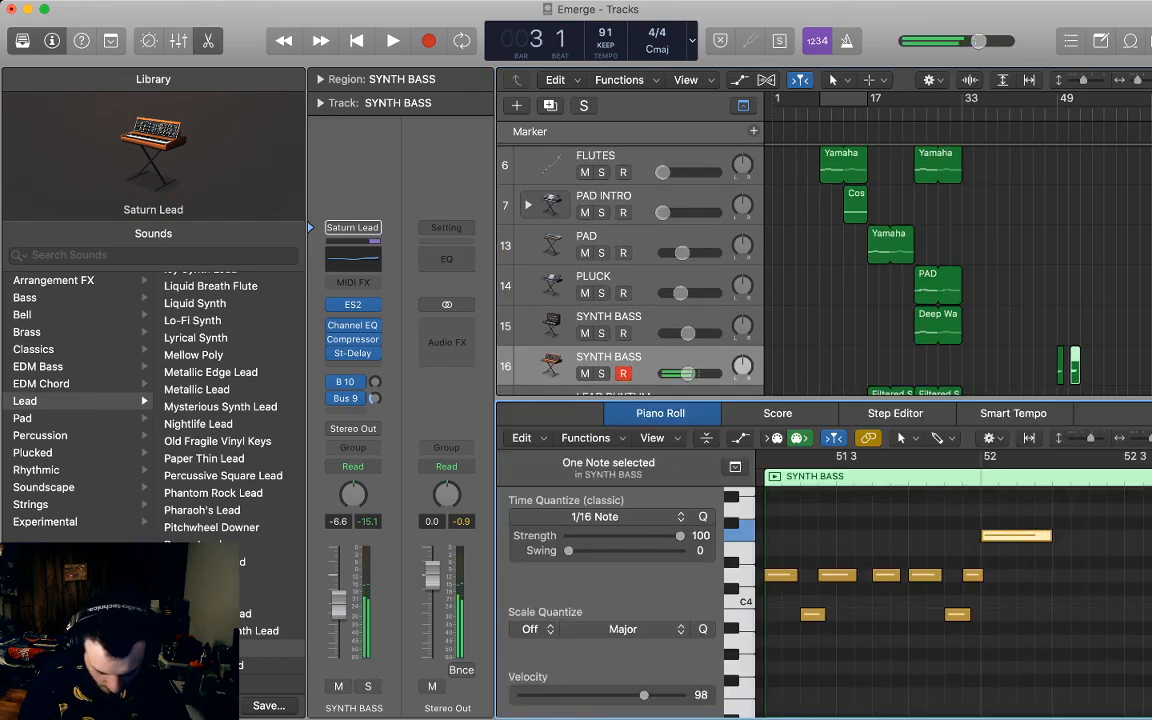
drag(1042, 621, 775, 553)
click(776, 553)
drag(824, 615, 940, 575)
click(794, 575)
click(938, 575)
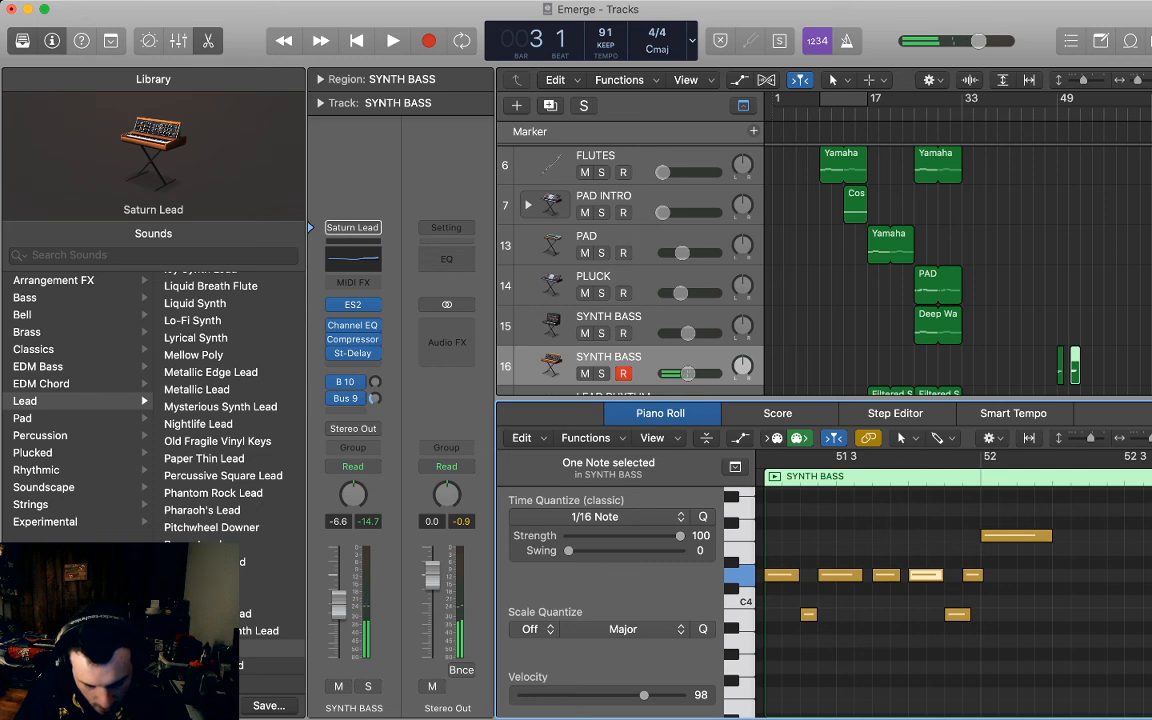
drag(967, 615, 978, 575)
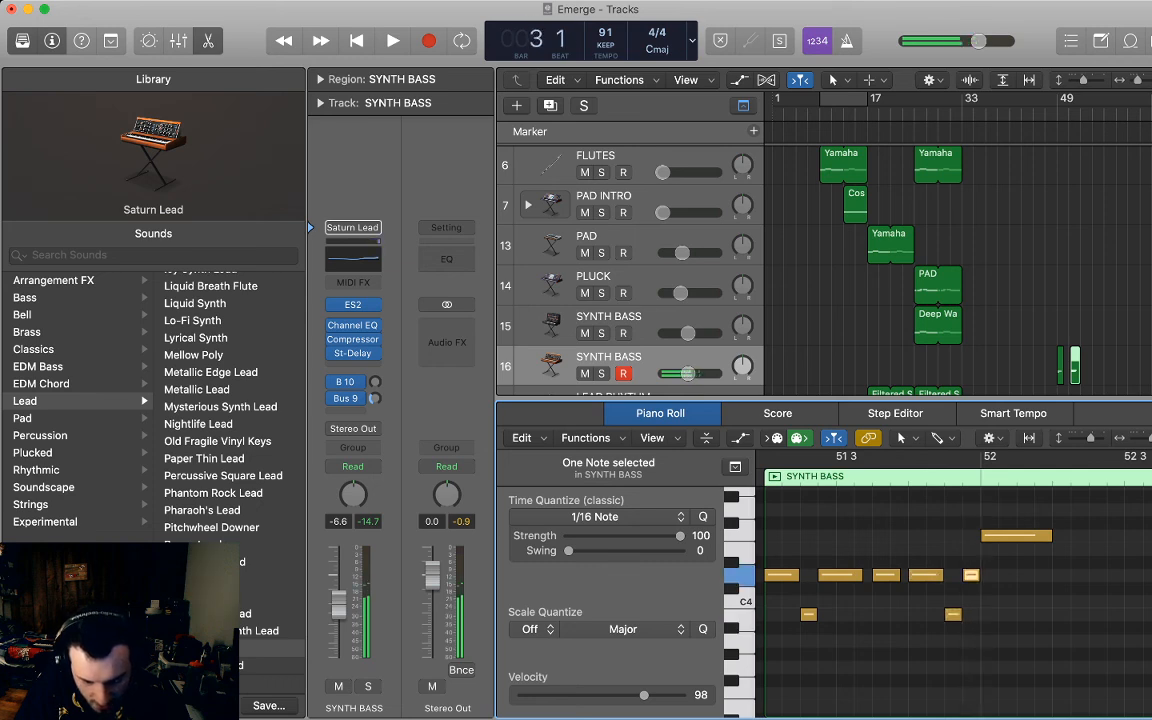
Trim the second region to one bar and move it to start at bar 50, directly after the first phrase.
scroll(950, 590, right, 3)
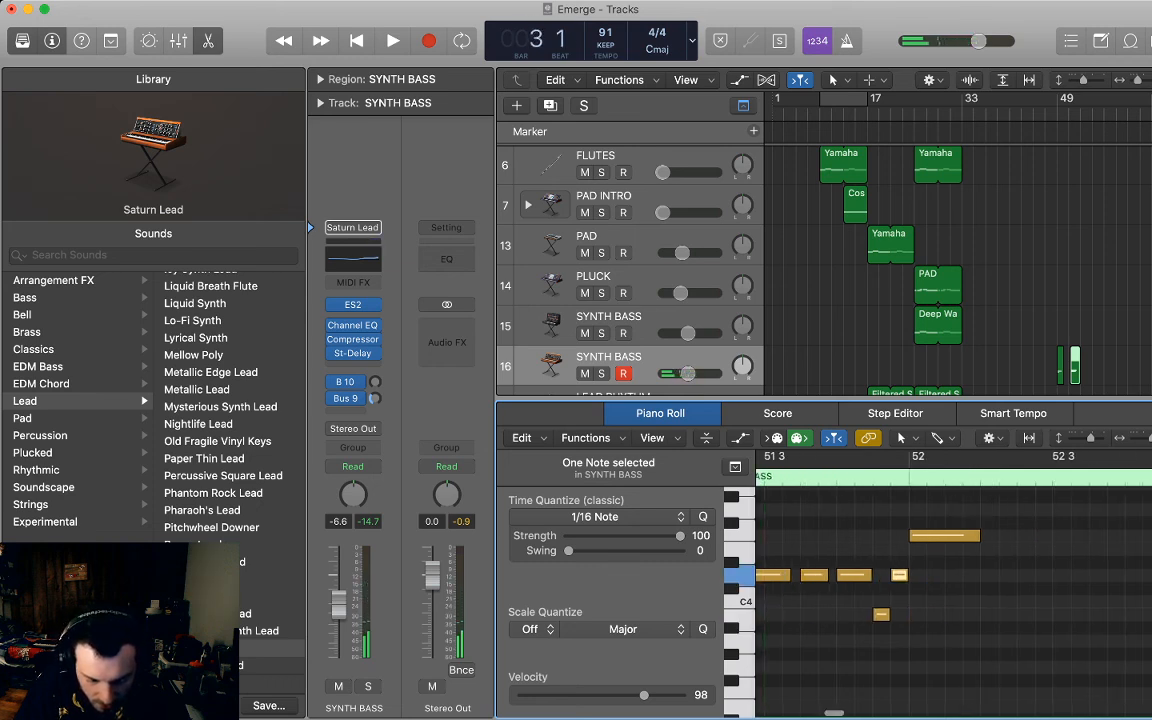
scroll(940, 590, right, 6)
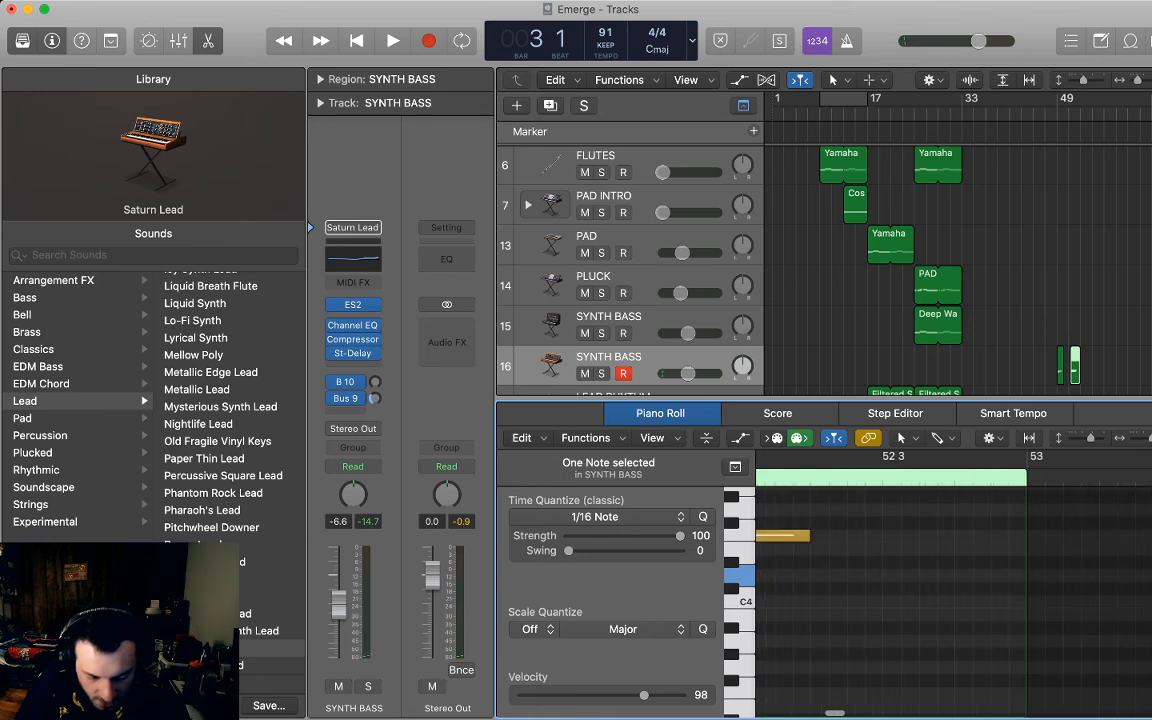
scroll(950, 590, left, 12)
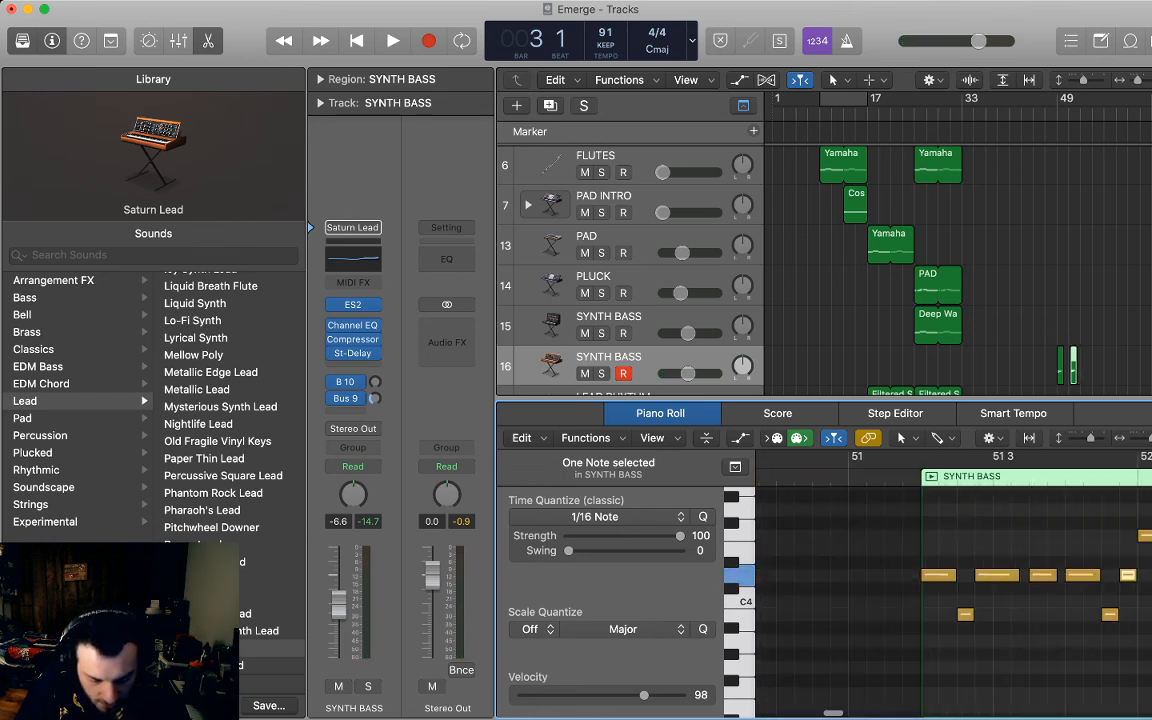
scroll(940, 590, left, 3)
click(1060, 650)
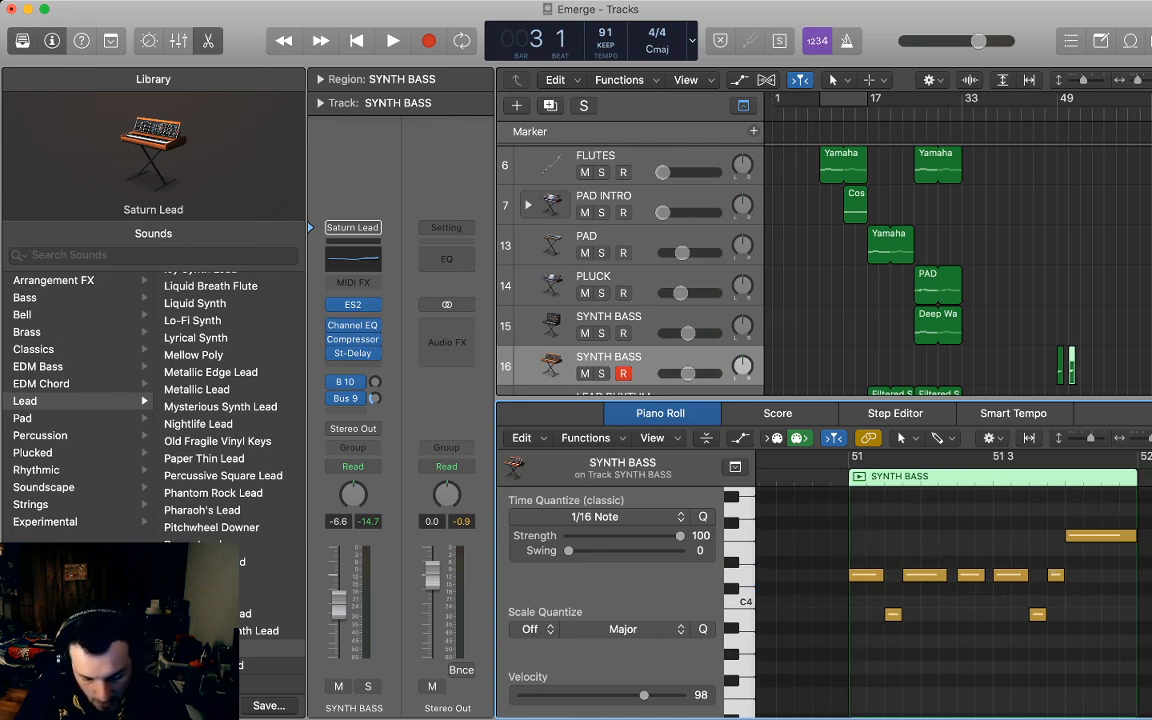
drag(1072, 367, 1066, 367)
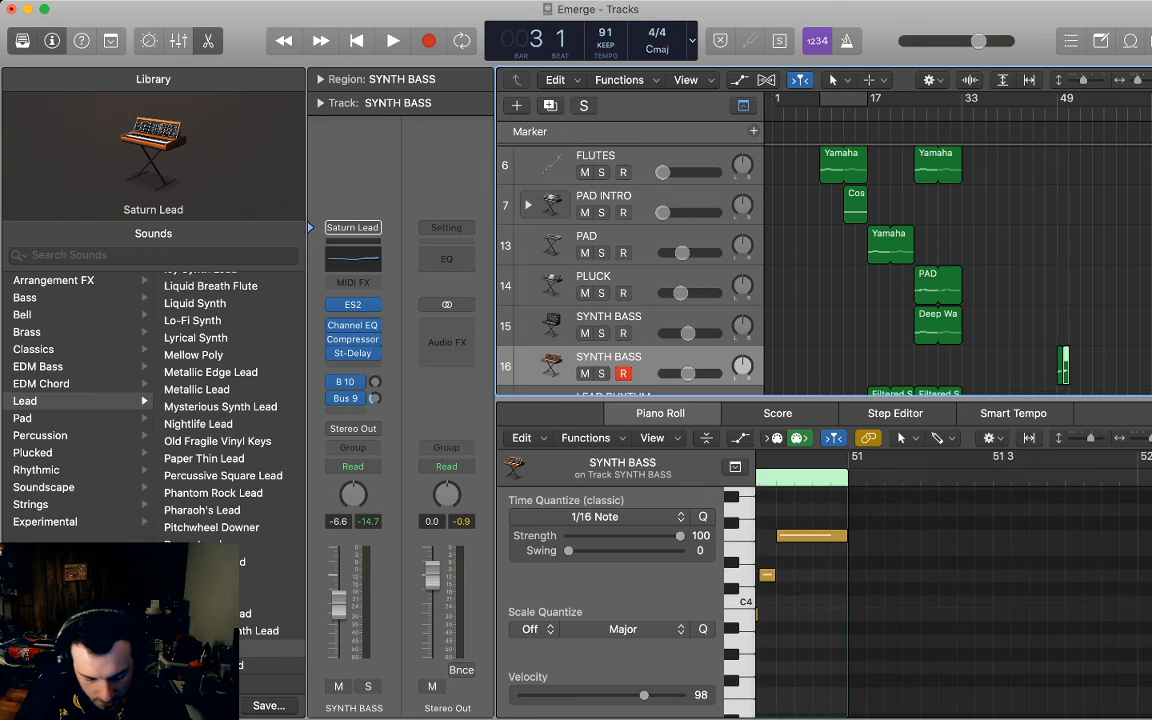
Join the two Saturn Lead regions at bars 49 and 50 into a single two-bar region.
scroll(940, 590, left, 10)
scroll(940, 590, left, 2)
shift+click(1061, 367)
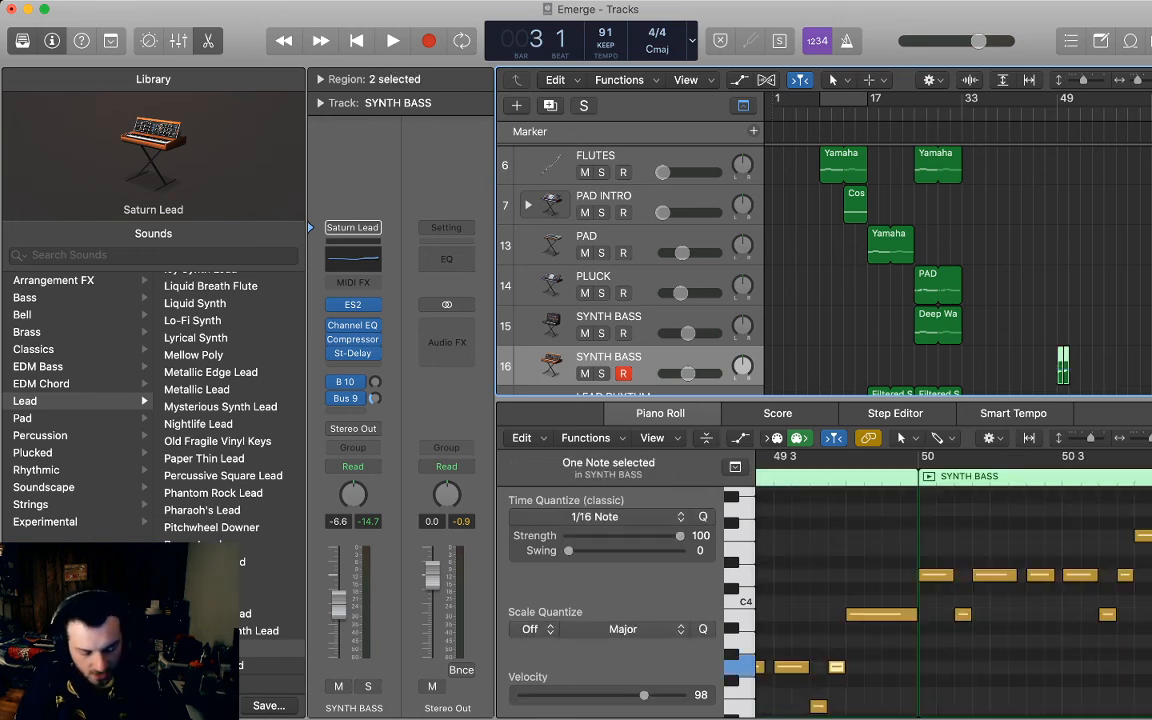
key(super+j)
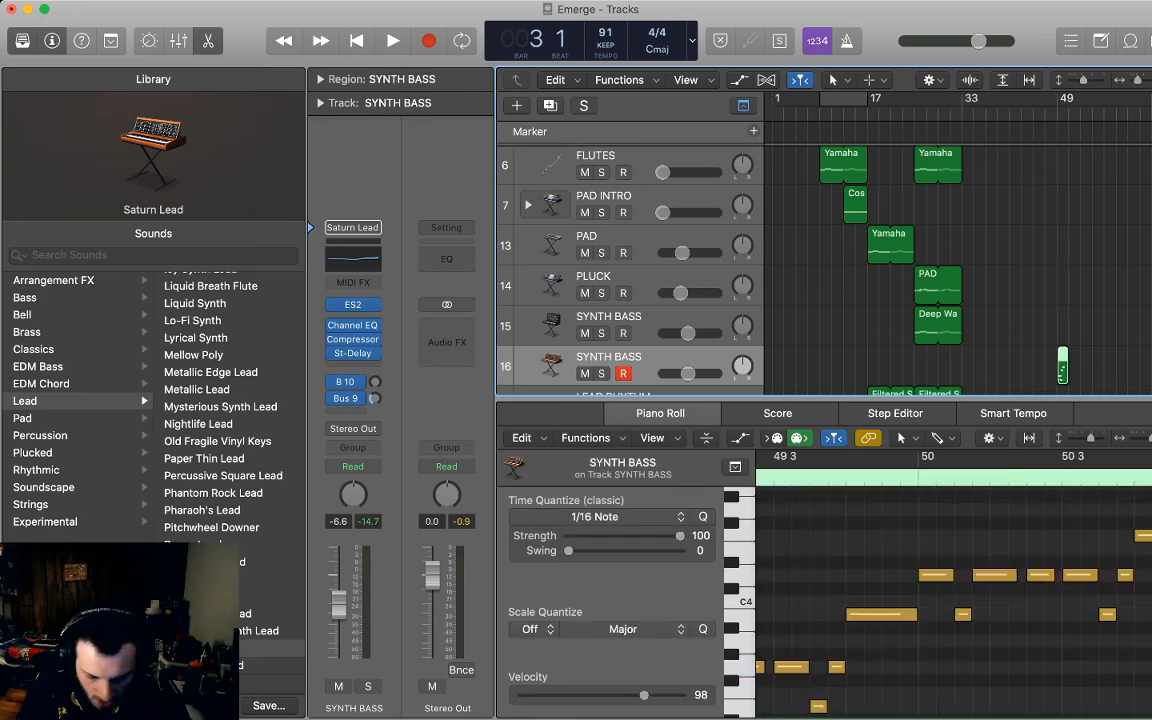
Move the two-bar Saturn Lead region to start at bar 33.
scroll(1000, 300, right, 1)
scroll(1052, 366, up, 10)
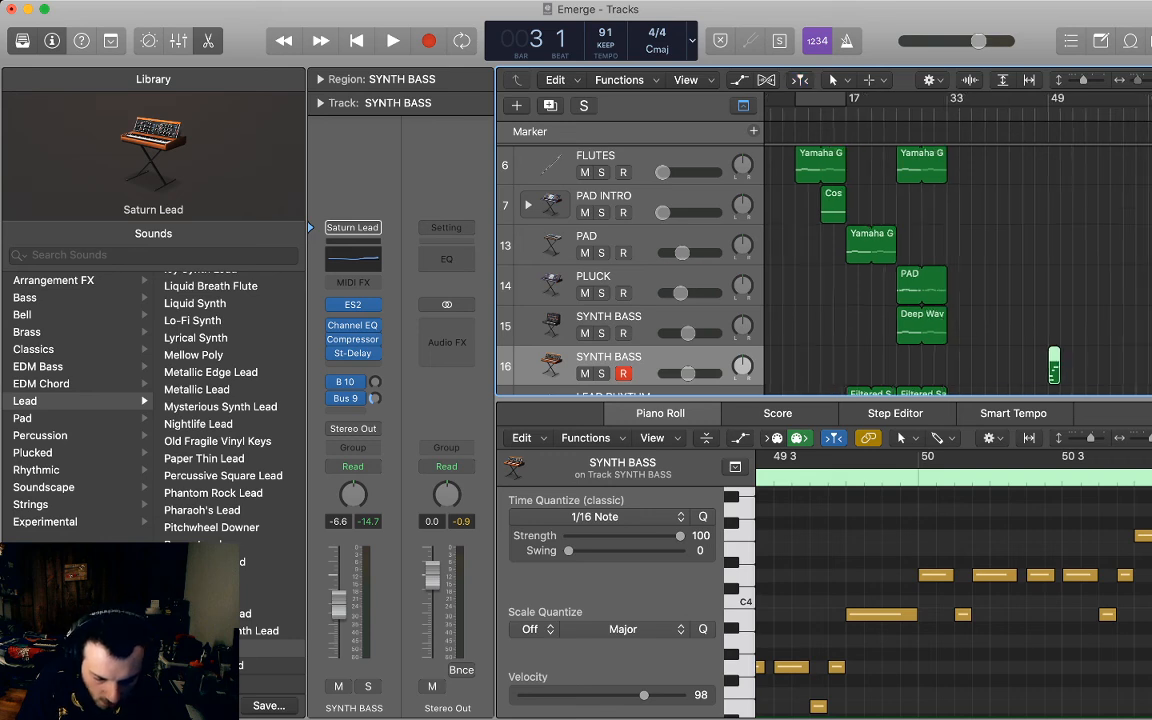
scroll(1052, 366, left, 3)
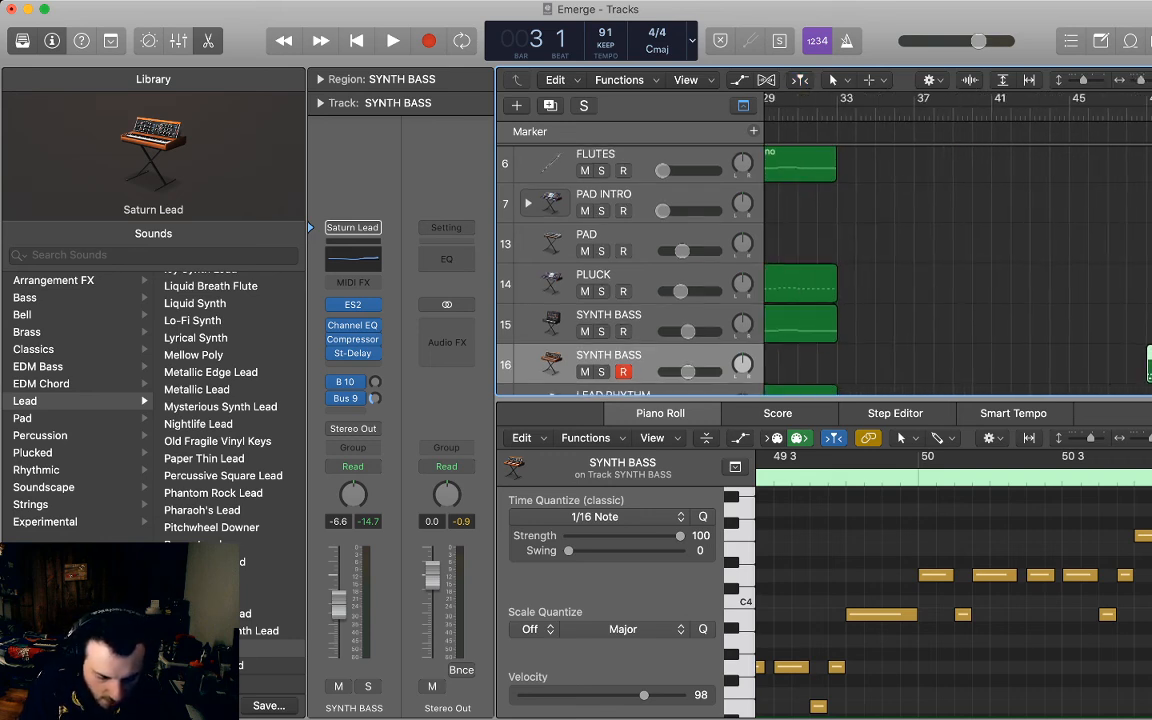
drag(1150, 366, 841, 366)
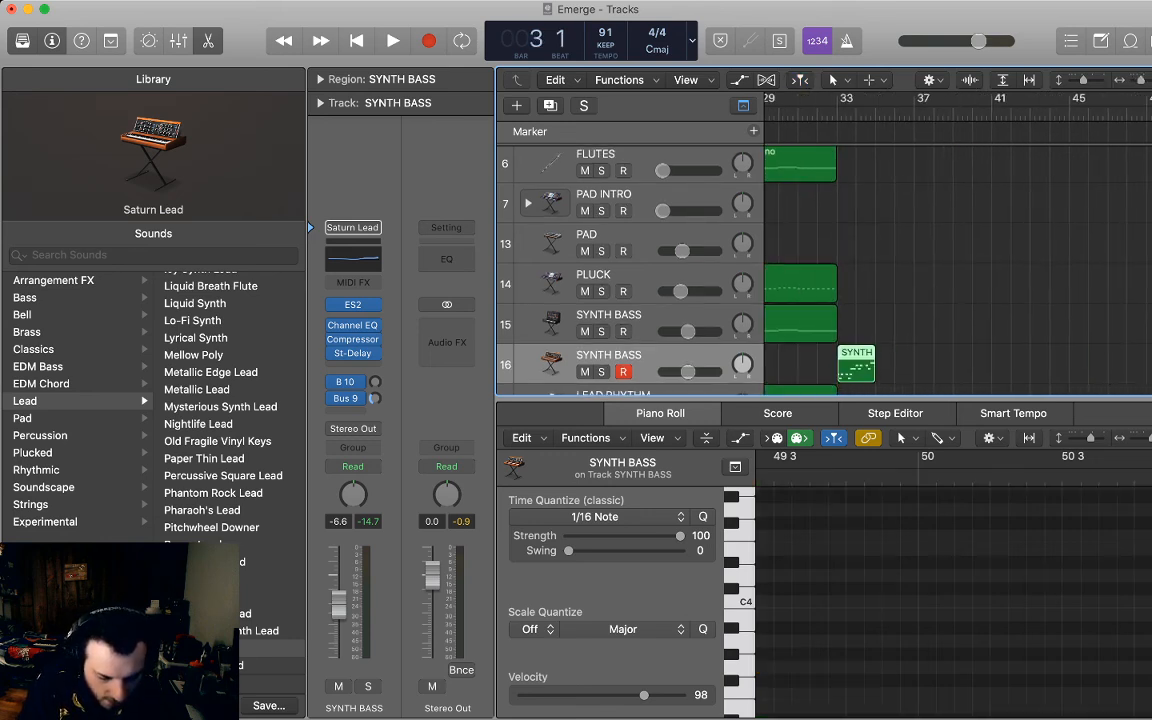
Raise the last note of the two-bar Saturn Lead region, at the end of bar 34, by one semitone.
click(957, 114)
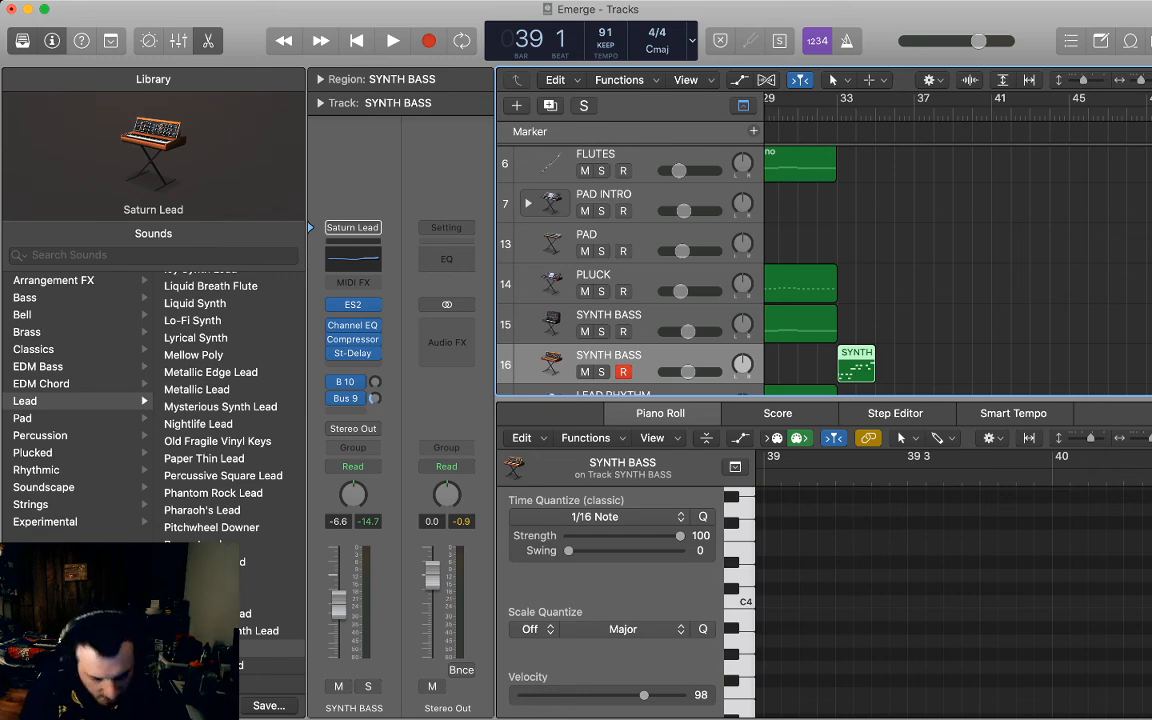
key(e)
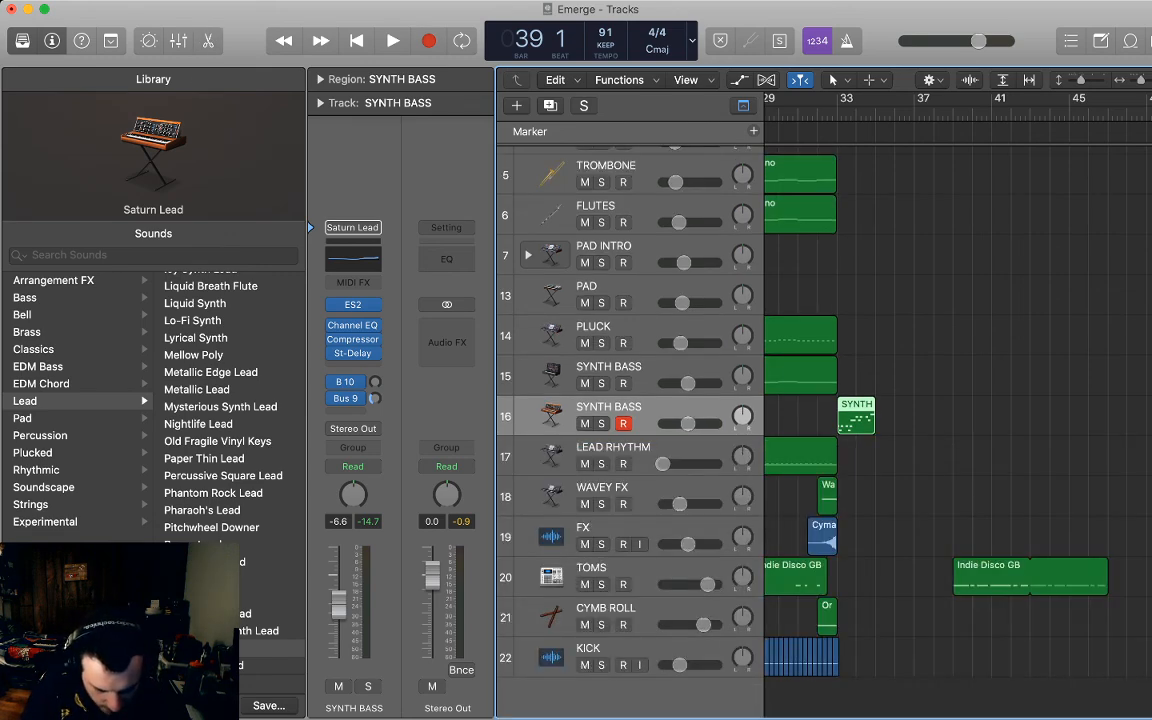
key(e)
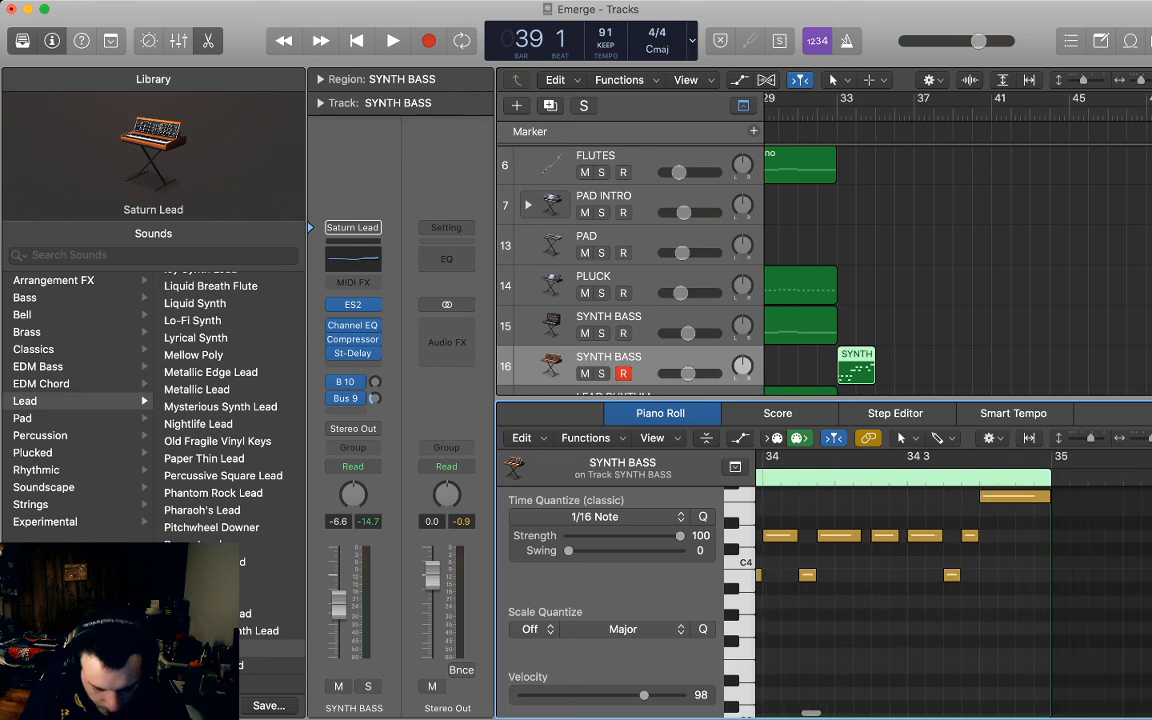
scroll(950, 590, up, 5)
drag(1014, 594, 1014, 582)
click(1014, 620)
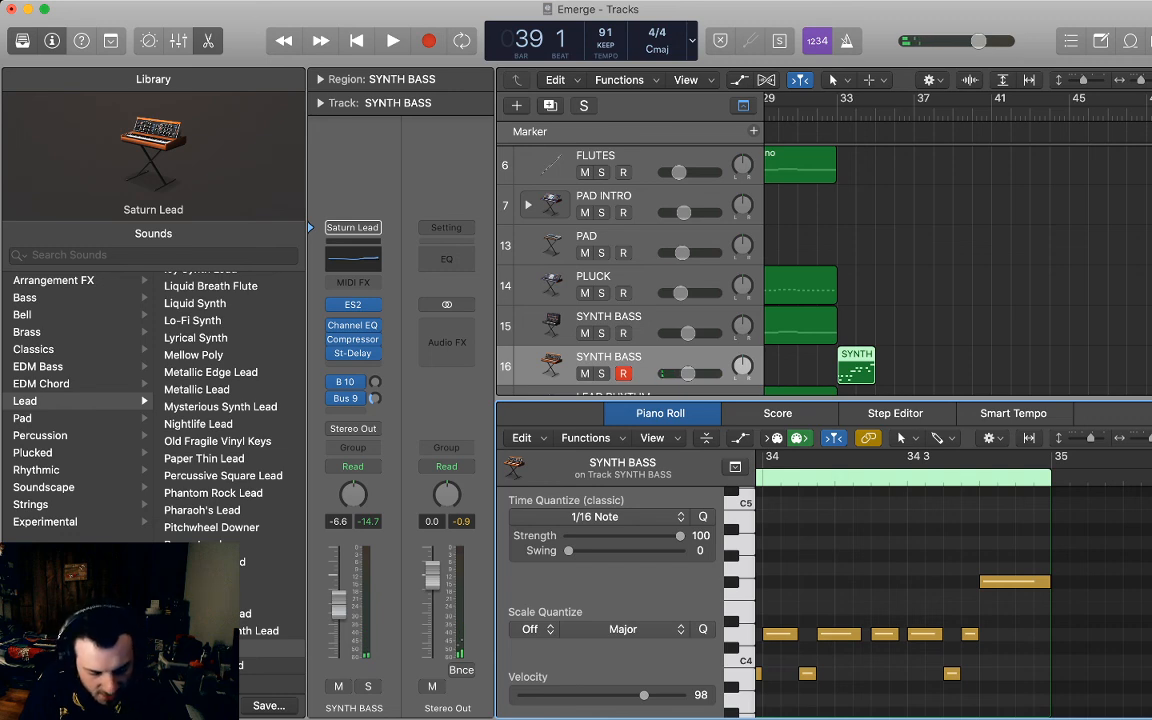
Record a one-bar phrase on the Saturn Lead track at bar 37.
scroll(958, 260, right, 5)
scroll(958, 260, left, 3)
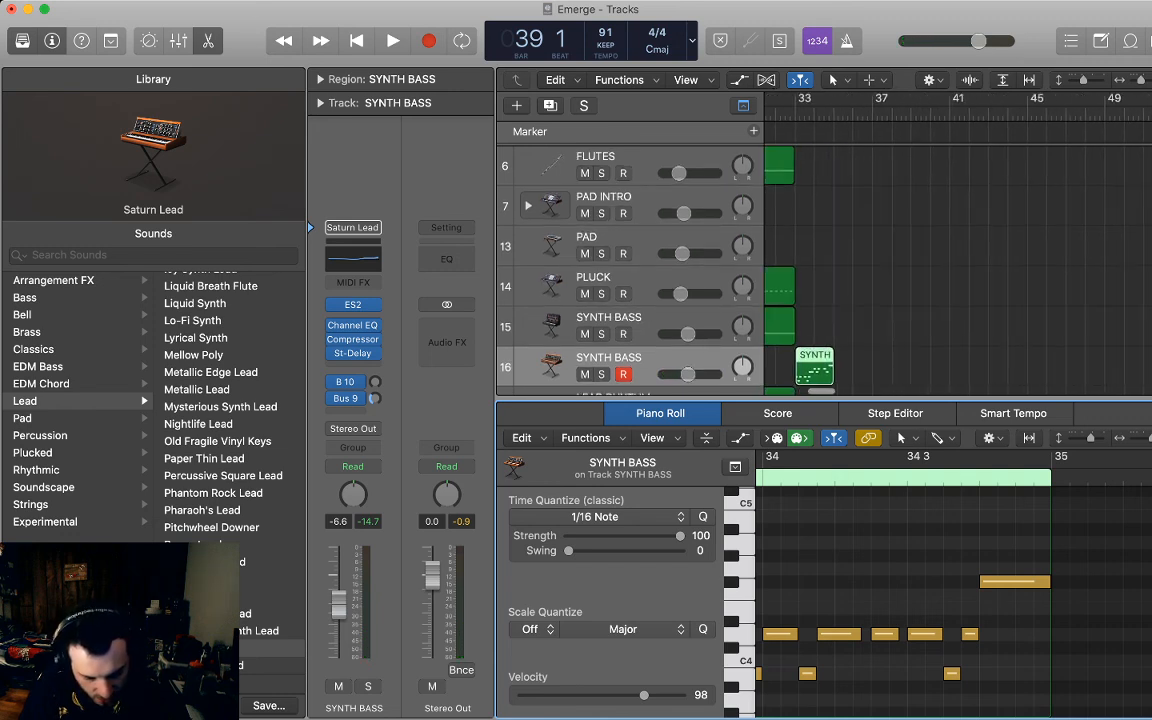
click(881, 115)
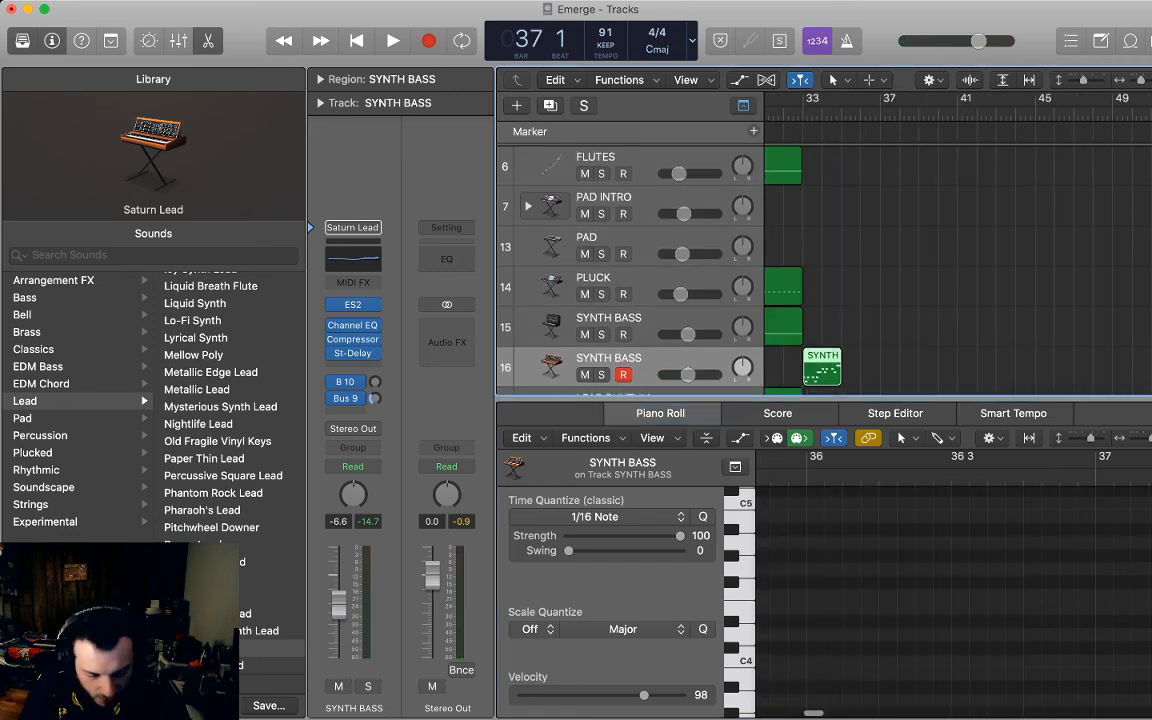
click(890, 330)
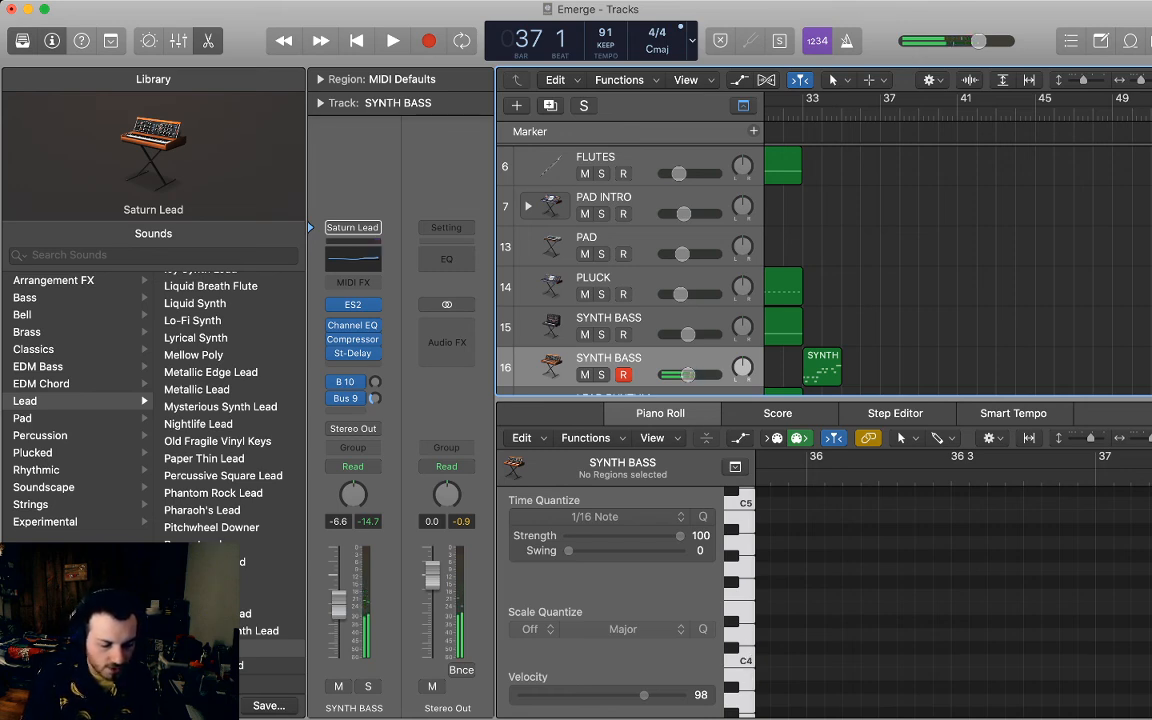
key(r)
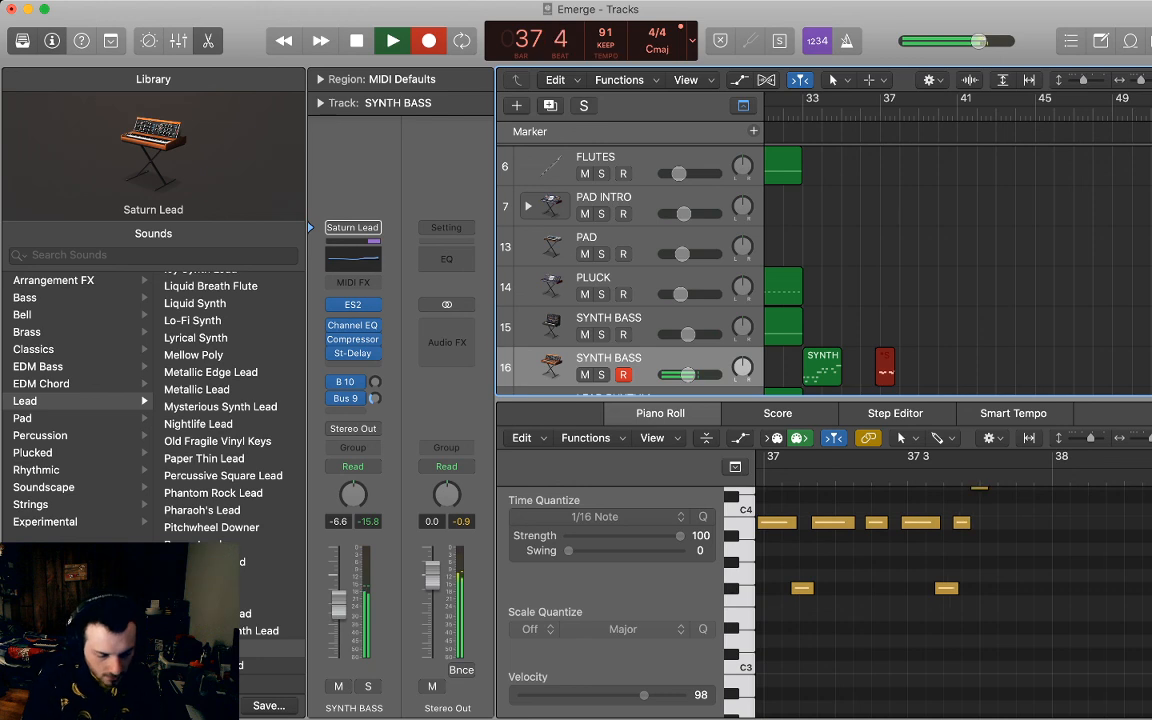
key(space)
Quantize all eight notes of the phrase at bar 37 to 1/16 notes.
scroll(930, 590, up, 3)
scroll(930, 590, left, 4)
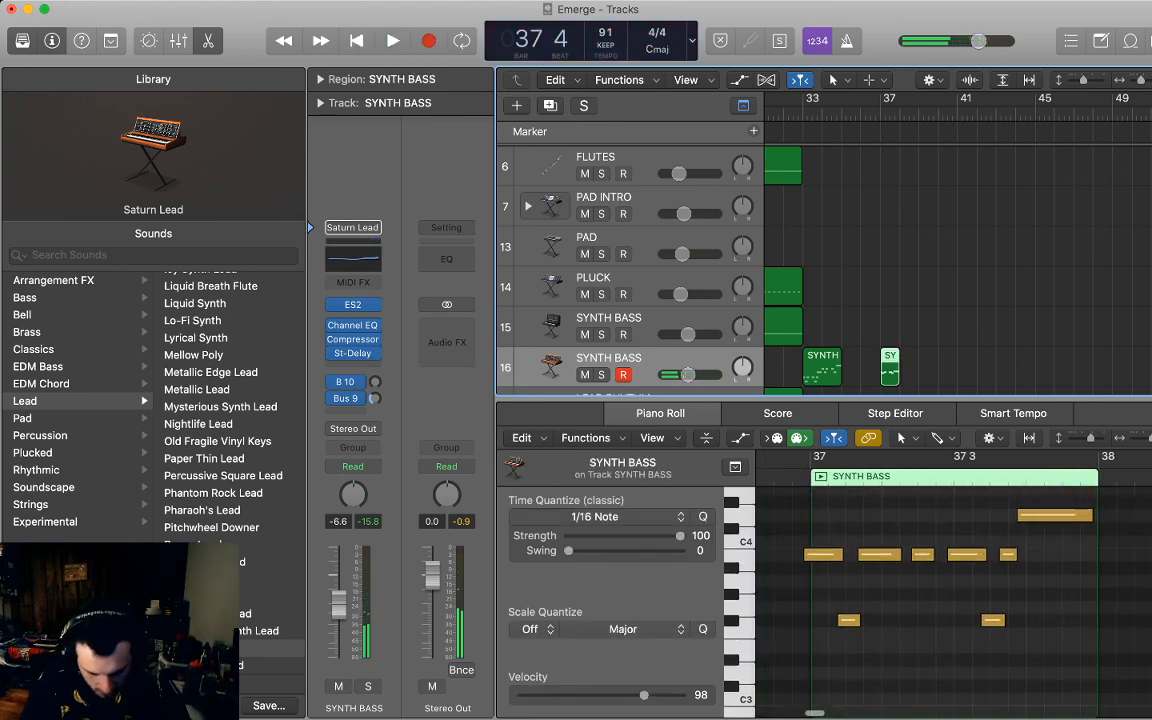
drag(1121, 628, 799, 512)
key(q)
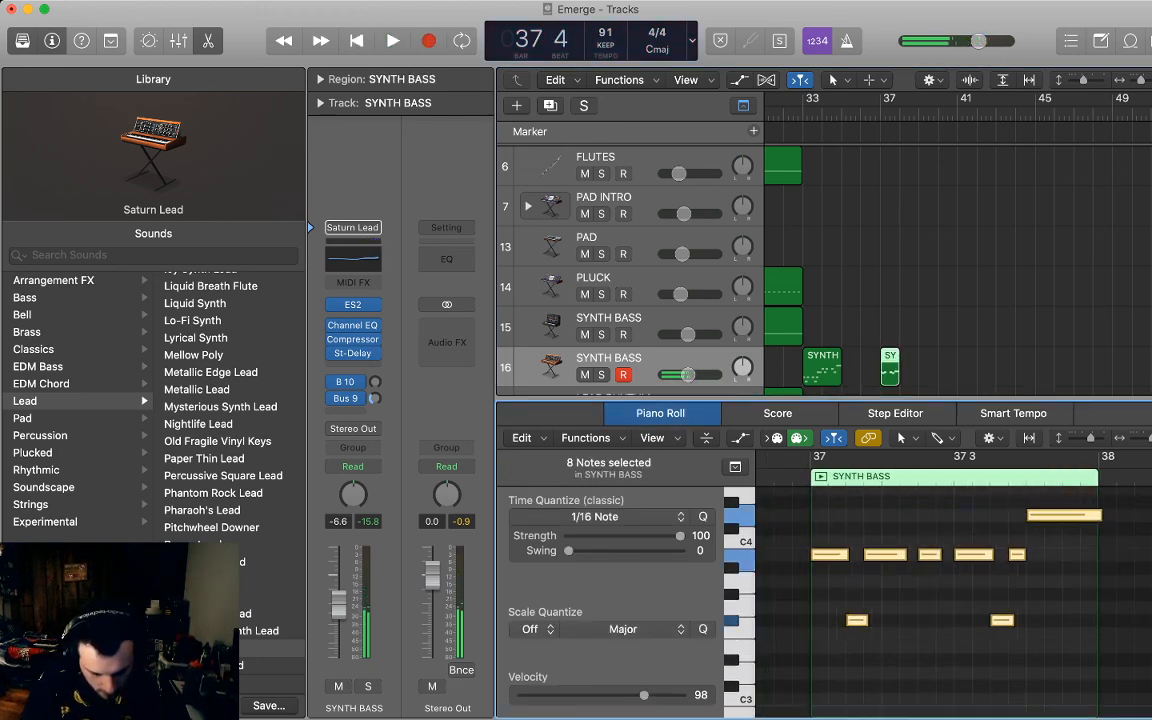
Shorten the first note, both low notes and the fourth C4-row note, and trim the last note to the region's end.
click(829, 554)
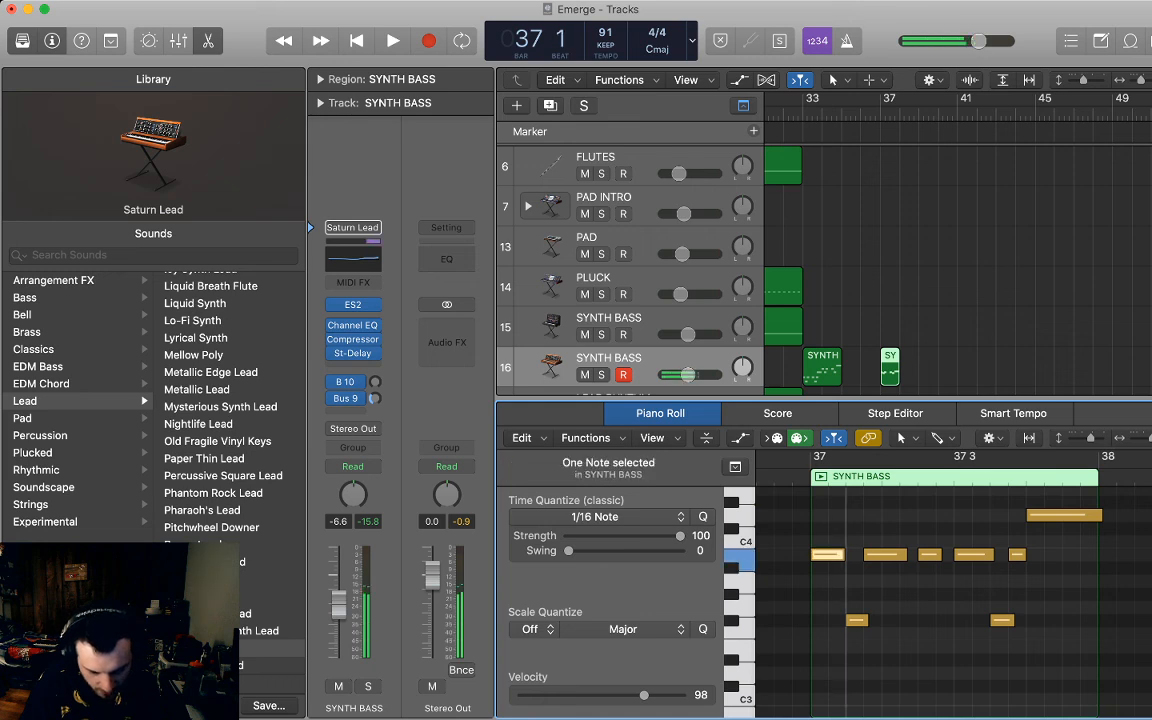
drag(867, 620, 860, 620)
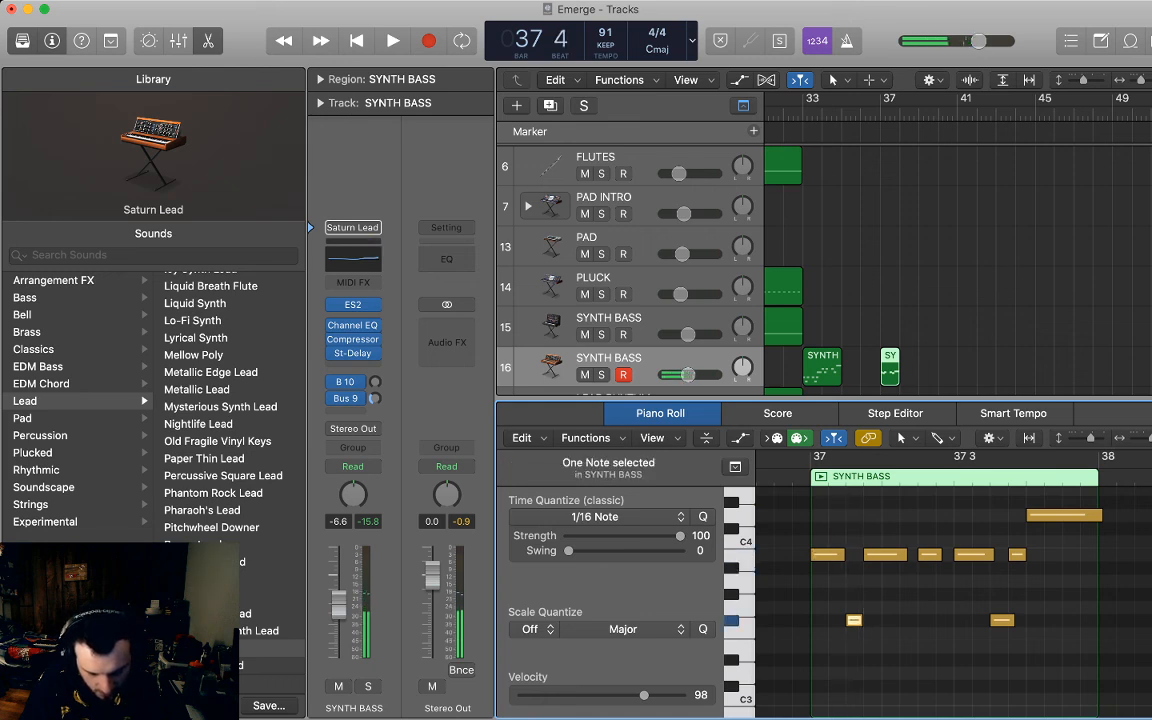
drag(905, 554, 988, 554)
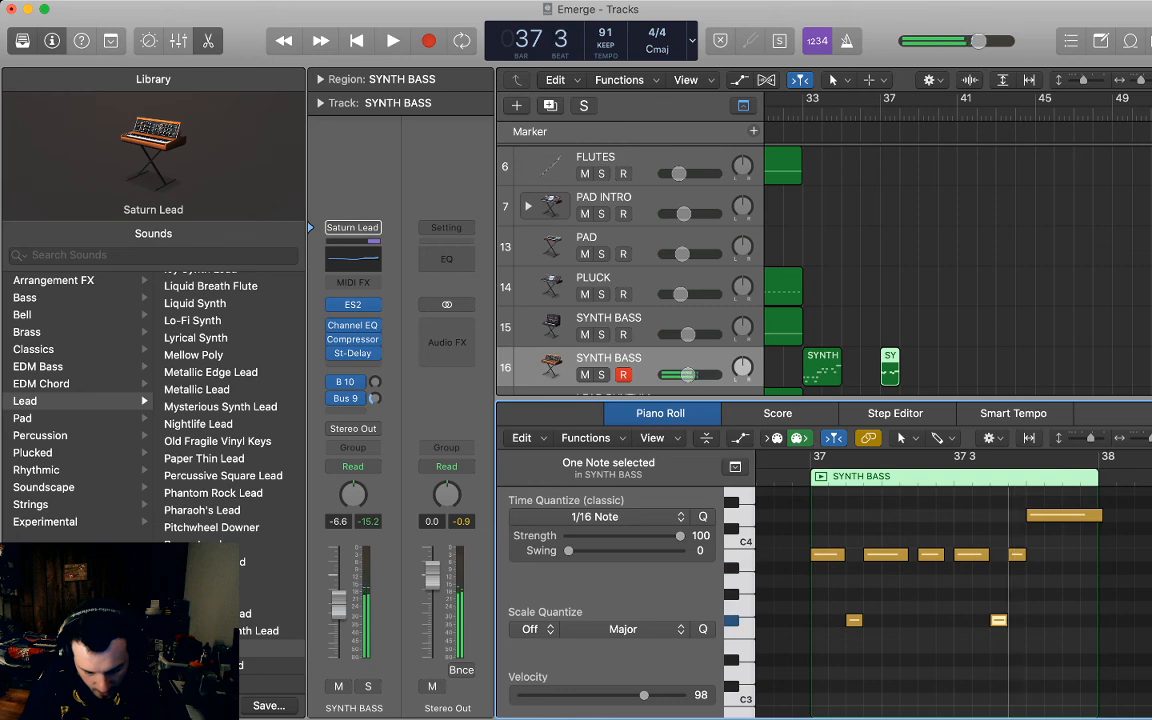
click(998, 620)
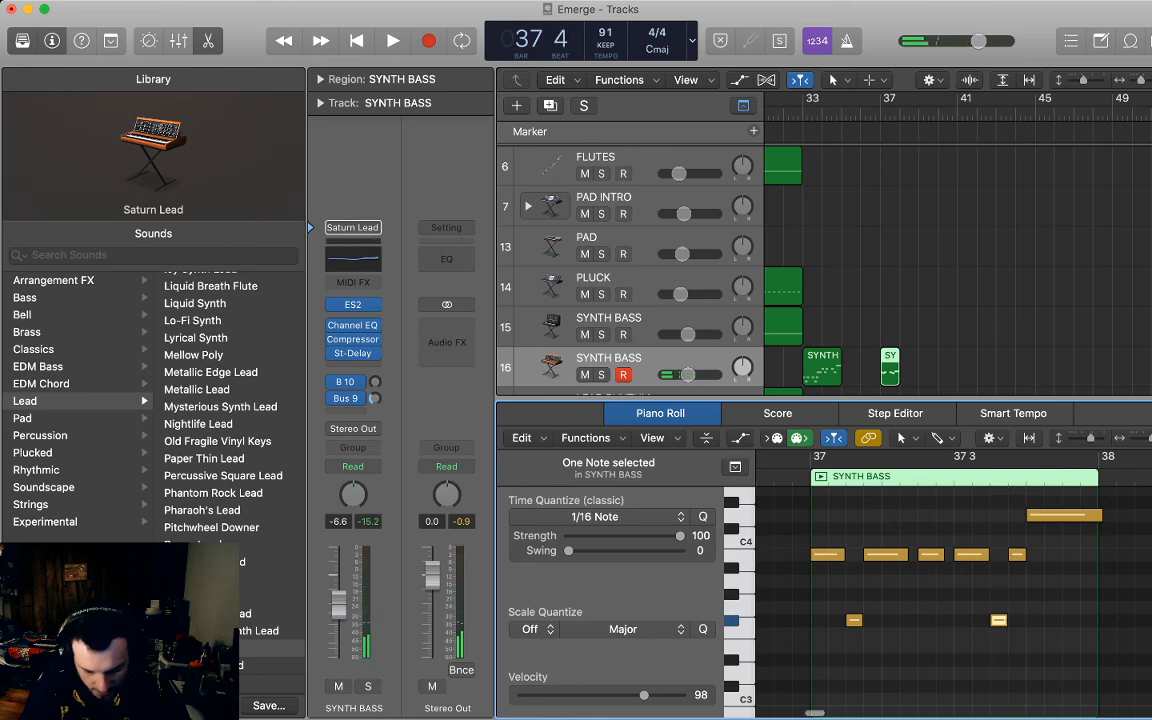
key(Right)
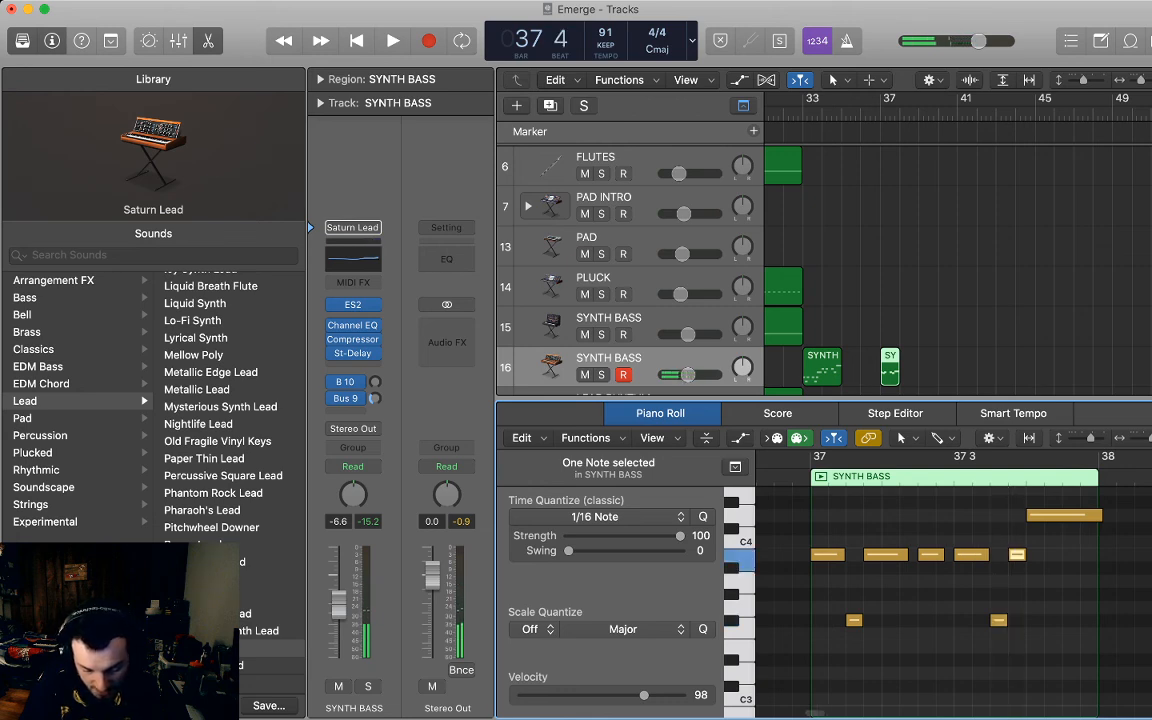
key(Right)
key(alt+shift+Left)
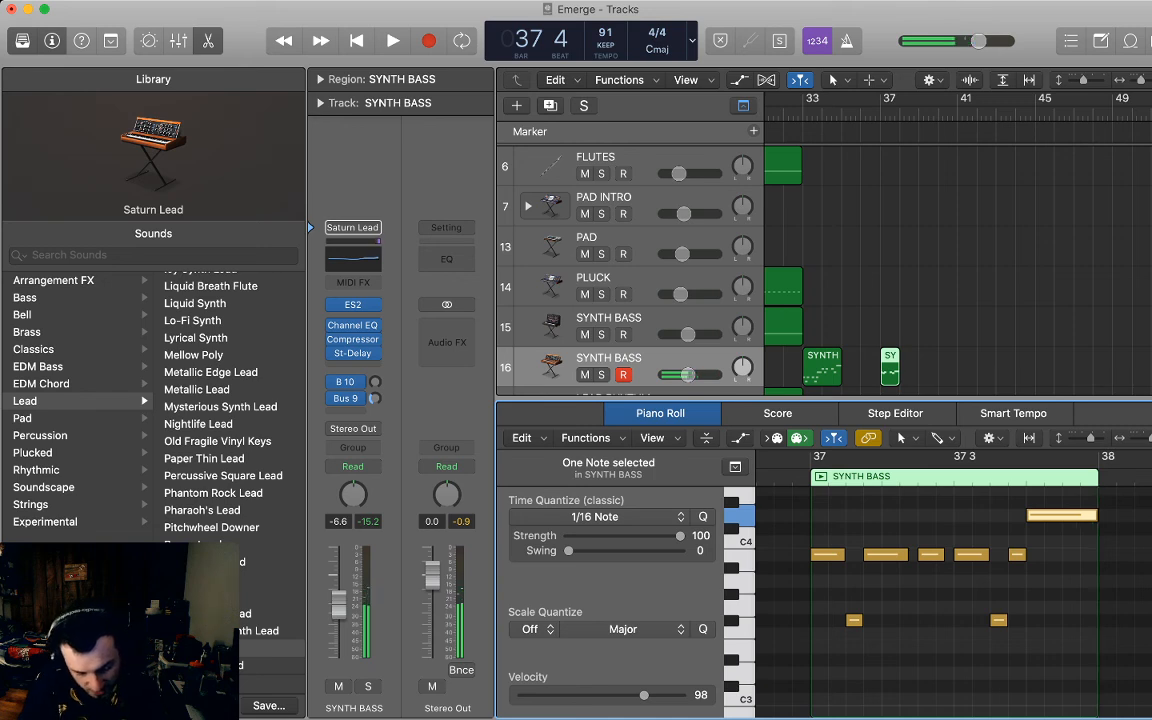
key(Right)
key(Left)
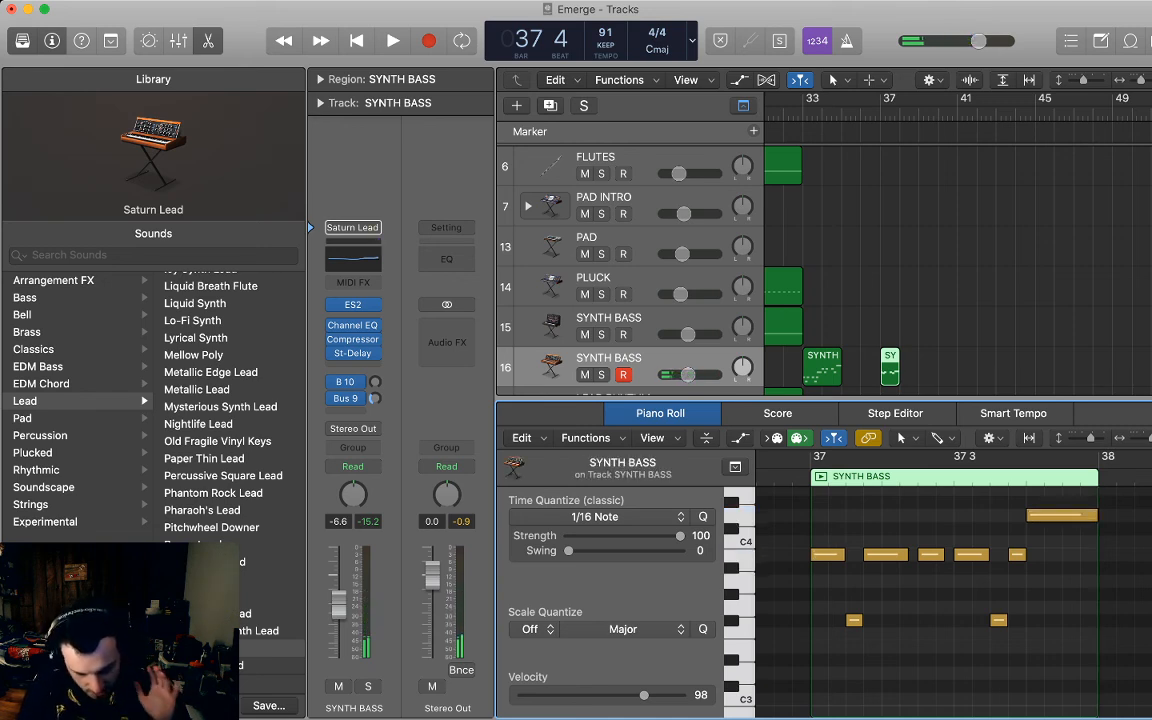
key(Right)
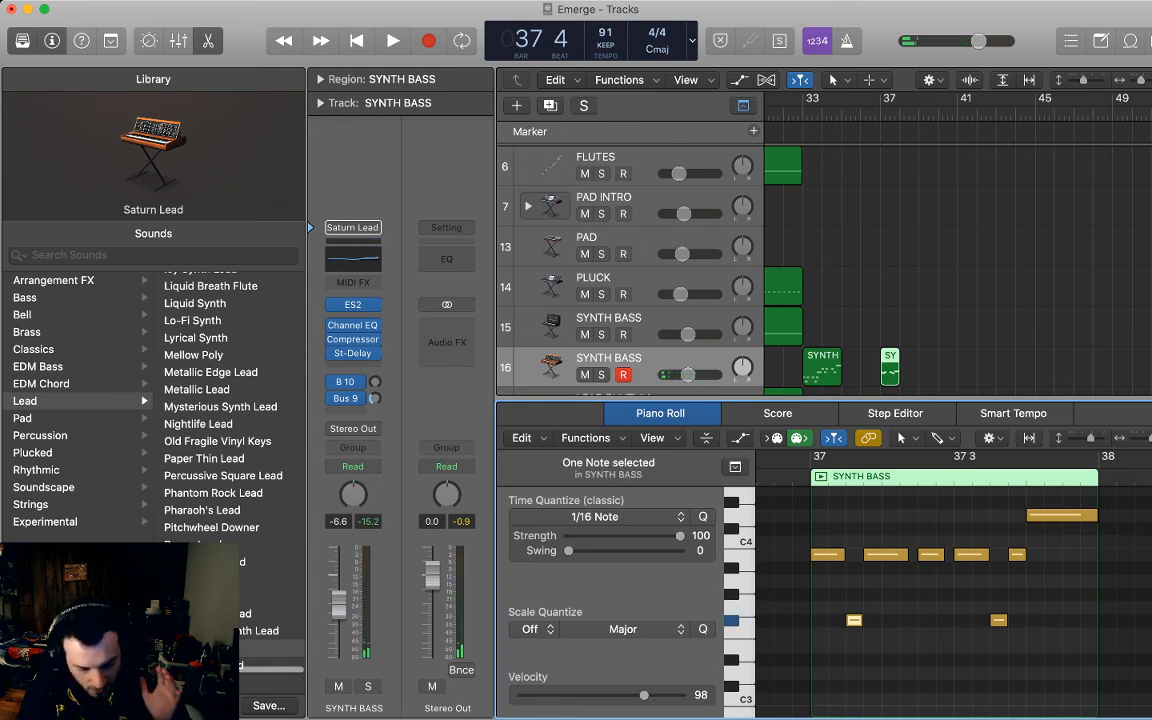
key(Left)
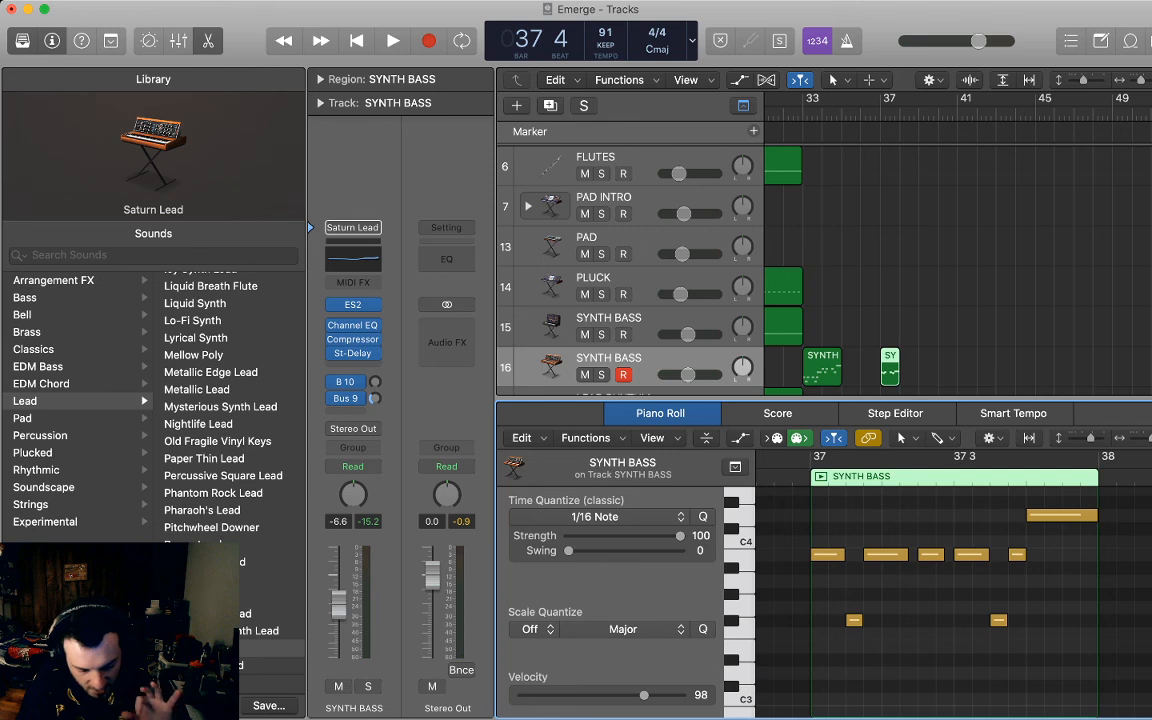
Move the one-bar region from bar 37 to bar 35, directly after the two-bar region.
scroll(950, 580, right, 2)
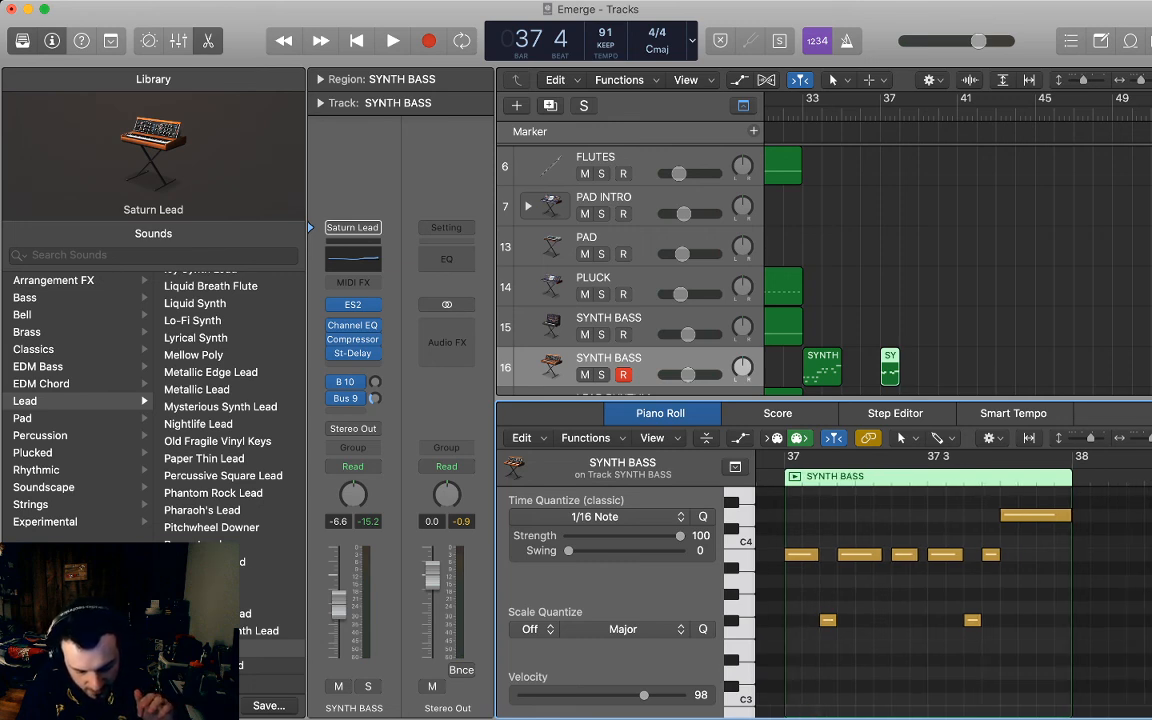
scroll(900, 580, up, 1)
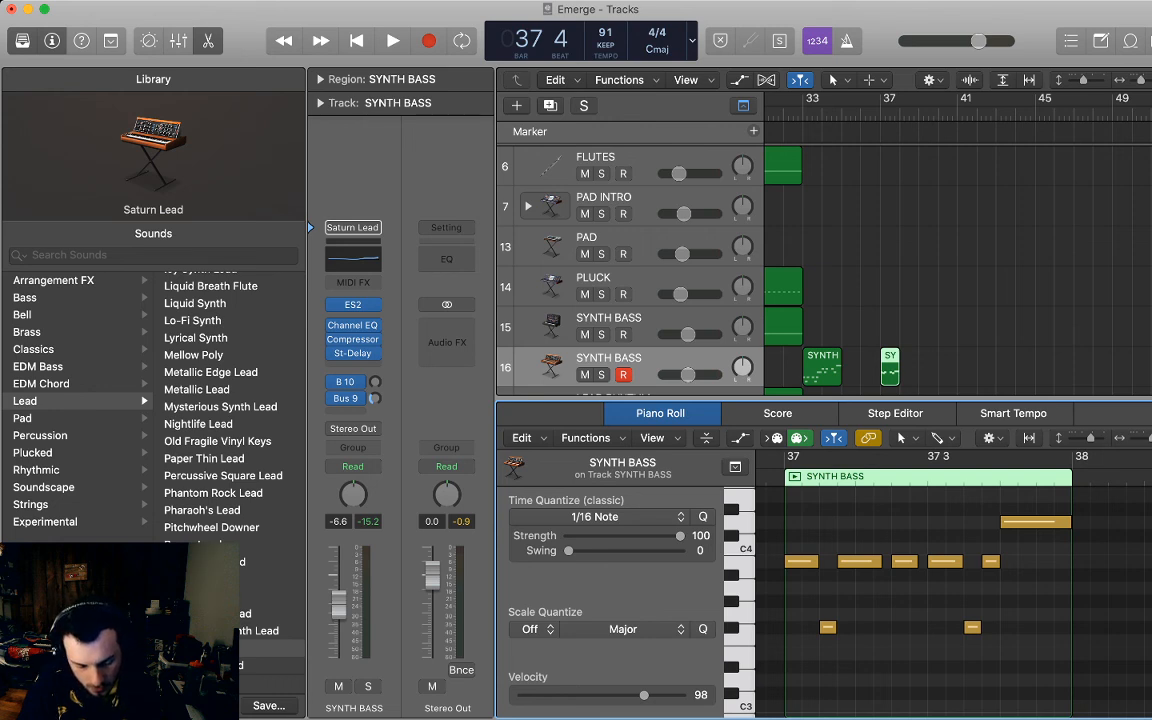
scroll(950, 590, left, 1)
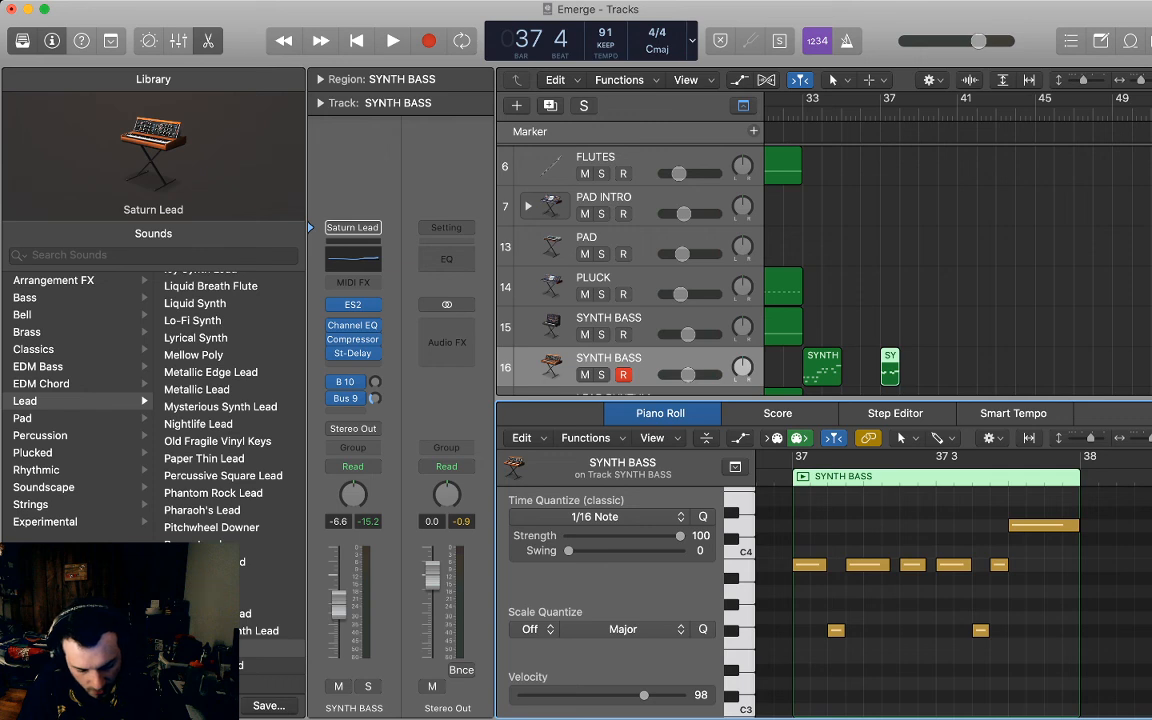
drag(890, 368, 850, 368)
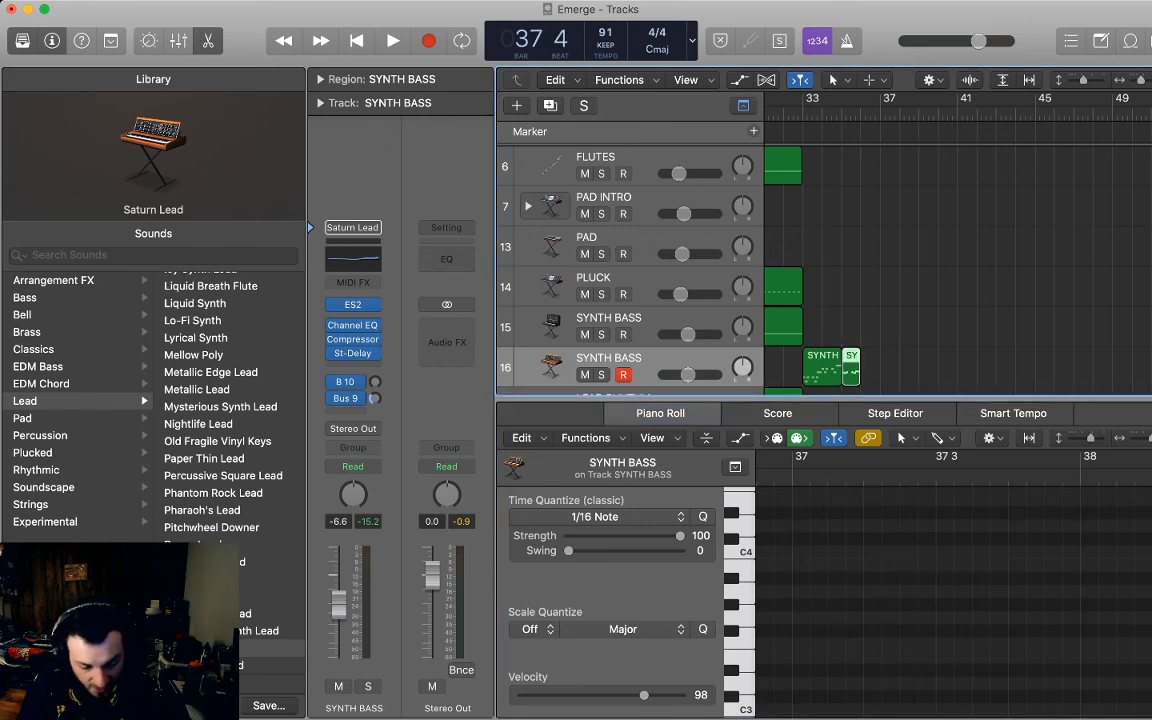
Try recording a follow-up phrase on the Saturn Lead track at bar 37 and undo the take.
key(comma)
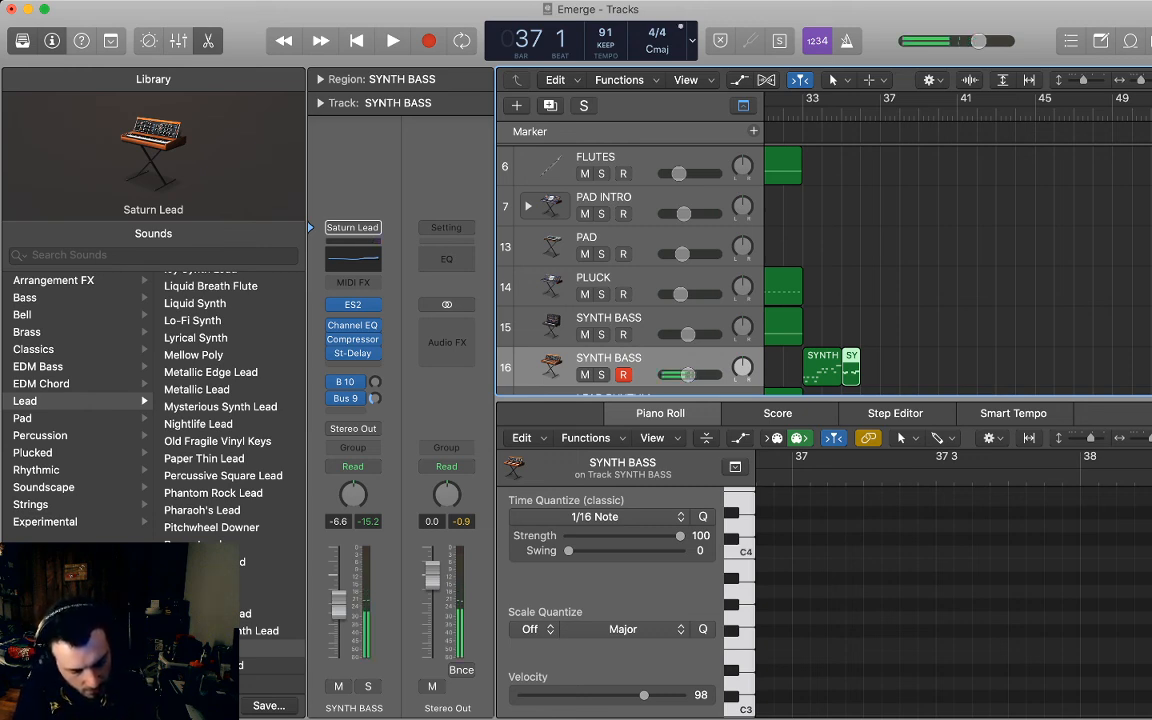
key(ctrl+m)
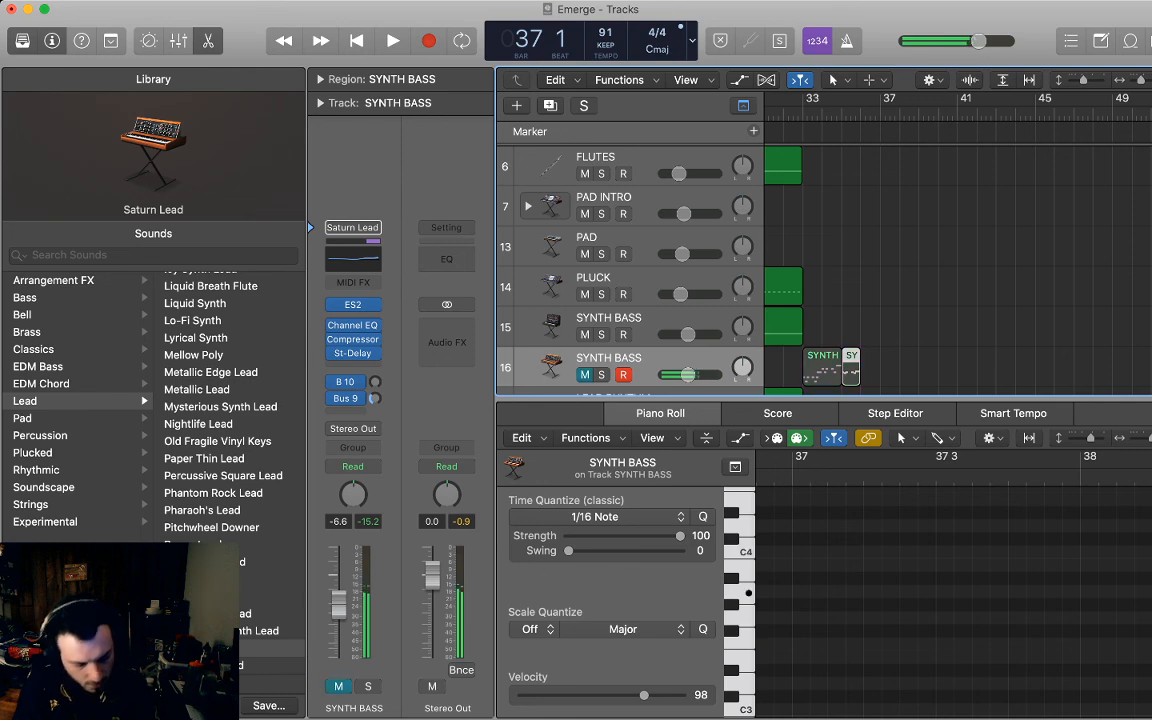
key(ctrl+m)
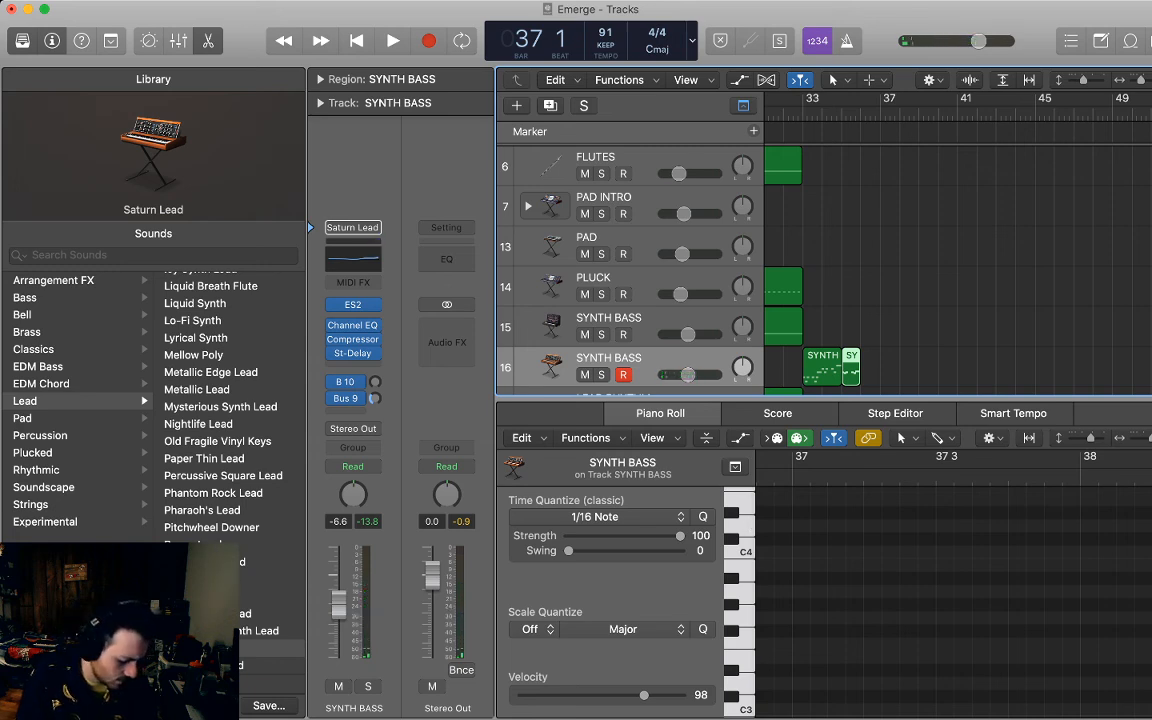
key(r)
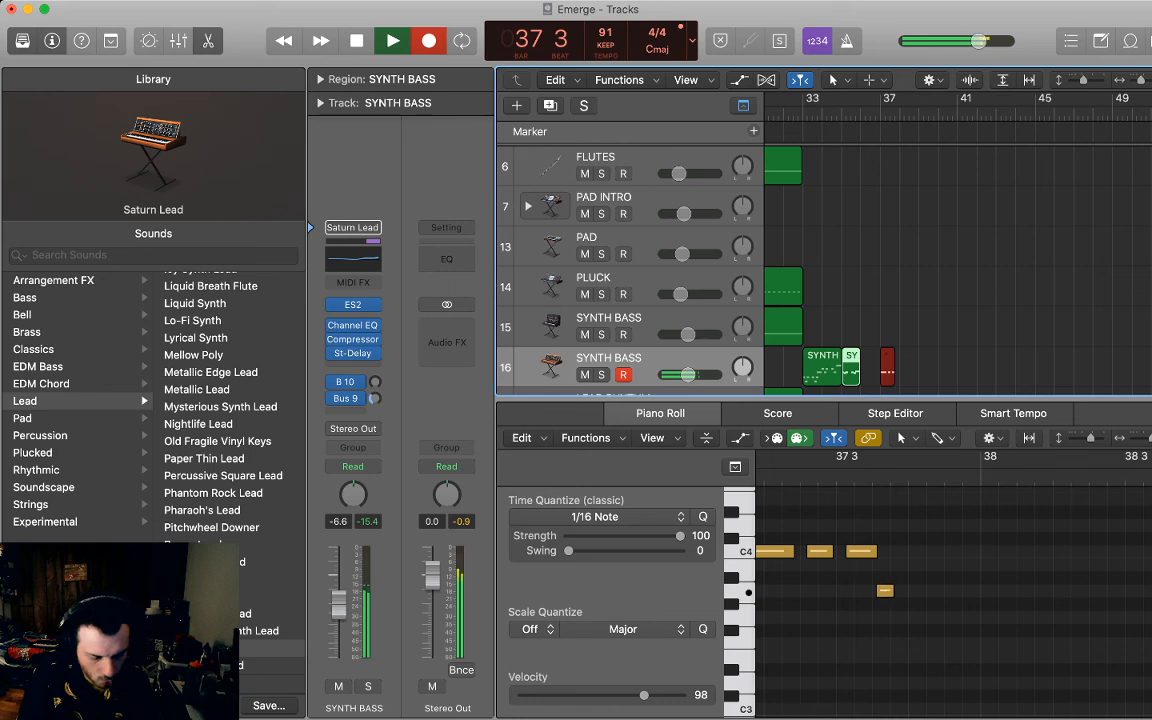
key(space)
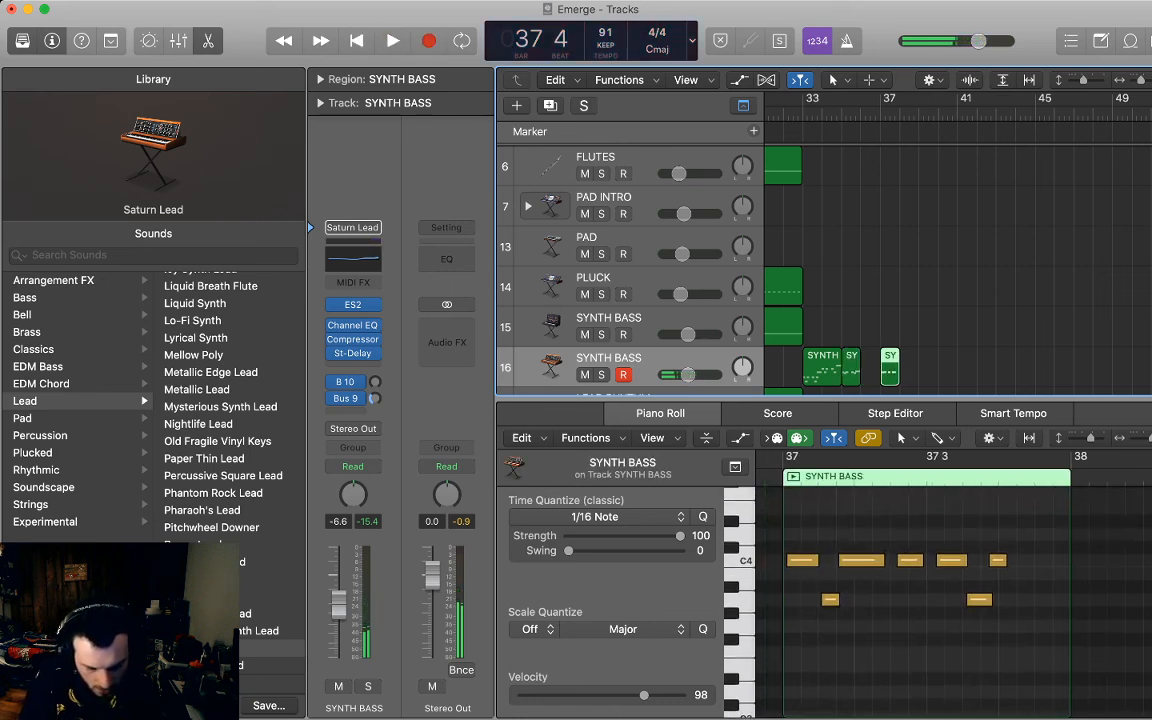
key(super+z)
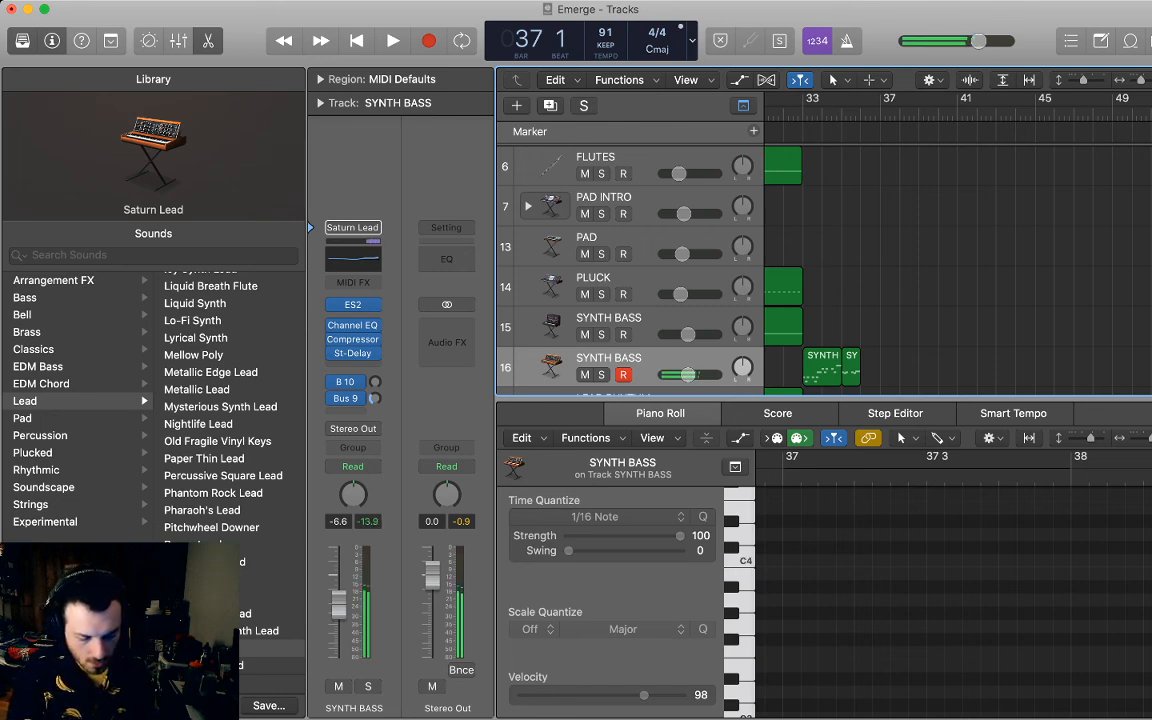
Record a new phrase on the Saturn Lead track at bar 37 and quantize its notes to 1/16 notes.
key(r)
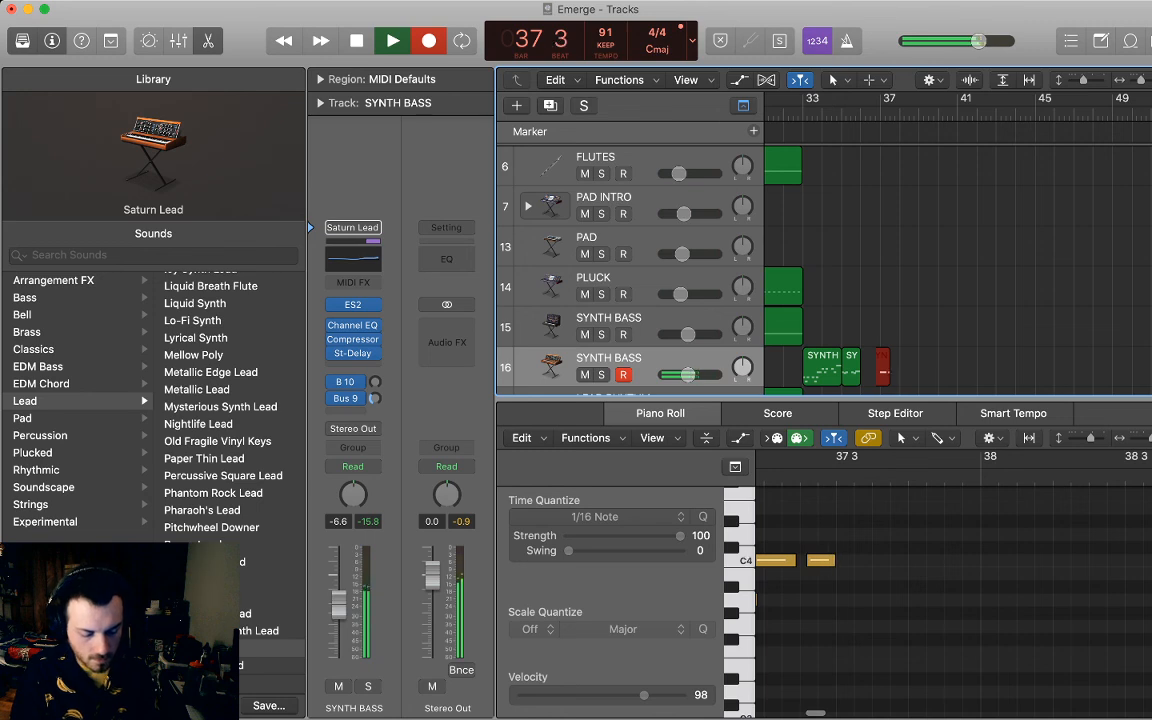
key(space)
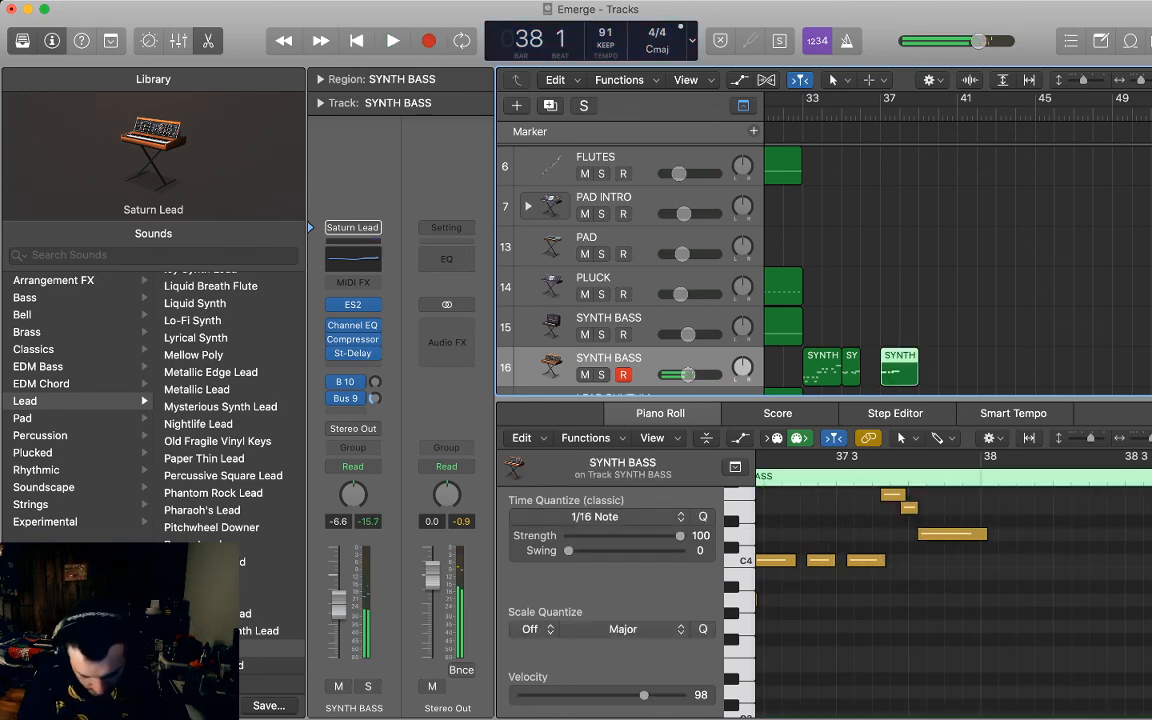
scroll(953, 600, left, 2)
drag(1114, 672, 835, 522)
key(q)
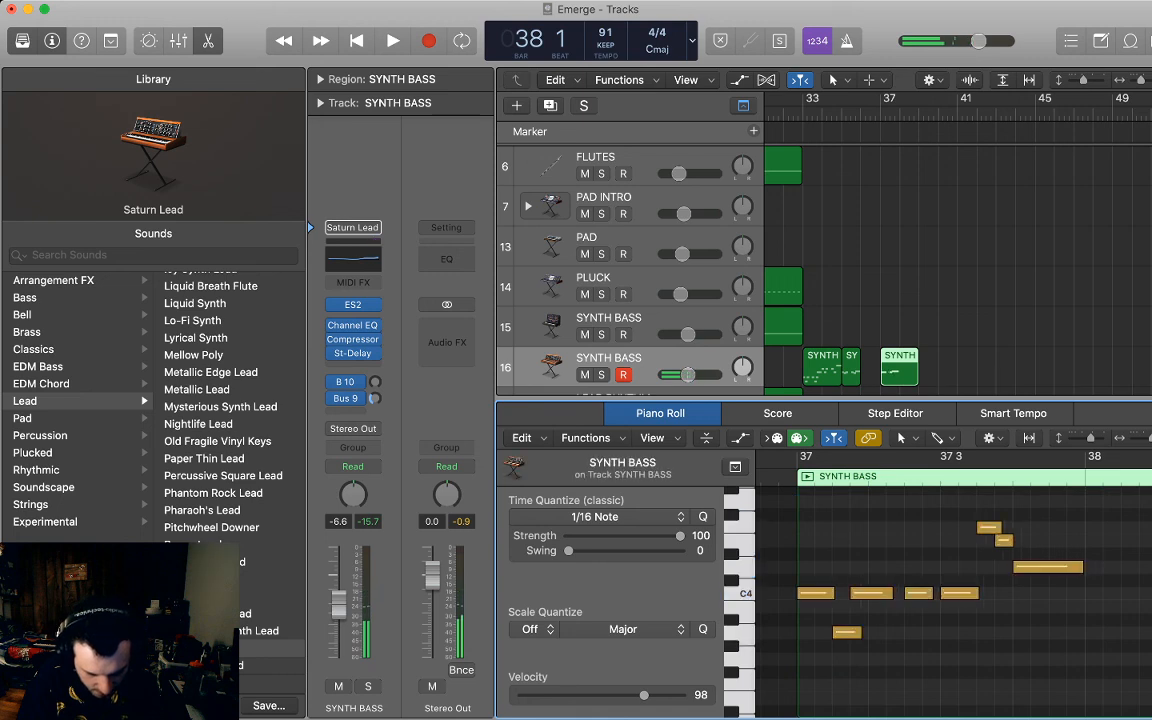
Shorten the low note, the fourth C4-row note and the first high note so each ends where the following note starts.
click(840, 632)
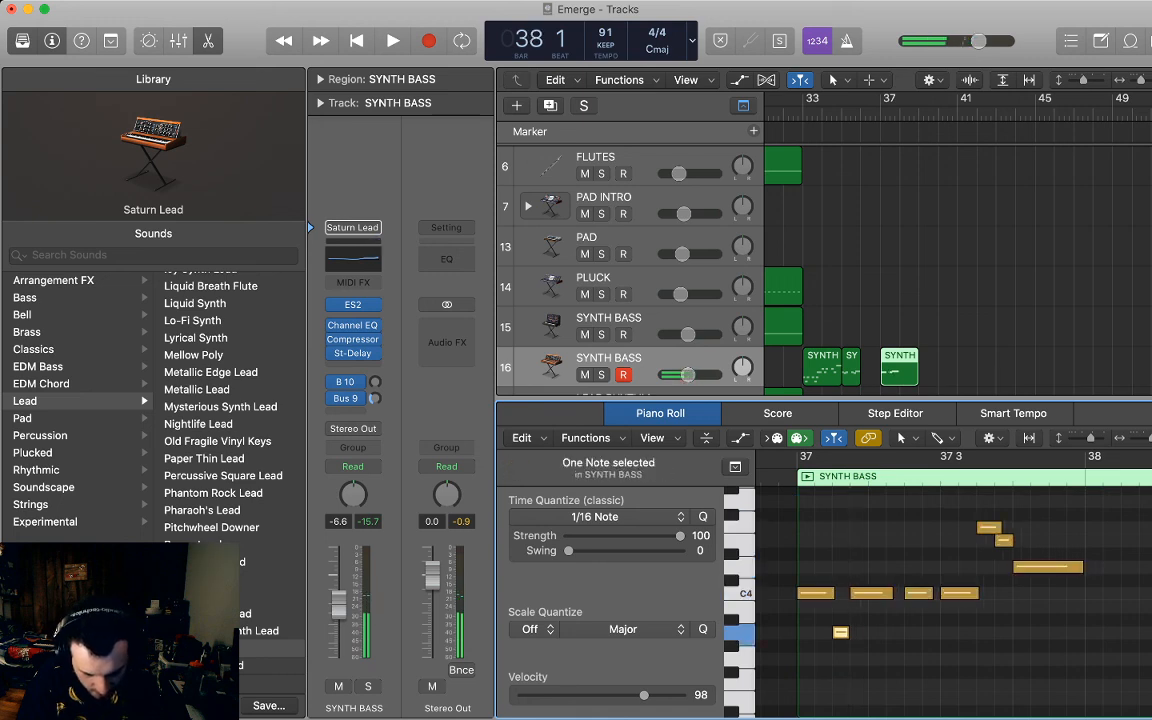
key(Right)
key(period)
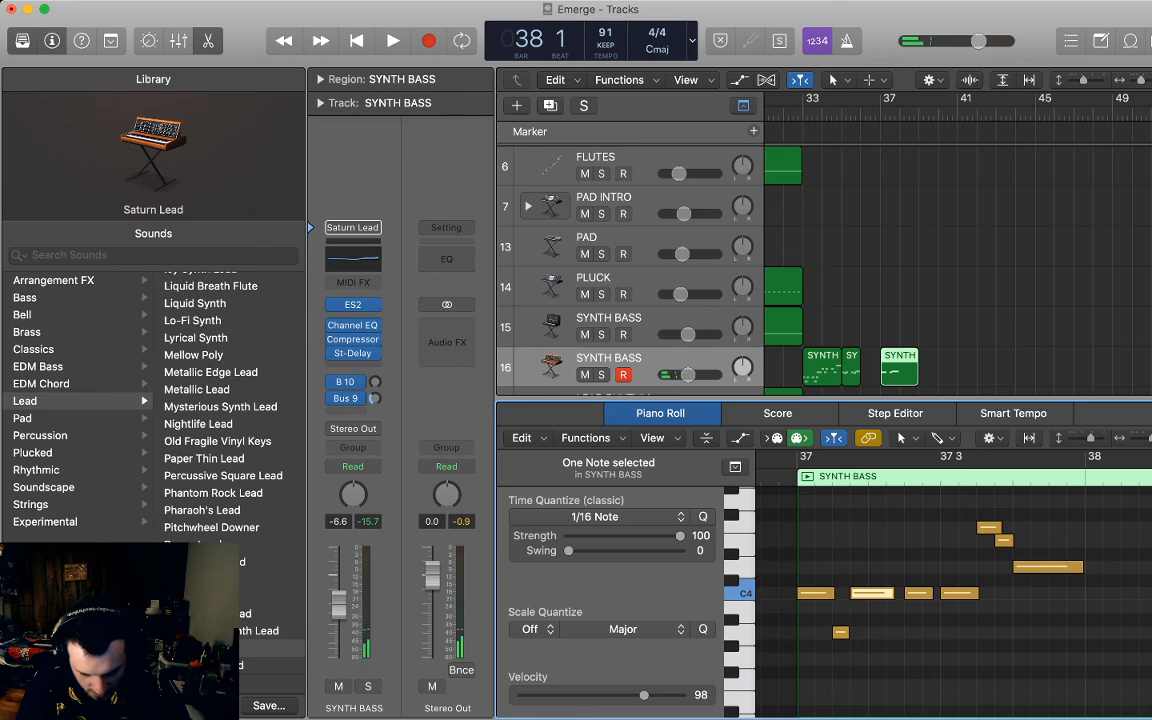
key(Right)
key(period)
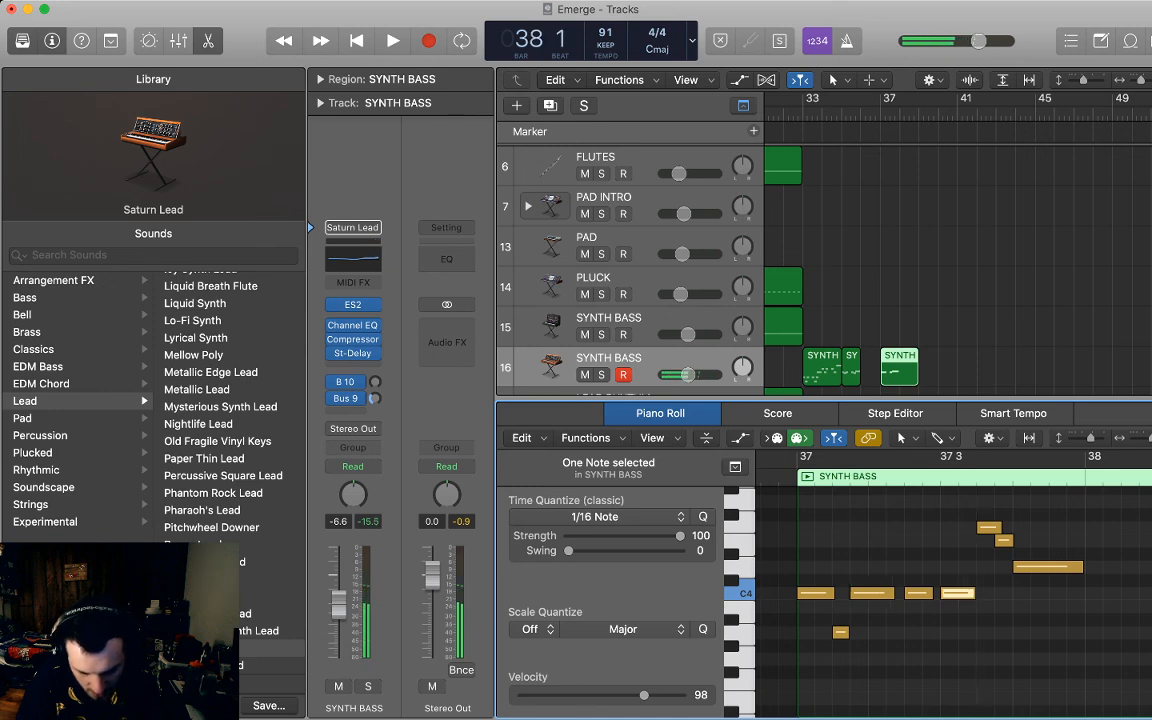
key(Right)
key(period)
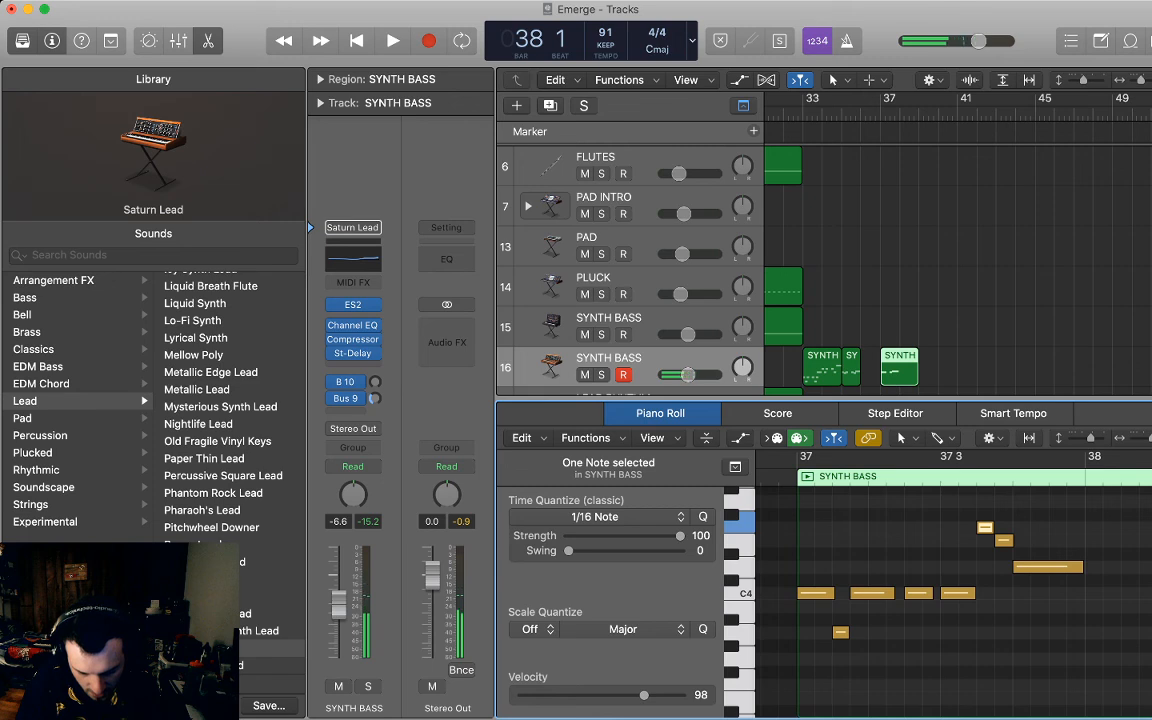
key(Right)
key(period)
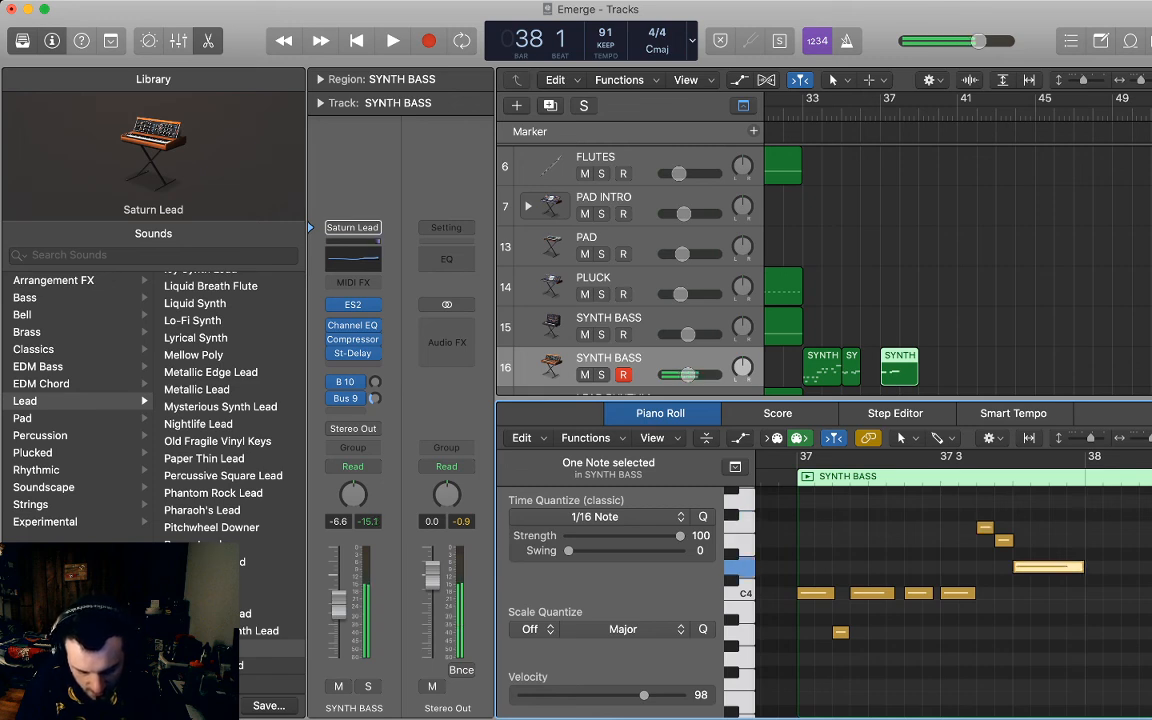
Move the new Saturn Lead region, trimmed to one bar, to bar 36 and join it with the preceding regions from bar 33.
drag(917, 380, 870, 369)
shift+click(851, 369)
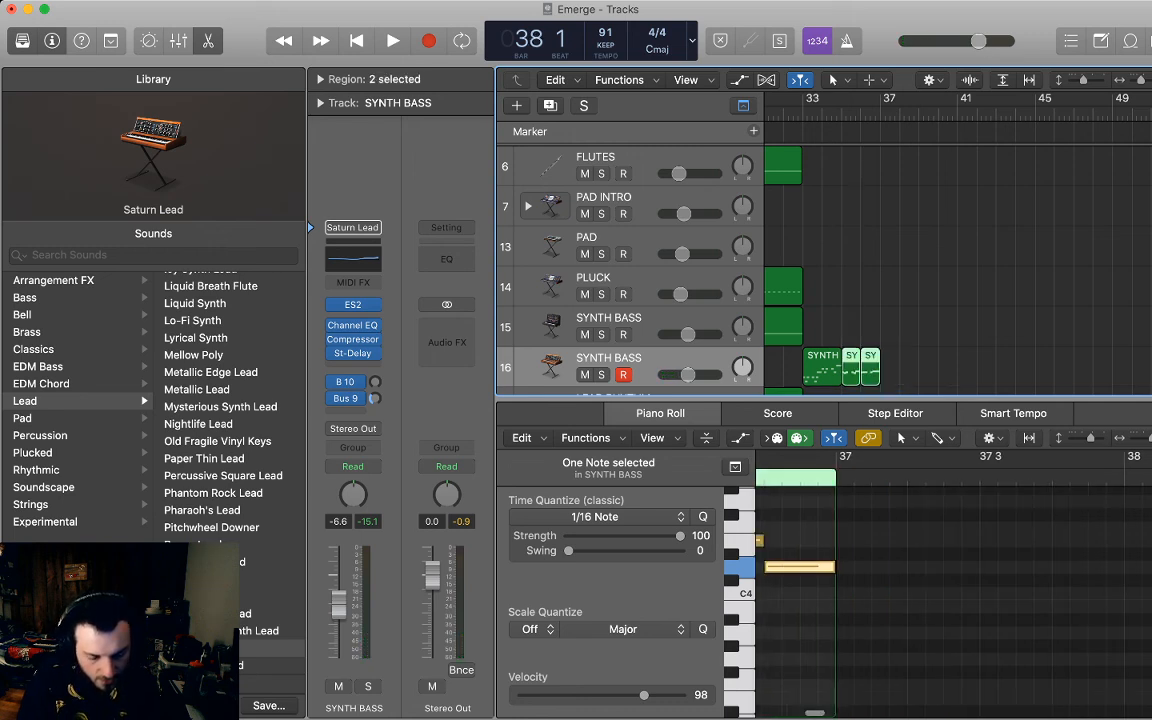
key(super+j)
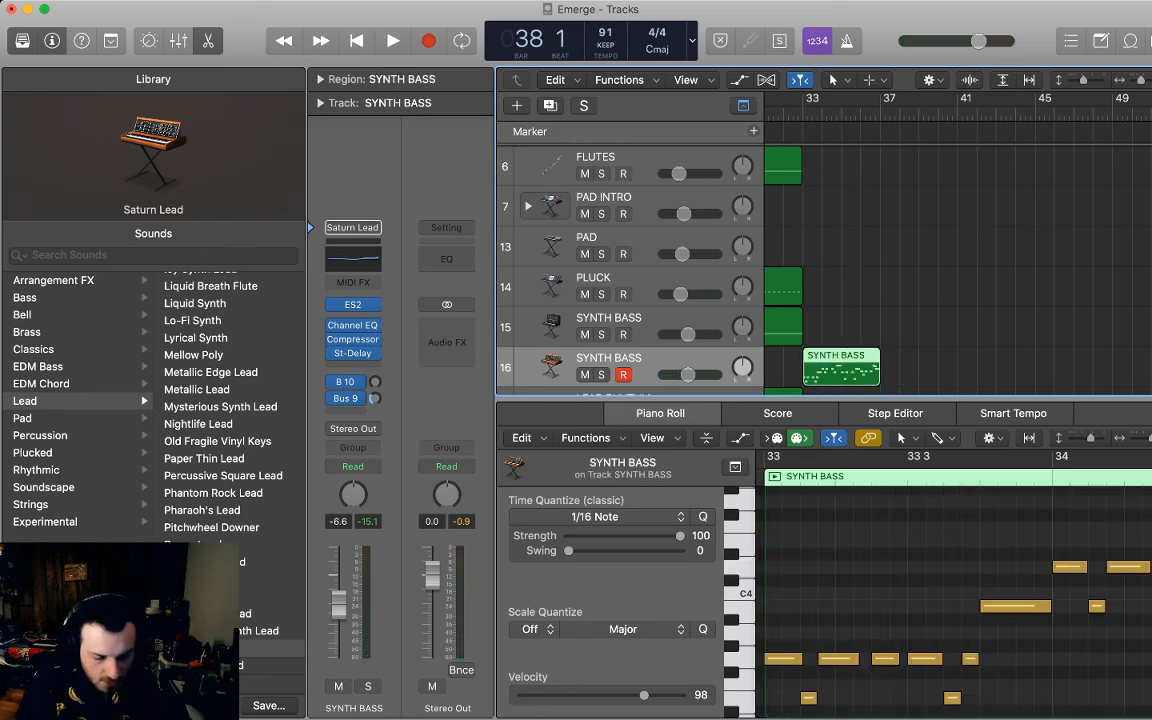
Play back the joined four-bar Saturn Lead melody from bar 33 and close the note editor.
scroll(957, 260, left, 3)
key(space)
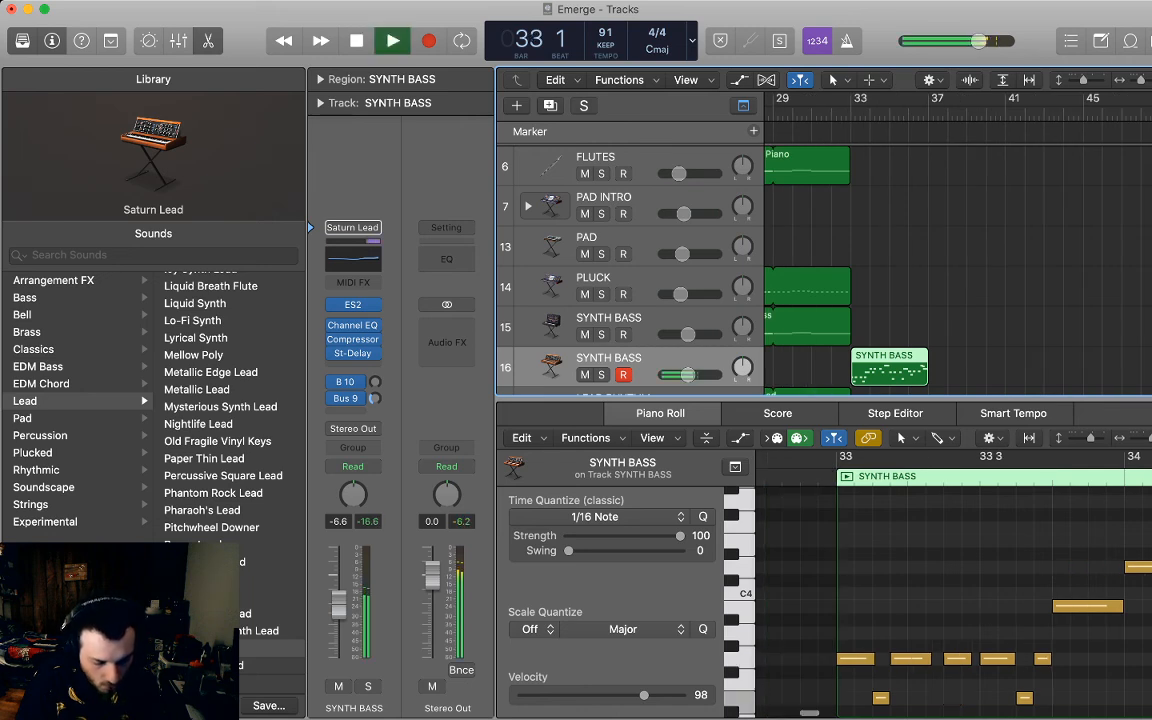
key(space)
scroll(945, 590, down, 2)
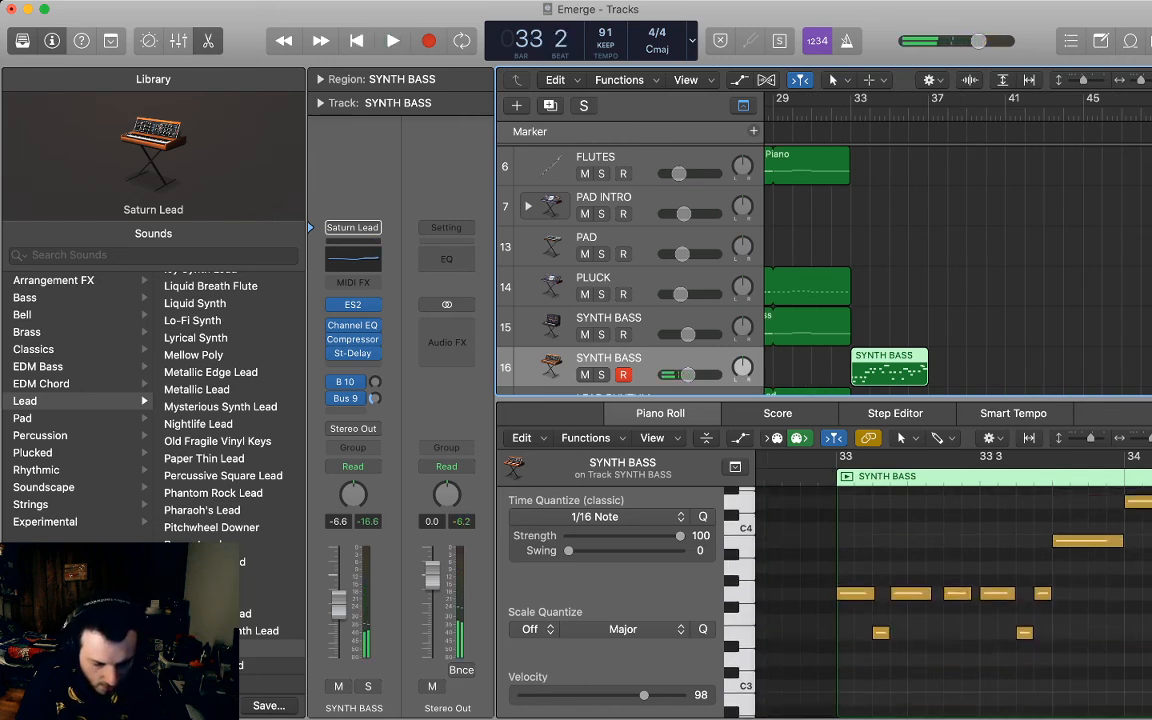
key(space)
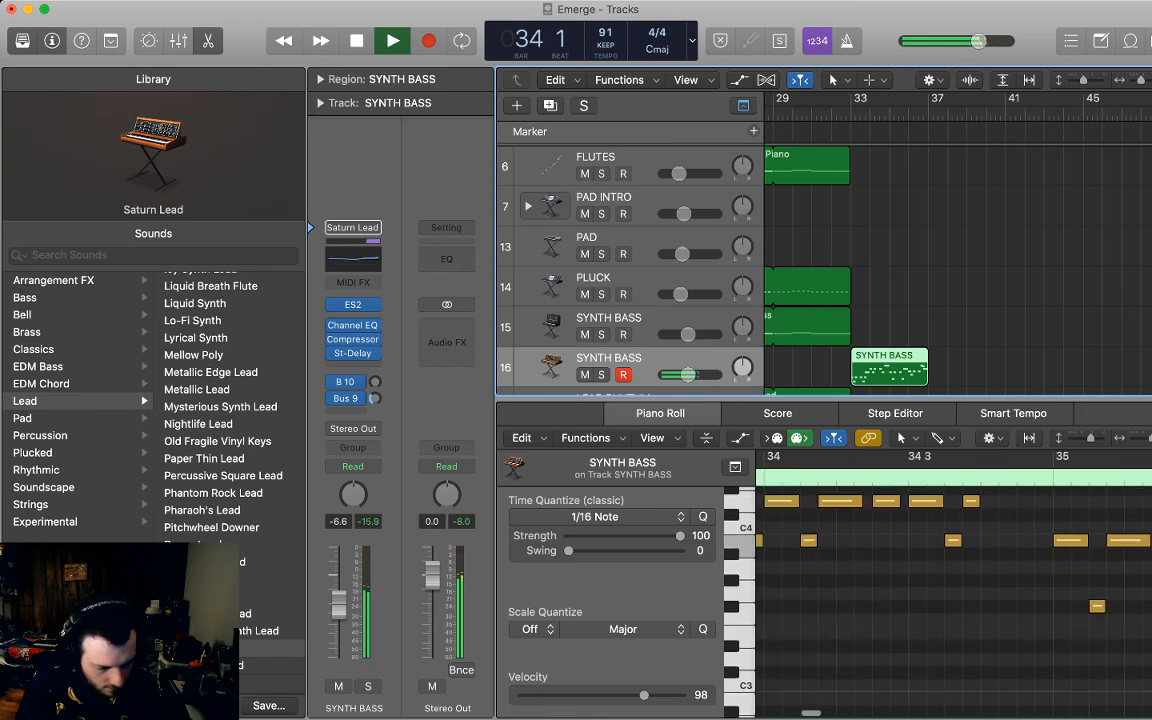
key(p)
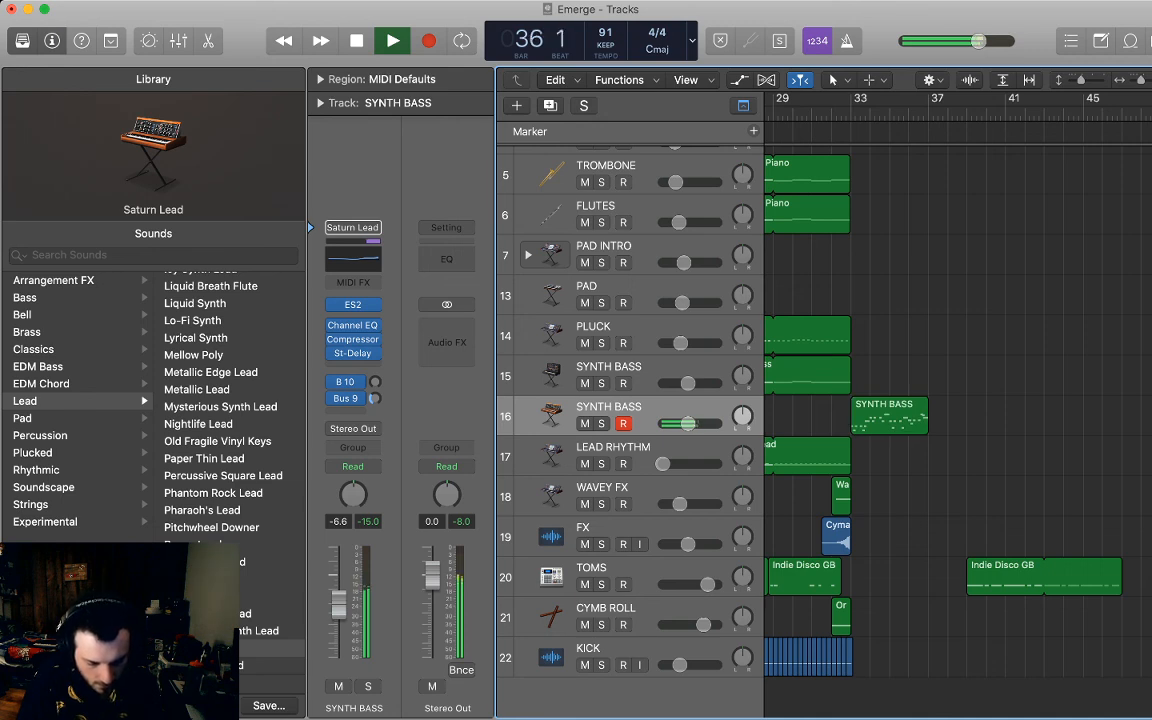
key(space)
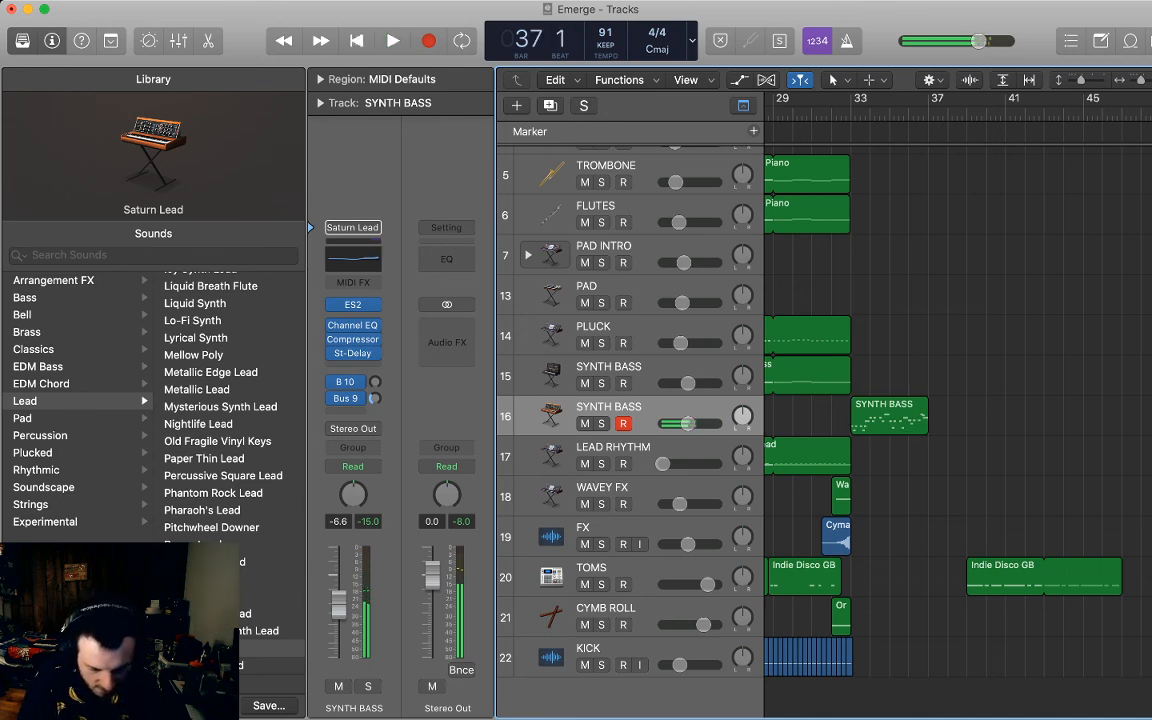
Loop the joined Saturn Lead region to bar 41 and move the Indie Disco GB region on TOMS to start at bar 41.
drag(926, 404, 1005, 404)
drag(1000, 578, 1039, 578)
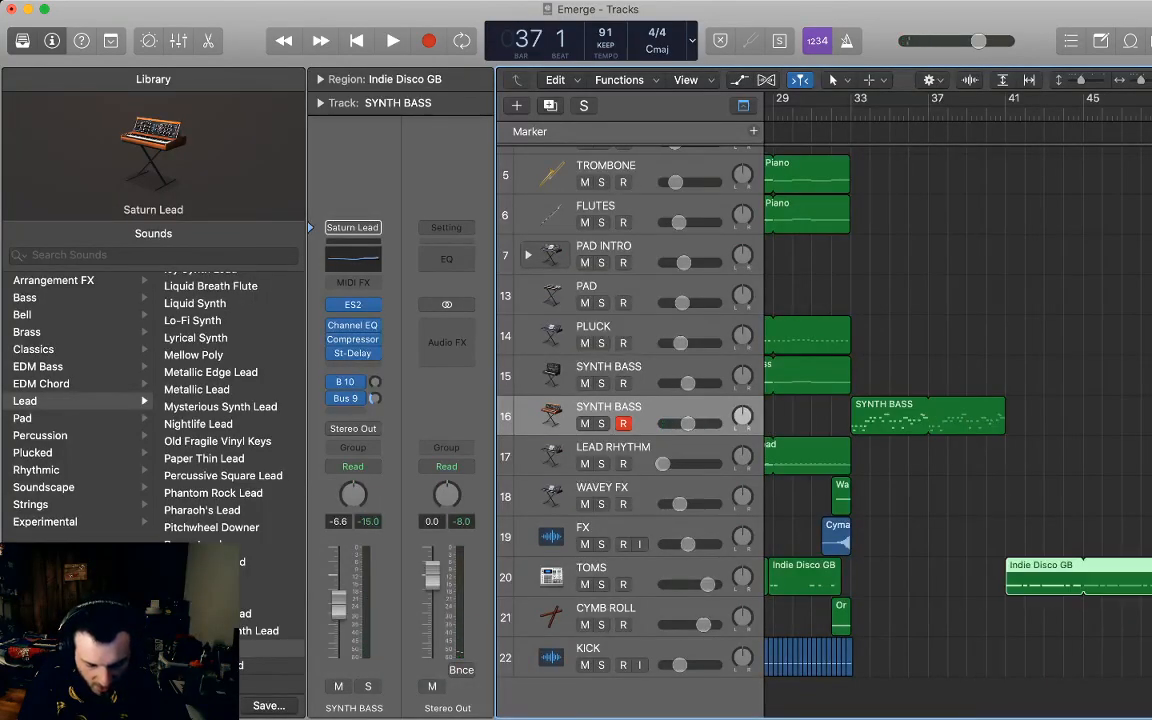
click(970, 578)
Extend the looped Yamaha Grand Piano region on the STRING track to bar 33.
scroll(750, 430, up, 3)
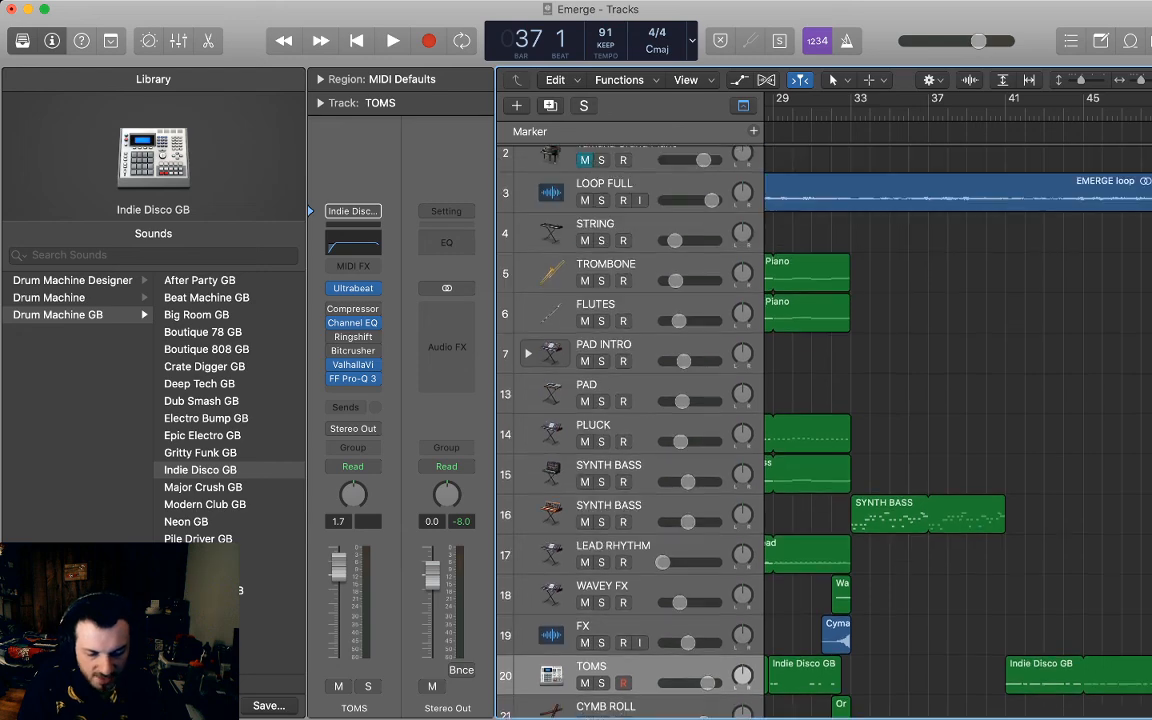
scroll(940, 430, down, 5)
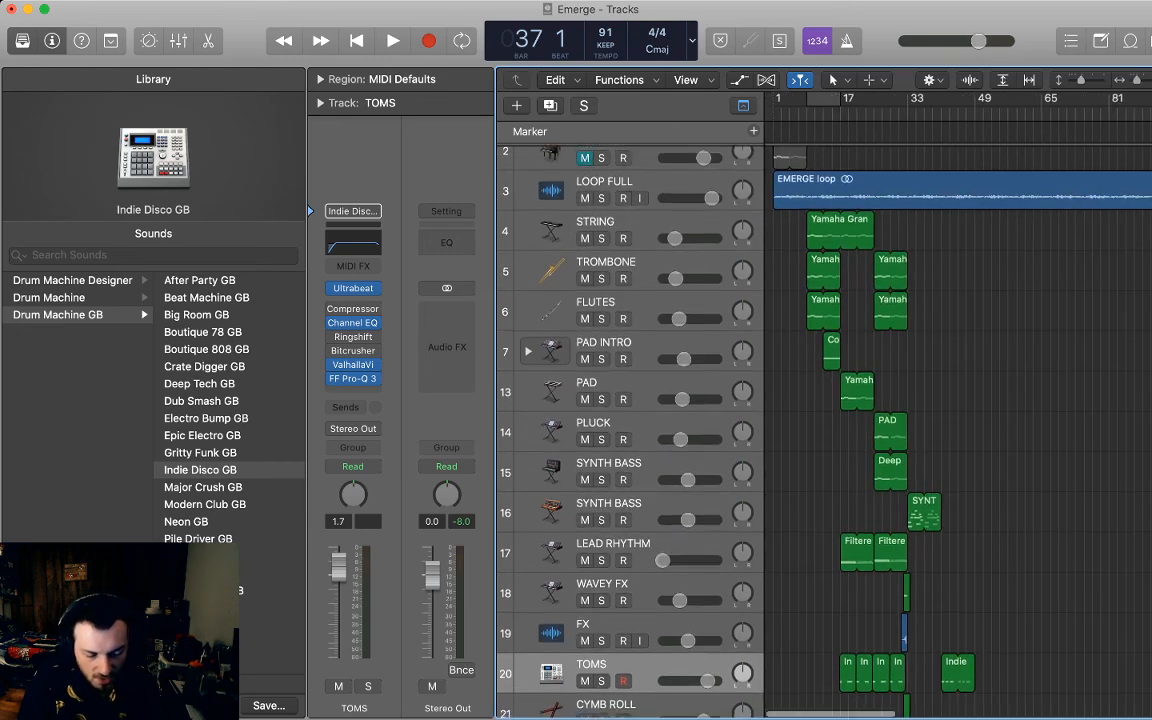
scroll(940, 430, down, 4)
scroll(820, 430, up, 5)
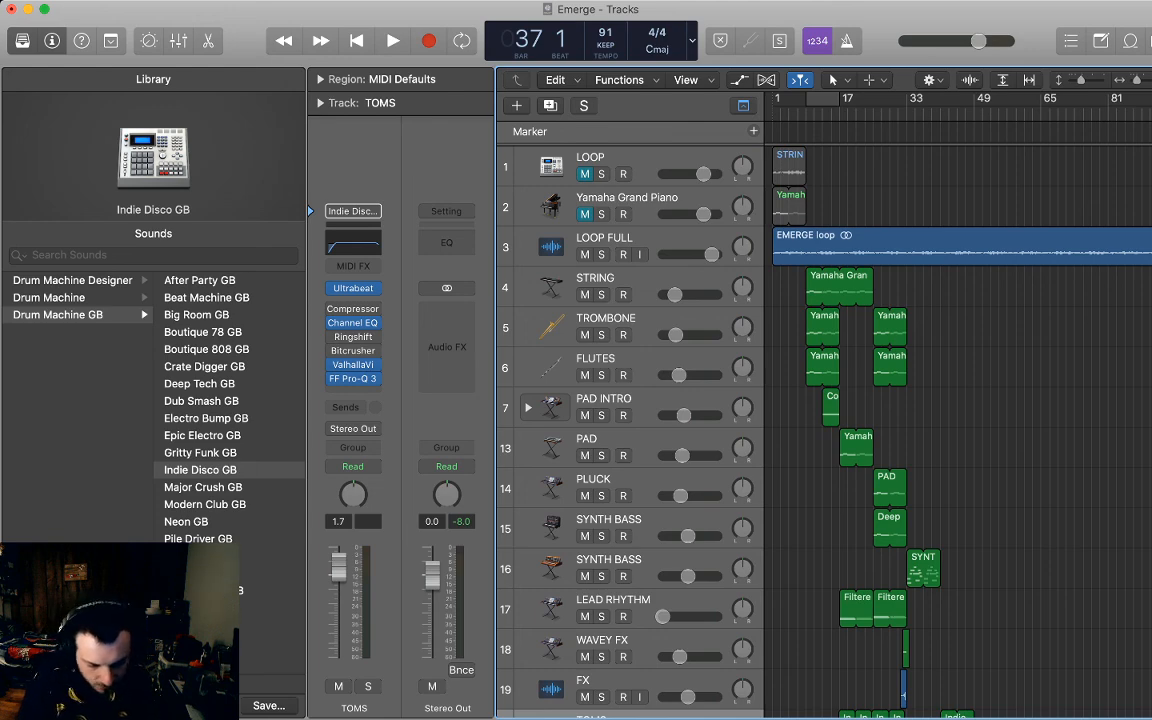
click(839, 287)
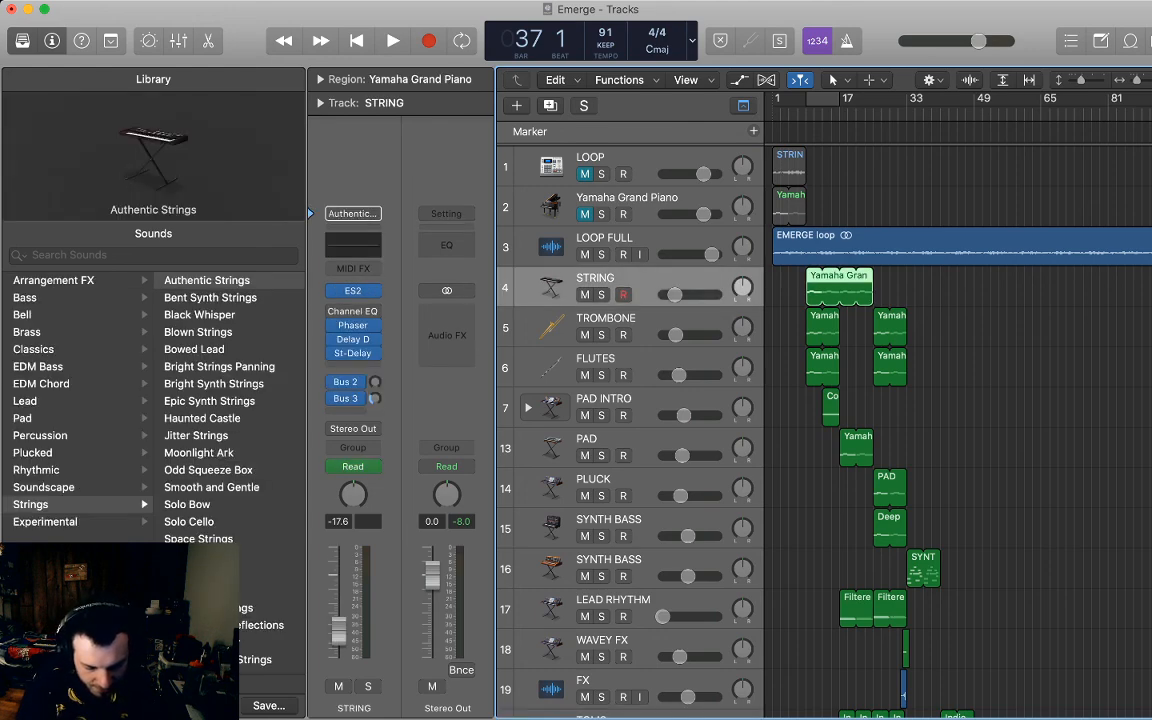
drag(871, 280, 907, 280)
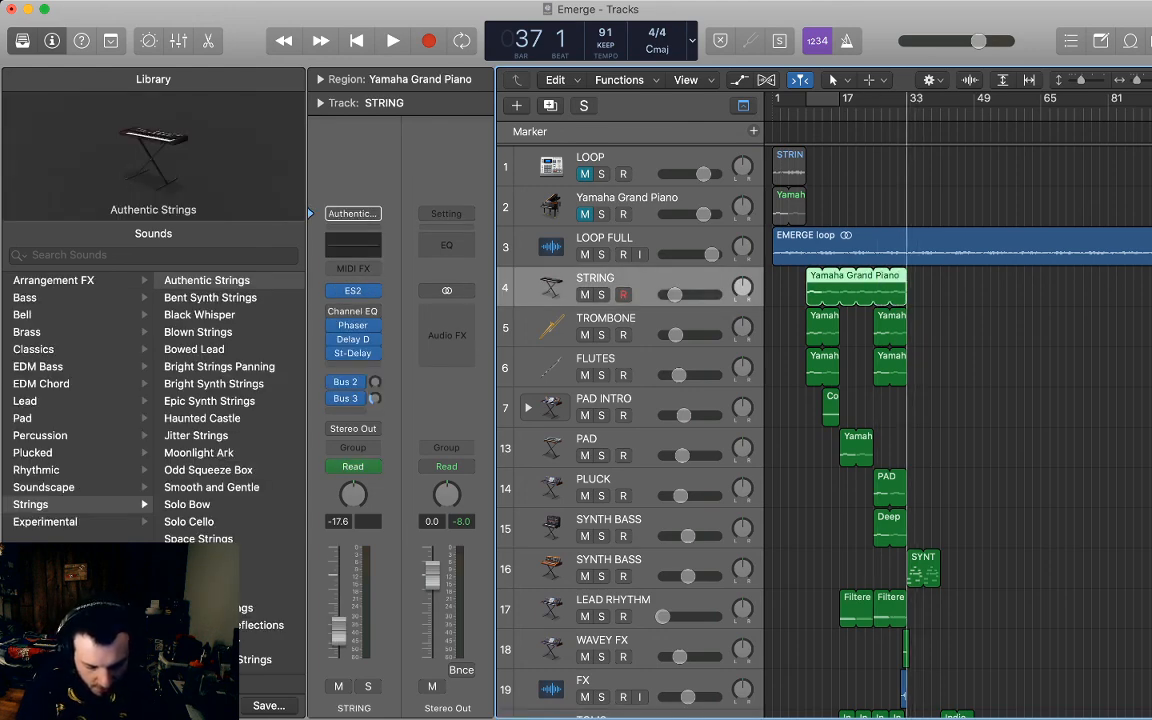
click(940, 290)
Play the song from the beginning and extend the STRING track's looped region to bar 41.
key(Return)
key(space)
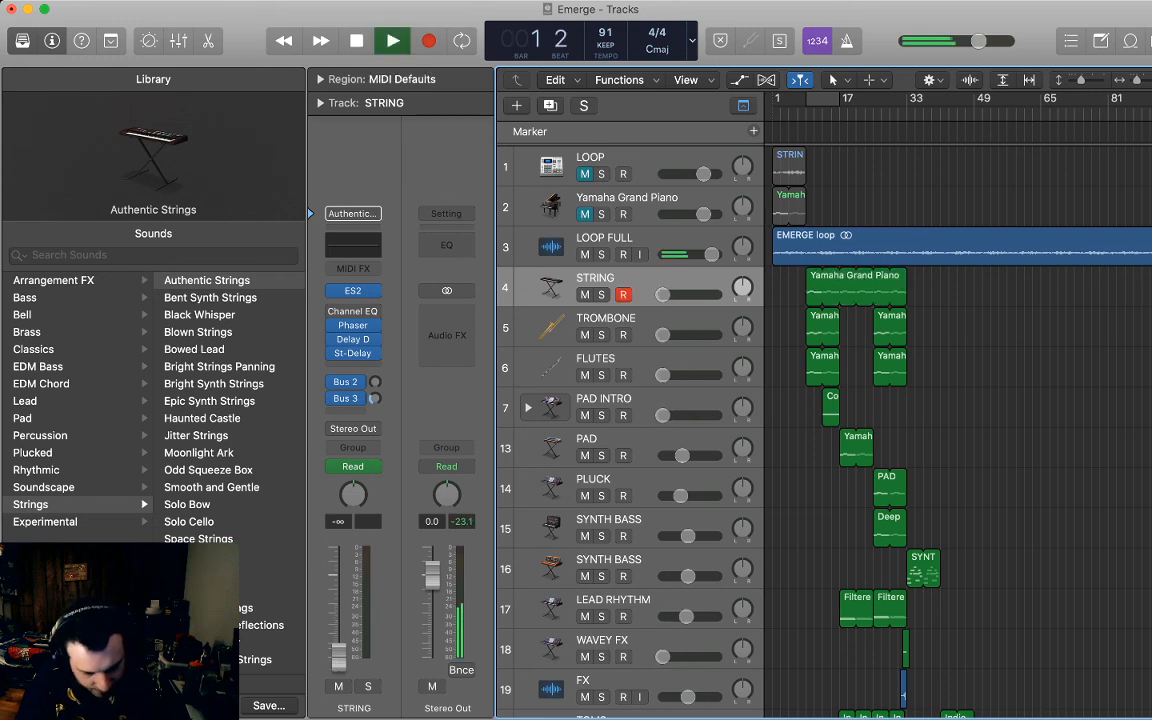
scroll(906, 290, down, 3)
drag(905, 244, 940, 244)
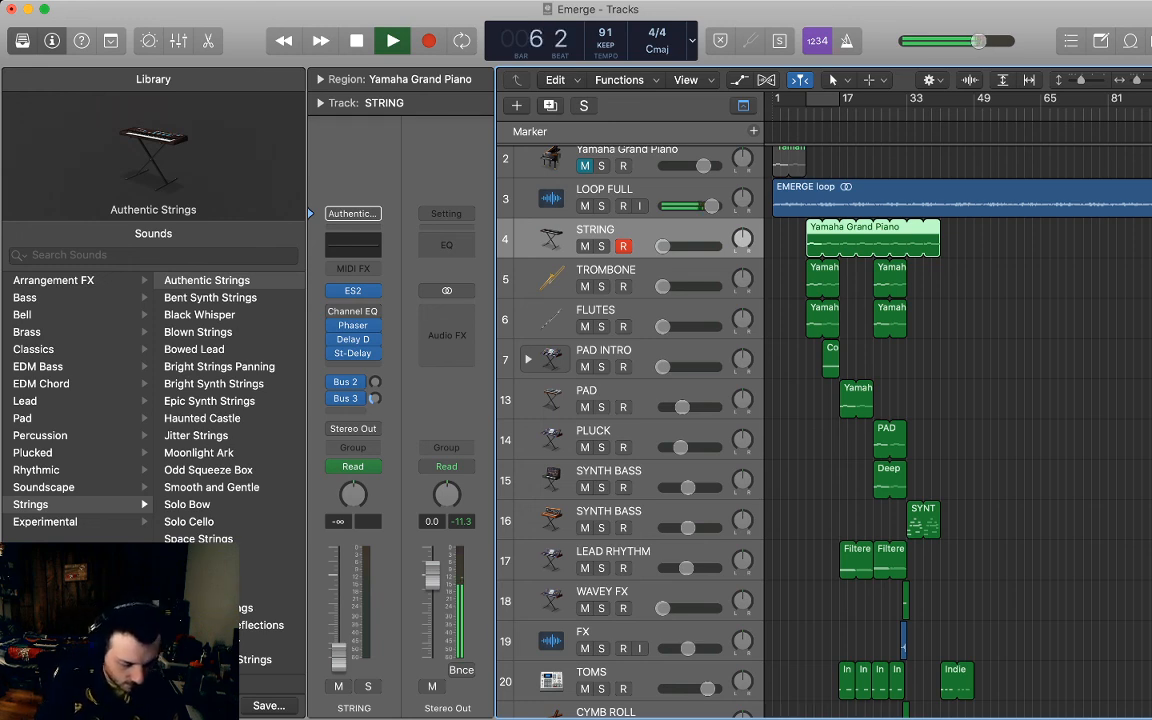
scroll(958, 430, down, 2)
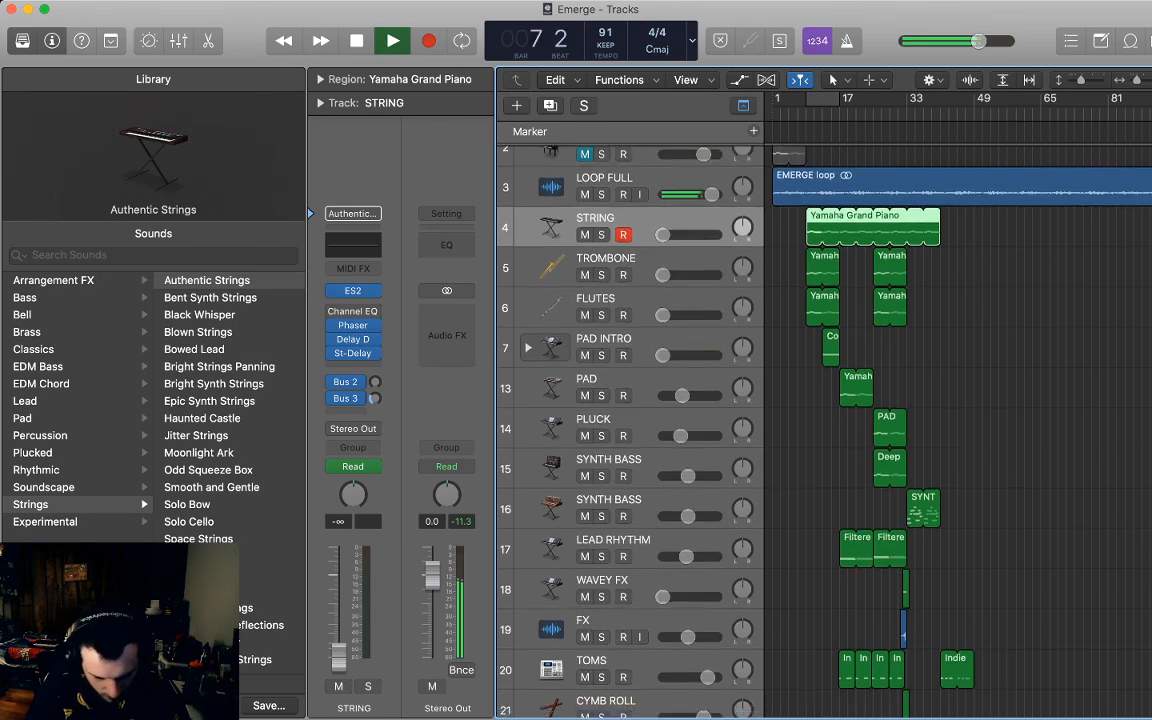
click(1000, 210)
Lower the PAD INTRO volume automation point near the start of its region at bar 13, keeping the fade-in quieter at first.
scroll(958, 430, left, 1)
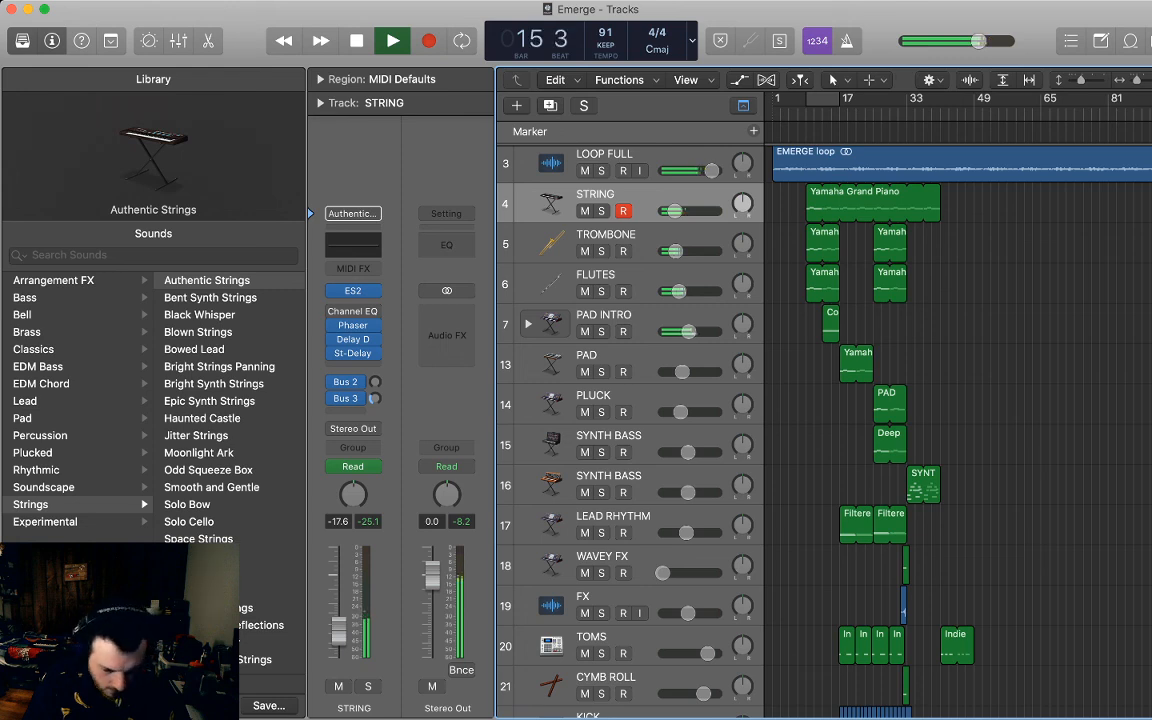
scroll(630, 420, down, 3)
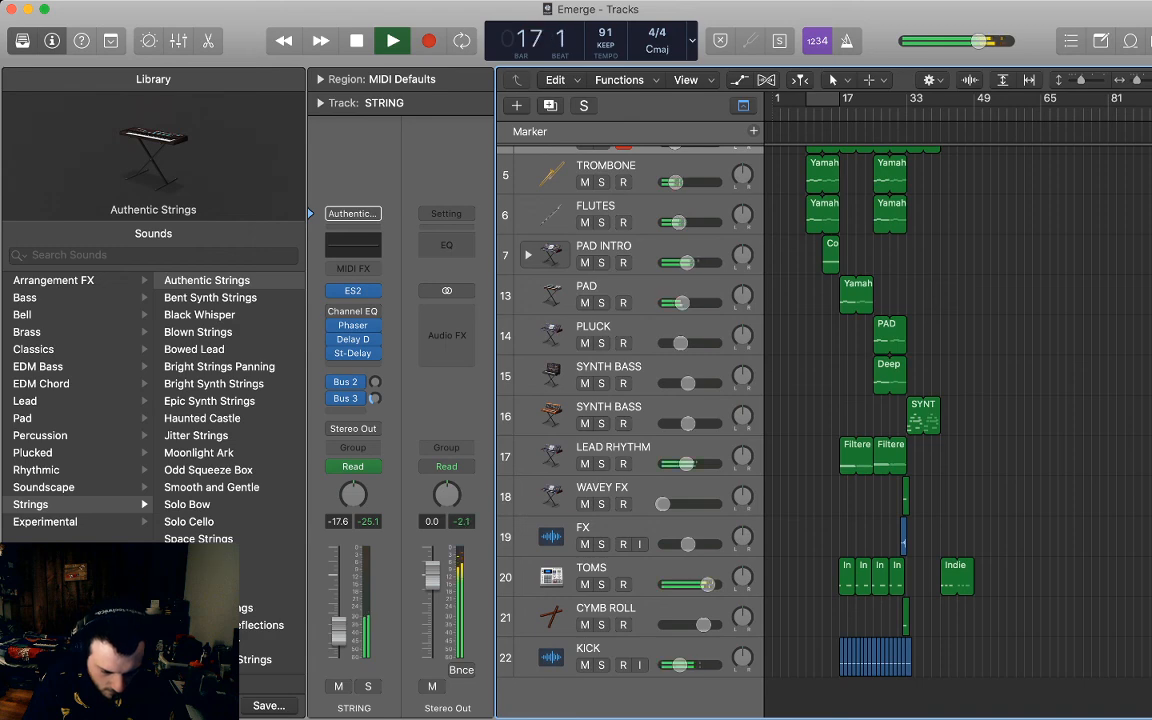
scroll(630, 420, up, 1)
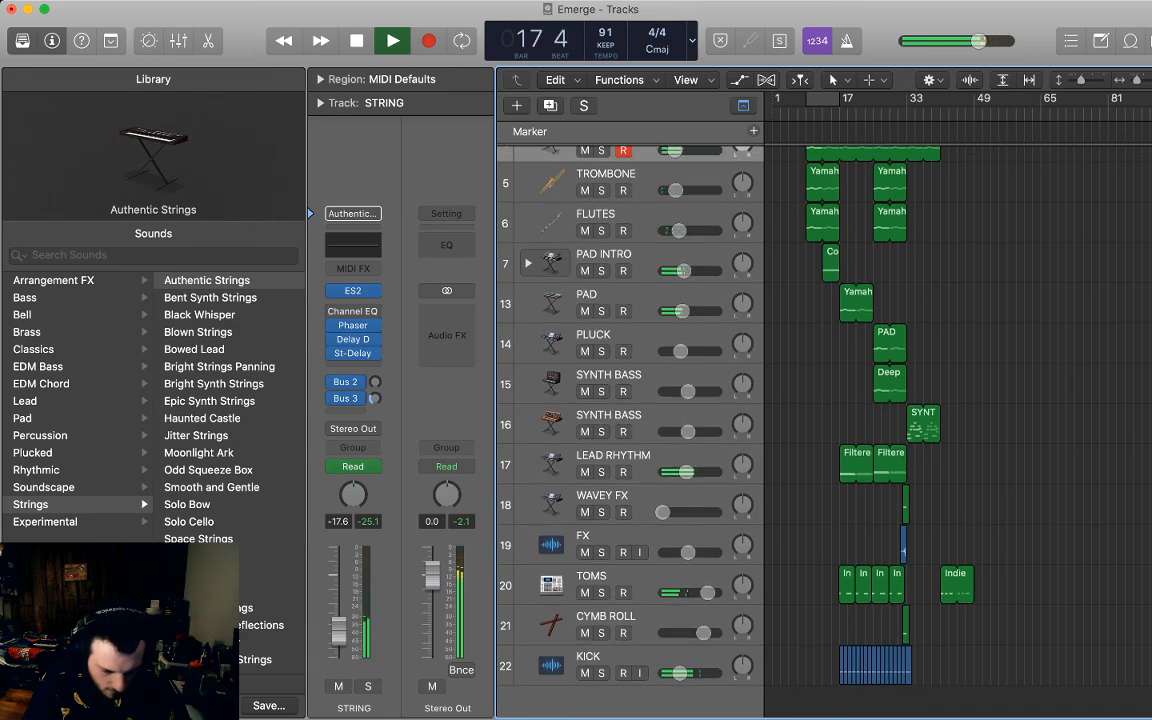
key(a)
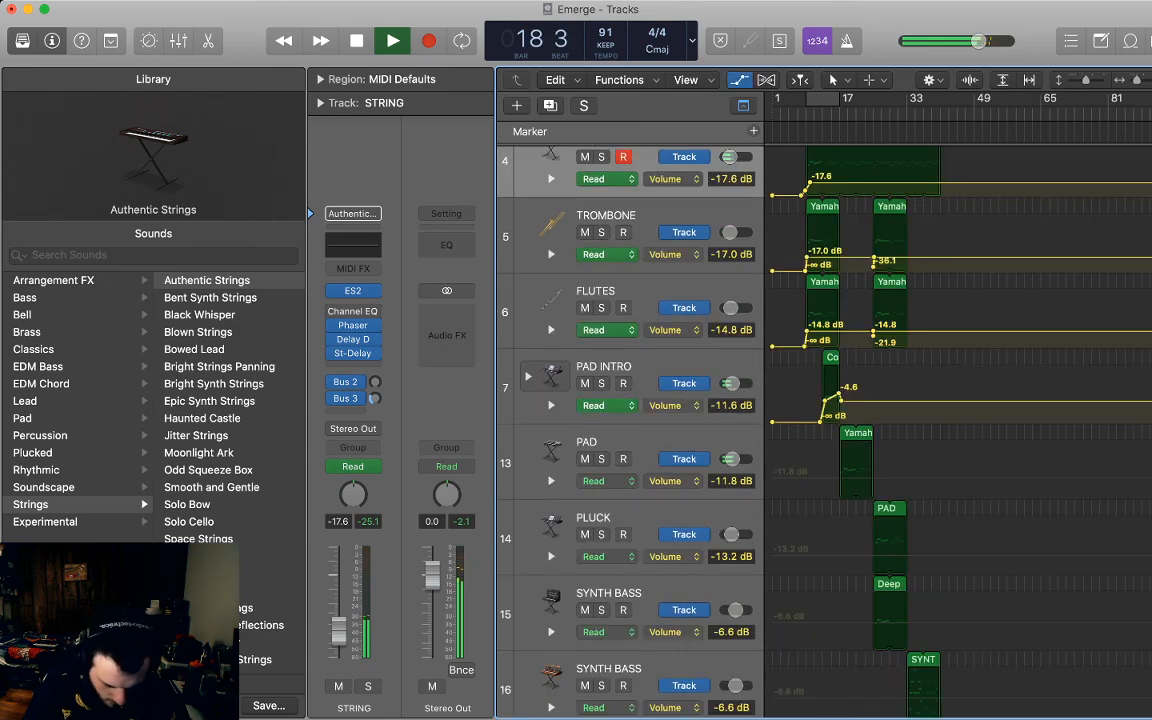
drag(825, 400, 825, 406)
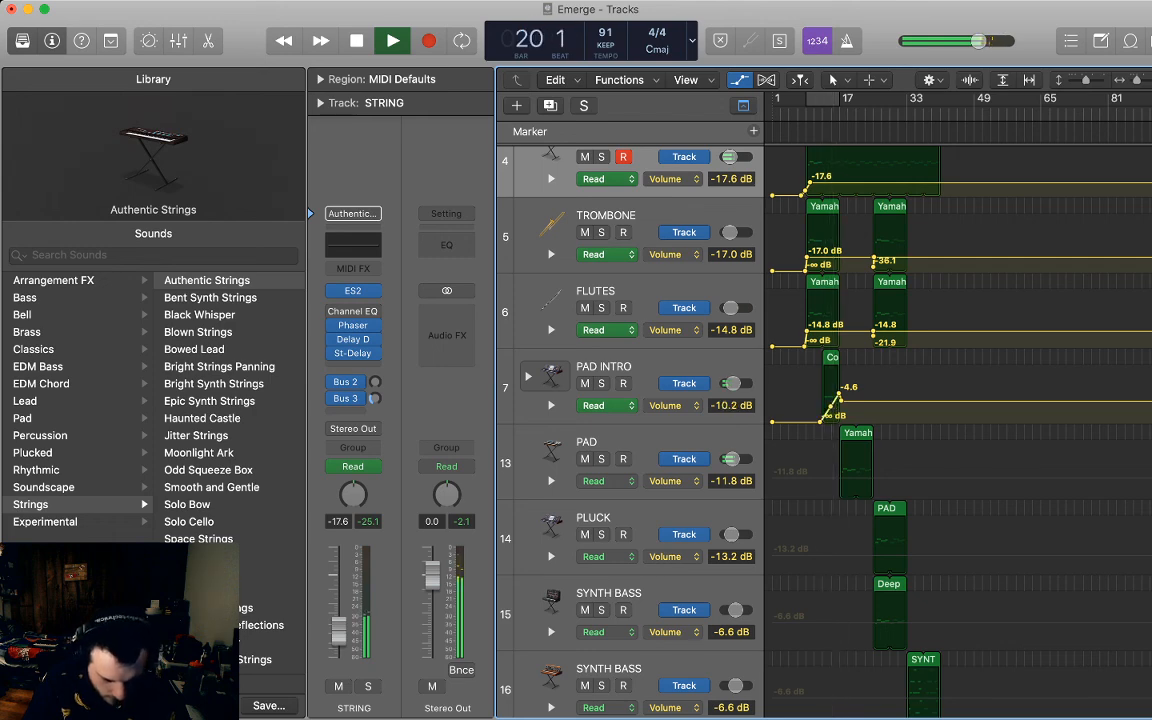
key(a)
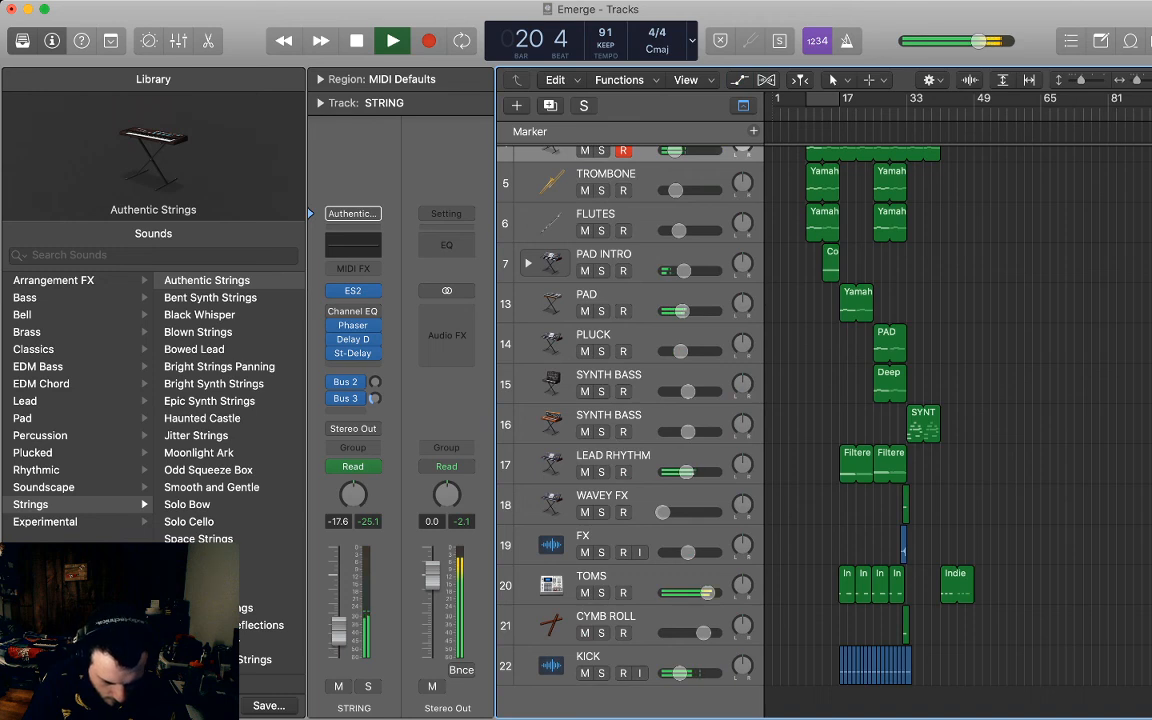
Listen through the section following bar 26 and move the Indie Disco GB region on TOMS to about bar 75.
scroll(630, 400, down, 1)
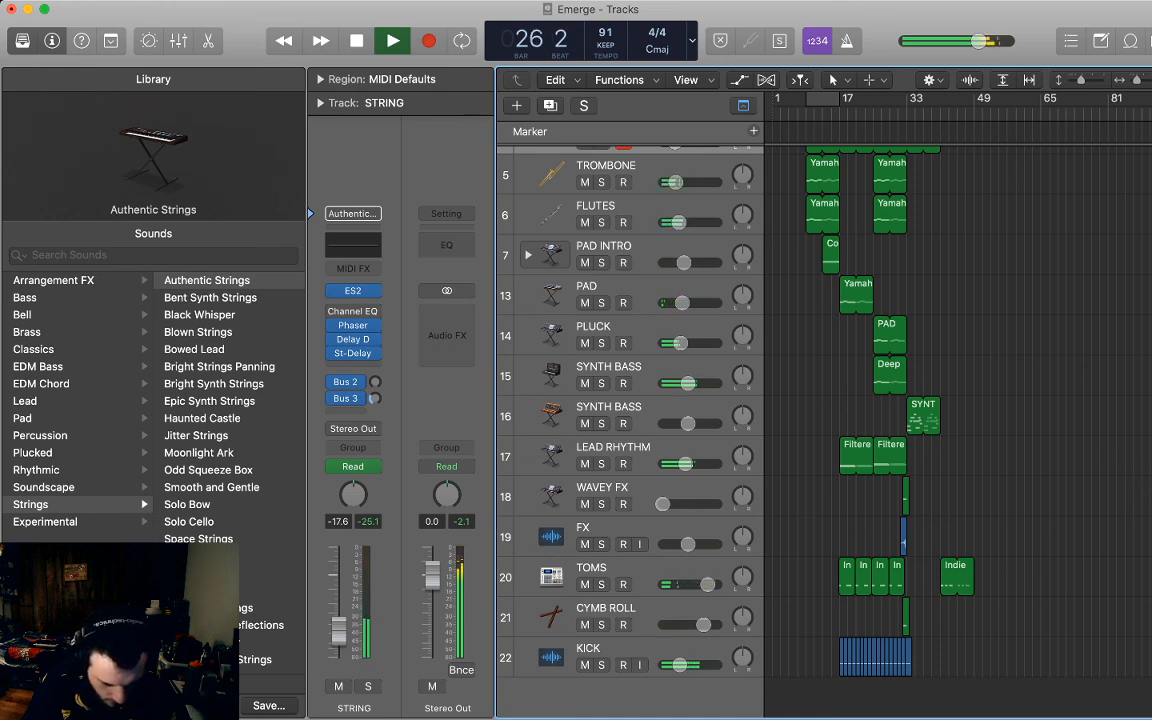
scroll(824, 430, up, 4)
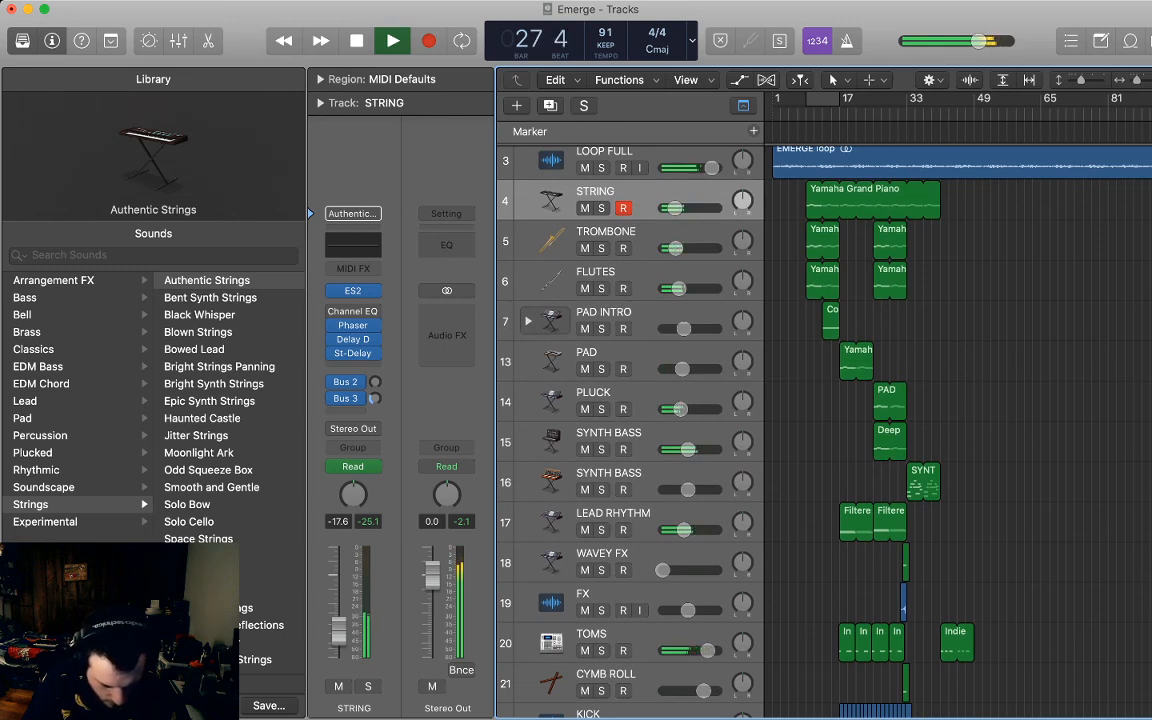
scroll(630, 420, down, 2)
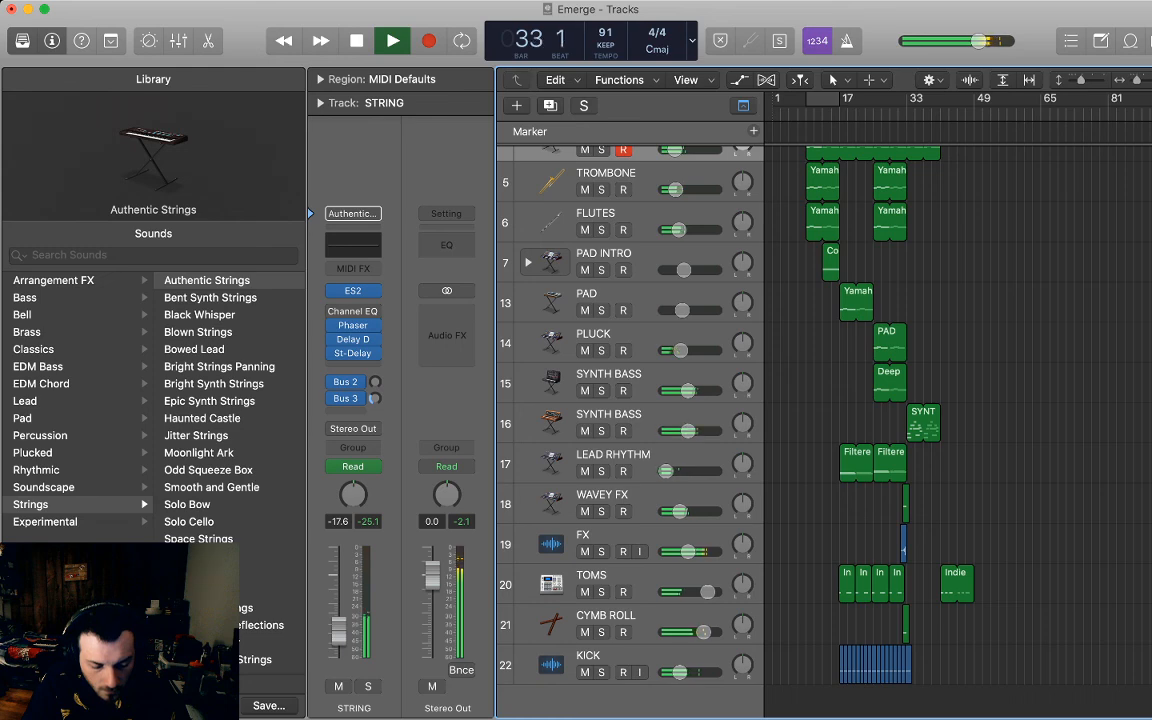
scroll(630, 420, up, 1)
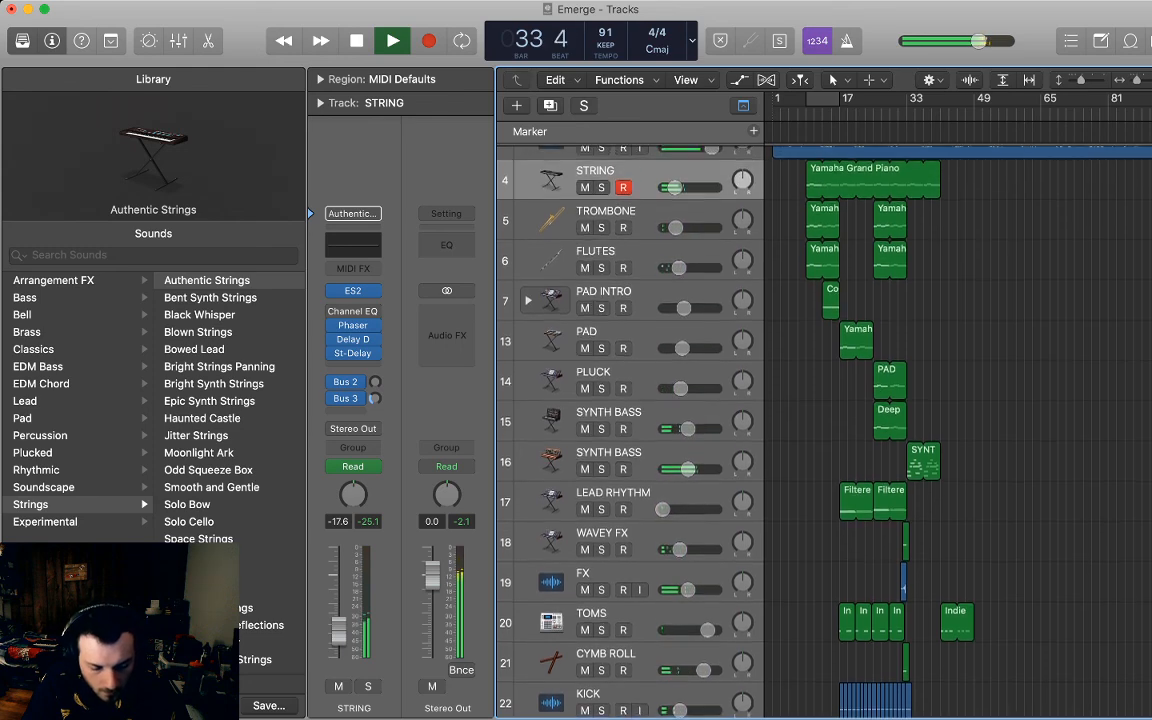
scroll(630, 420, up, 2)
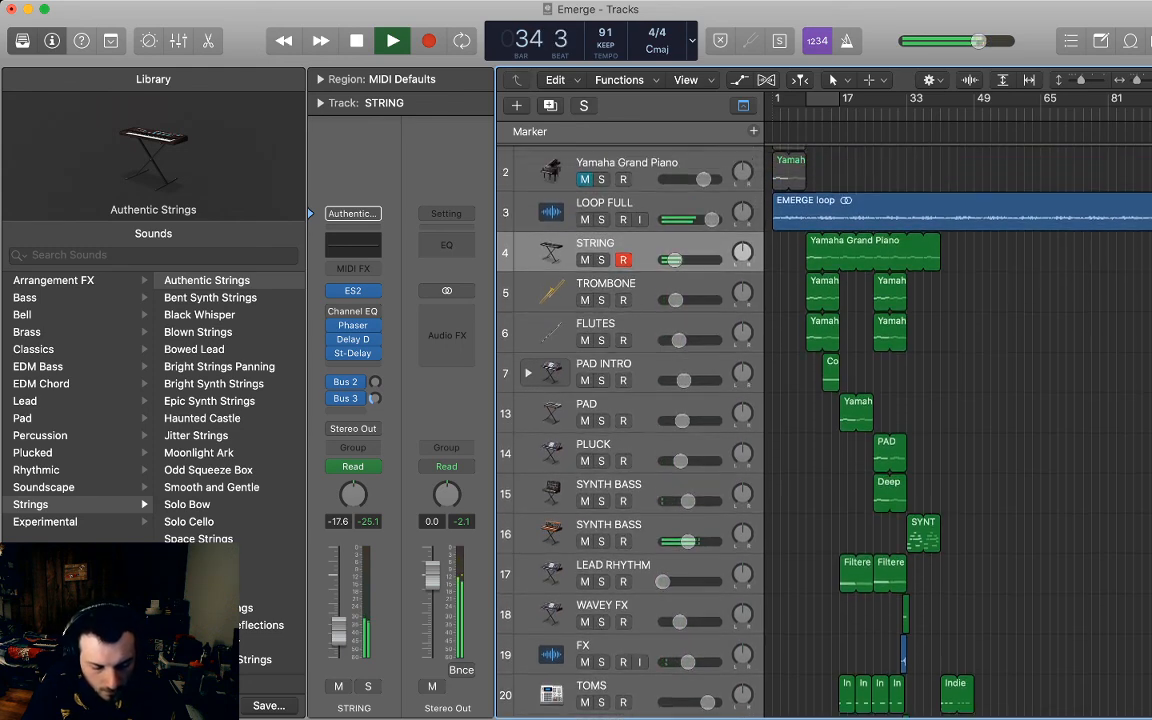
scroll(630, 420, down, 1)
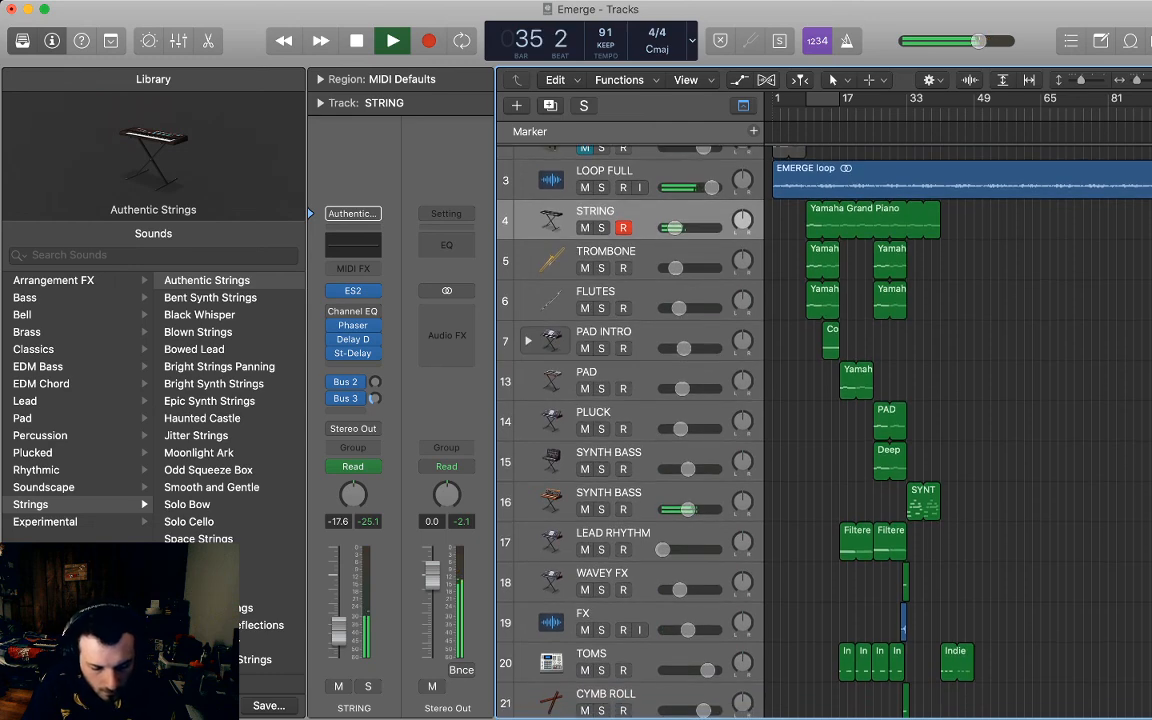
scroll(630, 420, down, 1)
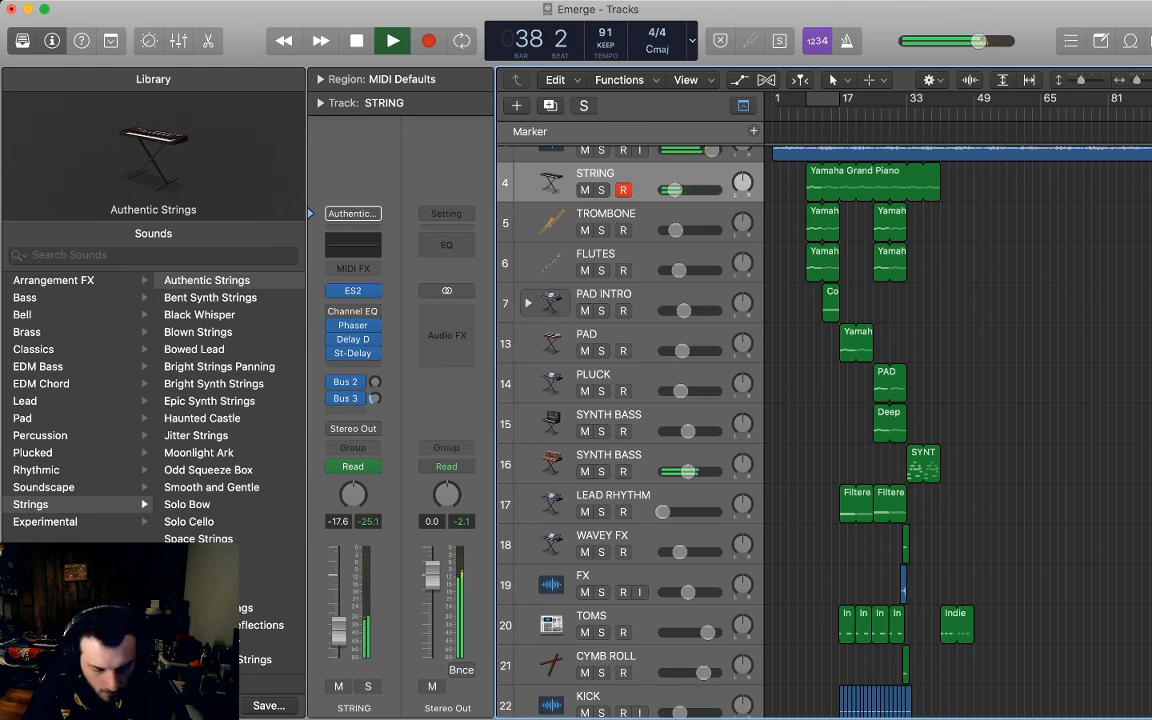
drag(957, 625, 1100, 625)
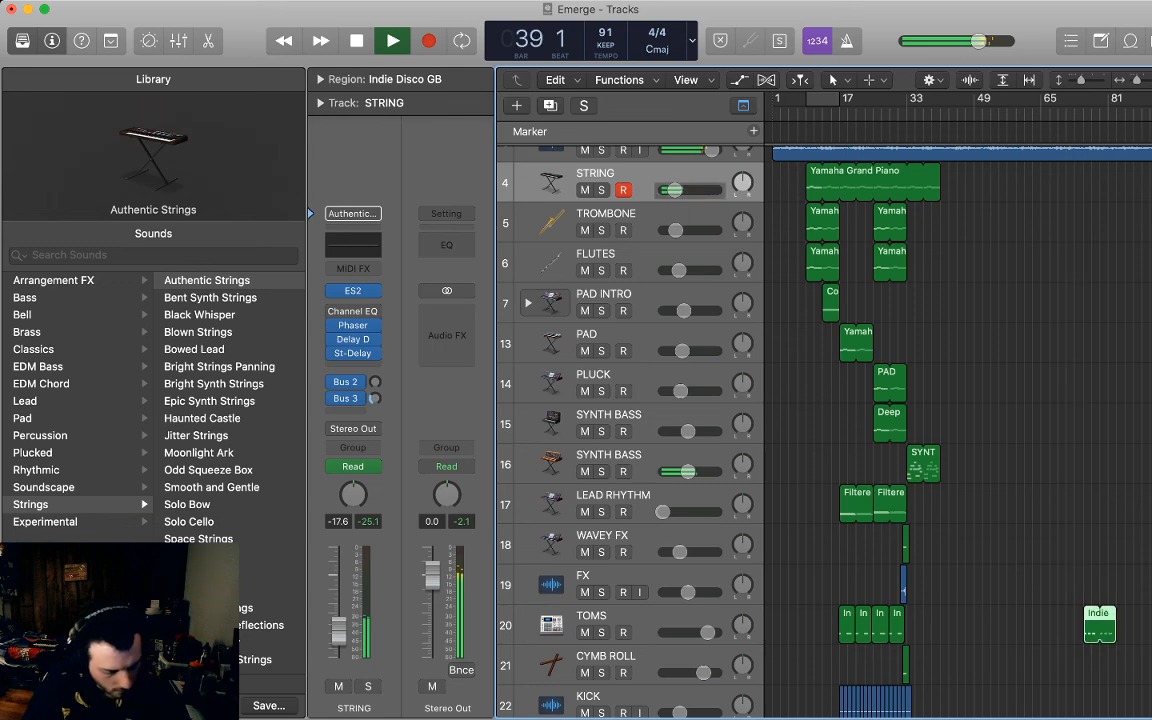
Mute the Indie Disco GB region near bar 75 on the TOMS track and stop playback.
key(ctrl+m)
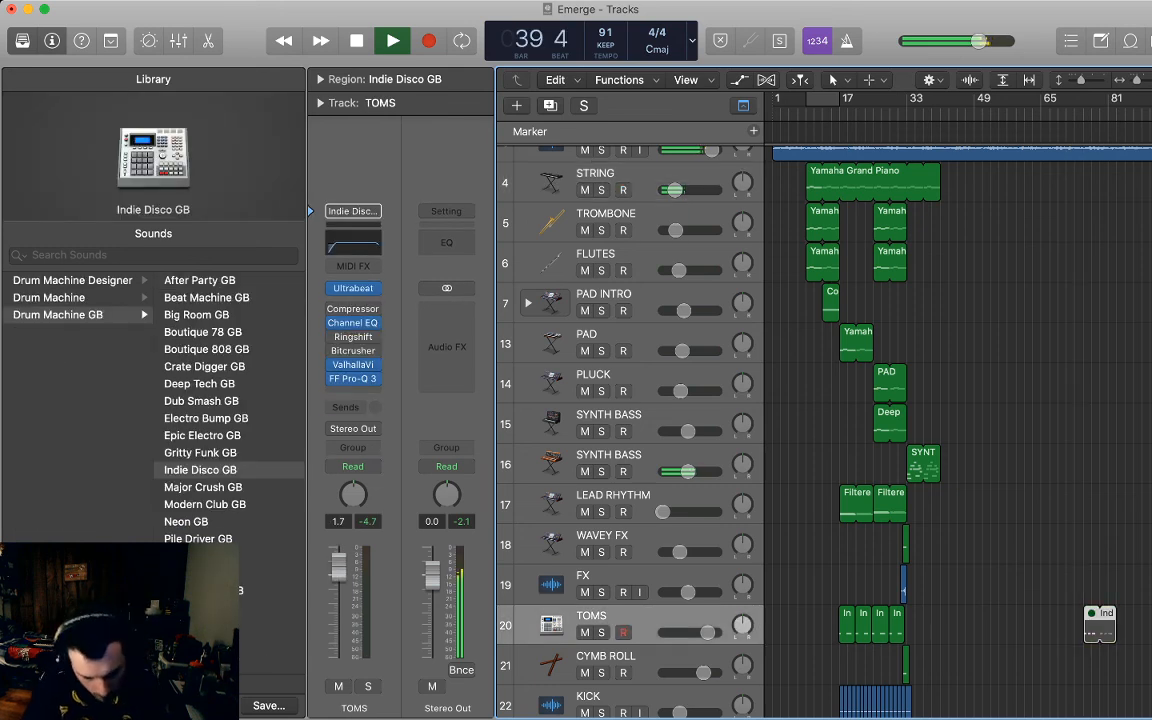
scroll(630, 420, down, 2)
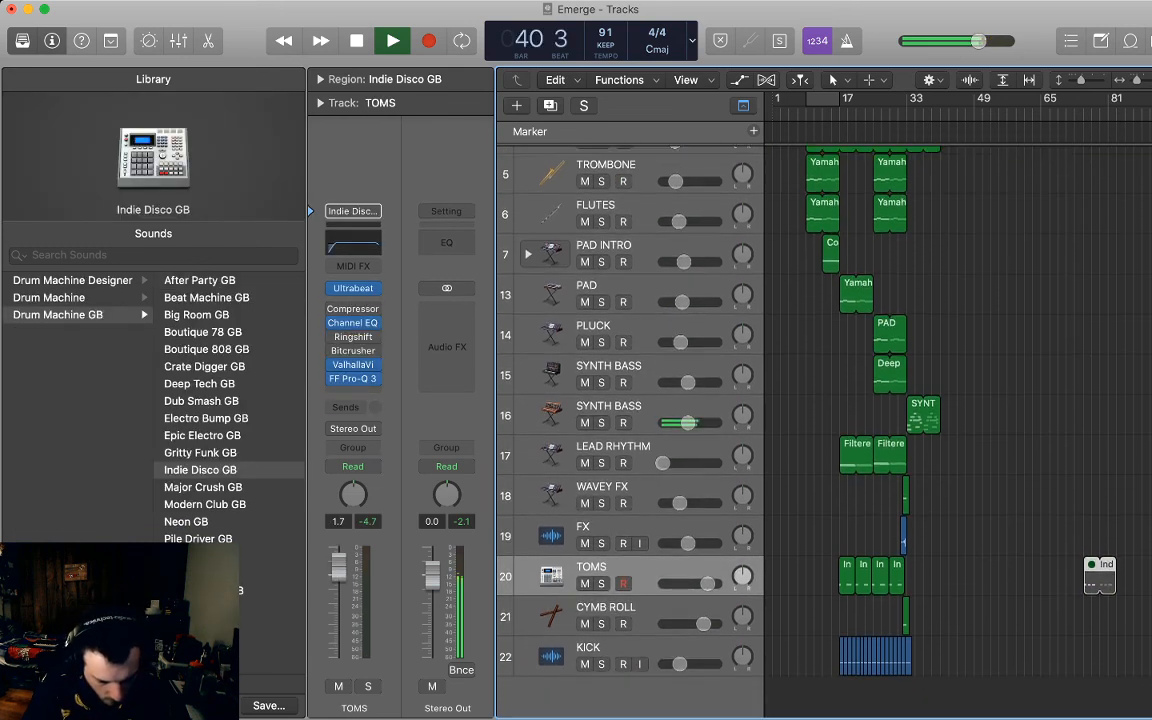
key(space)
Duplicate the TOMS track without its regions, name the new track CLAP and load the Boutique 808 GB sound on it.
key(super+d)
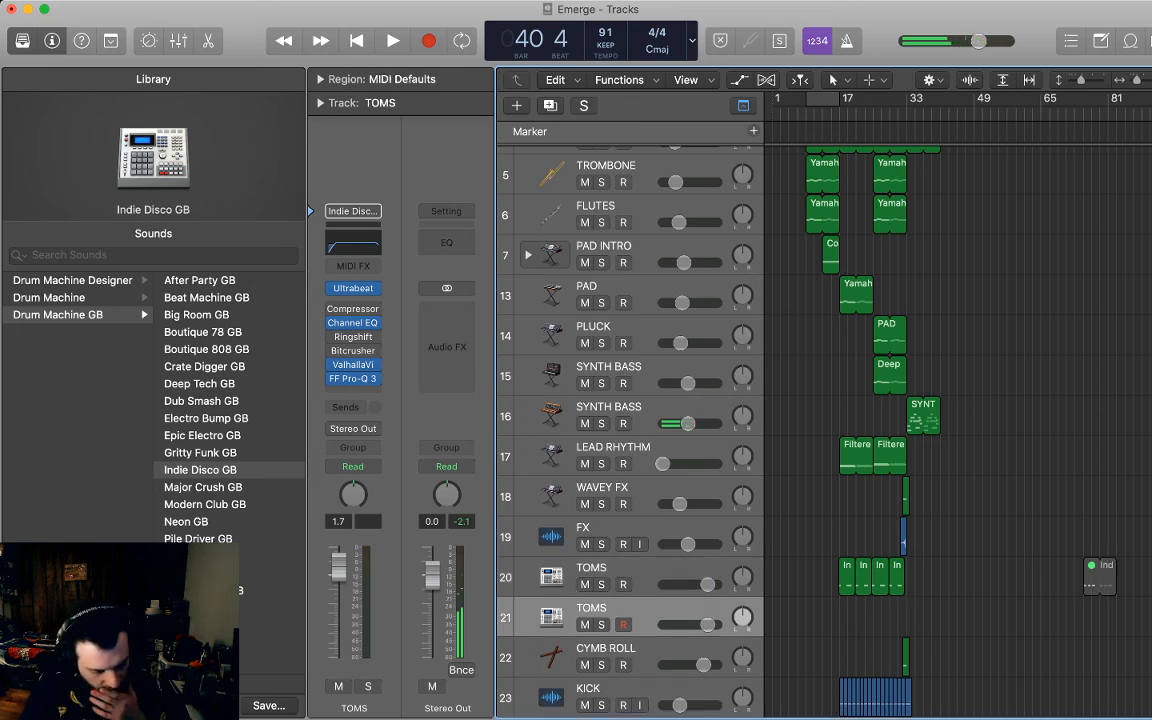
key(shift+n)
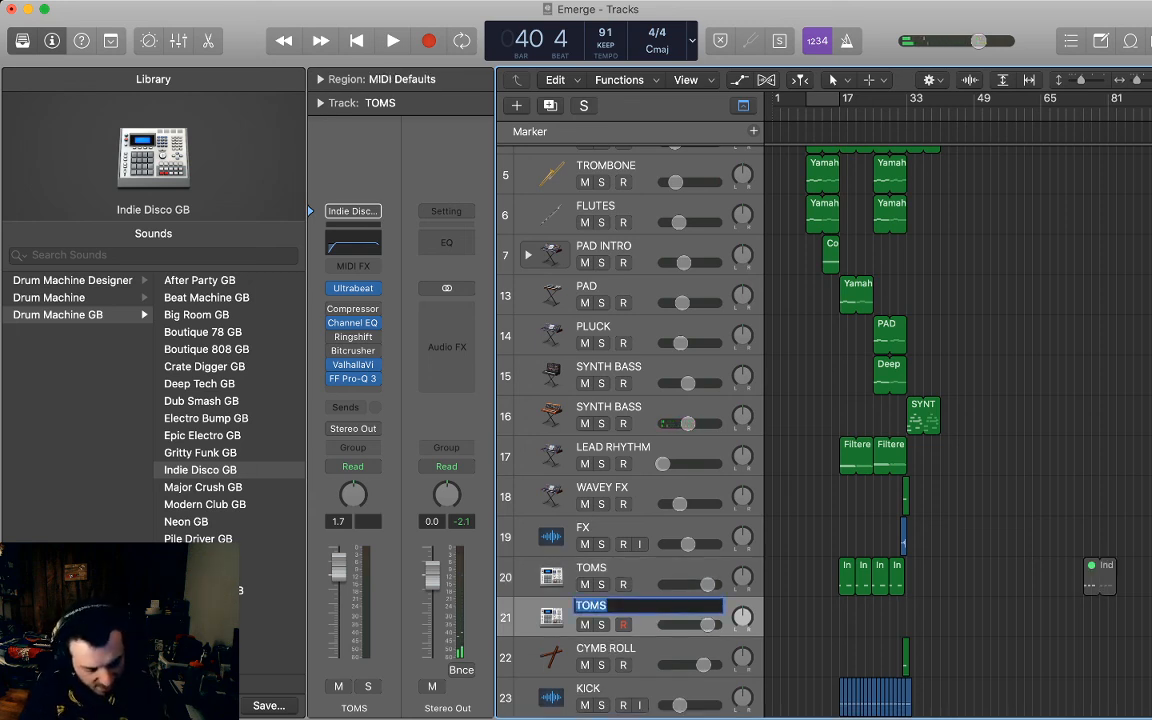
text(CLAP)
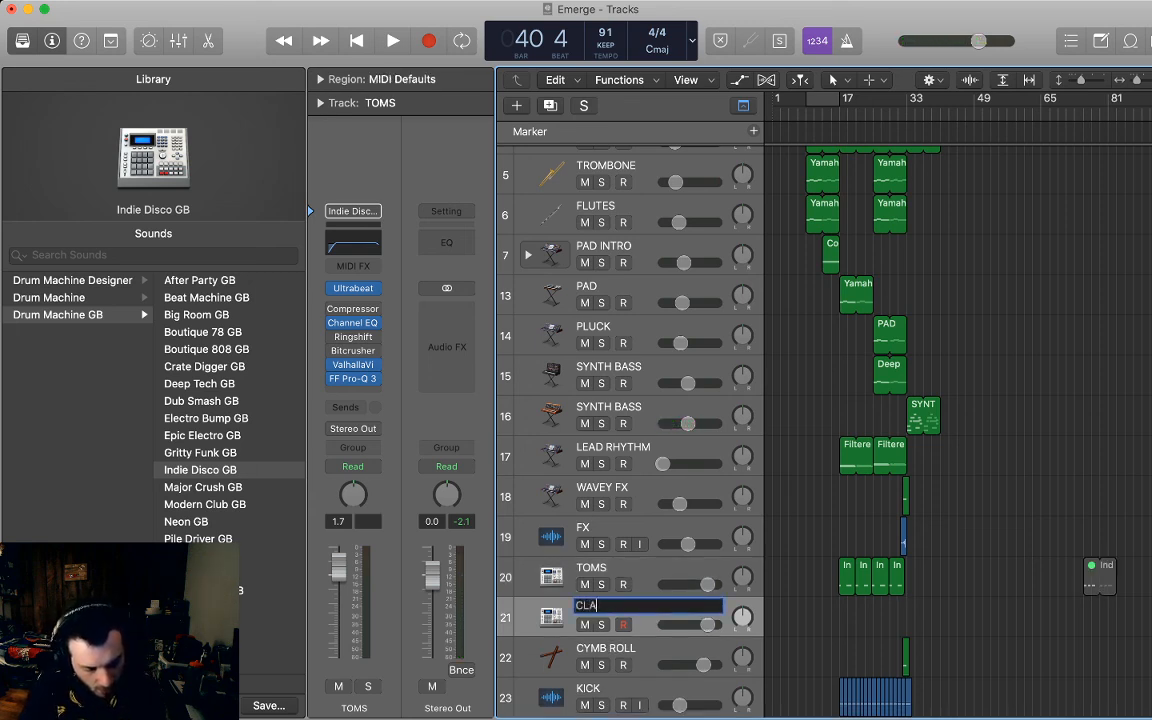
key(Return)
click(206, 349)
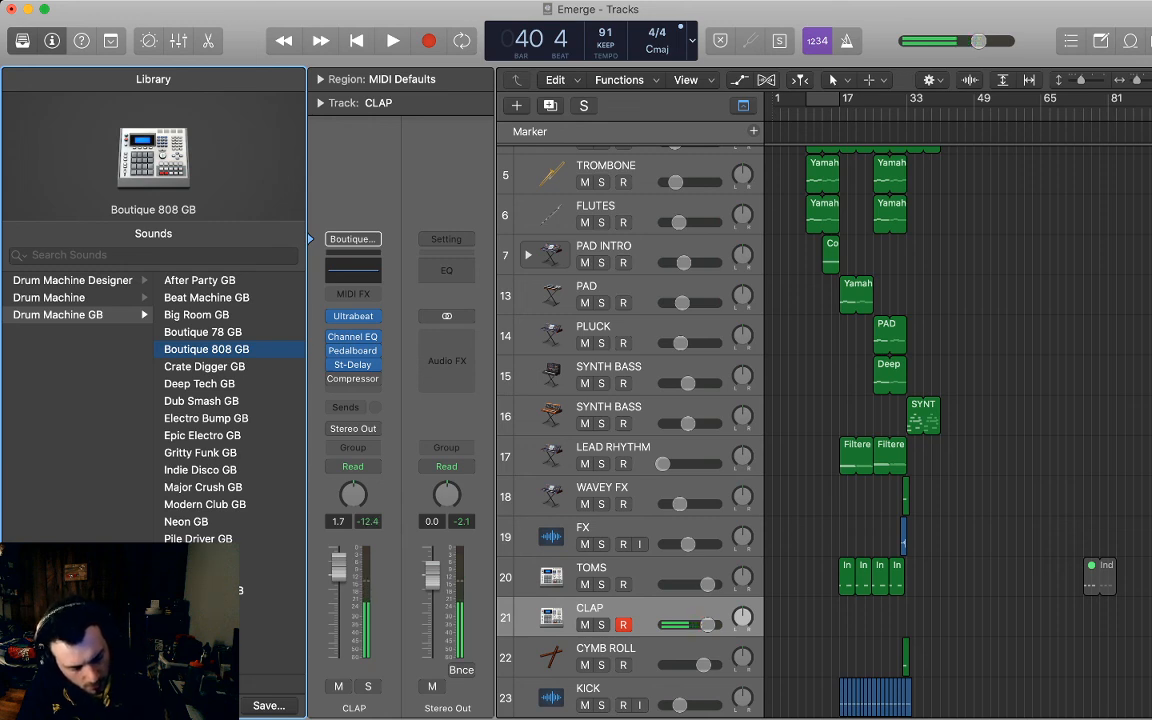
Record a repeating clap pattern on the CLAP track from bar 41 to bar 45 and quantize all its notes to 1/16.
key(r)
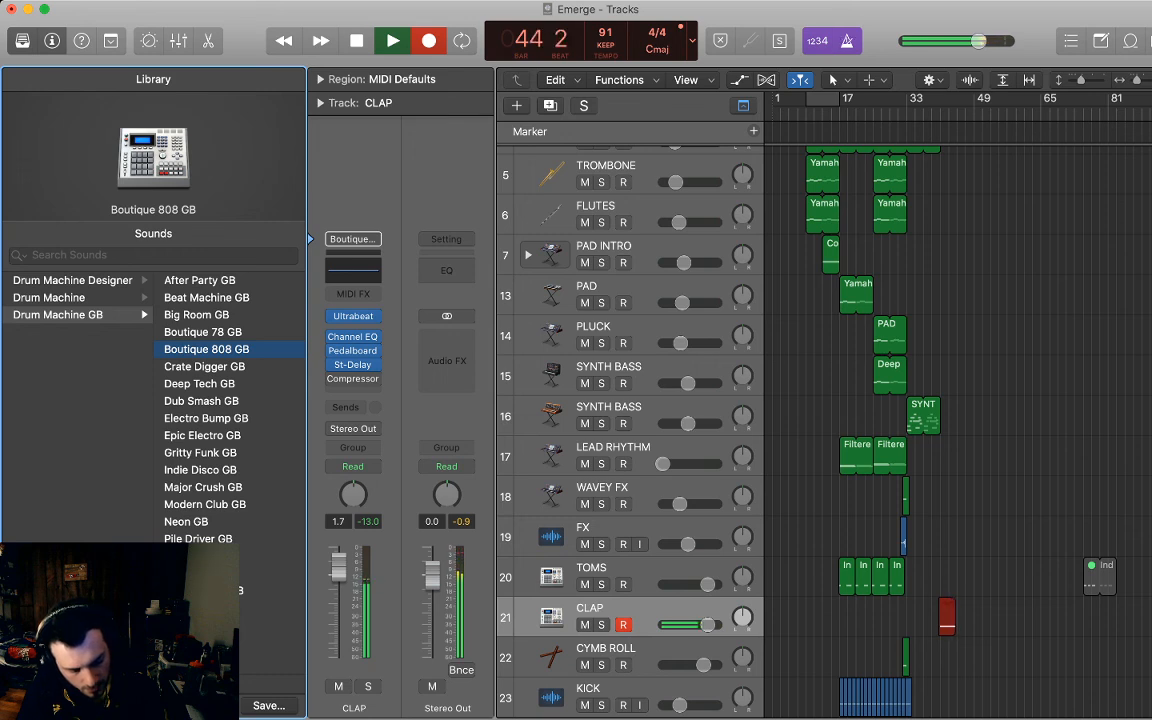
key(space)
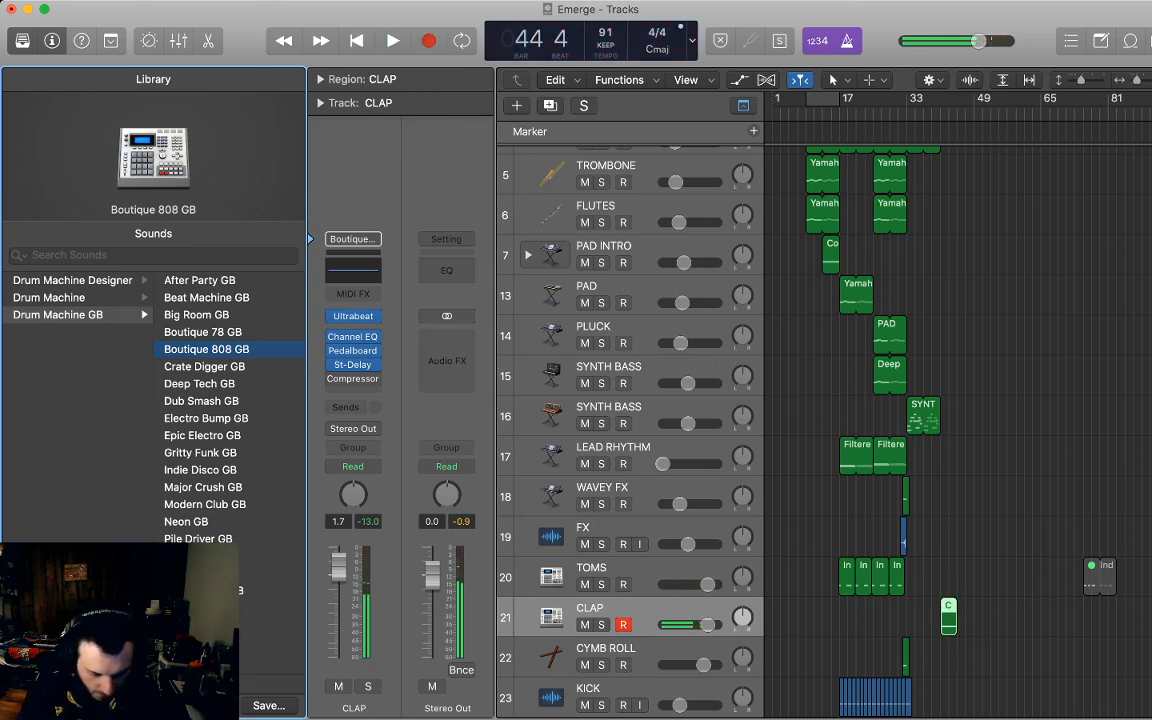
key(p)
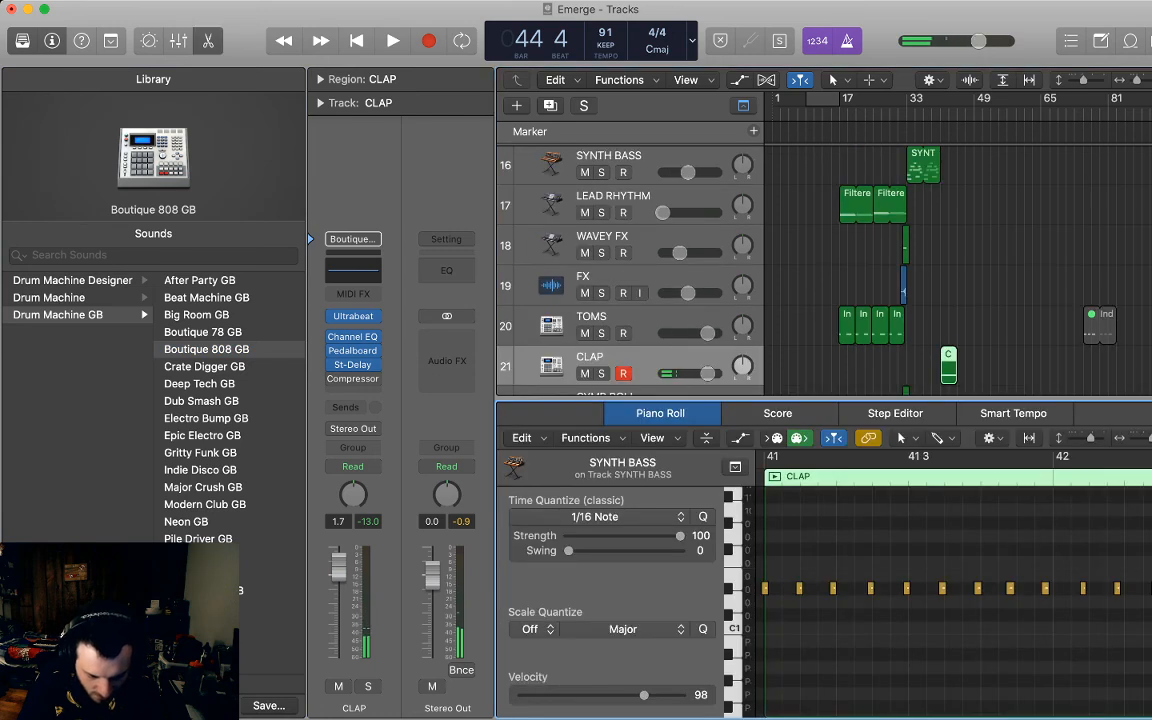
key(super+Left)
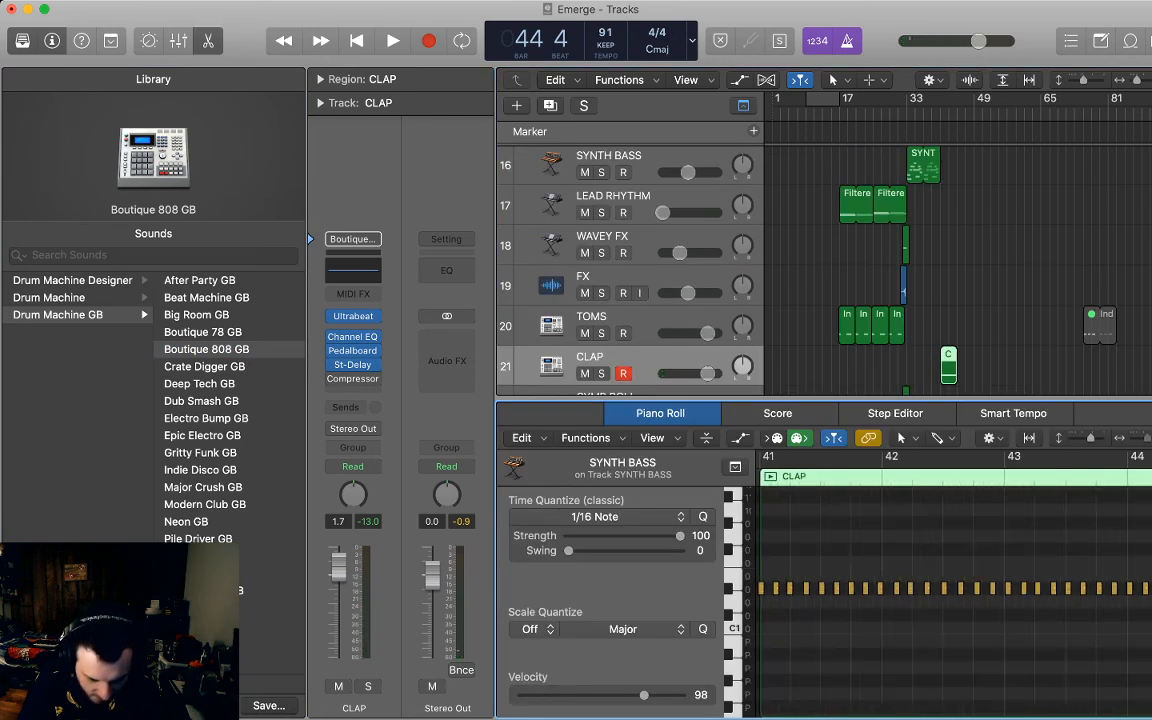
key(super+Left)
scroll(950, 590, right, 1)
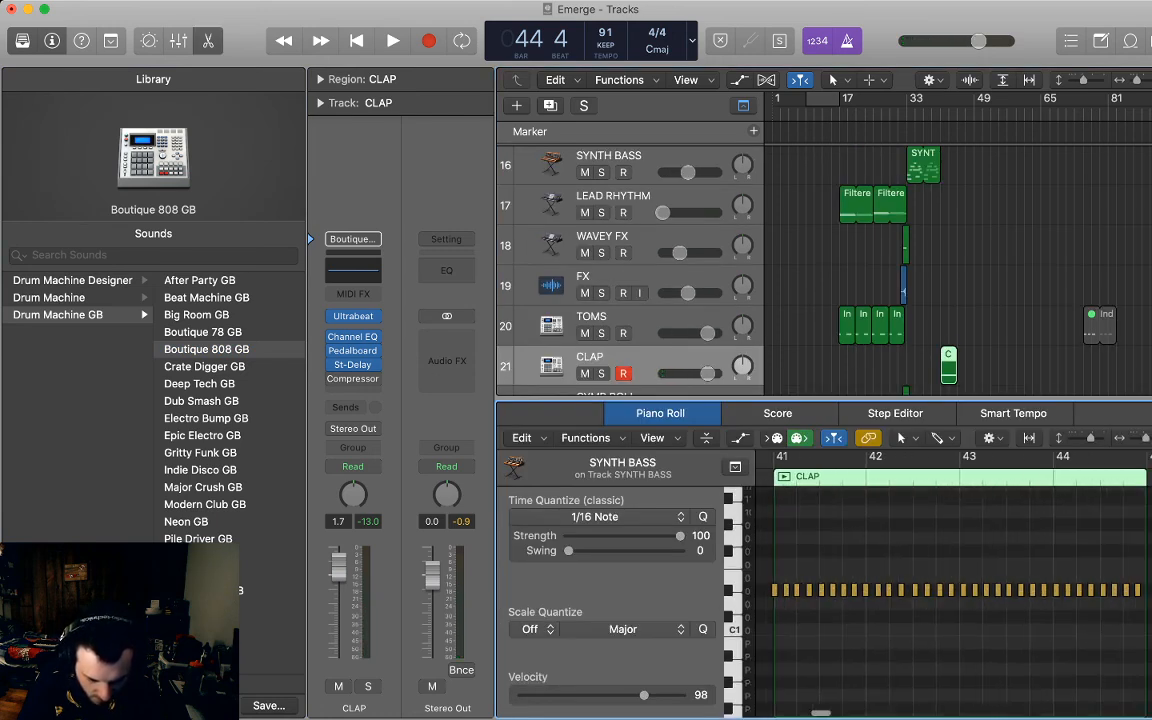
key(super+a)
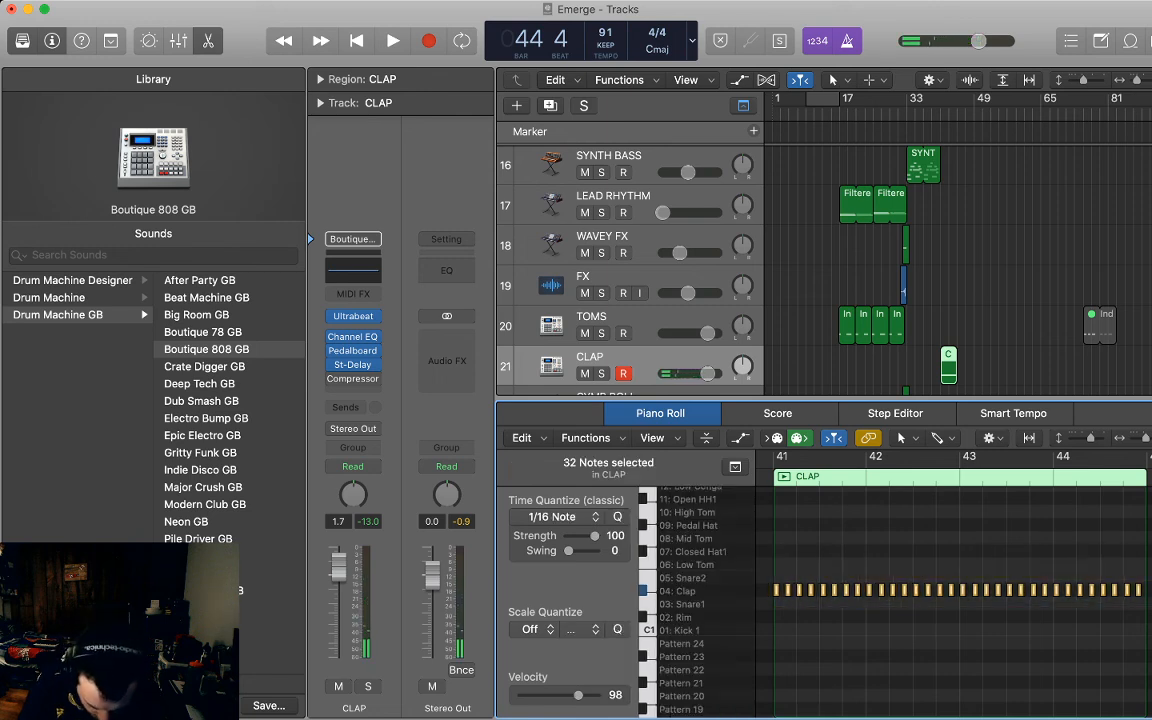
key(shift+super+d)
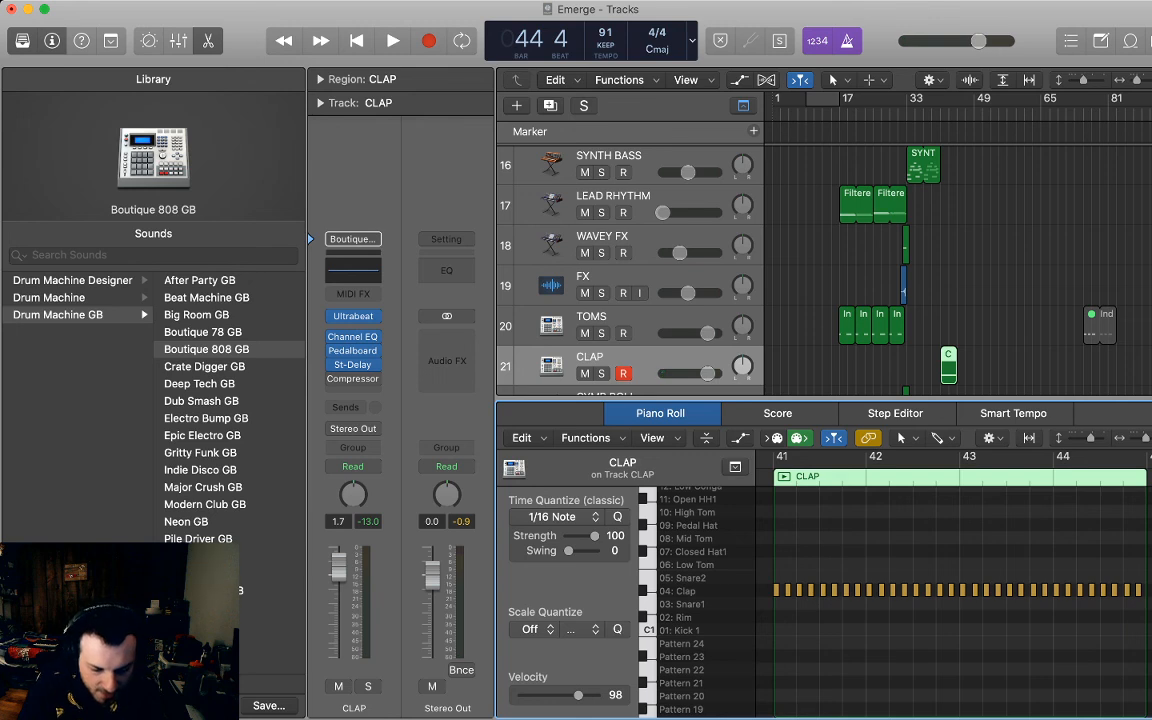
Add the Wider effect to the CLAP track and lower its volume to -7.4 dB while playing the claps from bar 41.
click(948, 366)
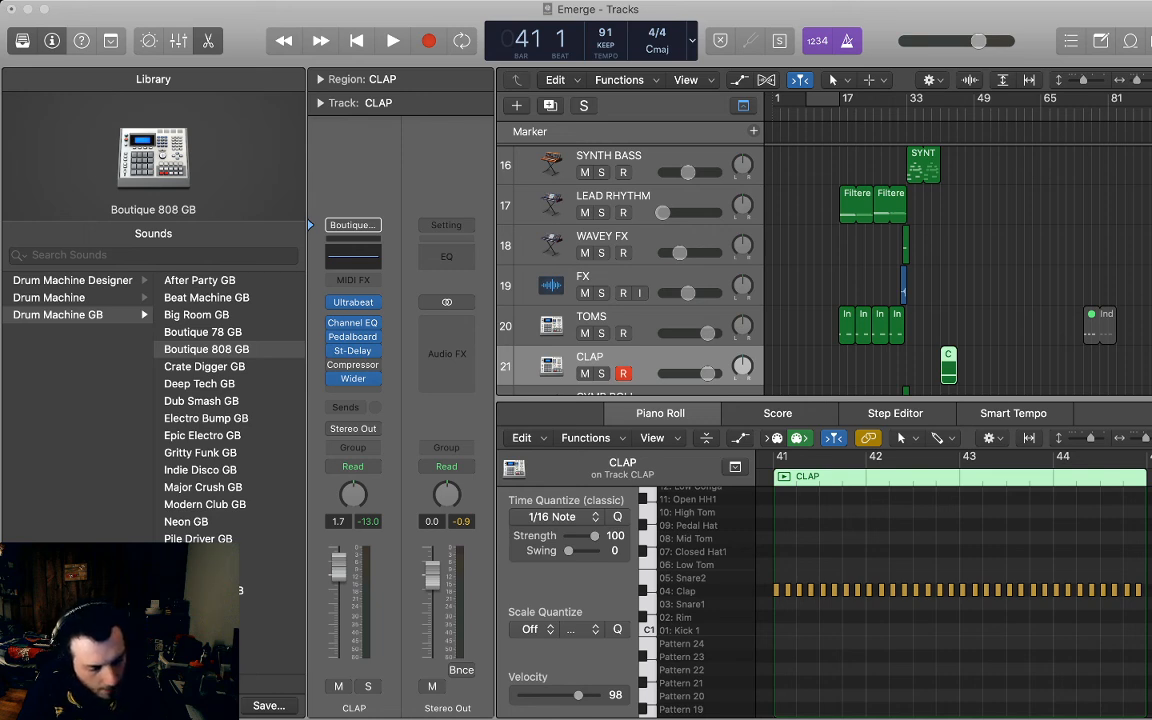
key(super+w)
key(space)
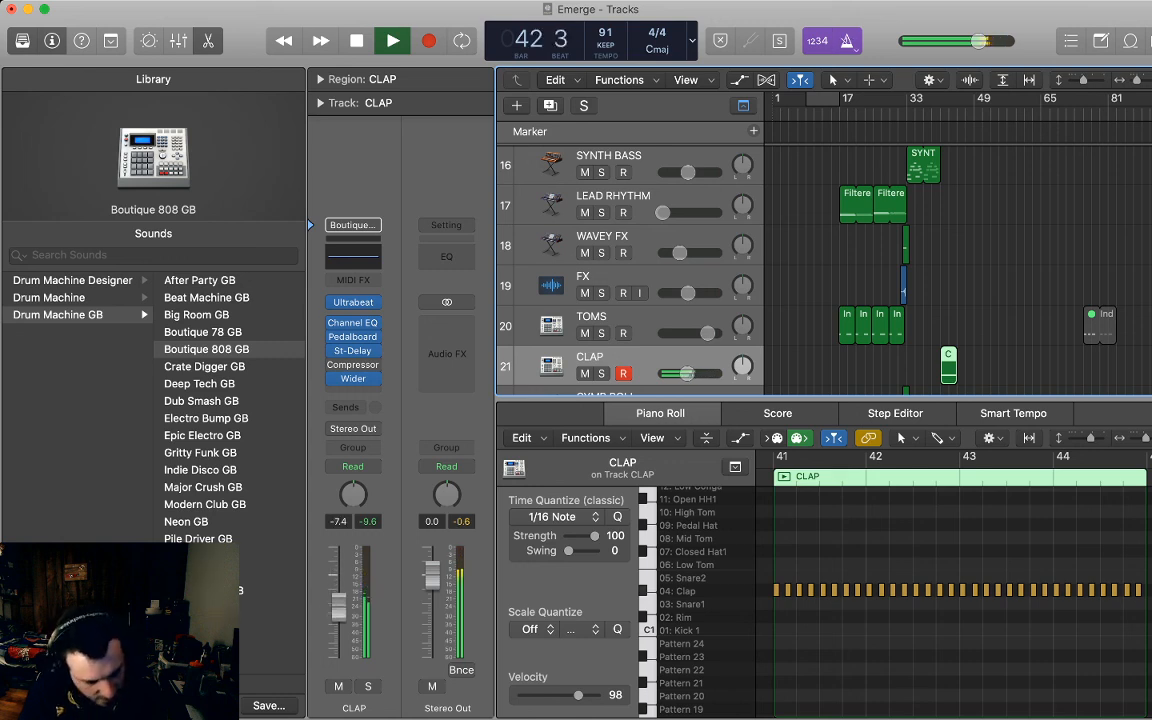
key(space)
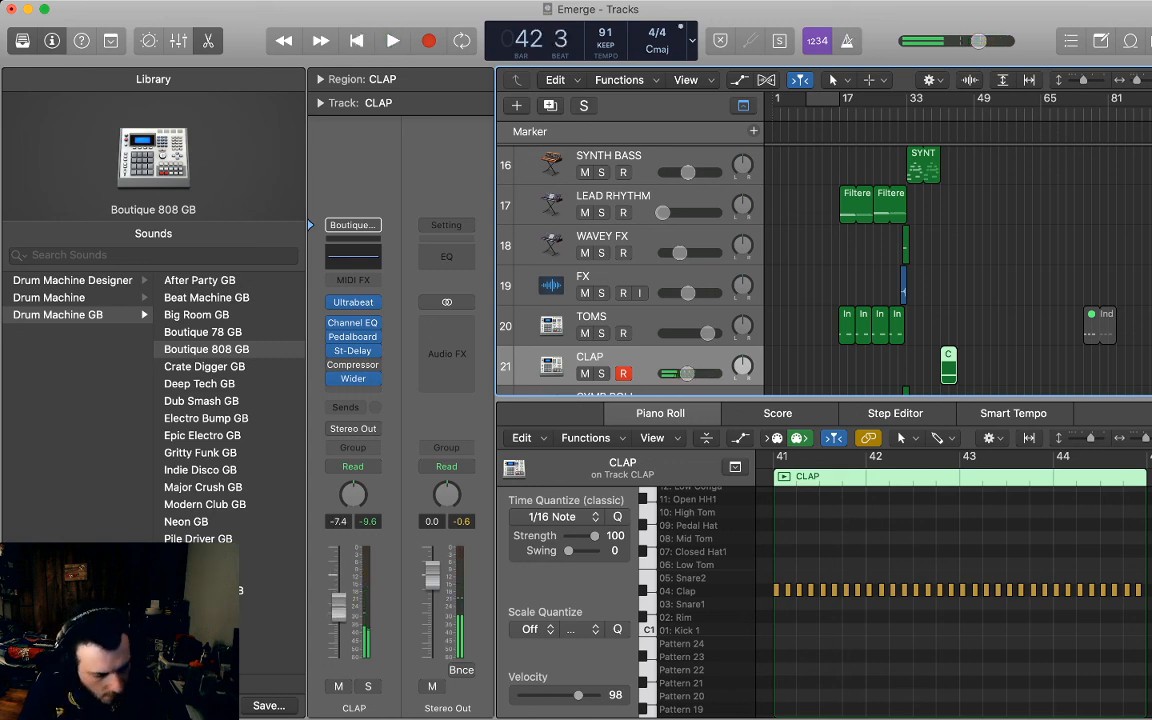
key(e)
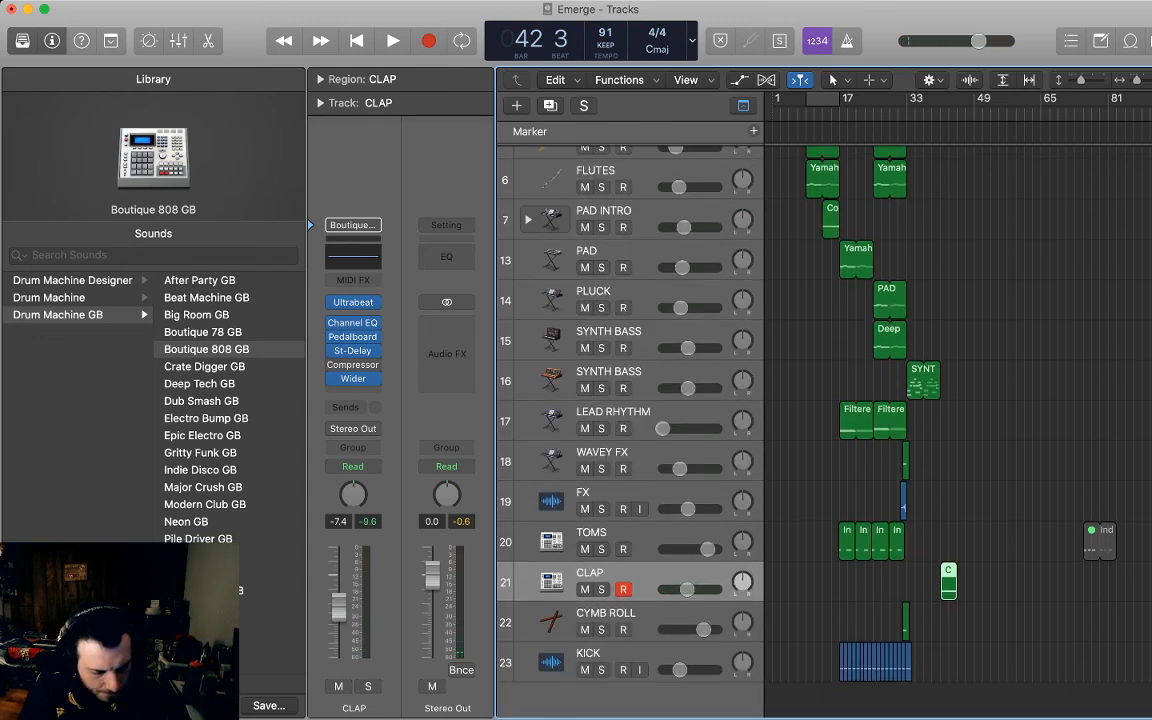
Rename the second SYNTH BASS track, the one playing Saturn Lead, as SYNTH LEAD.
double_click(608, 371)
text(SYNTH LEAD)
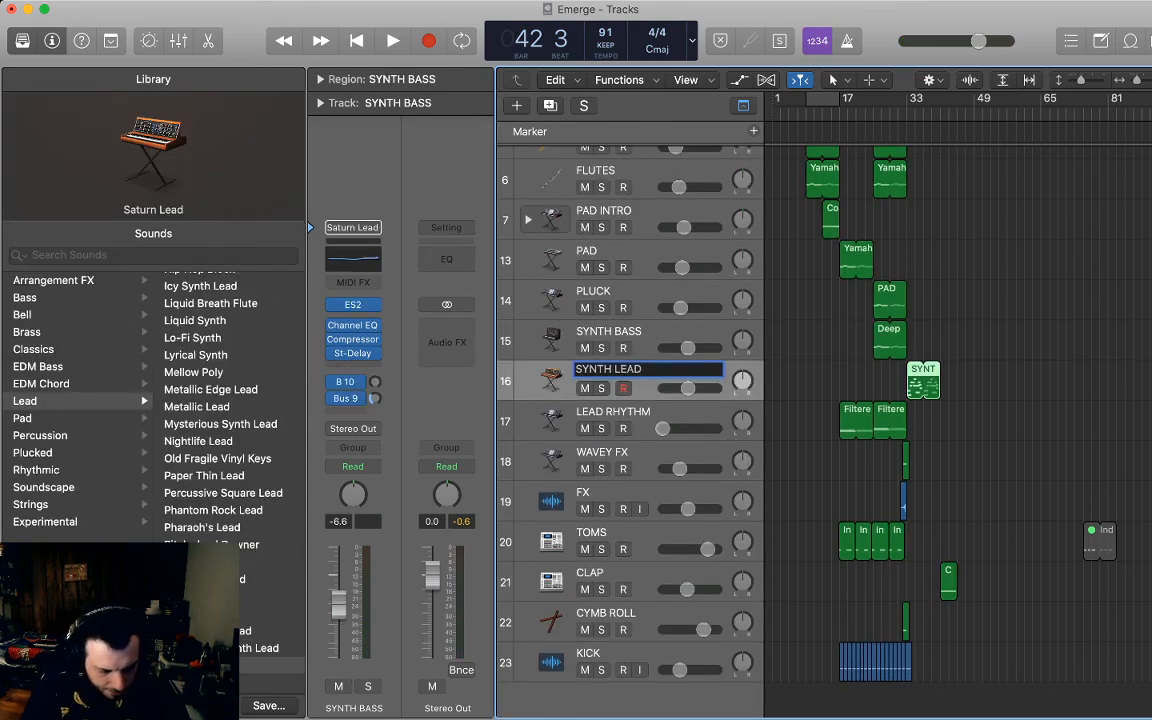
key(Return)
Extend the looped regions on the SYNTH LEAD, CLAP and STRING tracks to bar 49.
scroll(824, 430, up, 2)
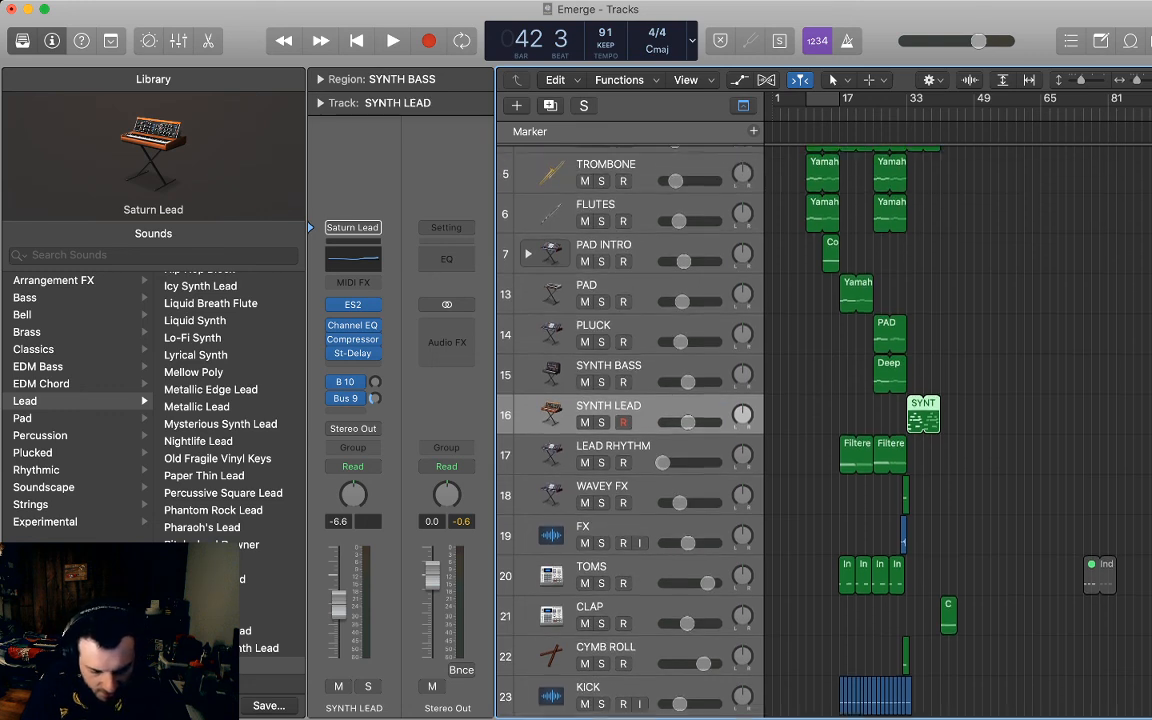
drag(939, 411, 974, 411)
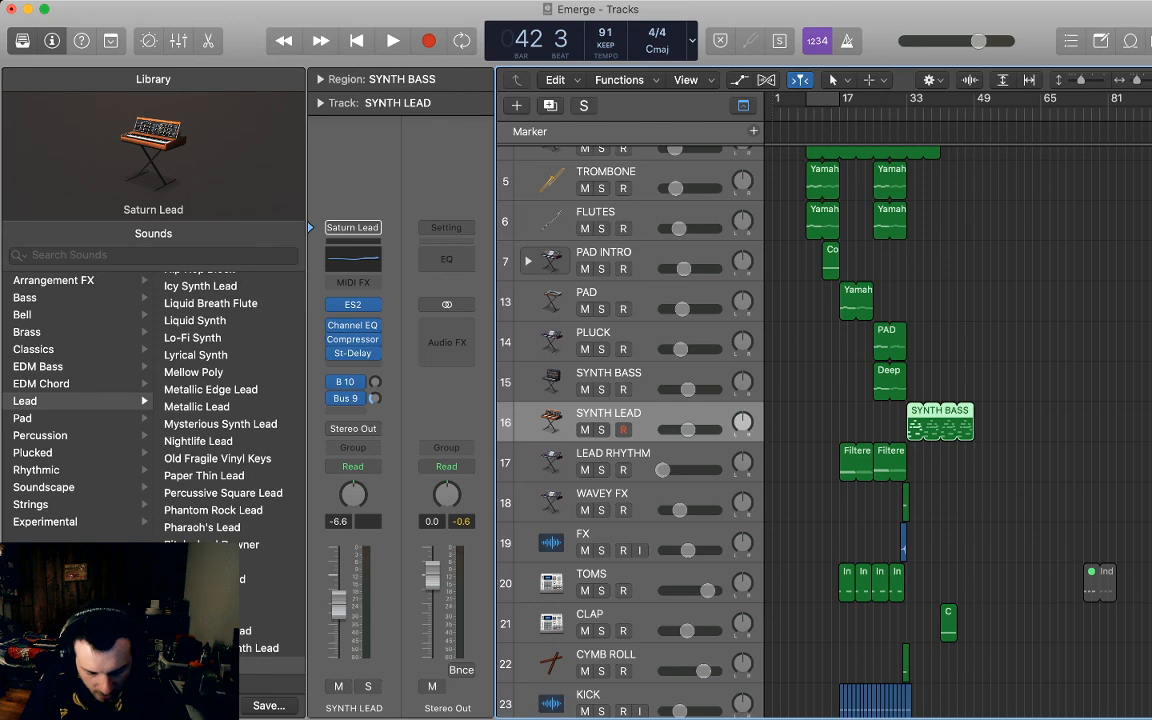
drag(956, 612, 974, 612)
scroll(970, 600, up, 5)
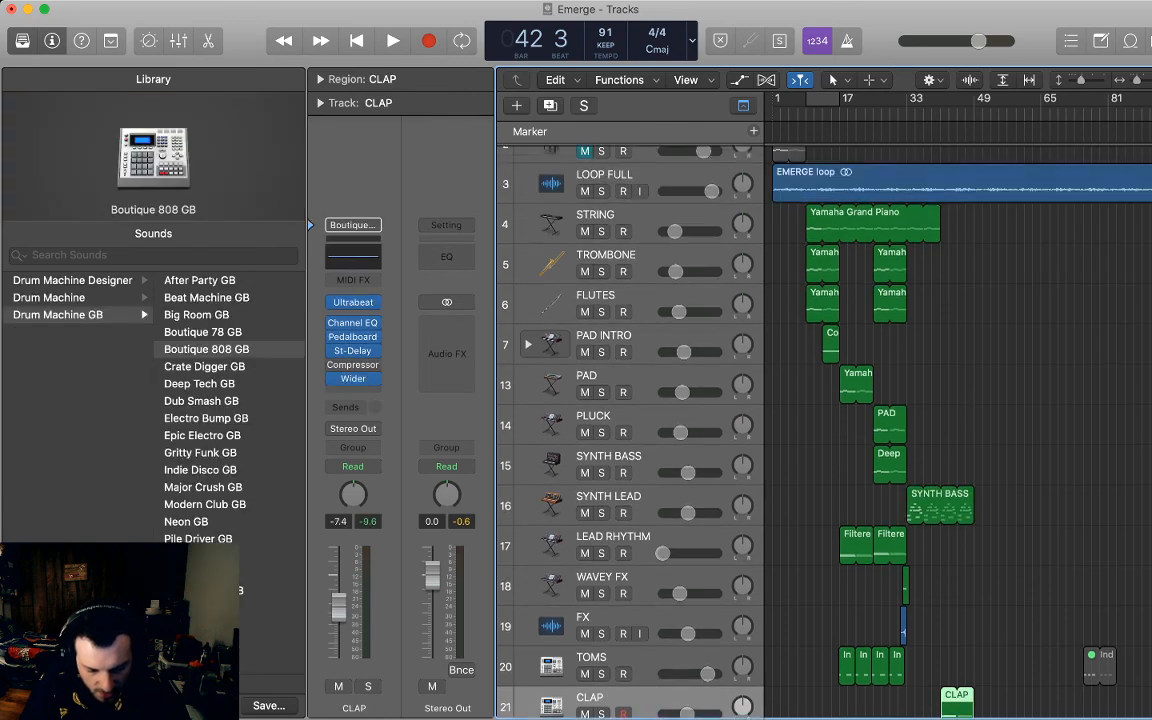
drag(939, 253, 974, 253)
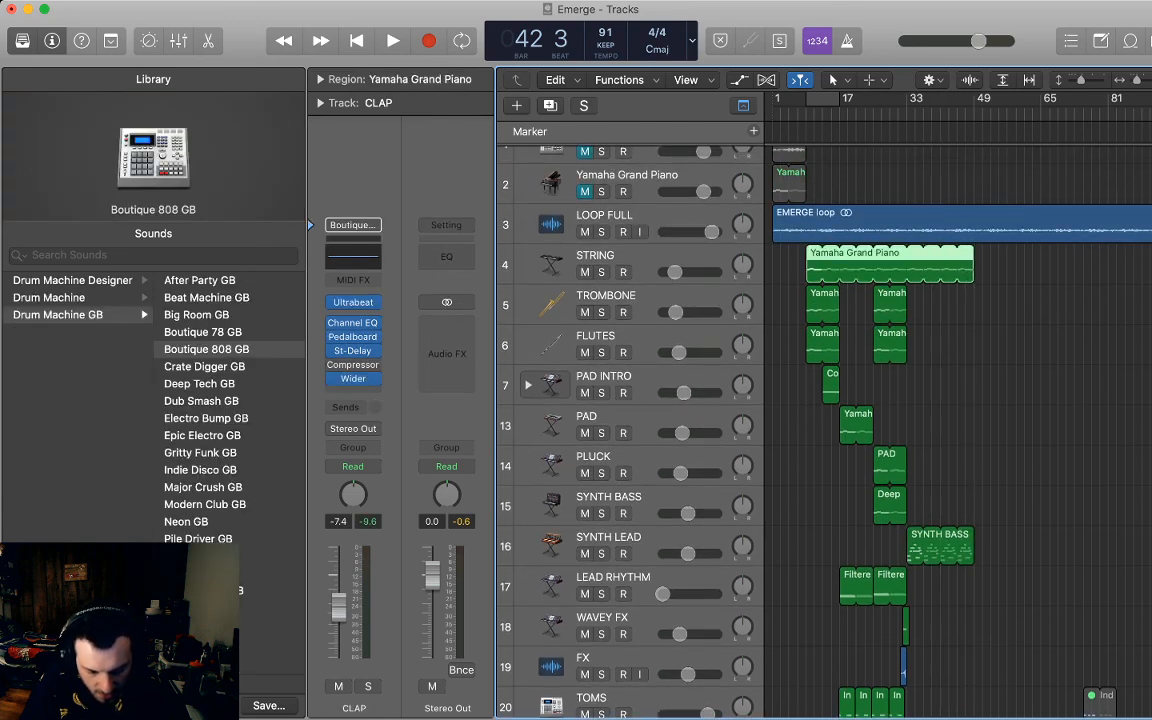
Split the EMERGE loop region on LOOP FULL at bar 33 and delete everything after the split.
key(comma)
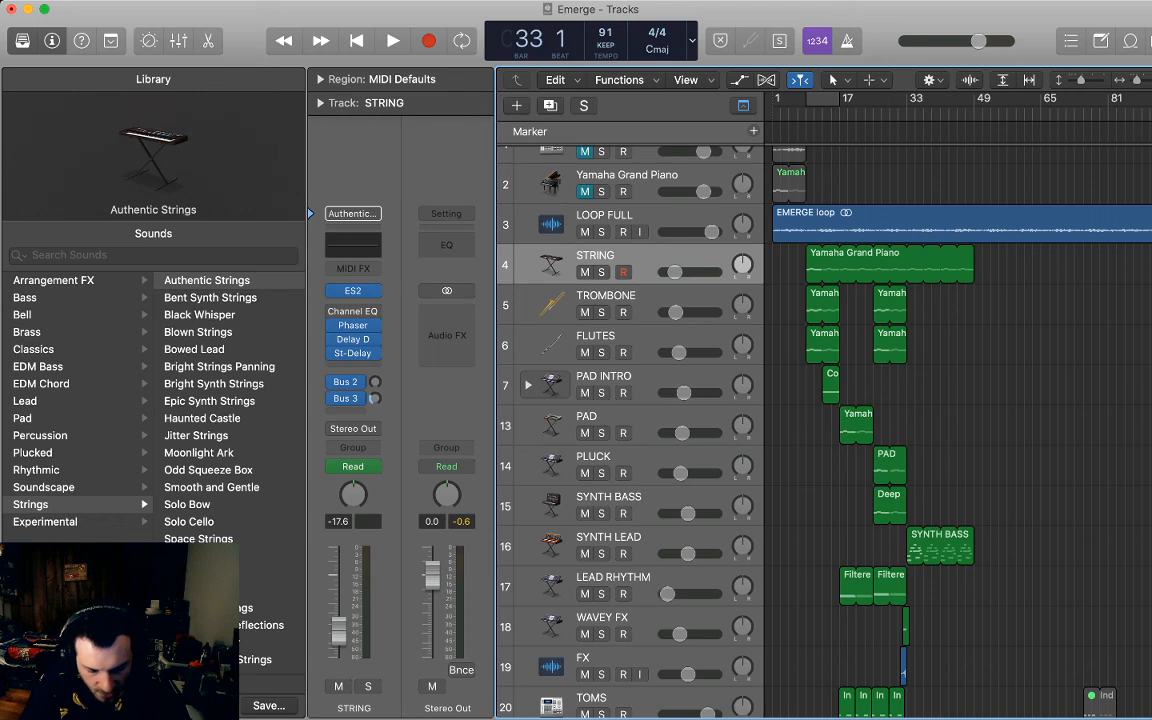
click(940, 226)
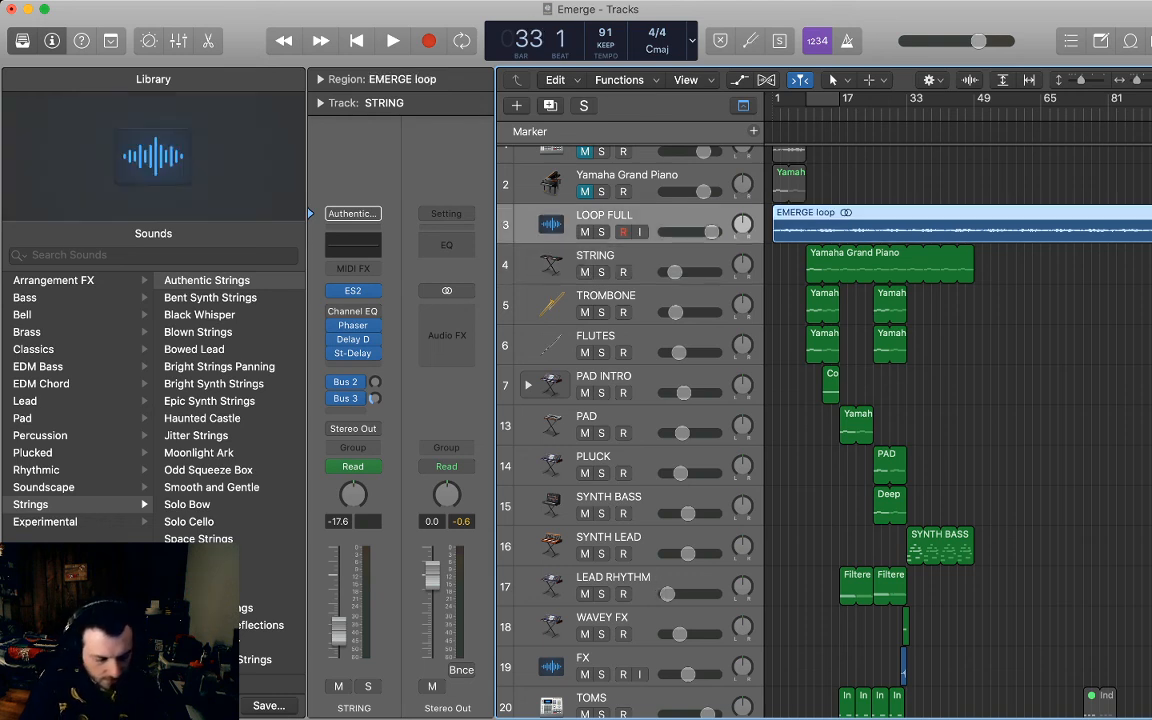
key(super+t)
scroll(940, 226, right, 3)
scroll(957, 400, right, 10)
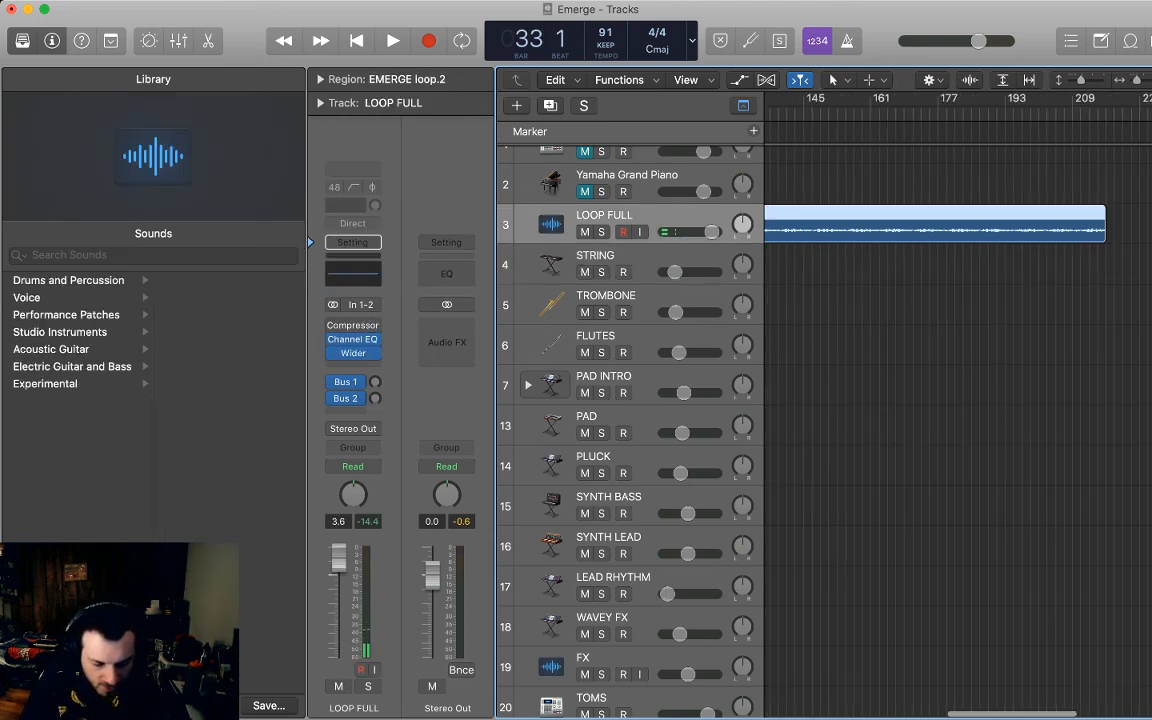
double_click(814, 112)
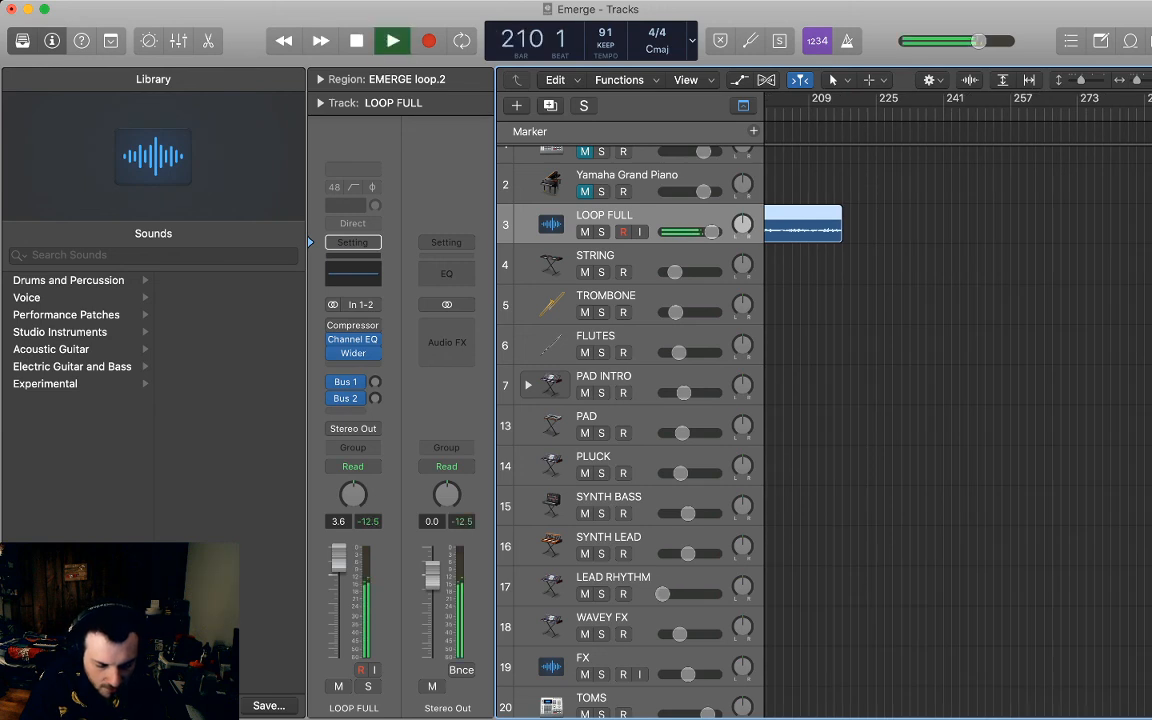
scroll(957, 400, left, 15)
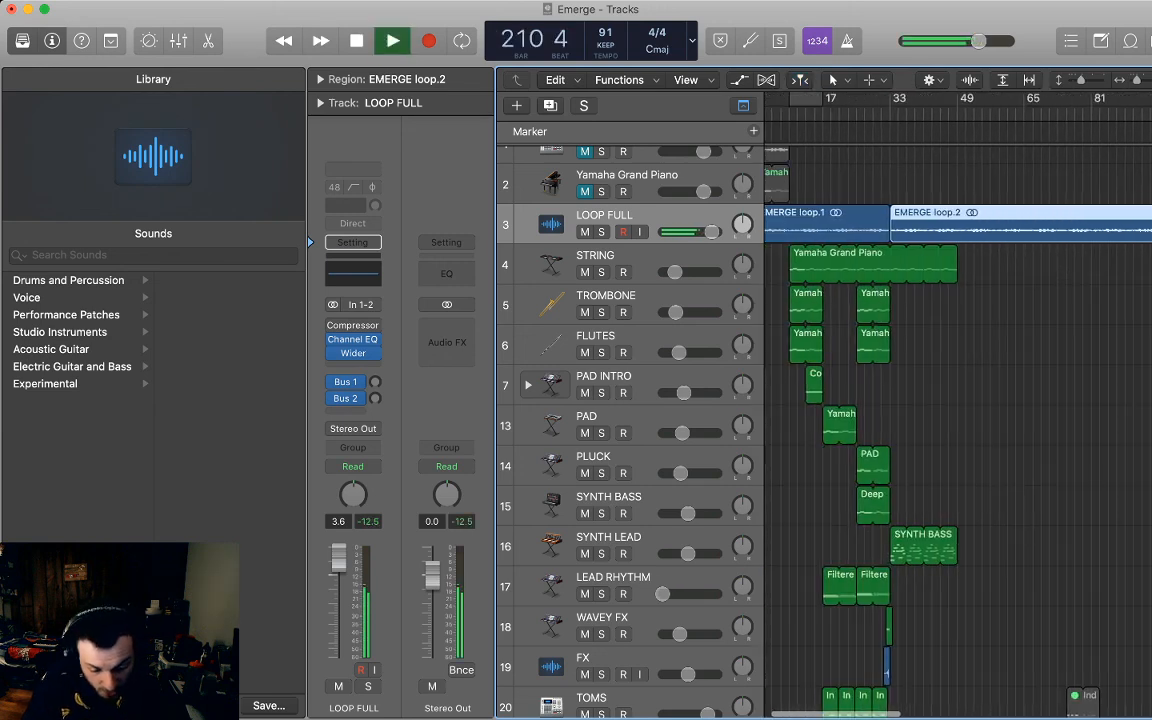
key(Delete)
key(space)
Automate a LOOP FULL volume fade-out from +3.6 dB at bar 31 through -2.8 dB near bar 32 to silence at bar 33.
click(882, 112)
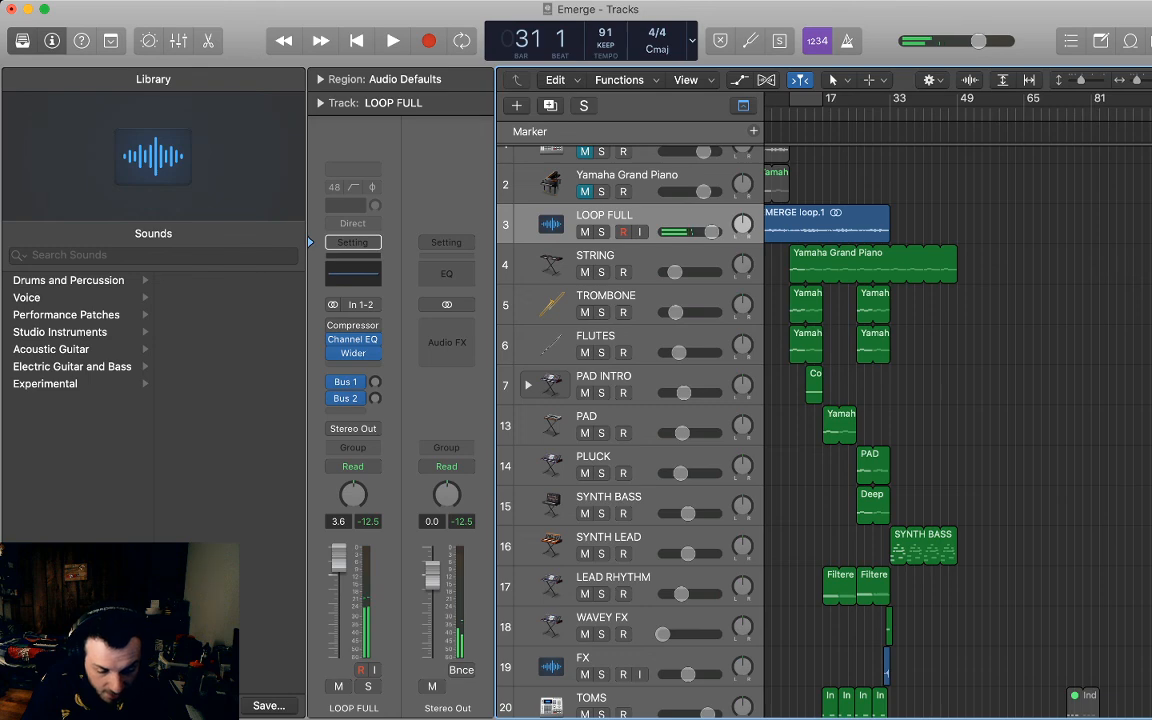
key(a)
key(super+Right)
key(super+Right)
key(super+Right)
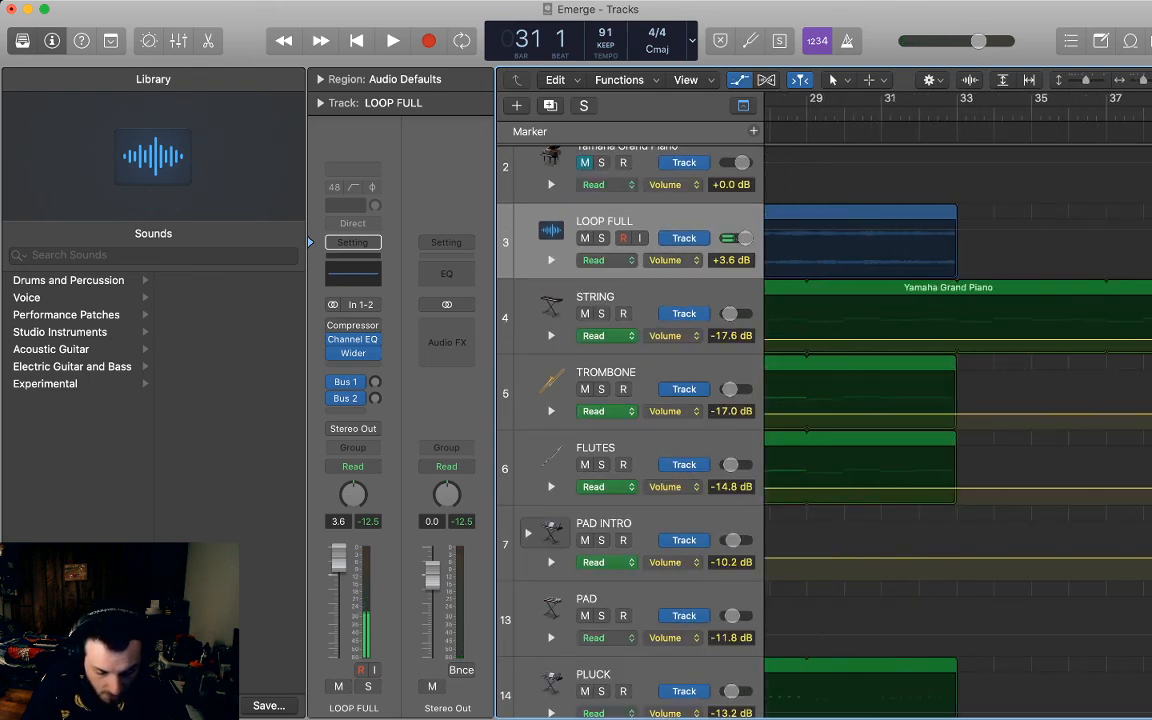
click(884, 231)
click(884, 231)
click(879, 231)
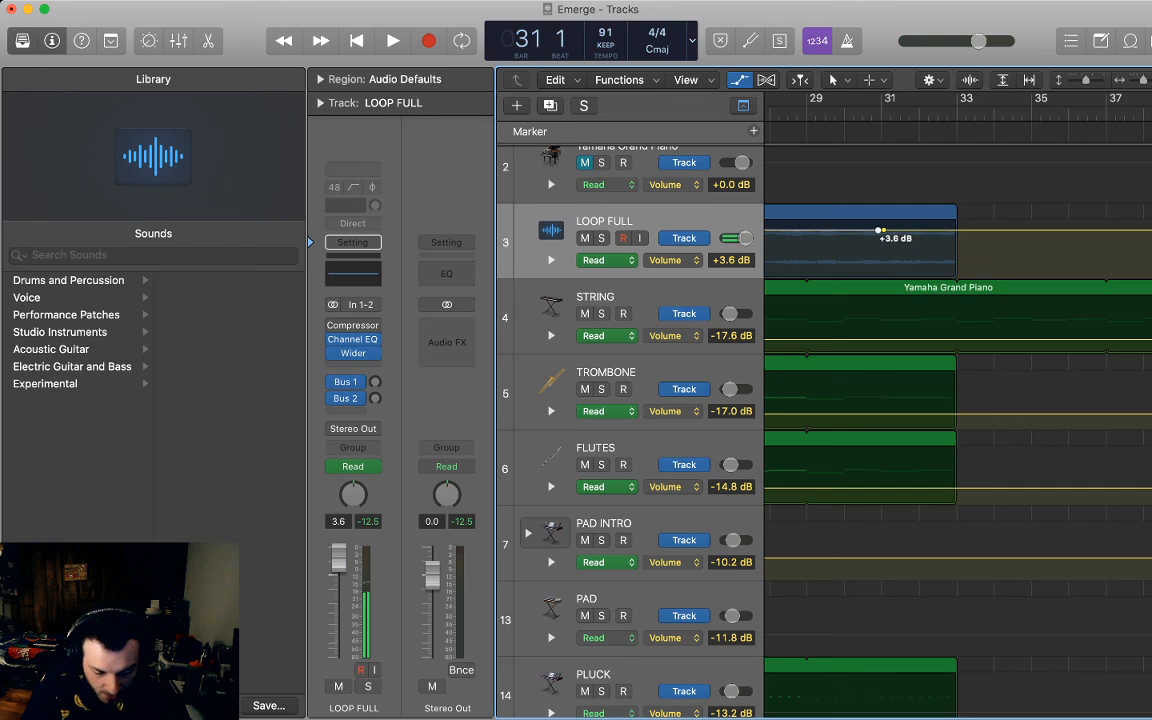
click(962, 231)
click(969, 231)
drag(969, 231, 933, 242)
click(933, 260)
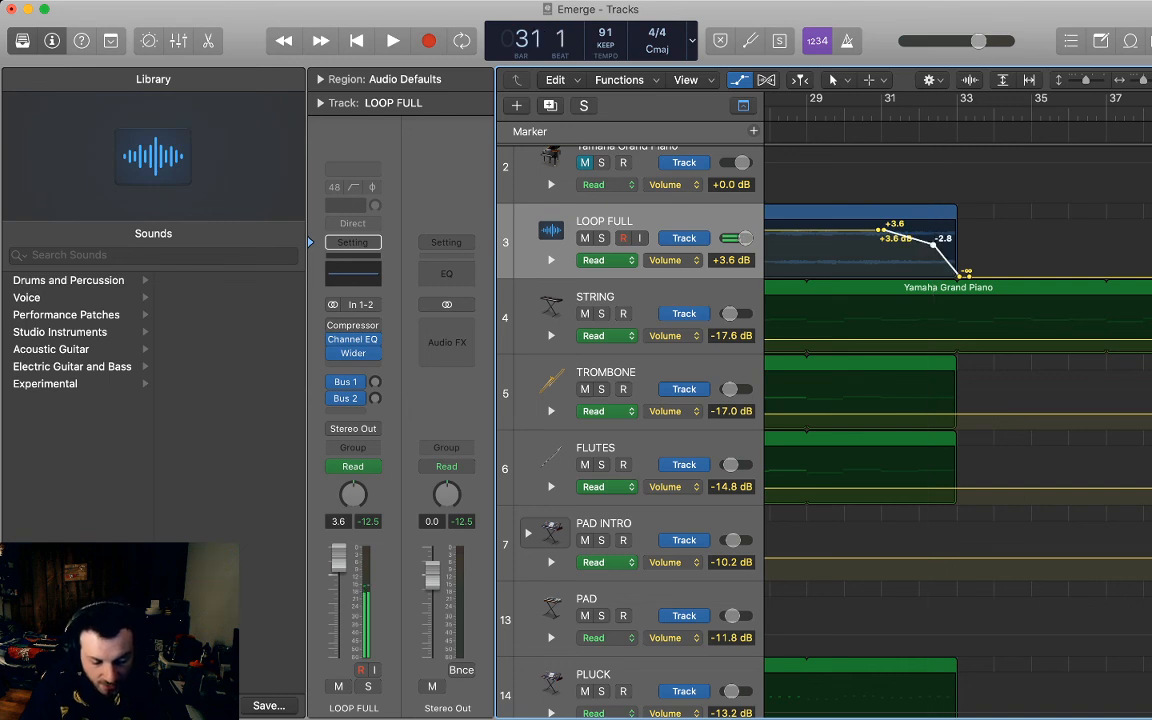
Play the LOOP FULL fade-out from bar 31 past bar 33 and hide the track automation.
key(space)
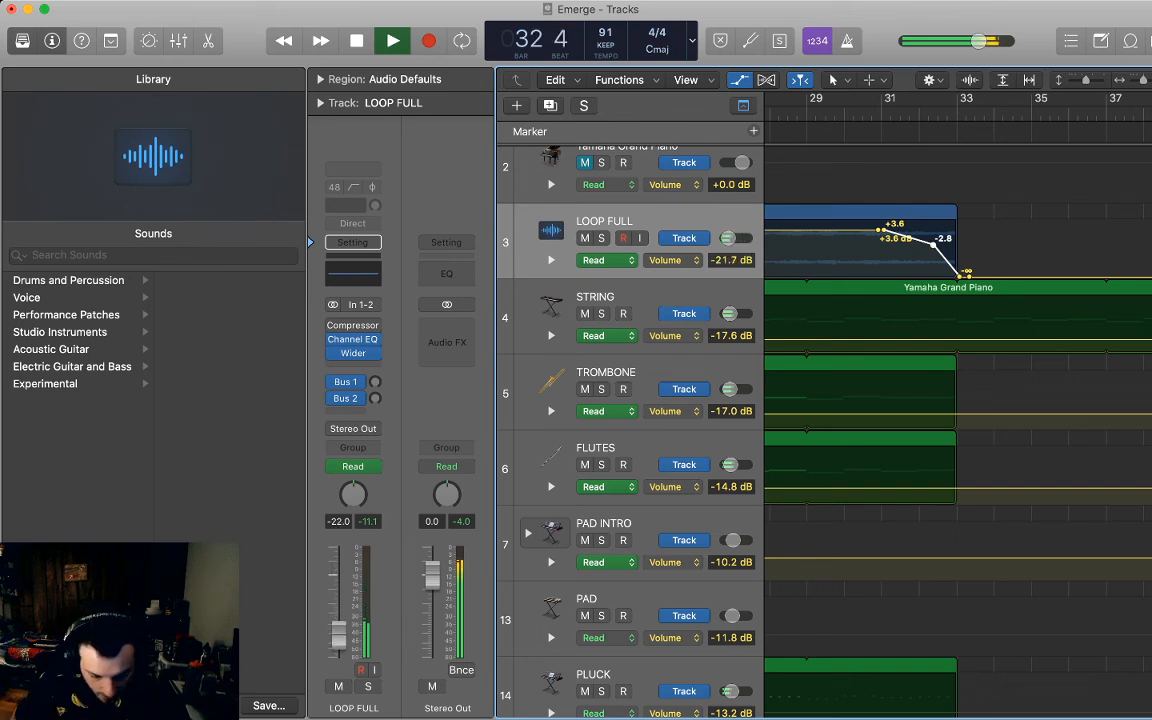
key(space)
key(a)
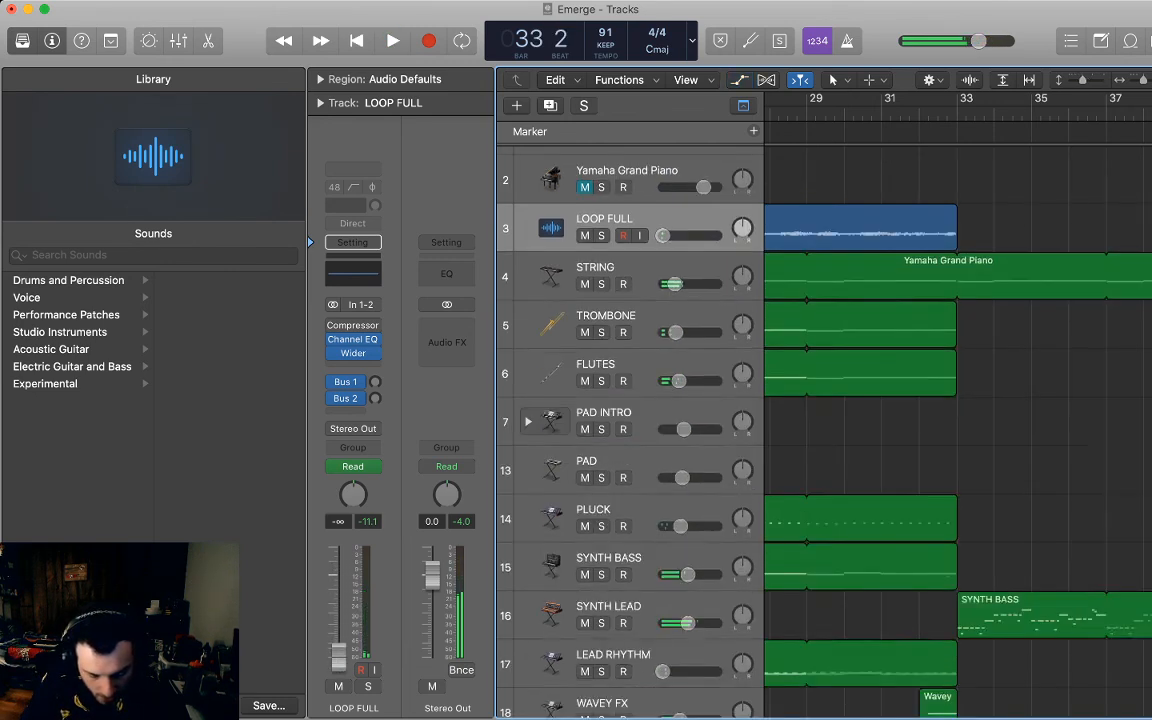
Split the Yamaha Grand Piano region on the STRING track at bar 33, keeping the part that follows.
scroll(900, 400, down, 4)
scroll(900, 400, up, 5)
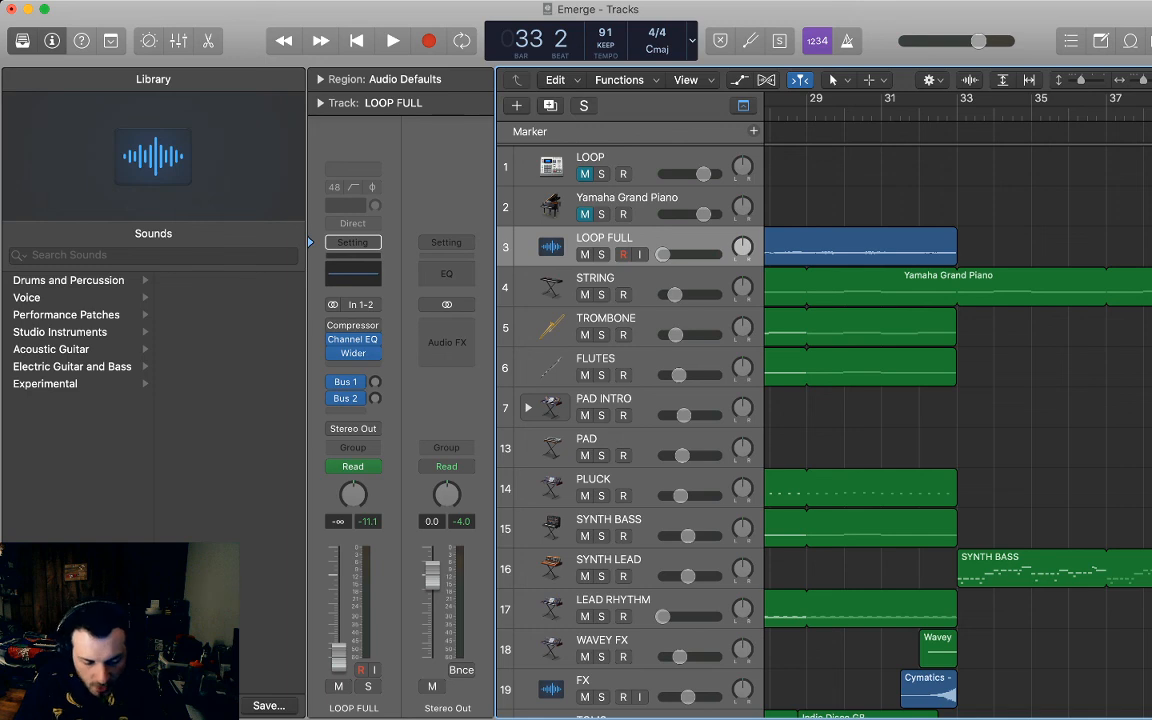
key(comma)
click(1002, 275)
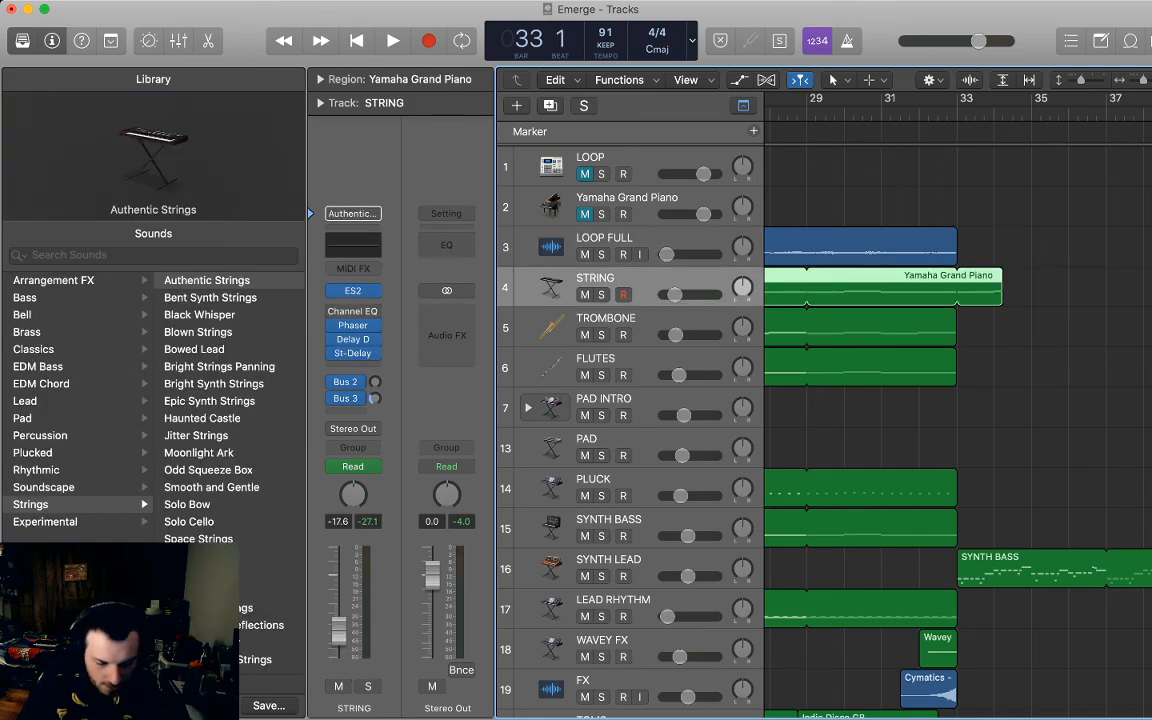
drag(1002, 275, 1150, 275)
click(953, 235)
key(super+z)
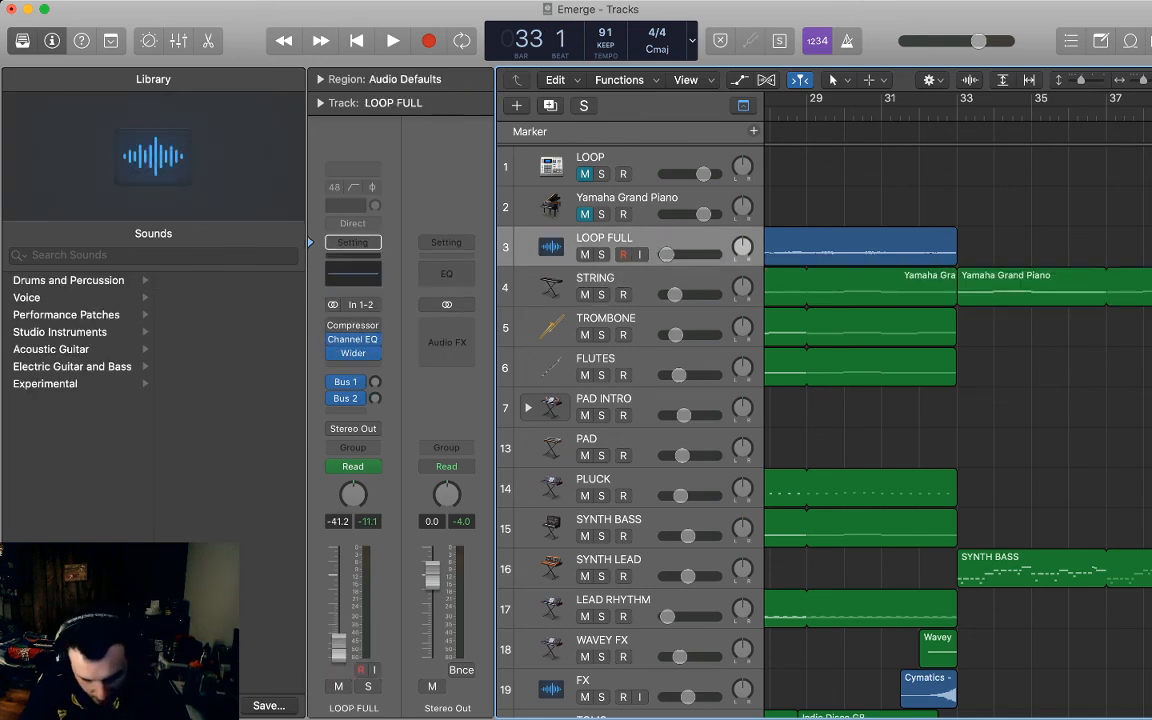
Extend the Deep Wave Bass region on the SYNTH BASS track to bar 49 and split it at bar 33.
scroll(630, 430, down, 5)
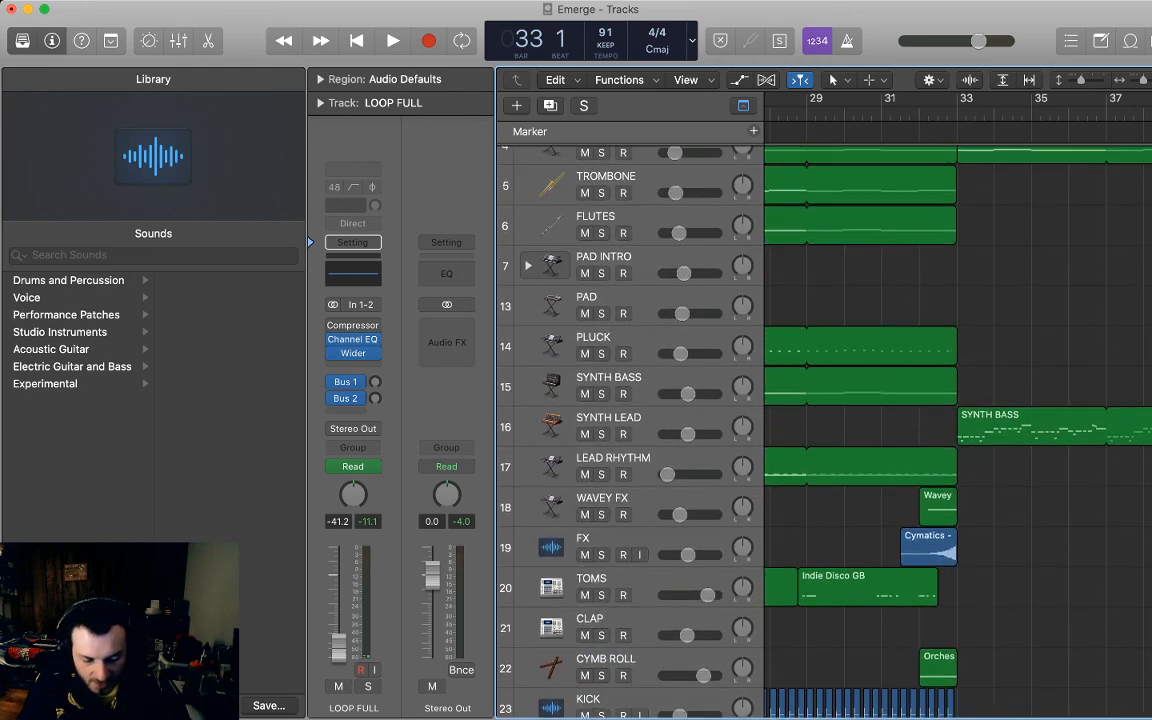
scroll(630, 400, up, 5)
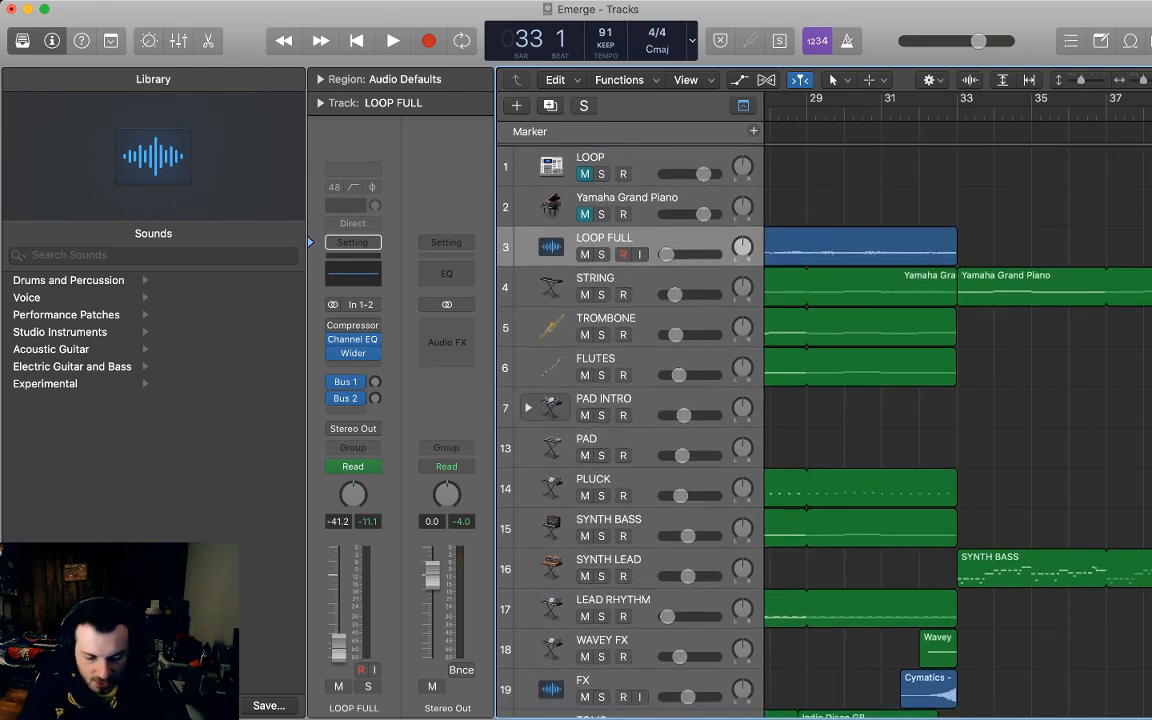
key(super+Left)
key(super+Left)
key(super+Left)
key(super+Left)
key(super+Left)
key(super+Left)
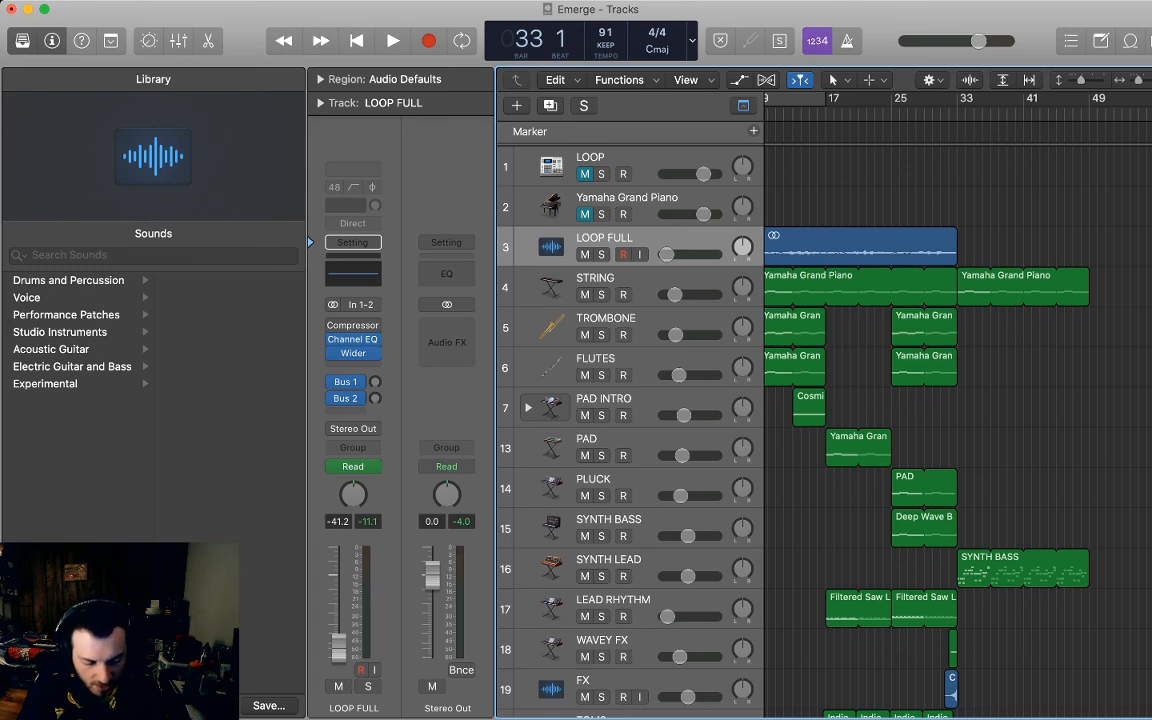
scroll(790, 430, down, 1)
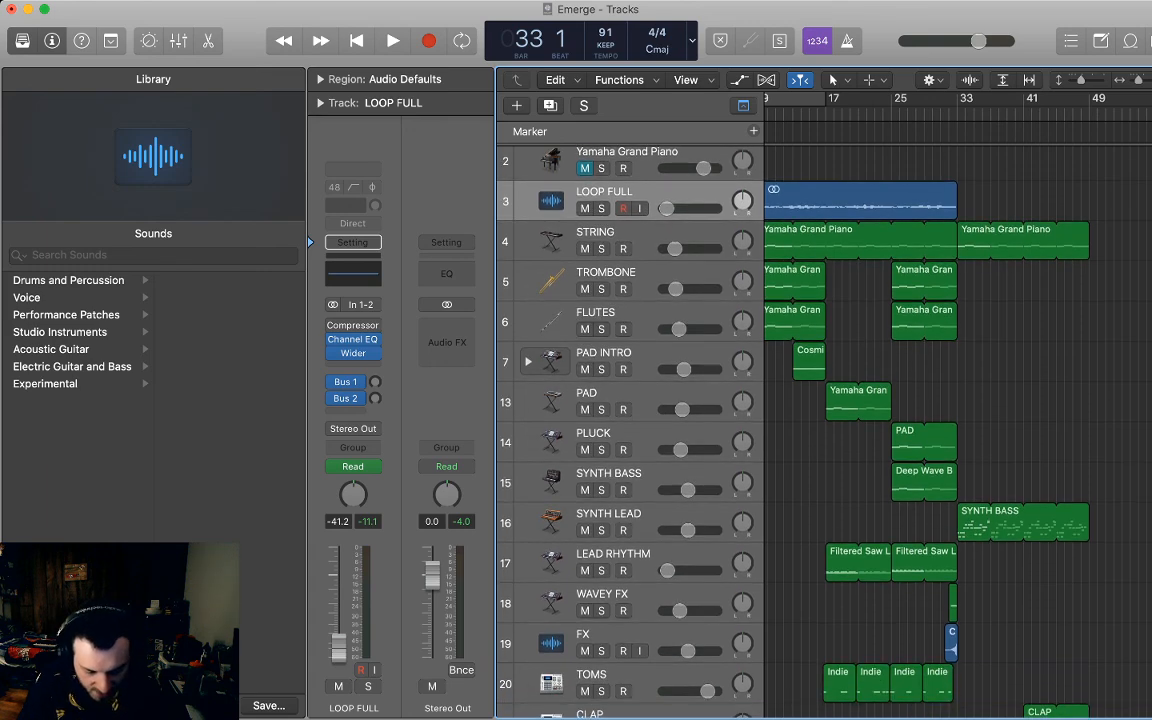
drag(954, 471, 1088, 471)
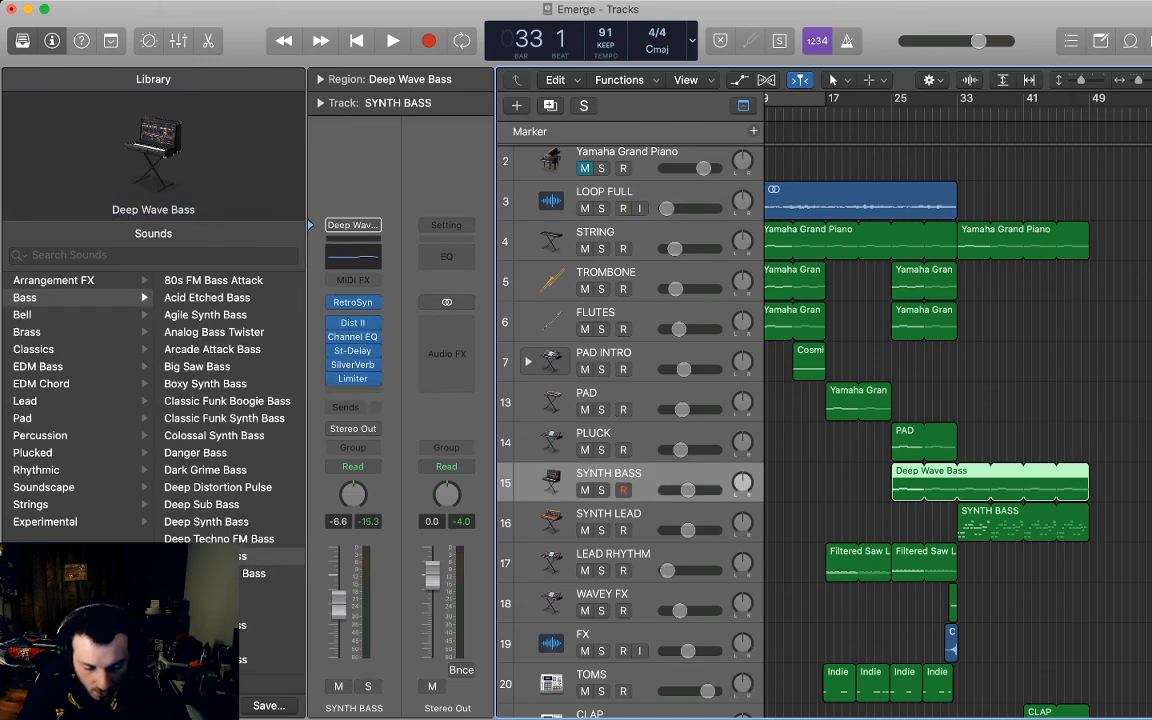
key(super+t)
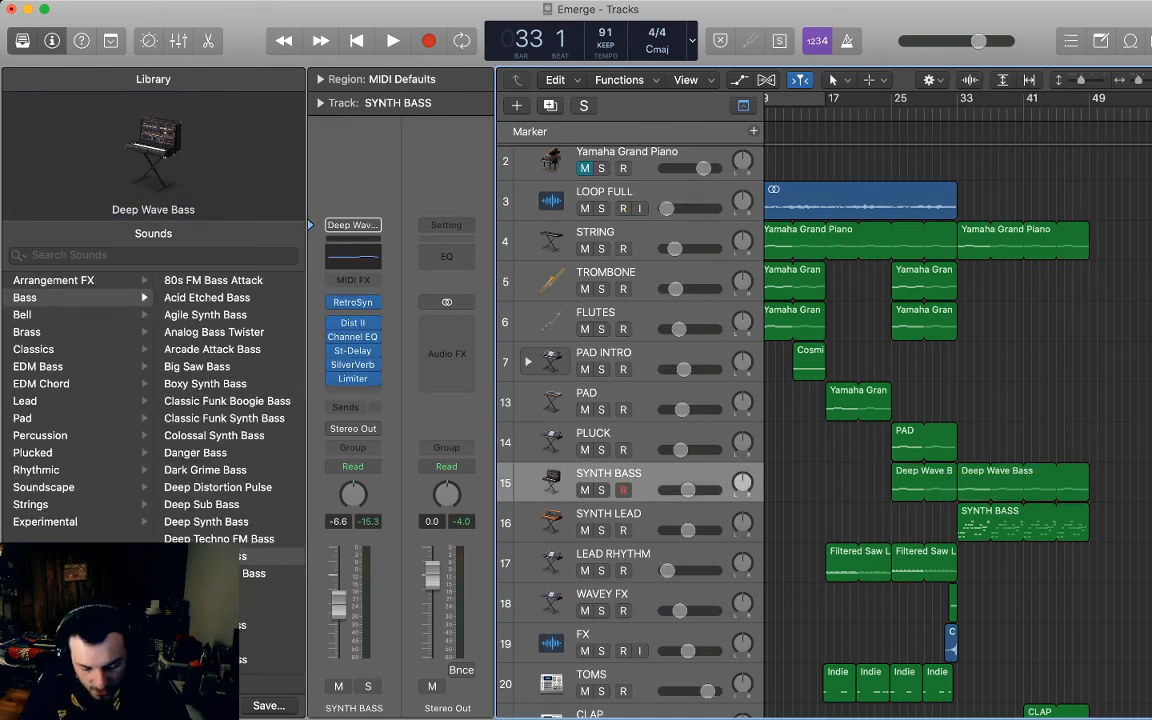
scroll(800, 420, down, 5)
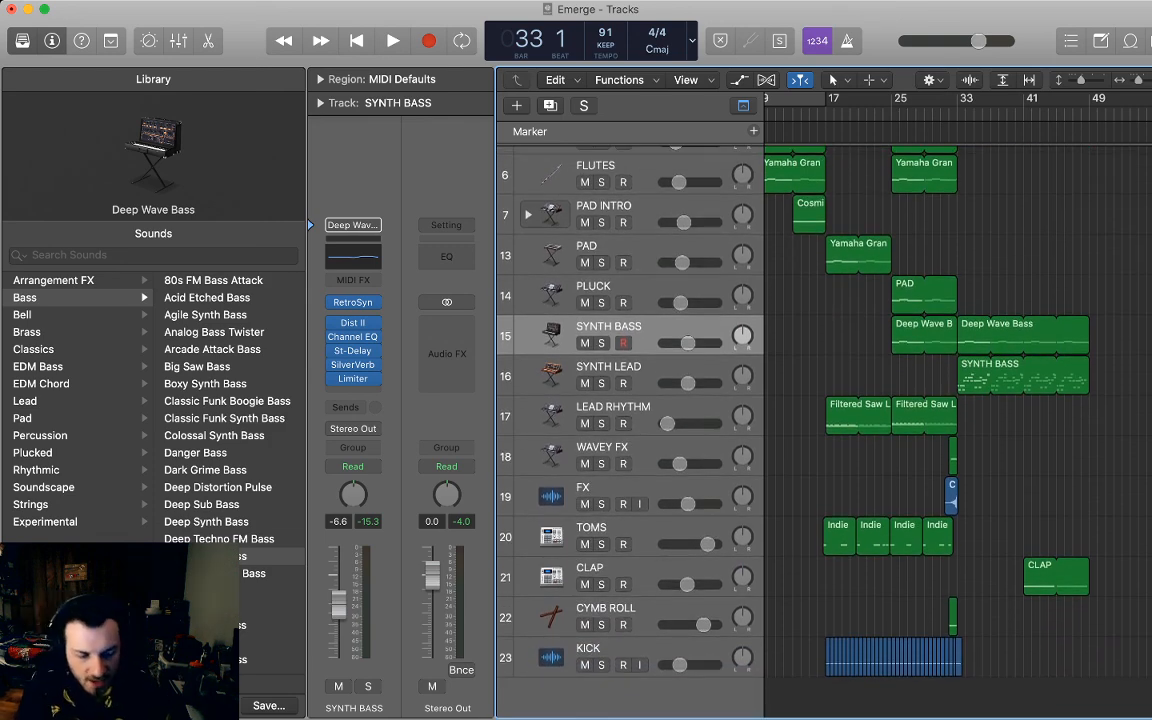
scroll(800, 420, up, 5)
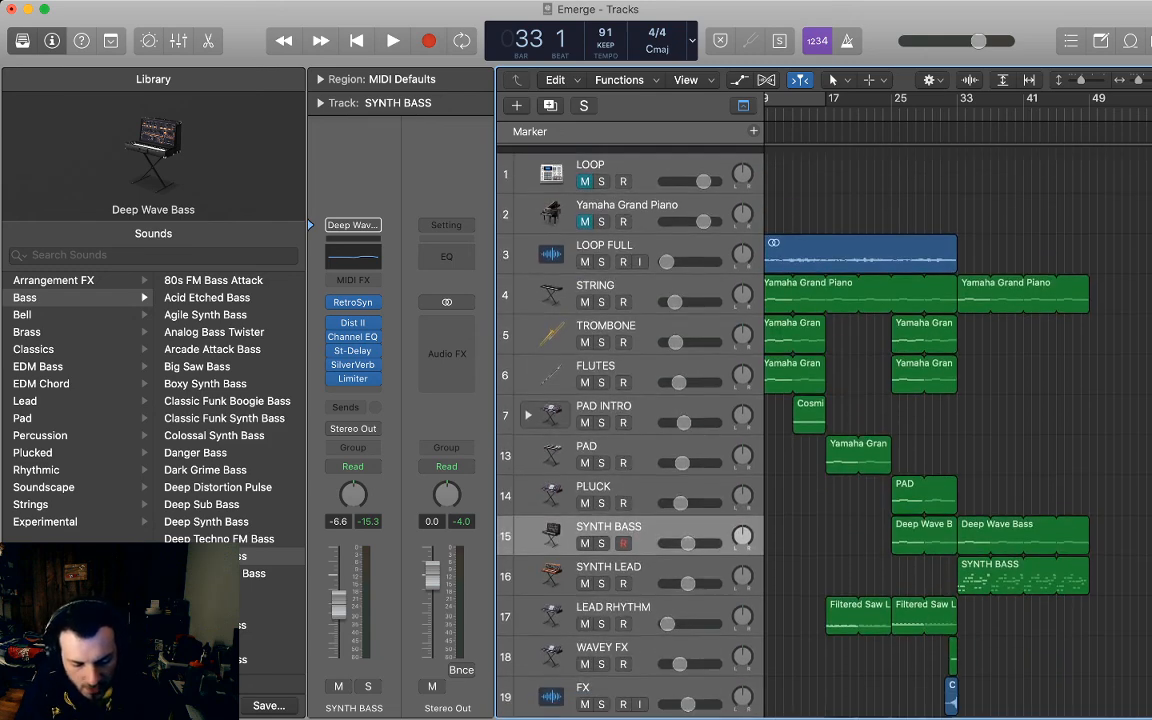
scroll(800, 420, down, 2)
scroll(800, 420, down, 2)
scroll(800, 420, up, 5)
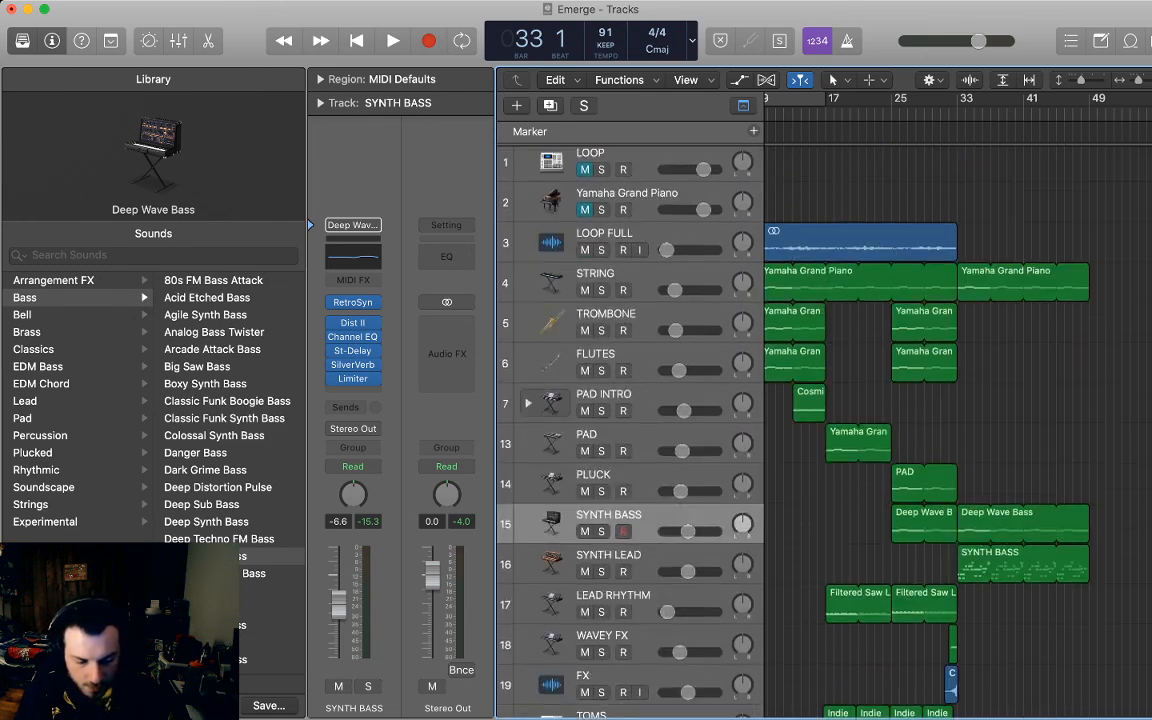
scroll(800, 420, down, 3)
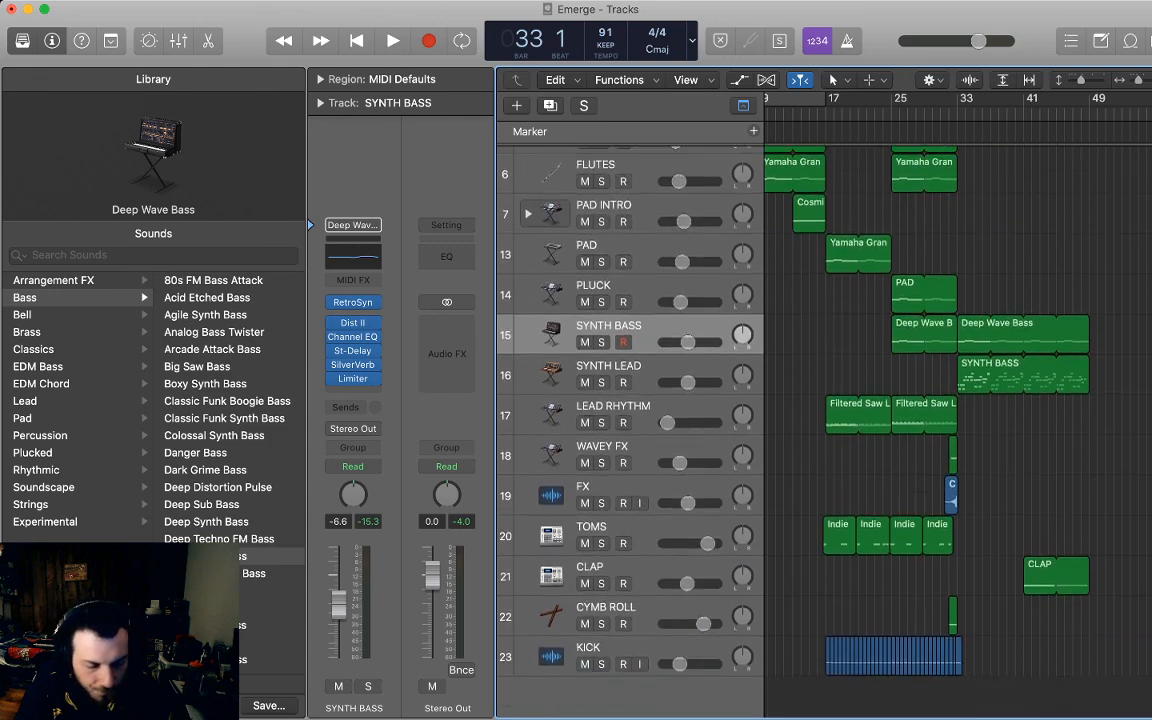
Play from bar 33 and raise the STRING track's volume automation to -9.6 dB from that bar onward.
scroll(800, 420, up, 5)
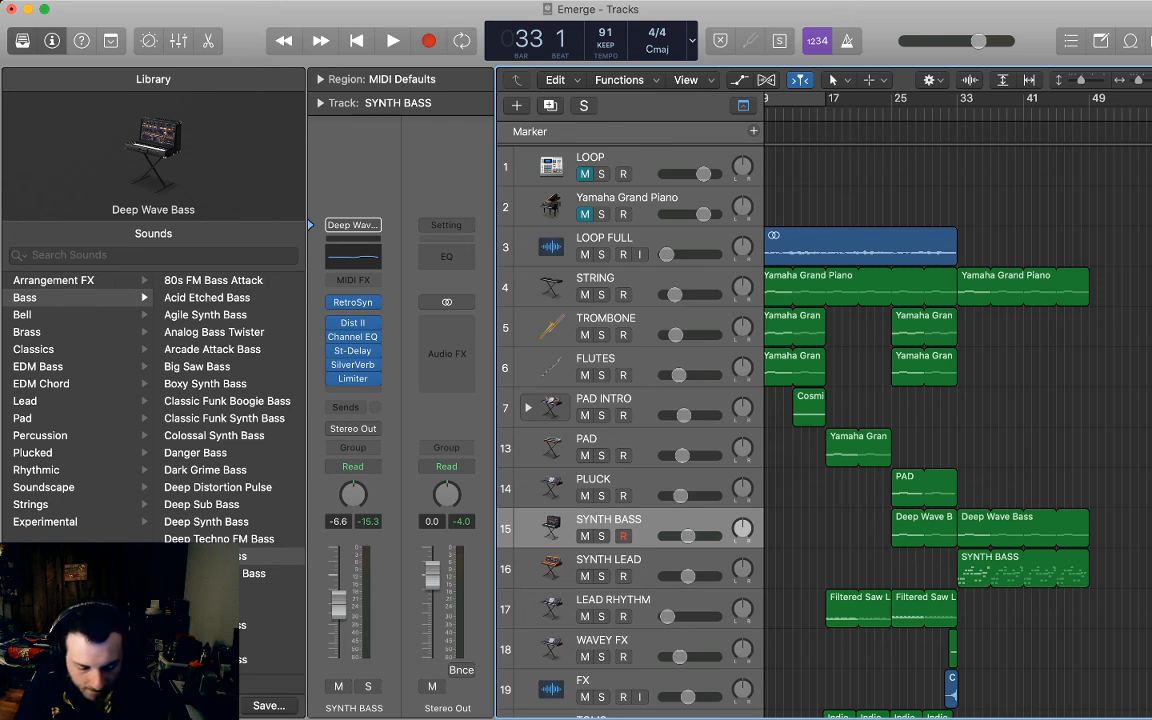
key(space)
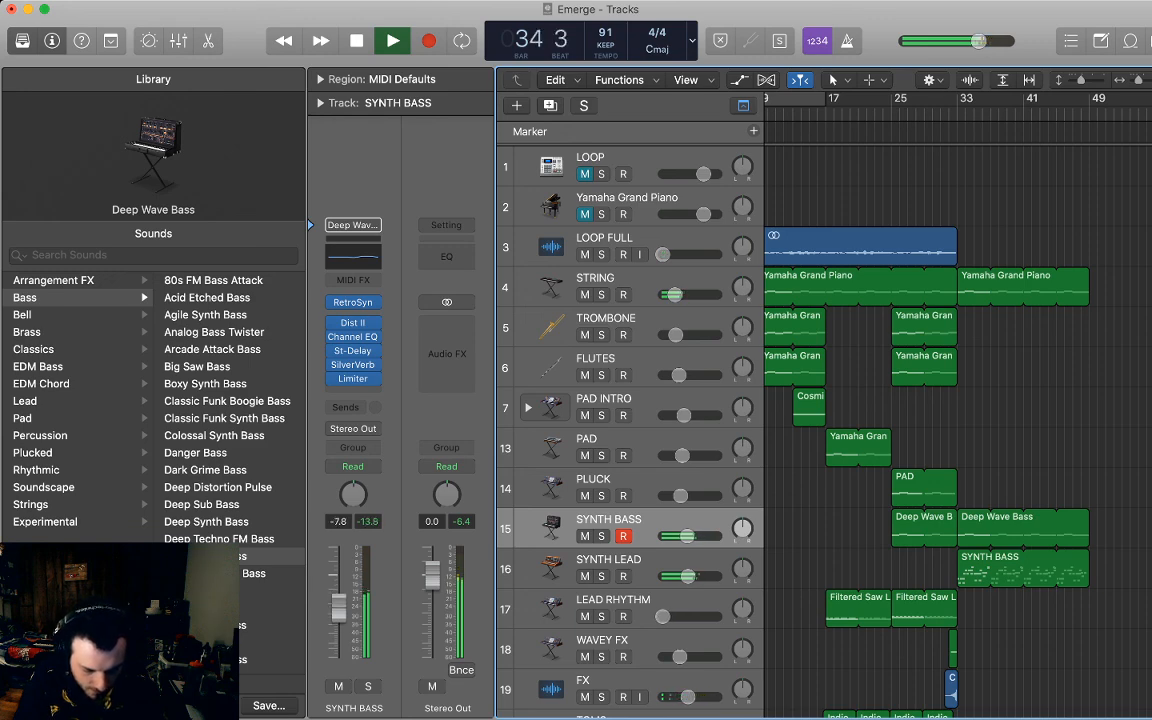
scroll(630, 420, down, 3)
scroll(630, 420, up, 2)
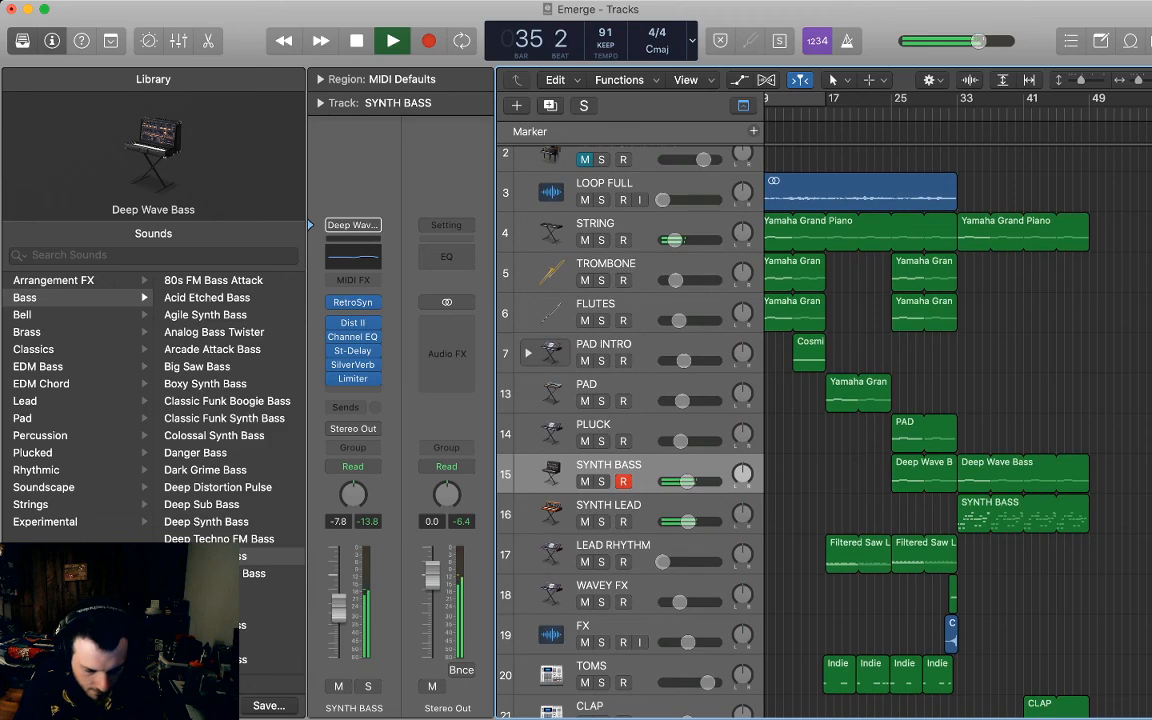
key(a)
scroll(742, 390, up, 5)
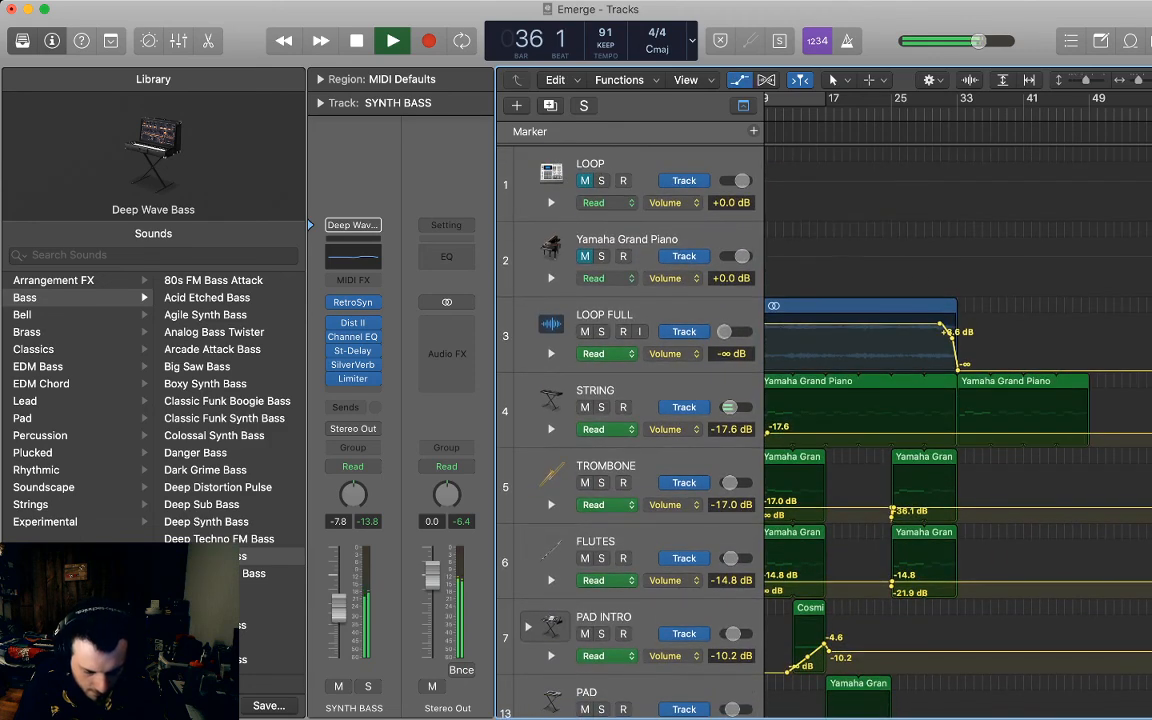
click(955, 433)
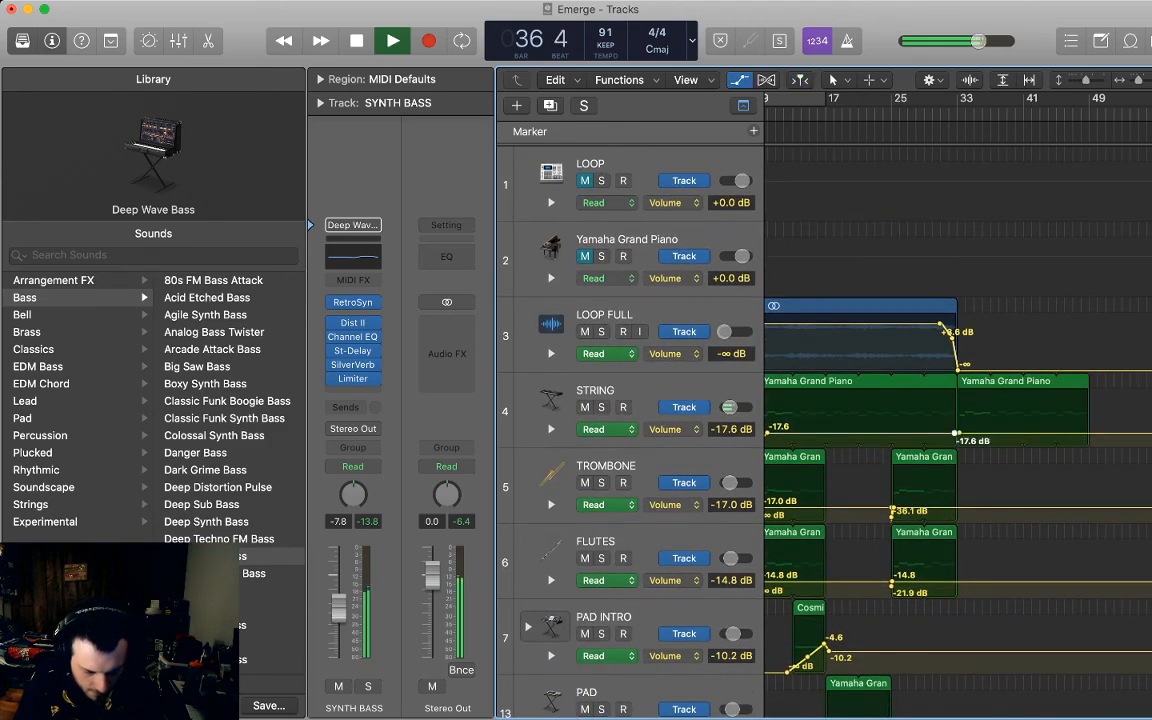
drag(957, 433, 958, 421)
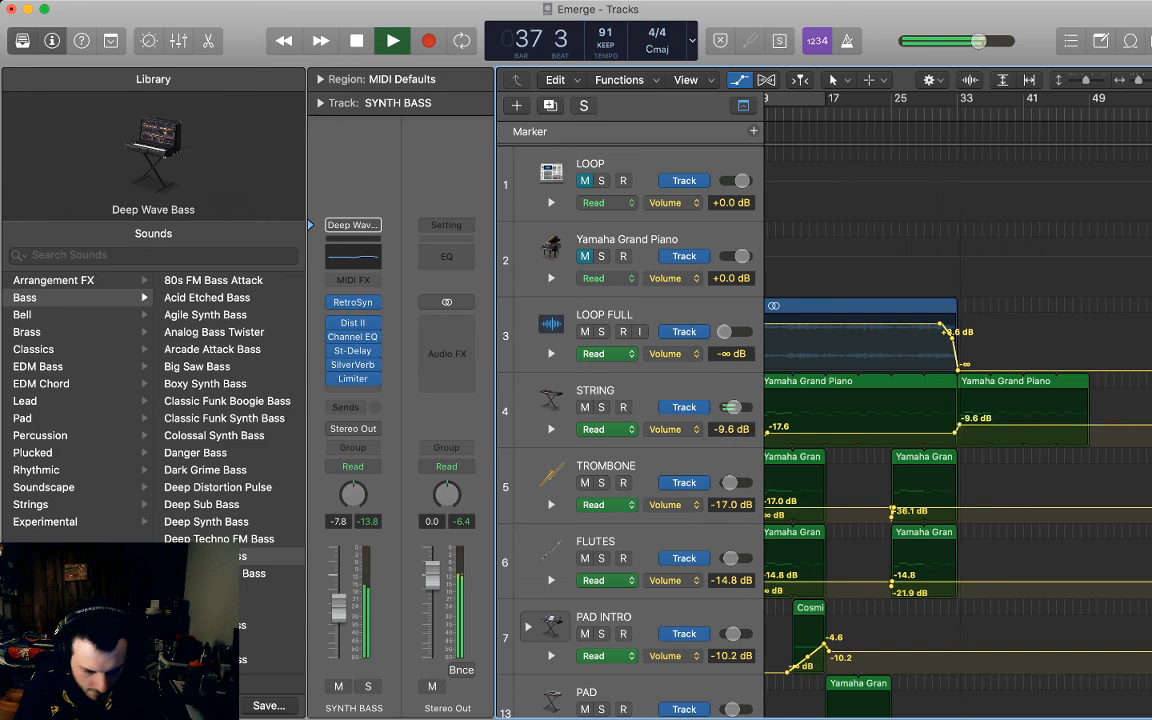
key(a)
Create a new track with duplicate settings from the SYNTH LEAD track, directly below it.
scroll(820, 420, down, 4)
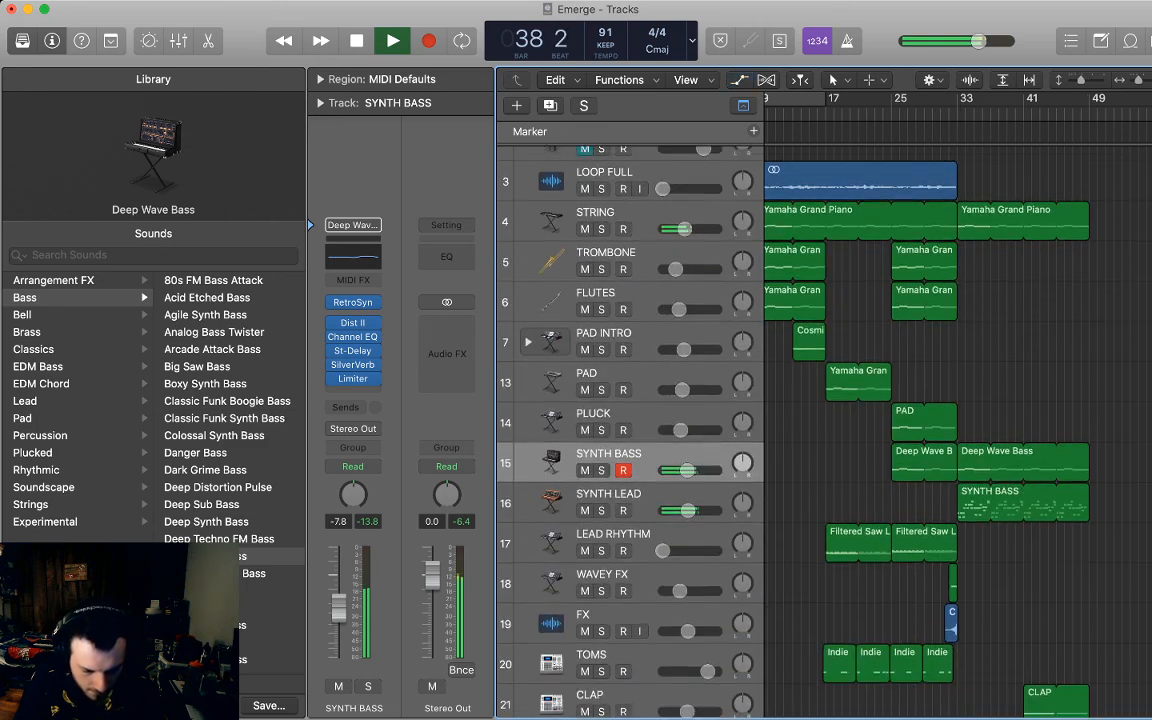
scroll(630, 420, up, 2)
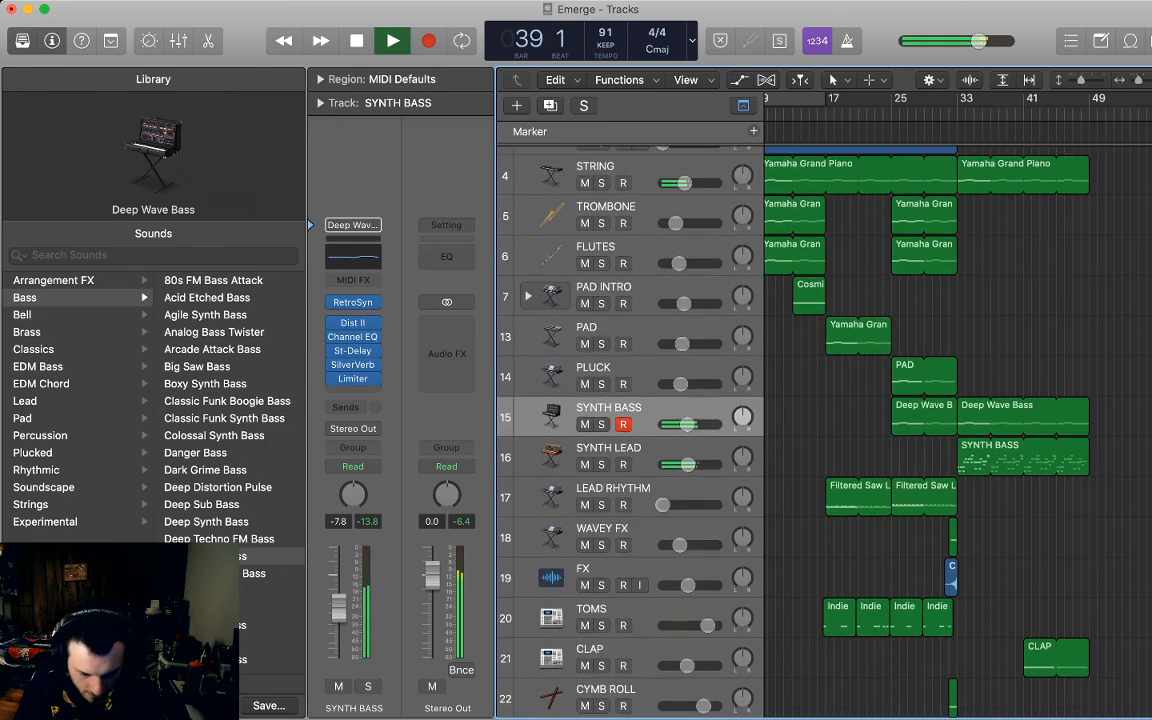
scroll(630, 420, up, 1)
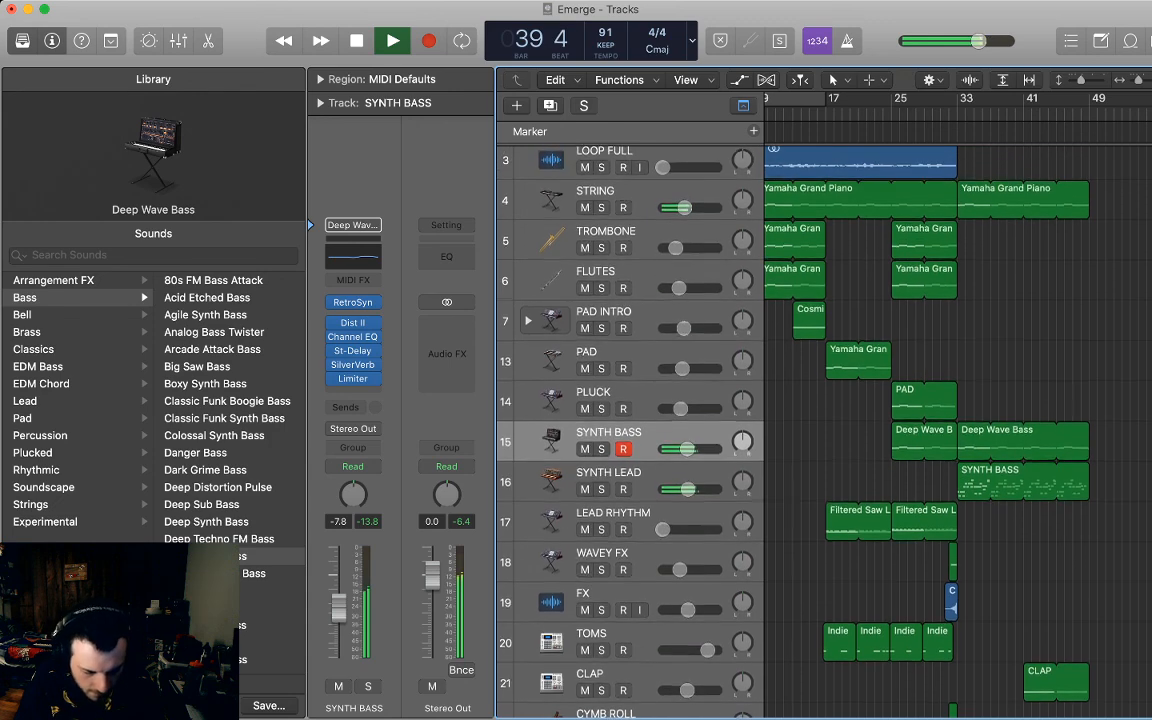
click(640, 473)
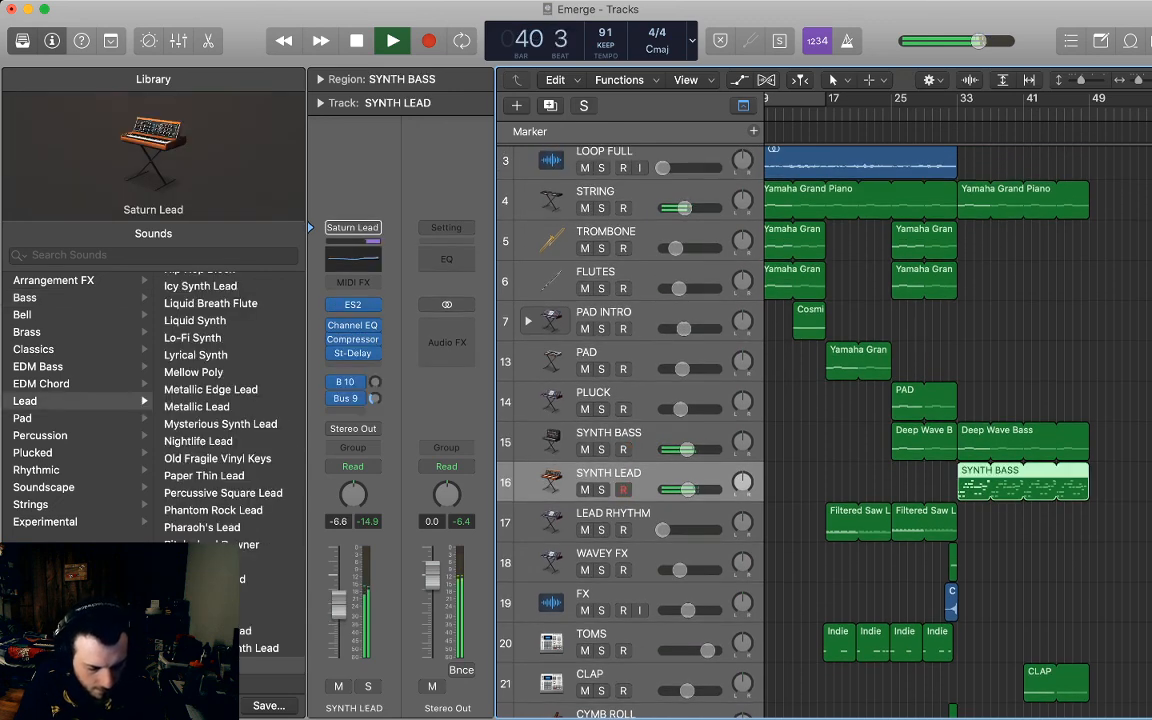
key(super+d)
scroll(630, 420, down, 3)
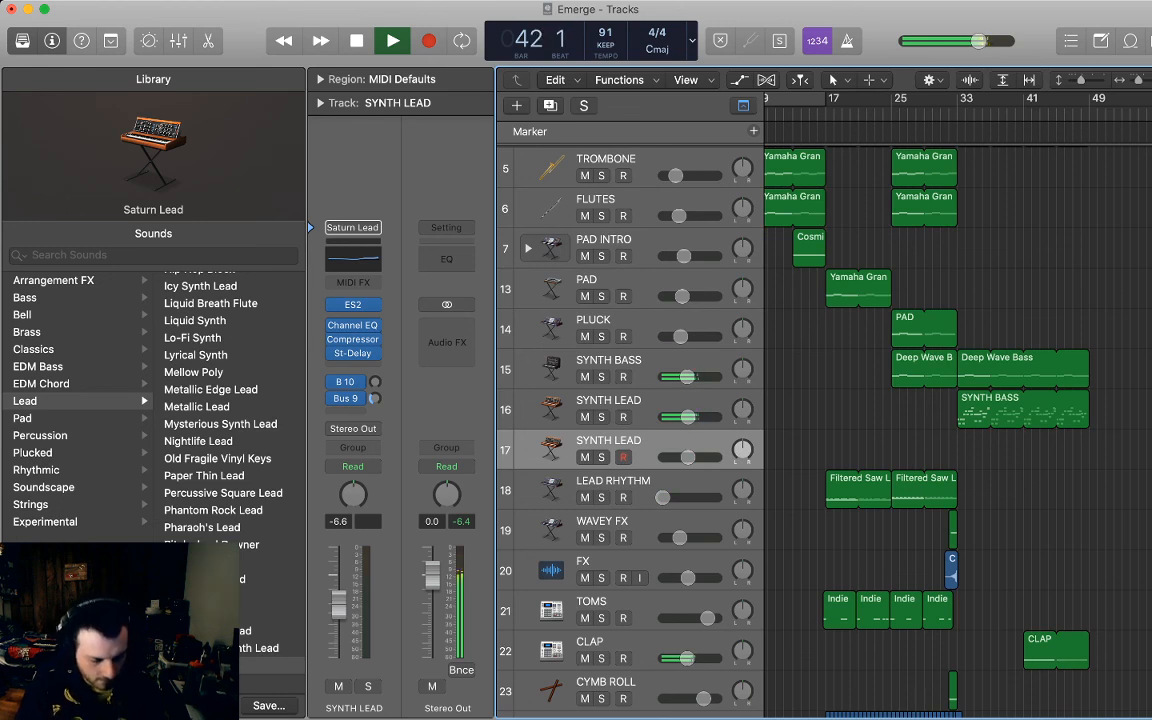
Rename the original SYNTH LEAD track, which holds the SYNTH BASS region, as SYNTH LEAD BUILD.
click(640, 408)
double_click(608, 398)
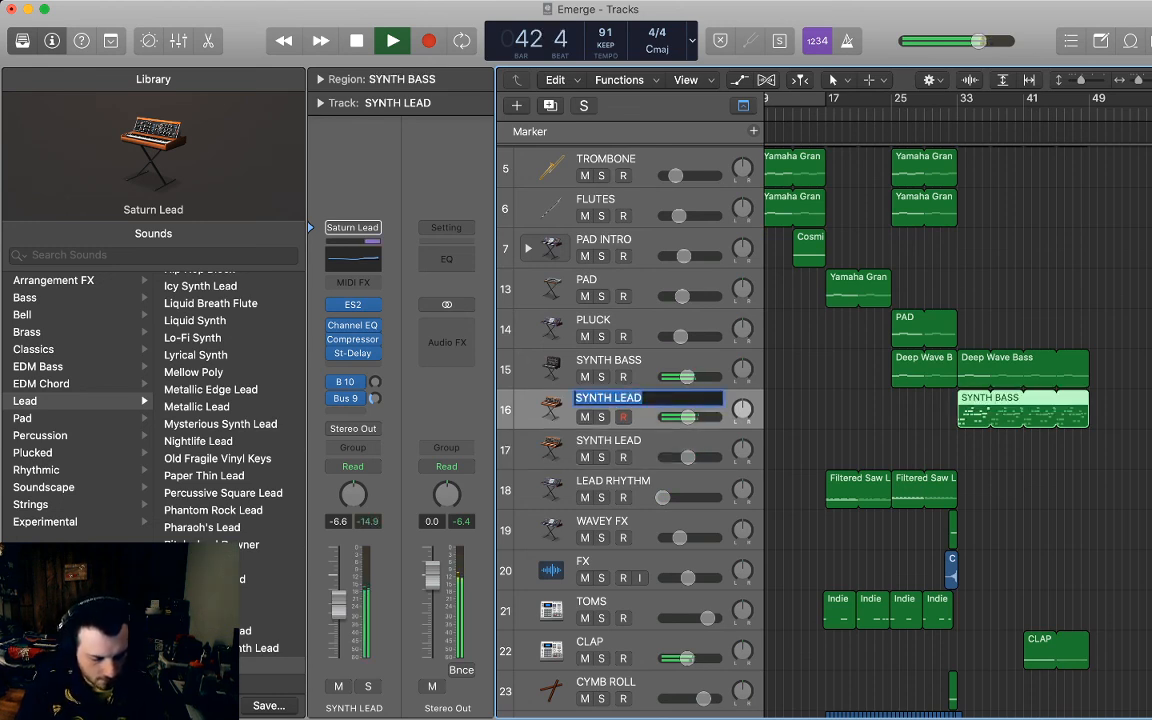
text(BUILD)
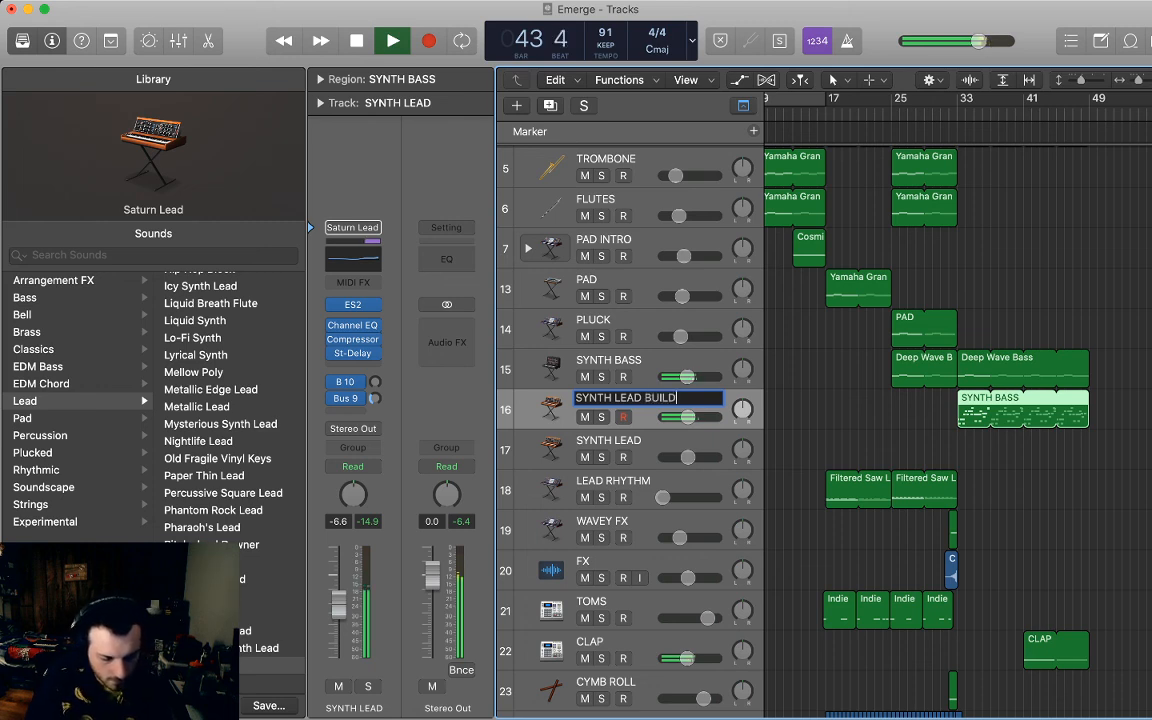
key(Return)
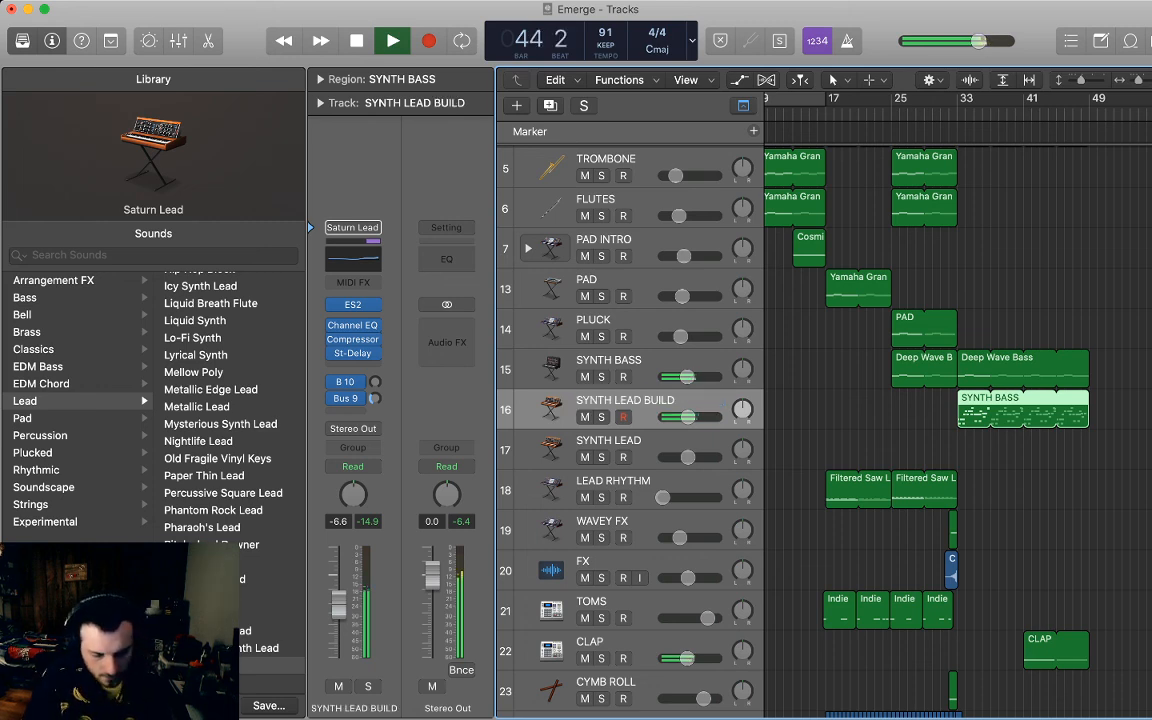
Stop playback and repeat the SYNTH BASS region on the SYNTH LEAD BUILD track once, starting at bar 49.
click(1020, 450)
key(space)
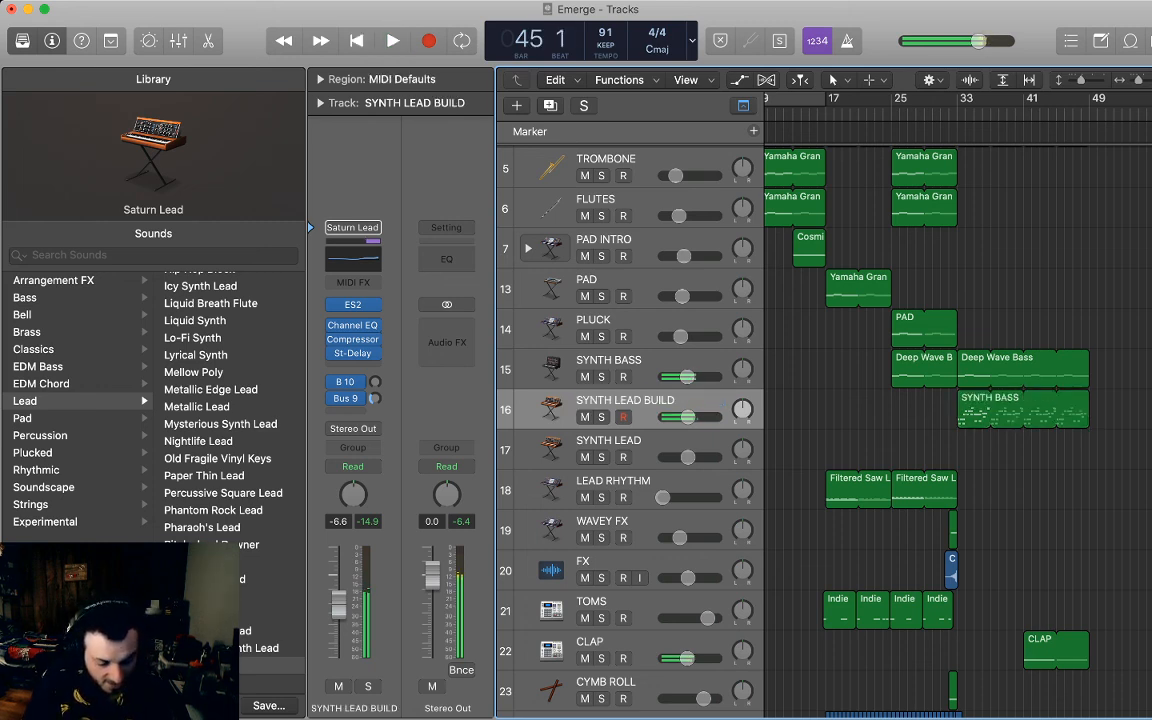
mouse_move(612, 447)
mouse_down()
mouse_move(612, 411)
mouse_move(612, 447)
mouse_up()
click(1020, 408)
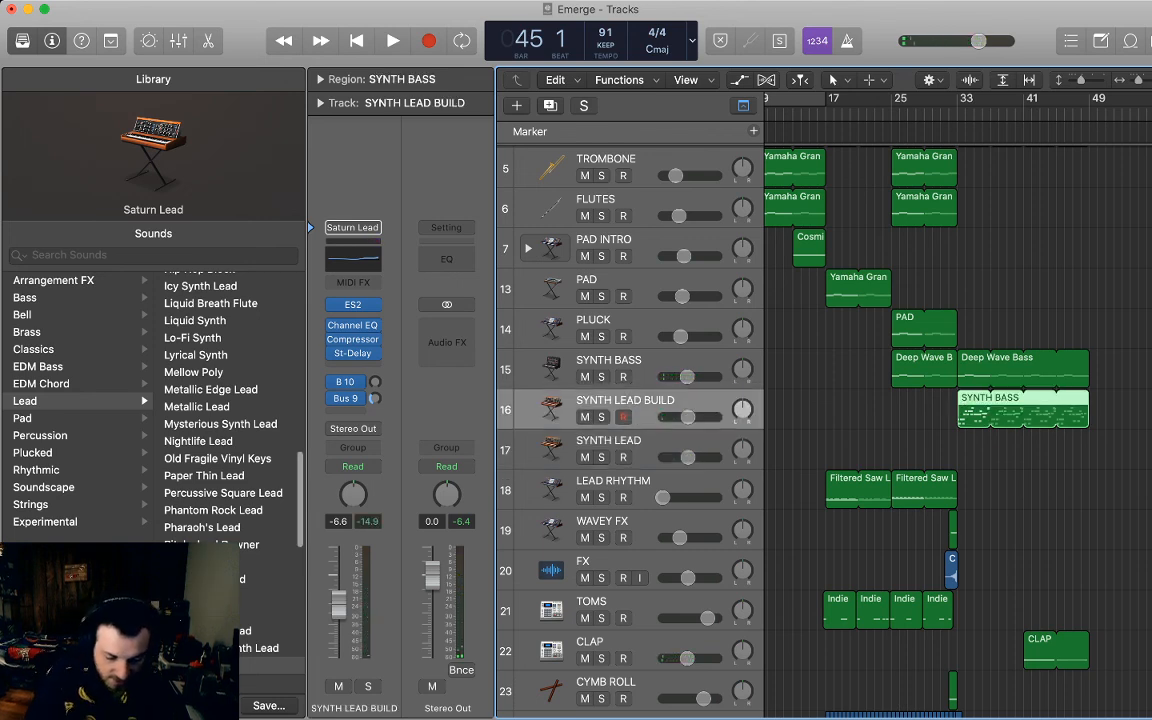
scroll(958, 400, right, 3)
key(period)
key(period)
key(period)
key(period)
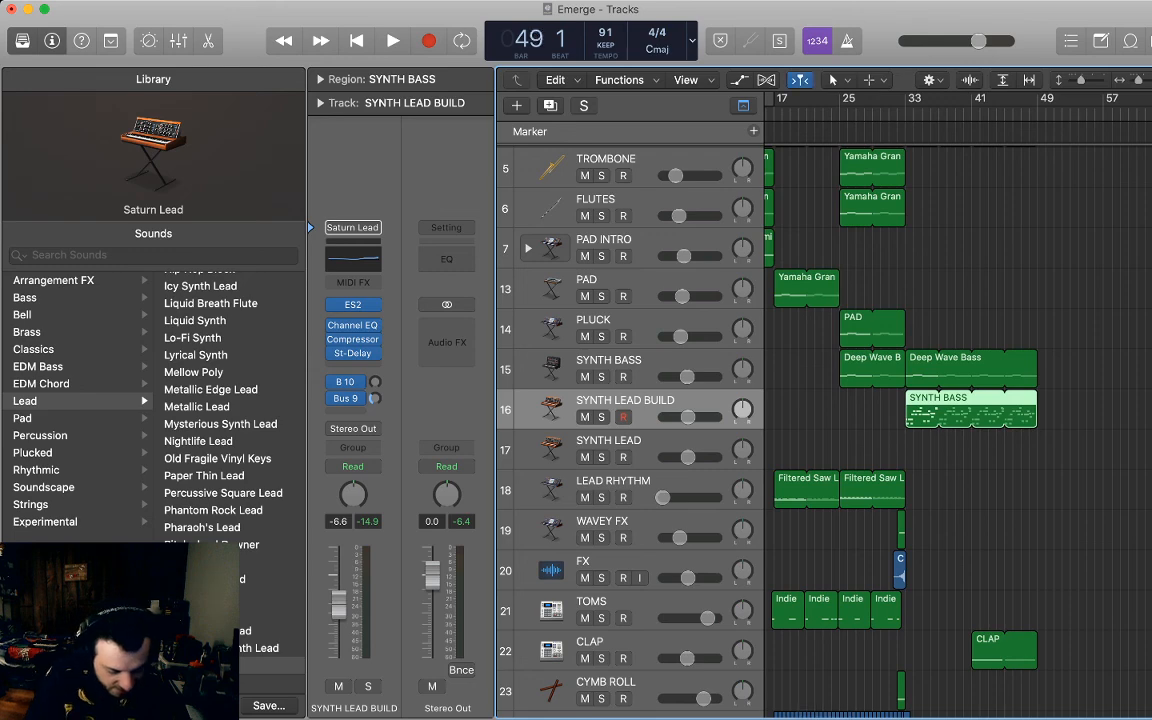
key(super+r)
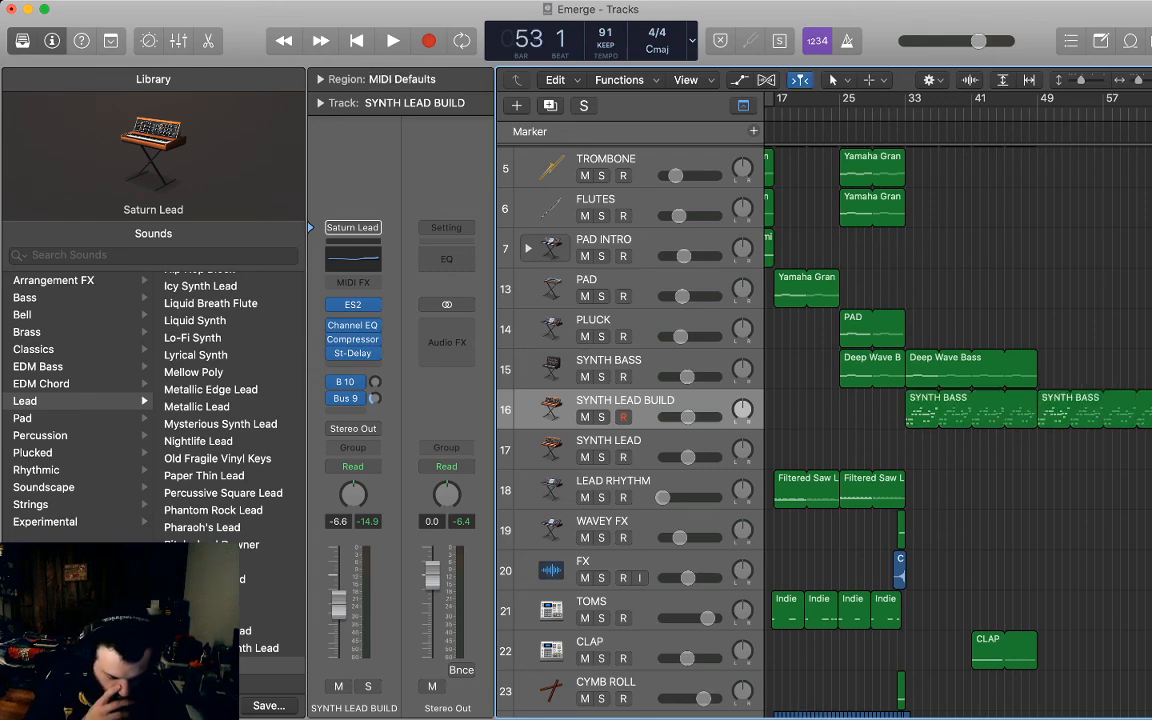
Play the arrangement from bar 1 into the section after bar 33, reviewing the tracks, regions and levels.
scroll(958, 400, left, 2)
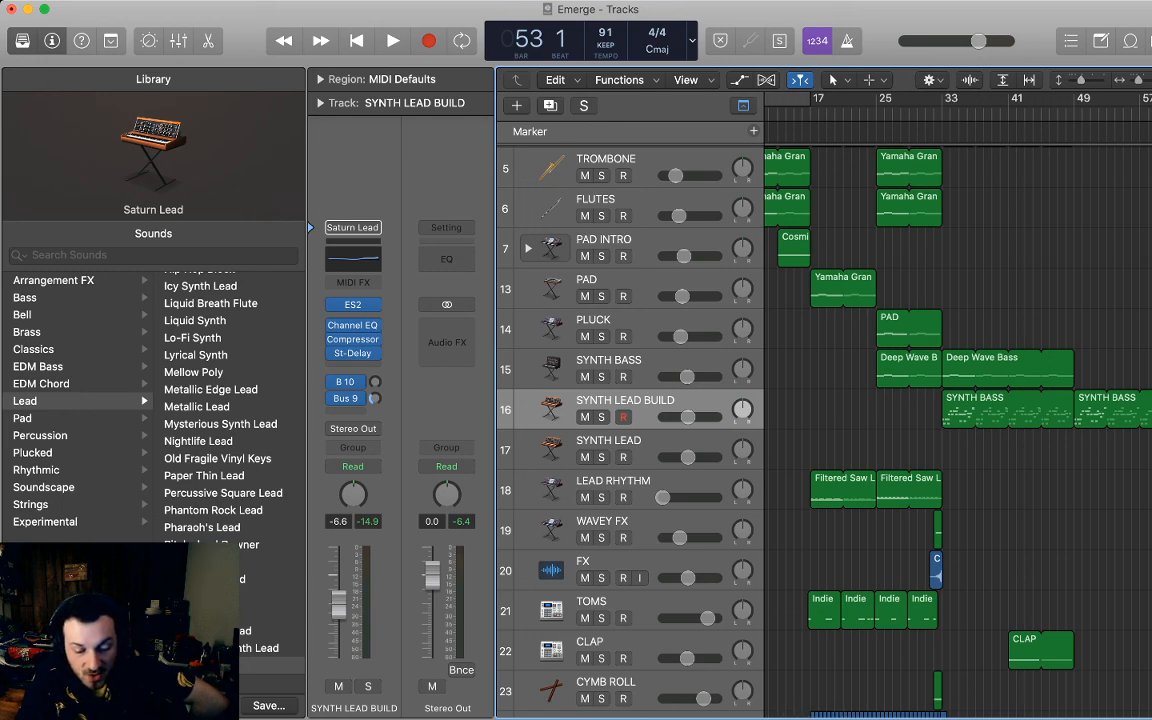
scroll(957, 420, left, 1)
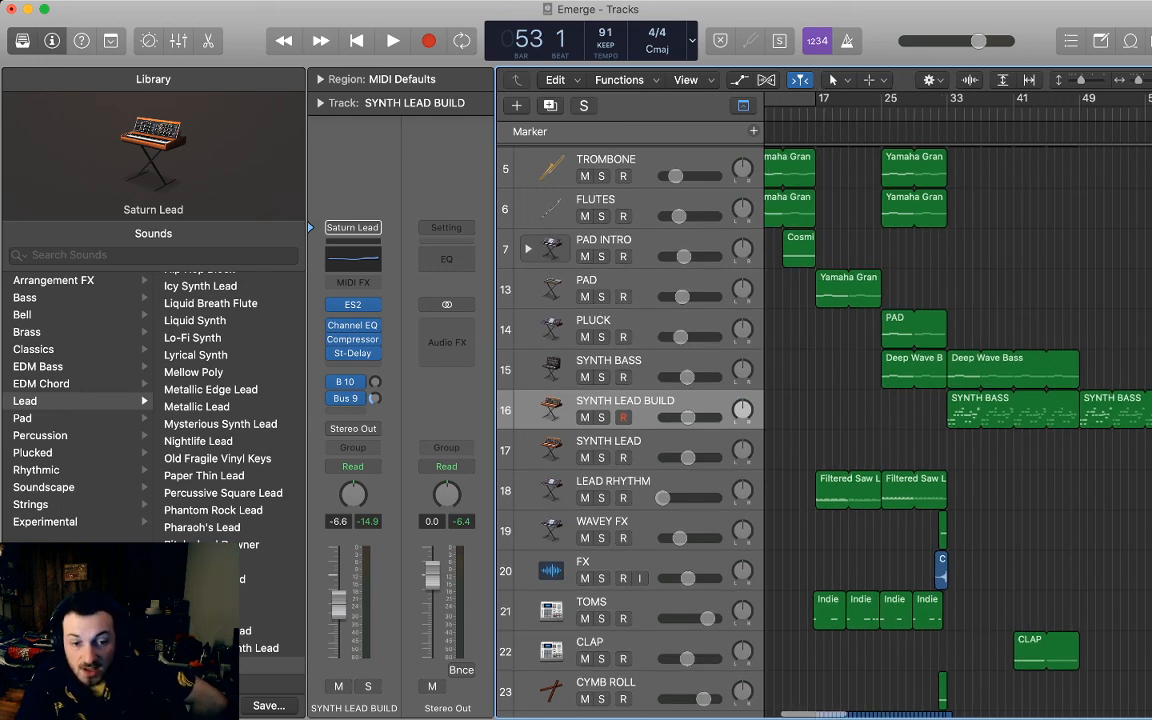
scroll(957, 420, left, 5)
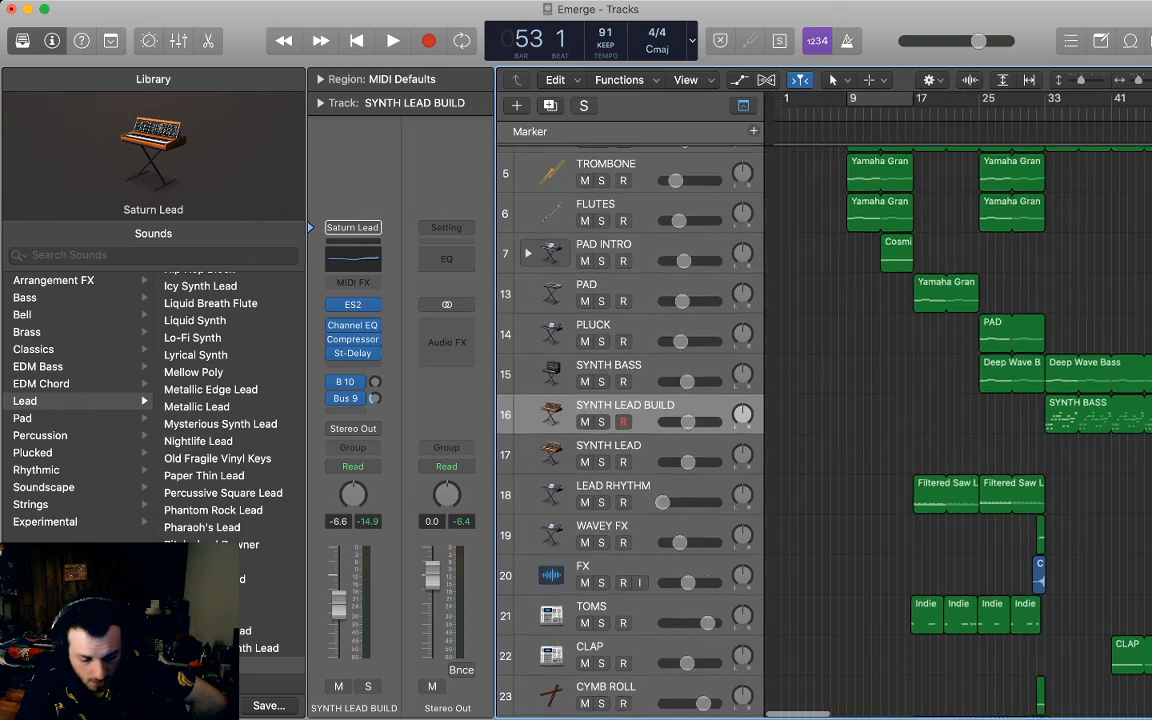
scroll(957, 420, up, 3)
scroll(957, 420, up, 1)
scroll(957, 420, down, 5)
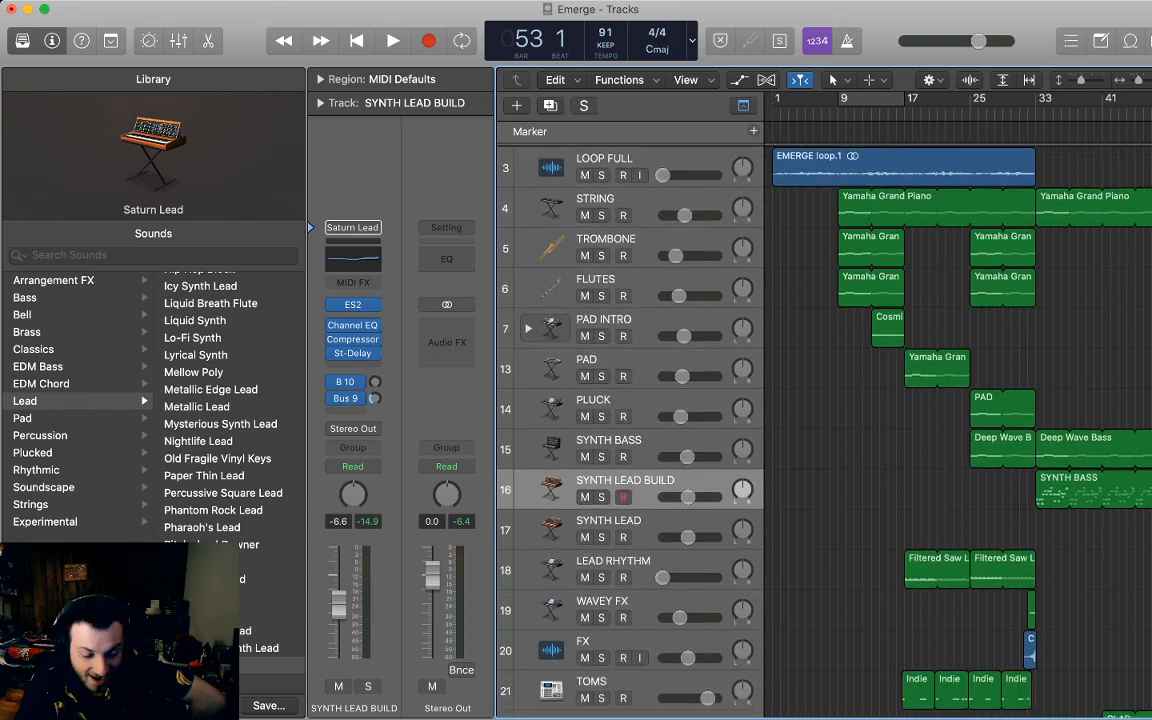
scroll(957, 420, down, 1)
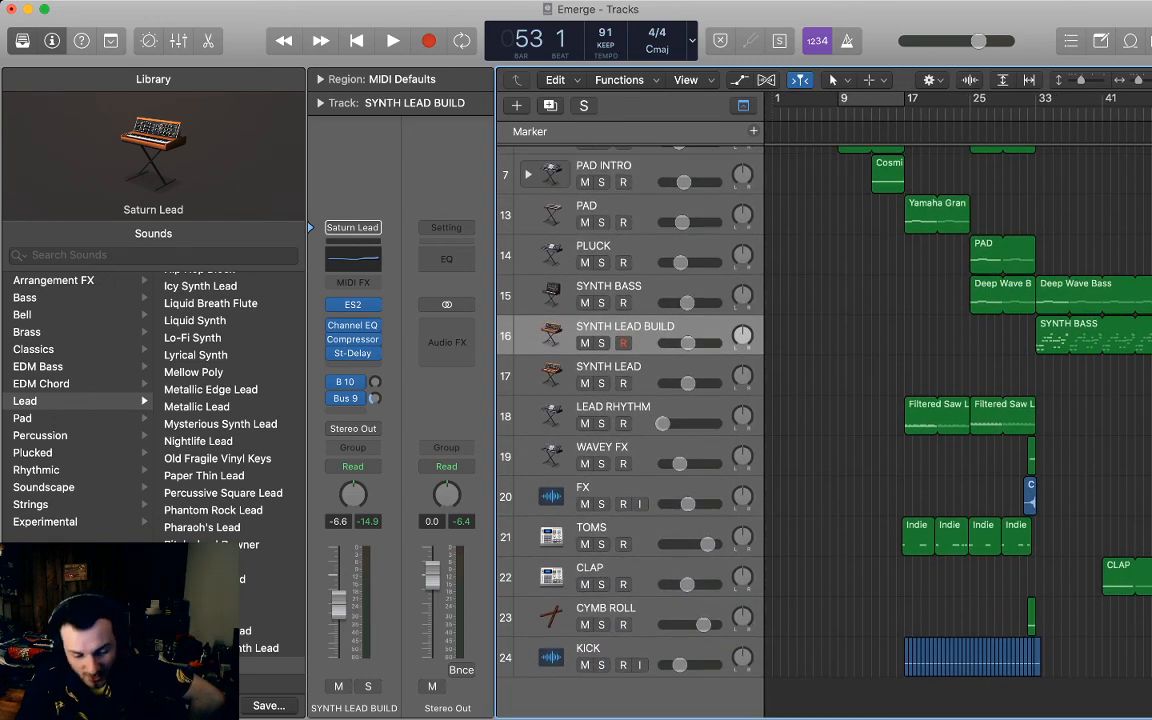
key(Return)
scroll(824, 415, up, 1)
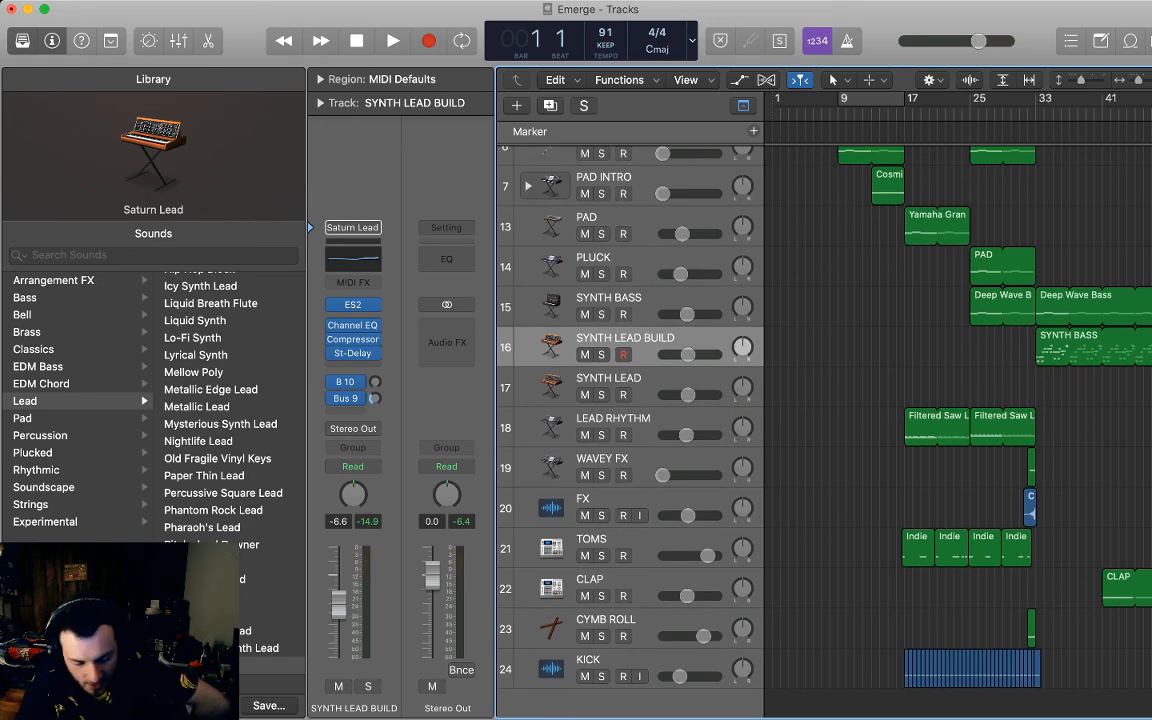
scroll(824, 415, up, 5)
scroll(824, 415, down, 6)
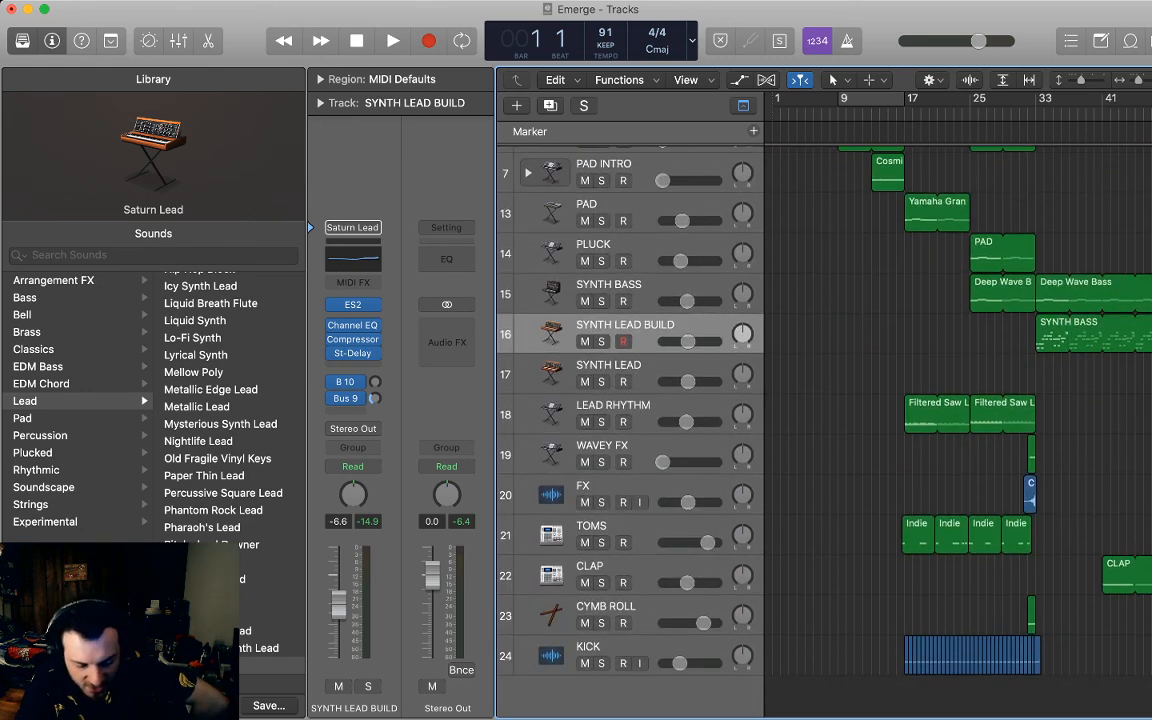
scroll(824, 415, up, 1)
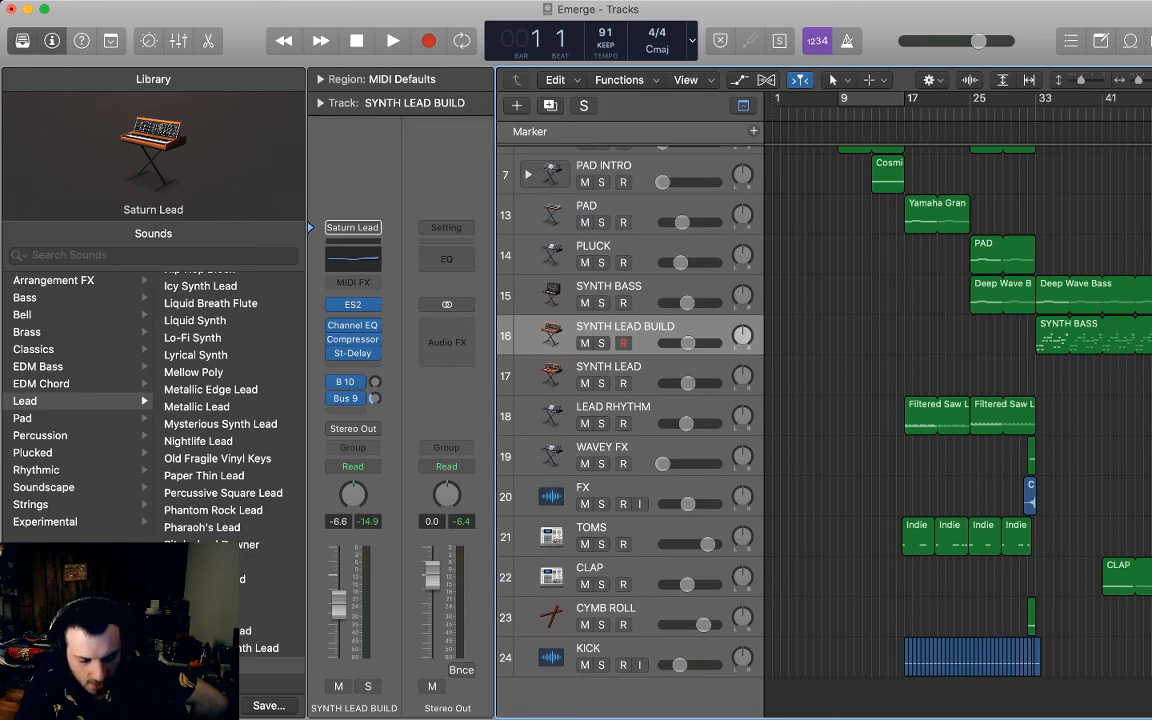
key(space)
scroll(824, 415, up, 6)
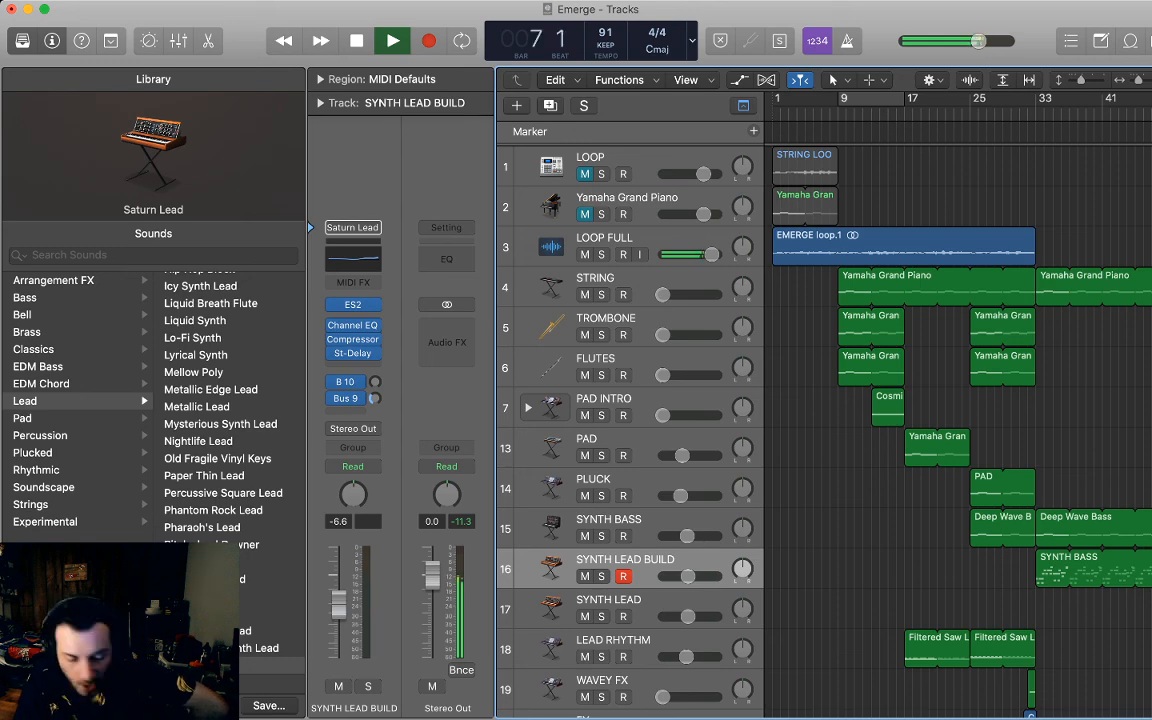
scroll(824, 430, up, 1)
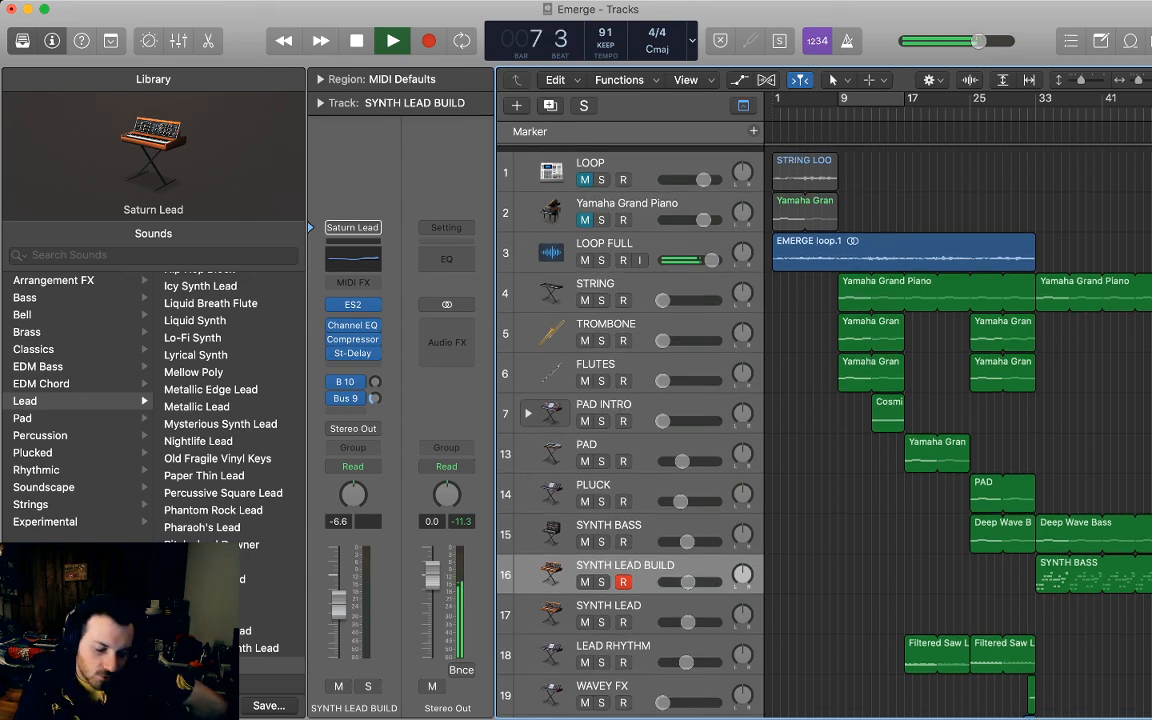
scroll(824, 430, down, 1)
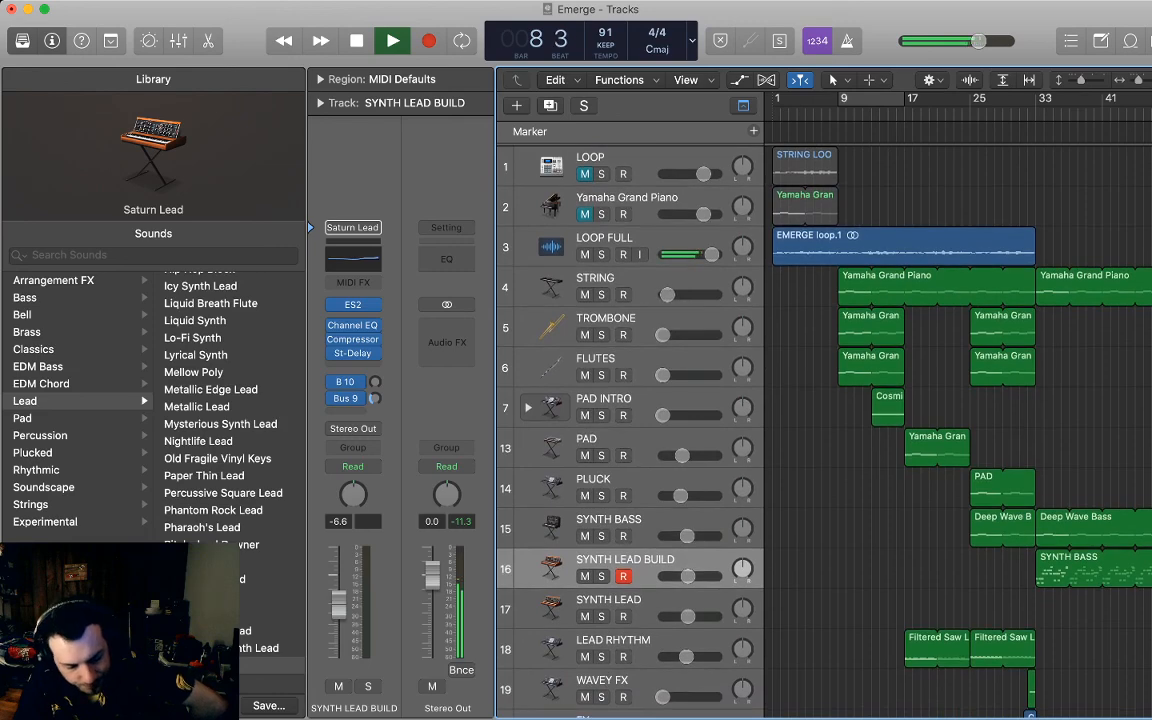
scroll(824, 430, up, 1)
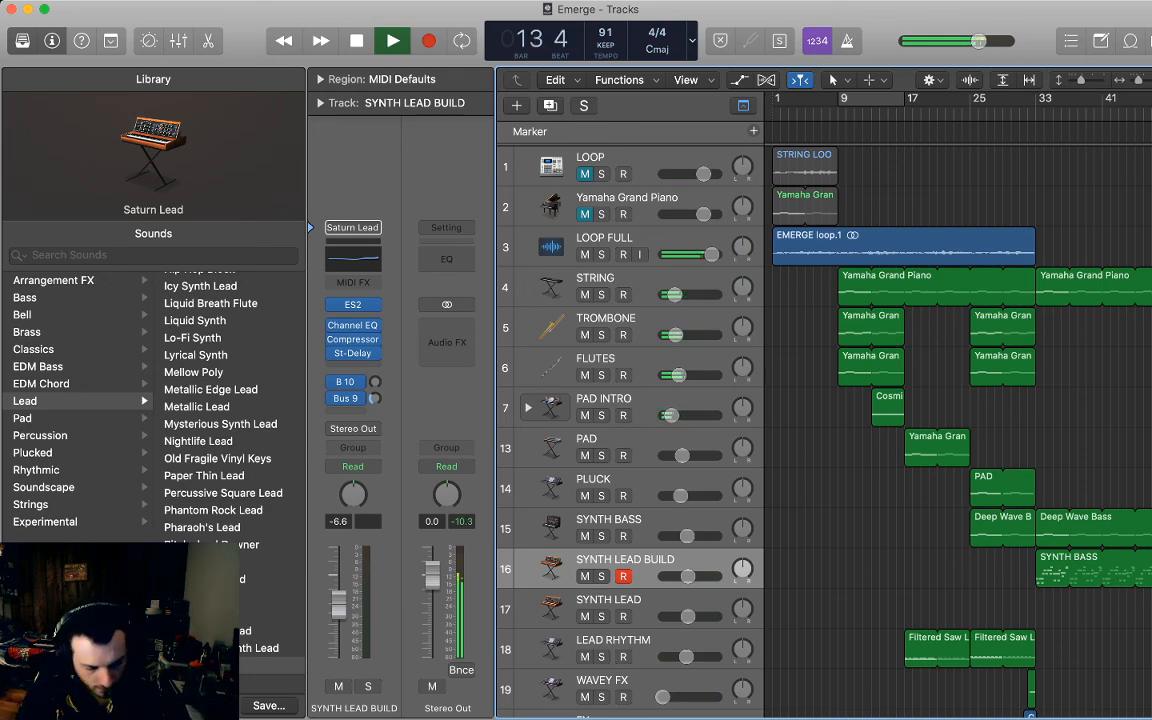
scroll(630, 420, down, 1)
scroll(900, 420, down, 3)
scroll(900, 420, right, 3)
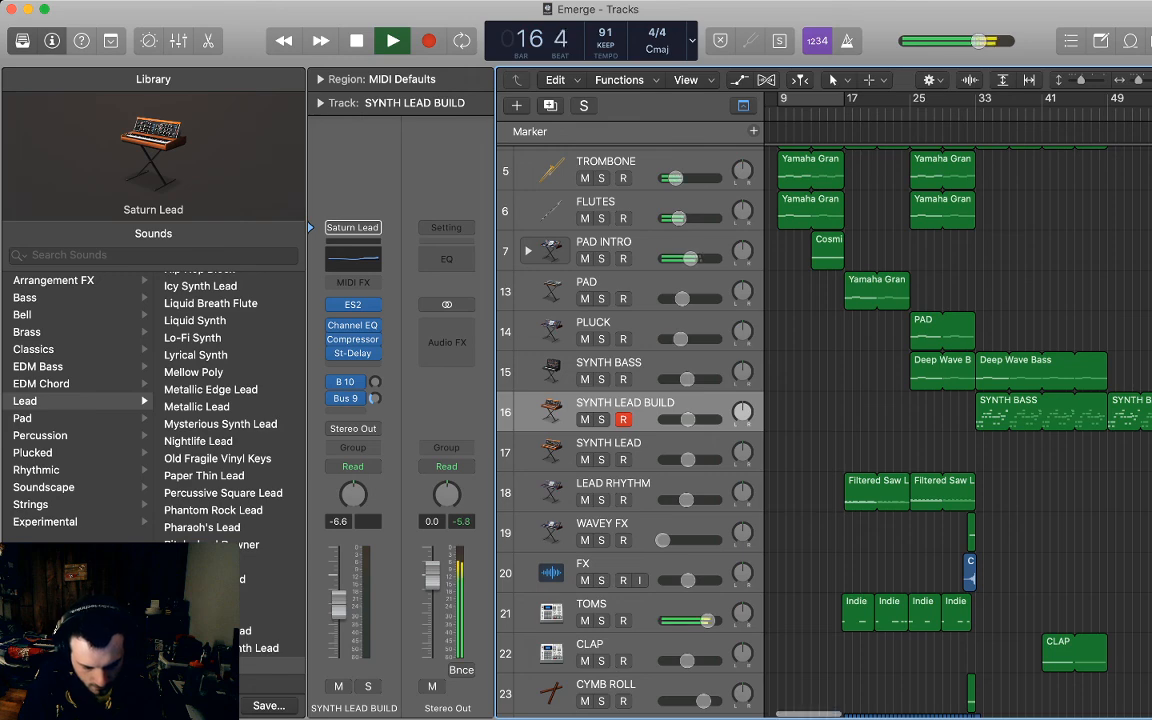
scroll(900, 420, down, 1)
scroll(900, 420, up, 5)
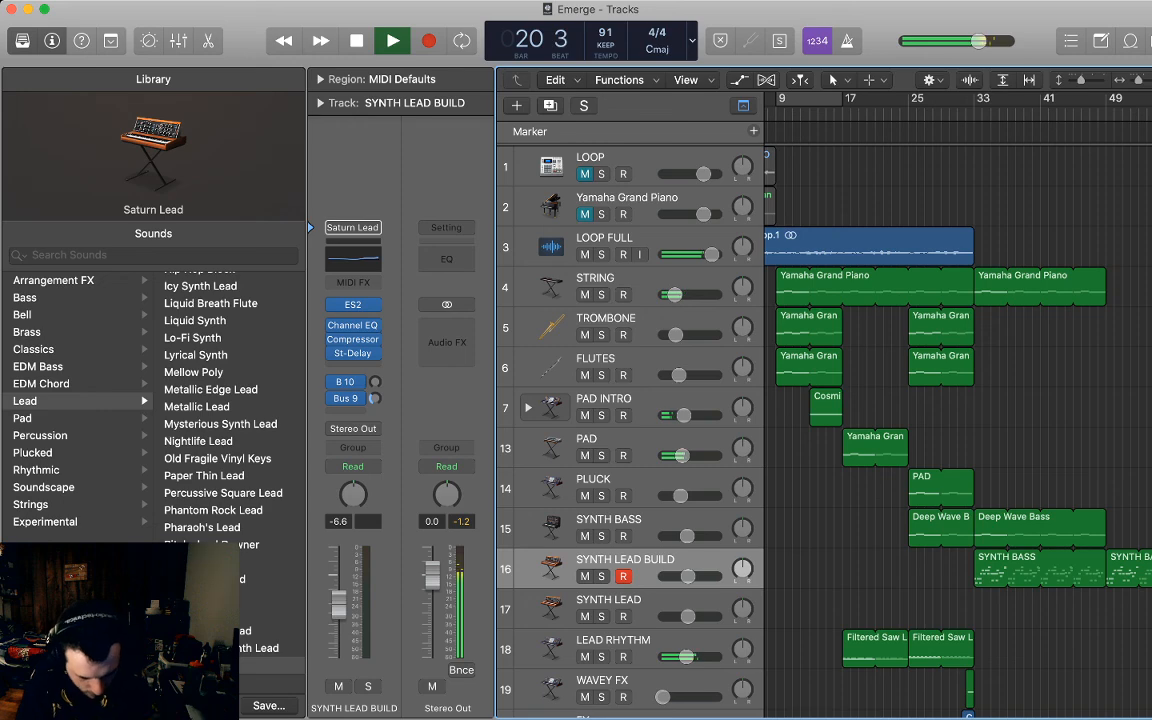
scroll(830, 400, down, 5)
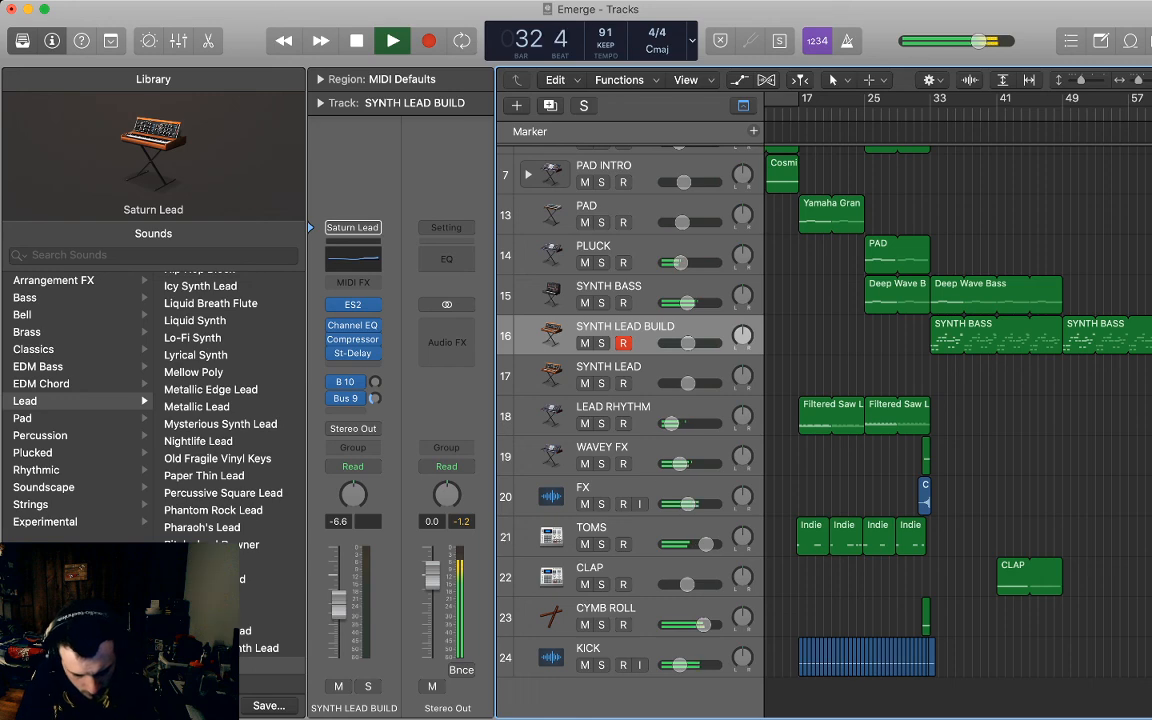
scroll(824, 430, up, 5)
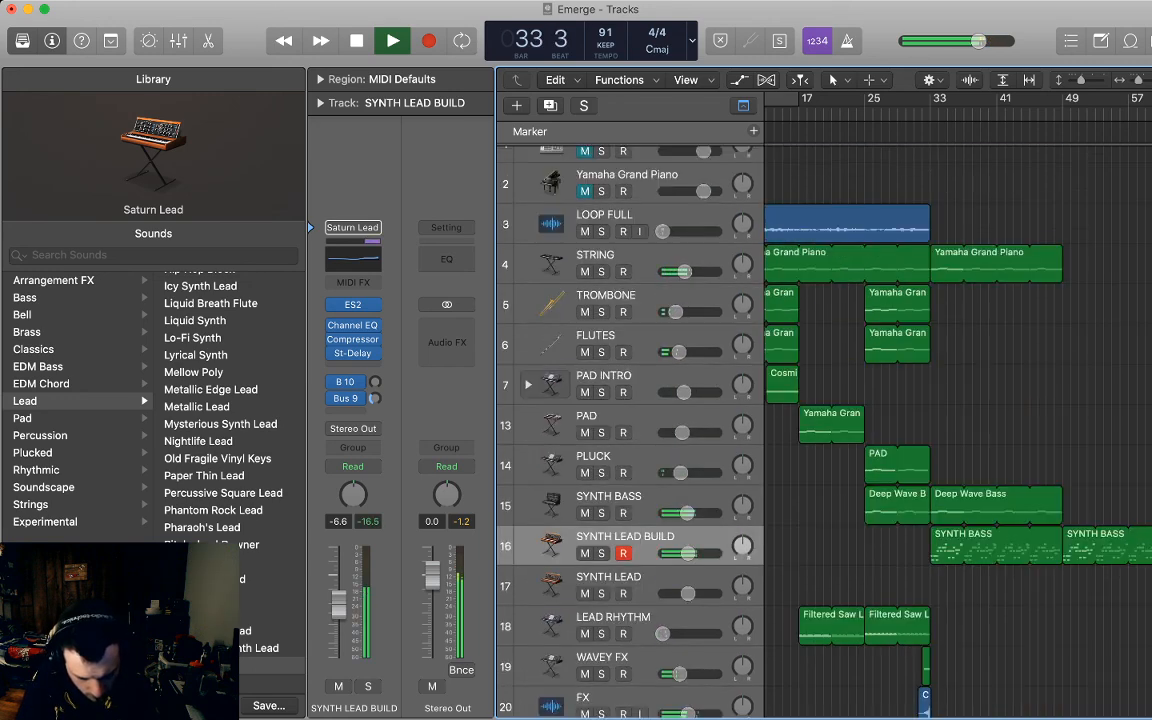
scroll(957, 430, right, 3)
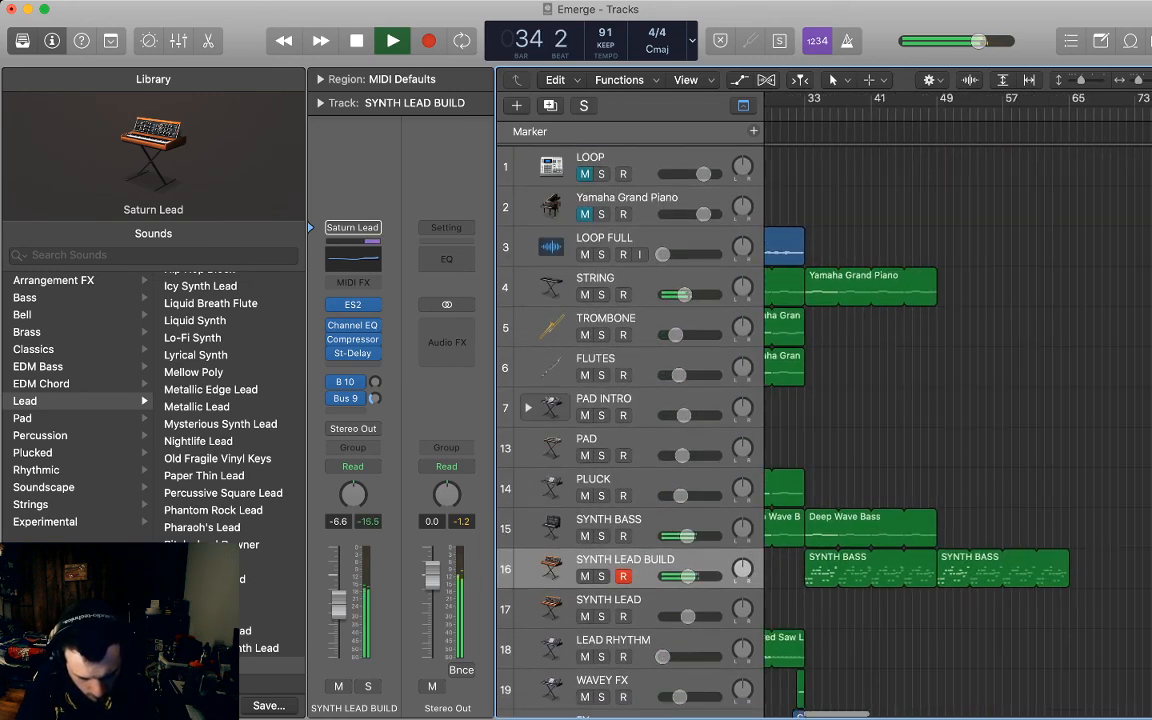
Extend the STRING and SYNTH BASS regions that start at bar 33 so both end at bar 65, and stop playback.
drag(934, 274, 1068, 274)
drag(934, 515, 1068, 515)
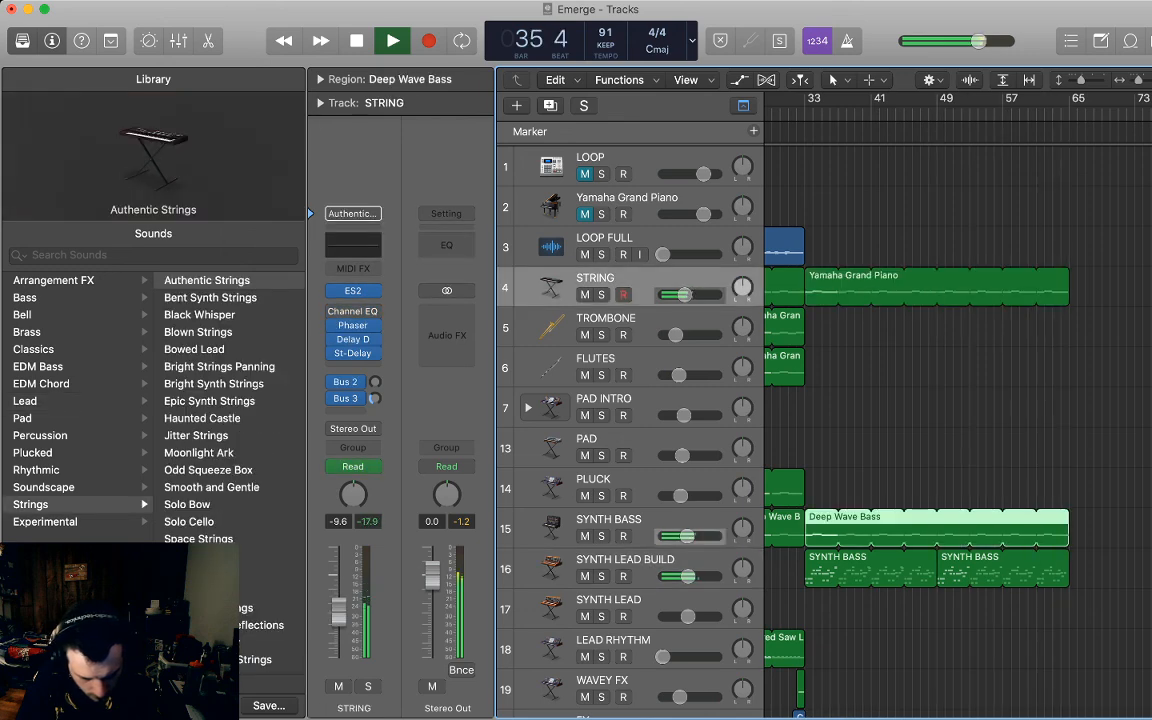
scroll(1068, 515, left, 1)
scroll(1068, 515, left, 3)
scroll(1068, 515, down, 4)
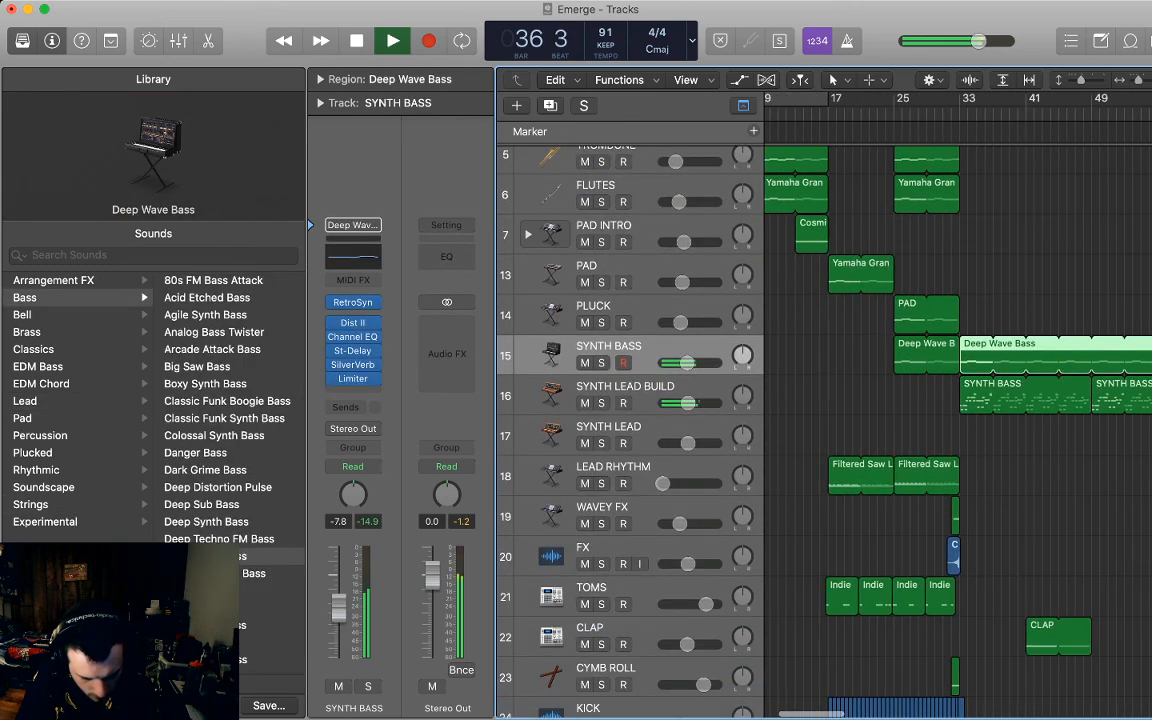
scroll(824, 430, down, 2)
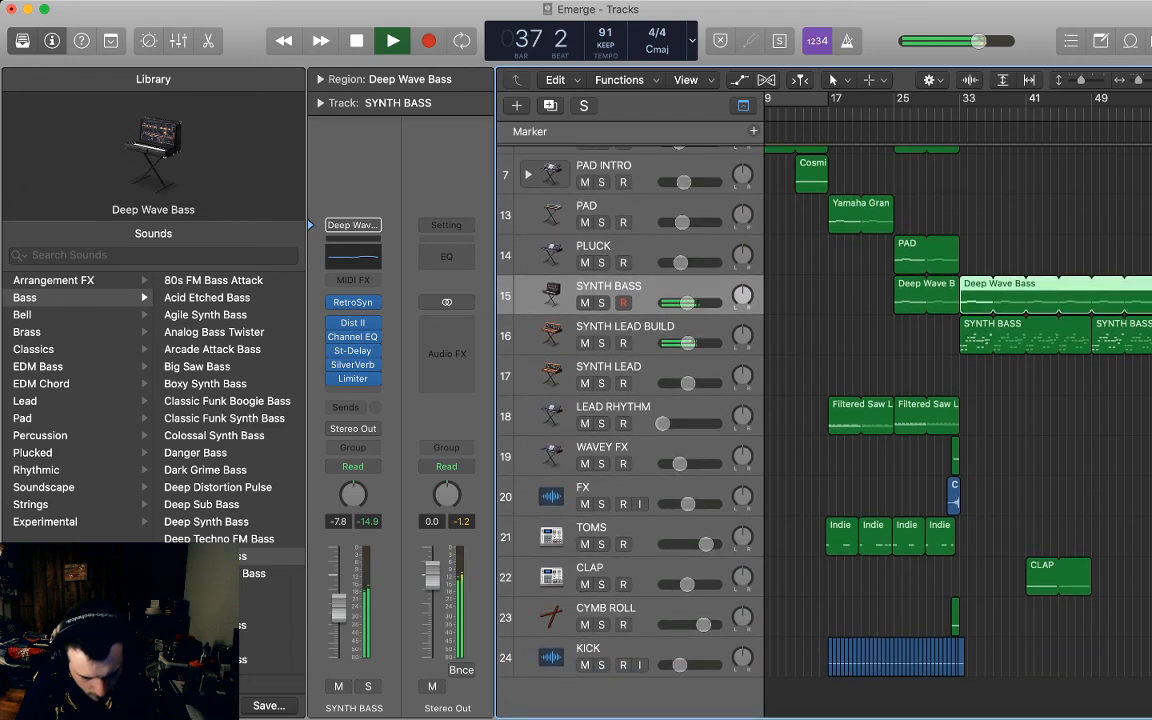
key(space)
Join the four Indie regions on the TOMS track into a single region.
click(606, 608)
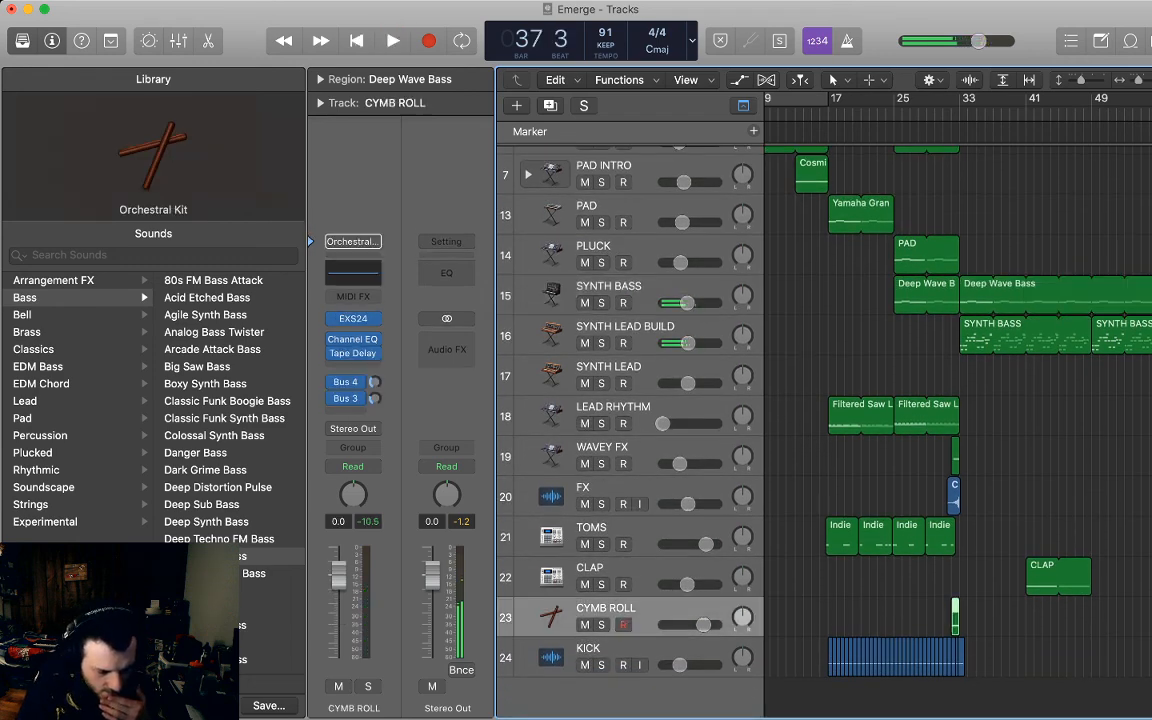
scroll(958, 420, down, 1)
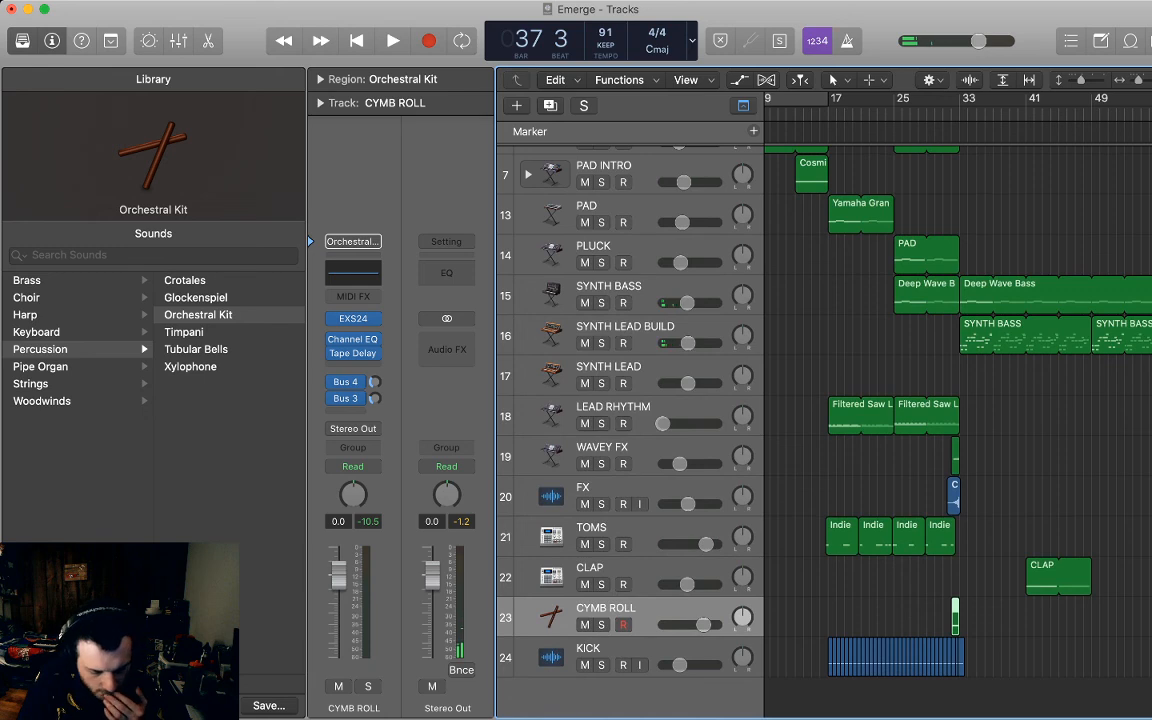
click(612, 529)
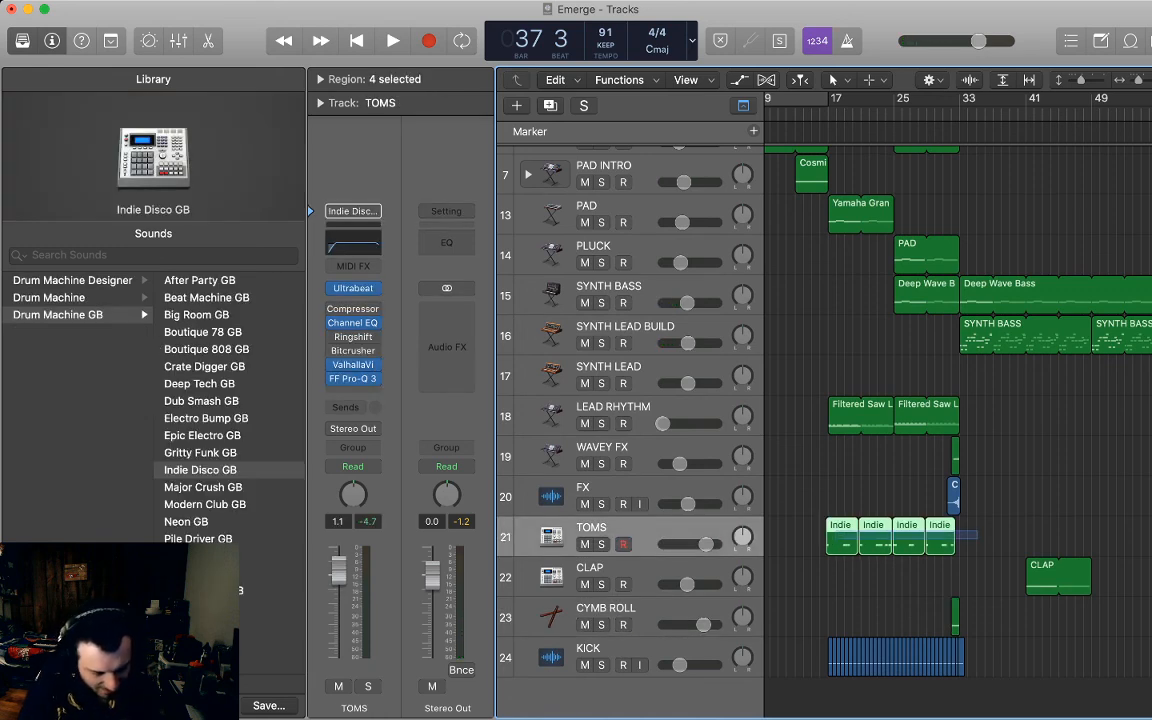
key(super+j)
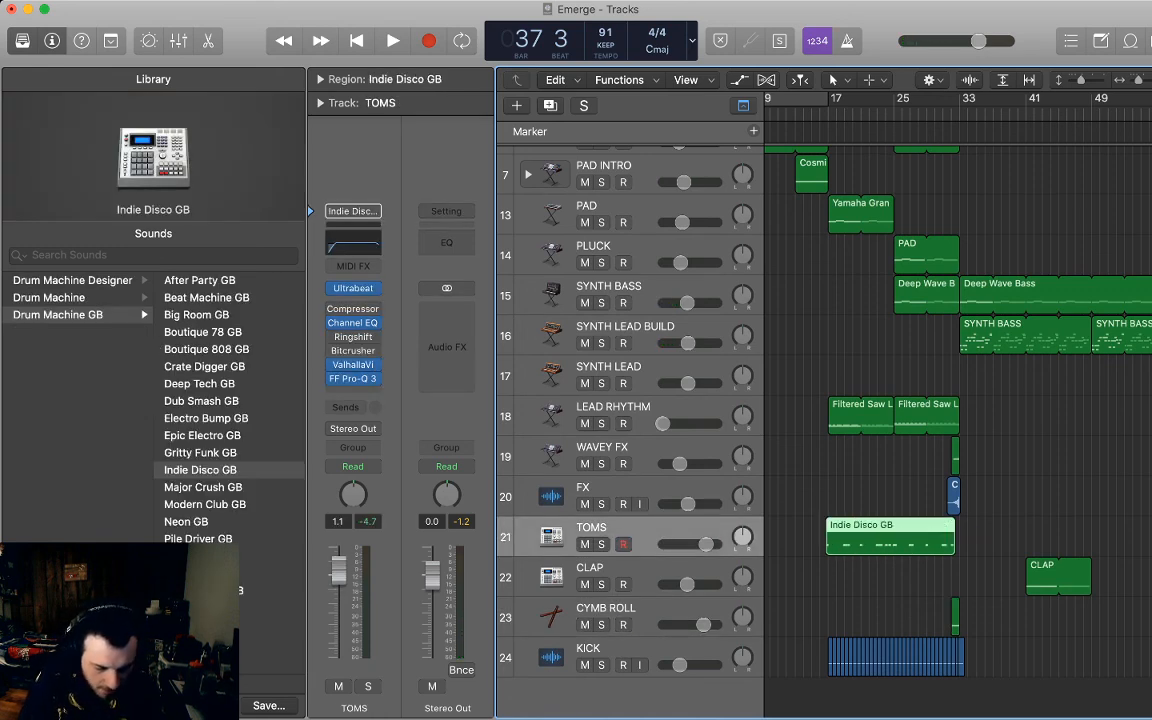
click(1000, 538)
scroll(1000, 538, down, 1)
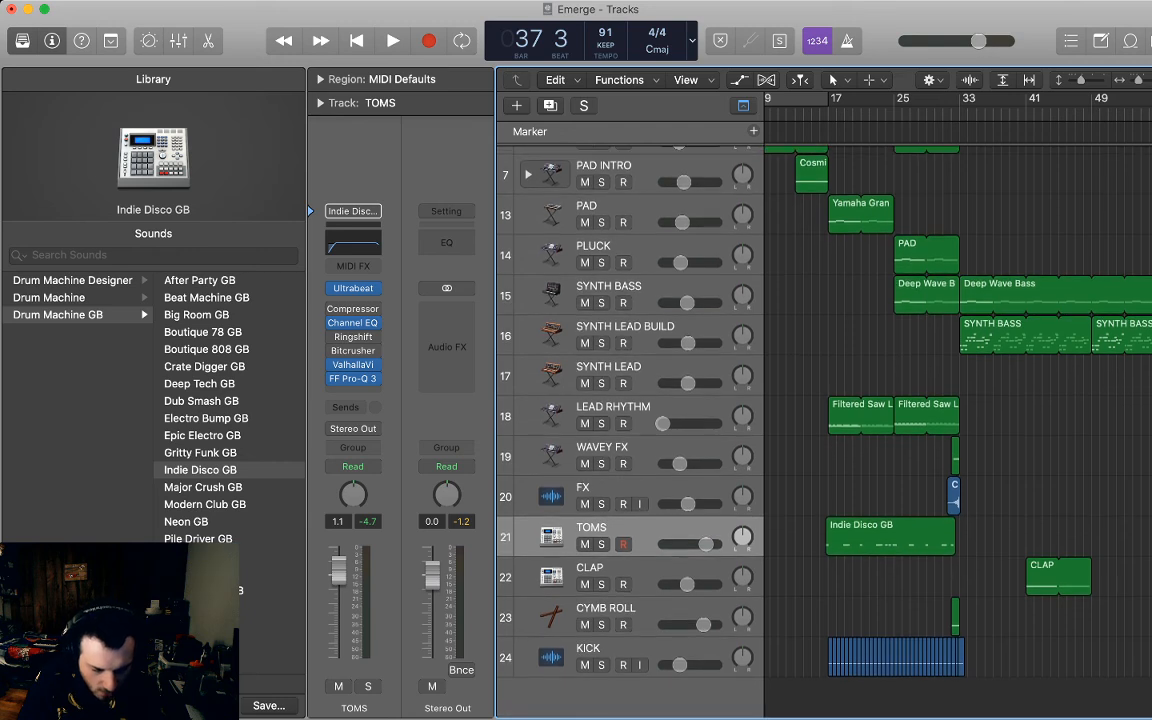
Place the playhead at bar 30 and create two duplicate tracks below the CLAP track.
key(space)
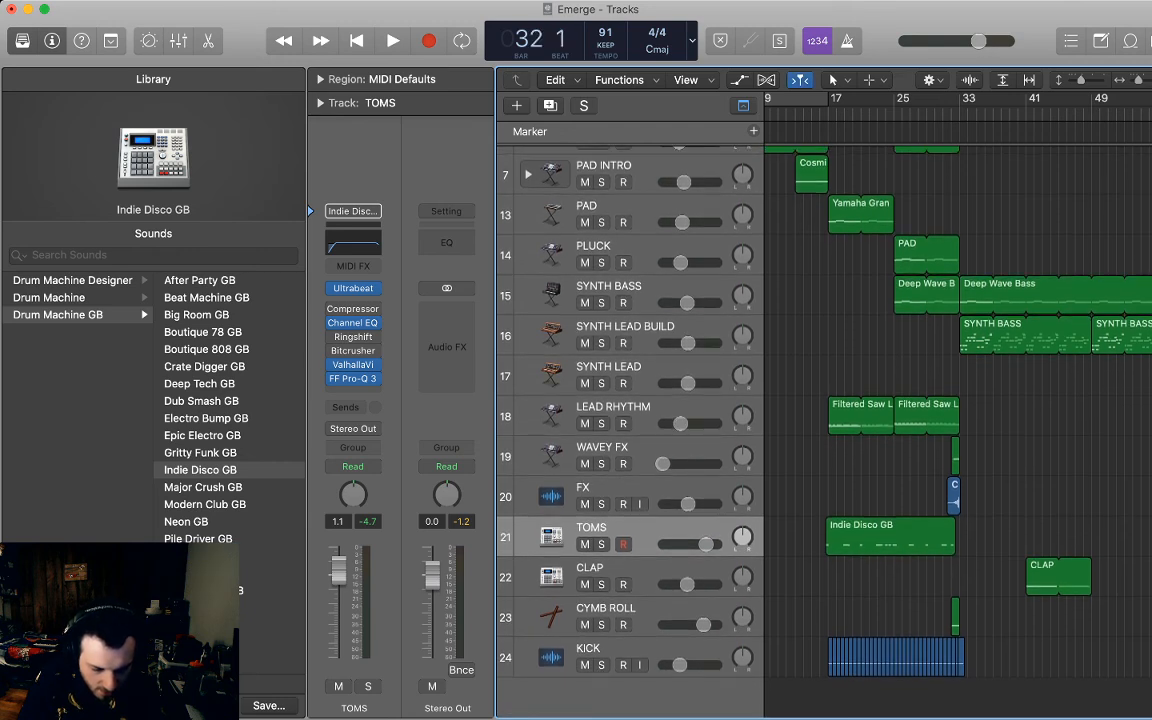
key(comma)
key(comma)
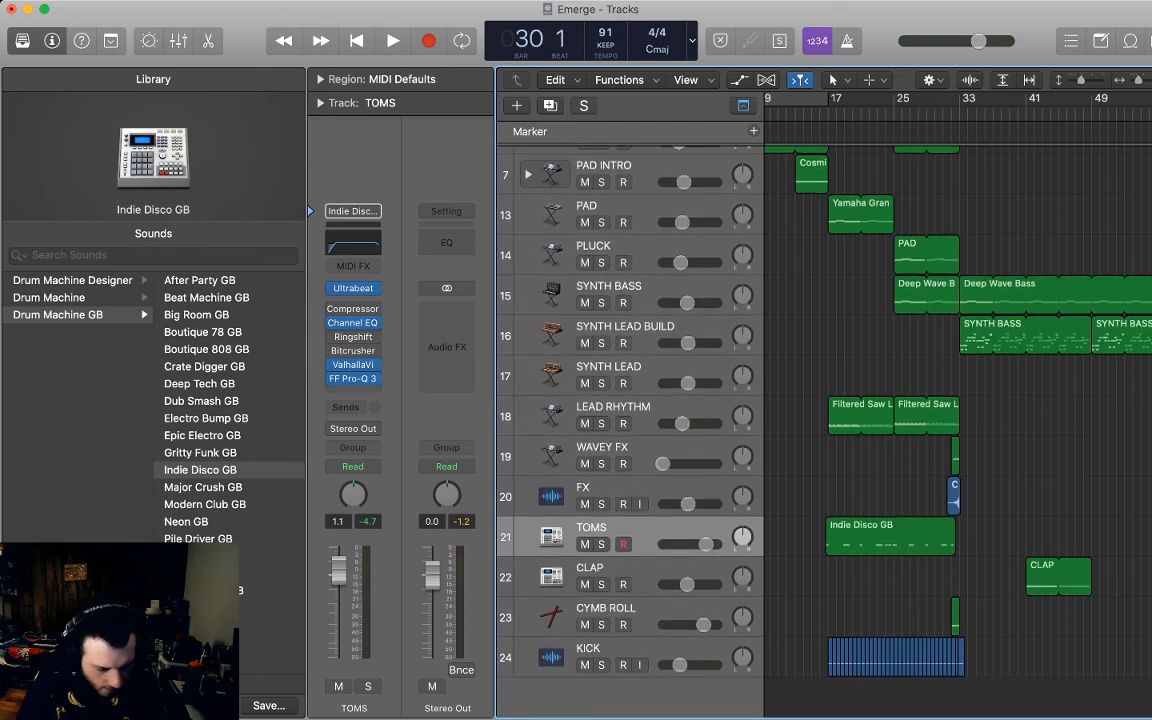
click(1058, 577)
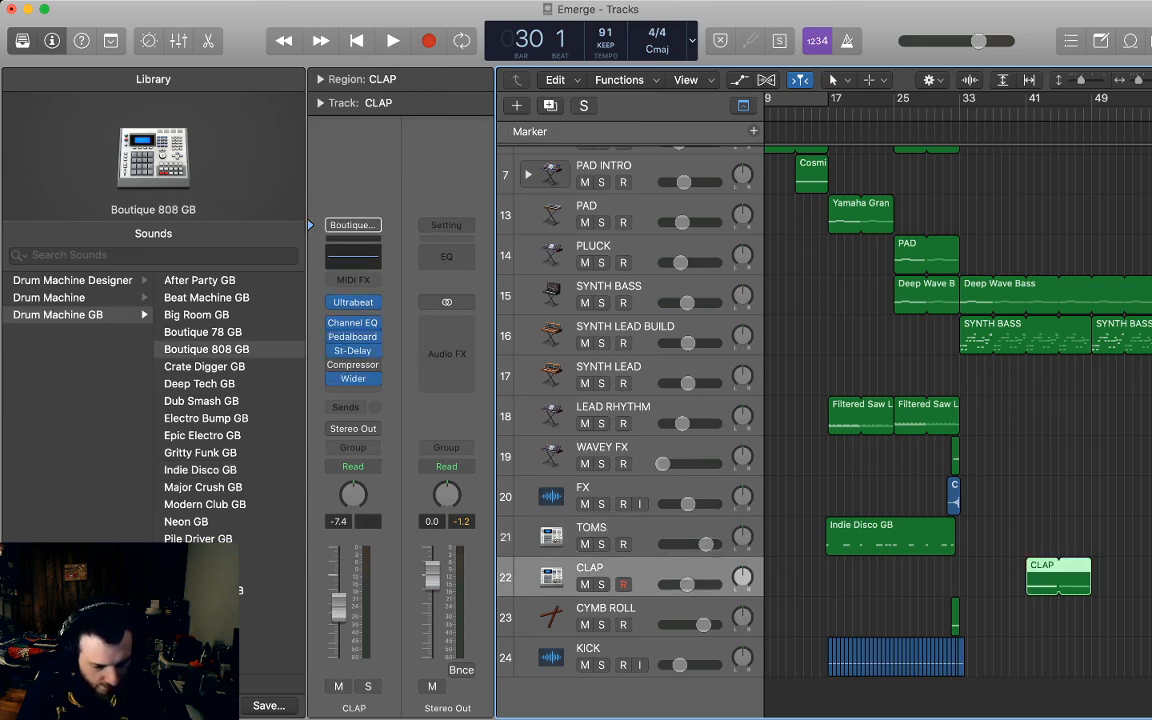
key(super+d)
key(super+d)
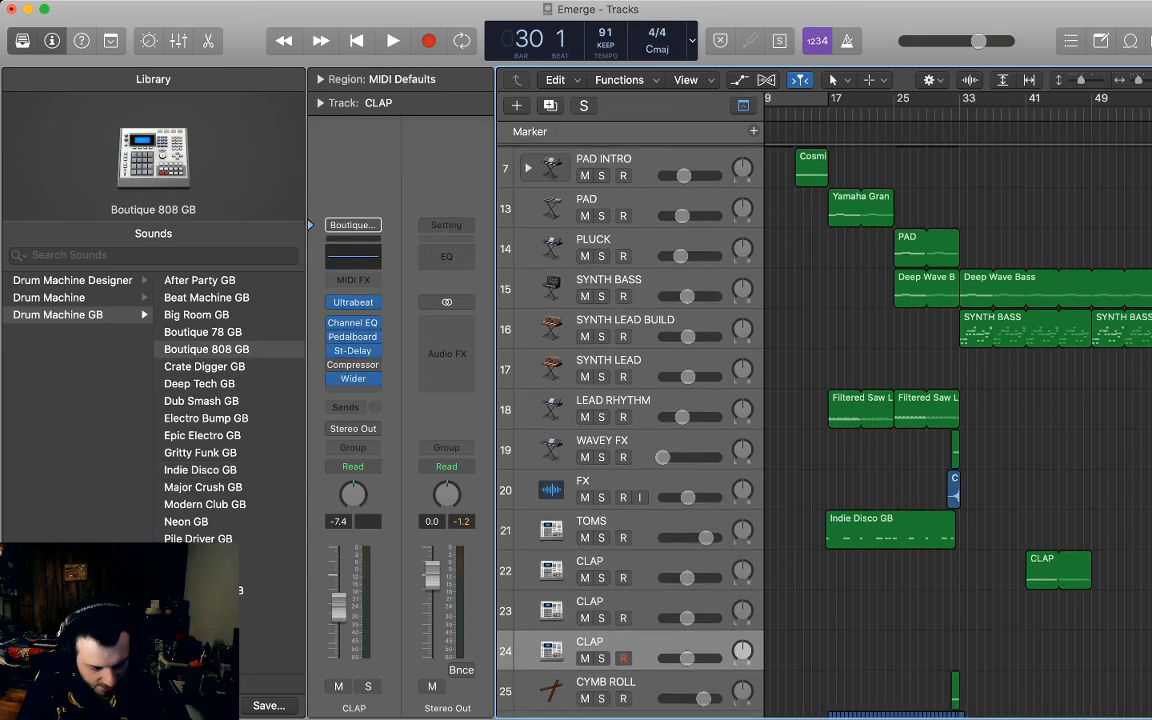
Record a continuous Snare1 roll over bars 31 and 32 on the first duplicated CLAP track.
key(Up)
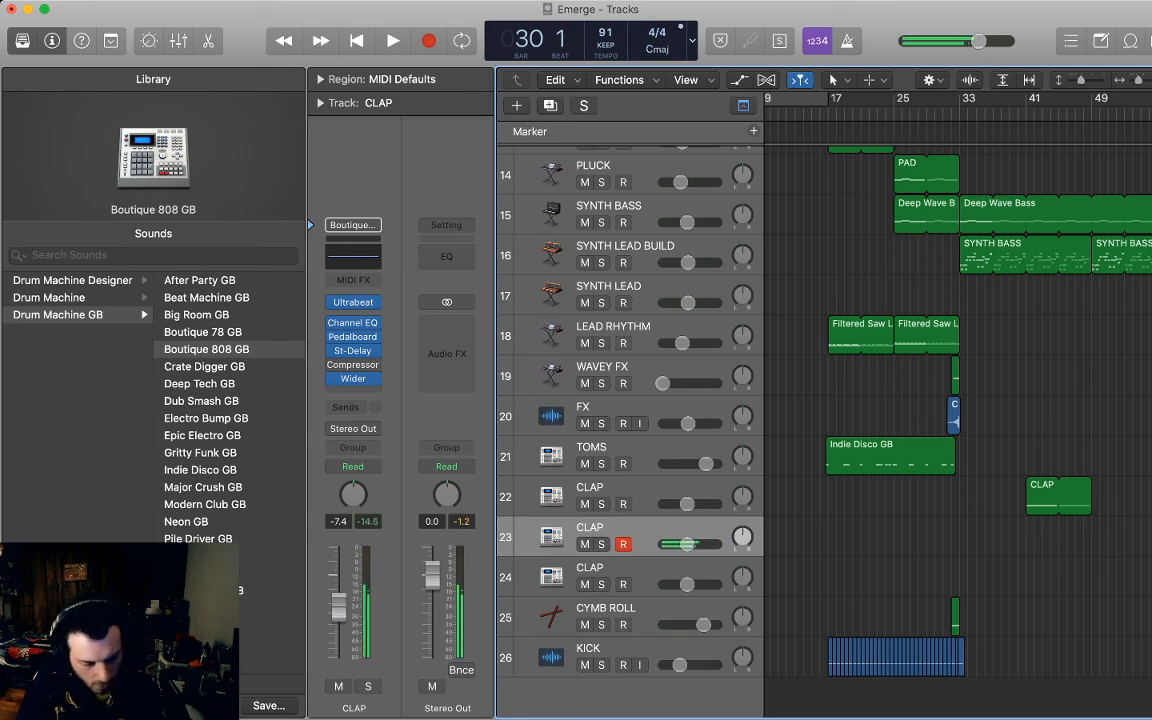
key(r)
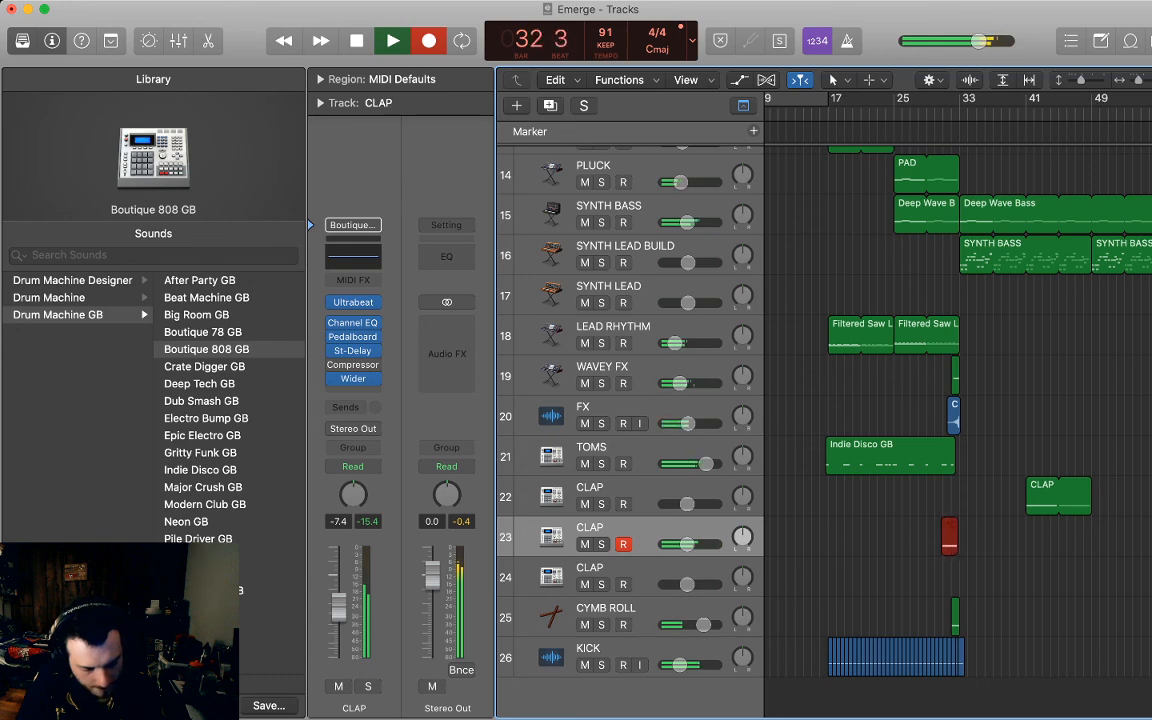
key(space)
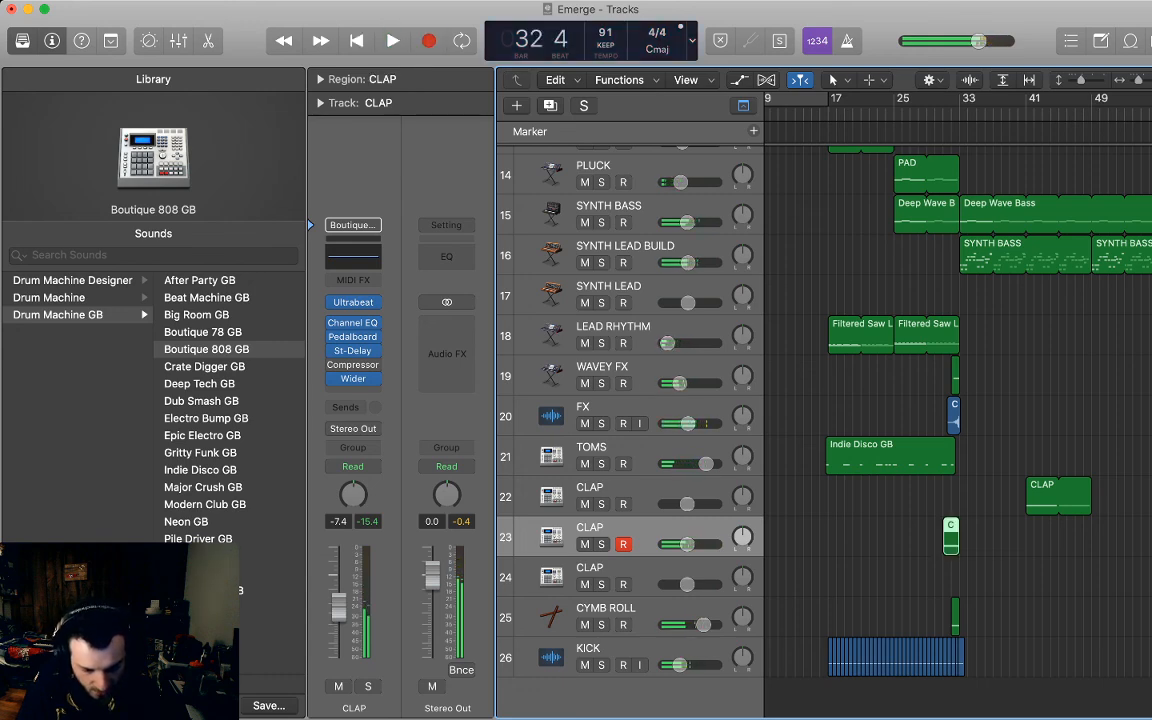
Quantize all notes of the recorded snare roll to 1/16 Note in the Piano Roll and audition the region.
key(p)
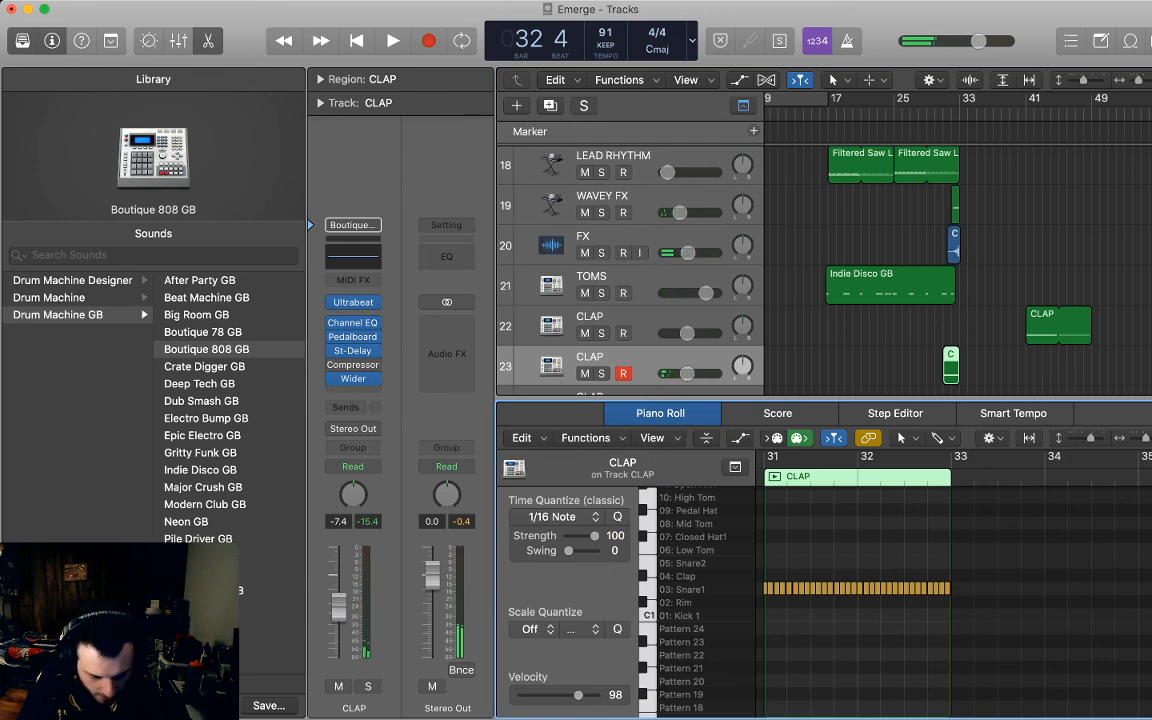
drag(975, 635, 761, 513)
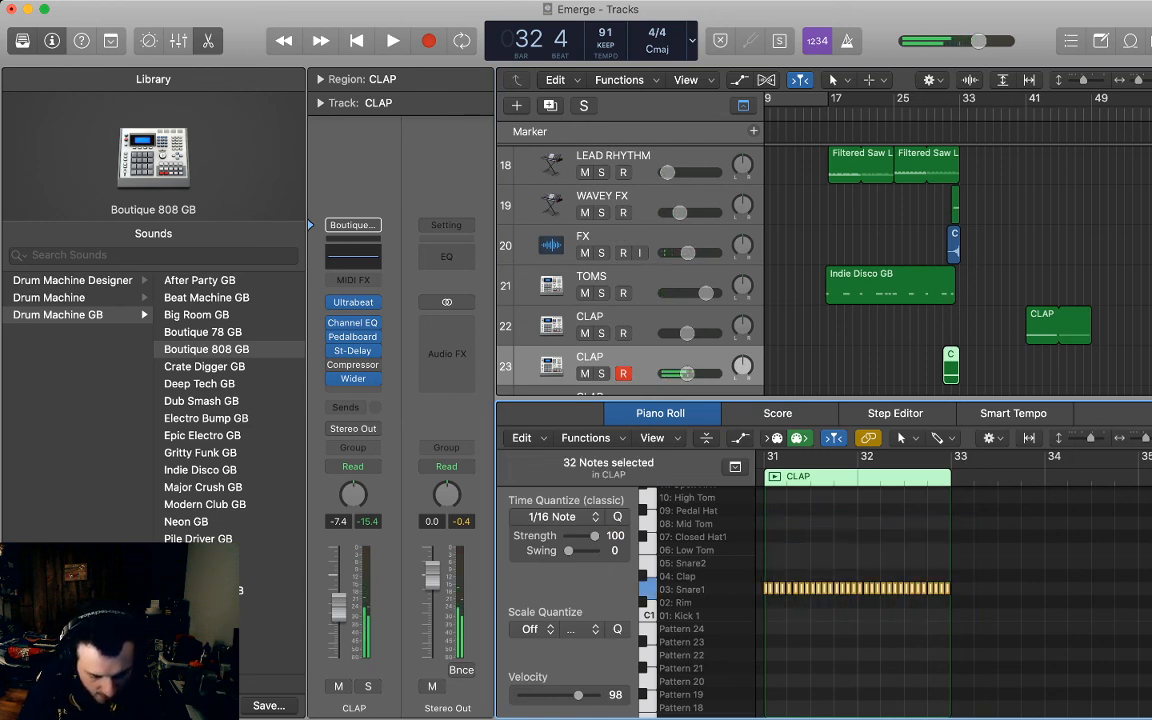
key(q)
key(super+Right)
key(super+Right)
key(super+Right)
key(super+Right)
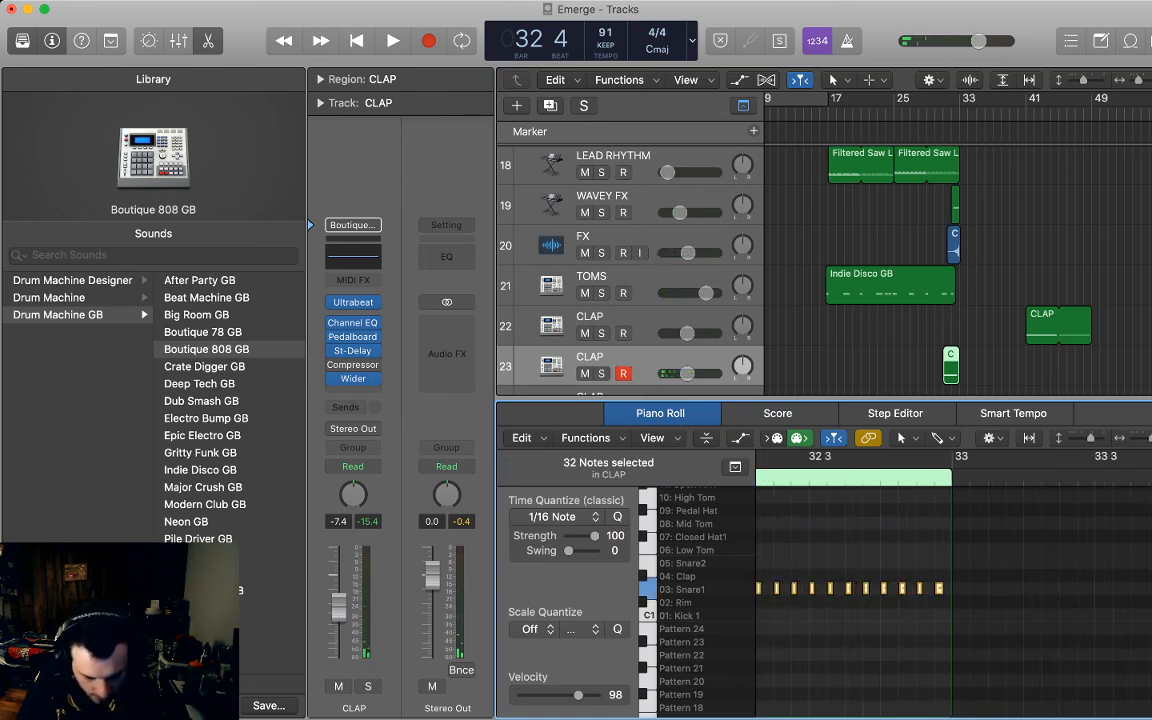
click(790, 530)
scroll(790, 530, left, 1)
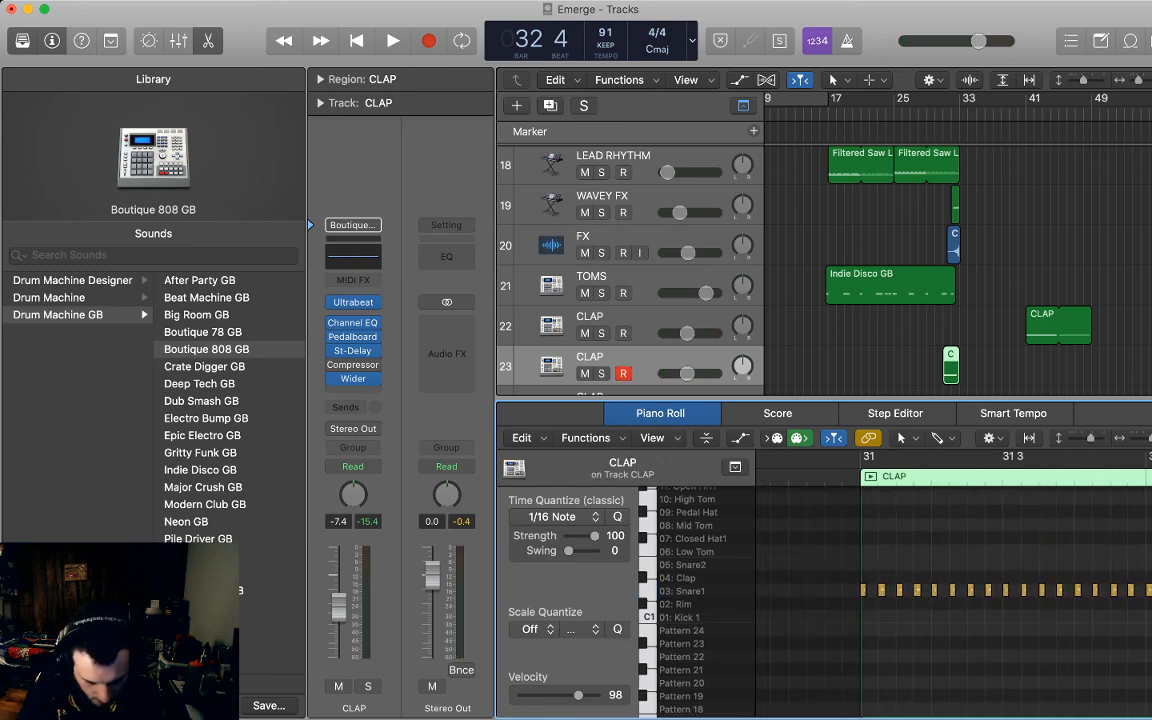
key(space)
key(space)
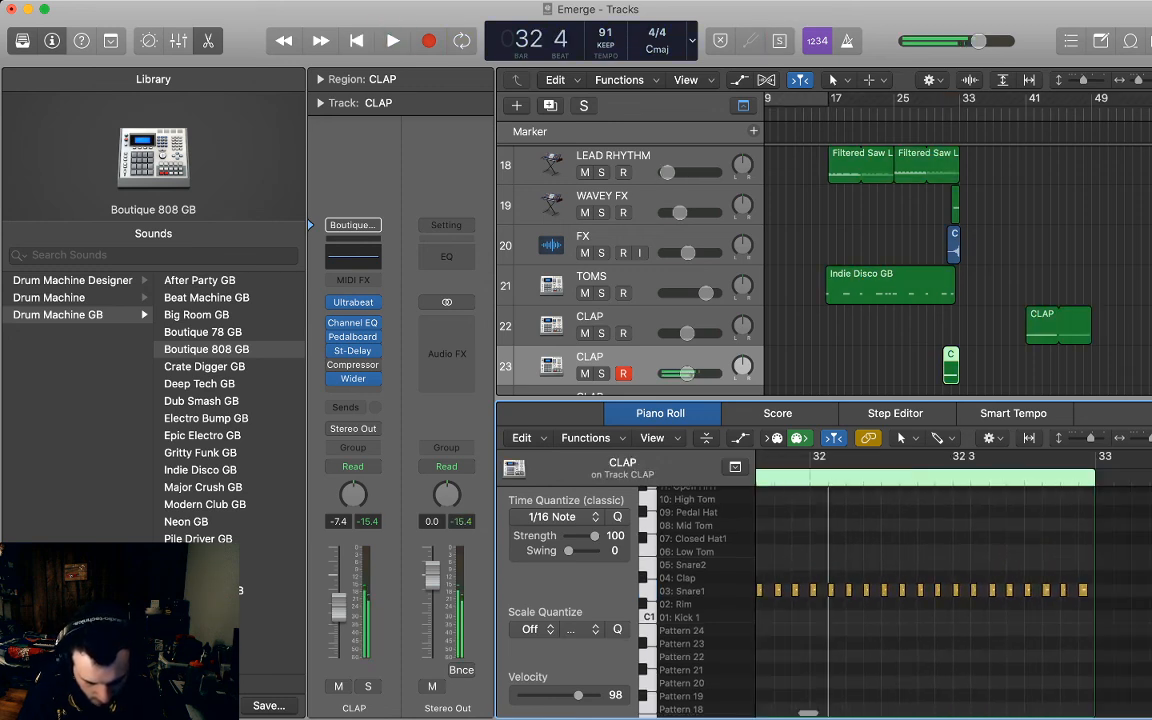
Copy the Snare1 note just before 31 3 to halfway towards the following note and audition the CLAP region in solo.
scroll(950, 590, left, 3)
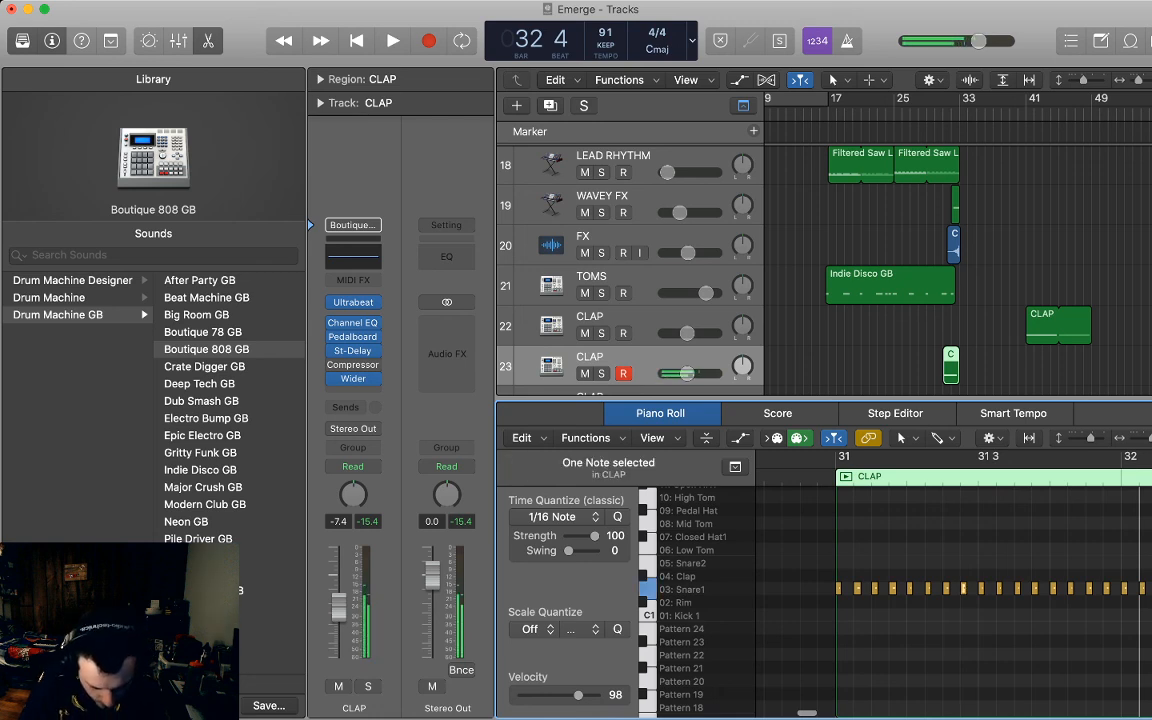
drag(963, 589, 972, 589)
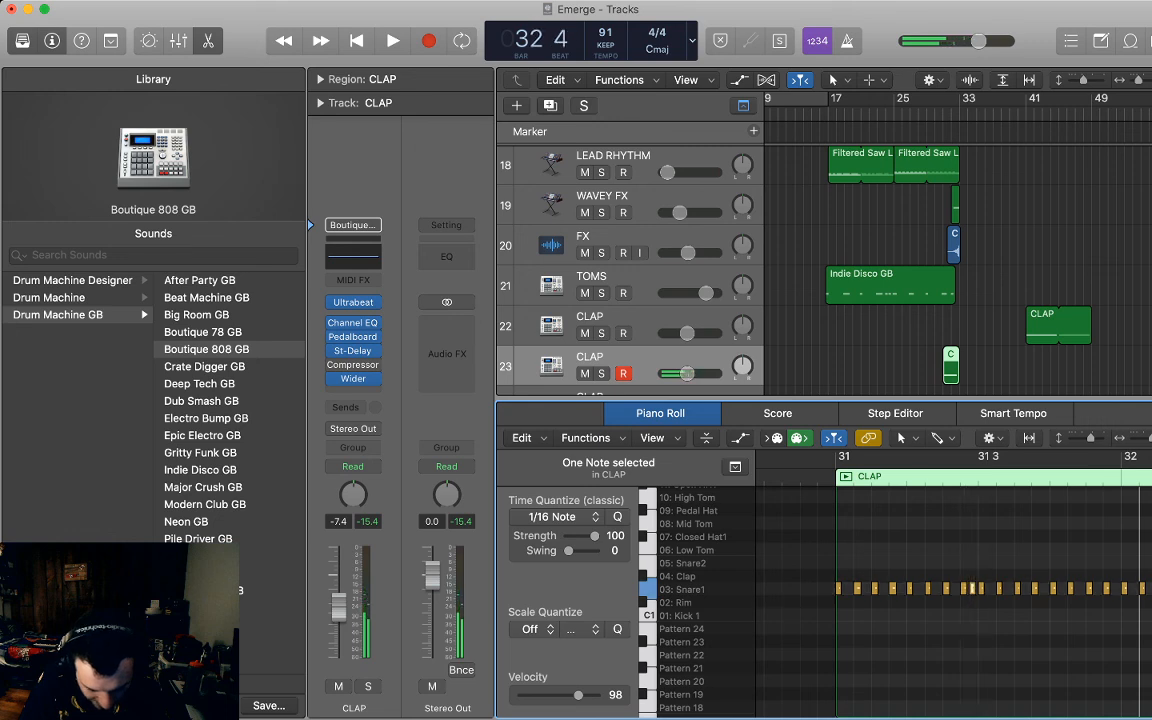
key(alt+space)
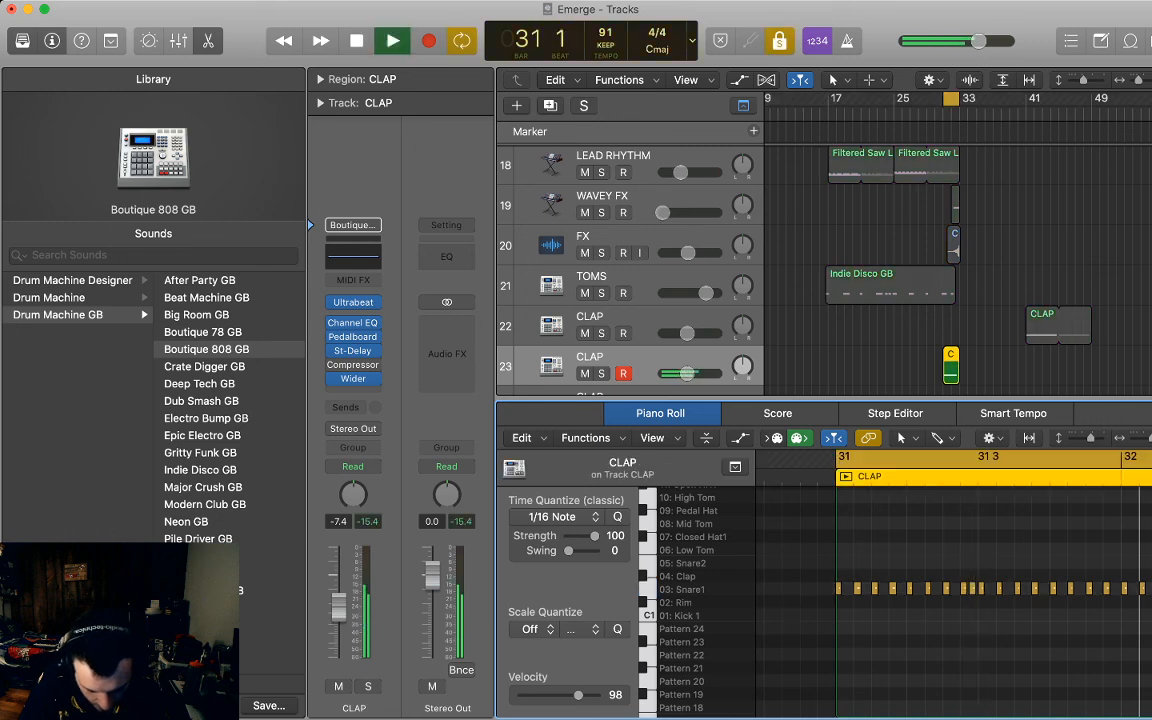
key(space)
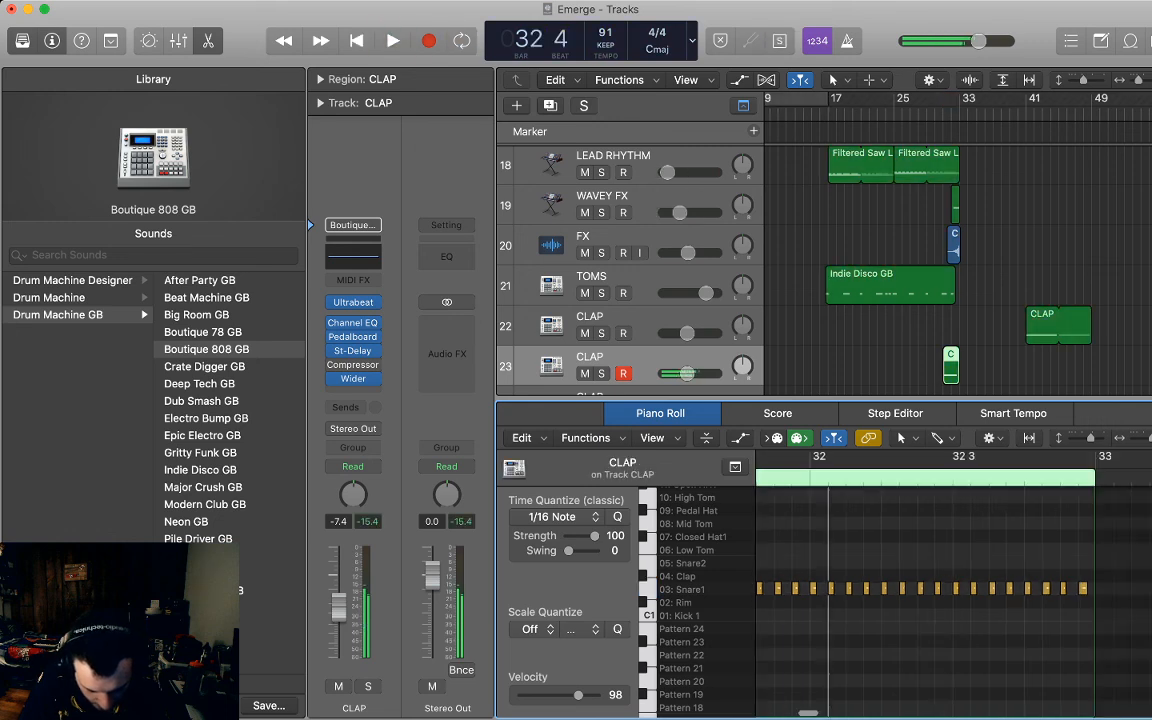
Duplicate the two closely spaced Snare1 notes just before 31 3 and play the result.
scroll(955, 570, up, 3)
scroll(955, 570, left, 5)
drag(955, 563, 973, 589)
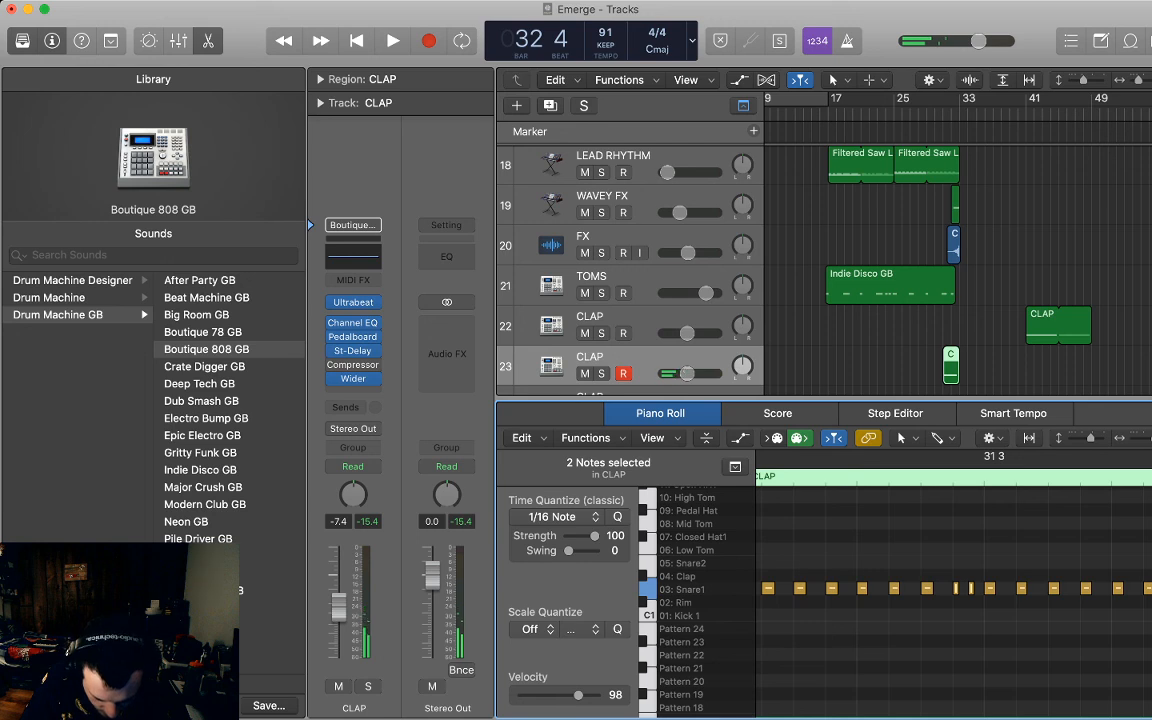
key(space)
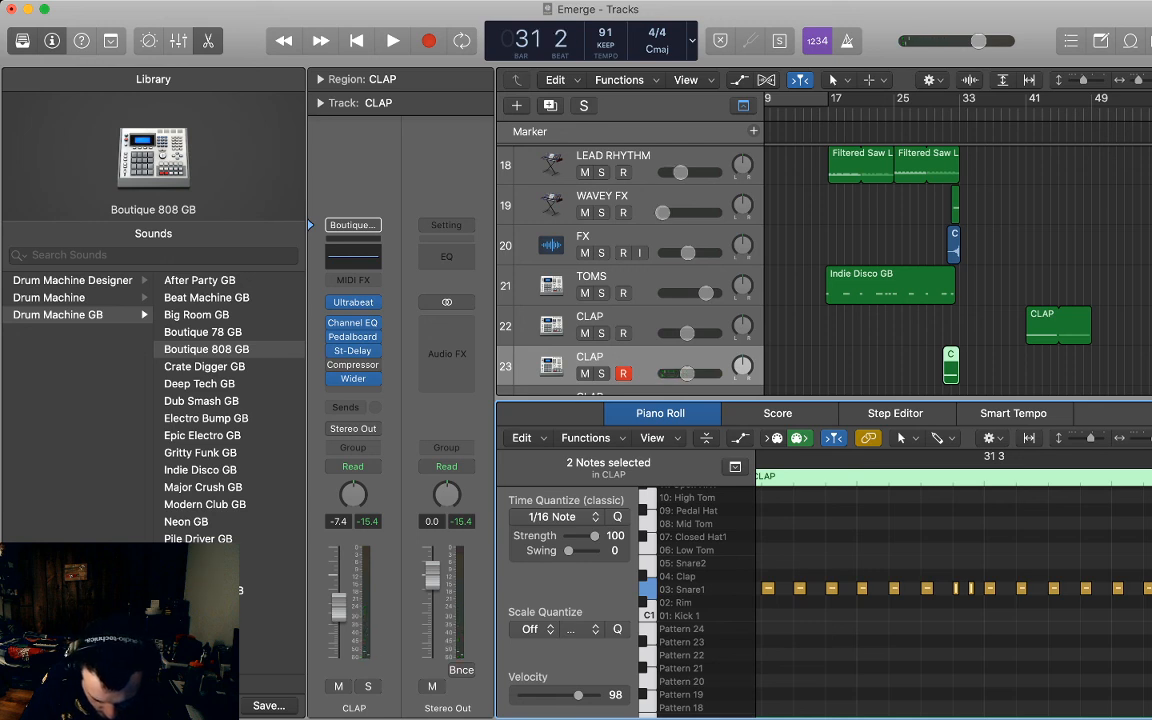
key(super+v)
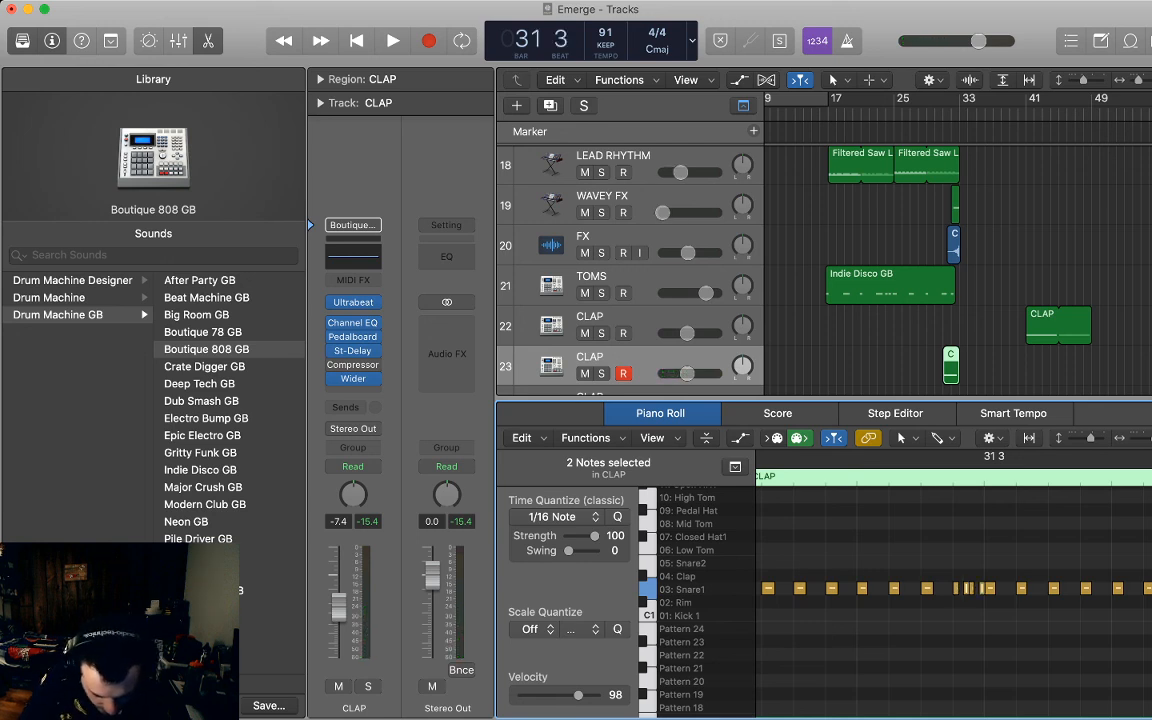
key(space)
key(space)
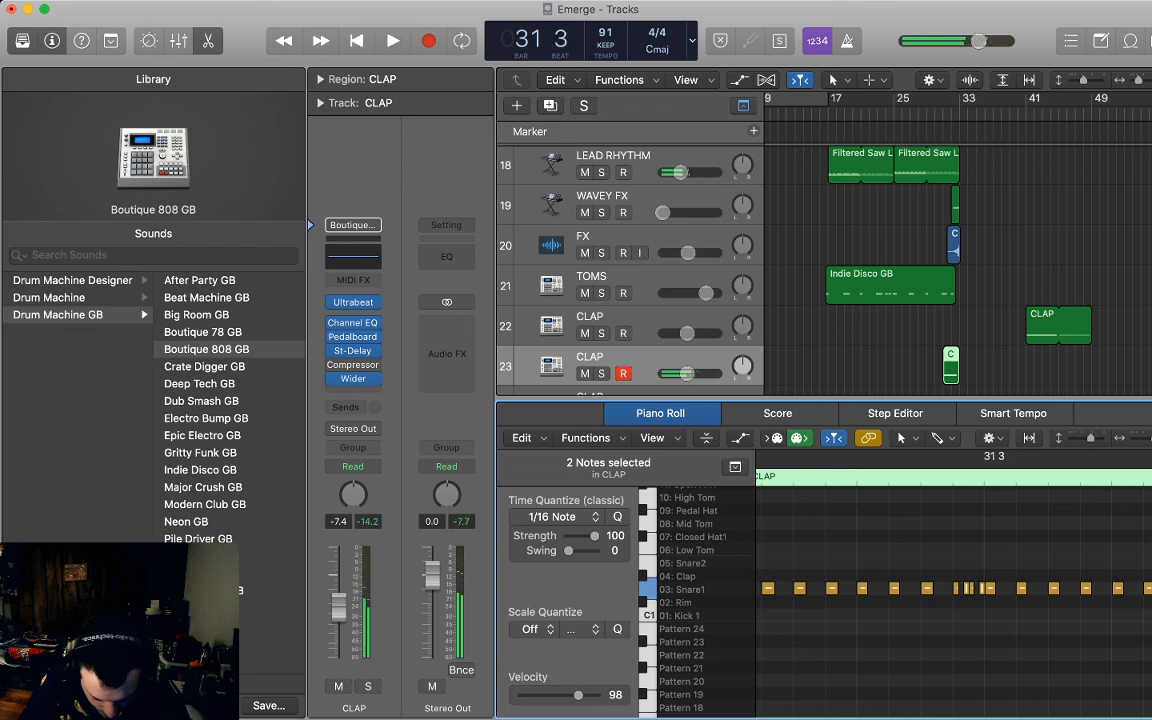
Shift the duplicated snare pair slightly earlier to form an evenly spaced four-note burst before 31 3, and audition it.
key(comma)
key(period)
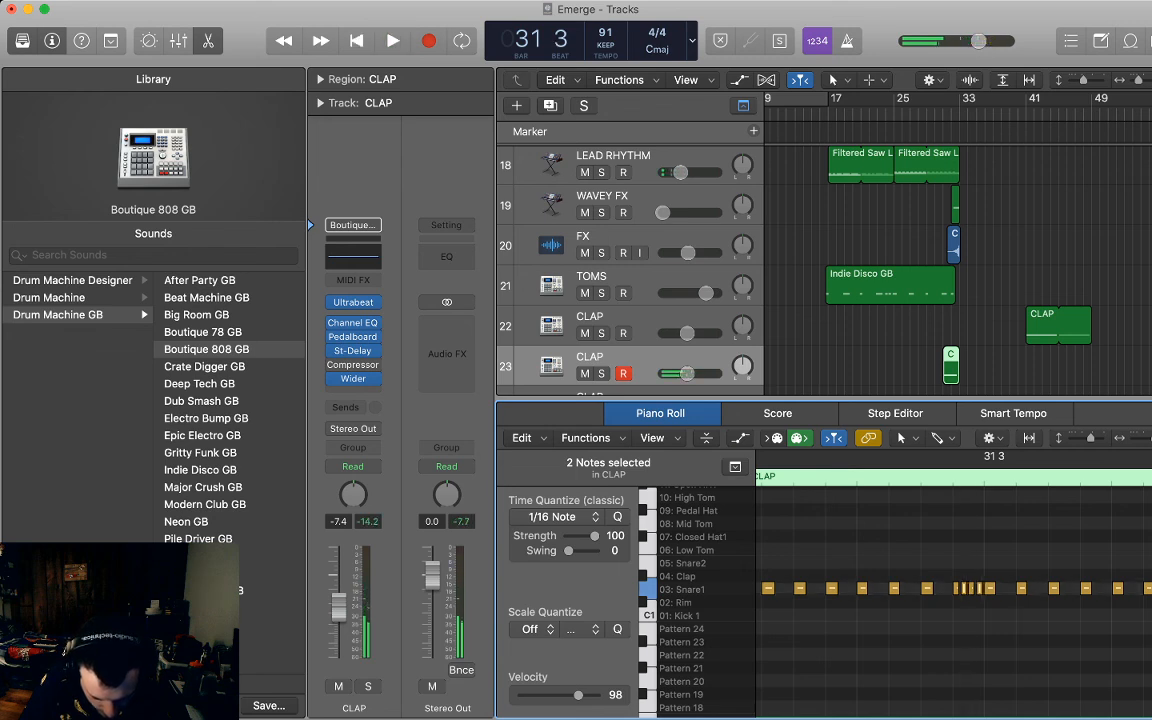
key(alt+shift+d)
key(space)
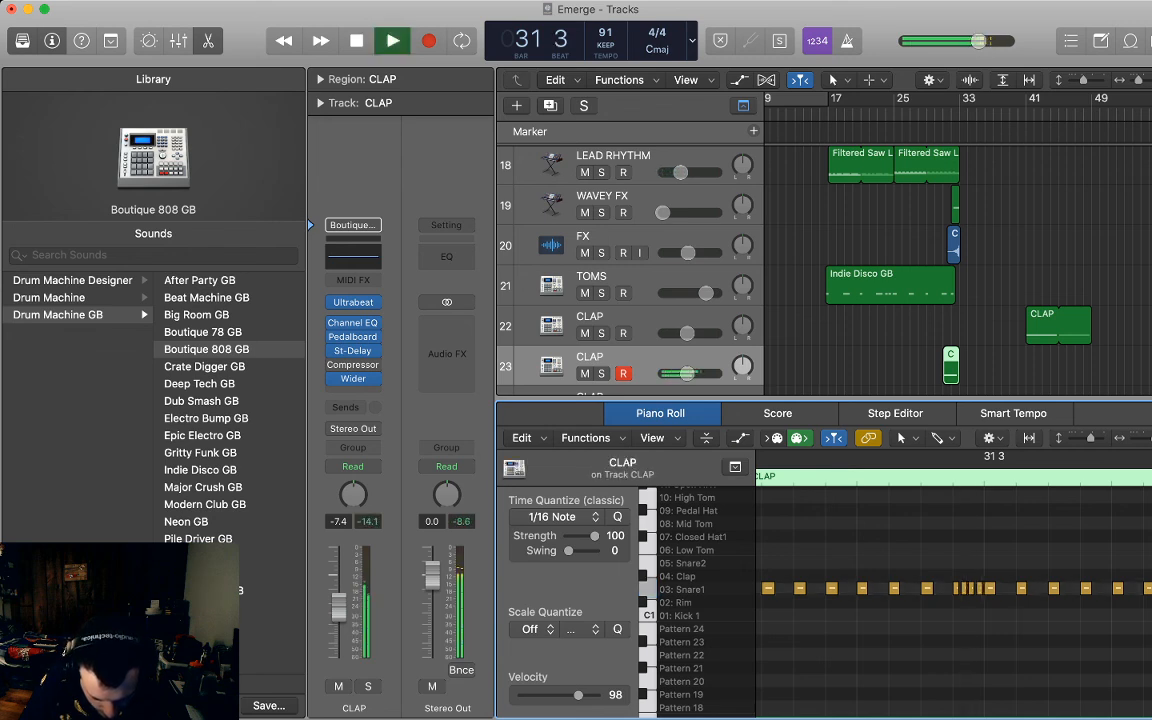
key(space)
scroll(950, 590, right, 1)
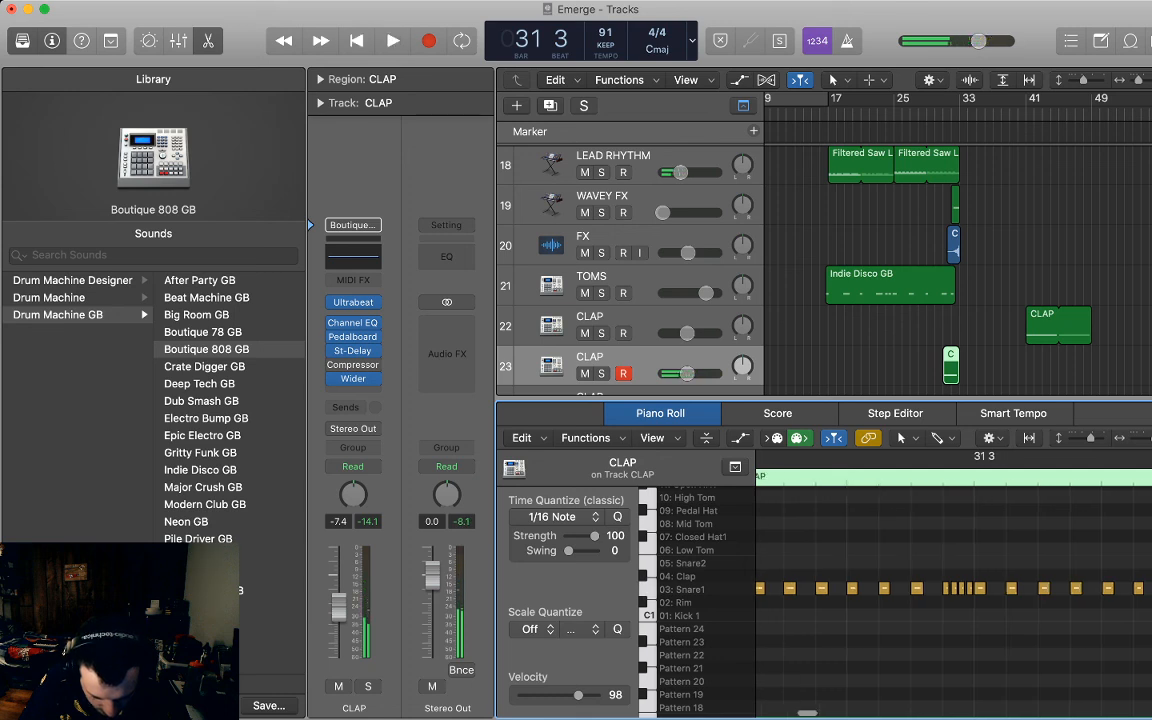
Copy the four-note Snare1 burst before 31 3 and paste it in place of the single note just before bar 32.
drag(937, 573, 972, 603)
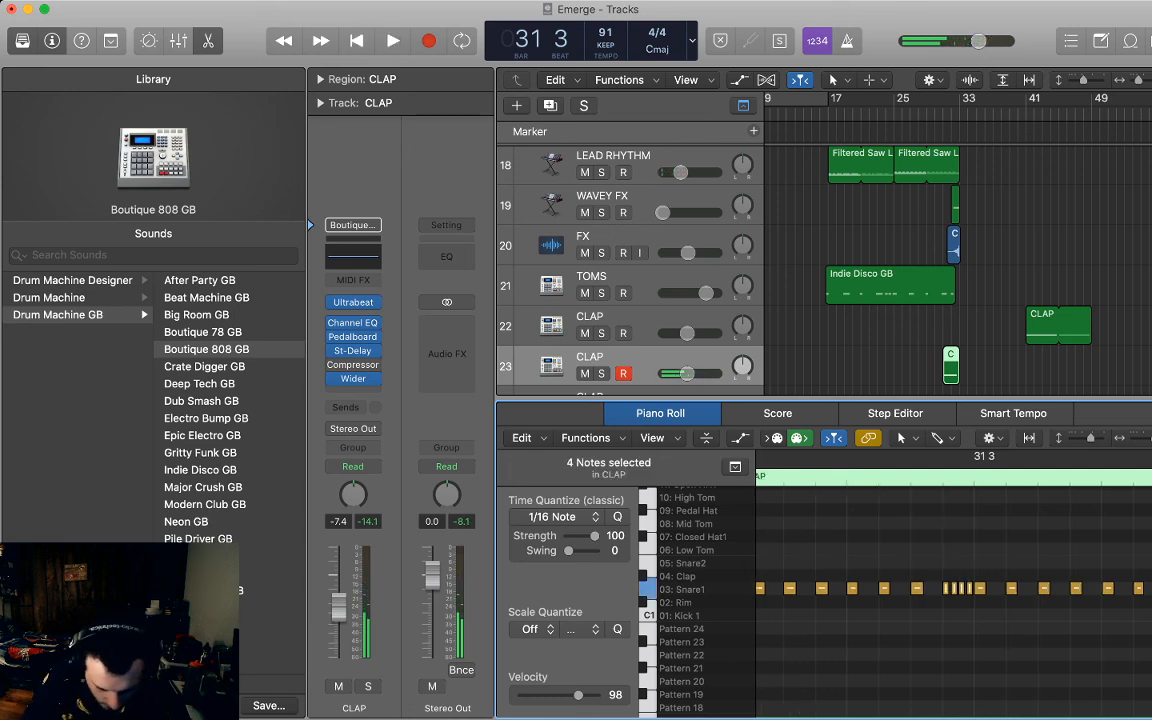
scroll(950, 590, right, 3)
scroll(922, 590, down, 5)
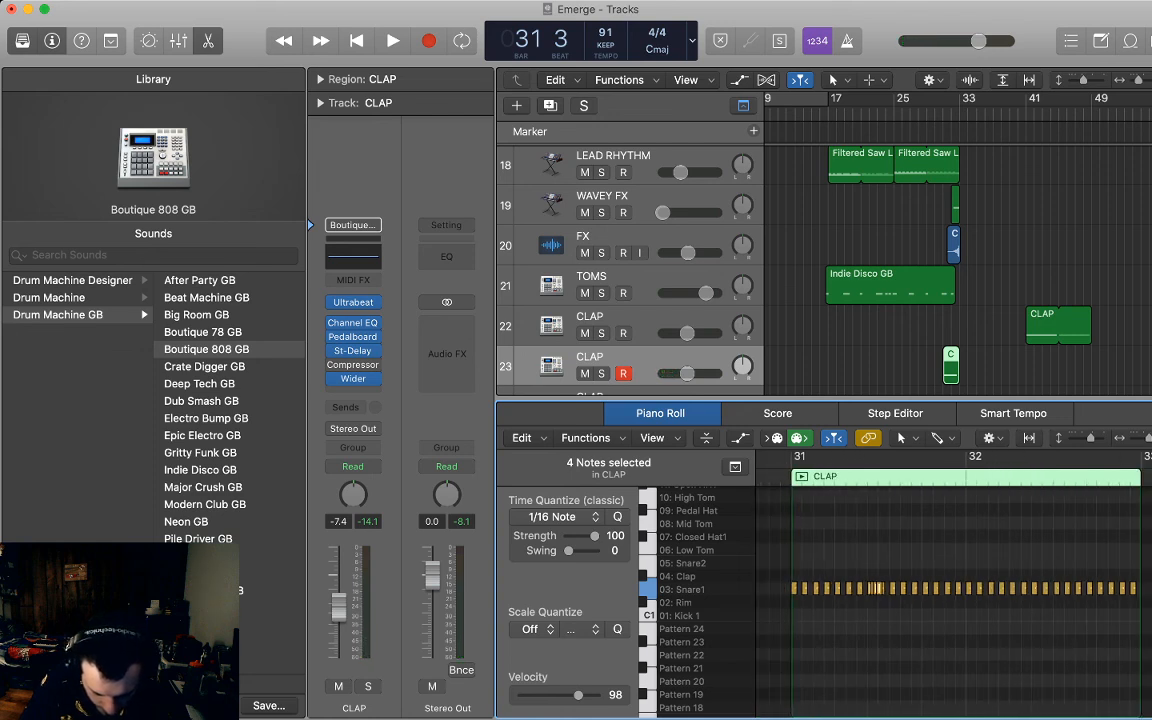
scroll(950, 590, right, 1)
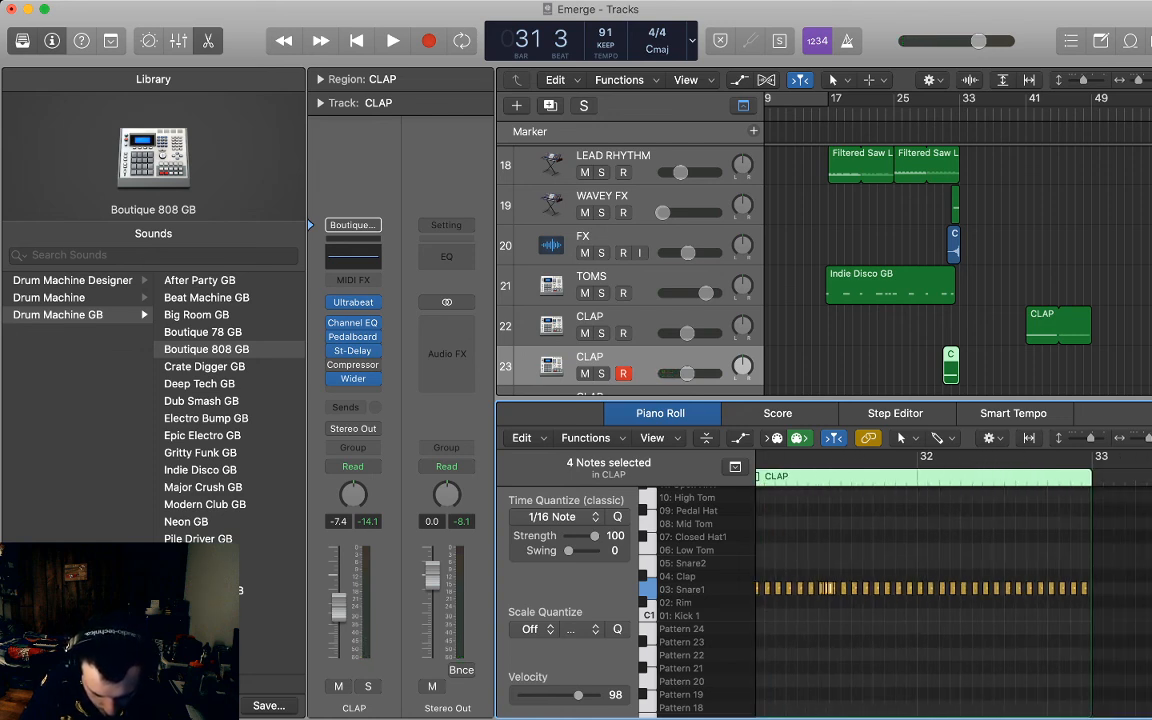
scroll(950, 590, left, 2)
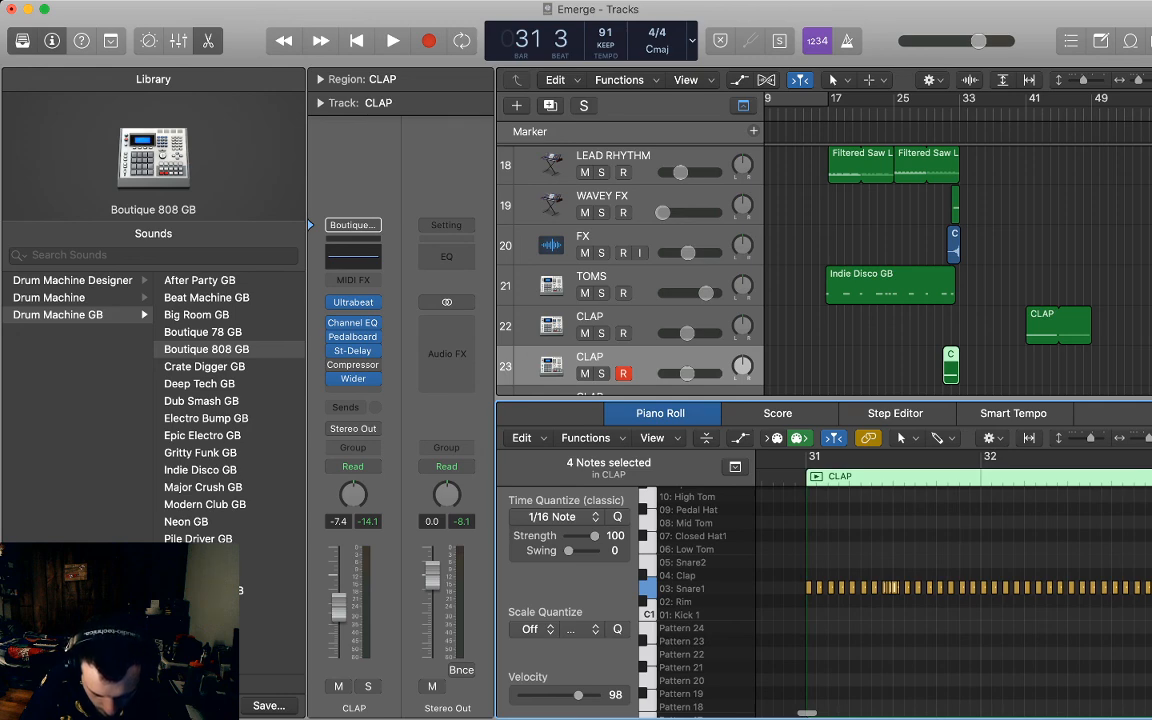
scroll(922, 590, up, 4)
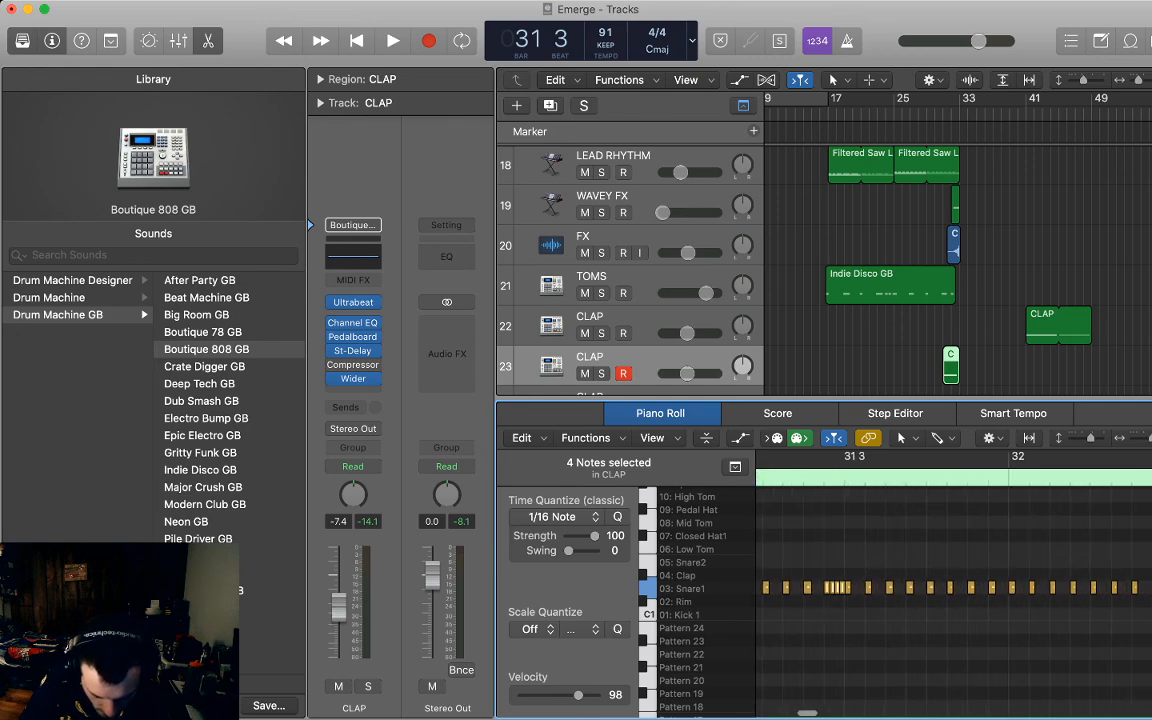
click(991, 588)
key(Delete)
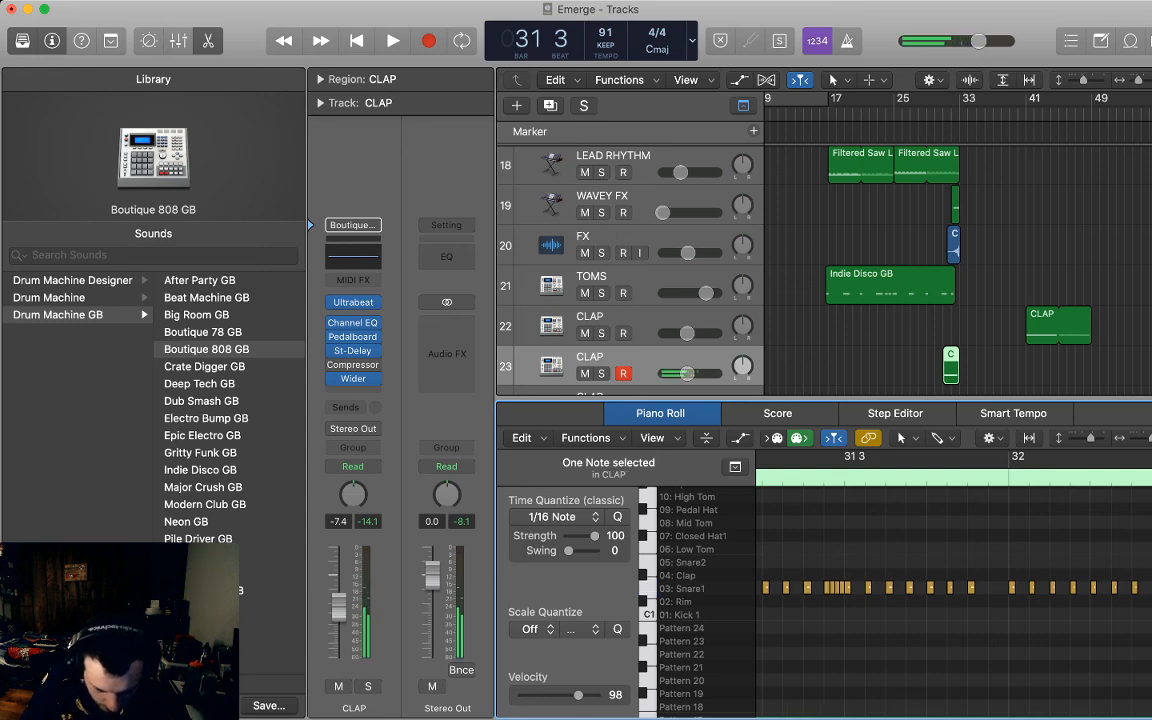
click(990, 461)
key(super+v)
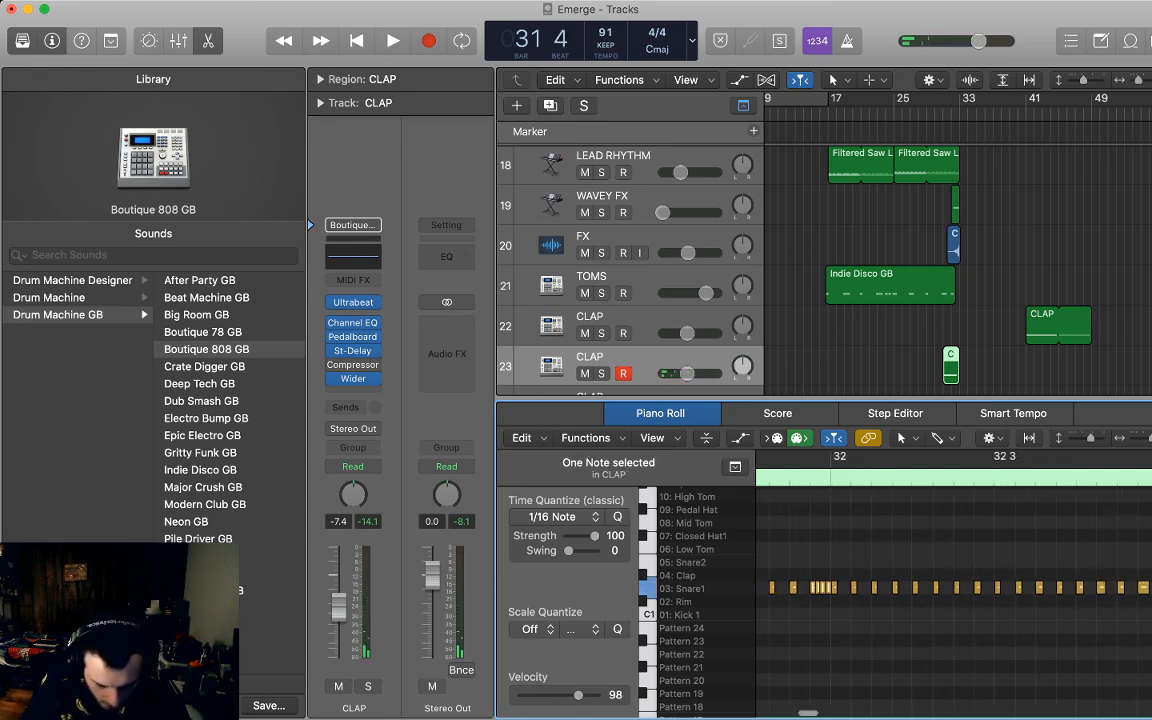
Replace the single Snare1 note just before 32 3 with the copied four-note burst and audition it.
scroll(950, 590, right, 3)
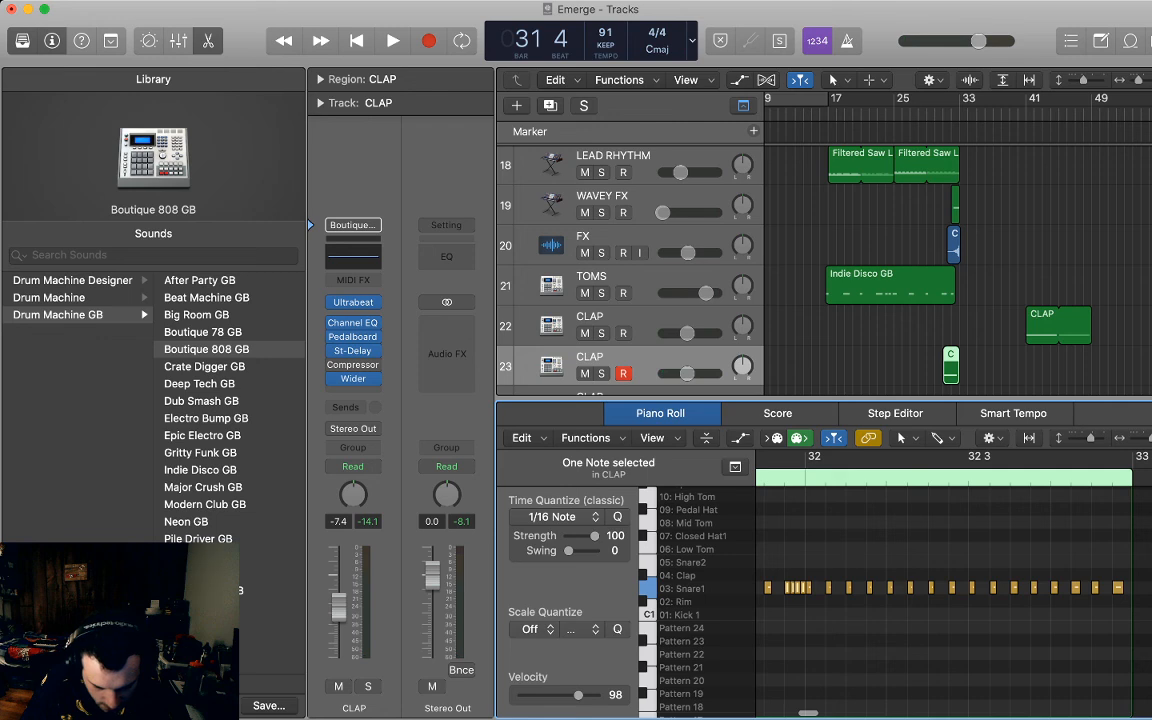
scroll(950, 590, left, 4)
scroll(950, 590, right, 4)
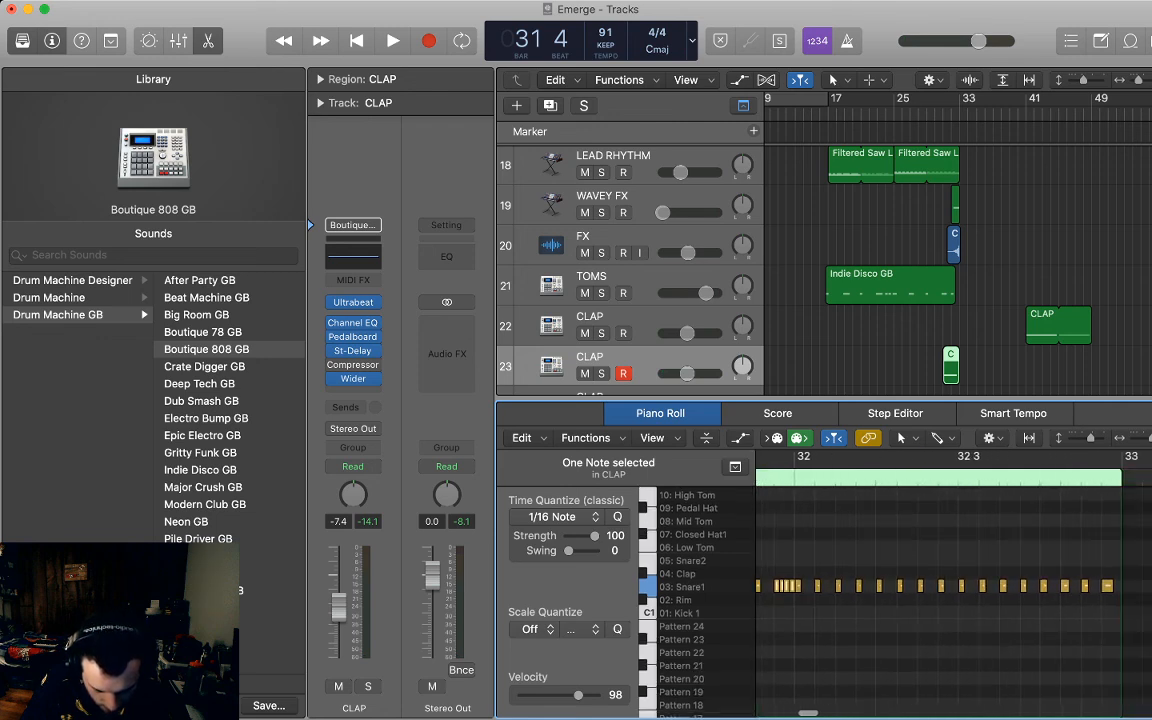
click(935, 587)
key(Delete)
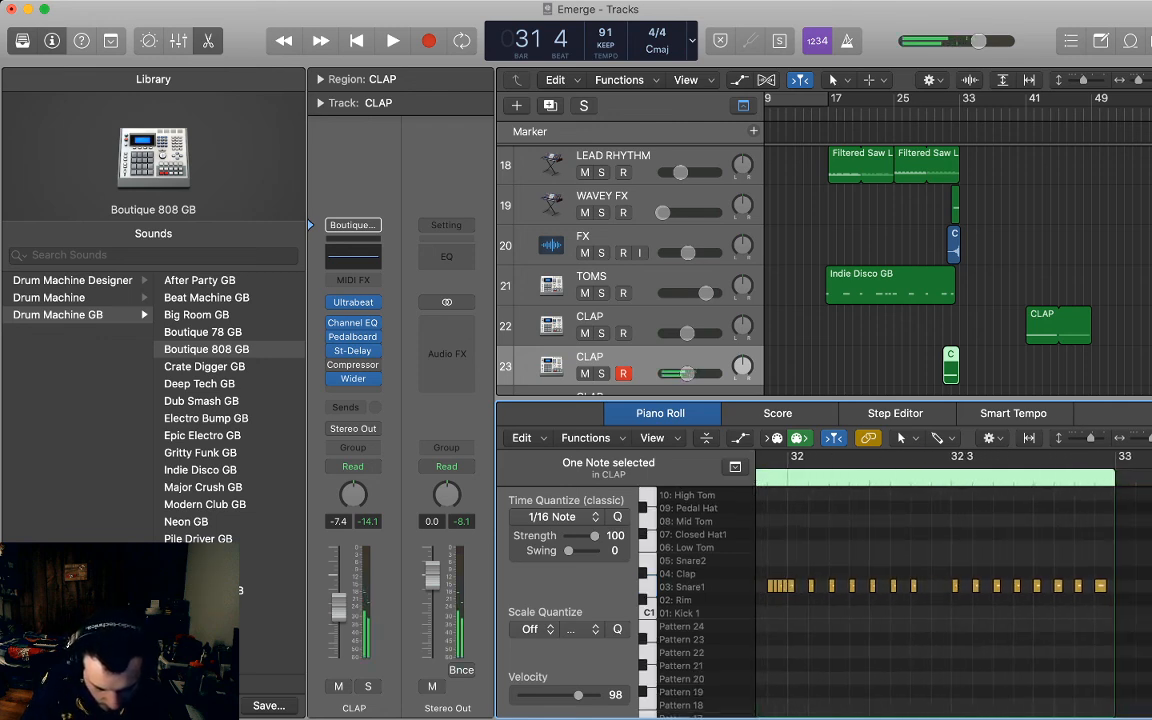
click(932, 461)
key(super+v)
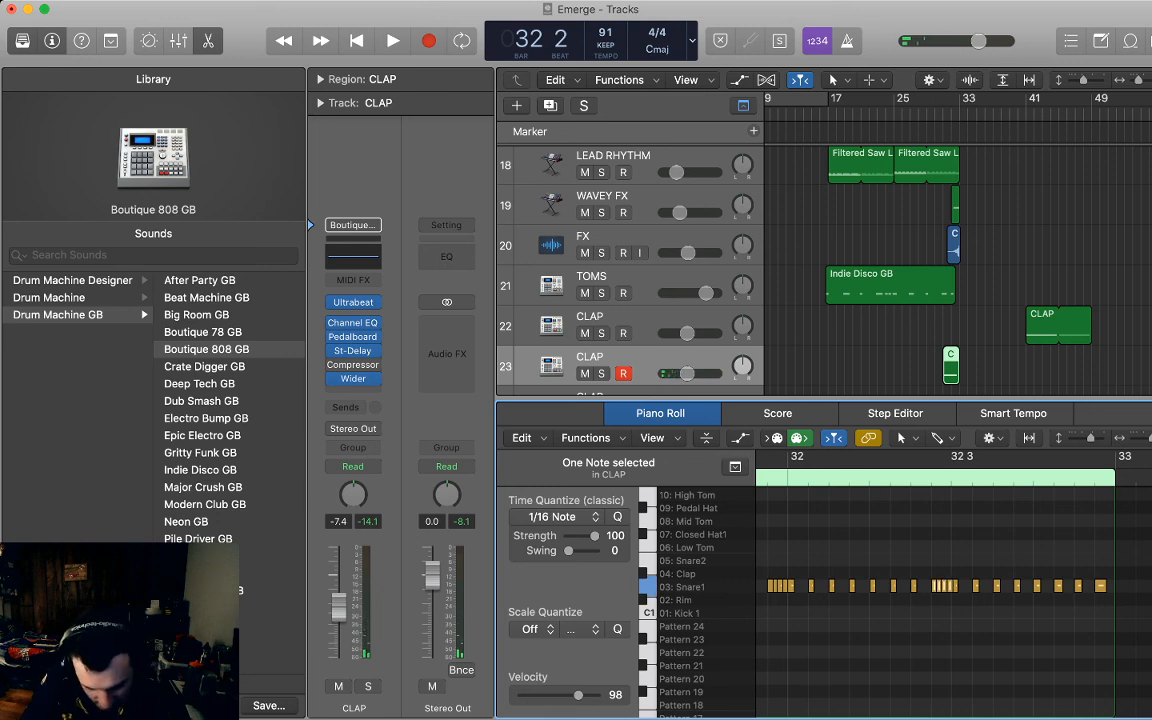
key(space)
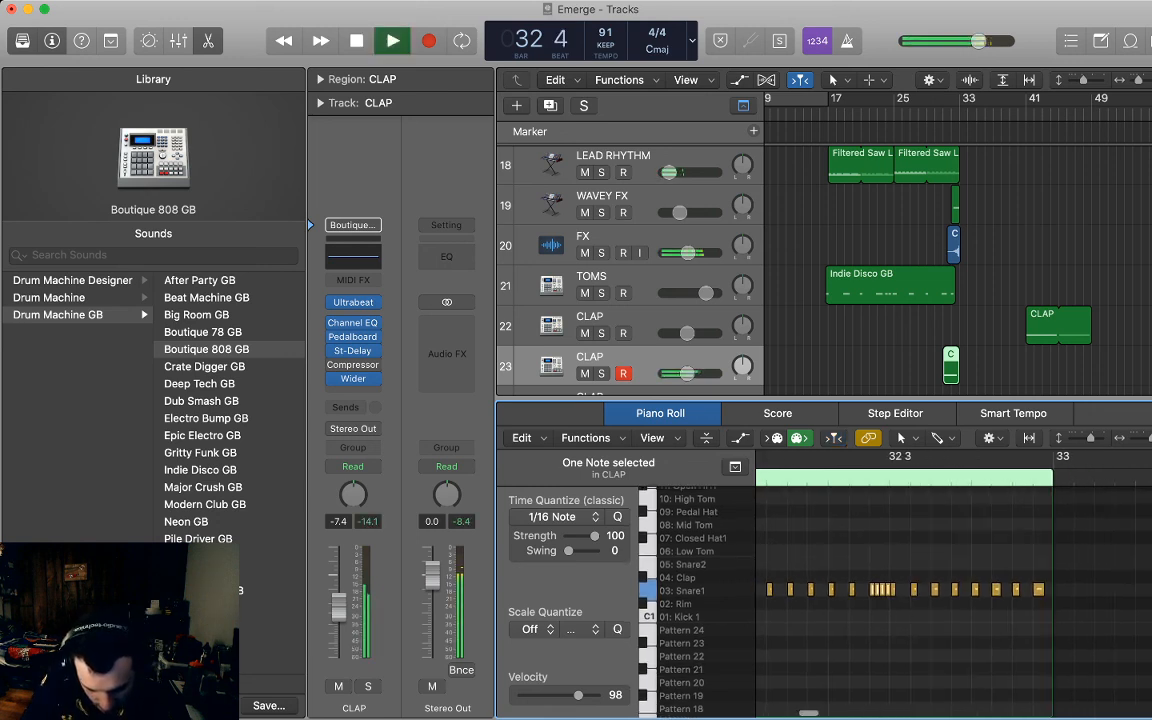
key(space)
Replace the final Snare1 note just before bar 33 with the copied four-note burst.
key(super+v)
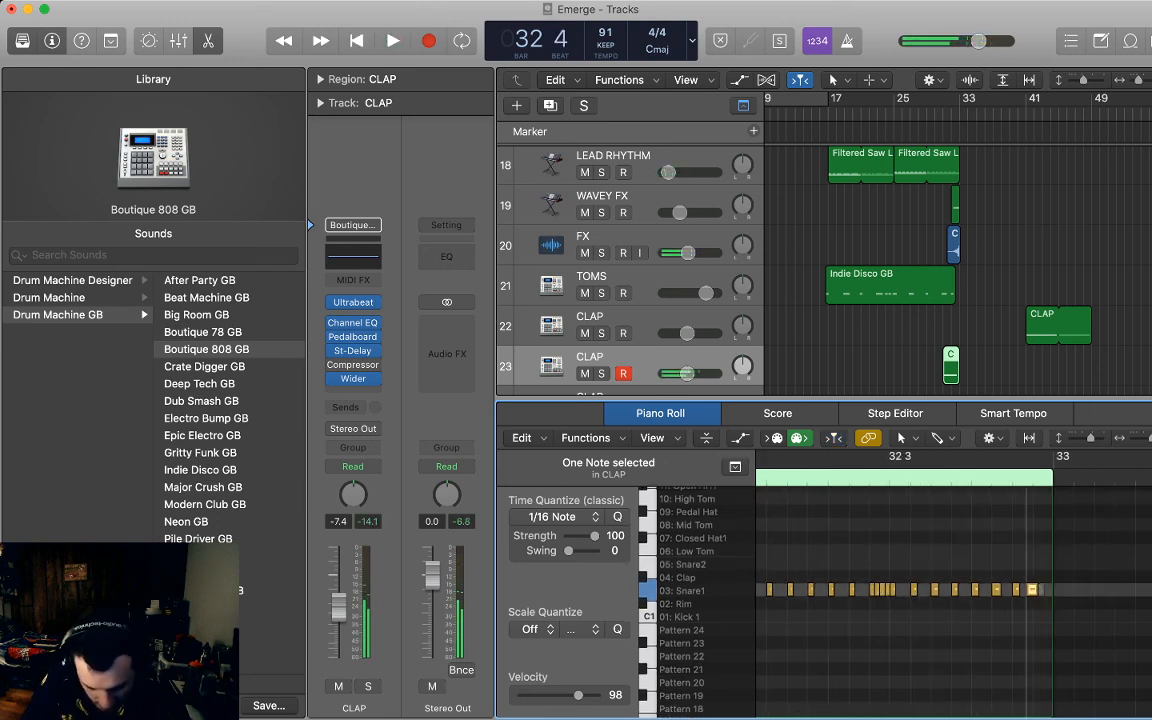
drag(1032, 590, 1039, 590)
key(Delete)
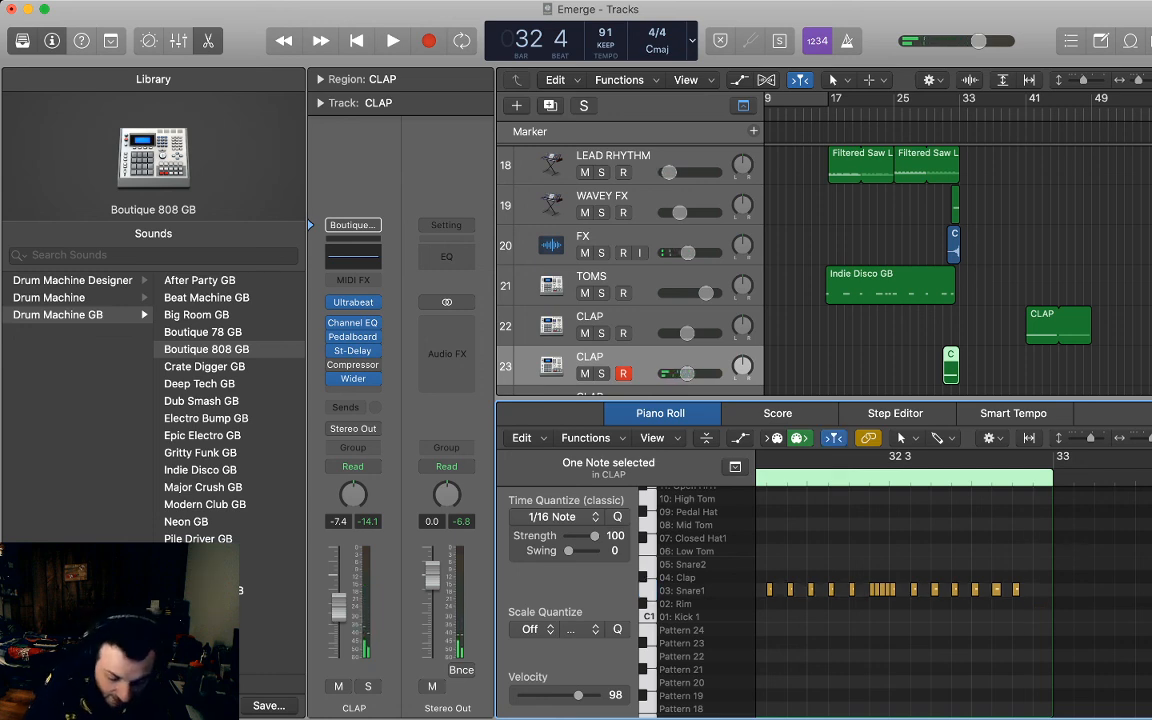
key(super+v)
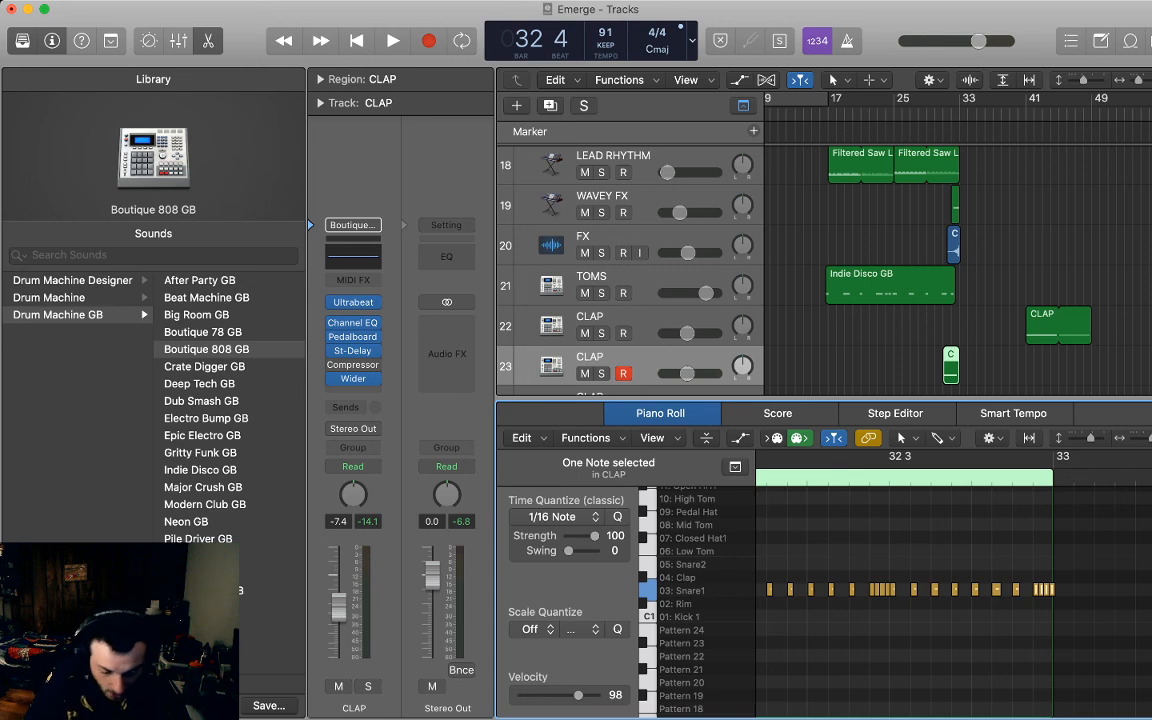
Copy all notes of the snare roll and paste them at bar 31 on CLAP track 24.
drag(1090, 609, 748, 567)
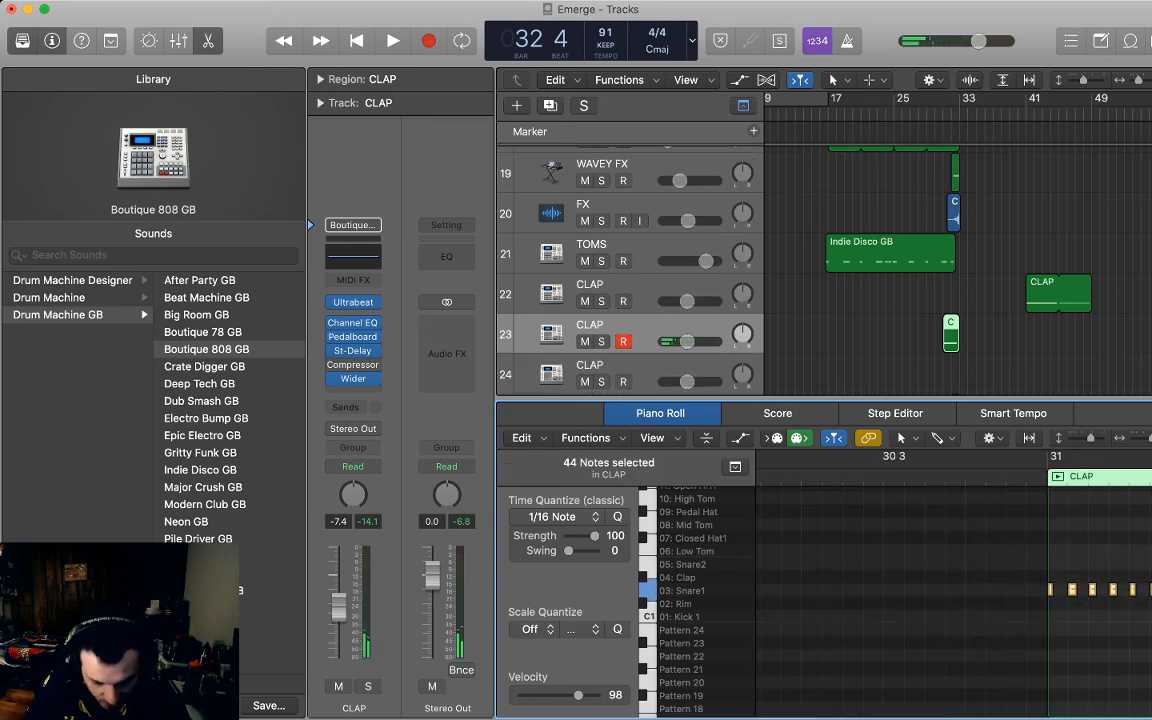
click(944, 114)
scroll(640, 300, down, 4)
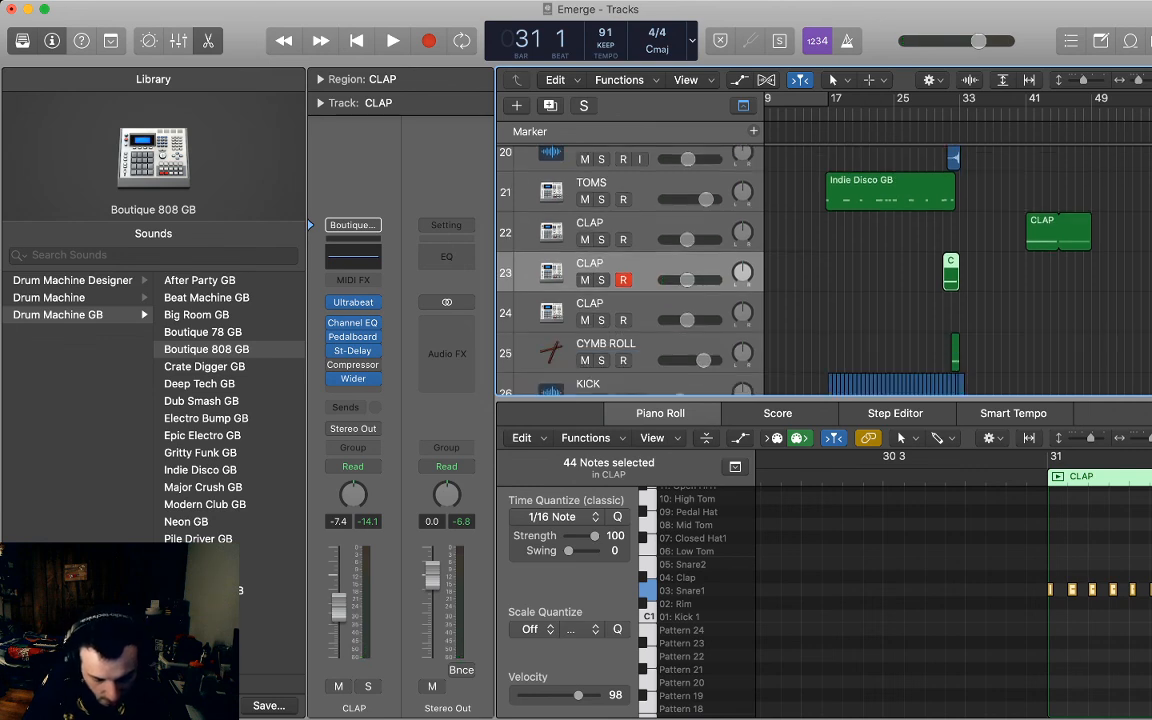
click(640, 305)
key(super+v)
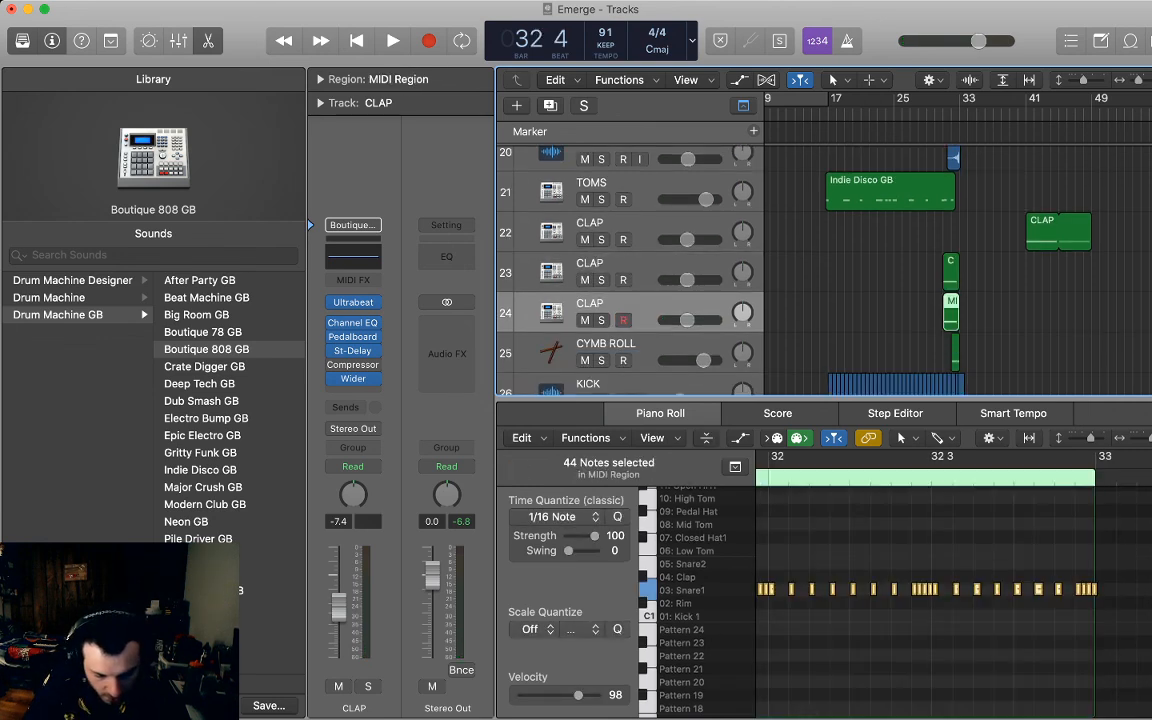
Vary the velocities of all Snare1 notes in the roll region on CLAP track 23.
click(951, 272)
scroll(954, 590, right, 2)
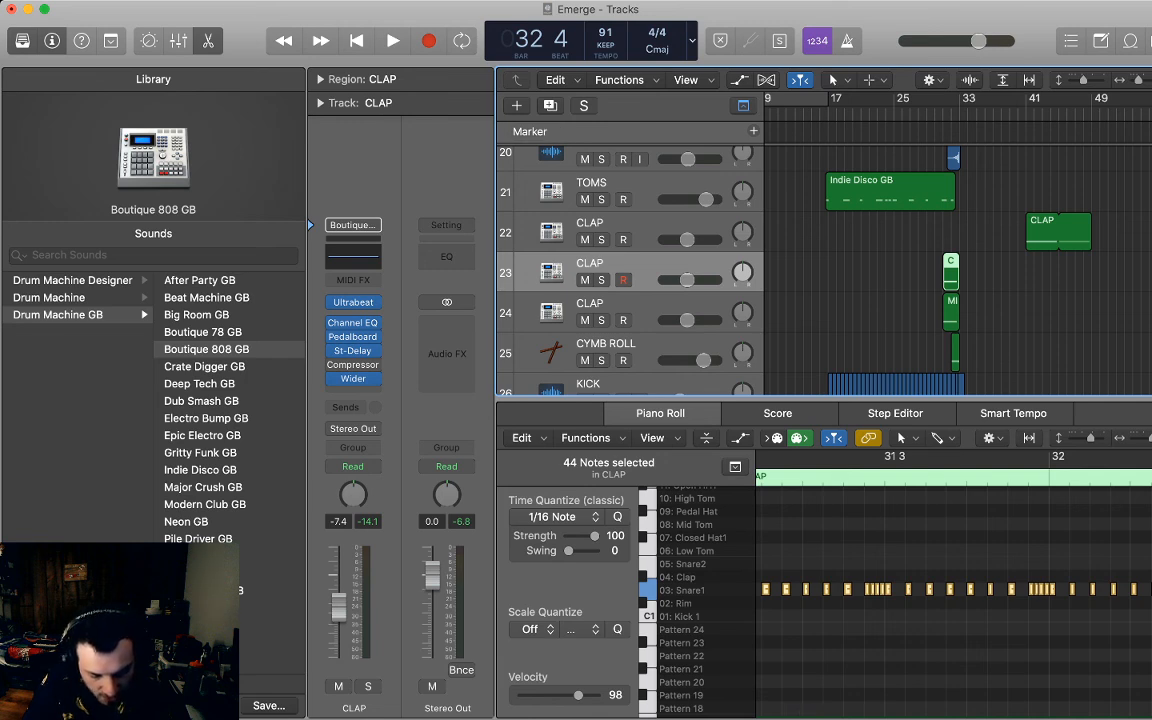
key(super+s)
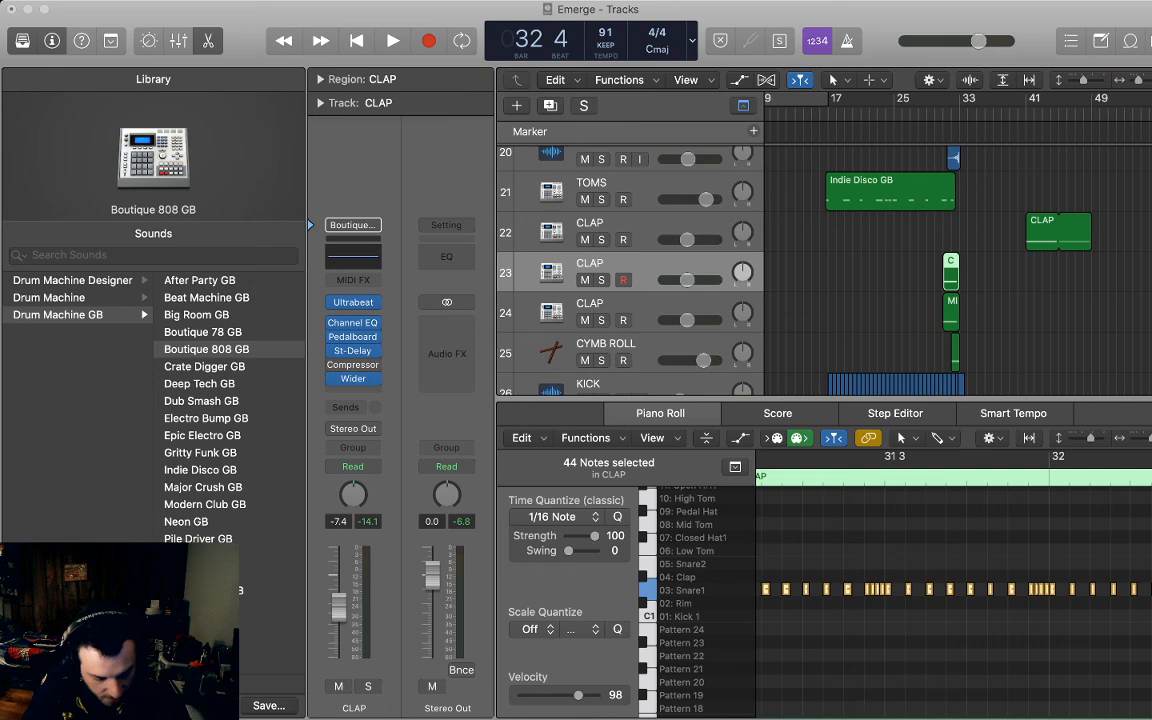
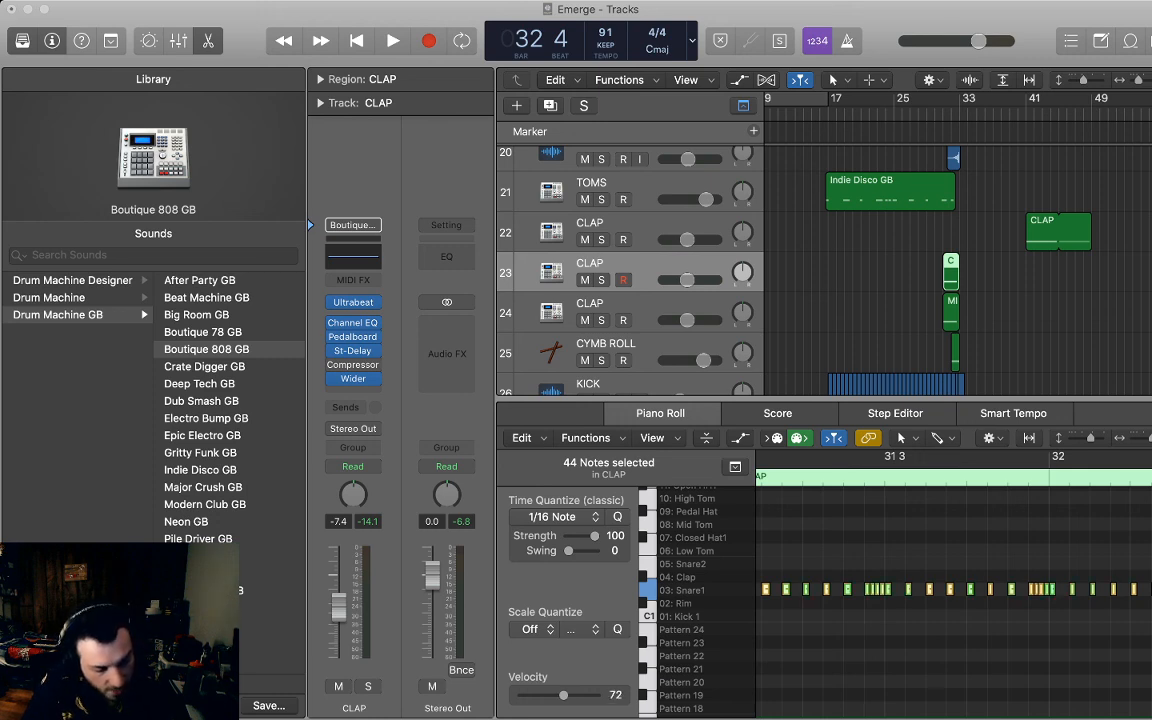
key(super+w)
Vary the velocities of all Snare1 notes in the copied roll region on CLAP track 24.
key(Down)
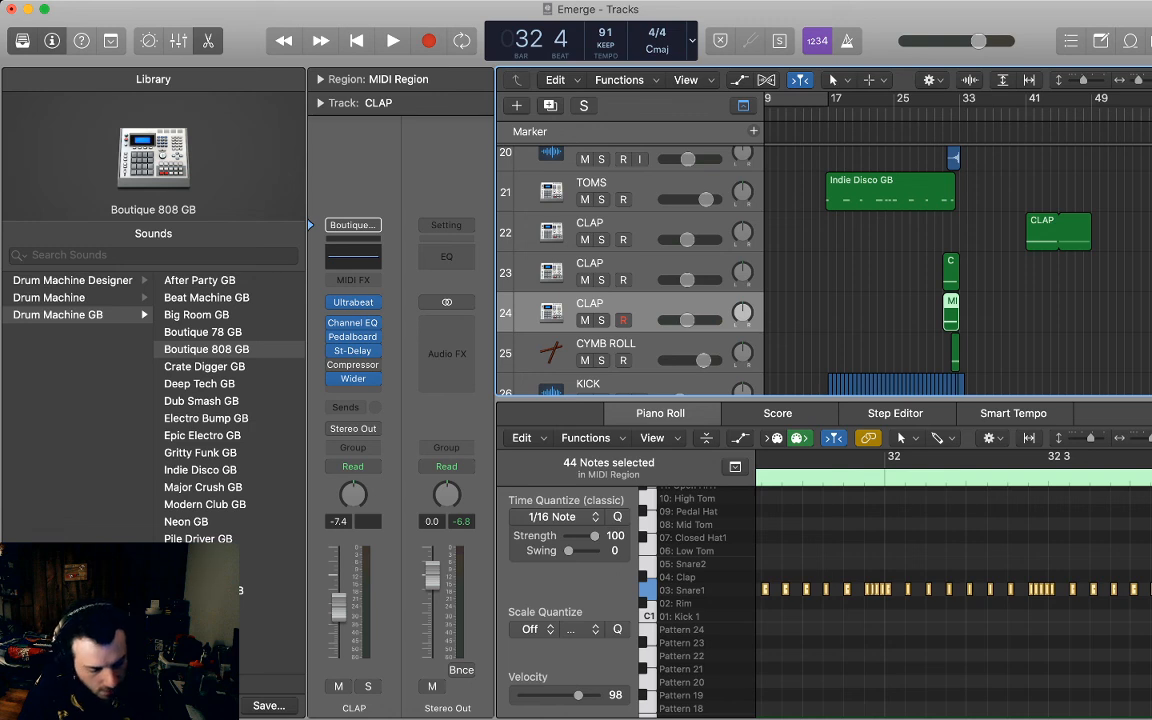
key(super+k)
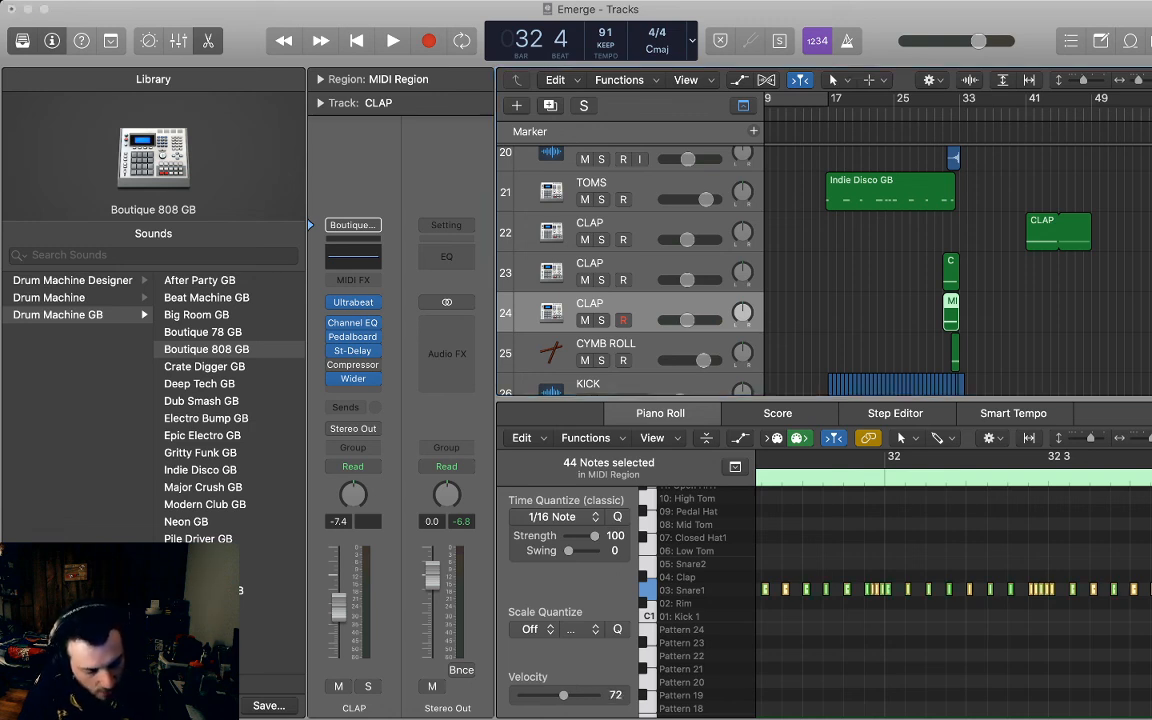
key(super+w)
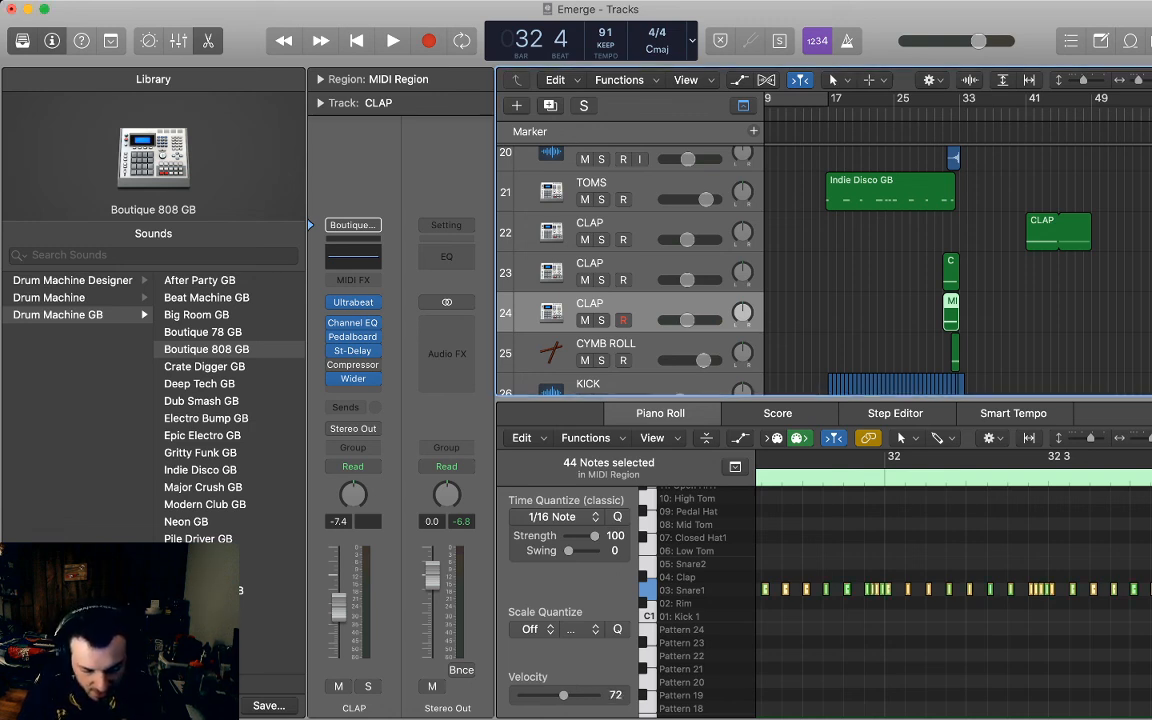
Audition both snare rolls from bar 31 within the full mix and display the tracks' Volume automation.
click(1020, 320)
key(space)
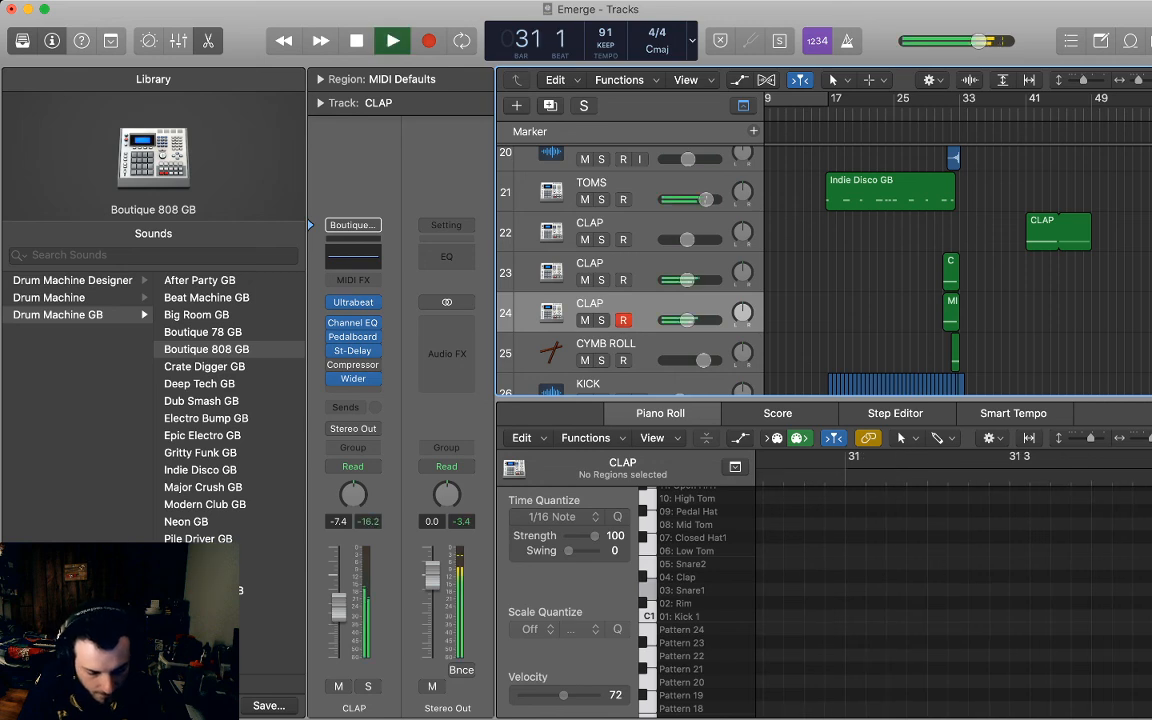
key(a)
scroll(830, 270, down, 2)
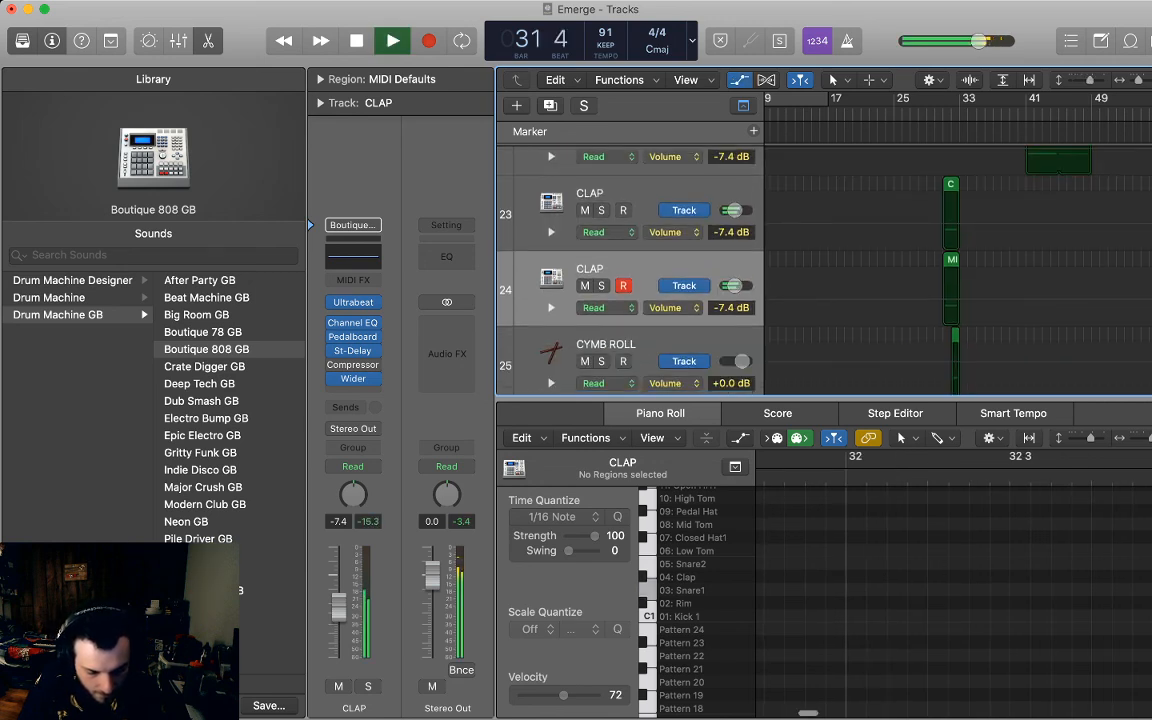
key(super+Right)
key(super+Right)
key(super+Right)
key(super+Right)
key(super+Right)
key(super+Right)
key(super+Right)
key(super+Right)
key(super+Right)
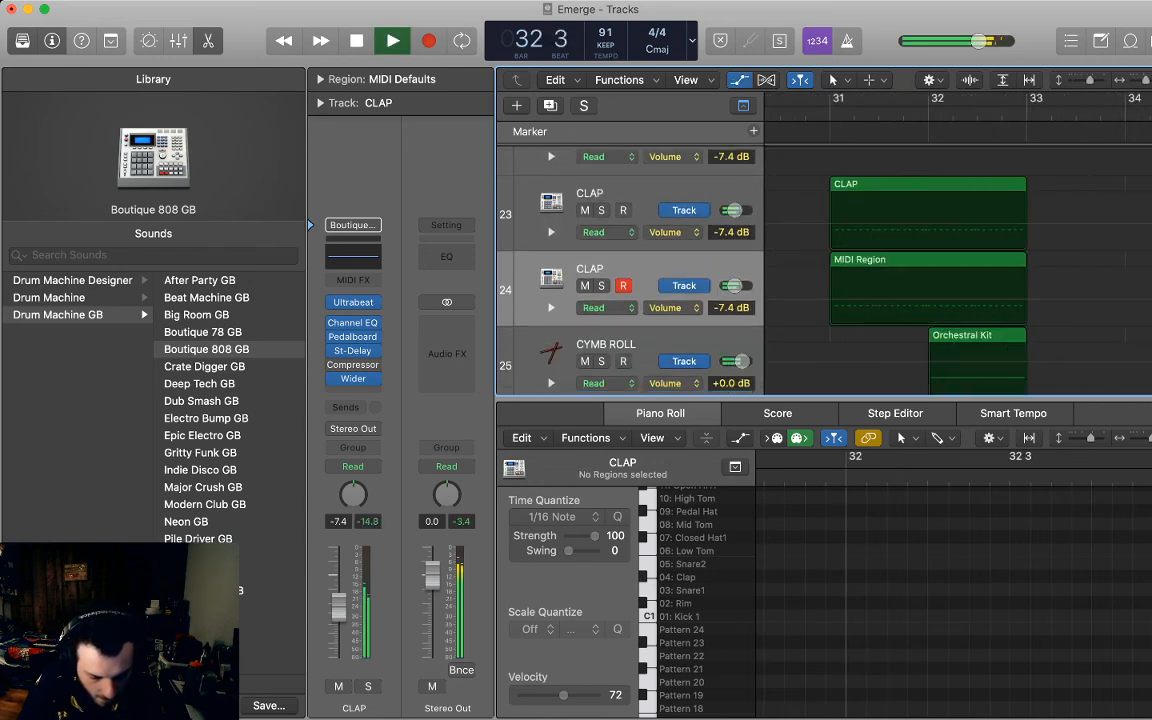
key(space)
Add Volume automation on CLAP tracks 23 and 24 rising from -∞ dB to -7.4 dB around the start of bar 31.
click(815, 225)
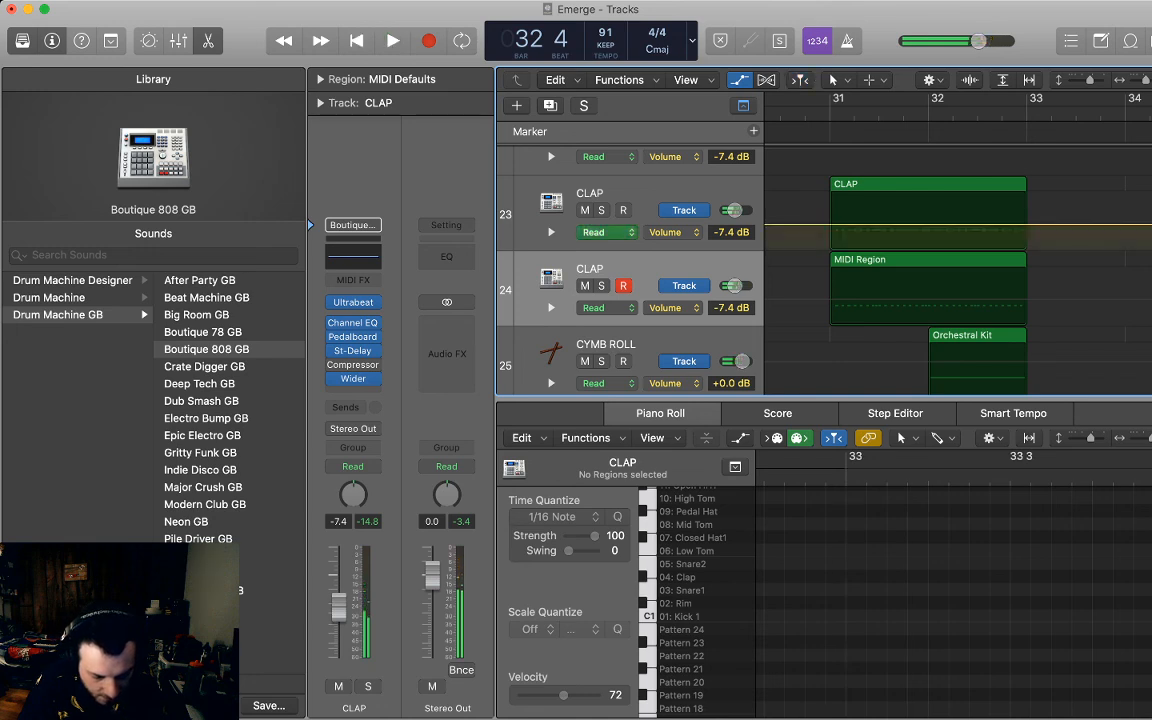
click(815, 225)
click(794, 225)
drag(794, 225, 794, 249)
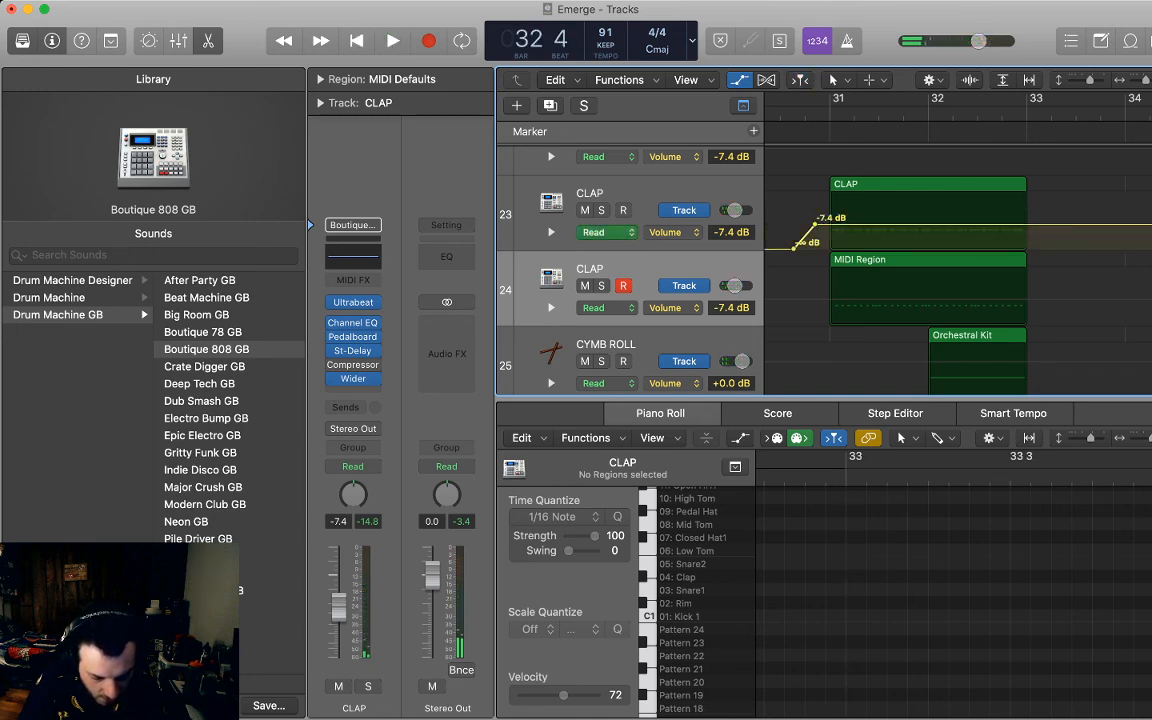
click(806, 300)
click(806, 300)
drag(789, 300, 832, 300)
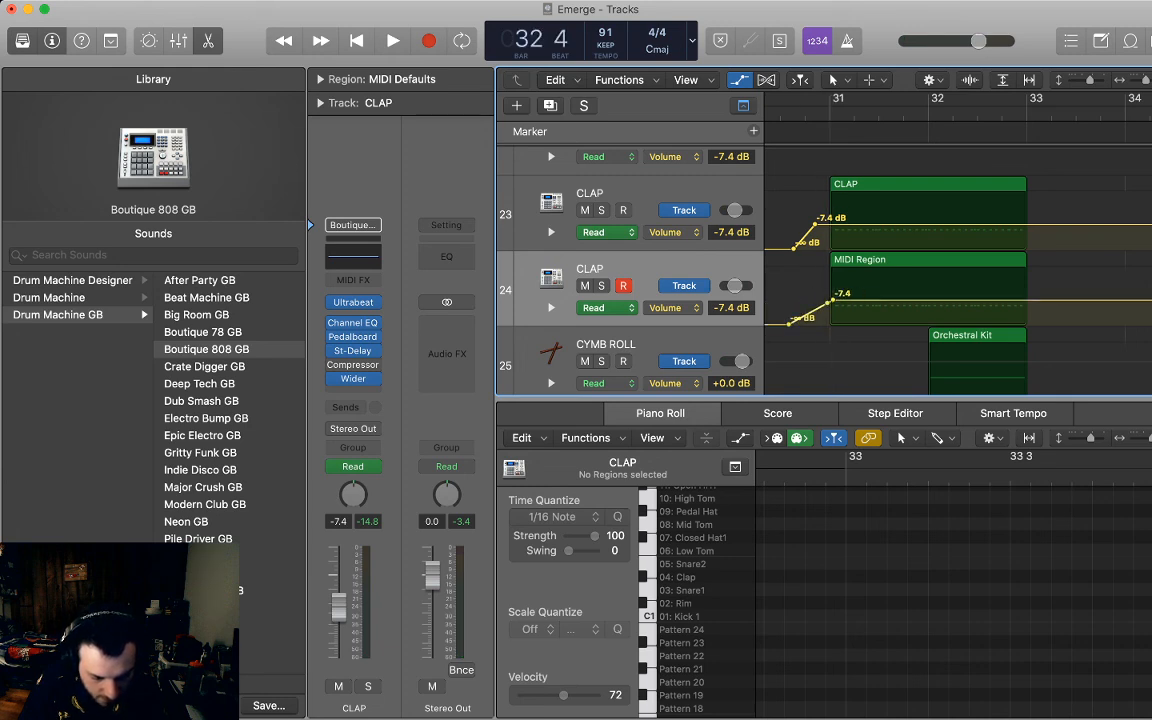
Steepen the Volume rise on CLAP tracks 23 and 24 so both jump from -∞ to -7.4 dB right at bar 31.
drag(828, 303, 828, 325)
drag(815, 224, 828, 249)
click(828, 227)
click(868, 260)
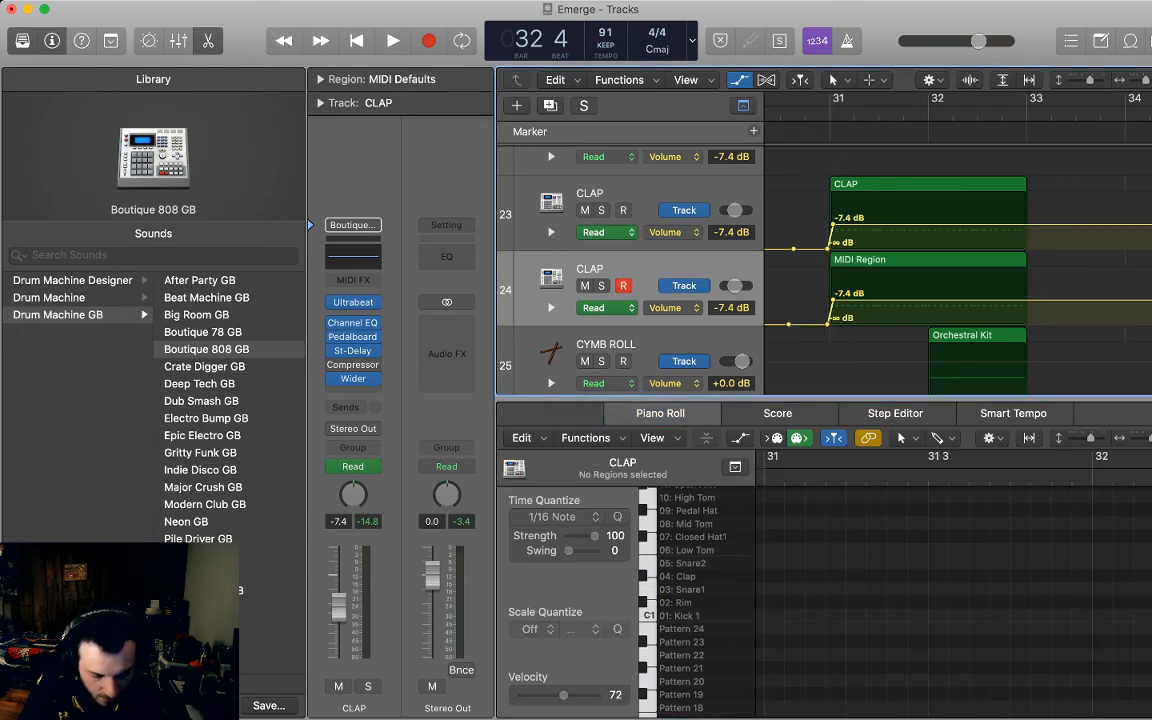
Ramp Volume over bars 31 to 33 from -6.9 to -1.1 dB on CLAP track 23 and to -1.4 dB on track 24, returning both to -7.4 dB.
click(1024, 224)
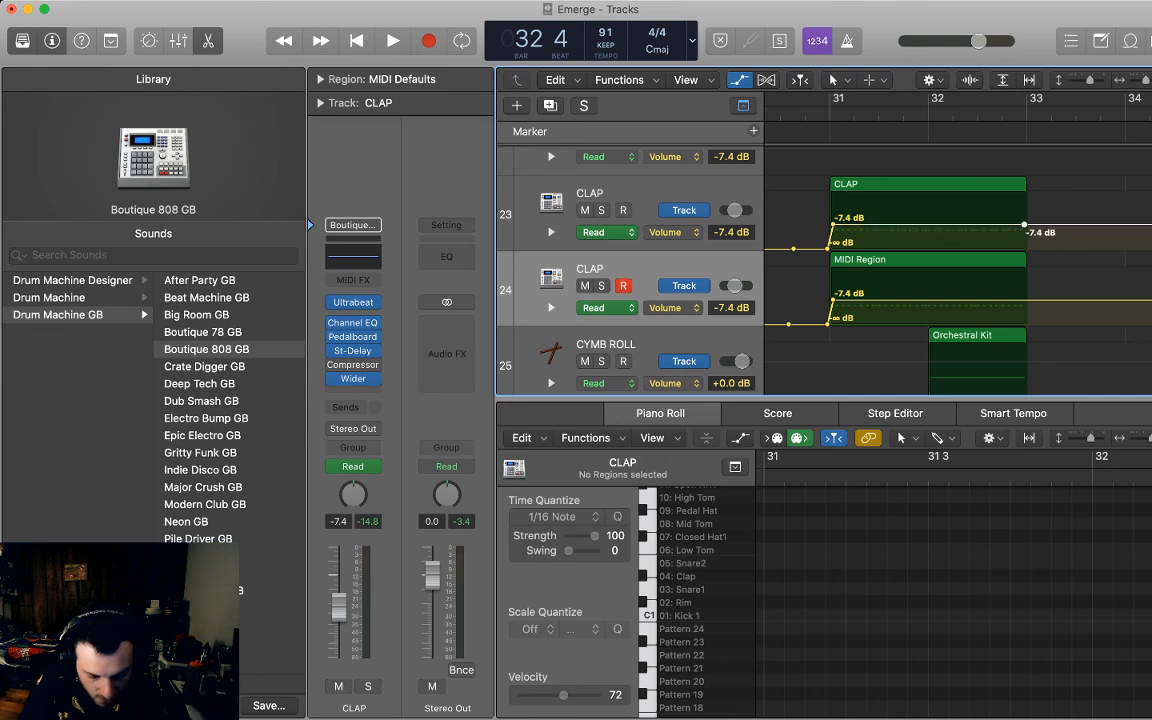
drag(1024, 224, 1032, 224)
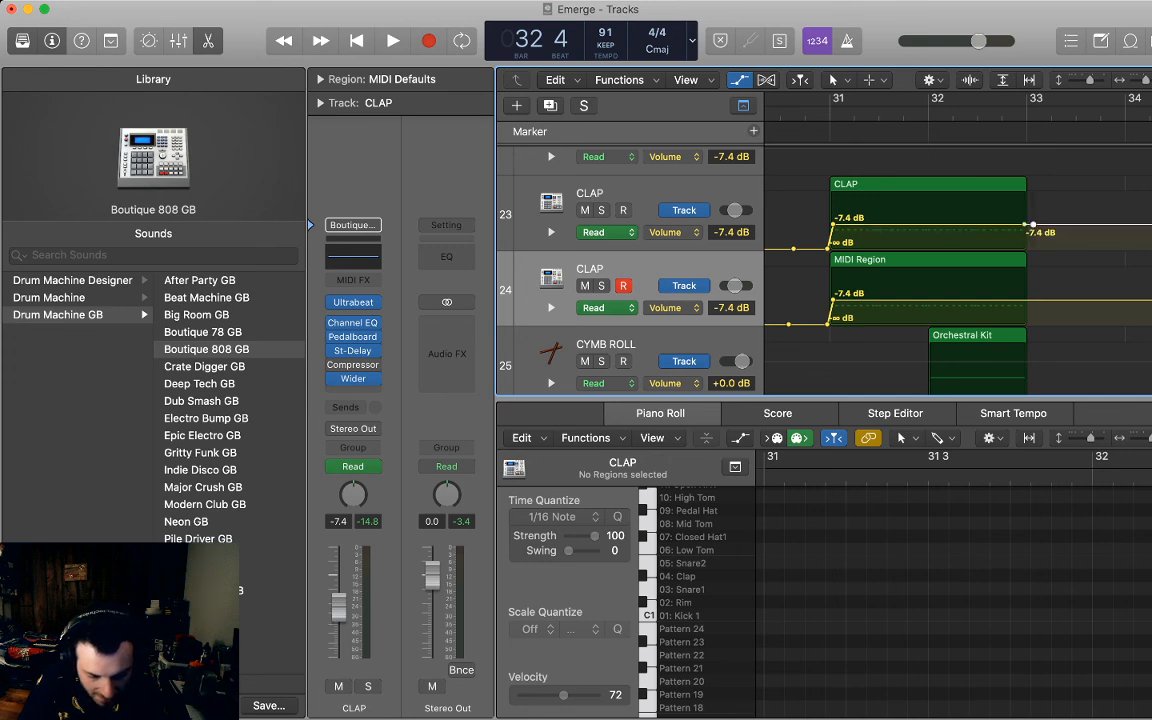
click(1032, 300)
click(1024, 300)
drag(1024, 300, 1024, 289)
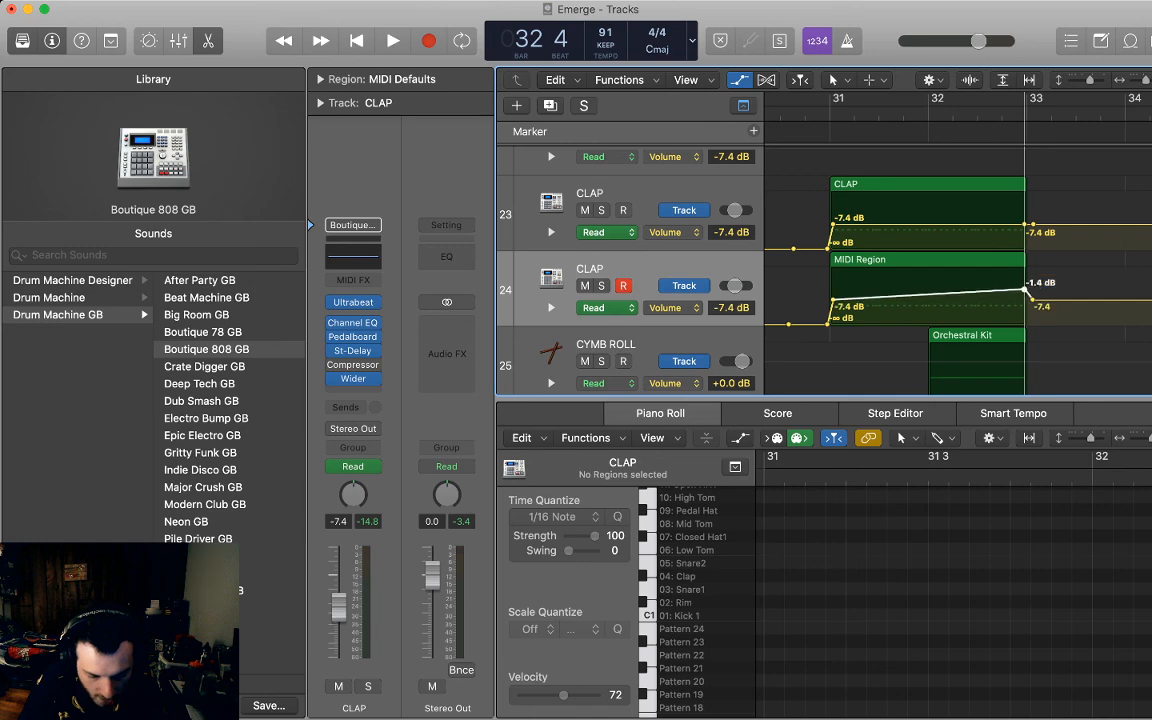
drag(930, 224, 930, 221)
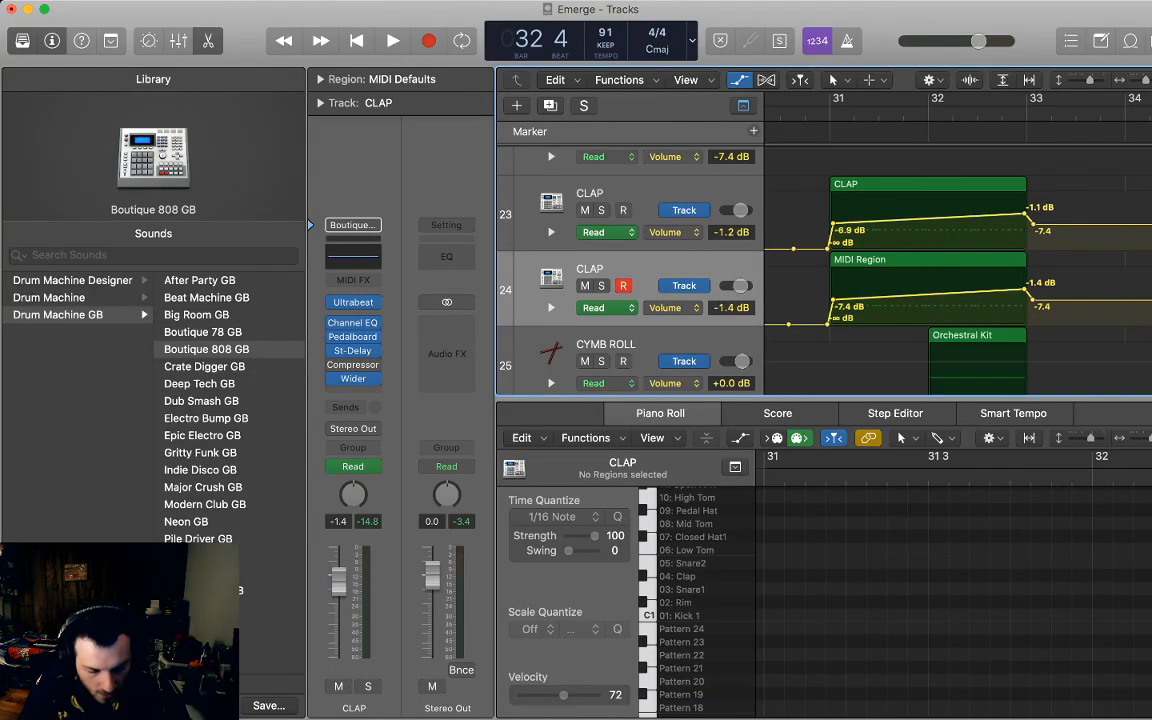
Hide the track automation and transpose the whole snare roll on CLAP track 24 from Snare1 up to Snare2.
key(a)
key(super+z)
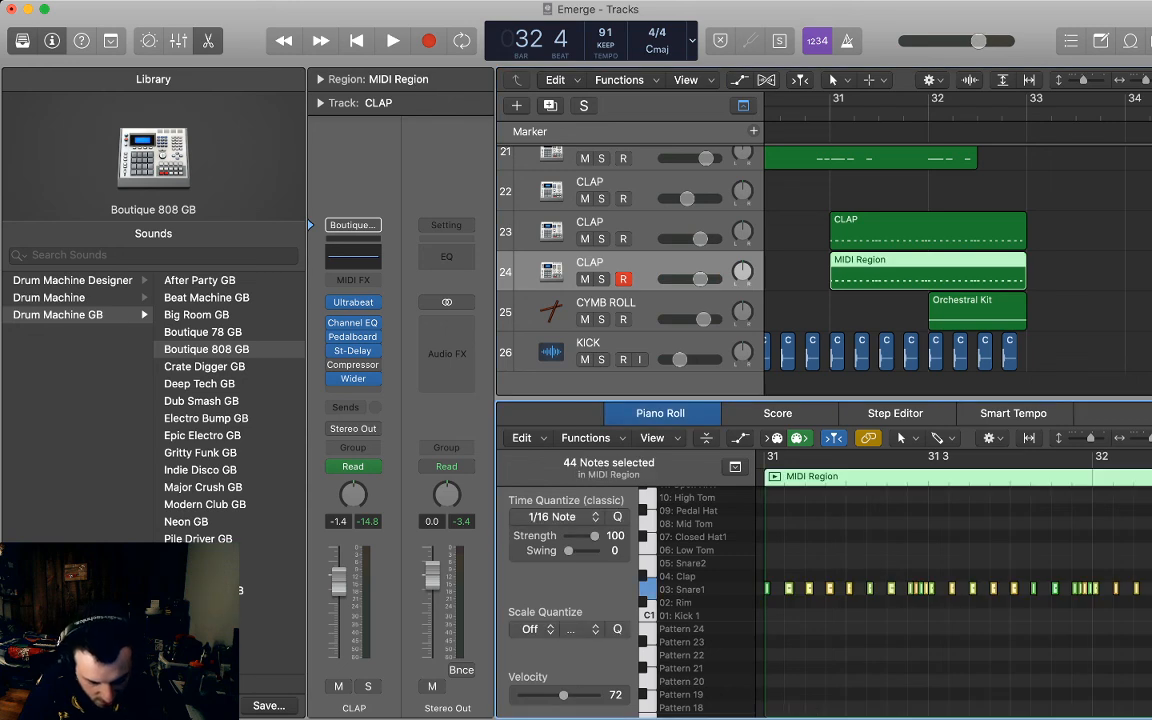
key(alt+Up)
key(alt+Up)
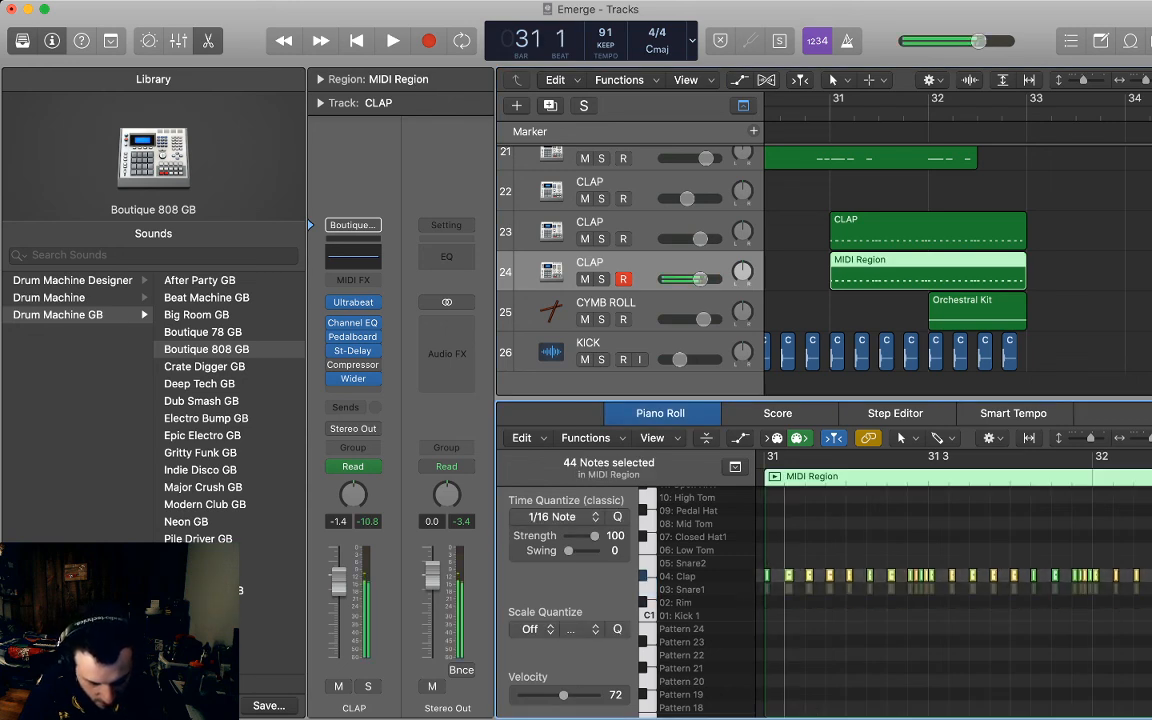
Audition the layered snare rolls up to bar 33 in the full mix with the Piano Roll closed.
key(space)
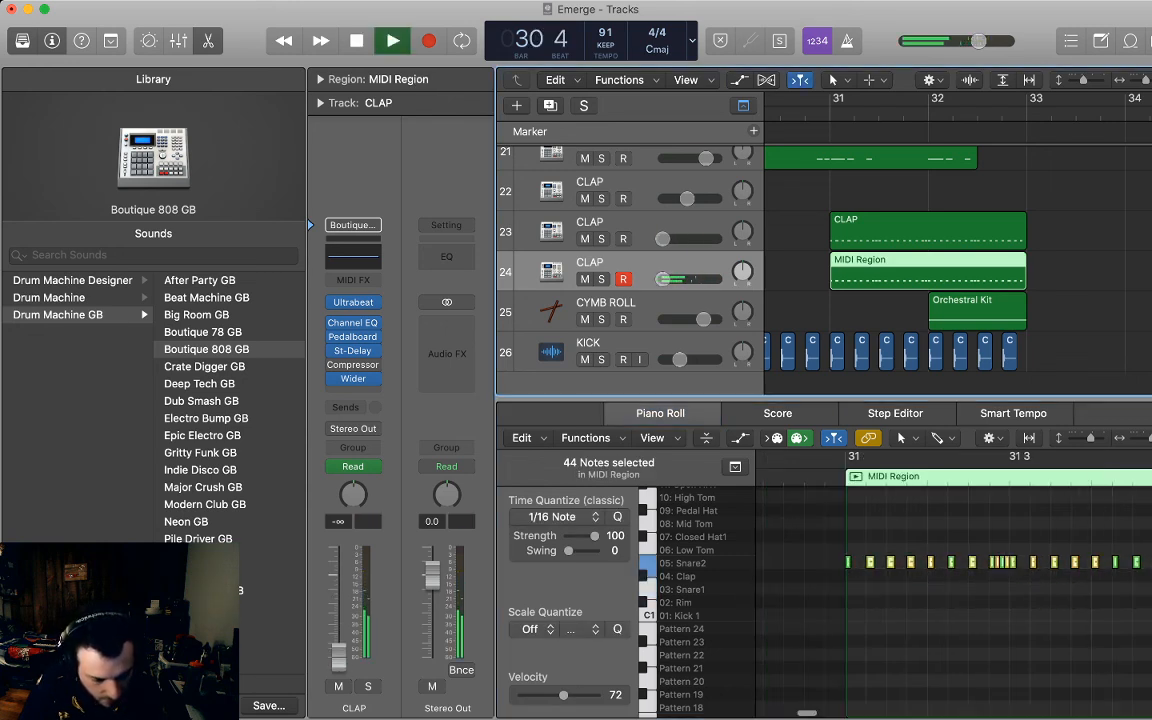
key(p)
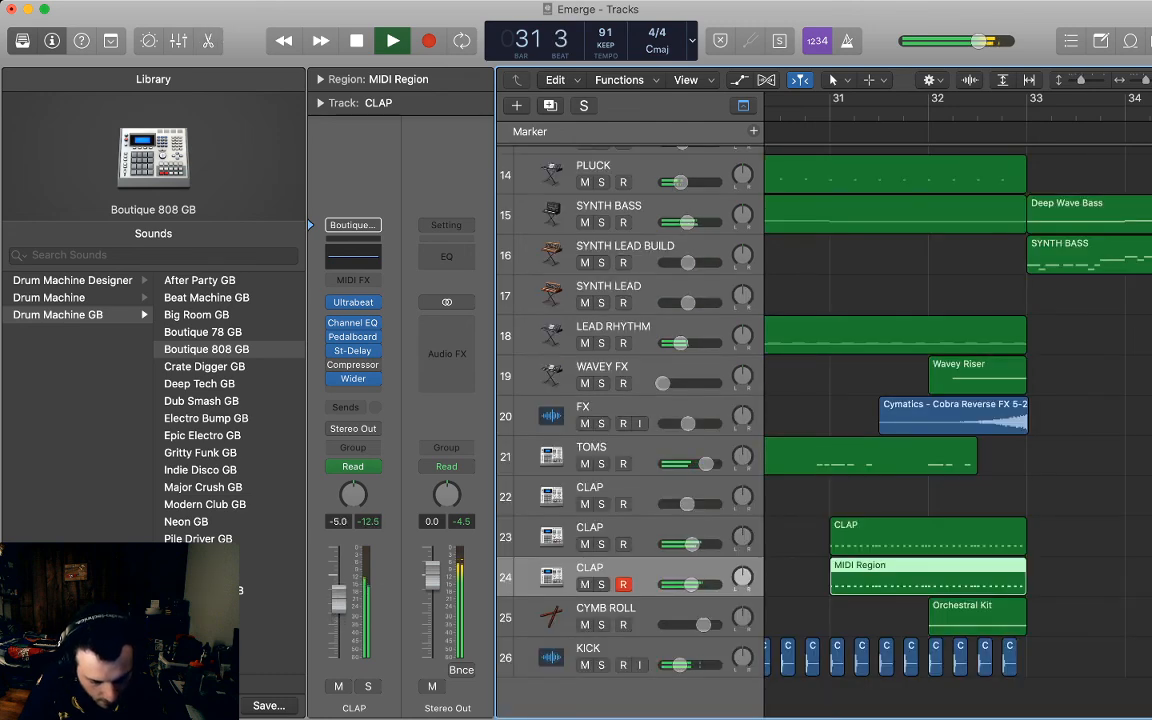
key(alt+shift+d)
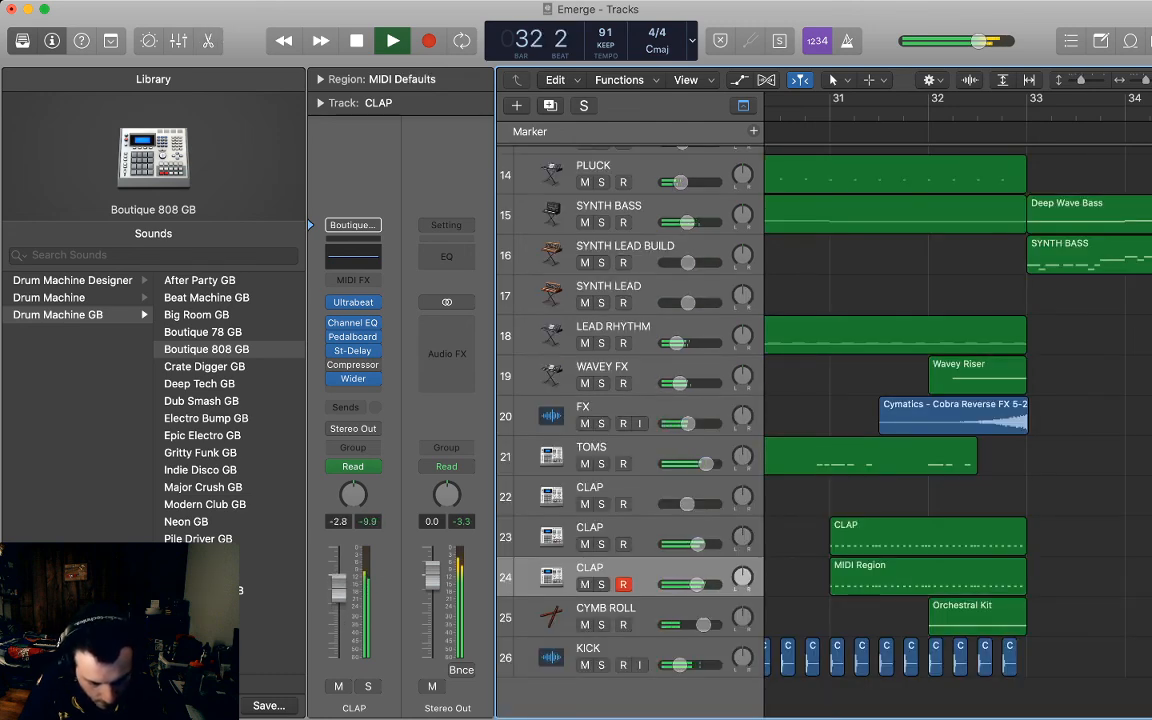
key(space)
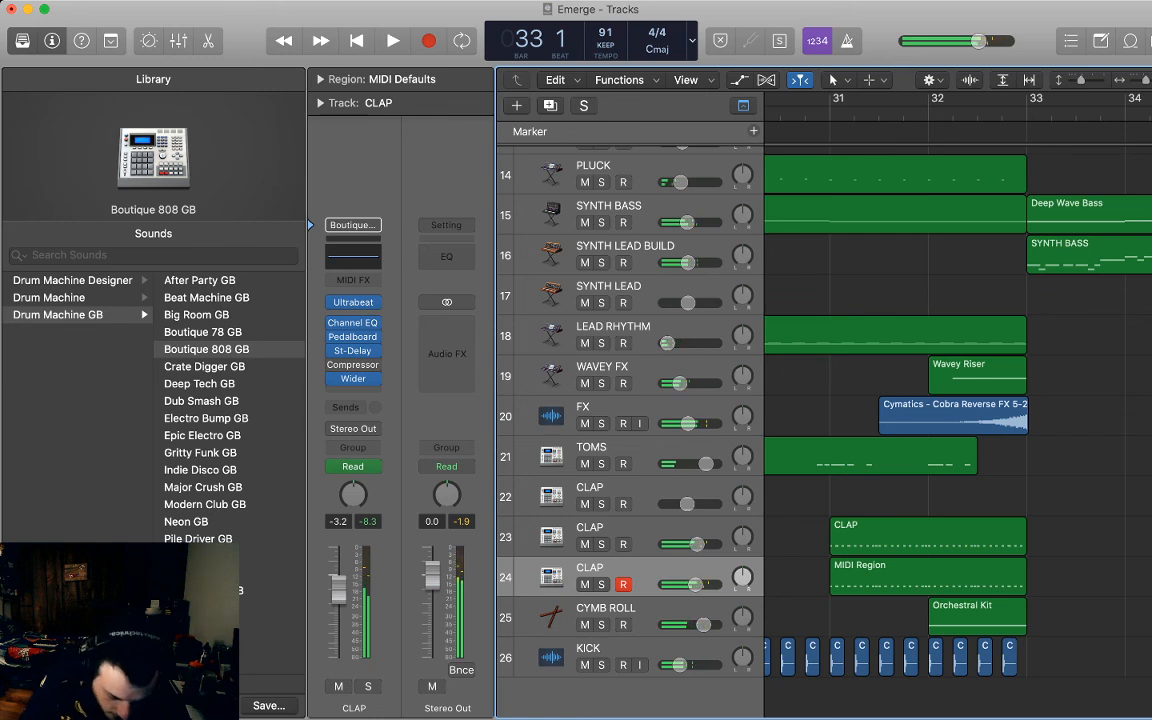
Shorten the end of the TOMS region to about beat 4 of bar 31 and open its notes around bar 29 for editing.
scroll(958, 400, left, 3)
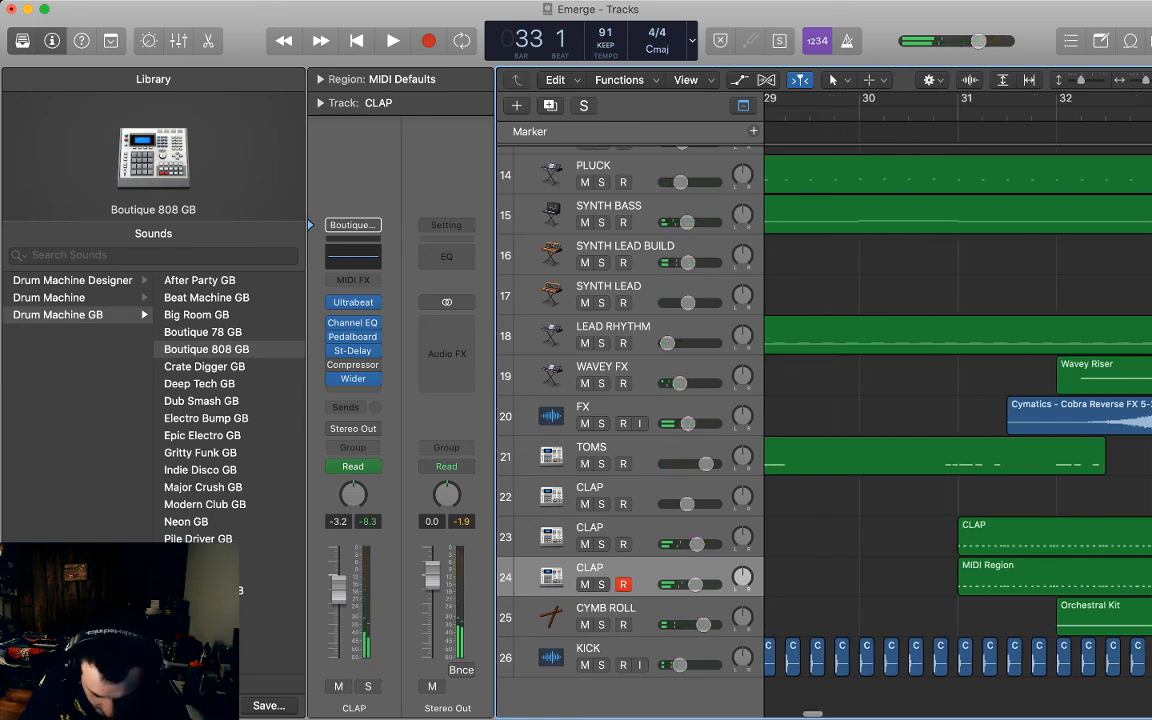
drag(1103, 467, 1031, 467)
click(1056, 467)
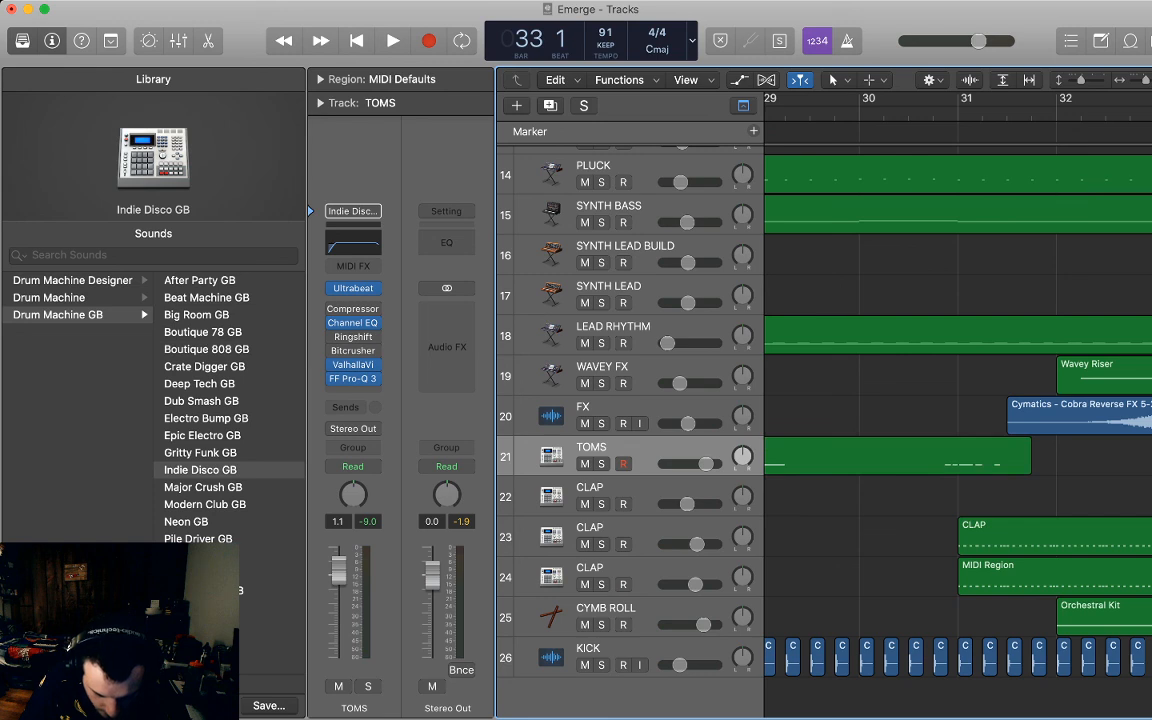
double_click(985, 460)
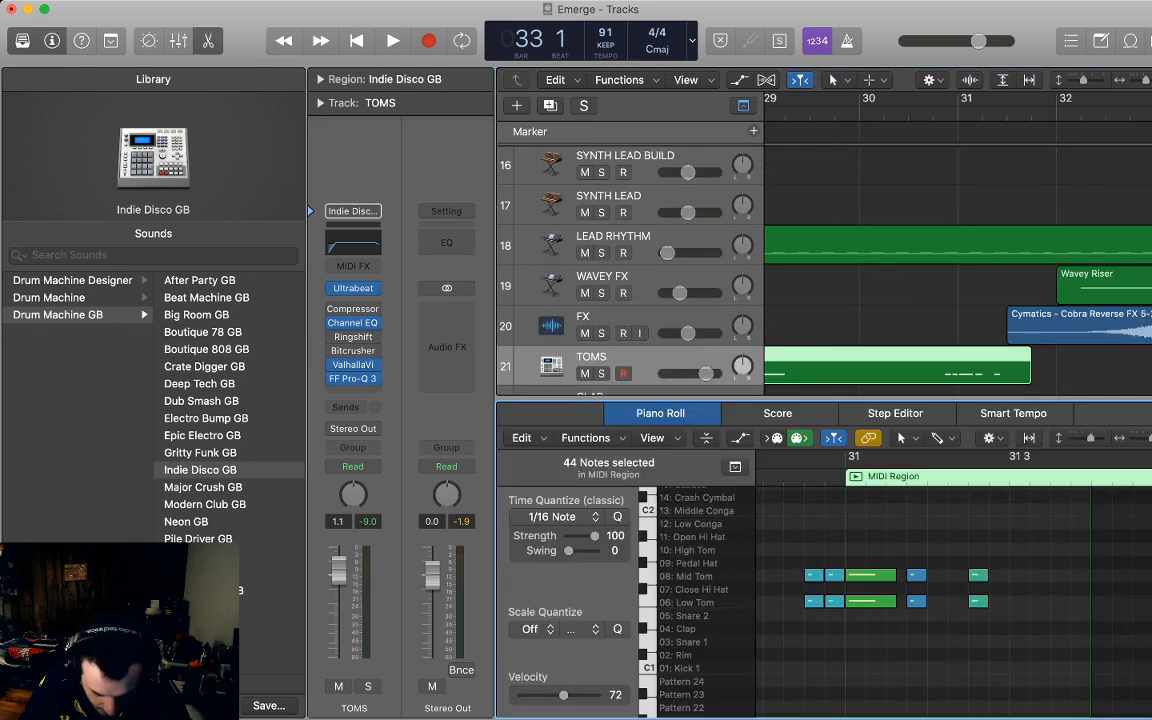
scroll(938, 590, down, 5)
scroll(938, 590, left, 4)
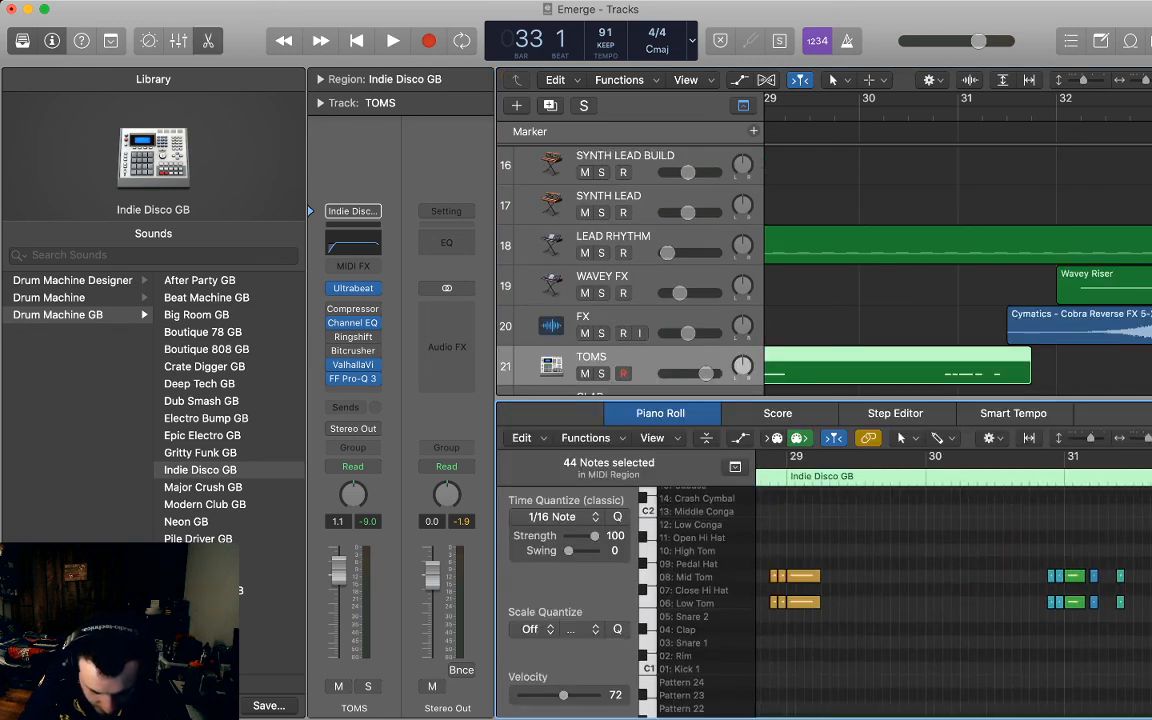
Replace the tom notes around bar 29 with a copy of the ten-note Mid and Low Tom pattern around bar 31.
drag(907, 500, 1139, 624)
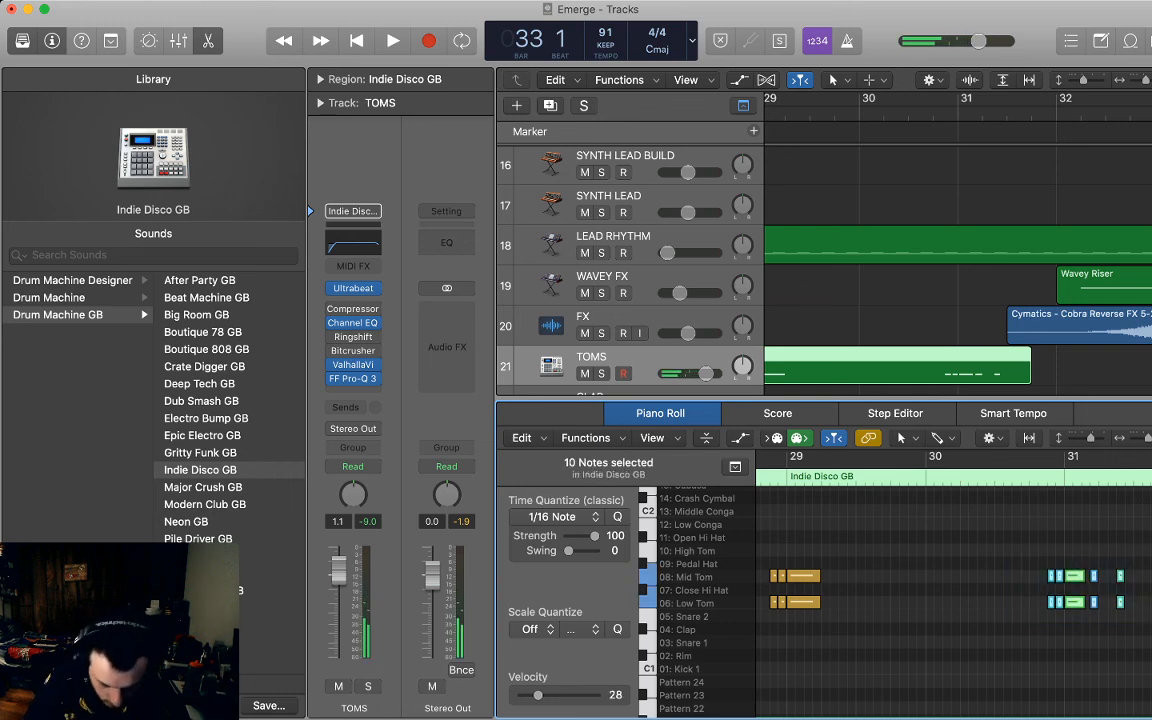
scroll(940, 580, left, 3)
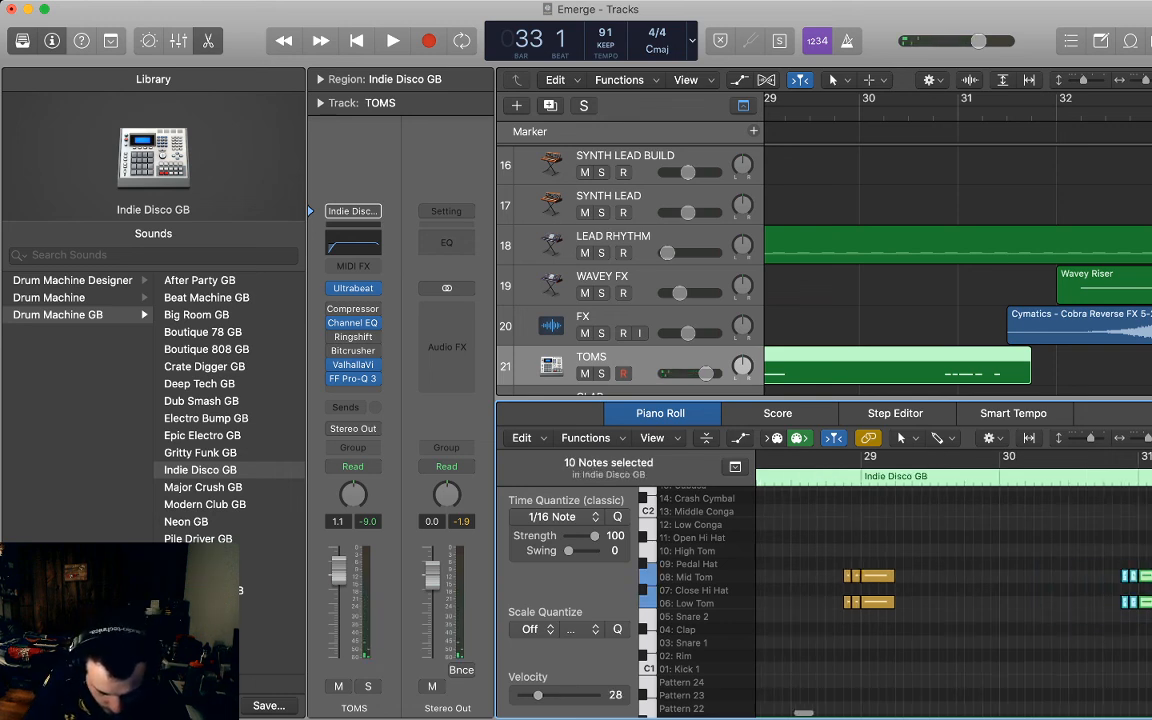
drag(800, 508, 920, 625)
key(Delete)
key(comma)
key(comma)
key(comma)
key(comma)
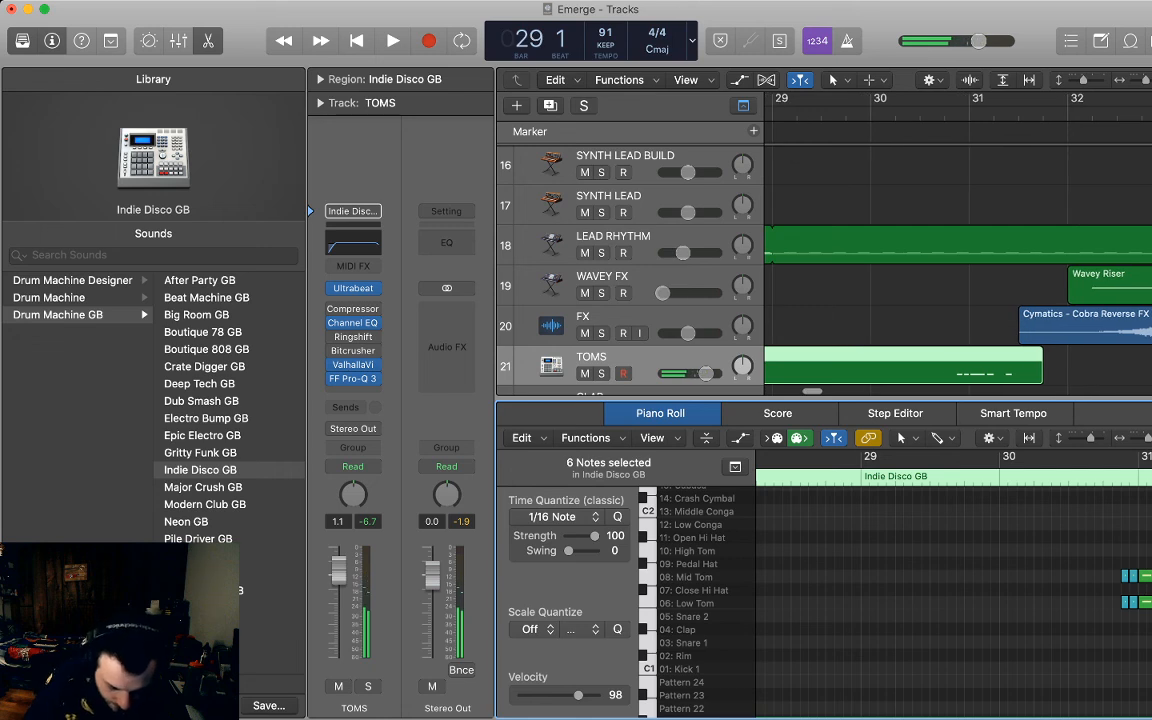
key(super+v)
key(super+shift+a)
scroll(950, 590, right, 1)
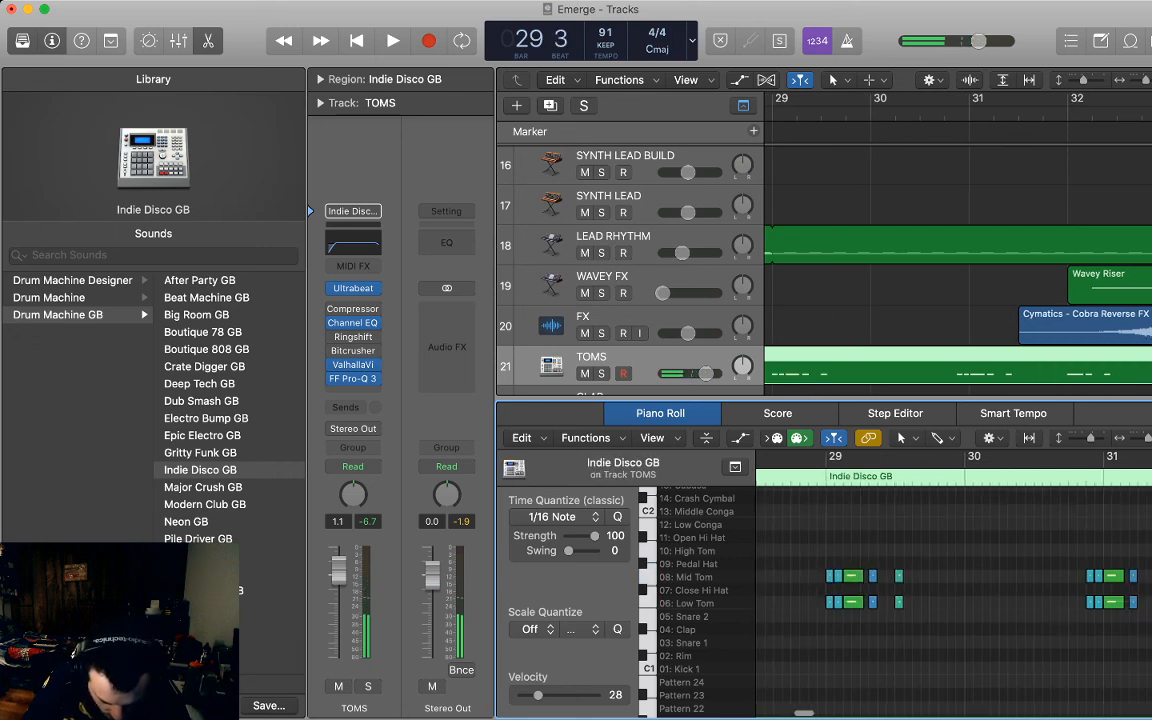
Replace the last short tom pair in bar 29 with a copy of the long and short tom hits on beat 3, and audition it.
drag(864, 565, 908, 622)
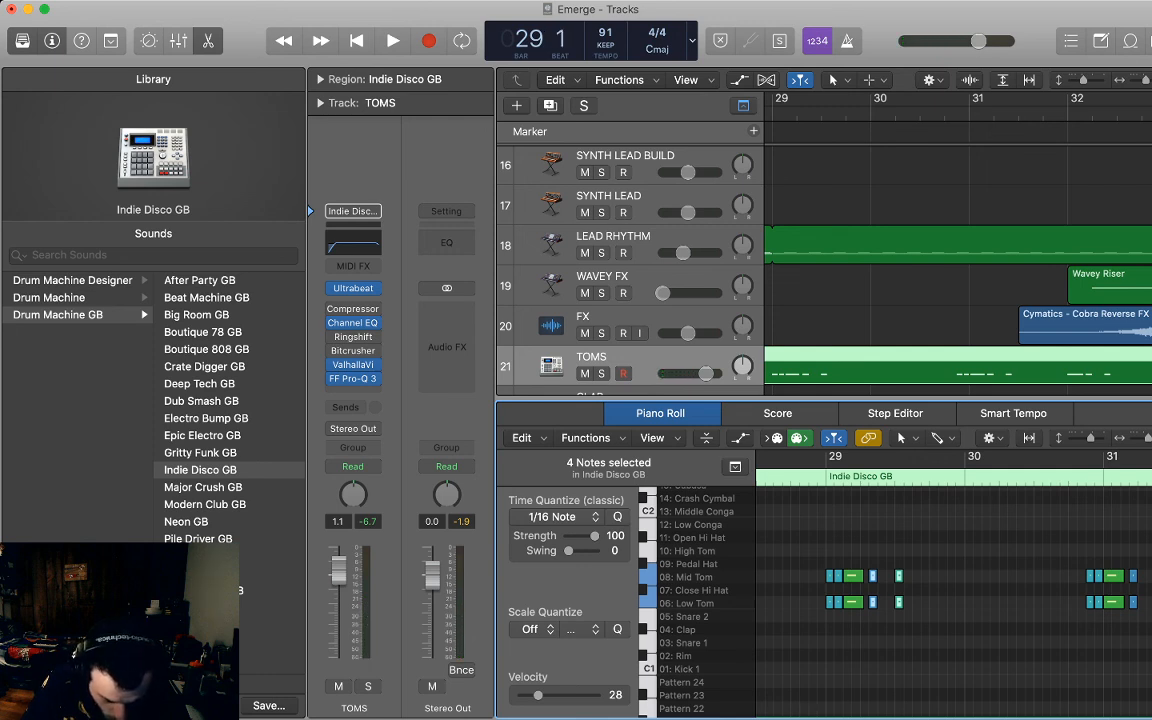
key(space)
key(space)
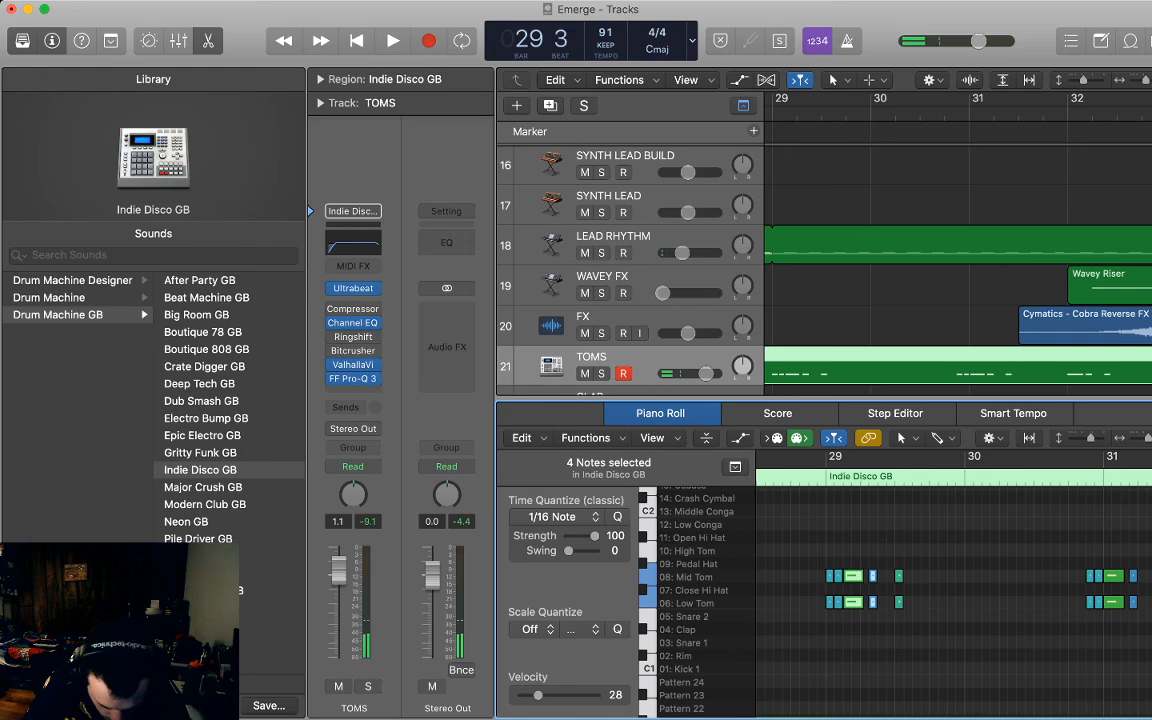
key(Delete)
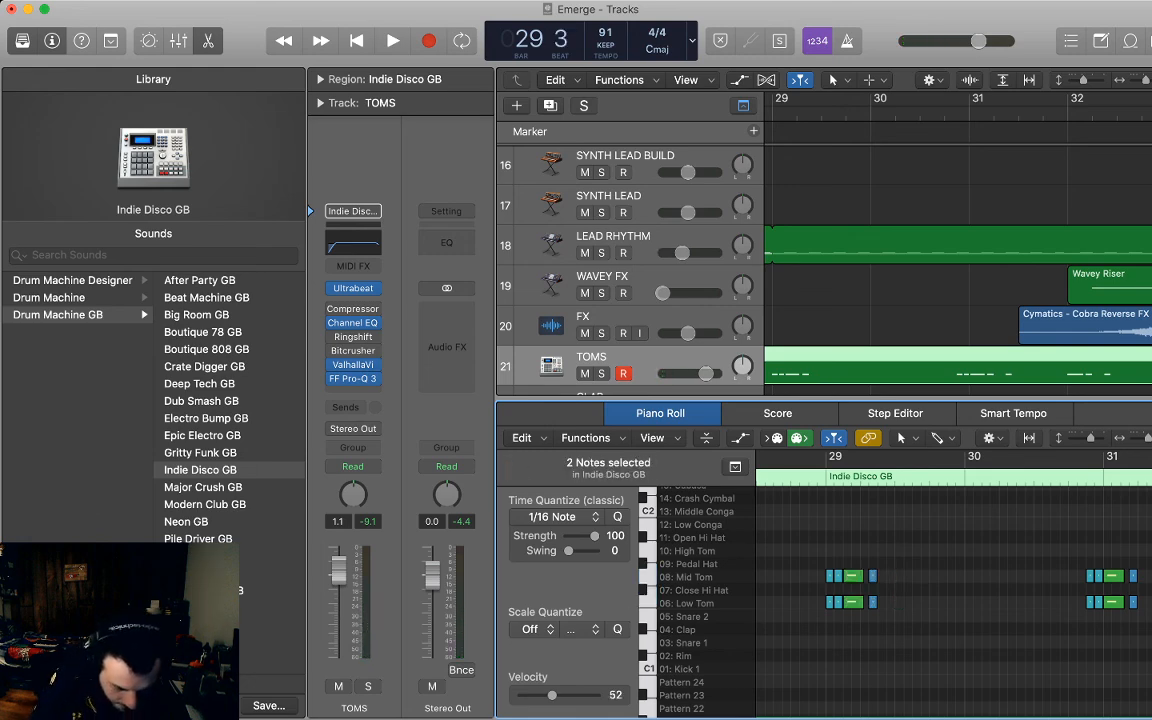
key(super+z)
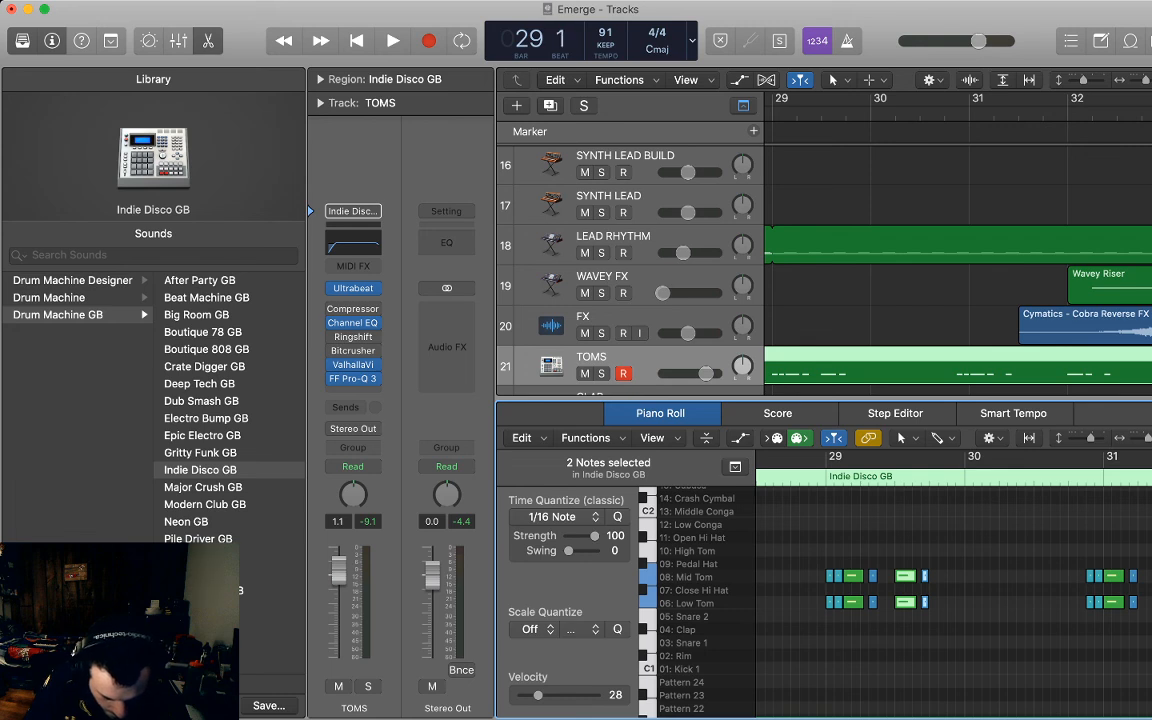
key(space)
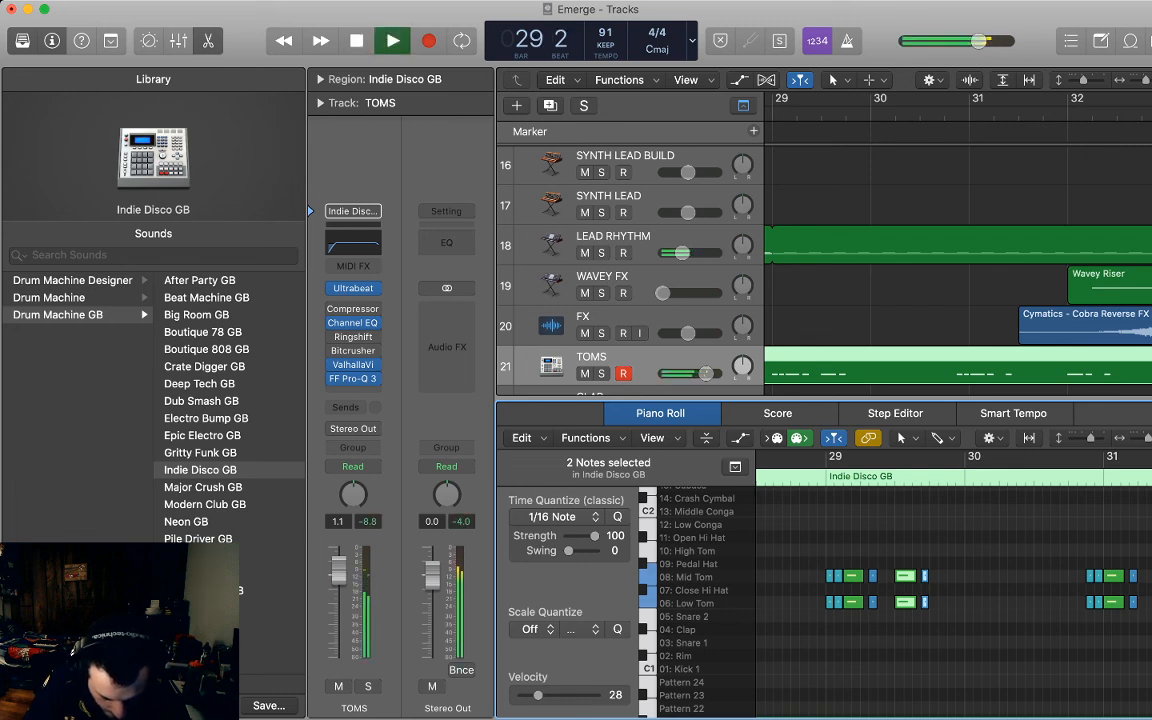
key(space)
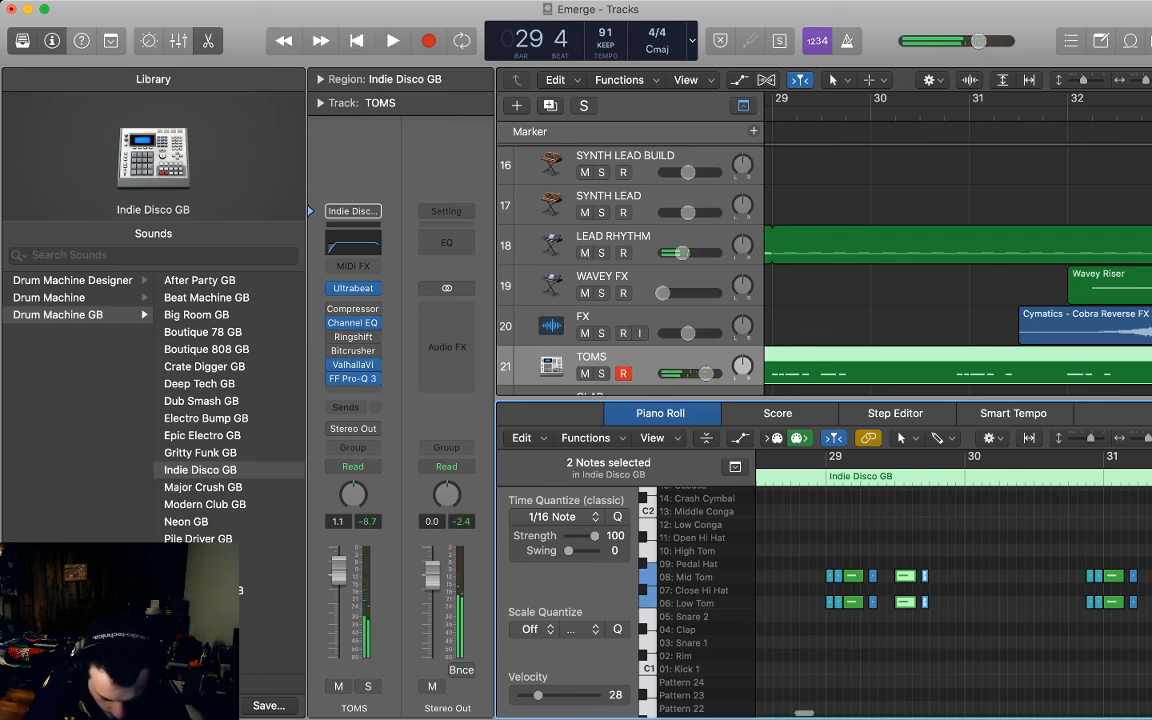
Paste another copy of the long and short tom hits just before bar 30 and play back the fill.
key(ctrl+period)
key(ctrl+comma)
key(ctrl+comma)
key(super+v)
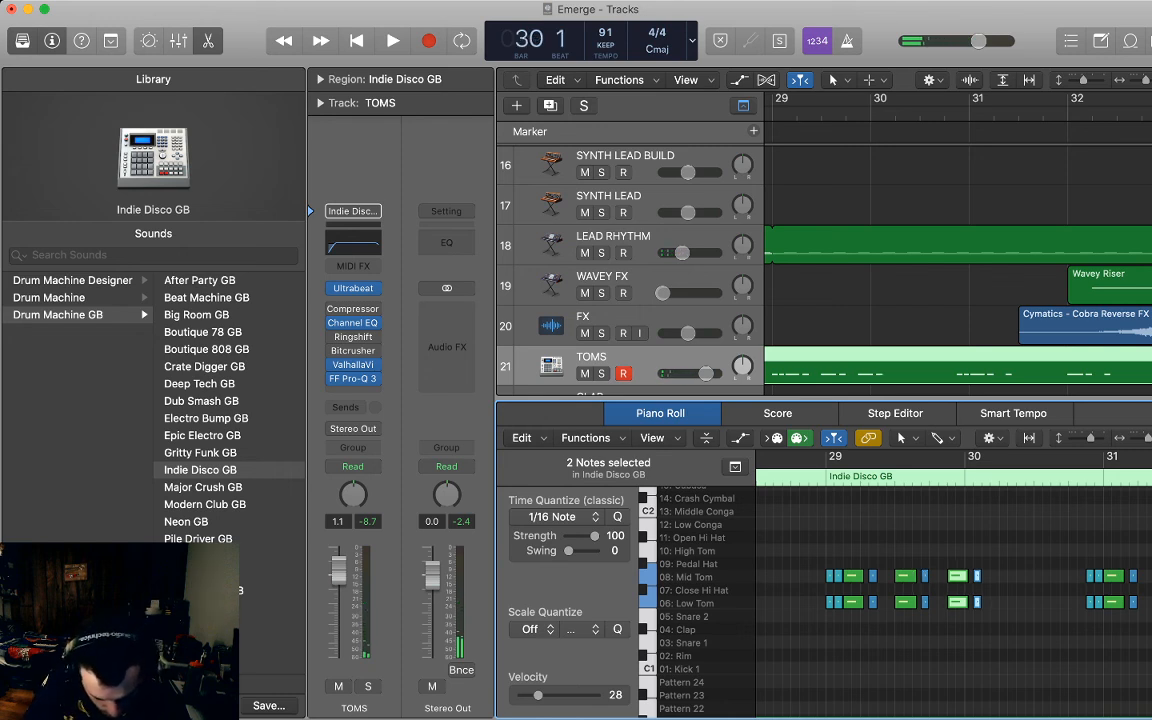
key(comma)
key(space)
scroll(950, 590, right, 2)
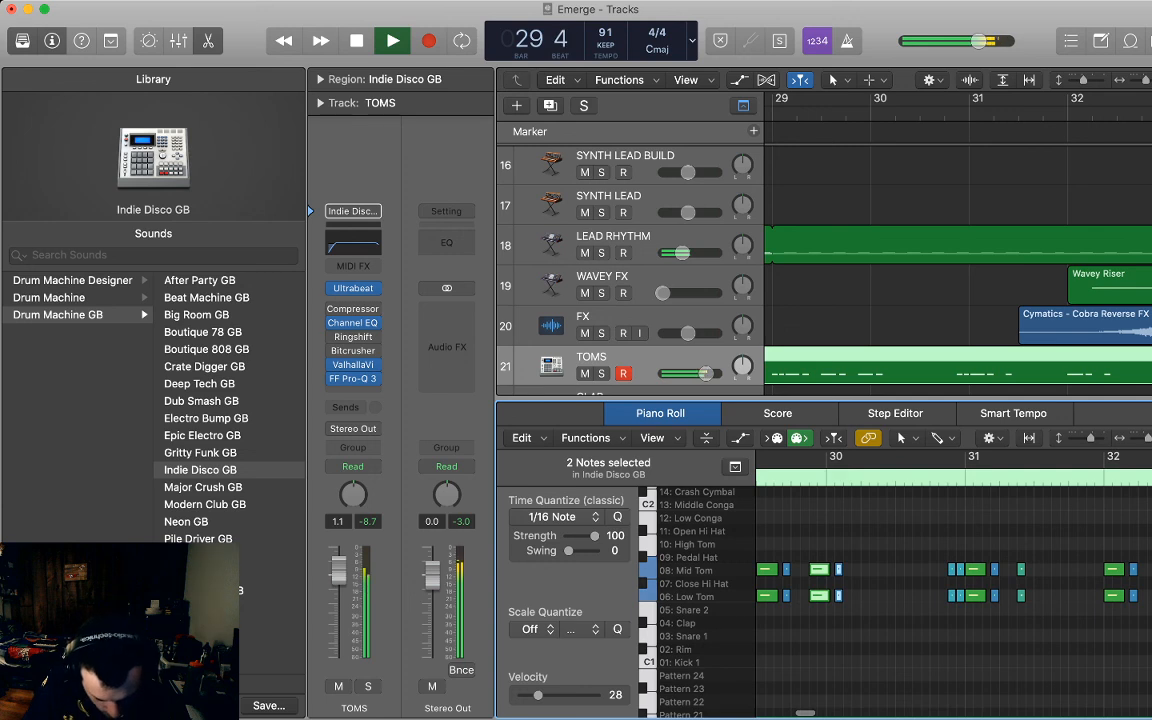
key(space)
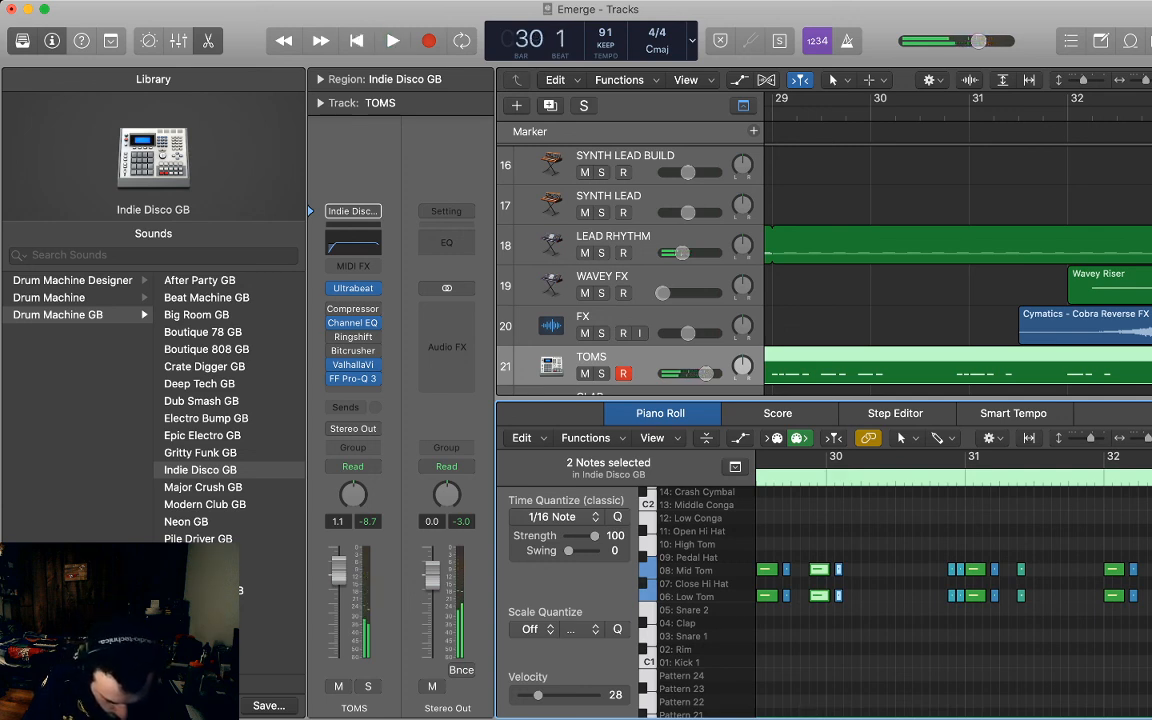
Reduce the tom hits before bar 30 to one shortened long pair and paste the long and short hits at the start of bar 30.
drag(537, 694, 563, 694)
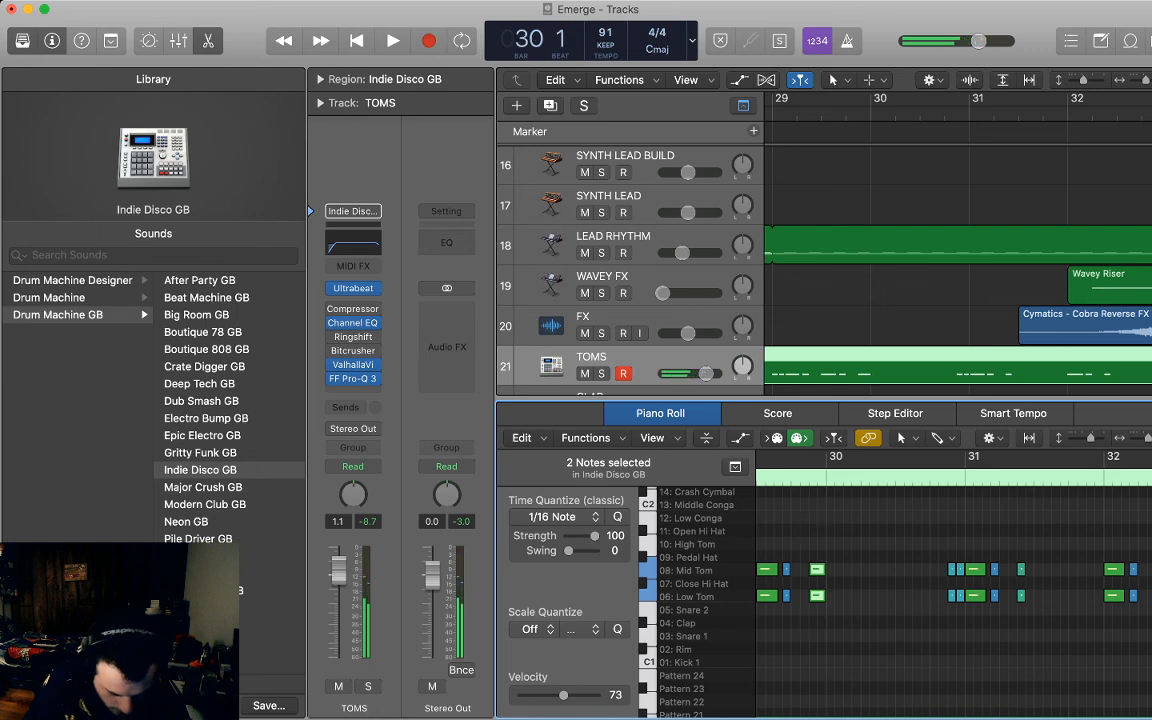
key(super+v)
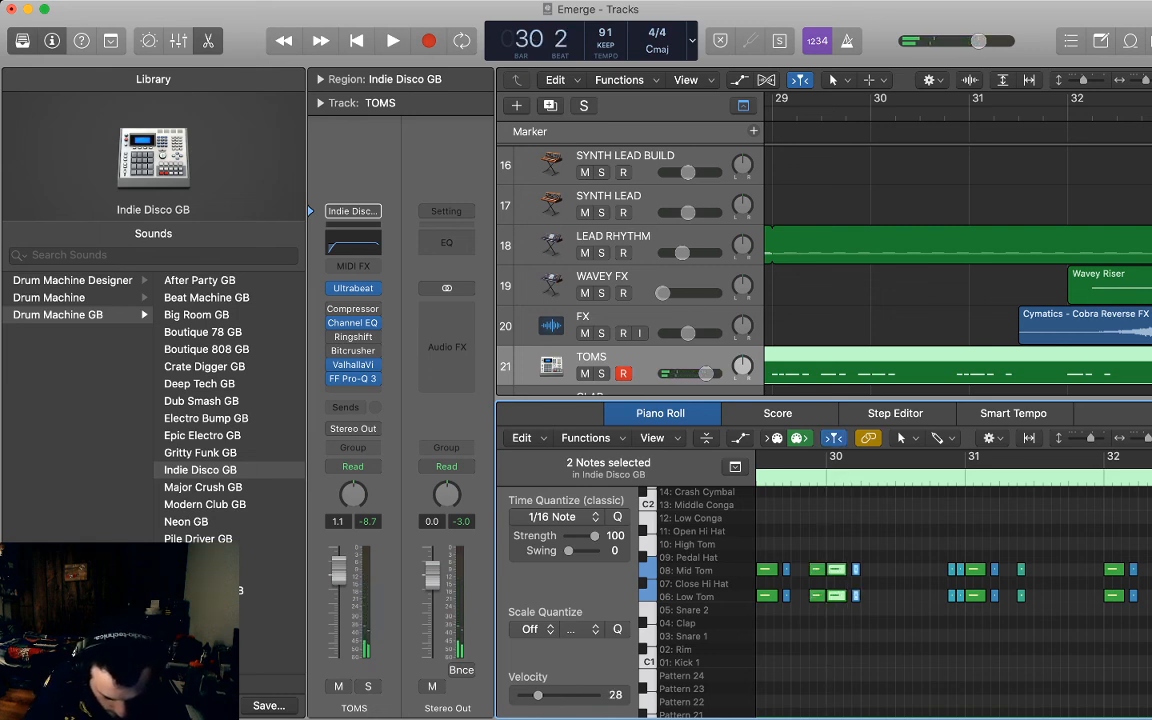
key(comma)
scroll(955, 590, left, 2)
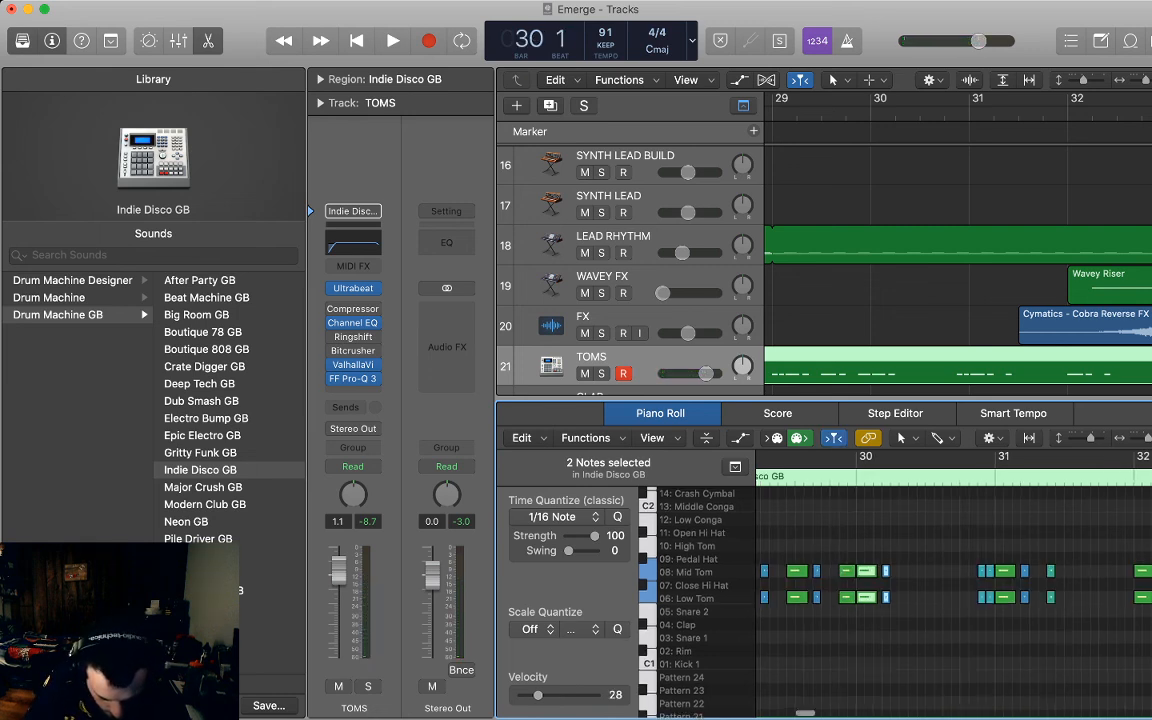
key(space)
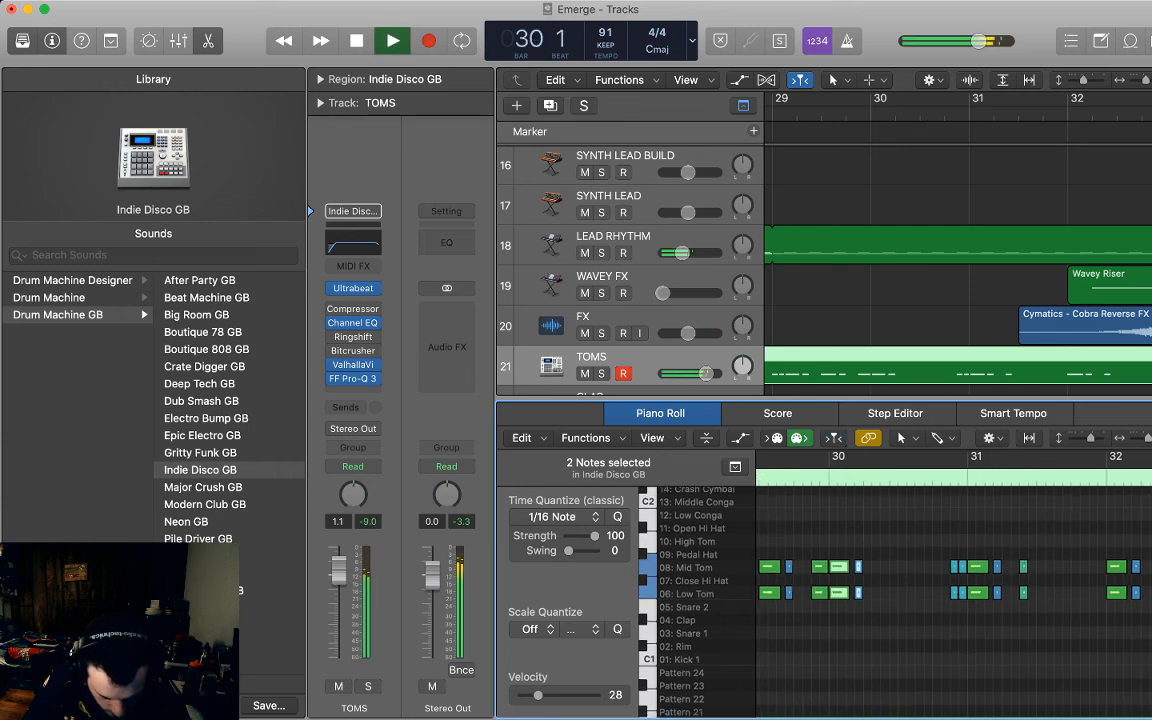
key(space)
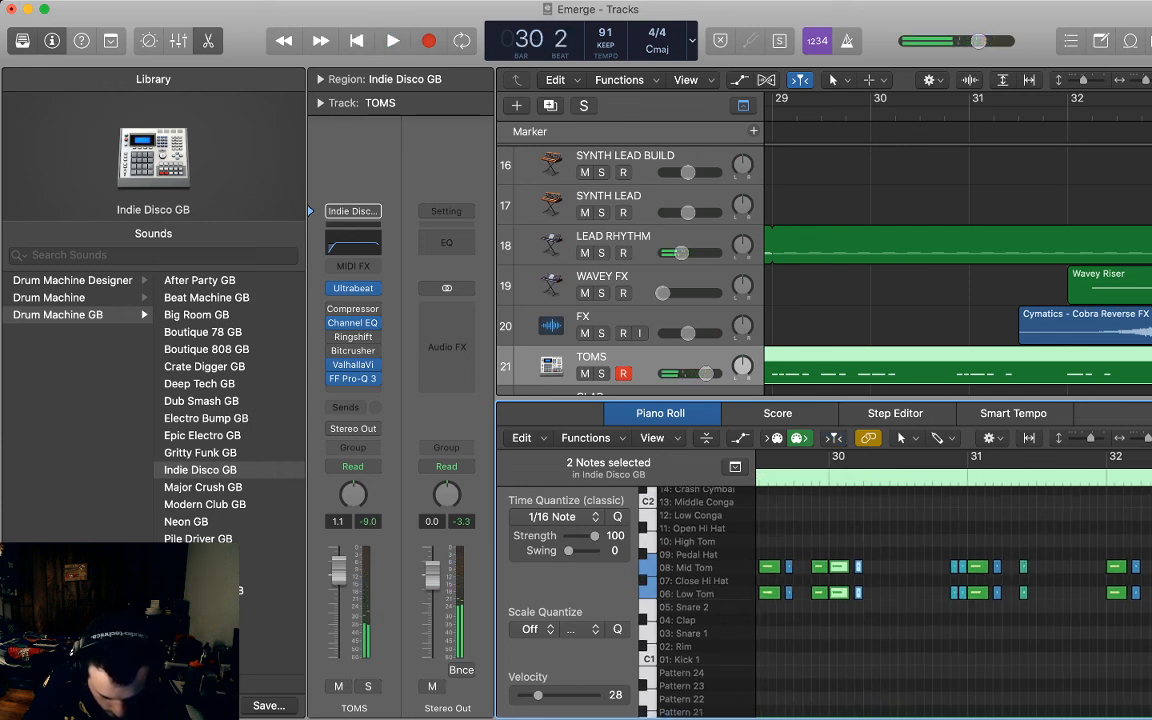
Audition the fill and paste another copy of the long and short tom hits between beats 2 and 3 of bar 30.
key(space)
key(space)
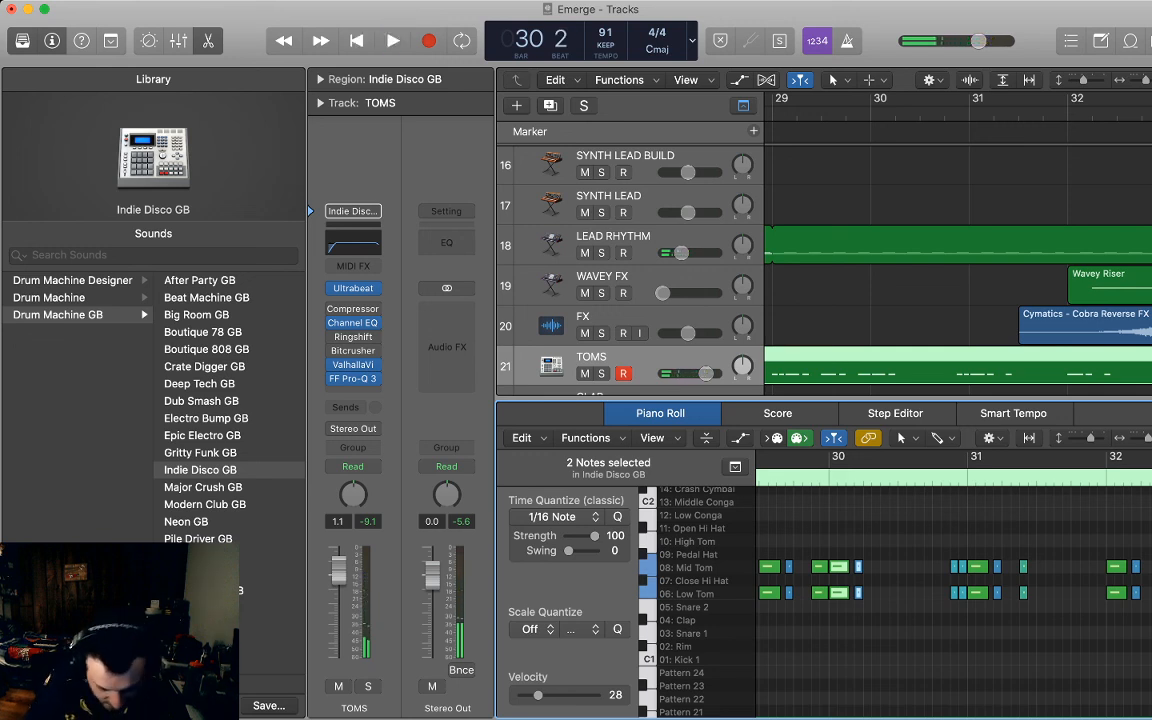
key(super+v)
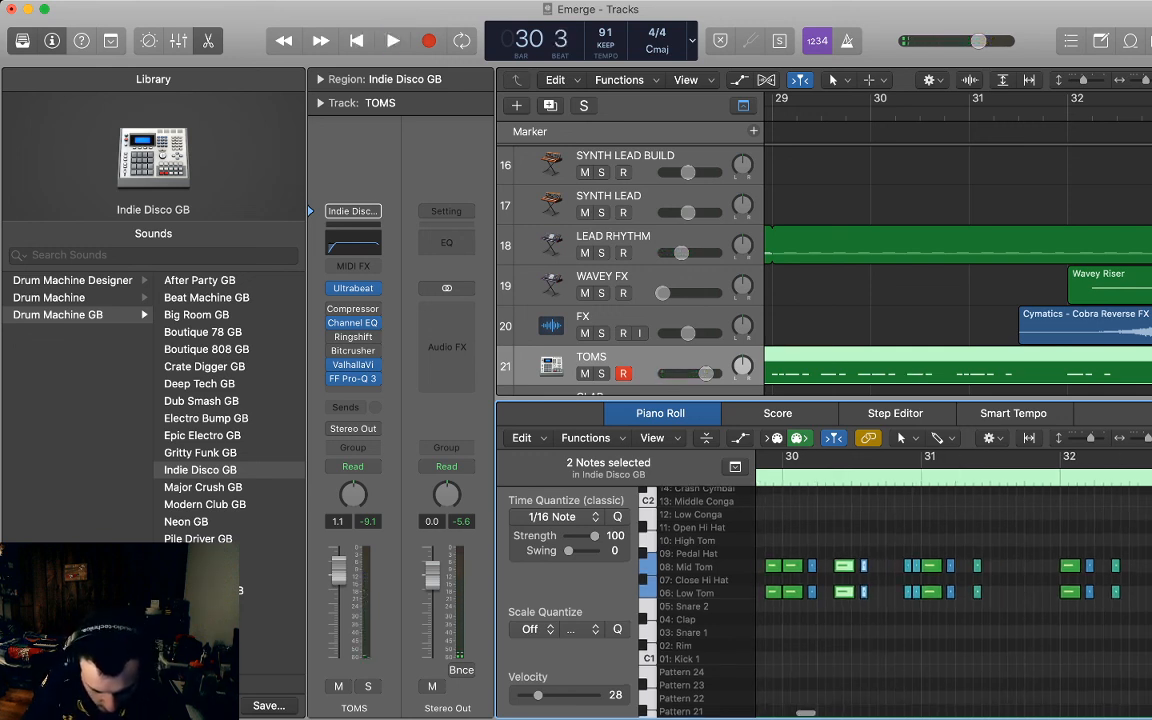
Try adding a copy of the long Mid and Low Tom pair on beat 4 of bar 30.
scroll(950, 560, right, 5)
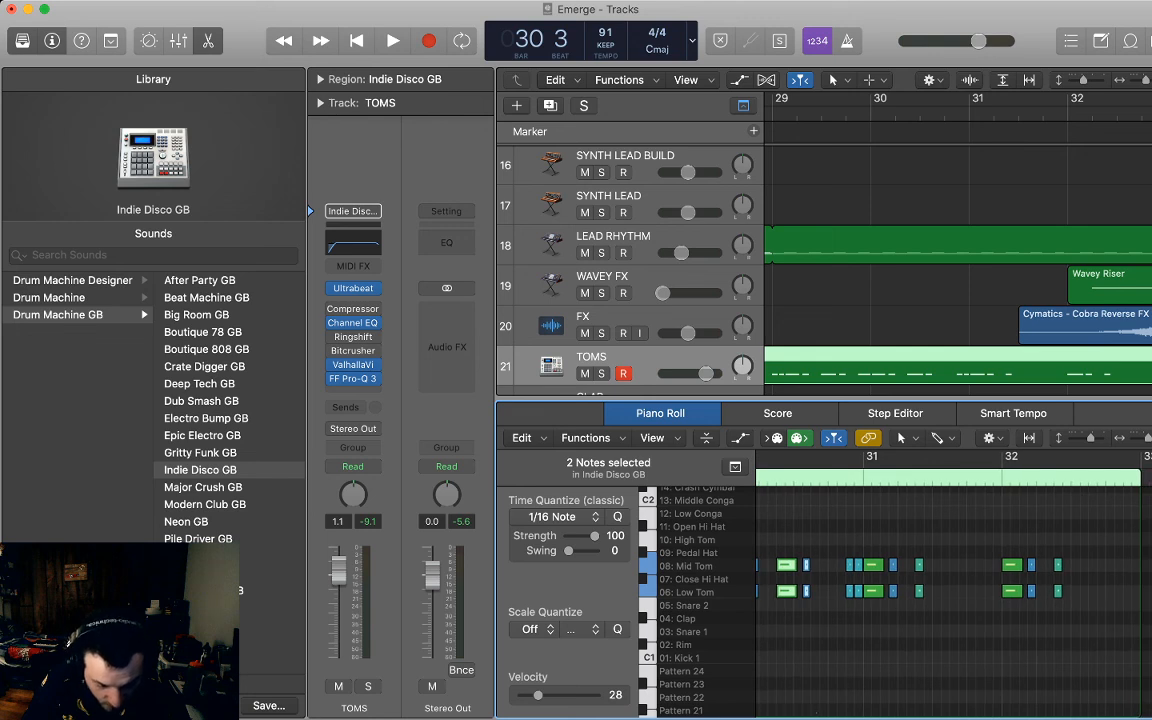
key(shift+super+a)
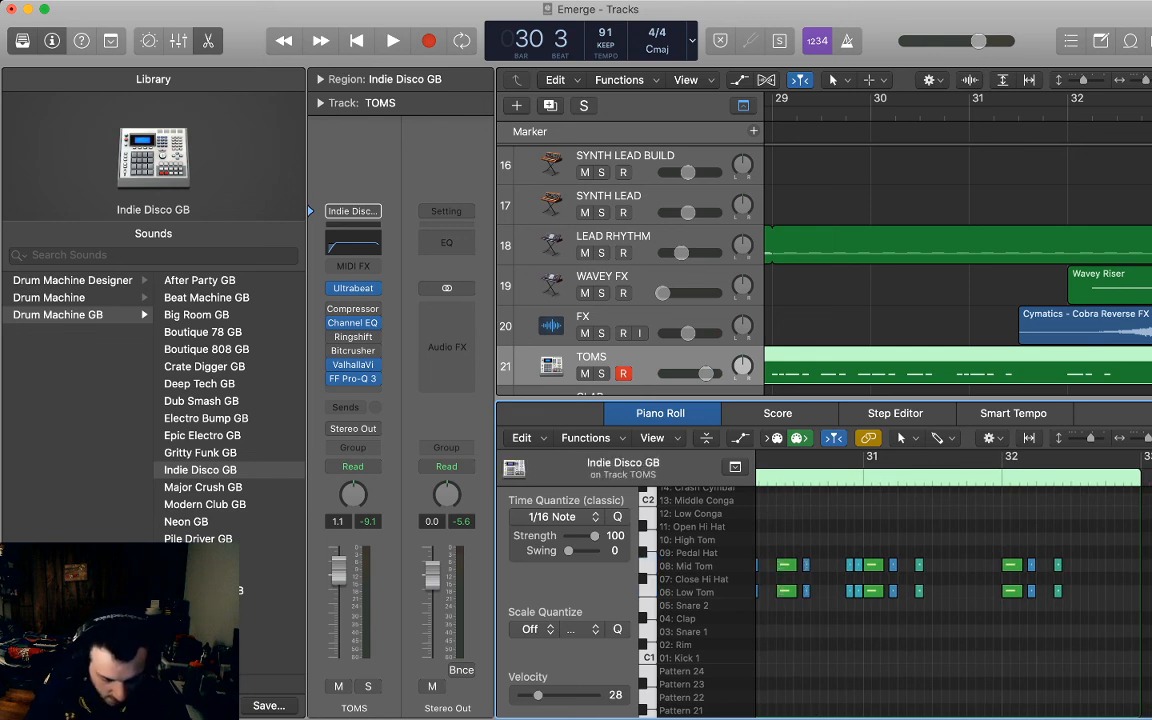
drag(770, 552, 798, 602)
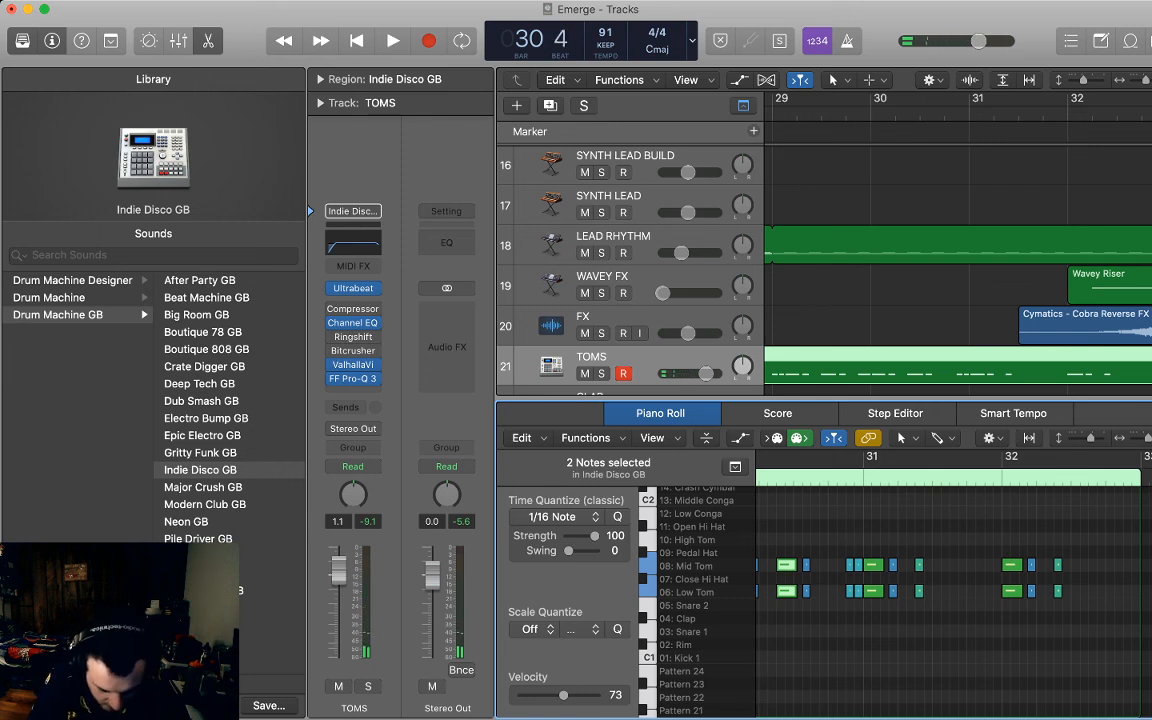
key(super+v)
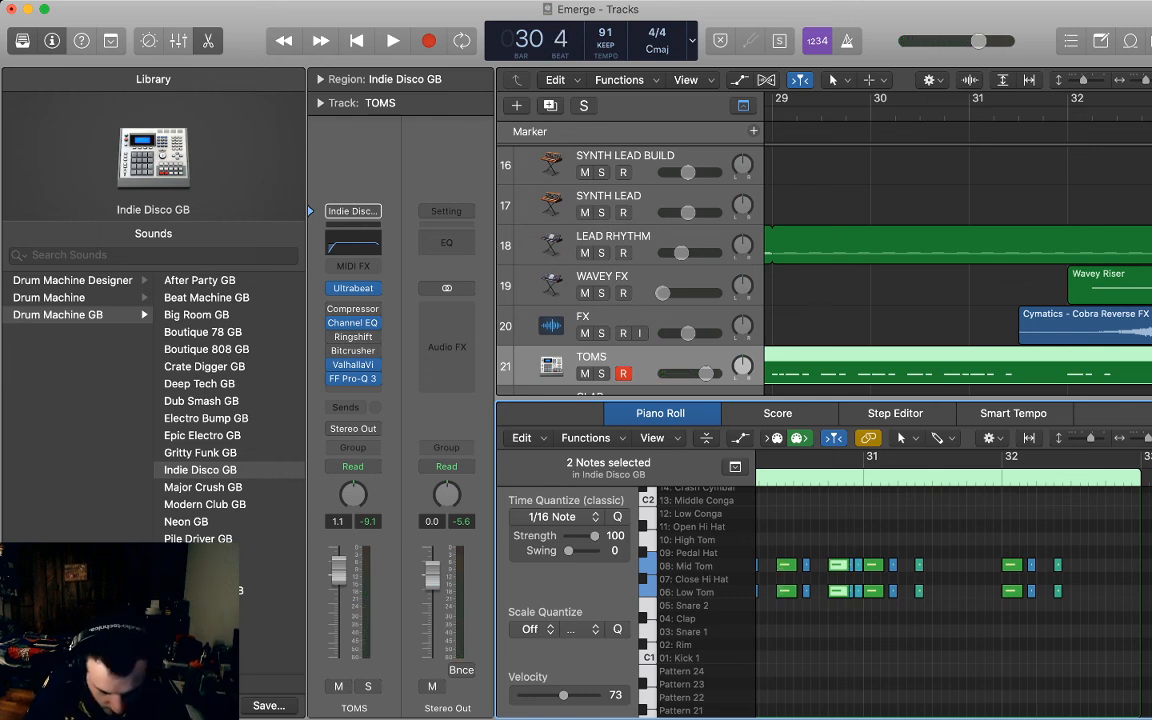
drag(851, 551, 843, 602)
scroll(950, 580, left, 2)
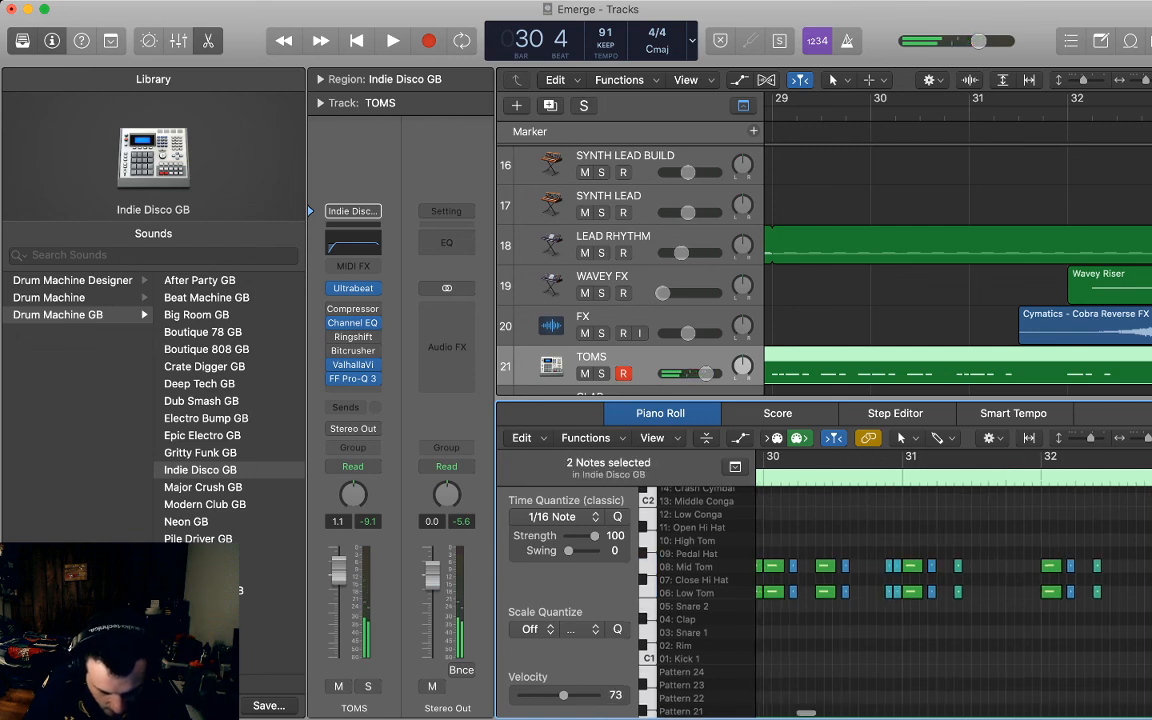
Paste the long Mid and Low Tom pair on beat 4 of bar 30 and play back the fill into bar 31.
key(space)
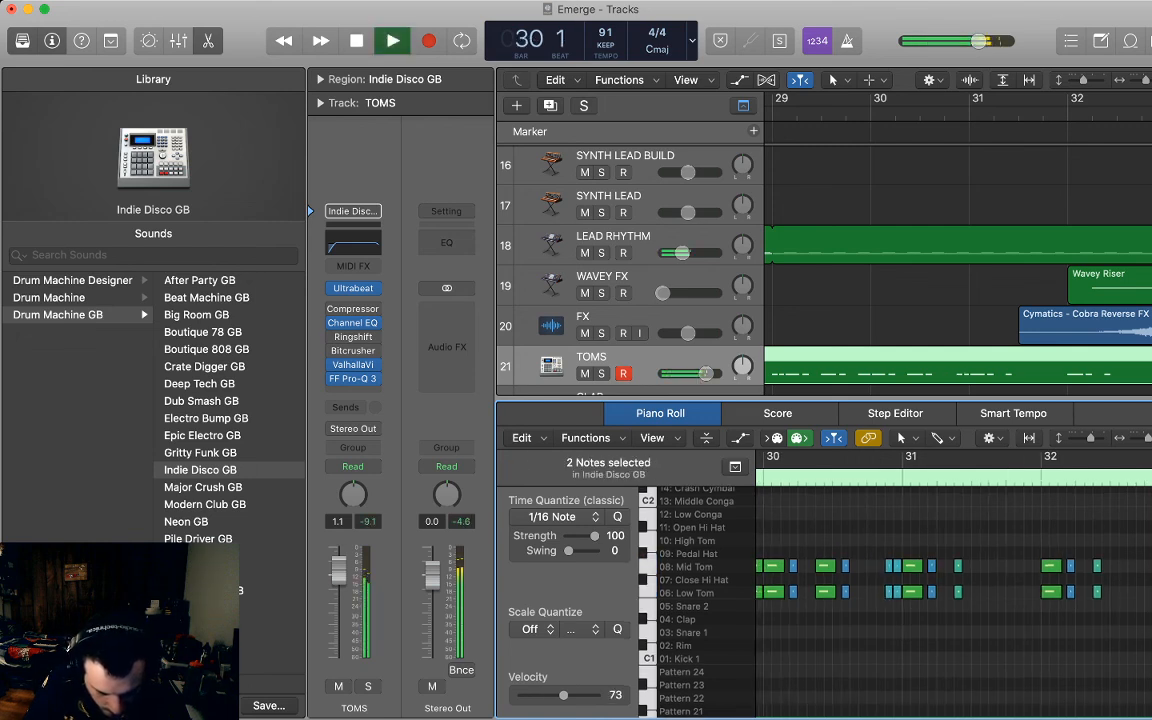
key(space)
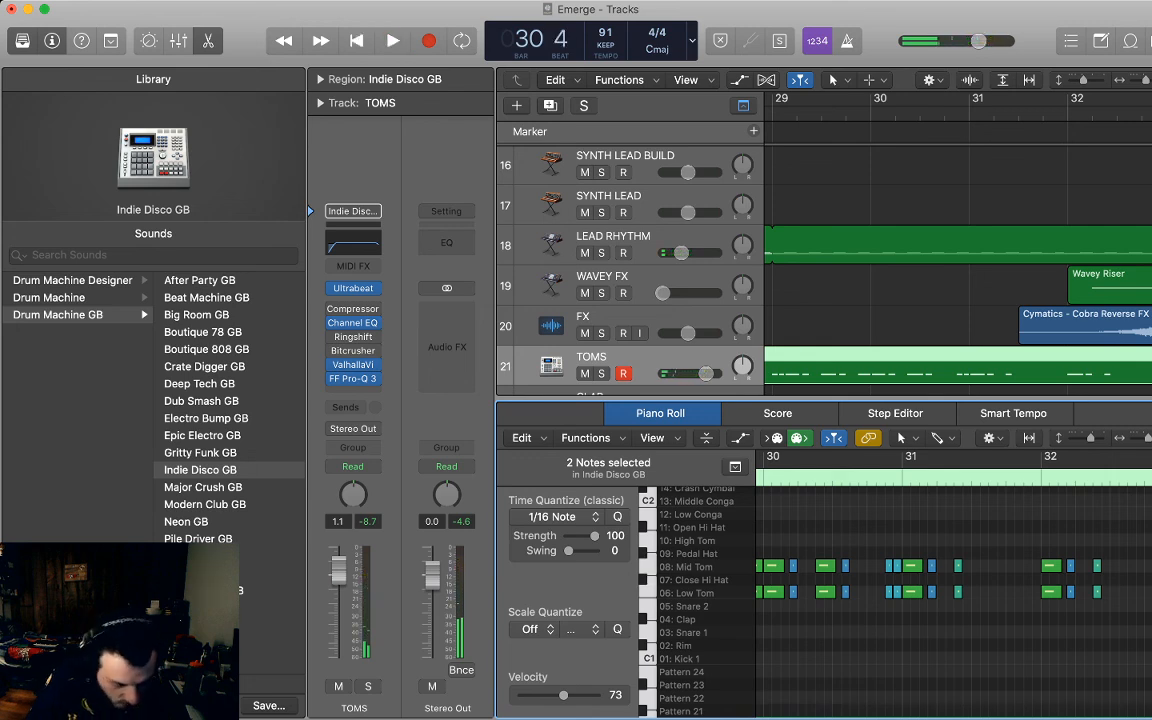
key(super+v)
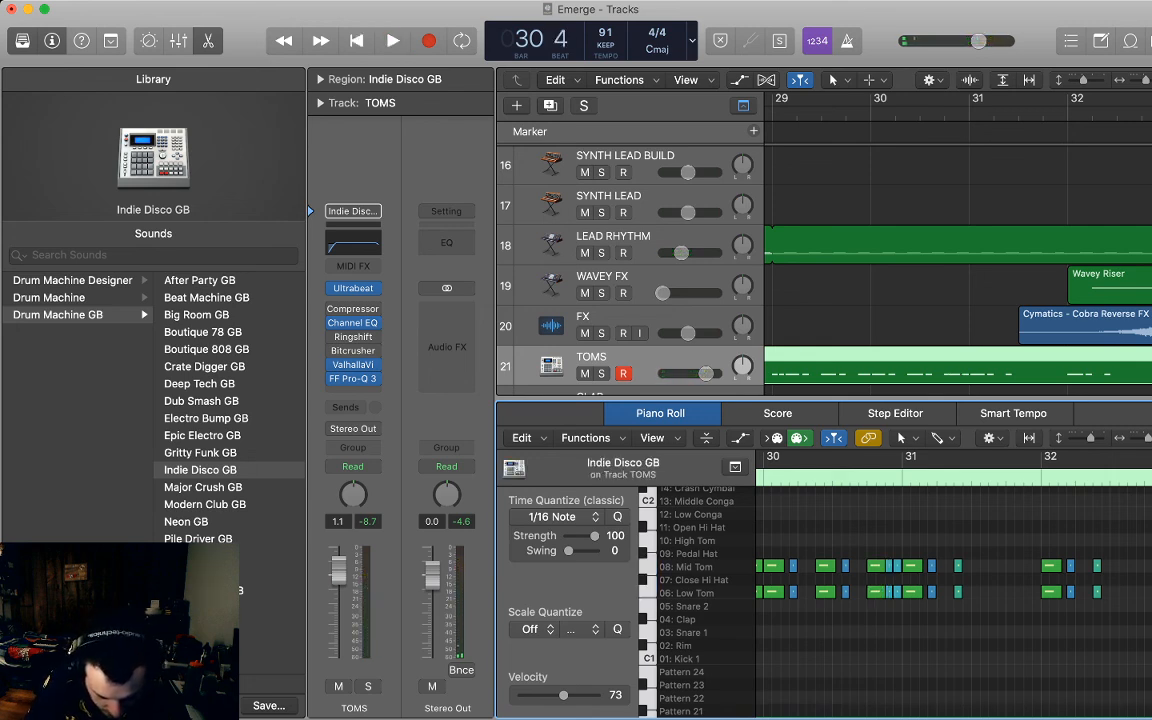
key(space)
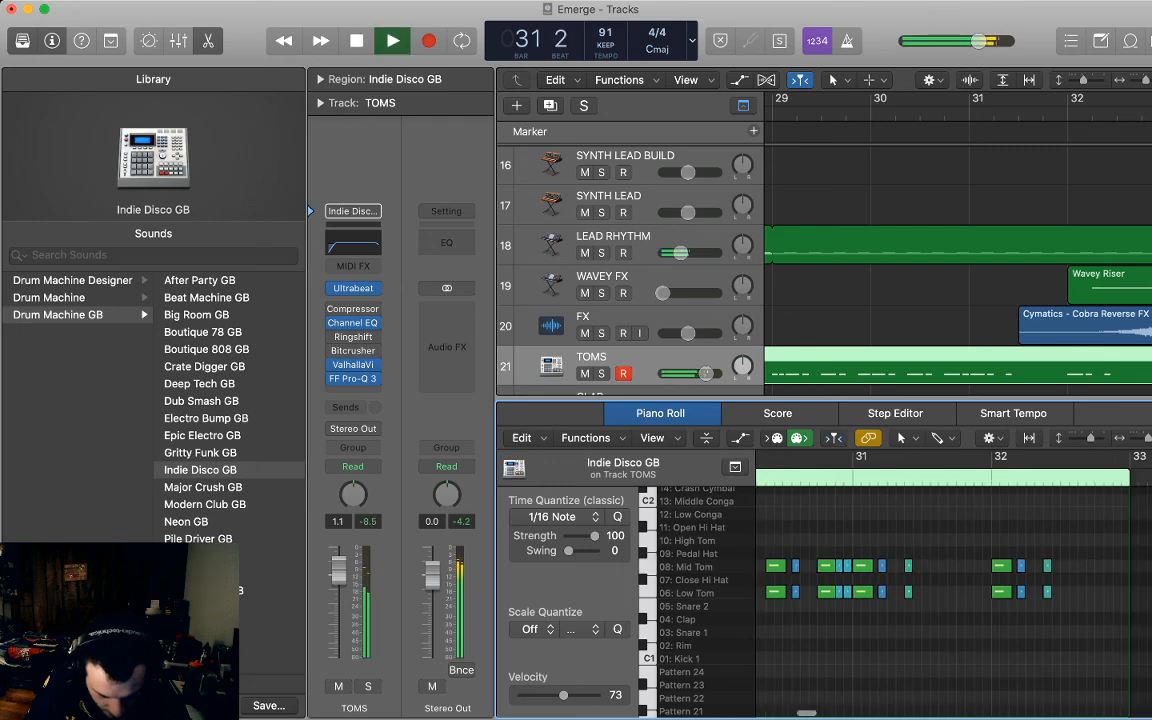
key(space)
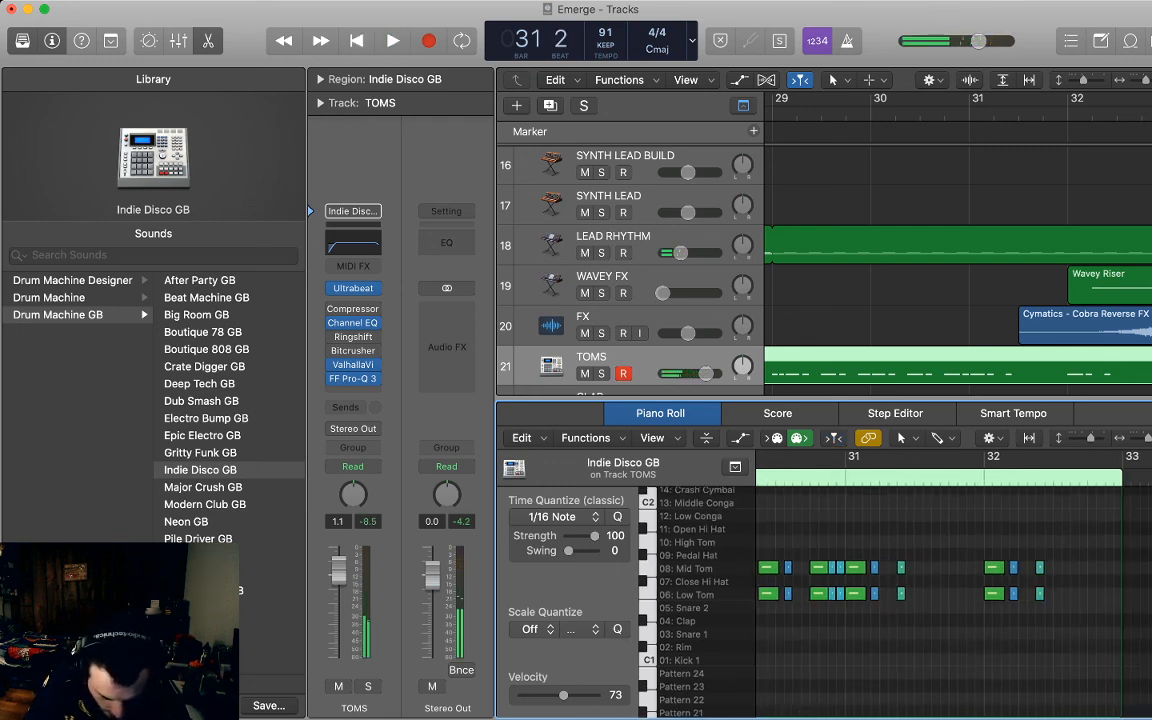
Nudge the short velocity-52 tom pair in bar 31 two sixteenths earlier onto beat 2 and audition it.
drag(889, 551, 915, 606)
key(alt+Left)
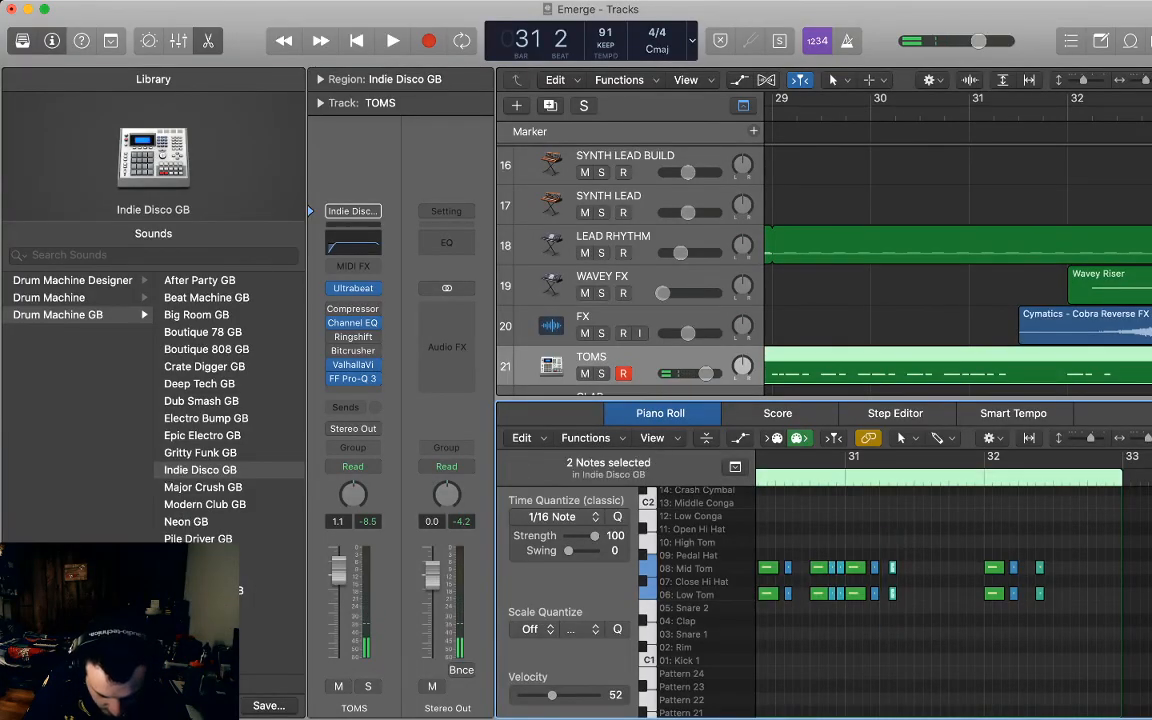
key(alt+Left)
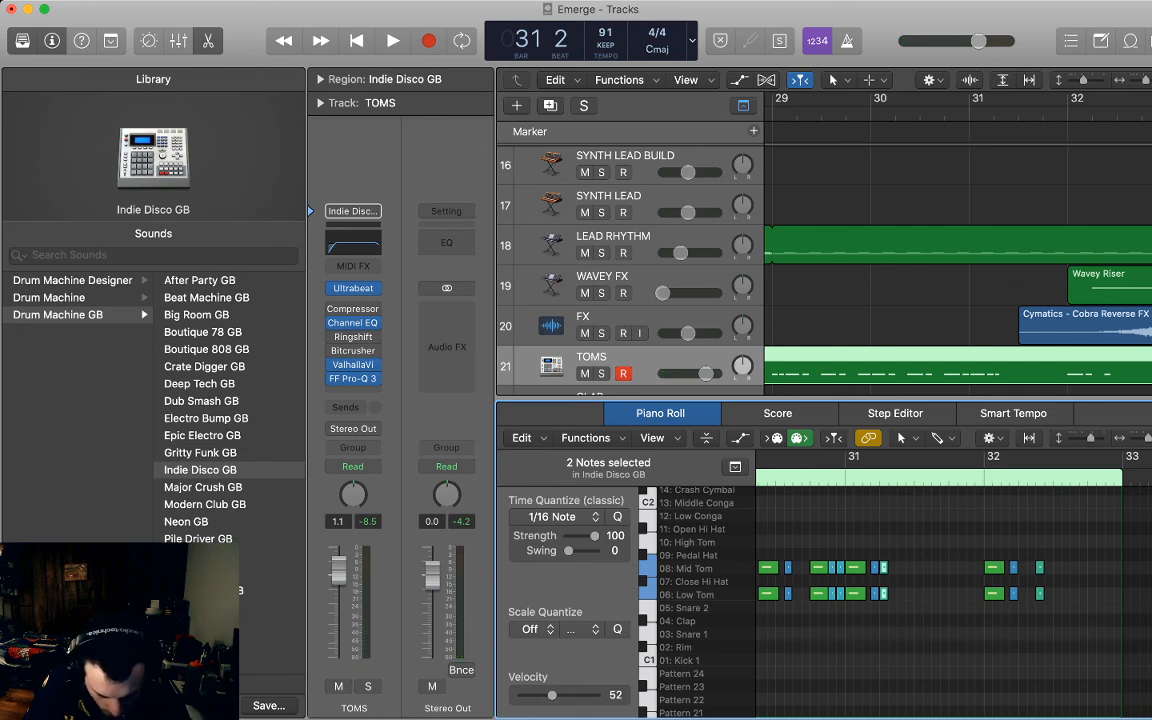
key(space)
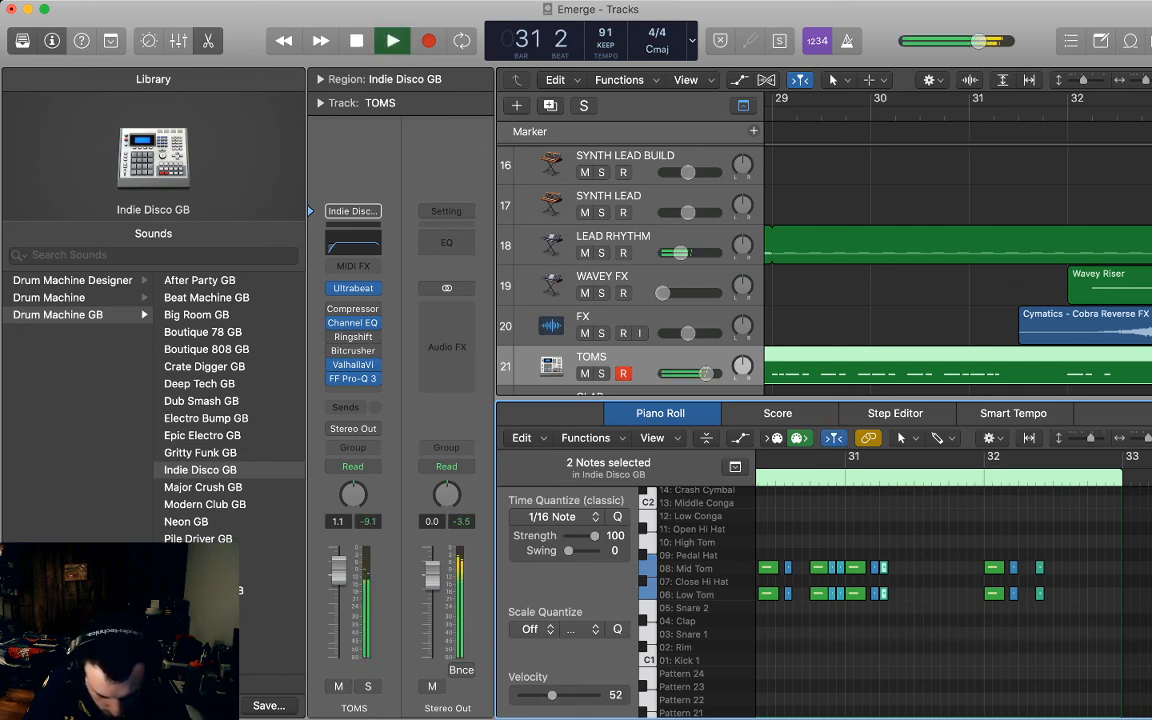
key(space)
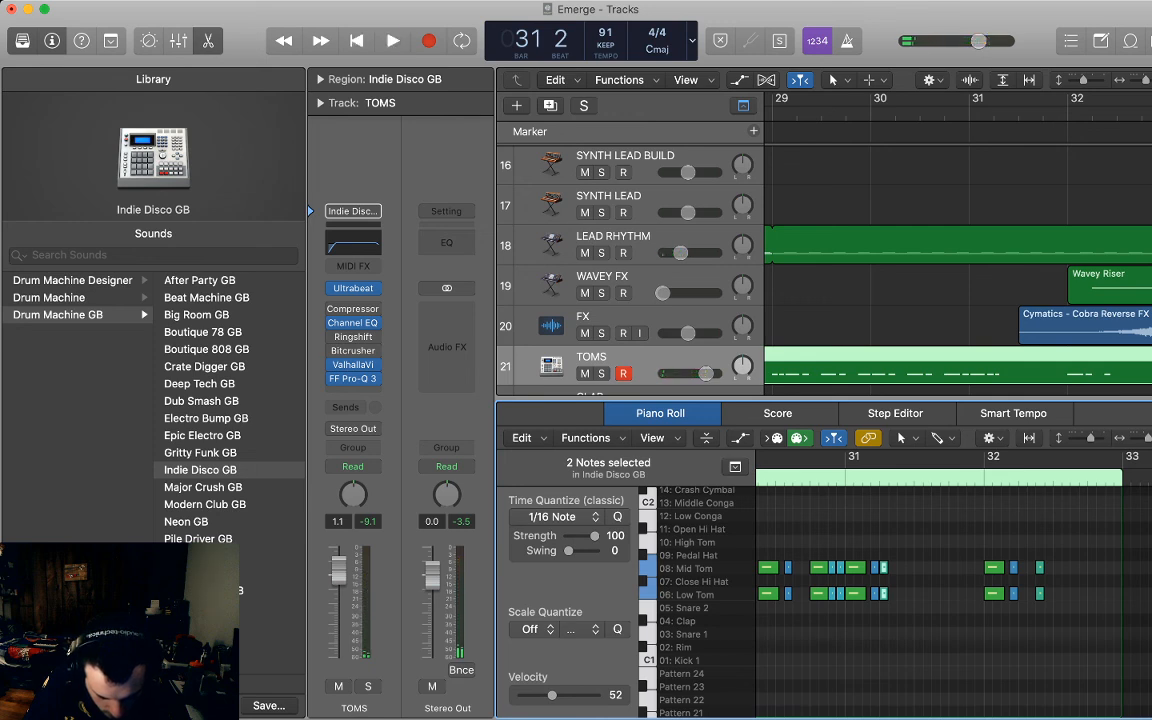
Move the short velocity-28 tom pair in bar 31 three sixteenths later, midway between beats 2 and 3, and audition it.
drag(551, 694, 538, 694)
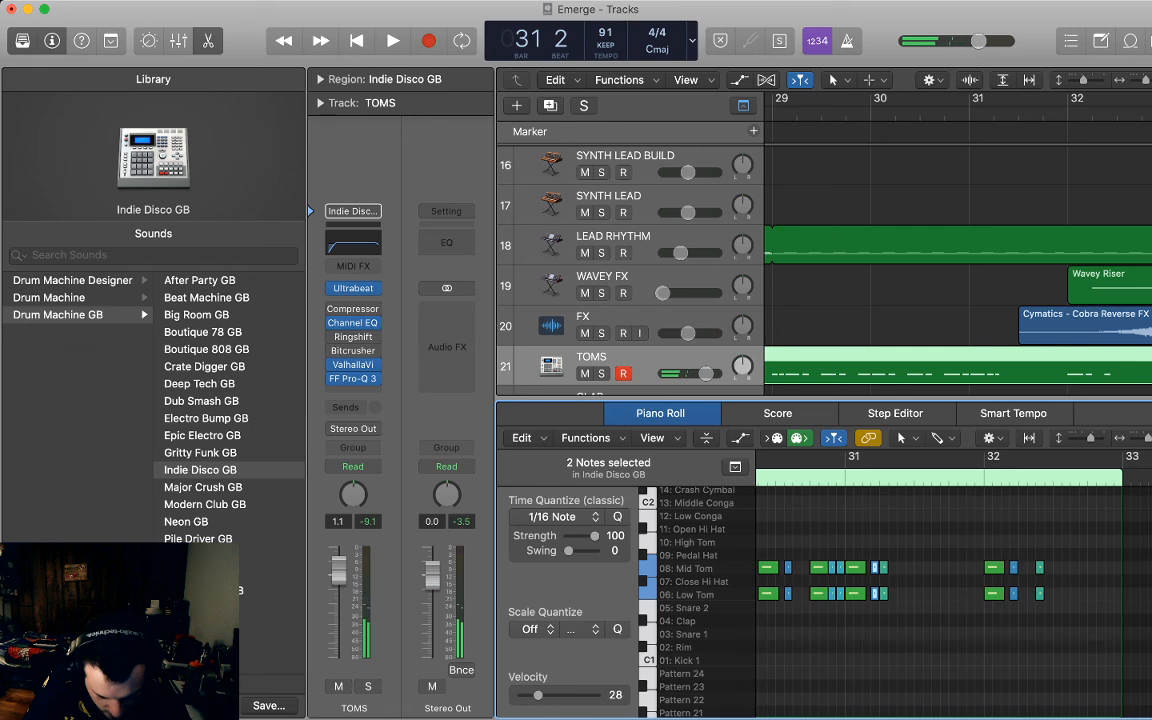
key(alt+Right)
key(alt+Right)
key(alt+Right)
key(comma)
key(space)
key(space)
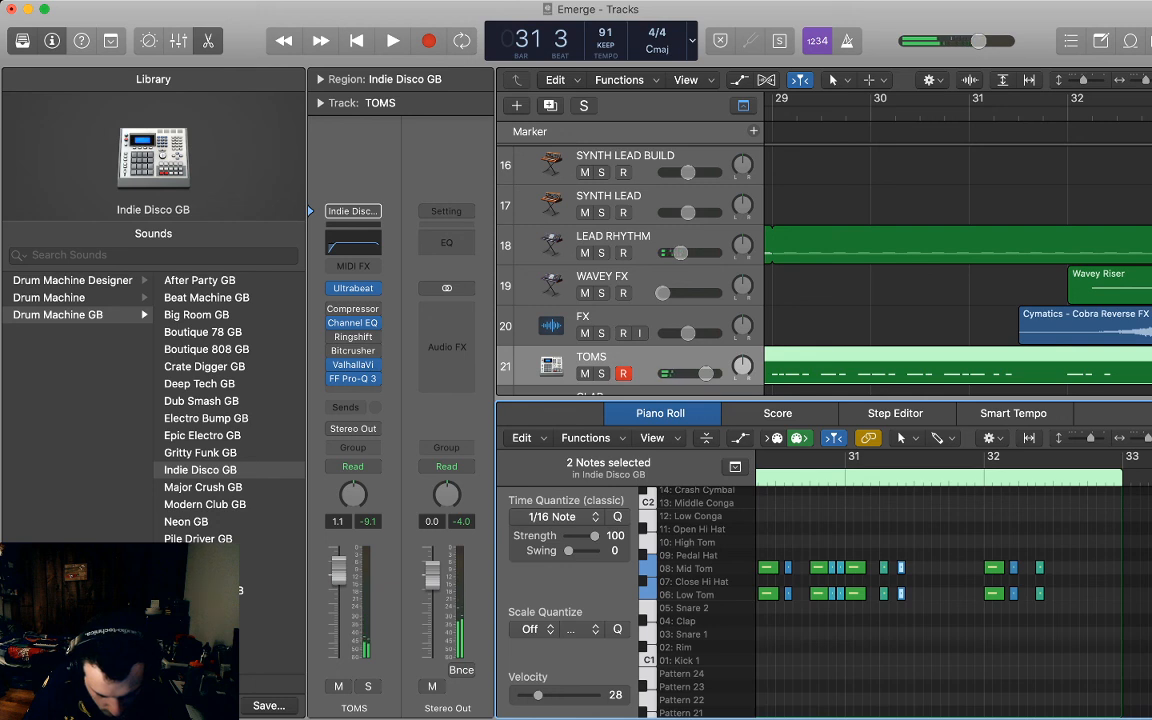
Copy the long tom pair at the start of bar 31 and paste it on beats 3 and 4 of that bar.
drag(850, 556, 866, 602)
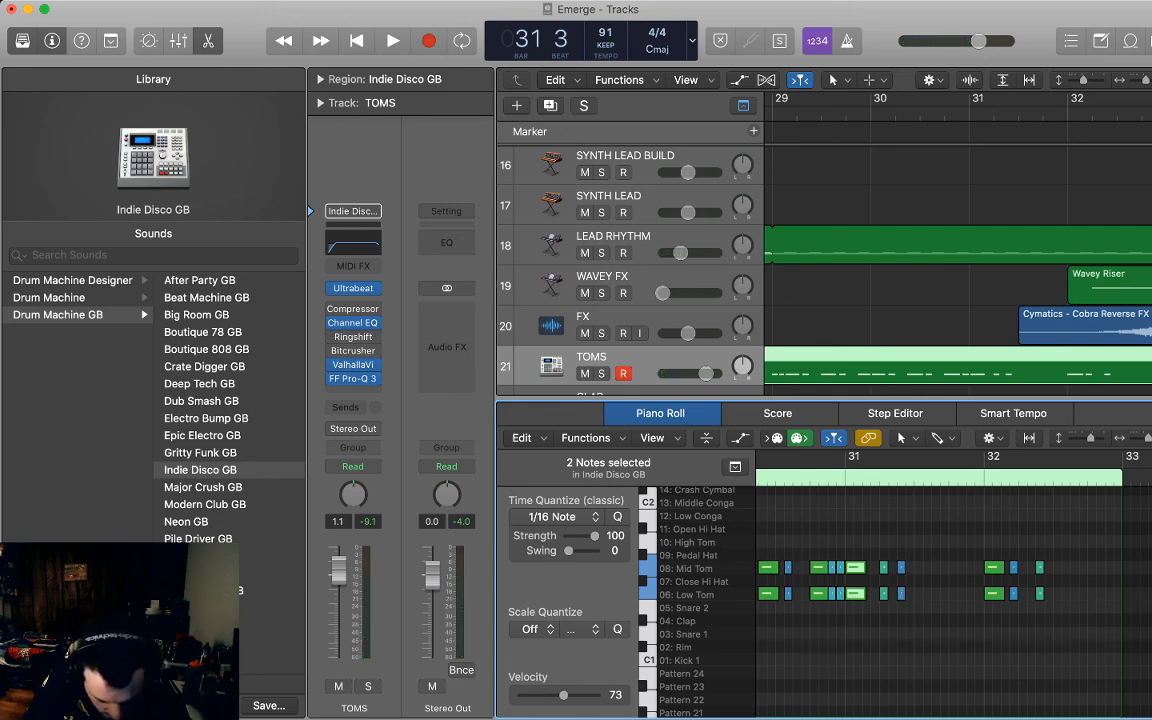
key(super+v)
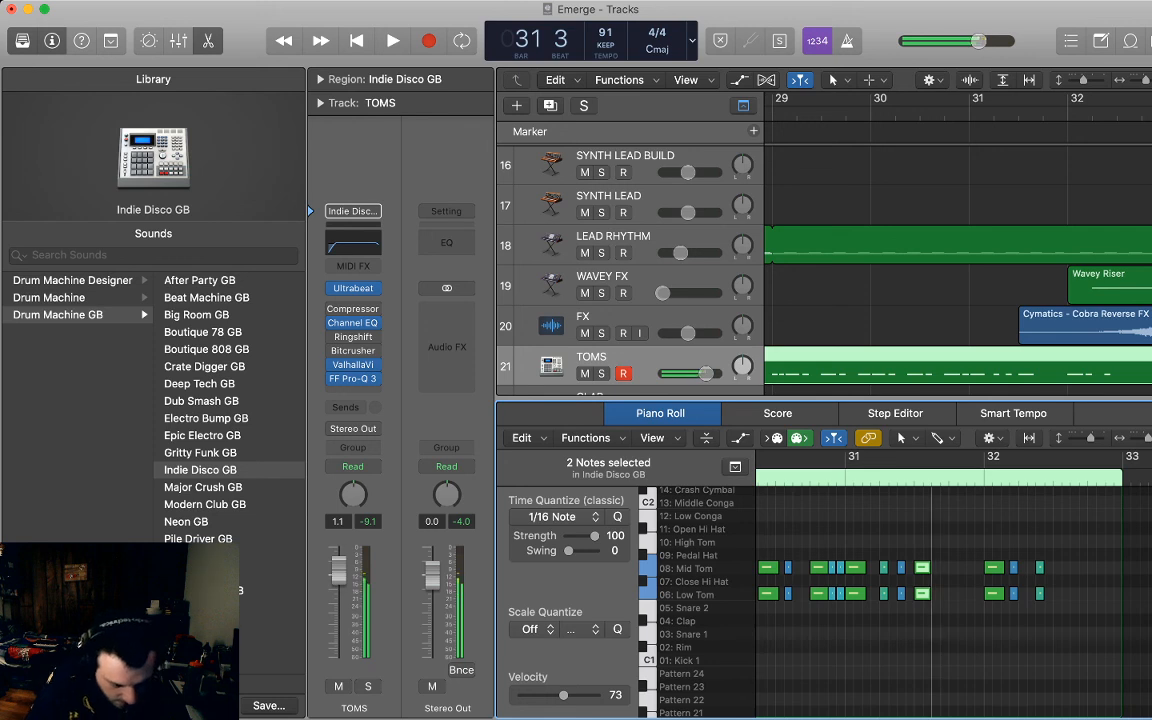
key(super+v)
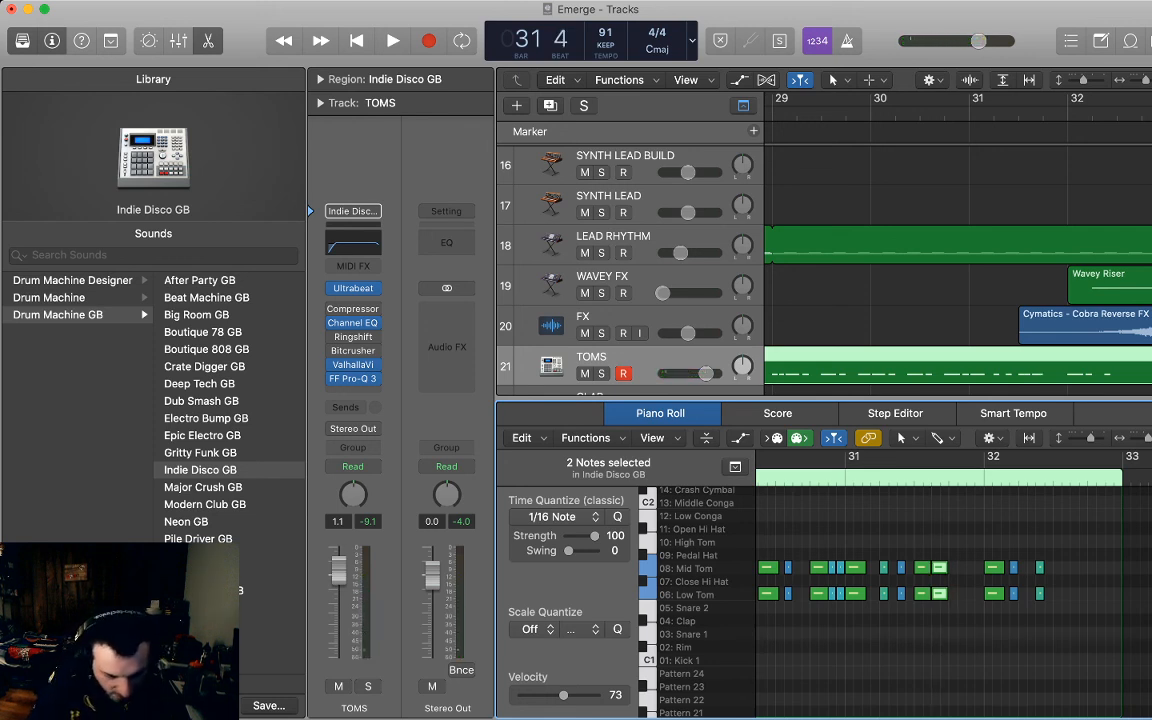
key(super+v)
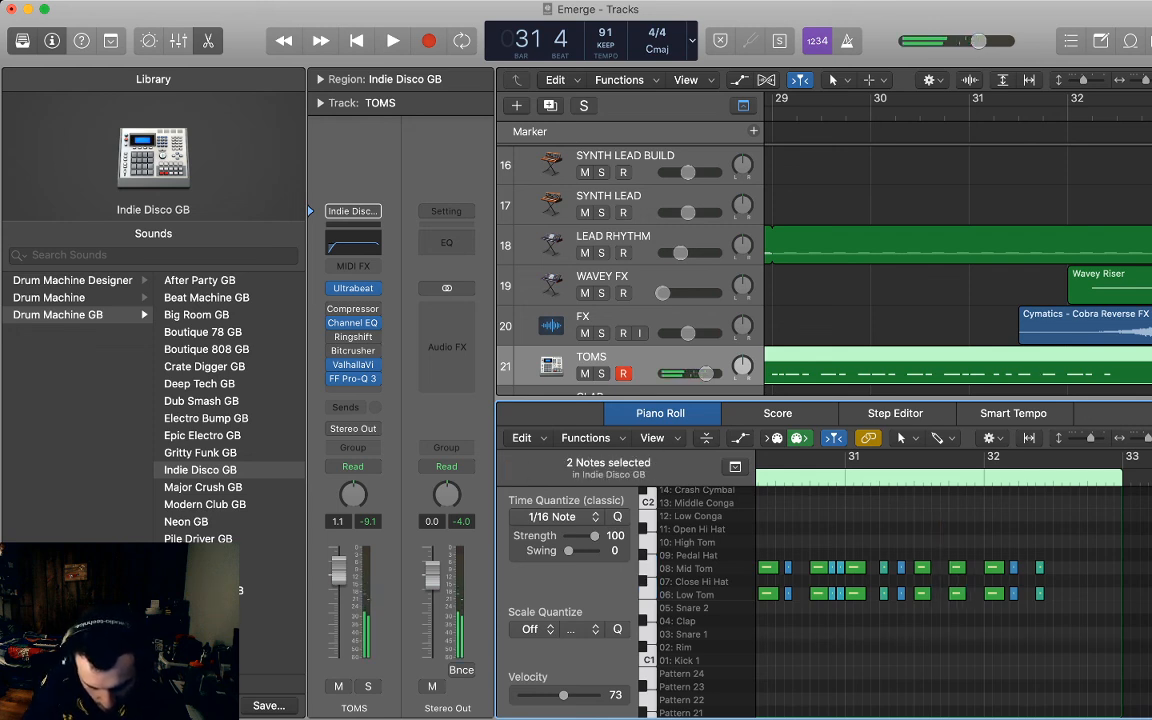
Replace the short tom hits in bar 32 with long pairs on beats 2 and 3, continuing in eighth notes to bar 33, and audition them.
key(super+z)
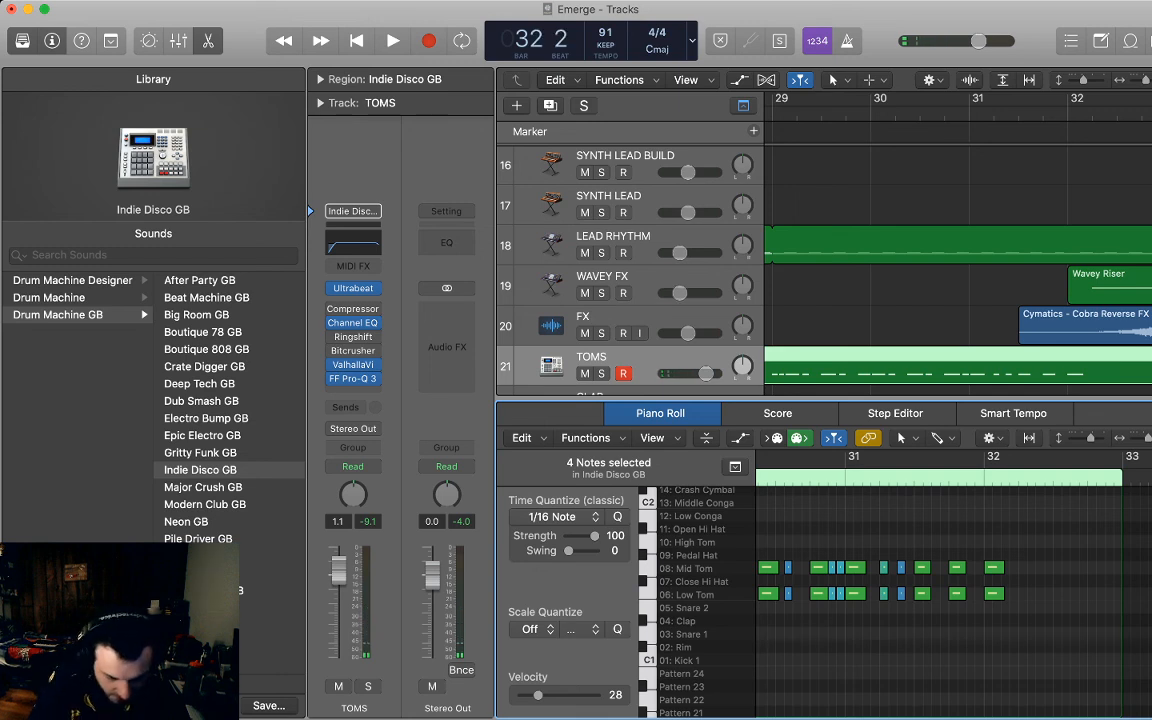
key(super+v)
key(super+v)
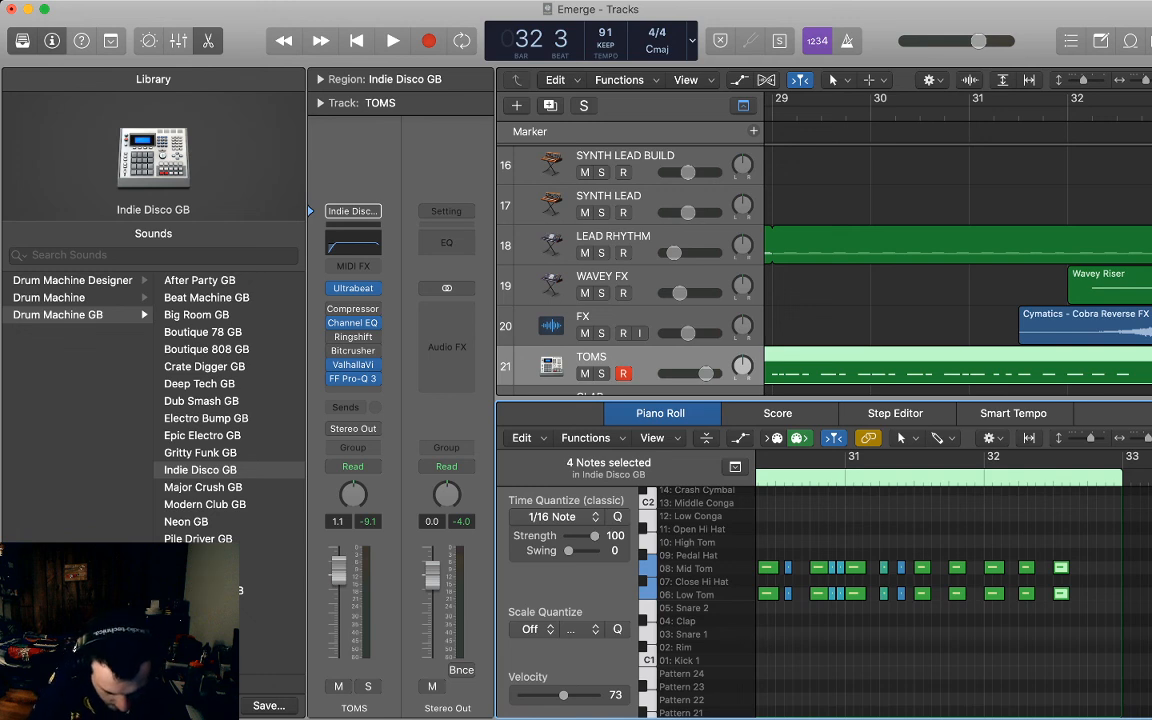
key(super+v)
key(super+v)
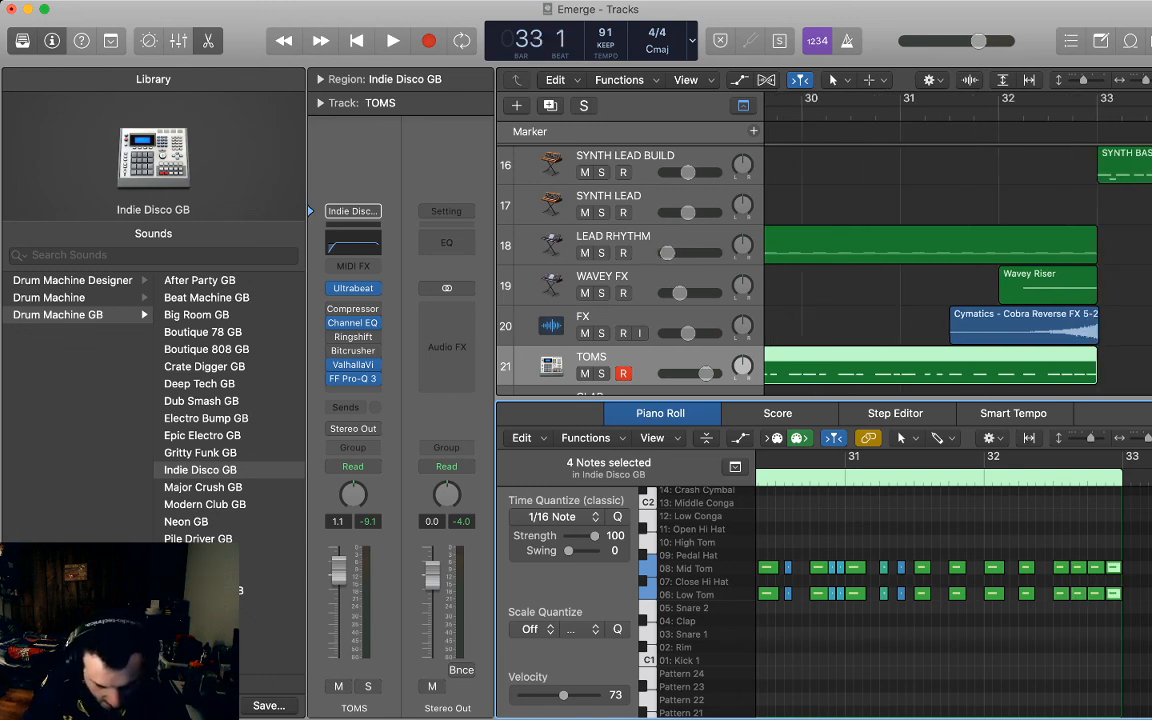
key(space)
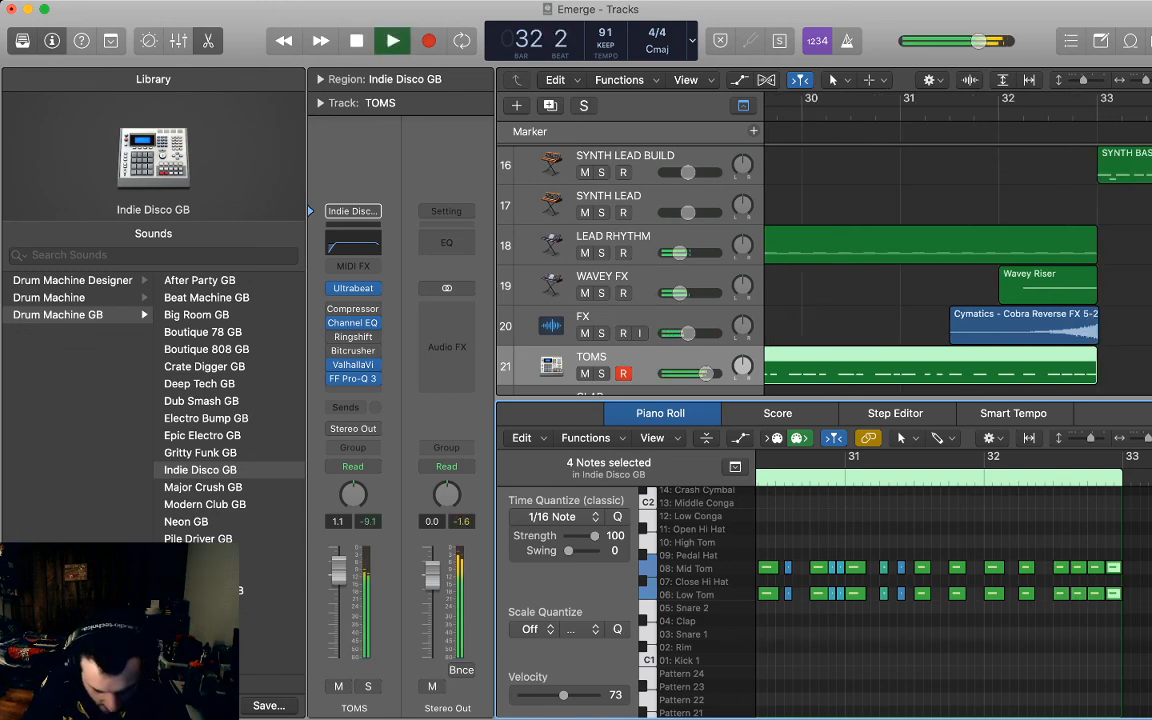
key(space)
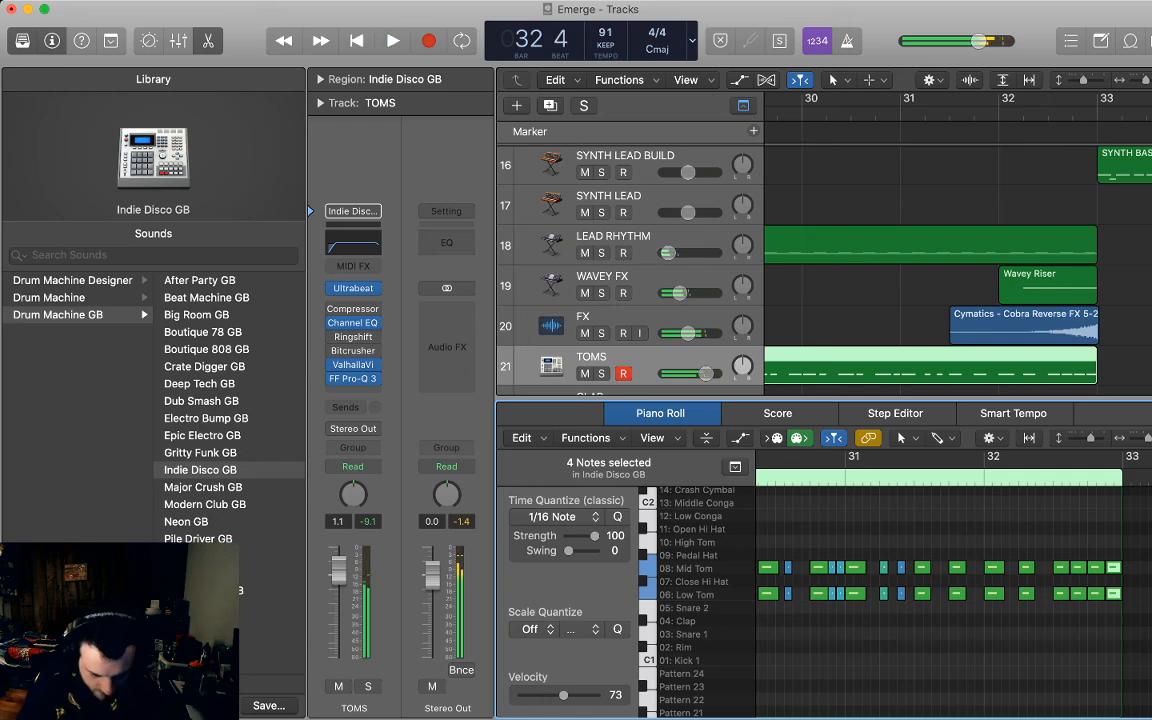
Play back the whole tom fill from bar 29 through bar 31 to check its rhythm.
scroll(950, 580, left, 3)
scroll(950, 580, left, 4)
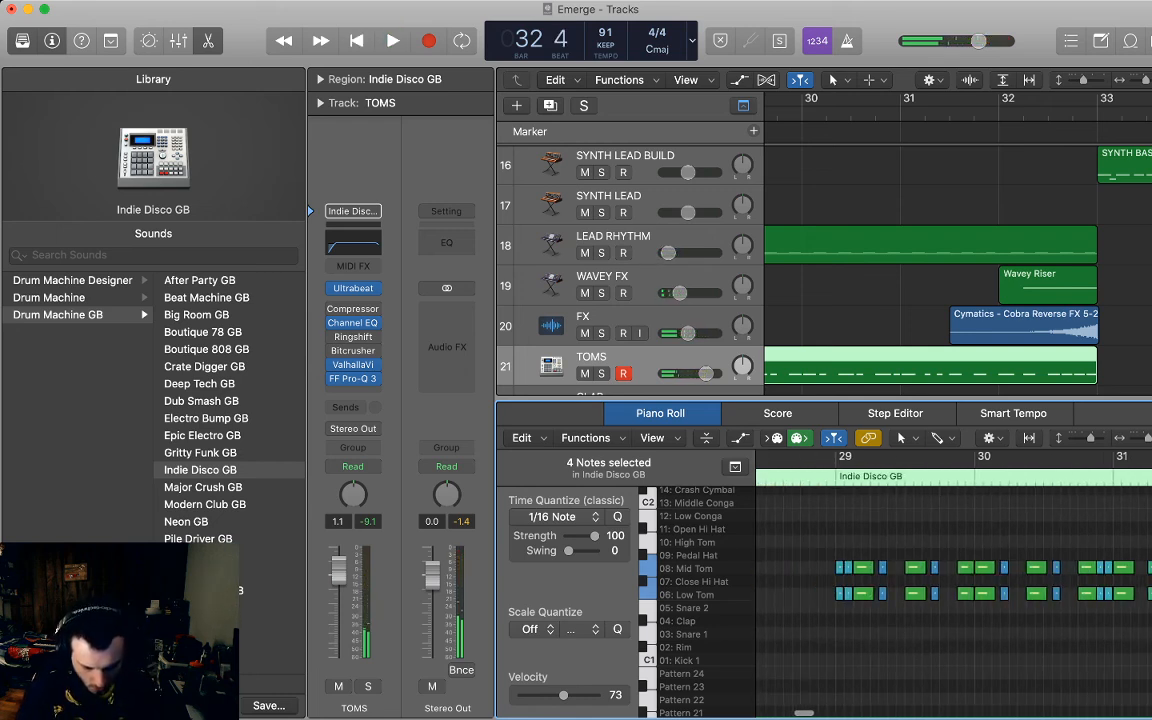
key(super+Left)
key(super+Left)
scroll(950, 580, right, 3)
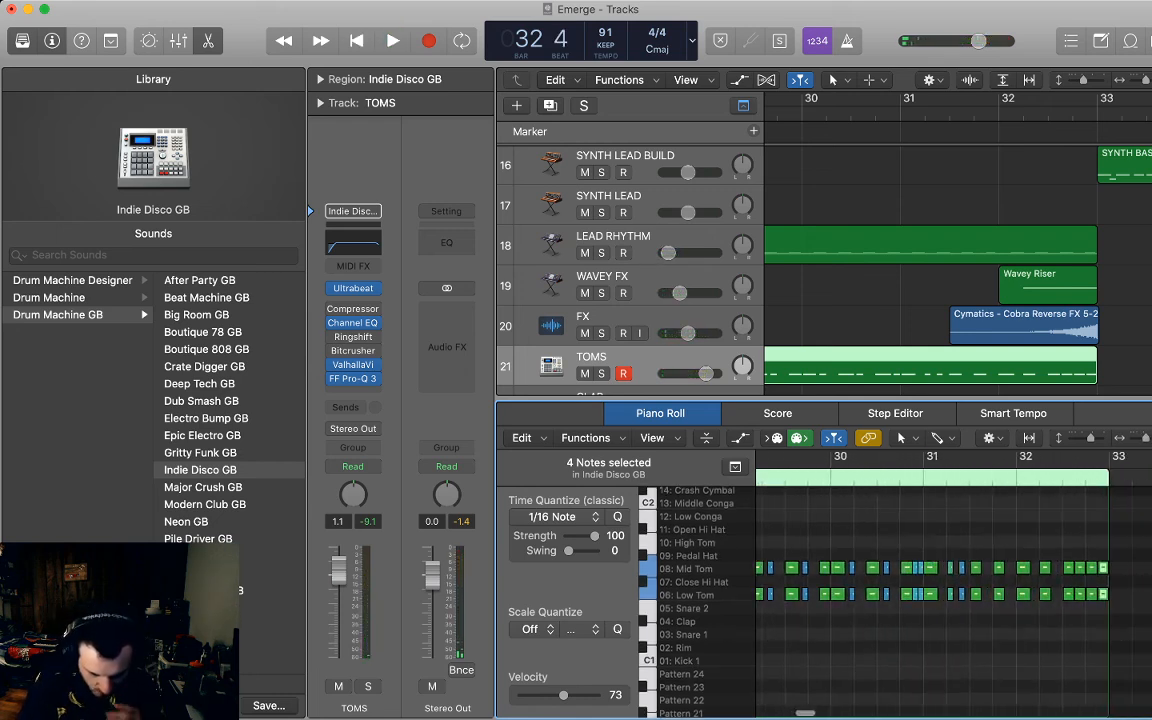
scroll(950, 580, left, 2)
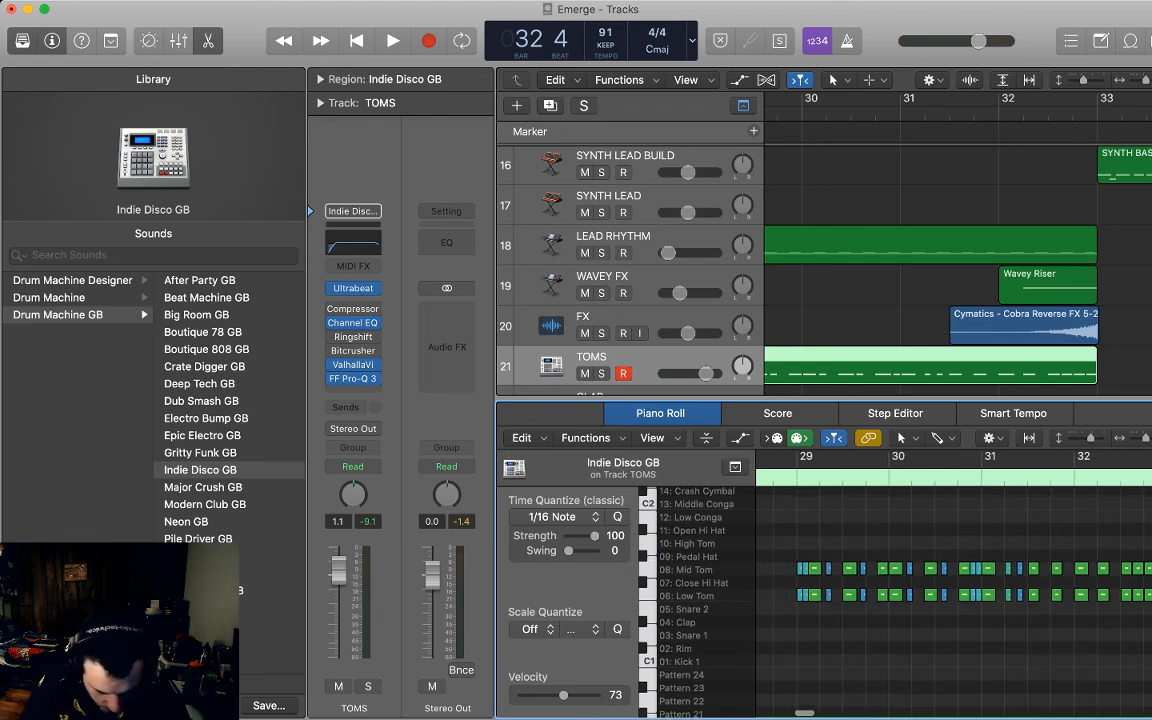
key(comma)
key(comma)
key(comma)
key(comma)
key(comma)
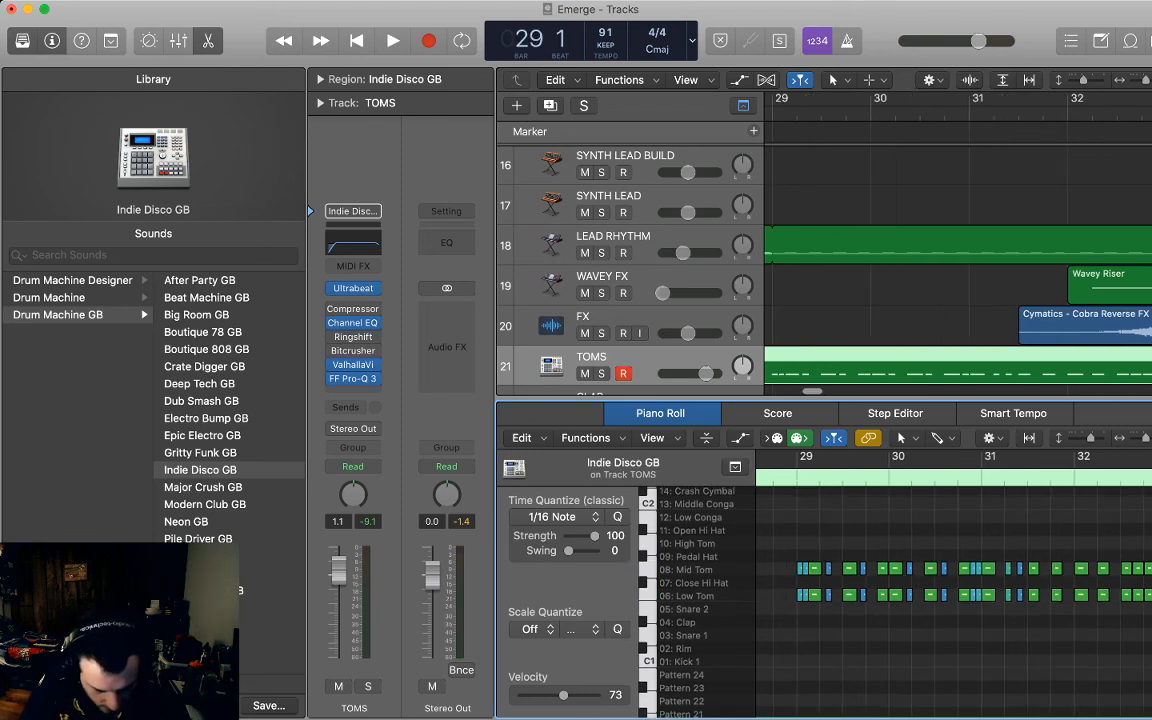
key(space)
scroll(950, 580, right, 1)
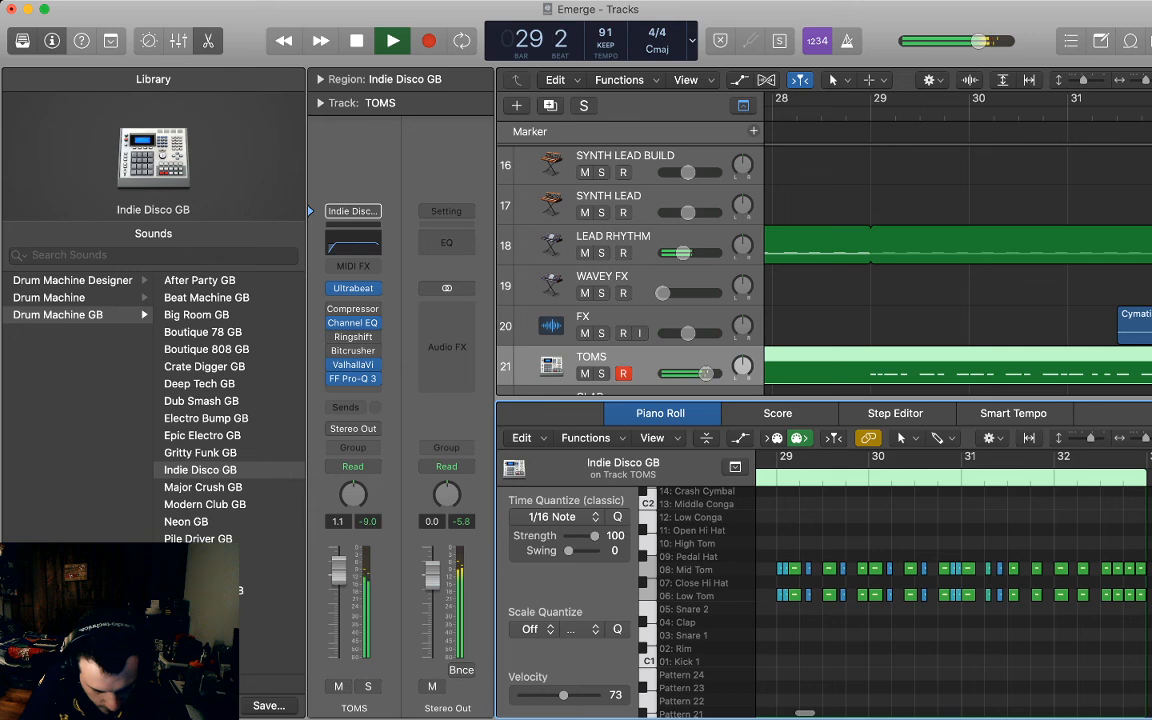
scroll(950, 580, right, 1)
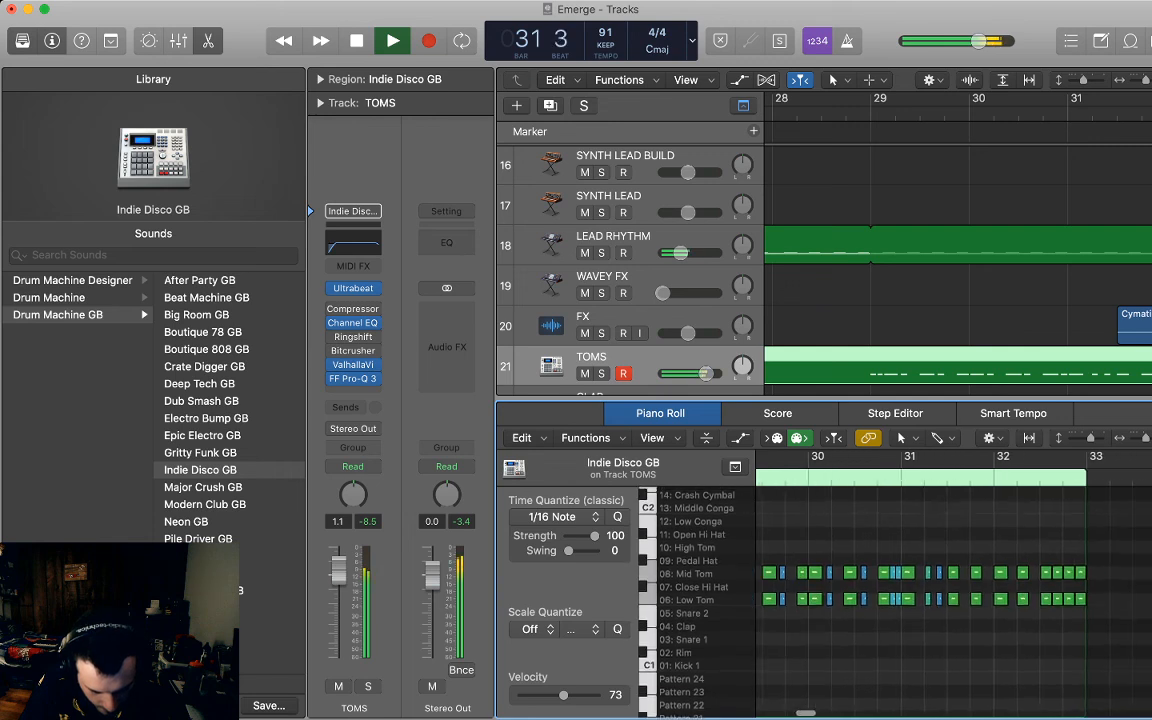
key(space)
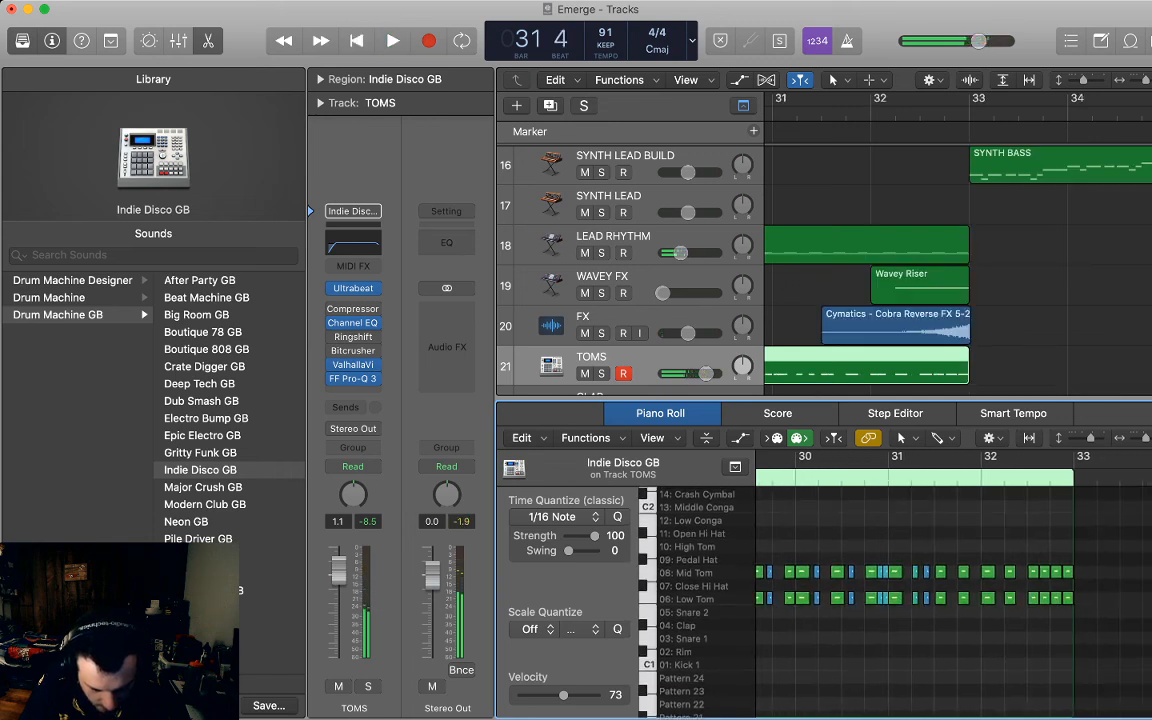
Raise the long tom hits' velocities progressively from beat 3 of bar 31, with the last four pairs of bar 32 at 127, and audition them.
drag(931, 558, 1098, 624)
key(t)
key(v)
drag(563, 694, 595, 694)
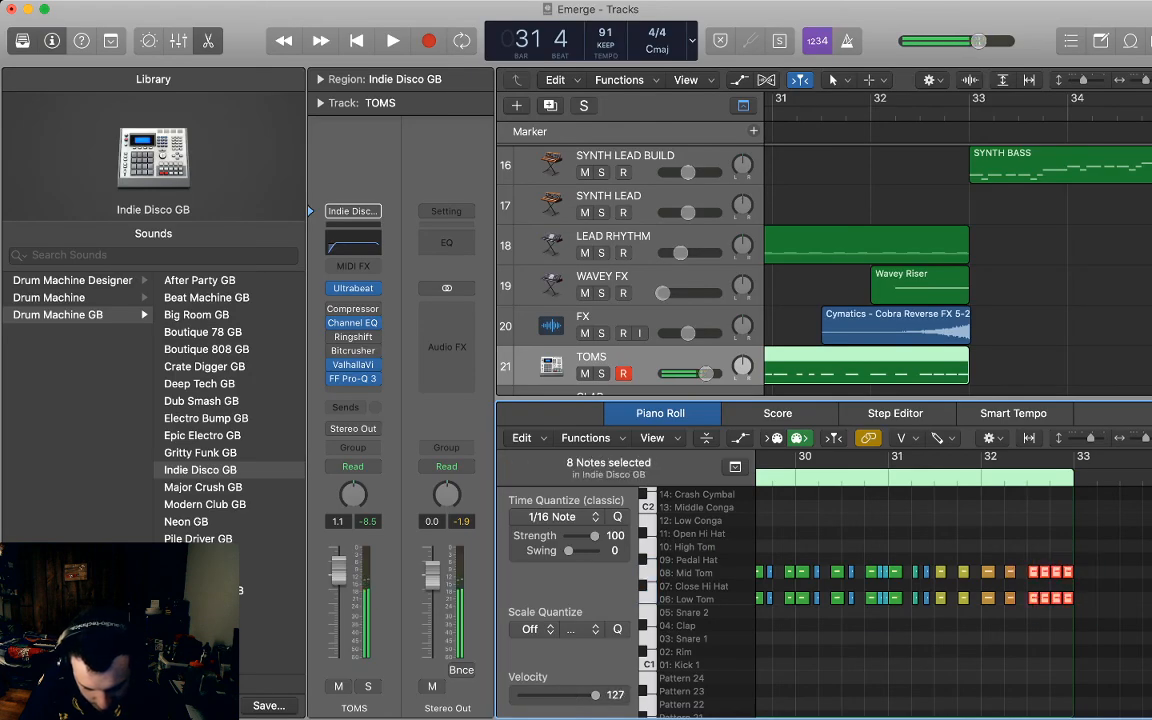
key(space)
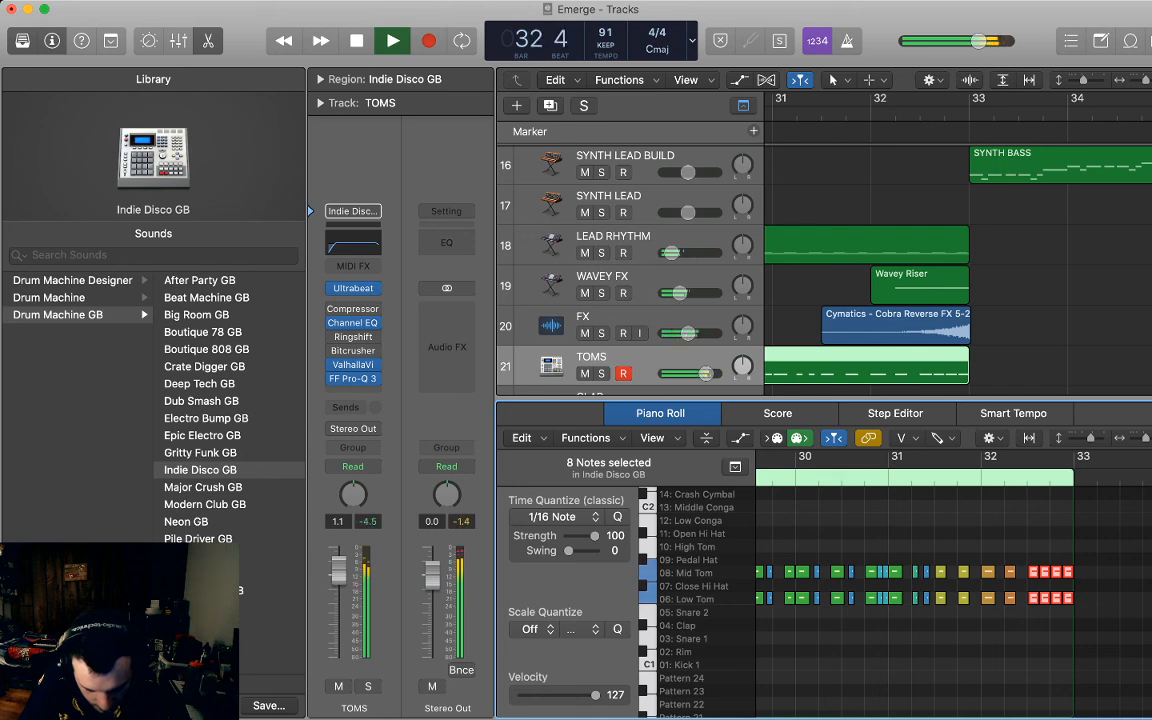
key(space)
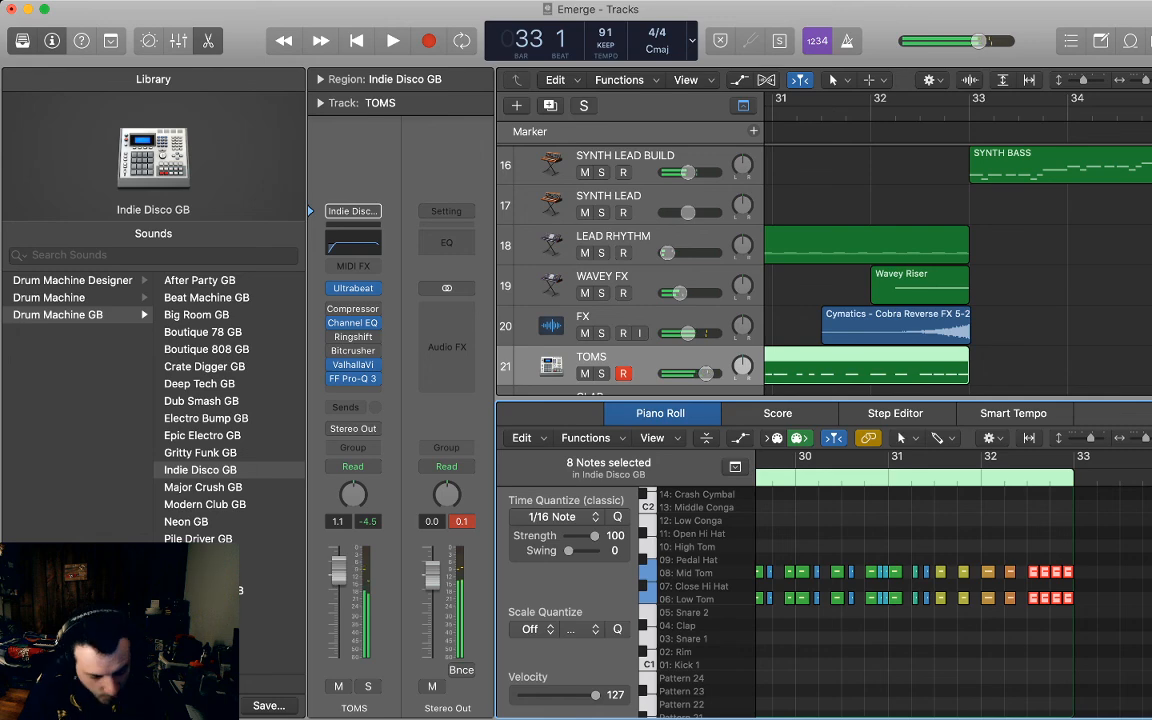
Close the note editor and play the full arrangement from just before bar 31 into bar 33 to check the build.
key(p)
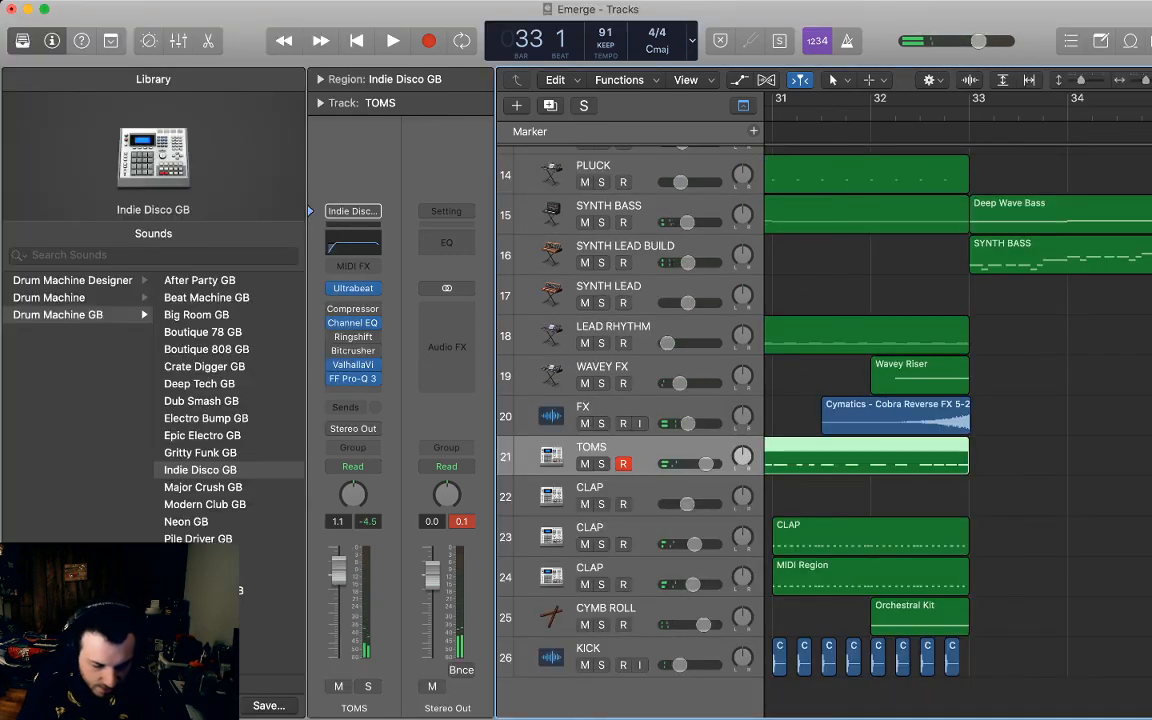
scroll(958, 400, left, 2)
click(796, 111)
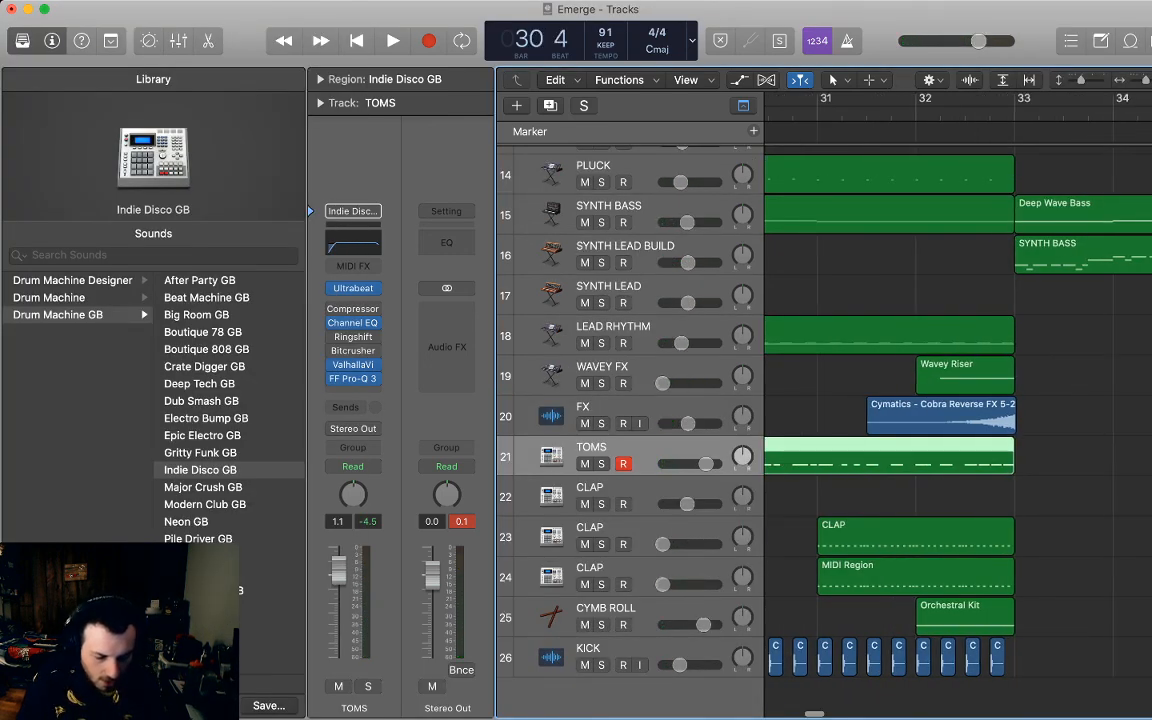
key(space)
click(880, 497)
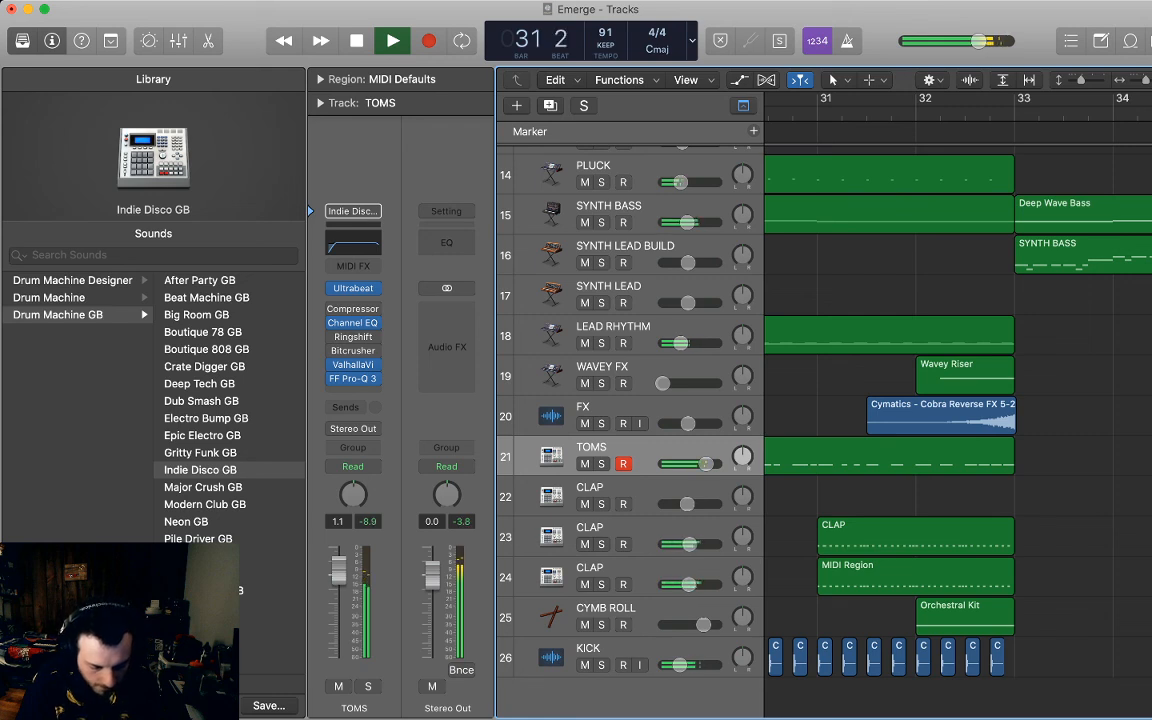
scroll(760, 400, down, 1)
scroll(880, 430, up, 1)
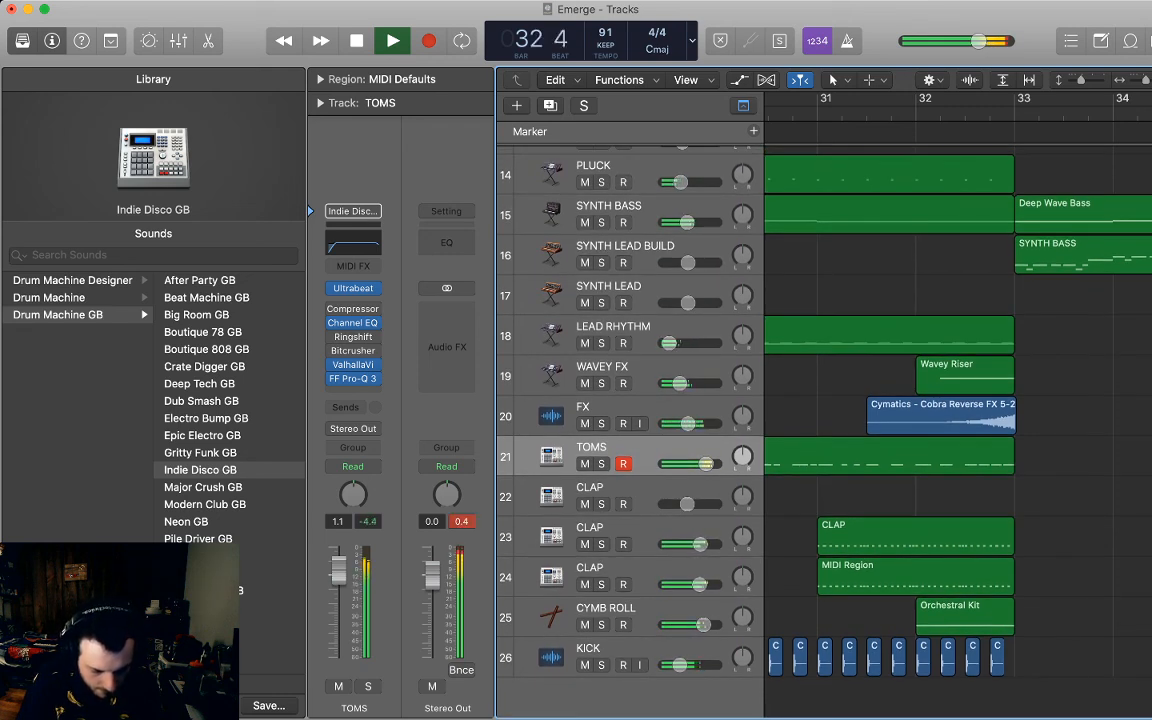
key(super+Left)
key(super+Left)
key(super+Left)
key(super+Left)
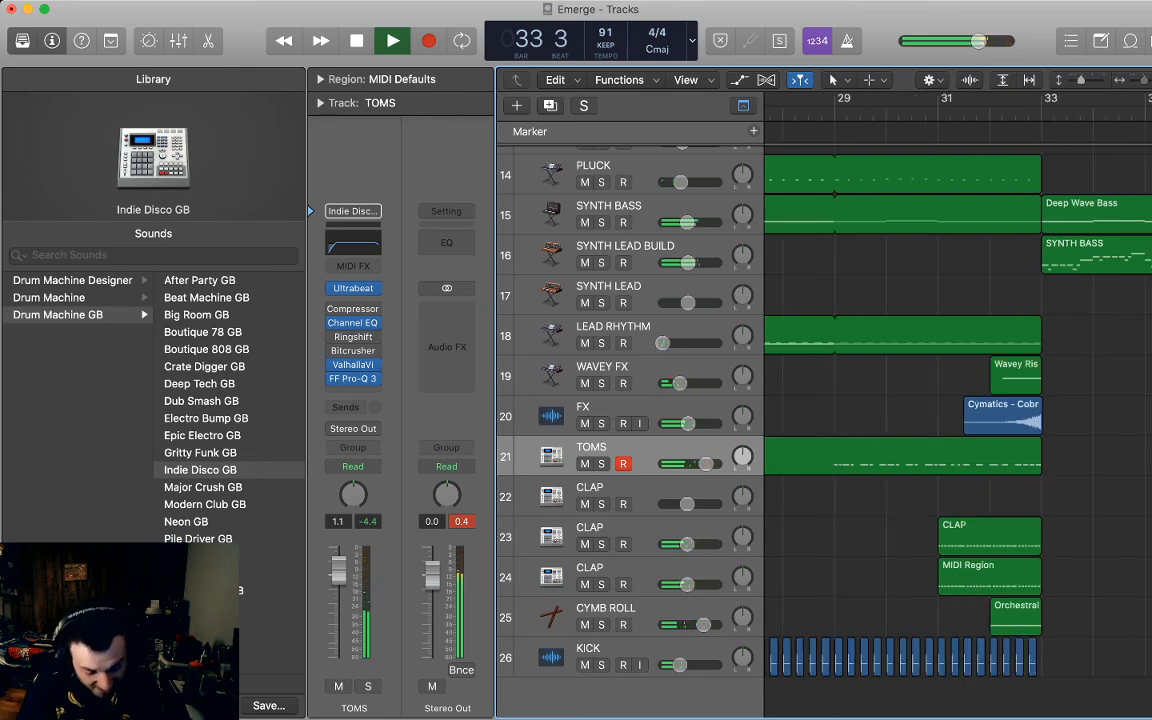
Stop playback and replay bar 31 of the full arrangement to listen to the build.
key(space)
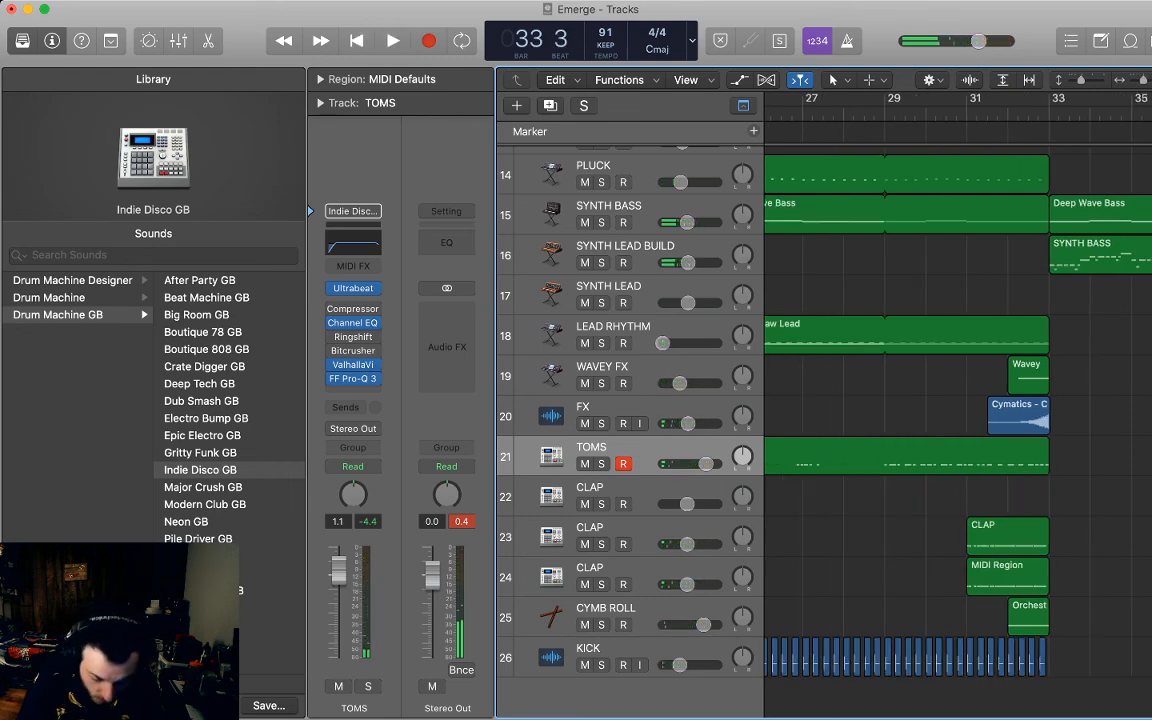
key(super+Right)
key(super+Right)
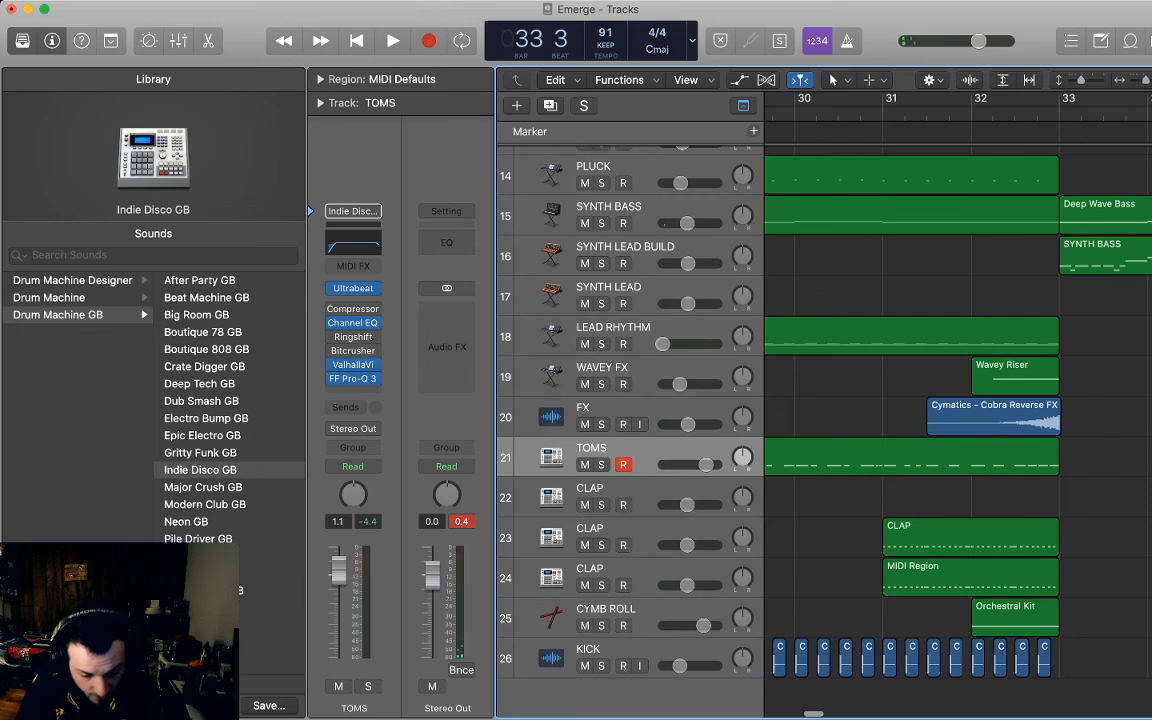
key(space)
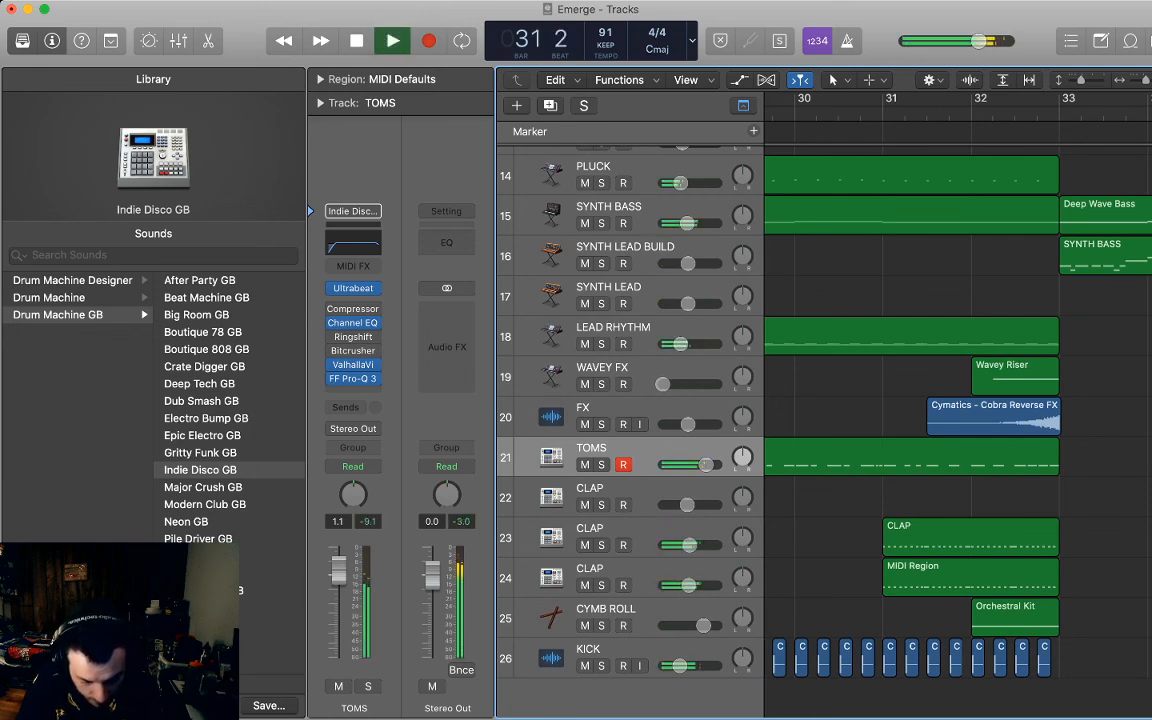
key(space)
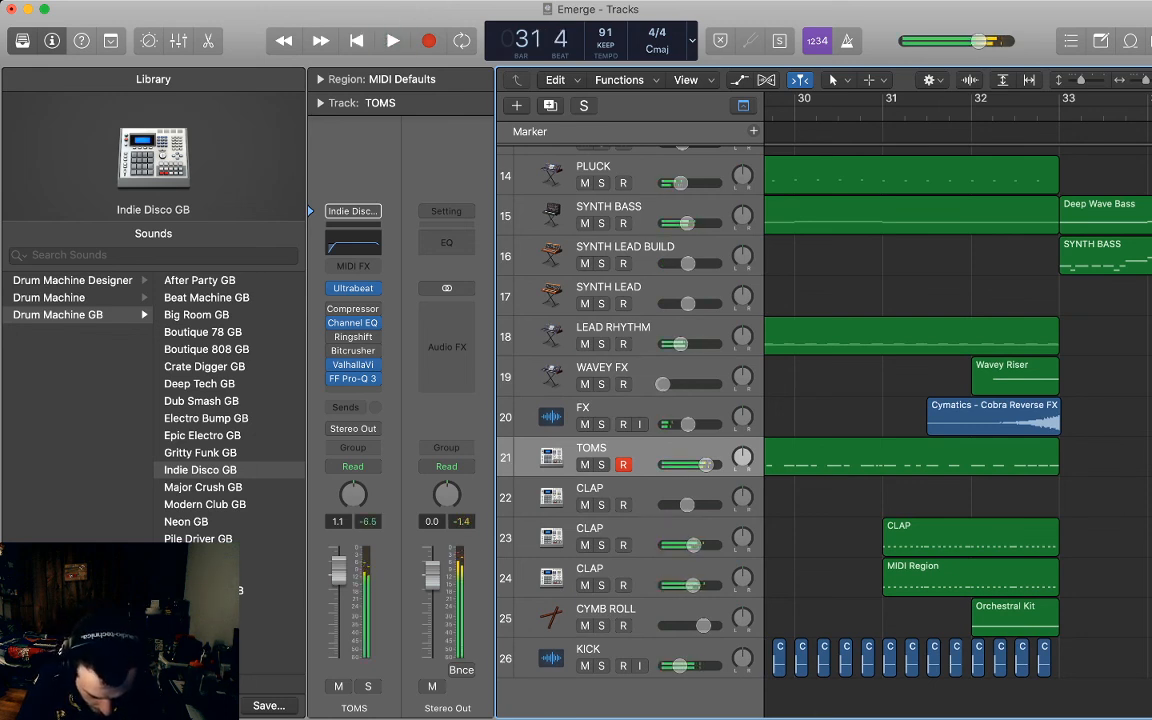
Shorten the kick regions on beats 1 and 2 of bar 32 and duplicate them onto the off-beats as eighth notes.
drag(966, 696, 1003, 660)
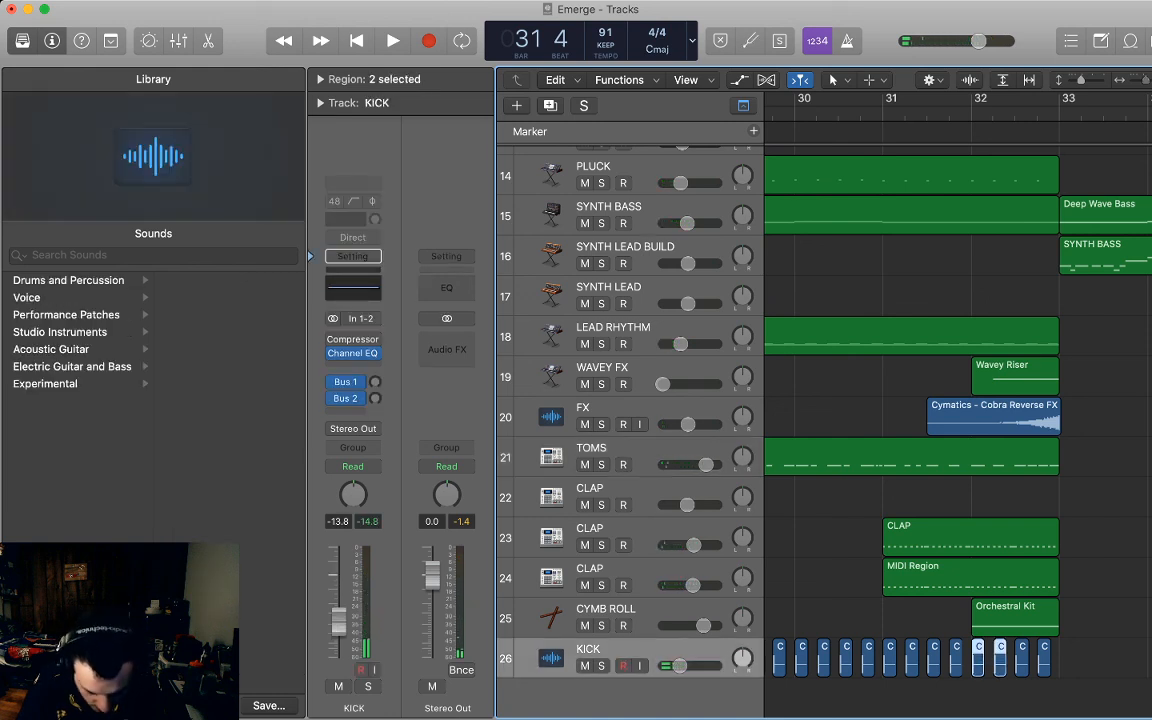
key(super+Right)
key(super+Right)
key(super+Right)
key(super+Right)
key(super+Right)
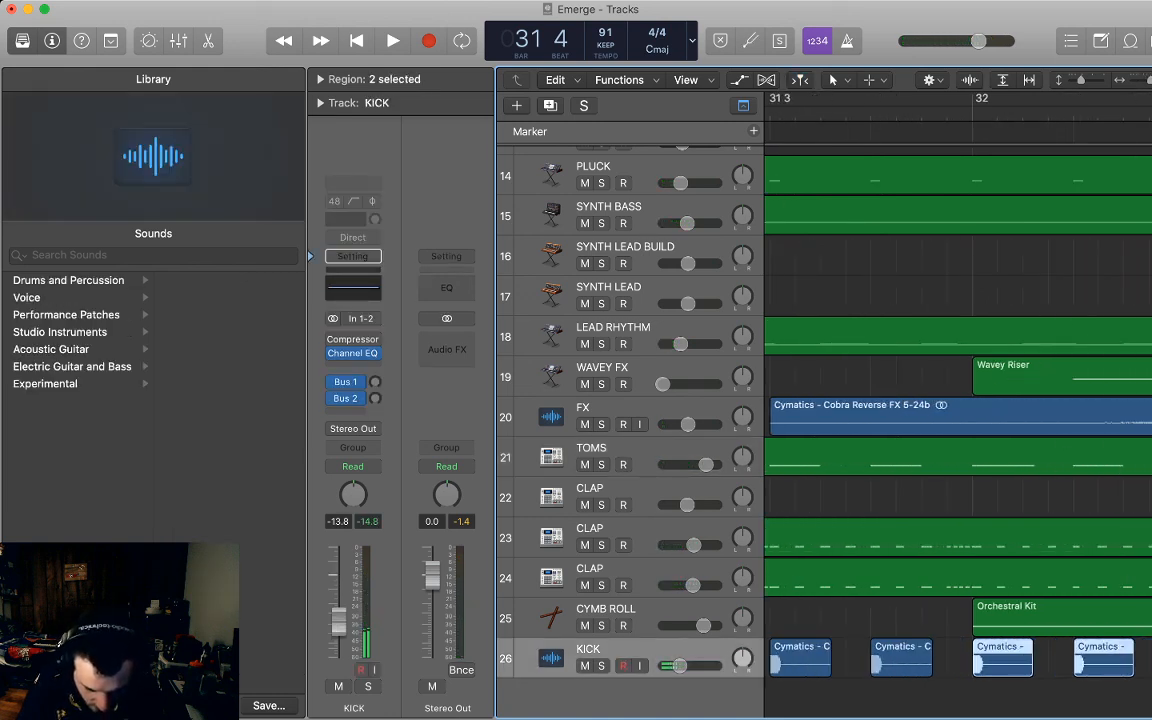
drag(1031, 668, 995, 668)
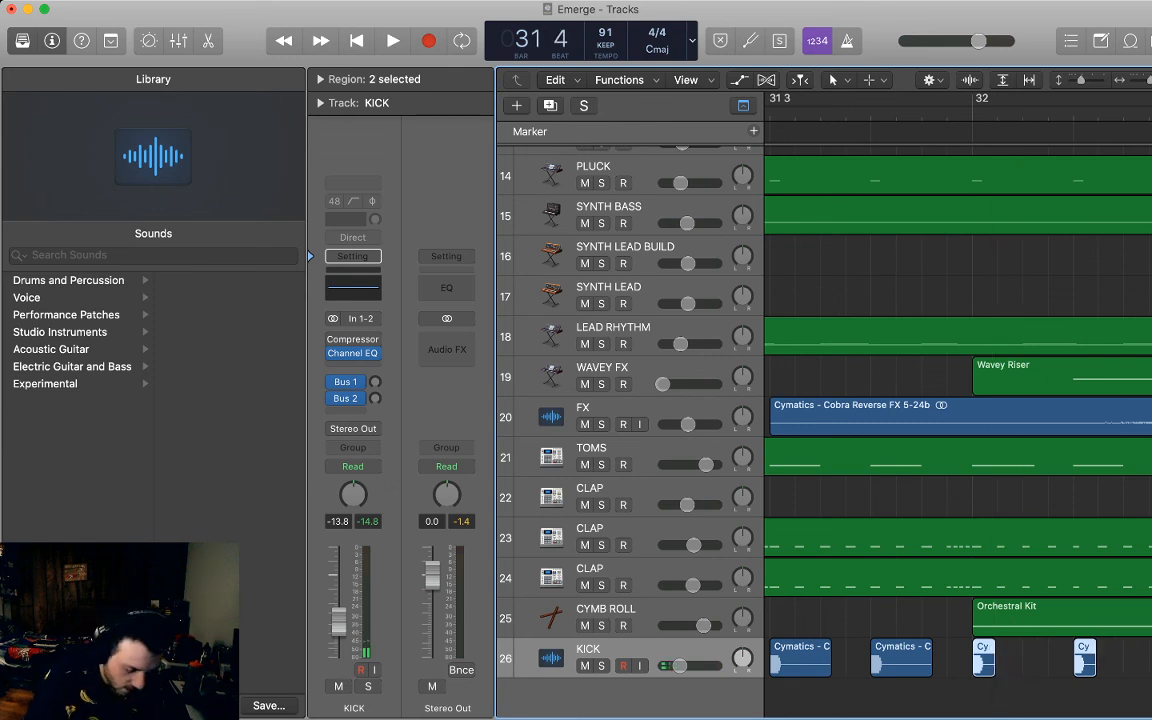
scroll(958, 400, right, 3)
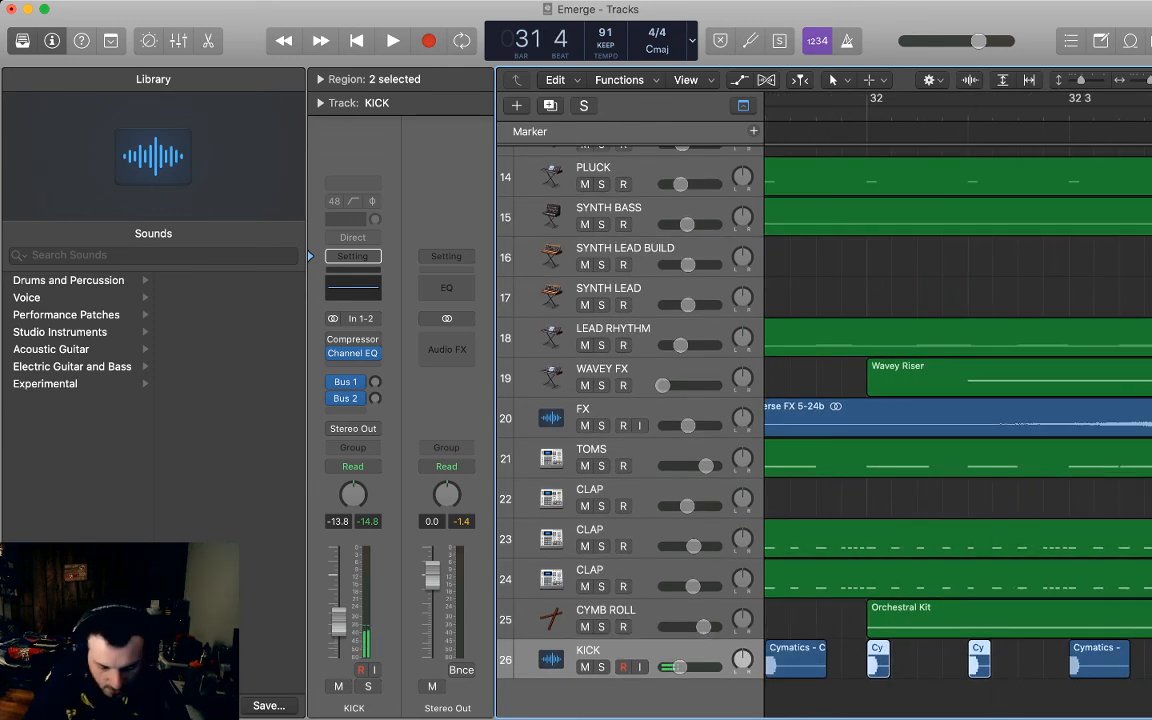
key(period)
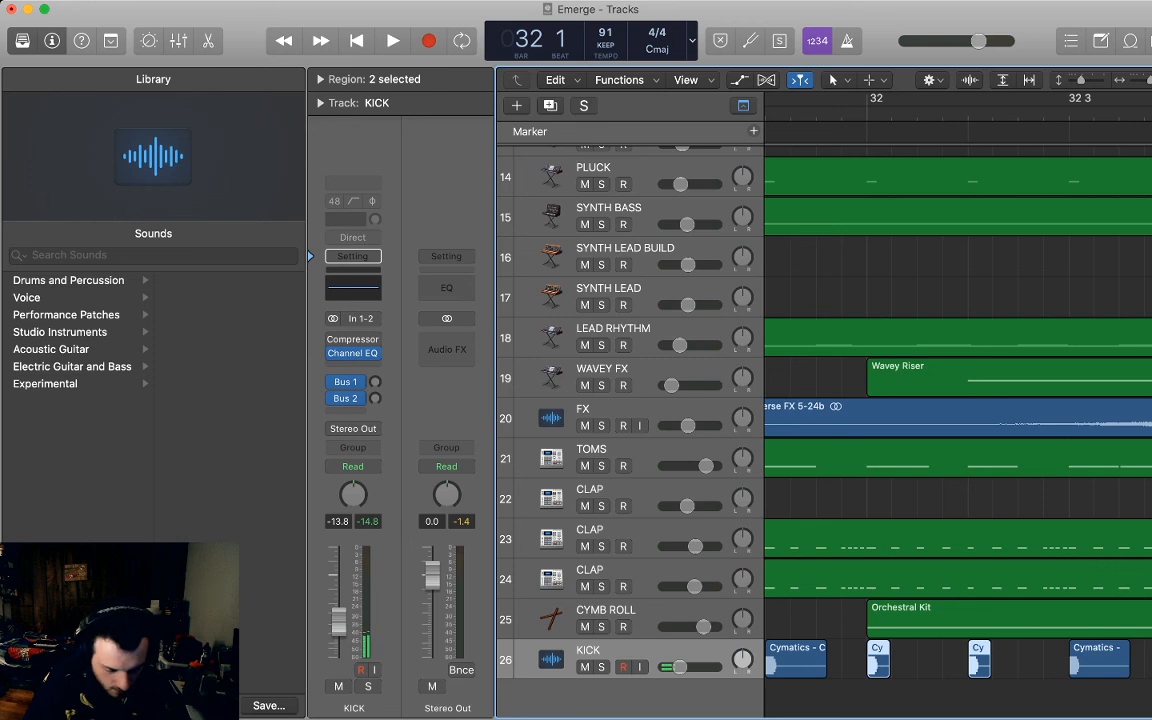
key(super+v)
scroll(958, 400, right, 6)
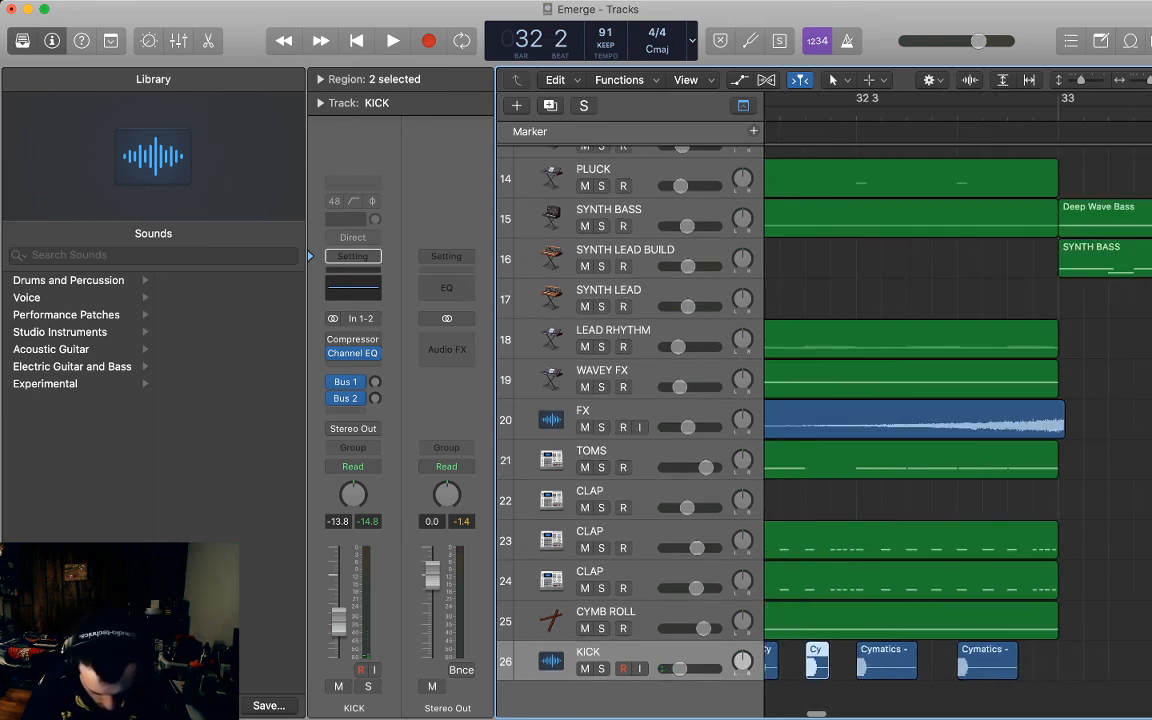
Trim the kicks on beats 3 and 4 of bar 32 to sixteenth-note length and repeat them three times to fill up to bar 33.
key(super+shift+a)
key(super+v)
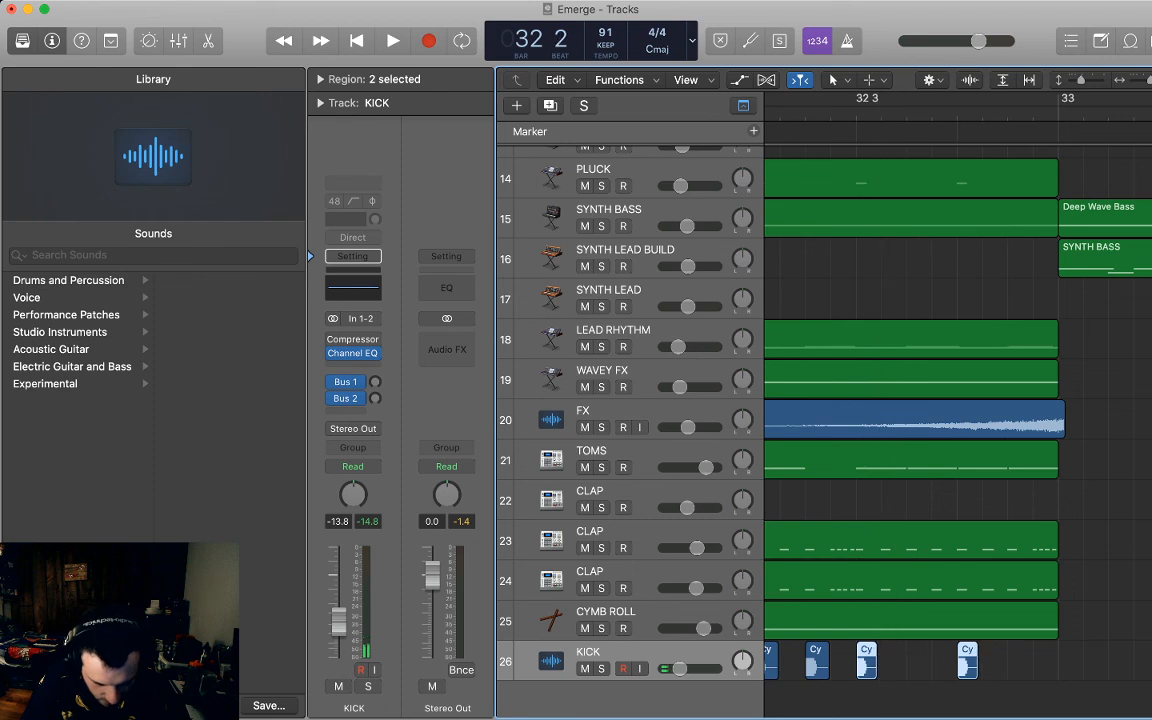
drag(876, 672, 881, 672)
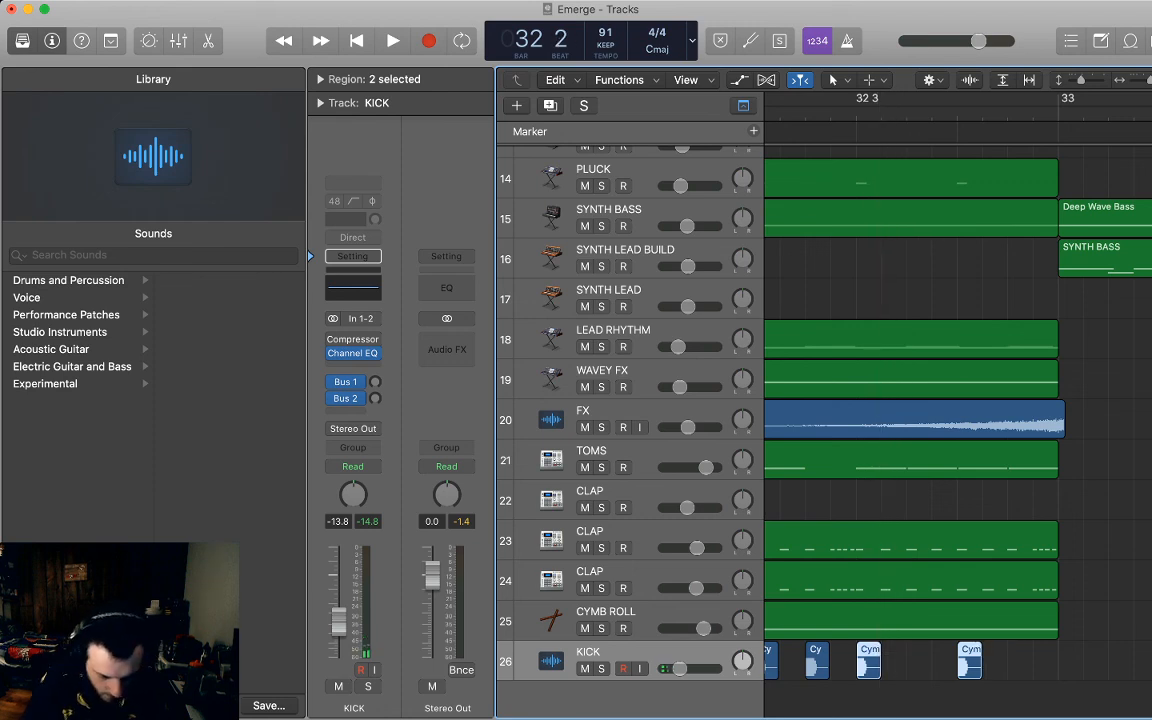
key(super+r)
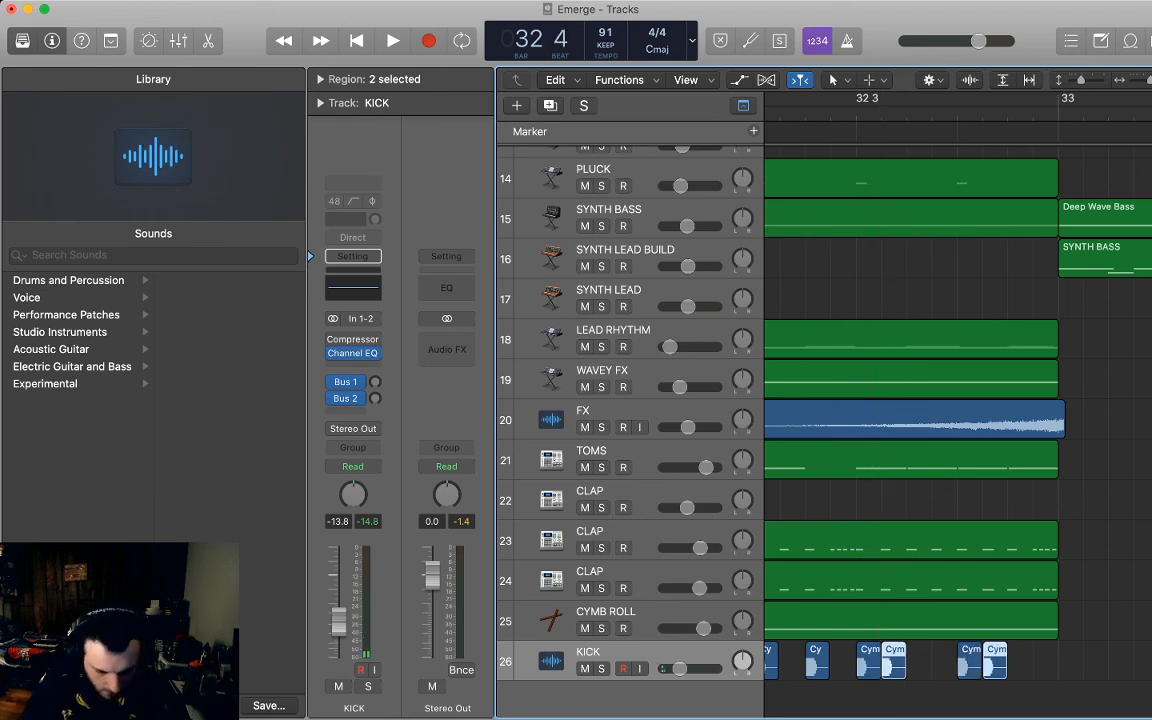
key(super+r)
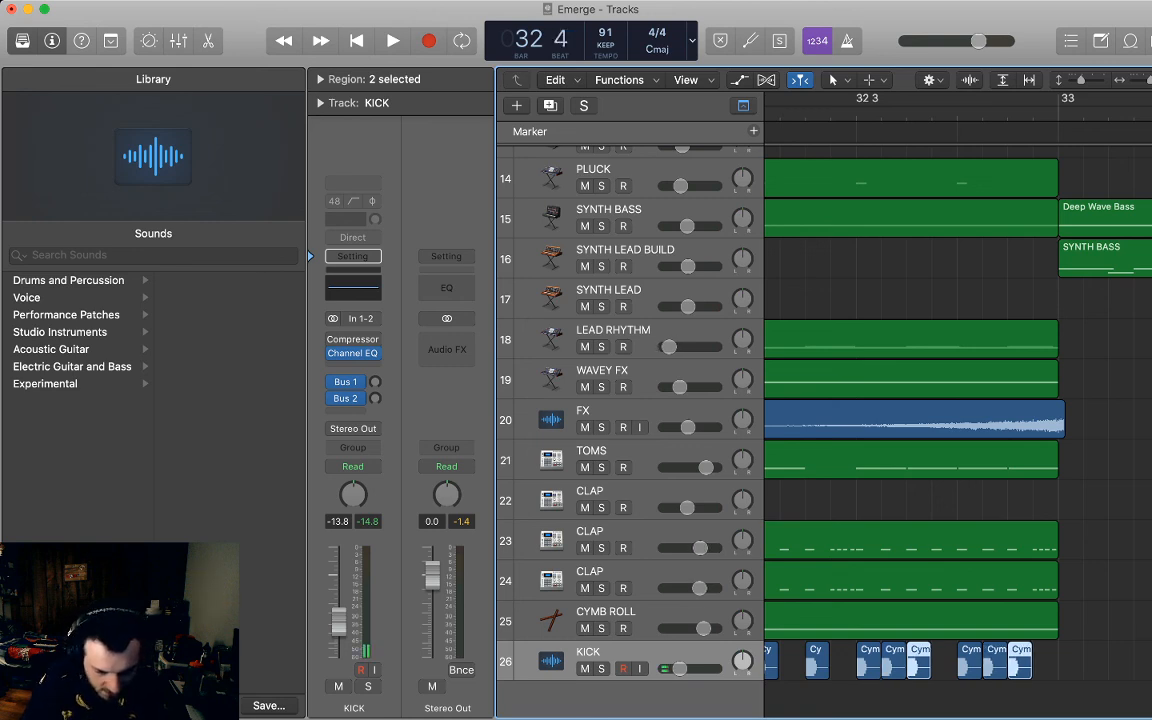
key(super+r)
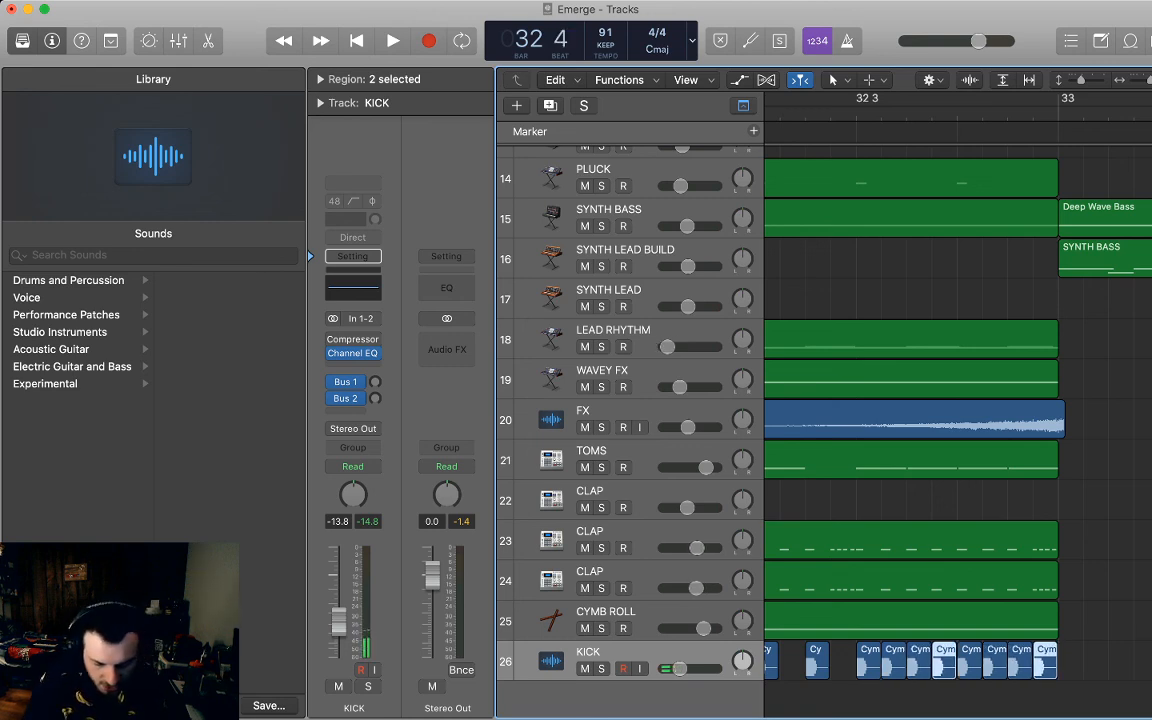
Play the arrangement through bar 32 into bar 33 to check the accelerating kick pattern.
key(super+Left)
key(super+Left)
key(super+Left)
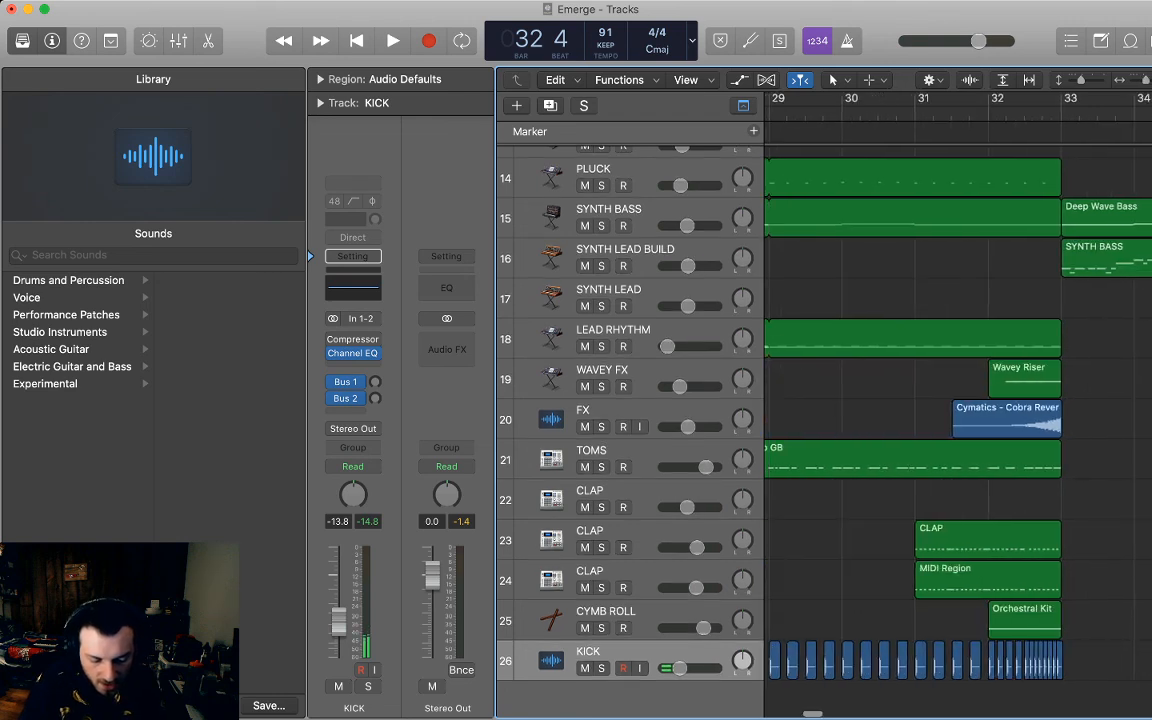
key(space)
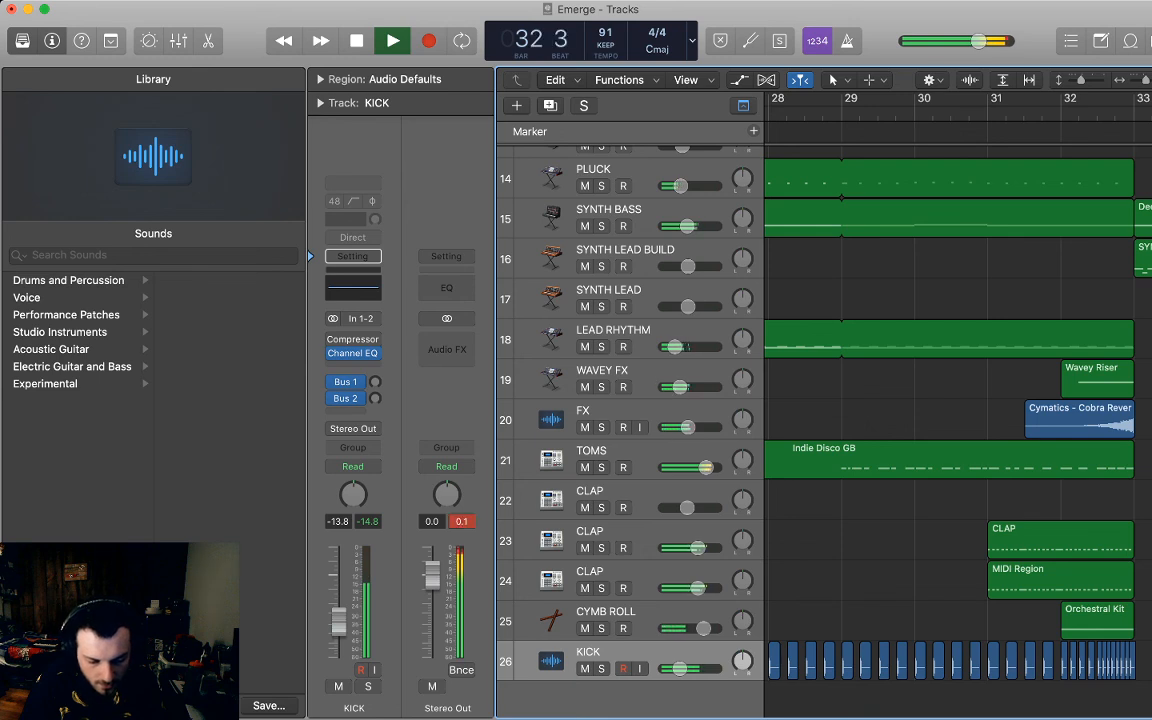
Show the automation, stop playback and raise the end of track 23's clap volume ramp to +0.9 dB at bar 33.
key(a)
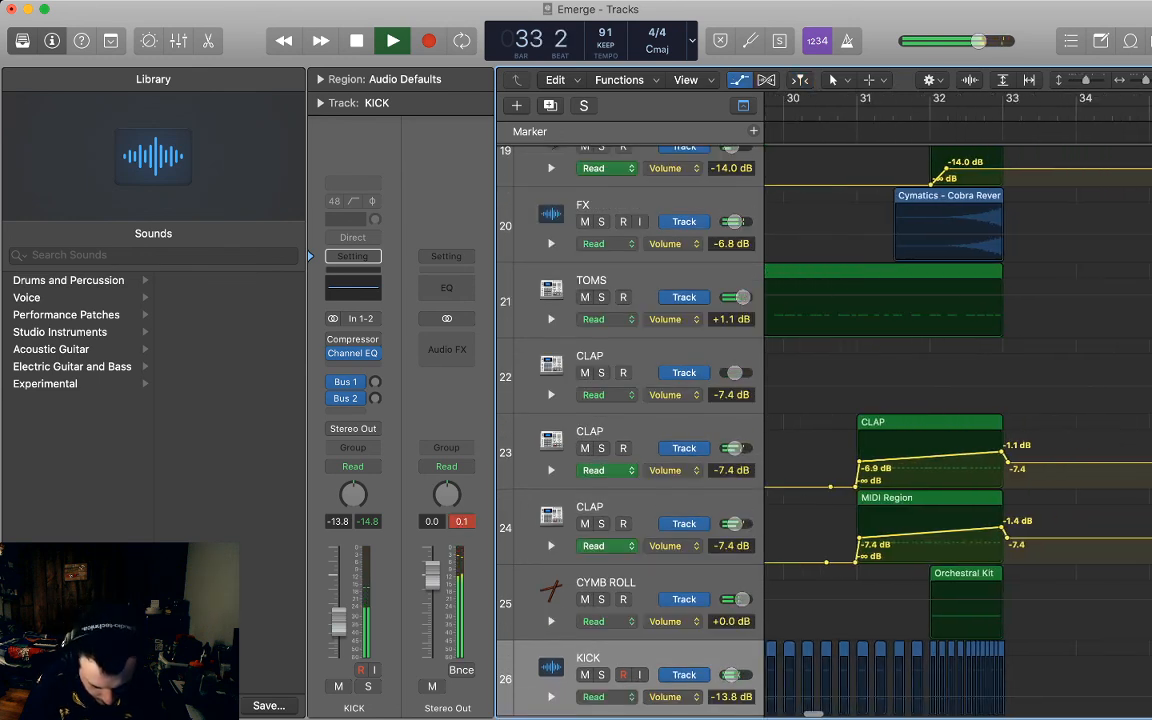
key(space)
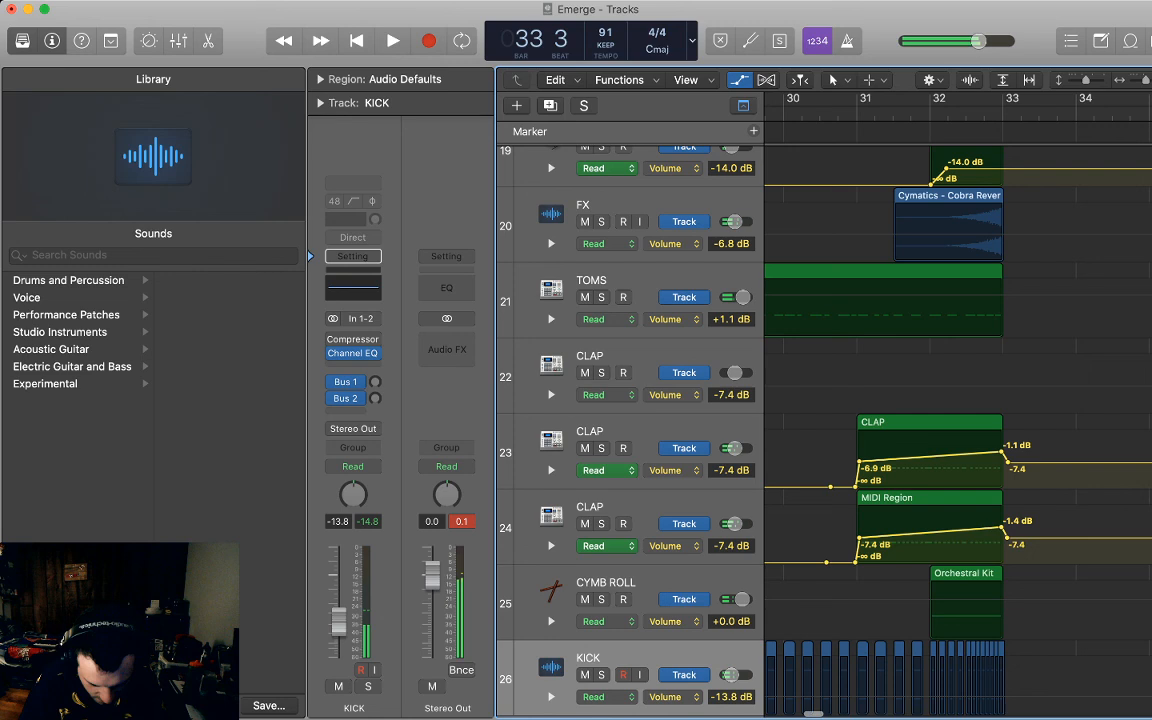
drag(1001, 452, 1001, 447)
Add a volume ramp to the cymbal roll across bar 32, rising from 0.0 dB to +1.9 dB and returning to 0.0 dB after bar 33.
click(967, 601)
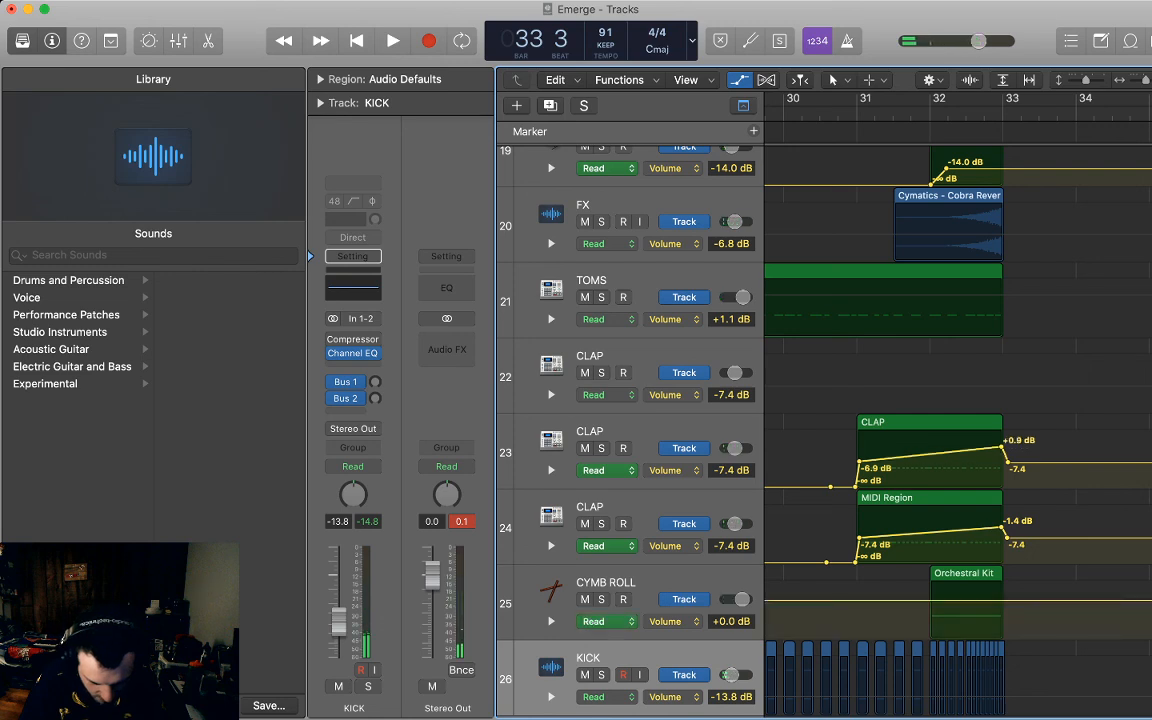
click(932, 600)
click(925, 600)
click(1015, 600)
click(1008, 600)
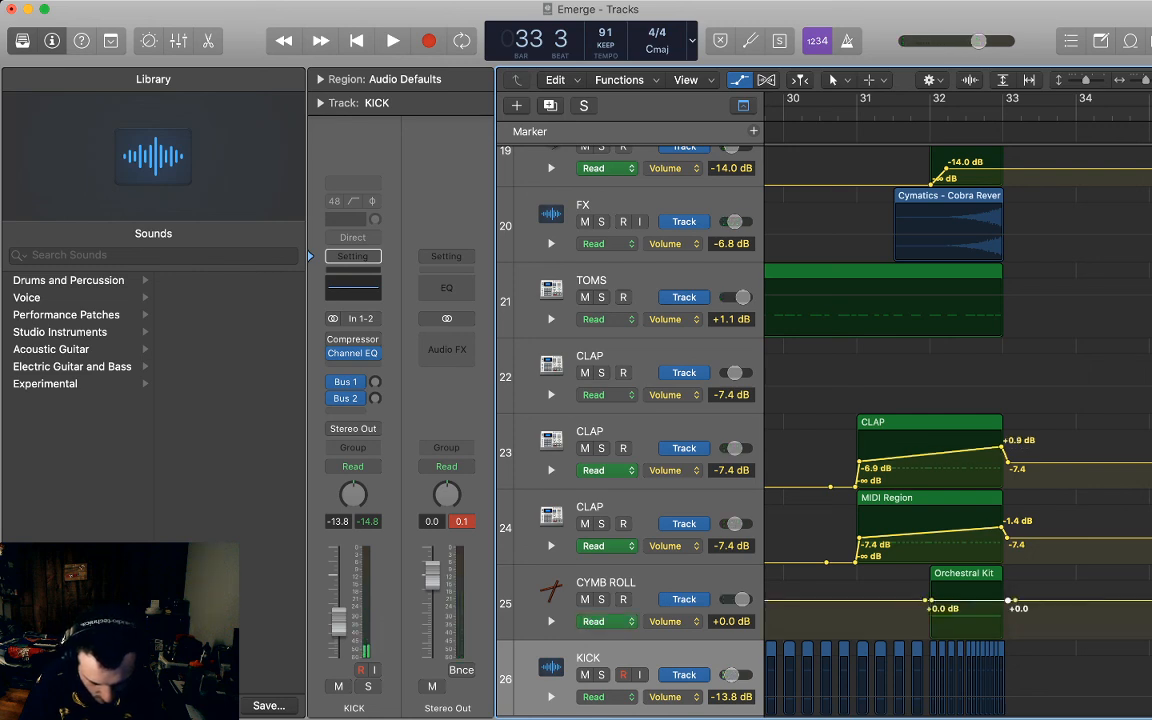
drag(1008, 600, 1008, 594)
Add a kick volume ramp across bar 32, rising from -11.1 dB to -6.7 dB and returning to -13.8 dB at bar 33.
click(731, 675)
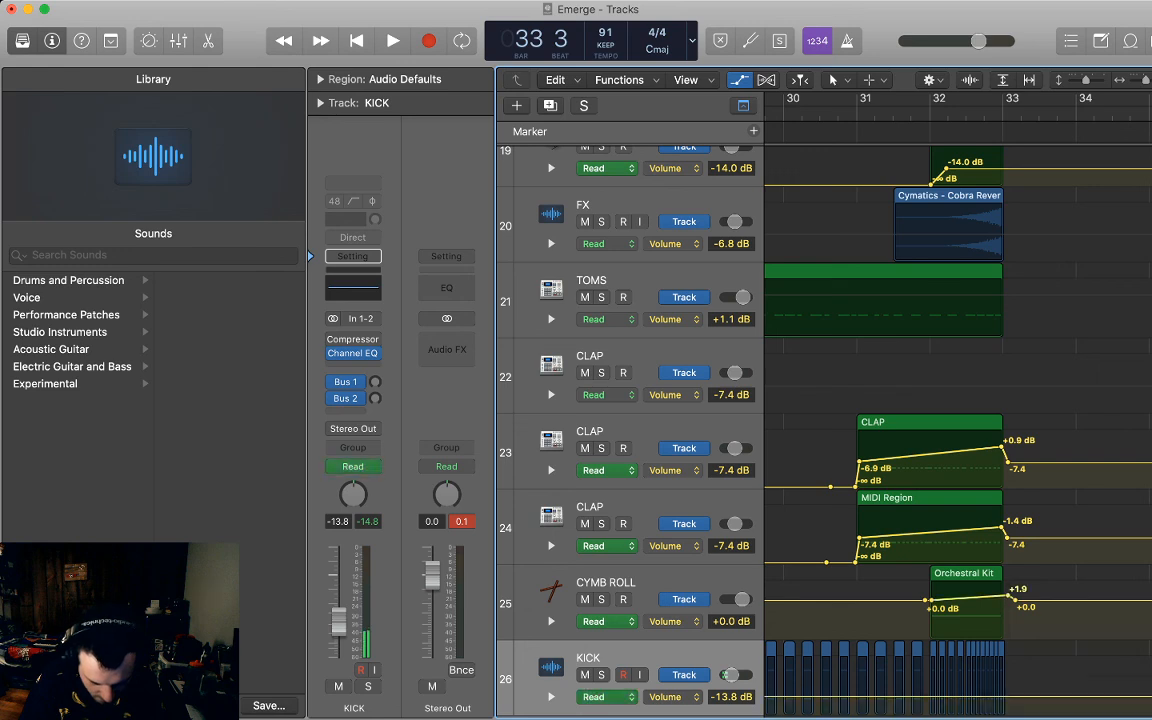
click(930, 697)
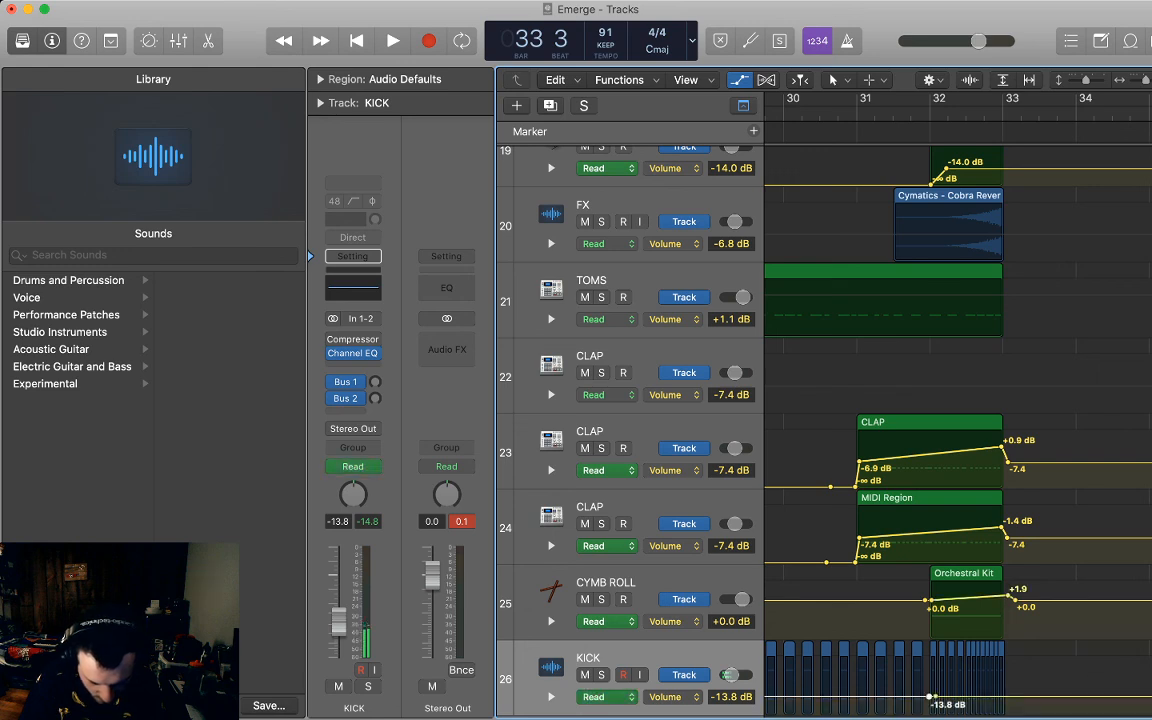
click(1001, 696)
drag(967, 696, 1003, 686)
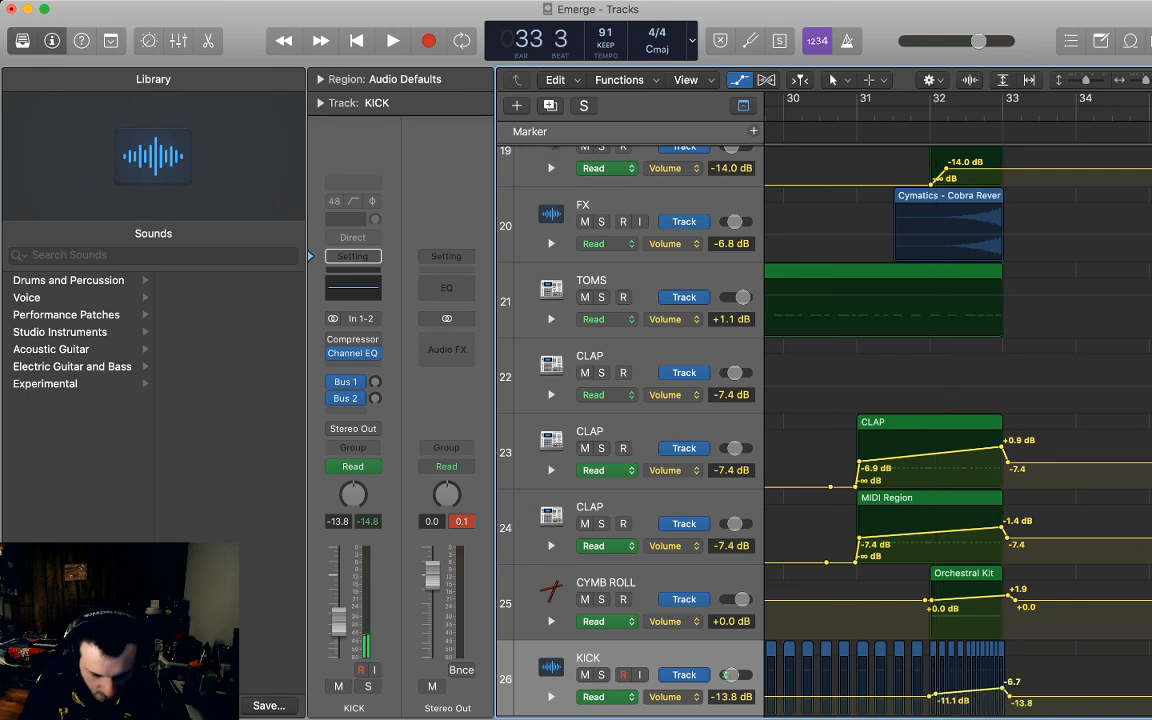
Play the build from bar 31 into bar 34 with the new volume ramps, hide the automation and show the whole arrangement.
key(space)
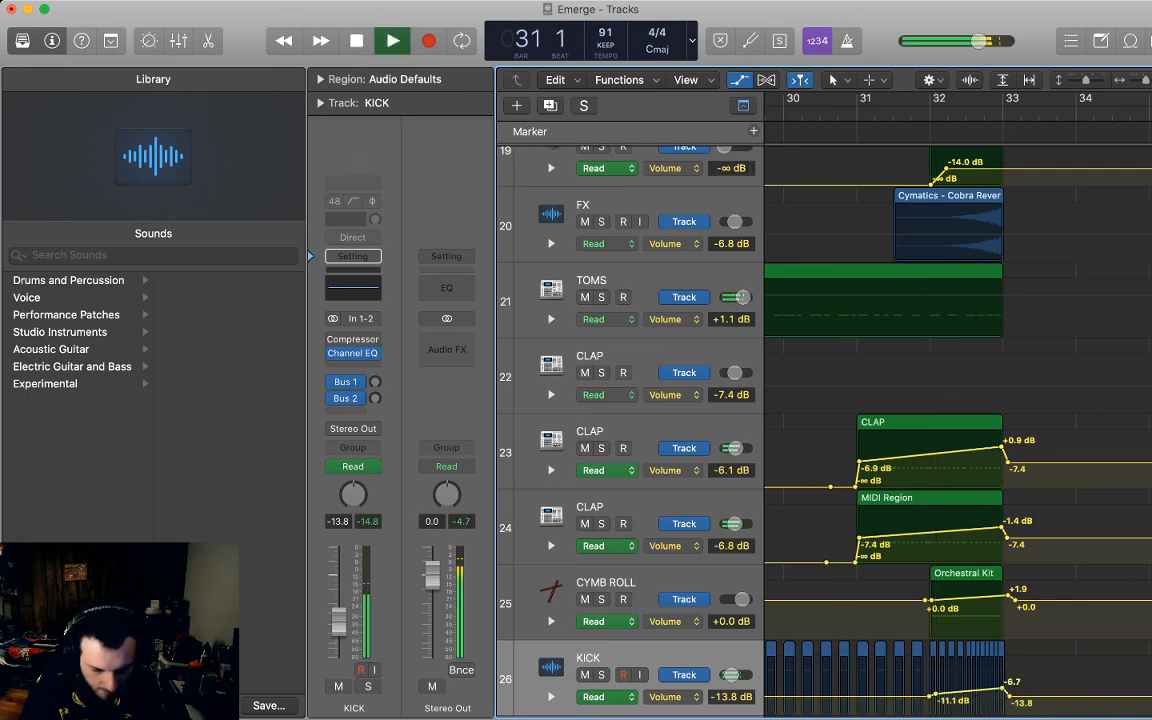
key(a)
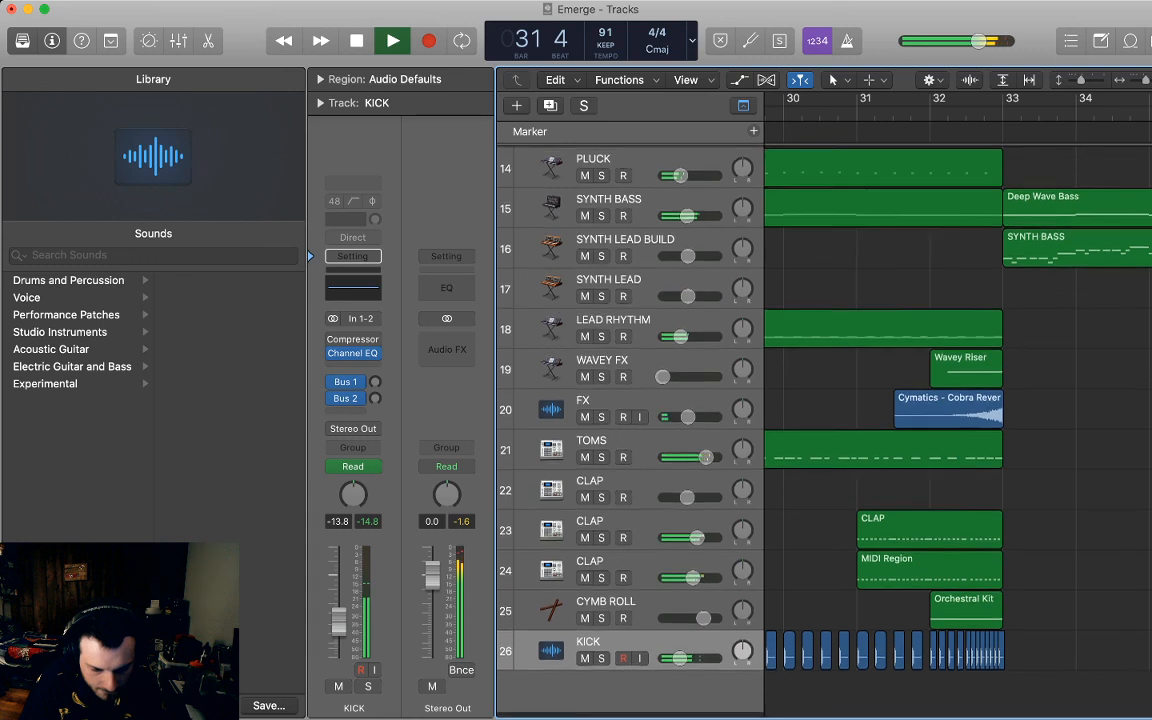
key(super+Left)
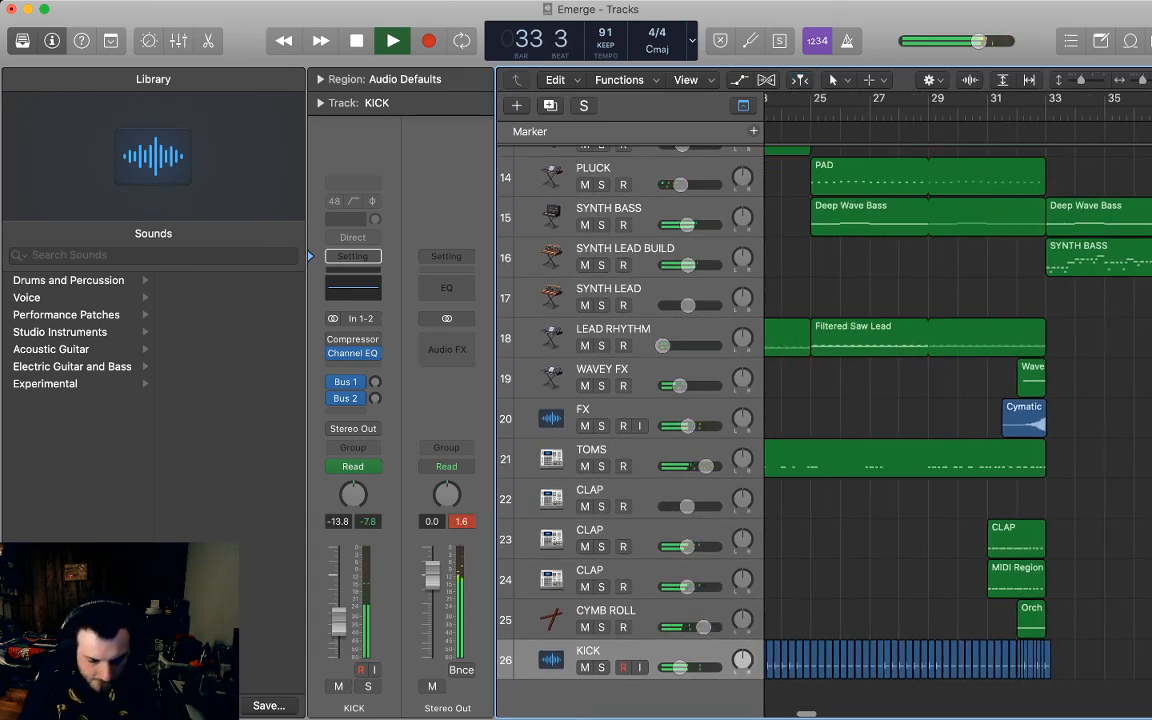
key(super+Left)
key(super+Left)
key(super+Left)
scroll(958, 420, up, 8)
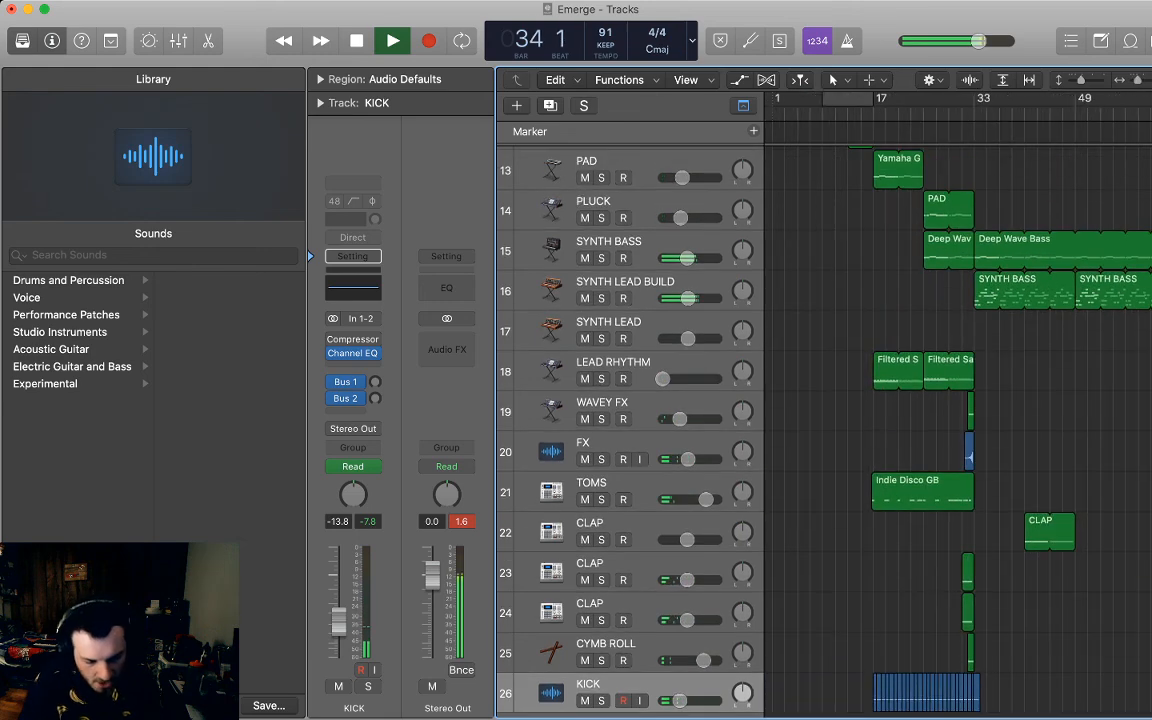
key(space)
scroll(958, 430, up, 1)
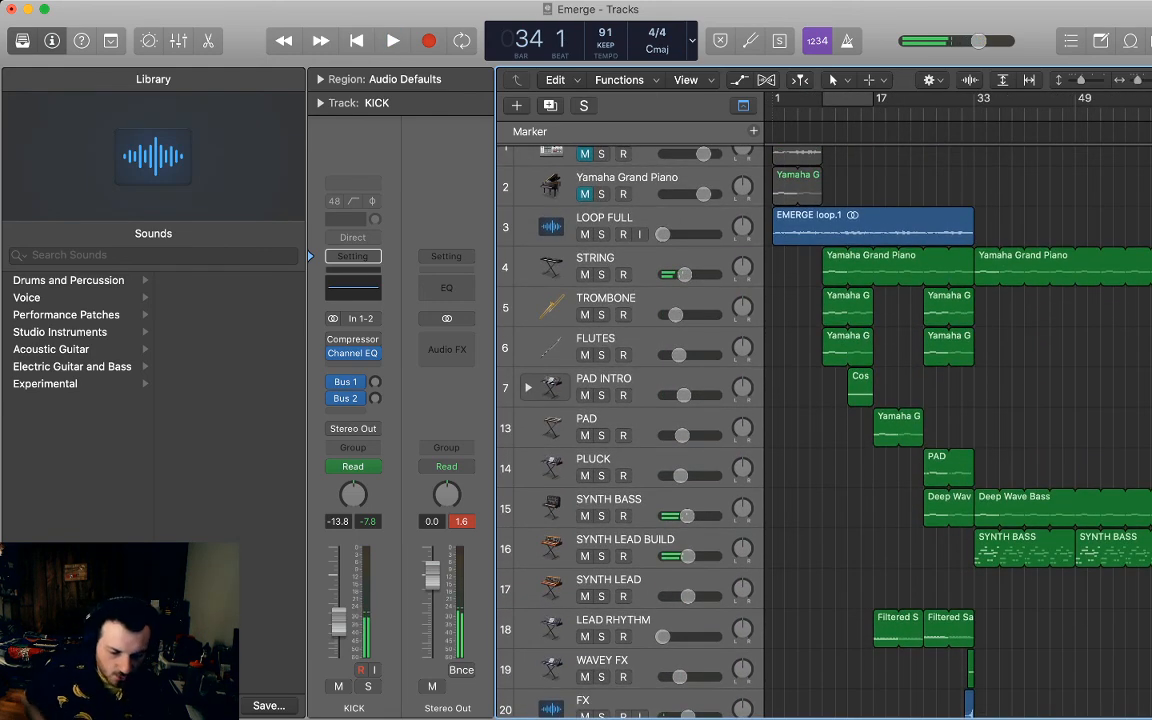
Play the arrangement from the start through to bar 33 and examine how the build's layers and volumes work together.
key(Return)
key(space)
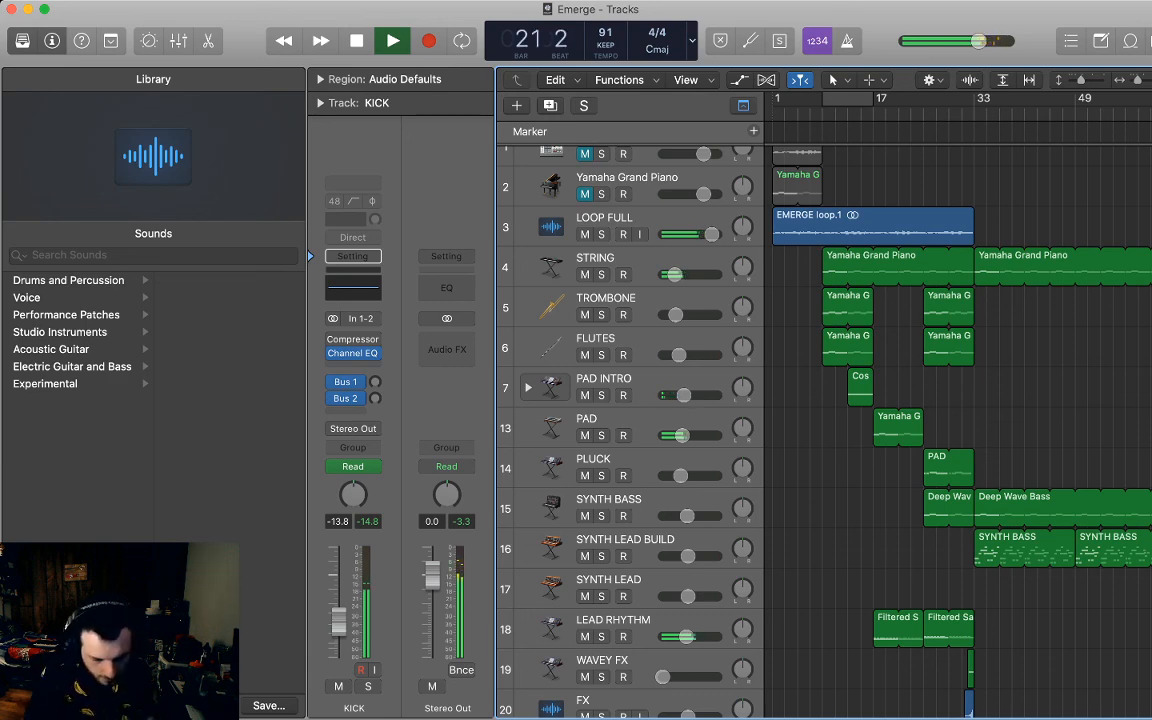
scroll(820, 420, down, 10)
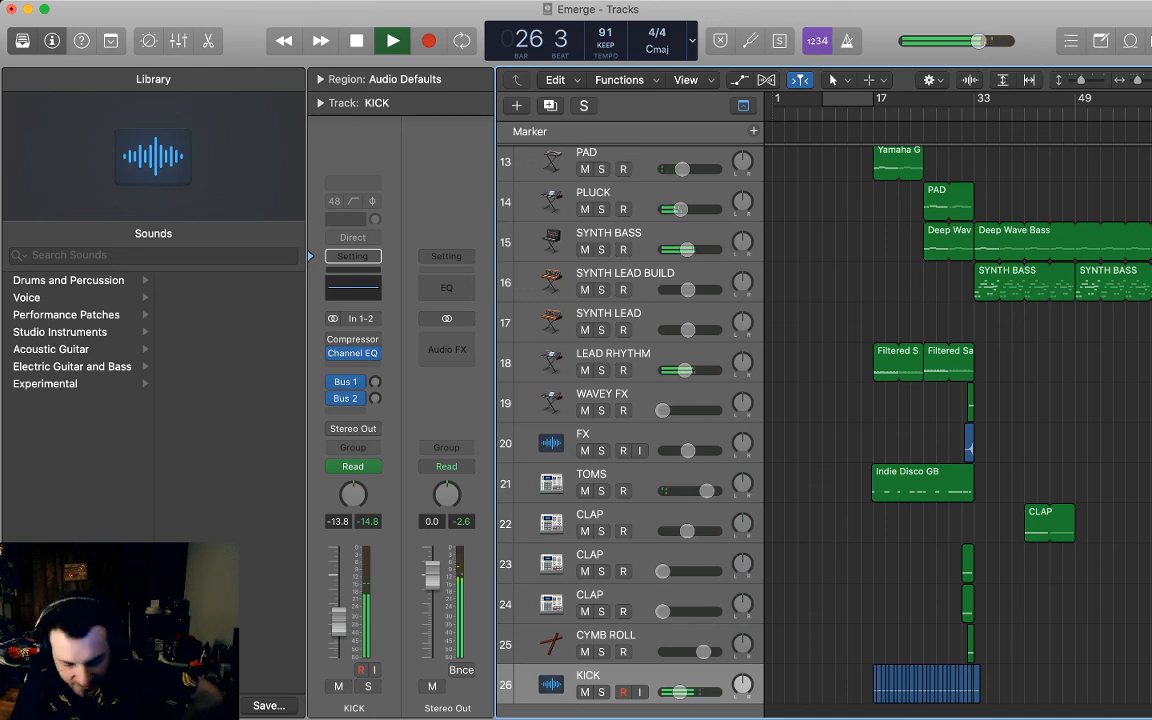
scroll(820, 420, up, 5)
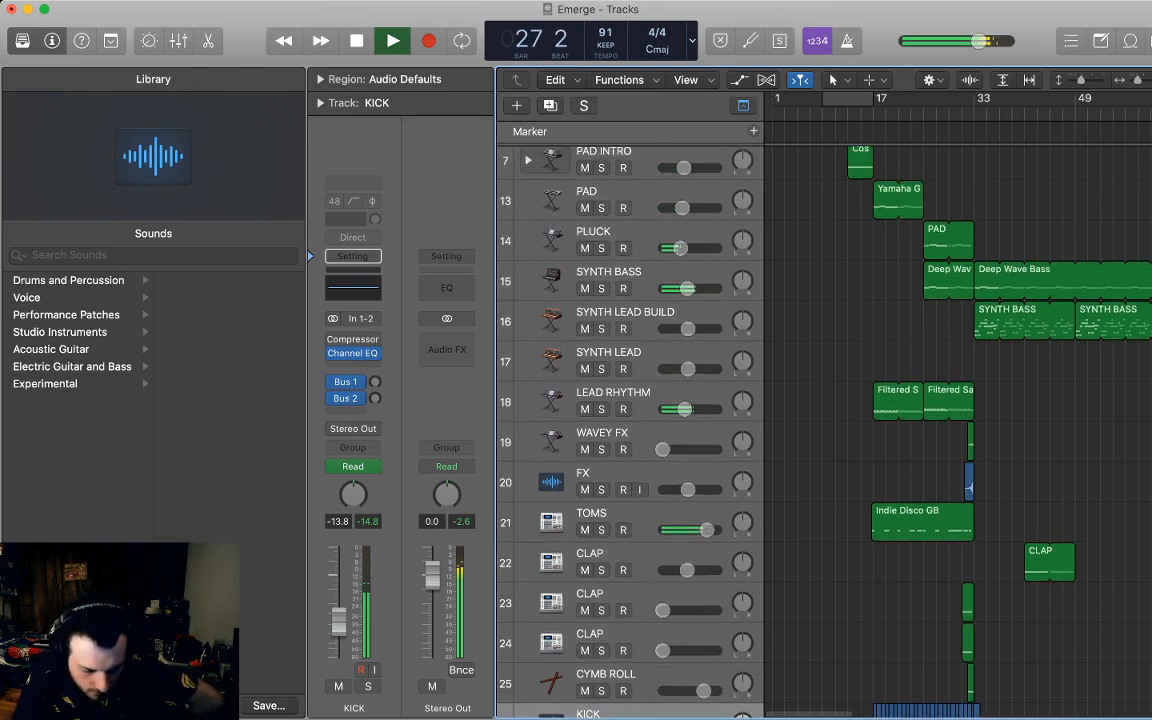
scroll(820, 420, down, 6)
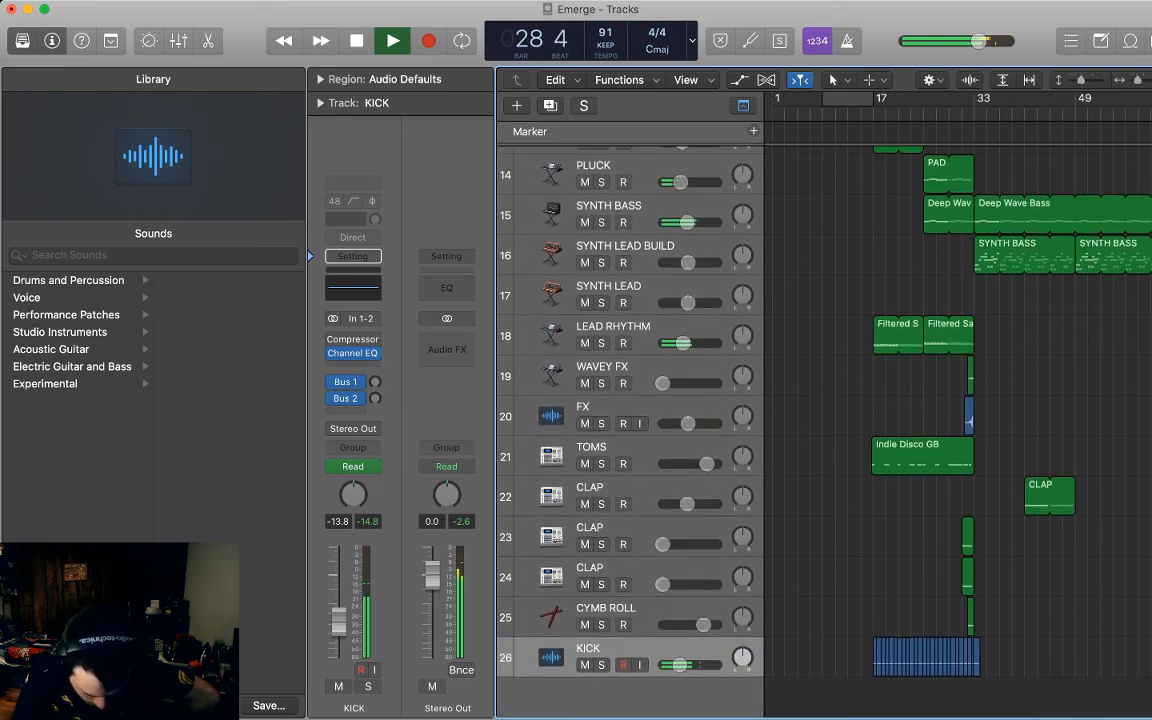
scroll(820, 420, right, 1)
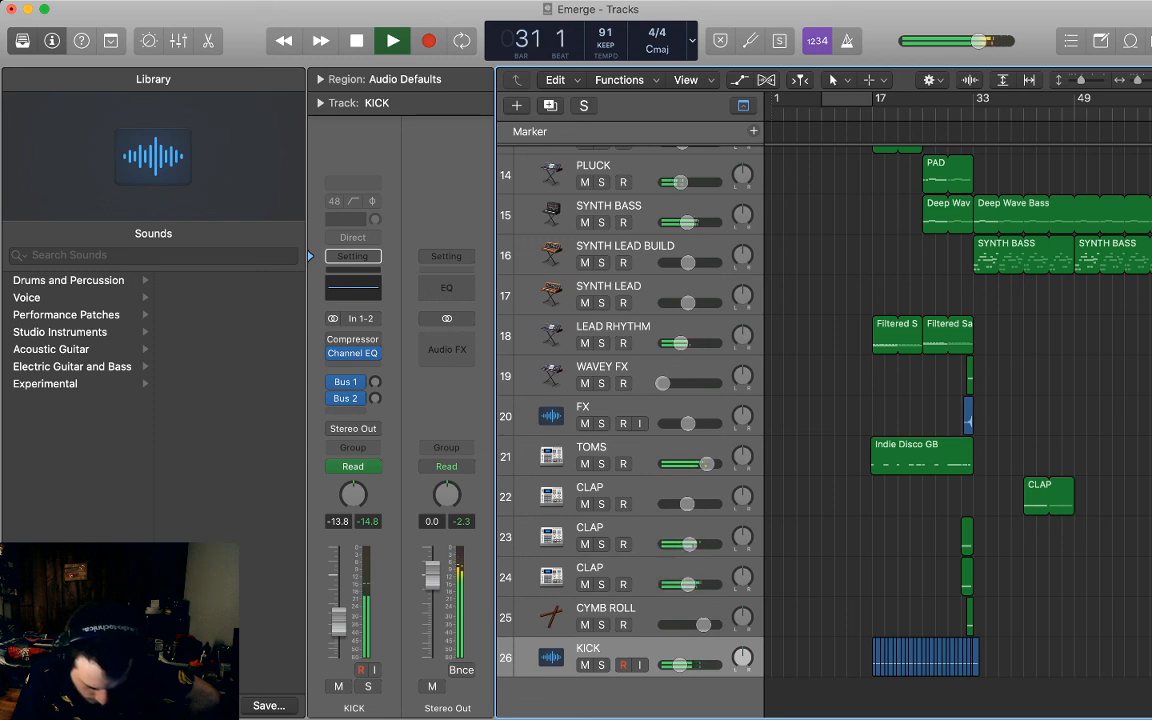
scroll(966, 420, up, 5)
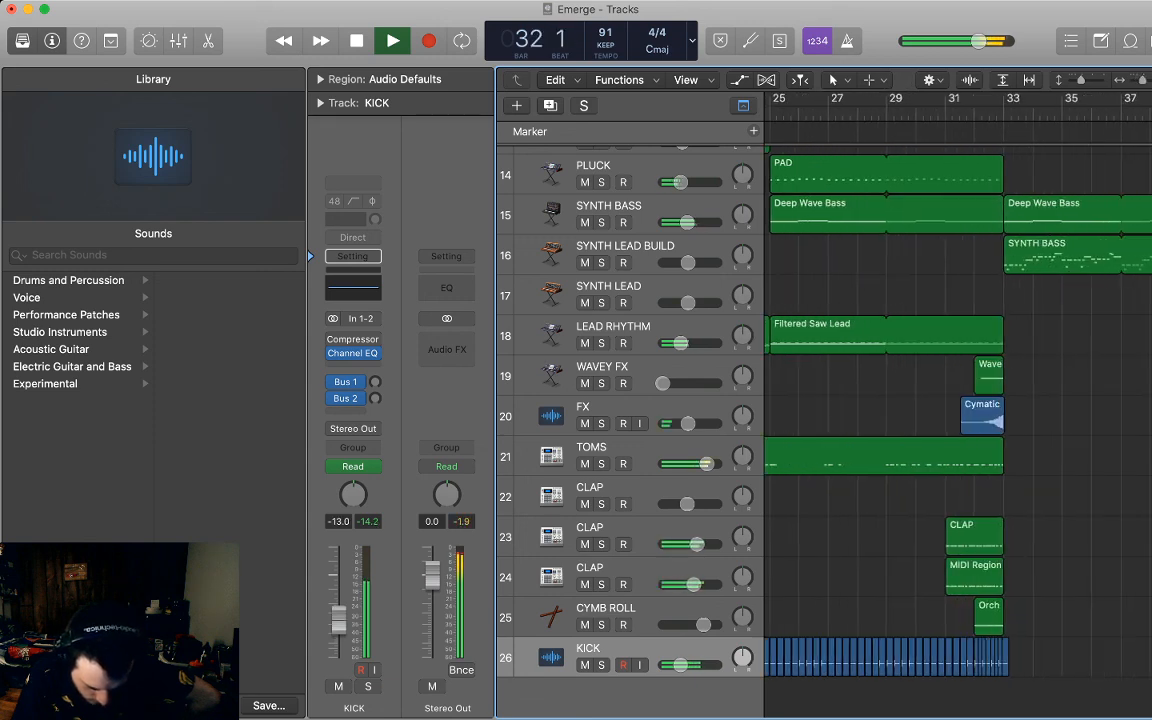
scroll(966, 420, left, 2)
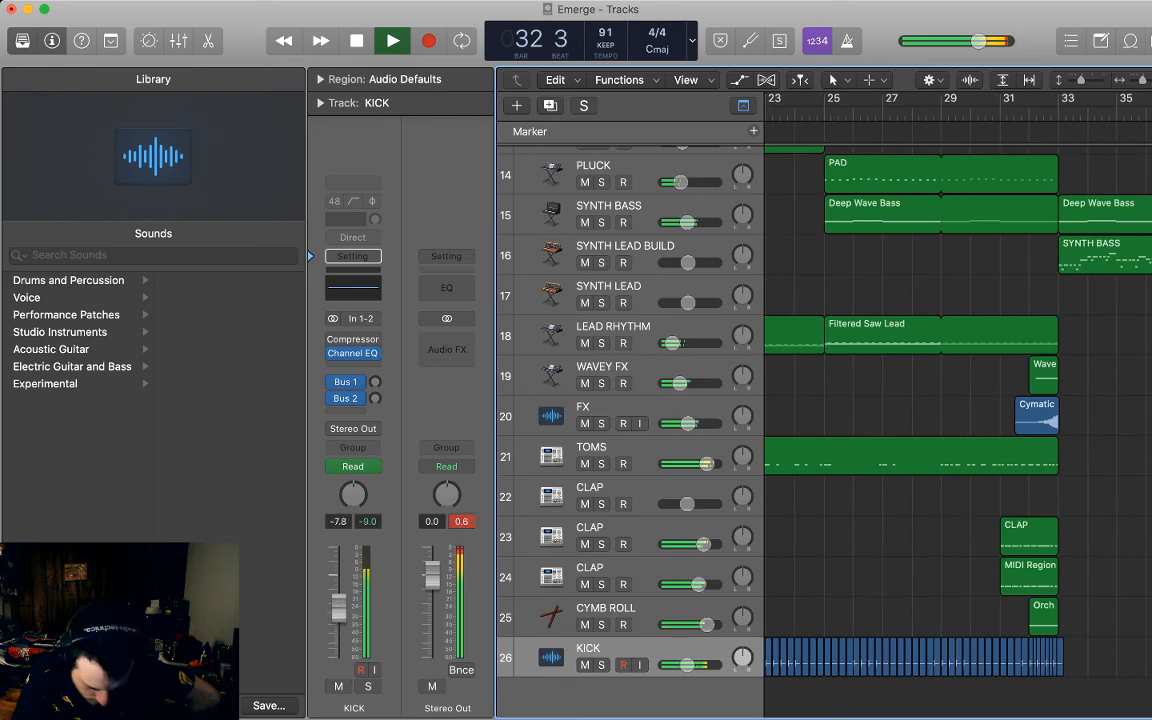
key(space)
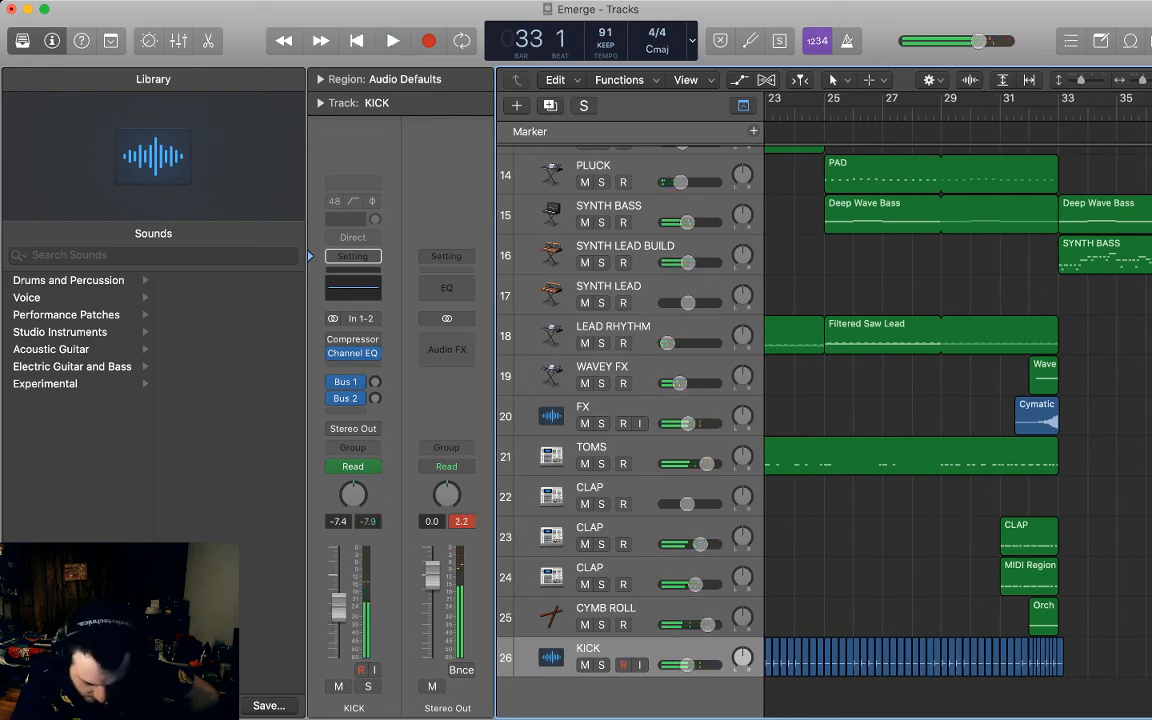
Open the toms region's notes, move the six tom notes at bar 29 and the pair following them slightly earlier, and audition the change.
click(943, 115)
click(943, 455)
double_click(943, 455)
scroll(955, 590, left, 5)
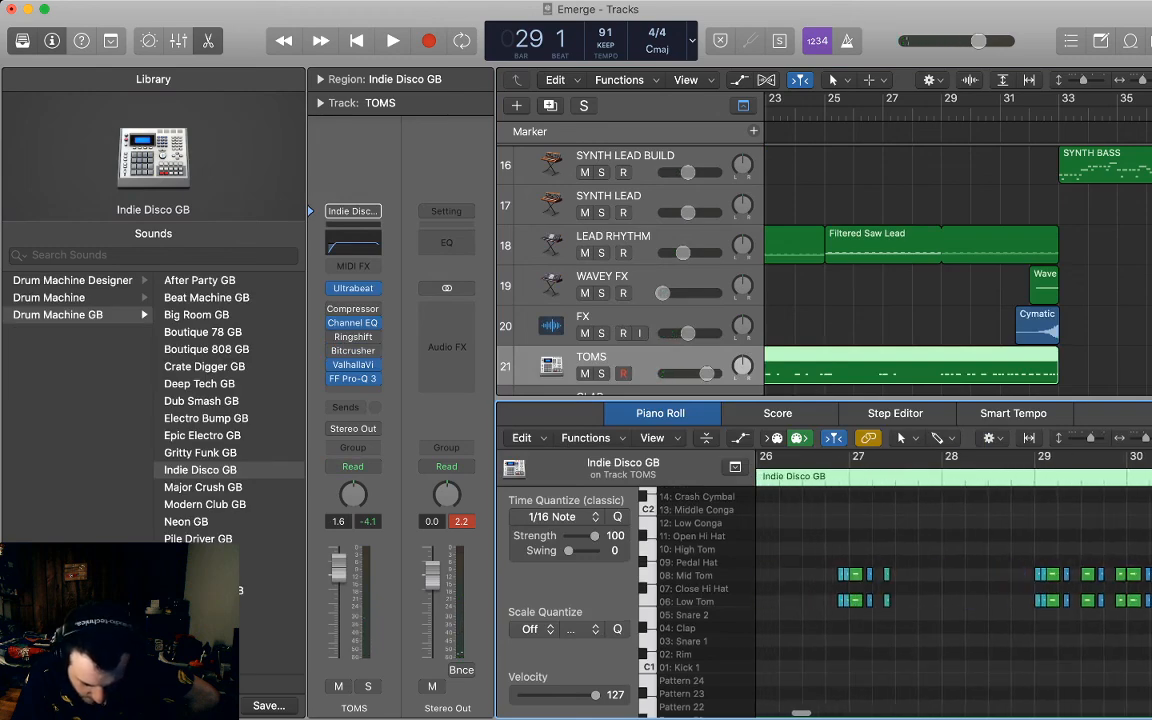
drag(1018, 542, 1054, 605)
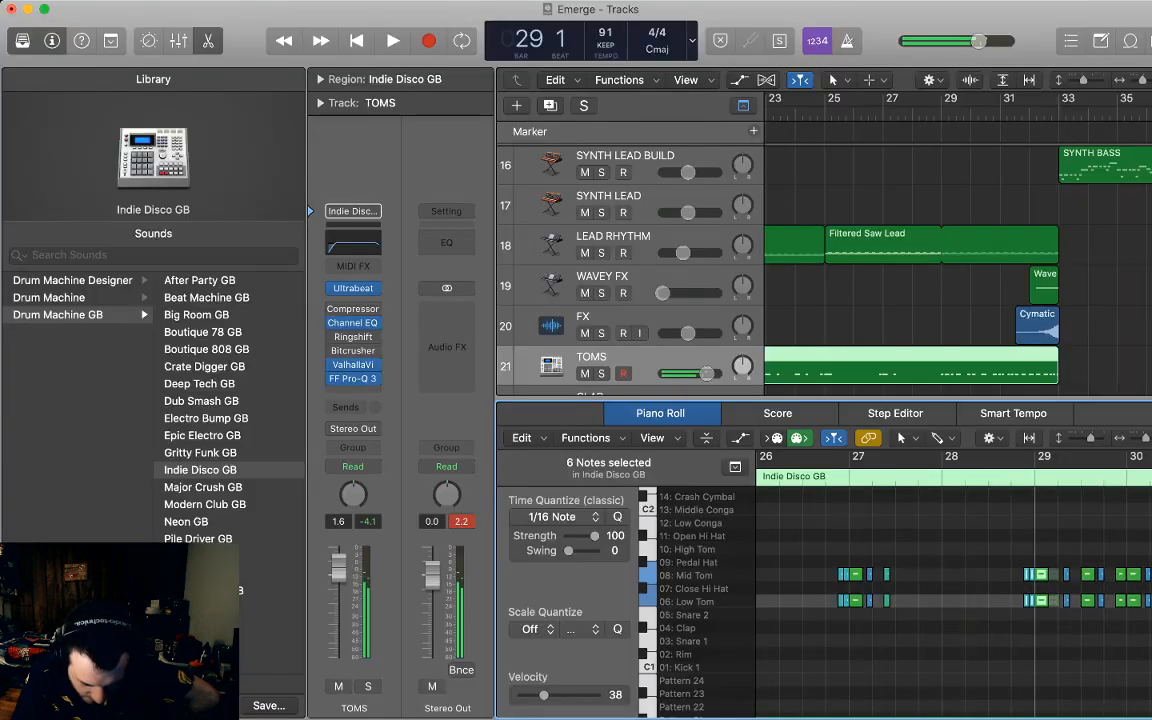
key(space)
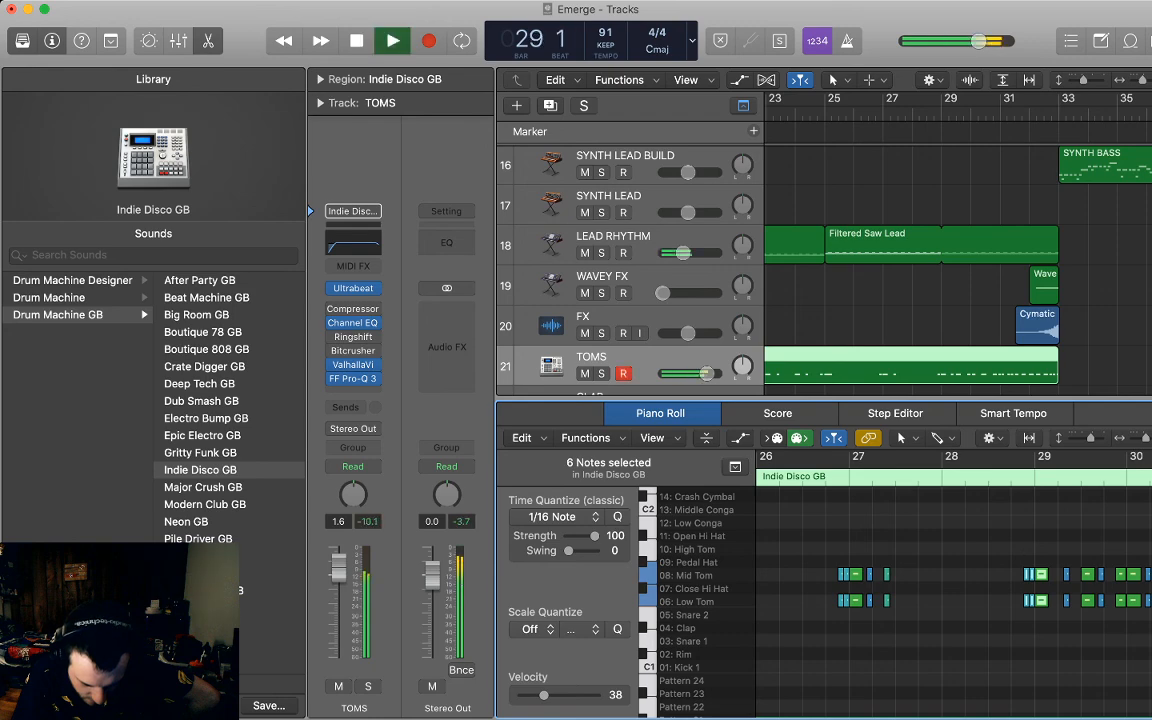
key(space)
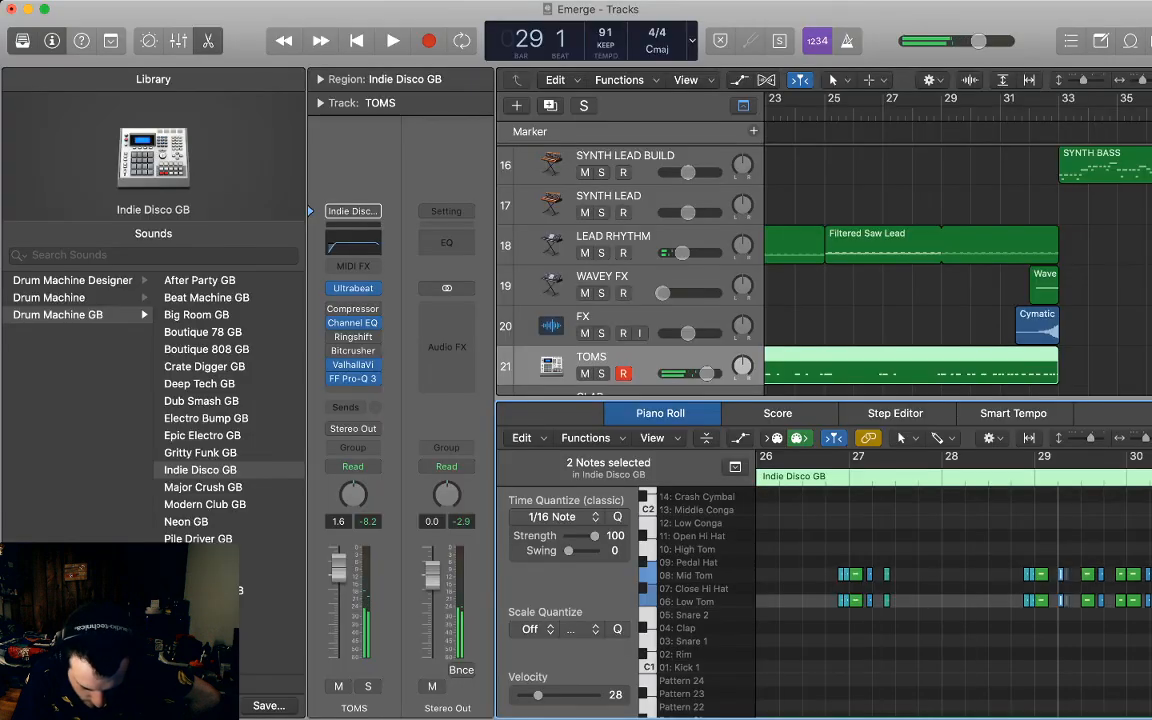
Replay the tom fill around bar 29 and shift the four mid and low tom notes near the middle of that bar slightly earlier.
key(space)
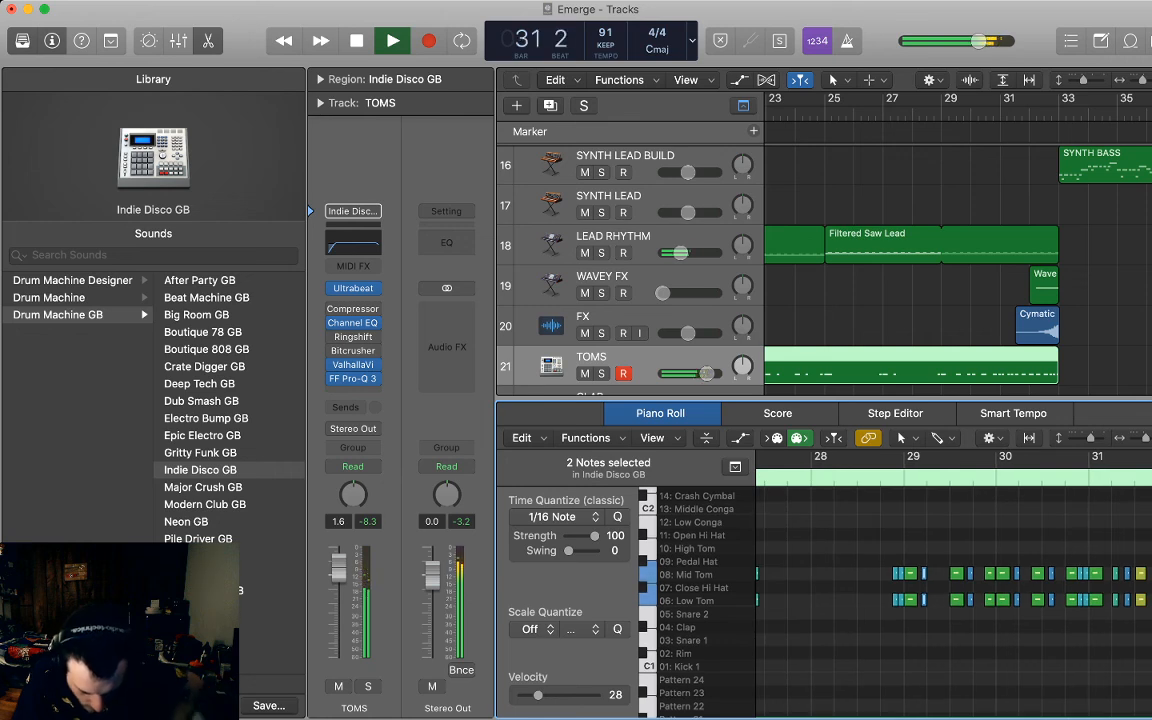
key(space)
key(space)
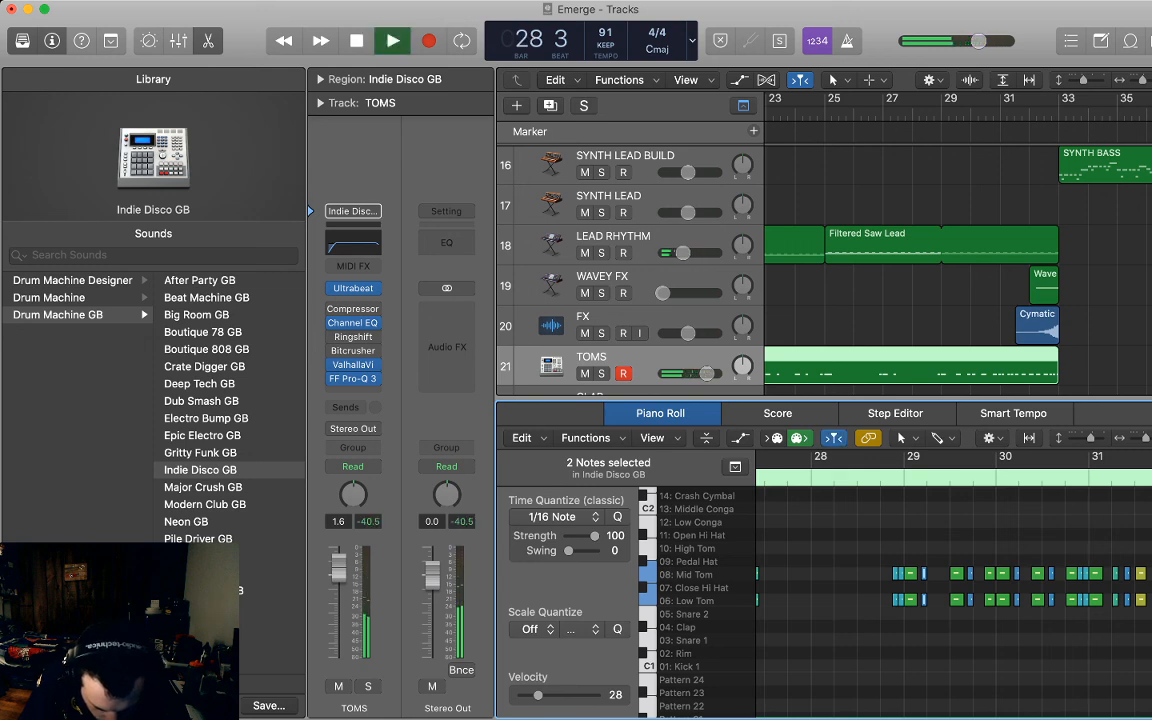
key(space)
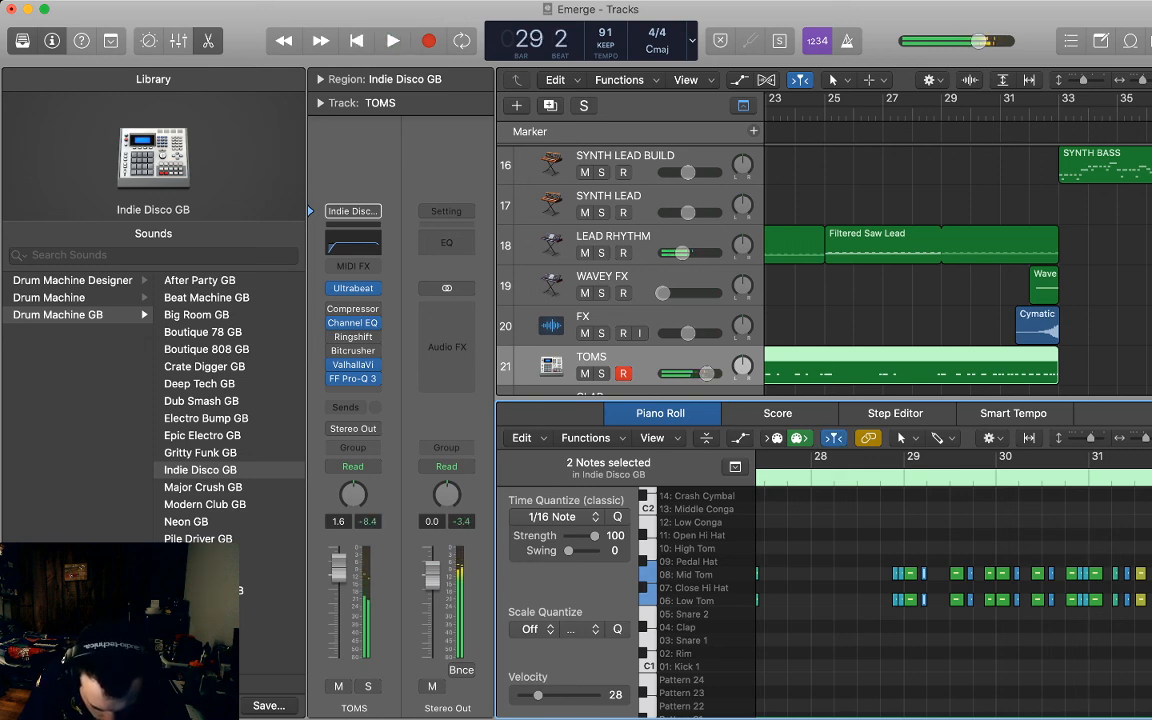
drag(957, 543, 973, 612)
key(alt+Left)
key(alt+Left)
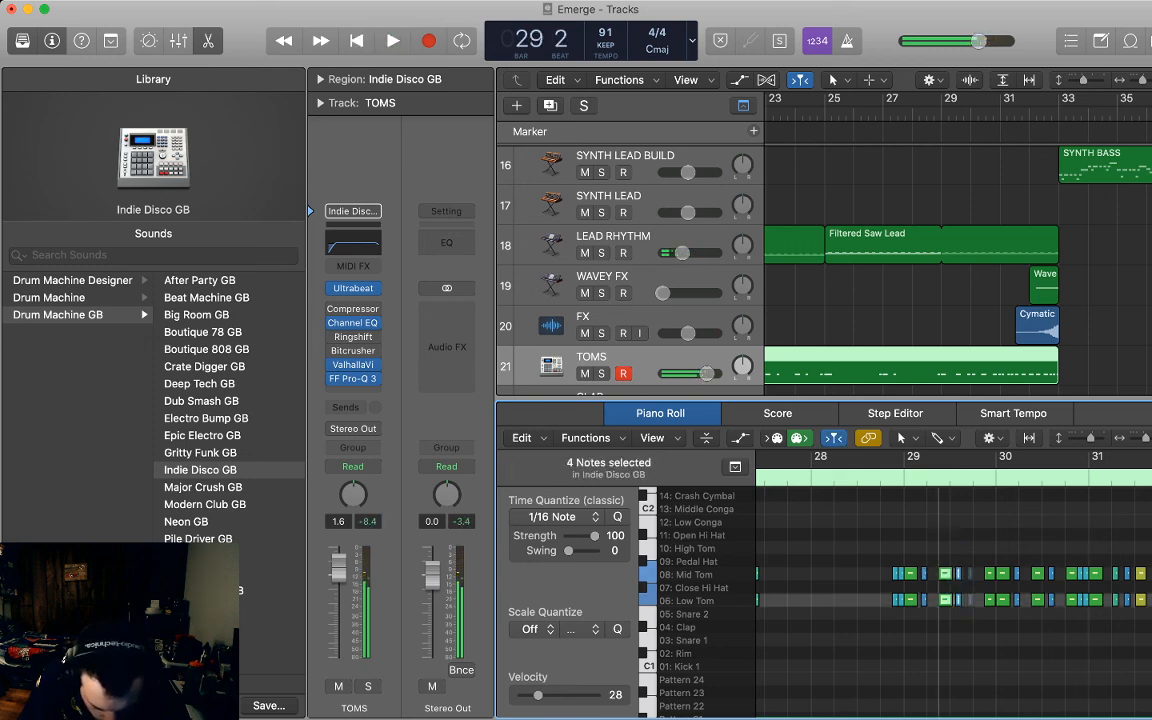
Move the next mid and low tom pair before bar 30 slightly earlier, play the fill into bar 33 and close the note editor.
key(space)
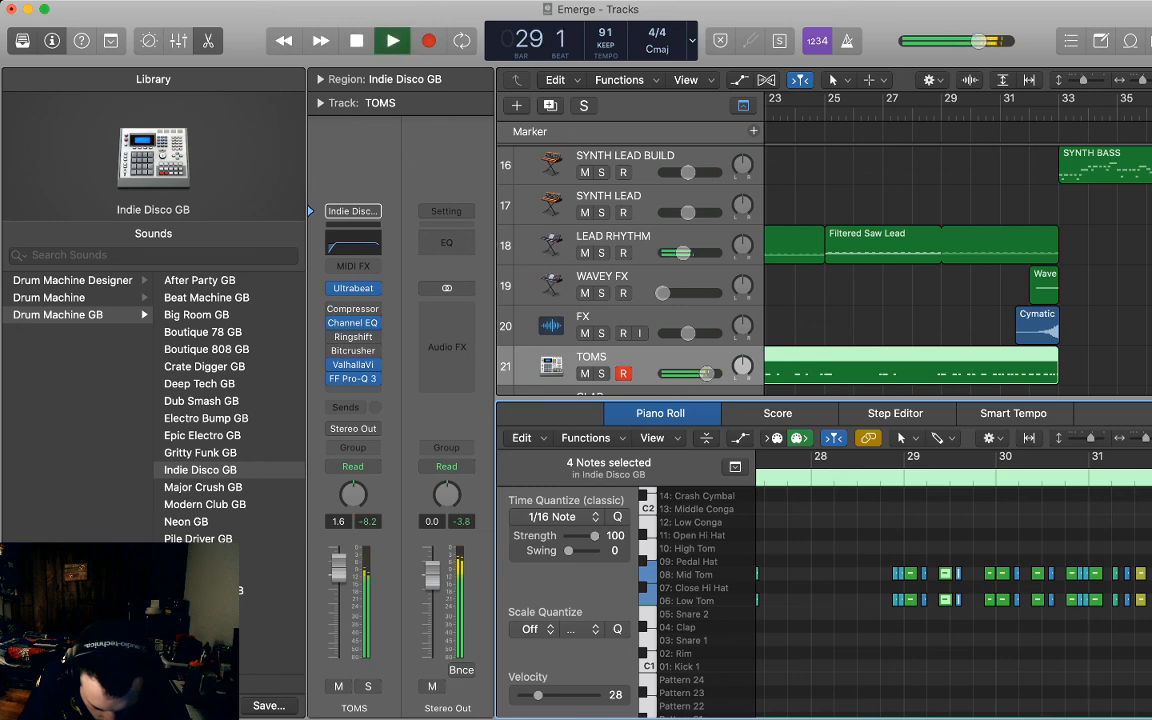
key(space)
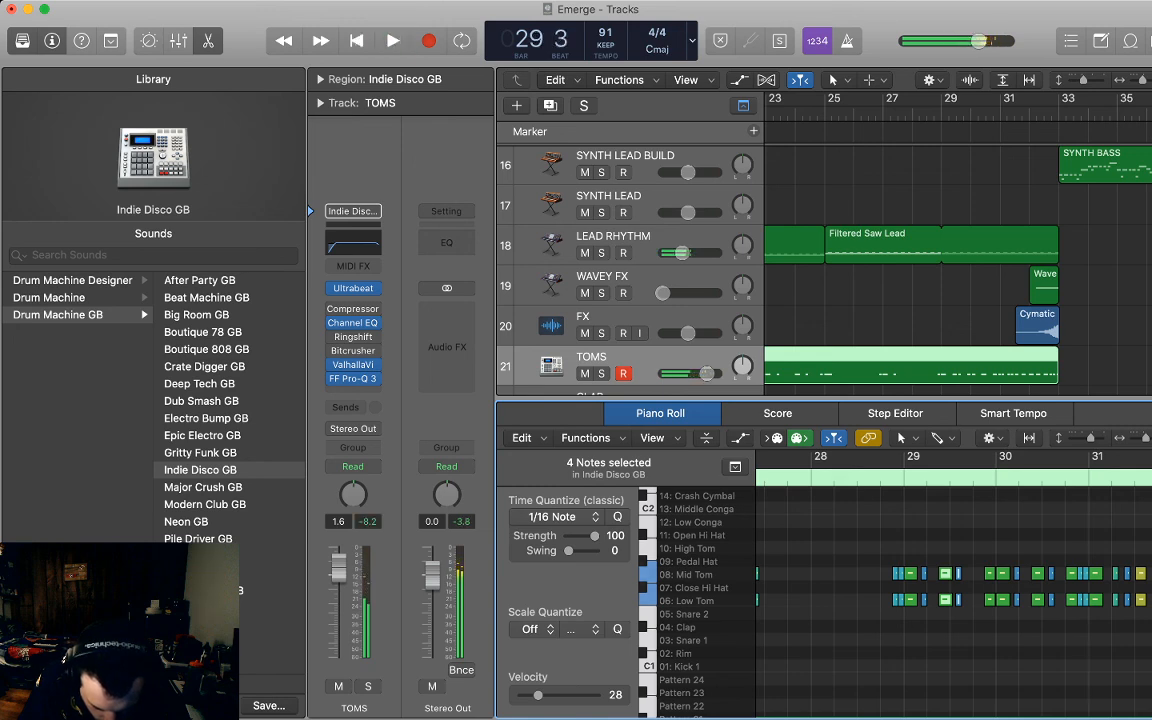
drag(972, 528, 988, 618)
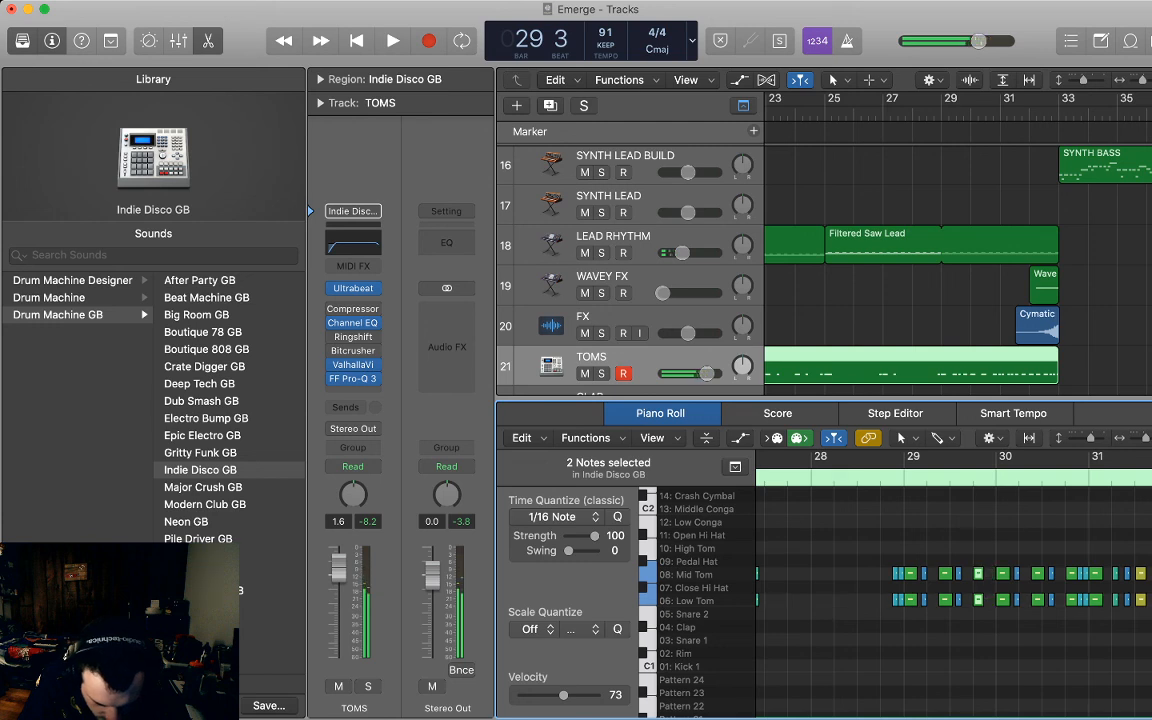
key(space)
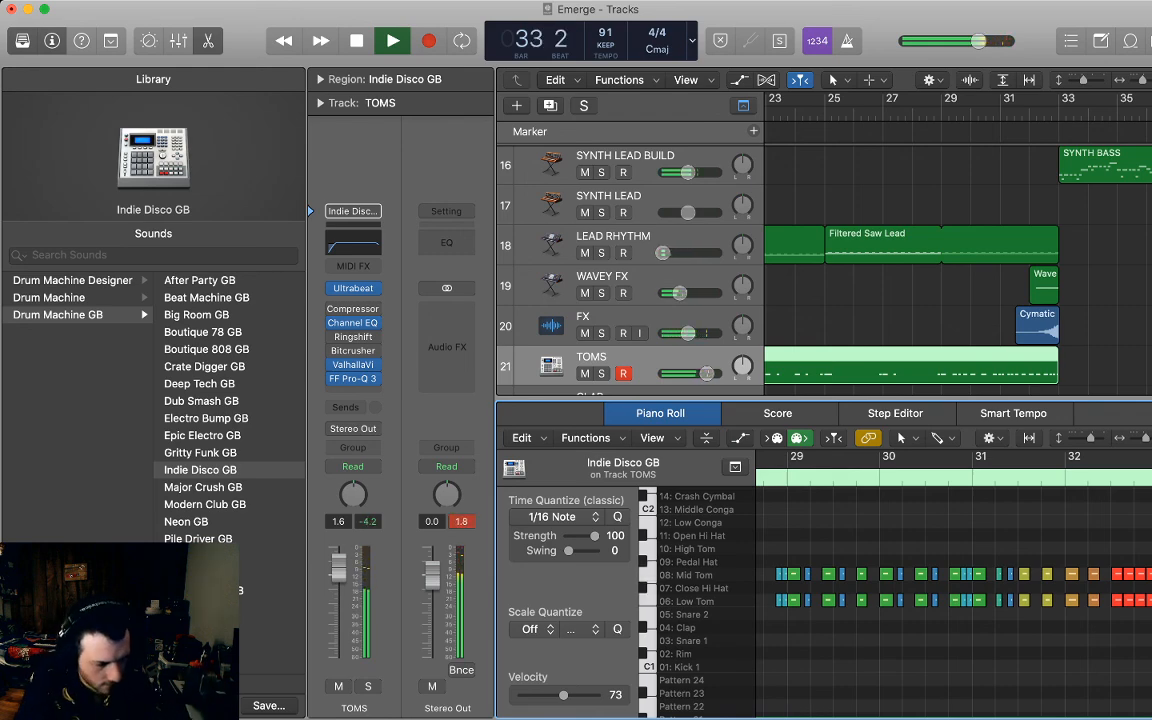
key(p)
Show the automation and lower the clap volume ramps' starting points at bar 31 to -15.9 dB on track 23 and -16.7 dB on track 24.
click(941, 335)
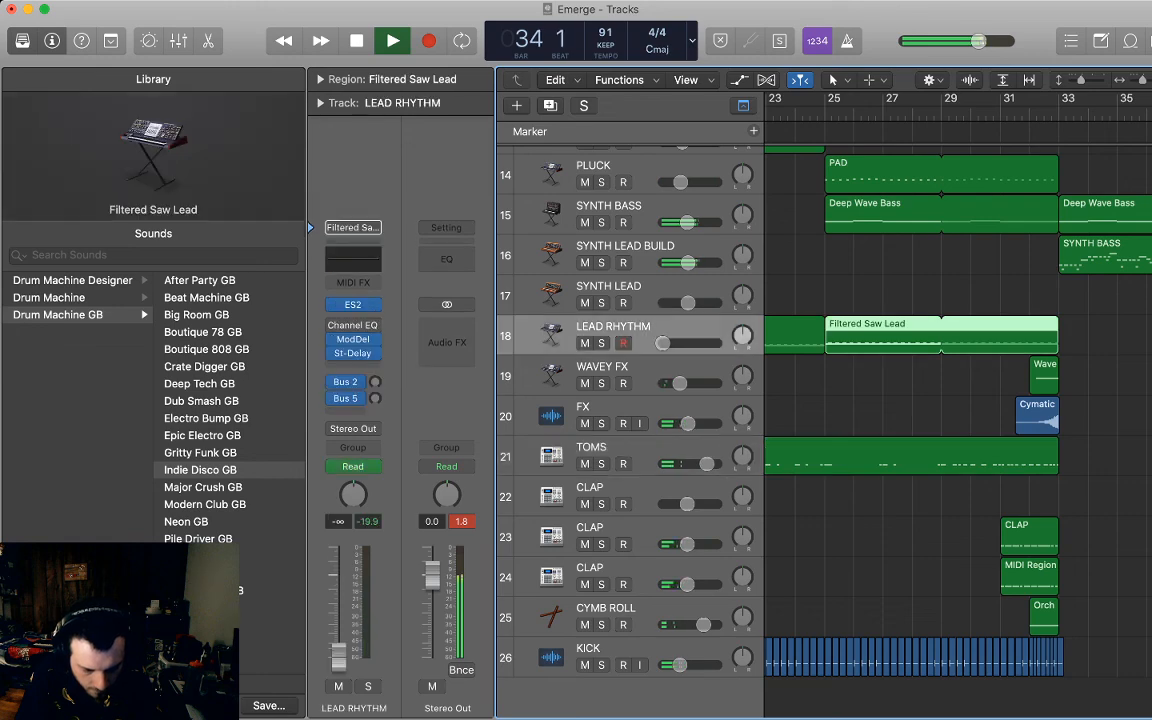
click(1100, 335)
key(space)
key(a)
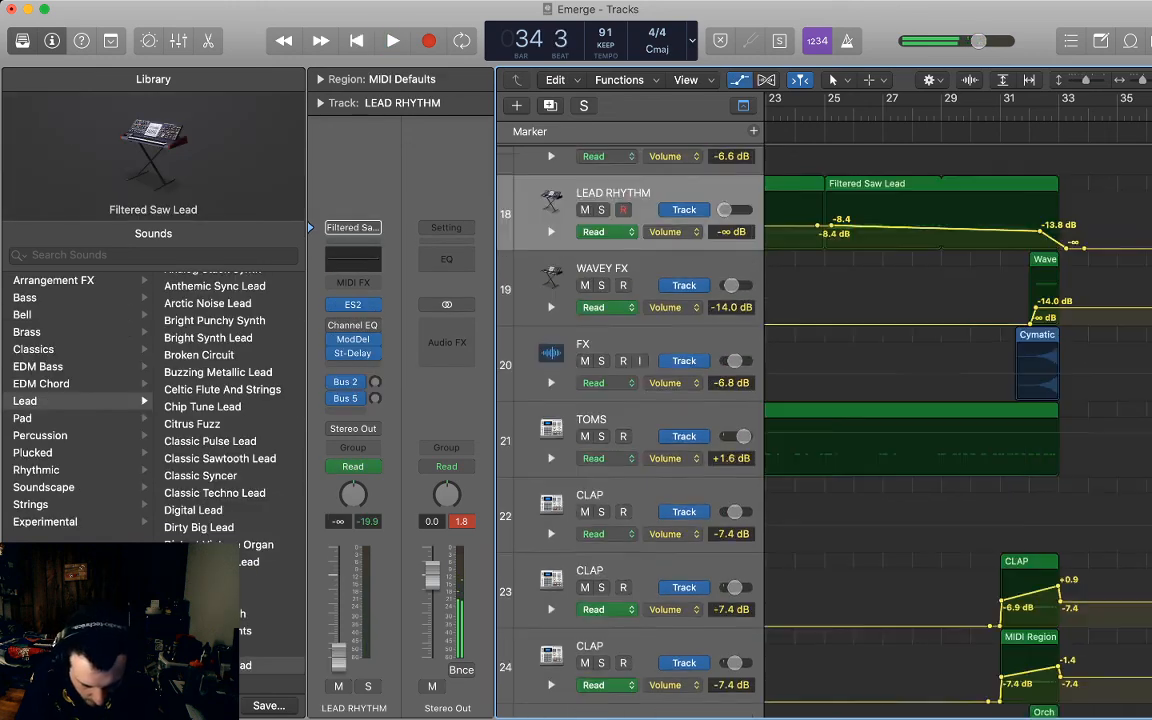
scroll(824, 400, down, 3)
key(comma)
key(comma)
key(comma)
key(comma)
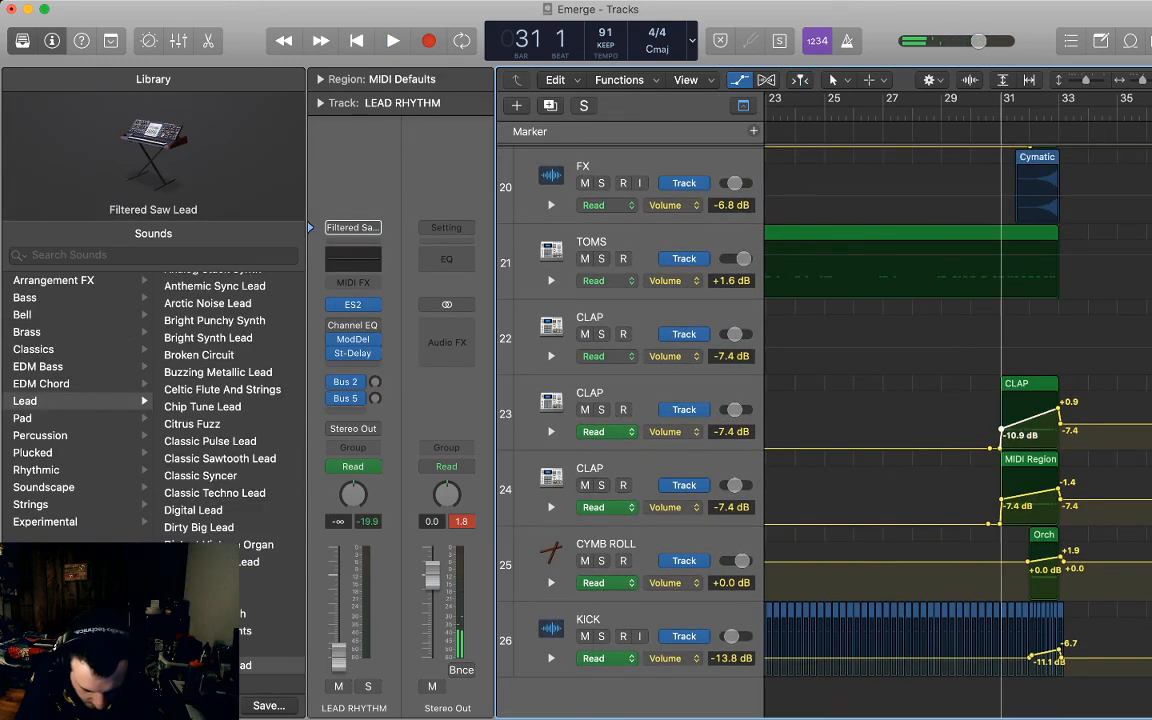
drag(1001, 429, 1001, 434)
drag(1001, 499, 1001, 510)
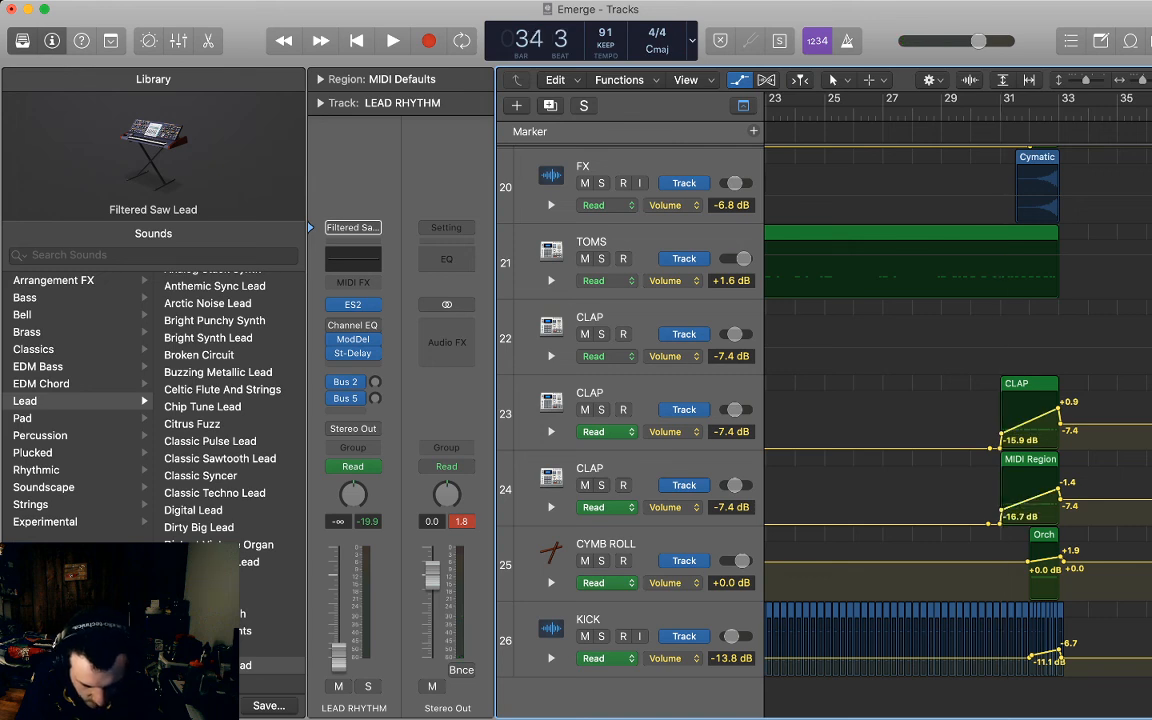
Lower the clap ramp starts to -24.4 dB and -27.0 dB, raise track 24's end to -0.5 dB, play into bar 34 and hide the automation.
key(space)
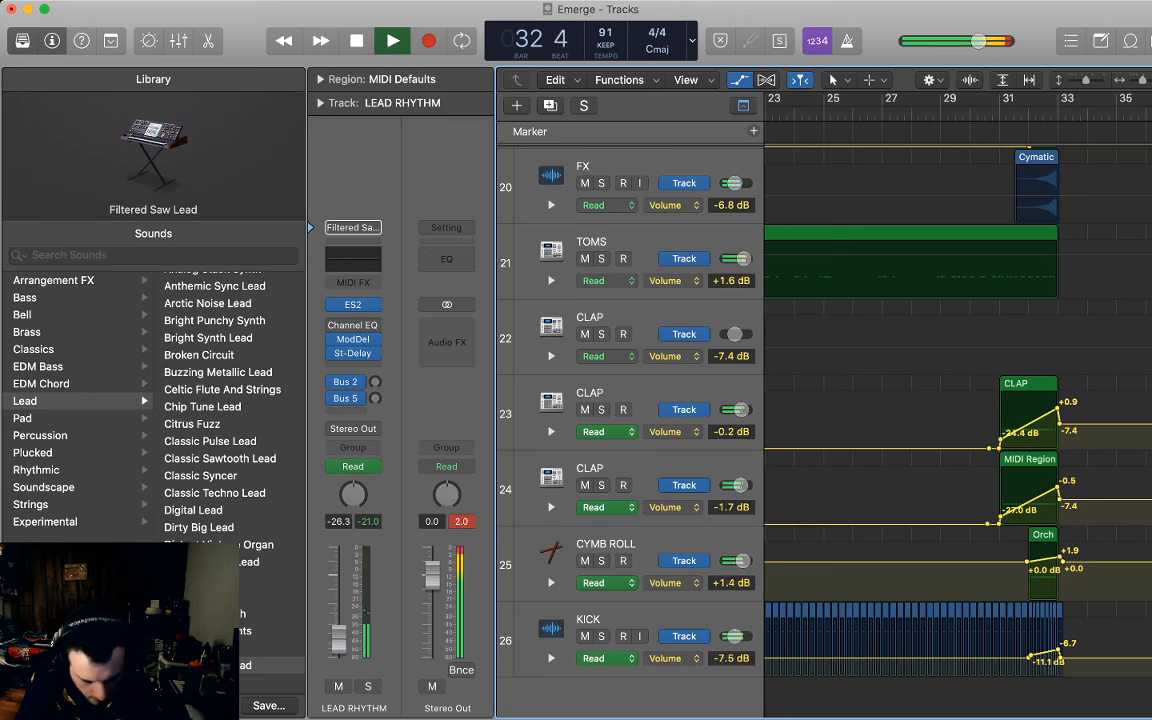
key(a)
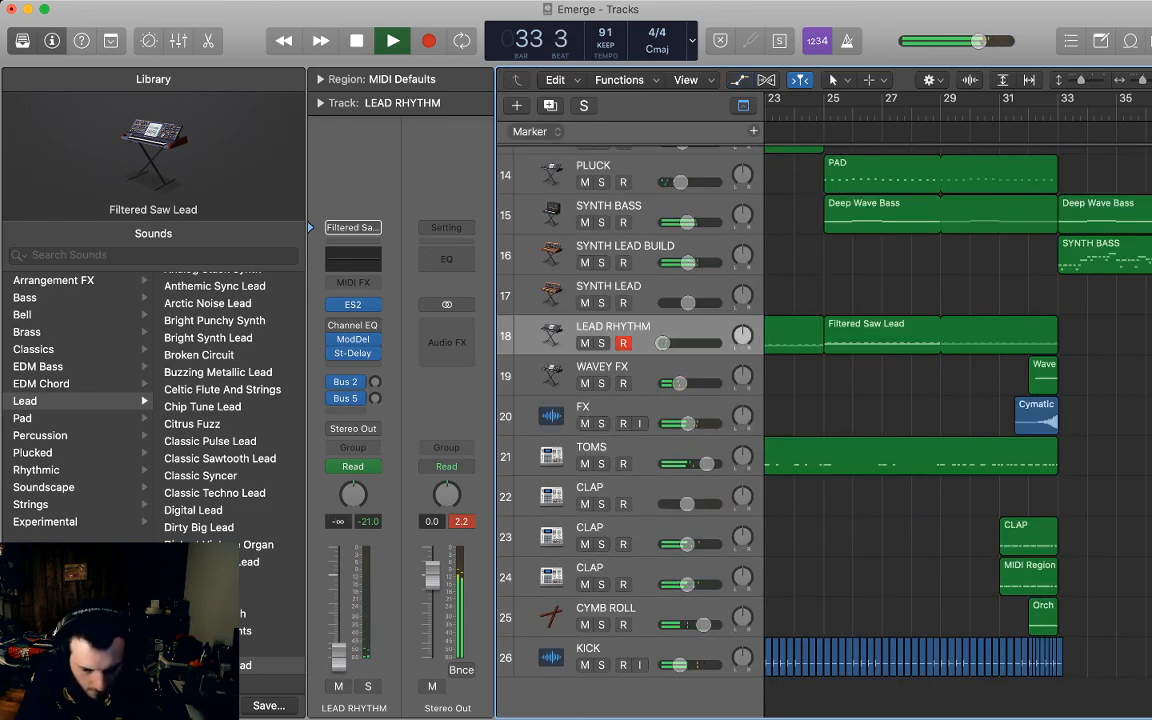
key(z)
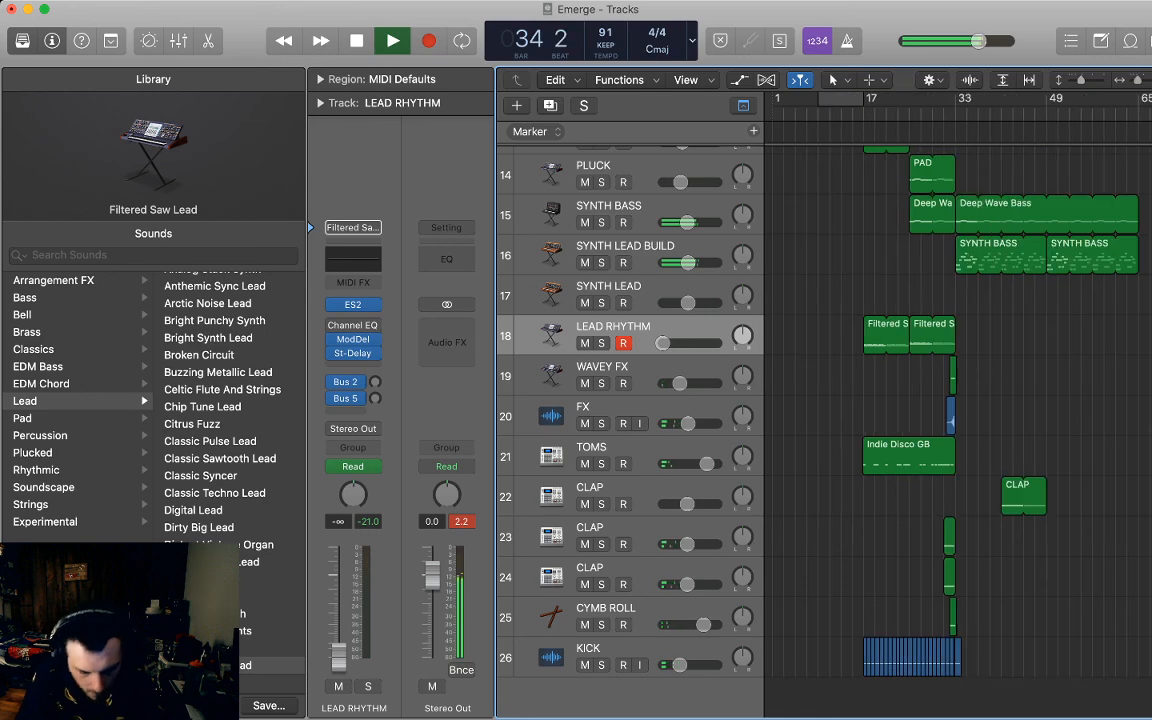
key(space)
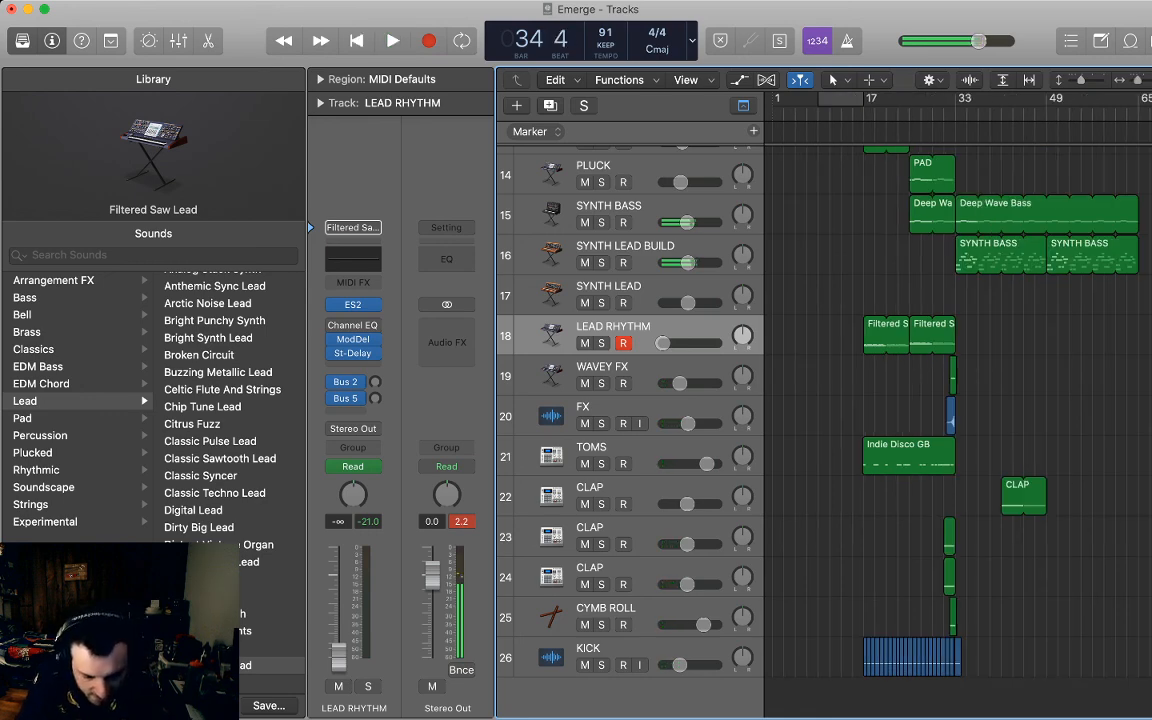
Place the playhead at bar 49 and look over the arrangement's tracks for the section after the build.
click(1047, 112)
scroll(958, 420, down, 1)
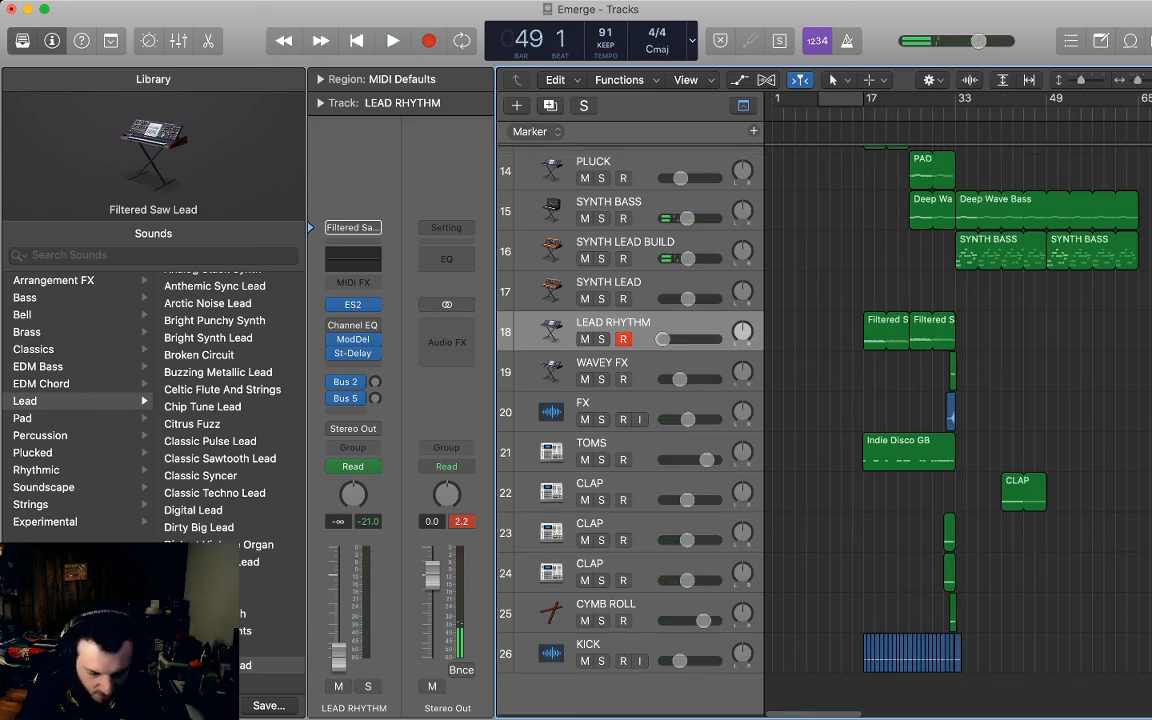
scroll(820, 410, up, 10)
scroll(820, 410, down, 10)
scroll(820, 410, up, 5)
scroll(820, 410, down, 5)
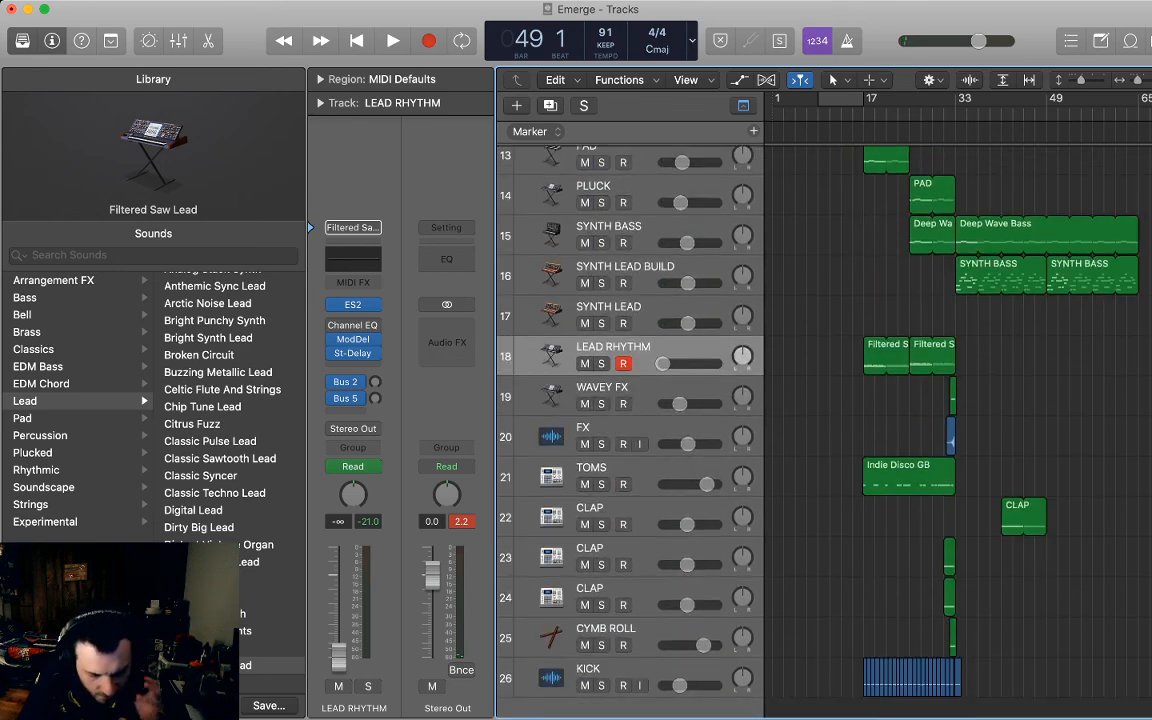
scroll(820, 410, down, 1)
Select the SYNTH LEAD BUILD track, listen to its part up to bar 38 and close the open plug-in window.
click(650, 252)
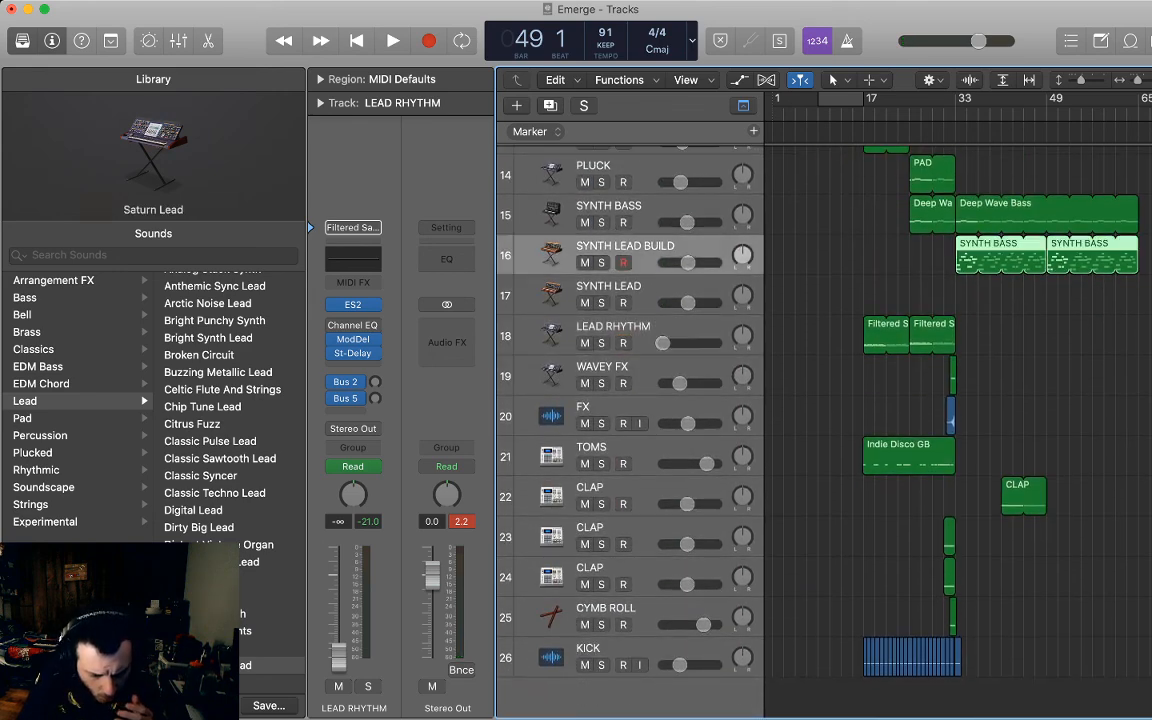
mouse_move(353, 353)
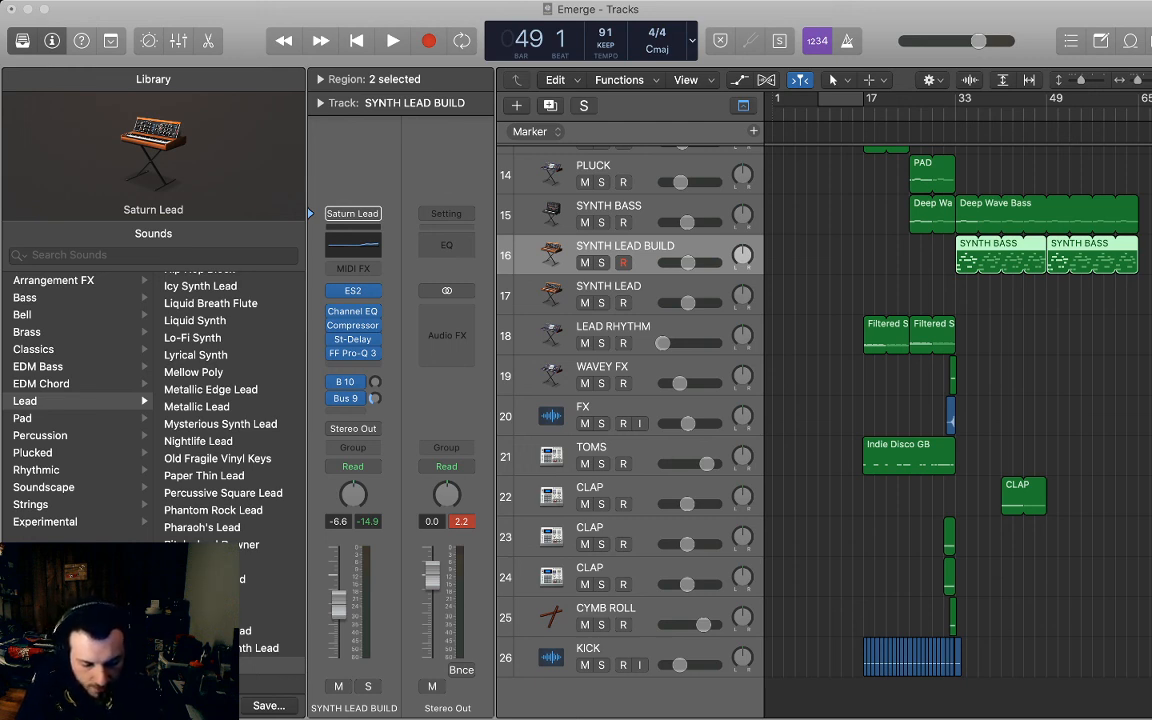
key(space)
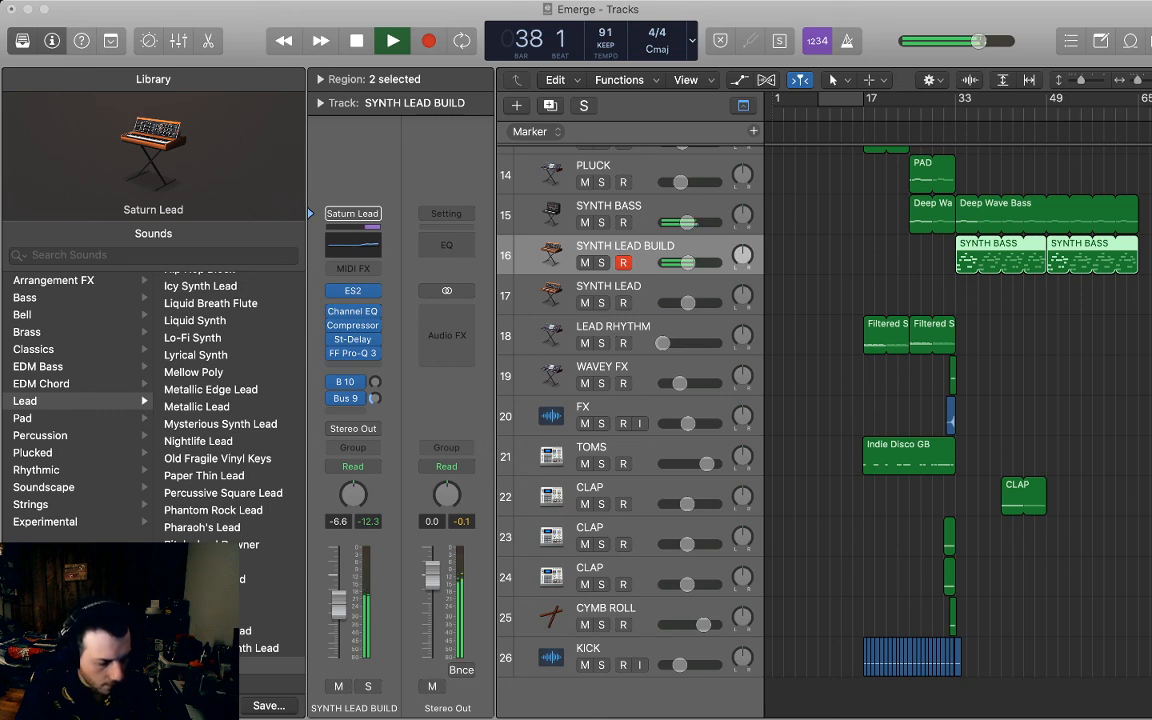
key(super+w)
Move the second SYNTH BASS region, starting at bar 49, from the SYNTH LEAD BUILD track down to the SYNTH LEAD track.
scroll(958, 410, right, 1)
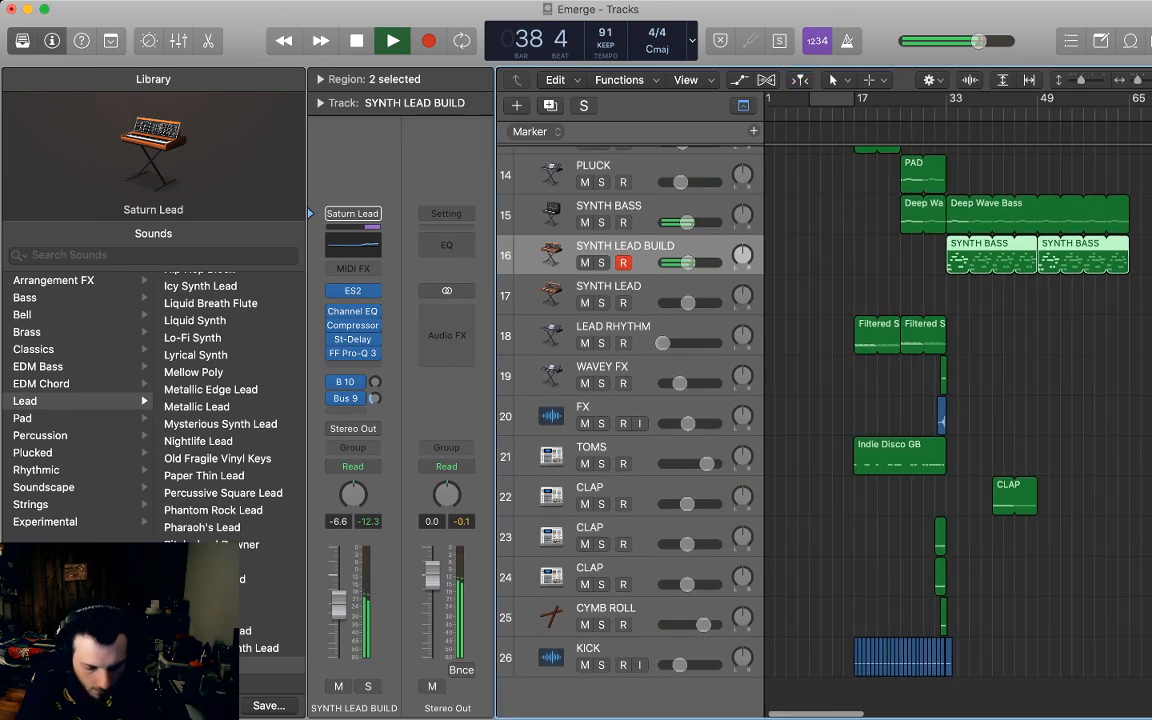
click(1085, 302)
drag(1100, 245, 1101, 293)
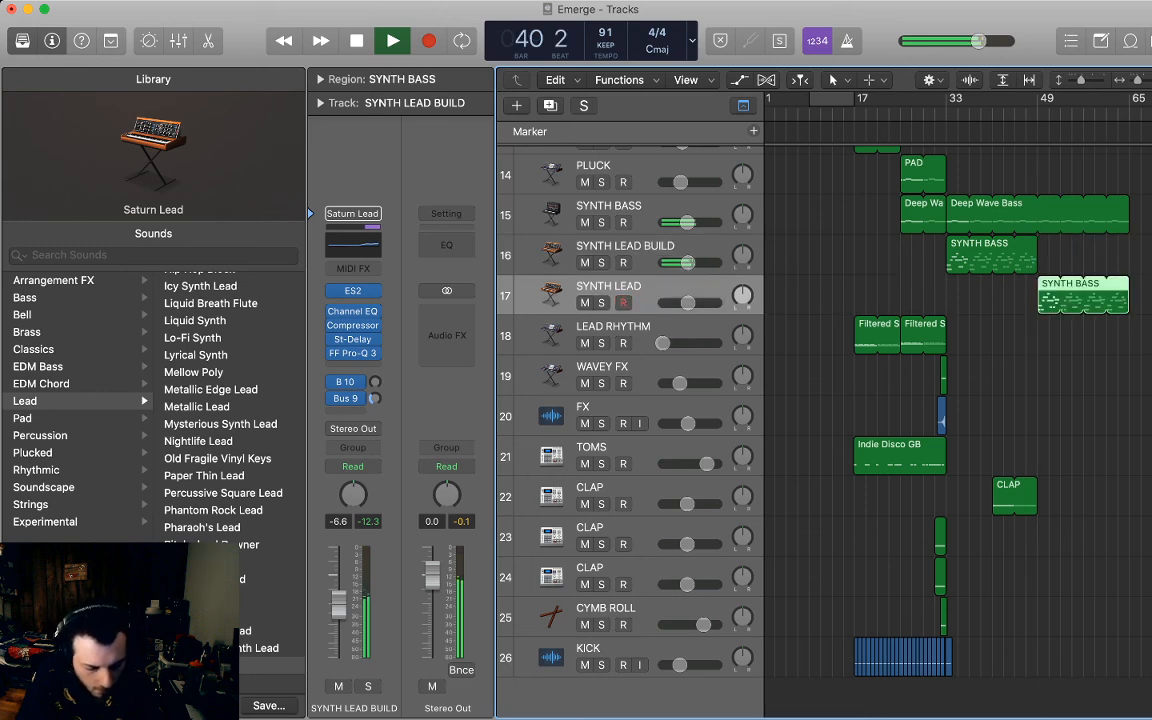
Look over the arrangement's tracks during playback and select the PAD region on the PLUCK track.
click(1088, 350)
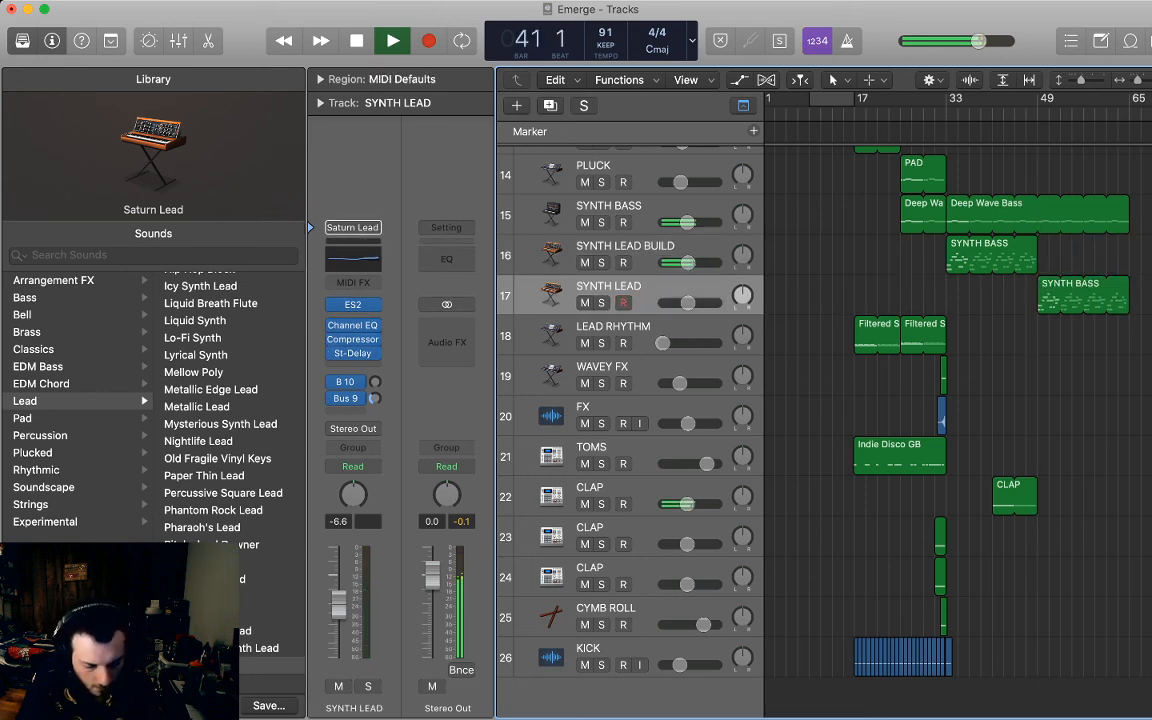
scroll(1088, 350, down, 1)
scroll(960, 400, up, 5)
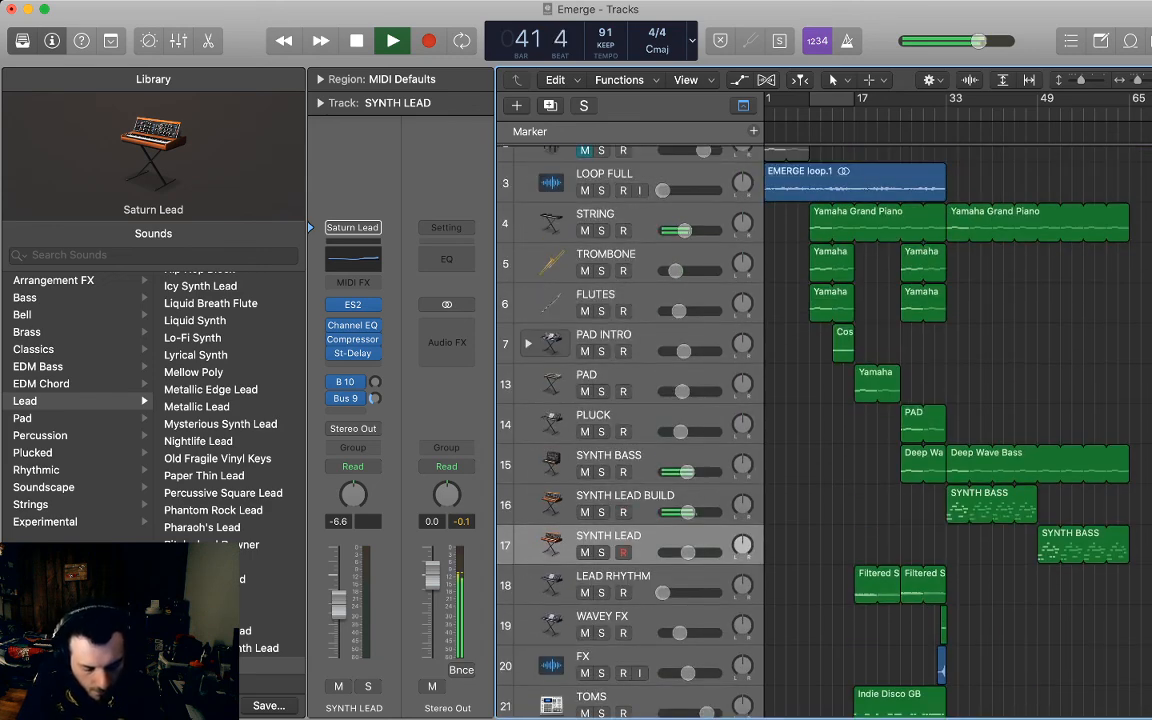
scroll(960, 400, down, 2)
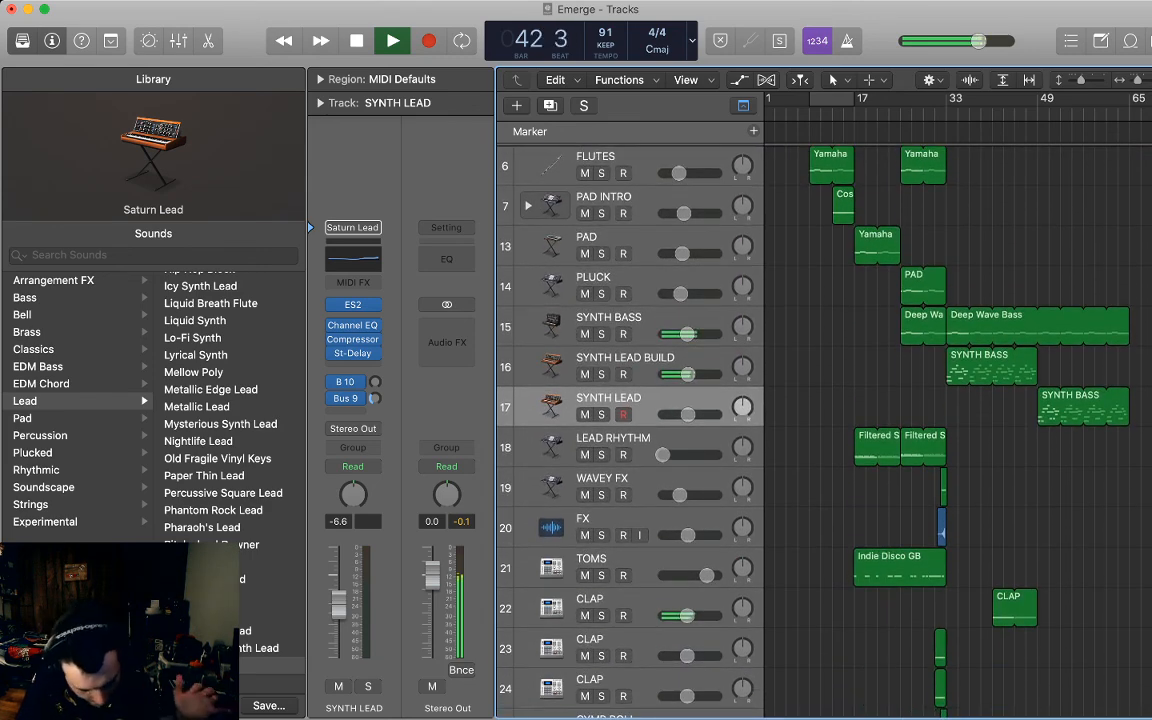
click(922, 287)
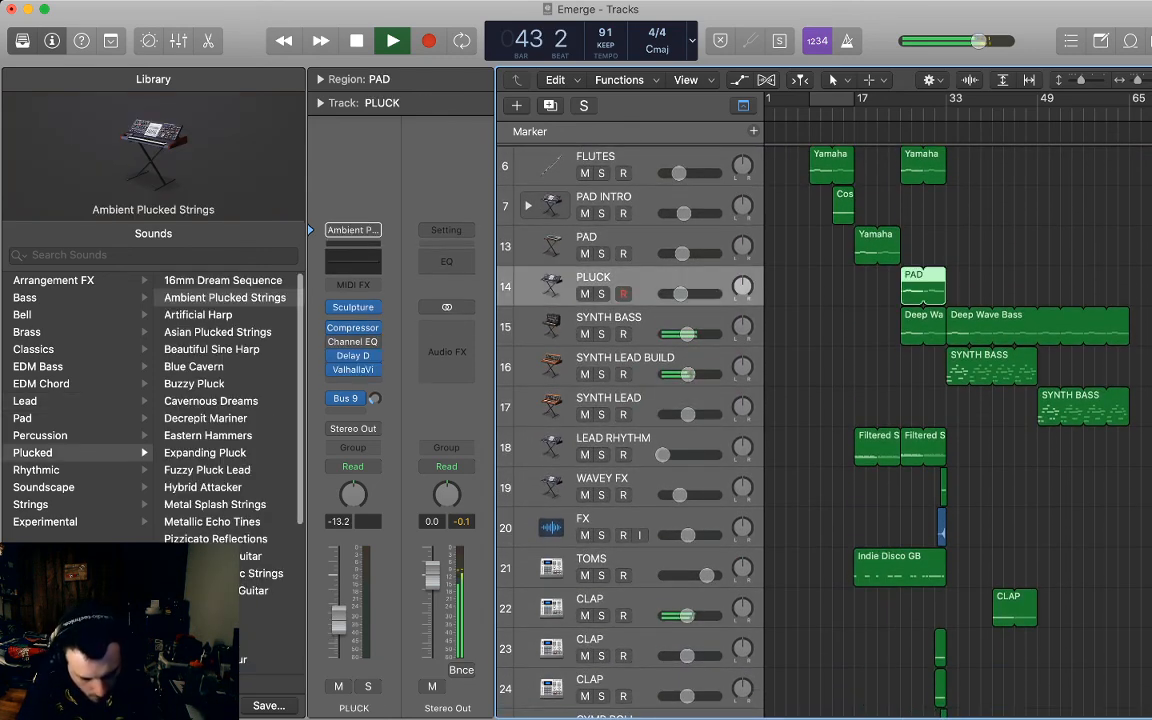
Select the SYNTH BASS region on the SYNTH LEAD BUILD track, set the SYNTH LEAD volume to -5.6 dB and play into bar 50.
click(991, 367)
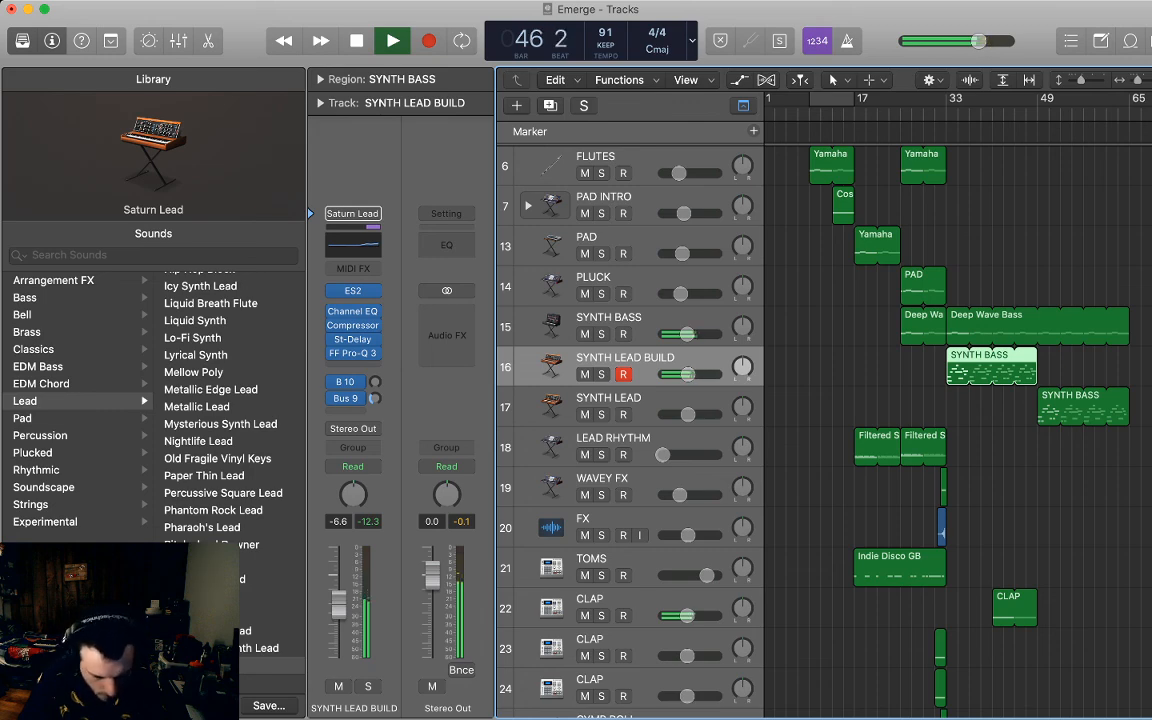
key(a)
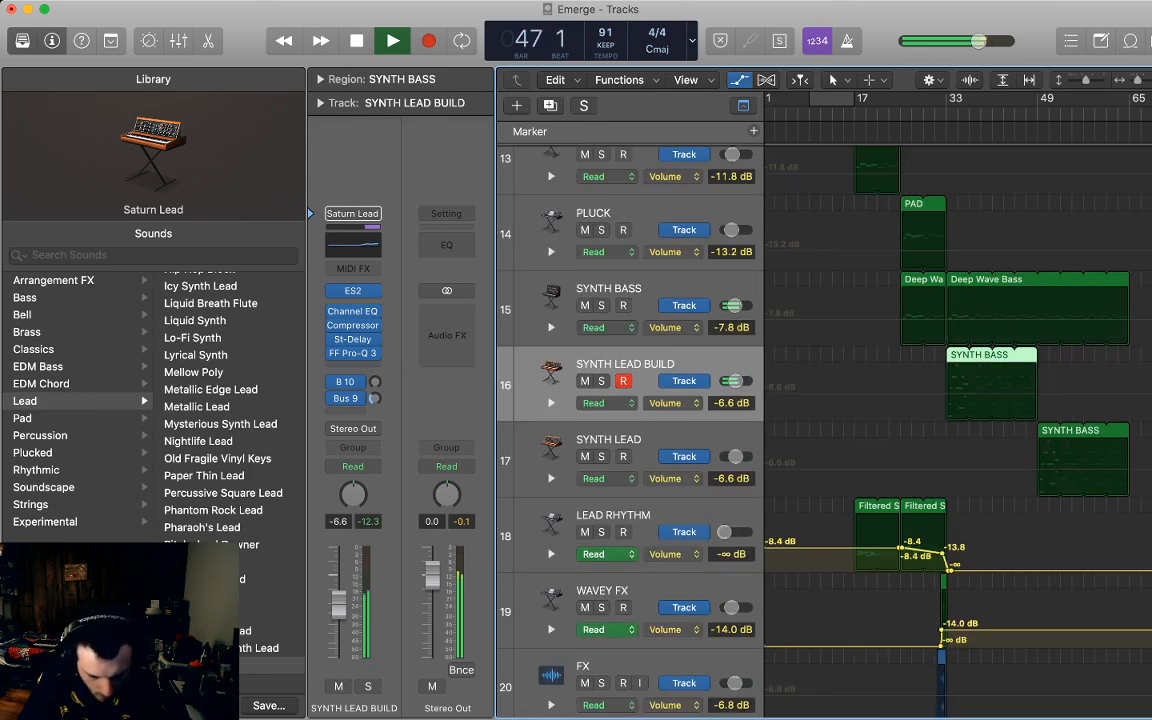
key(a)
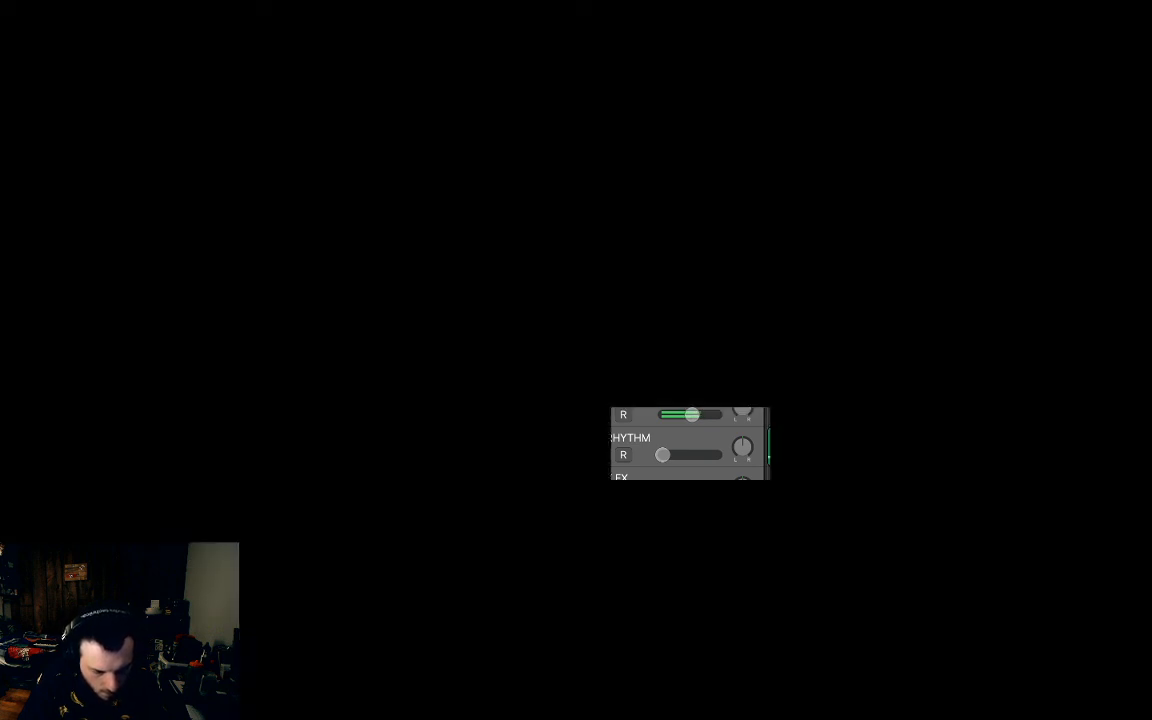
key(space)
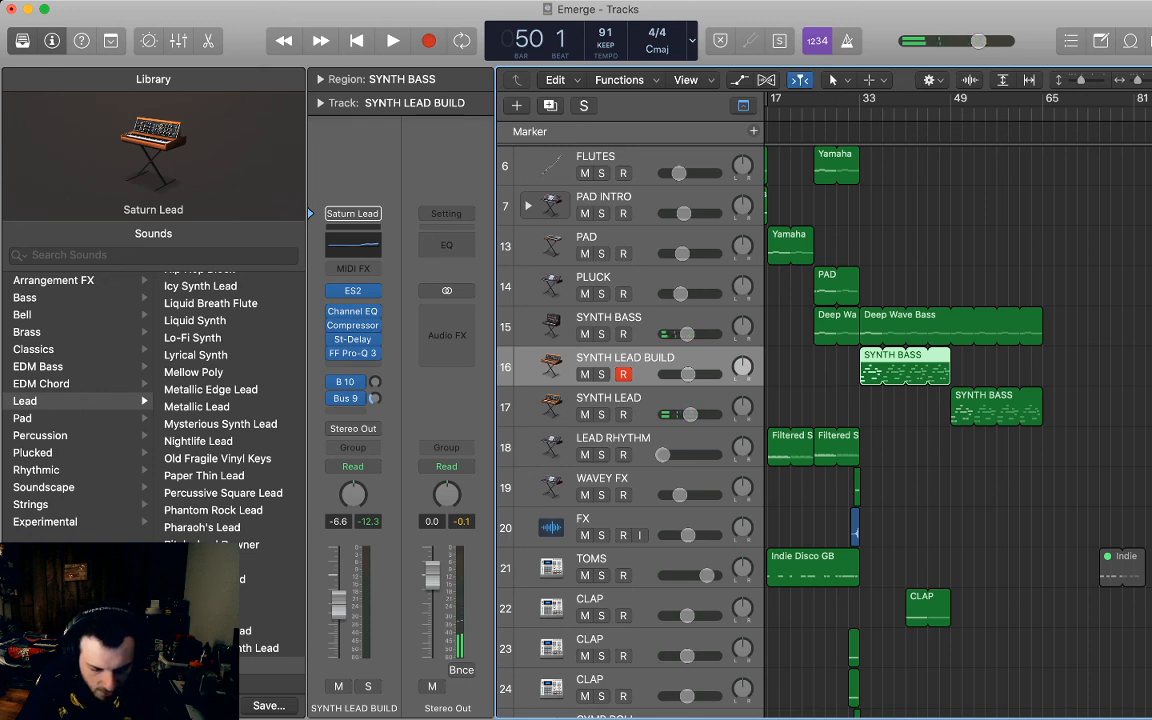
Paste a copy of the SYNTH LEAD BUILD track's SYNTH BASS region at bar 49 and move it up to the PLUCK track.
key(comma)
key(super+v)
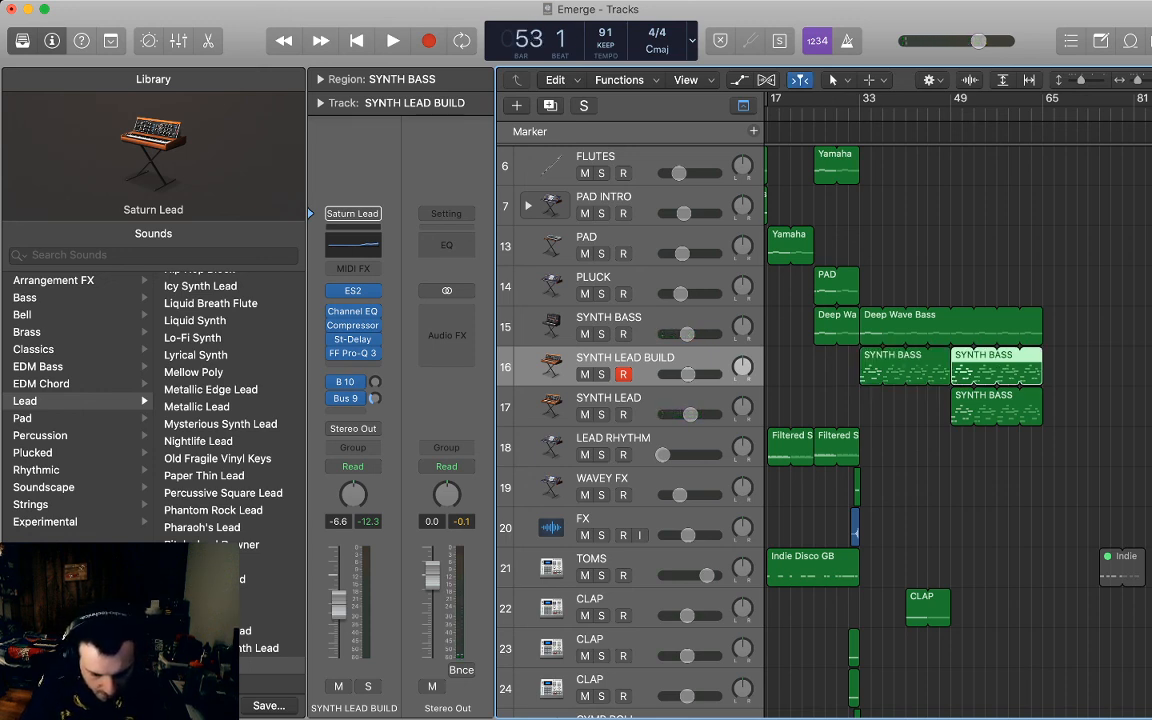
drag(985, 369, 985, 289)
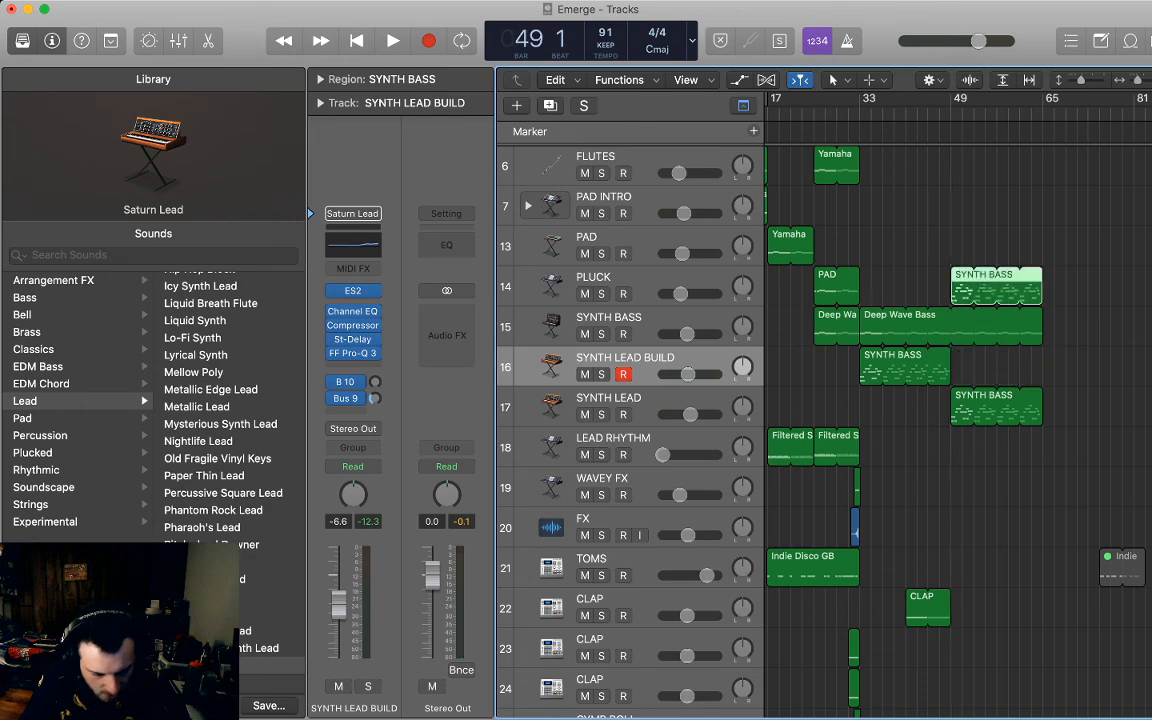
Ramp the PLUCK volume up from -13.2 dB with two automation points around bars 44 to 46, checking it soloed and in the full mix.
key(ctrl+s)
key(space)
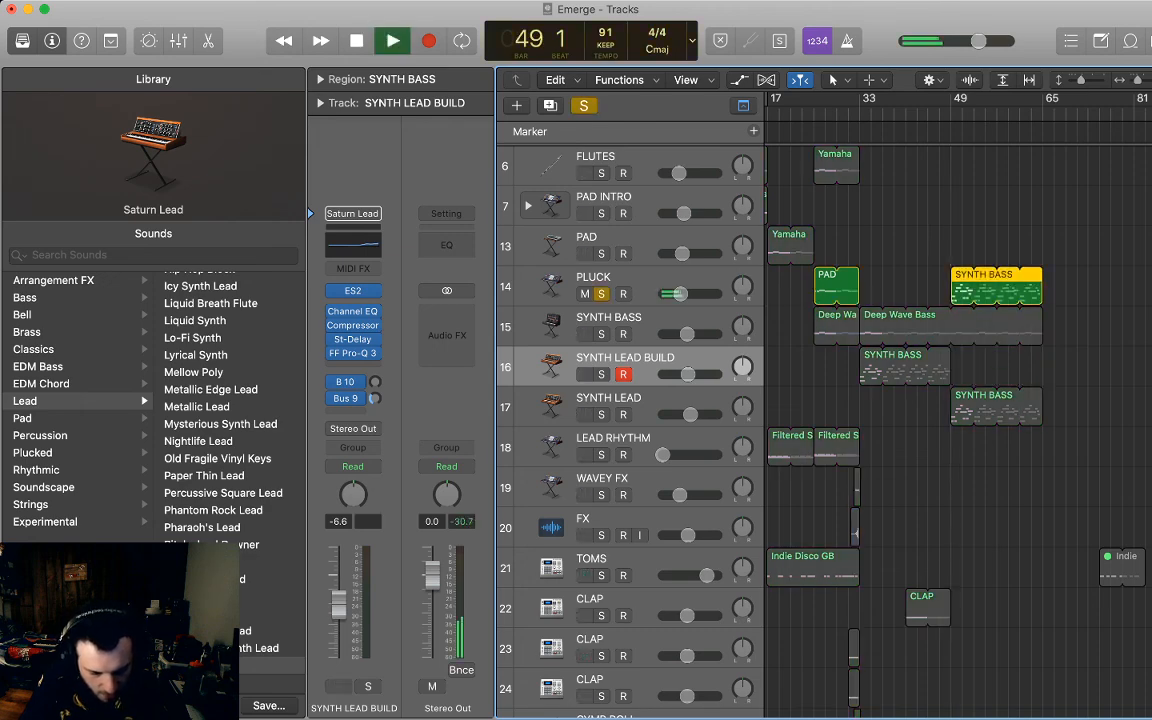
key(a)
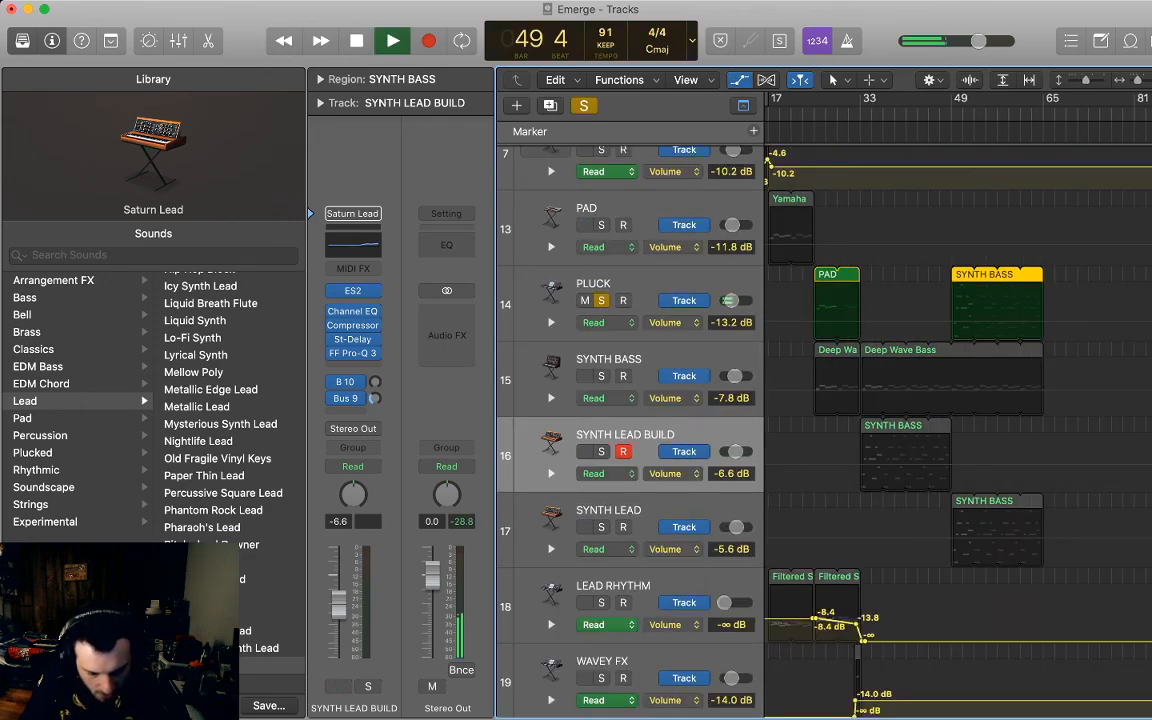
click(923, 322)
click(935, 322)
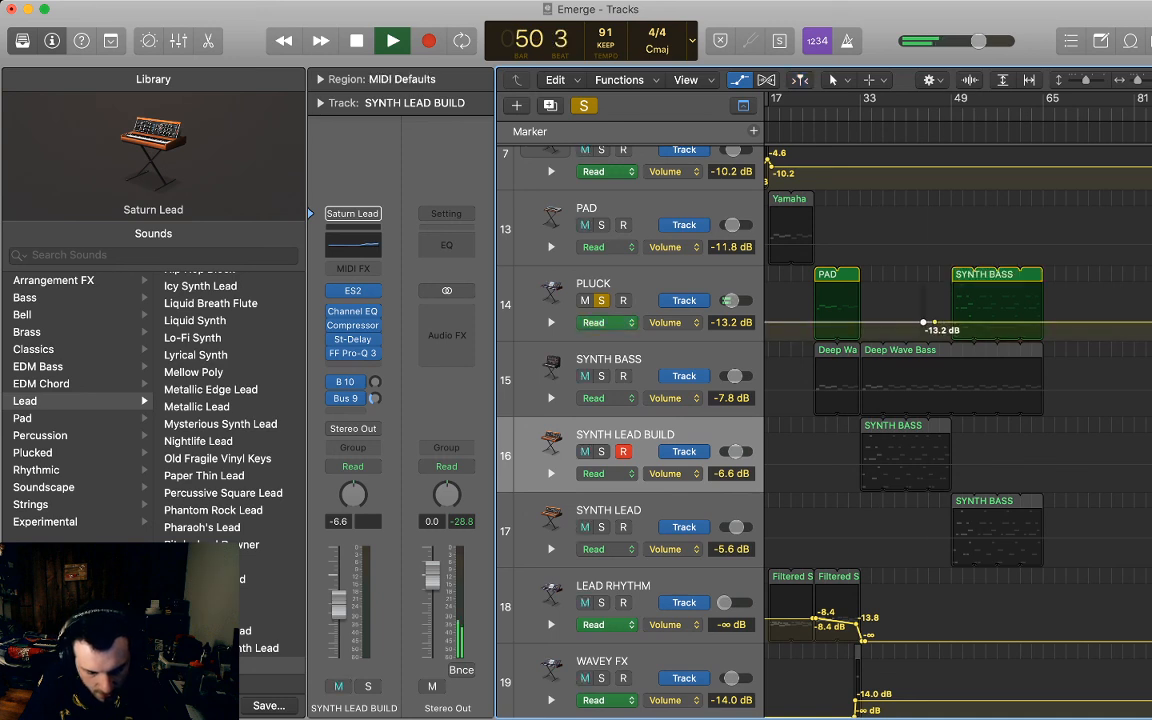
drag(935, 322, 935, 313)
key(a)
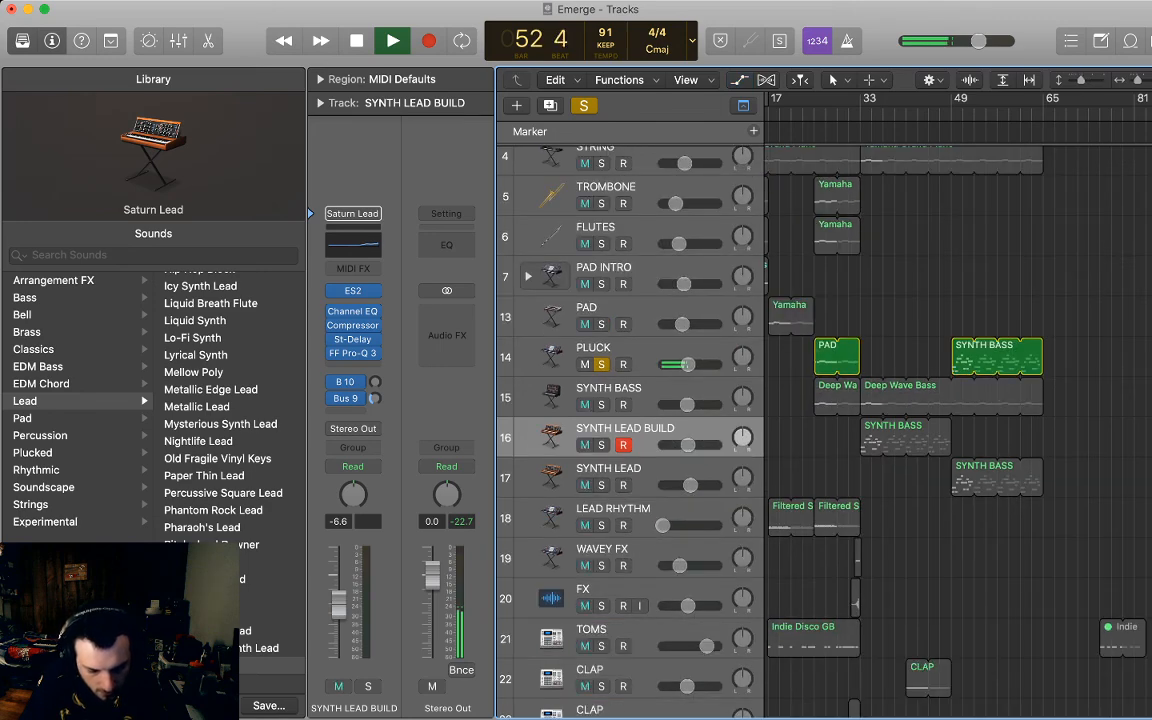
click(601, 364)
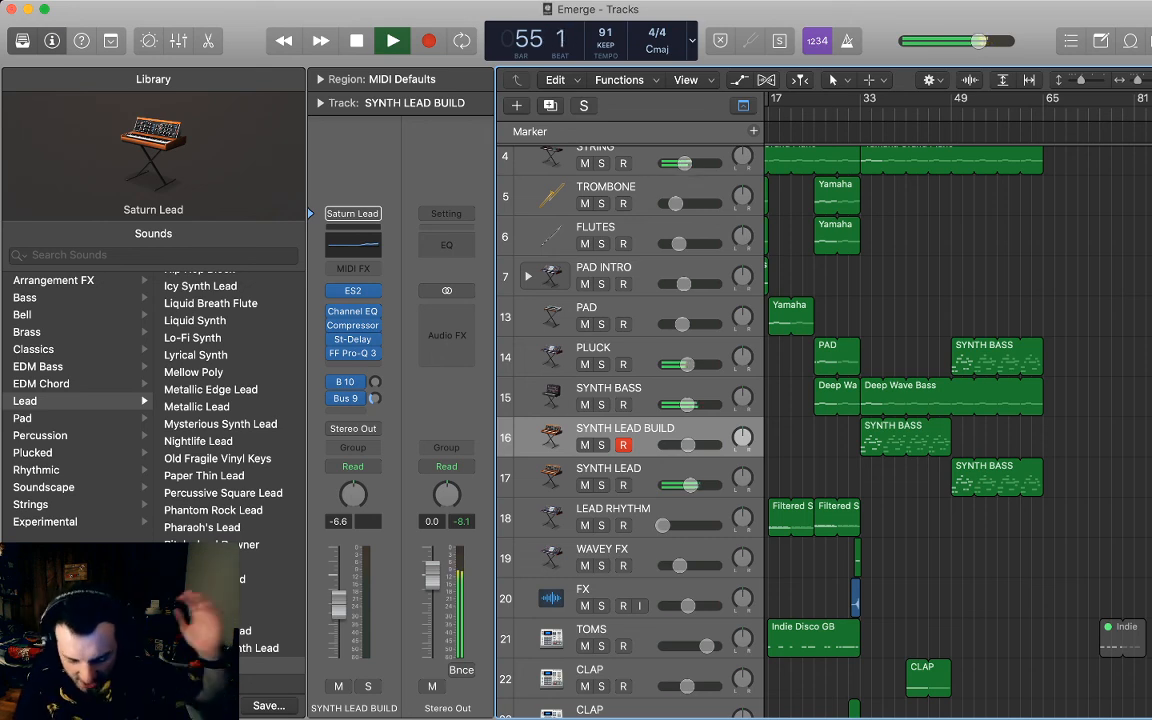
key(space)
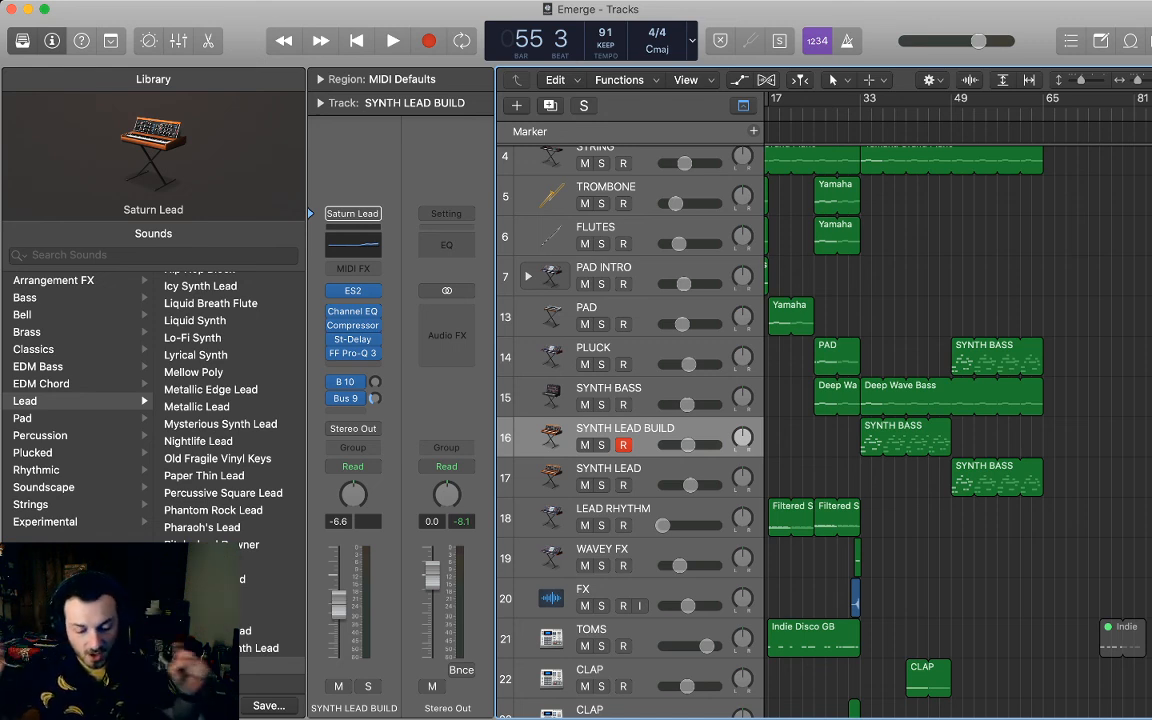
Rename the CLAP track 23, which holds a short region before bar 33, as SNARE 1.
scroll(630, 430, down, 4)
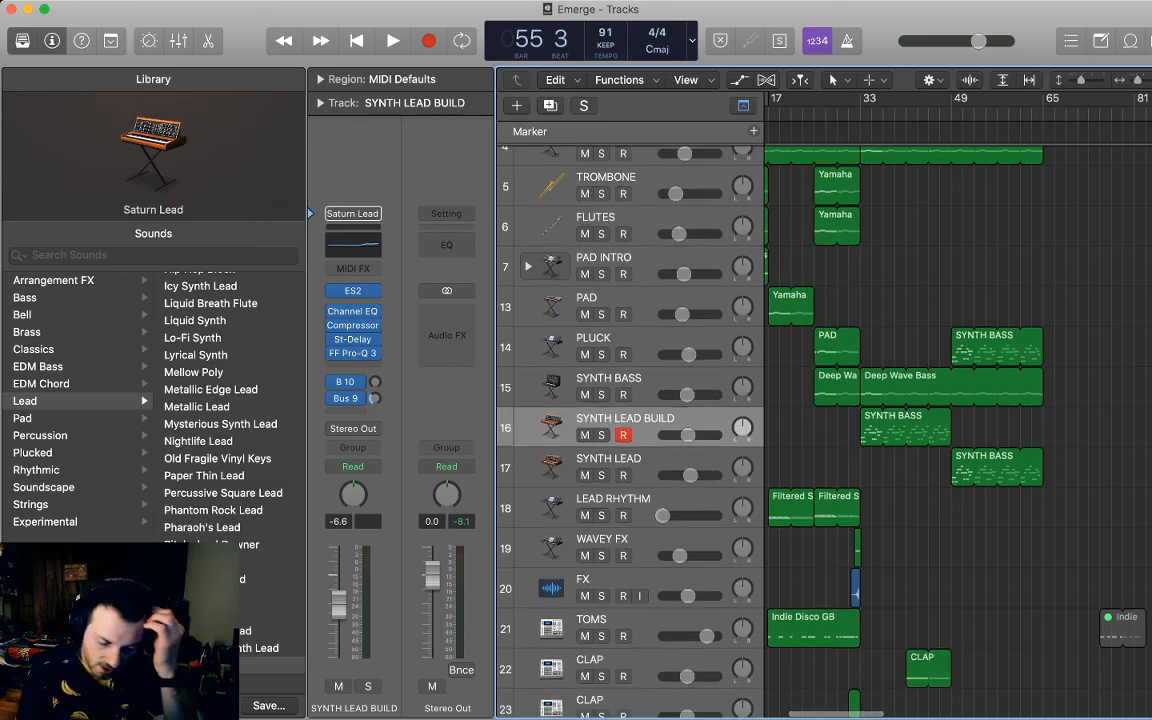
scroll(900, 420, up, 2)
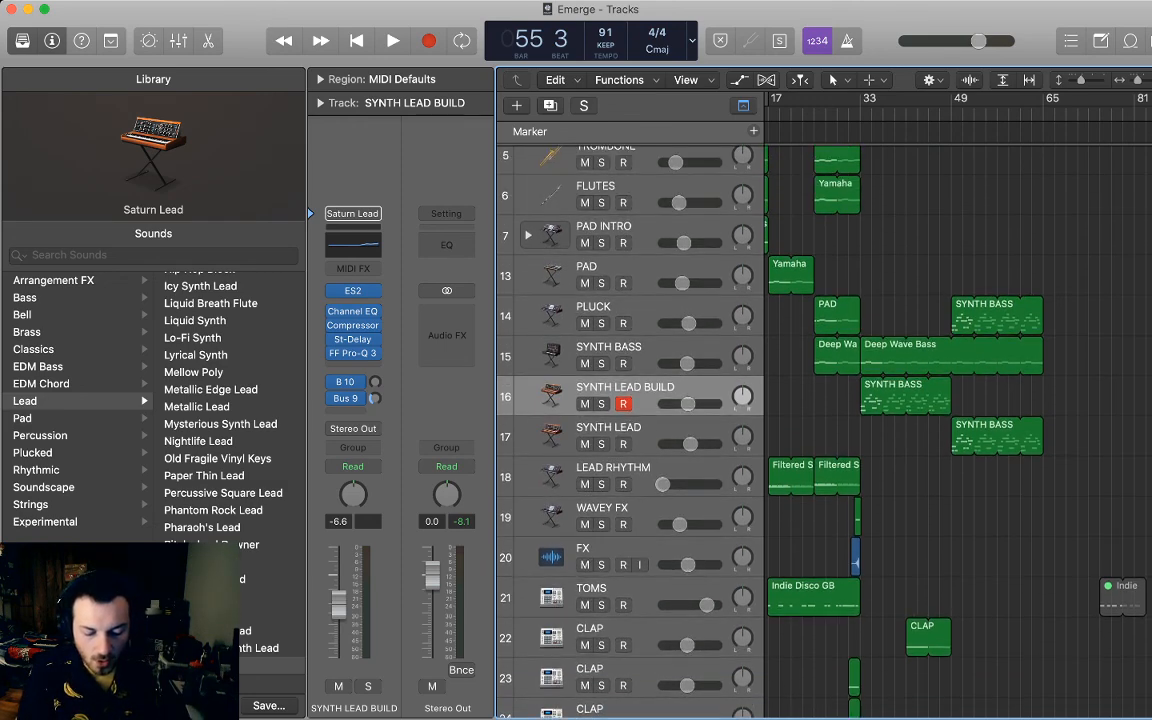
scroll(900, 420, right, 1)
scroll(900, 420, down, 5)
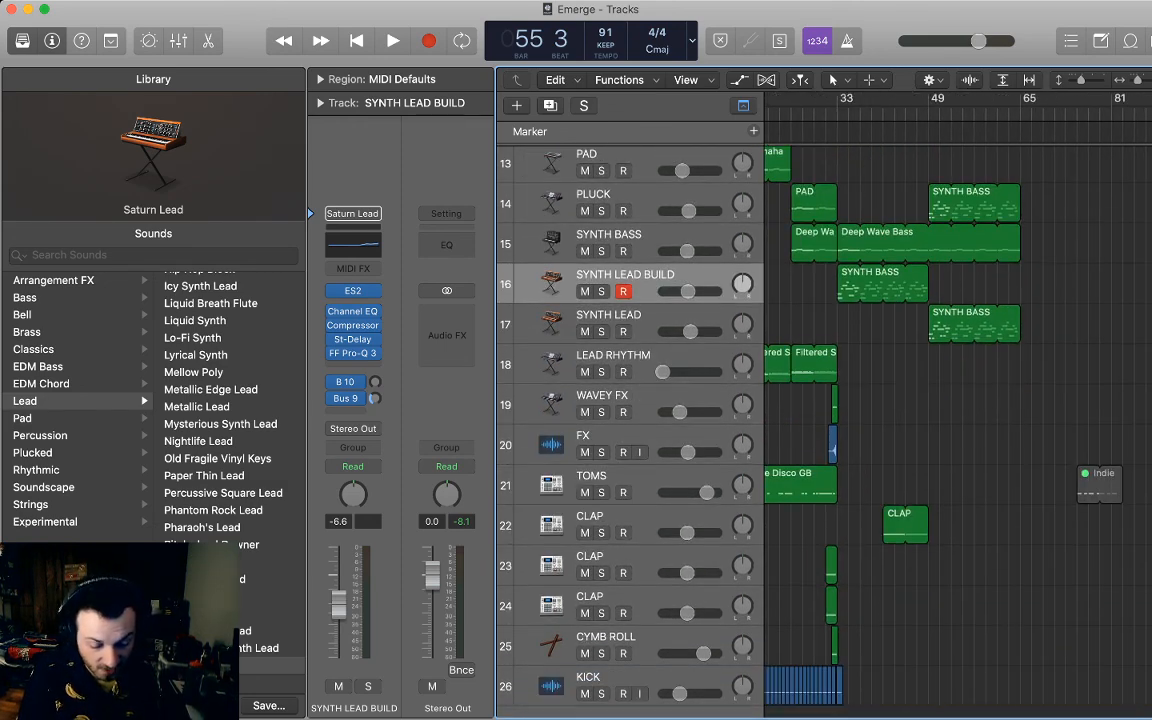
scroll(630, 430, down, 1)
double_click(590, 526)
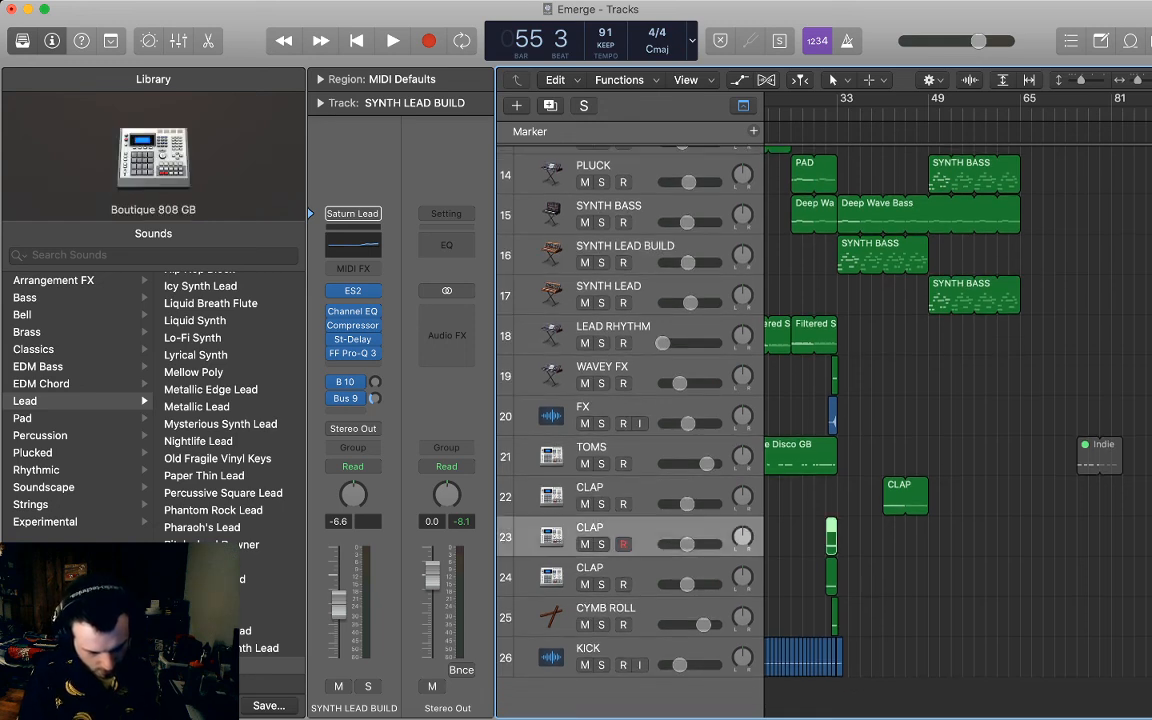
text(CL)
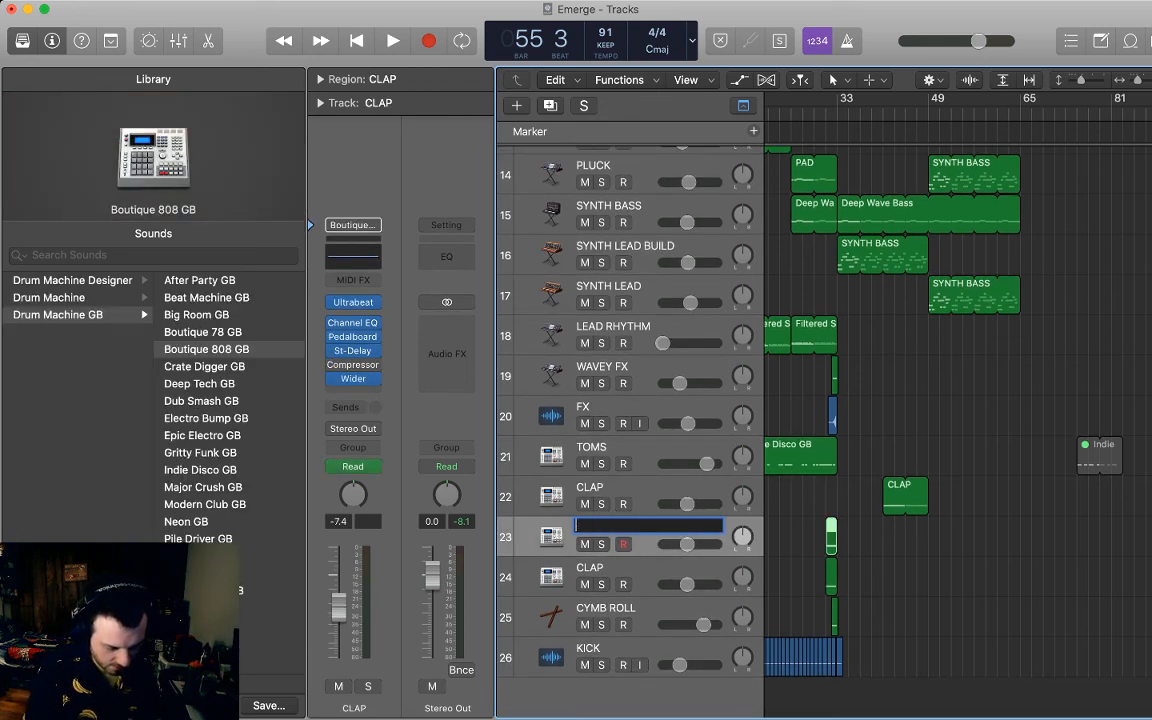
text(SNARE 1)
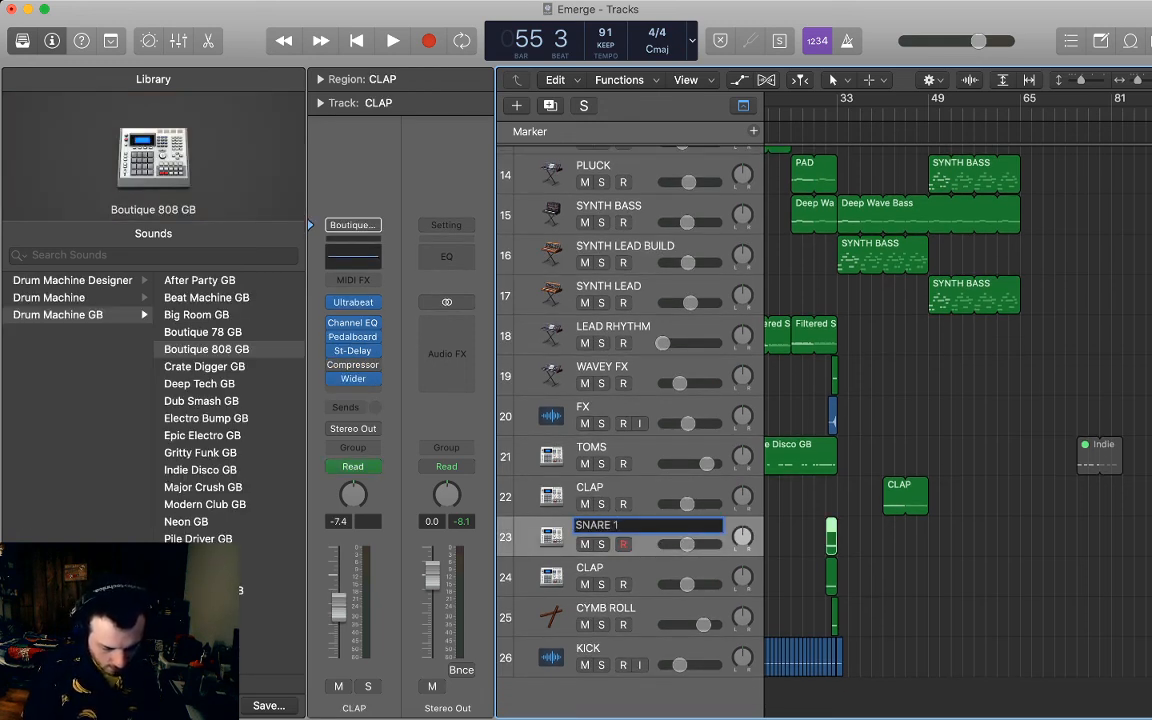
key(Return)
Rename the CLAP track 24 as SNARE 2.
double_click(590, 568)
key(Right)
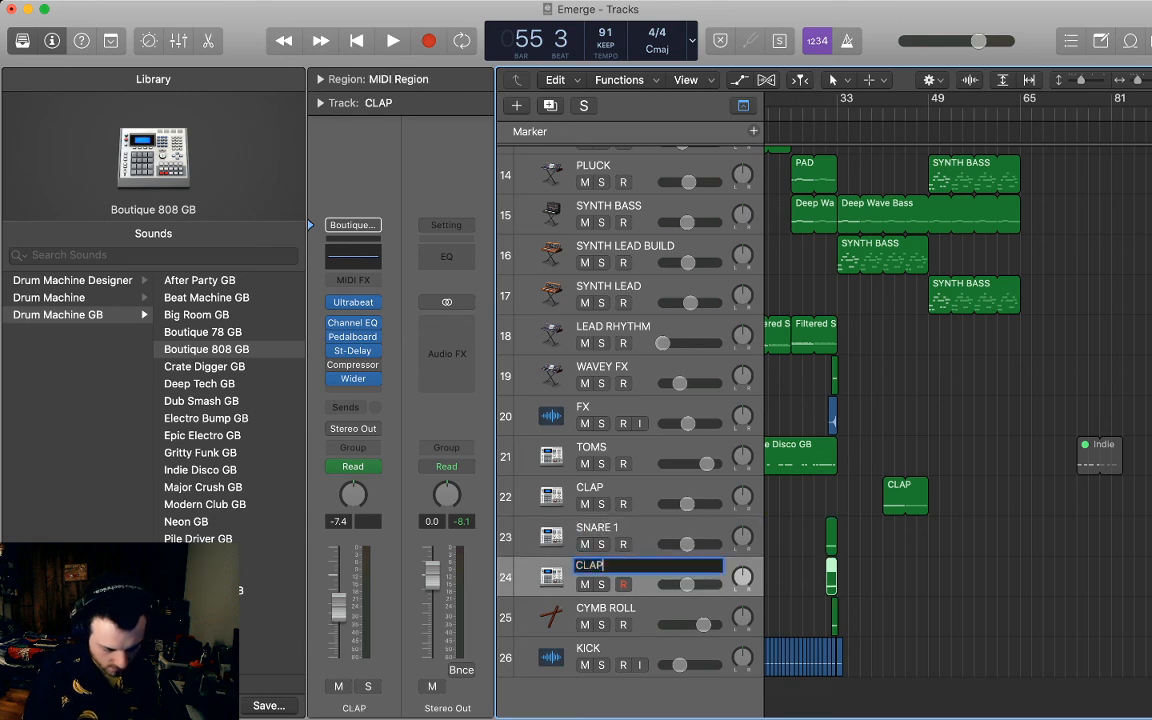
text(SNARE 2)
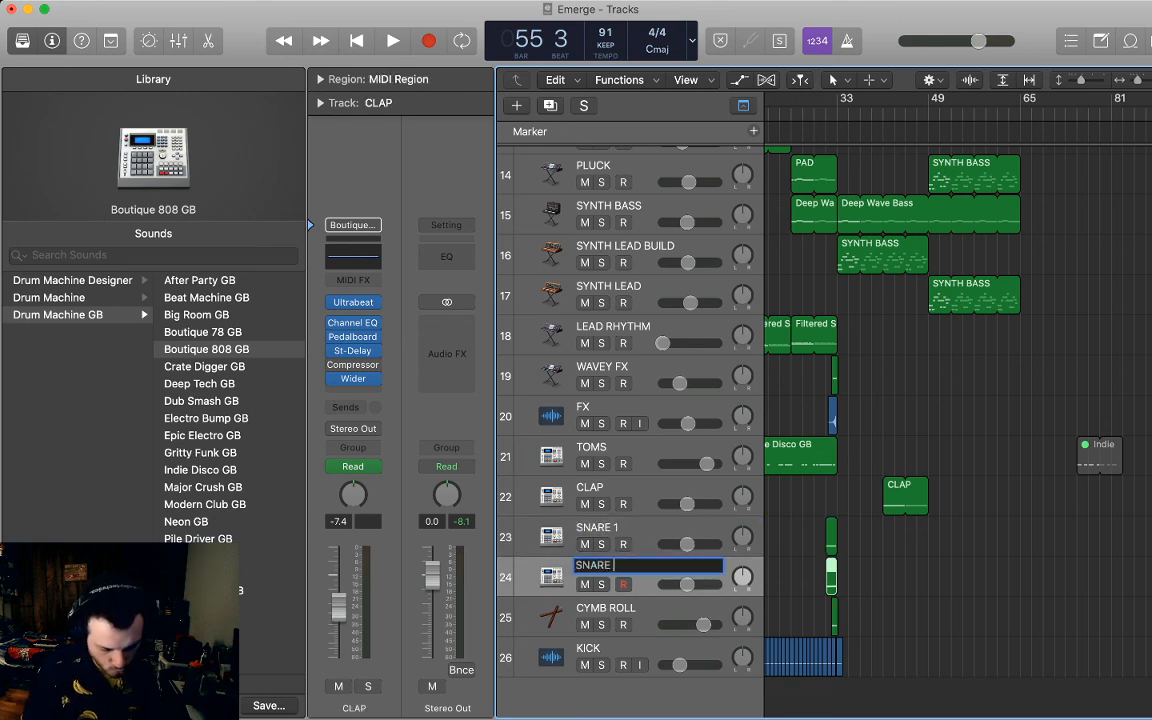
key(Return)
Select the remaining CLAP track and listen to its part briefly from bar 42.
click(590, 488)
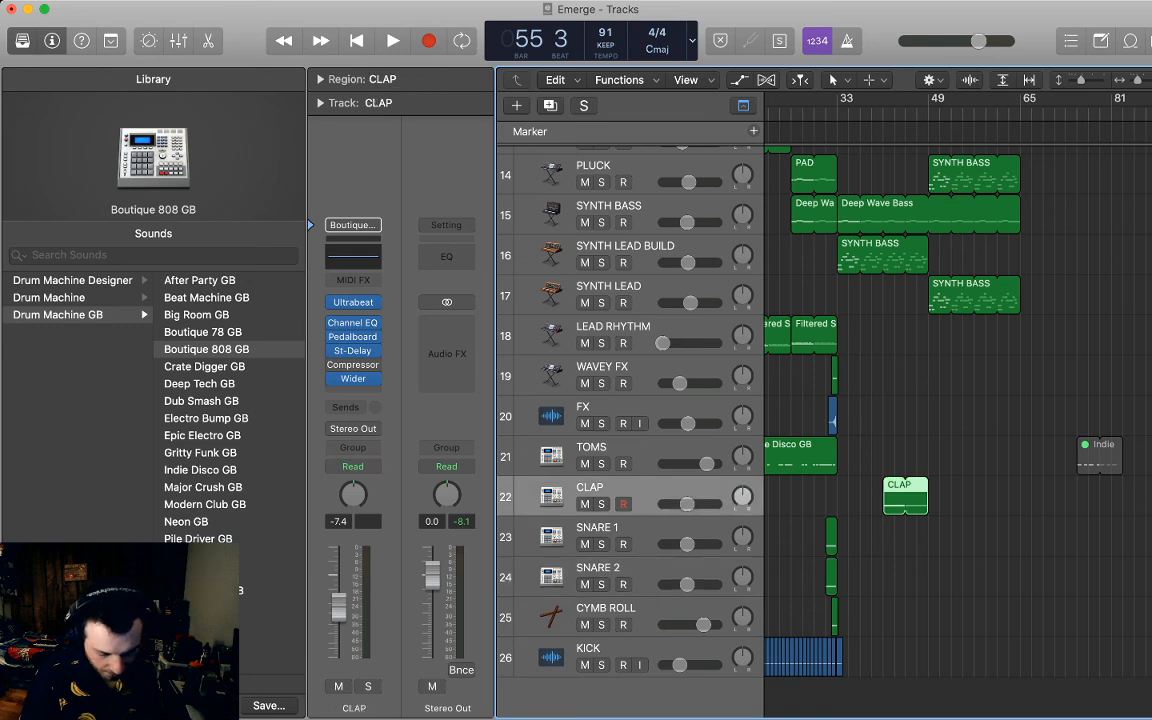
click(965, 497)
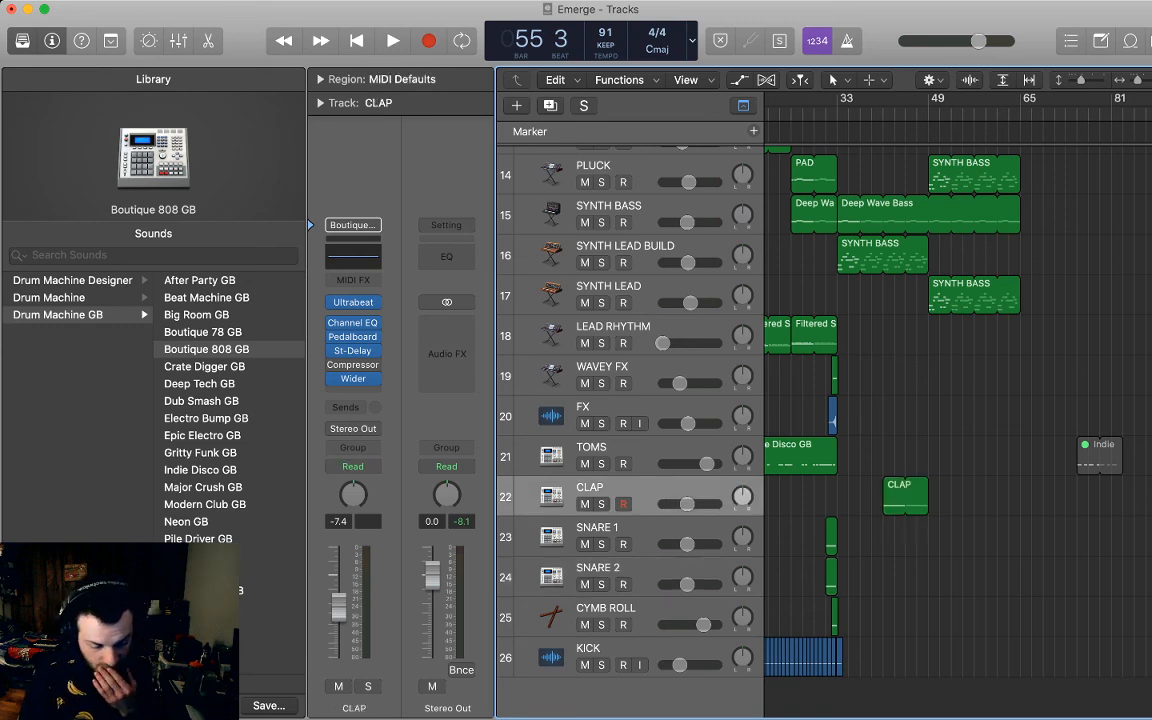
click(889, 111)
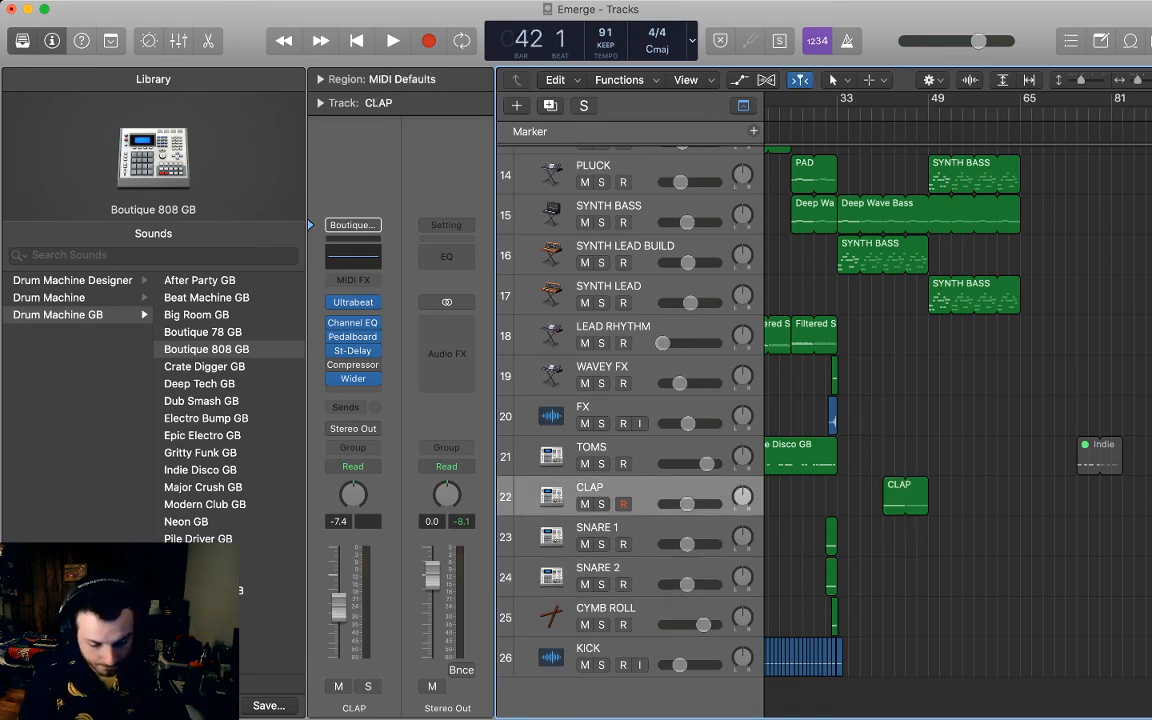
key(comma)
key(space)
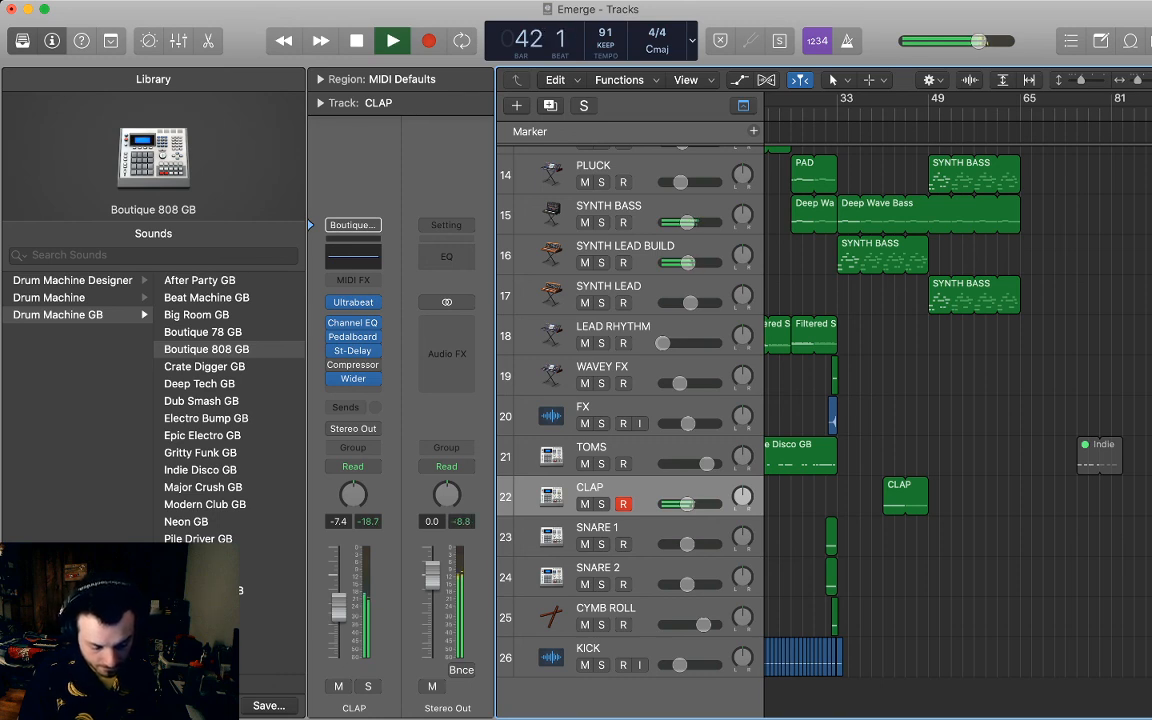
key(space)
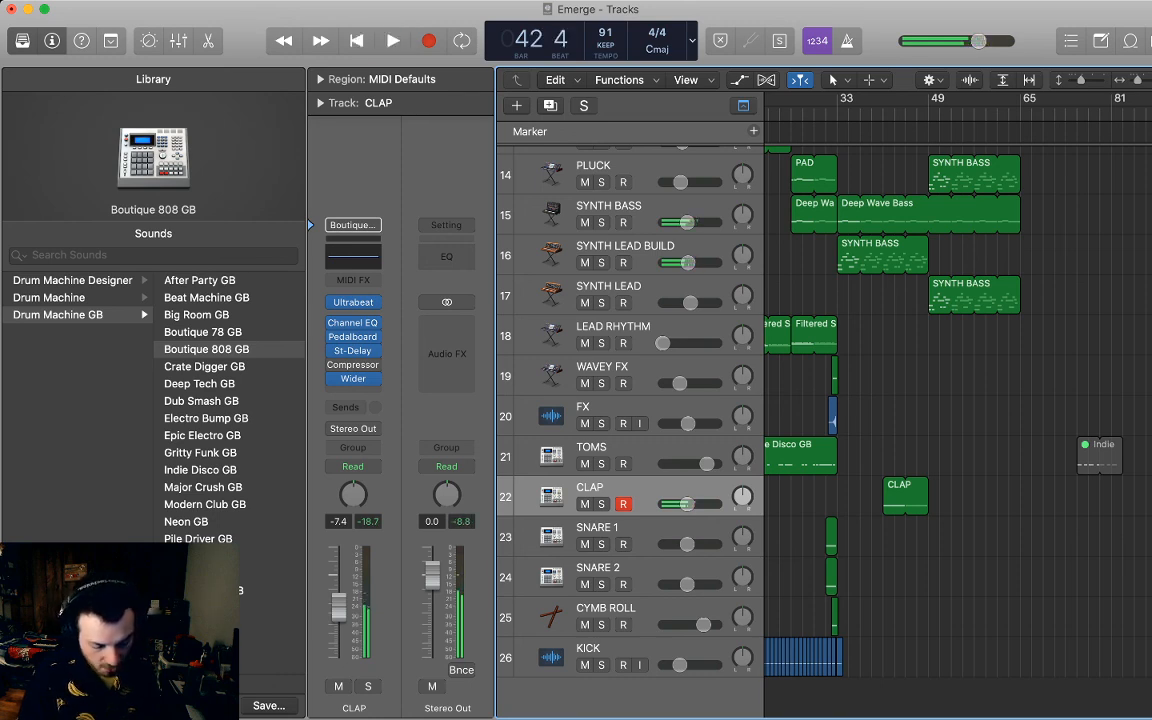
Create a new track with the CLAP track's duplicate settings and name it SNARE 3.
key(super+d)
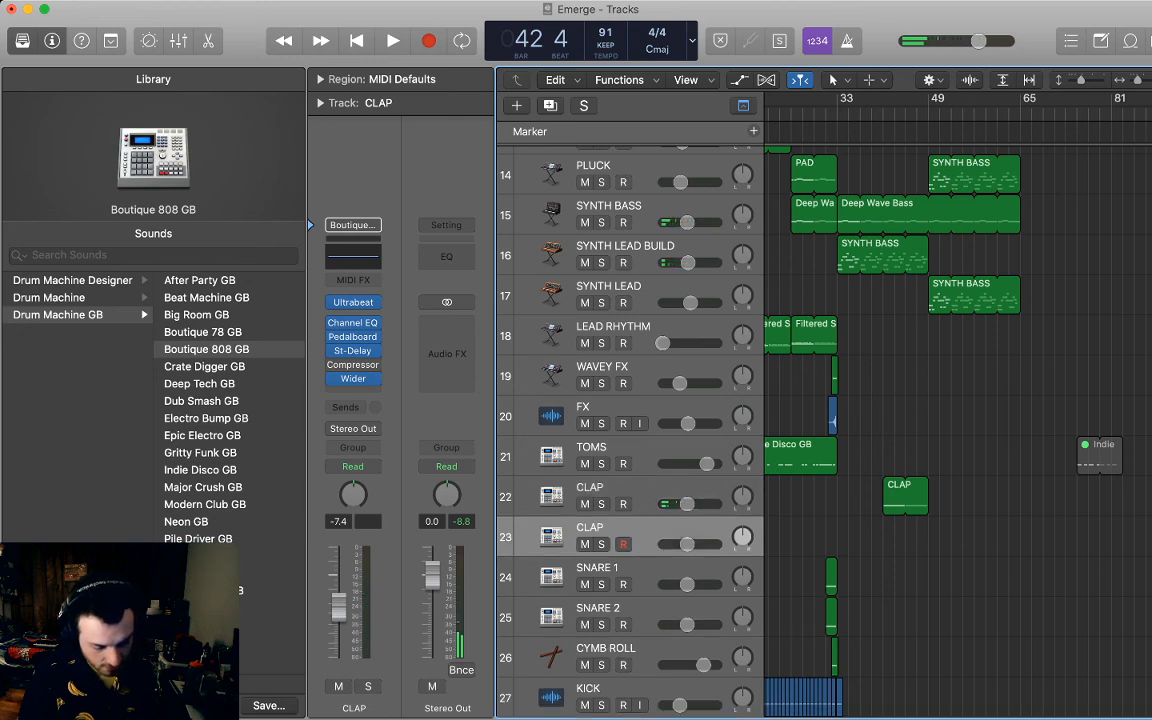
key(shift+Return)
text(SNARE 3)
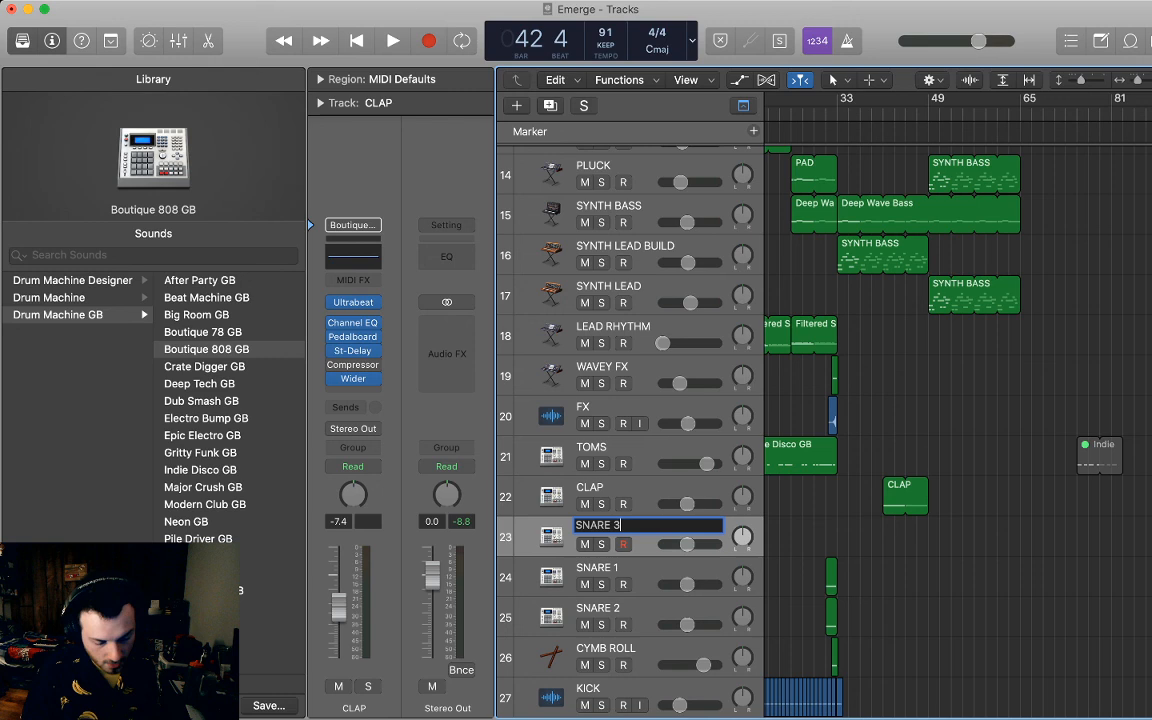
key(Return)
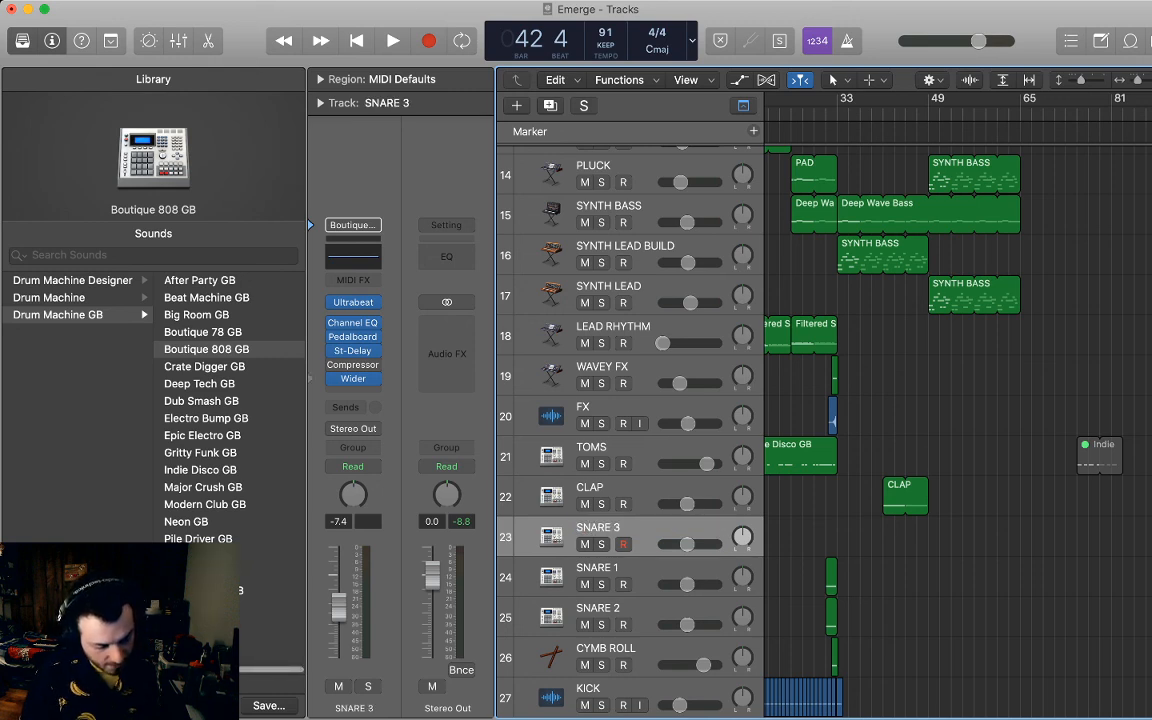
Try Electro Bump GB on the SNARE 3 track, load Epic Electro GB instead and place the playhead at bar 41.
click(206, 418)
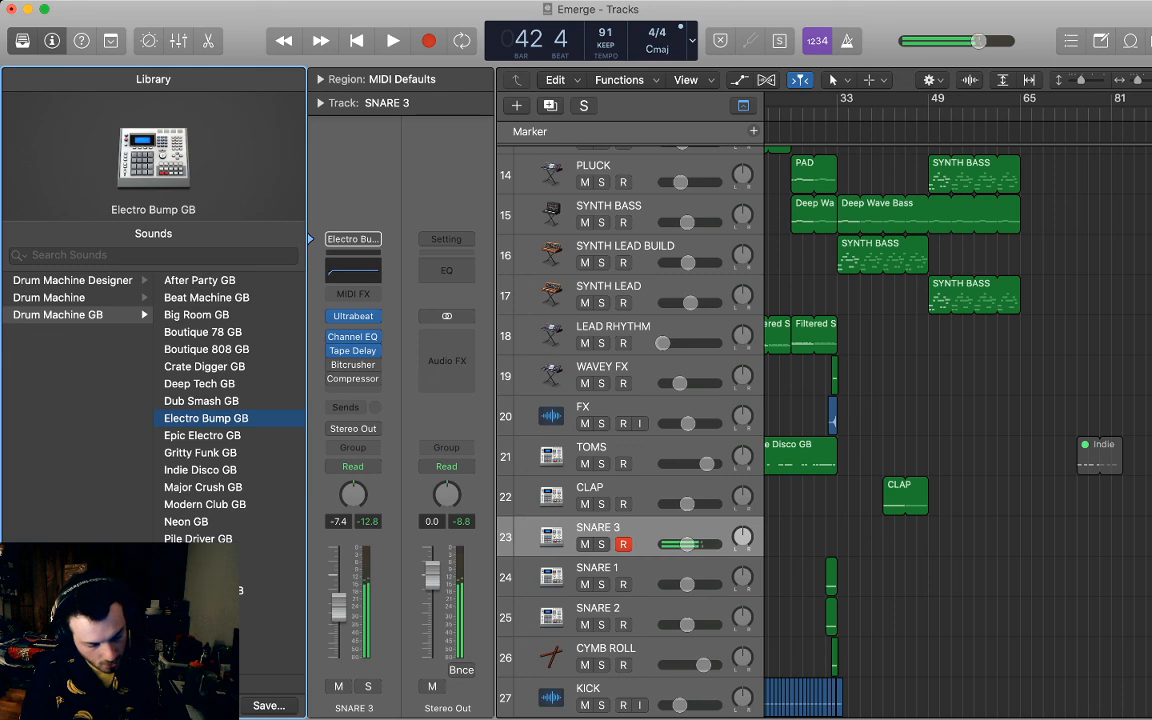
key(Down)
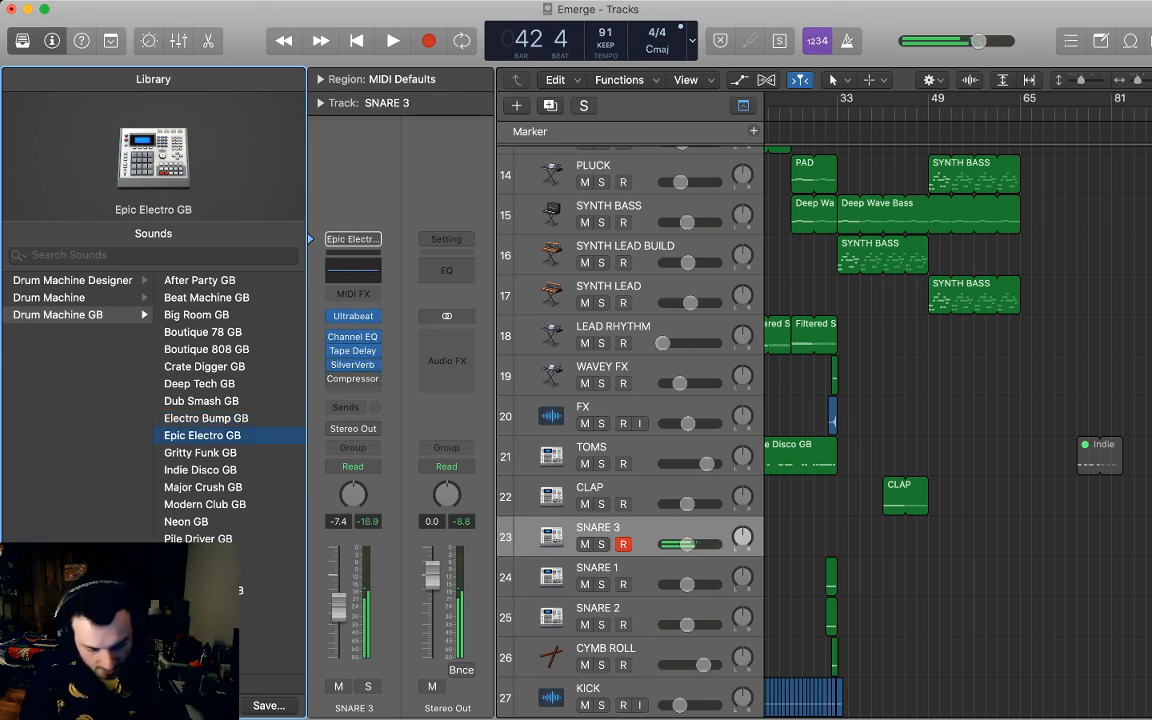
click(883, 112)
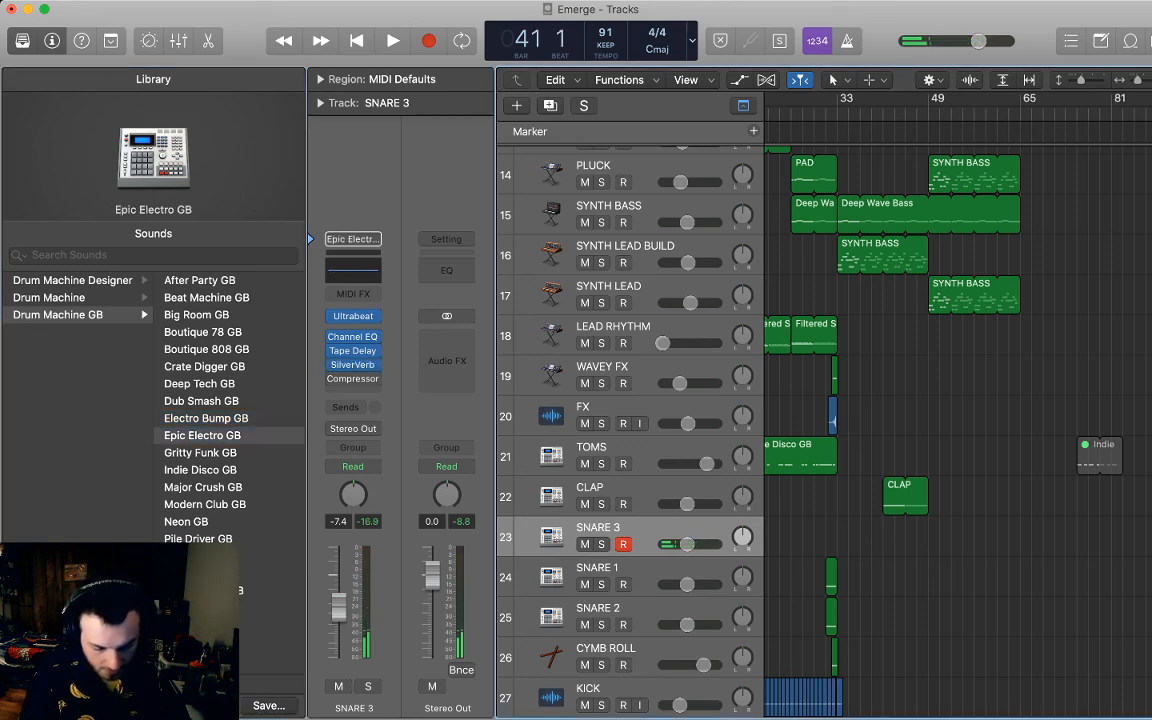
Record a snare part on the SNARE 3 track from bar 45 up to bar 49 and open it in the Piano Roll.
click(906, 112)
key(r)
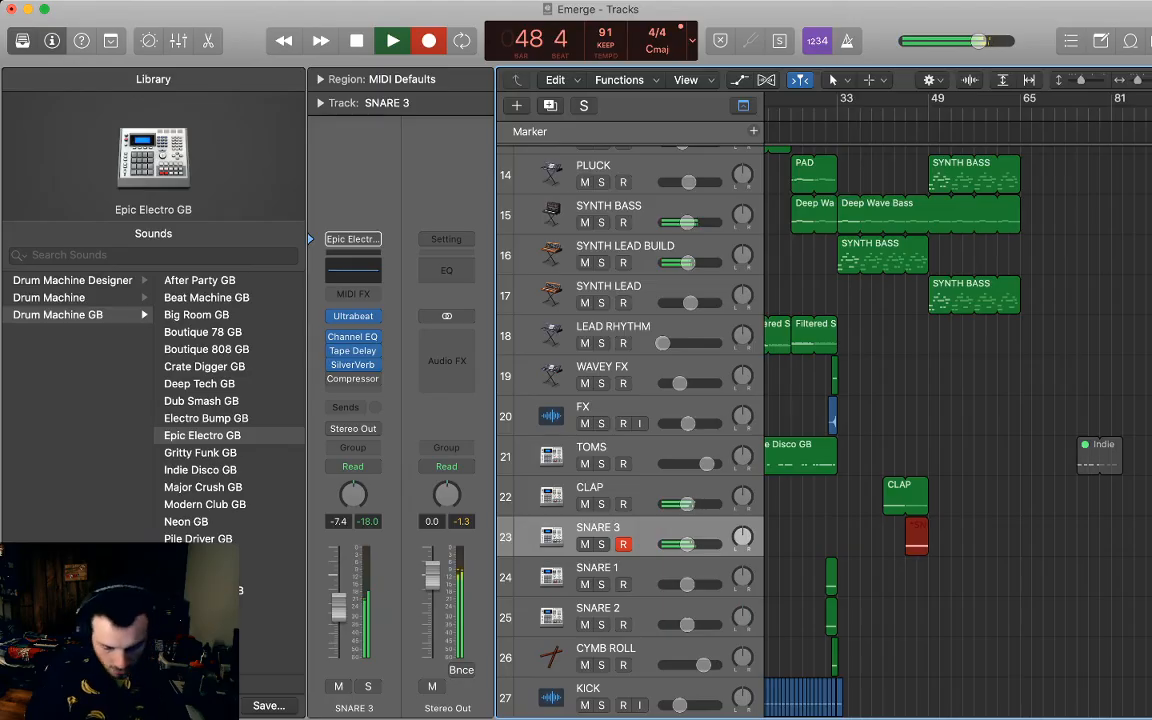
key(space)
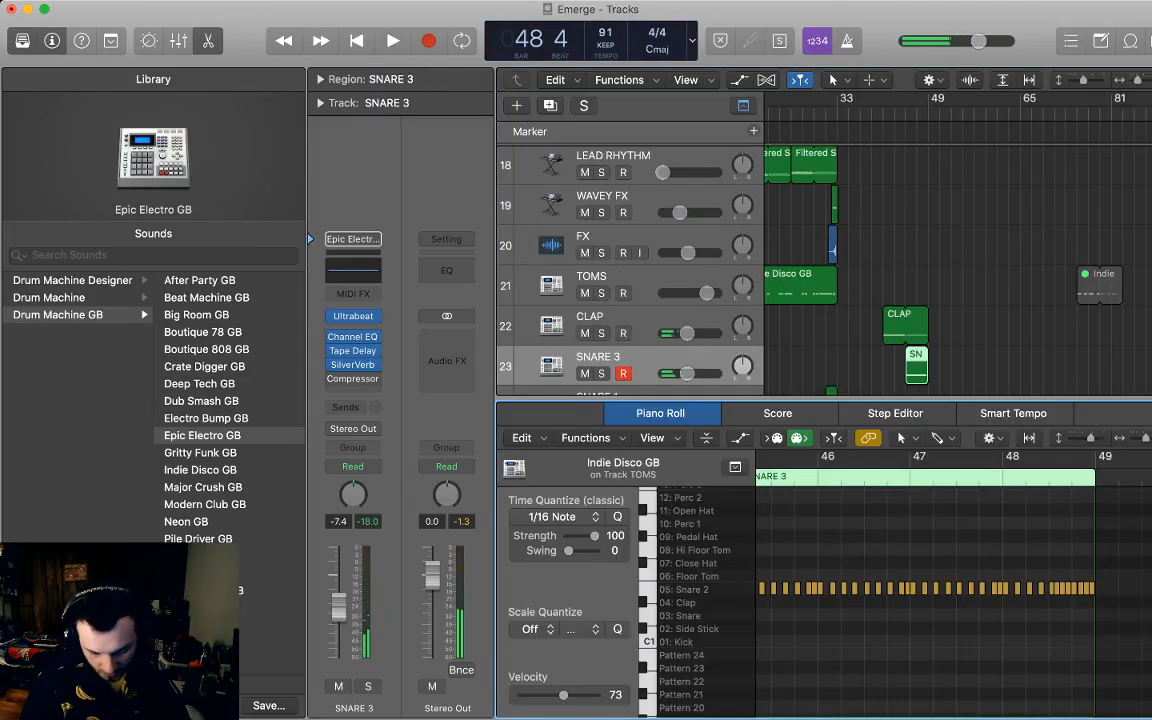
key(p)
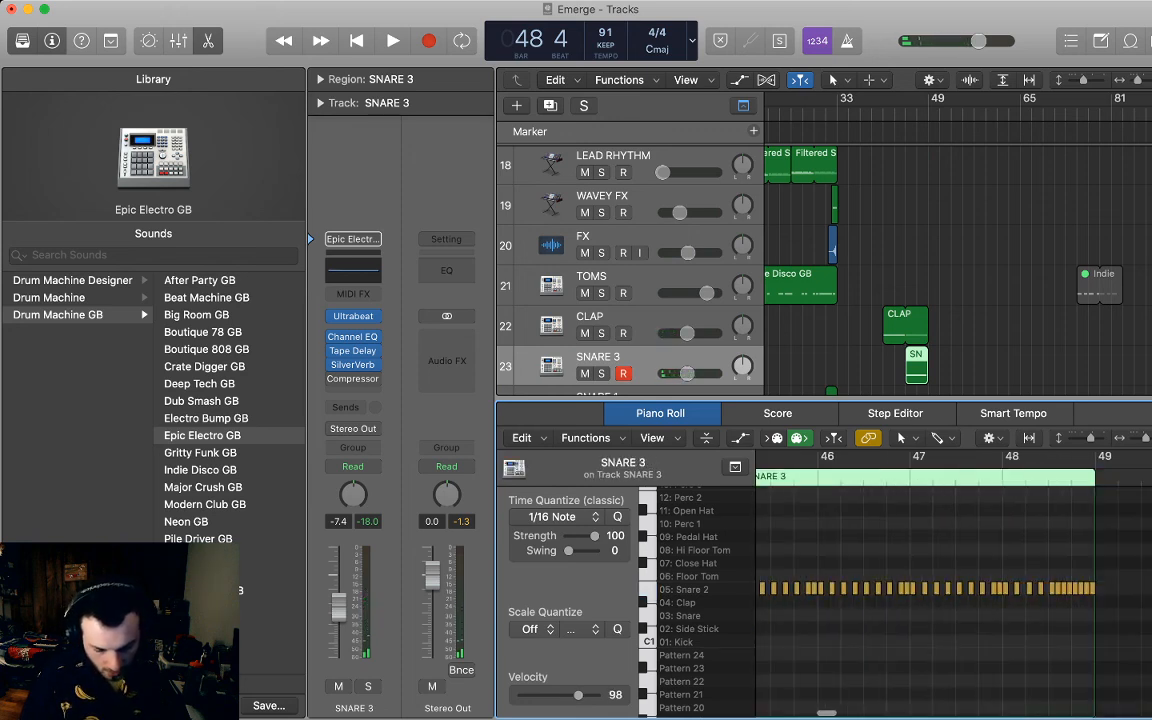
Deselect everything, insert the ValhallaVi plug-in on SNARE 3 and raise the track's volume to -0.1 dB during playback.
key(shift+super+a)
key(space)
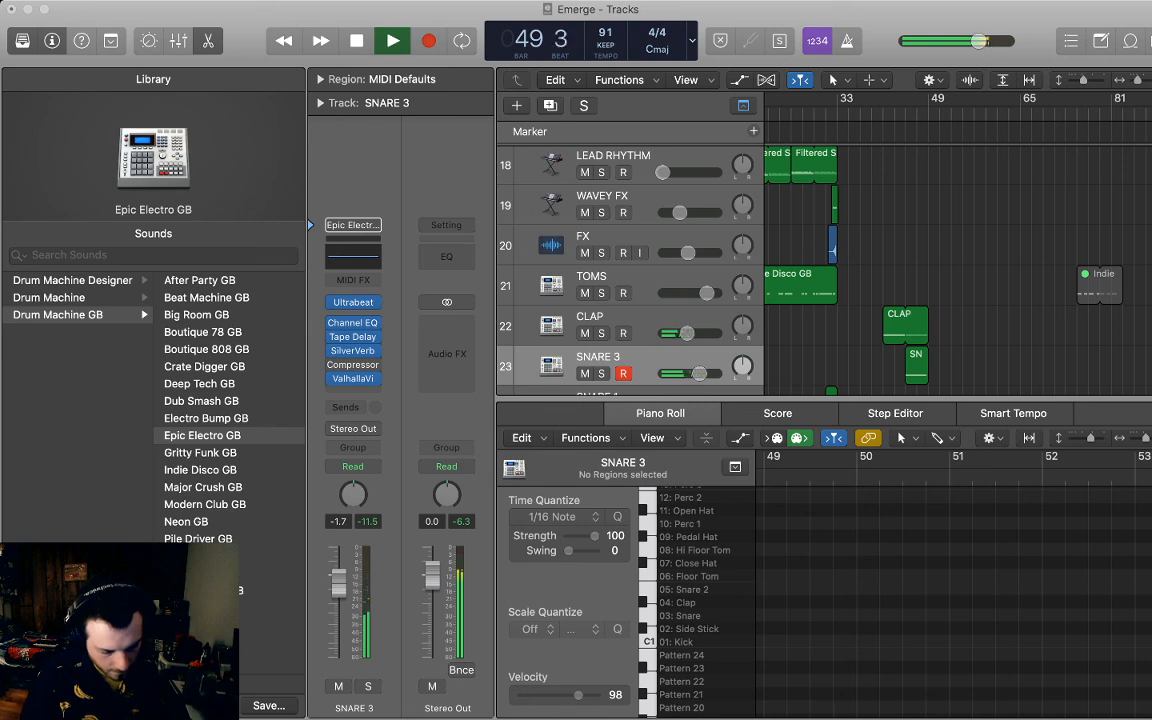
key(space)
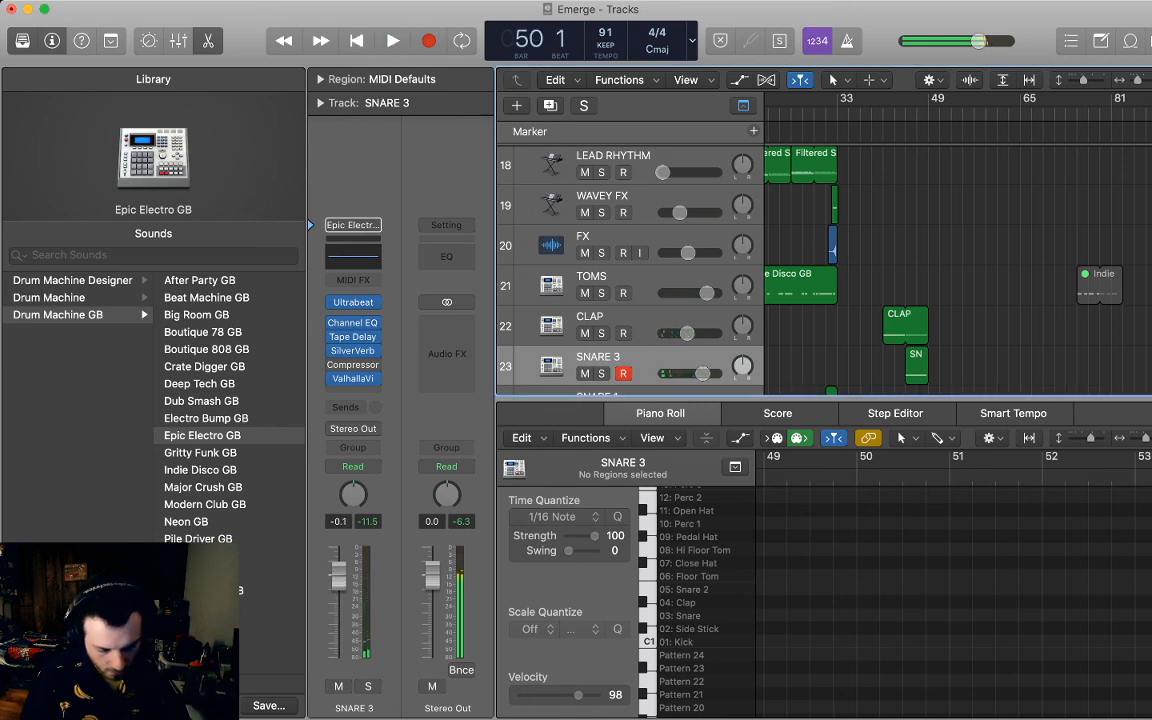
Solo the SNARE 3 track and listen to its part from bar 45 on its own.
key(s)
key(space)
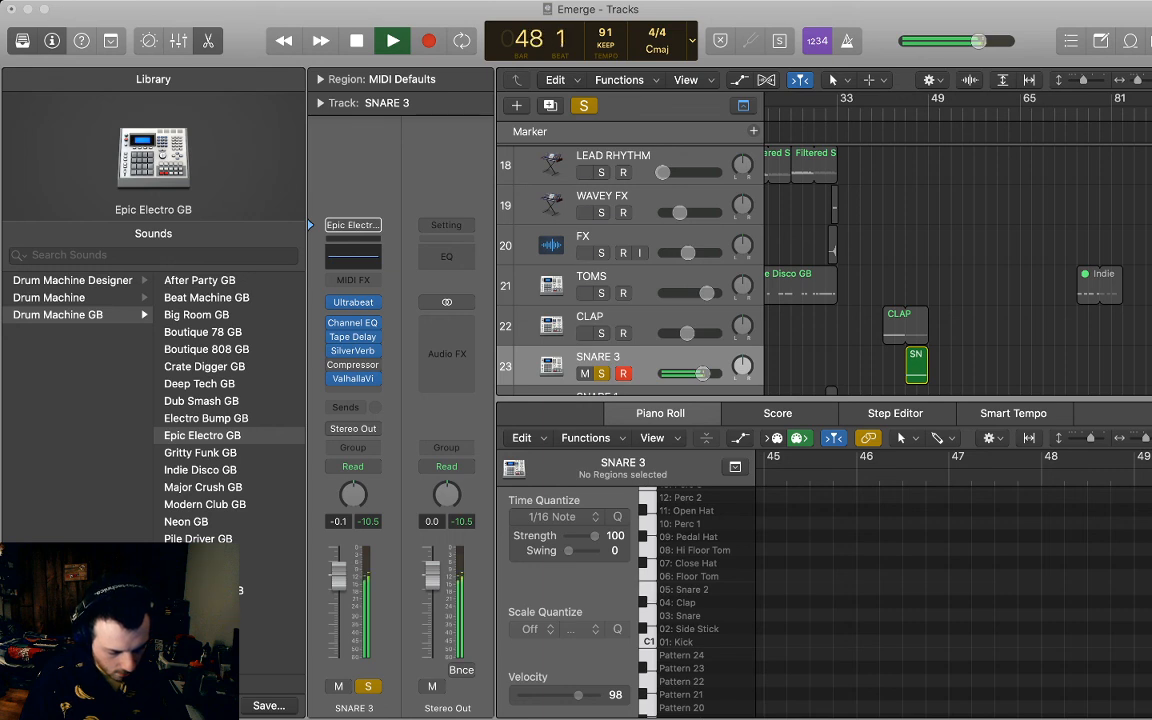
key(space)
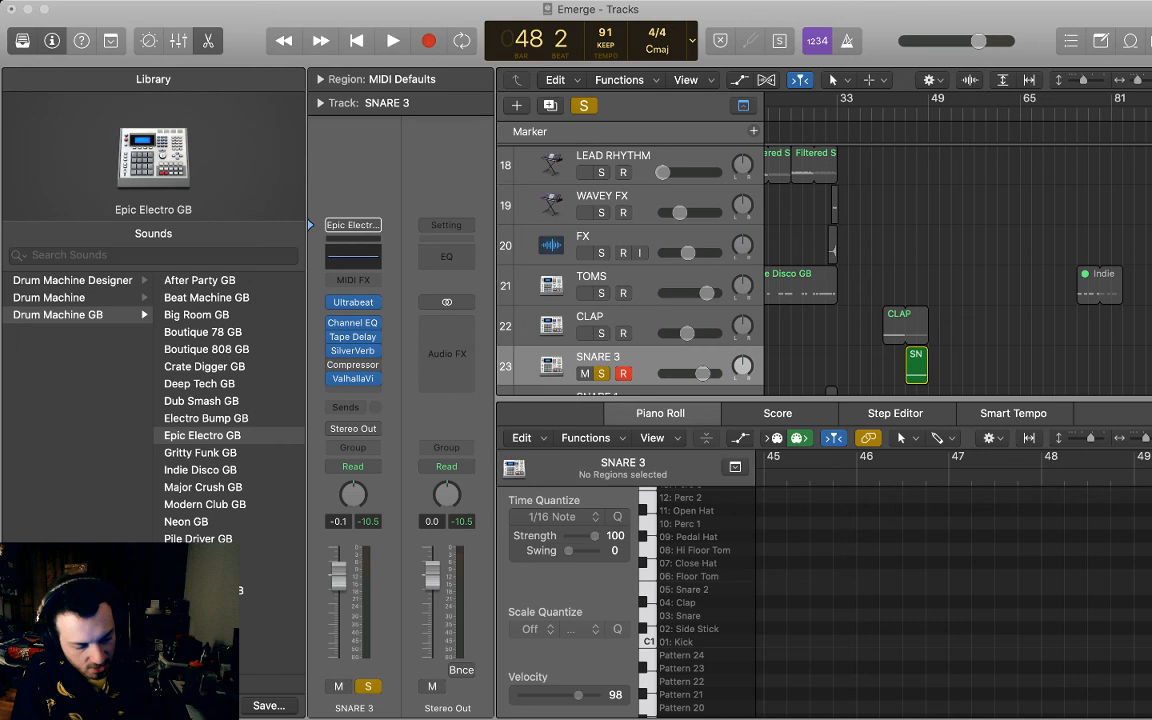
key(space)
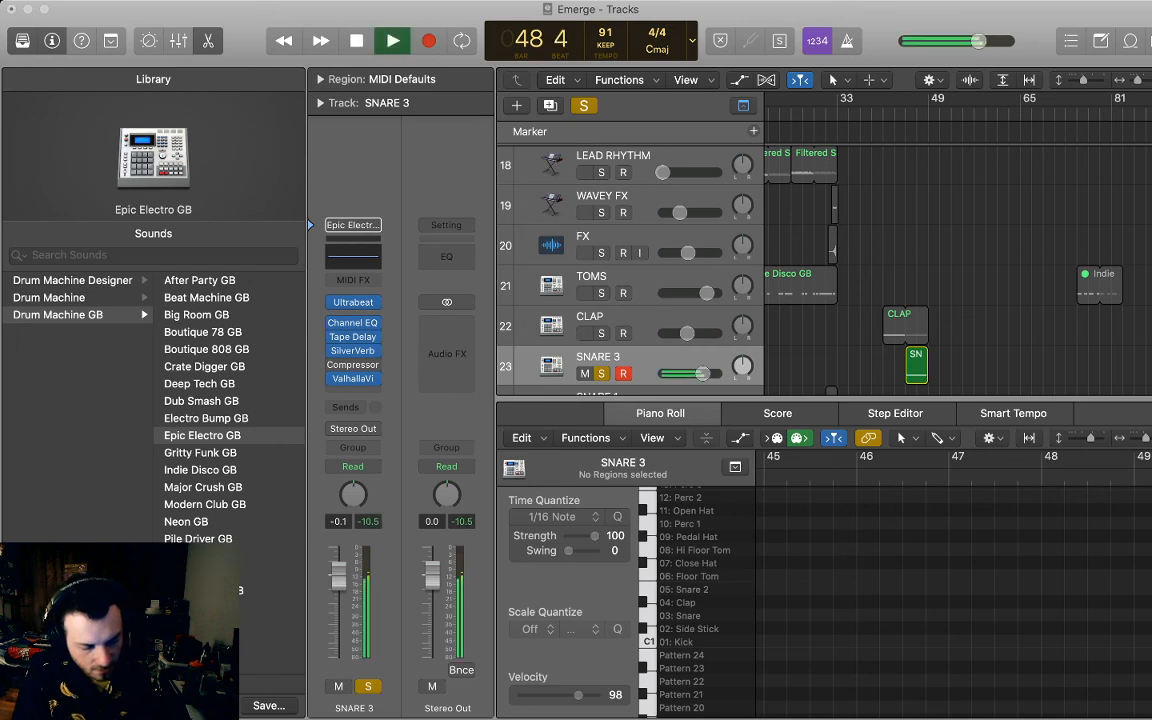
key(space)
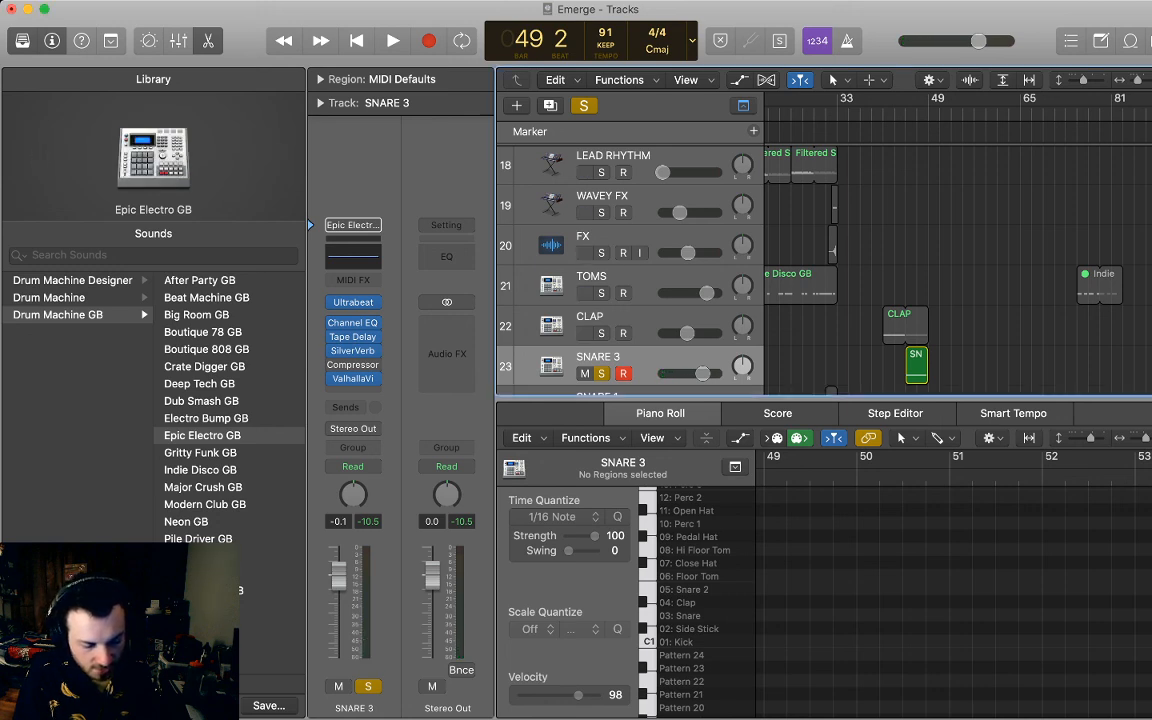
Unsolo SNARE 3, insert FF Pro-Q 3 on it and set its volume to 0.4 dB while playing with the full mix.
key(s)
key(space)
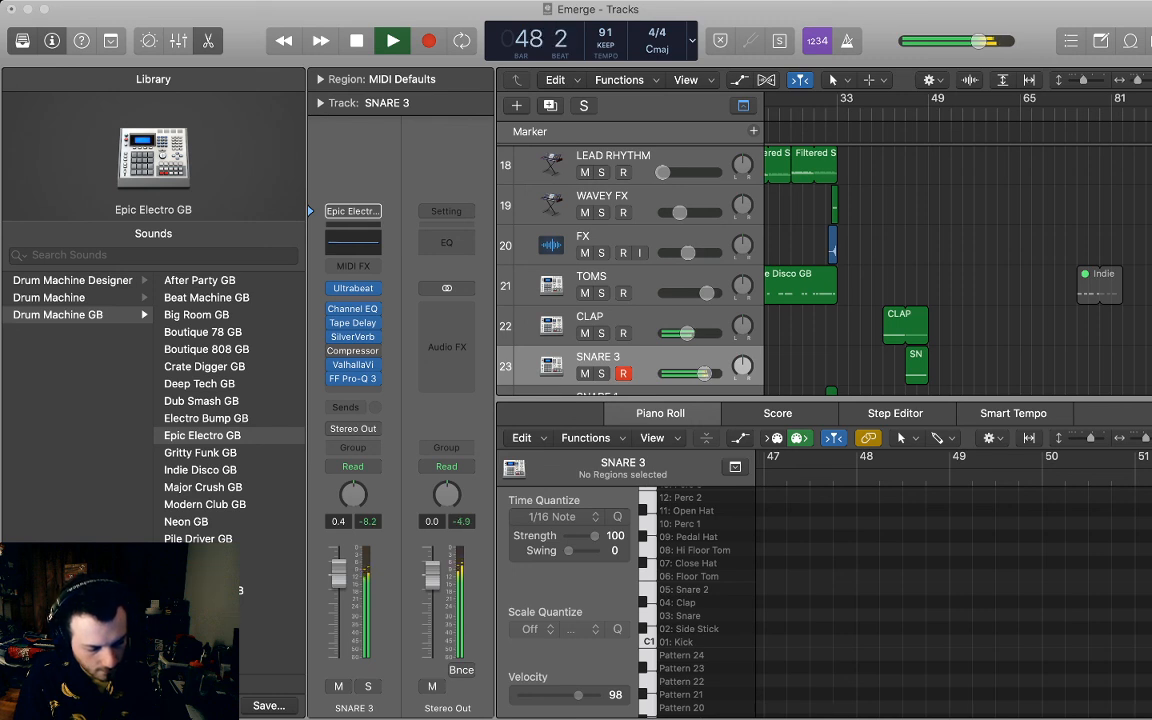
key(space)
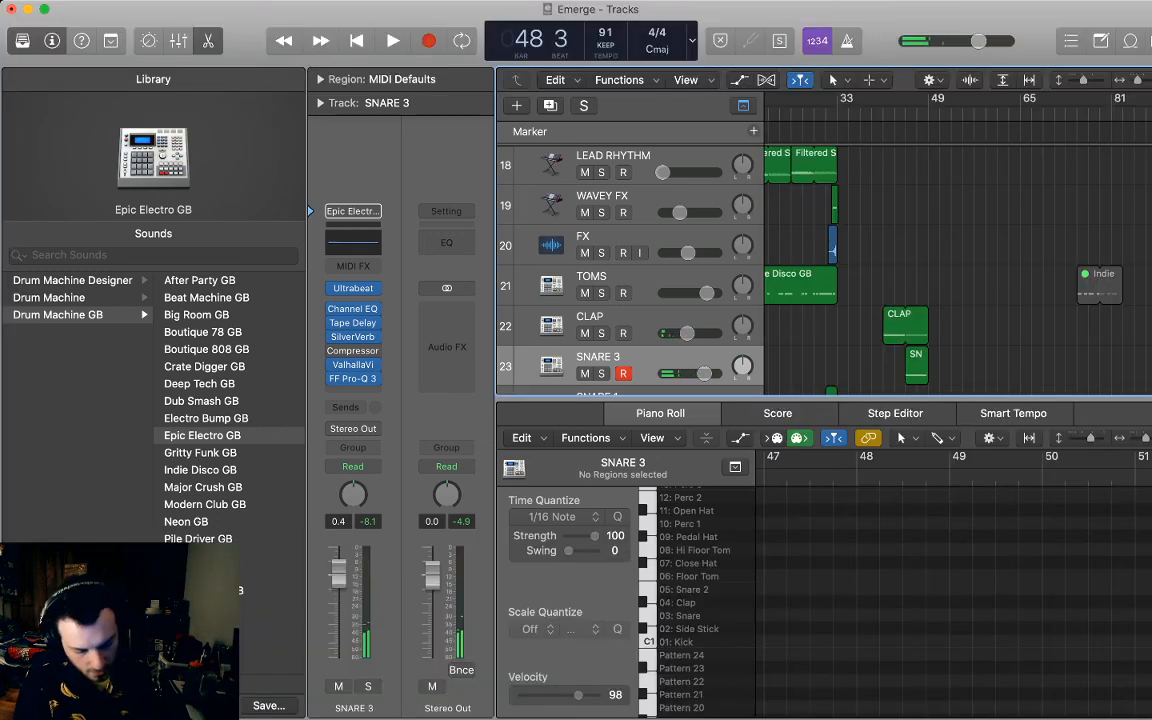
Check the FF Pro-Q 3 and ValhallaVi plug-ins on SNARE 3 and place the playhead at bar 45.
scroll(630, 270, down, 1)
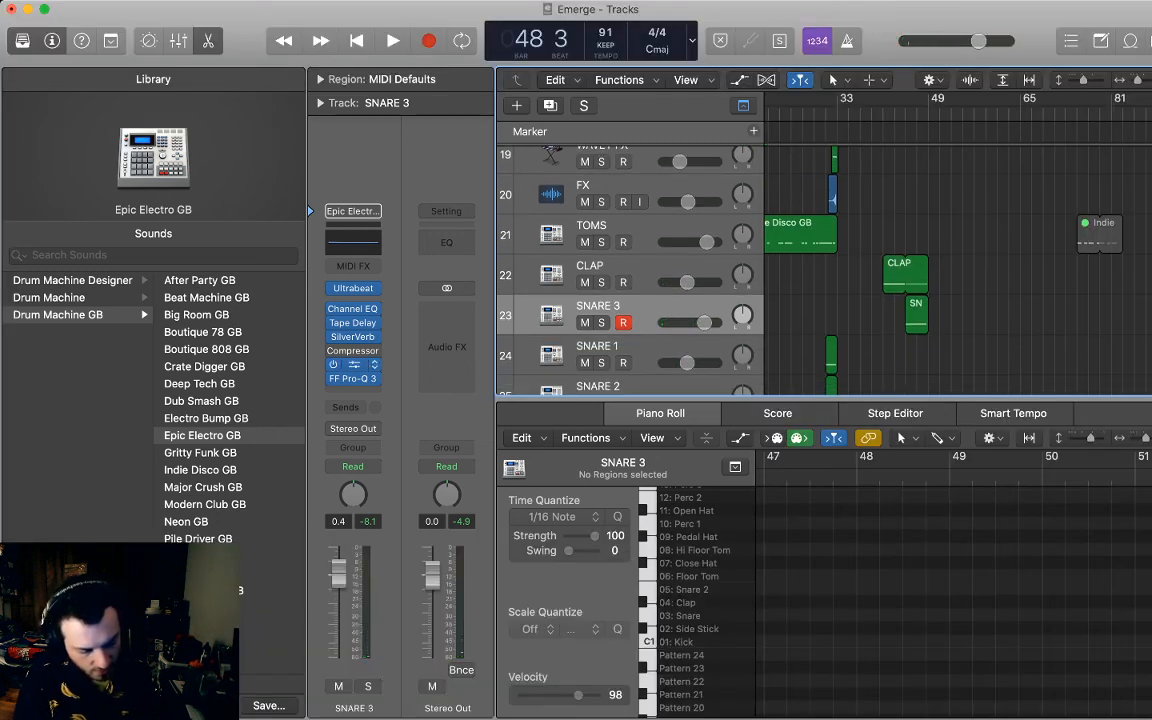
click(354, 379)
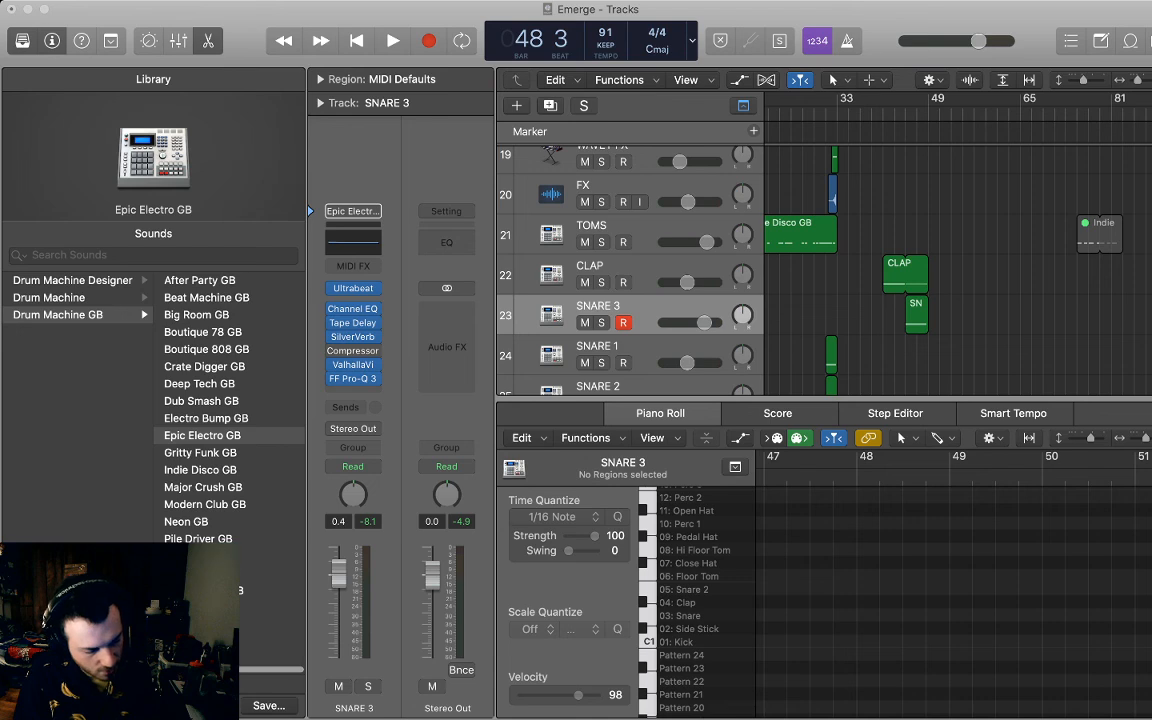
click(150, 158)
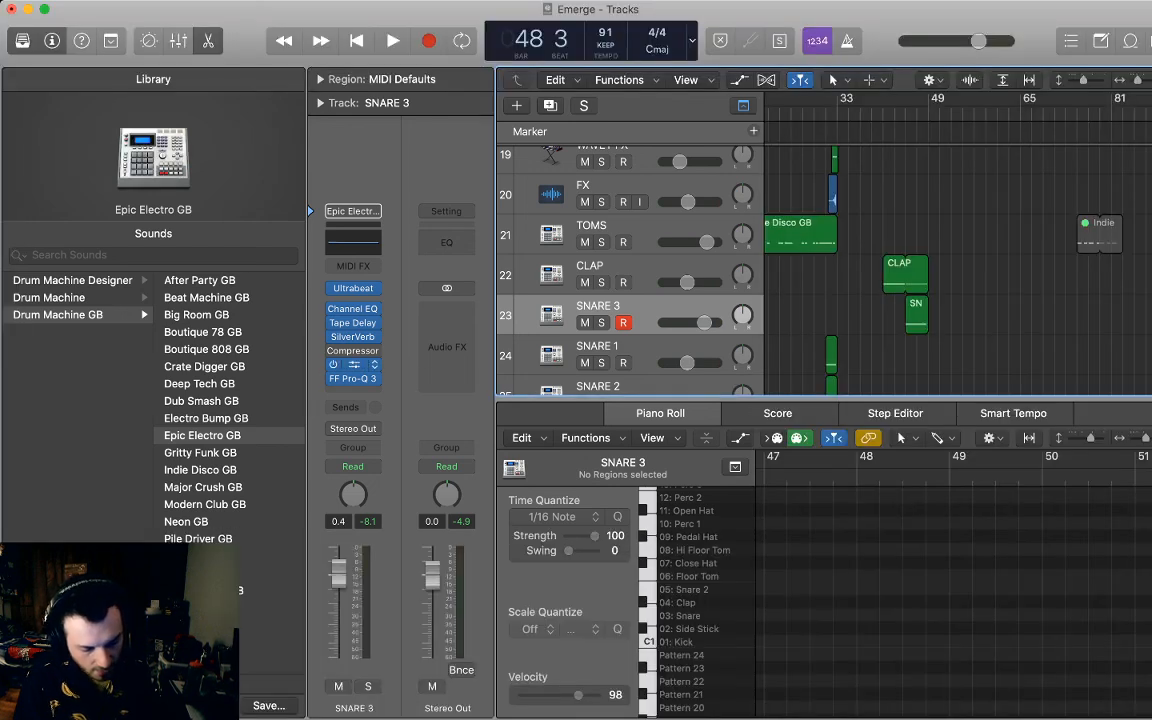
click(353, 365)
click(813, 112)
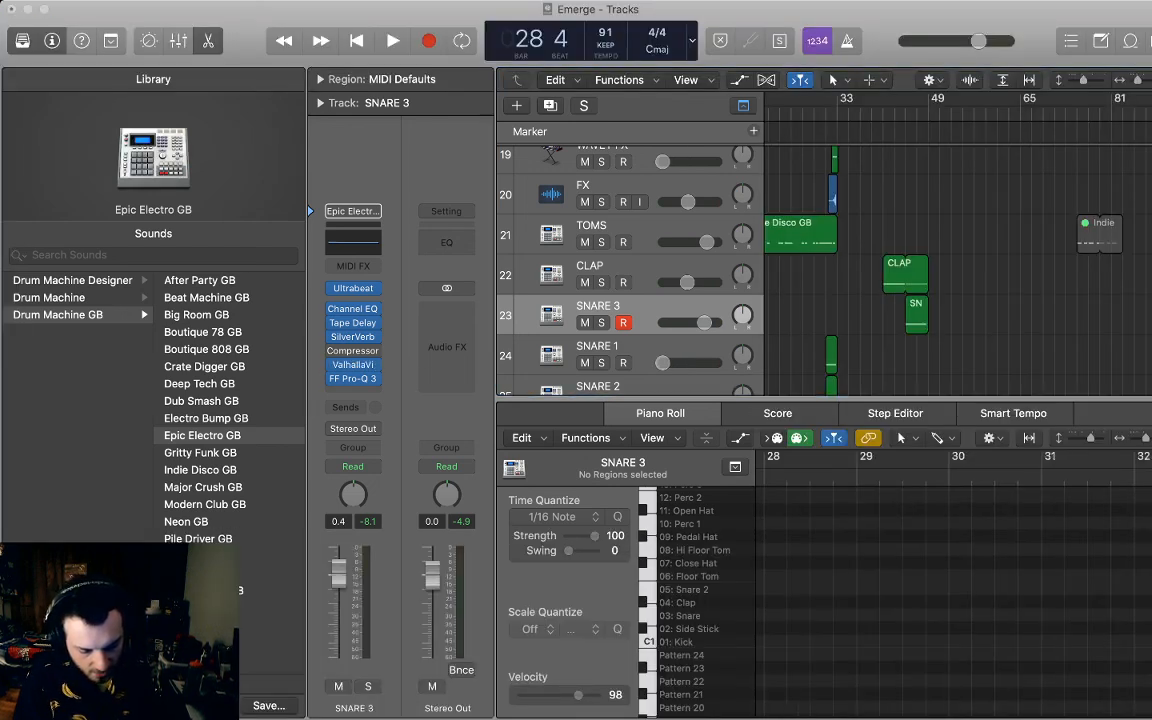
click(906, 112)
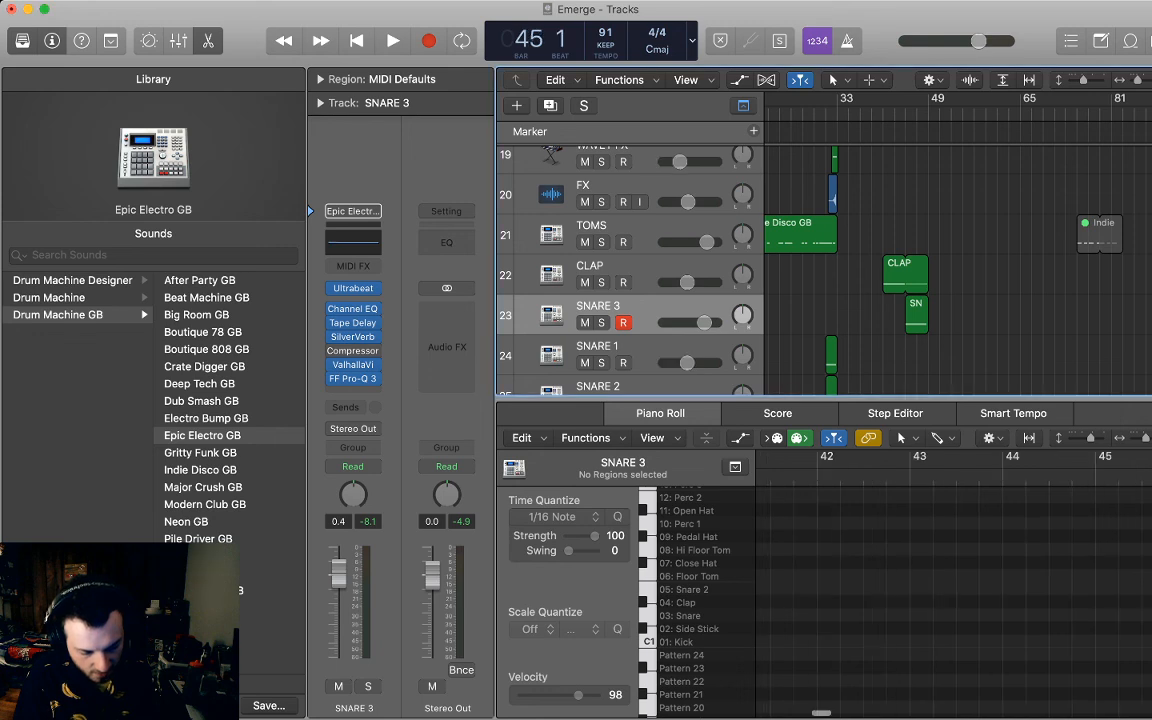
Audition the SNARE 3 region soloed from bar 45, set the track's volume to 0.0 dB and release the solo.
key(space)
key(s)
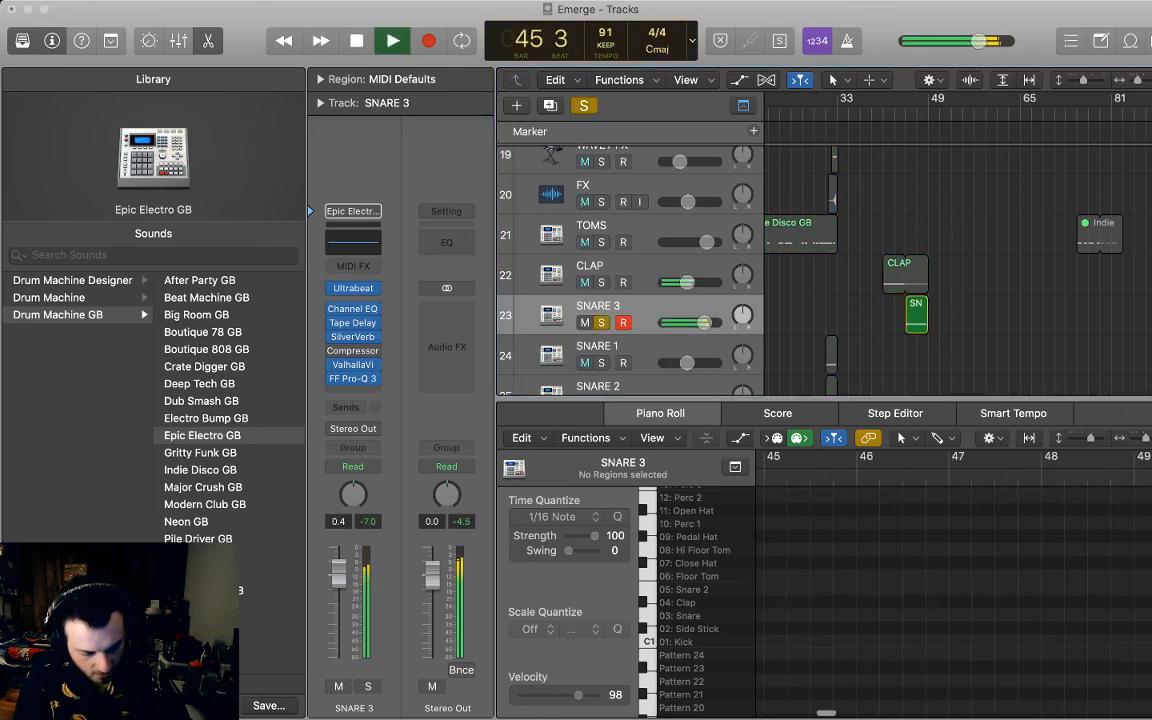
double_click(916, 315)
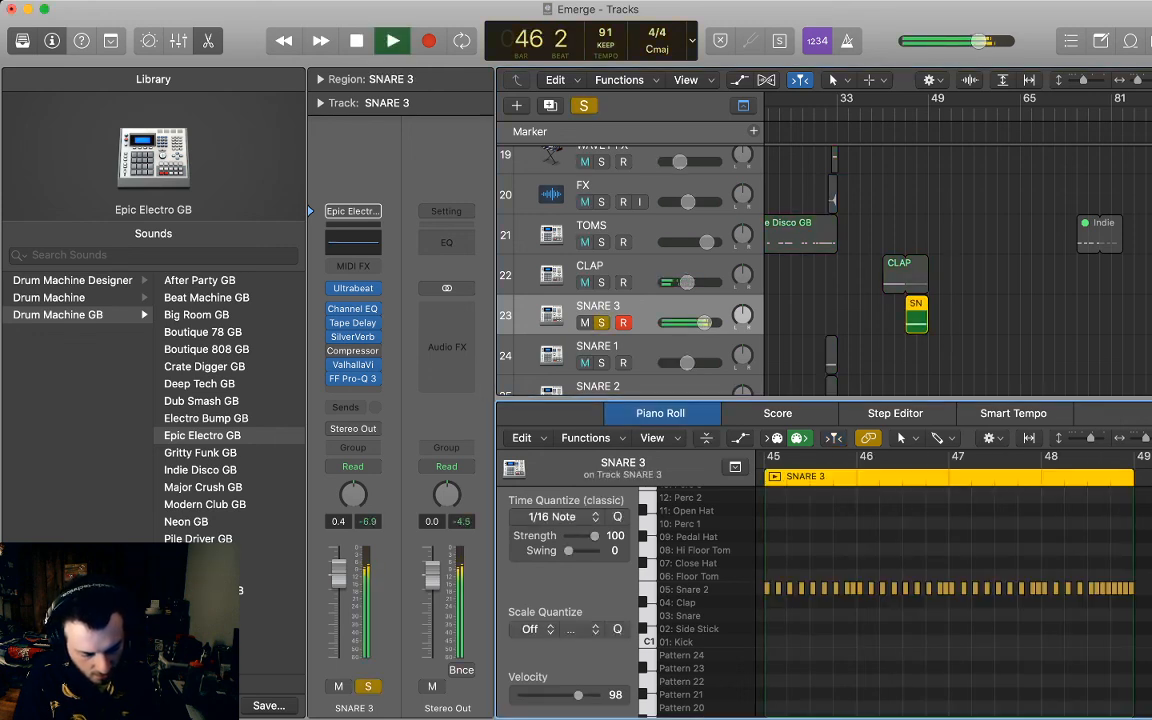
key(alt+space)
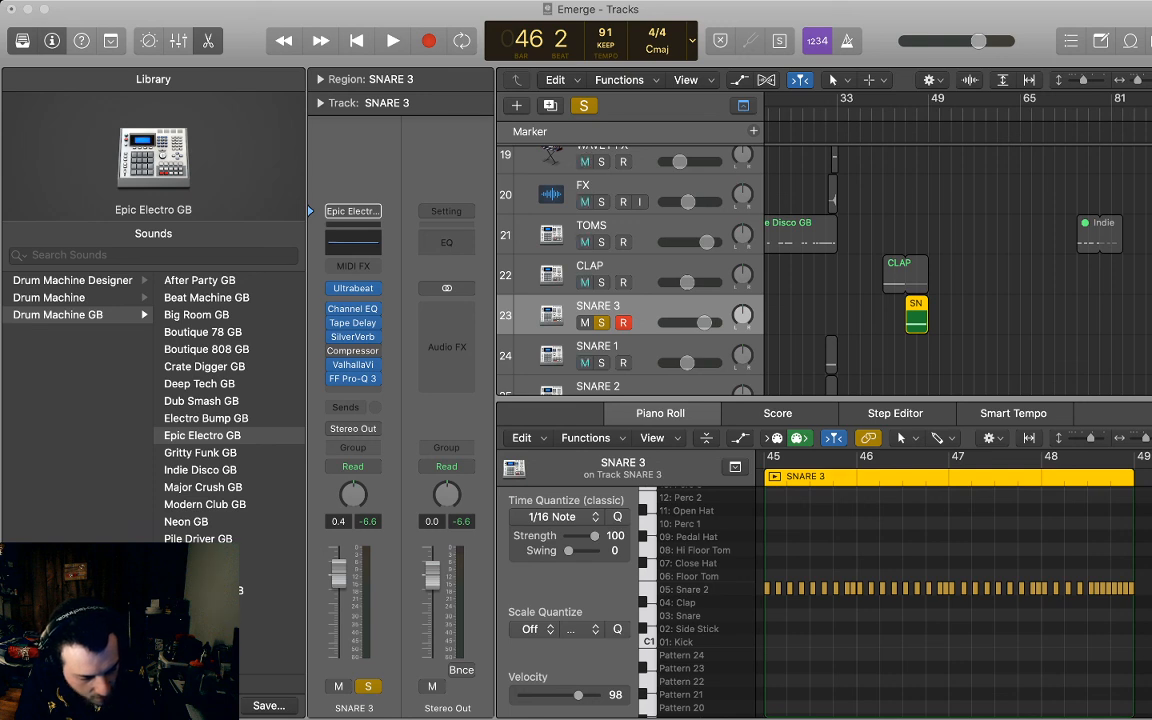
key(space)
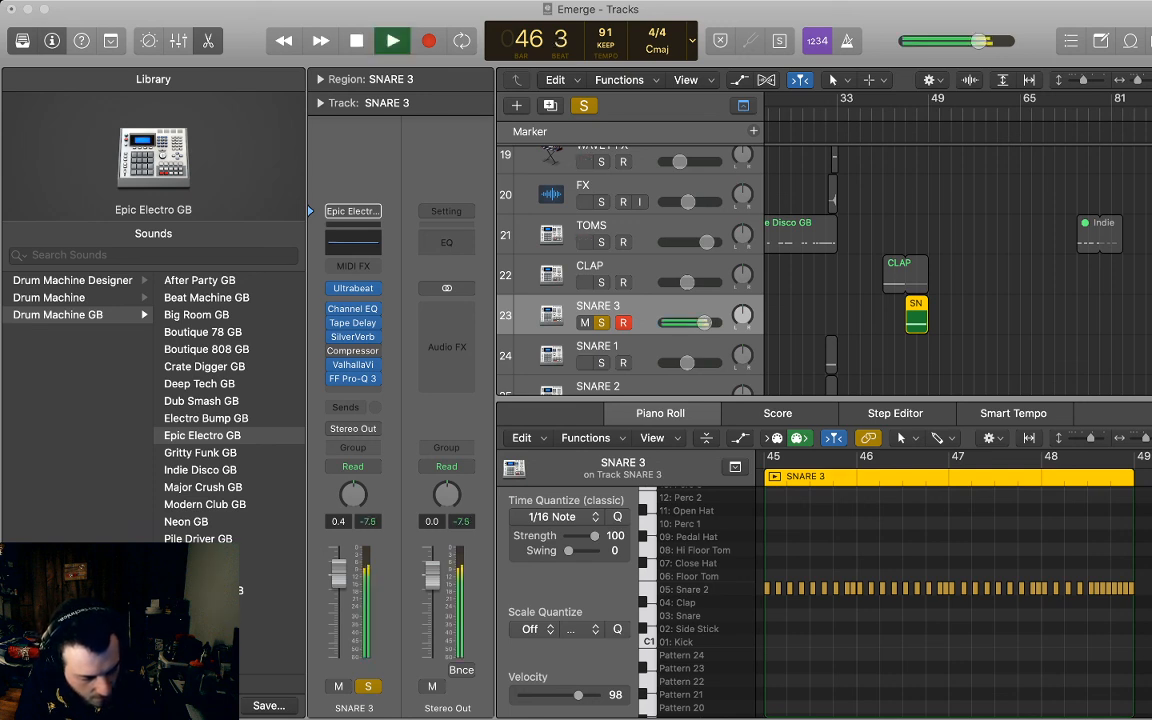
key(super+w)
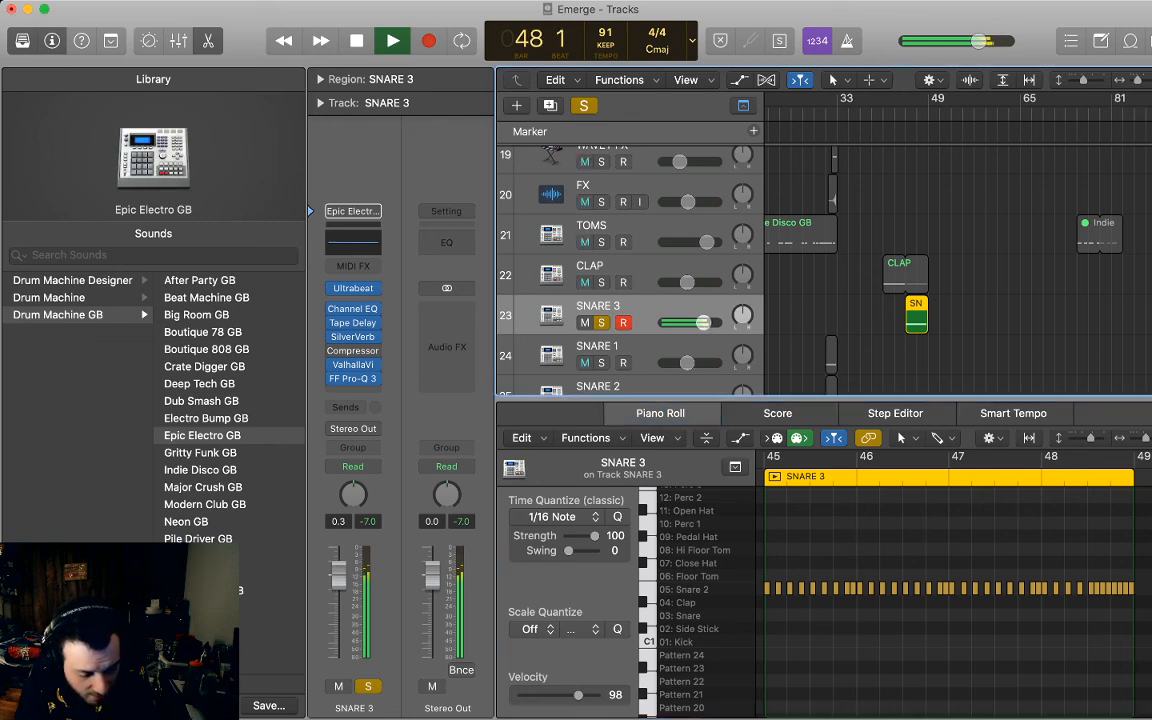
key(space)
key(s)
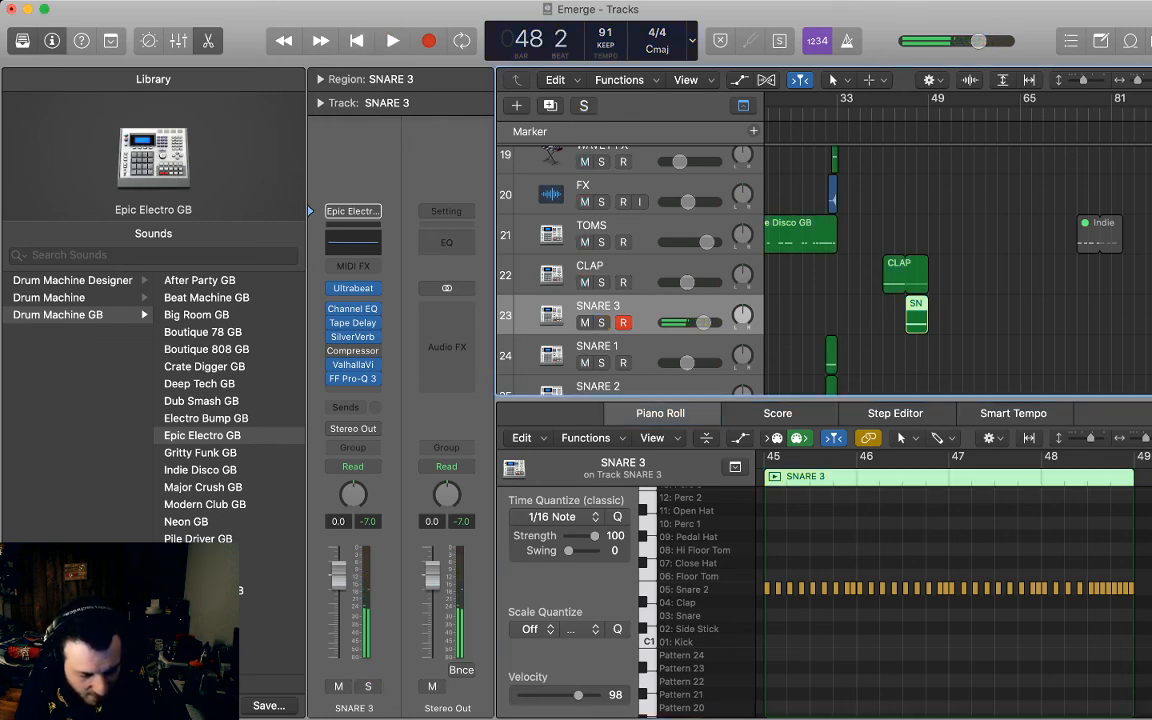
Hide the Piano Roll, play the arrangement from around bar 40 into bar 49 and lower SNARE 3's volume to -3.3 dB.
key(space)
key(shift+comma)
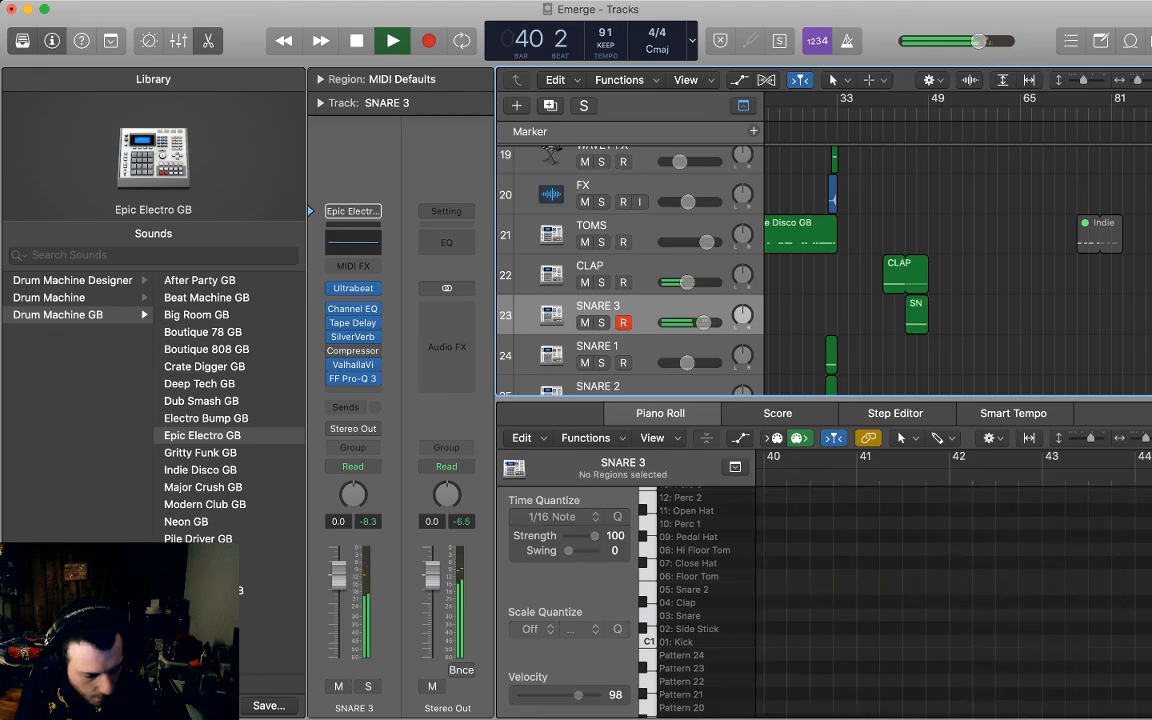
key(p)
scroll(824, 400, up, 4)
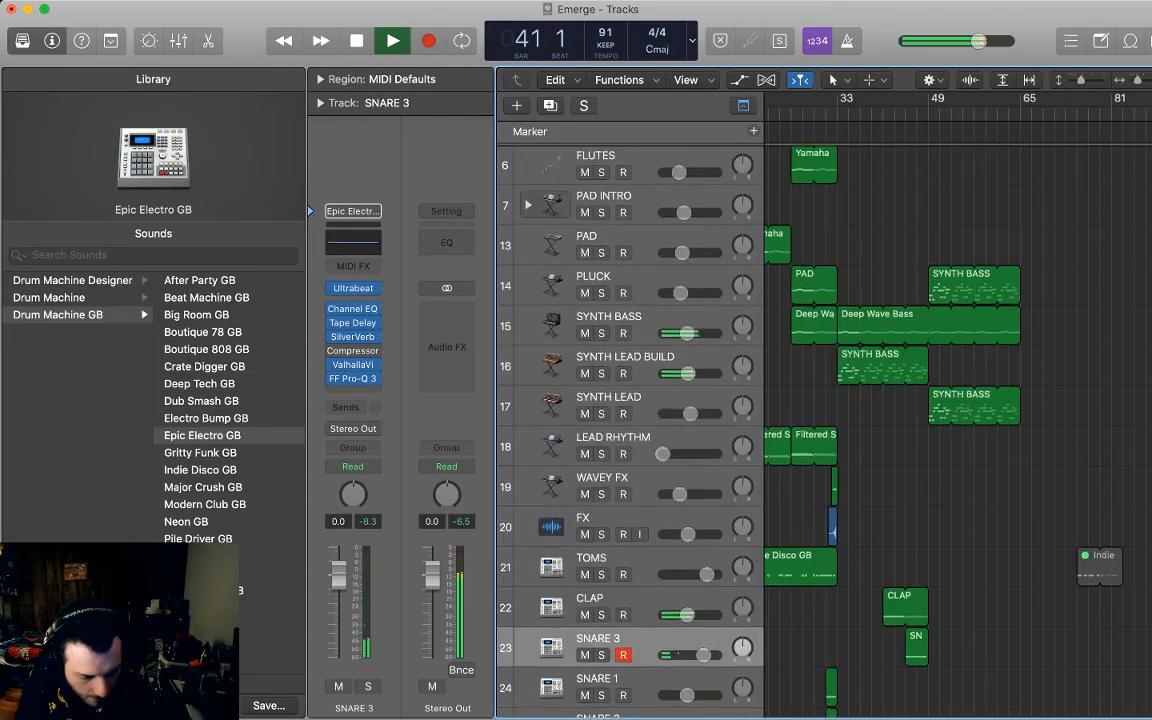
scroll(824, 400, down, 5)
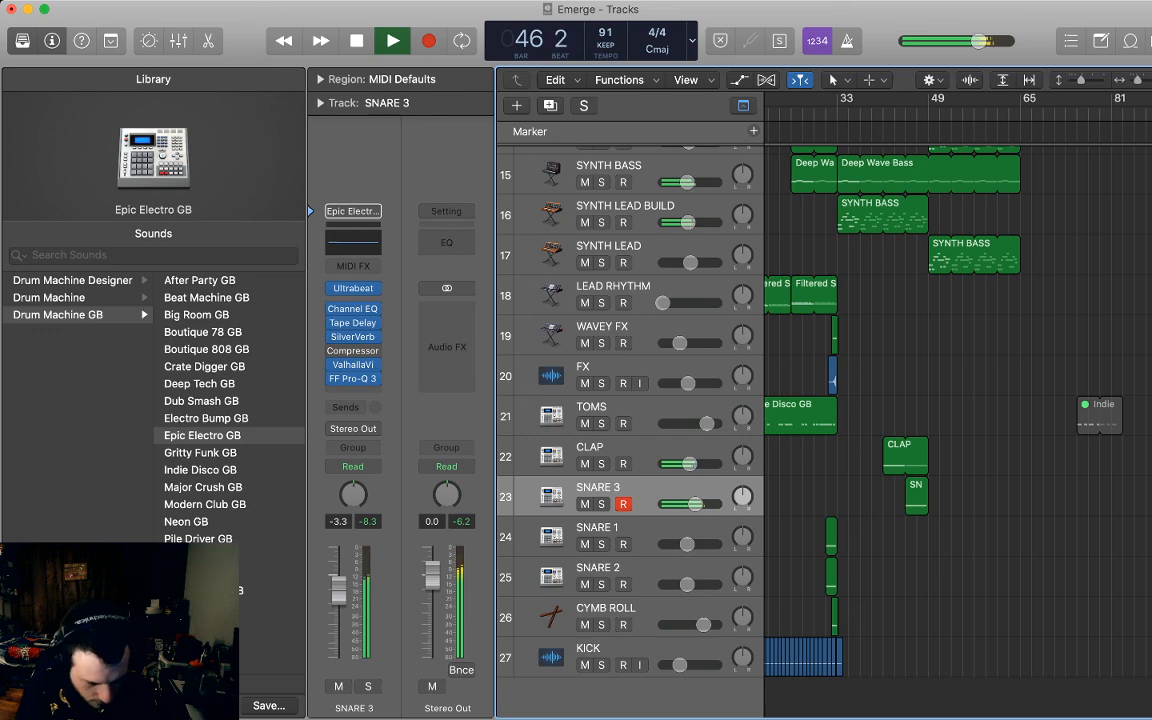
scroll(630, 420, up, 10)
scroll(630, 420, down, 6)
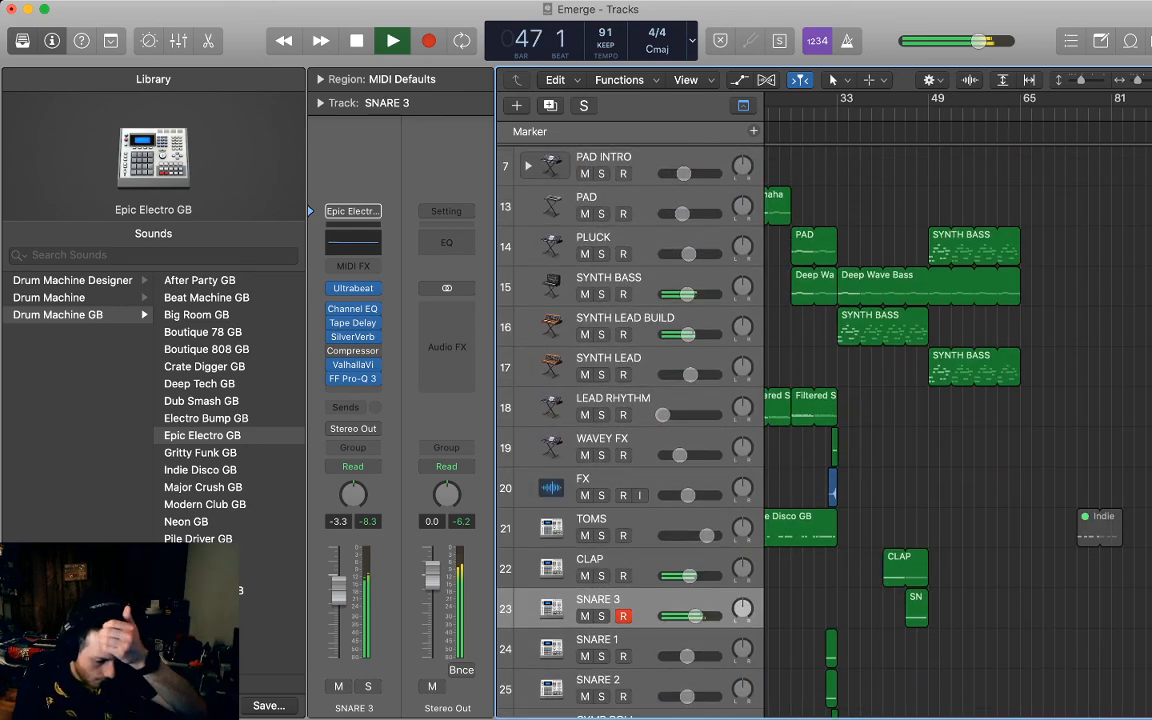
scroll(630, 420, up, 6)
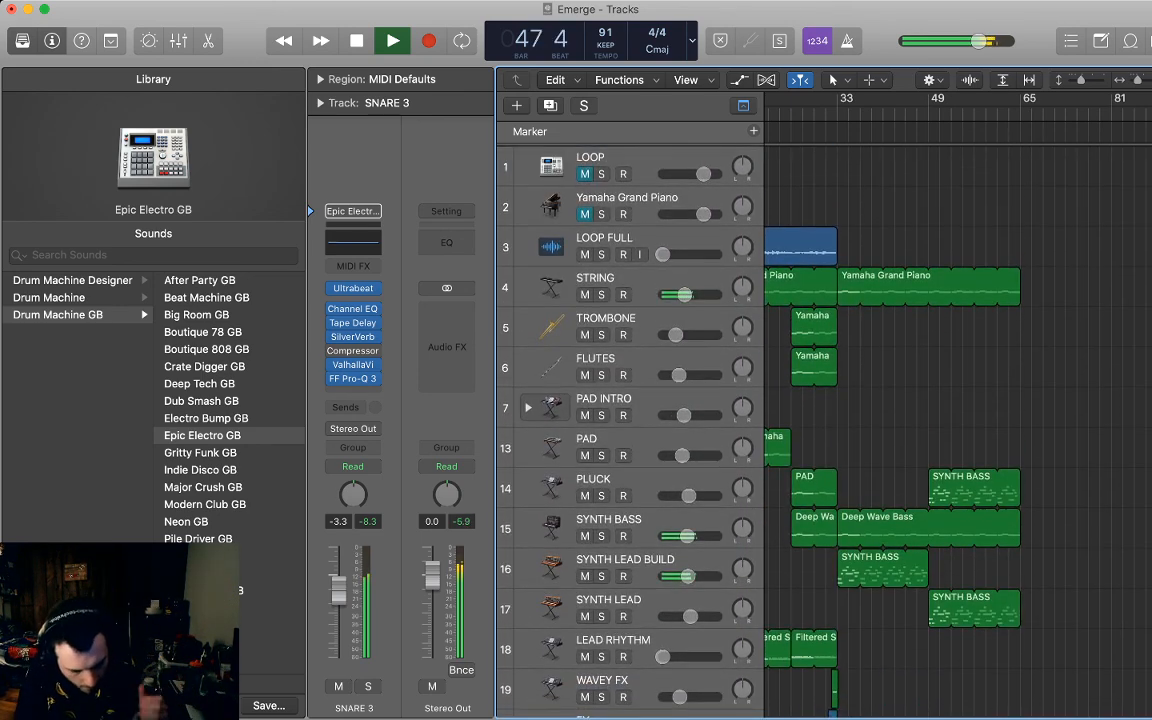
scroll(630, 420, down, 5)
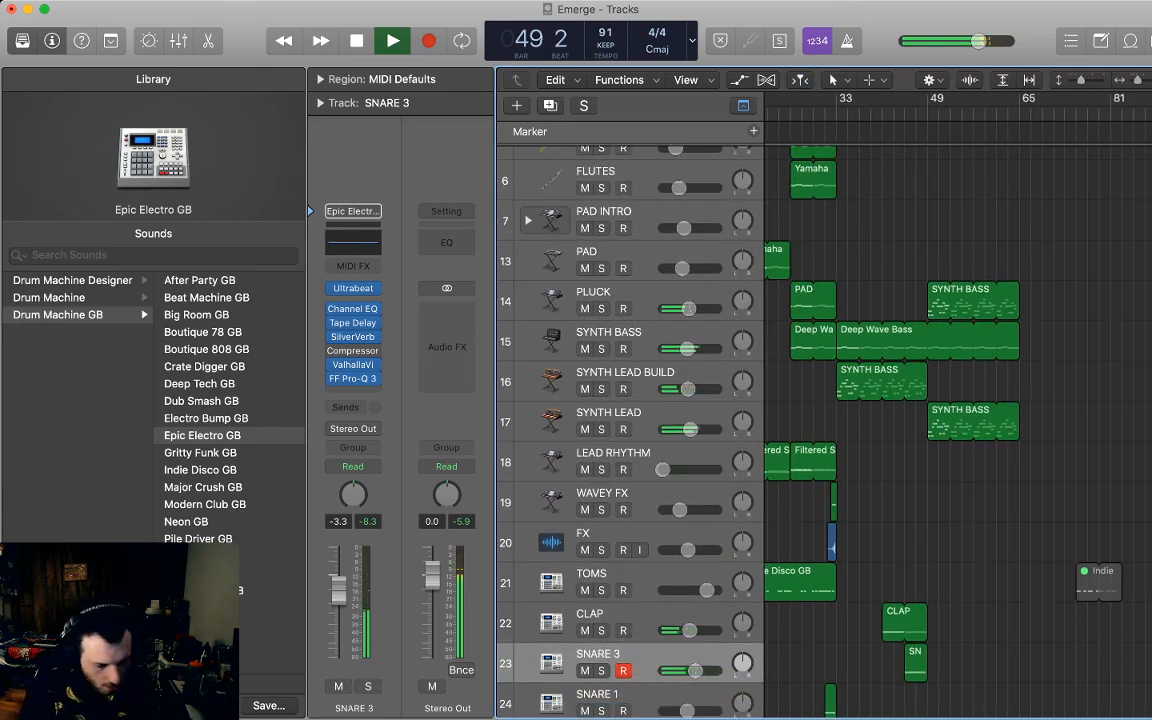
key(space)
Create a new track with the PAD track's duplicate settings and name it PAD 2.
click(777, 262)
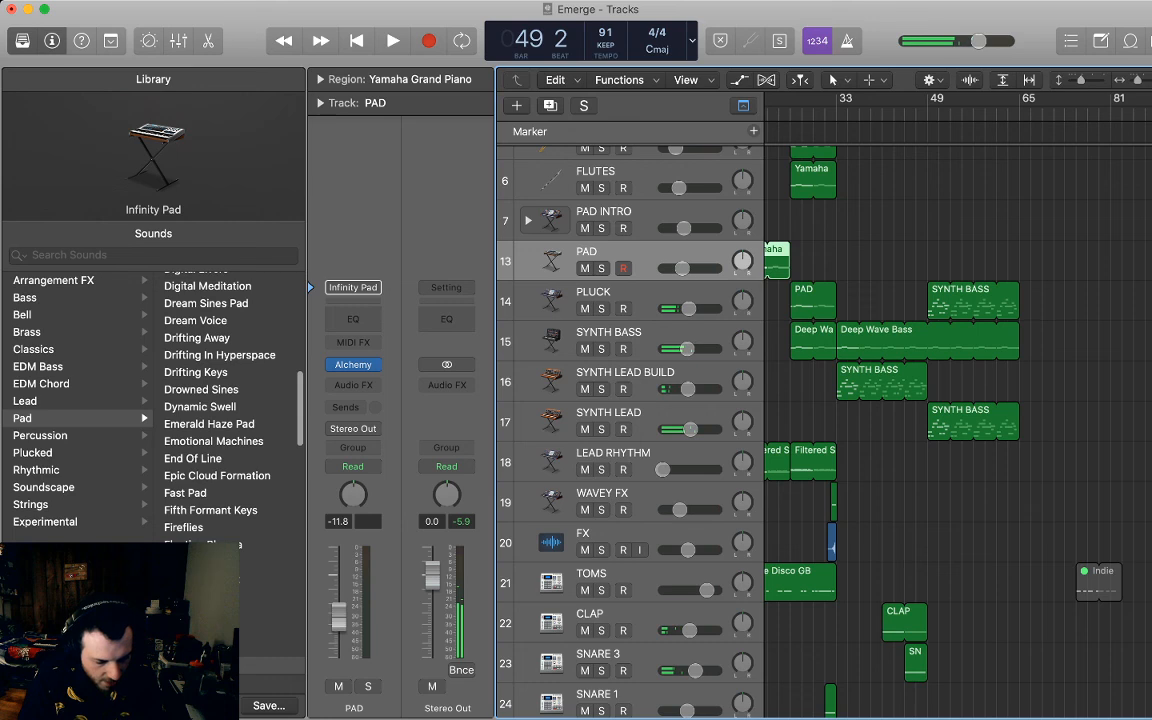
key(super+d)
key(shift+Return)
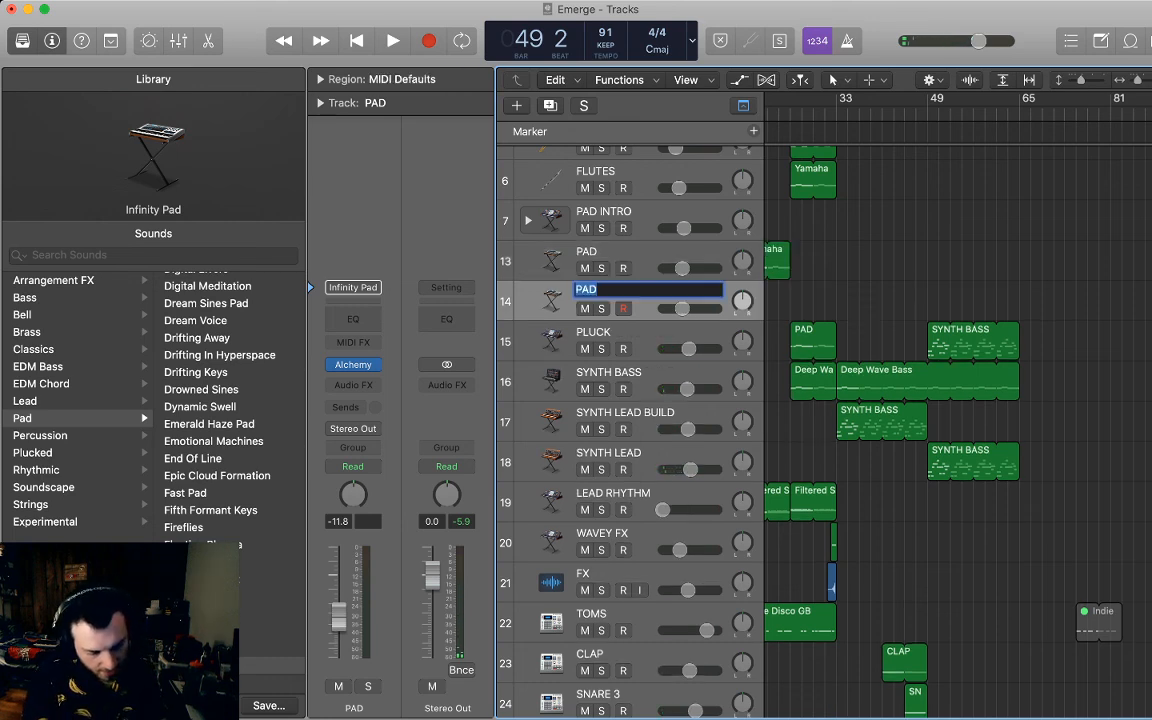
key(Right)
text(2)
key(Return)
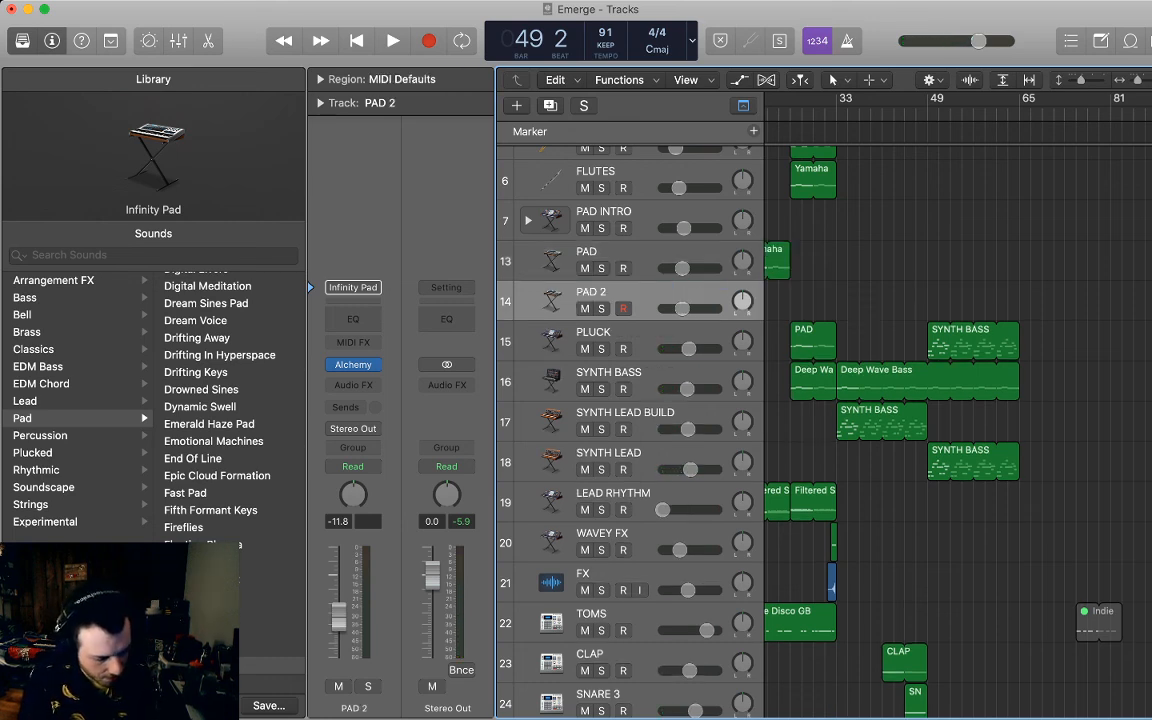
Load the Epic Cloud Formation pad sound on PAD 2 and place the playhead at bar 49.
scroll(220, 400, up, 3)
scroll(220, 400, down, 5)
scroll(220, 400, down, 5)
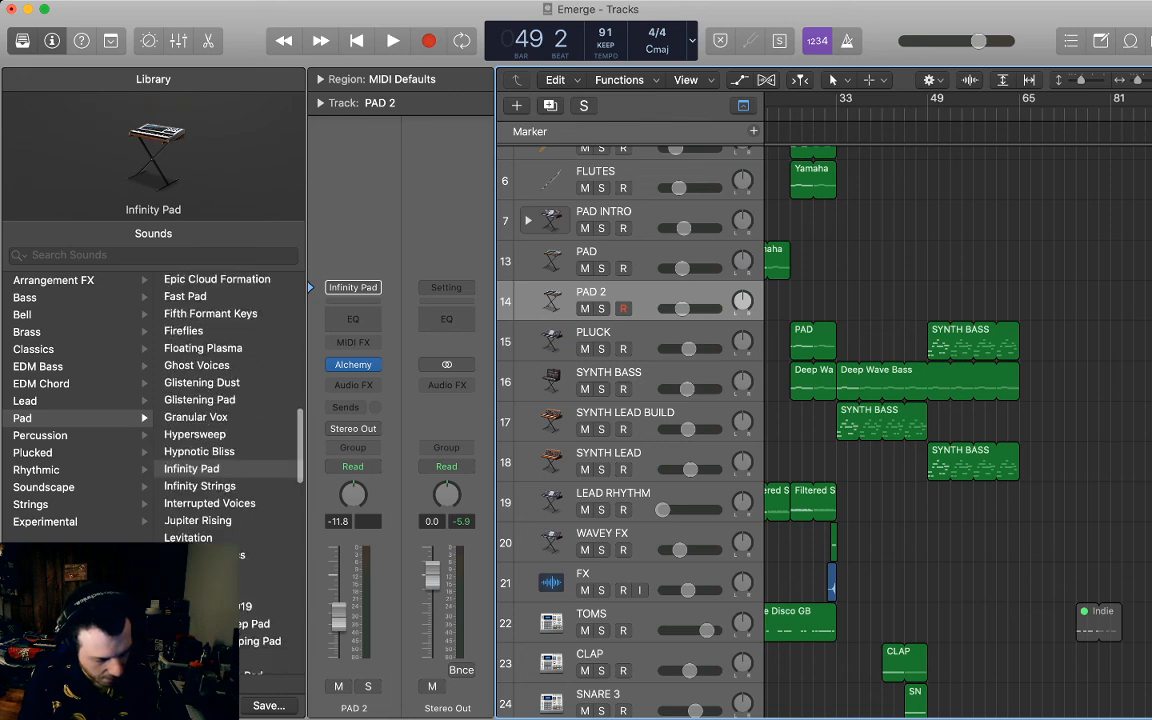
scroll(220, 400, up, 3)
scroll(217, 384, up, 1)
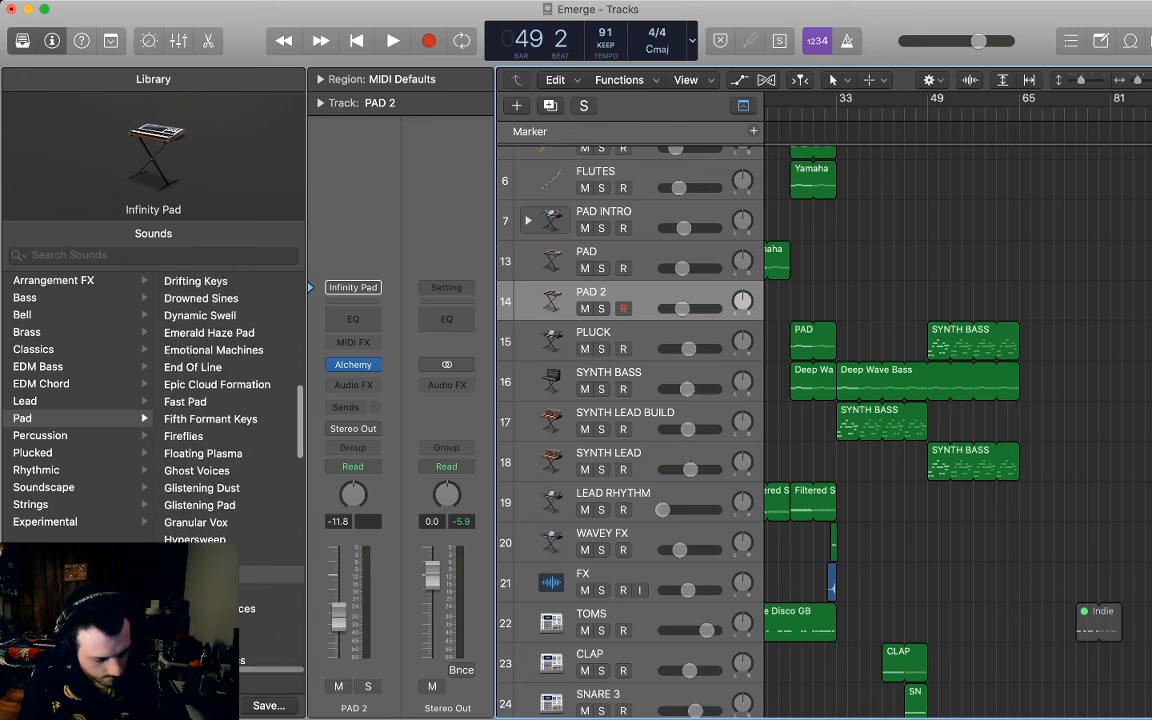
click(217, 384)
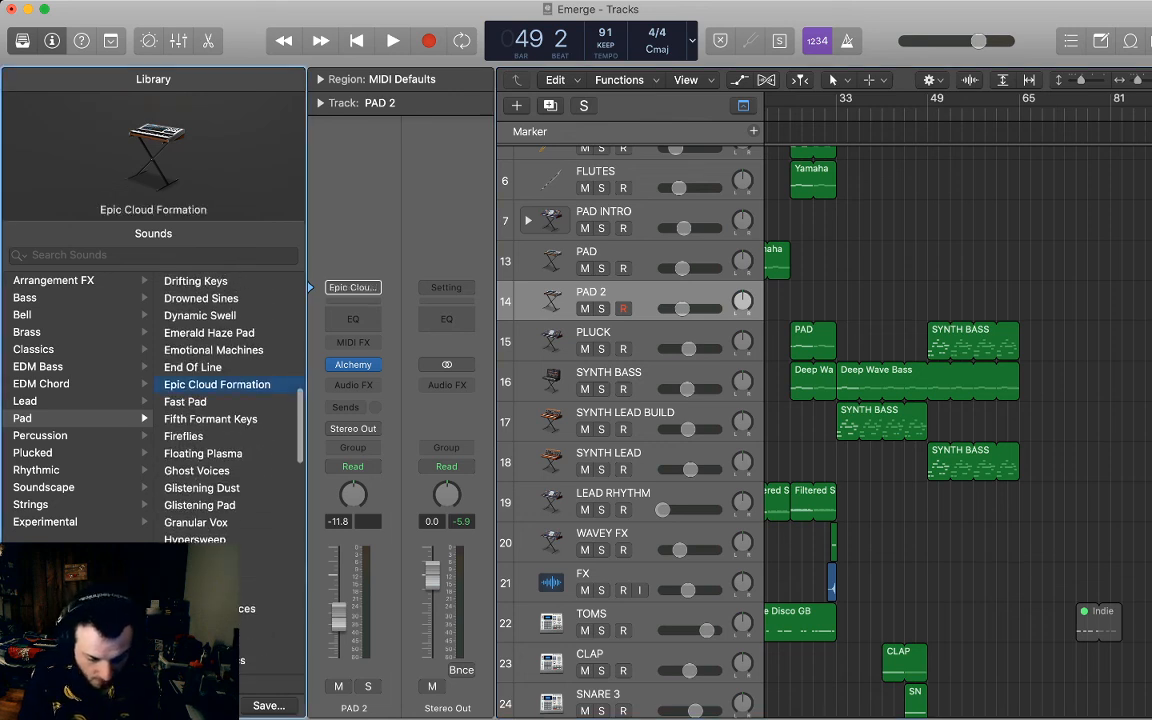
click(929, 111)
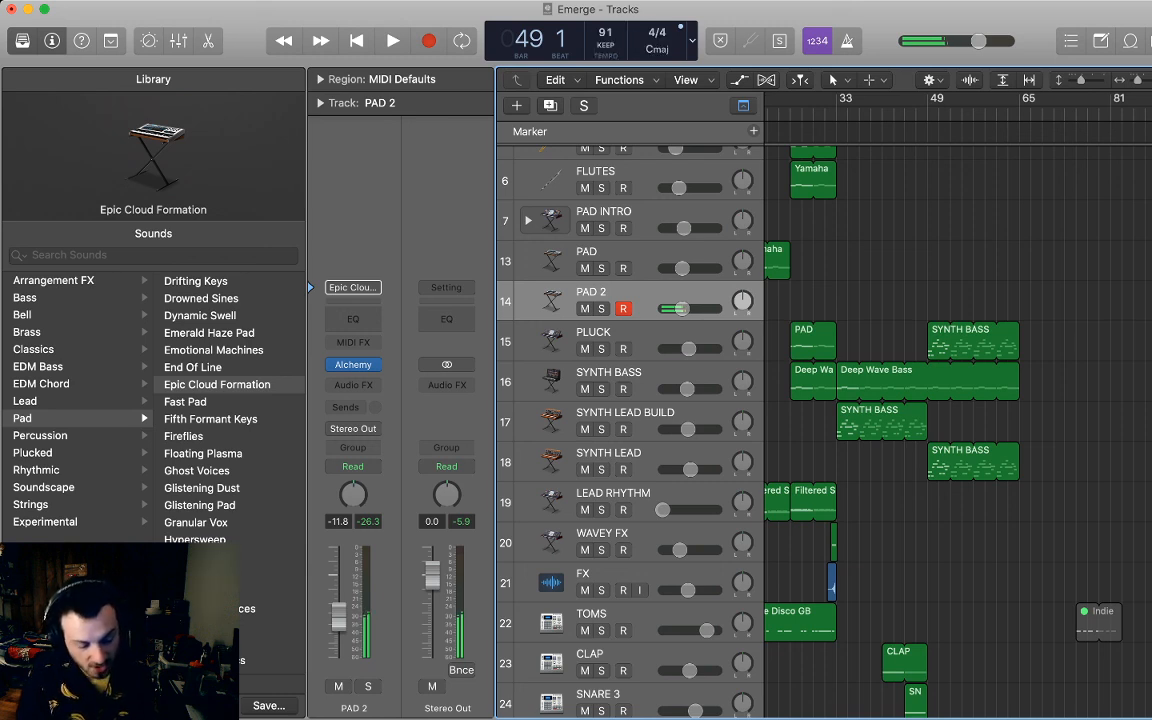
key(r)
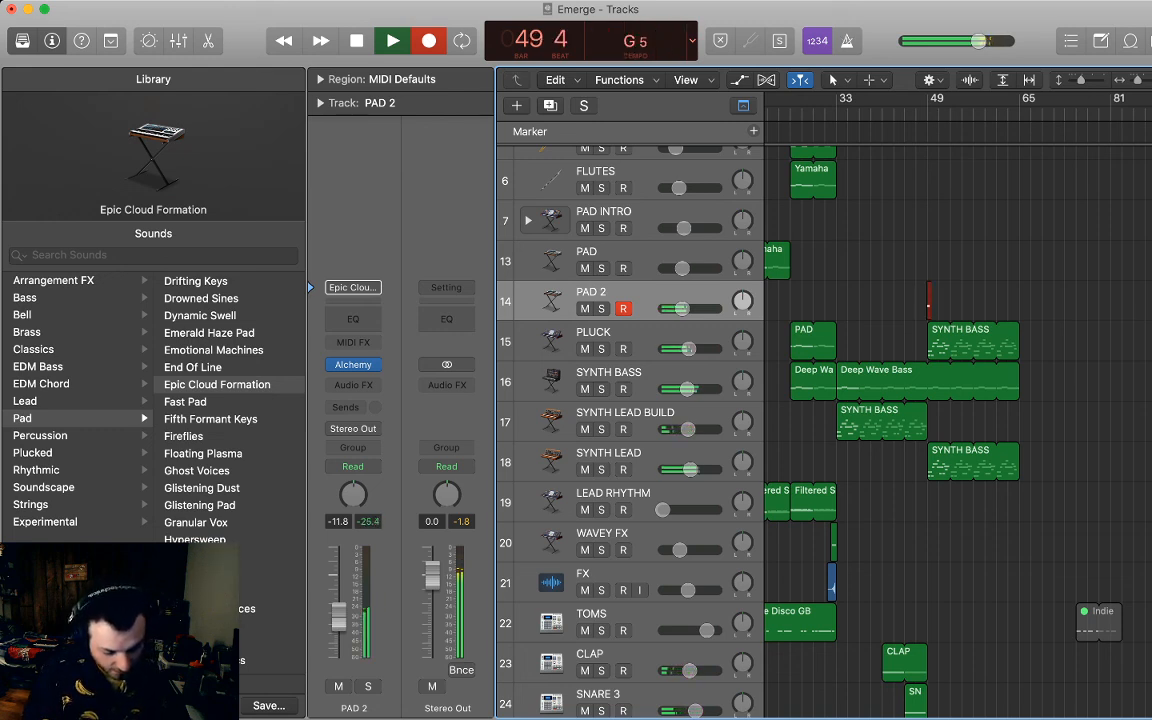
key(space)
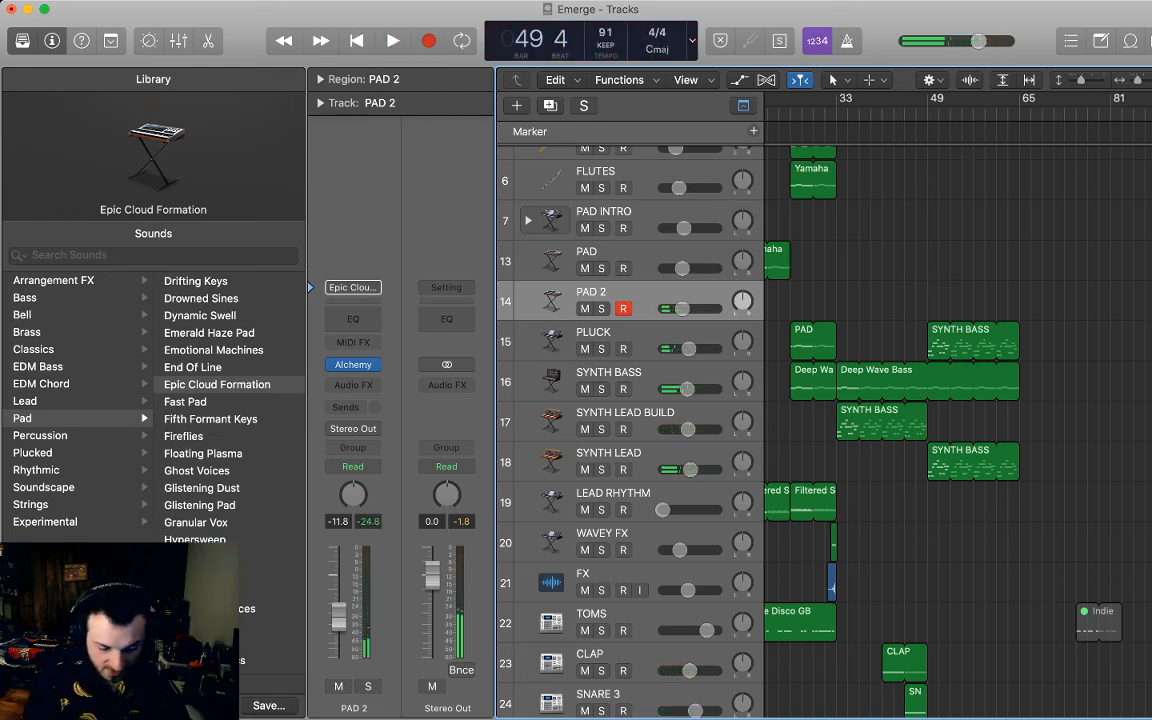
key(Delete)
key(period)
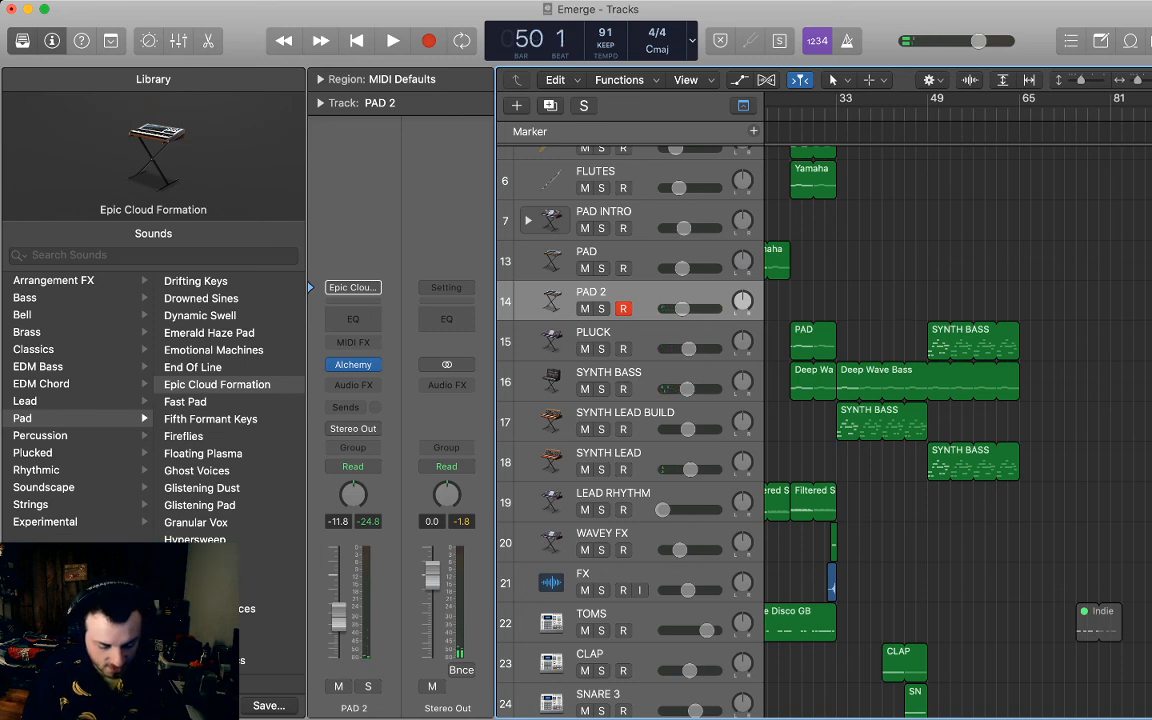
key(comma)
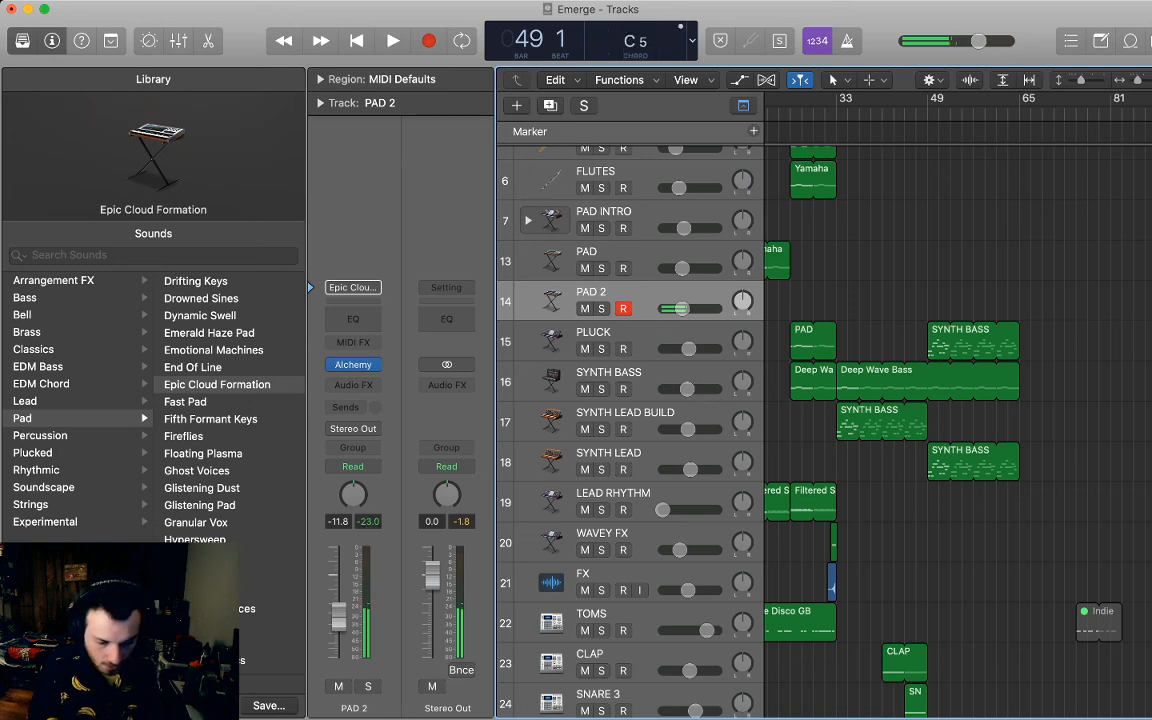
Record a four-bar part on PAD 2 from bar 49 and select all its notes in the Piano Roll.
key(r)
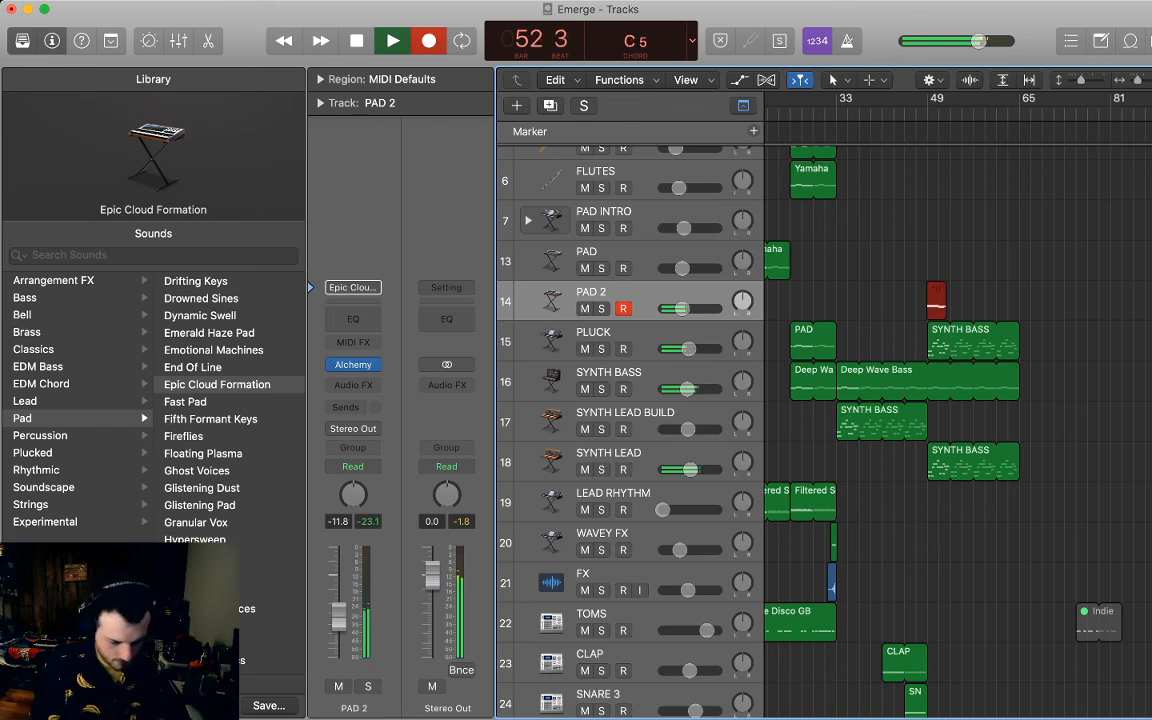
key(space)
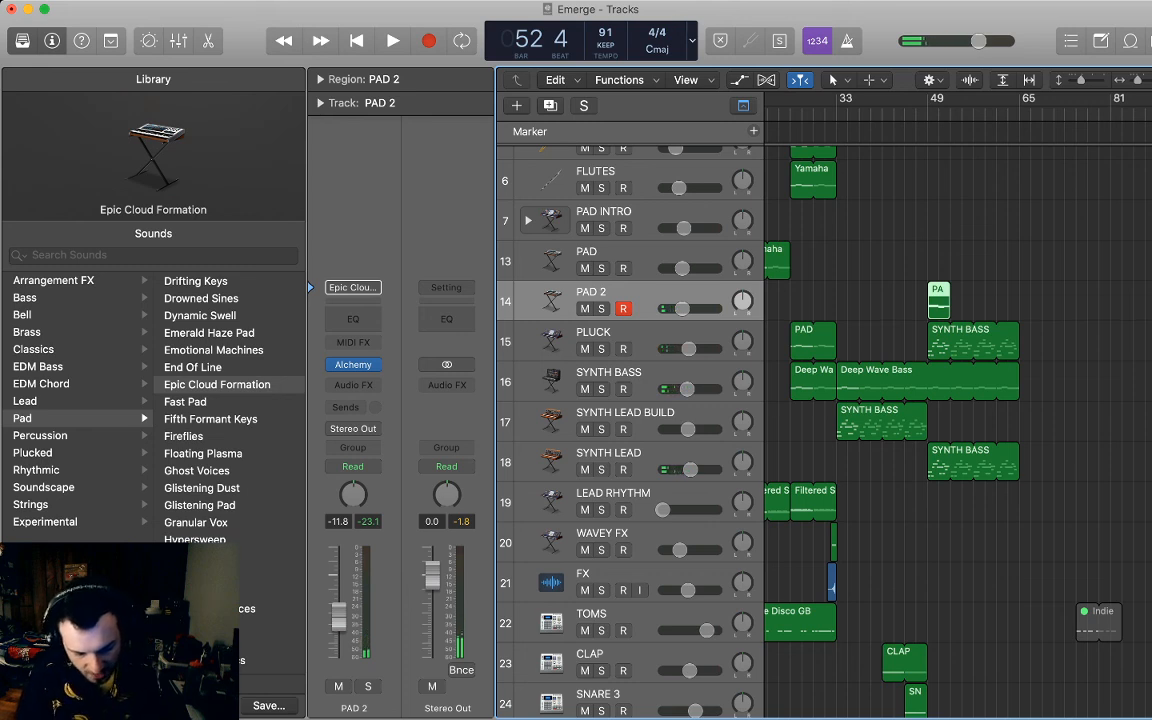
key(p)
key(super+a)
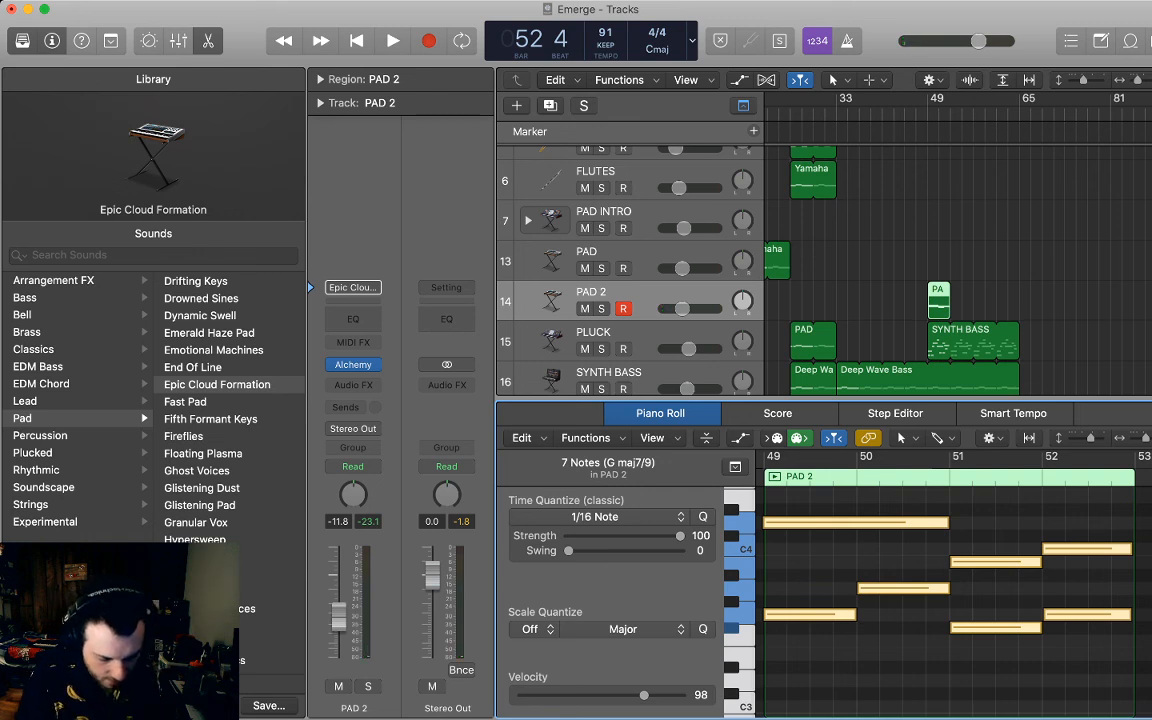
Raise PAD 2's volume to -3.3 dB and play the arrangement from bar 49.
drag(682, 309, 694, 309)
click(884, 300)
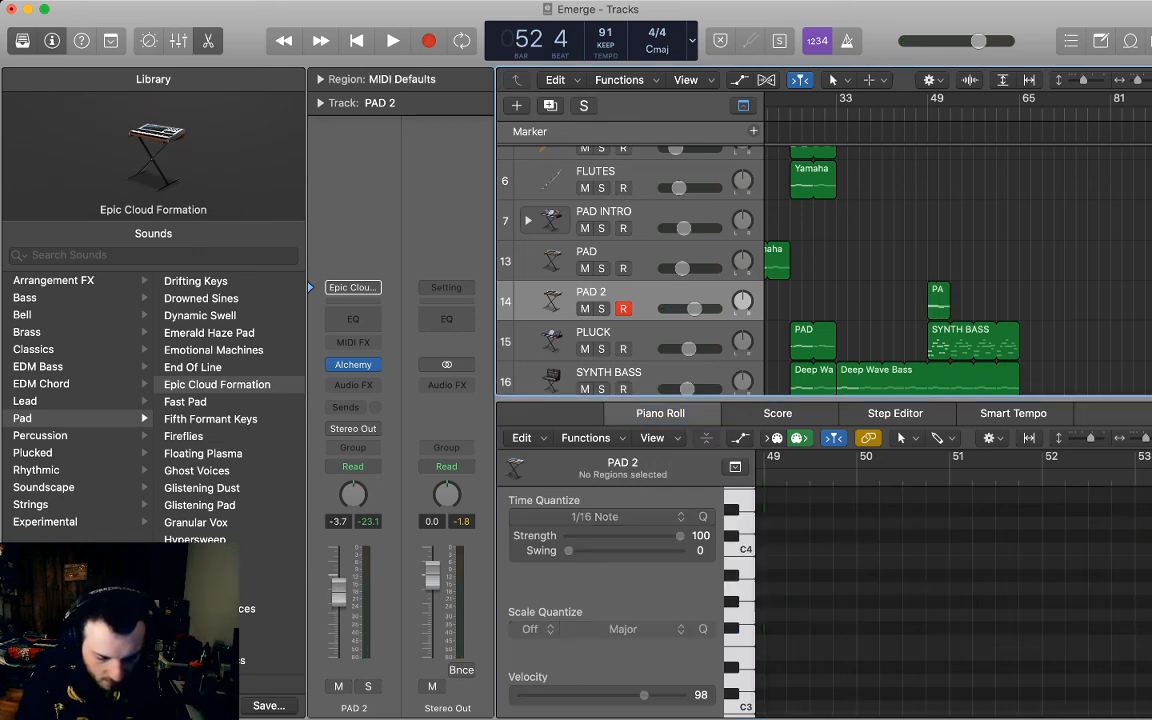
key(space)
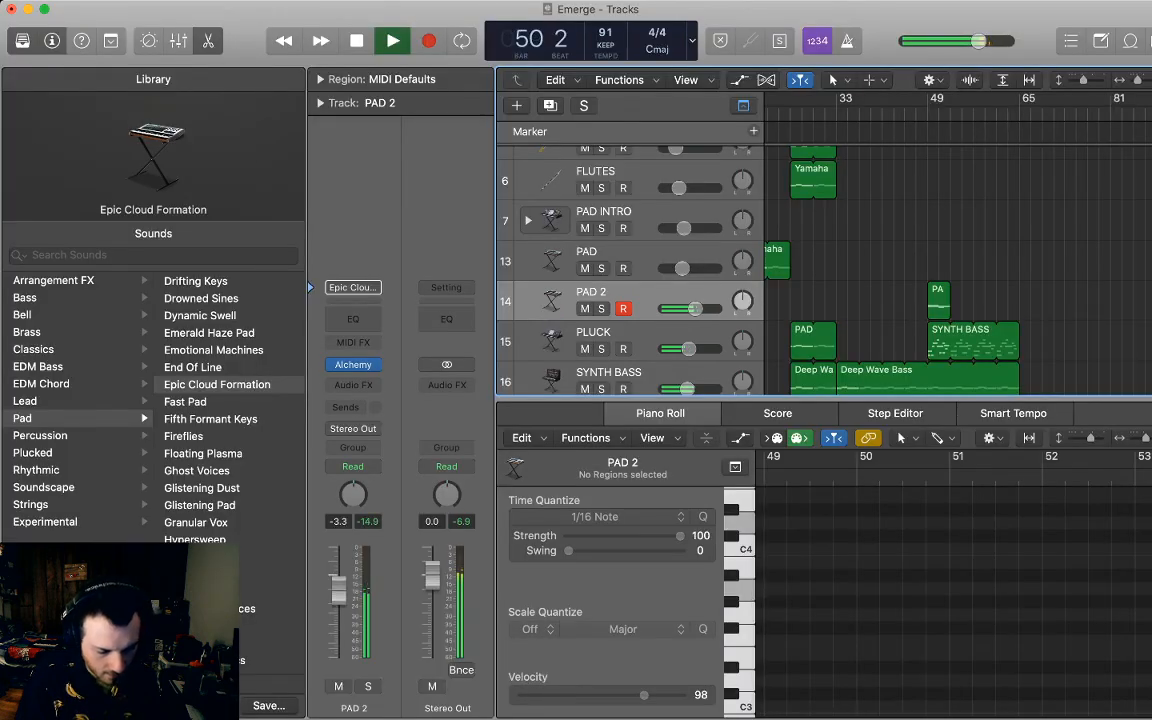
Insert the FF Pro-Q 3 equalizer on PAD 2 and repeat its region up to bar 65.
key(e)
scroll(760, 420, down, 2)
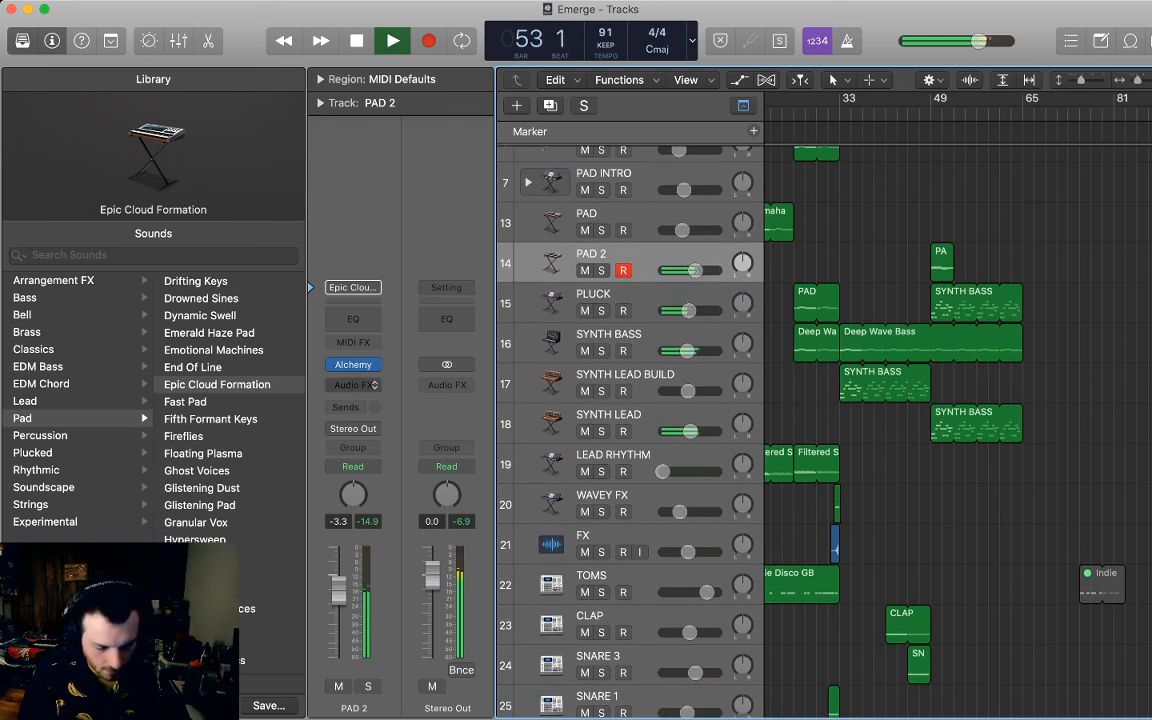
click(353, 384)
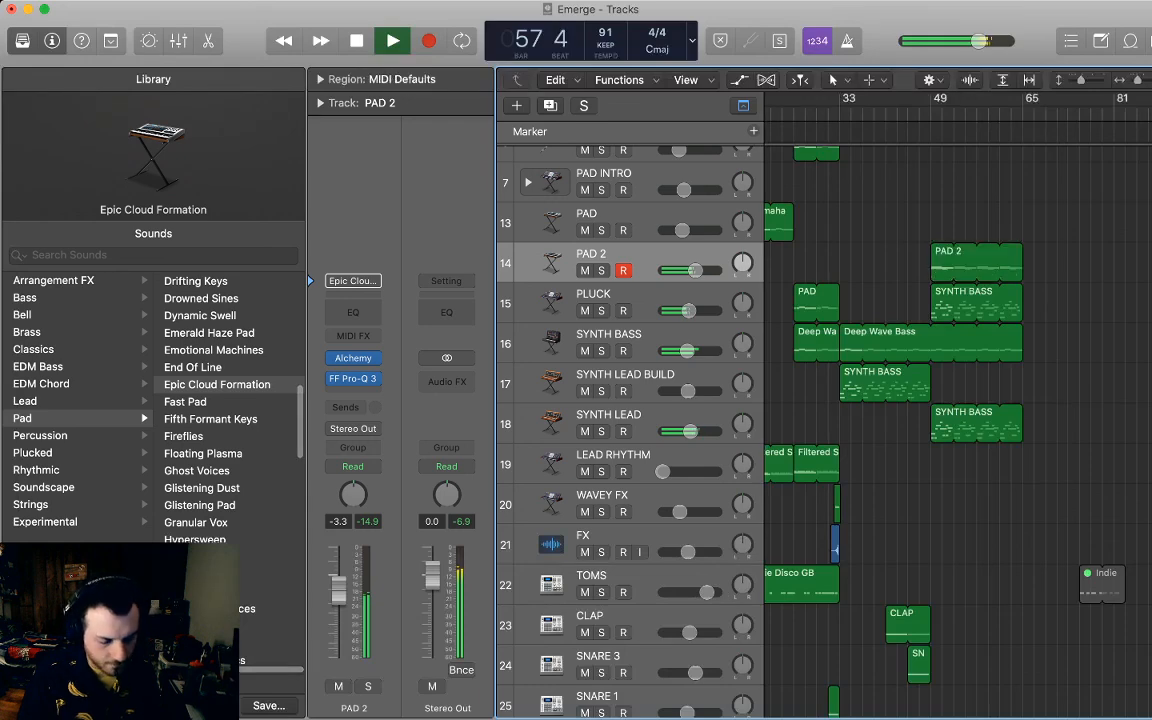
Stop playback and select the STRING LOOP region on the LOOP track at the start of the arrangement.
scroll(630, 430, up, 6)
scroll(630, 430, down, 1)
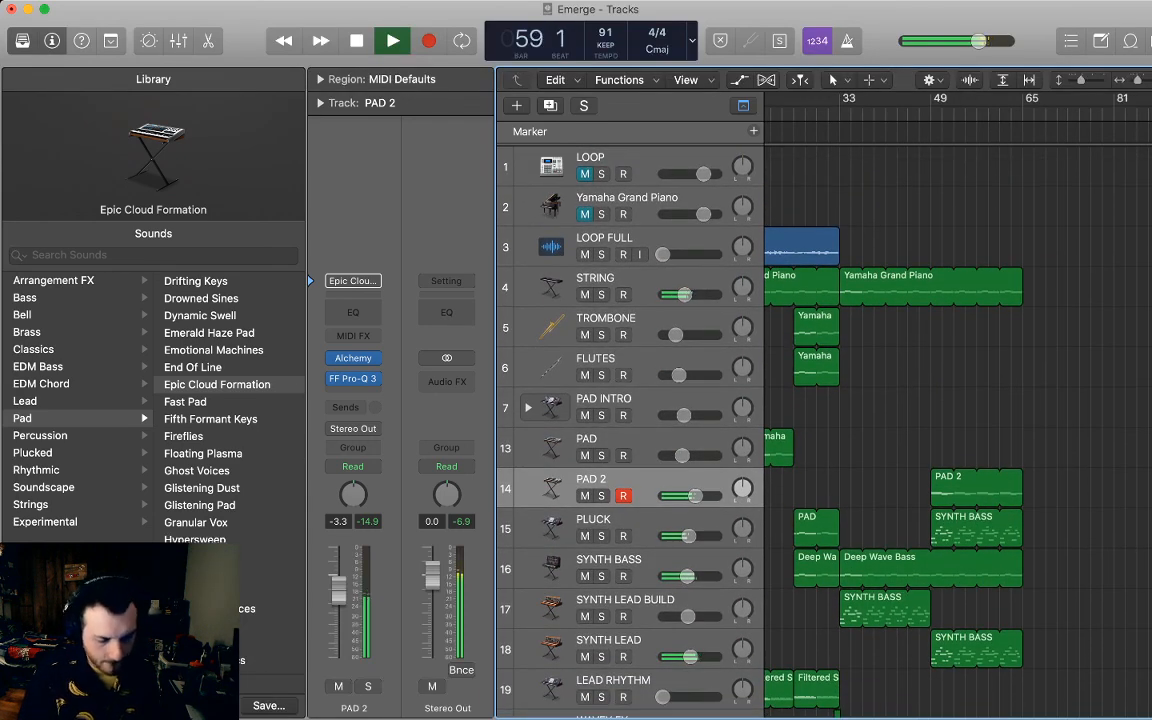
click(640, 160)
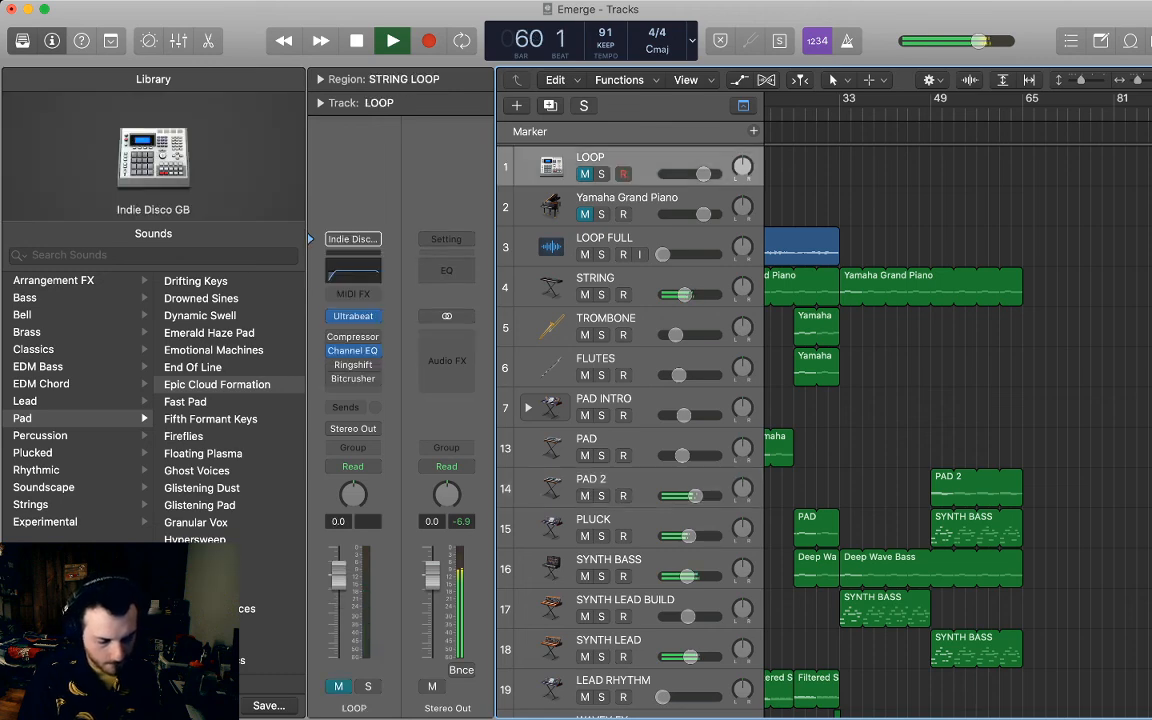
scroll(958, 430, left, 5)
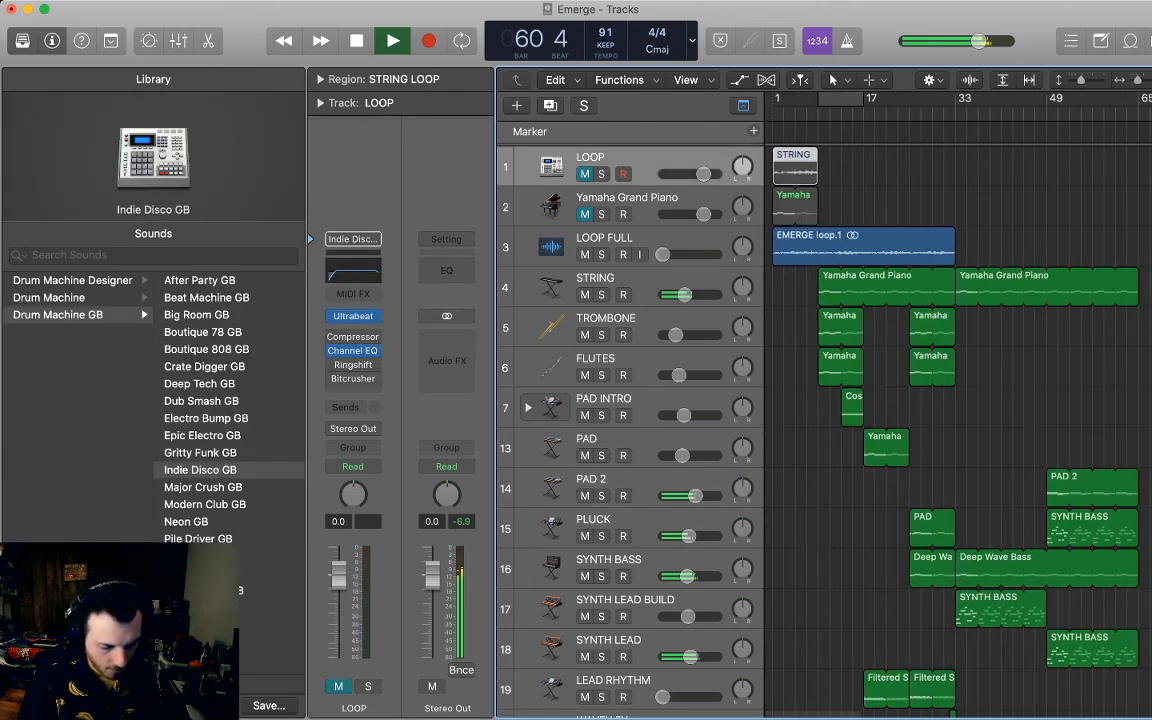
key(space)
click(864, 245)
click(794, 165)
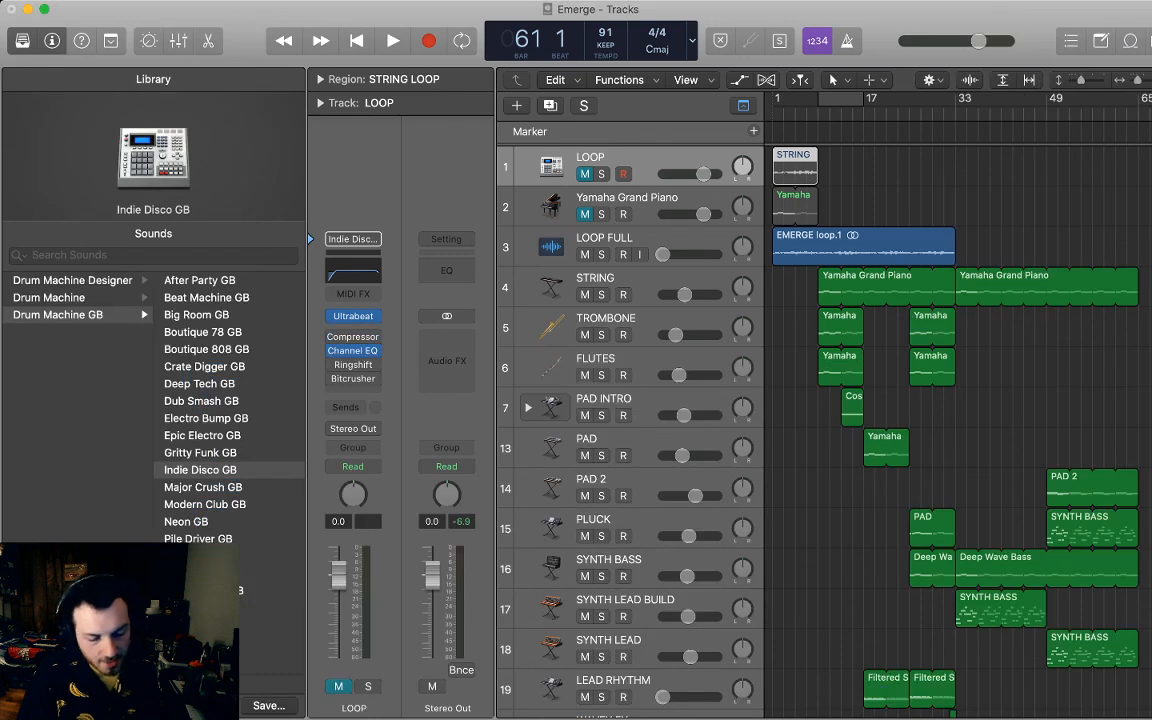
Add a new audio track beneath the LOOP track and name it LOOP.
key(alt+super+a)
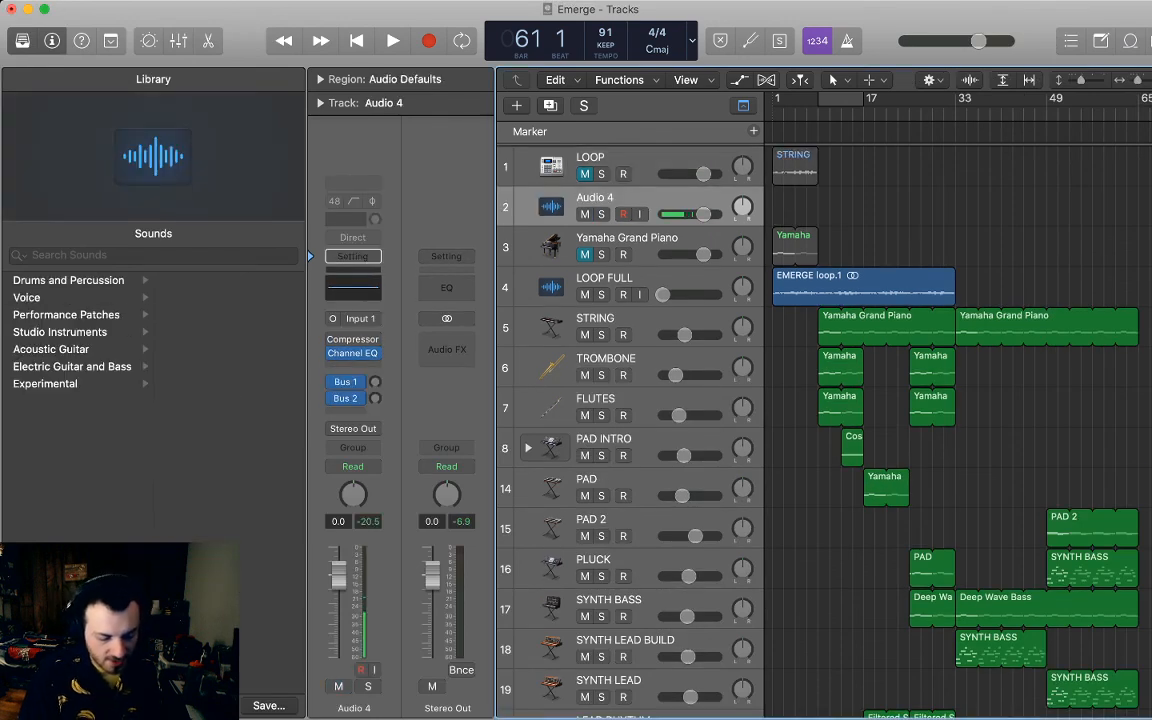
key(shift+n)
text(LOOP)
key(Return)
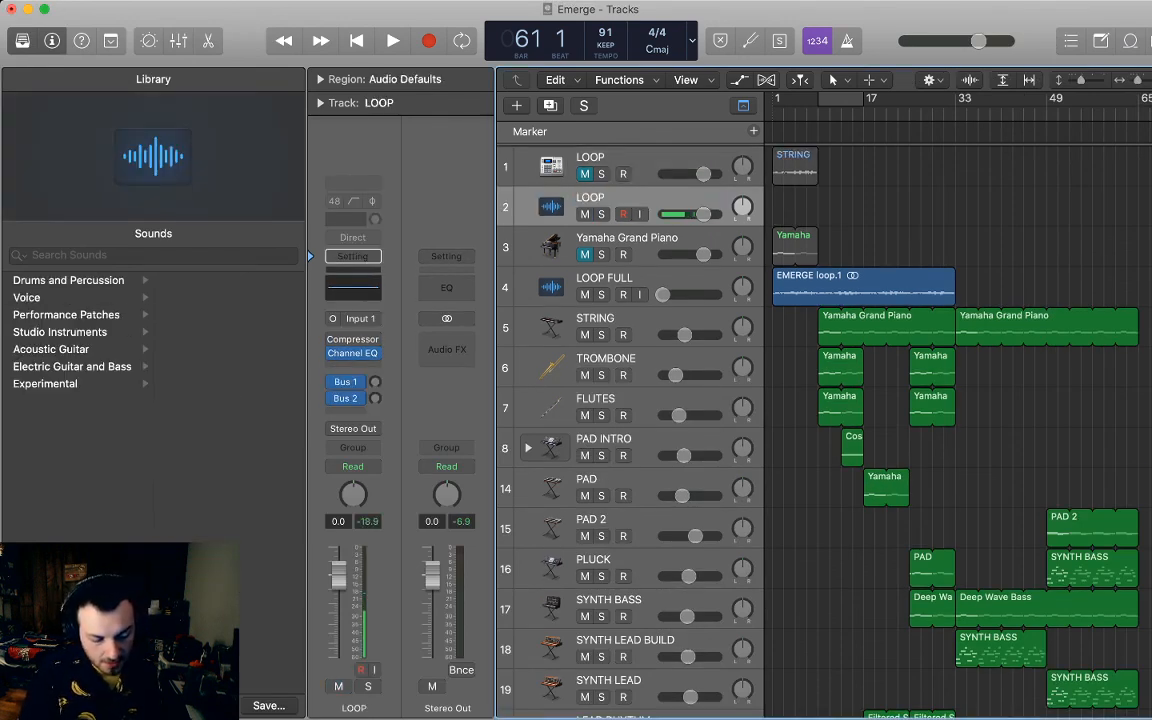
Move the STRING LOOP region onto the new LOOP audio track at bar 1 and mute that track.
key(Up)
drag(795, 168, 795, 208)
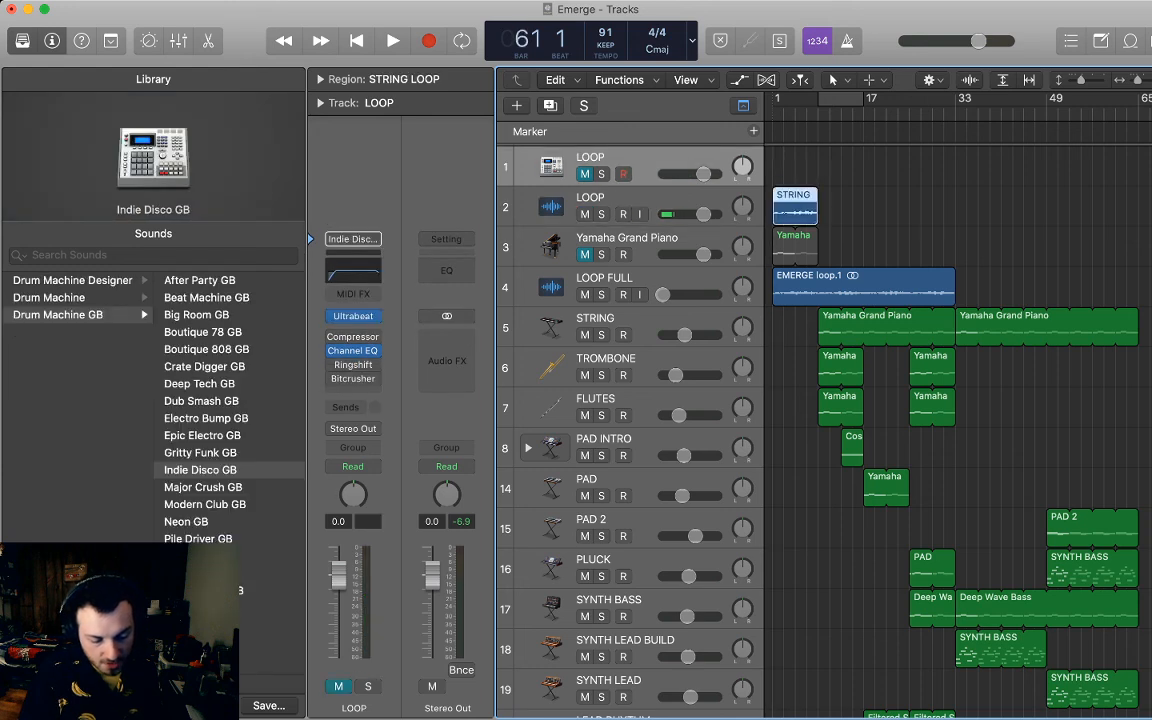
click(585, 214)
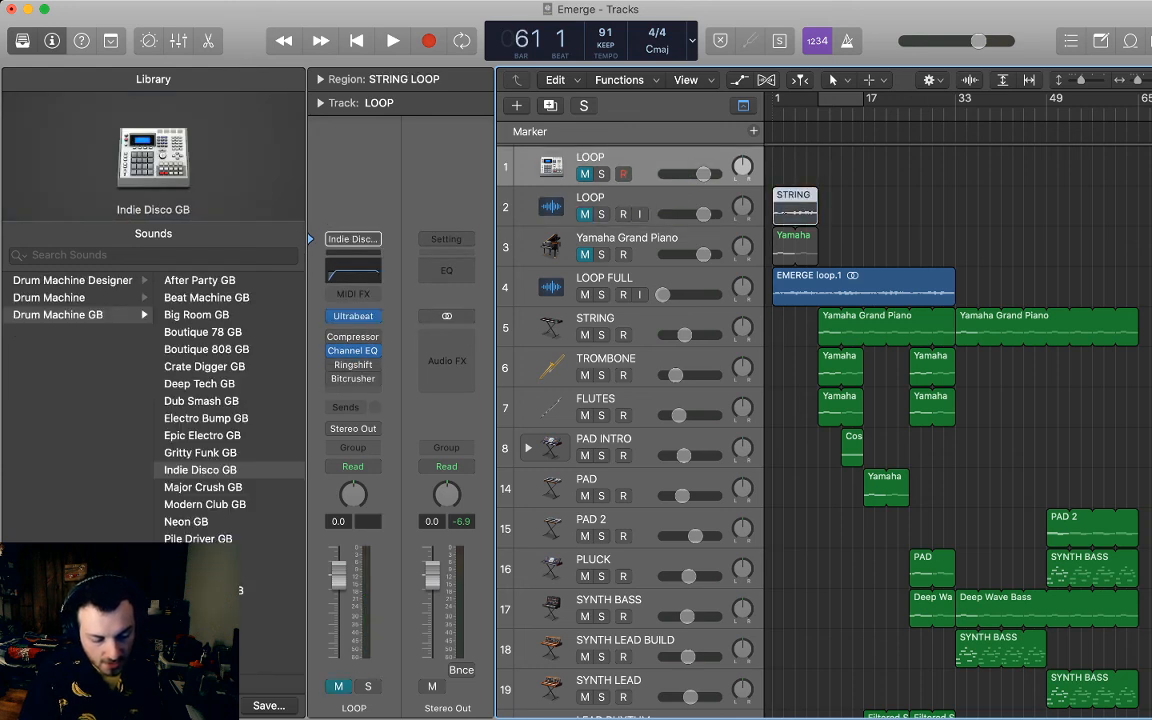
Delete the original drum machine LOOP track while keeping the STRING LOOP region on the audio track.
key(Delete)
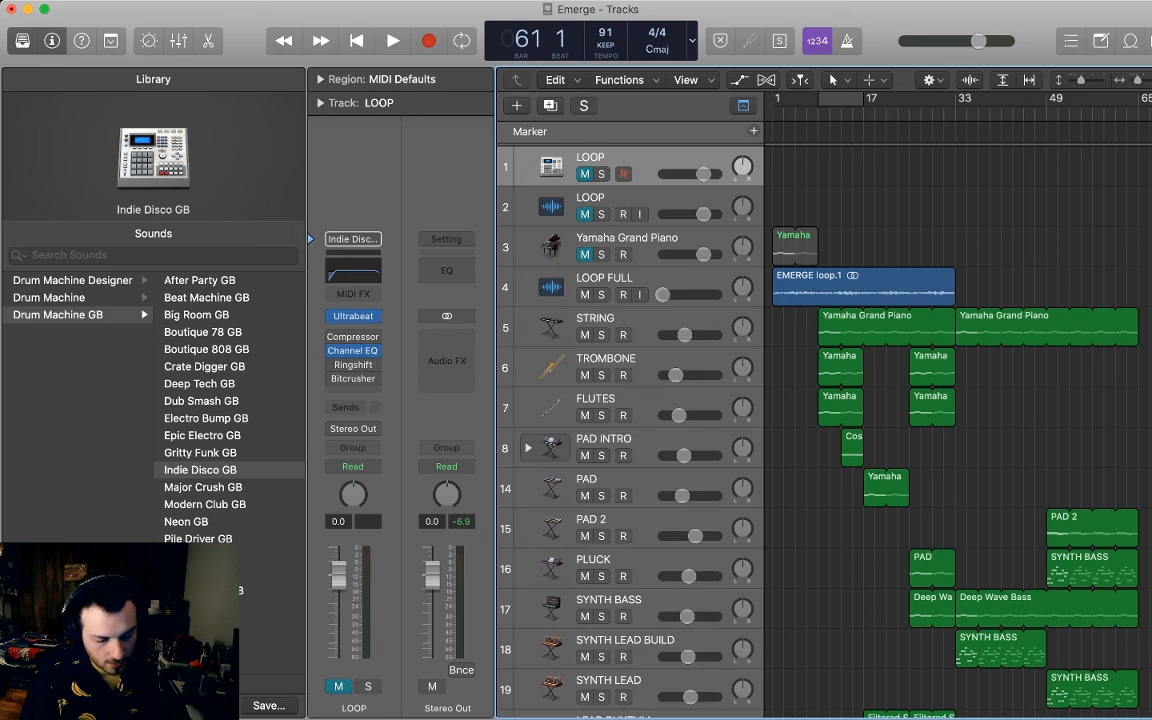
key(super+z)
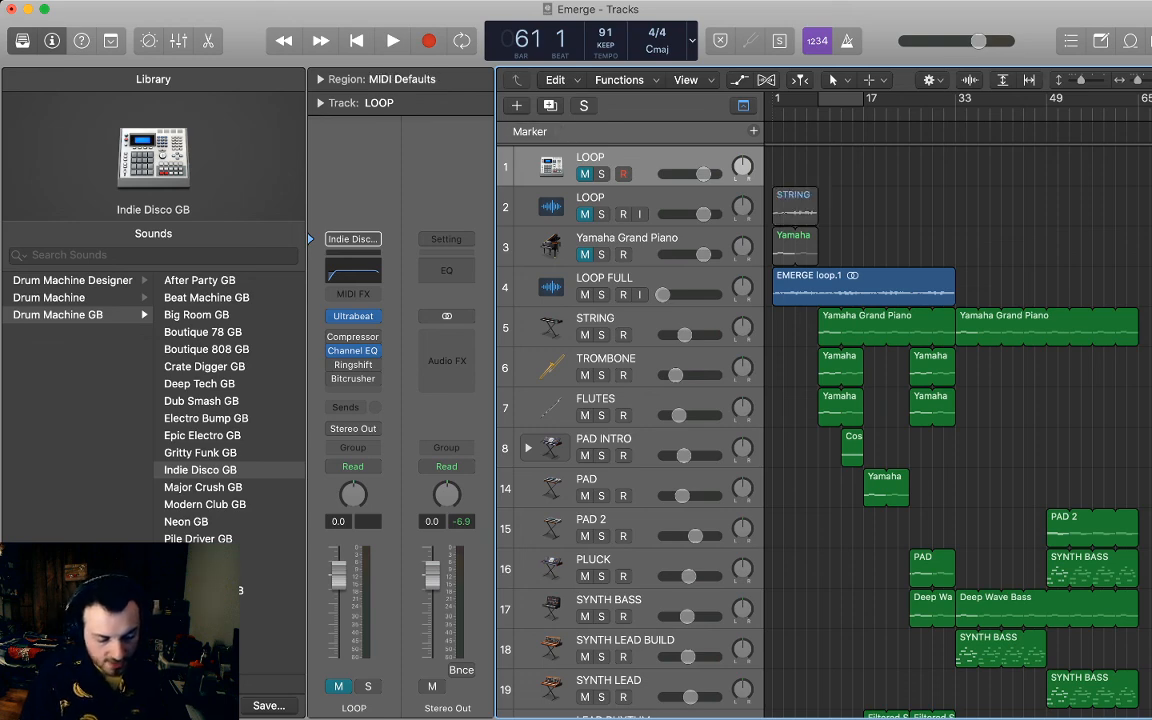
key(super+BackSpace)
click(1030, 230)
Play the arrangement from bar 1 and examine how the tracks build through the intro up to bar 17.
scroll(1030, 400, down, 5)
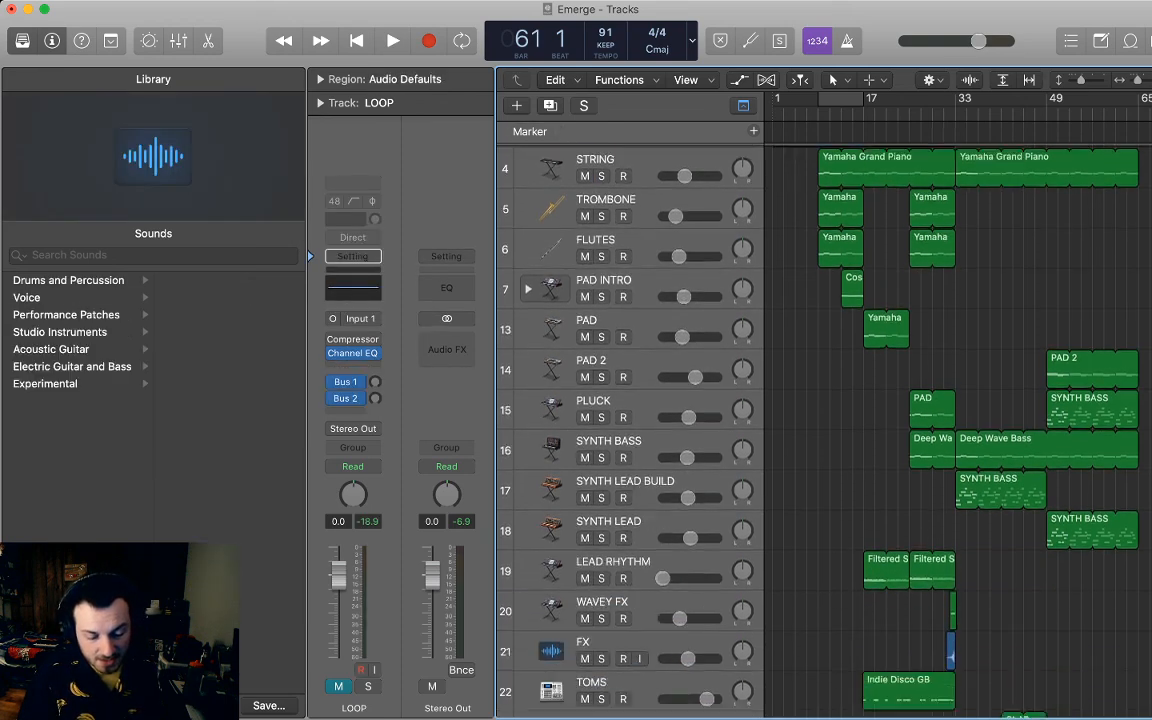
scroll(950, 400, up, 3)
scroll(950, 400, down, 10)
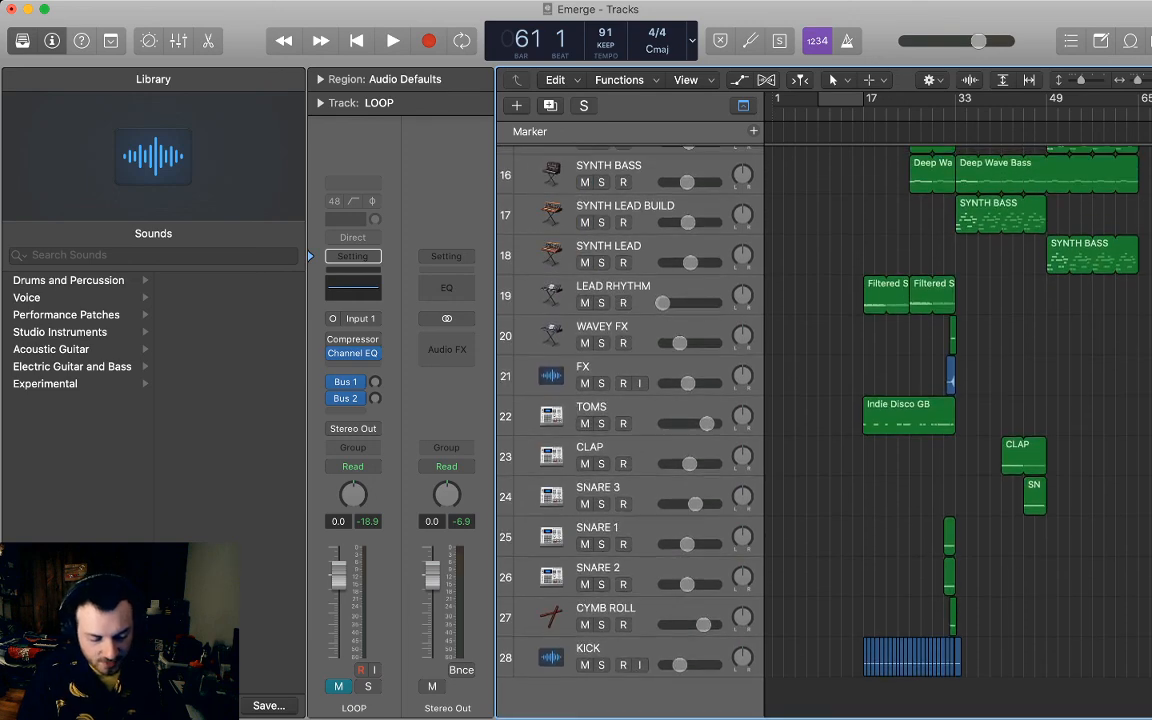
key(Return)
scroll(950, 400, up, 10)
key(space)
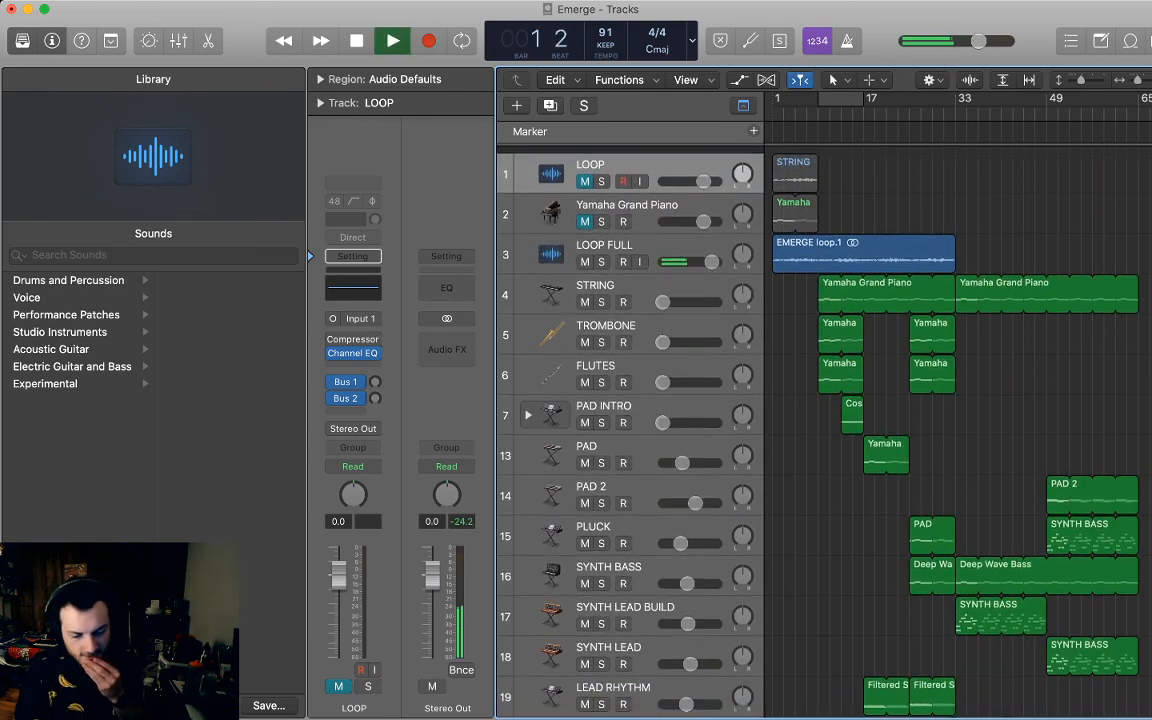
scroll(950, 400, down, 10)
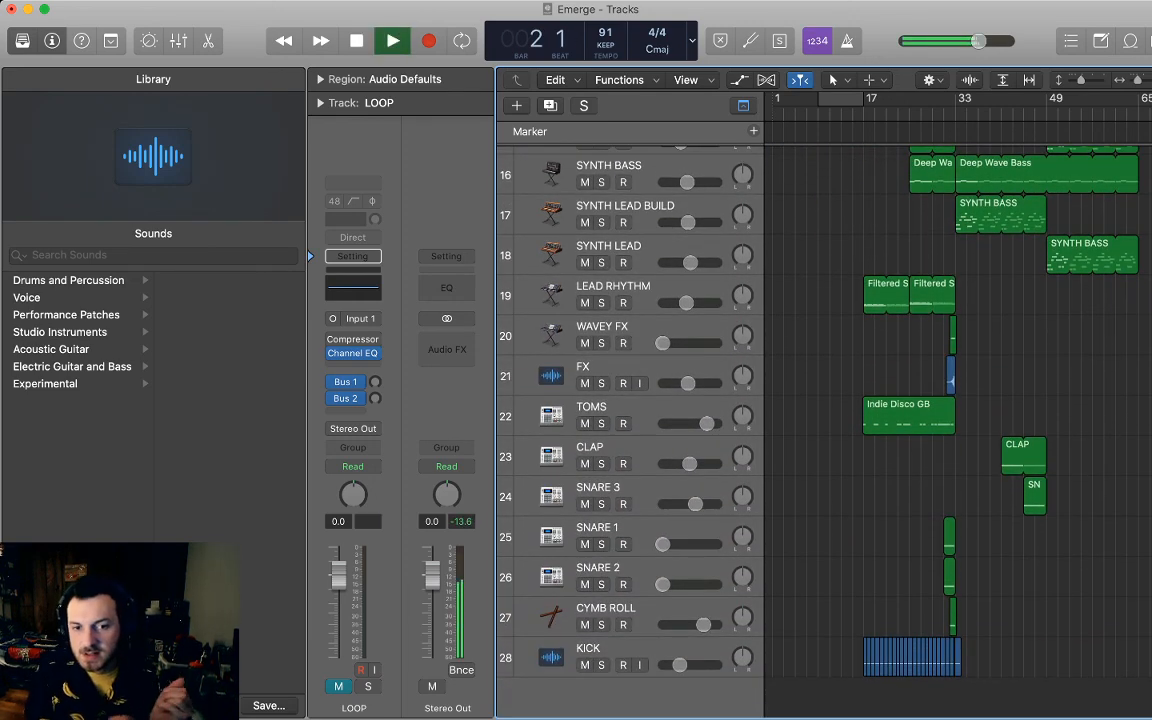
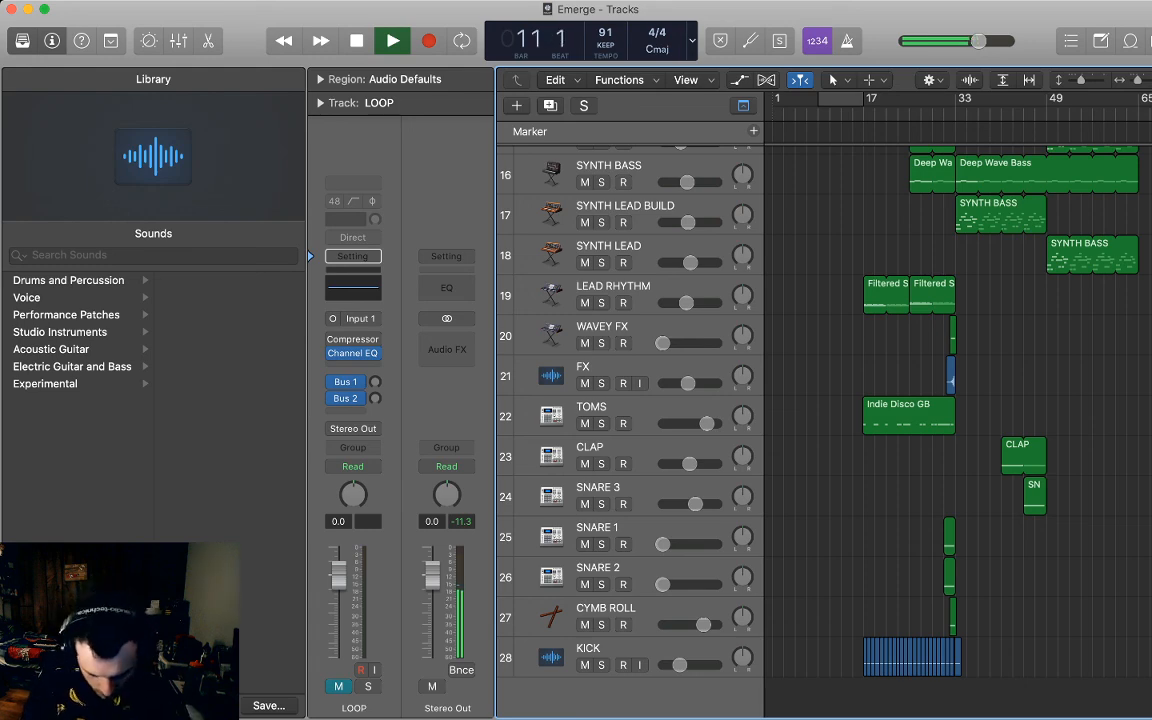
scroll(900, 400, up, 10)
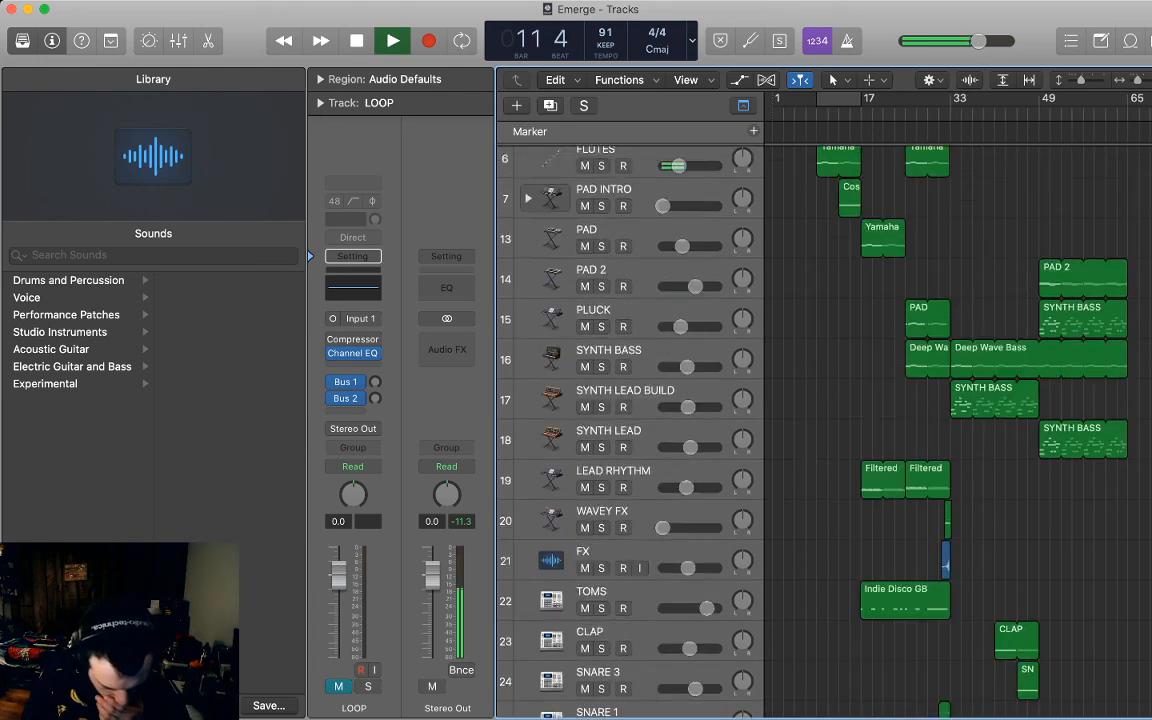
scroll(900, 400, down, 5)
scroll(900, 400, down, 3)
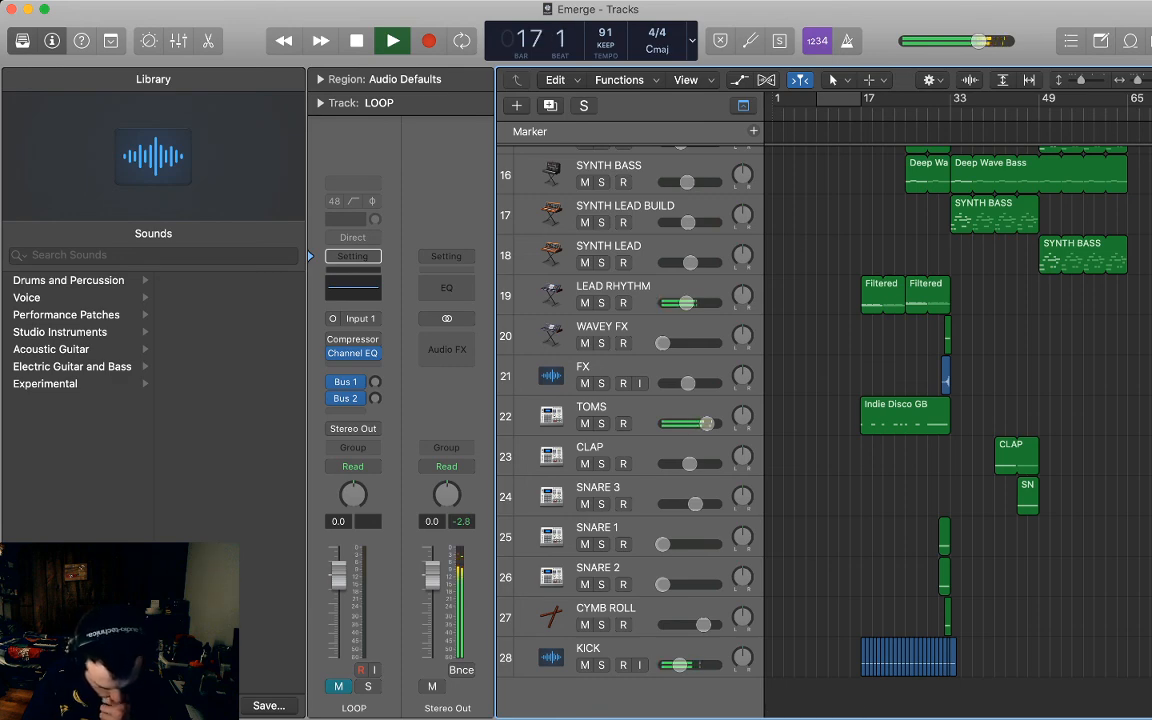
Keep listening from bar 17 into the build at bar 33, examining which melodic and drum tracks play in each section.
scroll(820, 400, up, 10)
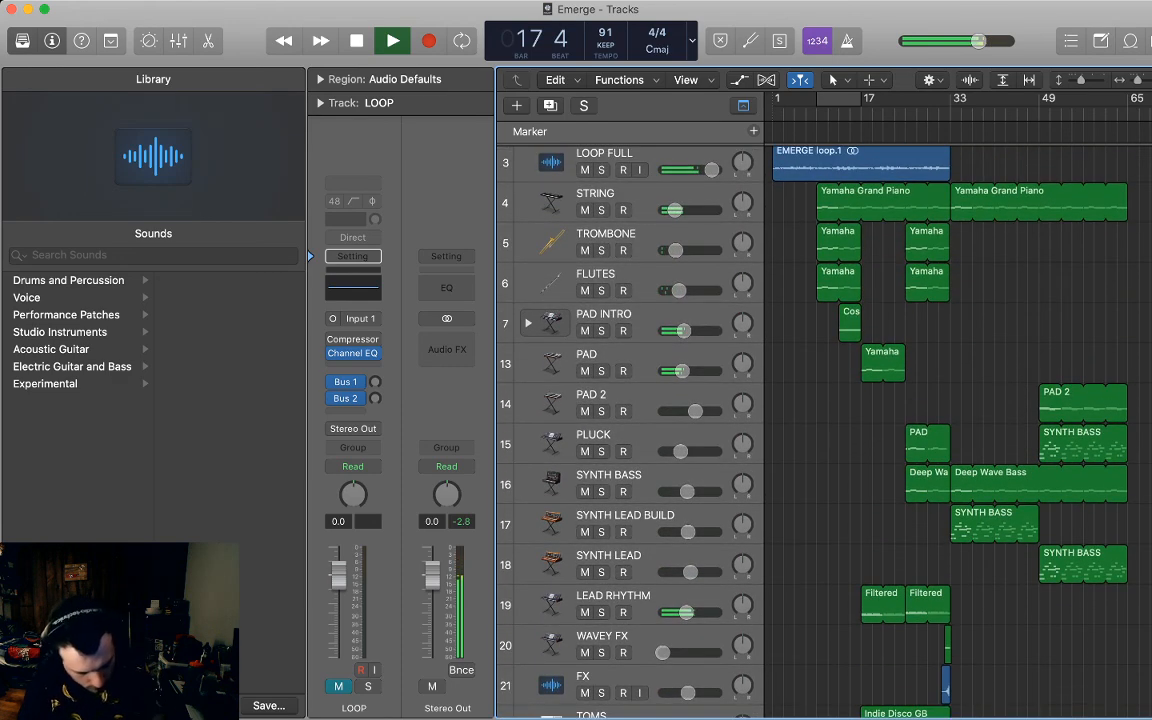
scroll(820, 400, up, 3)
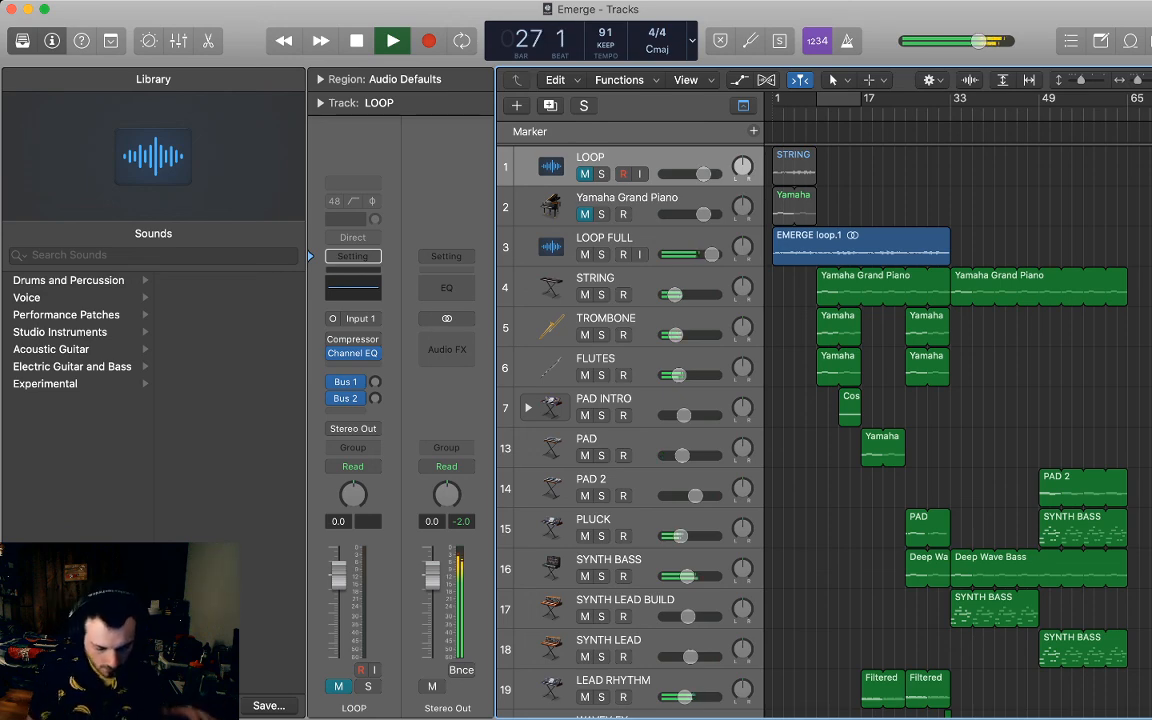
scroll(760, 420, down, 10)
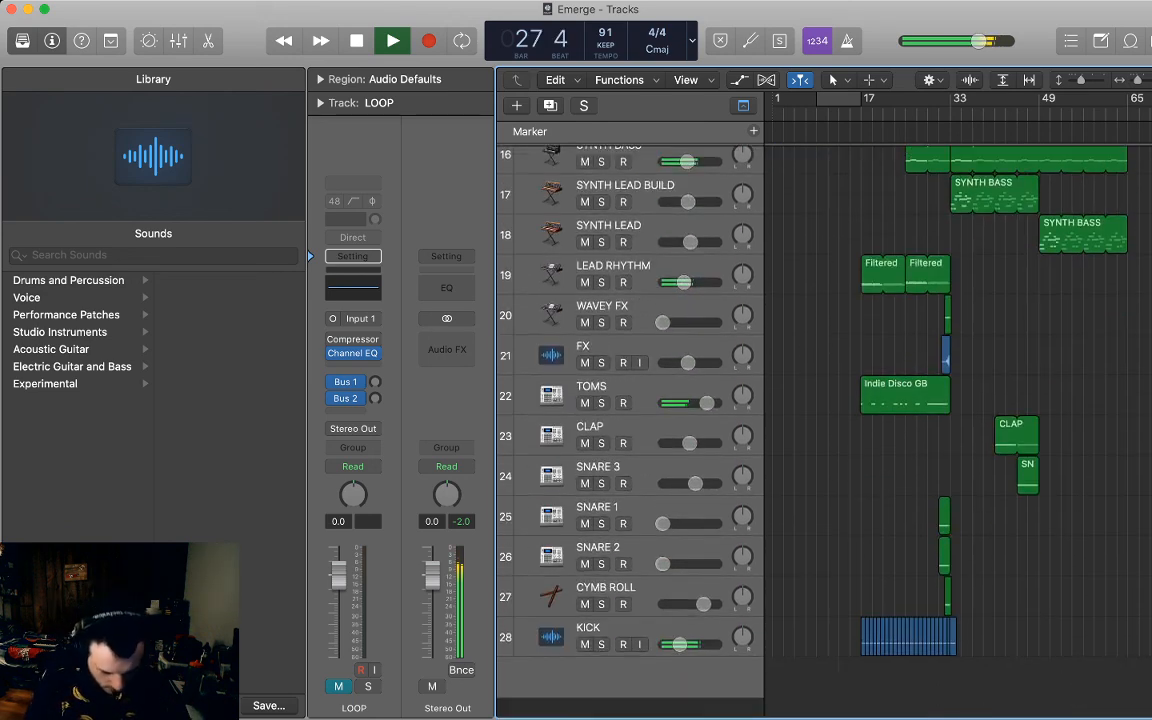
scroll(760, 420, up, 10)
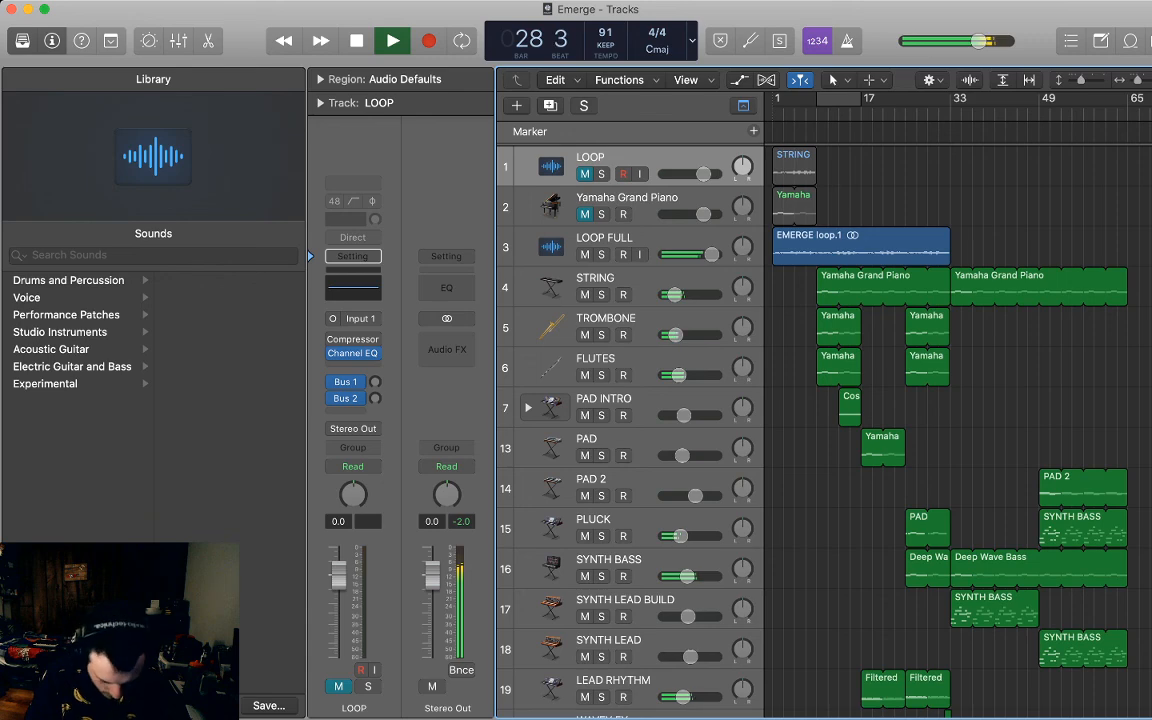
scroll(760, 420, down, 5)
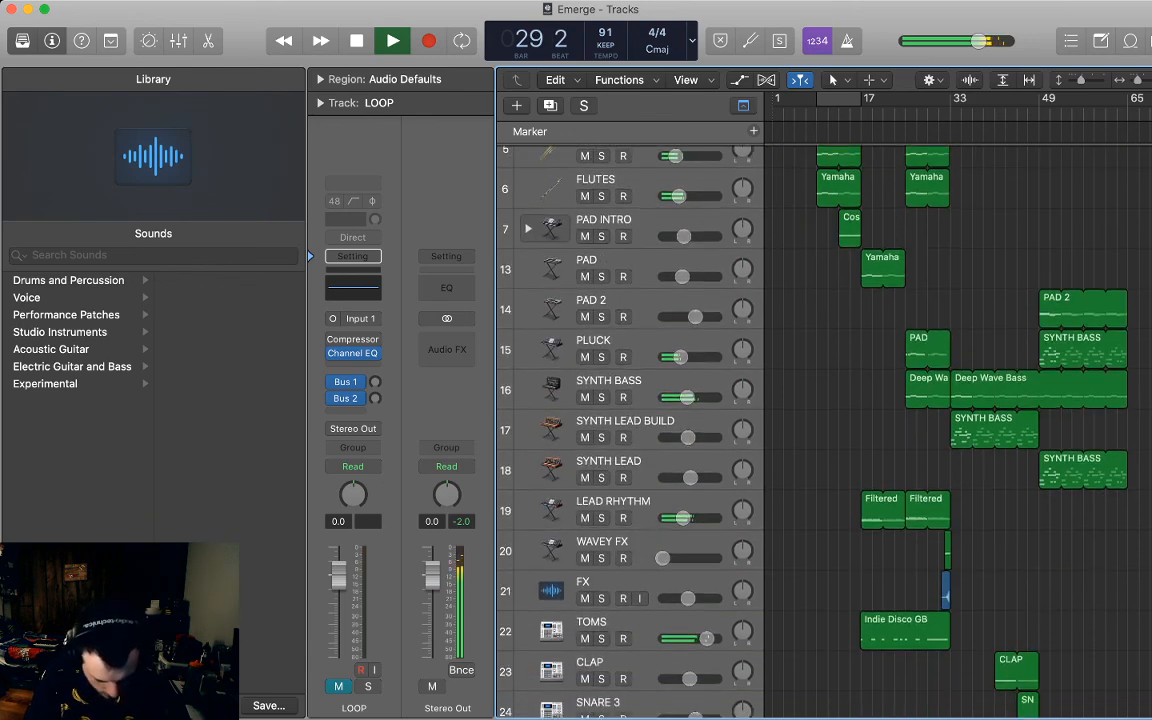
scroll(760, 420, down, 1)
scroll(760, 420, down, 1)
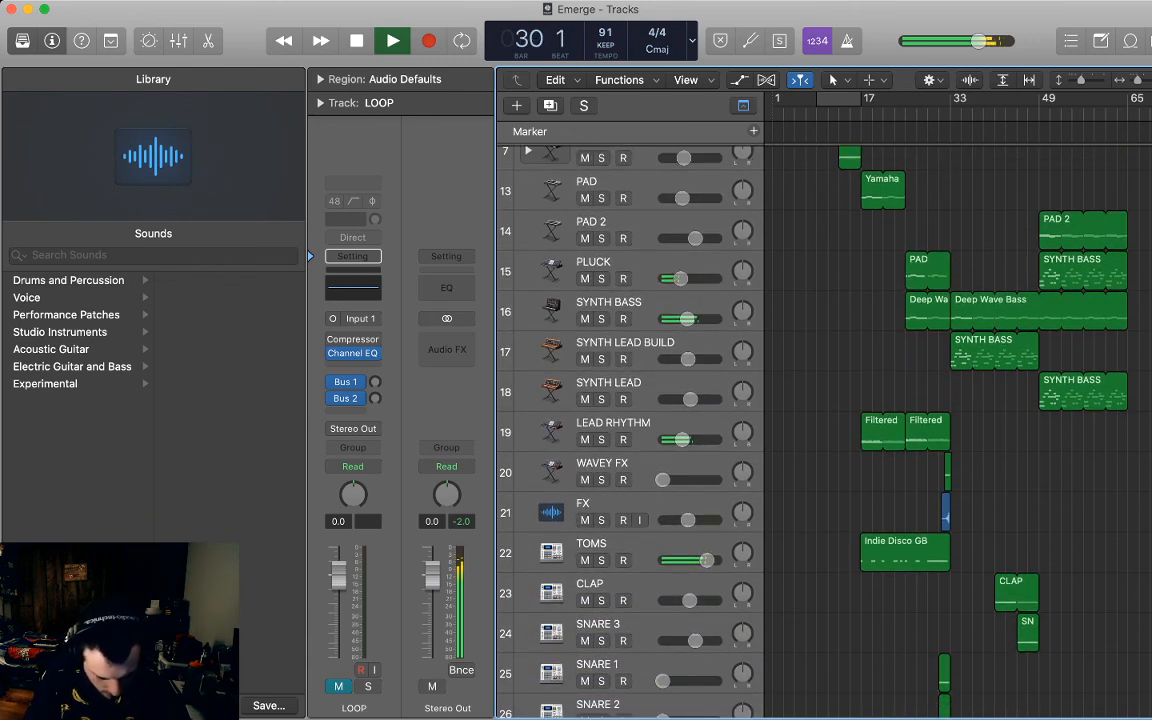
scroll(760, 420, down, 1)
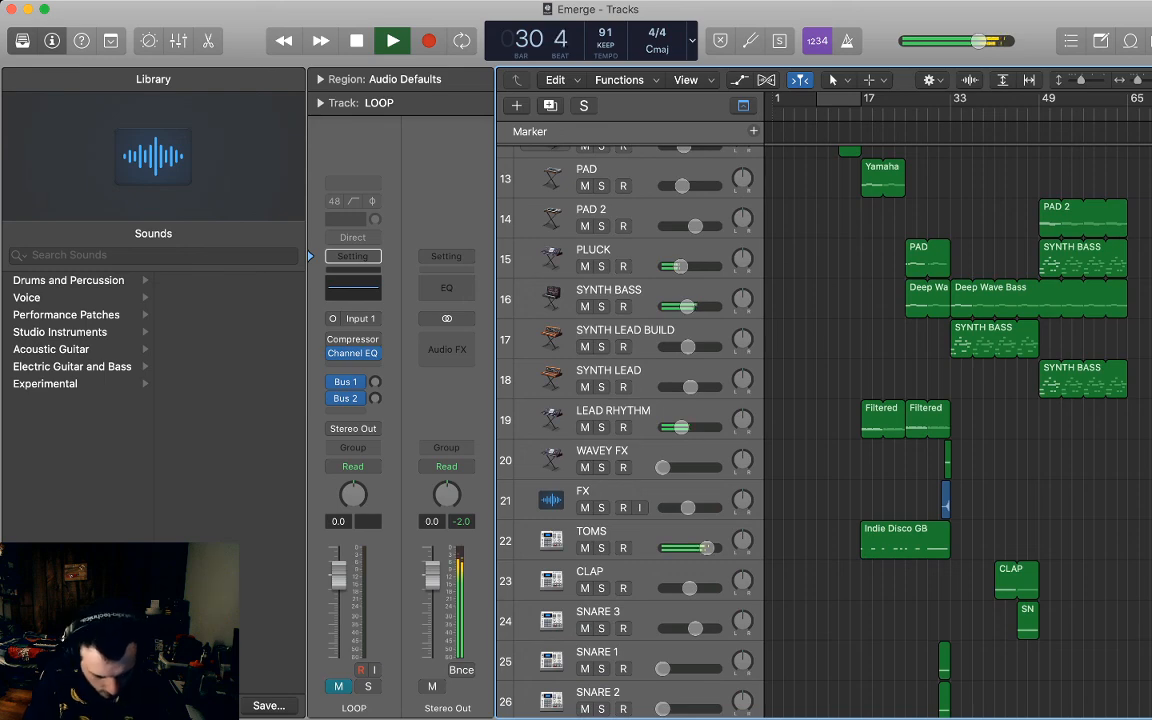
scroll(760, 420, up, 3)
scroll(760, 420, up, 2)
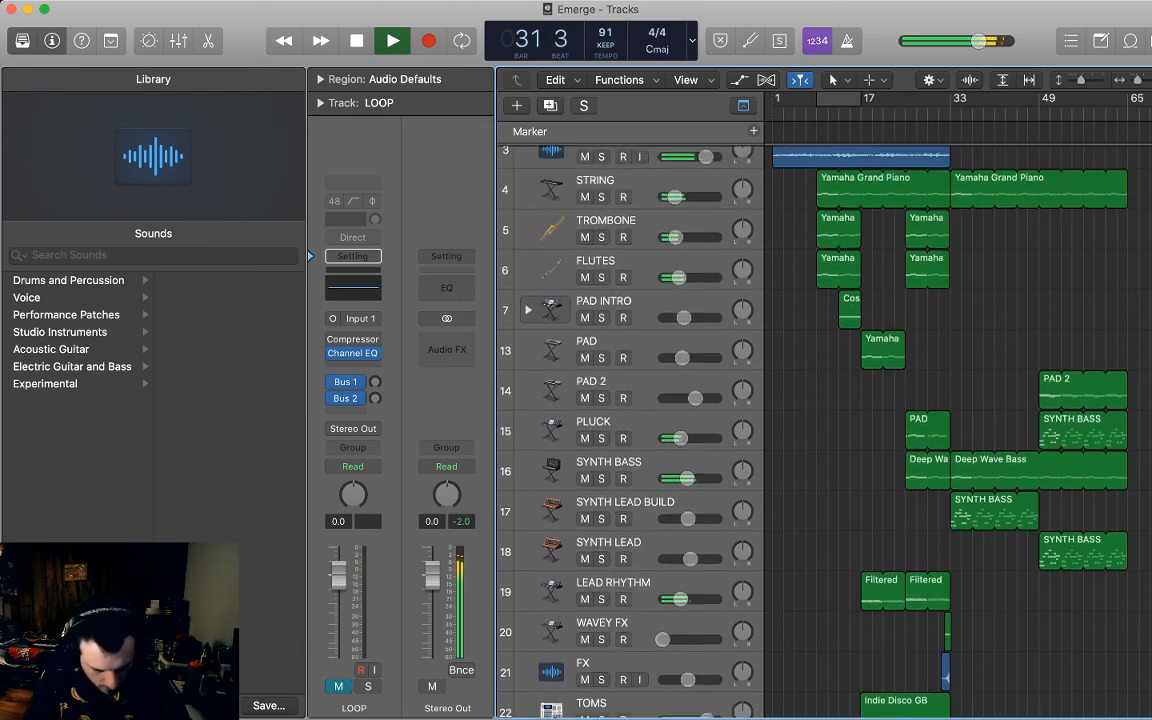
scroll(760, 420, down, 2)
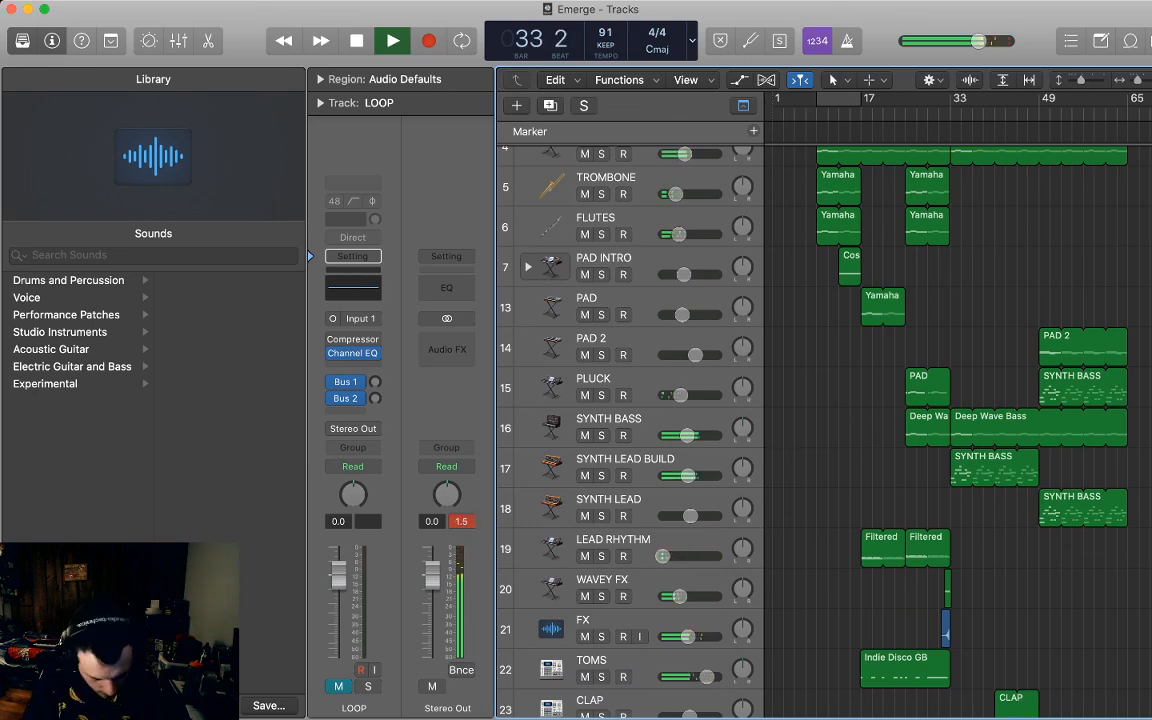
scroll(830, 430, down, 5)
scroll(820, 420, down, 3)
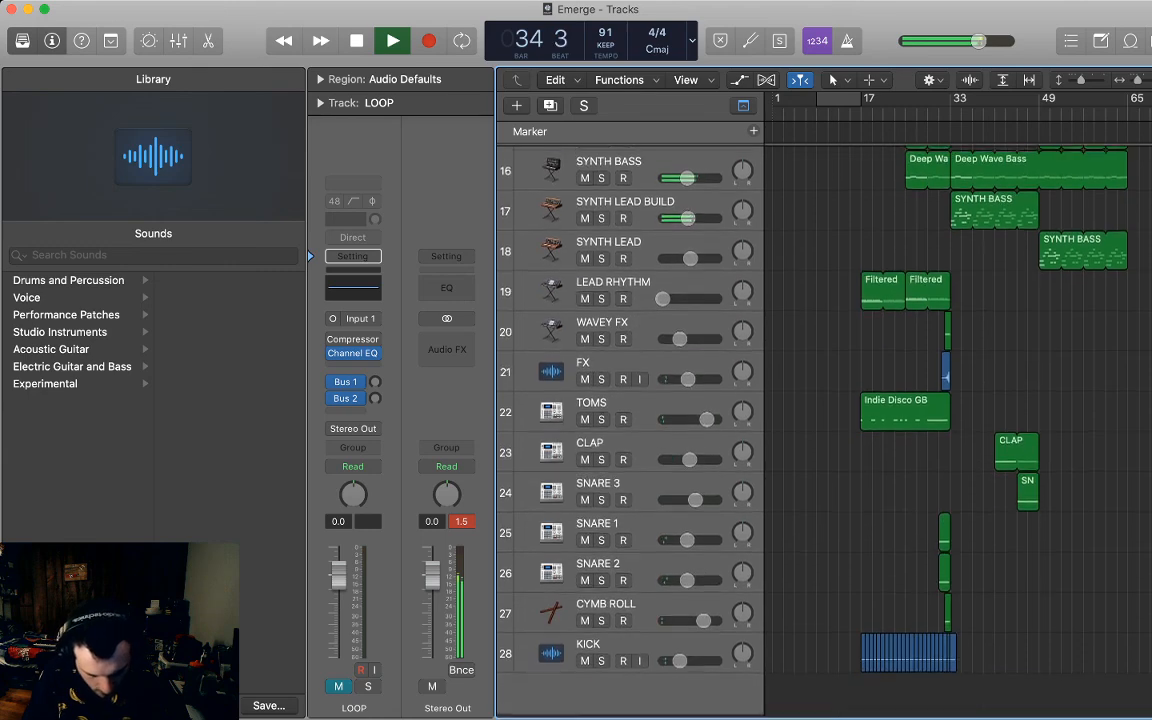
Add a new software instrument track directly beneath the FLUTES track for the section starting at bar 33.
key(super+Right)
key(super+Right)
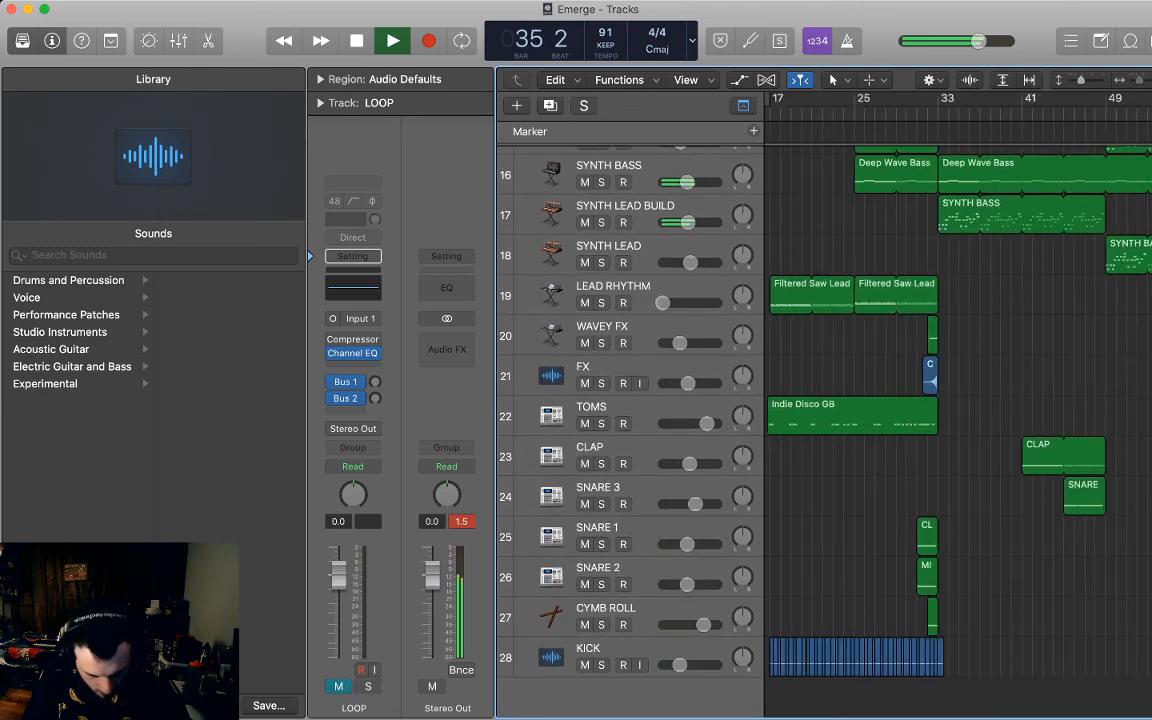
scroll(820, 420, up, 6)
scroll(820, 420, down, 4)
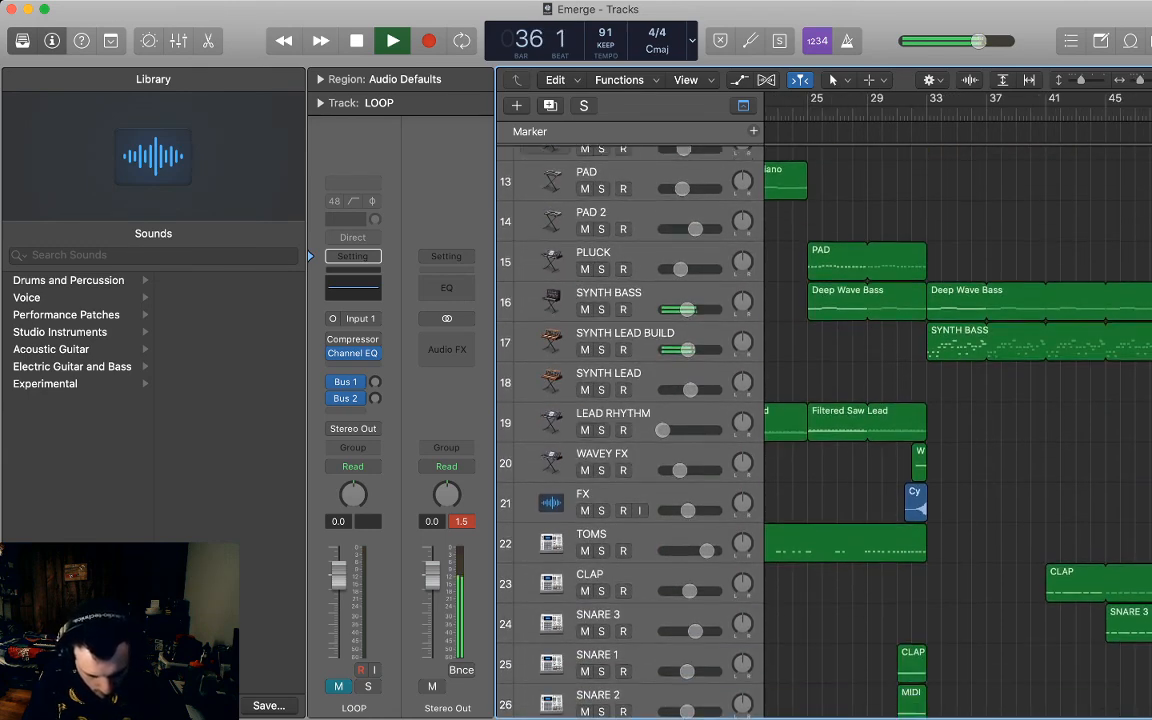
scroll(820, 420, up, 8)
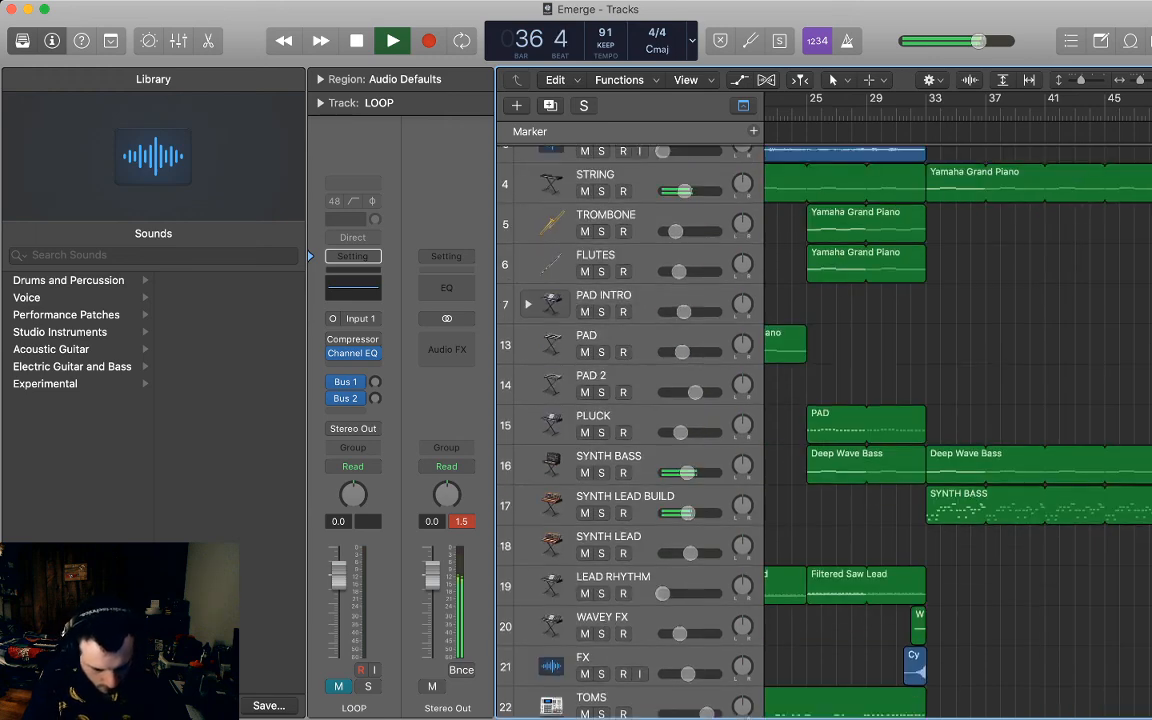
click(620, 360)
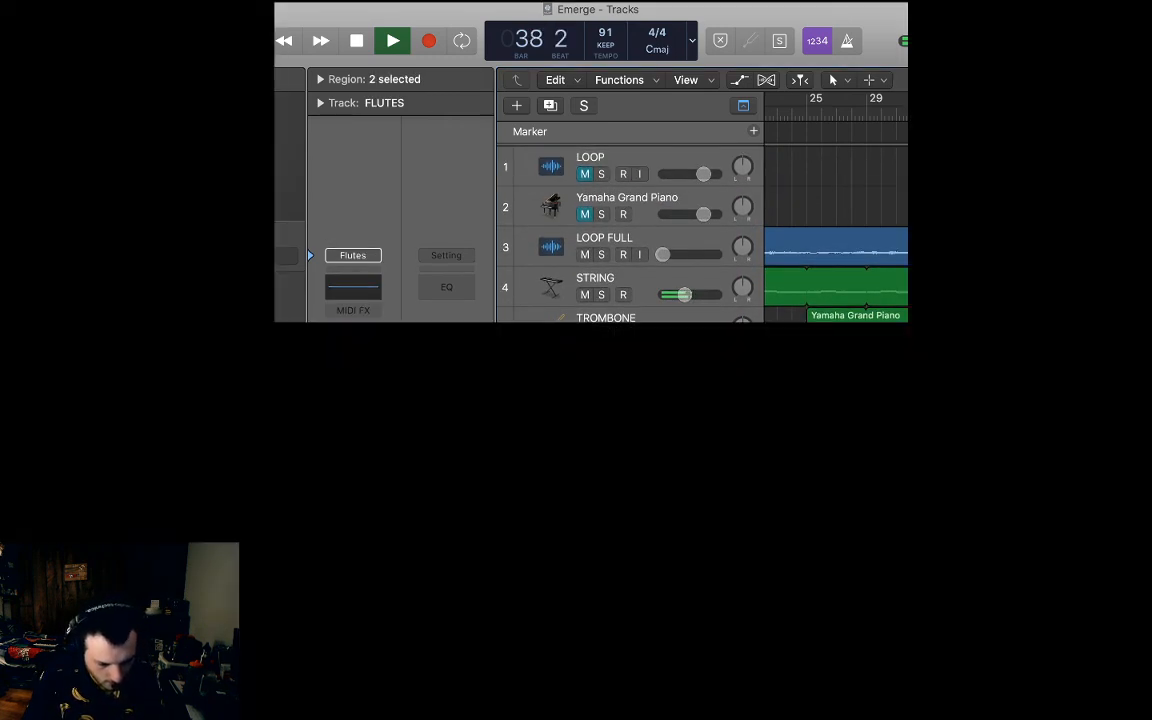
key(alt+super+s)
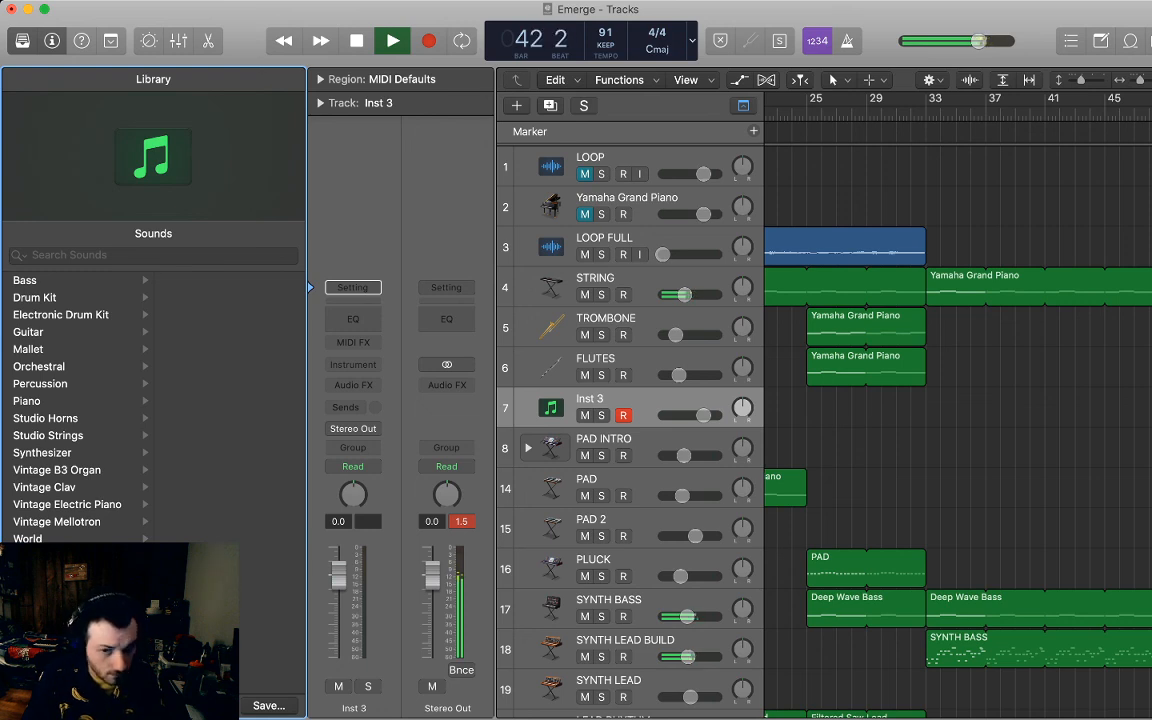
Audition Synthesizer Bell sounds from Antarctic Sun through Delicate Bells on the new track, and load Antarctic Sun.
click(175, 314)
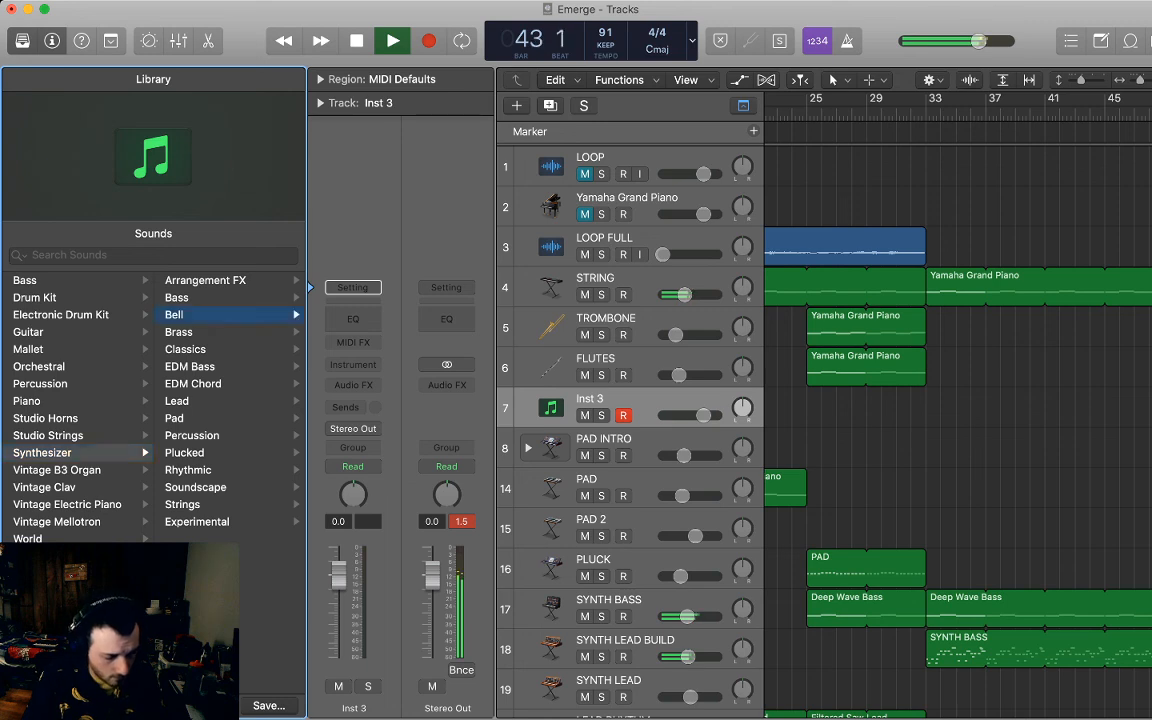
scroll(215, 400, up, 5)
click(198, 298)
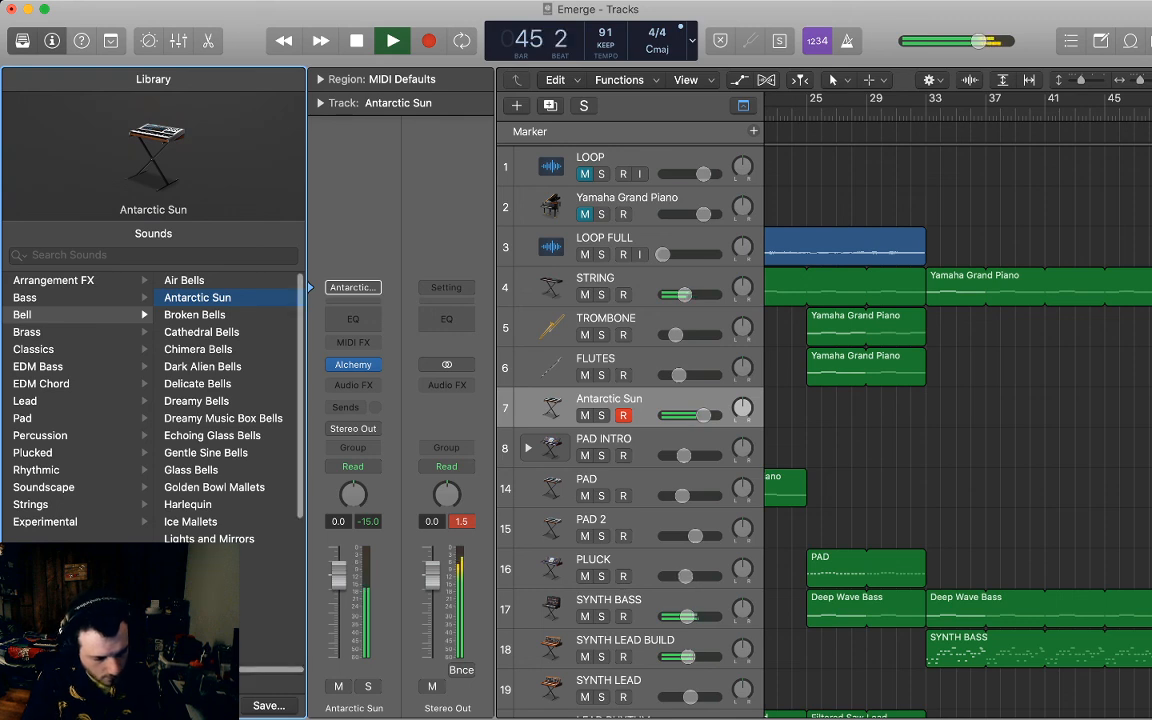
click(195, 315)
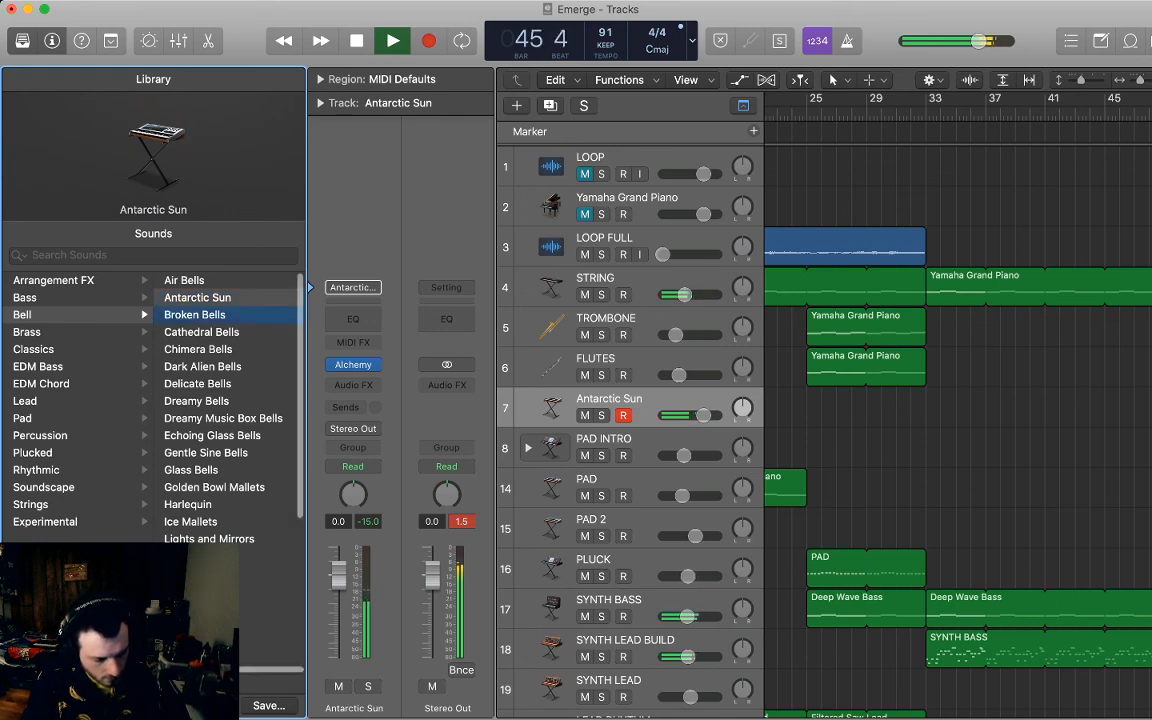
click(201, 332)
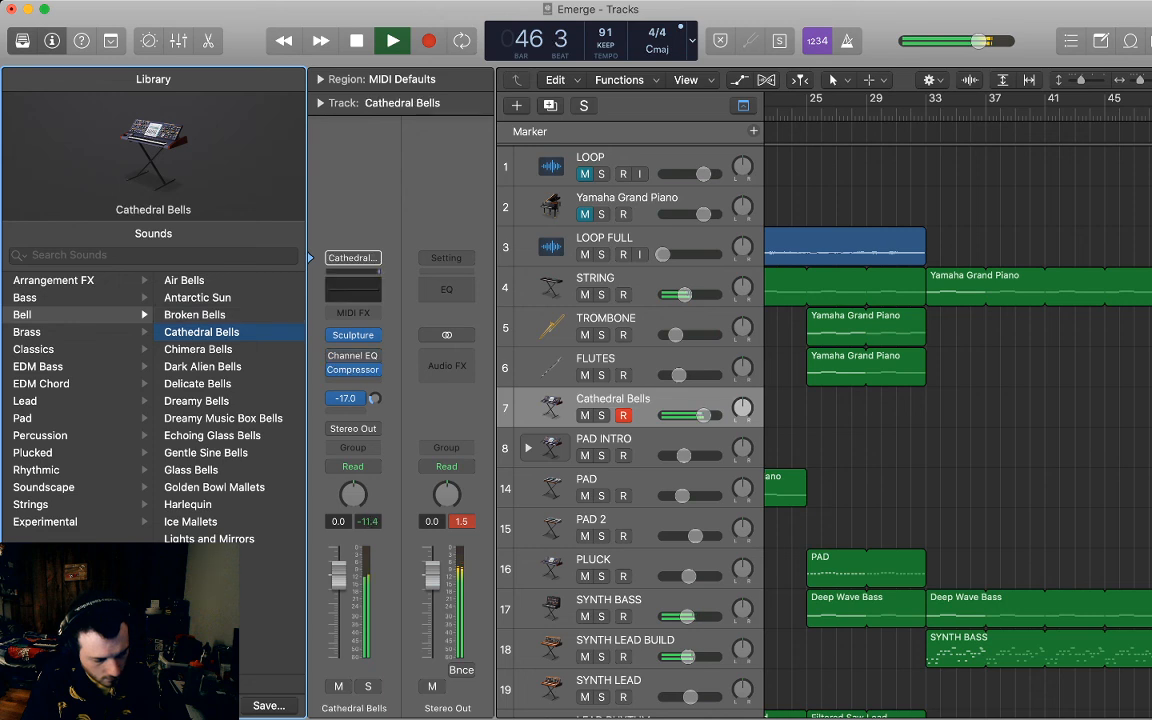
click(198, 349)
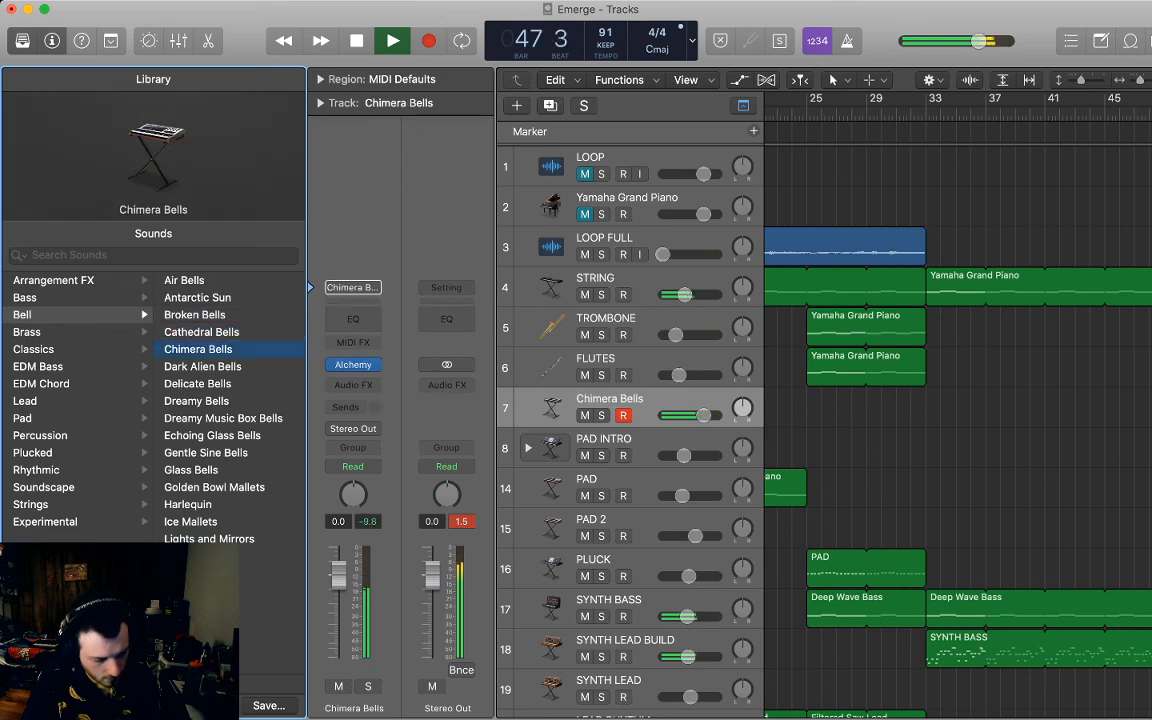
click(202, 366)
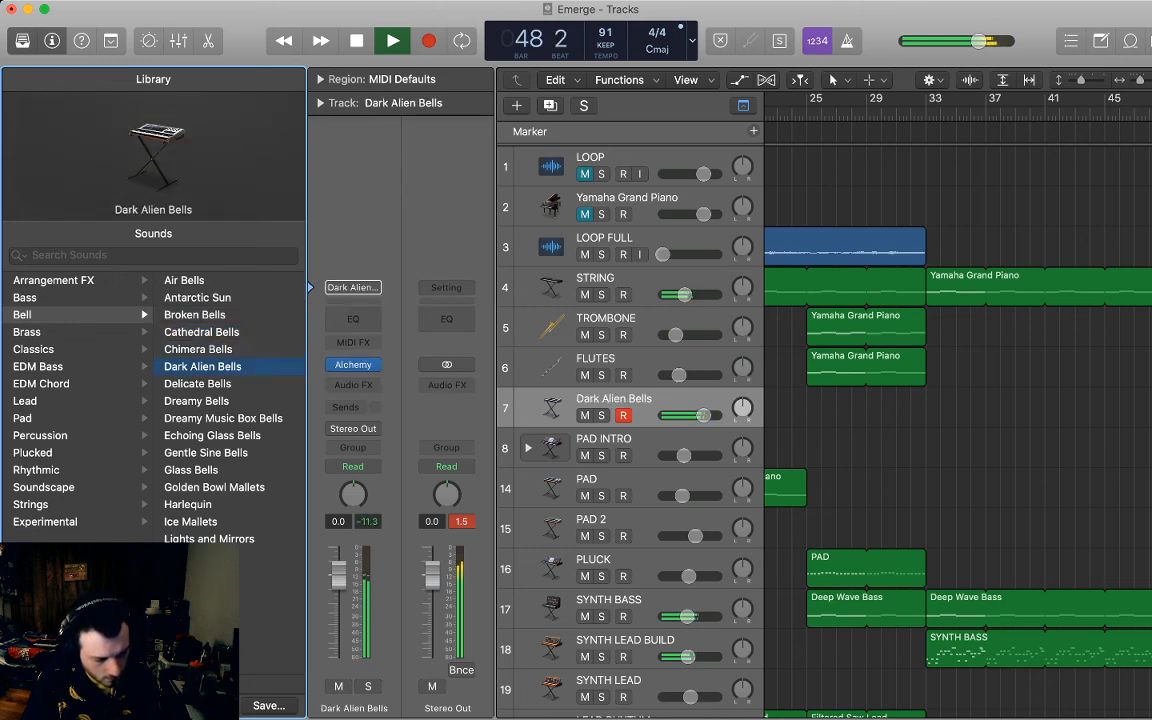
click(197, 383)
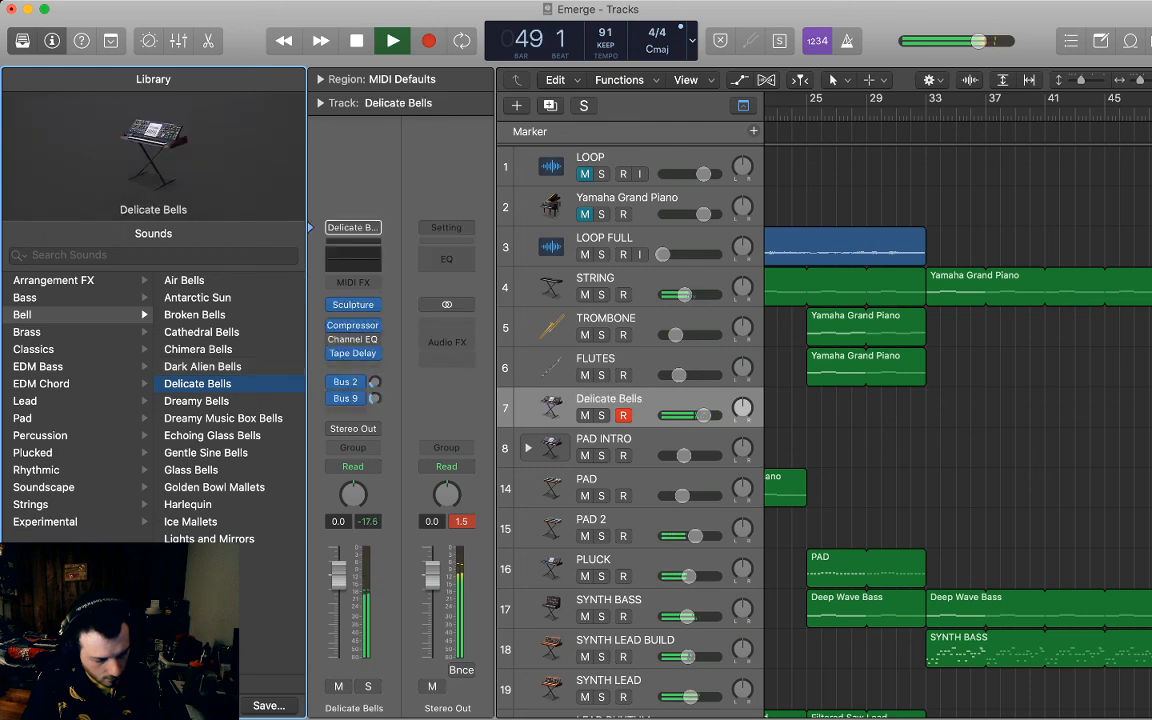
click(197, 297)
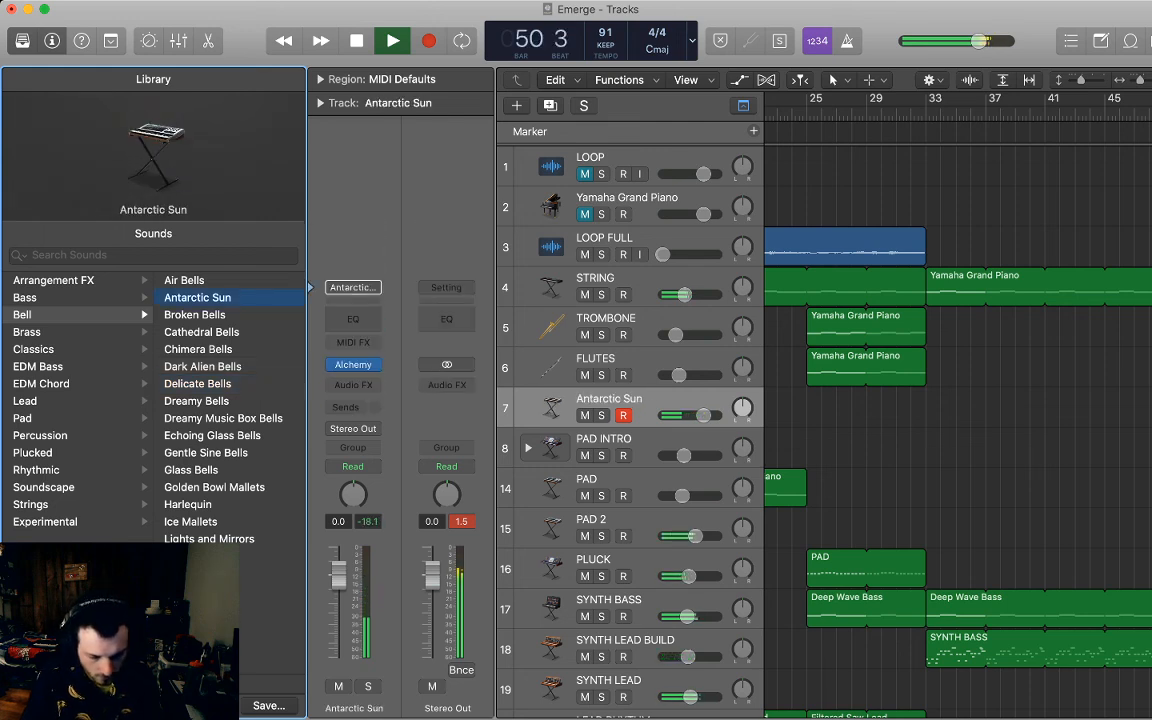
Stop playback at bar 33 and look over the whole arrangement's tracks, from LOOP down to KICK.
key(super+Left)
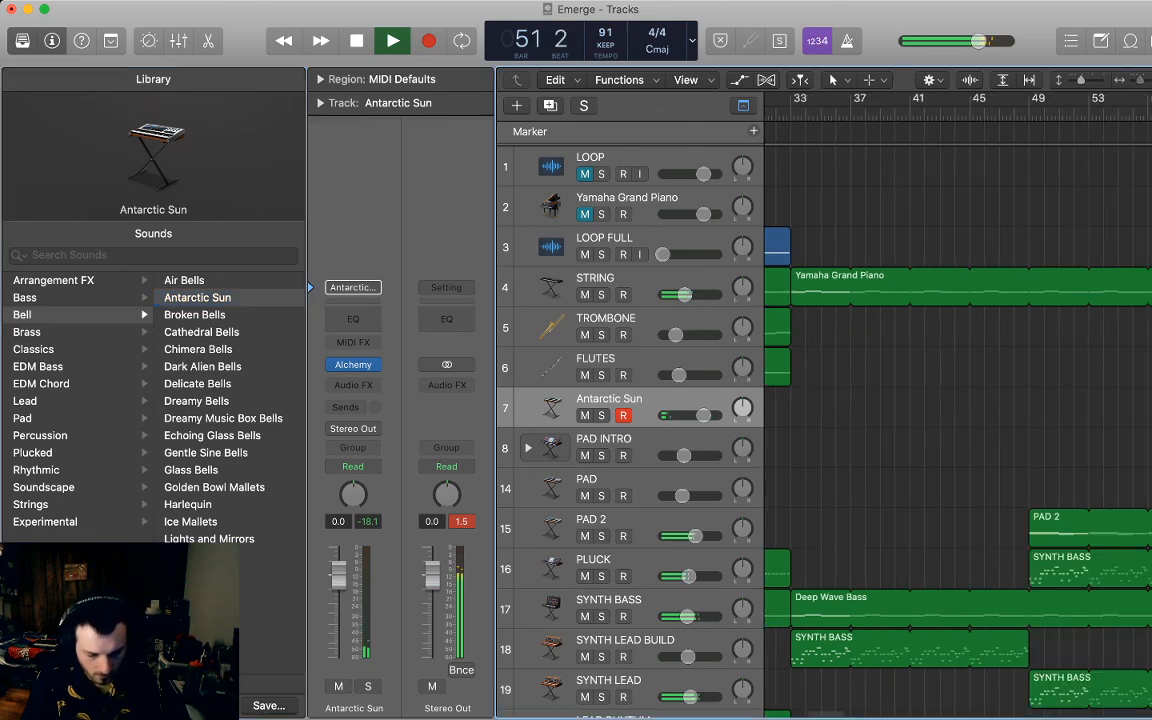
key(super+Left)
key(super+Left)
key(space)
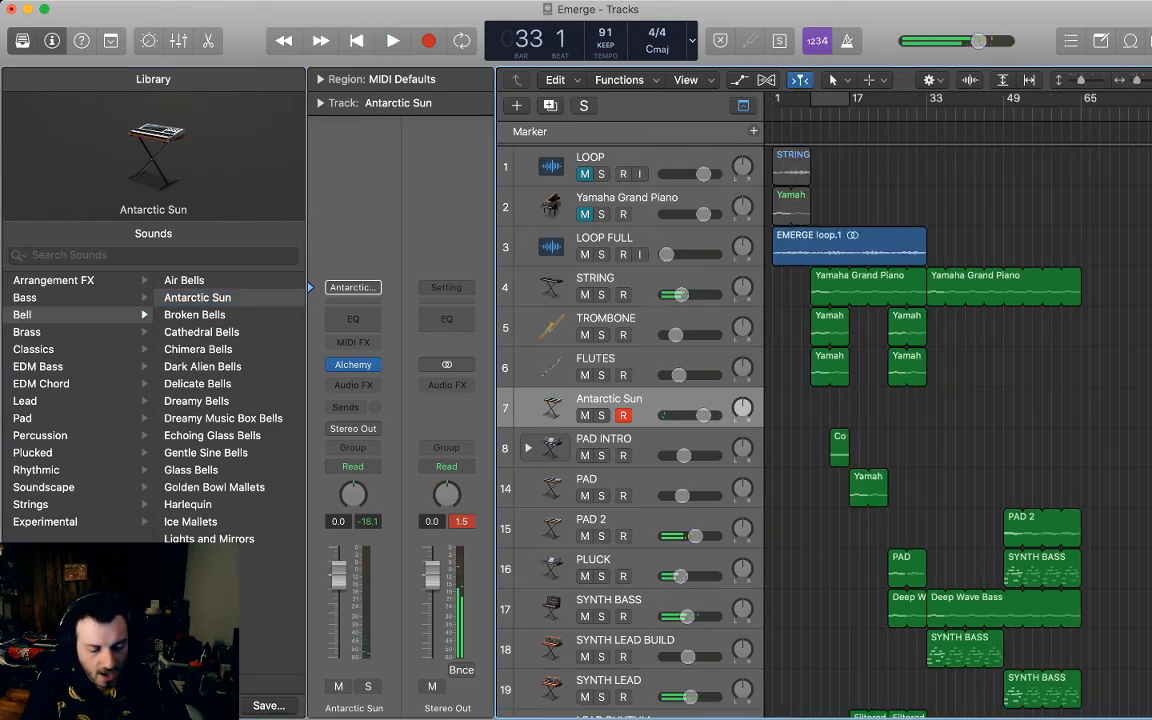
scroll(630, 420, down, 1)
scroll(630, 420, down, 10)
scroll(630, 420, up, 10)
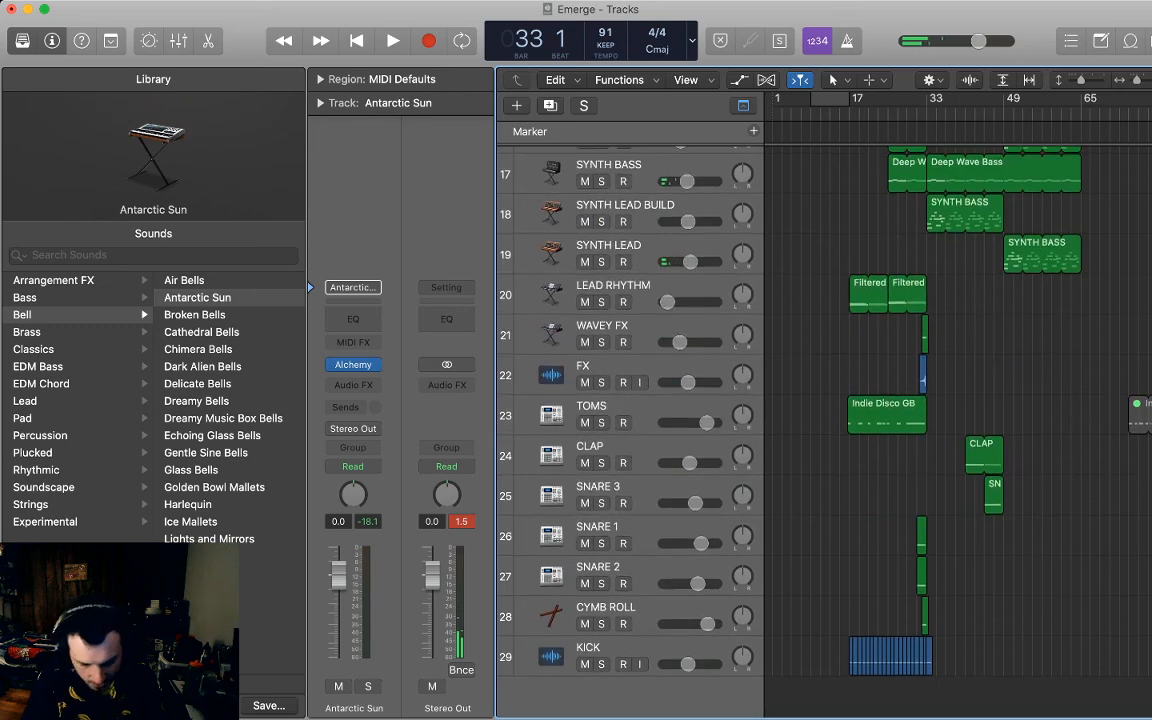
scroll(630, 420, up, 4)
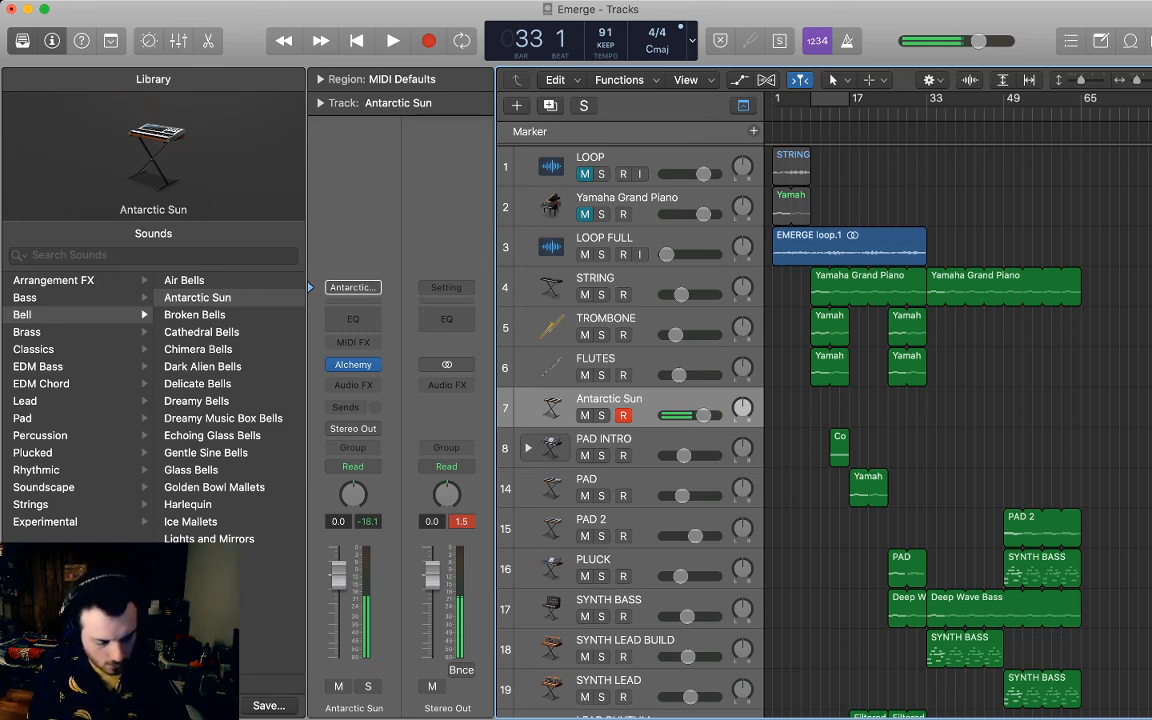
key(space)
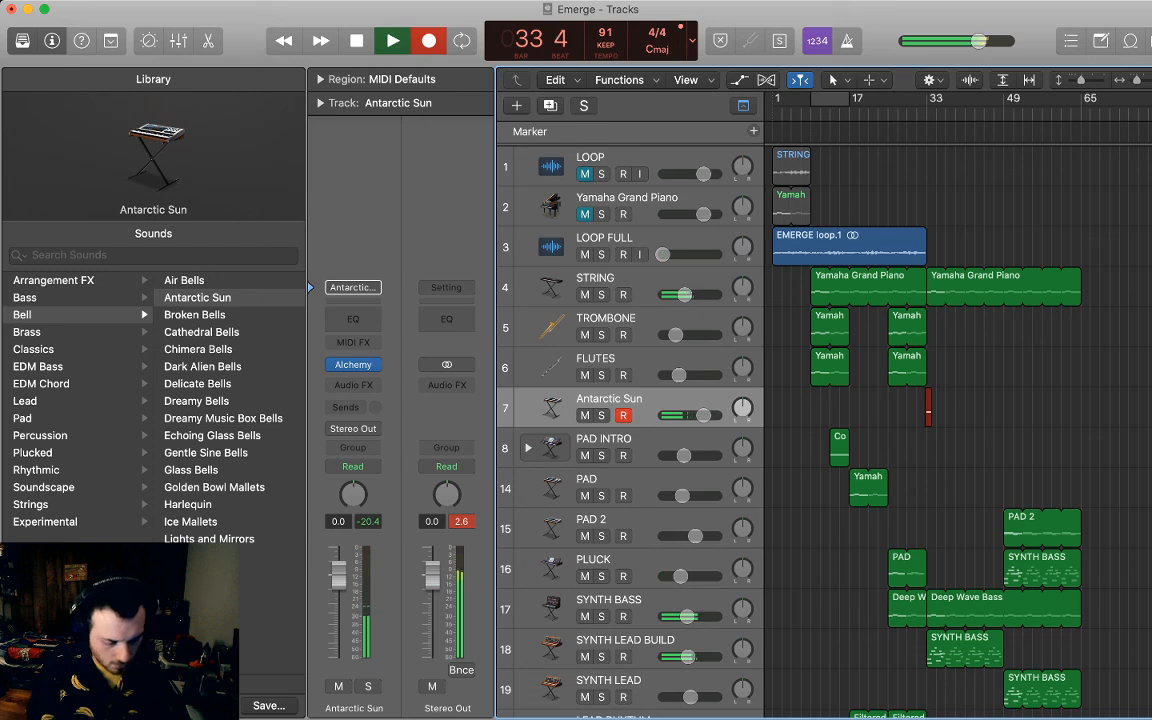
key(space)
key(super+z)
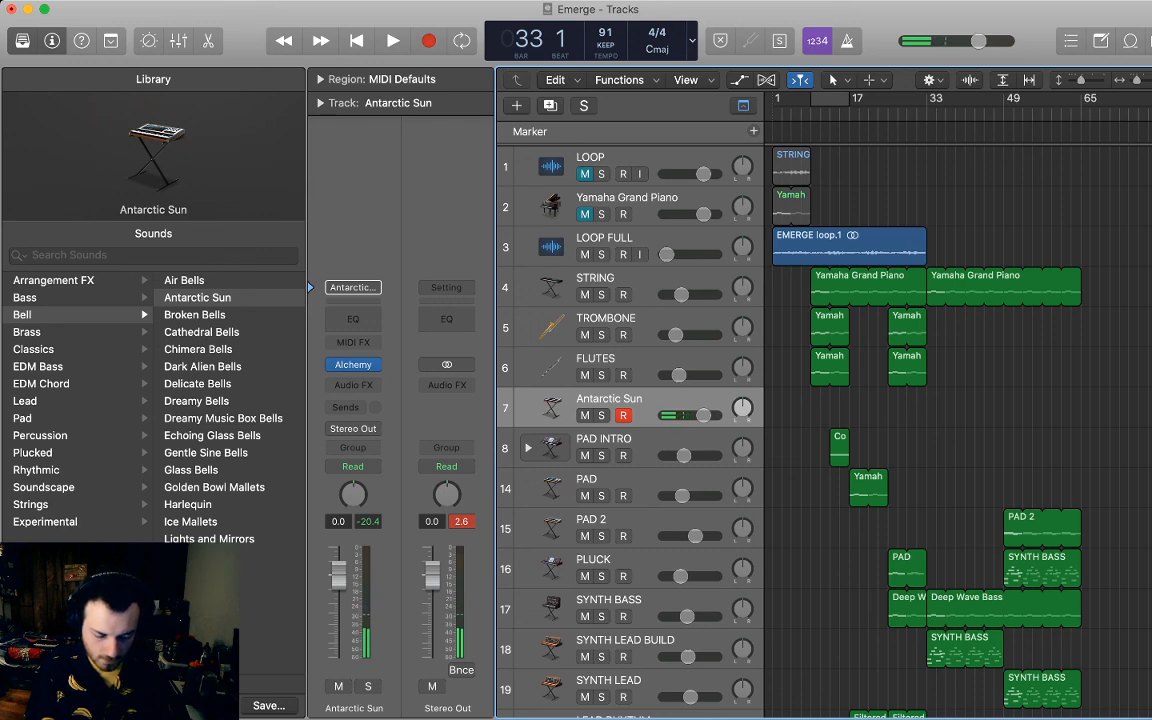
key(r)
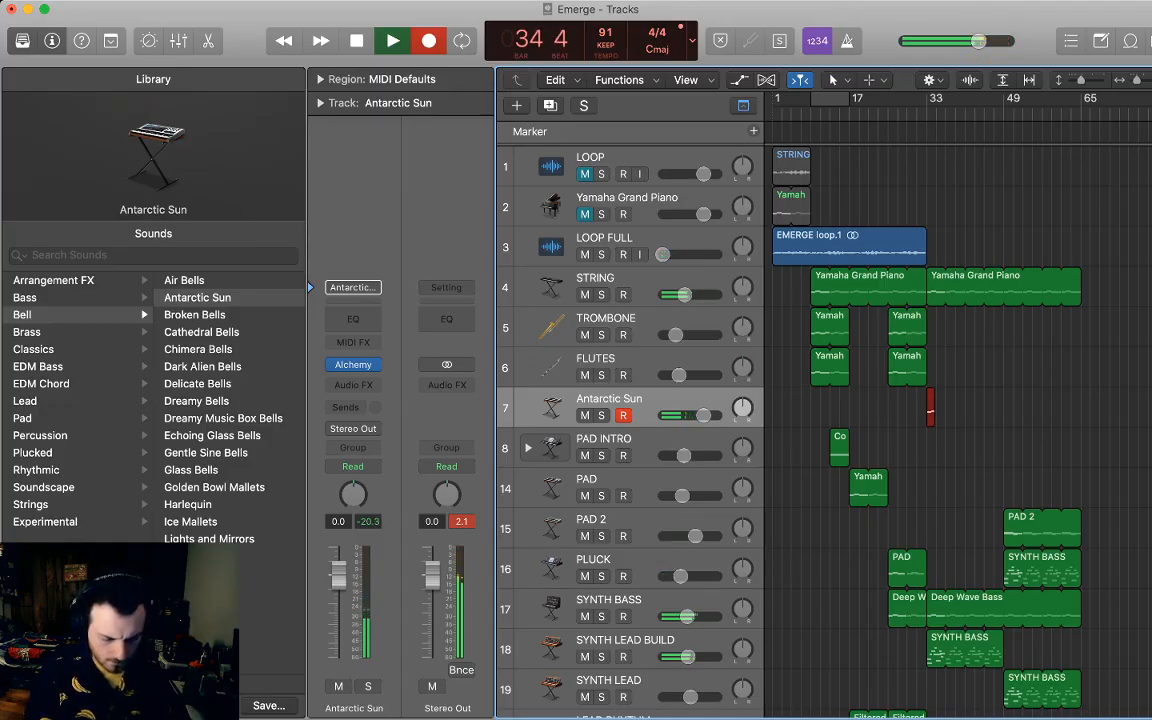
key(space)
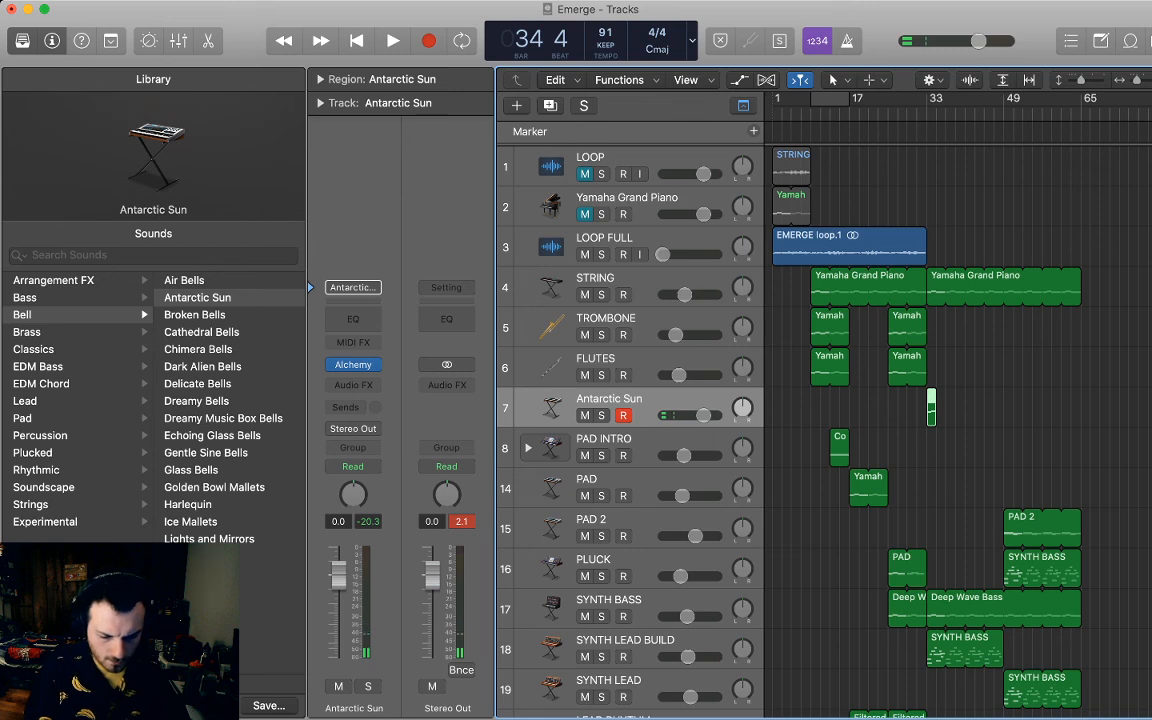
key(Delete)
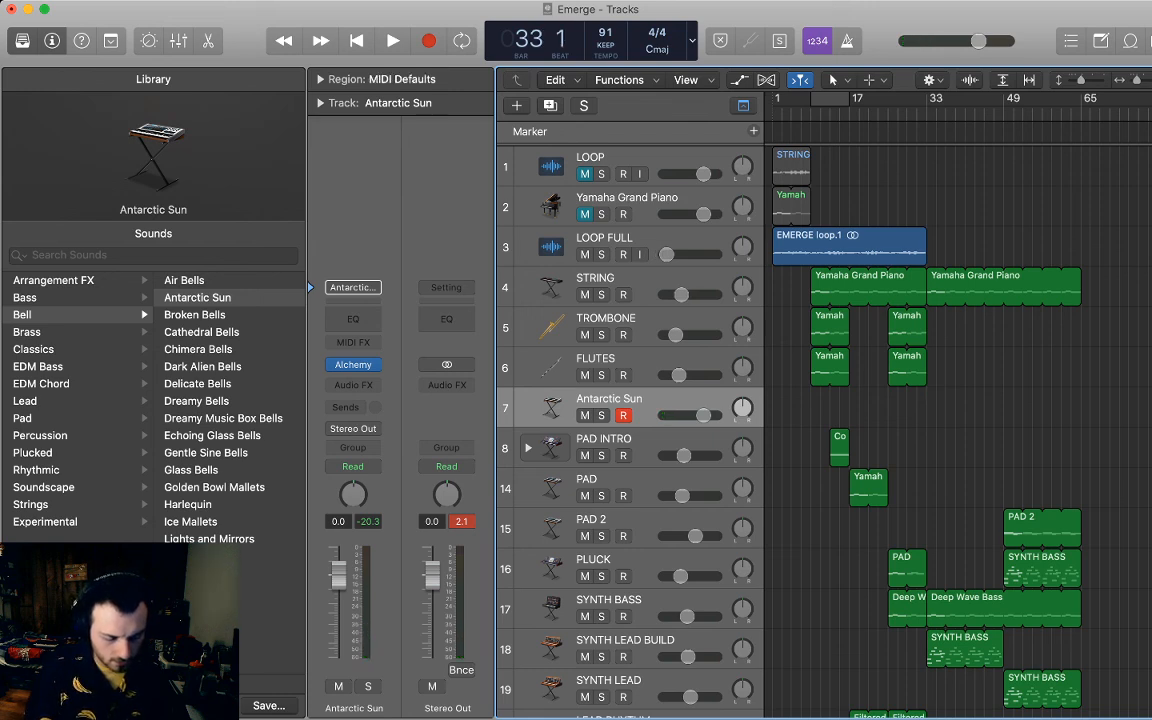
key(r)
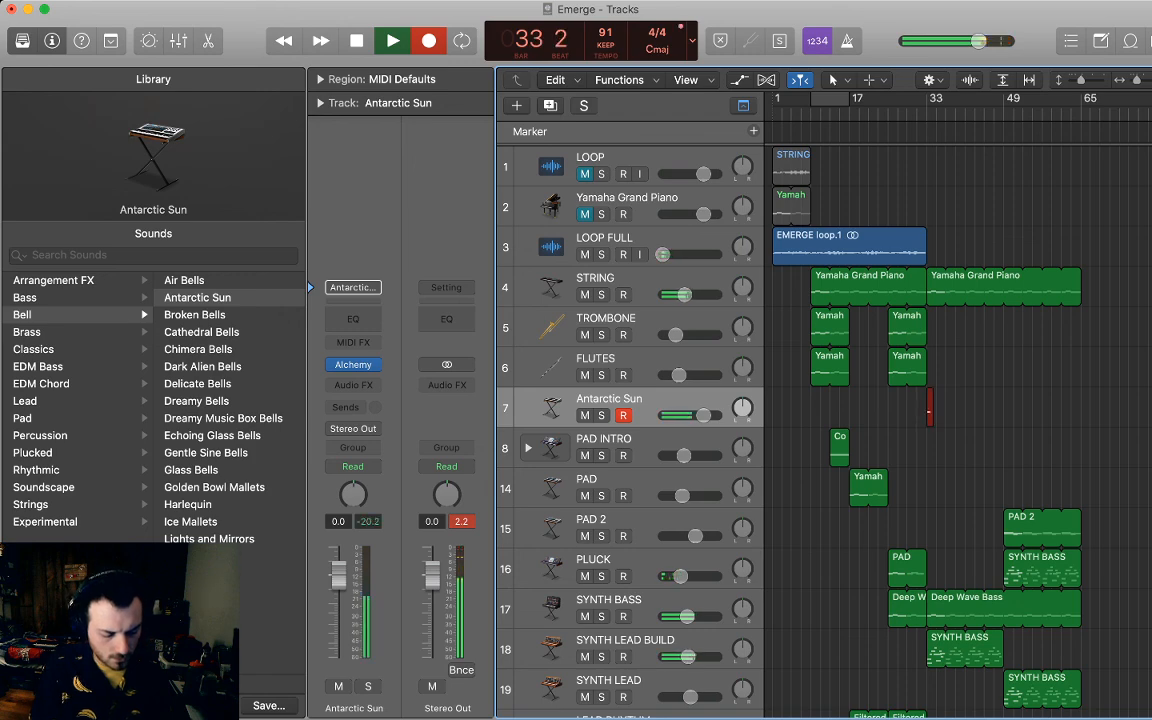
key(space)
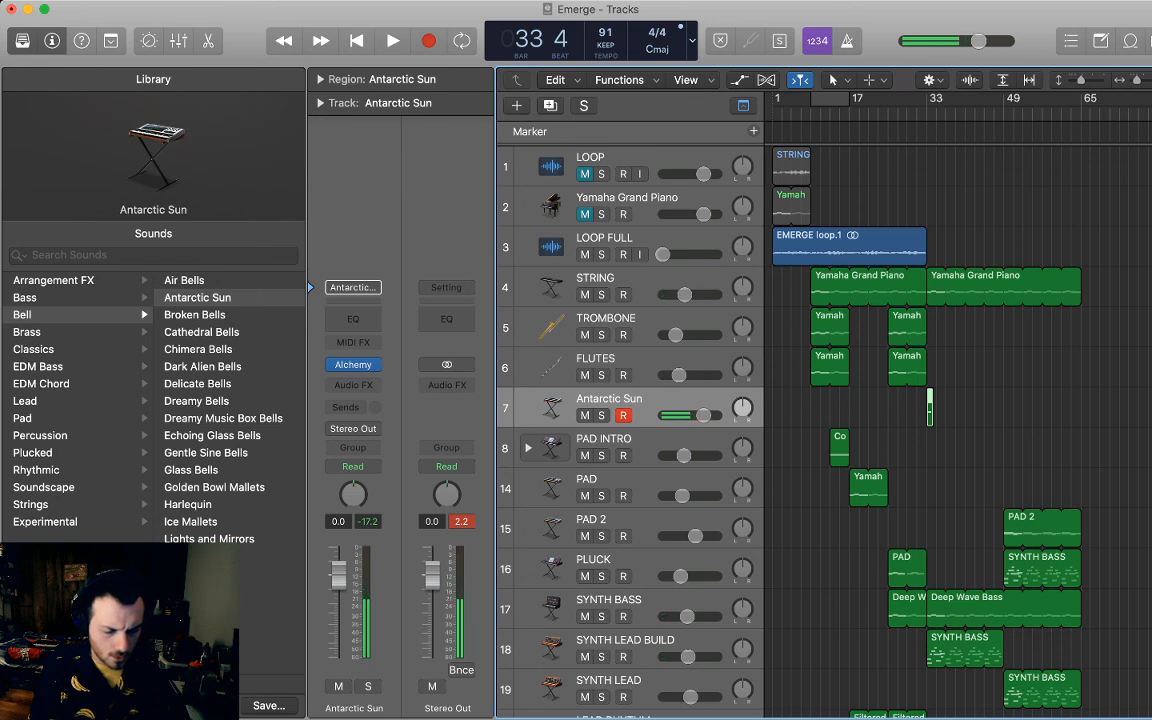
key(Delete)
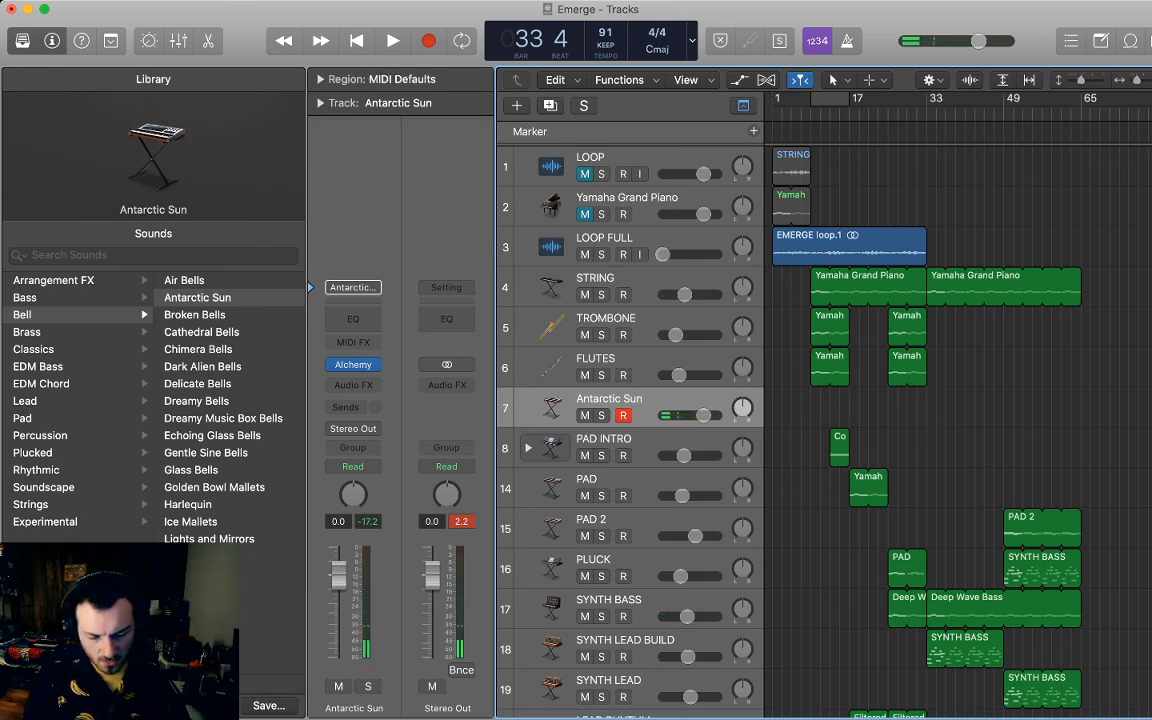
Play the build from bar 33 to rehearse the bell melody against the other tracks.
key(period)
key(comma)
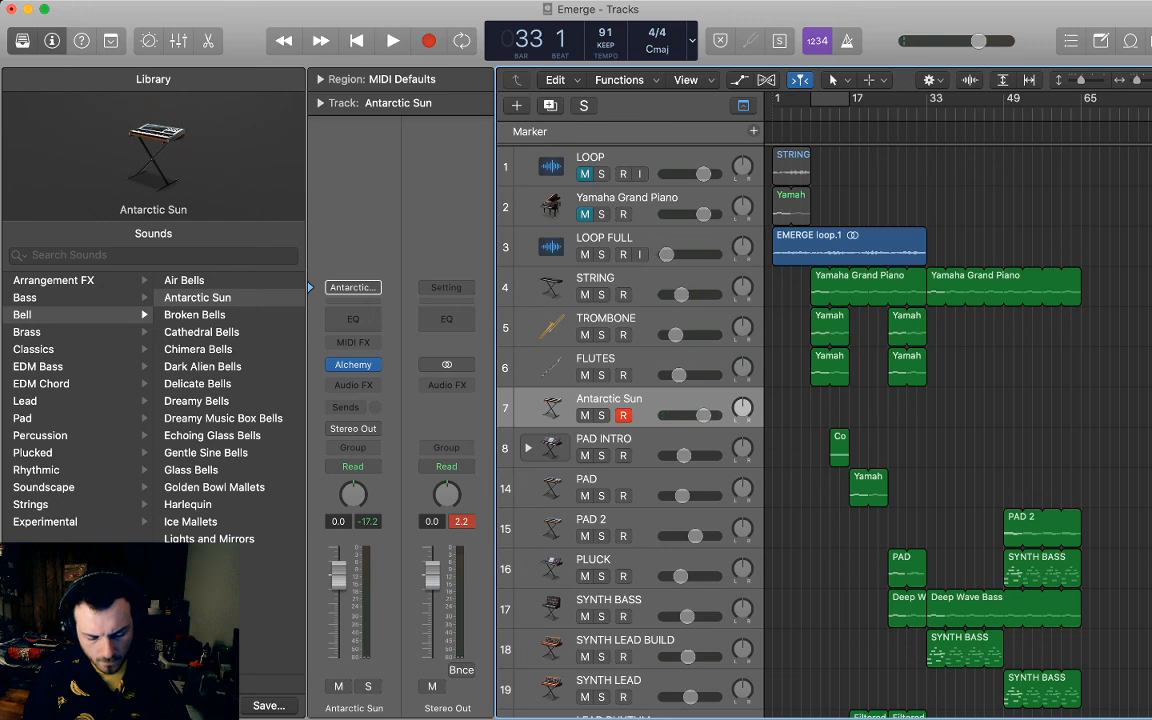
key(space)
key(space)
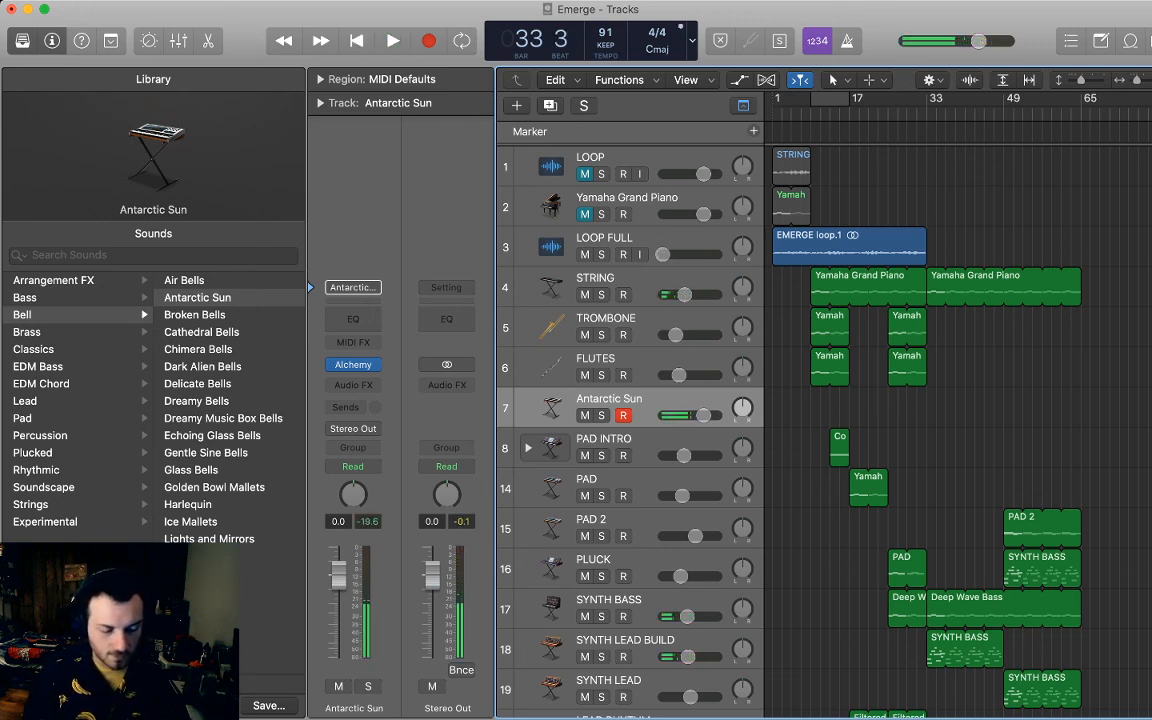
key(comma)
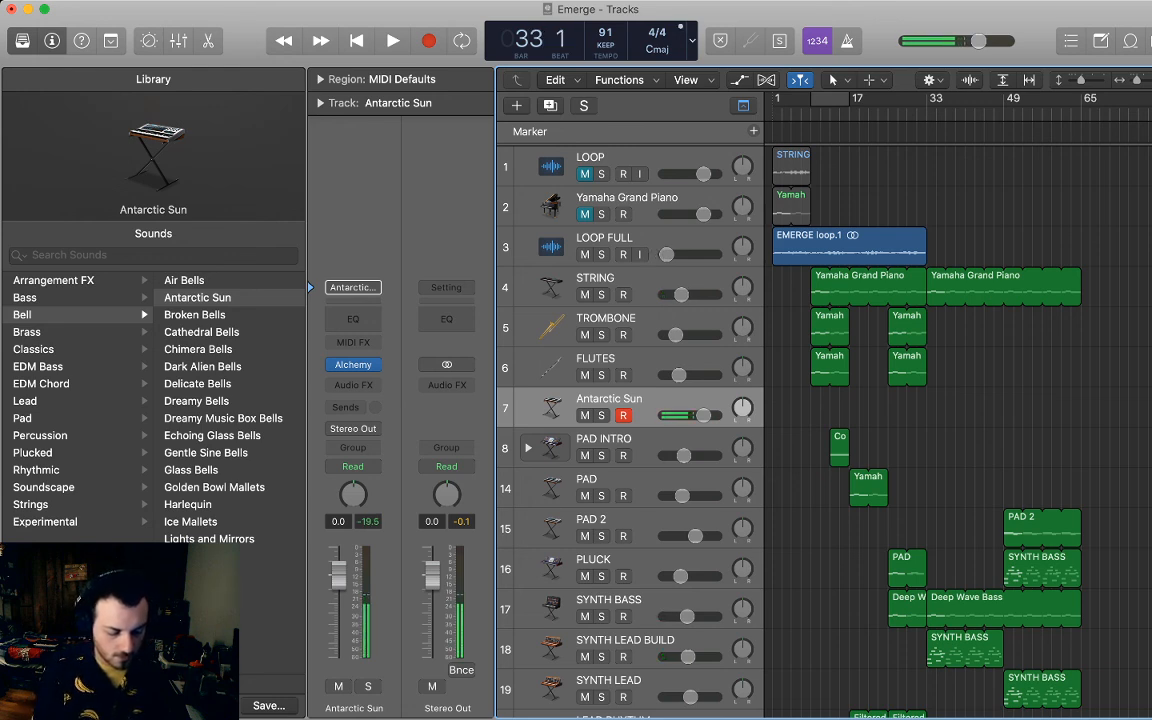
Record a four-bar melody on the Antarctic Sun track from bar 33 through bar 36, redoing the take as needed.
key(r)
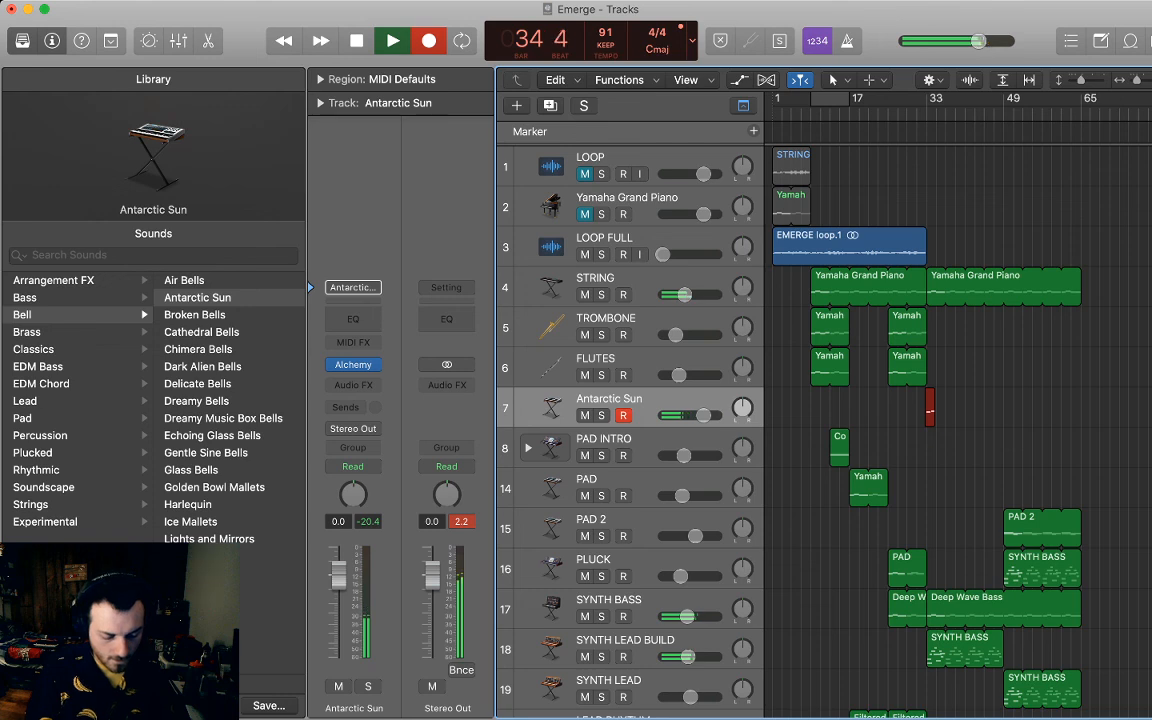
key(space)
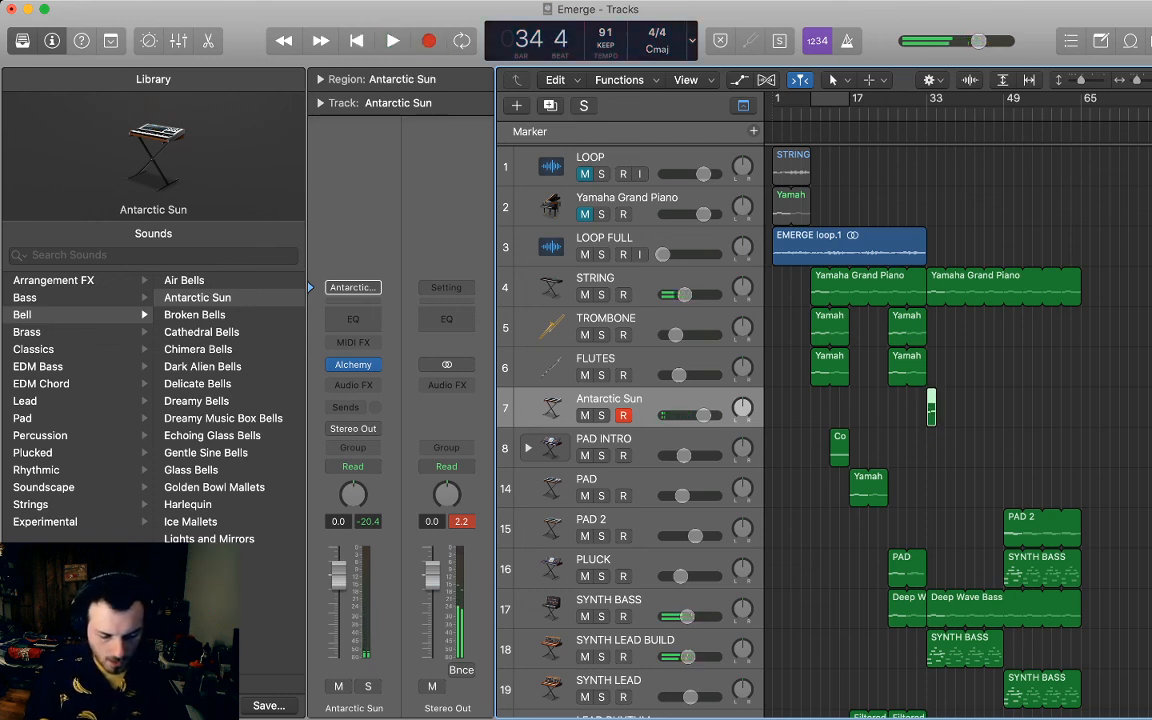
key(r)
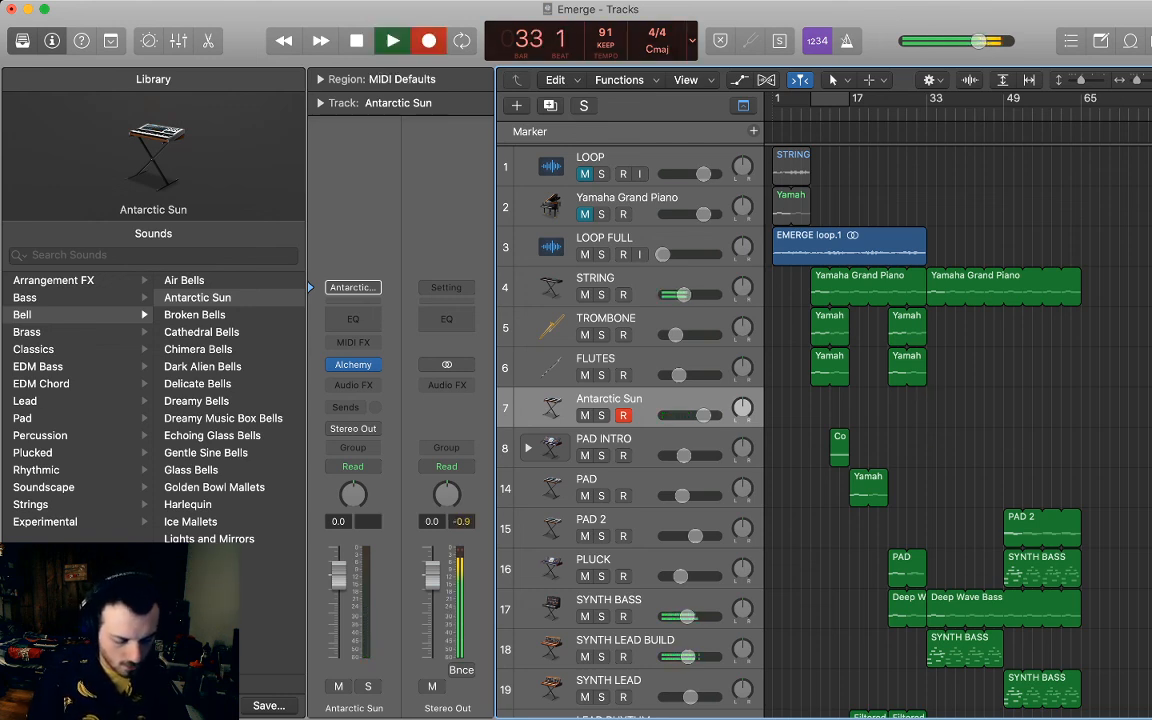
key(space)
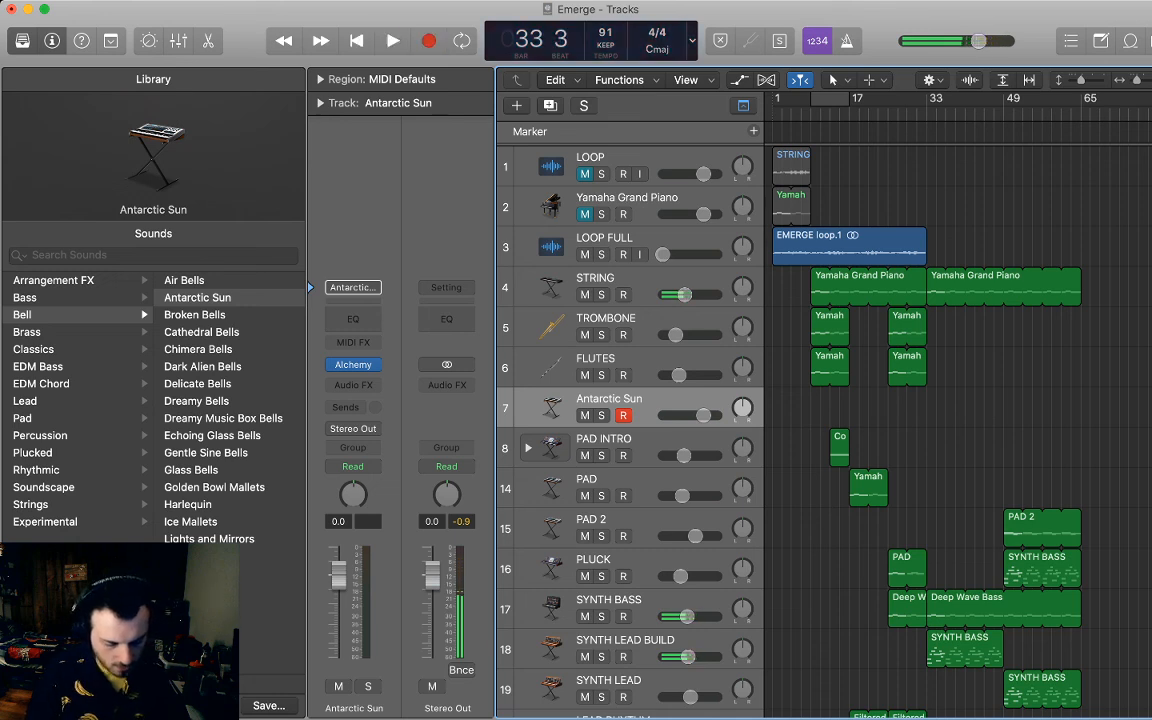
key(r)
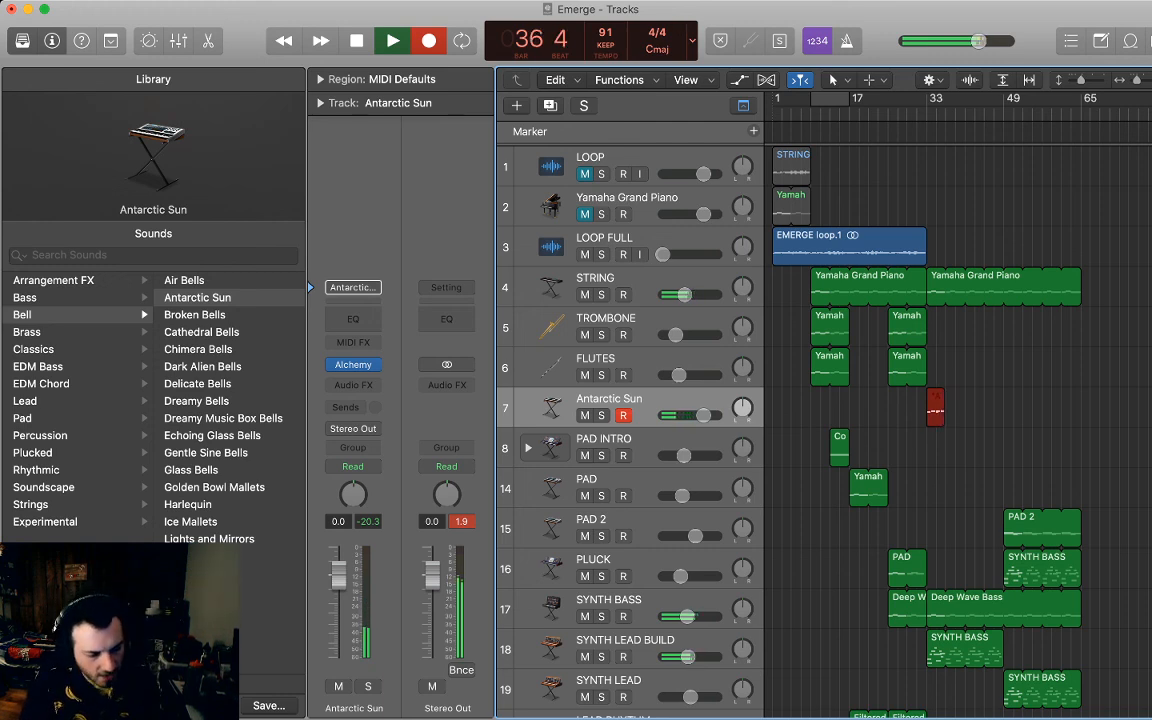
key(space)
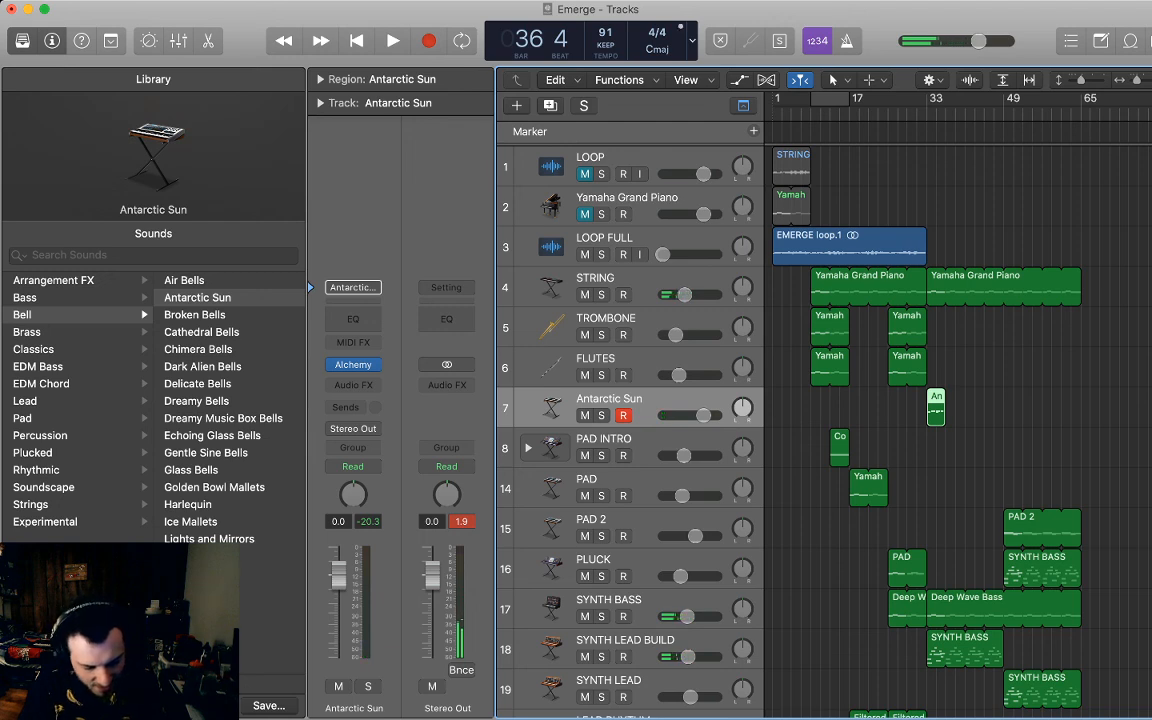
Raise the Antarctic Sun track's volume to 1.5 dB and rename the track BELL.
drag(704, 415, 708, 415)
key(shift+Return)
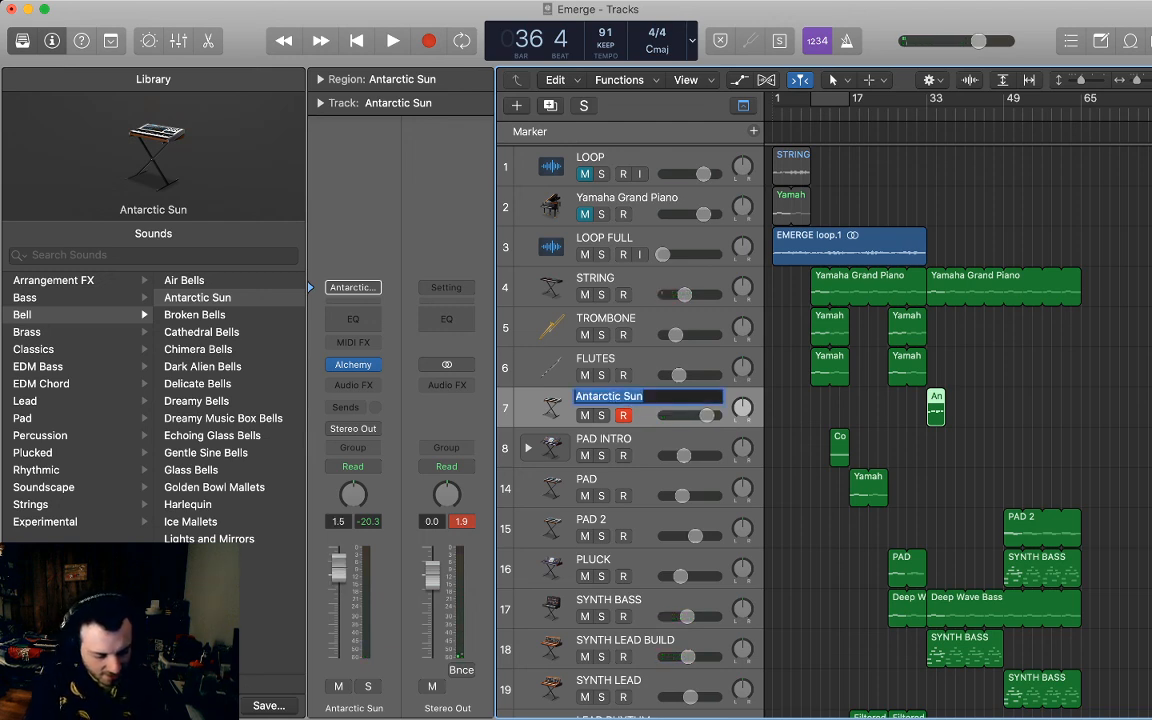
text(BELL)
key(Return)
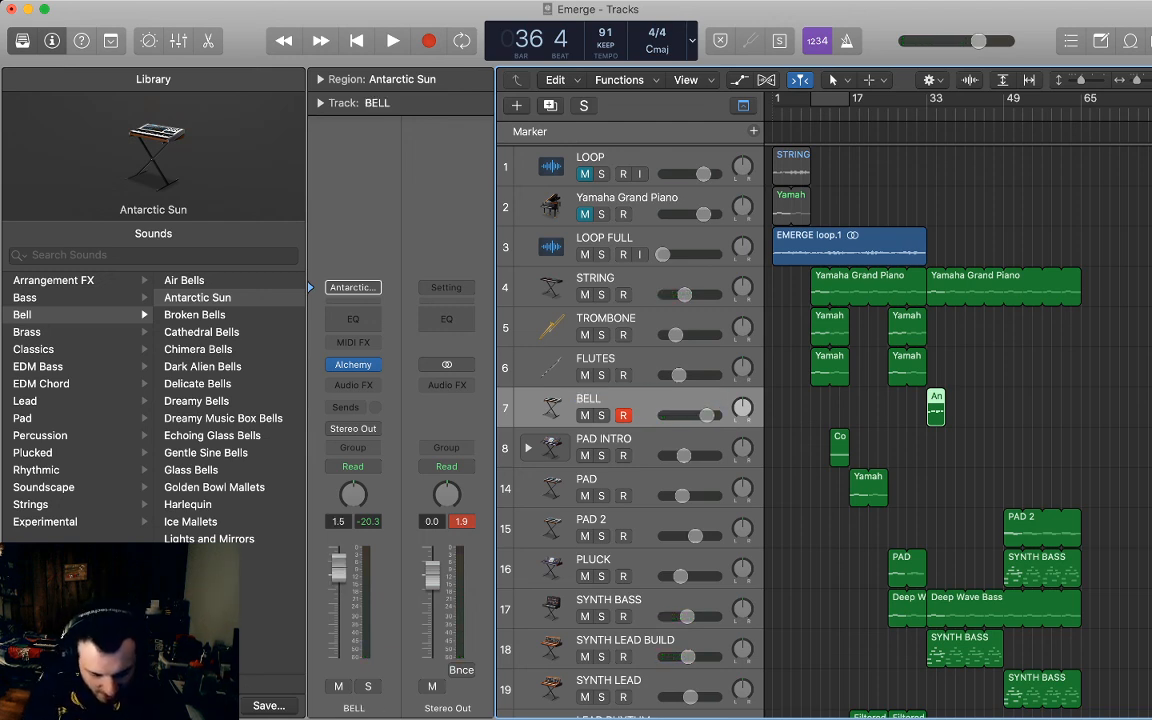
Quantize all notes in the recorded bell region to 1/16 notes and play the region soloed in a loop over bars 33 to 36.
key(p)
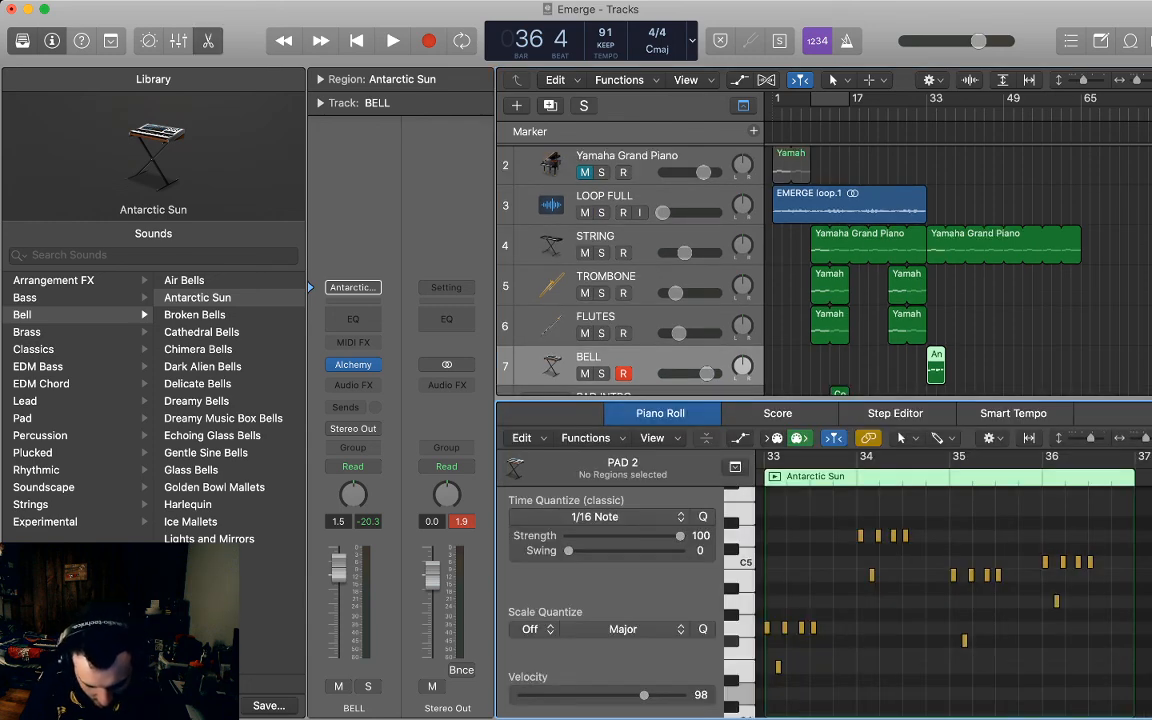
drag(1150, 679, 760, 512)
key(q)
click(775, 477)
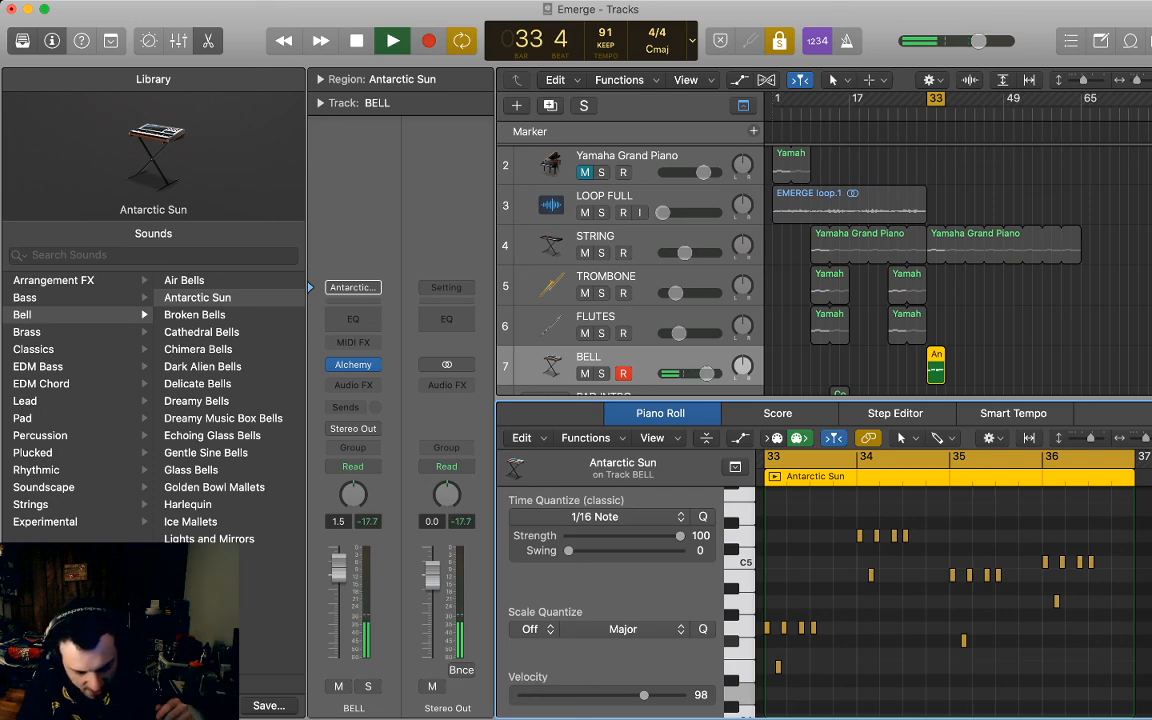
scroll(824, 270, down, 3)
scroll(824, 270, up, 2)
scroll(824, 270, down, 4)
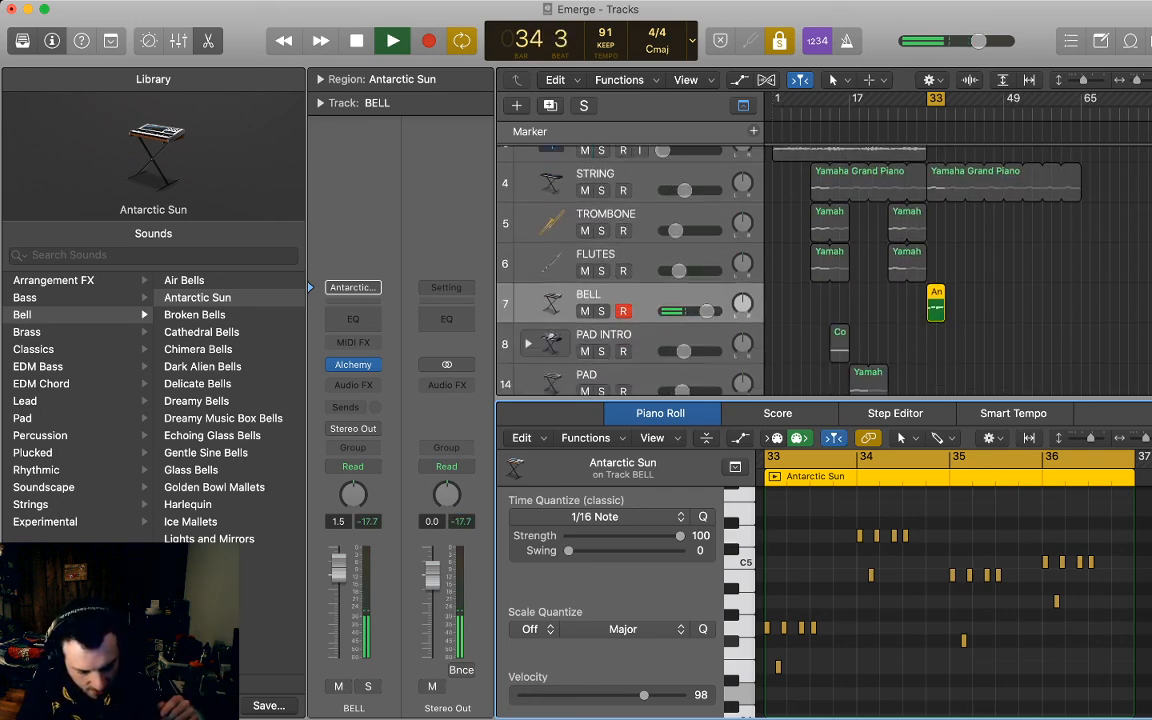
Solo the SYNTH LEAD BUILD and BELL tracks and listen to them together from bar 33.
scroll(824, 270, down, 4)
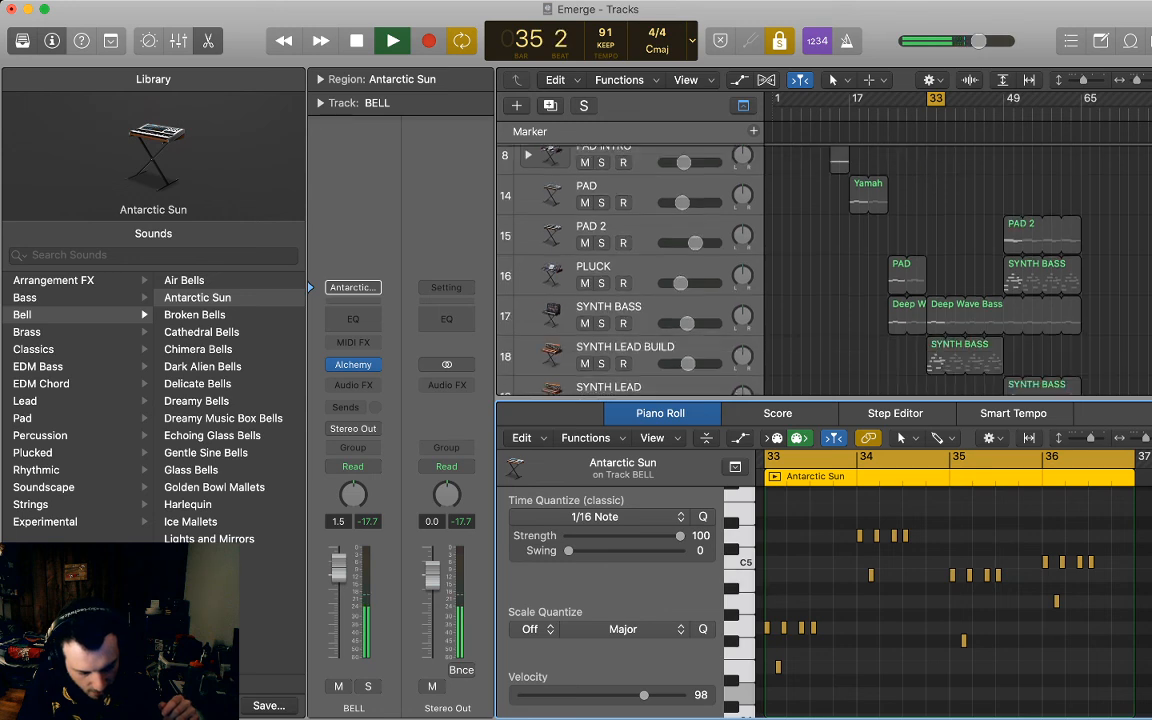
click(601, 357)
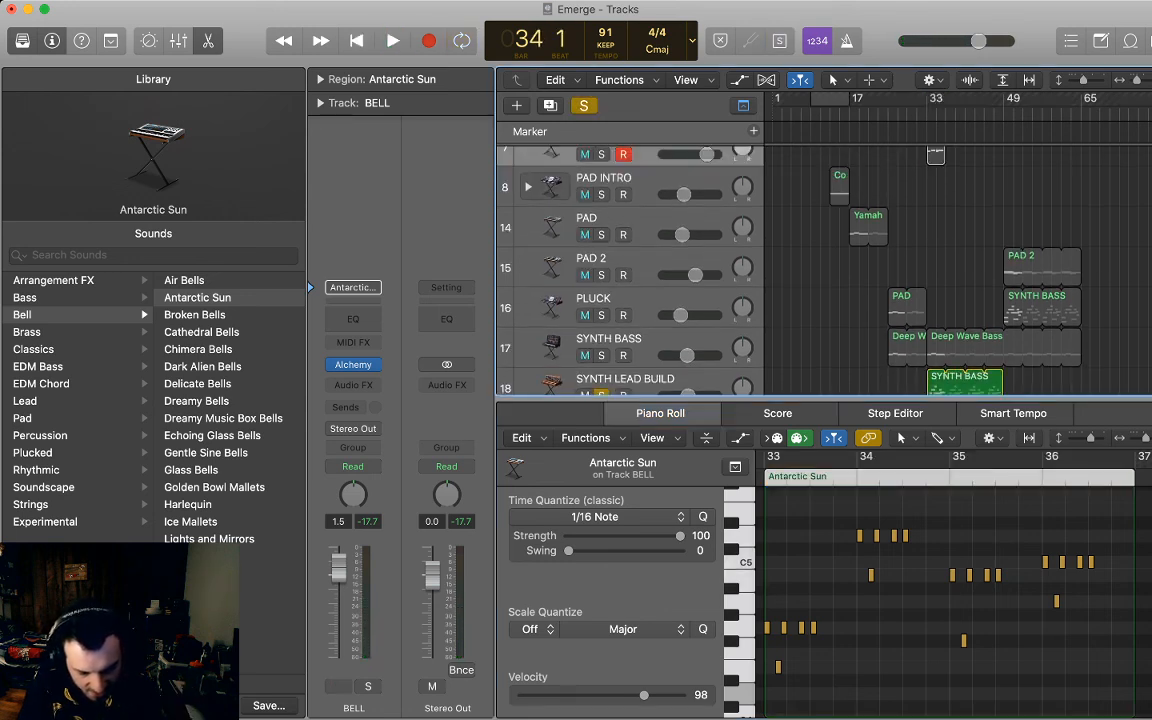
key(comma)
key(space)
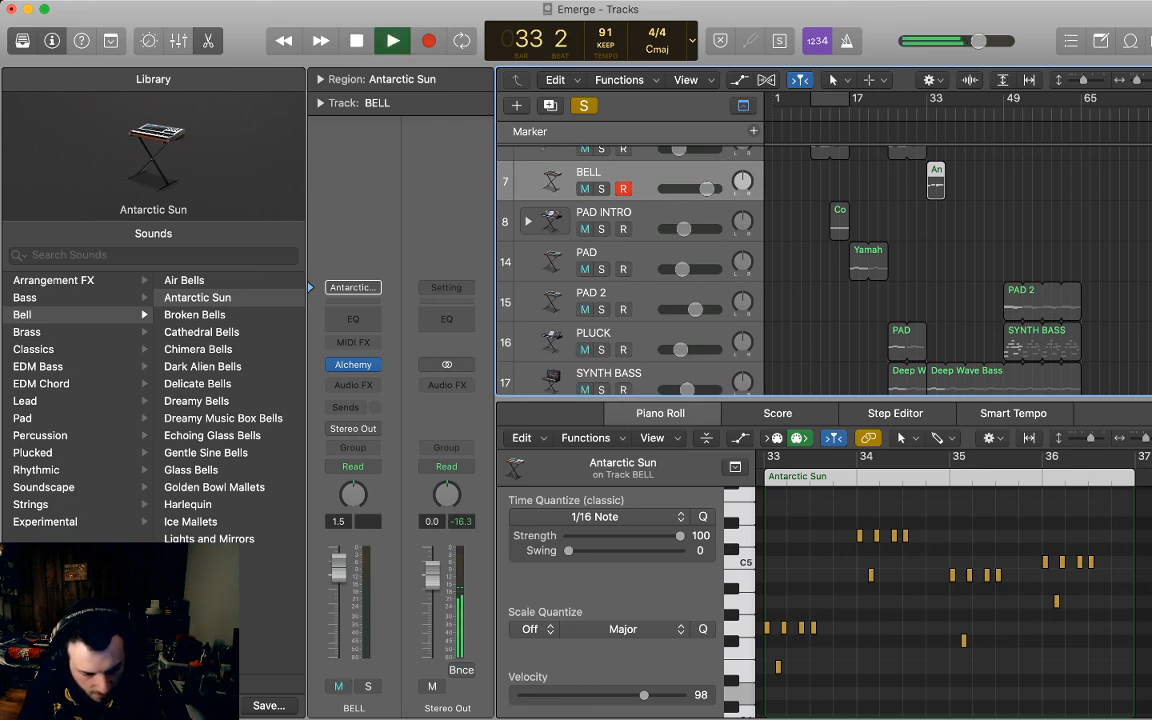
key(s)
scroll(940, 270, down, 3)
scroll(940, 270, up, 4)
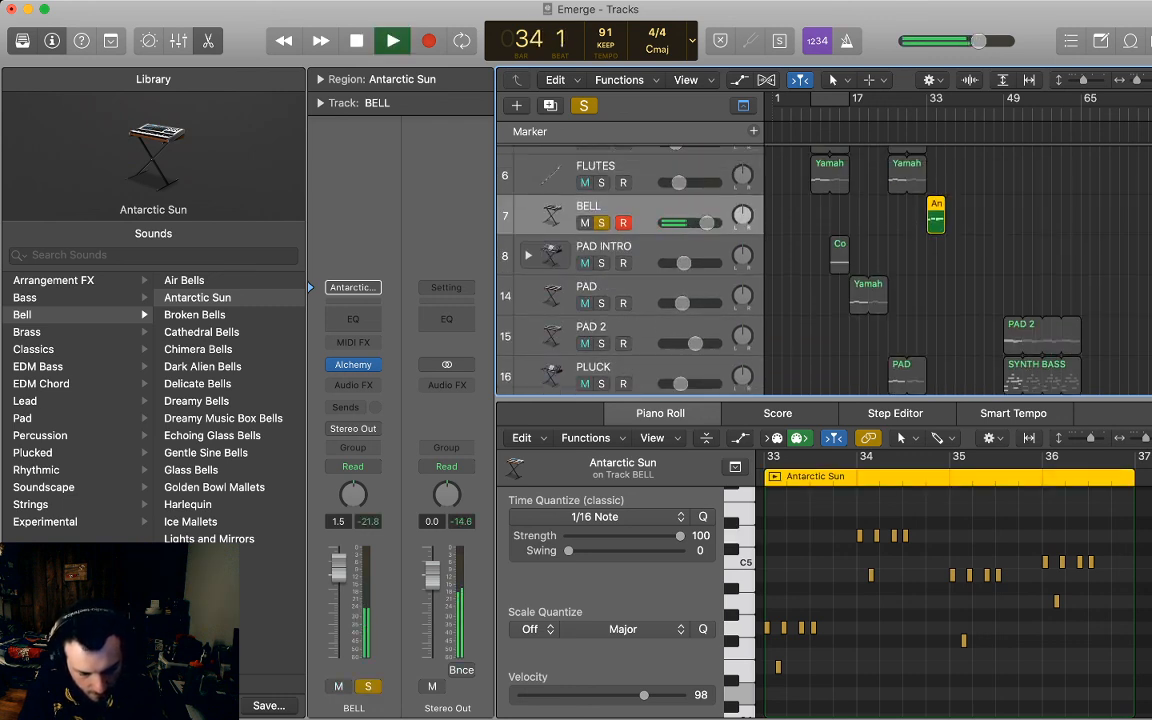
Loop the Antarctic Sun region on the BELL track from bar 33 through bar 64 and close the Piano Roll.
drag(943, 204, 1081, 204)
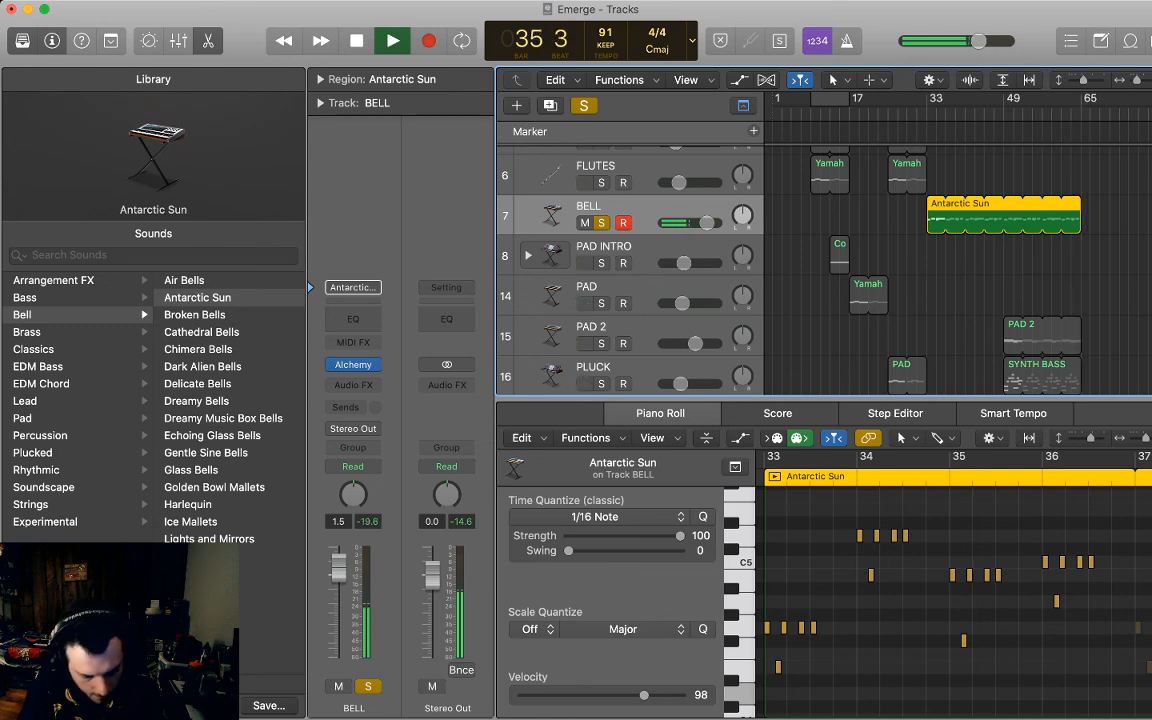
scroll(958, 600, down, 1)
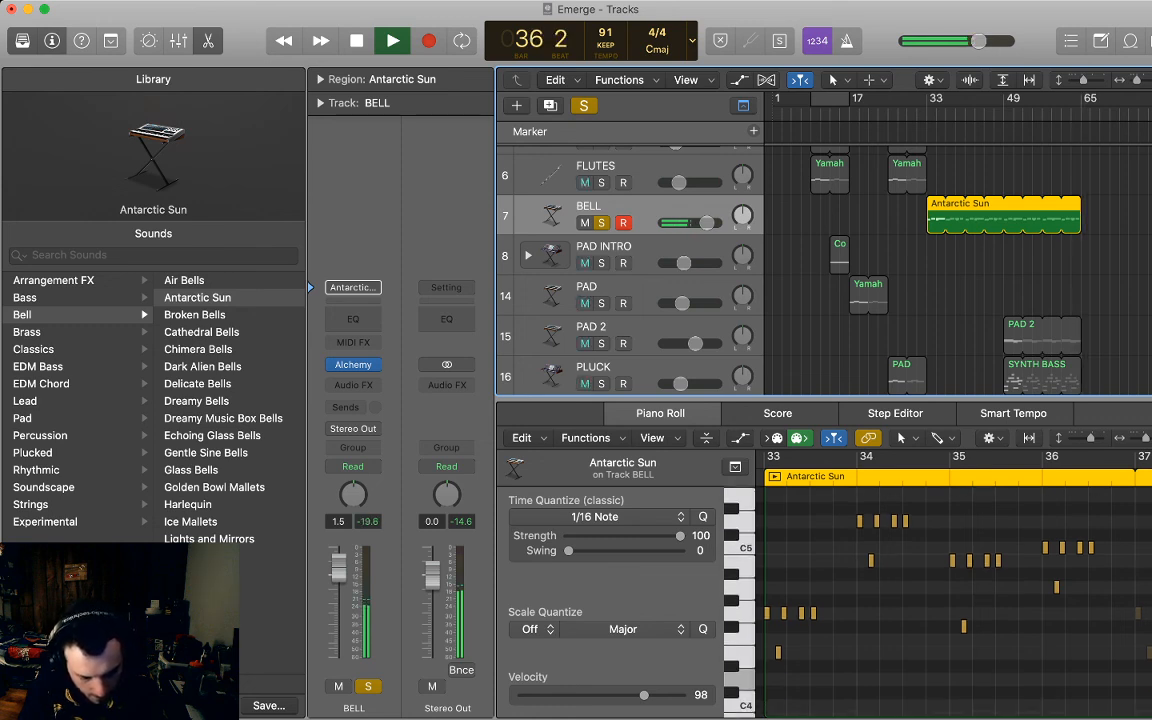
key(e)
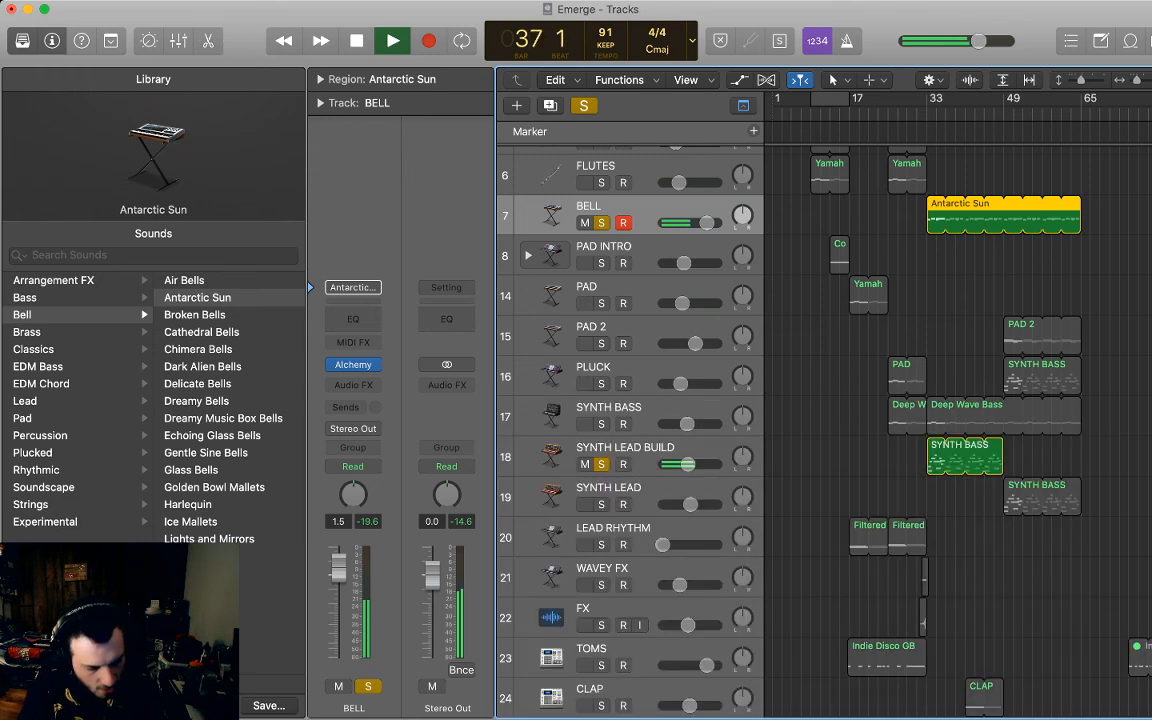
Clear the track solos and lower the BELL track's volume to 0.0 dB while the full mix plays.
key(space)
key(s)
key(space)
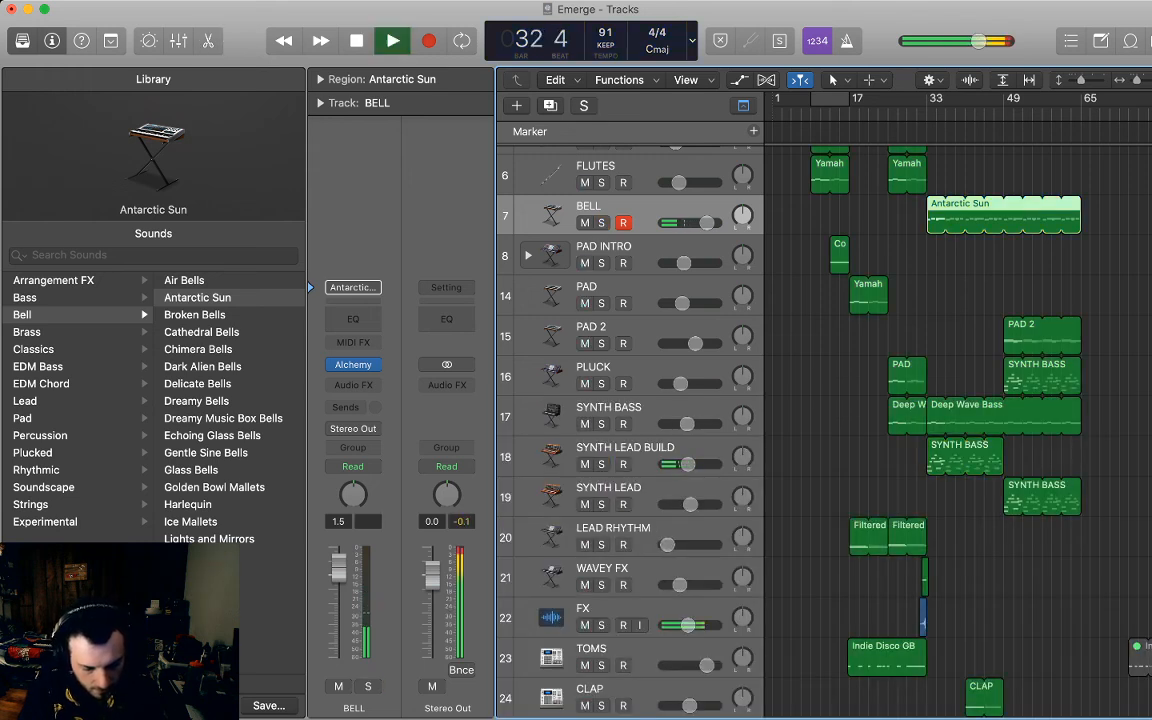
mouse_move(339, 568)
mouse_down()
mouse_move(339, 587)
mouse_move(339, 575)
mouse_up()
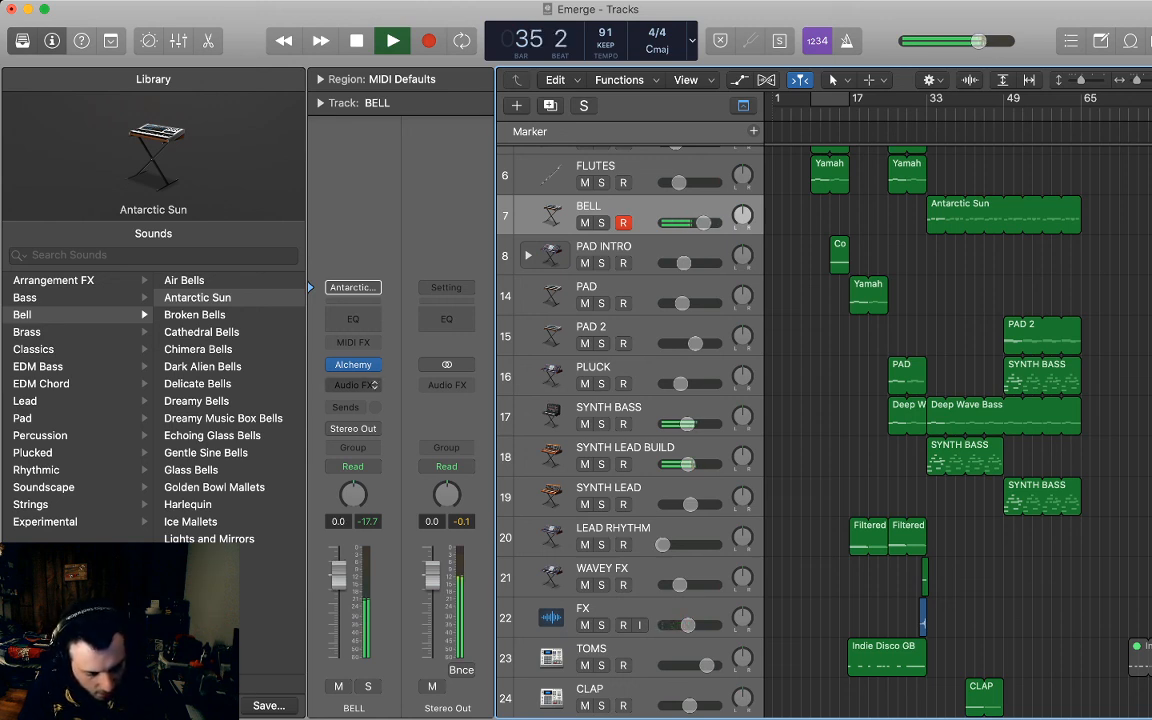
Insert the ValhallaVi audio effect on the BELL track and listen to the mix through bar 45.
click(353, 385)
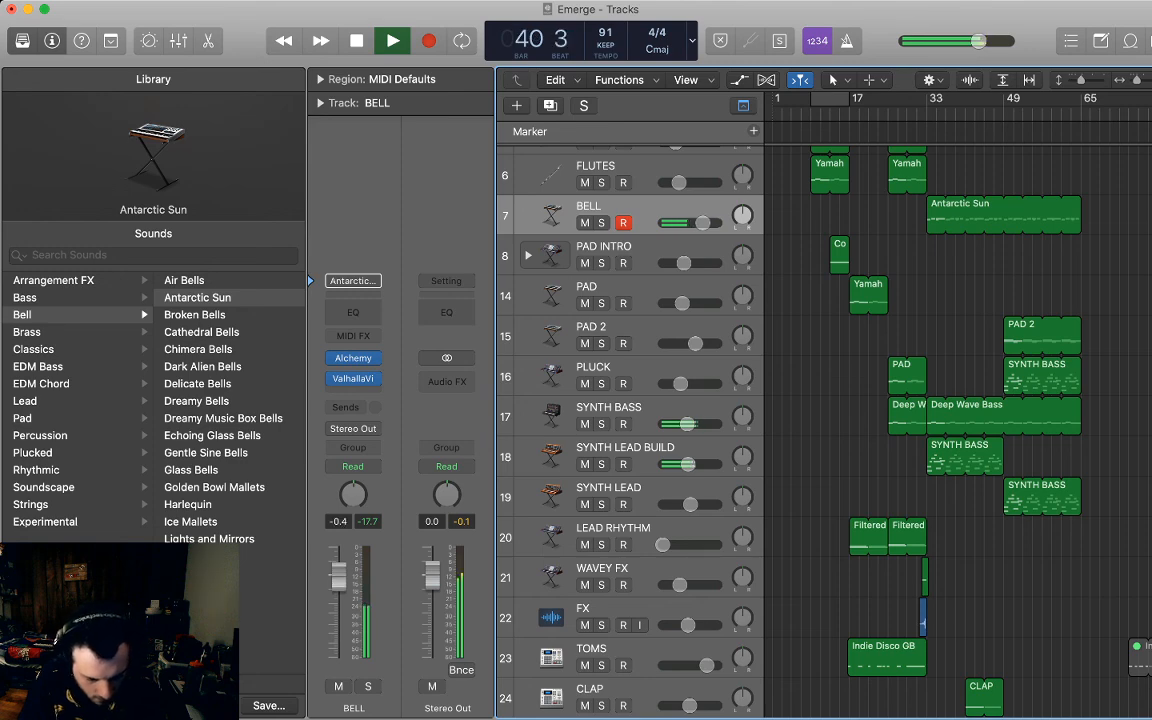
scroll(820, 420, down, 6)
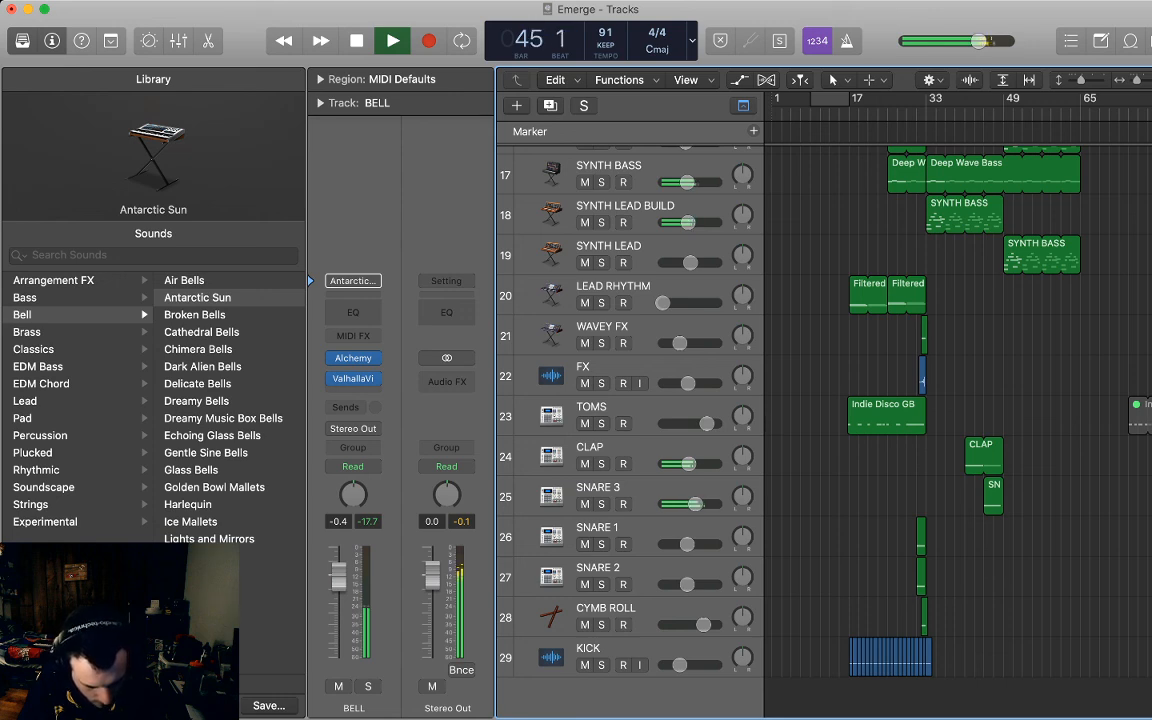
key(space)
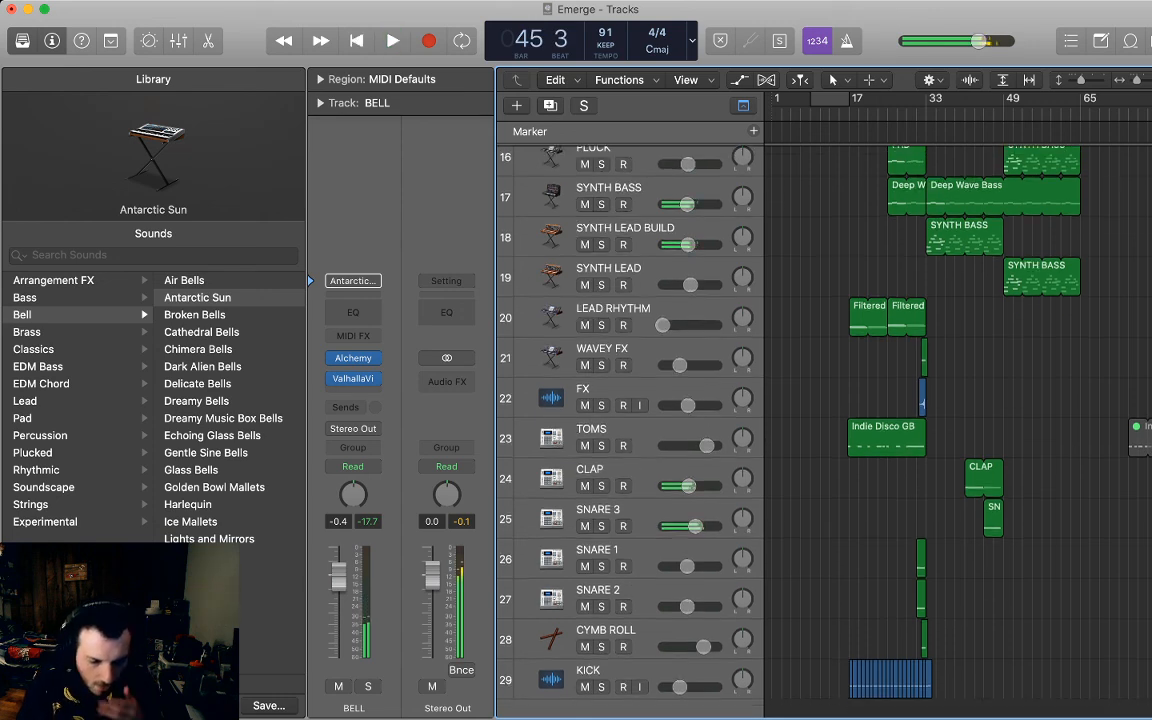
Play the song from bar 1 to bar 33 and review how the regions and levels of all tracks build up.
click(932, 112)
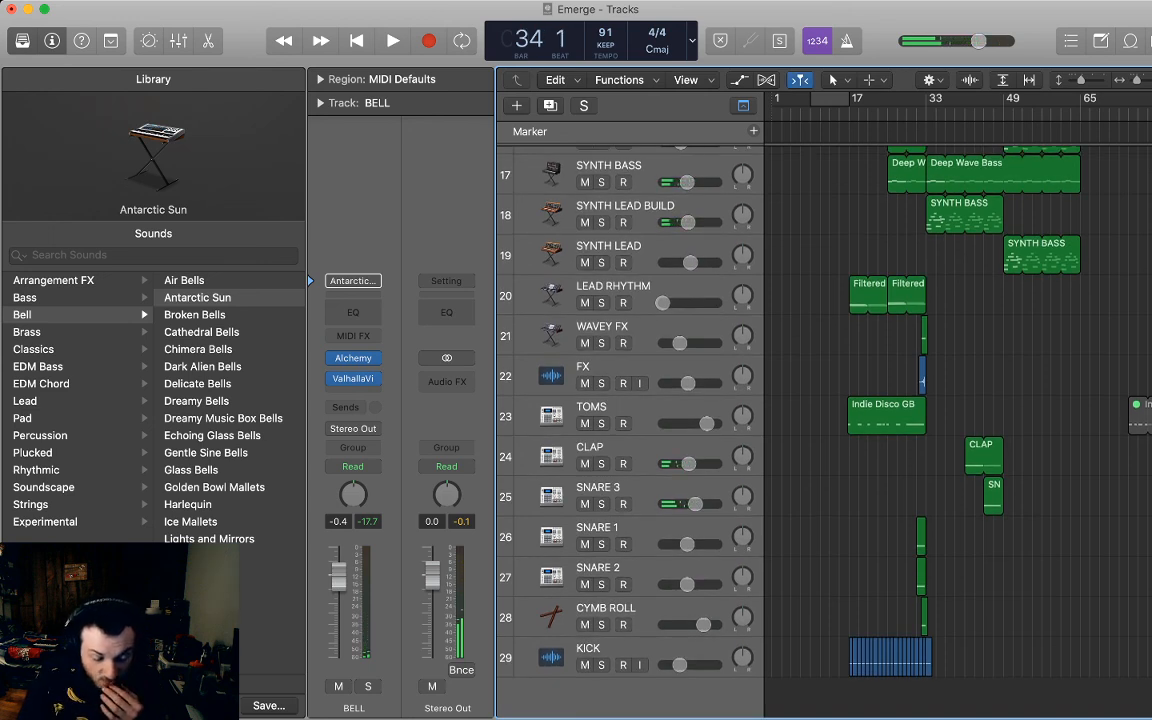
scroll(932, 400, up, 3)
scroll(932, 400, down, 3)
key(Return)
key(space)
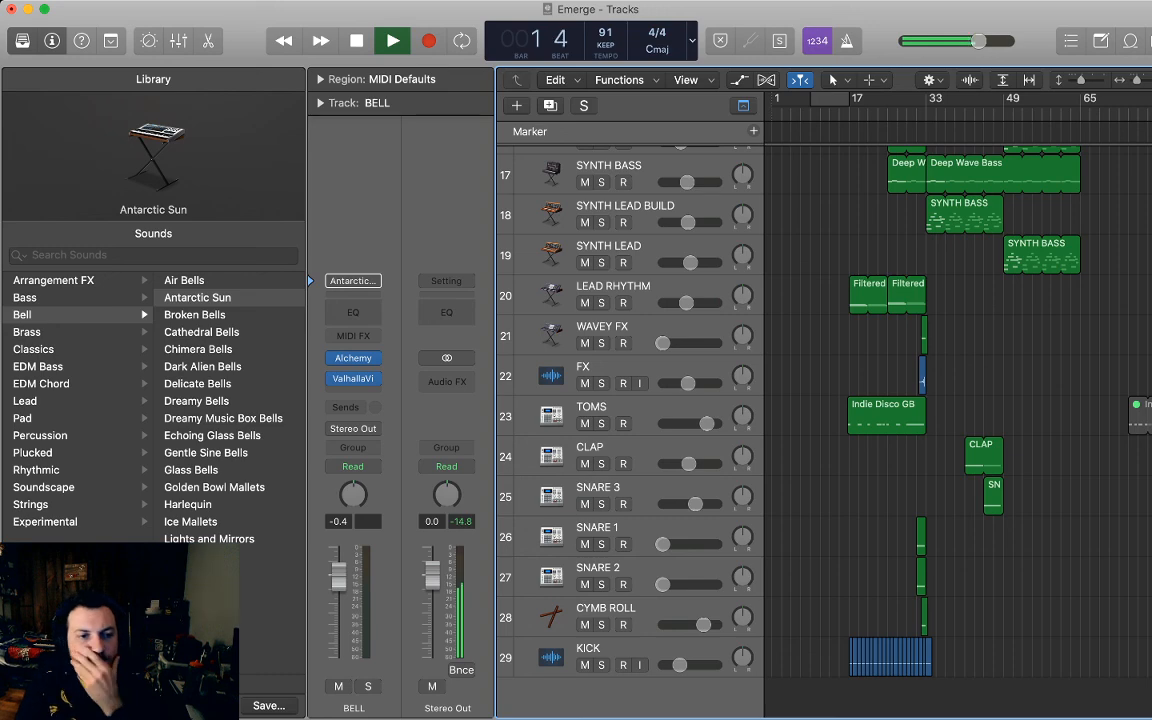
scroll(820, 420, up, 15)
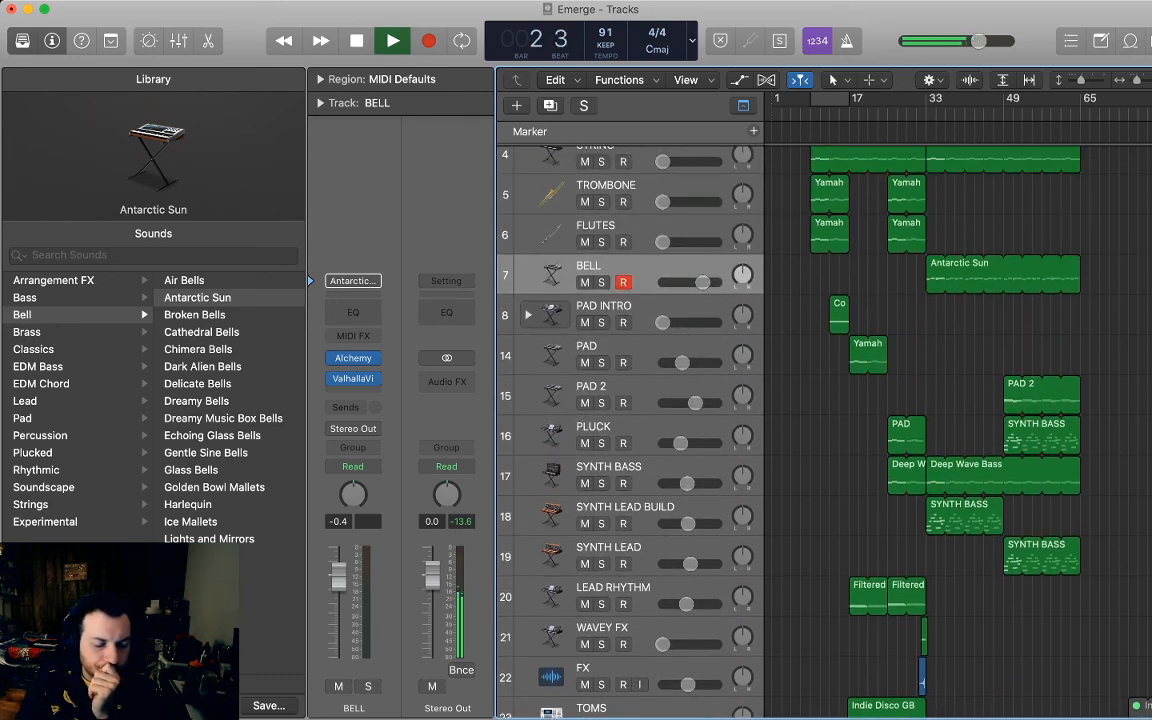
scroll(820, 420, down, 8)
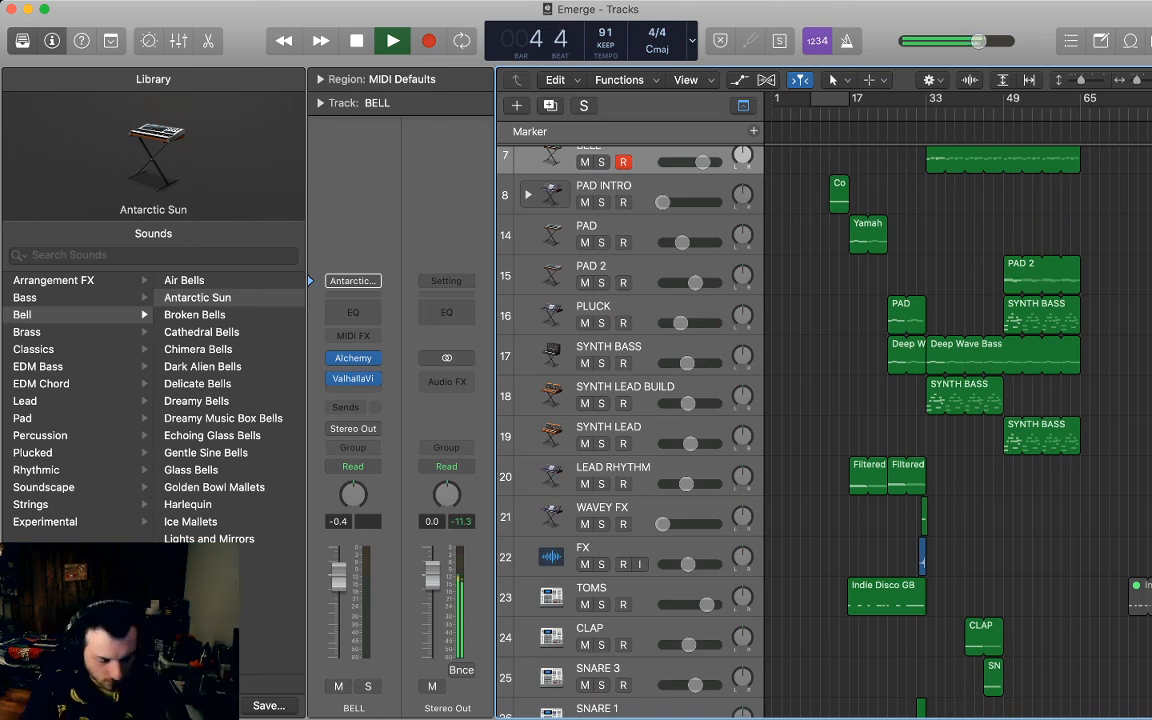
scroll(820, 420, down, 1)
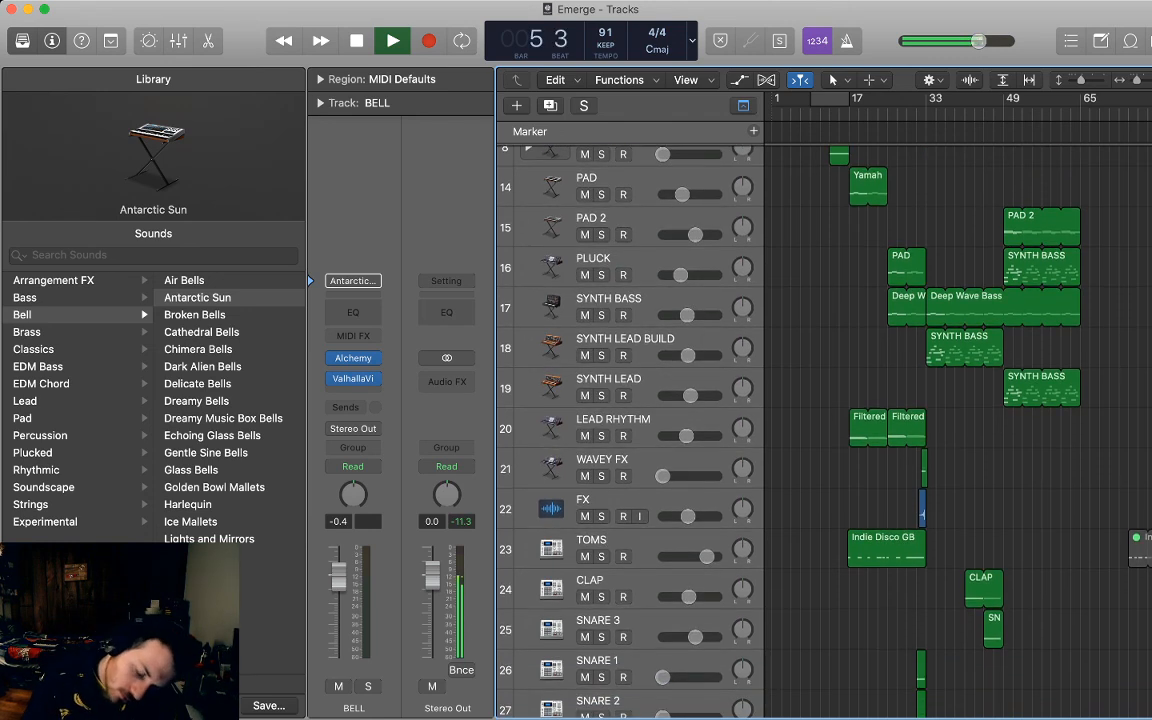
scroll(900, 420, down, 3)
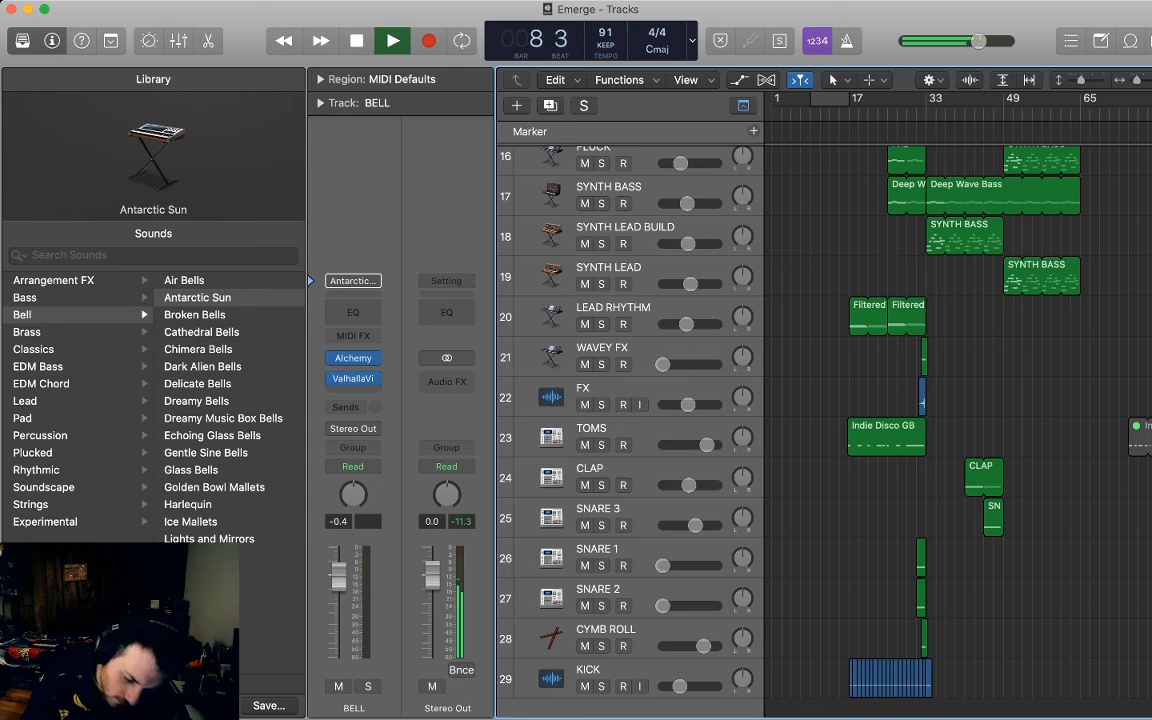
scroll(820, 420, up, 15)
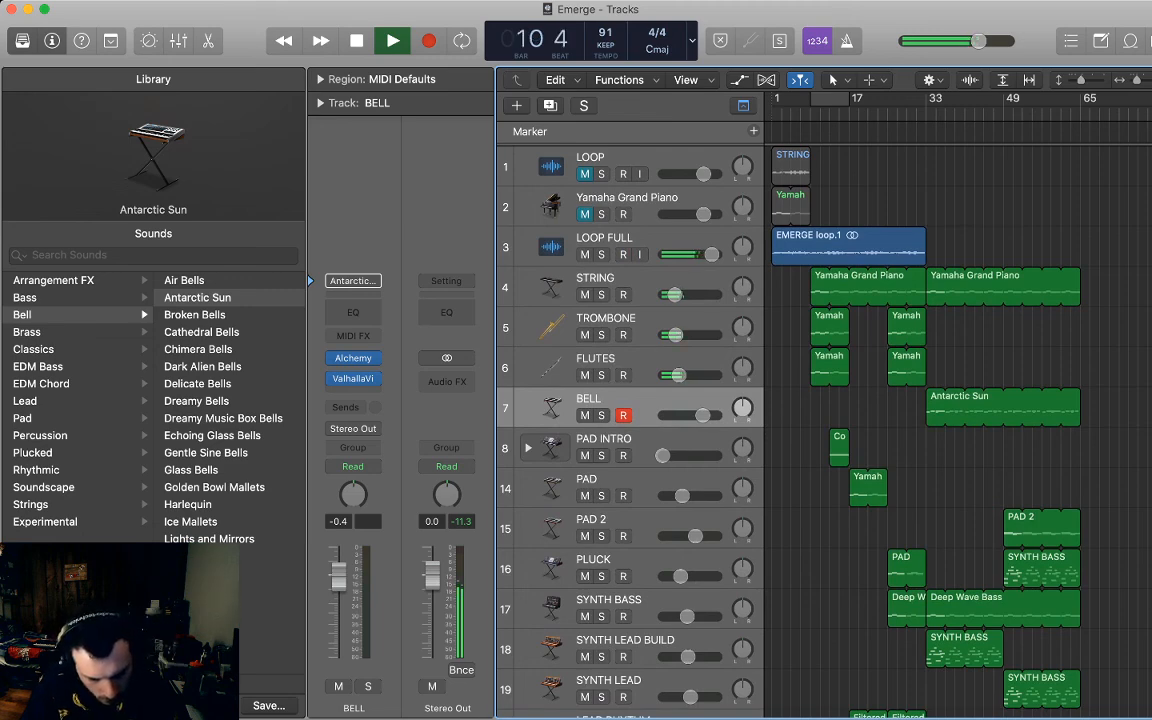
scroll(820, 420, down, 1)
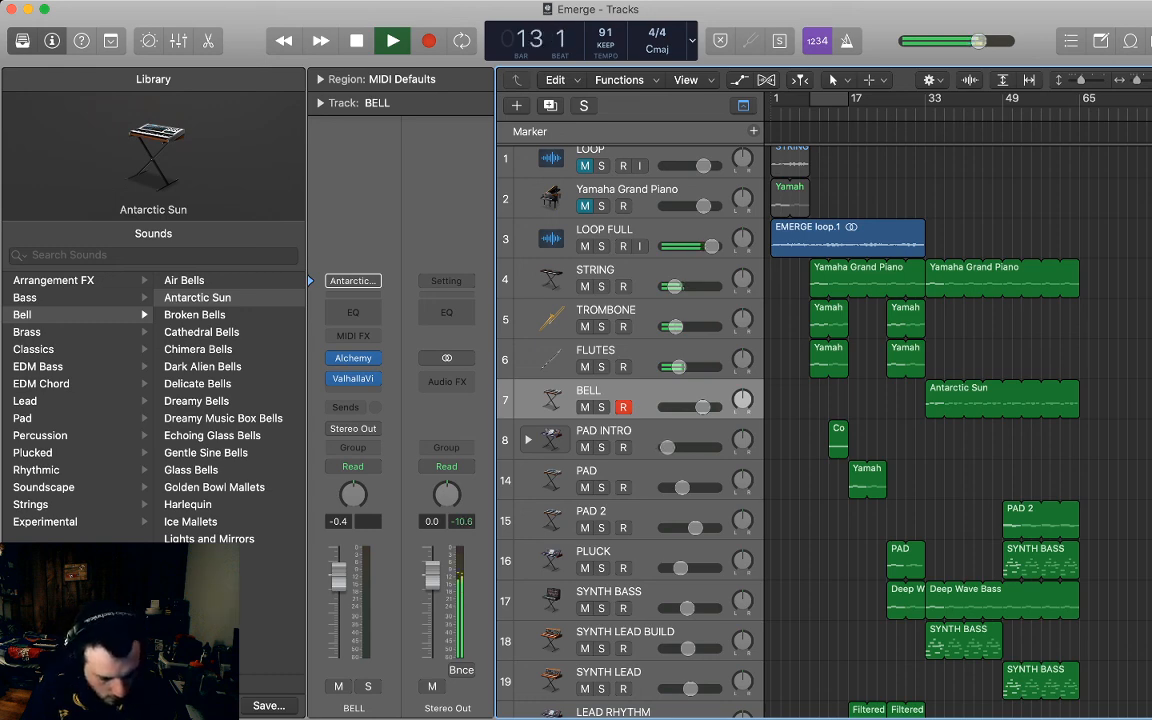
scroll(820, 420, down, 5)
scroll(820, 420, down, 3)
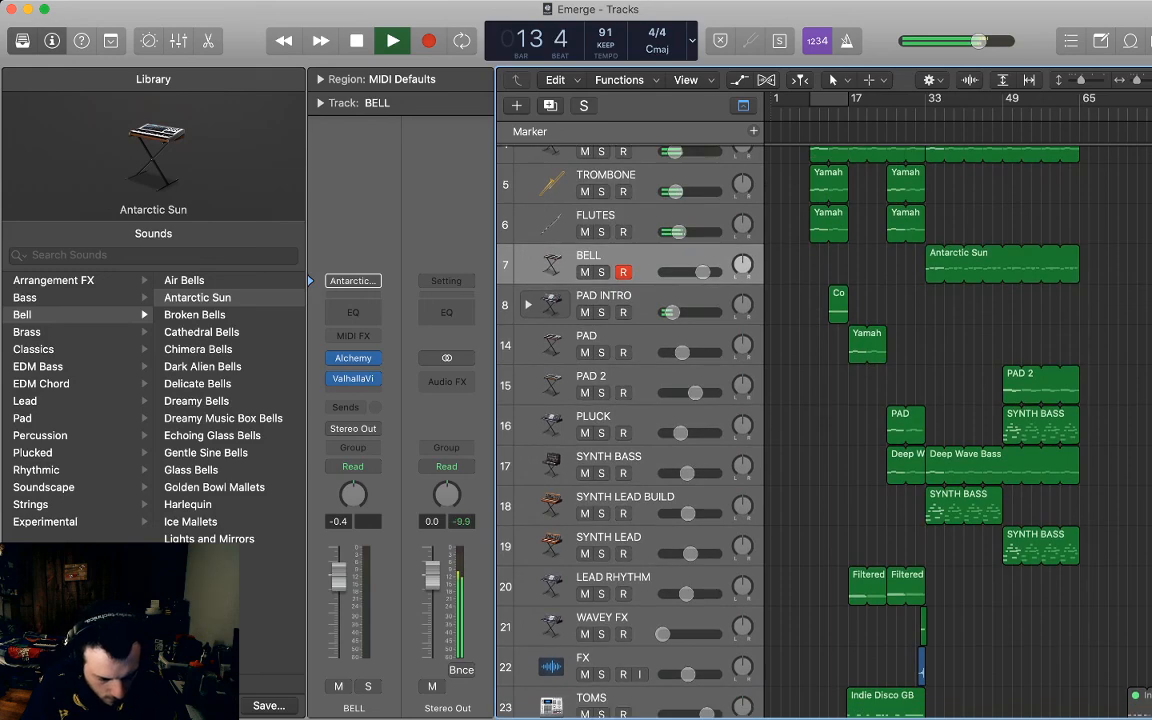
scroll(820, 420, up, 2)
scroll(820, 420, up, 3)
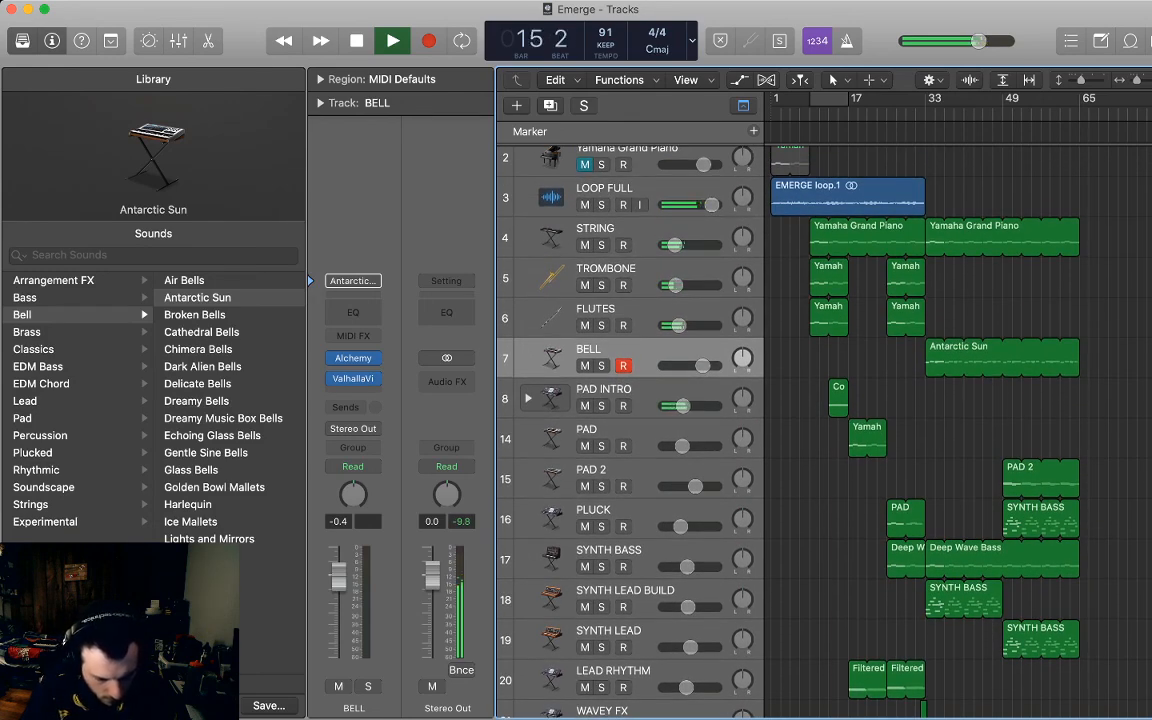
scroll(820, 420, down, 3)
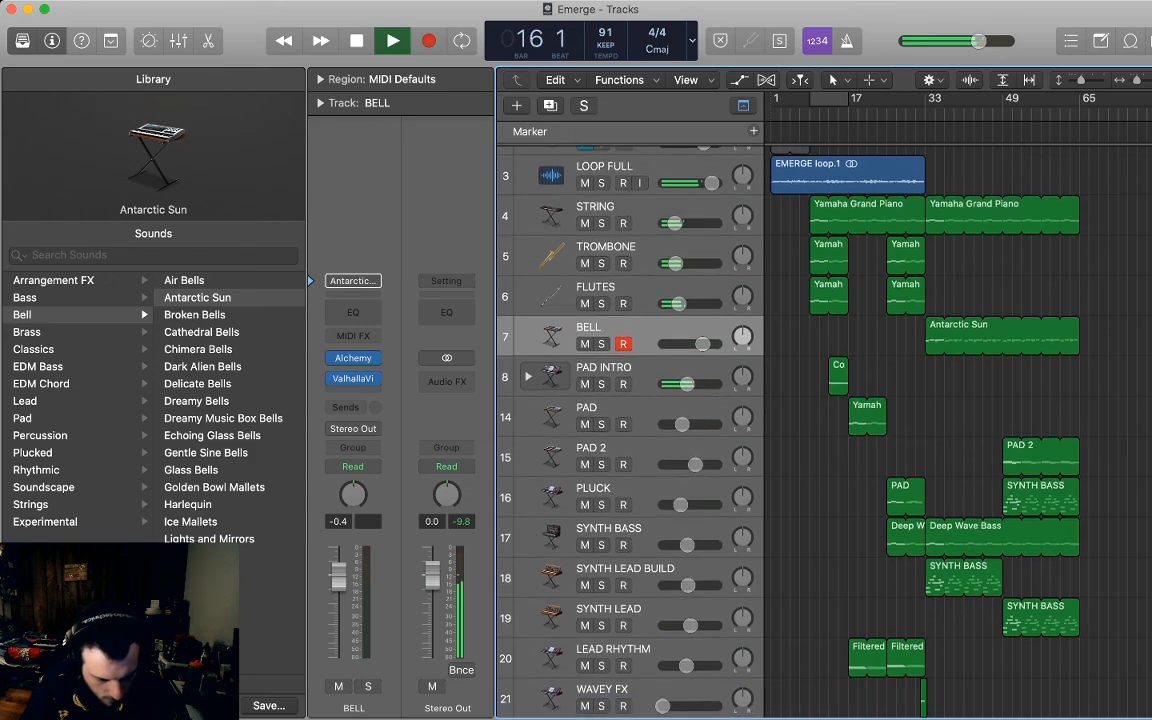
scroll(820, 420, down, 5)
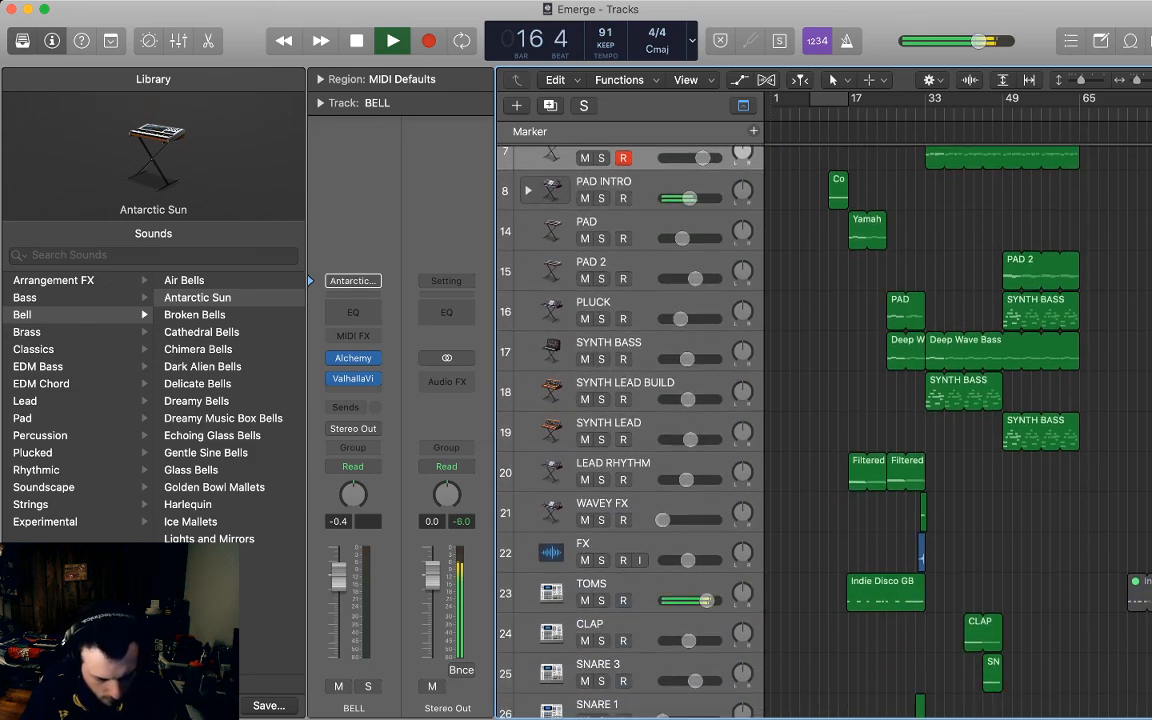
scroll(820, 420, down, 4)
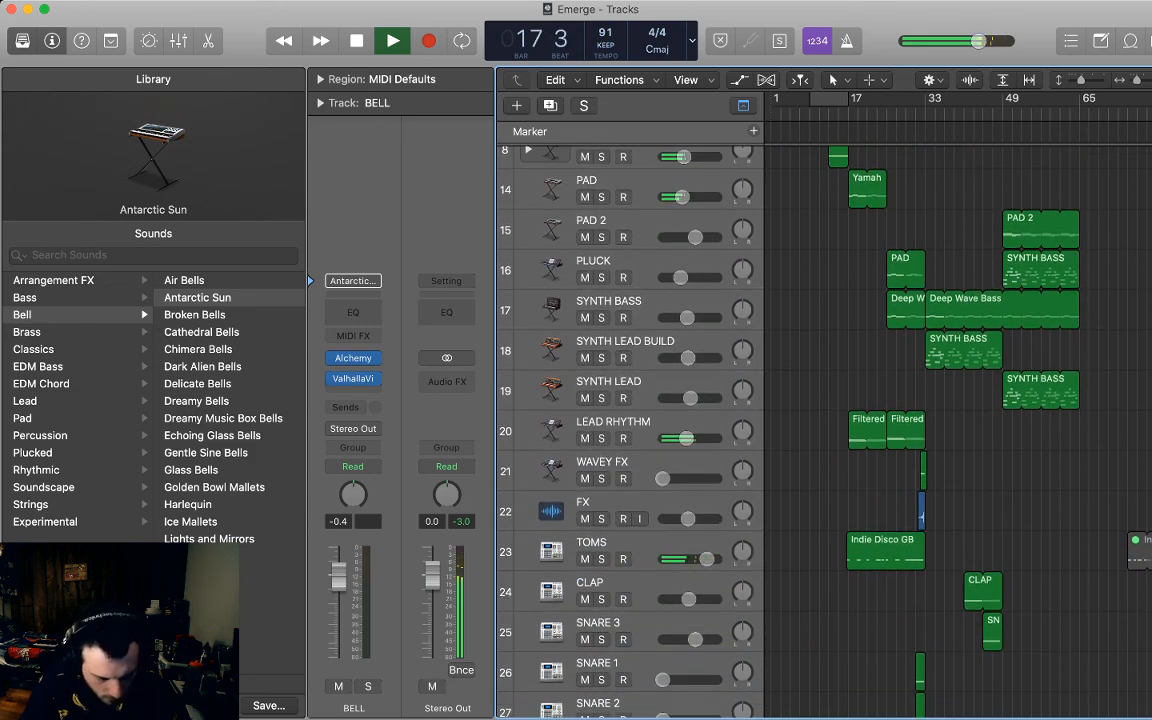
scroll(820, 420, down, 1)
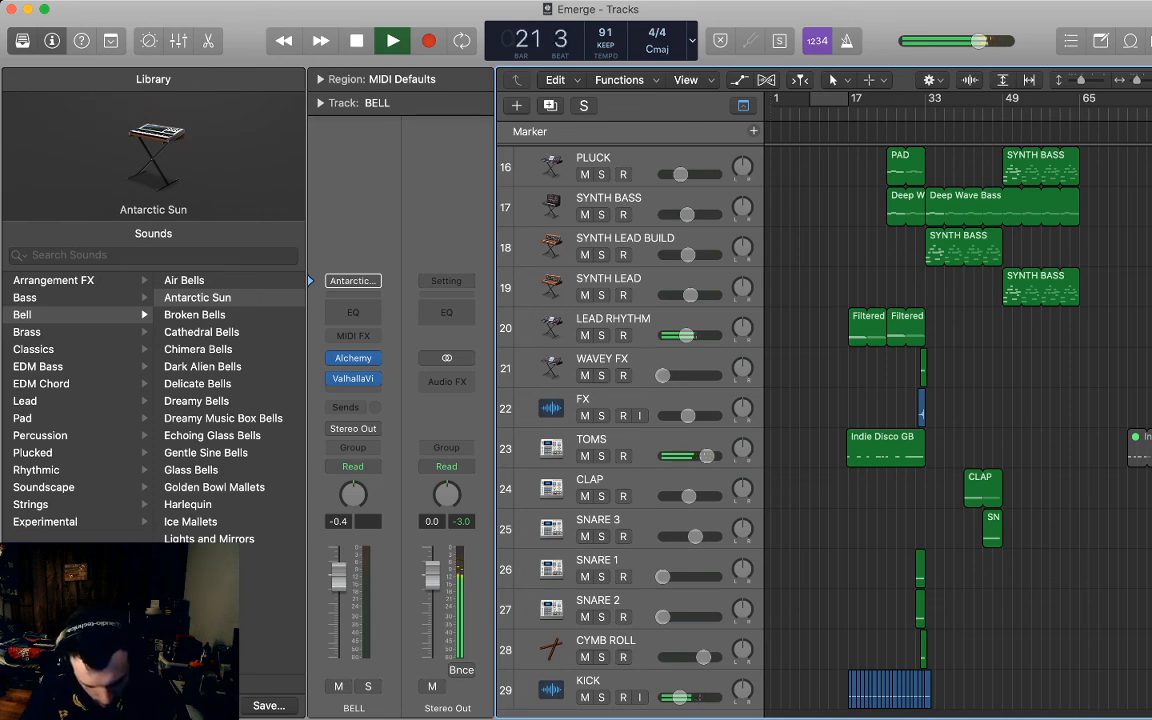
scroll(630, 420, down, 1)
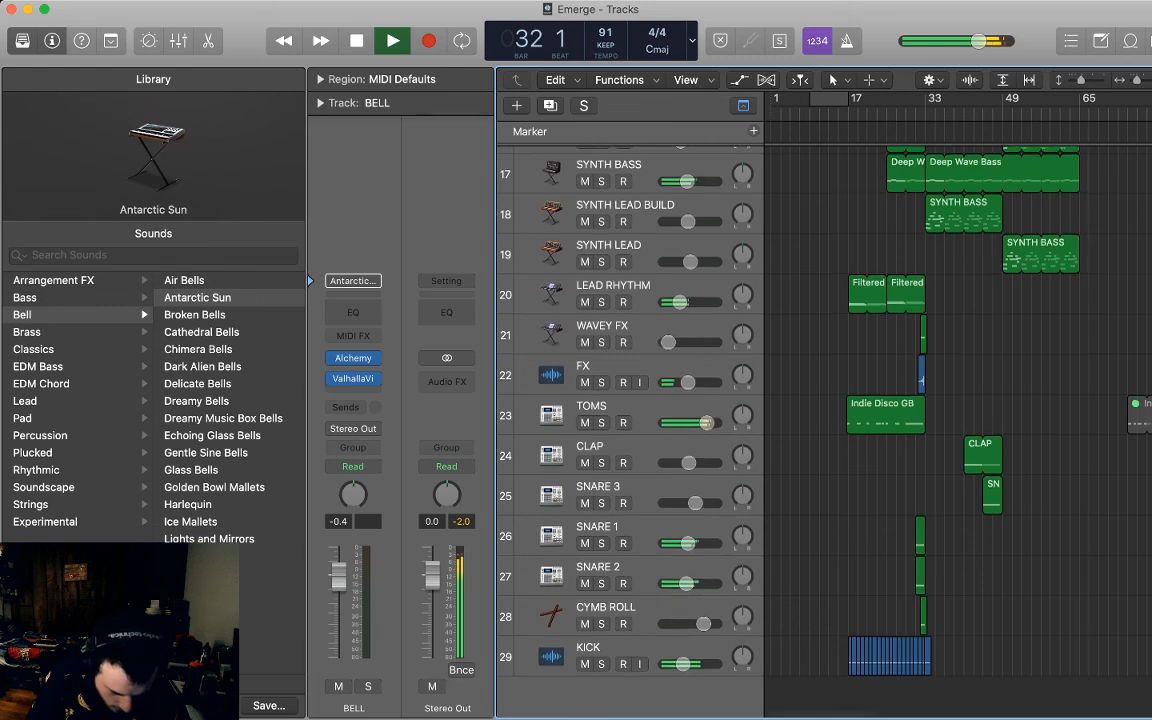
scroll(824, 420, up, 1)
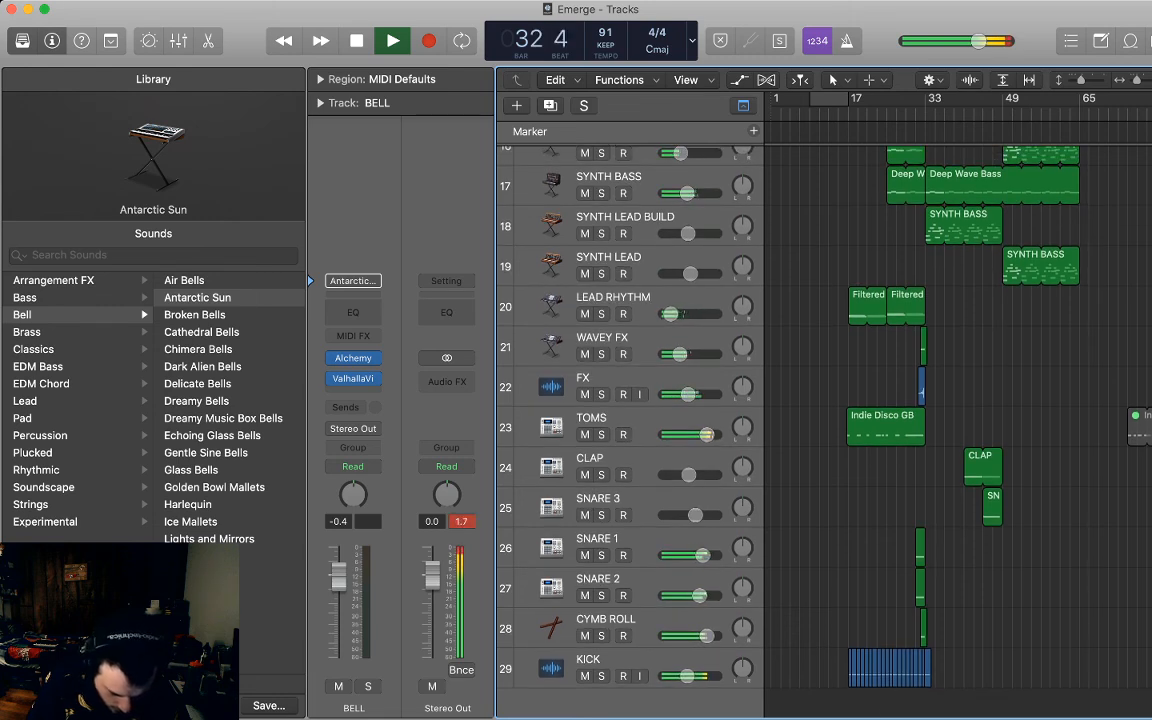
key(space)
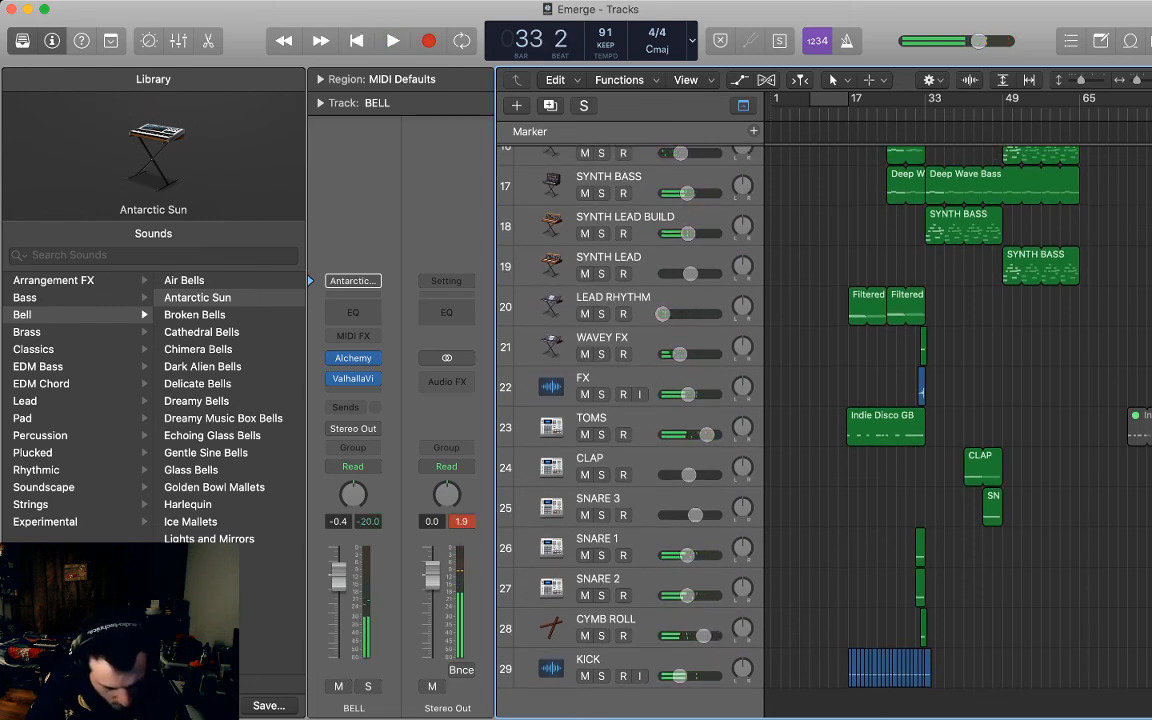
Replay the build-up around bar 25 and check which tracks sound there.
scroll(824, 420, up, 1)
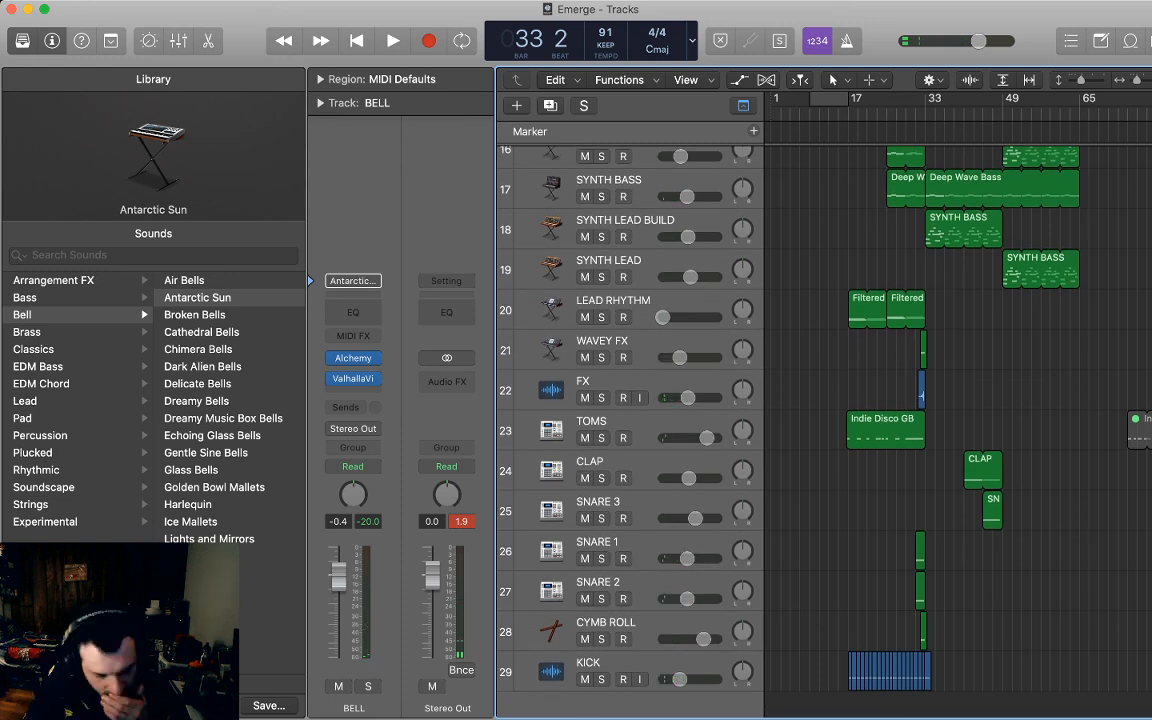
scroll(824, 420, down, 1)
key(space)
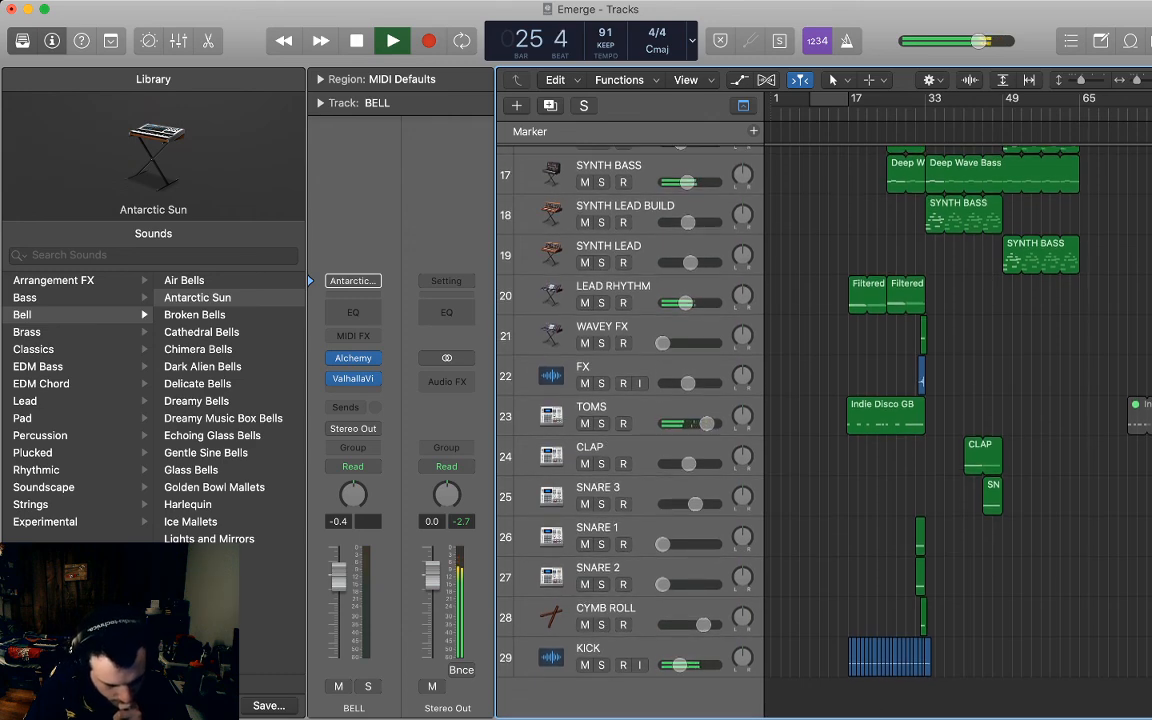
scroll(824, 420, up, 5)
key(space)
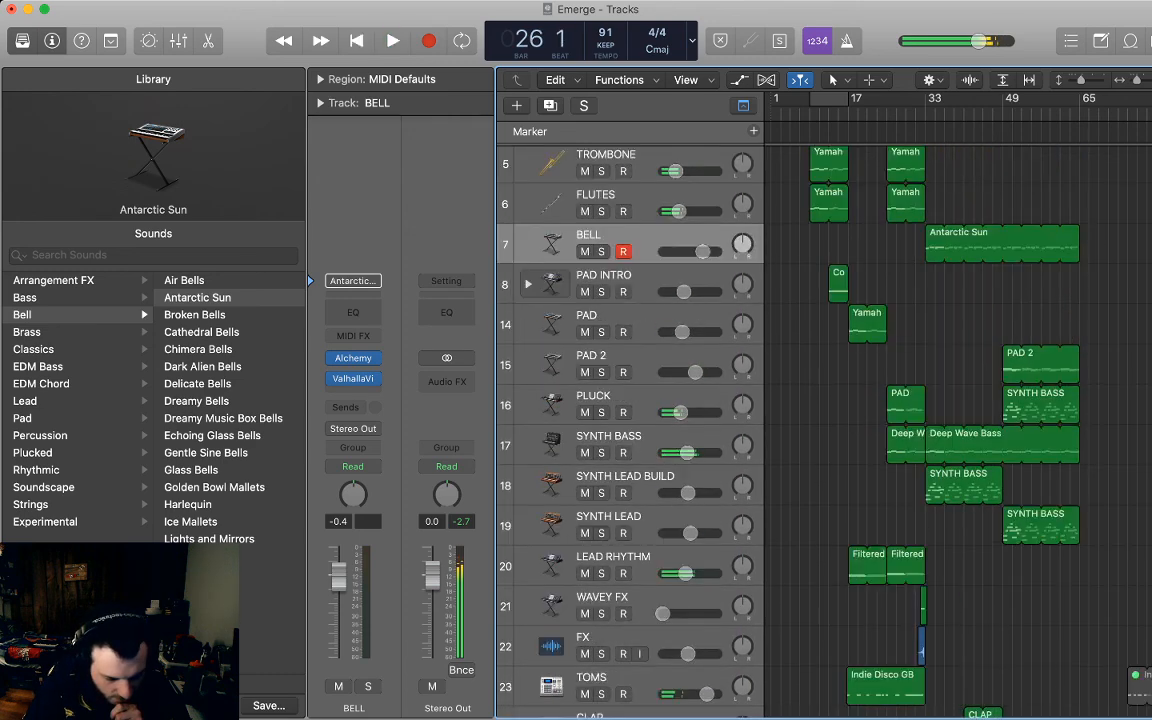
Duplicate the BELL track, rename the copy SYNTH BRASS and load the Eighties Synth Brass sound on it.
scroll(824, 420, up, 3)
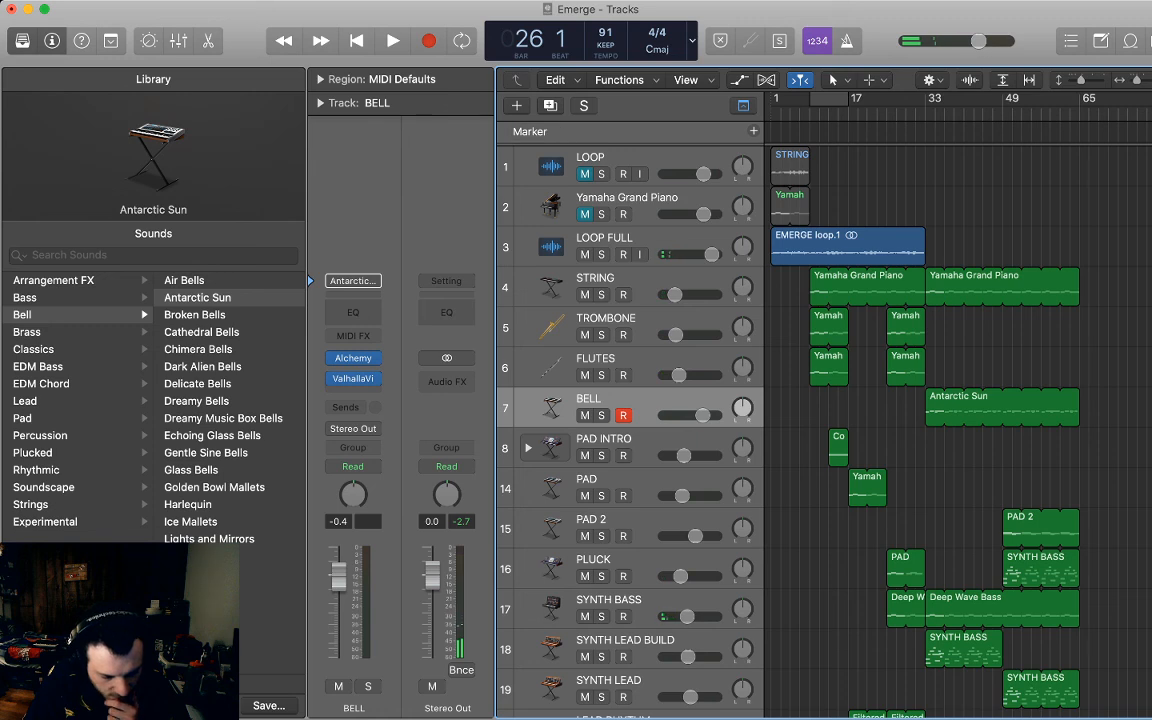
key(super+d)
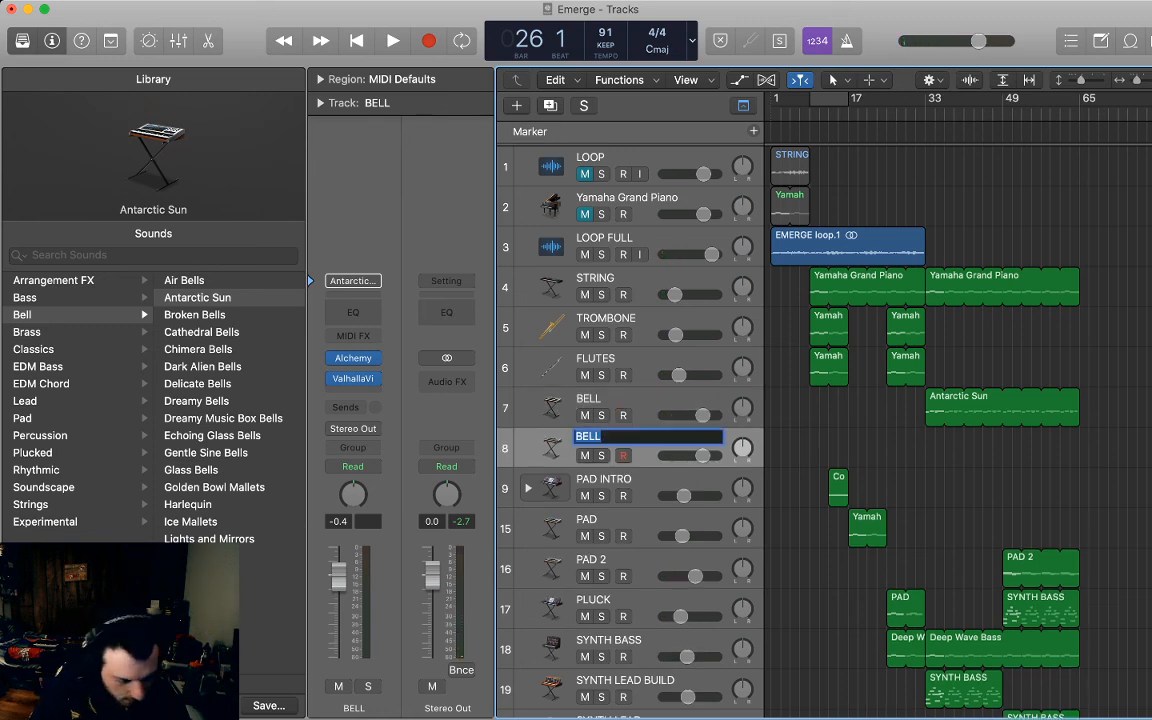
text(SYNTH BRASS)
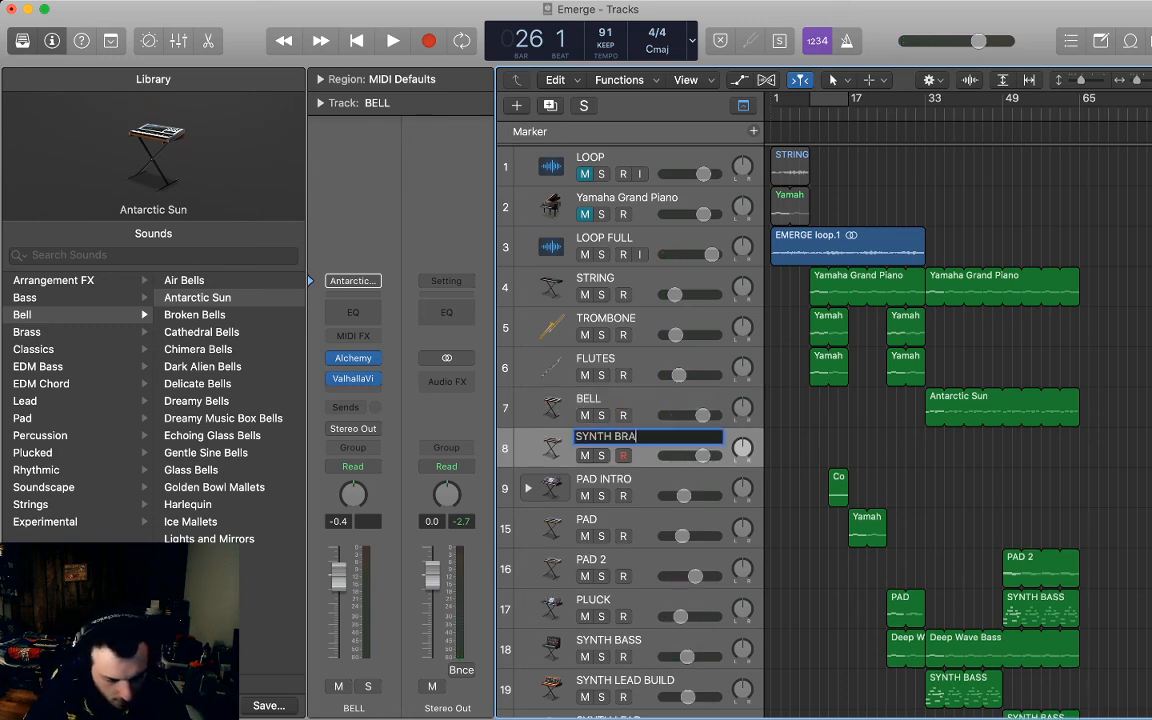
key(Return)
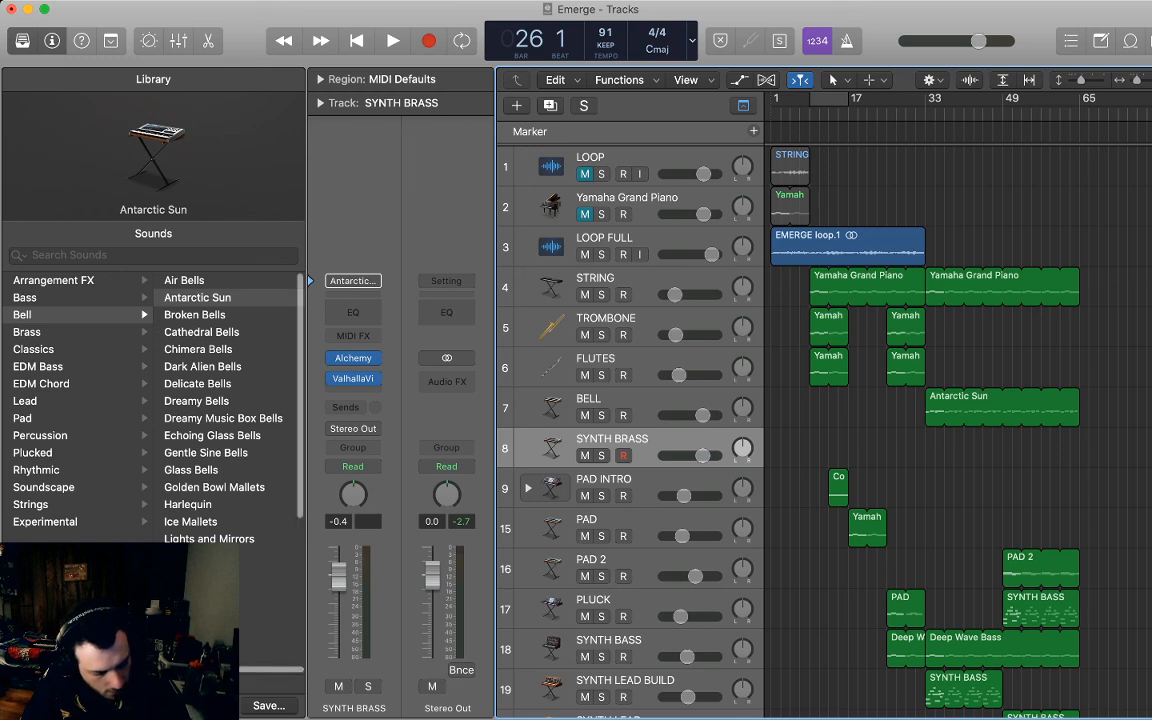
scroll(153, 400, left, 3)
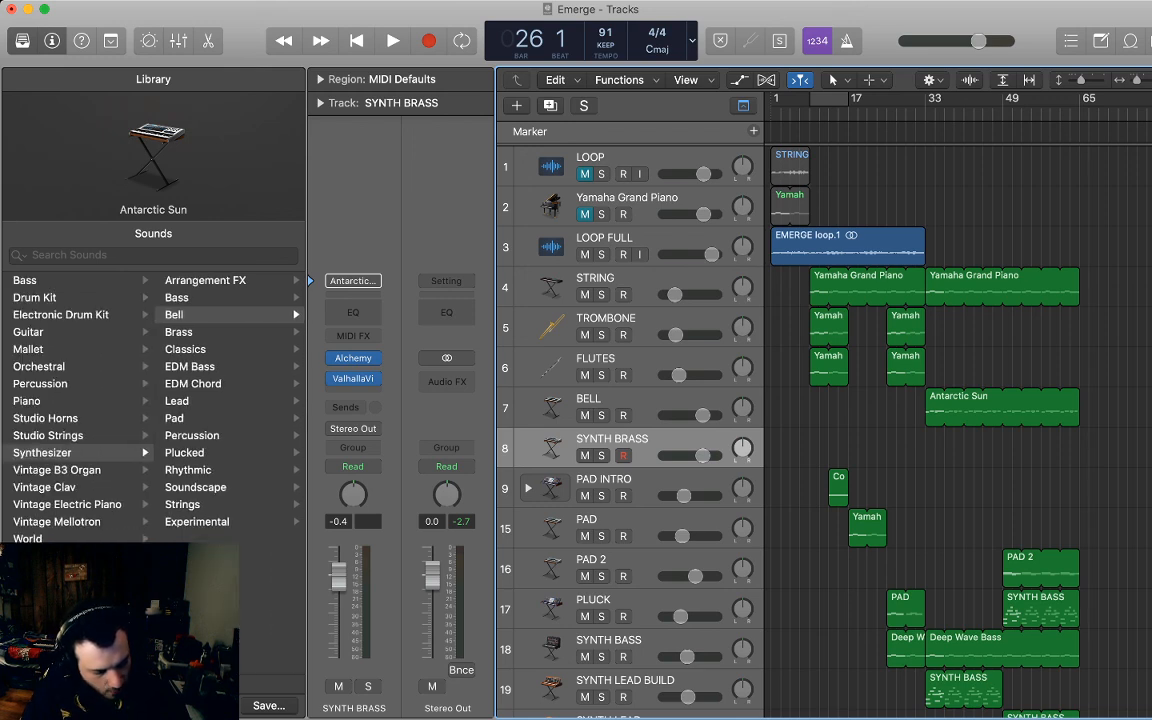
click(179, 332)
click(215, 367)
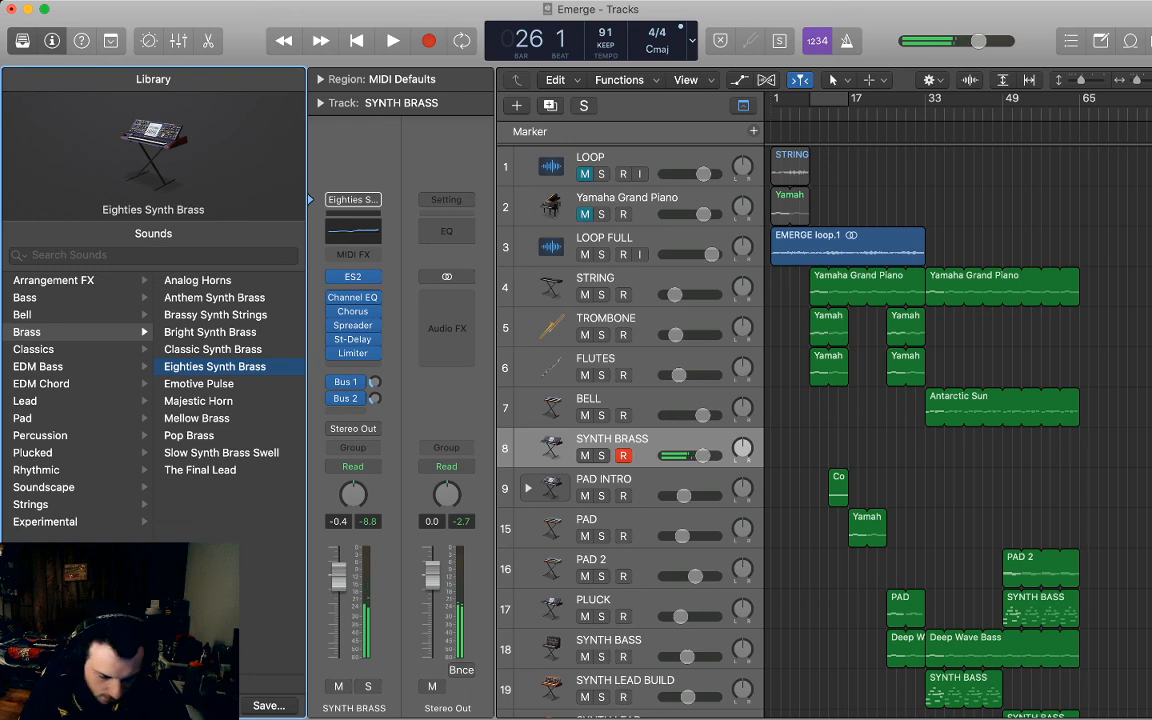
Copy a FLUTES region with its volume automation onto the SYNTH BRASS track at bar 25 and play it in the mix.
click(829, 367)
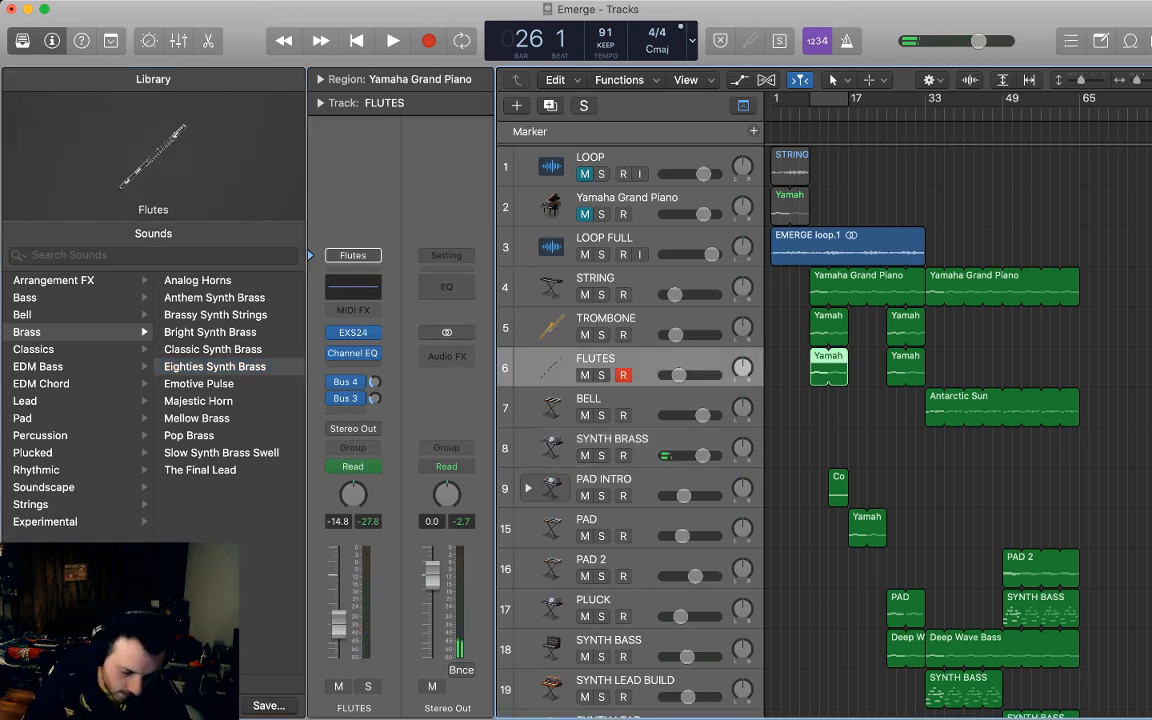
key(comma)
key(comma)
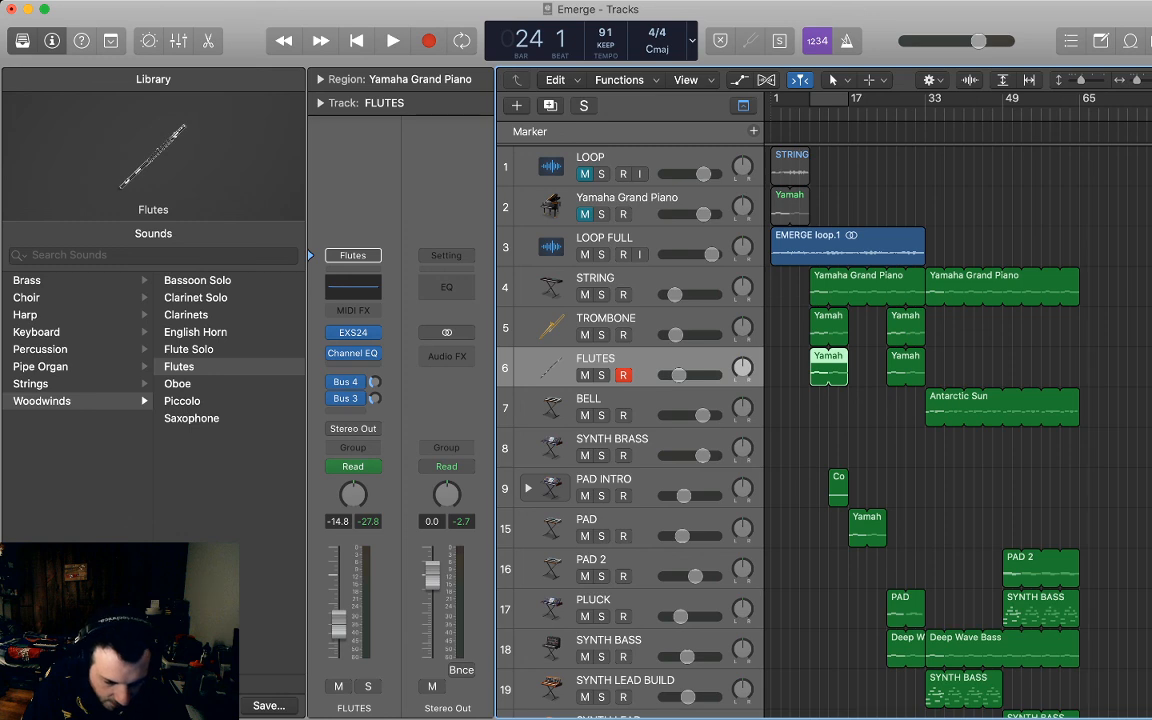
key(period)
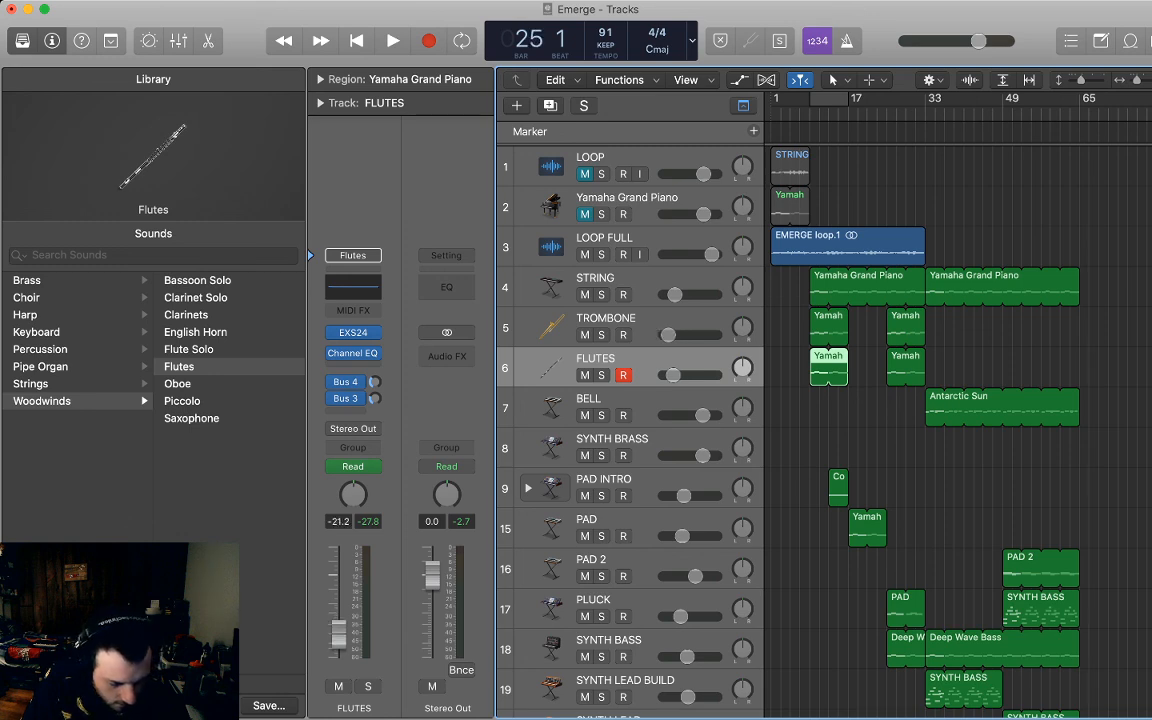
click(1000, 406)
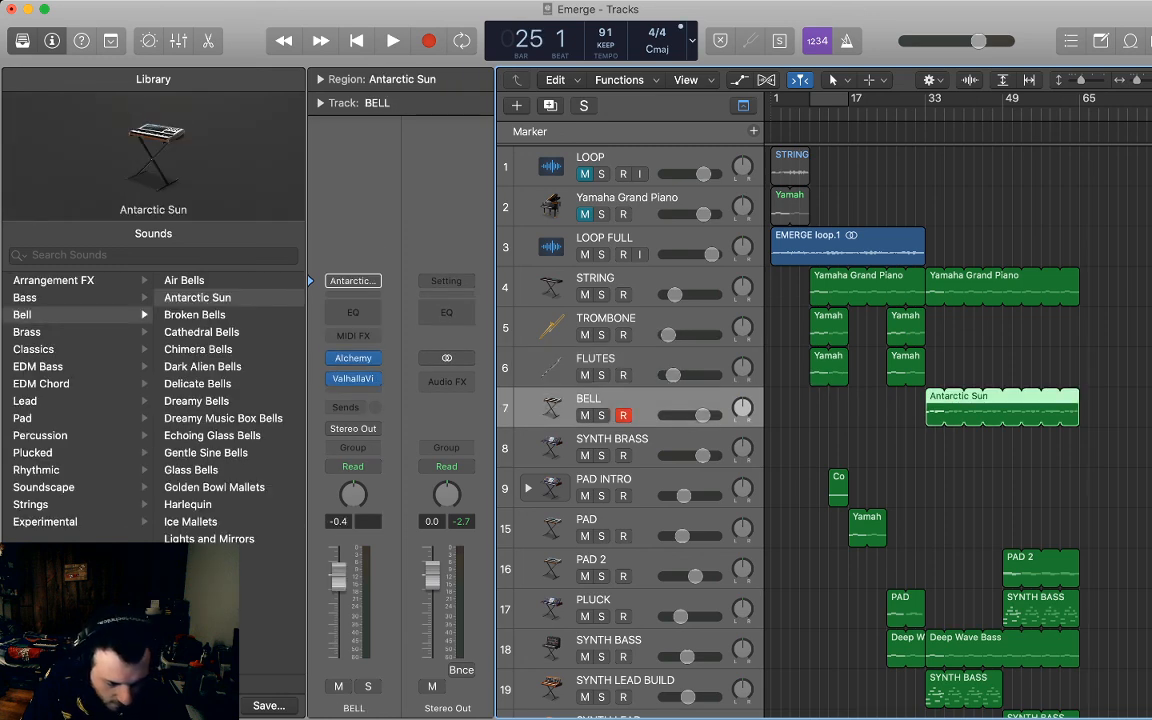
key(Down)
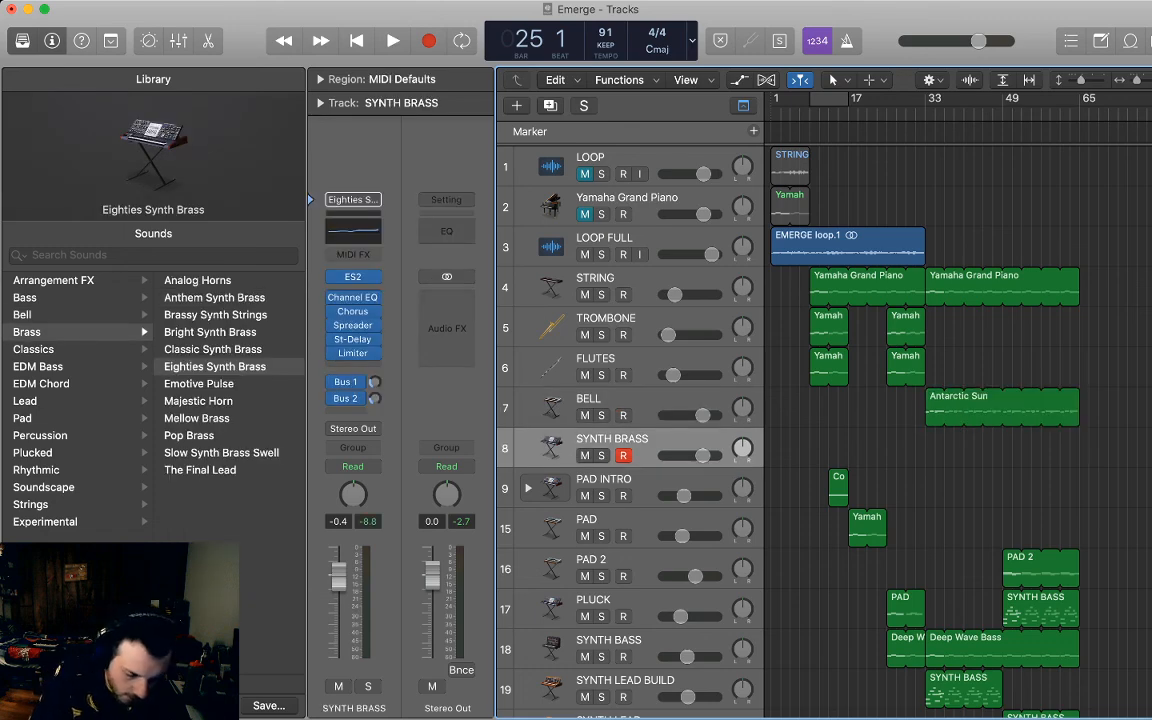
key(super+k)
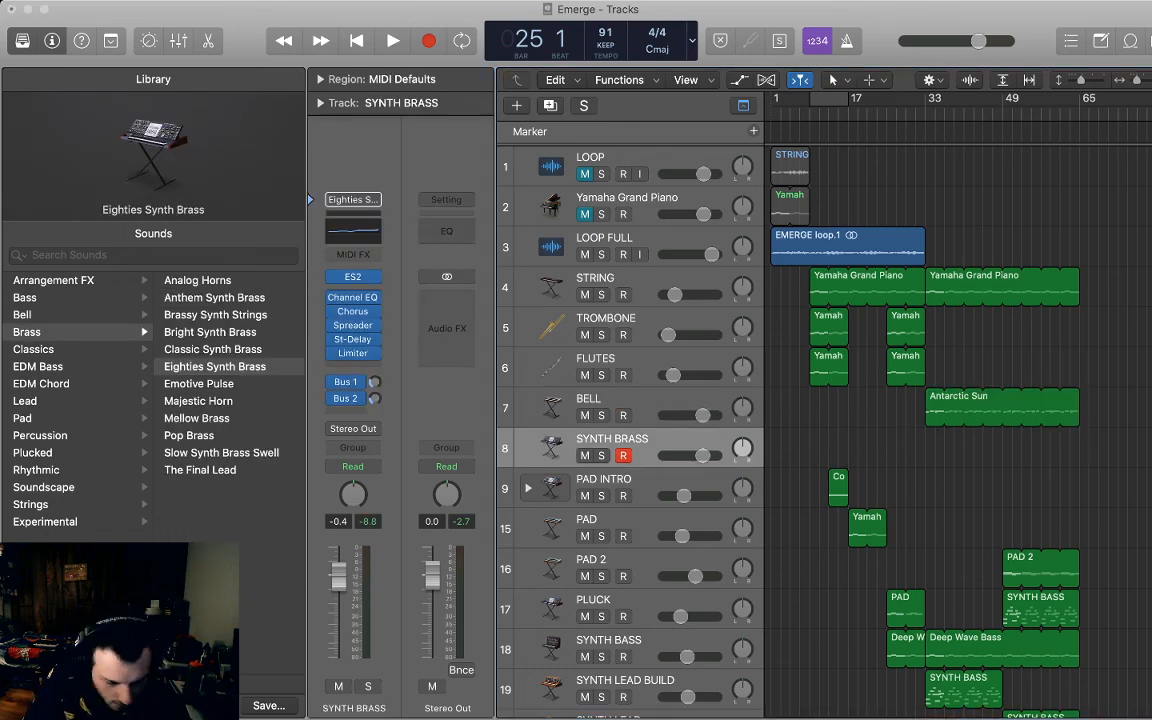
key(Return)
key(space)
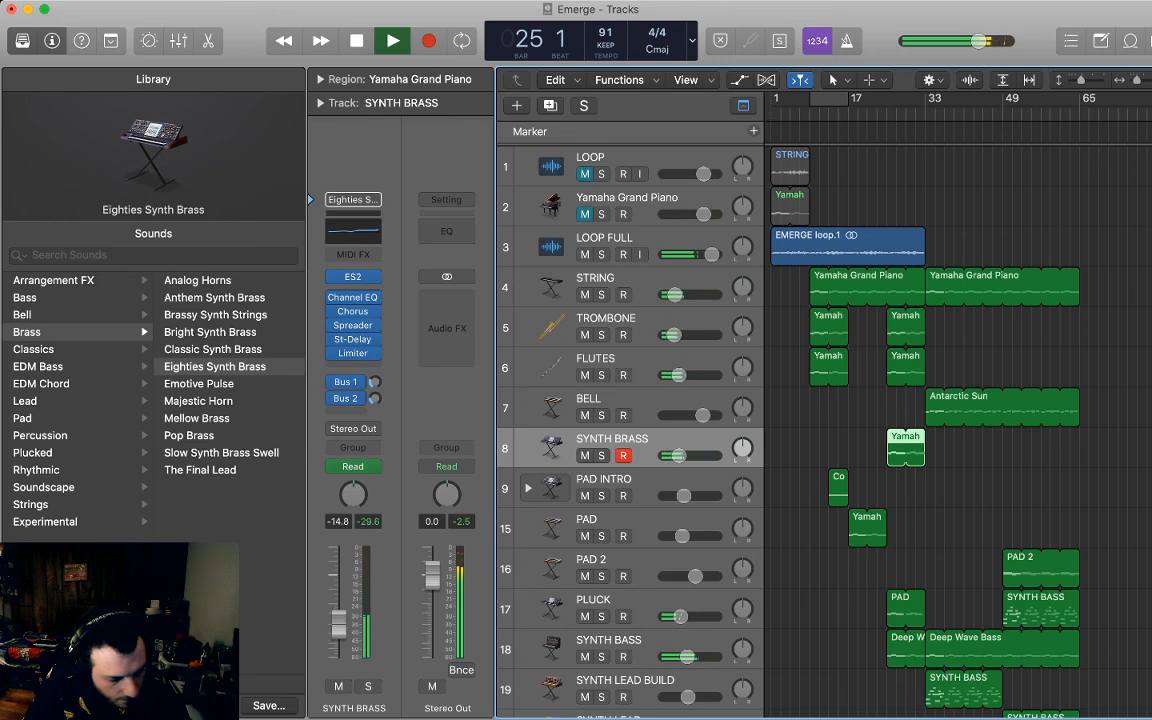
Reshape the SYNTH BRASS volume automation to come in from silence at -15.7 dB near bar 25 and rise to -0.4 dB at bar 33.
key(a)
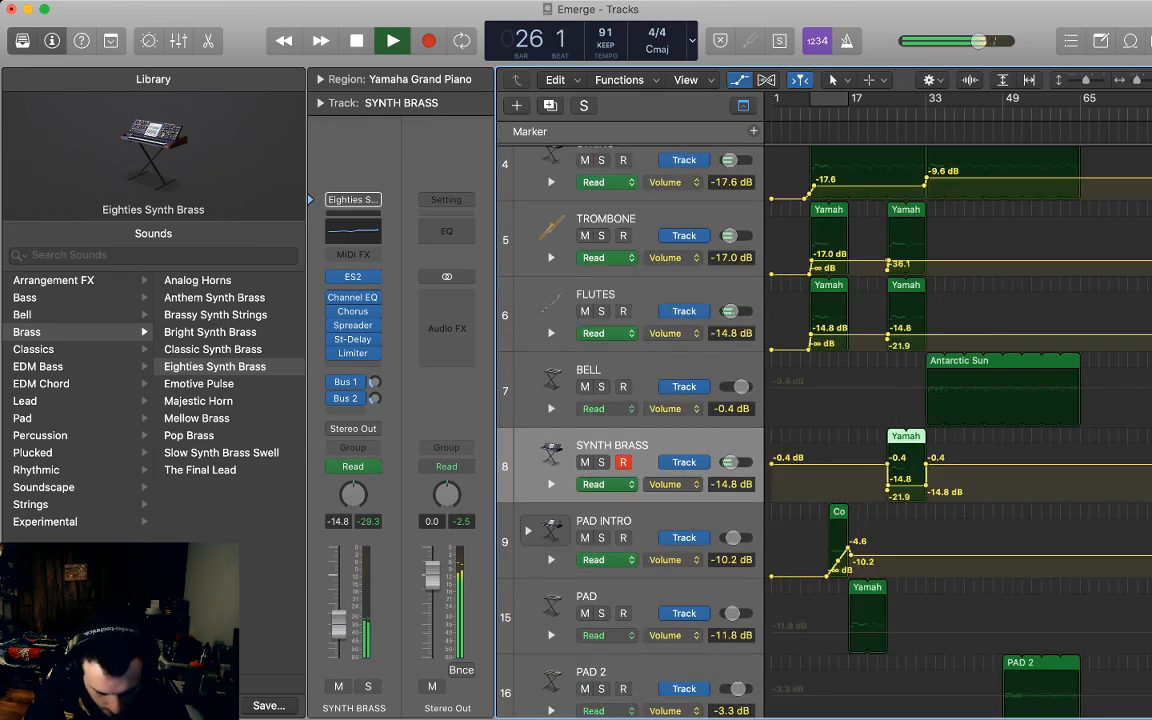
drag(906, 485, 906, 466)
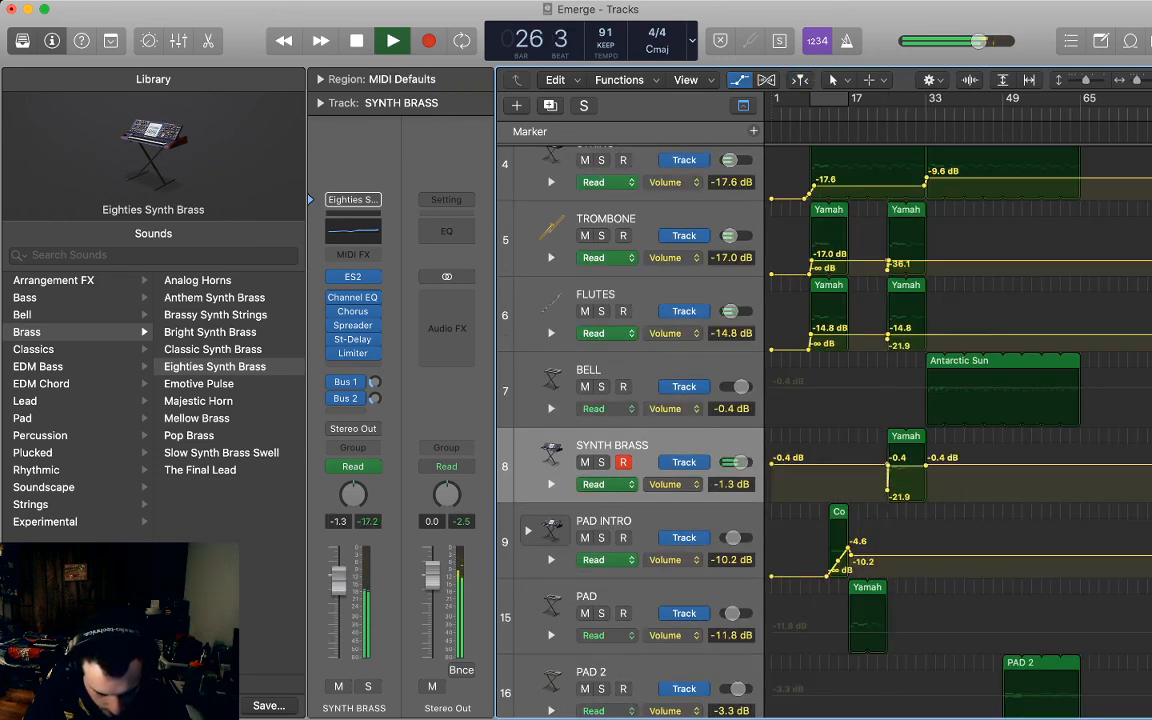
click(887, 490)
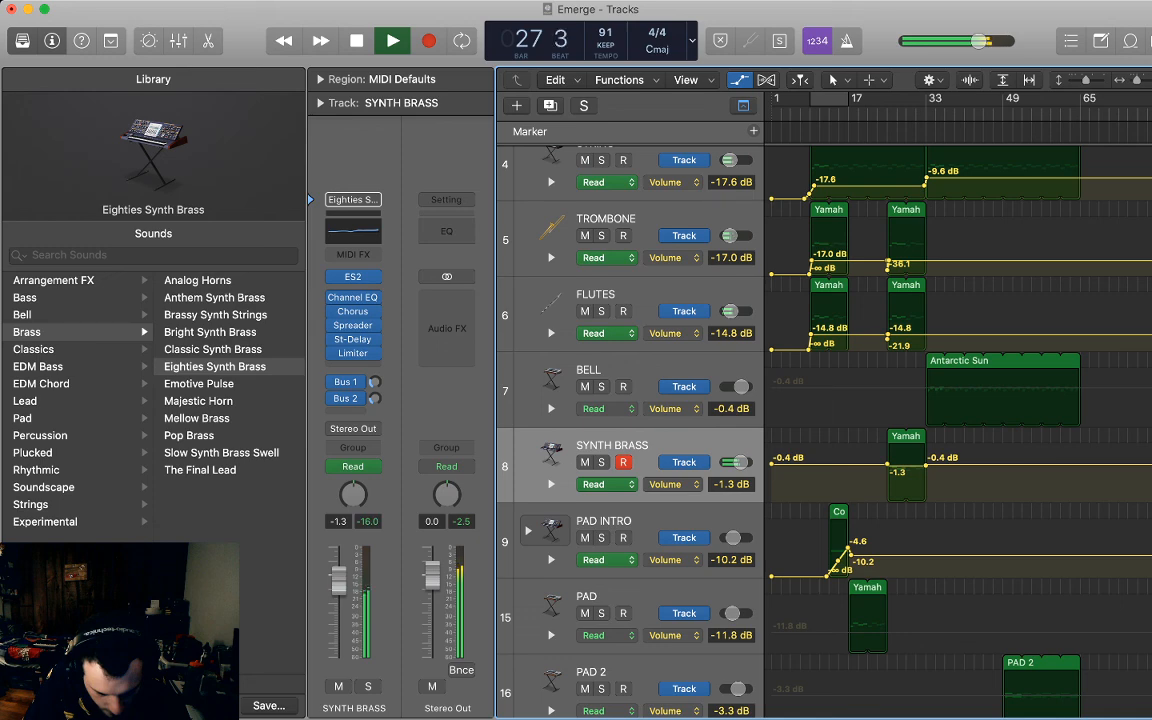
click(881, 465)
drag(850, 465, 887, 490)
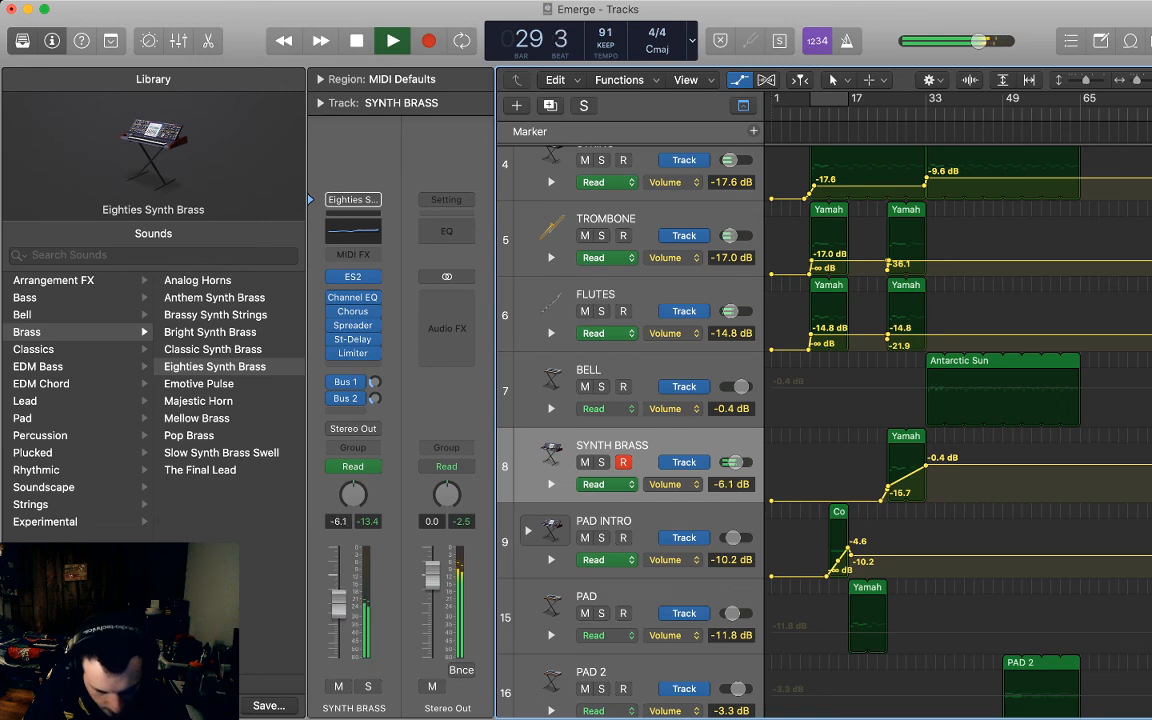
Add an intermediate volume point to the SYNTH BRASS ramp around bar 31 and listen through bar 34.
key(a)
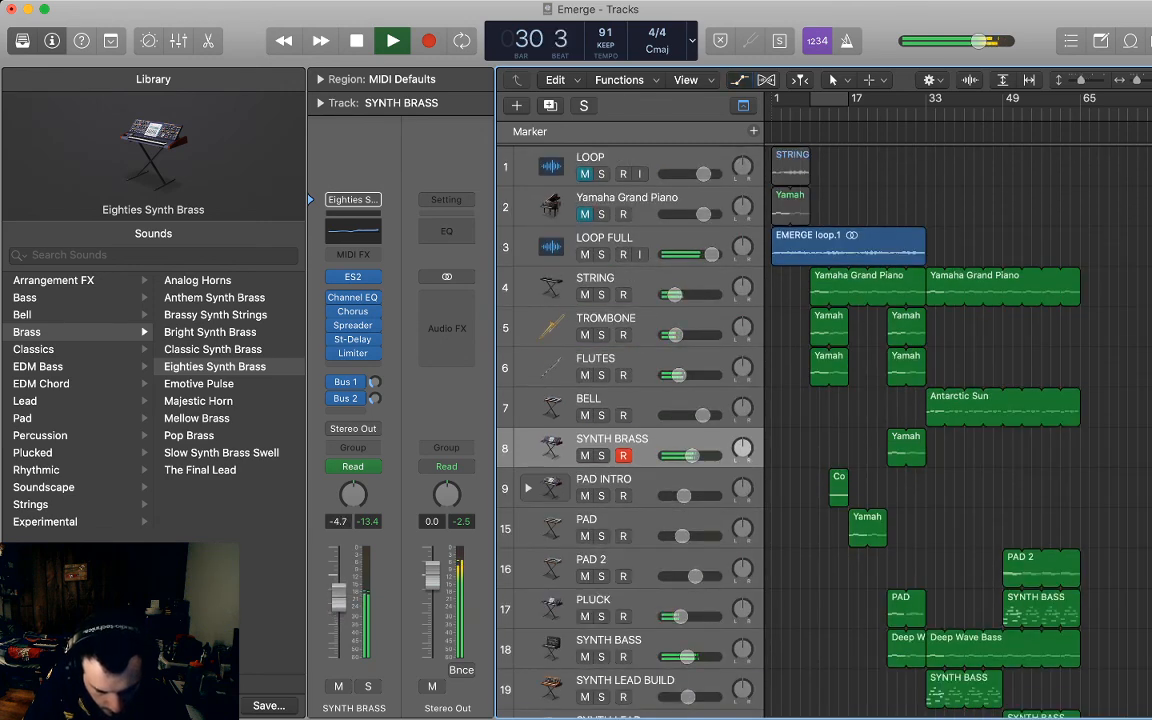
key(a)
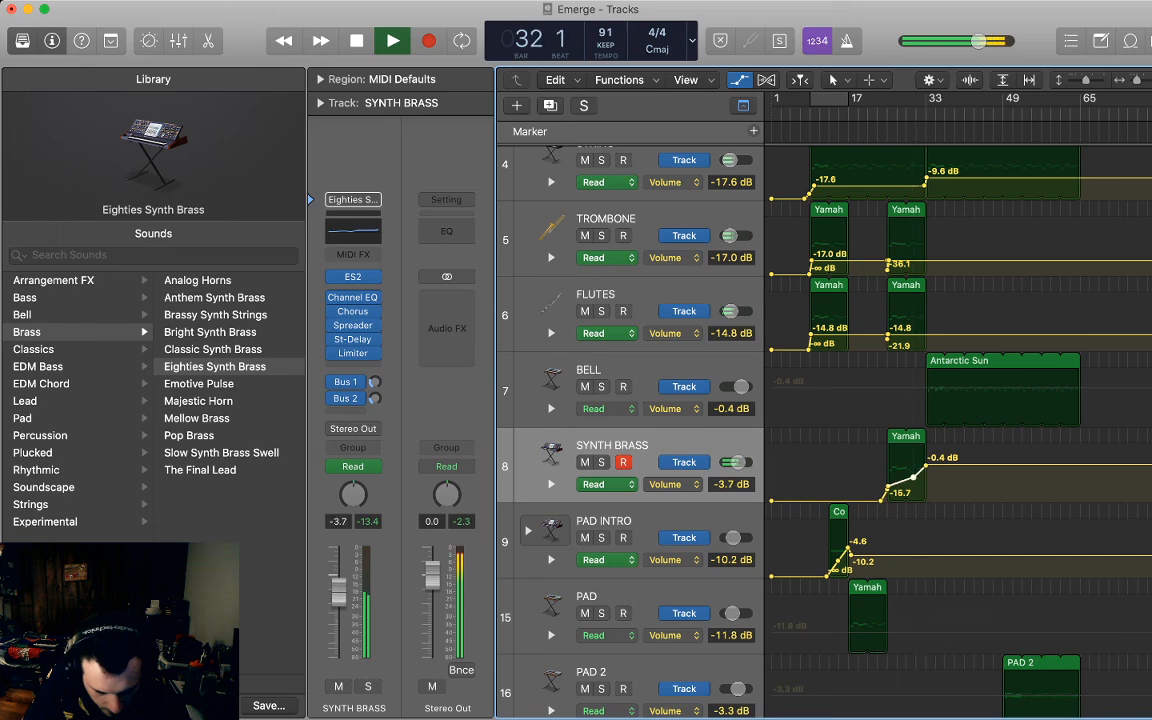
key(a)
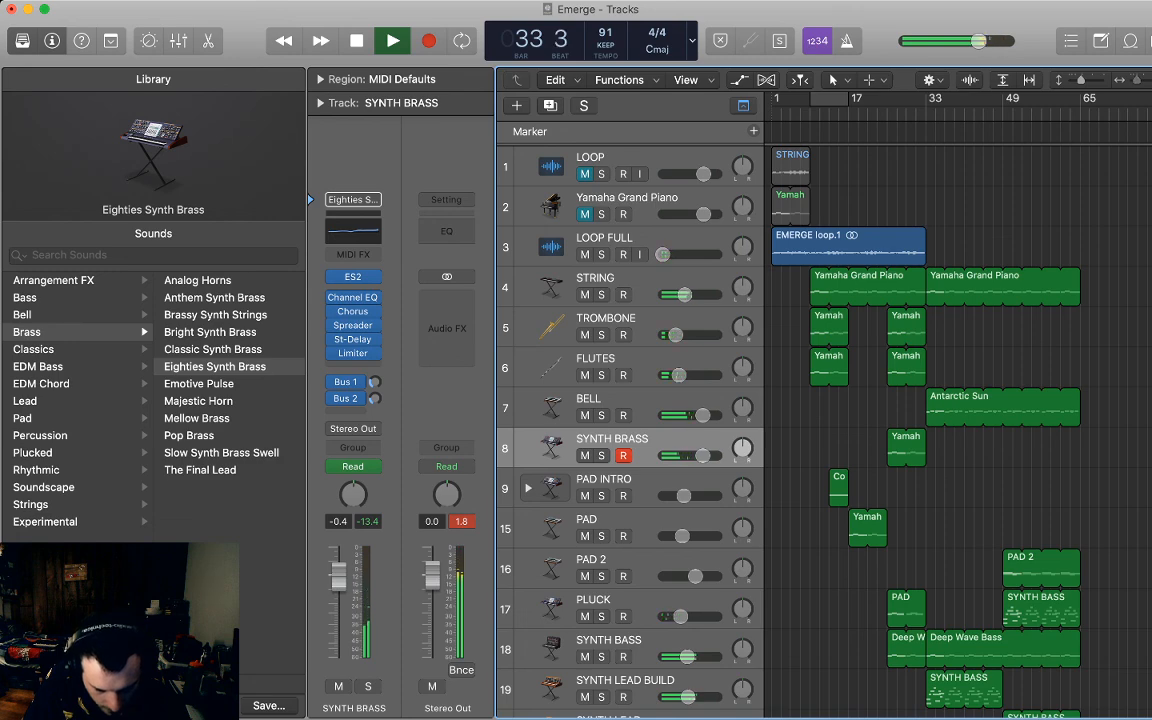
key(super+Left)
key(super+Left)
key(super+Left)
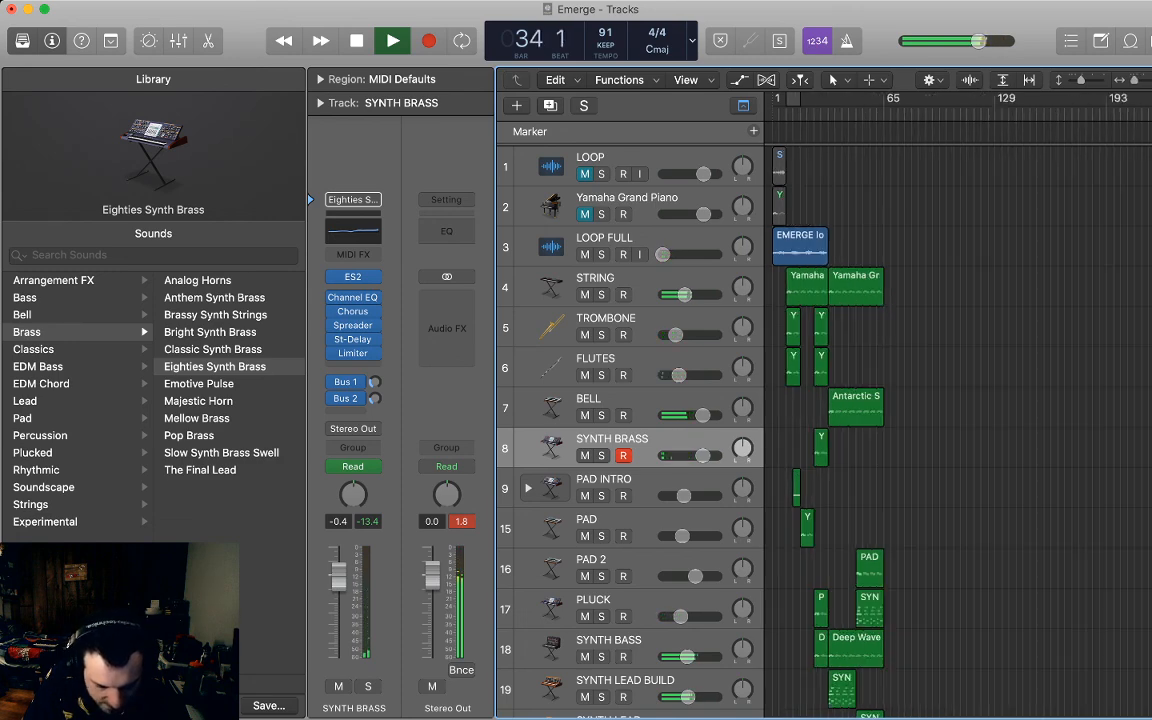
key(super+Right)
key(super+Right)
key(super+Right)
key(space)
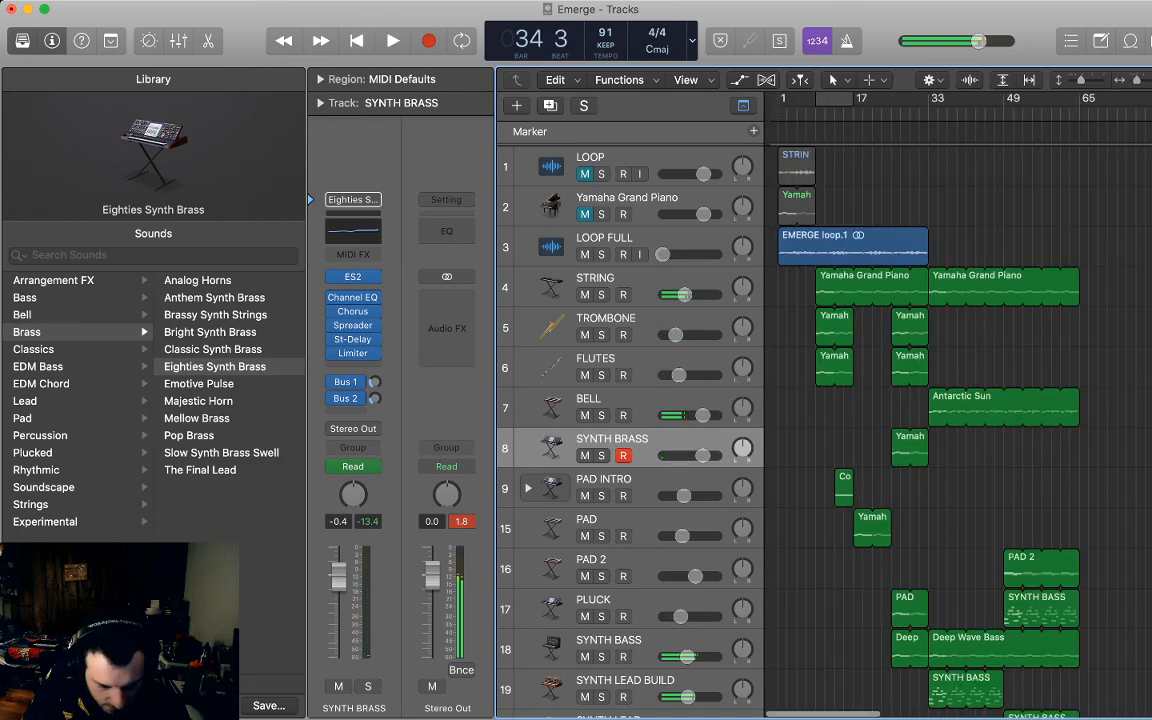
Set the SYNTH BRASS volume at bar 25 to -14.3 dB and smooth the ramp up to bar 33 during playback.
key(a)
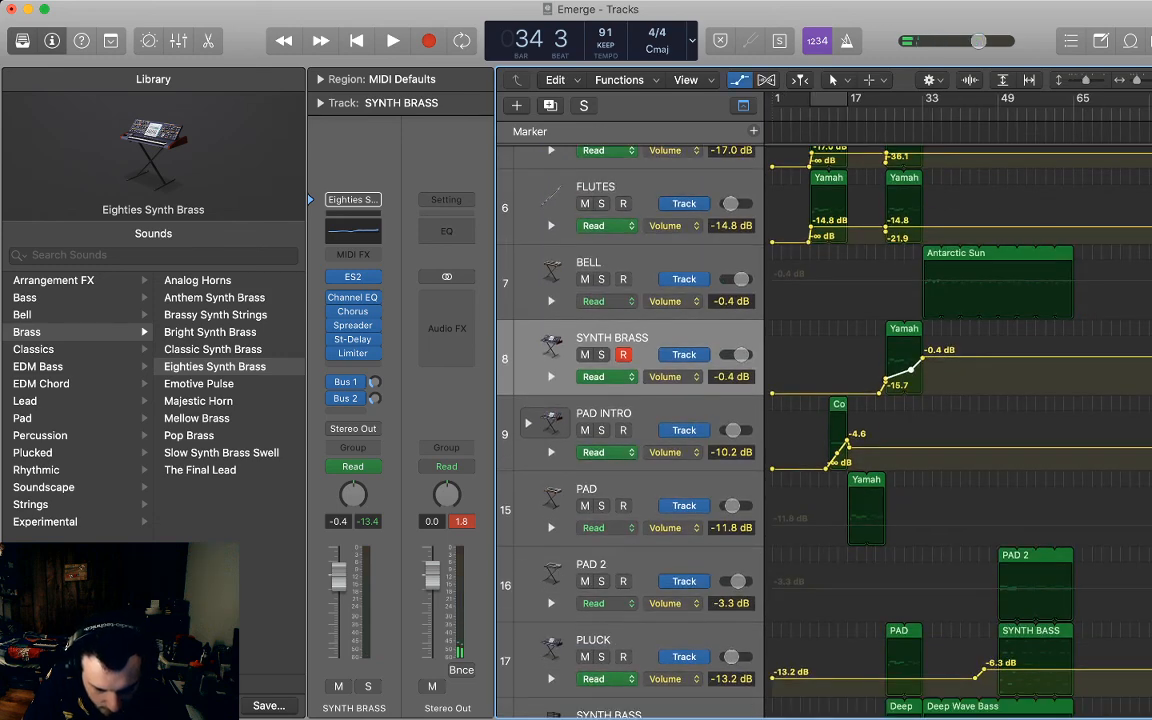
drag(886, 379, 886, 372)
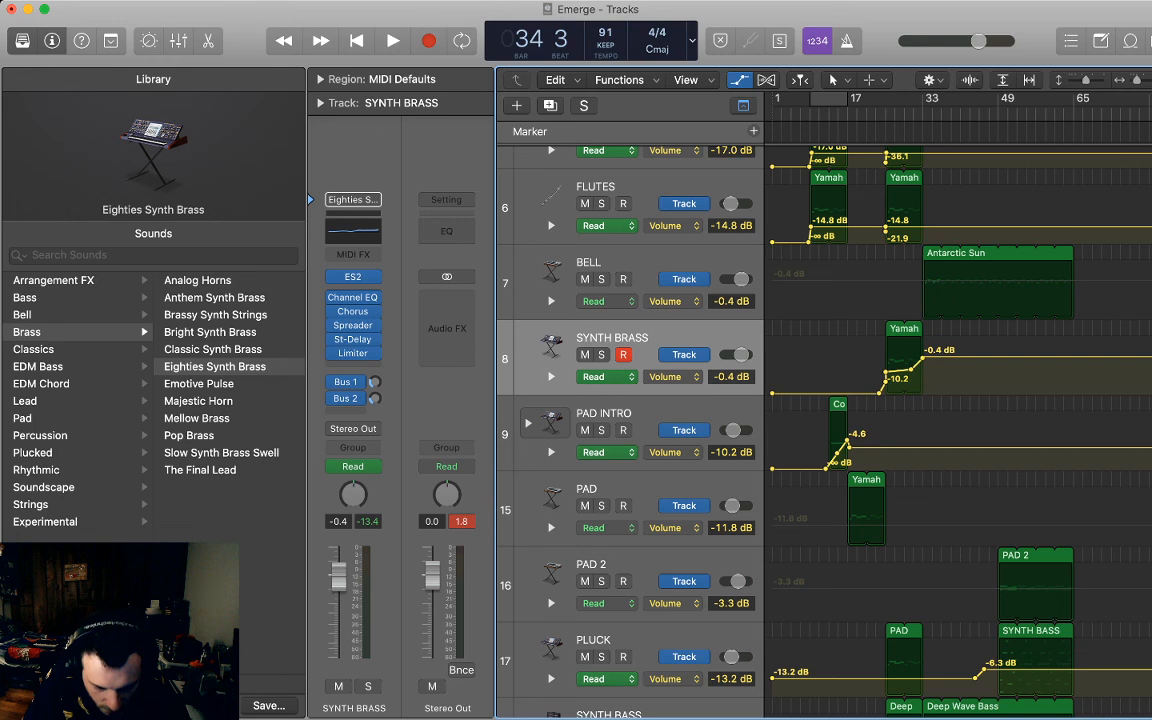
mouse_move(885, 381)
mouse_down()
mouse_move(885, 393)
mouse_move(886, 377)
mouse_up()
key(space)
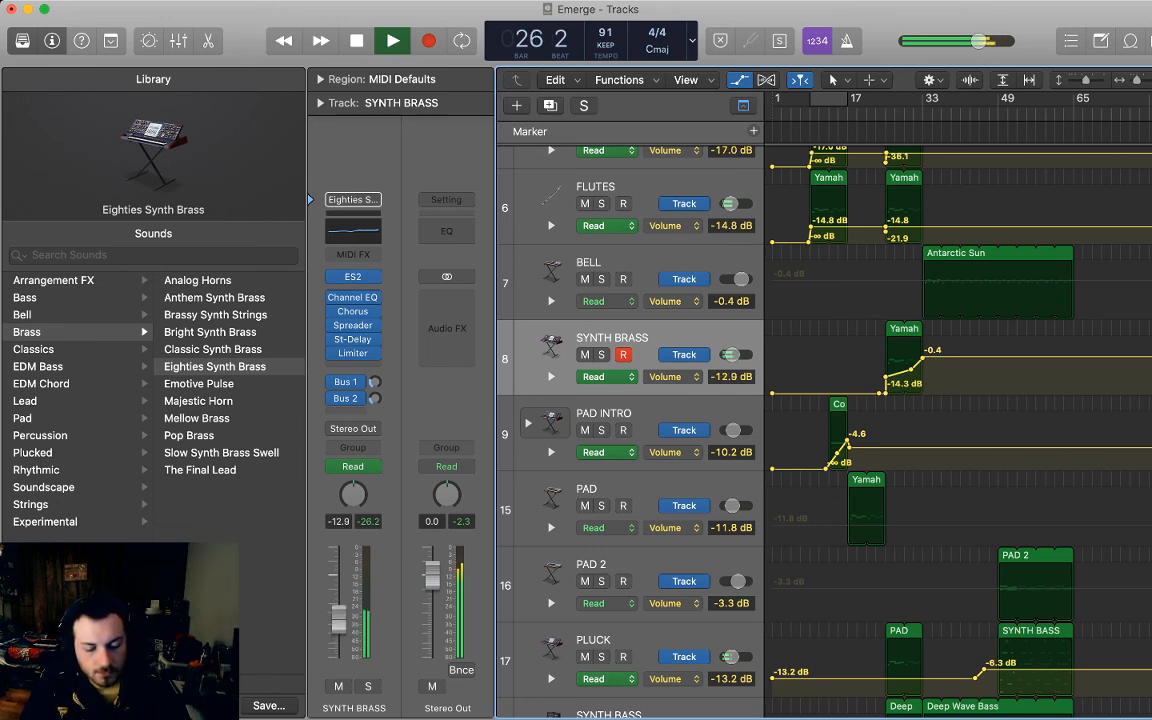
drag(911, 367, 911, 364)
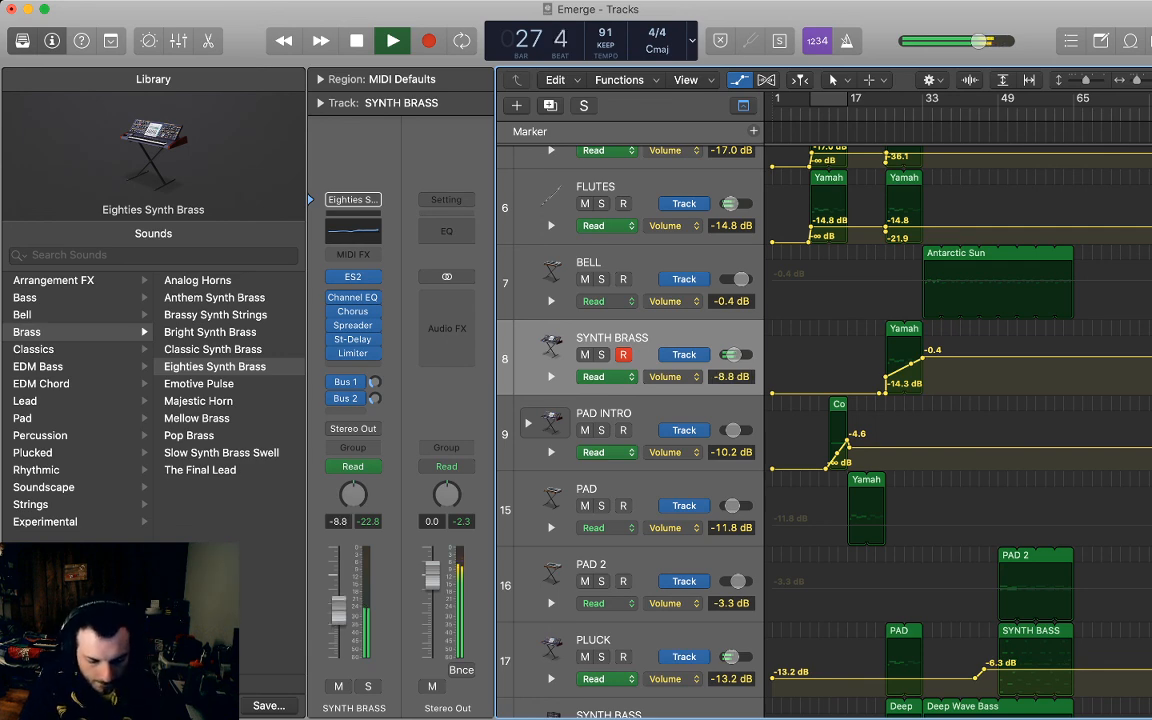
Play the build-up on through bar 33 and review the regions and levels of all tracks, down to KICK.
scroll(768, 430, down, 5)
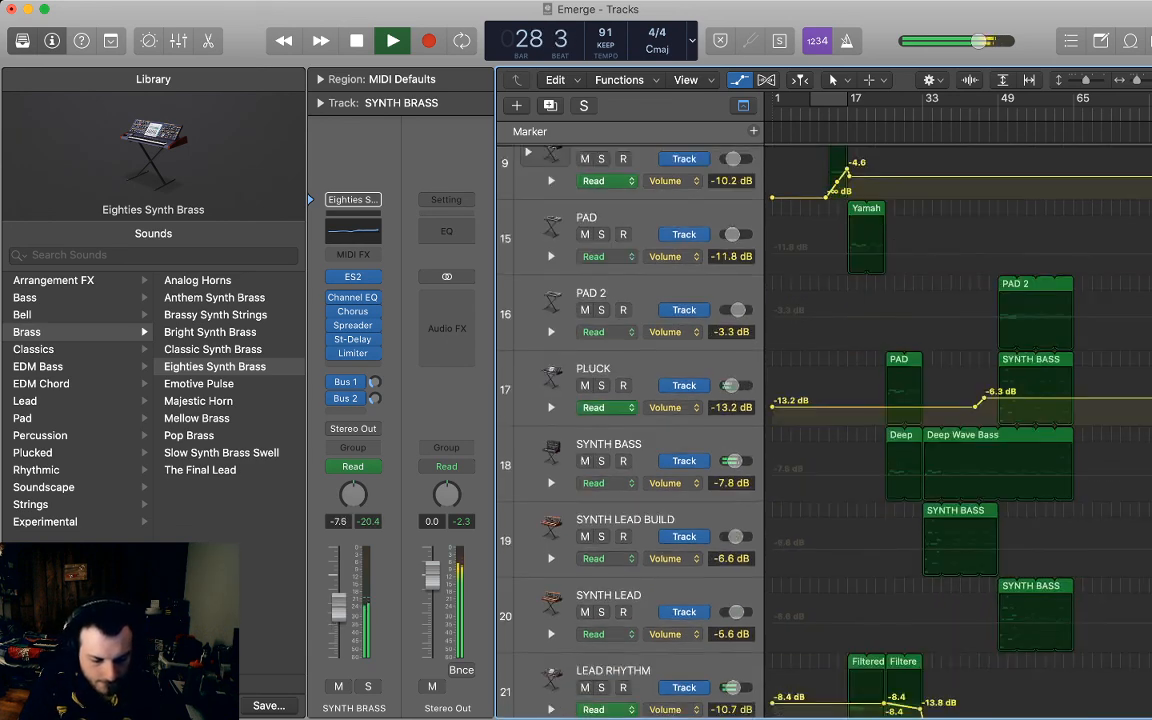
scroll(768, 430, up, 4)
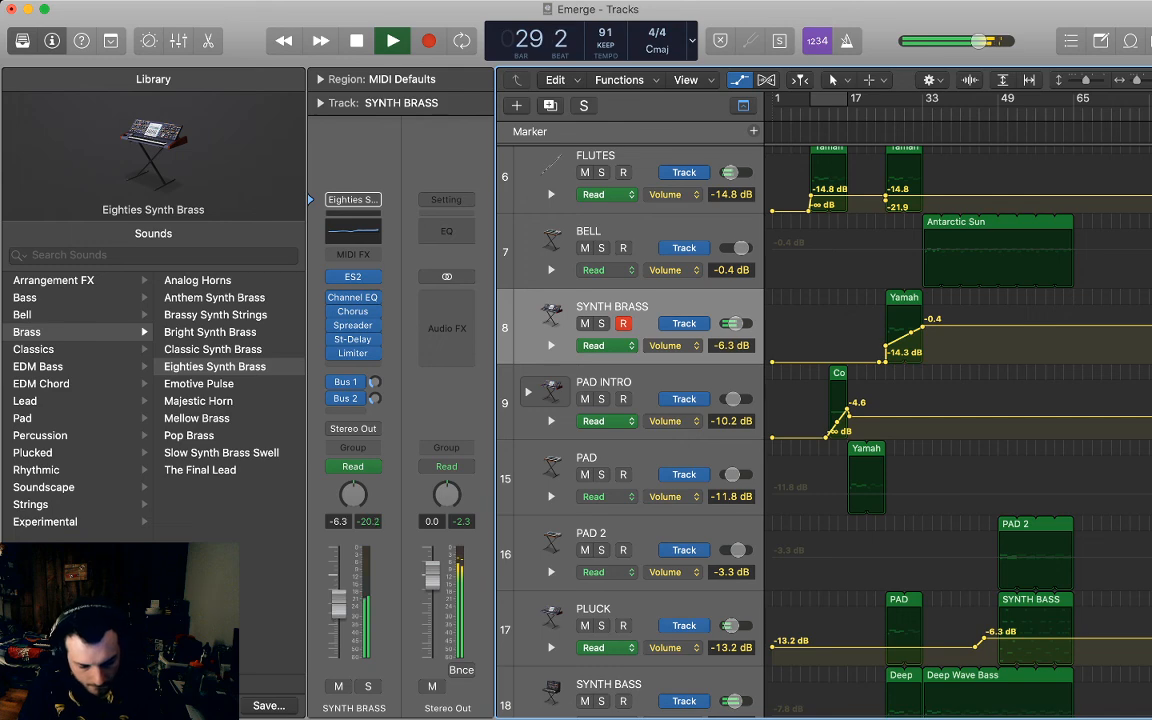
key(a)
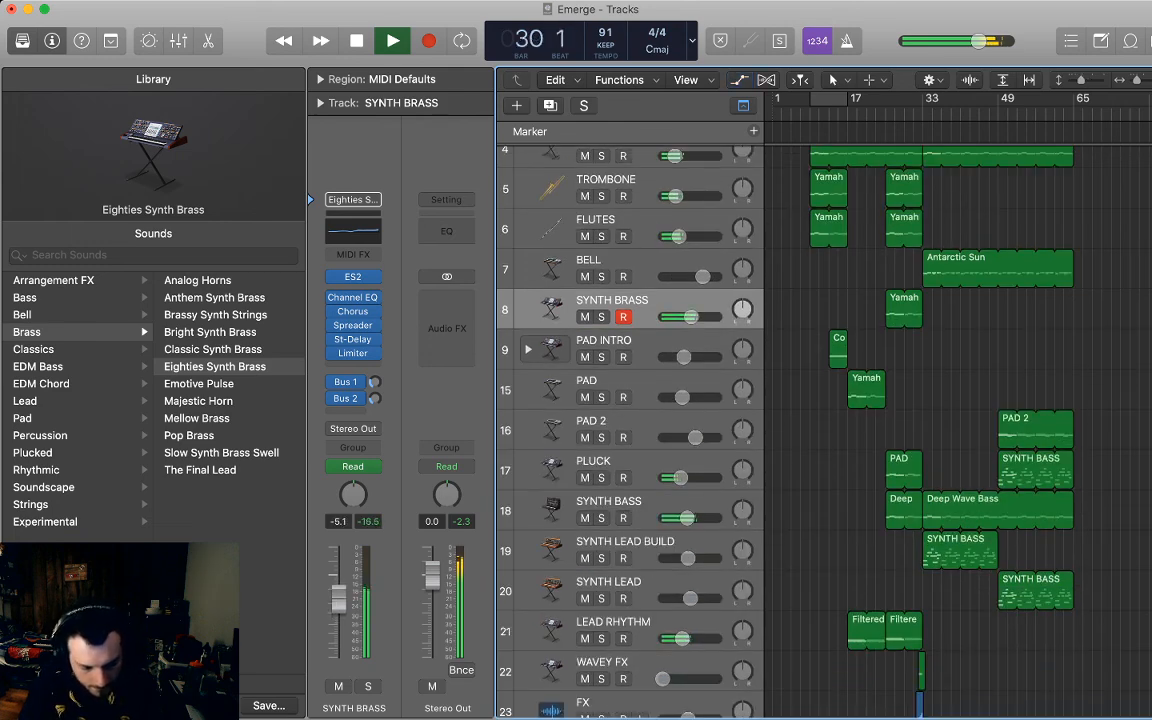
scroll(768, 430, down, 10)
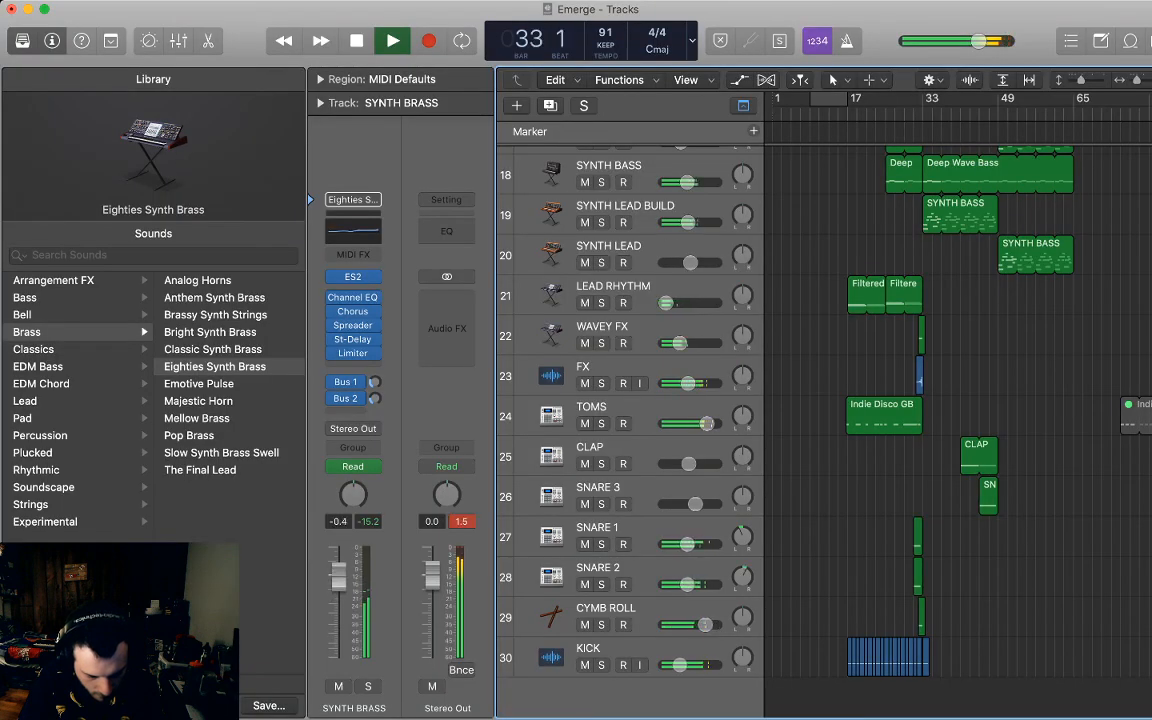
scroll(824, 420, up, 1)
key(space)
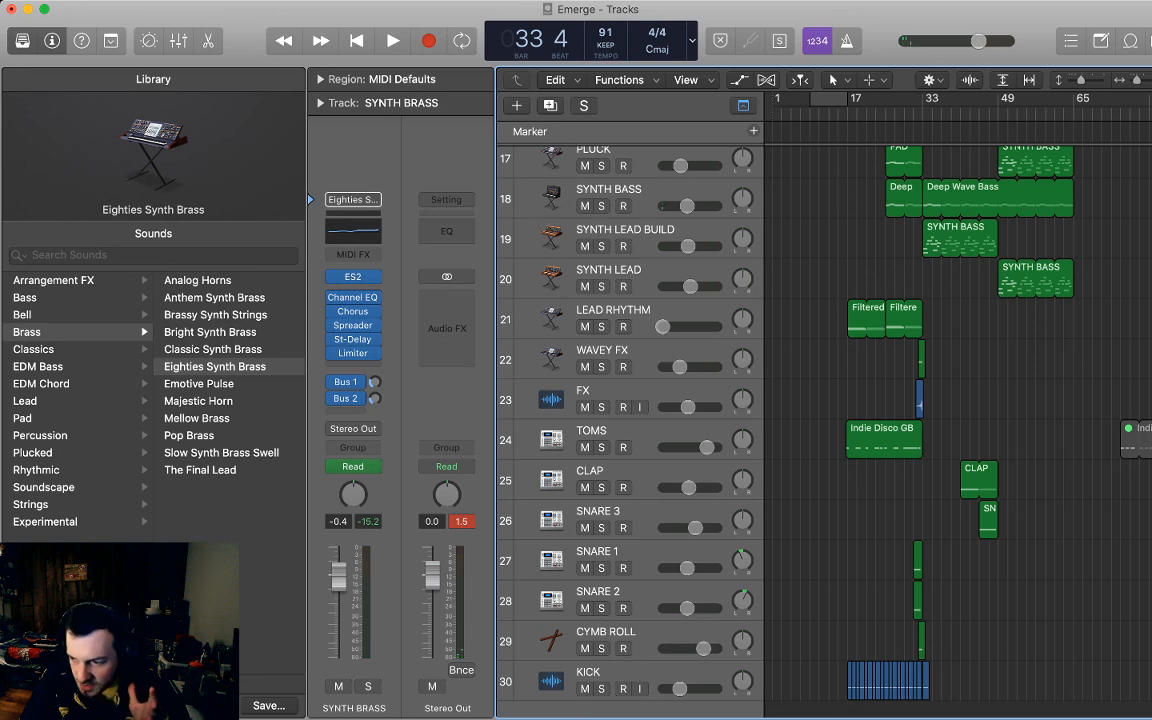
scroll(824, 420, up, 10)
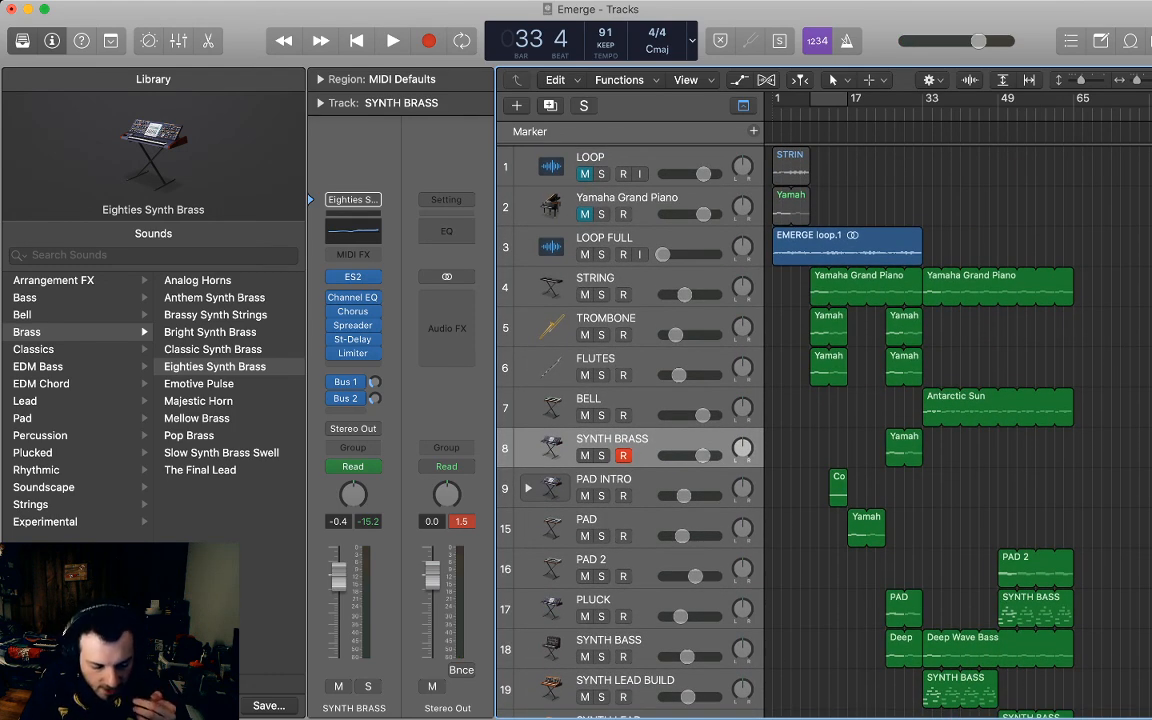
Duplicate the STRING track and copy the TROMBONE track's Yamaha Grand Piano region onto it at bar 25.
click(620, 282)
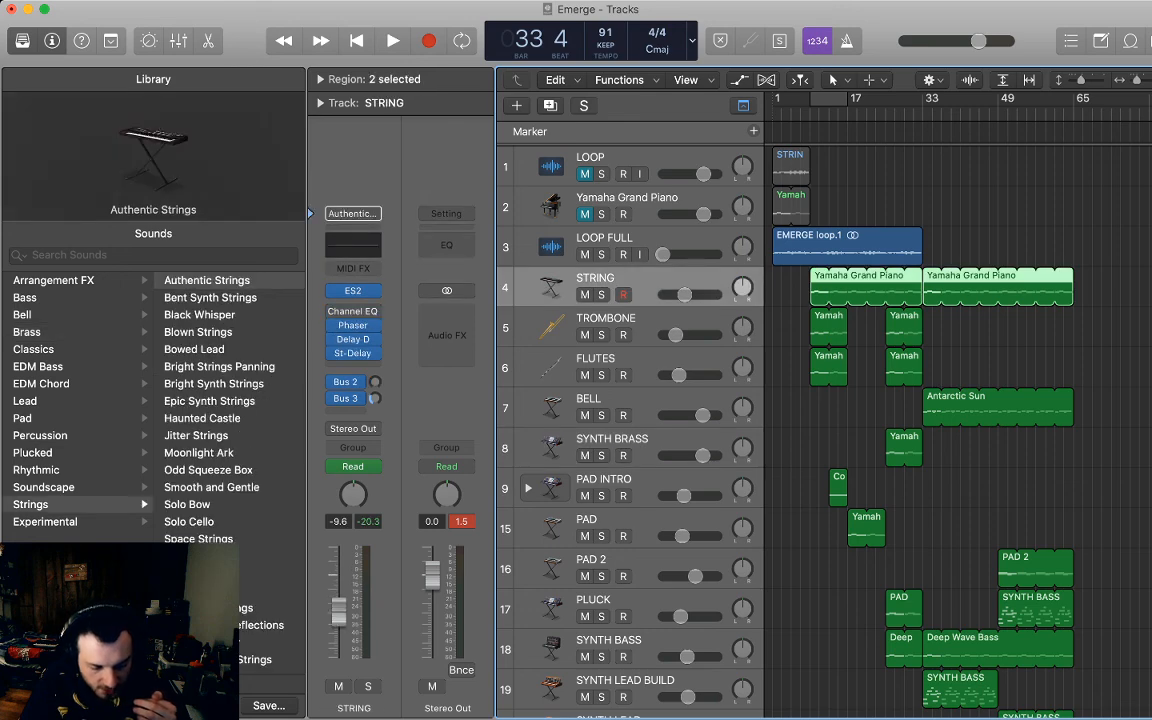
click(550, 105)
click(998, 287)
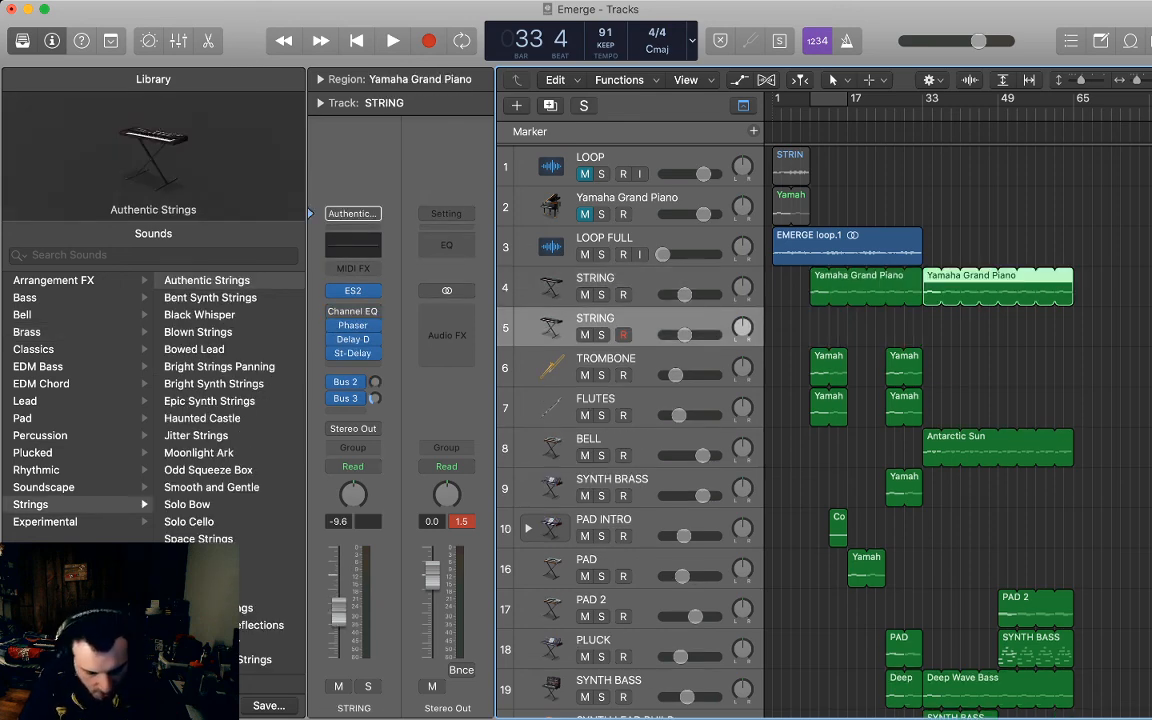
click(828, 372)
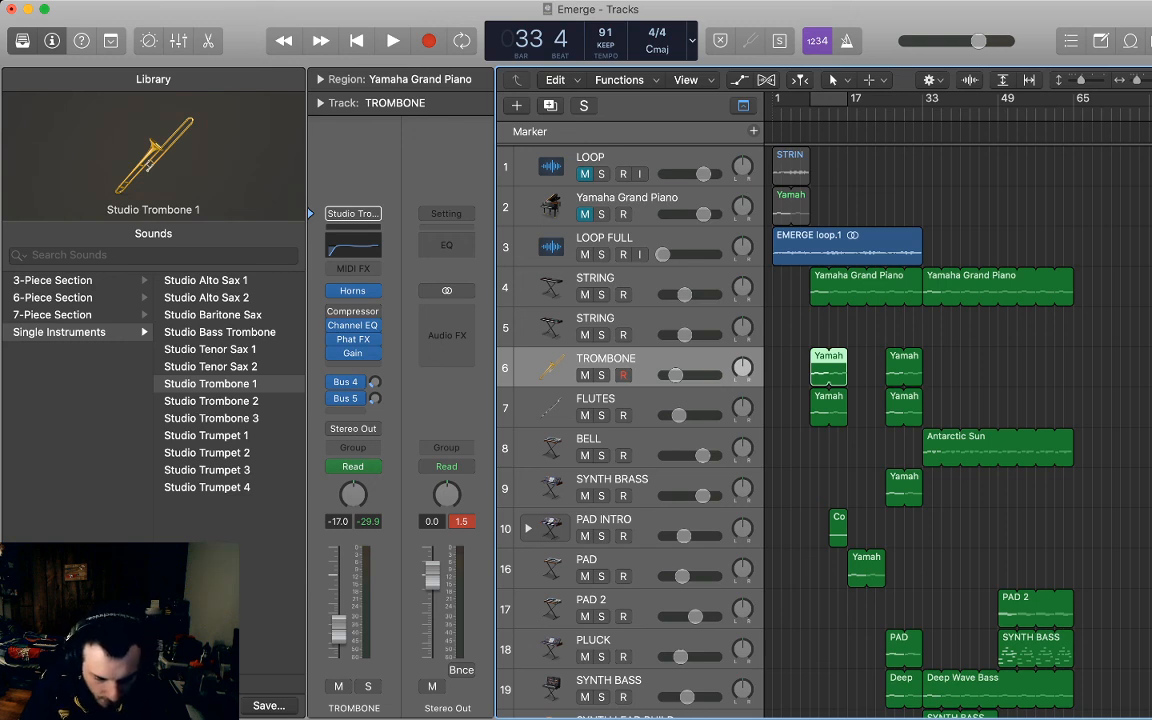
key(shift+comma)
key(Up)
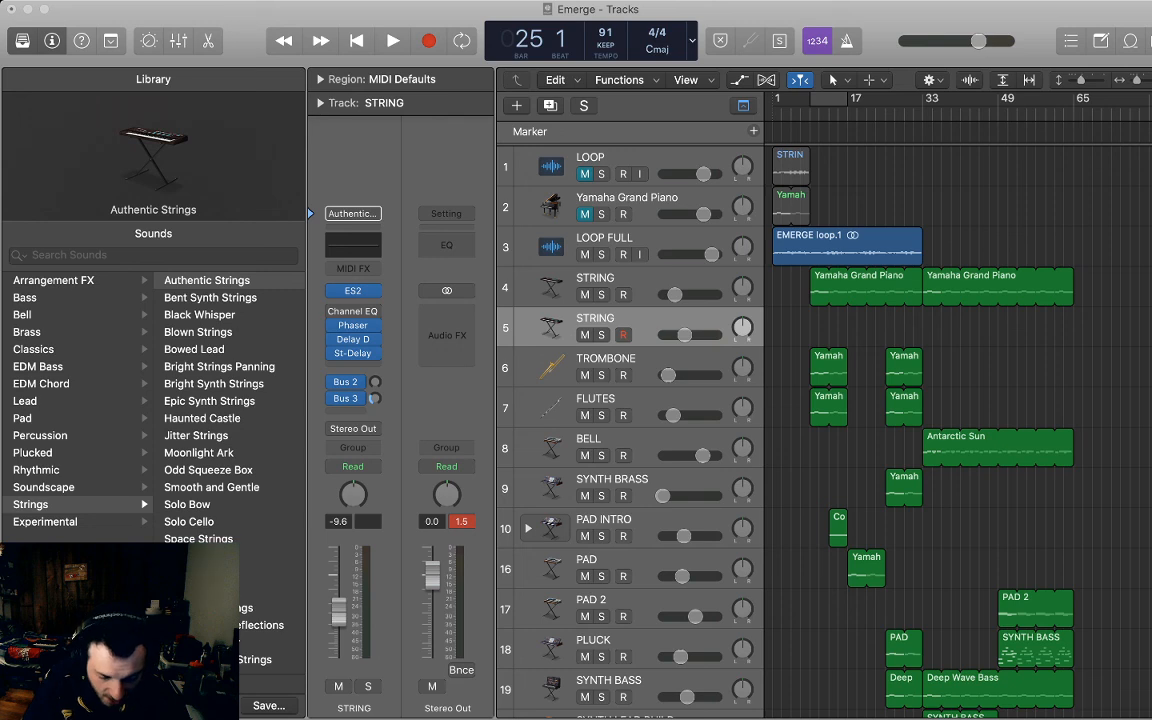
key(super+v)
Open the new STRING region's notes for editing, audition the region on its own and select its four notes.
key(p)
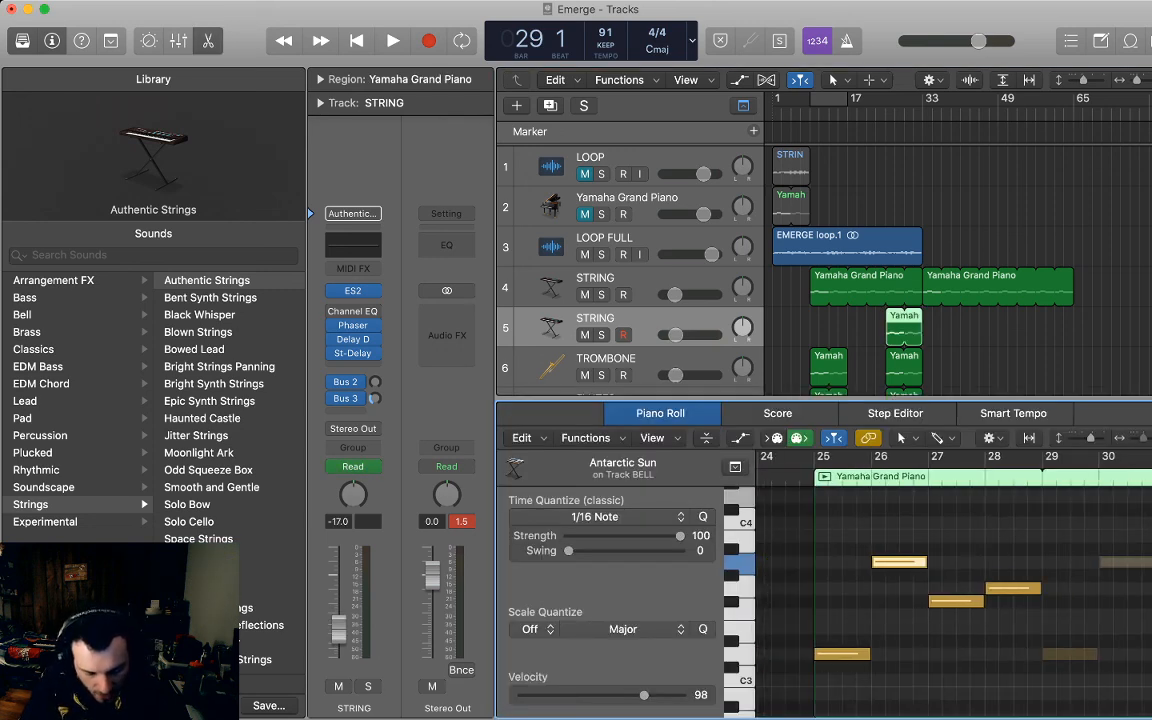
drag(844, 682, 1015, 549)
scroll(950, 590, down, 2)
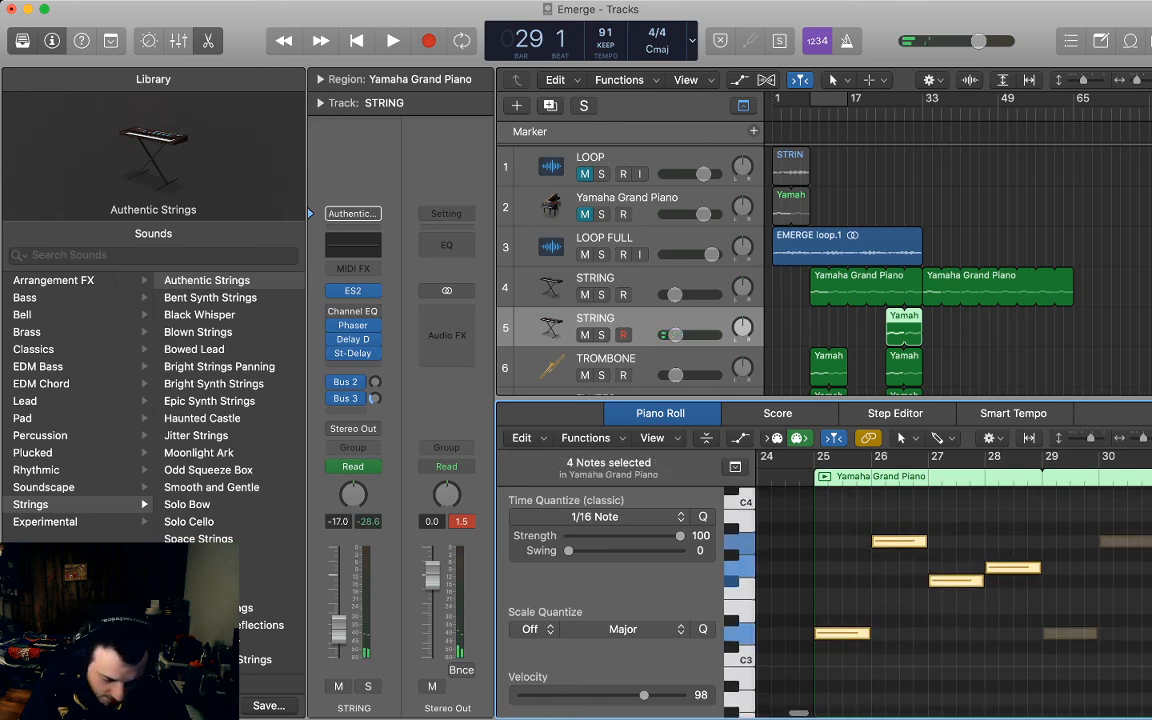
scroll(950, 590, up, 1)
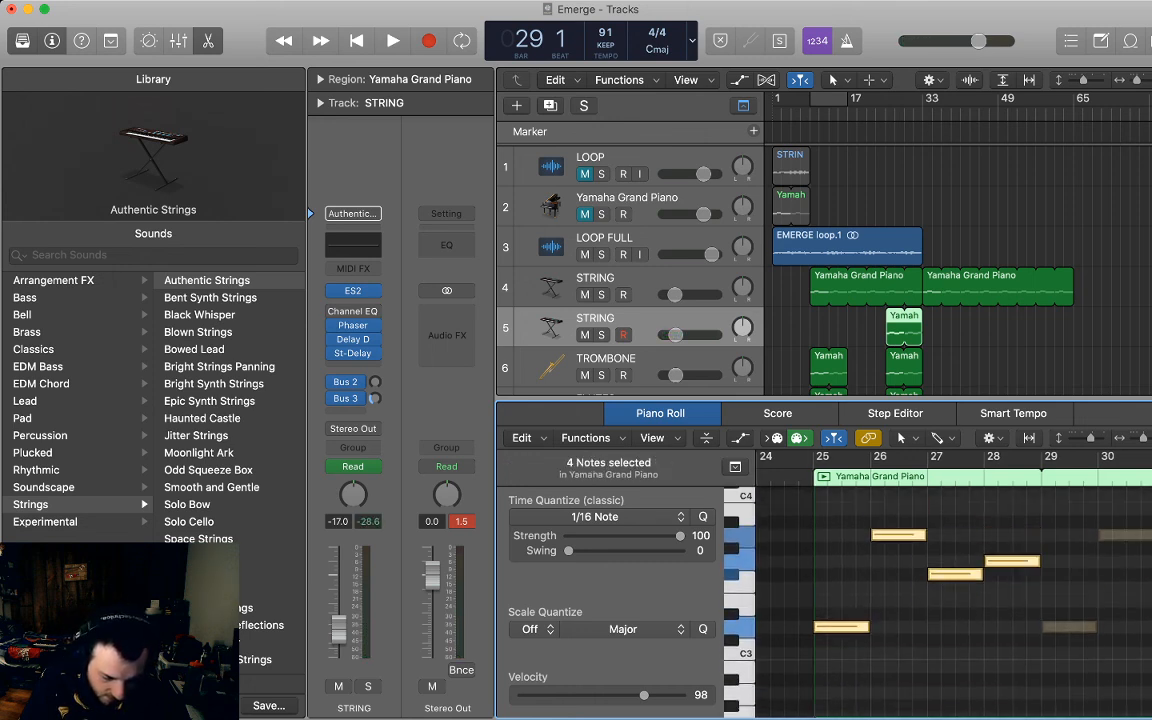
click(823, 477)
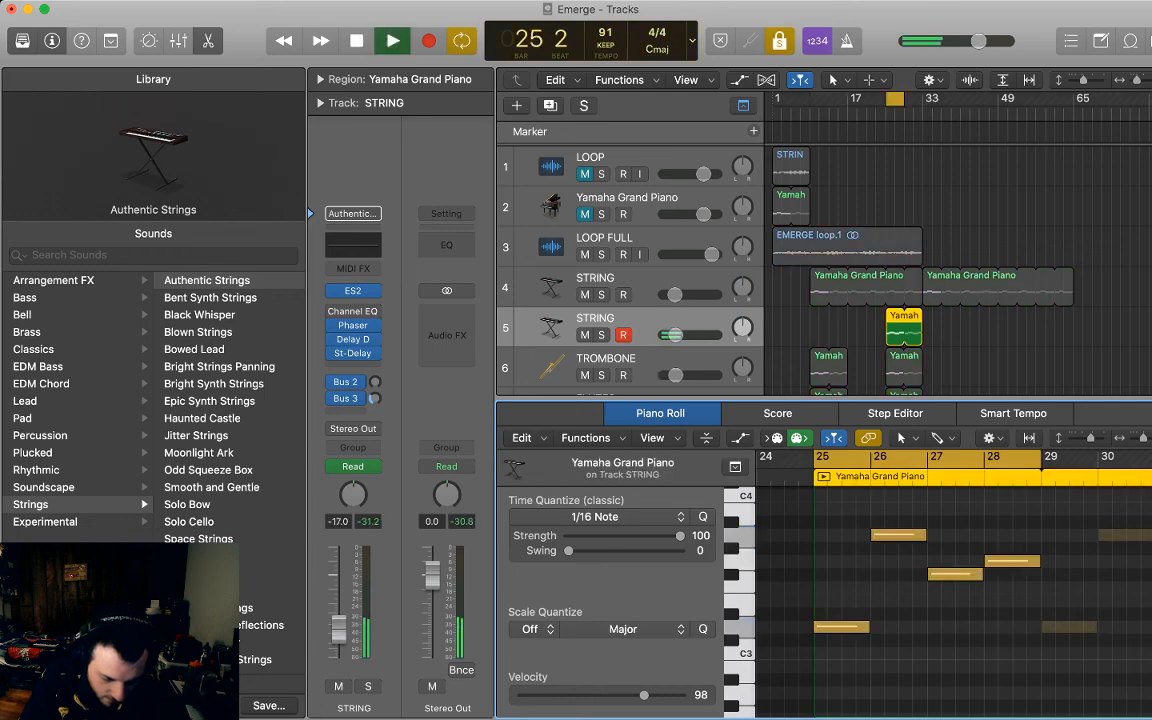
click(823, 477)
drag(856, 655, 772, 468)
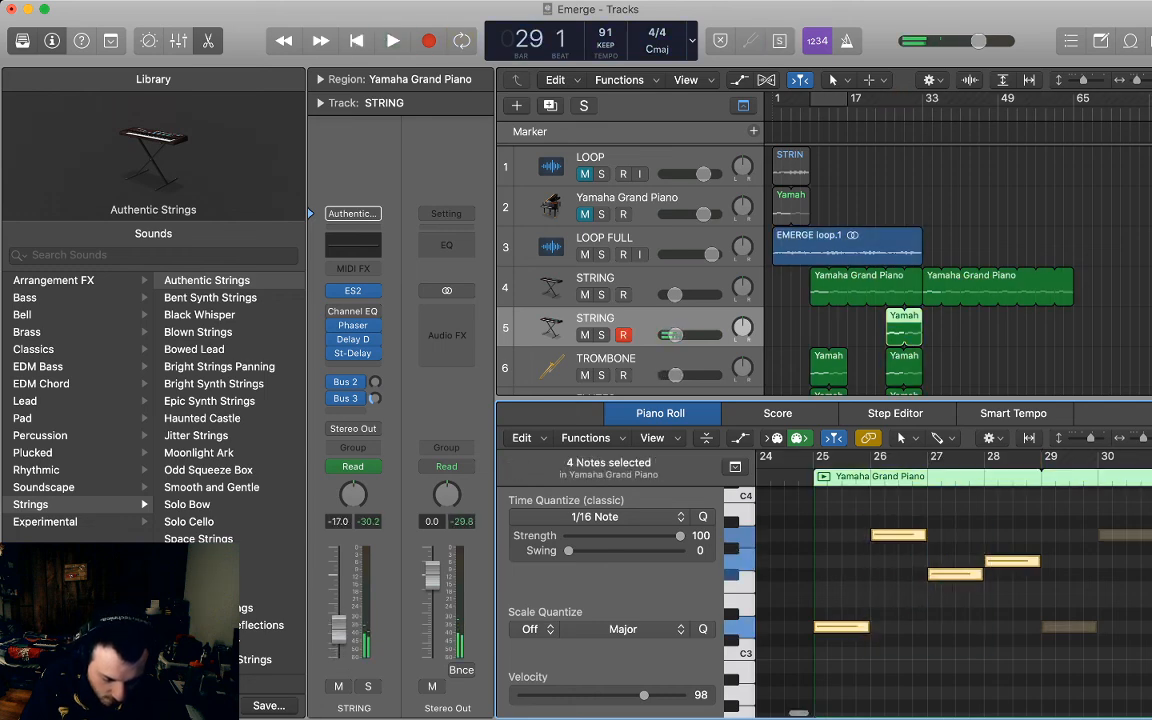
Try the four notes of the new STRING region six semitones higher and return them to their original pitch.
key(alt+Up)
key(alt+Up)
key(alt+Up)
key(alt+Up)
key(alt+Up)
key(alt+Up)
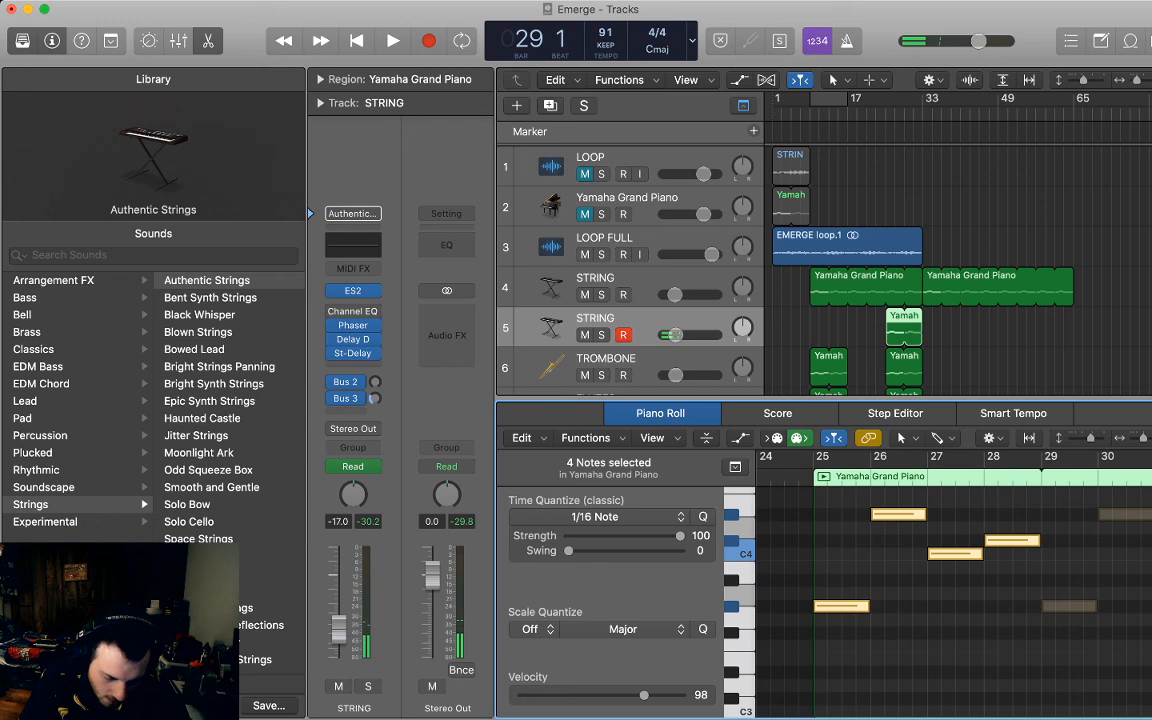
key(alt+Down)
key(alt+Down)
key(alt+Down)
key(alt+Down)
key(alt+Down)
key(alt+Down)
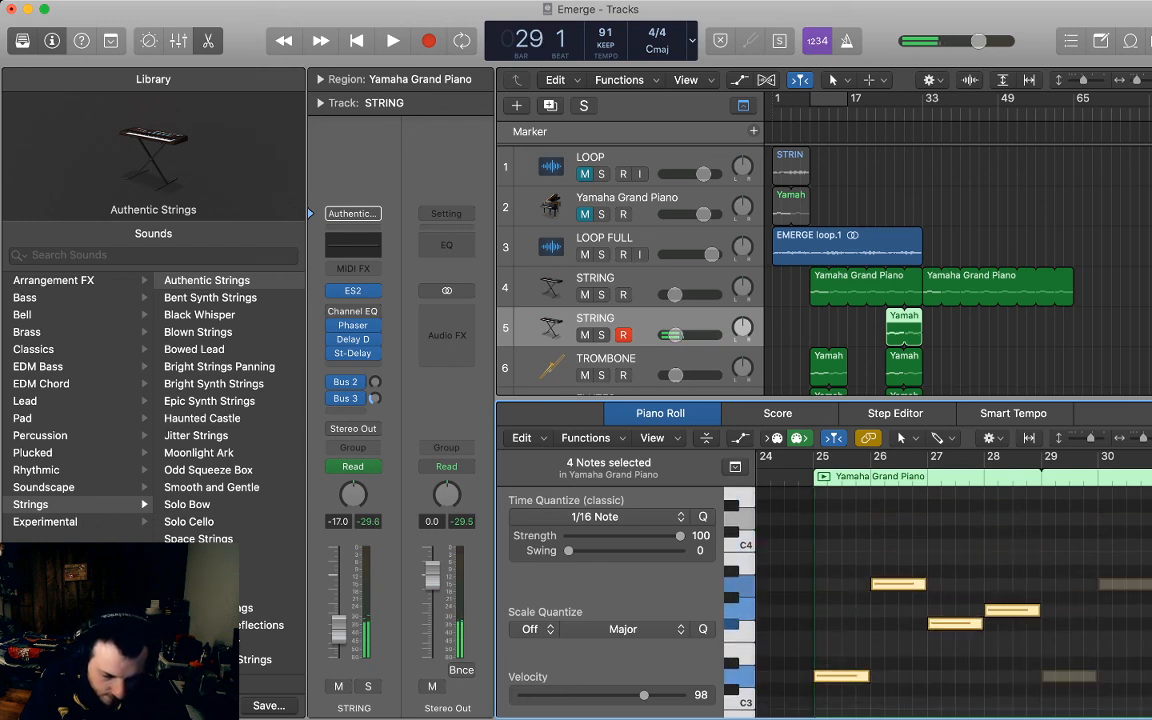
Play the arrangement from bar 25 and solo the two STRING tracks.
key(space)
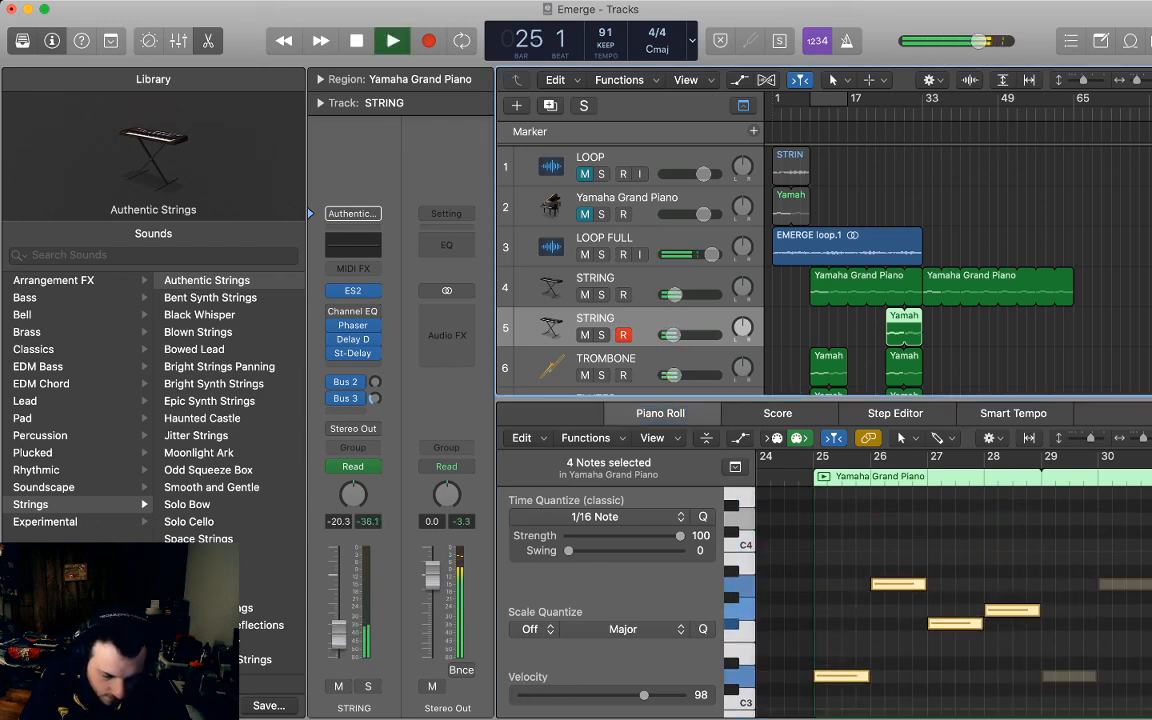
key(ctrl+s)
key(Down)
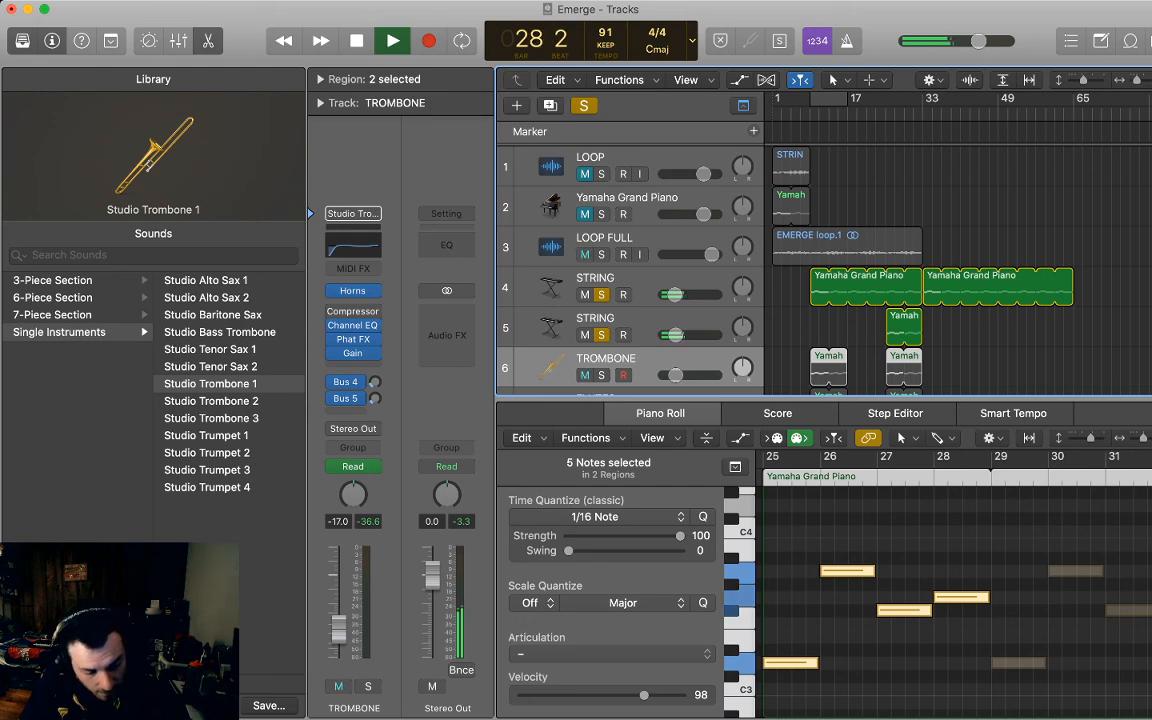
Close the note editor and rename the duplicated STRING track as STRING HARM 1.
key(p)
double_click(595, 318)
key(Right)
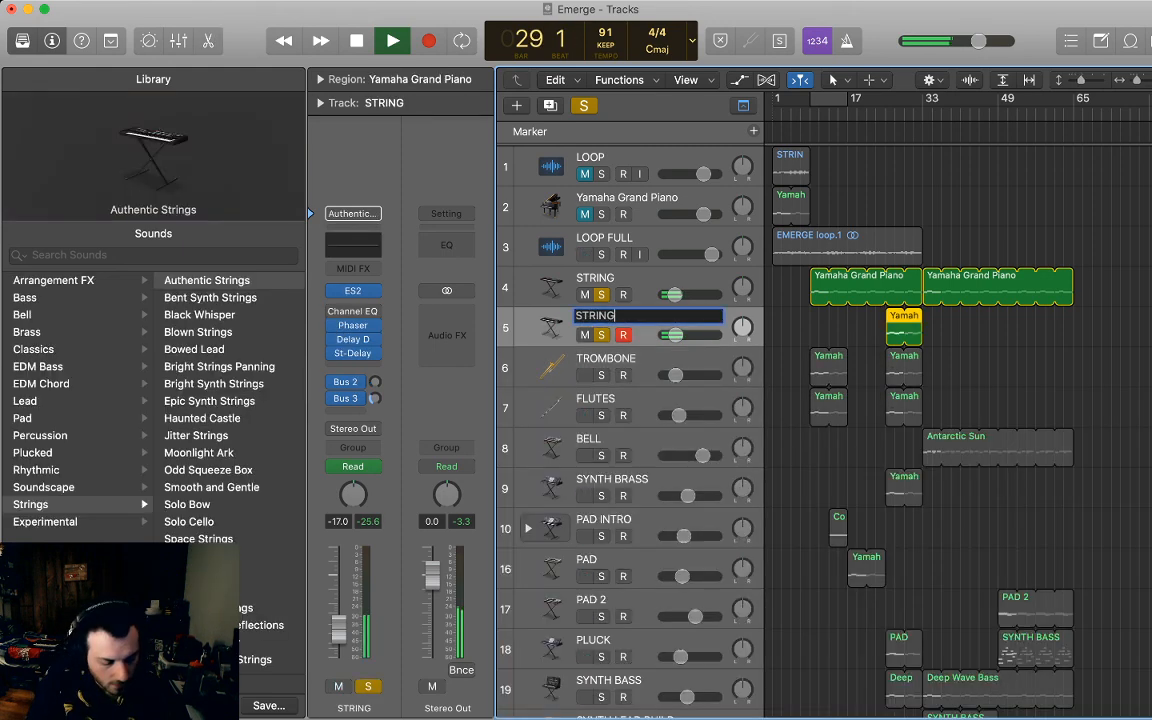
text(HARM 1)
key(Return)
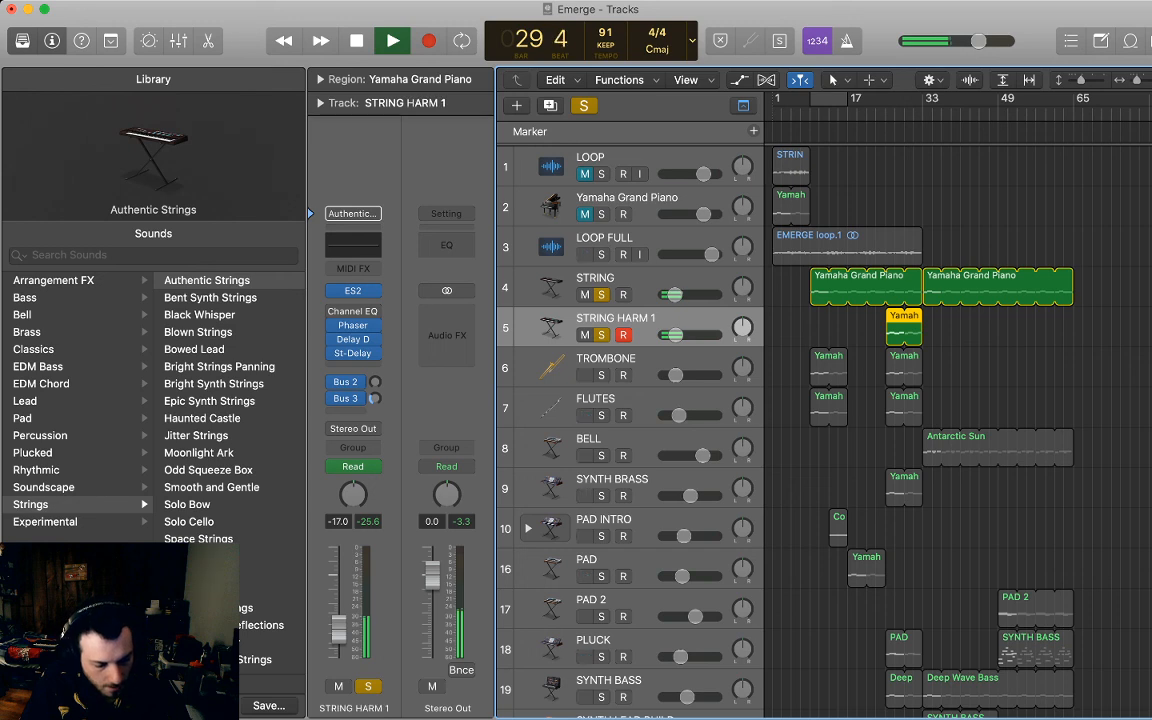
Duplicate the STRING HARM 1 track, name the copy STRING HARM 2 and stop playback.
key(super+d)
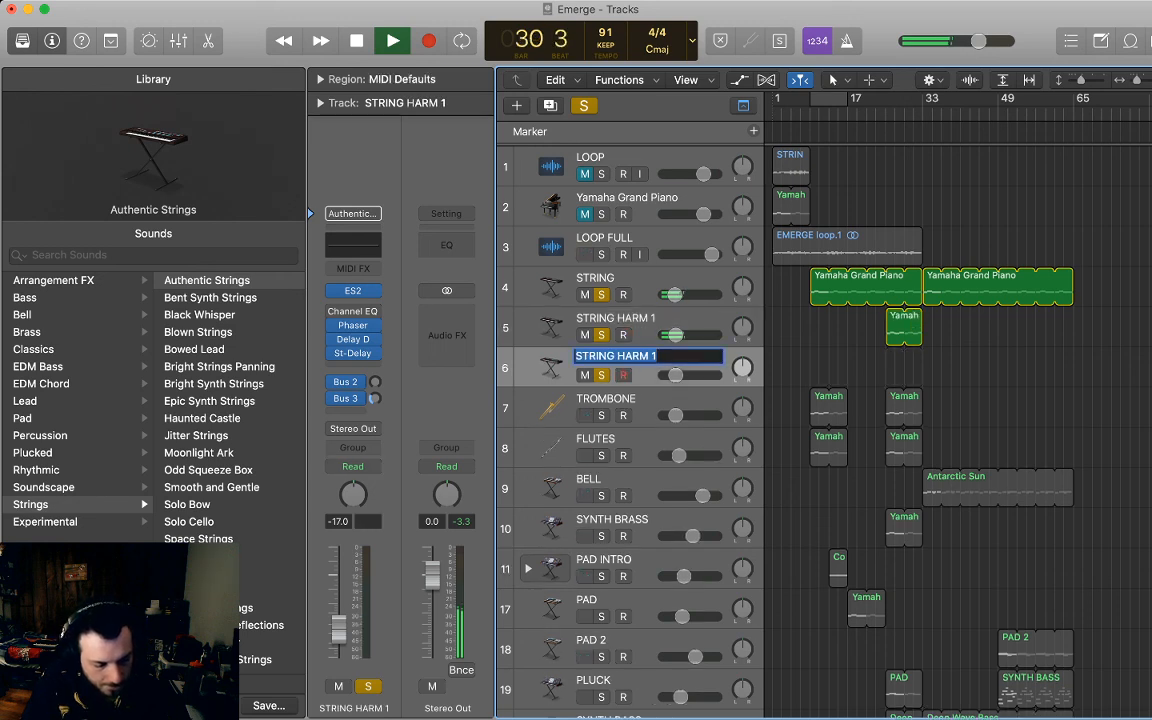
key(shift+Return)
key(Right)
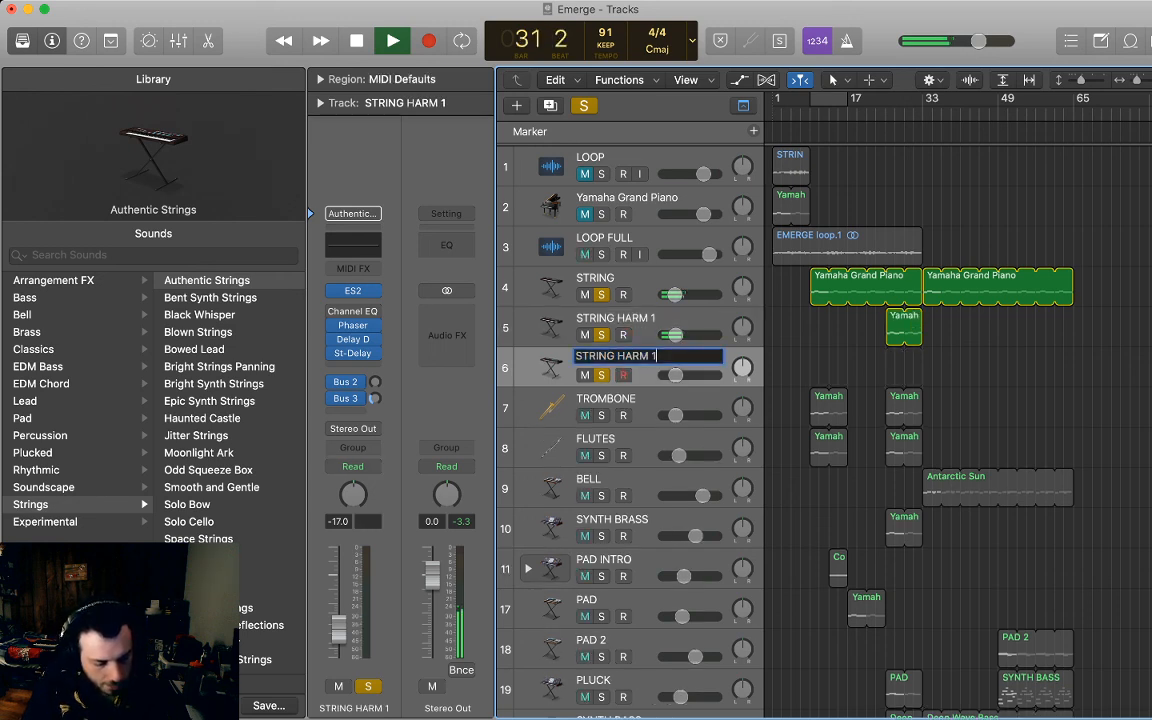
key(BackSpace)
text(2)
key(Return)
key(space)
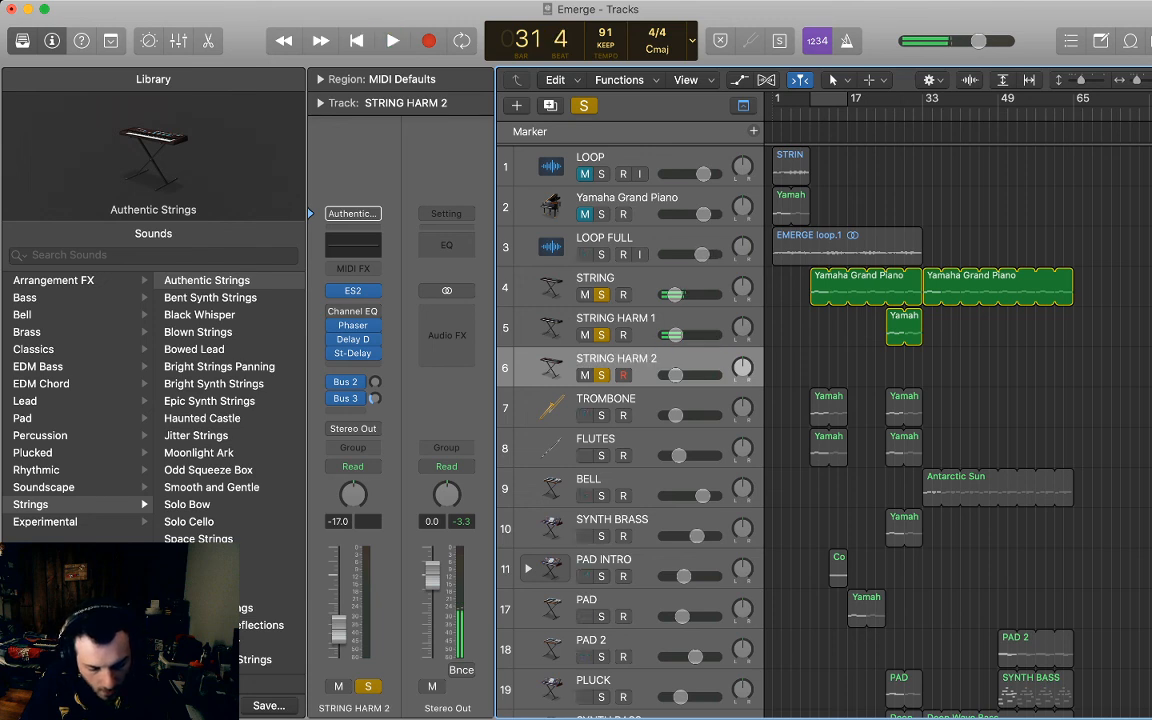
Copy the STRING HARM 1 region onto the STRING HARM 2 track at bar 25.
click(530, 327)
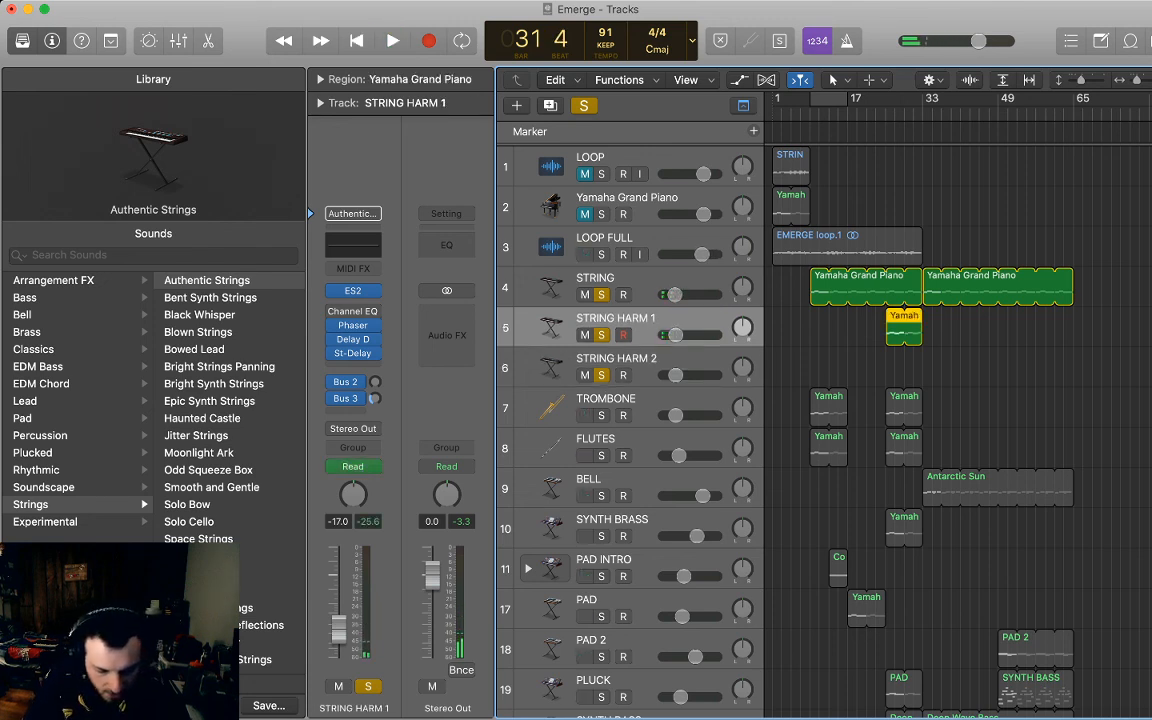
click(530, 367)
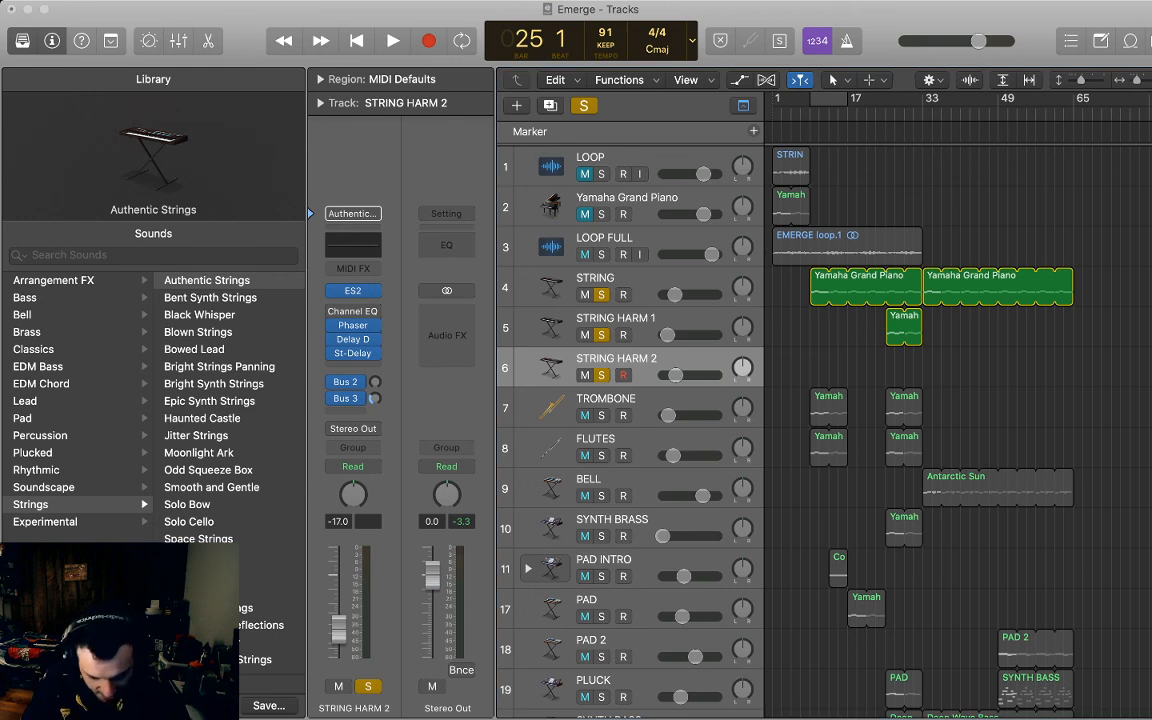
key(super+v)
Open the STRING HARM 2 region in the Piano Roll and lower all four notes by three semitones.
key(p)
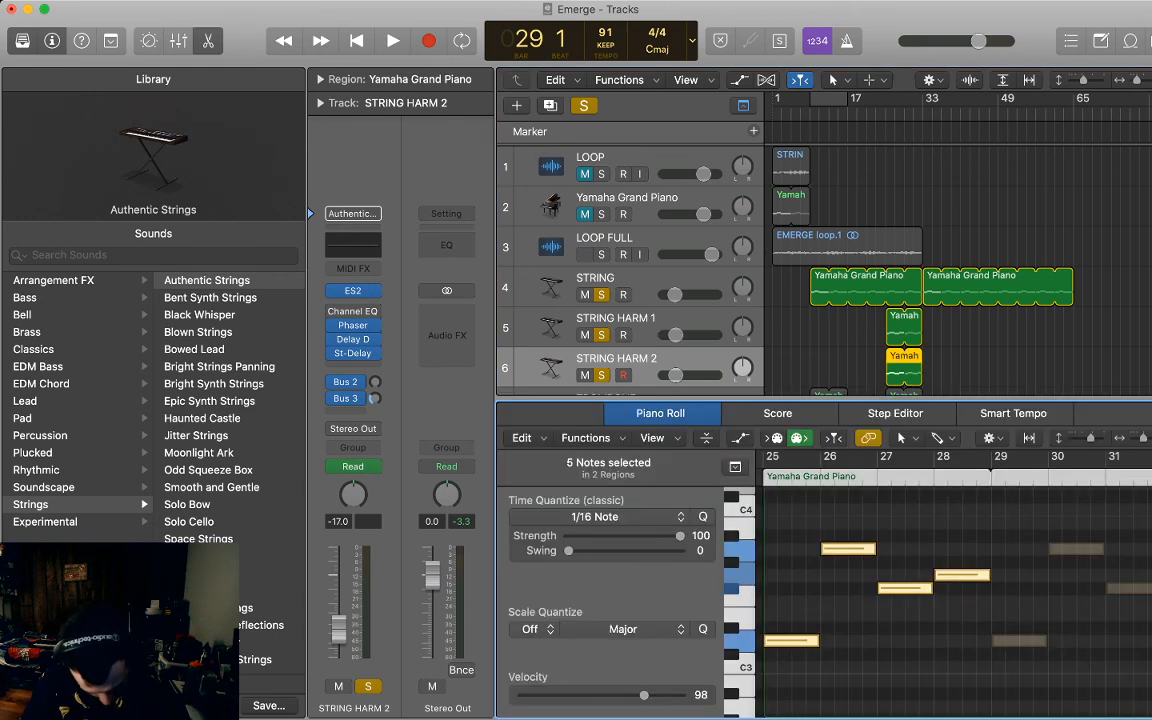
scroll(950, 580, down, 5)
drag(791, 551, 791, 591)
scroll(950, 580, up, 5)
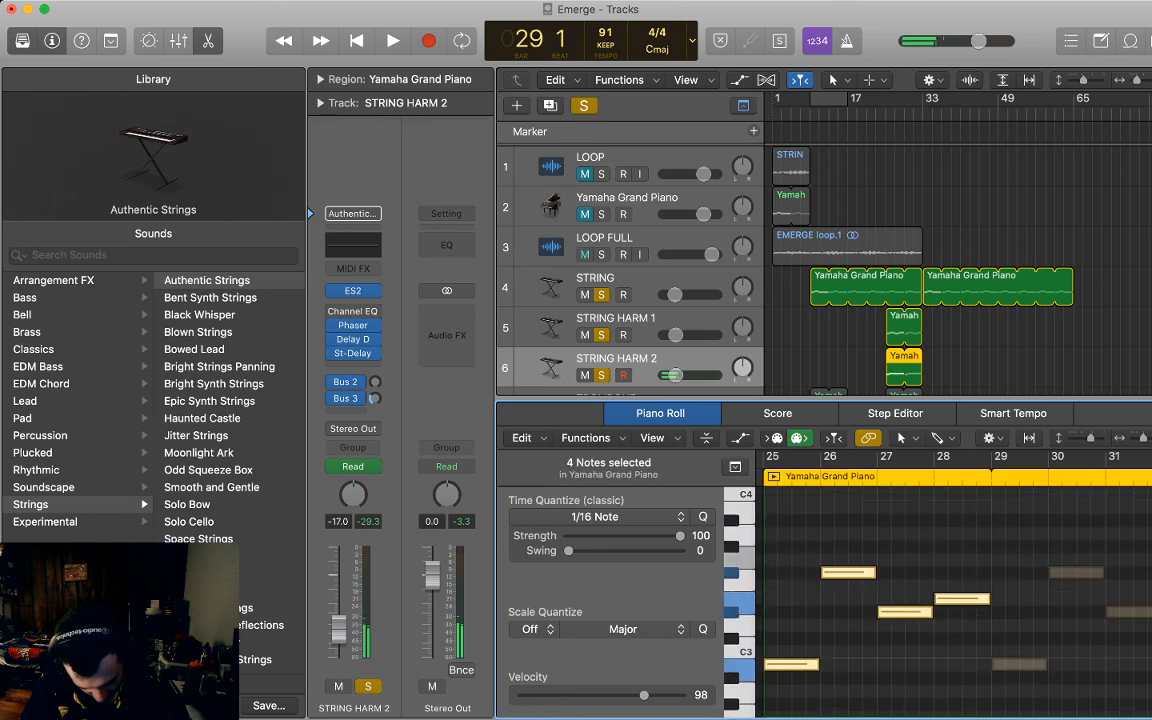
Raise the STRING HARM 2 note at bar 27 by one semitone and the note at bar 28 by two semitones.
click(935, 655)
click(904, 617)
key(alt+Up)
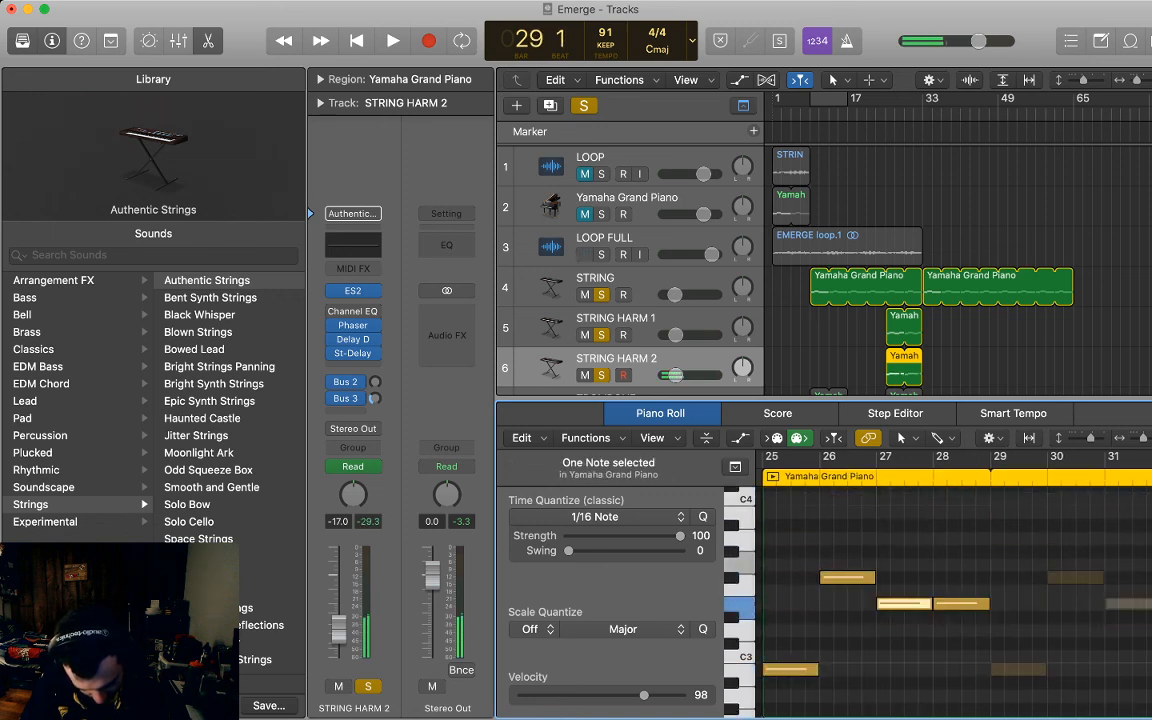
key(Right)
key(alt+Up)
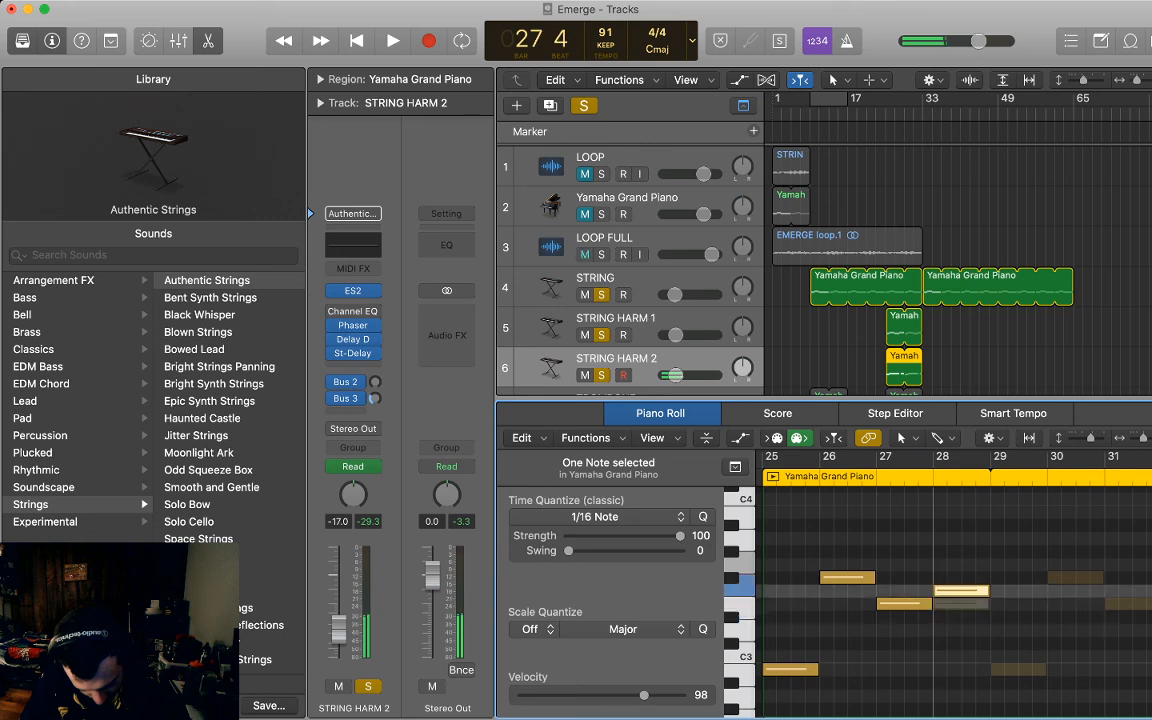
key(alt+Up)
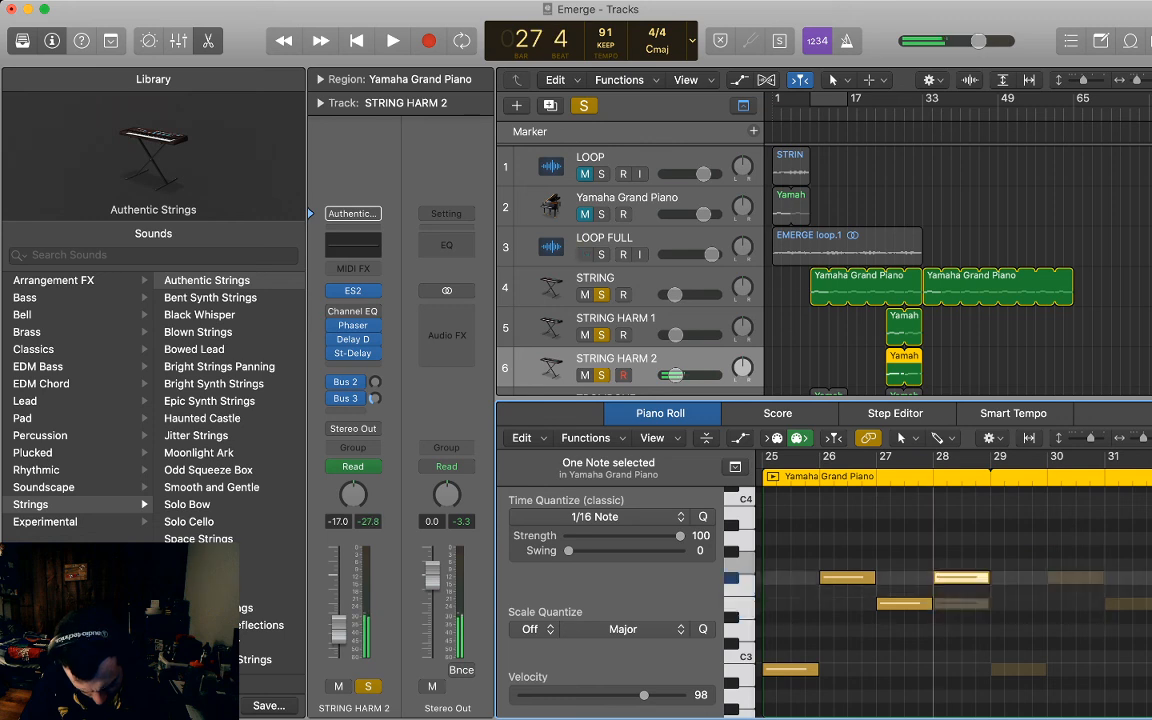
drag(961, 604, 961, 577)
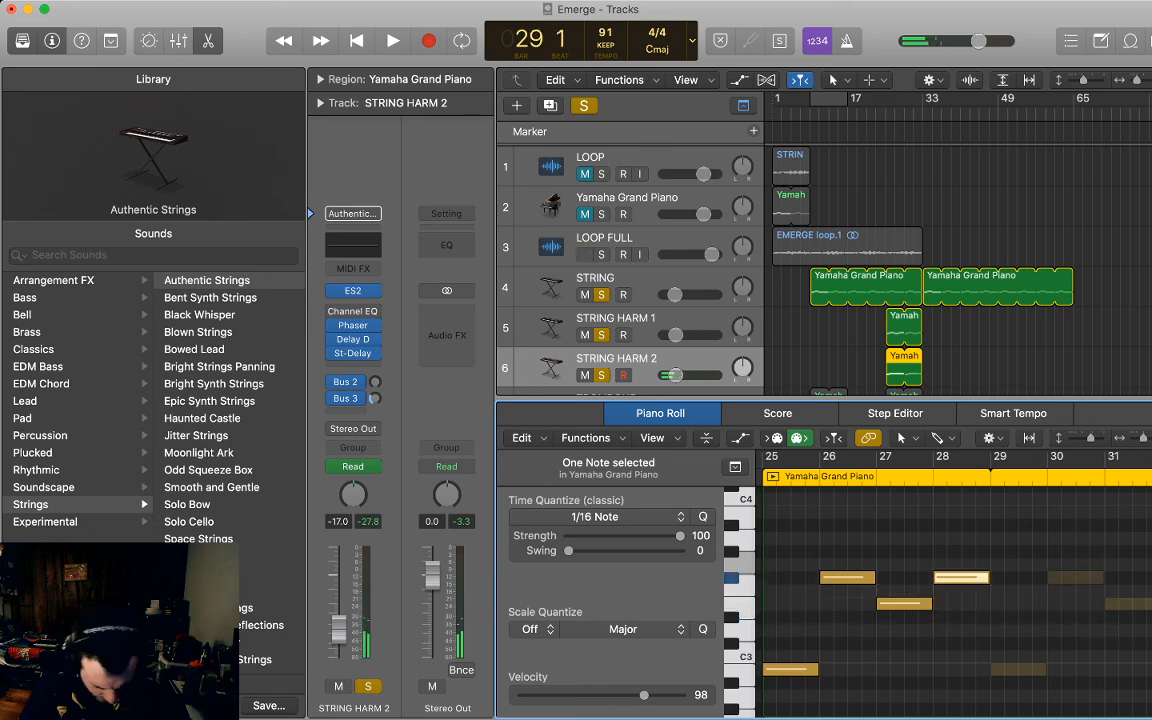
Audition the STRING HARM 2 notes at bars 25 and 26, and lower those at bars 27 and 28 by two semitones each.
scroll(950, 580, down, 3)
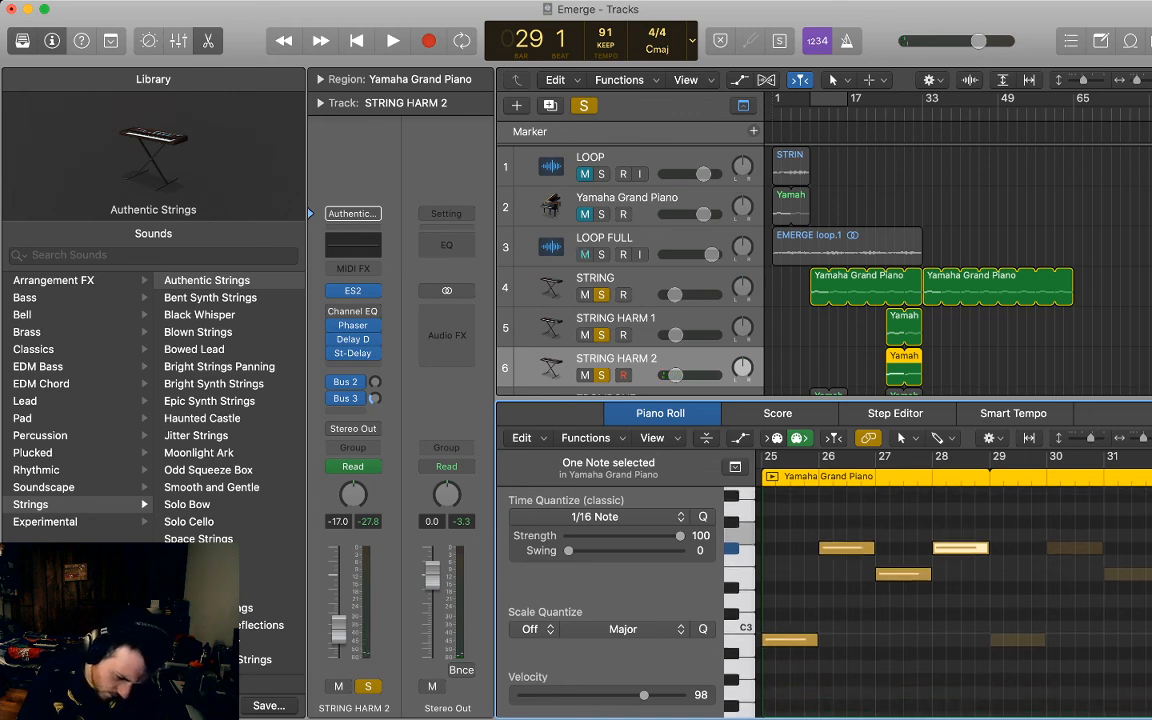
scroll(950, 590, up, 1)
scroll(950, 580, down, 2)
click(792, 621)
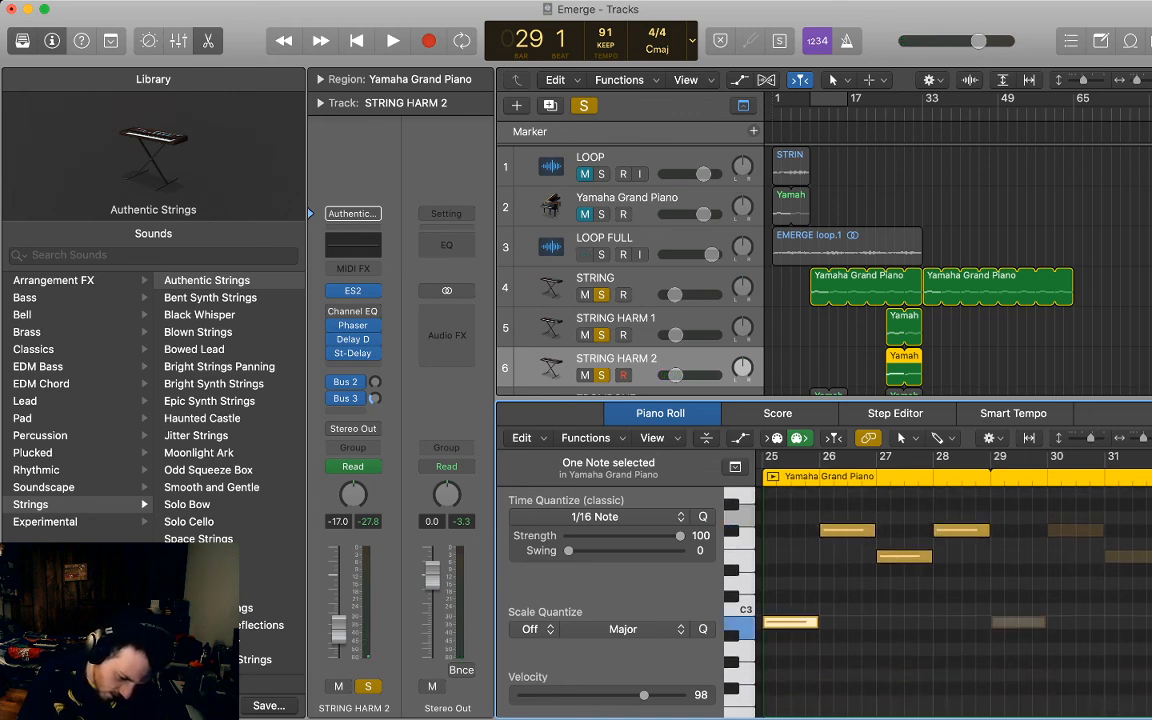
scroll(792, 621, up, 3)
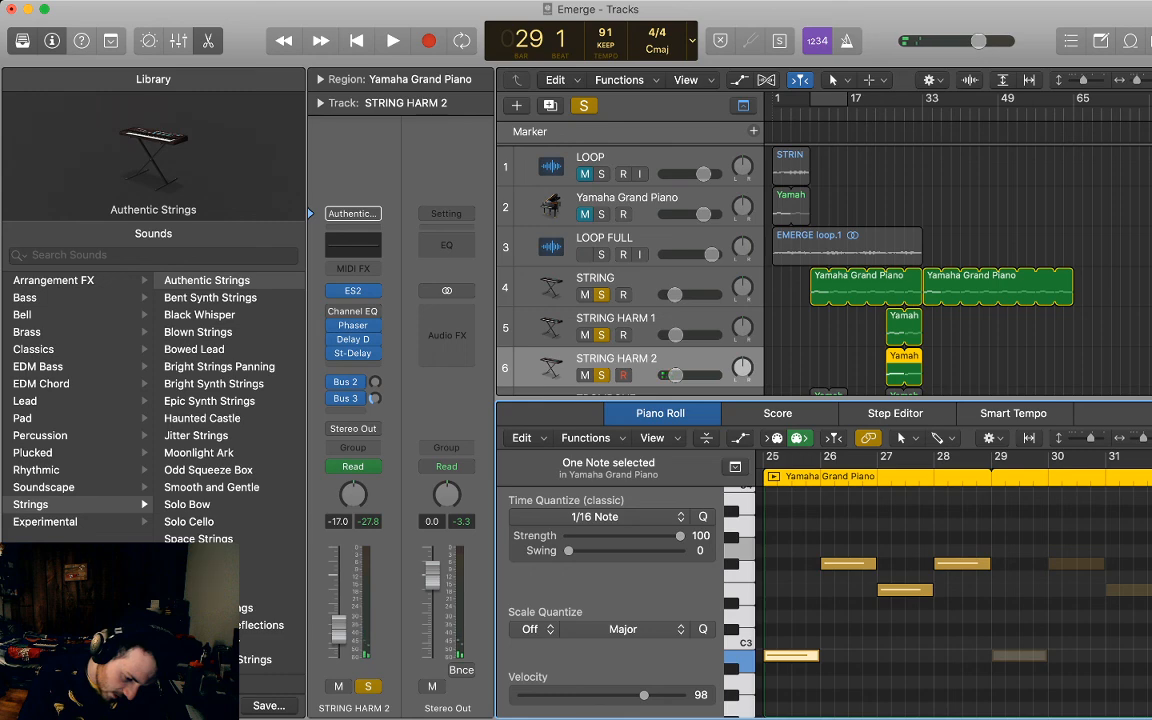
key(Right)
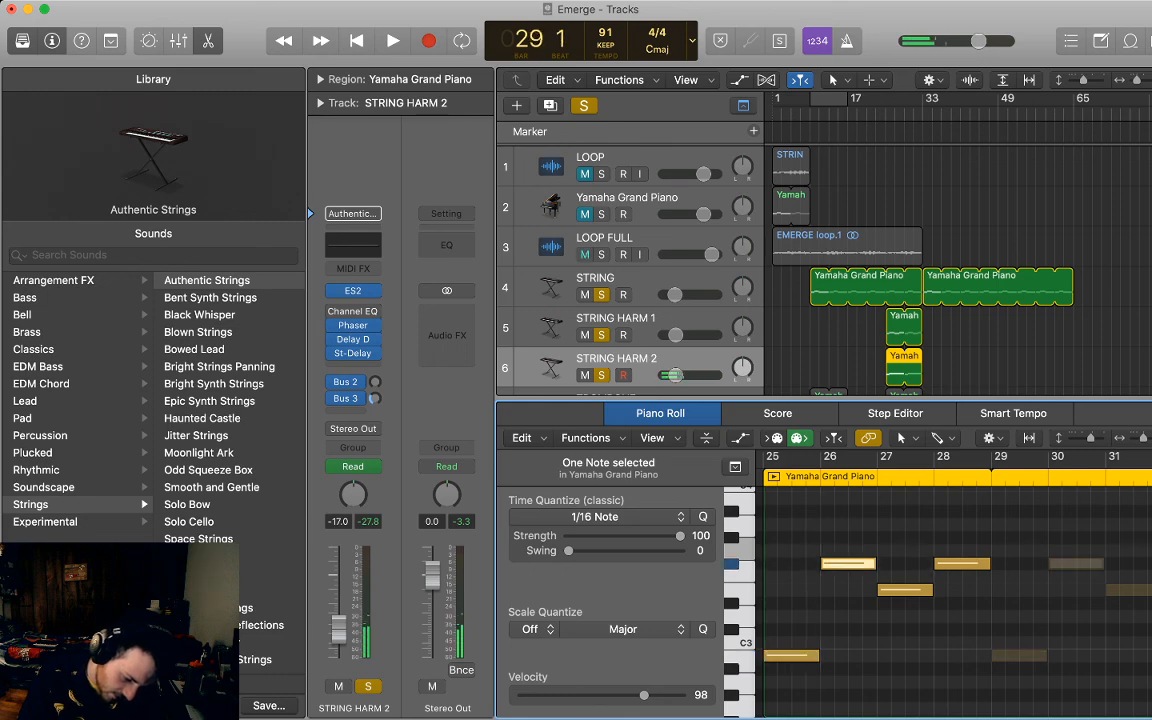
key(Right)
scroll(950, 580, down, 2)
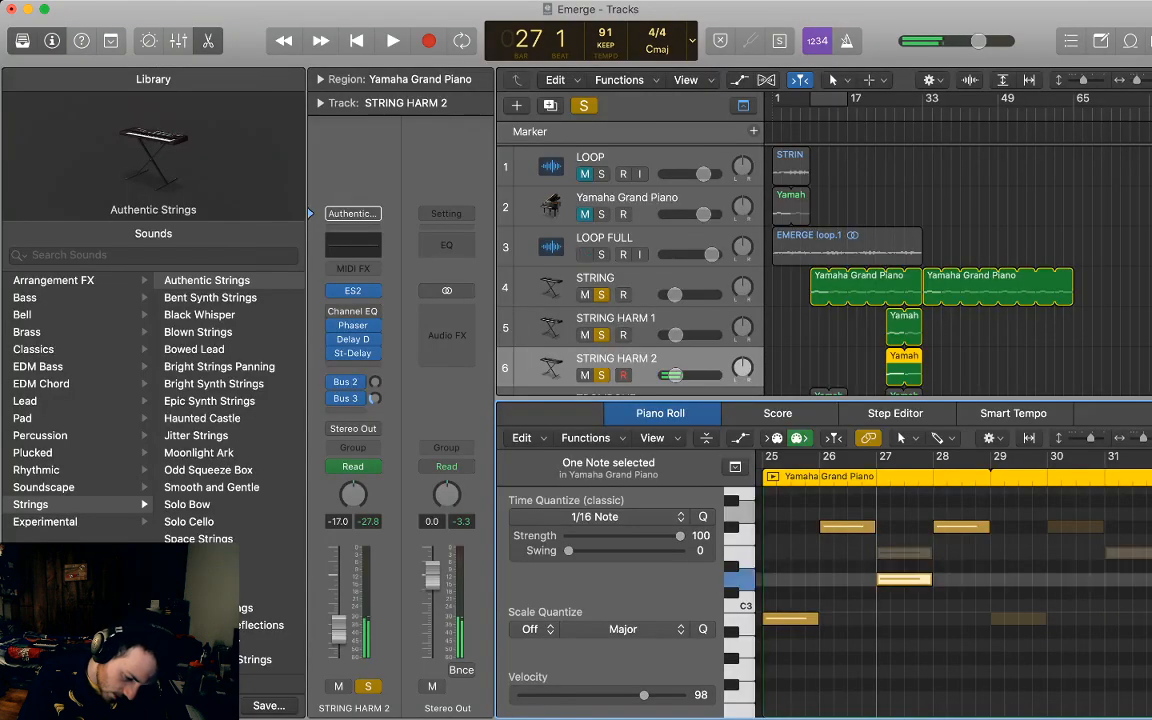
scroll(950, 580, up, 2)
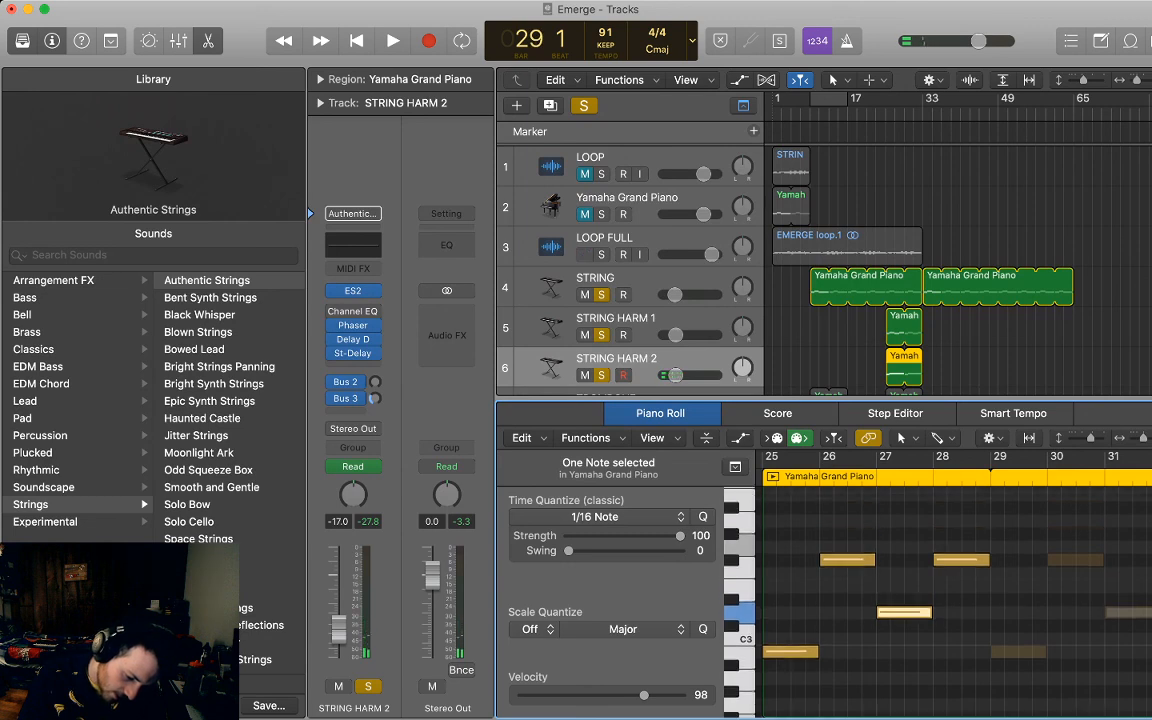
key(Right)
key(alt+Down)
key(alt+Down)
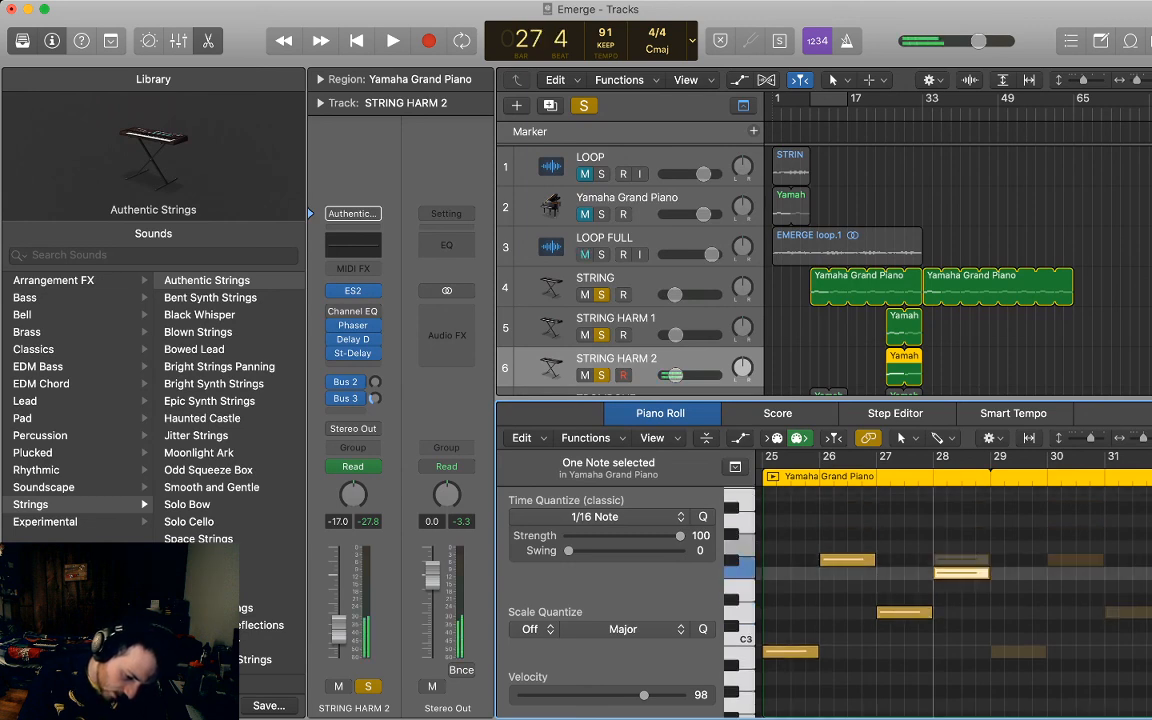
Play the edited STRING HARM 2 region on its own from bar 25.
key(alt+space)
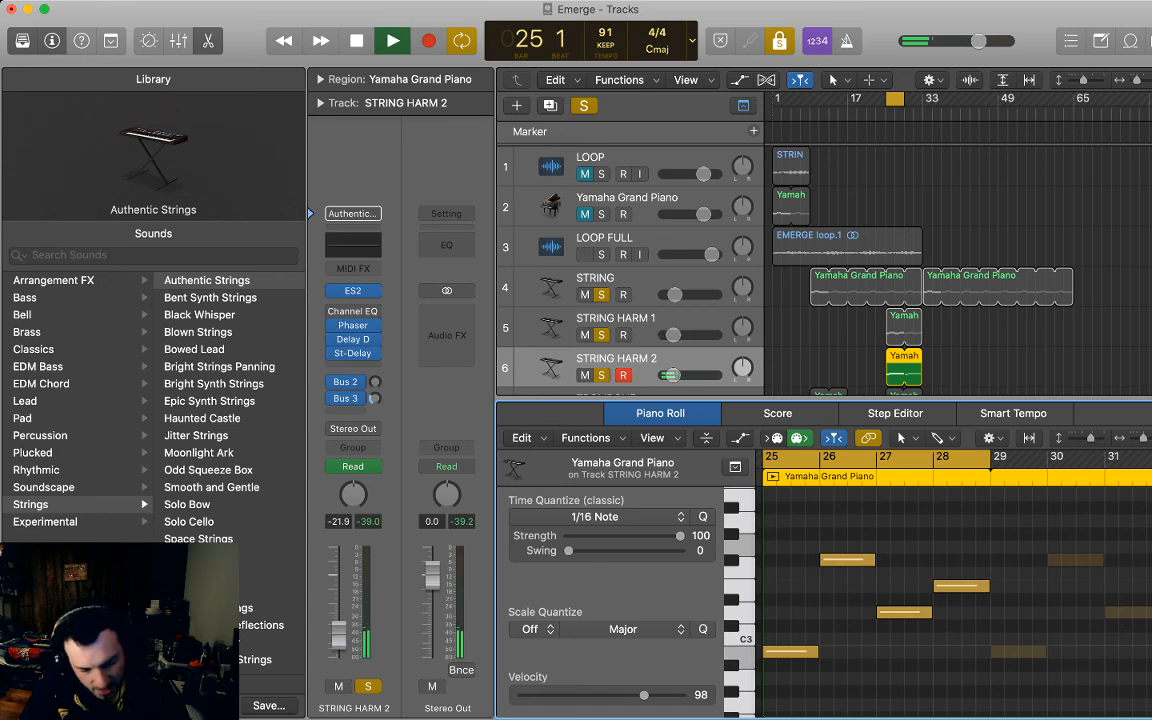
key(alt+space)
click(890, 112)
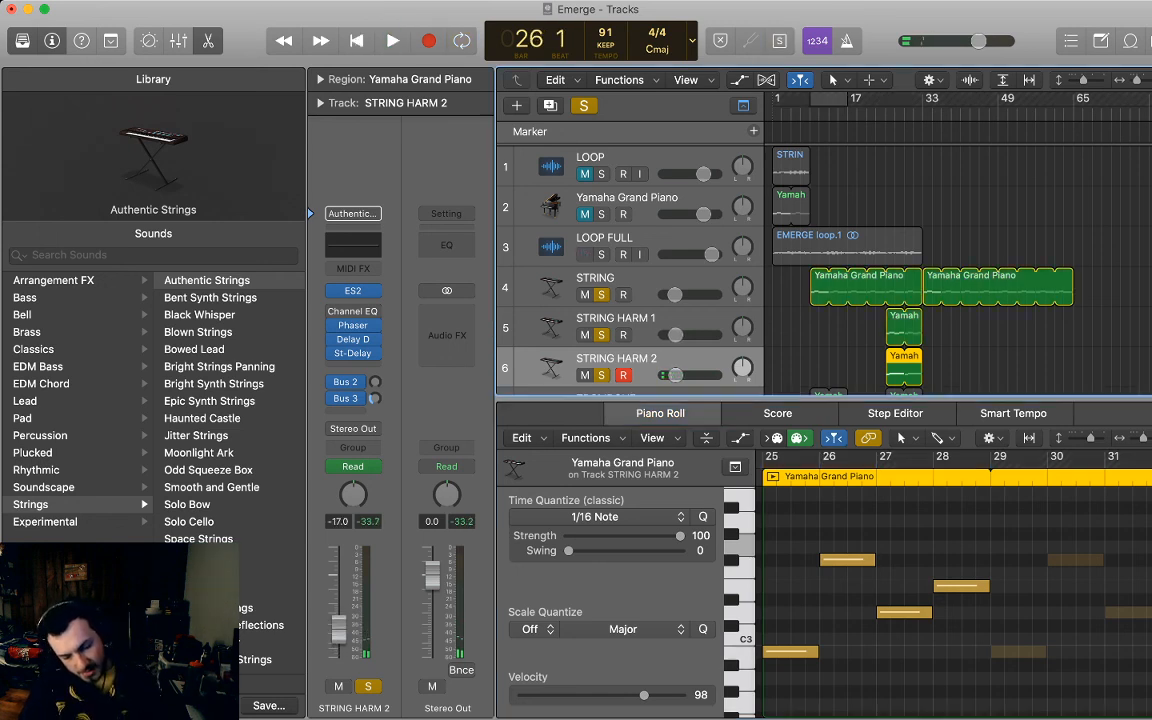
Play the soloed STRING, STRING HARM 1 and STRING HARM 2 tracks together from bar 25.
key(comma)
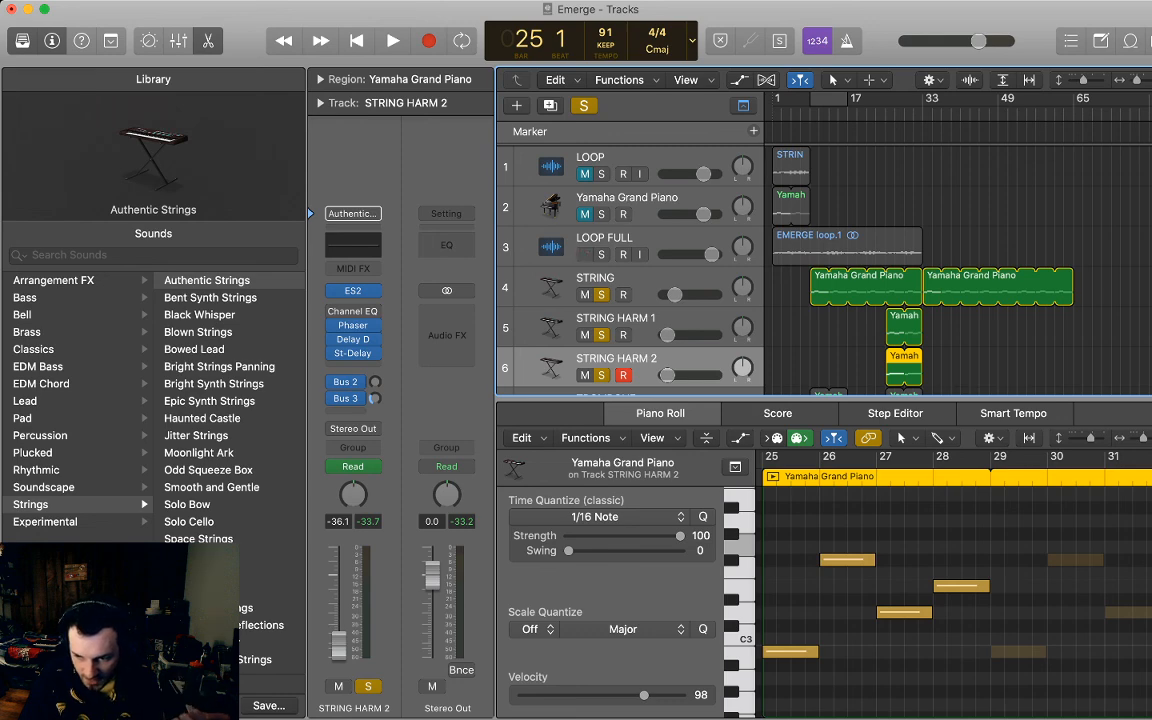
scroll(780, 270, down, 2)
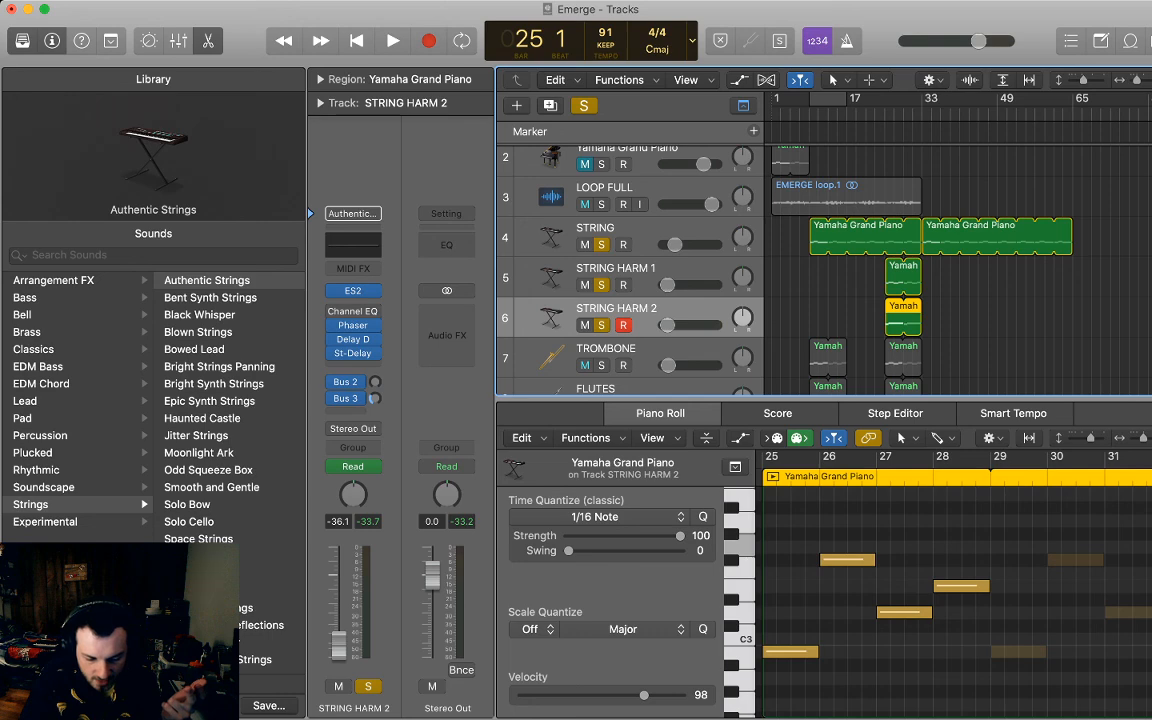
key(space)
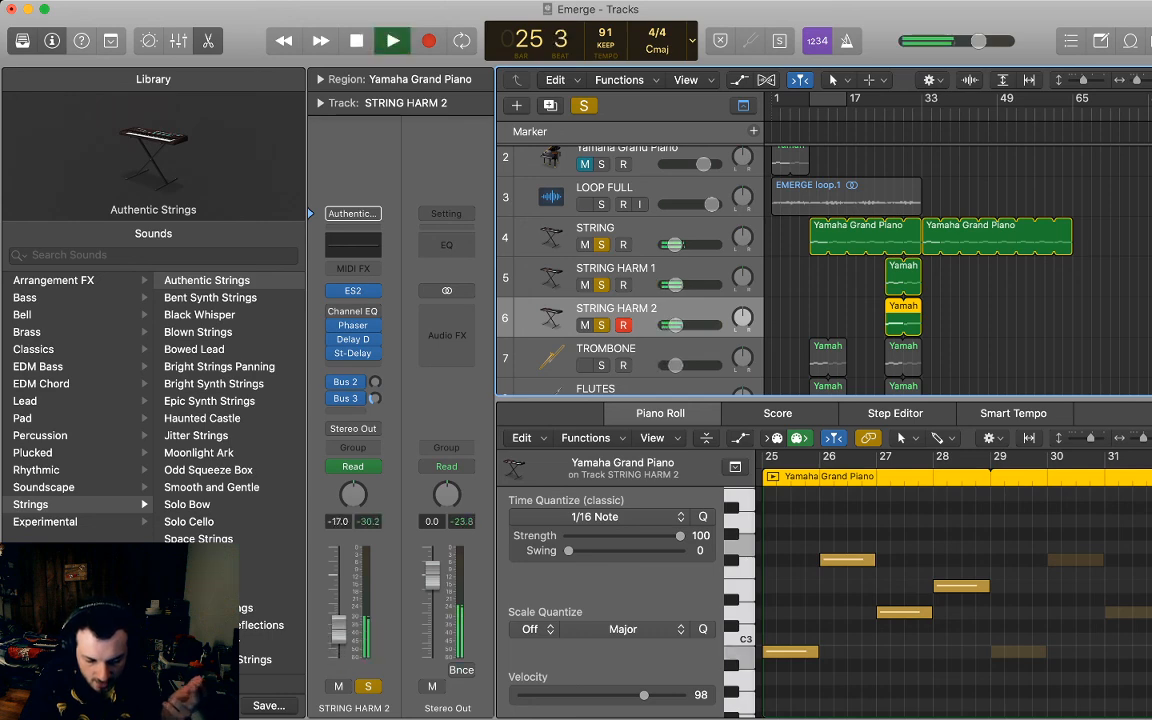
Remove the volume automation dips at bar 25, leaving STRING HARM 1 flat at -9.6 dB and STRING HARM 2 flat at -17.0 dB.
key(a)
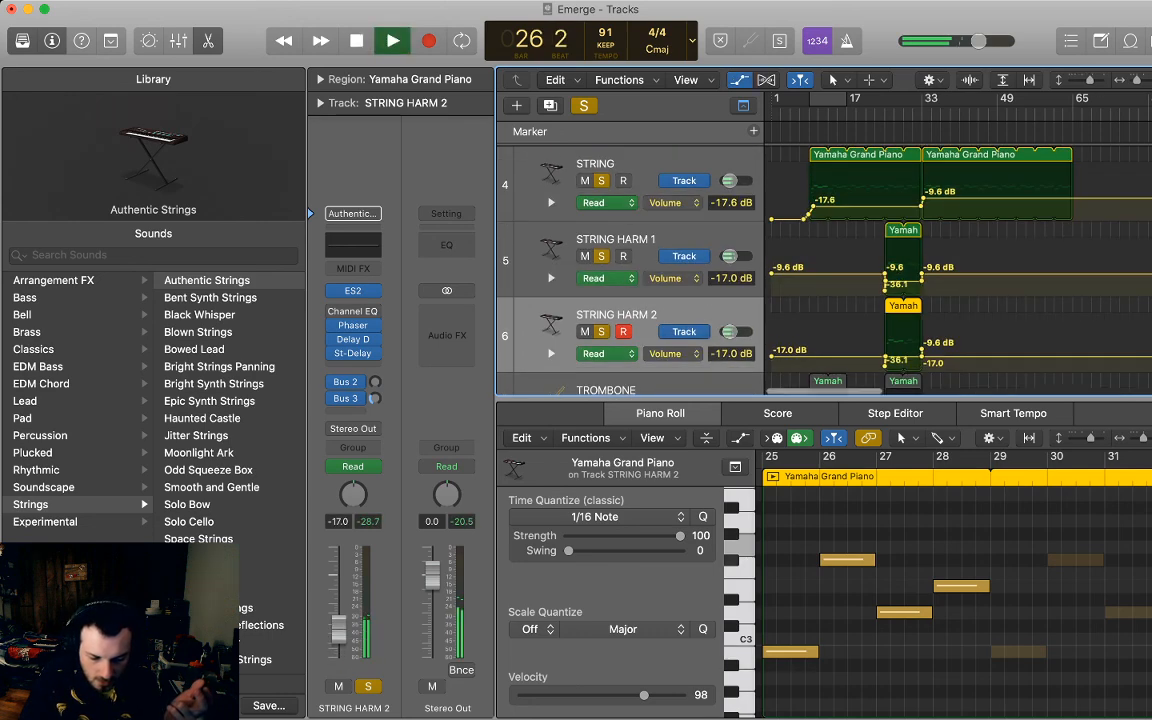
click(885, 281)
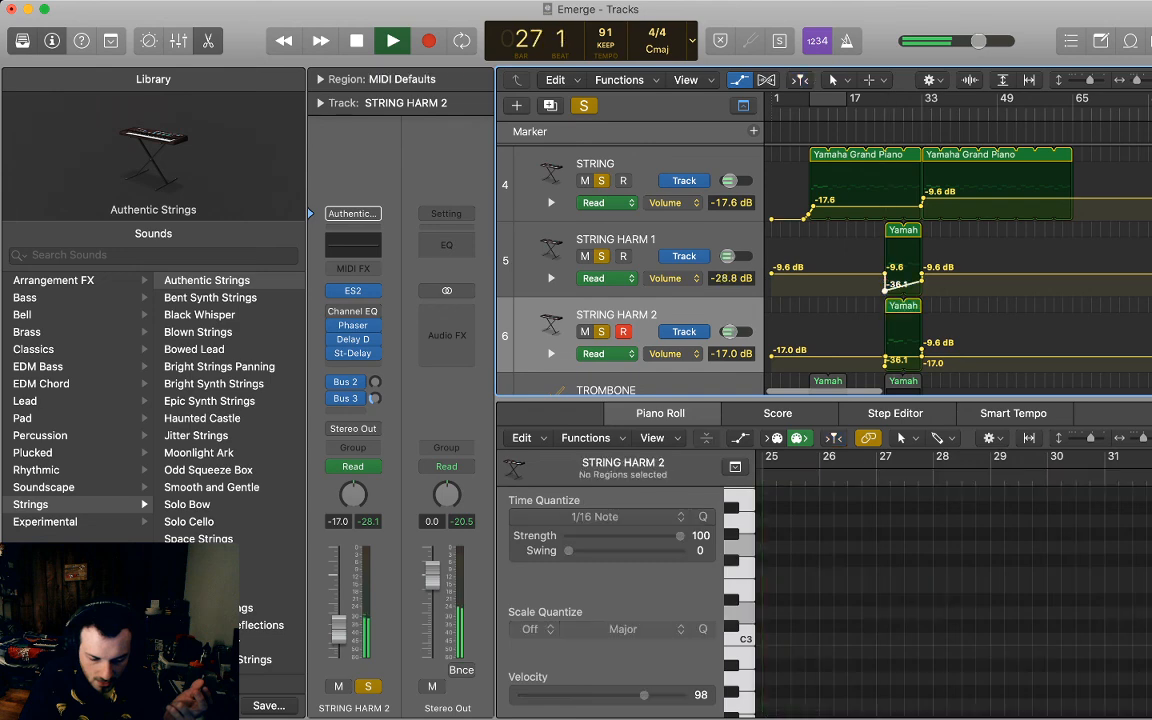
click(885, 290)
click(921, 281)
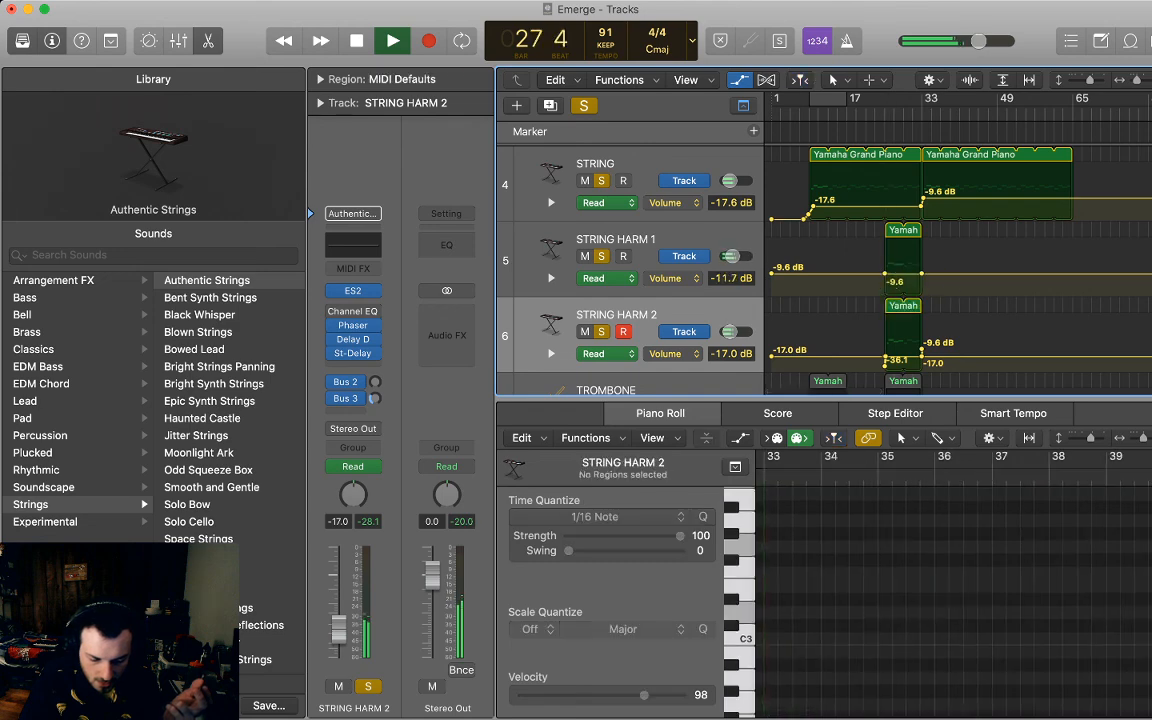
click(885, 366)
click(921, 349)
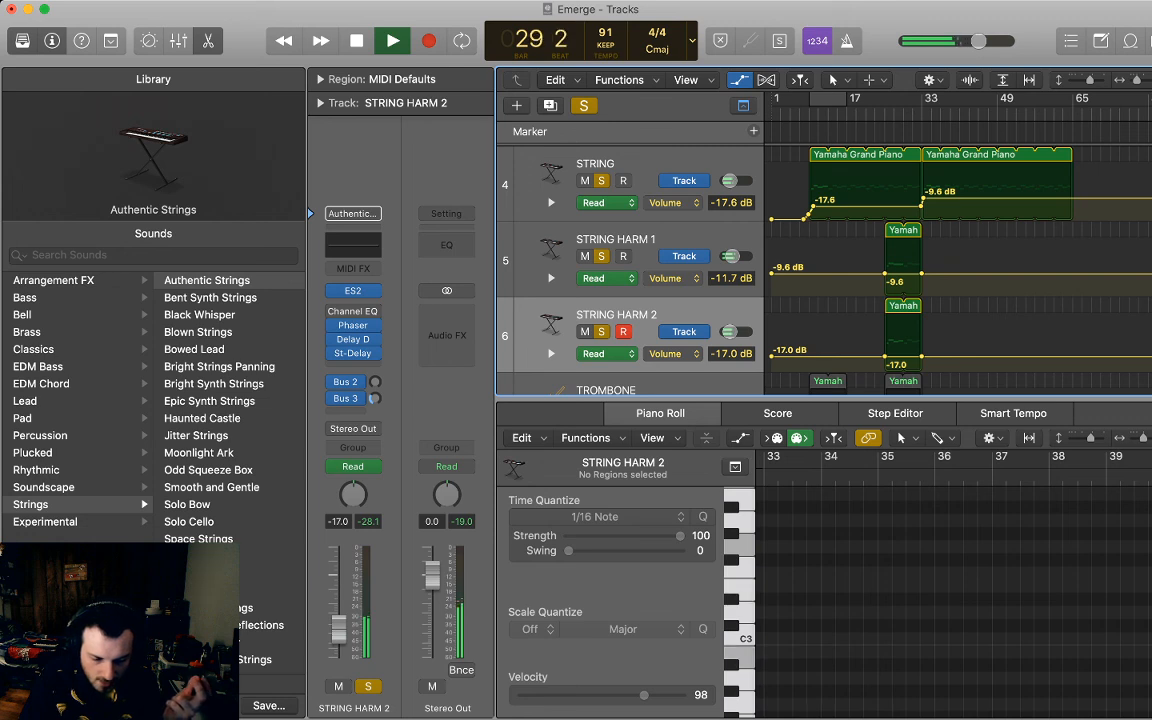
key(a)
key(space)
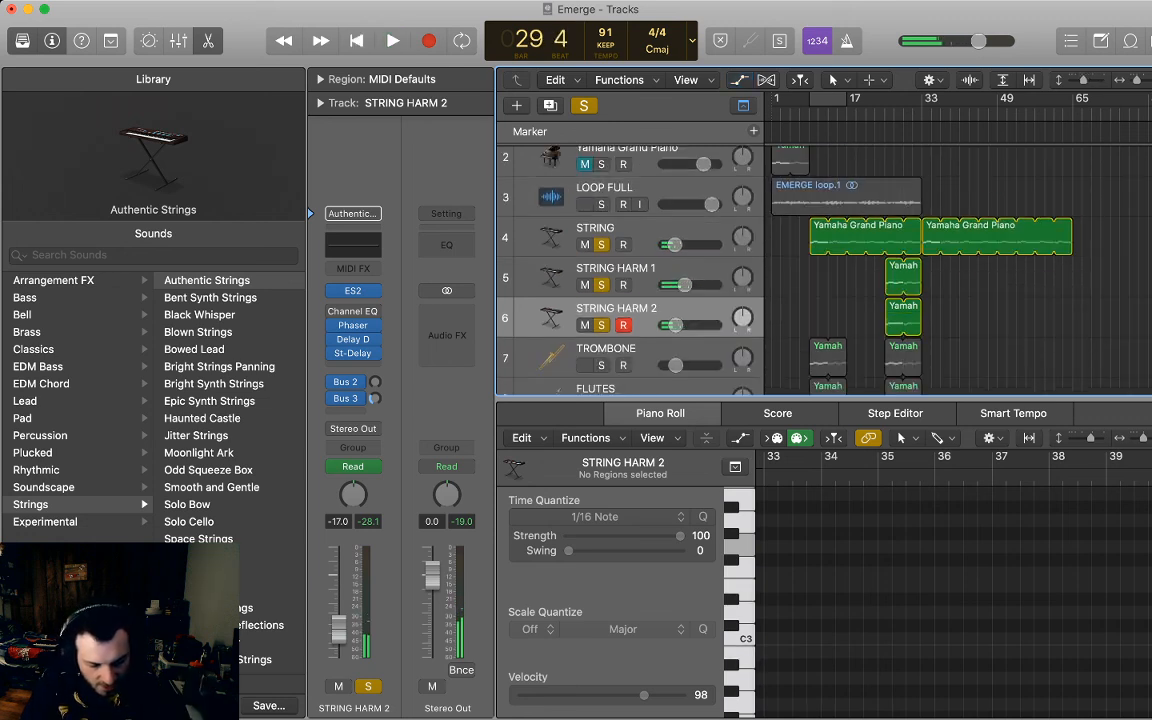
Clear all solos, close the Piano Roll and play the full arrangement from bar 22 while reviewing the tracks.
key(ctrl+alt+super+s)
key(shift+comma)
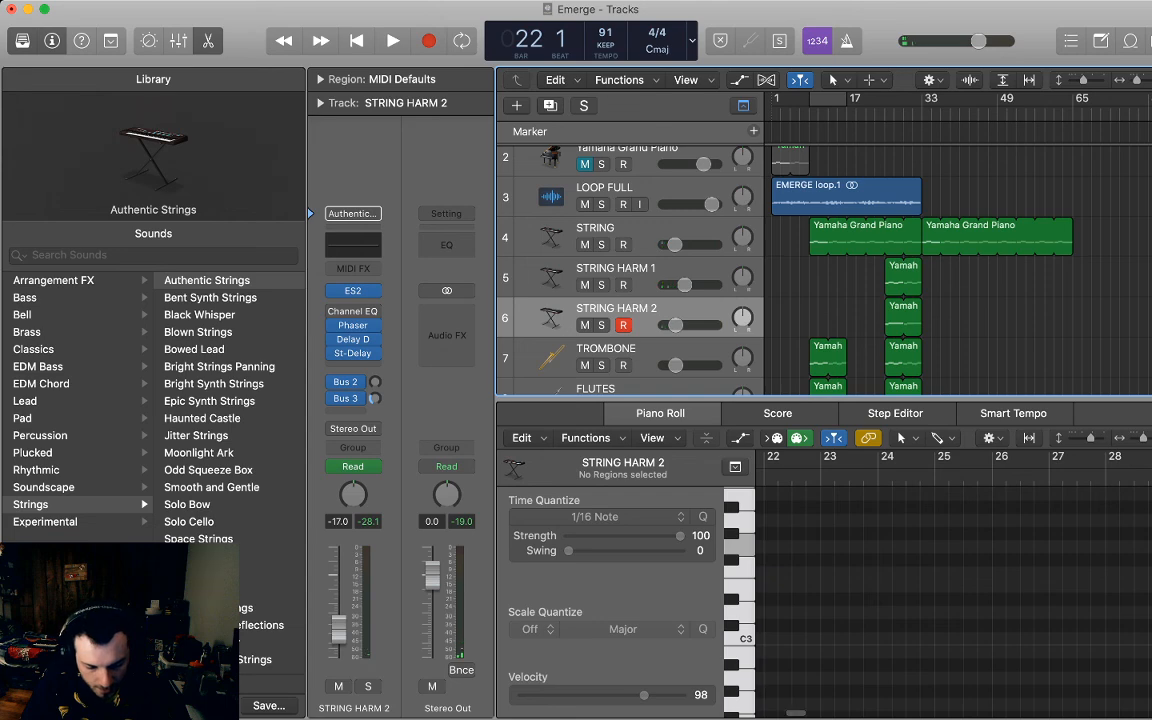
key(space)
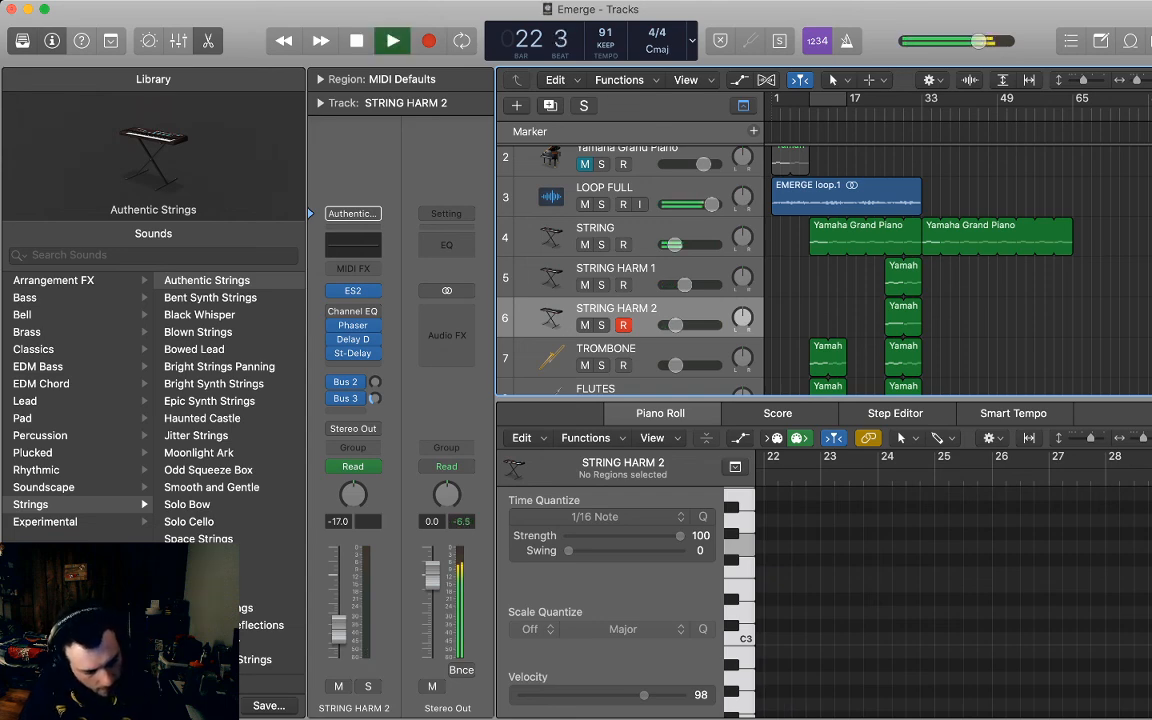
key(p)
scroll(630, 420, down, 4)
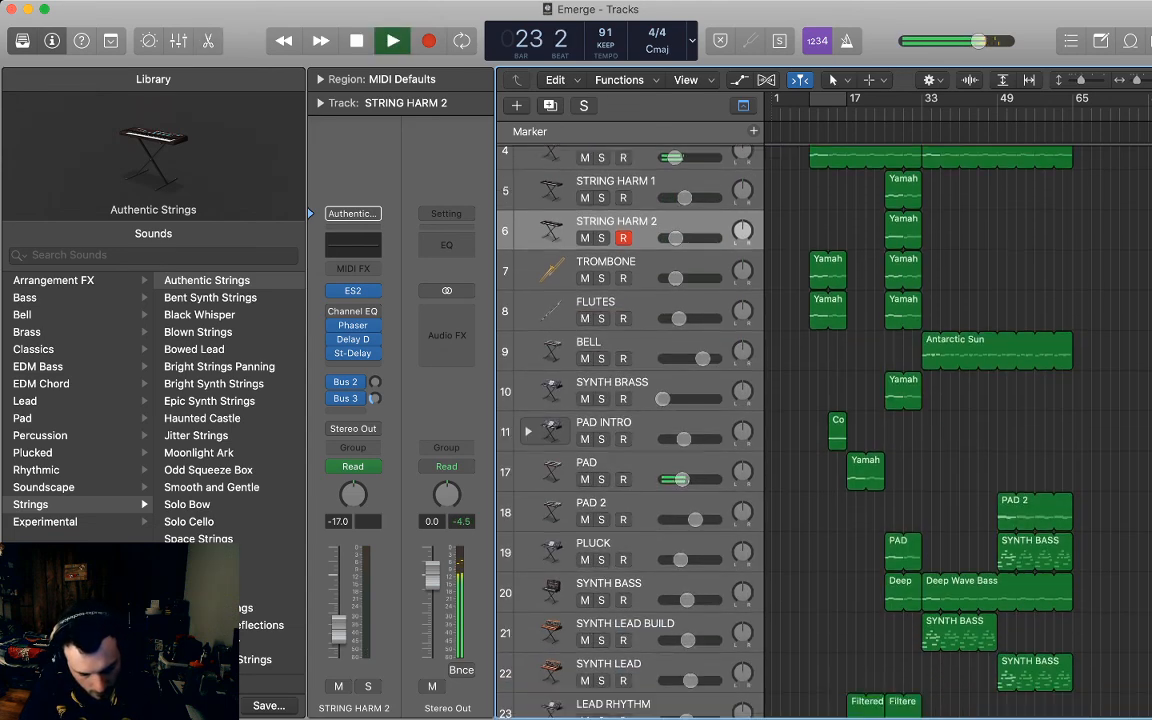
scroll(630, 420, down, 3)
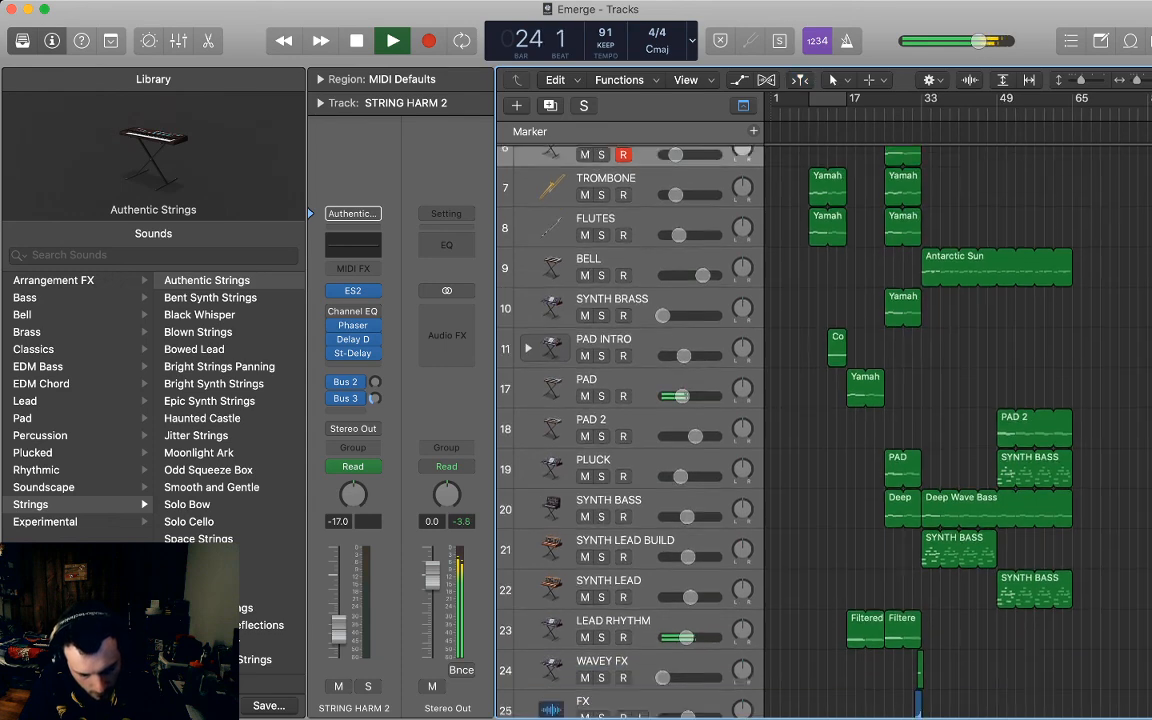
scroll(630, 420, down, 4)
scroll(630, 420, up, 4)
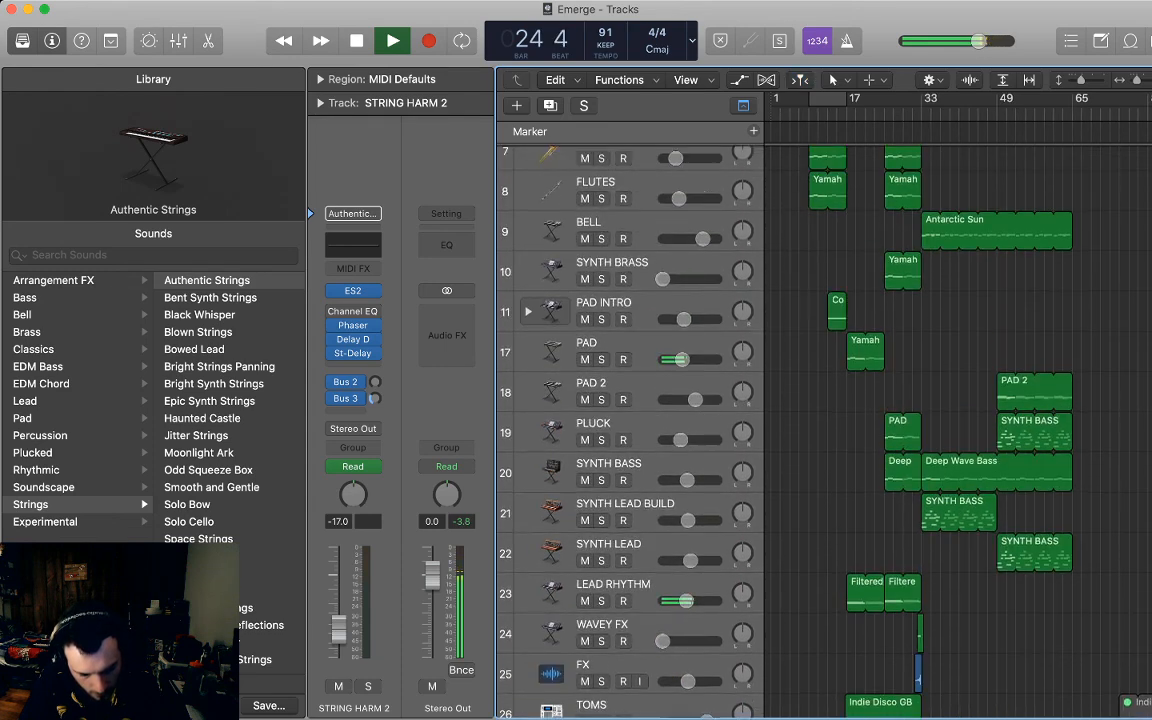
scroll(630, 420, up, 4)
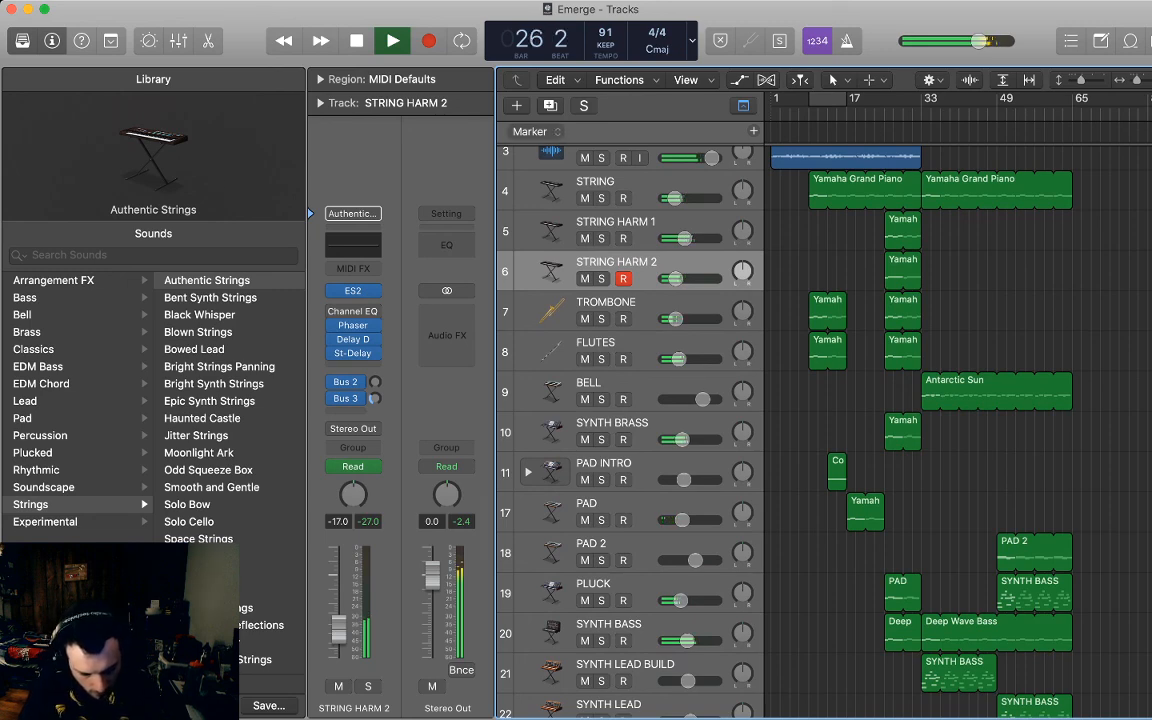
Shape the STRING HARM 1 volume automation to rise from -12.8 dB at bar 25 to -6.5 dB at the region's end.
key(a)
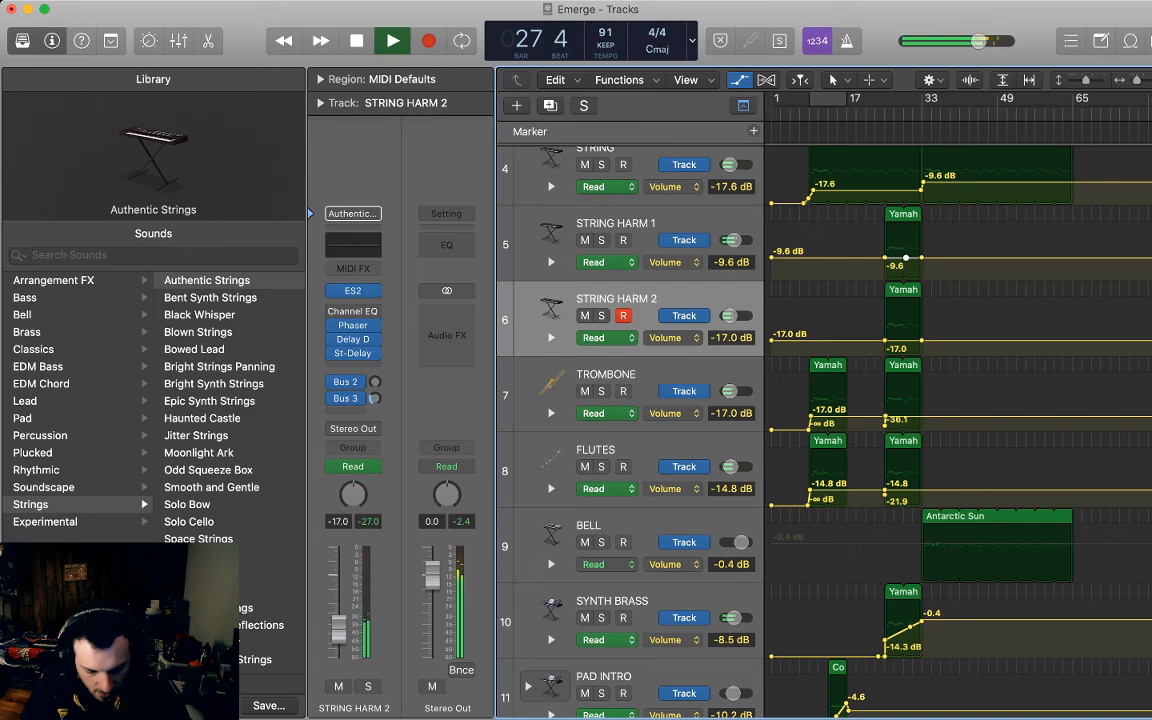
drag(885, 258, 885, 261)
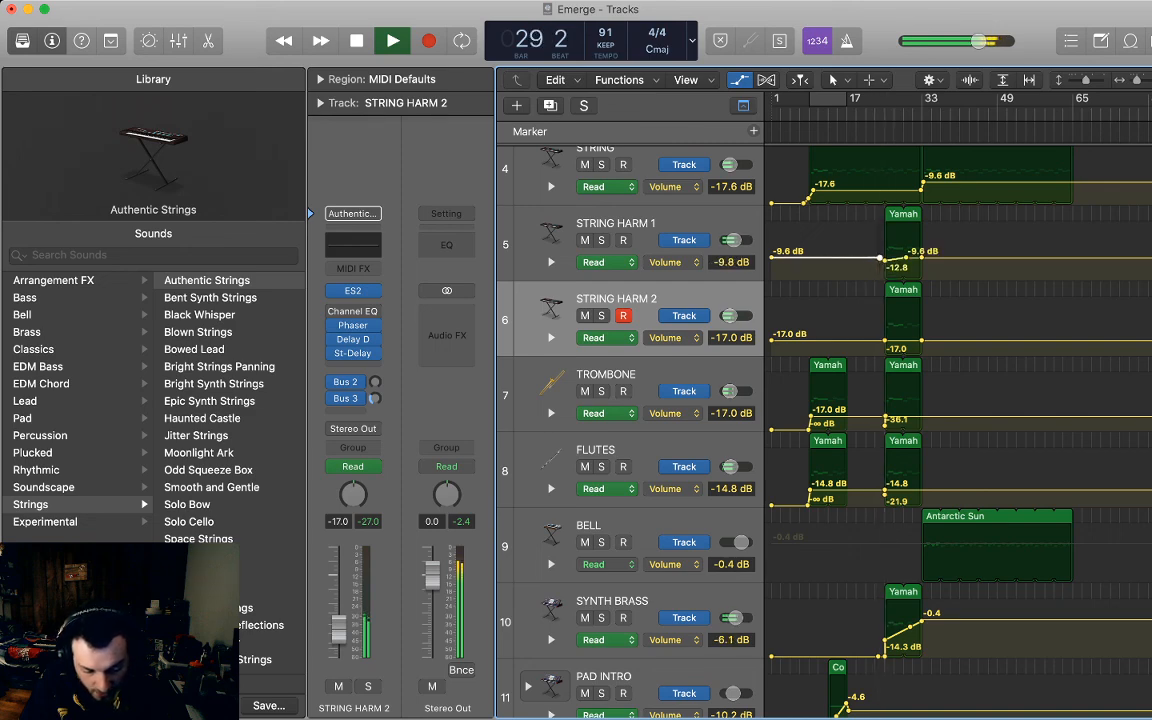
drag(921, 258, 921, 252)
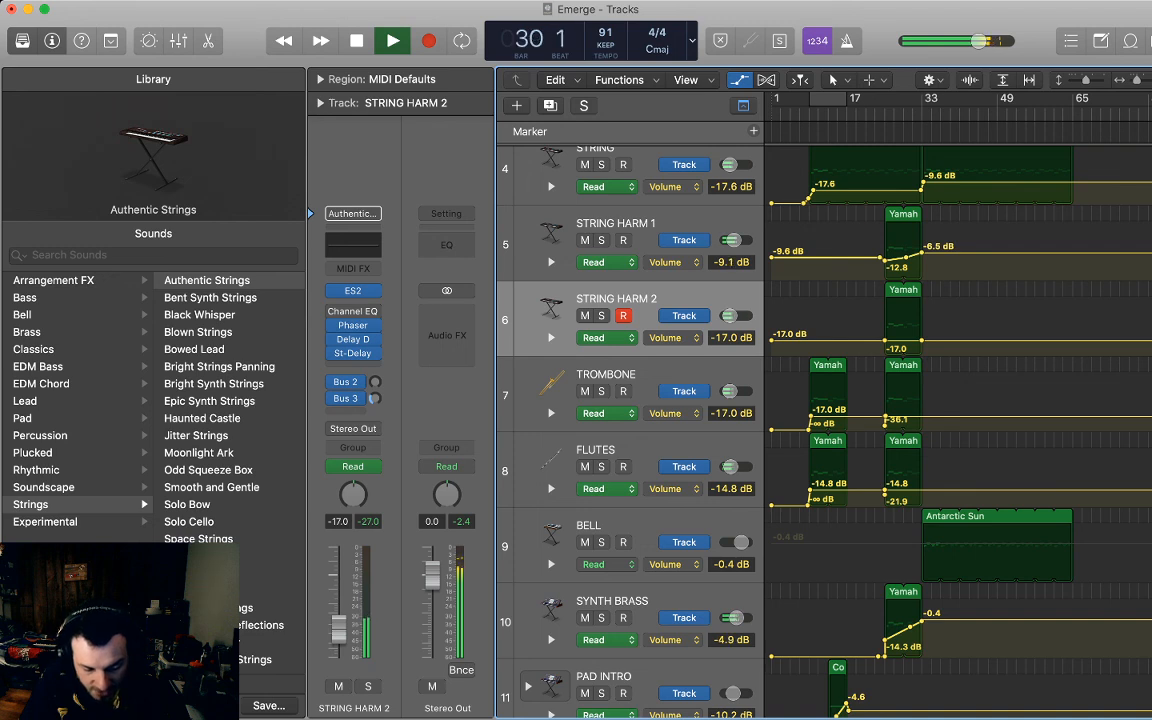
Lower the STRING HARM 2 volume automation at bar 25, ramp it up to -11.7 dB at the region's end, and hide automation.
click(880, 340)
drag(885, 340, 885, 344)
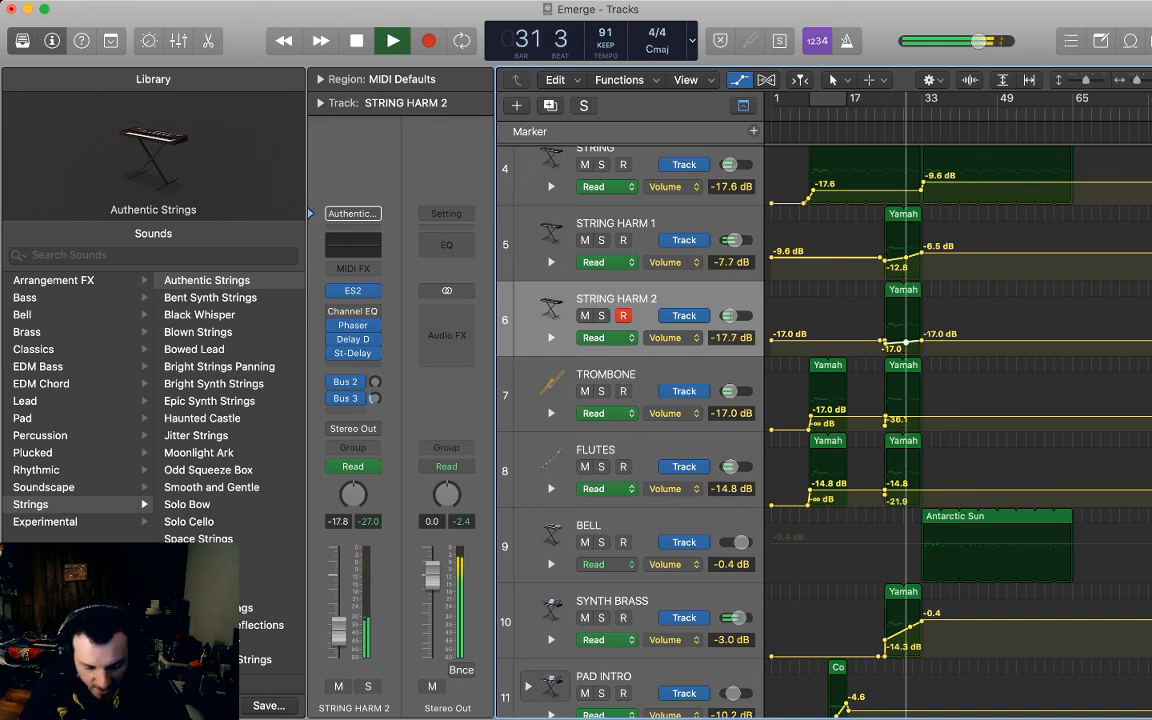
drag(921, 335, 921, 335)
key(space)
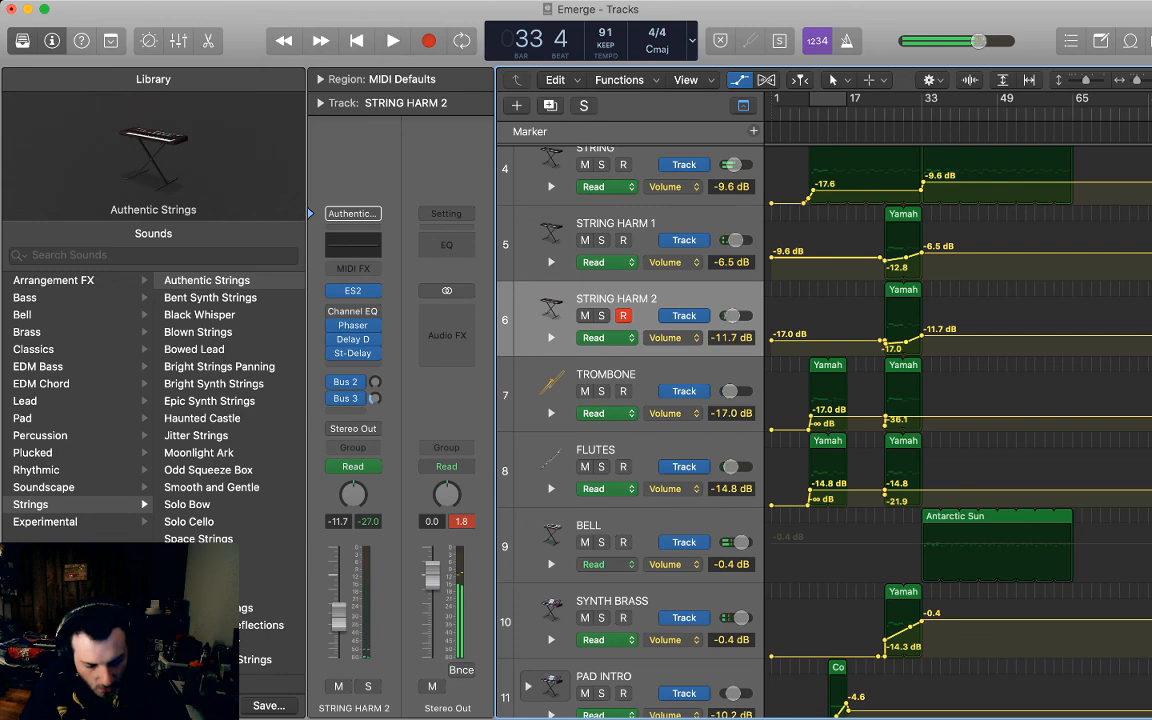
key(a)
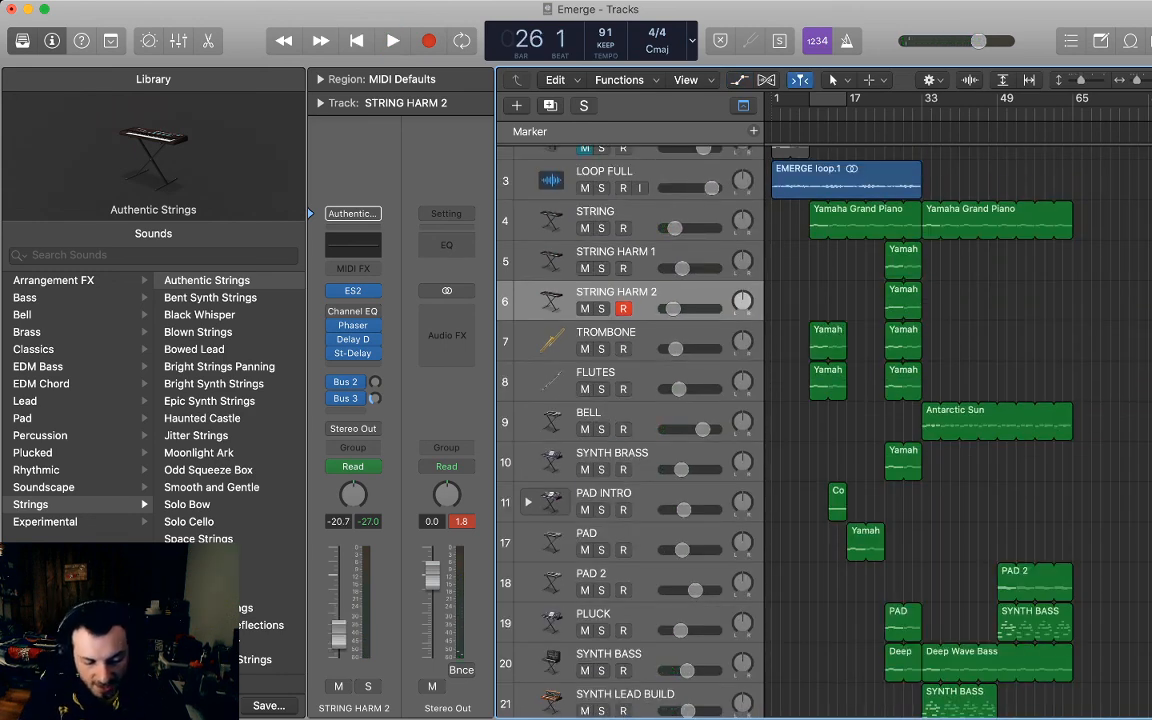
Play the full mix from bar 25 with the new string harmony volume ramps.
key(comma)
key(comma)
key(comma)
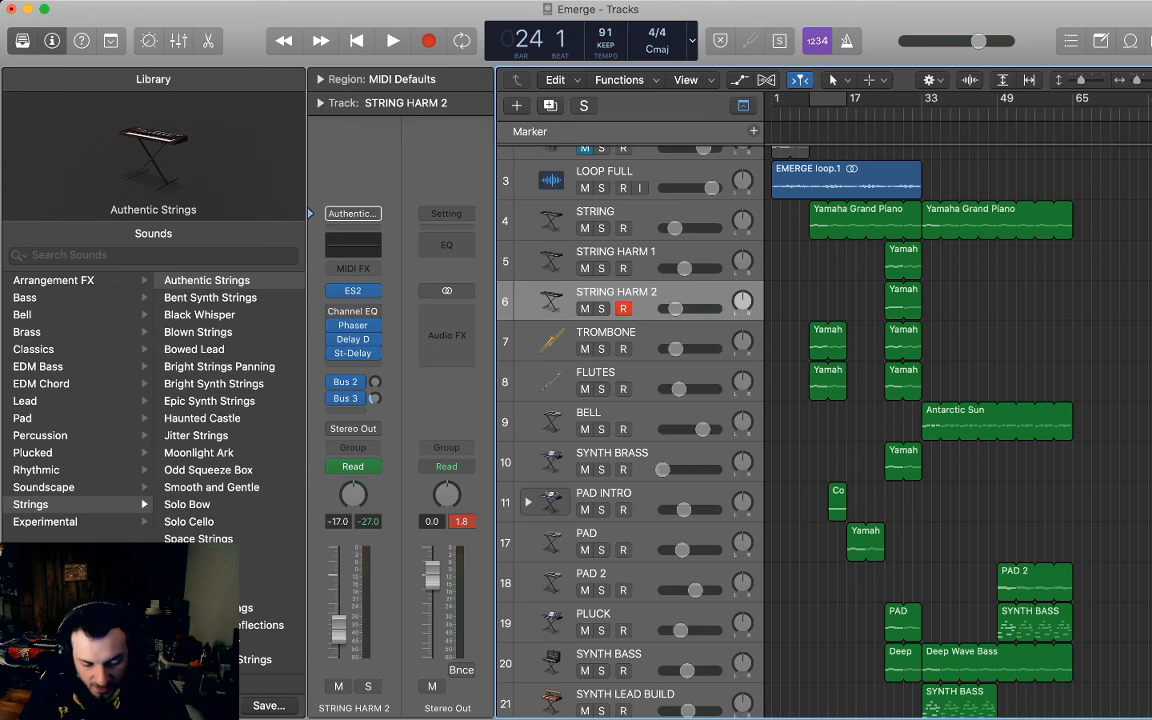
key(period)
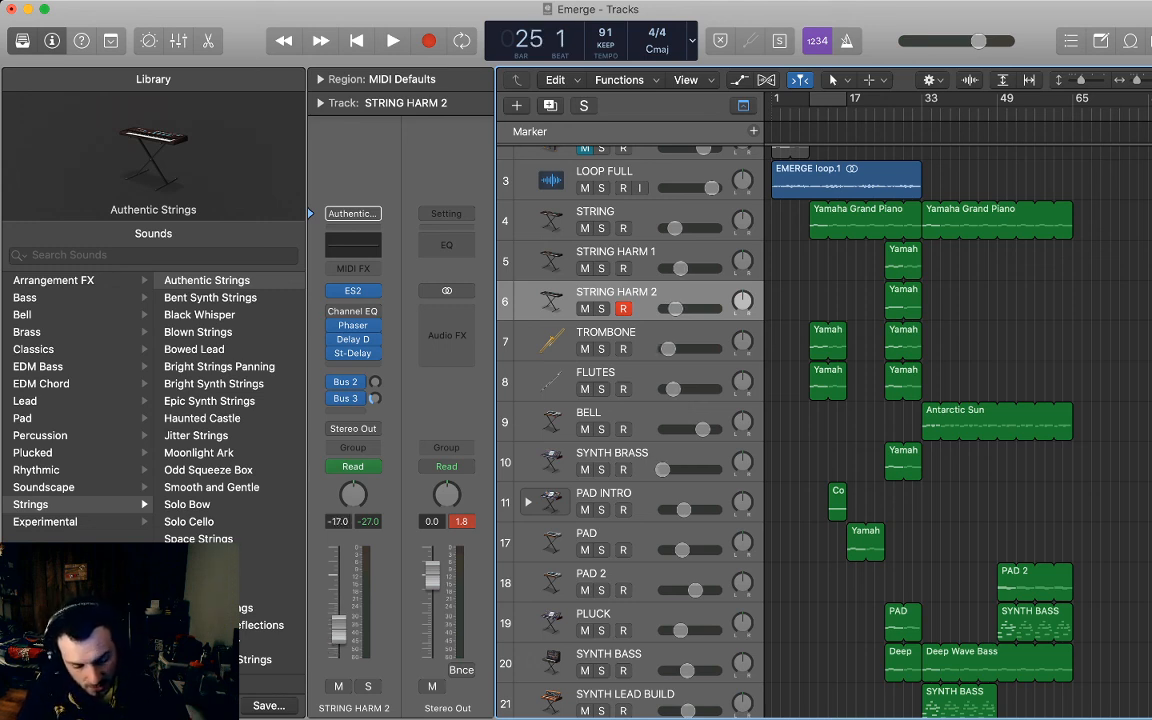
key(space)
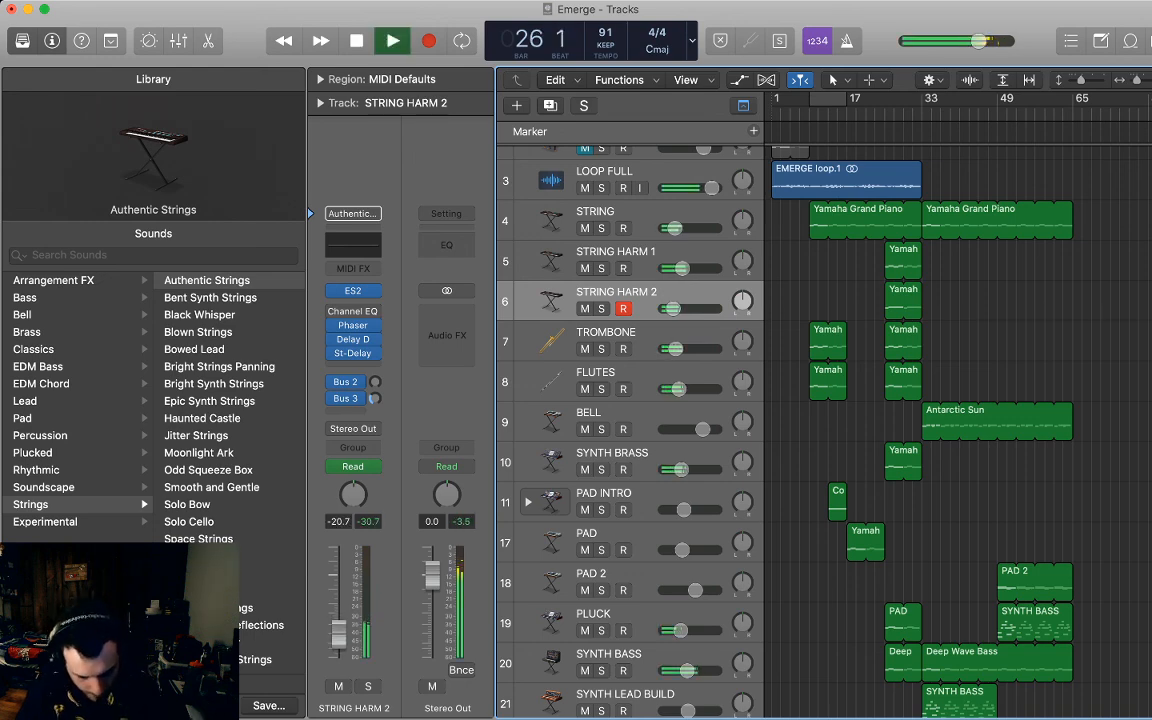
Open the TOMS region in the Piano Roll and select the long Mid Tom and Low Tom notes at bar 27.
scroll(760, 400, down, 15)
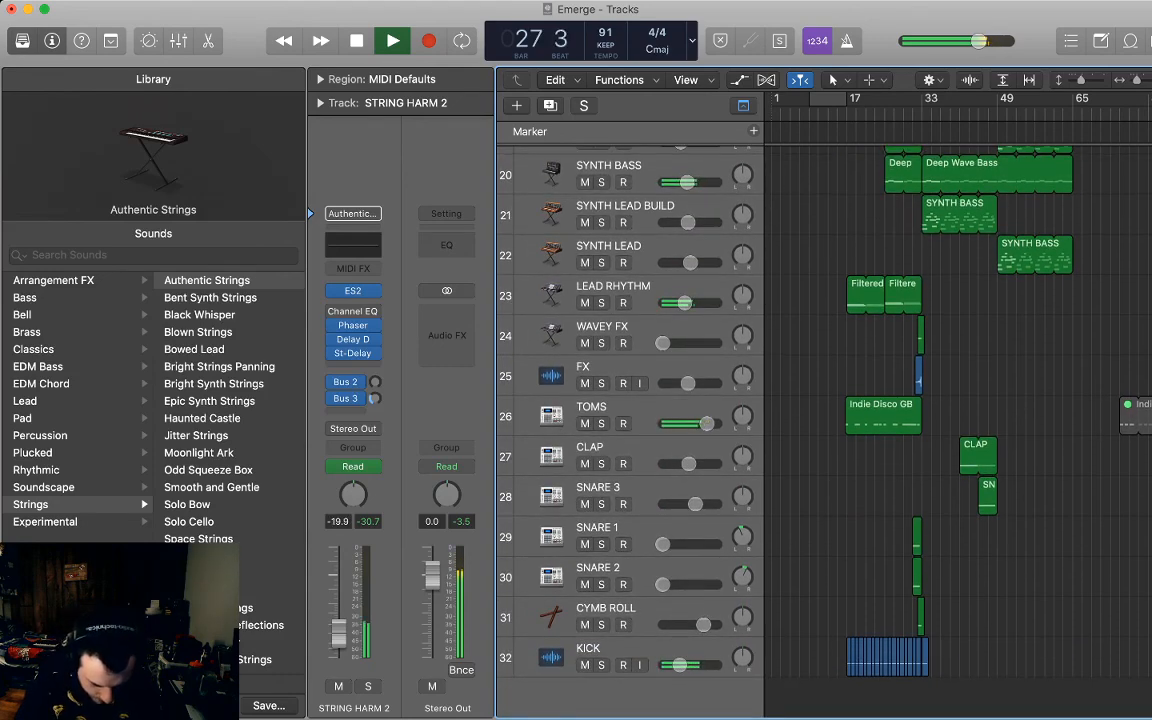
double_click(884, 416)
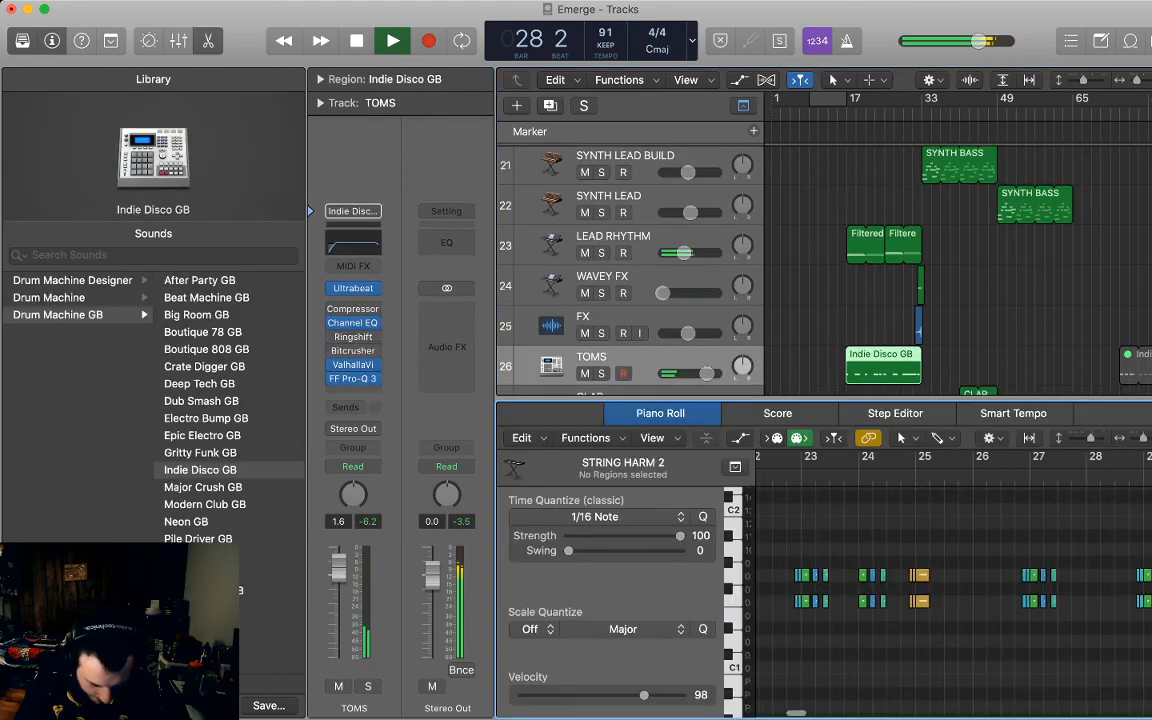
key(space)
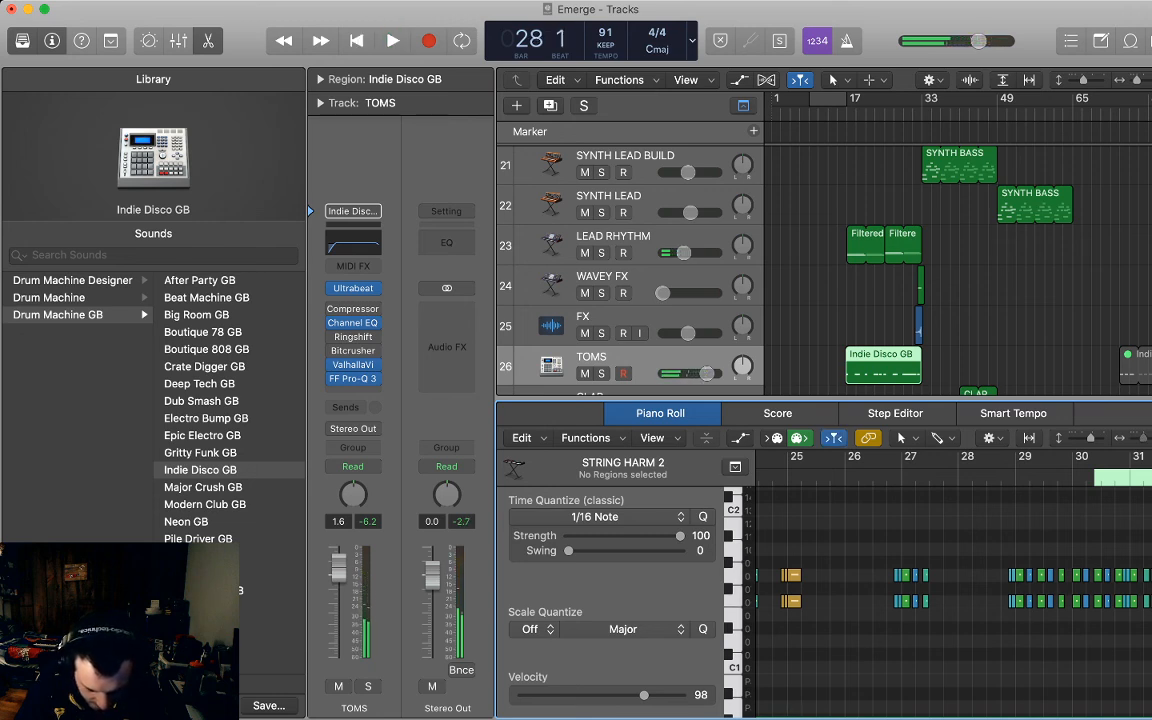
key(super+Right)
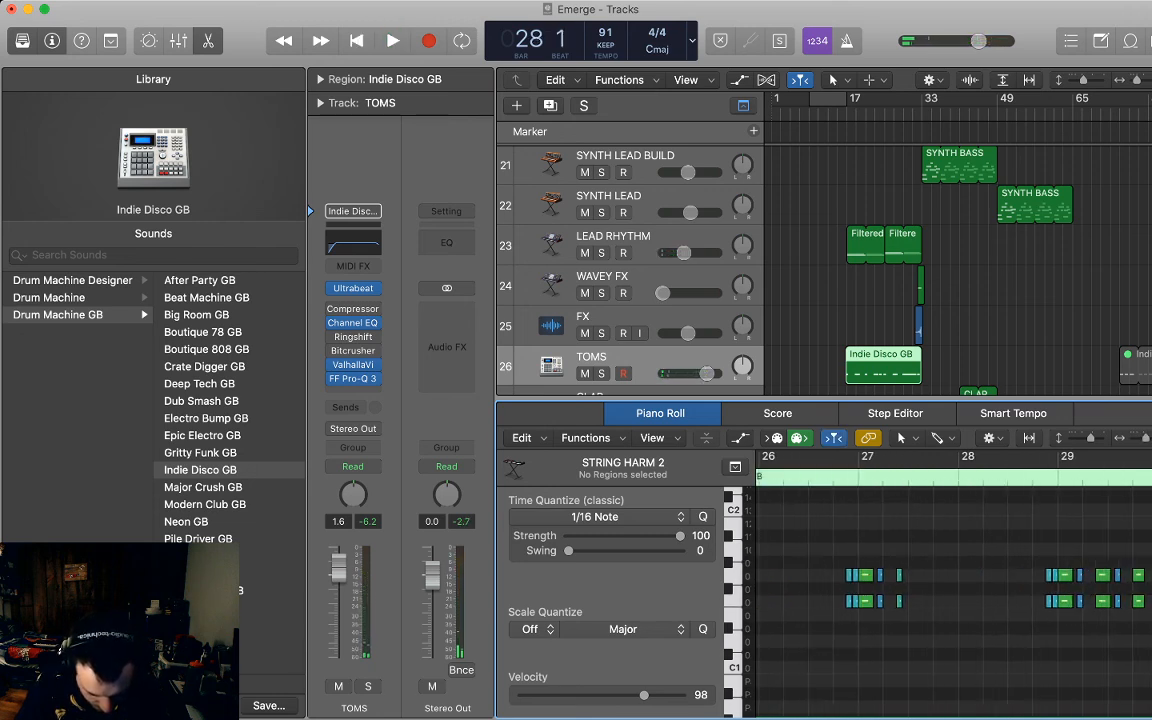
drag(863, 562, 870, 611)
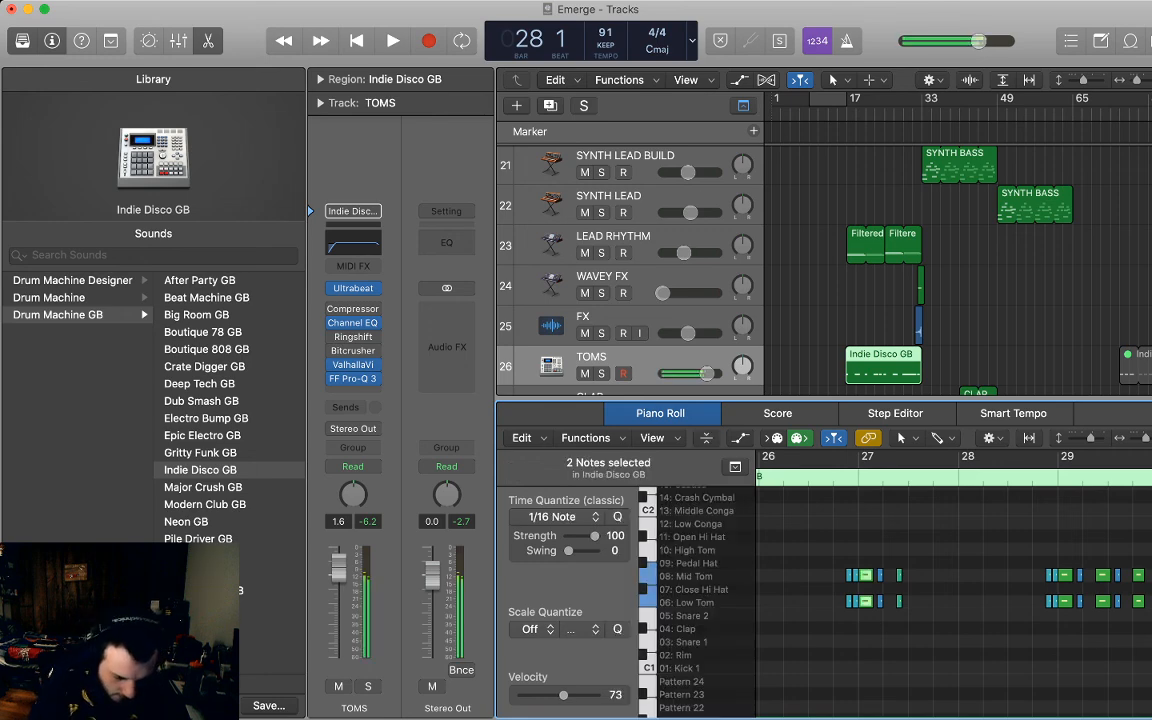
Paste a copy of the selected Mid Tom and Low Tom notes near bar 28 and shift the pair just past the bar 28 line.
click(848, 460)
key(space)
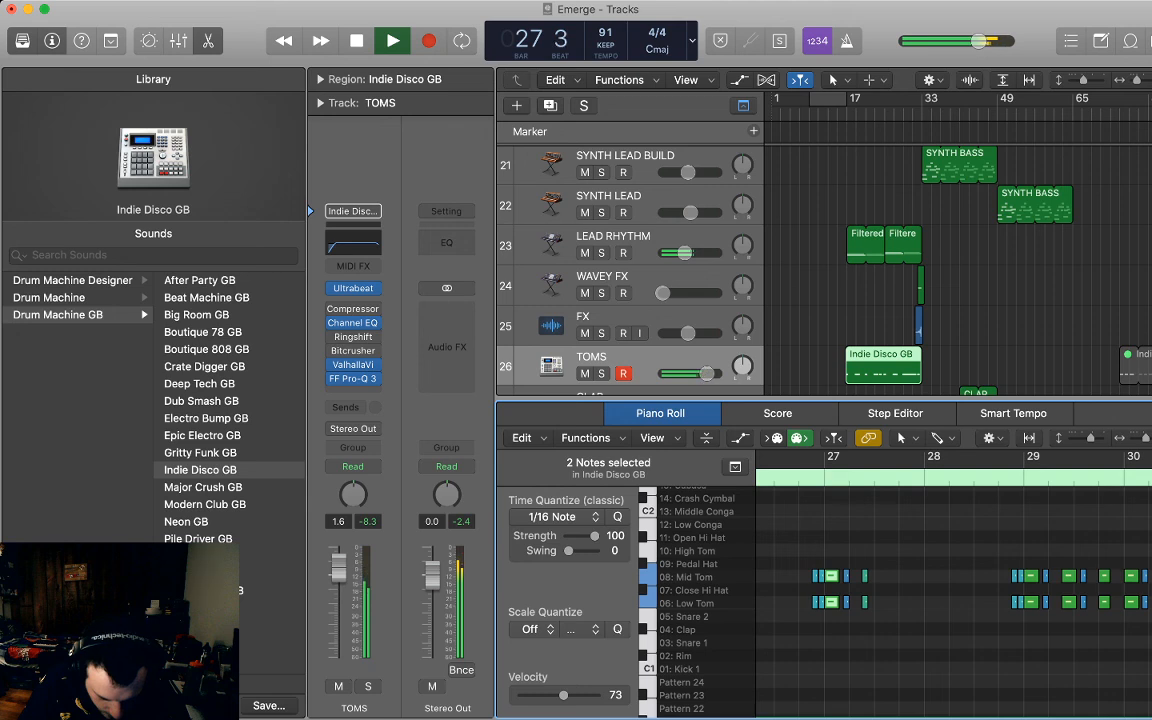
key(space)
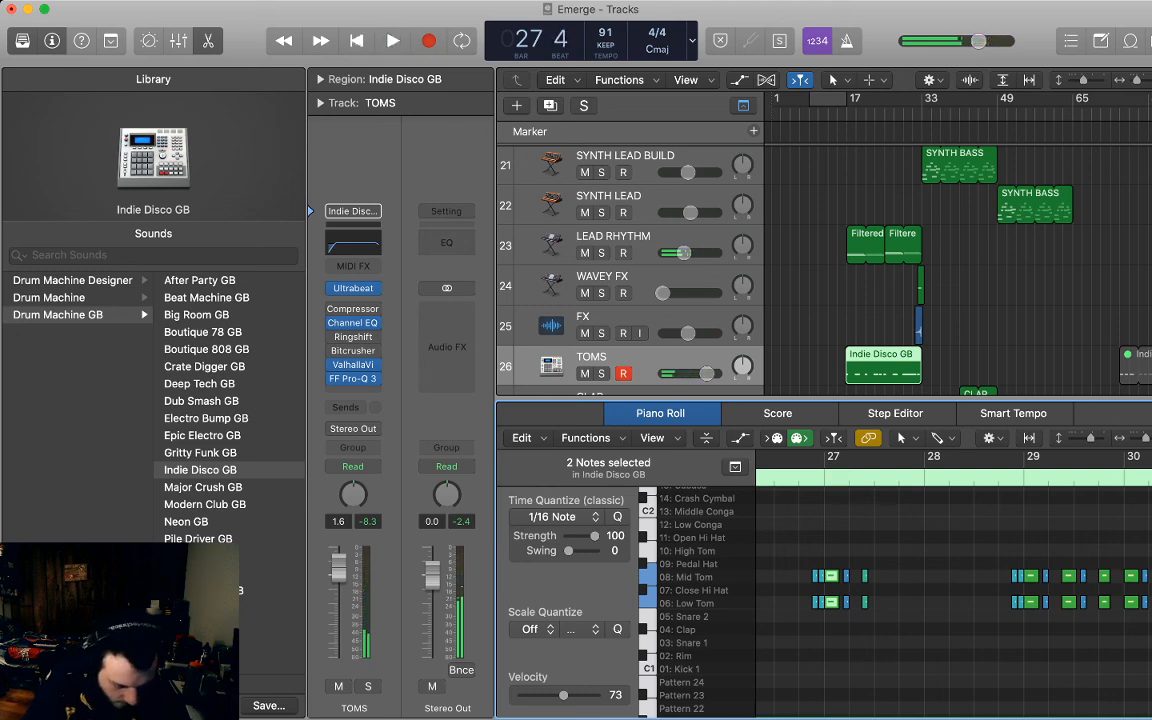
key(super+v)
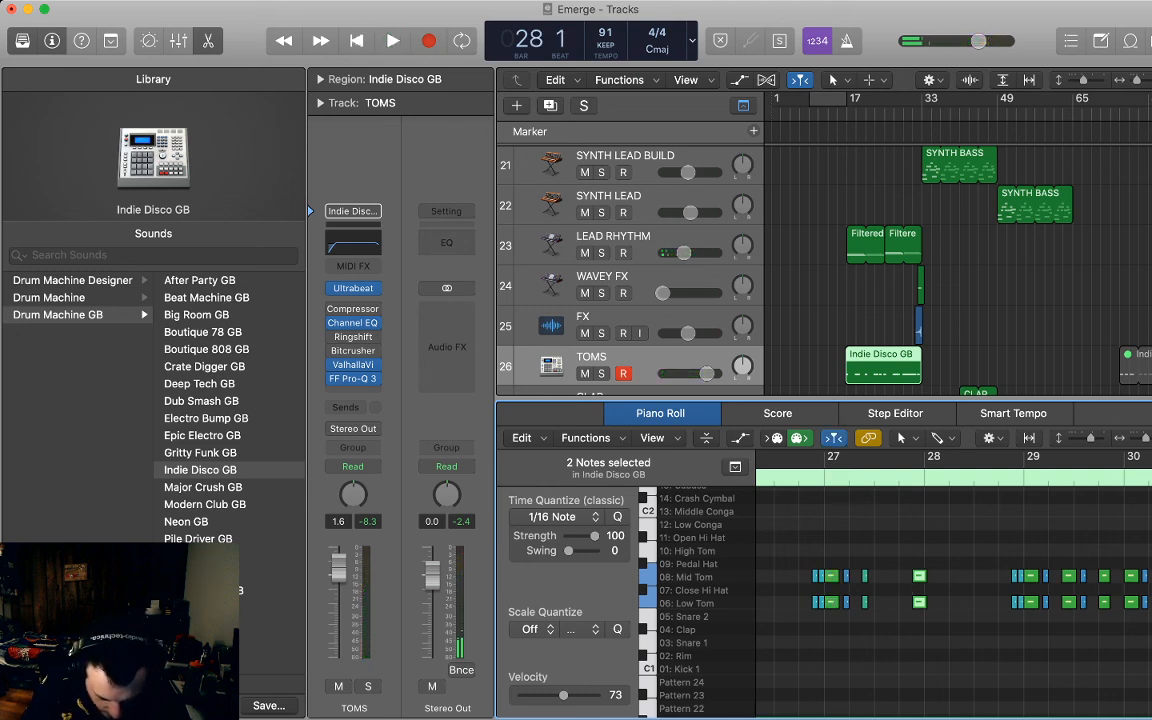
drag(896, 556, 937, 603)
Audition the new tom hits and add a second Mid Tom and Low Tom pair shortly after them in bar 28.
key(space)
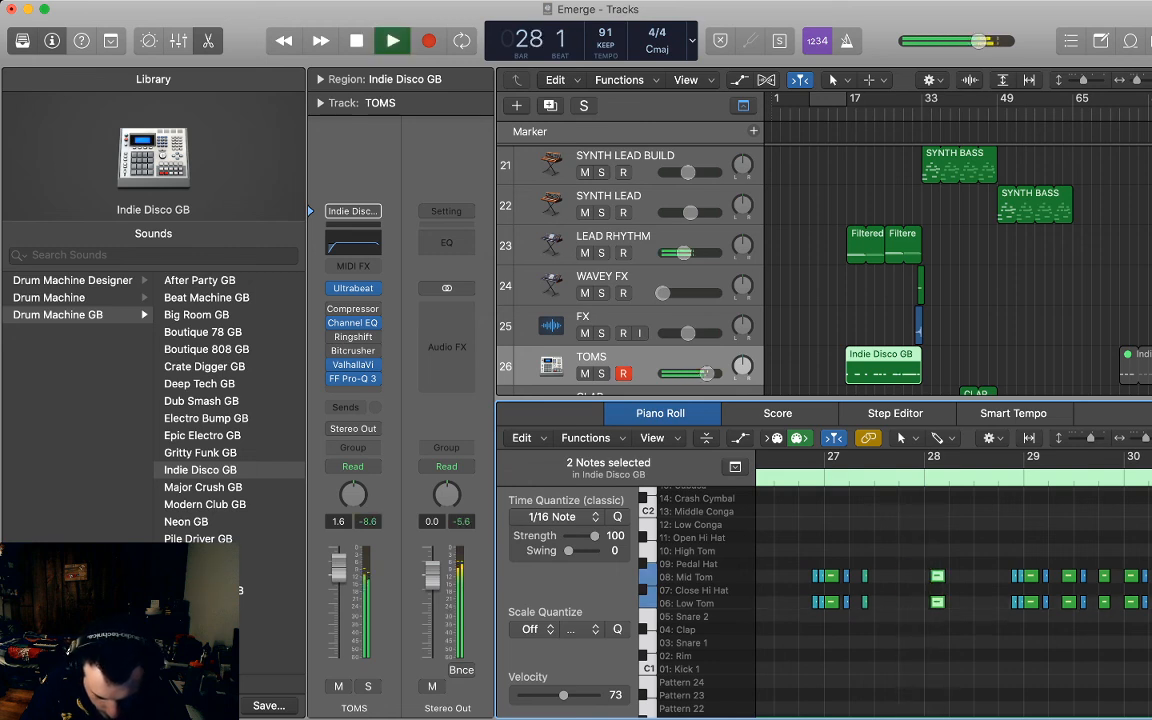
key(space)
key(super+Right)
key(super+Right)
key(super+Right)
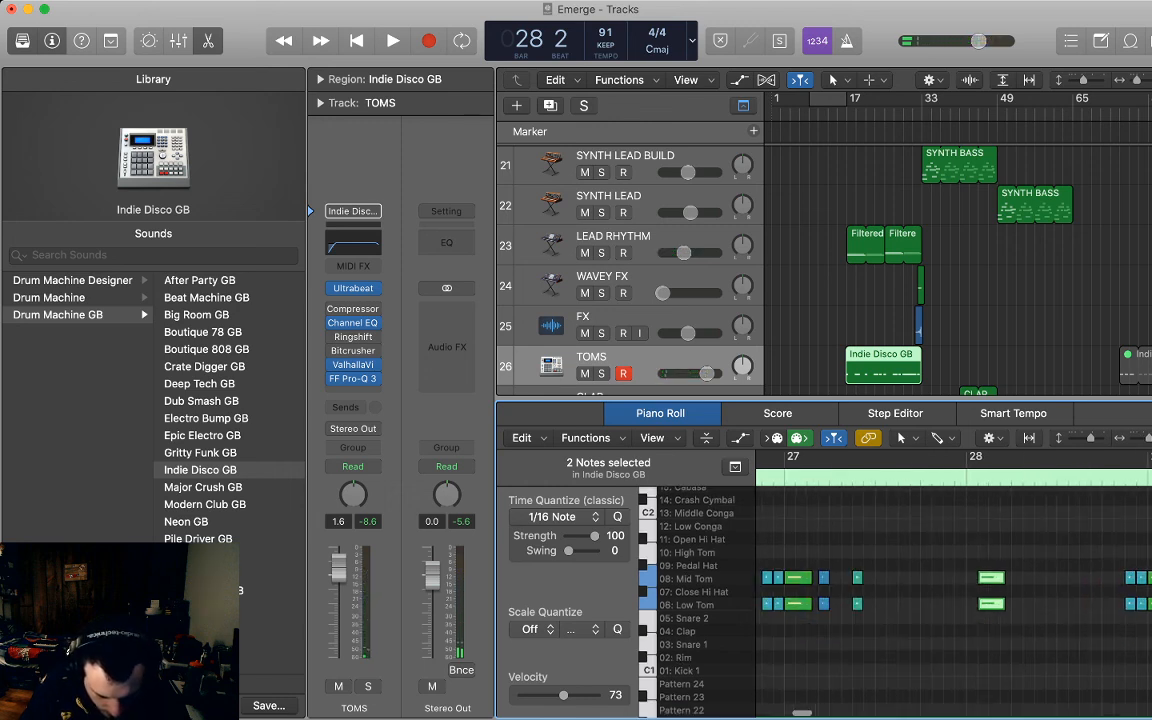
key(space)
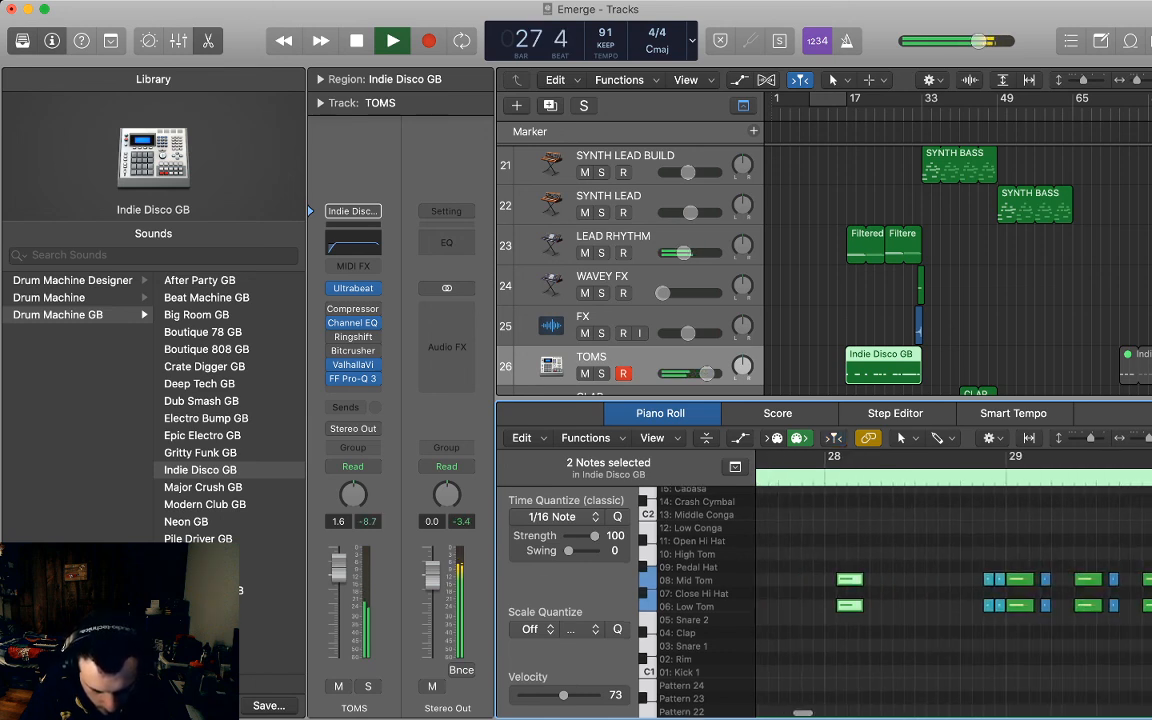
key(space)
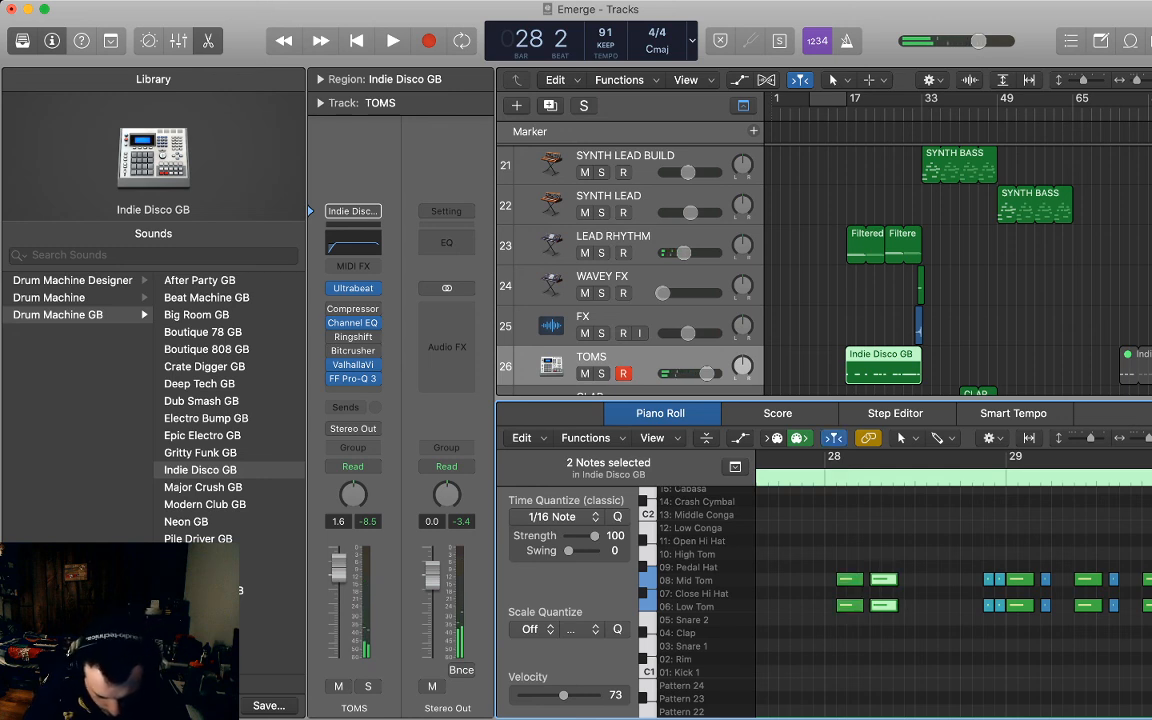
Shorten the second Mid Tom and Low Tom pair in bar 28, add a short and a long pair right after it, and audition them.
key(super+v)
drag(895, 579, 880, 579)
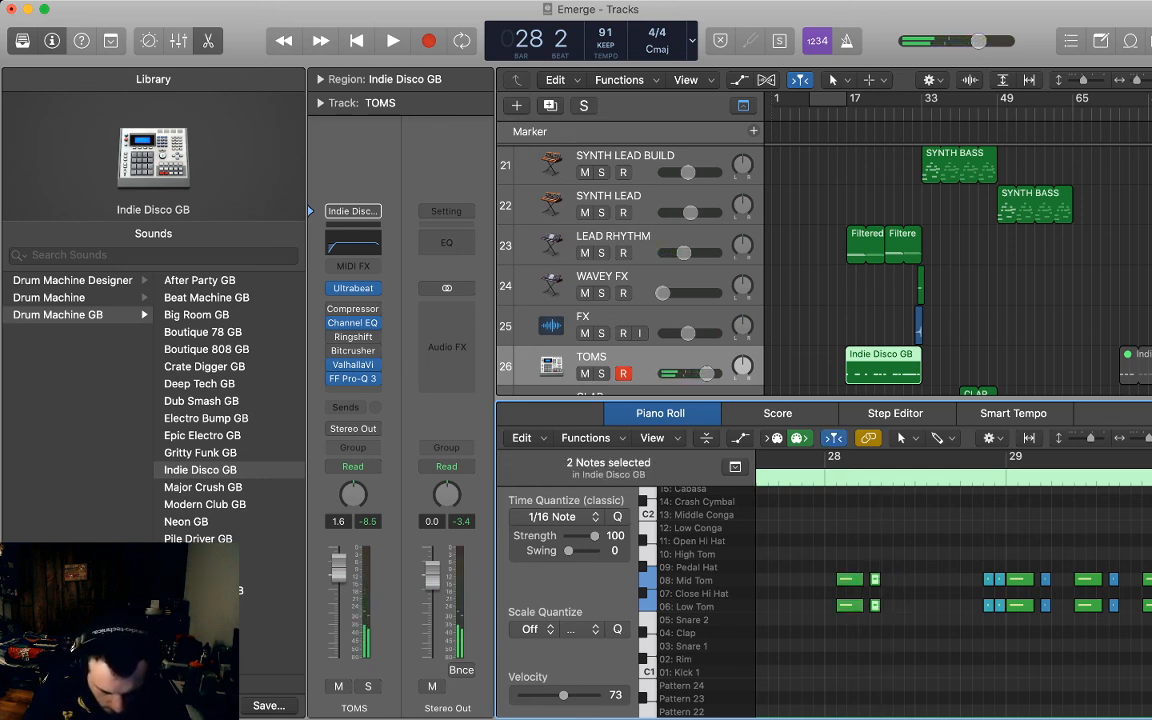
key(super+v)
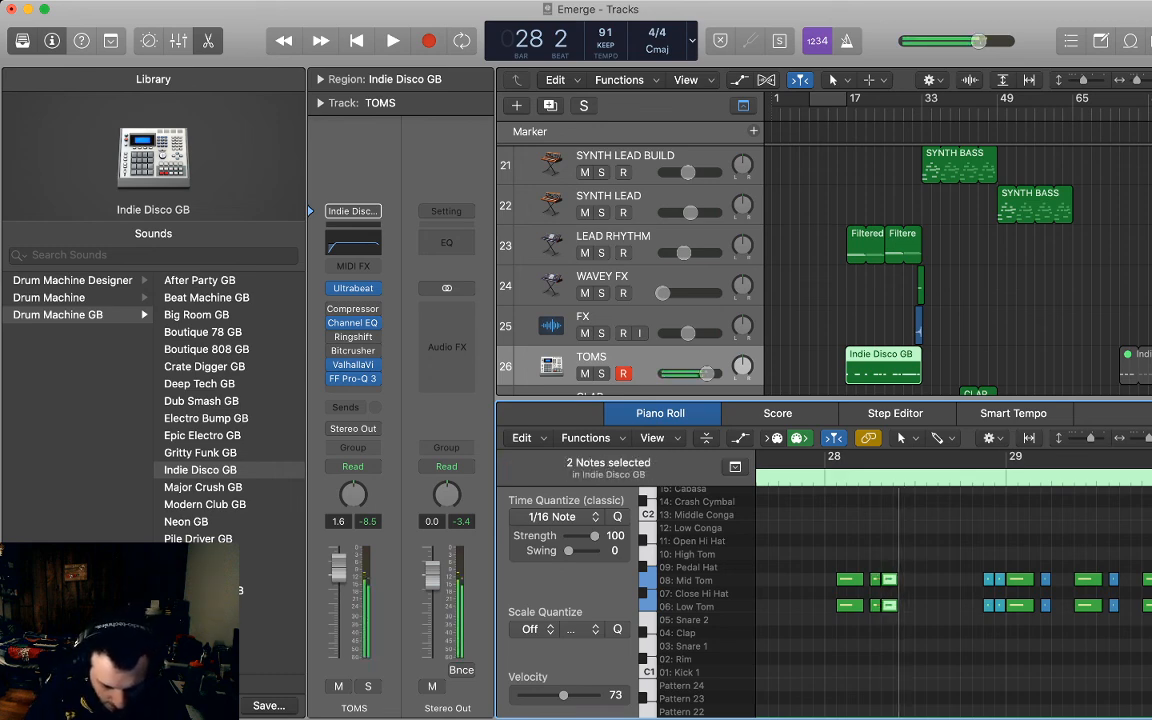
key(super+v)
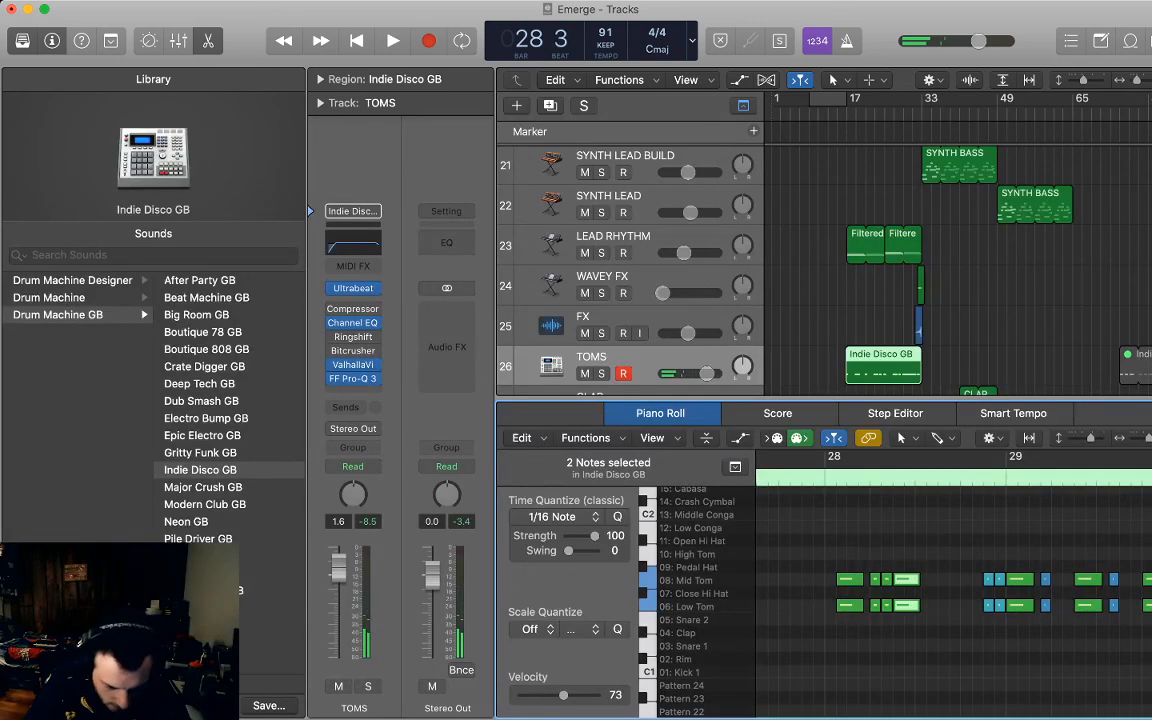
key(space)
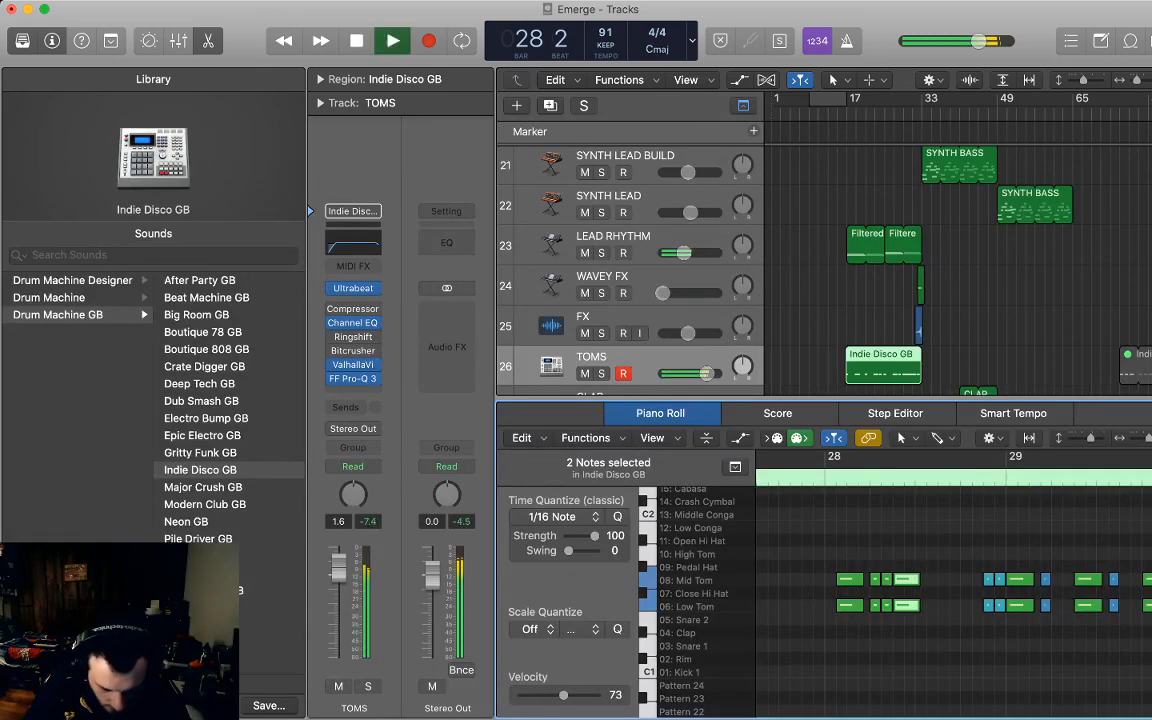
key(space)
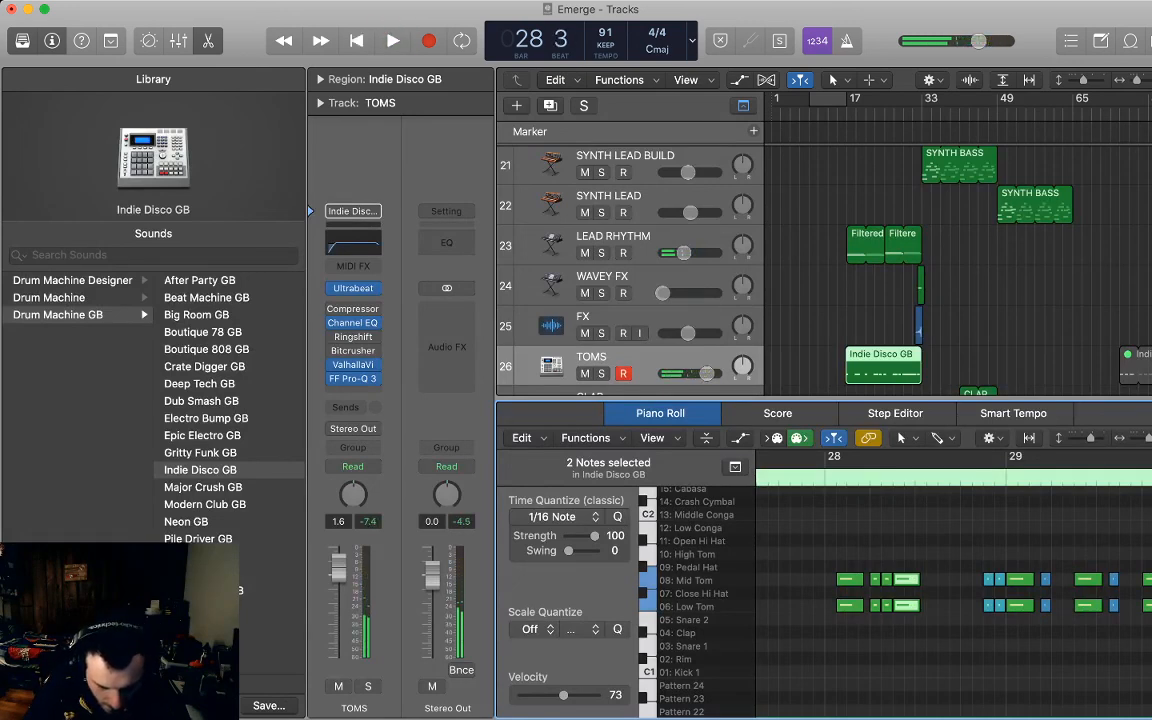
key(super+shift+a)
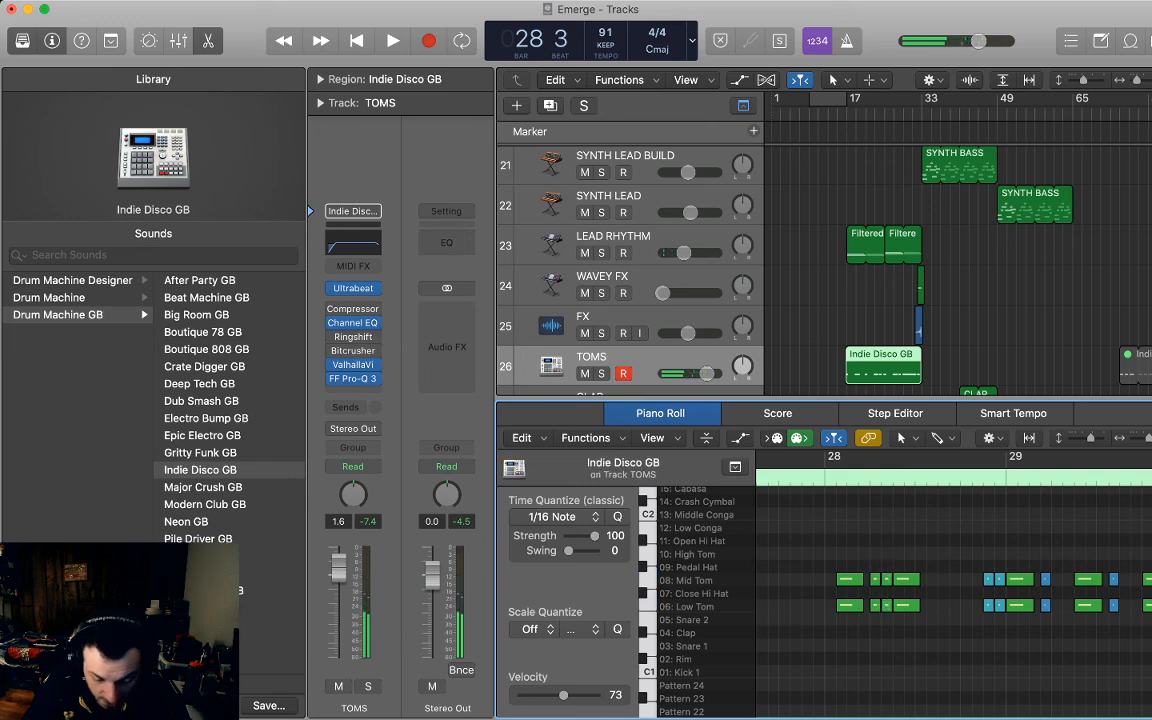
Play the mix from bar 25 and follow the new bar 28 tom hits in the TOMS region's Piano Roll.
key(super+Left)
key(super+Left)
key(super+Left)
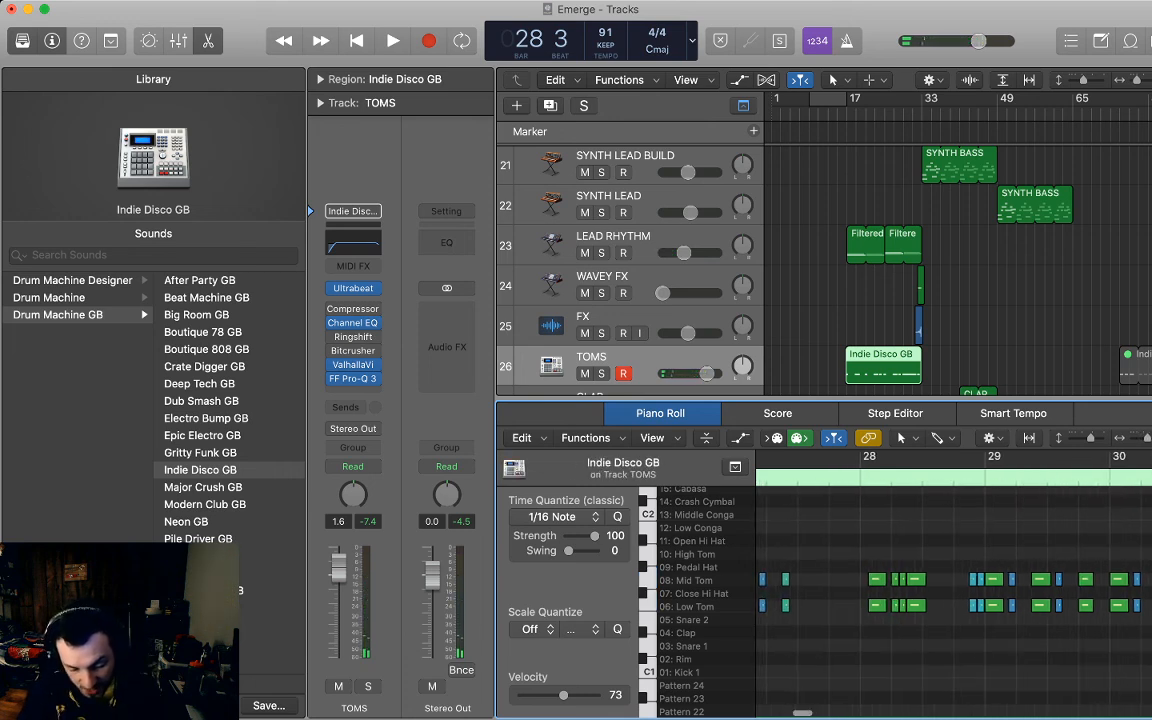
key(super+Left)
key(super+Left)
key(super+Left)
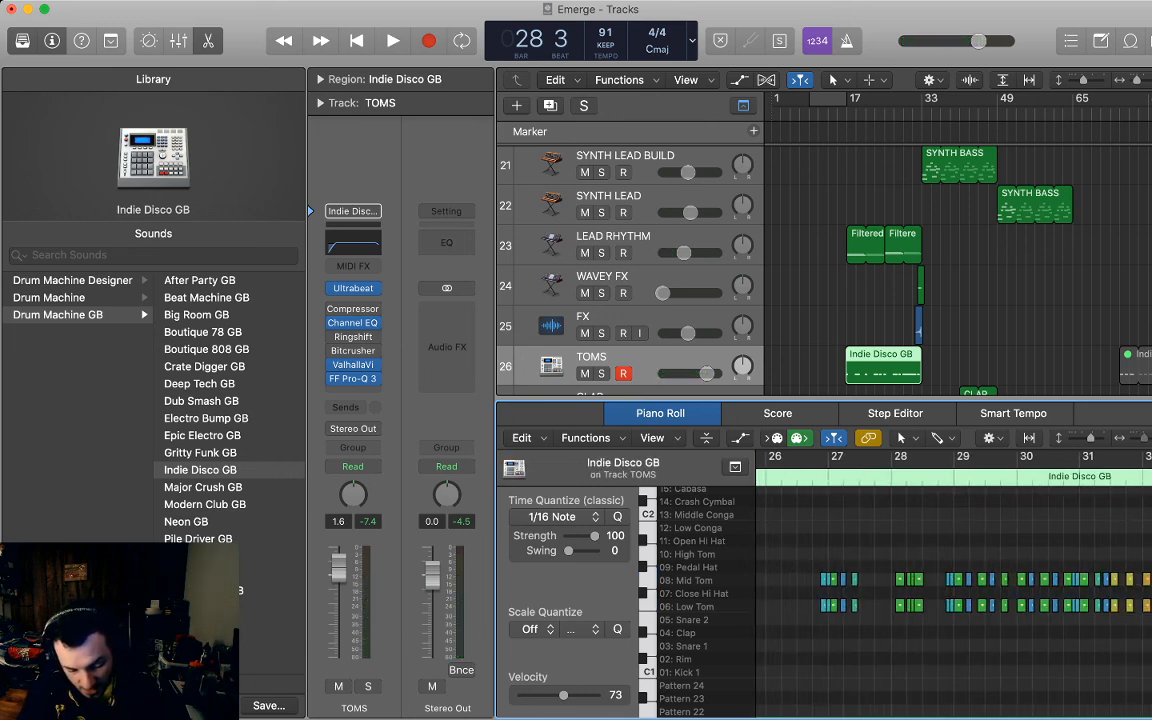
scroll(950, 590, left, 4)
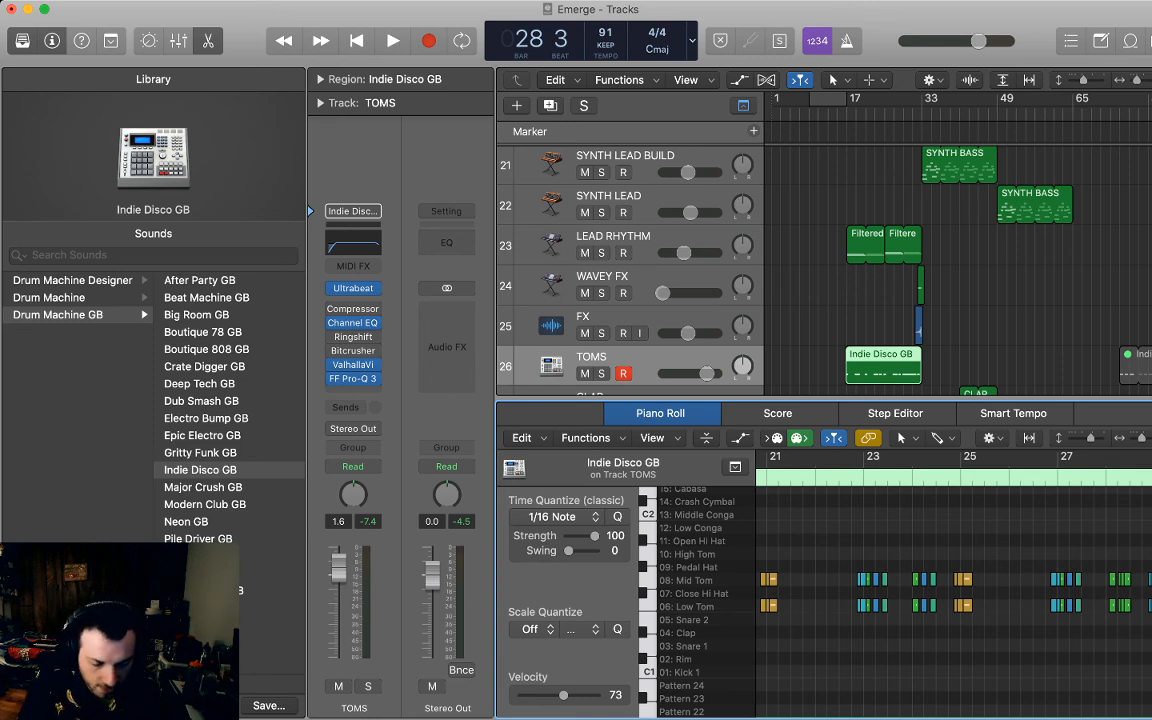
click(842, 113)
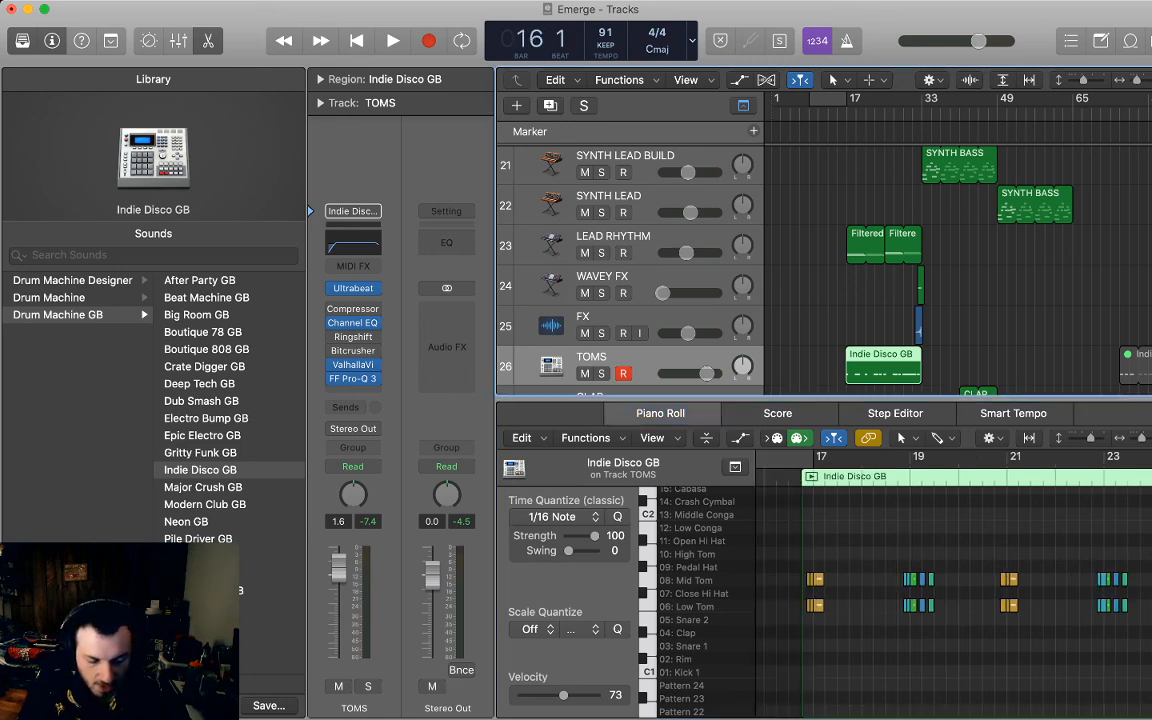
click(882, 113)
key(space)
click(880, 329)
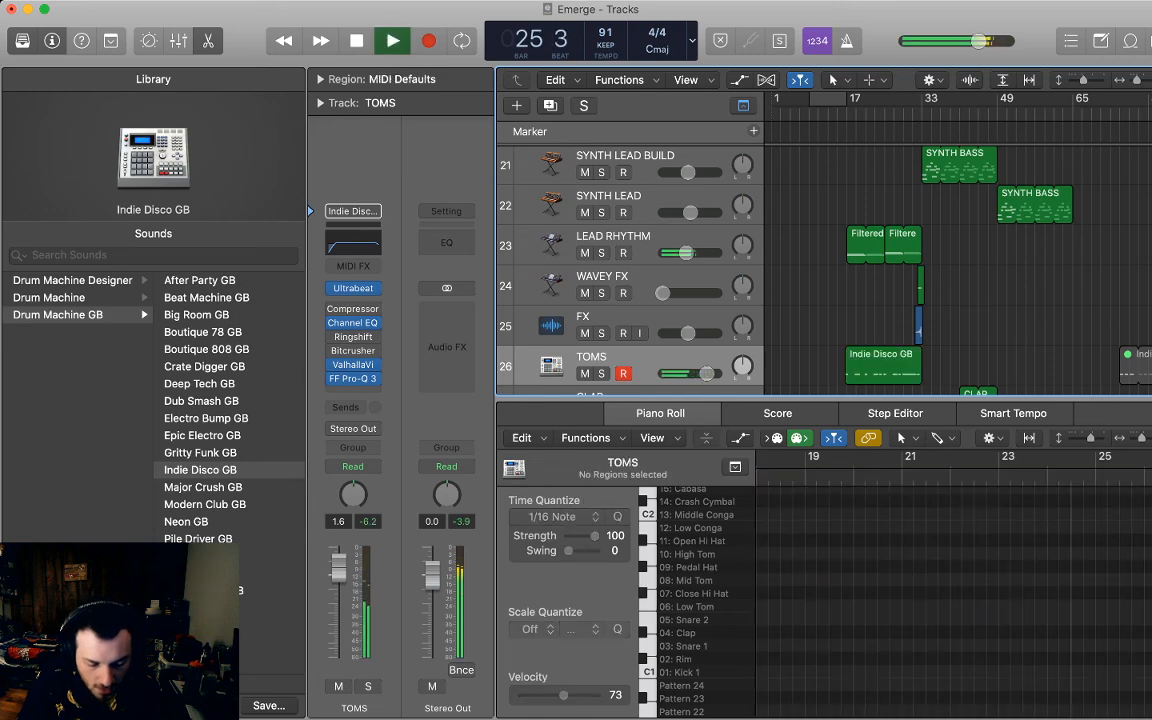
click(882, 368)
scroll(950, 590, right, 8)
scroll(950, 590, left, 2)
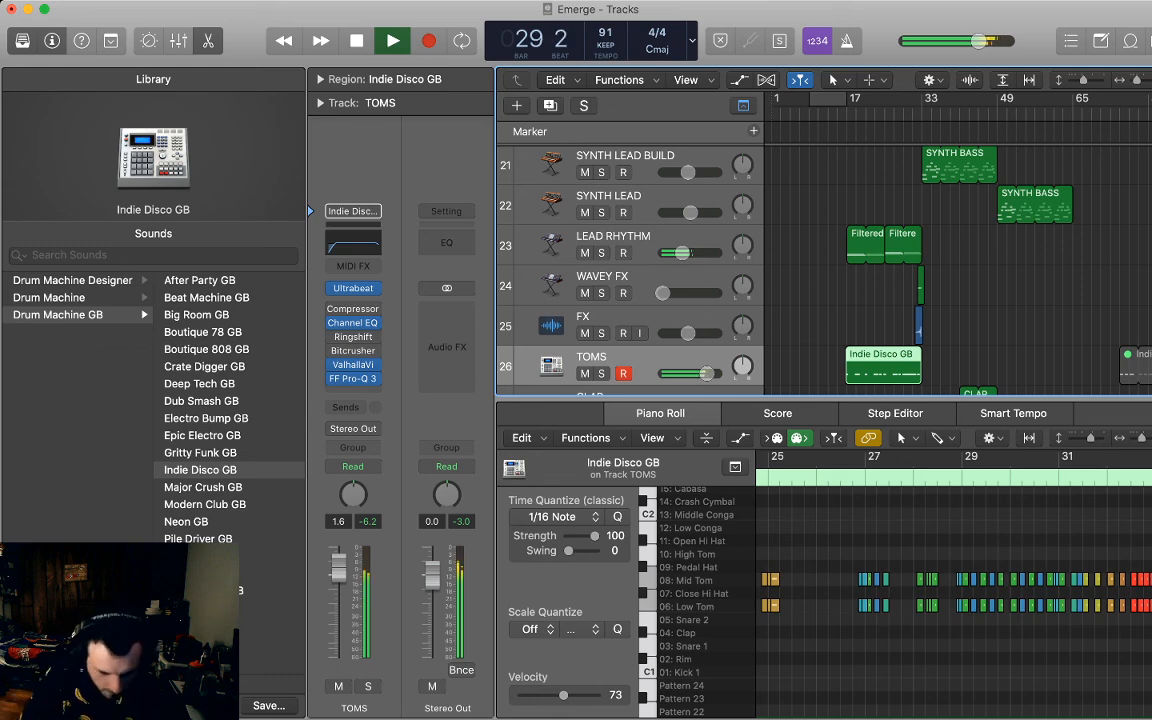
Close the Piano Roll and look over the arrangement's tracks around bars 25 to 33 while playback runs into bar 33.
key(p)
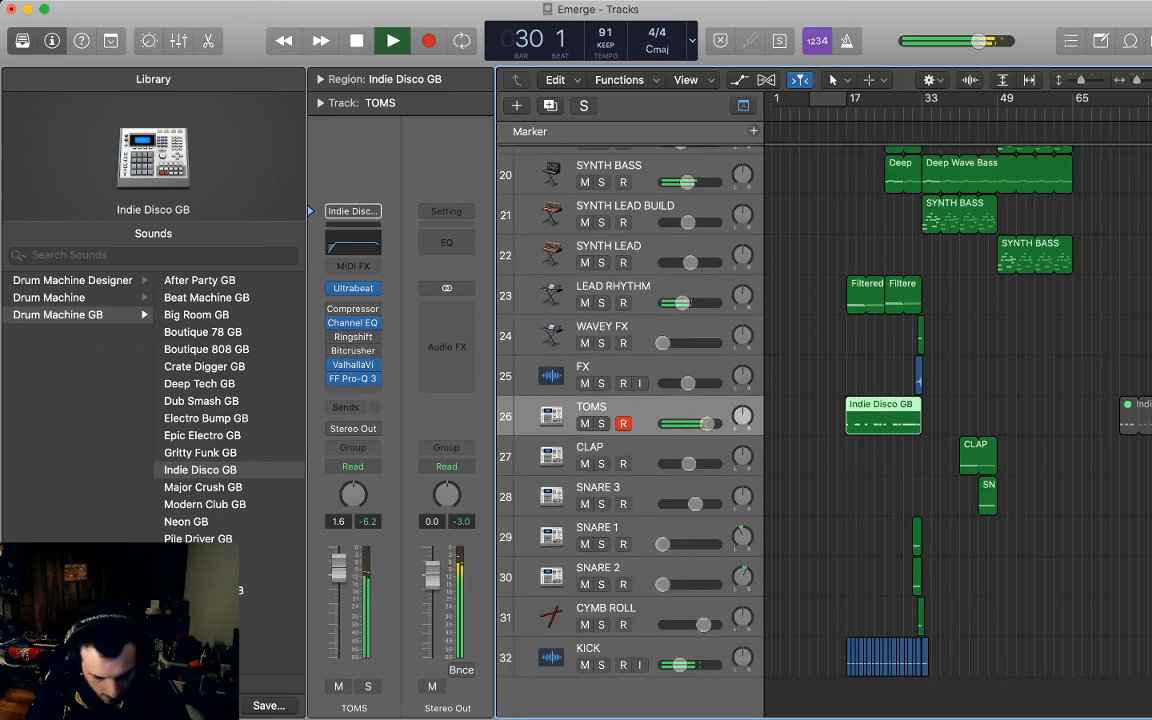
click(1040, 500)
scroll(1040, 500, up, 5)
scroll(1000, 450, up, 8)
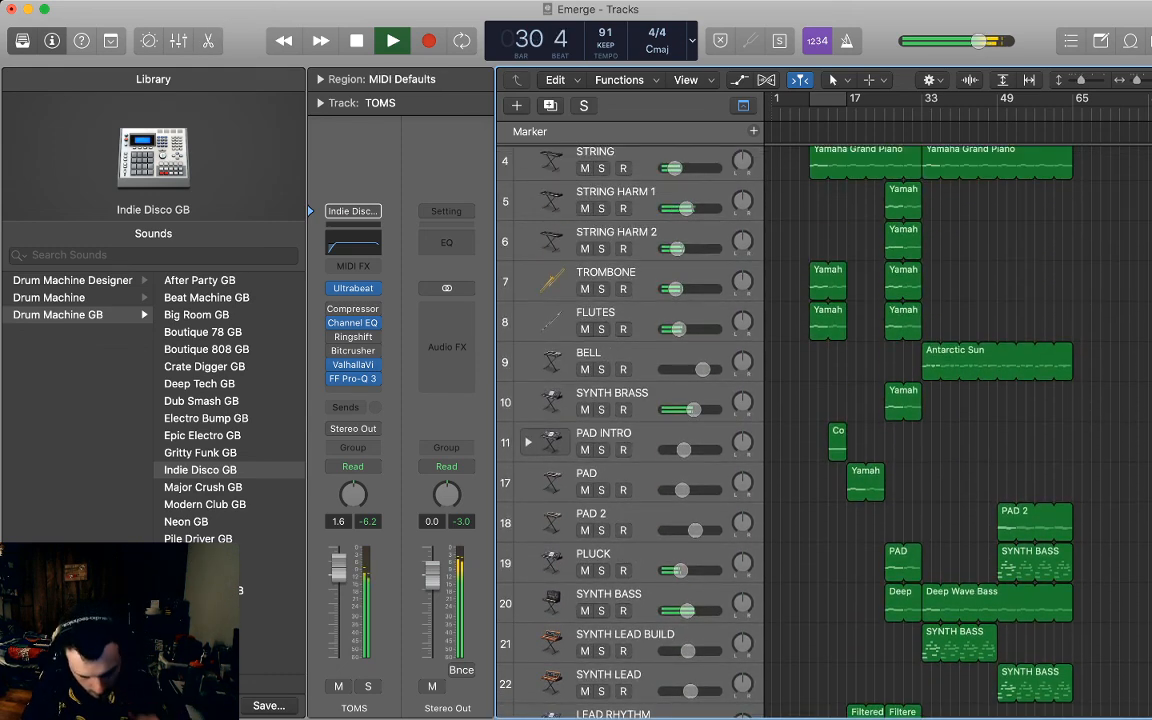
scroll(1000, 450, down, 10)
scroll(960, 420, down, 3)
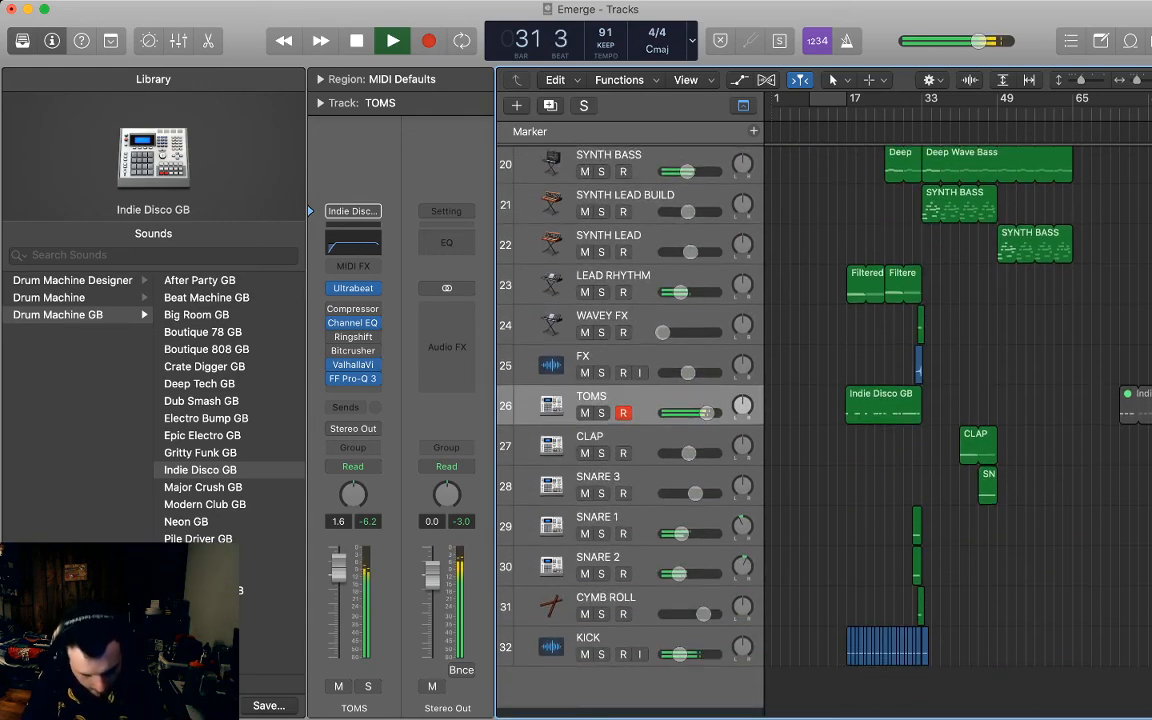
scroll(918, 420, up, 6)
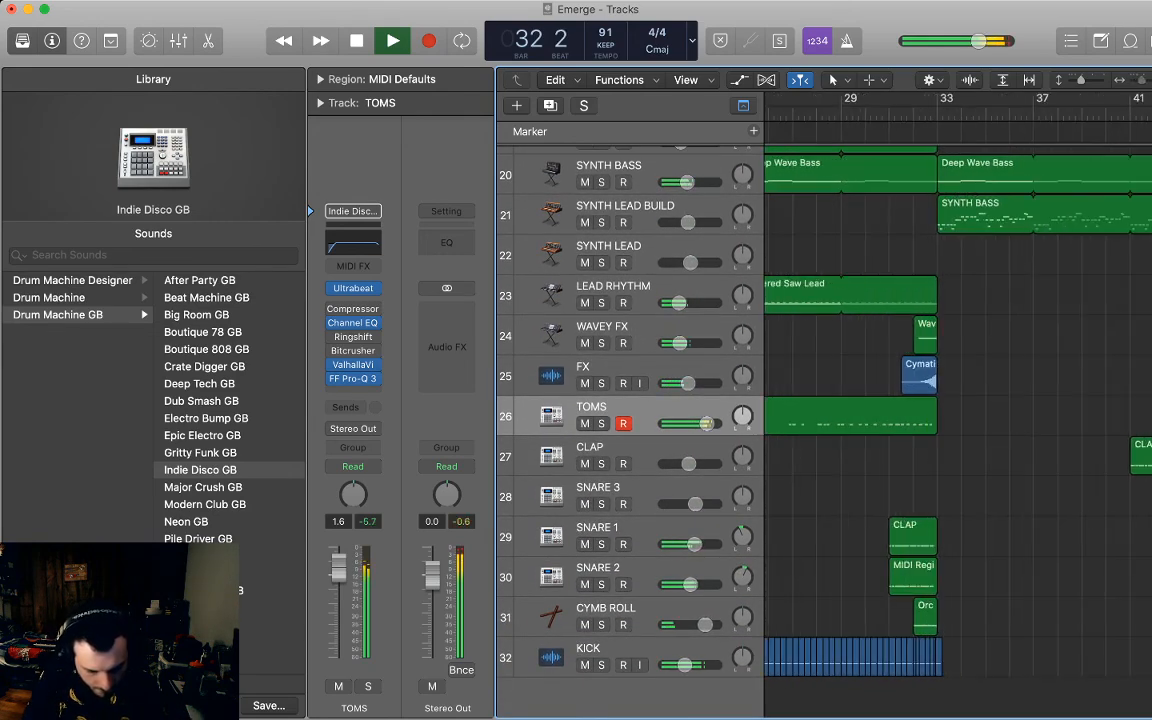
scroll(918, 420, left, 2)
scroll(960, 450, left, 1)
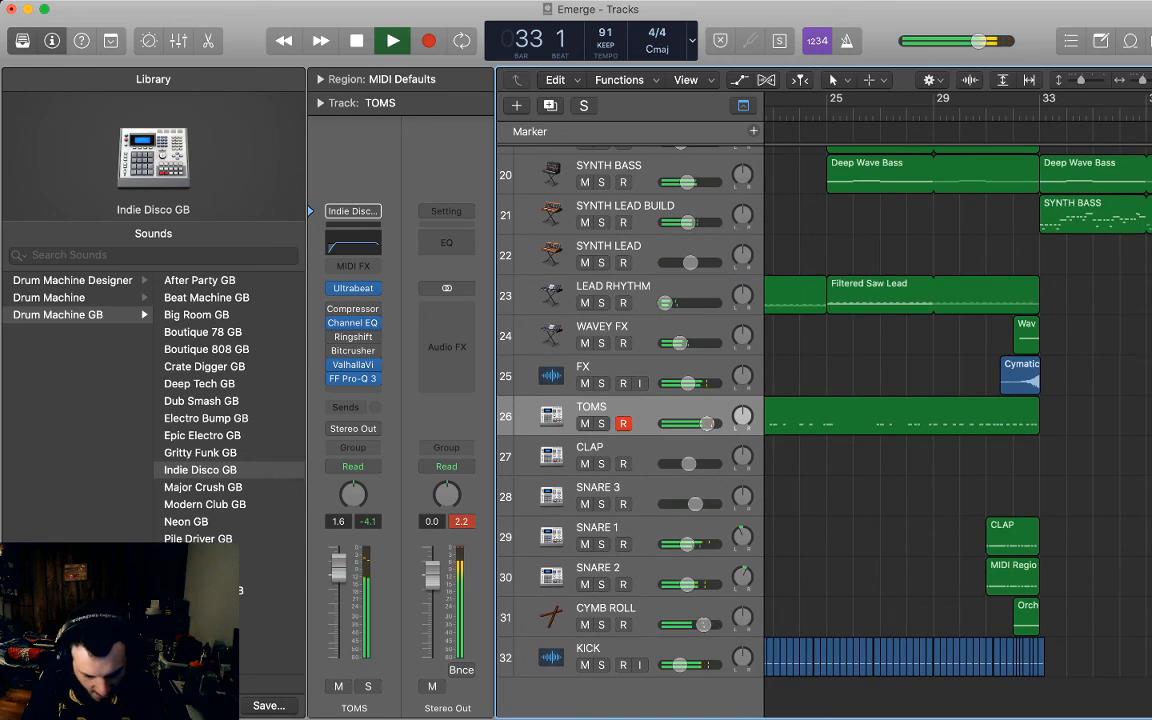
key(space)
Copy the SNARE 1 and SNARE 2 regions from bar 31 to bar 29.
drag(971, 490, 1010, 575)
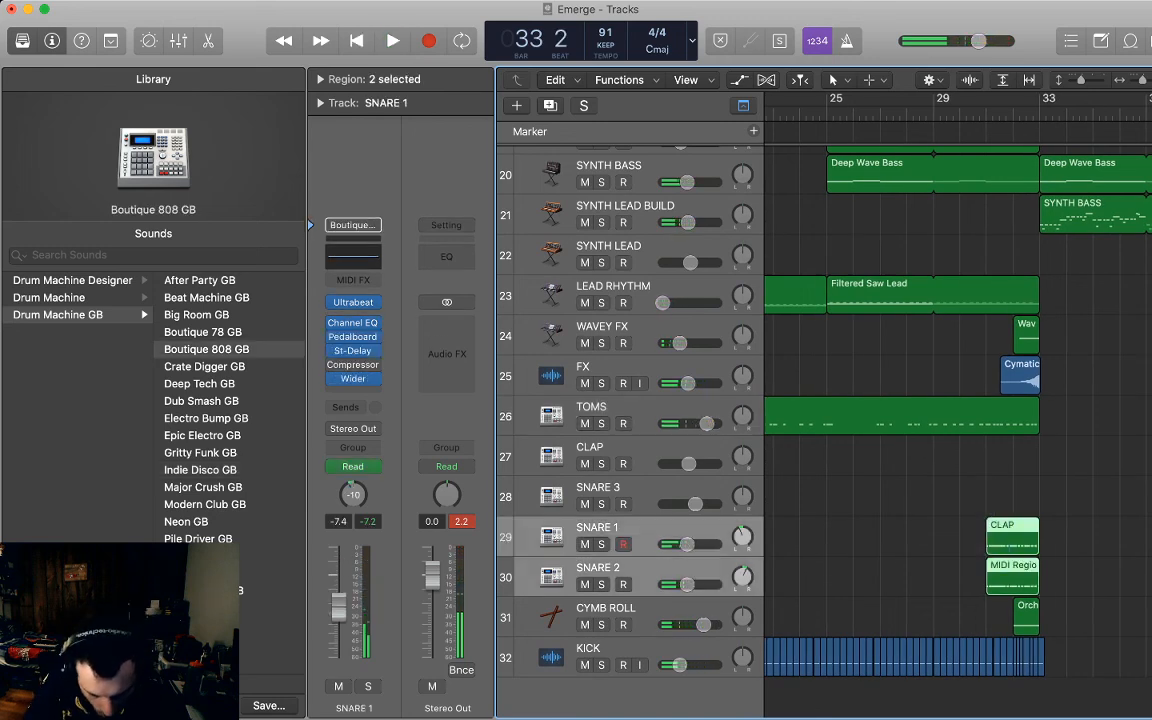
click(958, 548)
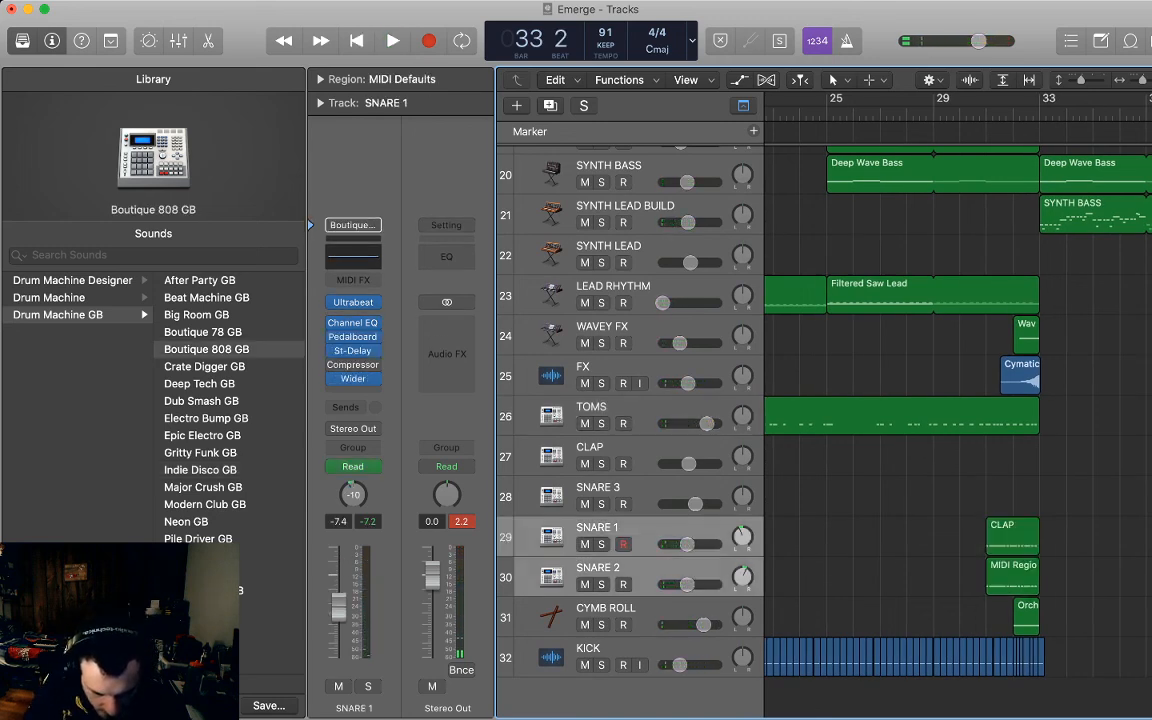
key(space)
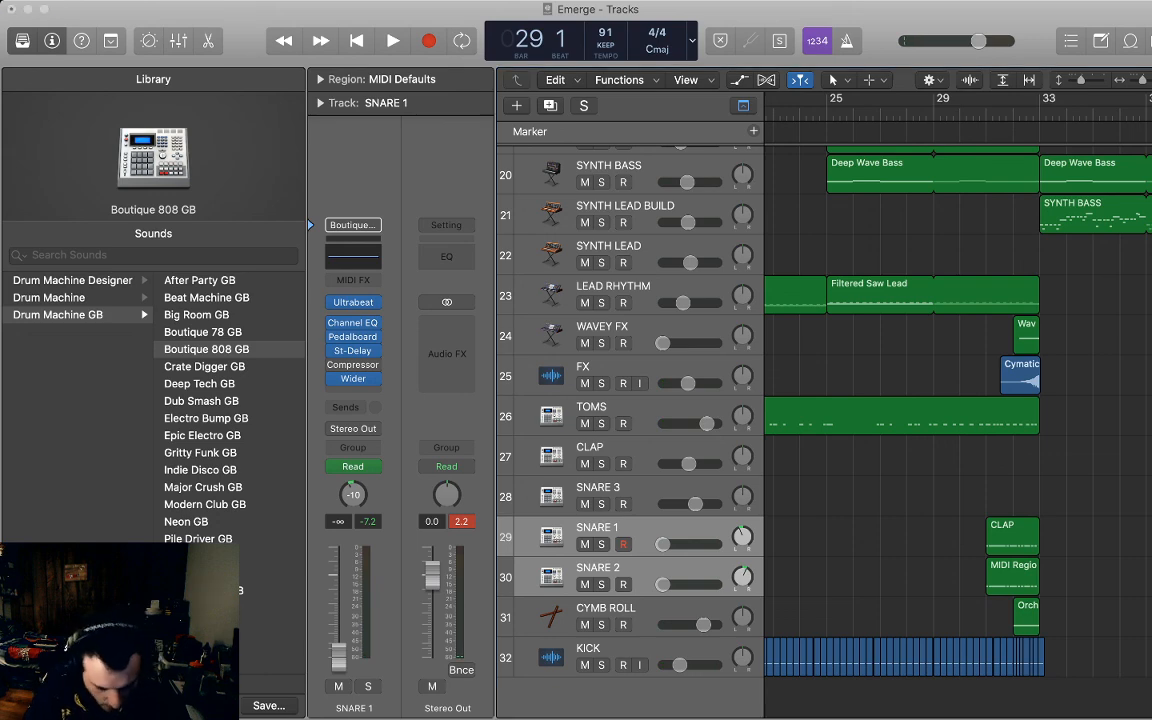
key(super+v)
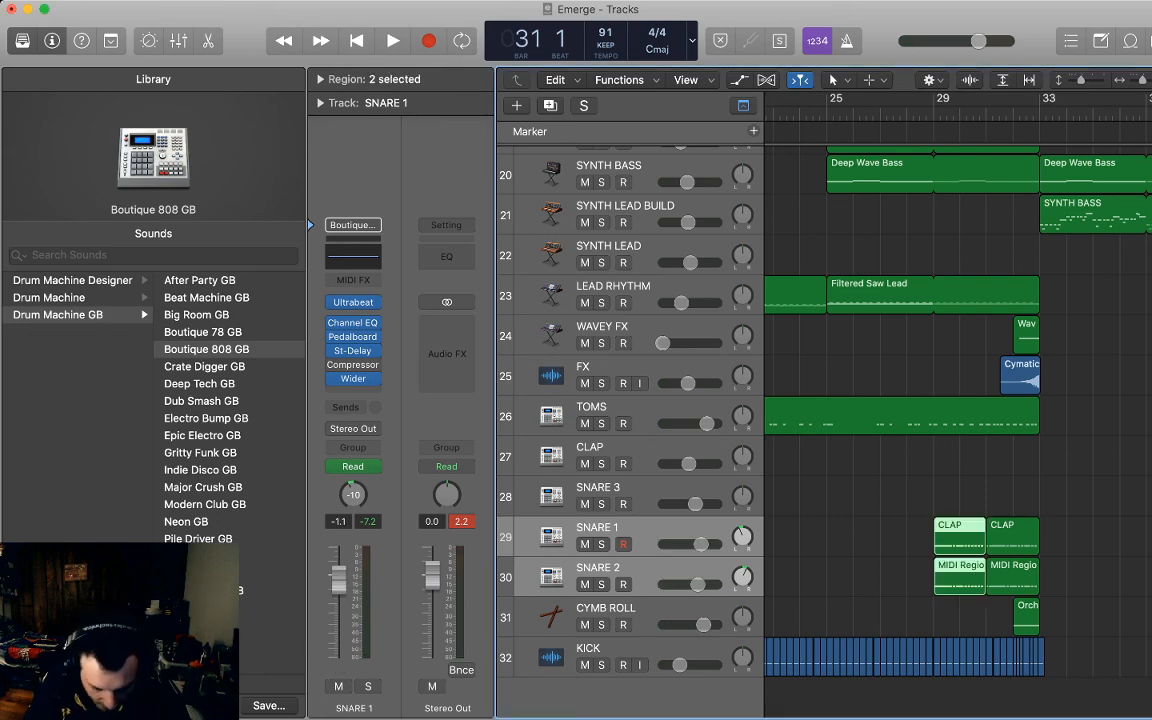
Reshape the SNARE 1 volume automation into one continuous rise from silence at bar 29 through -12.9 dB at bar 31.
key(a)
drag(987, 458, 934, 495)
click(987, 481)
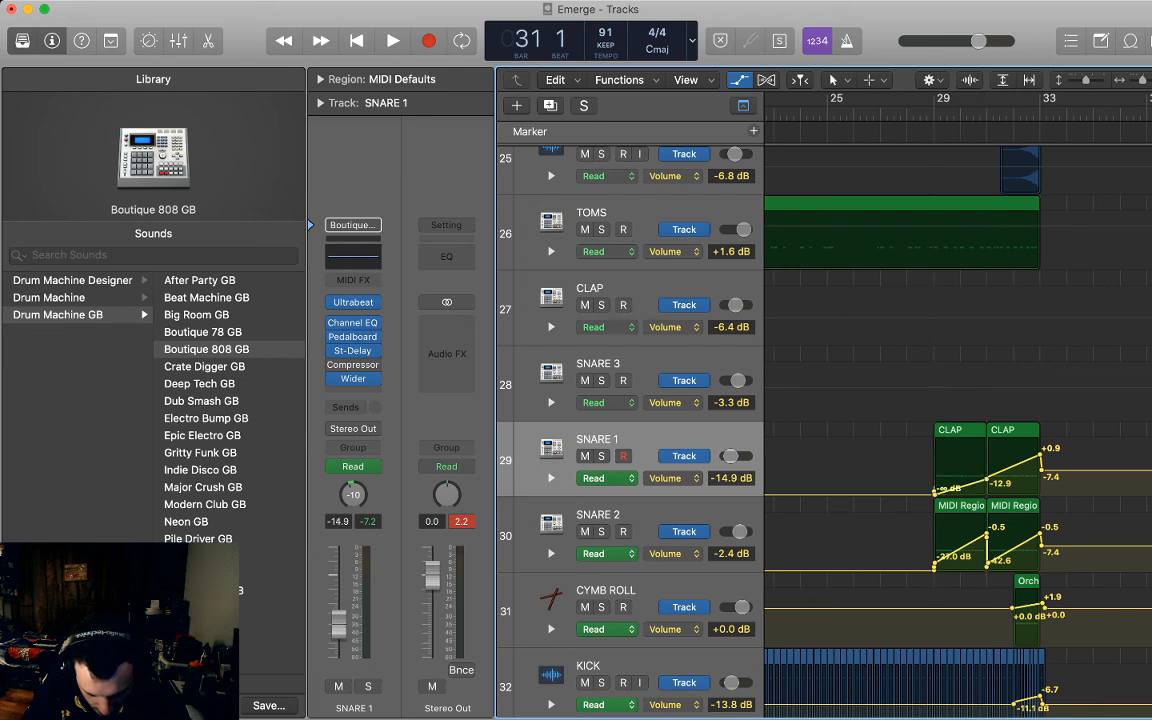
Smooth the SNARE 2 volume automation into a continuous rise from -35.0 dB at bar 29 through -8.3 dB near bar 31.
double_click(987, 537)
double_click(987, 531)
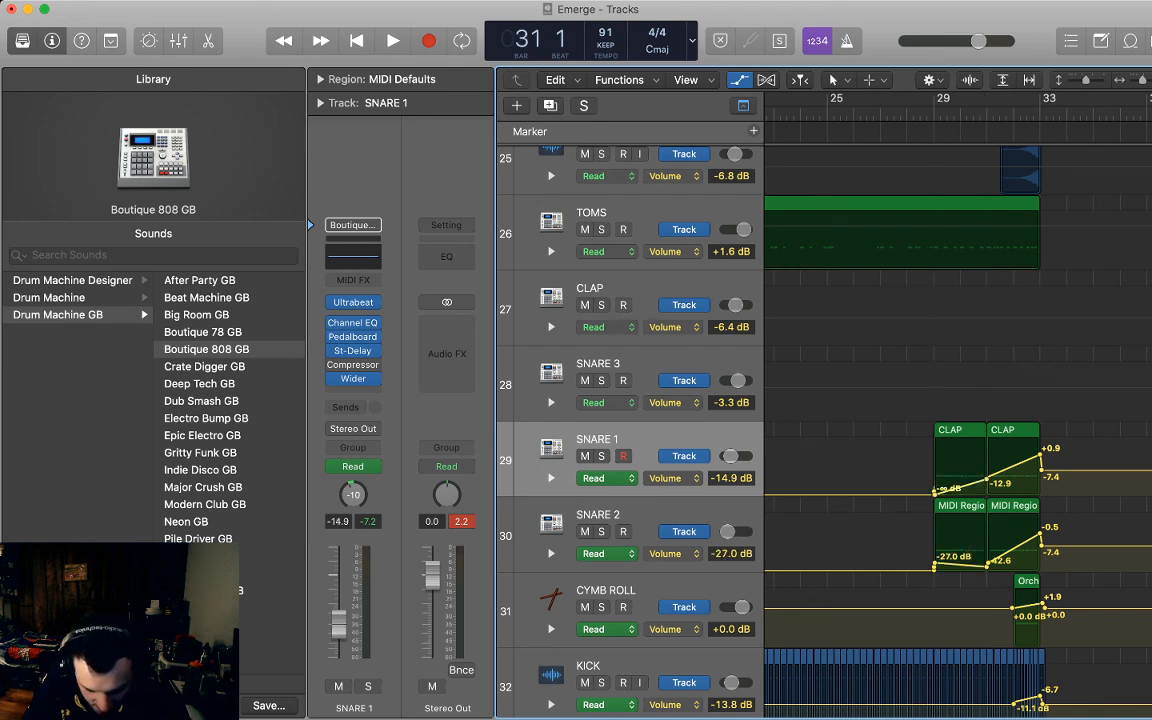
key(super+z)
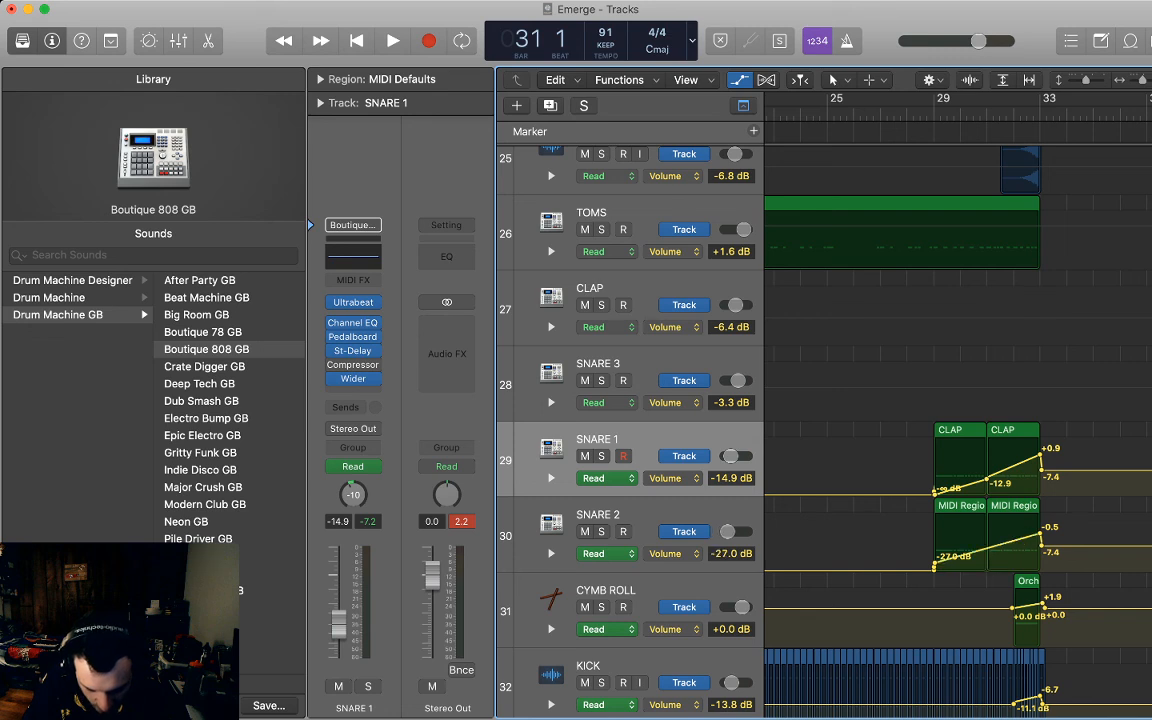
click(991, 548)
drag(991, 547, 987, 547)
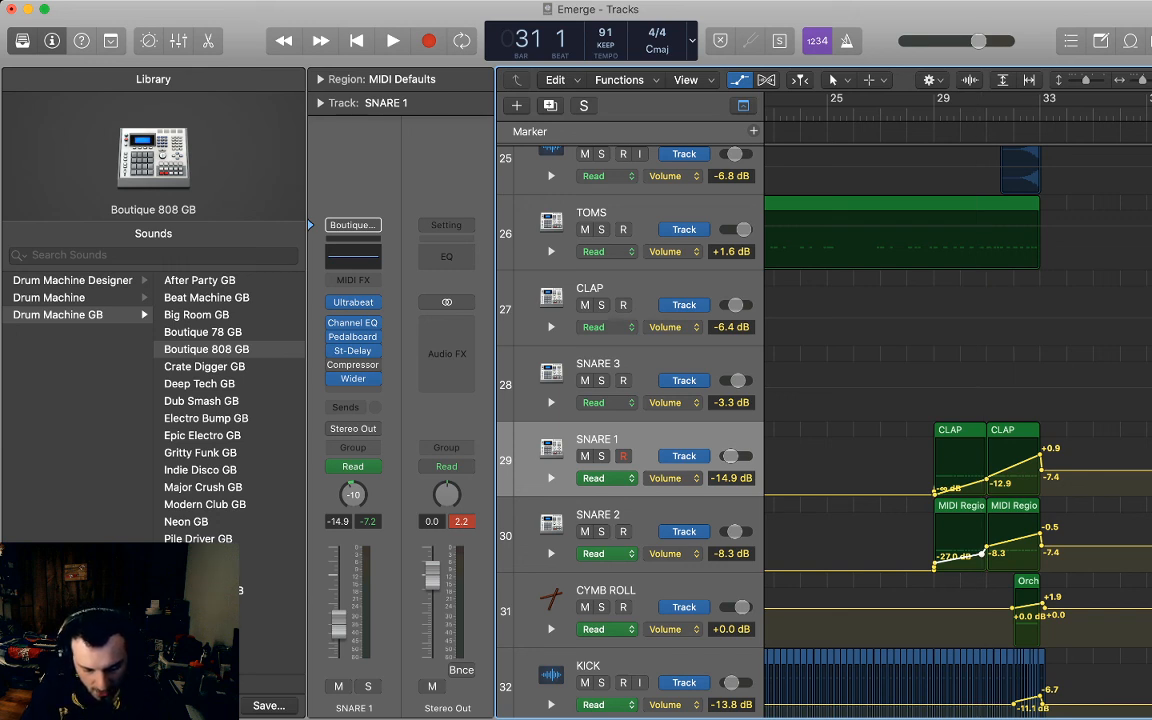
drag(935, 563, 935, 567)
Play the mix from bar 25 to check the extended snare build, and hide the track automation.
key(comma)
key(comma)
key(comma)
key(comma)
key(comma)
key(comma)
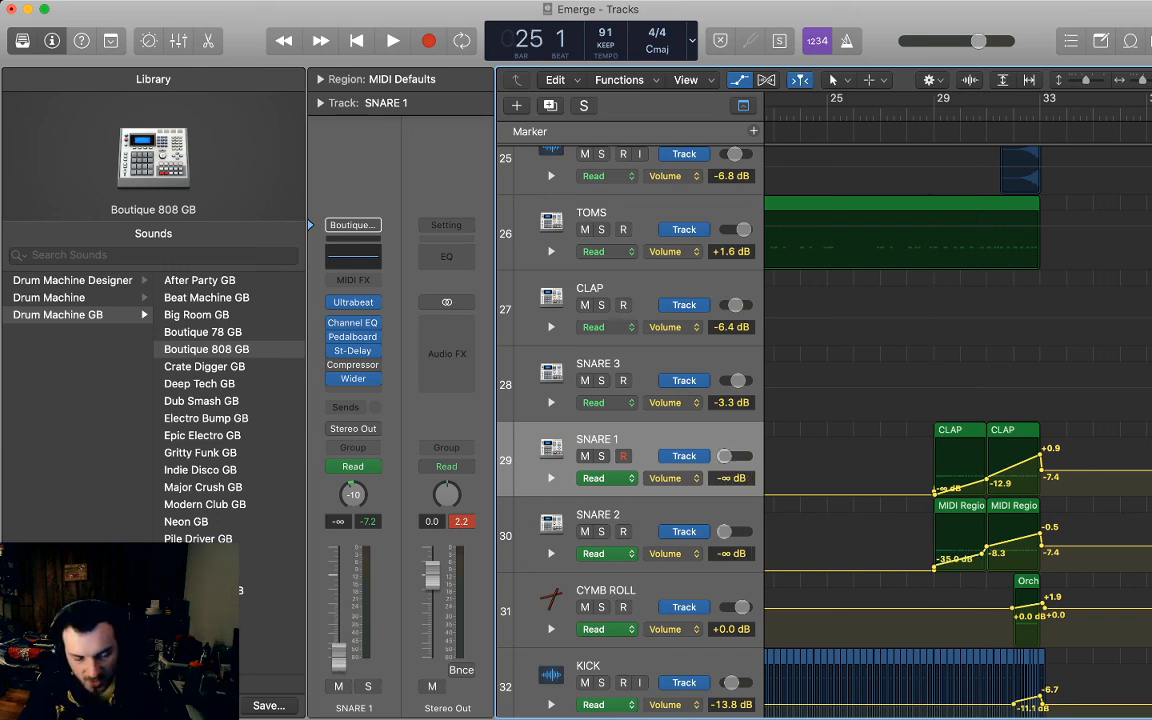
key(space)
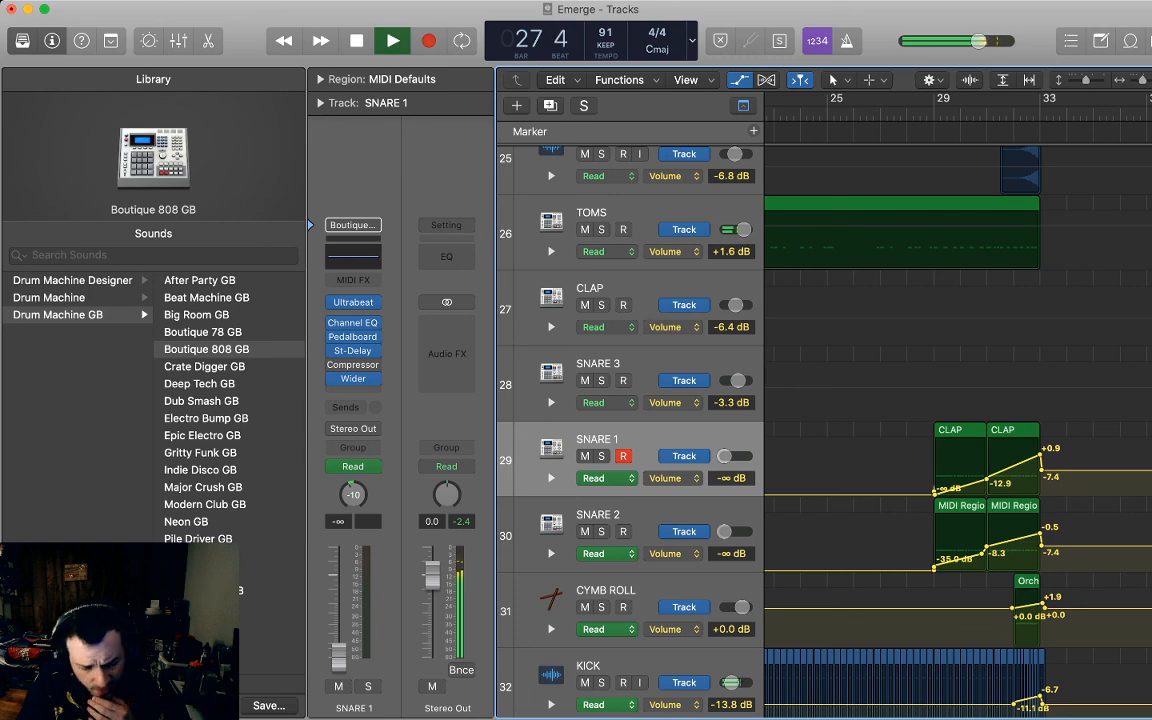
key(a)
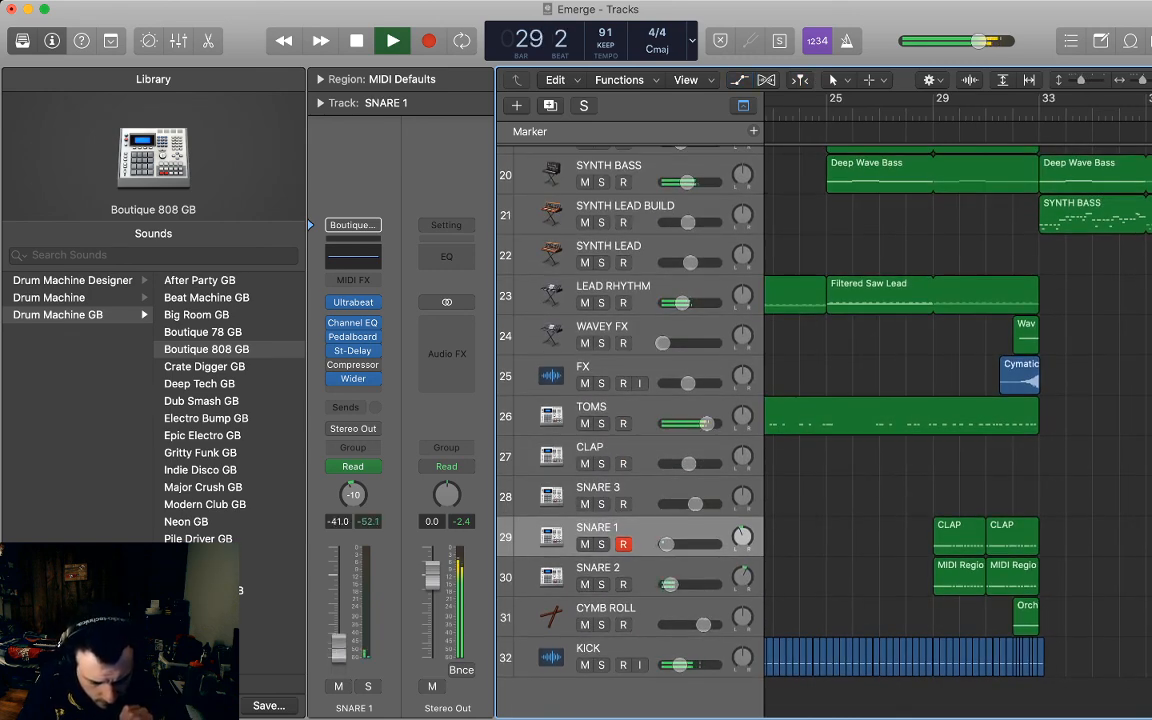
Set the velocity of the eight tom notes in bar 28 of the TOMS region to 95 and close the Piano Roll.
double_click(903, 415)
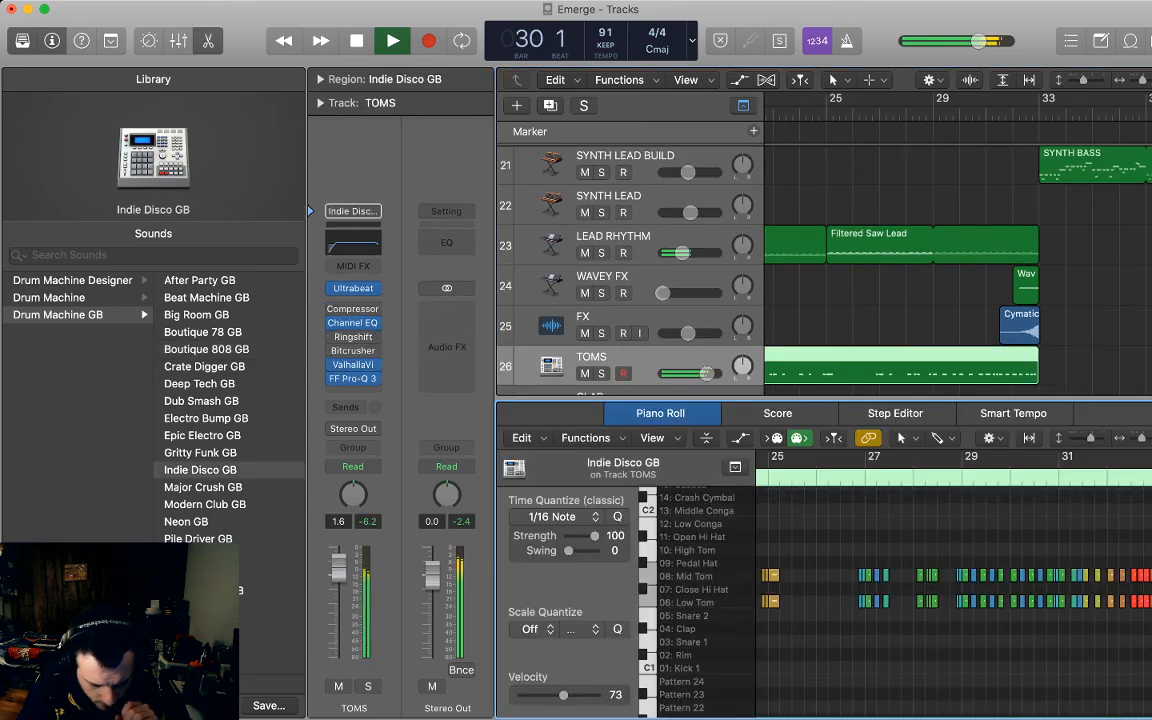
drag(912, 540, 966, 644)
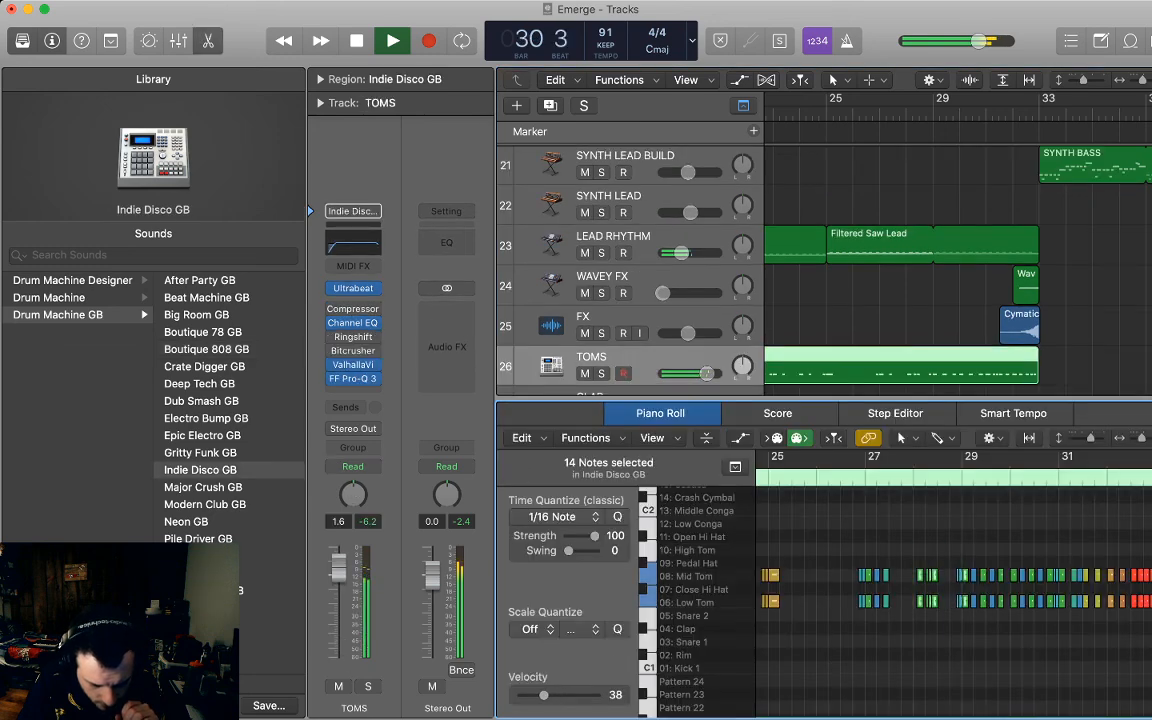
drag(912, 546, 945, 640)
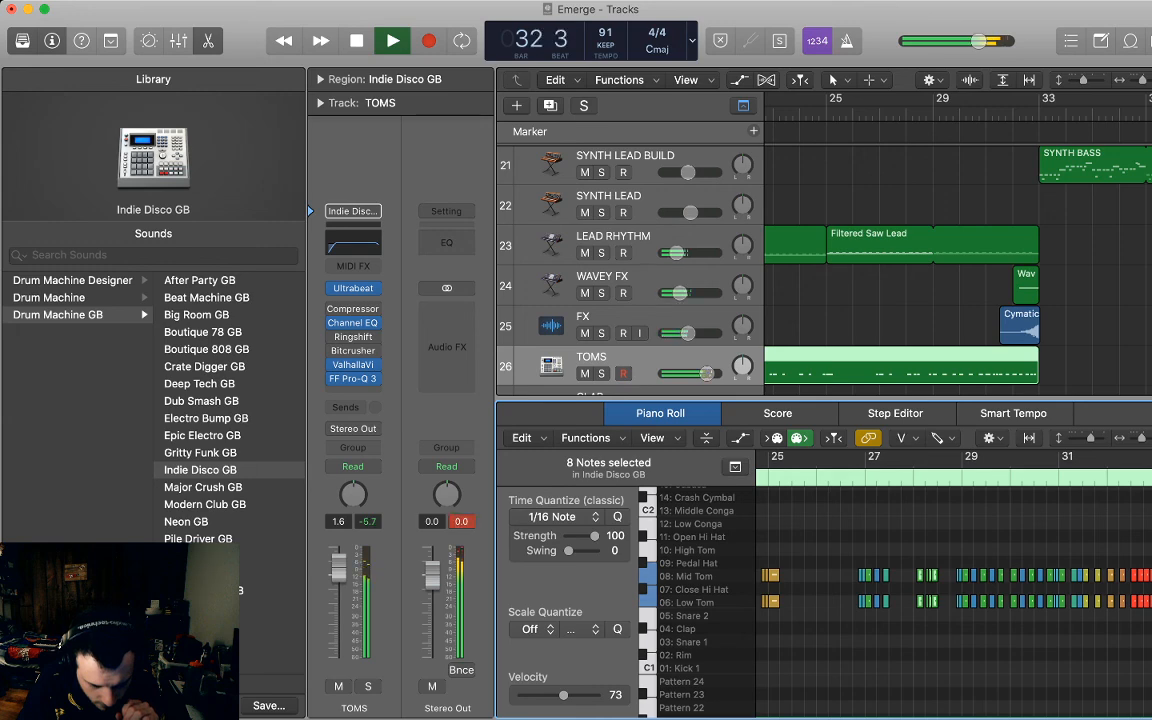
drag(563, 695, 577, 695)
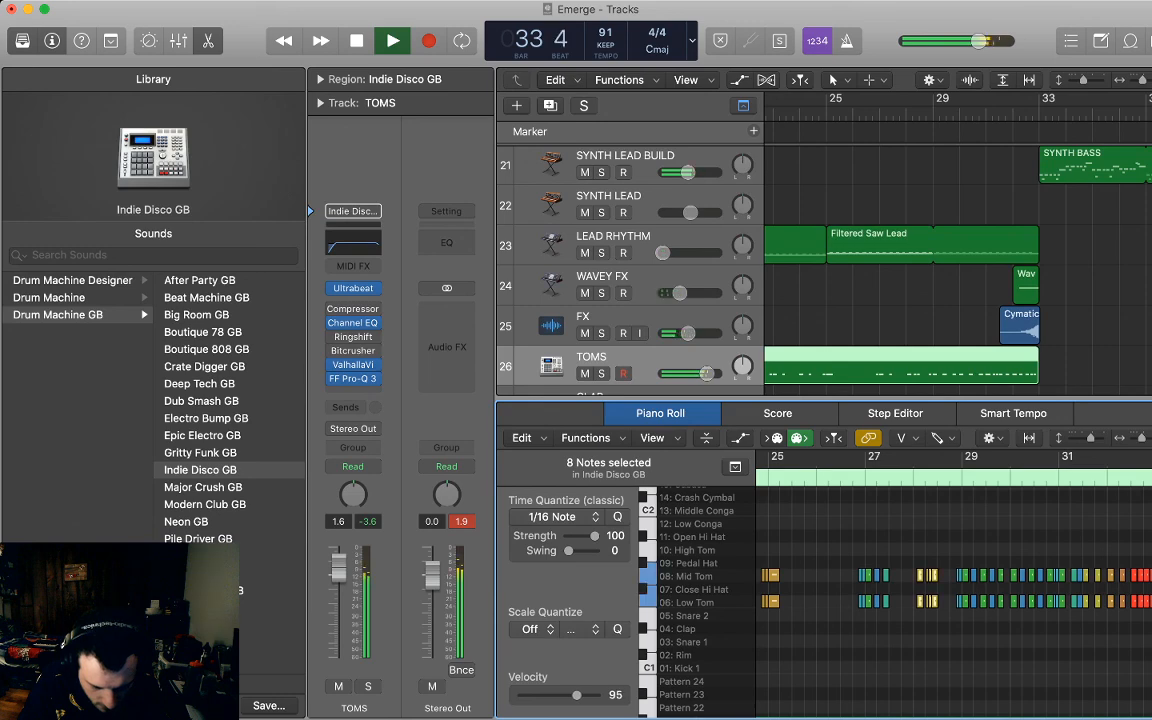
click(928, 638)
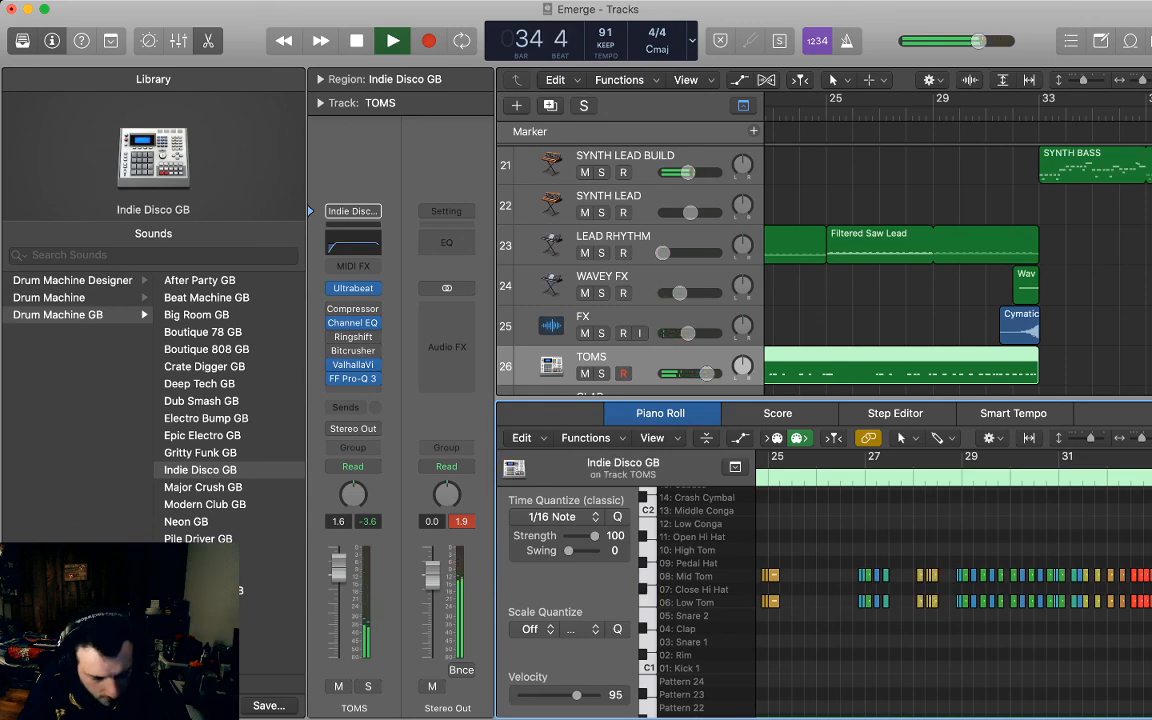
key(e)
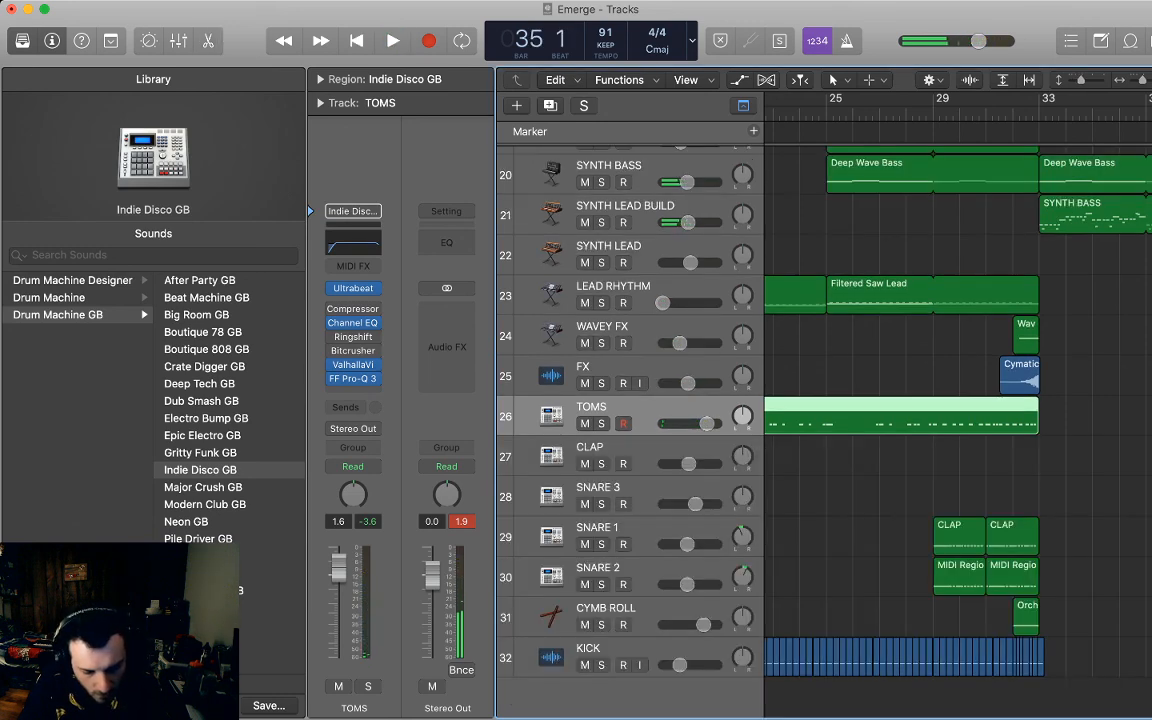
Replay the mix from bar 25 with the accented toms and extended snare build, showing more of the arrangement.
key(space)
key(space)
key(super+Left)
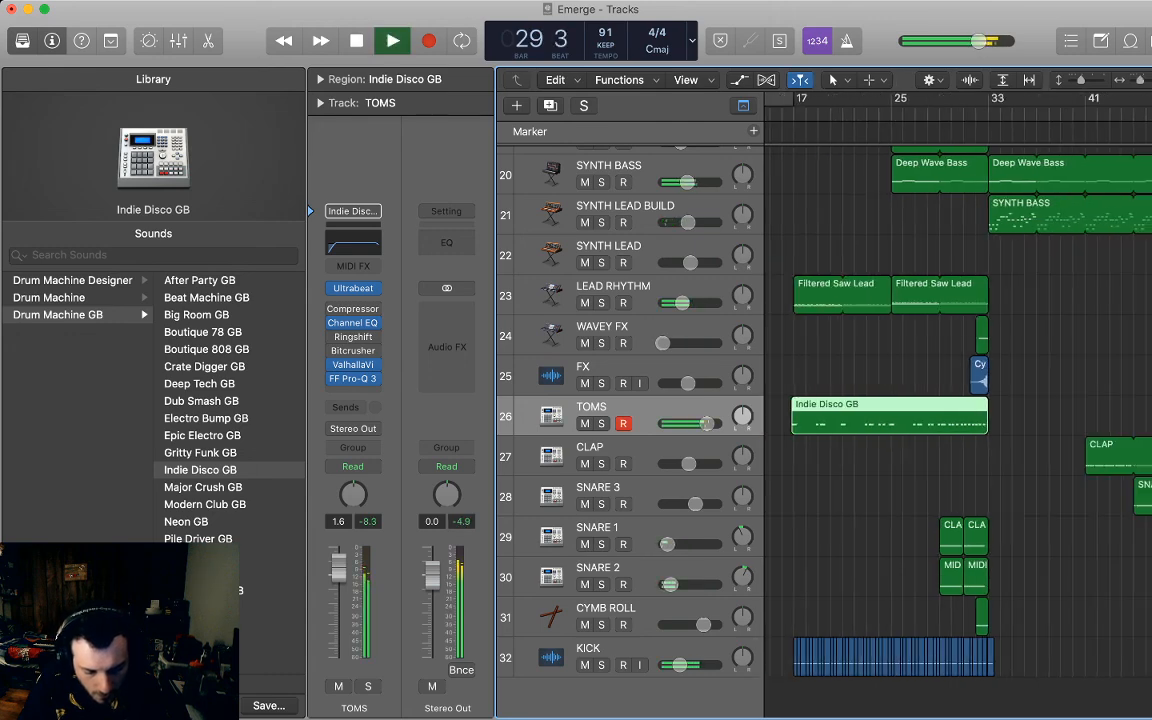
Listen to the snare and tom build through bar 33, stop playback and return to the start of the song.
click(900, 520)
scroll(900, 520, up, 5)
scroll(900, 520, down, 5)
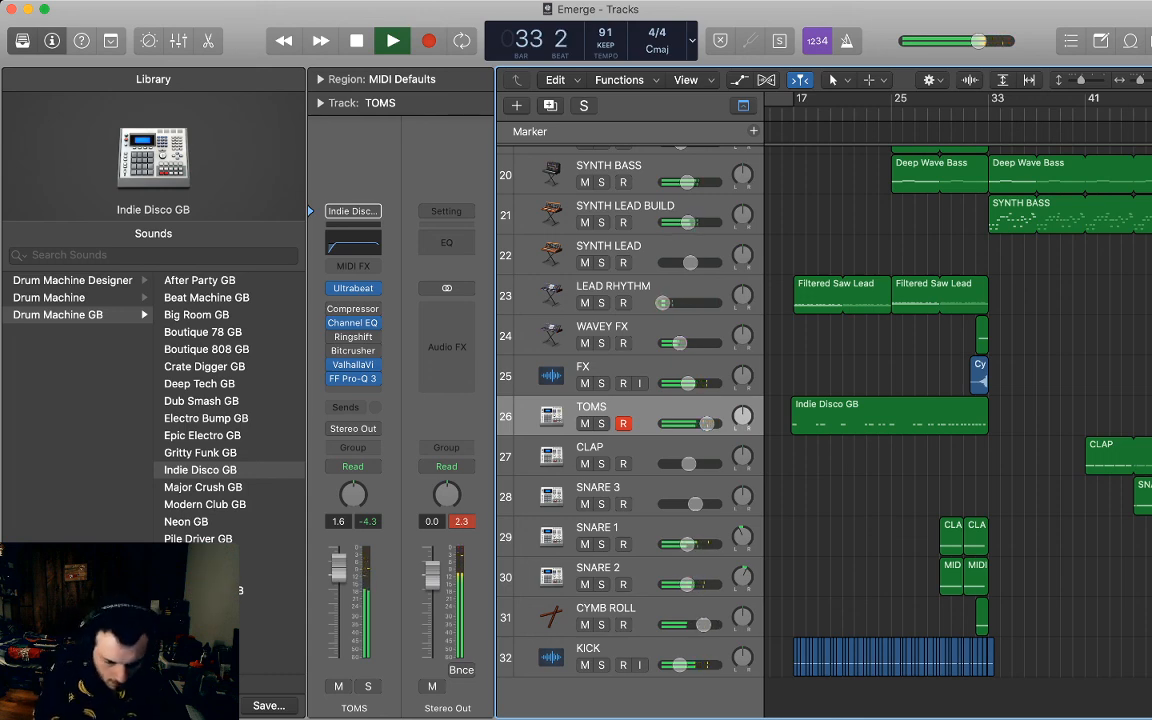
scroll(823, 430, up, 9)
key(space)
key(Return)
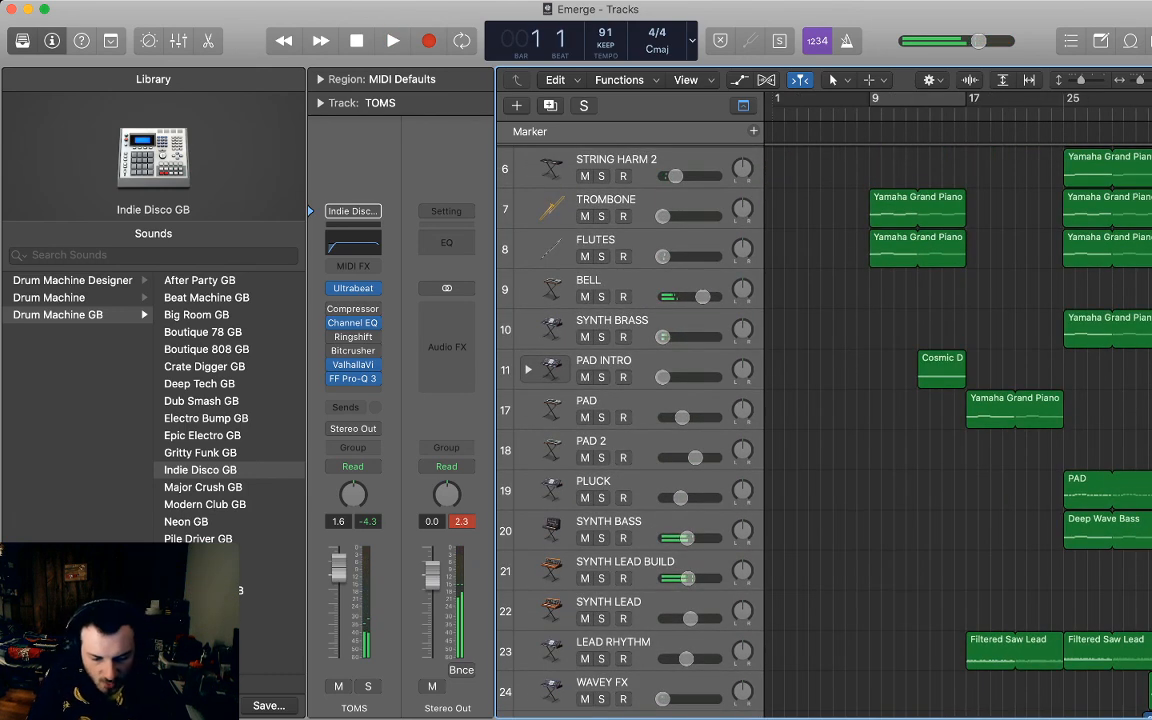
Play the song from bar 1 and review the regions and levels on all tracks, including LEAD RHYTHM, through bar 29.
key(space)
scroll(958, 430, down, 5)
scroll(958, 430, up, 1)
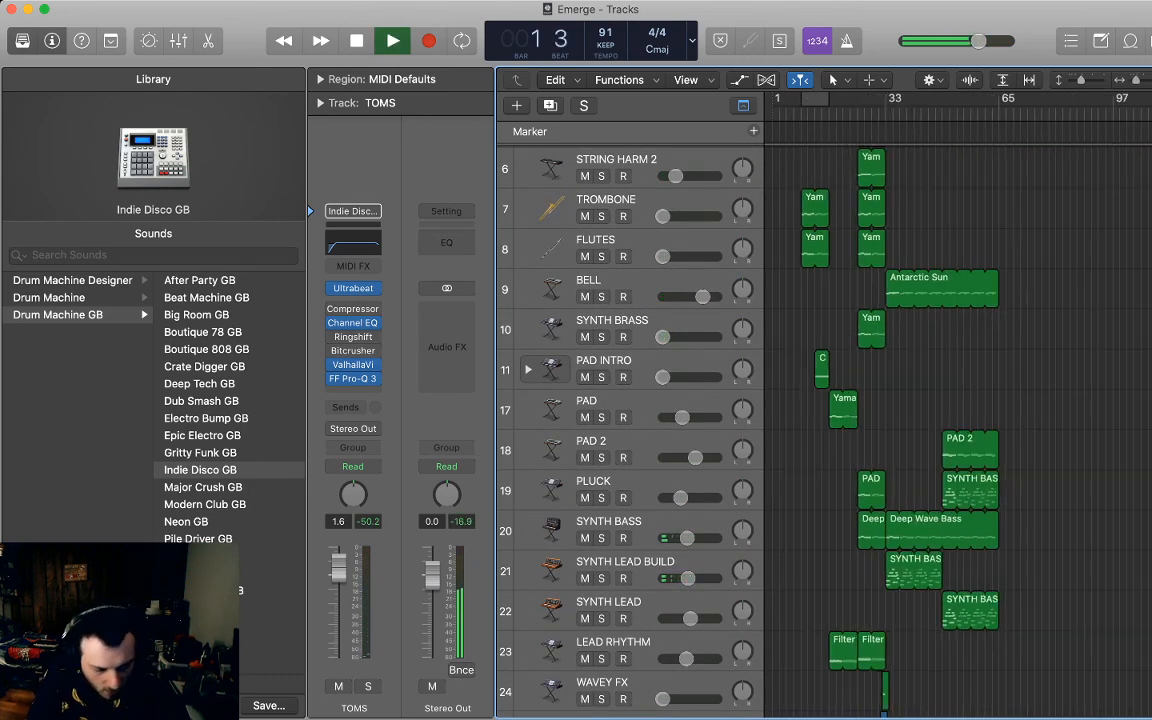
scroll(630, 430, down, 10)
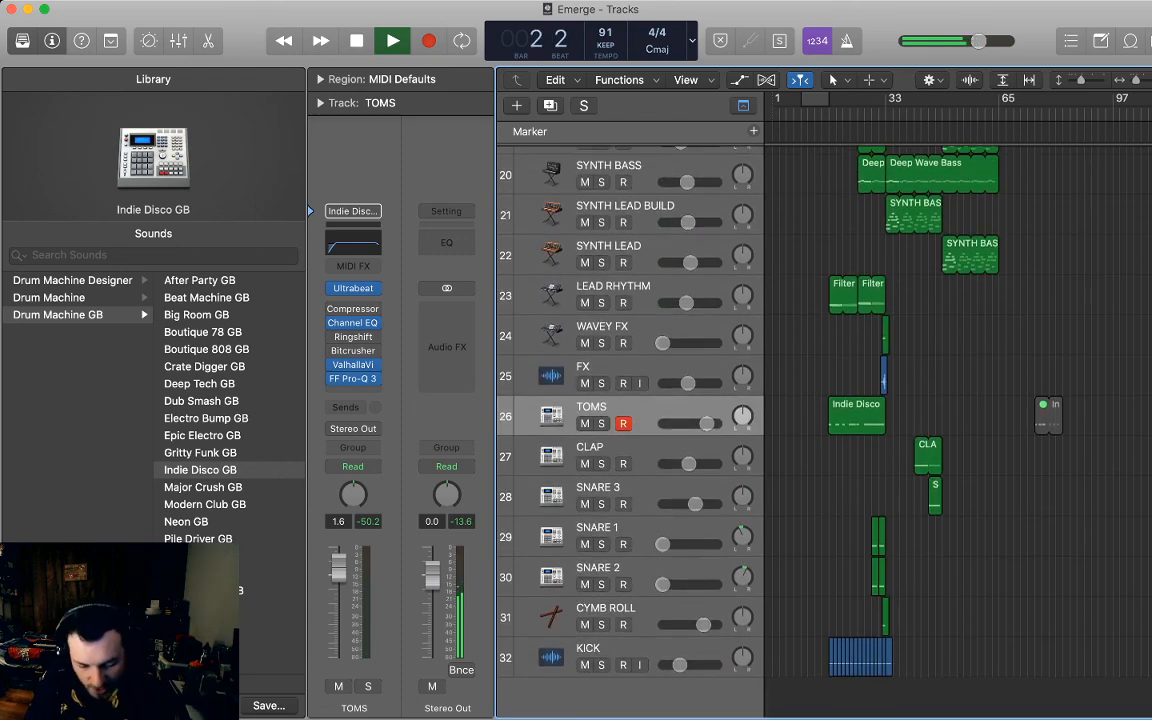
scroll(823, 430, up, 10)
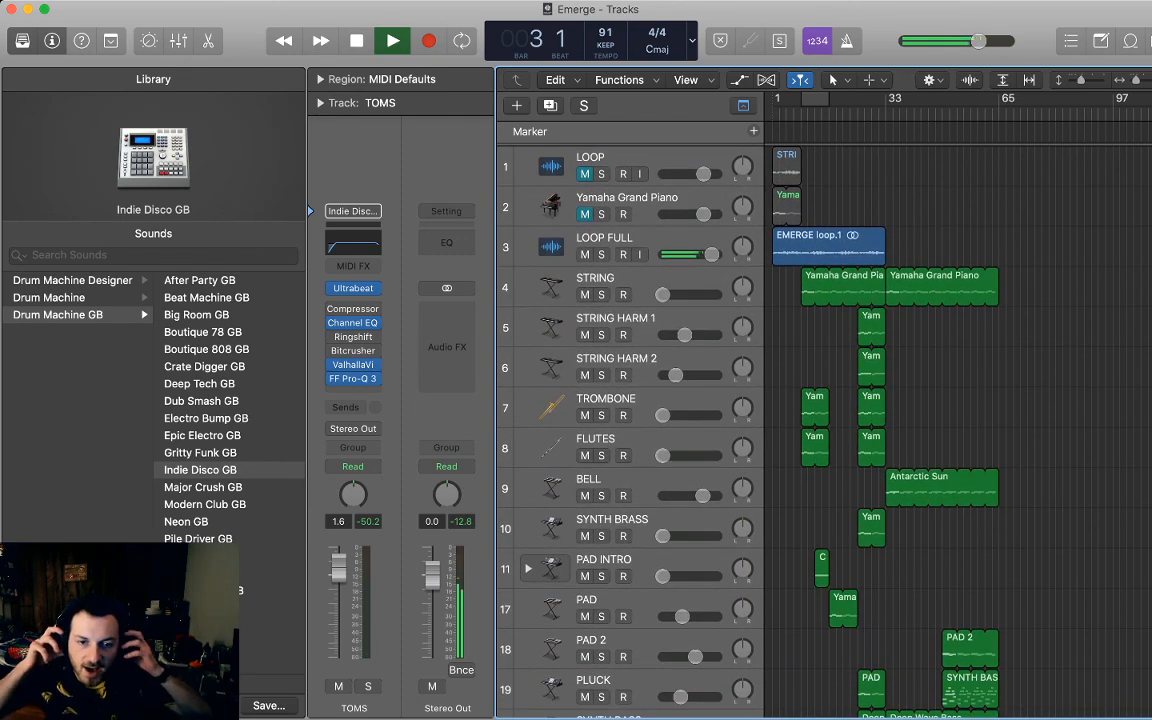
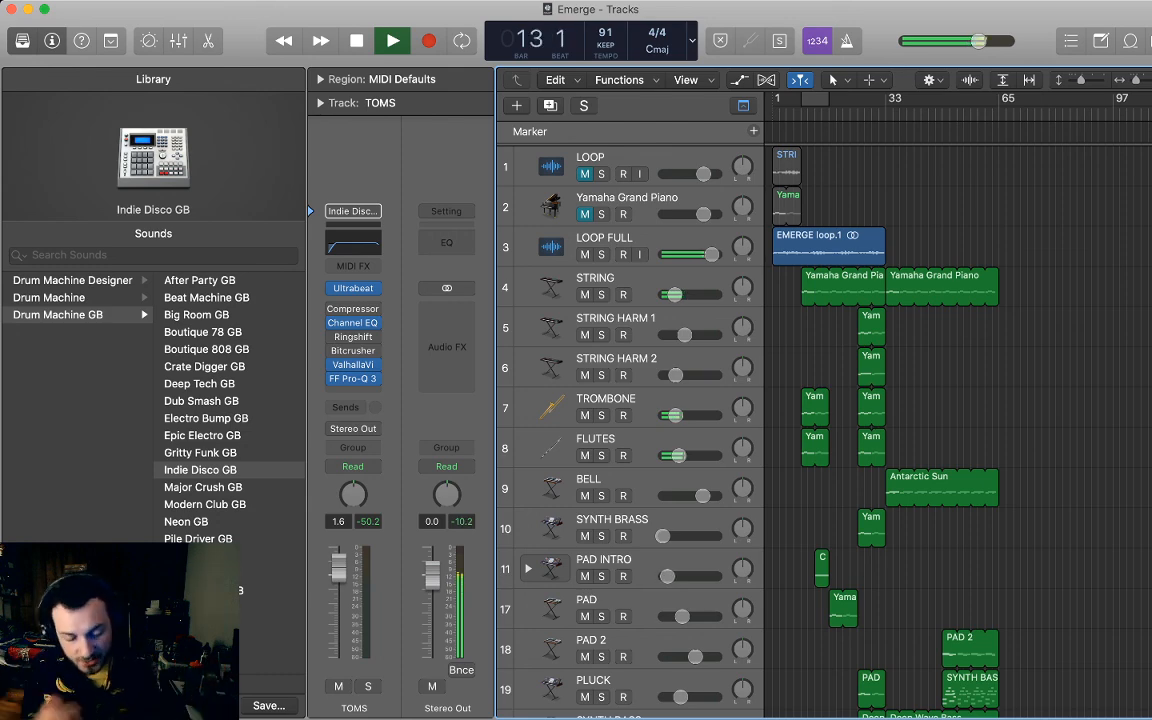
scroll(824, 430, down, 10)
scroll(824, 430, up, 10)
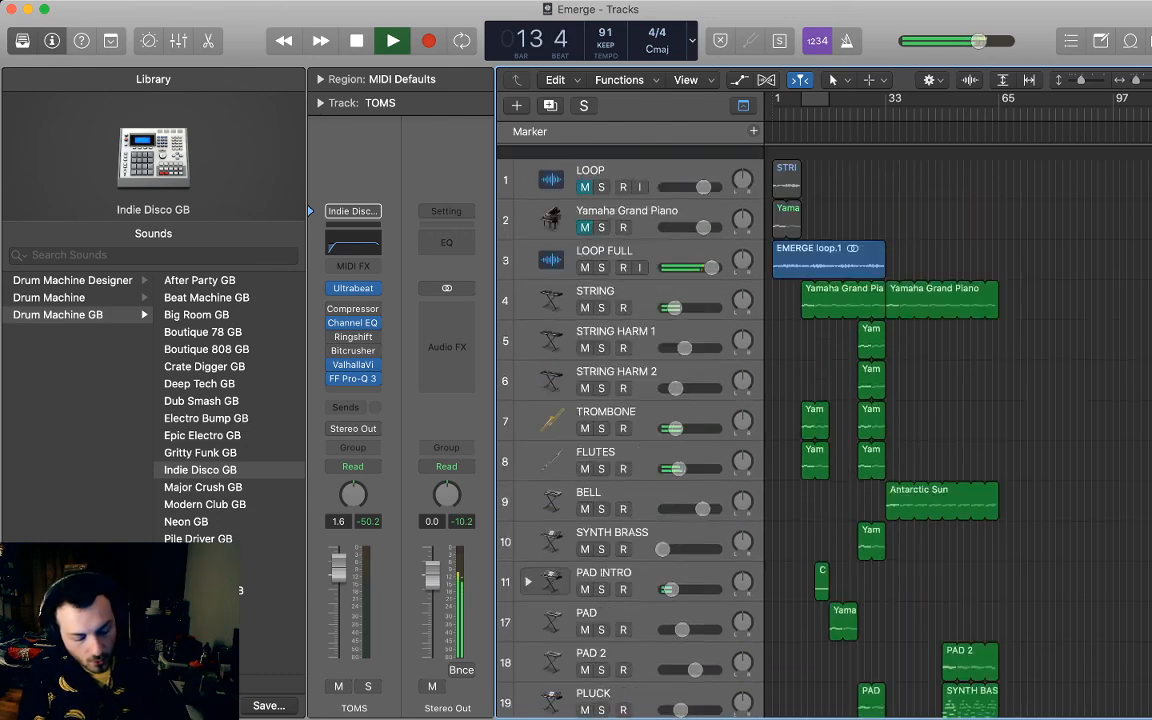
scroll(631, 430, down, 10)
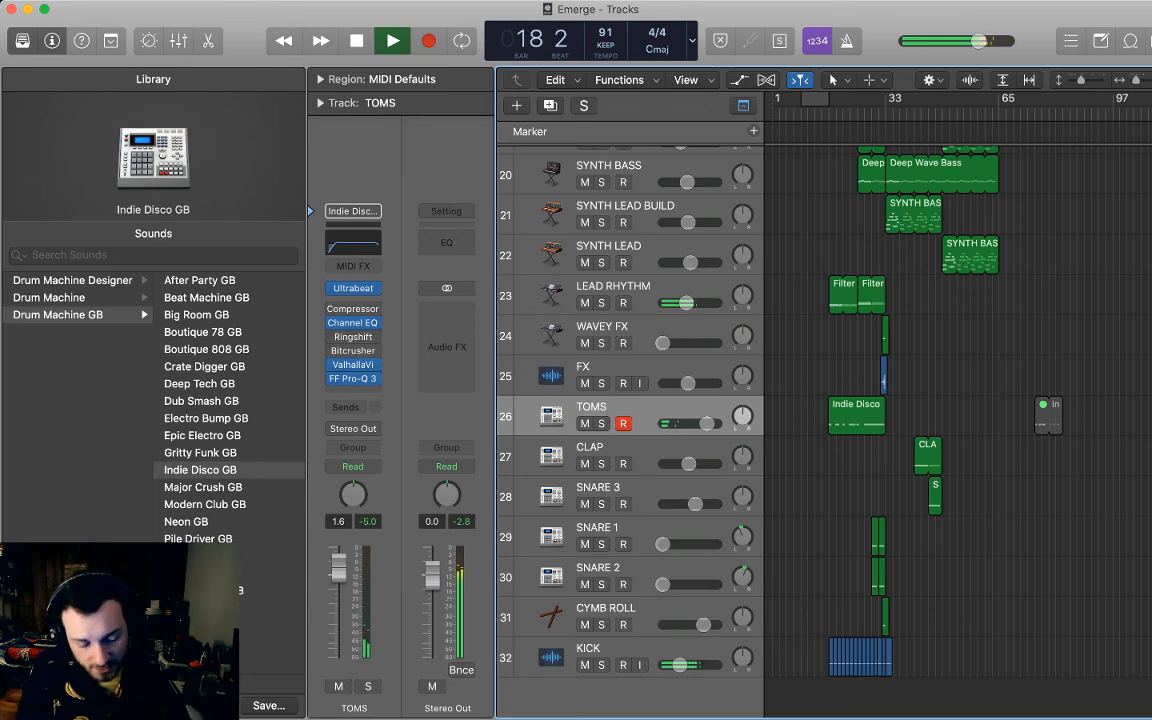
scroll(820, 400, up, 5)
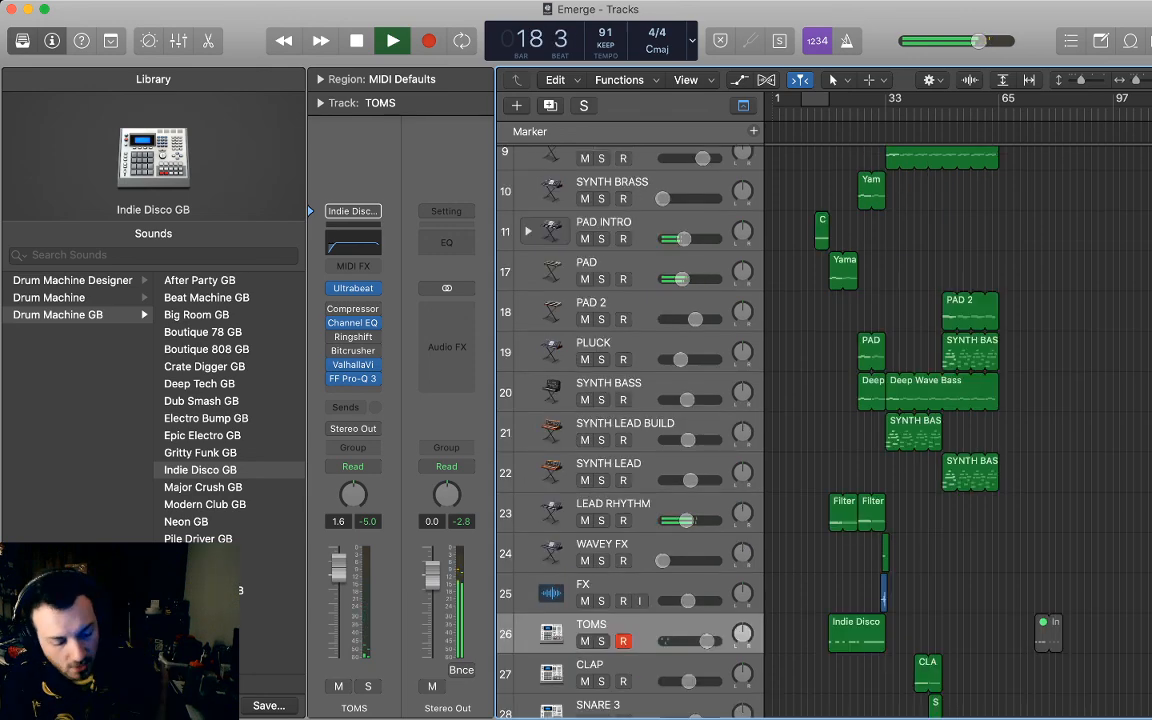
scroll(820, 420, up, 8)
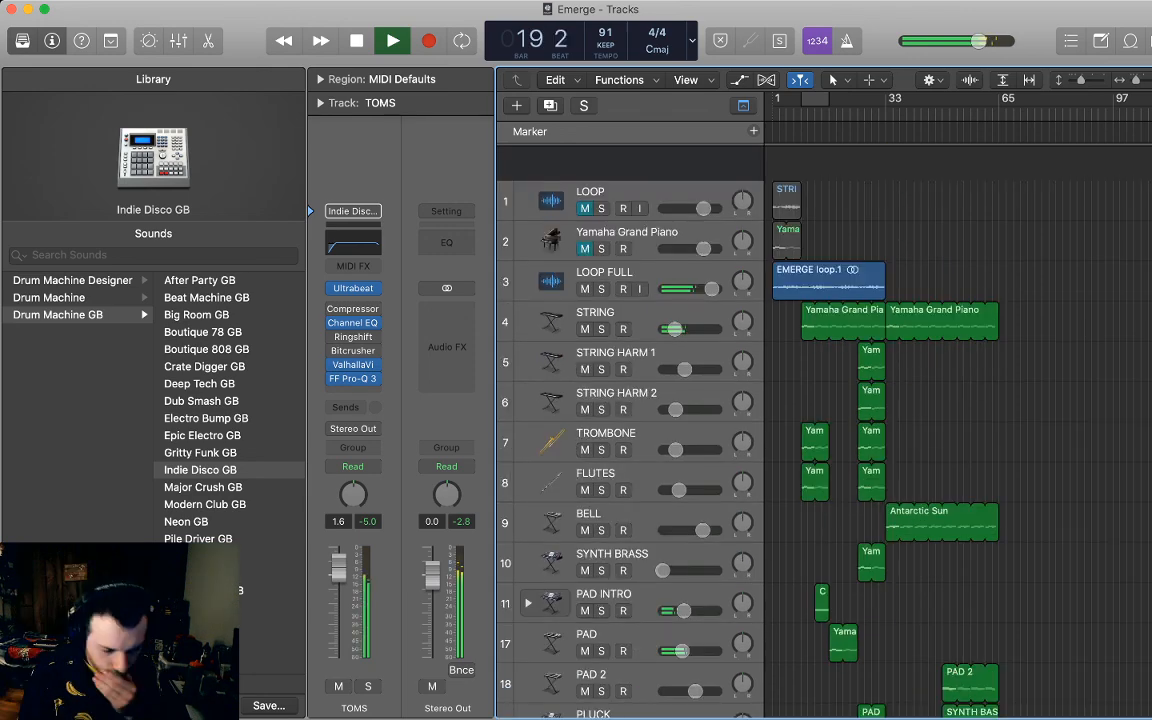
scroll(820, 420, down, 9)
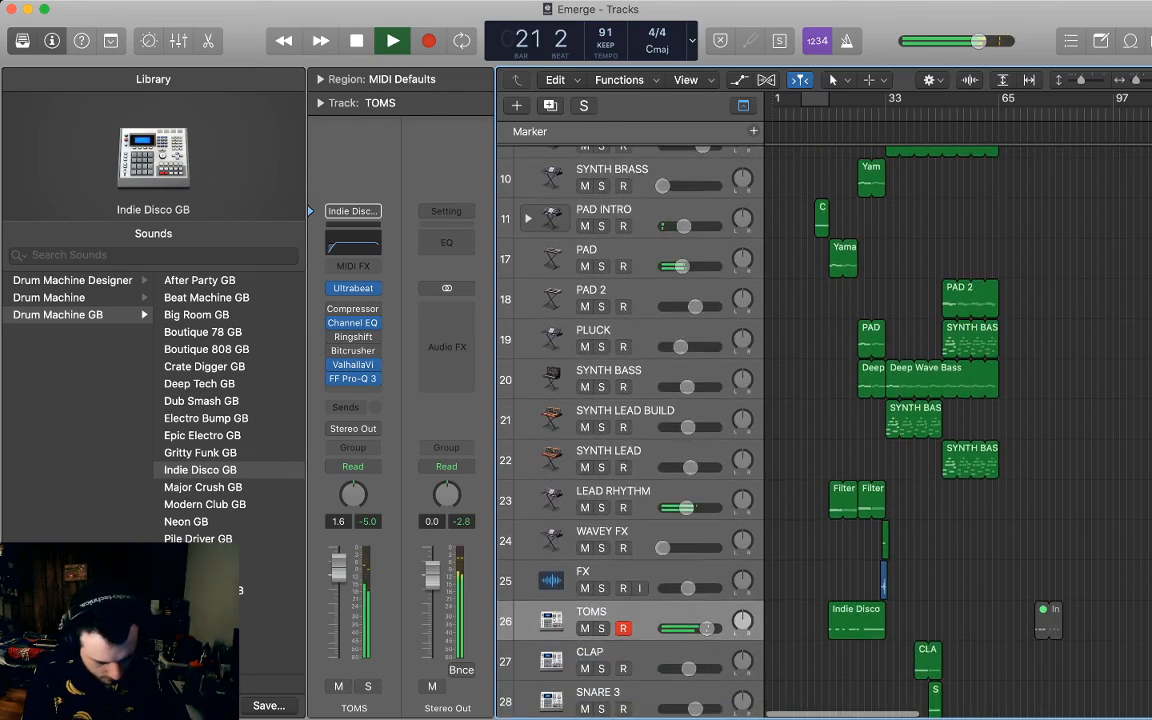
scroll(820, 420, down, 5)
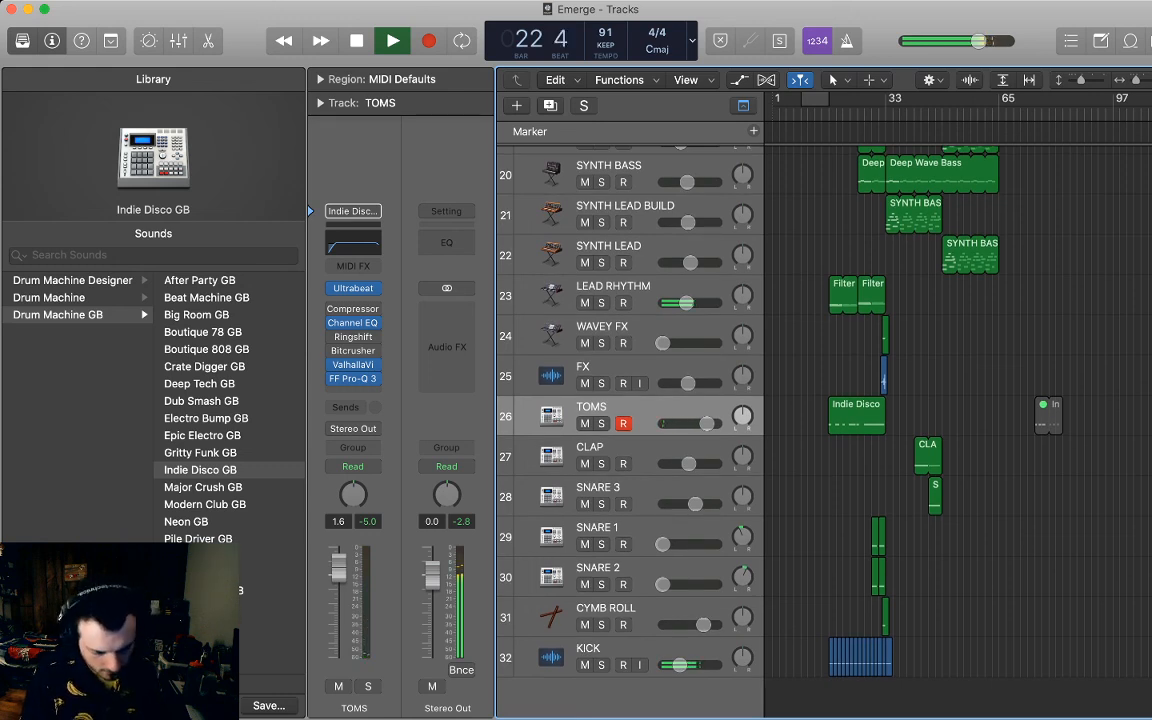
click(613, 290)
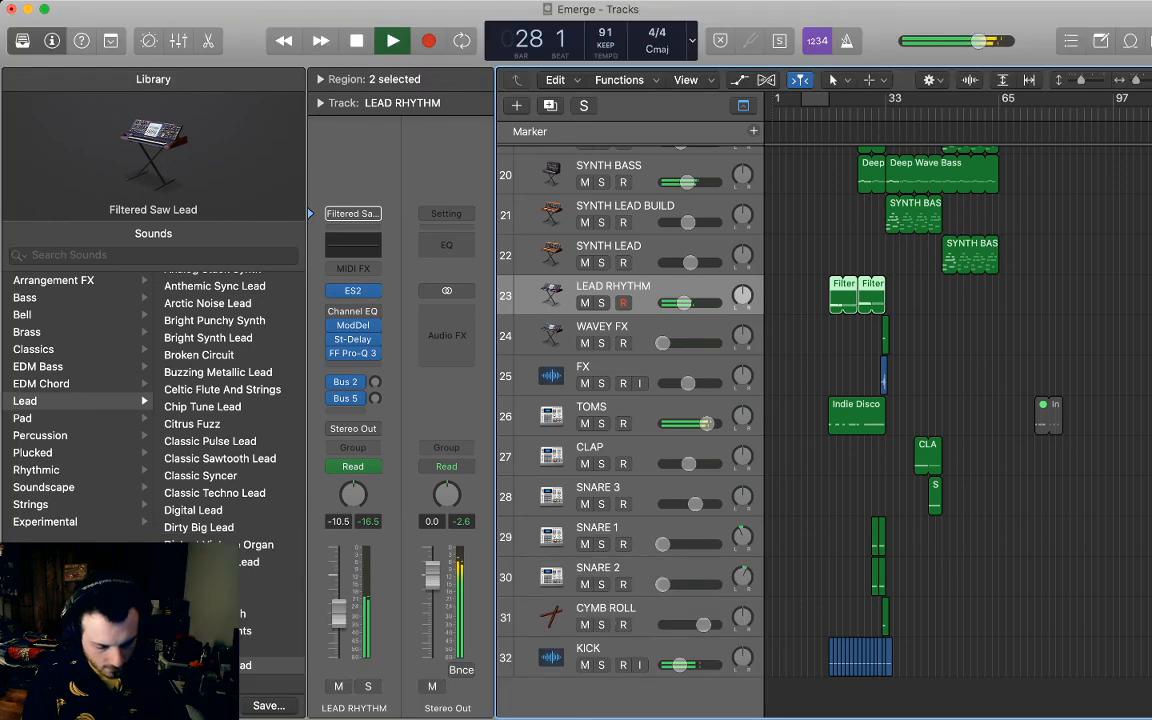
click(940, 335)
scroll(940, 335, up, 1)
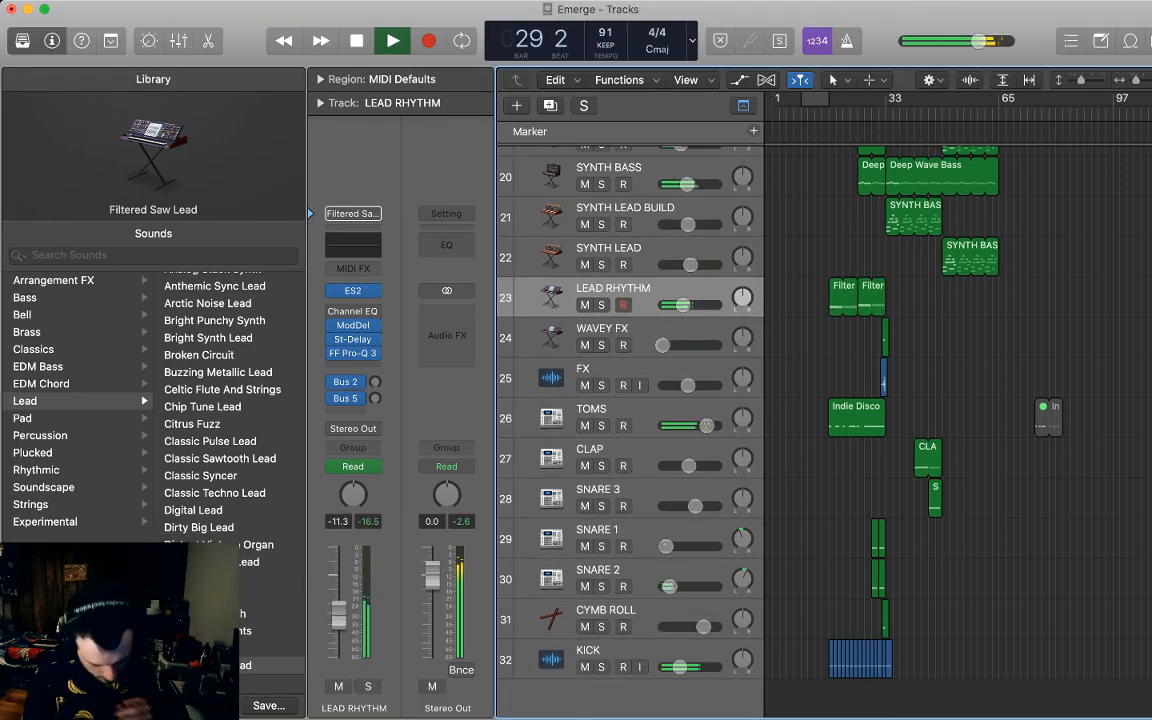
Lower the velocity of the eight tom notes in bar 28 of the TOMS region to 84, stop playback and close the Piano Roll.
double_click(856, 418)
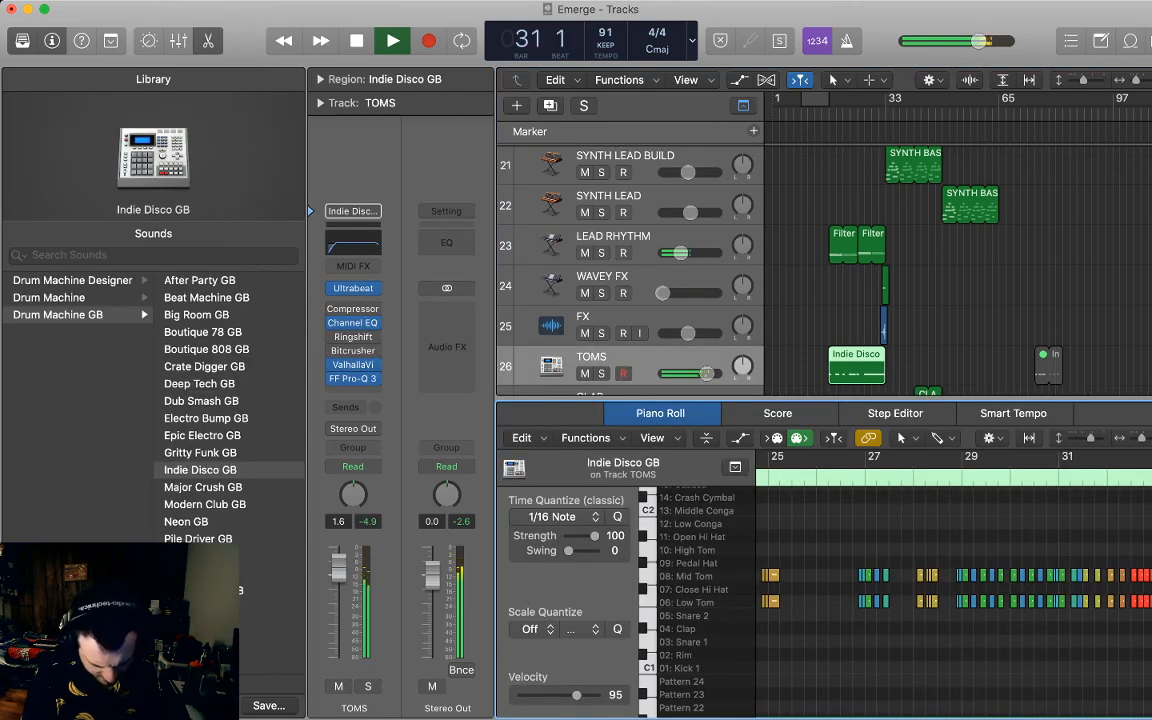
key(super+a)
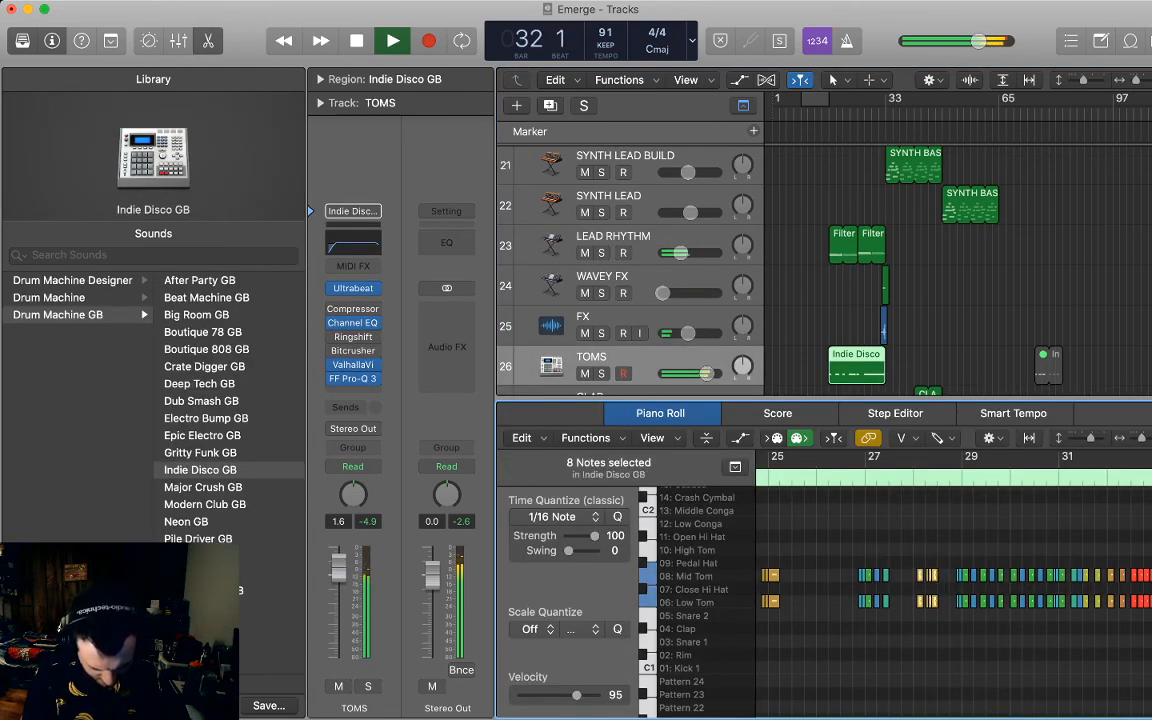
drag(576, 695, 570, 695)
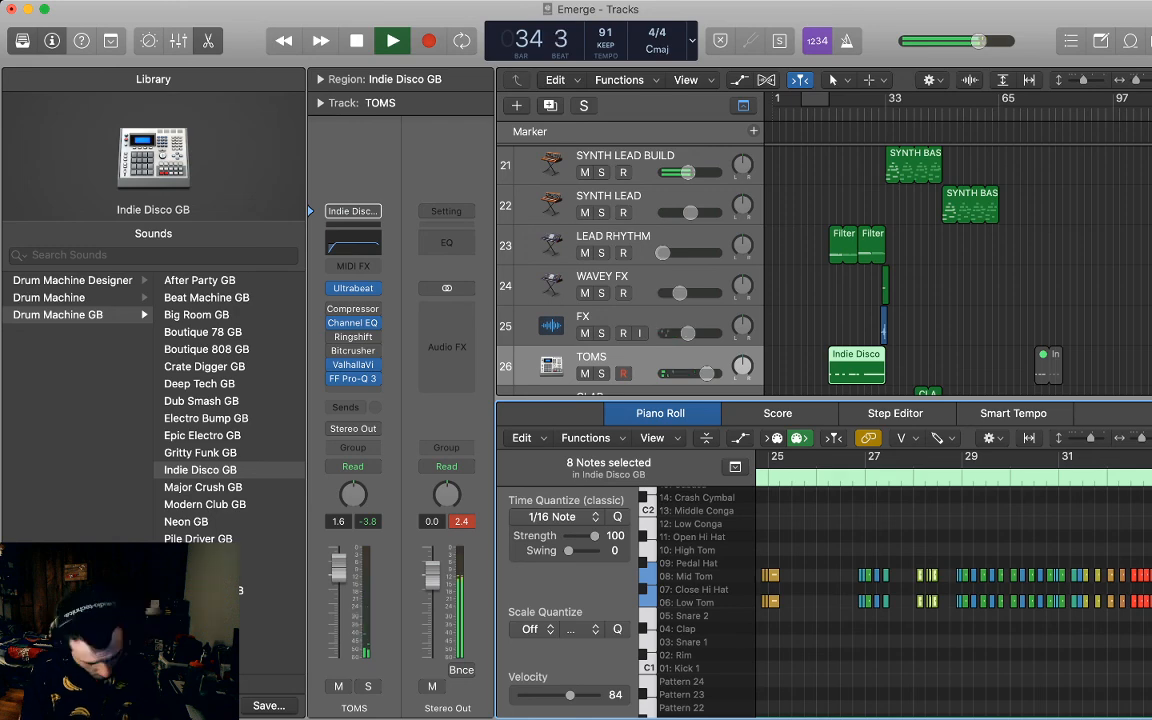
key(space)
key(e)
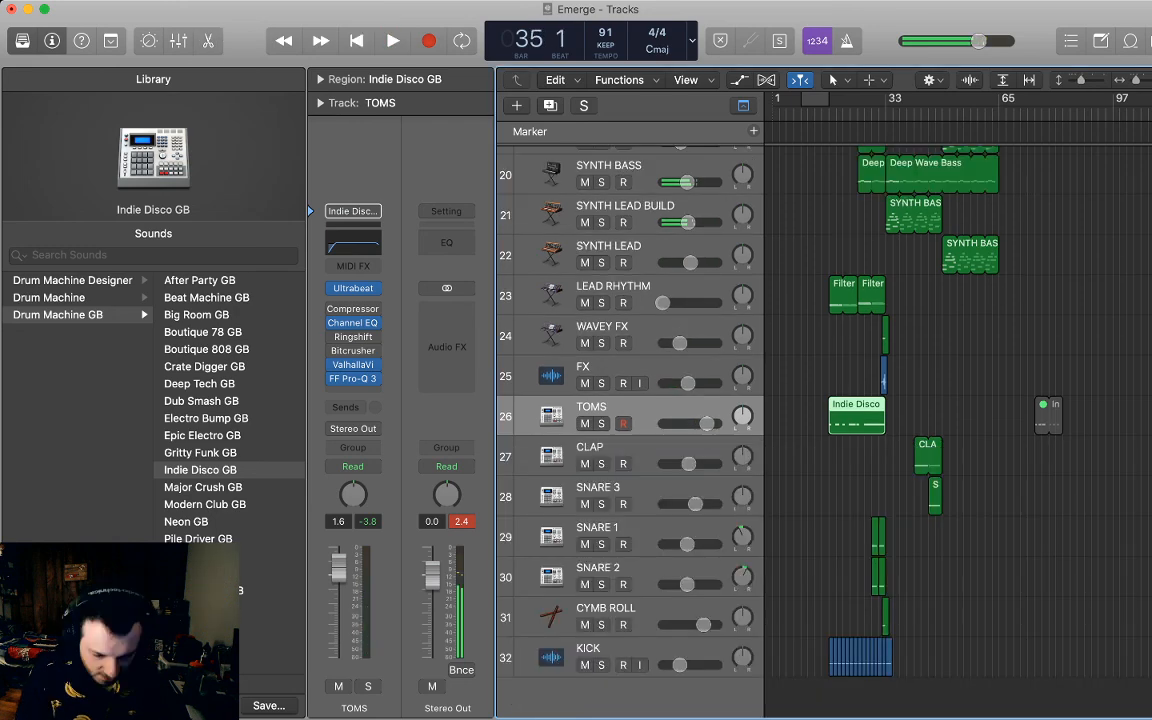
Play the transition from bar 31 into bar 33 in a close-up view of the arrangement and stop just past it.
scroll(900, 420, up, 10)
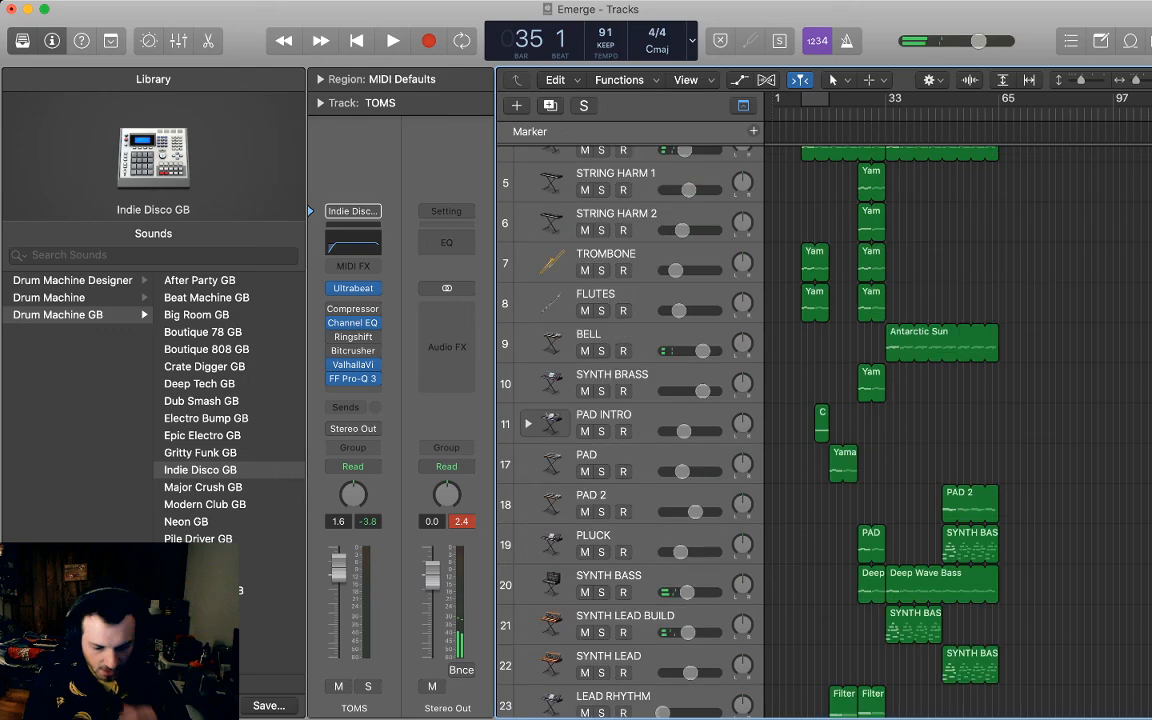
scroll(630, 420, down, 8)
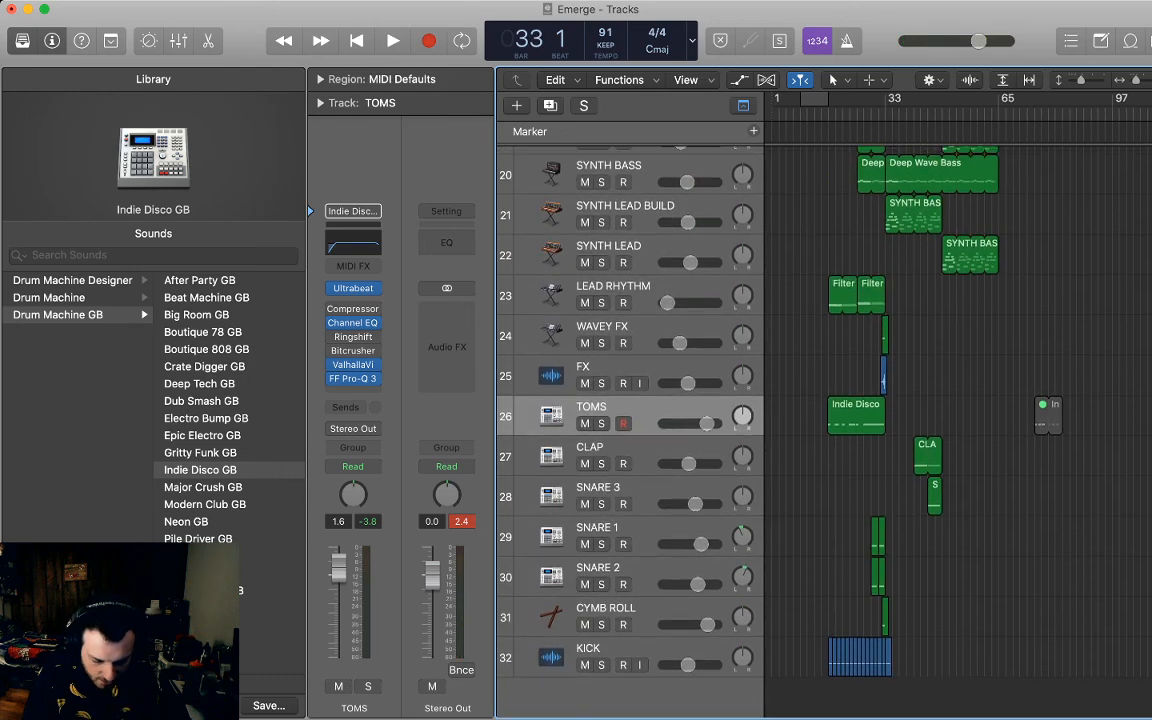
key(super+Right)
key(super+Right)
key(super+Right)
key(super+Right)
key(super+Right)
key(super+Right)
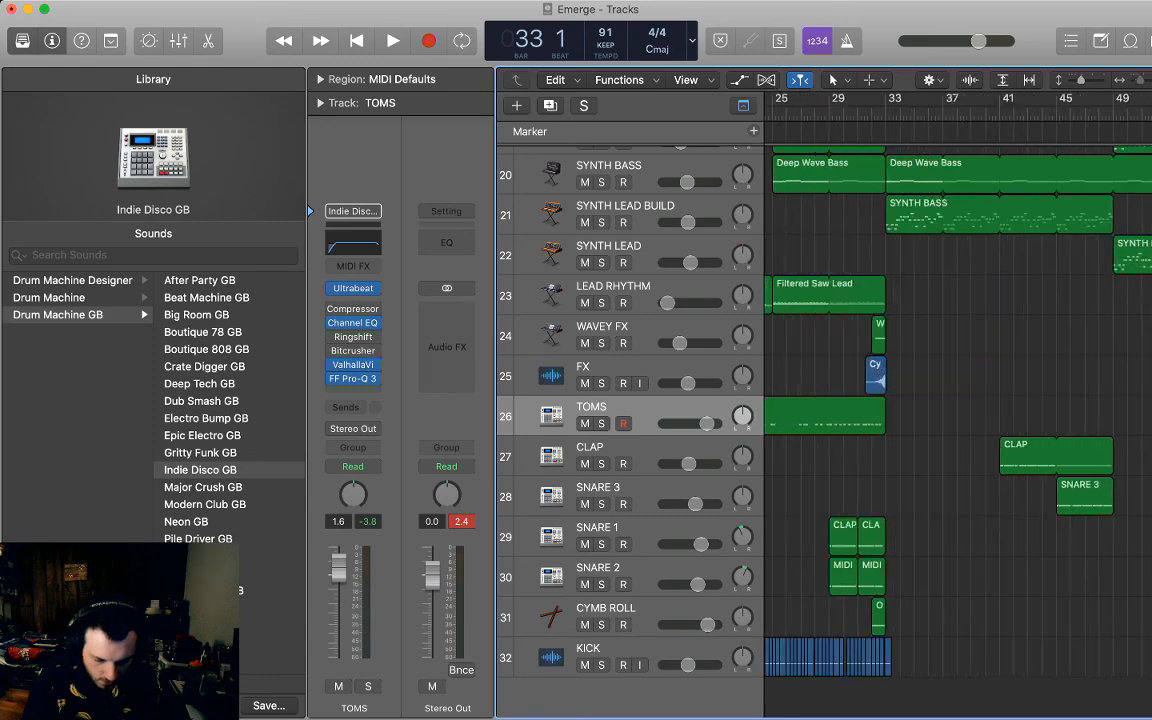
key(space)
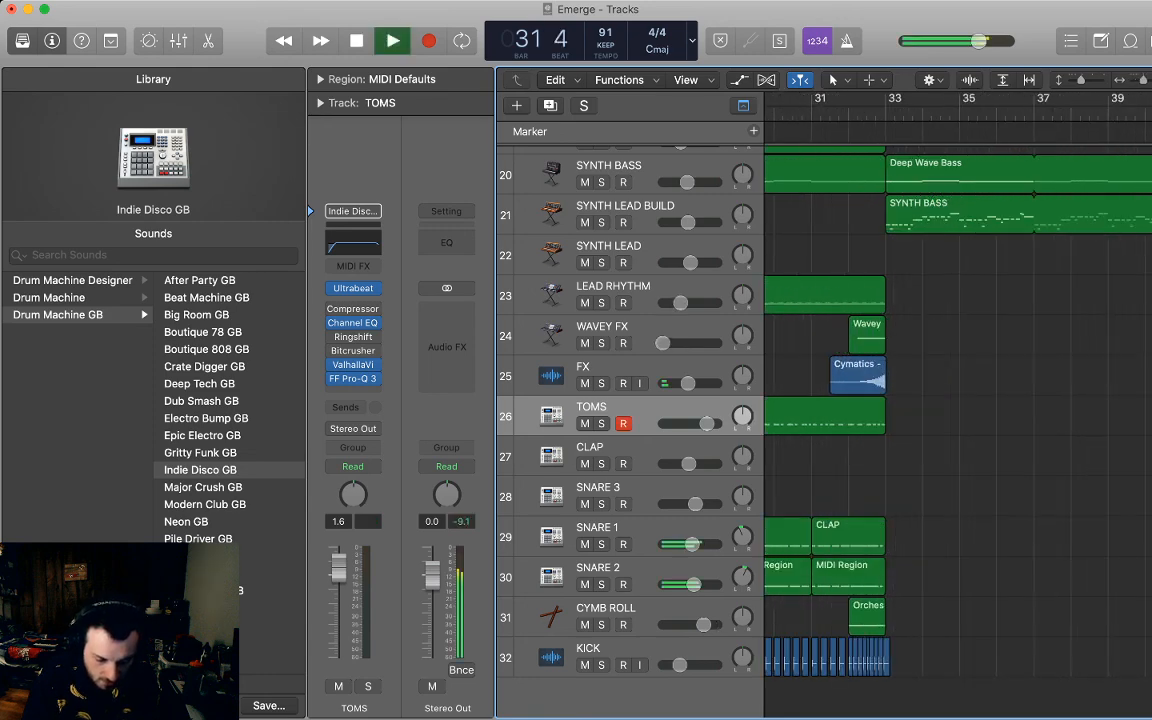
scroll(630, 400, up, 2)
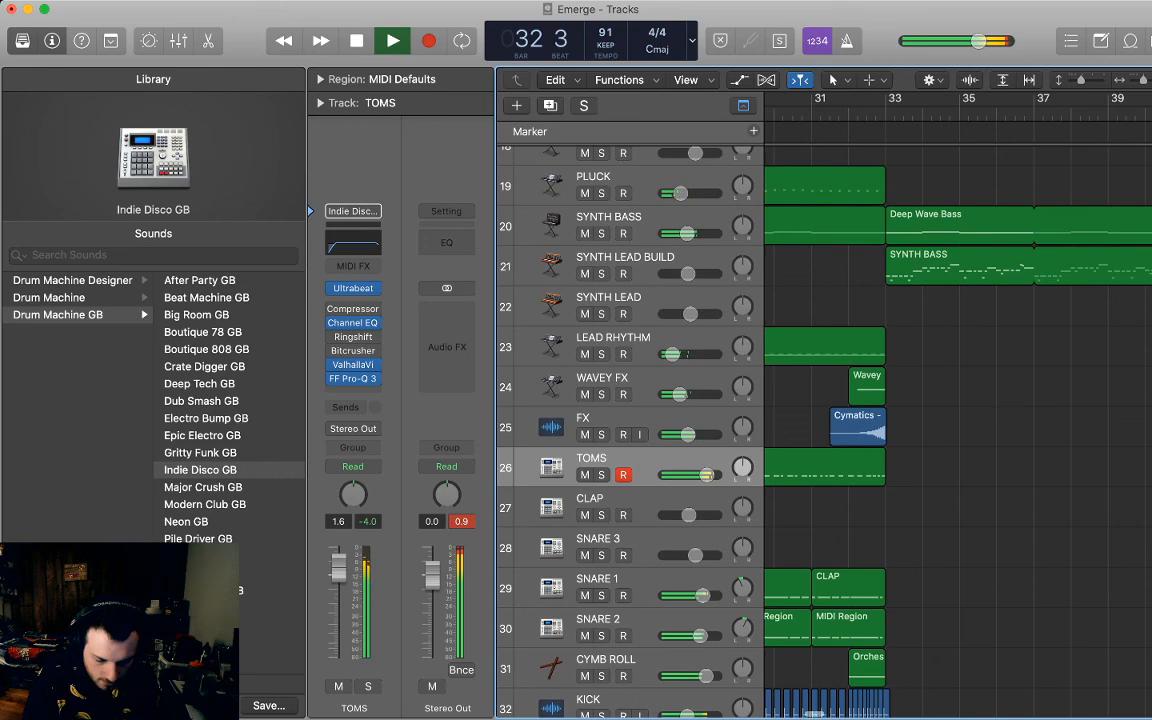
scroll(630, 420, up, 8)
key(space)
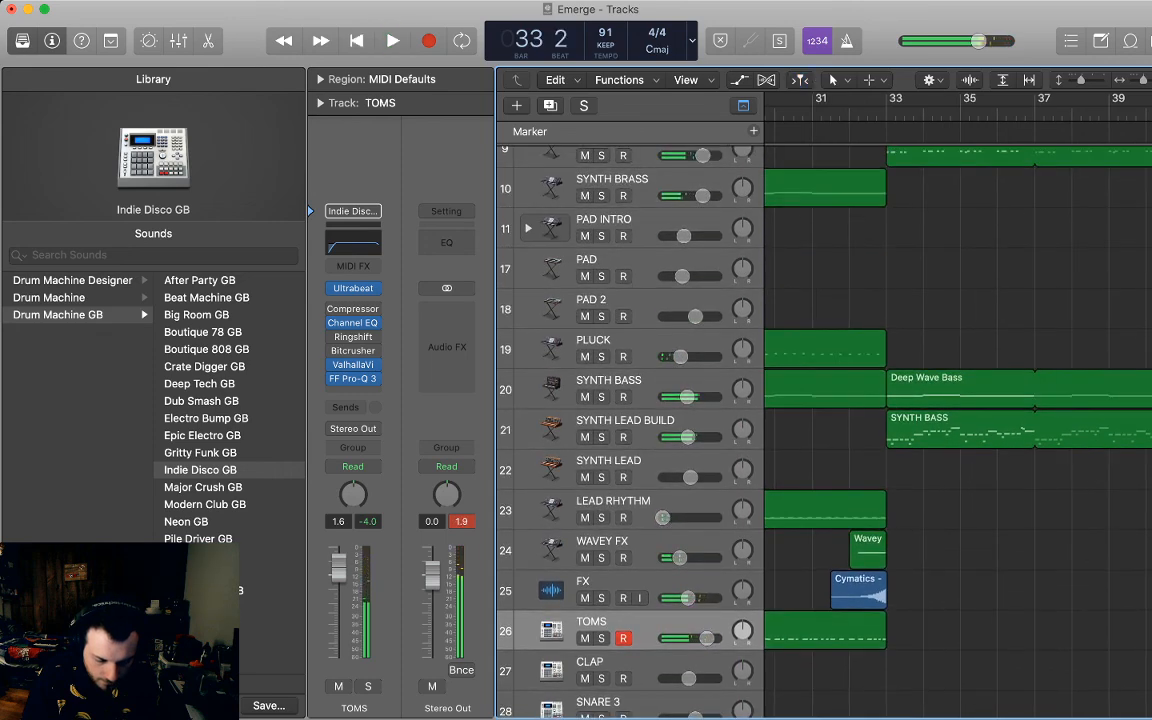
scroll(630, 420, down, 1)
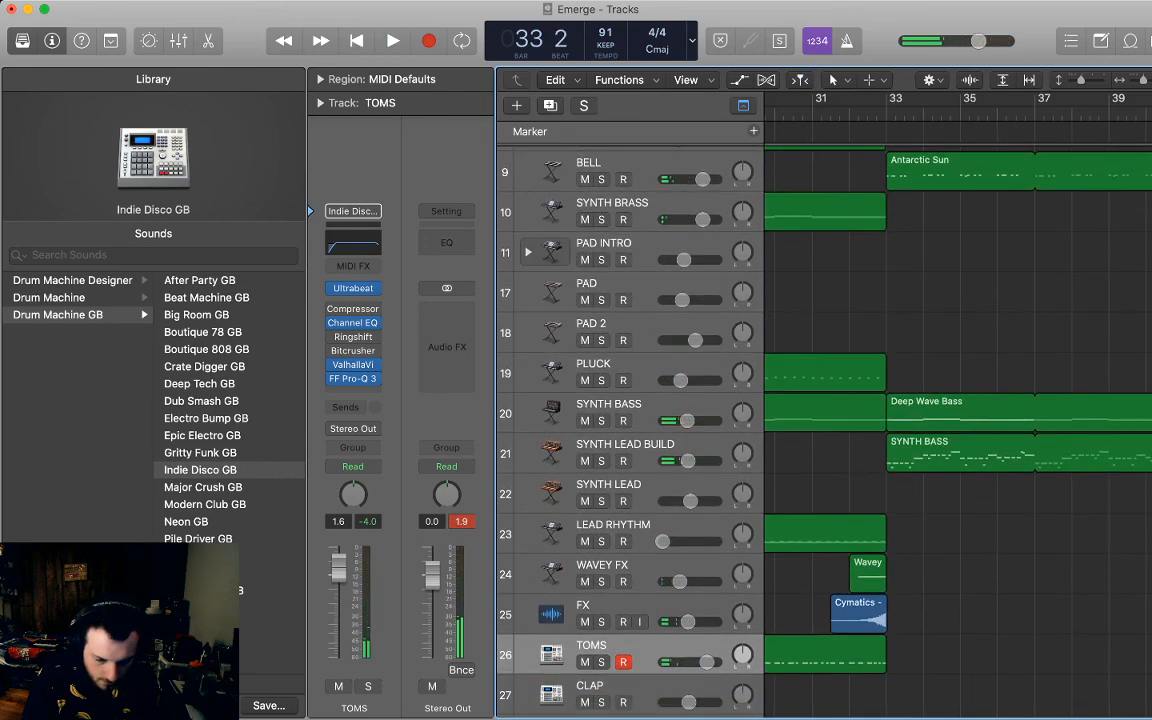
Examine which instrument tracks, from STRING and FLUTES down to SYNTH LEAD, have regions after bar 33.
key(super+Left)
key(super+Left)
key(super+Left)
key(super+Left)
key(super+Left)
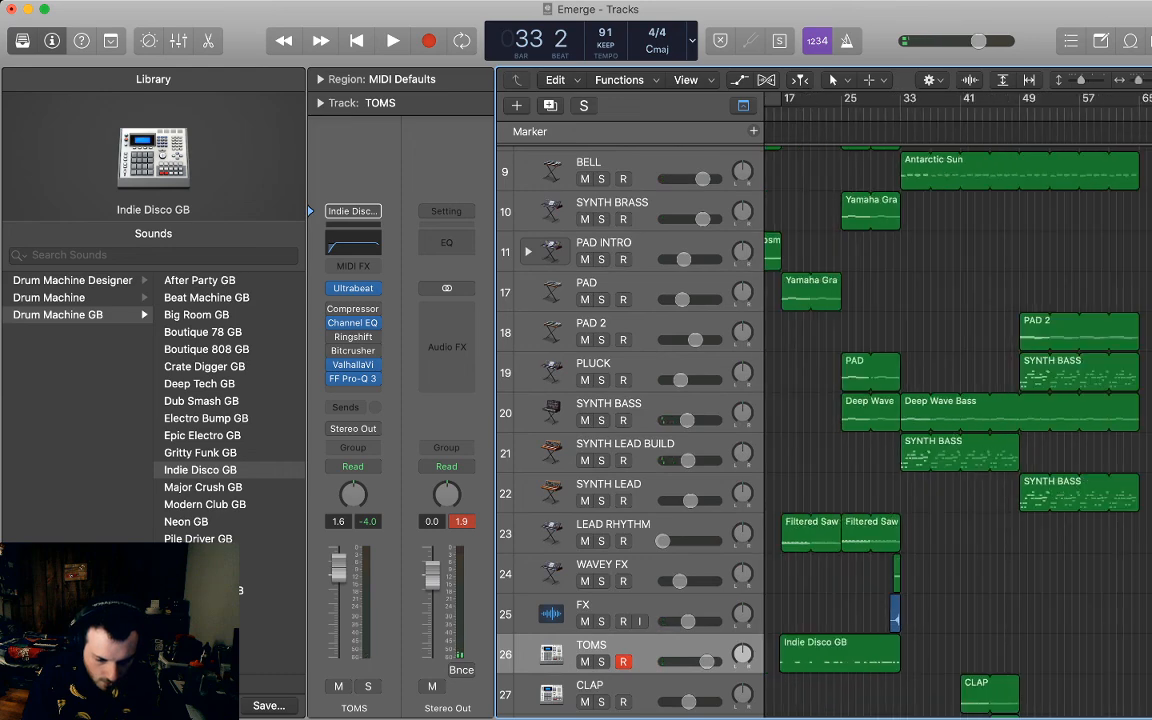
scroll(630, 420, up, 4)
scroll(630, 420, up, 10)
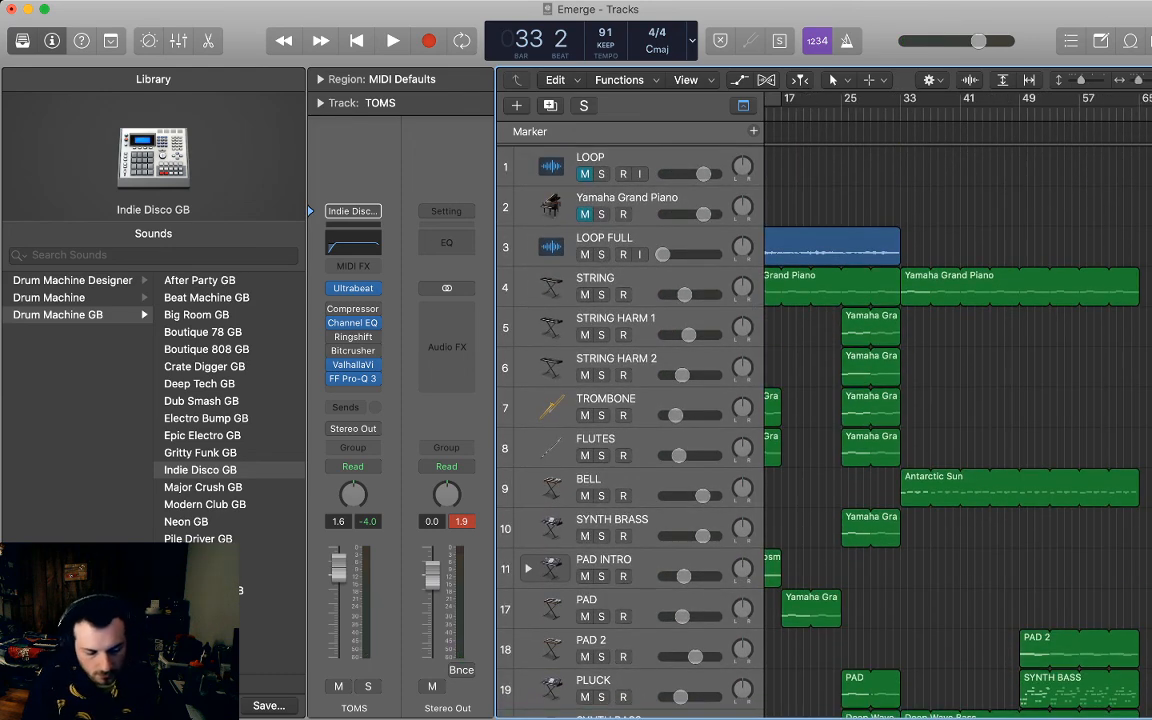
scroll(630, 420, down, 4)
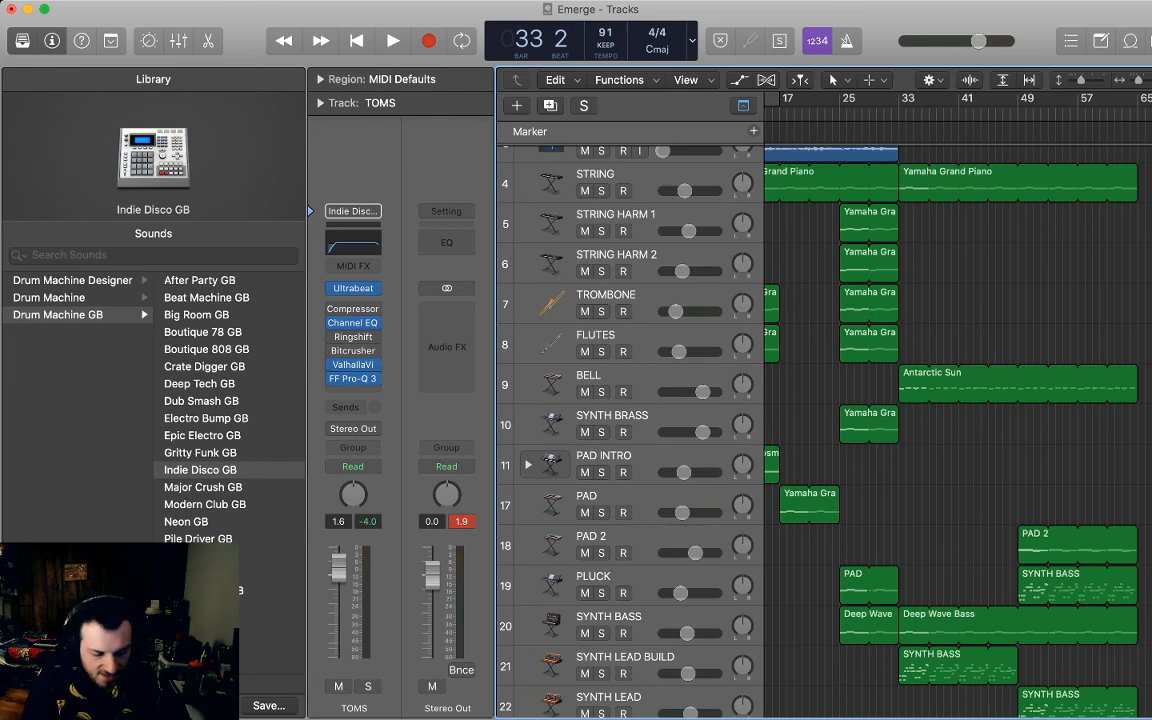
click(630, 336)
click(970, 343)
scroll(970, 343, down, 1)
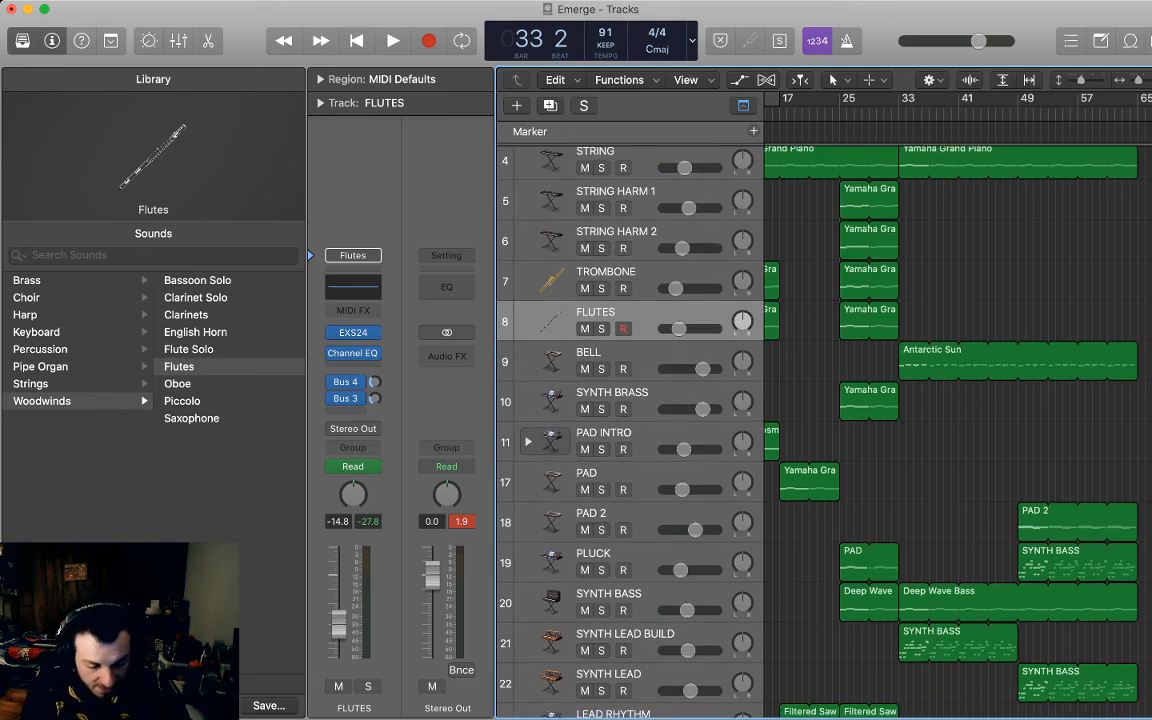
Extend the SYNTH BRASS region from bar 33 to bar 65 and play from just before bar 33.
key(a)
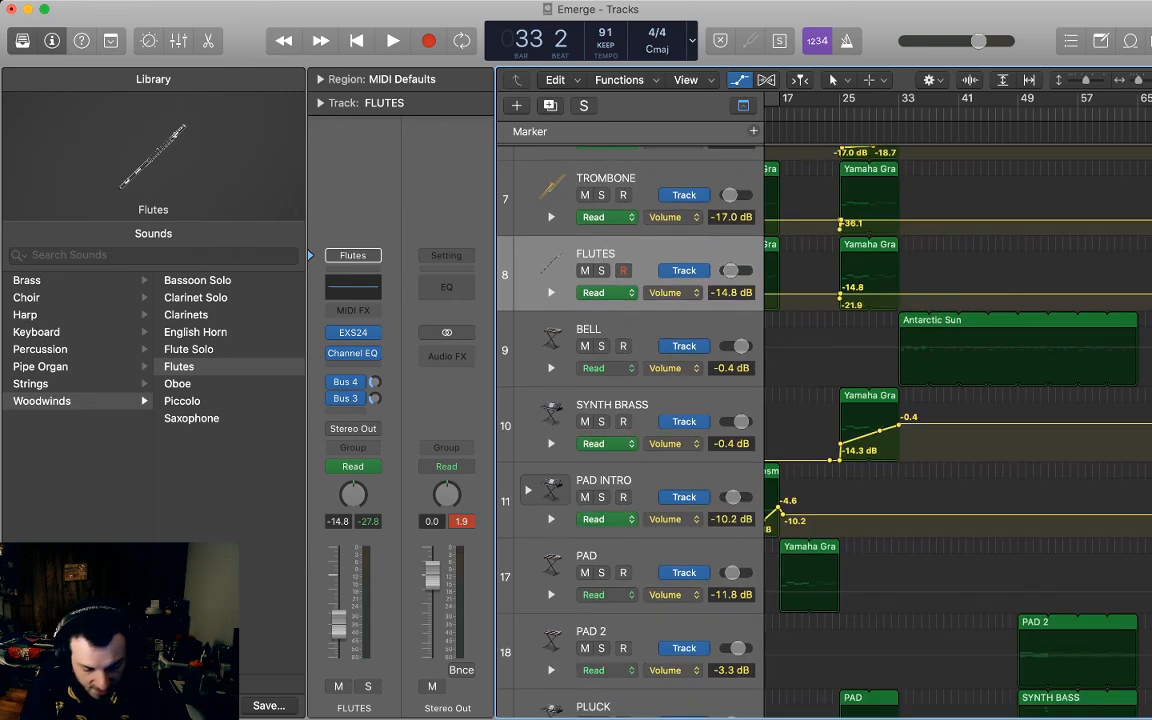
key(a)
drag(897, 327, 1137, 327)
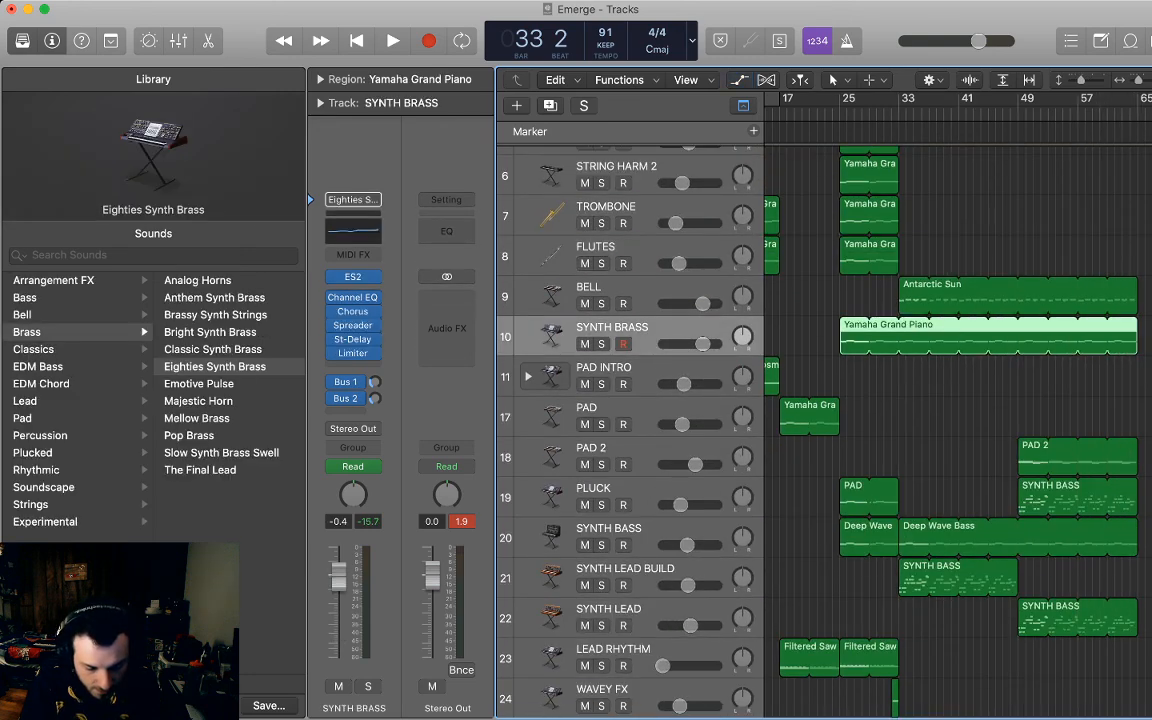
key(space)
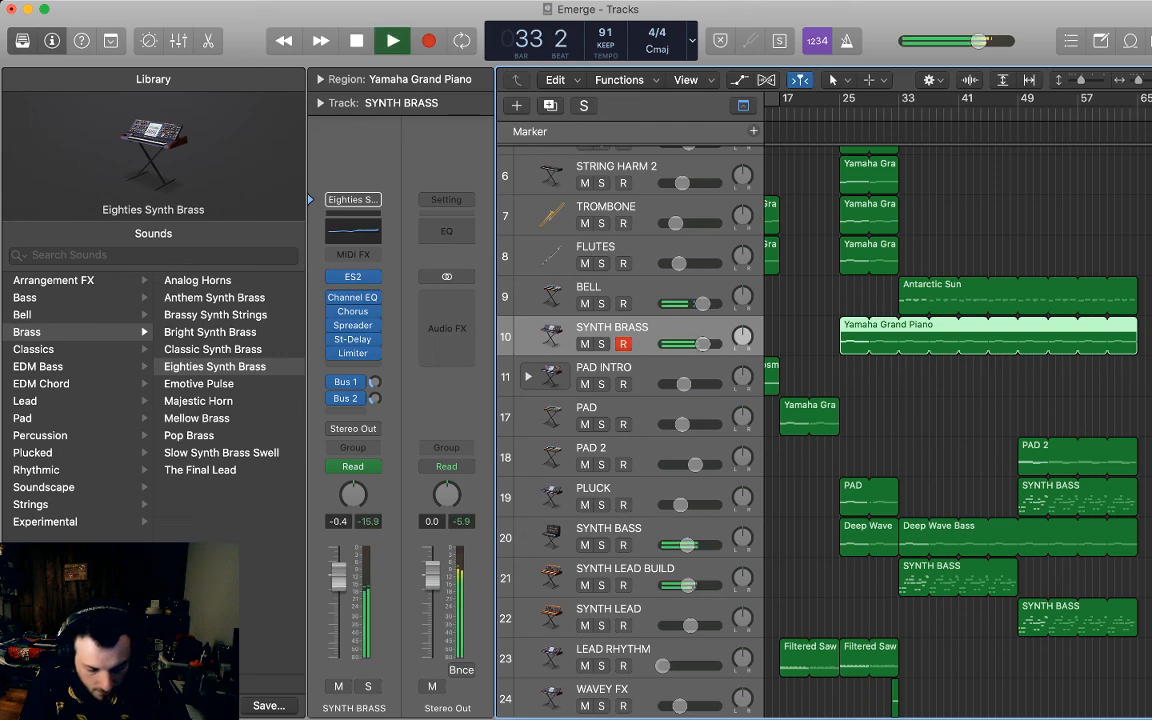
Lower the SYNTH BRASS volume automation from bar 33 onward to -7.6 dB, remove the peak point at bar 33 and stop playback.
key(a)
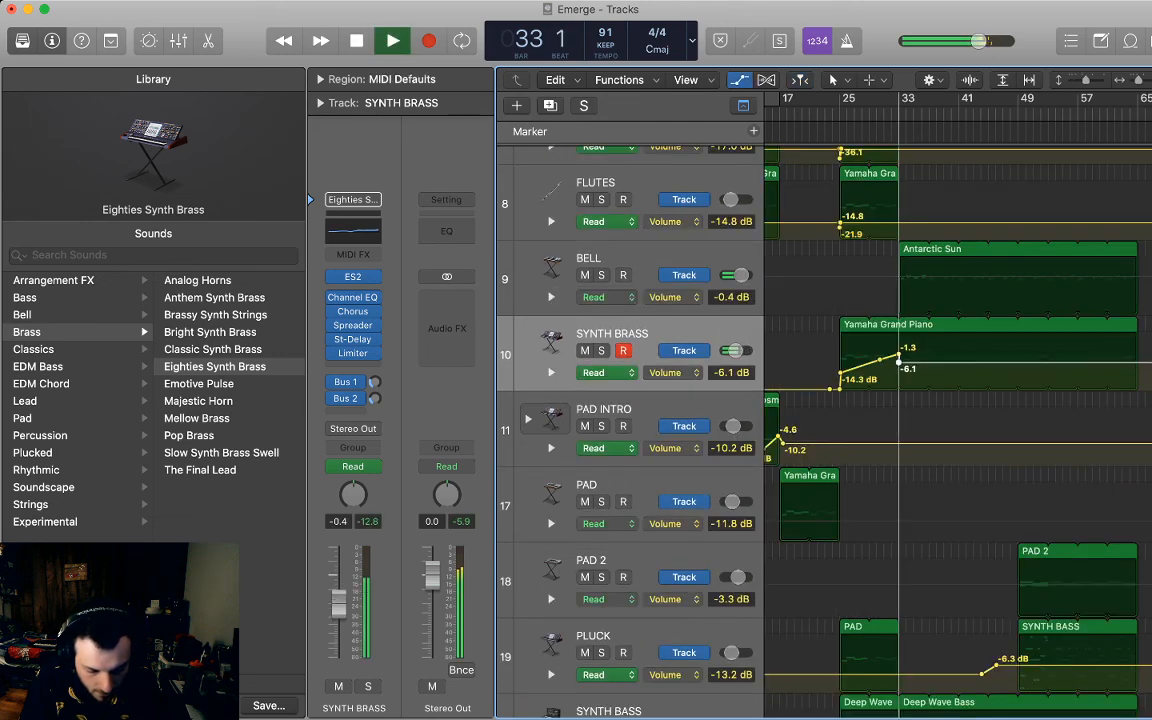
drag(899, 362, 899, 365)
double_click(899, 354)
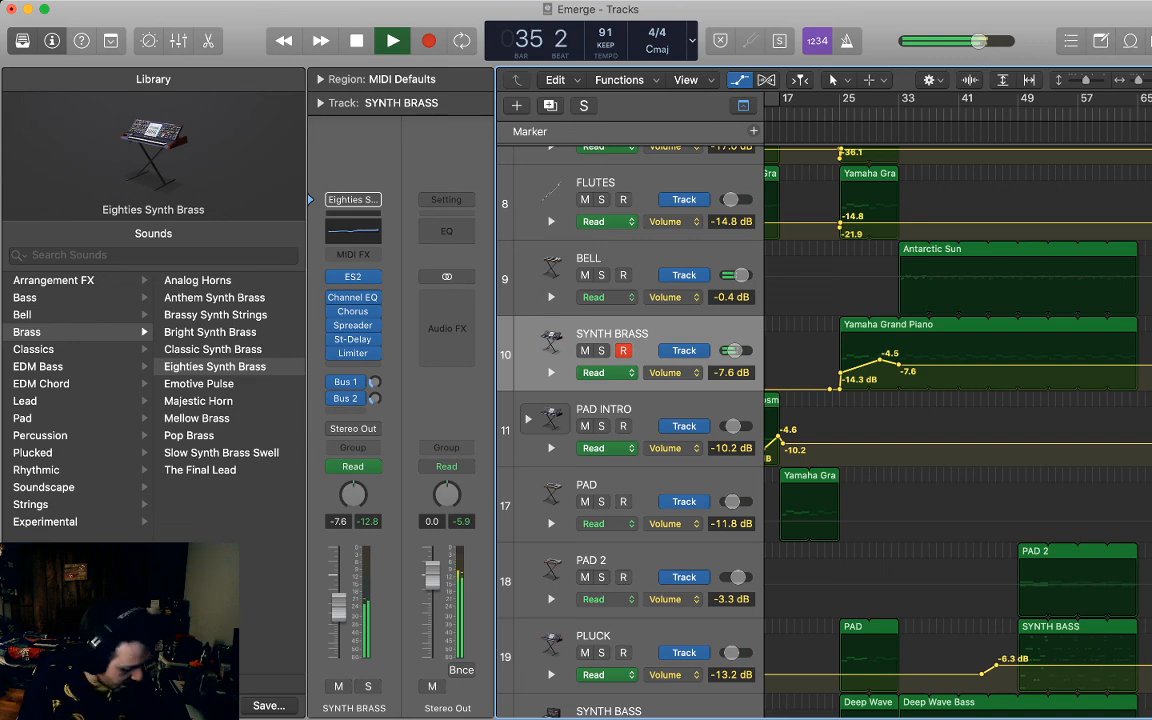
key(space)
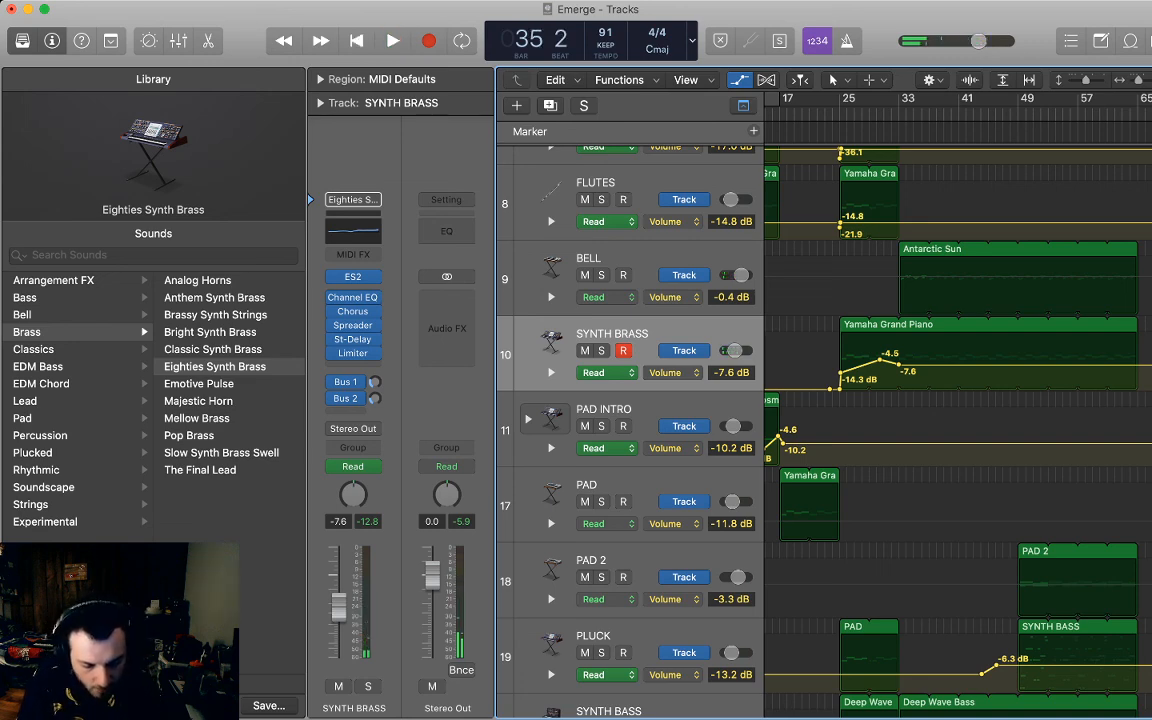
Hide the track automation and listen to the FLUTES track on its own from bar 25, clearing the solo after playback.
key(a)
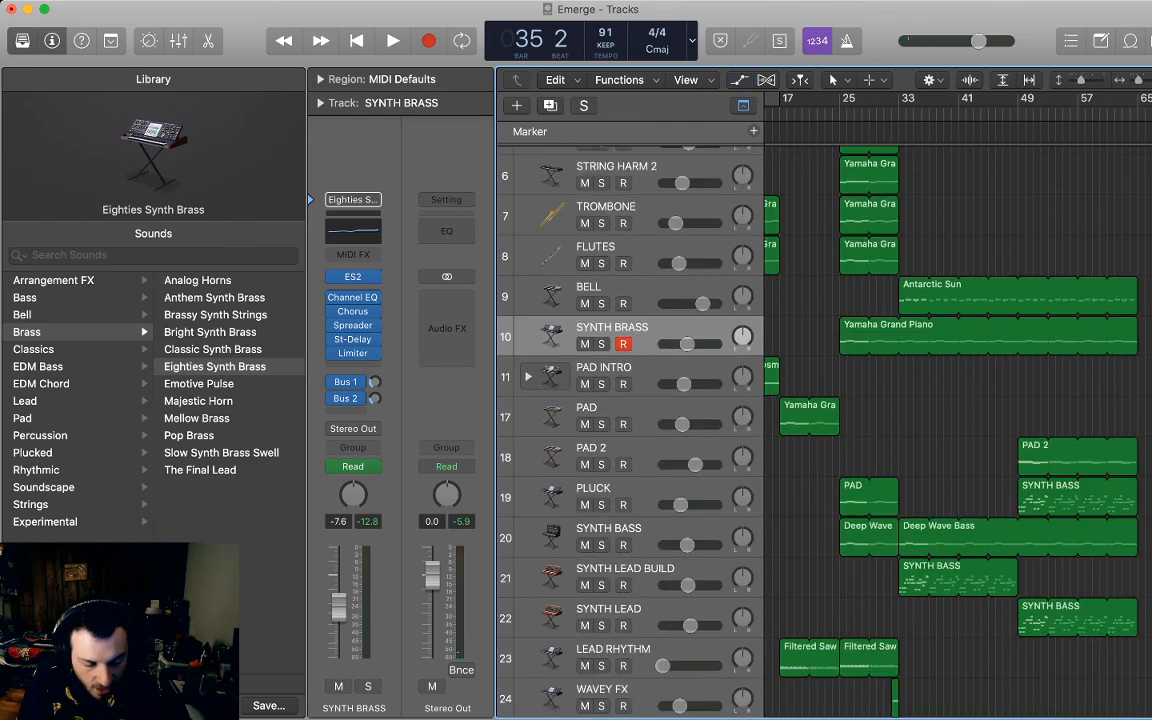
key(comma)
key(comma)
key(comma)
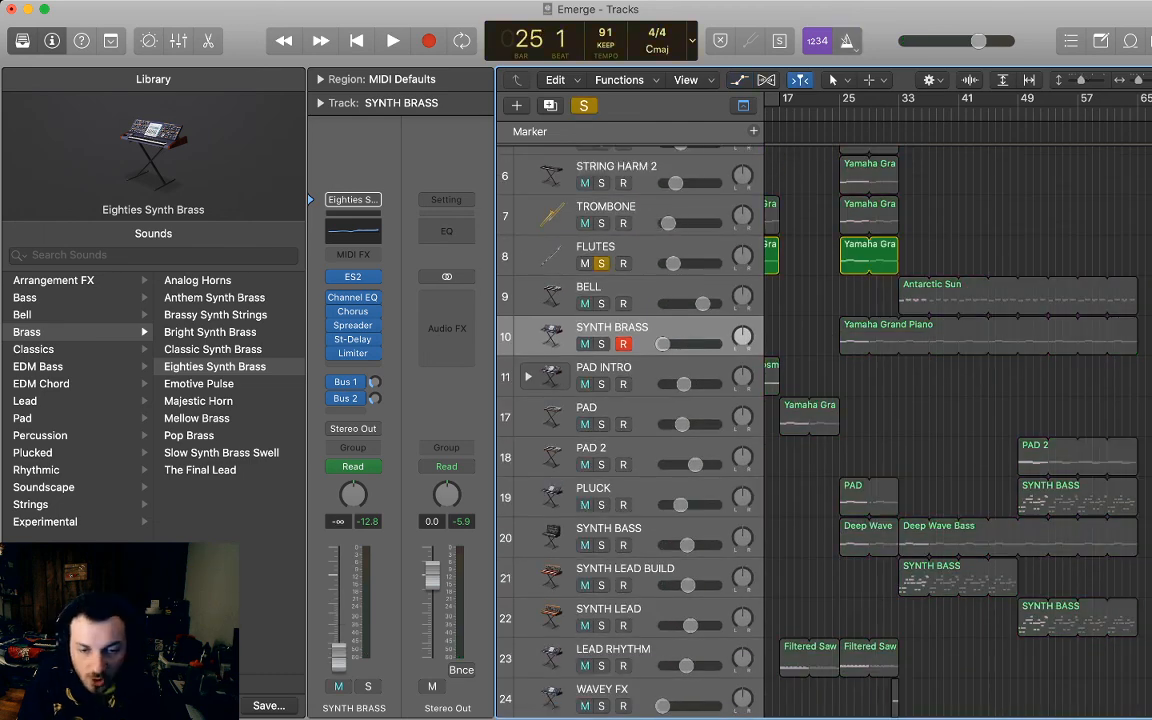
key(k)
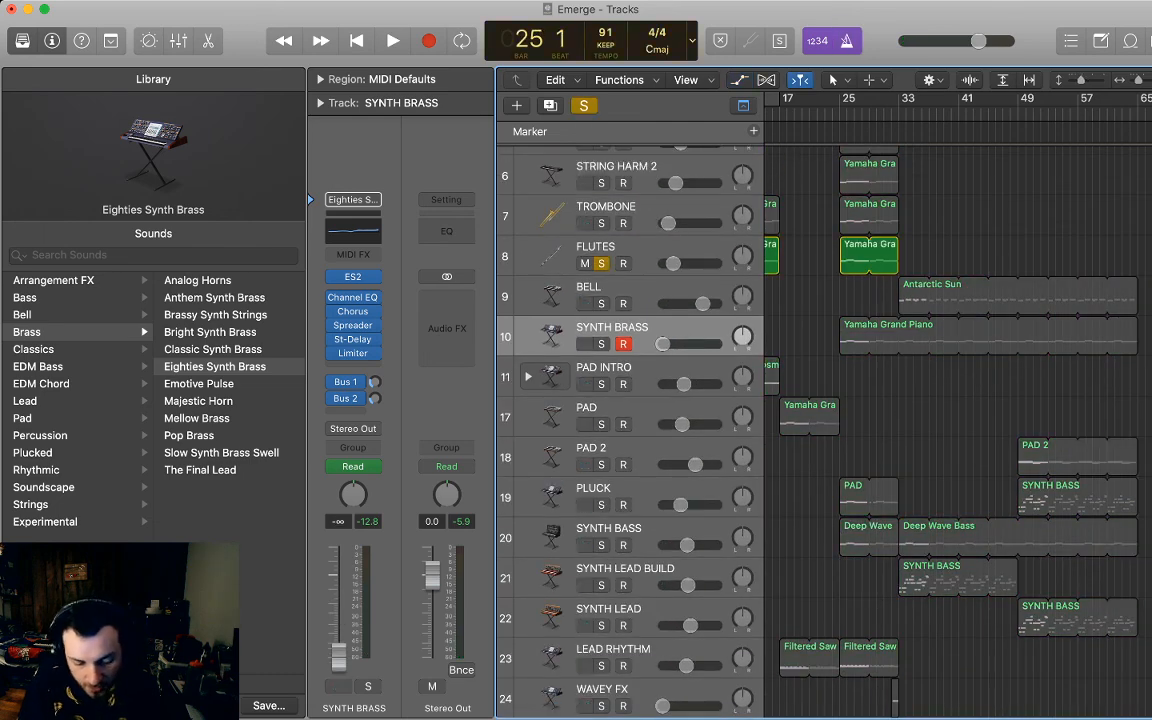
key(space)
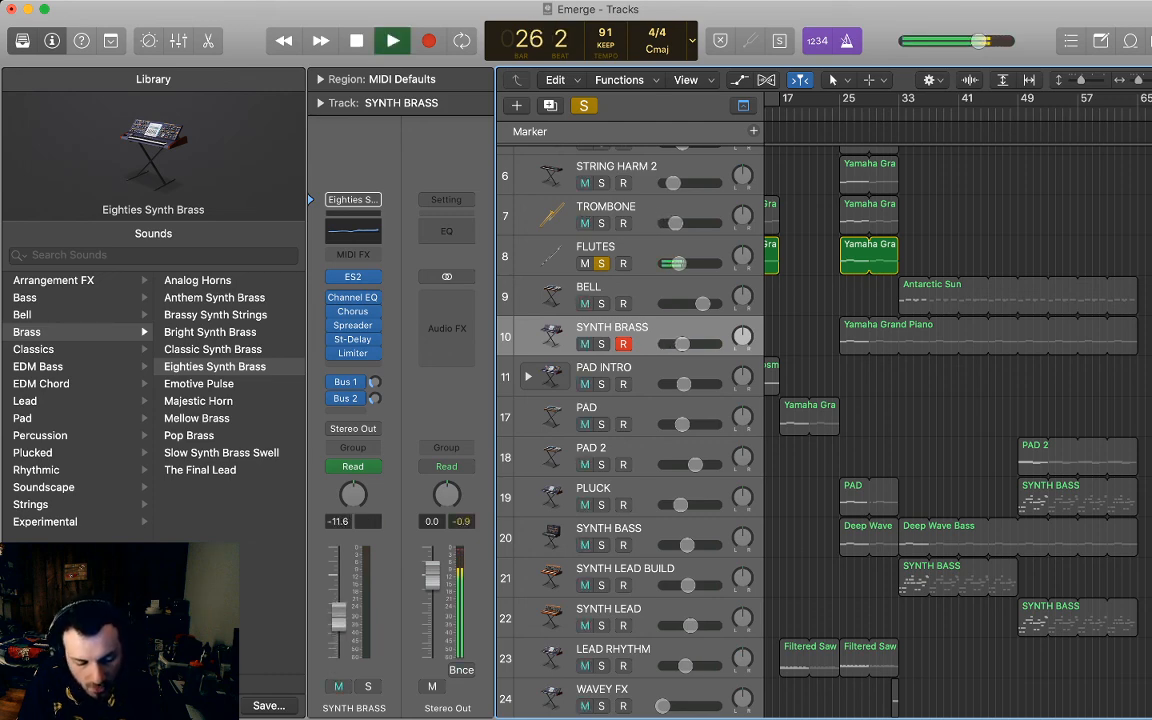
key(space)
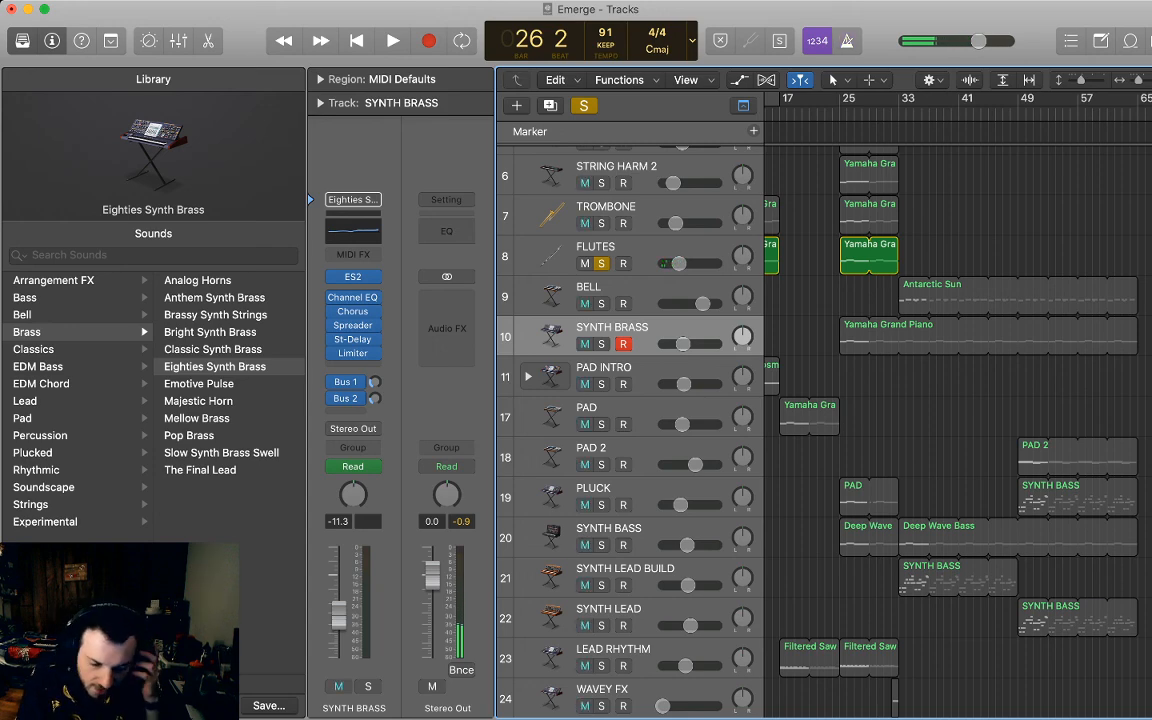
key(ctrl+alt+super+s)
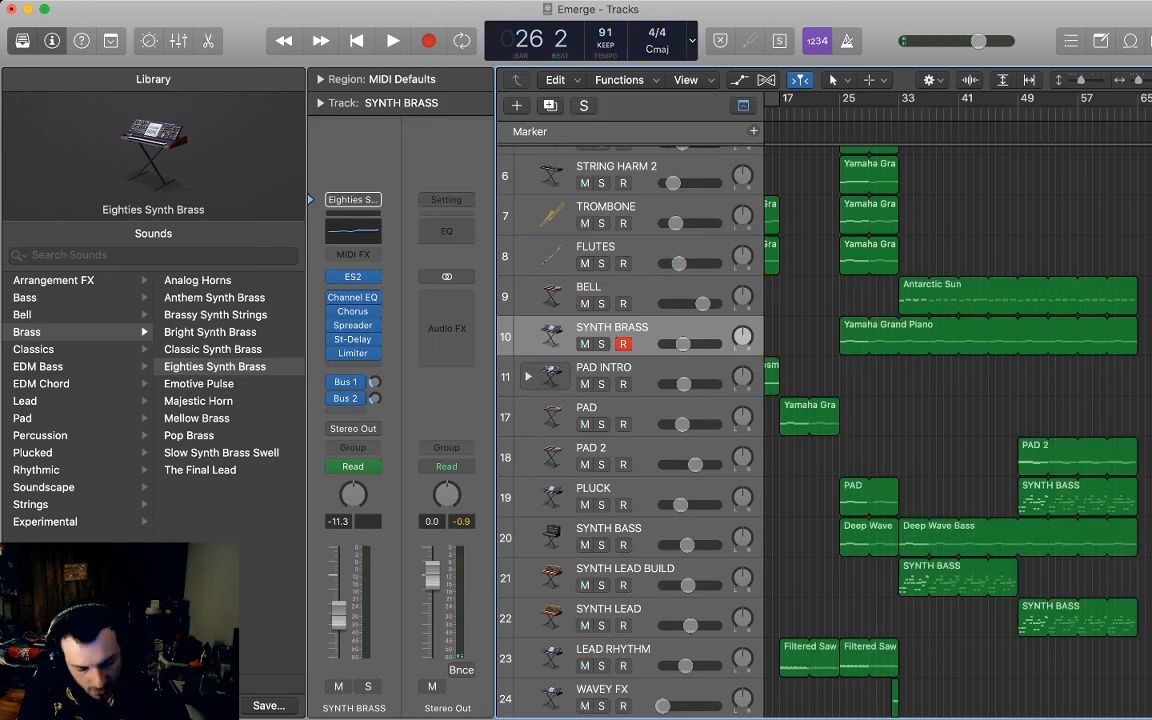
Create a new track with the same settings as the FLUTES track, directly below it.
scroll(820, 430, down, 2)
scroll(820, 430, down, 1)
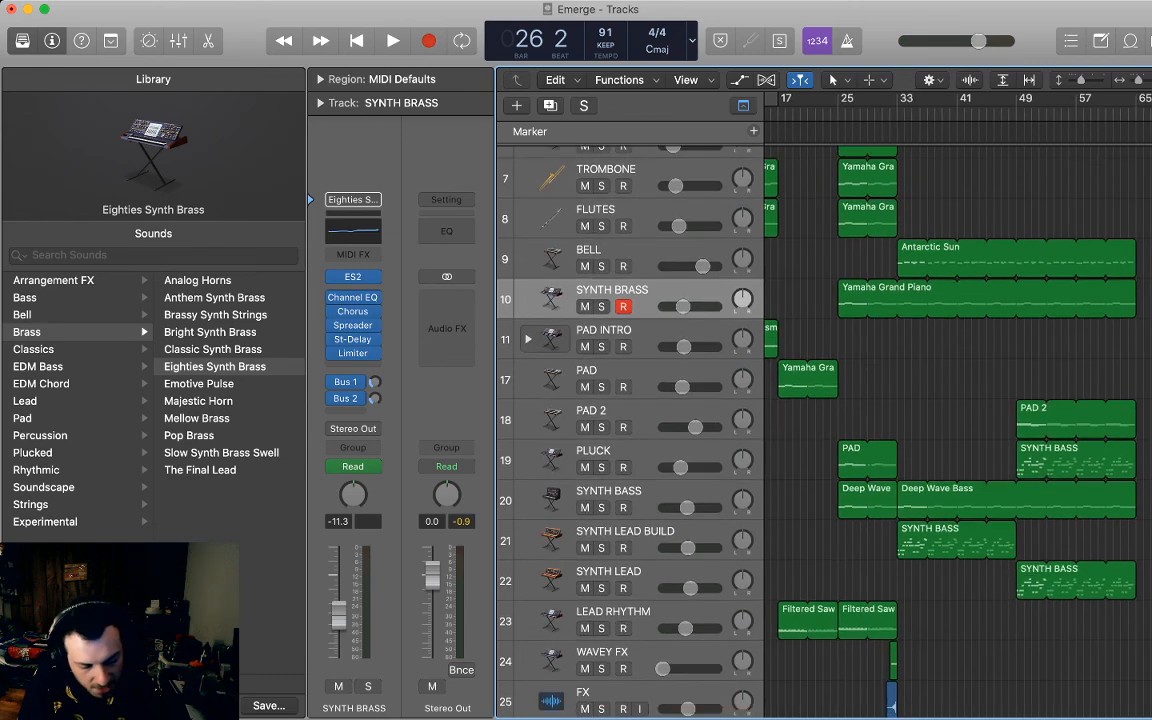
scroll(820, 430, down, 1)
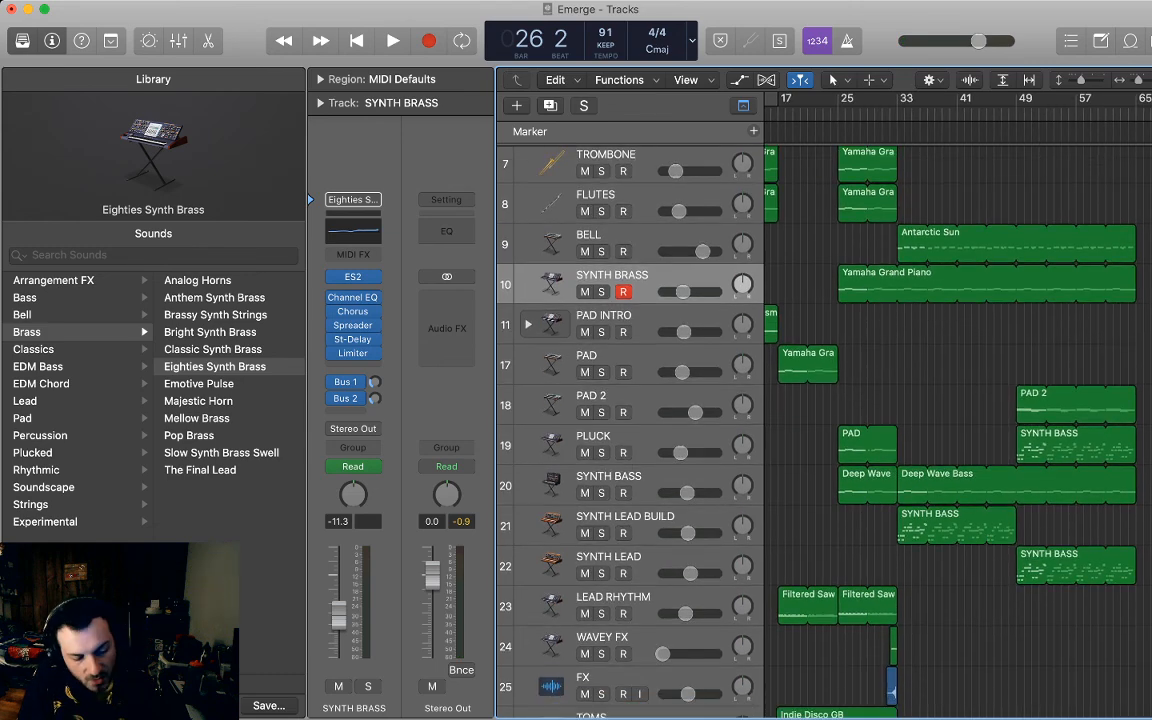
click(610, 204)
key(super+d)
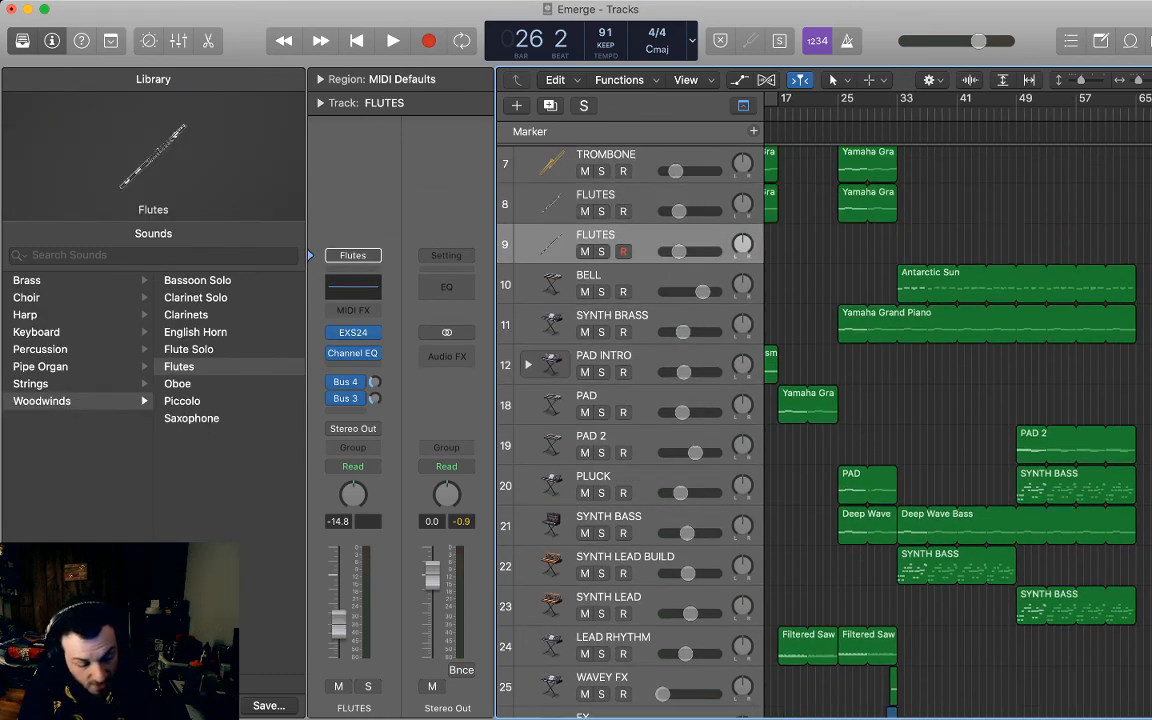
Load the Synth Flute patch from the Synthesizer Lead sounds on the new FLUTES track.
scroll(153, 400, left, 3)
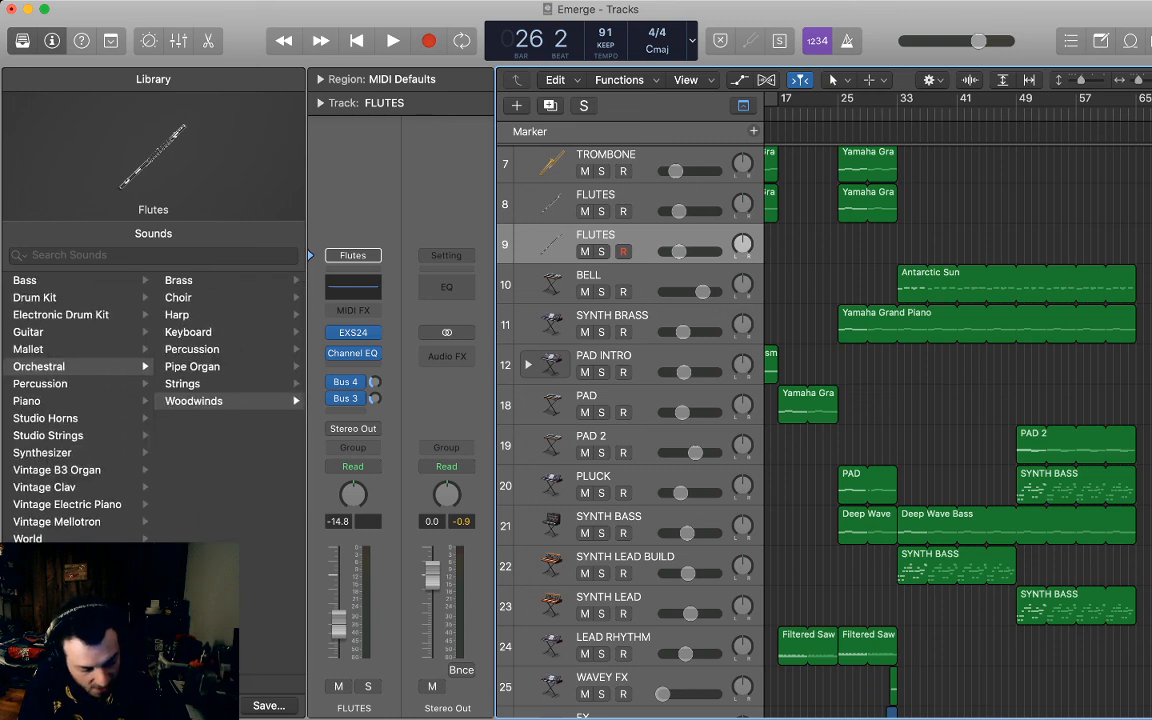
click(42, 453)
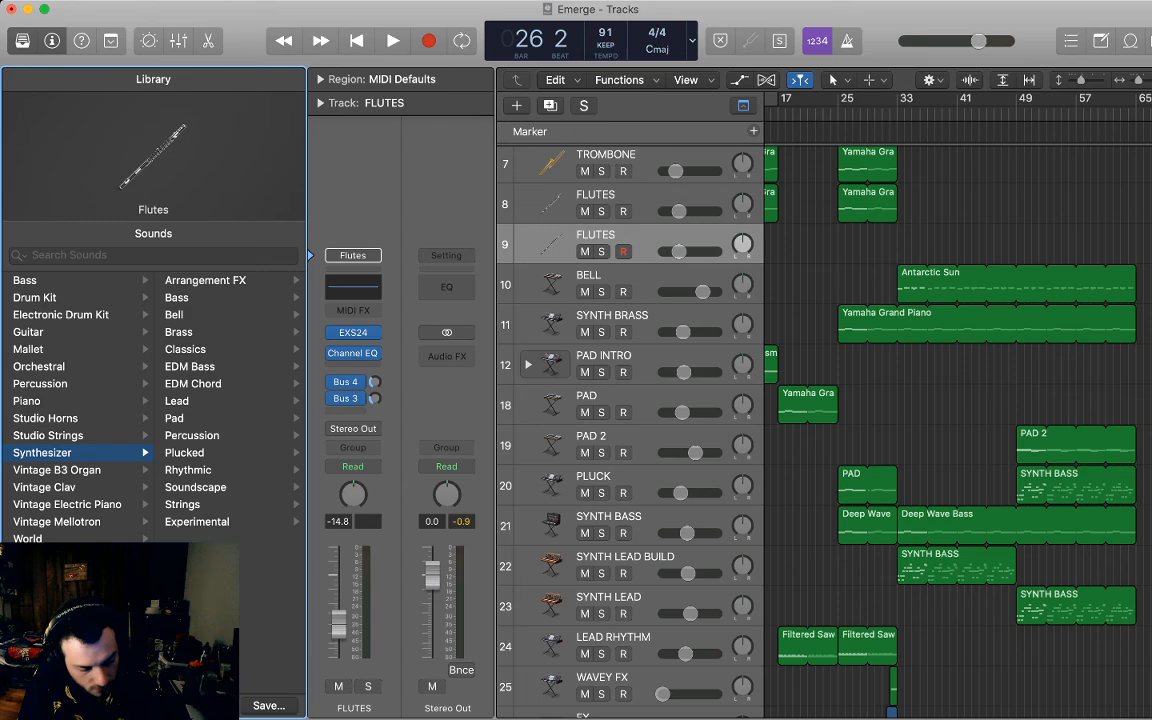
click(177, 401)
scroll(210, 405, down, 5)
scroll(210, 405, down, 2)
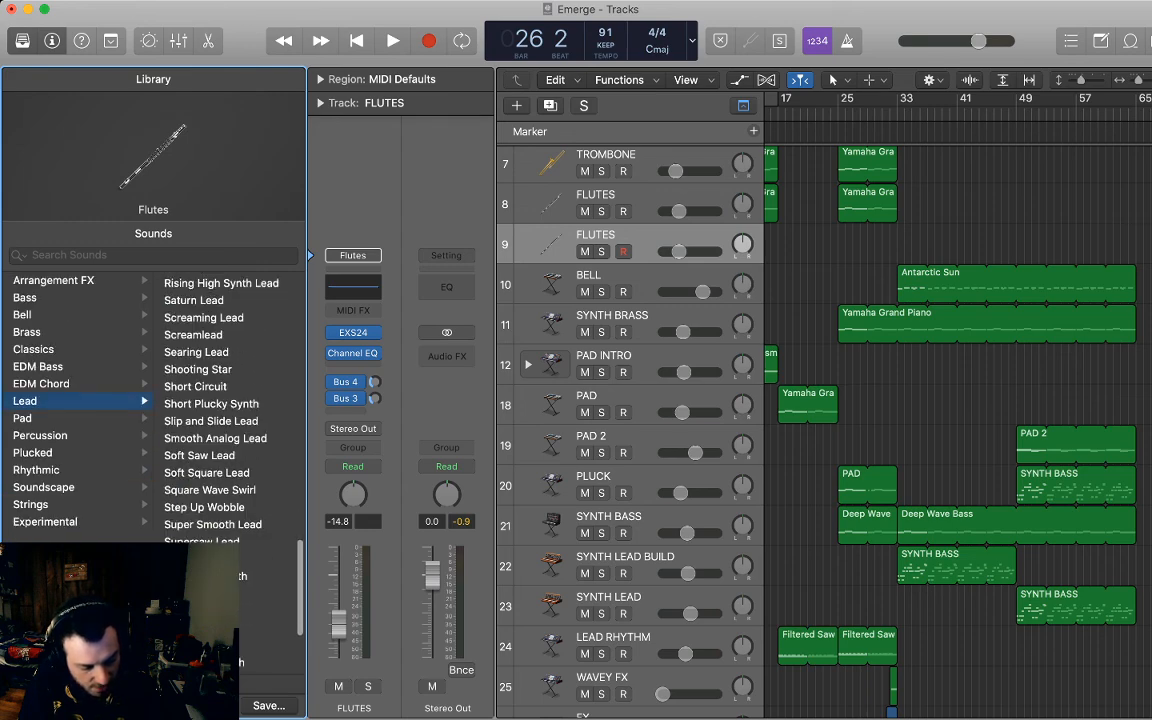
scroll(210, 405, down, 3)
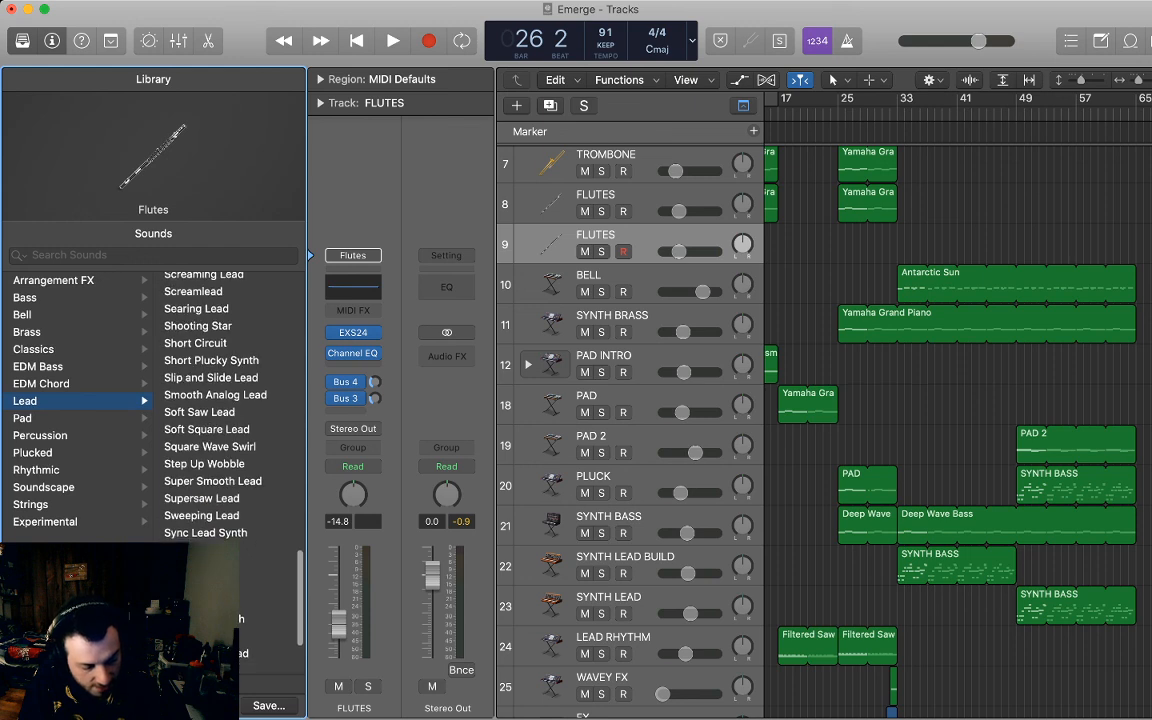
scroll(210, 405, down, 2)
click(192, 529)
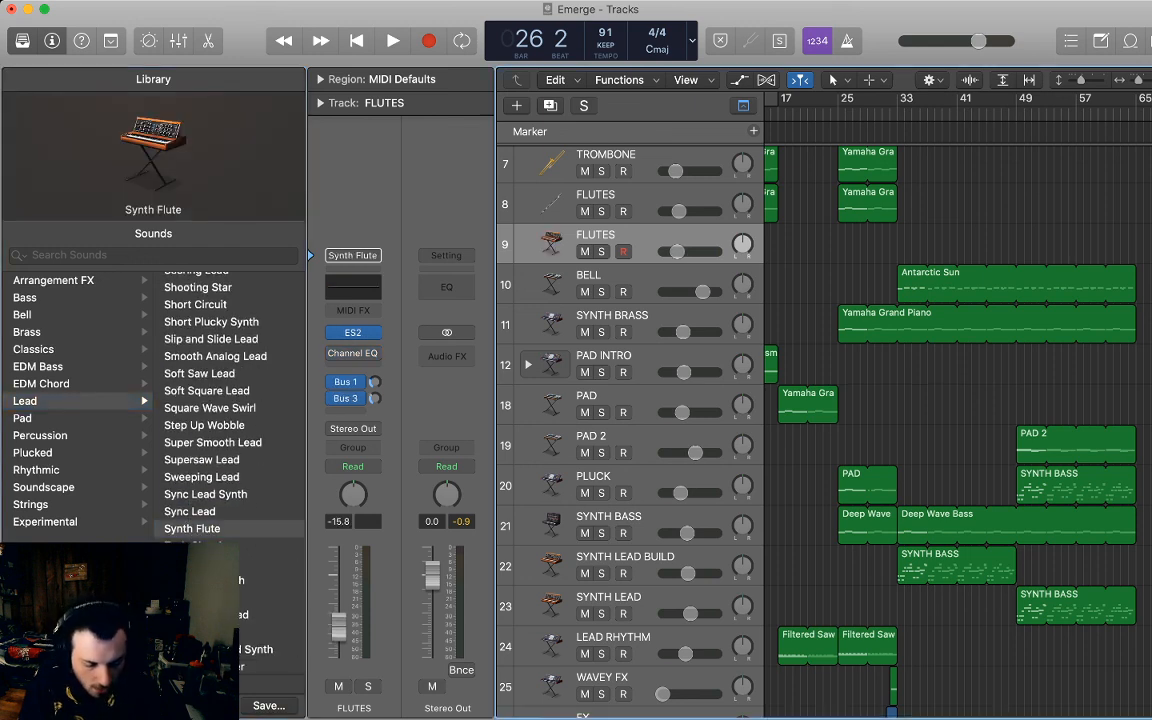
Check the lead, pluck and pad tracks for reusable parts and play the soloed PAD track from bar 17.
click(625, 557)
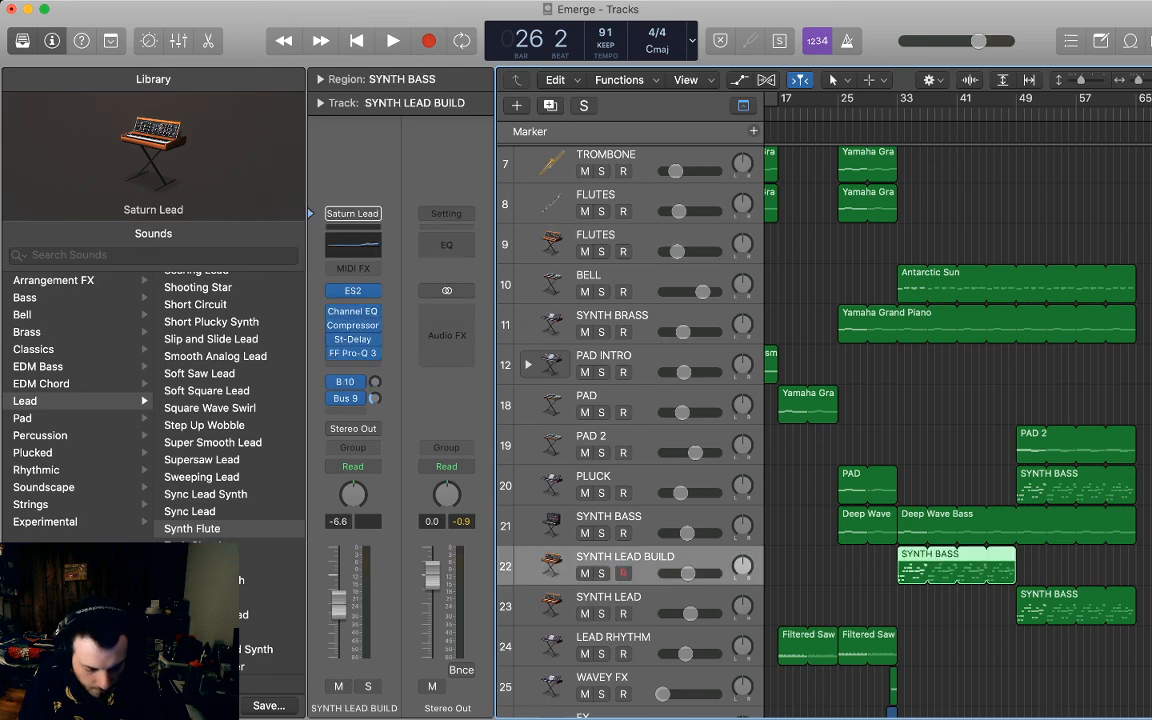
click(840, 566)
scroll(950, 420, left, 3)
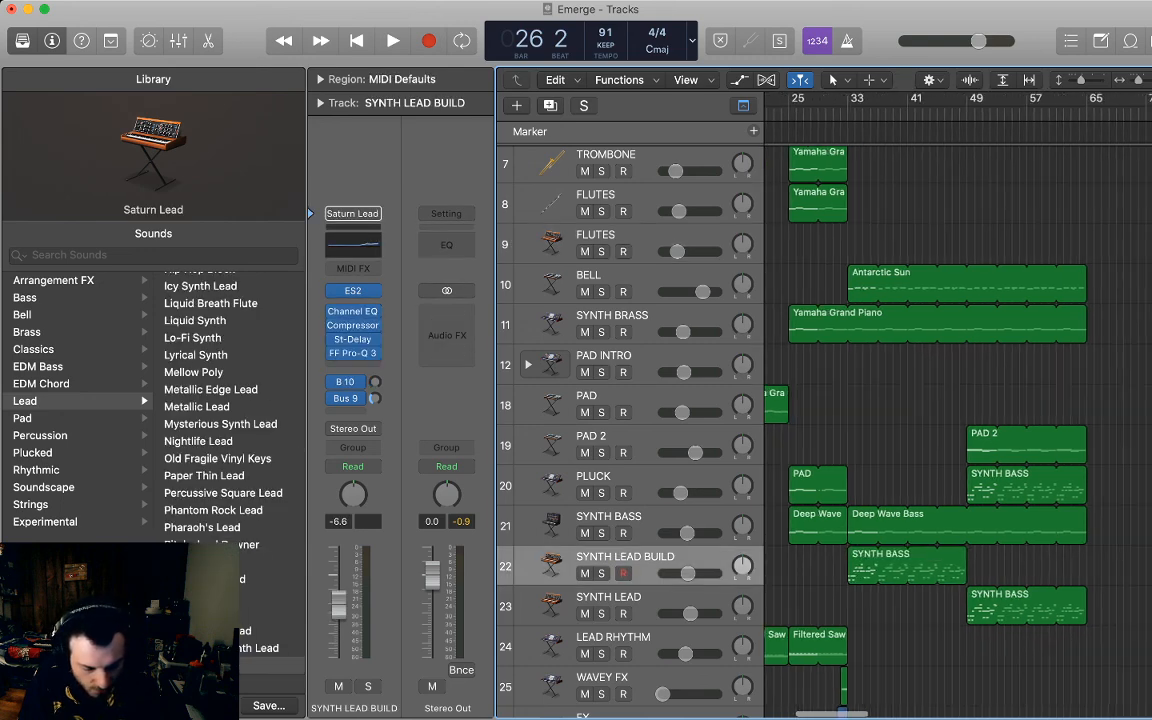
scroll(957, 420, left, 2)
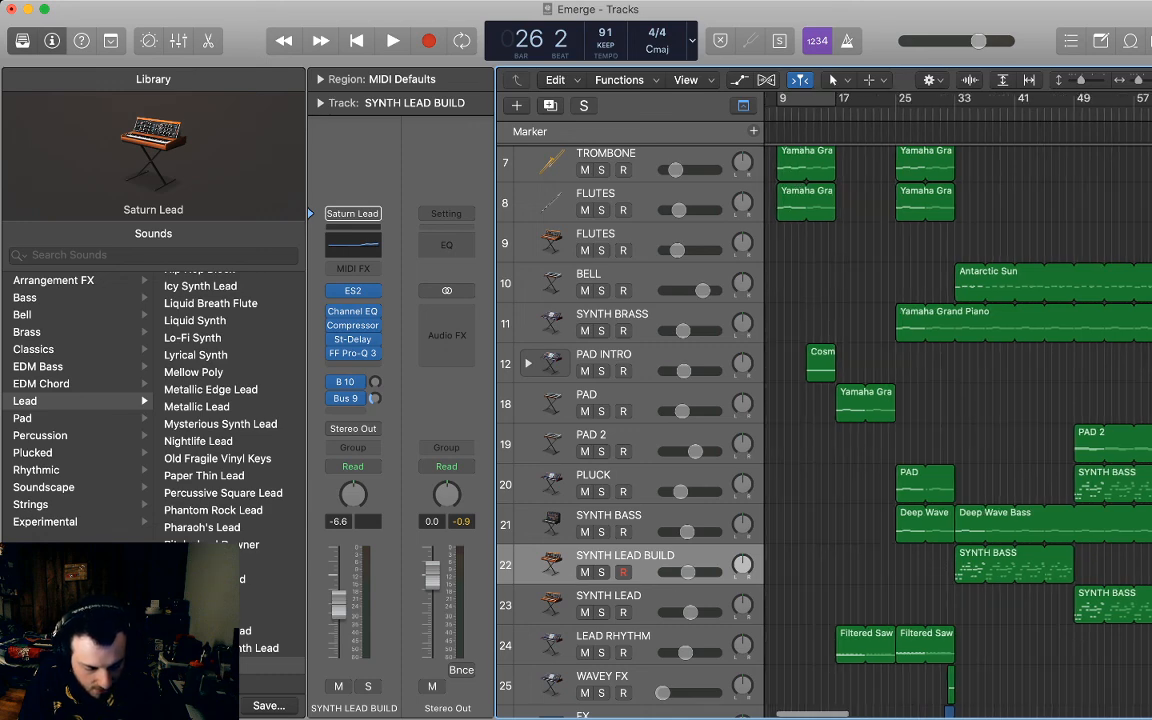
click(601, 491)
scroll(950, 420, down, 2)
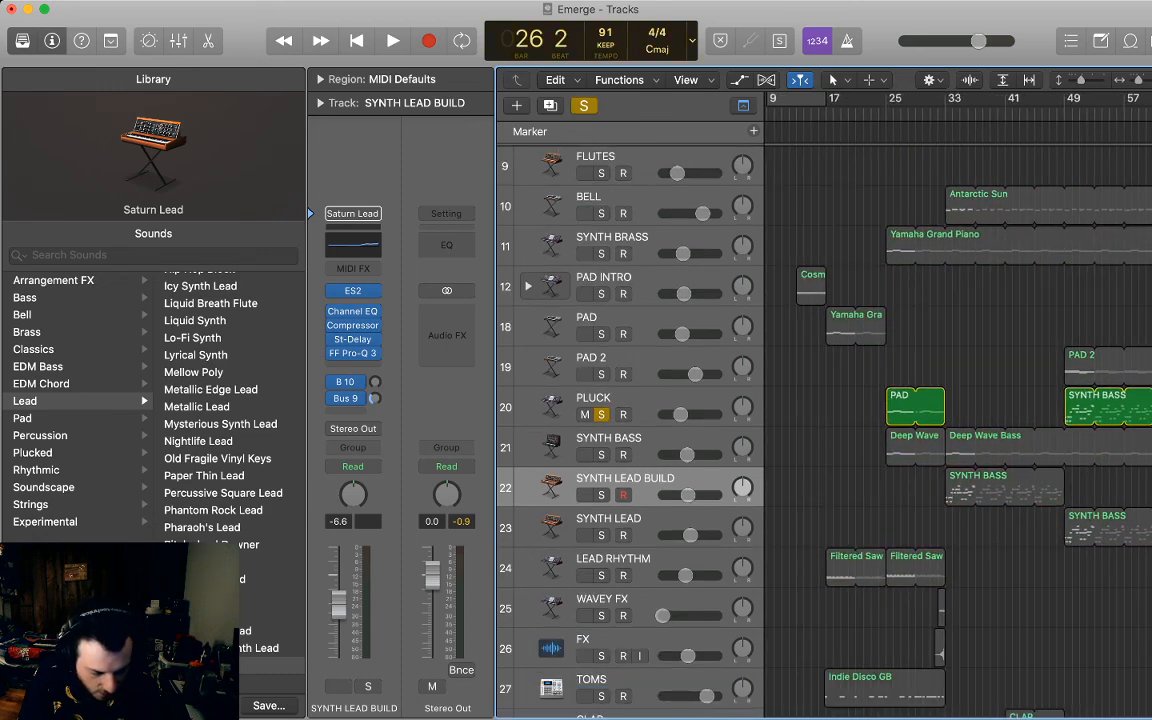
scroll(950, 420, left, 2)
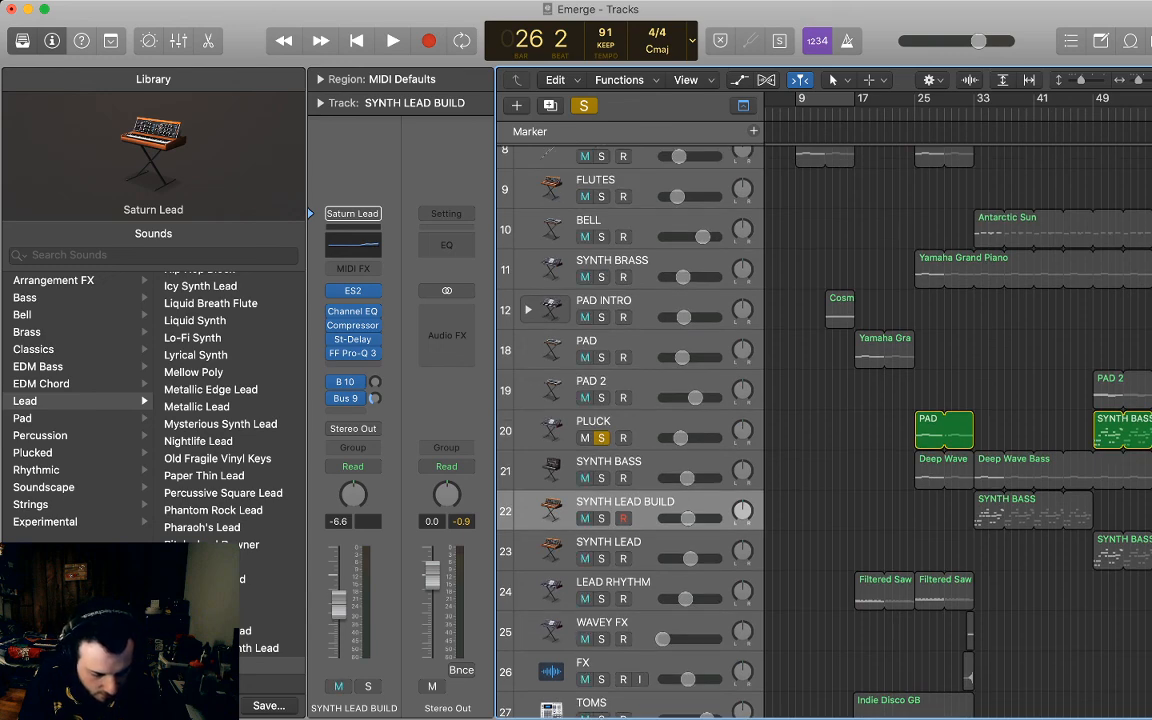
click(601, 358)
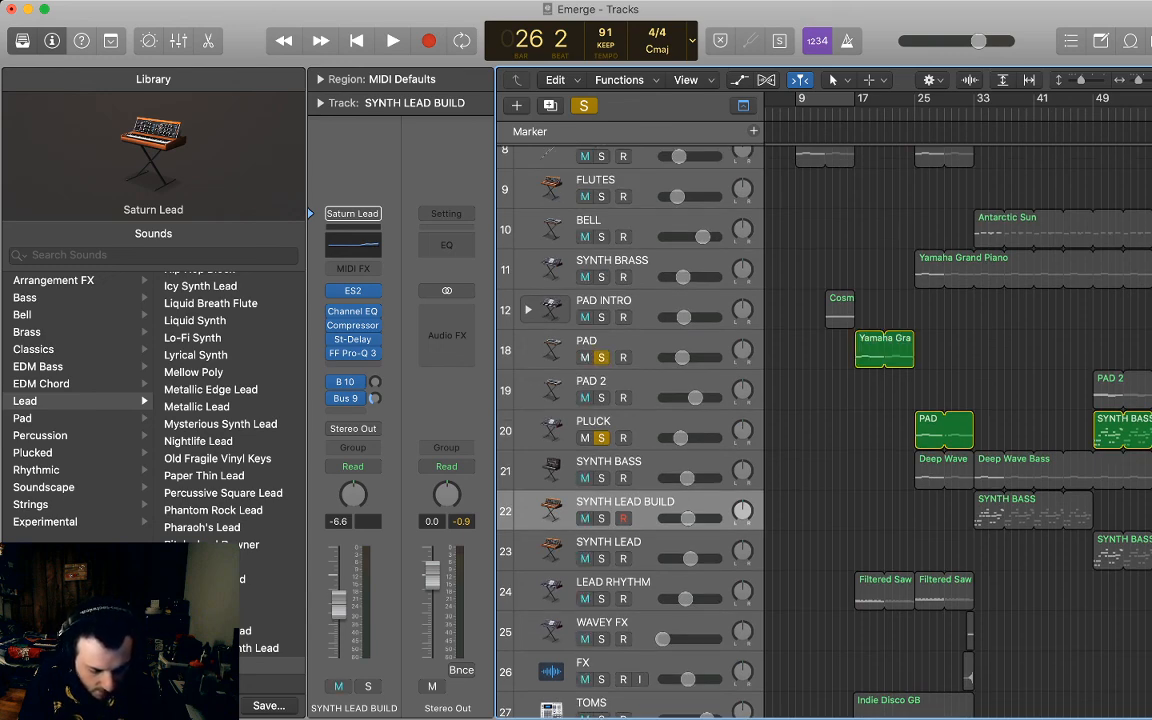
click(640, 423)
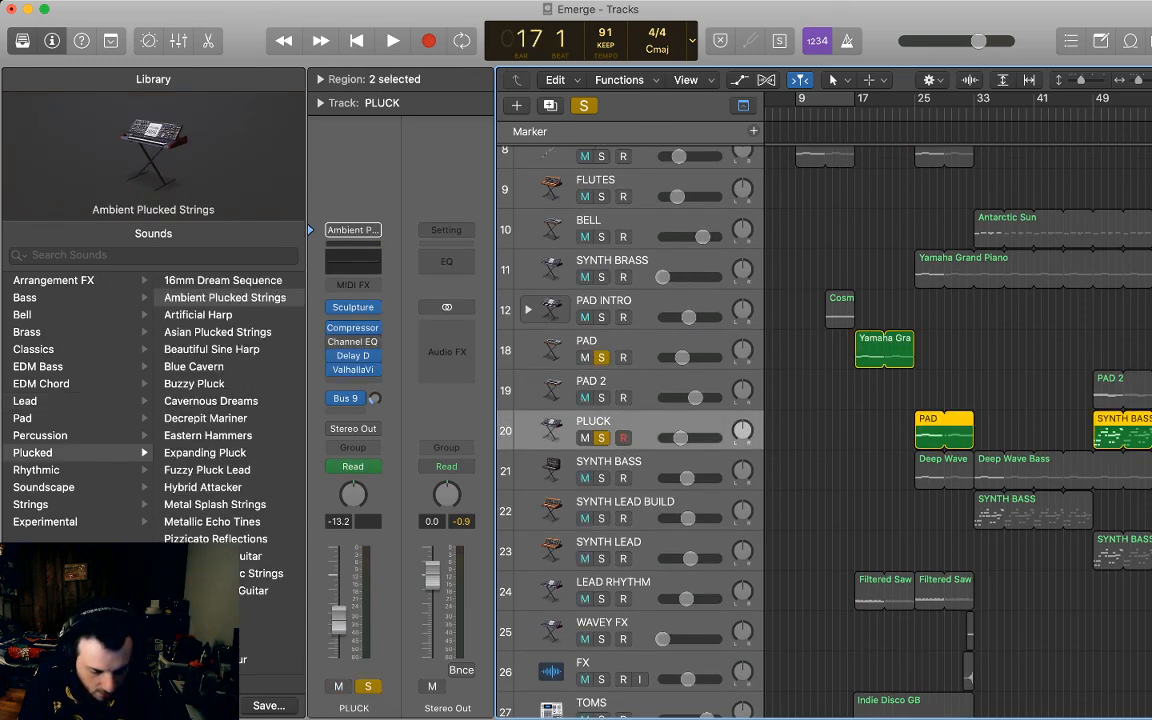
key(s)
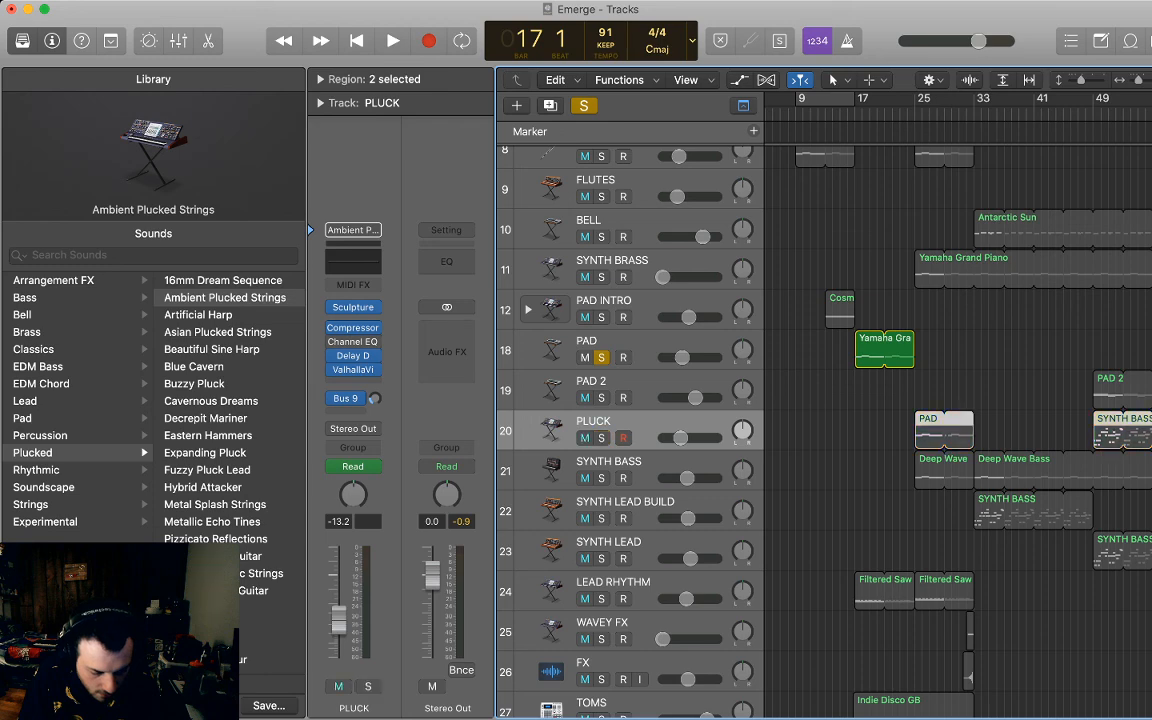
key(space)
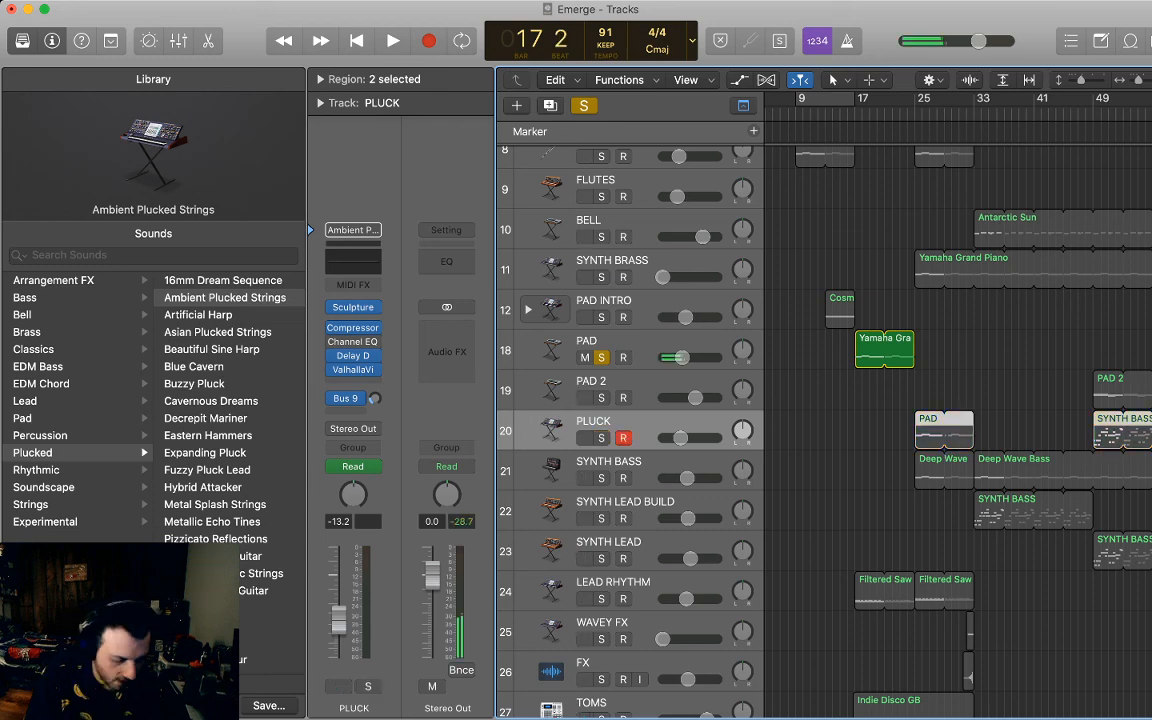
Clear the PAD solo, copy its bar 17 region to bar 33 and extend the copy to bar 49.
click(885, 339)
click(976, 99)
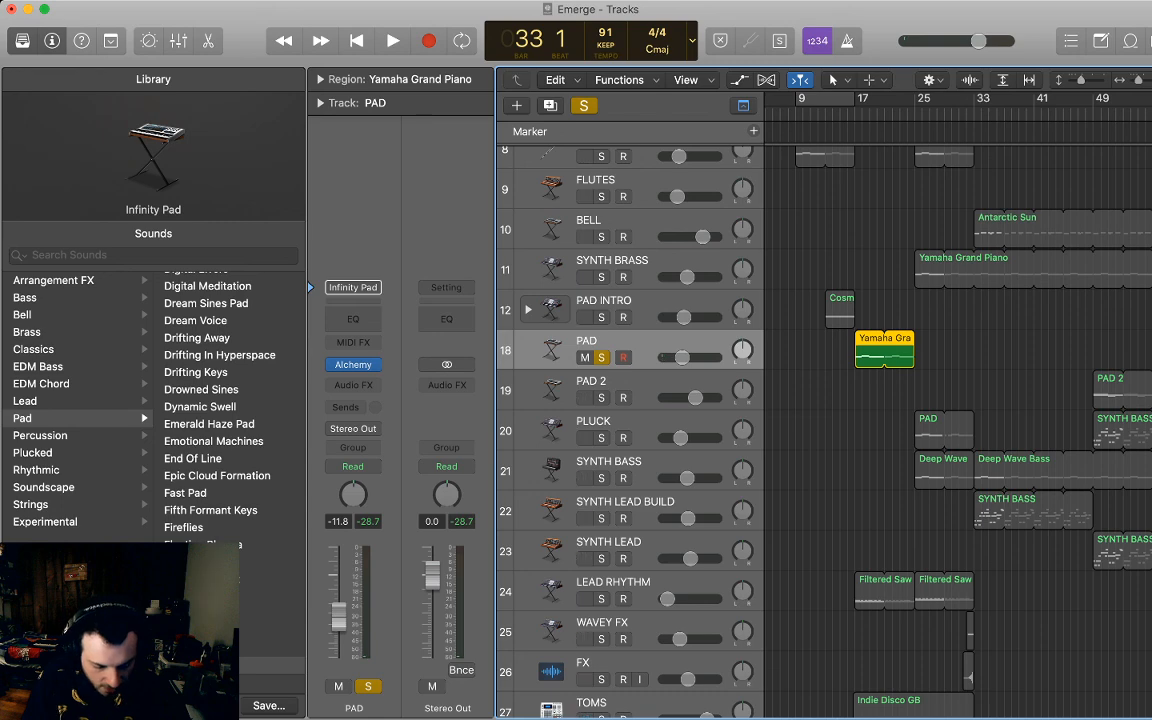
key(s)
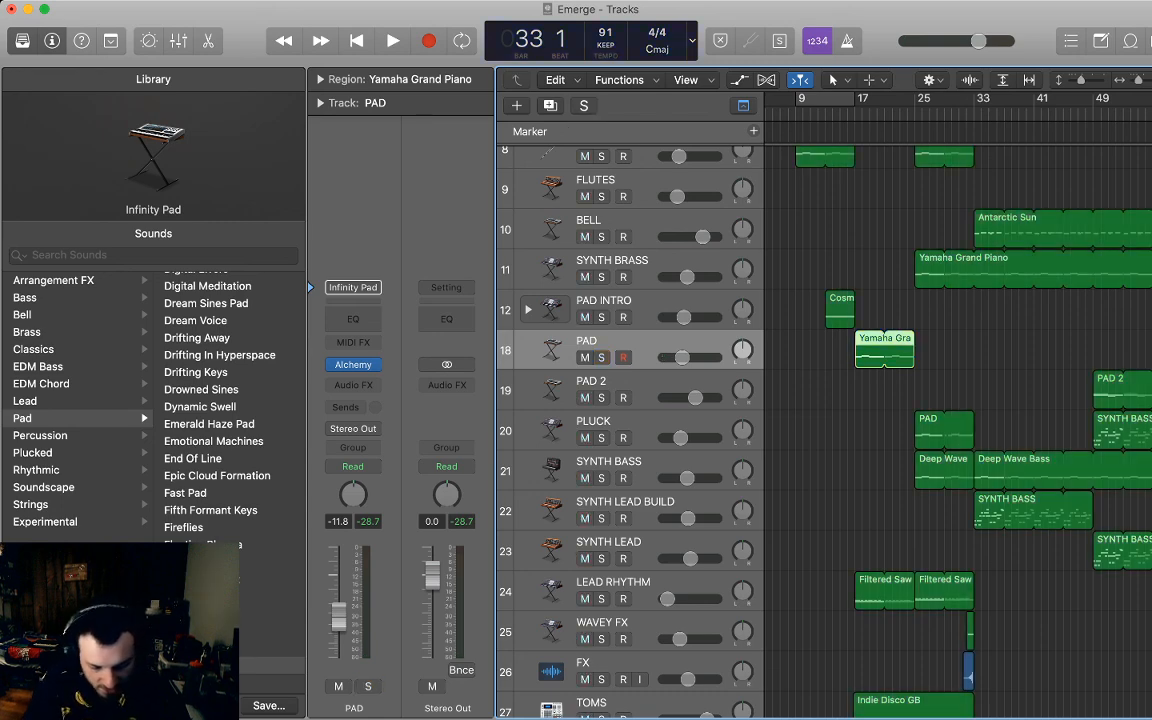
key(super+v)
click(1050, 350)
scroll(1000, 350, right, 2)
drag(957, 340, 1018, 340)
click(1050, 350)
Review the tracks from LOOP down to LEAD RHYTHM and play the section at bar 33 with the added PAD region.
scroll(1050, 350, up, 2)
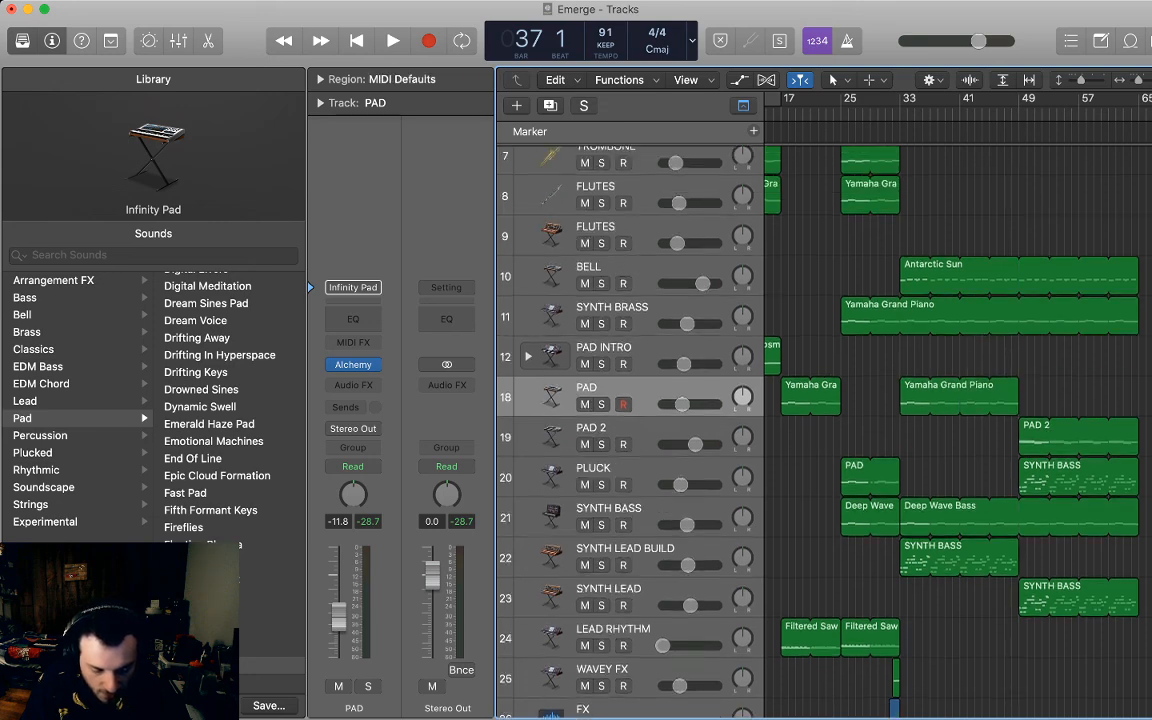
scroll(820, 420, up, 6)
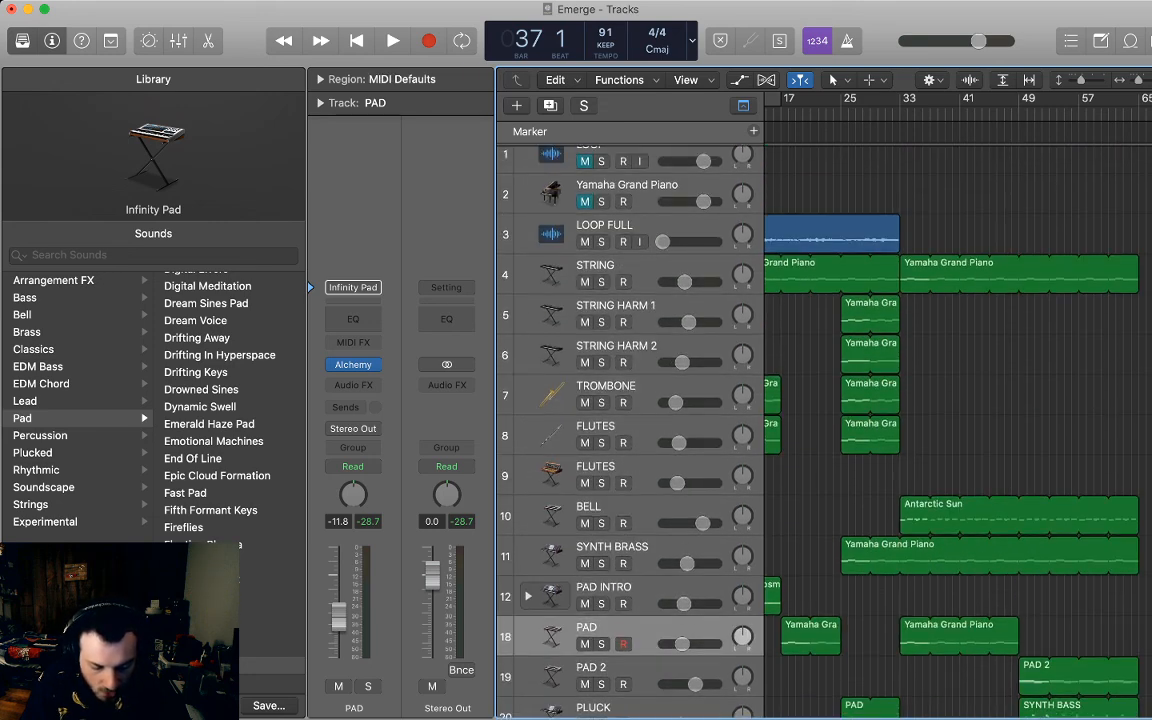
scroll(820, 420, down, 4)
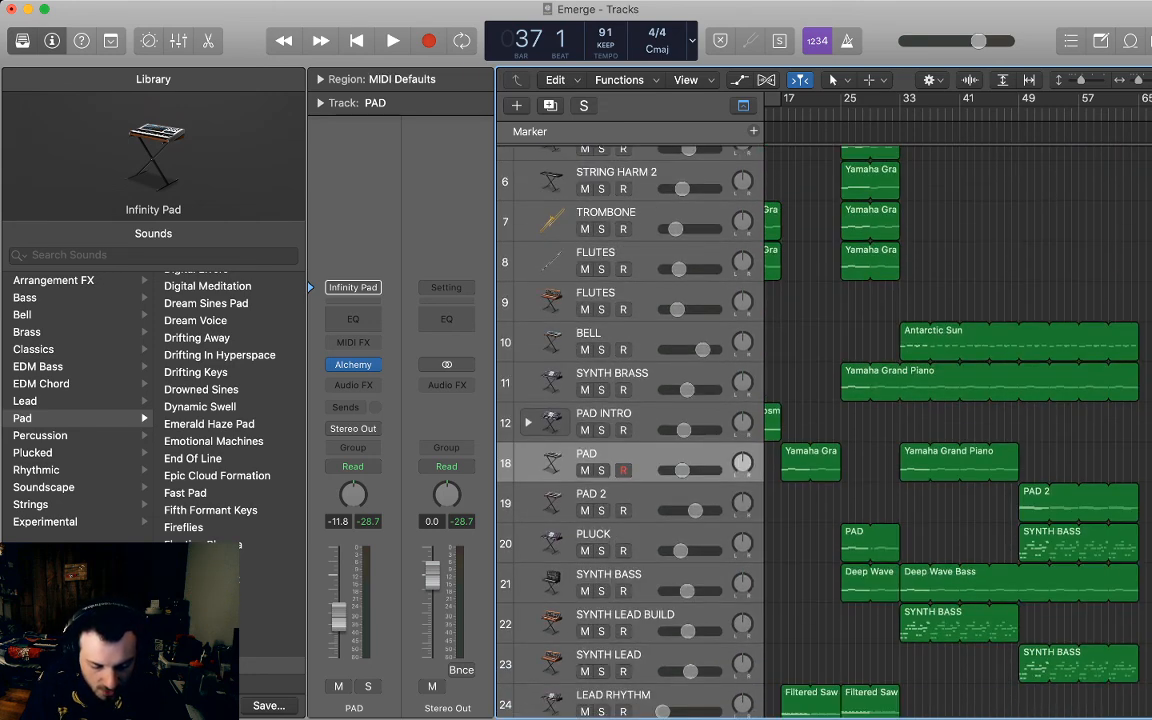
key(space)
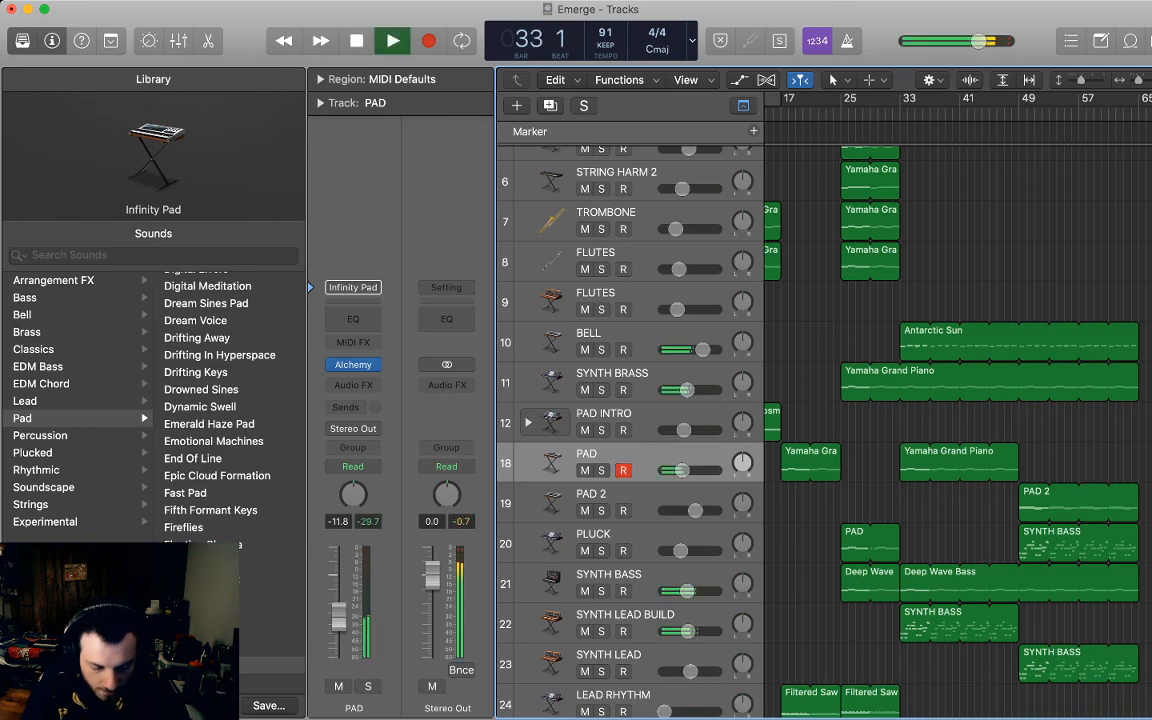
scroll(820, 420, up, 1)
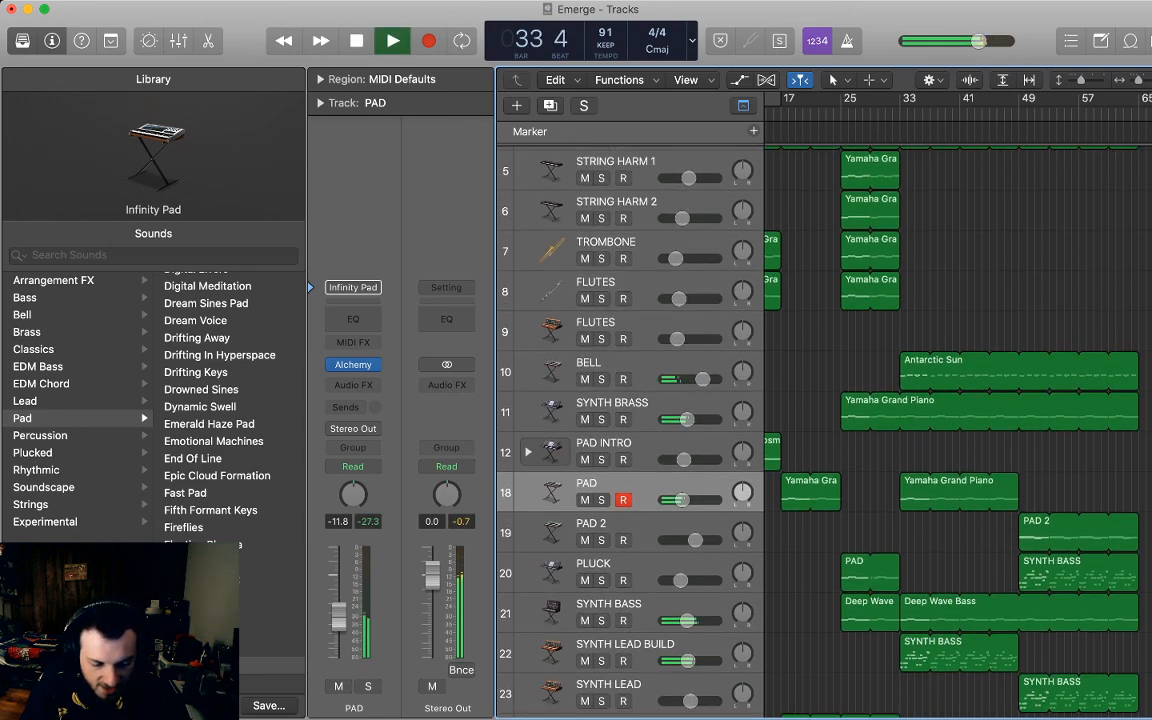
key(space)
Play the transition from about bar 28 into bar 33 while examining the tracks down to the snares and CYMB ROLL.
key(space)
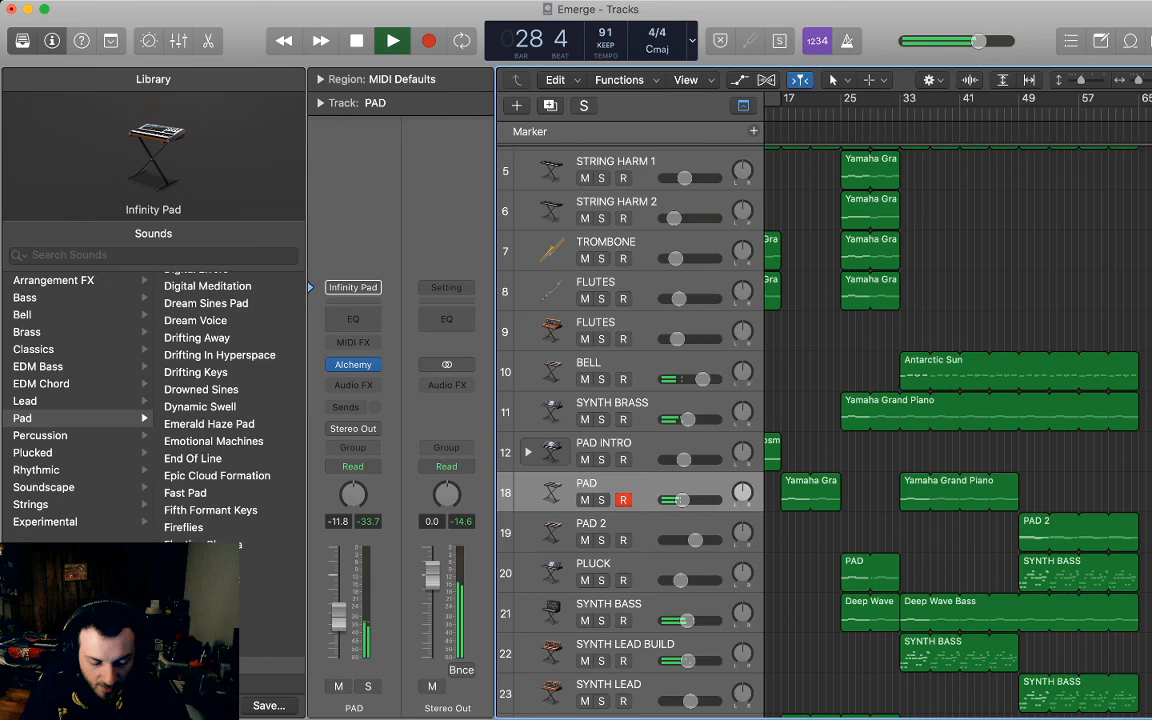
scroll(820, 420, down, 1)
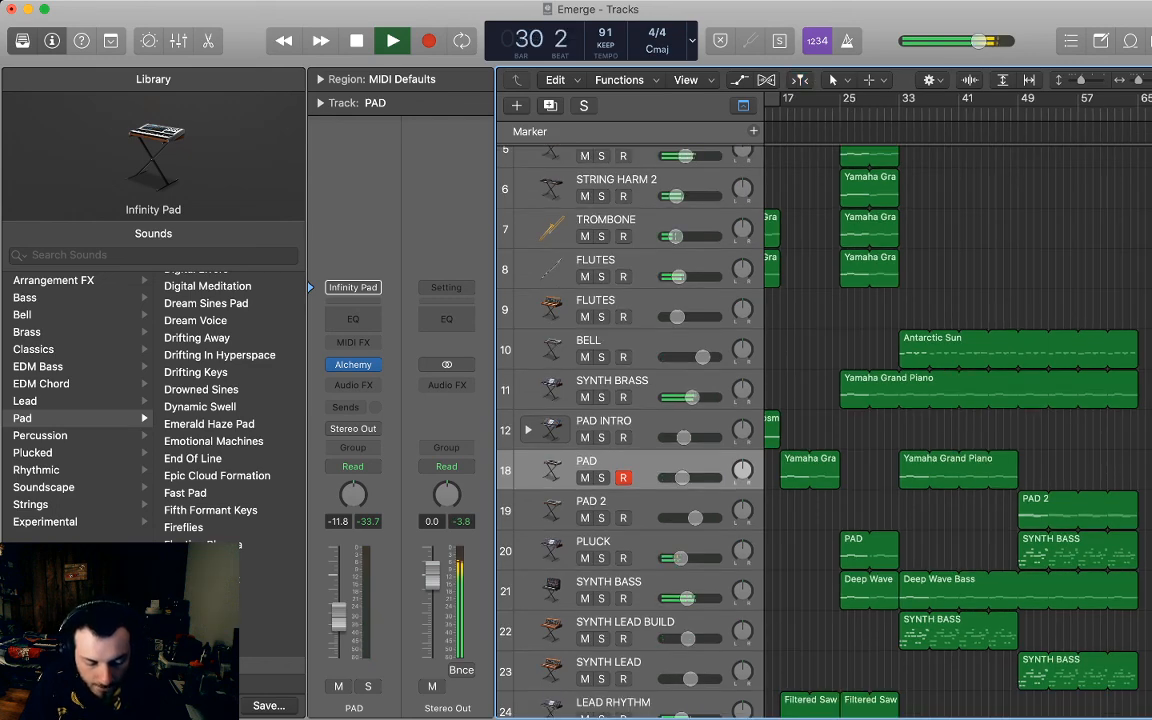
scroll(820, 420, down, 5)
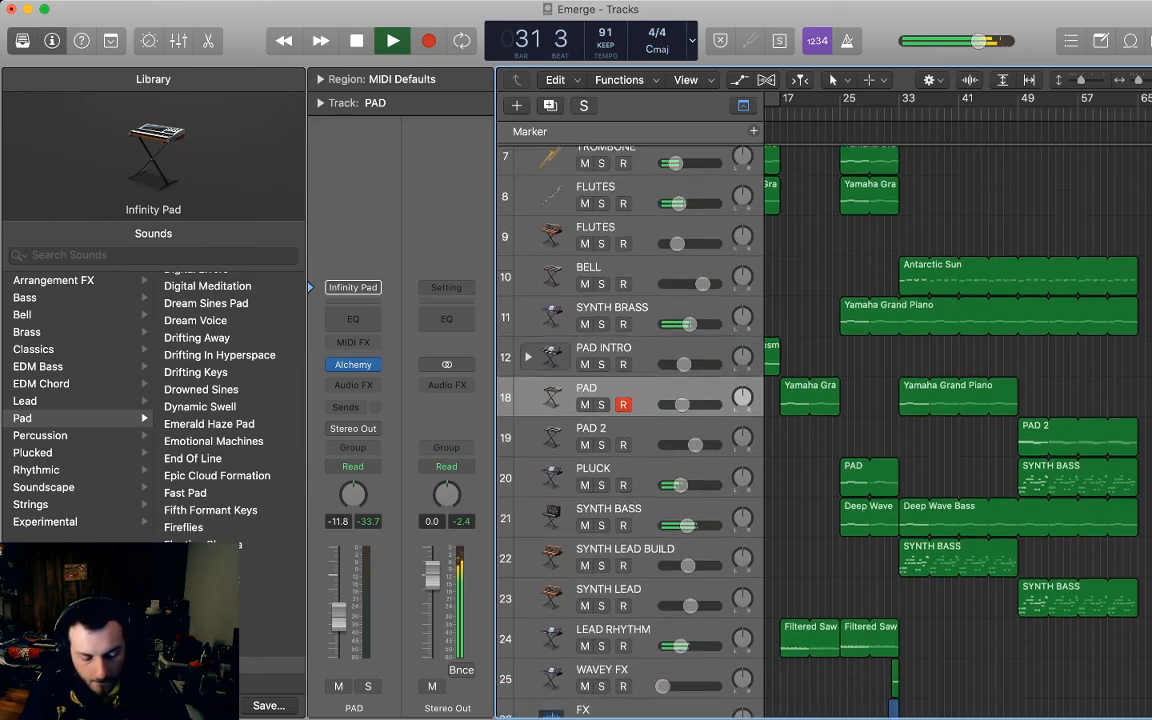
scroll(820, 420, down, 3)
scroll(760, 420, down, 5)
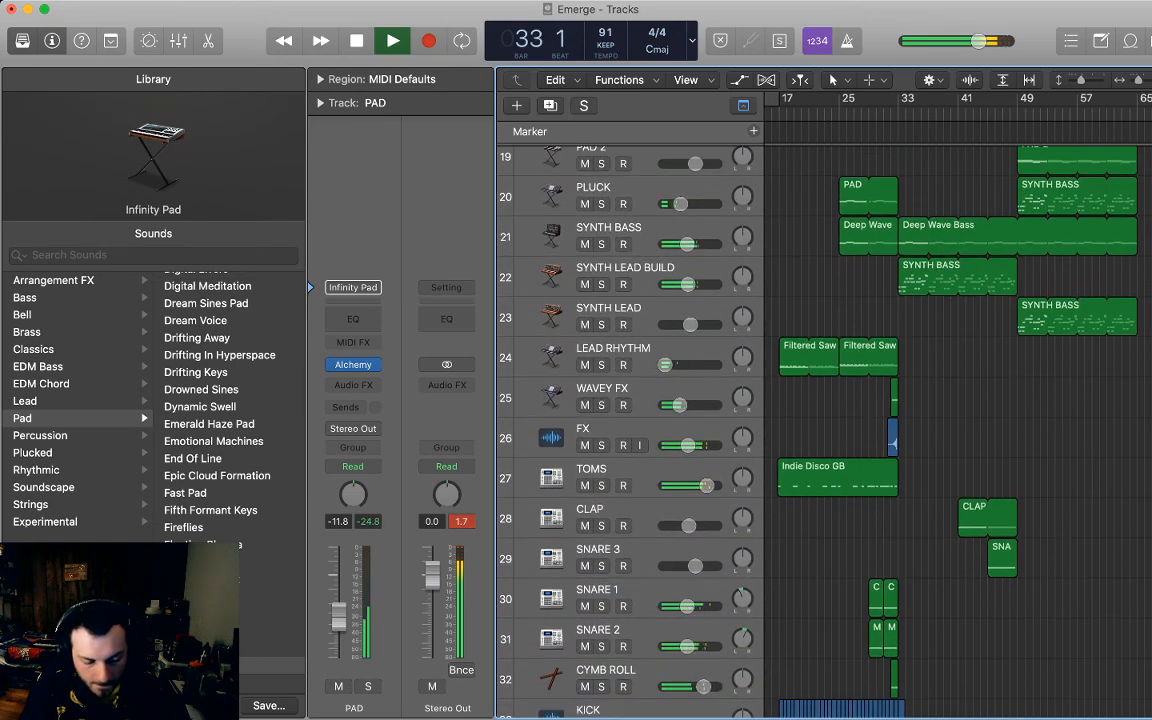
scroll(760, 420, up, 6)
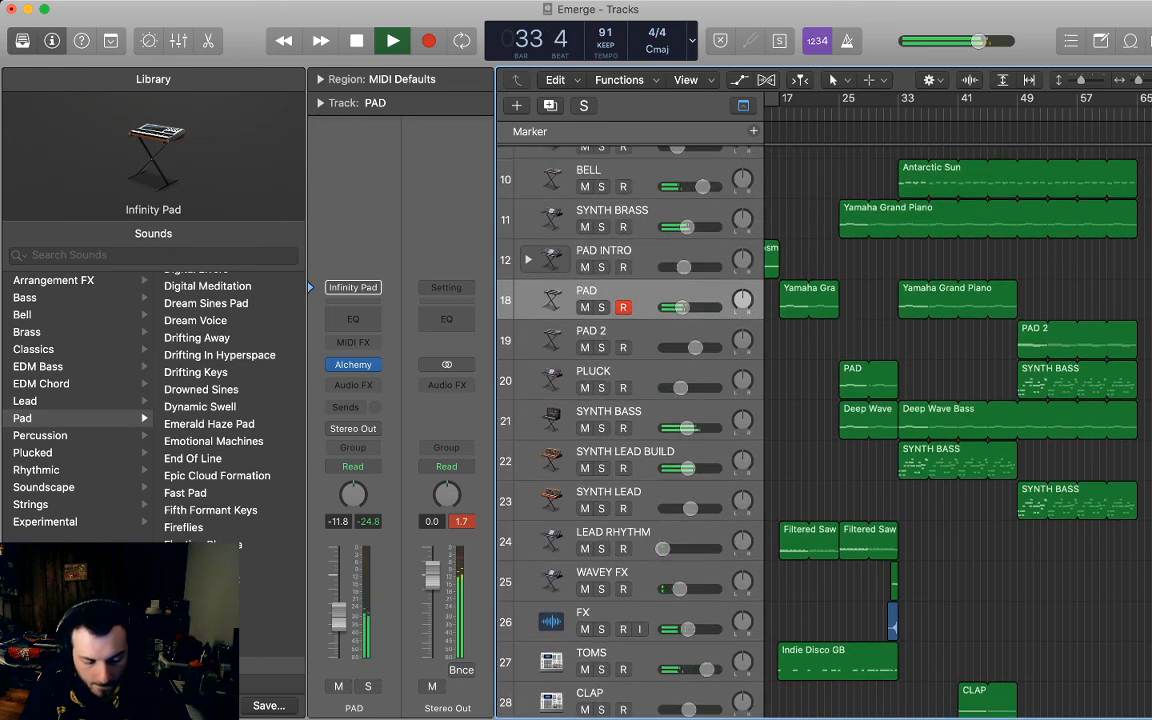
Open the PAD region at bar 33 in the Piano Roll and copy its four notes seven semitones higher.
double_click(957, 300)
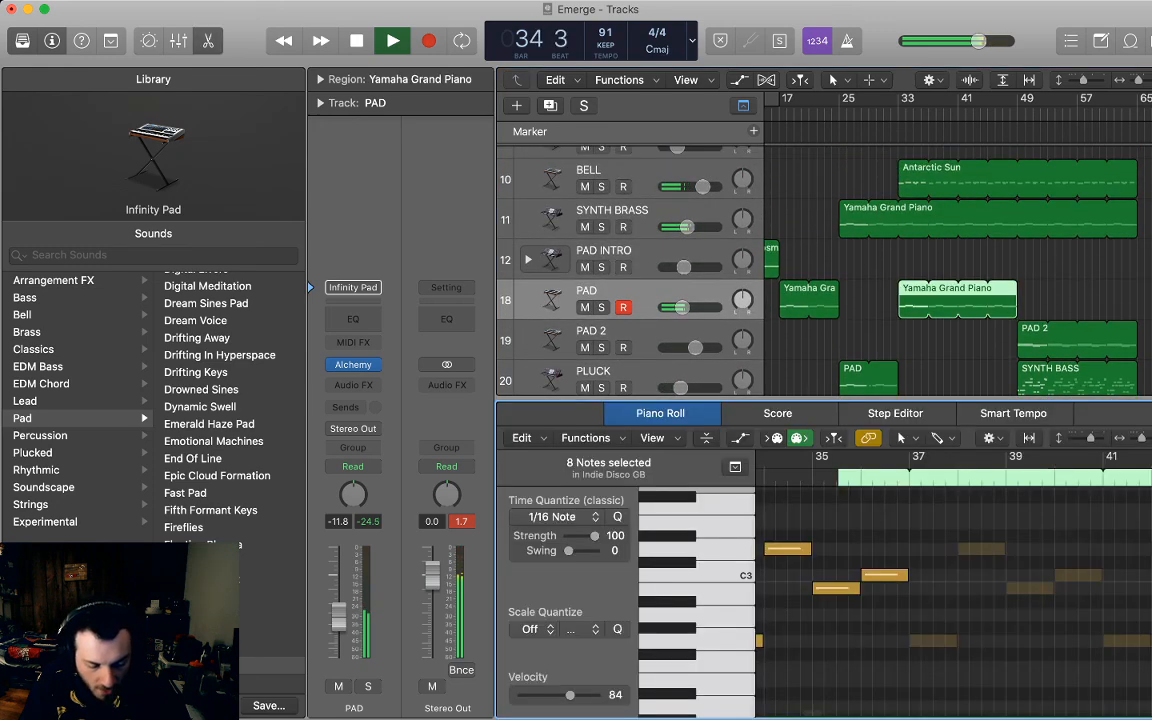
key(space)
scroll(950, 590, left, 5)
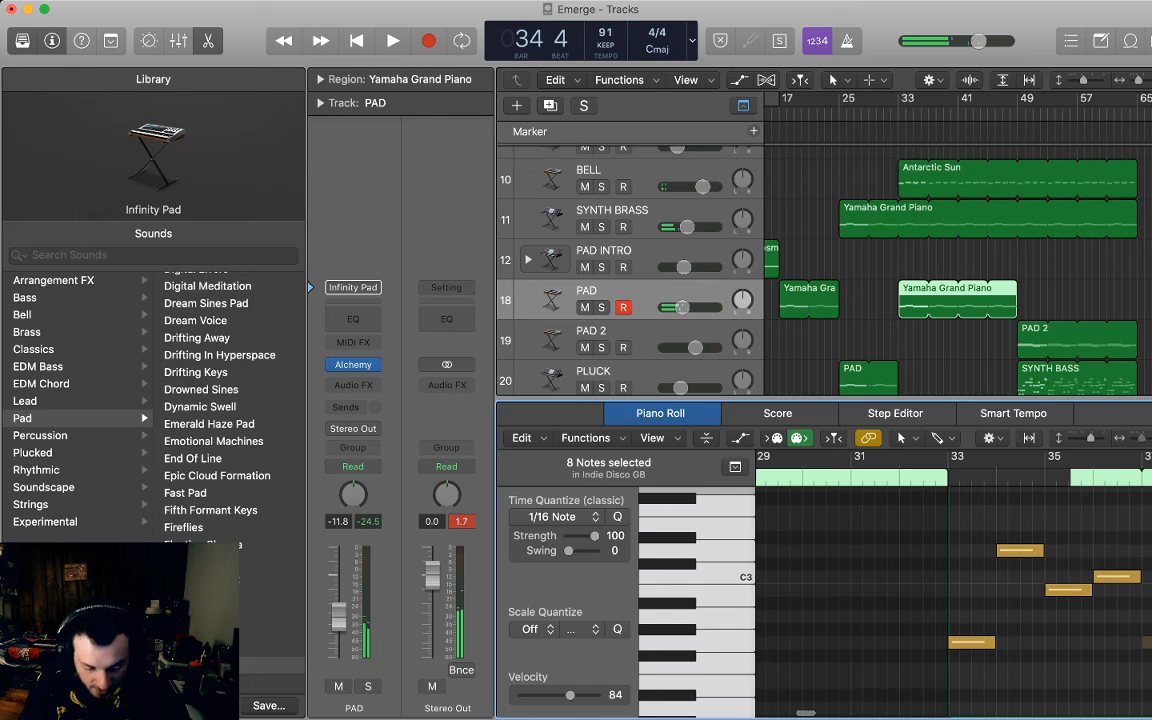
key(super+Left)
drag(1011, 528, 1074, 671)
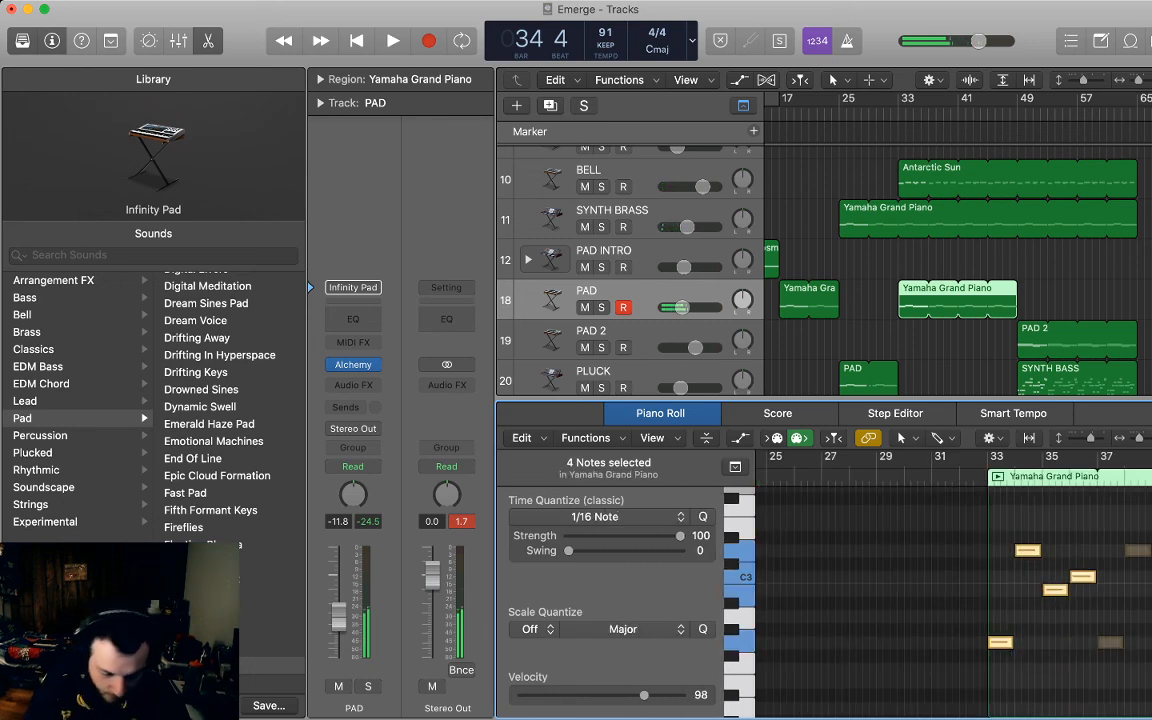
key(super+Right)
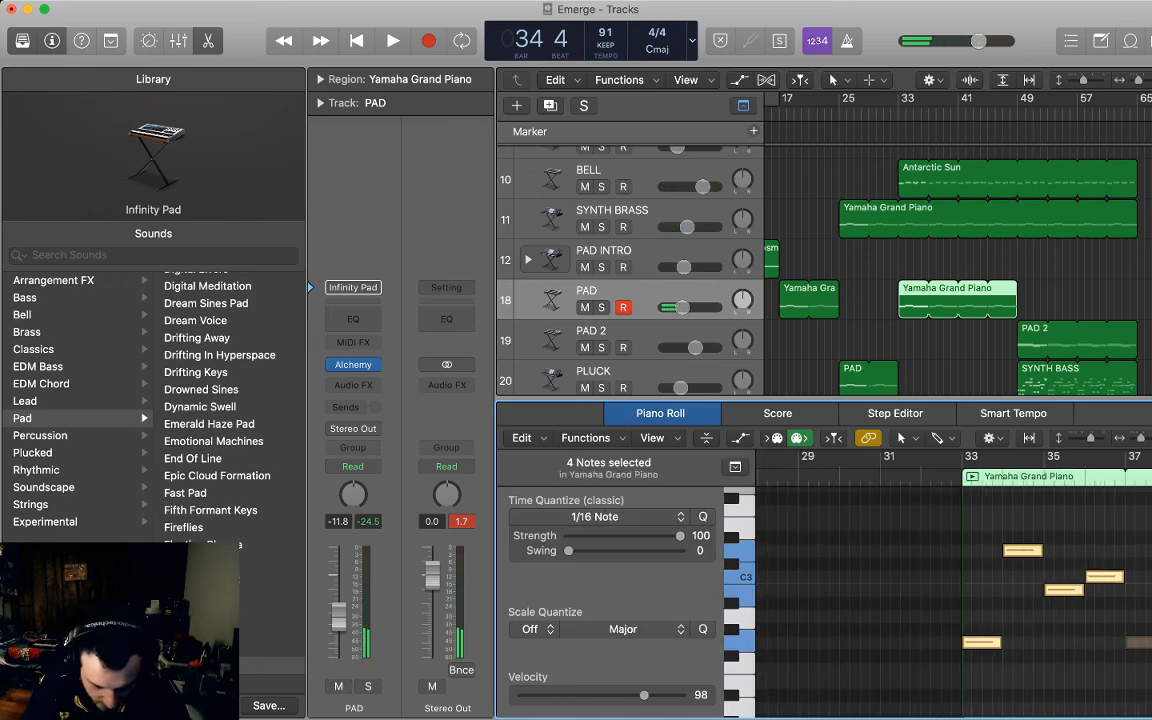
key(comma)
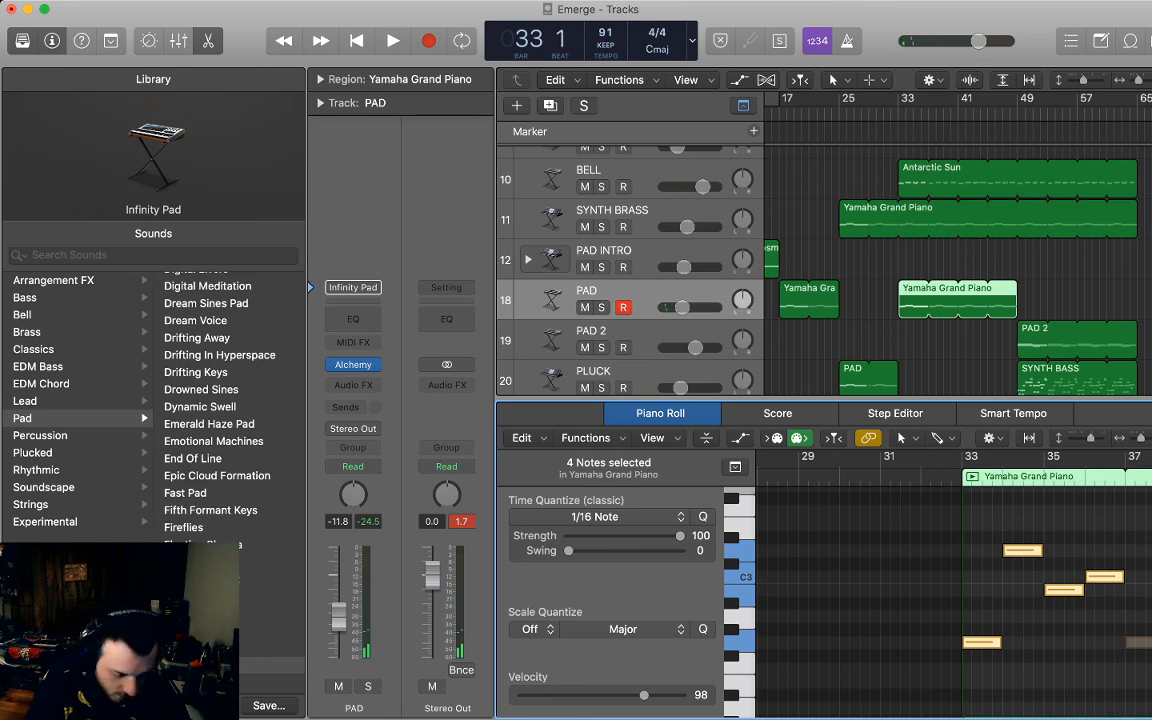
key(super+v)
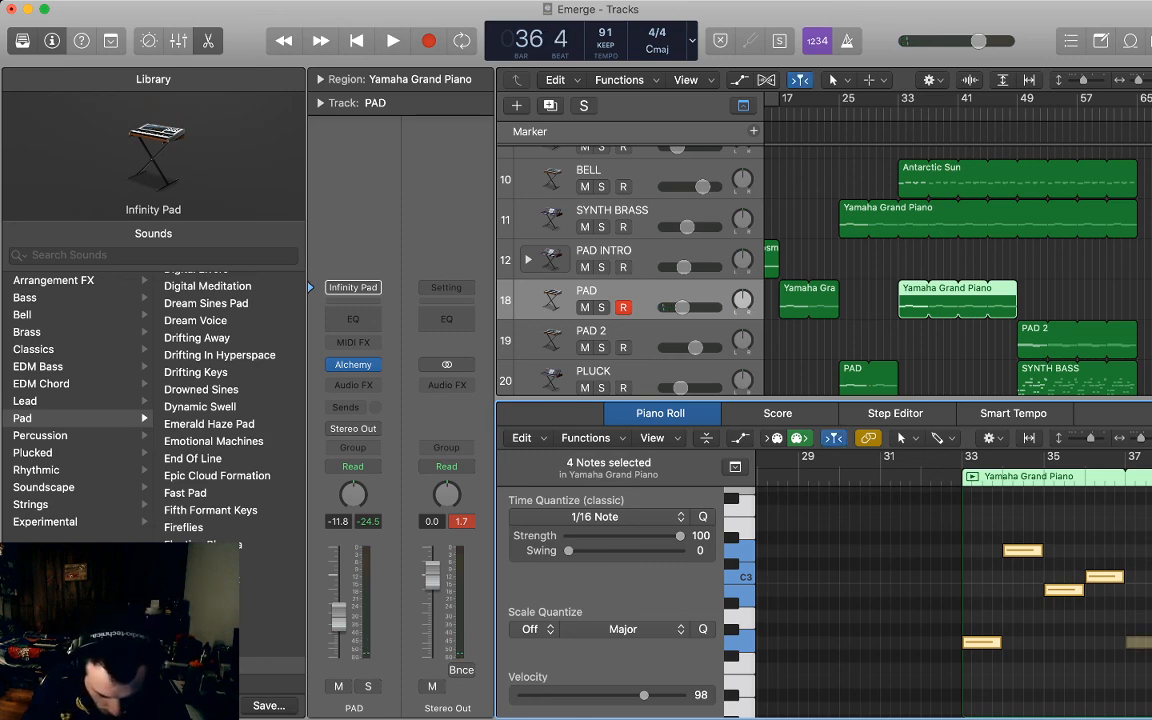
drag(982, 642, 982, 550)
scroll(950, 580, right, 2)
scroll(950, 580, up, 4)
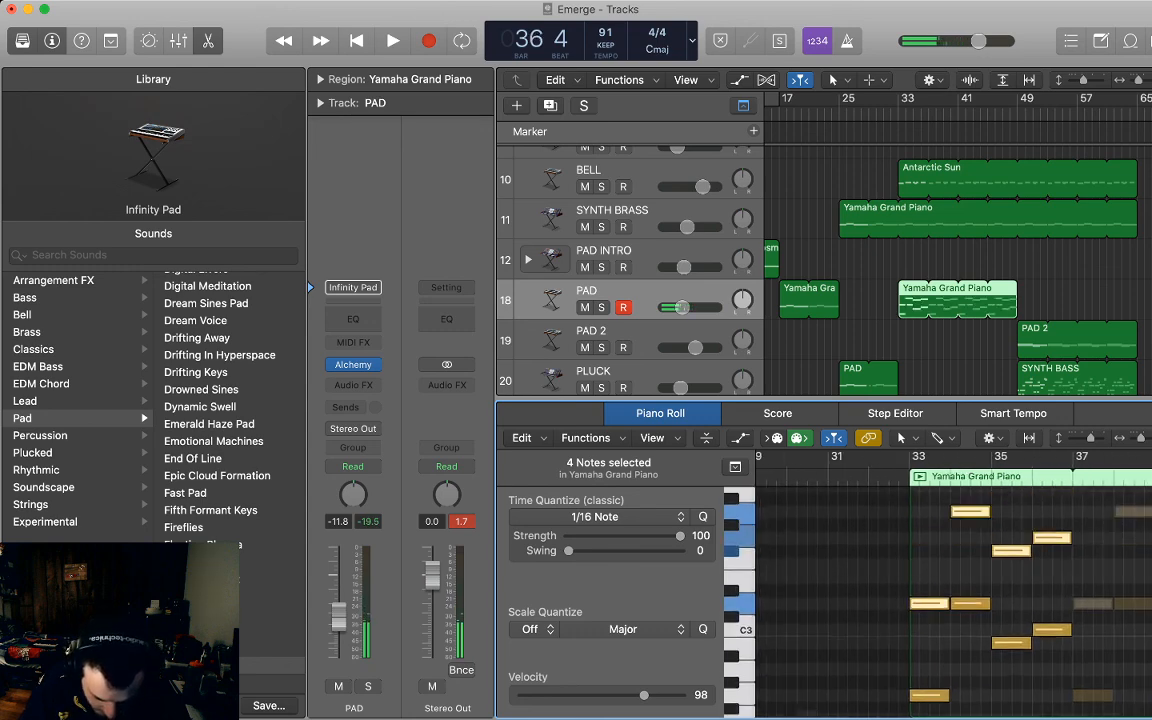
key(super+shift+a)
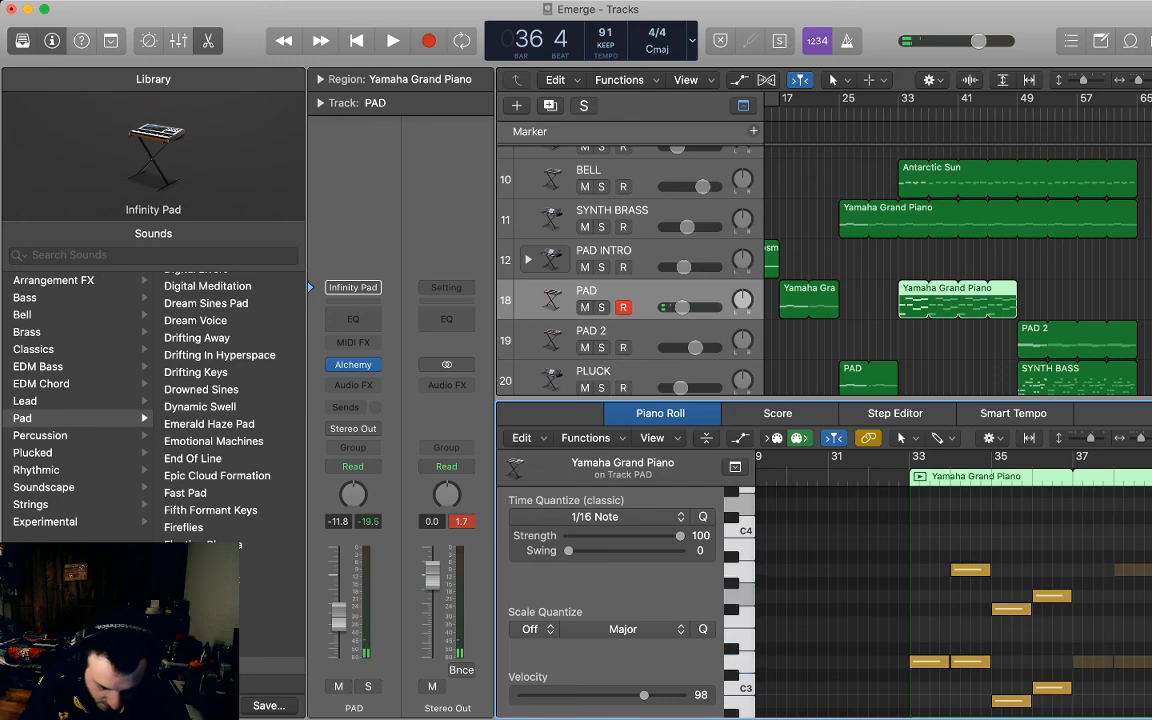
Lower the upper harmony note at bar 34 of the PAD region by one octave.
scroll(950, 570, down, 3)
scroll(950, 570, up, 2)
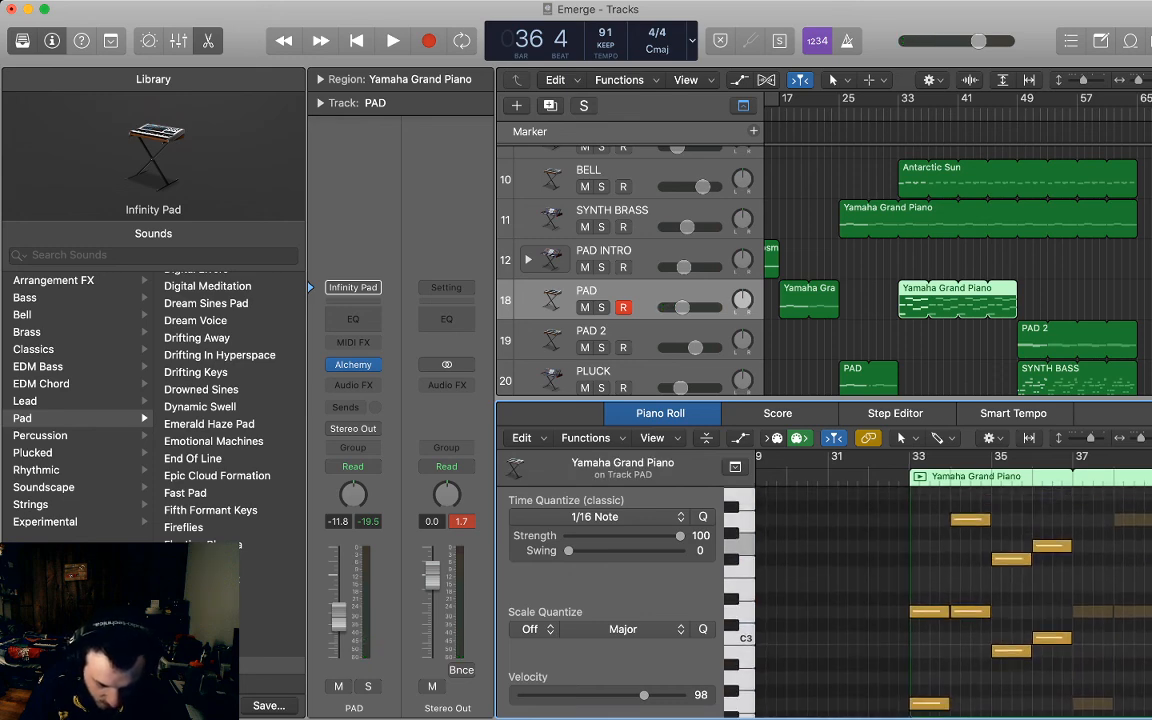
scroll(950, 570, down, 1)
click(970, 501)
drag(970, 501, 980, 658)
scroll(950, 580, right, 2)
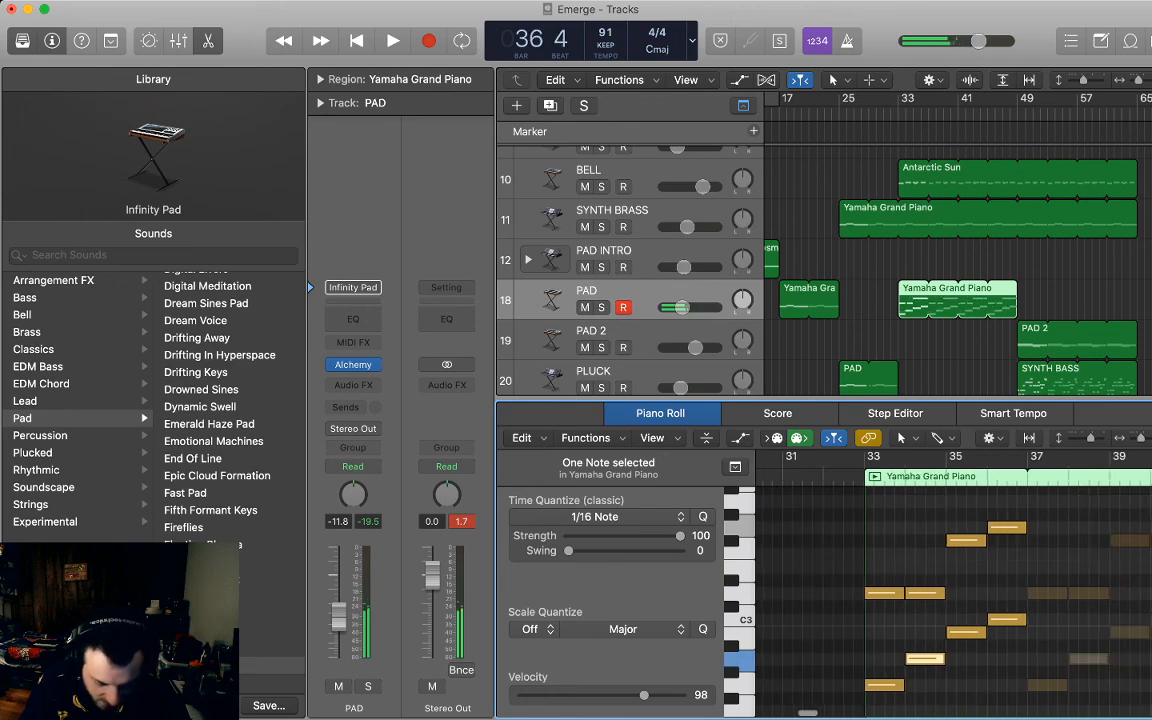
scroll(950, 580, down, 1)
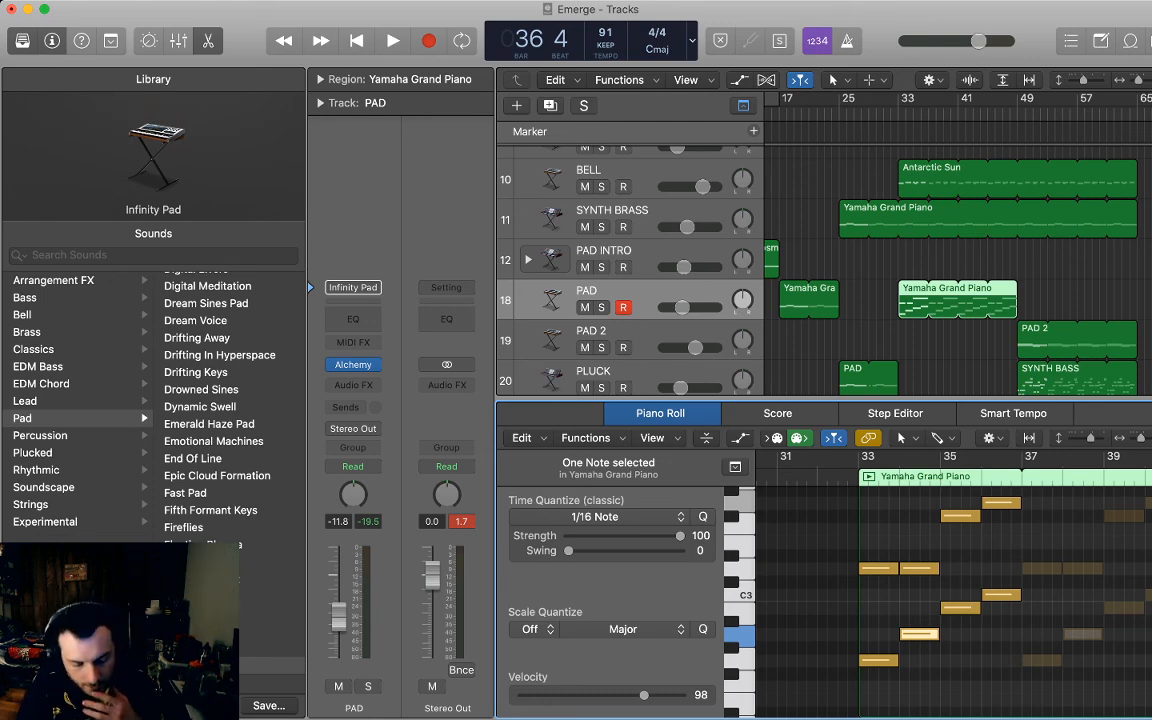
scroll(950, 590, up, 1)
scroll(950, 590, down, 1)
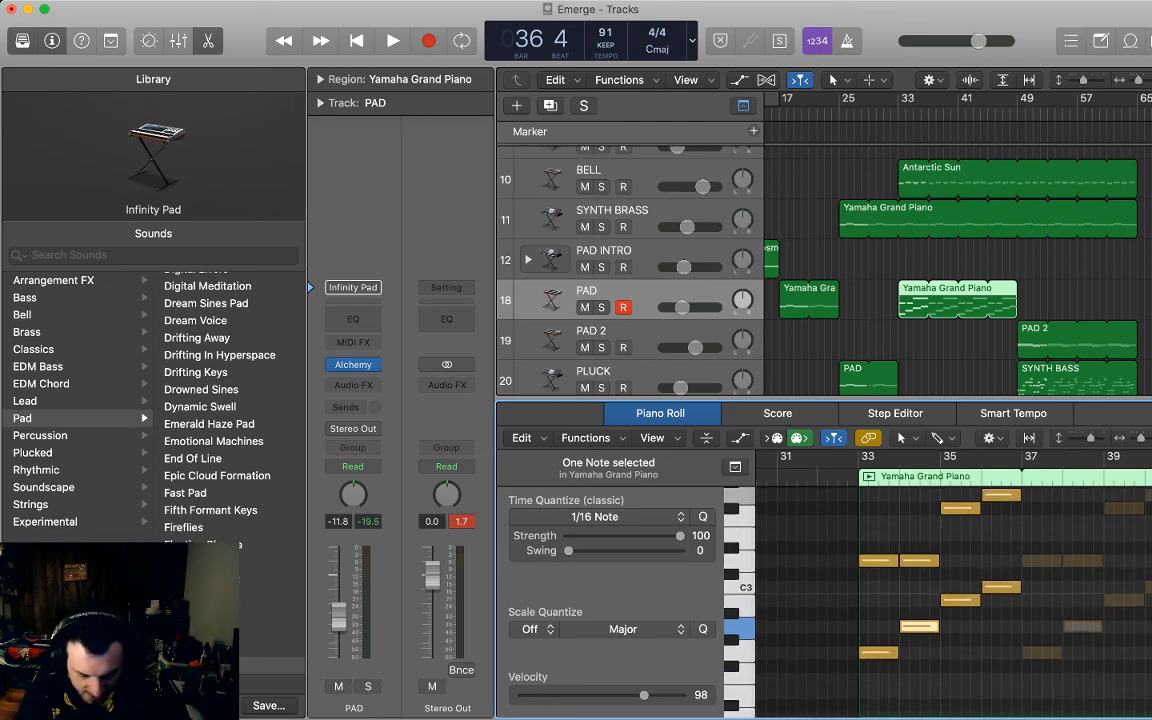
Lower the upper harmony notes at bars 35 and 36 of the PAD region by one octave each.
click(960, 600)
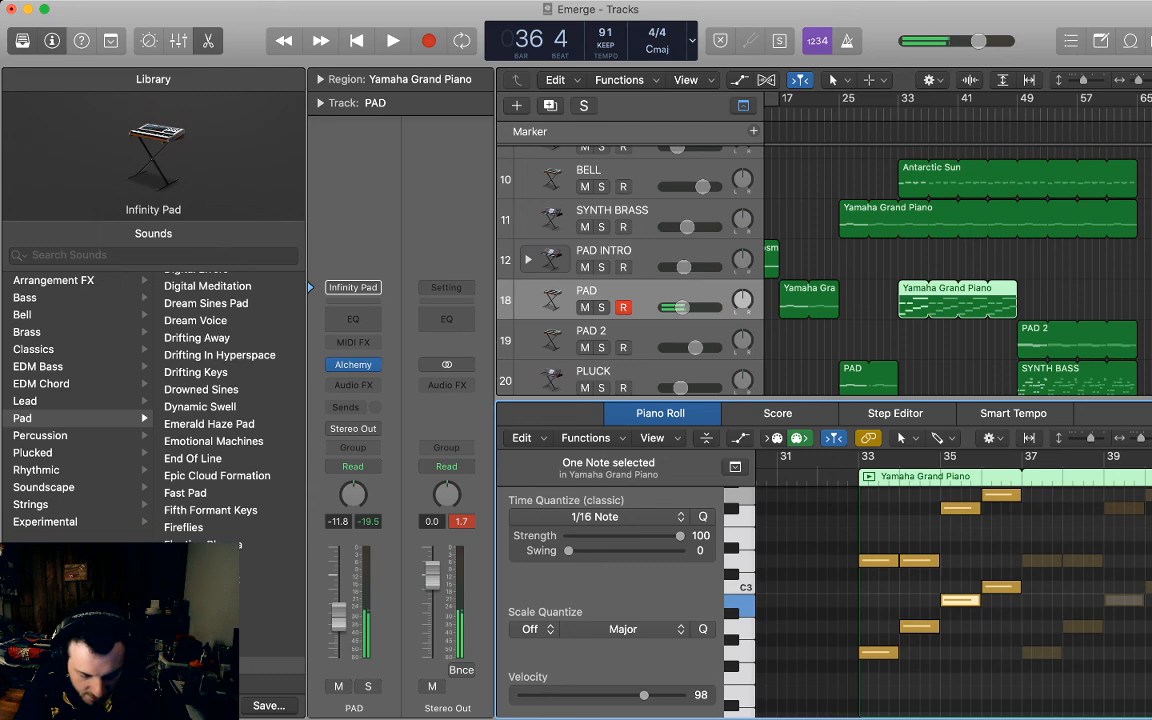
drag(960, 508, 960, 665)
click(990, 640)
scroll(990, 640, right, 1)
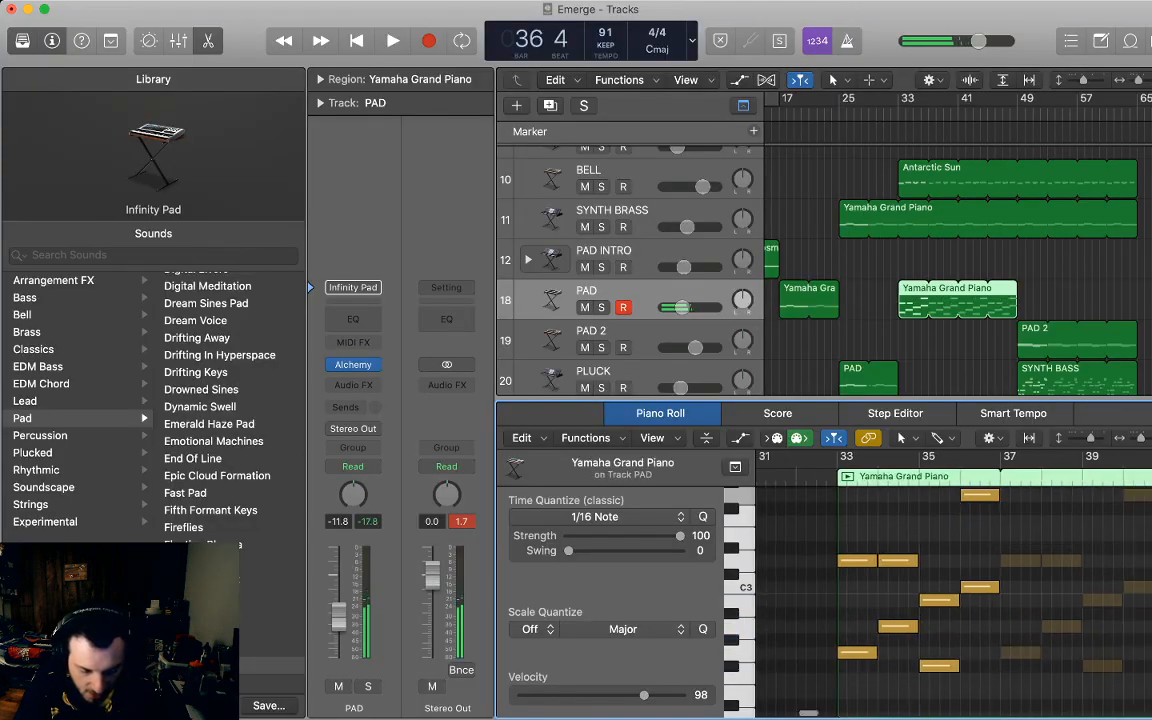
scroll(950, 590, right, 2)
drag(935, 495, 935, 652)
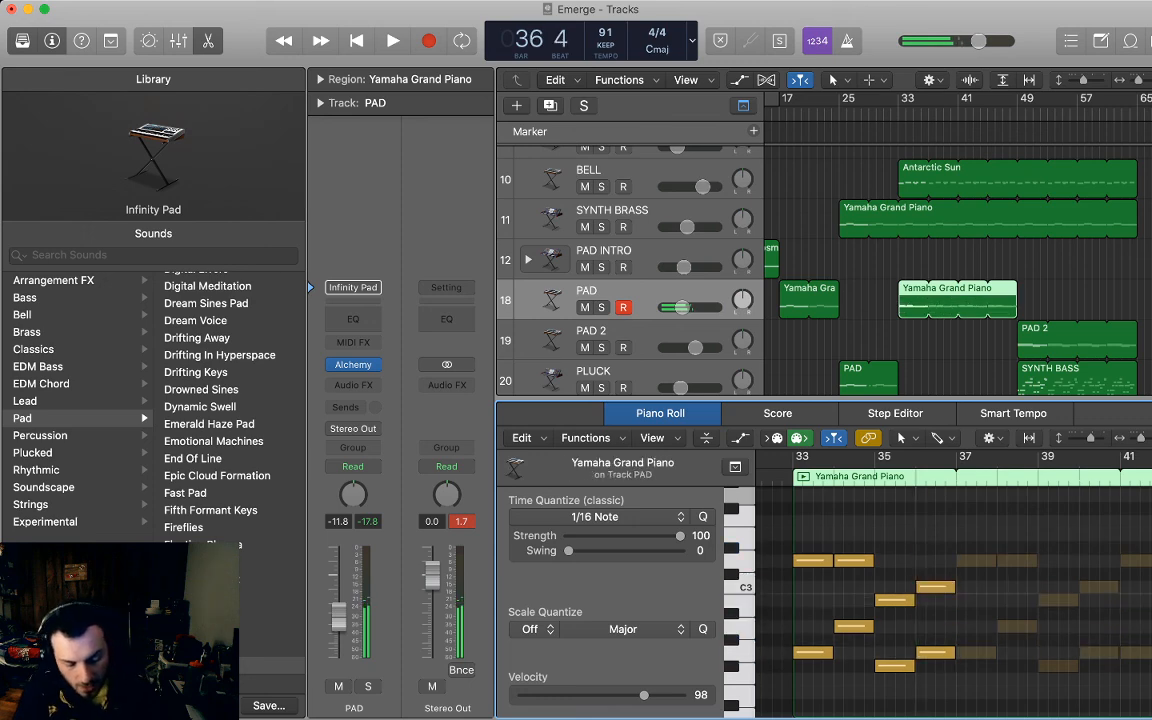
scroll(950, 590, left, 2)
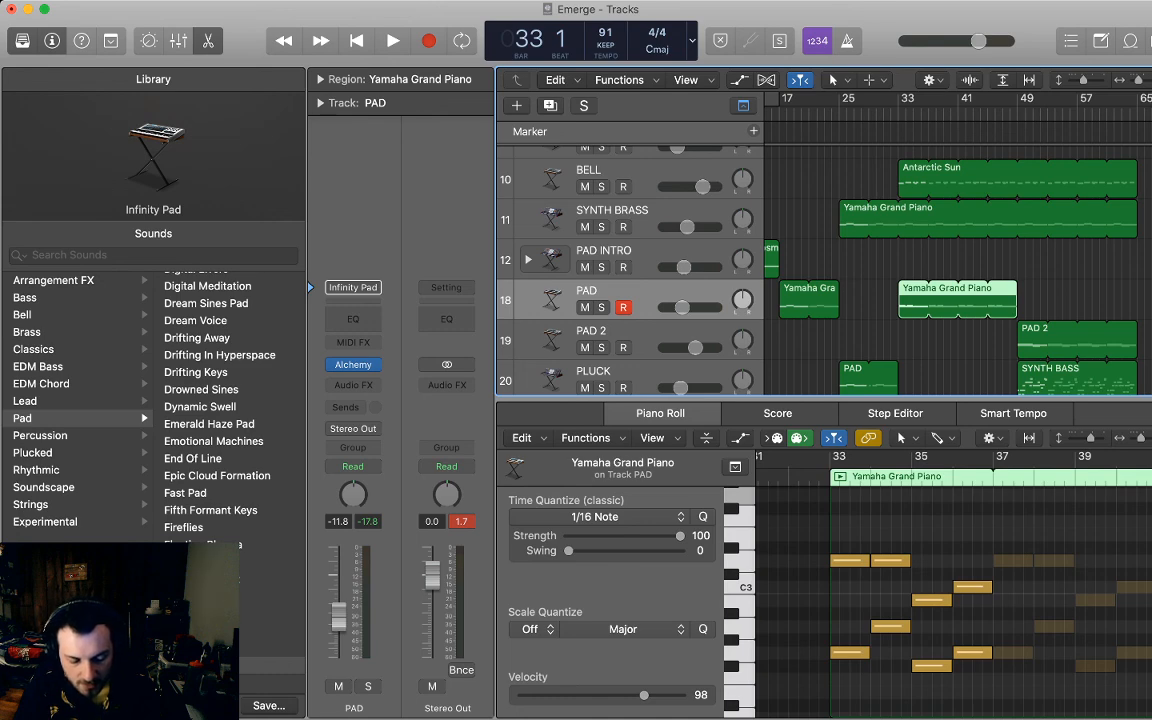
Play the soloed PAD region looped from bar 33 to 37, leave the solo loop and close the Piano Roll.
key(space)
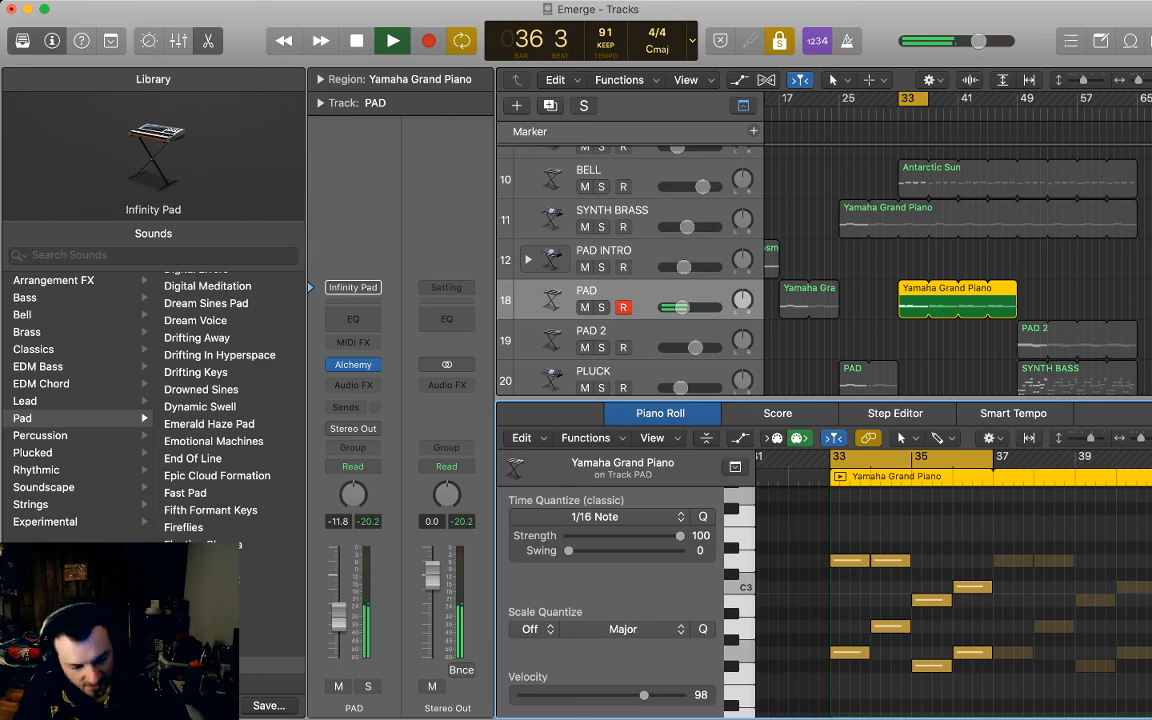
key(alt+space)
key(p)
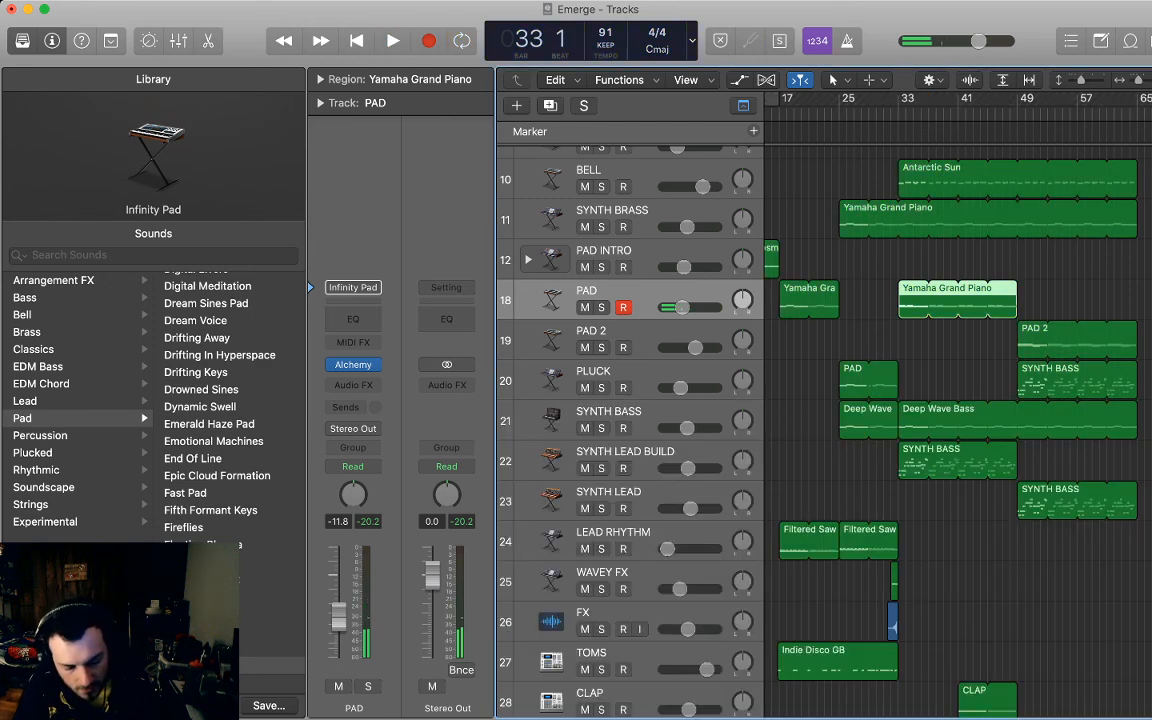
Play the arrangement from bar 25 through the transition into bar 33 with the harmonised pad while examining all tracks from LOOP to KICK.
click(1080, 300)
scroll(1080, 300, up, 1)
scroll(960, 420, up, 3)
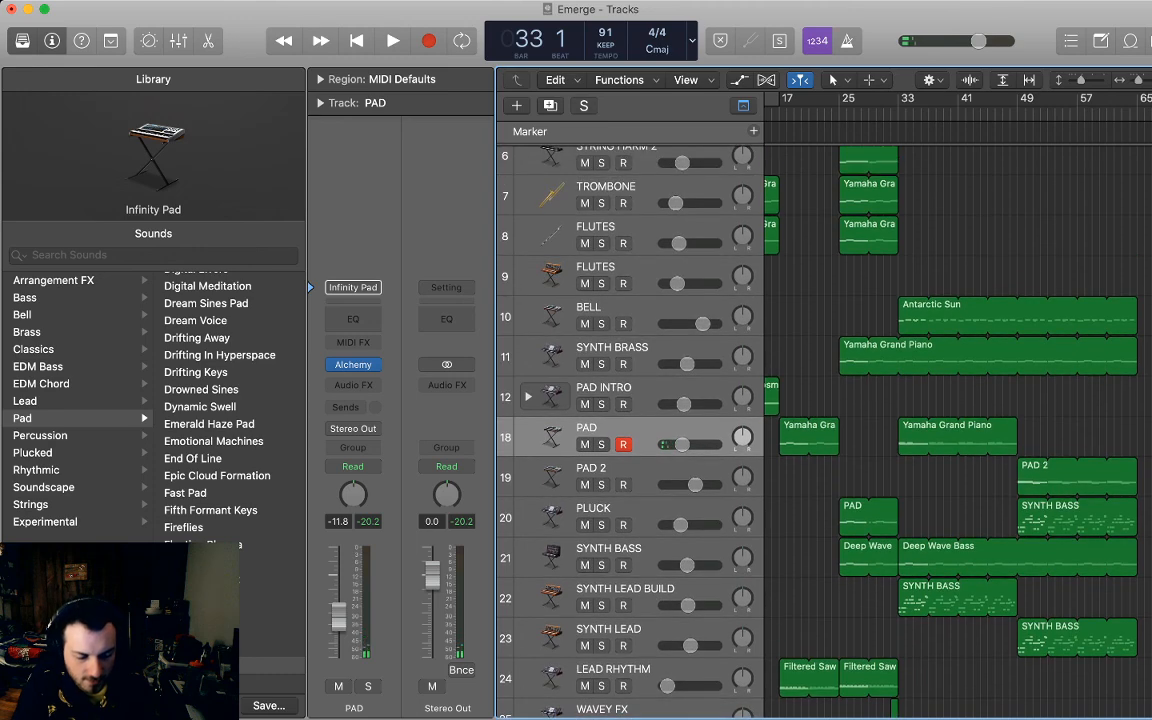
key(space)
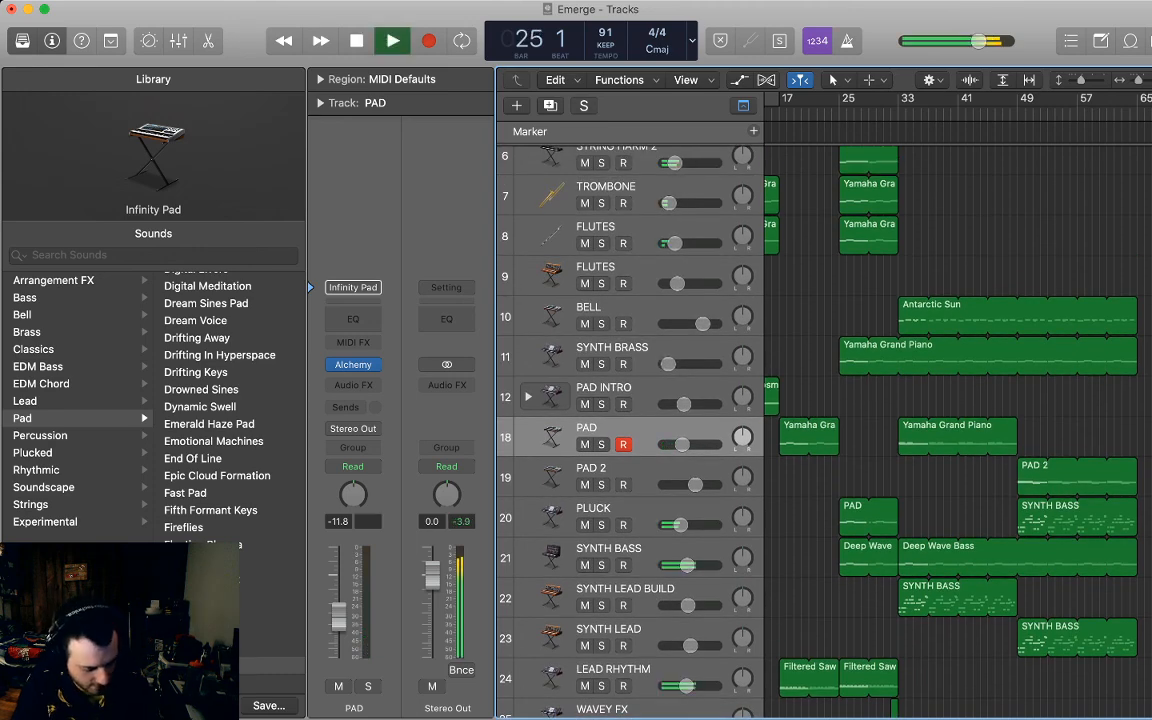
scroll(816, 420, down, 10)
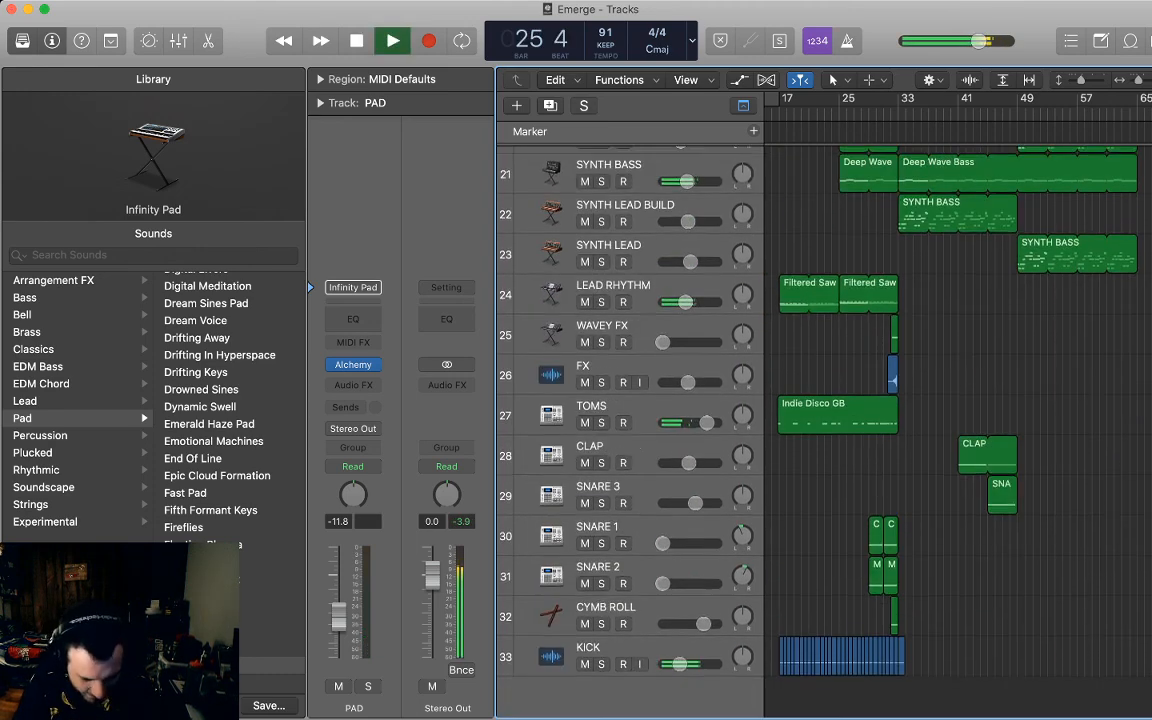
scroll(816, 420, up, 3)
scroll(816, 420, up, 3)
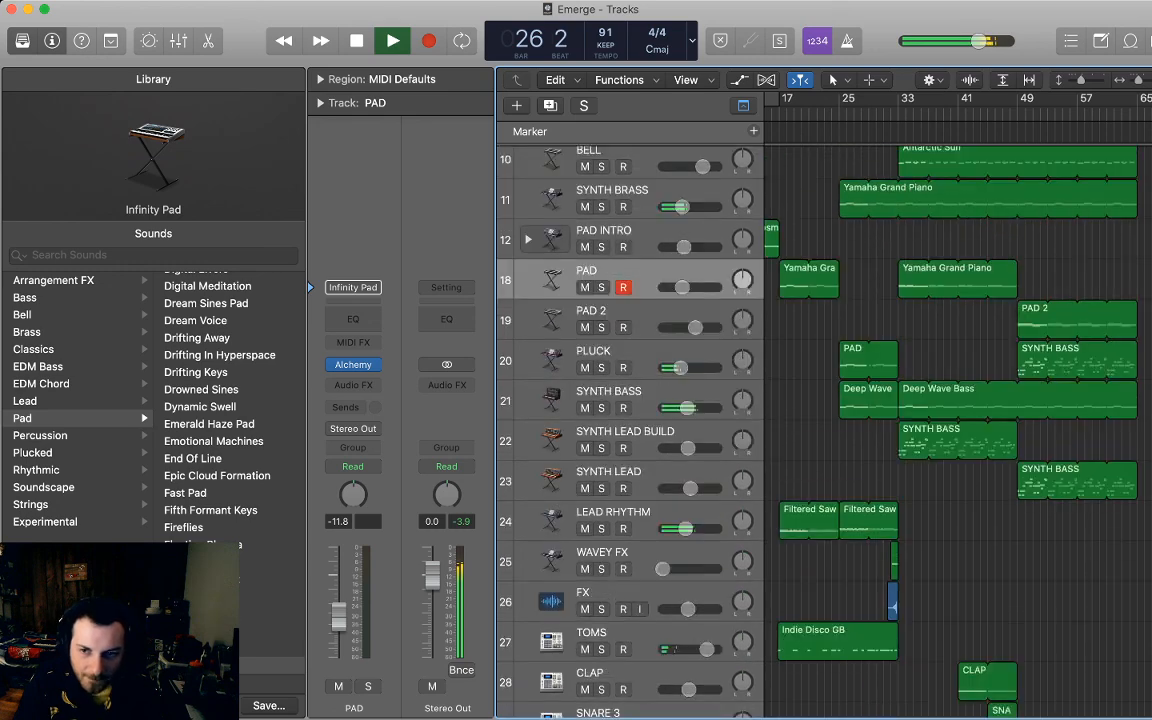
scroll(816, 420, up, 6)
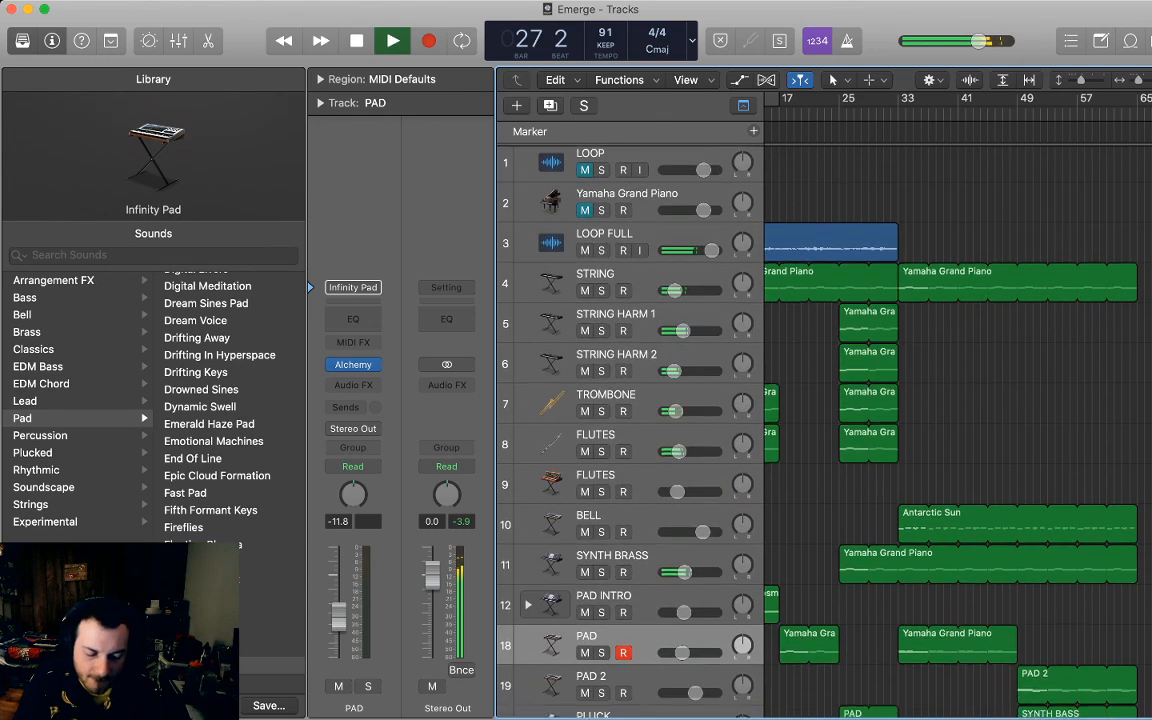
scroll(816, 420, down, 2)
scroll(816, 420, down, 5)
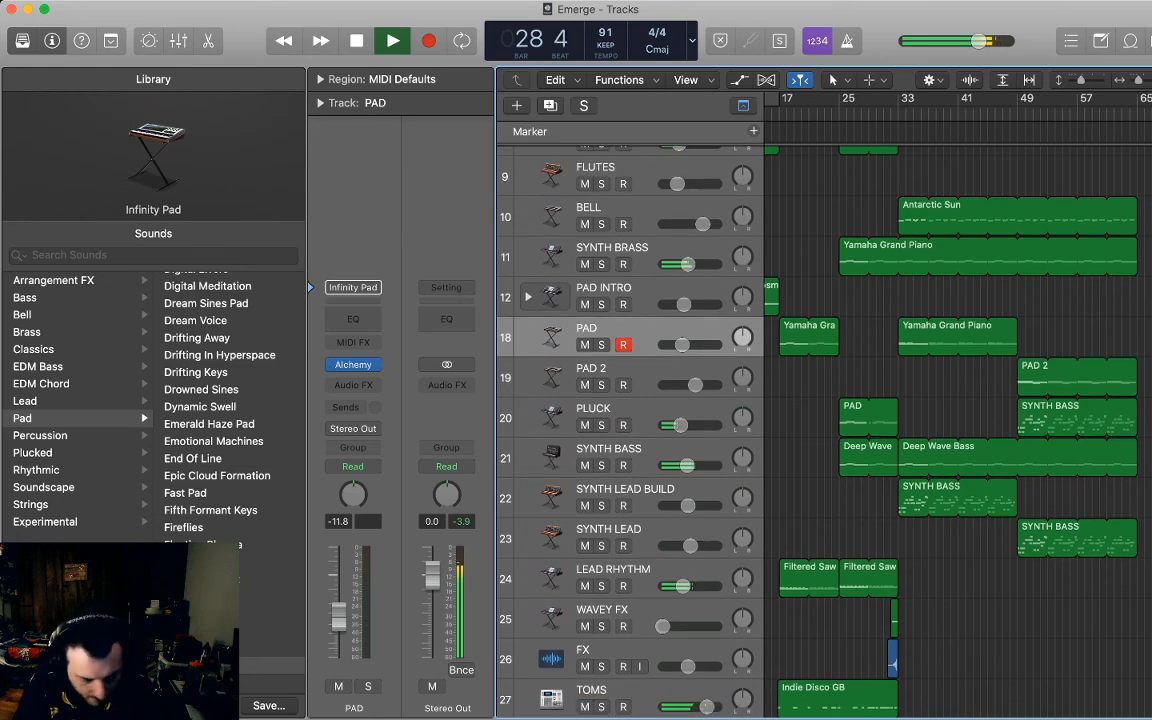
scroll(816, 420, down, 12)
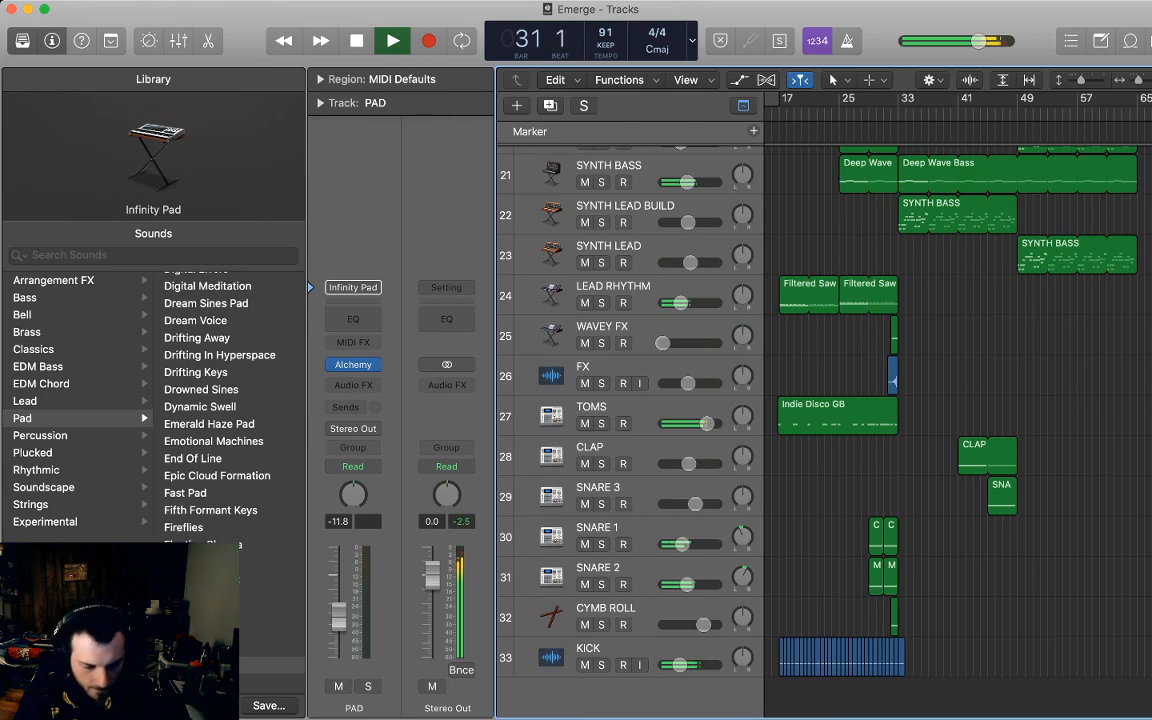
scroll(816, 420, up, 1)
scroll(816, 420, up, 2)
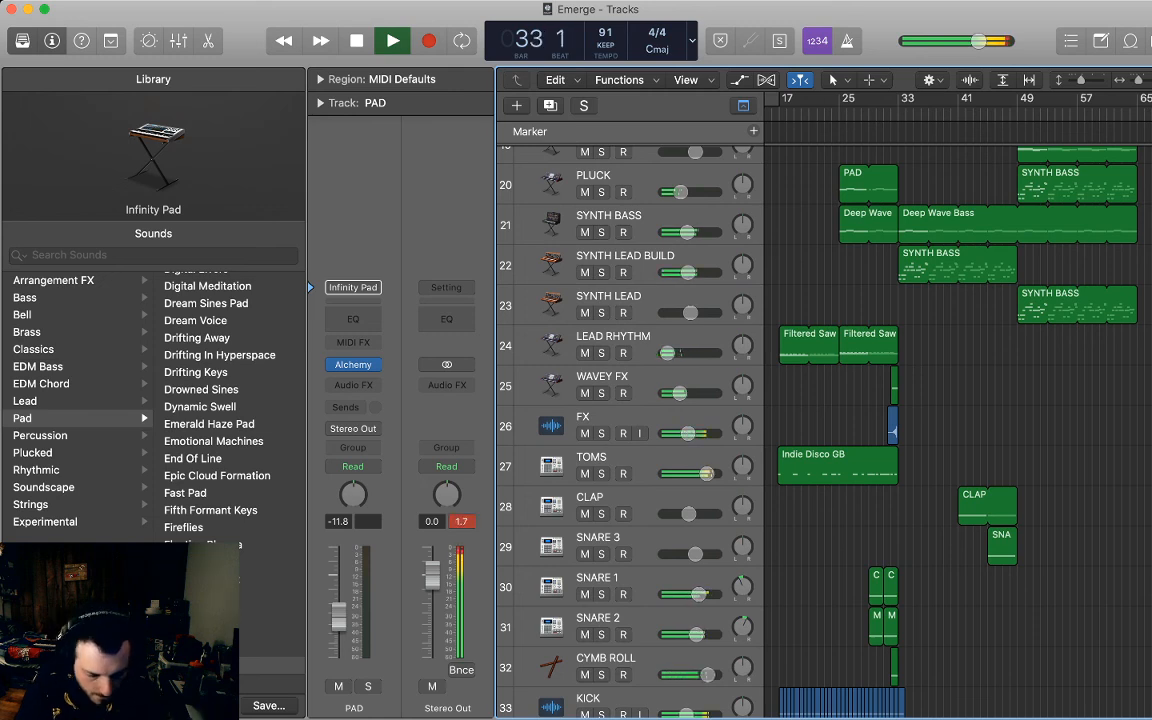
scroll(816, 420, up, 1)
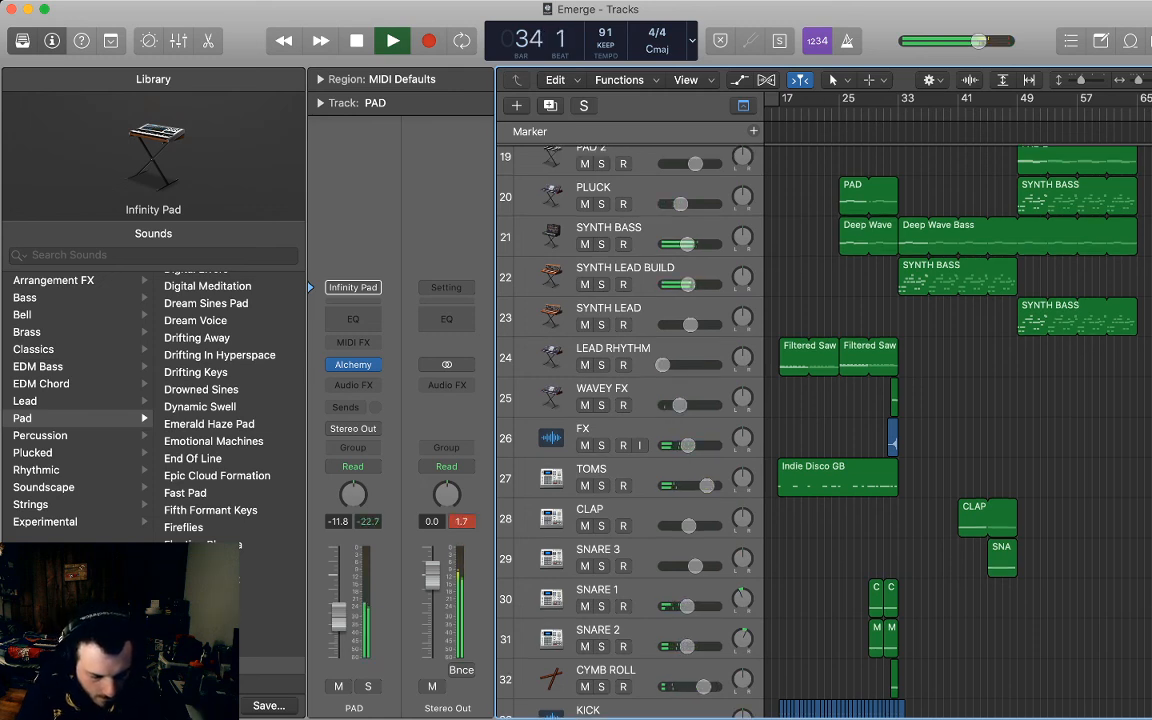
scroll(816, 420, up, 4)
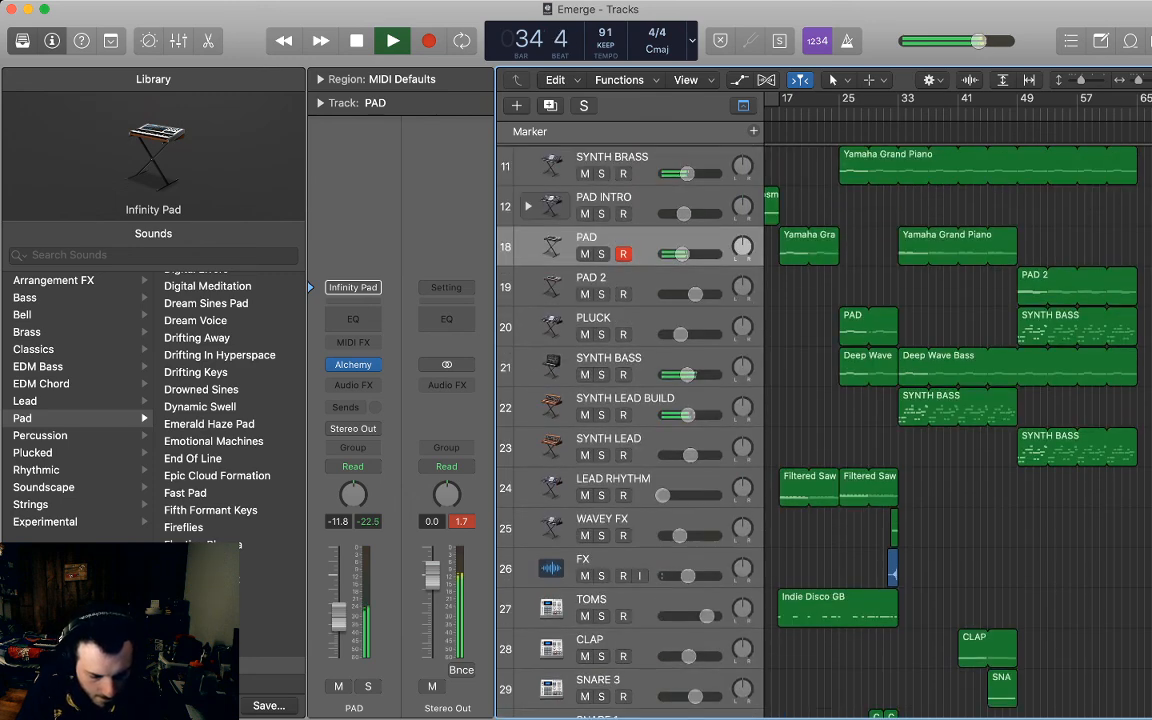
key(space)
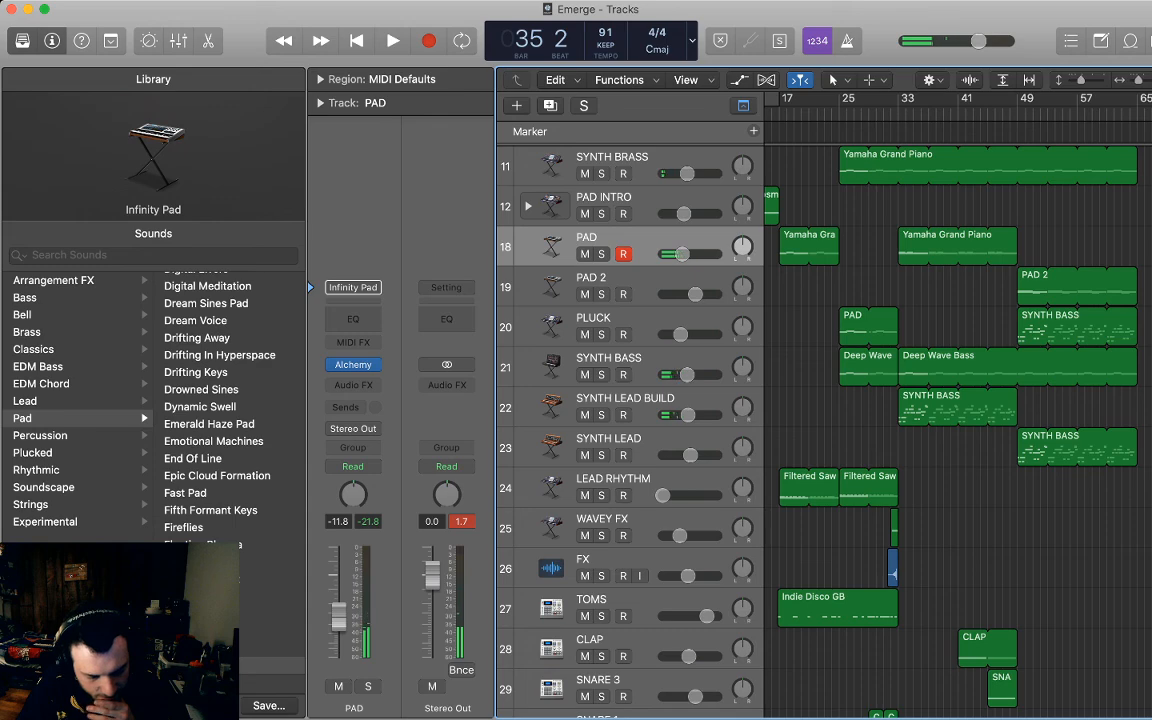
Duplicate the SYNTH LEAD BUILD track as a new empty track directly below it.
click(957, 408)
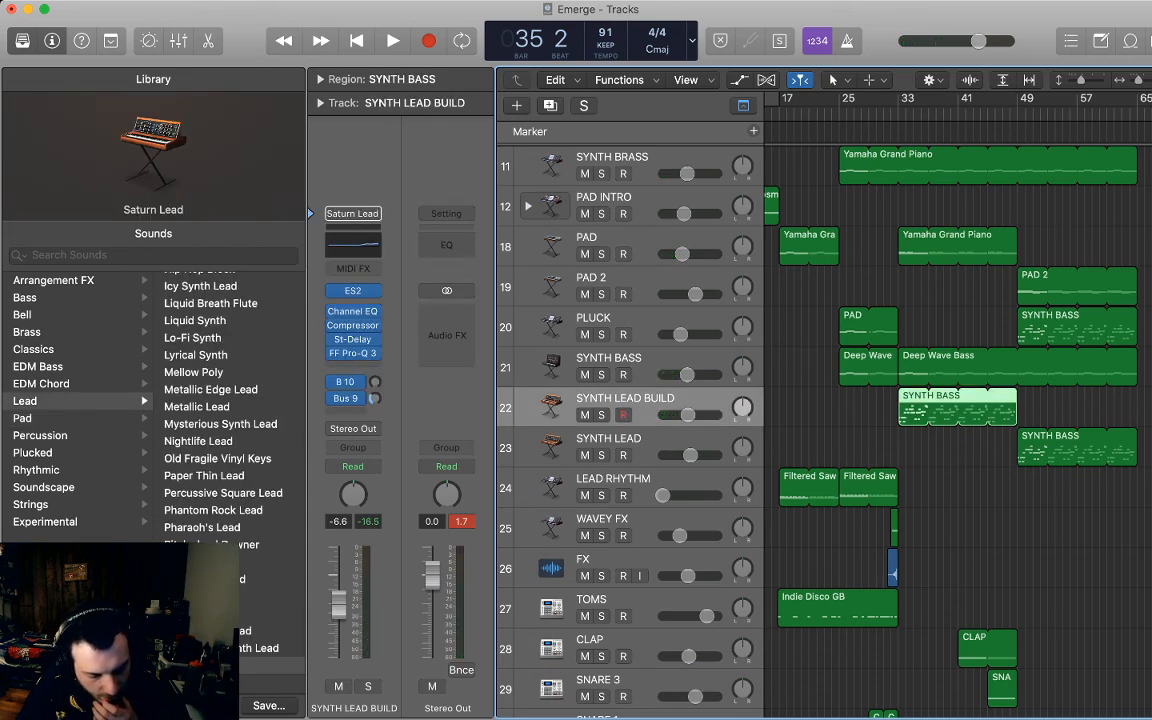
scroll(820, 430, down, 1)
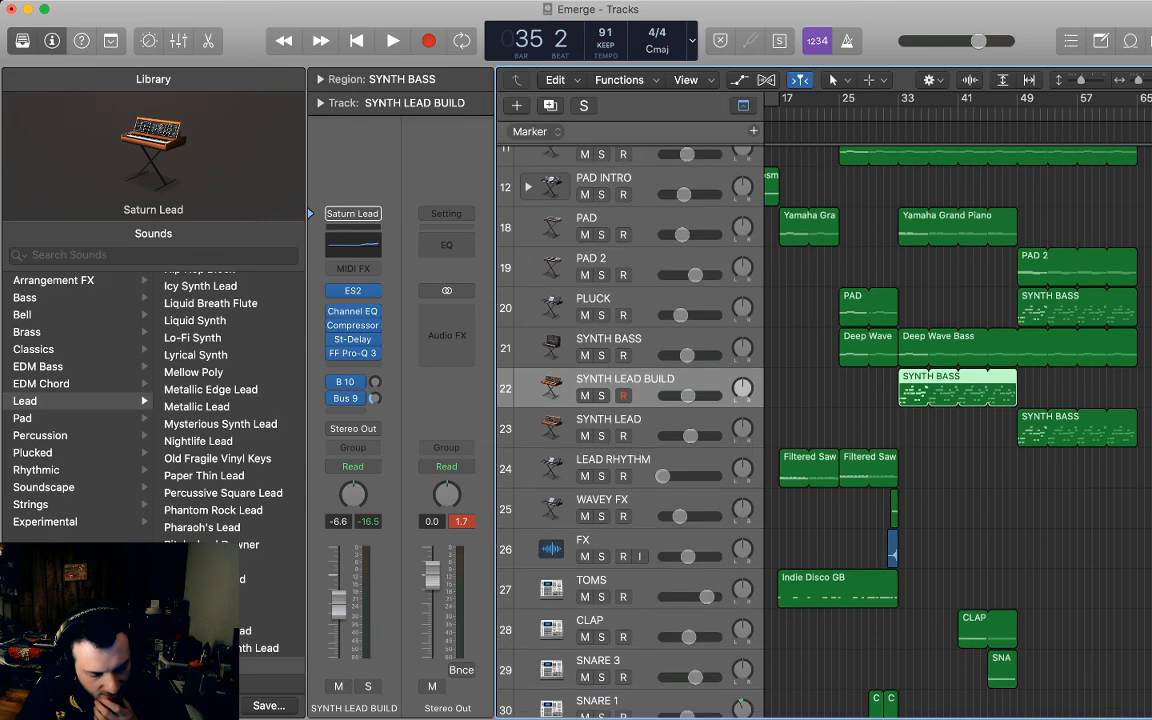
key(super+d)
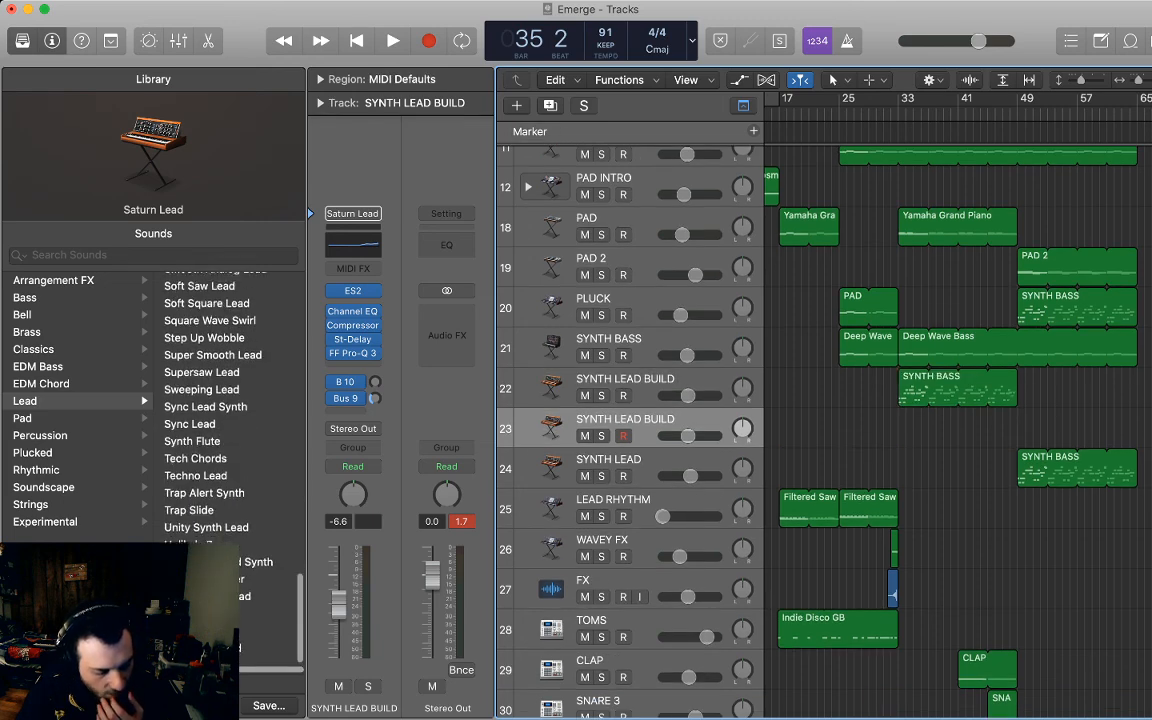
Audition the Lead patches between Vox Box Lead and Trap Slide on the duplicated SYNTH LEAD BUILD track.
click(205, 631)
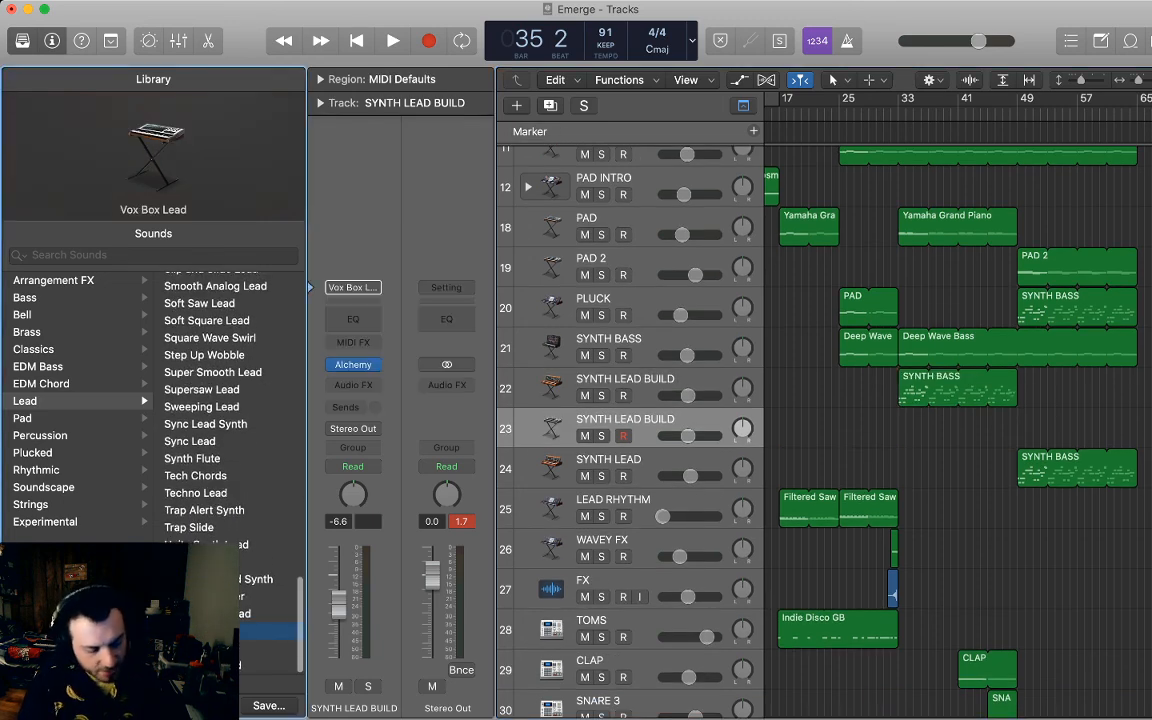
key(Up)
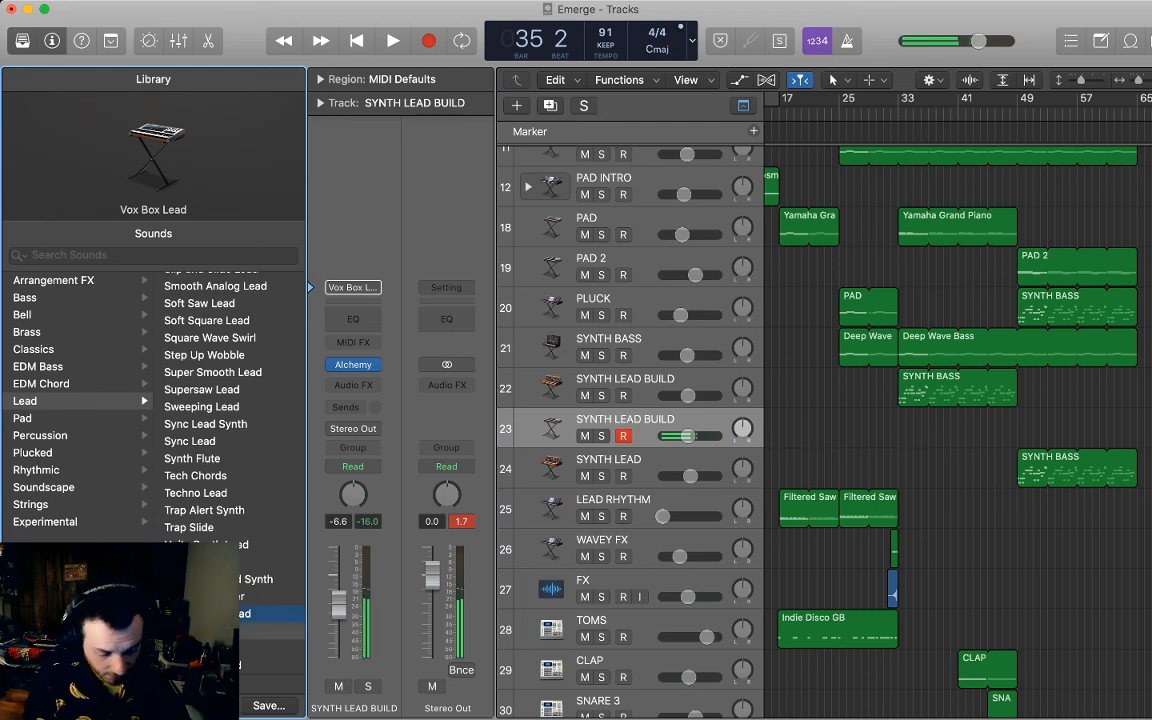
key(Up)
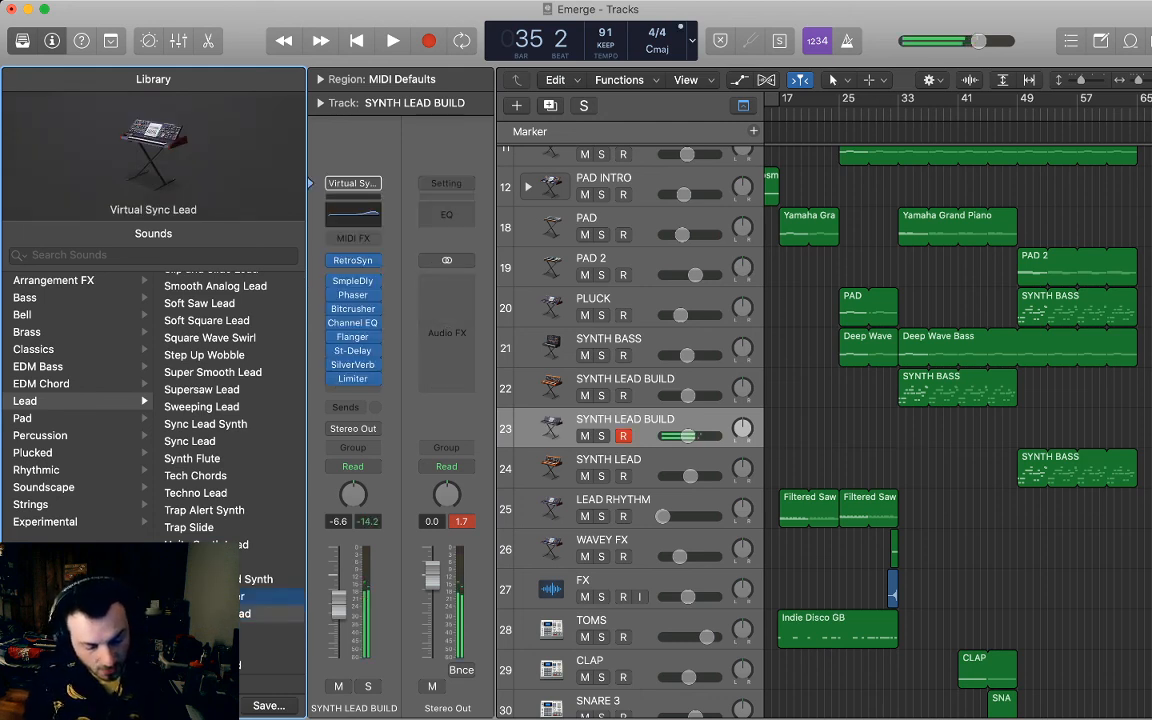
key(Up)
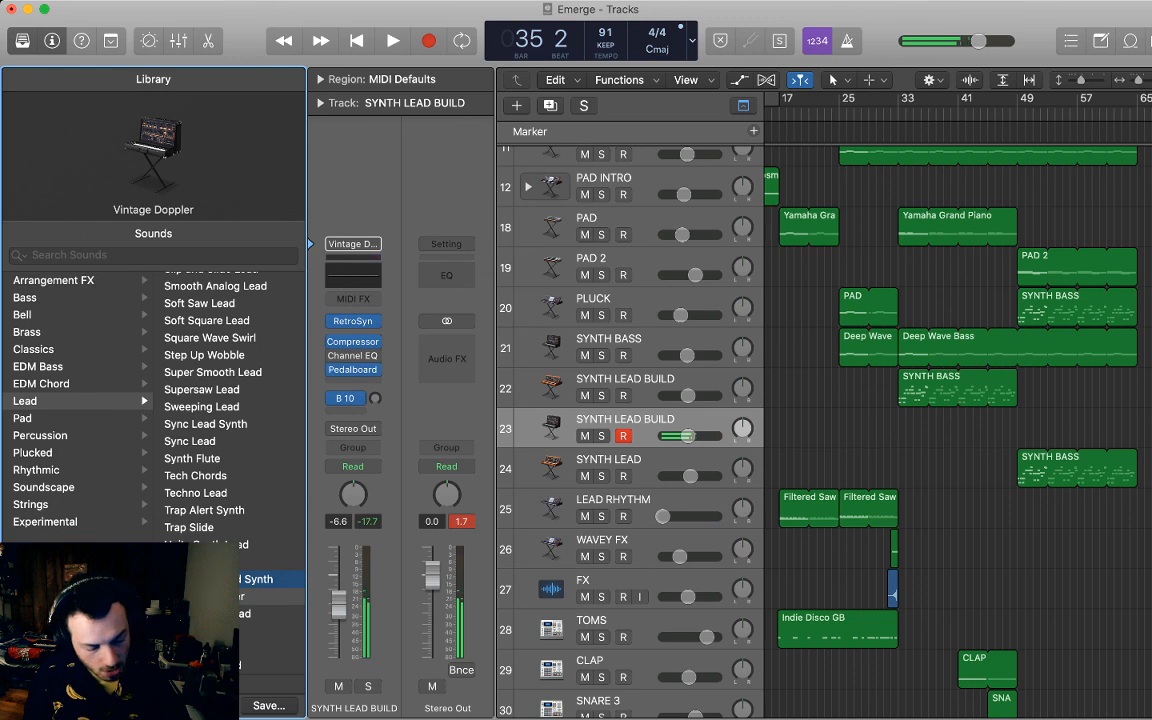
key(Up)
key(Up)
key(Up)
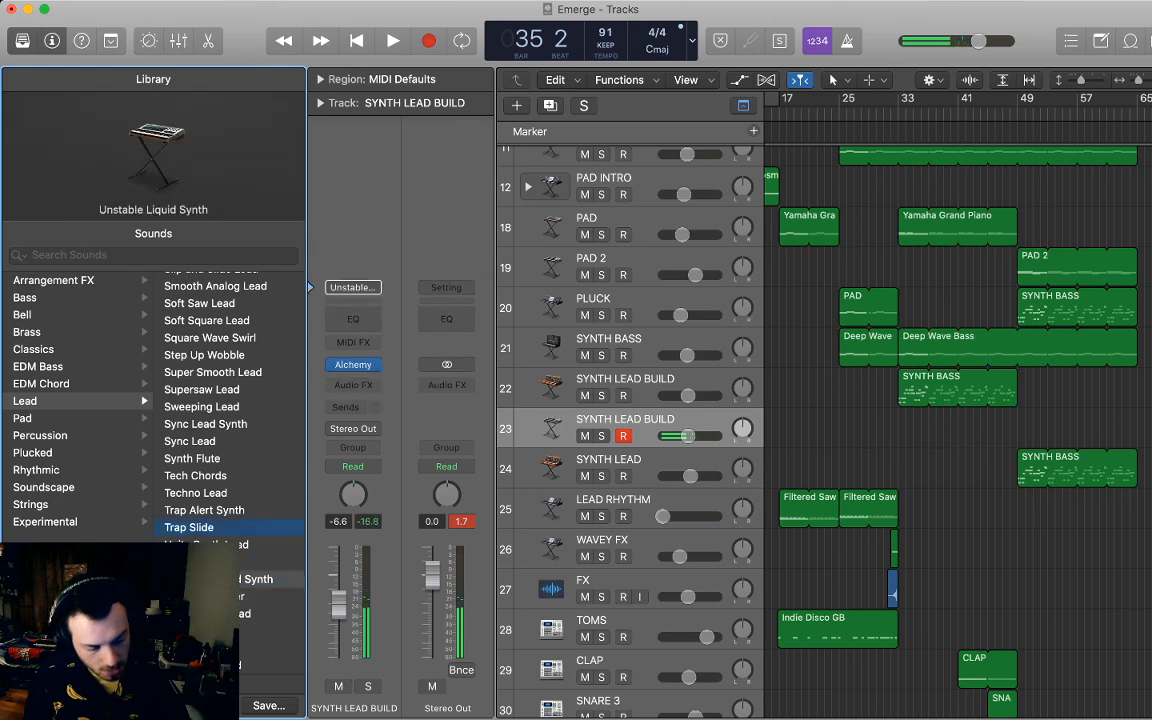
key(Down)
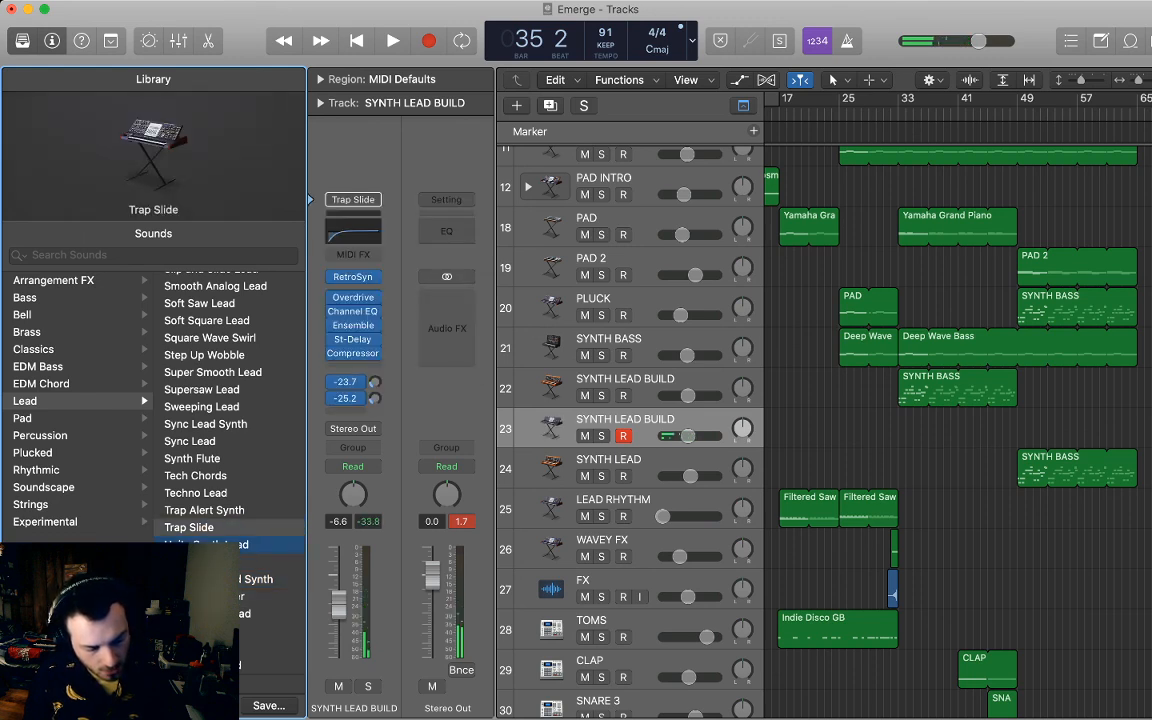
key(Up)
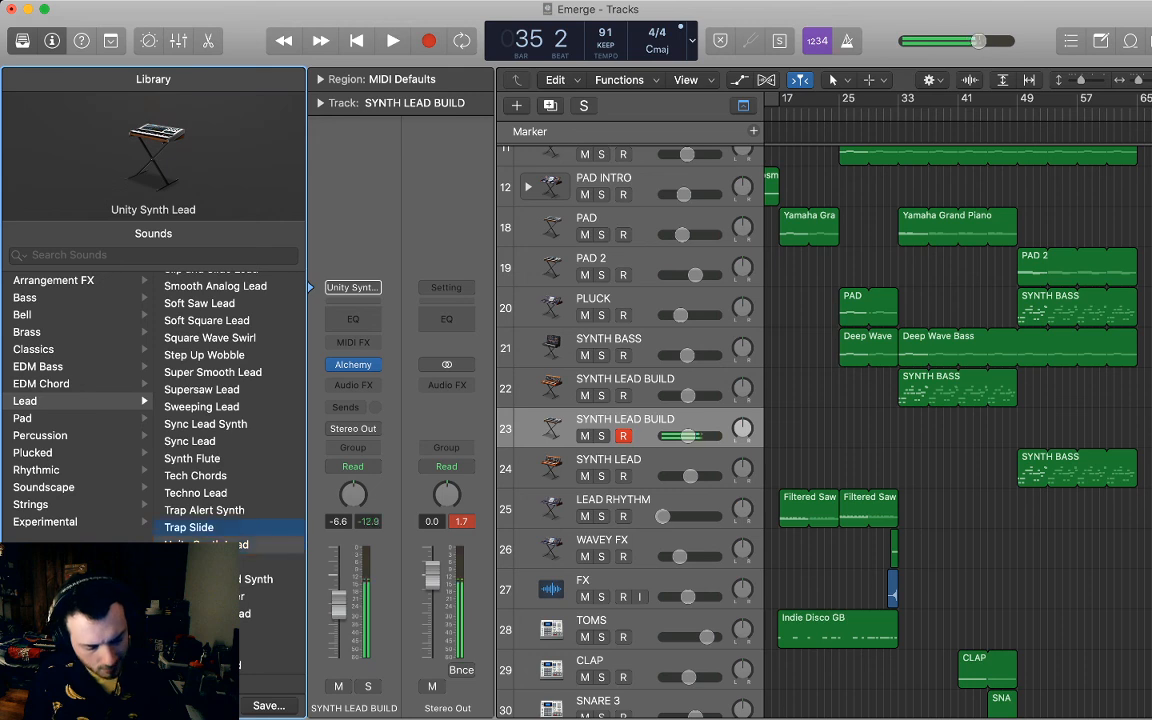
Audition the Lead patches from Techno Lead up to Sweeping Lead and load Supersaw Lead on the duplicated track.
key(Up)
key(Up)
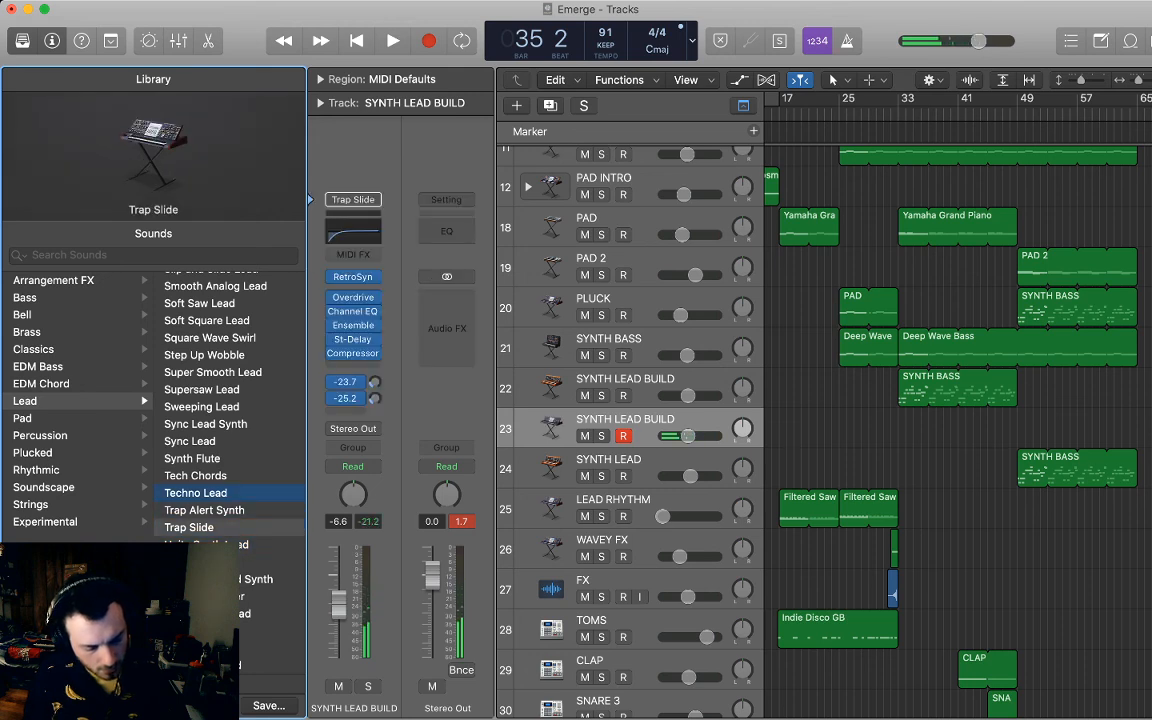
key(Up)
key(Up)
key(Up)
key(Up)
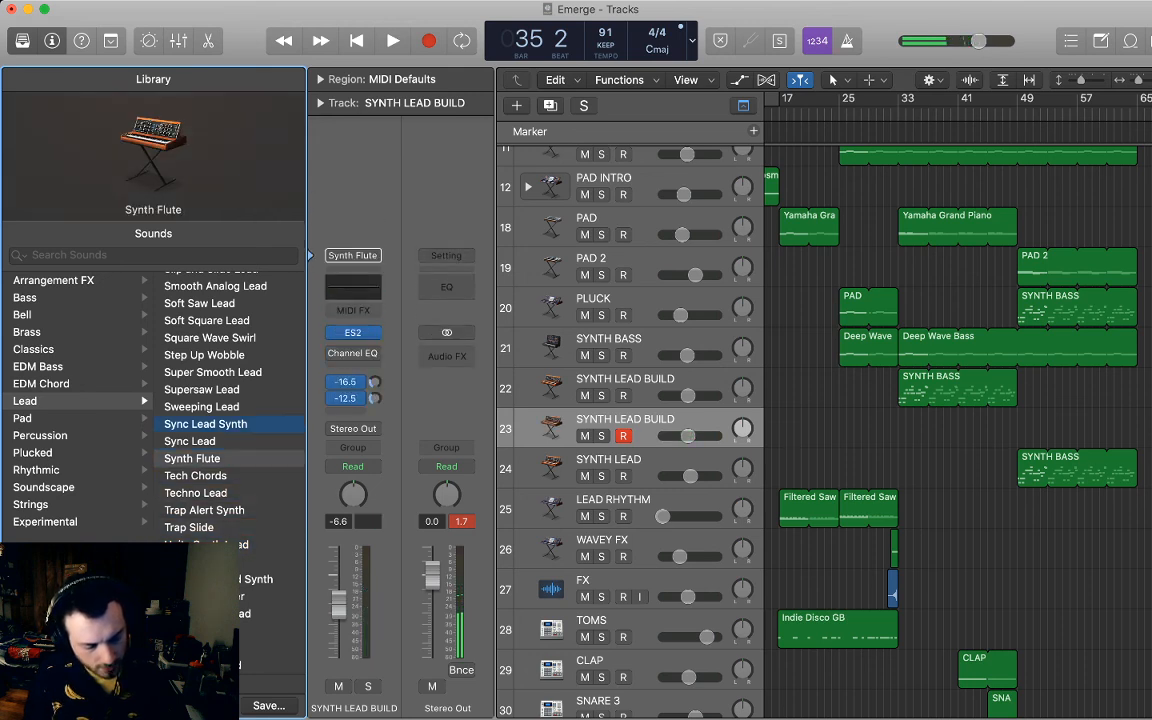
key(Up)
key(Down)
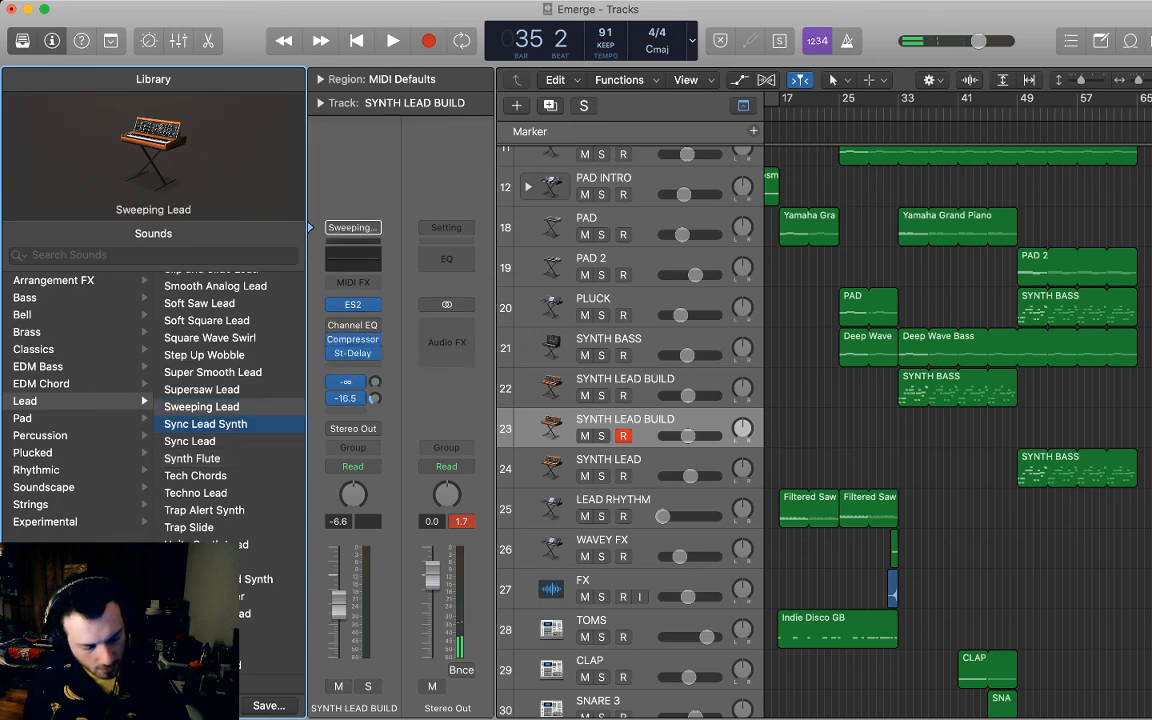
key(Up)
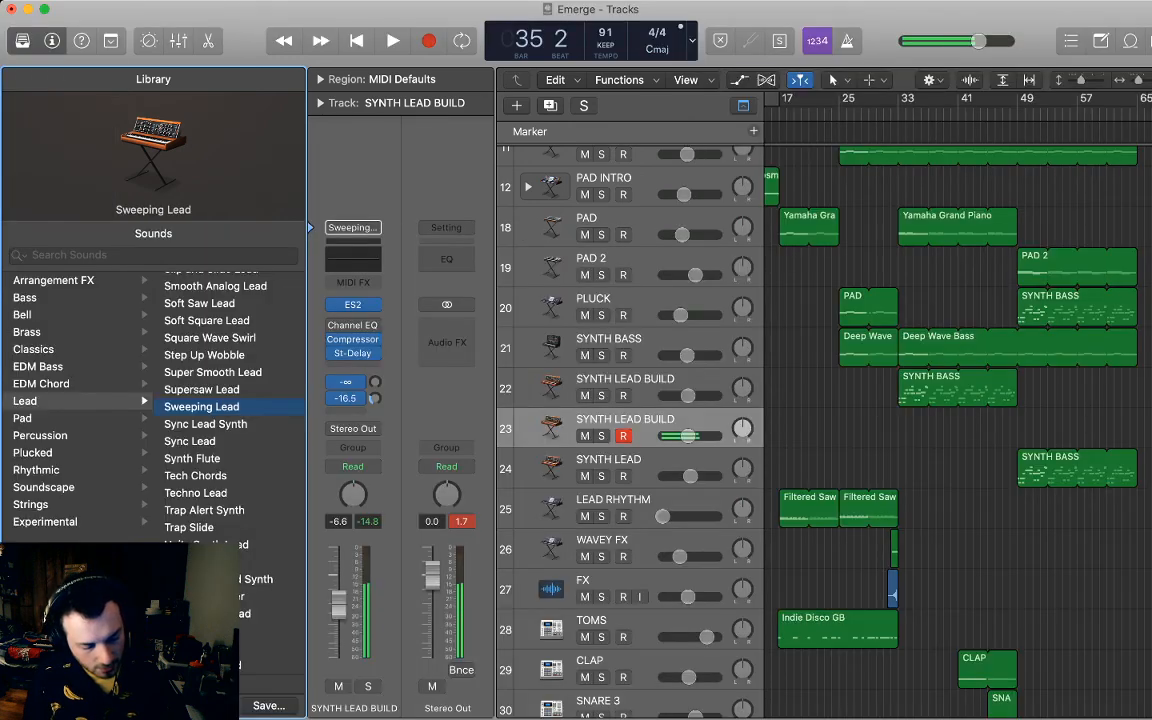
key(Up)
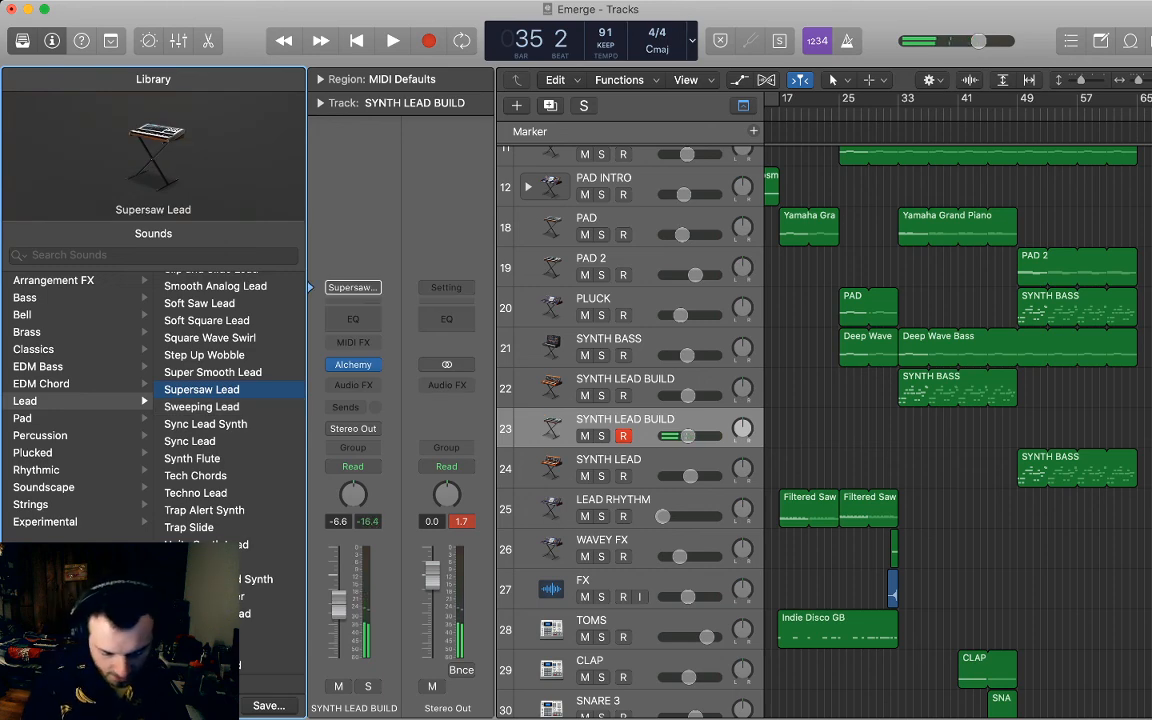
Copy the SYNTH BASS region at bar 33 from the original SYNTH LEAD BUILD track onto its duplicate directly below.
click(985, 380)
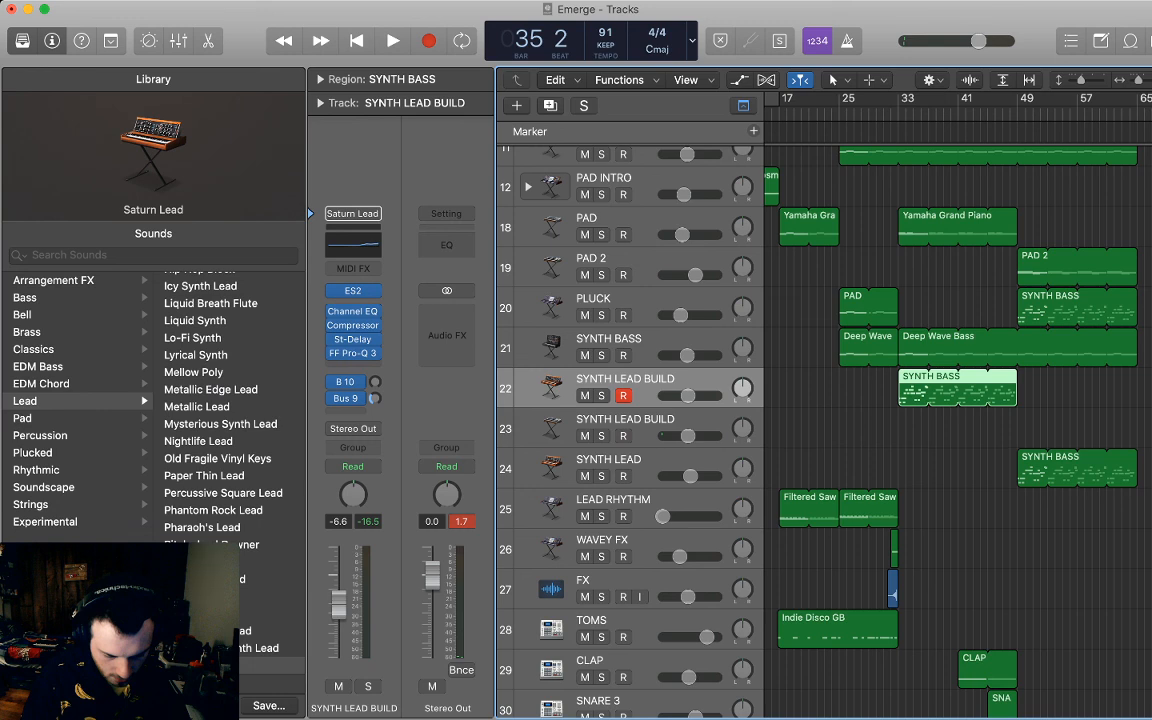
key(super+z)
key(super+shift+z)
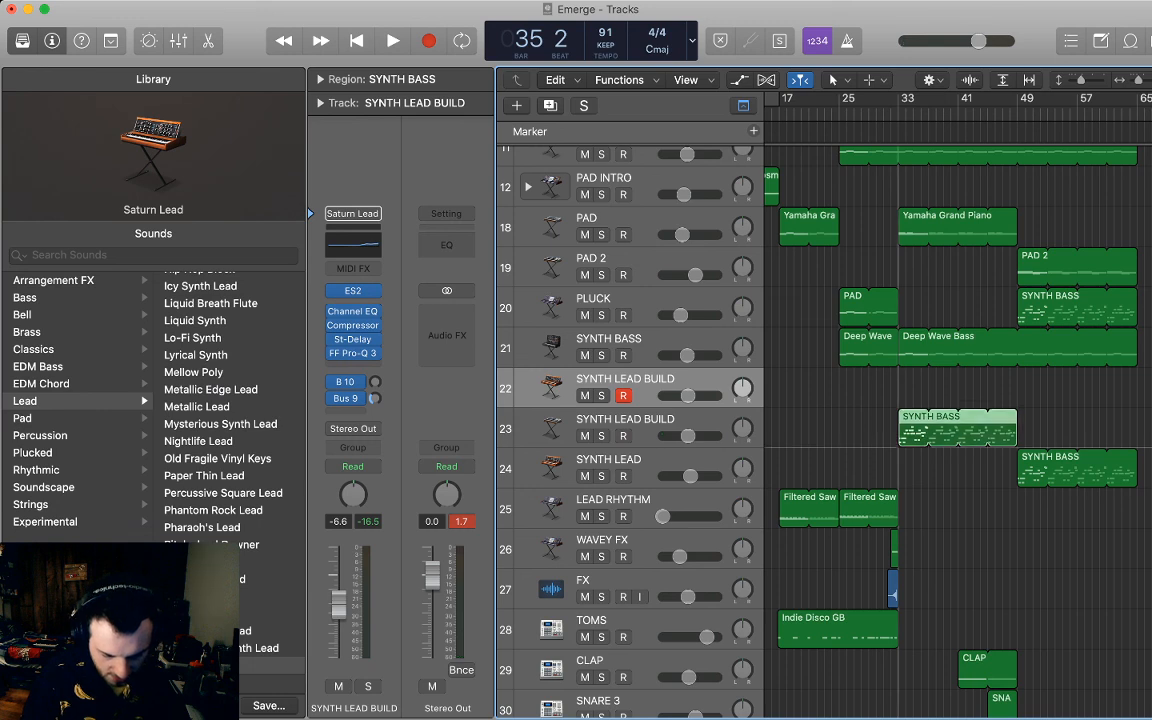
Solo both SYNTH LEAD BUILD tracks, play them together from bar 33 and select the copied region.
key(space)
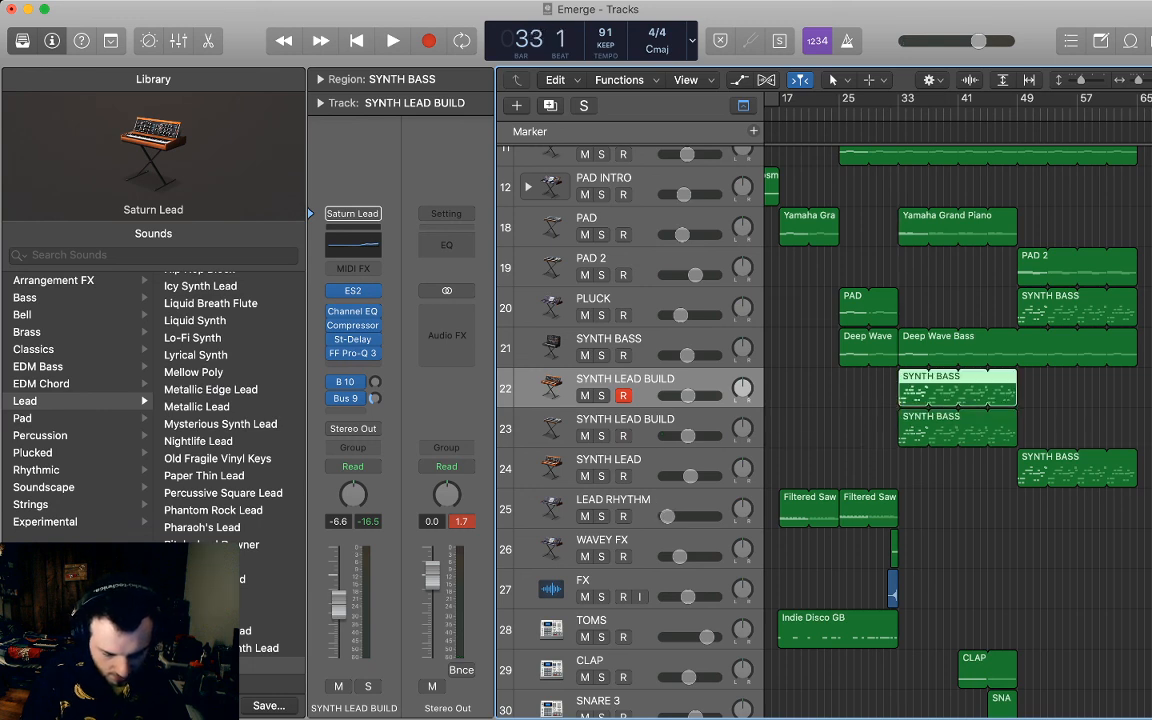
key(s)
key(space)
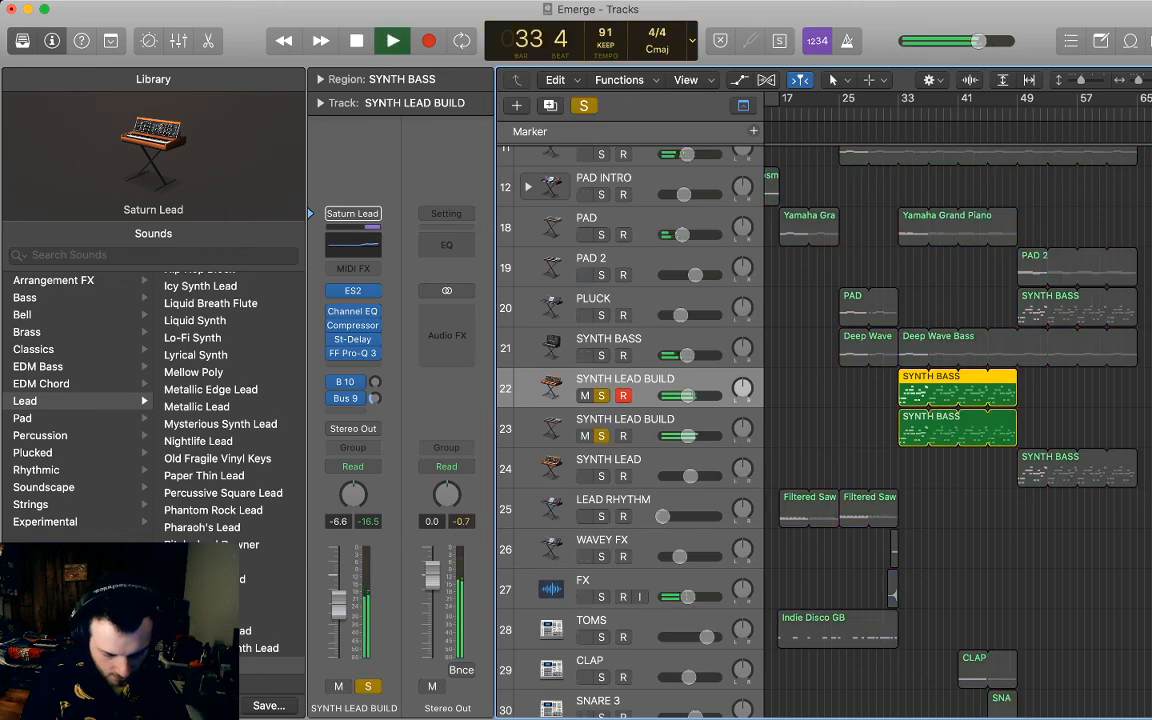
key(Down)
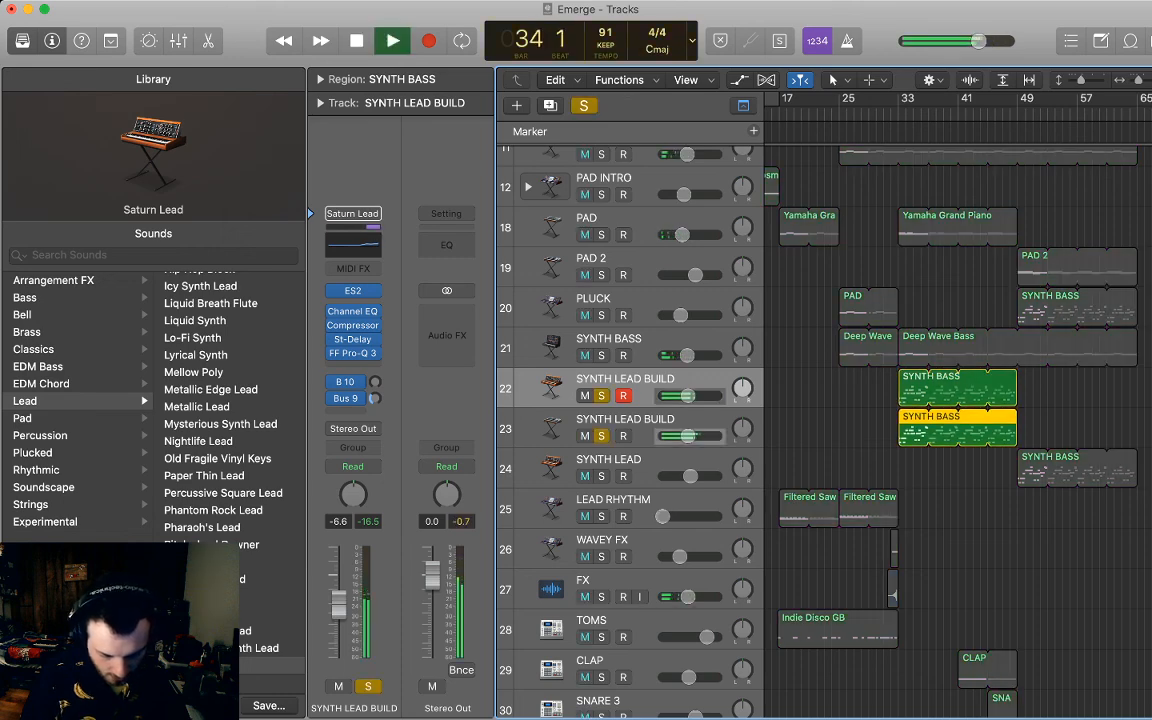
key(space)
Raise all 32 notes of the copied SYNTH BASS region by one octave in the Piano Roll.
key(p)
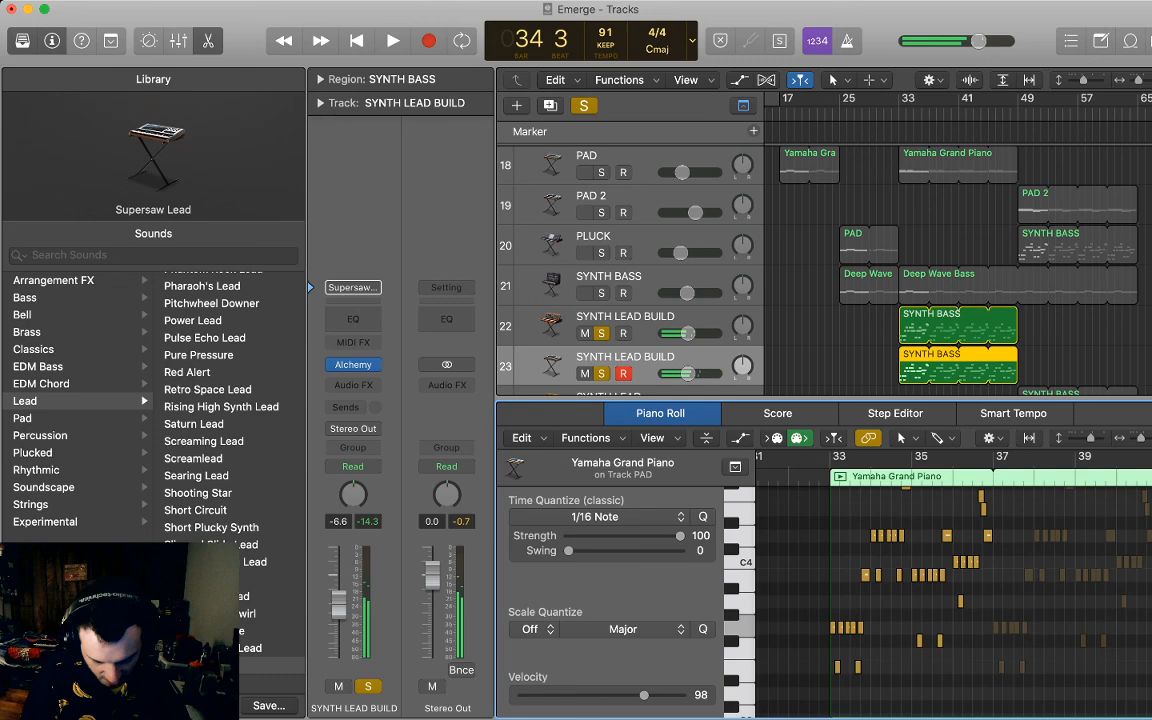
drag(822, 692, 990, 488)
scroll(990, 560, down, 5)
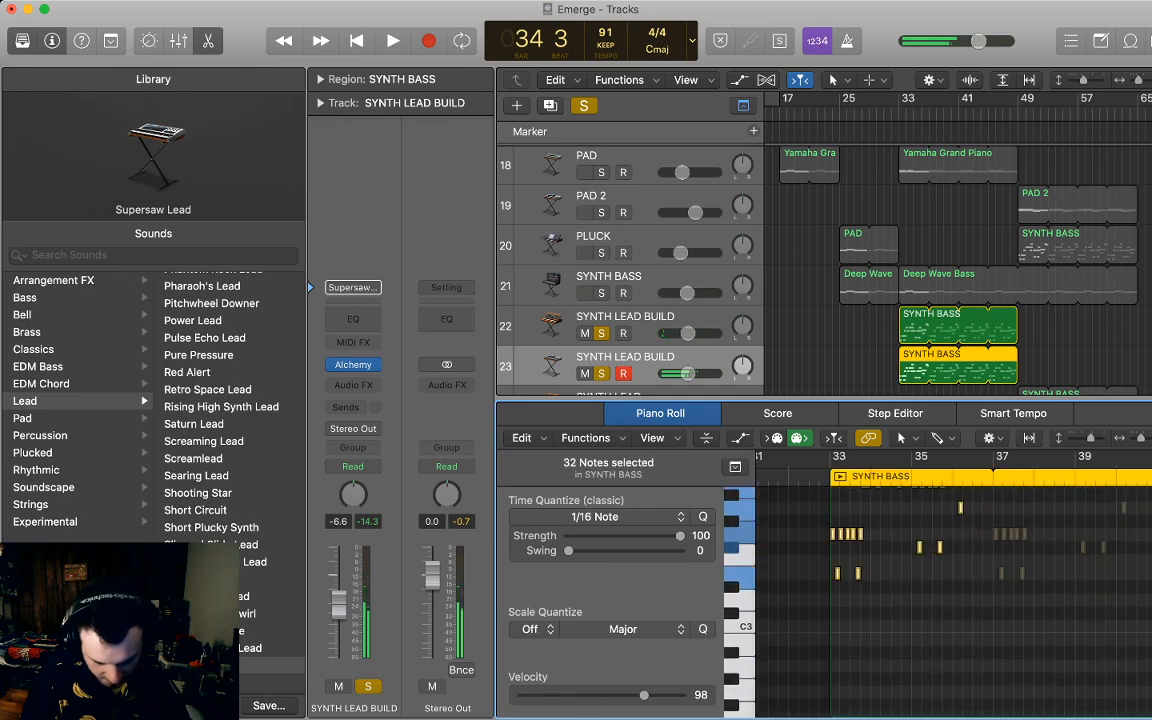
scroll(990, 560, up, 2)
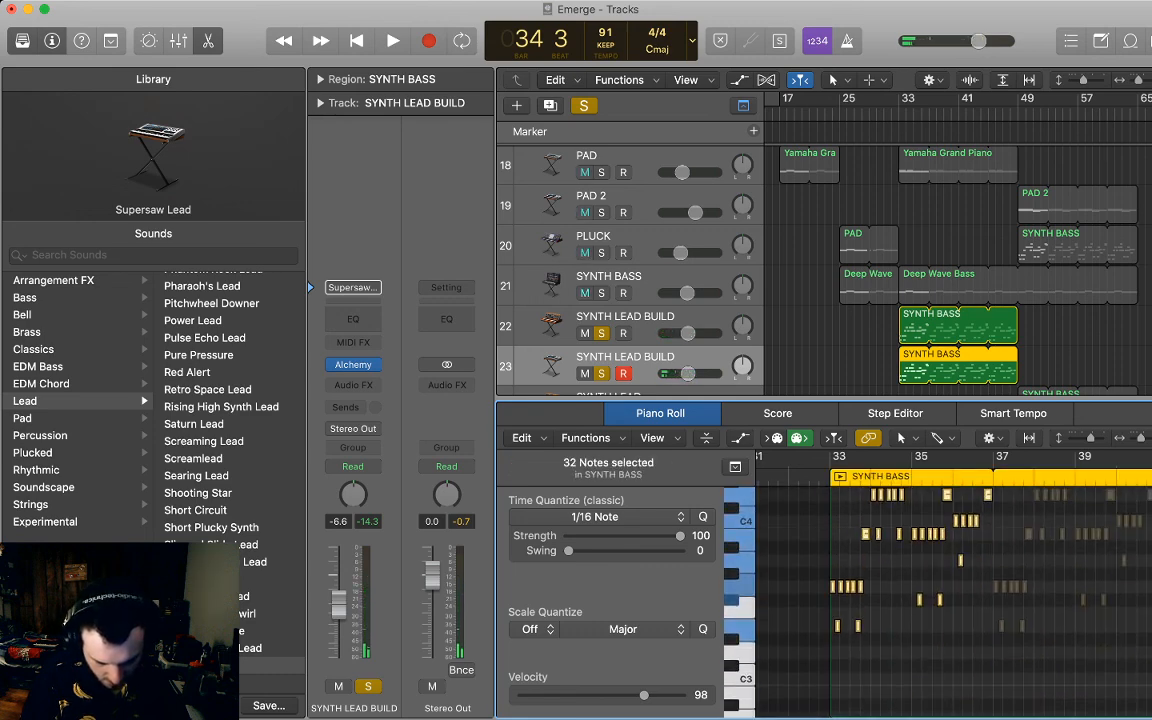
drag(838, 626, 838, 521)
scroll(838, 521, up, 3)
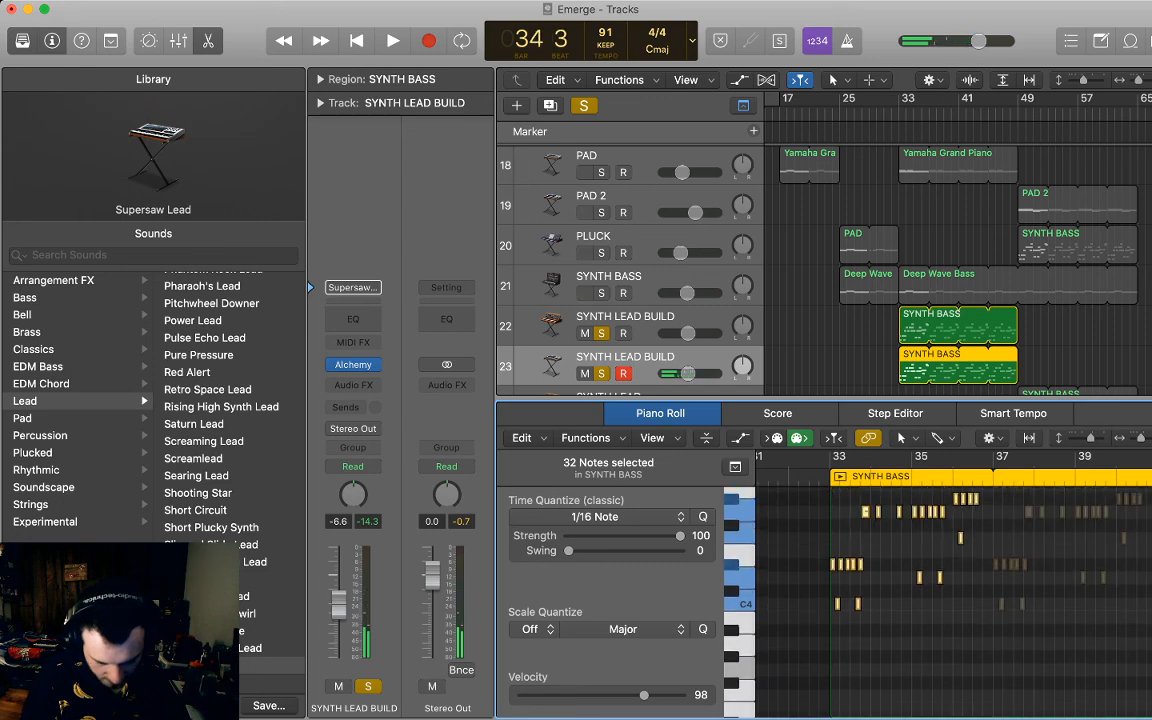
drag(838, 604, 838, 552)
Play the raised region on its own in a loop from bar 33 to 37, leave the loop and return to bar 33.
key(alt+space)
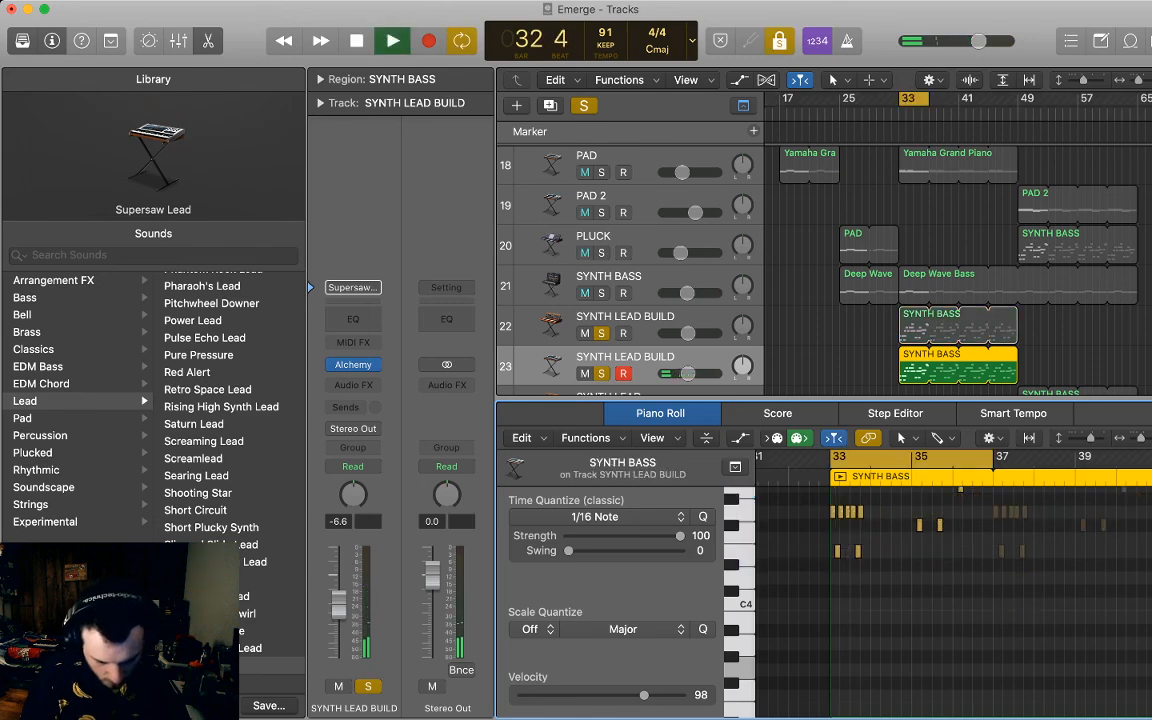
scroll(838, 552, up, 1)
scroll(838, 552, up, 3)
key(space)
click(899, 114)
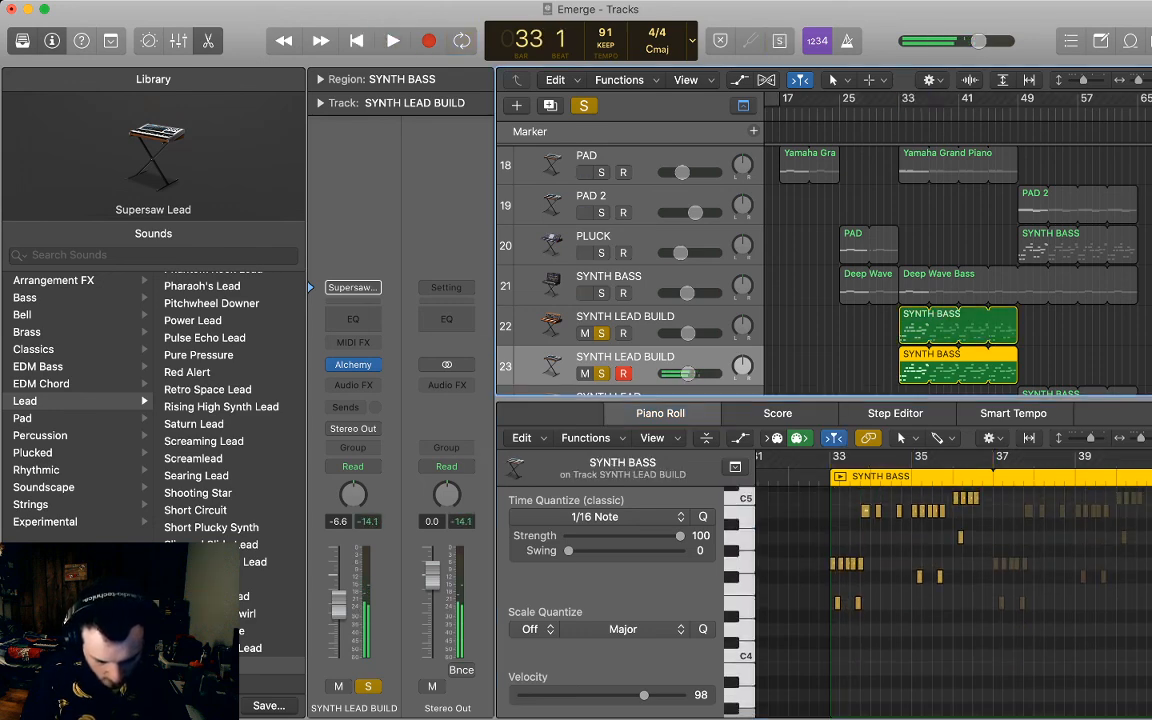
Balance the two soloed leads during playback from bar 33, setting the original track to -3.4 dB and its duplicate to -13.6 dB.
key(space)
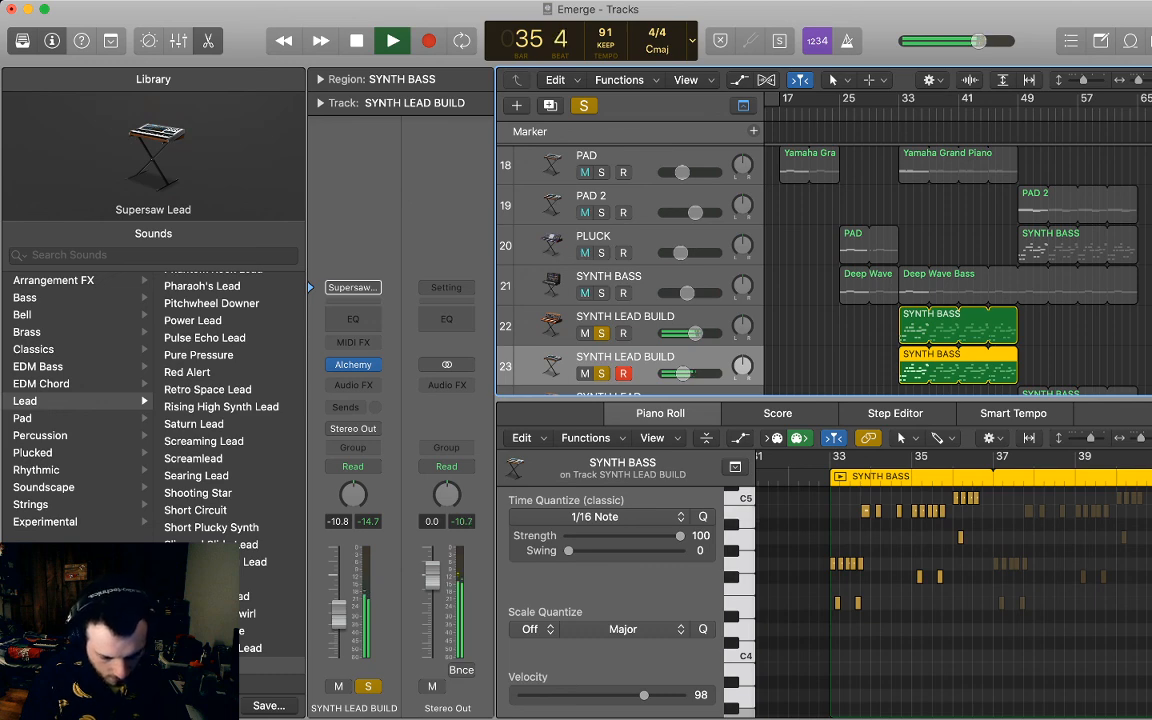
key(Up)
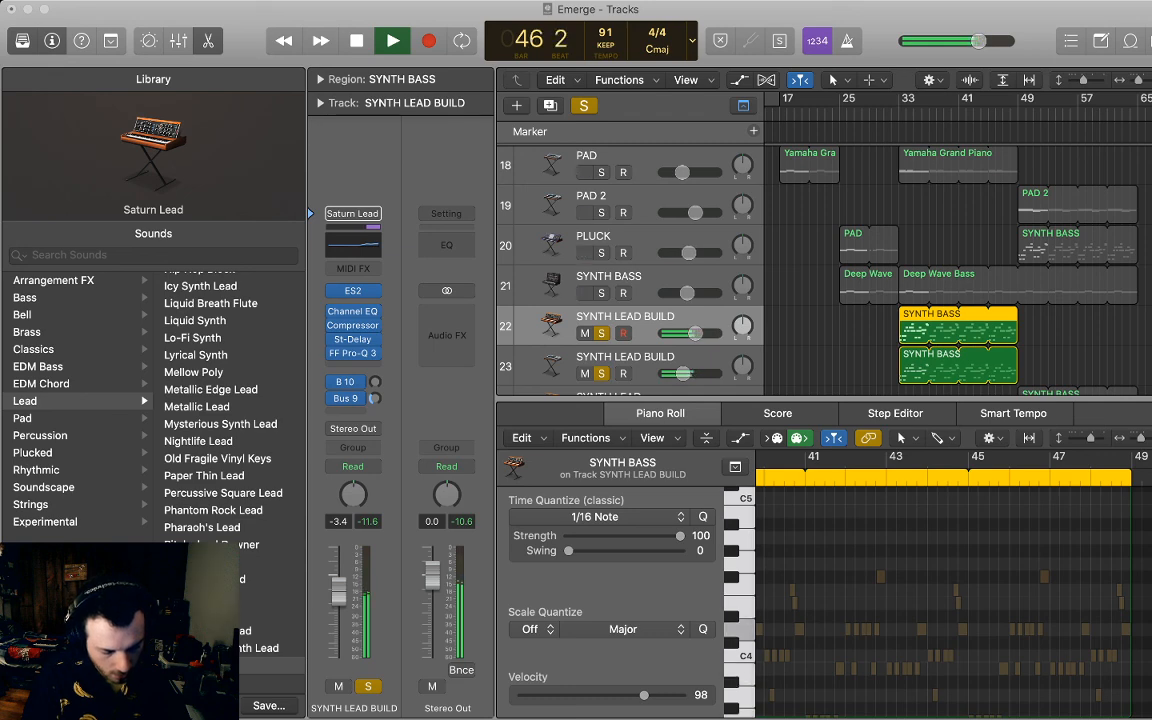
click(625, 357)
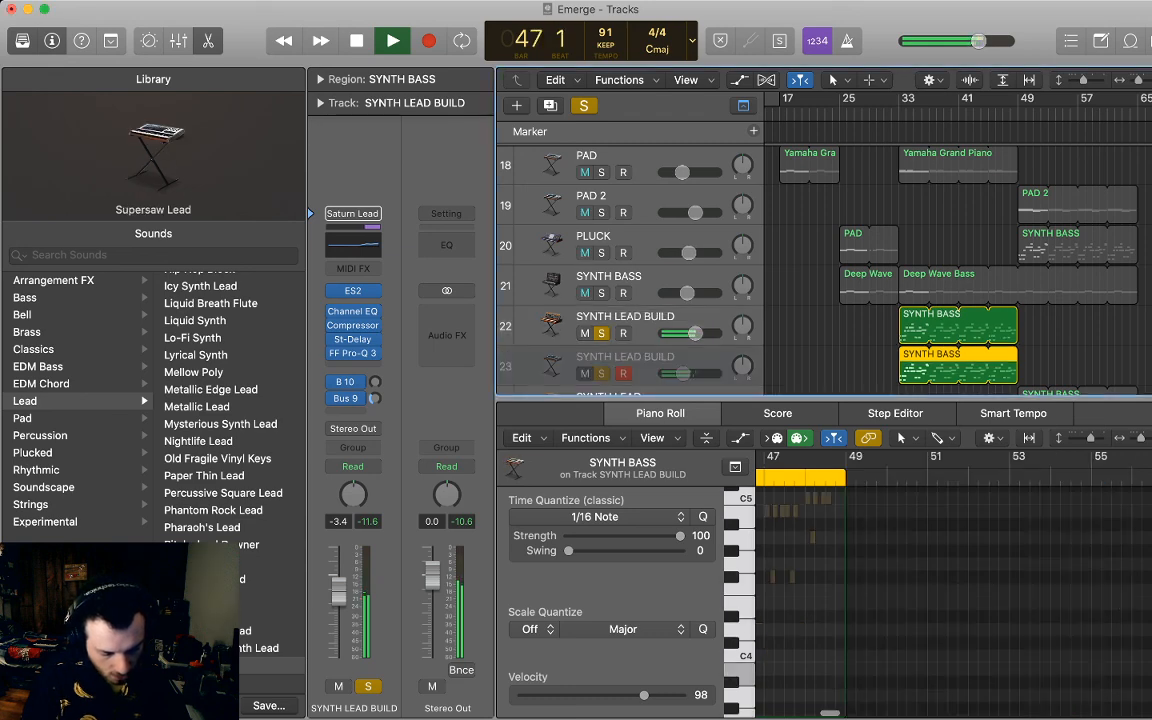
key(space)
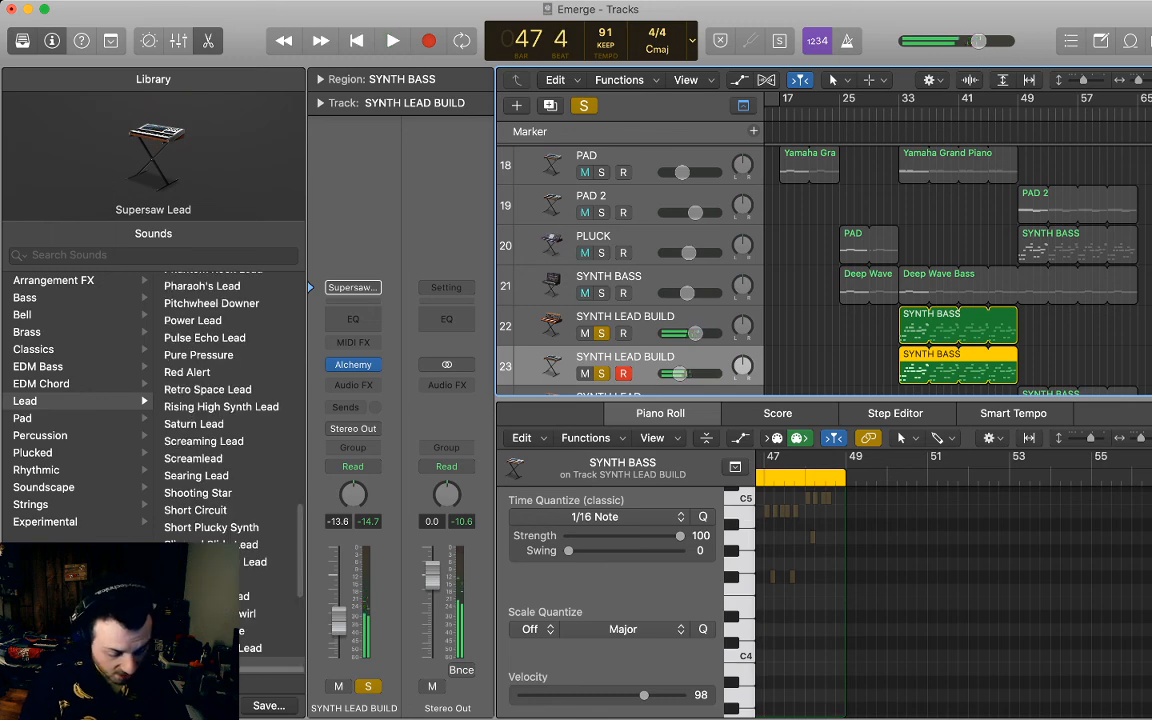
Audition the Lead patches from Step Up Wobble to Smooth Analog Lead on the duplicated track and play the last one with the original lead.
click(208, 631)
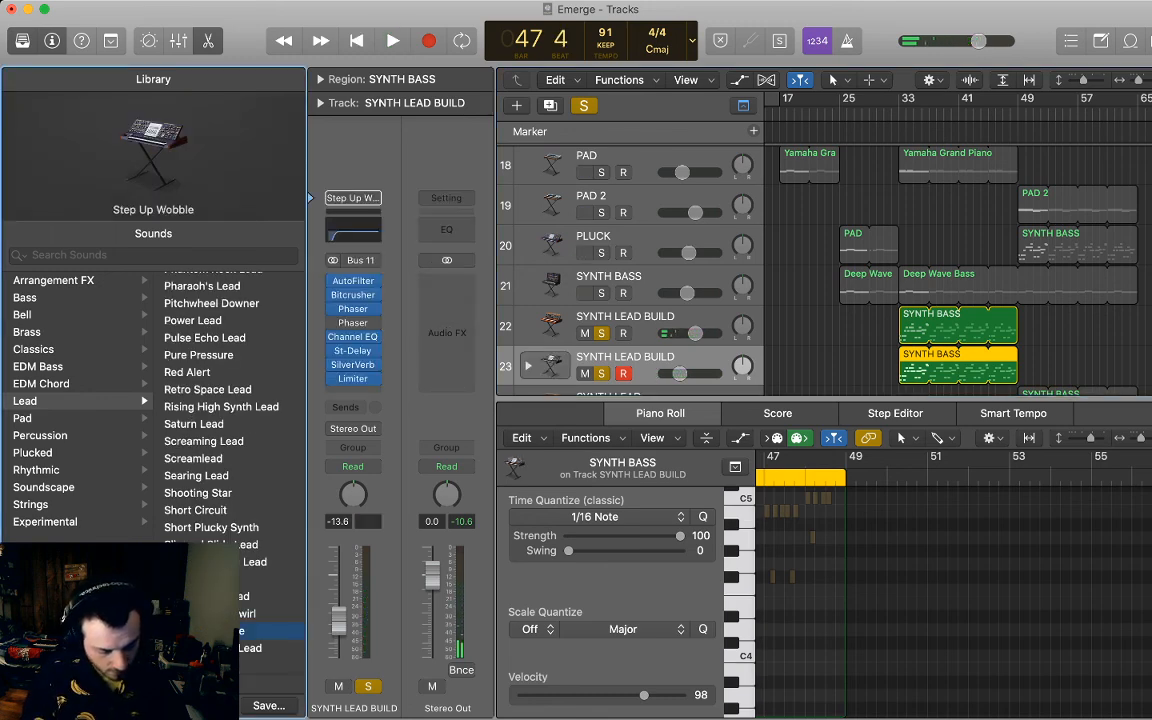
key(Up)
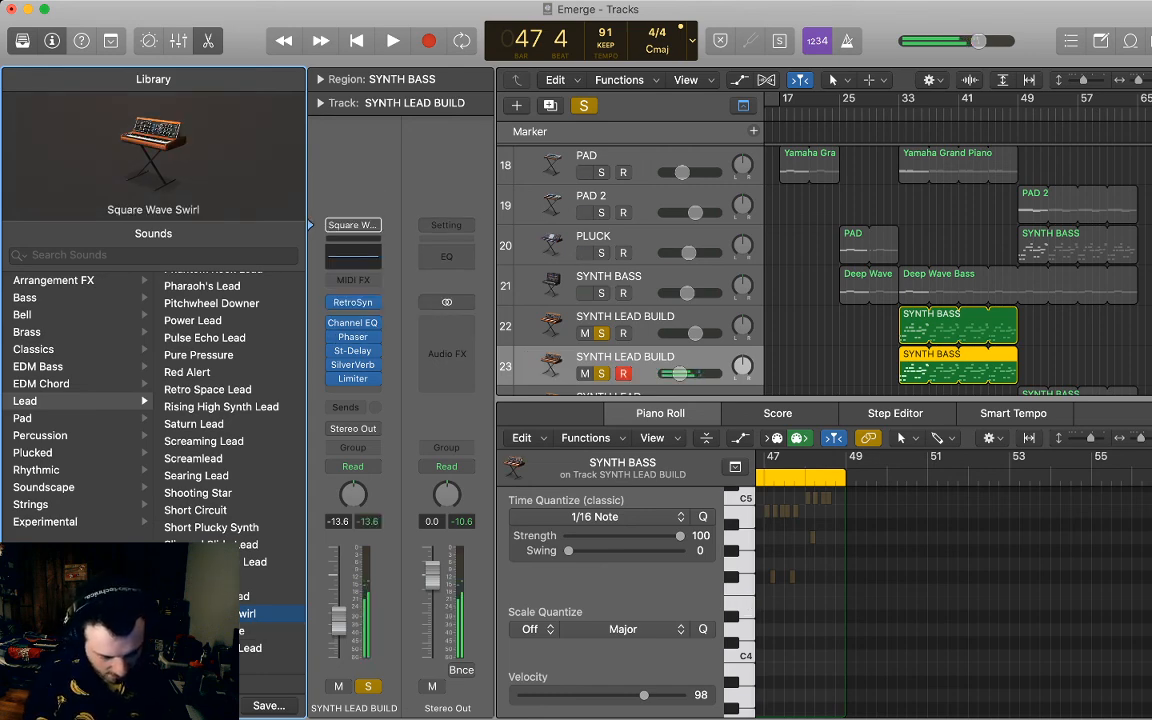
key(Up)
key(Up)
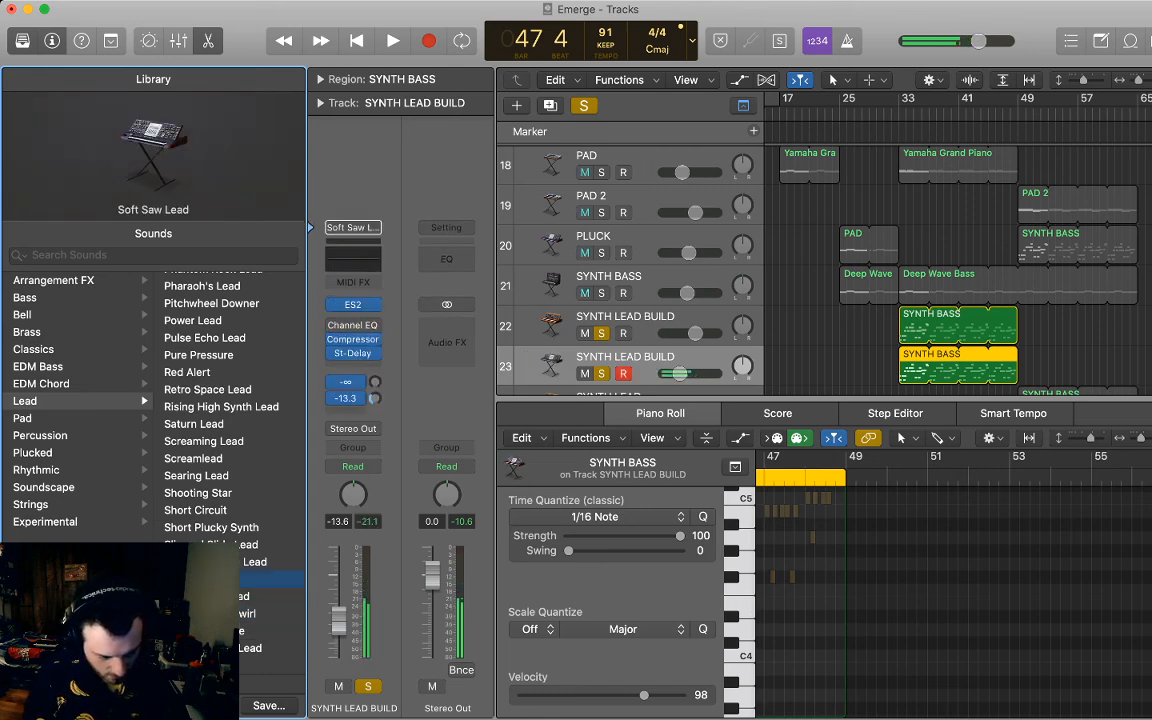
key(Up)
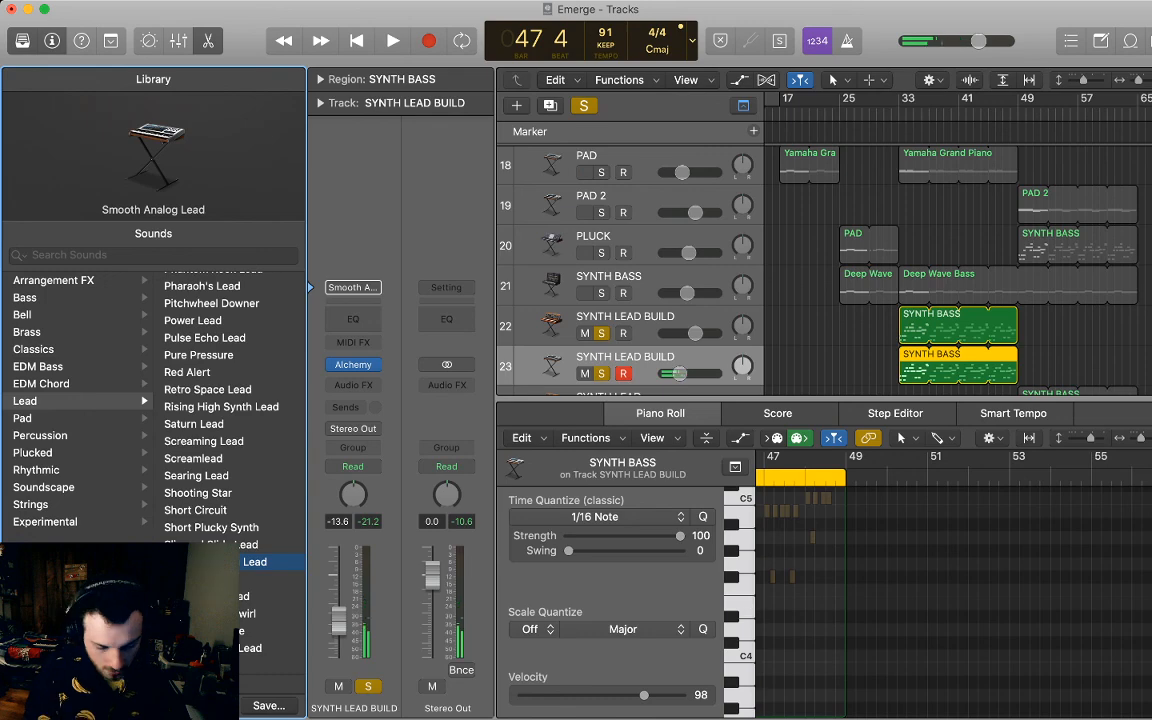
key(space)
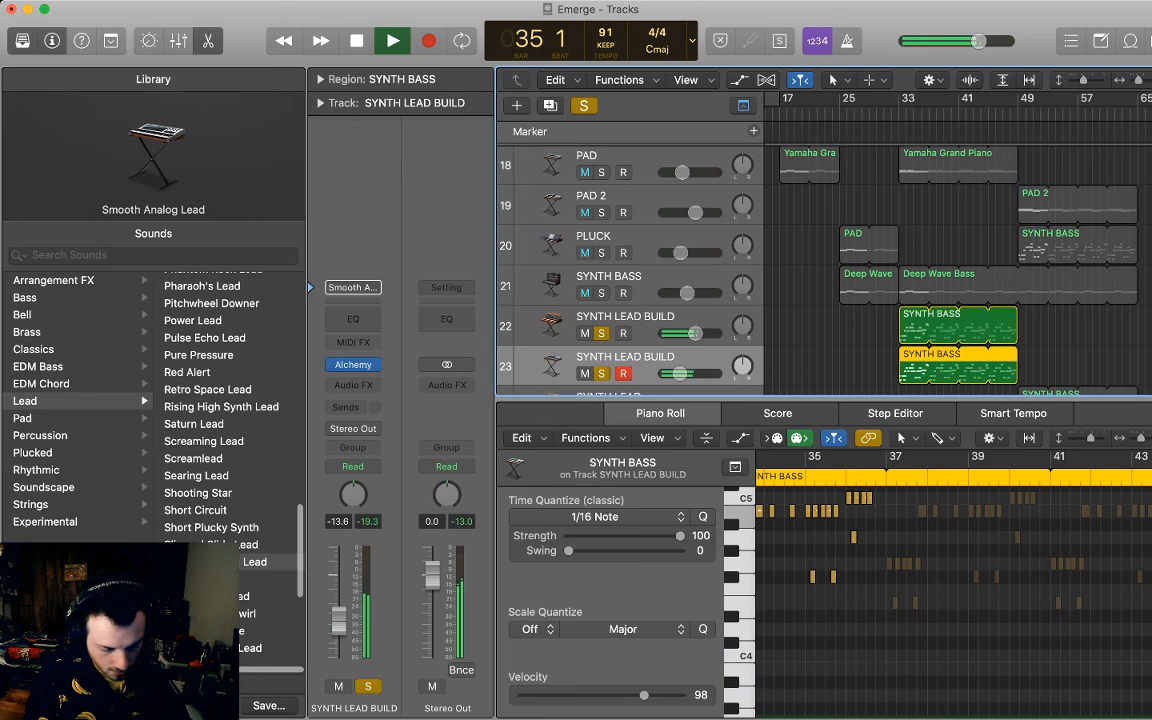
key(space)
Audition Slip and Slide Lead and Short Plucky Synth on the duplicated lead track, playing the plucky patch with the original lead from bar 33.
click(220, 544)
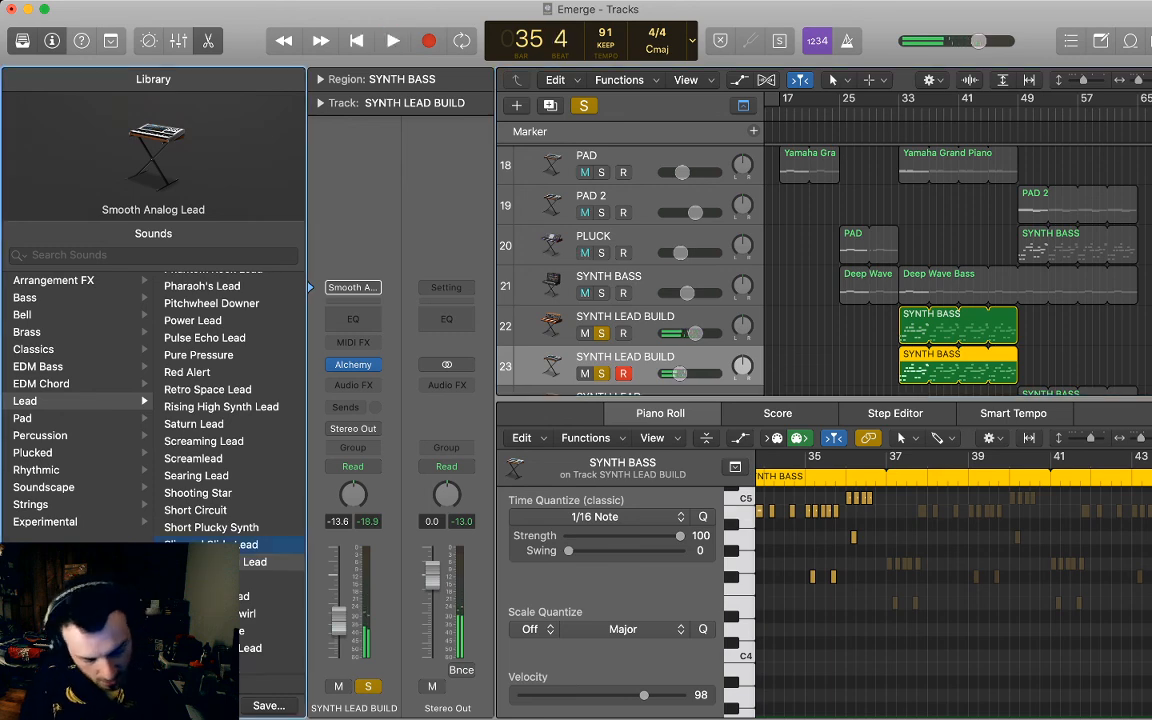
key(Up)
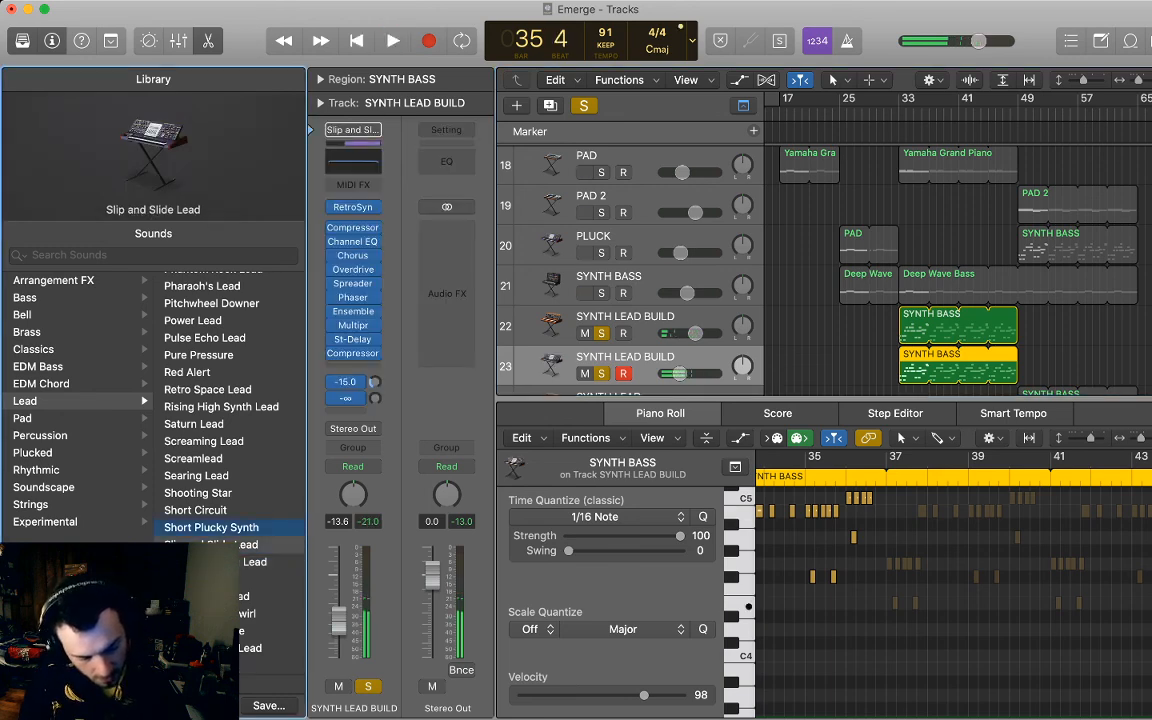
click(193, 458)
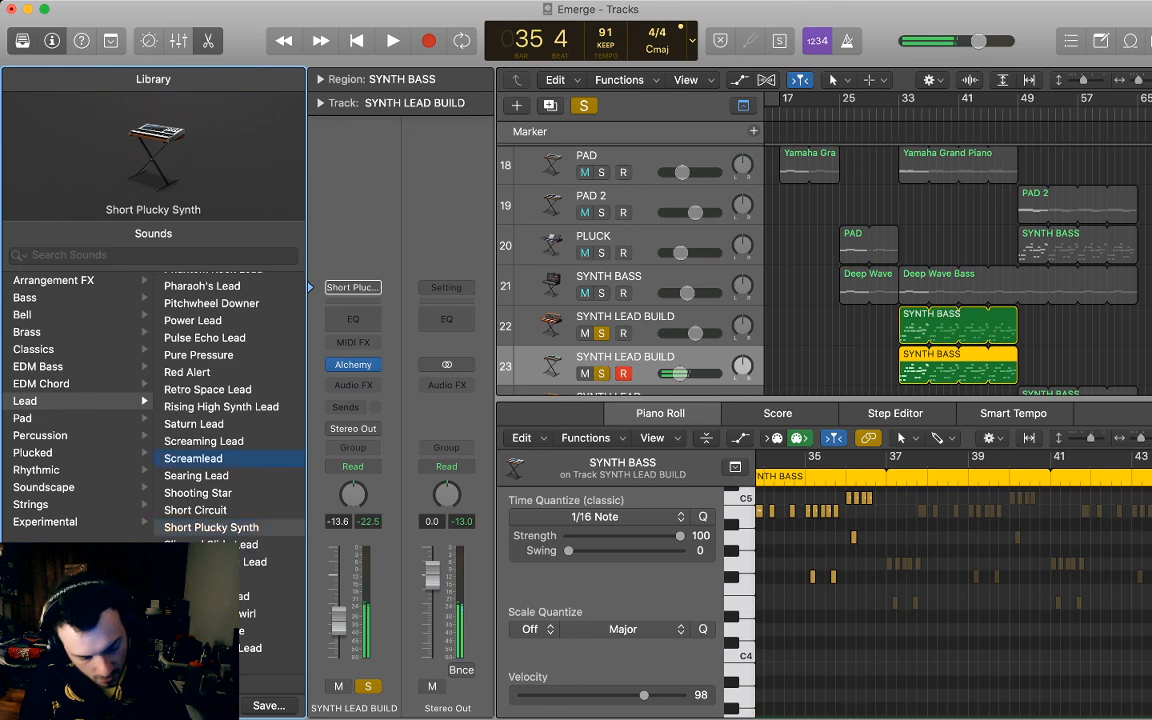
click(211, 527)
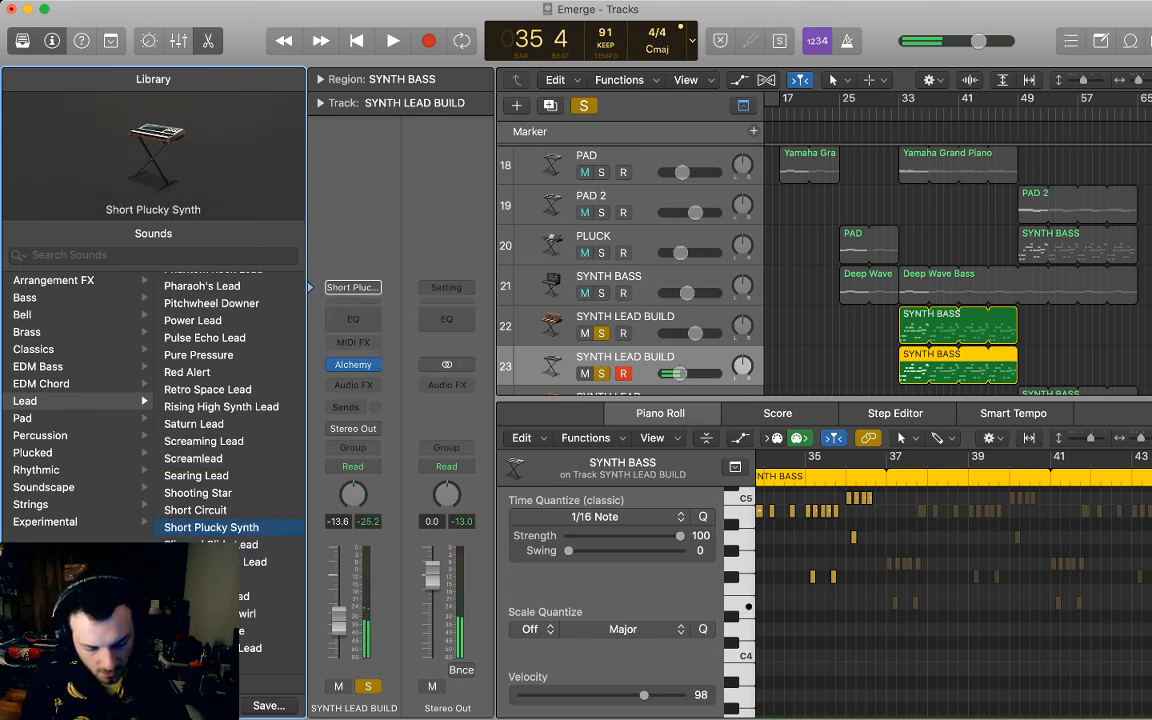
key(space)
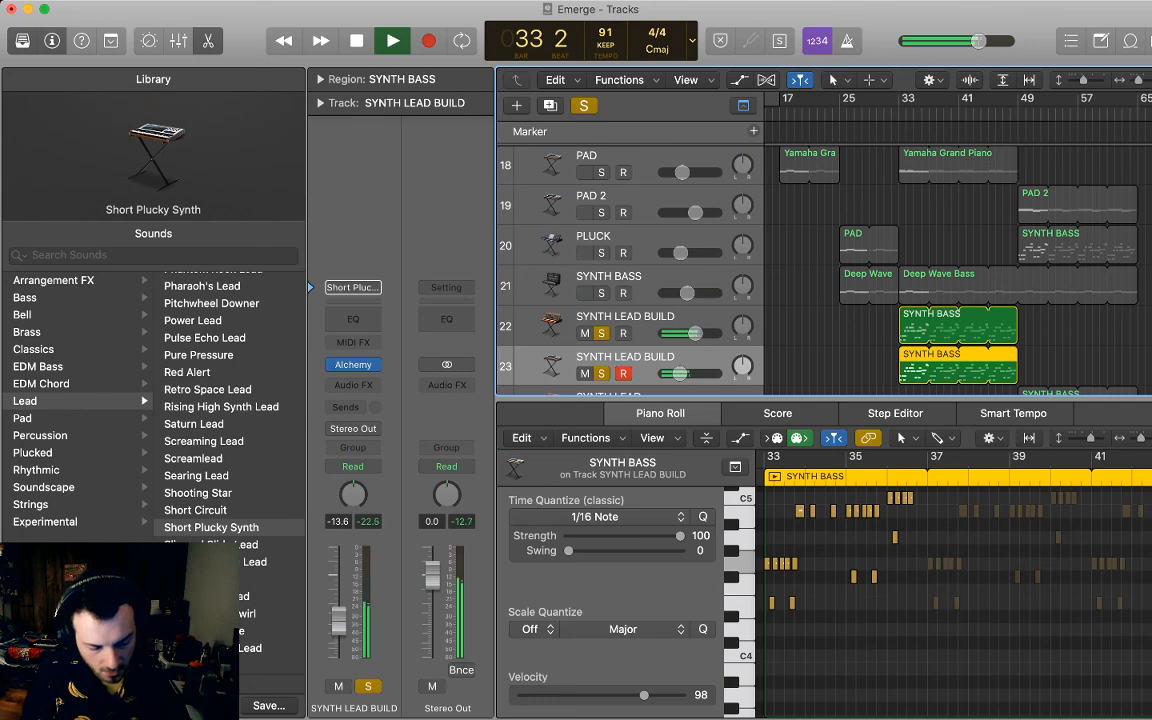
Select all 32 notes of the duplicated SYNTH BASS region in the Piano Roll and lower them by one octave.
scroll(955, 590, up, 3)
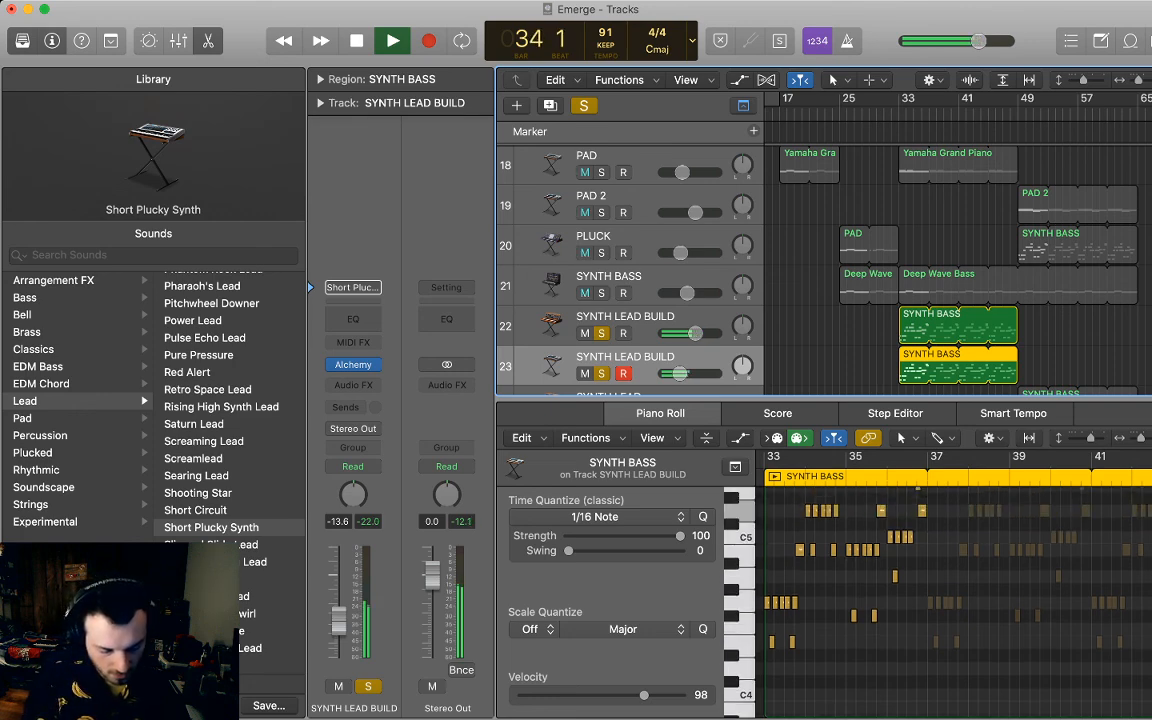
scroll(955, 590, left, 3)
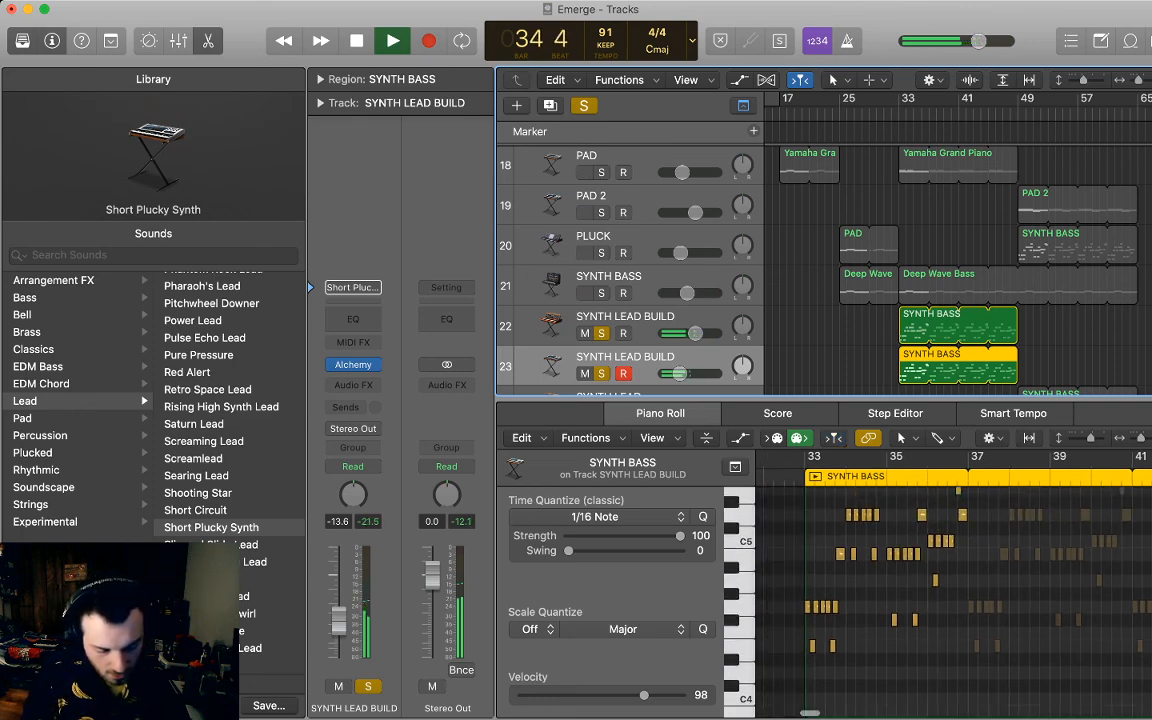
drag(798, 668, 965, 485)
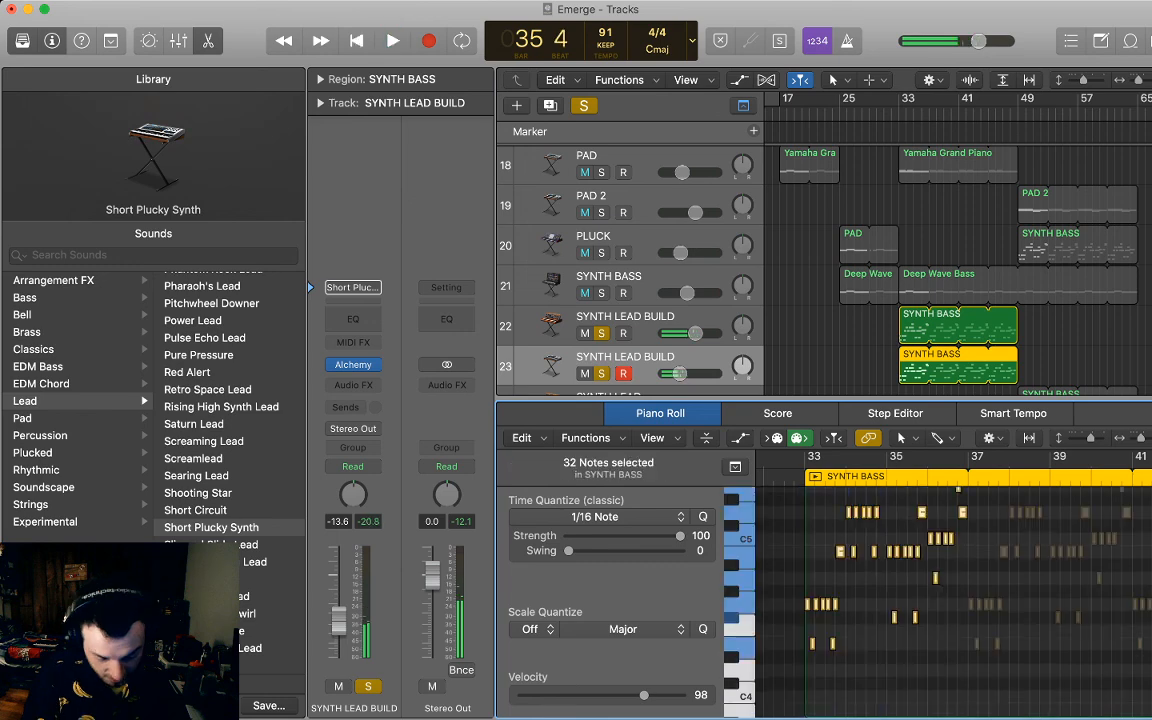
key(alt+Down)
key(alt+Down)
key(alt+Down)
key(alt+Down)
key(alt+Down)
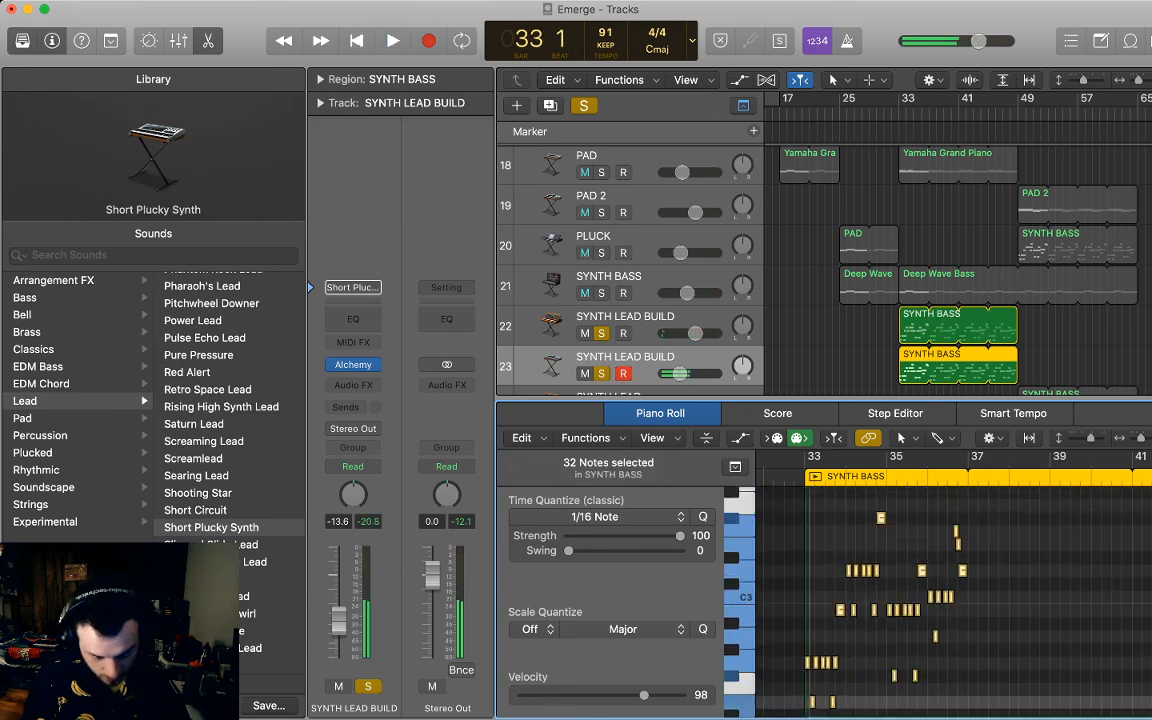
key(alt+shift+Down)
key(alt+Up)
key(alt+Up)
key(alt+Up)
key(alt+Up)
key(alt+Up)
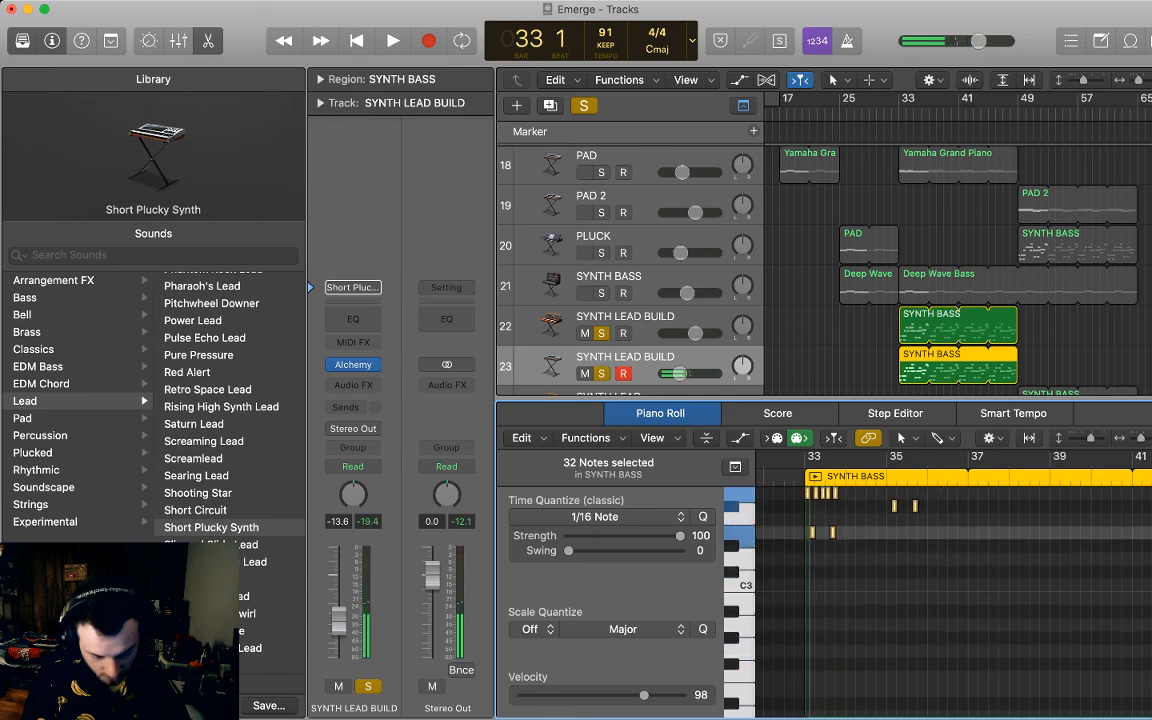
key(alt+Down)
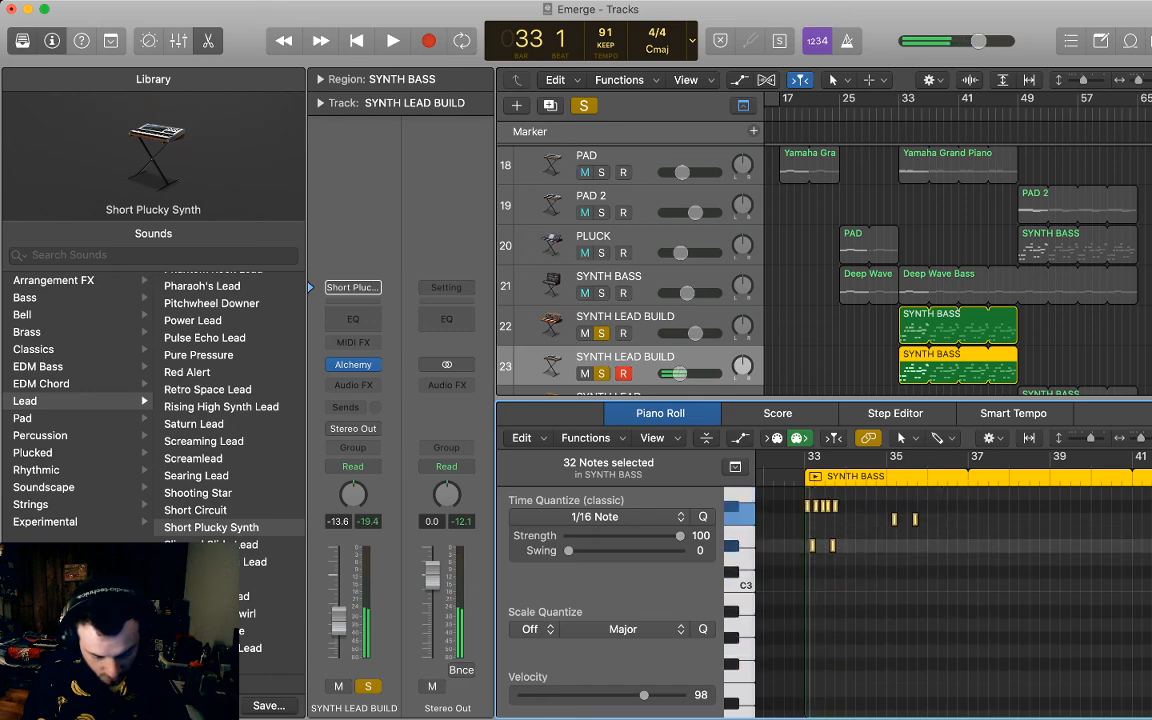
key(alt+Up)
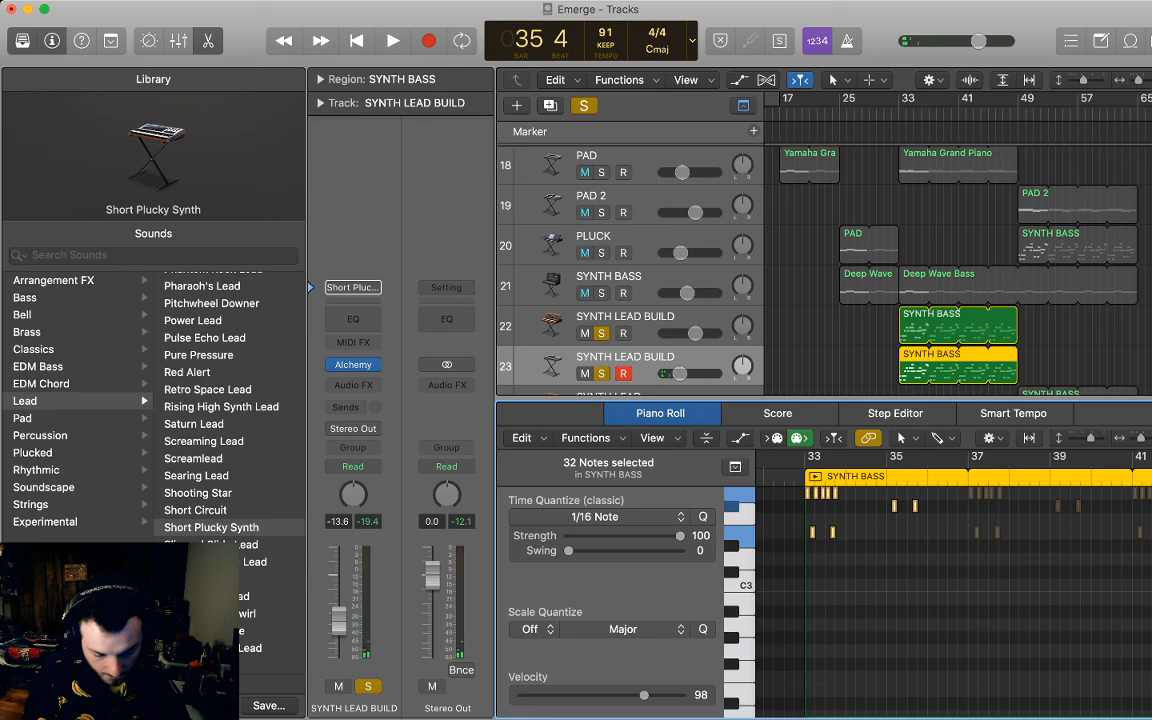
Compare Short Plucky Synth, Smooth Analog Lead and Soft Saw Lead on the duplicated track during playback, settling on Smooth Analog Lead.
key(space)
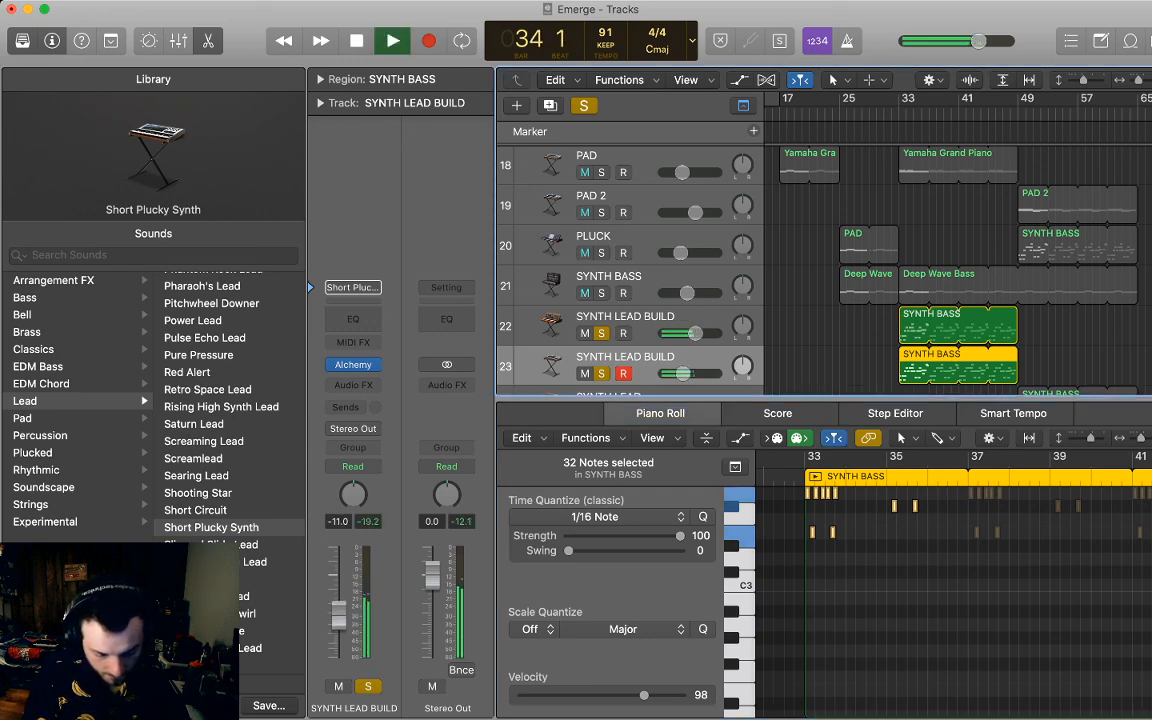
scroll(950, 590, up, 4)
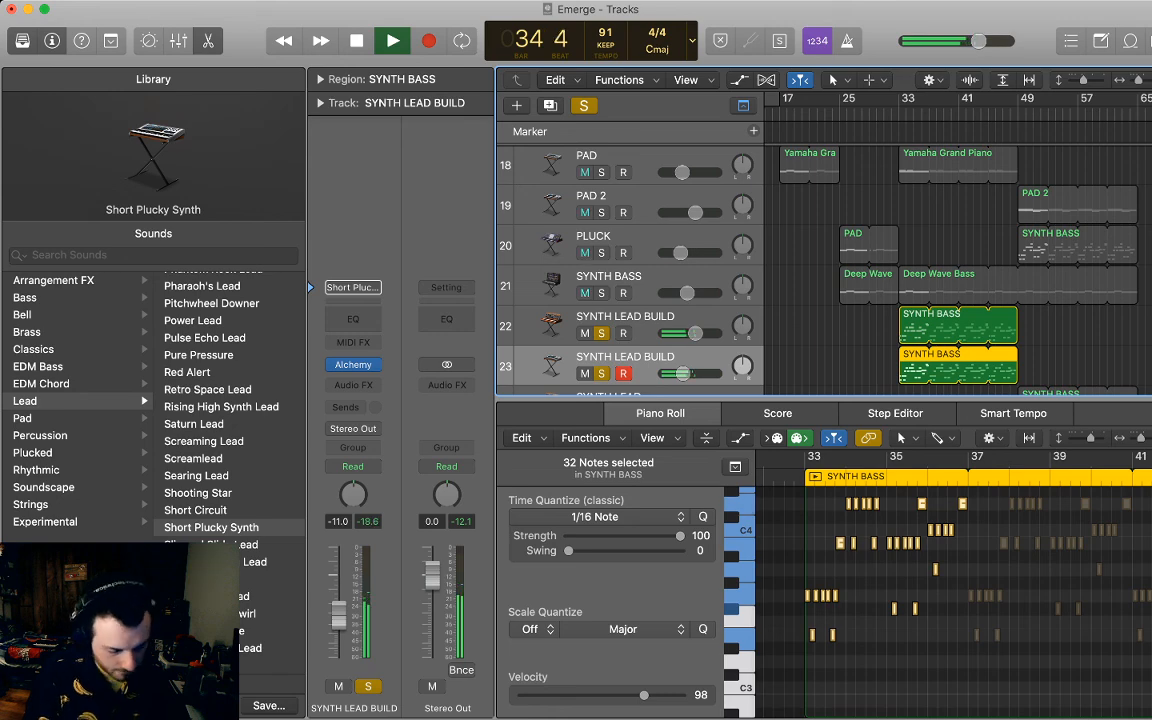
key(space)
click(255, 561)
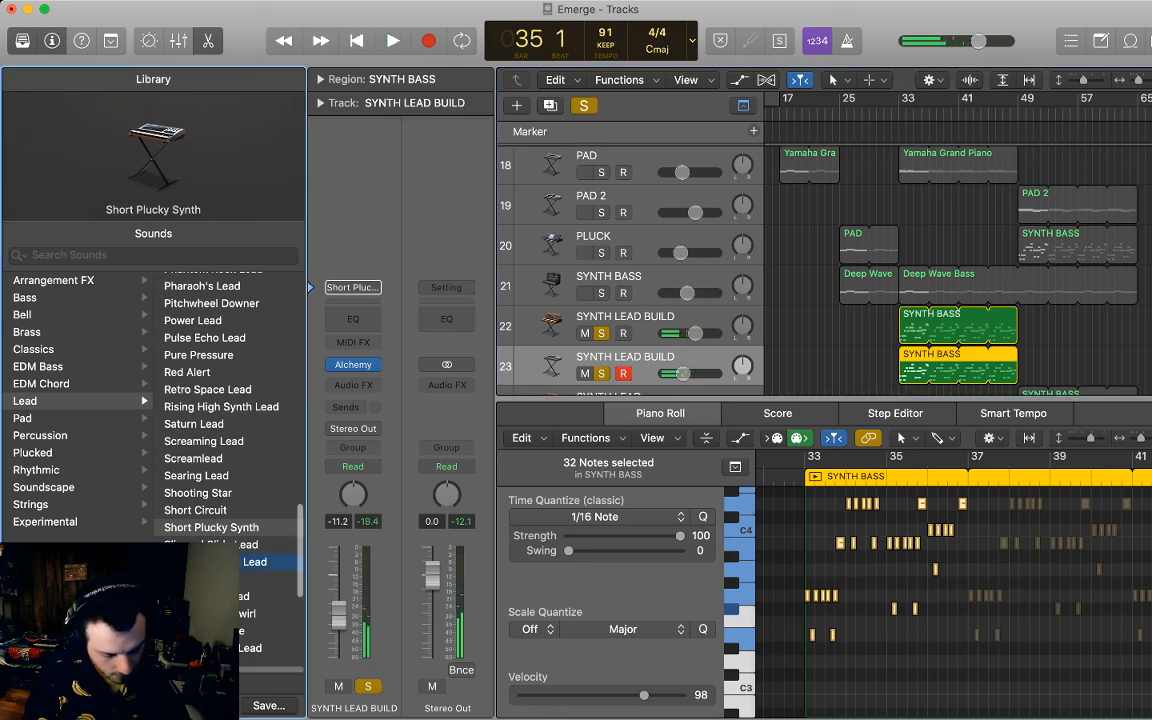
key(space)
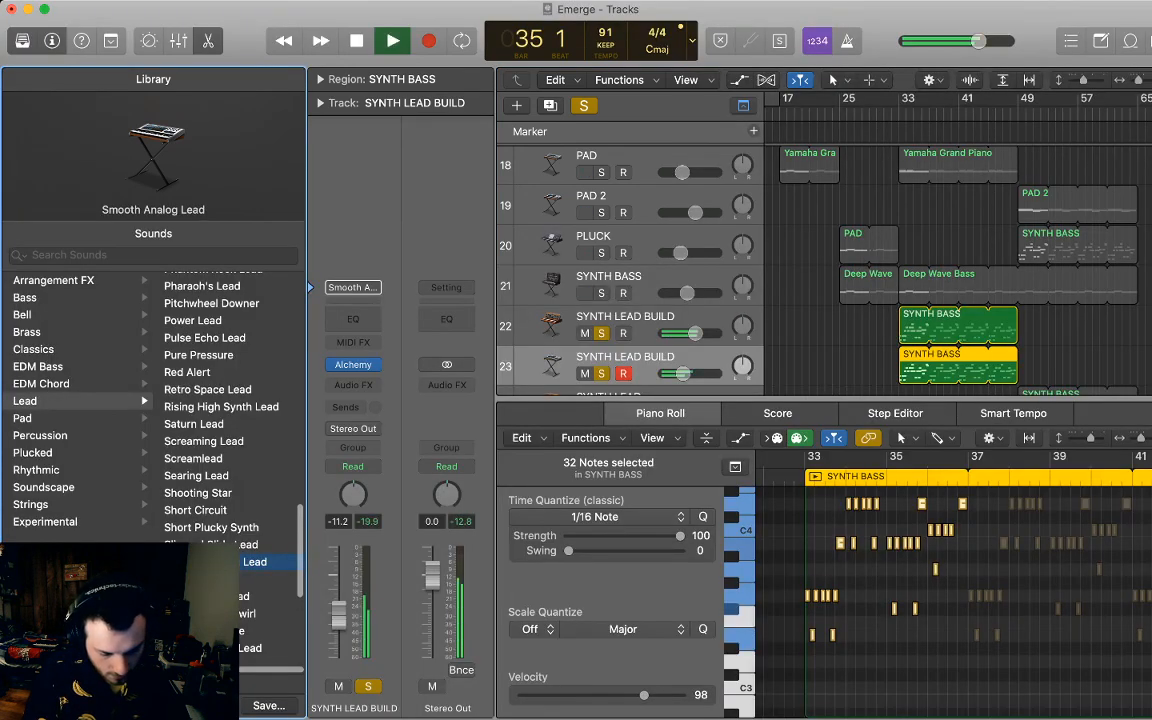
scroll(930, 575, up, 1)
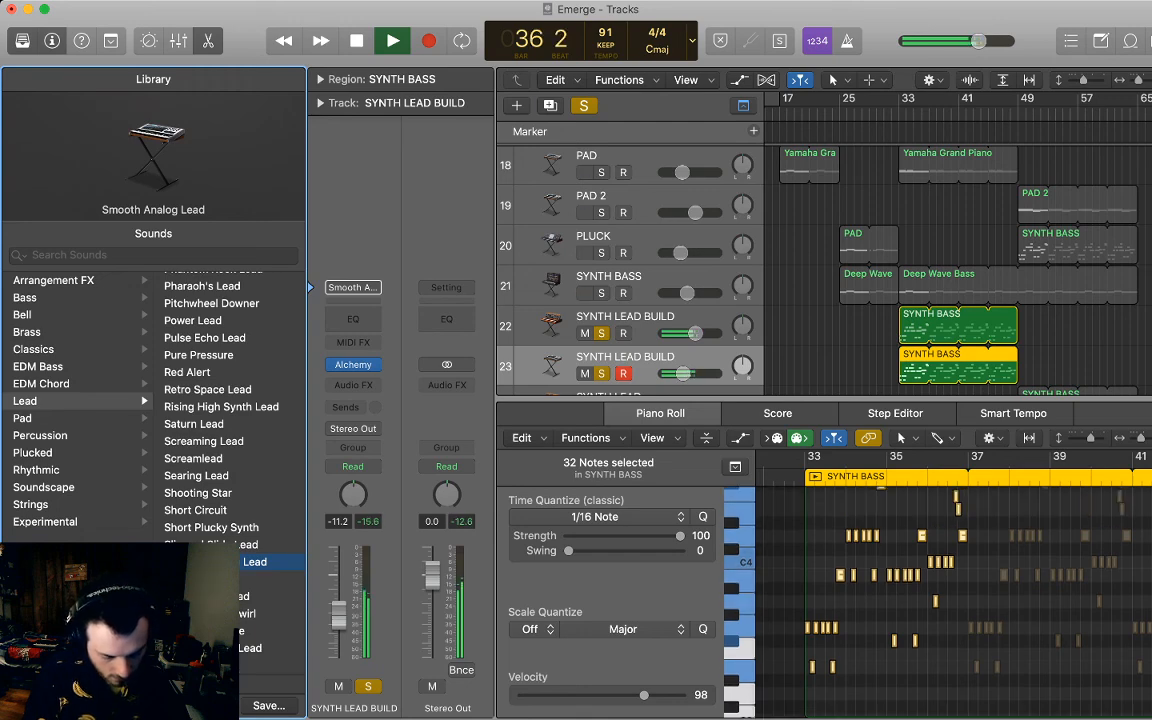
key(super+z)
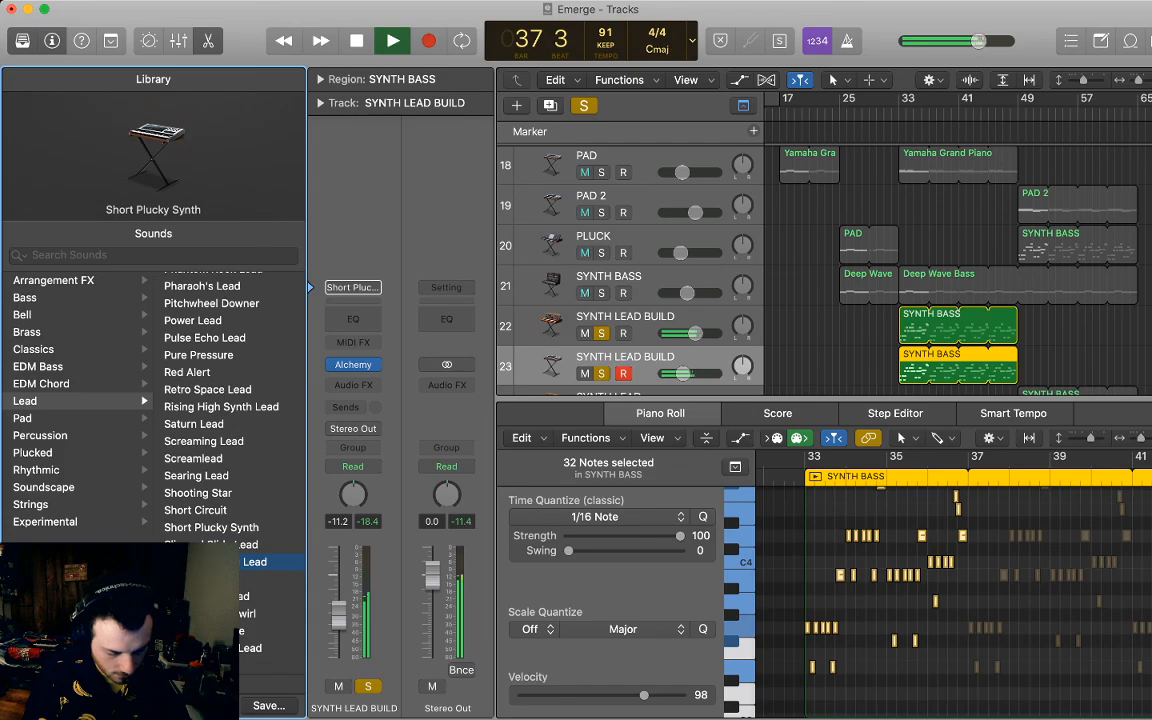
key(Down)
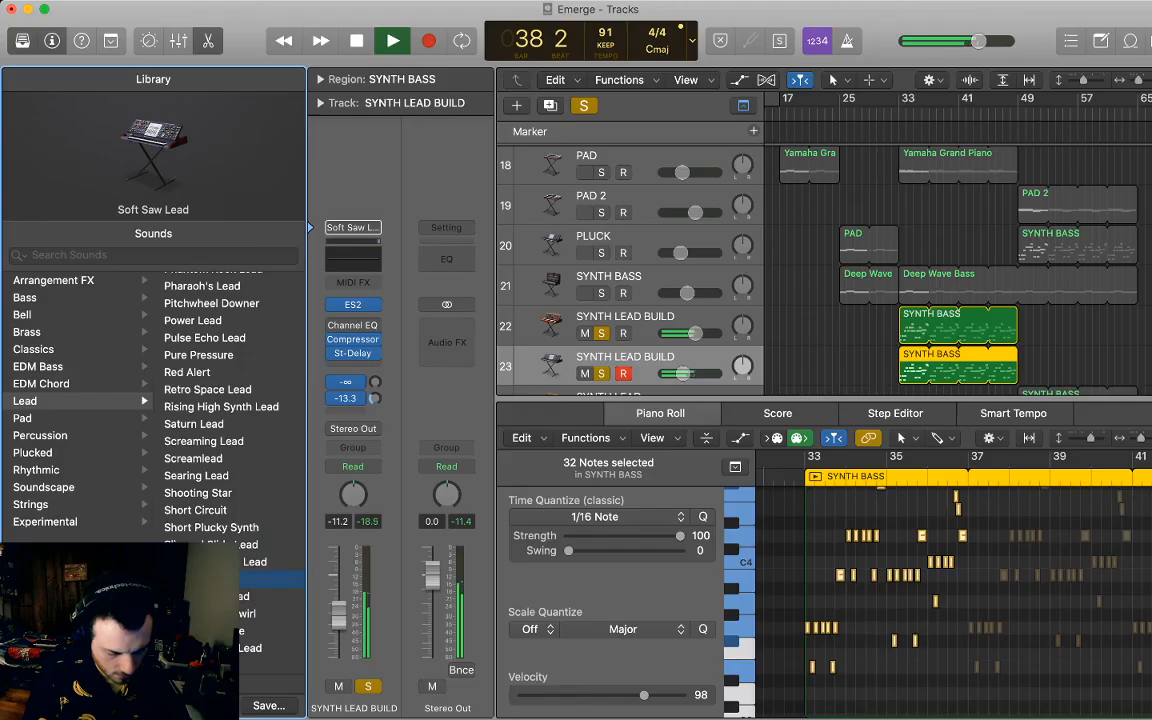
key(Up)
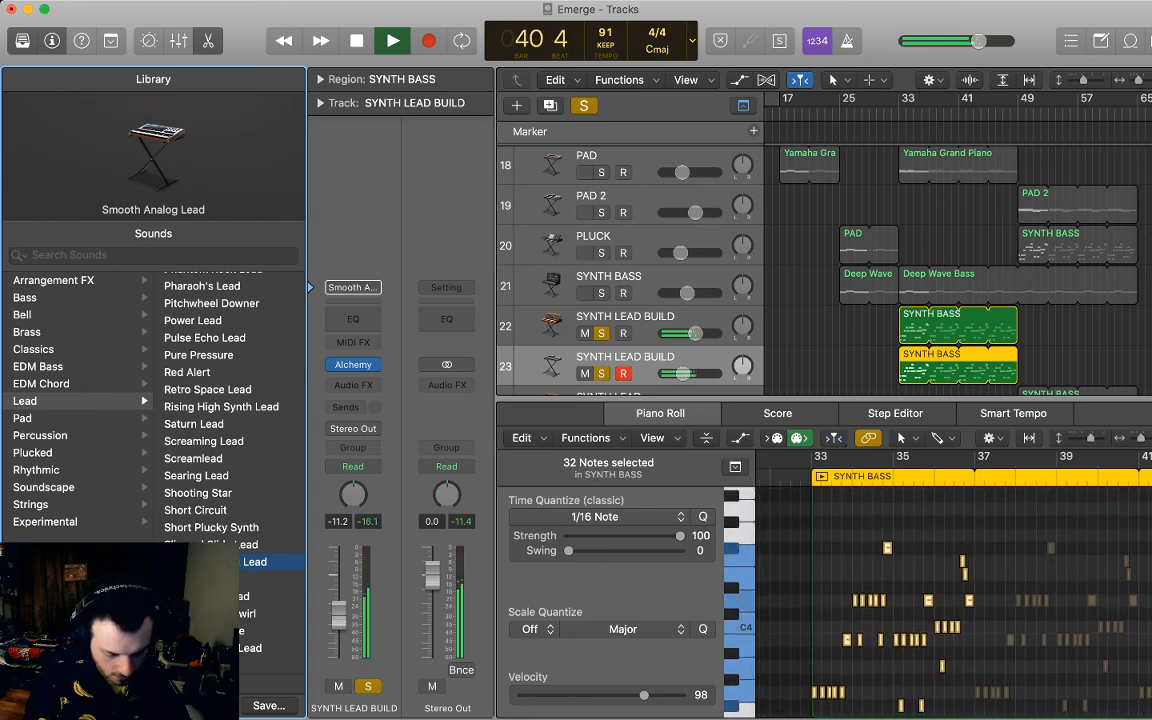
Raise the 32 selected notes by one octave and play both leads from bar 33.
key(space)
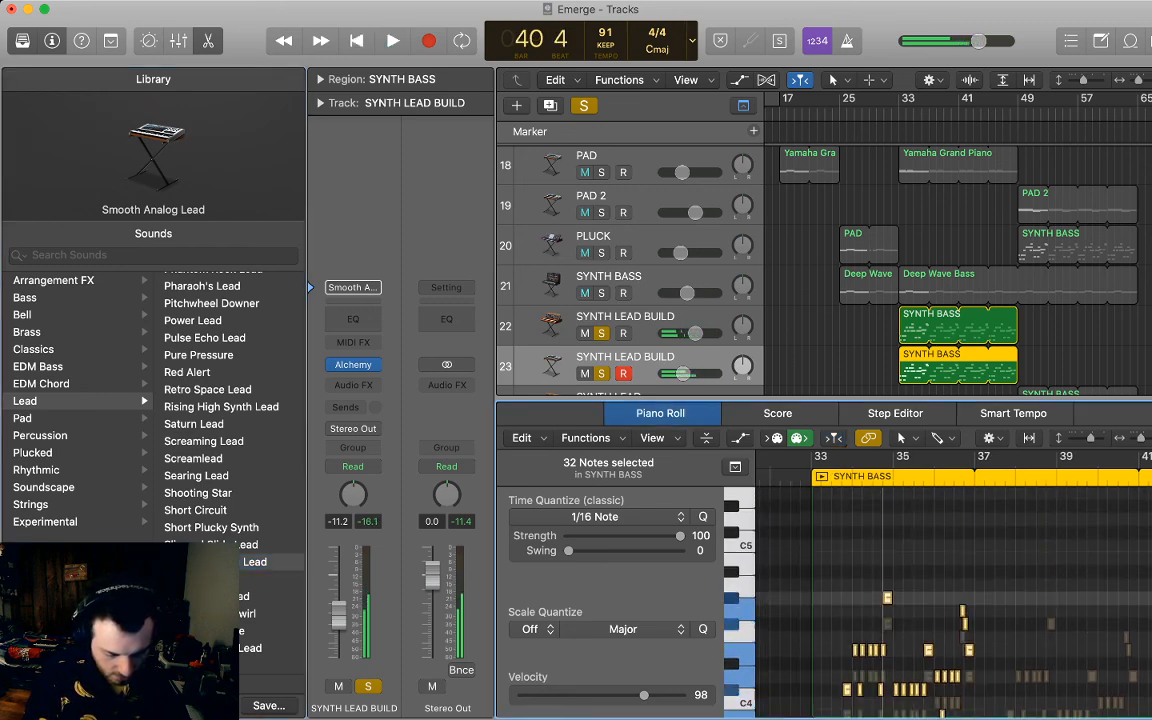
drag(883, 598, 886, 497)
click(900, 113)
key(space)
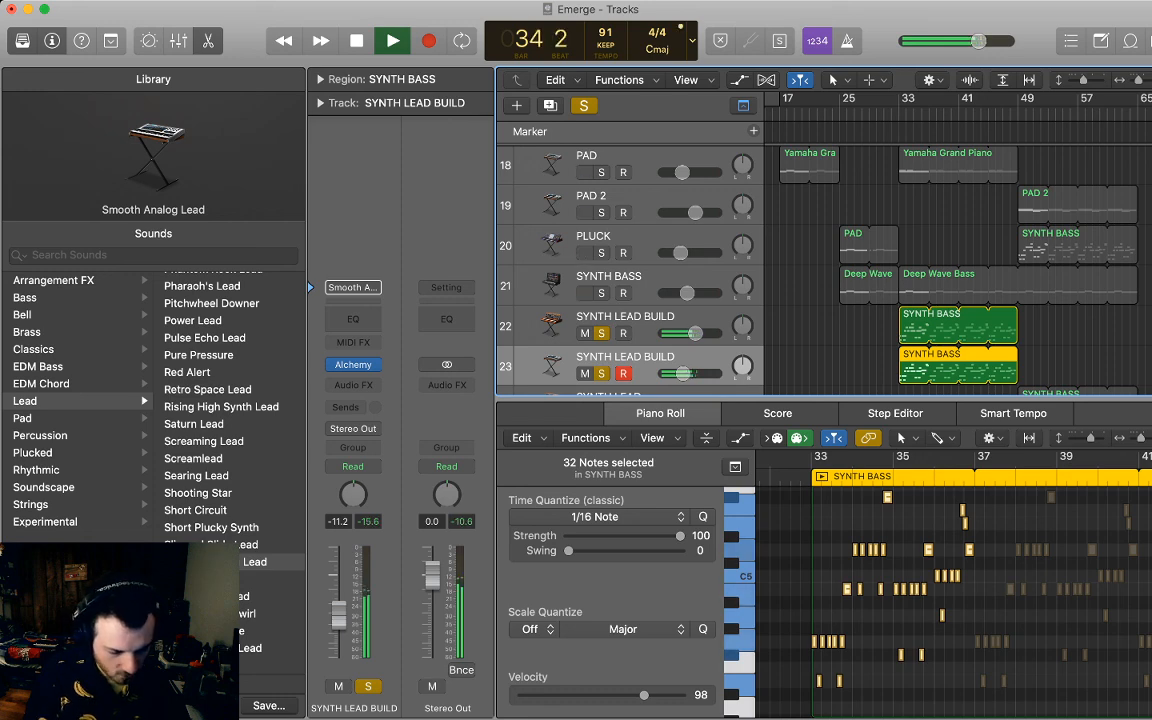
Take both lead tracks out of solo and close the Piano Roll with the full arrangement playing from bar 33.
key(space)
key(s)
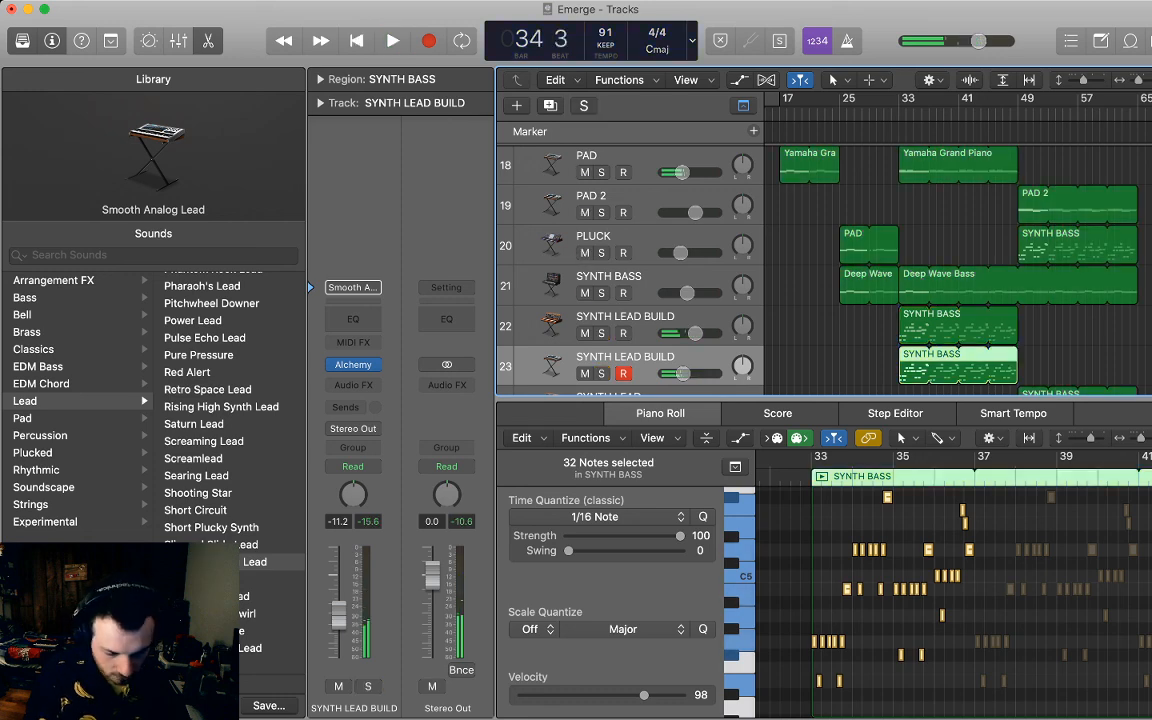
key(space)
key(e)
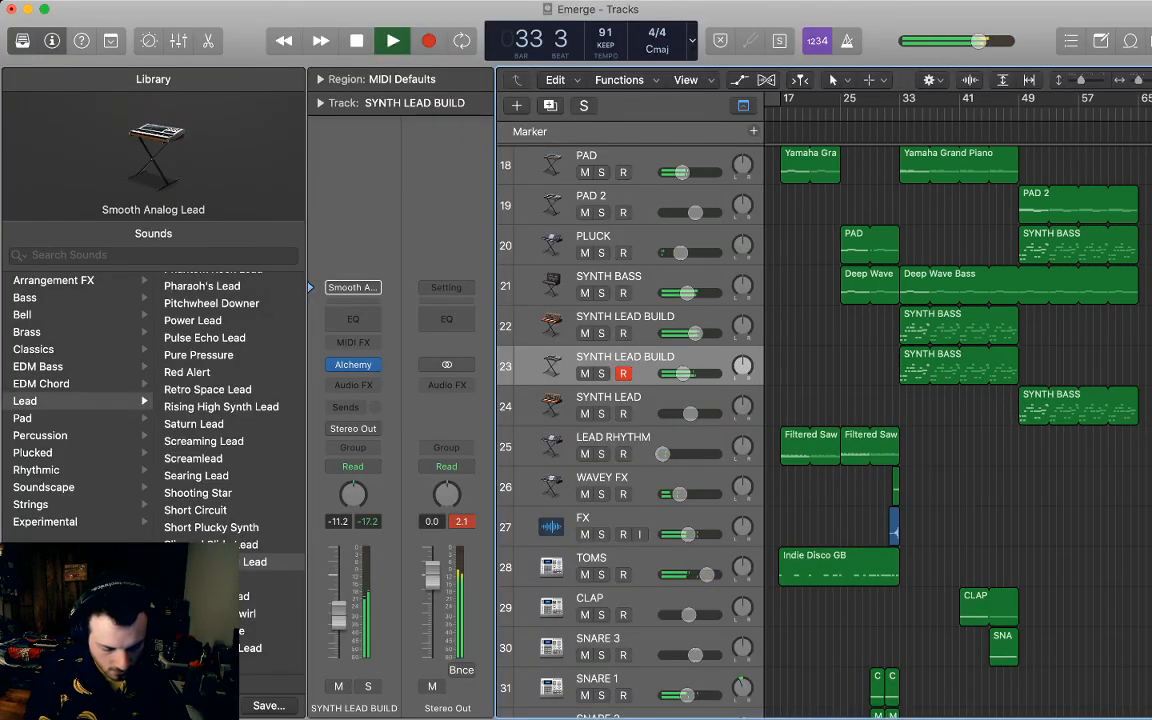
Select the regions on both SYNTH LEAD BUILD tracks and raise the two track volumes together, bringing the duplicate to -8.2 dB.
drag(880, 322, 942, 370)
drag(695, 333, 702, 333)
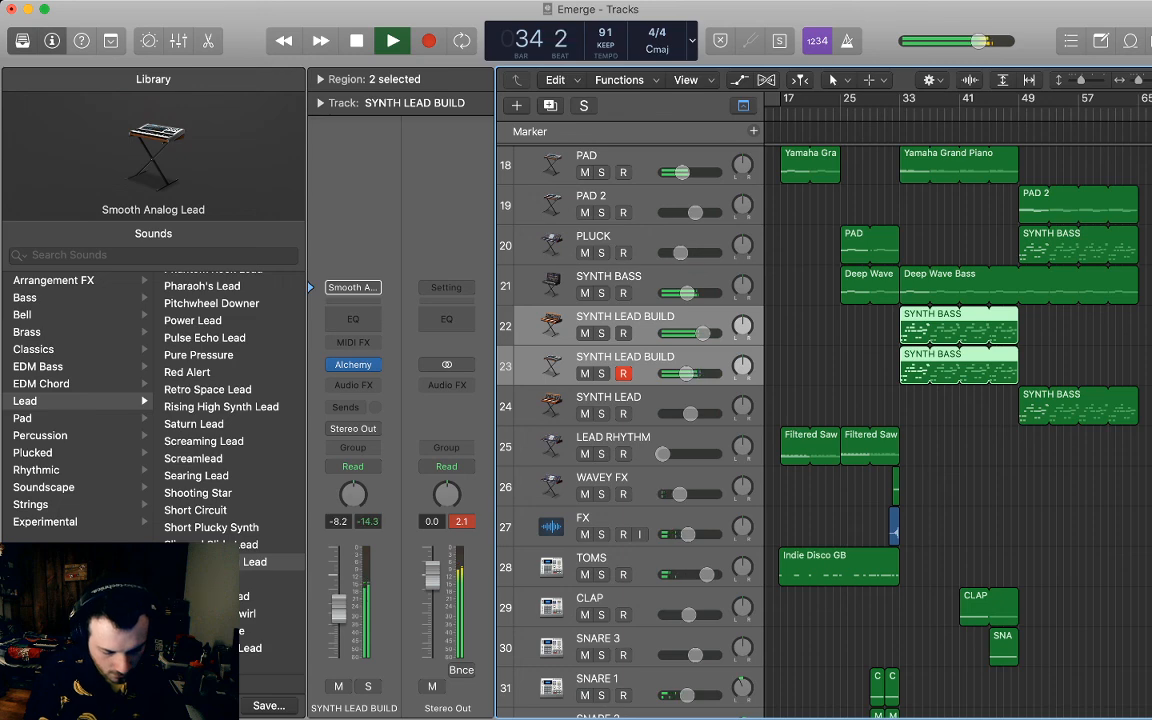
click(845, 368)
Extend the loop of the duplicated SYNTH LEAD BUILD track's region from bar 49 to bar 65.
scroll(820, 420, down, 2)
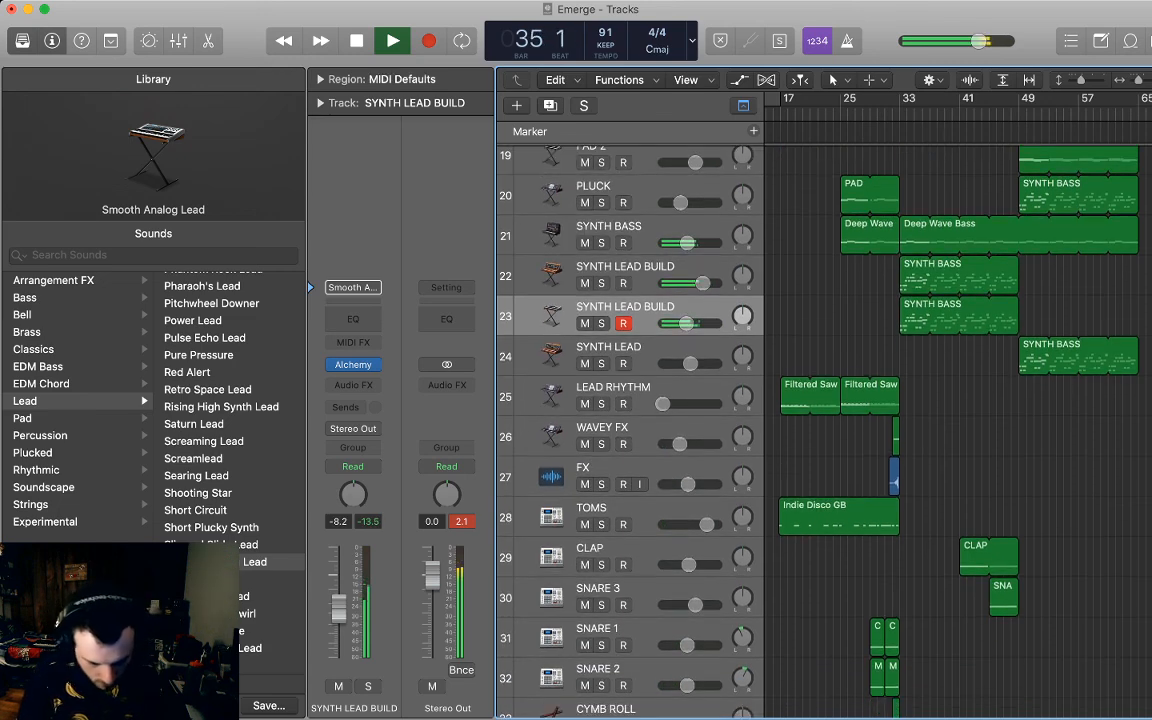
drag(1016, 303, 1138, 303)
click(1144, 322)
scroll(1040, 415, down, 5)
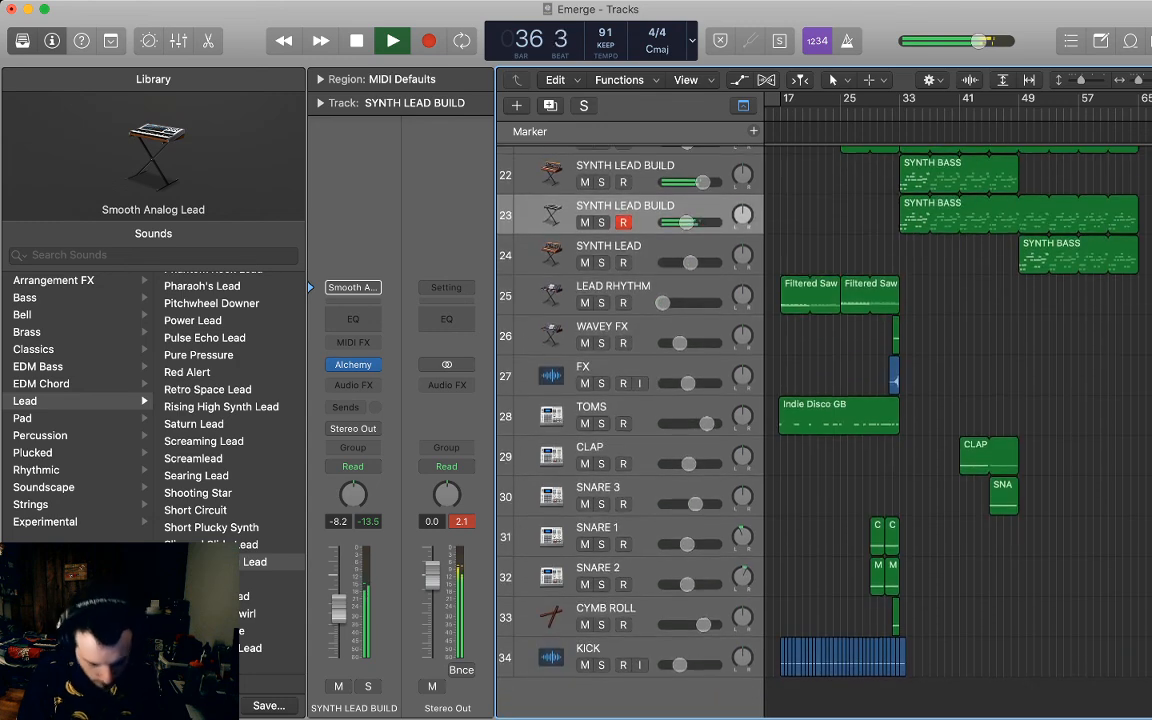
scroll(960, 420, up, 3)
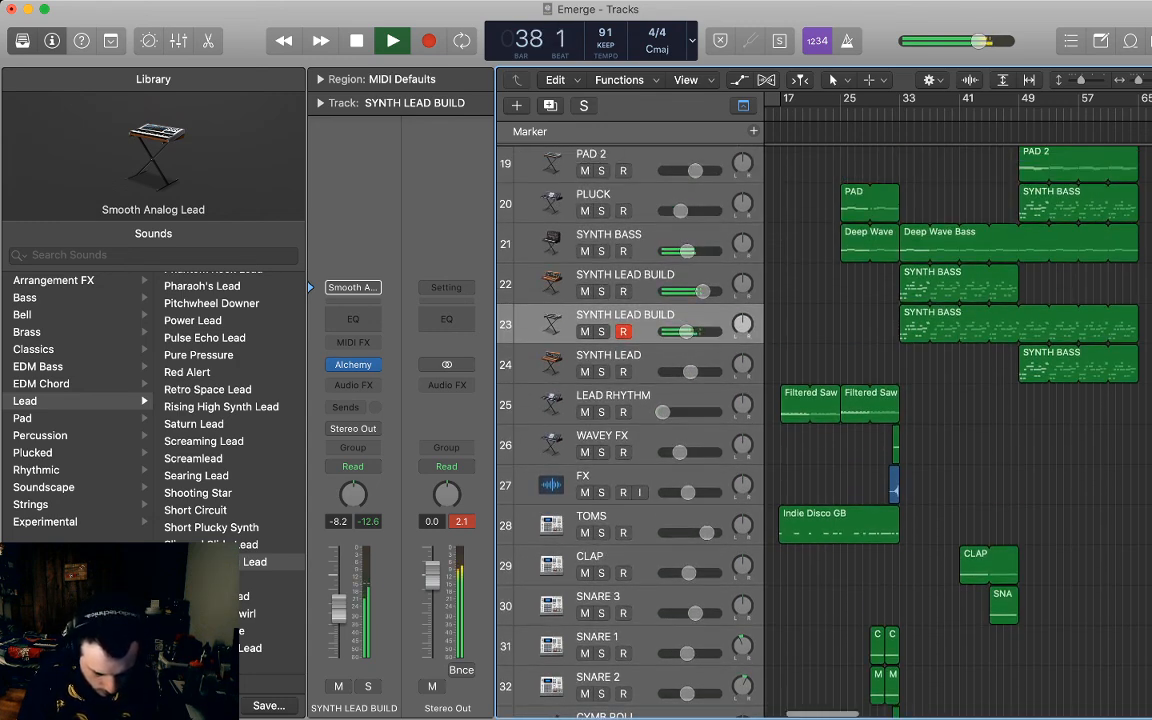
Copy the four regions on the SNARE 1 and SNARE 2 tracks and paste them at bar 45.
scroll(820, 420, down, 3)
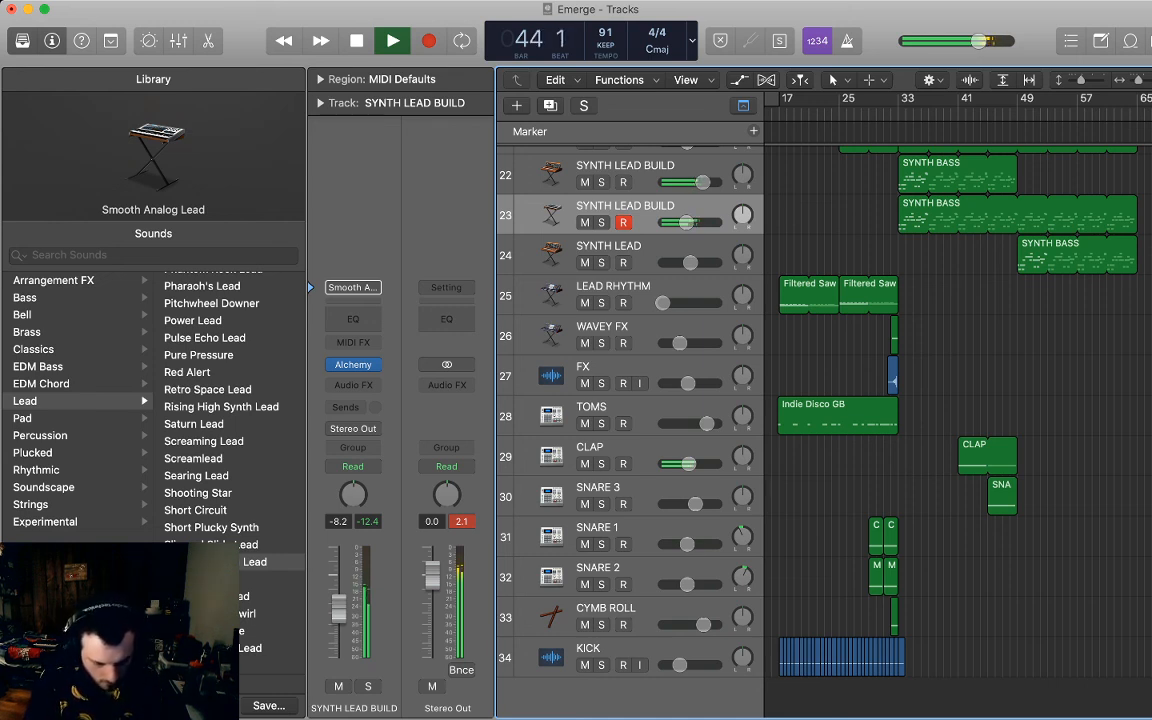
drag(909, 586, 876, 536)
key(space)
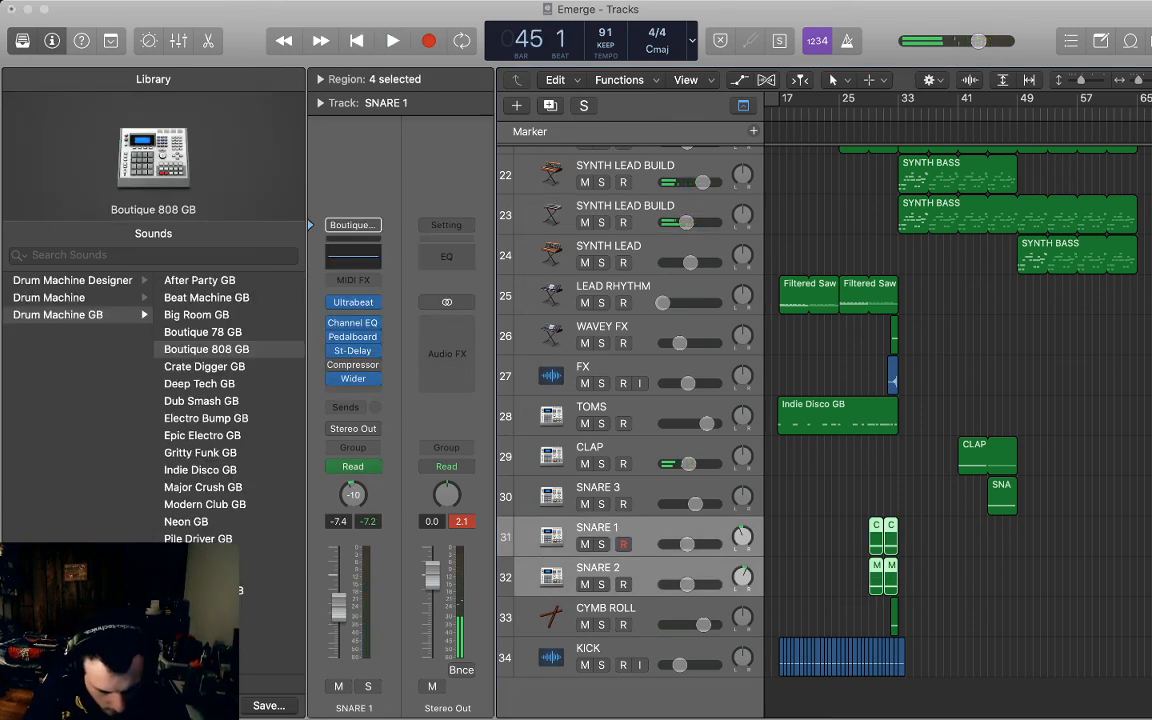
key(super+v)
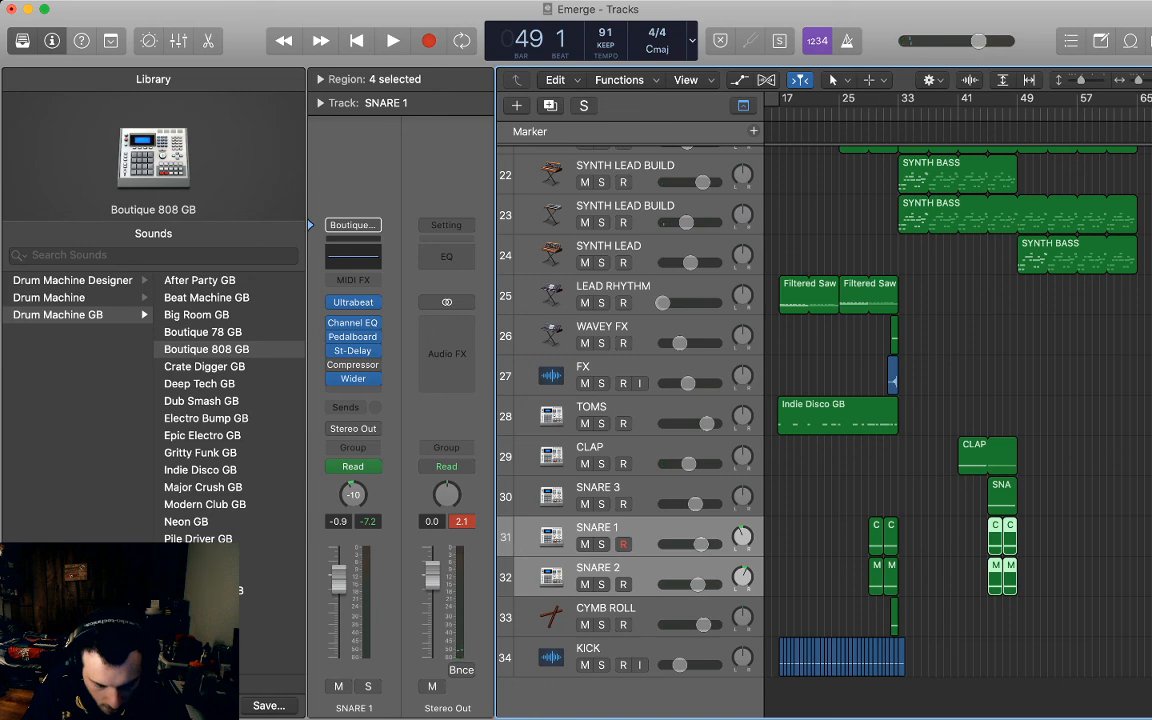
Return the playhead to bar 33, move the CLAP region to start there and extend its loop to bar 49.
key(comma)
key(comma)
key(comma)
key(comma)
key(comma)
key(comma)
key(comma)
key(comma)
key(comma)
key(comma)
key(comma)
key(comma)
key(comma)
key(comma)
key(comma)
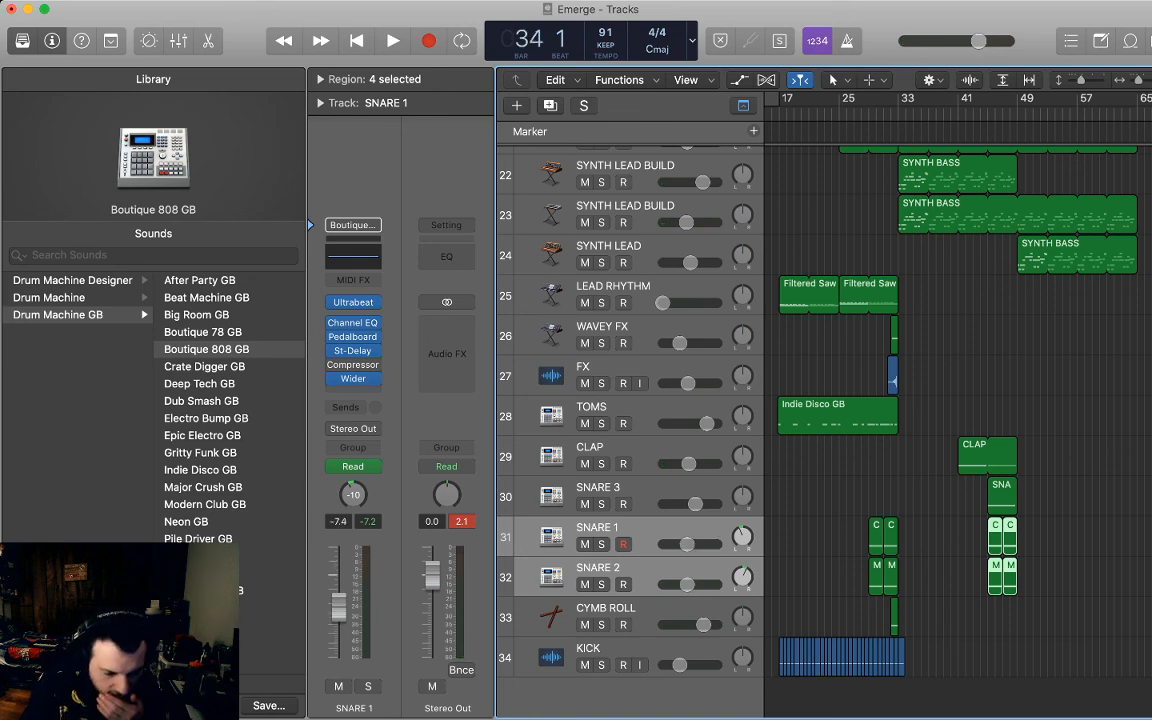
key(comma)
drag(974, 456, 907, 456)
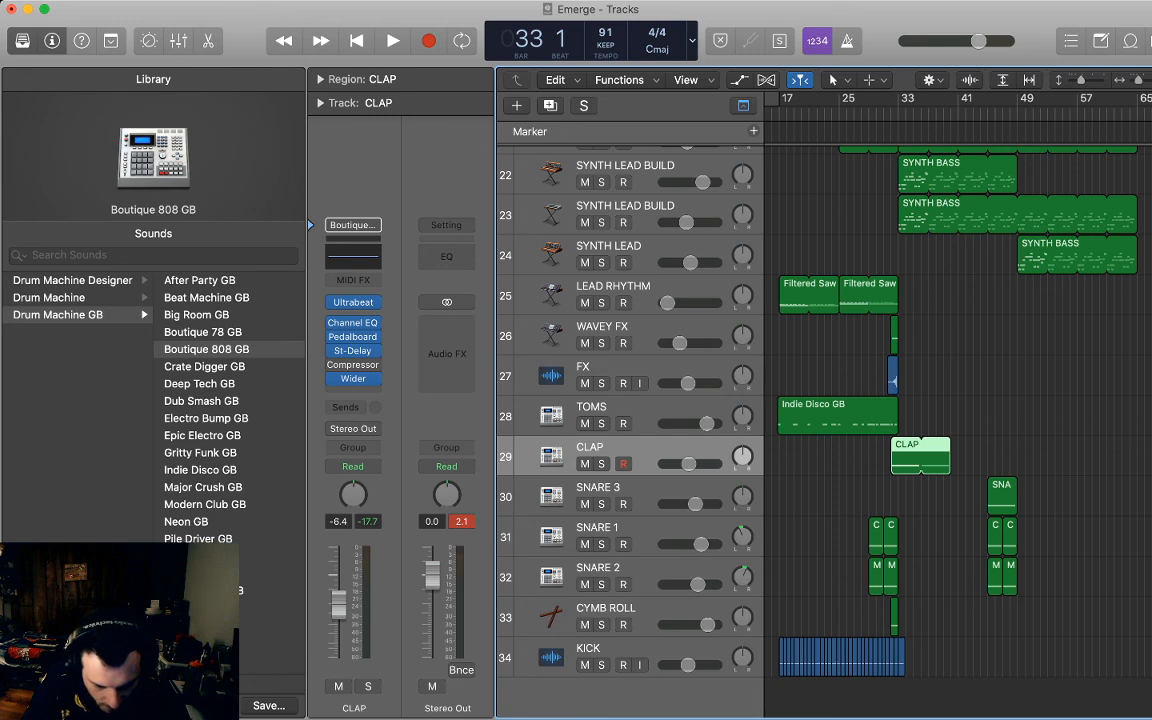
click(972, 457)
drag(920, 457, 1018, 446)
Deselect the CLAP region and play the arrangement from bar 33 to check the extended claps.
key(space)
click(1040, 454)
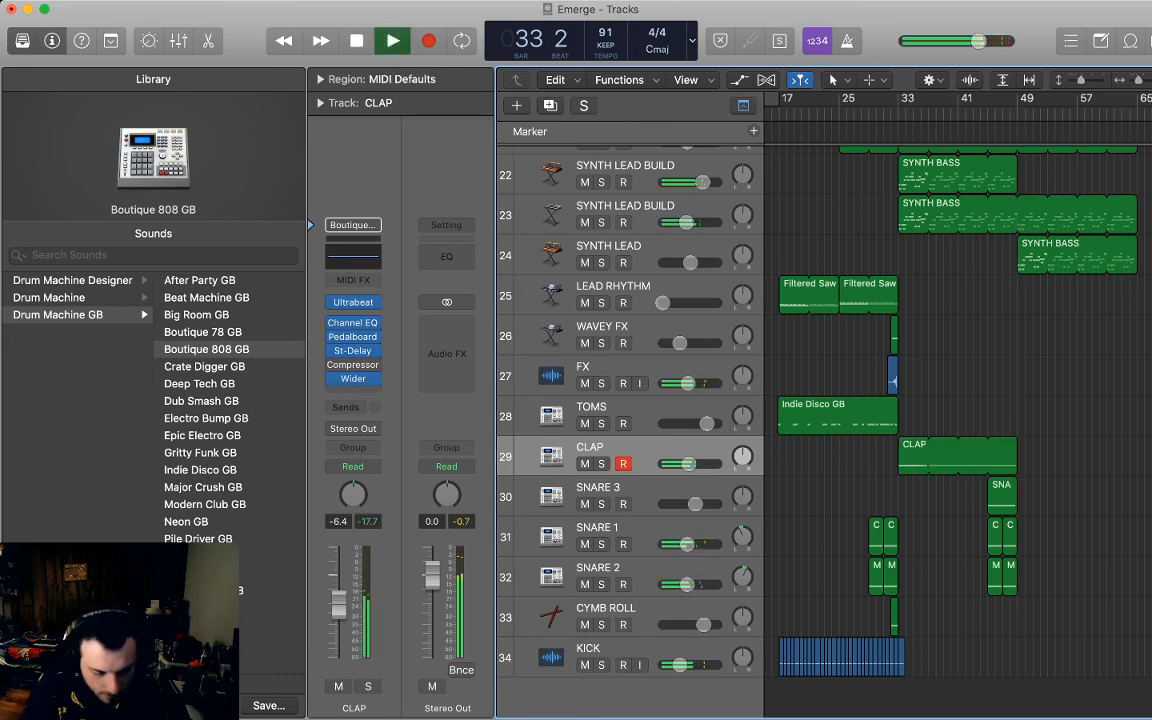
key(space)
key(space)
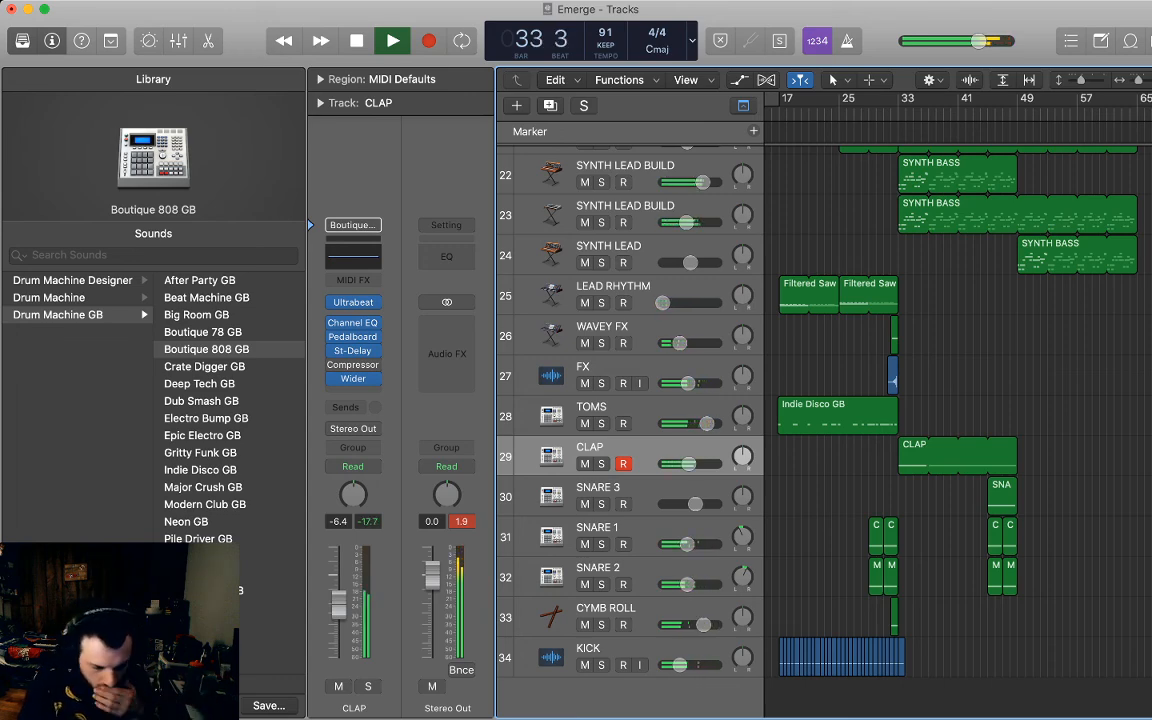
Listen to the arrangement through to bar 49 and stop playback.
scroll(900, 410, up, 4)
scroll(900, 410, down, 4)
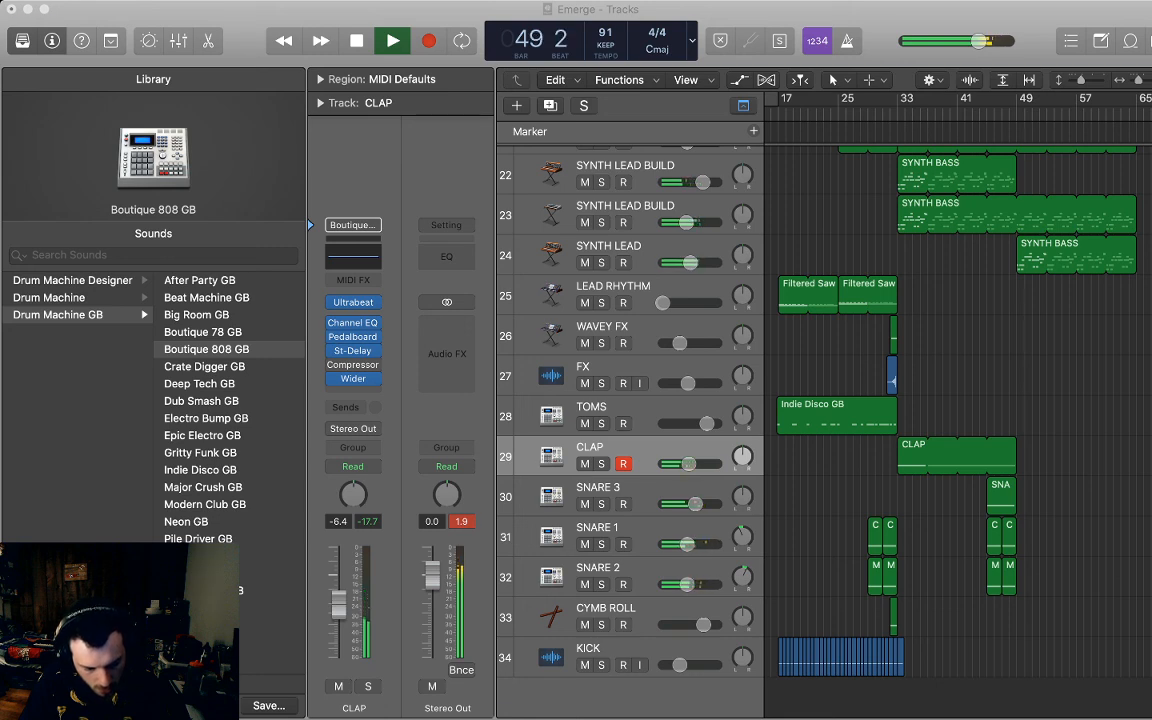
key(space)
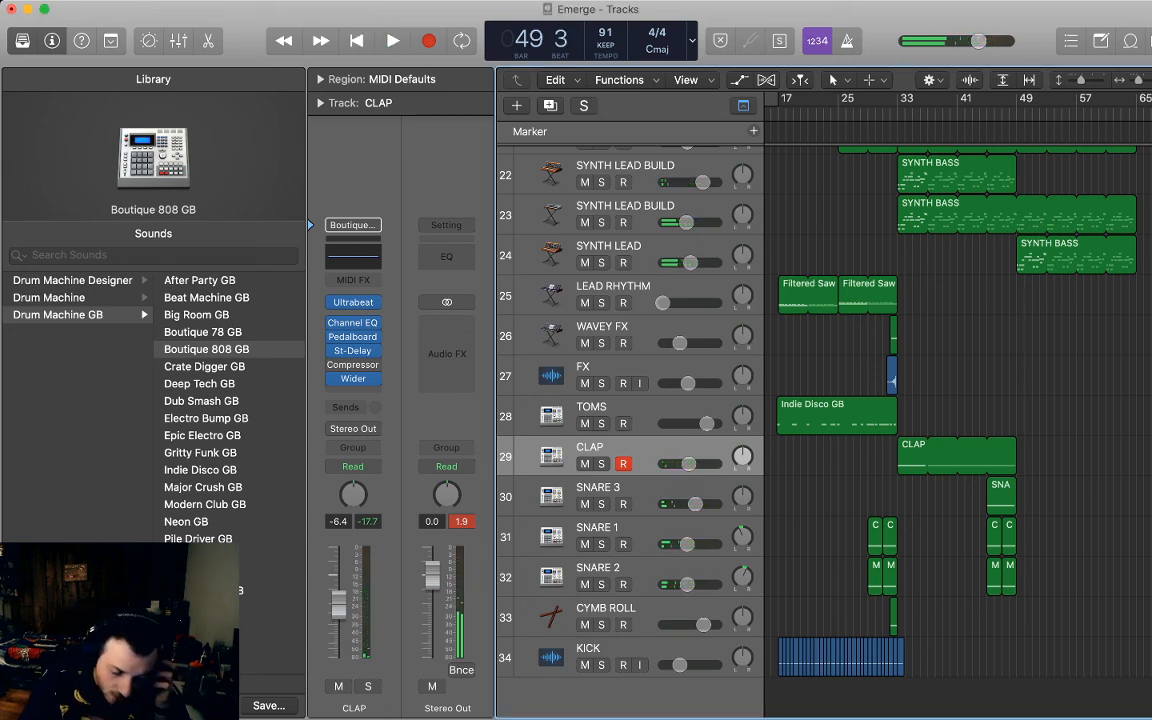
Import the Cymatics - Cobra Clap 6 sample as a new audio track below KICK and align its region to the start of bar 42.
key(super+Tab)
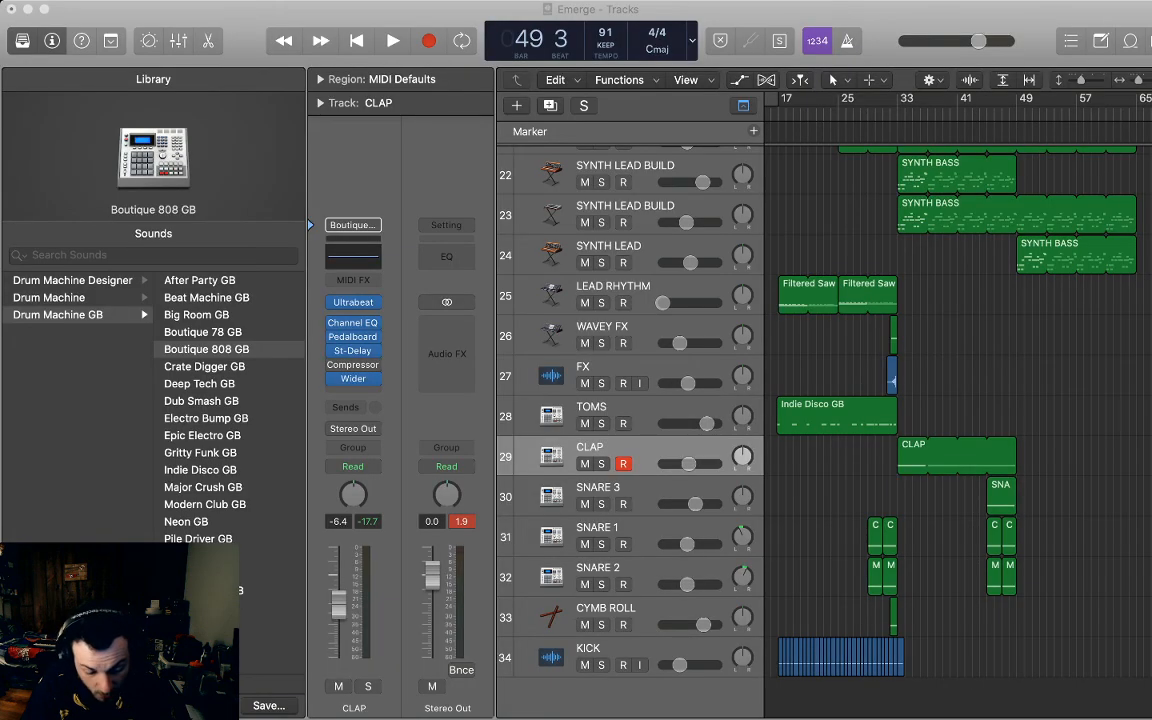
drag(1140, 537, 970, 690)
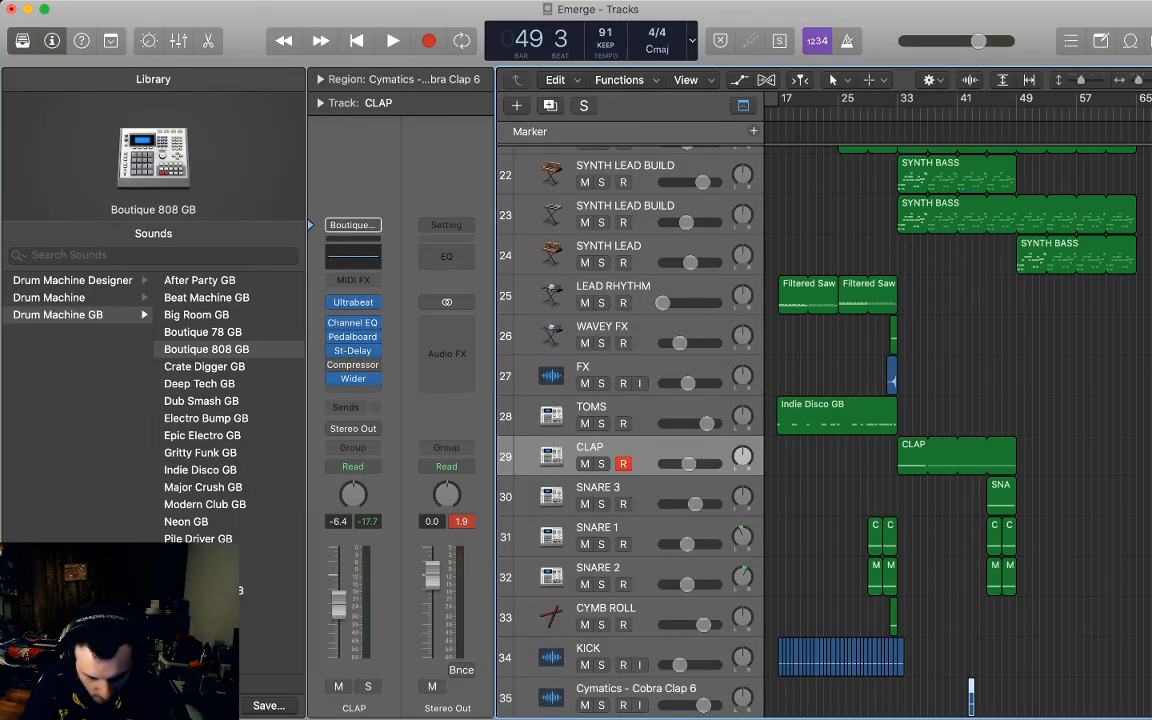
key(alt+shift+d)
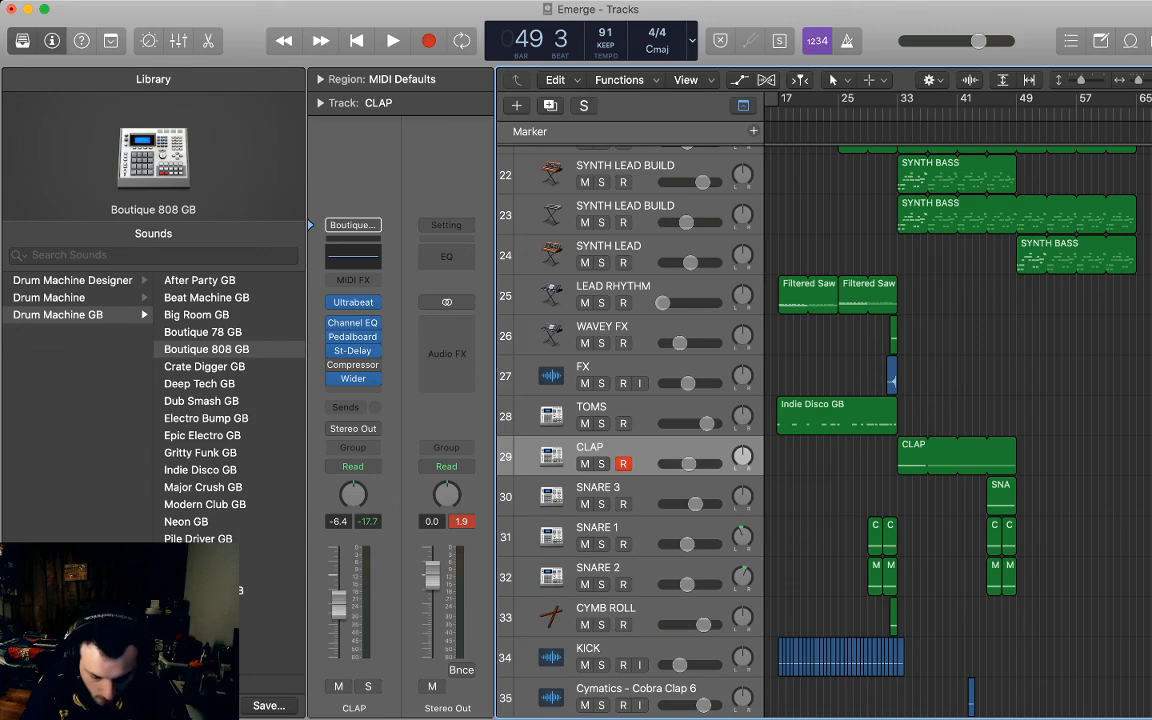
key(super+Right)
key(super+Right)
key(super+Right)
key(super+Right)
scroll(958, 430, left, 2)
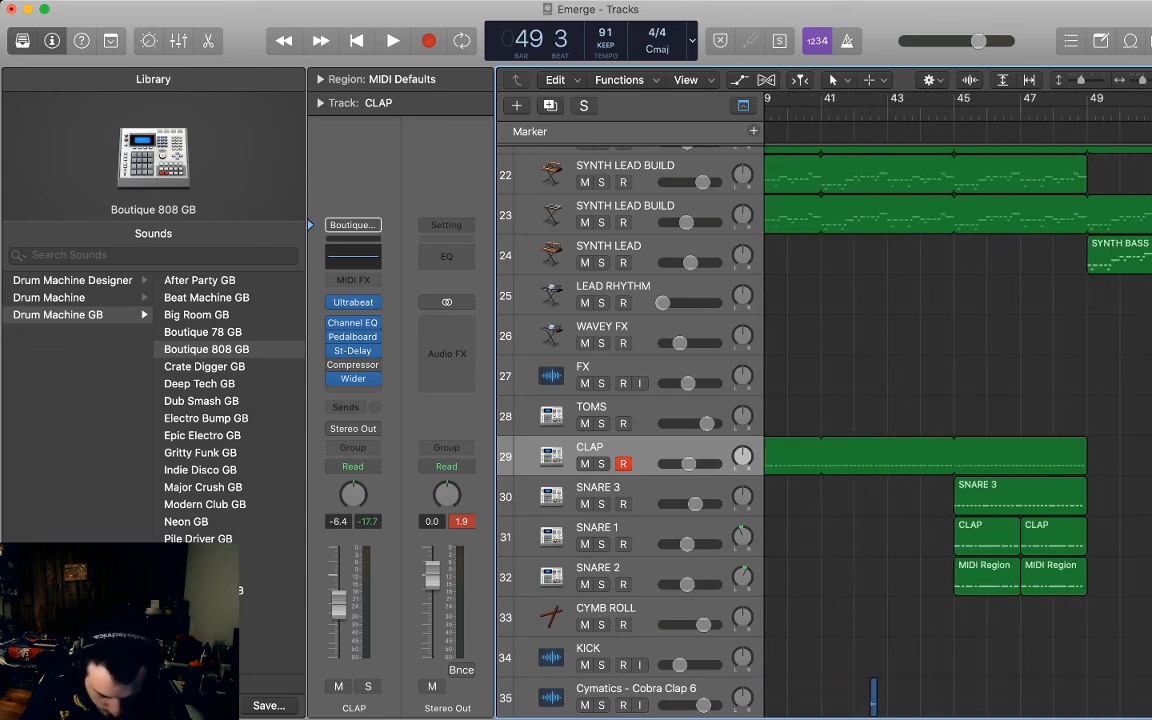
drag(873, 698, 857, 698)
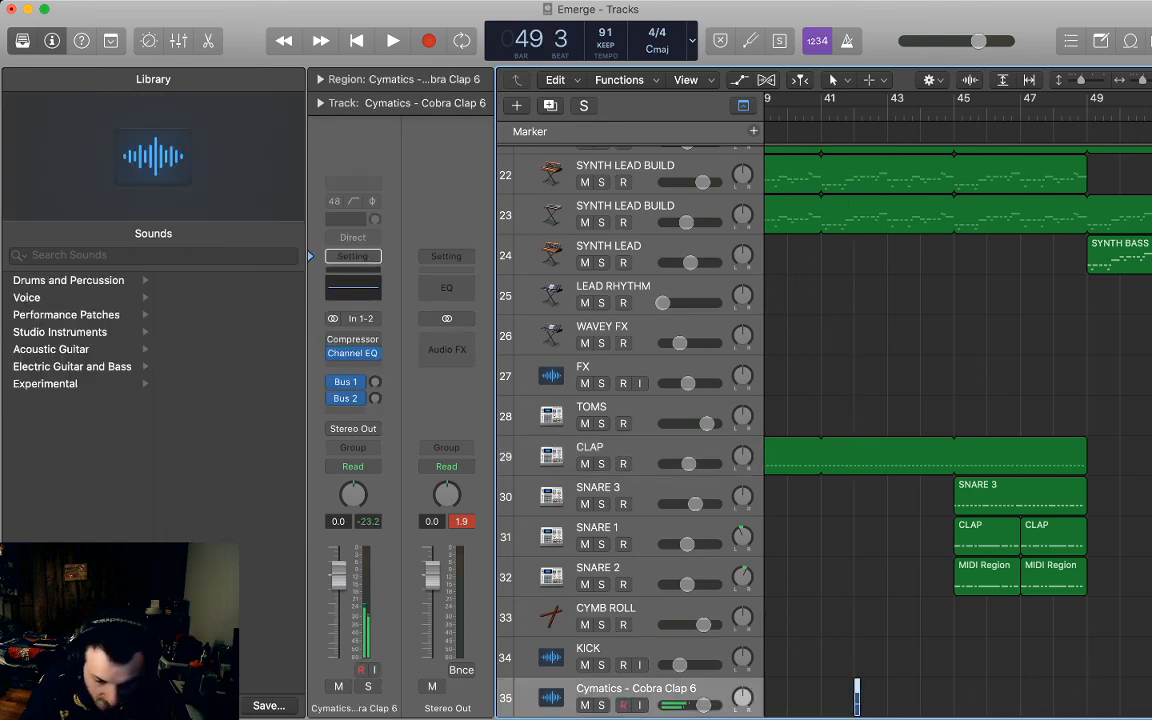
Duplicate the Cobra Clap 6 region on every eighth note to fill bar 42 with eight hits, playing a short check.
key(super+Right)
key(super+Right)
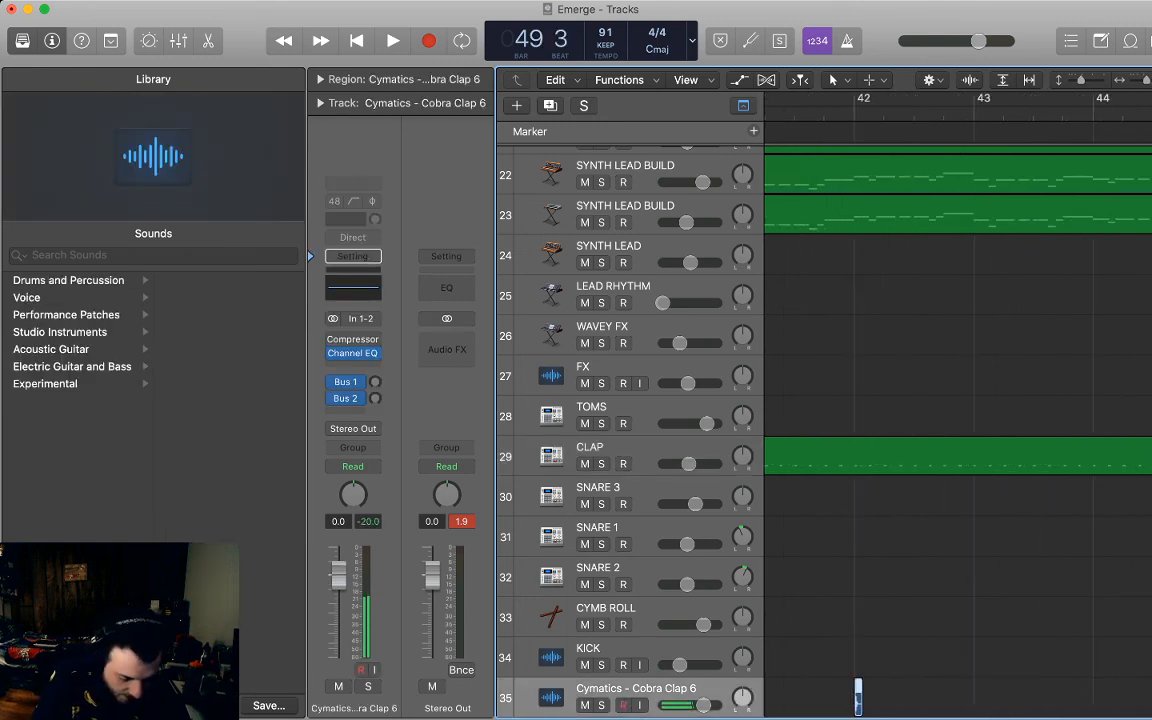
key(super+r)
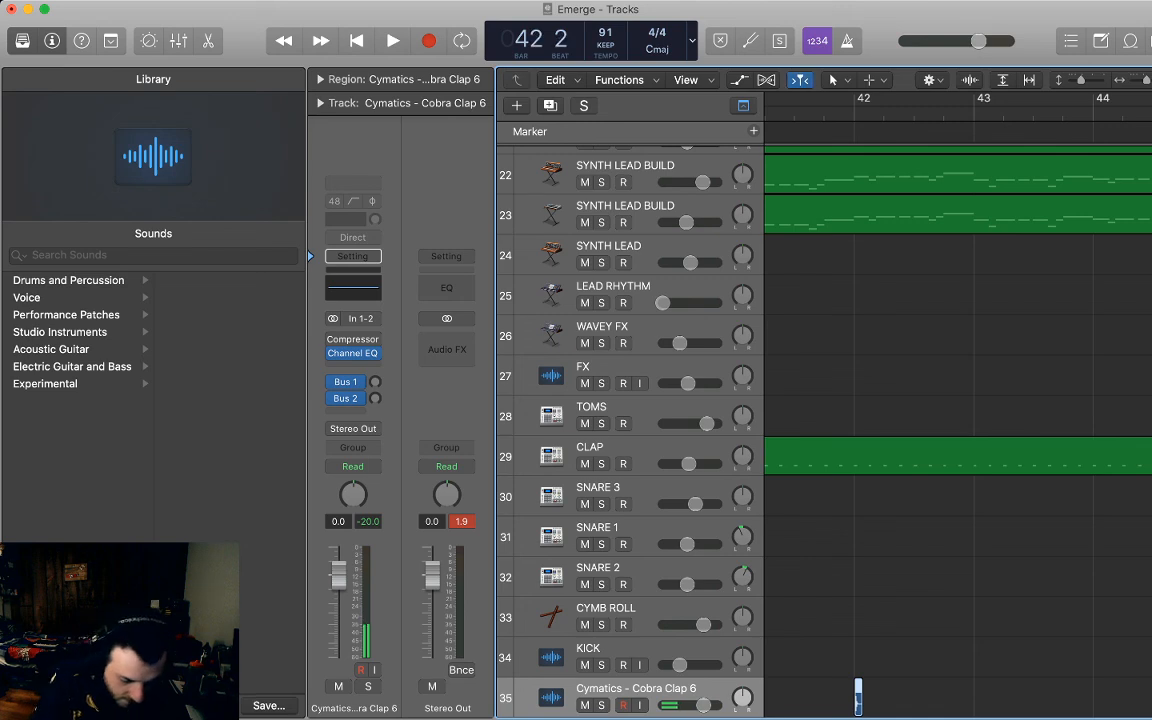
key(shift+Left)
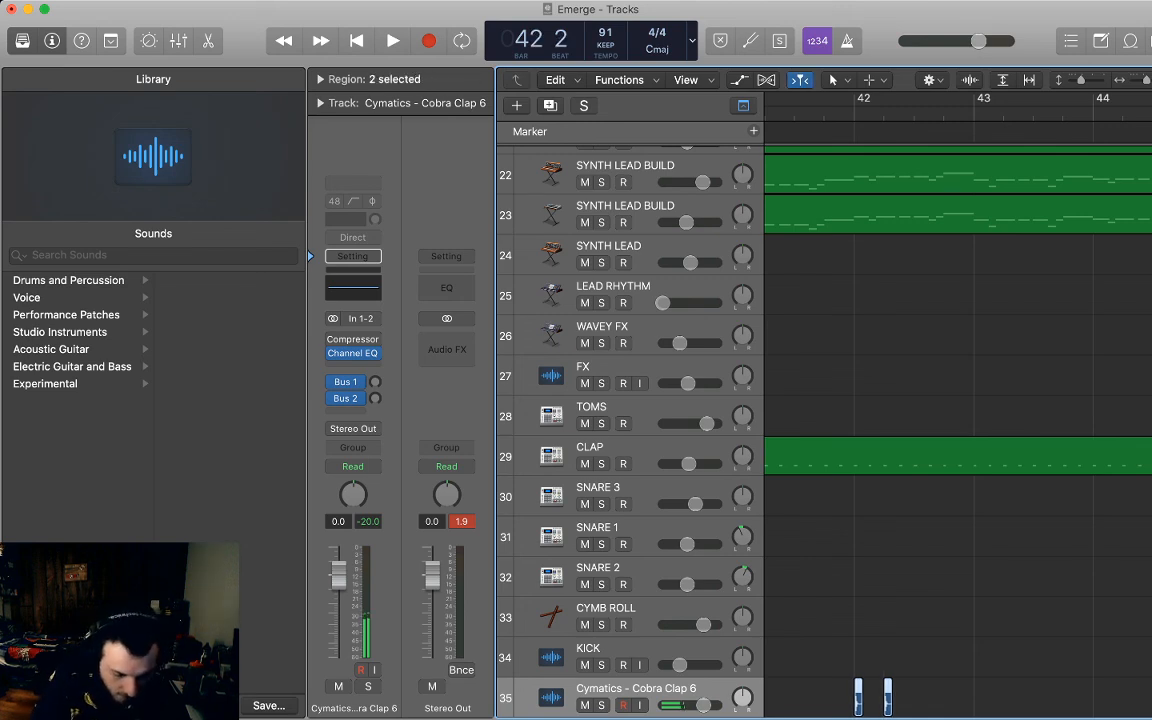
key(comma)
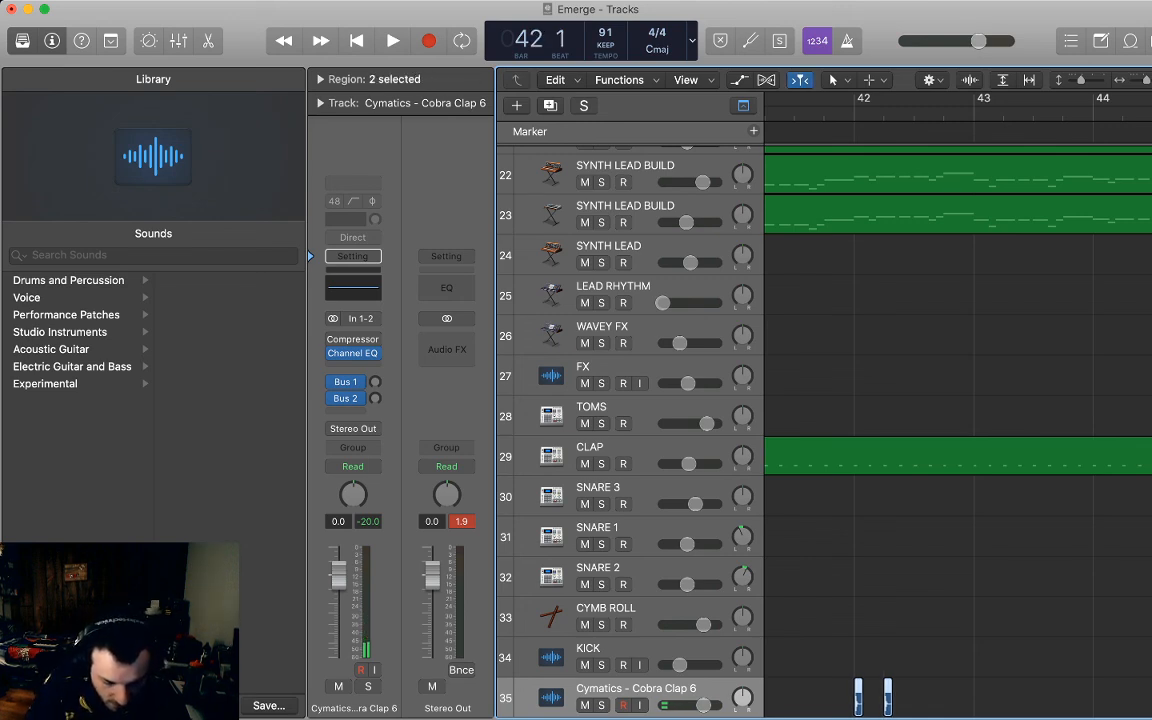
key(super+r)
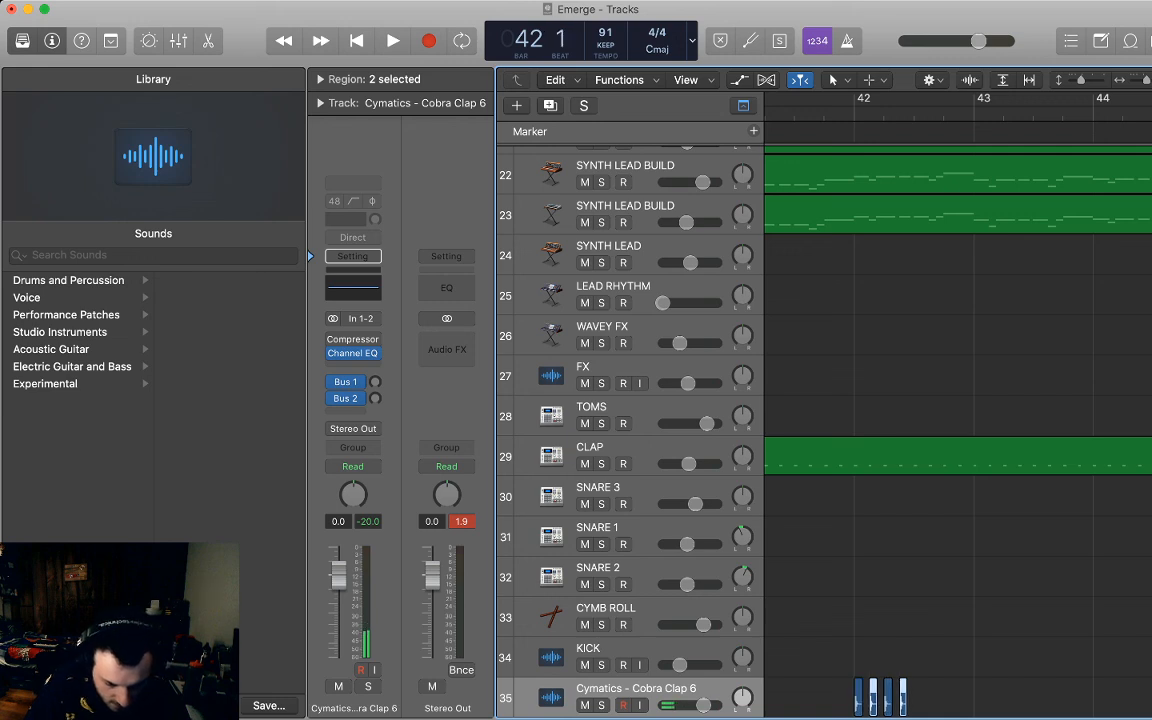
key(space)
key(space)
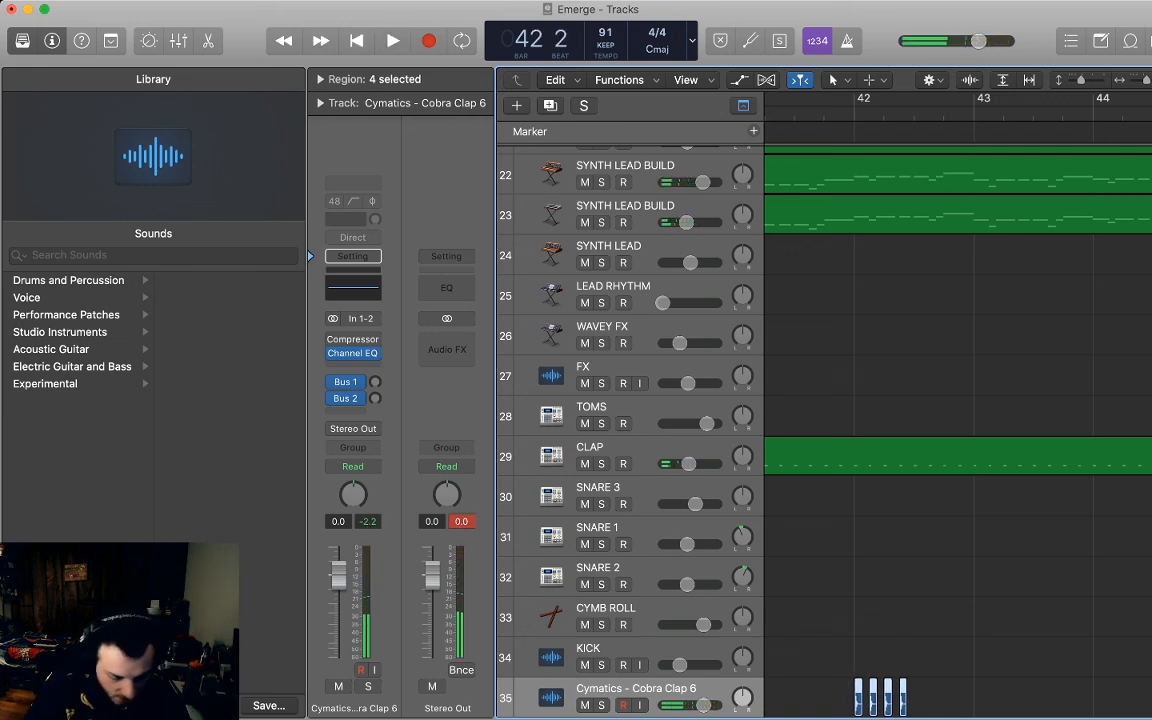
key(super+r)
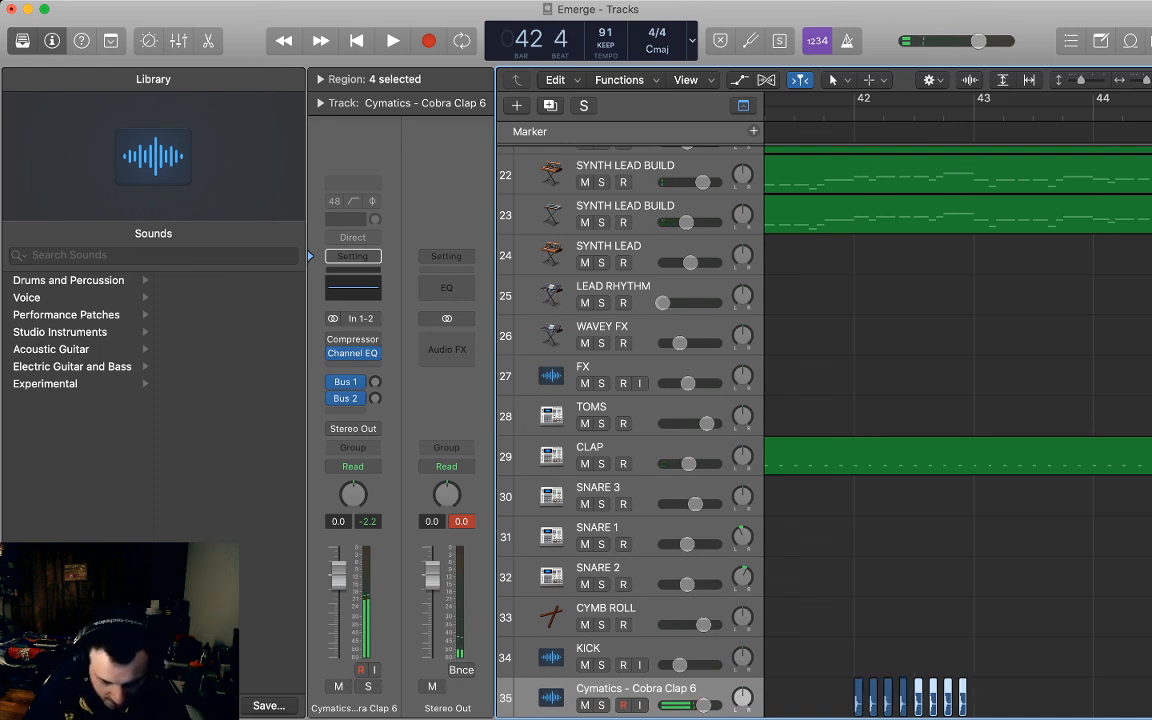
Select the eight clap regions in bar 42 and repeat them bar by bar through the end of bar 48.
drag(829, 667, 1003, 685)
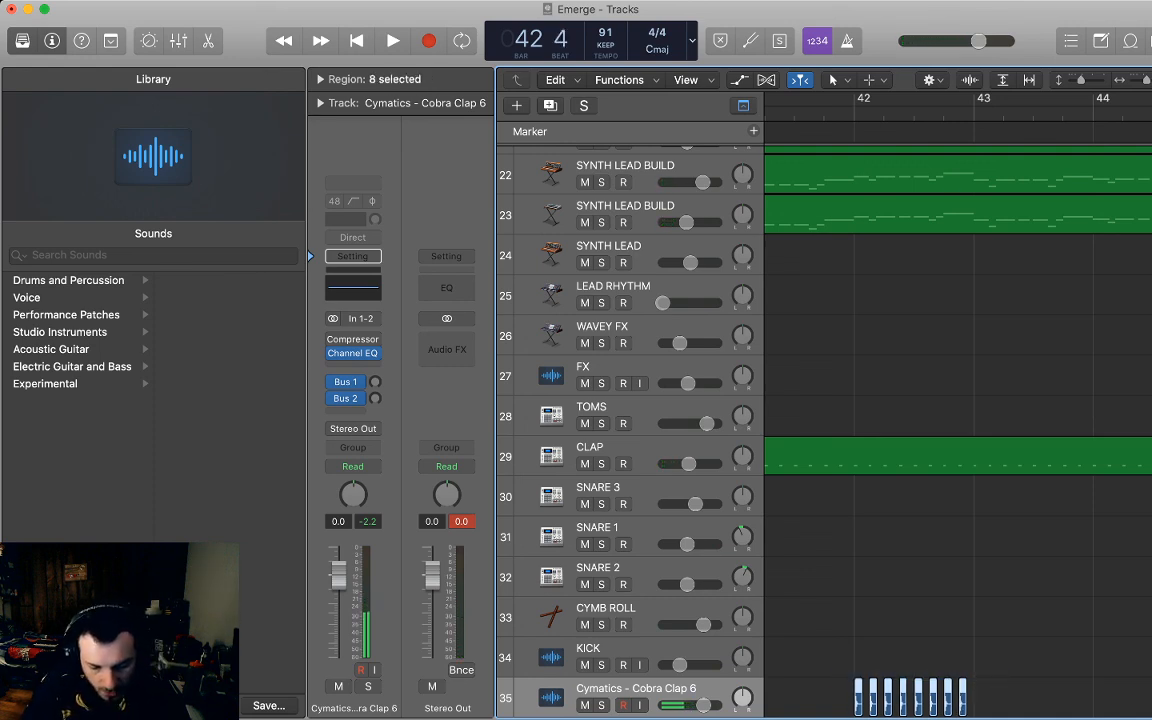
key(super+r)
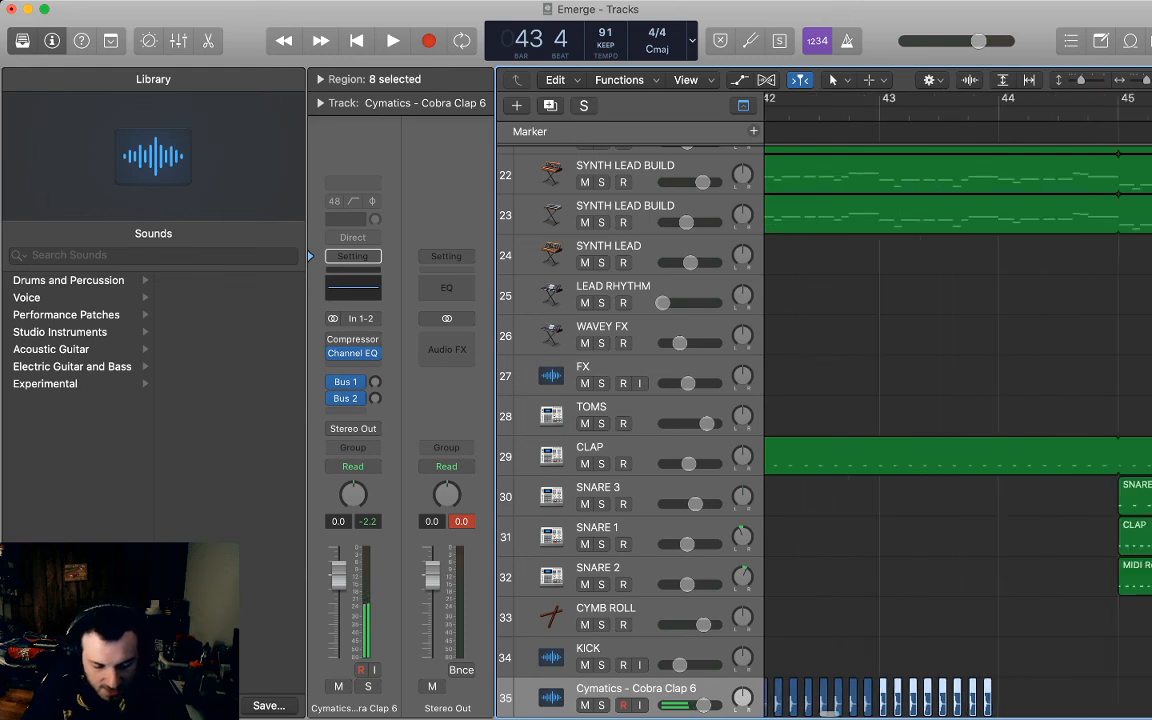
key(super+r)
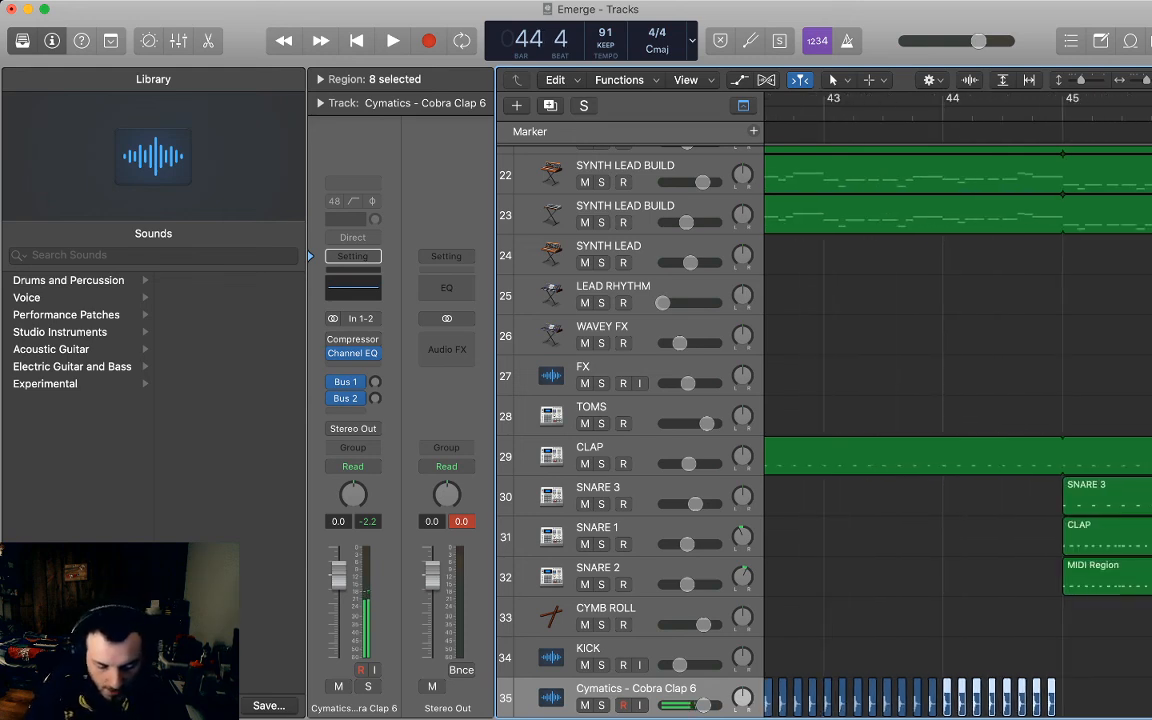
key(super+r)
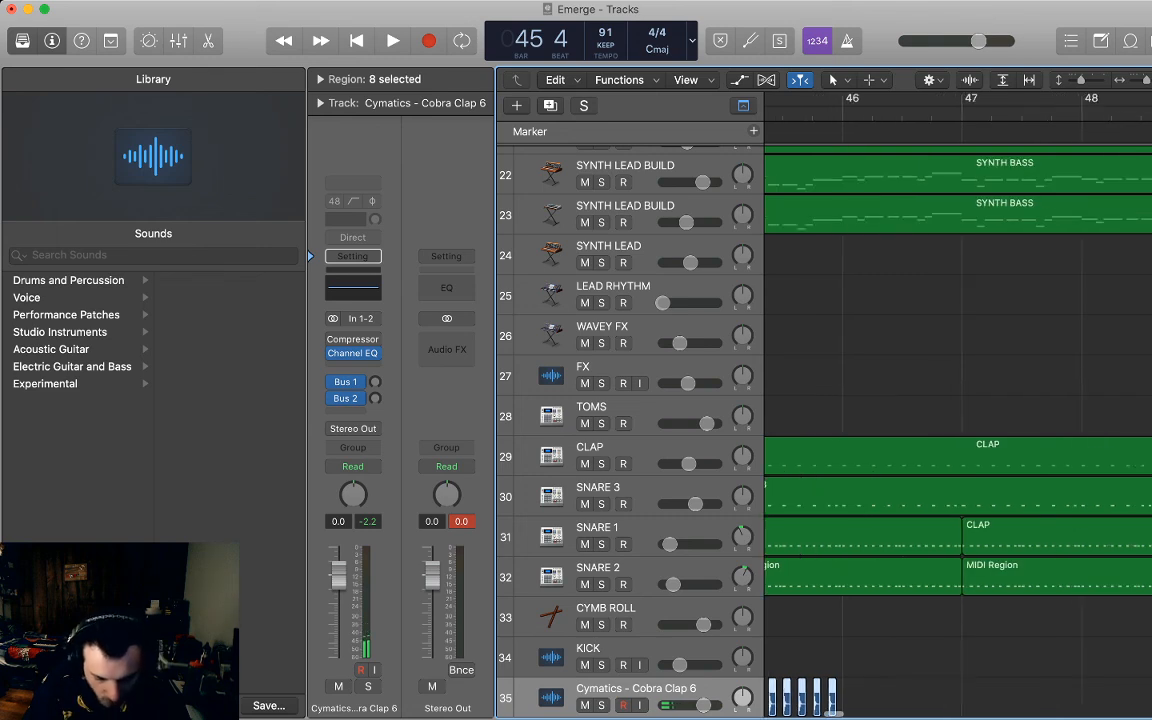
key(super+r)
key(super+r)
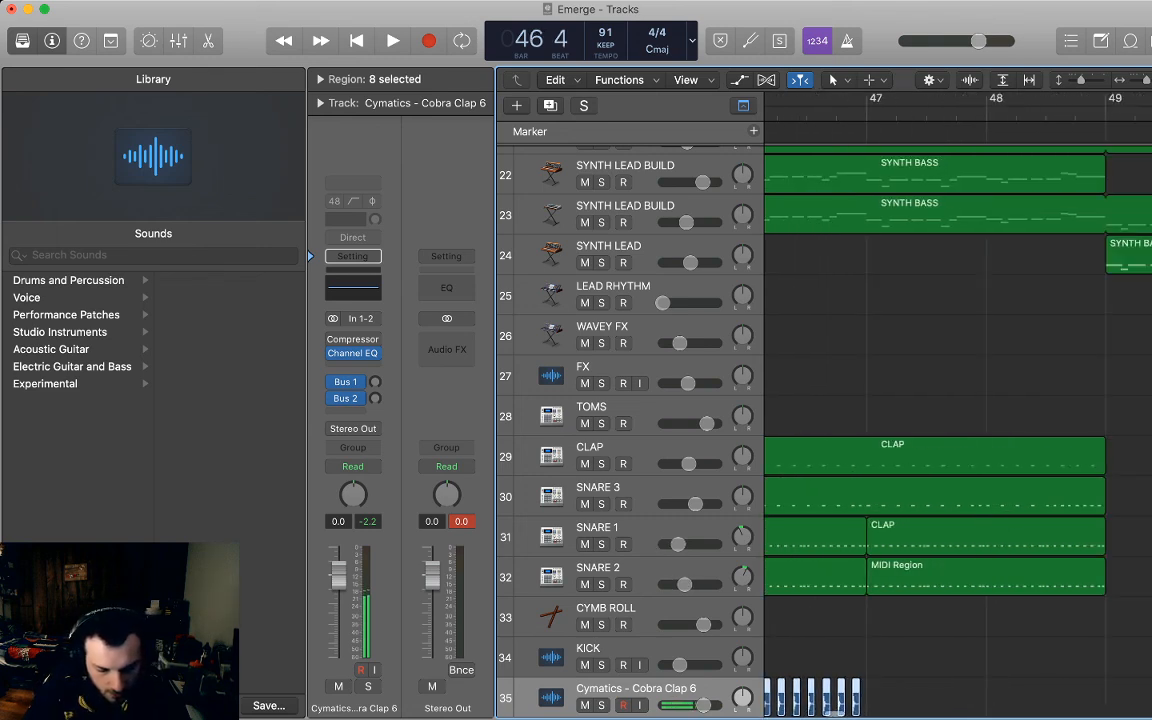
key(super+r)
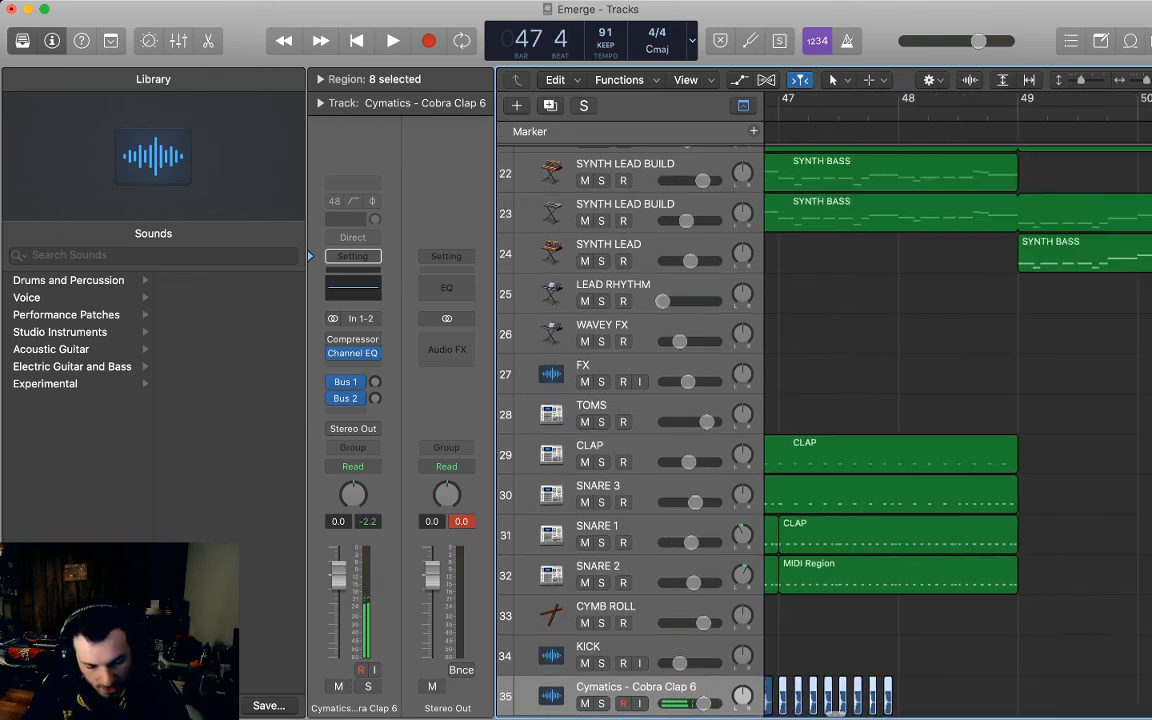
key(super+r)
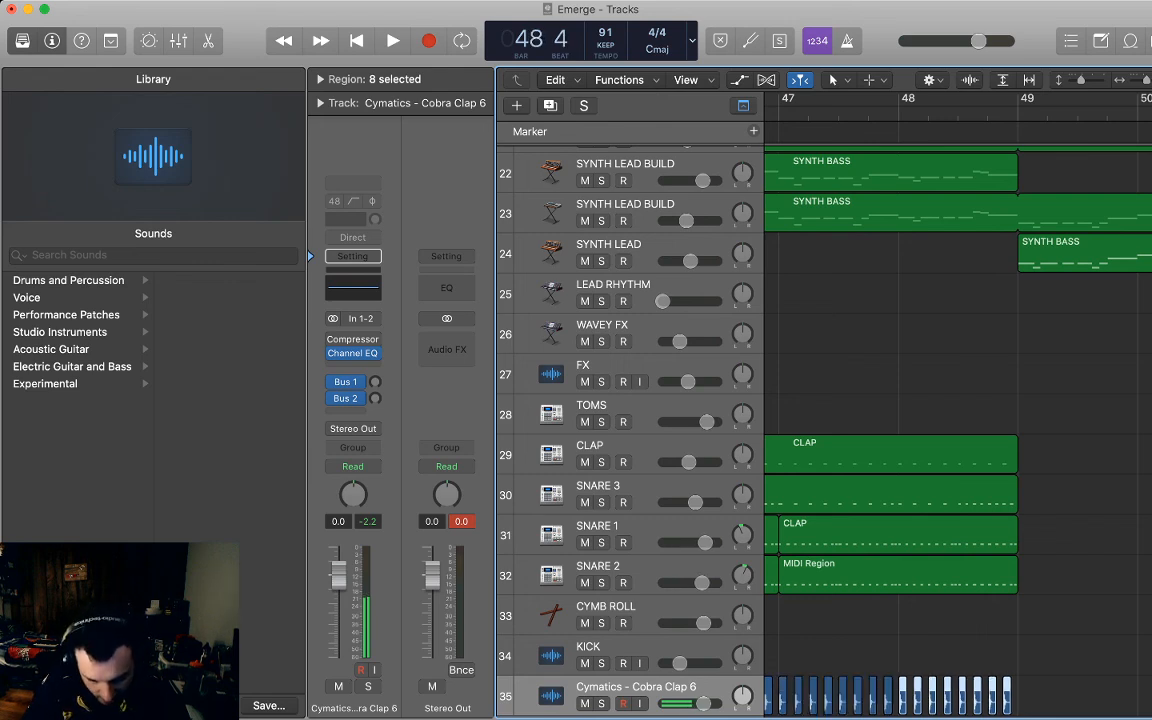
Rename the Cymatics - Cobra Clap 6 track as CLAP 2, move it directly below the CLAP track and deselect its regions.
key(super+Right)
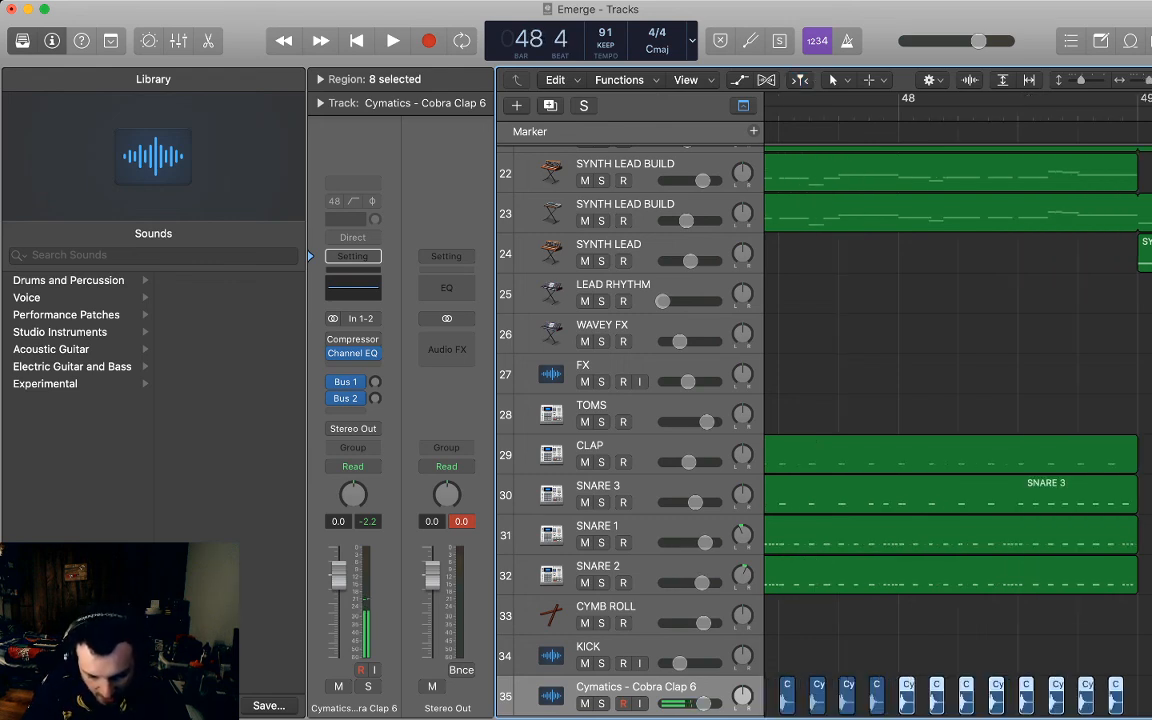
key(super+Left)
key(super+Left)
key(super+Left)
key(super+Left)
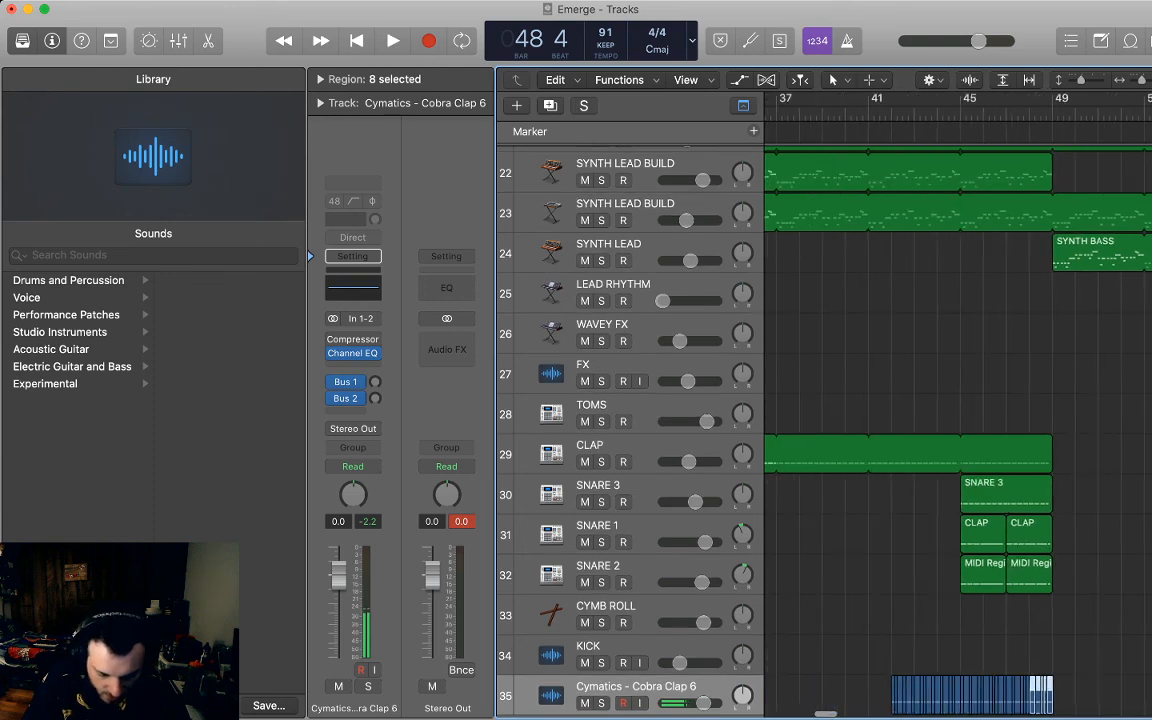
scroll(830, 430, down, 2)
scroll(830, 430, left, 2)
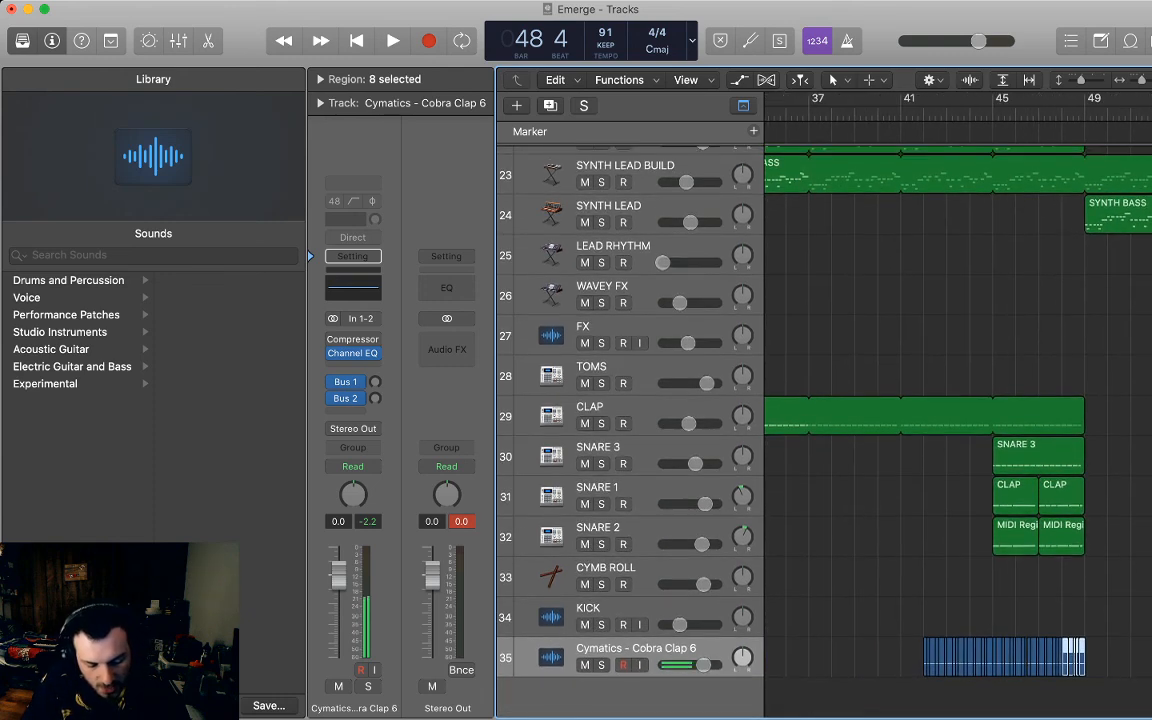
double_click(636, 648)
text(C)
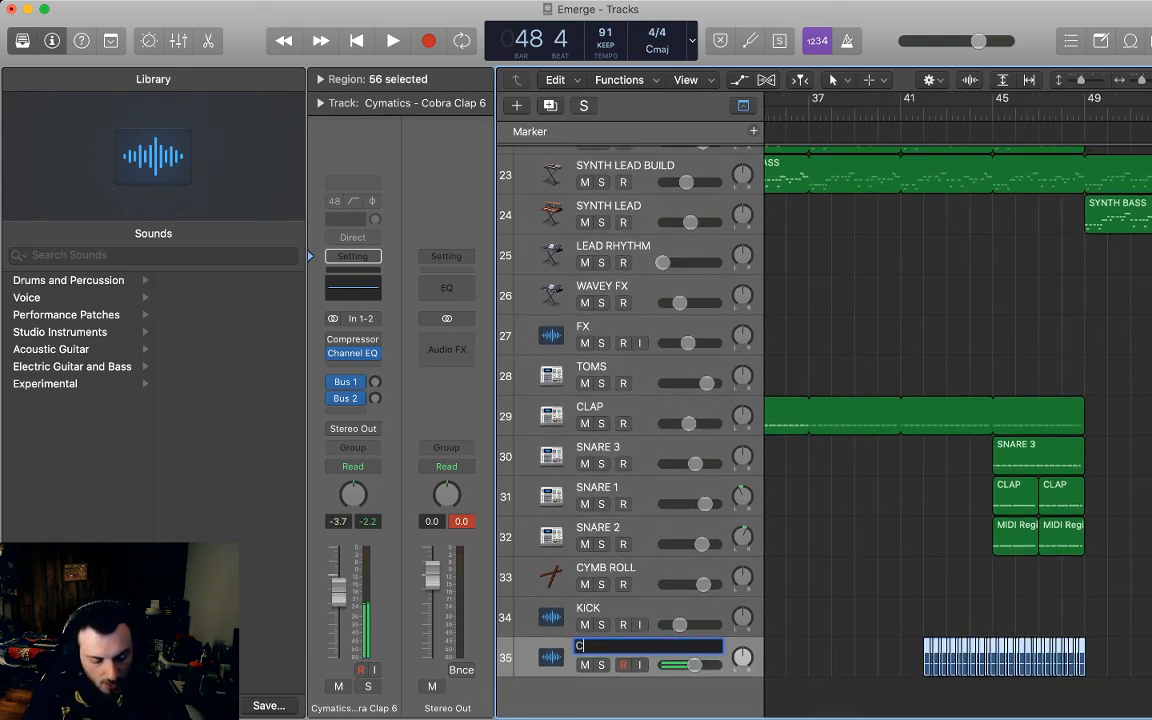
text(LAP)
key(Return)
key(shift+Return)
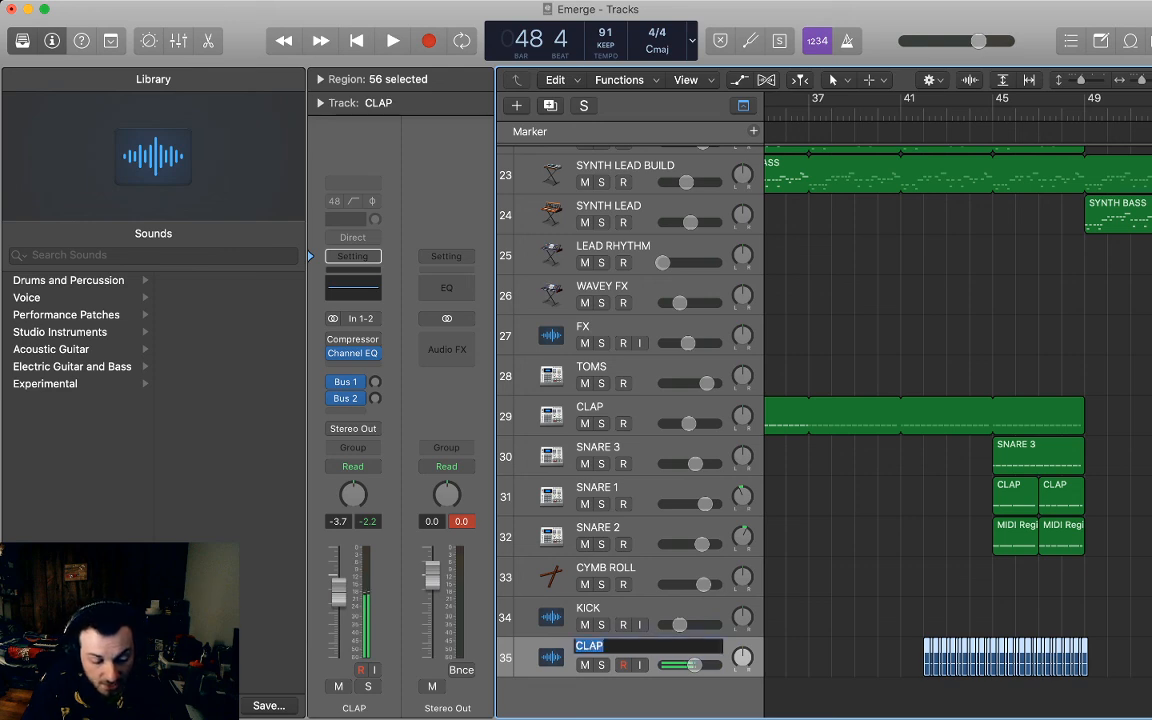
key(Right)
text(2)
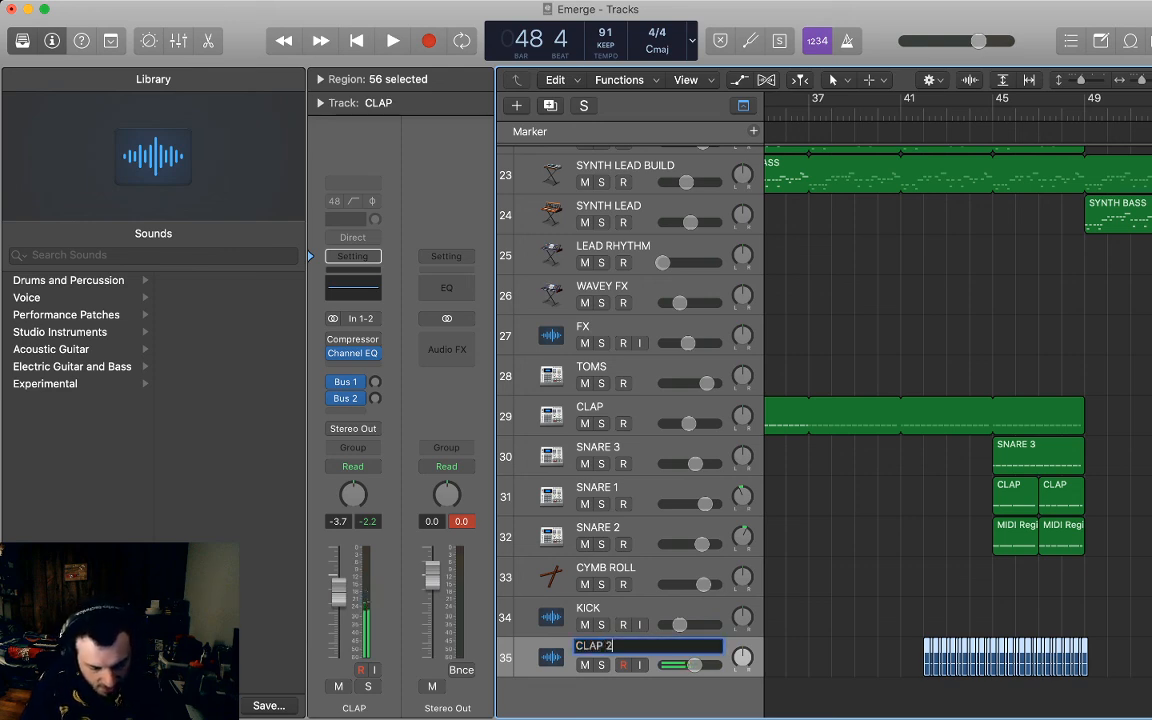
key(Return)
drag(612, 650, 612, 438)
click(855, 500)
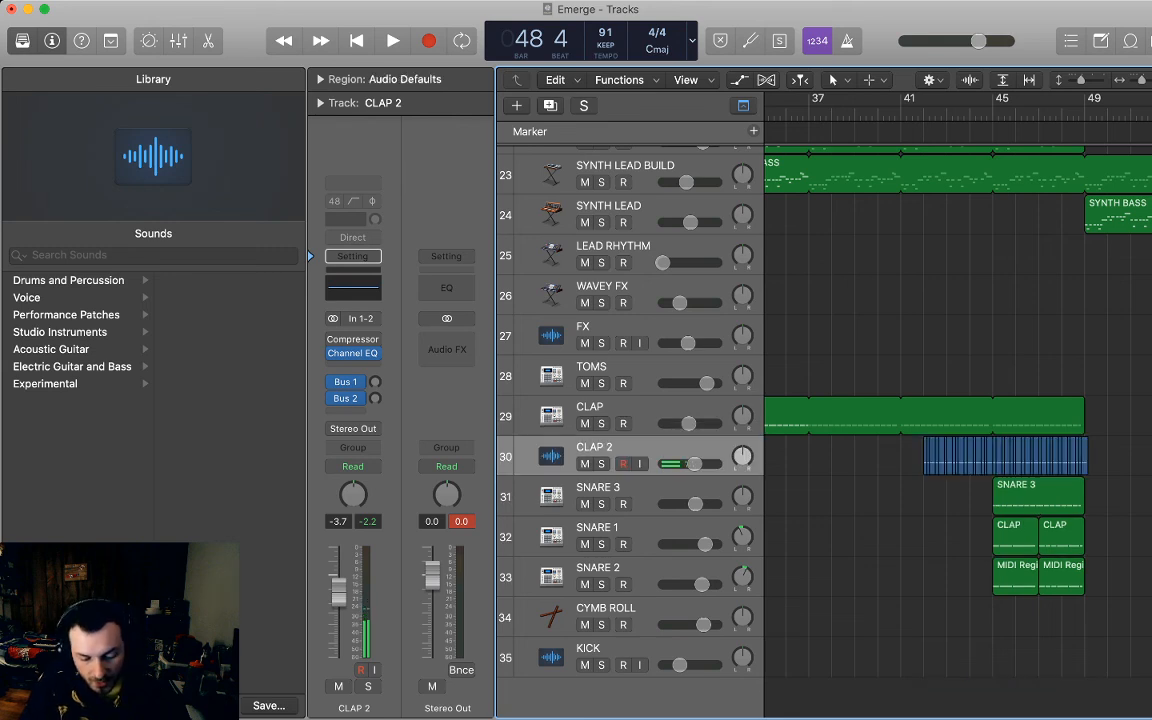
Copy the eight CLAP 2 regions in bar 42 and paste them at bar 41.
key(shift+comma)
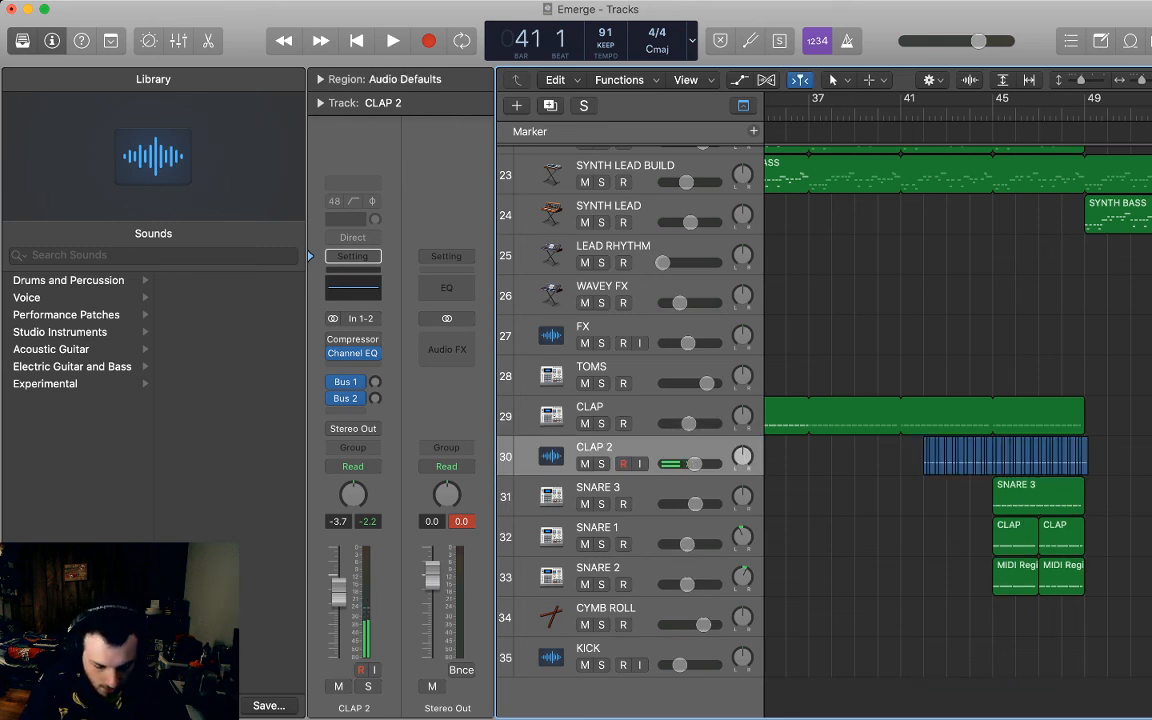
scroll(958, 400, left, 3)
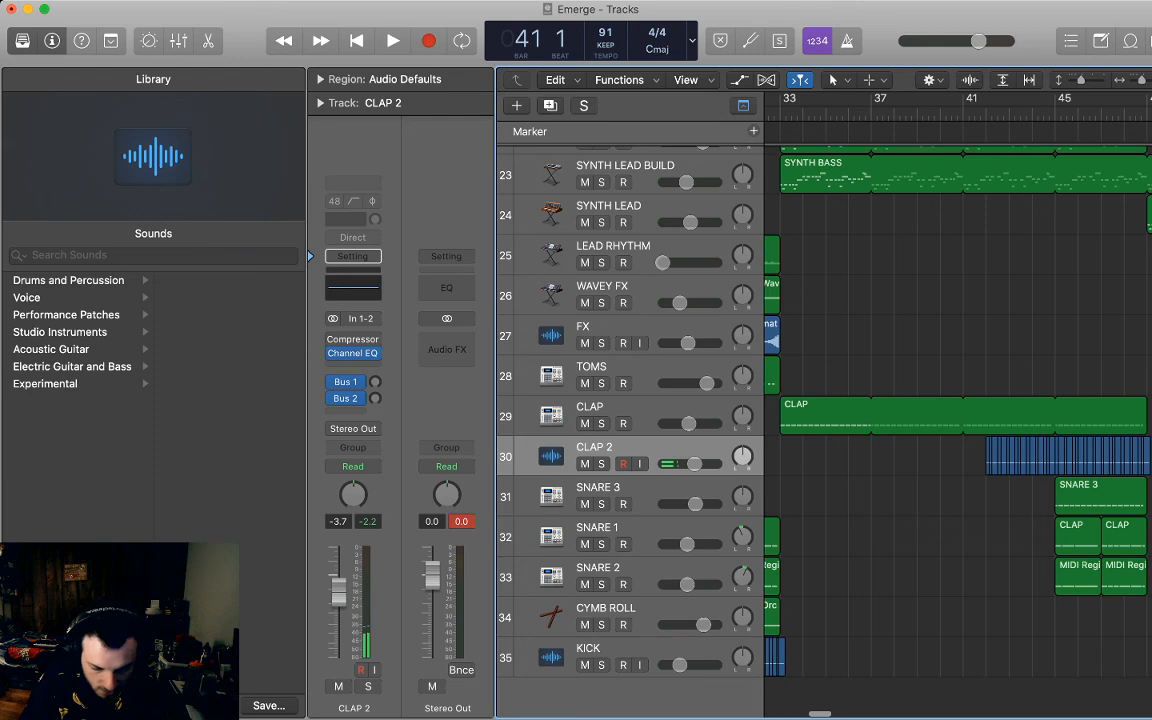
key(super+Right)
key(super+Right)
key(super+Right)
key(super+Right)
key(super+Right)
key(super+Left)
key(super+Left)
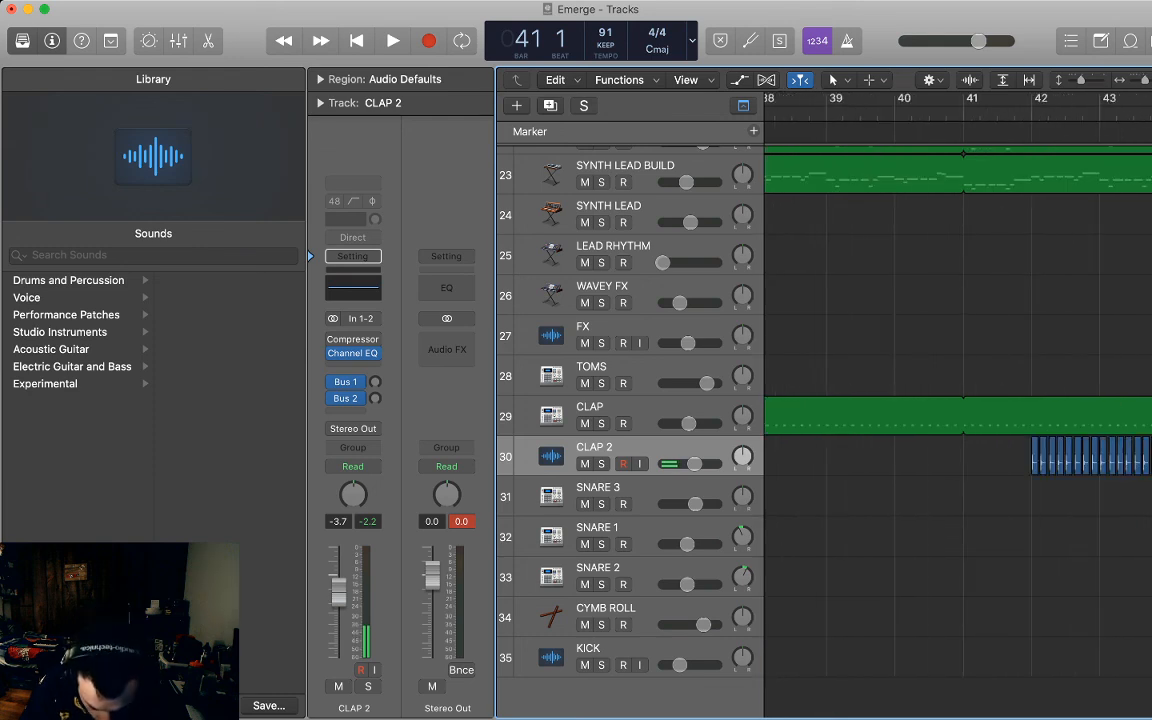
drag(1017, 441, 1097, 456)
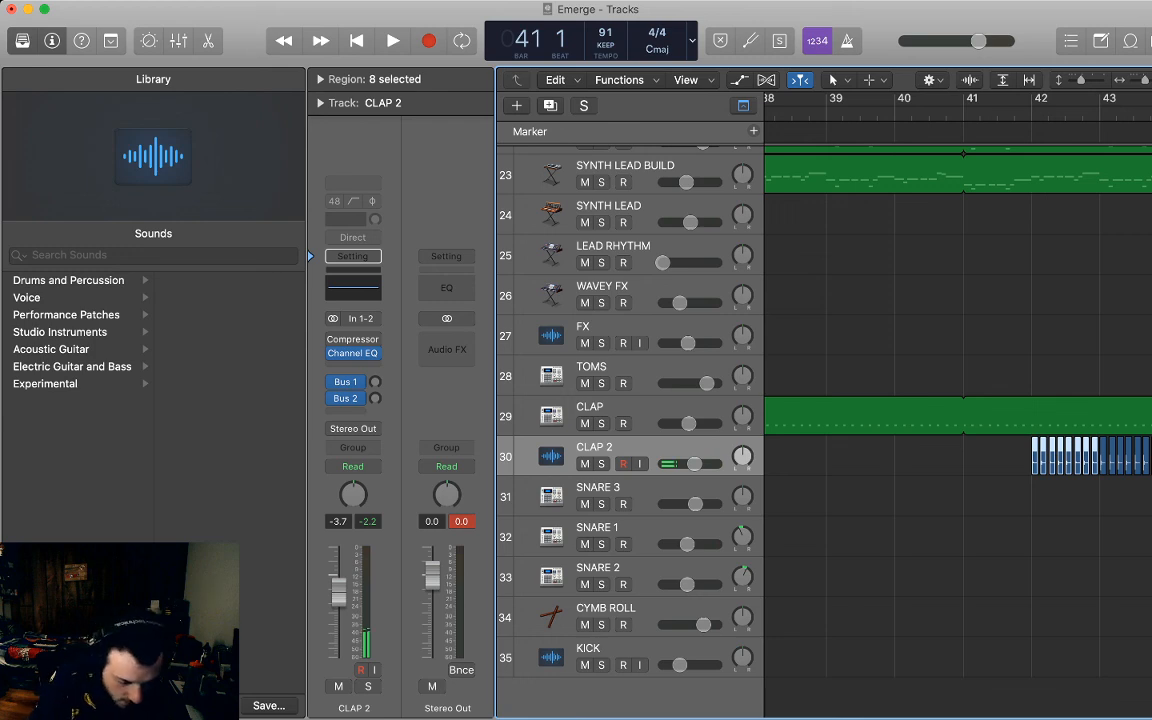
key(super+v)
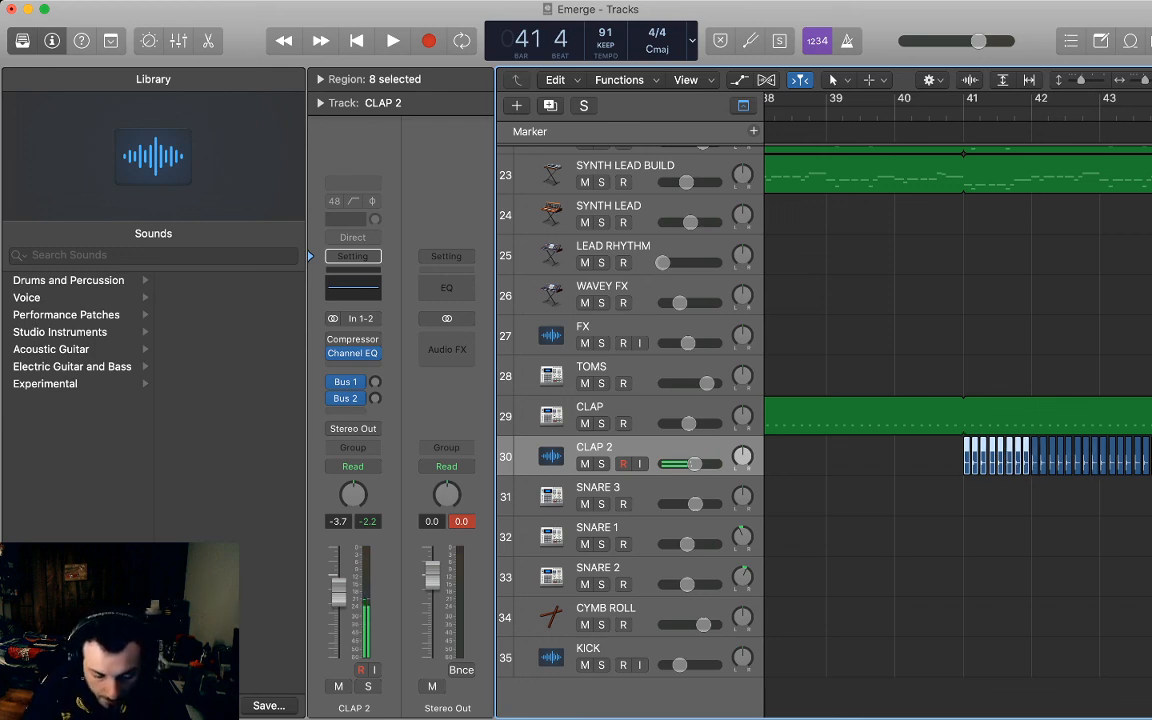
Lower the CLAP 2 track's volume to -5.0 dB.
key(super+Left)
key(super+Left)
key(super+Left)
key(super+Left)
key(super+Left)
key(super+Left)
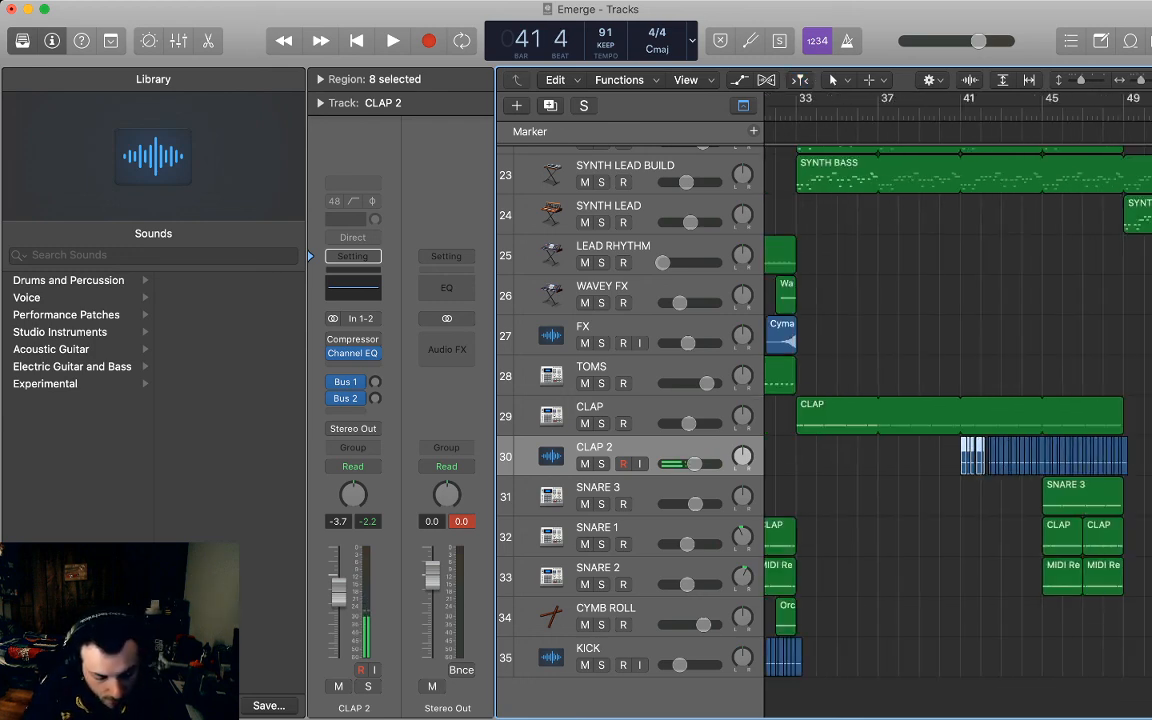
drag(339, 591, 339, 599)
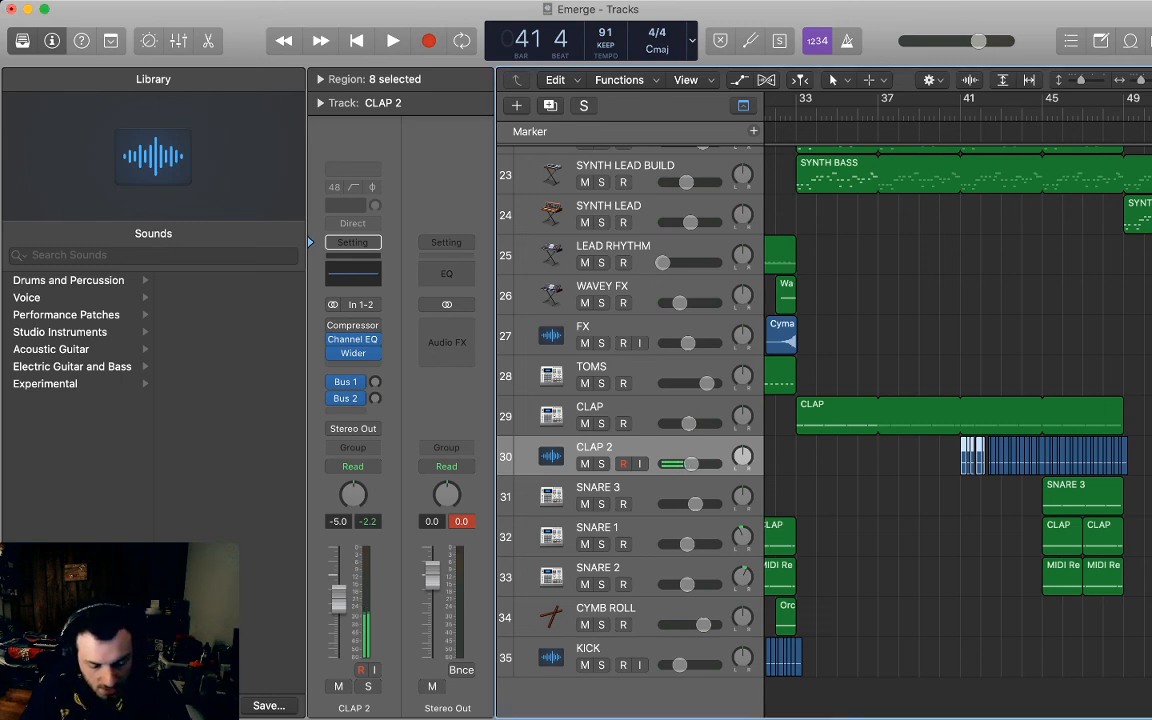
Play the song from bar 41, adding FF Pro-Q 3 to the CLAP 2 track and lowering its volume to -11.6 dB.
click(866, 394)
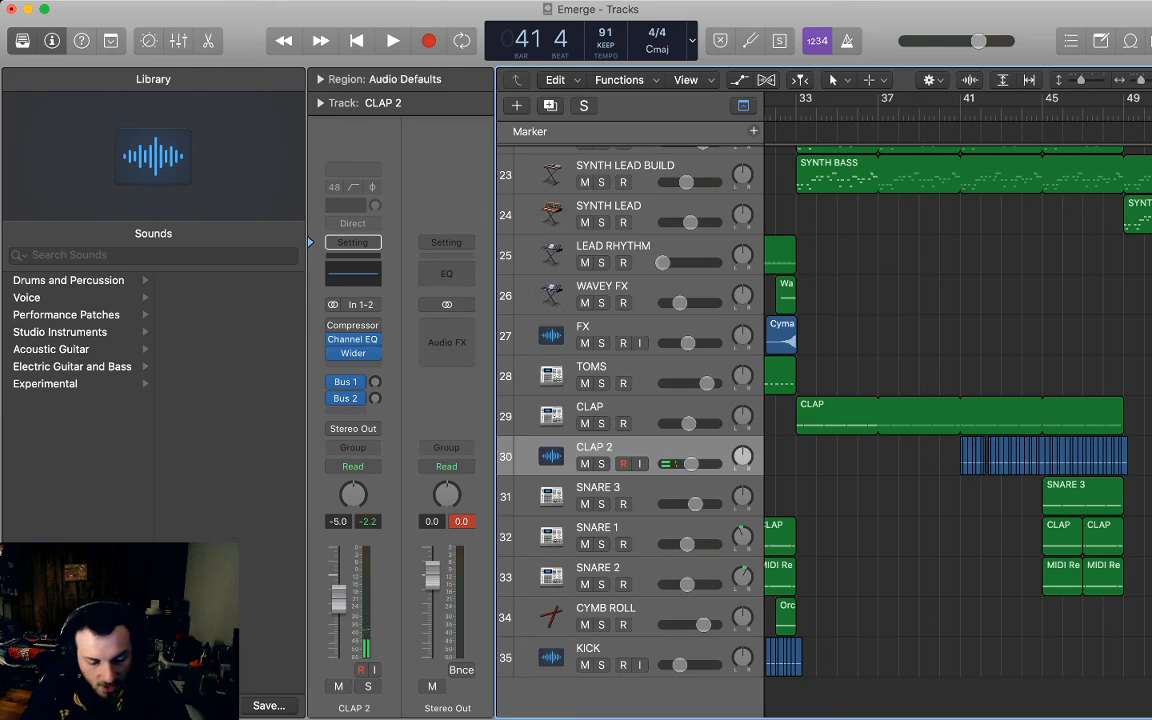
key(comma)
key(super+Left)
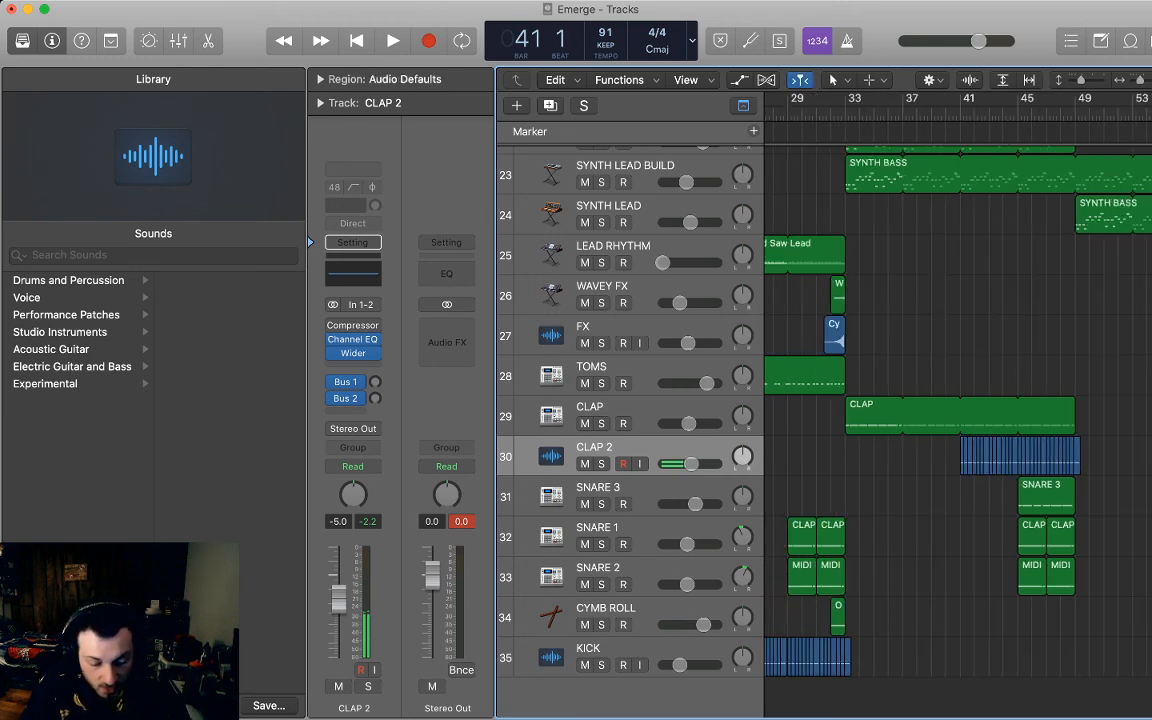
key(space)
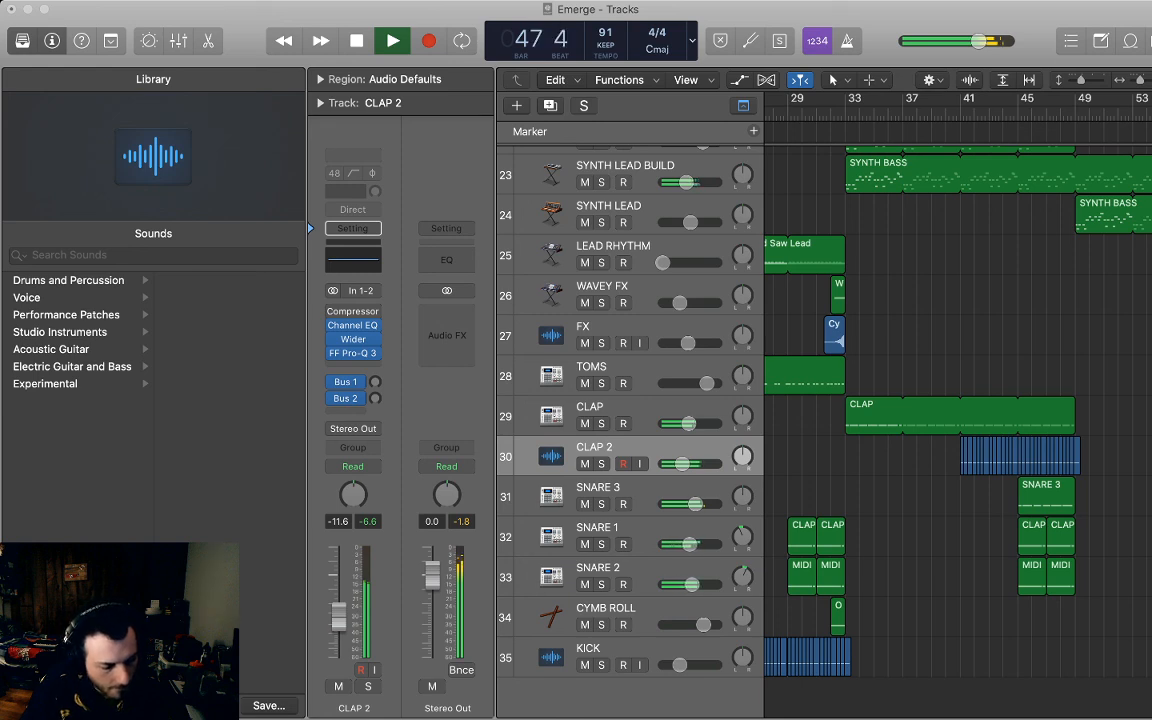
key(super+w)
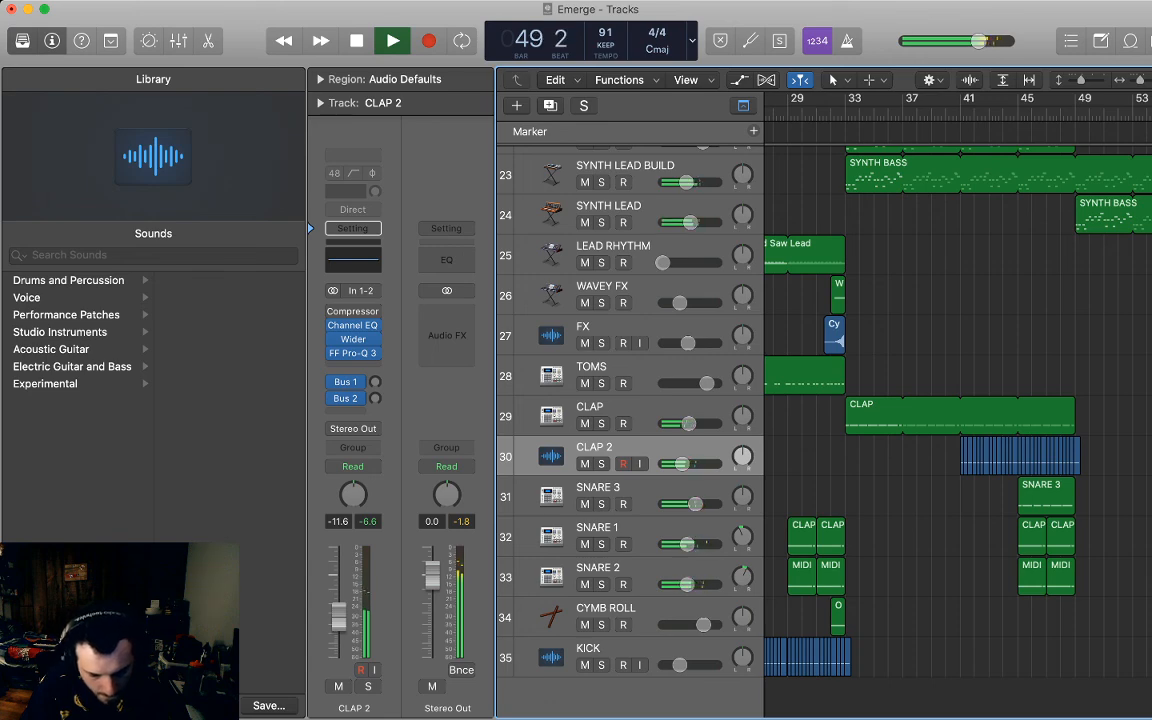
Lower both SYNTH LEAD BUILD tracks slightly together, bringing the Saturn Lead one to -2.8 dB, then deselect their regions and stop playback.
scroll(630, 400, up, 3)
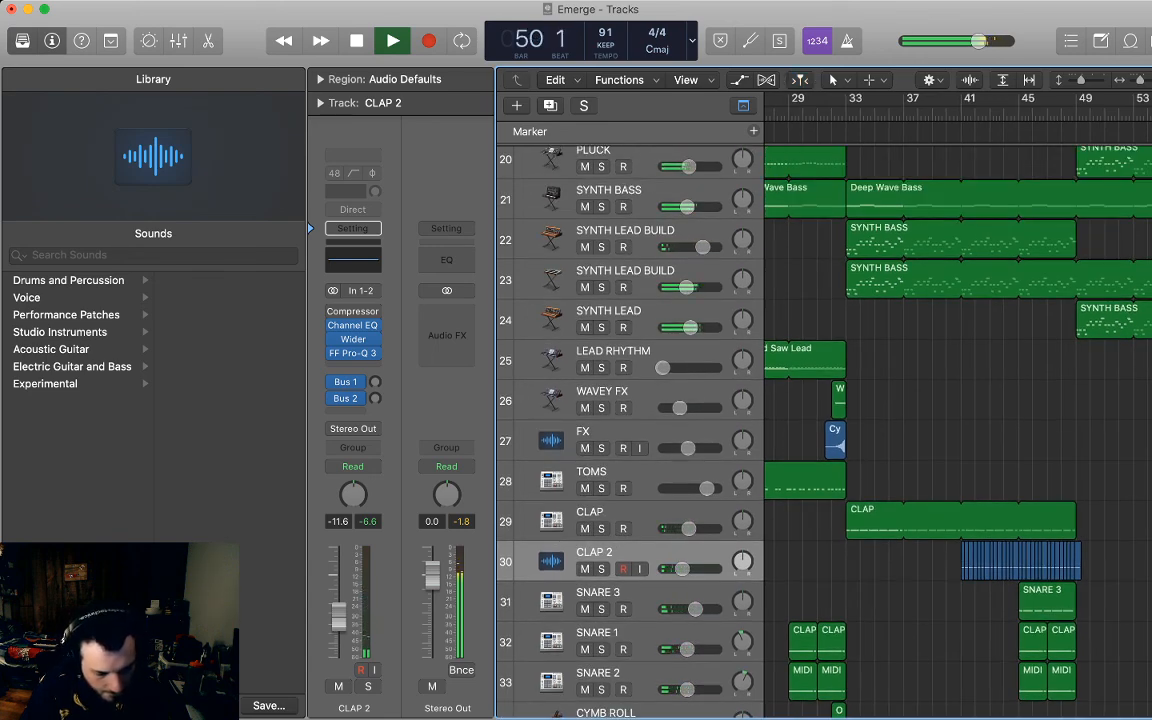
shift+click(628, 231)
click(628, 271)
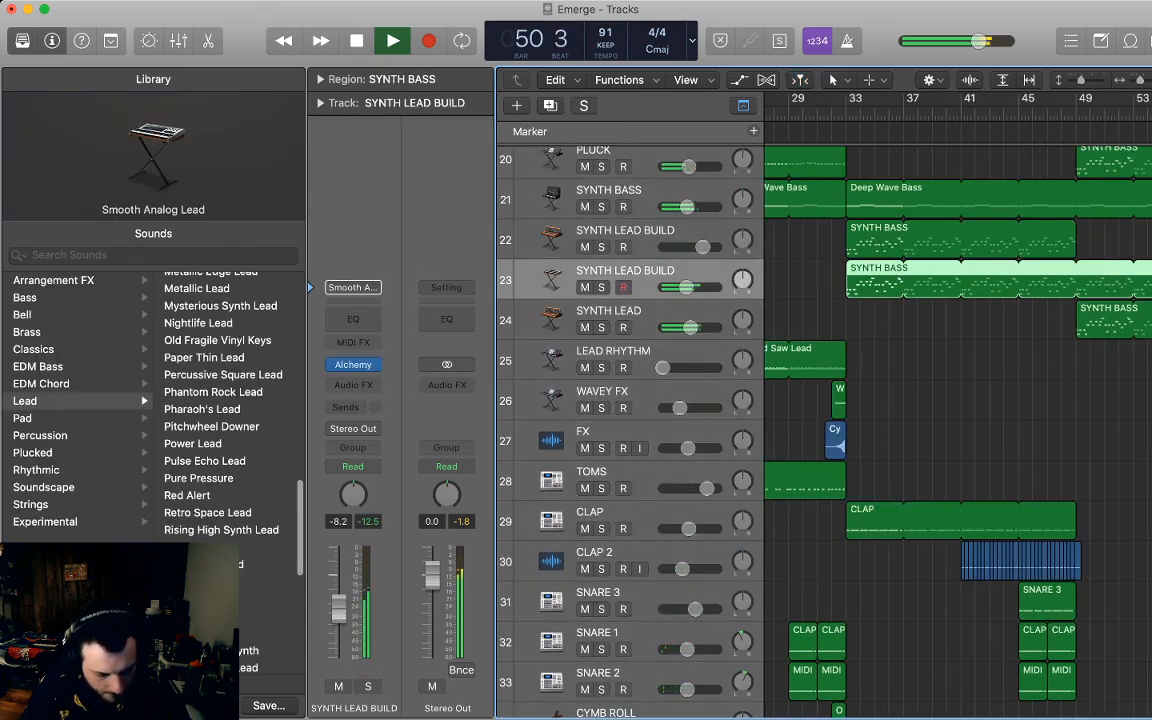
click(628, 231)
shift+click(628, 271)
drag(686, 287, 684, 287)
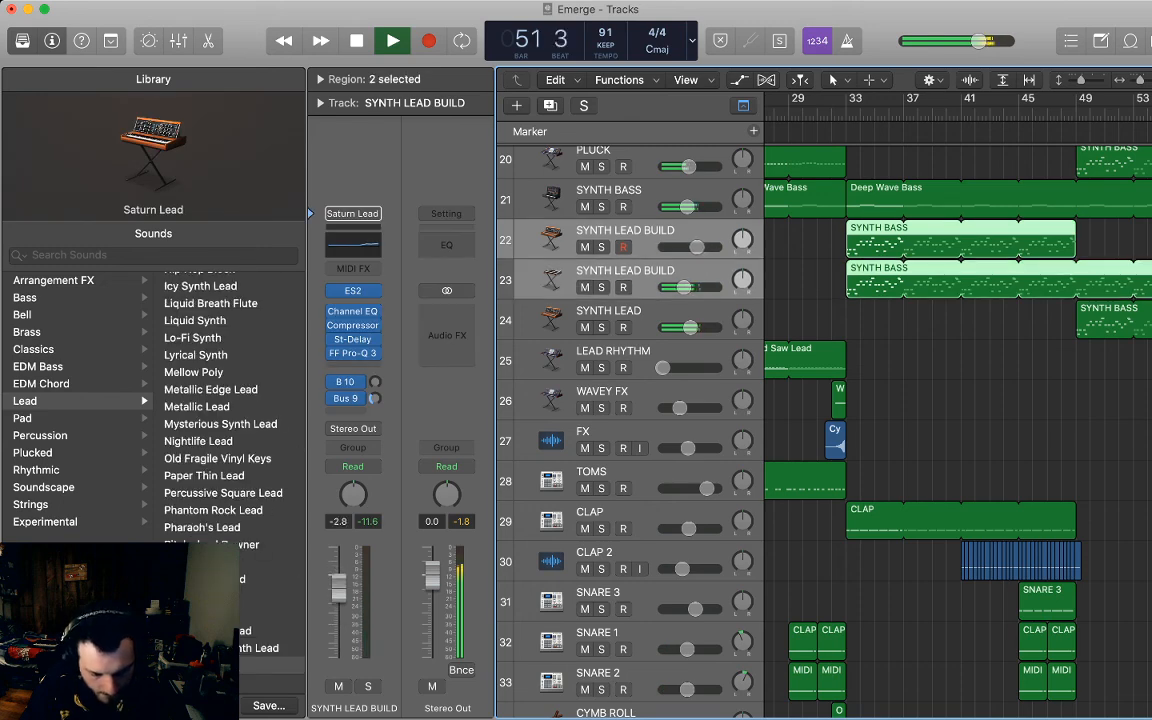
click(920, 385)
scroll(920, 385, right, 2)
scroll(920, 385, down, 4)
scroll(920, 385, right, 2)
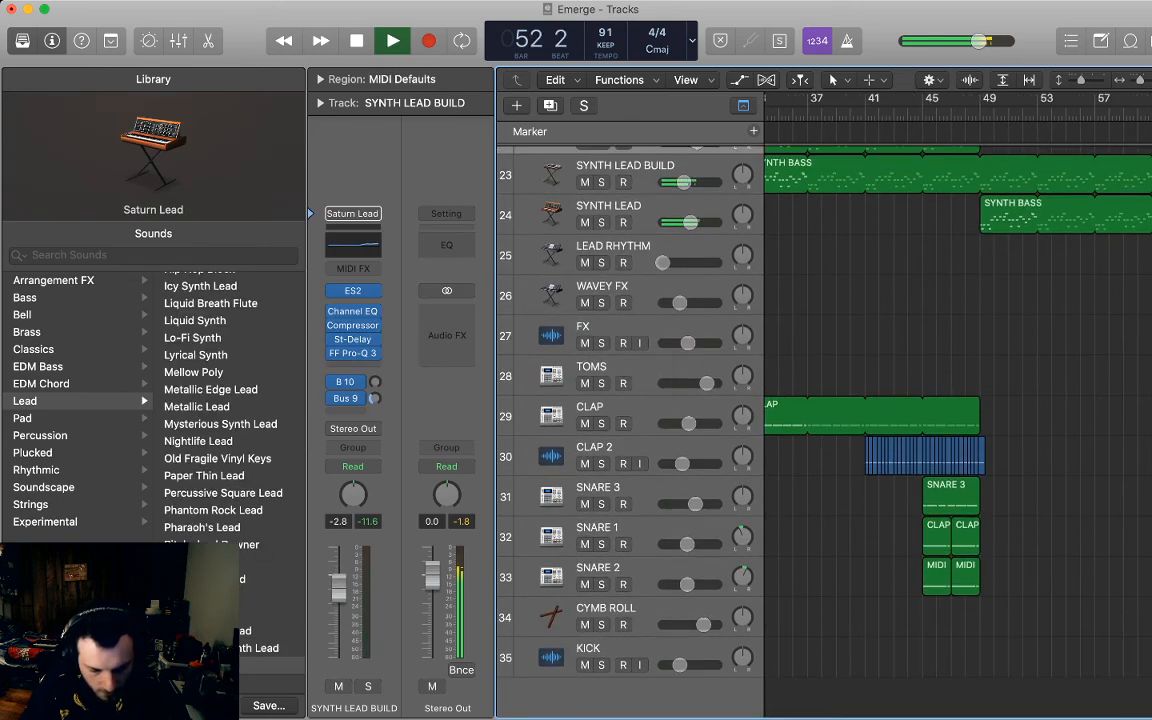
key(space)
scroll(920, 420, down, 2)
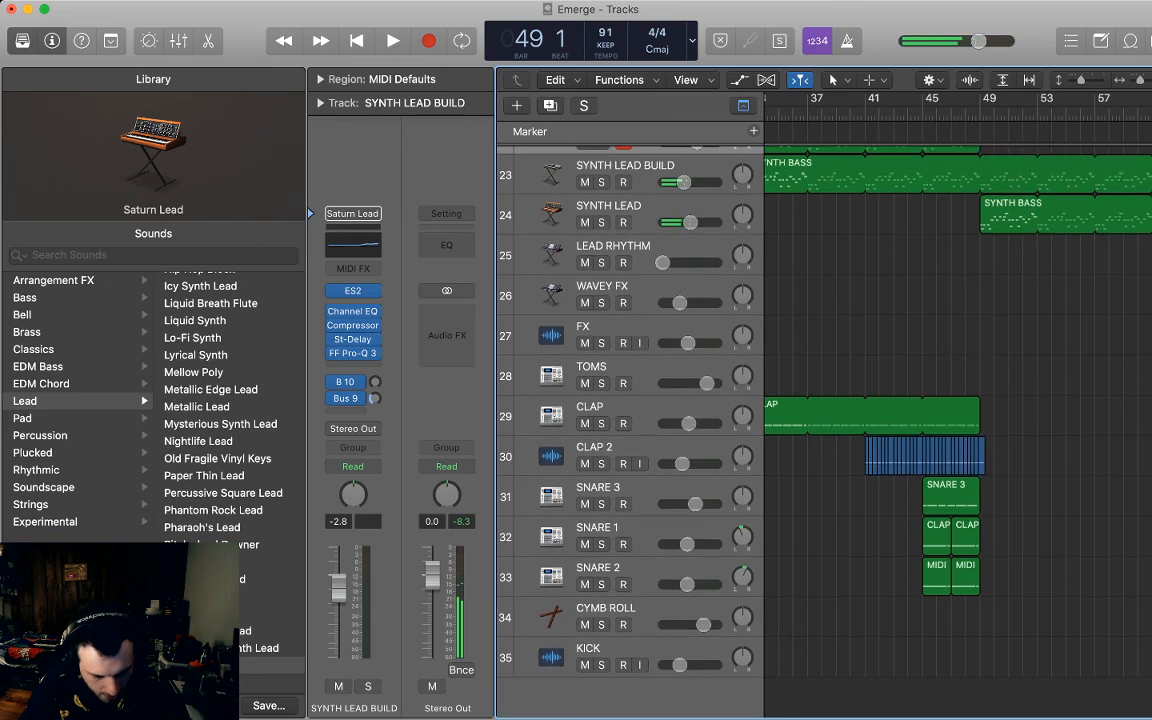
Copy the last kick region before bar 33 on the KICK track and place the copy at bar 49.
click(628, 649)
scroll(920, 420, left, 3)
scroll(920, 480, left, 3)
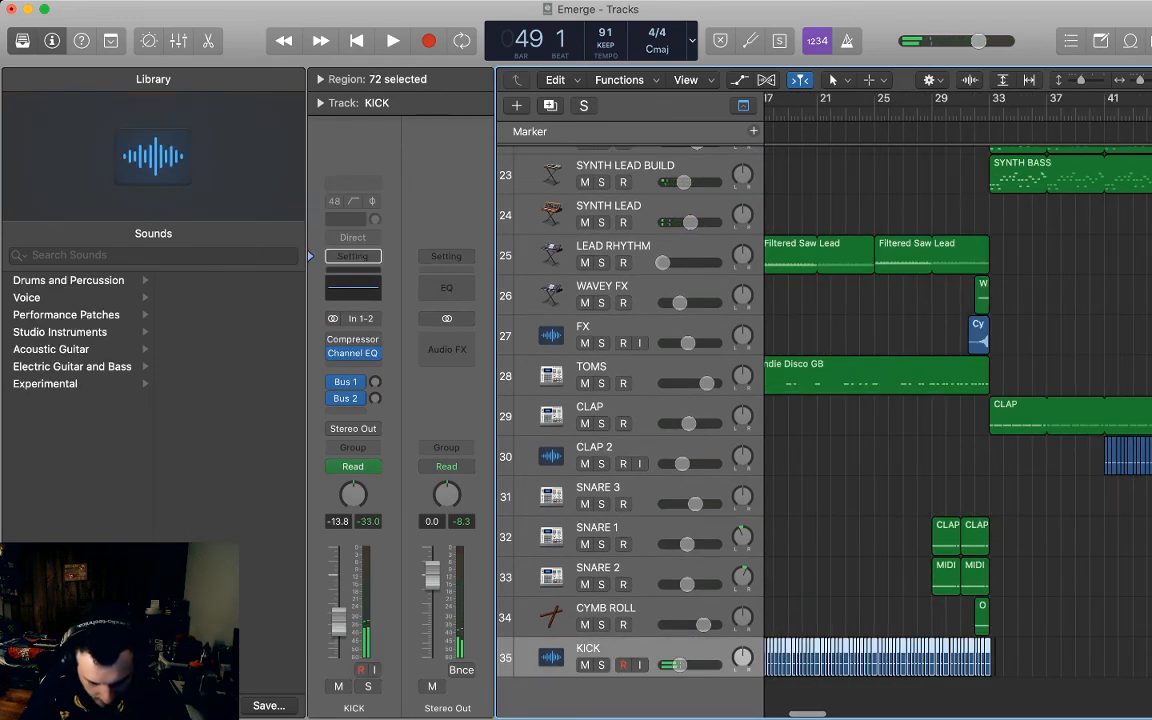
click(920, 480)
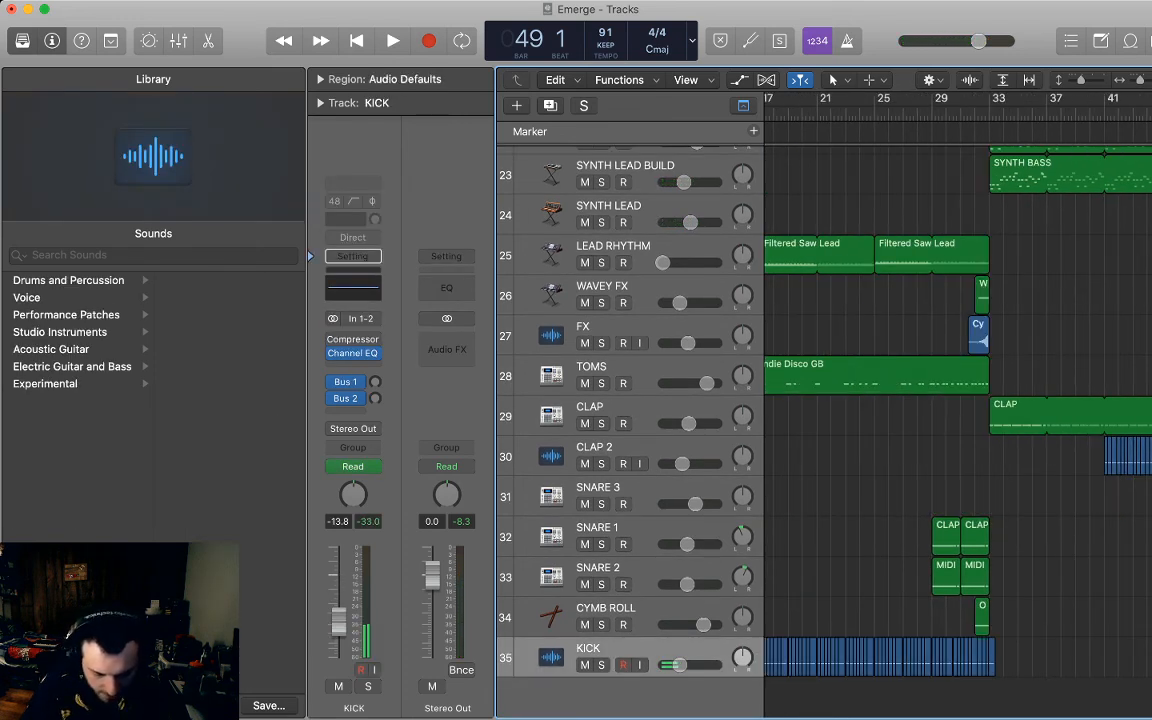
click(991, 657)
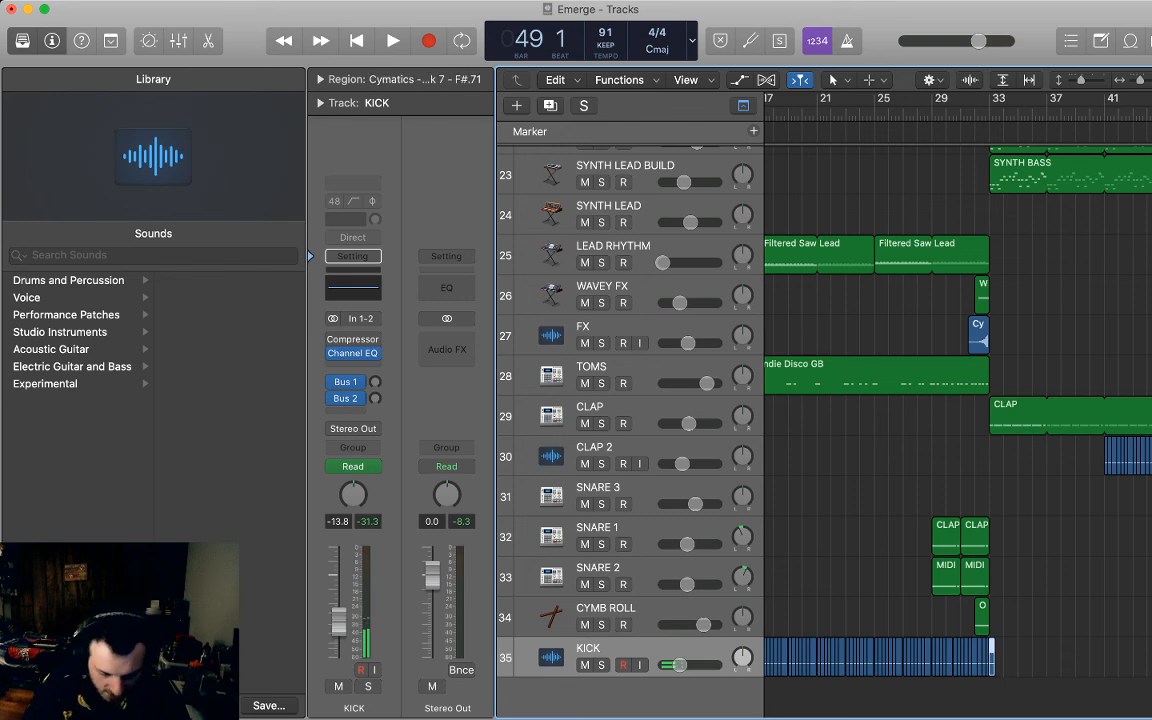
scroll(958, 410, right, 5)
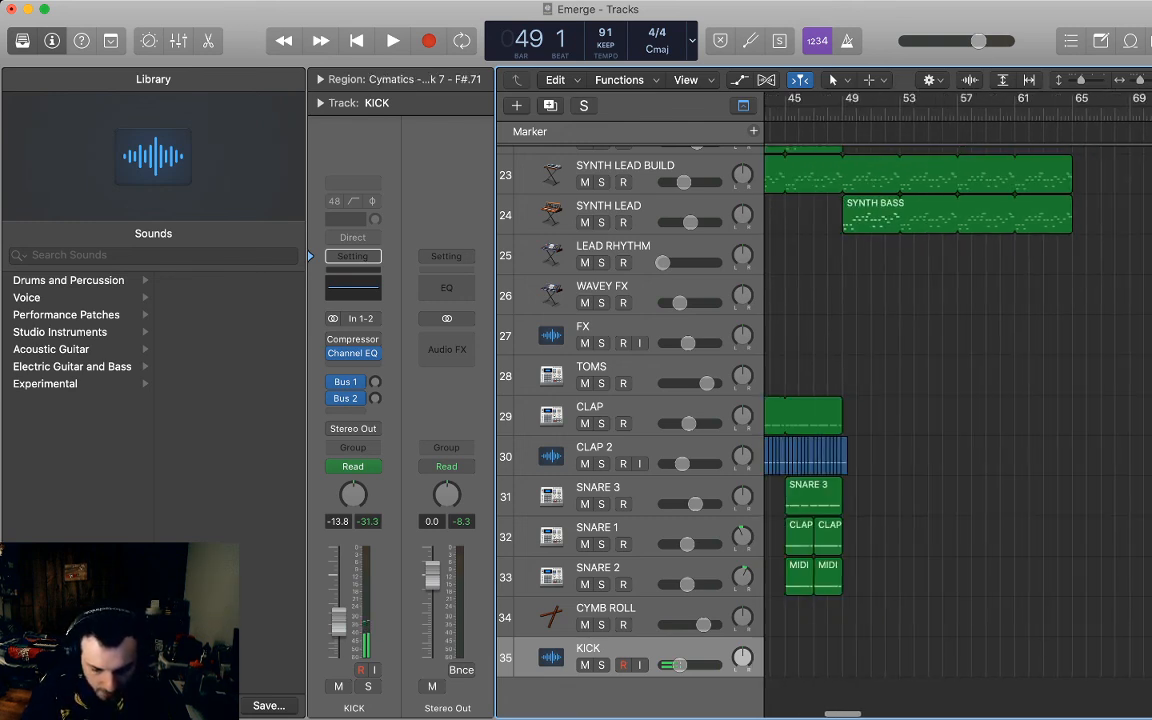
key(super+Right)
key(super+Right)
key(super+Right)
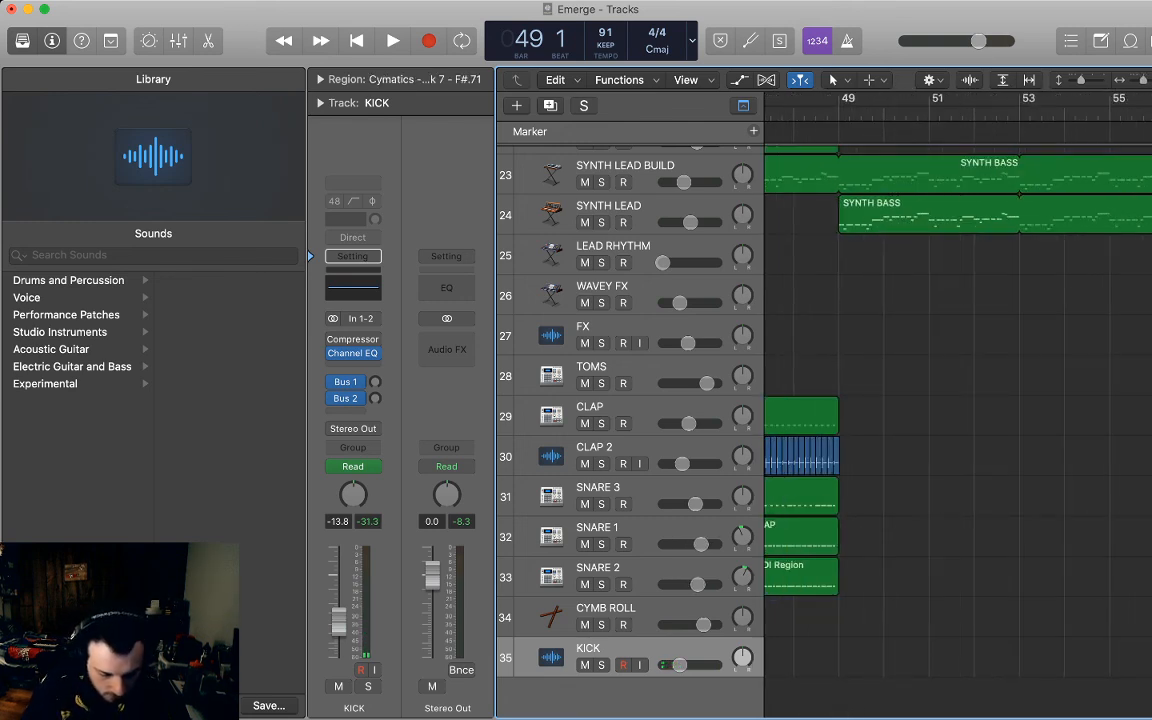
key(super+Tab)
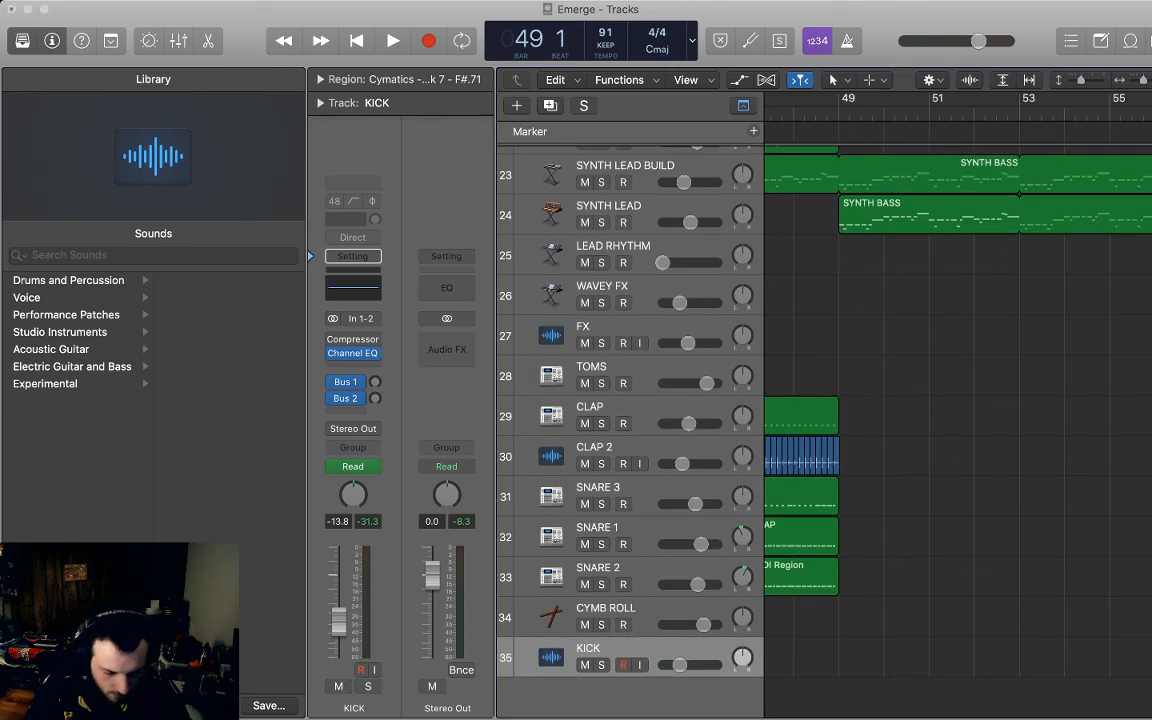
key(Return)
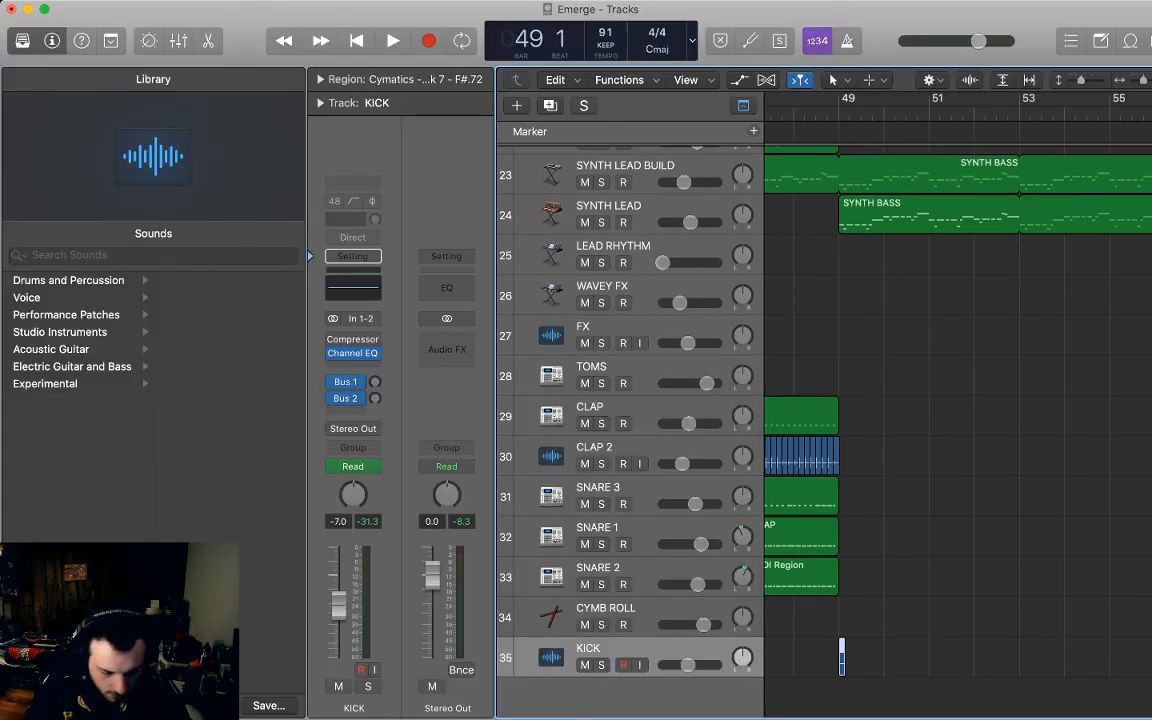
Play the section from bar 49 and add a second kick midway through beat 2 on the KICK track.
key(space)
key(space)
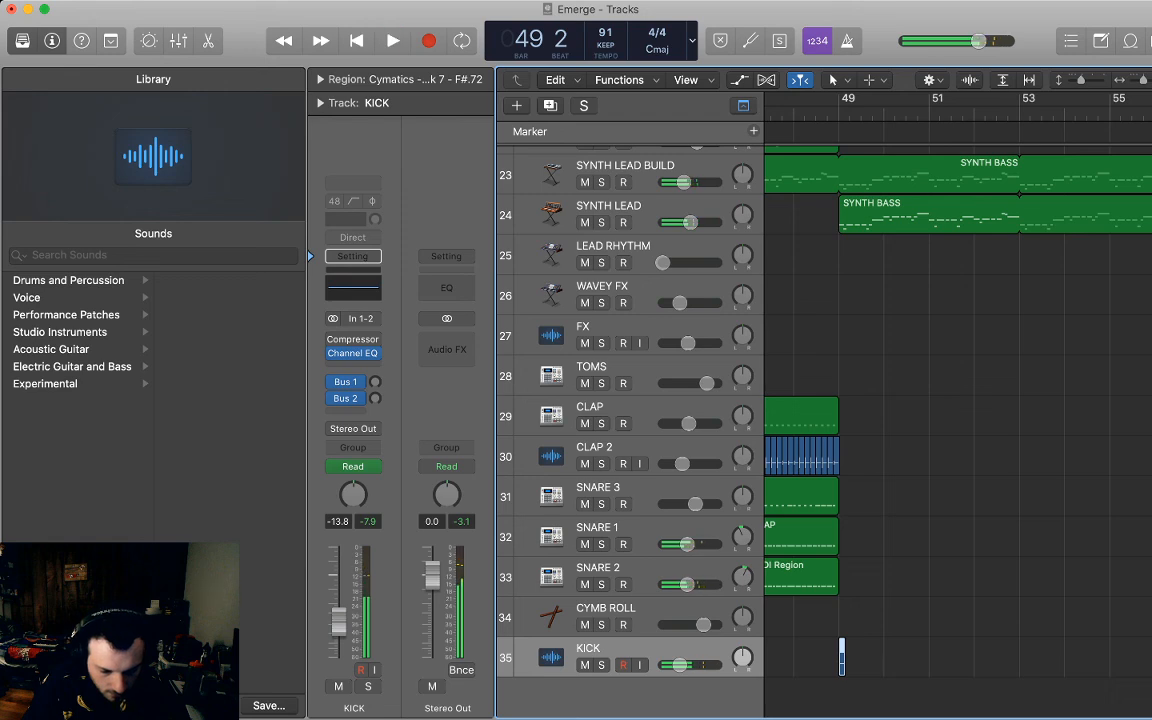
key(space)
key(space)
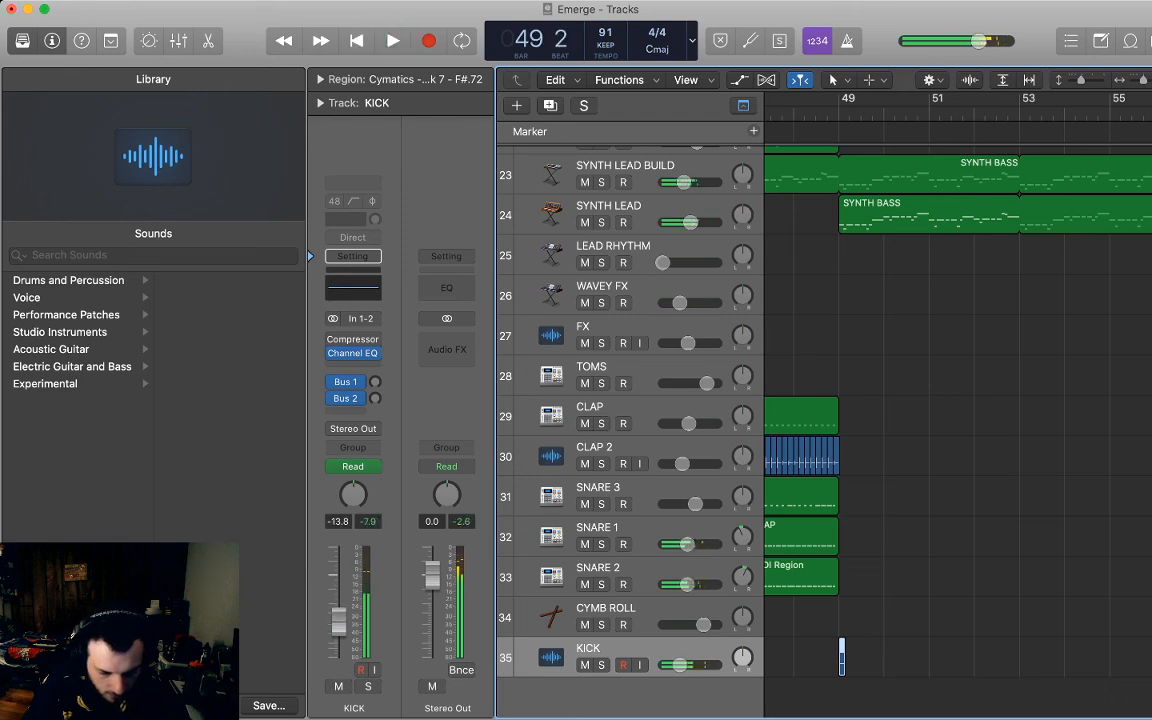
key(super+Right)
key(super+Right)
key(super+Right)
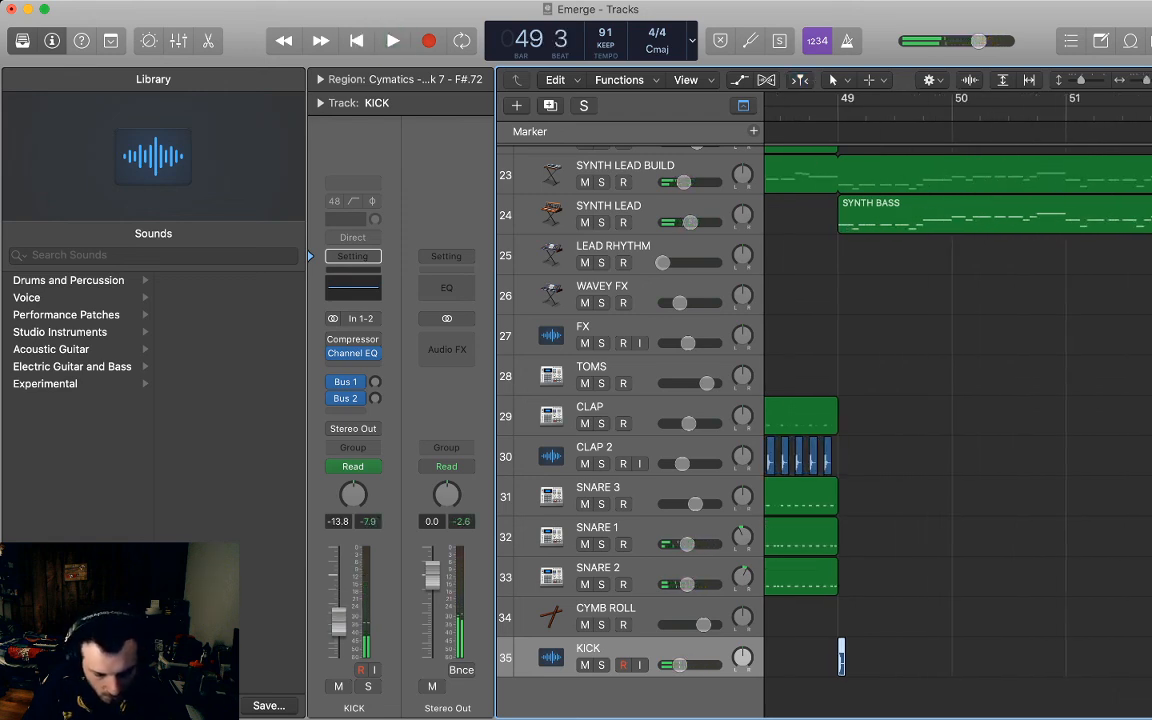
key(space)
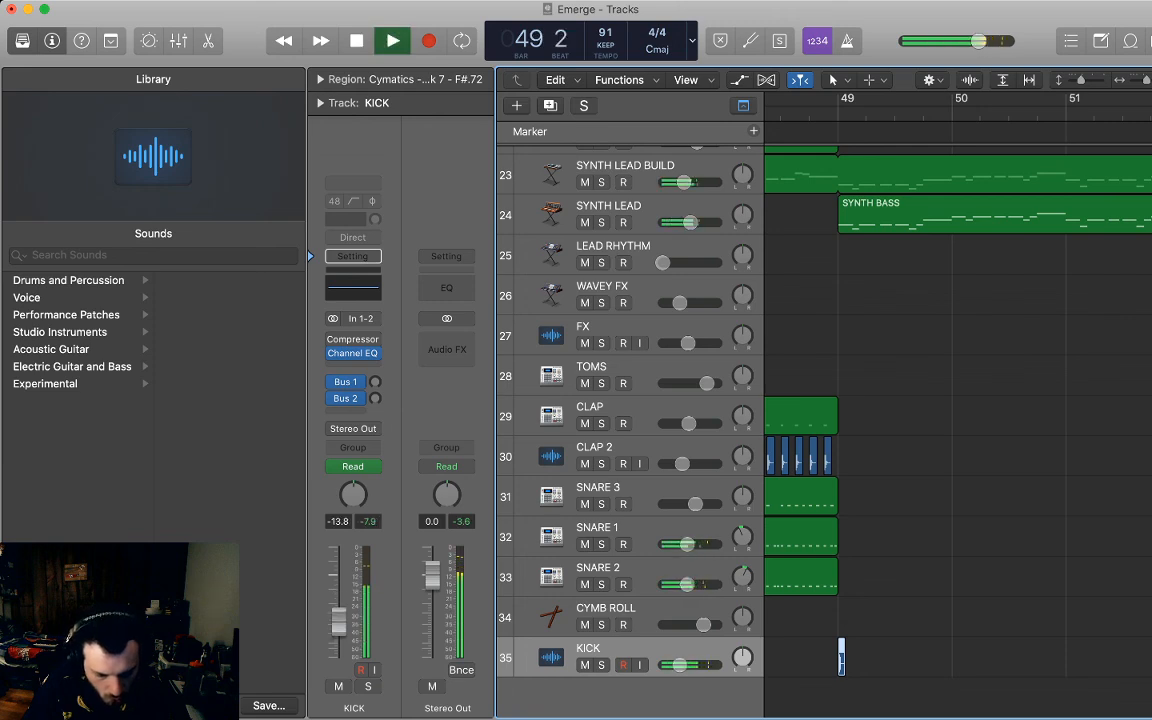
key(space)
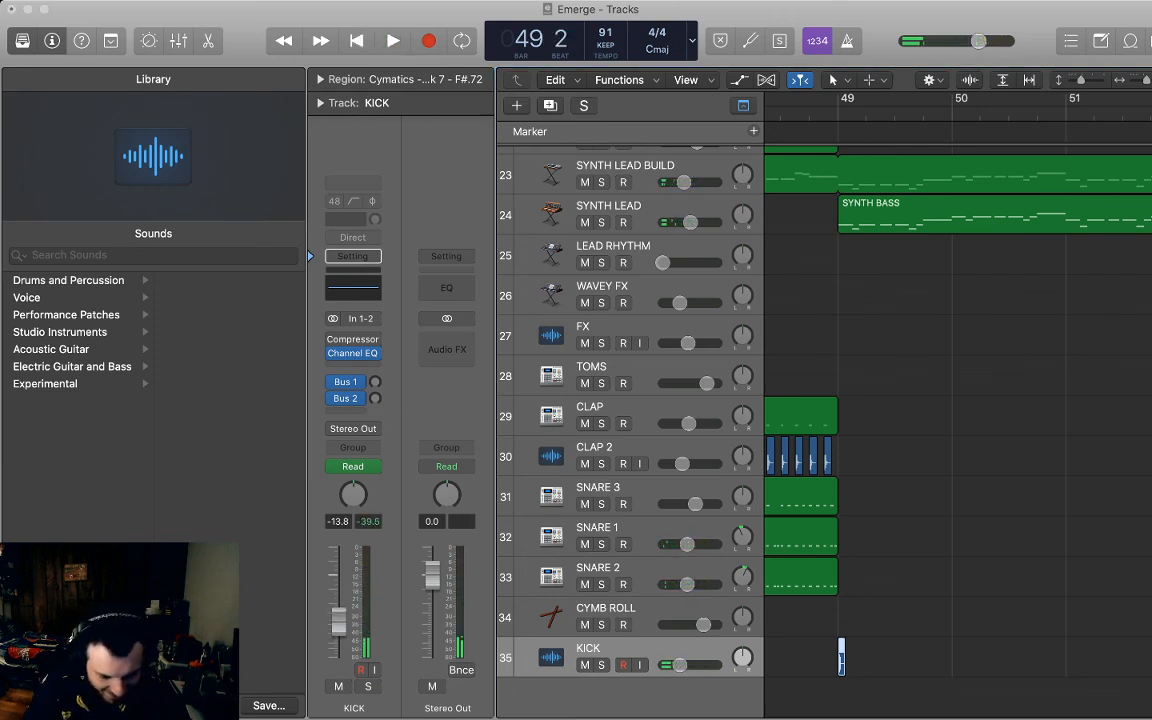
key(super+v)
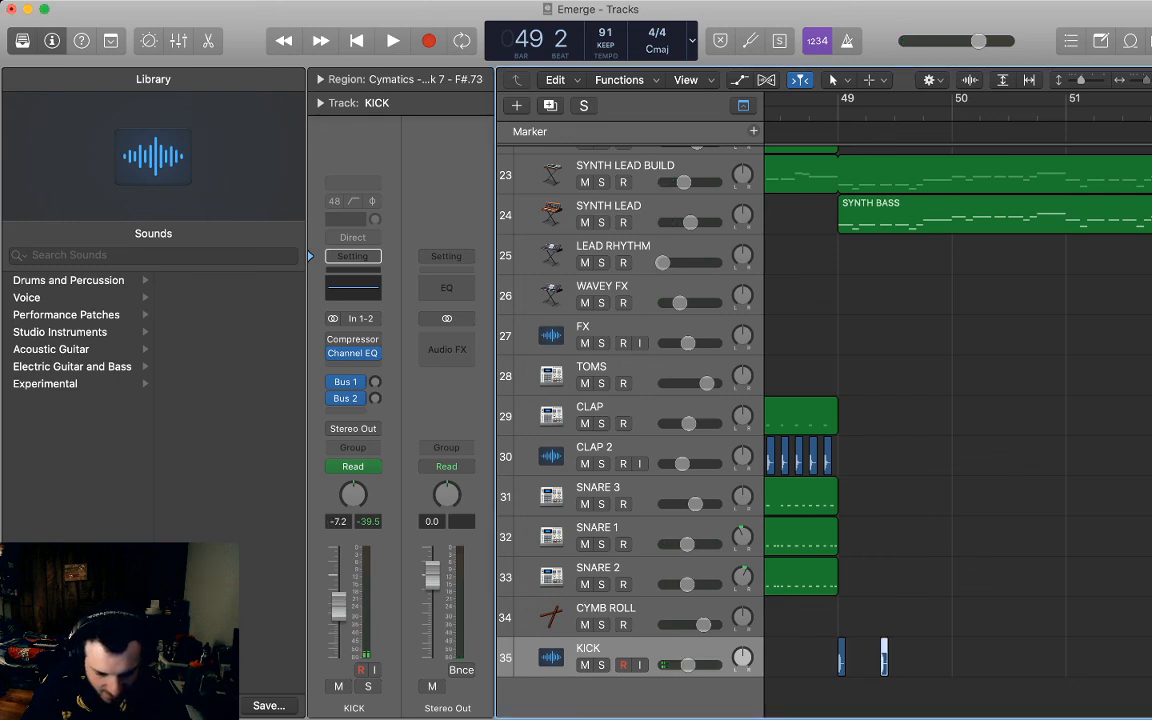
Duplicate the second kick of bar 49 so the copy directly follows it.
key(super+Right)
key(super+Right)
key(super+Right)
key(super+Right)
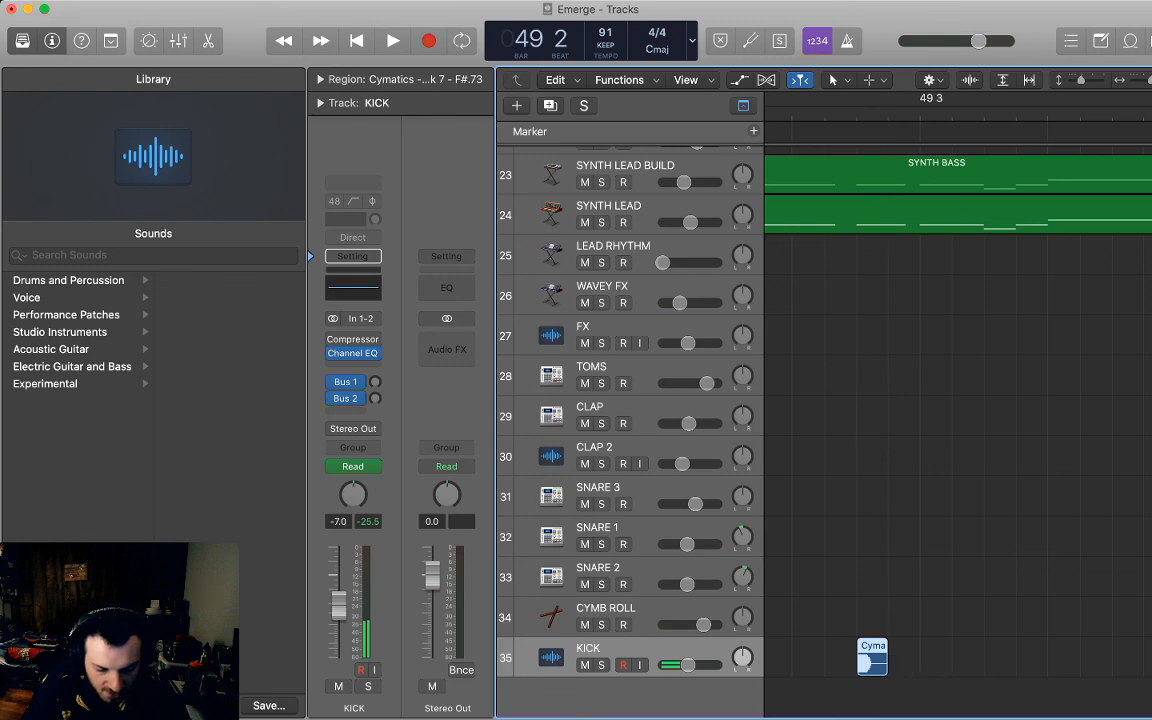
key(super+Tab)
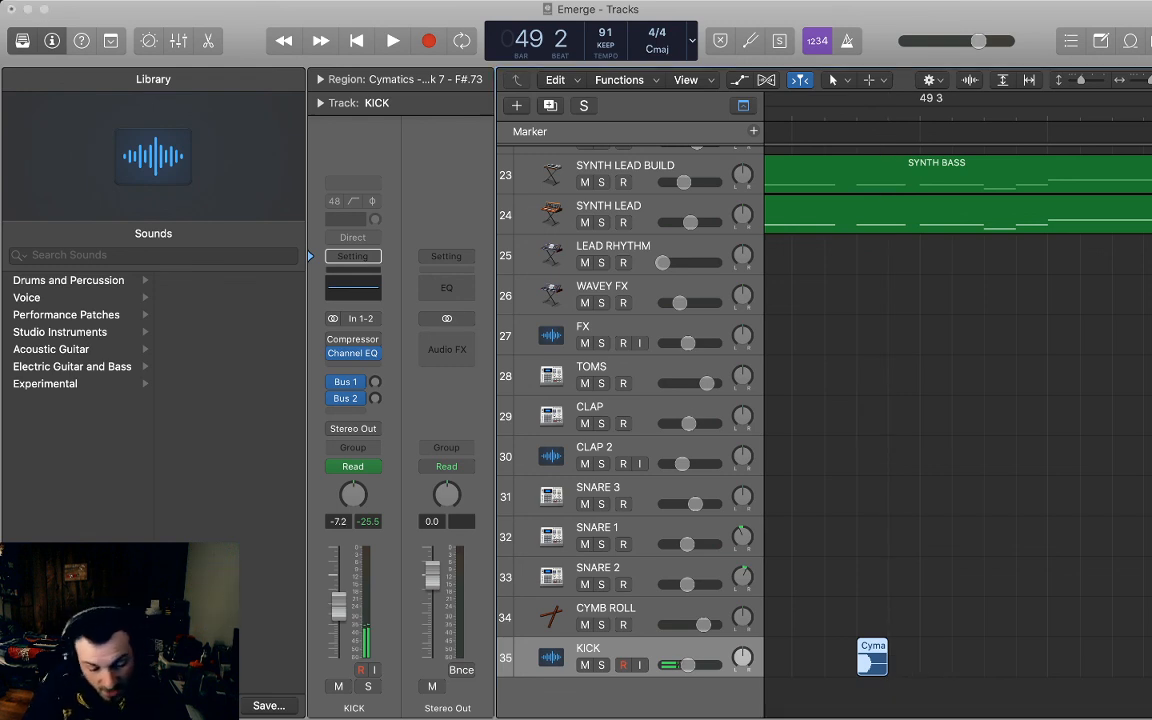
key(super+r)
scroll(958, 420, left, 4)
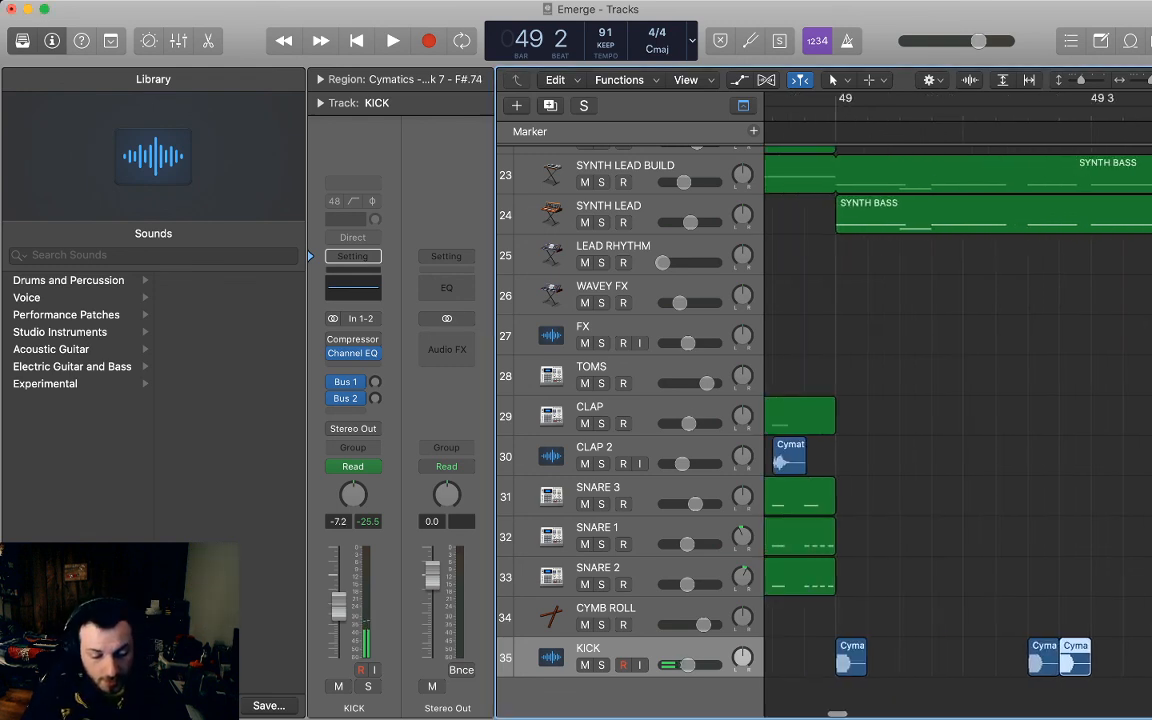
Play back the three kicks and add a fourth kick midway through beat 3 of bar 49.
key(space)
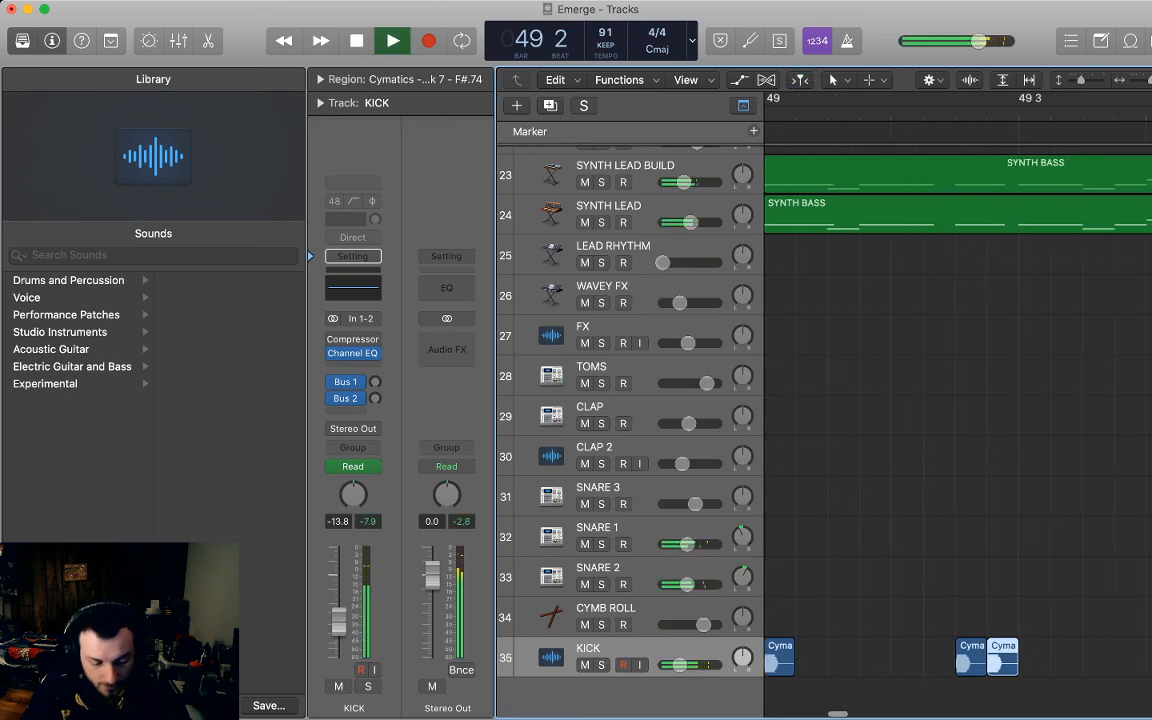
key(space)
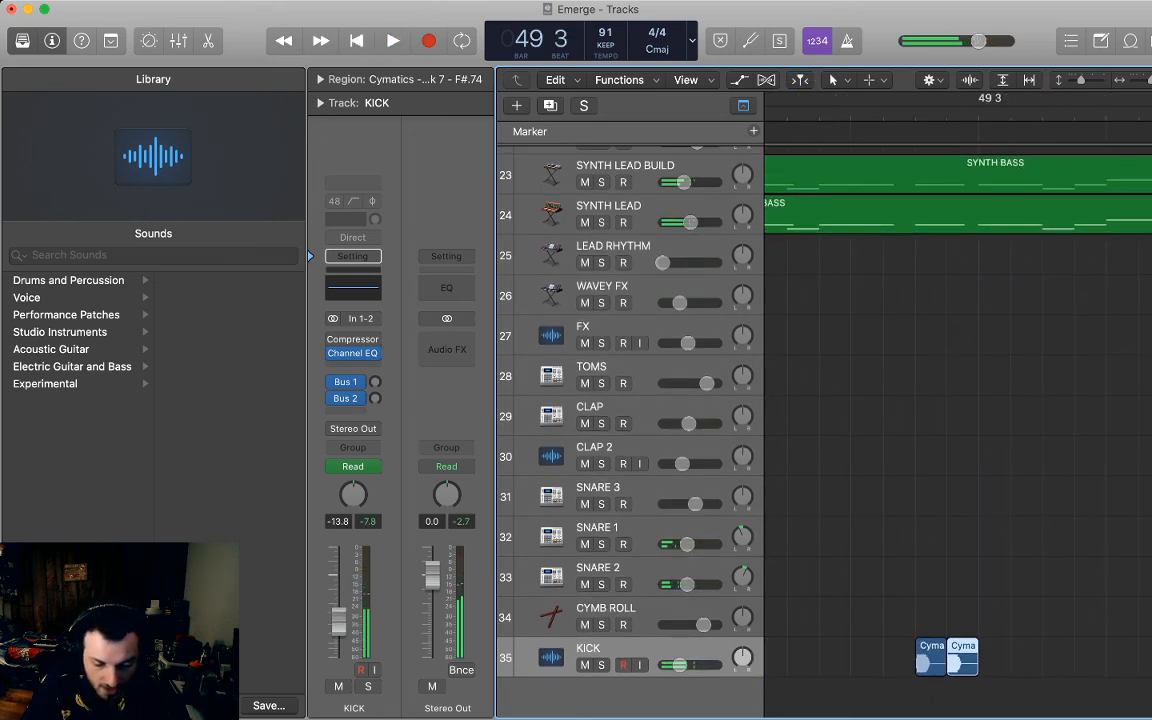
key(super+Left)
key(super+Left)
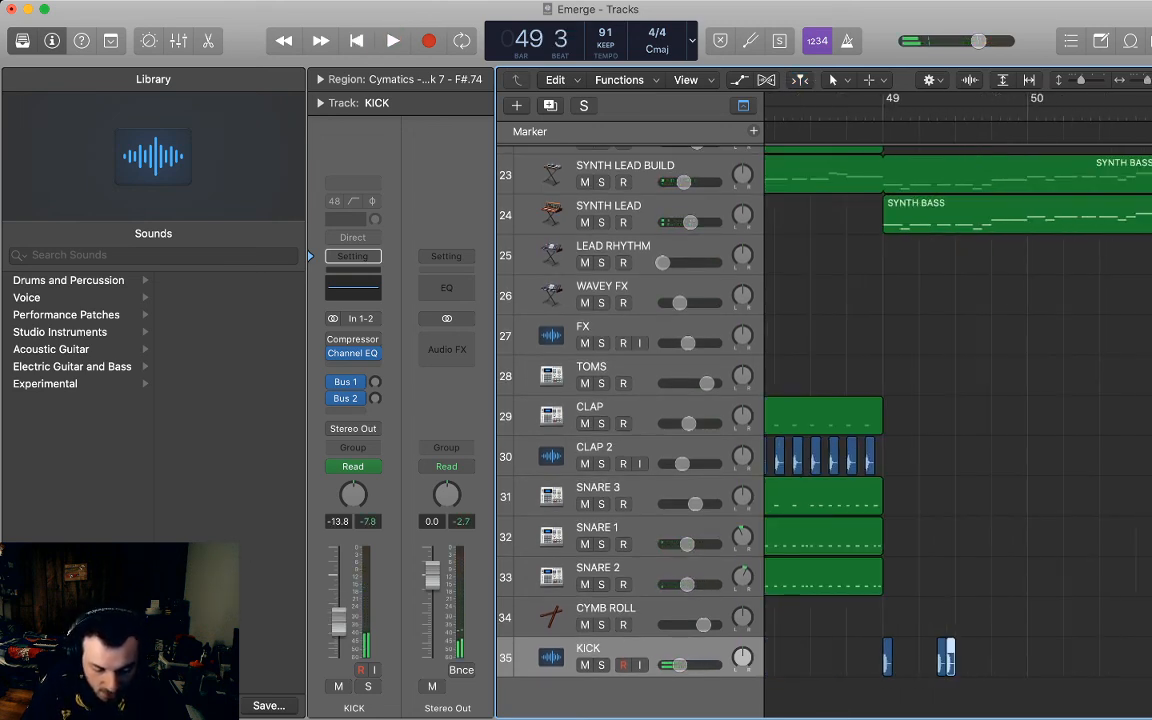
drag(967, 667, 886, 668)
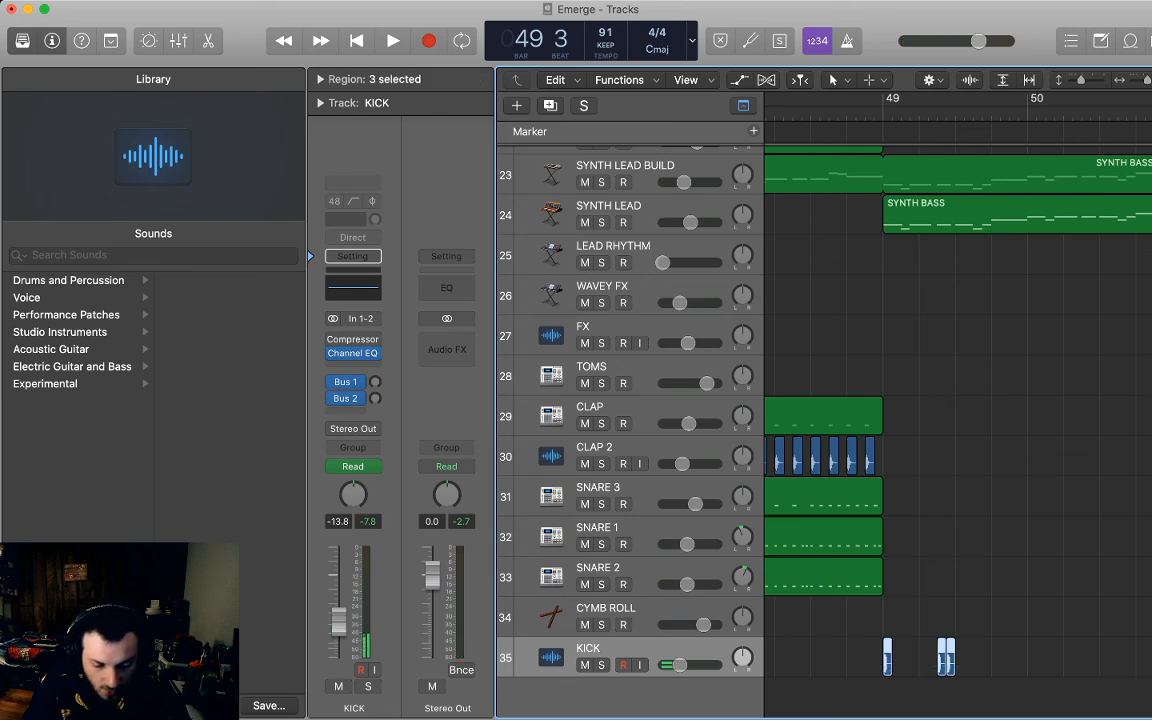
key(space)
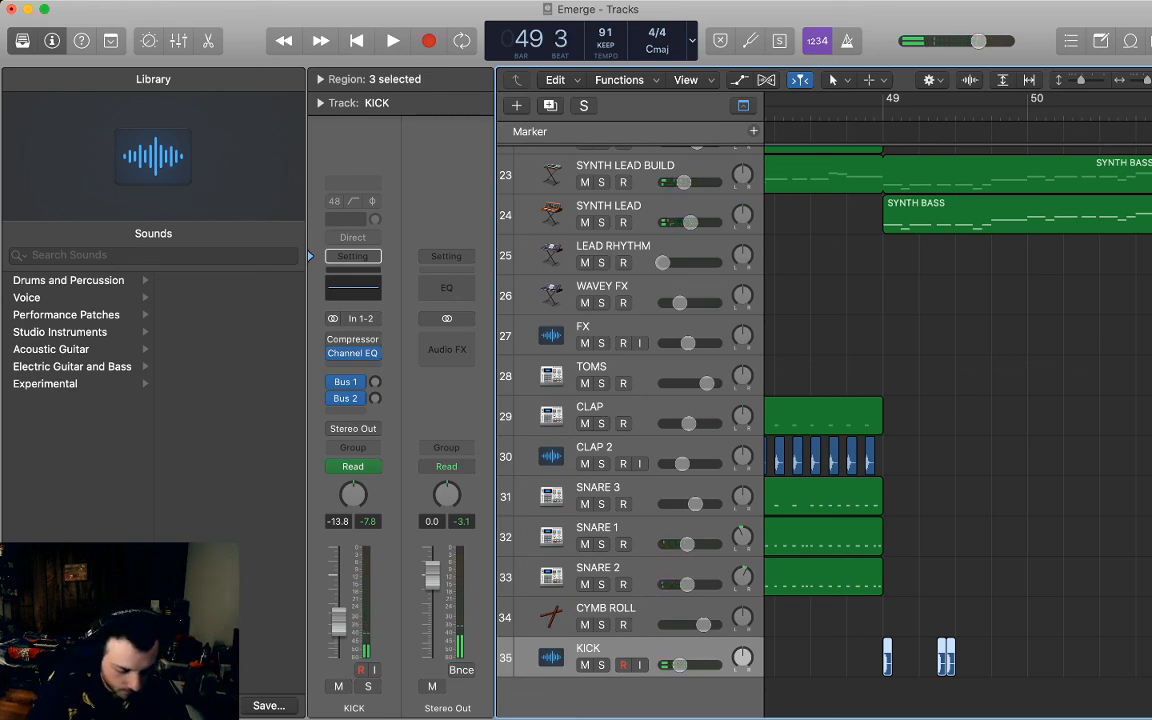
key(alt+shift+d)
key(super+v)
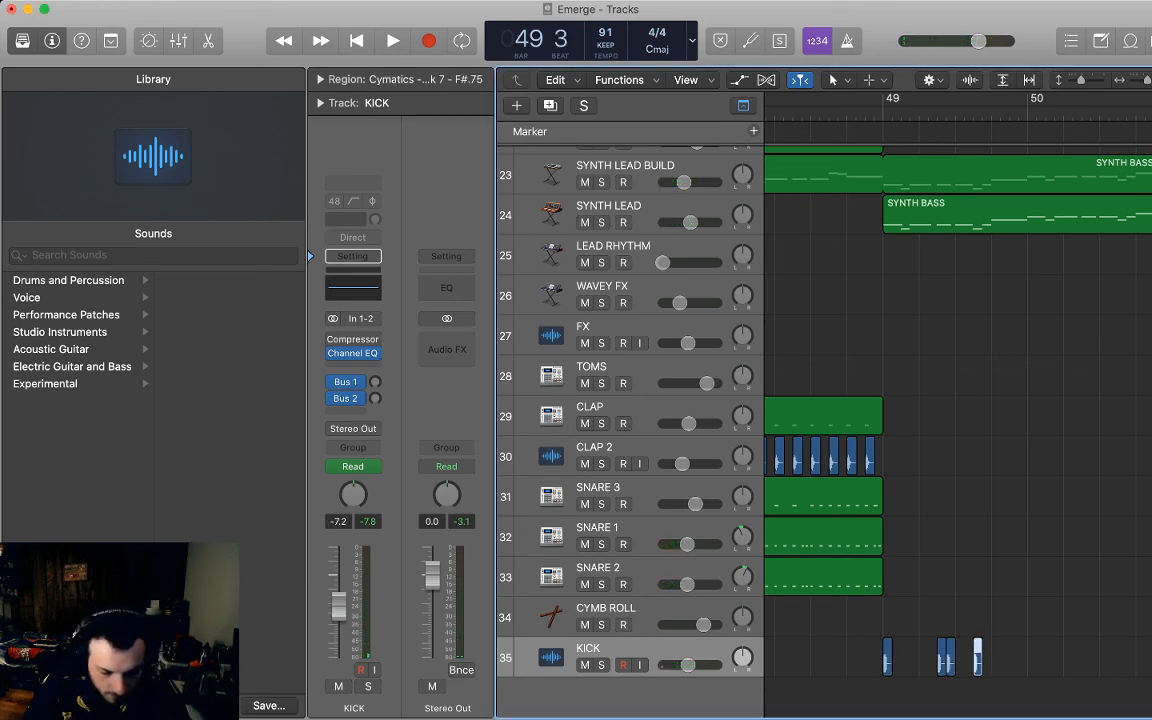
Play back bar 49 and copy its first kick to the start of bar 50.
key(space)
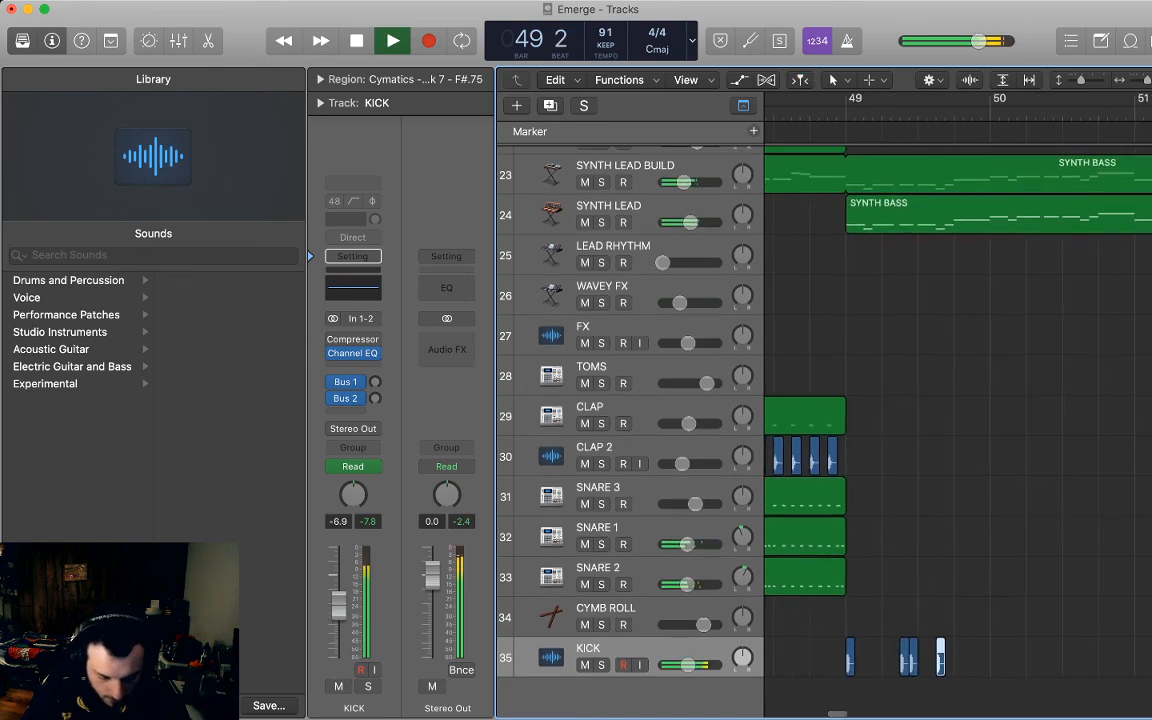
key(space)
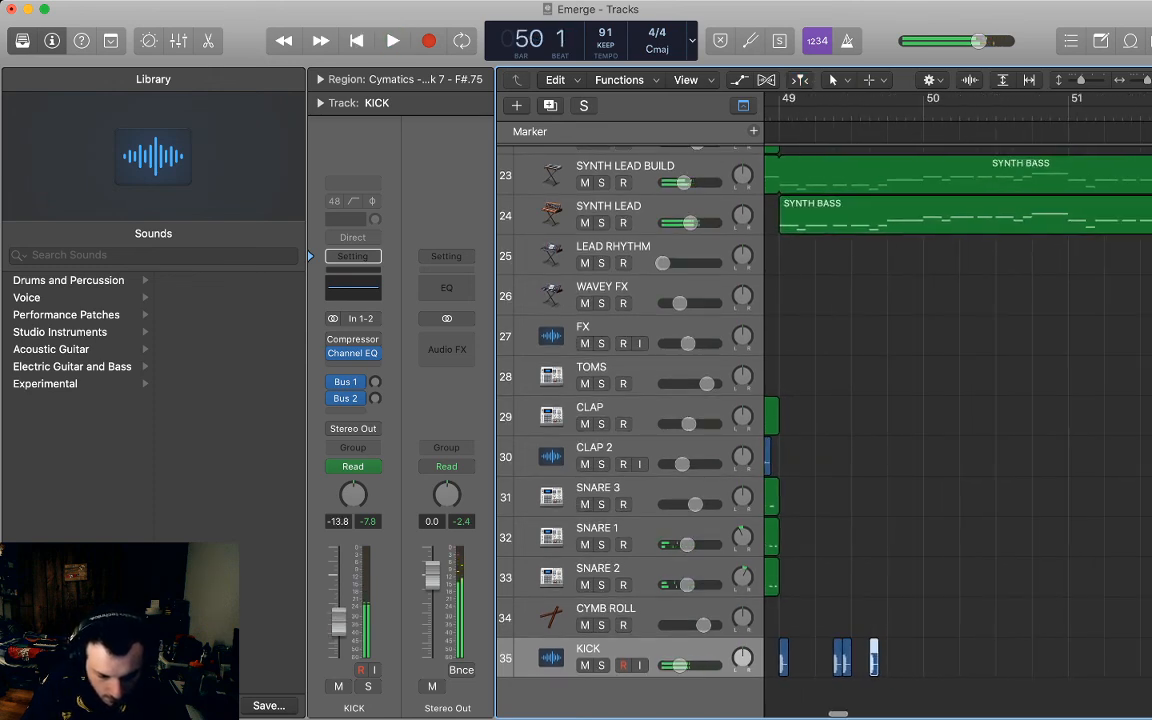
key(alt+shift+d)
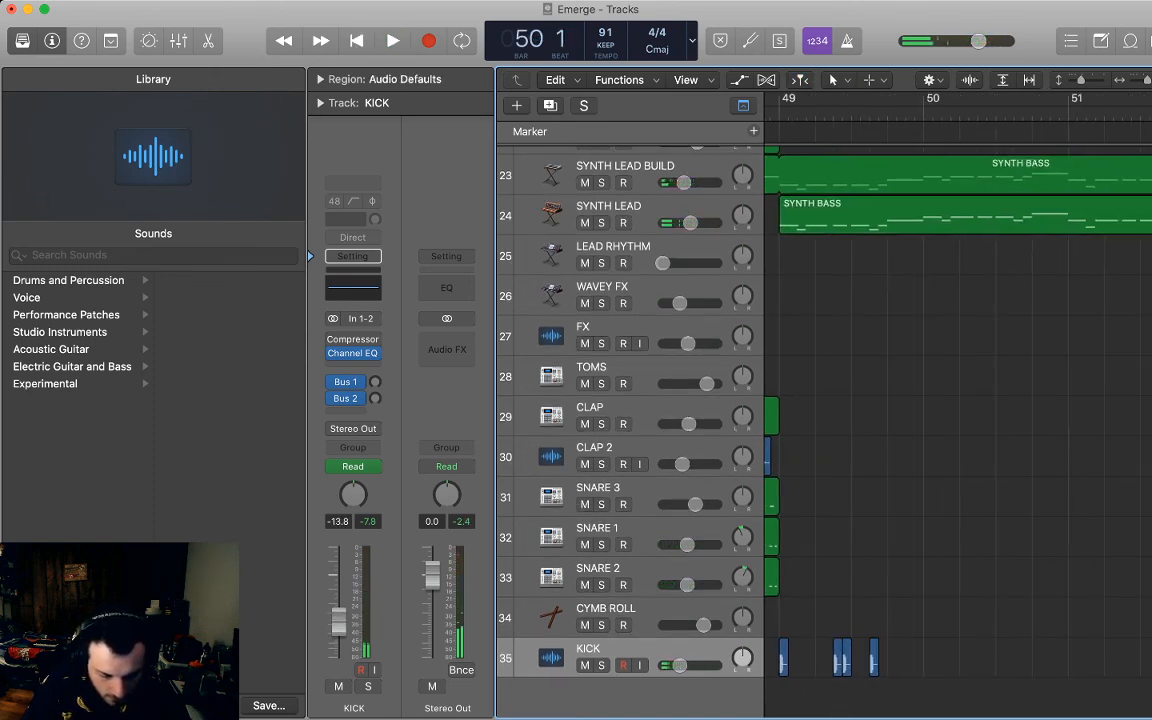
click(784, 657)
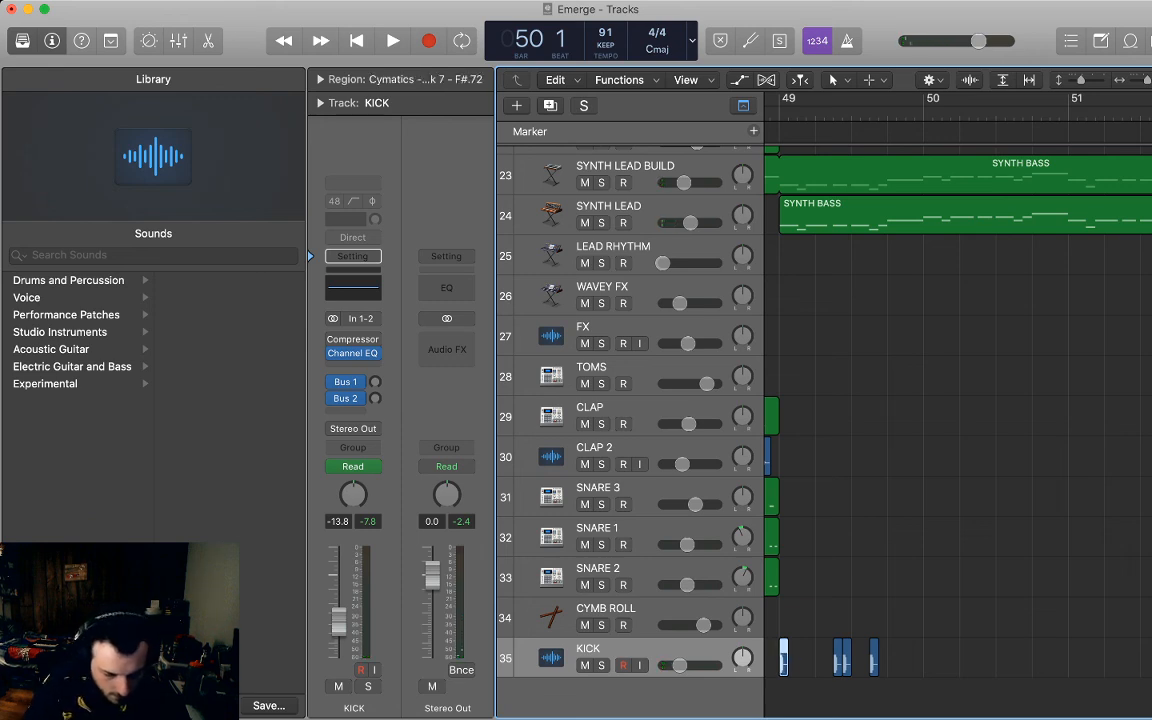
key(super+Tab)
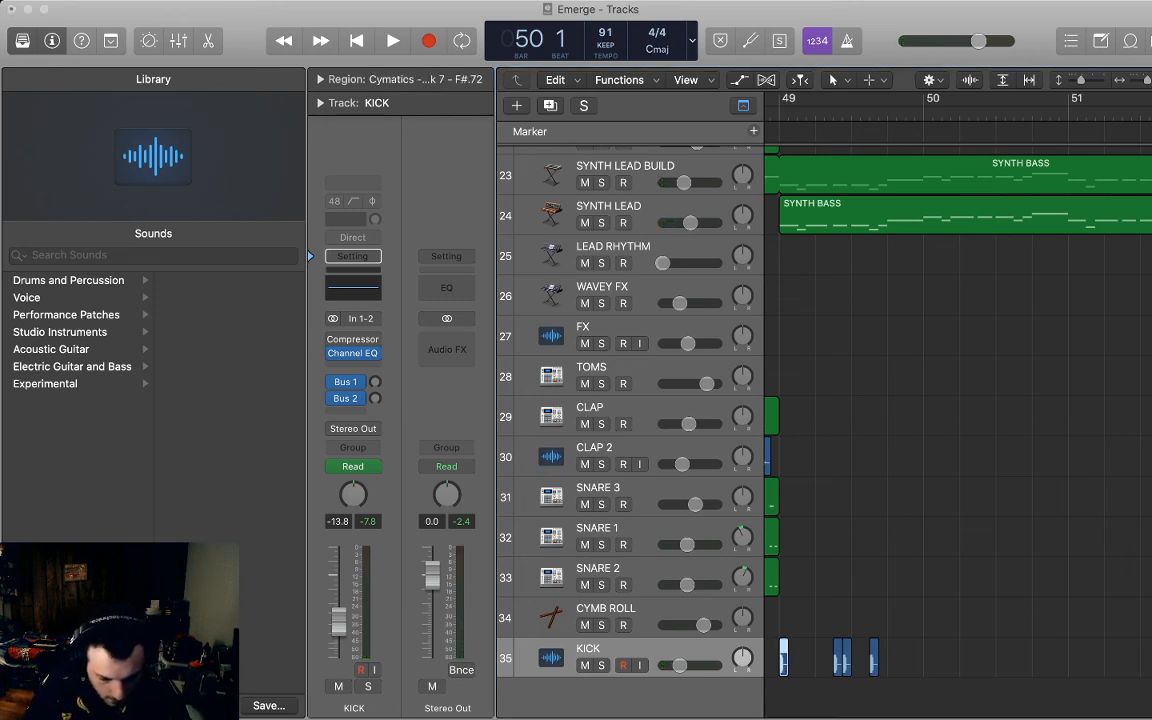
key(Return)
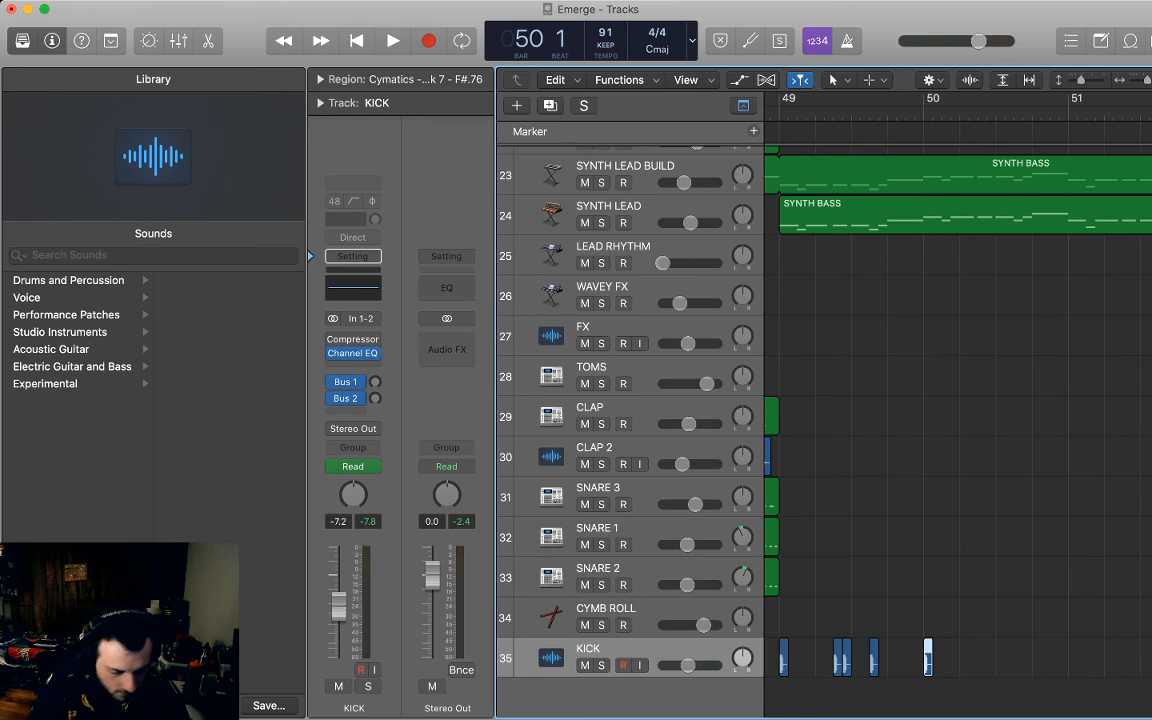
Add two more kicks in beat 1 of bar 50, one directly after the downbeat kick and one after a short gap.
key(super+Tab)
key(Return)
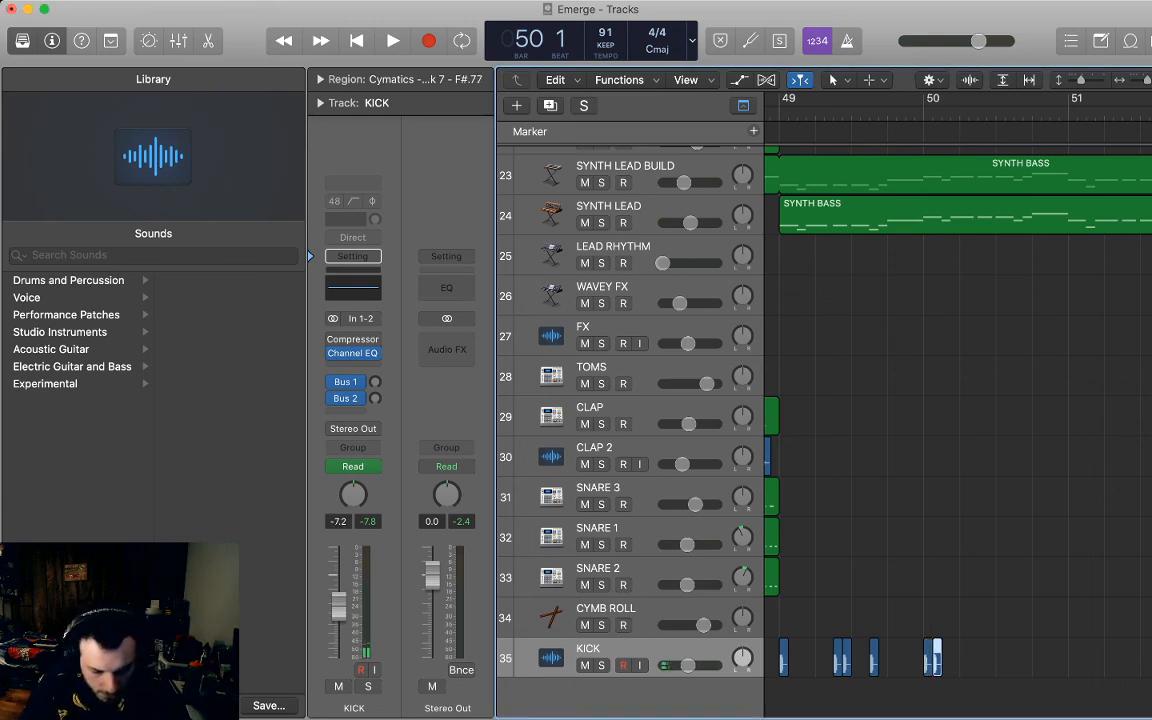
key(super+Tab)
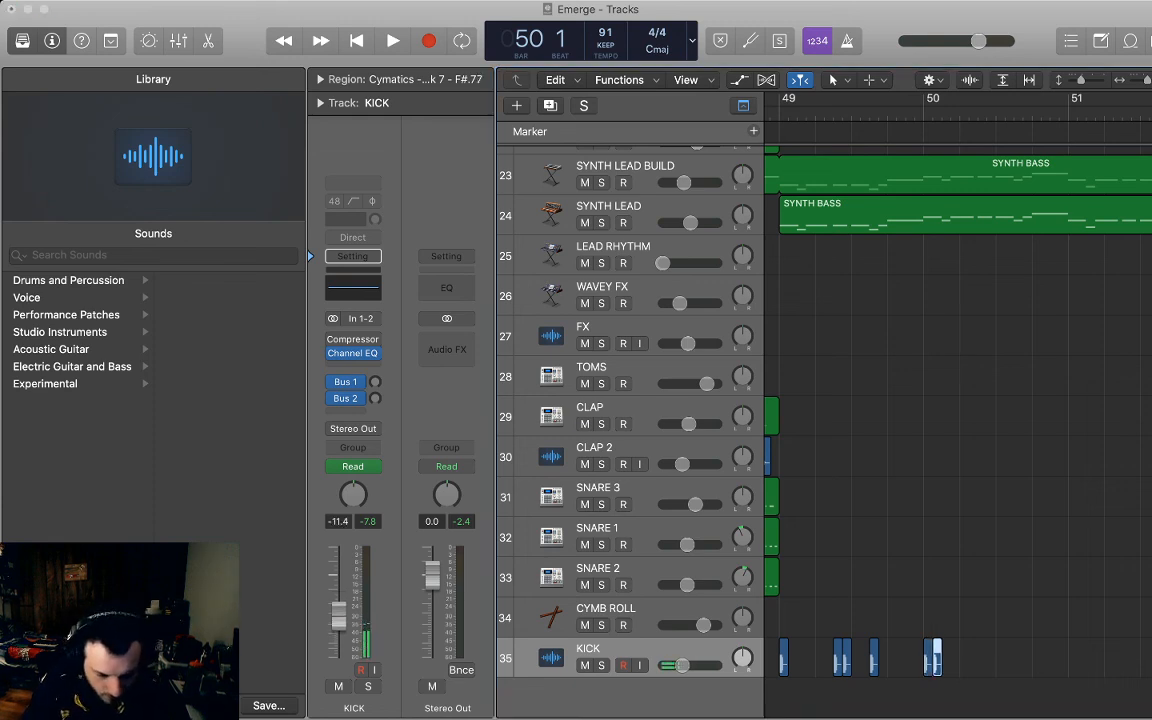
key(Return)
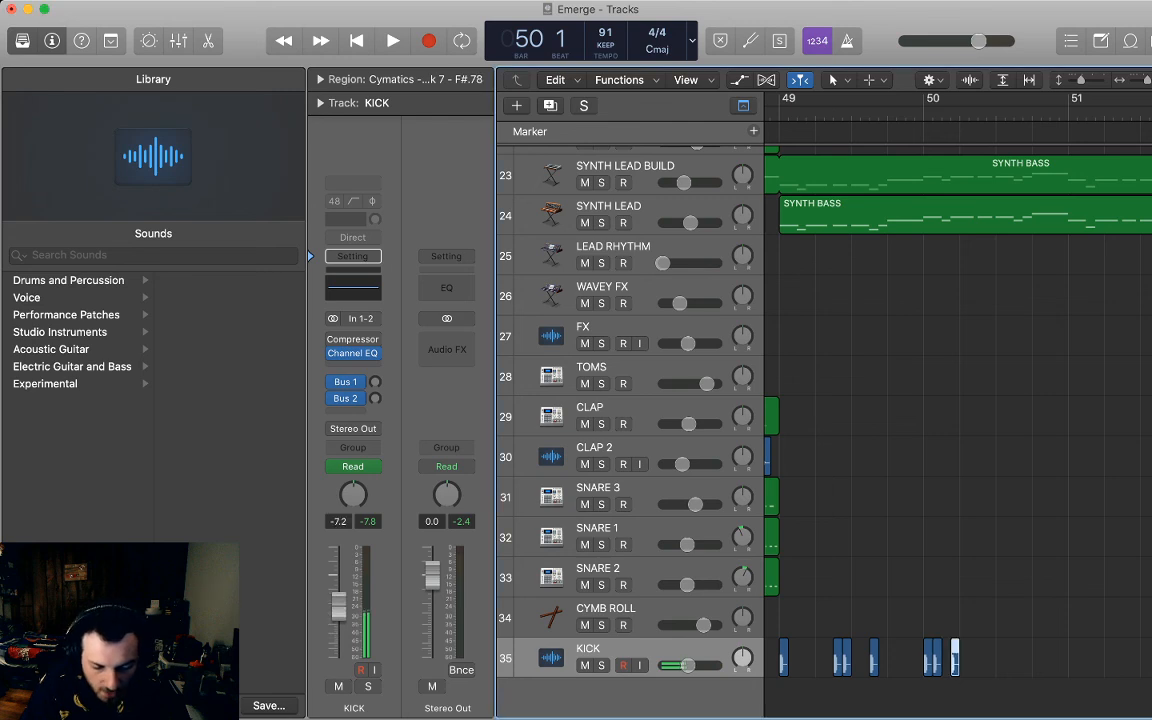
Move the third kick of bar 50 earlier so it directly follows the second kick.
key(super+Right)
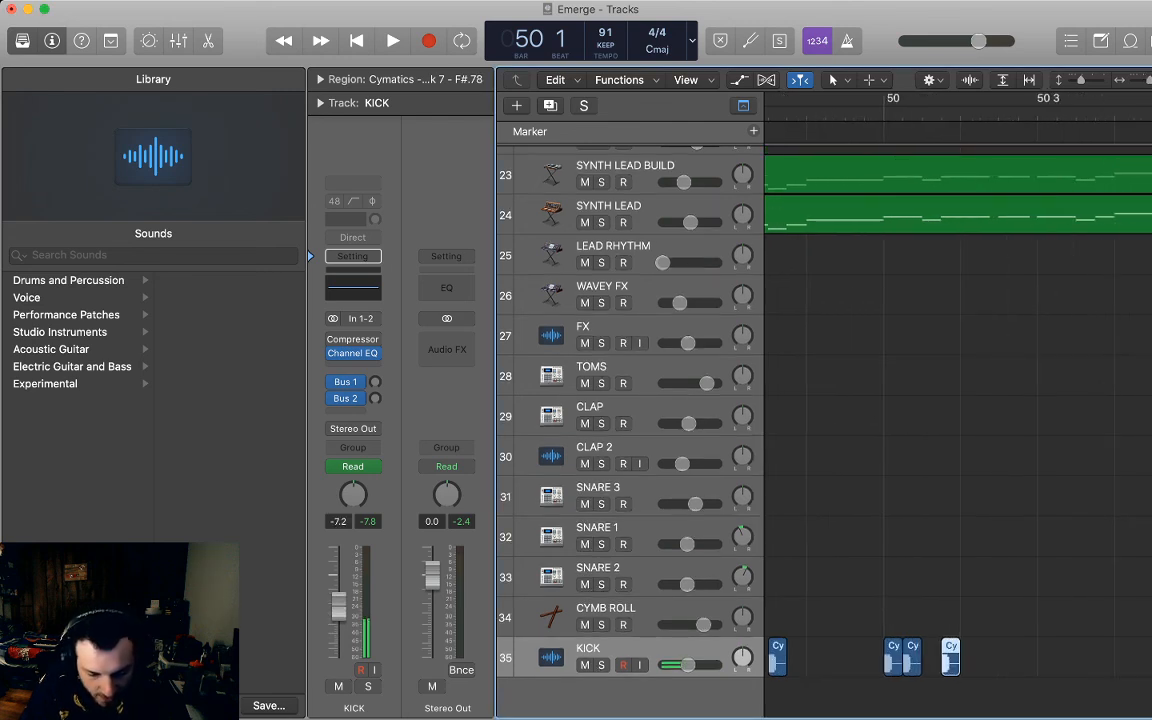
drag(951, 655, 932, 655)
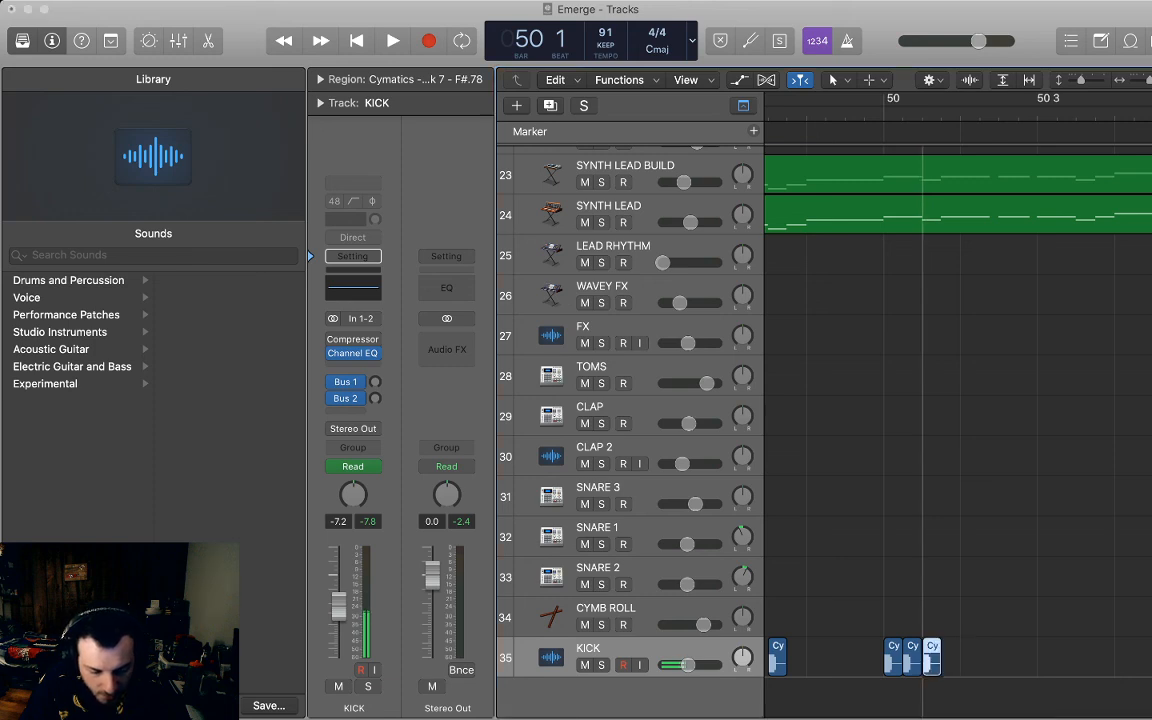
key(Return)
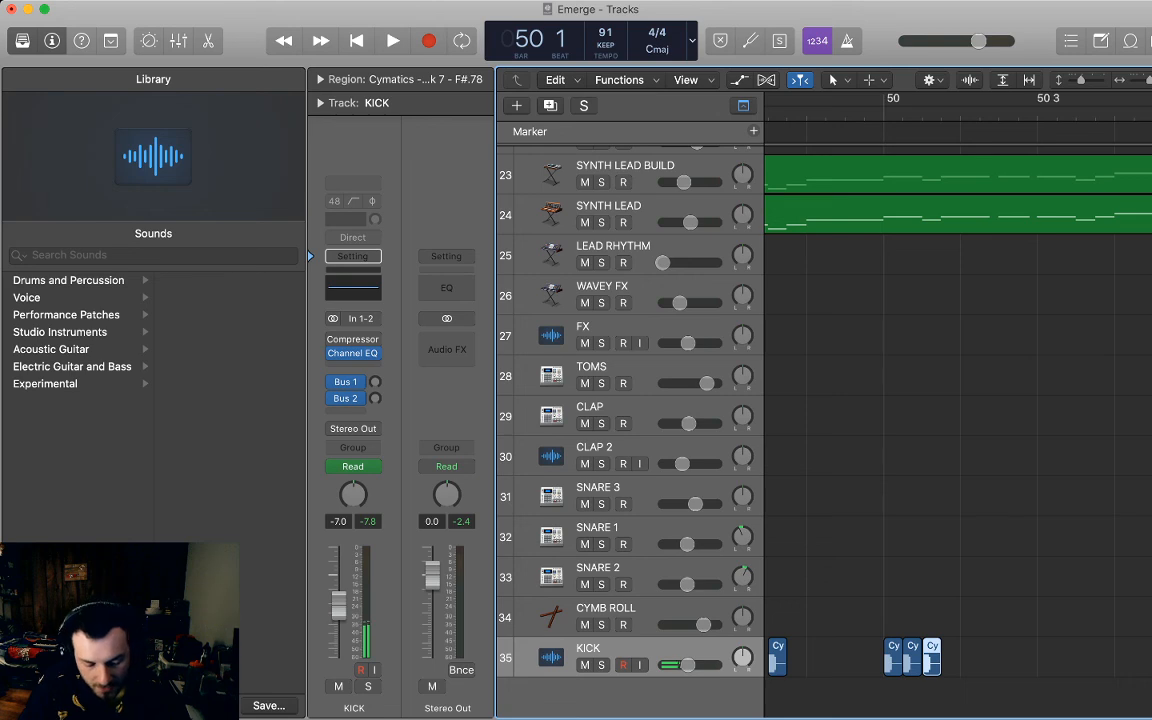
scroll(958, 400, left, 5)
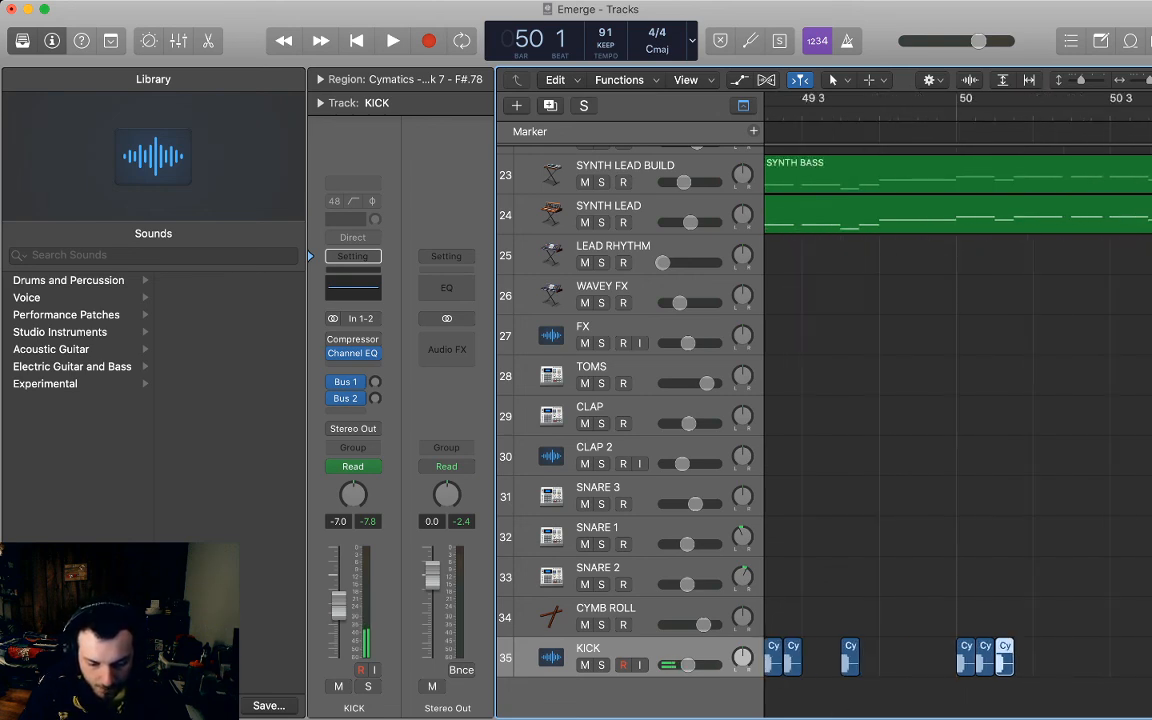
Play back the three kicks at the start of bar 50.
scroll(958, 400, left, 3)
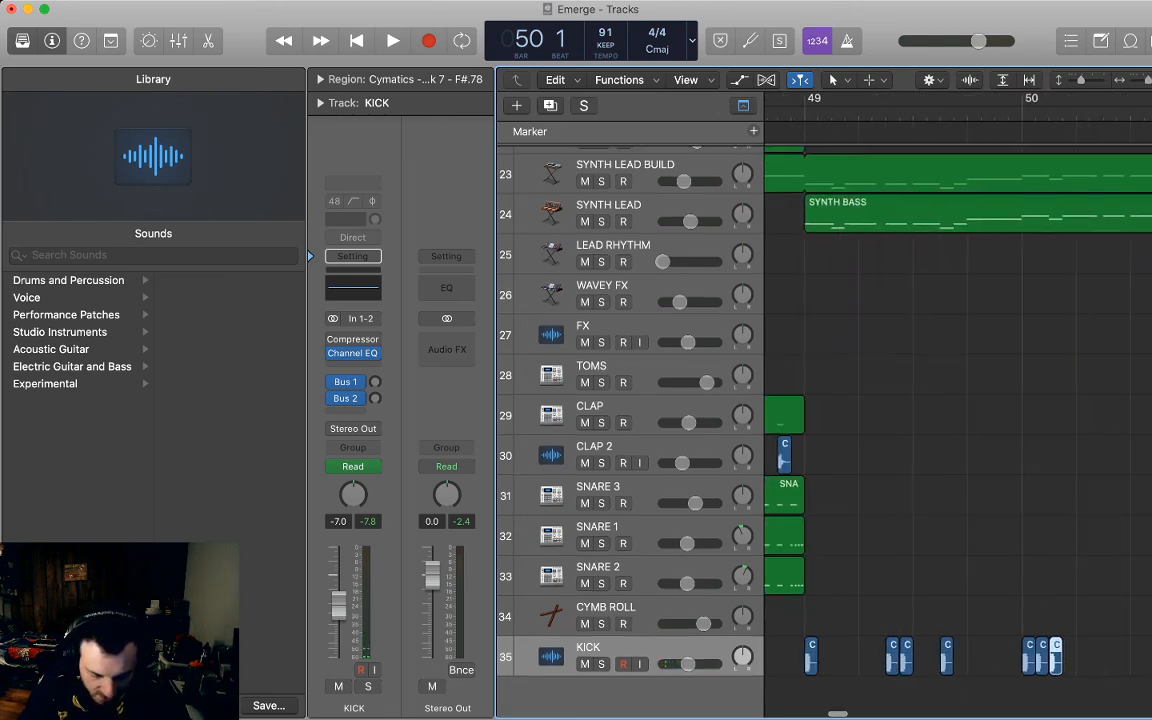
scroll(958, 400, right, 3)
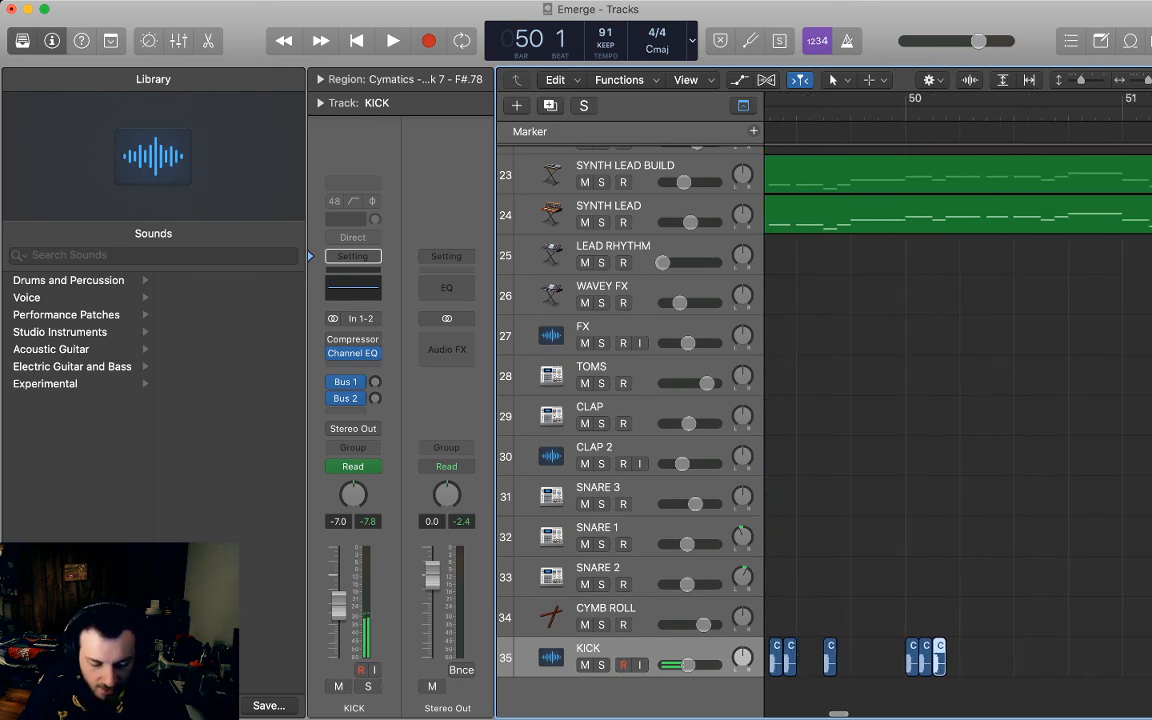
key(space)
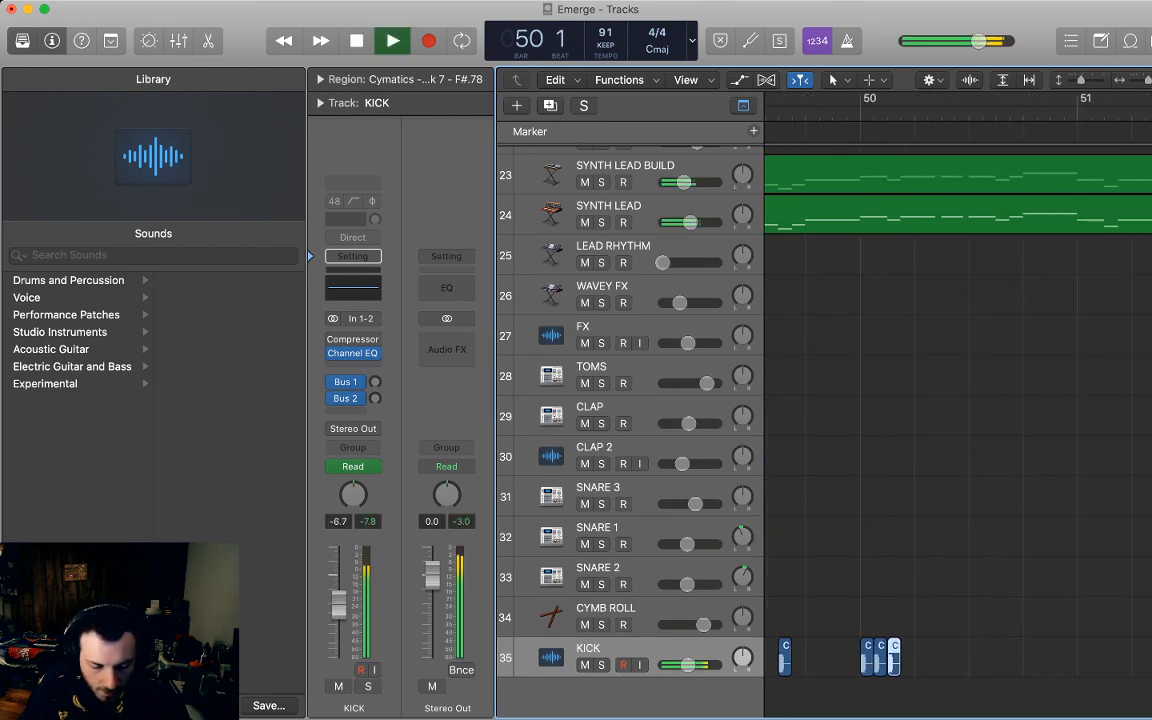
key(space)
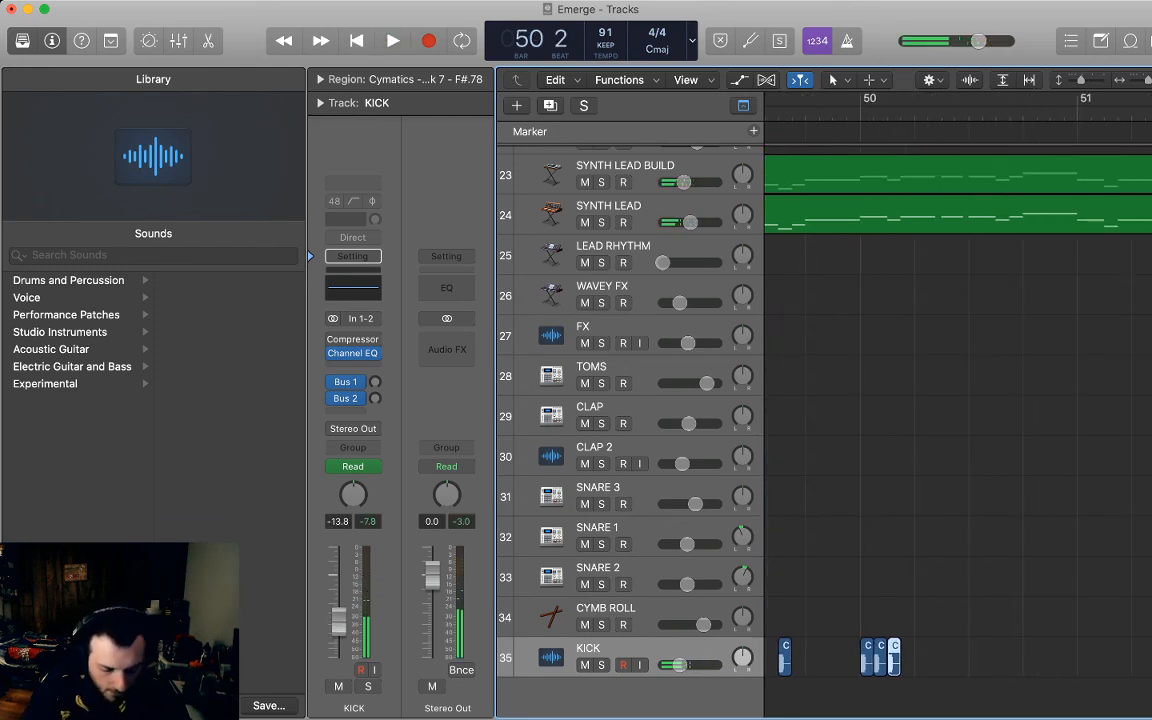
Add two more kicks to bar 50, one midway through beat 2 and one midway through beat 4.
key(super+Tab)
key(super+Tab)
scroll(958, 400, right, 2)
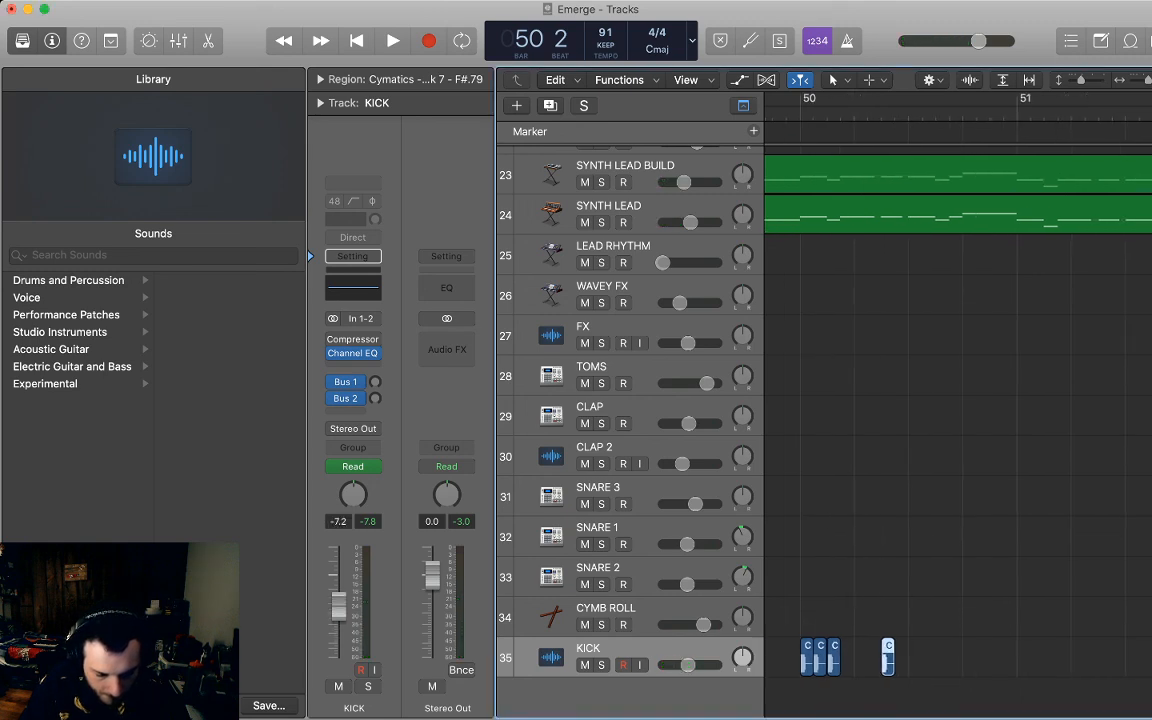
click(964, 118)
key(super+Tab)
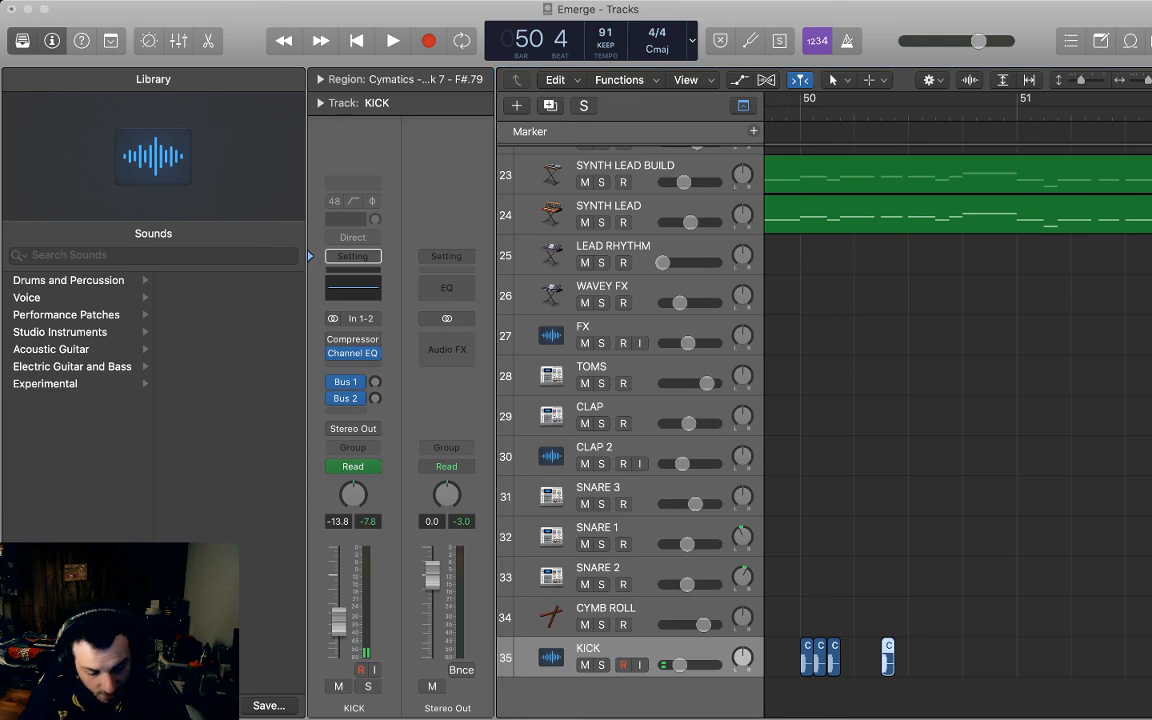
Play back bar 50 from its downbeat through to bar 51.
key(Return)
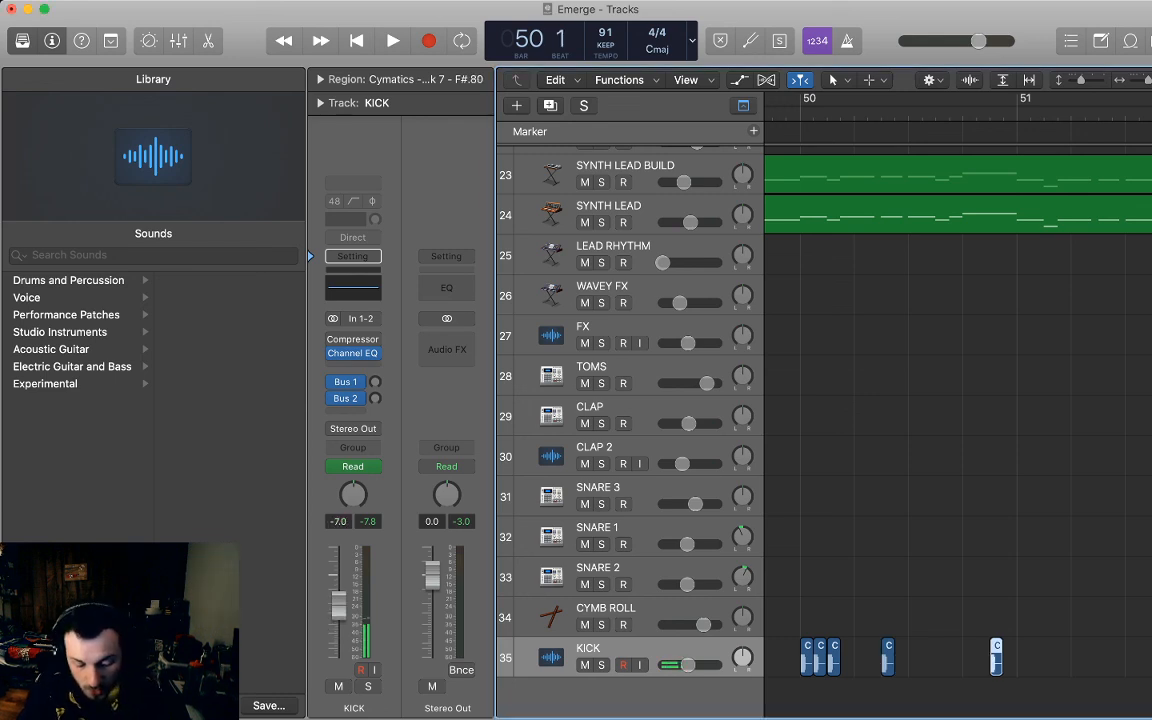
key(space)
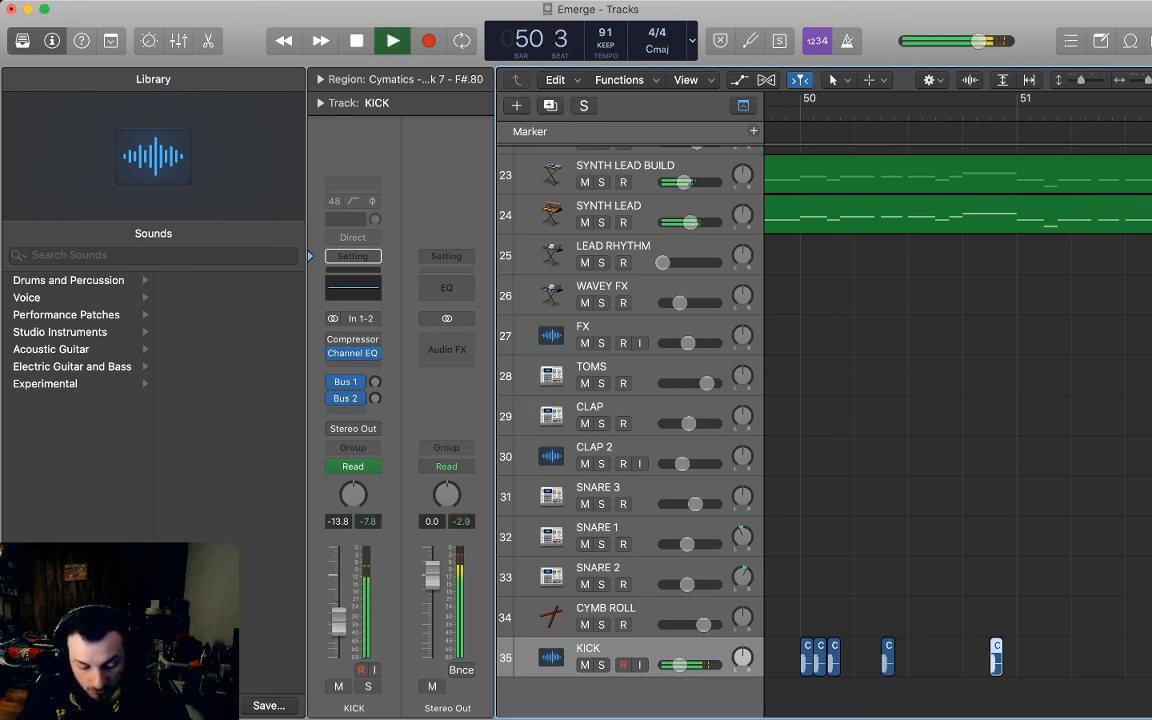
key(space)
scroll(958, 400, right, 1)
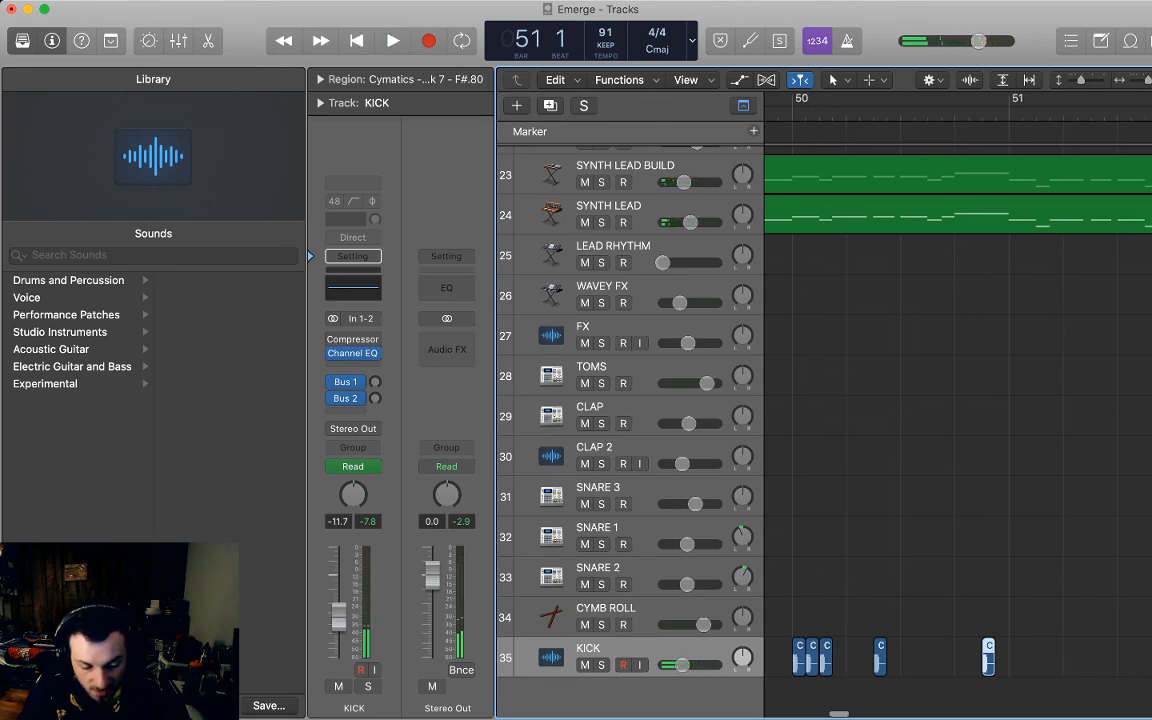
Add a kick in beat 4 of bar 50 directly before the last kick, and play back from the downbeat.
key(comma)
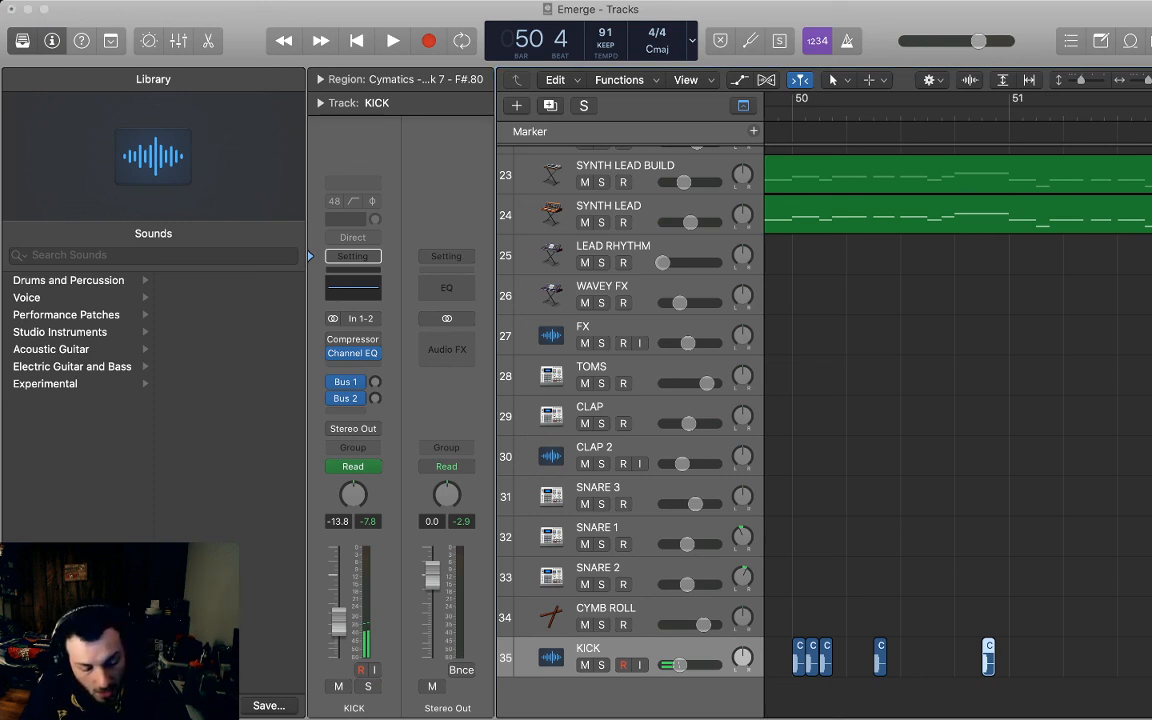
key(Return)
scroll(957, 420, left, 3)
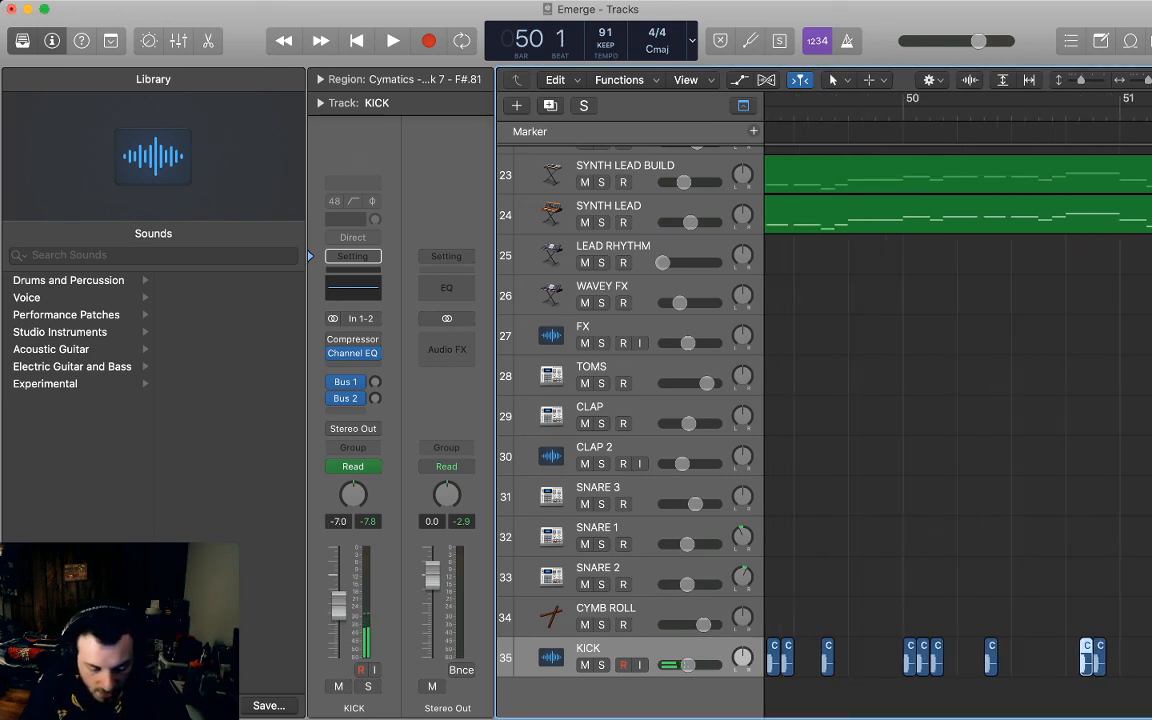
key(space)
key(space)
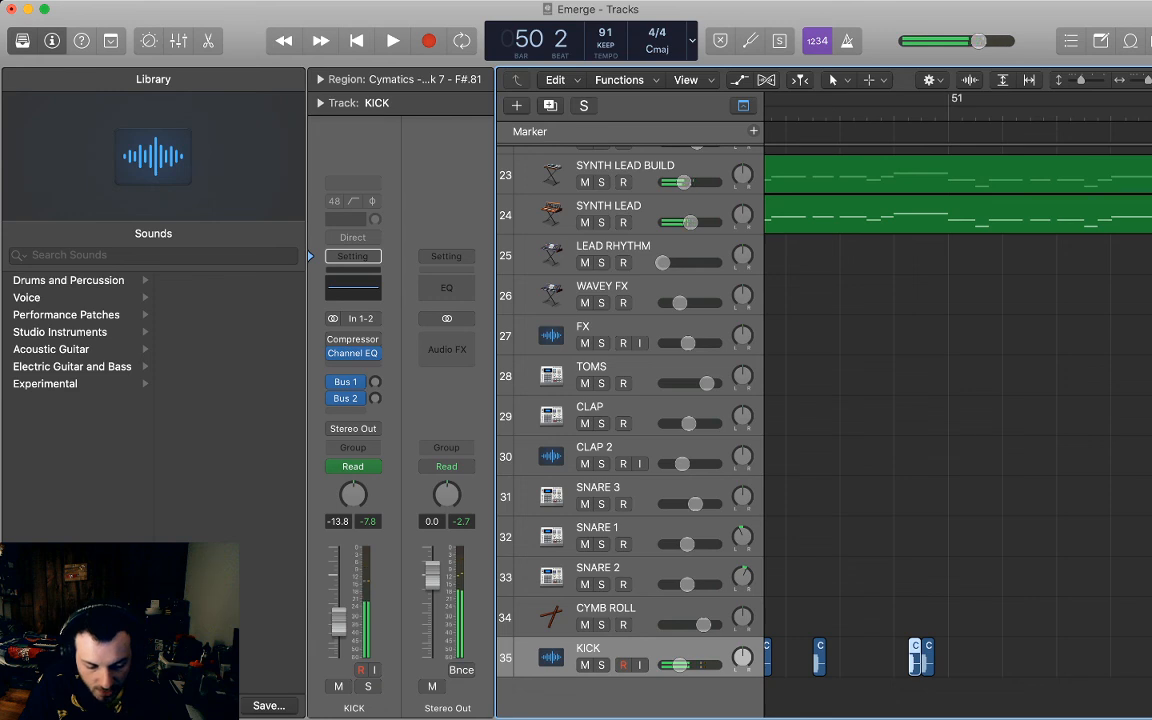
Deselect the kicks and play back the two-bar kick pattern from bar 49 into bar 52.
key(super+Left)
key(super+Left)
key(super+Left)
click(1010, 657)
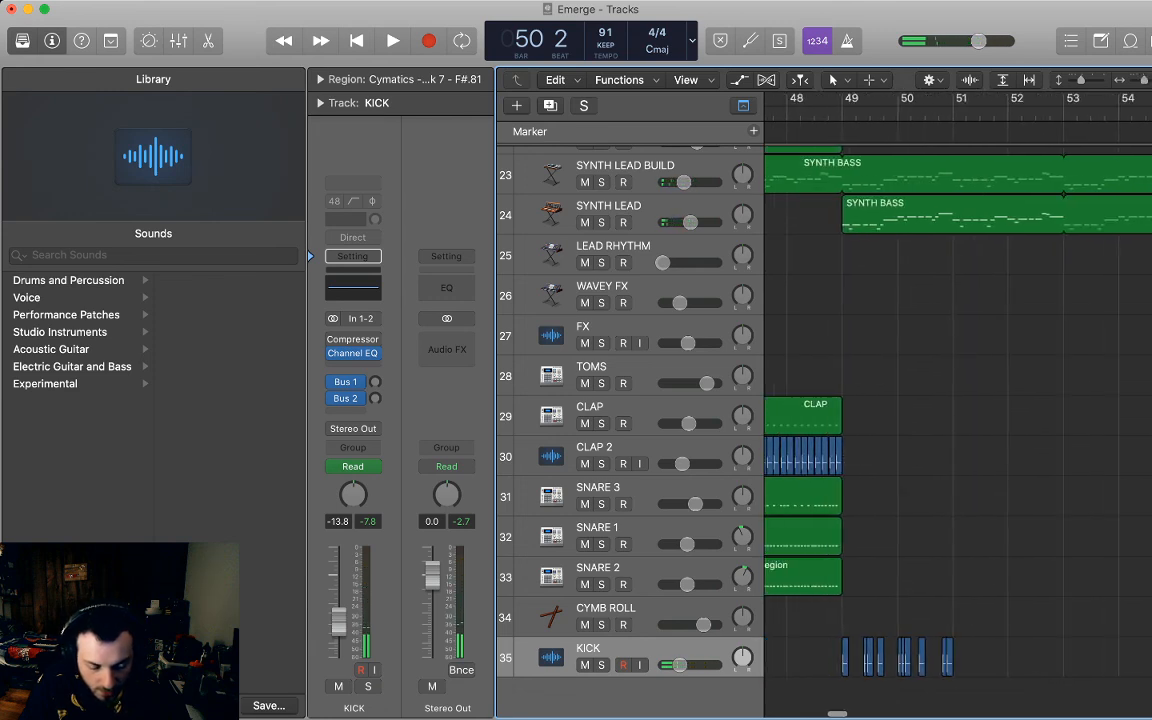
scroll(957, 420, left, 1)
scroll(957, 420, left, 2)
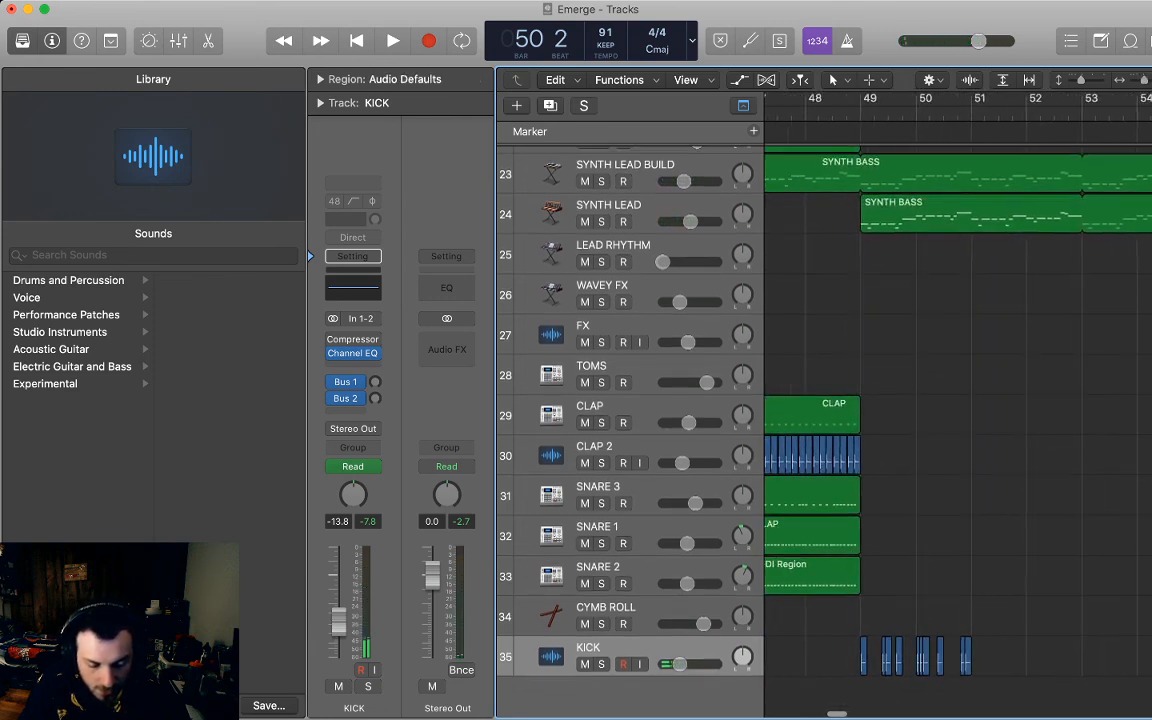
key(space)
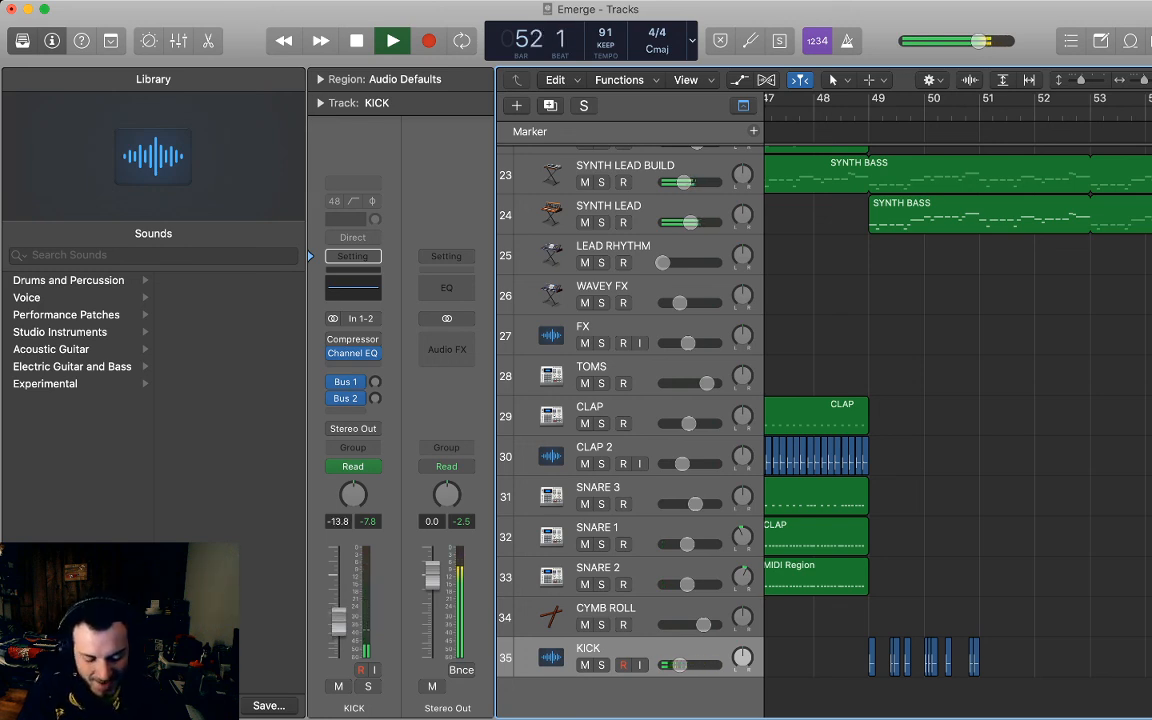
key(space)
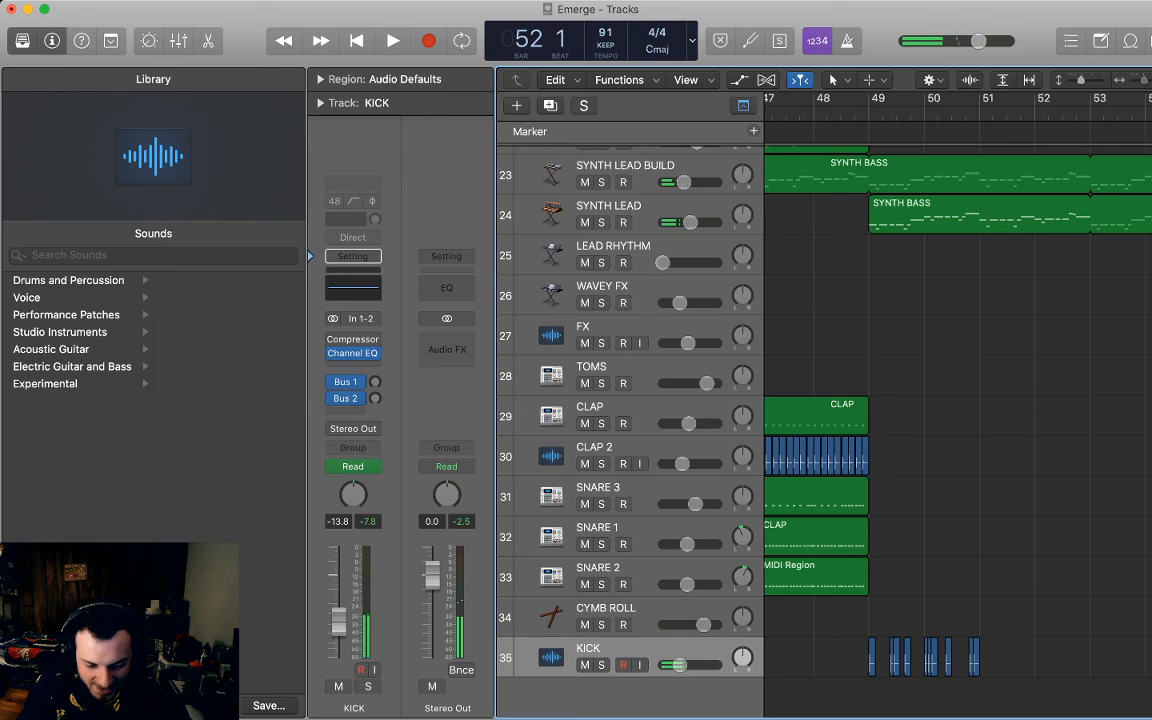
Copy all ten kicks of bars 49 and 50 to the start of bar 51.
key(super+Left)
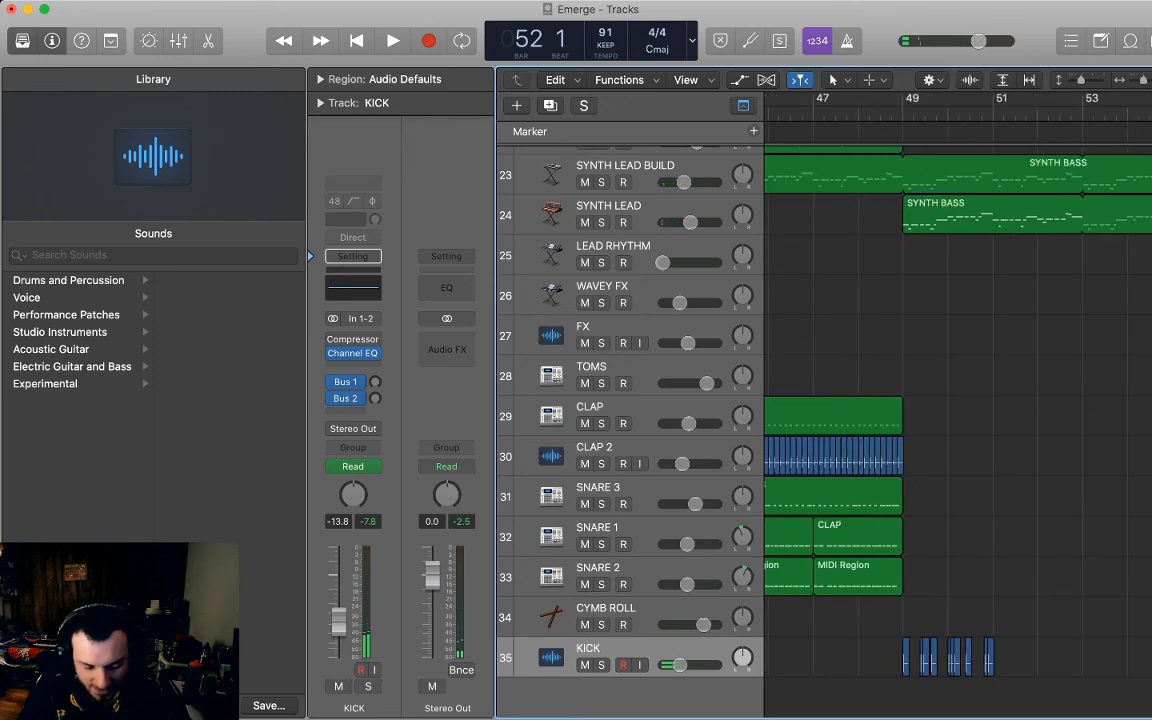
scroll(958, 400, right, 2)
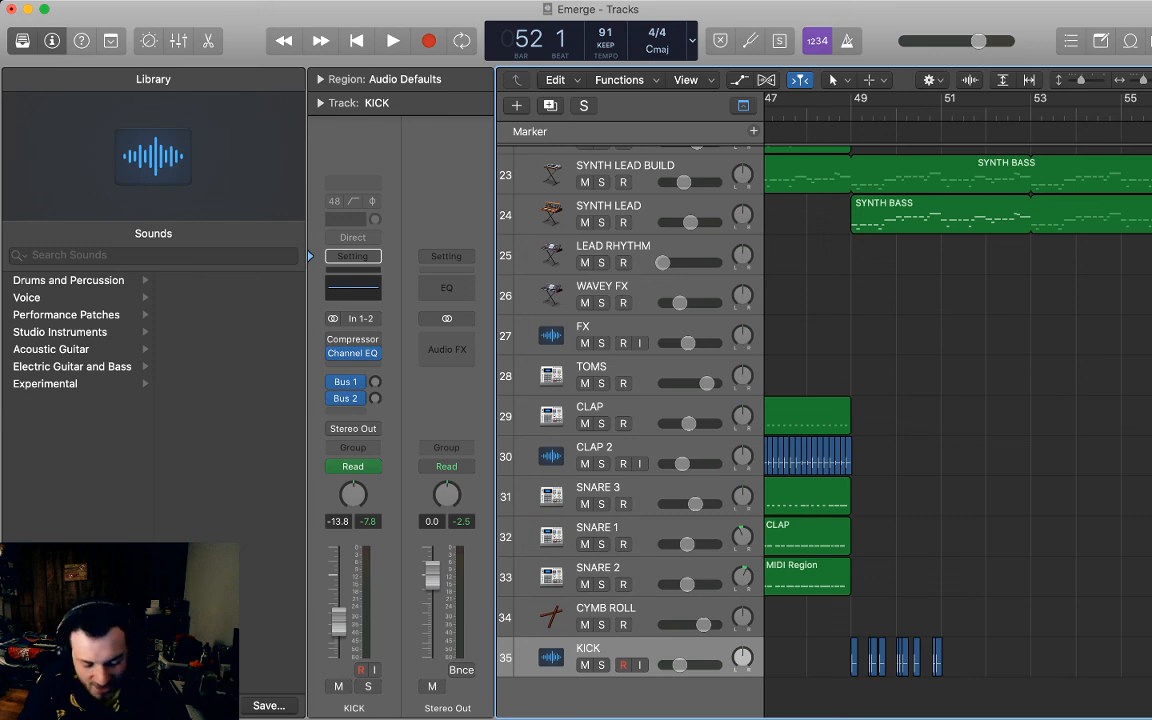
drag(816, 650, 950, 662)
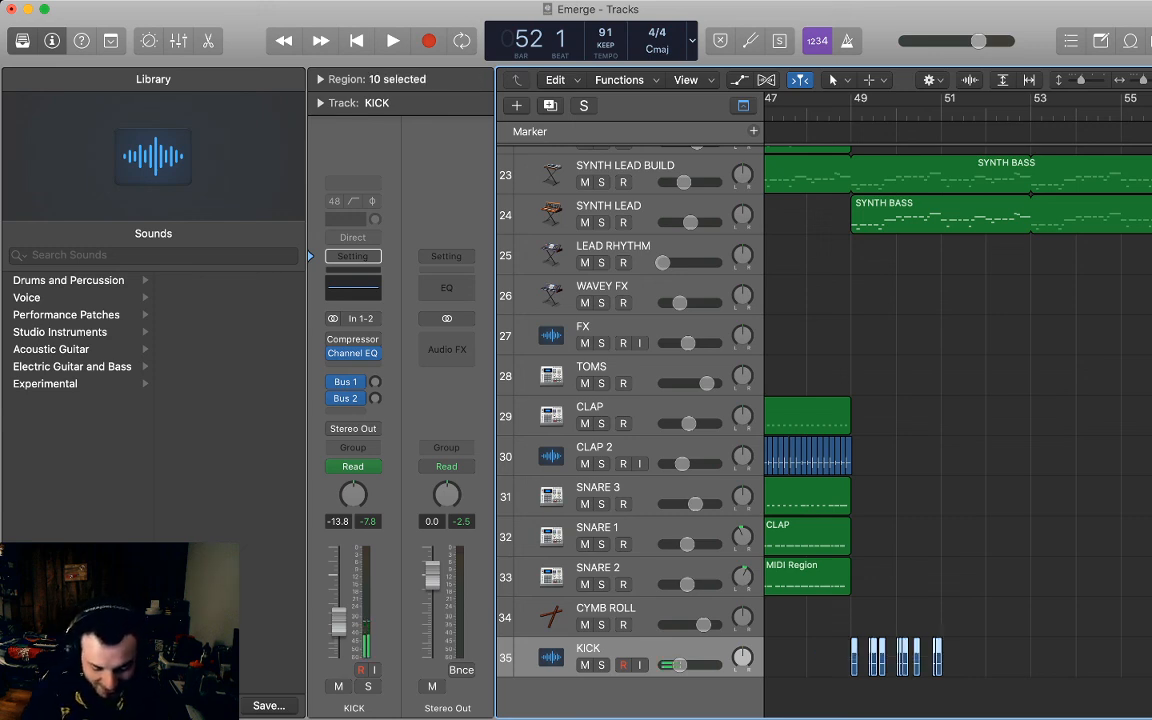
click(952, 662)
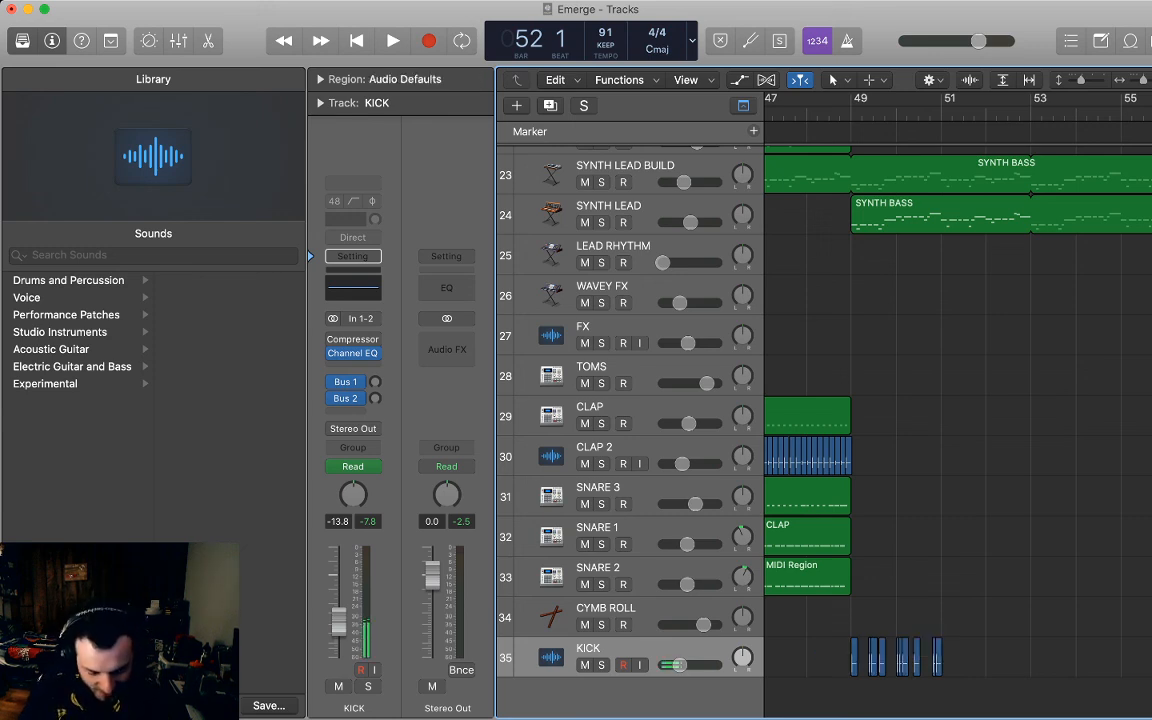
key(comma)
key(super+s)
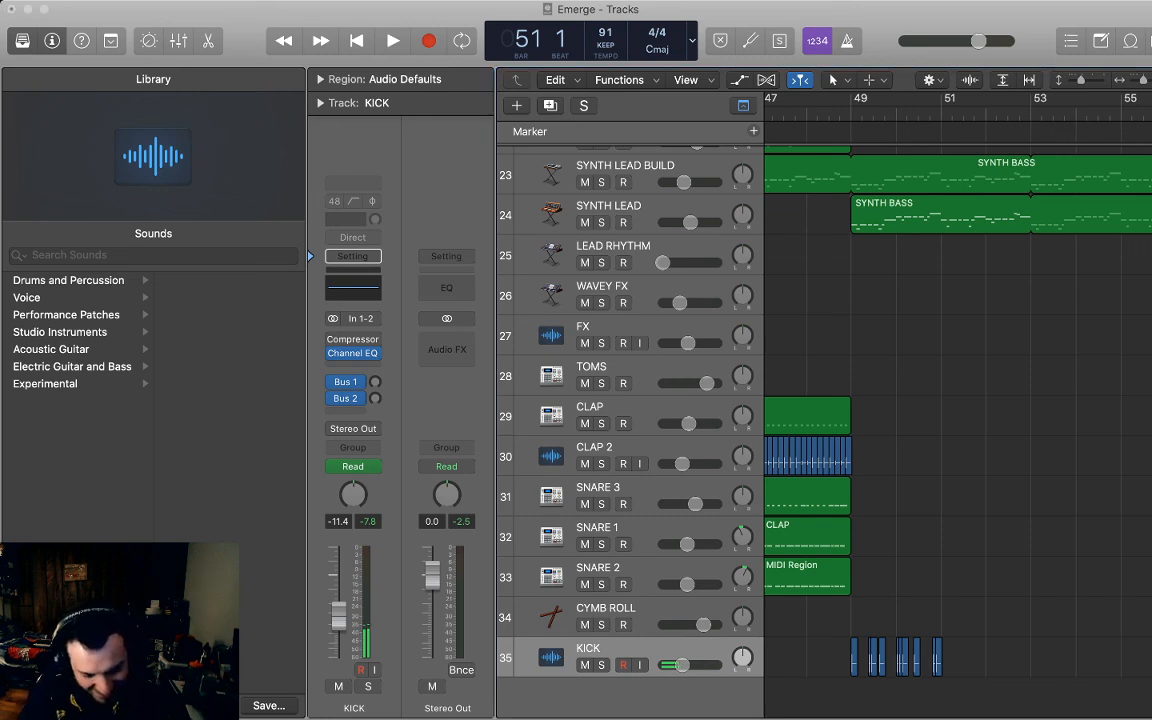
key(super+v)
Play back the repeated kick pattern up to beat 4 of bar 52.
key(space)
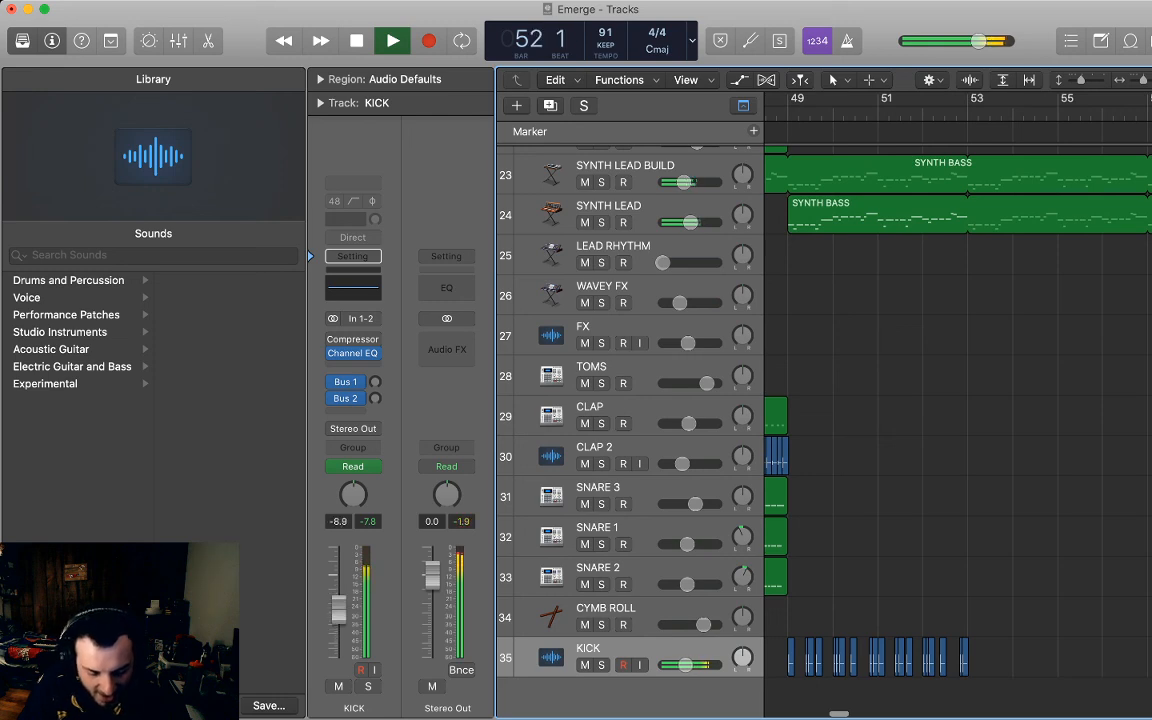
key(super+Right)
key(super+Right)
key(super+Right)
key(super+Right)
key(space)
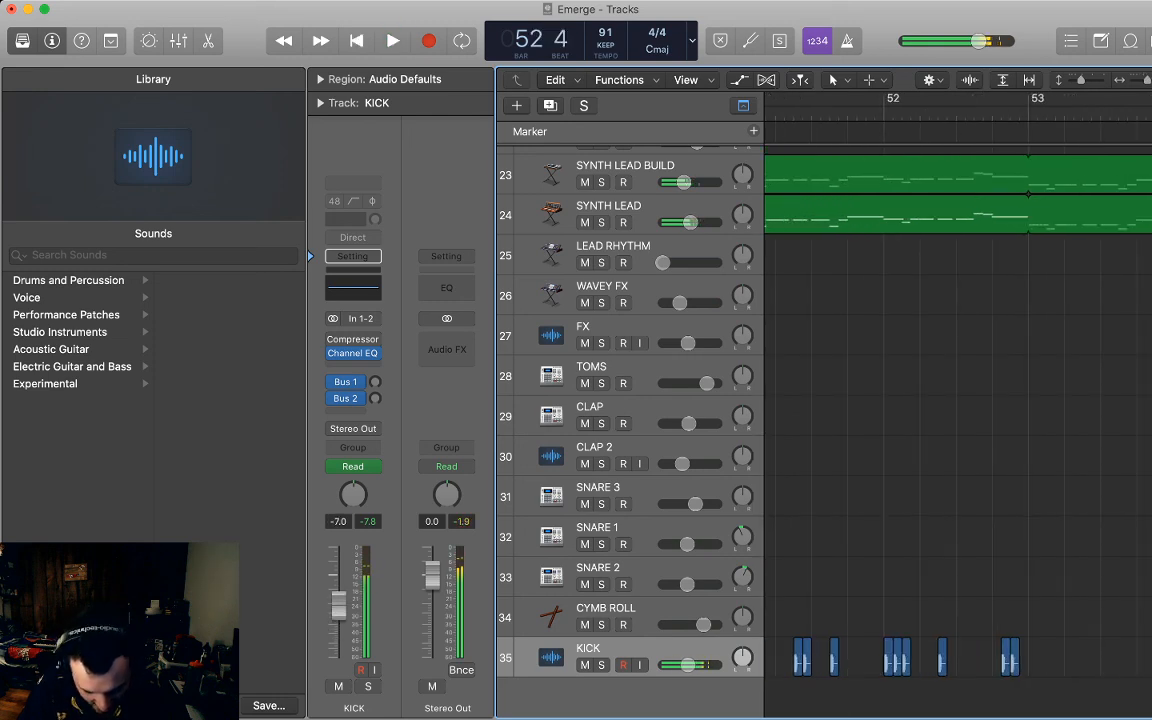
Paste the ten copied kicks directly after the last kick pair at the end of bar 52.
click(1006, 657)
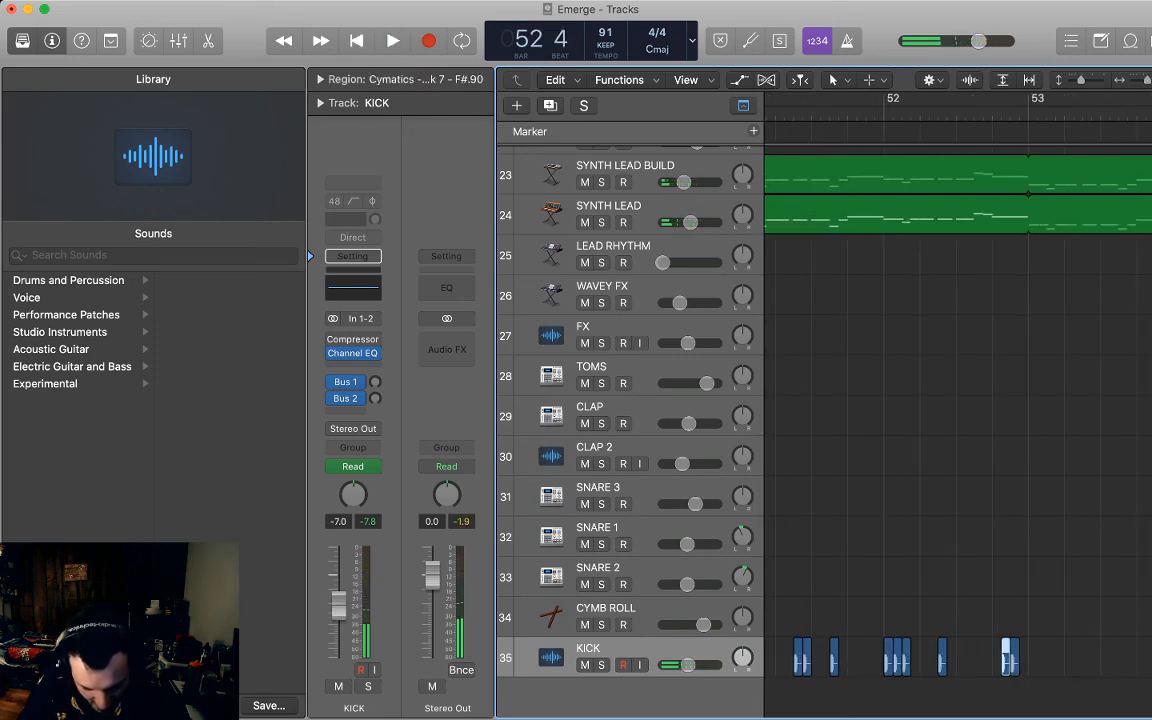
click(1060, 657)
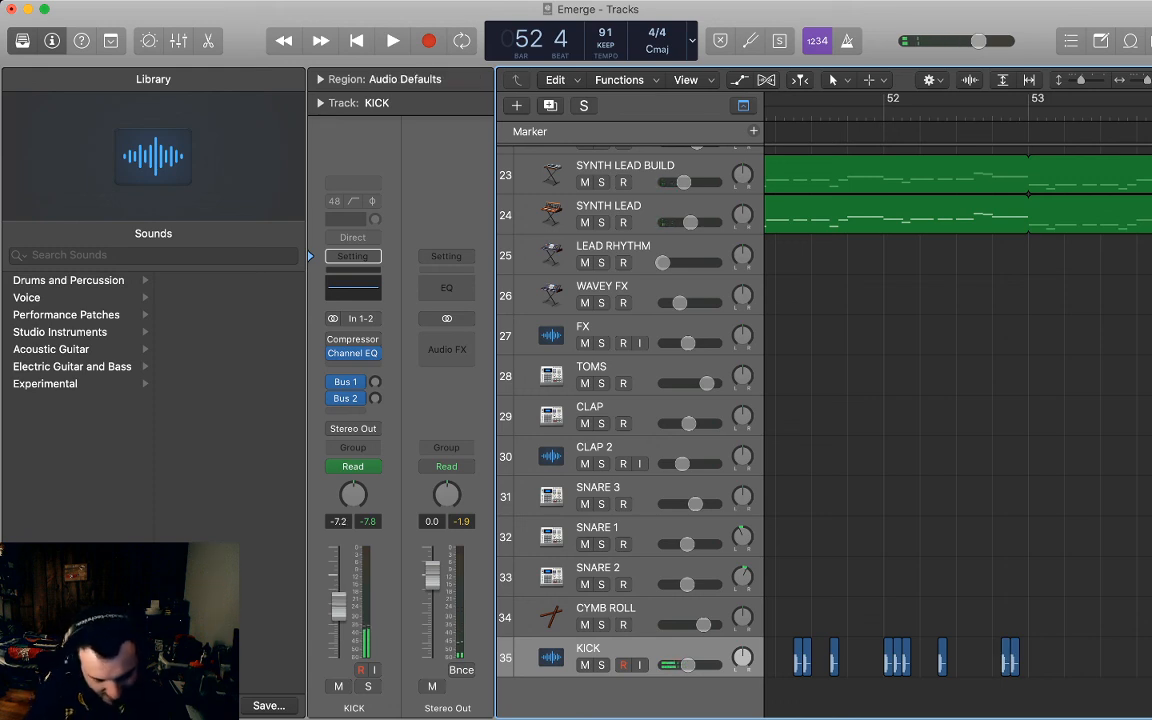
key(super+s)
key(super+v)
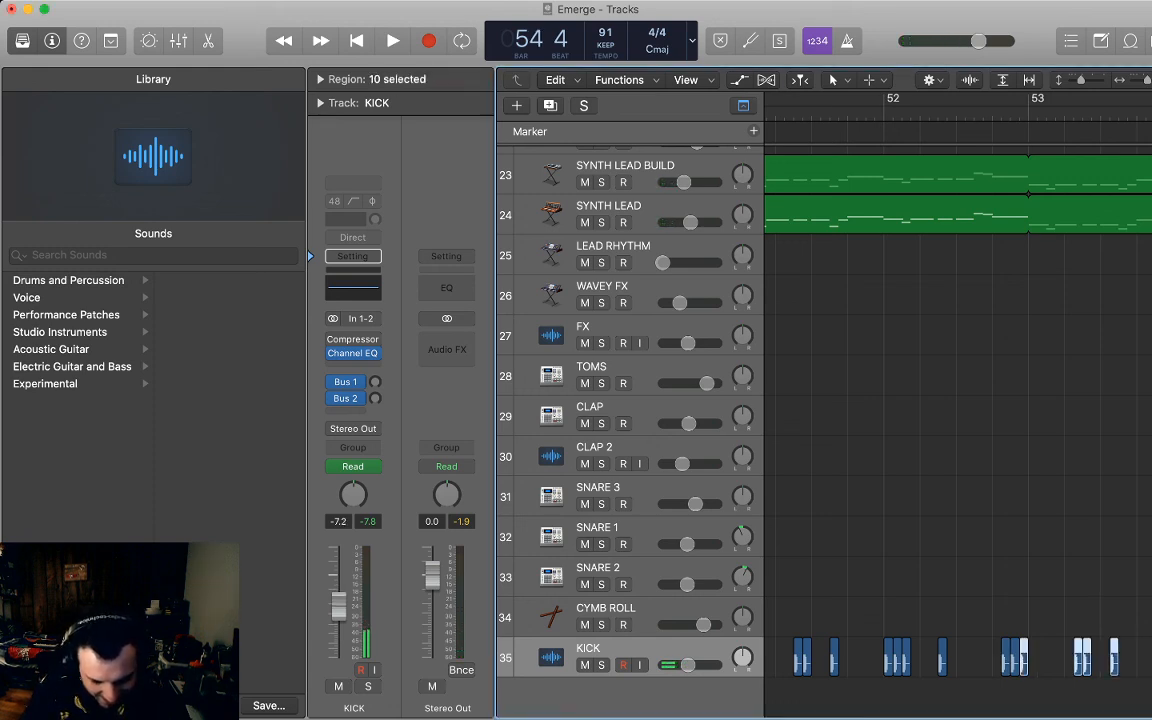
key(super+Left)
key(super+Left)
scroll(958, 420, left, 3)
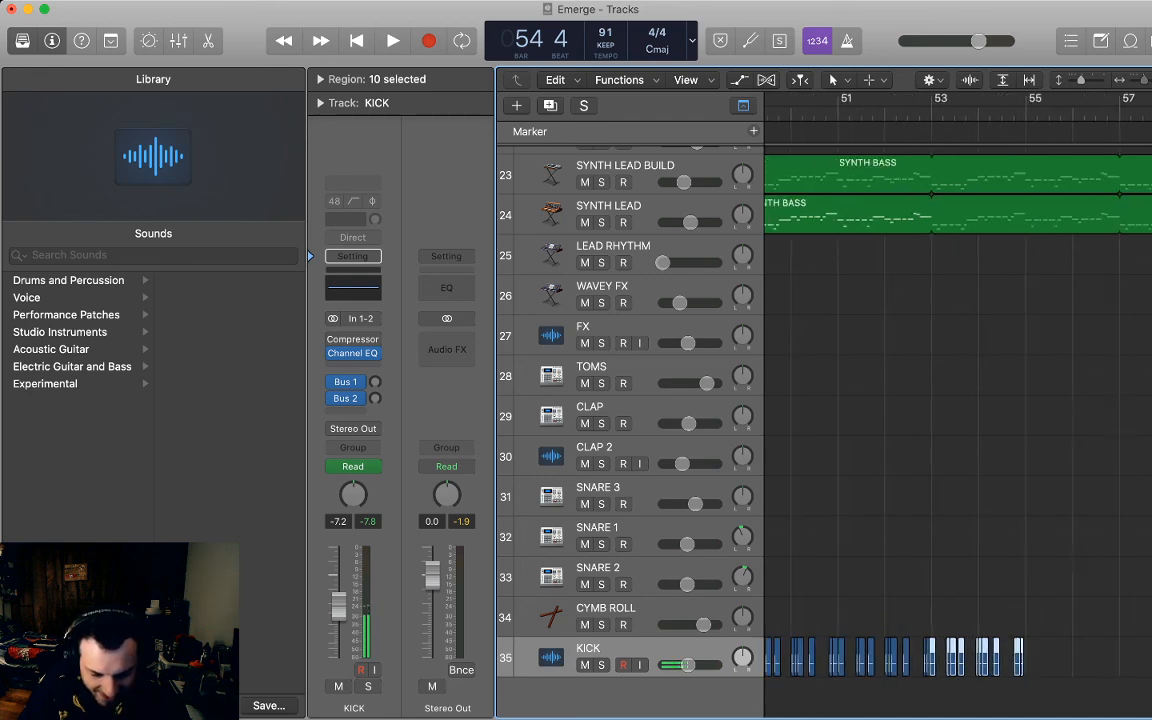
Select all thirty kicks from bar 49 onward and play them back into bar 53.
key(super+Left)
key(super+v)
key(super+v)
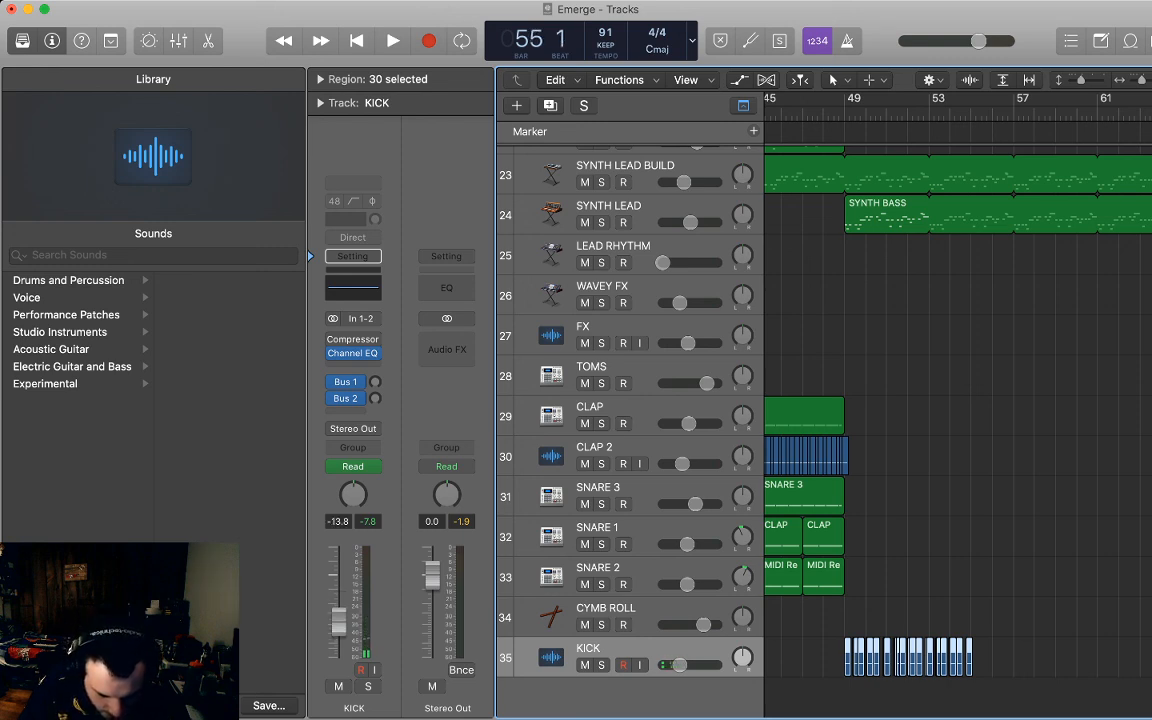
key(shift+space)
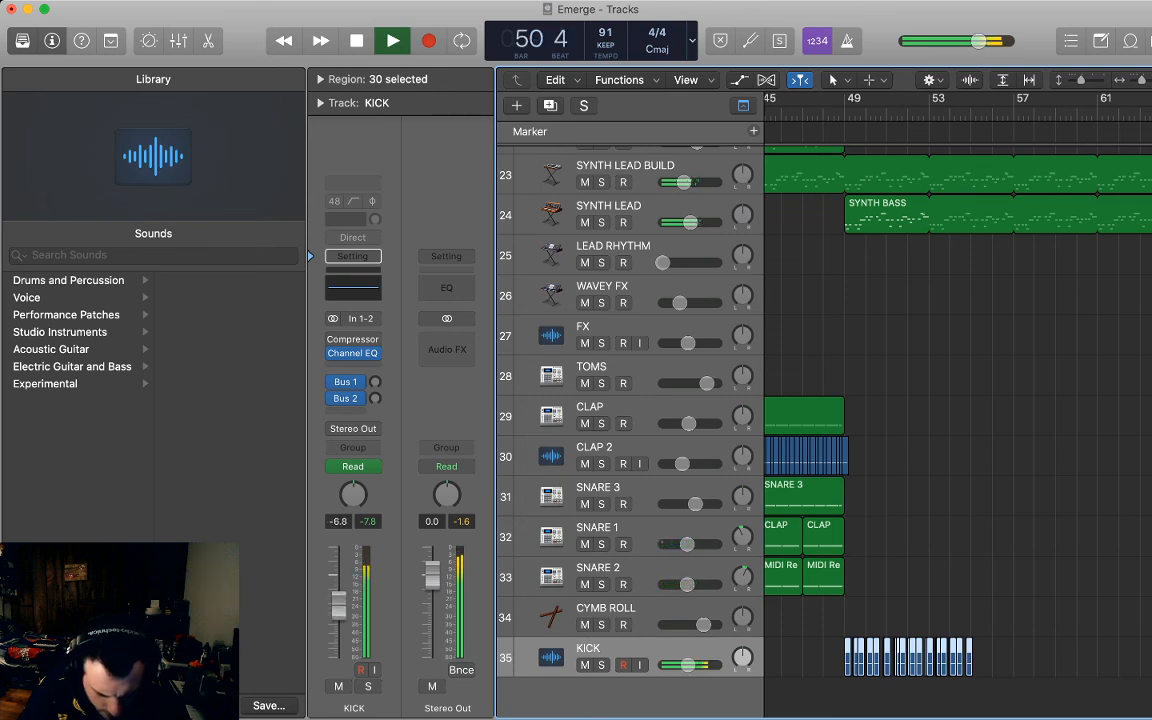
key(super+Right)
key(super+Right)
key(super+Right)
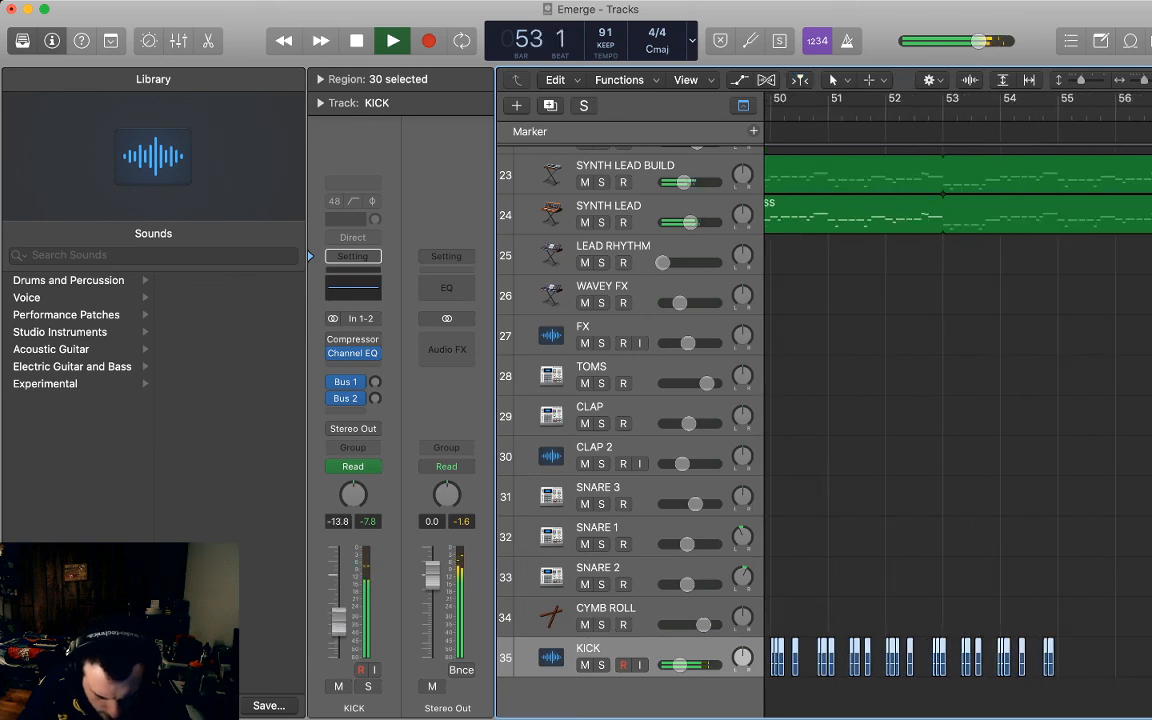
key(space)
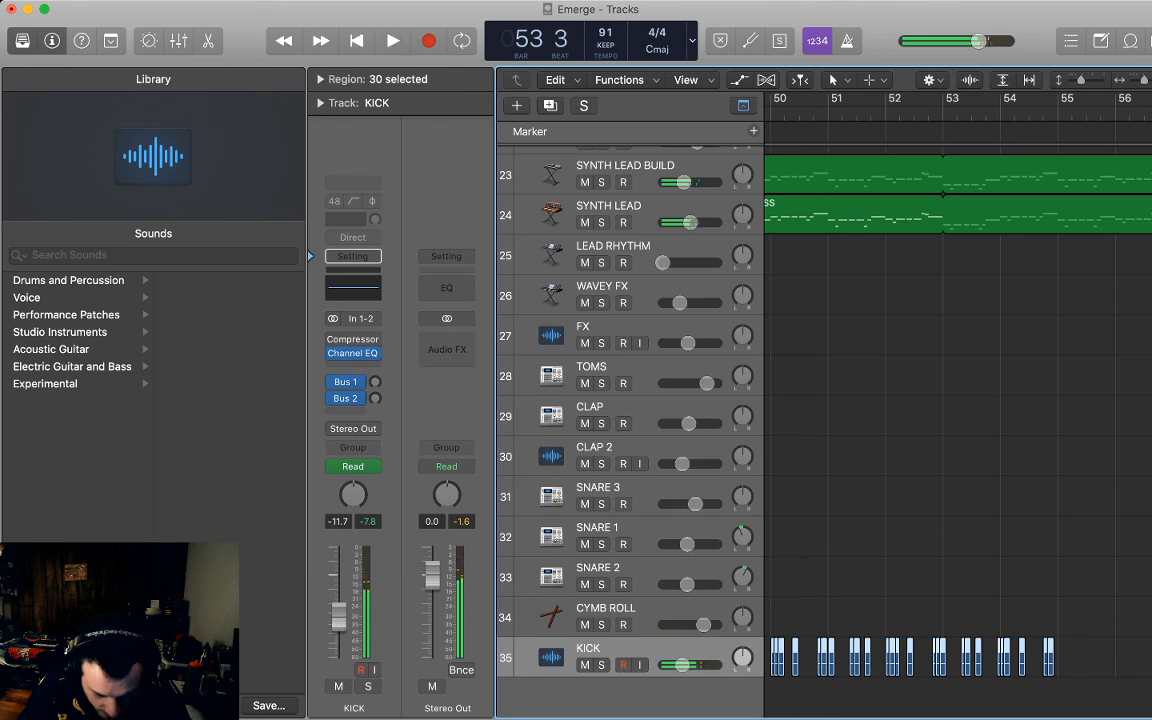
Delete the nine pasted kicks in bars 53 and 54, keeping the extra kick at the end of bar 52.
drag(955, 656, 1060, 666)
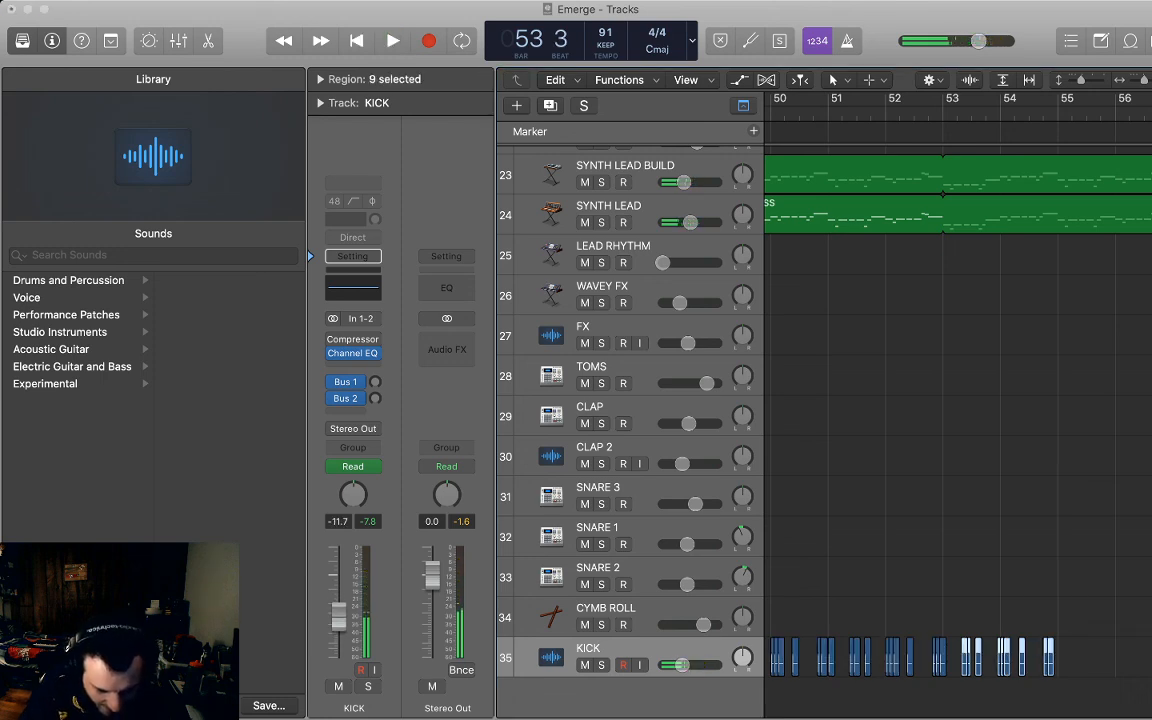
key(Delete)
scroll(958, 430, left, 3)
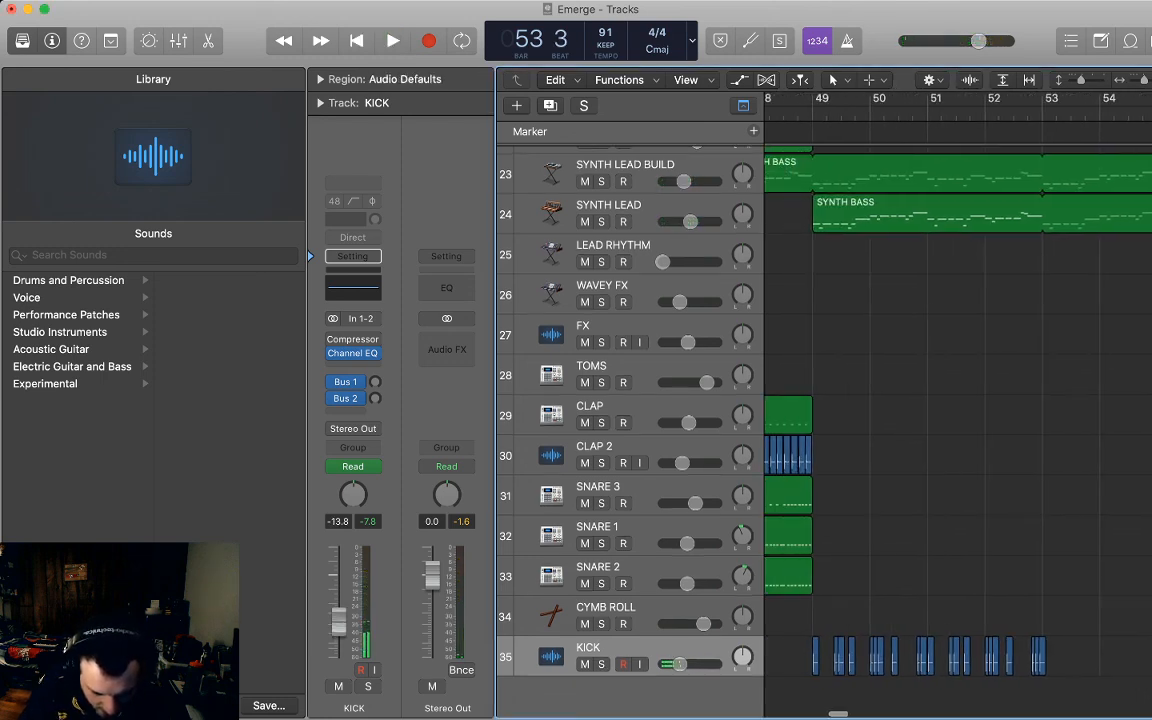
Select the 21 kicks in bars 49 to 52 and paste a copy of them starting at bar 53.
key(comma)
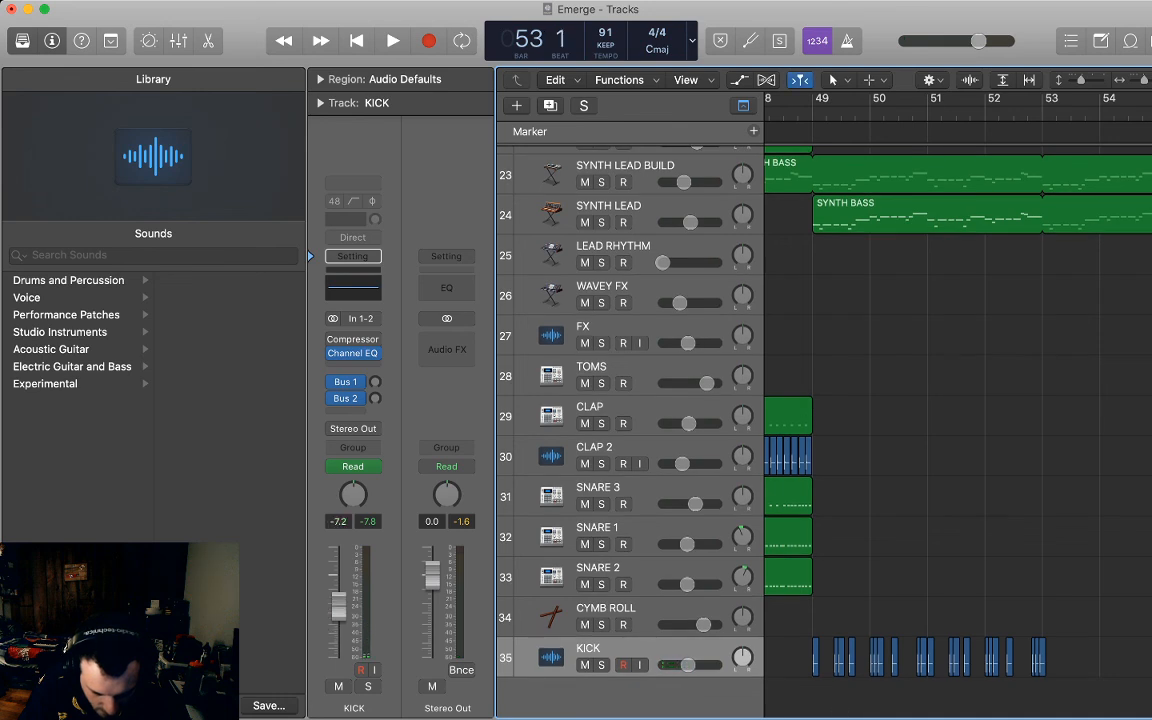
drag(1061, 668, 805, 647)
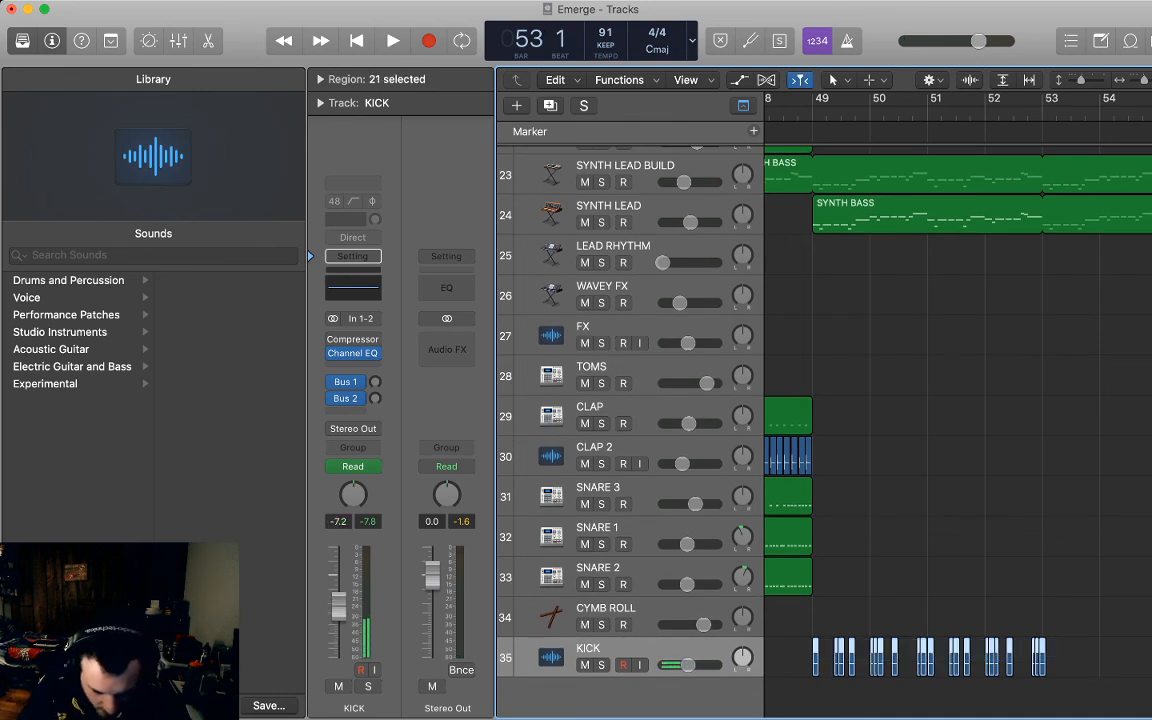
key(period)
key(comma)
key(super+v)
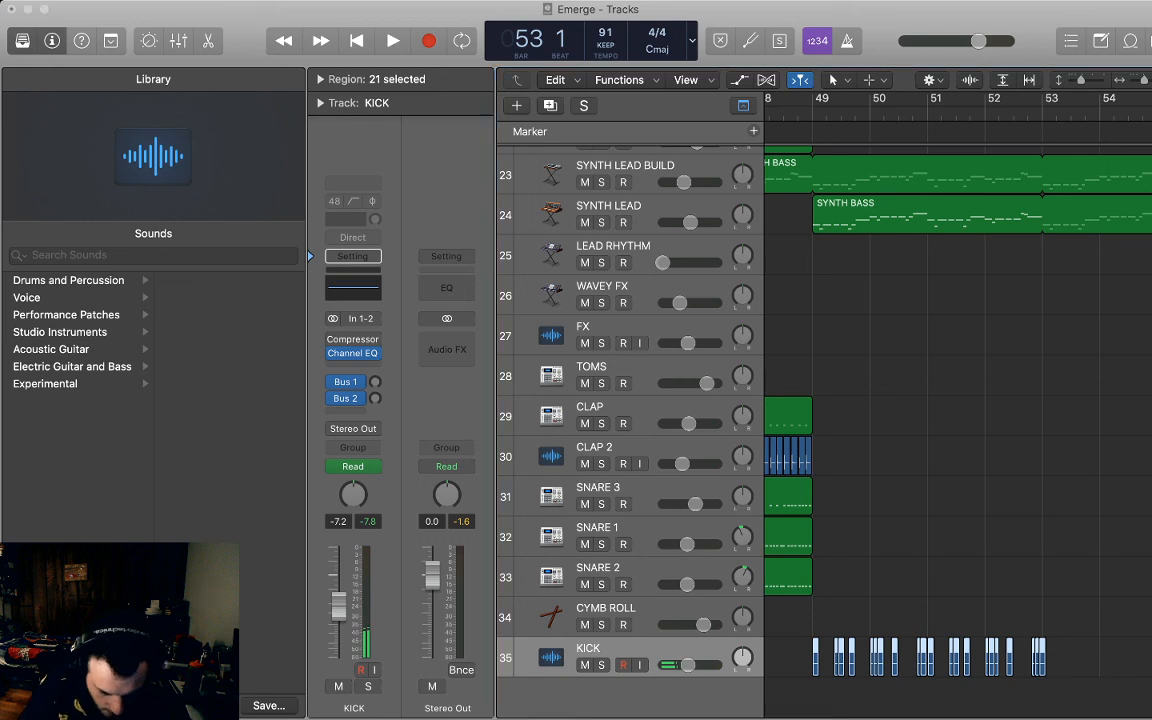
key(Return)
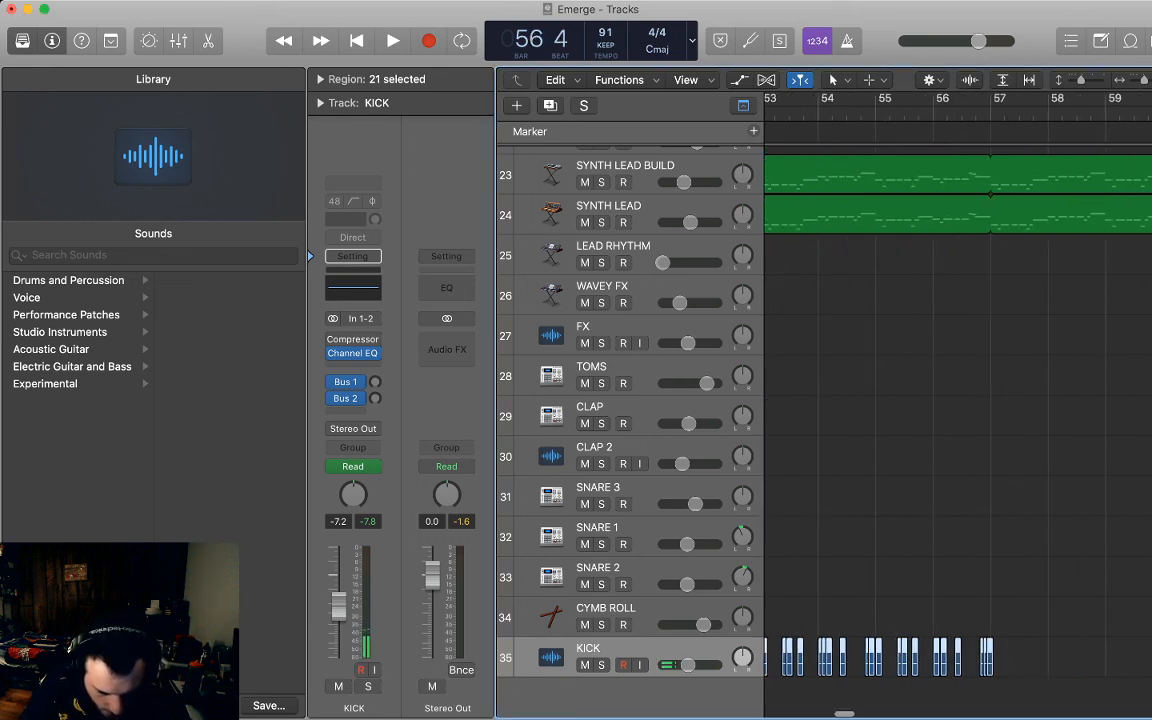
Play back the pasted kick pattern through bar 56 up to bar 57.
key(space)
key(super+Right)
key(super+Right)
key(super+Right)
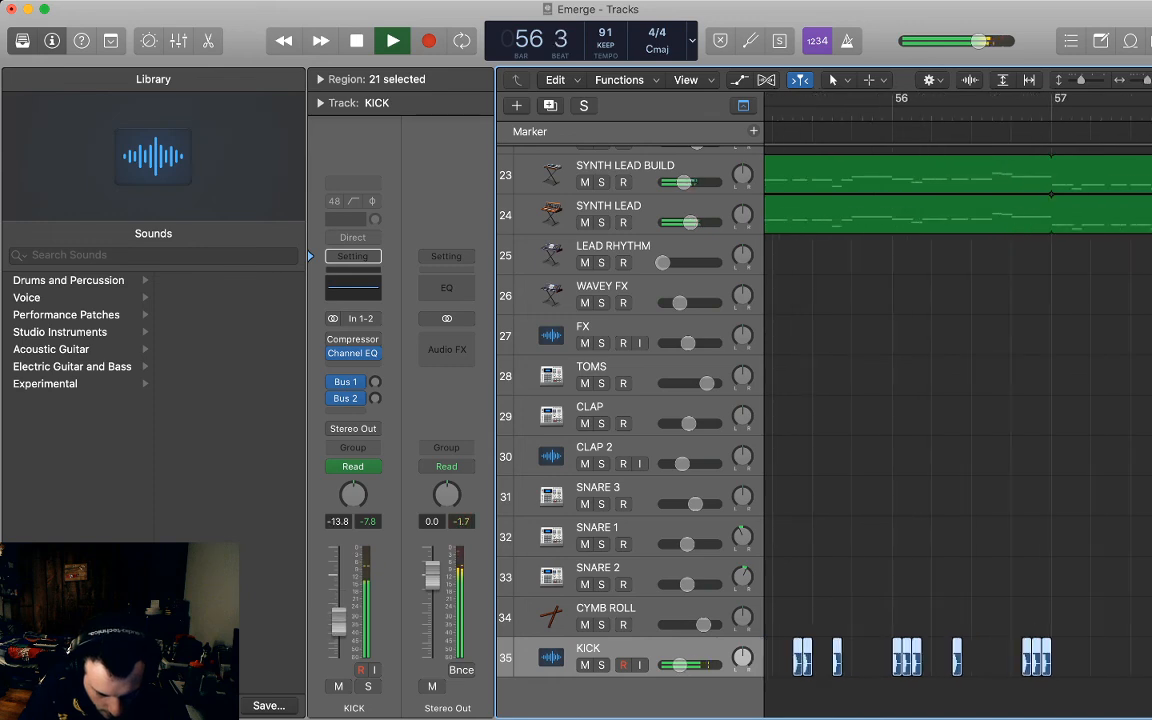
key(space)
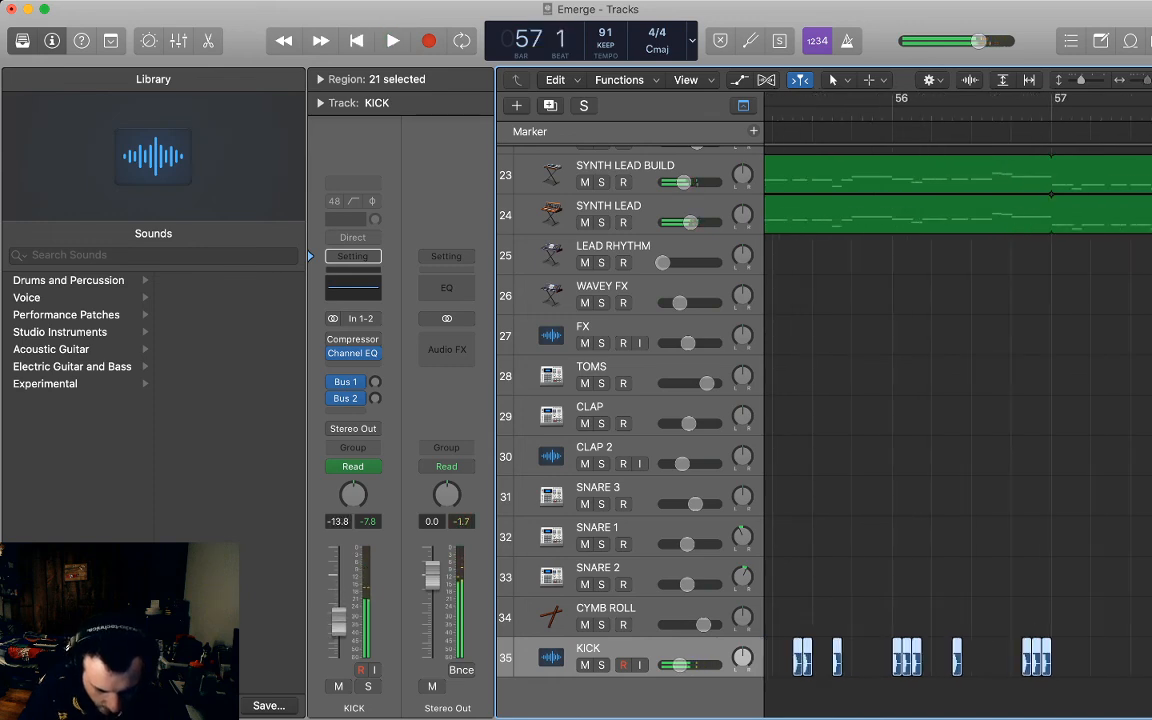
Select all 42 kicks in bars 49 to 56 and paste a copy of them starting at bar 57.
key(super+Left)
key(super+Left)
key(super+Left)
key(super+Left)
key(super+Left)
key(super+Left)
scroll(1021, 641, left, 3)
drag(1021, 641, 782, 643)
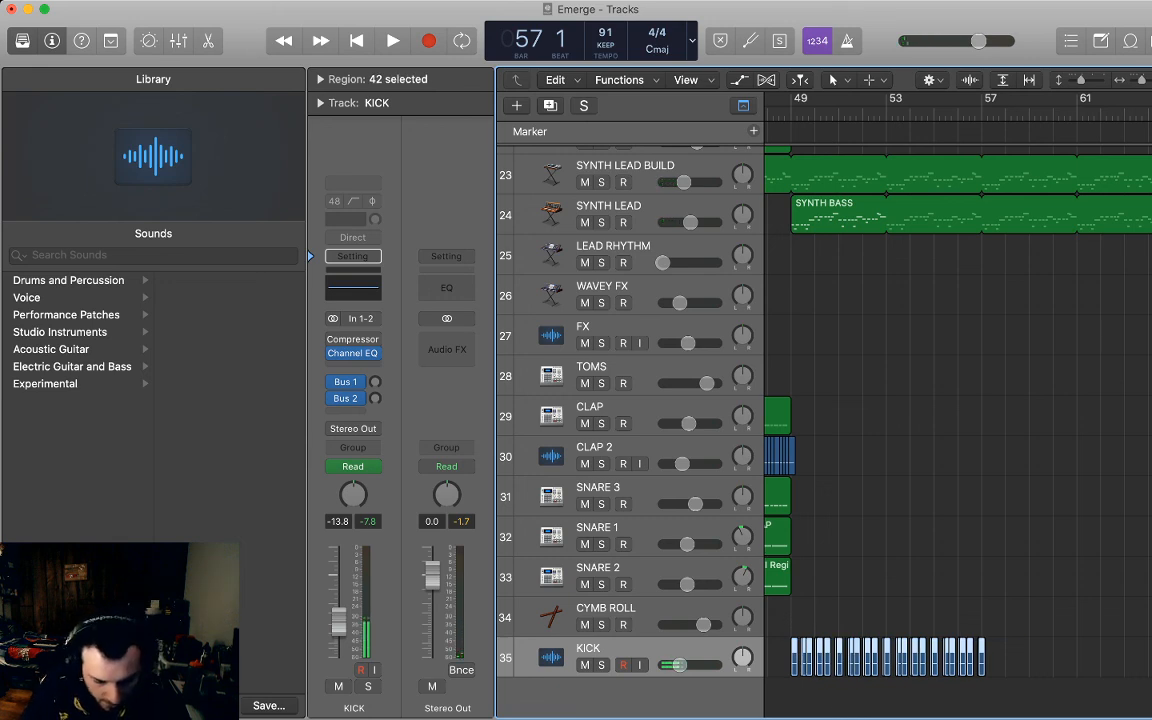
key(super+v)
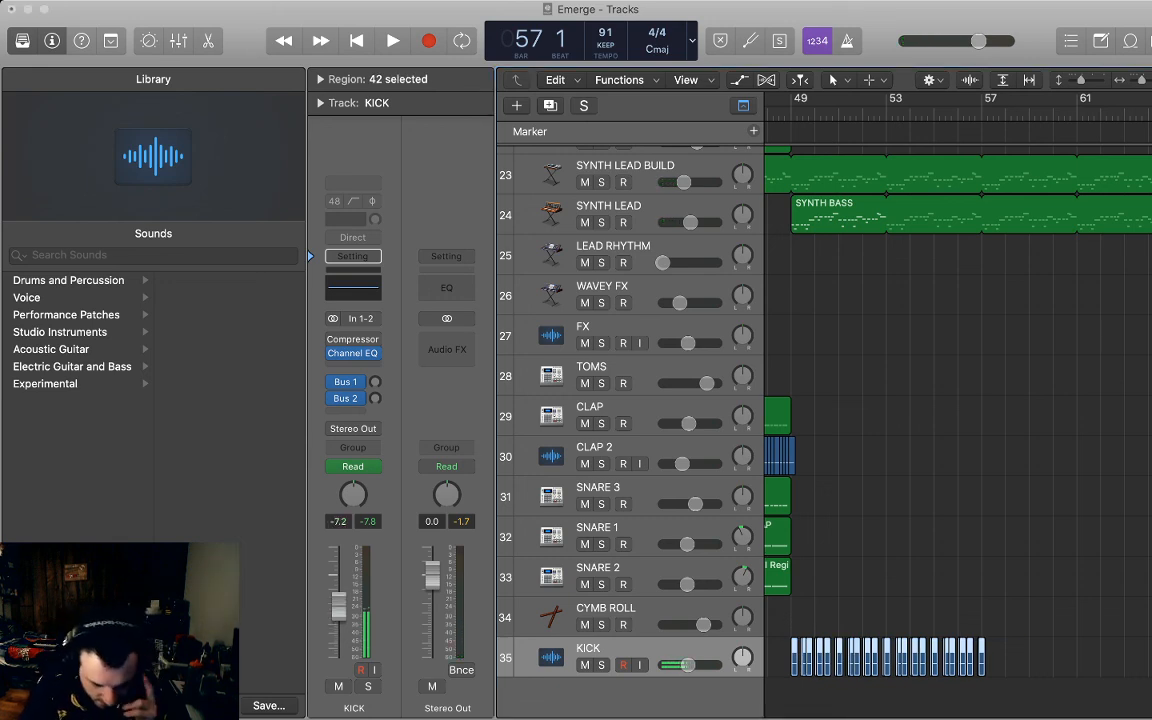
key(super+v)
scroll(958, 600, right, 2)
click(958, 600)
scroll(958, 400, left, 3)
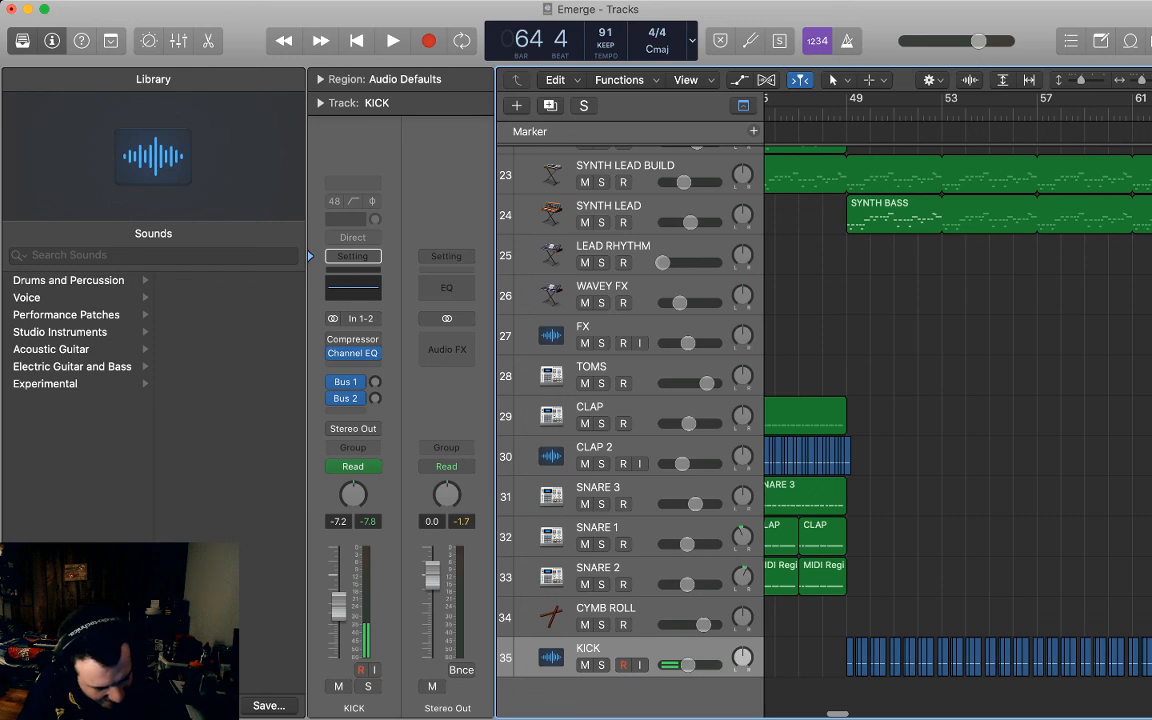
Import the Cymatics Snare 8 - A# sample onto a new track above KICK and move the CYMB ROLL track above TOMS.
key(super+Tab)
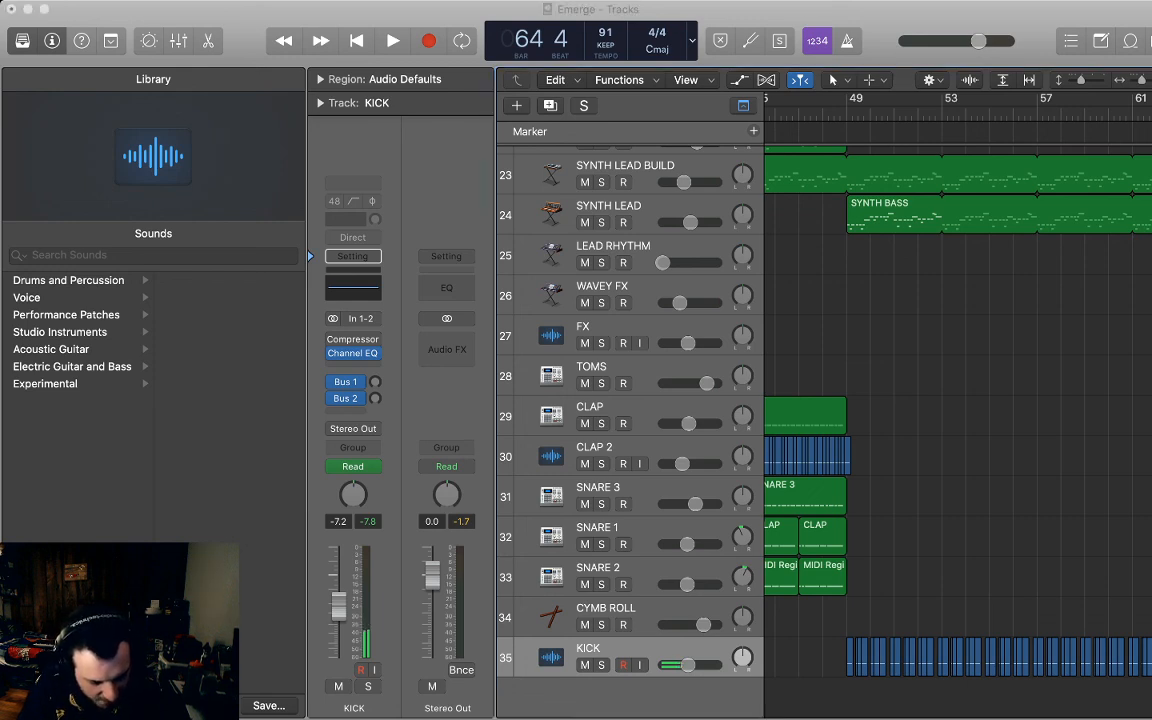
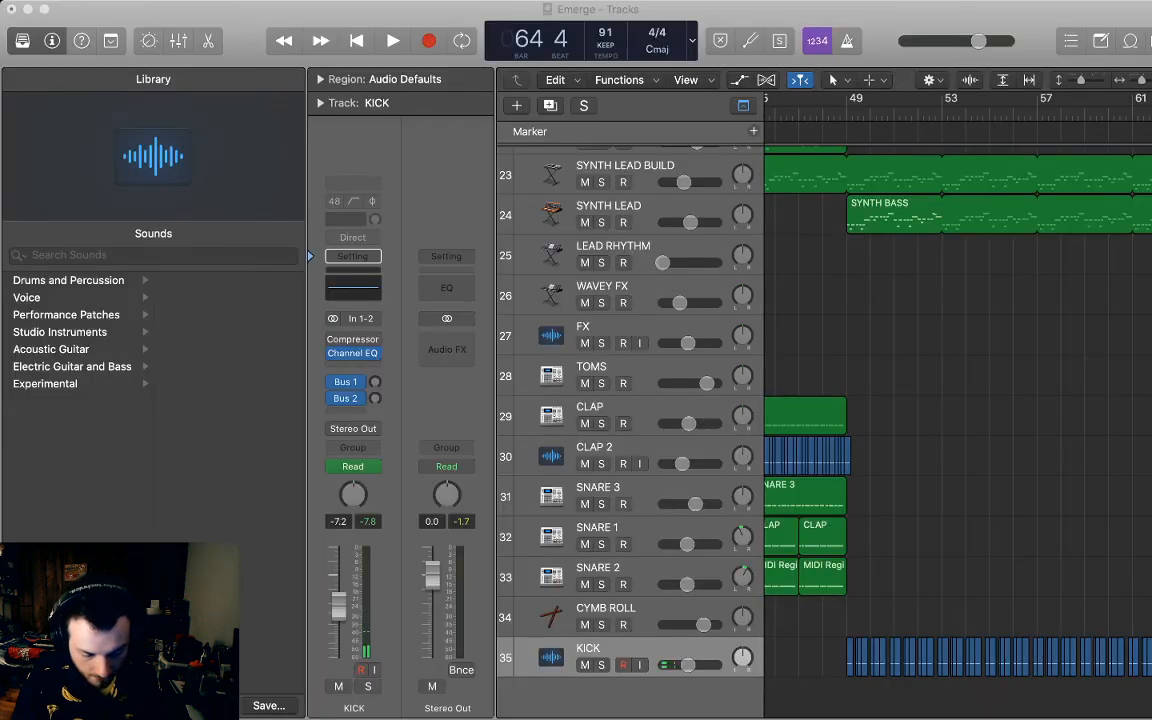
drag(850, 320, 845, 697)
drag(556, 656, 556, 572)
drag(551, 617, 551, 335)
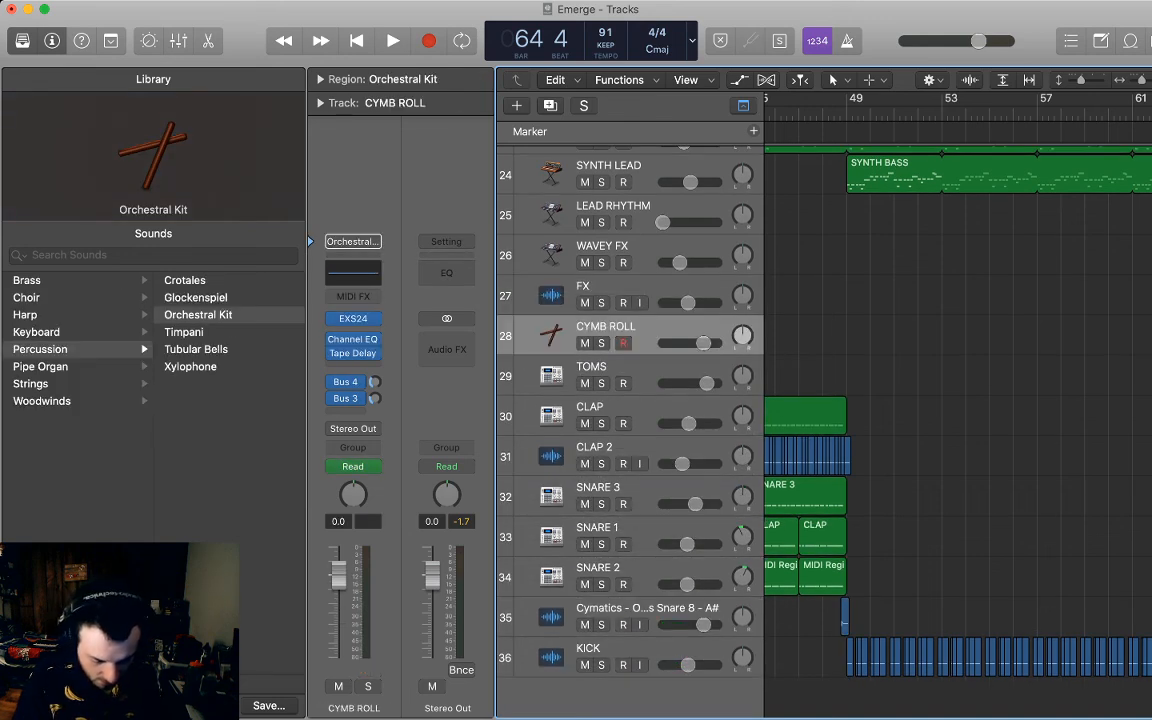
Select the imported snare region and move the SNARE 1 track above SNARE 3.
click(844, 615)
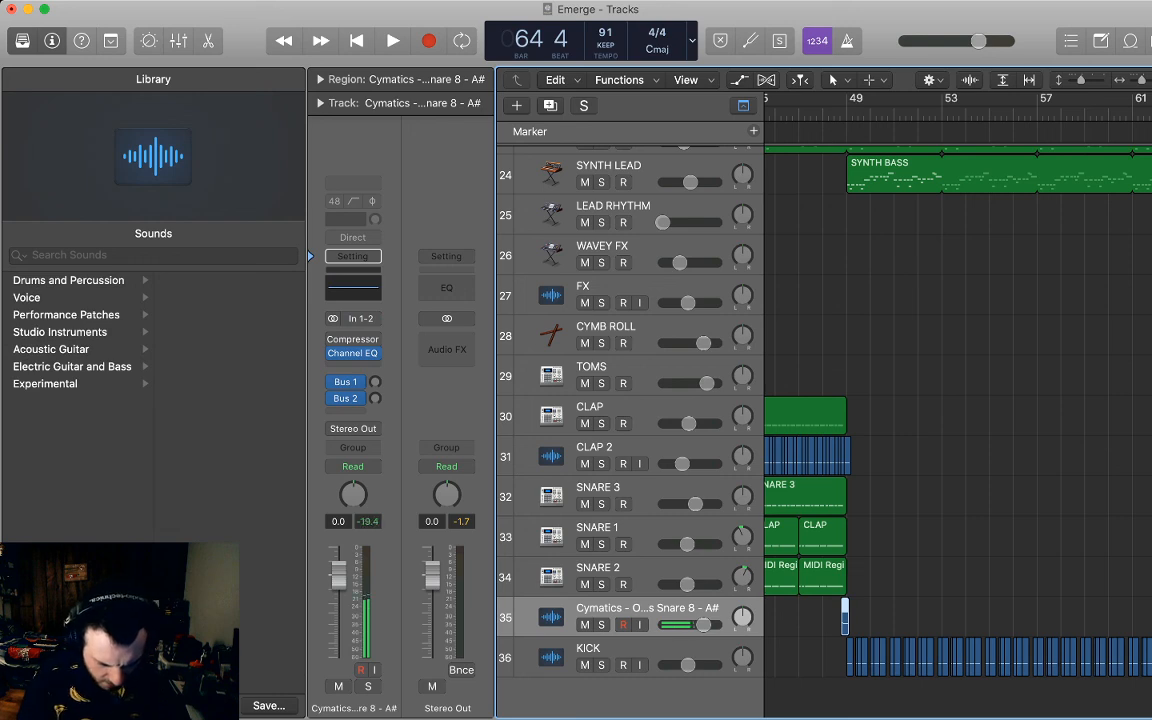
key(space)
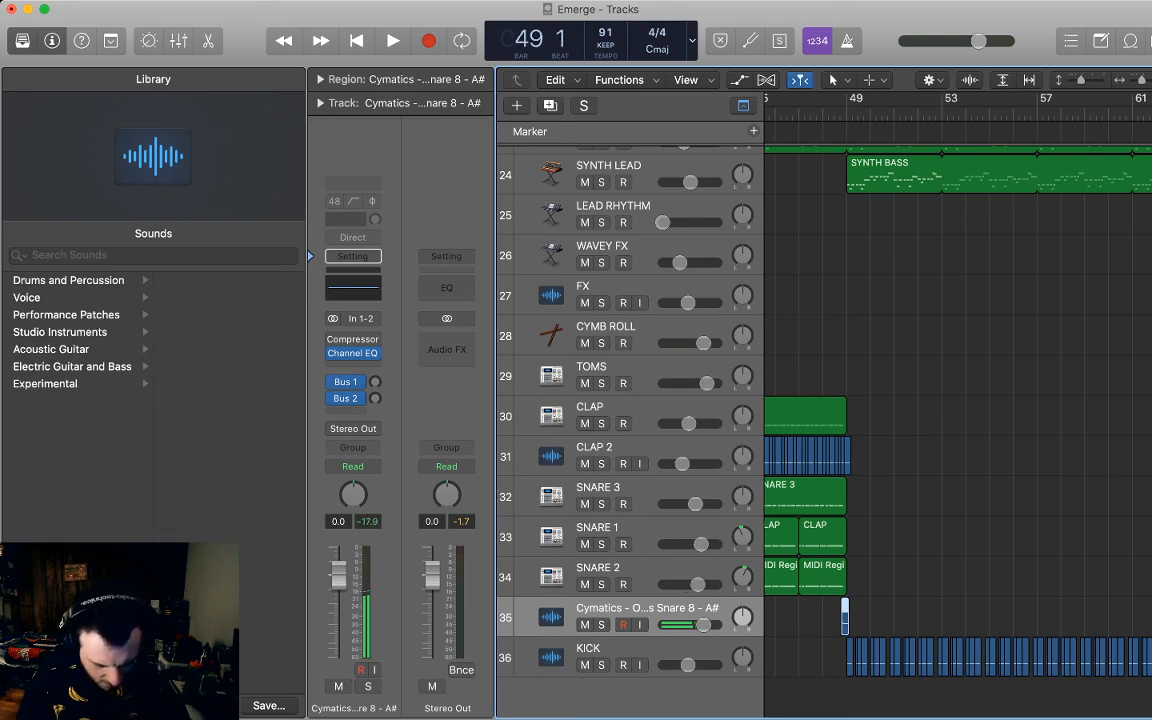
drag(553, 537, 553, 495)
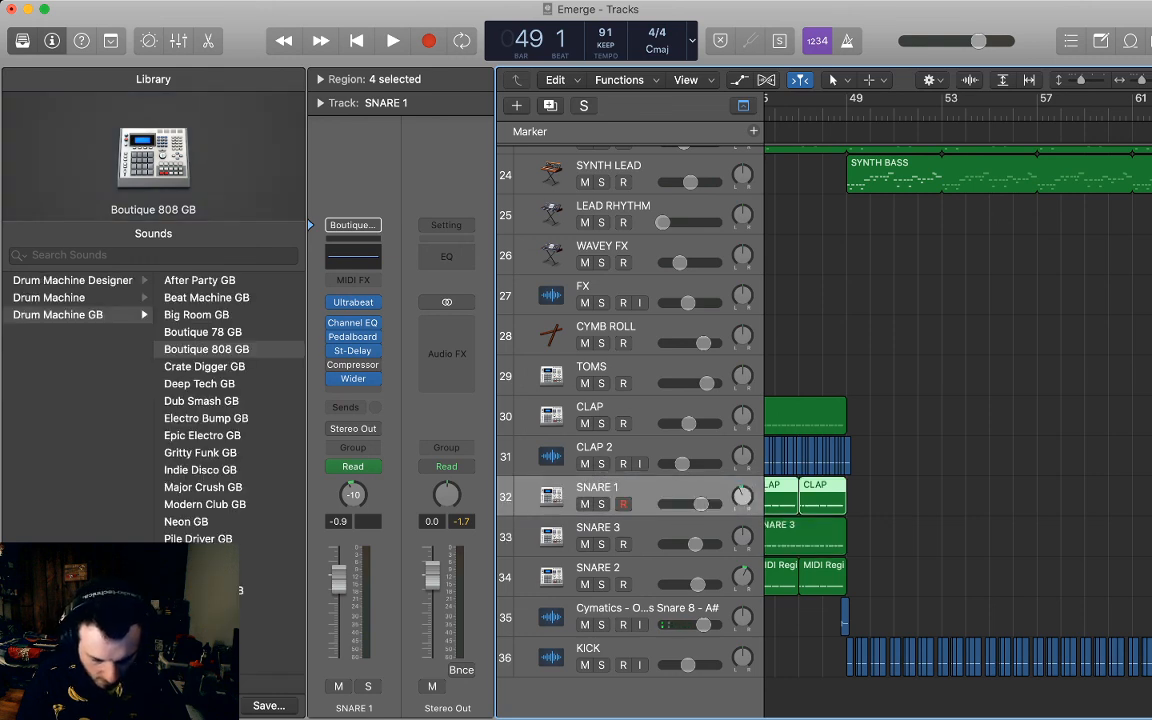
Move the Cymatics snare to beat 2 of bar 49 and paste copies on beat 4 of bar 49 and beats 2 and 4 of bar 50.
key(super+Right)
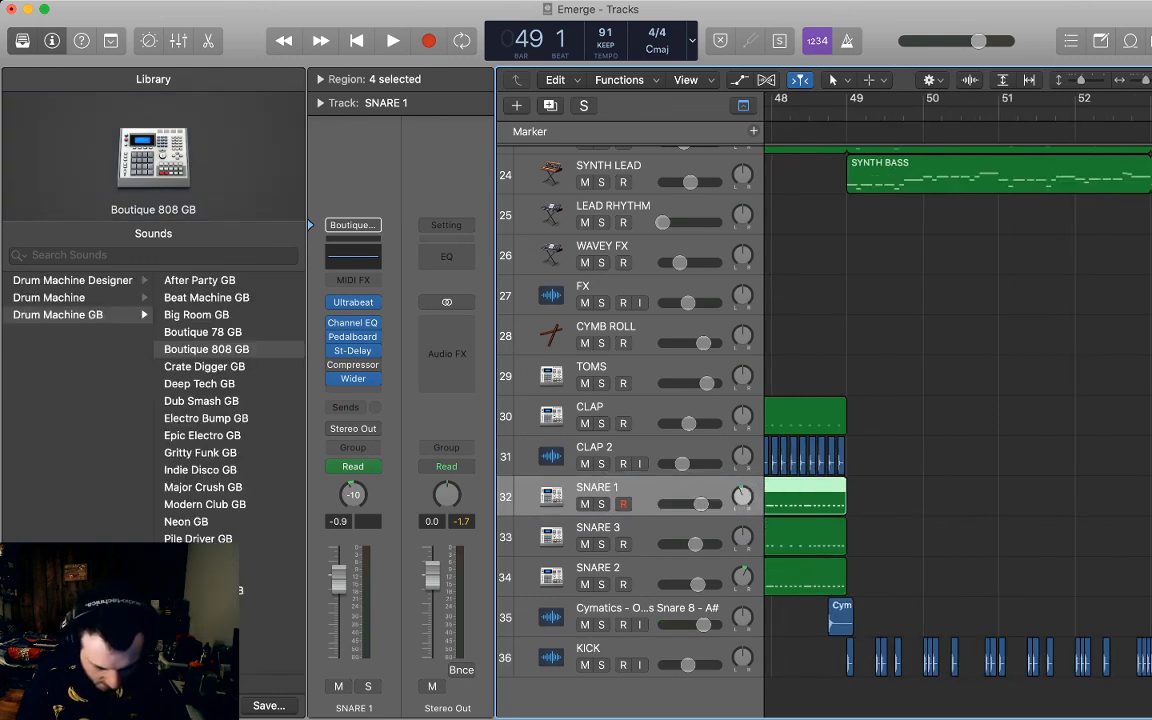
click(841, 615)
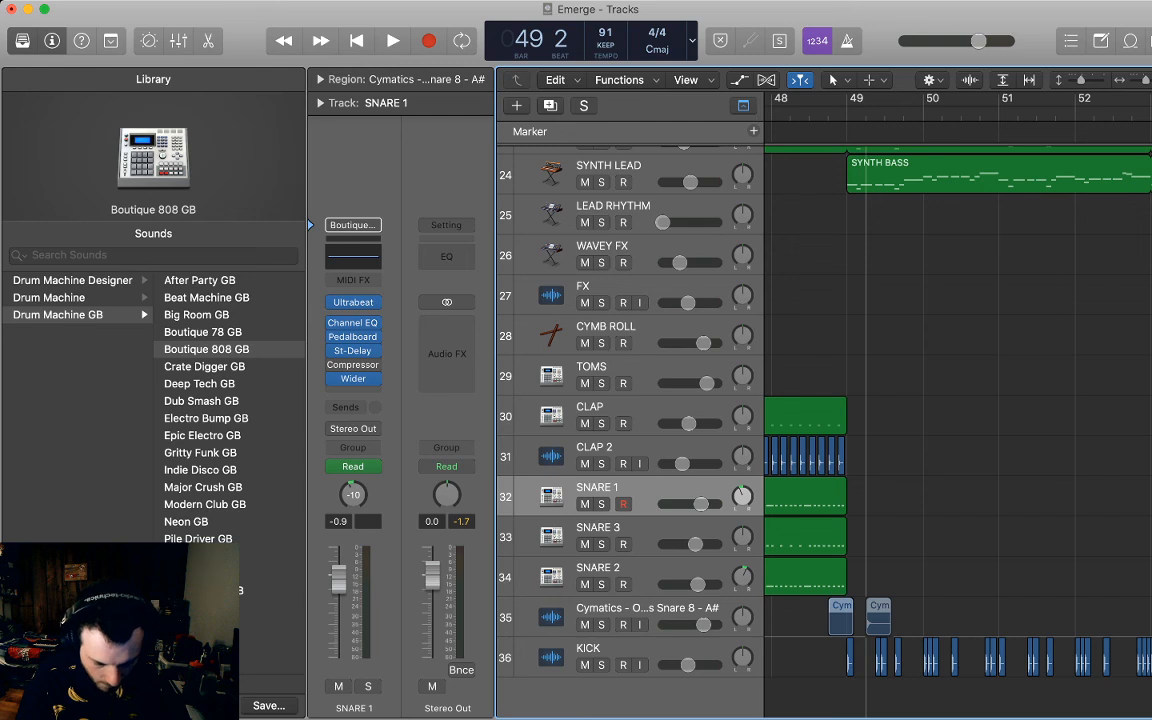
drag(841, 615, 878, 618)
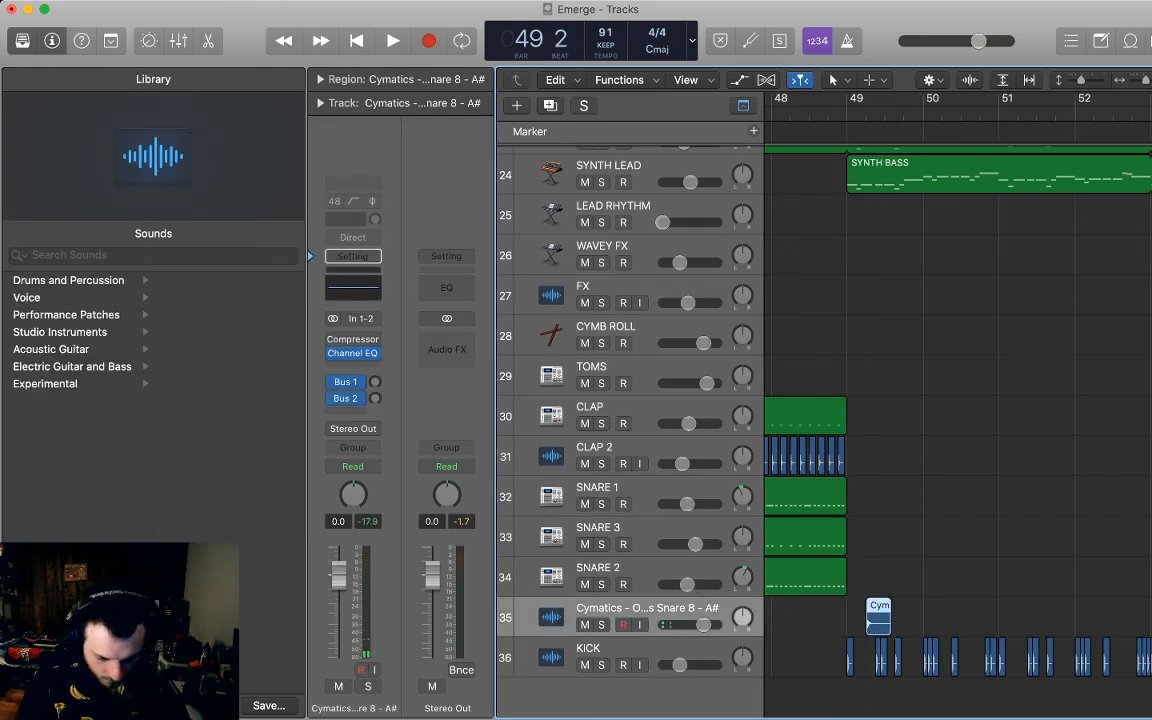
key(super+v)
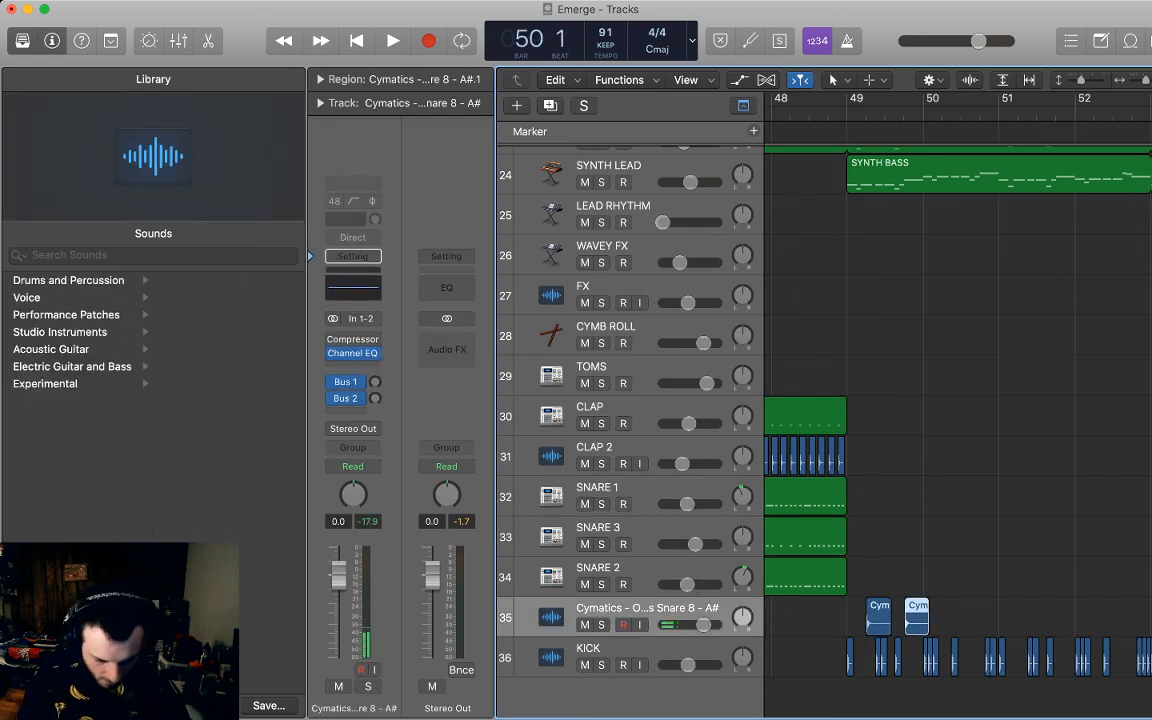
key(period)
key(super+v)
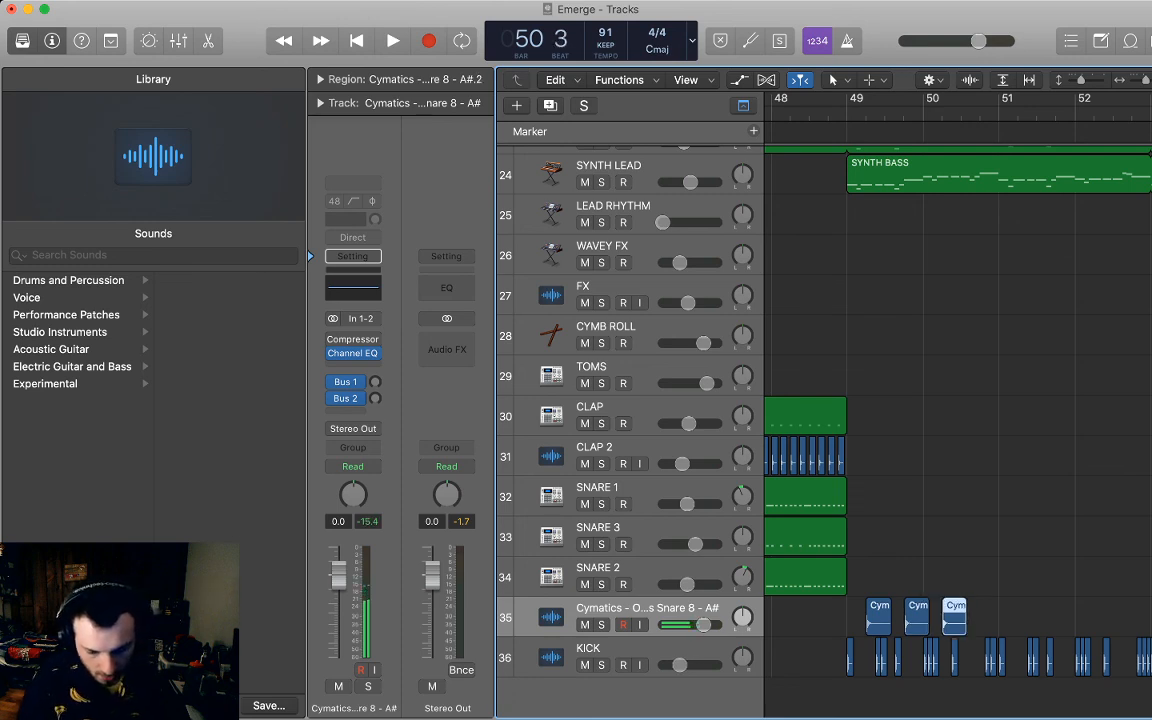
key(super+v)
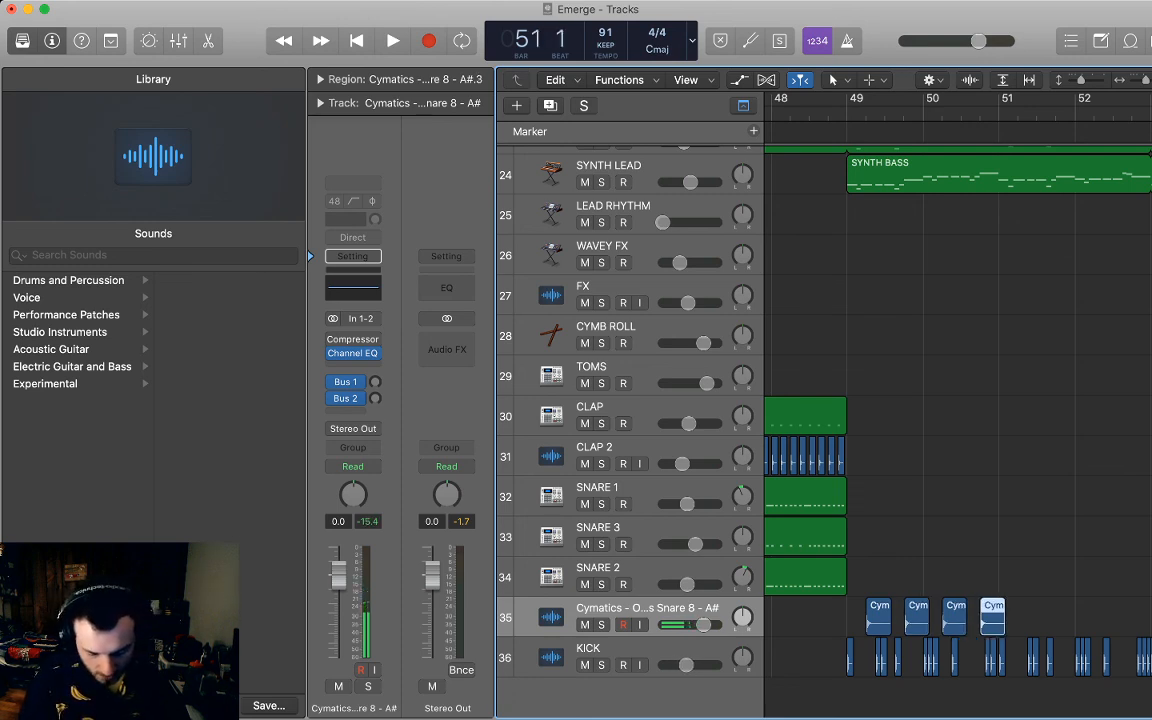
Select the four Cymatics snares in bars 49 and 50 and paste them every two bars from bar 51 through bar 64.
drag(1025, 634, 882, 614)
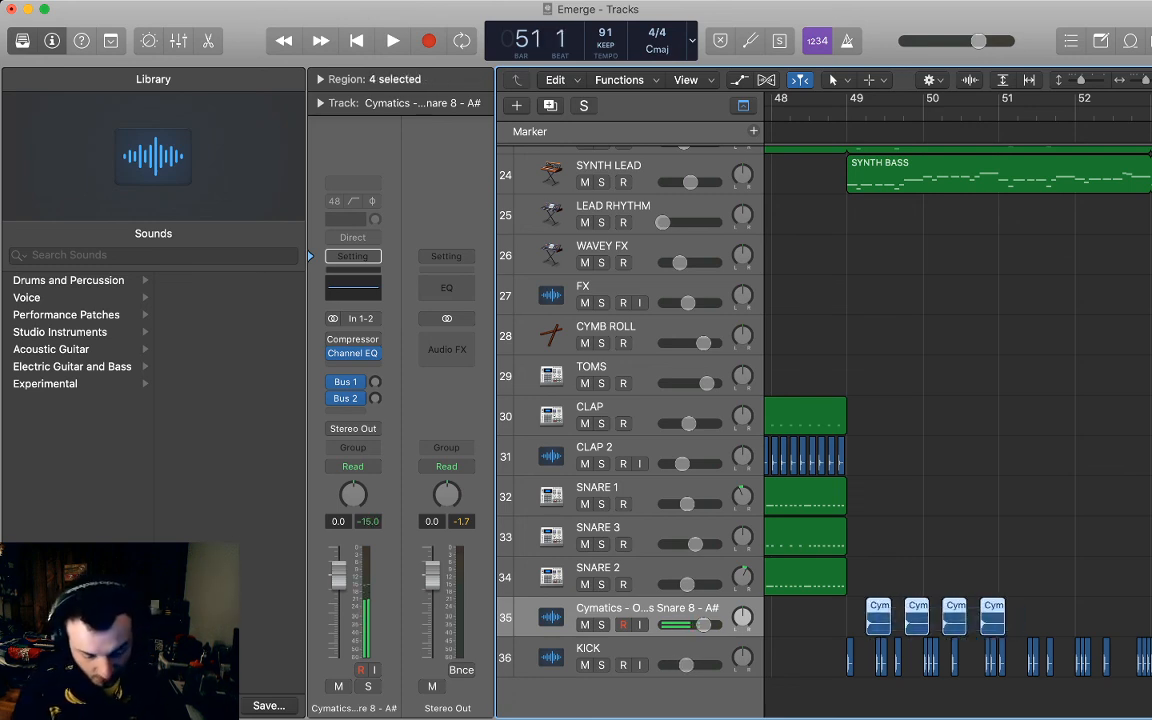
scroll(957, 400, right, 3)
click(920, 114)
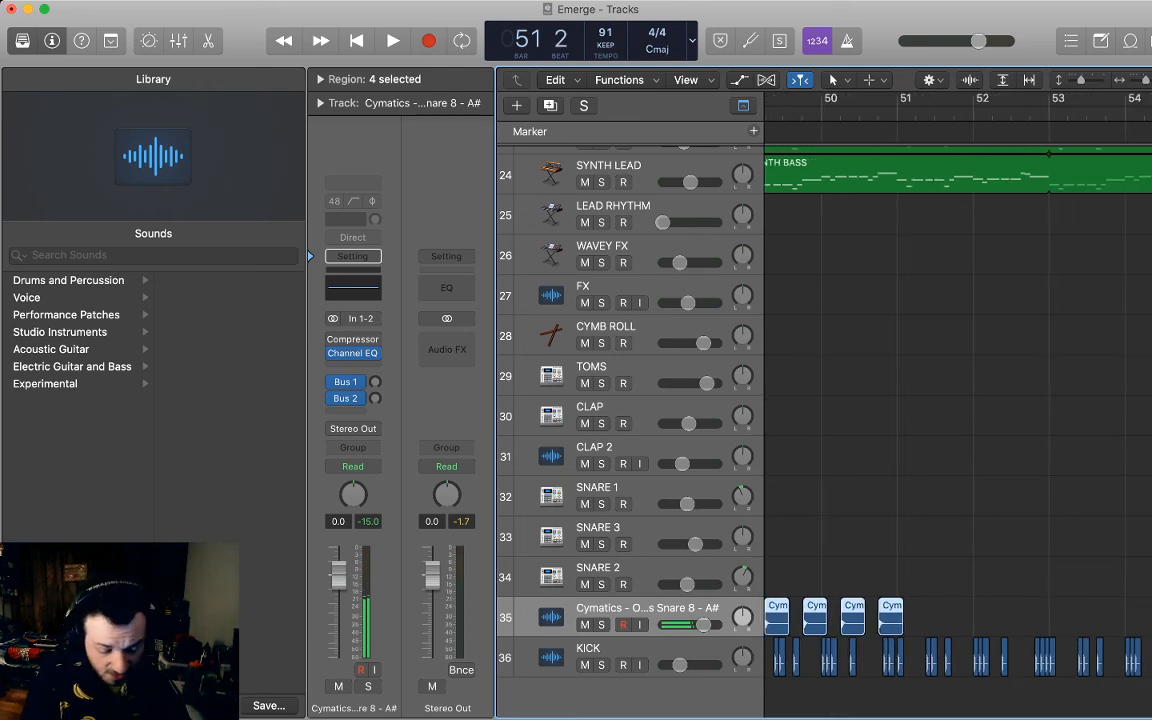
scroll(957, 400, right, 4)
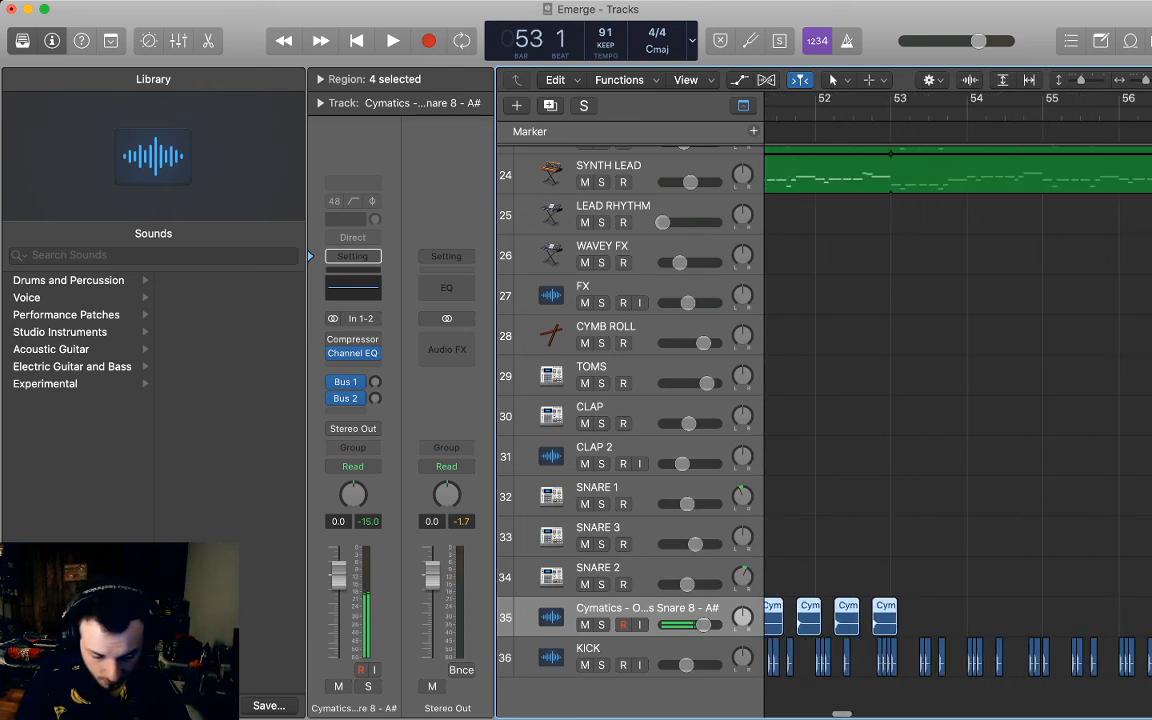
scroll(957, 400, right, 4)
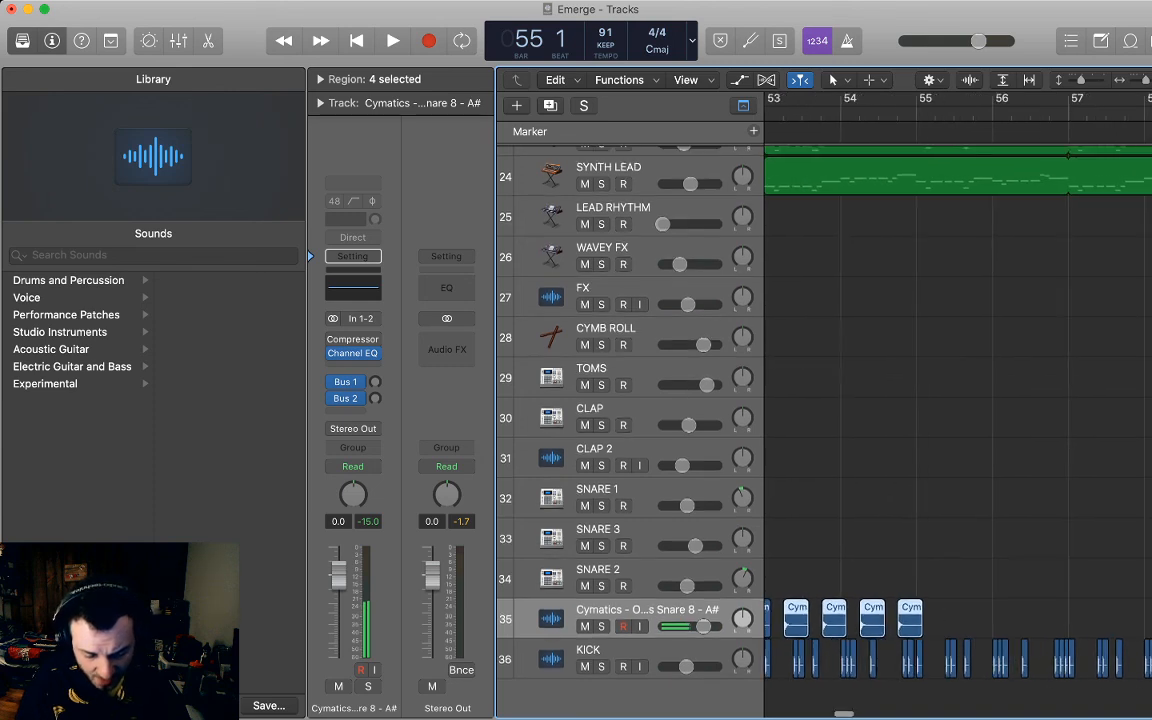
scroll(957, 400, right, 4)
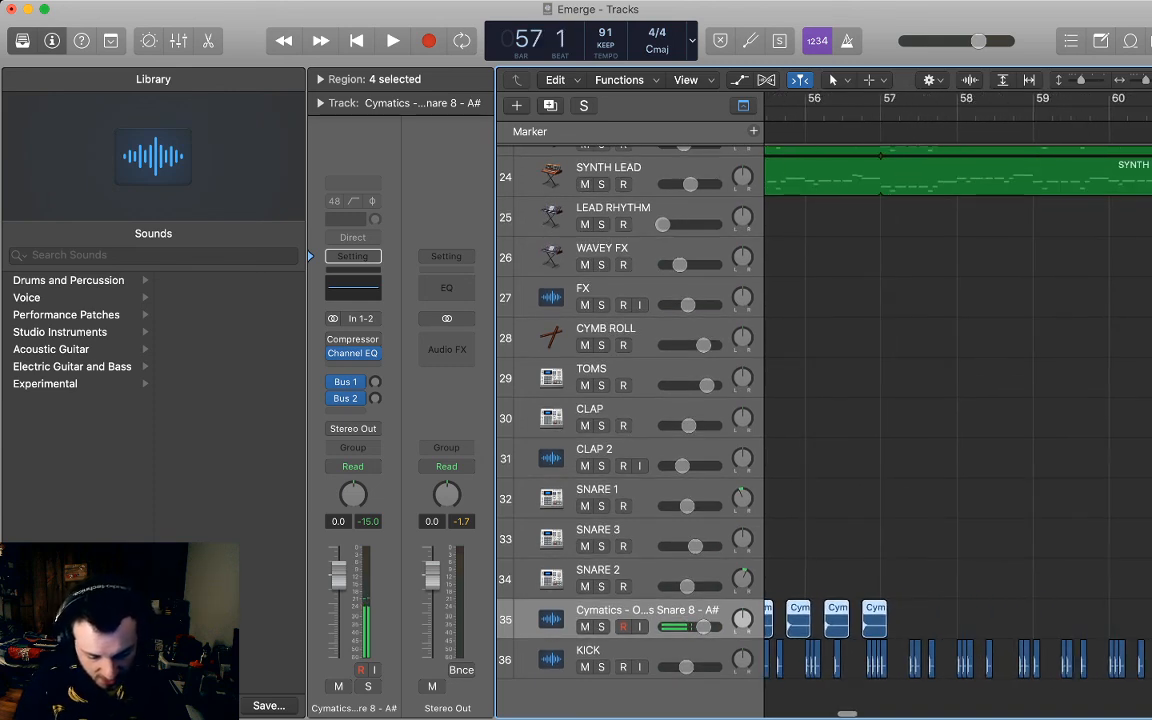
scroll(957, 400, right, 5)
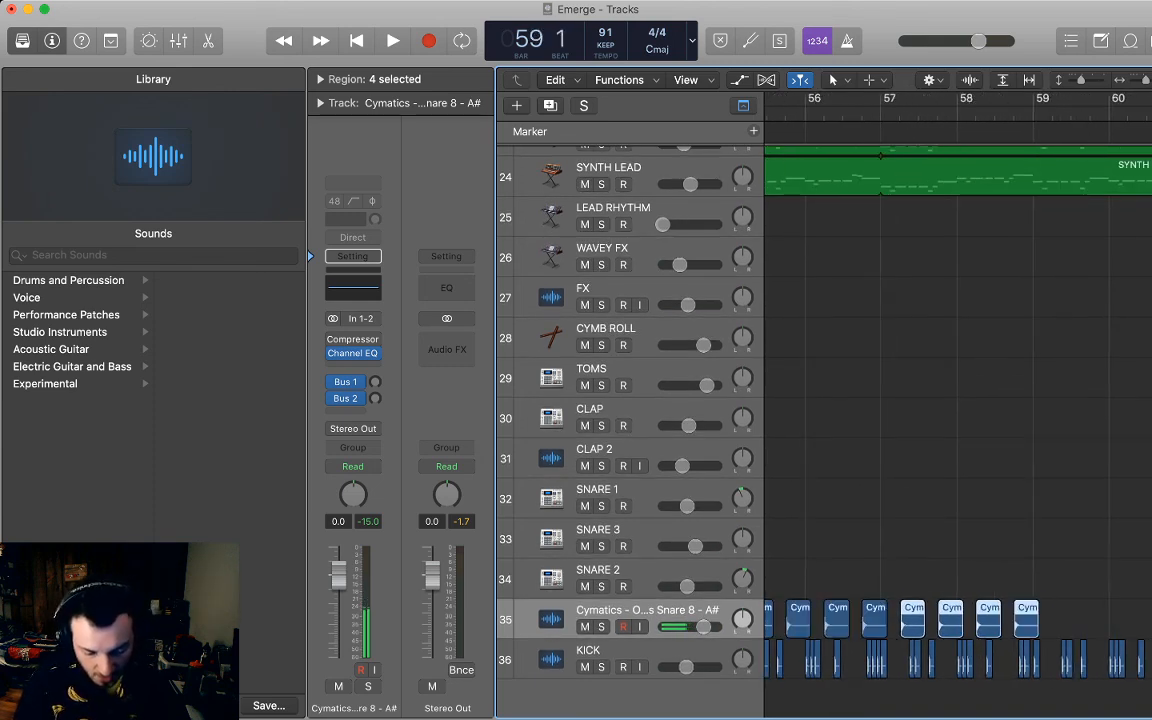
key(super+v)
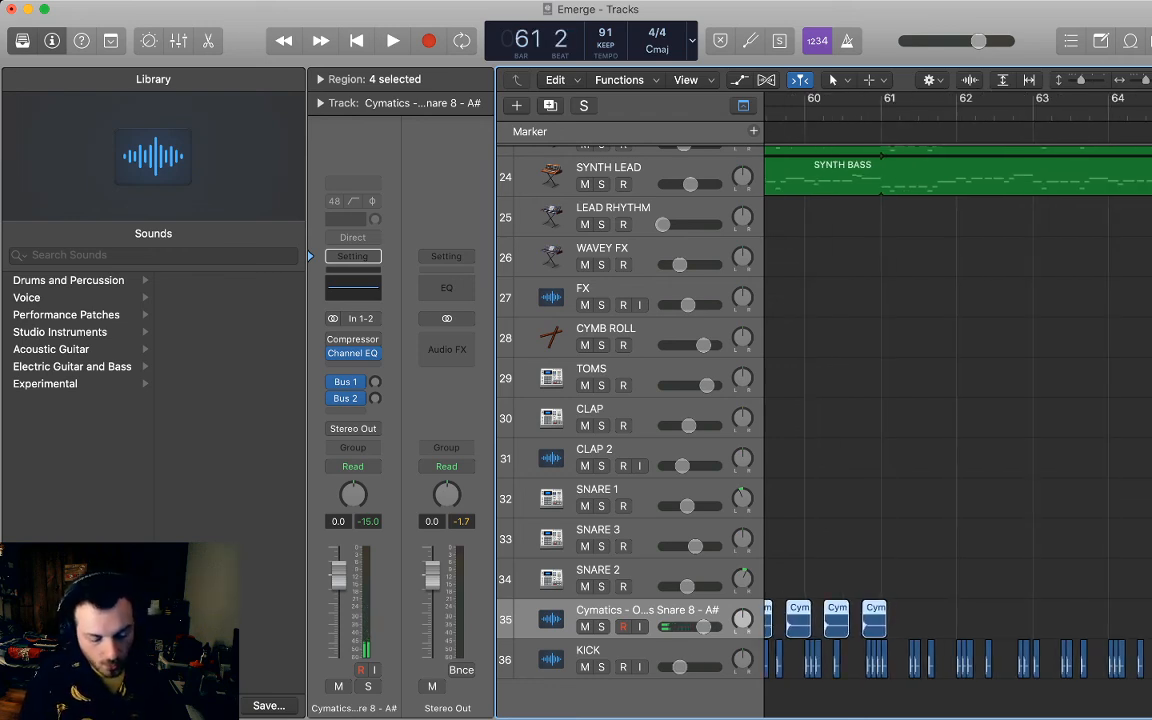
key(super+v)
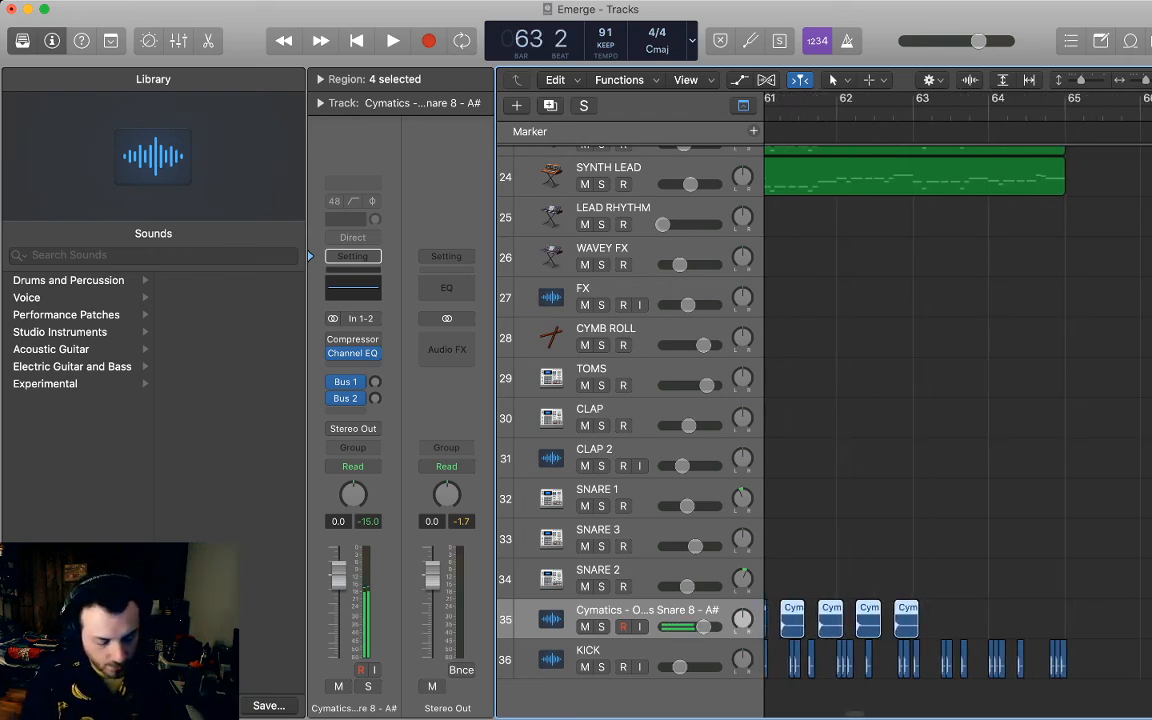
key(super+v)
Paste copies of the last CLAP 2 hit in bar 48 onto beats 2 and 4 of bar 49 and select both copies.
scroll(958, 400, left, 10)
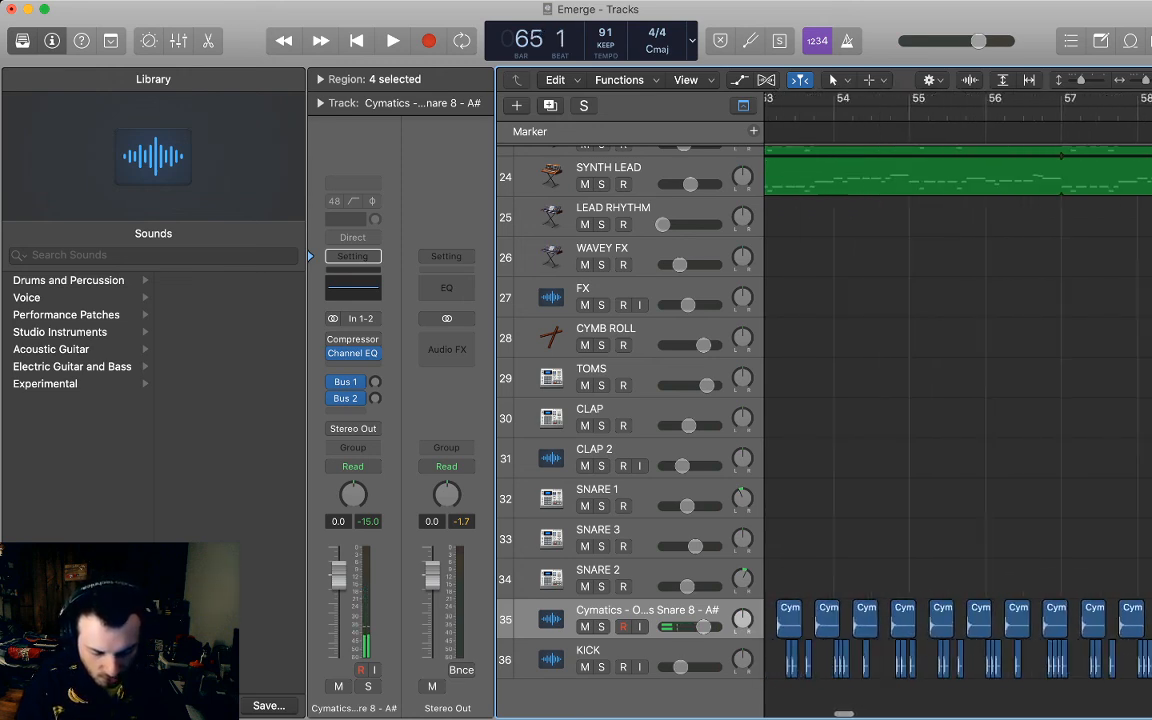
scroll(958, 400, left, 1)
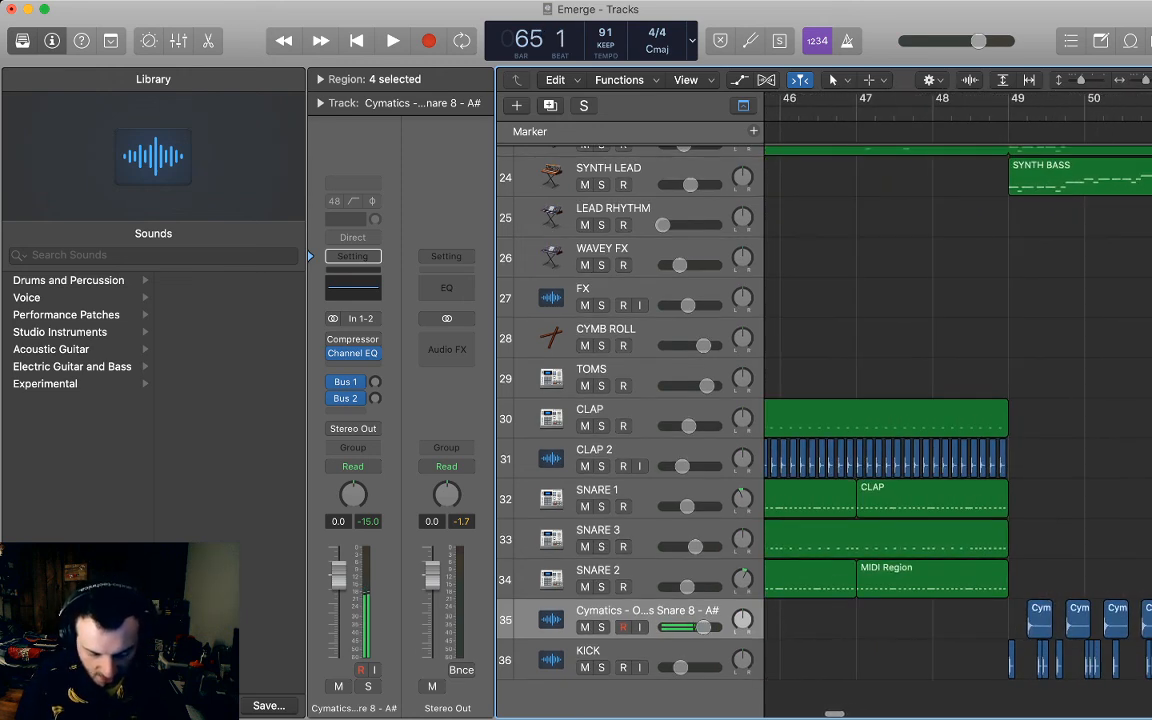
click(1003, 457)
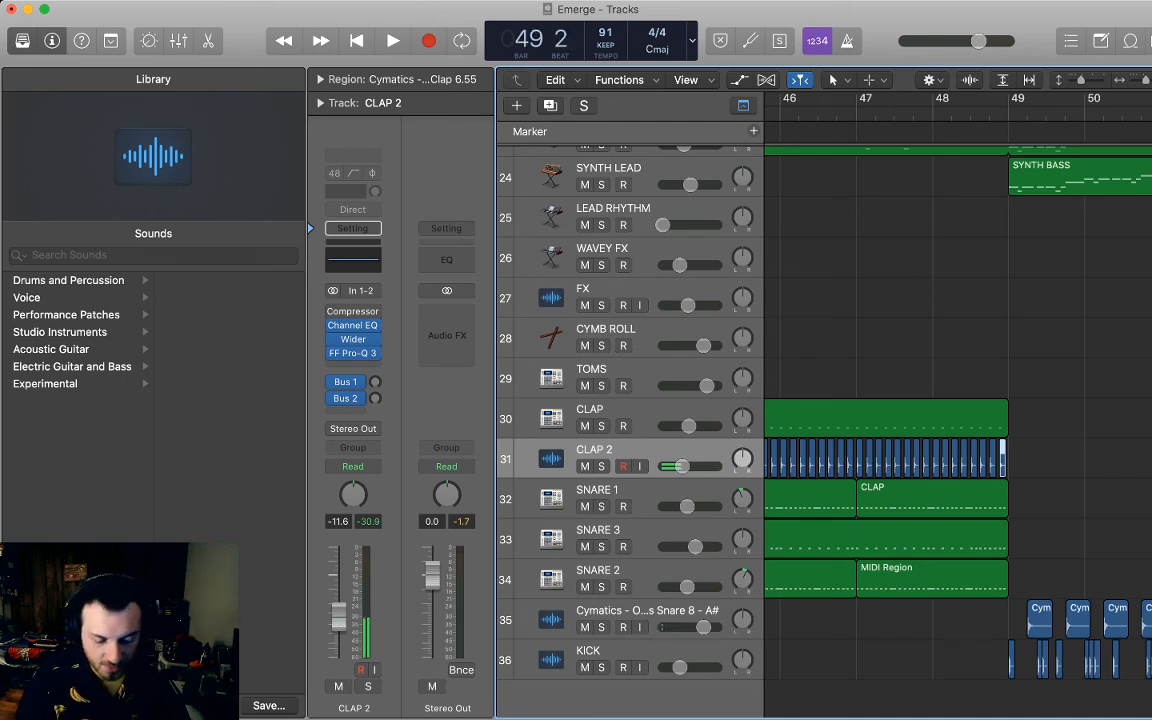
key(super+v)
scroll(958, 400, right, 1)
click(1018, 114)
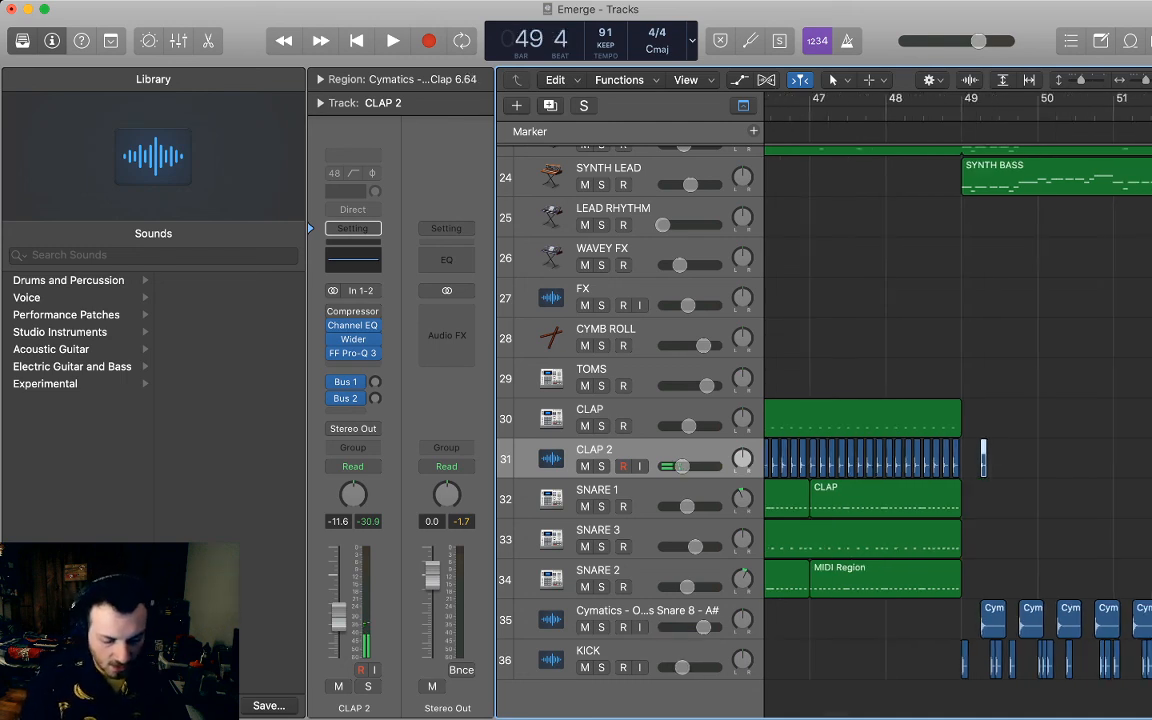
scroll(958, 400, right, 2)
key(super+v)
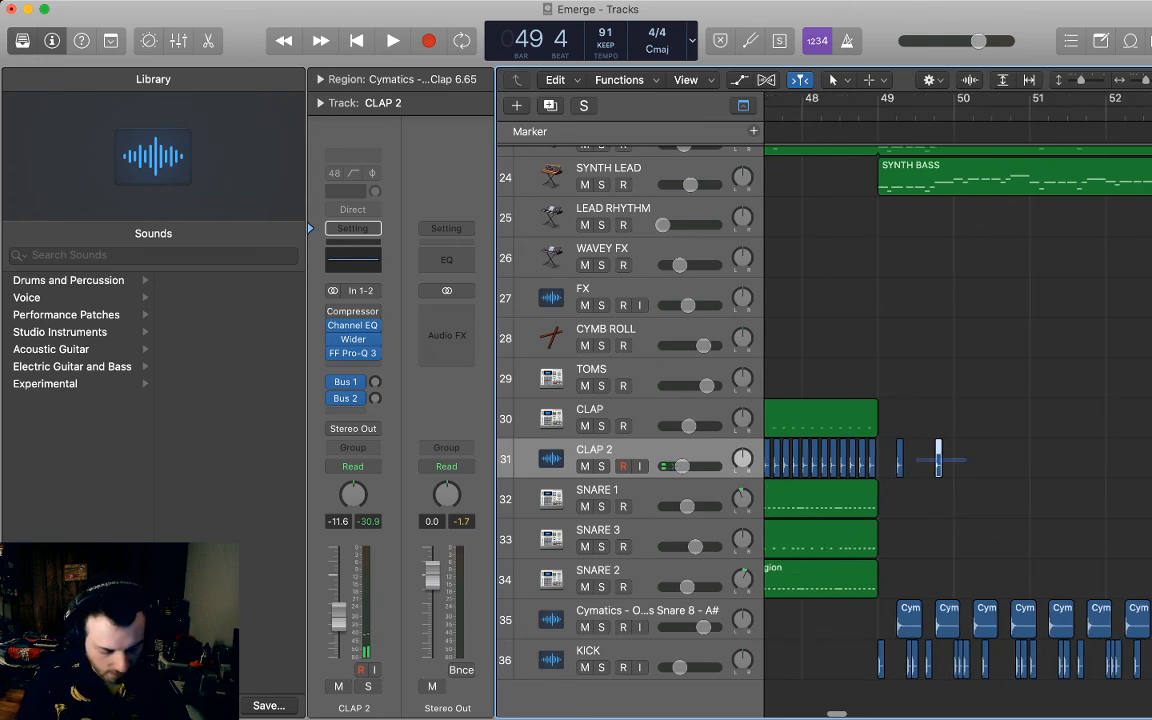
shift+click(899, 458)
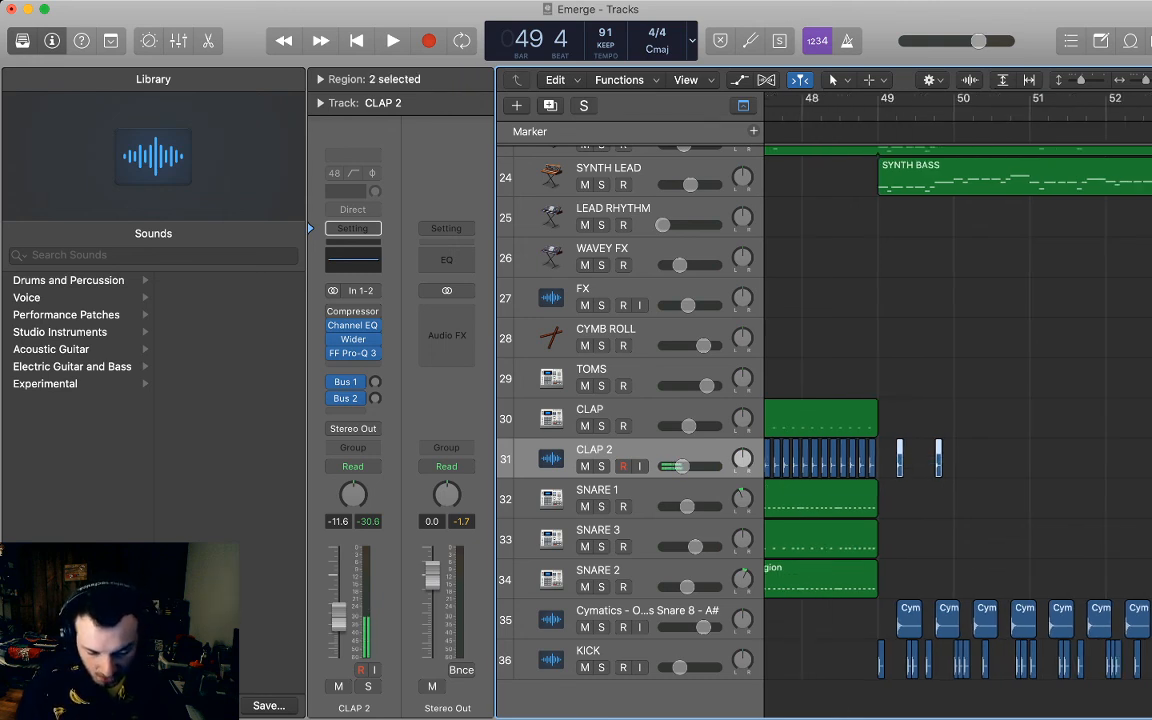
Paste the copied pair of CLAP 2 hits onto beats 2 and 4 of bar 50.
click(977, 458)
click(977, 114)
key(super+v)
scroll(958, 400, right, 2)
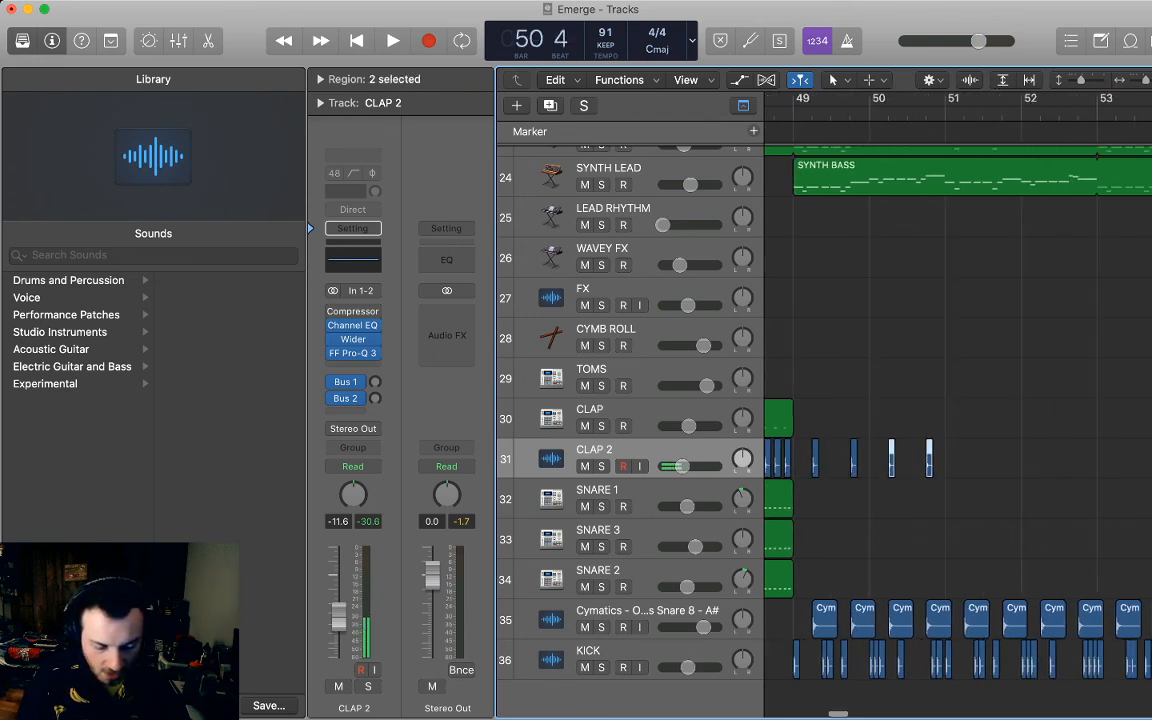
Copy the four CLAP 2 hits in bars 49 and 50 and paste them every two bars from bar 51 through bar 56.
drag(960, 433, 806, 441)
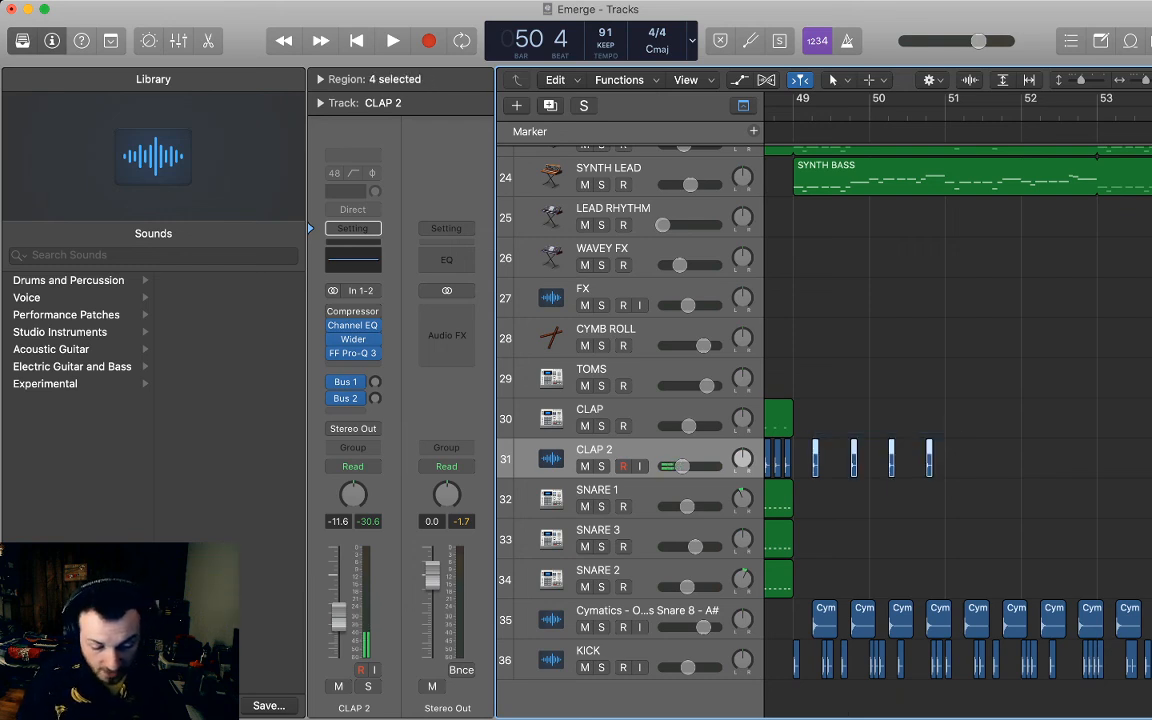
key(super+c)
click(966, 114)
key(super+v)
scroll(960, 400, right, 4)
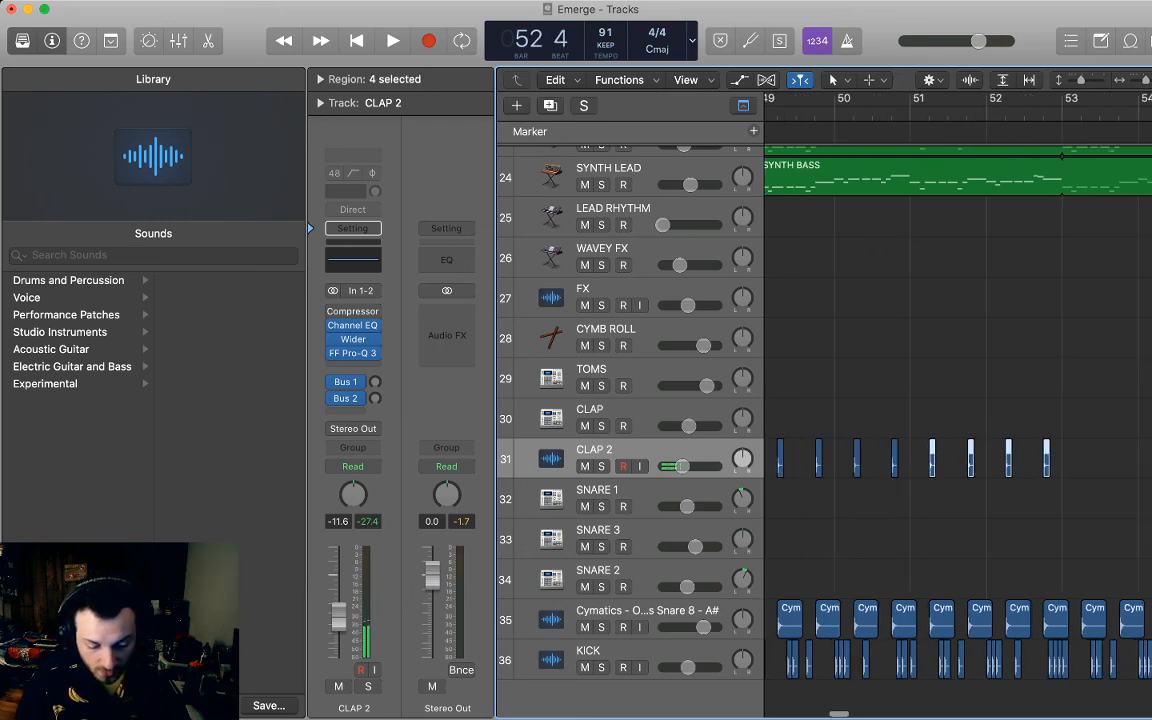
click(936, 114)
key(super+v)
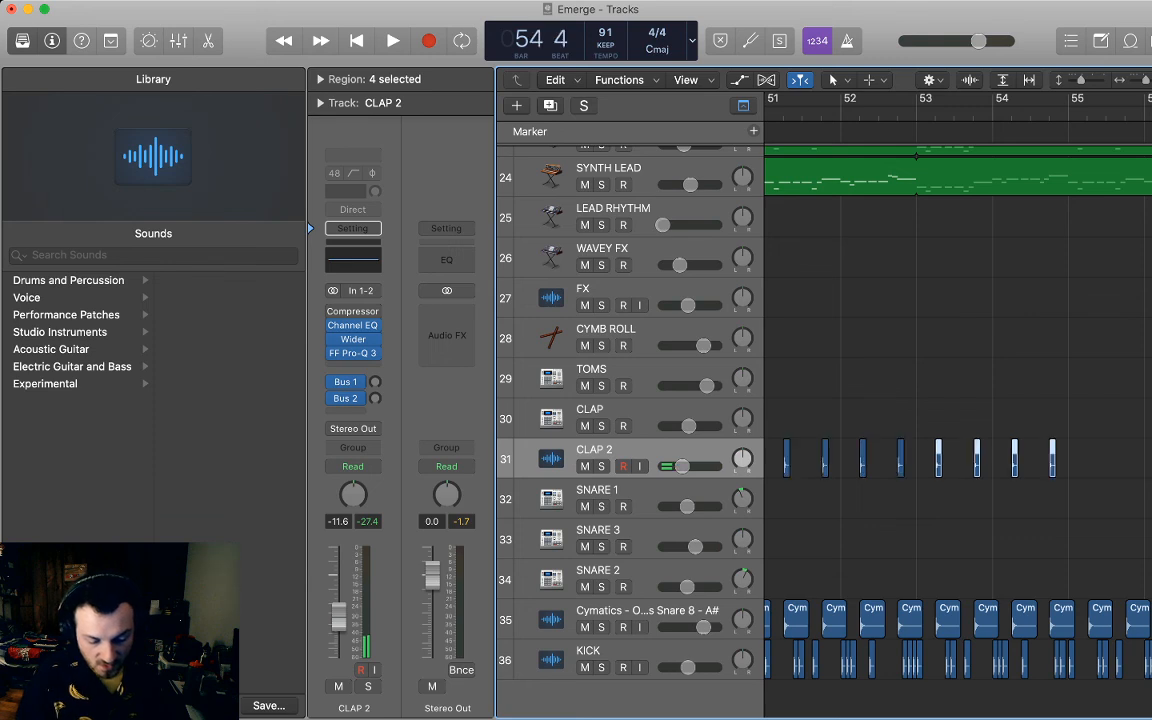
scroll(940, 400, right, 3)
click(1013, 114)
key(super+v)
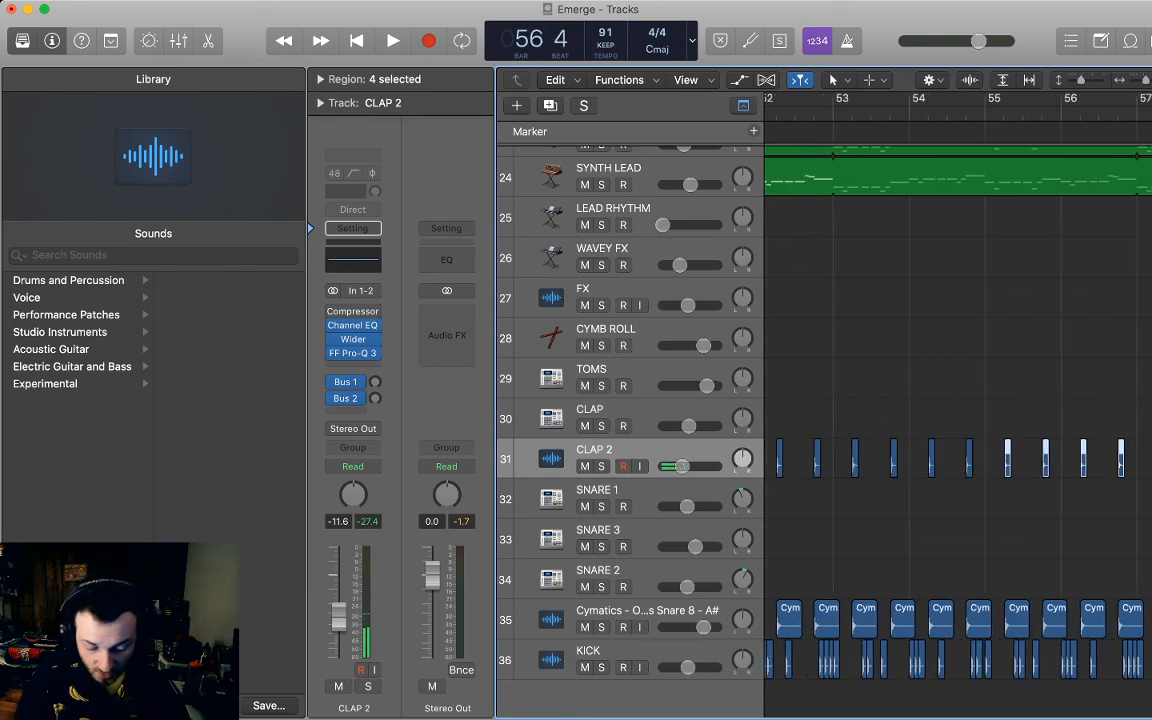
Continue pasting the four-hit CLAP 2 pattern every two bars from bar 57 through bar 64 and deselect the regions.
scroll(958, 400, right, 4)
click(959, 114)
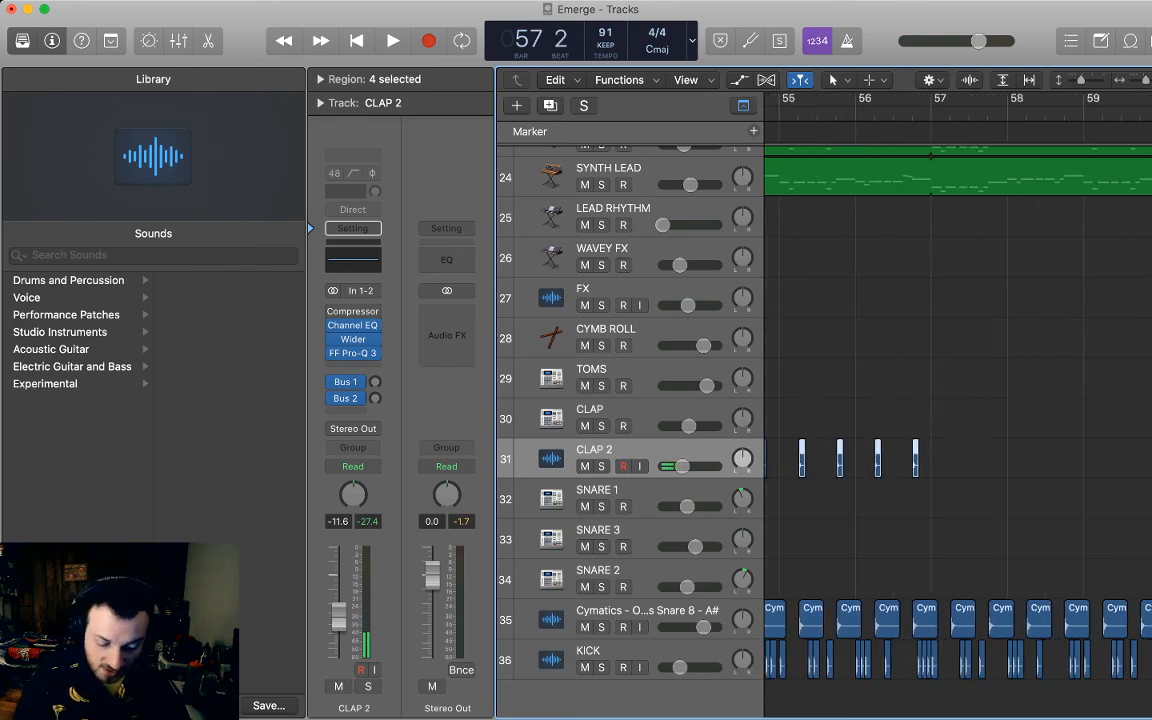
key(super+v)
scroll(958, 400, right, 3)
click(1014, 114)
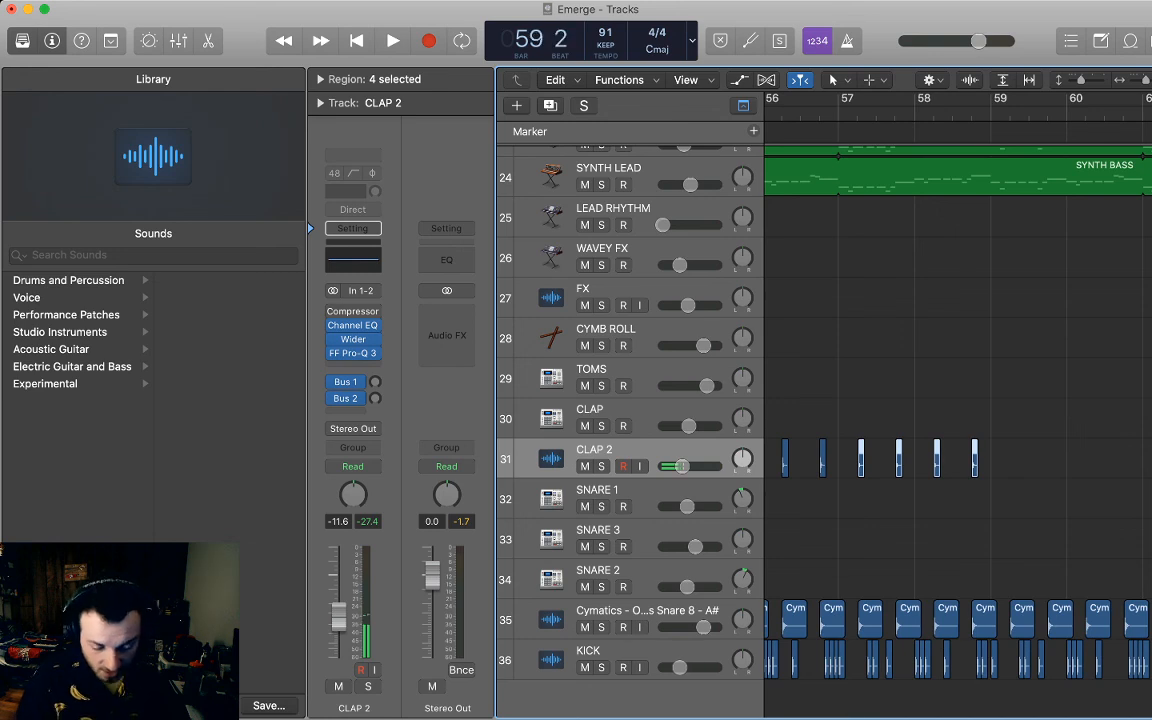
key(super+v)
scroll(958, 400, right, 3)
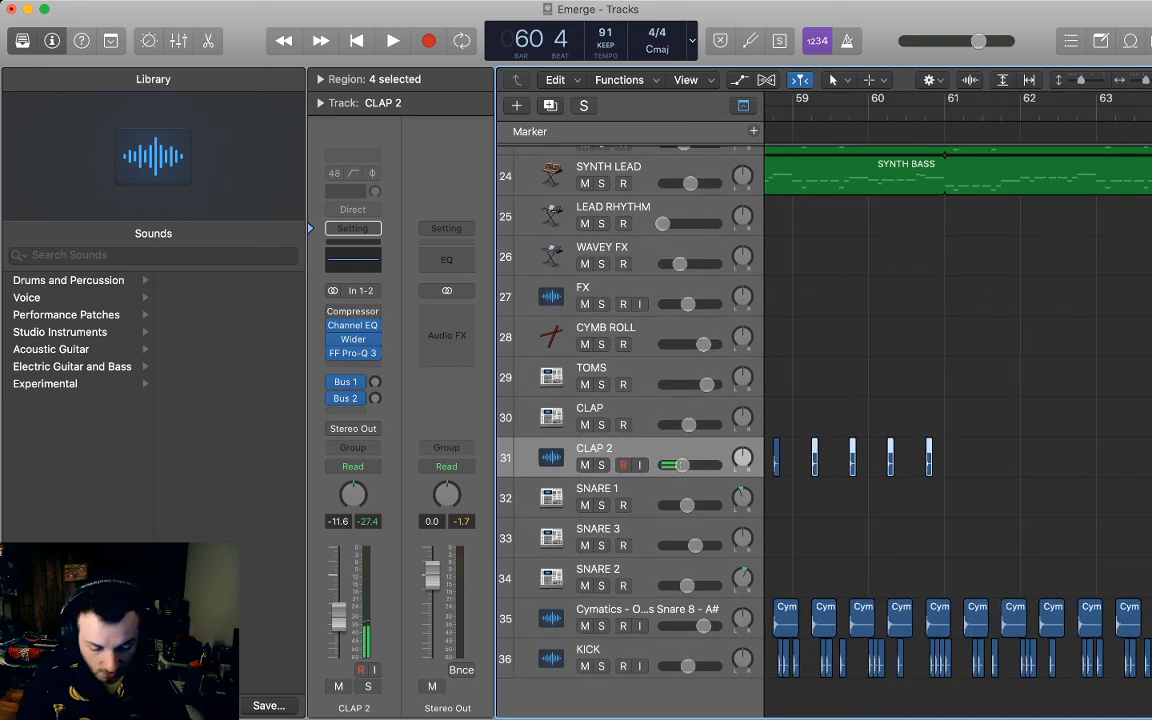
click(972, 114)
key(super+v)
scroll(958, 400, right, 3)
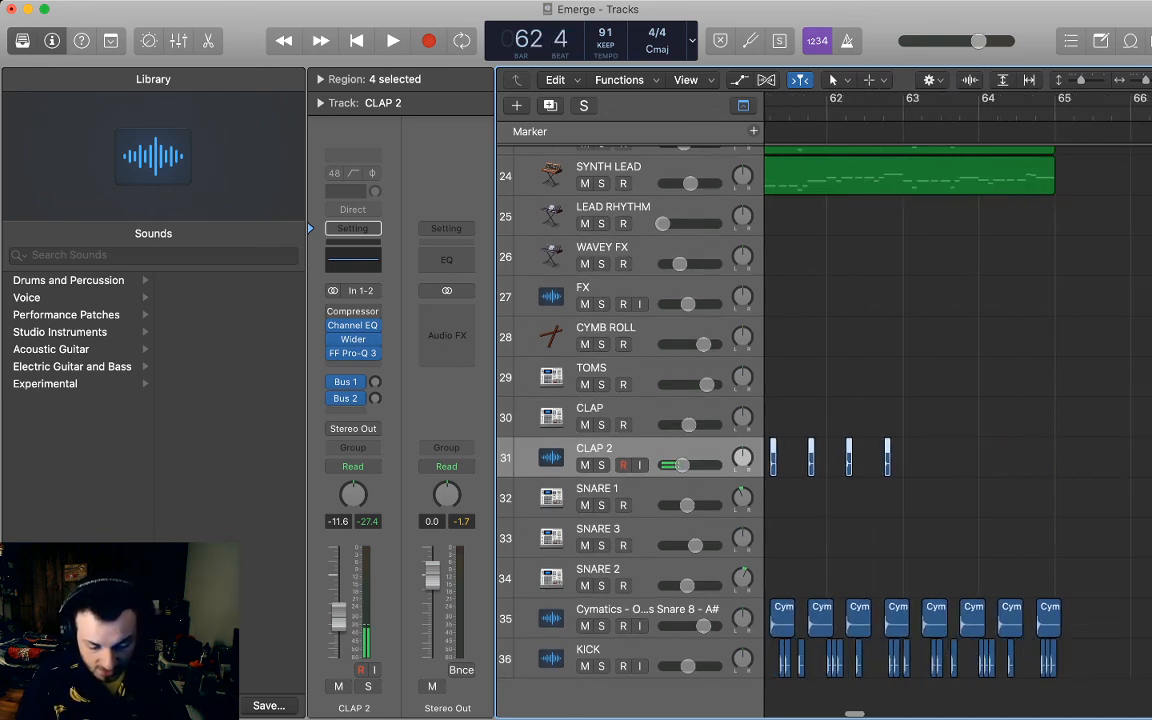
click(925, 114)
key(super+v)
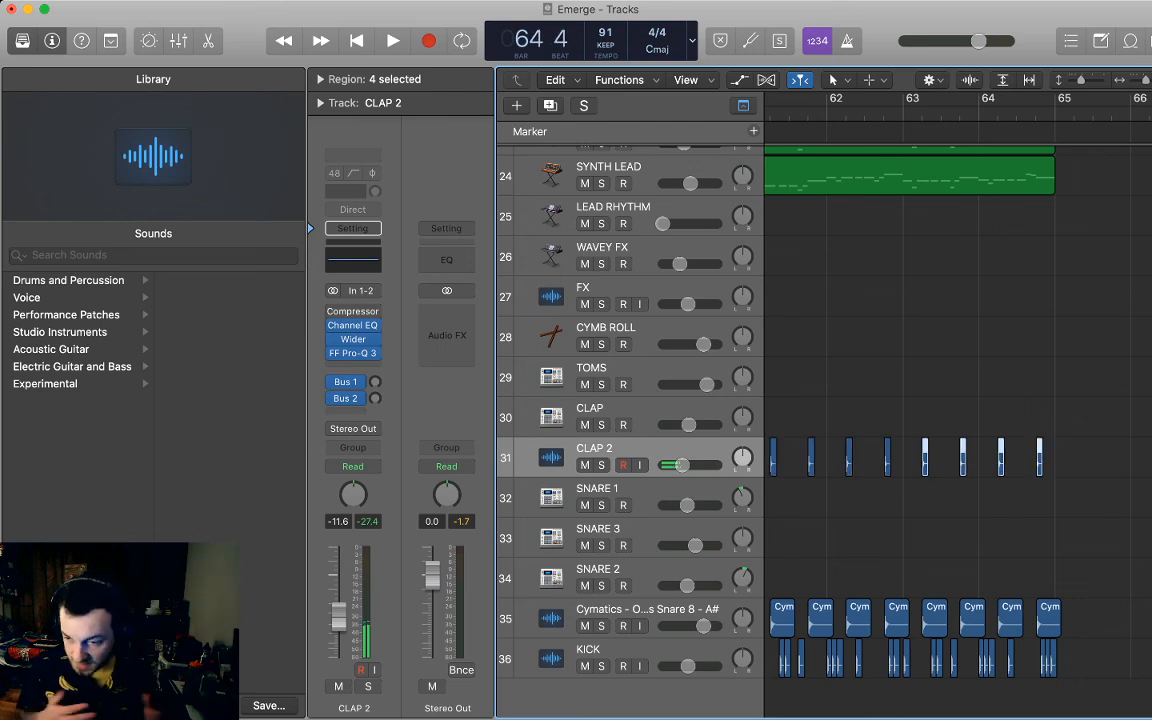
click(960, 390)
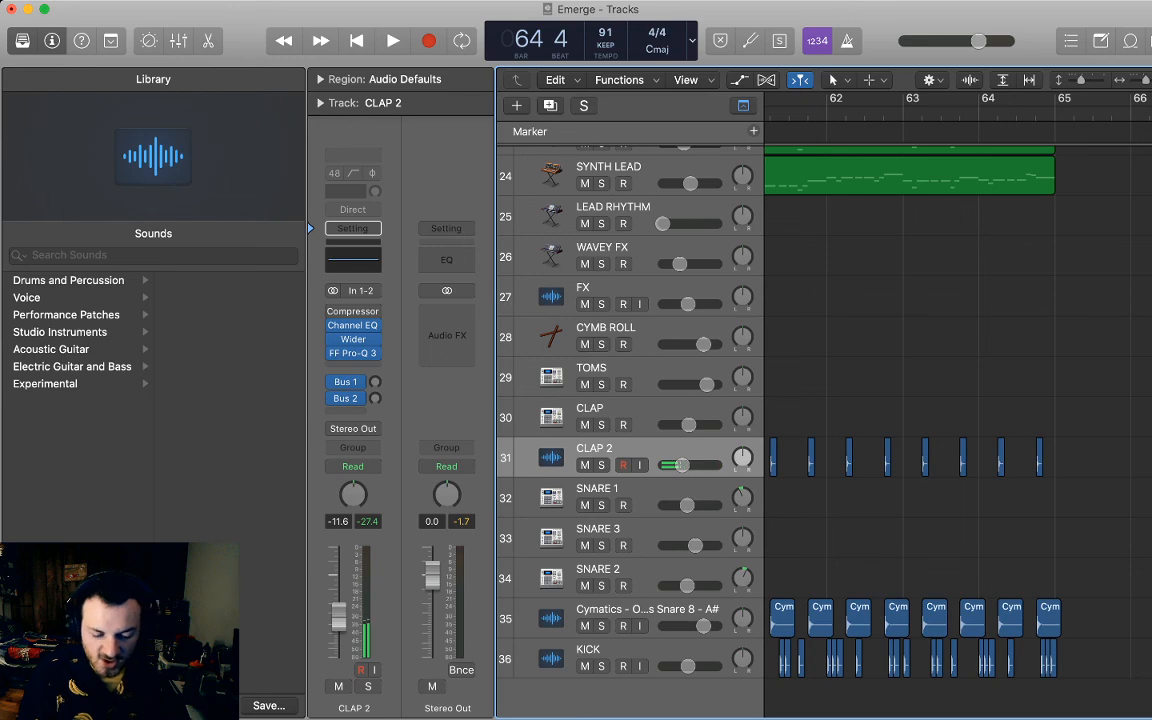
Place the playhead at bar 49, the start of the new drum section.
key(super+Left)
key(super+Left)
key(super+Left)
key(super+Left)
scroll(958, 400, left, 3)
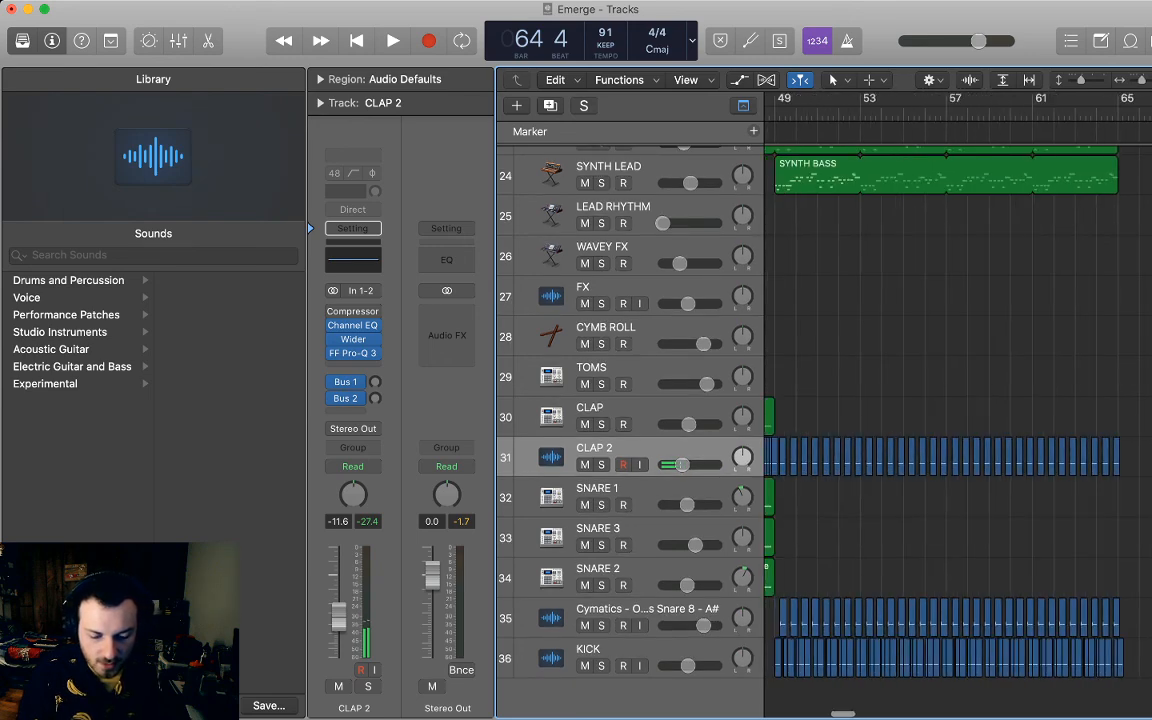
key(super+Left)
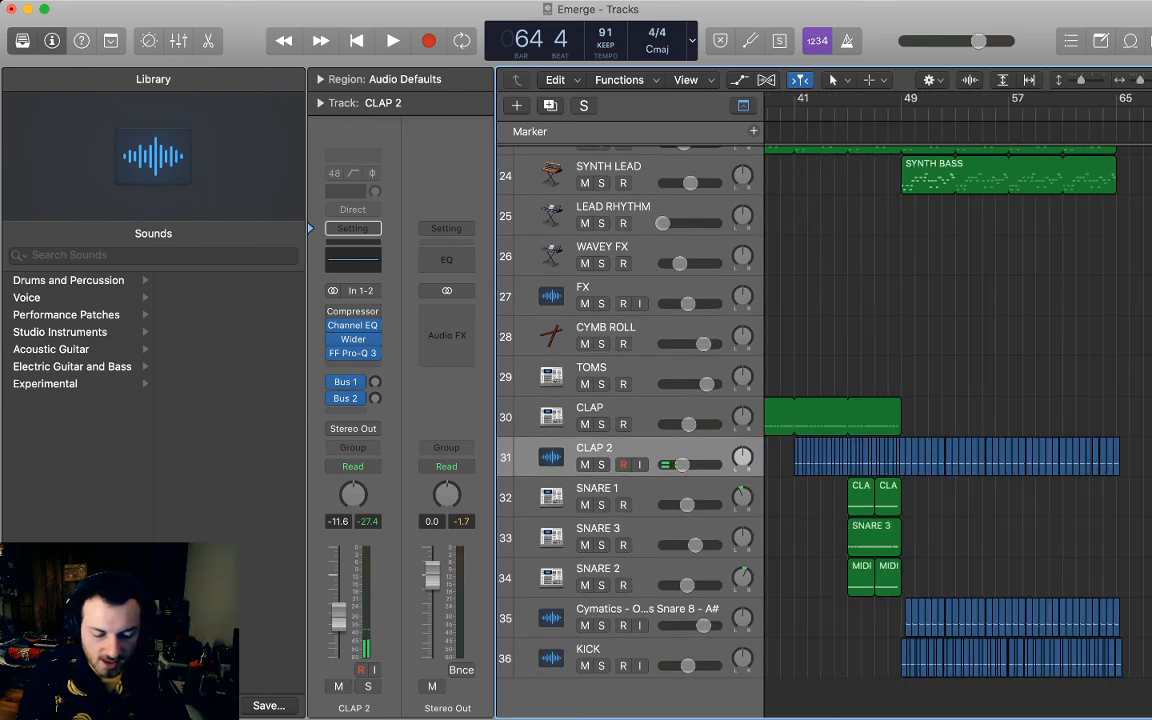
click(902, 112)
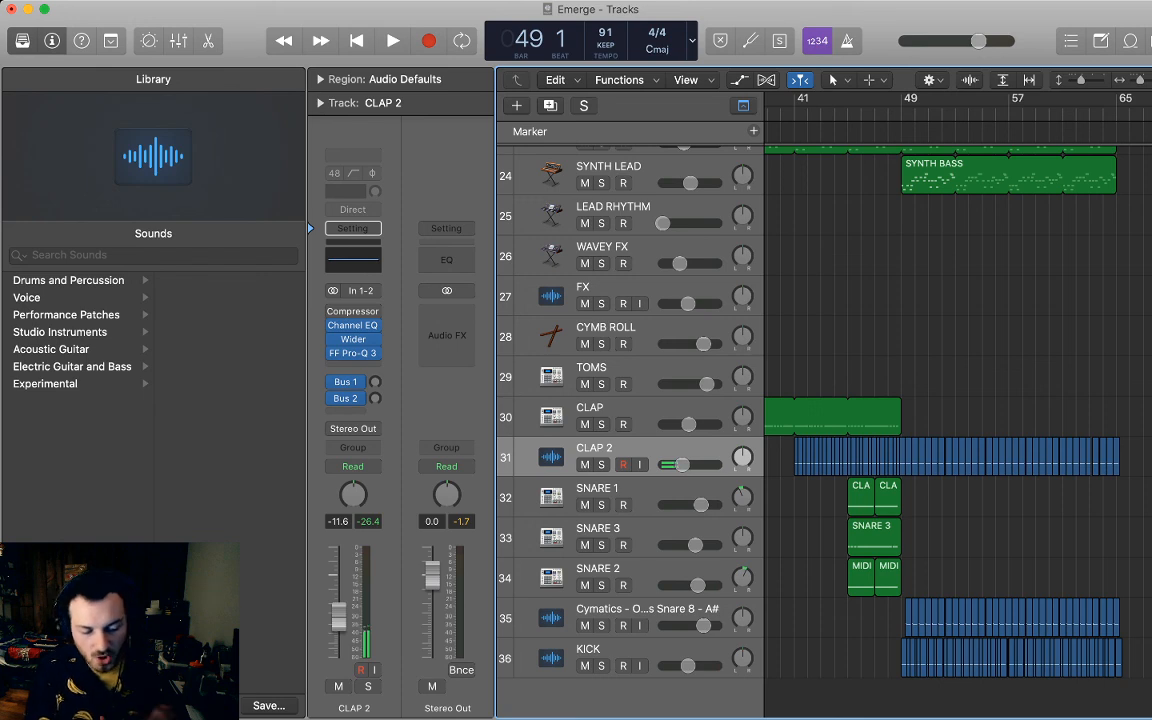
Play the project from bar 1 and look over the whole arrangement.
key(Return)
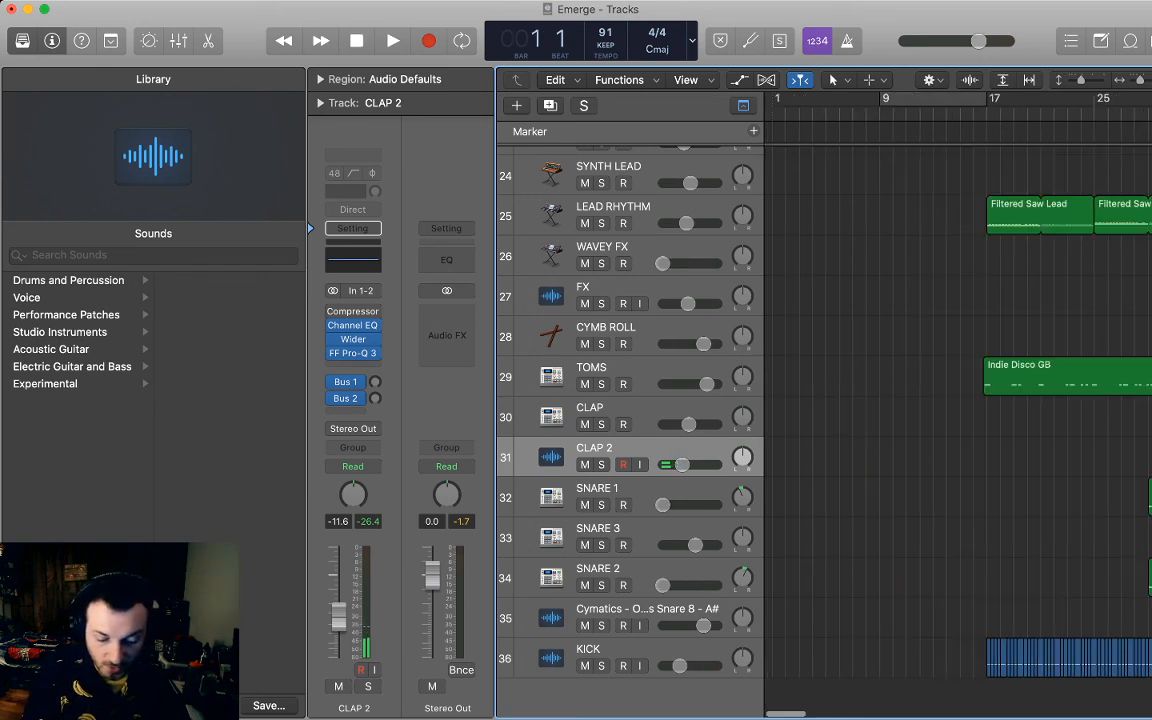
key(space)
key(super+Left)
key(super+Left)
key(super+Left)
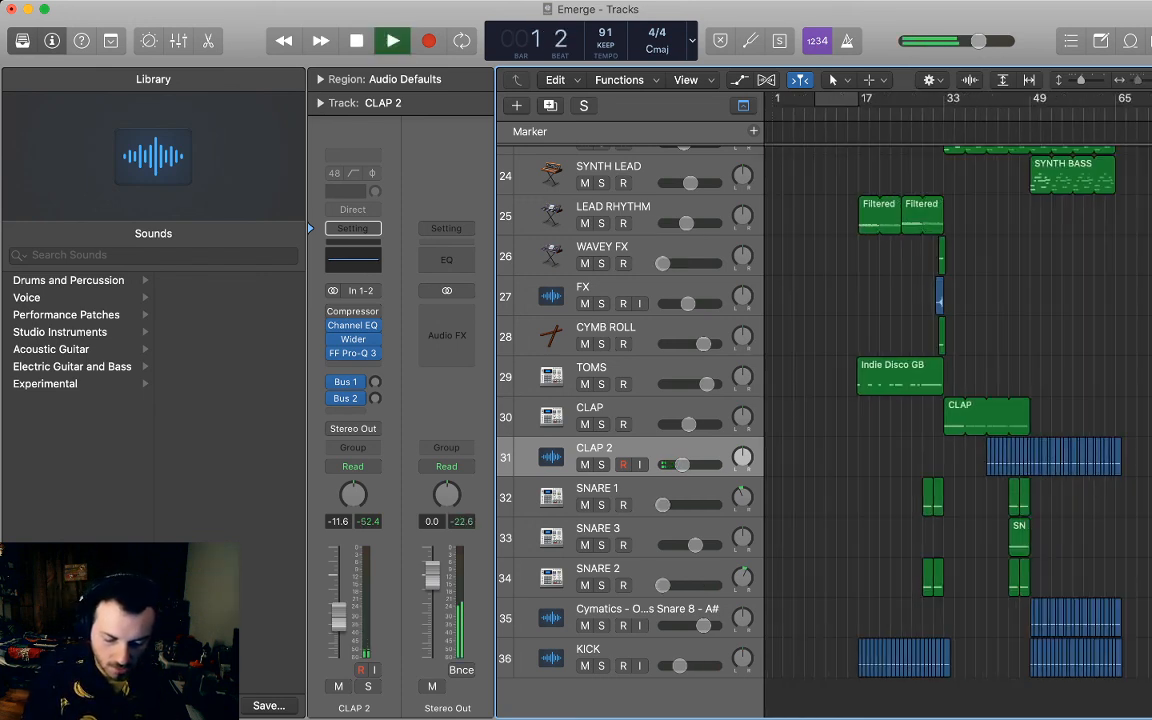
scroll(958, 420, right, 2)
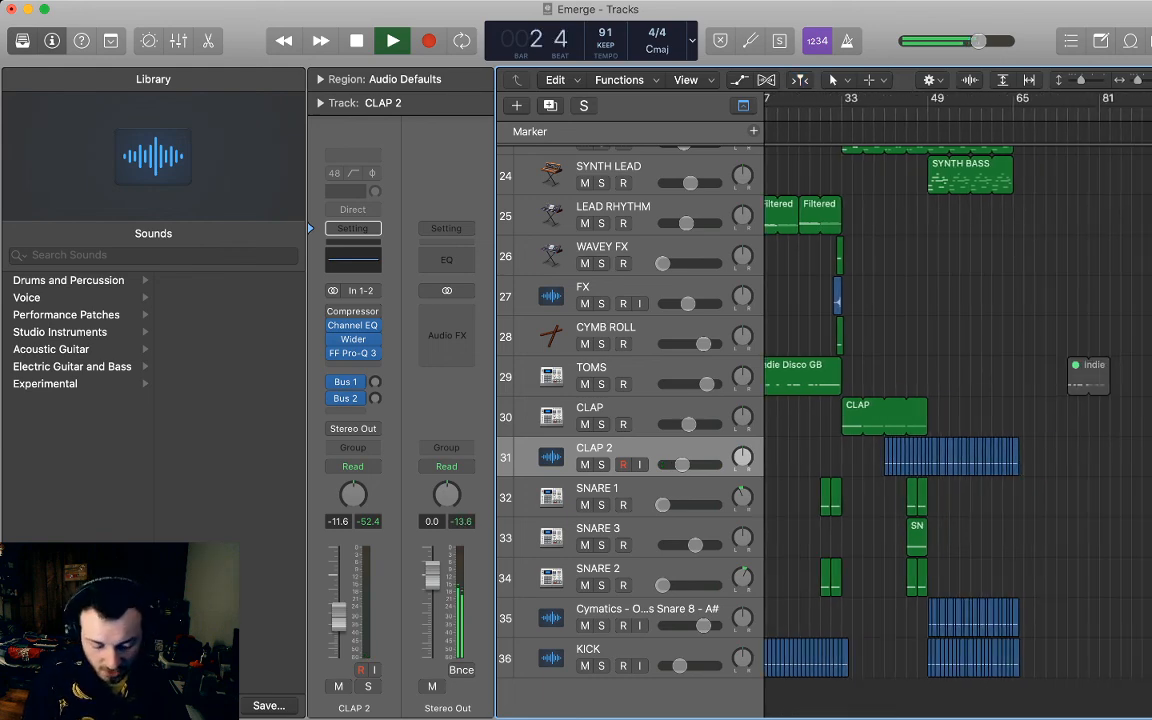
scroll(630, 400, up, 5)
scroll(630, 420, down, 5)
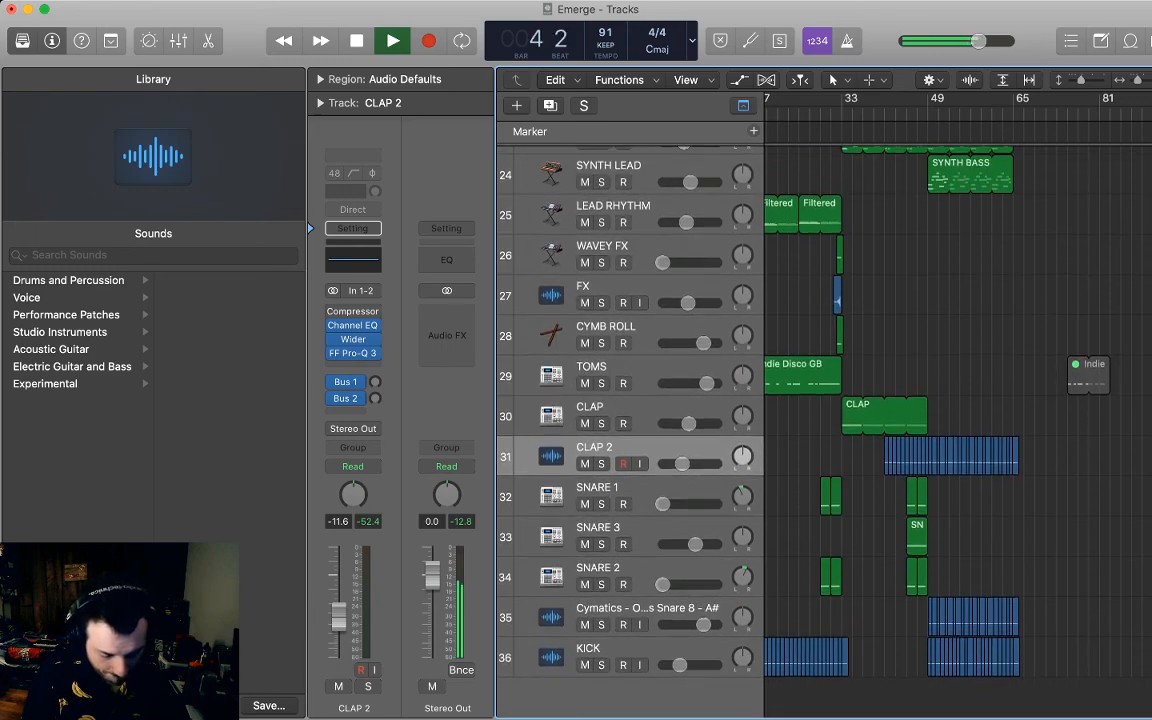
Duplicate the TOMS track's settings onto two new empty tracks and rename the first one HAT L.
click(640, 368)
key(super+d)
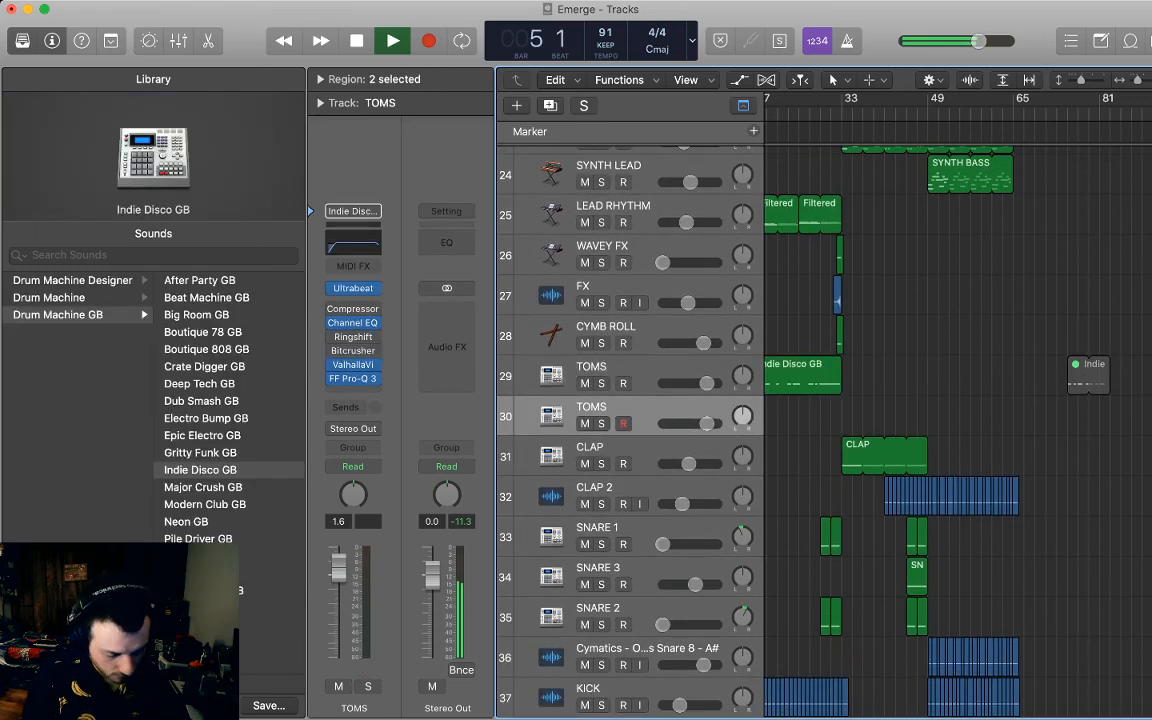
key(super+d)
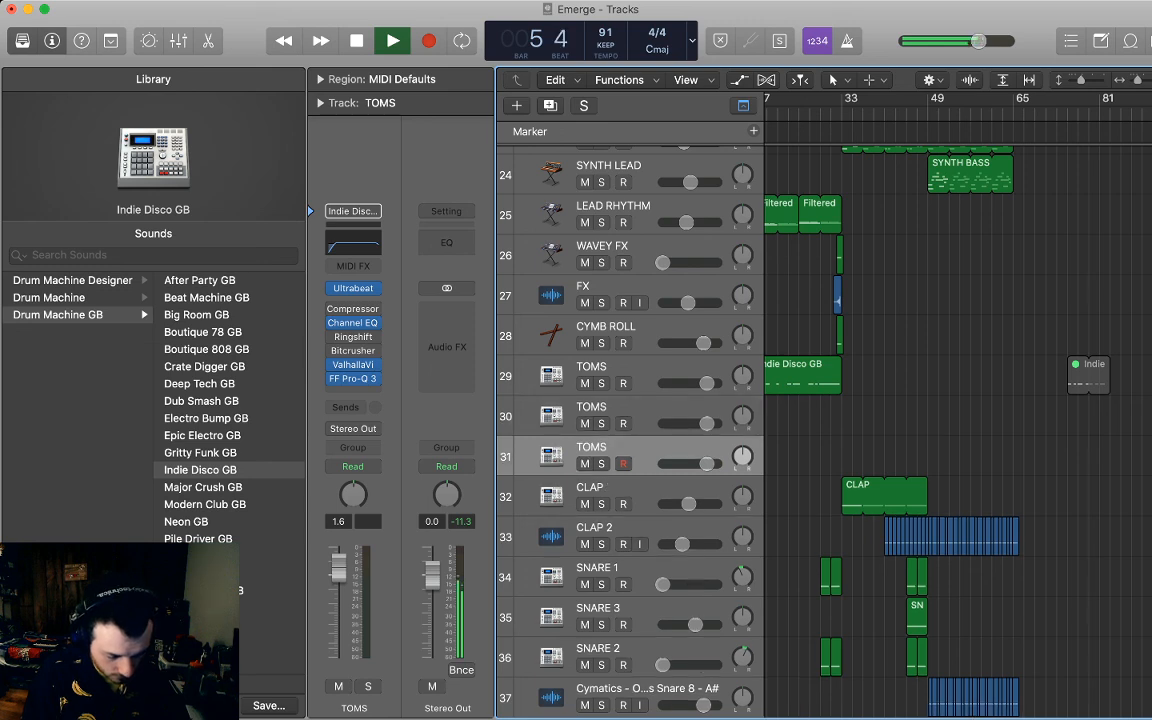
double_click(592, 407)
text(HAT )
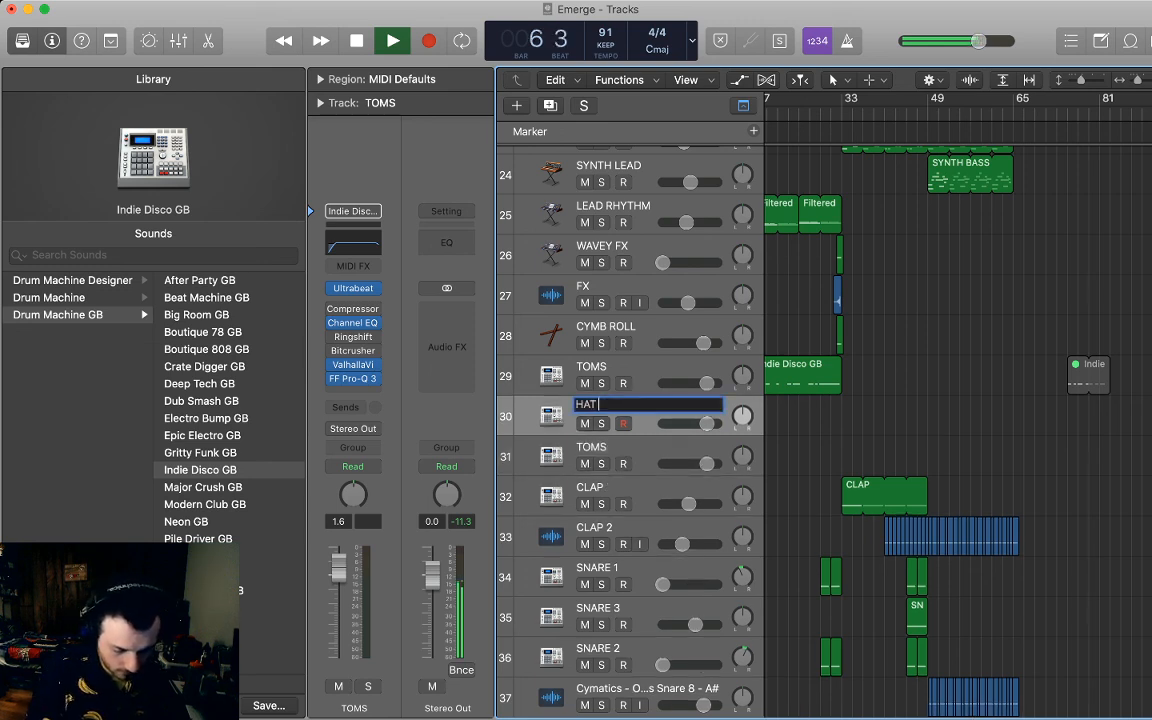
text(L)
key(Return)
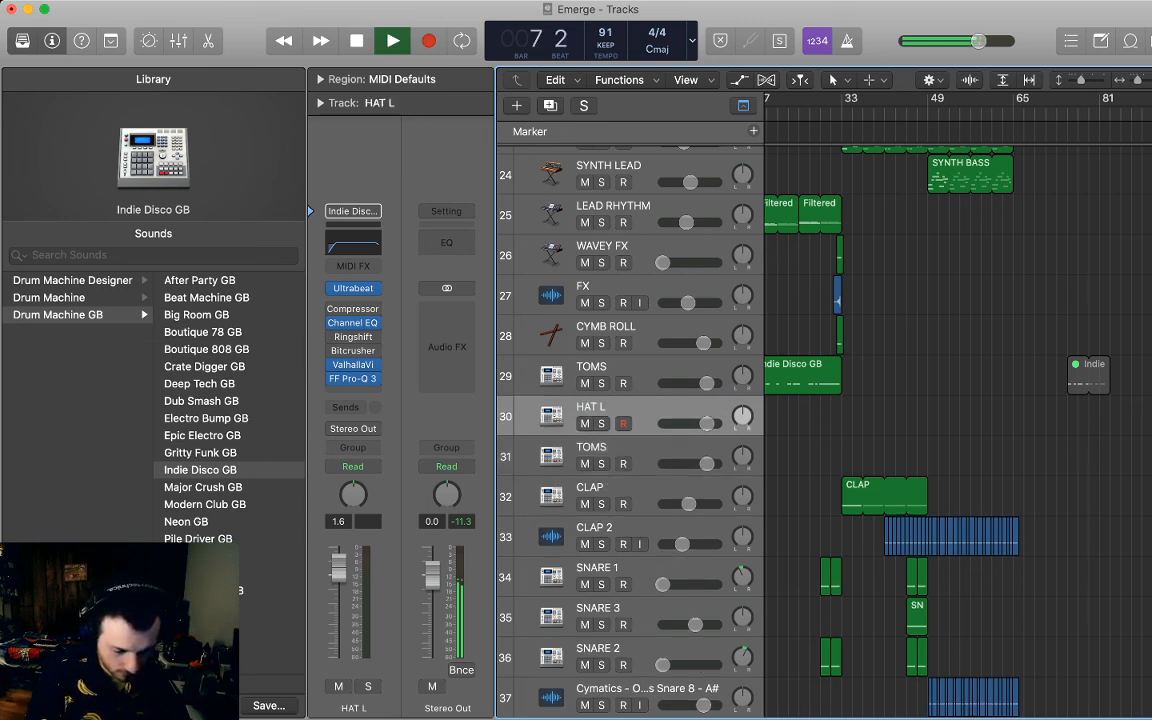
key(super+d)
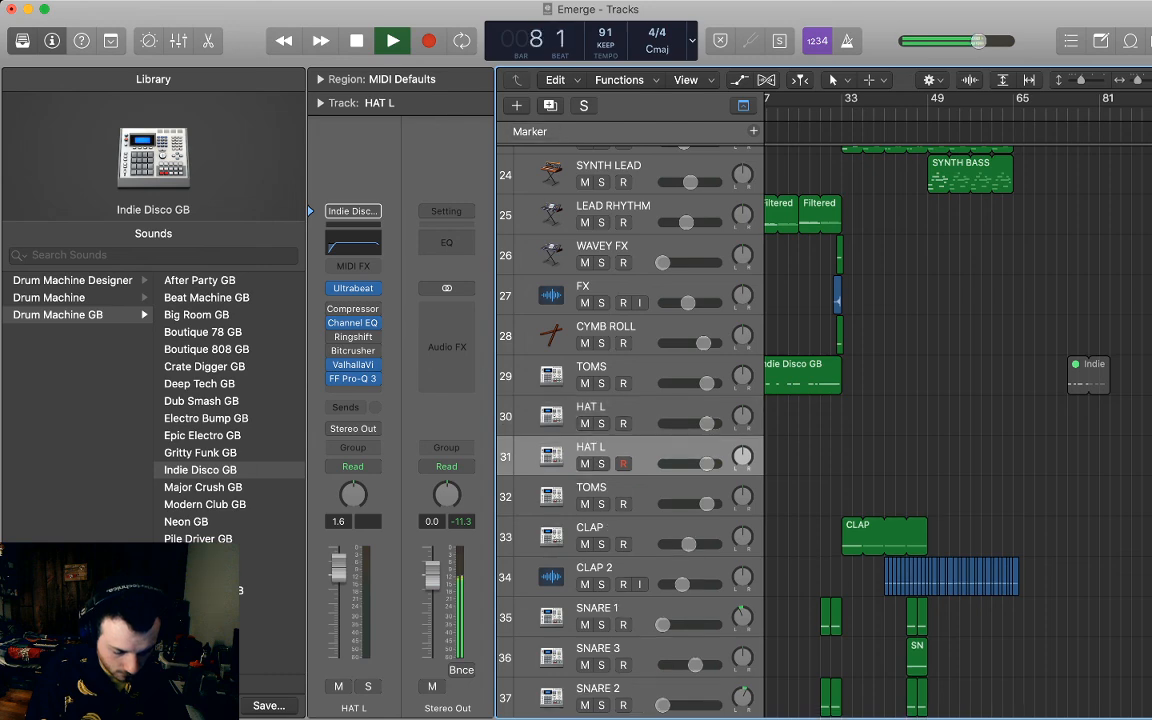
key(shift+Return)
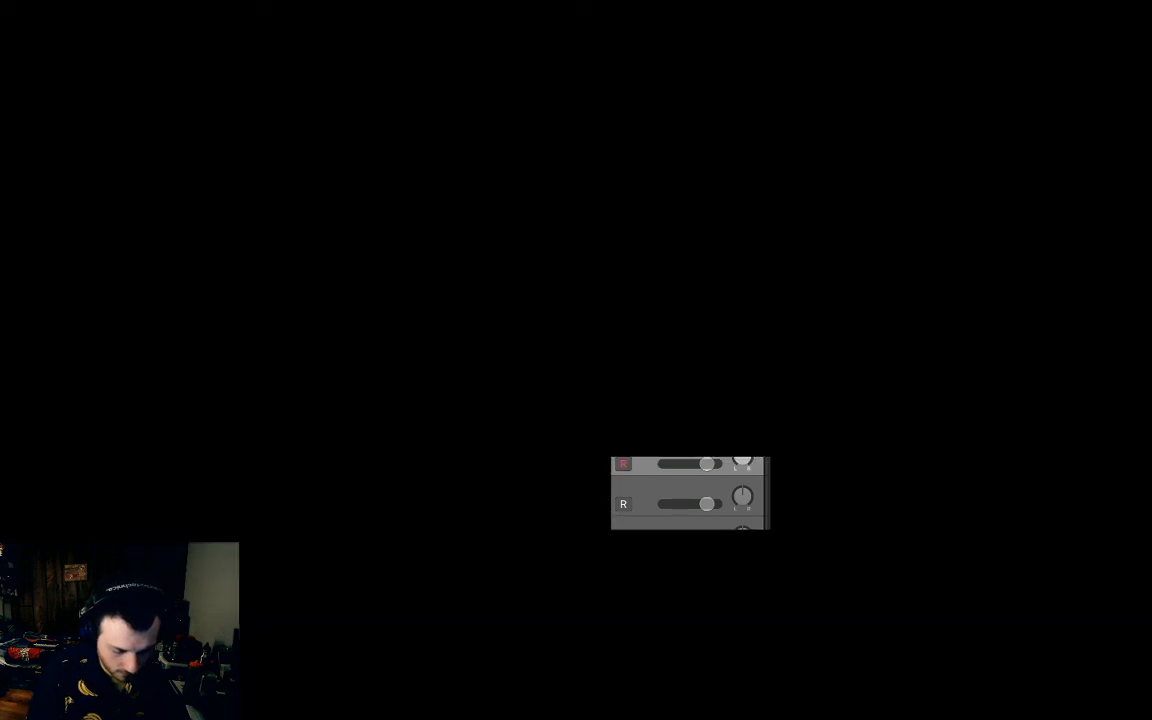
key(Return)
key(super+BackSpace)
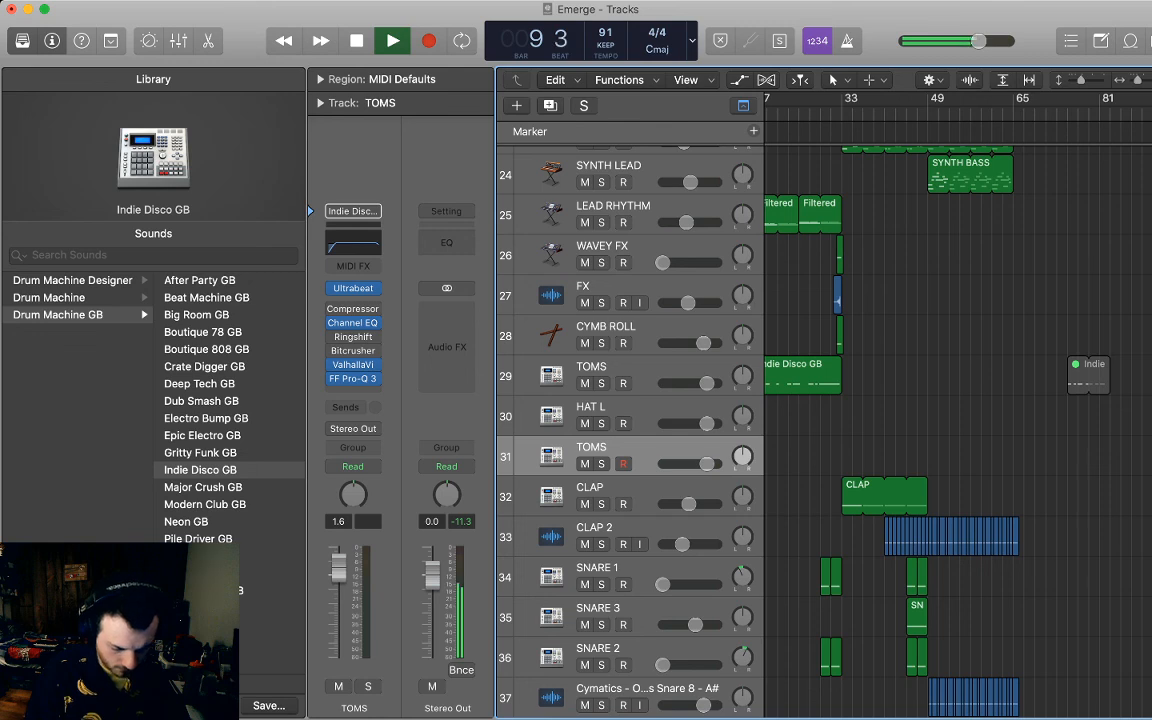
Rename the remaining duplicate TOMS track below HAT L as HAT R.
key(shift+n)
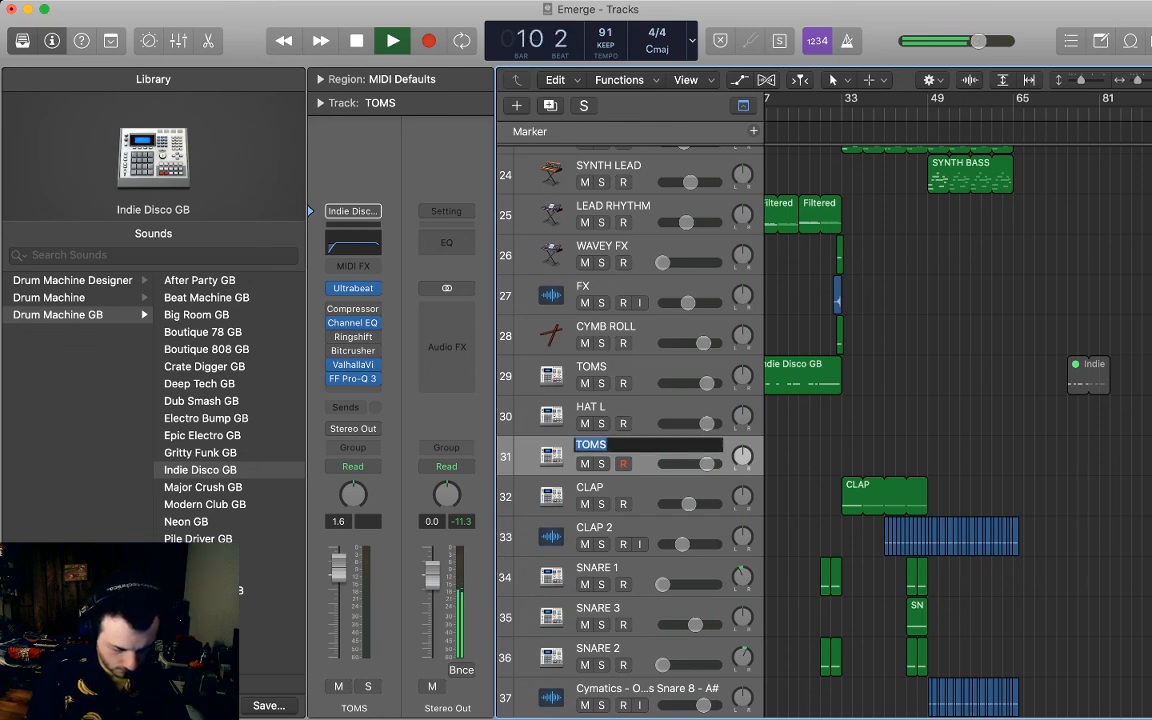
text(HAT R)
key(Return)
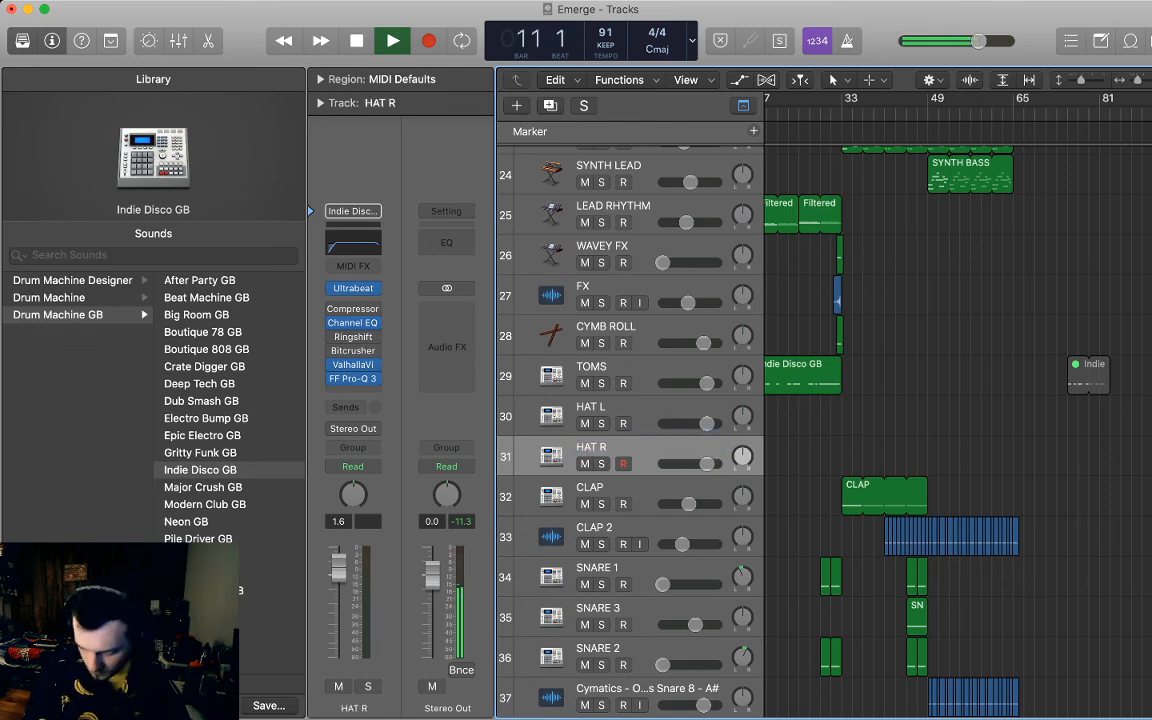
Load the Steely Beats GB drum machine patch on the HAT L track and Trap Door GB on the HAT R track.
scroll(824, 432, up, 5)
scroll(950, 430, up, 15)
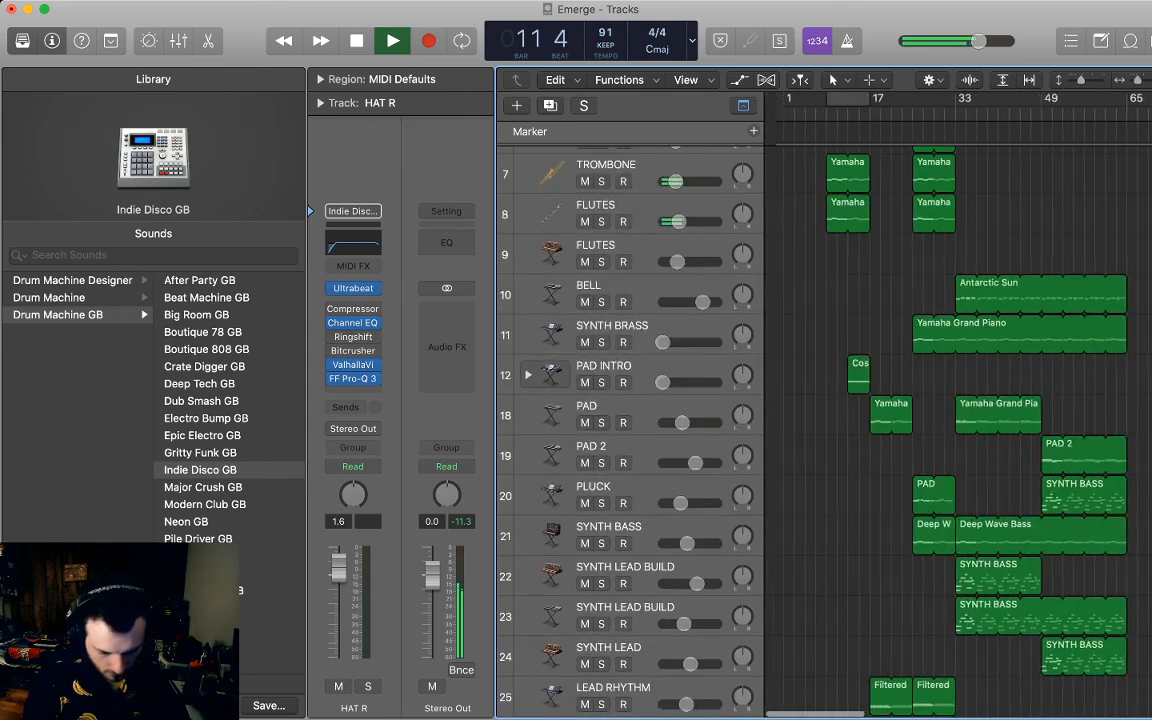
scroll(950, 430, left, 3)
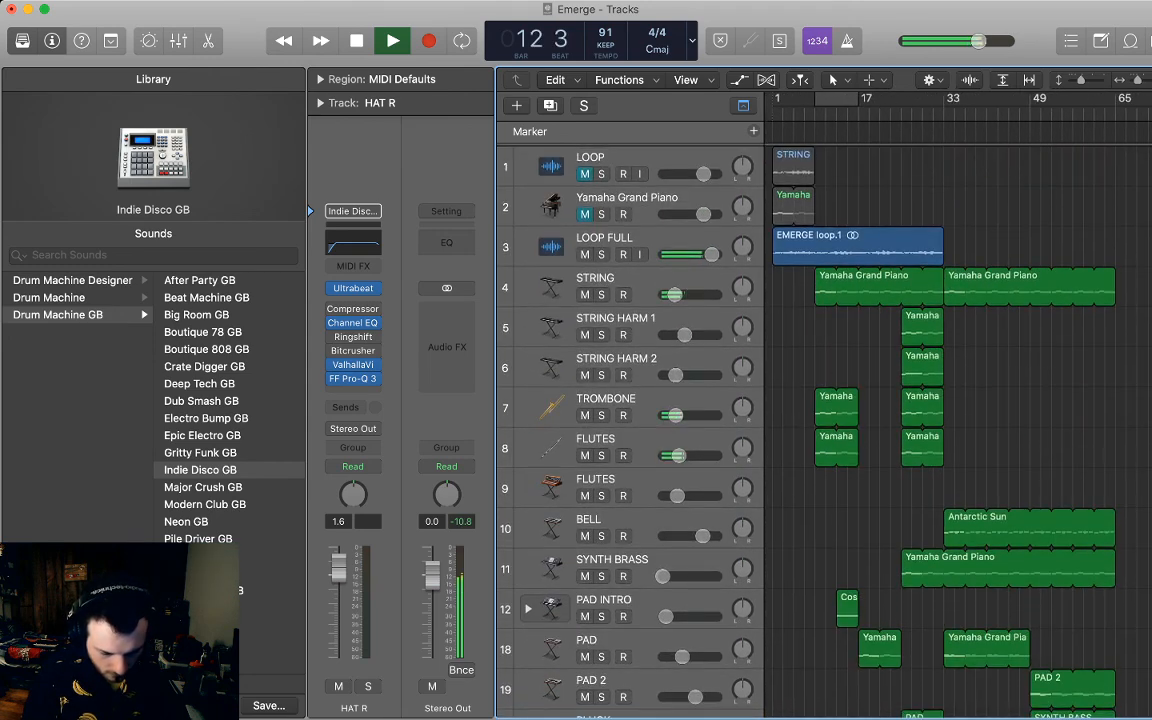
scroll(824, 420, down, 15)
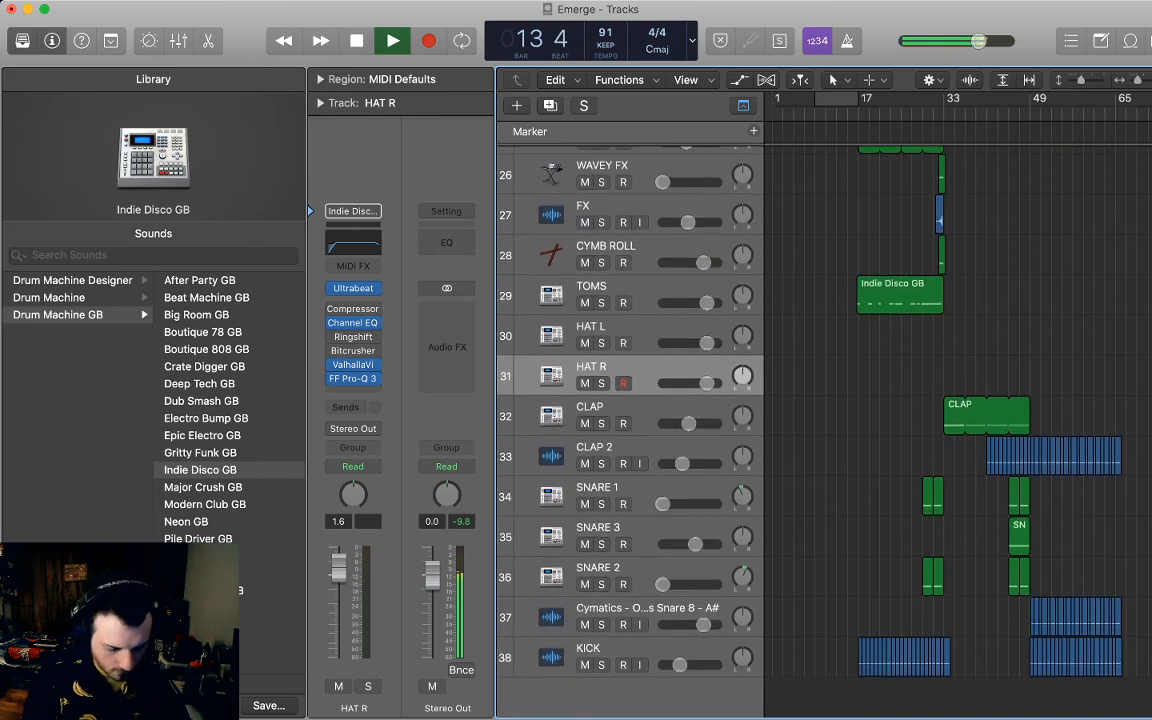
click(620, 328)
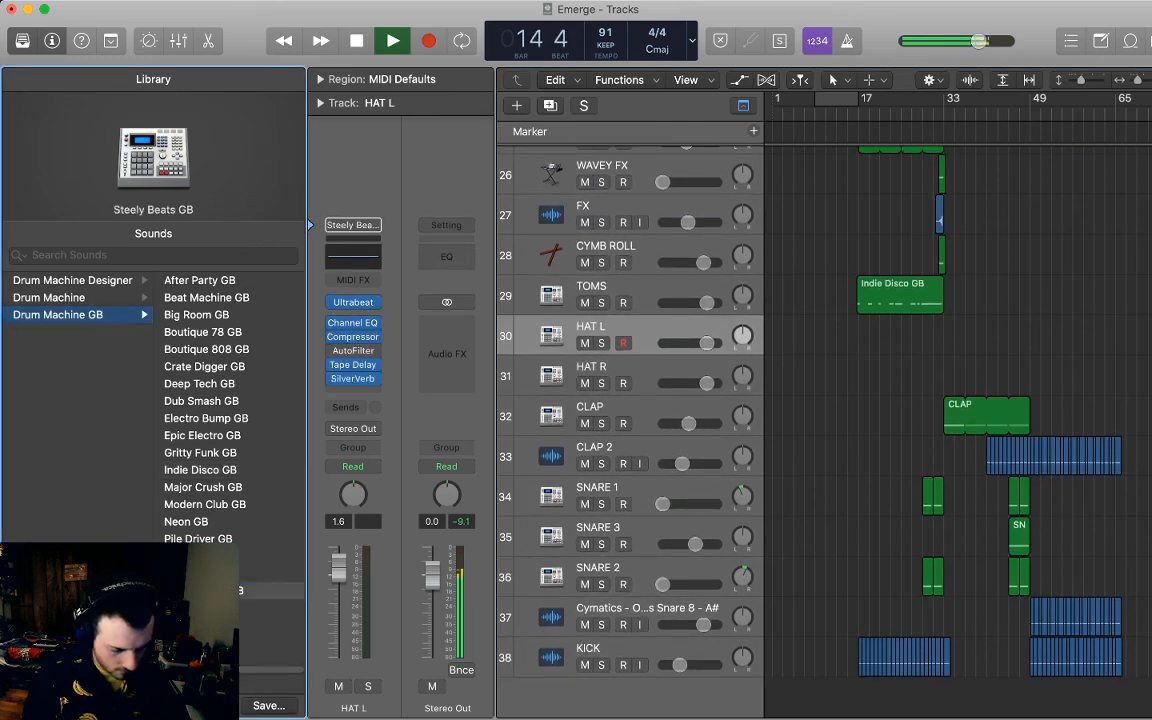
click(620, 368)
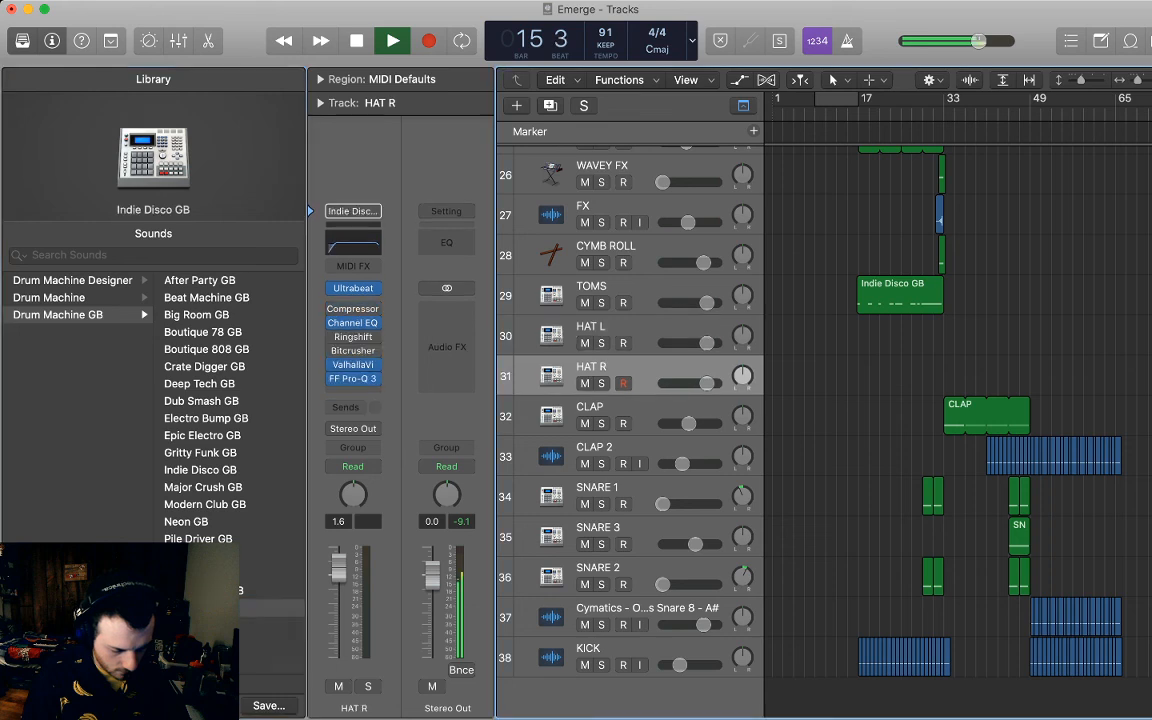
click(255, 607)
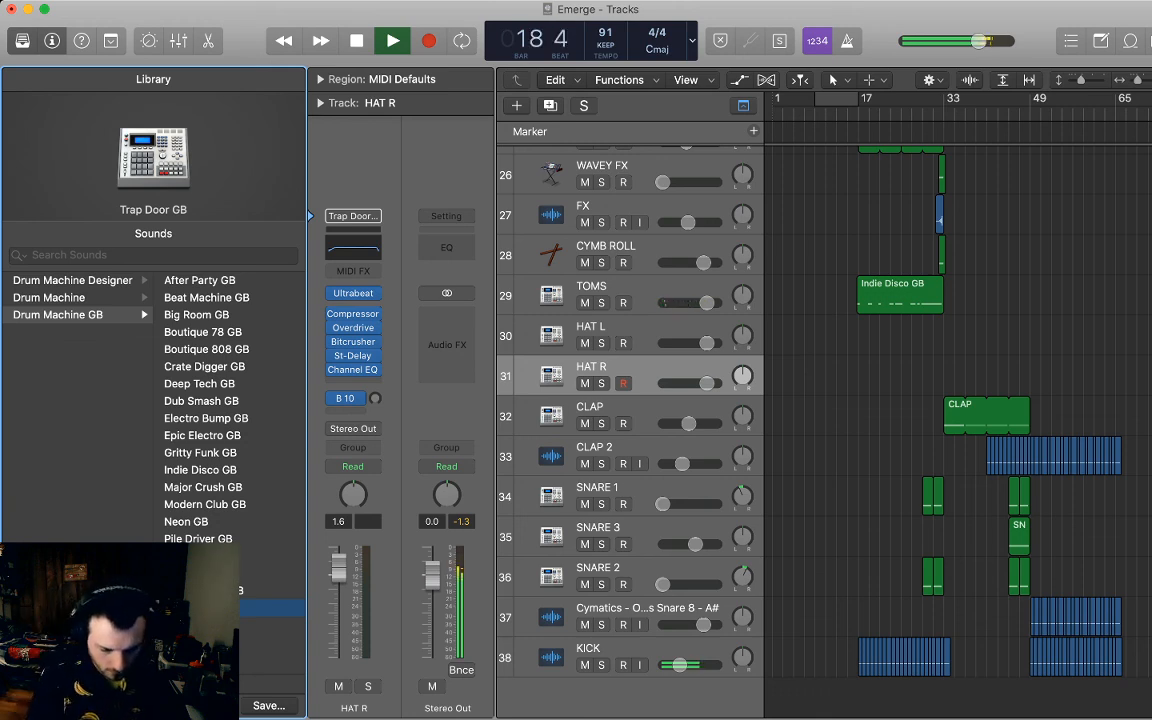
scroll(824, 412, down, 1)
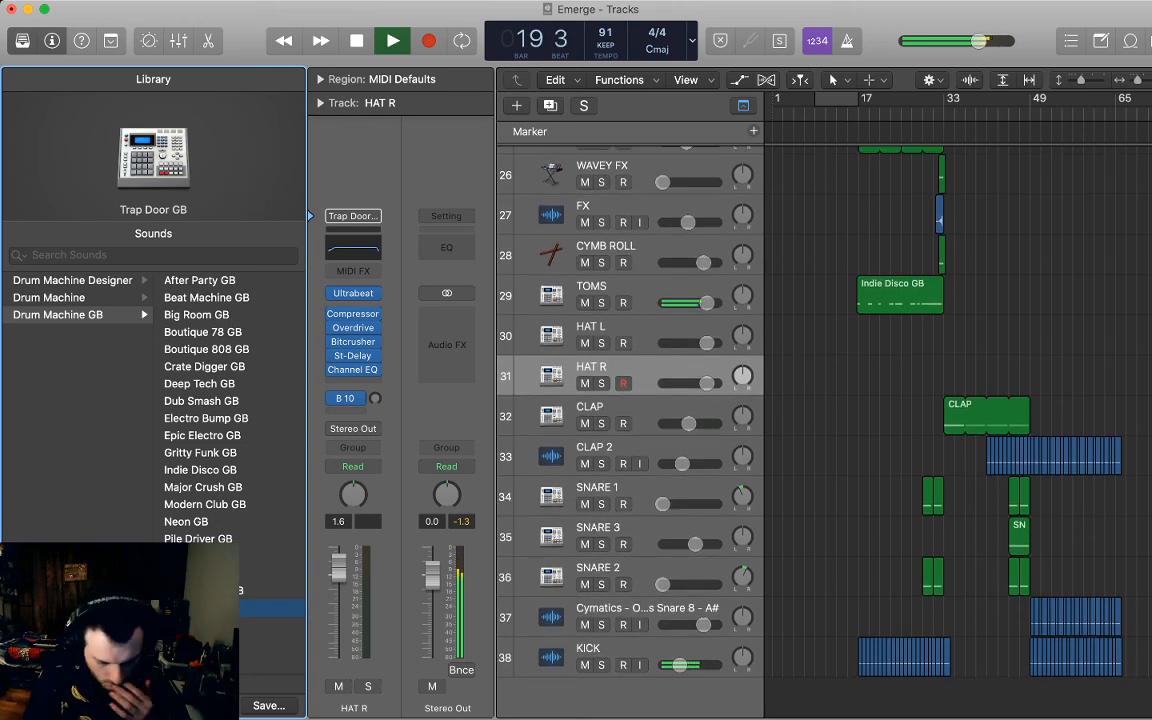
scroll(958, 400, right, 3)
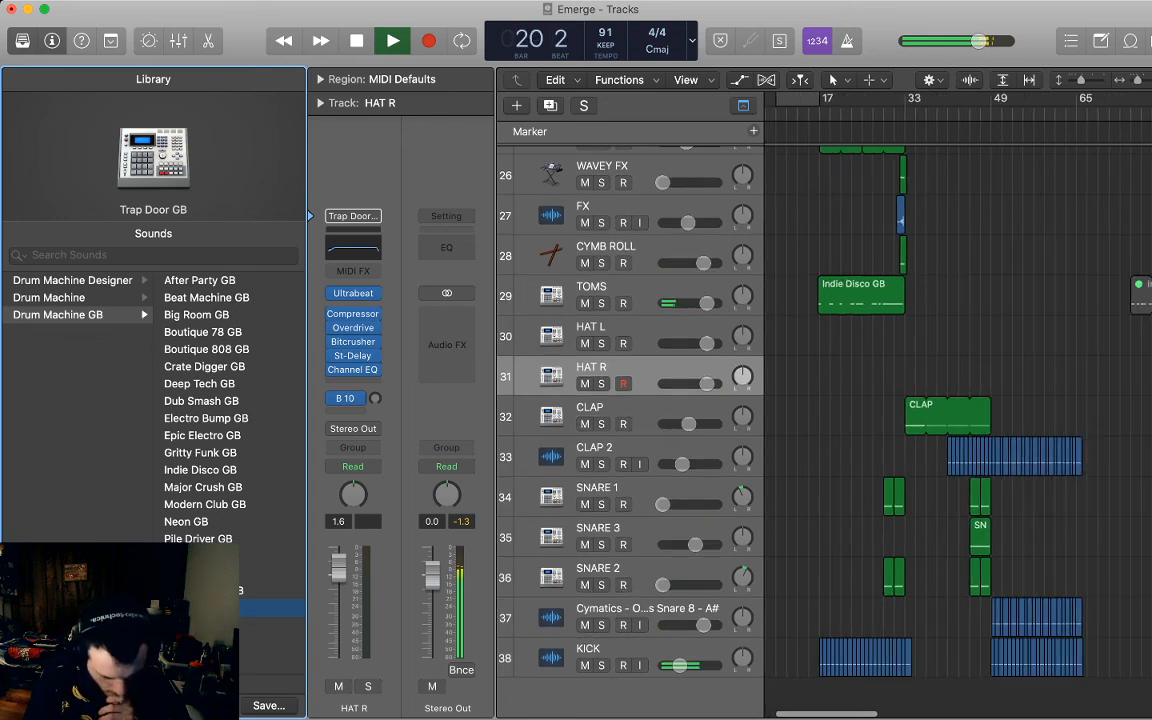
Pan the HAT L track to -20 and the HAT R track to +20.
drag(742, 337, 742, 354)
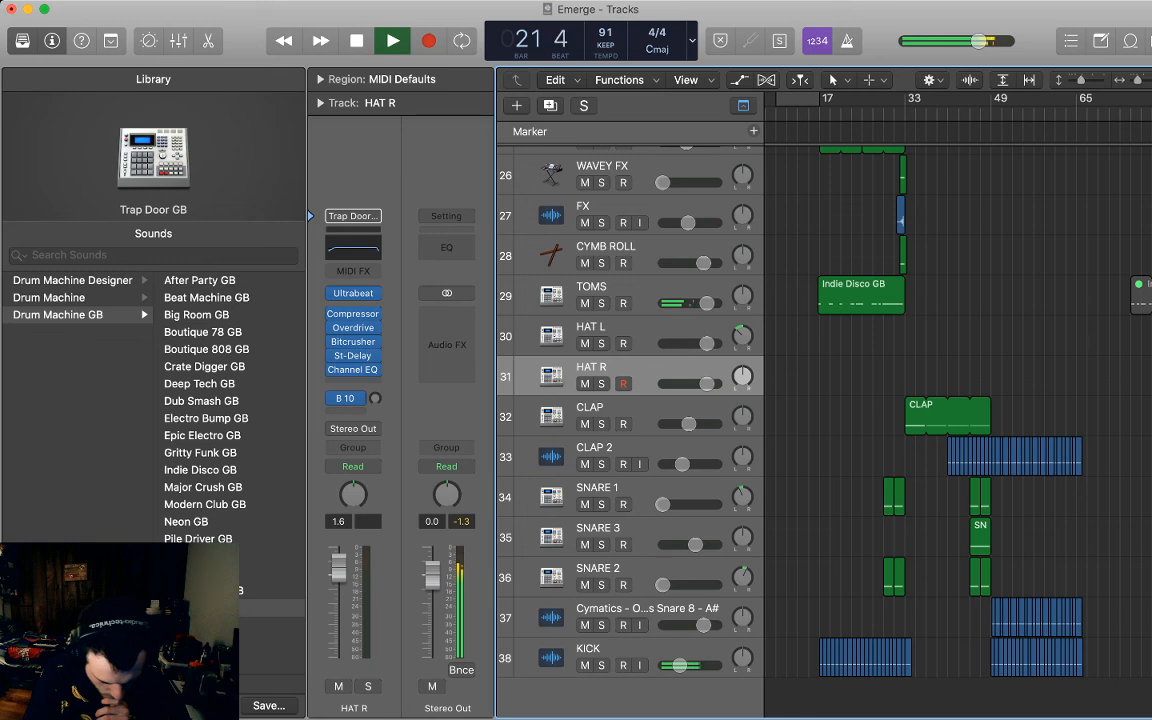
drag(742, 377, 742, 359)
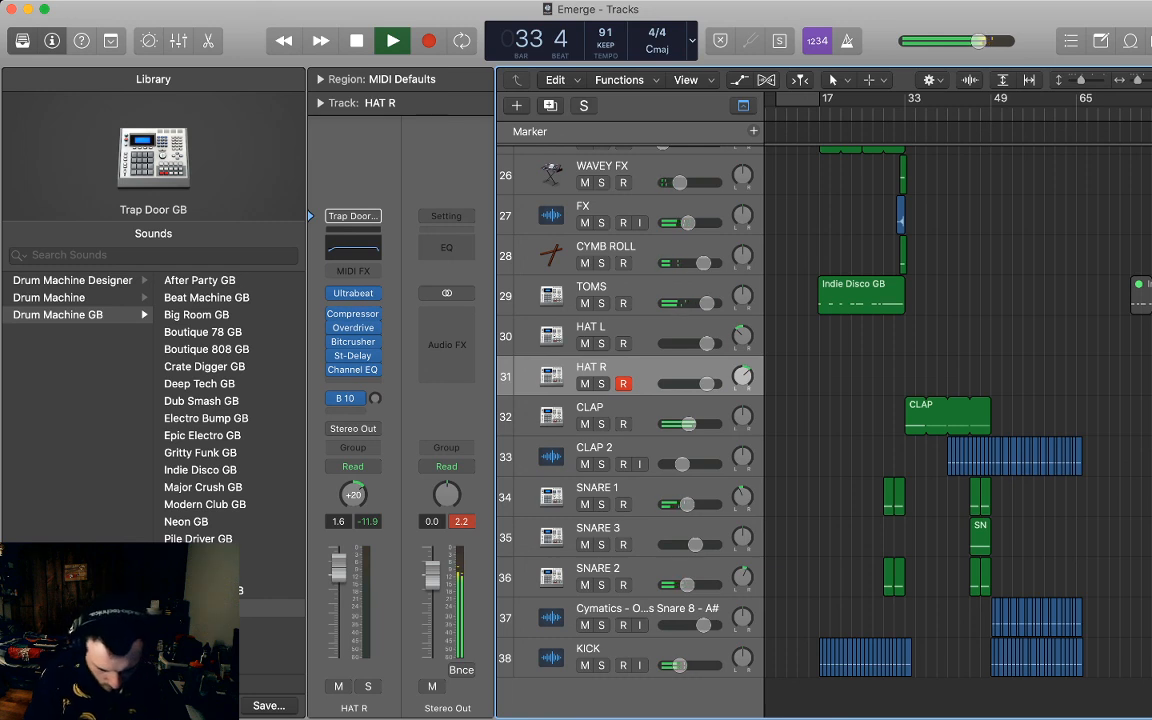
Cut the first half of the CLAP pattern so that it starts at bar 41.
drag(948, 413, 991, 410)
click(1012, 412)
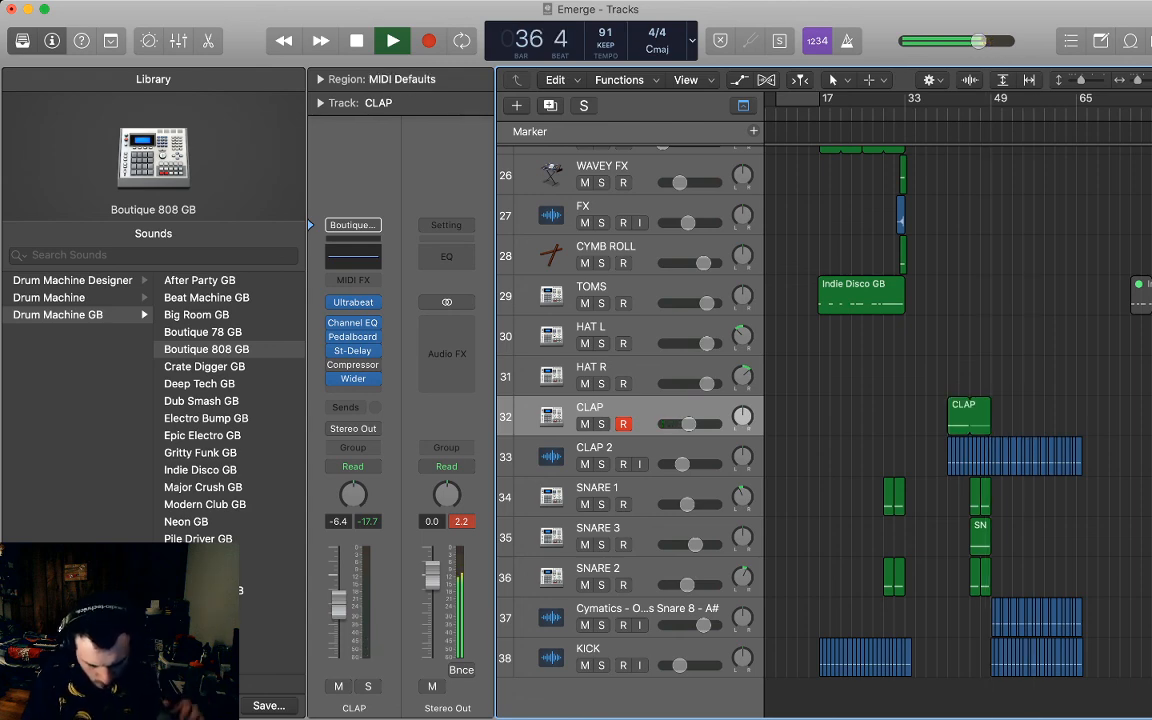
Rename the second SYNTH LEAD BUILD track as SYNTH LEAD BUILD 2.
scroll(630, 400, up, 15)
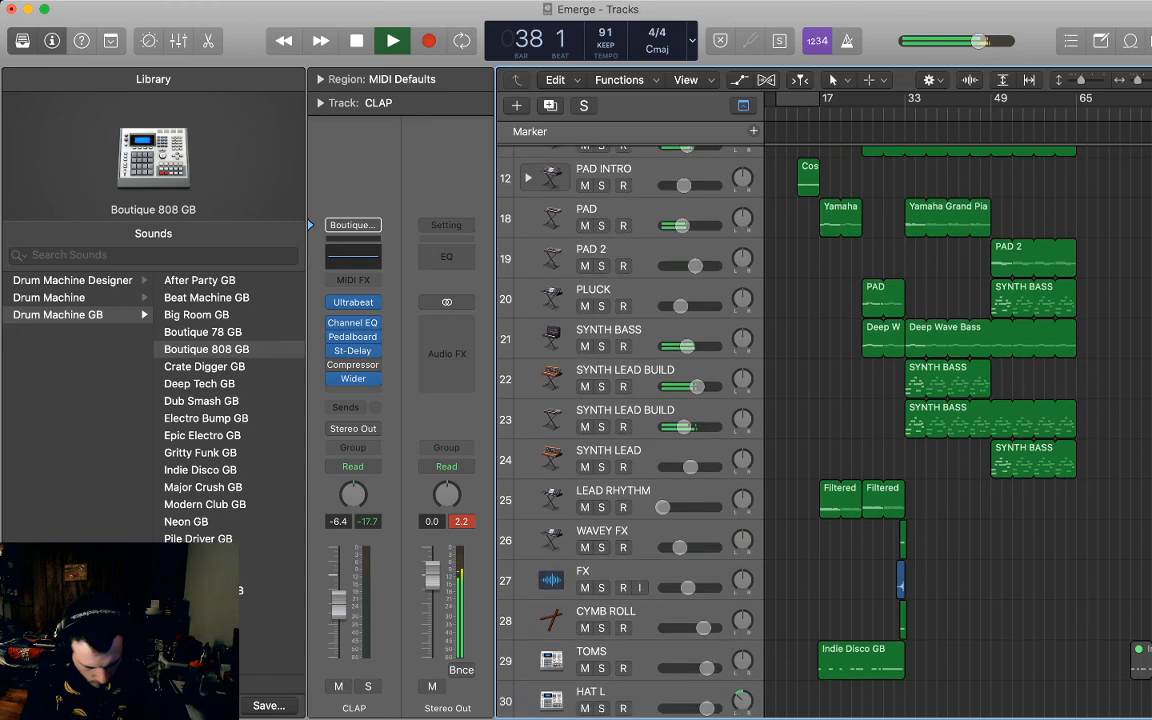
scroll(630, 420, down, 3)
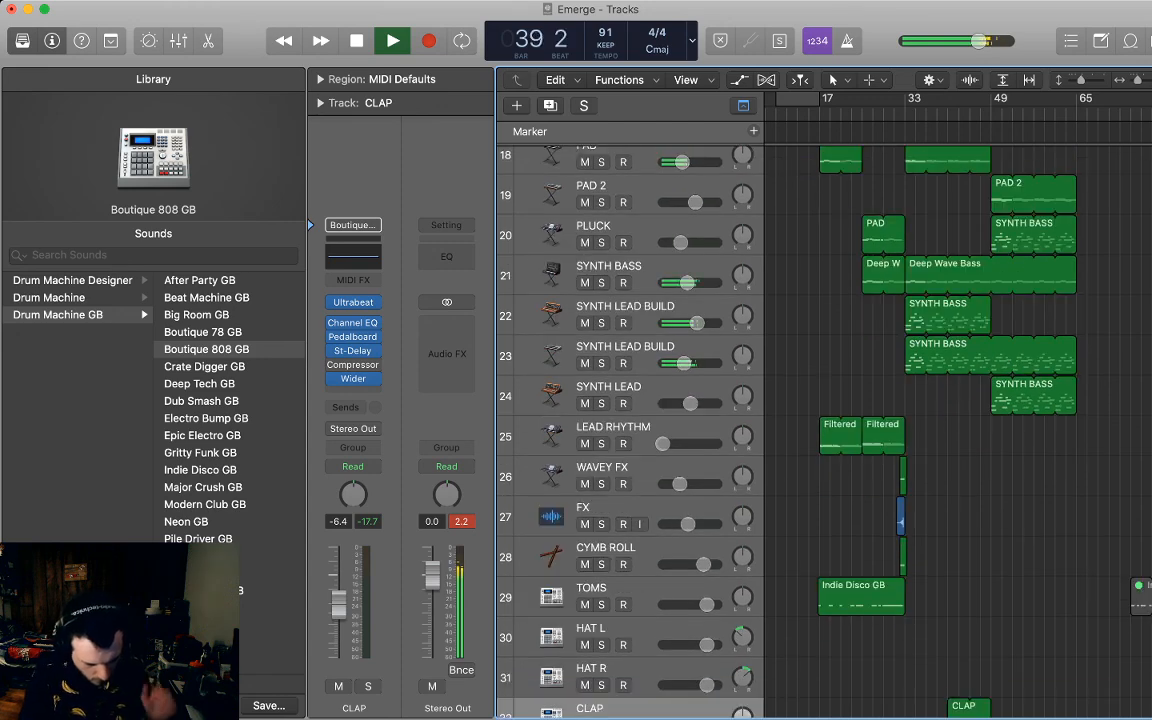
double_click(625, 346)
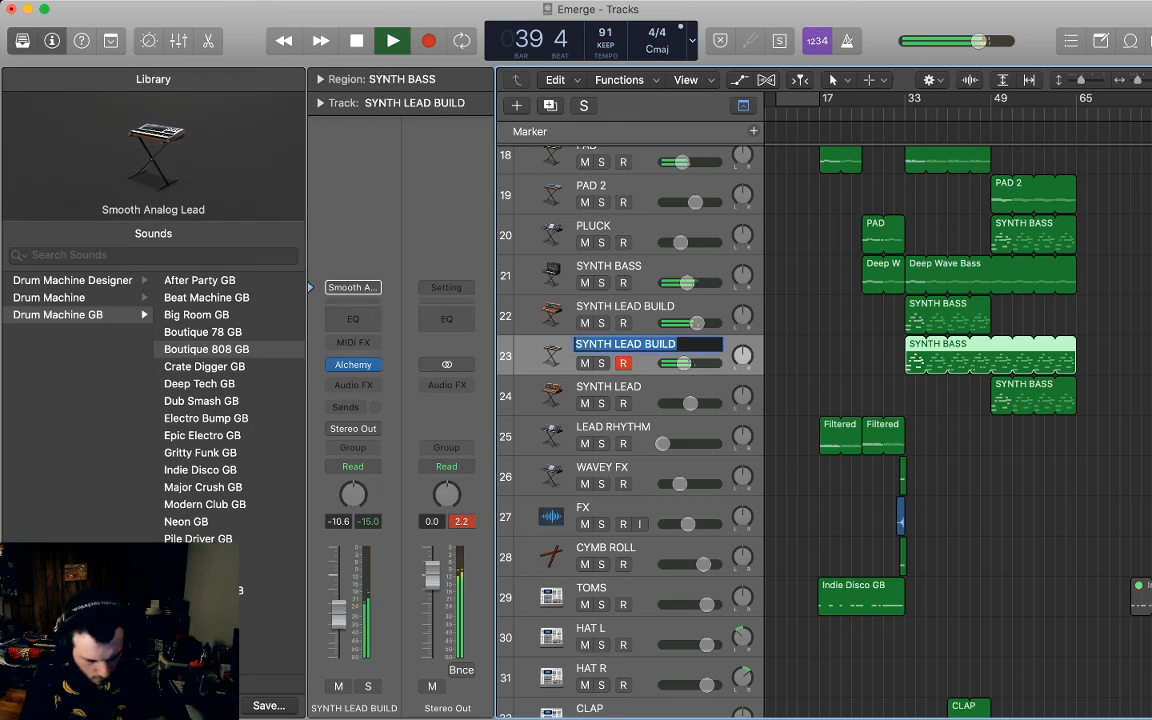
key(Right)
text(2)
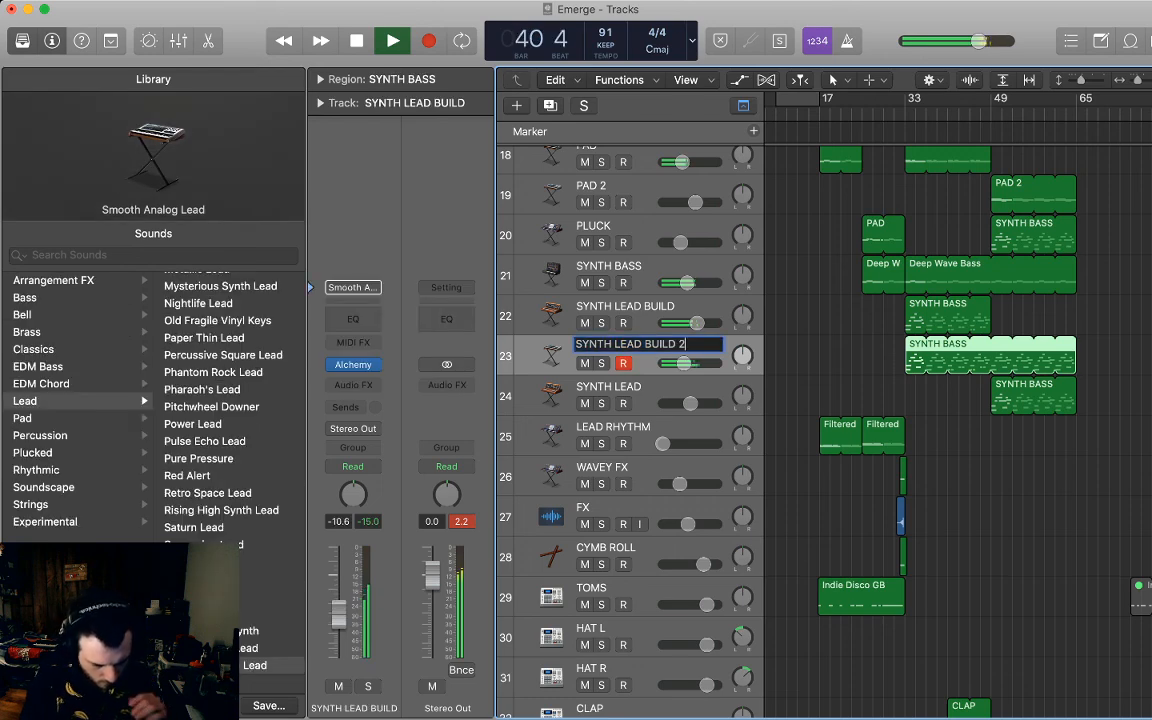
key(Return)
Restore the CLAP pattern so that it runs from bar 33 to bar 49.
scroll(630, 420, down, 5)
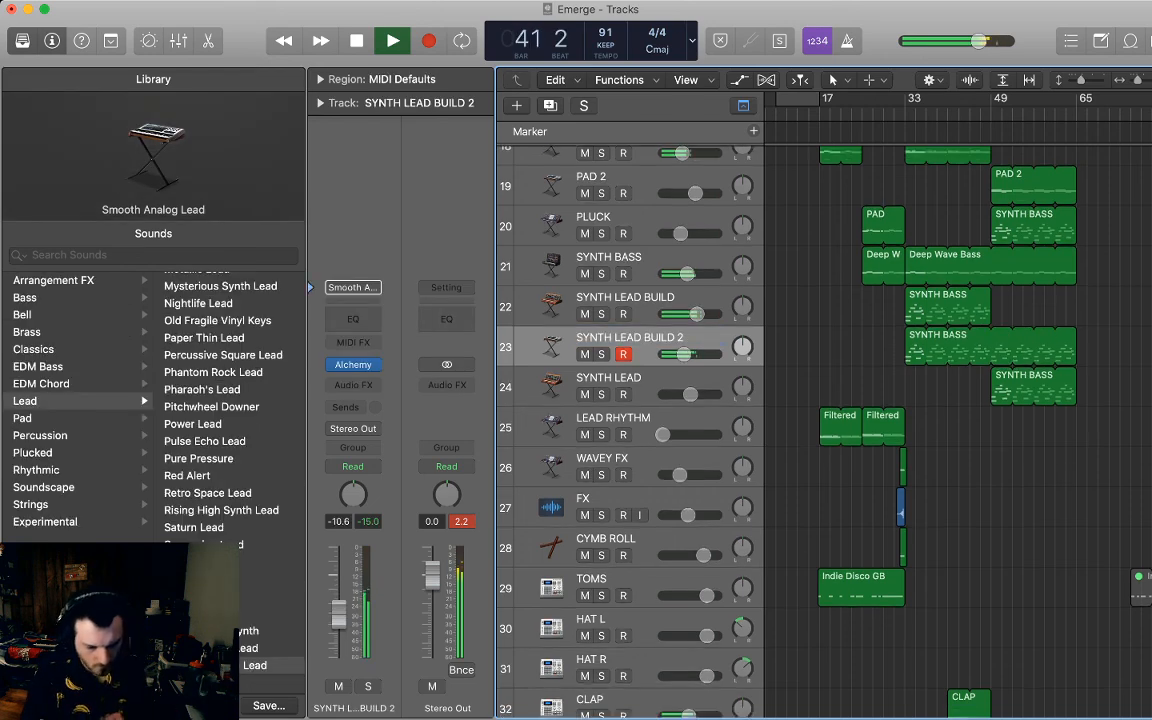
scroll(630, 420, down, 1)
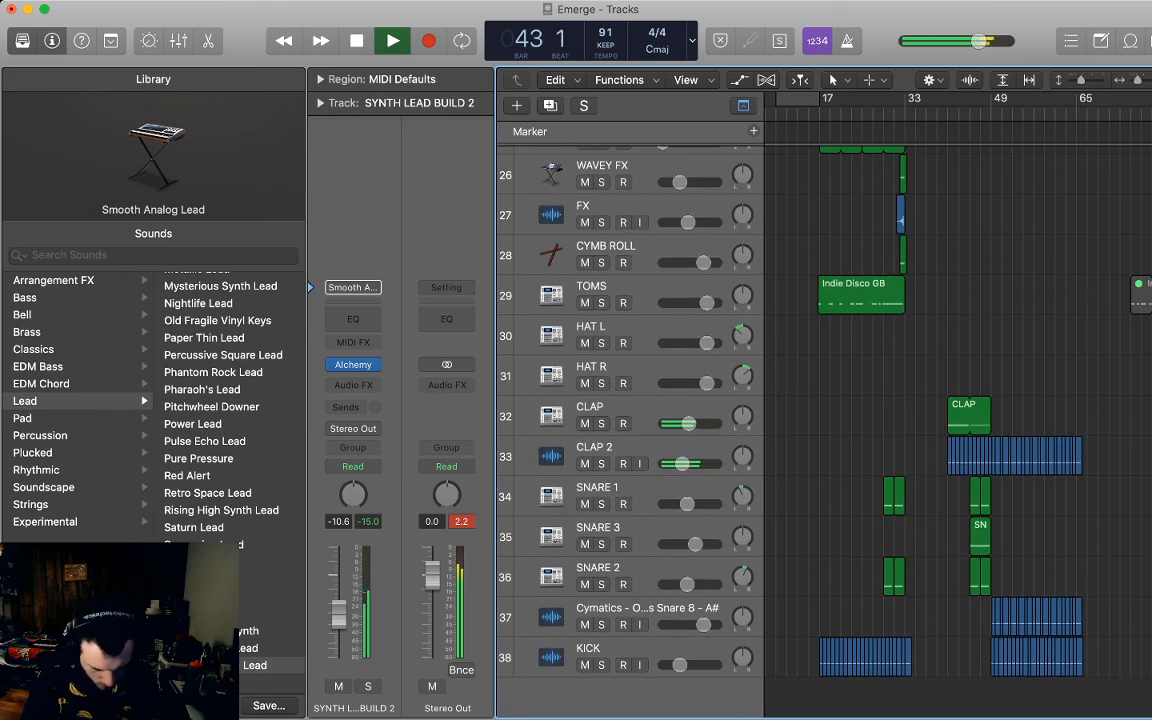
click(968, 415)
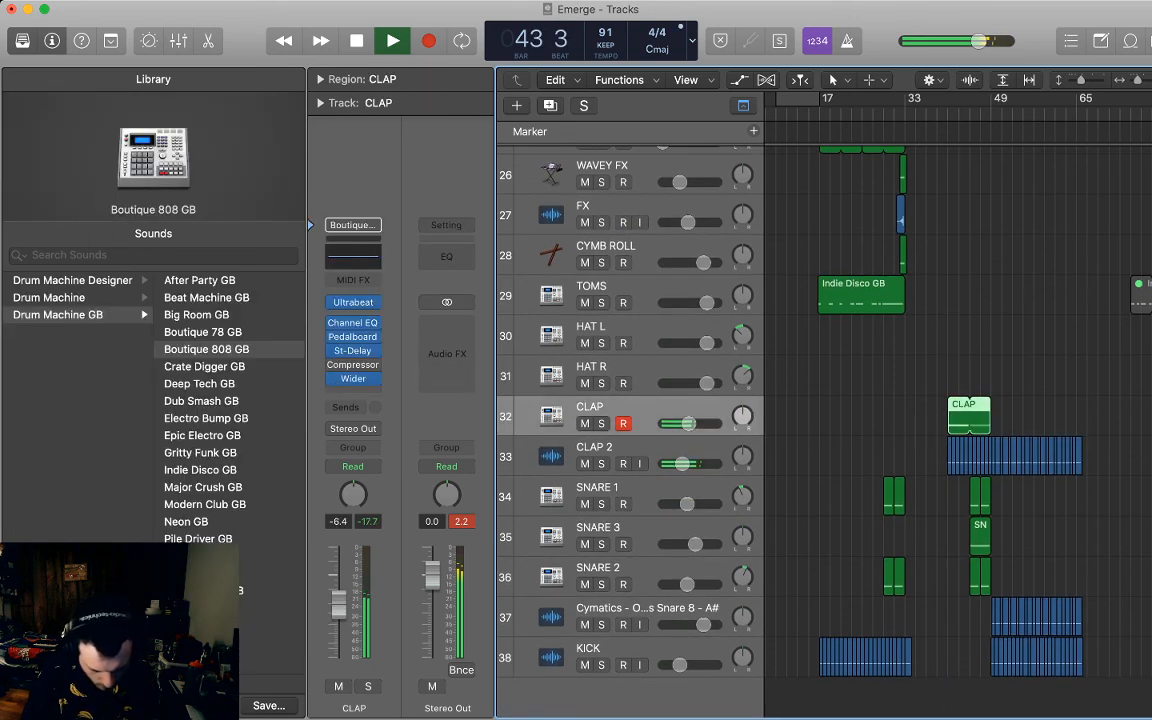
drag(968, 415, 991, 404)
click(1010, 404)
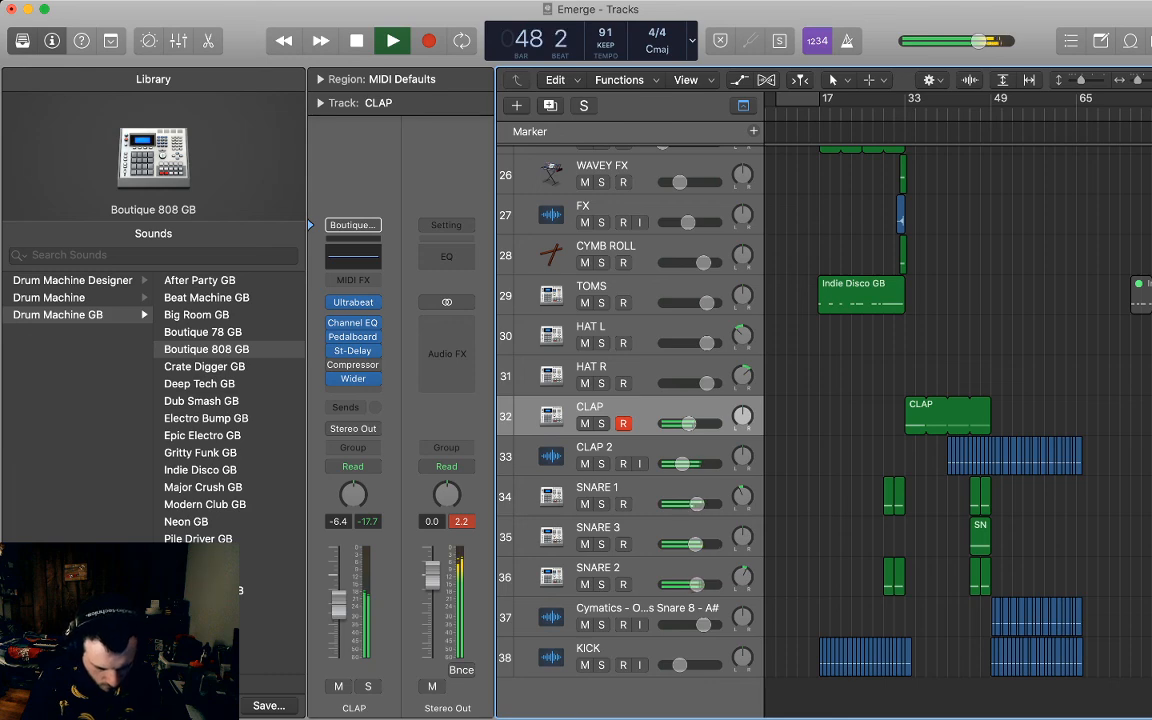
Show the track automation, stop playback and set the Cymatics snare track's volume line to -3.4 dB without a bar 49 point.
key(a)
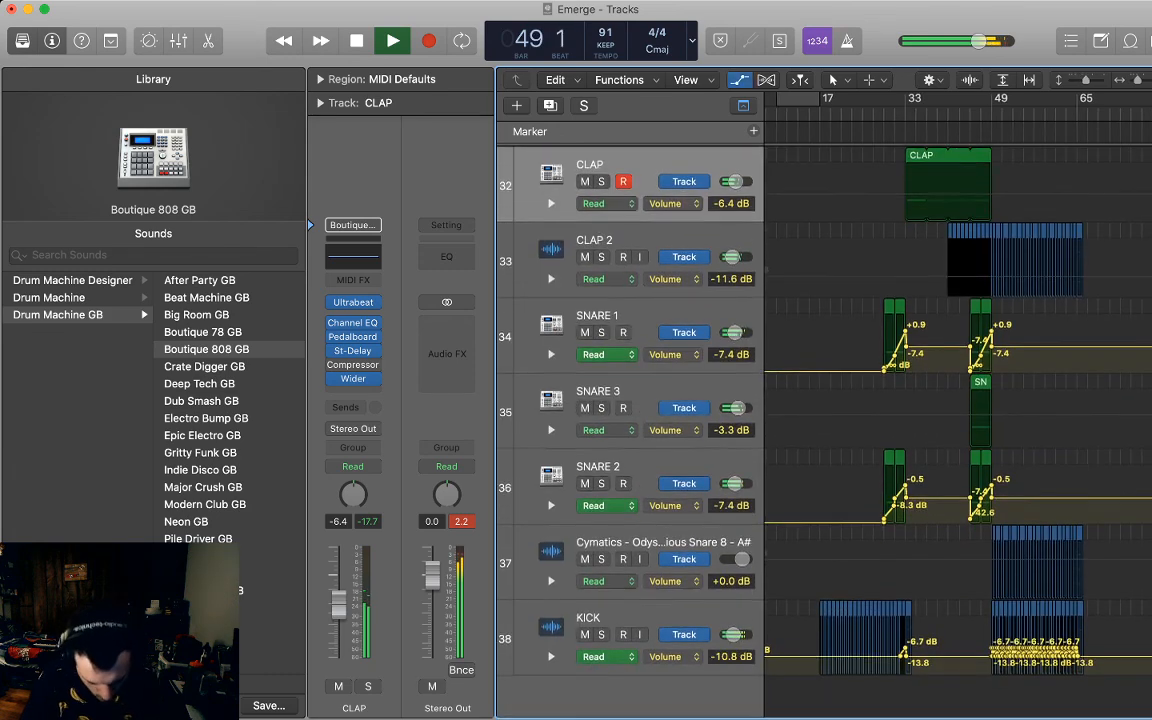
key(space)
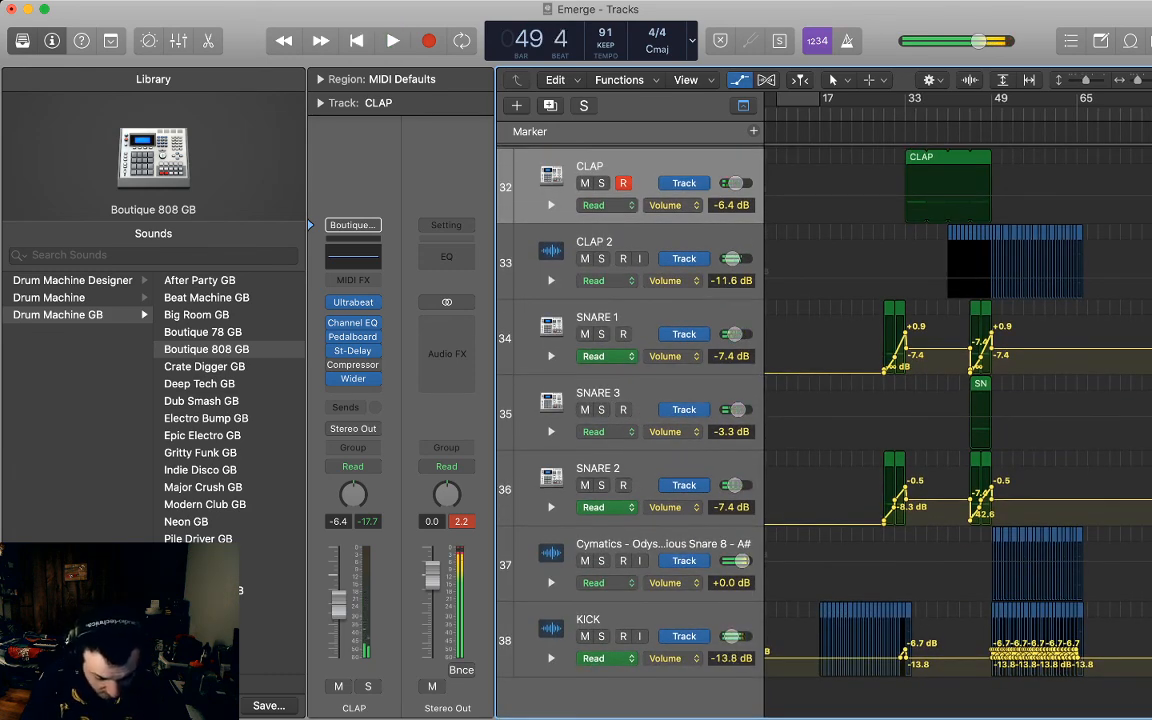
click(991, 562)
click(991, 562)
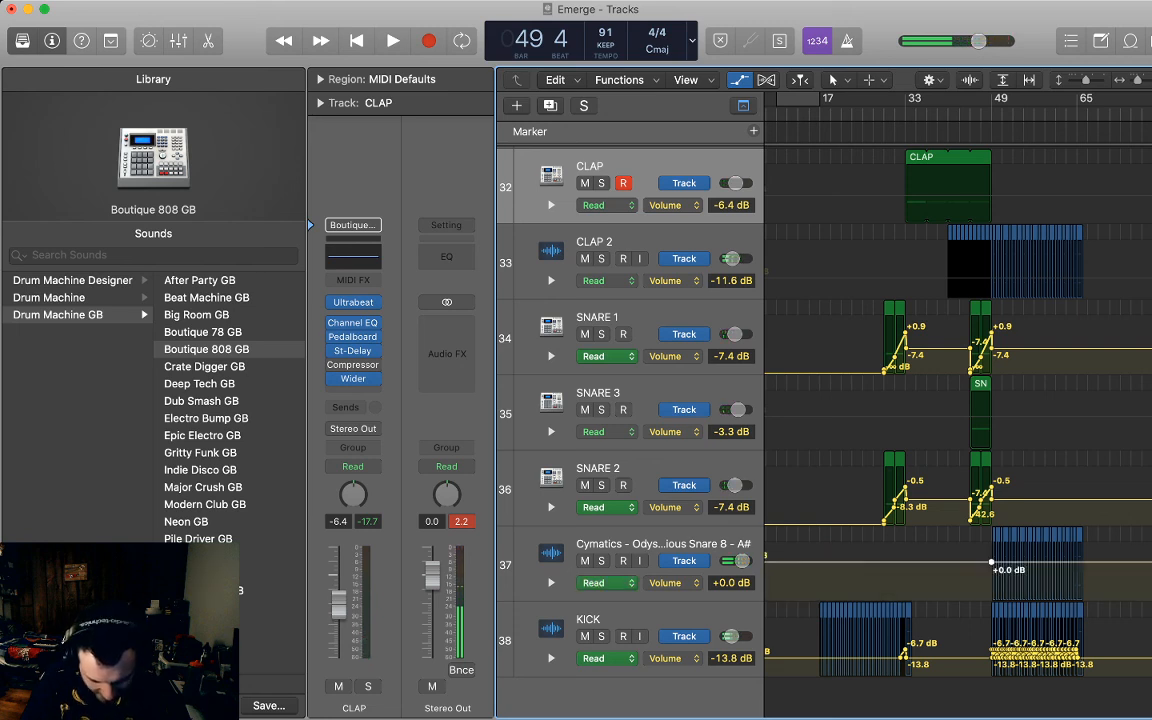
key(super+z)
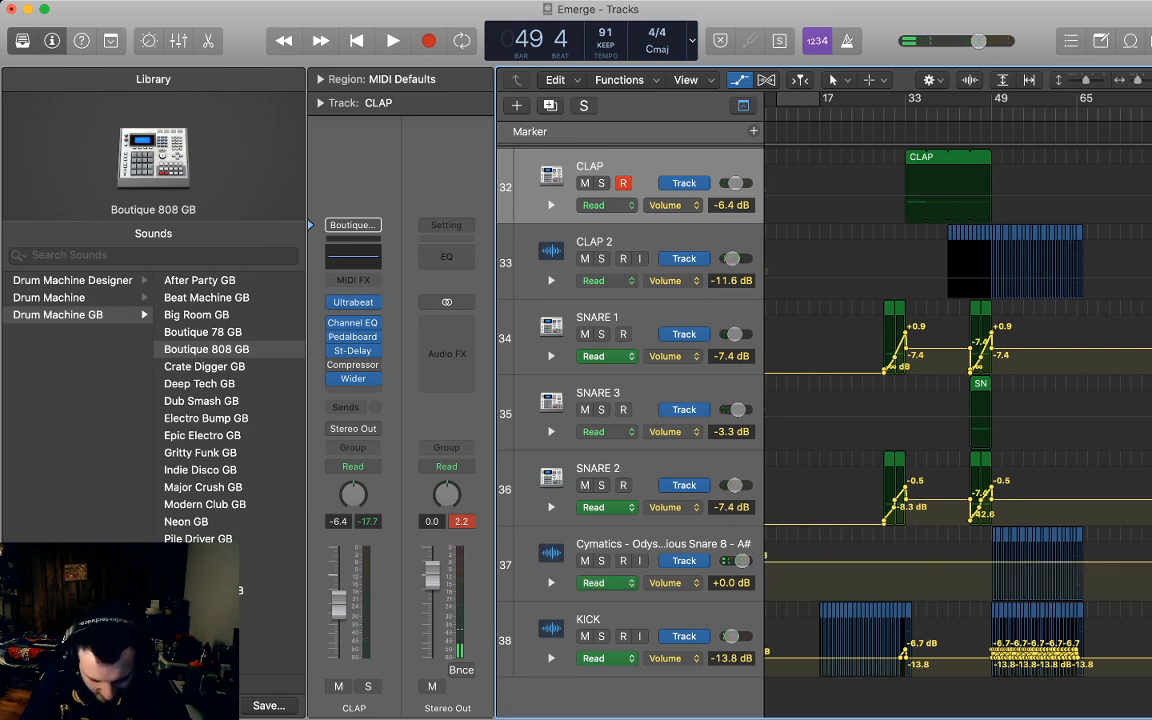
key(super+z)
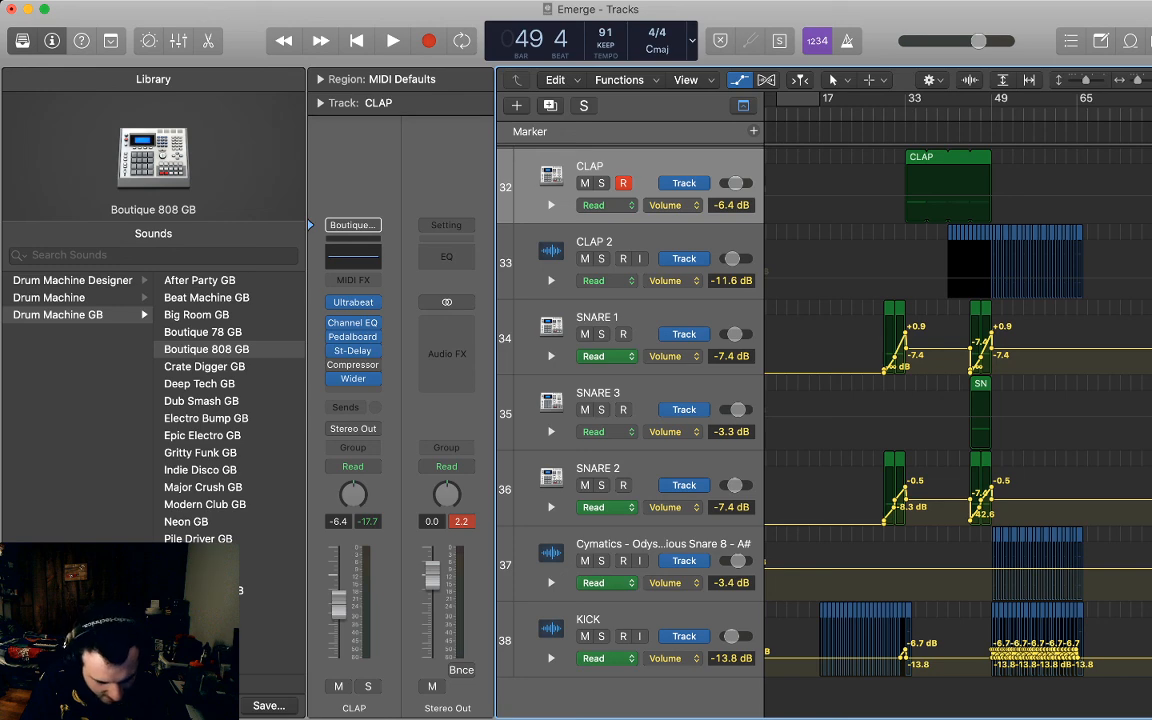
Solo the CLAP 2 and Cymatics snare tracks, play them together and lower the snare's volume to -9.7 dB.
click(601, 259)
click(601, 561)
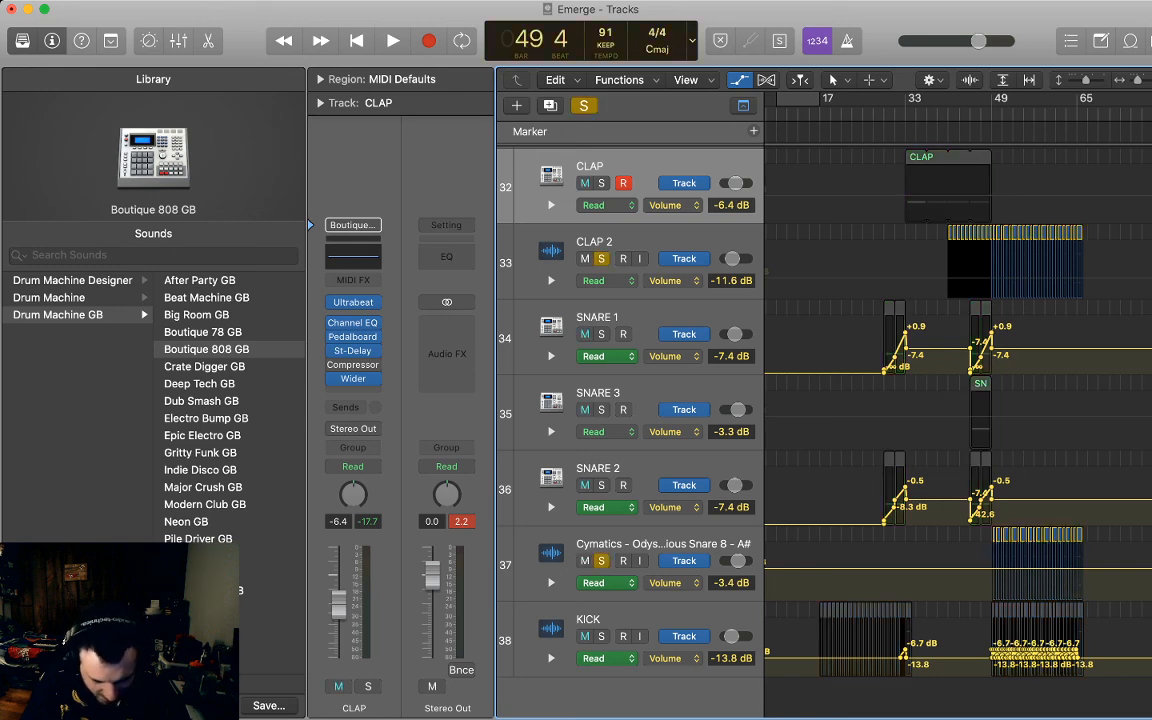
key(space)
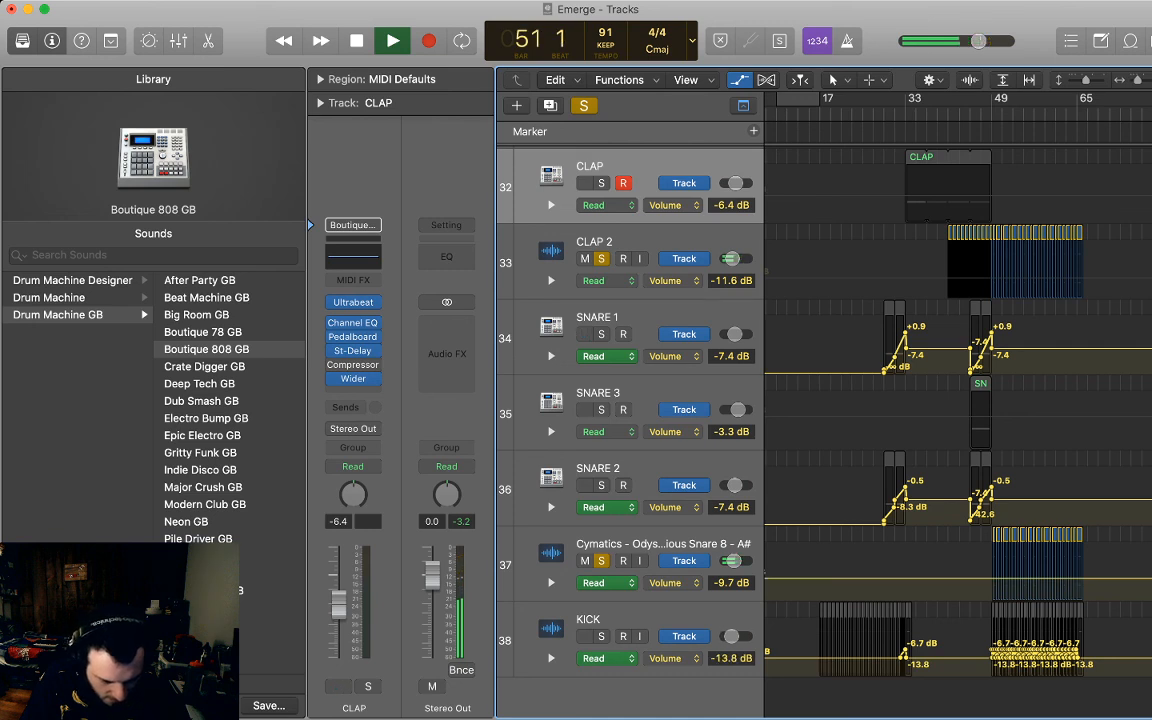
Rename the Cymatics snare track as SNARE.
click(640, 545)
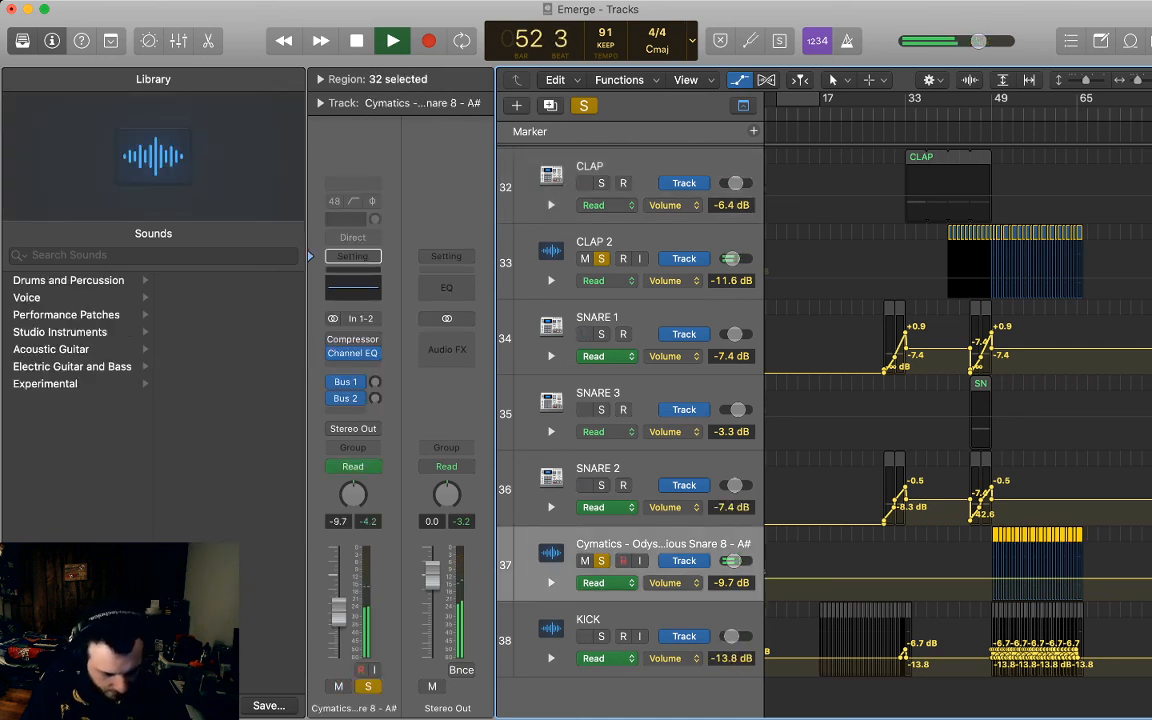
key(shift+n)
text(SNARE)
key(Return)
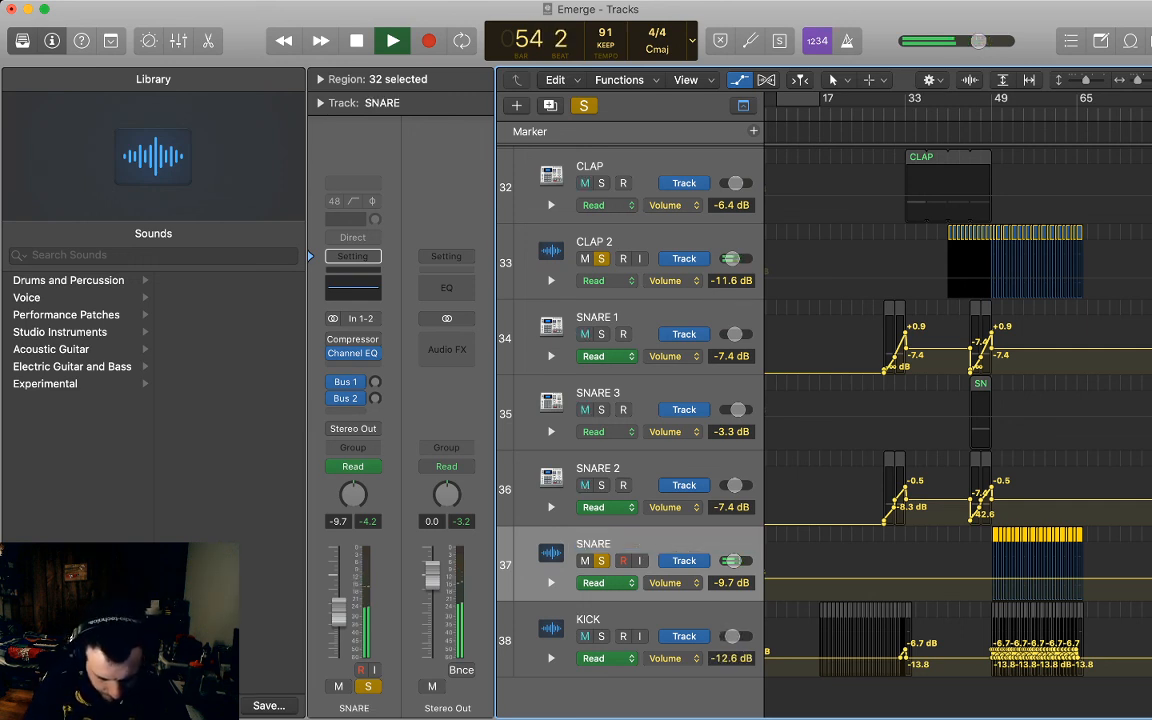
Examine how the SNARE and CLAP 2 hits line up on the second beat of bar 49.
key(super+Right)
key(super+Right)
key(super+Right)
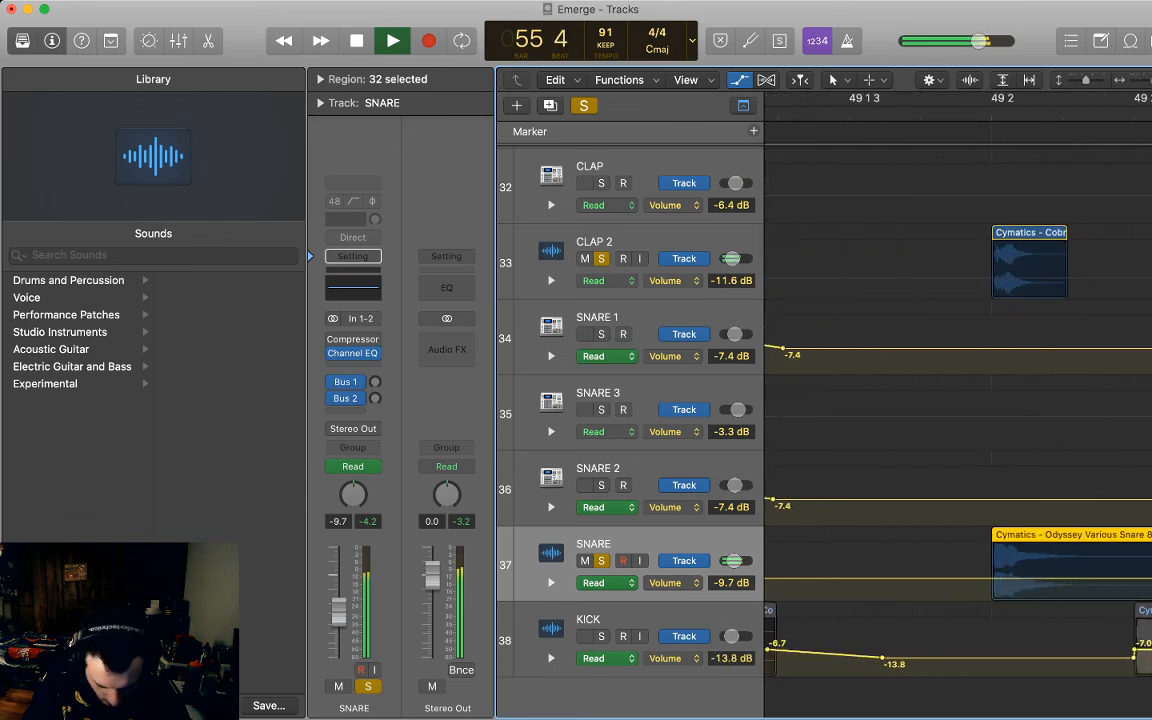
key(super+Left)
key(super+Left)
key(super+Left)
key(super+Left)
key(super+Left)
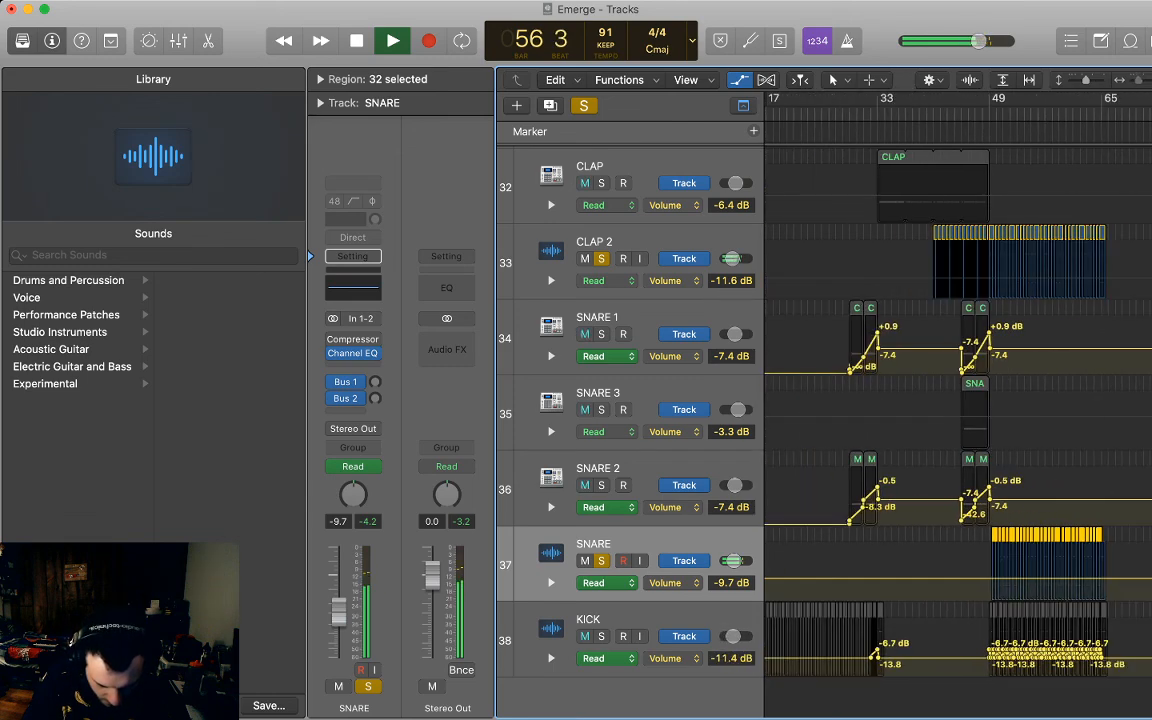
Add the ValhallaVi and FF Pro-Q 3 effects to the SNARE track while auditioning it soloed with CLAP 2.
scroll(958, 400, right, 2)
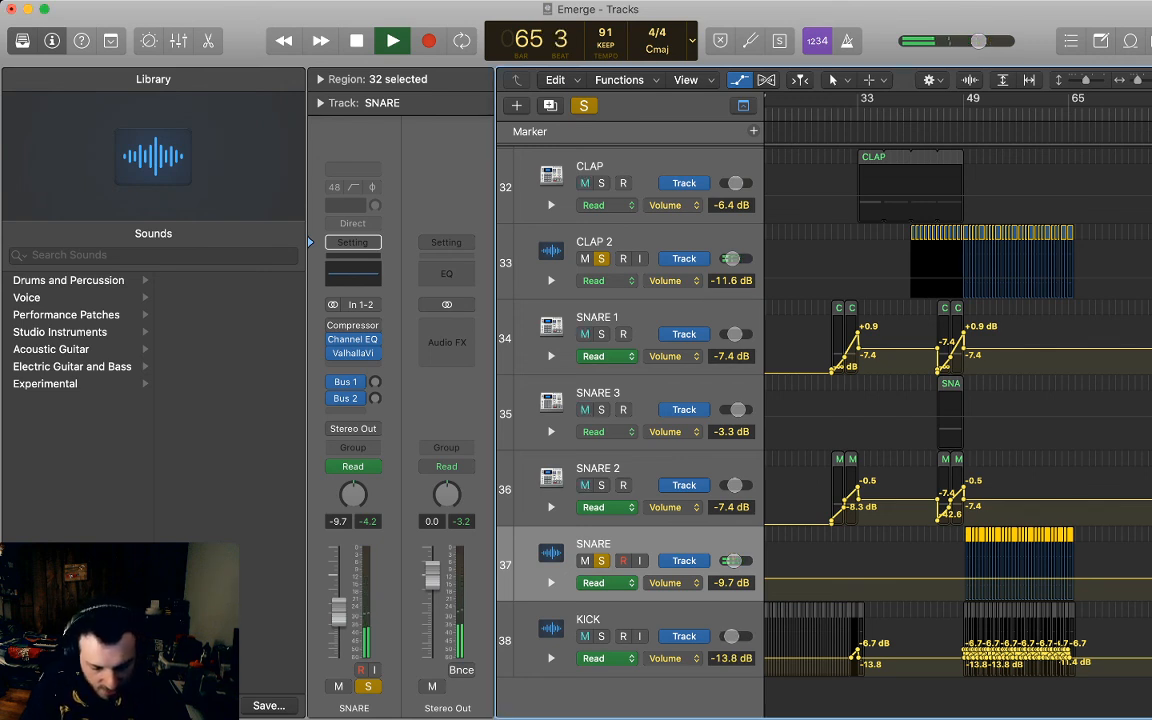
key(space)
key(space)
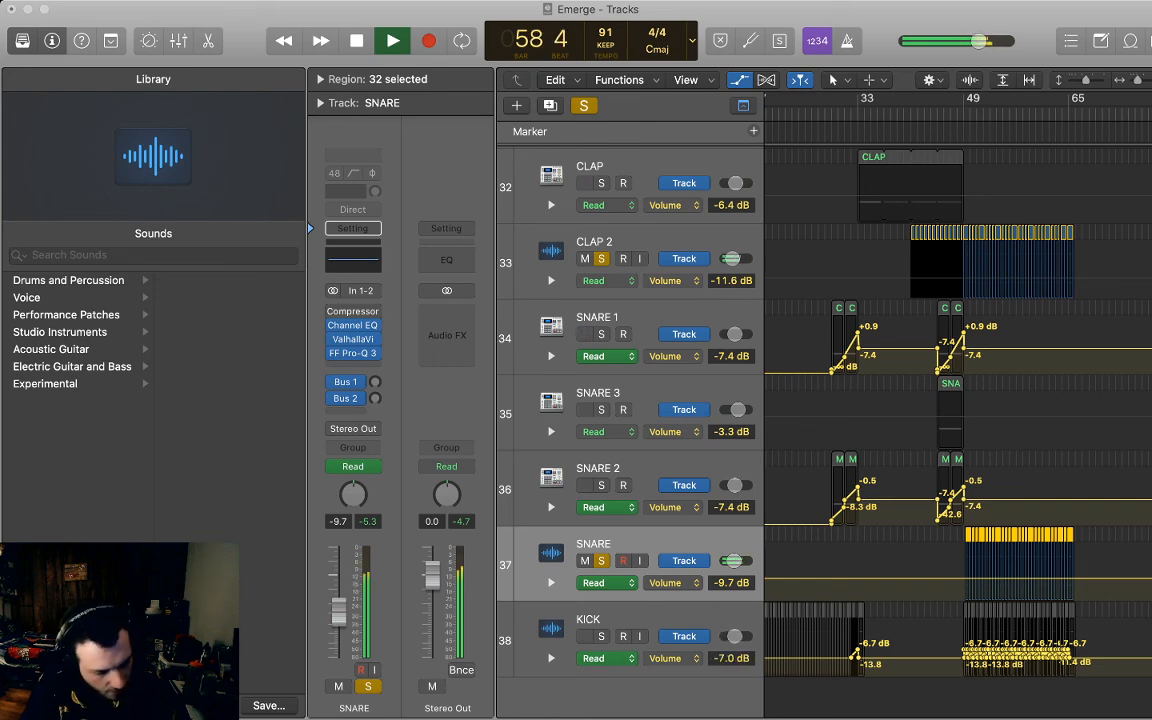
Turn off the solos, play the full mix around bar 49 and set the SNARE track's volume to -8.0 dB.
key(space)
key(s)
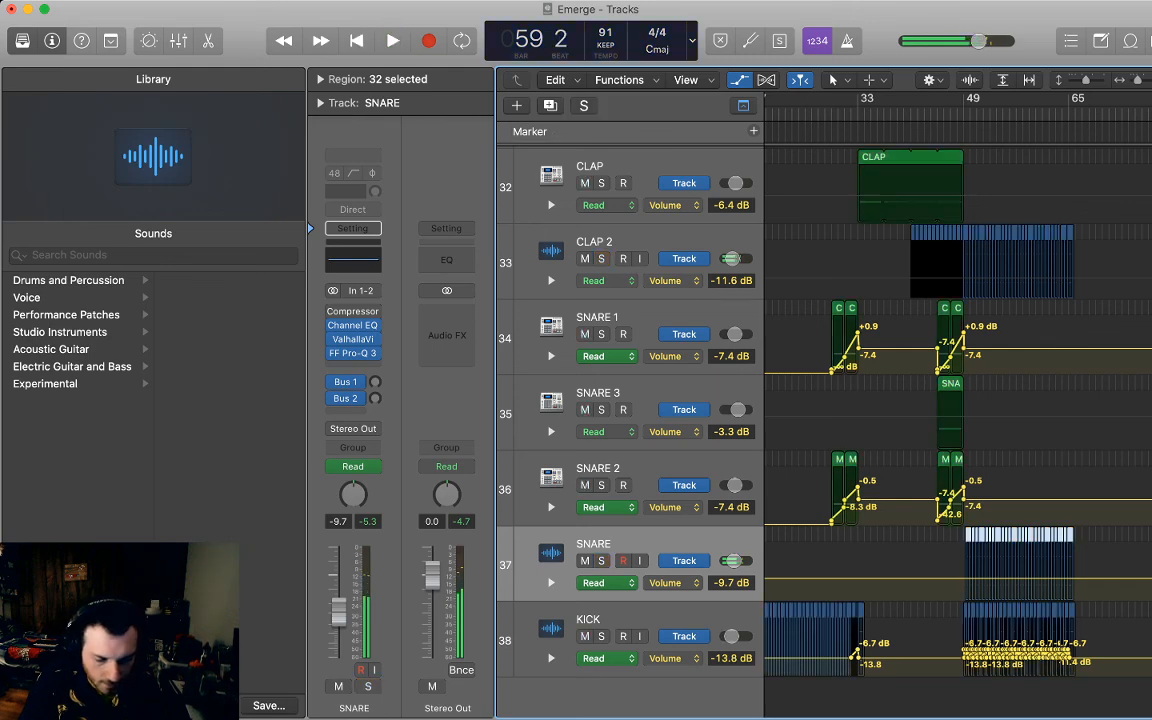
key(space)
key(super+Right)
key(super+Right)
key(super+Right)
key(super+Right)
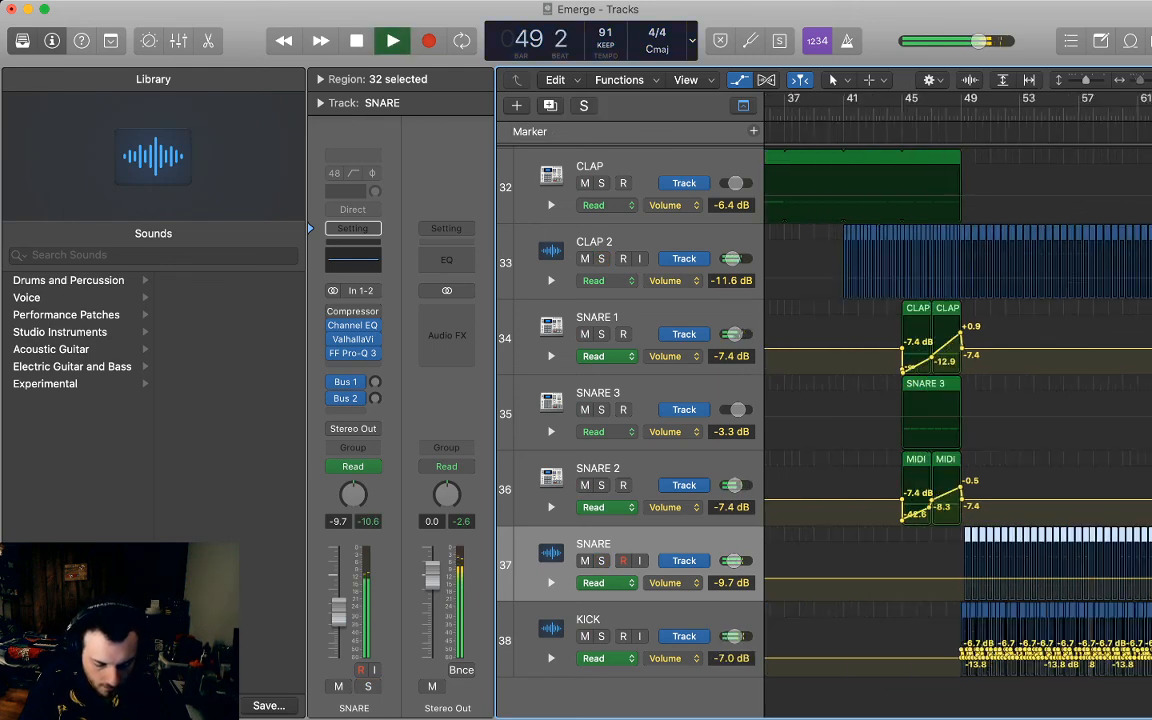
key(super+z)
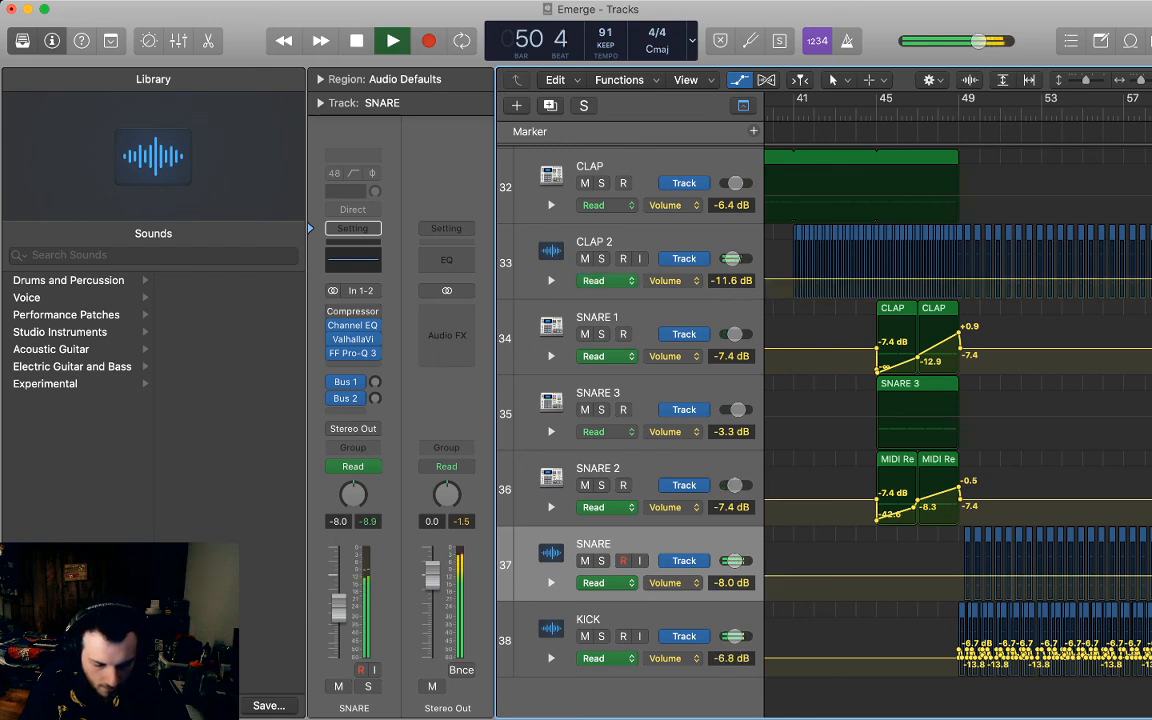
Add volume automation points on CLAP 2 at bar 49, raise its level from there to -8.1 dB and play the result.
key(space)
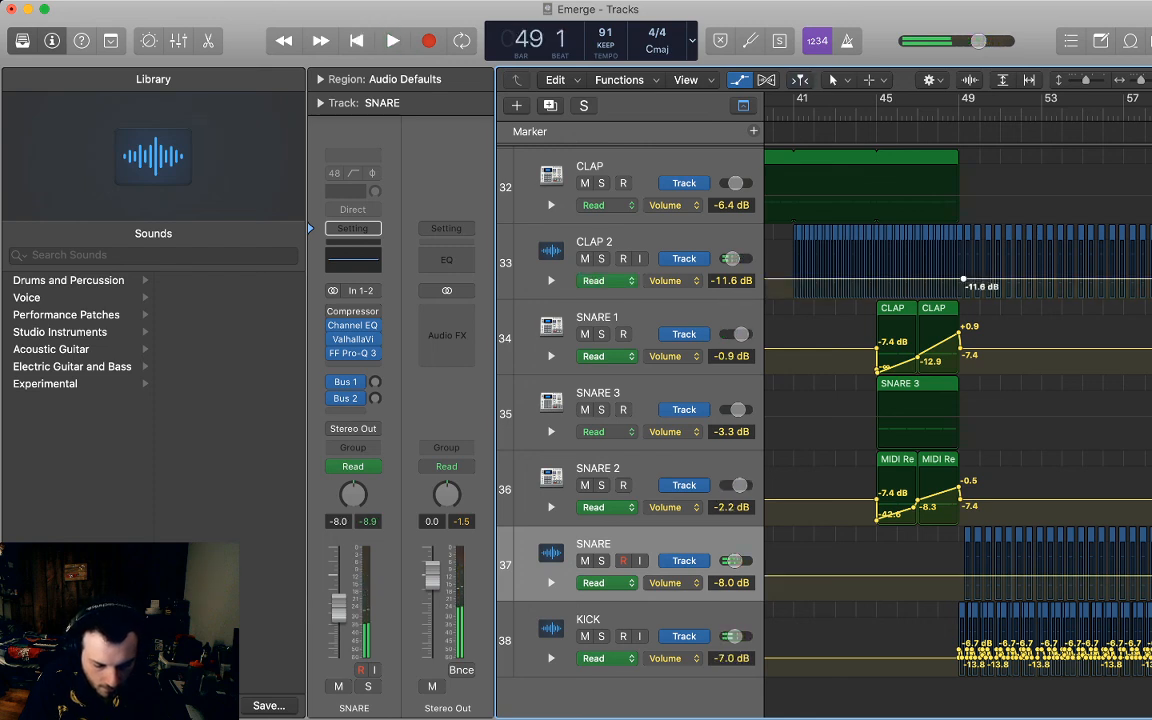
click(958, 279)
click(963, 279)
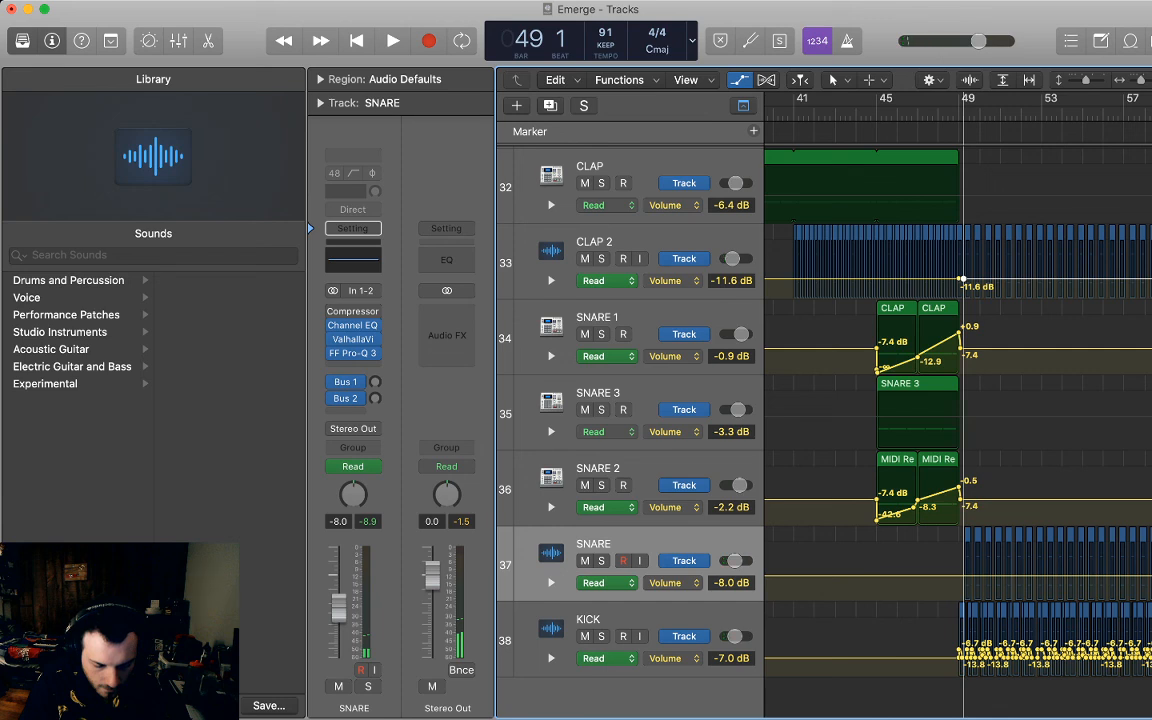
key(space)
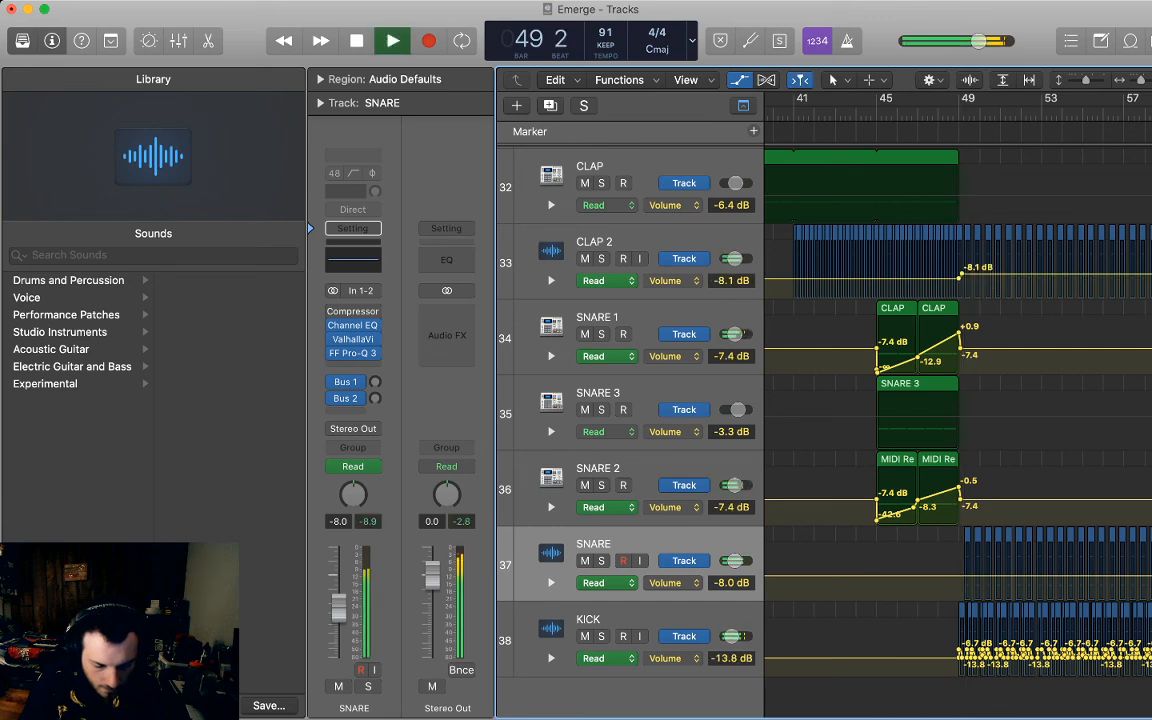
Automate the SNARE volume up to -5.5 dB at bar 49 and raise the CLAP 2 volume there to -6.1 dB.
click(963, 575)
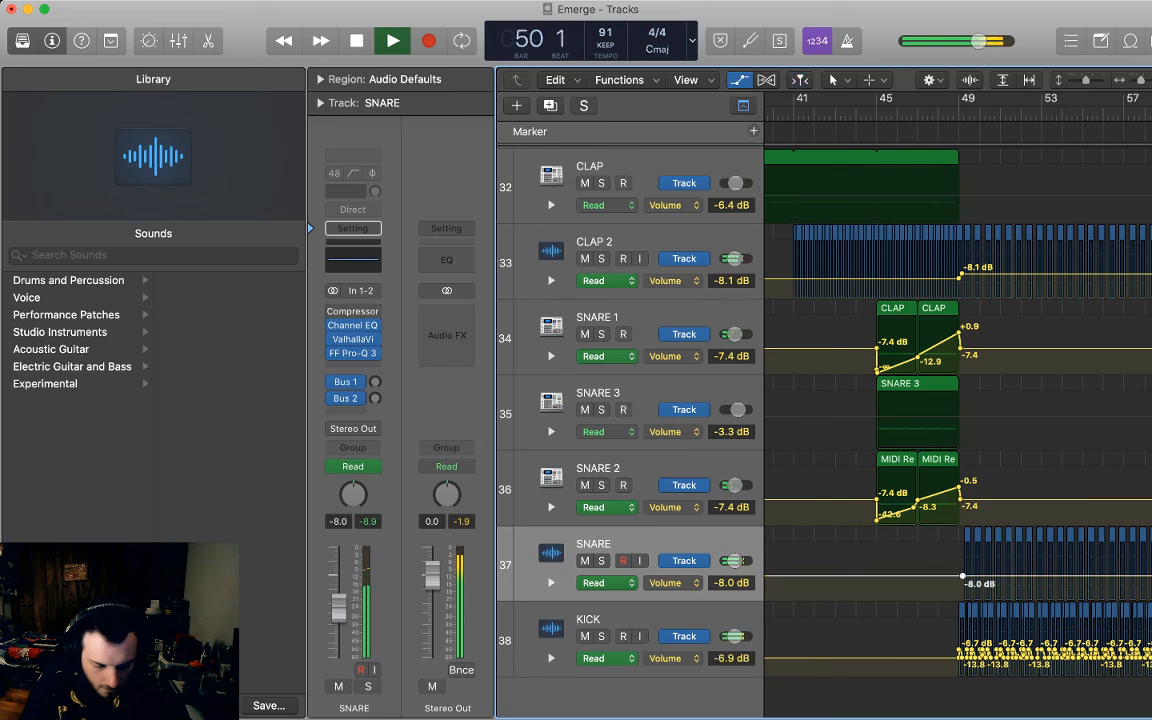
click(944, 575)
drag(963, 575, 963, 571)
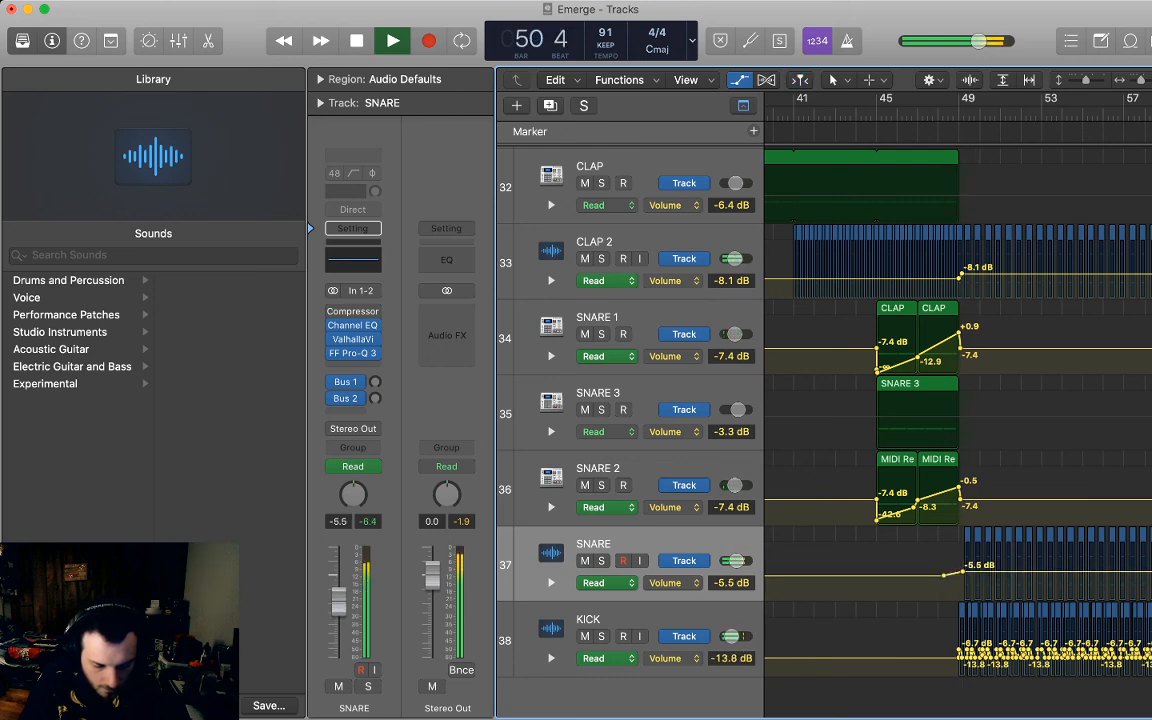
drag(962, 274, 962, 270)
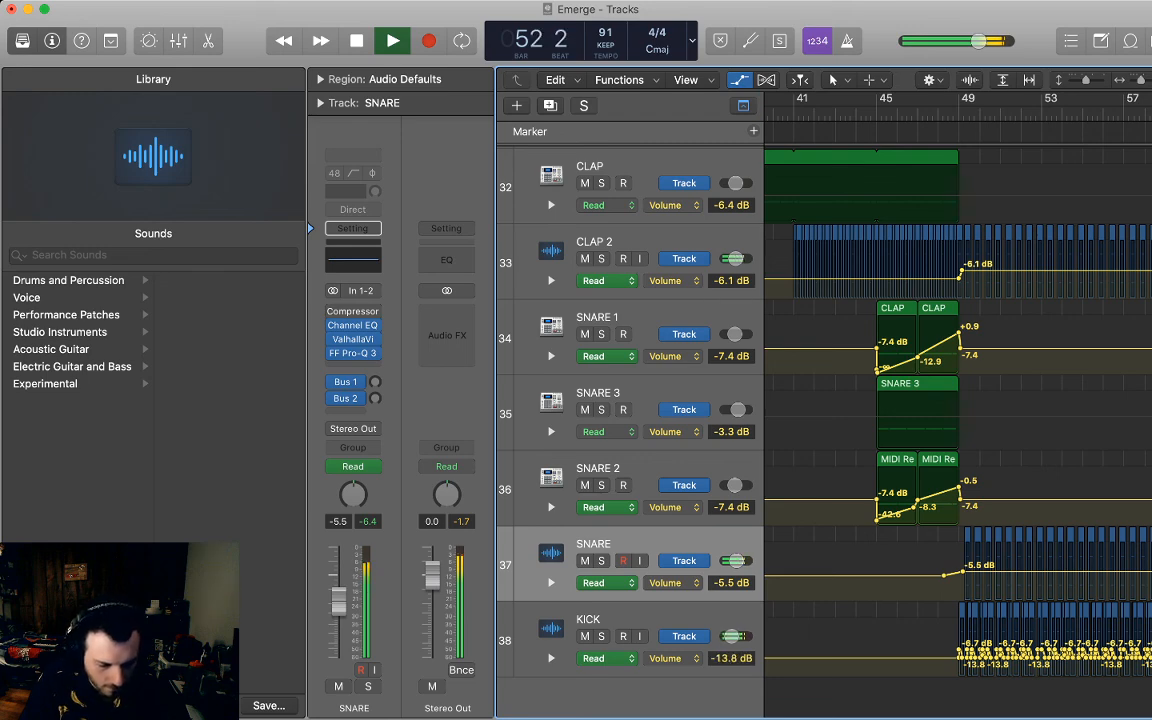
Hide the track automation, stop playback and select the HAT L track.
key(a)
key(space)
scroll(630, 400, up, 5)
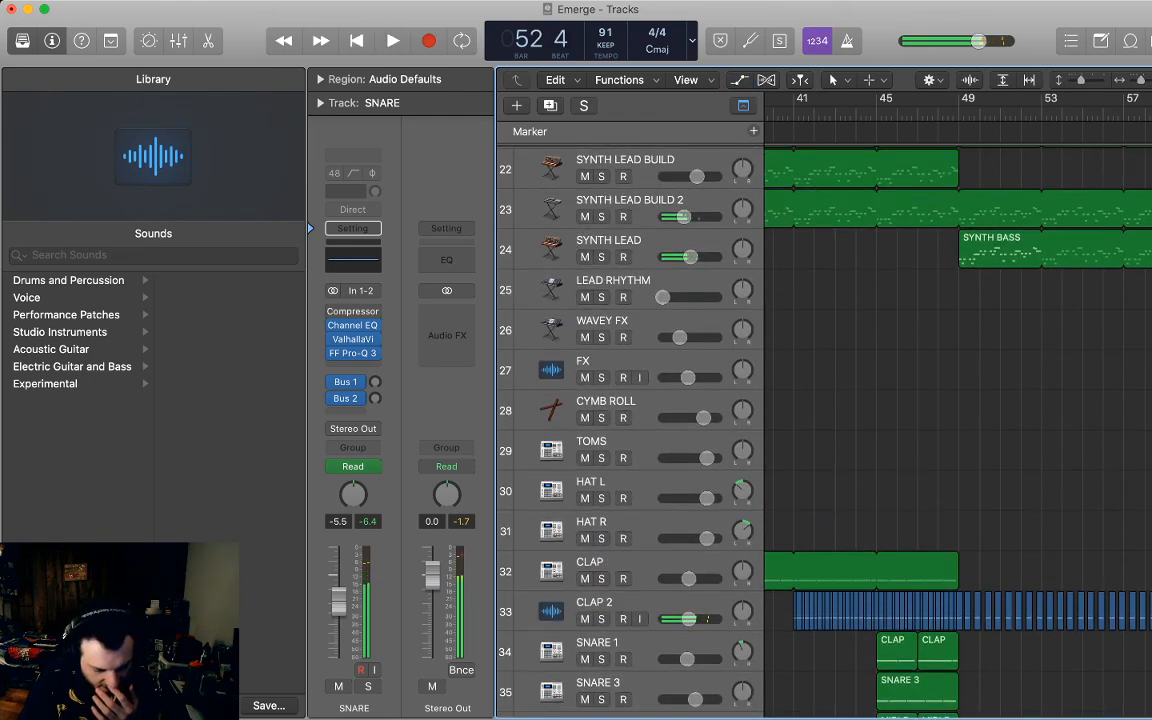
scroll(955, 430, left, 1)
click(650, 482)
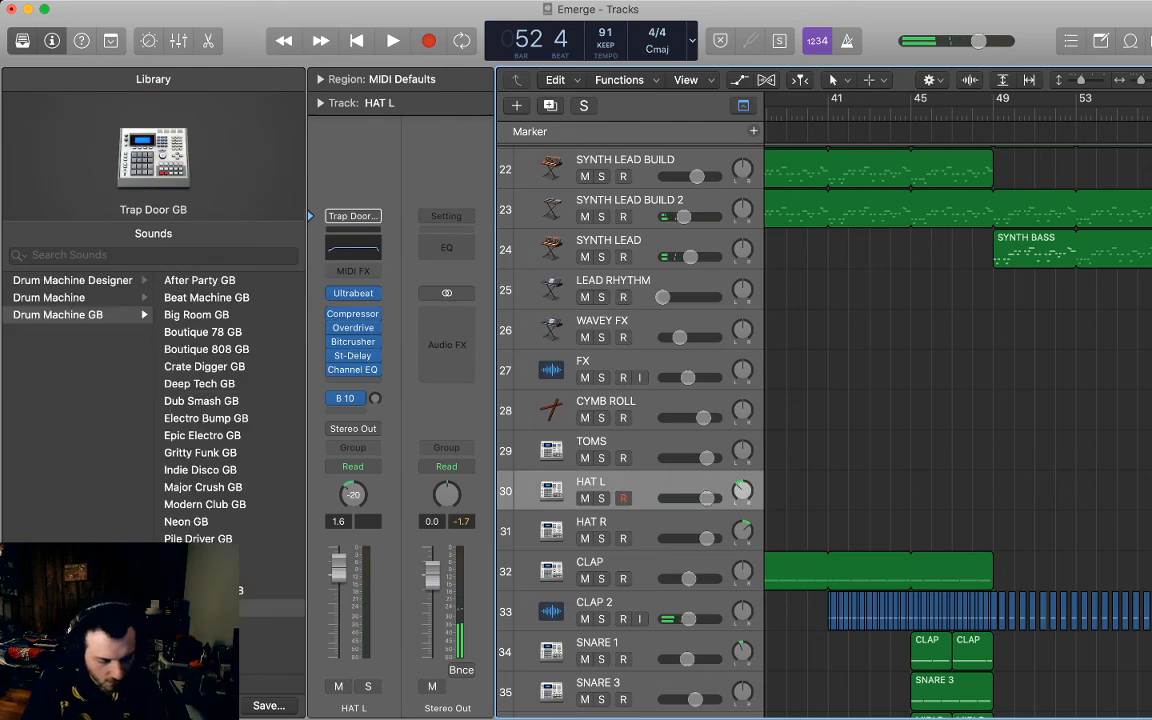
Move the playhead back to bar 49 and select the HAT R track.
key(comma)
key(comma)
key(comma)
key(comma)
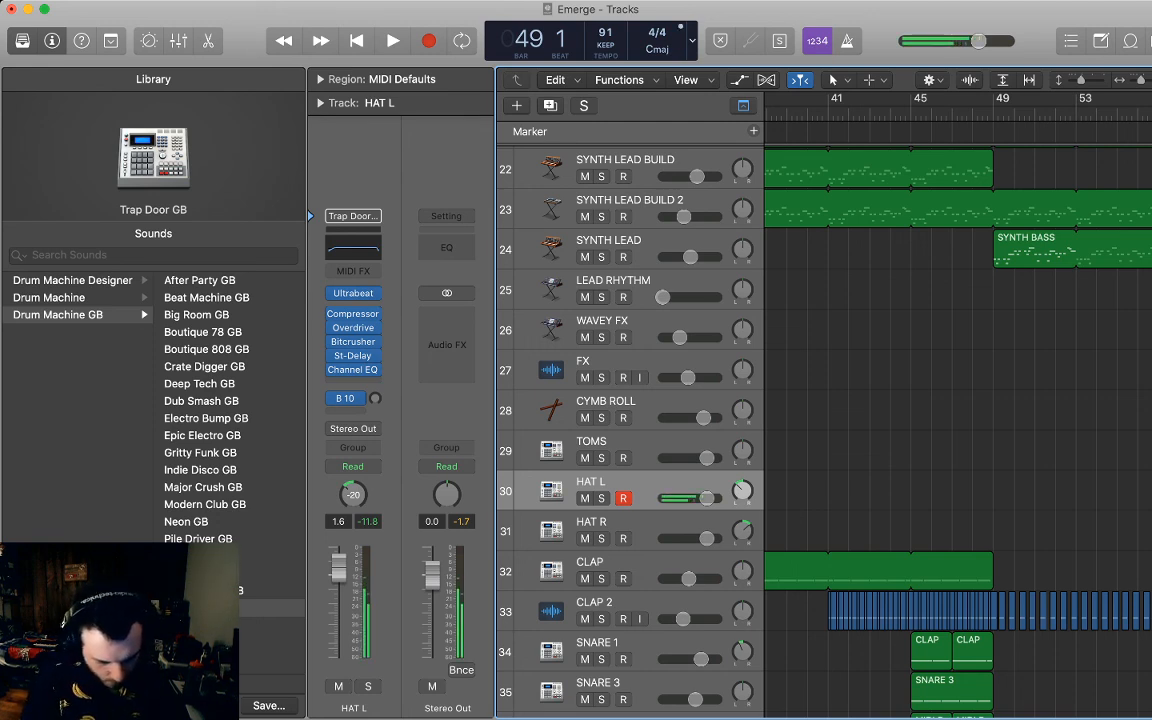
key(Down)
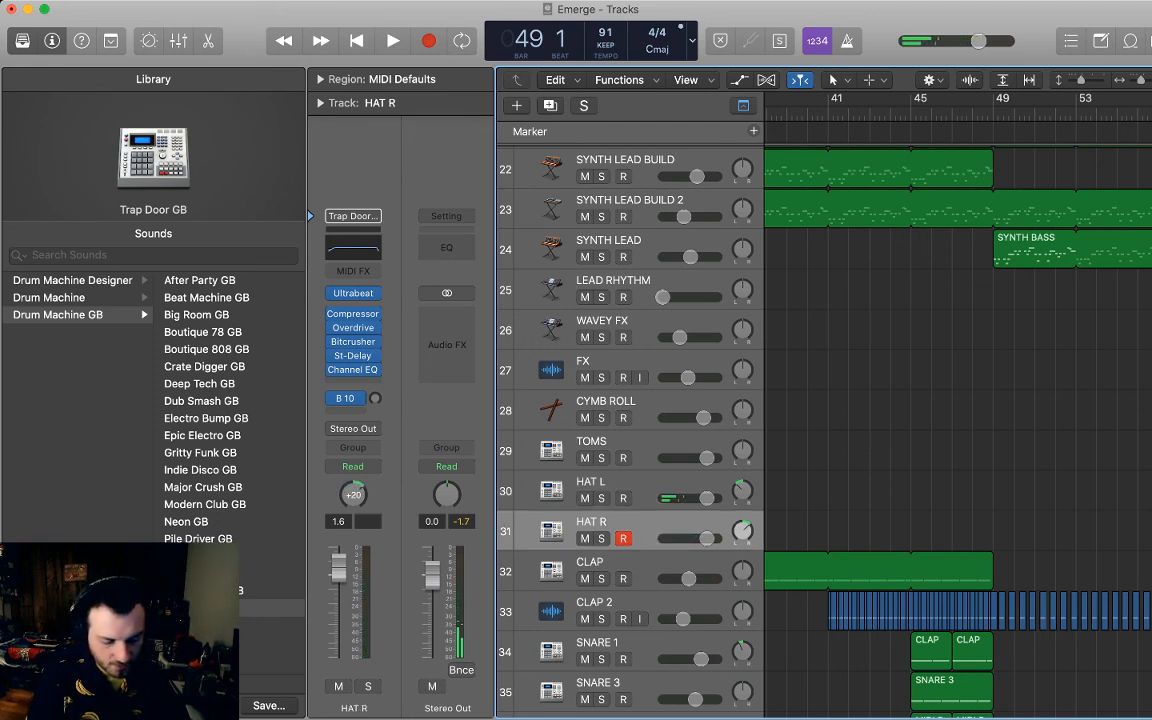
Try a two-bar Hi-Hat 2 recording on HAT R from bar 49, then discard its notes and region.
key(r)
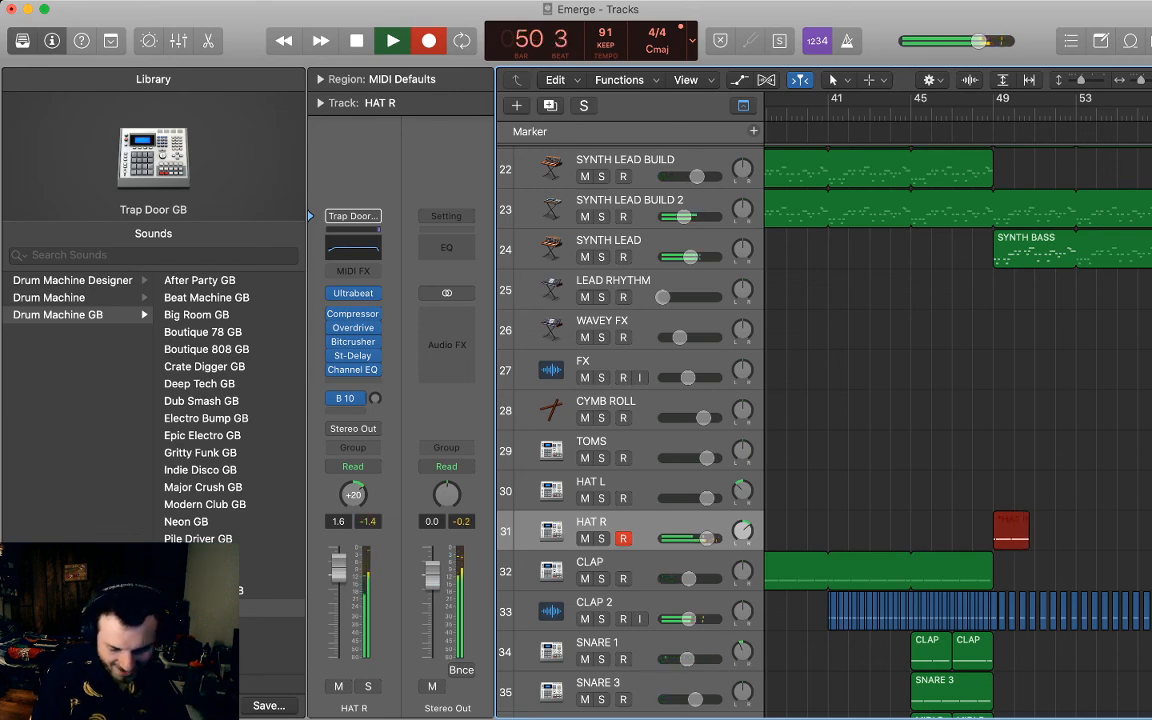
key(space)
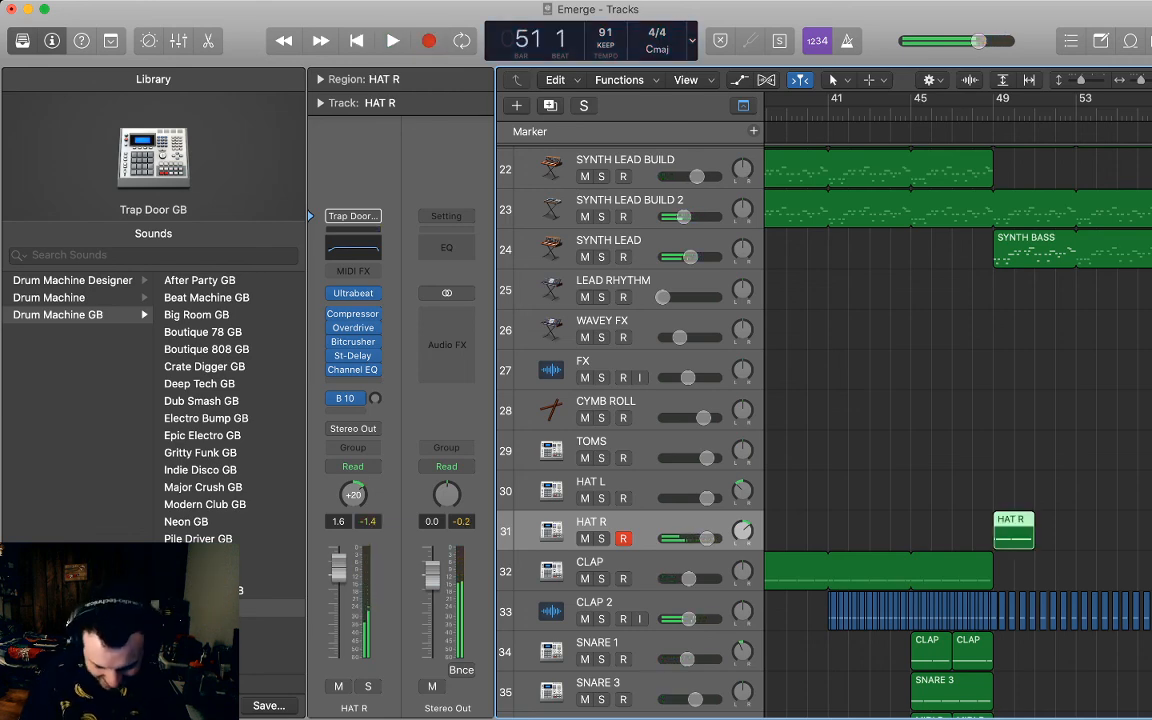
key(p)
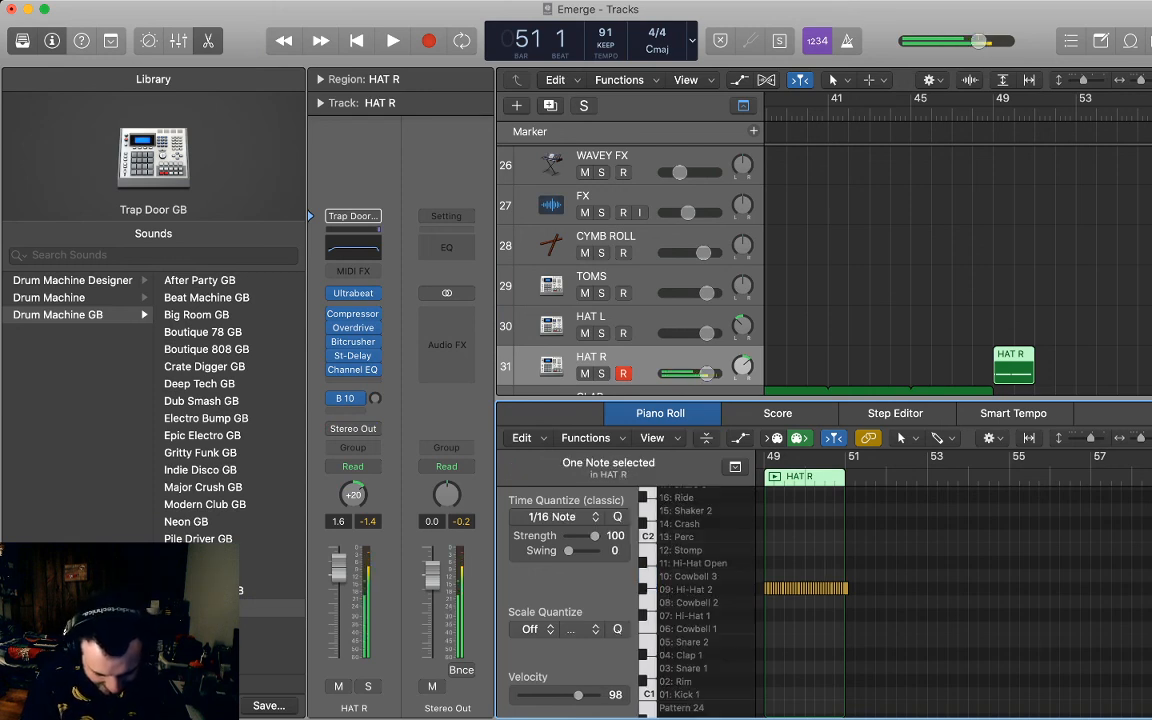
key(super+a)
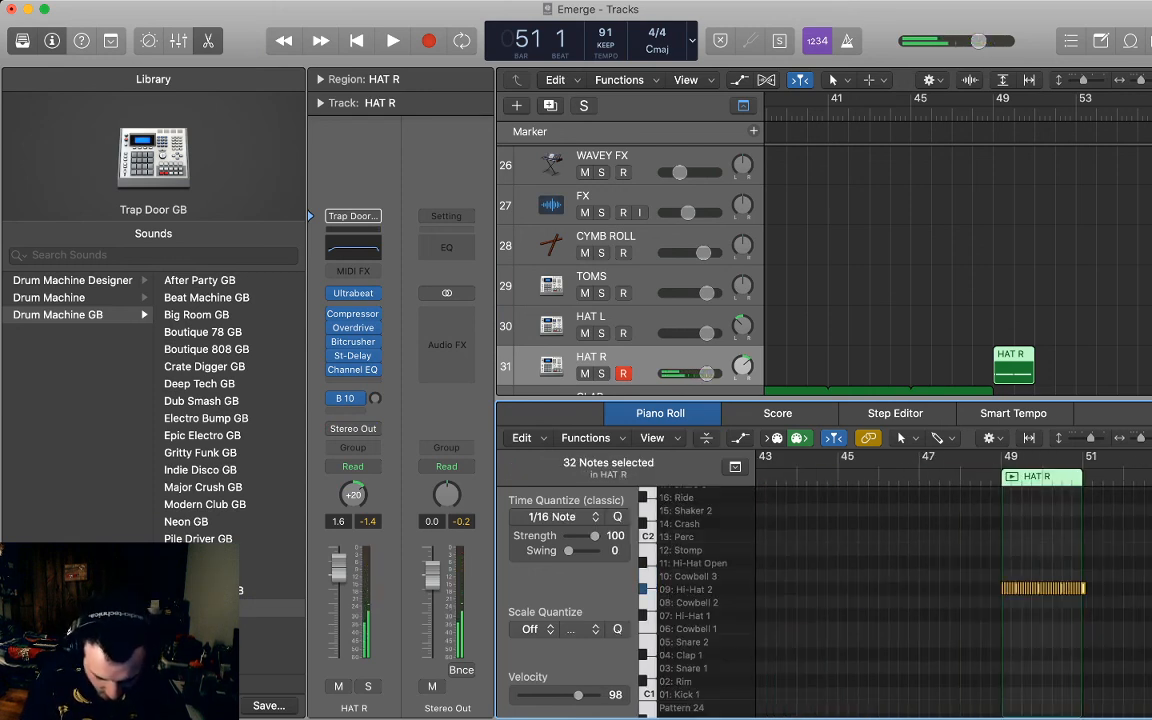
key(z)
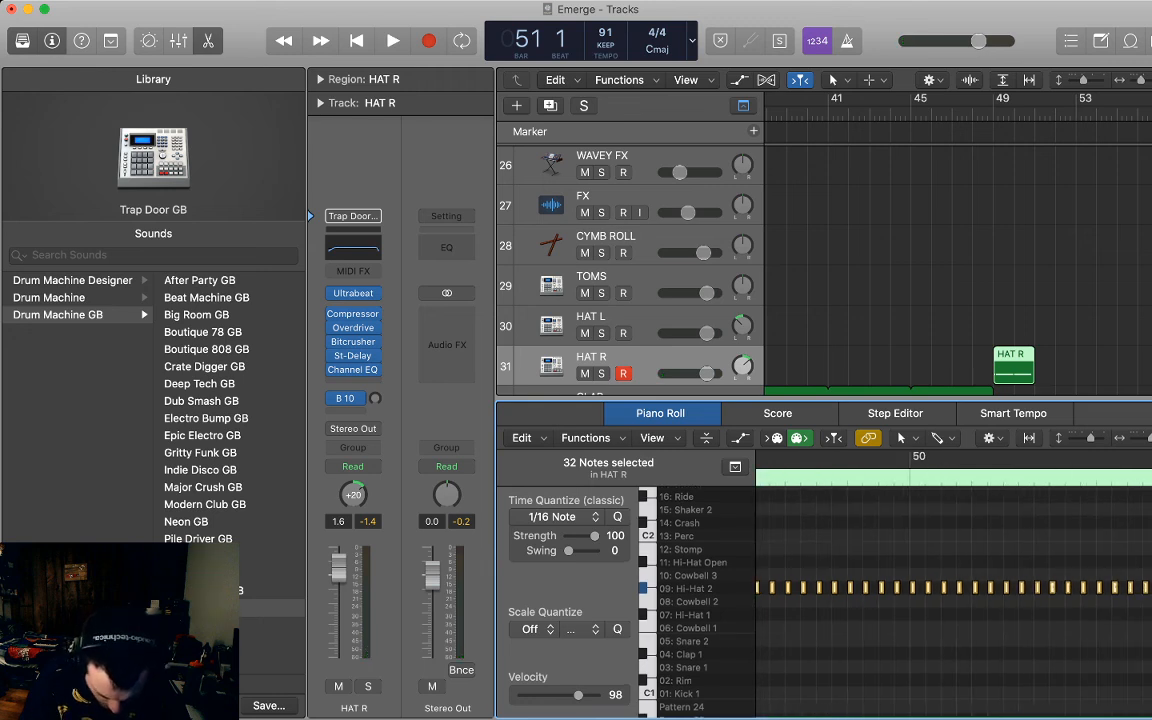
scroll(953, 590, left, 3)
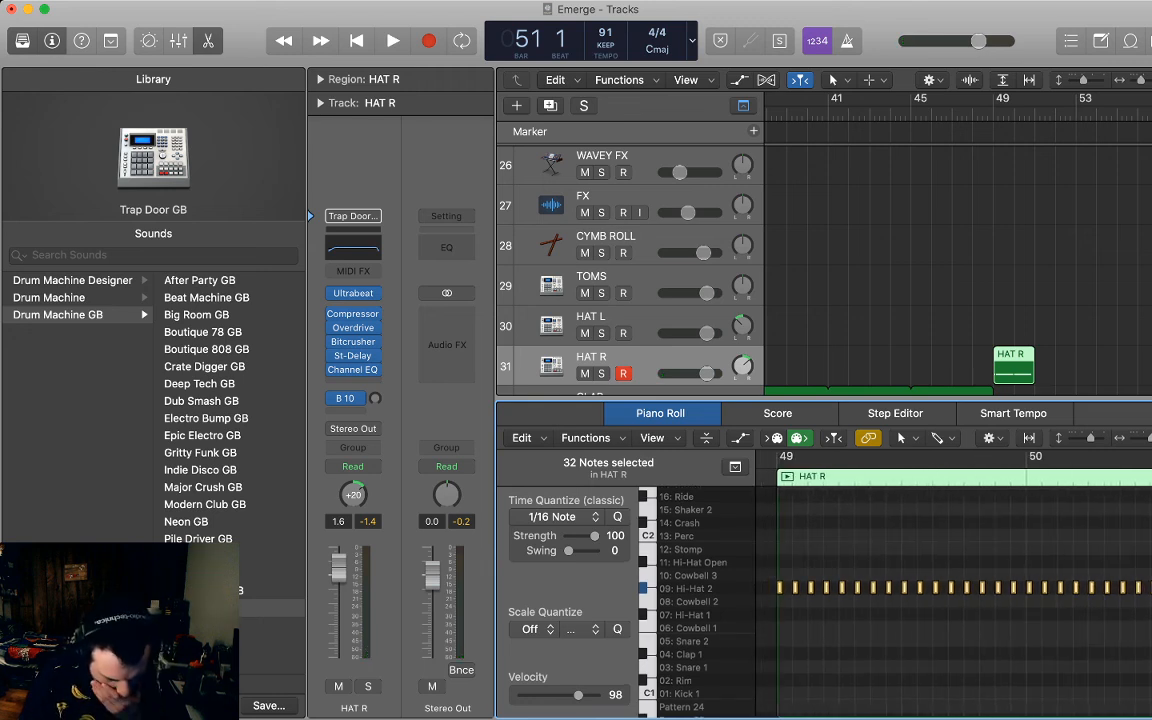
key(Delete)
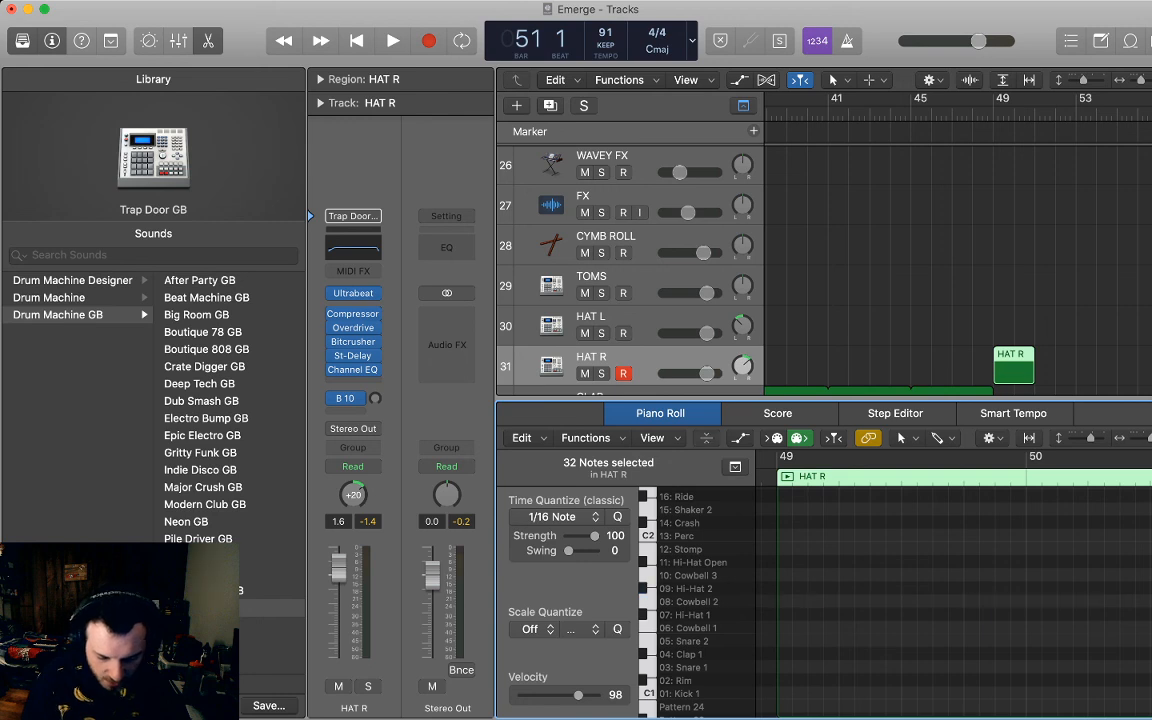
key(Delete)
Record two bars of eighth-note Hi-Hat 2 hits on the HAT R track starting at bar 49.
key(comma)
key(comma)
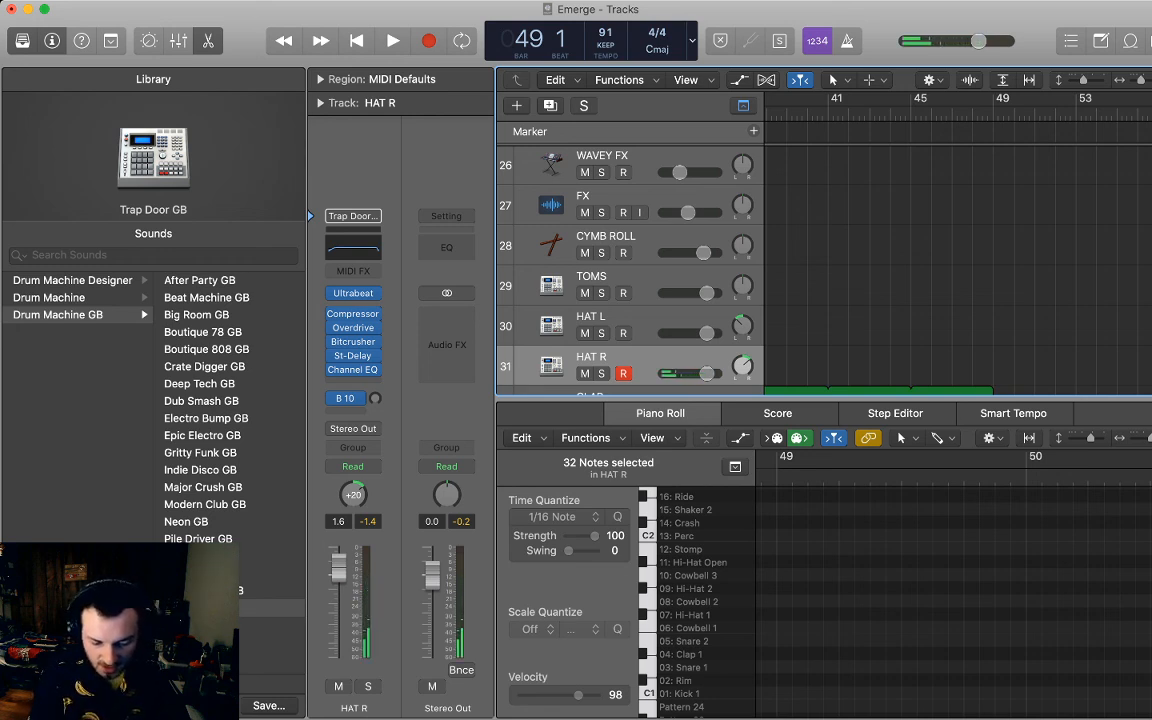
key(r)
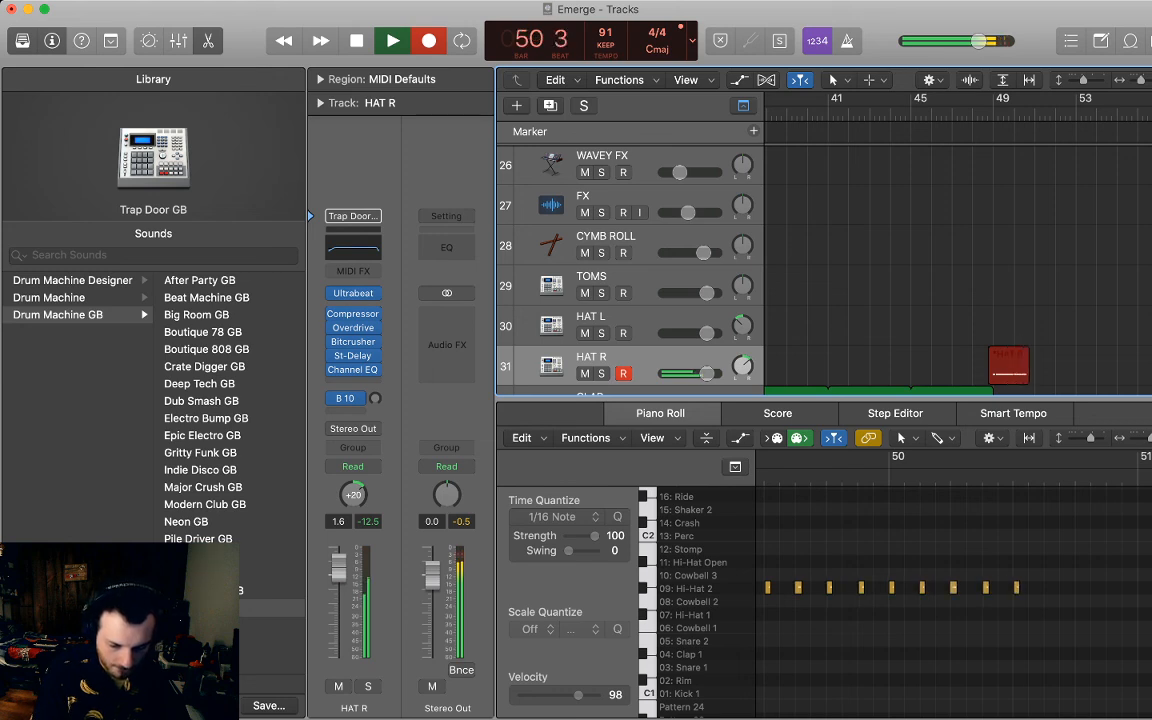
key(space)
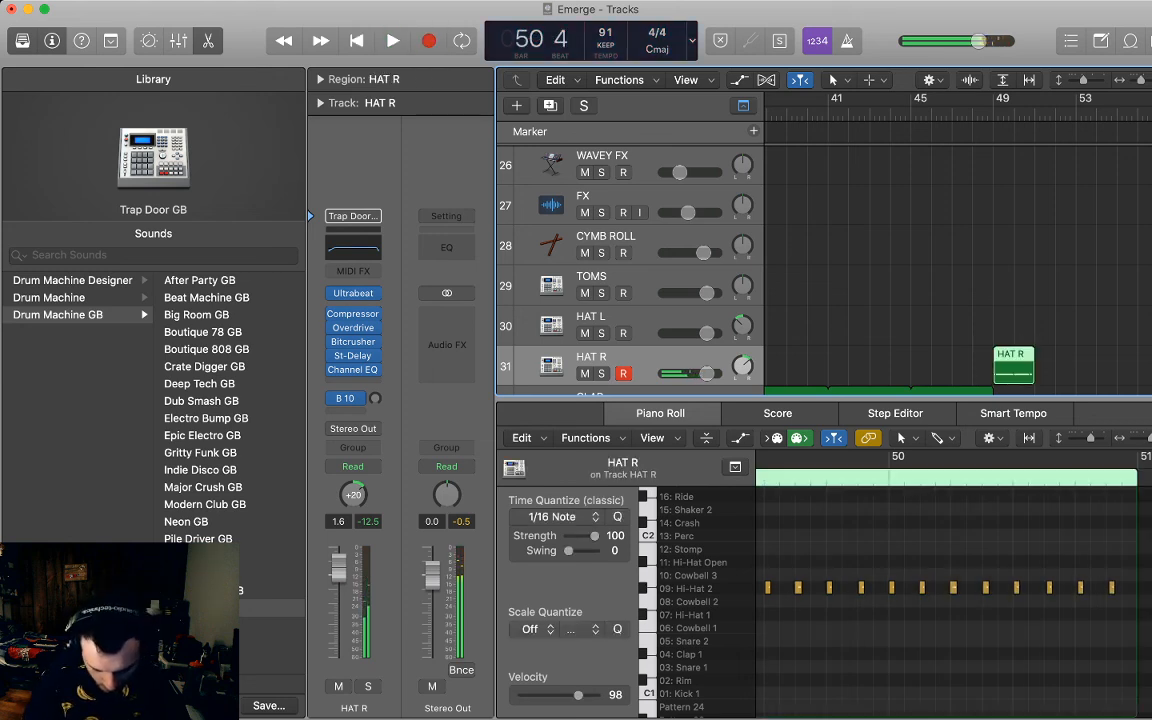
Select all 16 recorded hi-hat notes in the HAT R region and set their velocity to 102.
drag(1122, 604, 746, 529)
scroll(952, 590, right, 5)
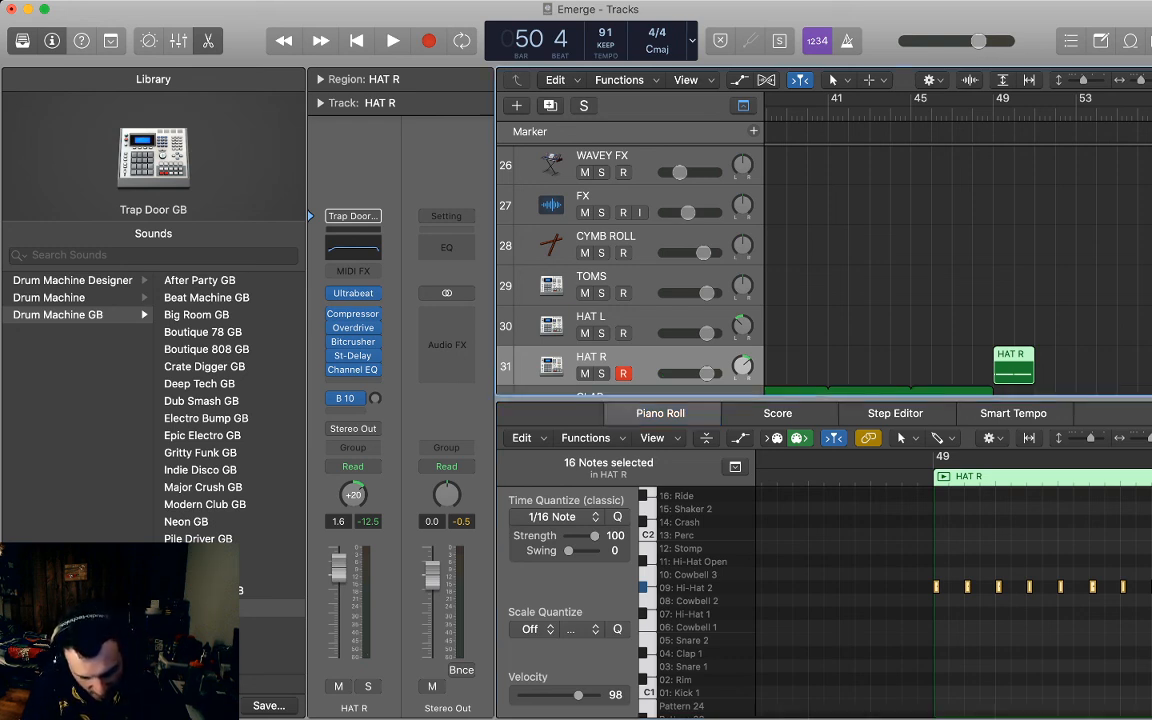
key(super+s)
drag(578, 694, 563, 694)
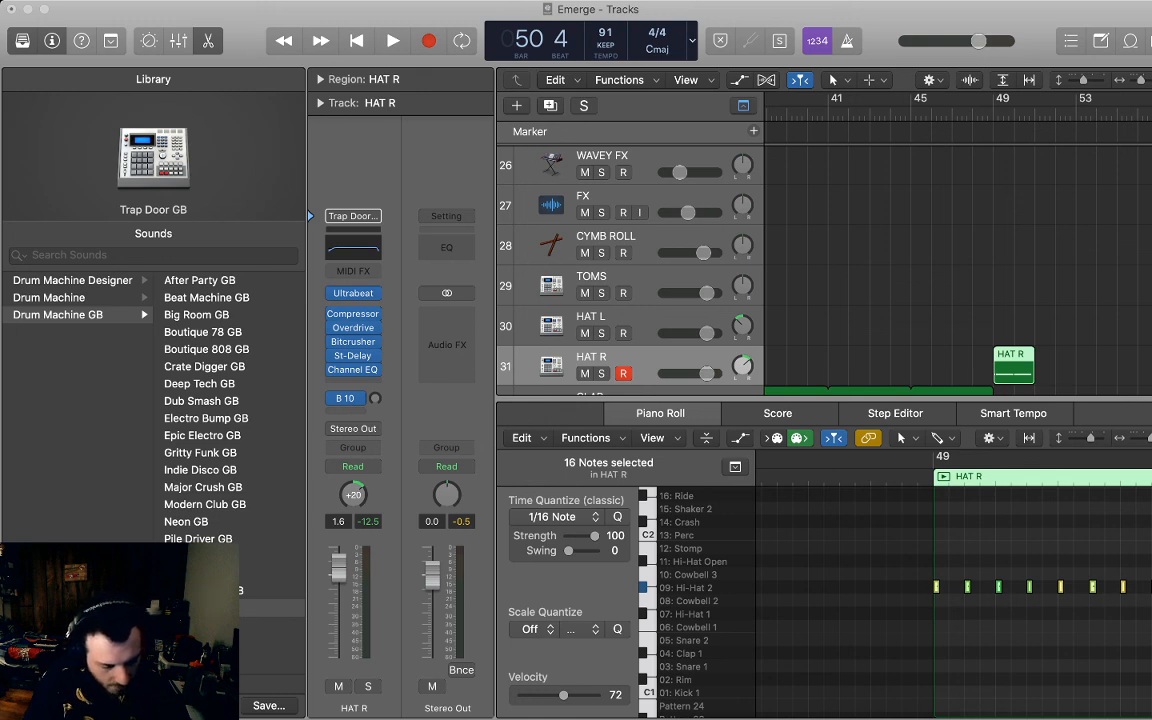
drag(563, 694, 580, 694)
click(1014, 366)
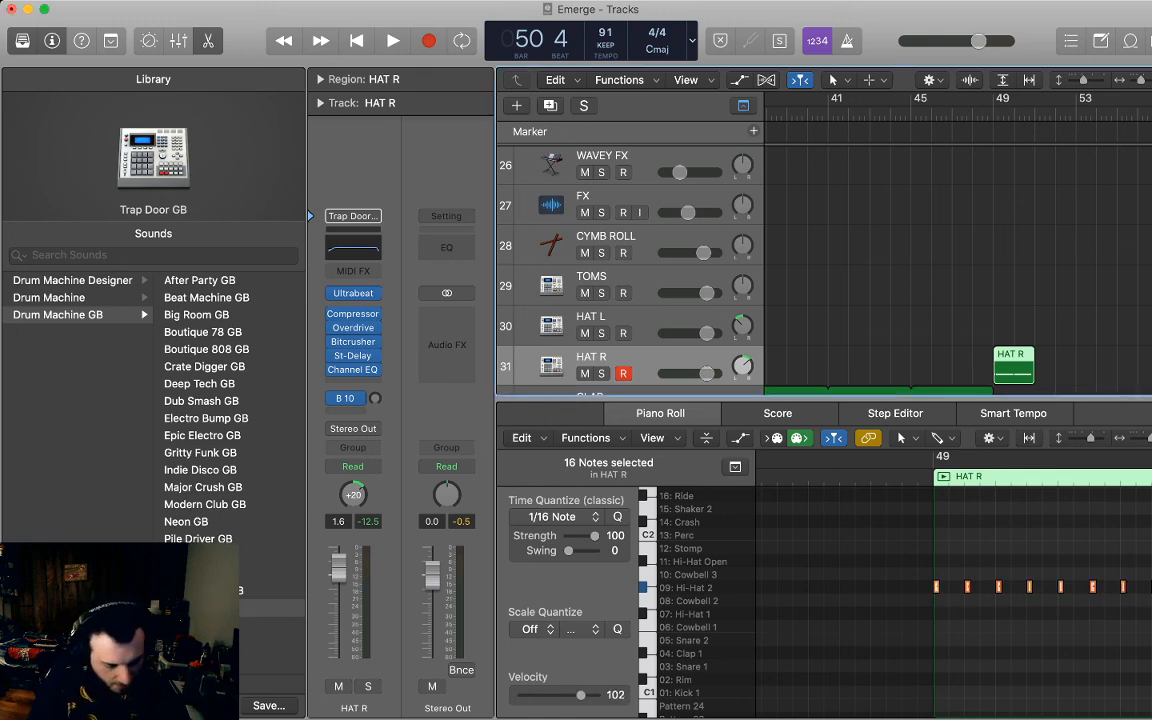
Paste a copy of the 16 Hi-Hat 2 notes a sixteenth after the originals, filling the gaps between them.
click(937, 463)
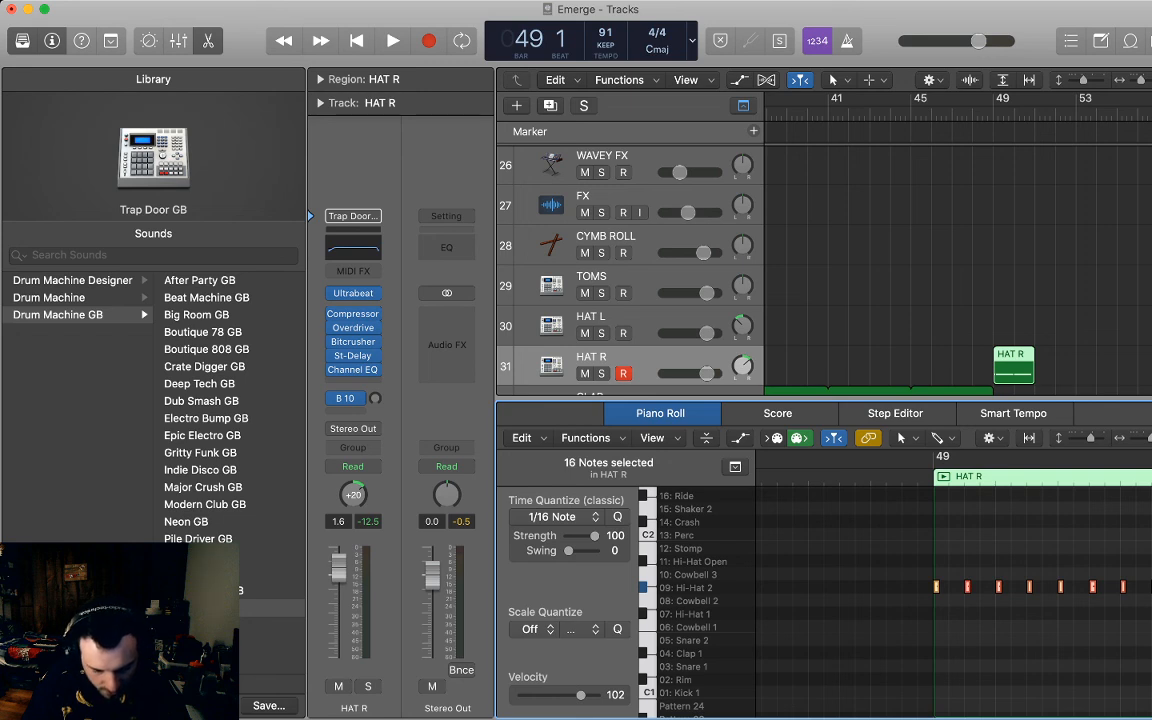
click(1000, 635)
key(super+Tab)
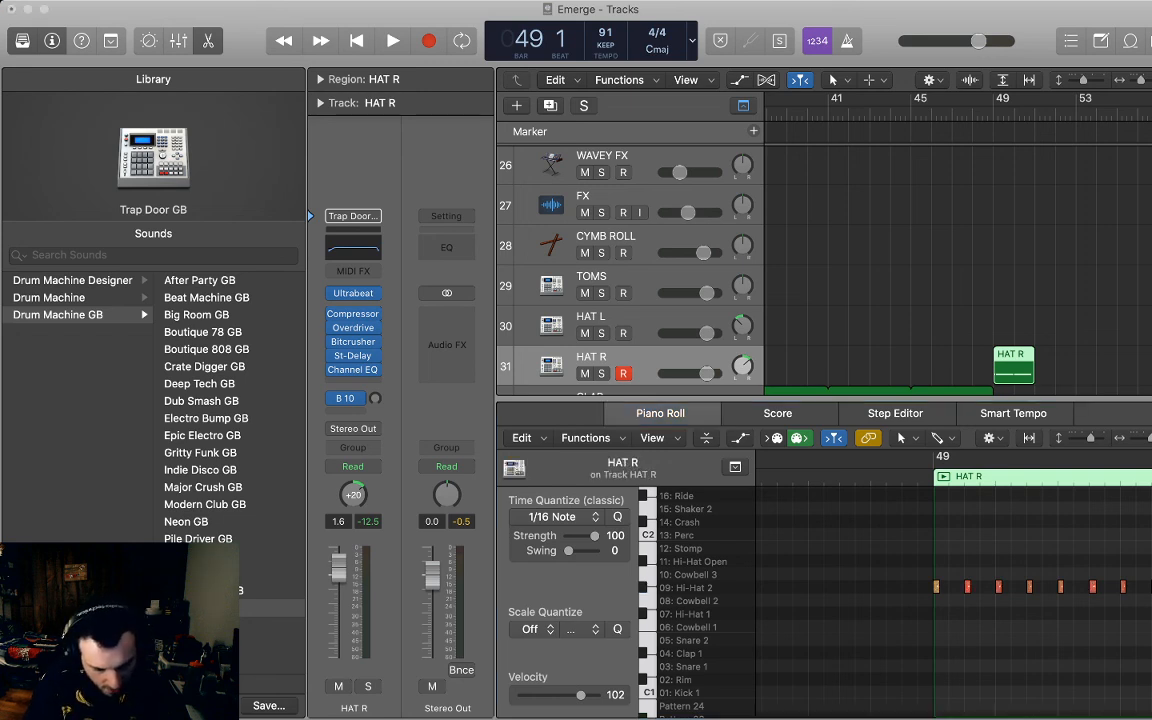
key(super+Tab)
scroll(950, 580, right, 10)
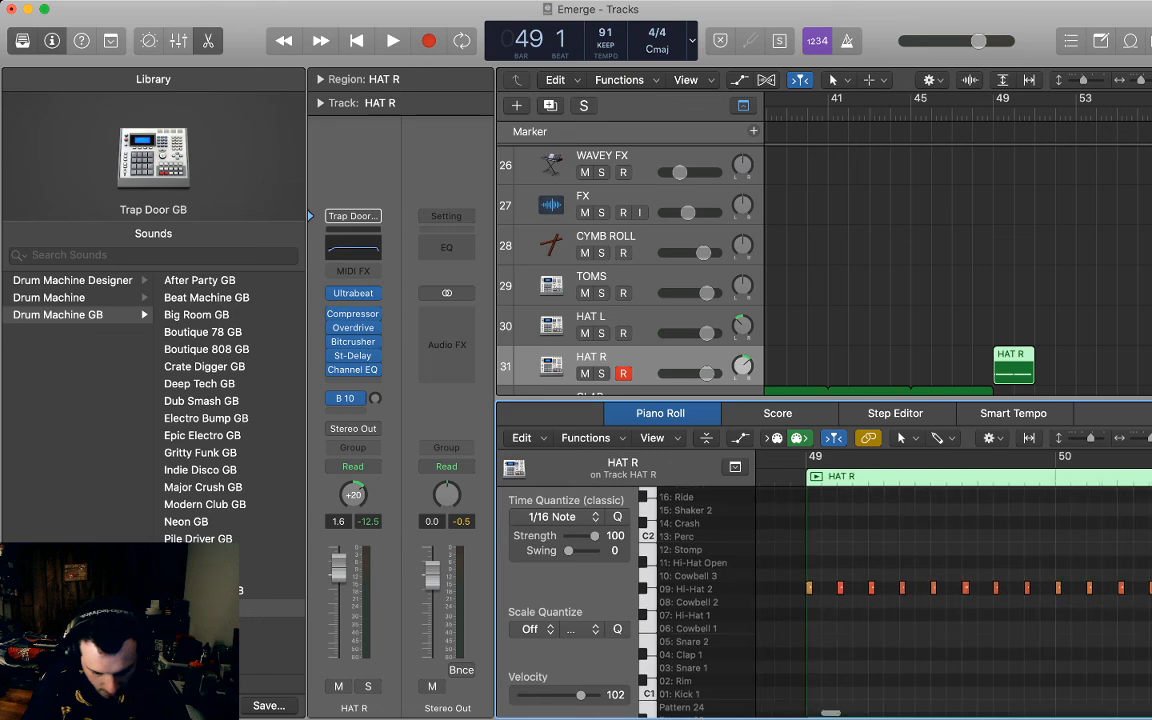
drag(983, 626, 742, 555)
scroll(950, 580, right, 6)
scroll(950, 580, right, 1)
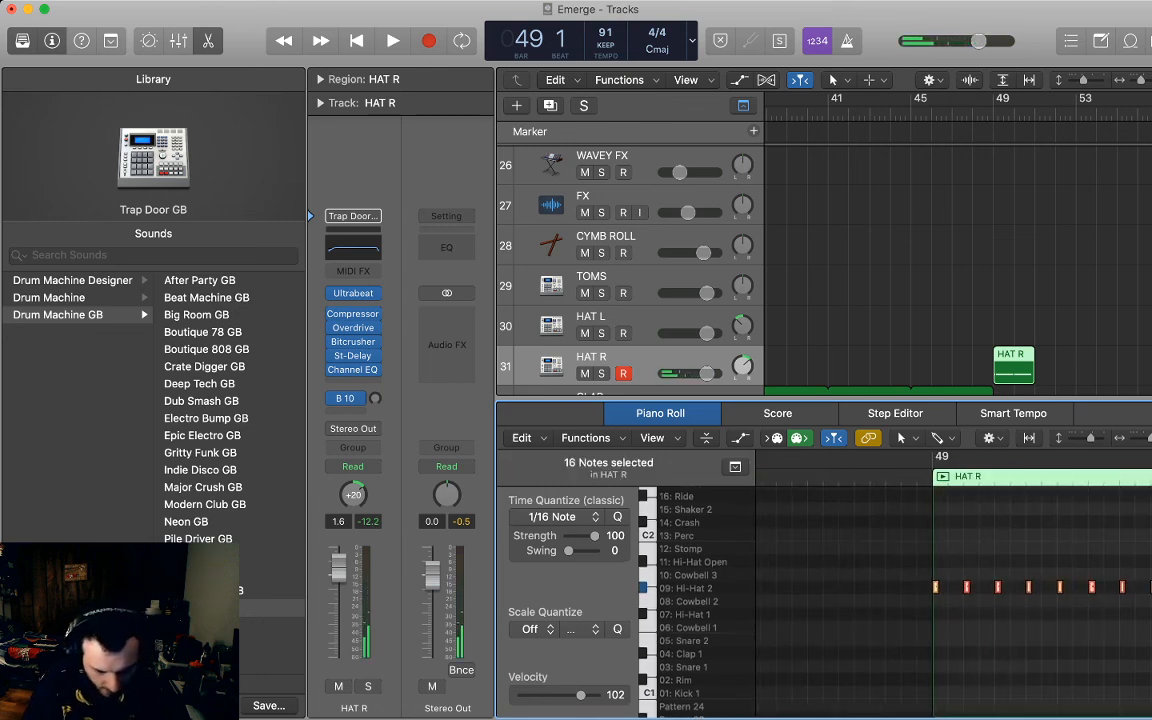
key(super+v)
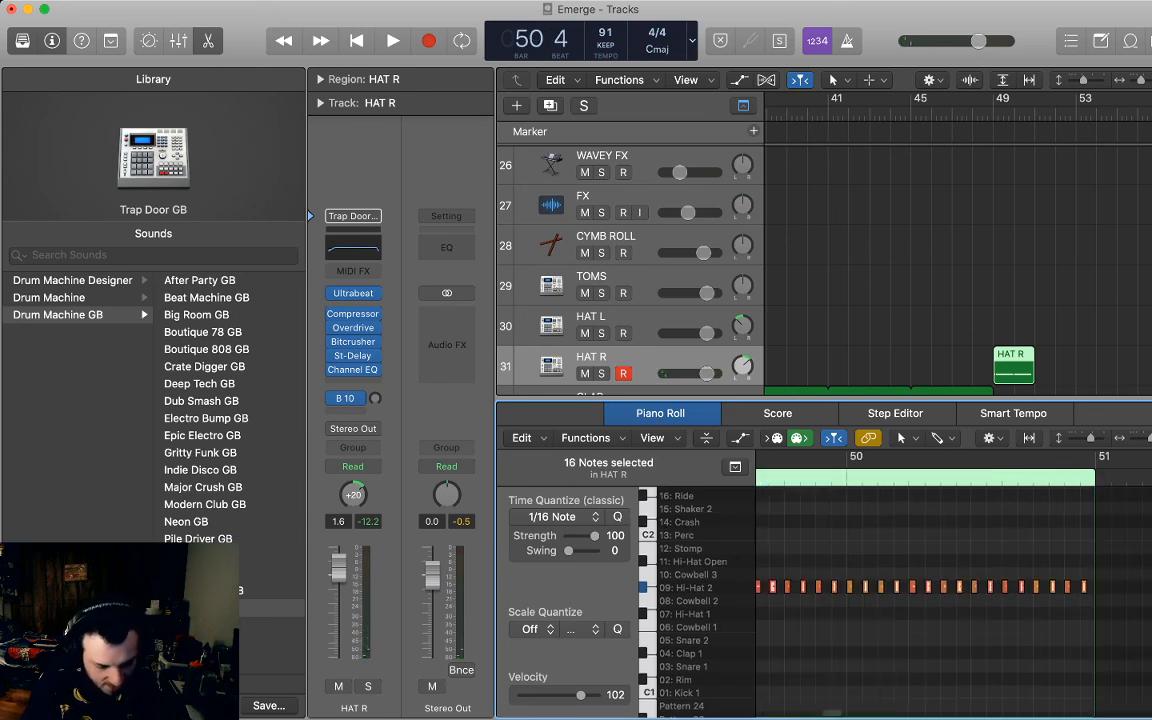
Set the velocity of the 16 pasted in-between hi-hat notes to 65.
click(650, 106)
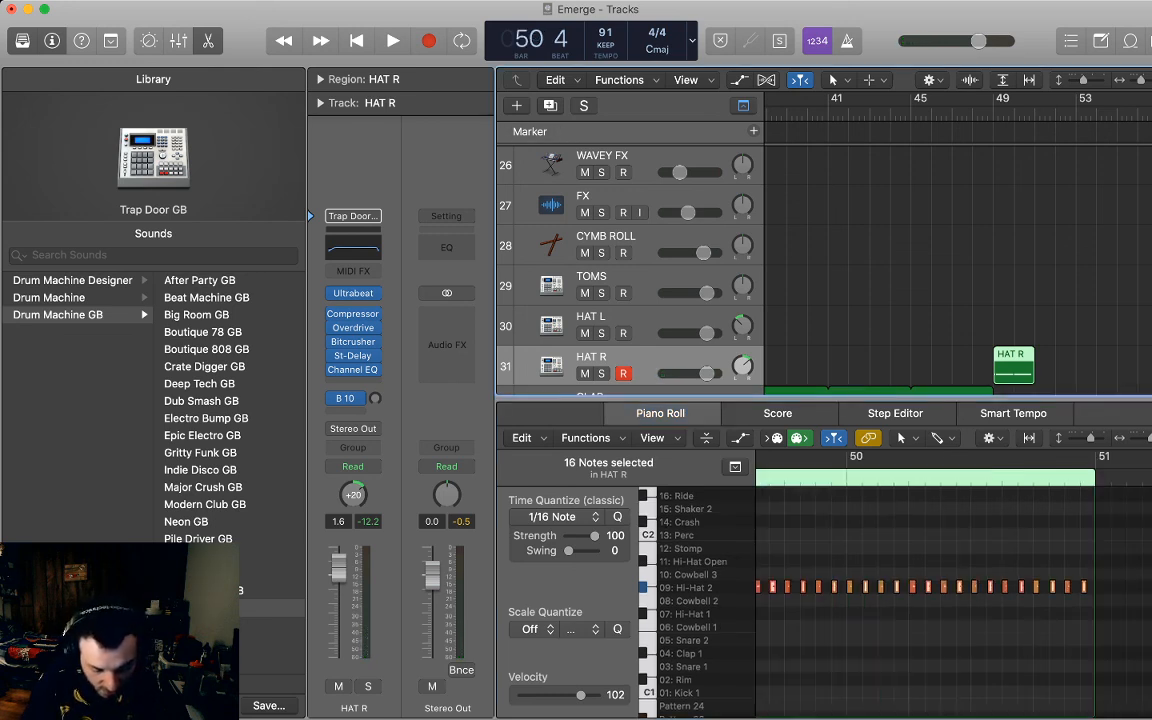
key(Tab)
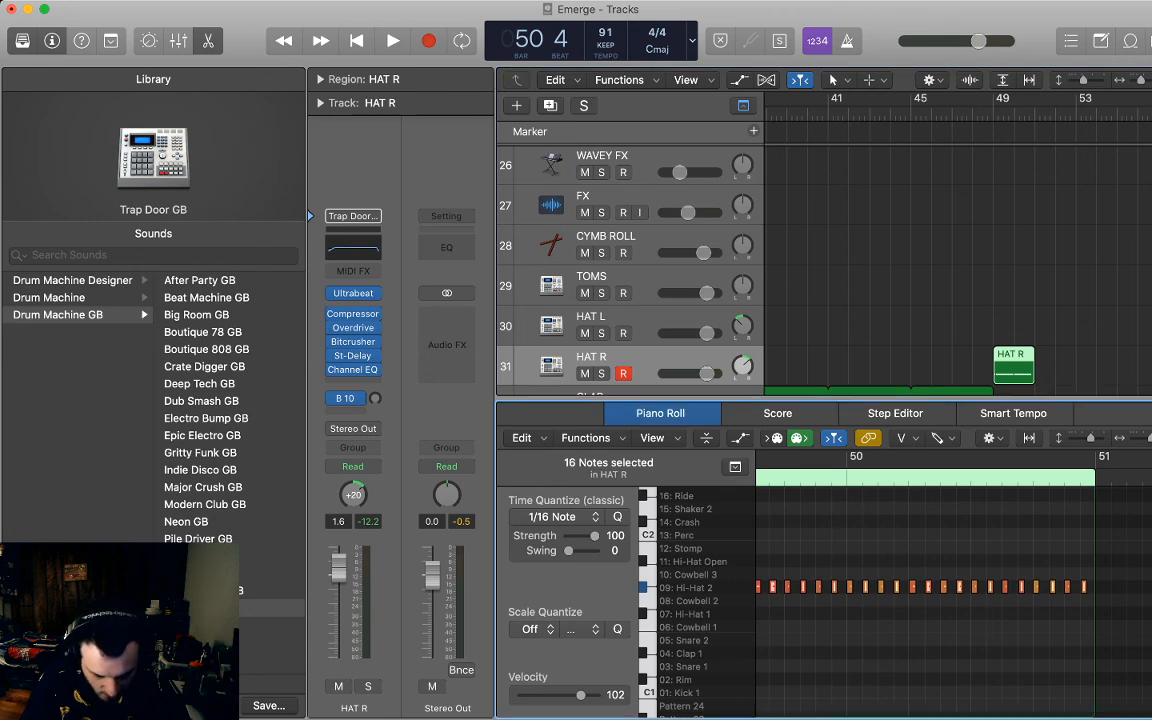
drag(580, 694, 558, 694)
scroll(950, 580, left, 5)
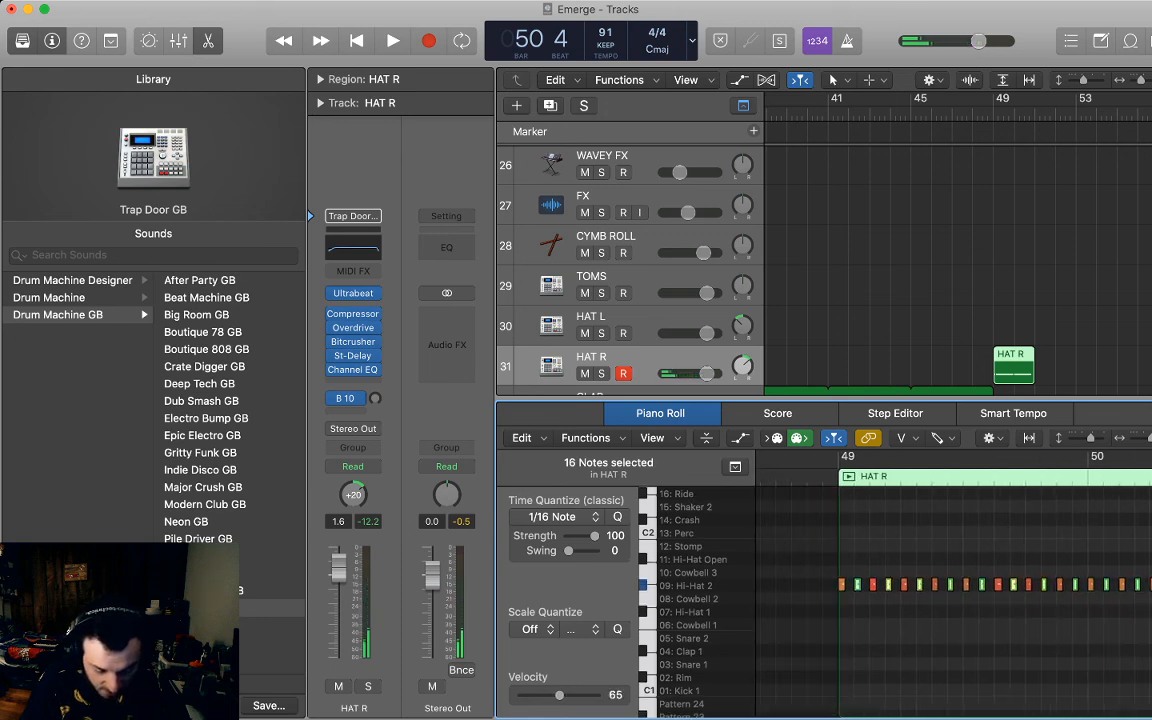
Cycle the HAT R region from bar 49 to 51 and listen to it soloed.
key(super+u)
key(space)
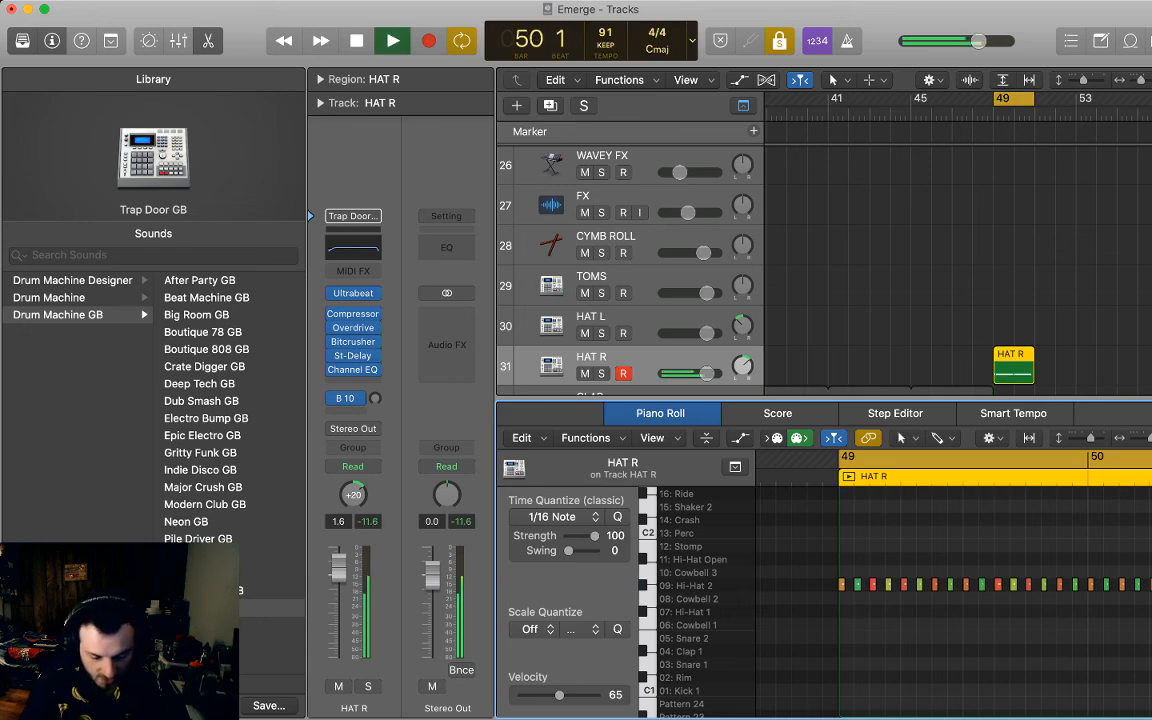
key(alt+space)
click(930, 330)
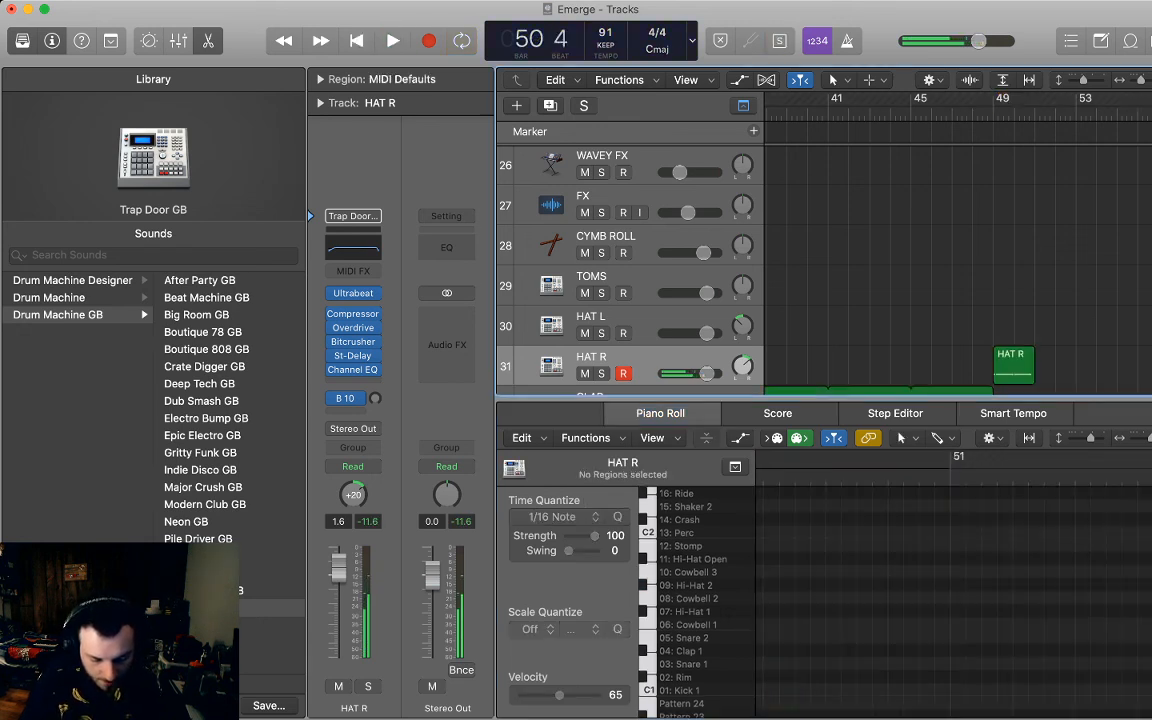
Copy the HAT R region onto the HAT L track at bar 49.
click(1013, 366)
scroll(800, 270, down, 1)
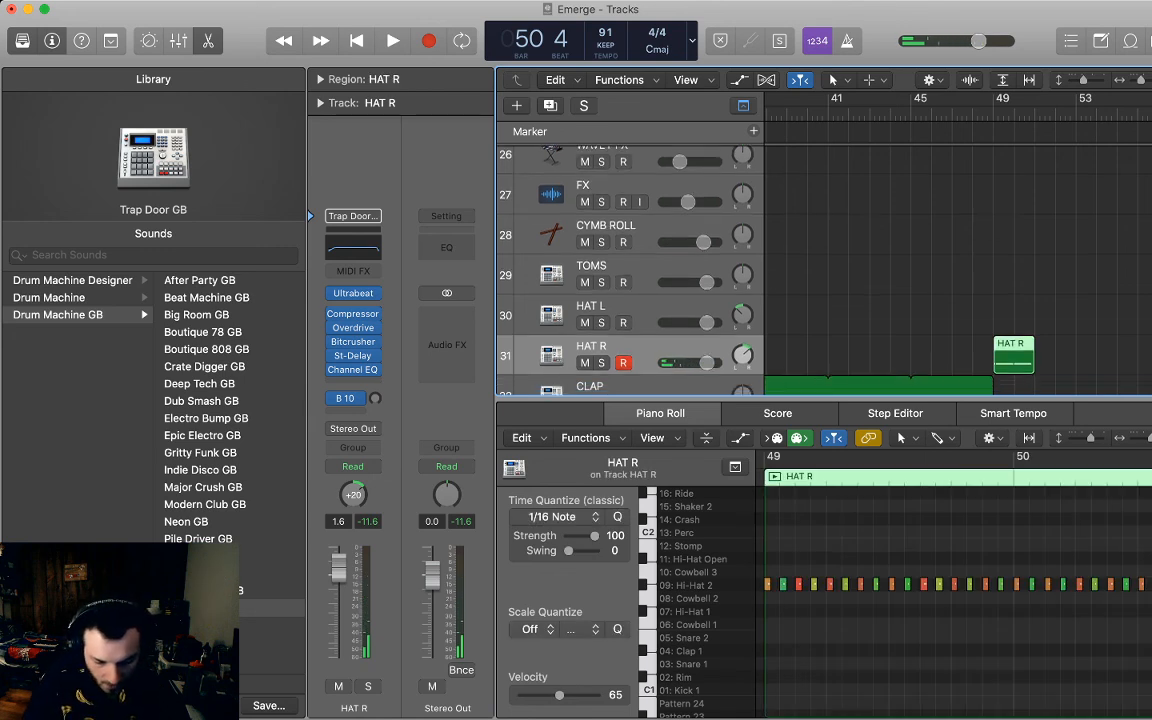
click(902, 312)
click(650, 306)
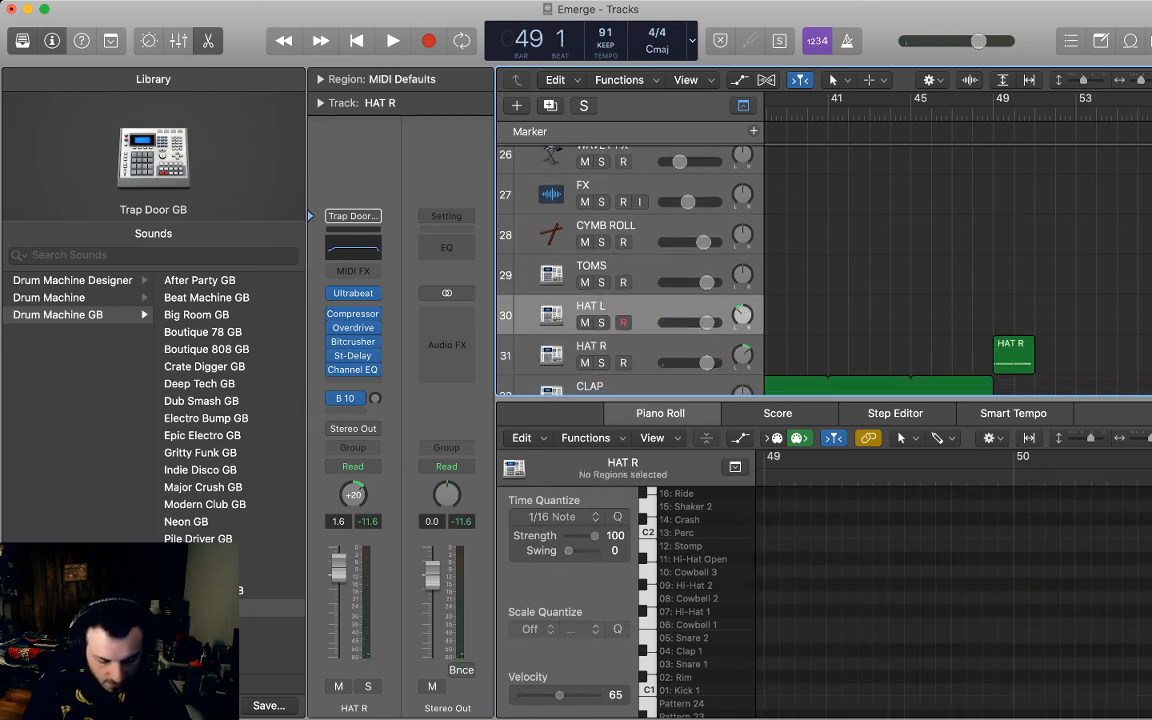
key(super+v)
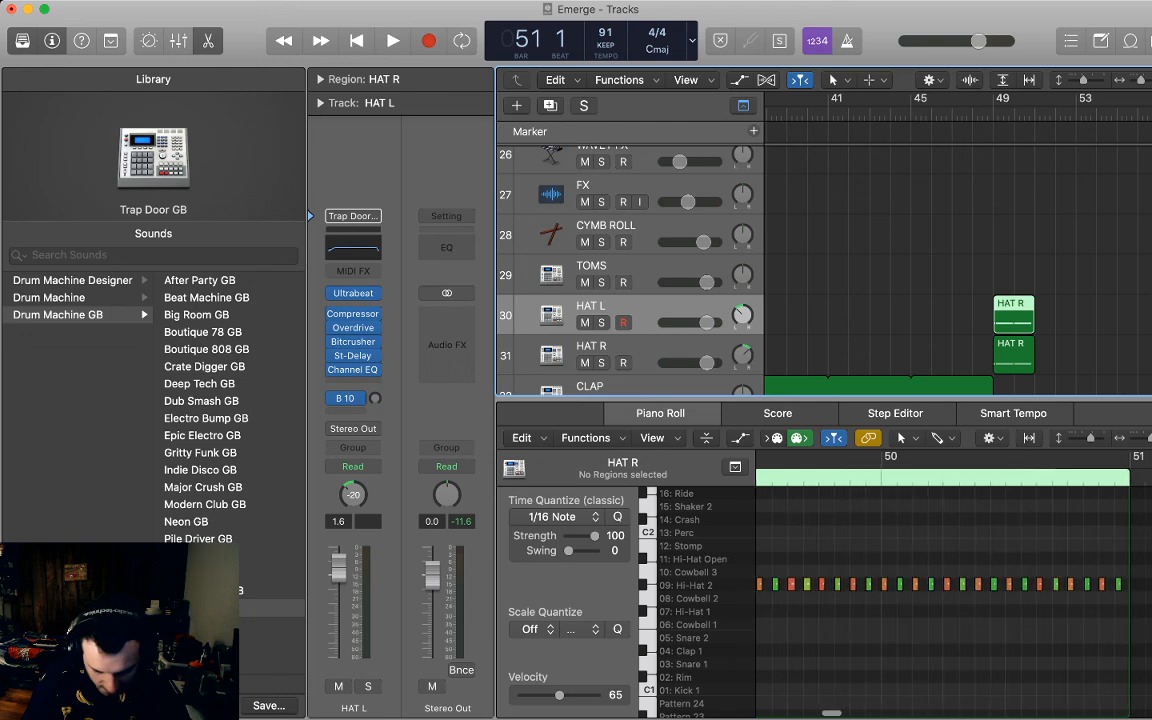
Transpose all 32 notes of the region copied to HAT L down two semitones and close the Piano Roll.
key(super+a)
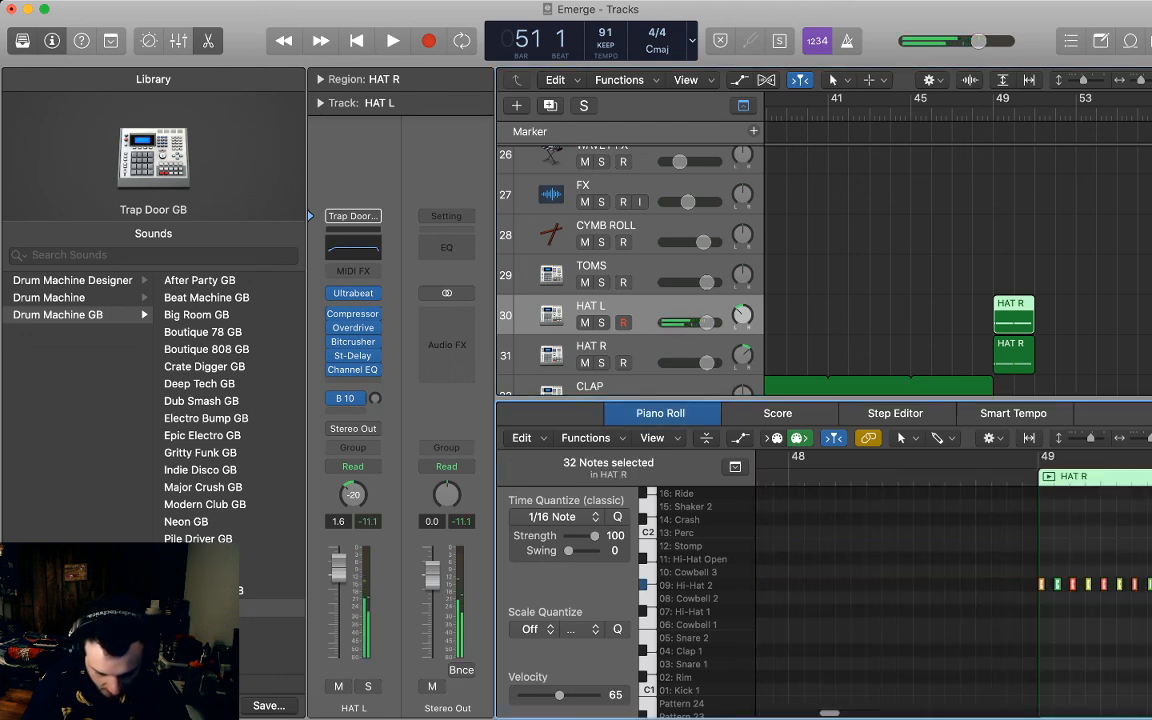
key(alt+Down)
key(alt+Down)
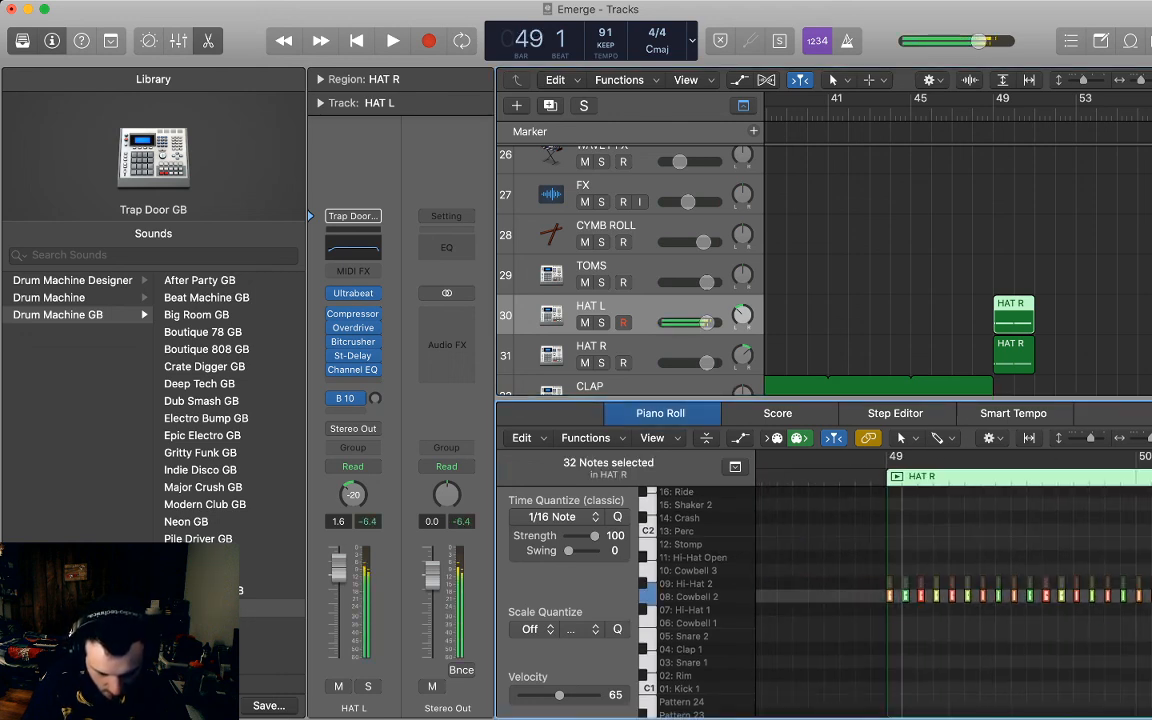
key(p)
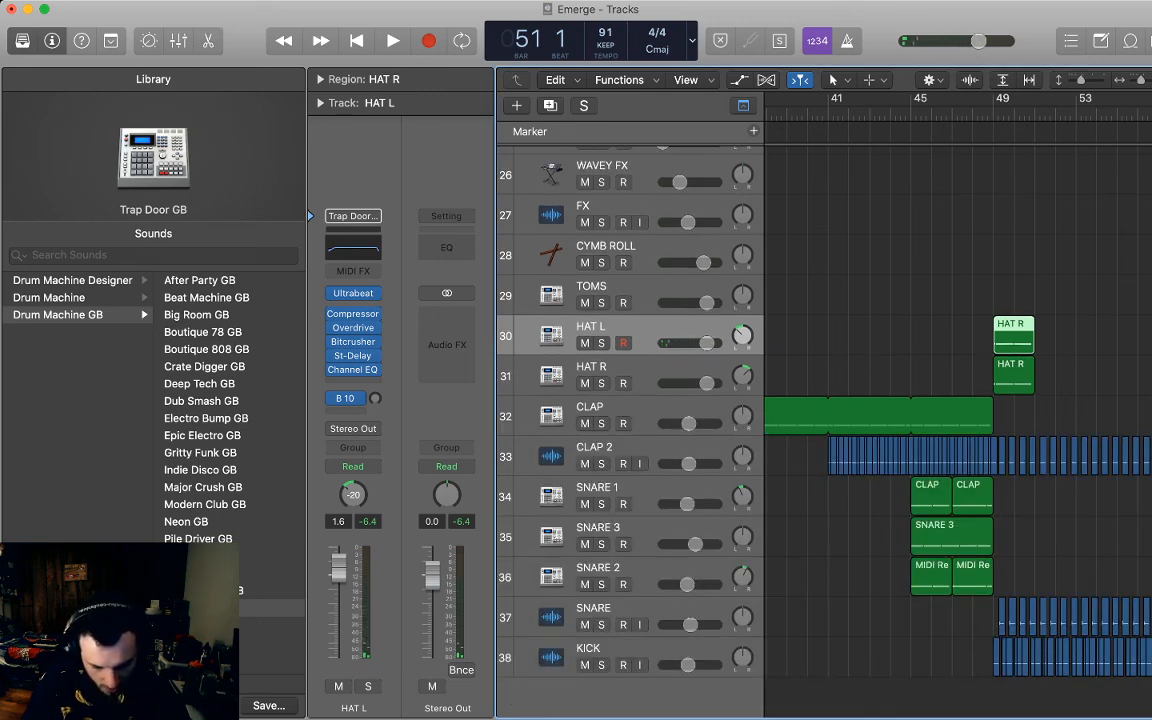
Repeat the HAT L and HAT R regions up to bar 53 and join the two HAT L regions into one.
key(space)
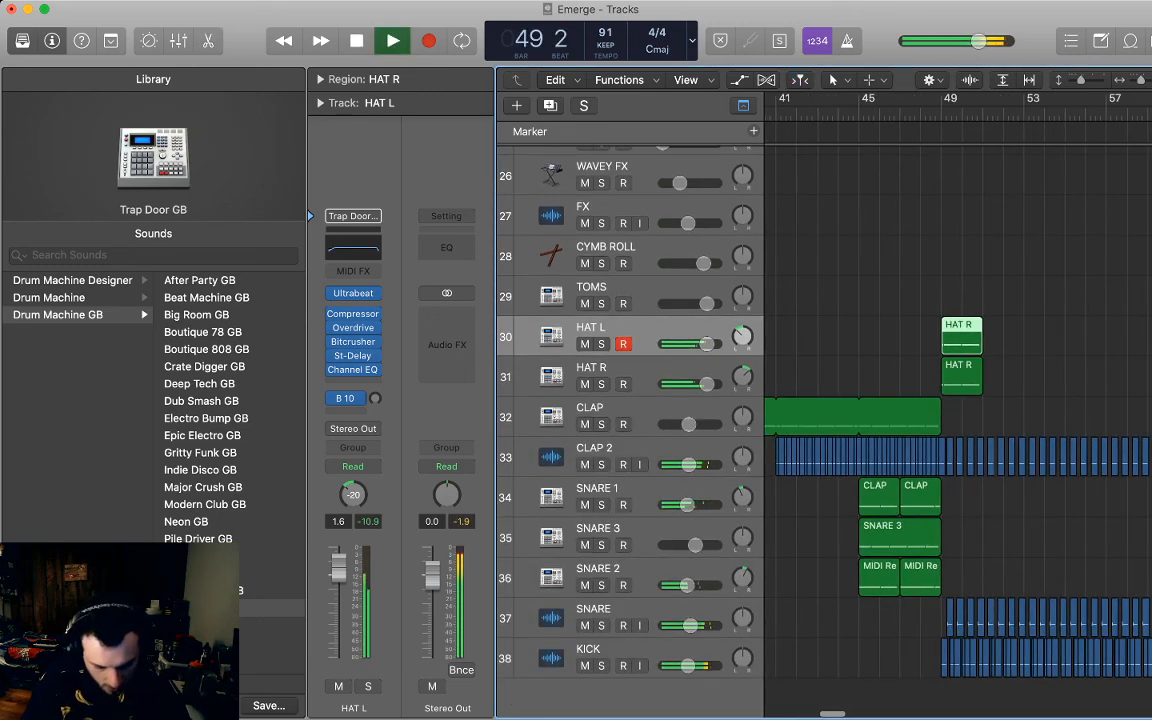
shift+click(962, 375)
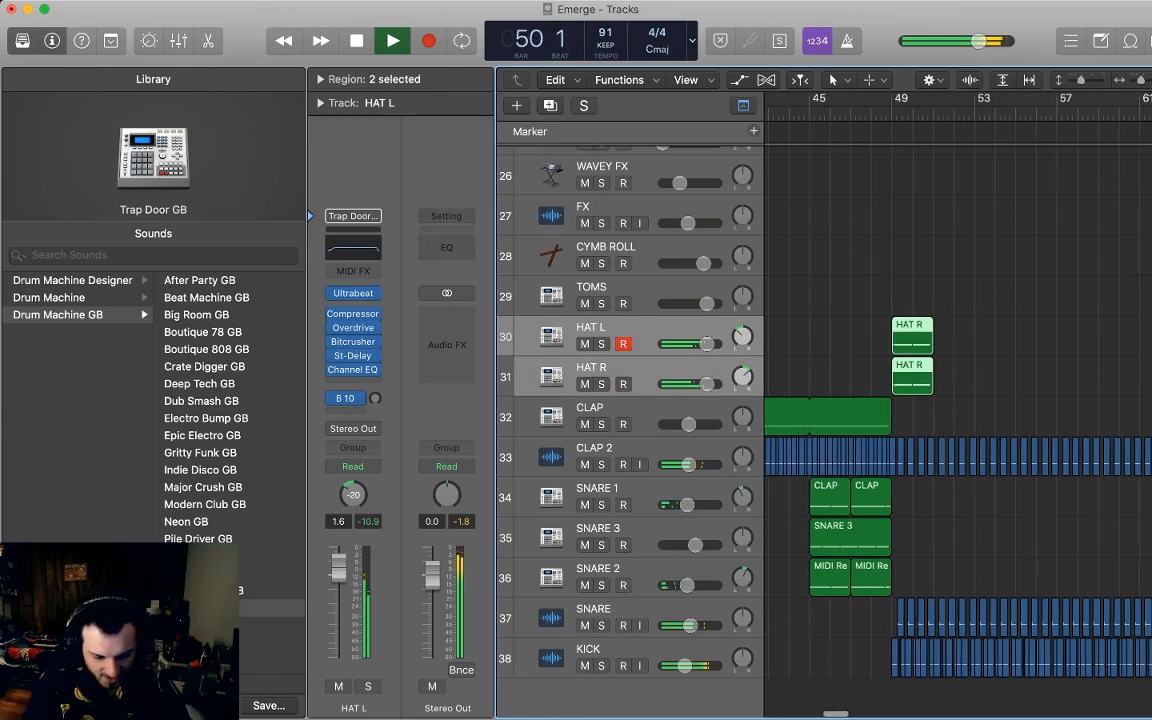
key(space)
key(super+r)
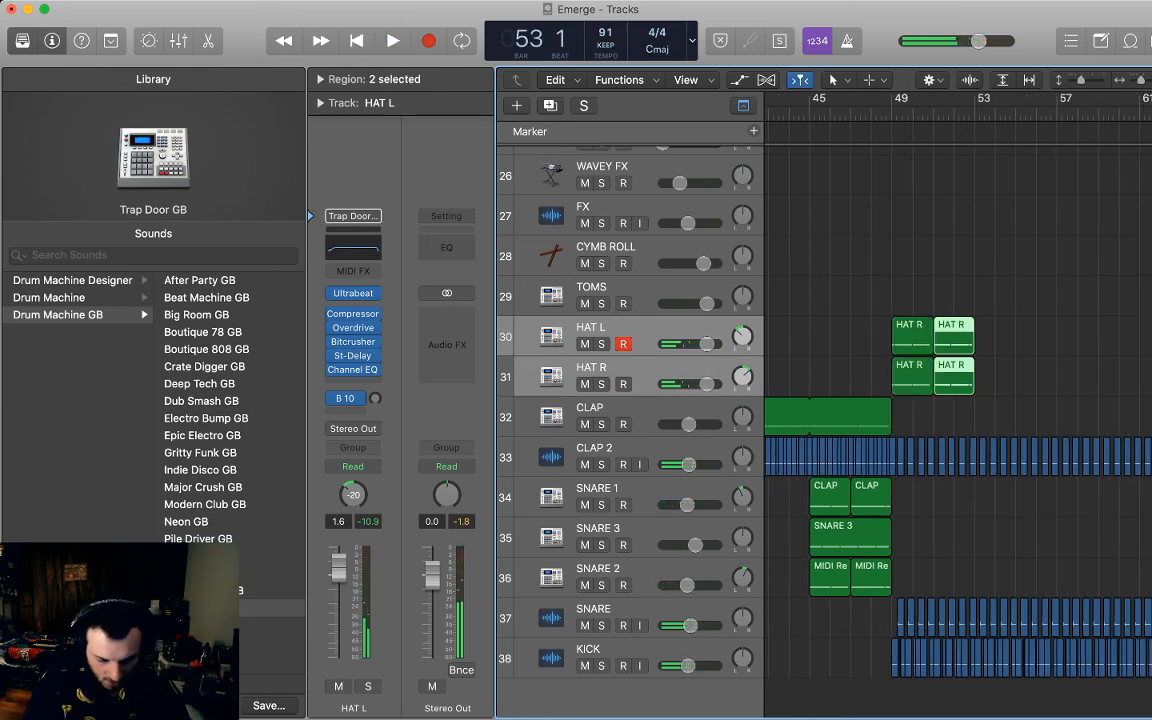
drag(988, 337, 888, 337)
key(super+j)
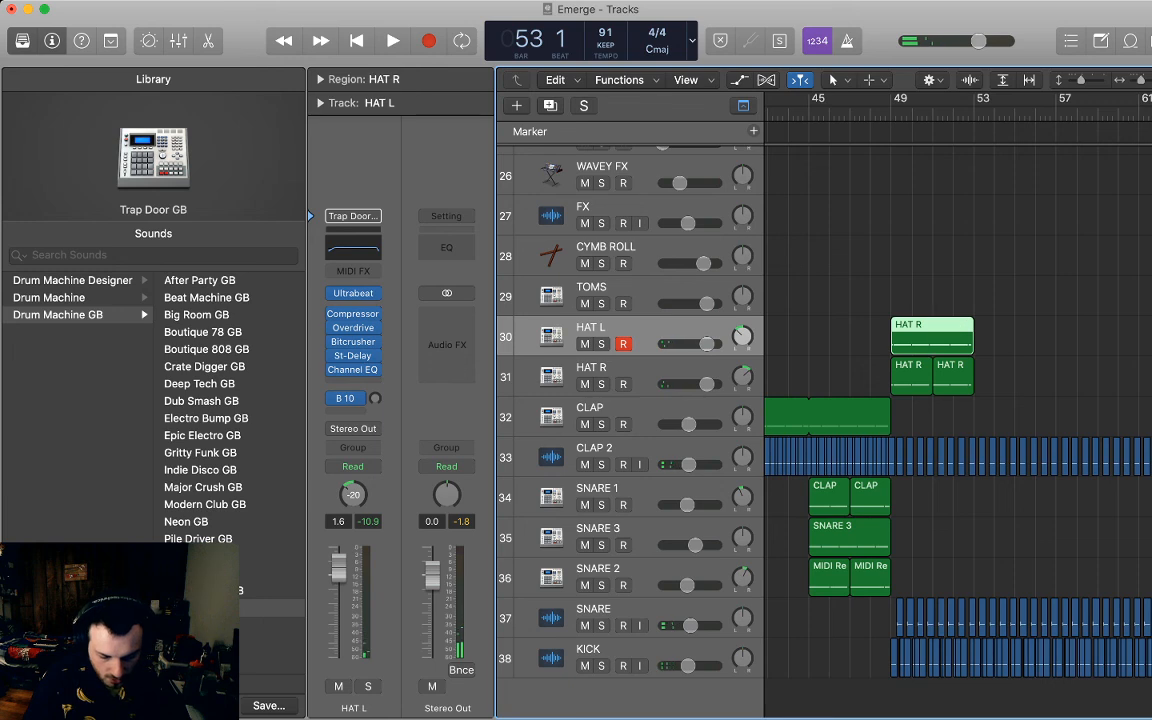
Join the two HAT R regions starting at bar 49 and loop the joined region up to bar 65.
drag(988, 379, 888, 374)
key(super+j)
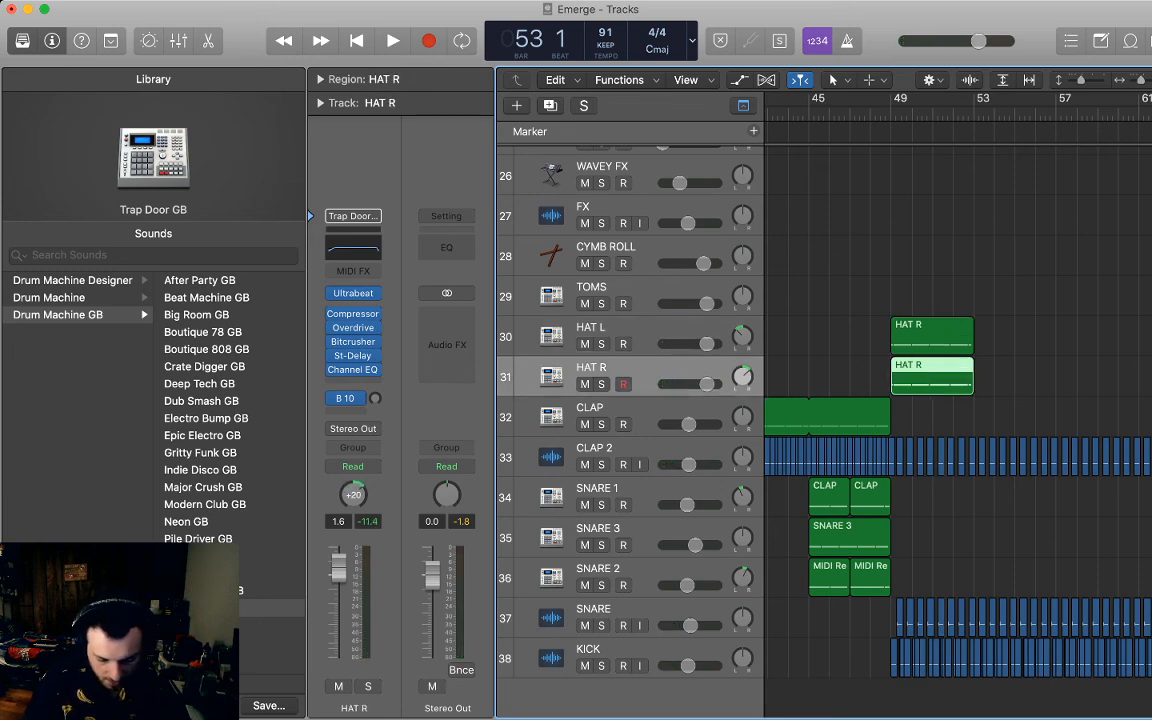
key(l)
scroll(958, 400, right, 5)
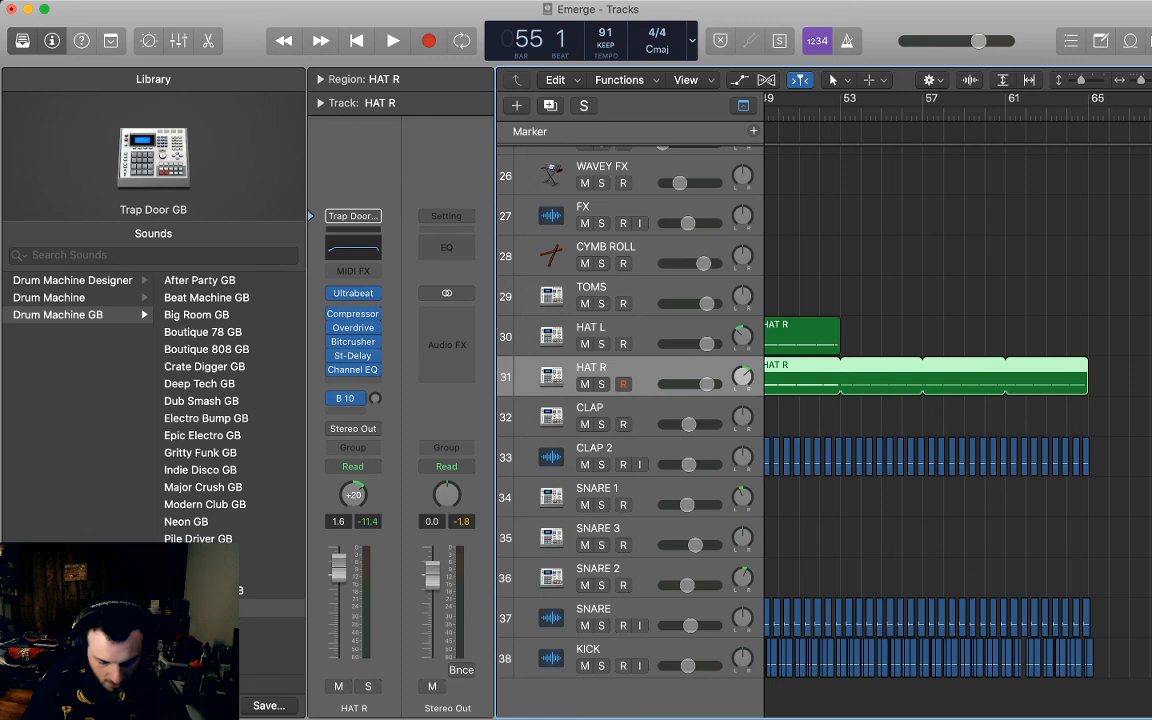
Loop the HAT L region up to bar 65, matching the length of the HAT R loop.
drag(837, 325, 1088, 325)
key(super+Left)
key(super+Left)
key(super+Left)
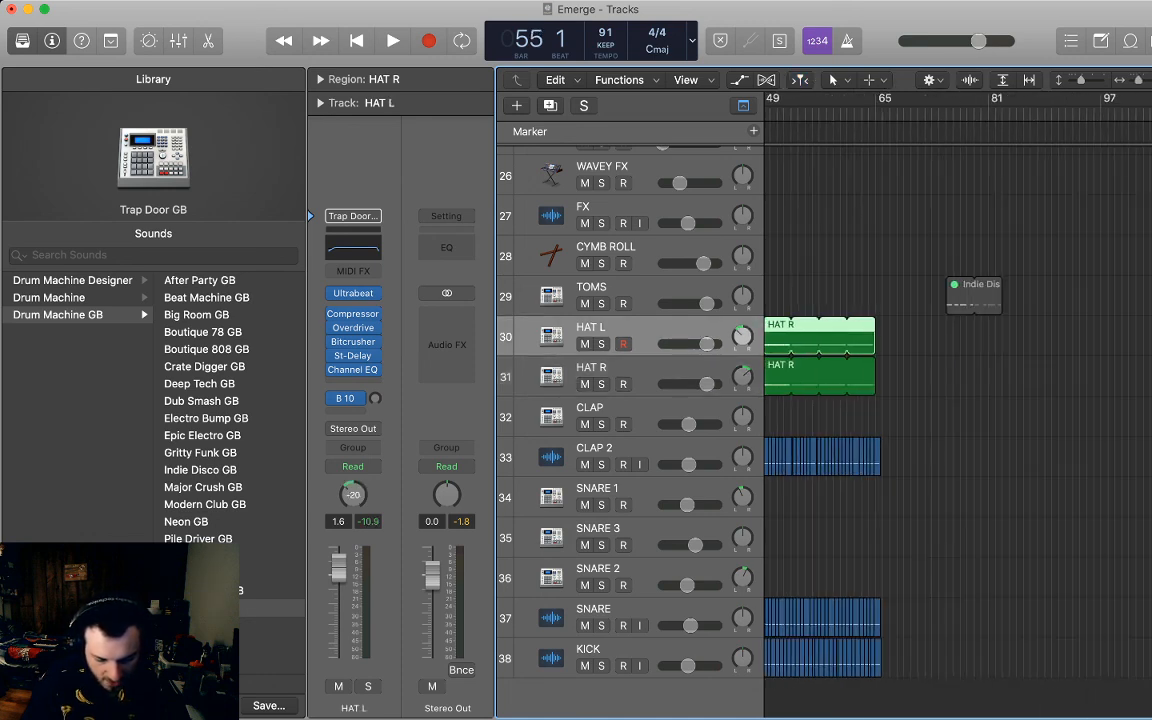
Play the mix from bar 49 and raise the HAT L and HAT R track volumes together to 2.8 dB.
scroll(1060, 340, left, 5)
click(1060, 340)
double_click(876, 113)
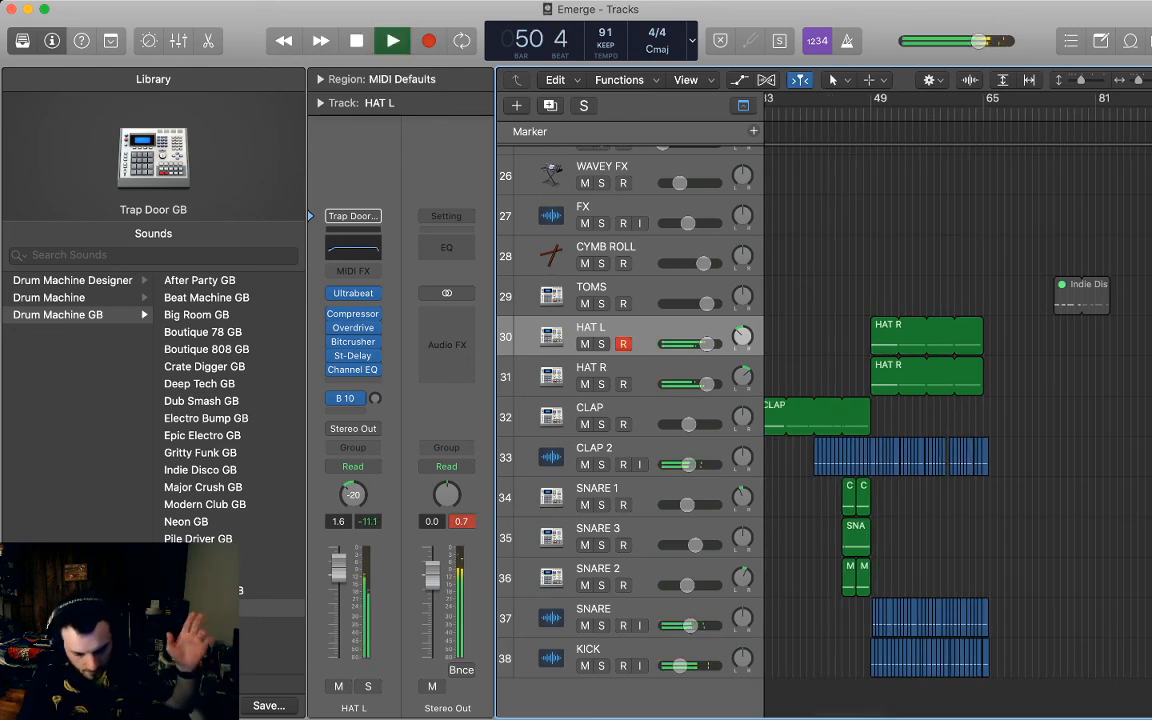
shift+click(592, 368)
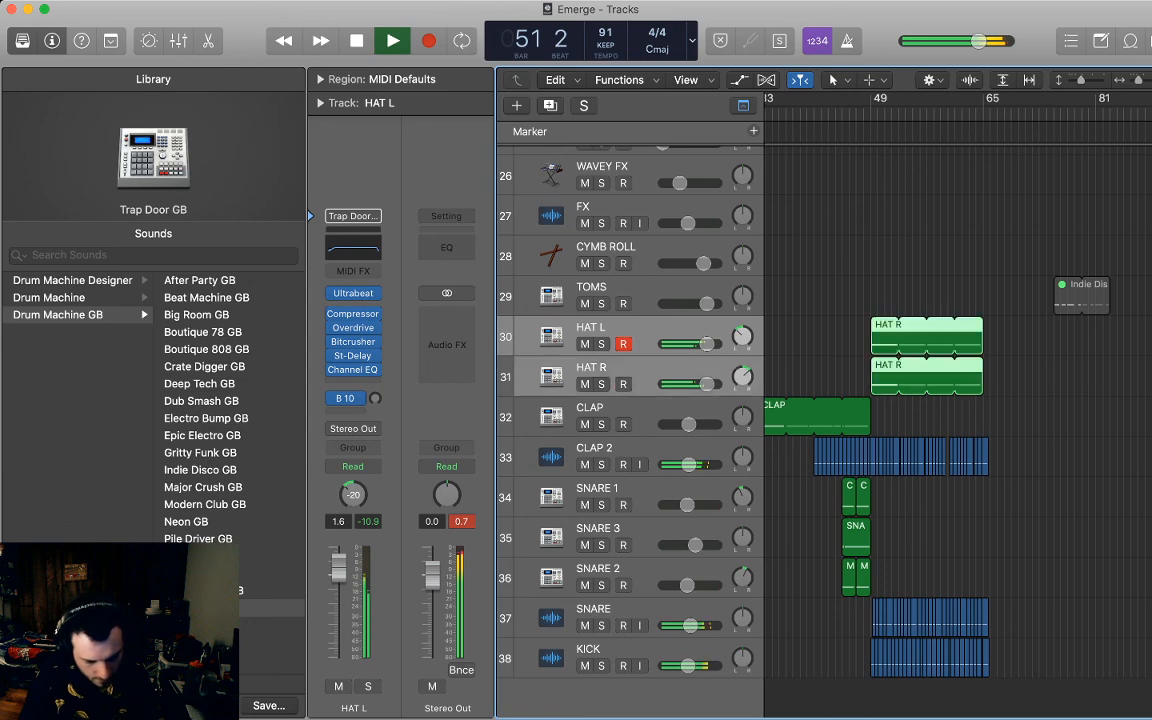
drag(707, 384, 710, 384)
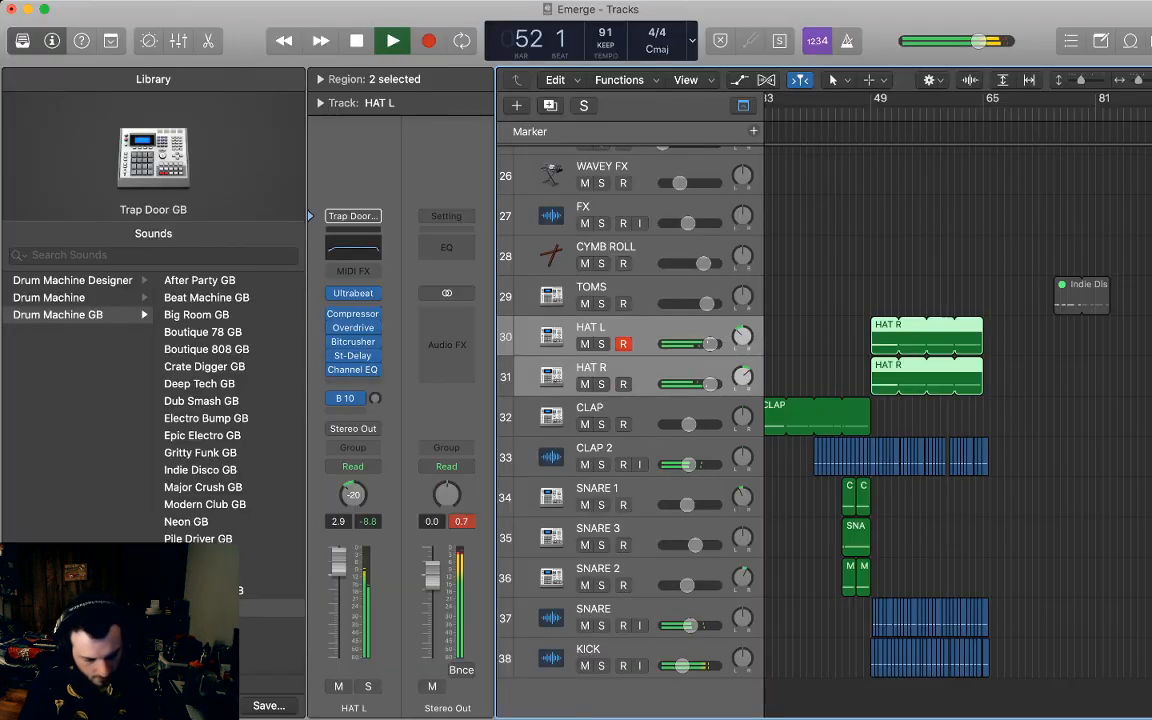
click(1045, 360)
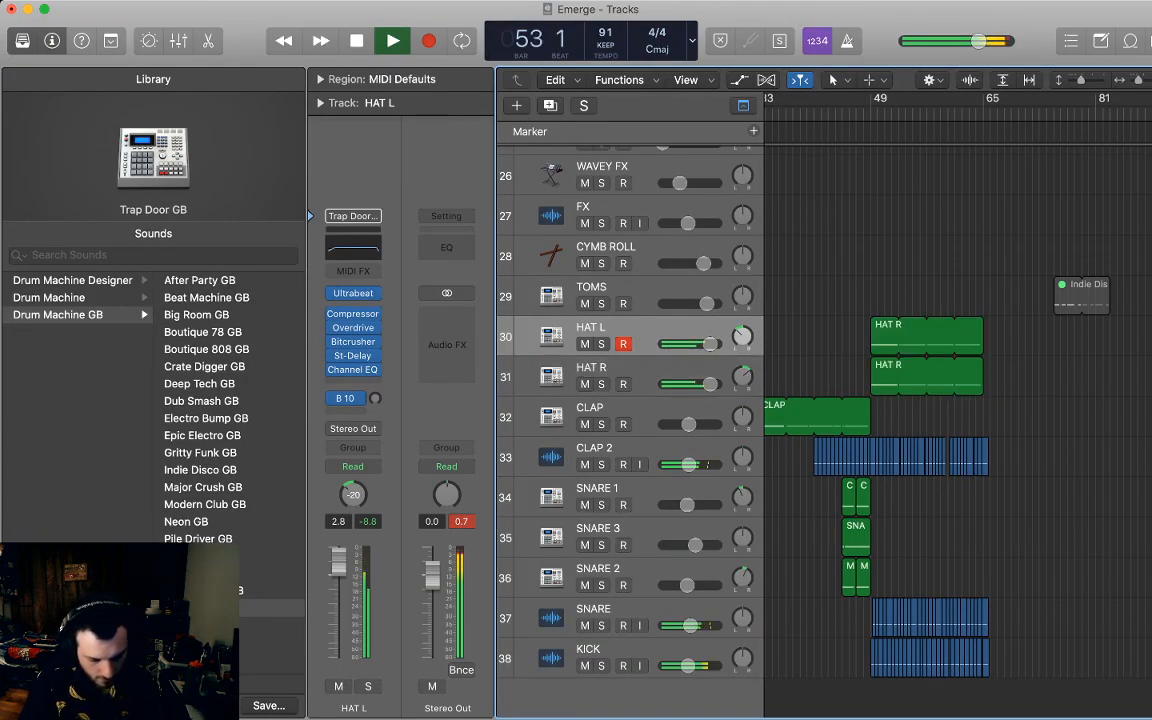
Open the SYNTH LEAD region at bar 49 in the Piano Roll and listen to its opening notes soloed.
scroll(630, 400, up, 10)
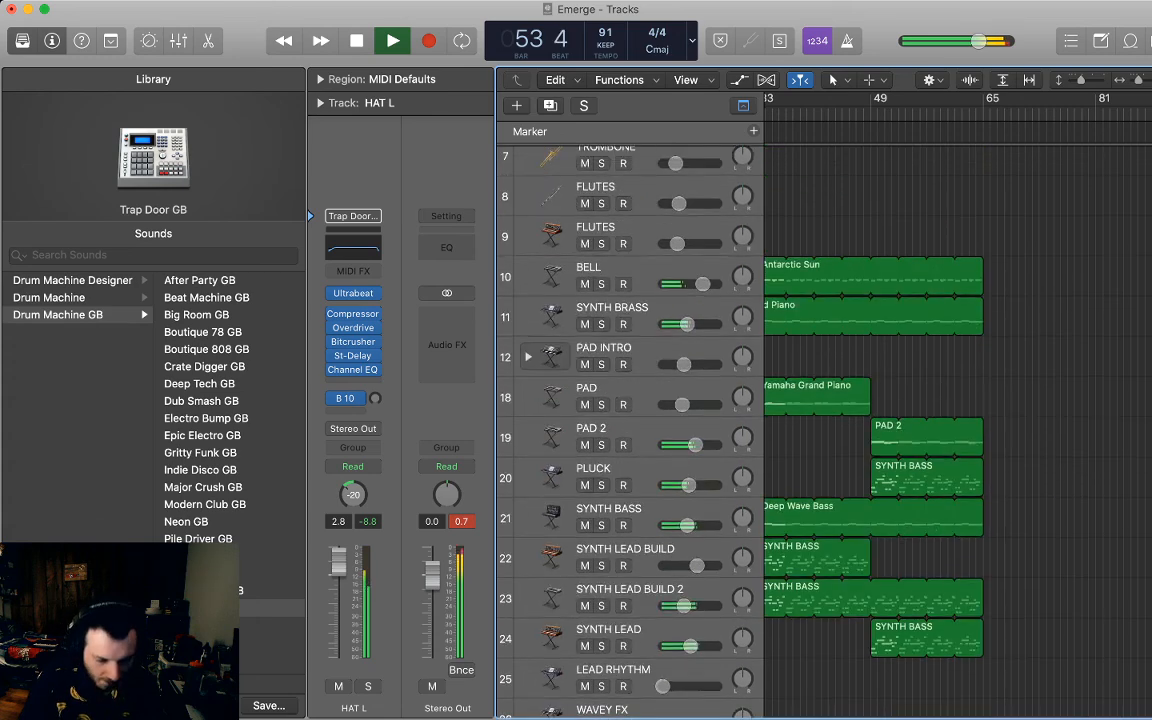
scroll(630, 400, down, 5)
key(space)
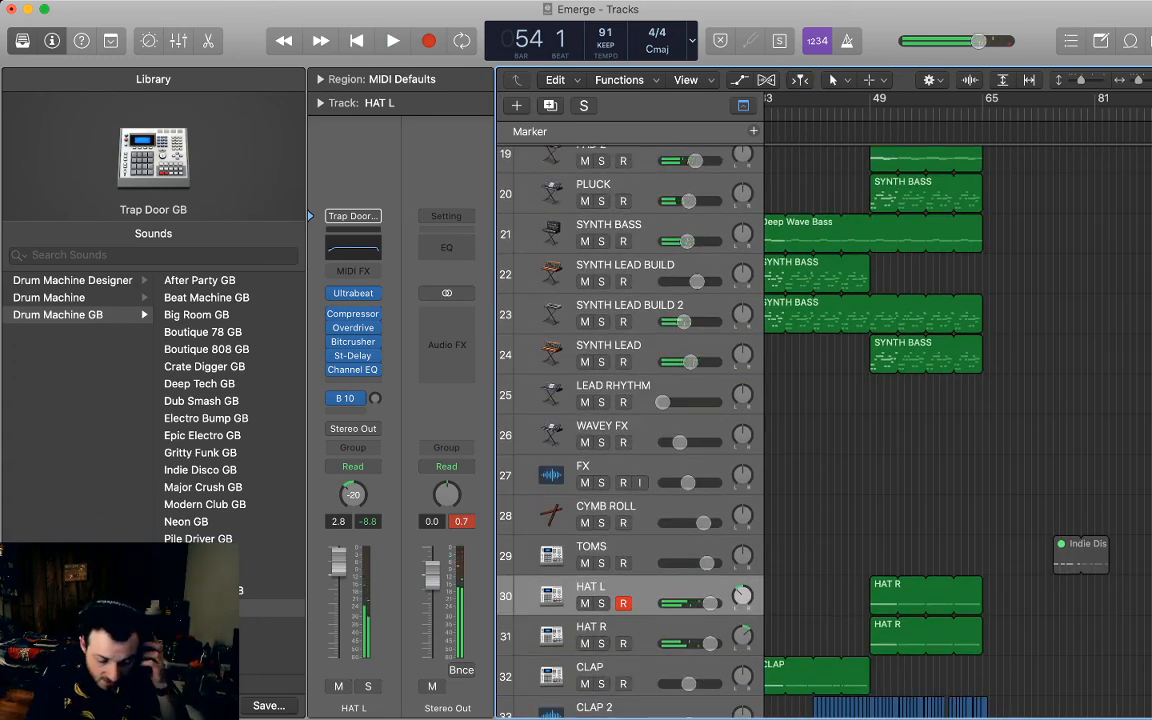
scroll(630, 400, down, 1)
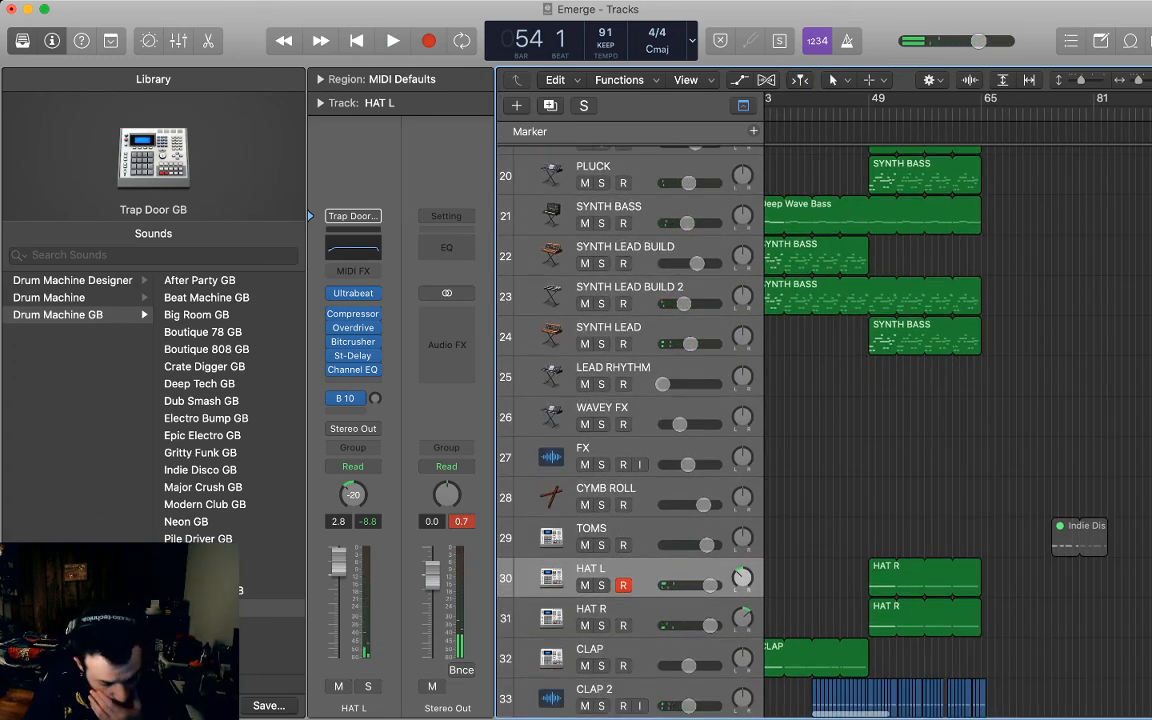
double_click(924, 337)
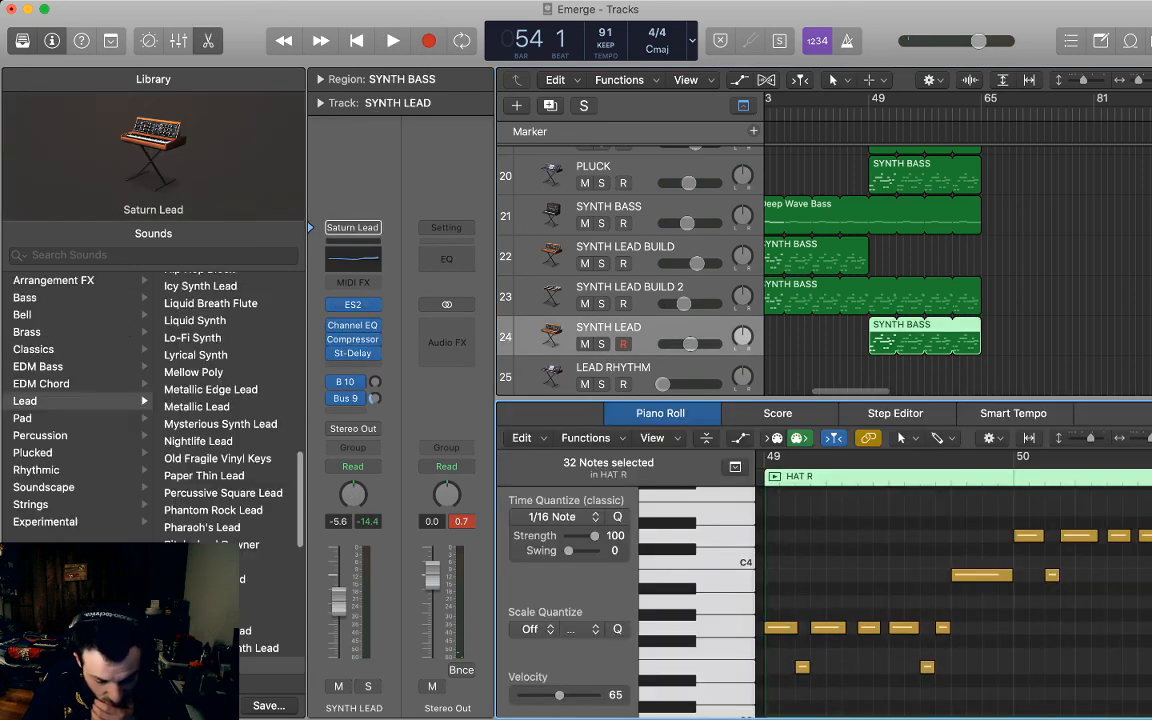
click(870, 113)
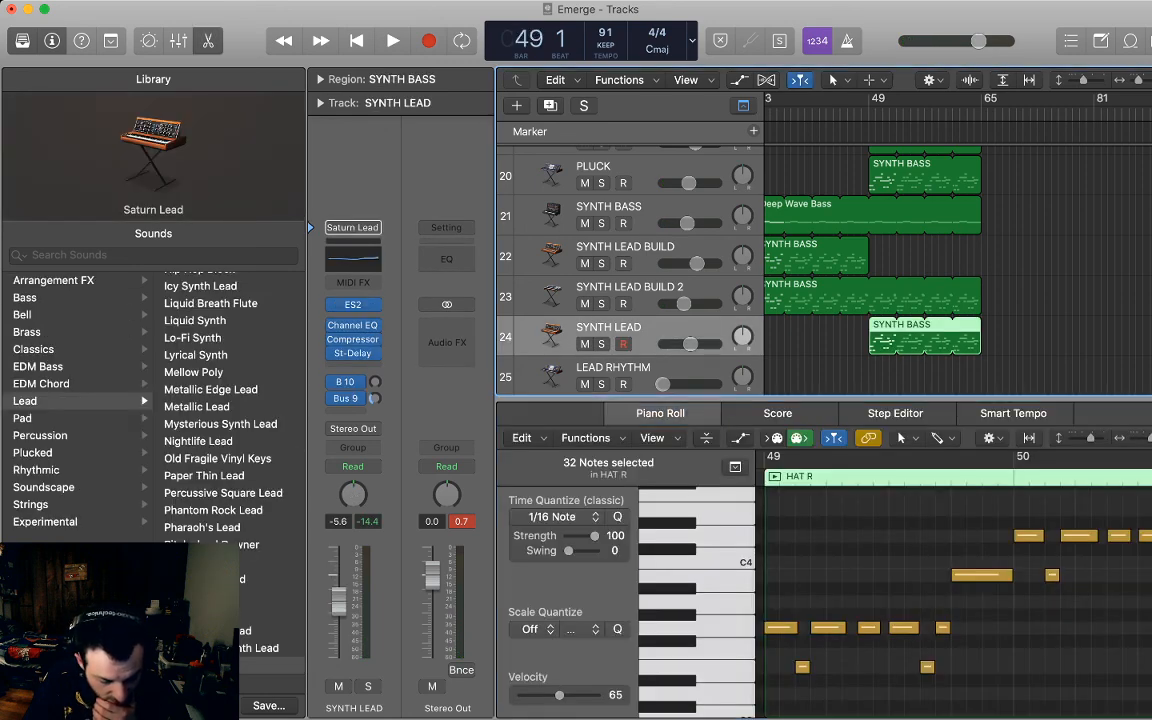
key(s)
key(space)
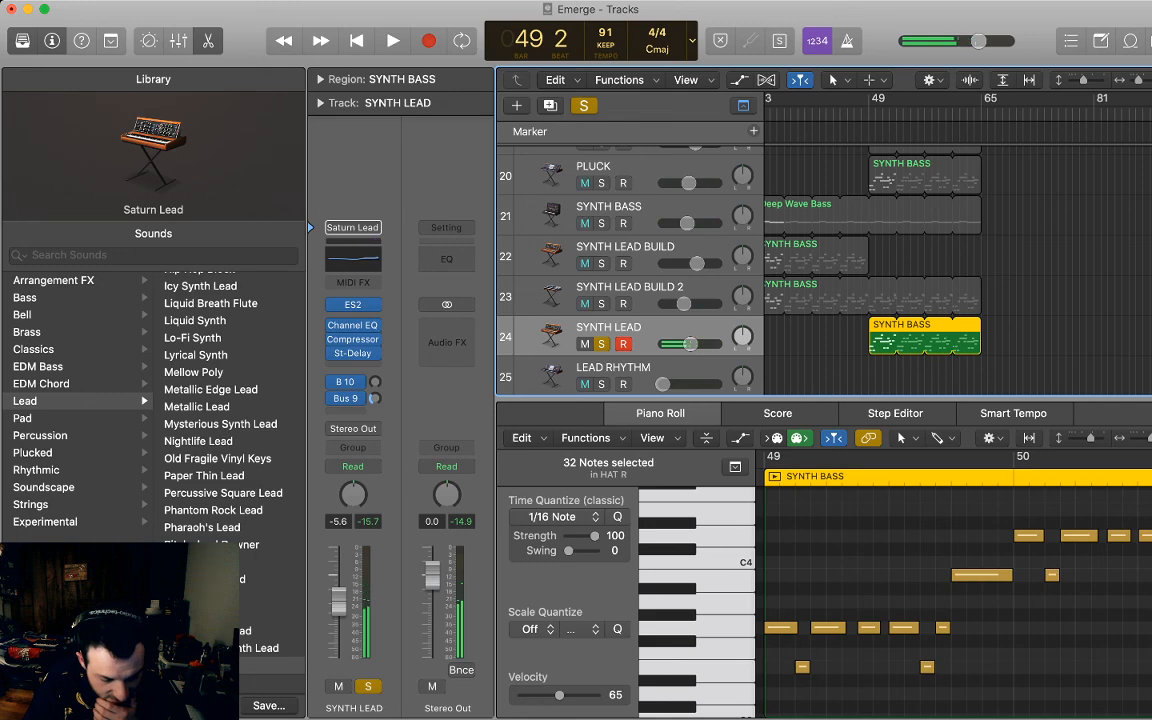
key(s)
Split the Deep Wave Bass region on the SYNTH BASS track at bar 49 and select the second part for editing.
scroll(740, 270, up, 3)
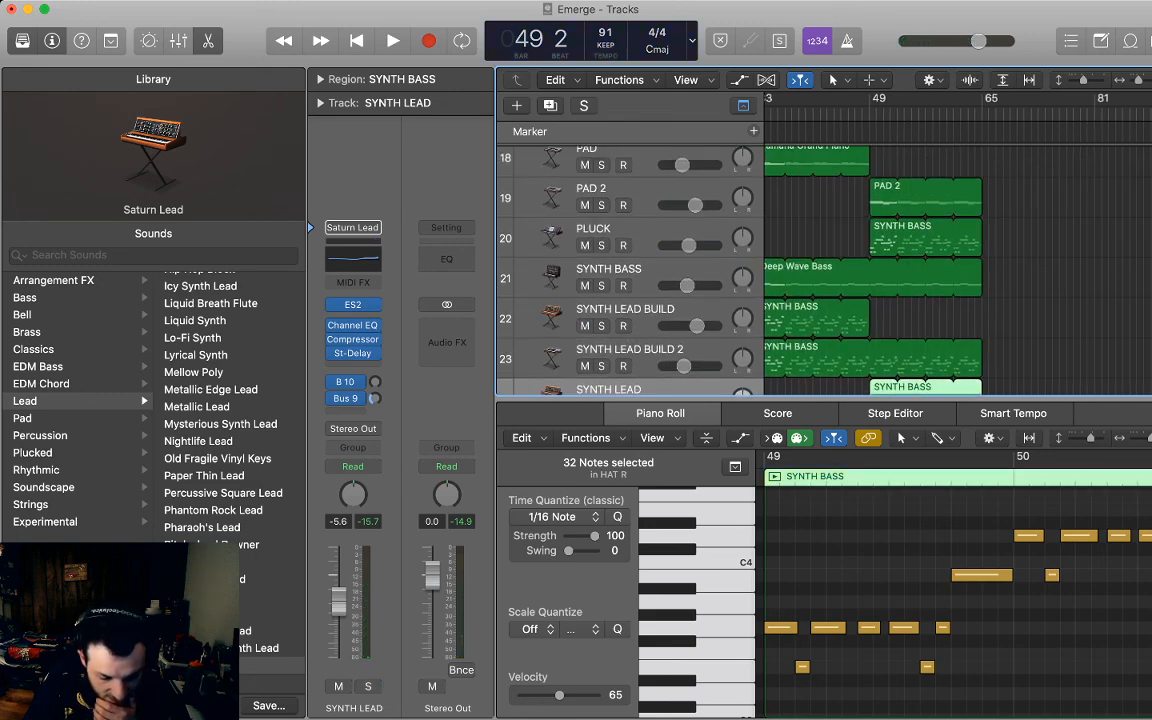
click(922, 280)
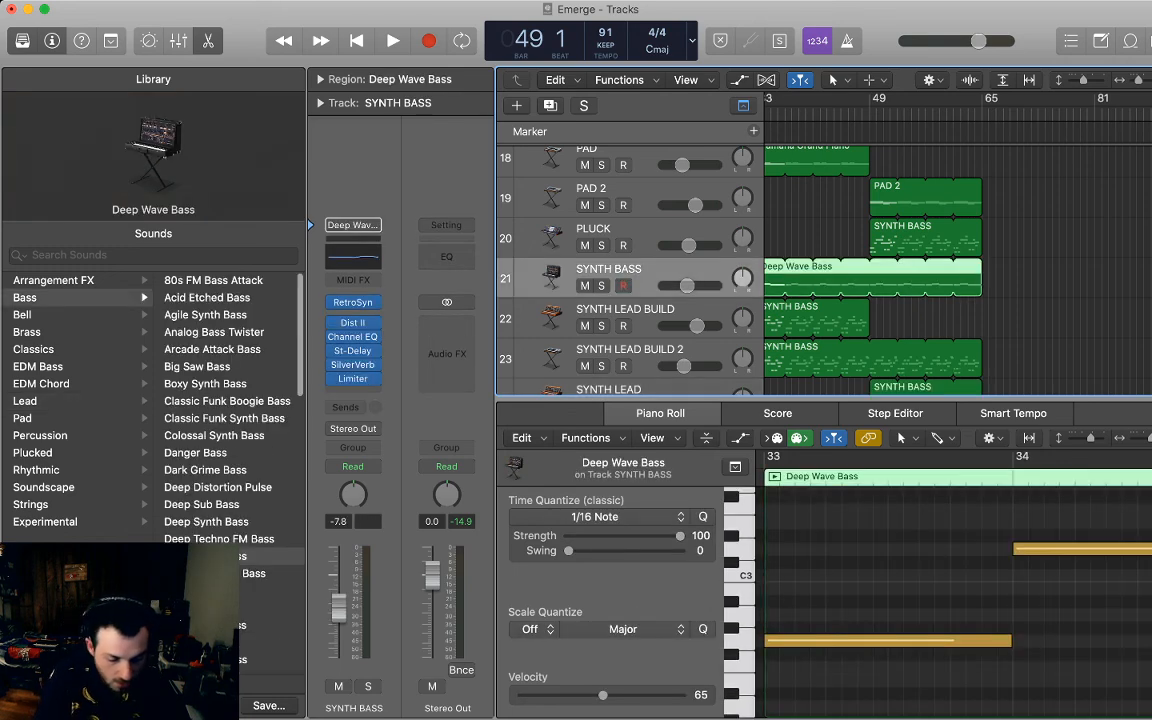
key(super+t)
double_click(922, 280)
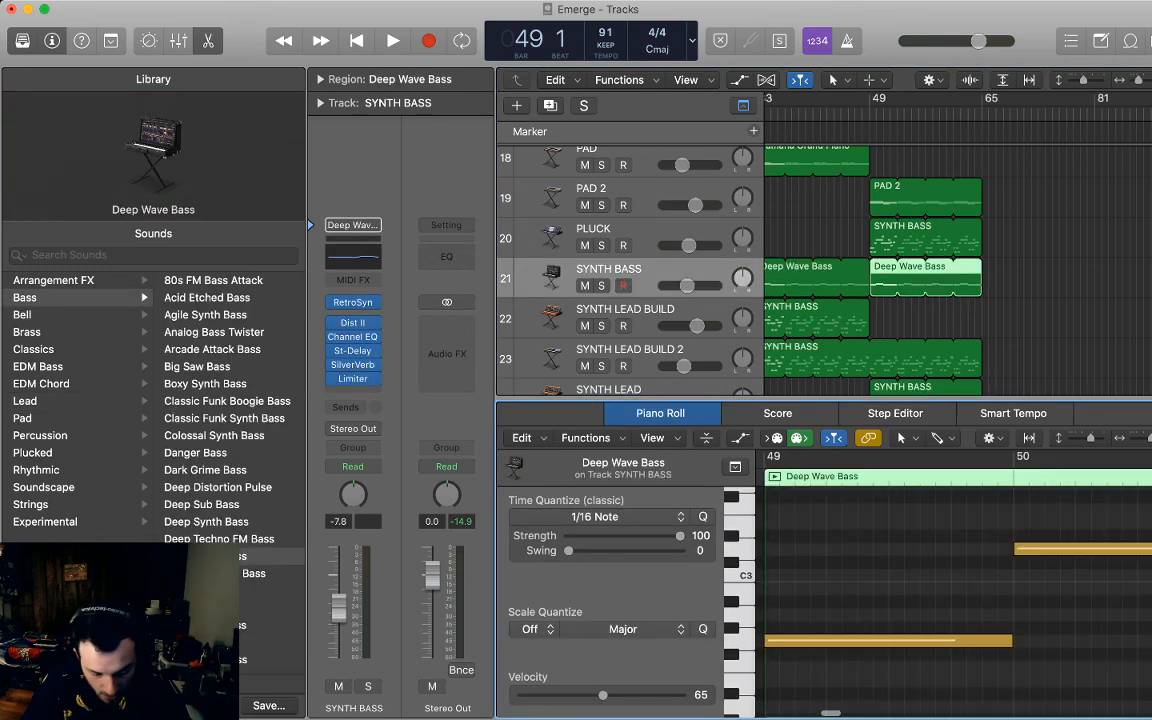
Shorten the four long bass notes in bars 49 to 52 to about one beat each.
scroll(955, 580, right, 3)
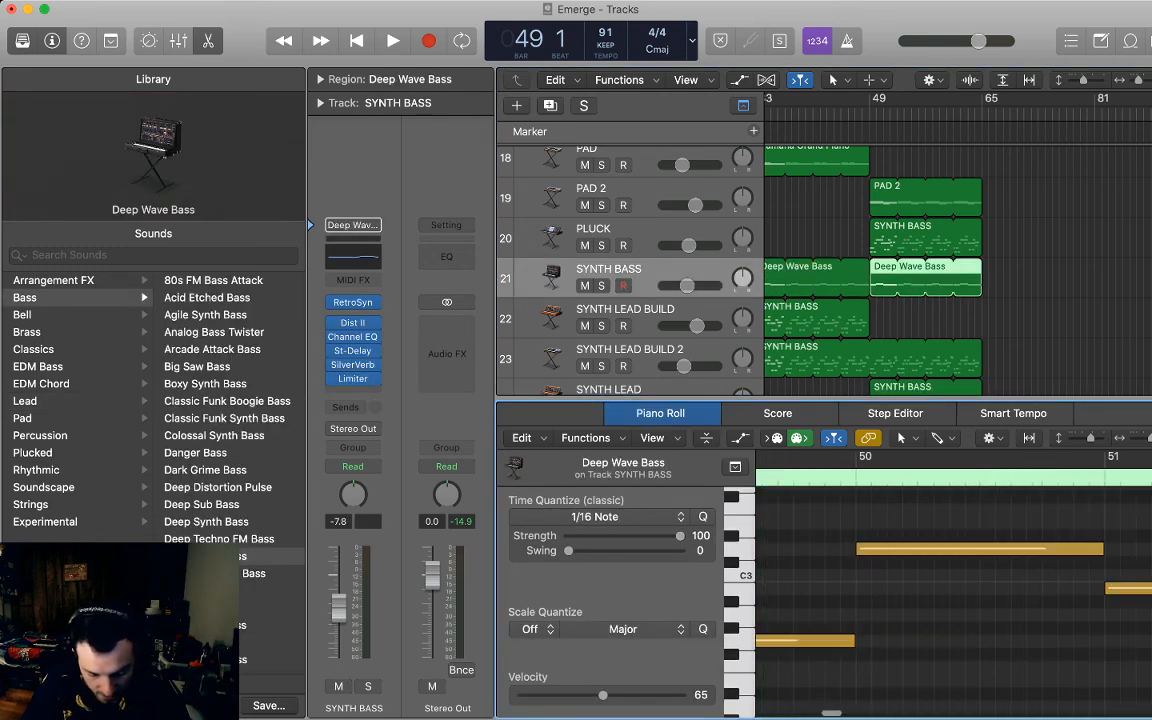
scroll(955, 580, down, 5)
scroll(955, 580, left, 1)
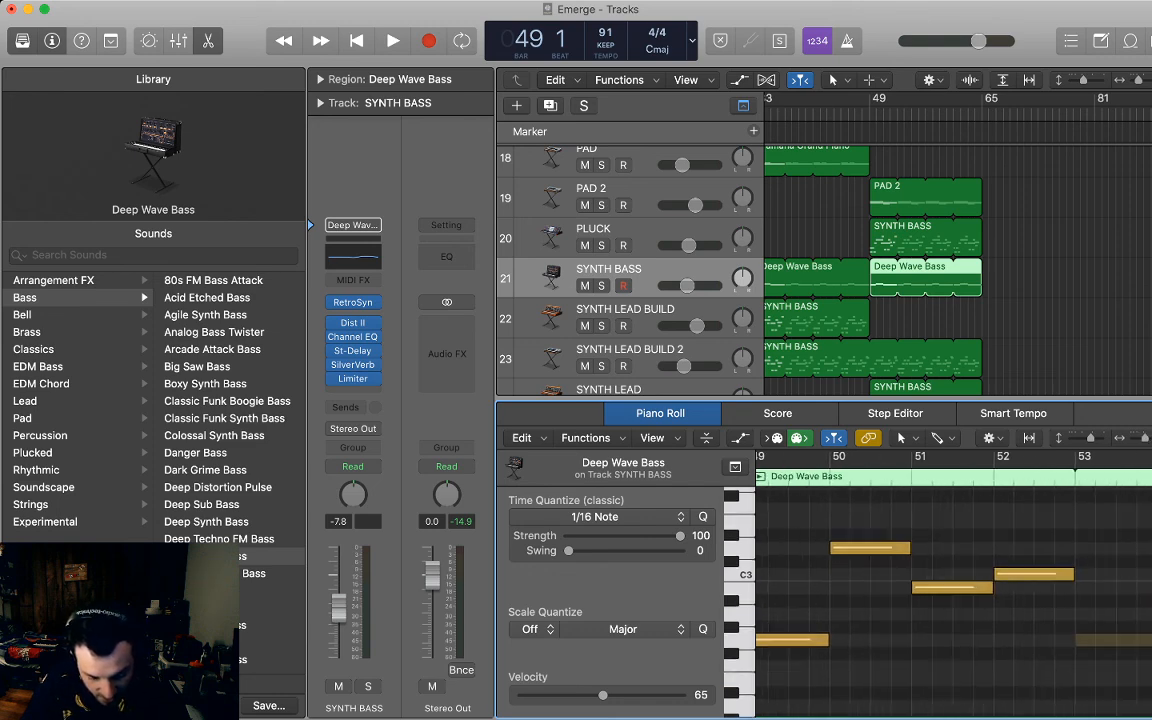
drag(814, 661, 1044, 509)
scroll(1044, 509, left, 3)
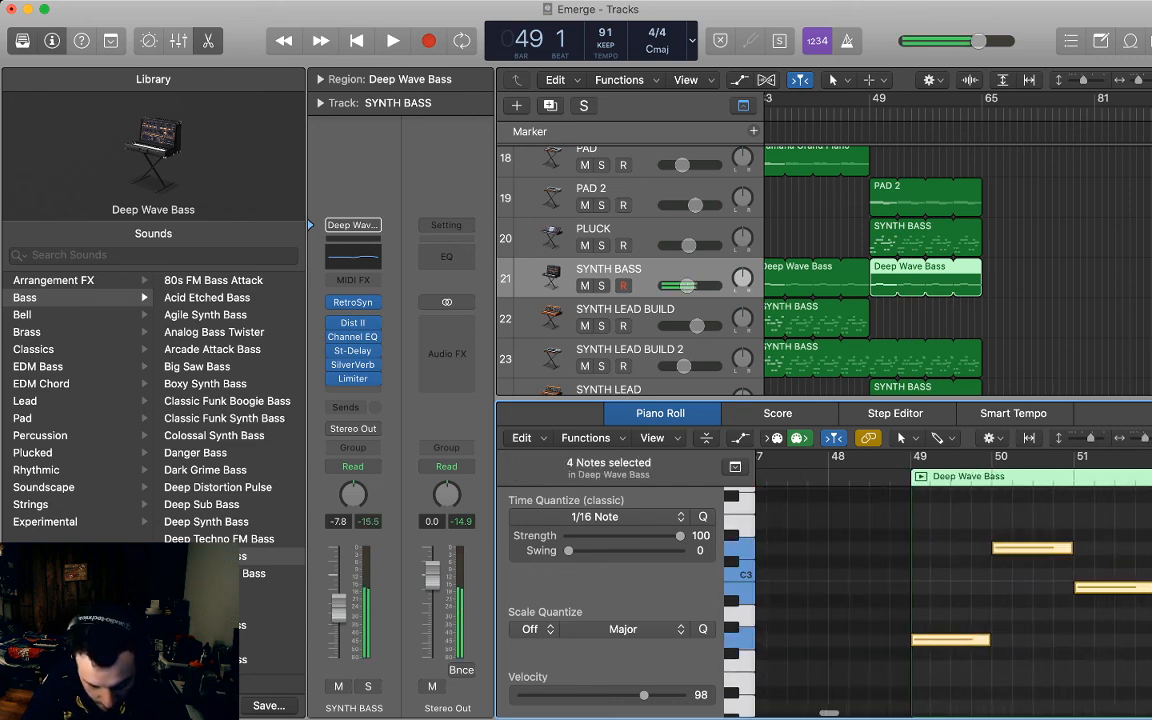
drag(988, 640, 929, 640)
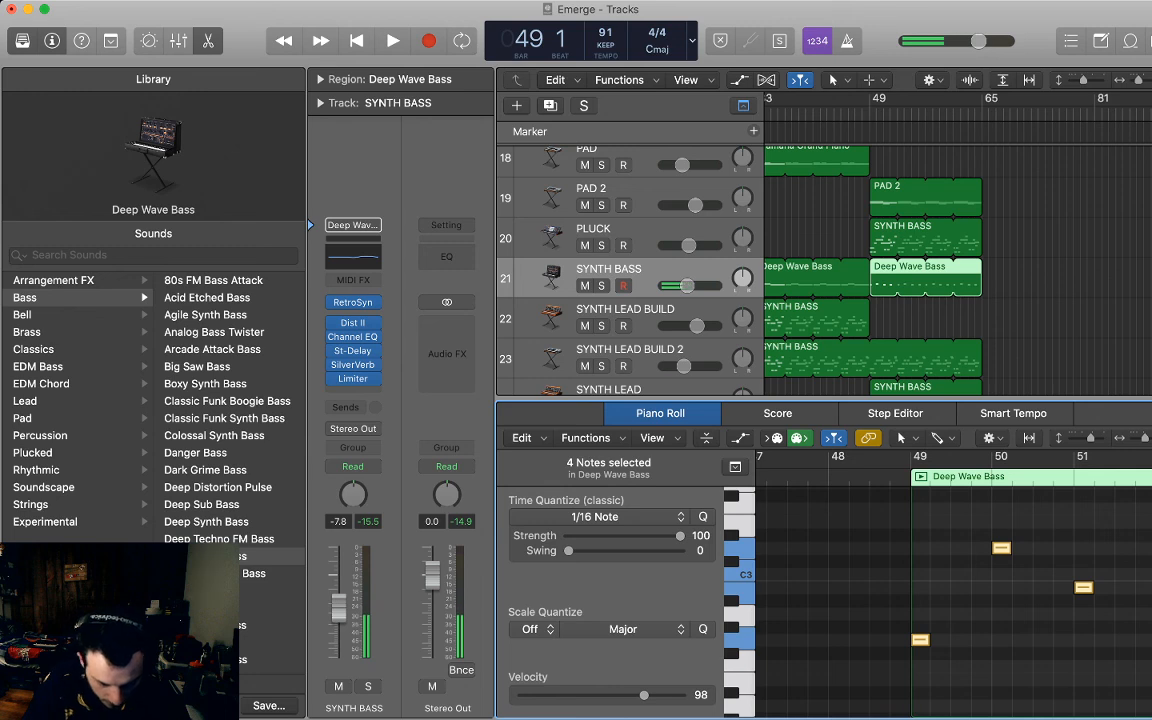
Paste the four bass notes onto beats 2, 3 and 4 of bars 49 to 52 and audition the region soloed.
key(period)
key(super+v)
scroll(930, 640, left, 1)
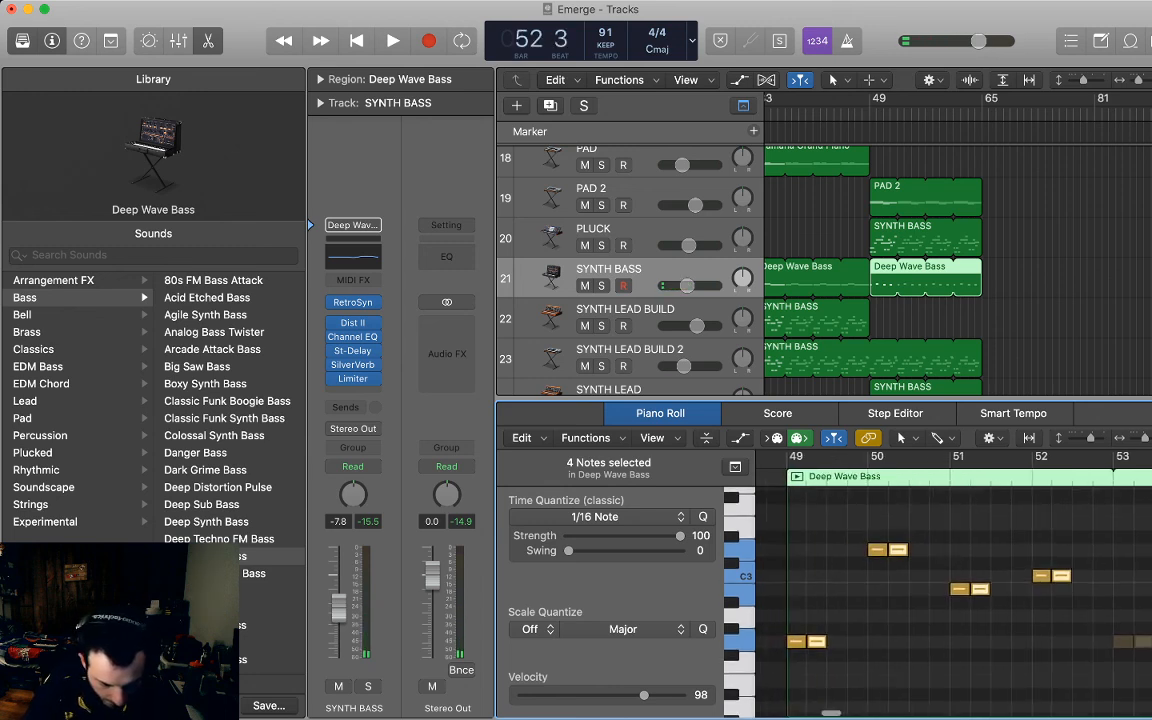
key(comma)
key(comma)
key(comma)
key(super+v)
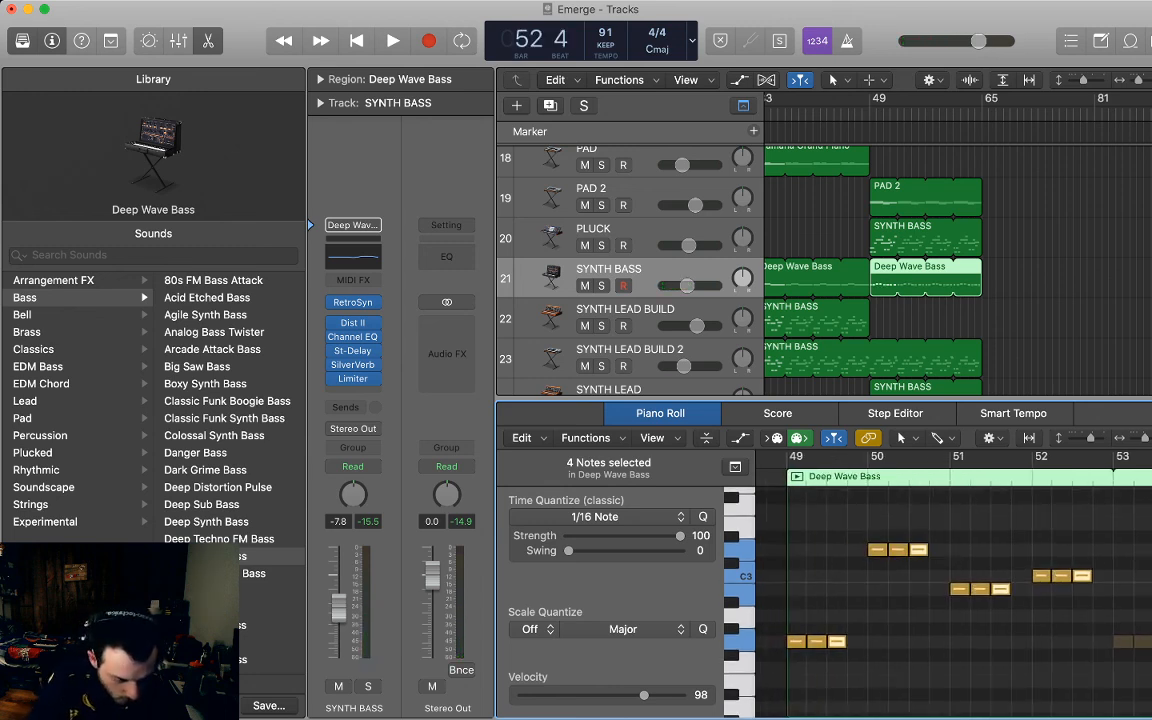
key(comma)
key(comma)
key(comma)
key(super+v)
key(alt+space)
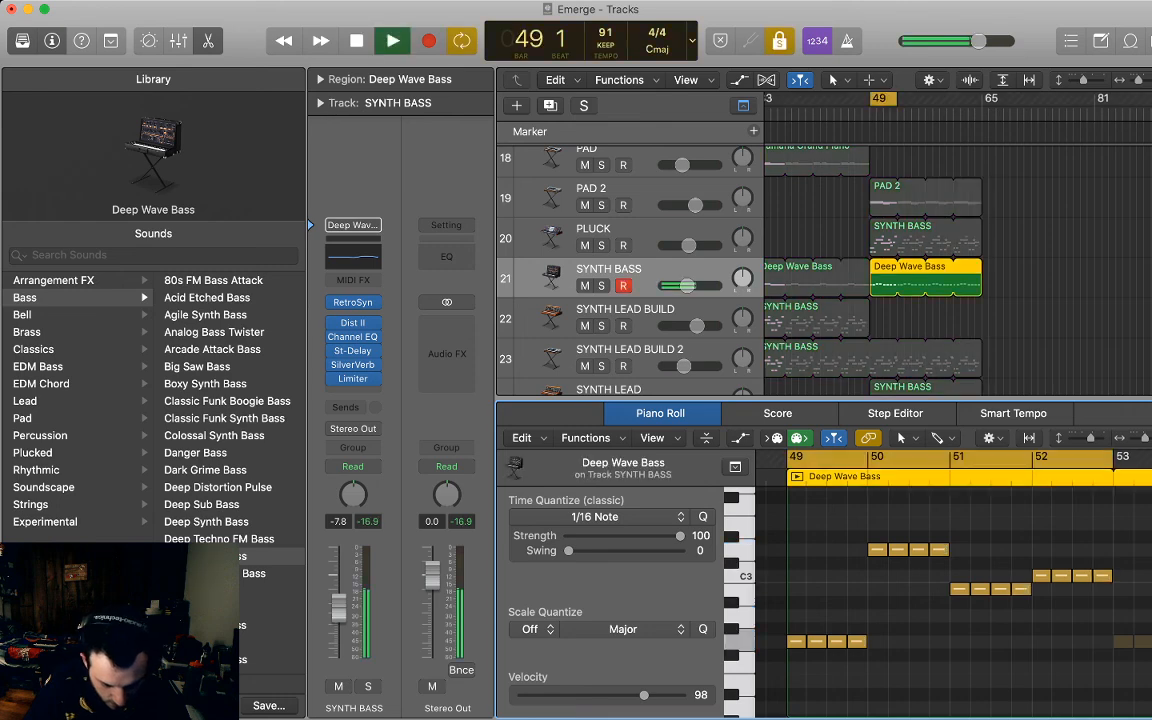
key(alt+space)
Shorten the 16 bass notes to sixteenths, paste copies offset by an eighth note, and audition the pattern.
drag(1100, 683, 797, 527)
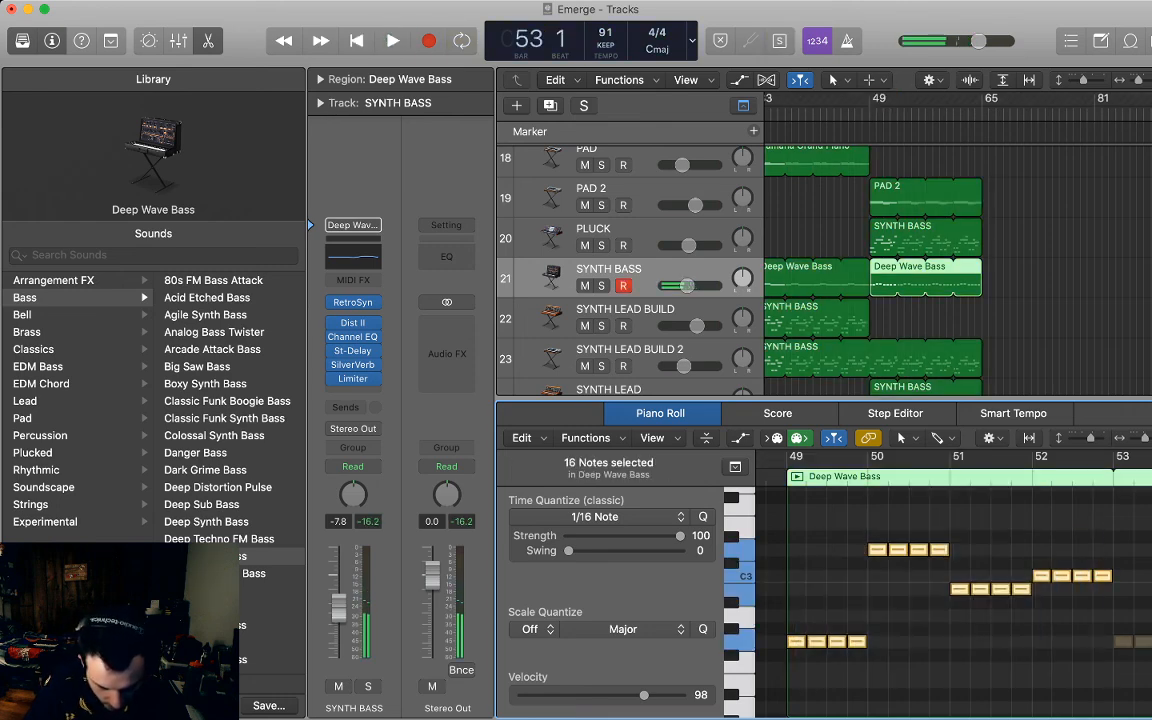
mouse_move(804, 641)
mouse_down()
mouse_move(792, 641)
mouse_move(811, 641)
mouse_up()
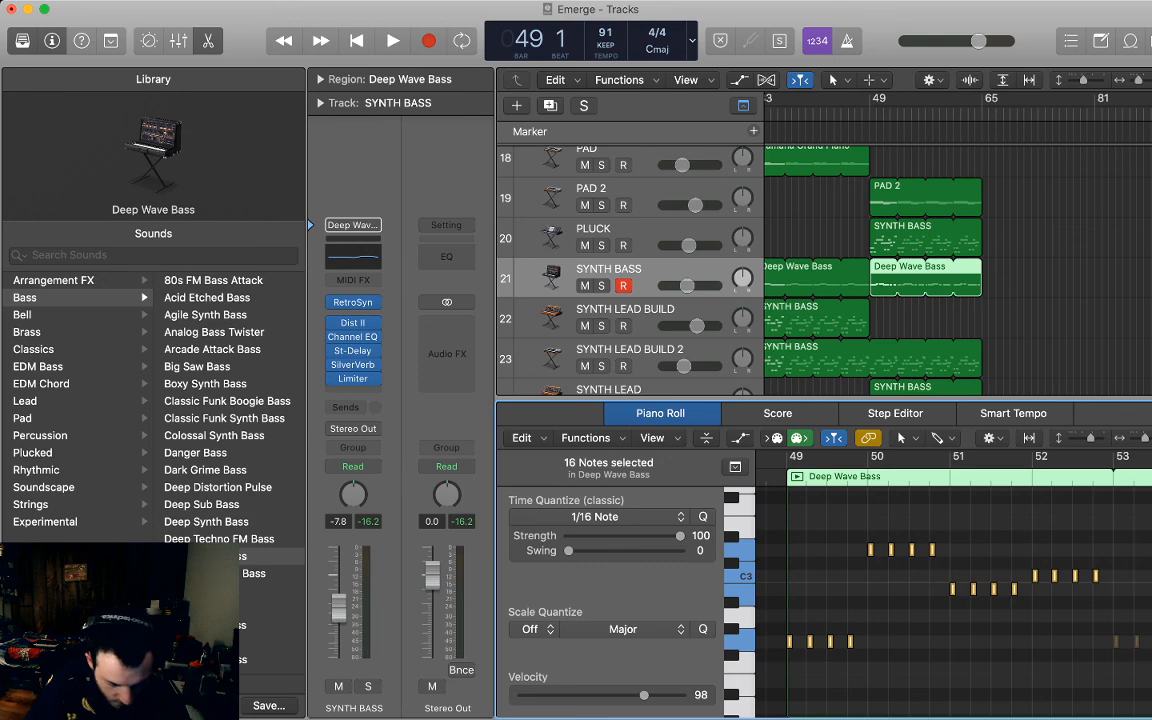
key(super+v)
key(alt+space)
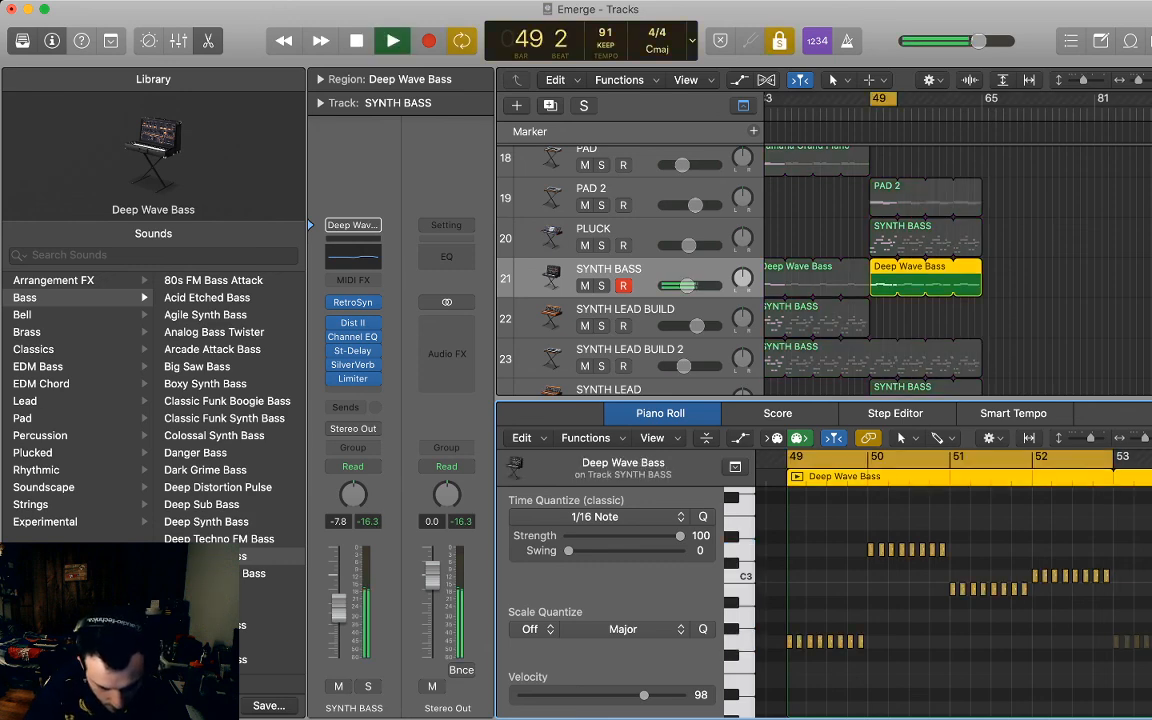
key(space)
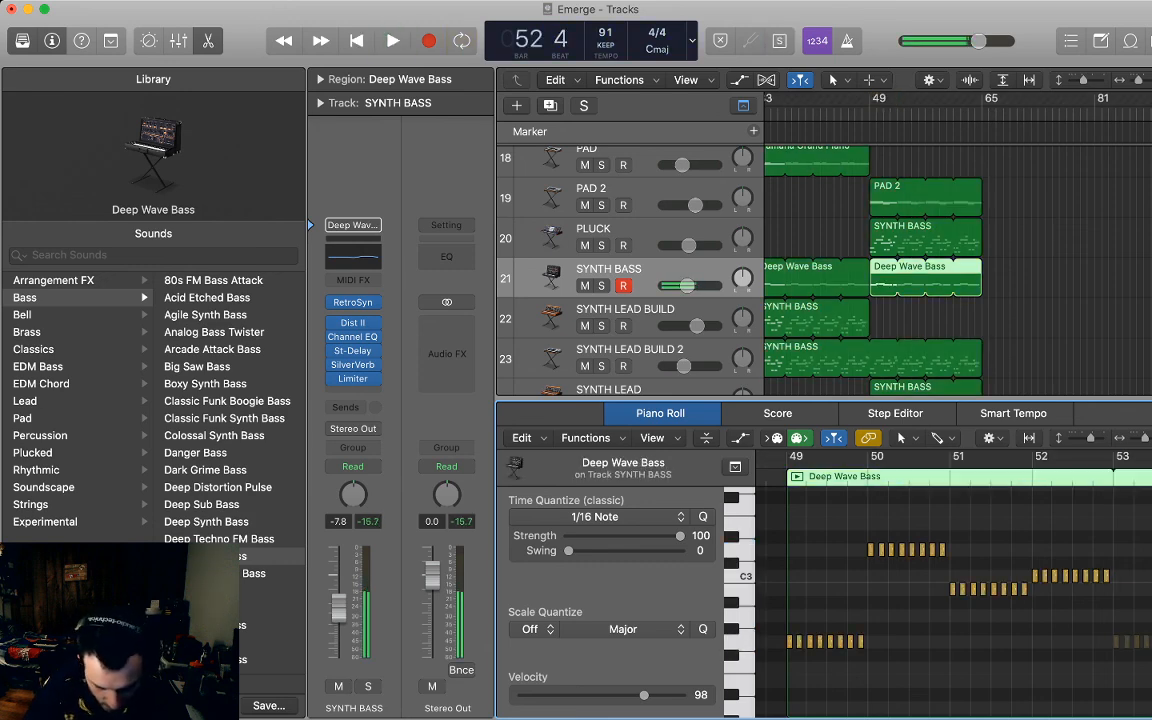
Paste a copy of the 32 bass notes offset by a sixteenth to fill the gaps in bars 49 to 52.
drag(1104, 676, 788, 508)
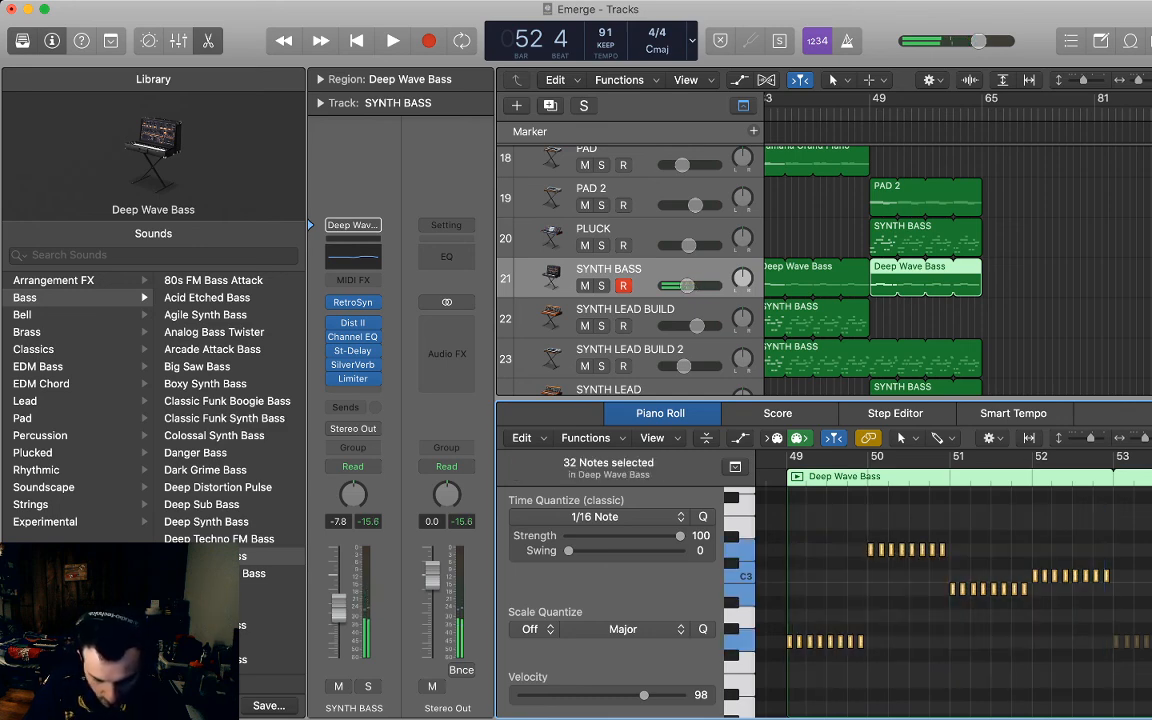
key(z)
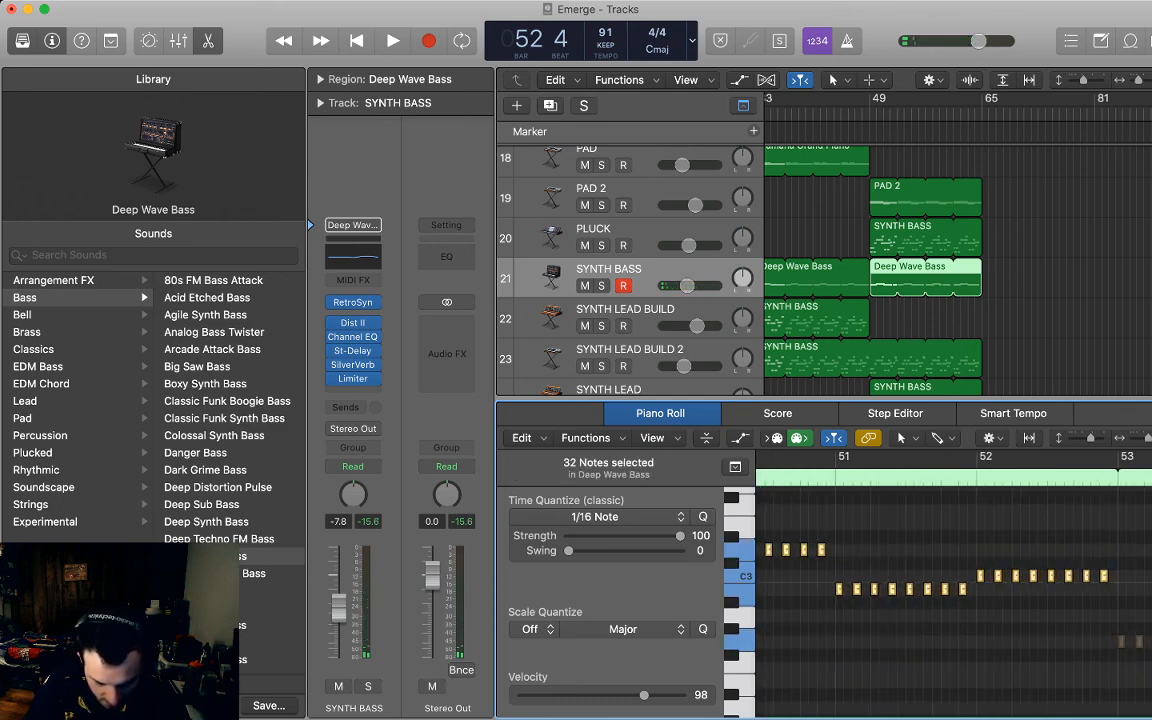
scroll(953, 590, left, 6)
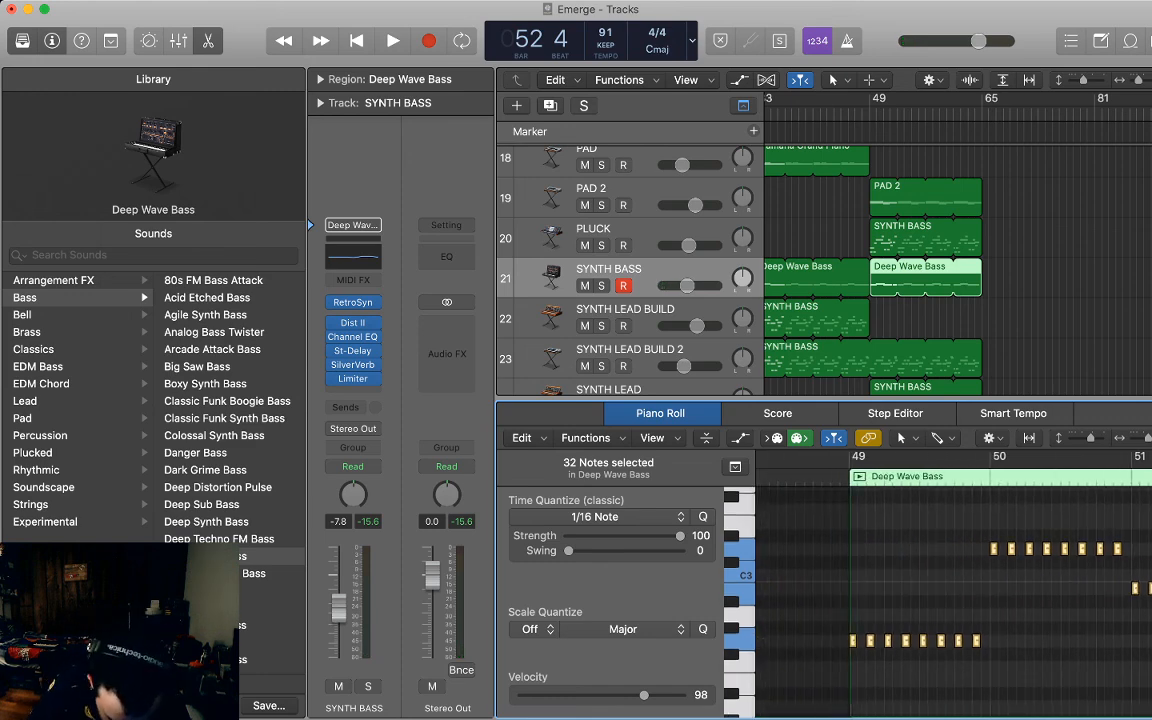
click(859, 477)
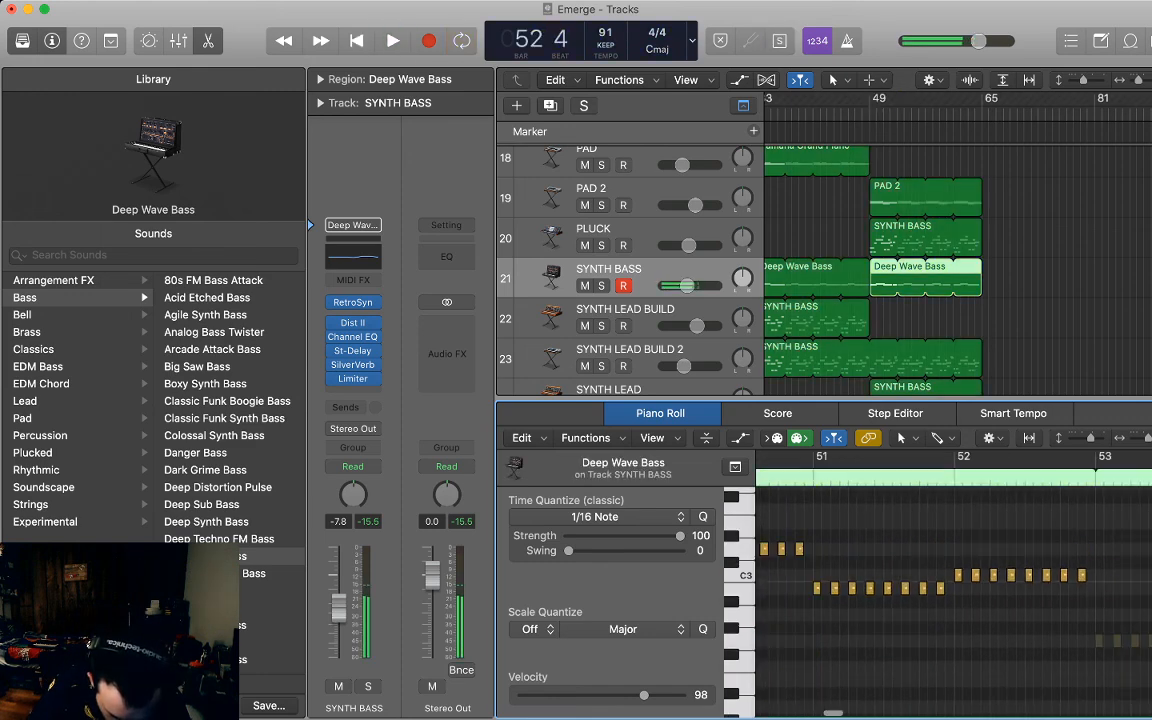
scroll(953, 590, left, 5)
click(882, 459)
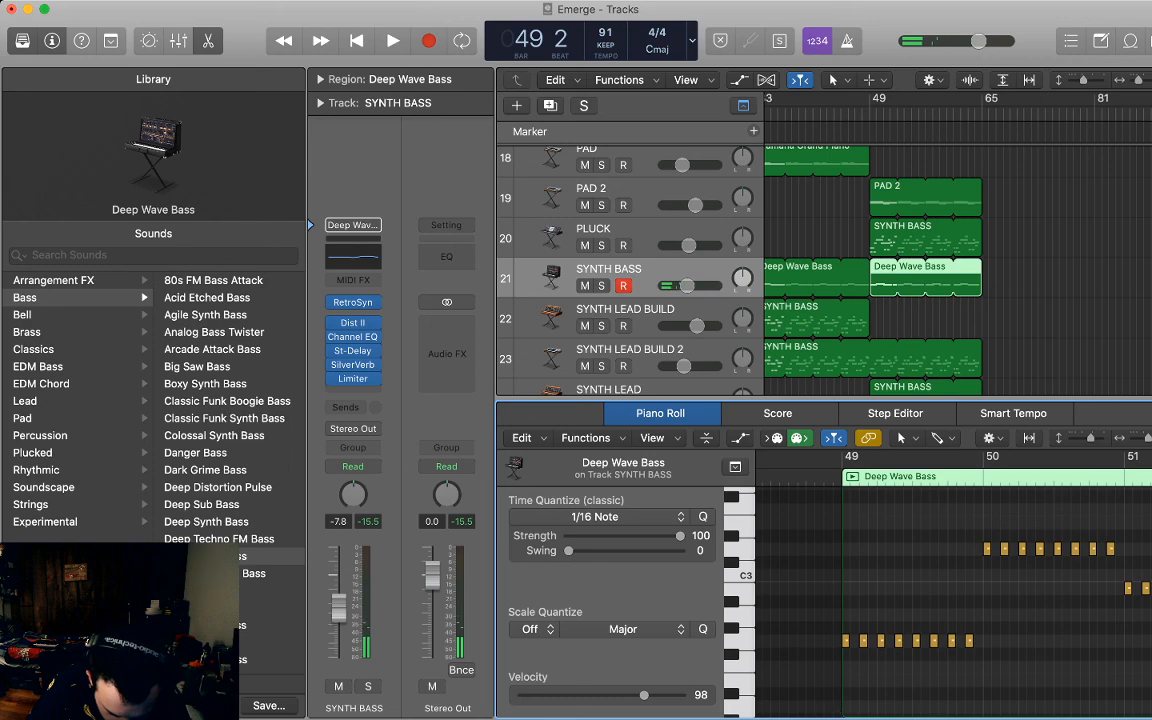
key(comma)
key(super+v)
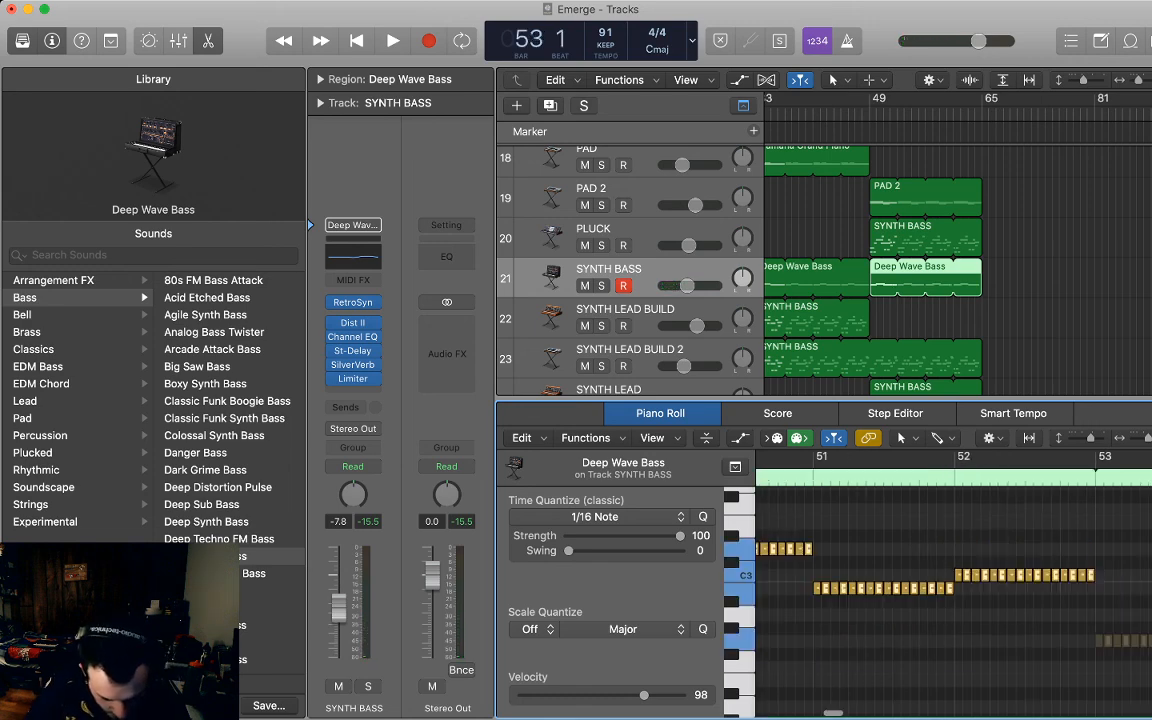
Audition the filled-in synth bass pattern from bar 49 with its region soloed.
scroll(953, 590, left, 5)
click(905, 477)
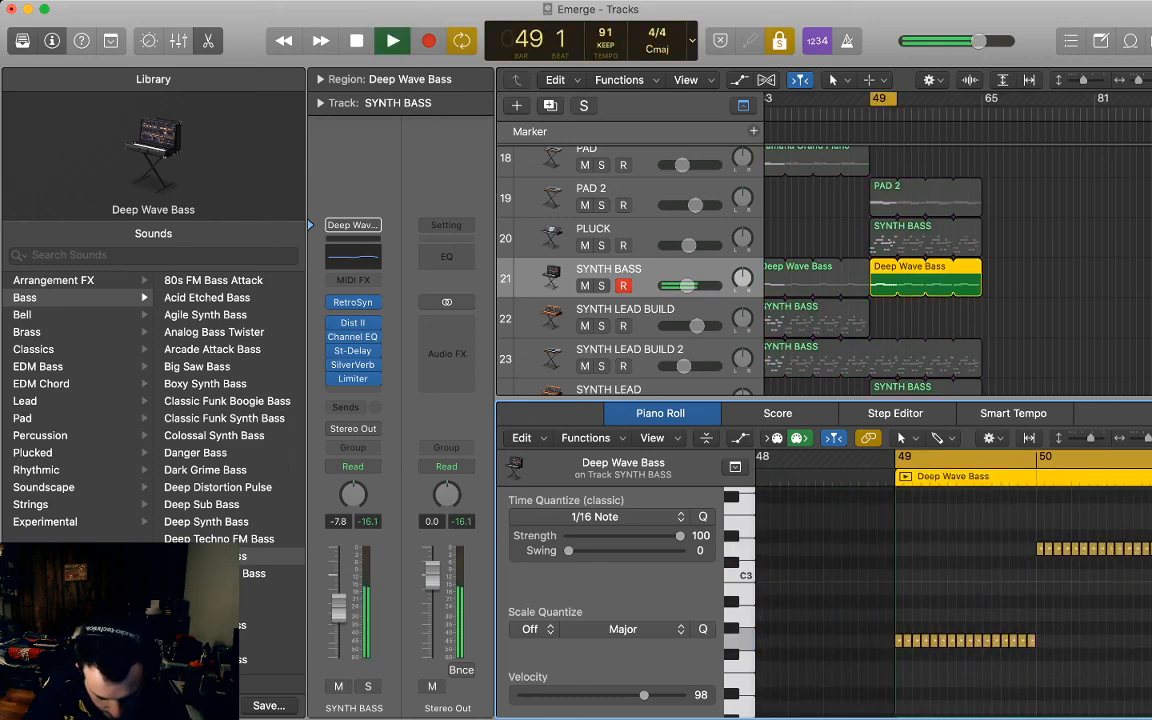
scroll(905, 477, right, 1)
click(892, 477)
Shorten all 64 bass notes in bars 49 to 52 to about half a sixteenth each.
drag(860, 652, 1030, 530)
scroll(1030, 530, left, 5)
scroll(950, 590, left, 2)
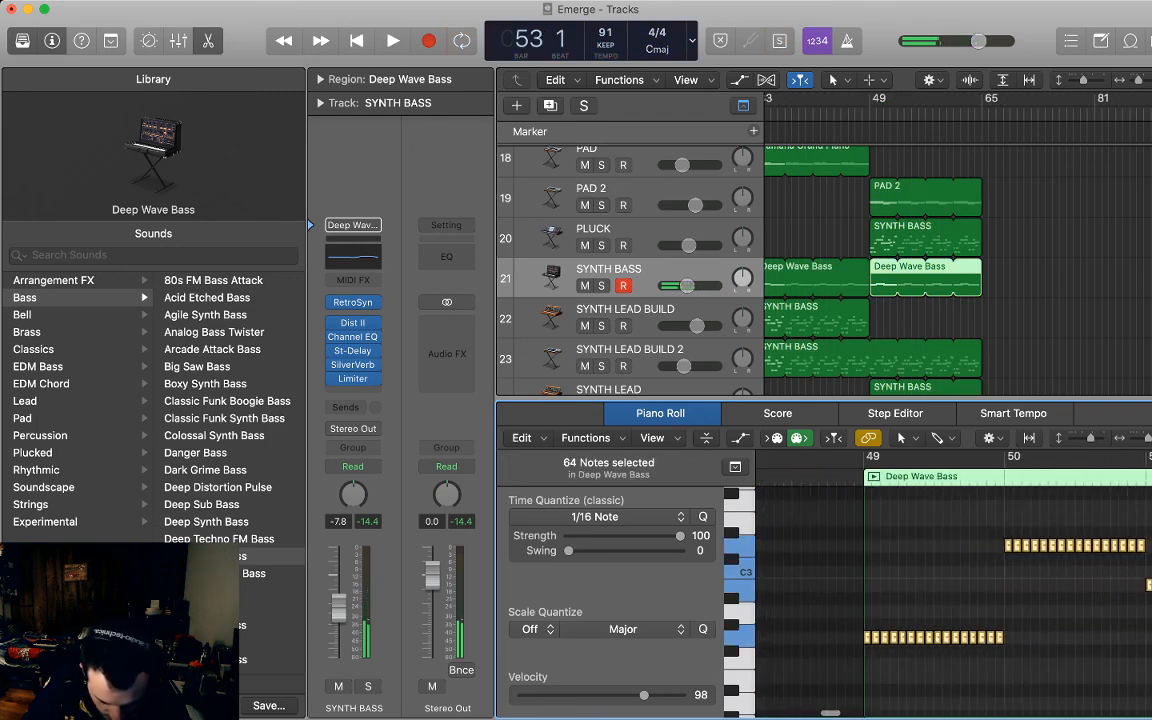
key(super+Right)
key(super+Right)
key(super+Right)
key(super+Right)
key(super+Right)
scroll(950, 590, right, 2)
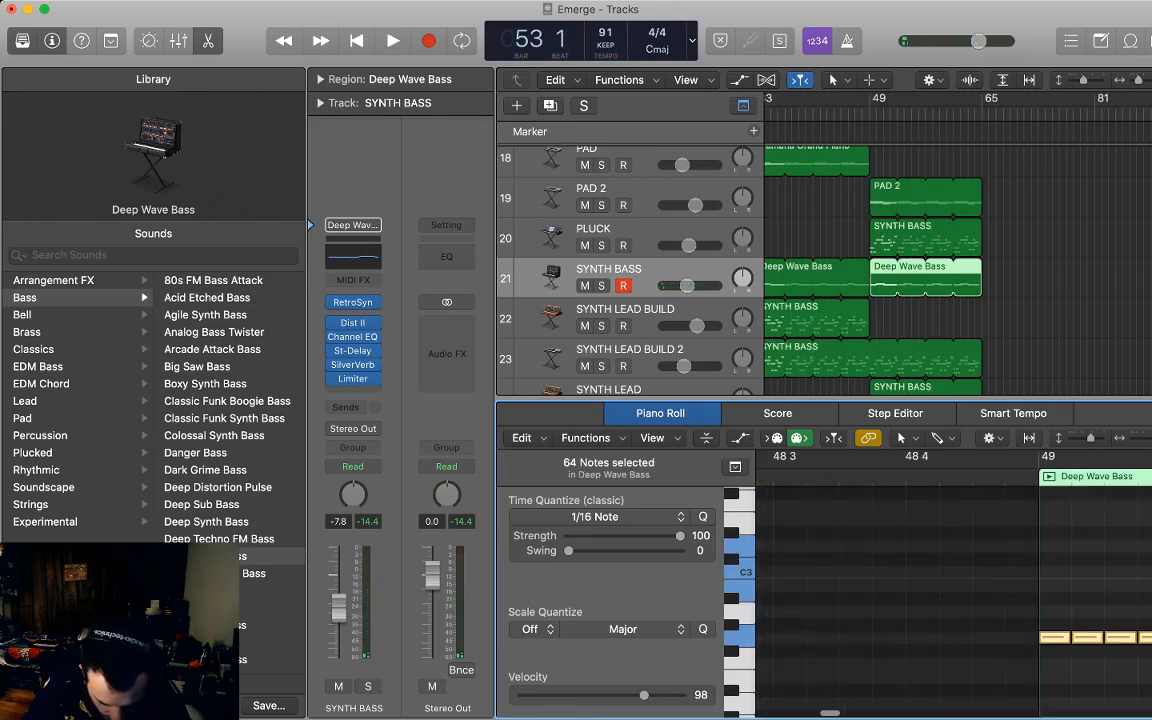
drag(1046, 637, 1030, 637)
Audition the shortened, staccato bass notes of bars 49 to 52 with the region soloed.
key(alt+space)
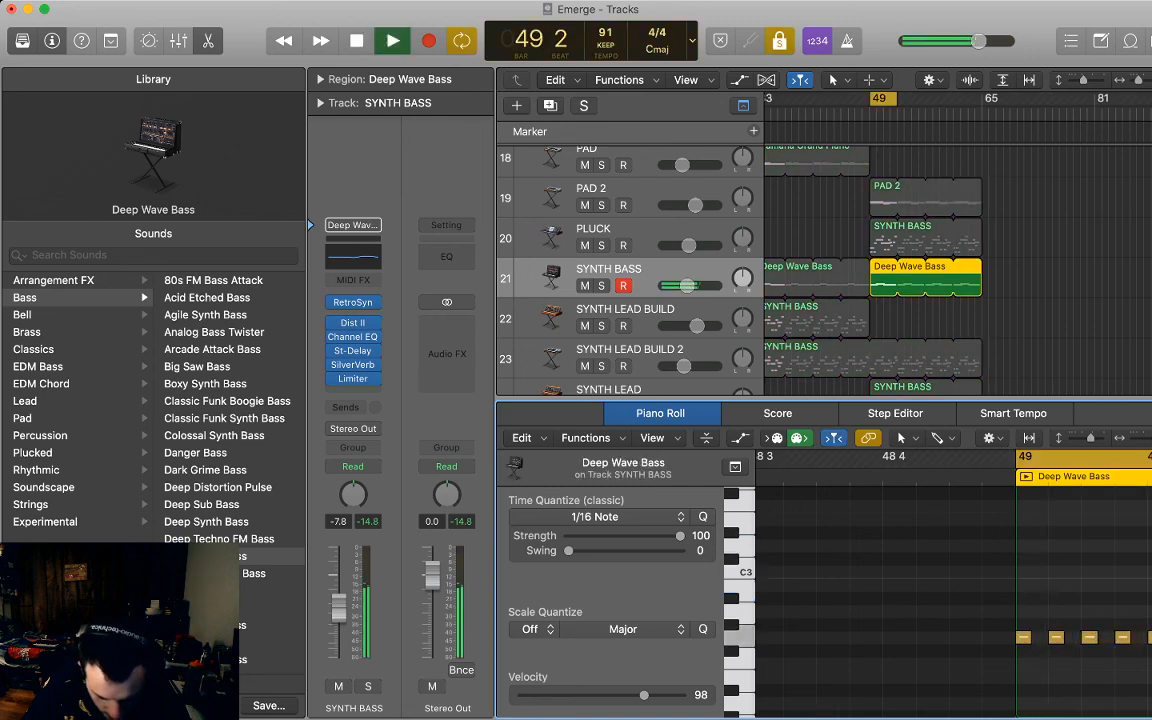
key(super+Left)
key(super+Left)
key(super+Left)
key(super+Left)
key(super+Left)
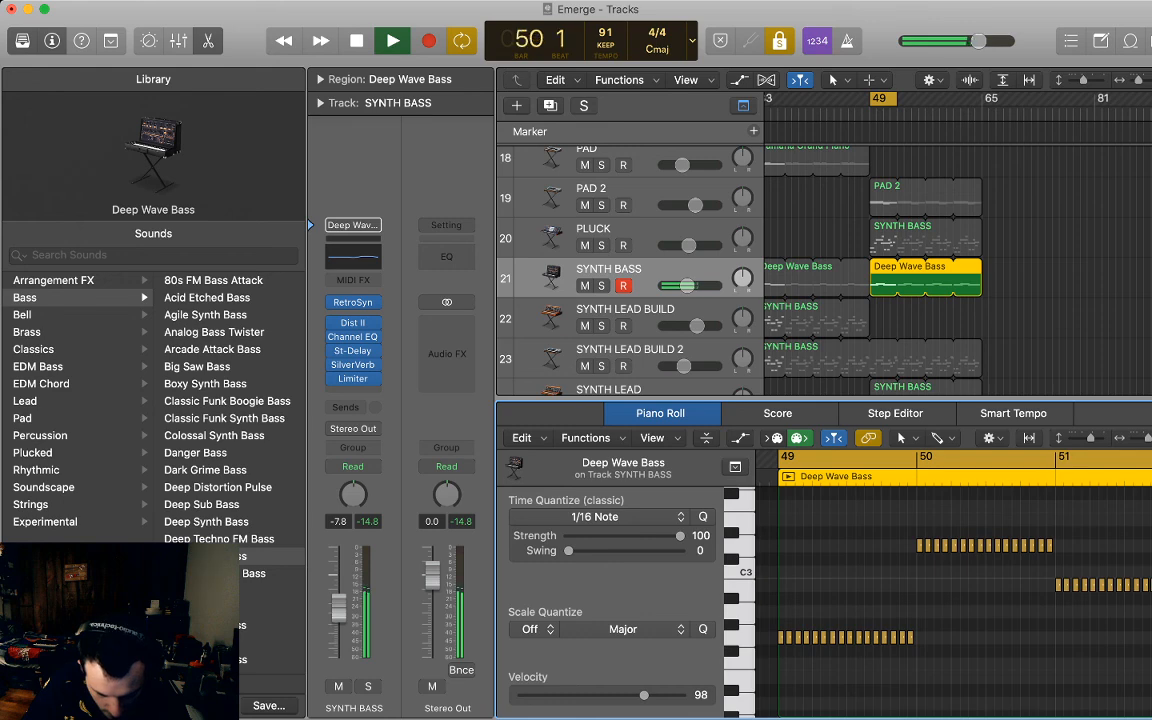
key(super+Left)
key(alt+space)
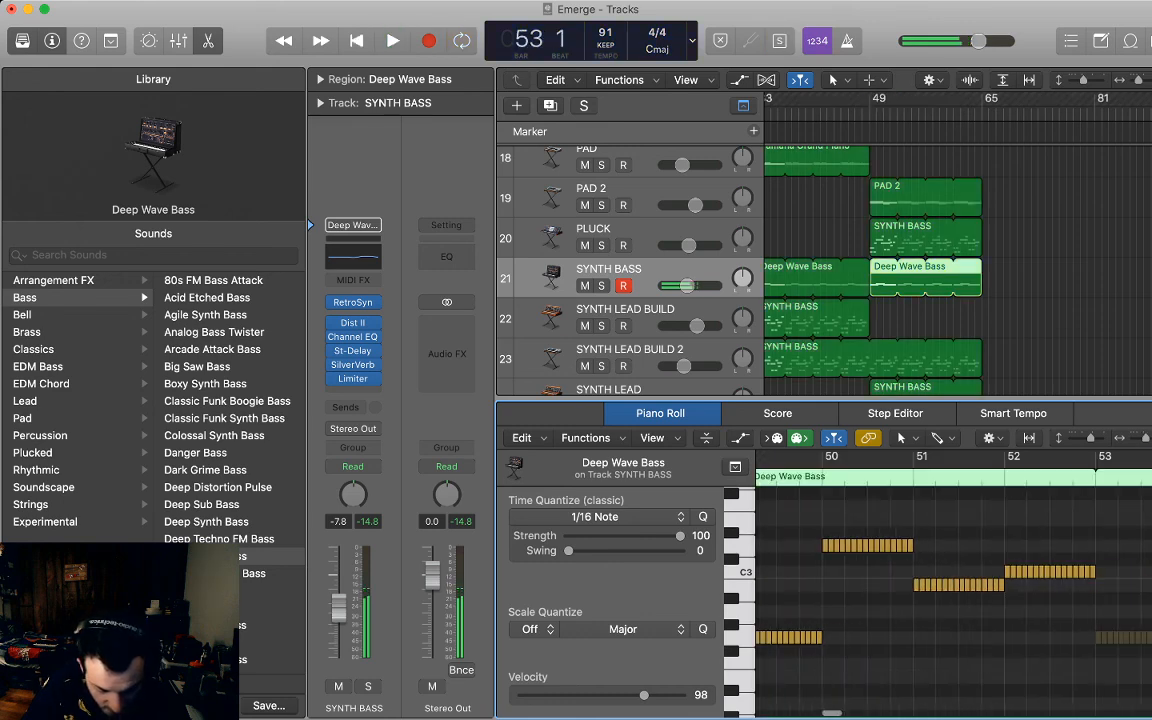
Vary the velocities of the 64 bass notes in bars 49 to 52, bringing the velocity value to 82, and play the full mix.
scroll(955, 590, left, 4)
drag(823, 663, 1150, 520)
scroll(1148, 522, right, 5)
key(Tab)
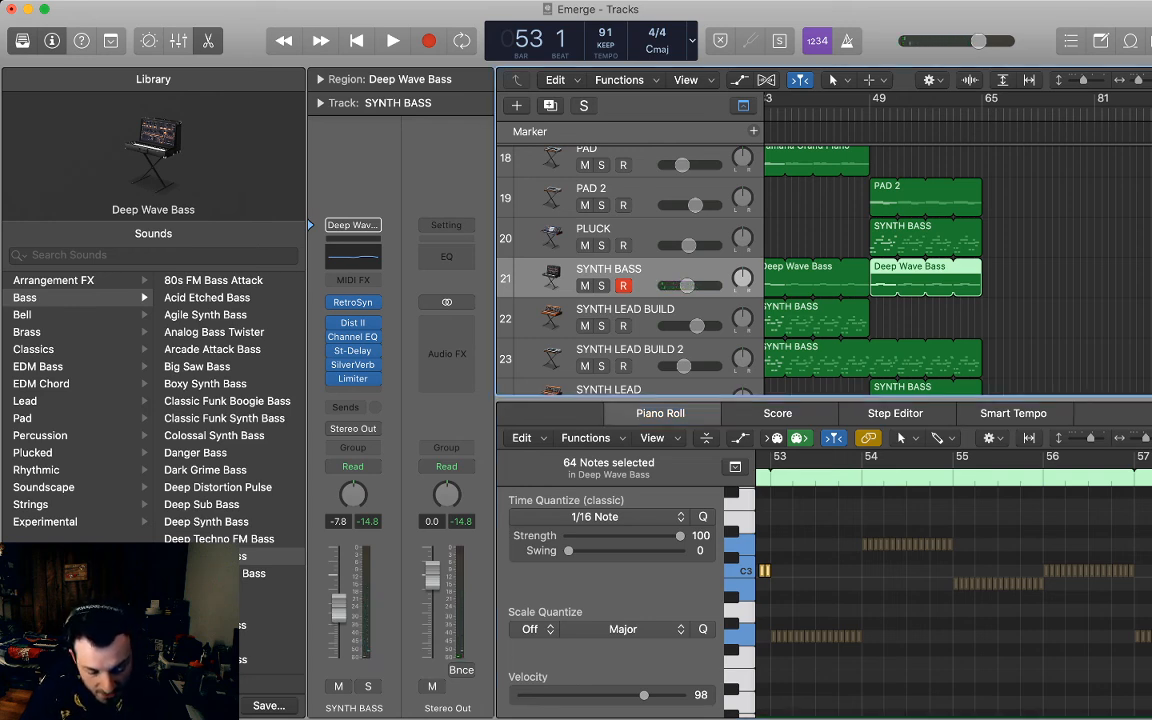
key(super+Tab)
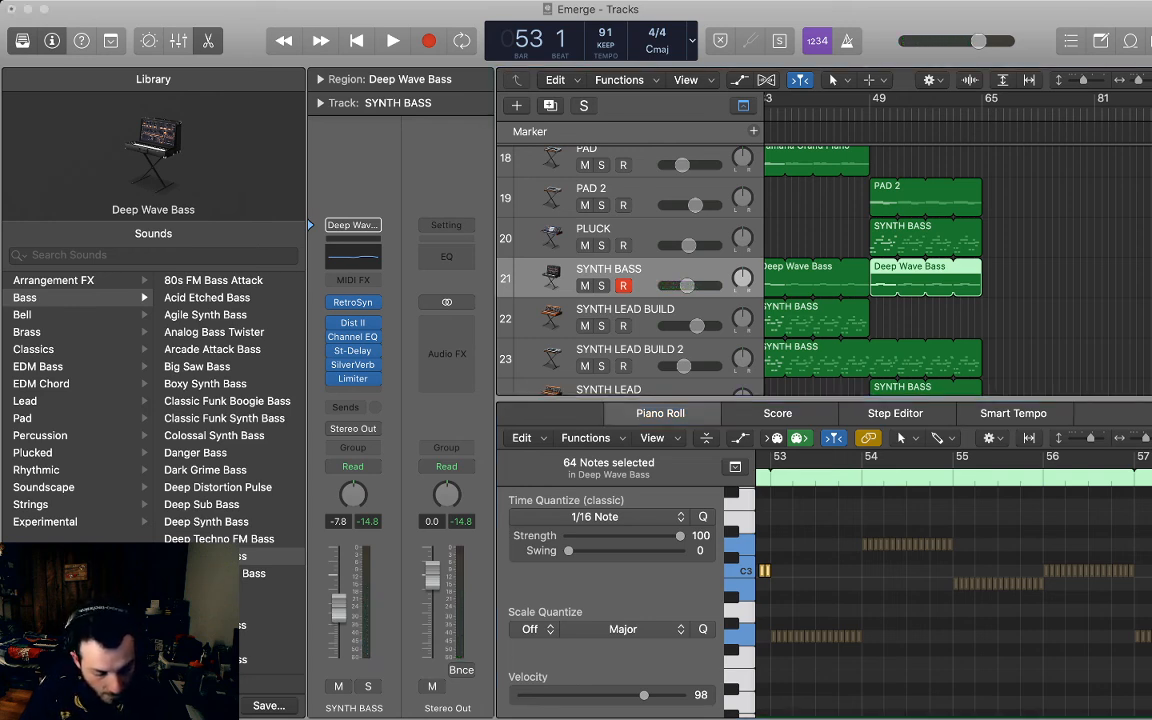
drag(644, 695, 649, 695)
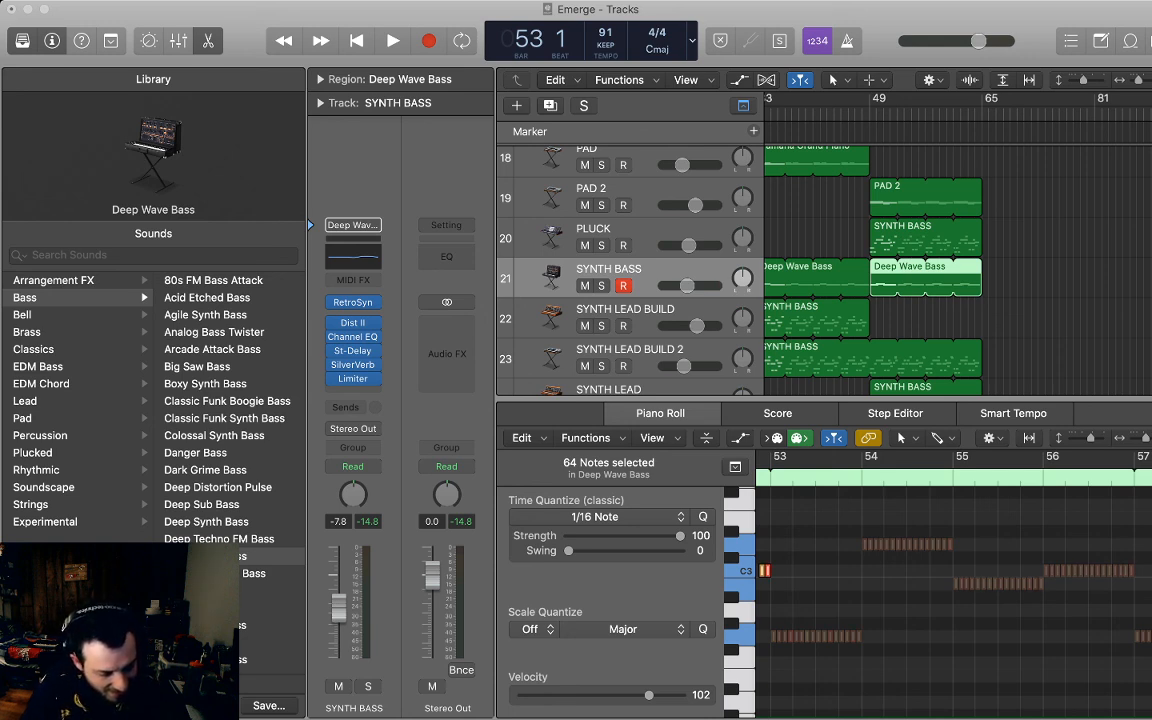
drag(649, 694, 624, 694)
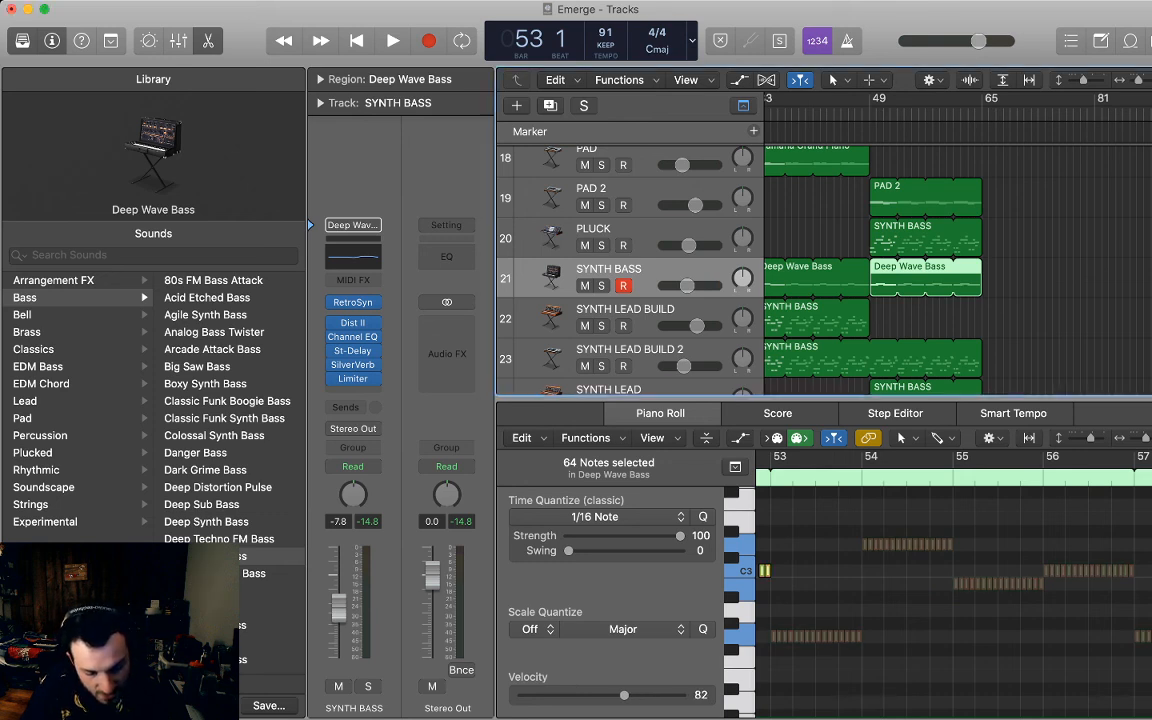
key(shift+space)
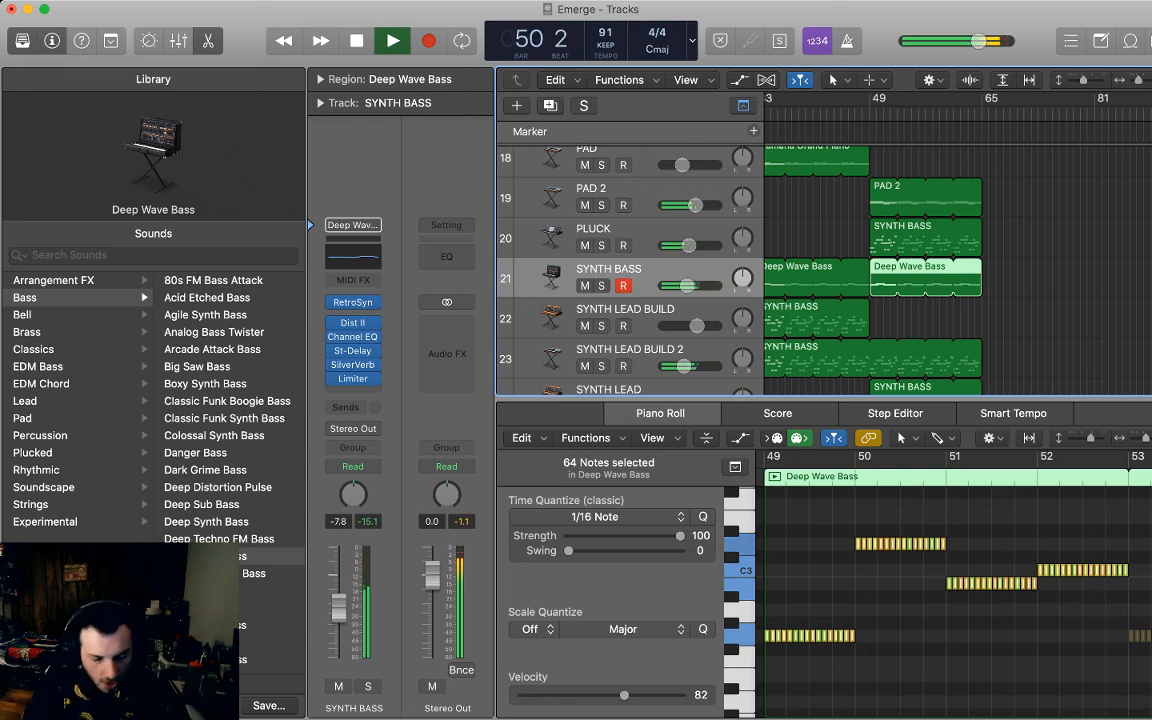
key(space)
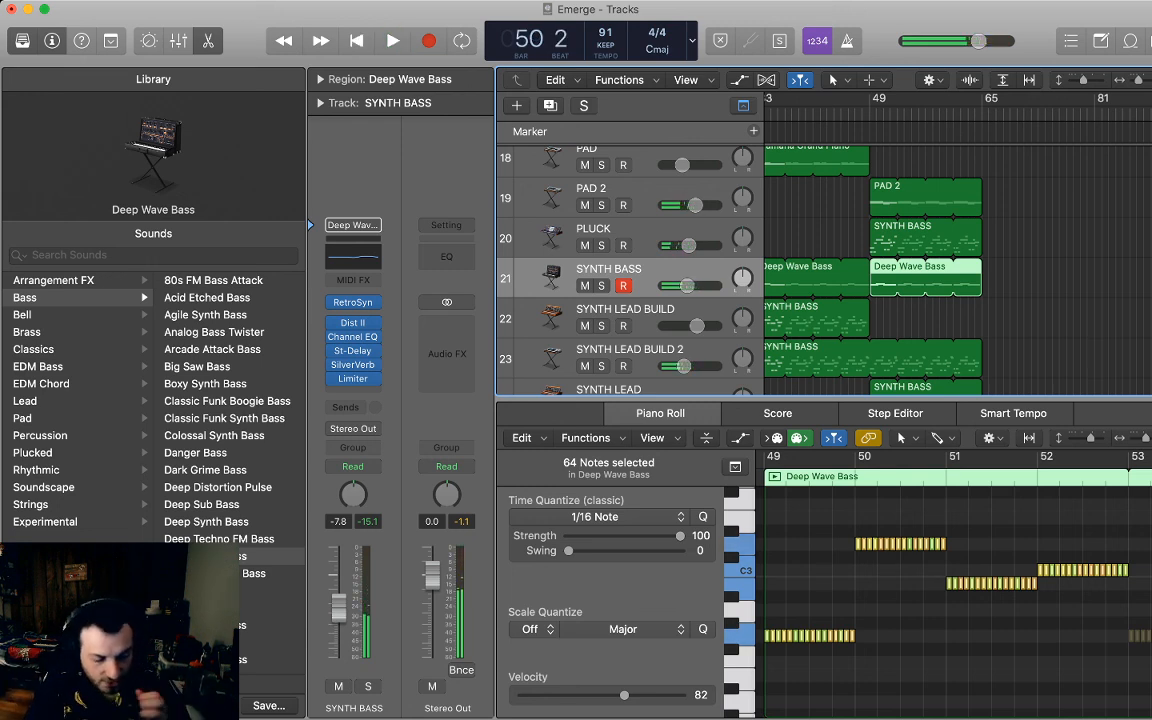
Duplicate the SYNTH BASS track with its settings and load the Deep Sub Bass sound on the new track.
key(super+d)
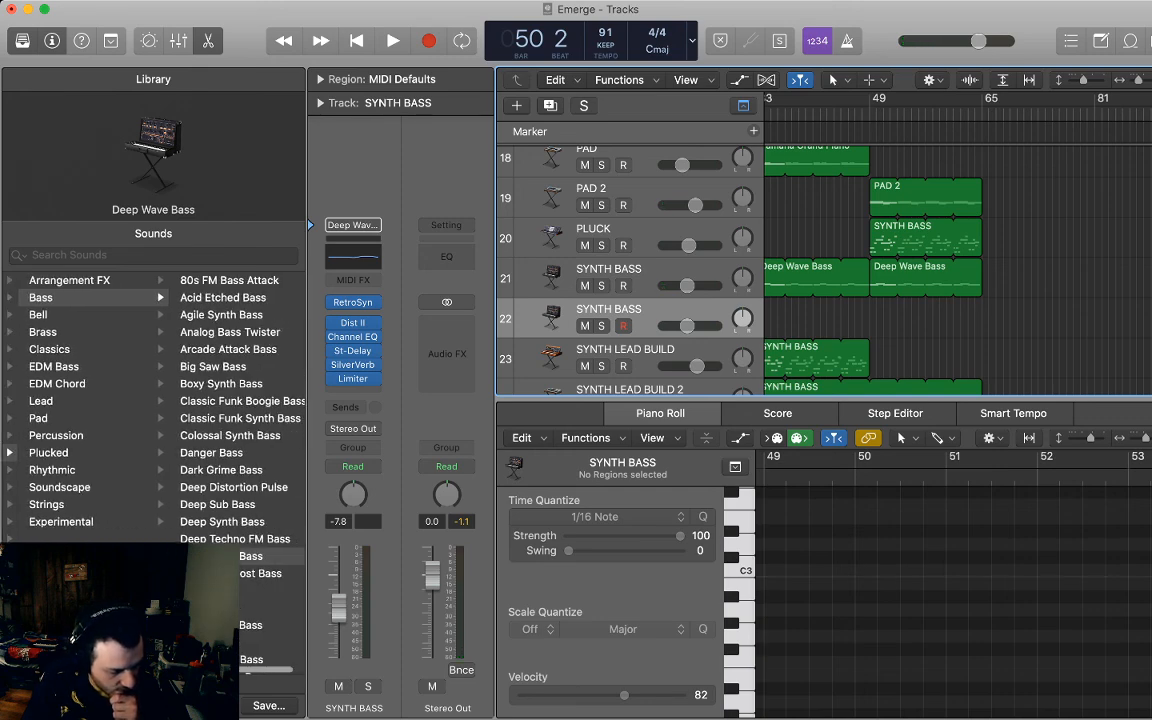
scroll(204, 381, down, 4)
click(204, 381)
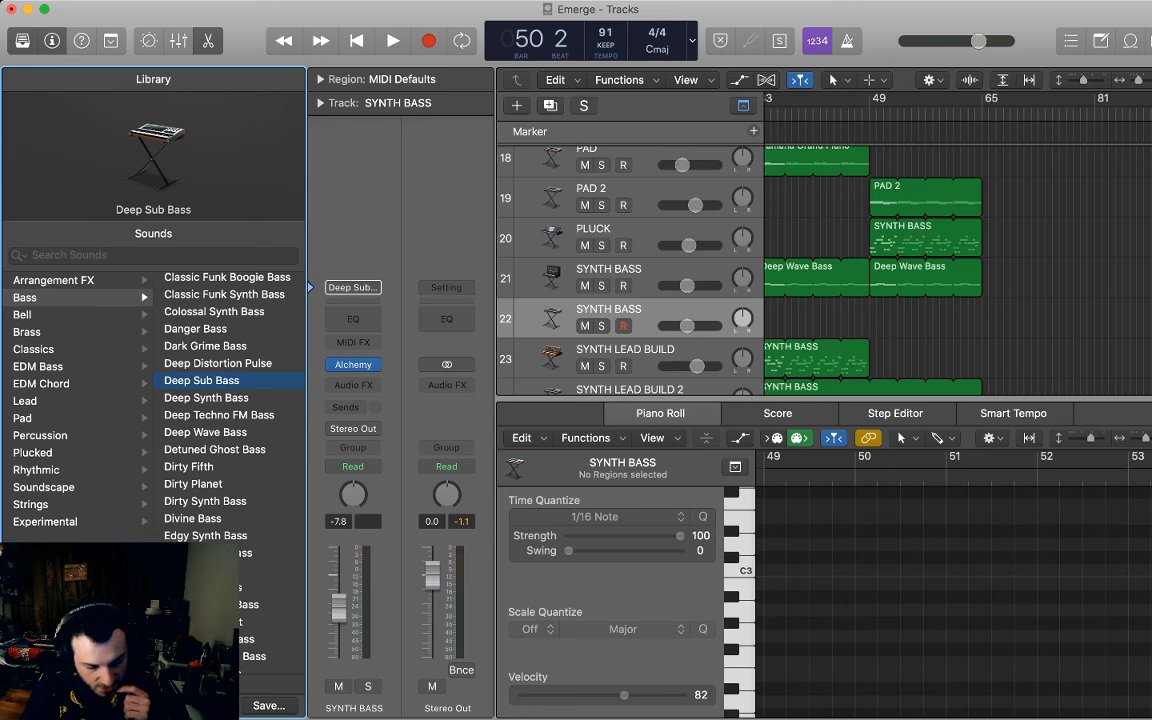
Copy the long-note Deep Wave Bass region from bar 33 onto the new sub bass track at bar 49.
scroll(858, 280, left, 2)
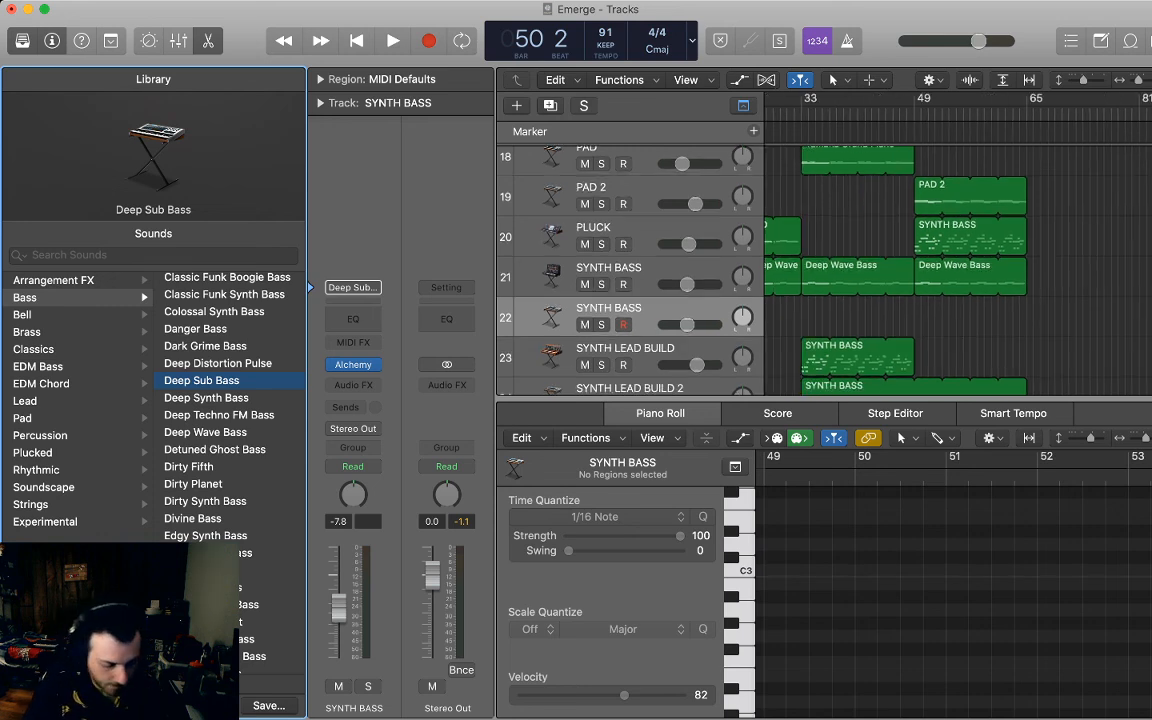
click(858, 279)
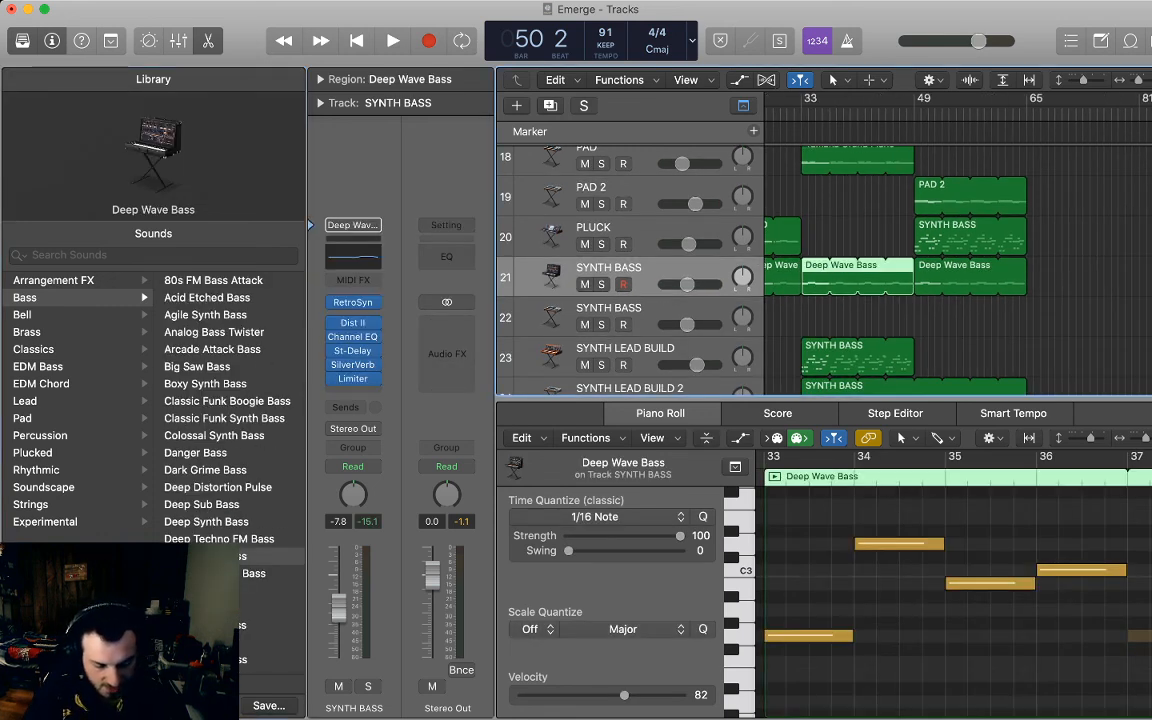
click(640, 309)
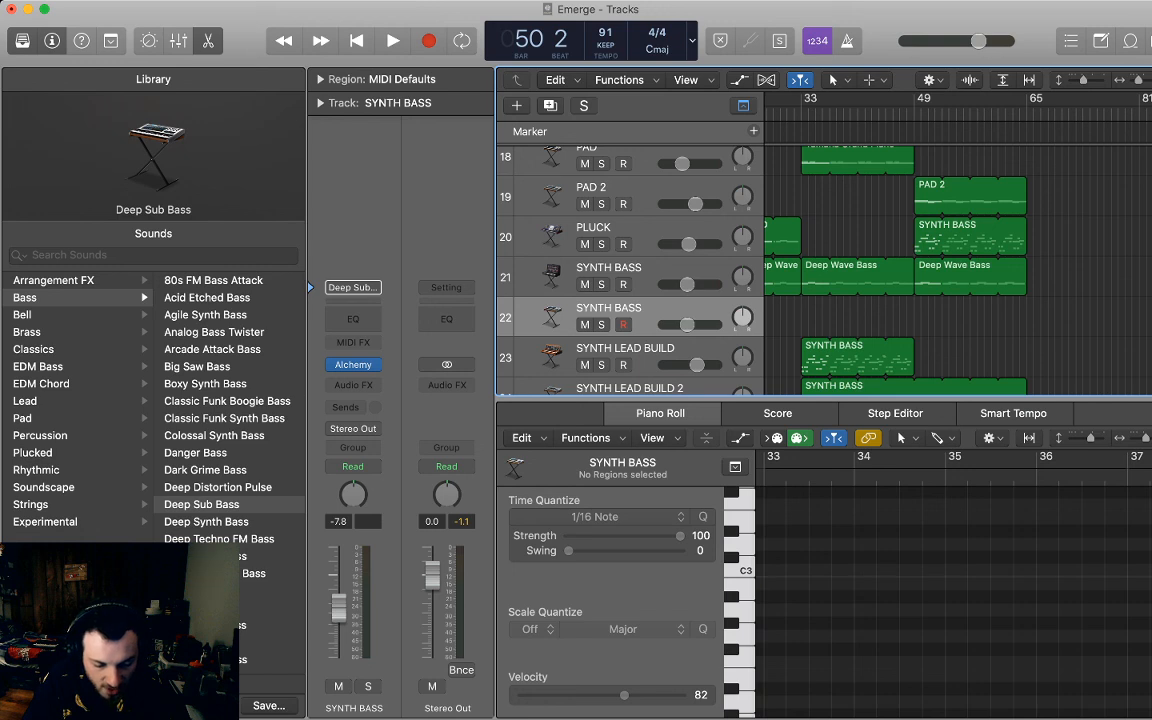
key(comma)
key(comma)
key(super+v)
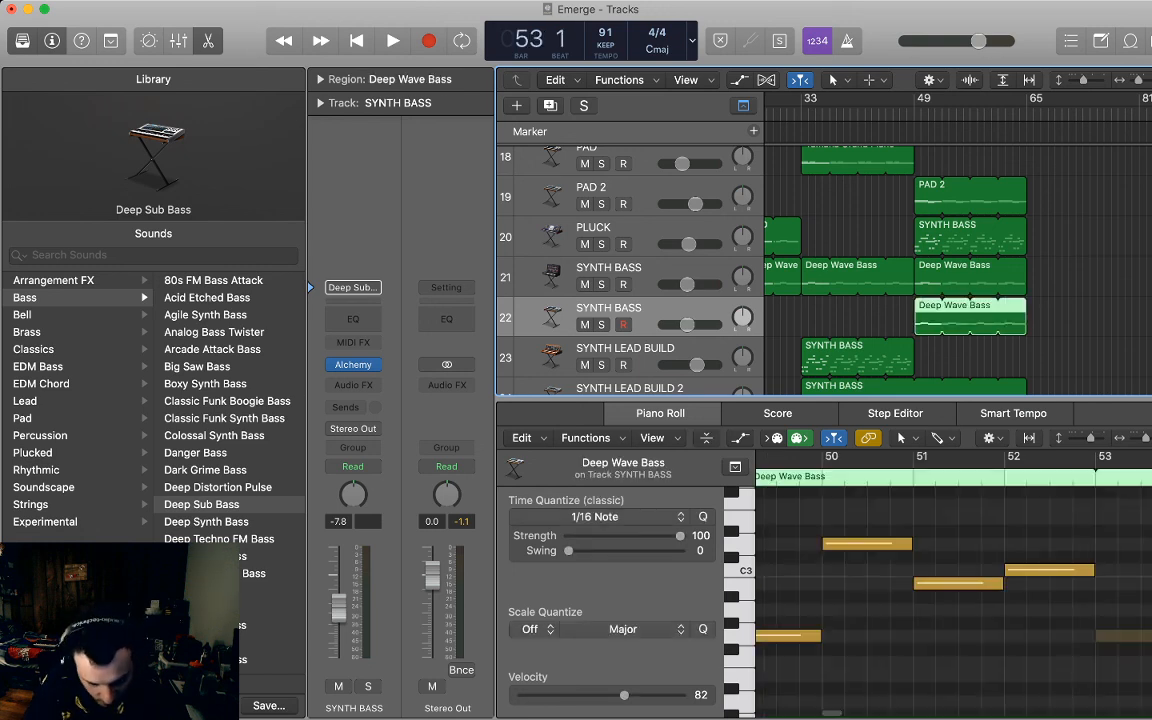
Audition the sub bass region soloed, lower its track volume to -11.2 dB, and play it in the full mix.
drag(1080, 655, 765, 490)
key(alt+space)
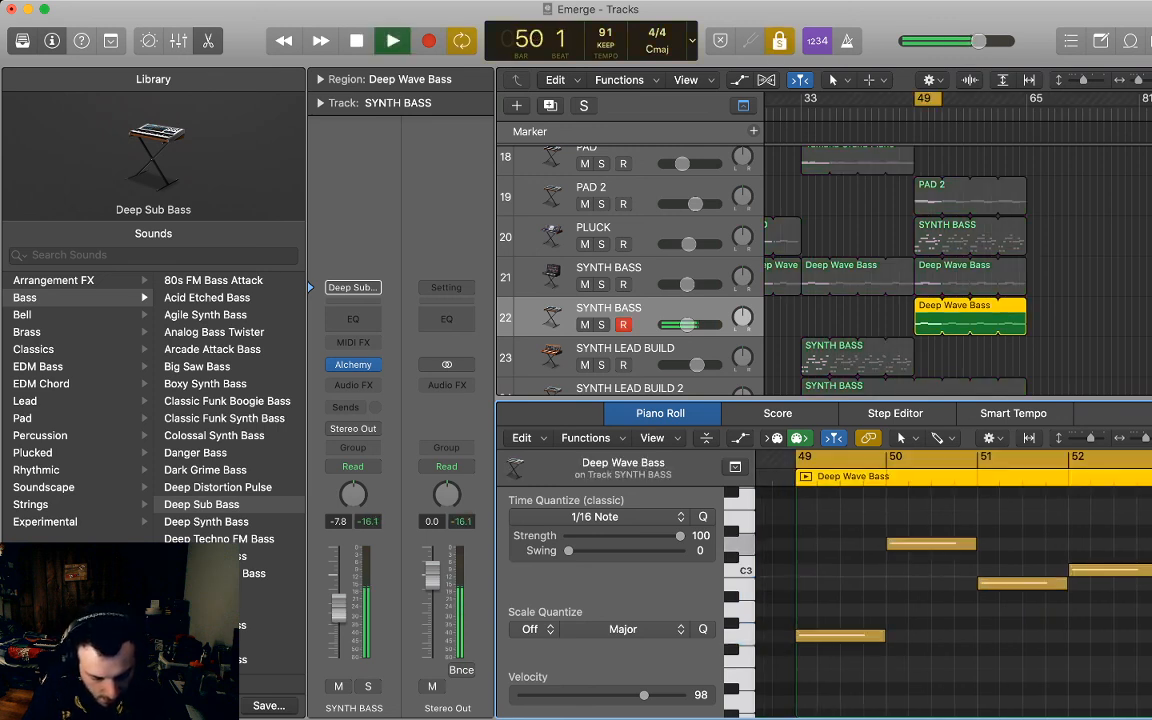
key(space)
scroll(950, 590, down, 5)
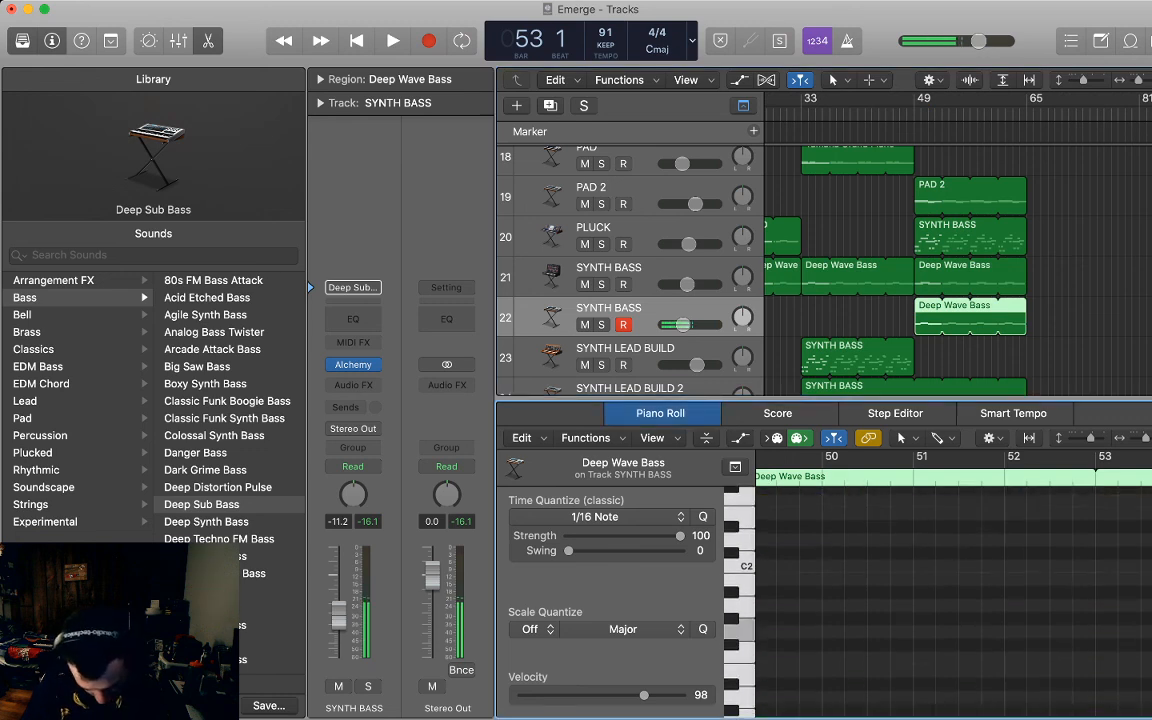
scroll(950, 590, up, 3)
key(space)
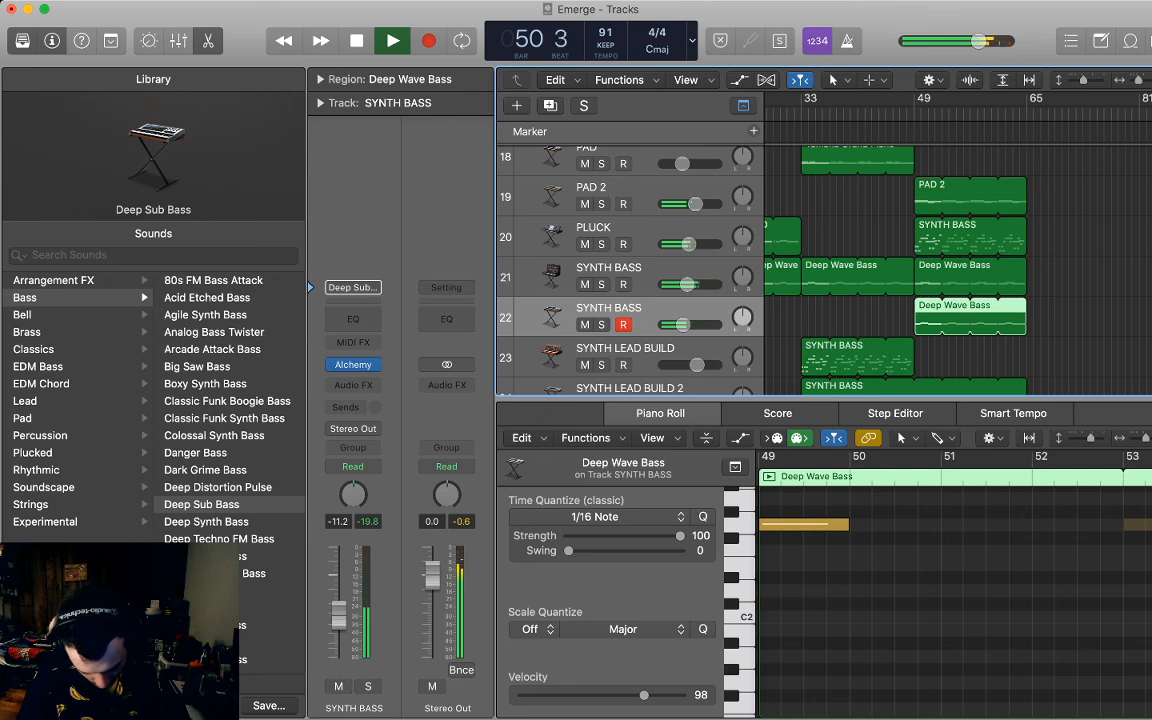
Transpose the four sub bass notes in bars 49 to 52 down two octaves and audition them in the mix.
scroll(950, 590, up, 3)
drag(1040, 465, 800, 612)
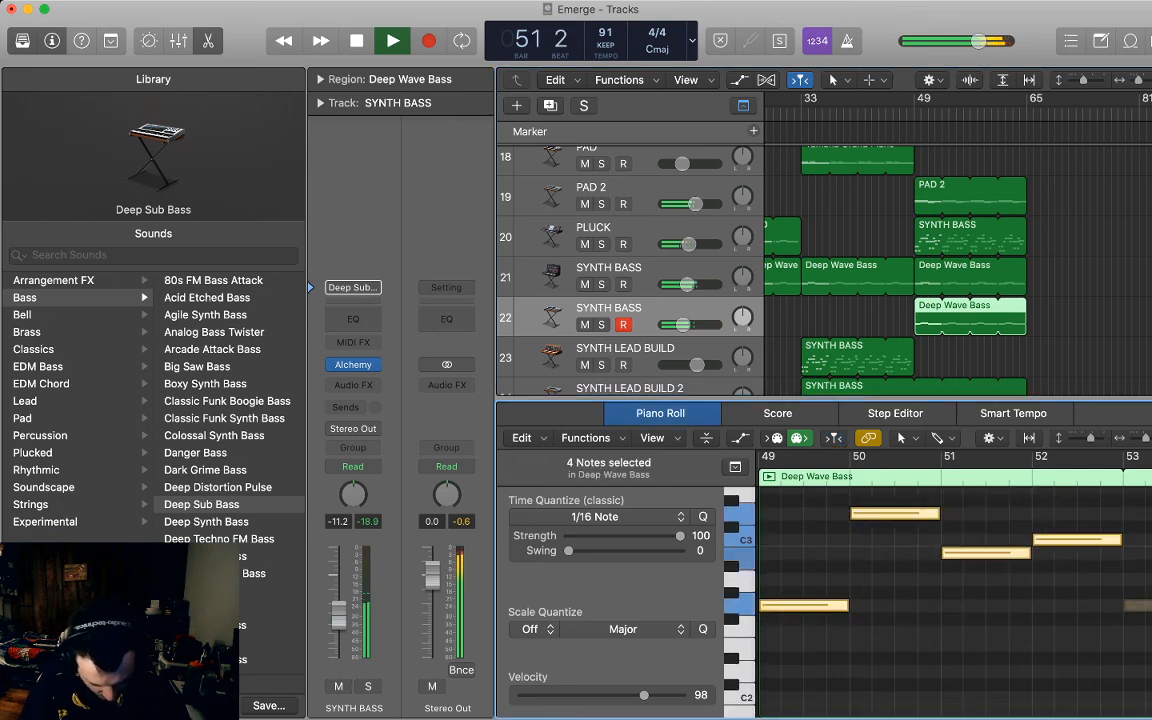
key(space)
key(alt+shift+Down)
key(alt+shift+Down)
key(space)
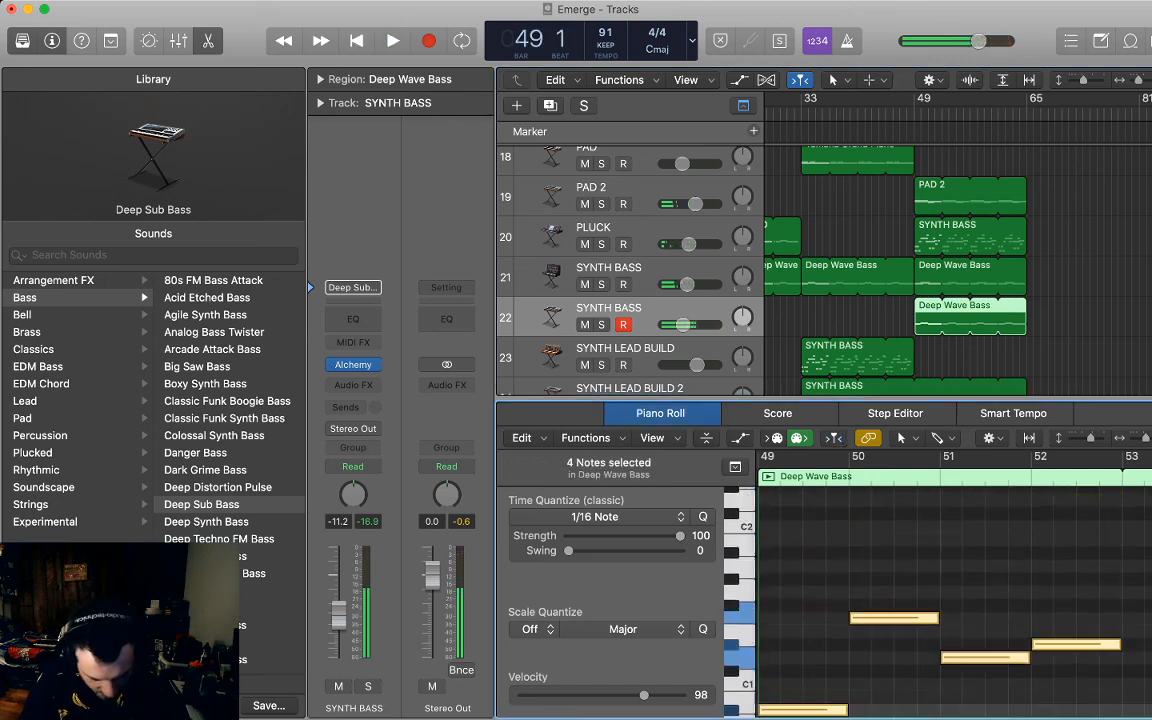
Raise the four sub bass notes one octave, keeping the first note aligned to the start of bar 49.
drag(800, 710, 789, 494)
scroll(789, 500, up, 2)
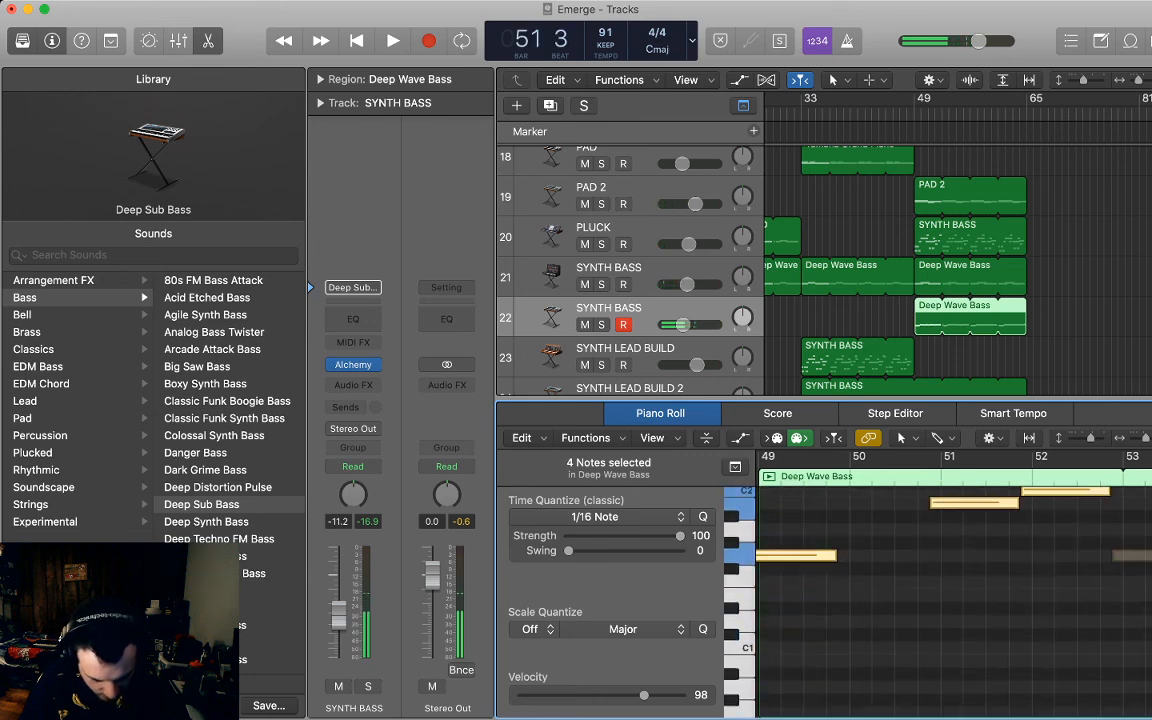
drag(790, 559, 802, 559)
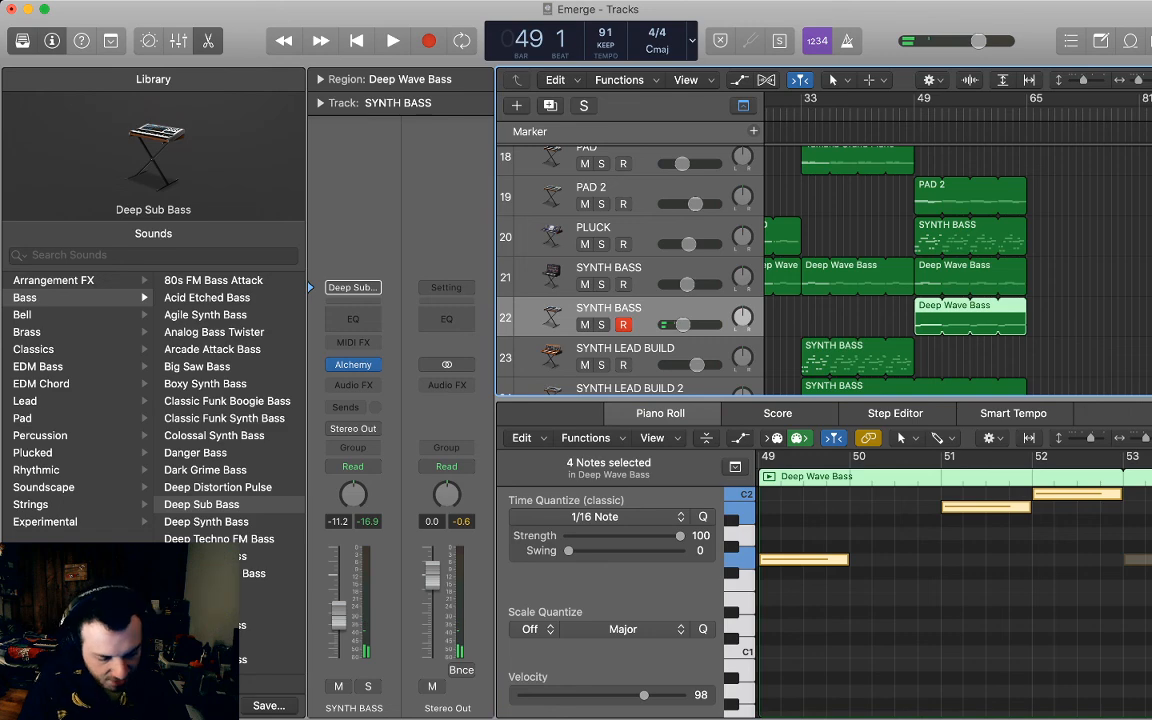
Close the note editor and move the tracks SYNTH LEAD BUILD through LEAD RHYTHM above the two SYNTH BASS tracks.
key(e)
key(Down)
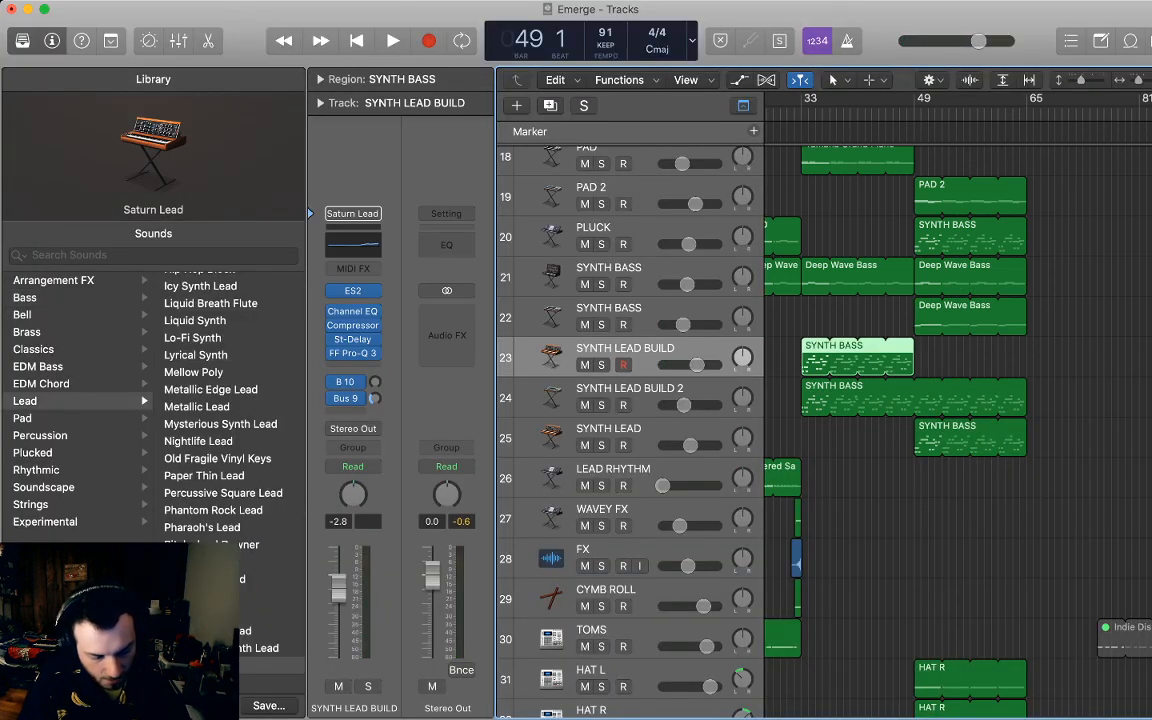
shift+click(613, 470)
drag(613, 470, 613, 390)
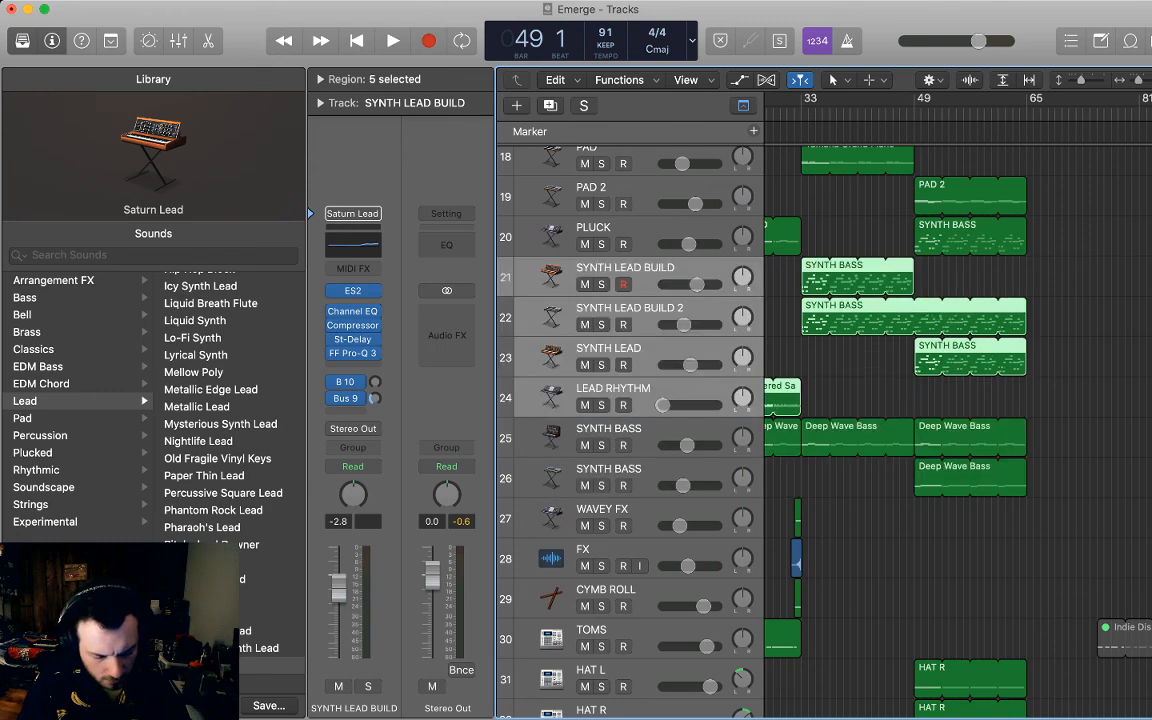
click(968, 278)
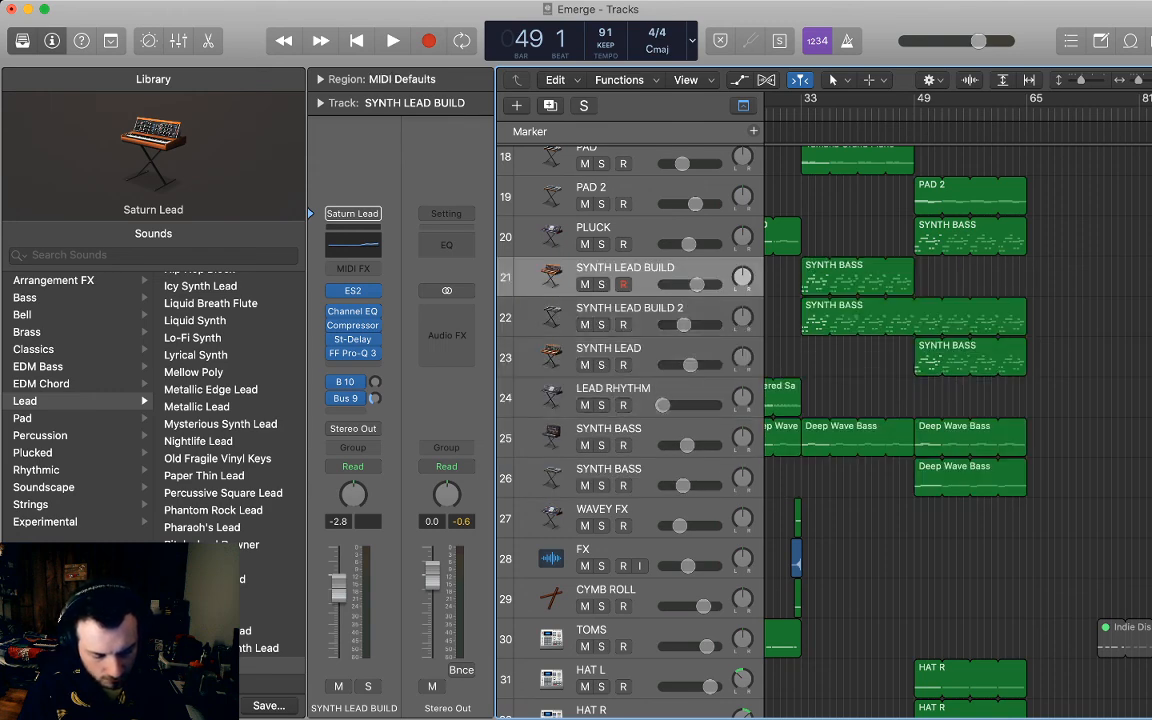
Play the mix from bar 49, raise the sub bass track to -4.3 dB, and audition its region soloed in the note editor.
key(space)
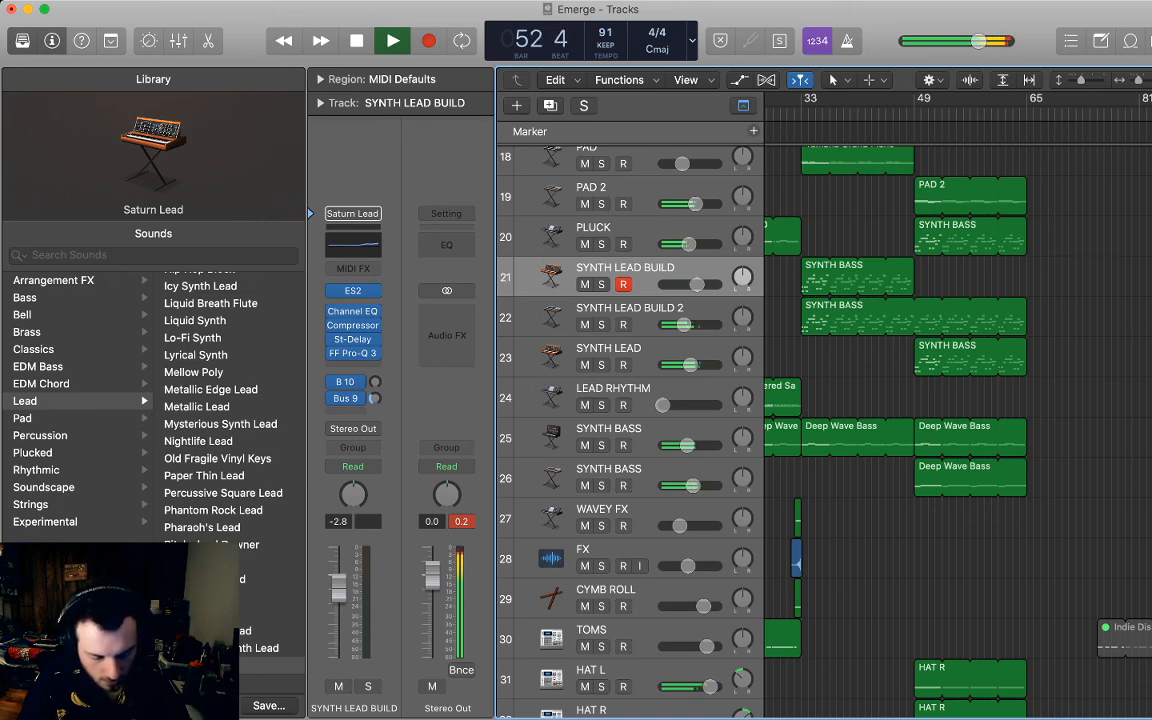
key(space)
double_click(970, 478)
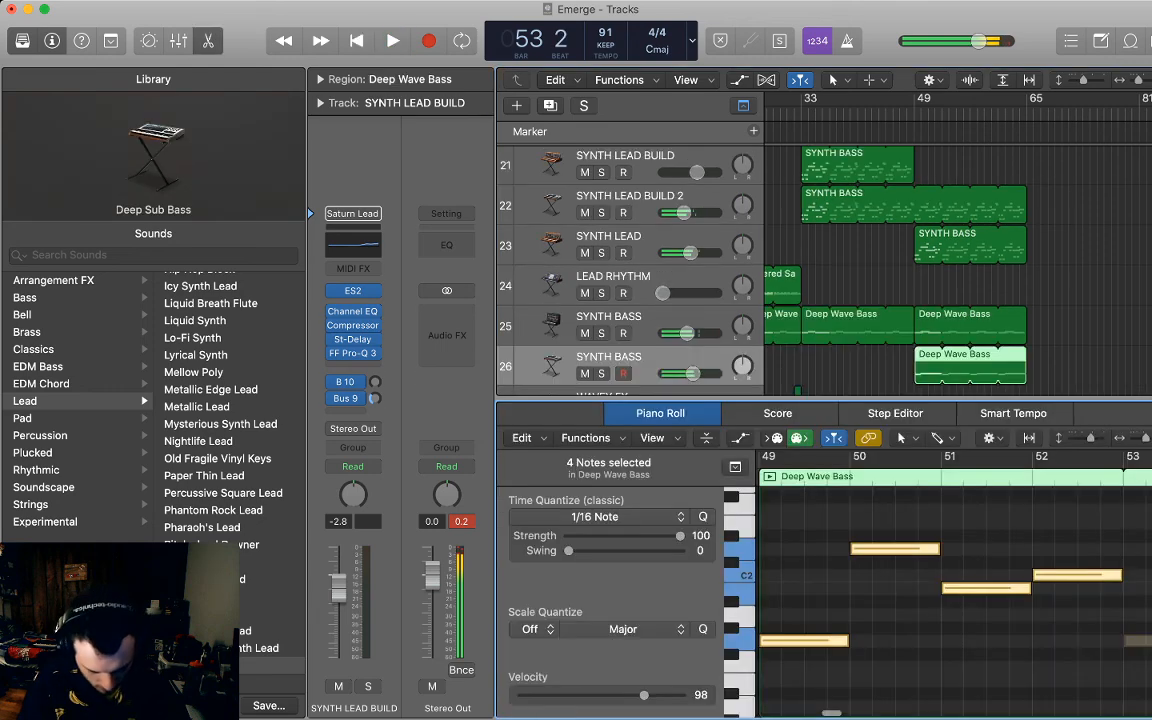
key(alt+space)
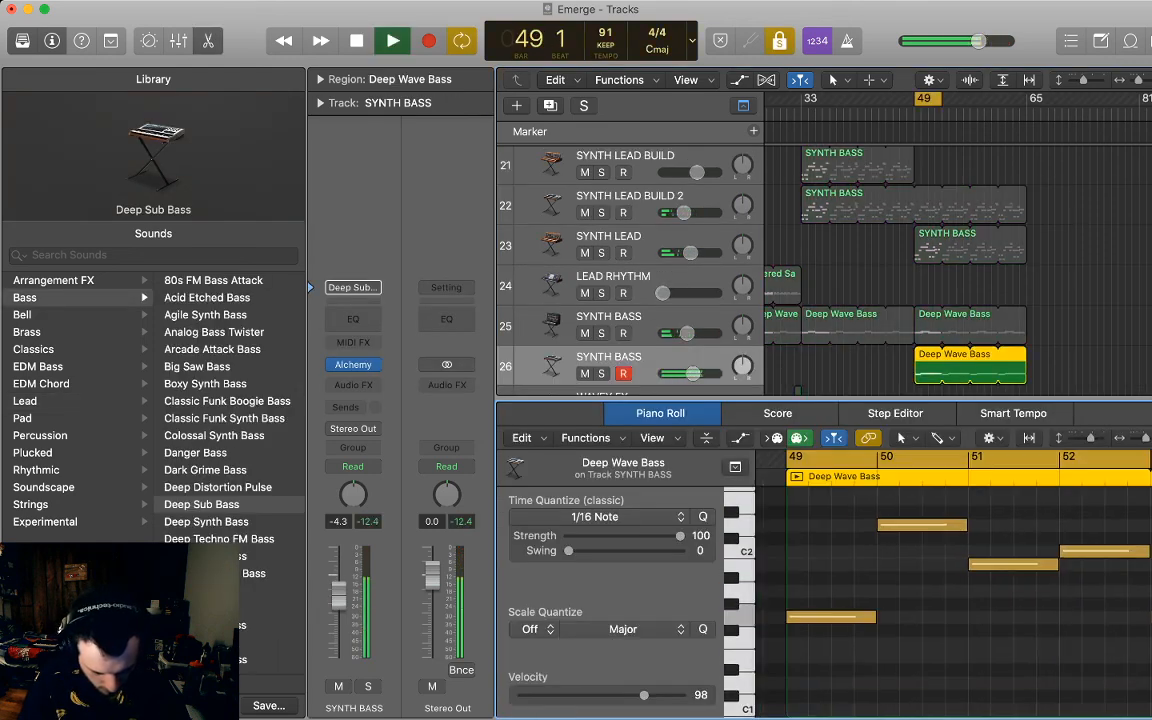
key(space)
Move the four sub bass notes up one octave, play the mix from bar 49, and close the note editor.
drag(797, 501, 1070, 669)
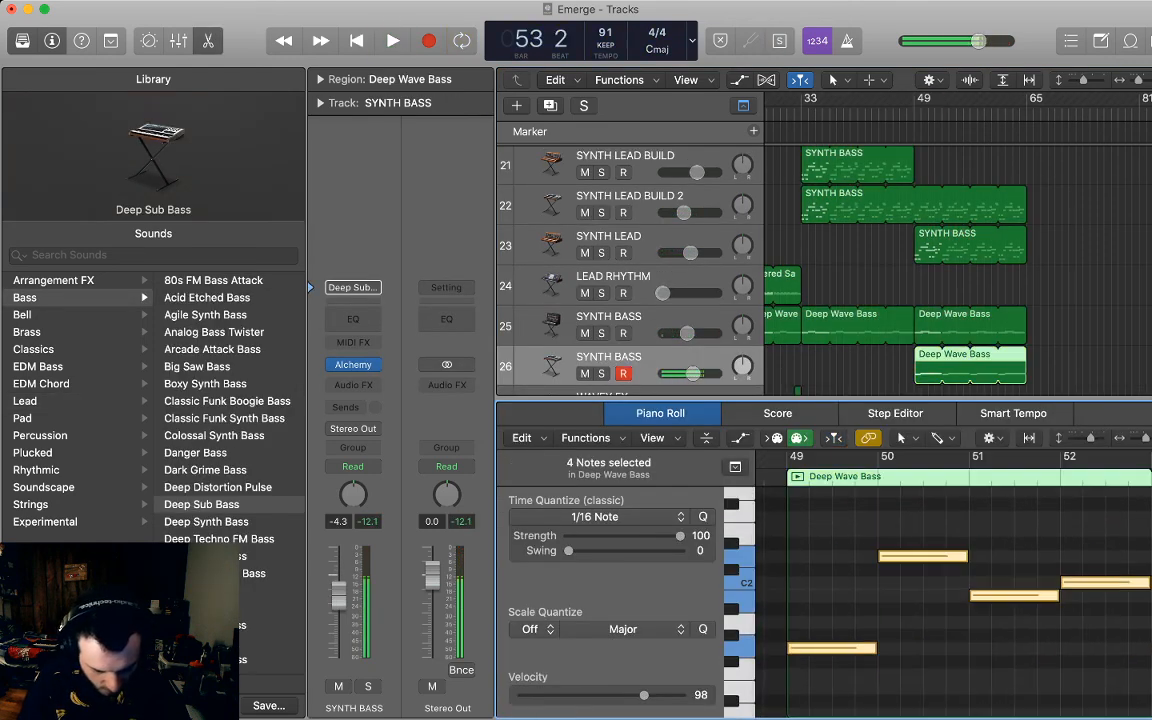
scroll(950, 600, up, 2)
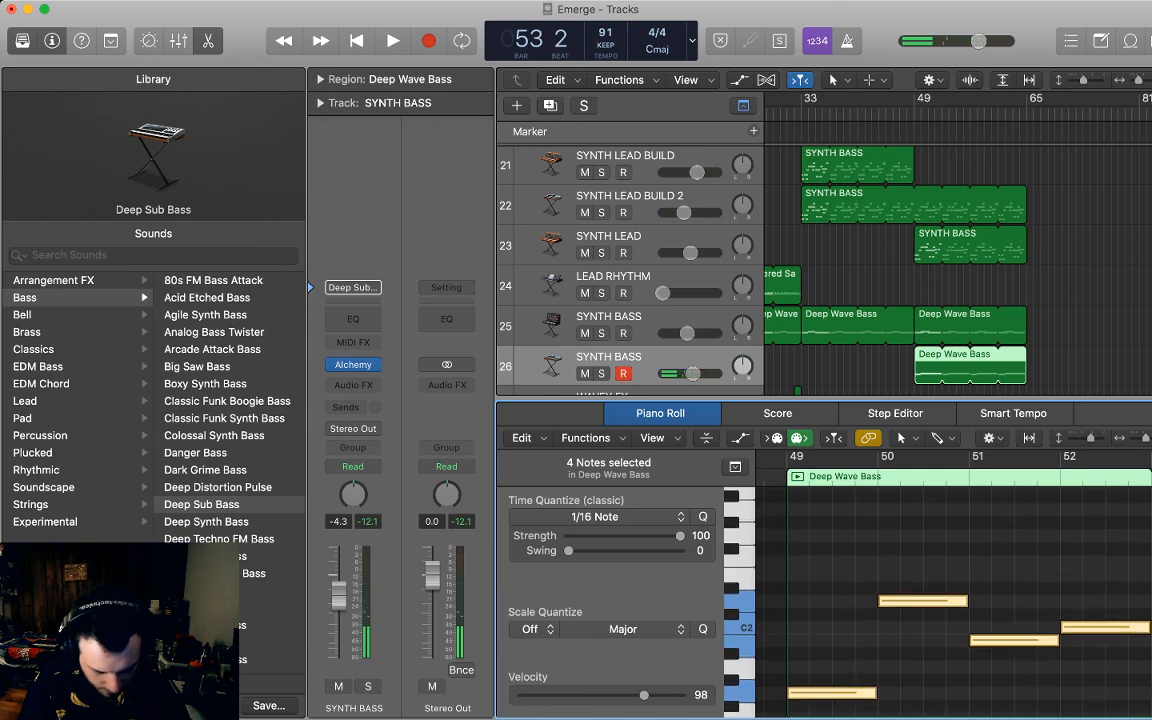
drag(832, 692, 832, 535)
click(915, 112)
key(space)
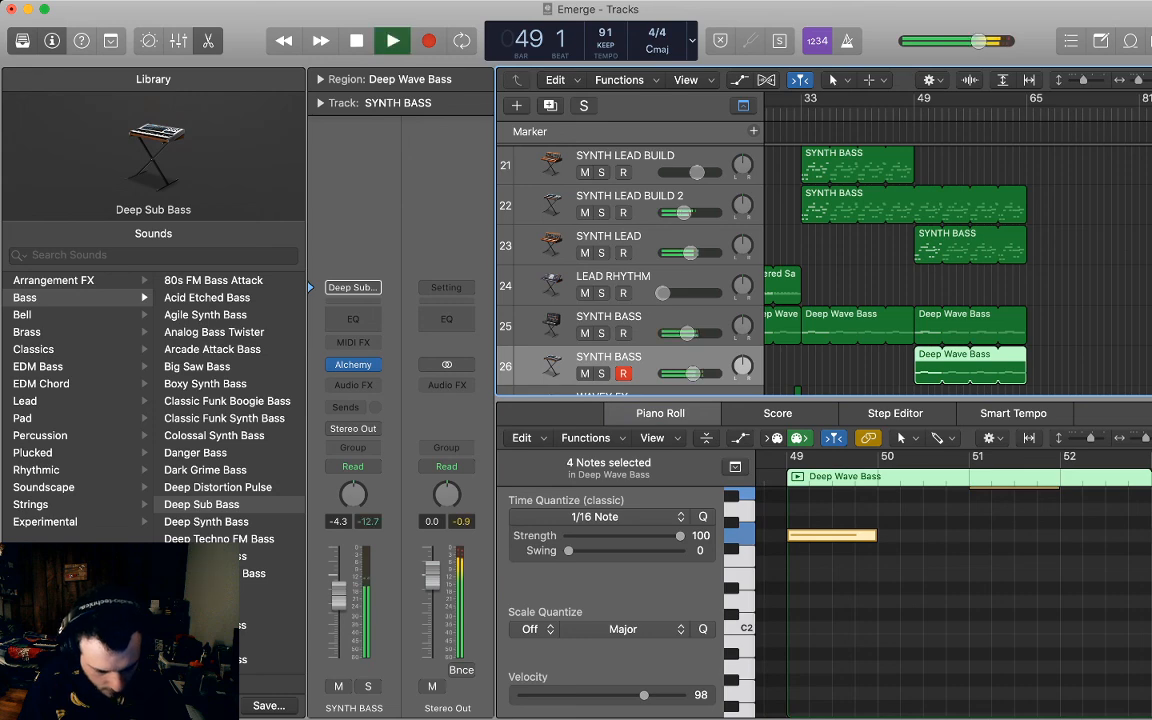
key(e)
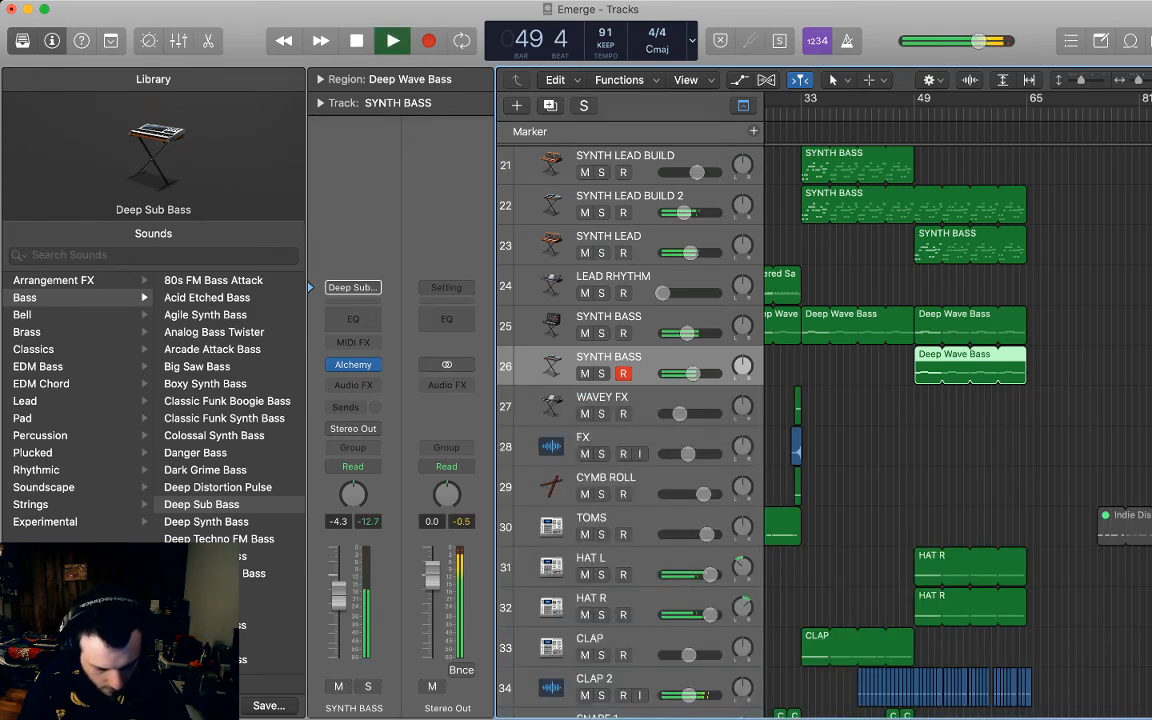
Move all the notes in track 25's SYNTH BASS region at bar 49 up one octave and a sixteenth later, play the mix, and close the note editor.
double_click(970, 325)
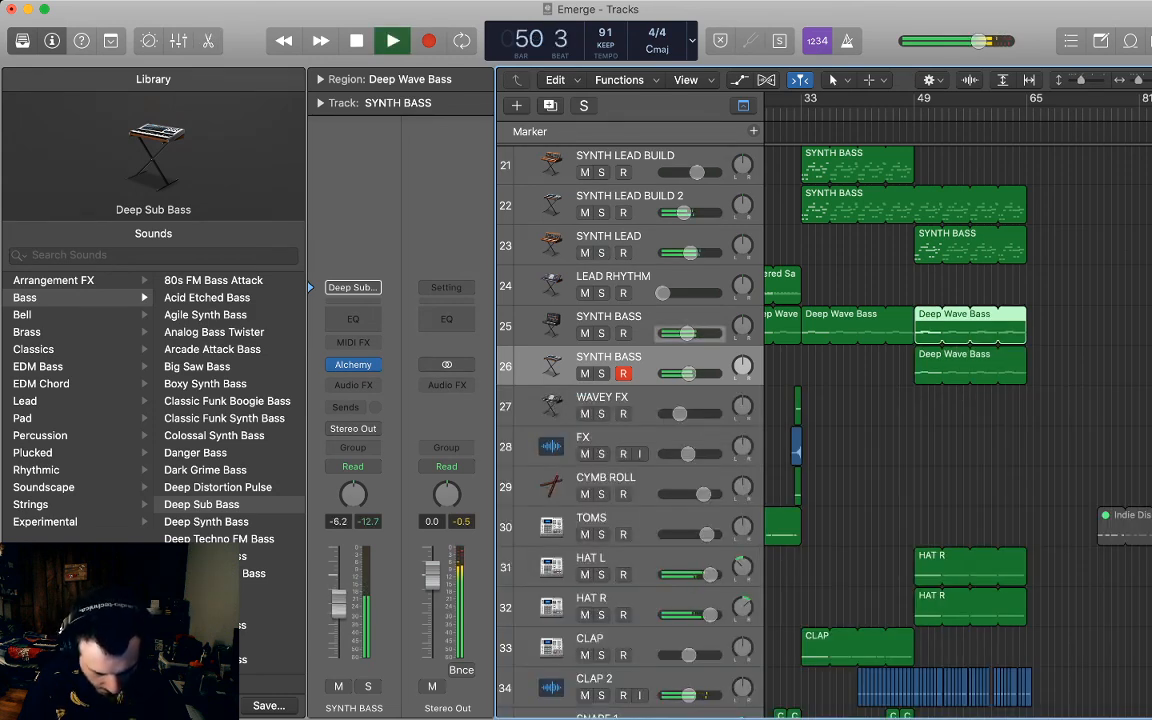
key(space)
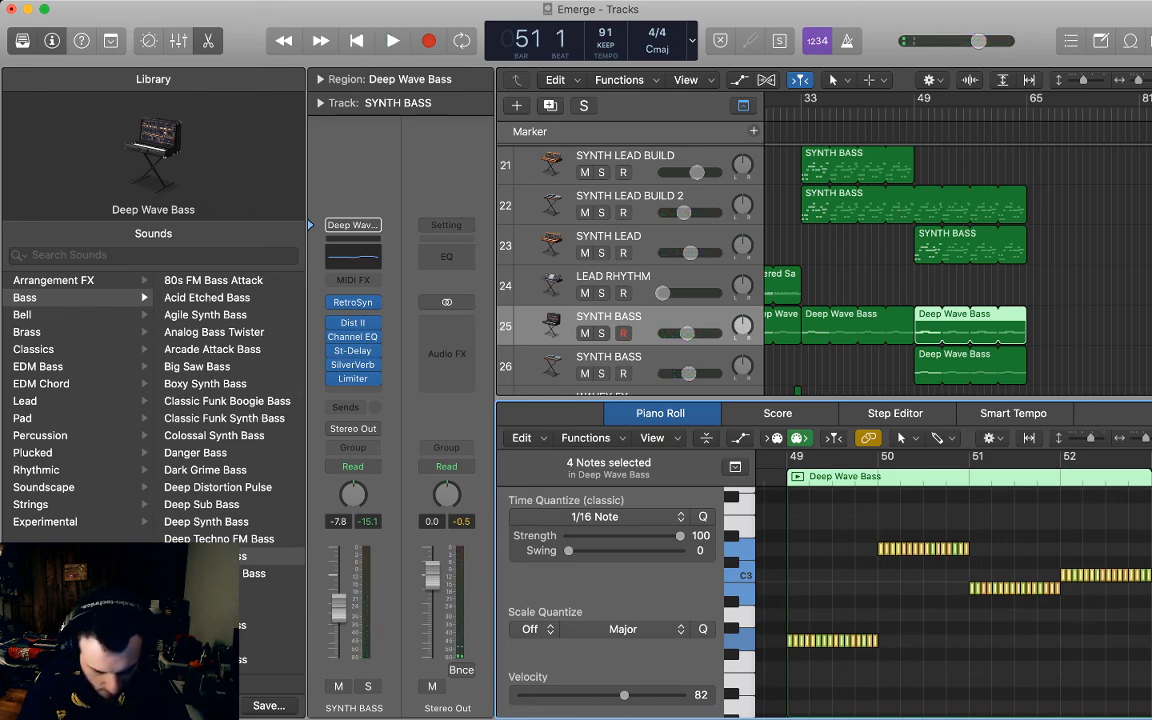
key(super+Right)
key(super+Right)
key(super+Right)
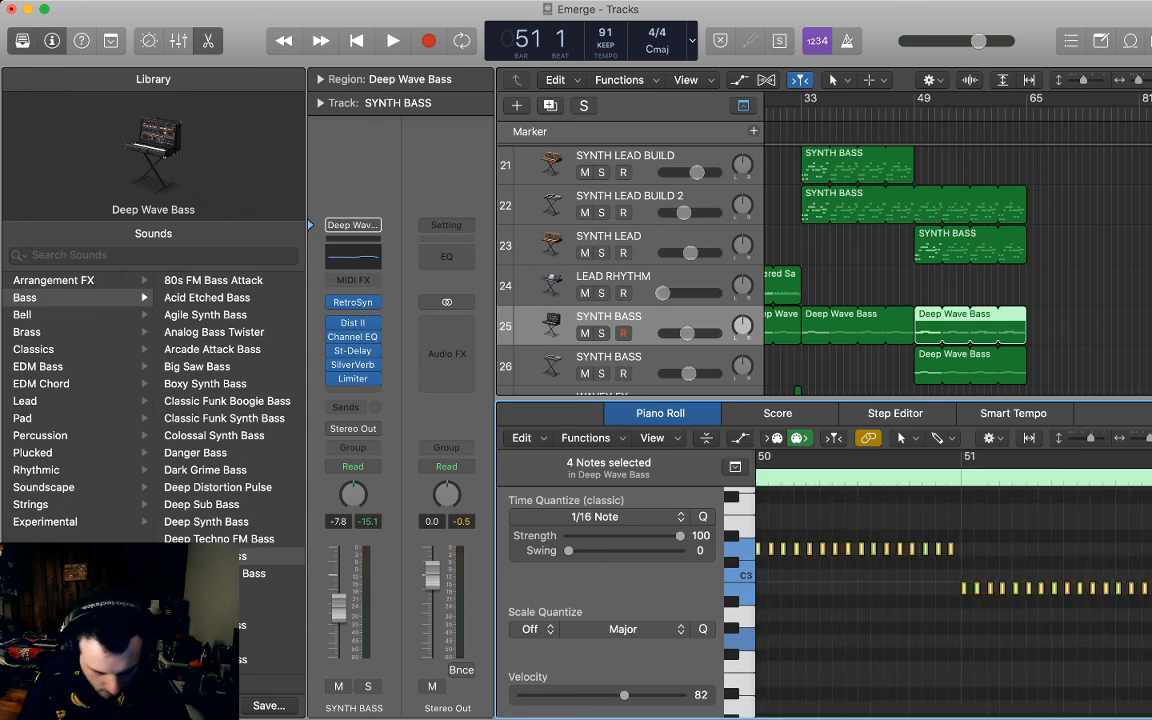
key(super+a)
mouse_move(950, 549)
mouse_down()
mouse_move(950, 484)
mouse_move(964, 540)
mouse_up()
key(space)
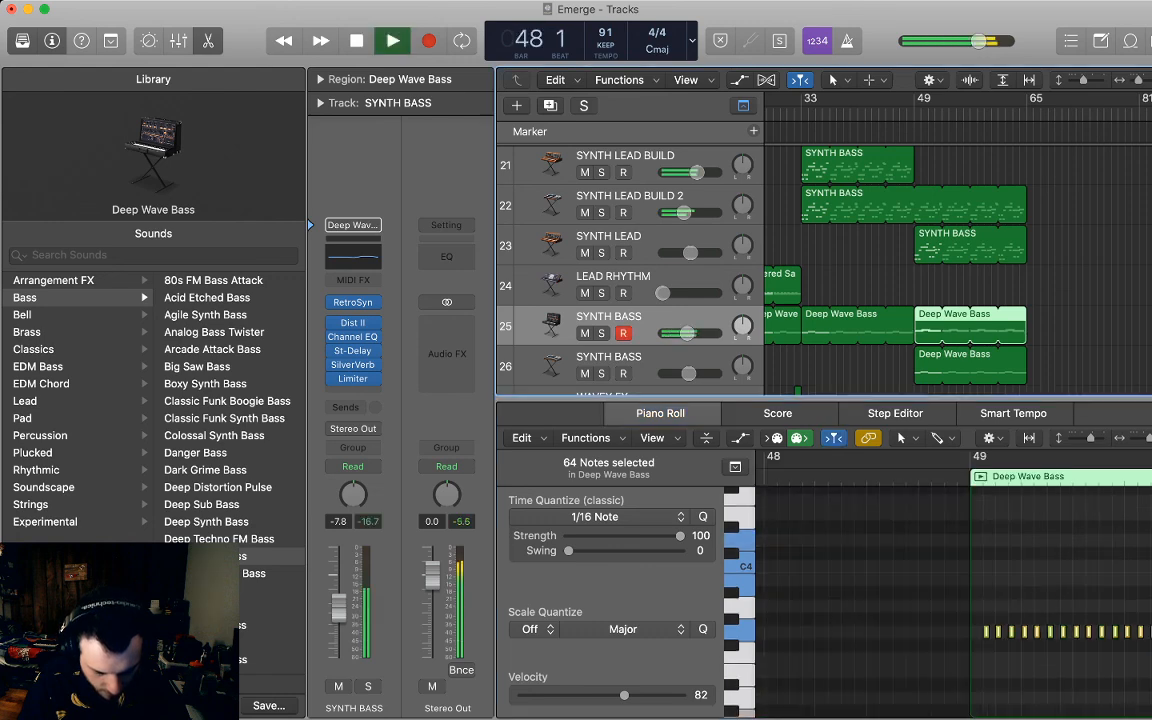
click(862, 290)
click(208, 41)
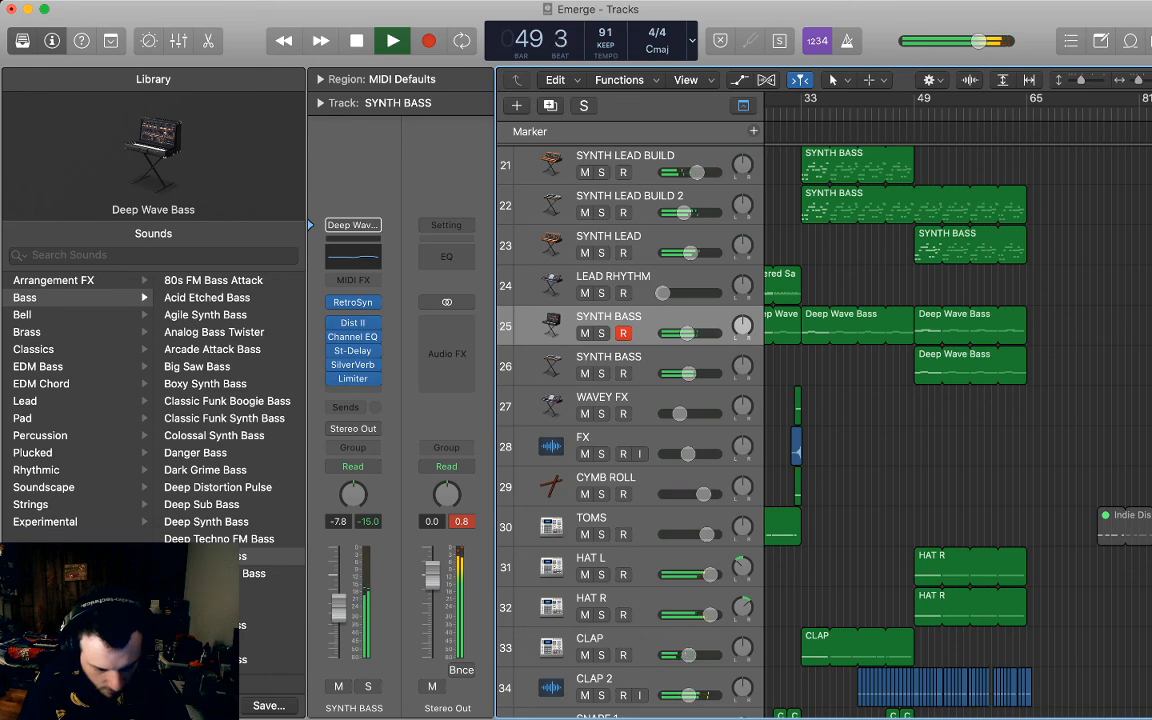
Check the volume automation around the SYNTH BASS tracks, hide it again, and return the stopped playhead to bar 1.
key(a)
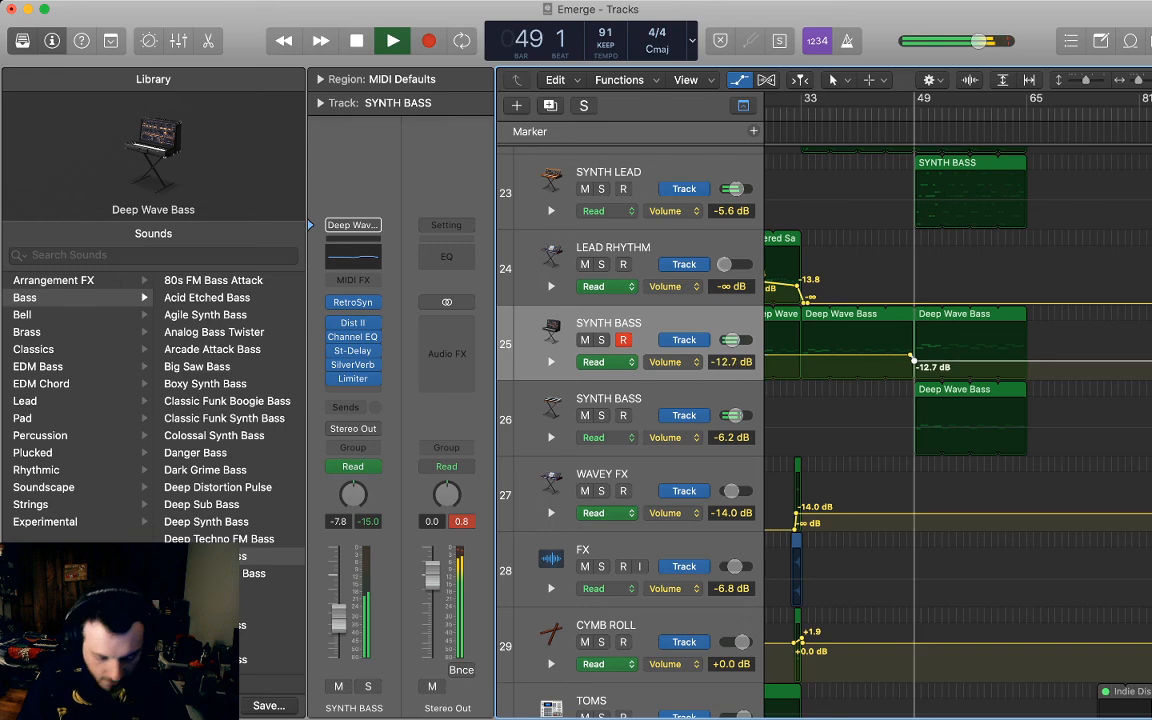
key(space)
key(Return)
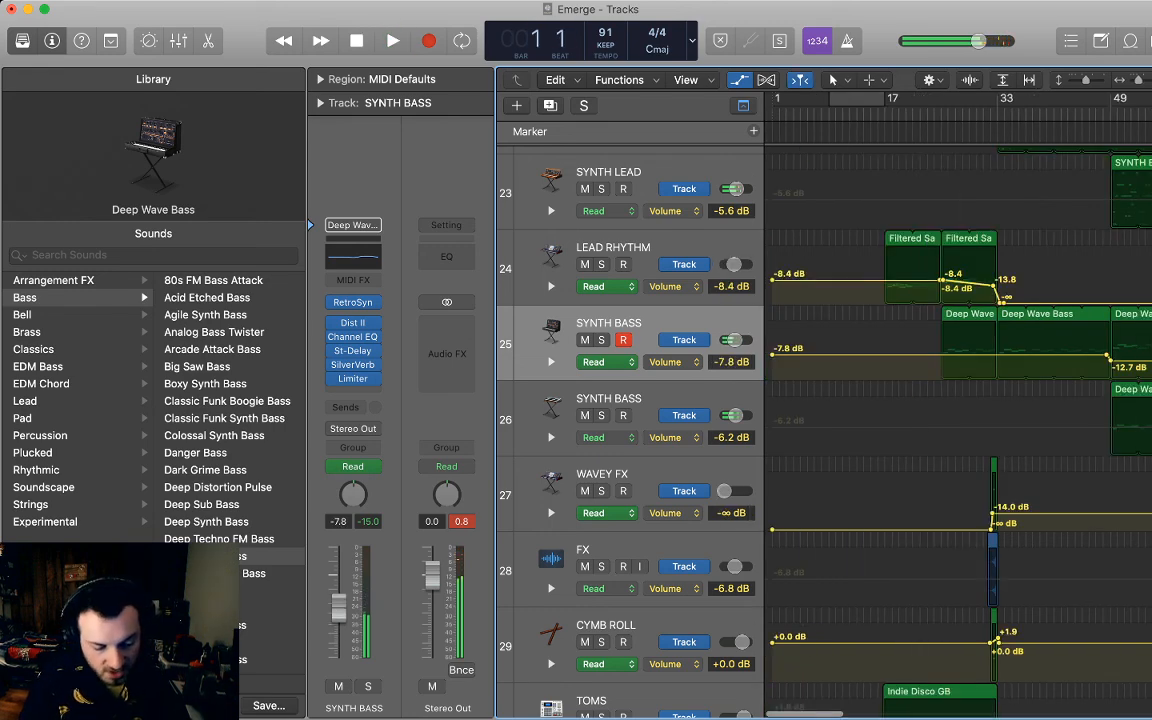
key(z)
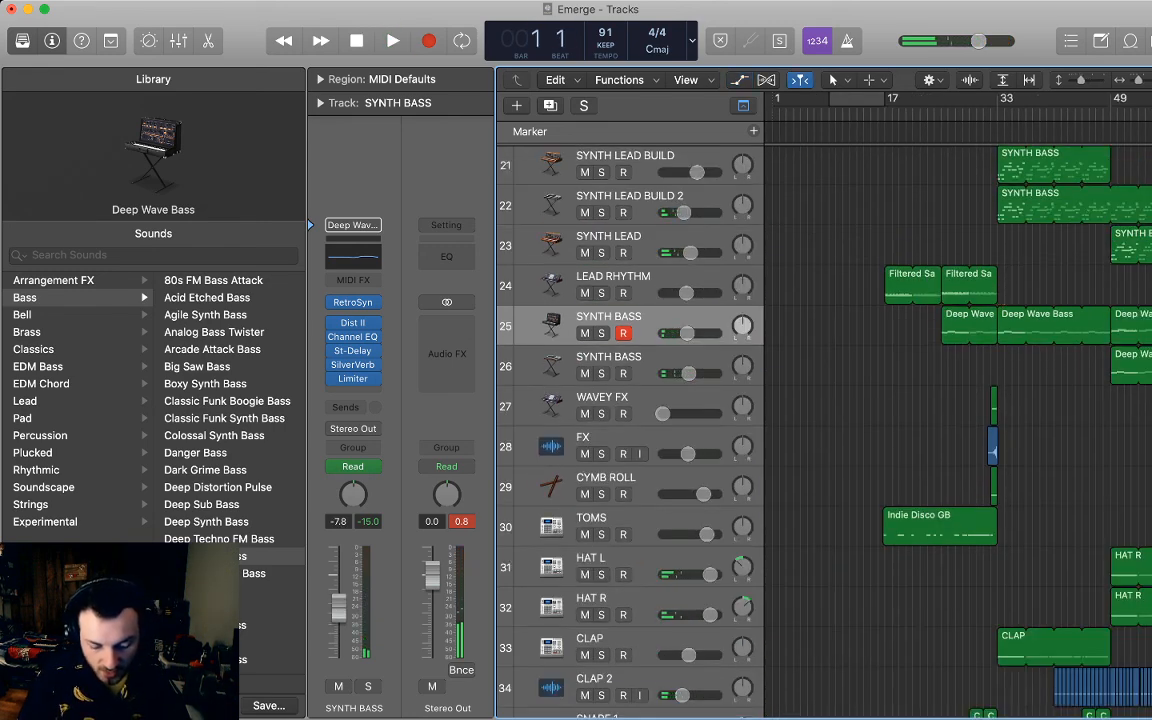
key(a)
scroll(955, 420, up, 4)
Play the arrangement from the beginning into bar 35 and review every track's regions and levels from LOOP down to KICK.
key(space)
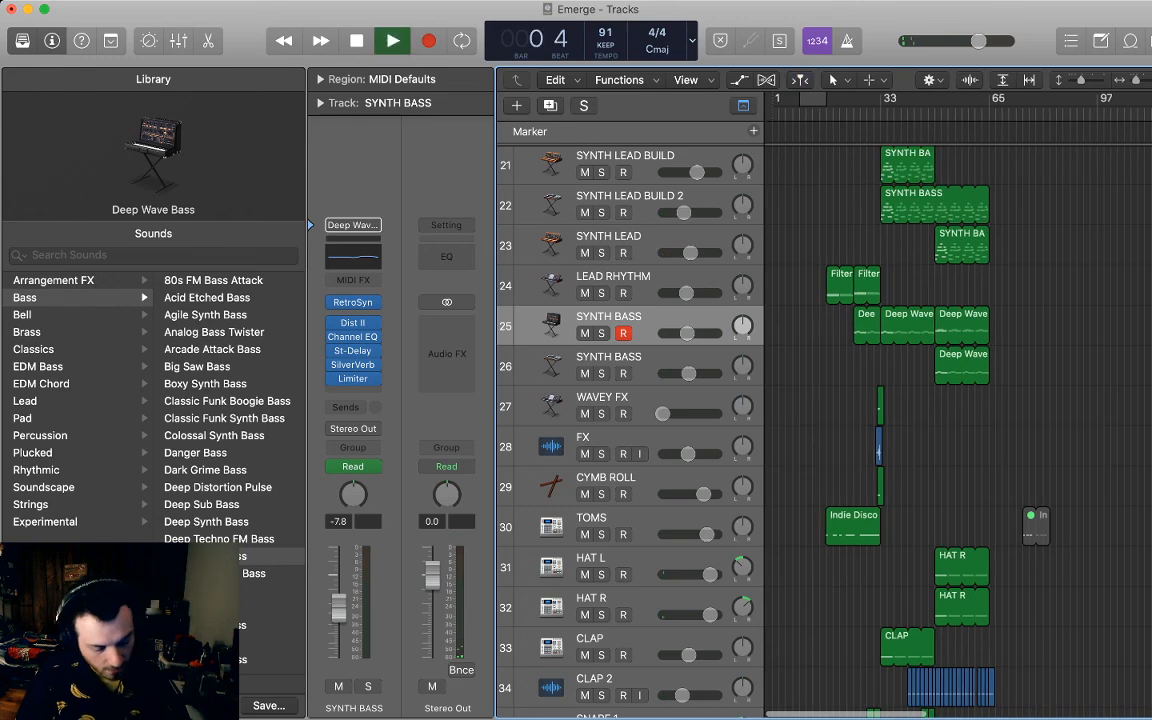
scroll(630, 400, down, 6)
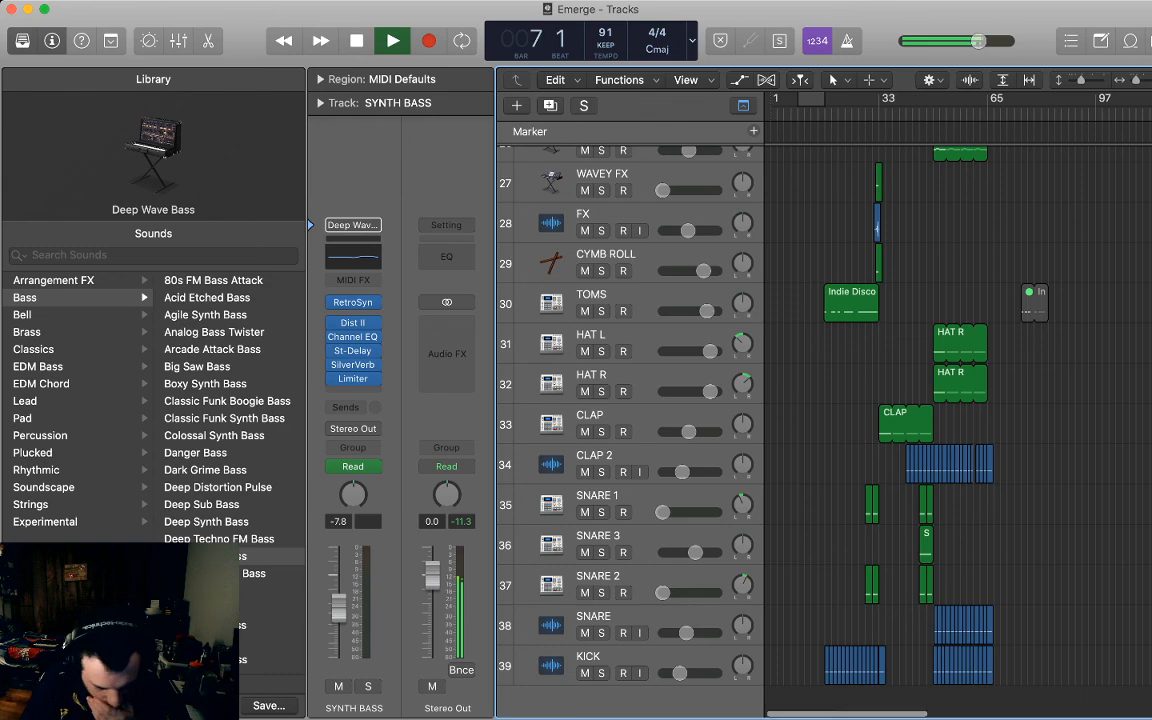
scroll(820, 420, down, 1)
scroll(630, 400, up, 5)
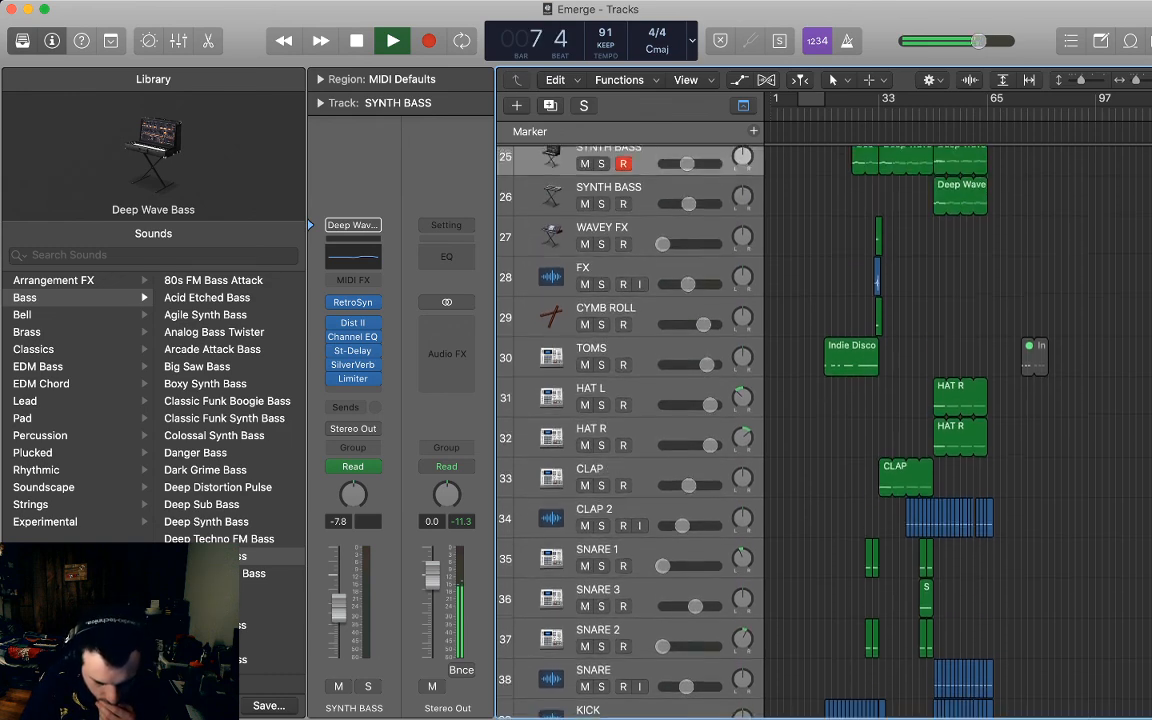
scroll(630, 400, down, 5)
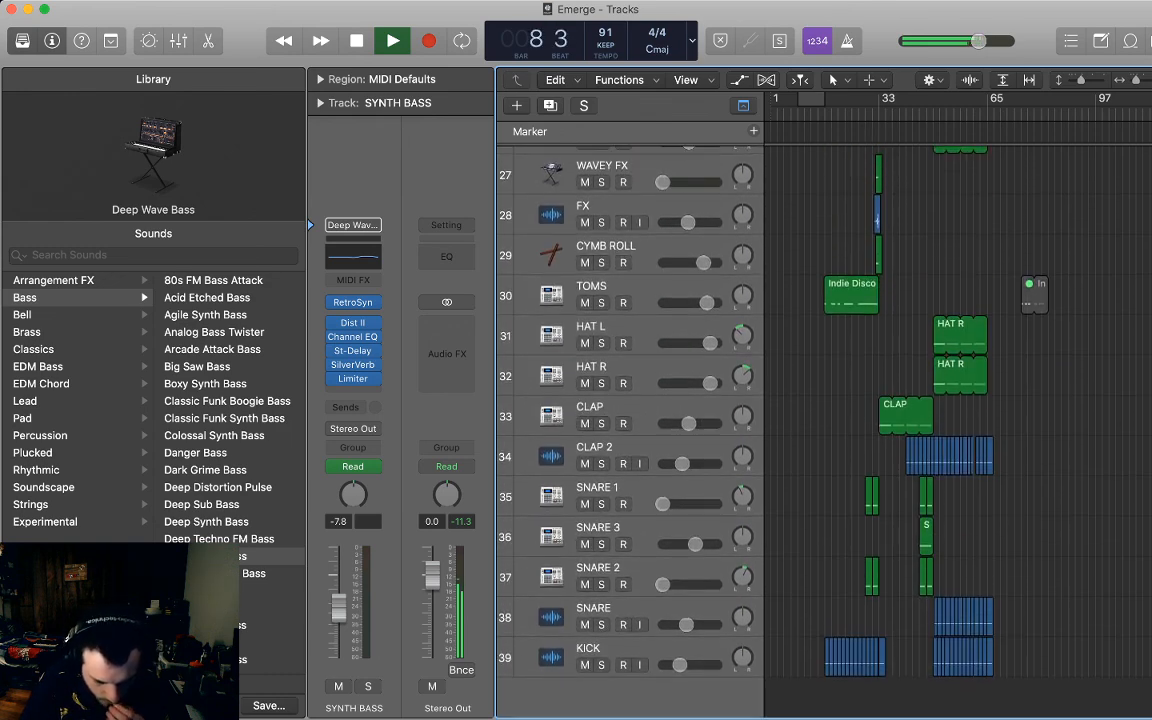
scroll(630, 400, up, 15)
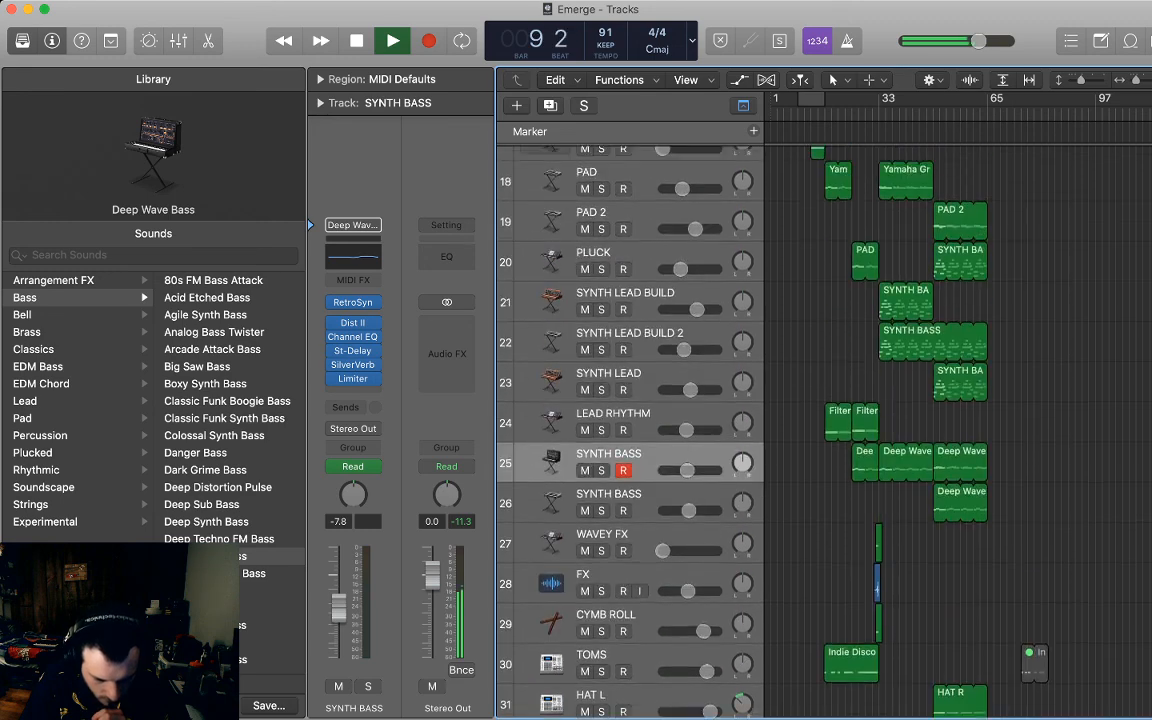
scroll(630, 400, up, 1)
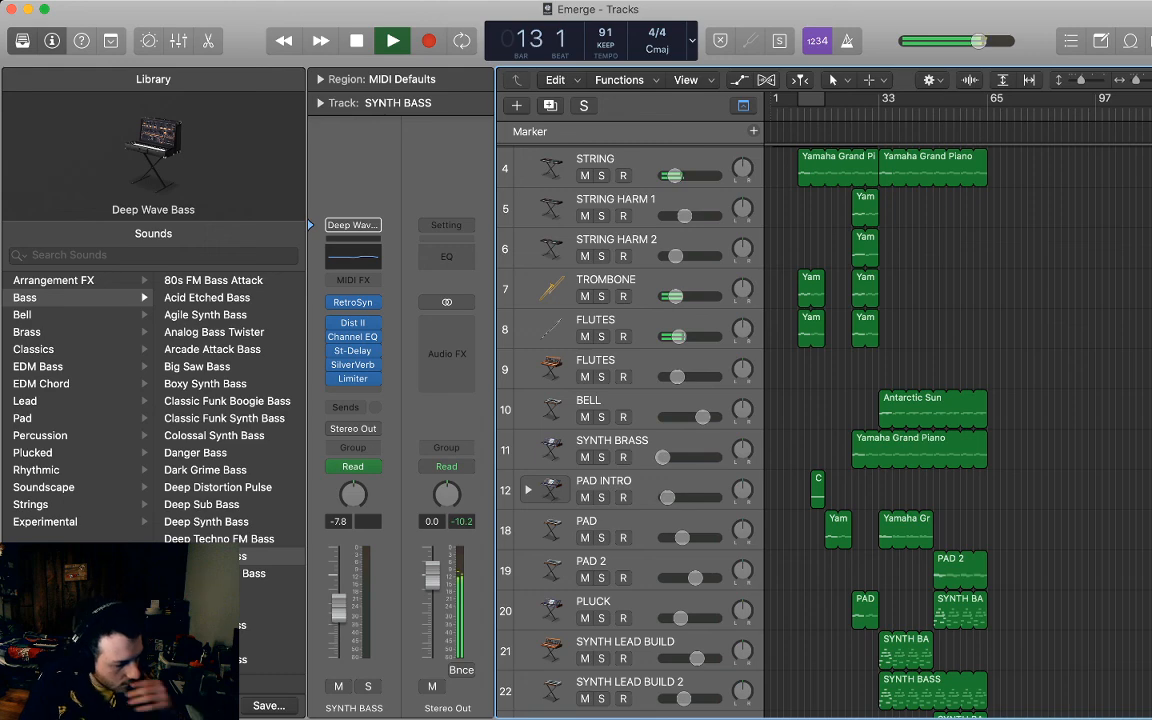
scroll(630, 420, down, 10)
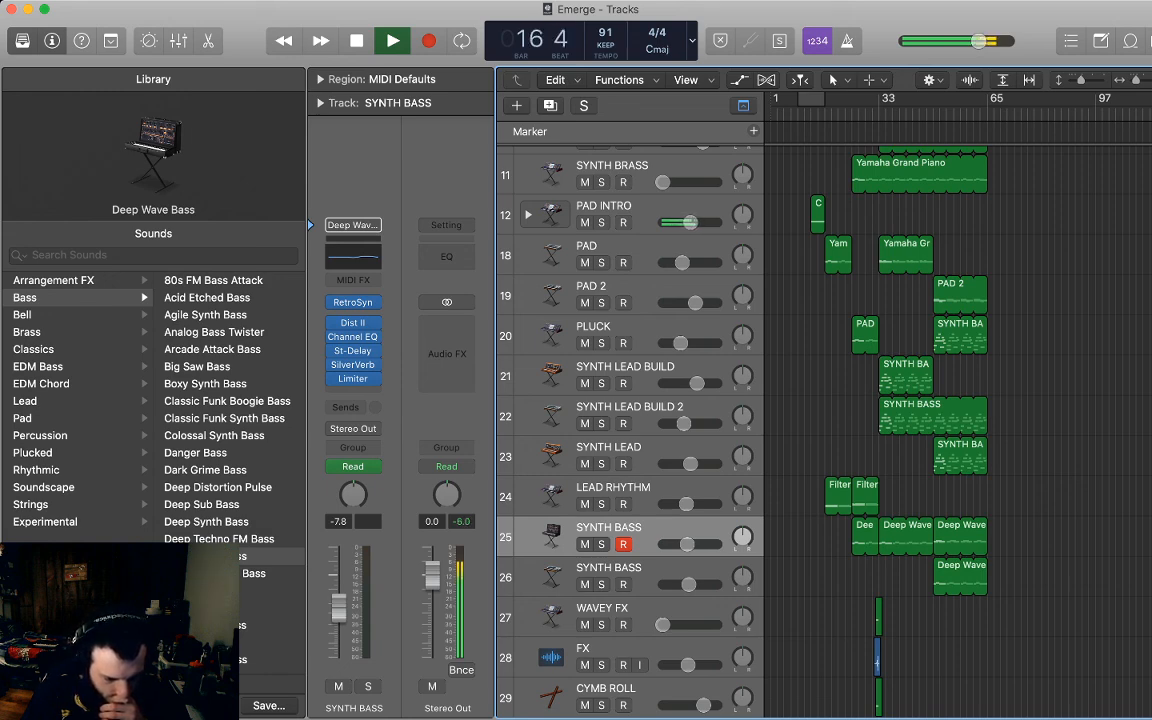
scroll(630, 420, up, 10)
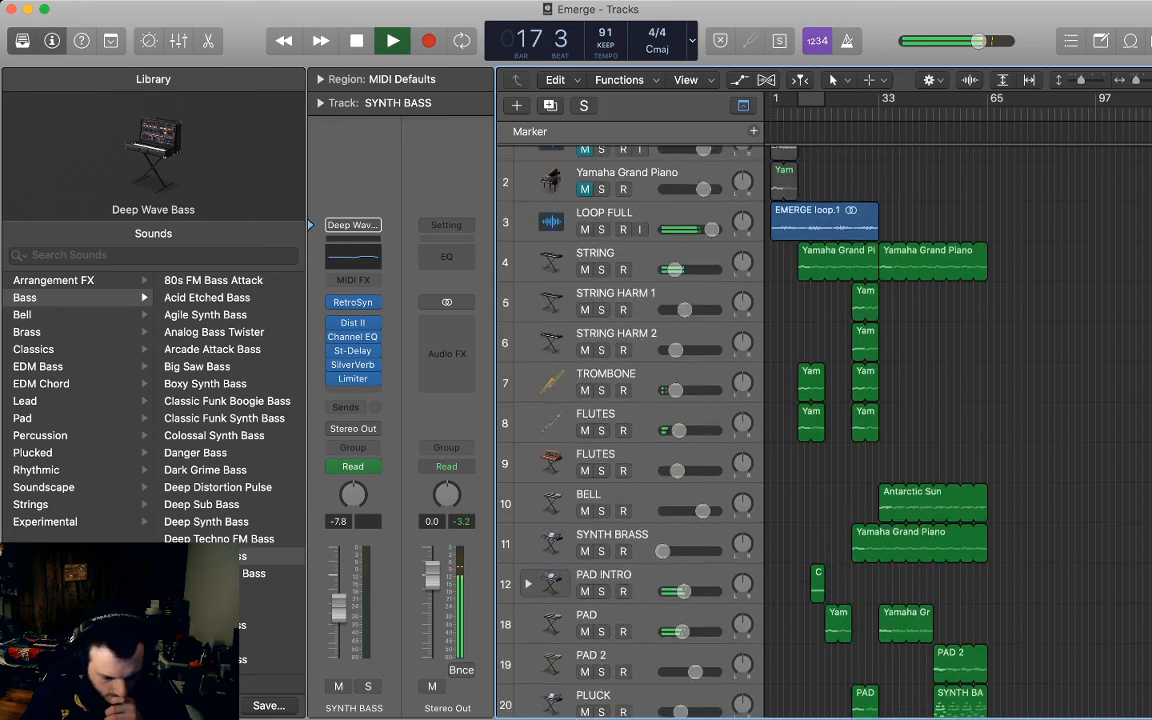
scroll(630, 420, up, 1)
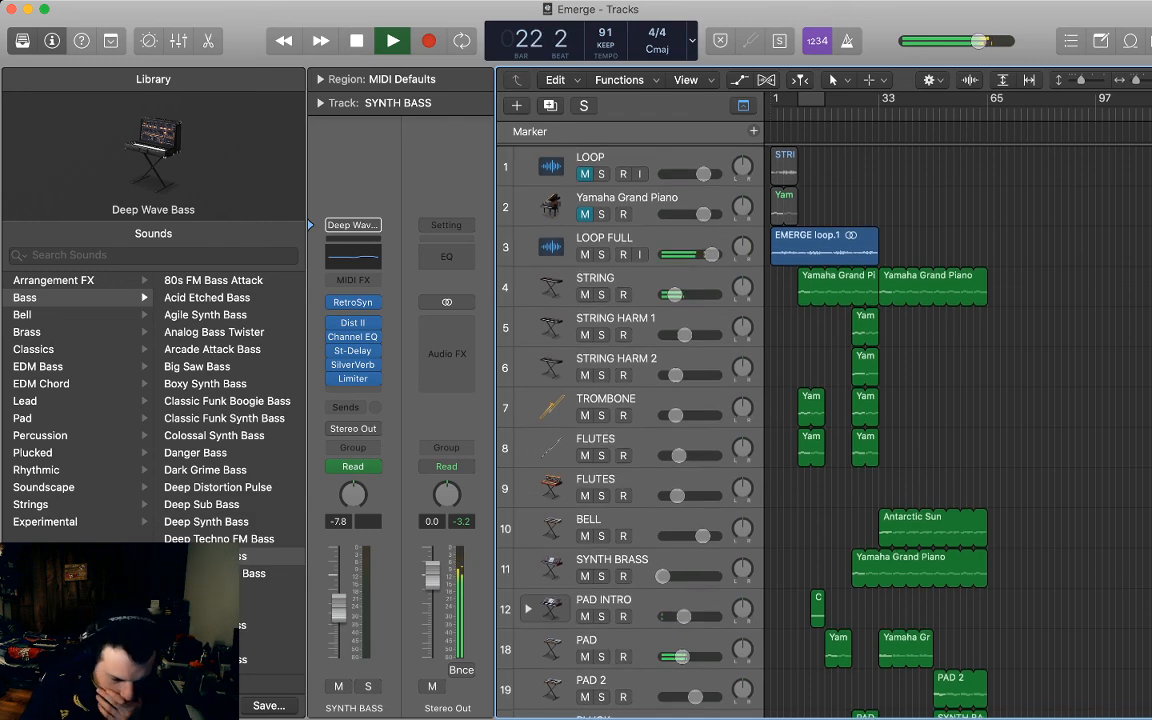
scroll(630, 420, down, 1)
scroll(630, 420, down, 1)
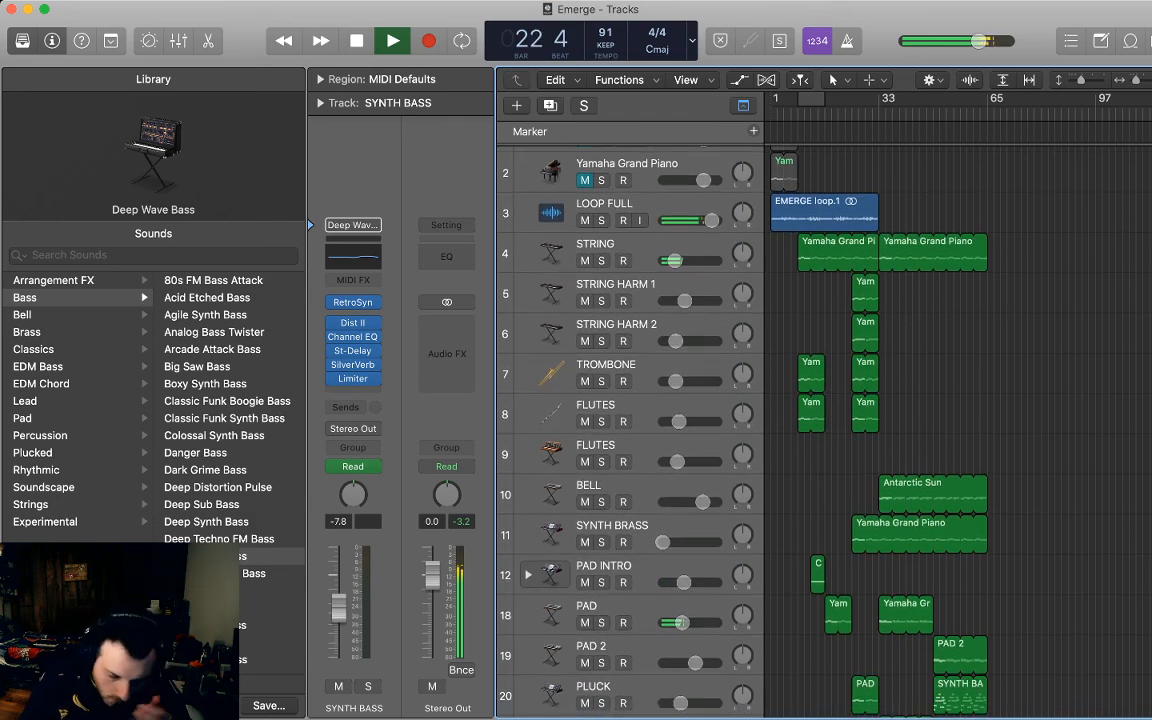
scroll(630, 420, down, 15)
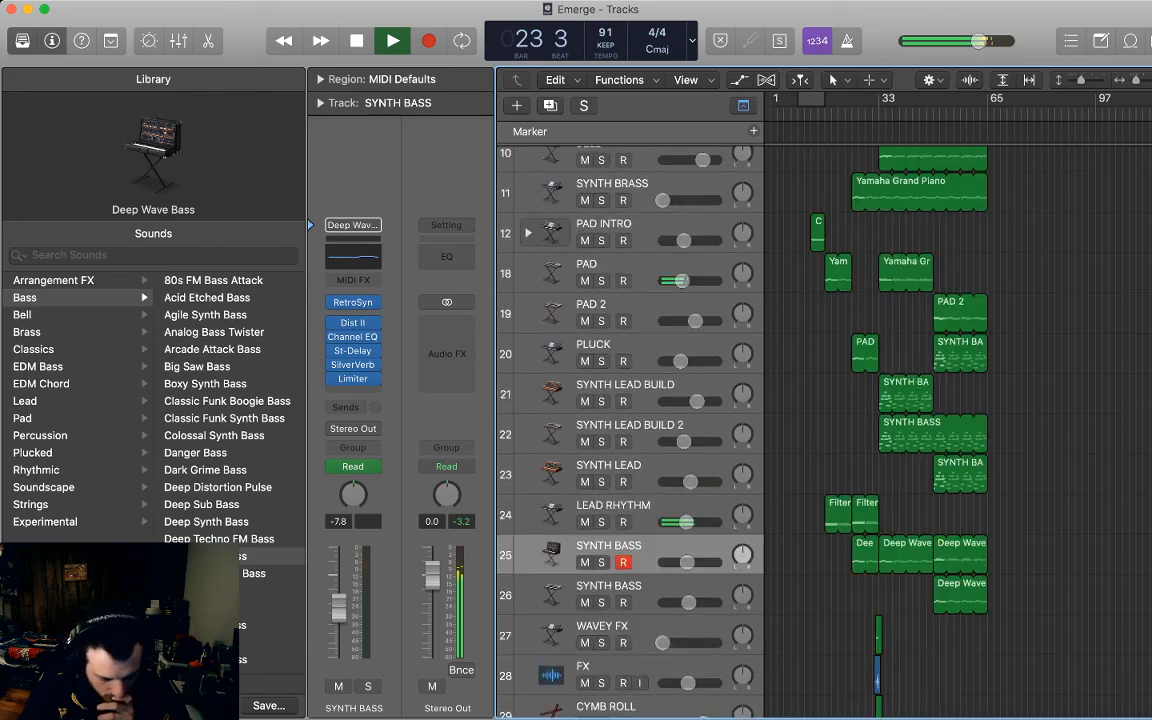
scroll(630, 420, down, 1)
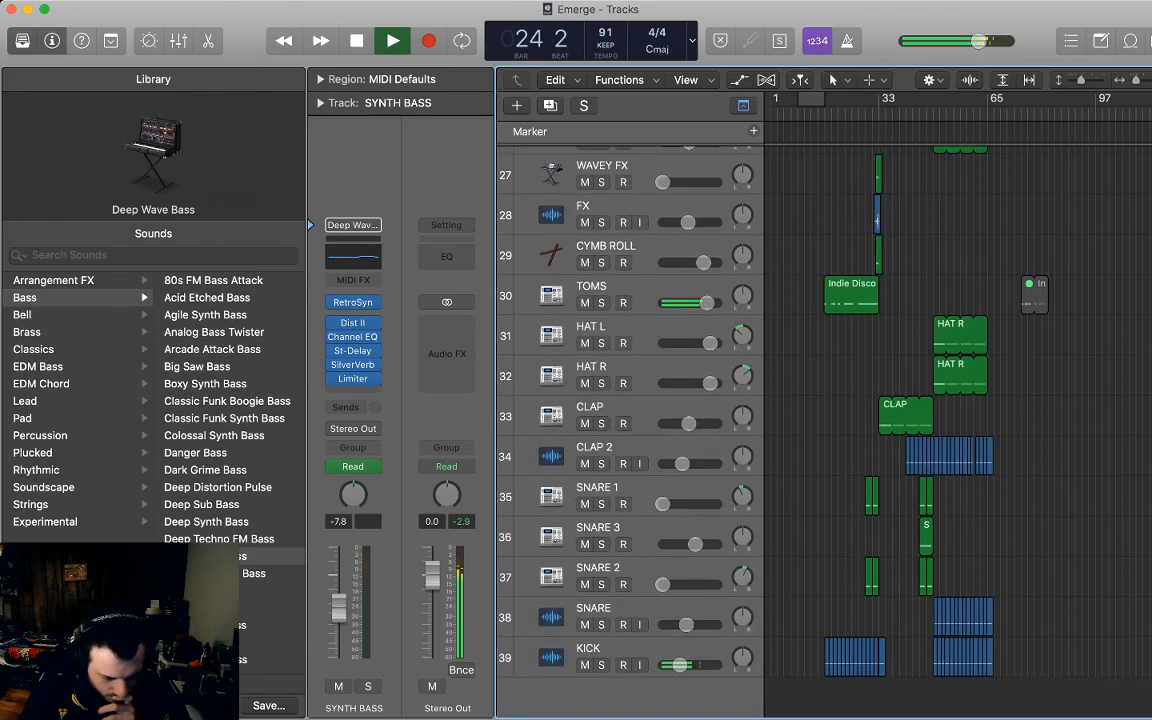
scroll(630, 430, up, 15)
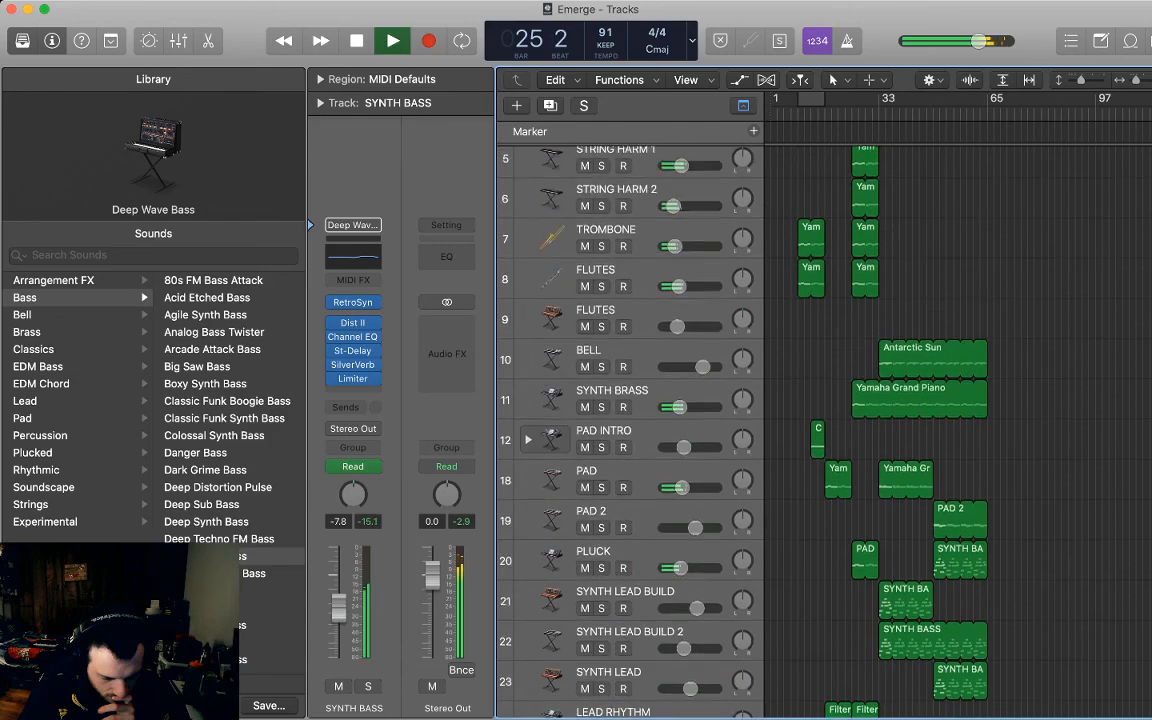
scroll(630, 420, down, 15)
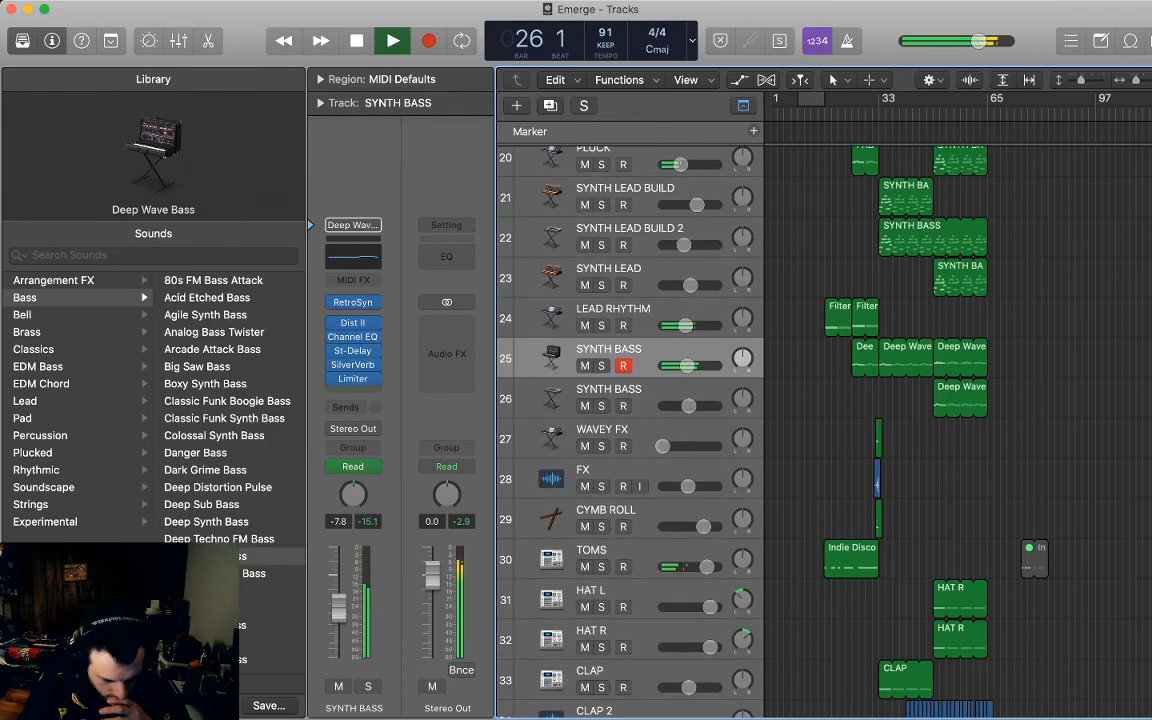
scroll(630, 420, up, 15)
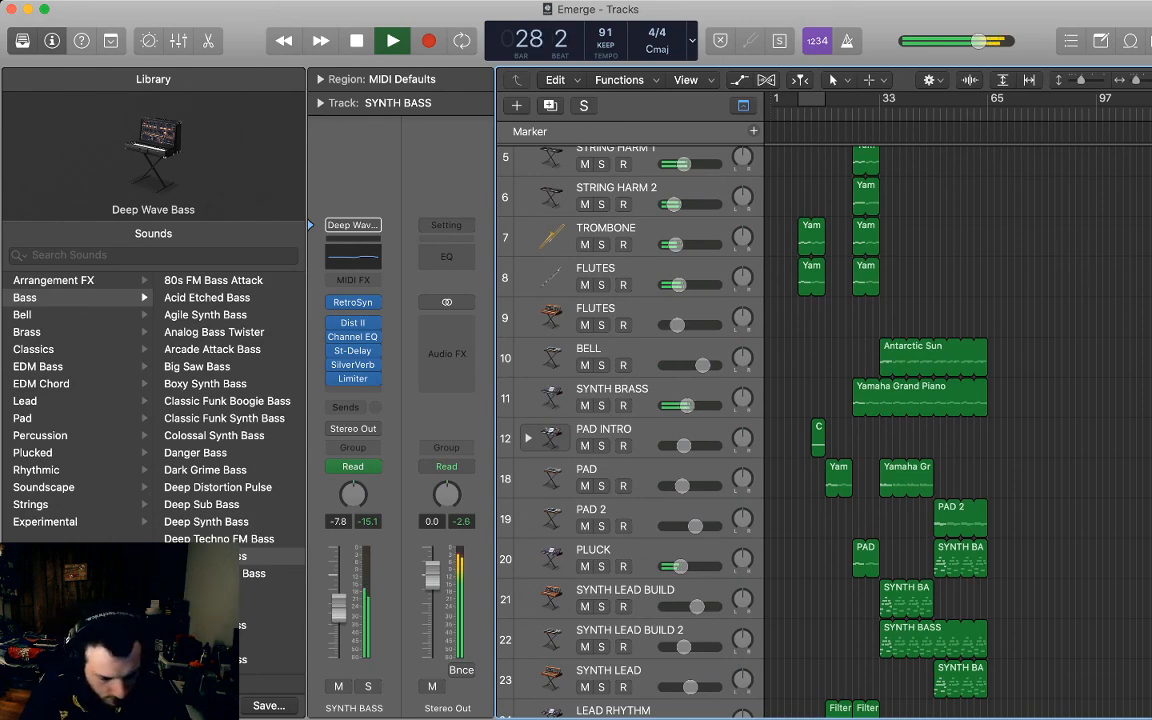
scroll(630, 420, up, 4)
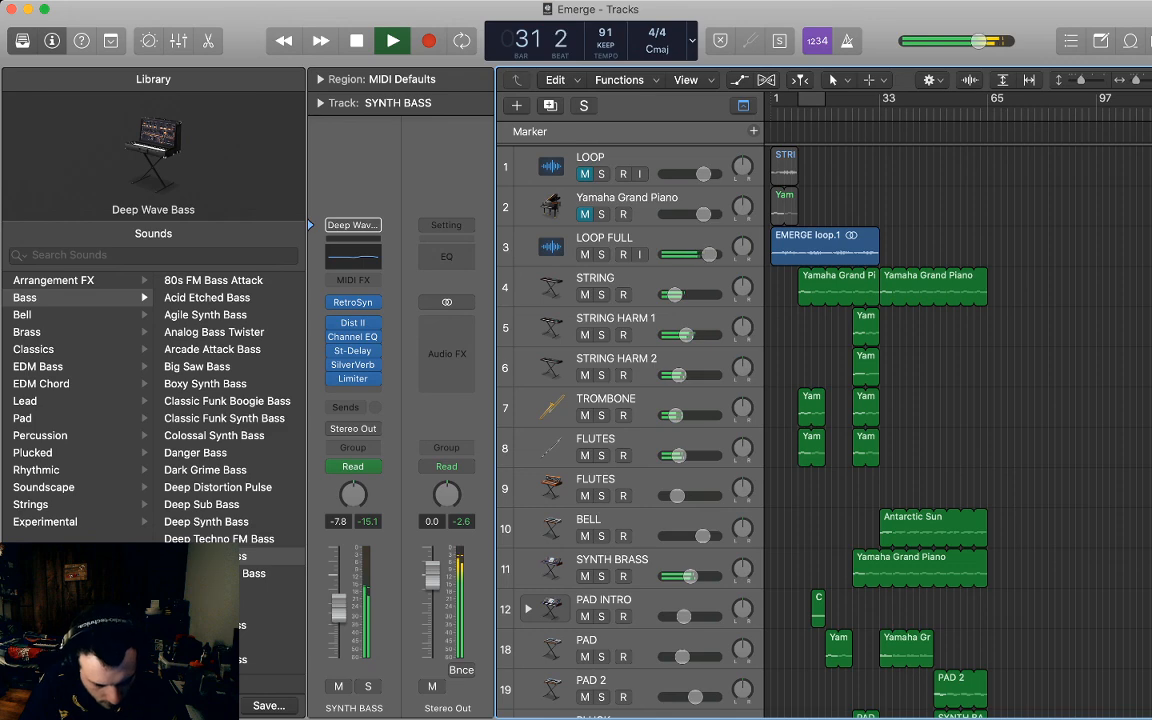
scroll(630, 420, down, 3)
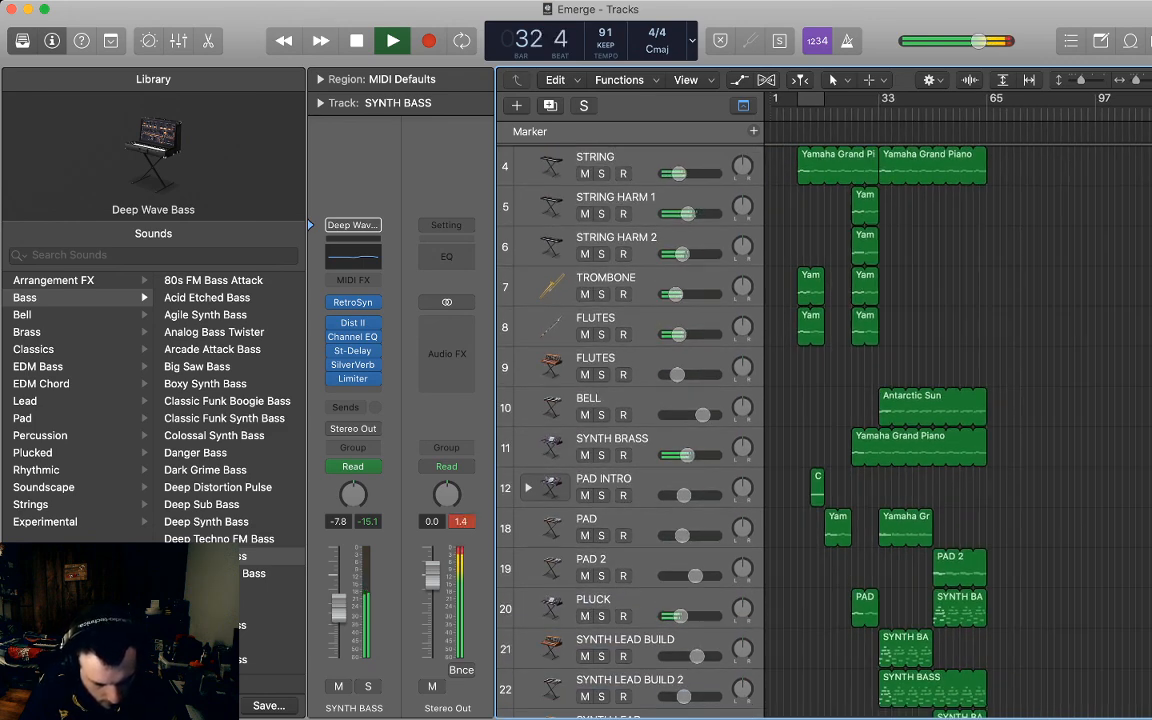
scroll(630, 420, down, 7)
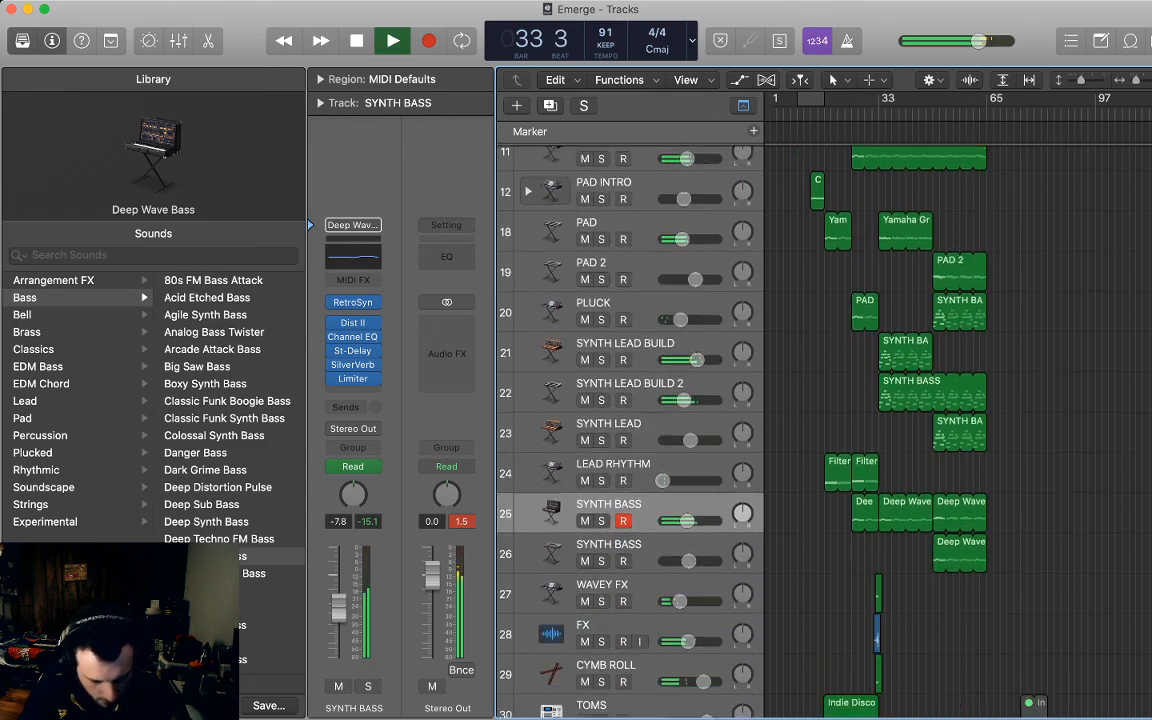
scroll(630, 420, down, 6)
scroll(630, 420, down, 5)
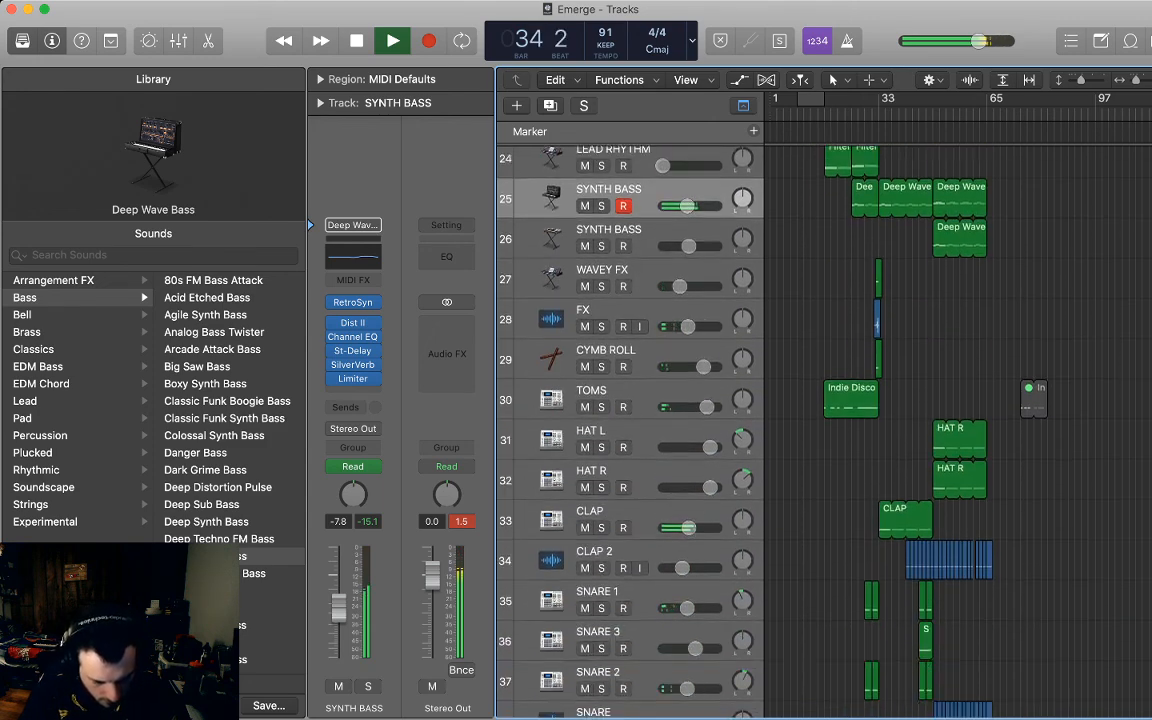
scroll(700, 420, up, 1)
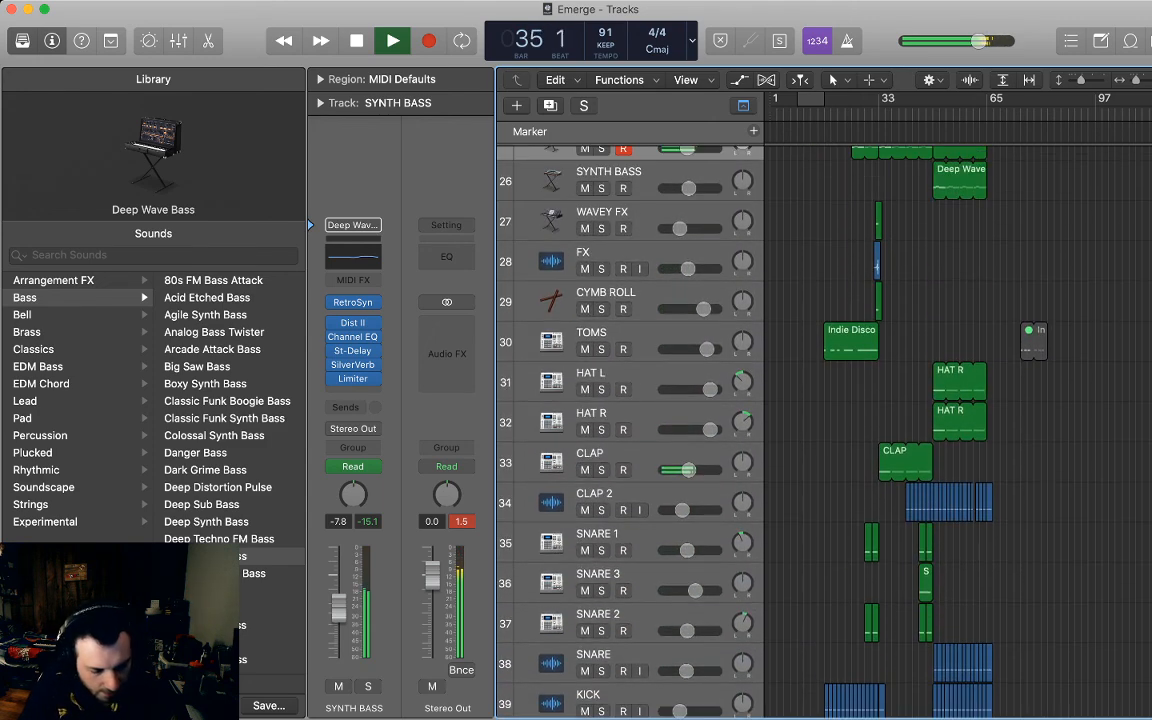
Add a software instrument track below FX, load the Downing Boom sound on it, and expand its track stack.
click(877, 260)
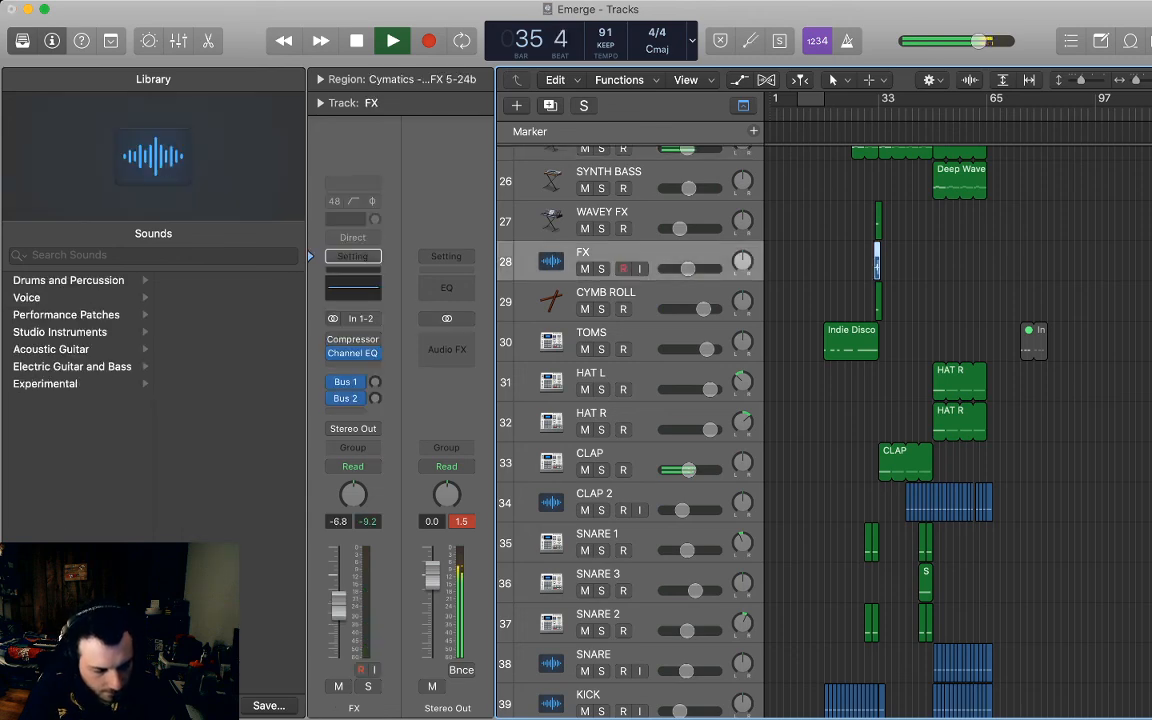
key(alt+super+s)
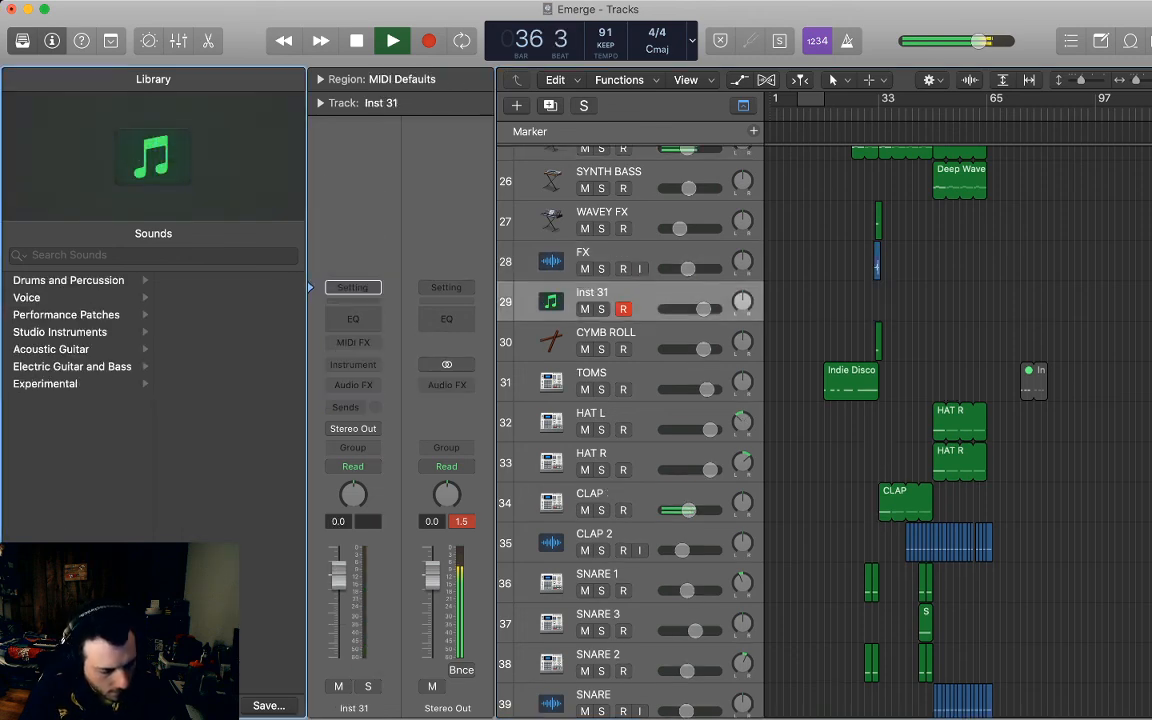
text(Downing bo)
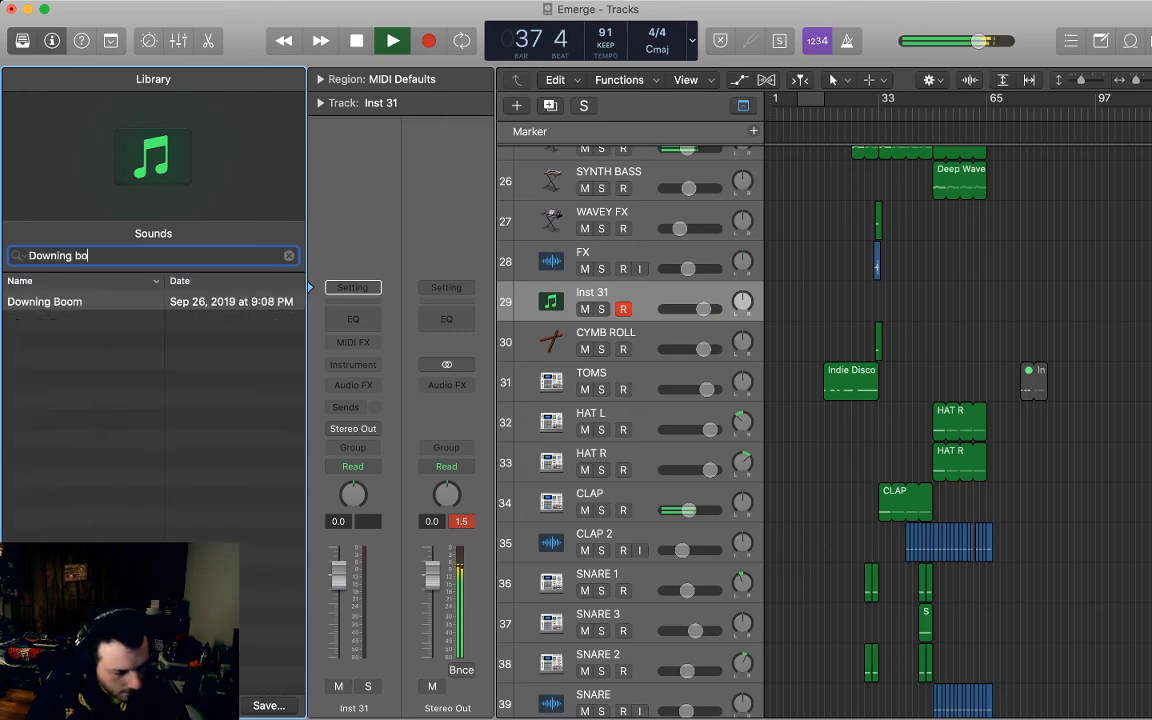
key(Down)
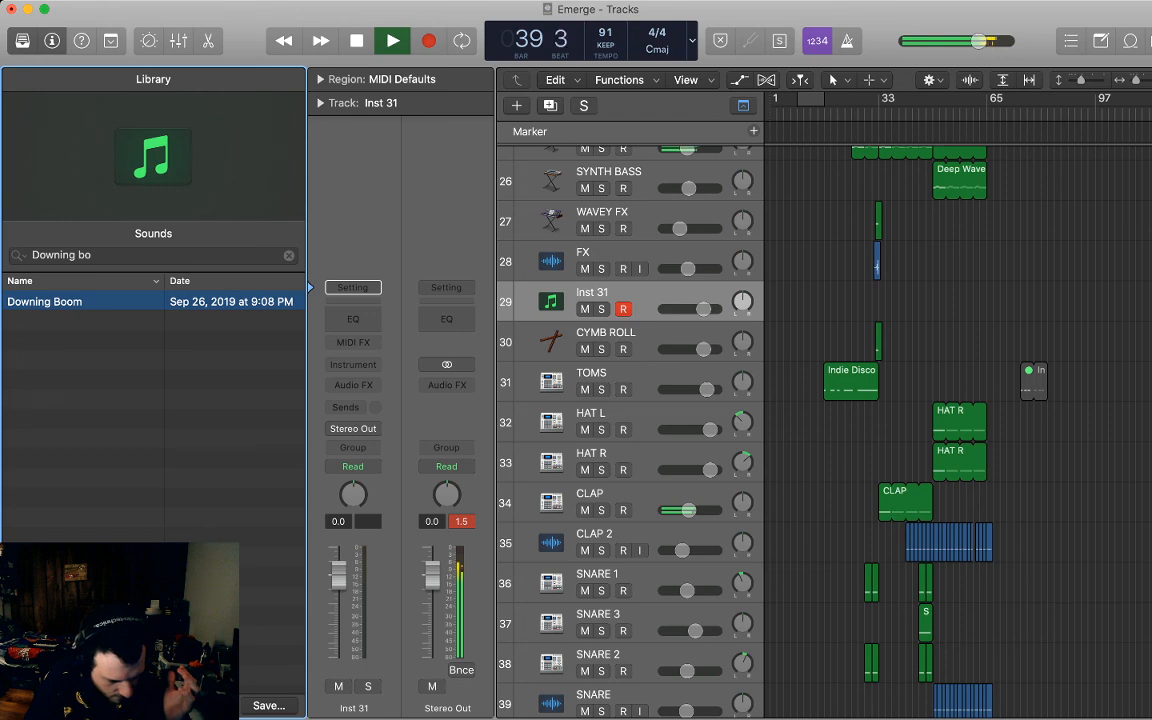
key(Up)
key(Down)
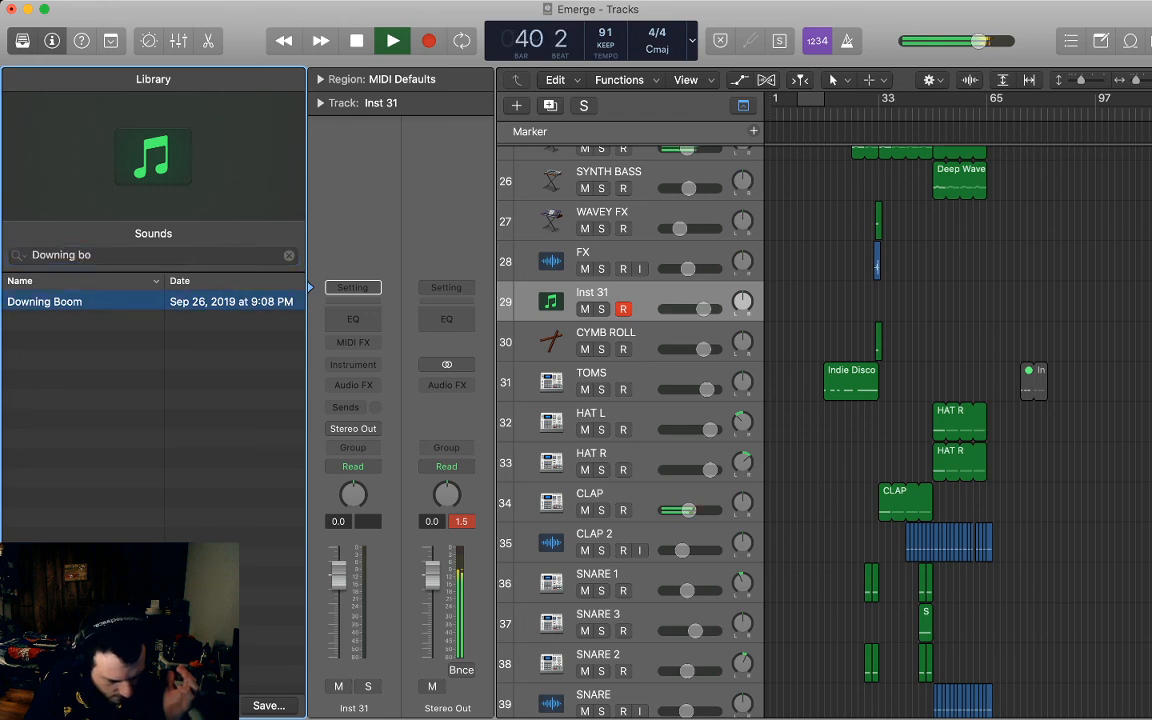
key(Return)
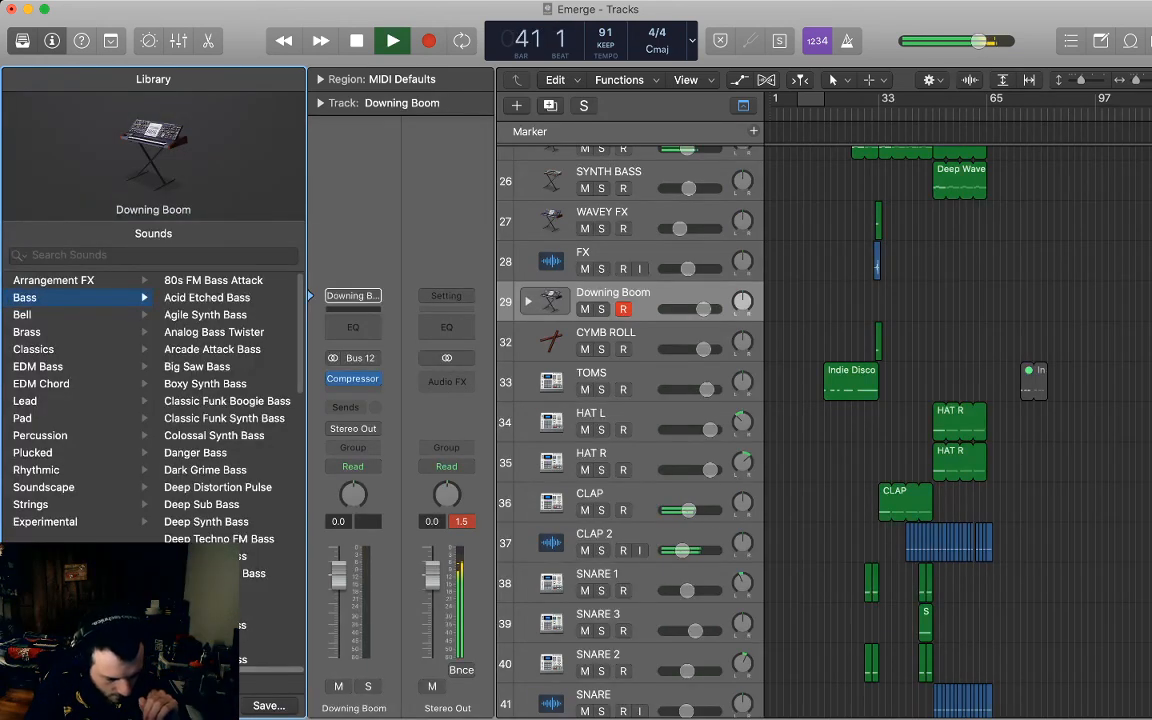
click(528, 301)
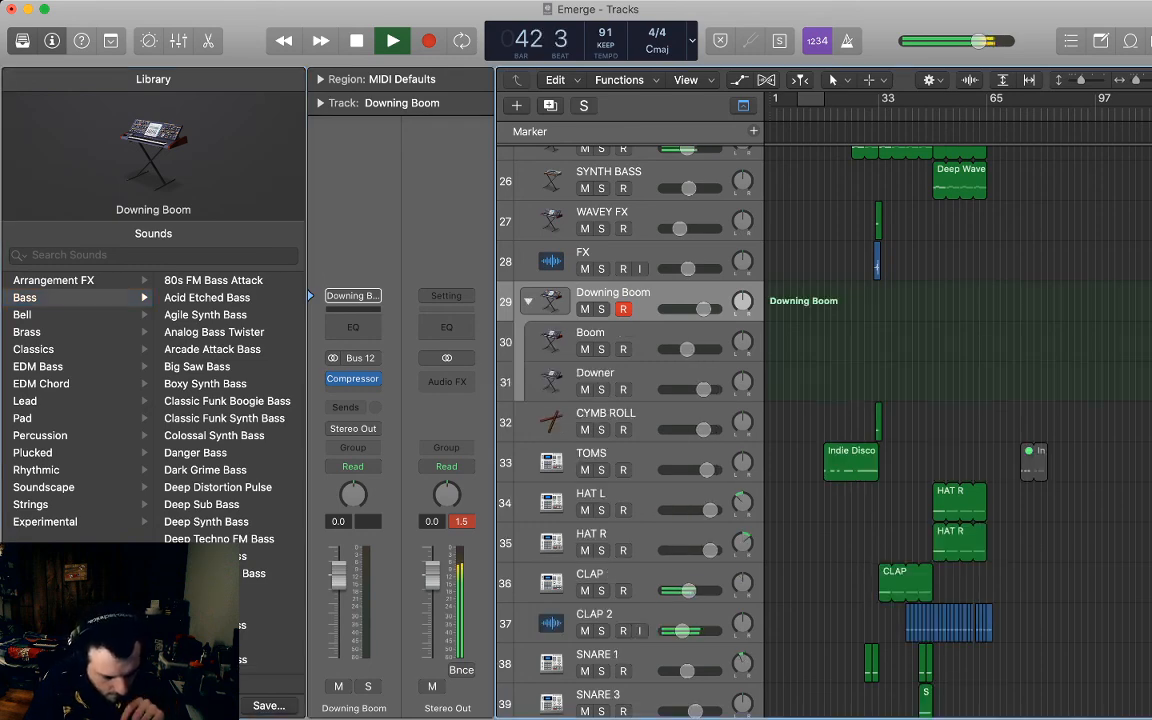
Collapse the Downing Boom track stack and lower SNARE 3's volume automation to -6.4 dB from bar 45.
click(528, 301)
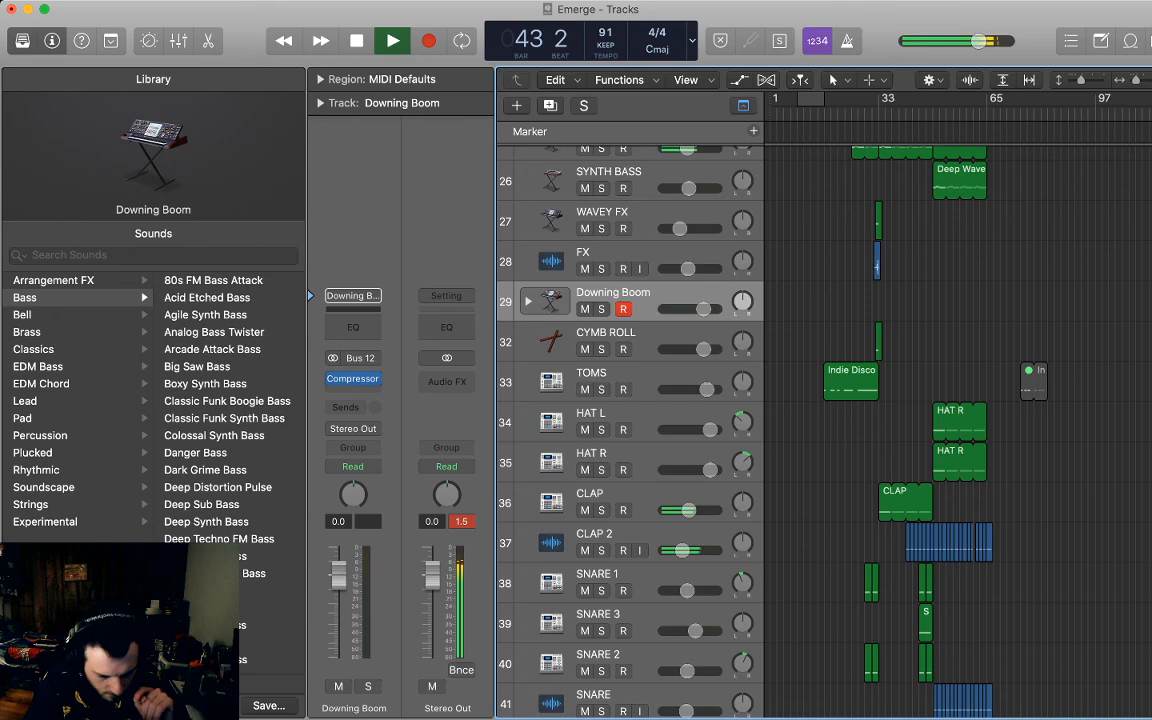
scroll(630, 430, down, 3)
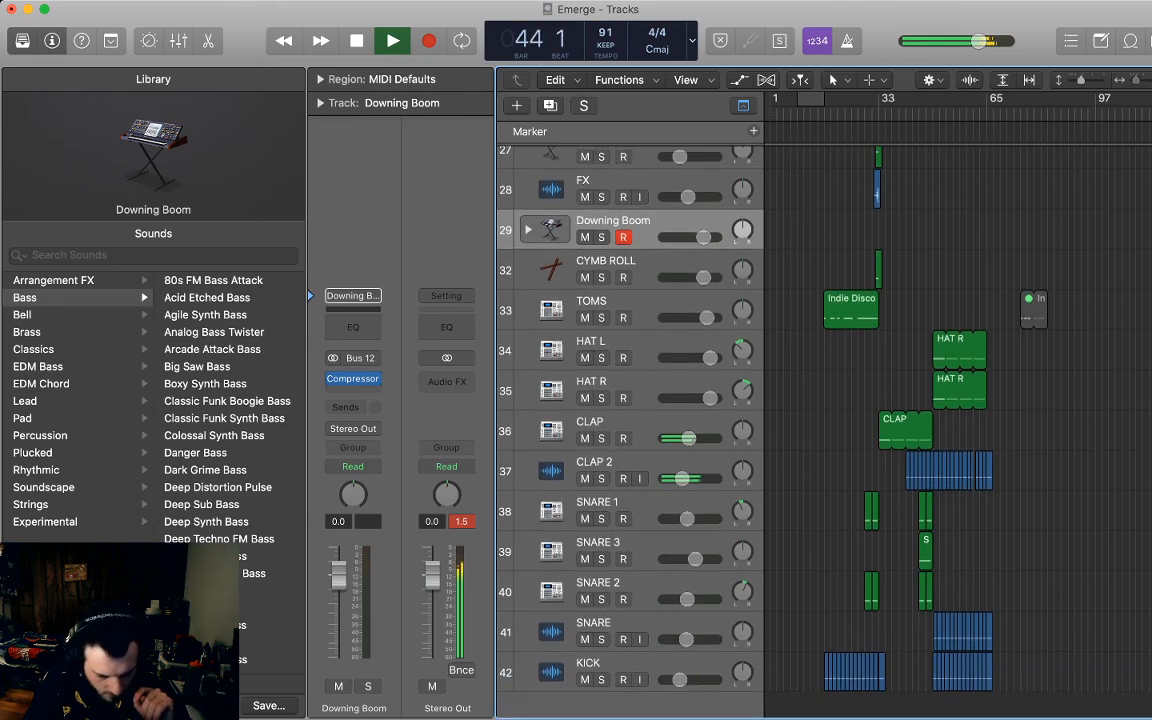
key(super+Right)
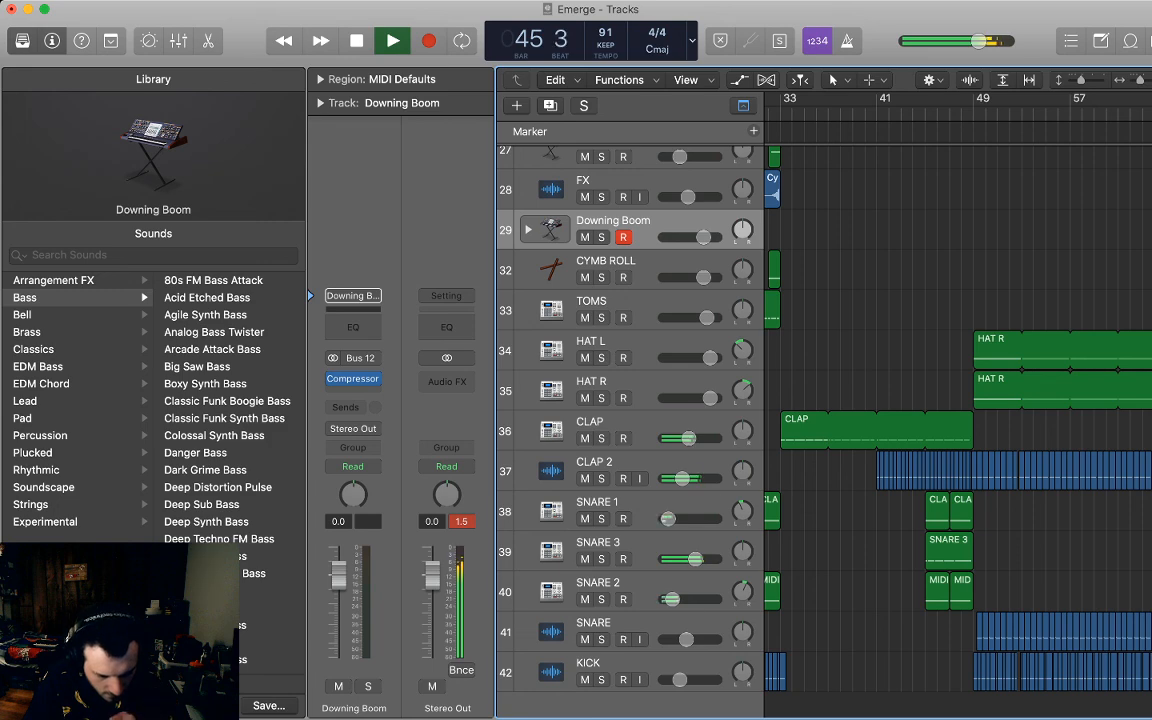
key(a)
scroll(630, 400, down, 5)
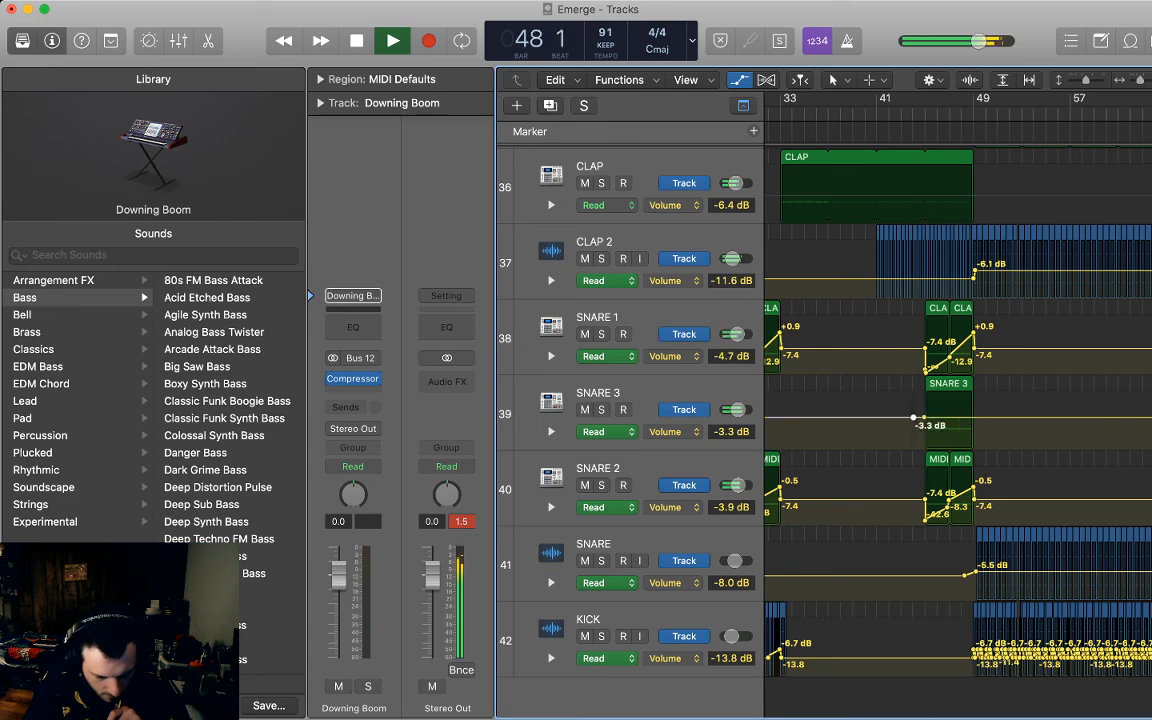
drag(924, 417, 924, 422)
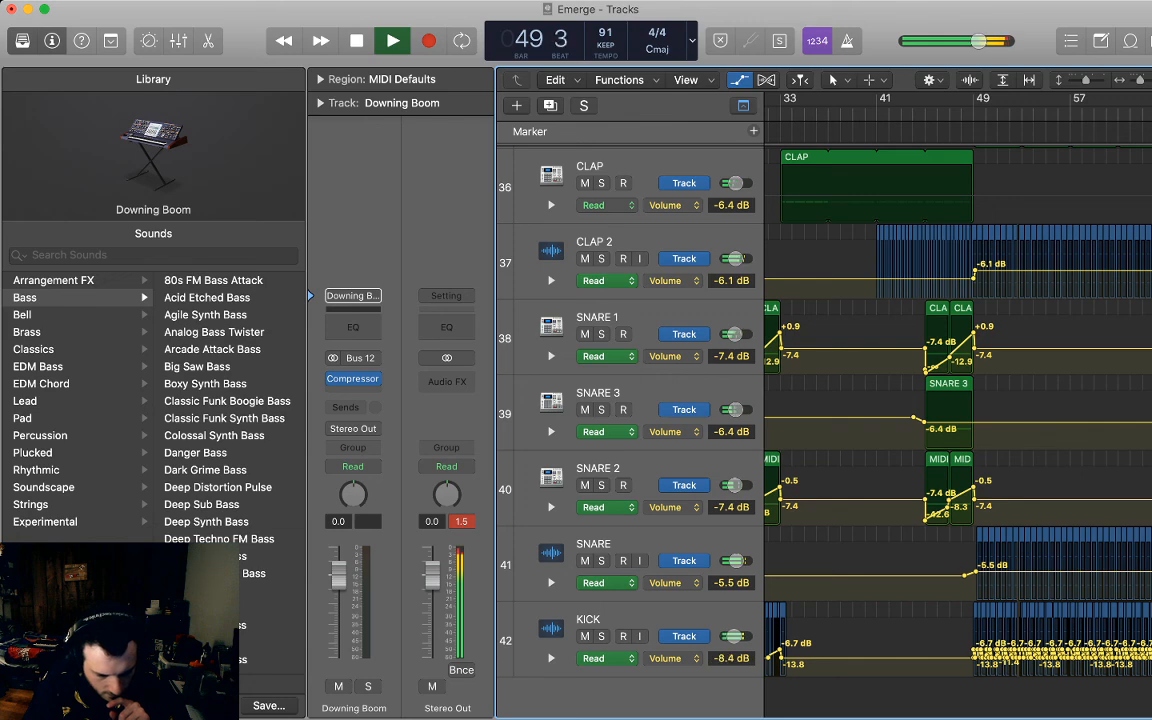
key(a)
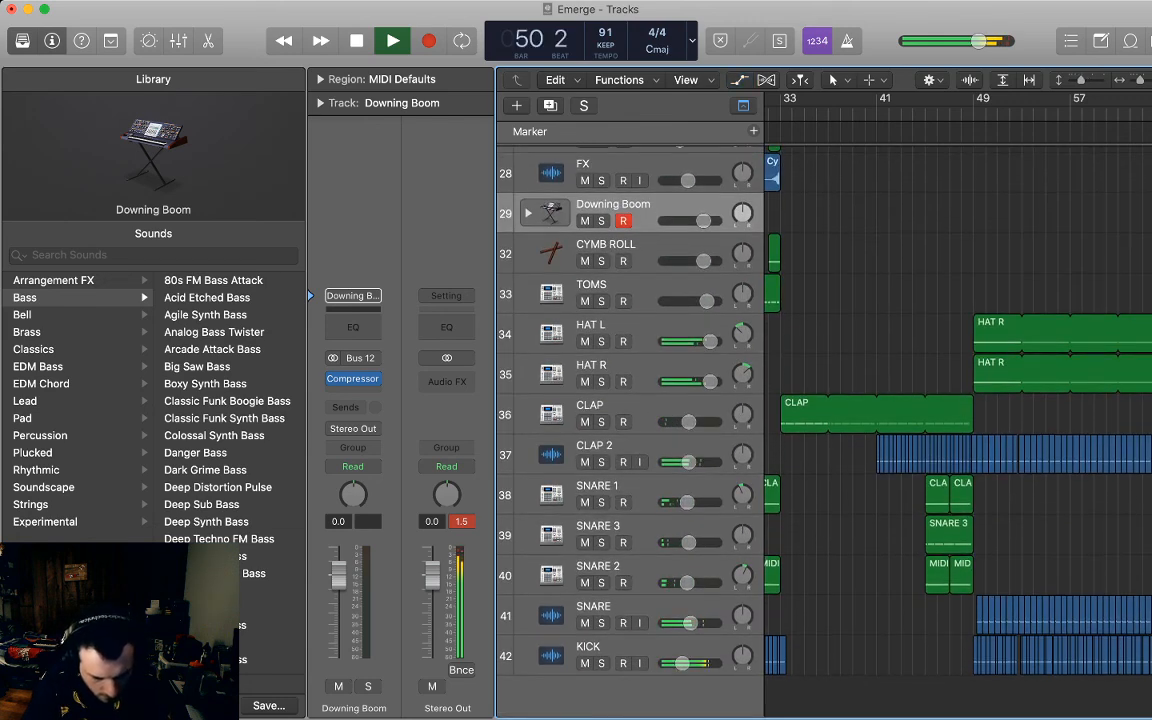
Copy the FX track's Cymatics region before bar 33 and paste the copy at bar 47.
scroll(640, 400, up, 4)
click(612, 319)
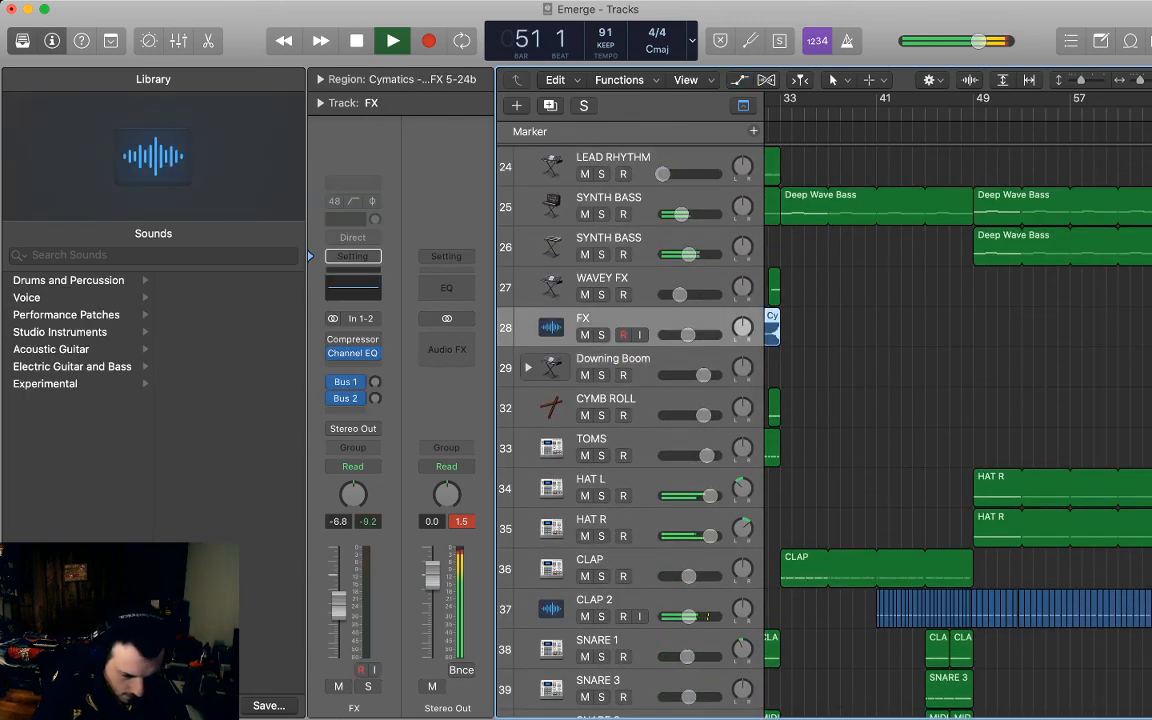
key(space)
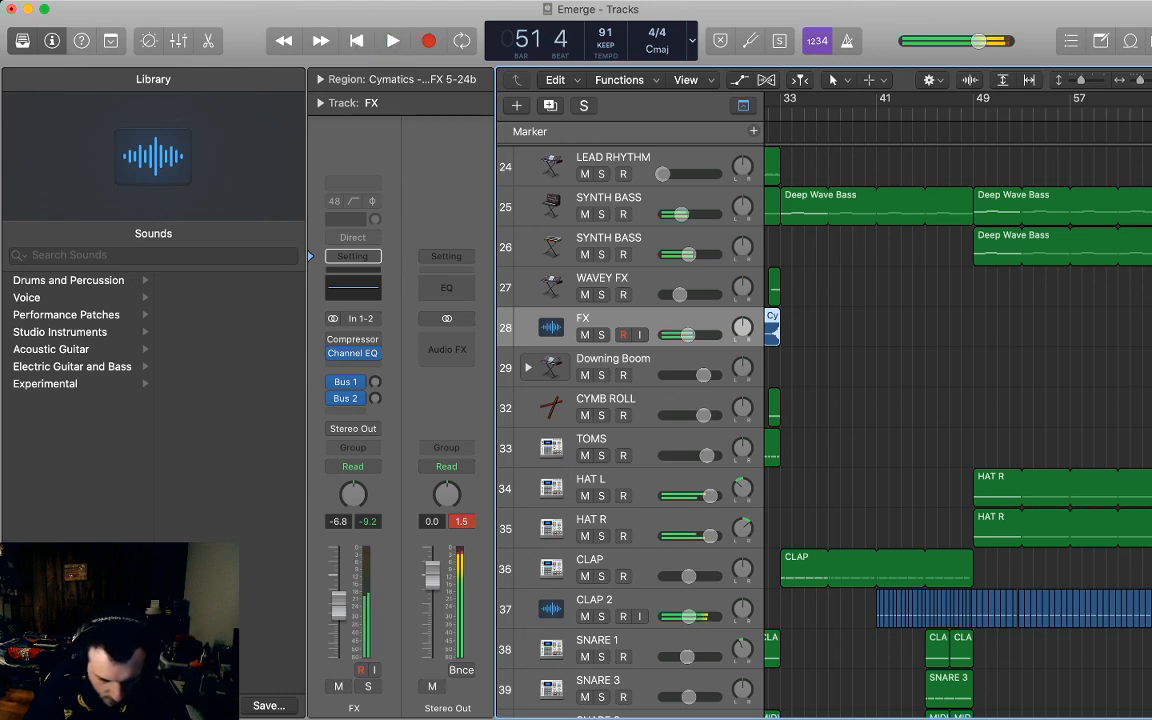
key(comma)
key(comma)
key(comma)
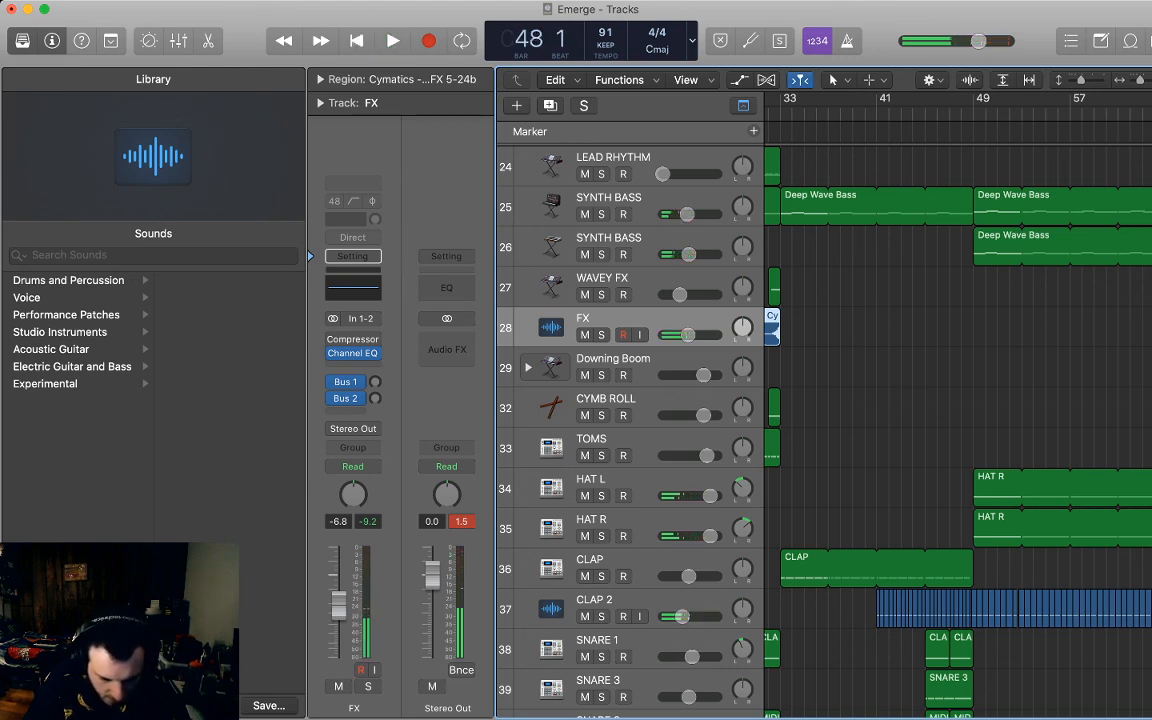
key(comma)
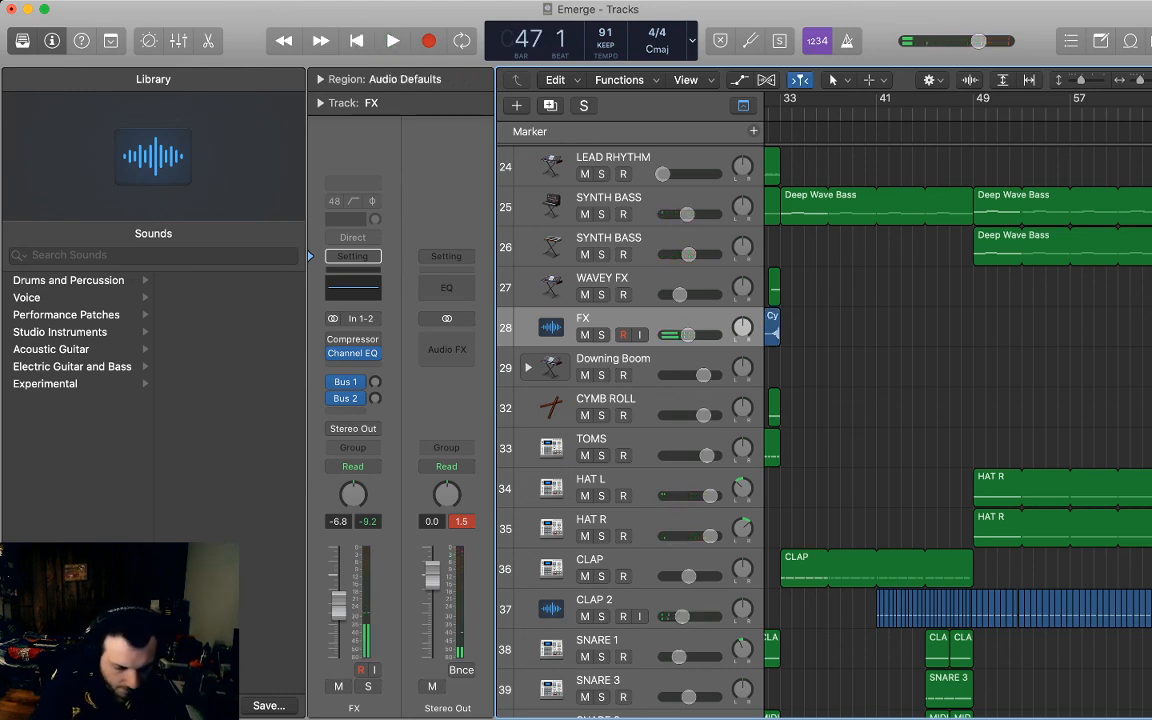
key(super+v)
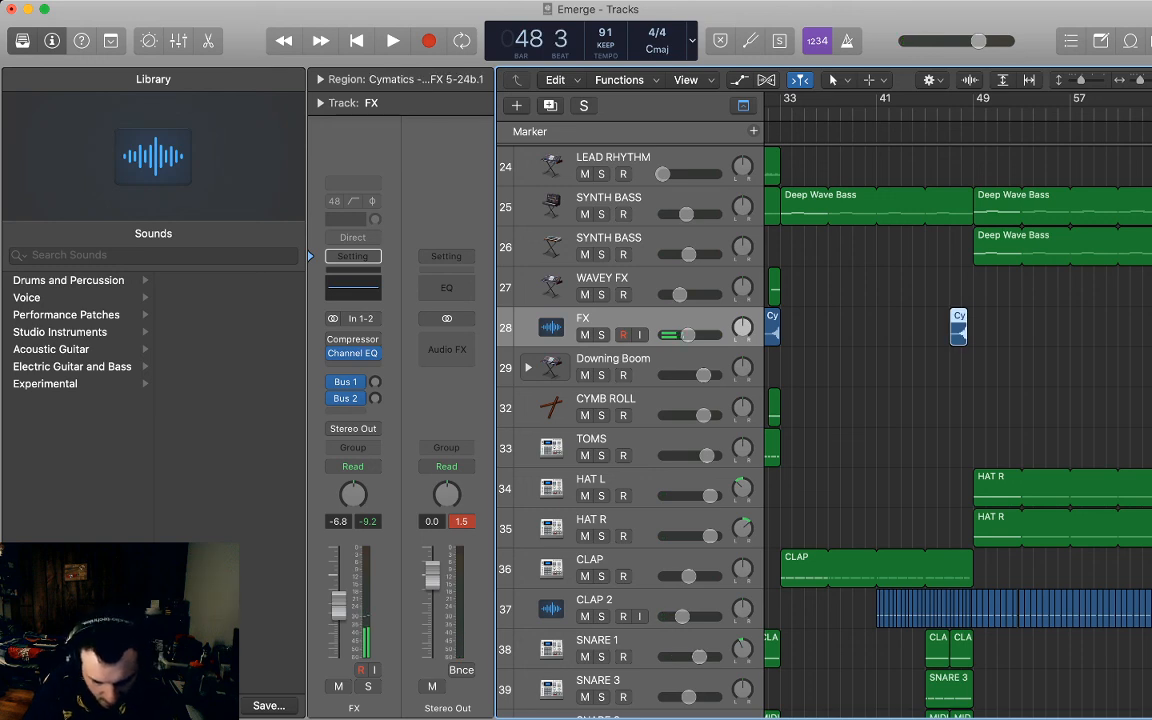
Move the pasted Cymatics region on the FX track later so it ends exactly at bar 49.
key(super+Right)
key(super+Right)
key(super+Right)
key(super+Right)
key(super+Right)
drag(924, 329, 953, 329)
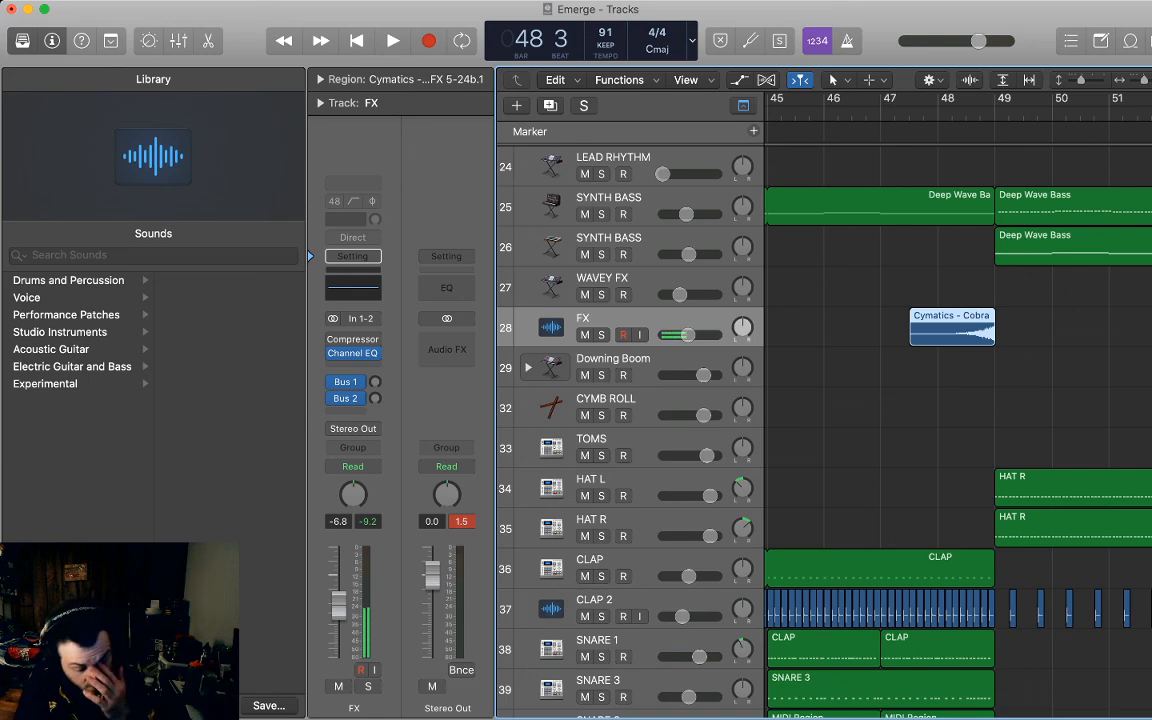
Copy the CYMB ROLL track's region from bar 32 to bar 48 and play the transition into bar 49.
click(857, 295)
scroll(957, 400, left, 3)
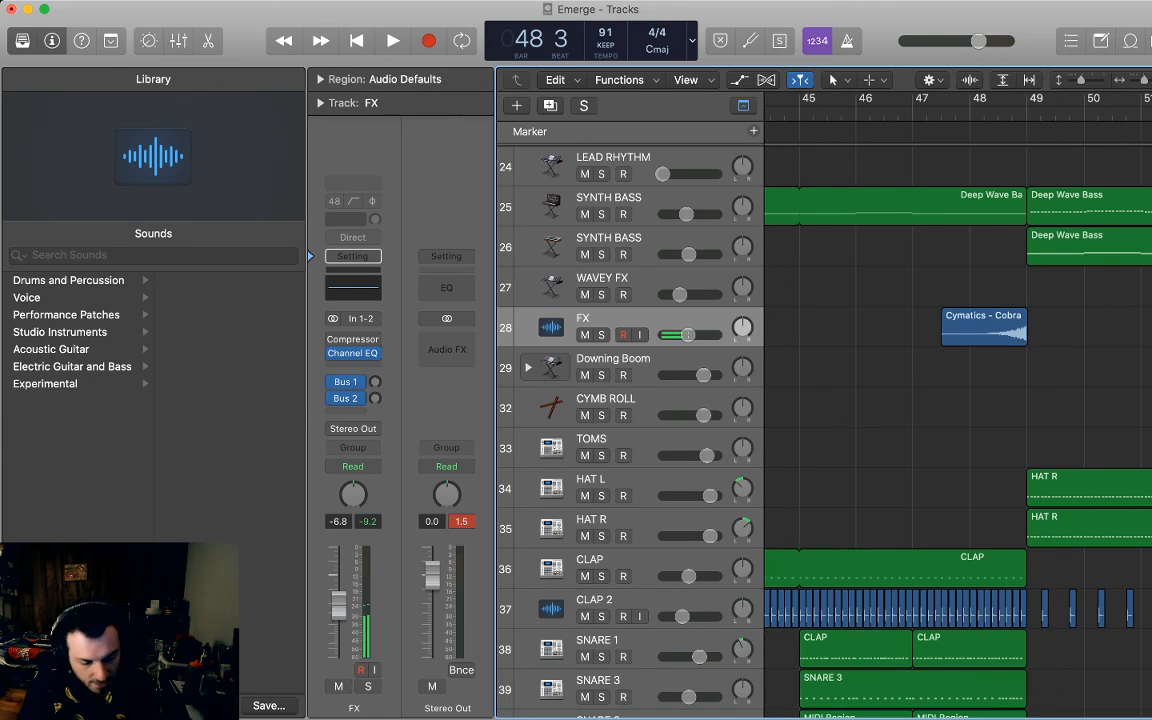
scroll(957, 400, right, 4)
scroll(824, 430, down, 3)
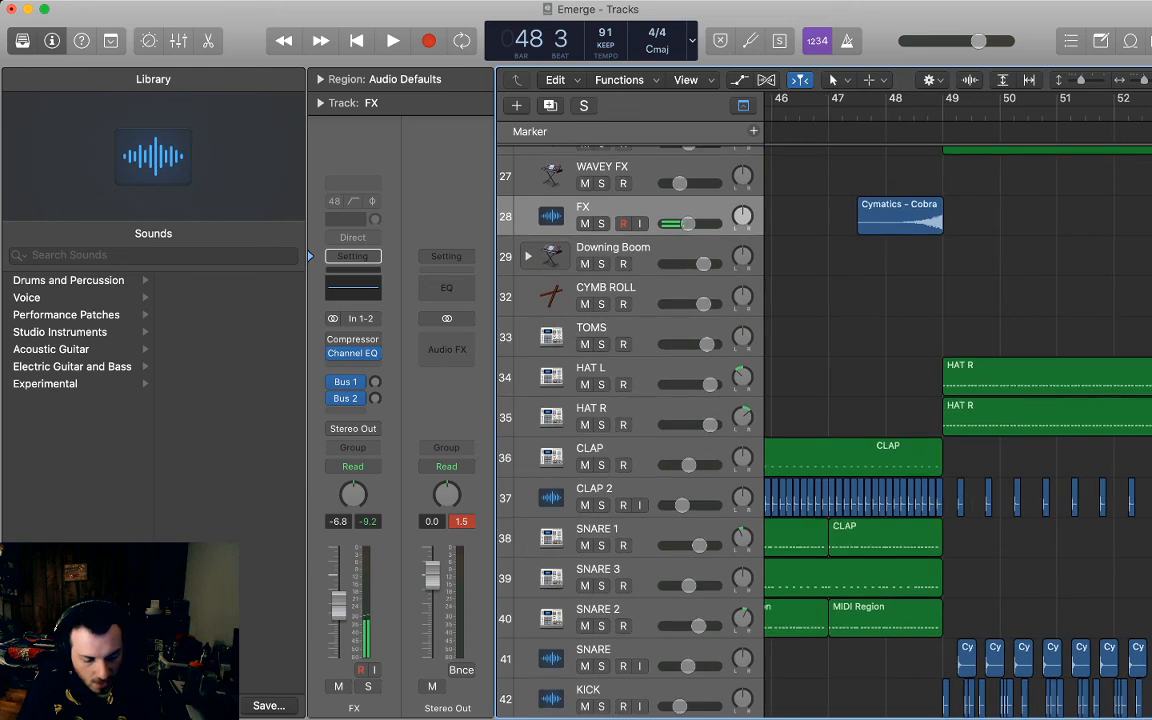
scroll(957, 430, left, 15)
scroll(935, 400, left, 2)
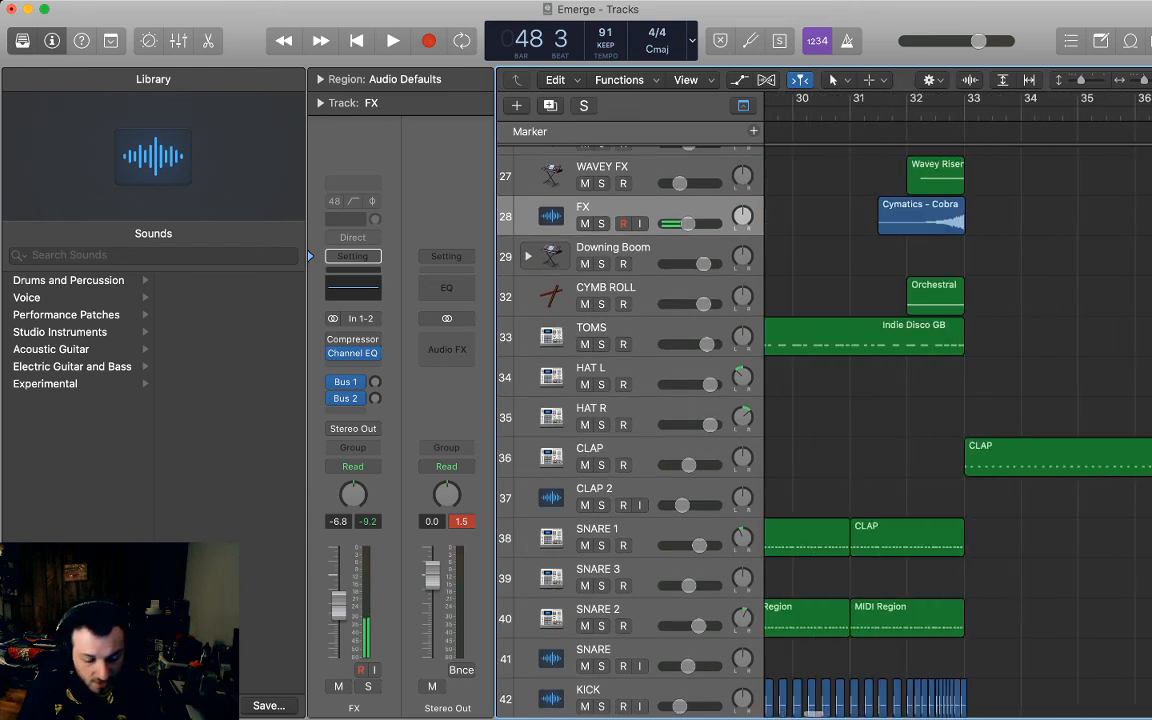
click(935, 297)
scroll(957, 430, right, 15)
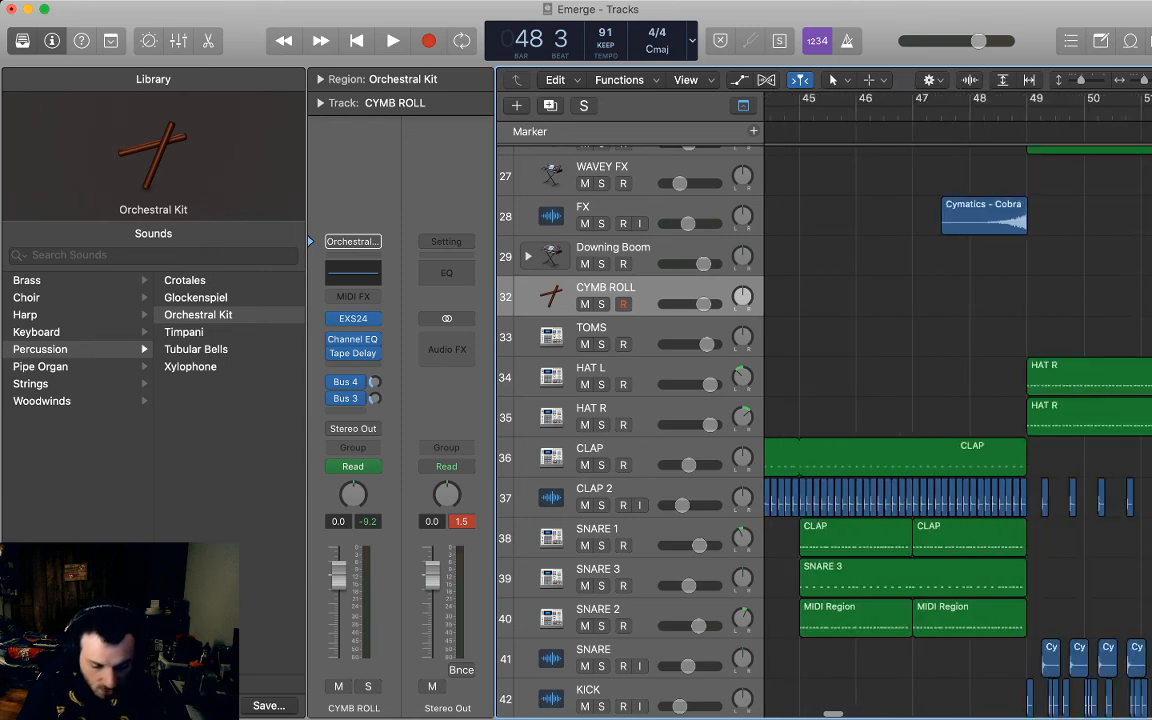
key(super+k)
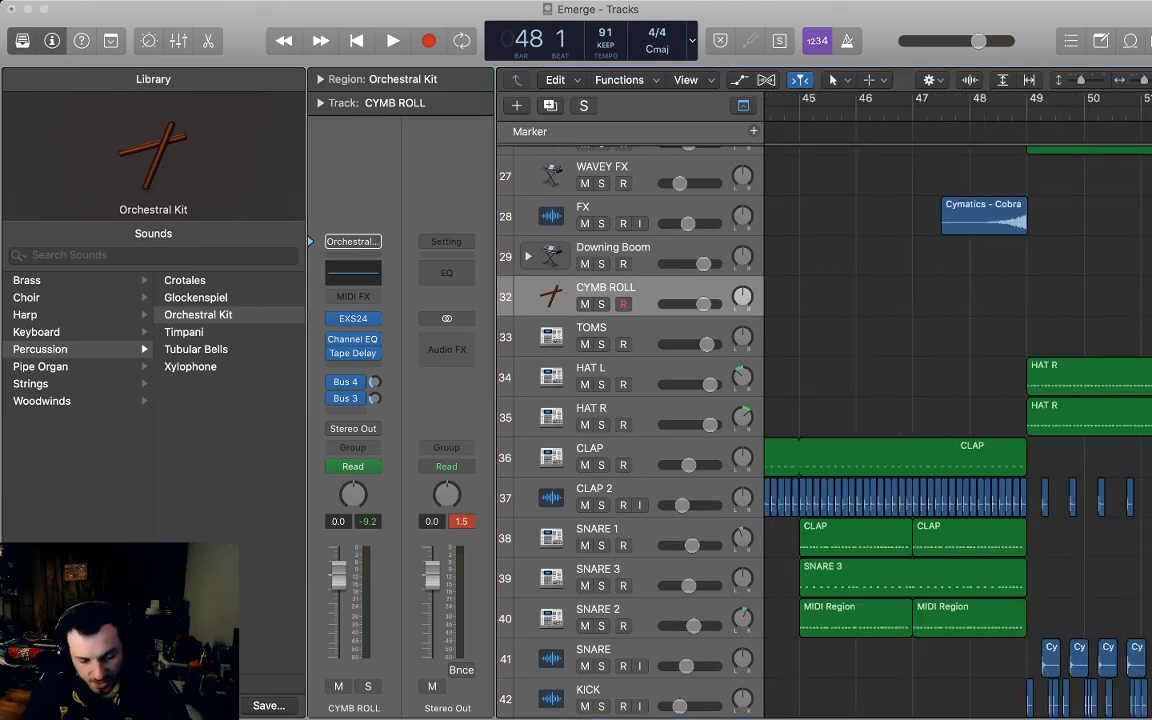
key(Return)
key(alt+shift+d)
key(comma)
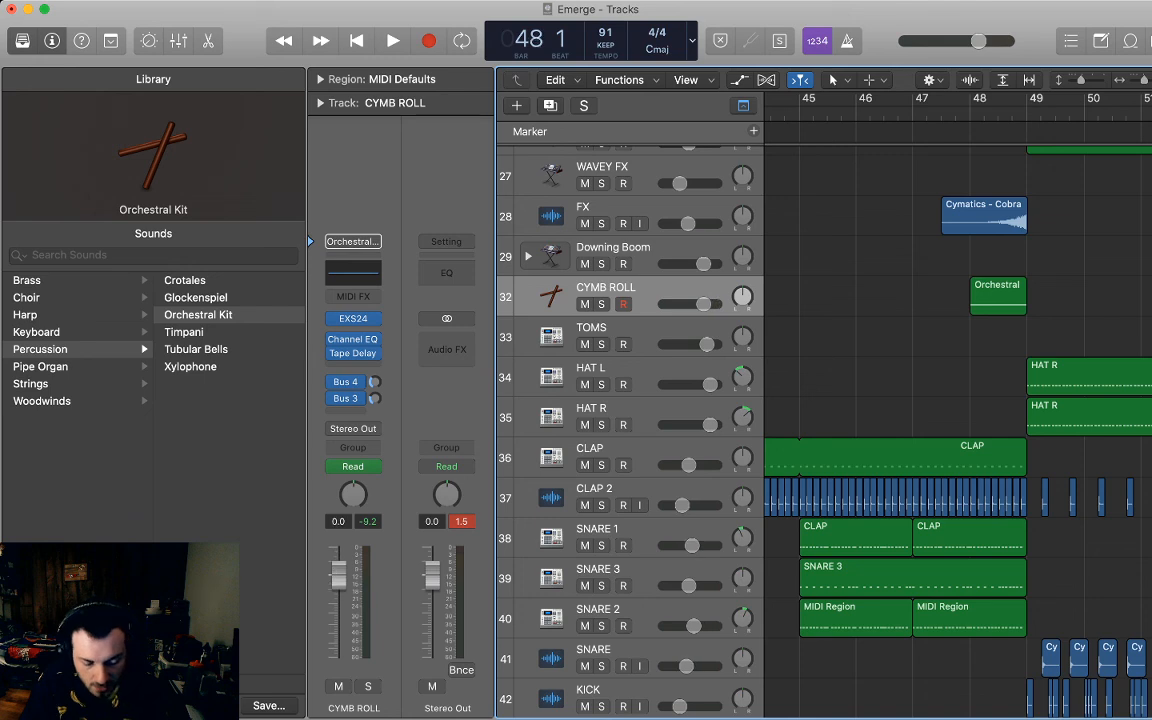
key(space)
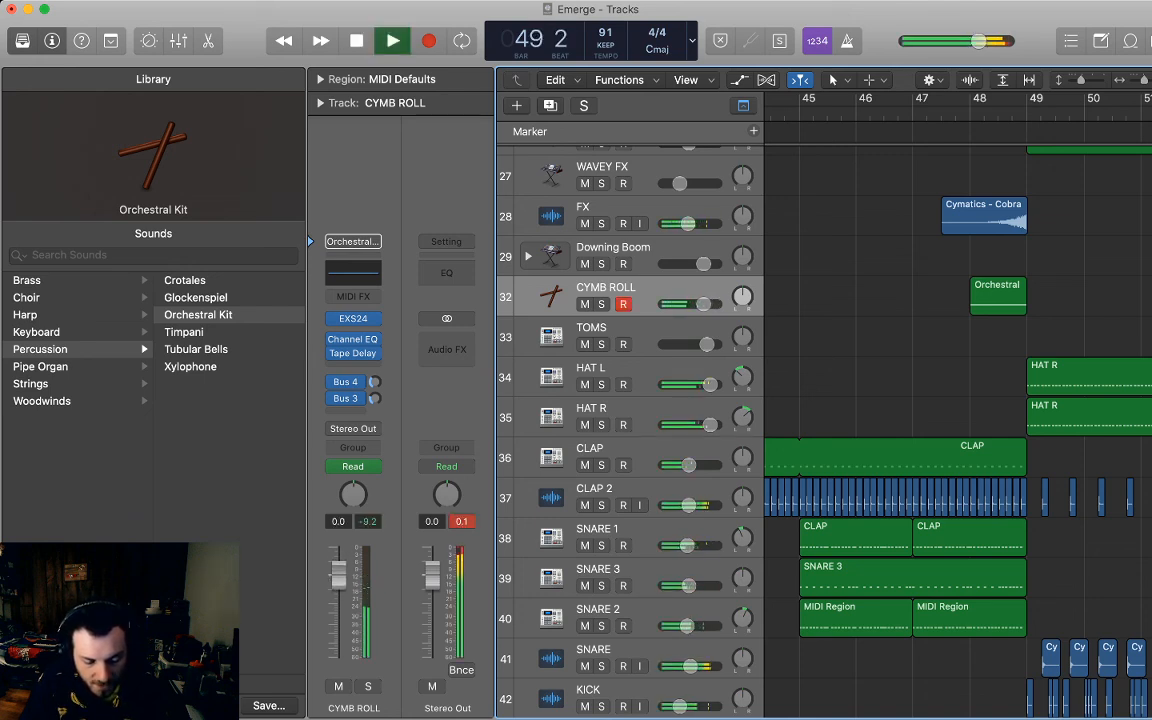
key(space)
Record a Downing Boom hit on its track, starting the playhead at bar 32, as a region from bar 33 to 35.
scroll(958, 420, left, 10)
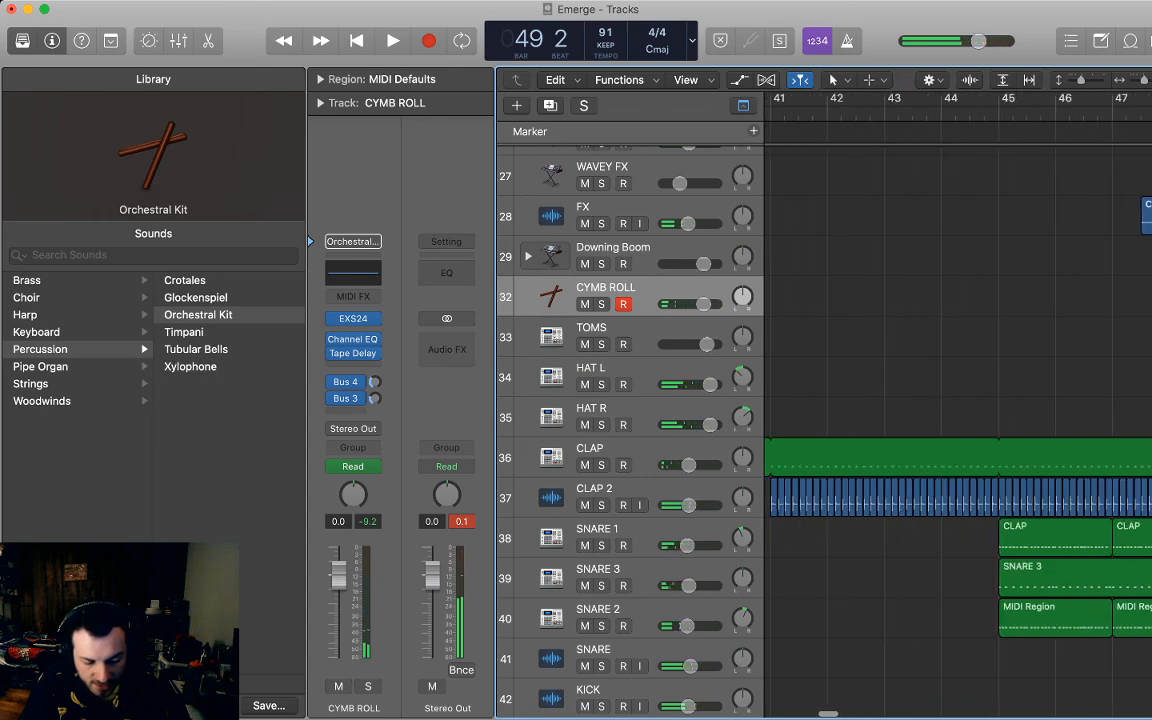
scroll(1040, 420, down, 5)
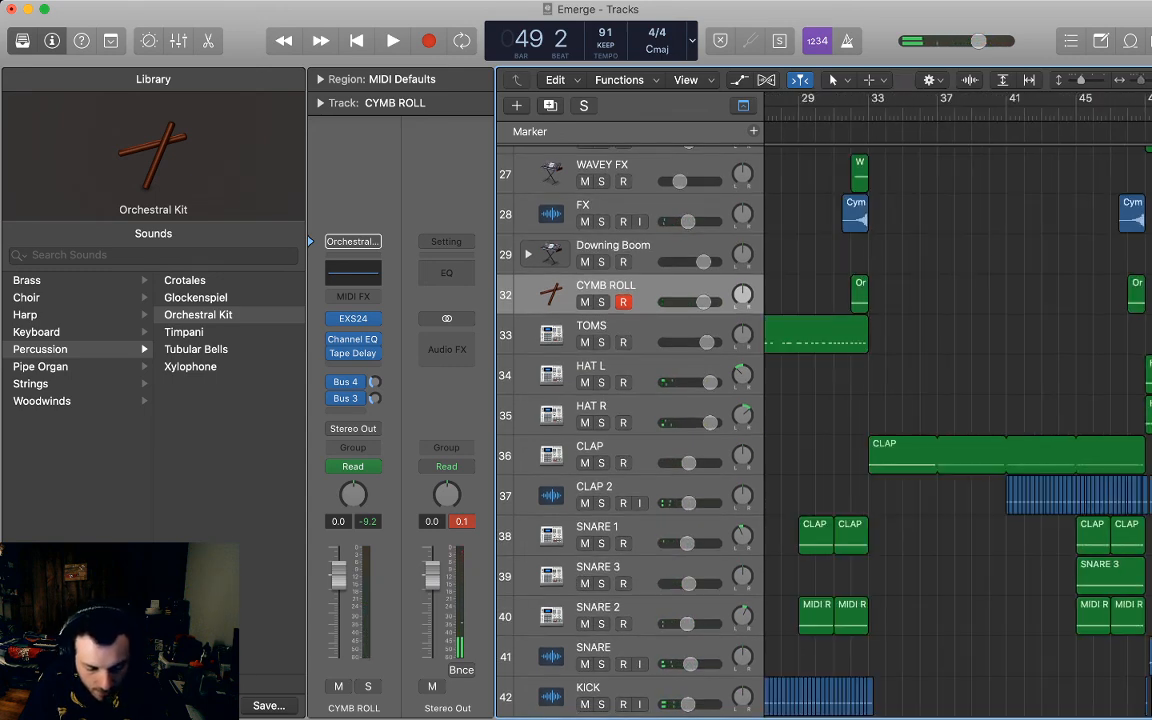
scroll(1040, 420, left, 2)
click(613, 243)
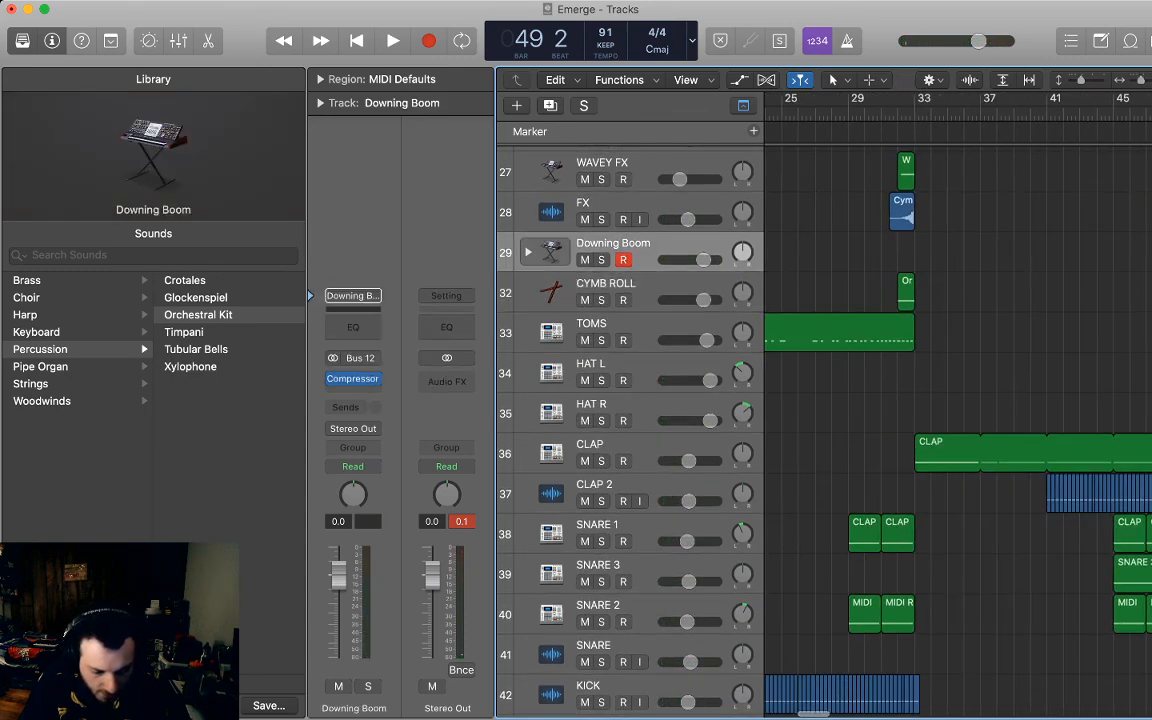
click(899, 112)
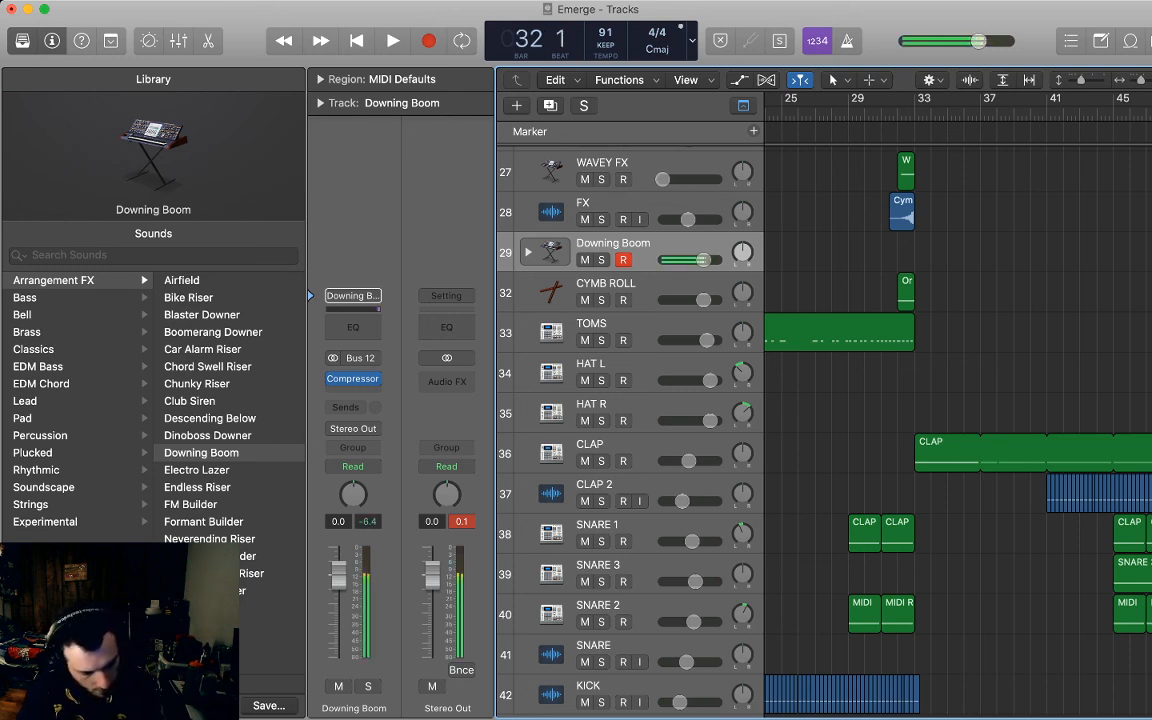
key(space)
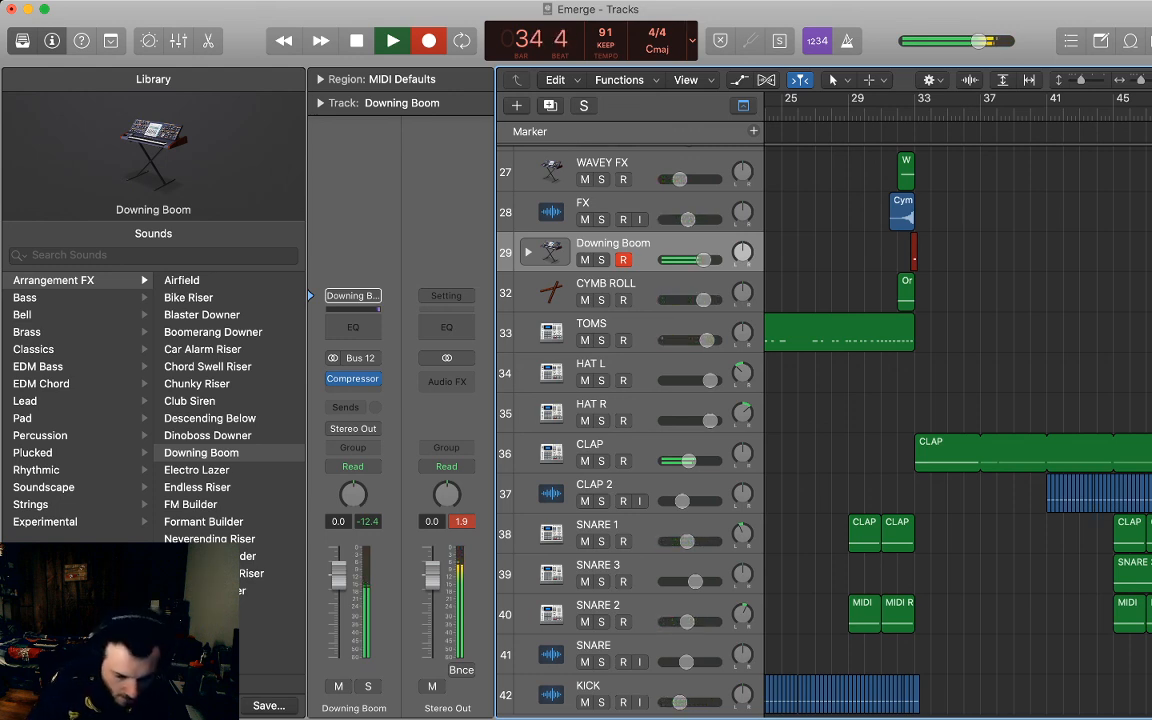
key(space)
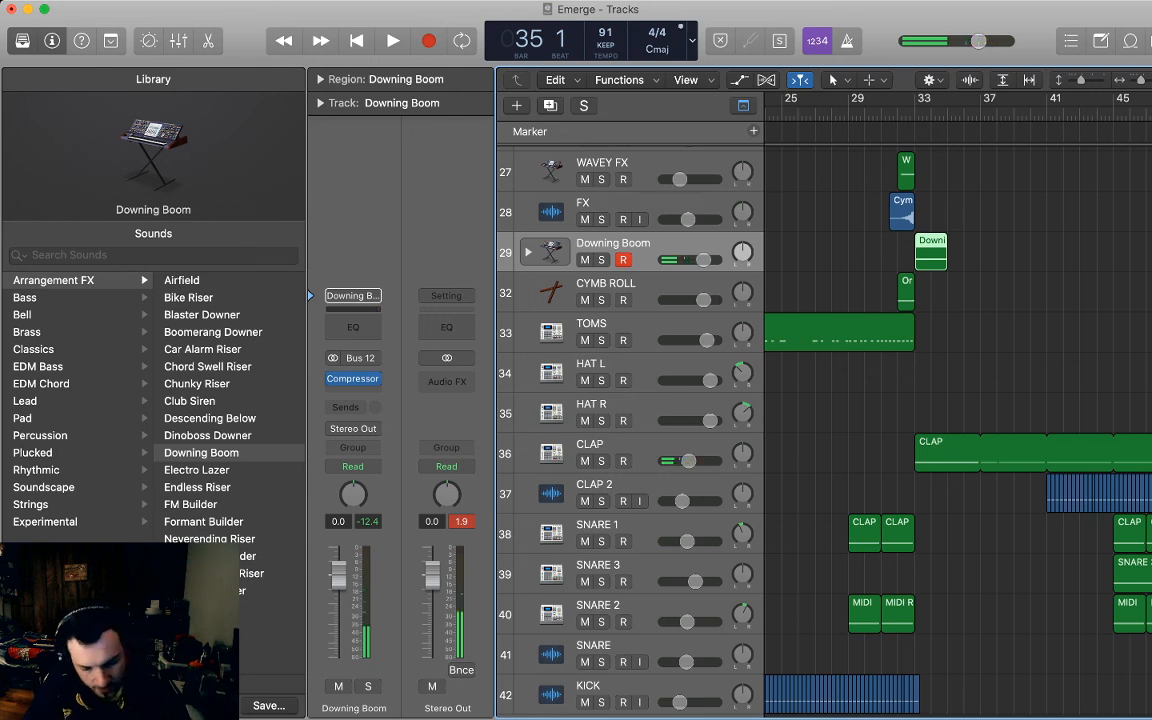
Open the Downing Boom region at bar 33 in the Piano Roll and check its note through to the end.
key(p)
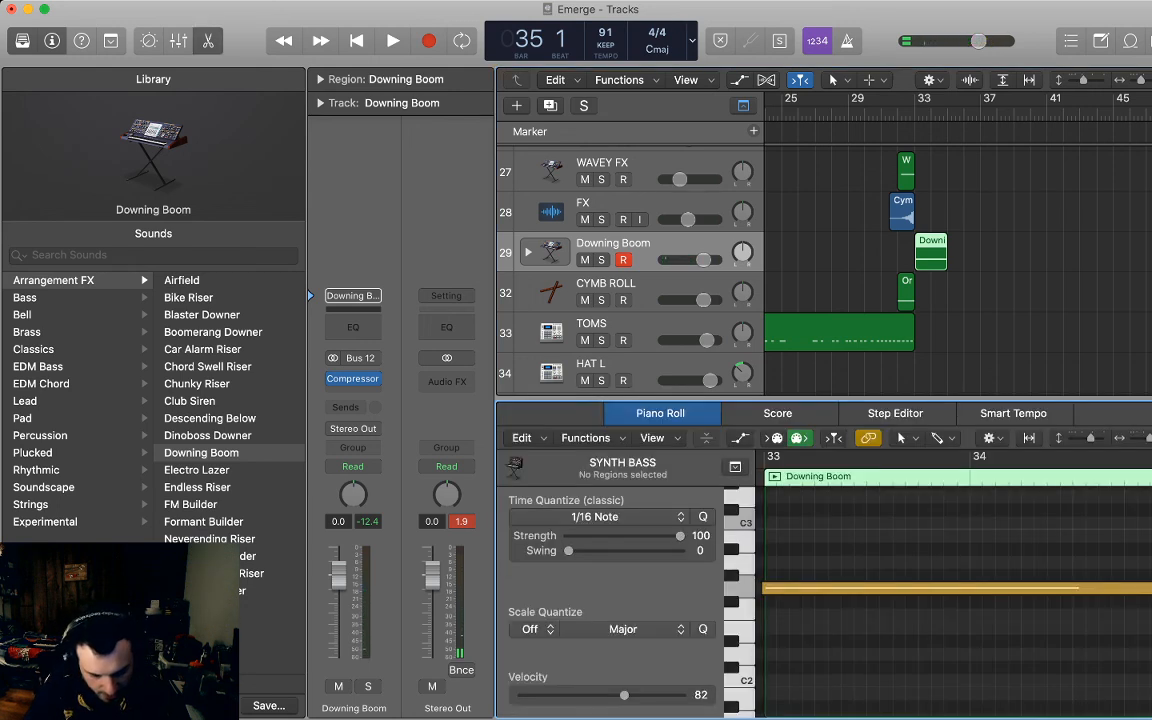
click(1135, 588)
click(1135, 625)
scroll(1135, 625, right, 2)
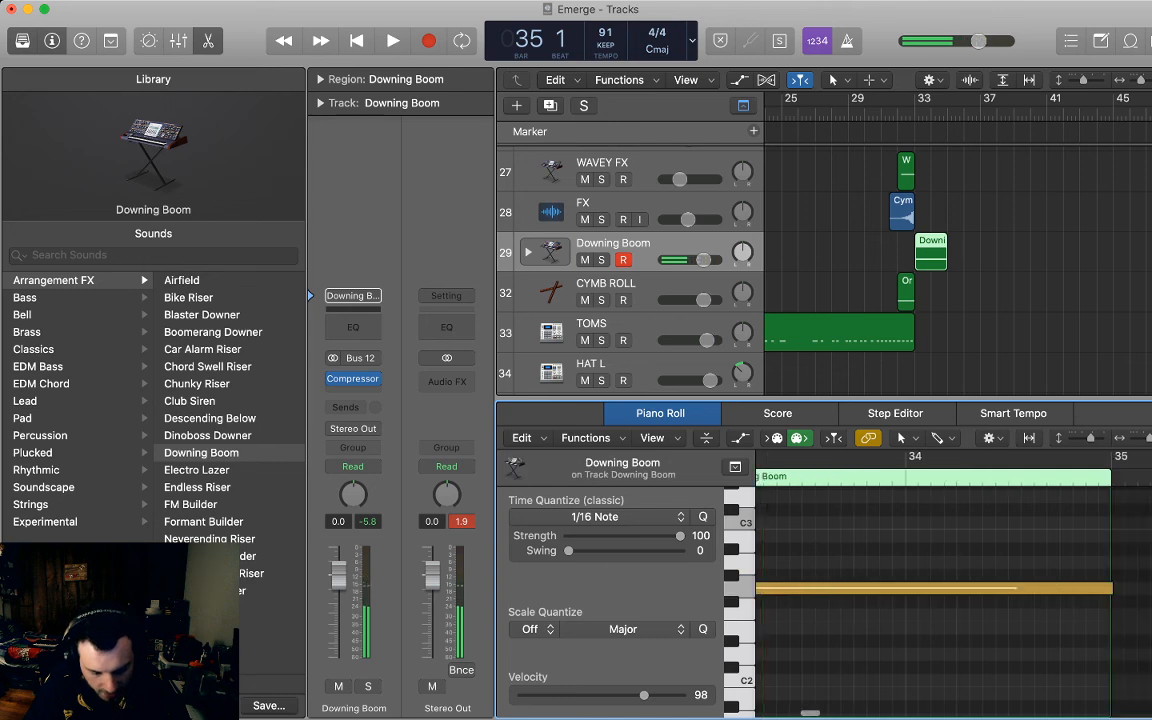
scroll(935, 600, right, 2)
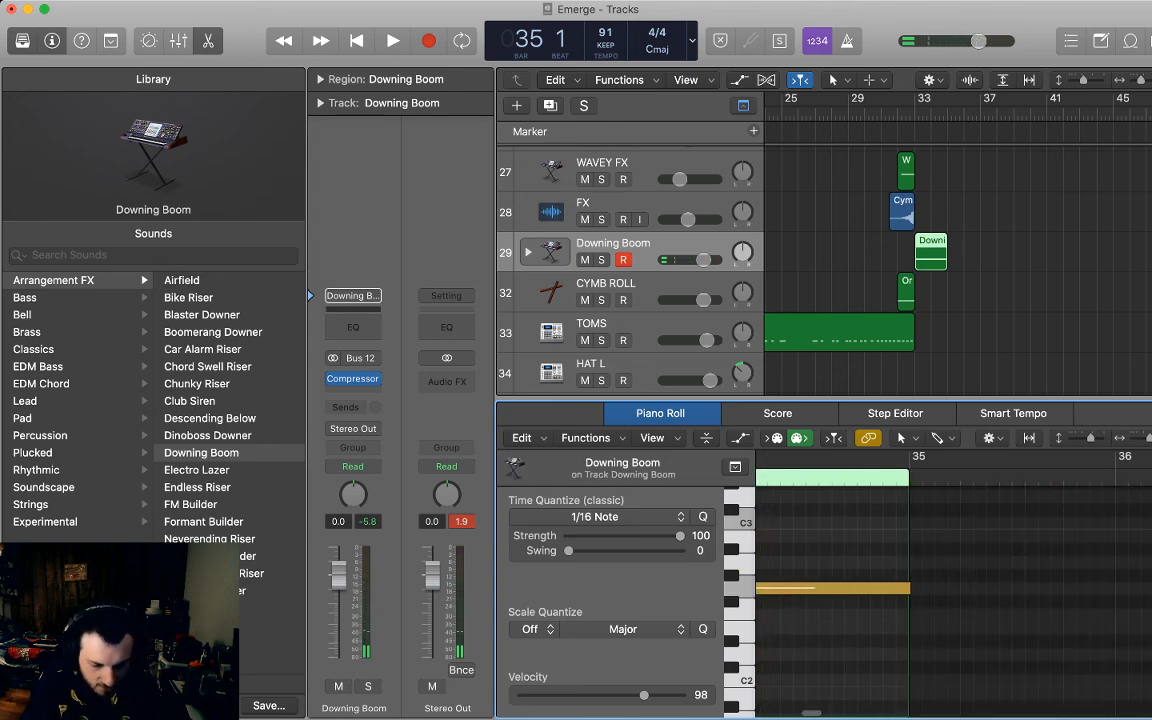
Add FF Pro-Q 3 to the Downing Boom track, set its volume to -2.4 dB, and play the transition through bar 35.
click(882, 112)
key(space)
click(980, 200)
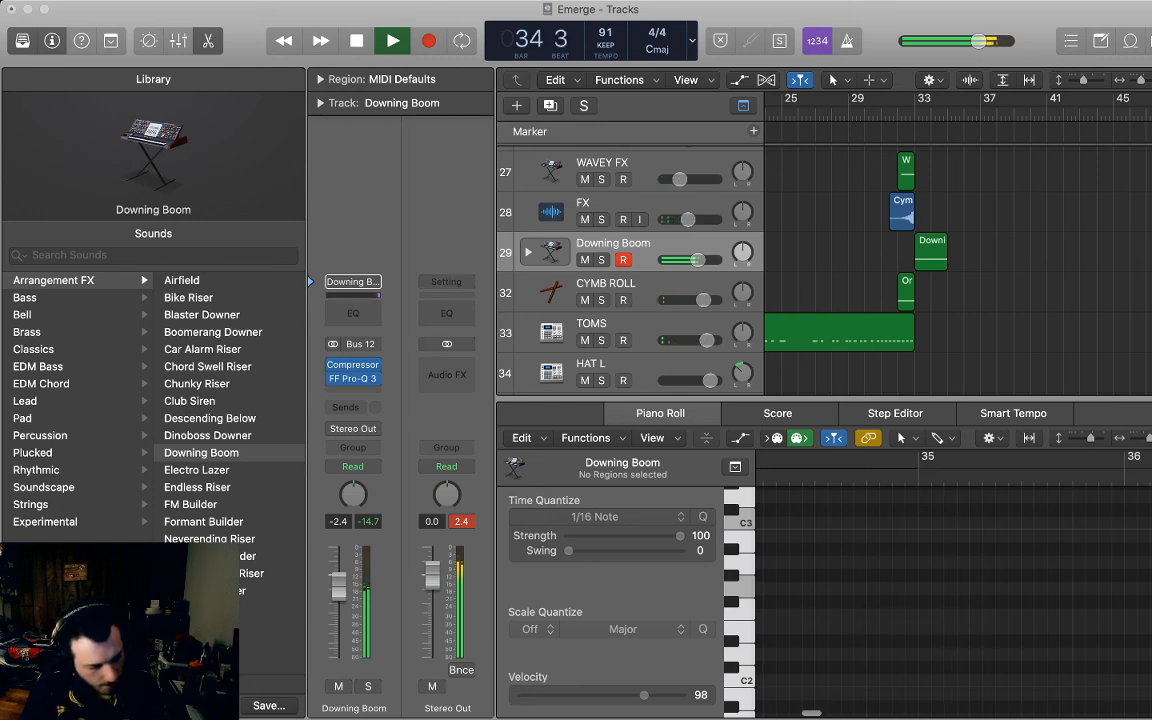
key(space)
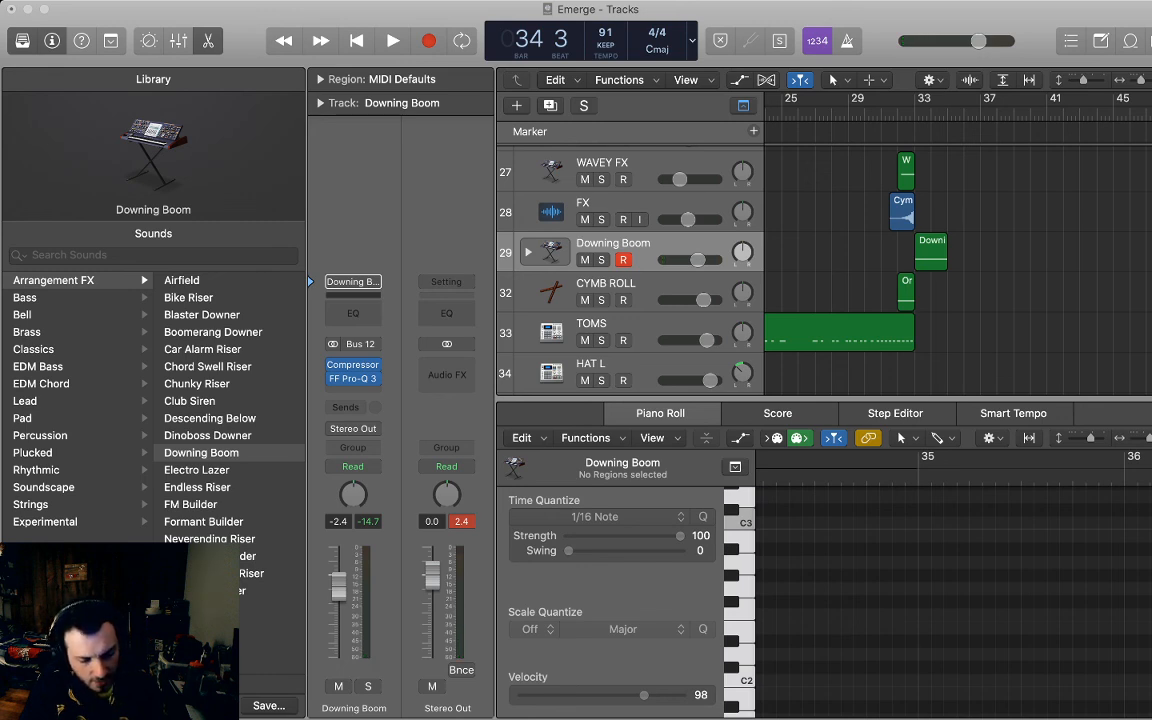
key(space)
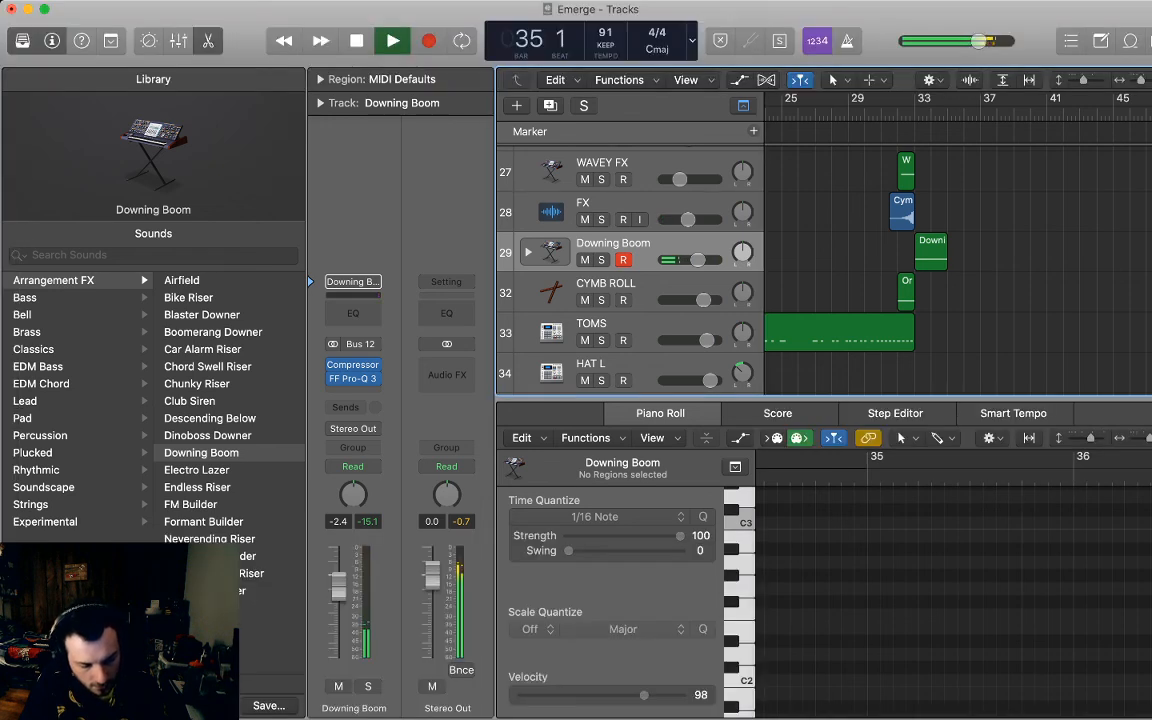
key(space)
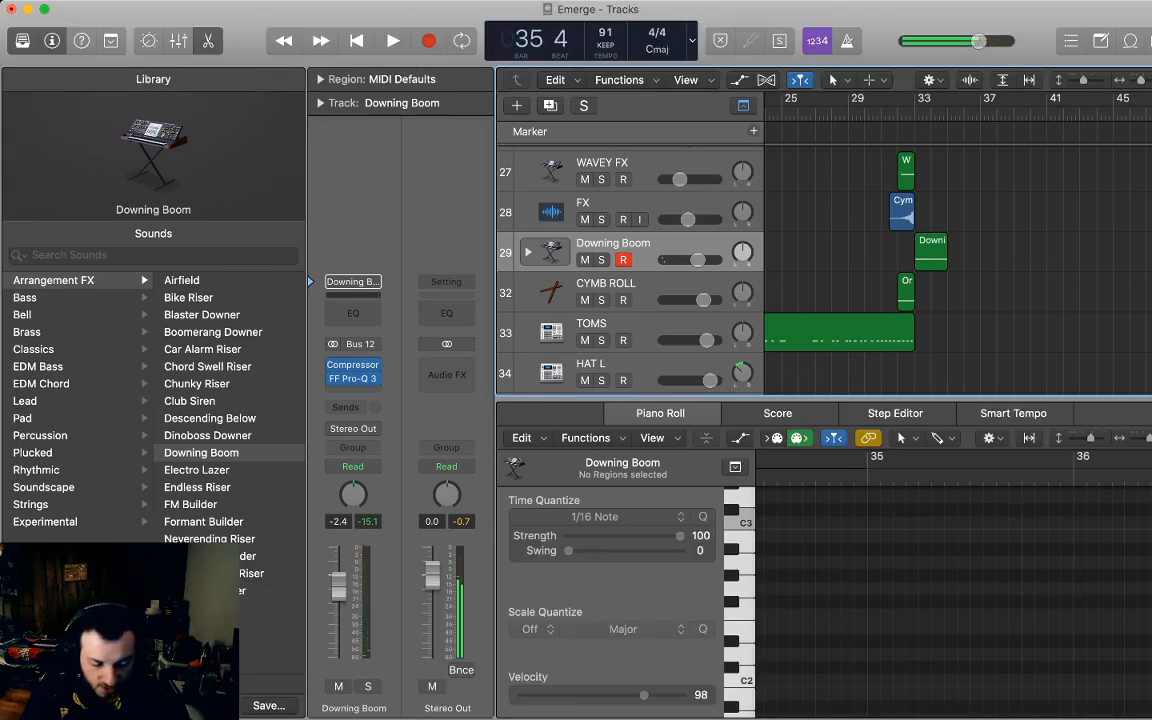
Return the playhead to bar 1, close the Piano Roll, and look over the arrangement's tracks down to KICK.
key(Return)
key(super+Left)
key(super+Left)
key(super+Left)
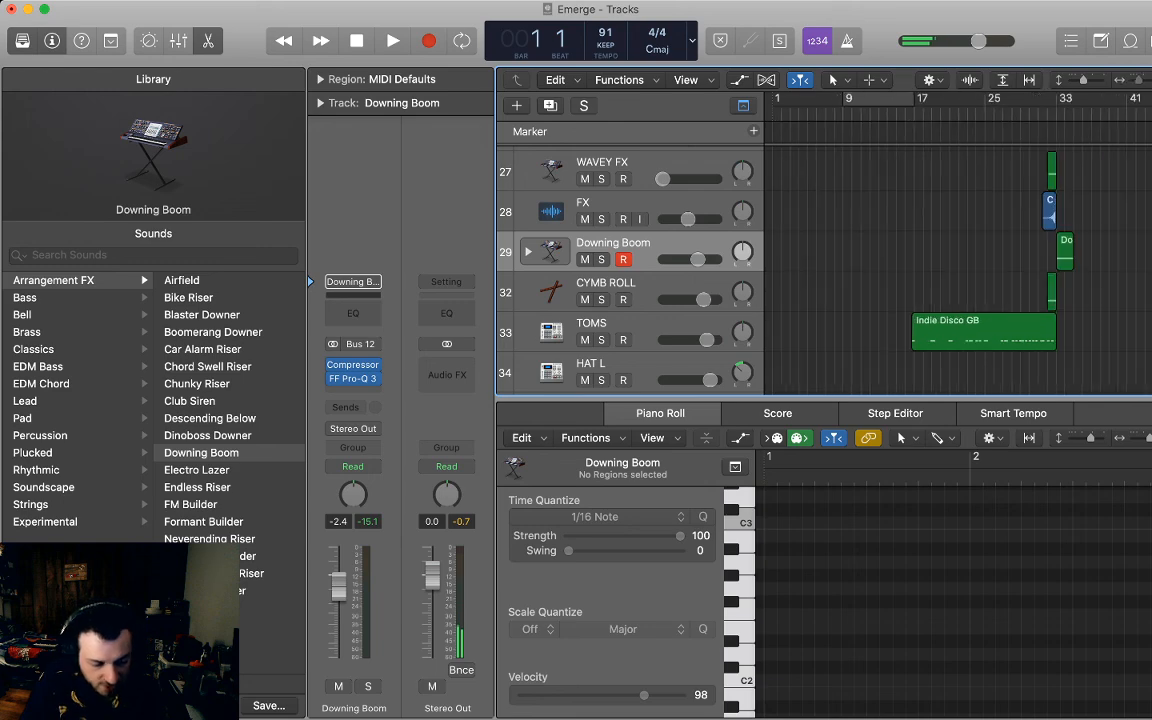
key(p)
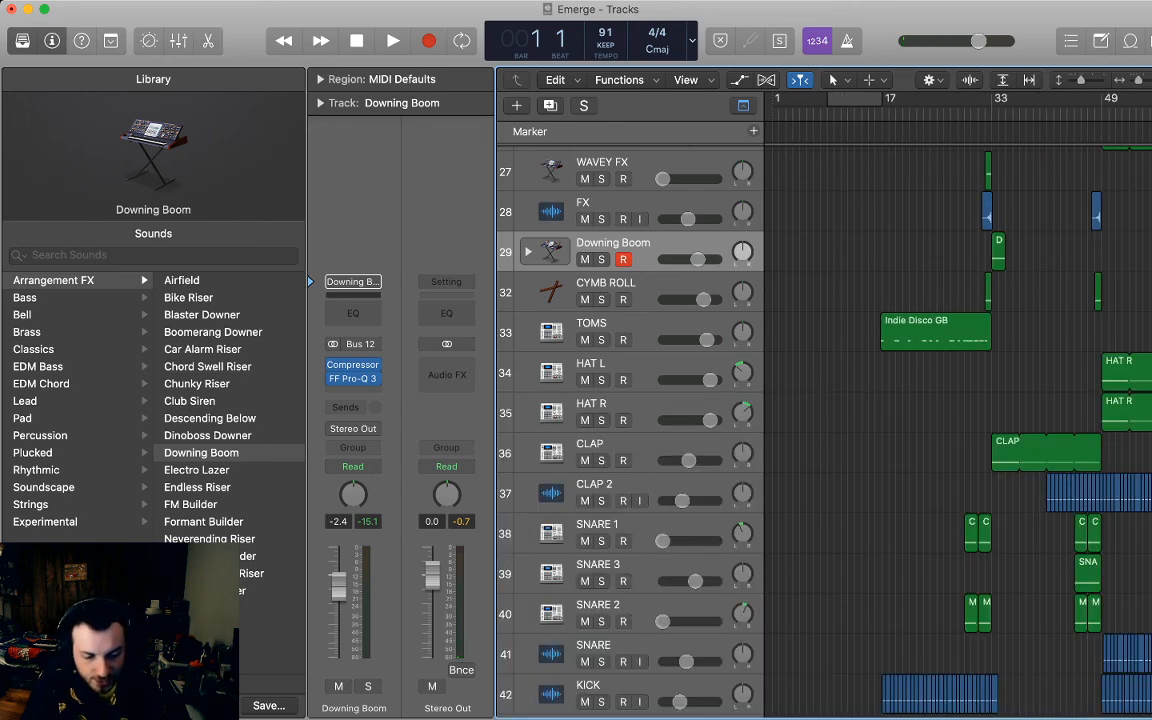
scroll(900, 420, up, 10)
scroll(900, 420, down, 10)
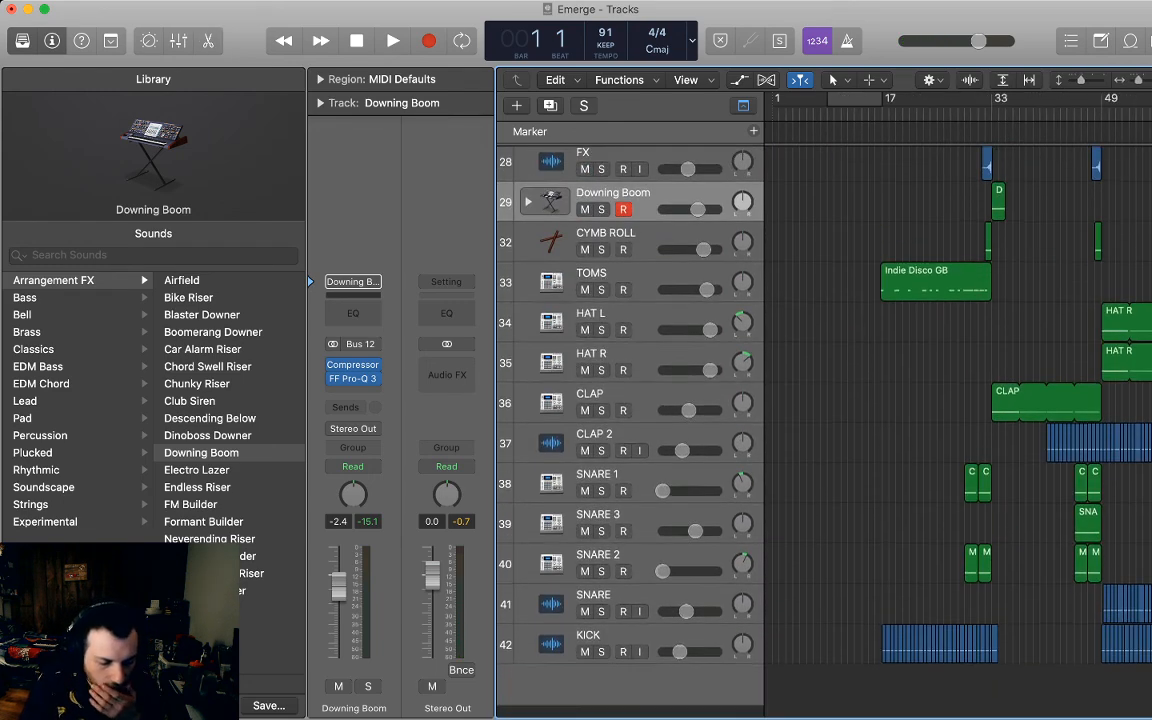
scroll(900, 420, up, 10)
scroll(900, 420, down, 10)
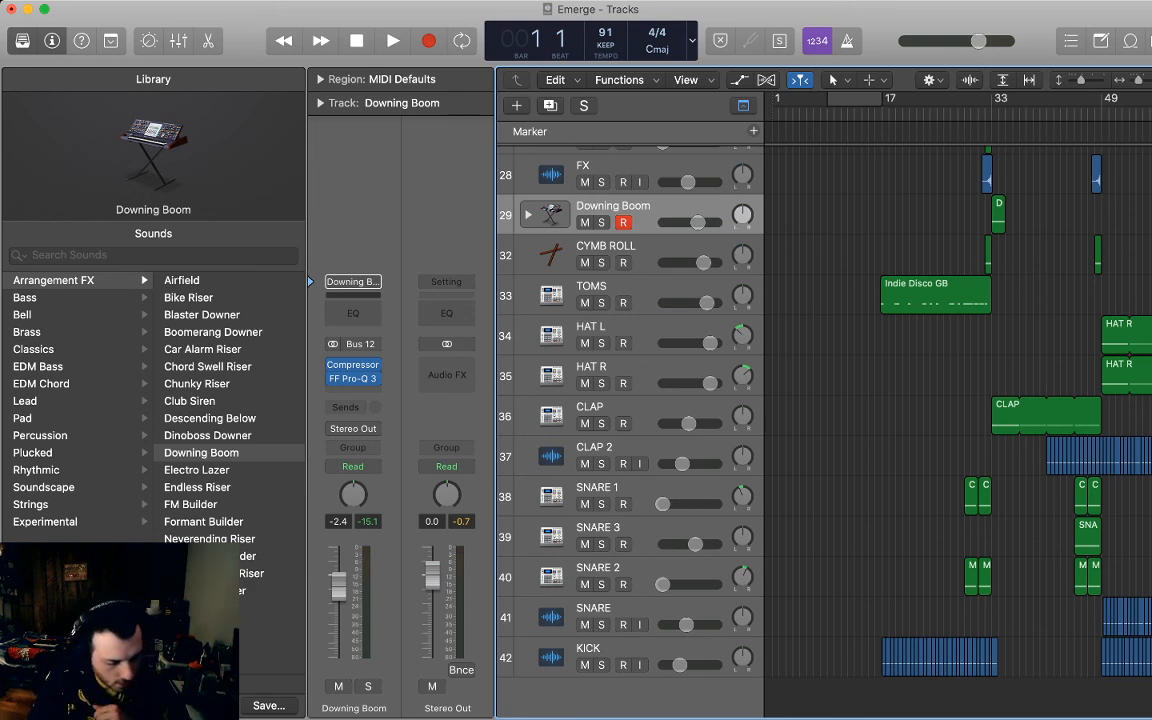
key(super+Tab)
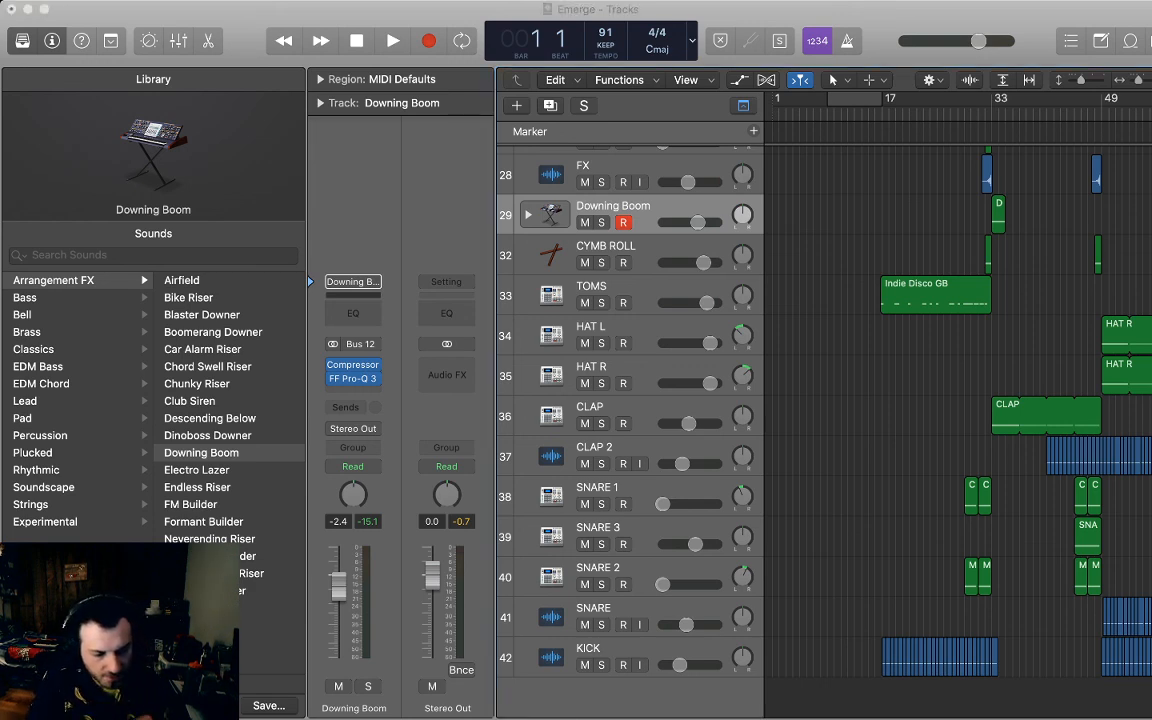
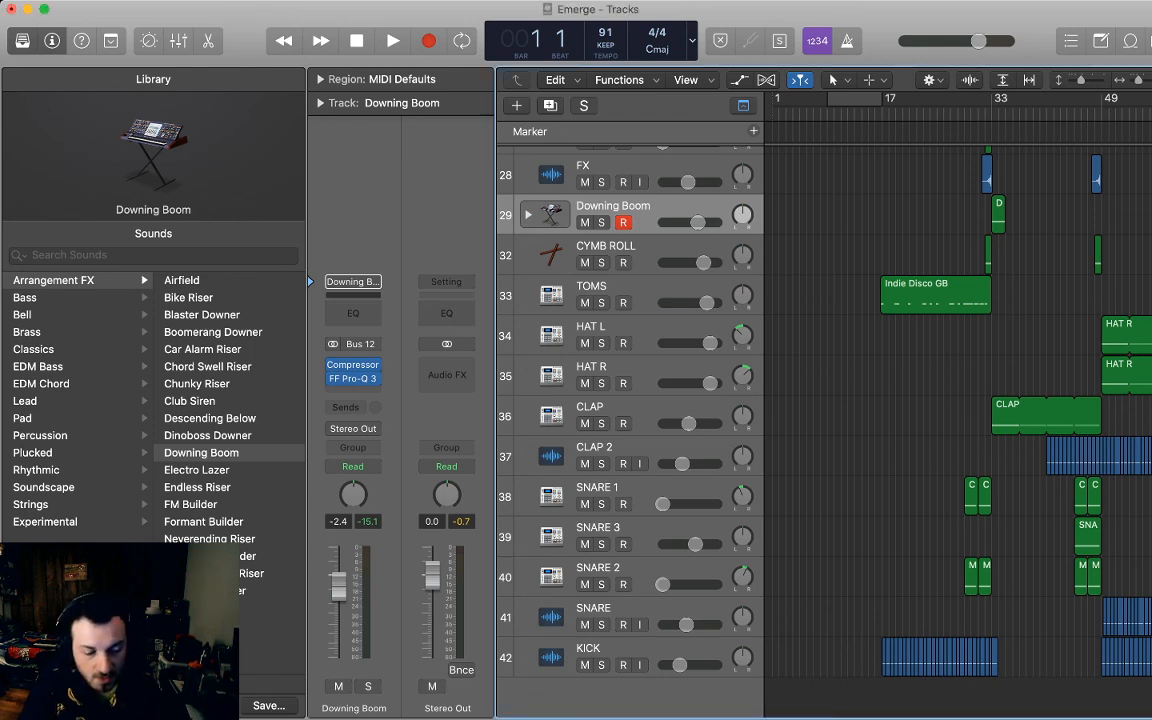
Start playback of the full arrangement from bar 1 with the upper tracks in view.
scroll(630, 420, up, 15)
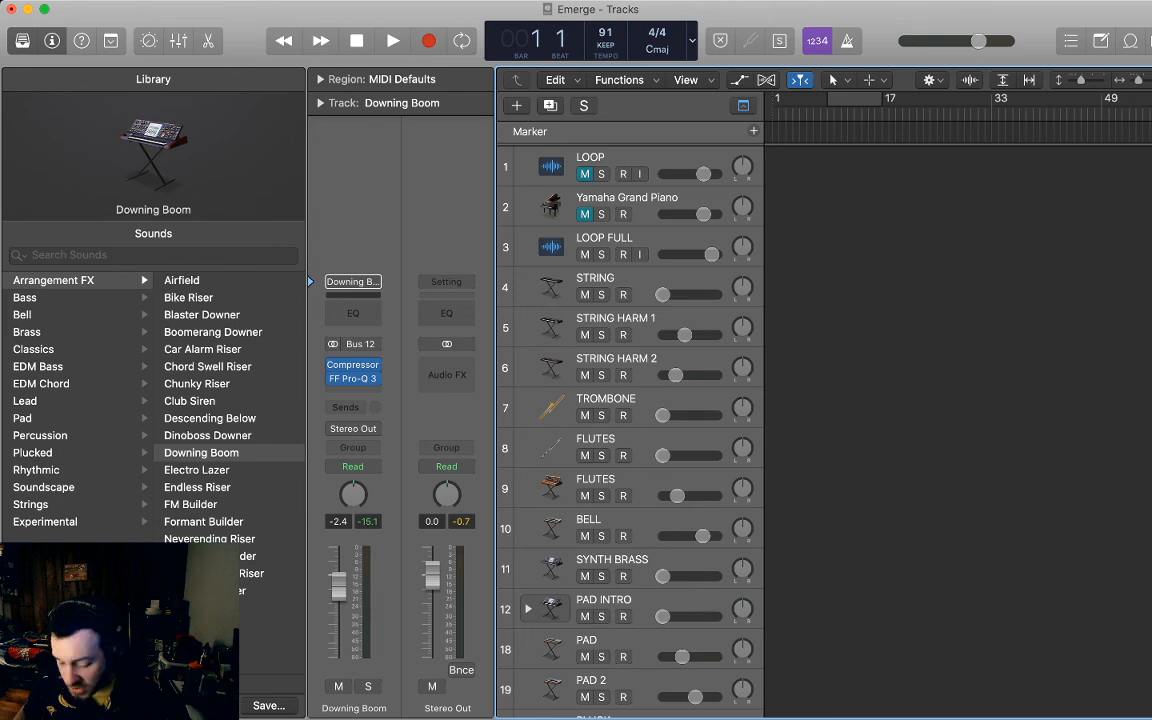
scroll(630, 420, down, 4)
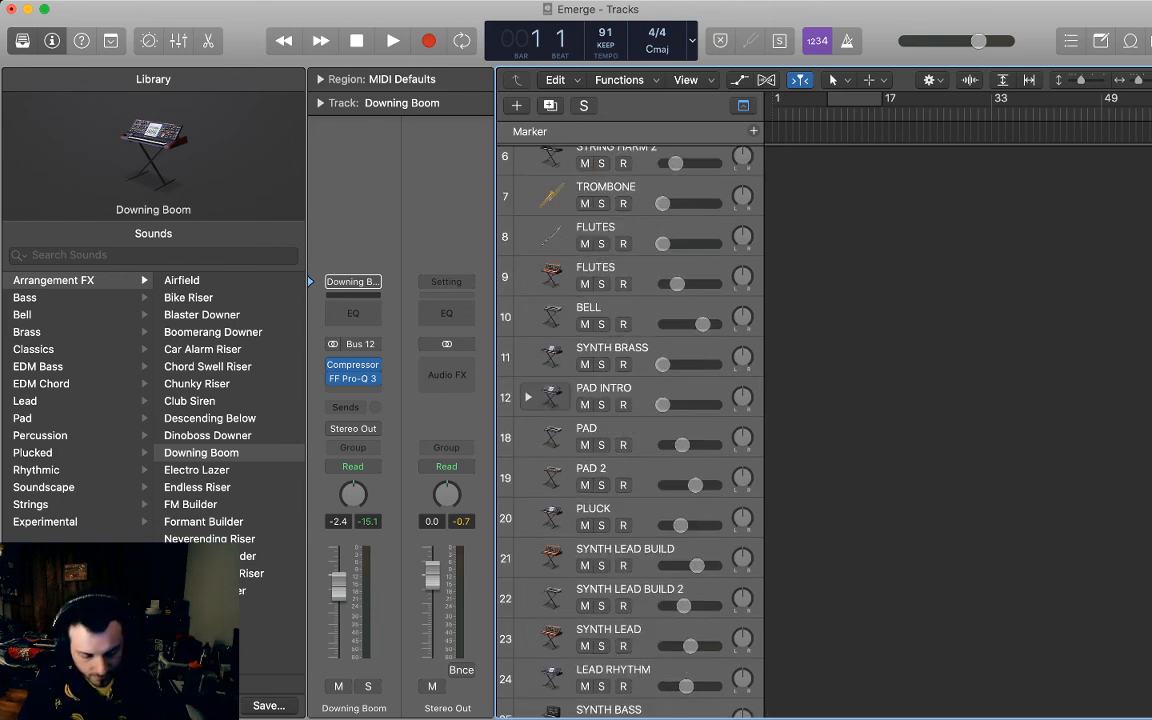
scroll(630, 420, down, 2)
key(space)
key(space)
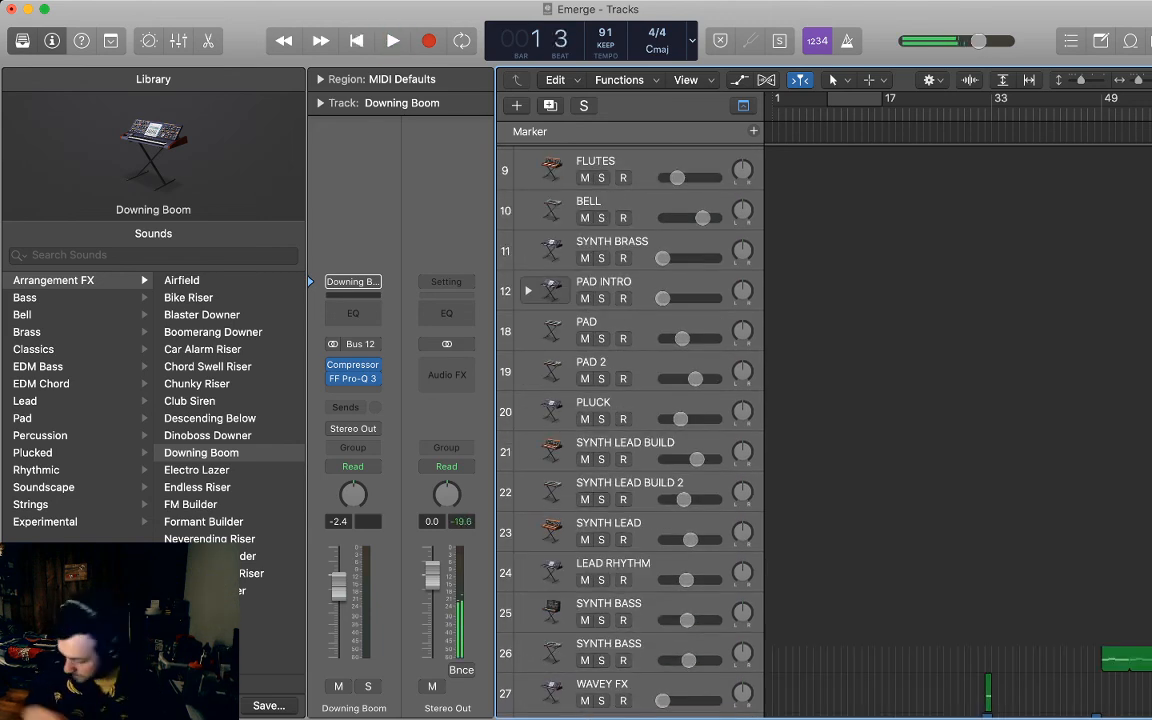
key(Return)
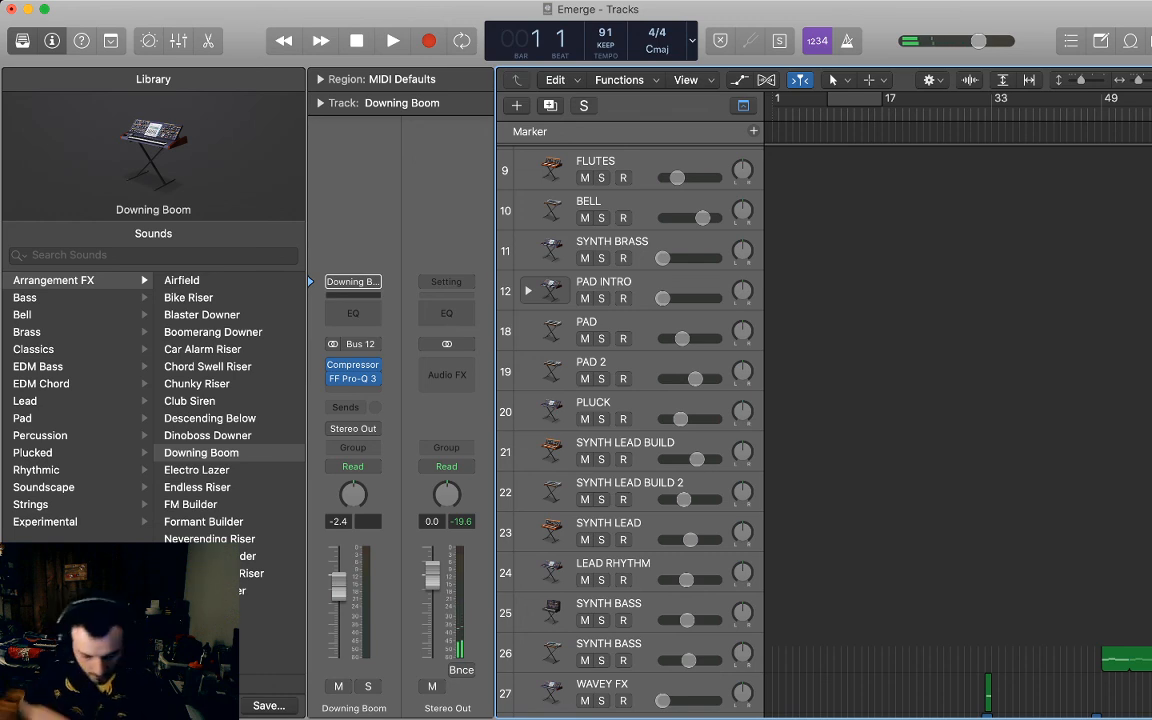
key(space)
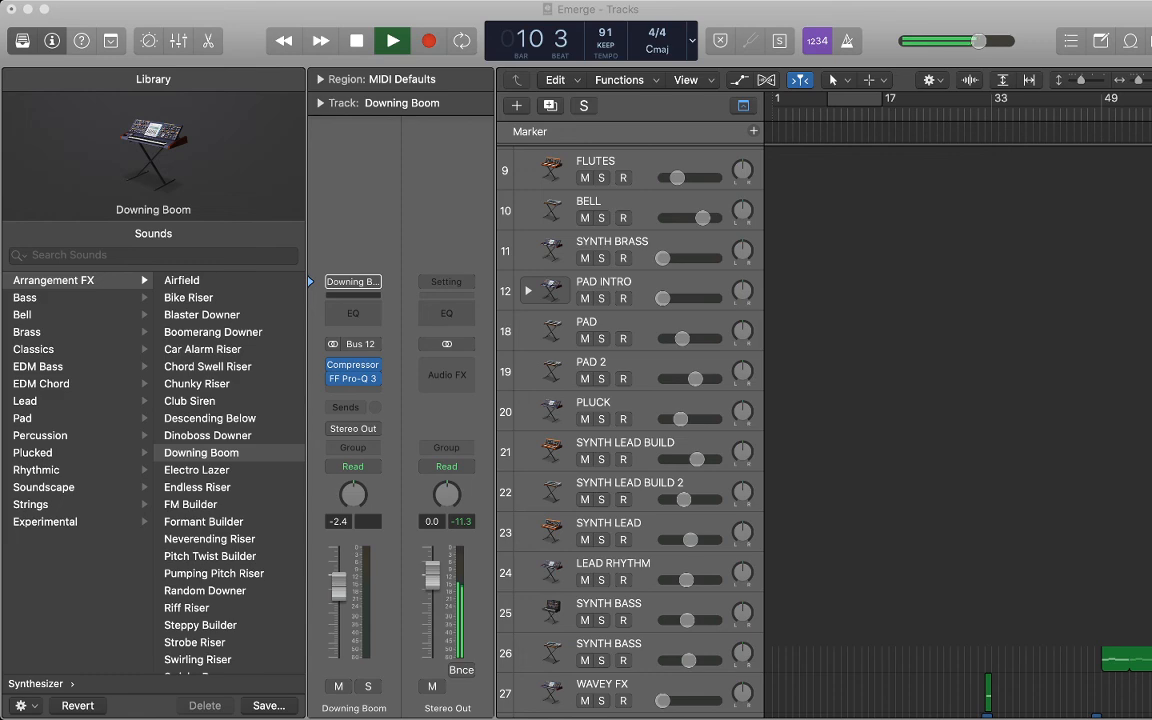
Undo the accidental move of the STRING LOOP region onto the Yamaha Grand Piano track.
scroll(630, 430, down, 1)
scroll(630, 430, up, 10)
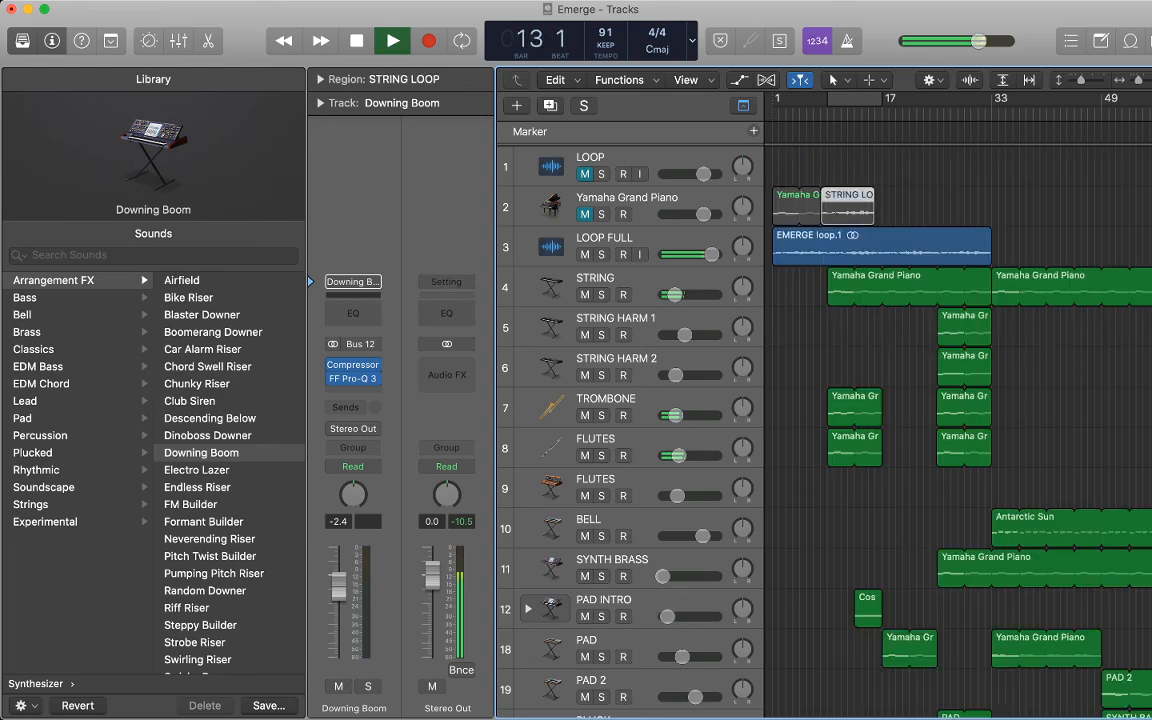
key(super+z)
key(super+z)
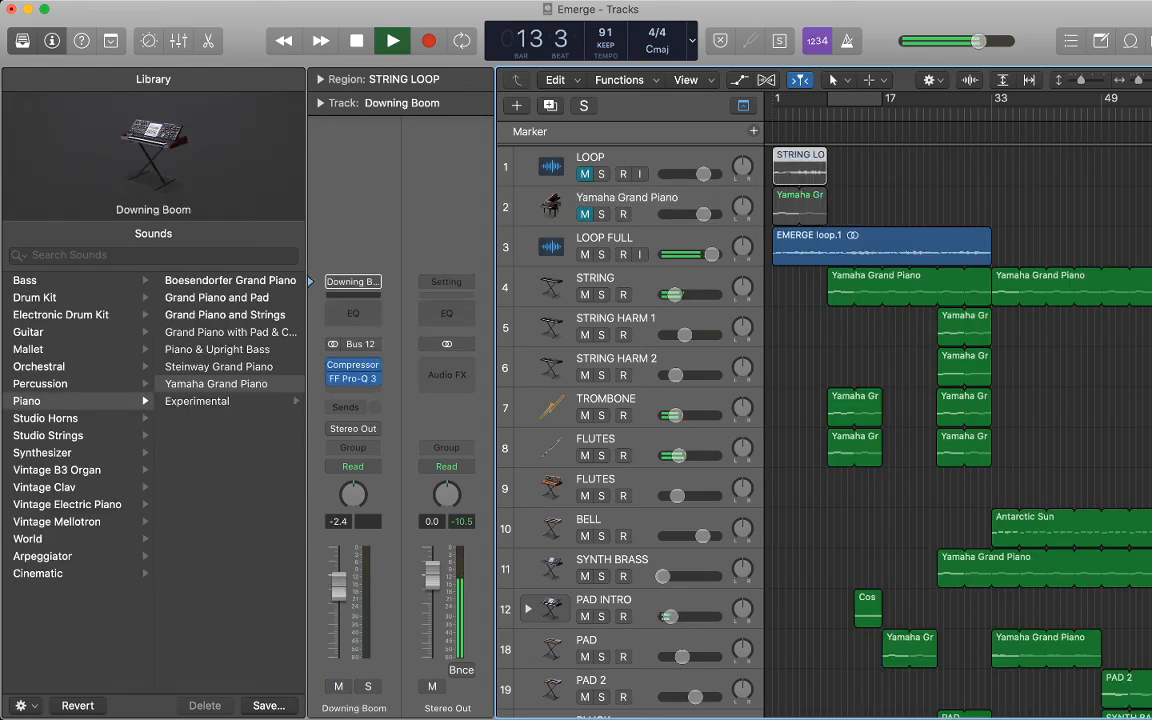
Deselect the STRING LOOP region and examine the tracks from LOOP down to KICK as playback enters the section at bar 17.
scroll(958, 430, down, 15)
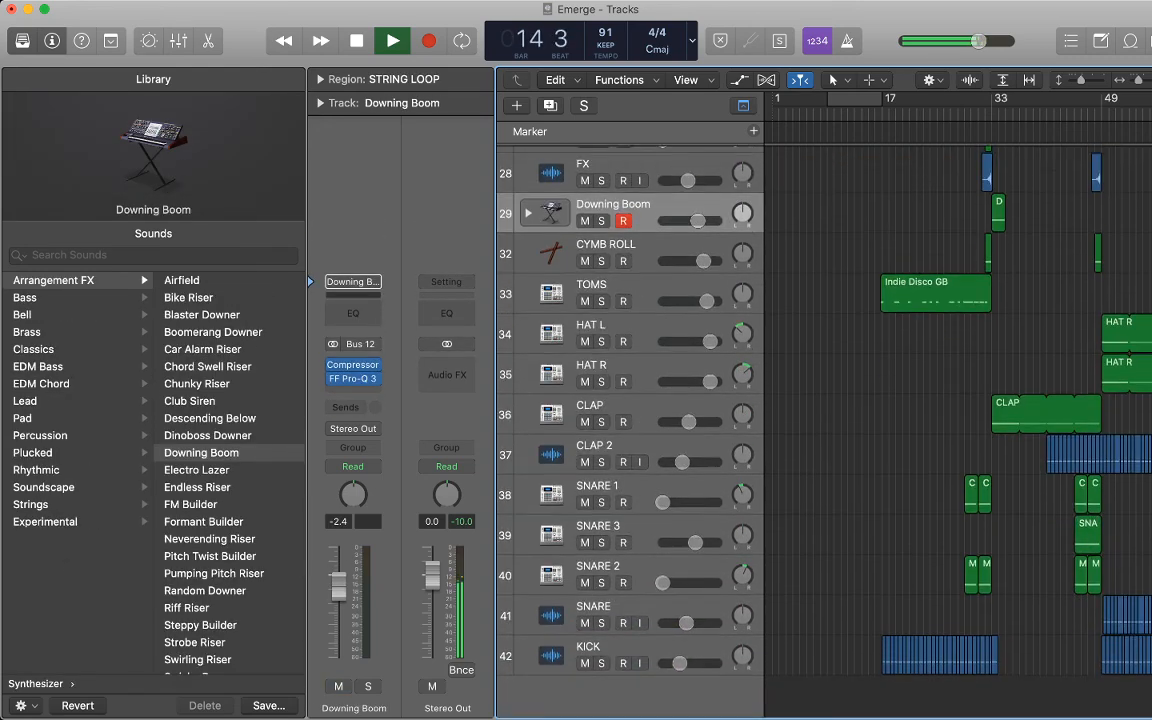
scroll(958, 430, up, 15)
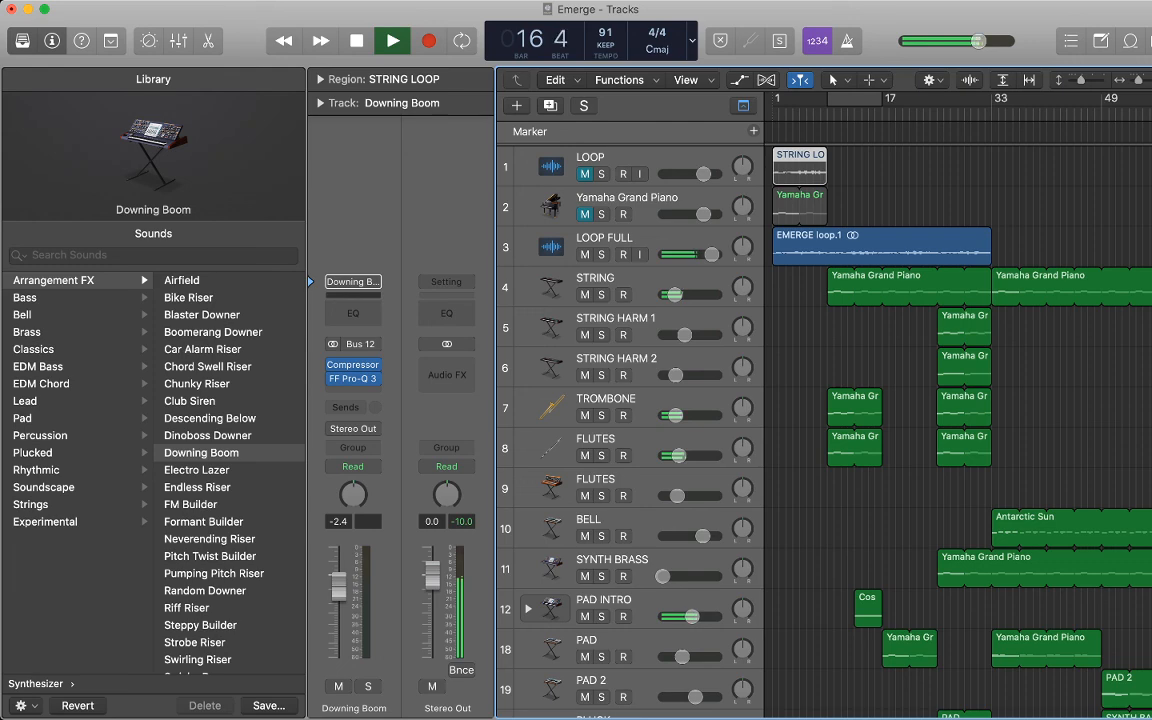
scroll(958, 430, down, 5)
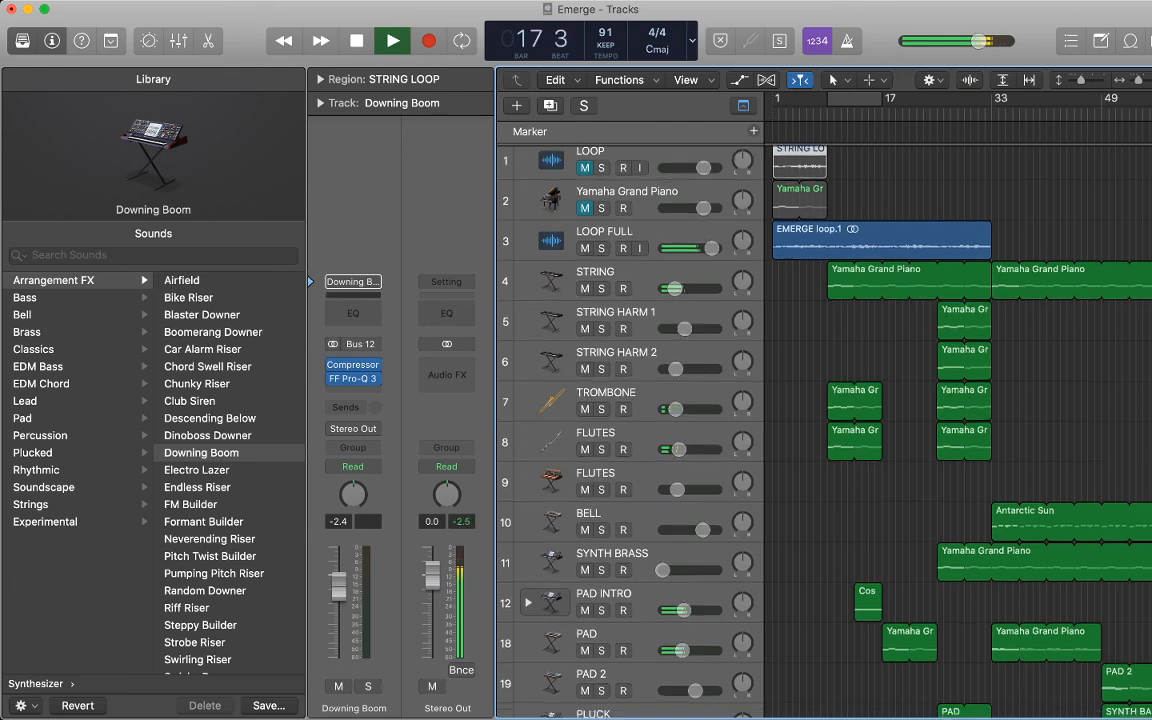
scroll(958, 430, down, 10)
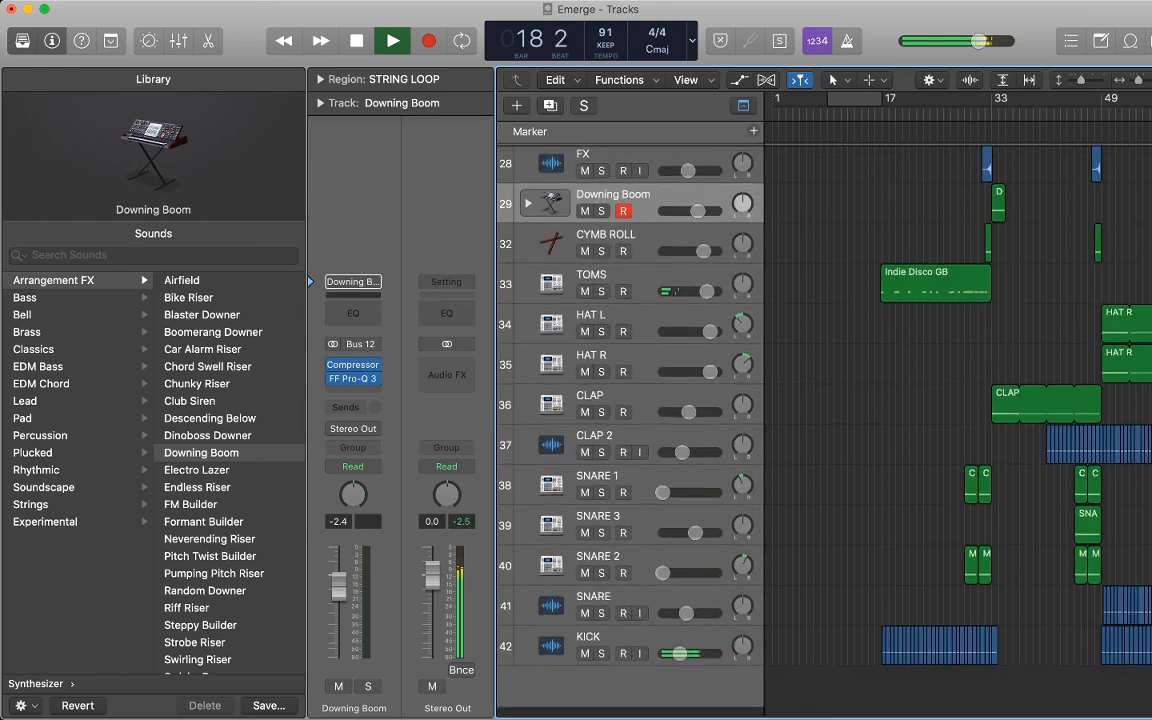
scroll(958, 430, up, 8)
scroll(958, 430, up, 9)
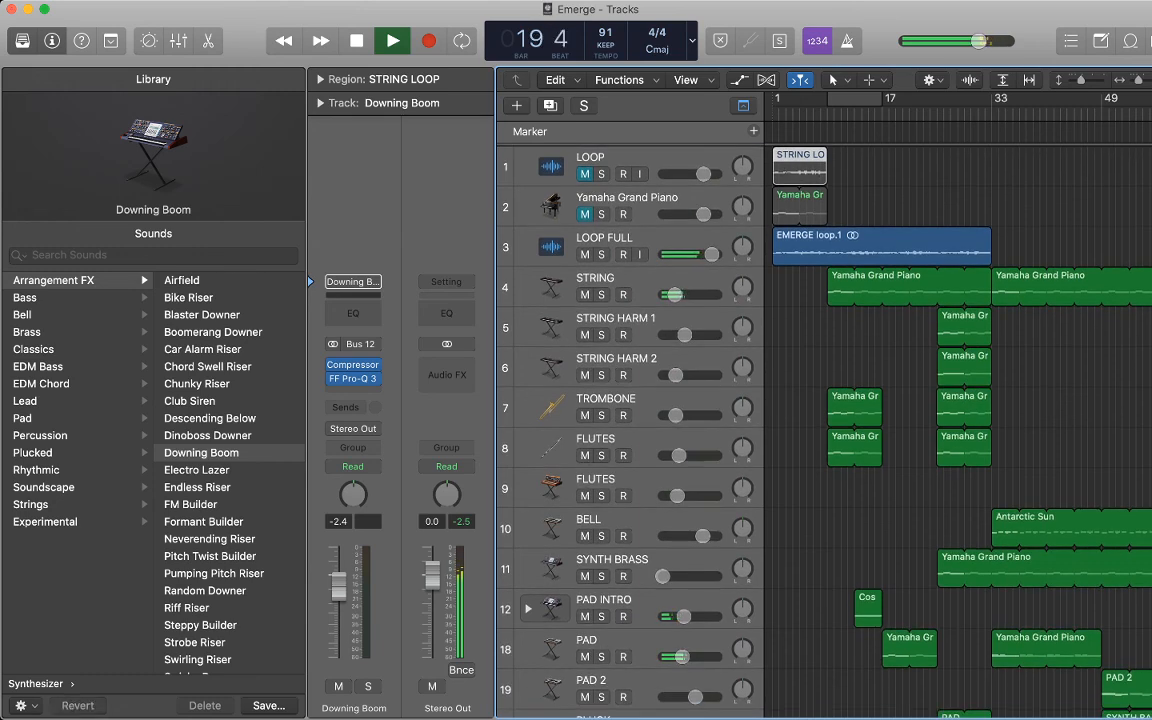
click(890, 350)
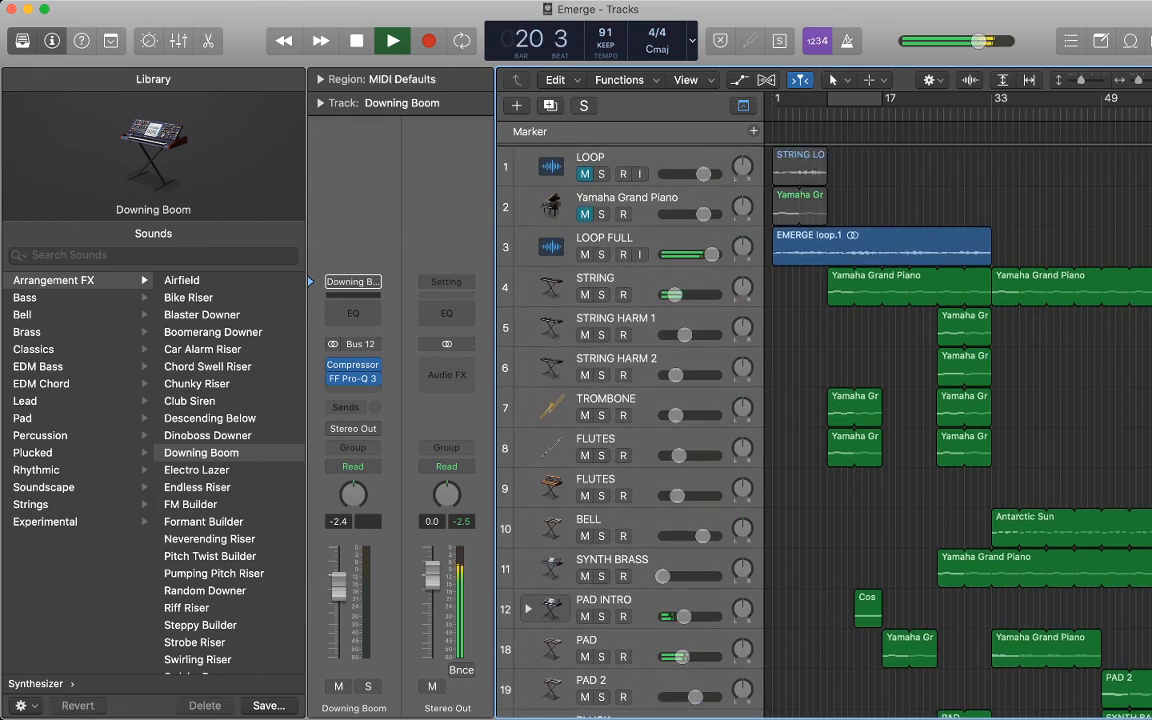
scroll(958, 430, down, 9)
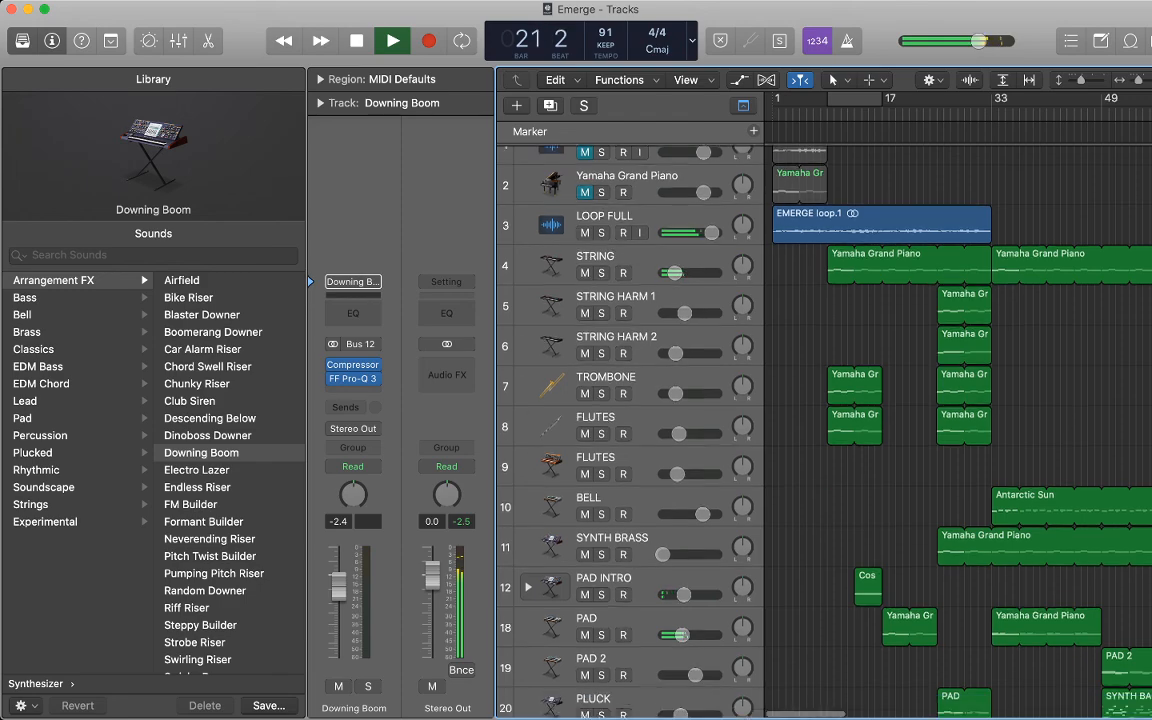
scroll(958, 430, down, 5)
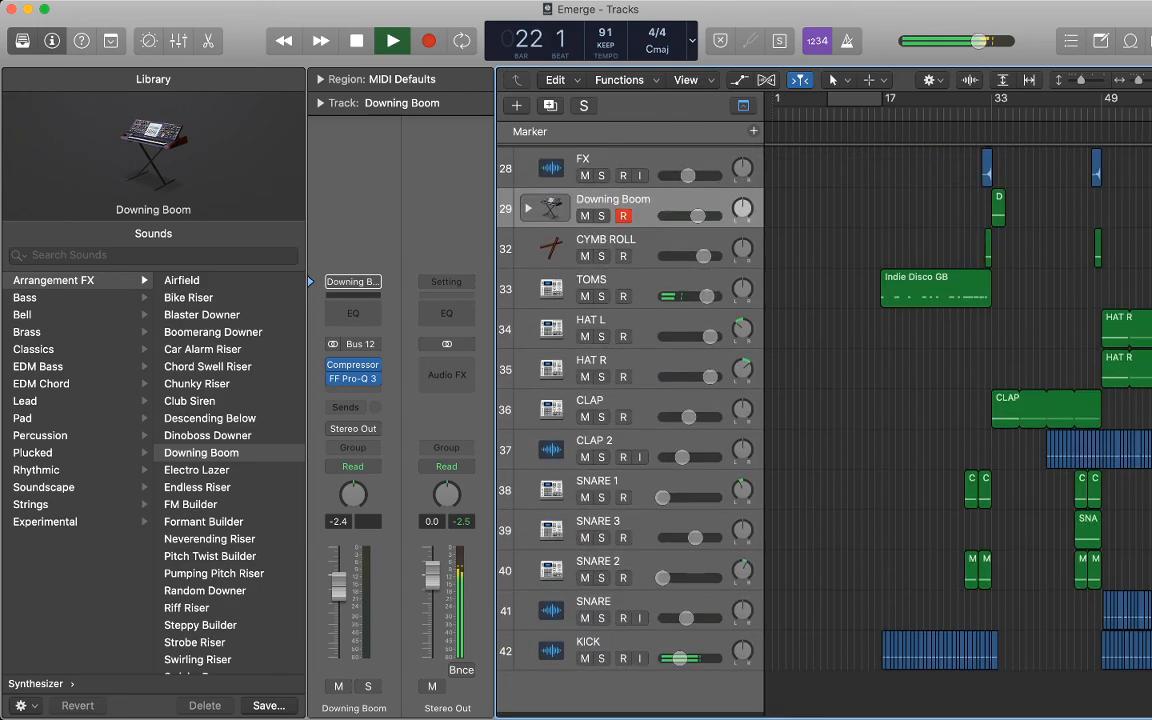
Examine the string, brass, effect and drum tracks during playback of the transition into bar 33.
scroll(958, 430, up, 15)
scroll(824, 432, up, 2)
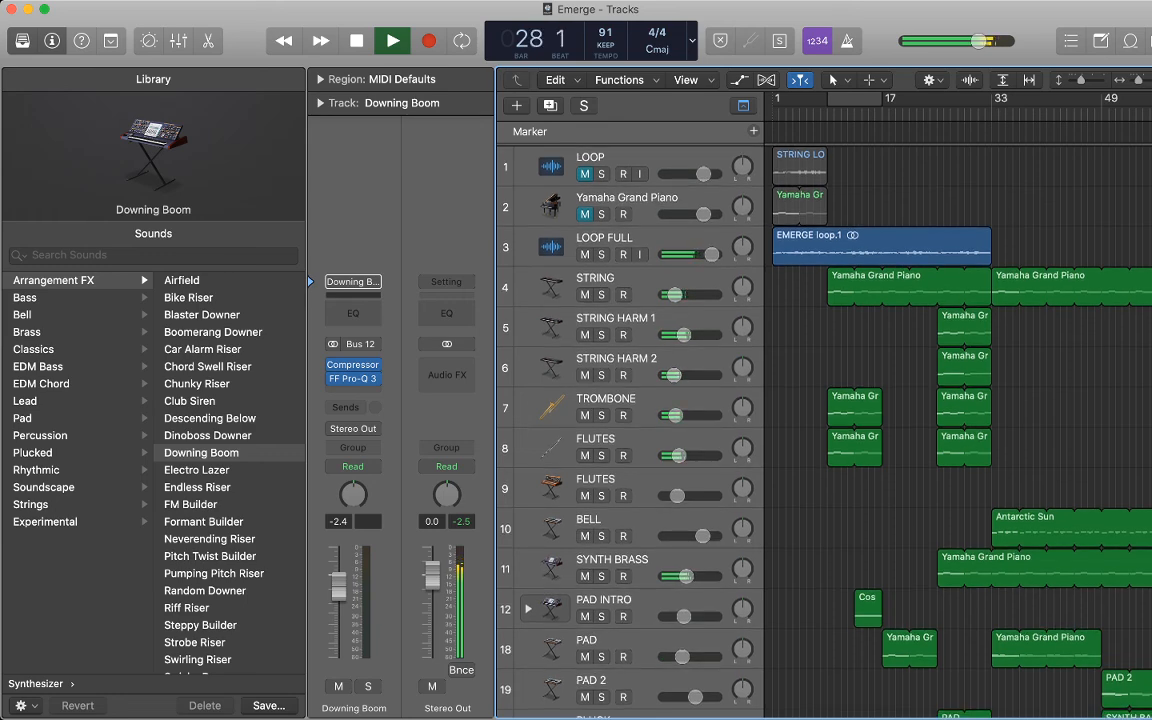
scroll(830, 420, down, 8)
scroll(830, 420, up, 8)
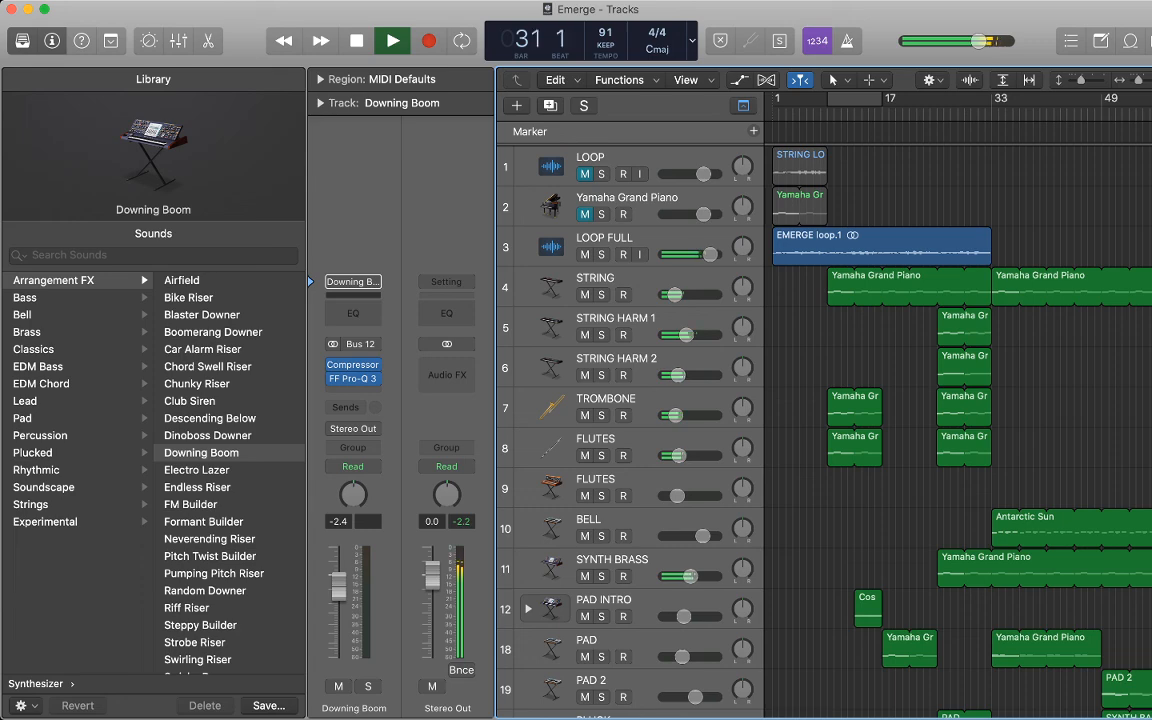
scroll(830, 420, down, 15)
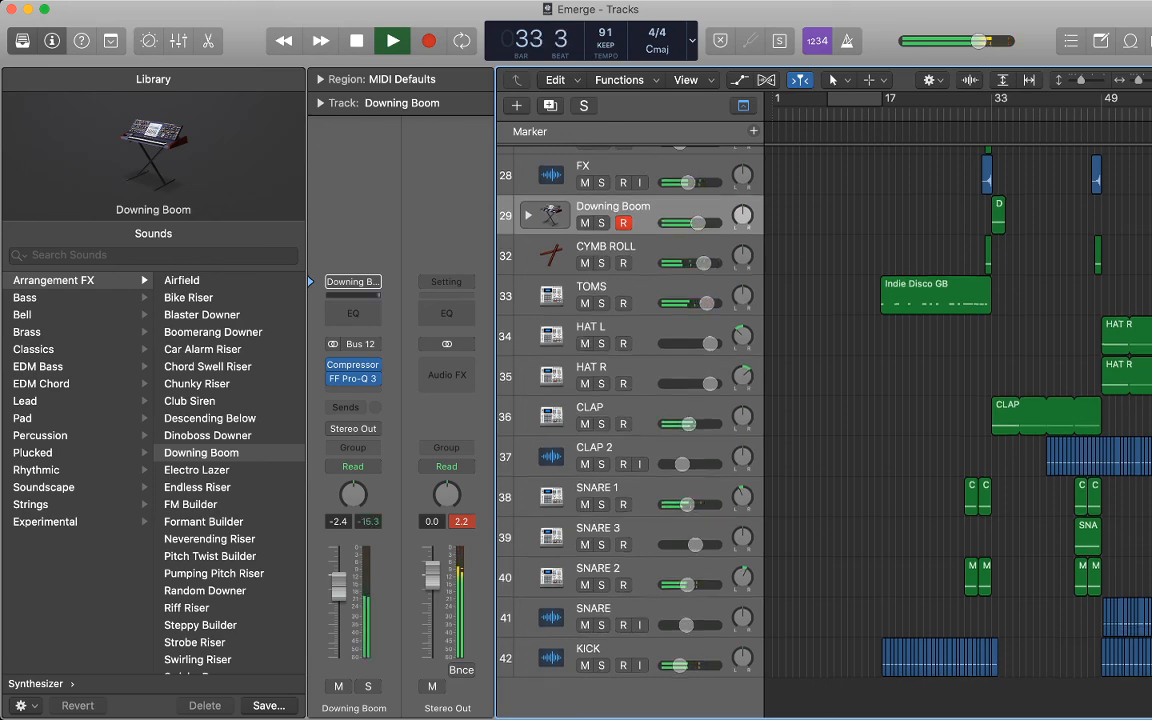
scroll(830, 420, up, 15)
scroll(830, 420, down, 3)
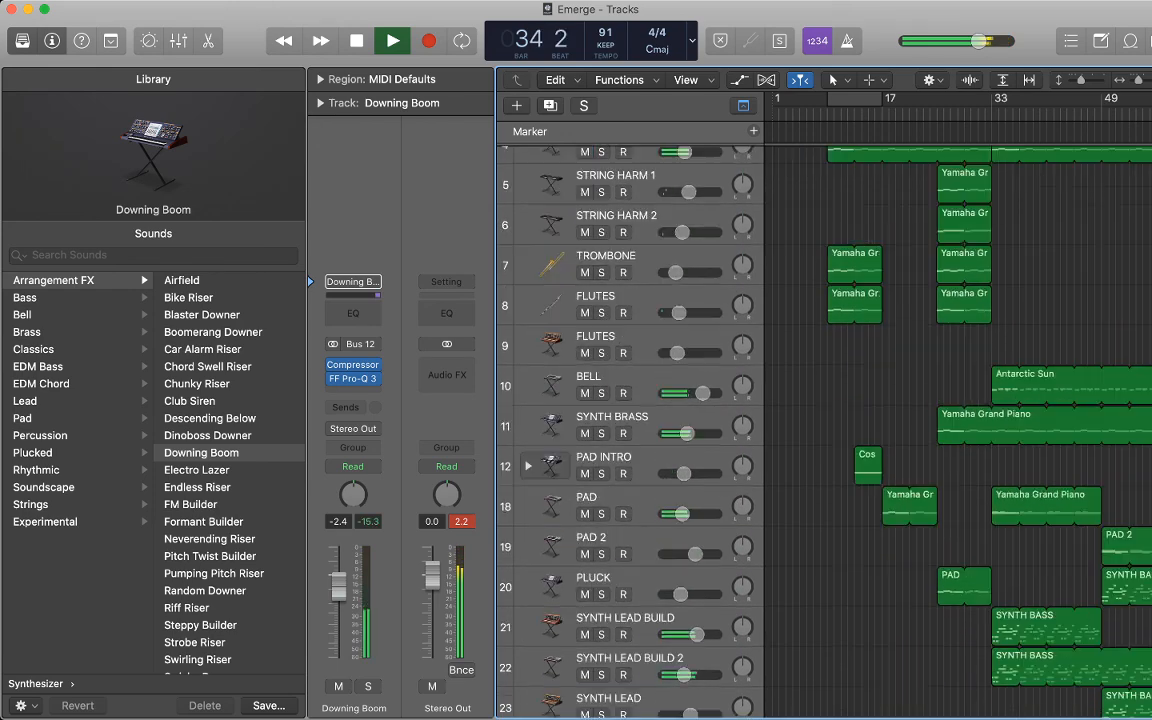
scroll(830, 420, down, 15)
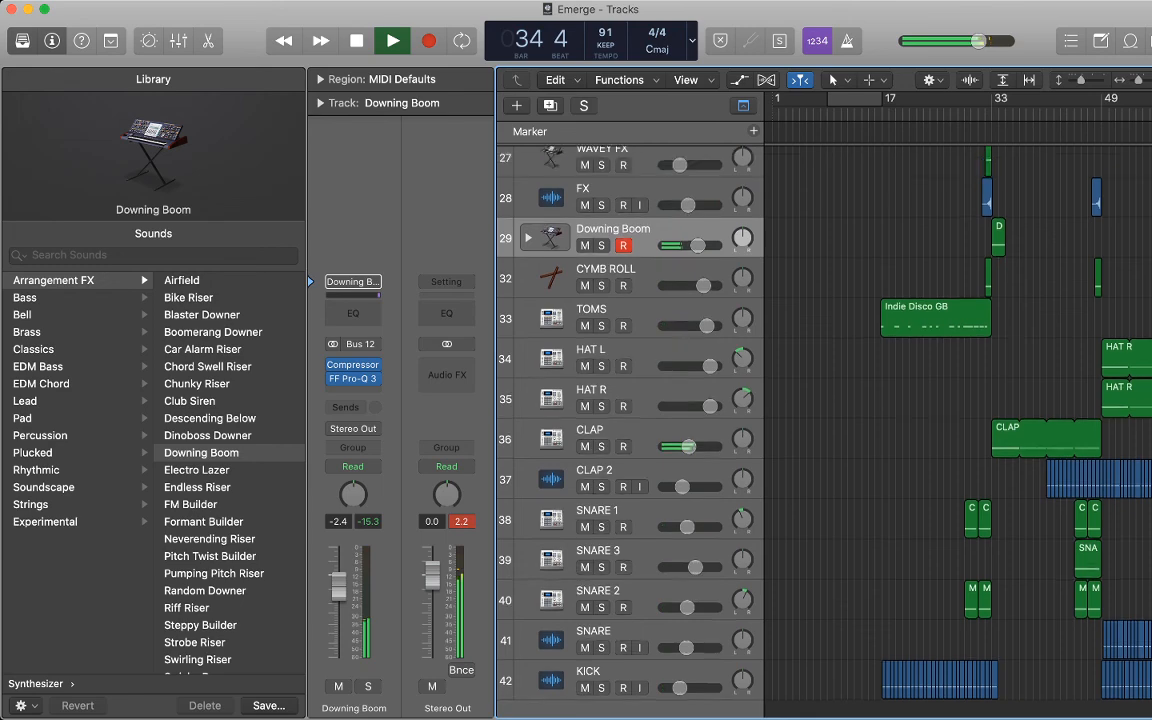
scroll(830, 420, up, 15)
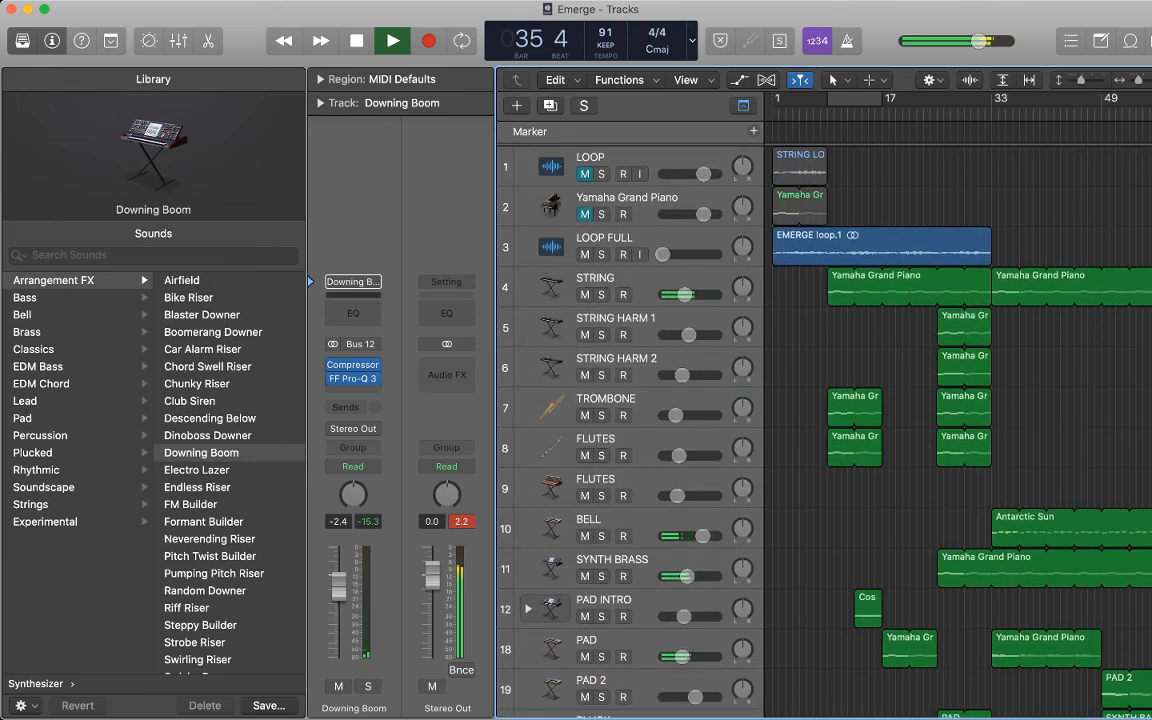
Examine the snare, clap, synth and effect tracks during playback of the build-up and transition into bar 49.
scroll(830, 420, down, 15)
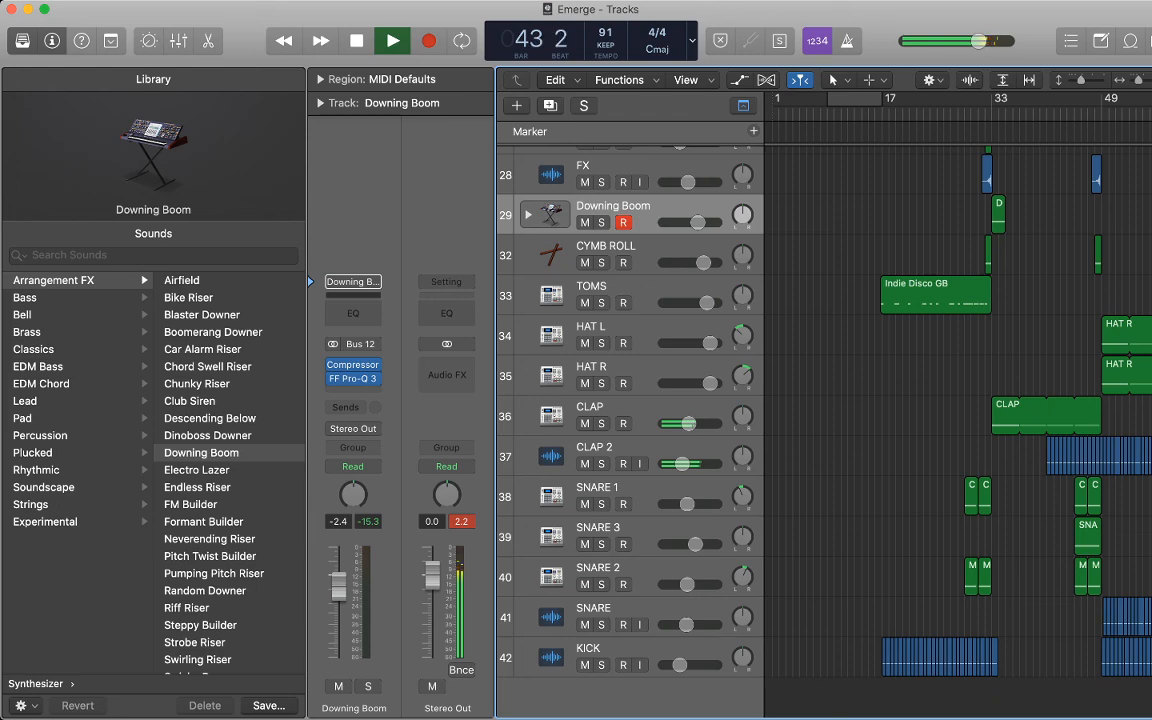
scroll(825, 410, up, 10)
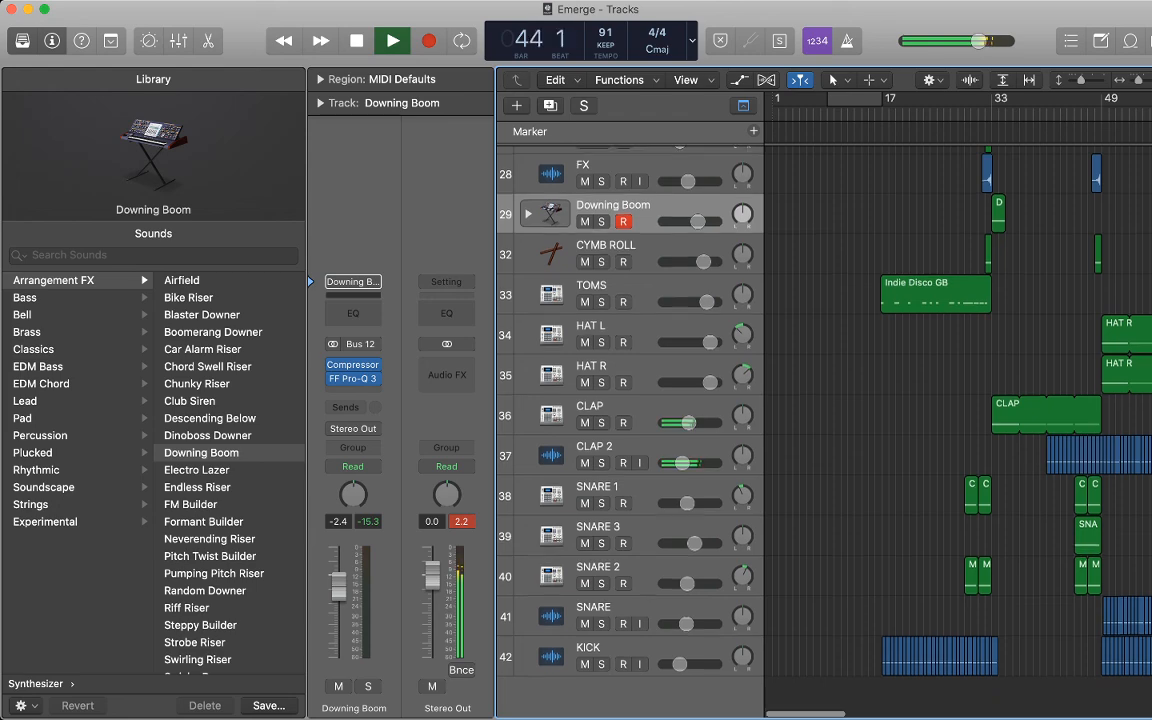
scroll(825, 410, up, 7)
scroll(825, 410, down, 15)
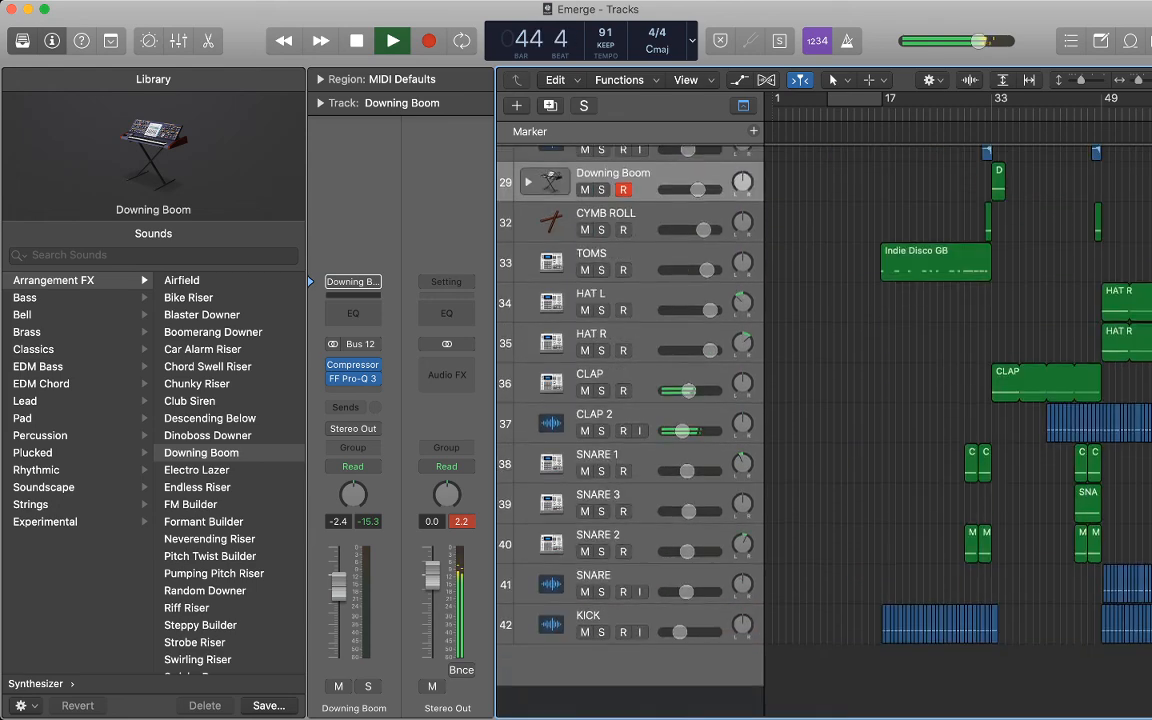
scroll(825, 410, up, 5)
scroll(825, 410, up, 3)
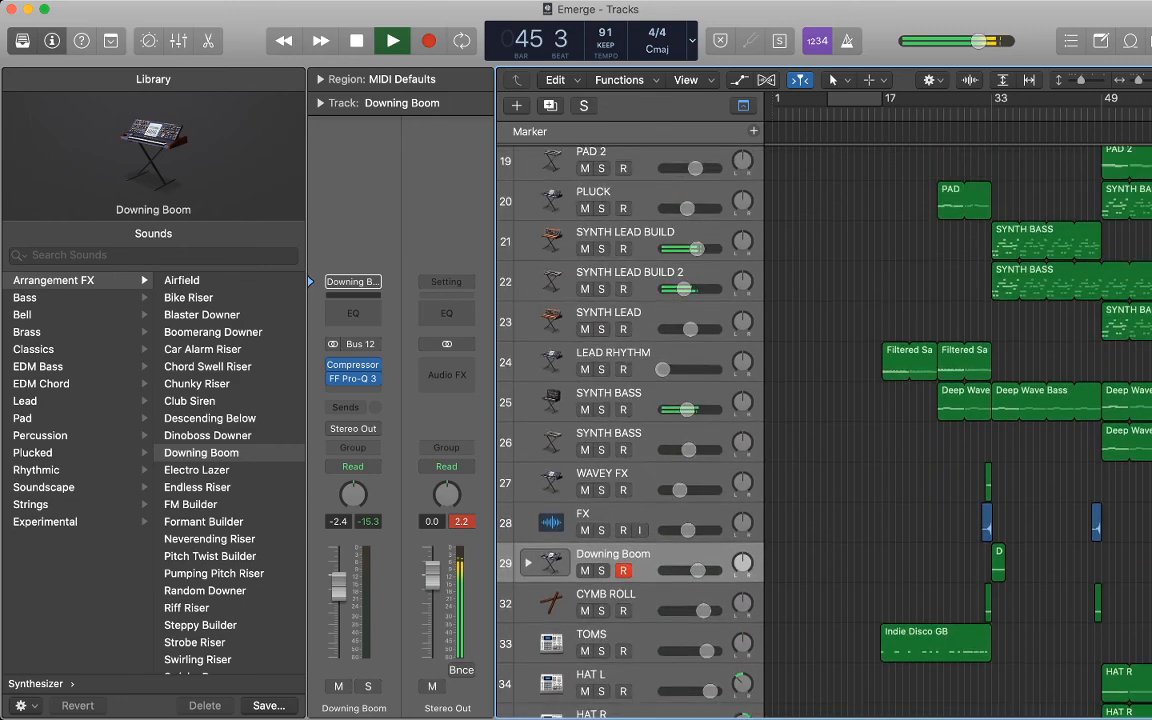
scroll(825, 410, down, 6)
scroll(958, 420, down, 1)
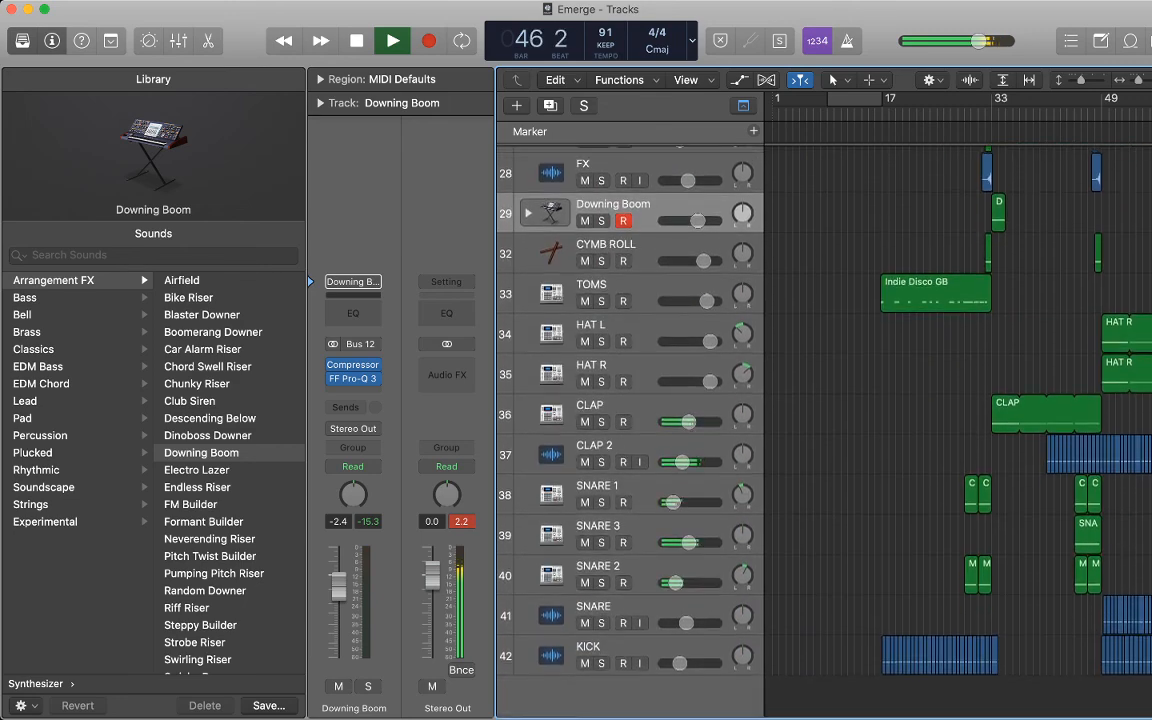
scroll(958, 420, right, 4)
scroll(958, 420, right, 2)
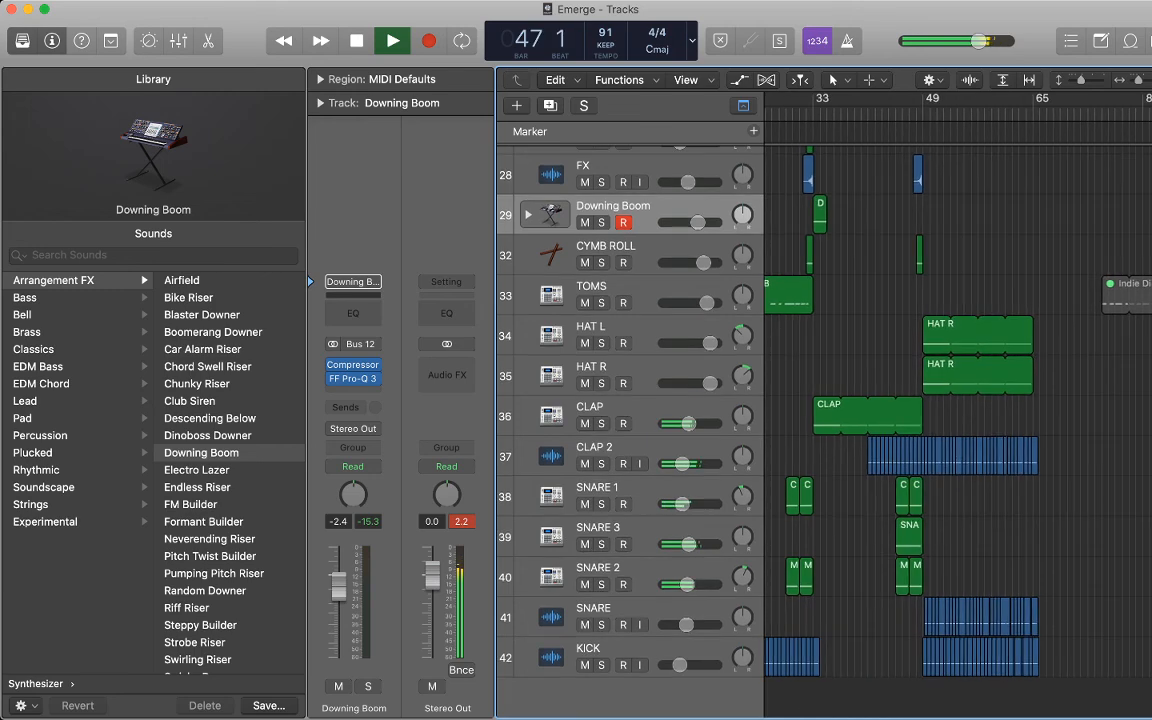
scroll(958, 420, up, 1)
scroll(825, 420, up, 5)
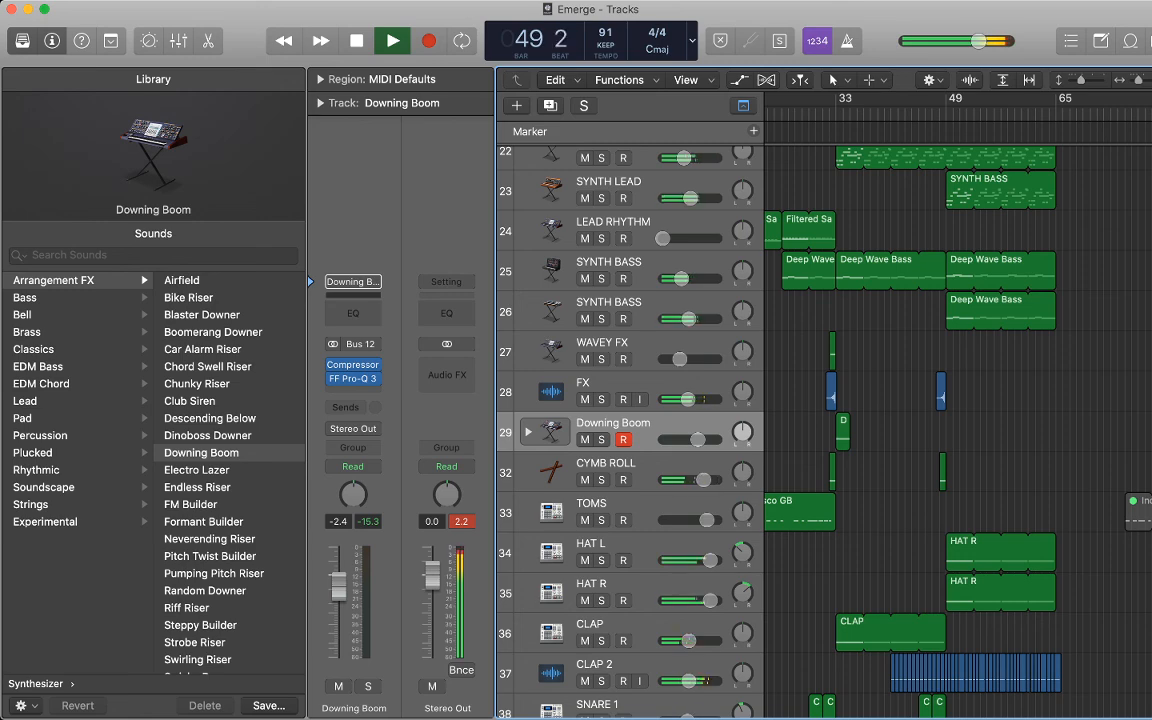
Check the synth, bass and drum tracks through the section from bar 49, and stop playback at bar 66.
scroll(825, 420, down, 5)
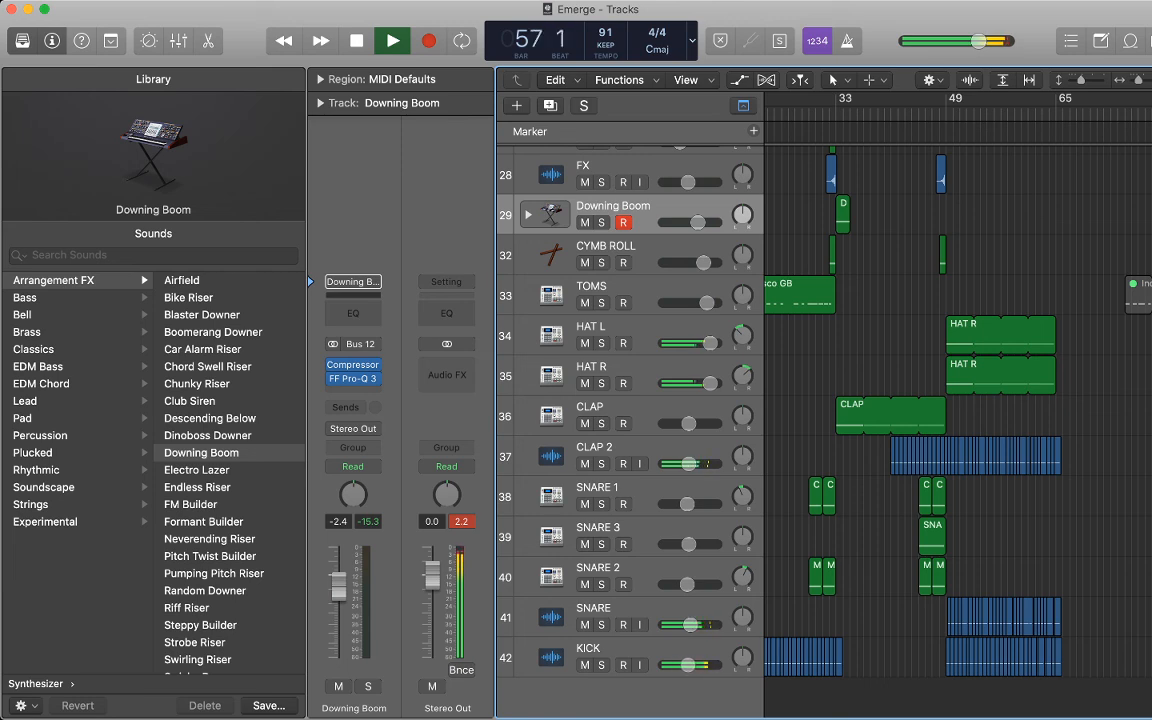
scroll(800, 400, up, 10)
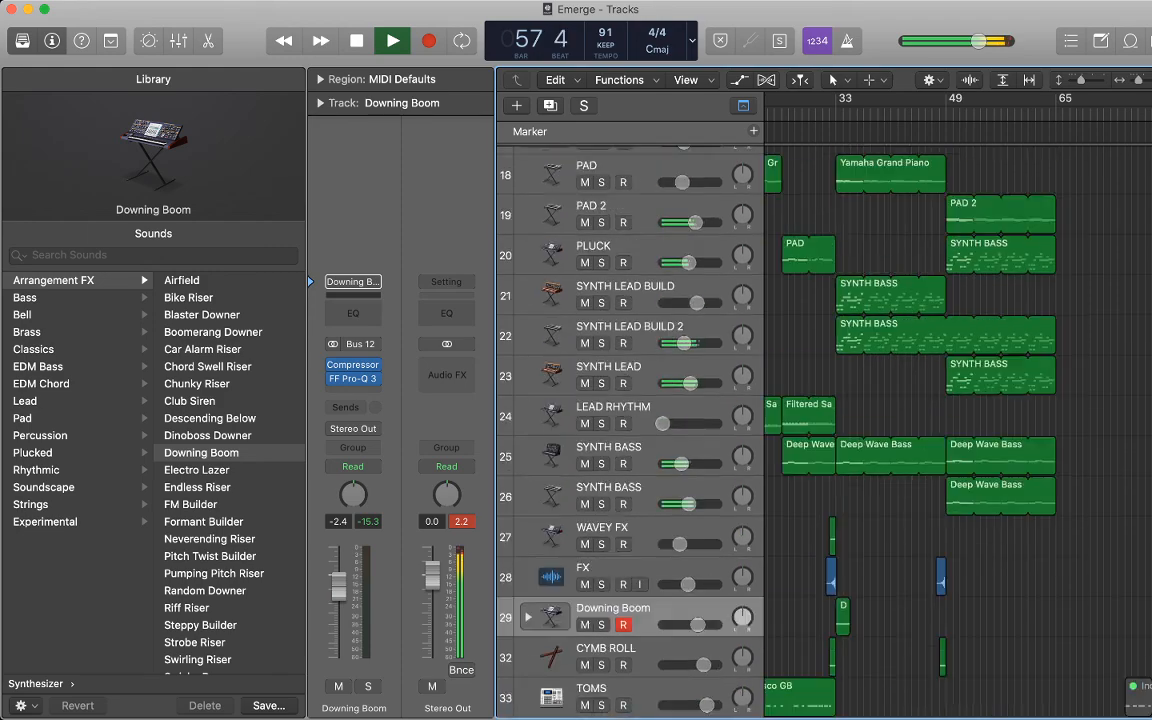
scroll(800, 420, down, 10)
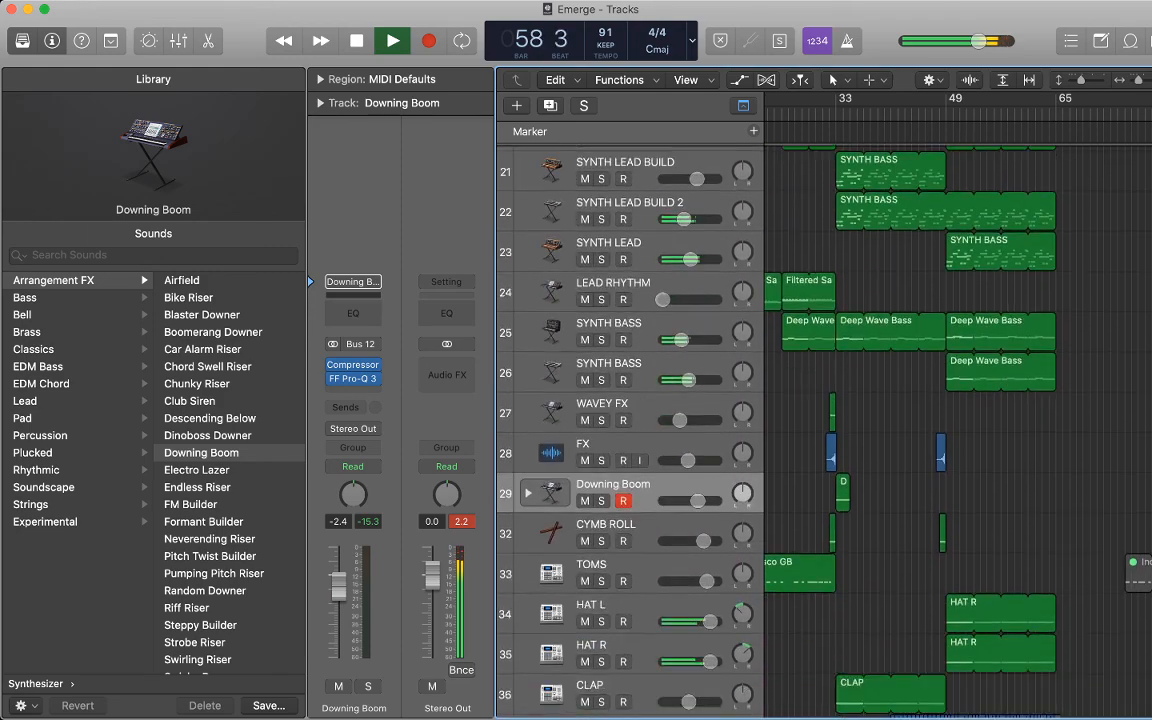
scroll(800, 420, down, 5)
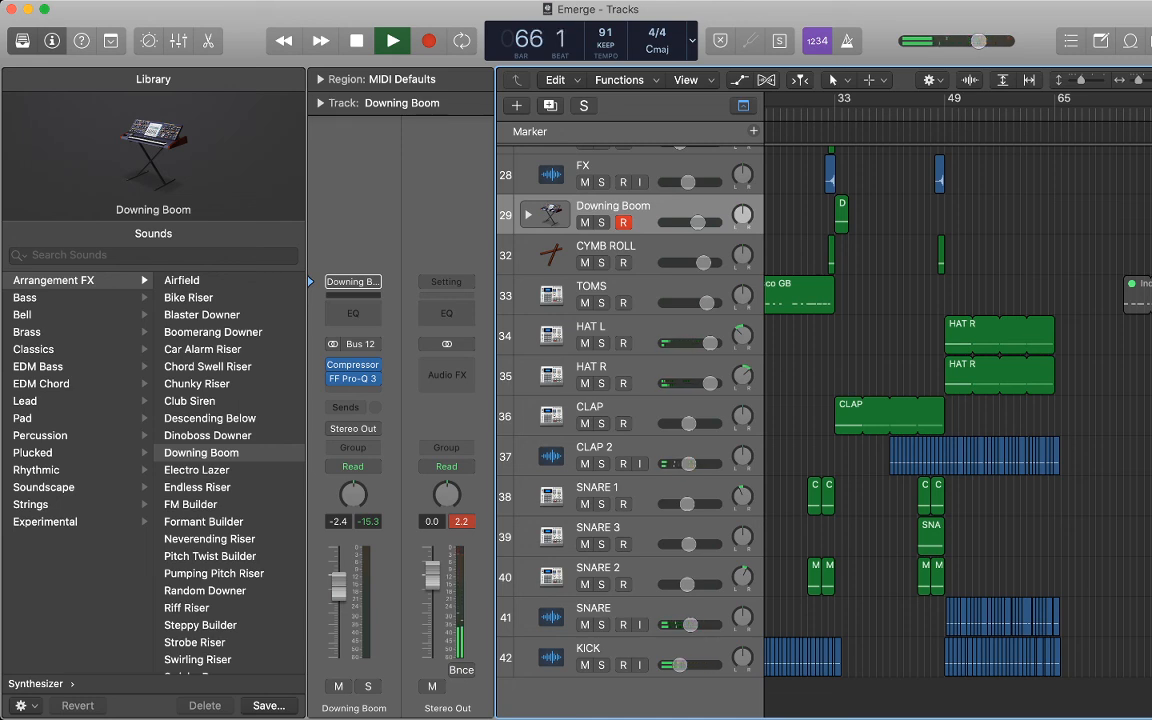
key(space)
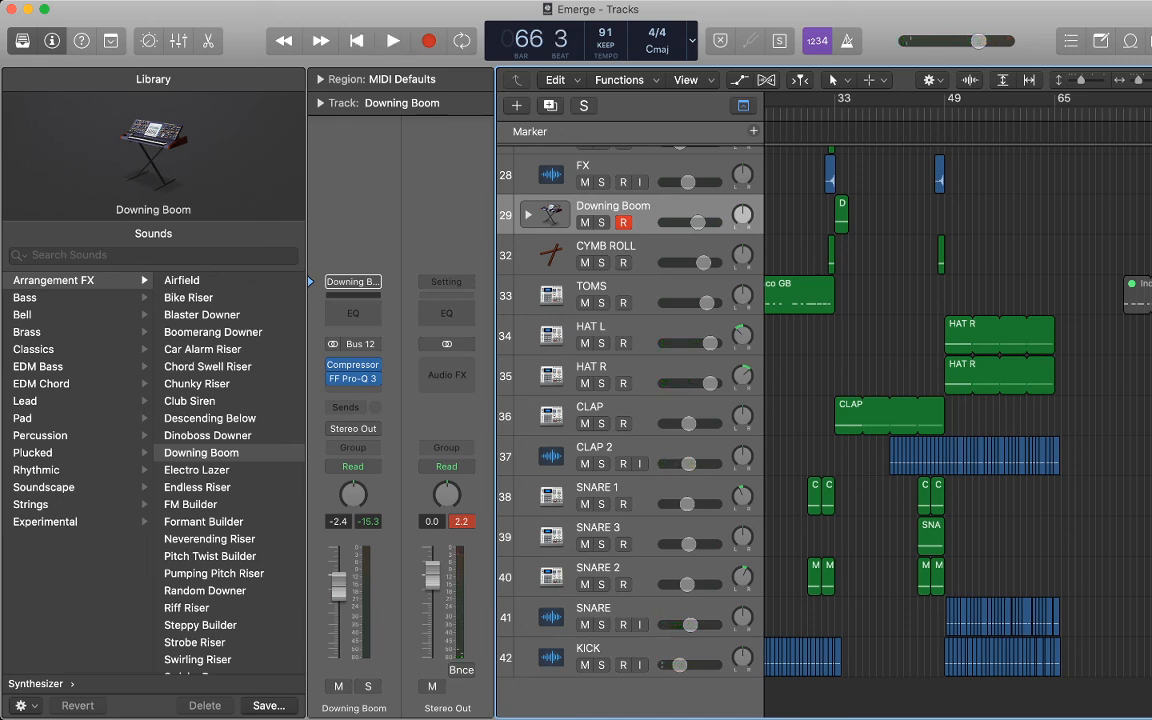